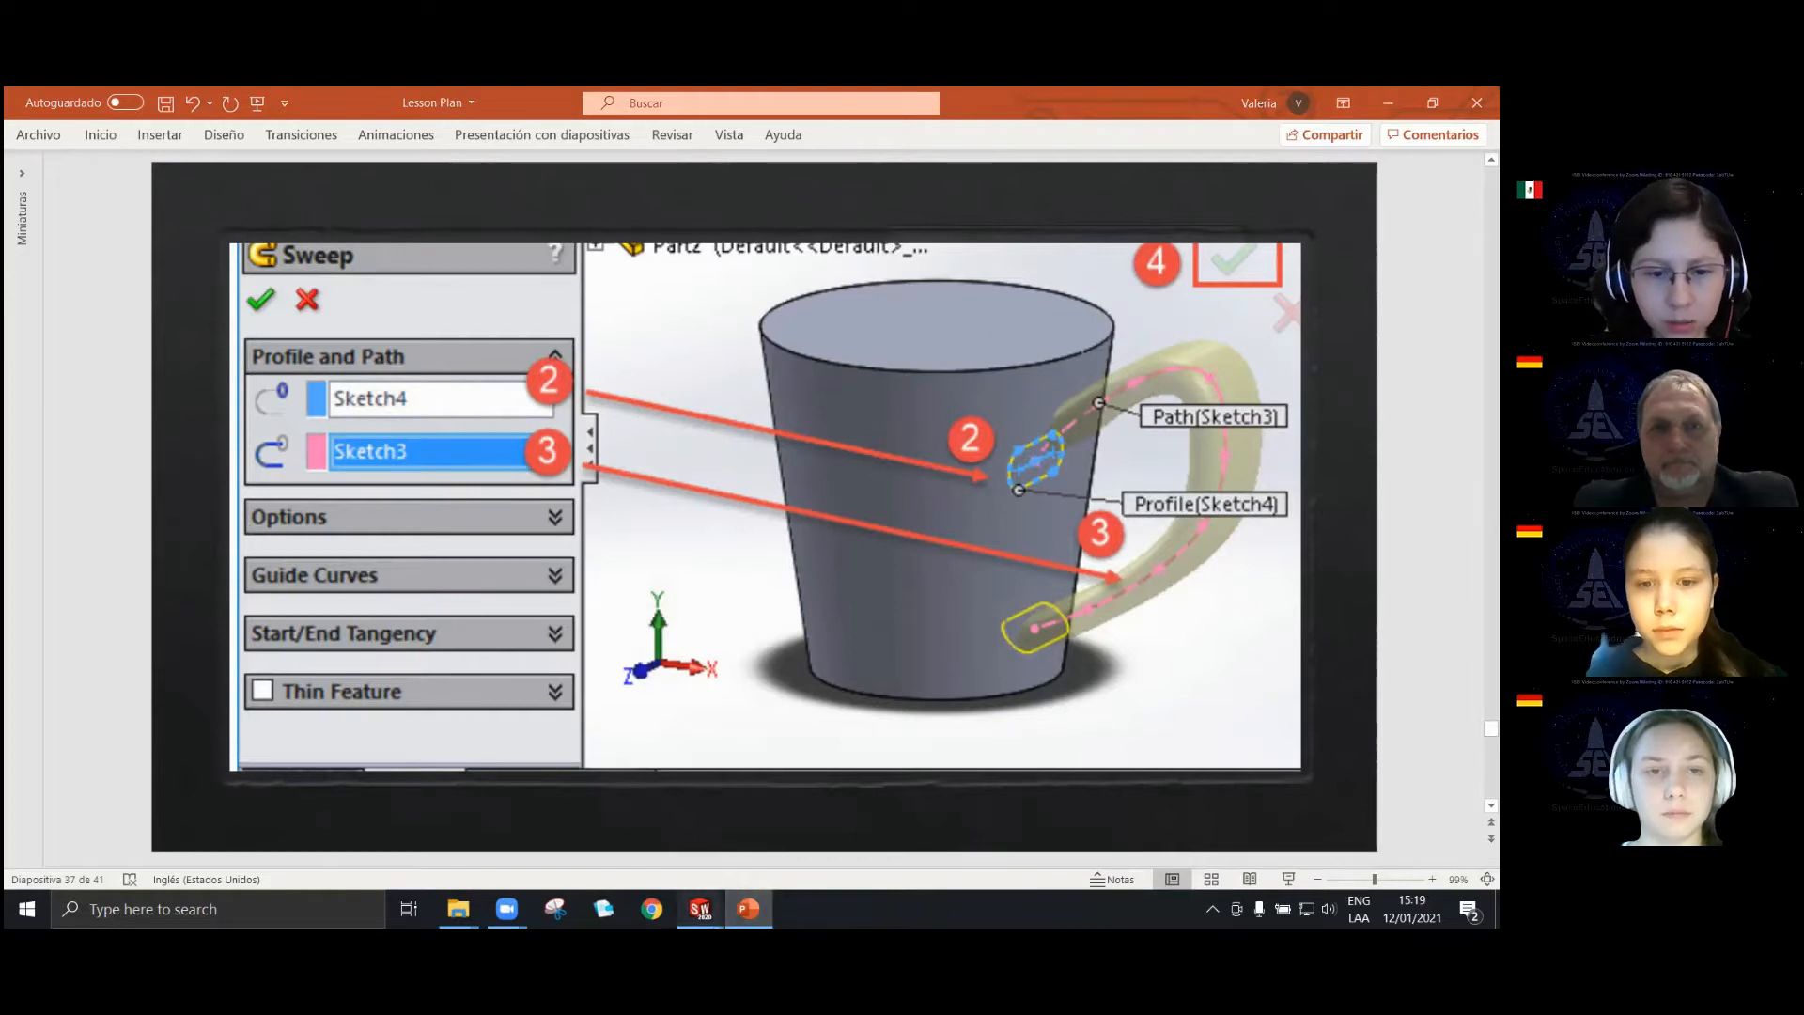
# Switch to SOLIDWORKS and examine the Cross Profile sketch of the lesson 7 sweep part from several angles.
pyautogui.moveTo(700, 909)
pyautogui.click(599, 812)
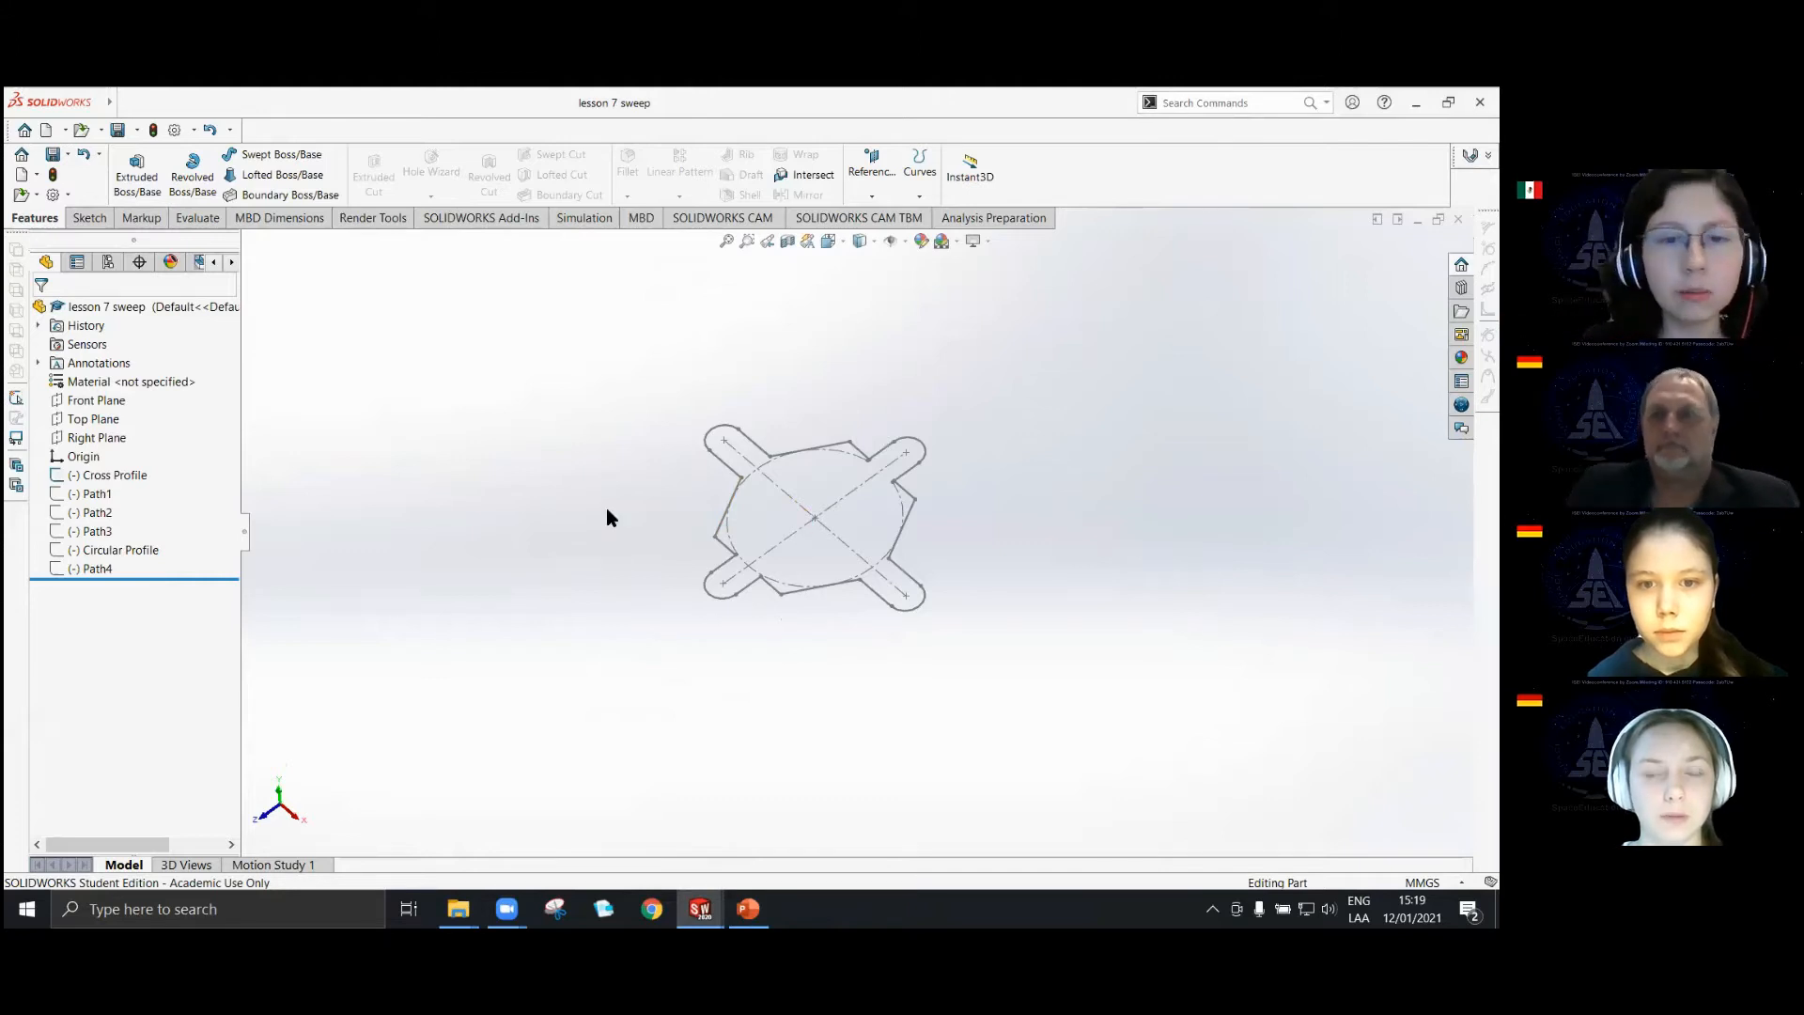
pyautogui.click(108, 474)
pyautogui.moveTo(294, 471)
pyautogui.mouseDown(button='middle')
pyautogui.moveTo(419, 548)
pyautogui.moveTo(921, 519)
pyautogui.moveTo(850, 543)
pyautogui.moveTo(823, 702)
pyautogui.moveTo(765, 718)
pyautogui.moveTo(850, 685)
pyautogui.moveTo(749, 617)
pyautogui.moveTo(738, 494)
pyautogui.mouseUp(button='middle')
pyautogui.click(825, 684)
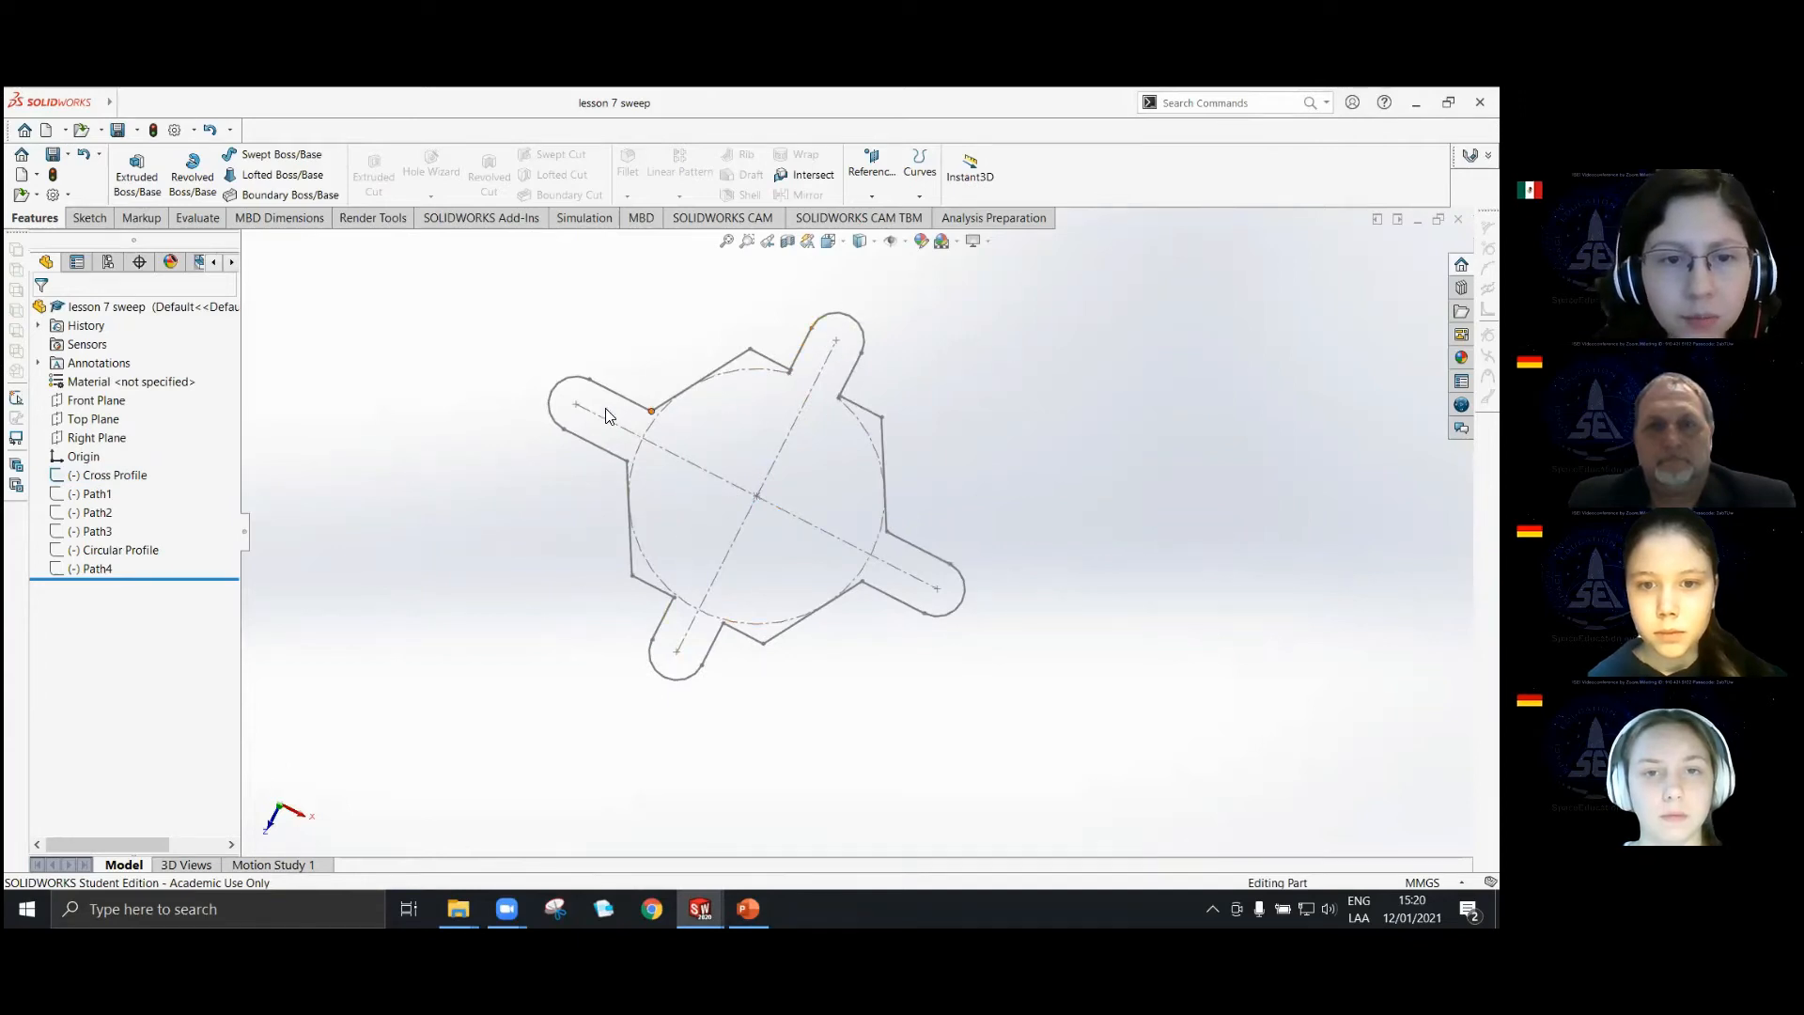
pyautogui.moveTo(823, 659); pyautogui.dragTo(787, 489, button='middle')
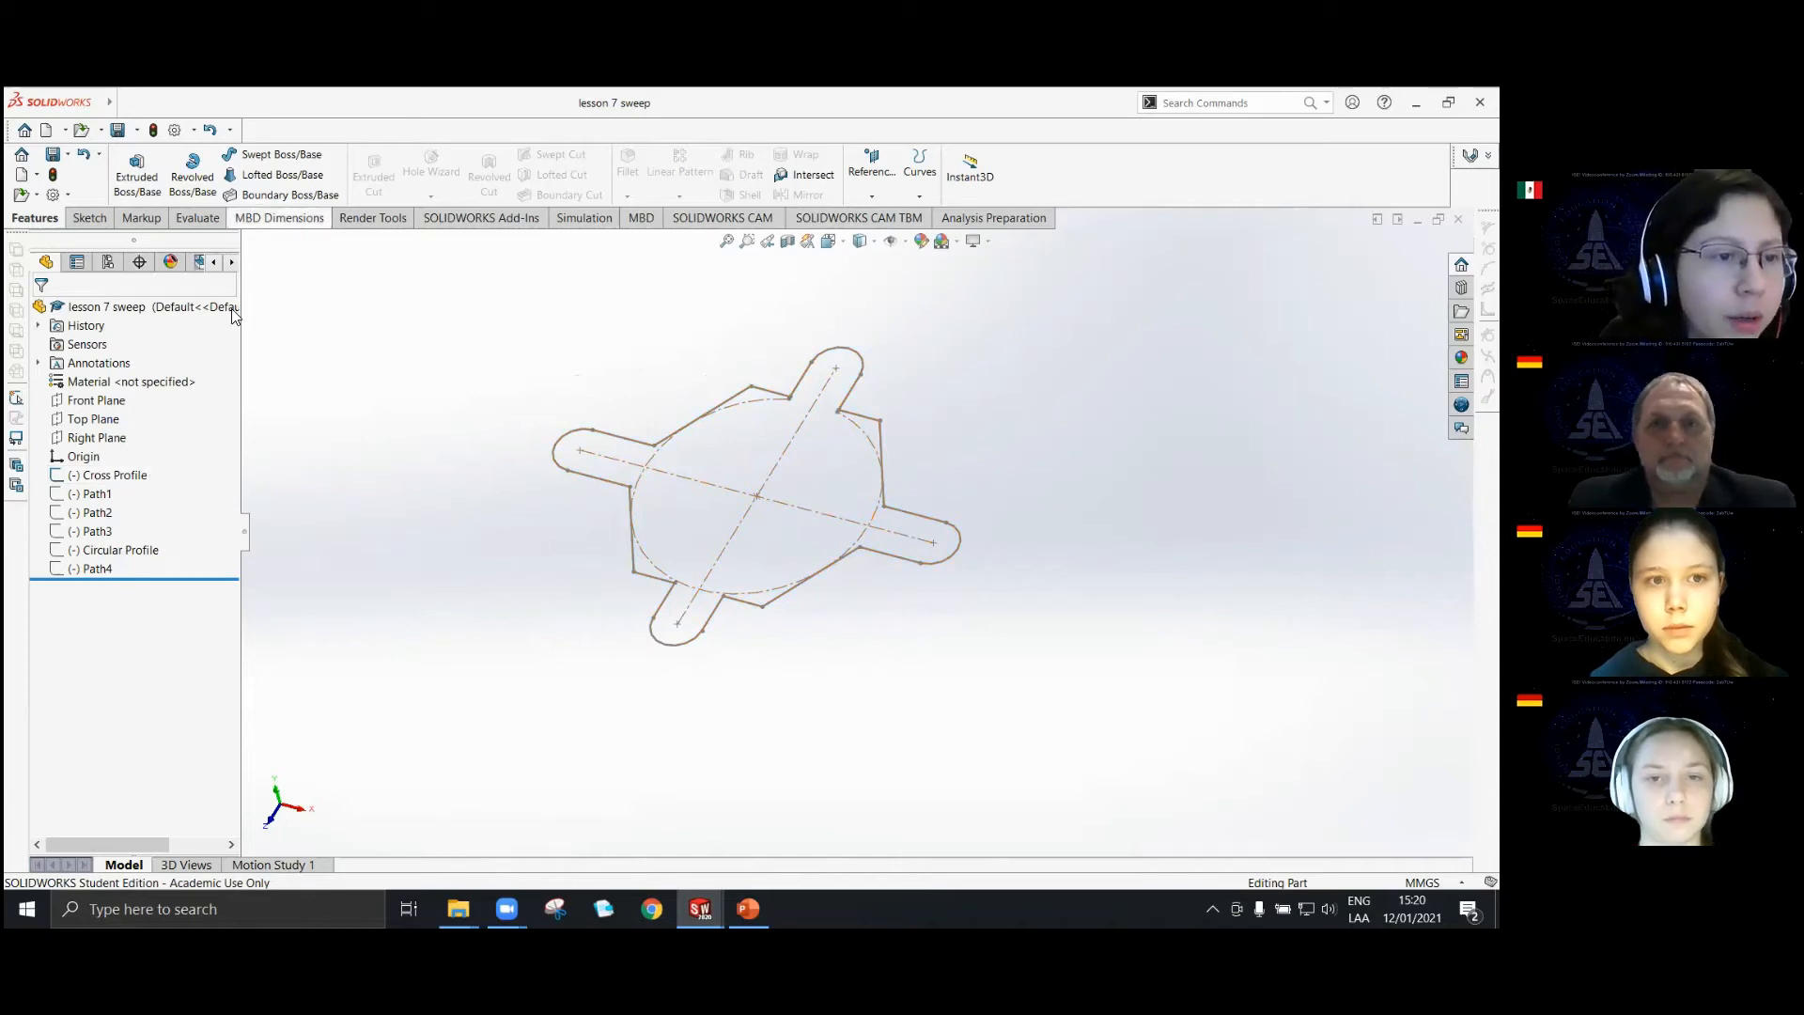
pyautogui.scroll(3, 713, 545)
pyautogui.moveTo(713, 545)
pyautogui.mouseDown(button='middle')
pyautogui.moveTo(727, 479)
pyautogui.moveTo(754, 473)
pyautogui.mouseUp(button='middle')
pyautogui.scroll(-2, 762, 475)
pyautogui.moveTo(823, 531); pyautogui.dragTo(894, 544, button='middle')
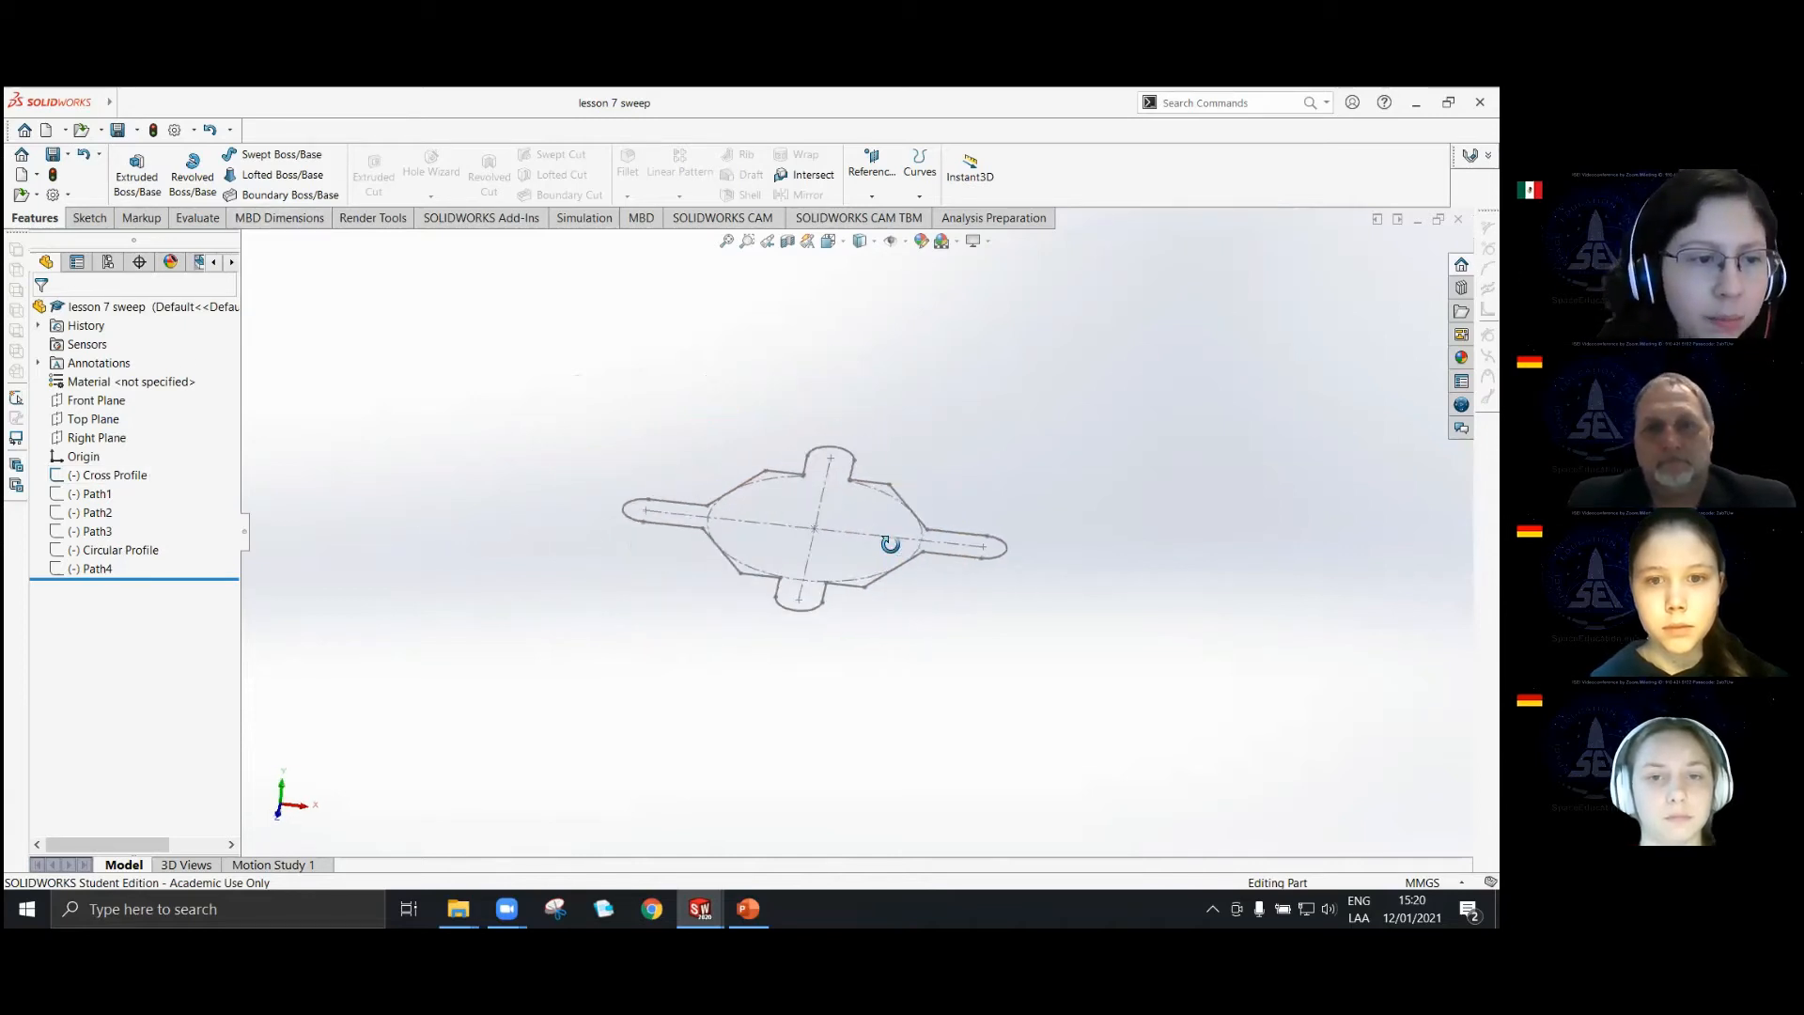
# Examine the Path1 curve and its position relative to the Cross Profile sketch and the origin.
pyautogui.click(94, 494)
pyautogui.scroll(2, 857, 562)
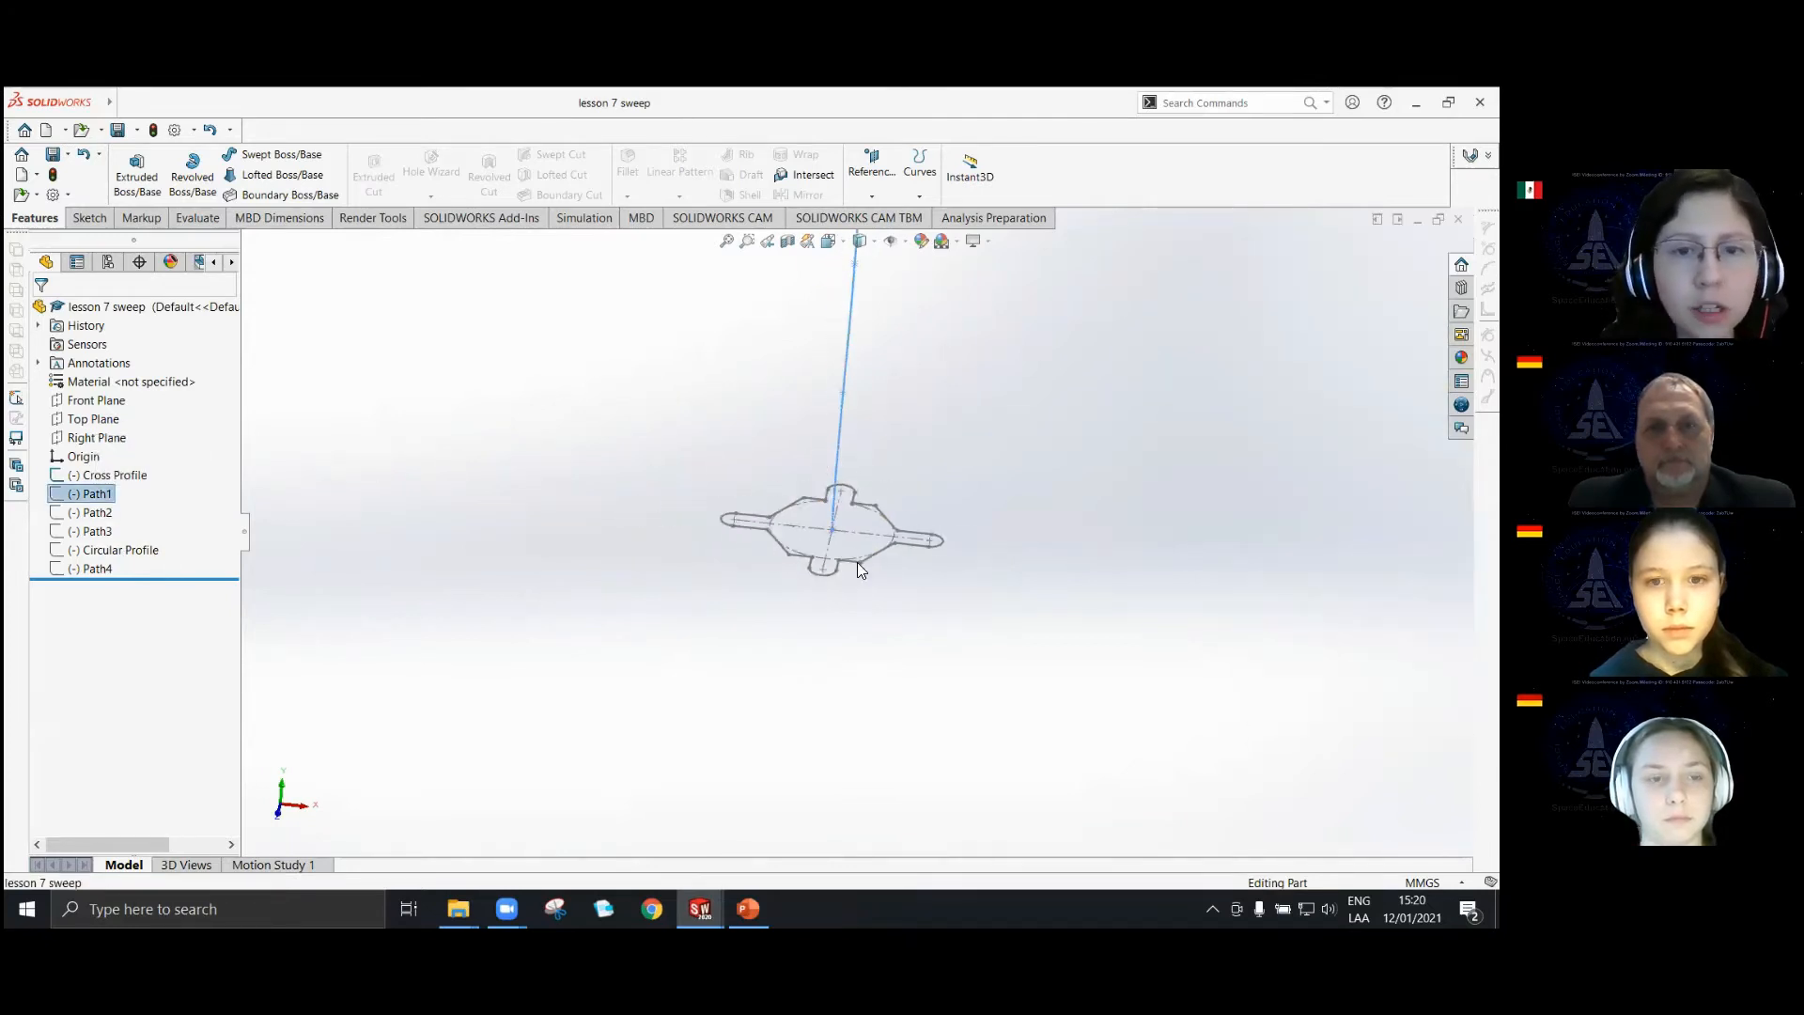
pyautogui.moveTo(854, 551)
pyautogui.mouseDown(button='middle')
pyautogui.moveTo(789, 477)
pyautogui.moveTo(854, 447)
pyautogui.moveTo(844, 579)
pyautogui.mouseUp(button='middle')
pyautogui.scroll(-2, 844, 579)
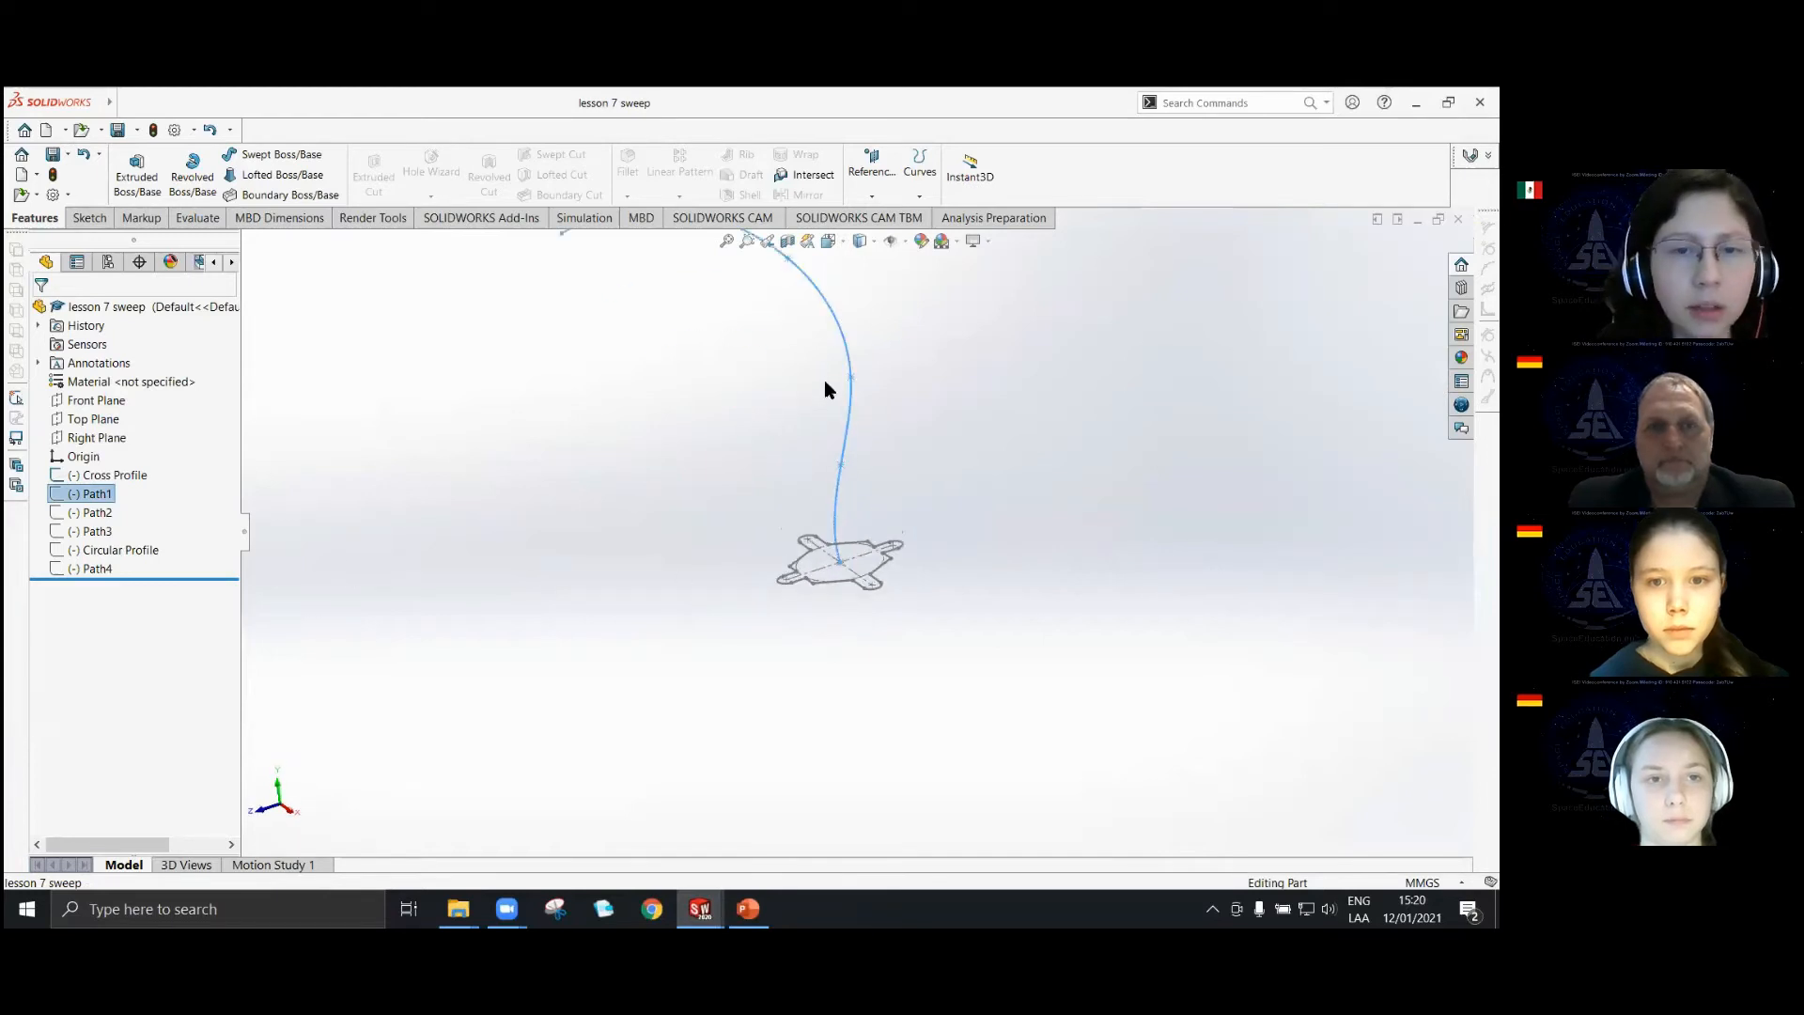
pyautogui.scroll(2, 825, 382)
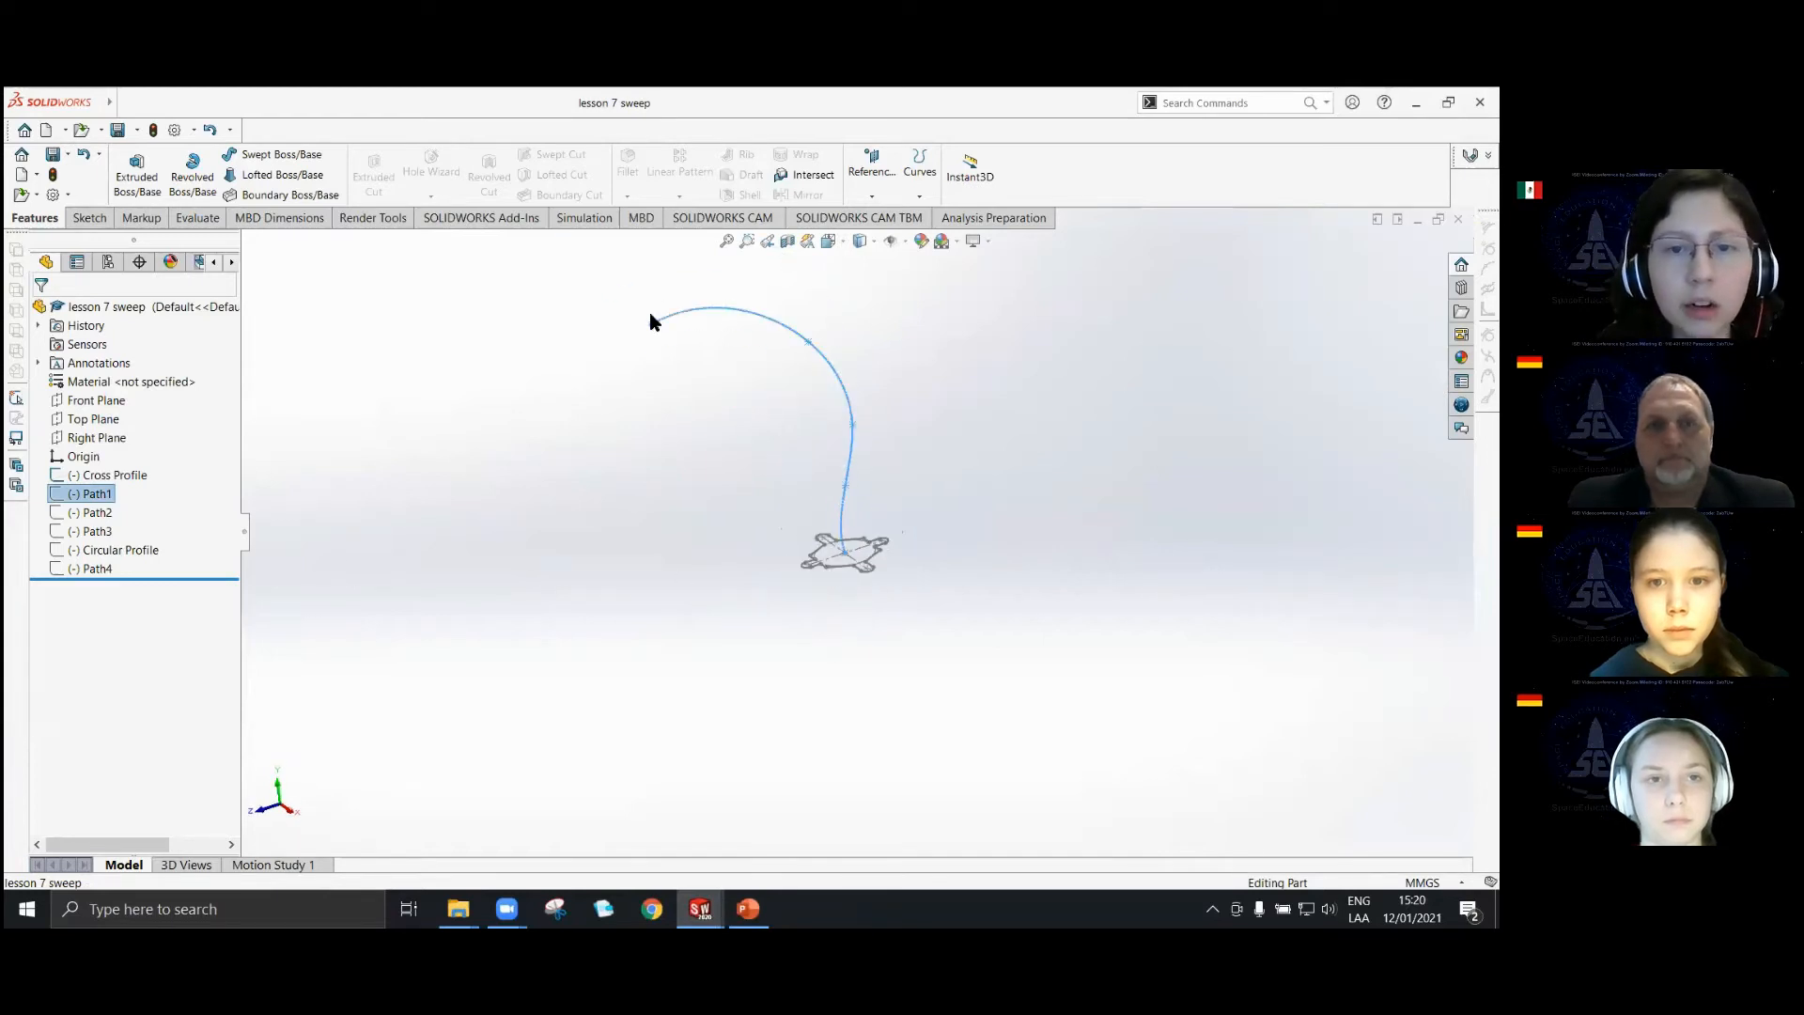
pyautogui.click(108, 476)
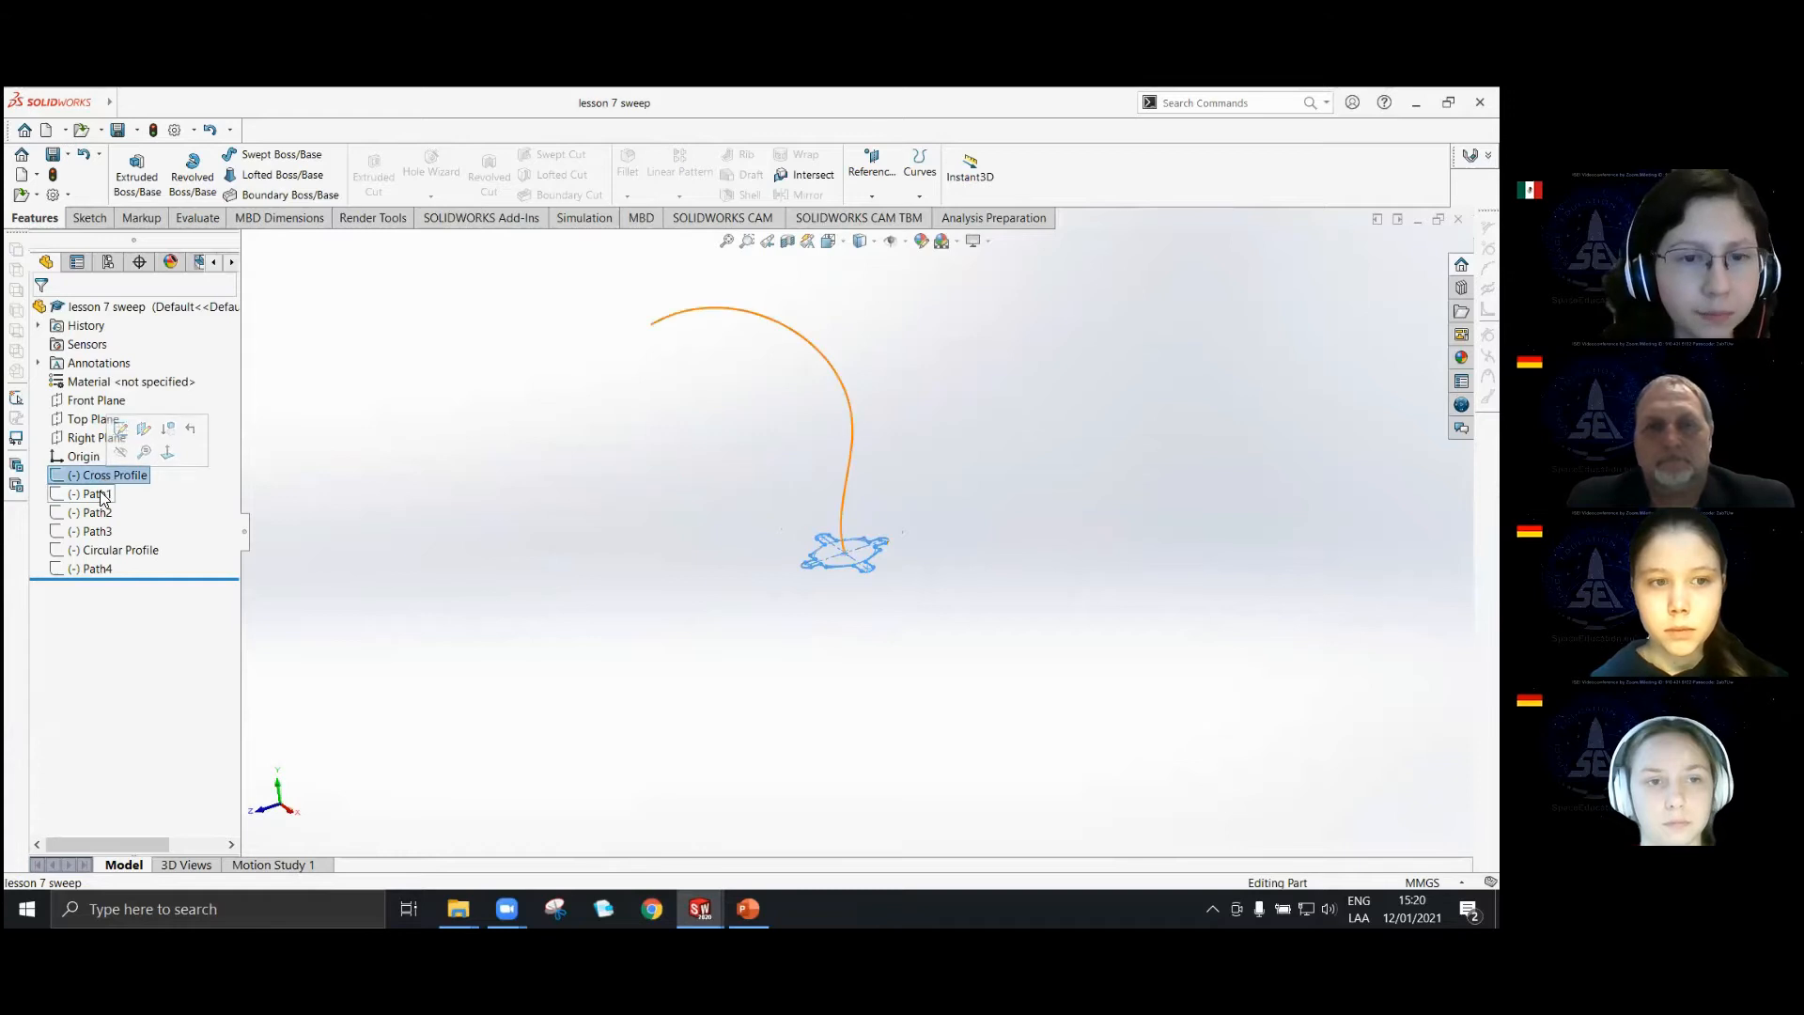
pyautogui.click(89, 496)
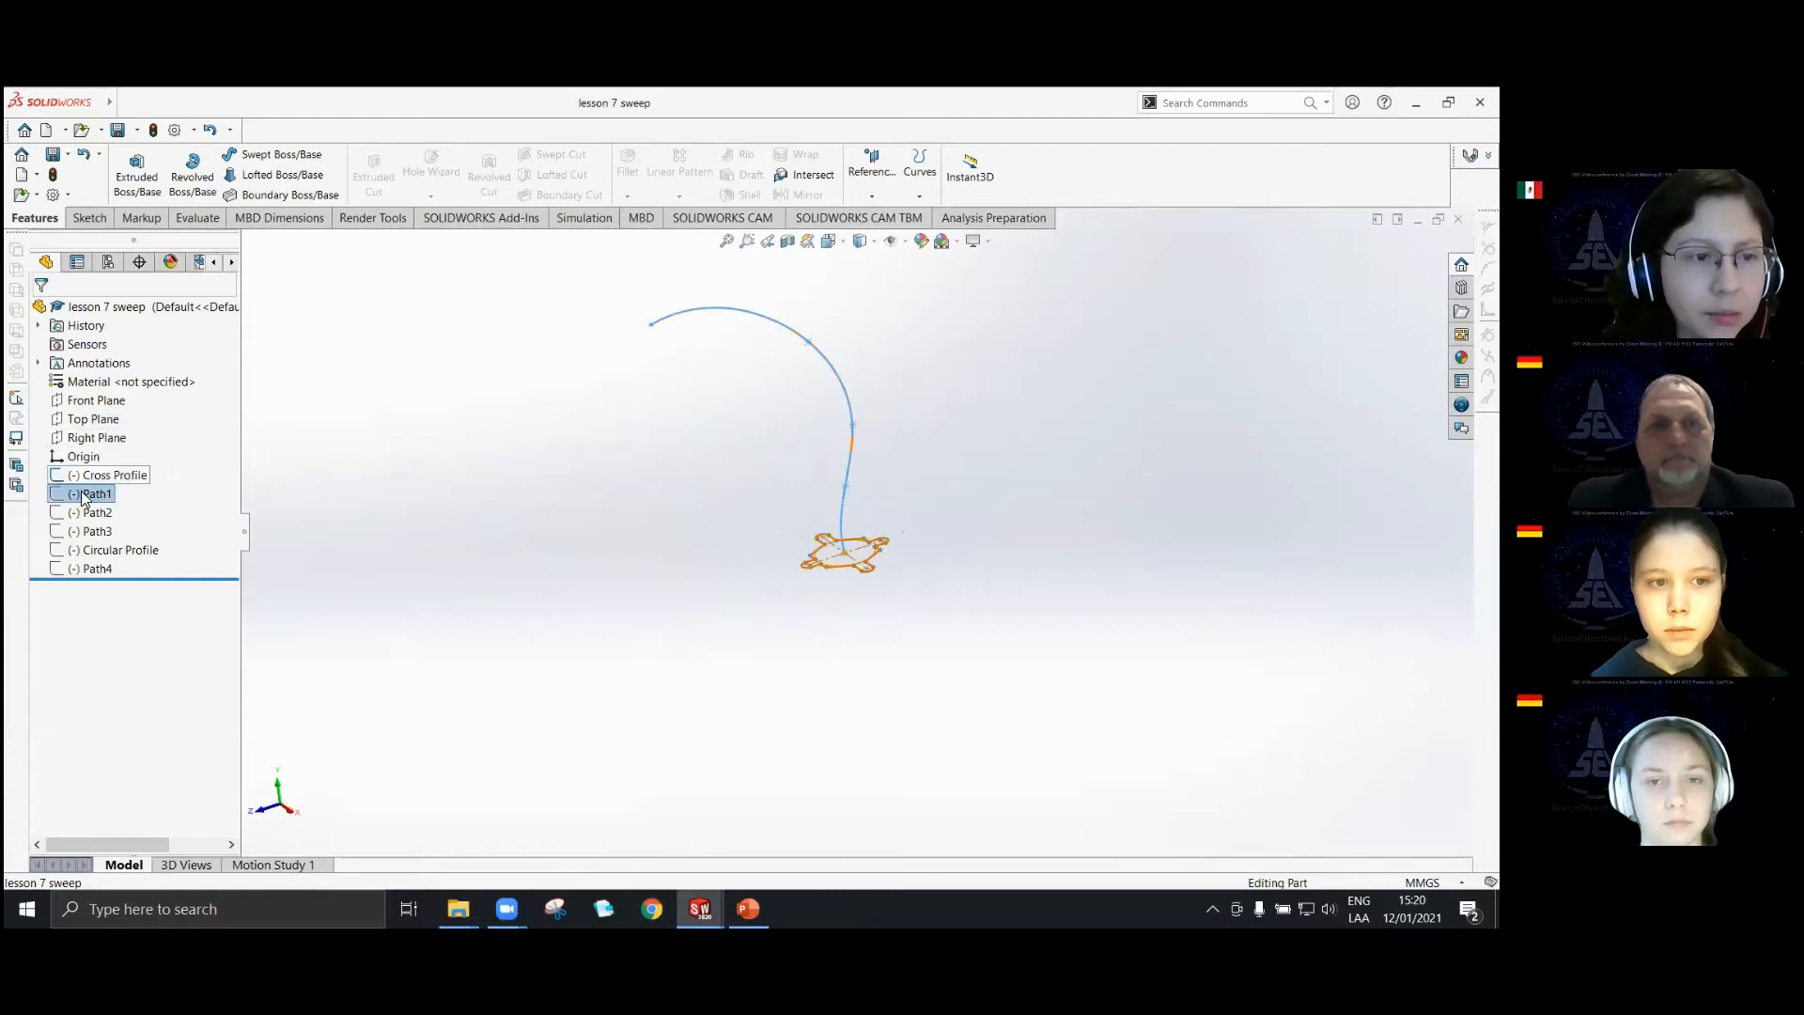
pyautogui.click(84, 456)
pyautogui.moveTo(804, 541); pyautogui.dragTo(827, 458, button='middle')
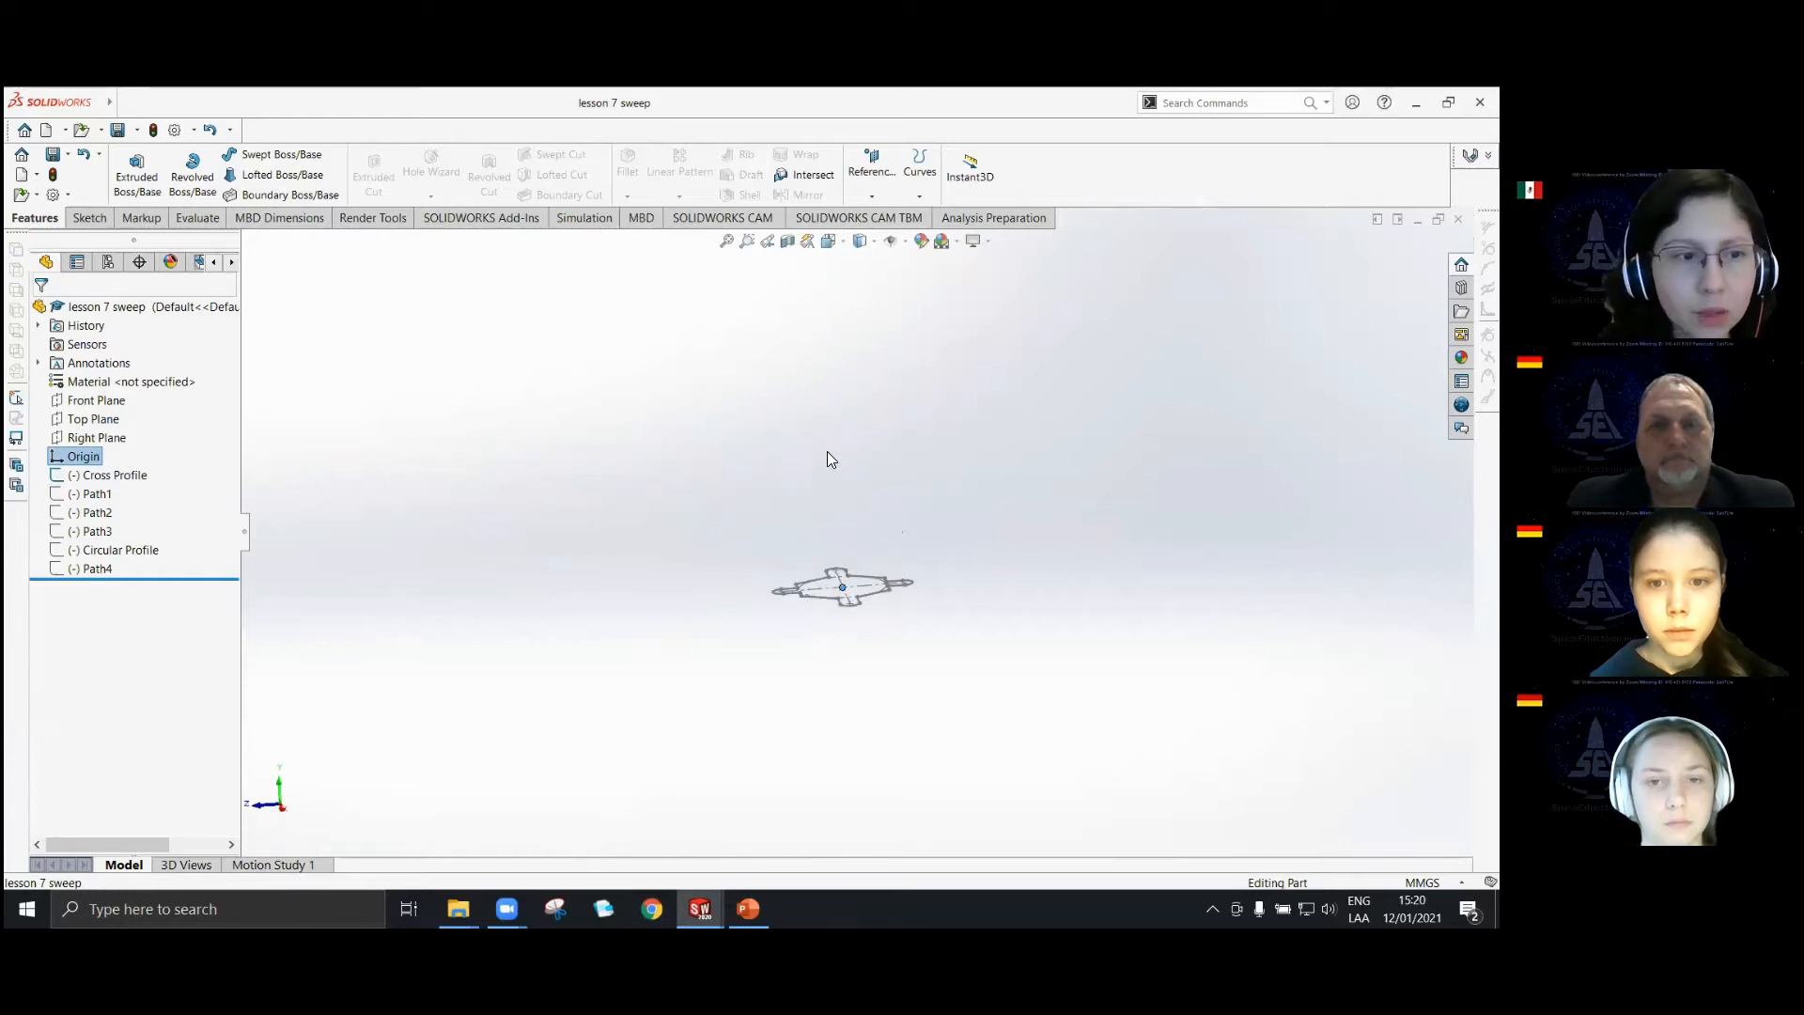
pyautogui.scroll(-2, 828, 459)
pyautogui.scroll(4, 829, 460)
# Open the Path1 sketch for editing, check its orientation against the Right Plane, and exit the sketch.
pyautogui.click(86, 218)
pyautogui.click(592, 476)
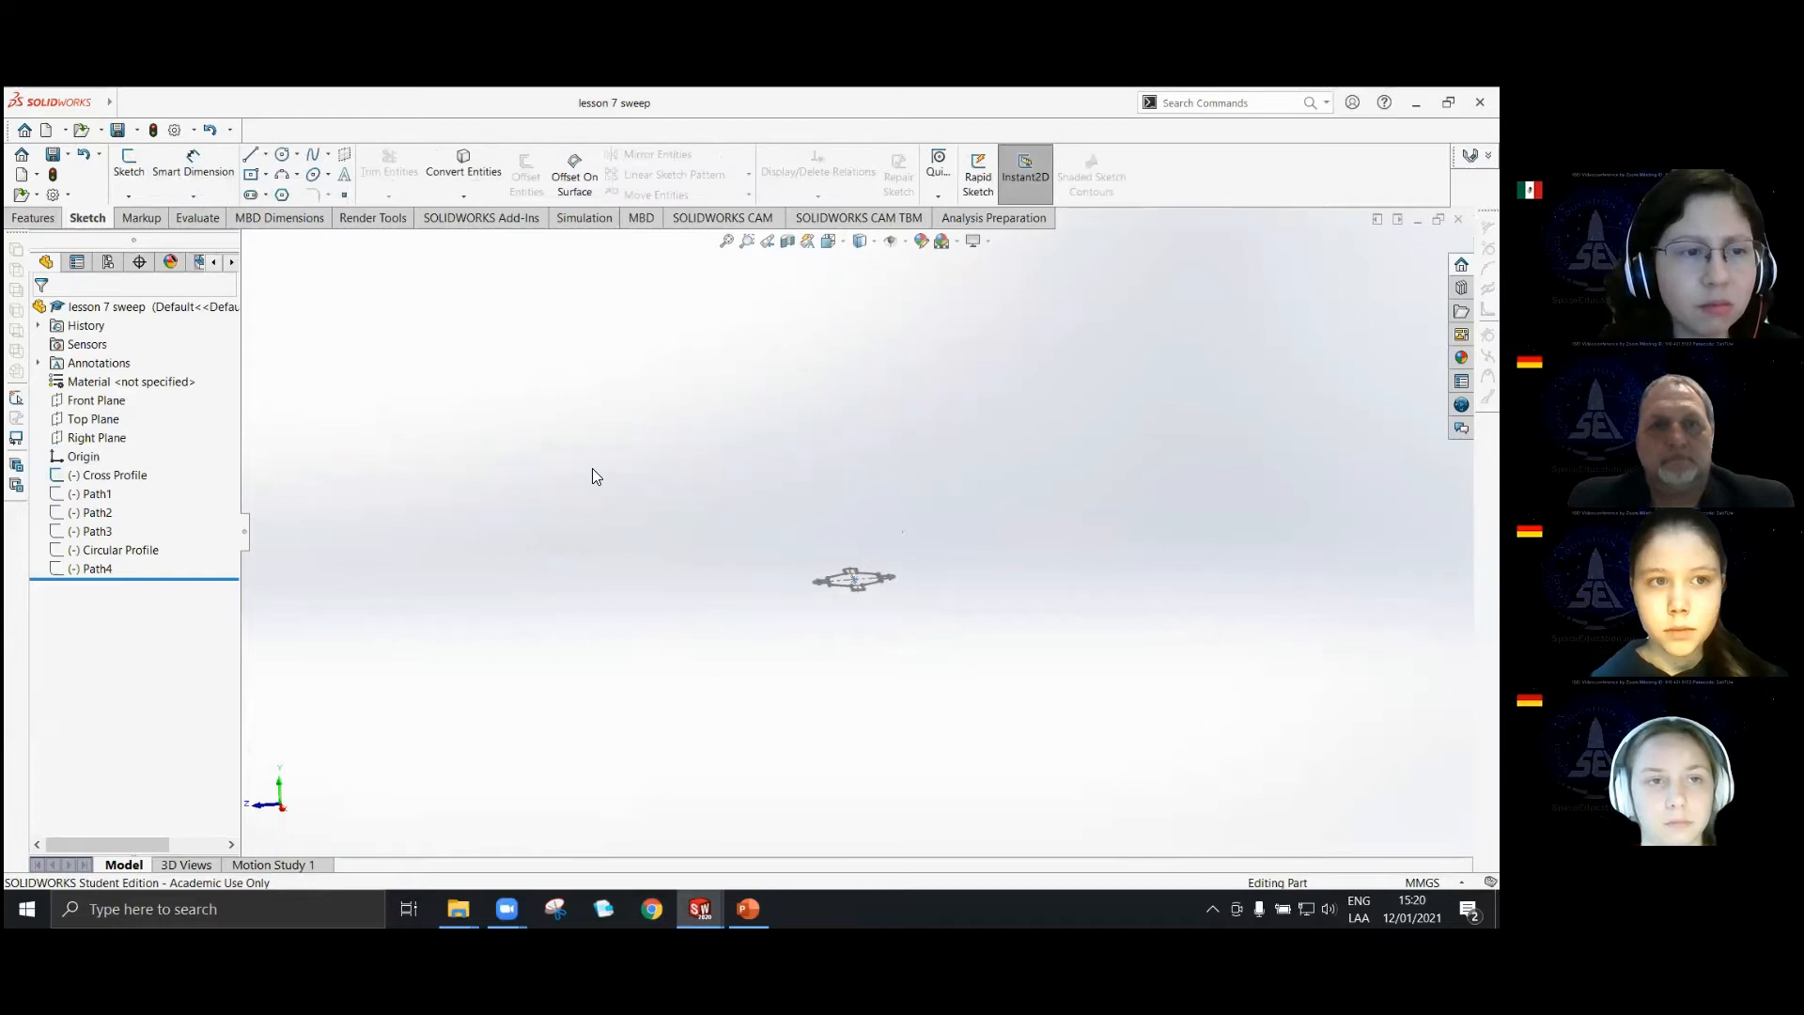
pyautogui.click(94, 494)
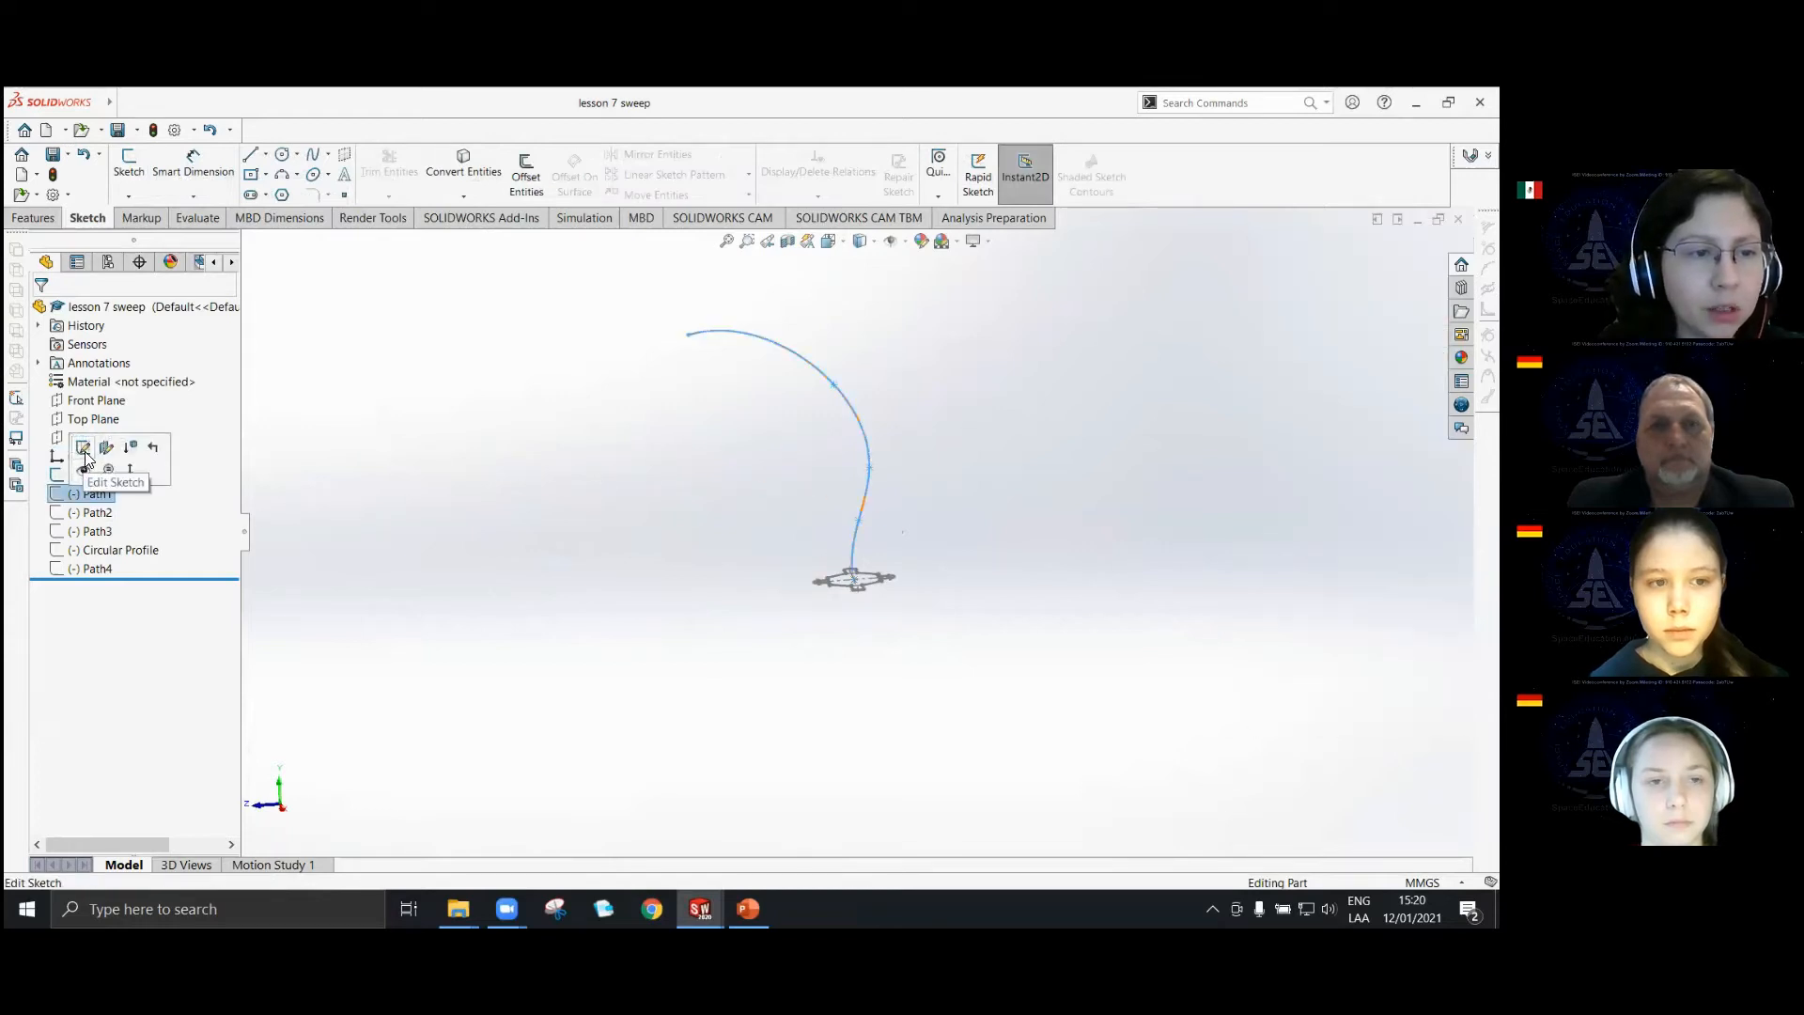
pyautogui.click(83, 448)
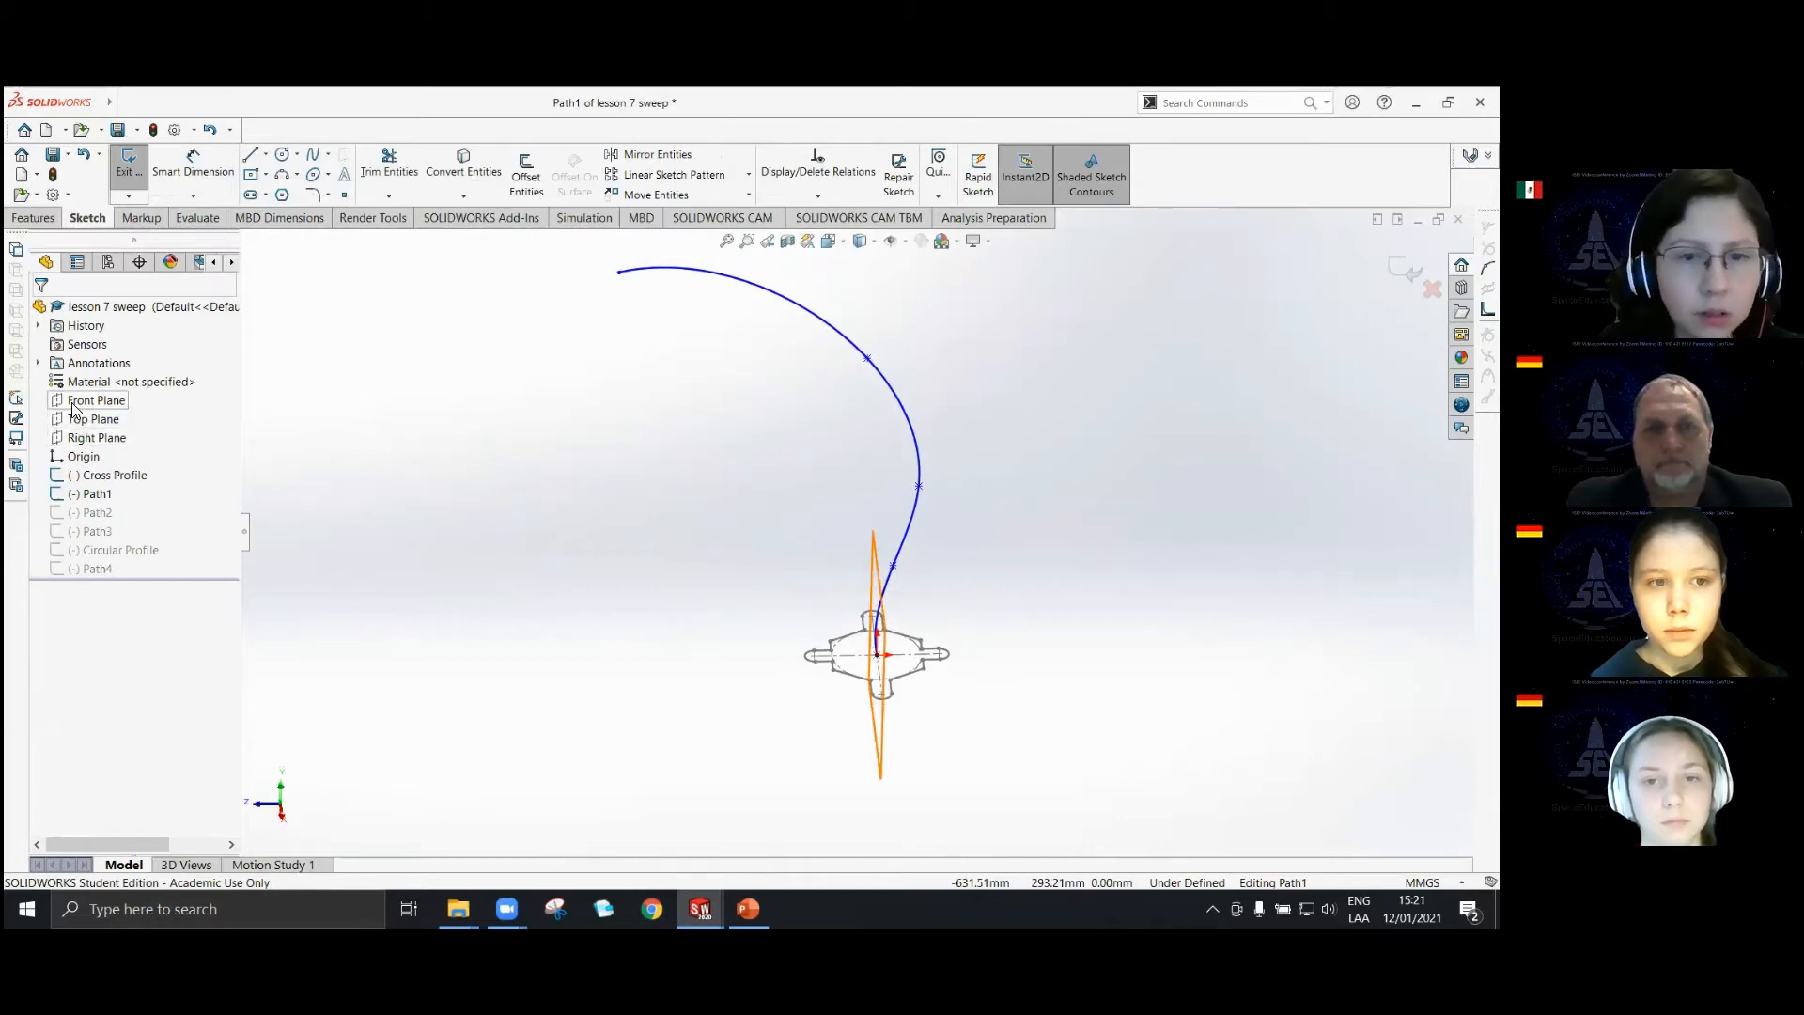
pyautogui.click(95, 438)
pyautogui.moveTo(925, 515); pyautogui.dragTo(968, 657, button='middle')
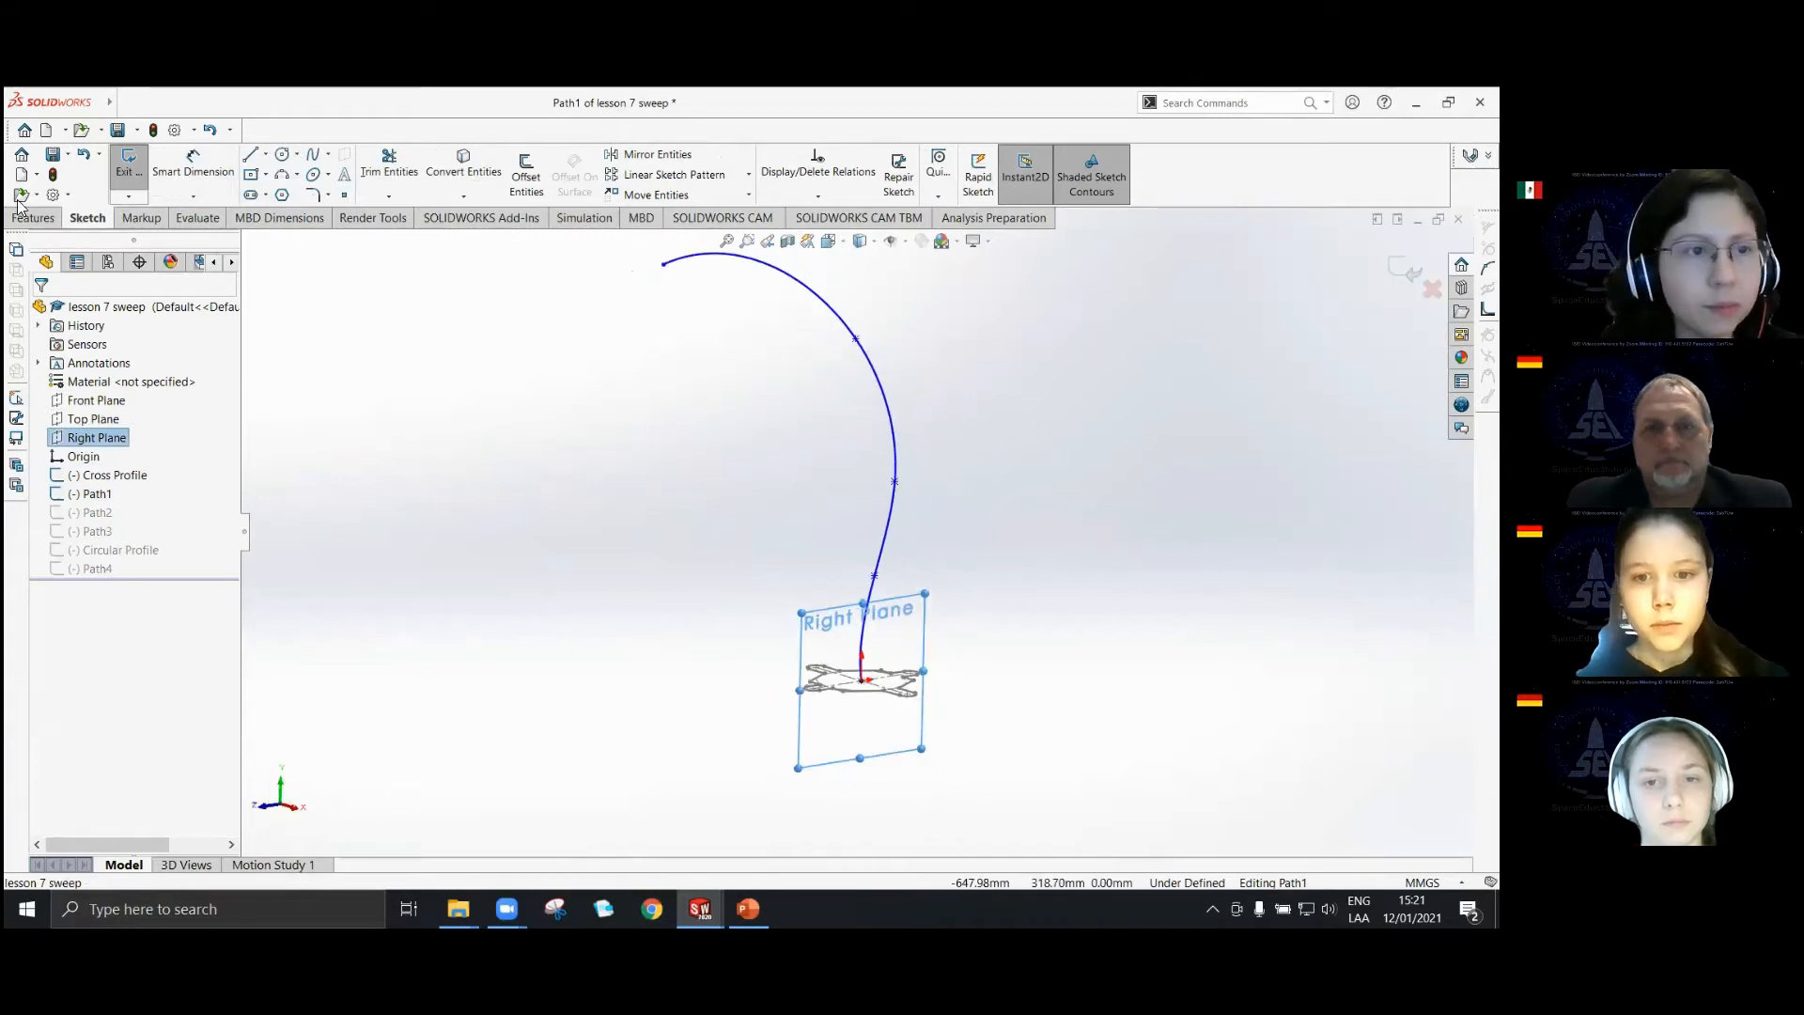
pyautogui.click(141, 175)
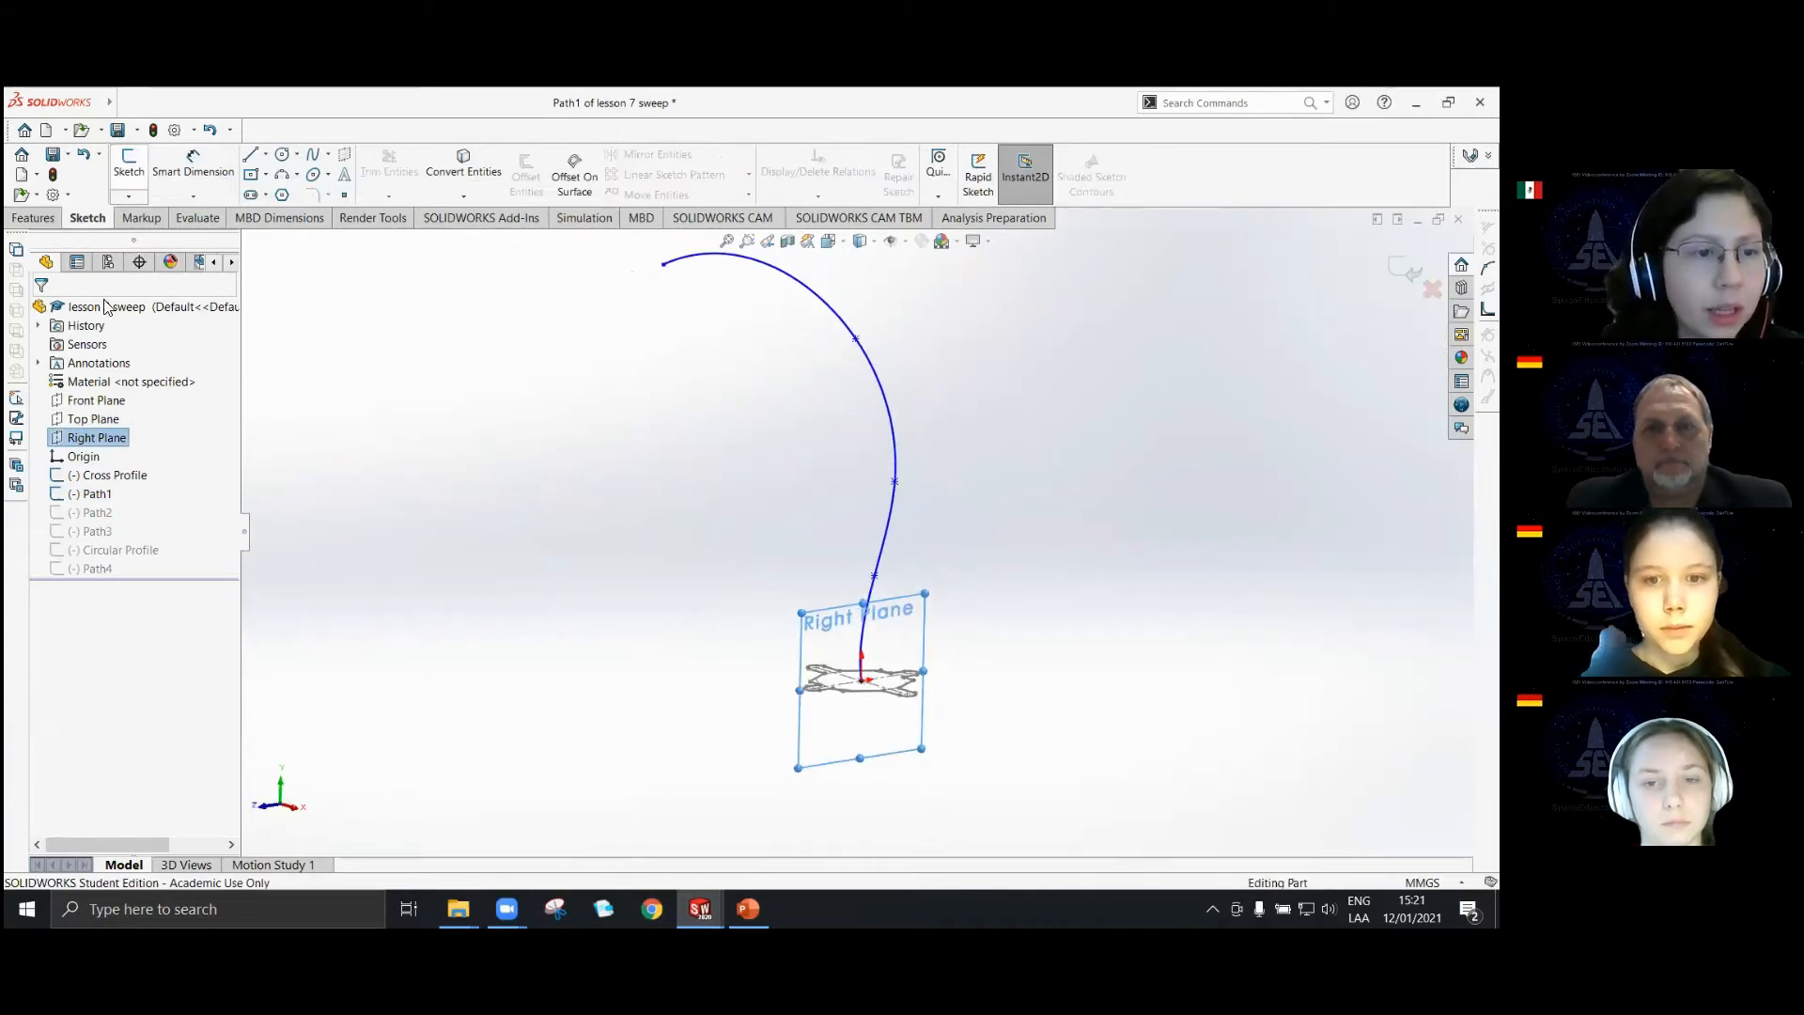
# Check the orientation of the Cross Profile sketch against the Top Plane.
pyautogui.click(116, 477)
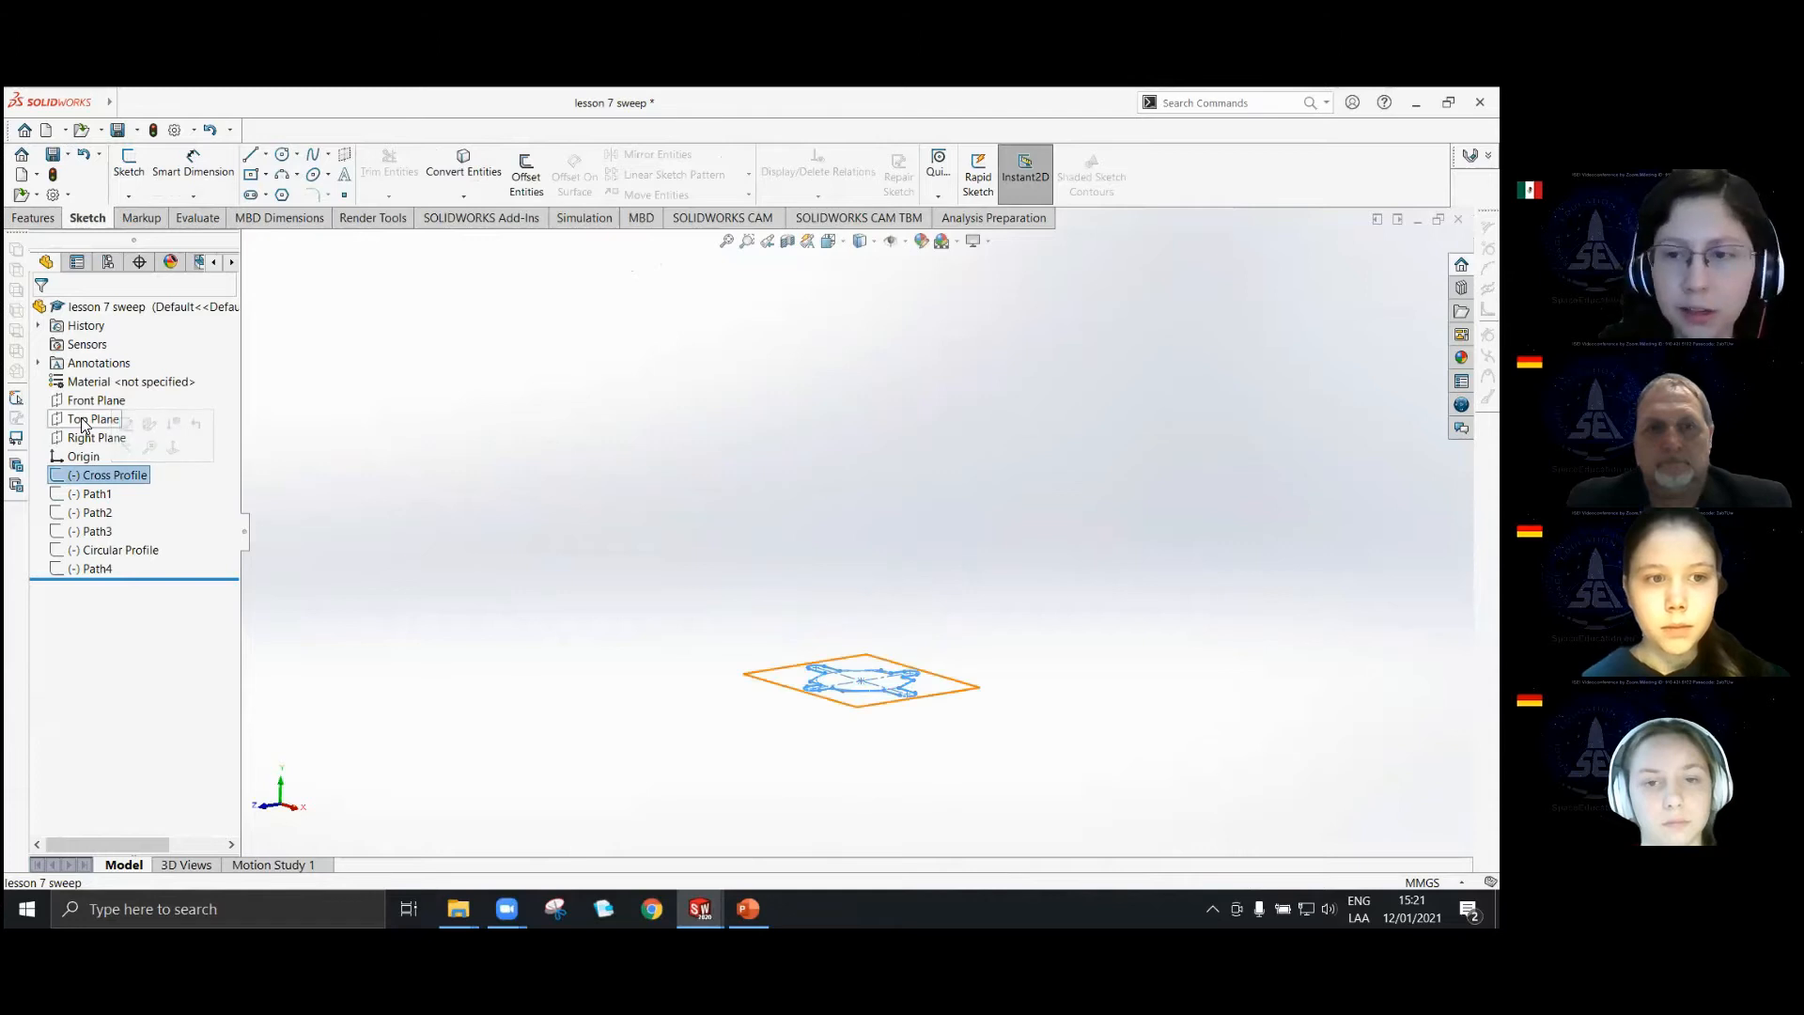
pyautogui.click(891, 494)
pyautogui.moveTo(936, 578); pyautogui.dragTo(930, 641, button='middle')
pyautogui.scroll(-2, 892, 707)
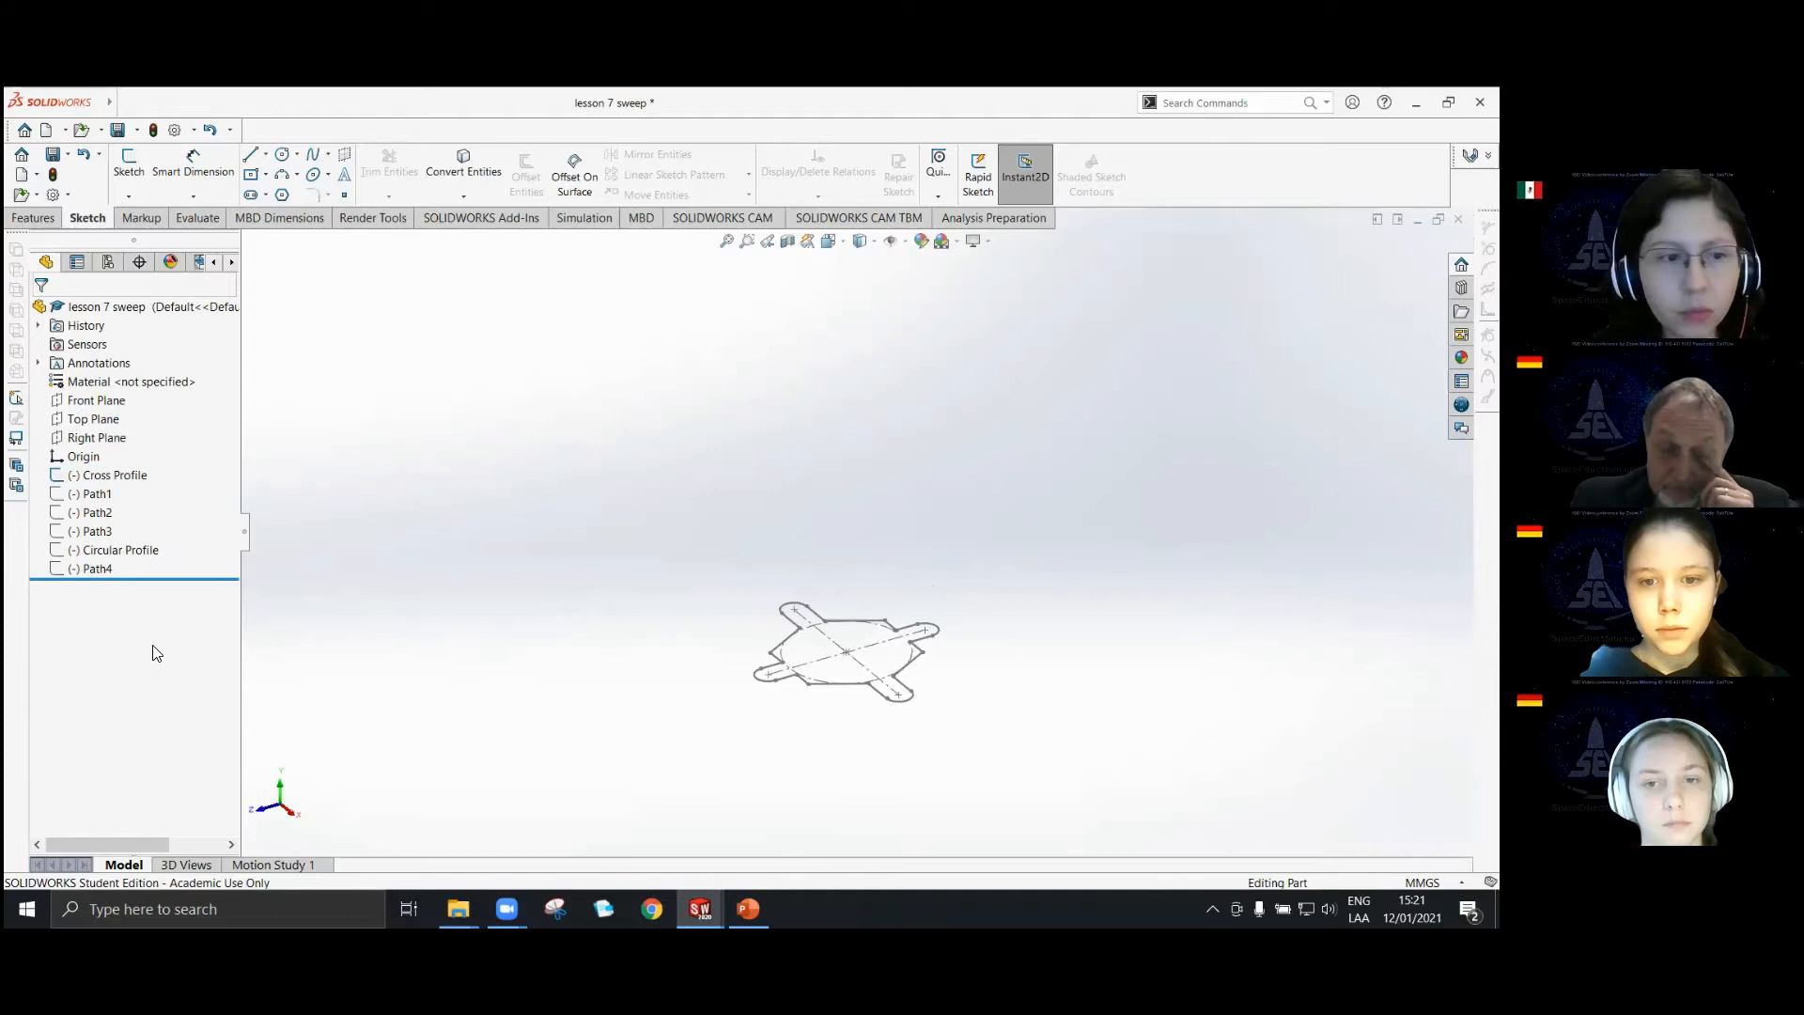
pyautogui.moveTo(979, 728); pyautogui.dragTo(974, 691, button='middle')
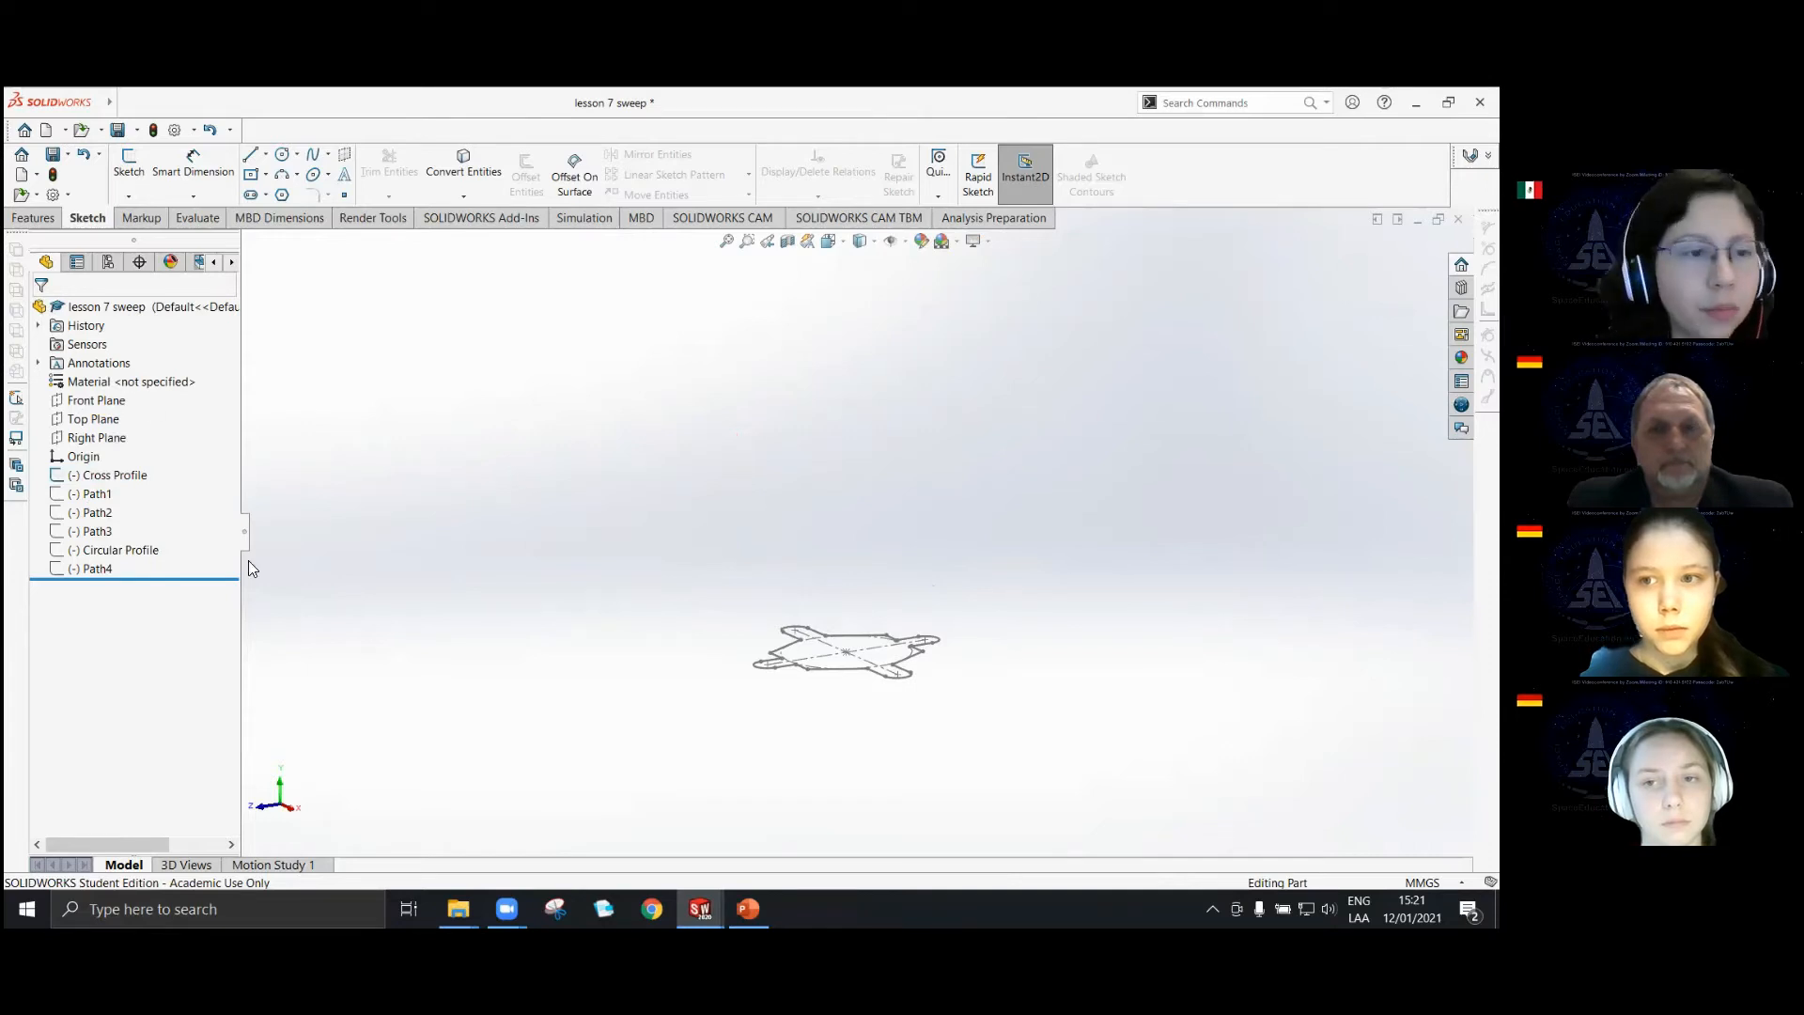
# Start a Swept Boss/Base with the Cross Profile sketch as its sketch profile.
pyautogui.click(33, 217)
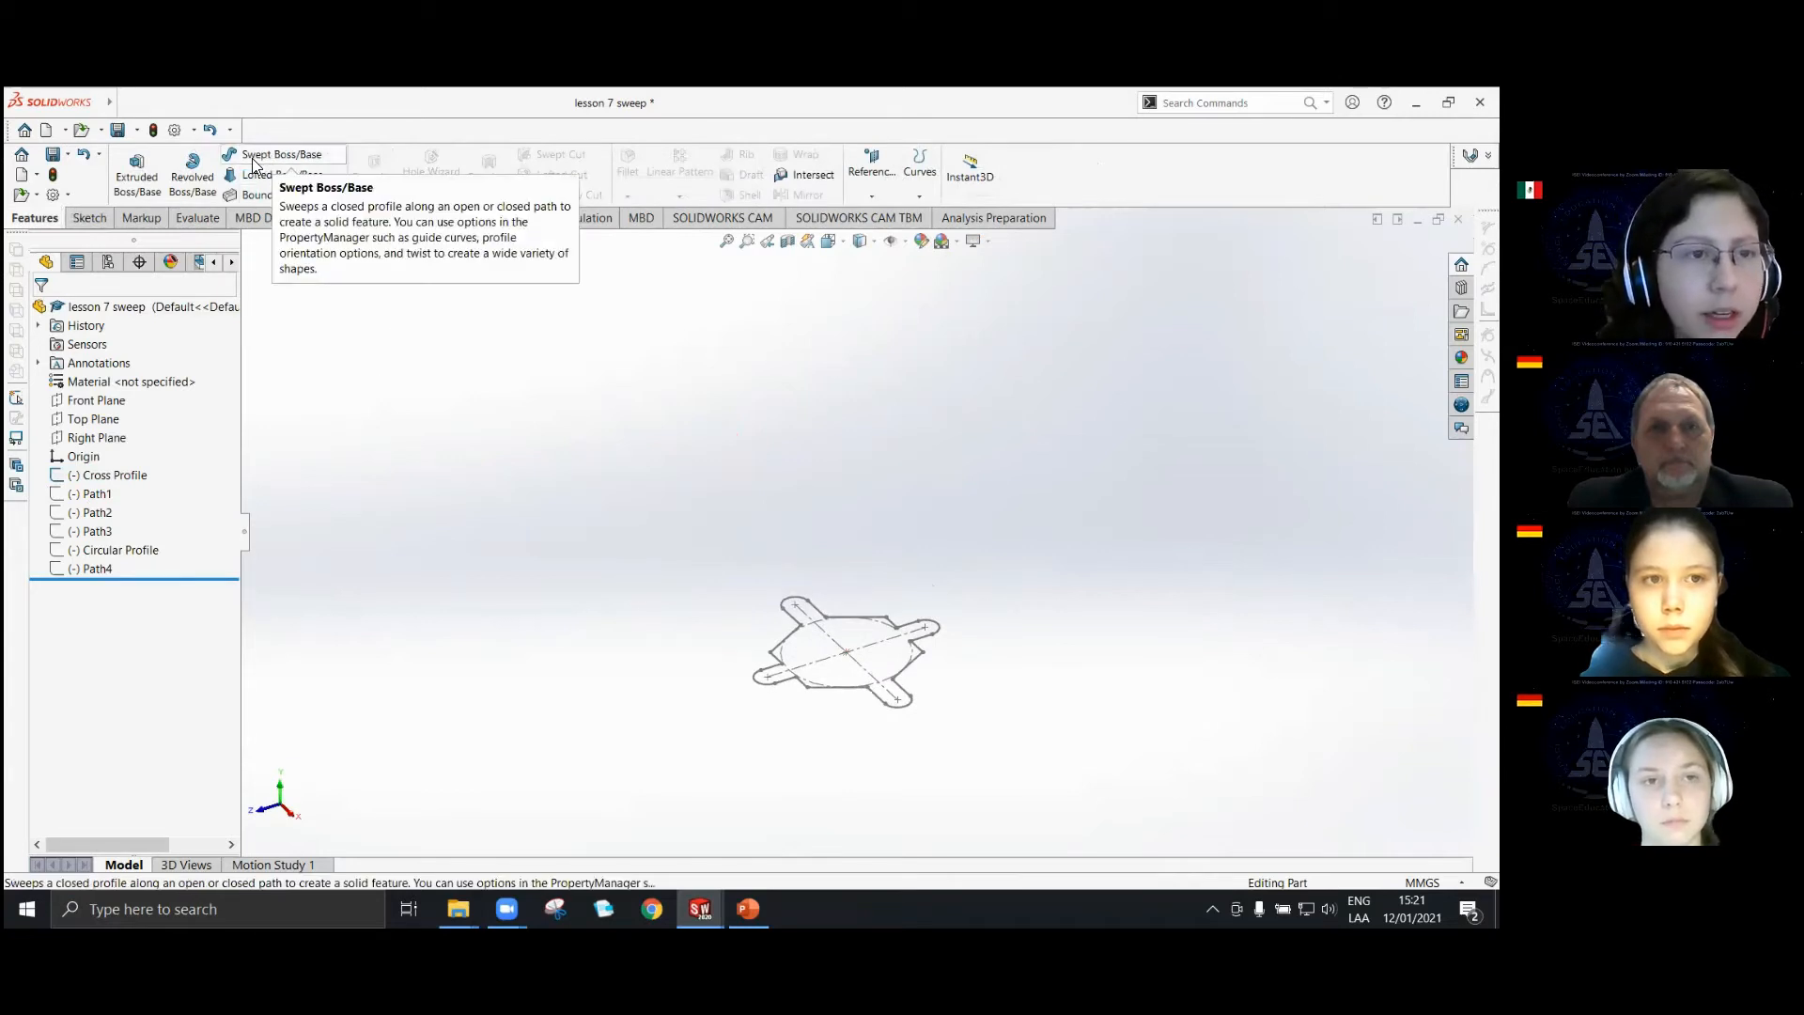
pyautogui.click(256, 161)
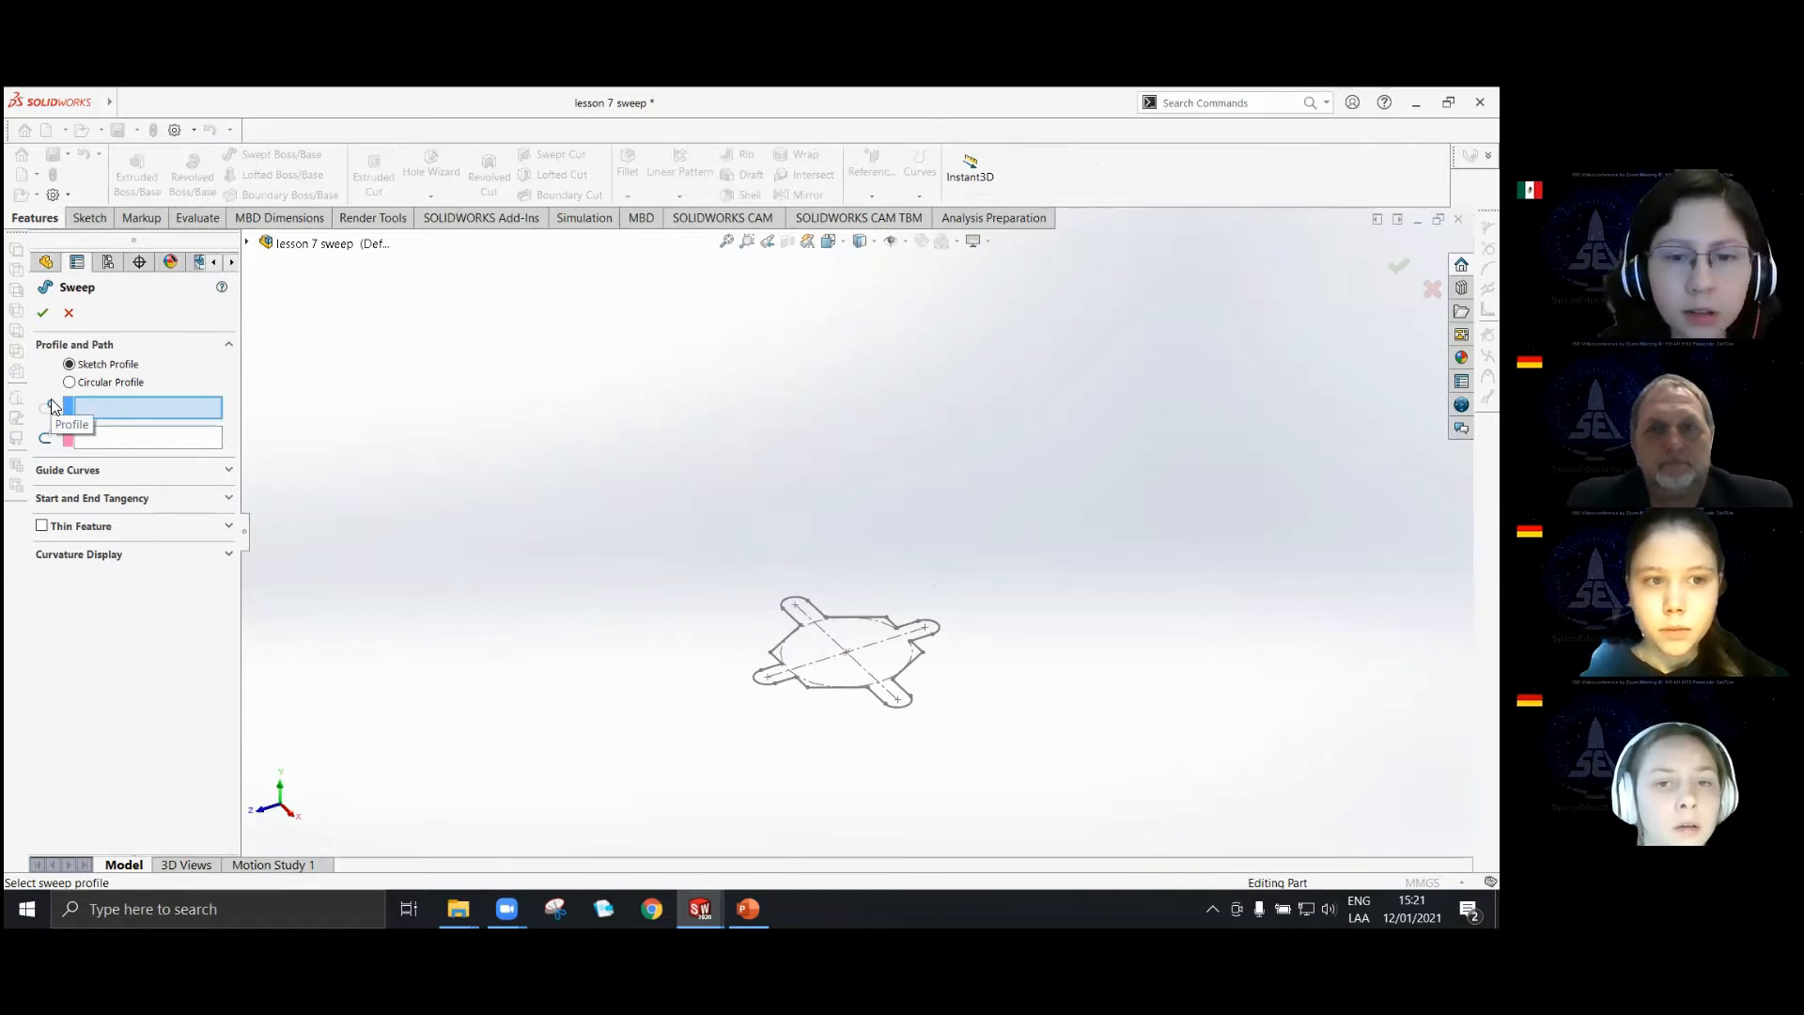
pyautogui.scroll(-3, 832, 709)
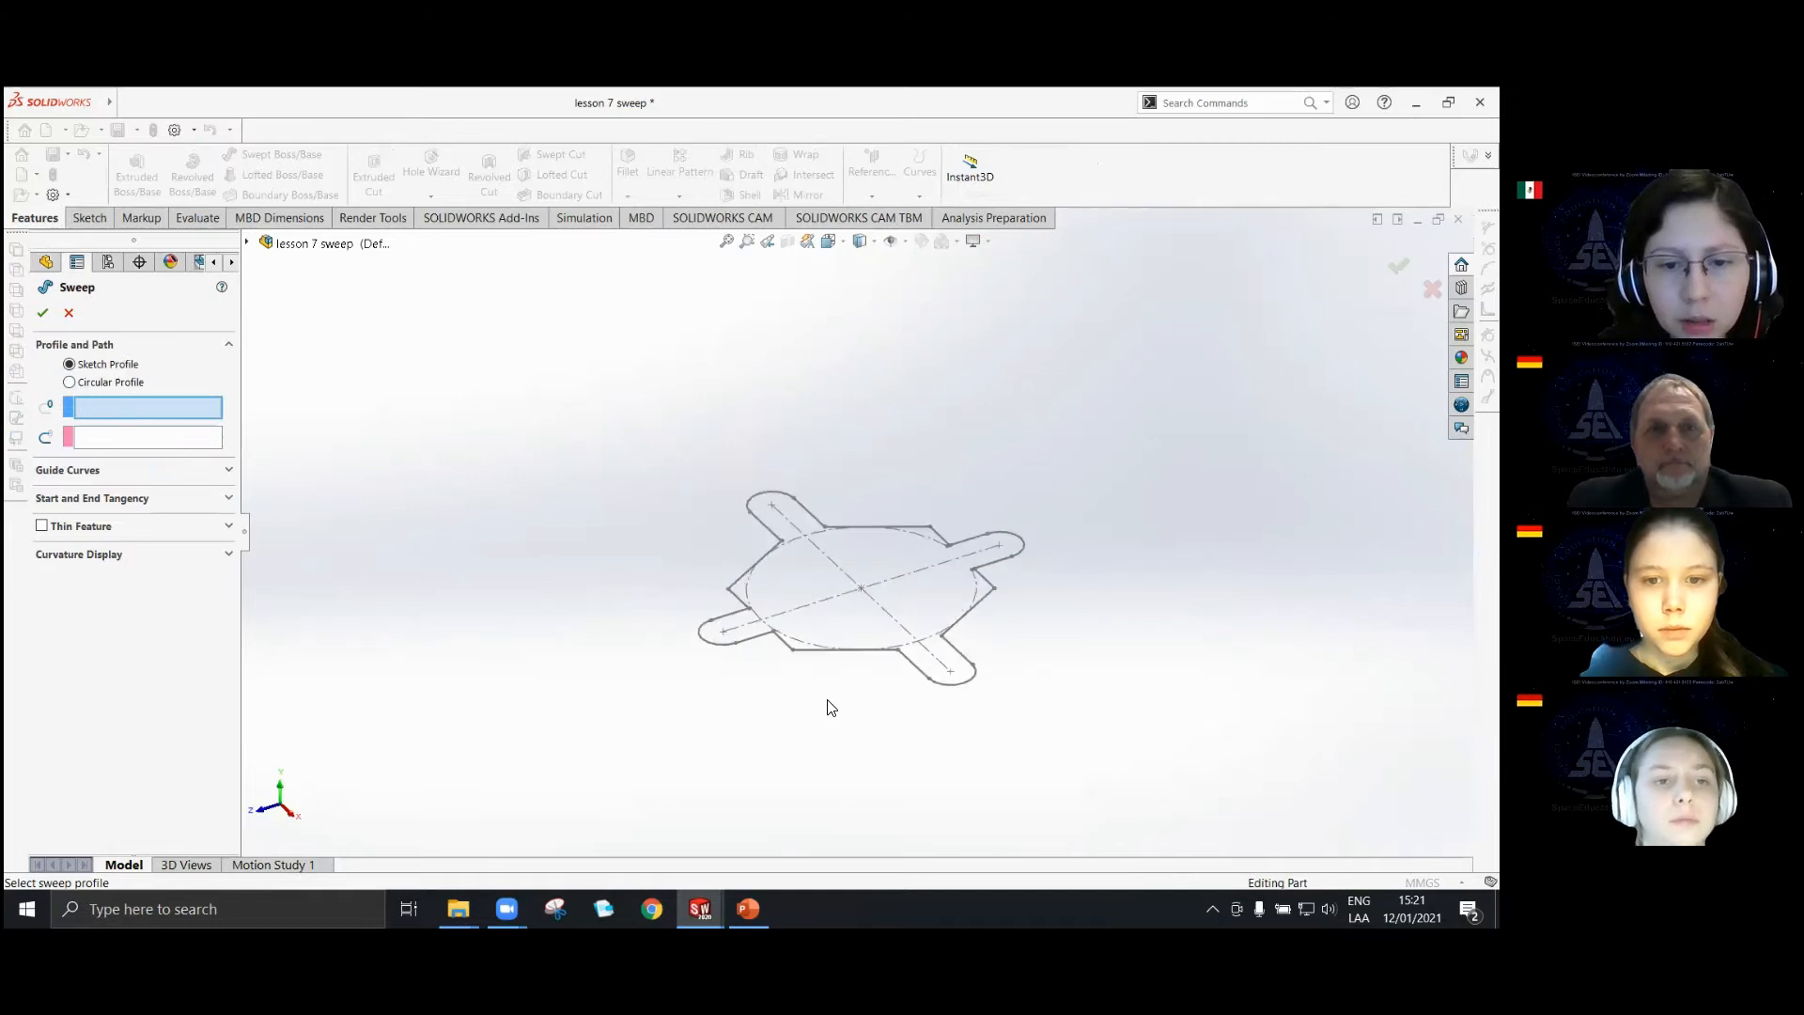
pyautogui.click(802, 656)
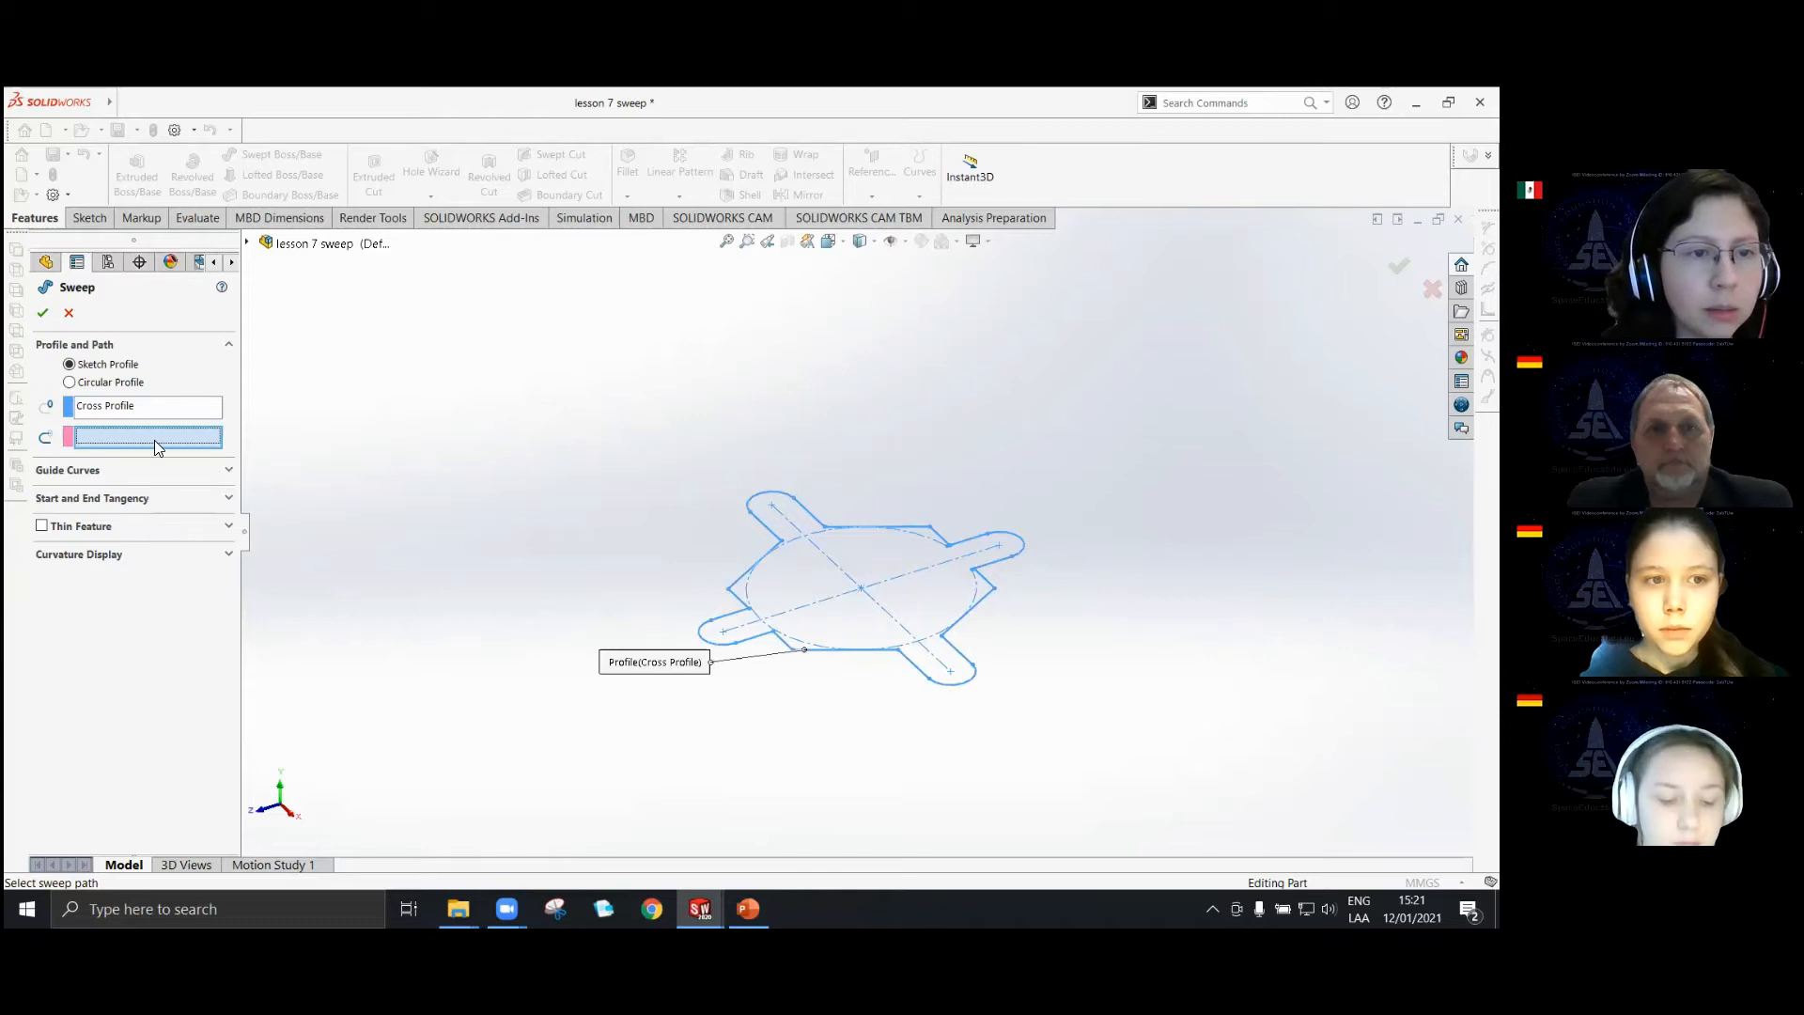
# Make the hidden Path1 sketch visible and set it as the sweep path.
pyautogui.click(247, 242)
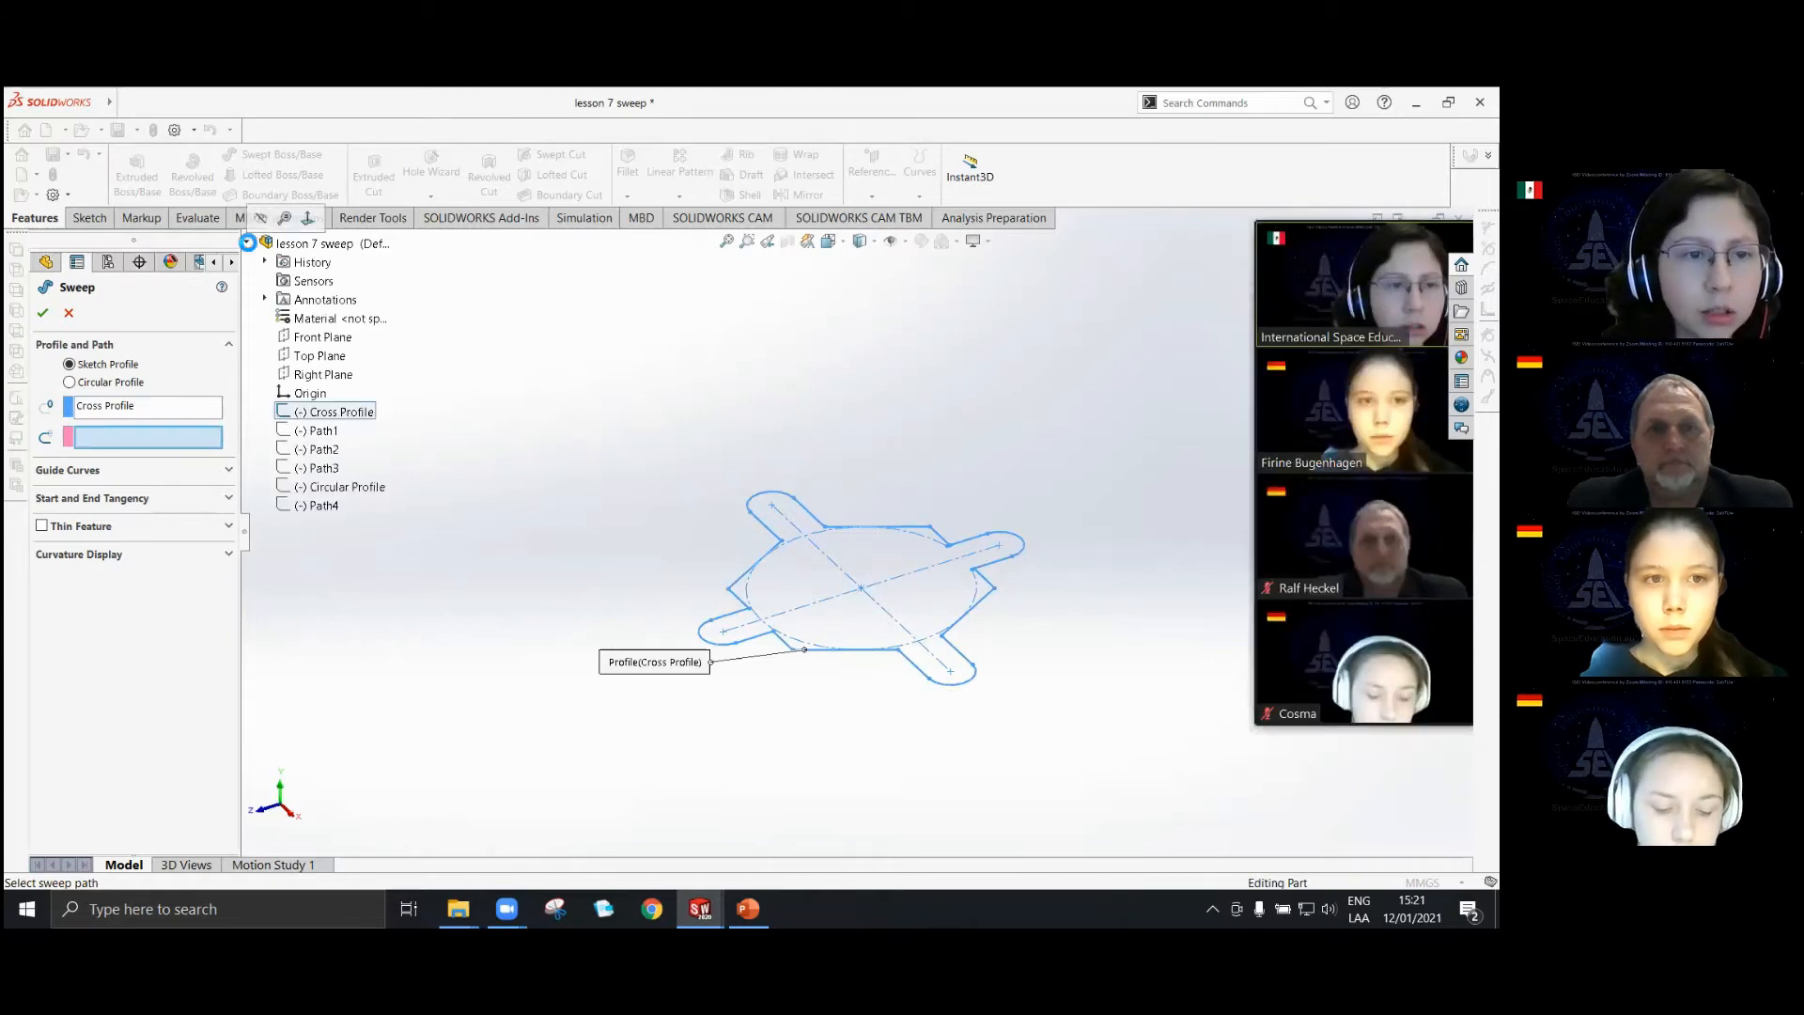
pyautogui.rightClick(328, 432)
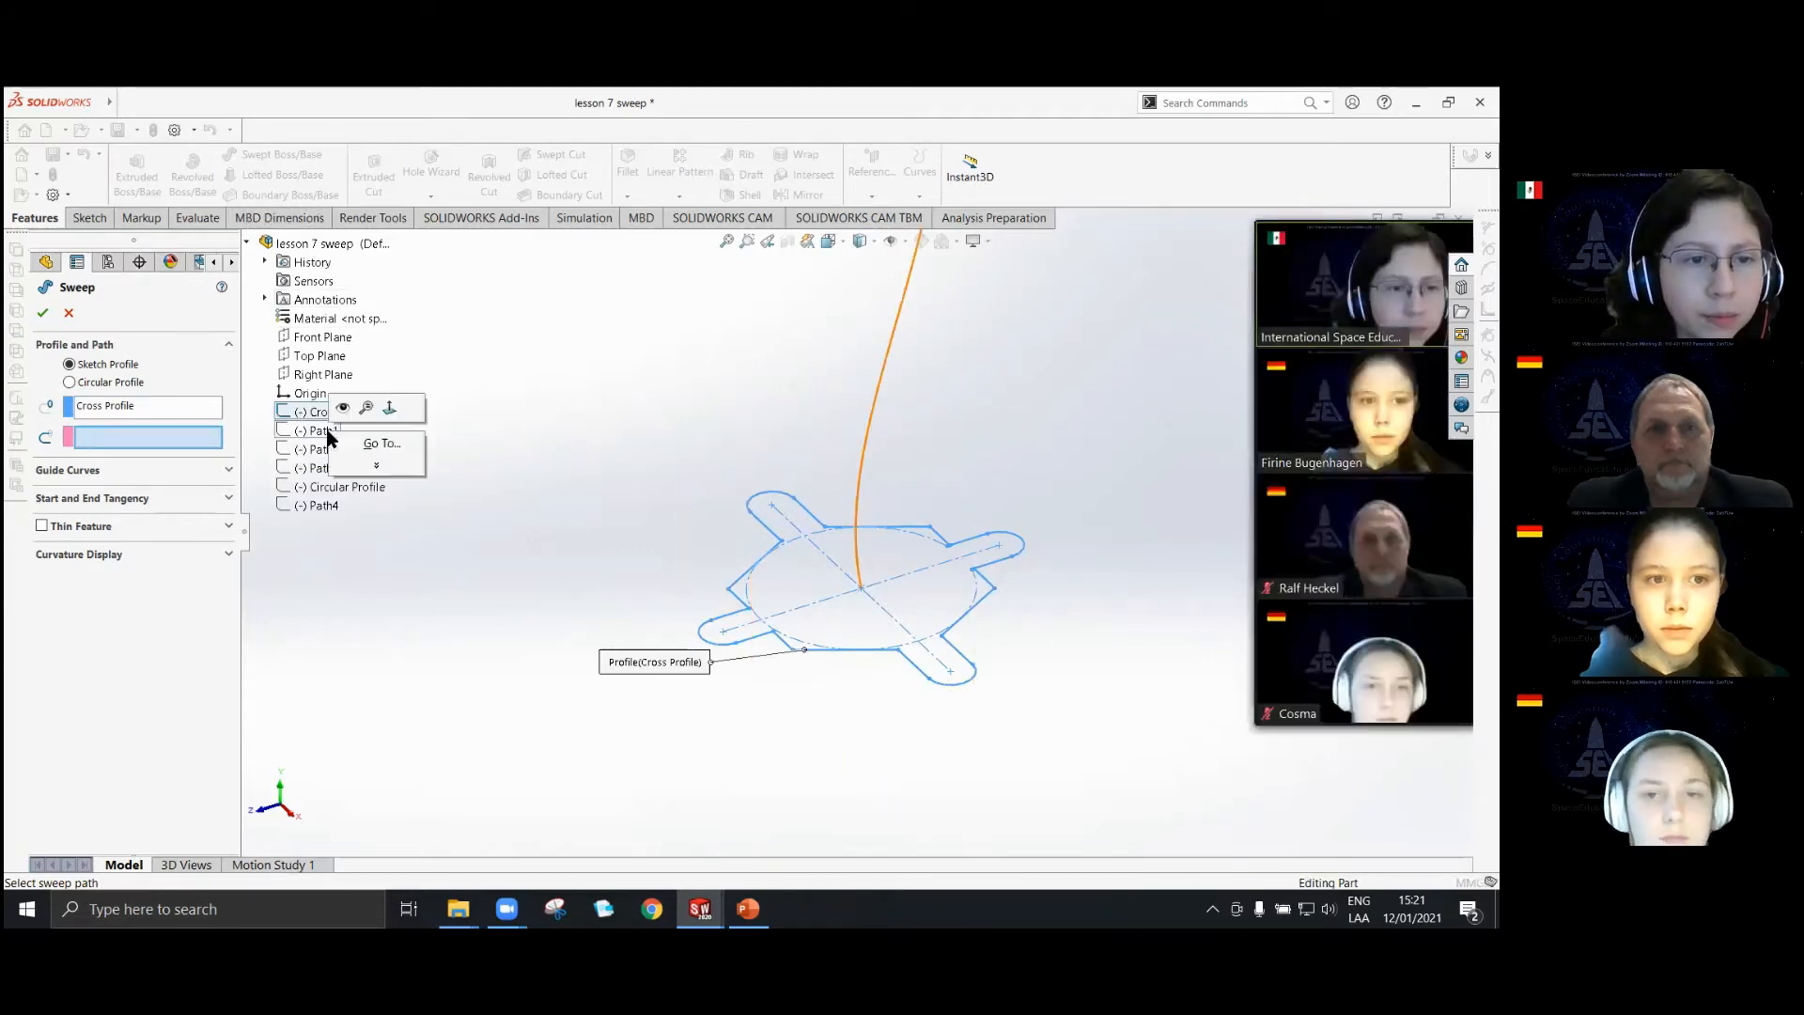
pyautogui.click(341, 405)
pyautogui.scroll(3, 507, 410)
pyautogui.scroll(1, 650, 450)
pyautogui.click(887, 401)
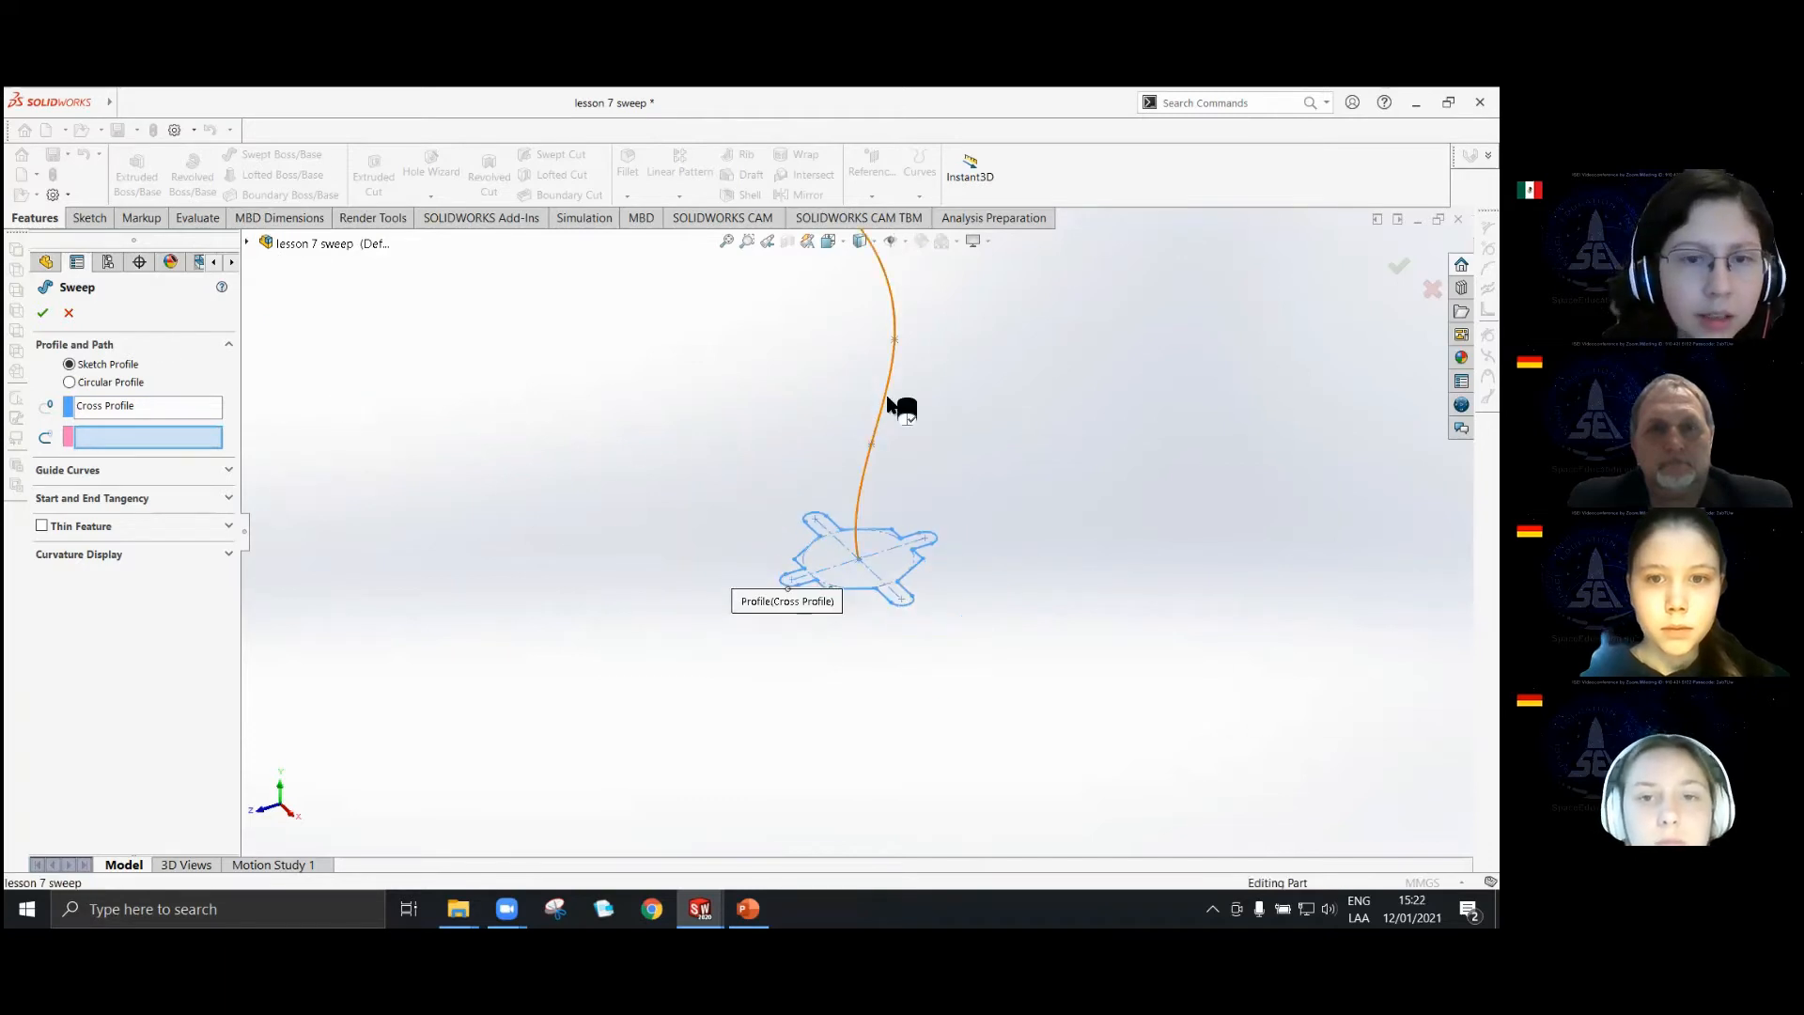
# Examine the preview of Cross Profile swept along Path1 from several angles.
pyautogui.scroll(2, 859, 440)
pyautogui.moveTo(846, 493); pyautogui.dragTo(802, 439, button='middle')
pyautogui.scroll(-3, 922, 555)
pyautogui.moveTo(843, 592); pyautogui.dragTo(748, 286, button='middle')
pyautogui.moveTo(865, 532); pyautogui.dragTo(824, 338, button='middle')
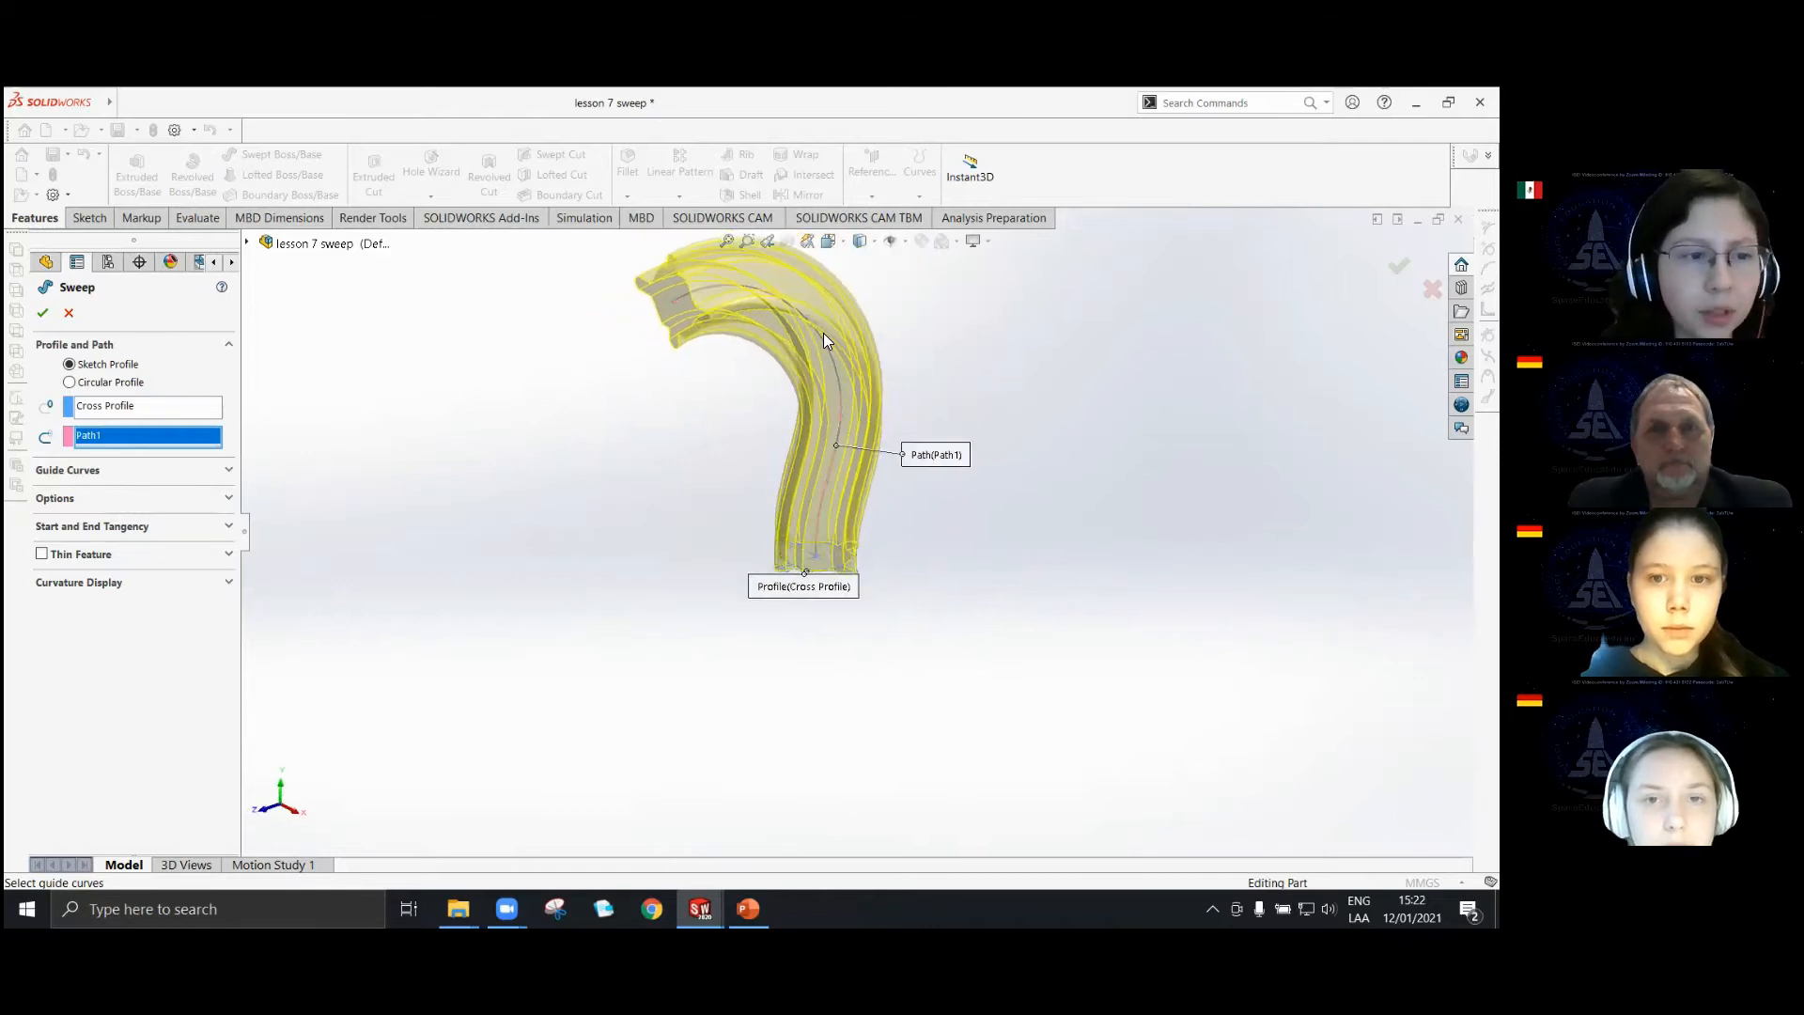
pyautogui.scroll(-2, 823, 333)
pyautogui.scroll(2, 728, 487)
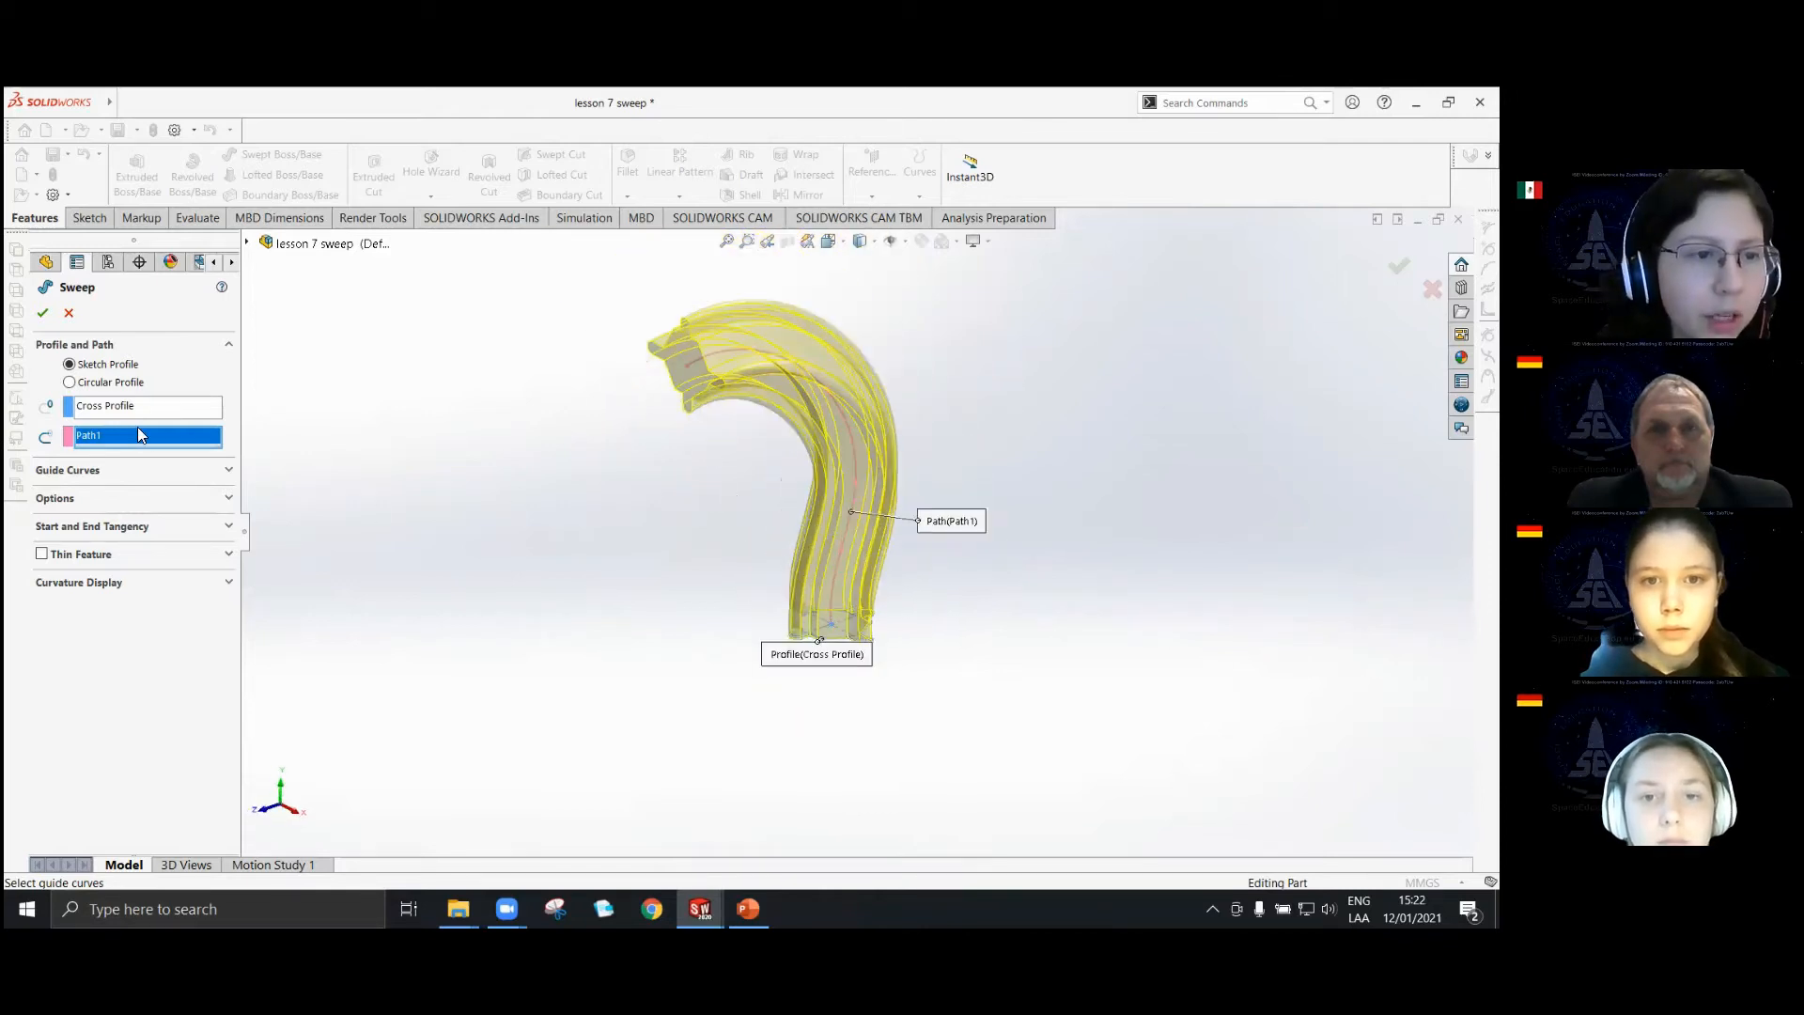
# Try the Circular Profile option on Path1, and return to Sketch Profile with Cross Profile reselected.
pyautogui.click(70, 382)
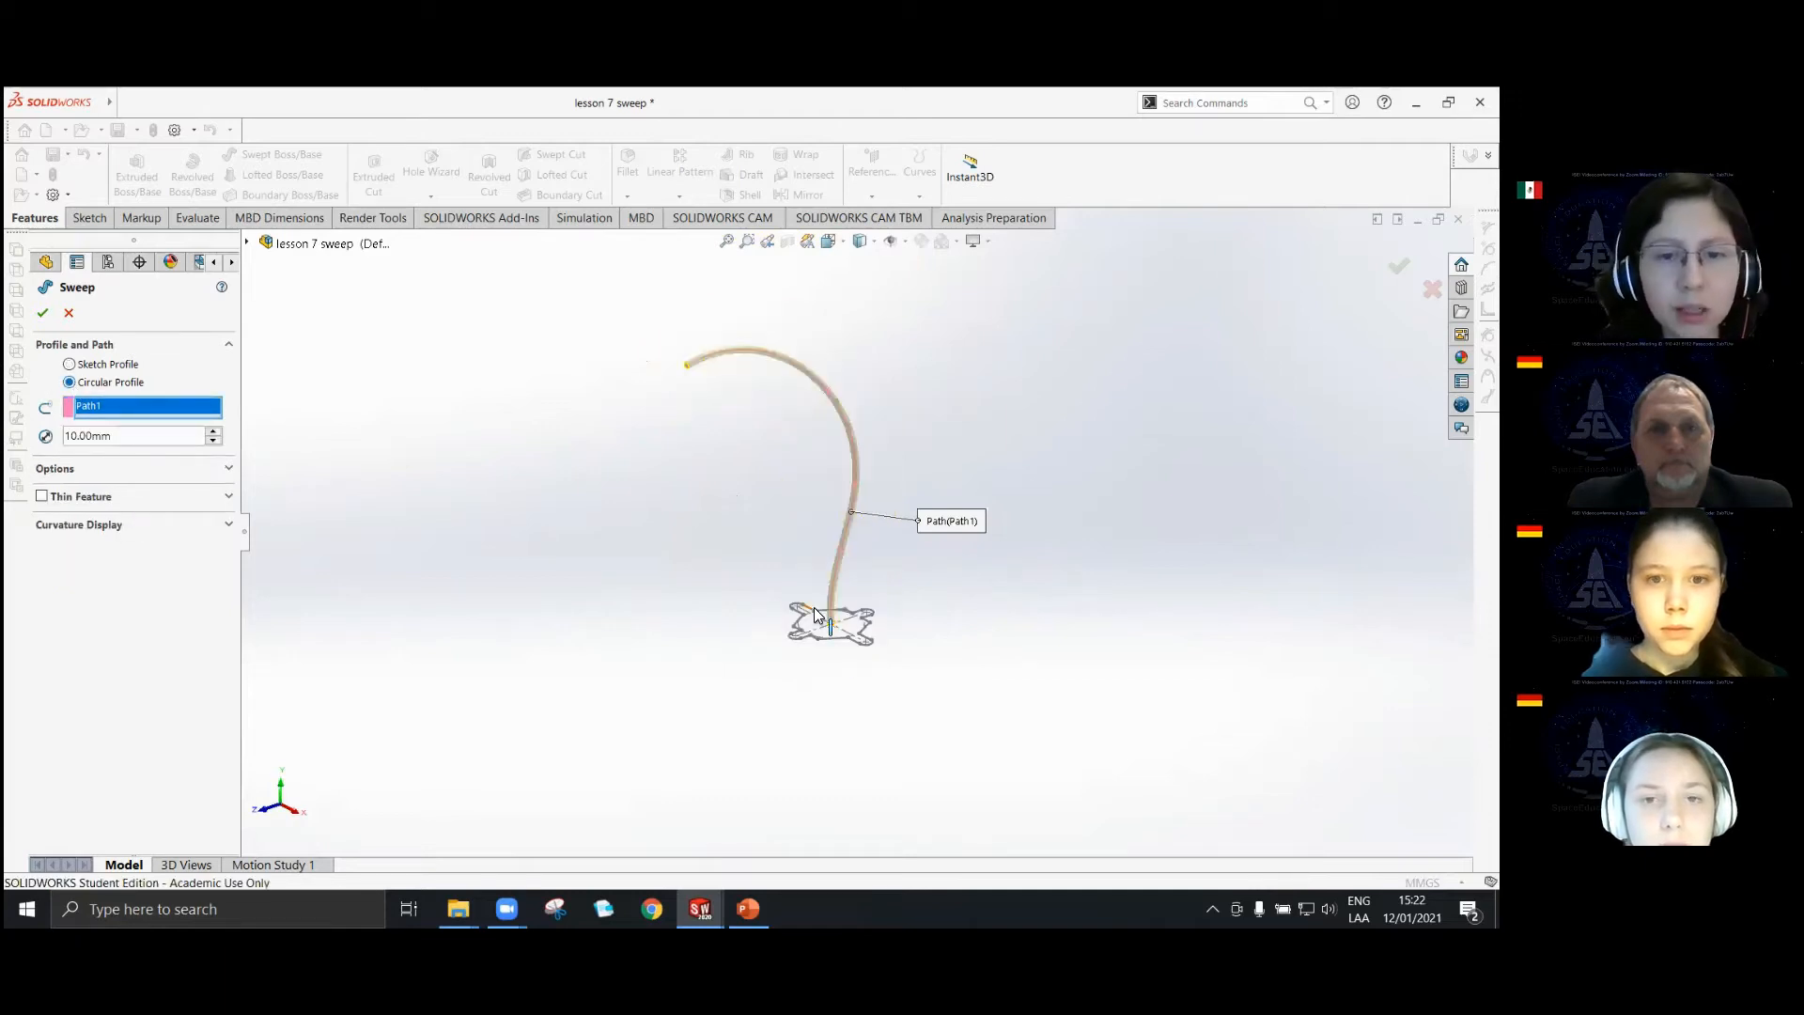
pyautogui.moveTo(814, 607); pyautogui.dragTo(826, 643, button='middle')
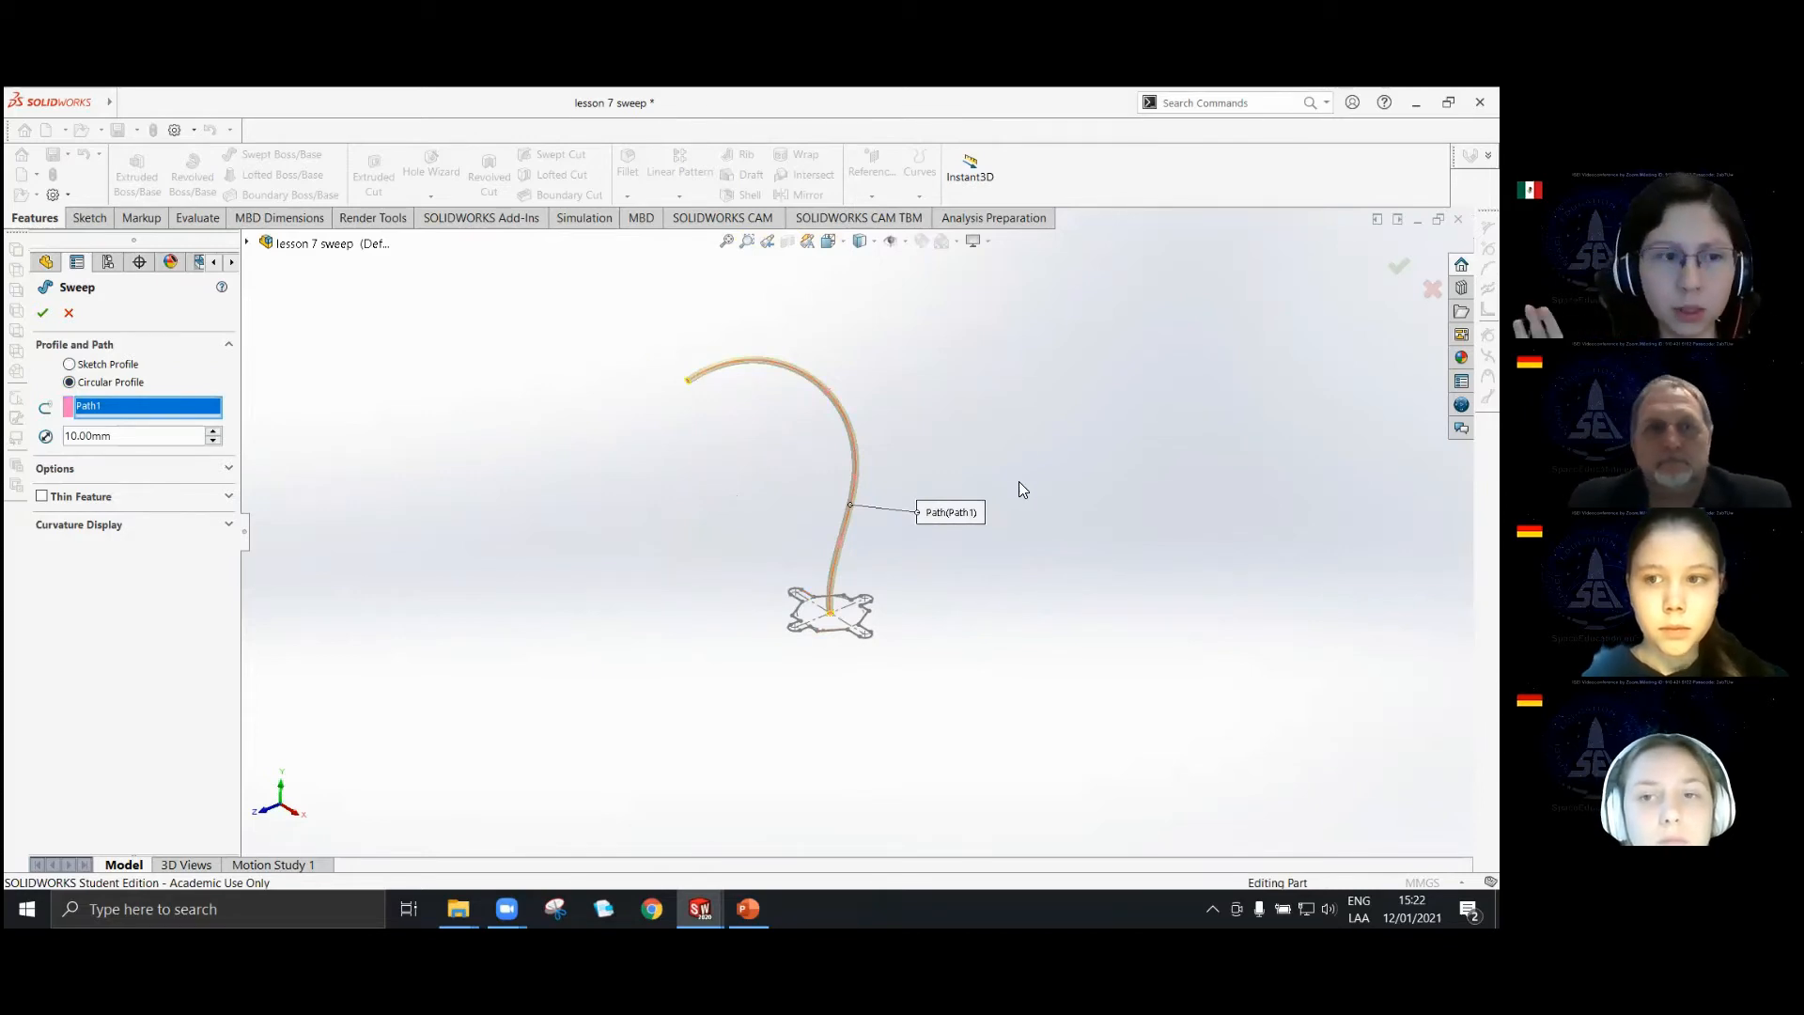
pyautogui.click(70, 364)
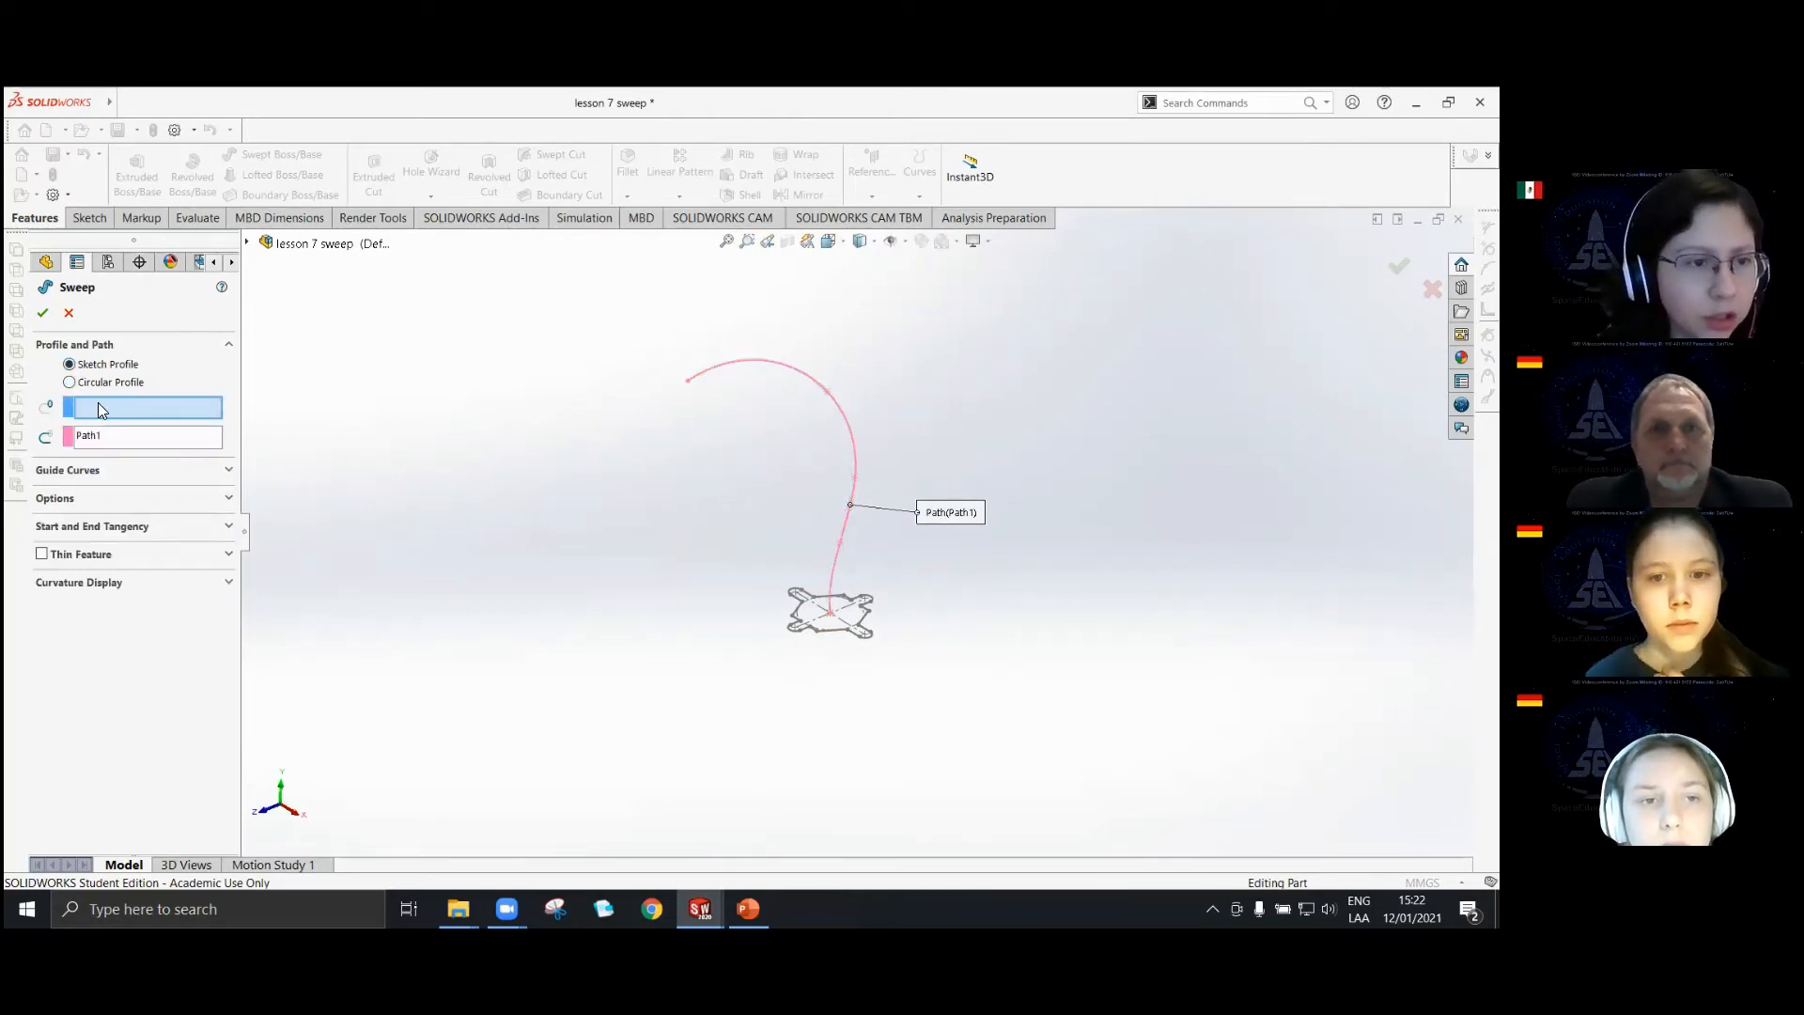
pyautogui.scroll(-3, 848, 639)
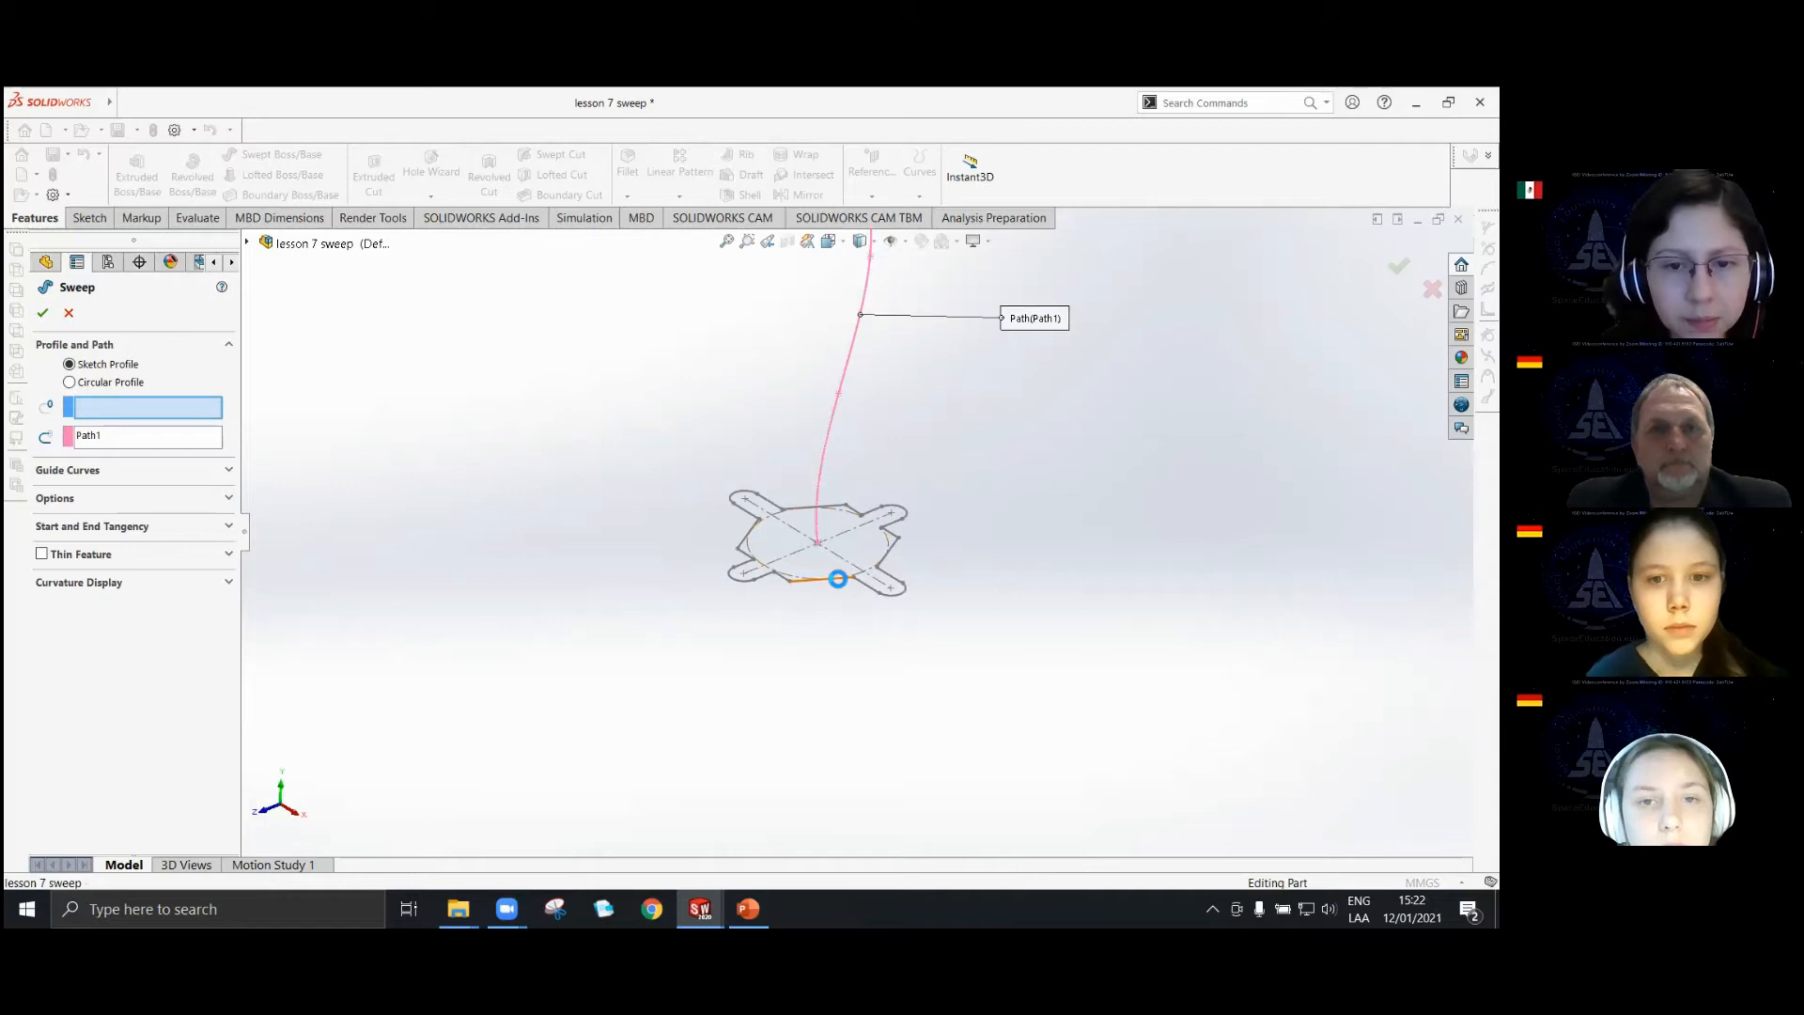
pyautogui.click(837, 575)
pyautogui.scroll(5, 852, 408)
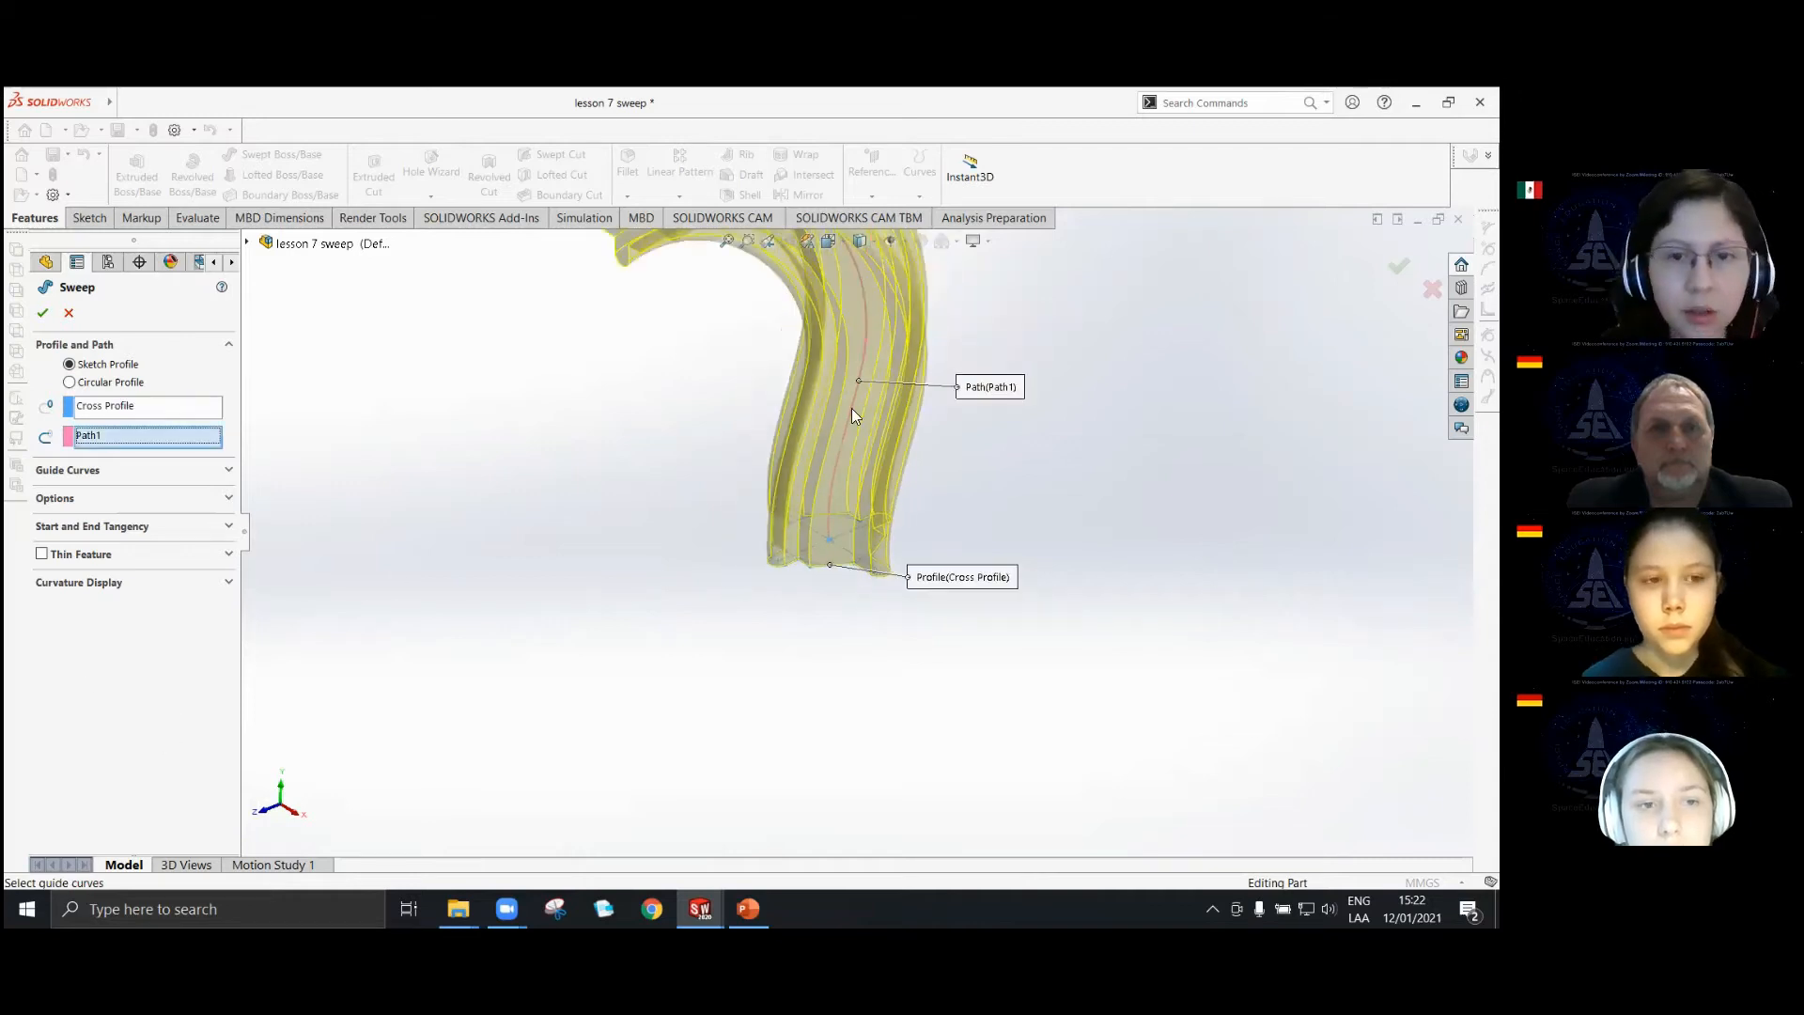
# Examine the Start and End Tangency settings against the Cross Profile end of the sweep preview.
pyautogui.click(229, 528)
pyautogui.scroll(-2, 793, 451)
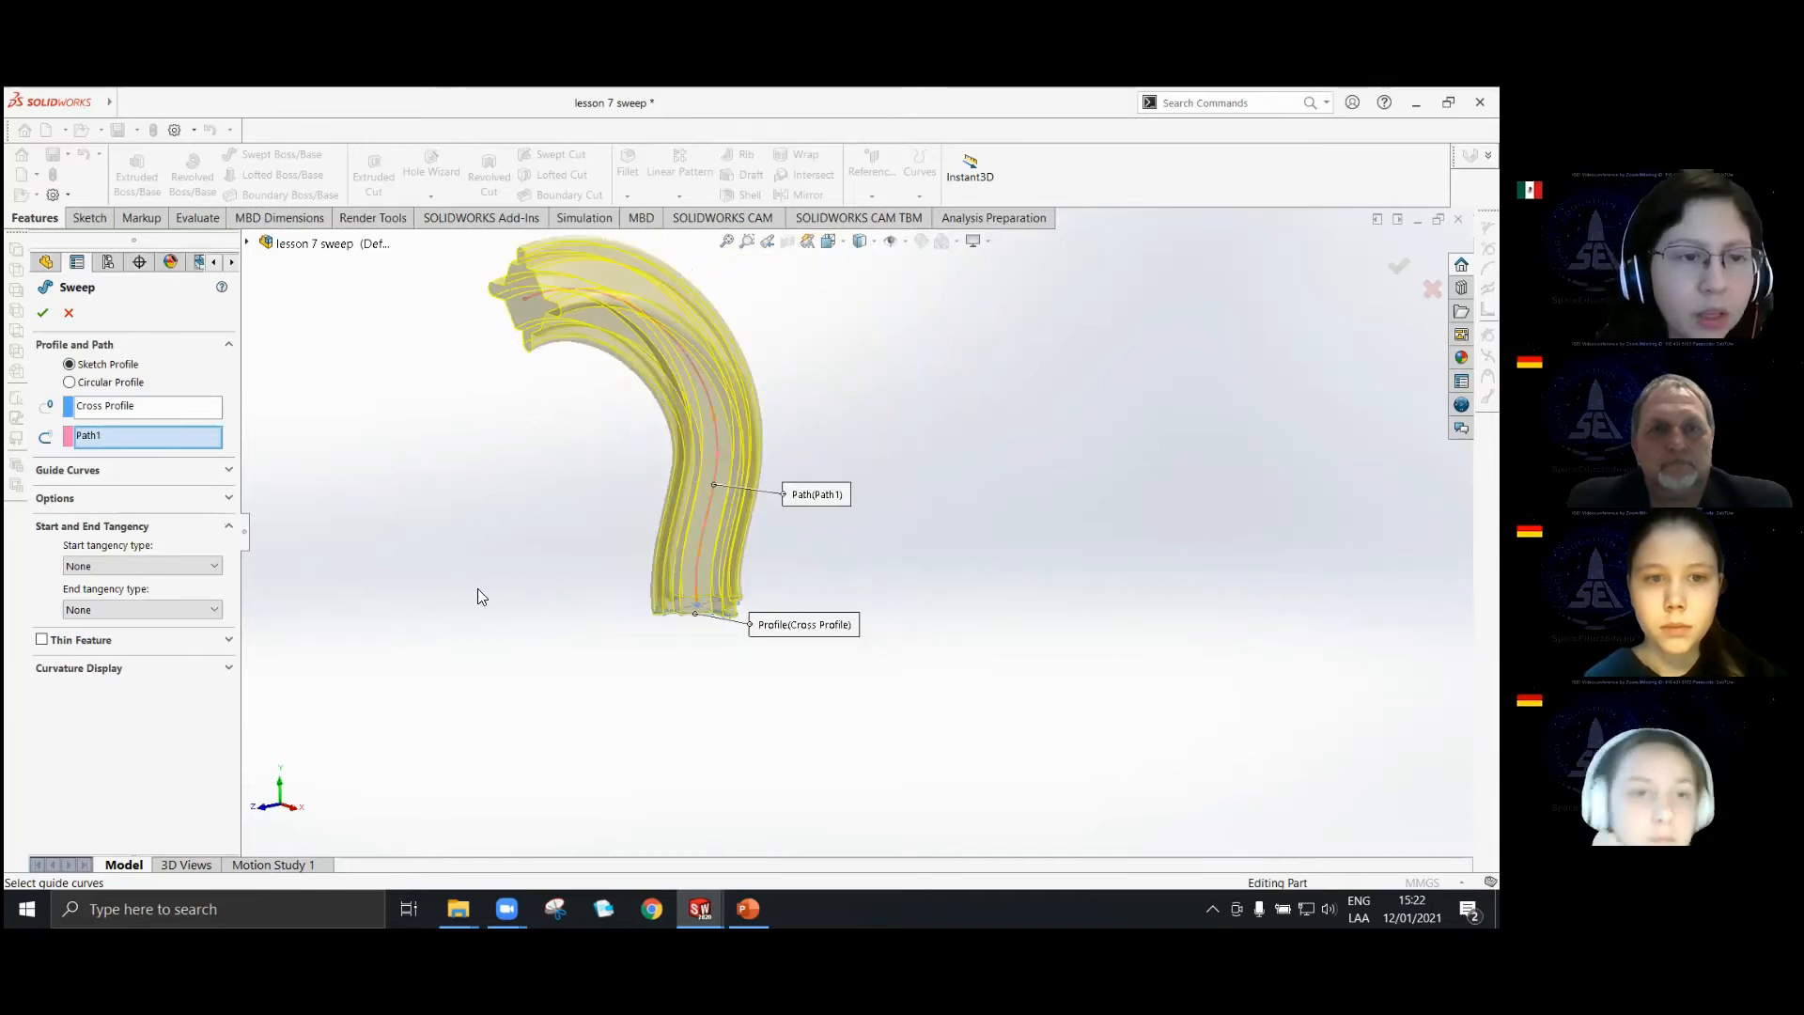
pyautogui.scroll(-1, 477, 595)
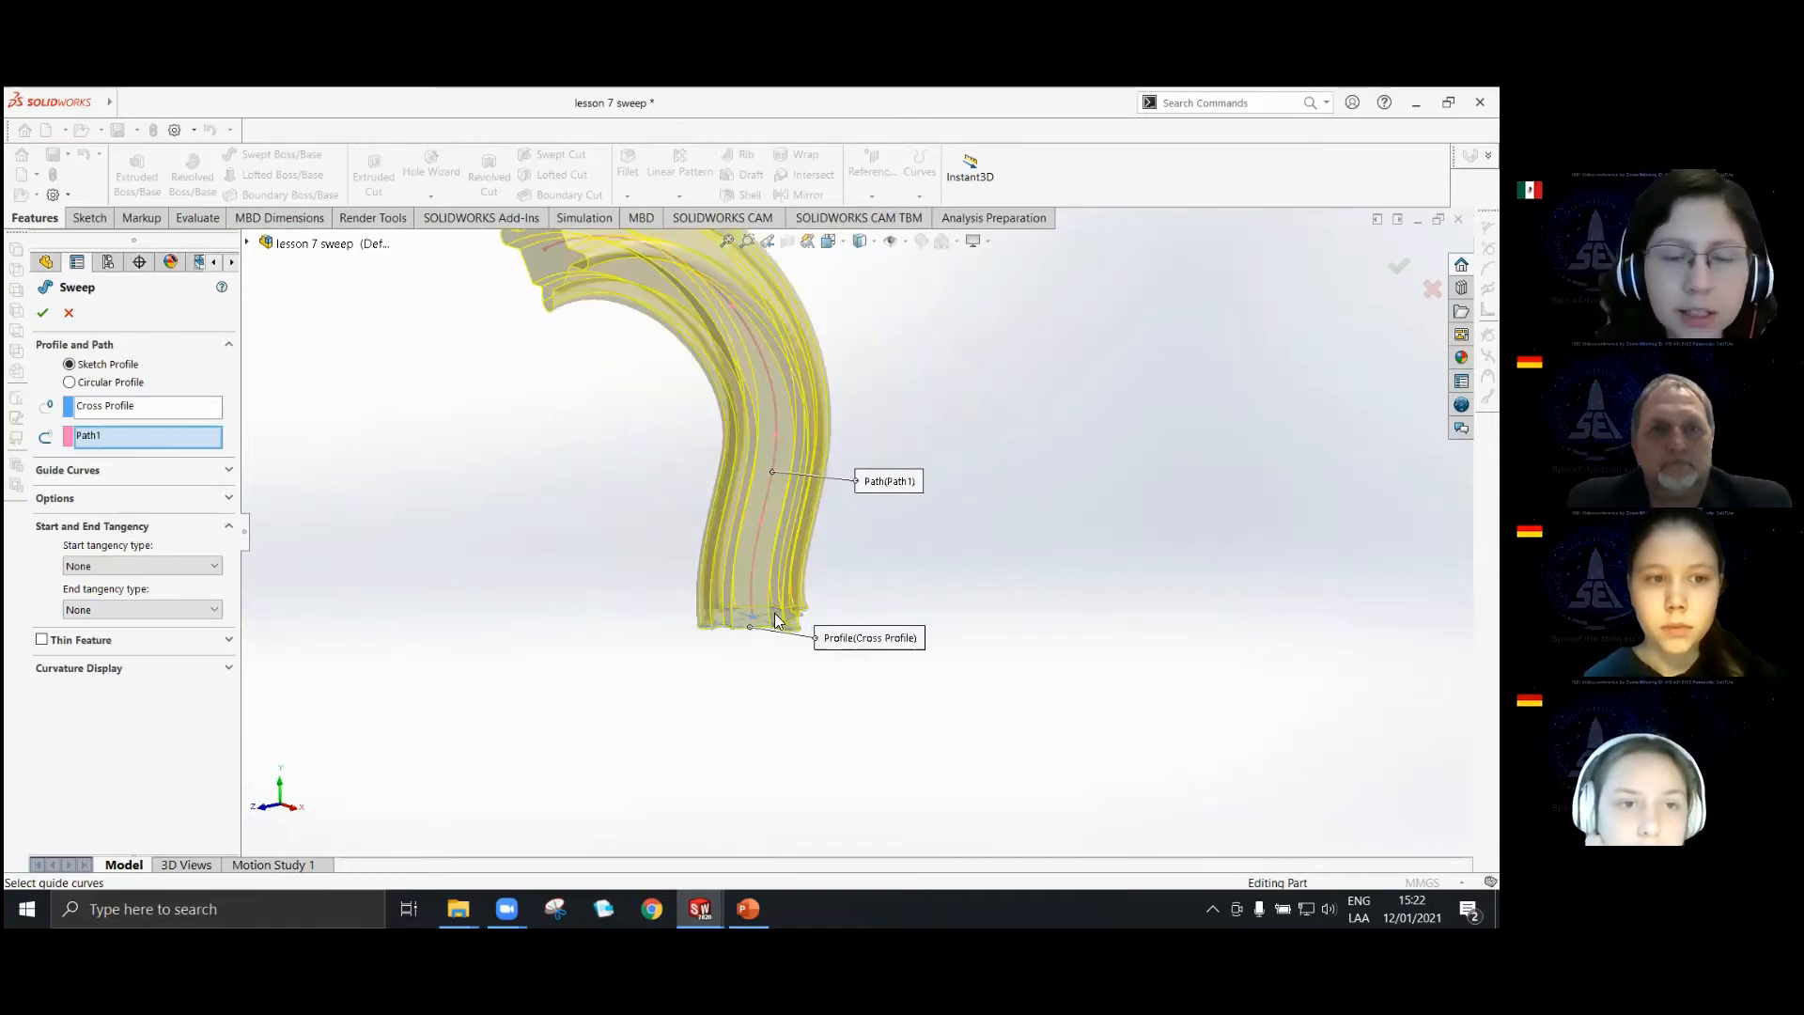
pyautogui.scroll(-2, 722, 645)
pyautogui.moveTo(714, 645); pyautogui.dragTo(738, 590, button='middle')
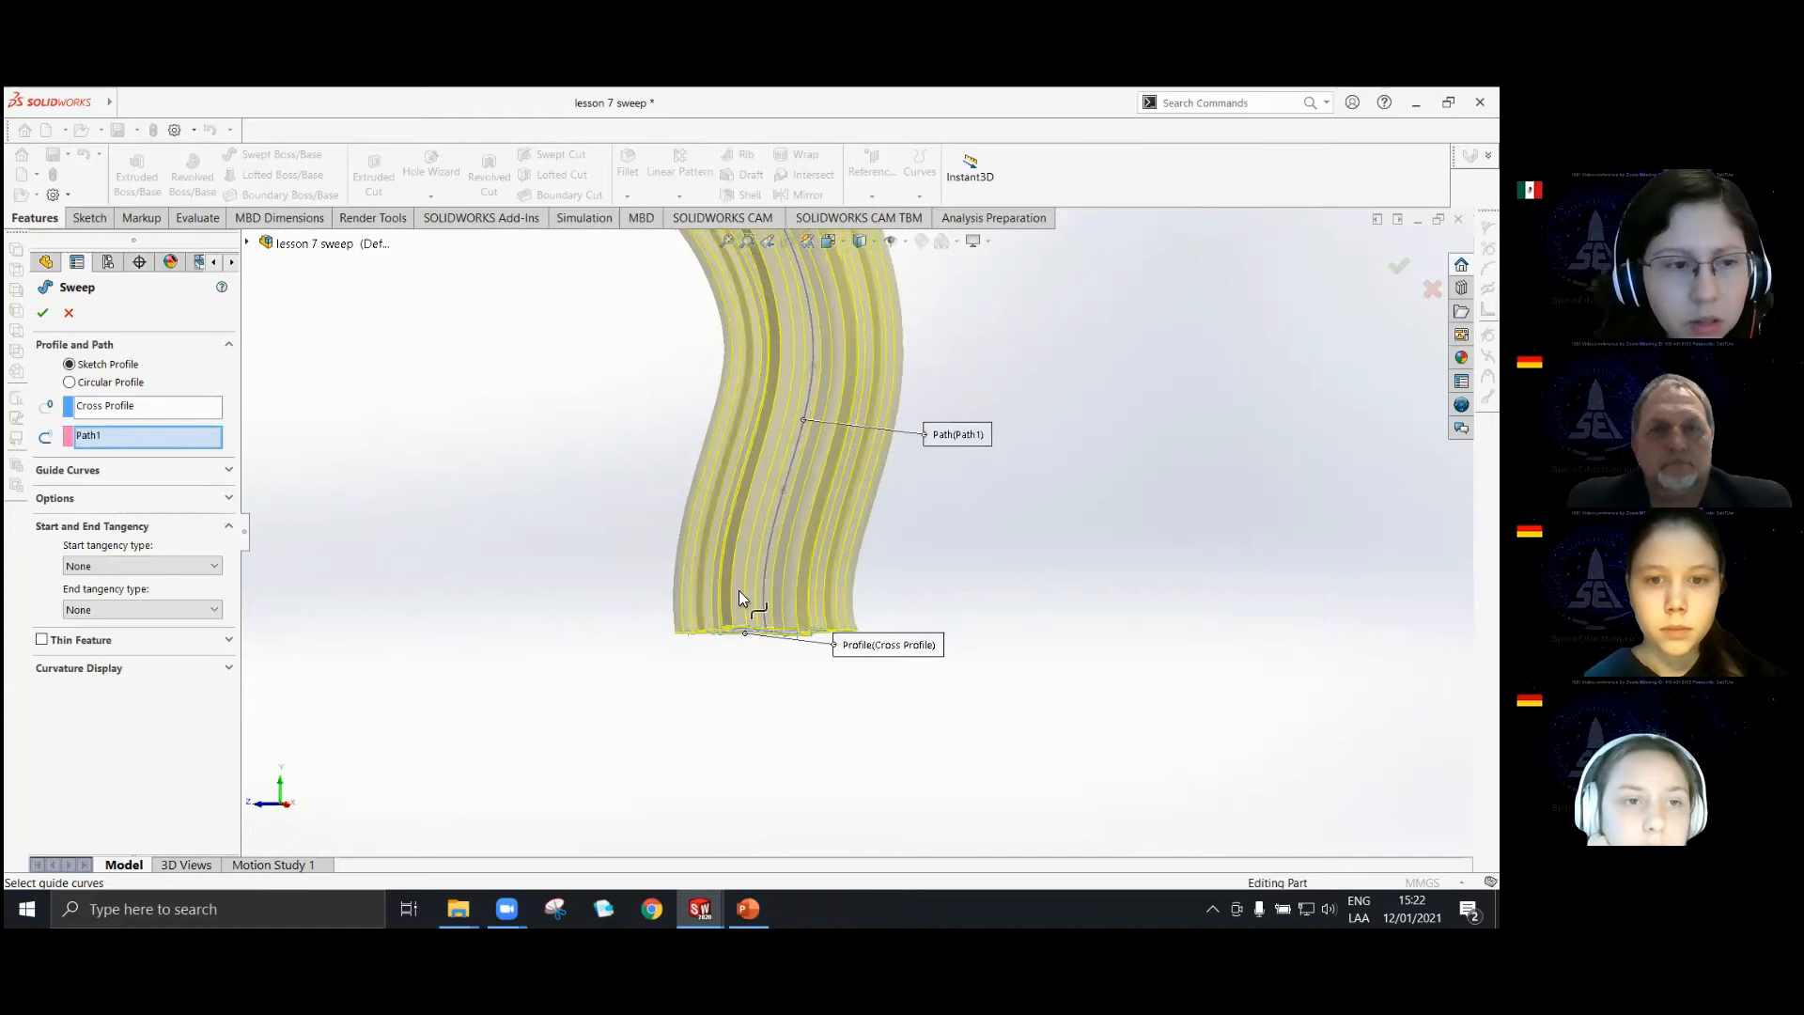
pyautogui.scroll(-2, 739, 591)
pyautogui.click(179, 566)
pyautogui.scroll(-3, 761, 578)
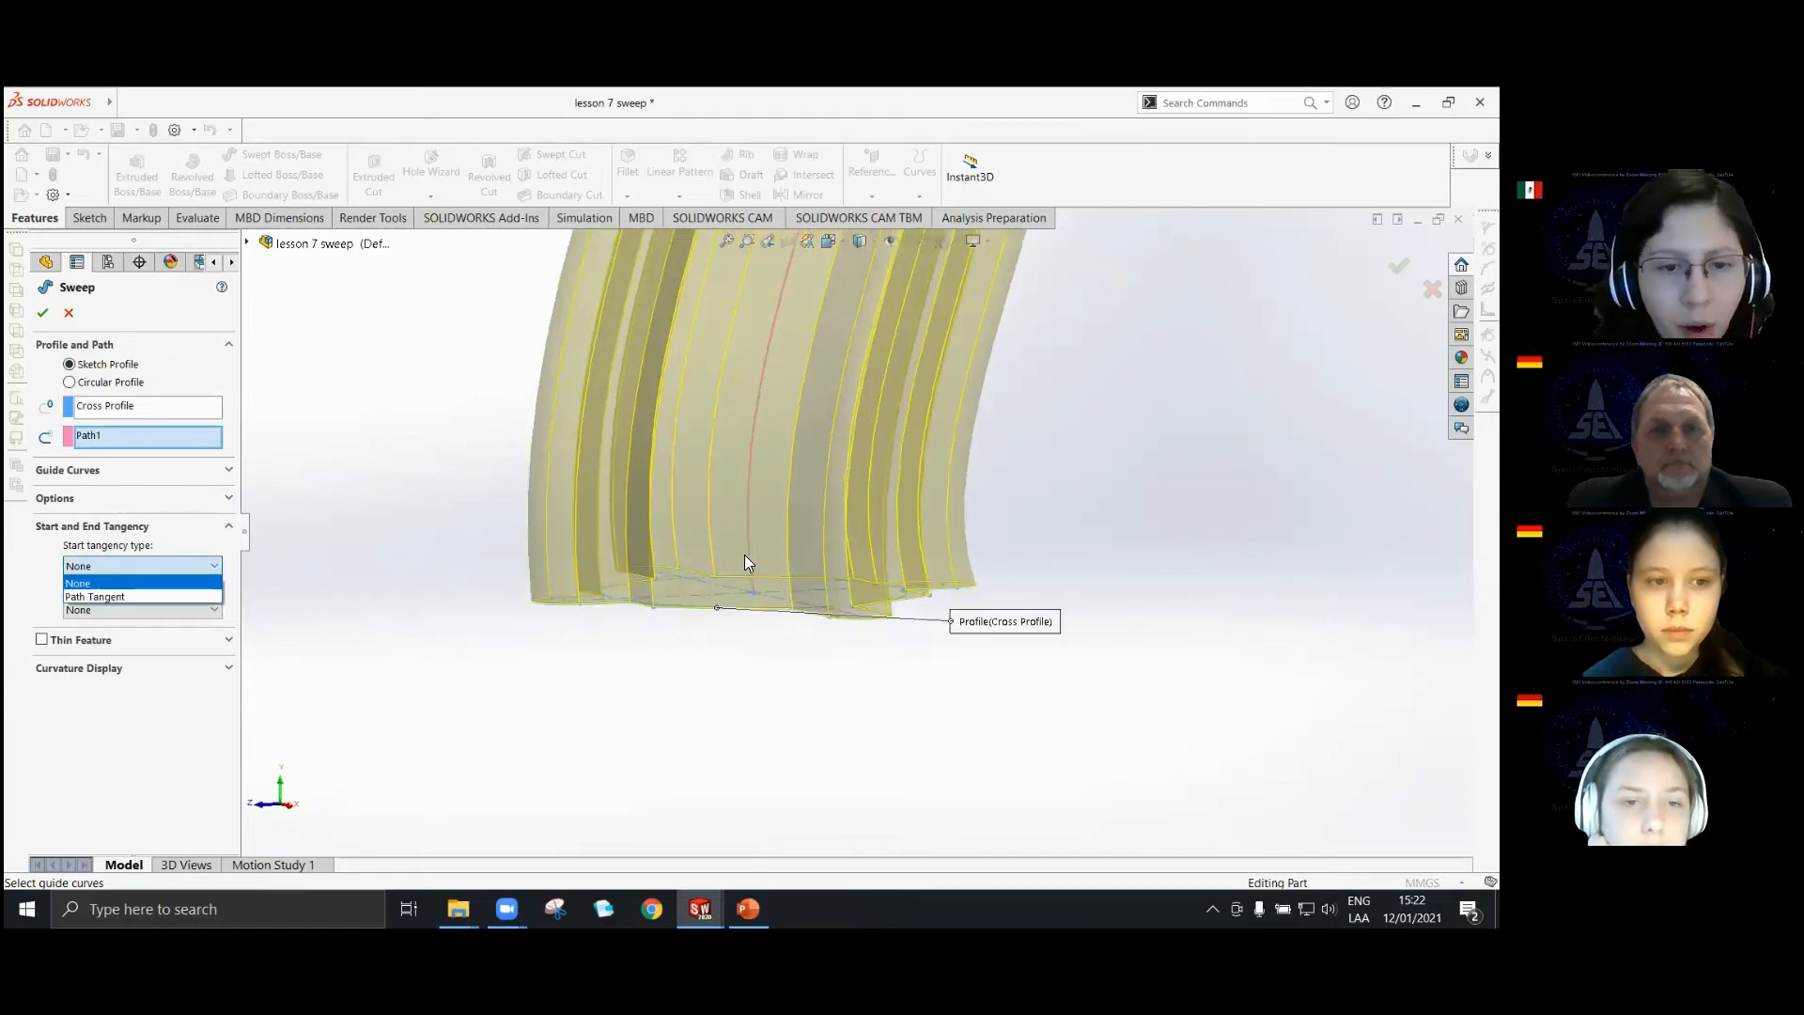
pyautogui.scroll(-1, 733, 547)
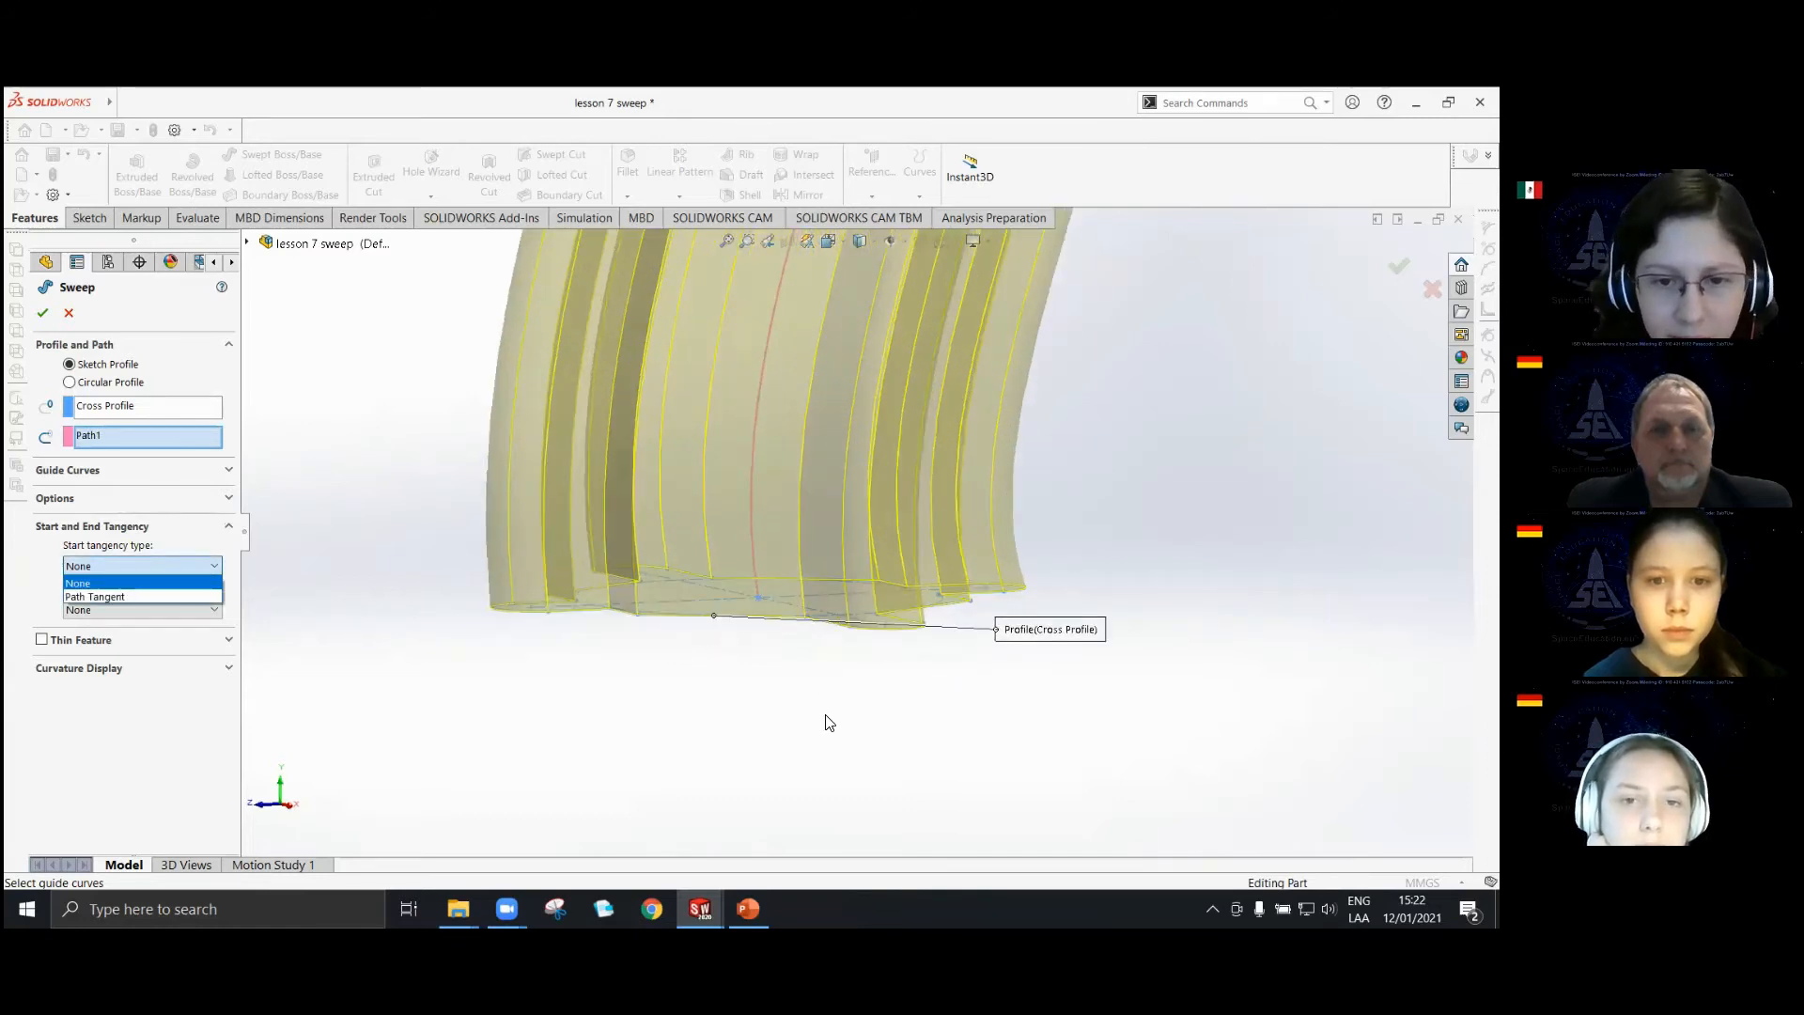
pyautogui.click(781, 767)
pyautogui.moveTo(816, 665); pyautogui.dragTo(782, 635, button='middle')
pyautogui.scroll(-2, 827, 554)
pyautogui.scroll(-3, 843, 574)
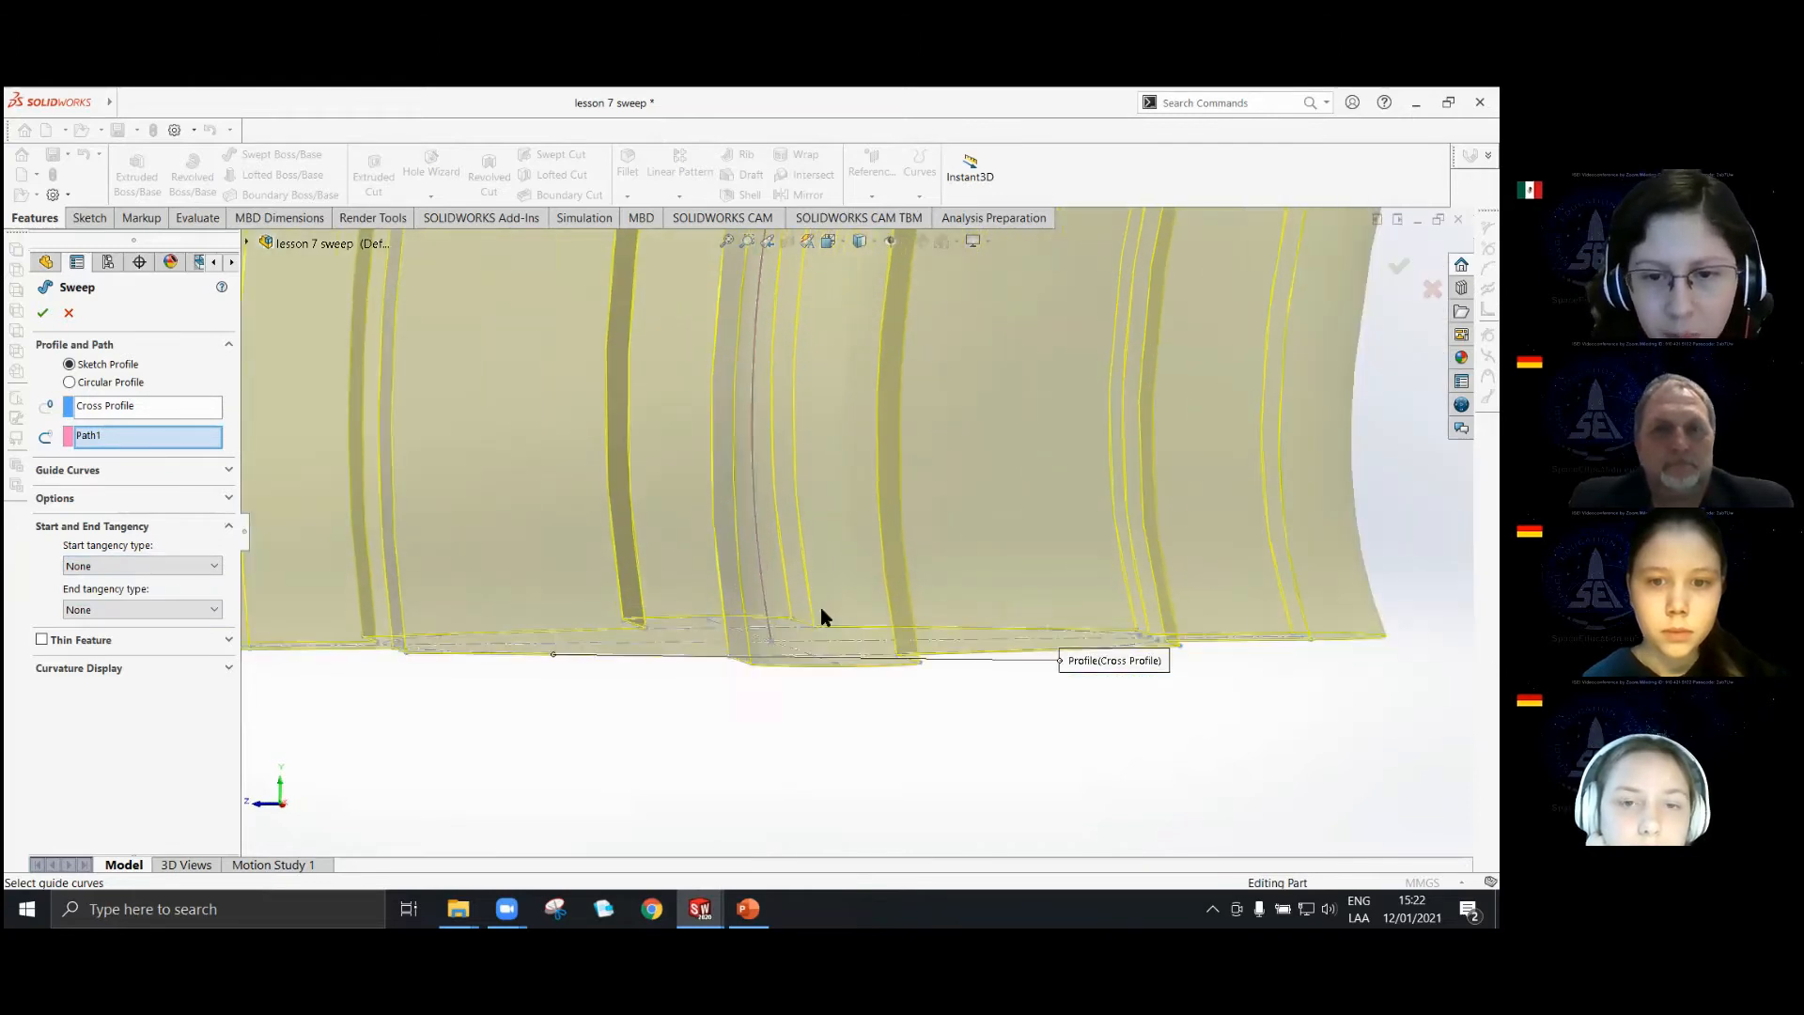
pyautogui.scroll(-2, 868, 636)
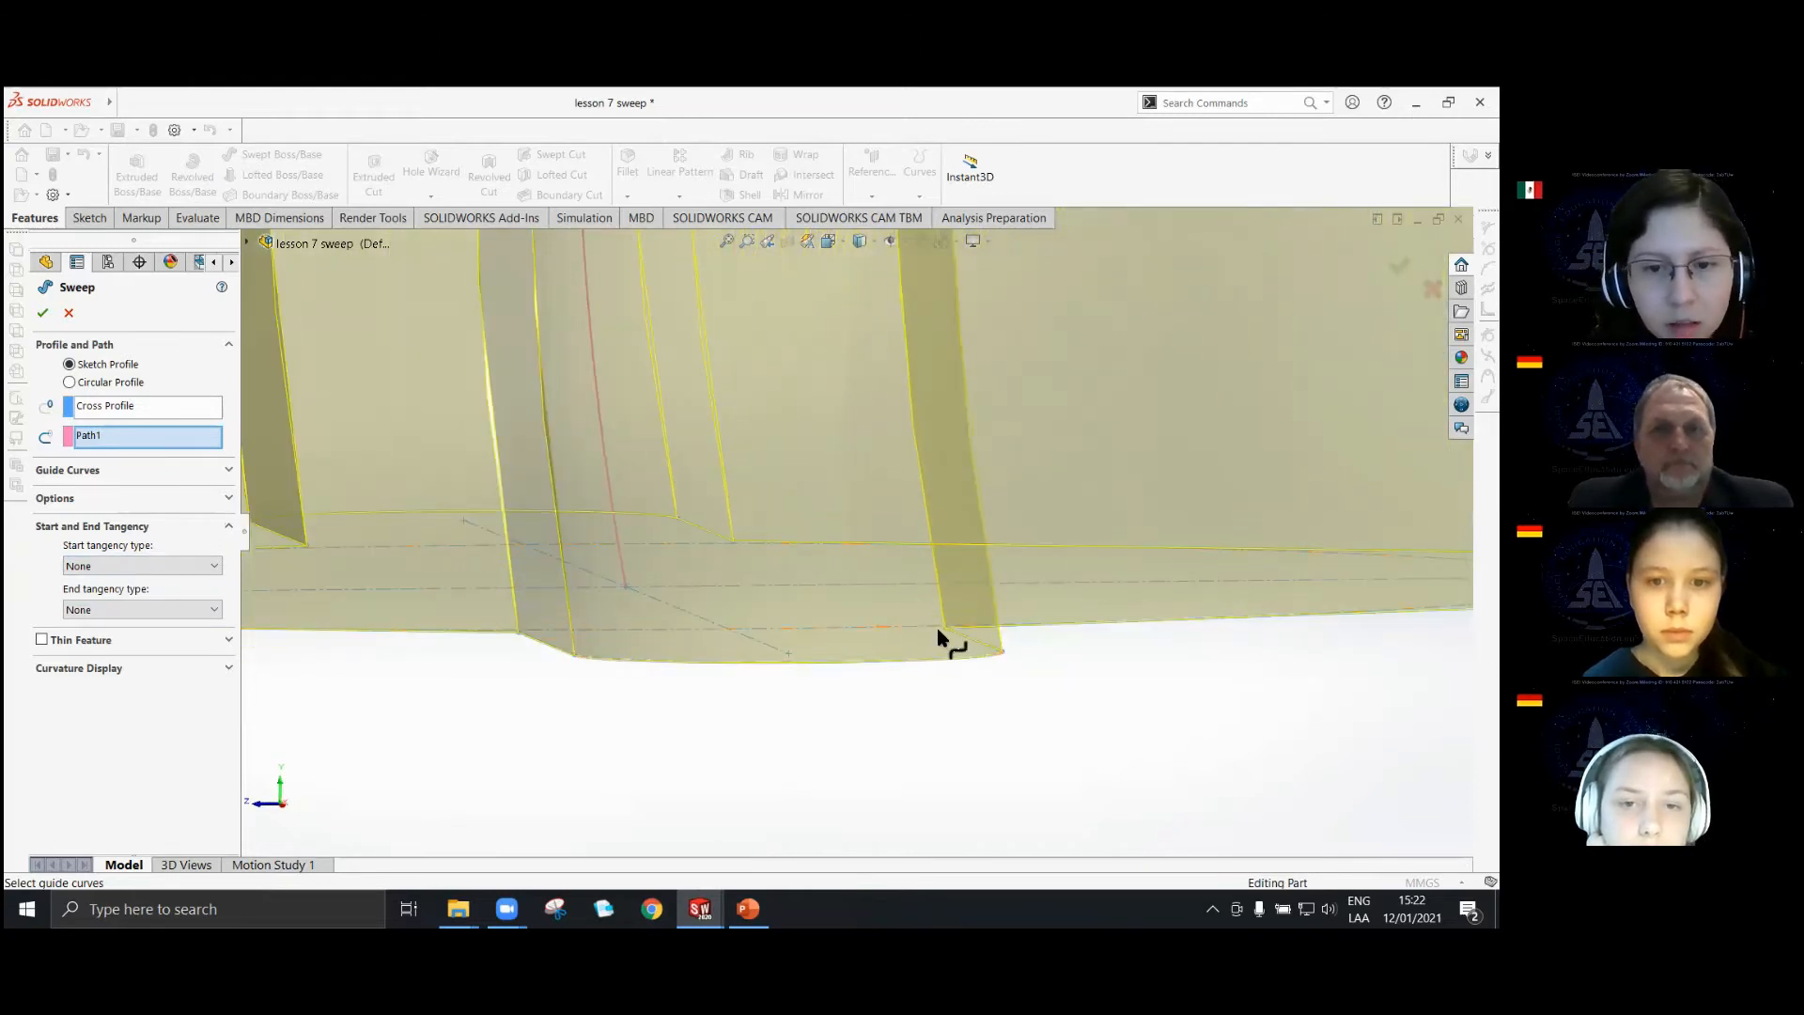
# Review the start and end tangency types offered for the sweep, leaving both at None.
pyautogui.click(103, 564)
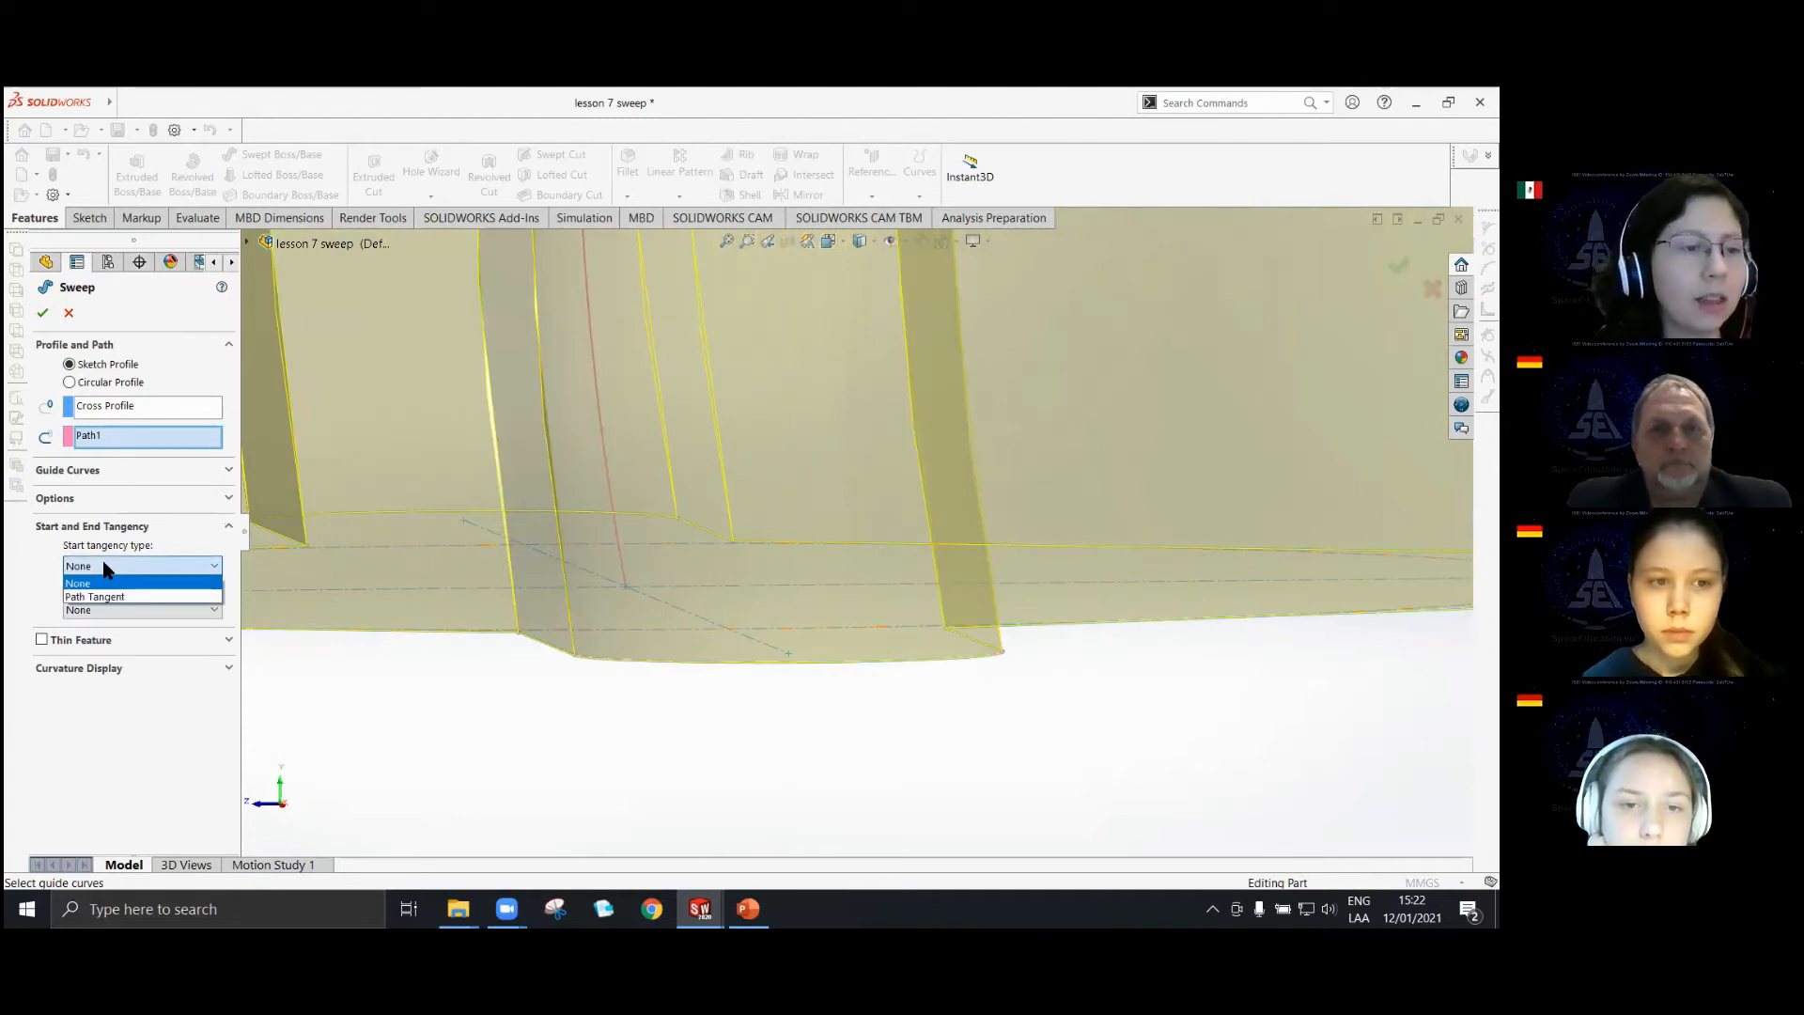
pyautogui.click(119, 627)
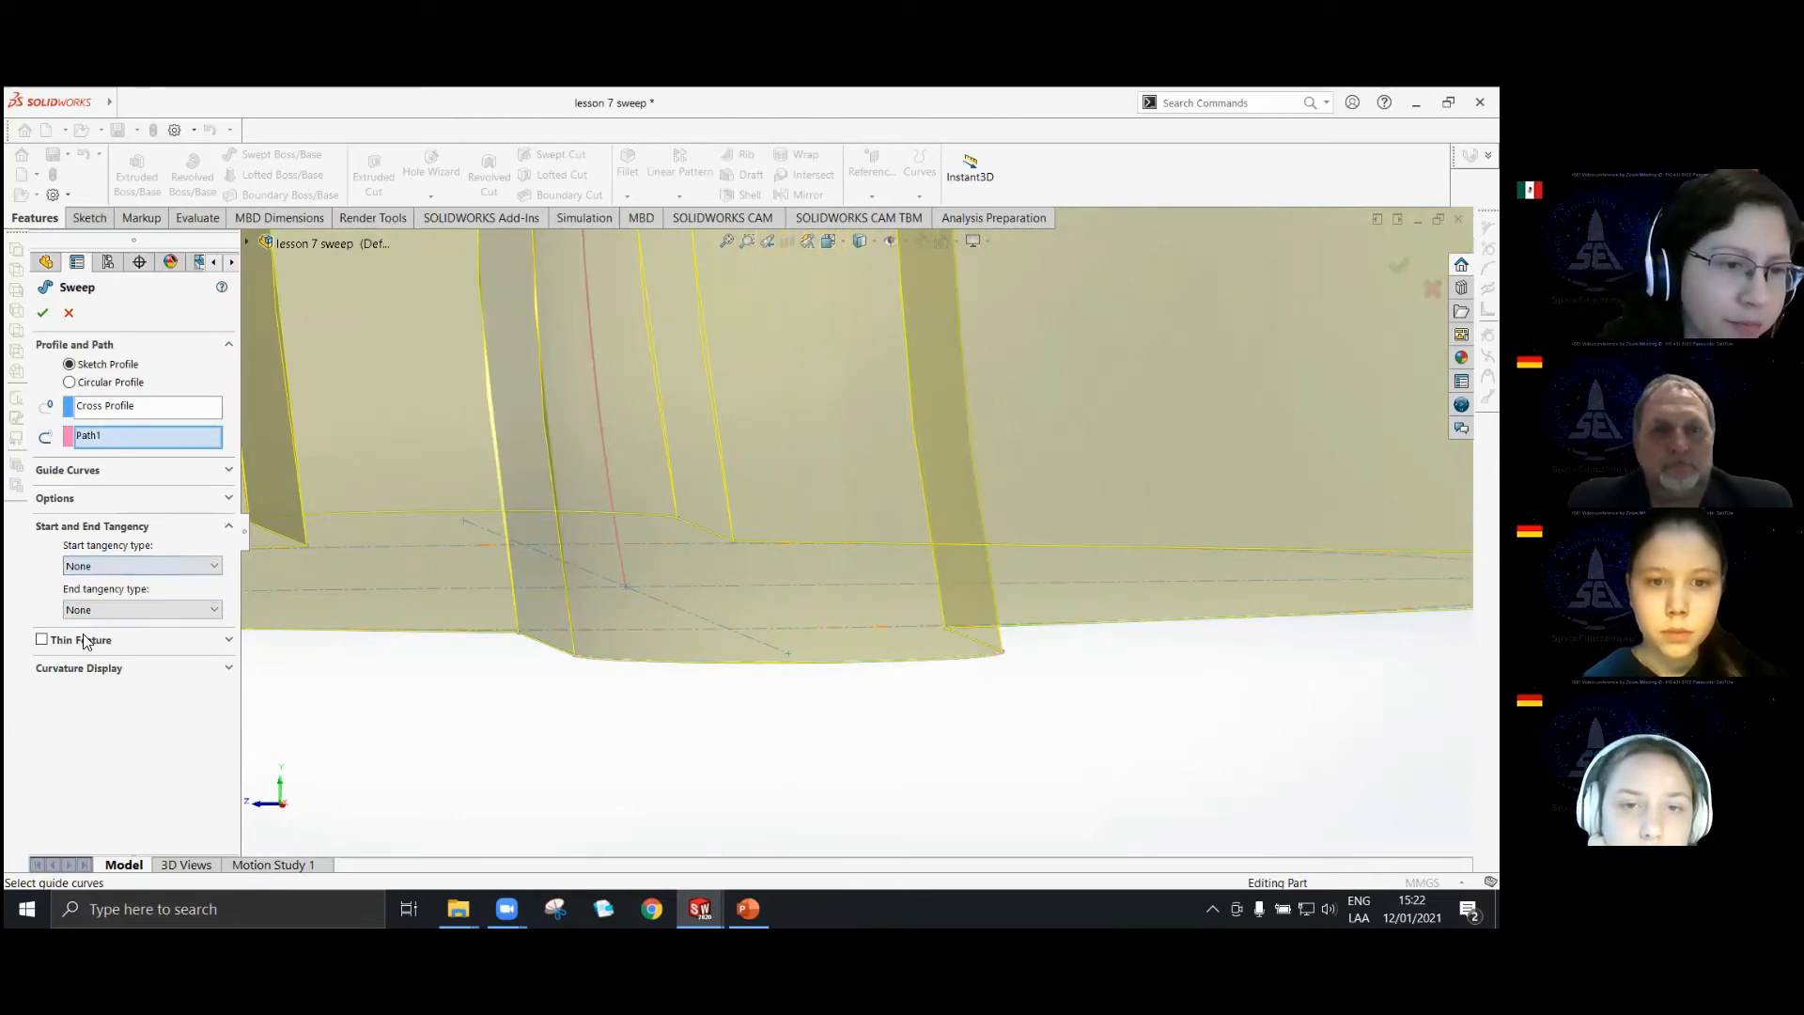
pyautogui.click(94, 610)
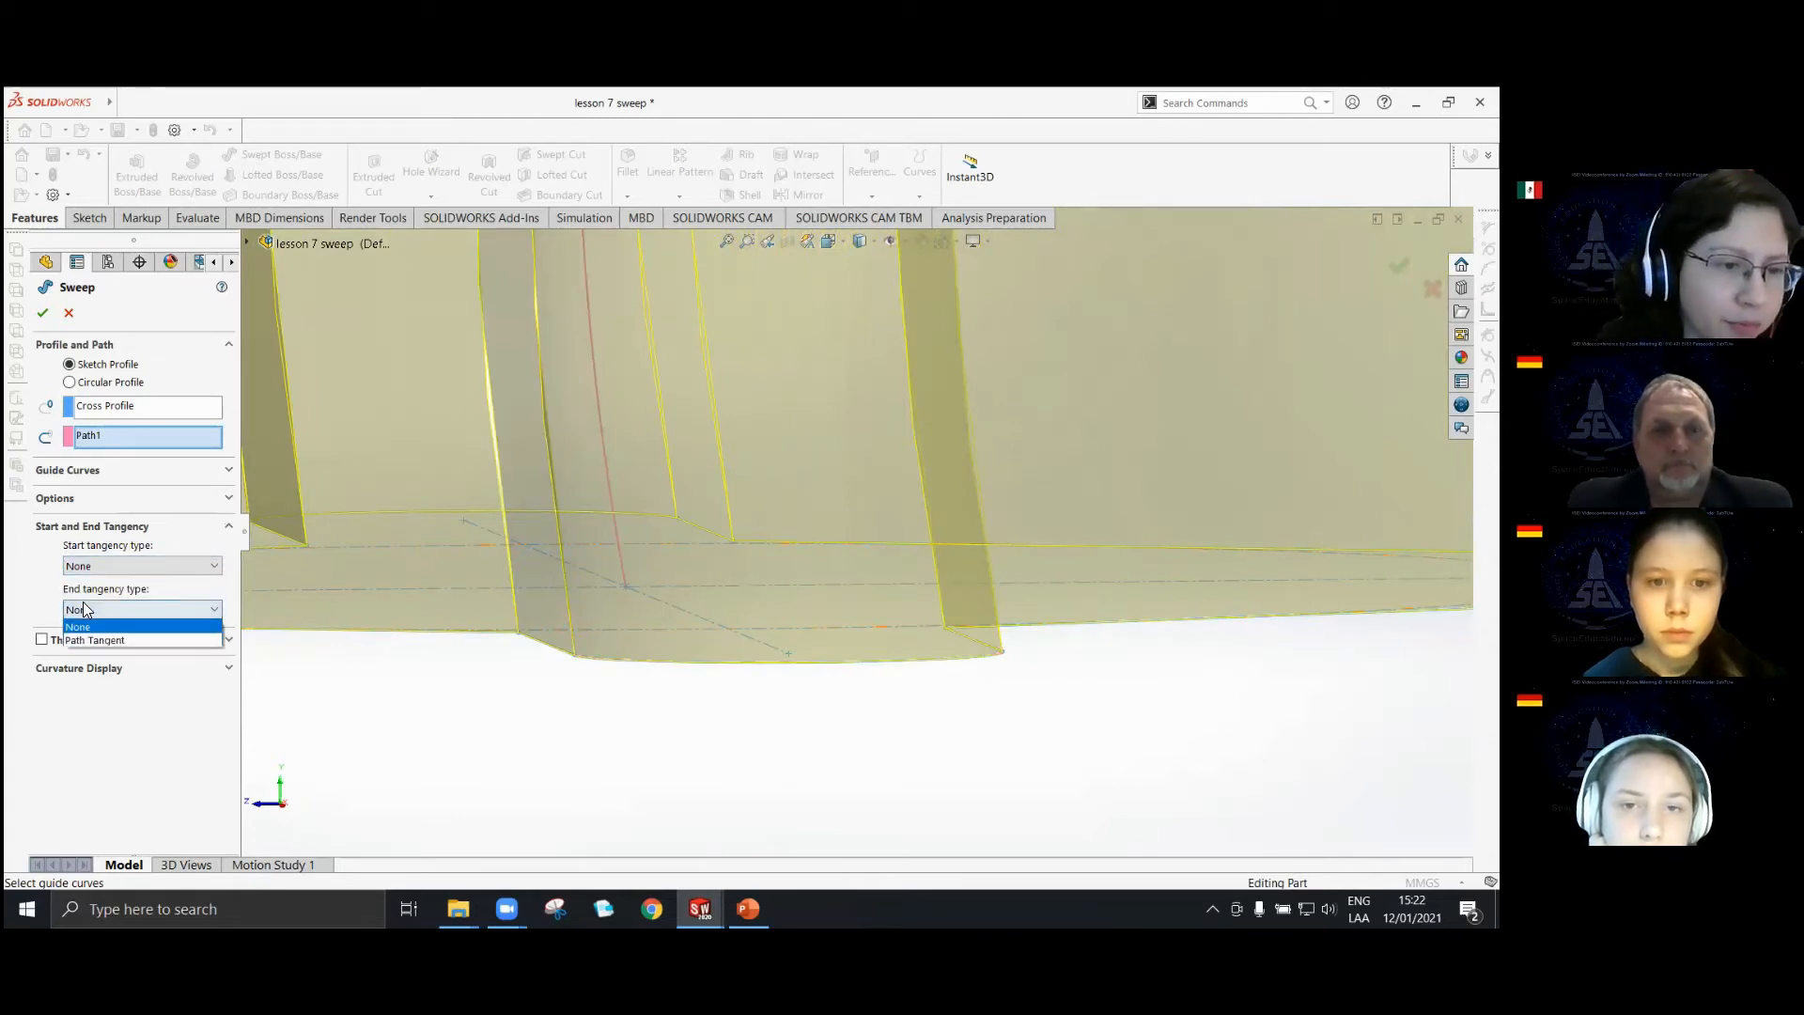
pyautogui.click(799, 595)
pyautogui.scroll(11, 591, 601)
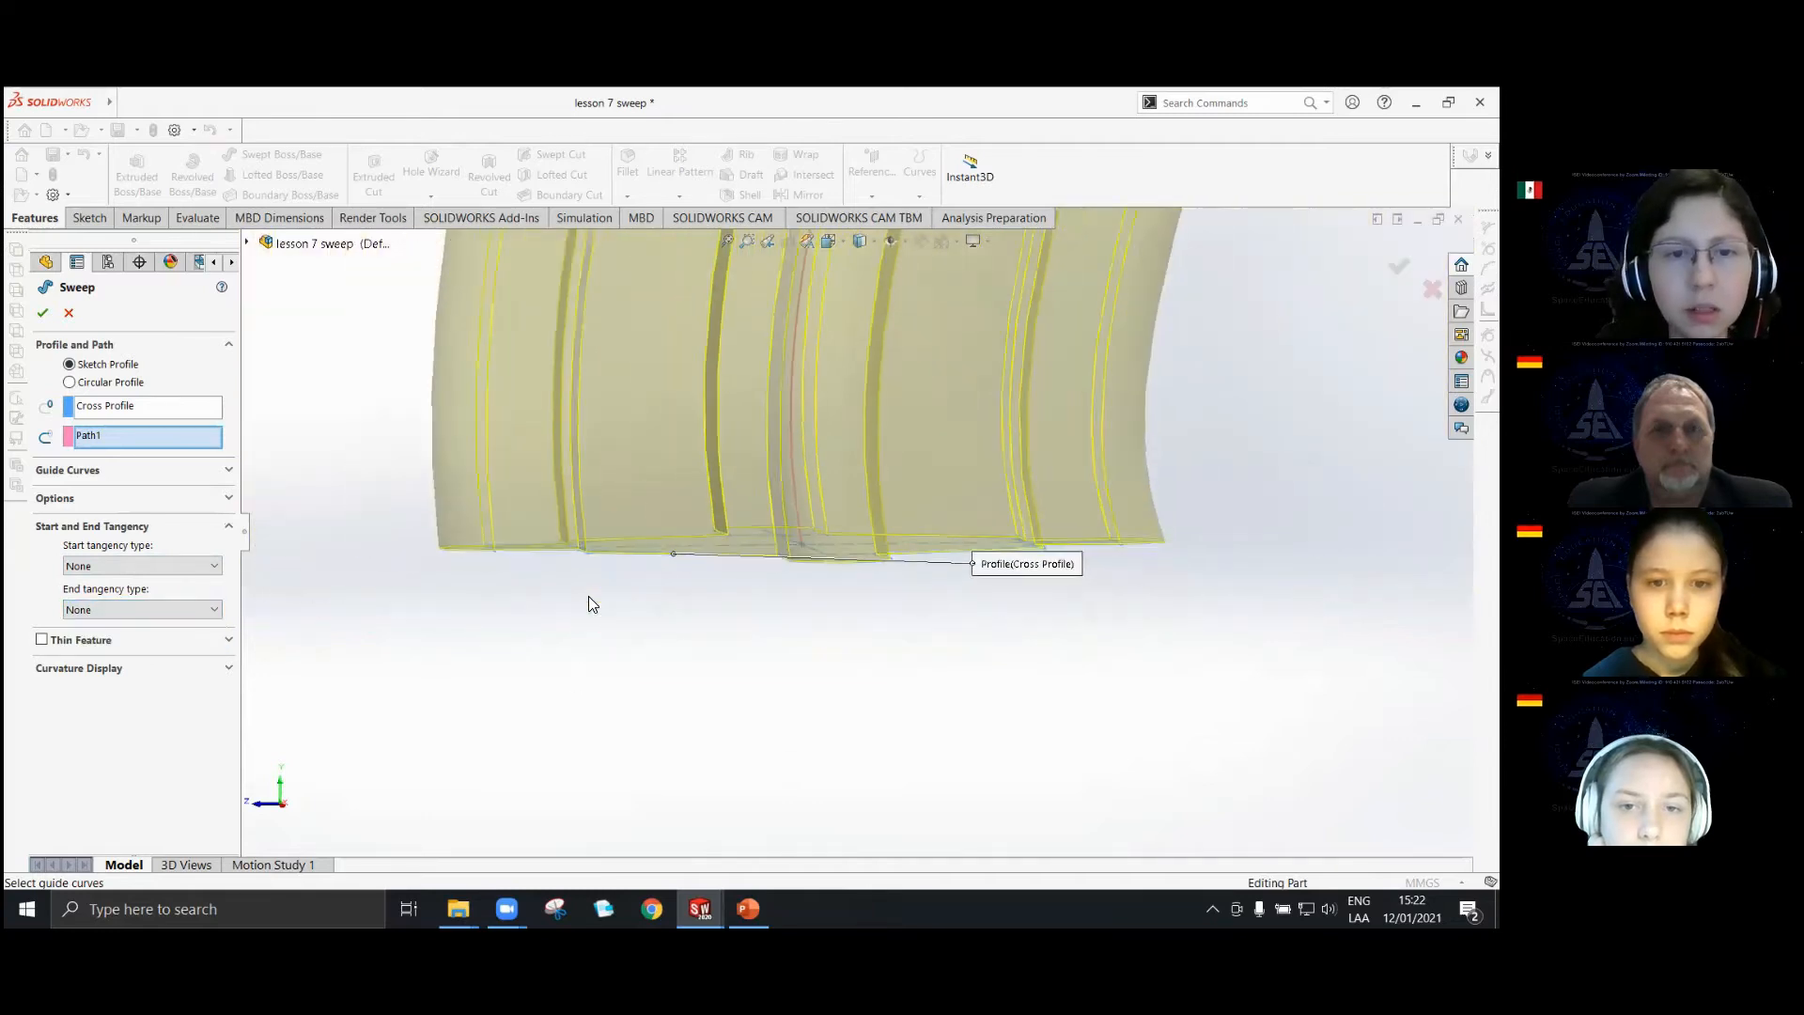
pyautogui.scroll(4, 588, 579)
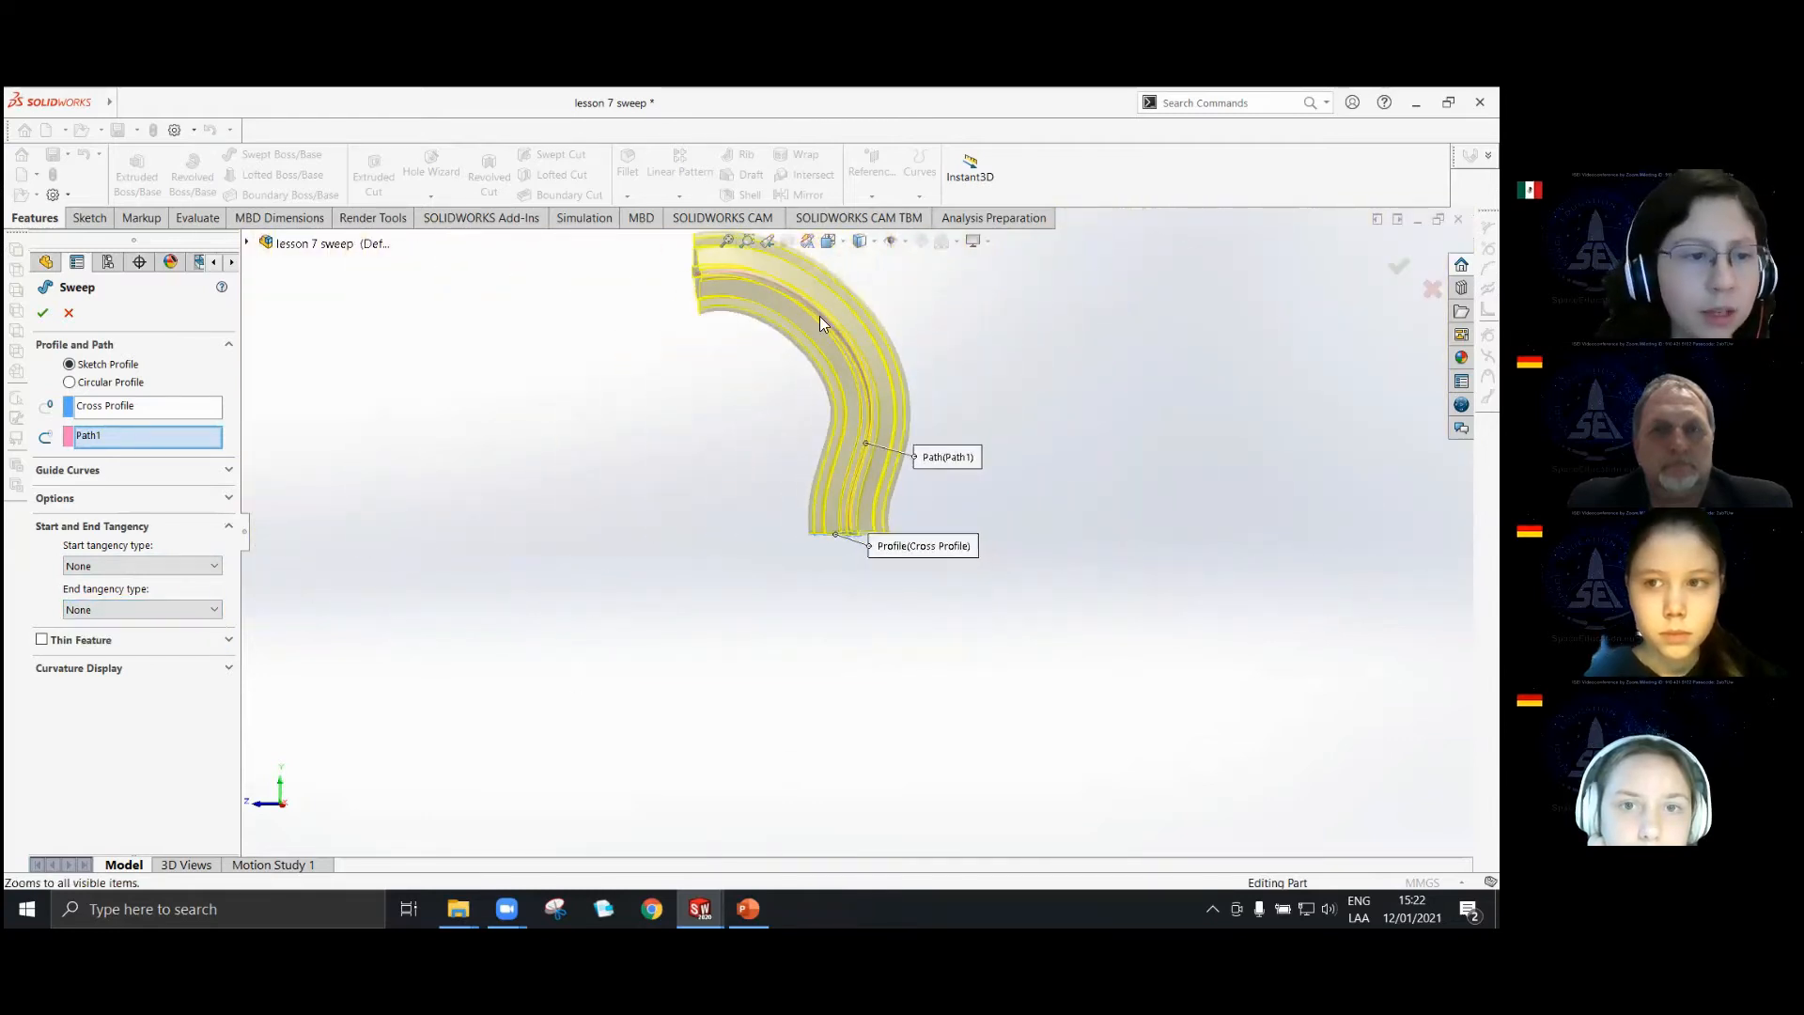
pyautogui.scroll(3, 878, 538)
pyautogui.scroll(-2, 881, 540)
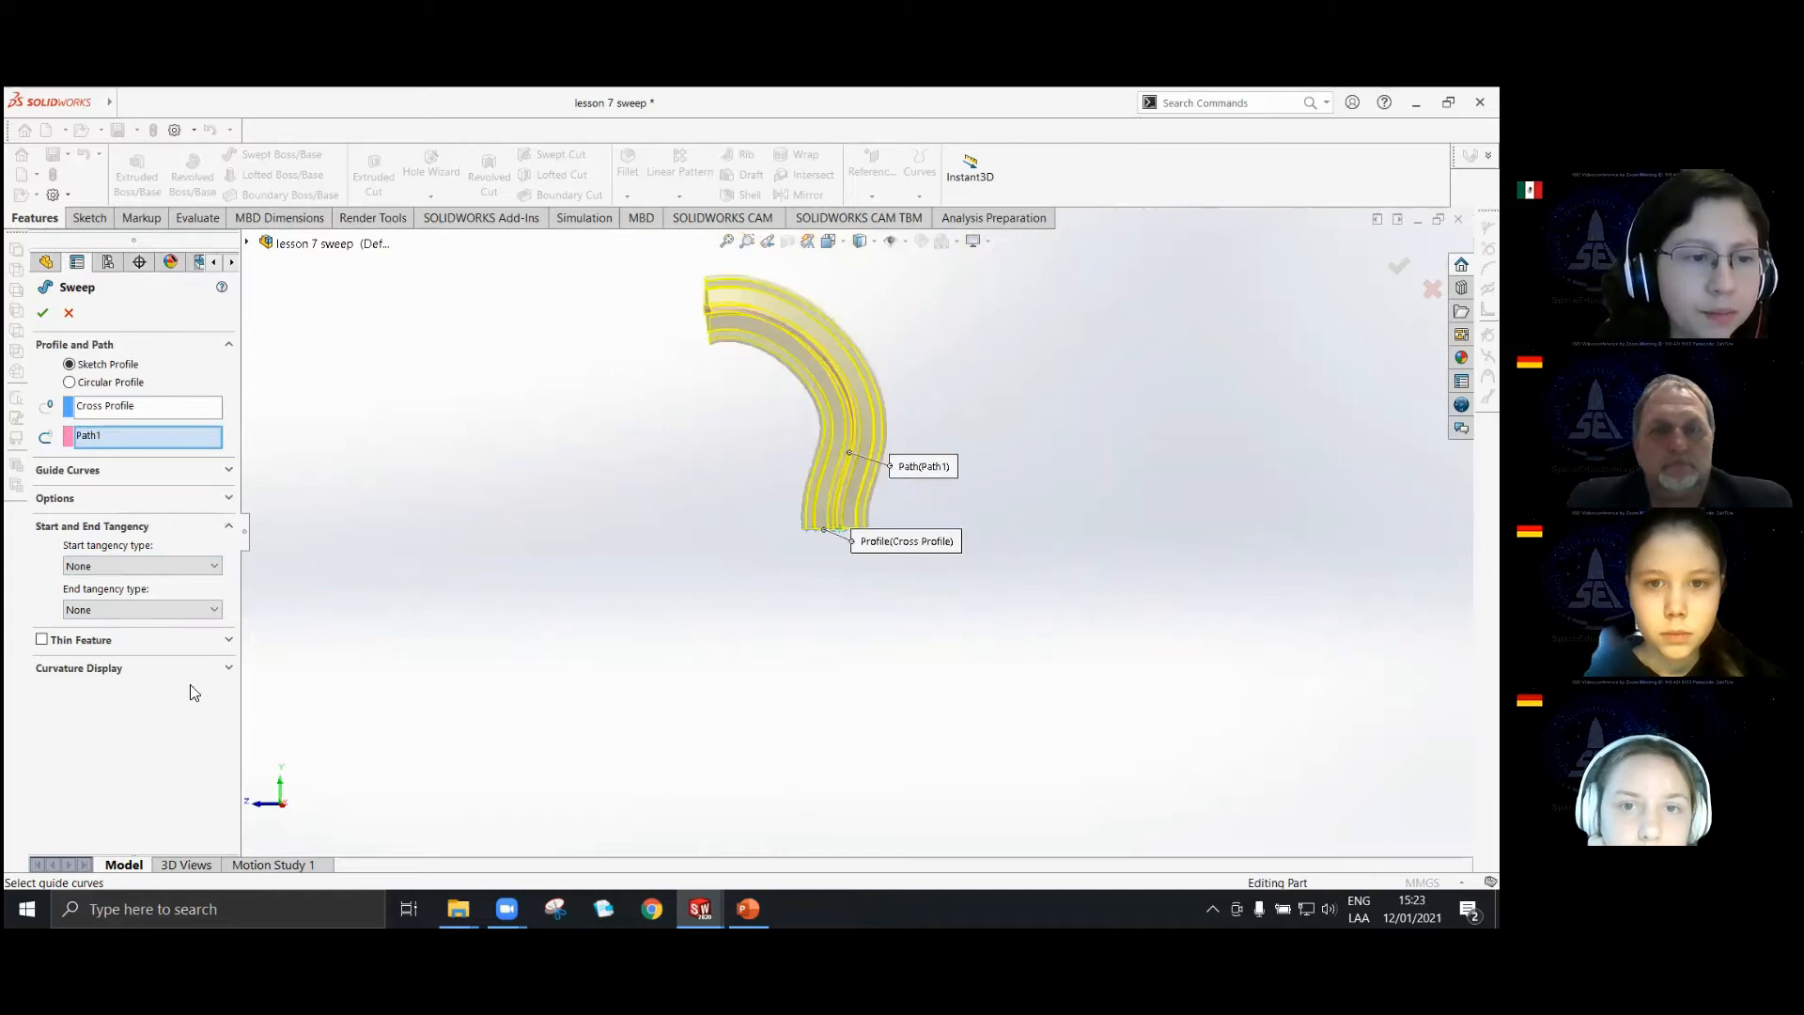
# Keep the sweep's profile orientation at Follow Path and set its profile twist to Specify Twist Value.
pyautogui.click(228, 499)
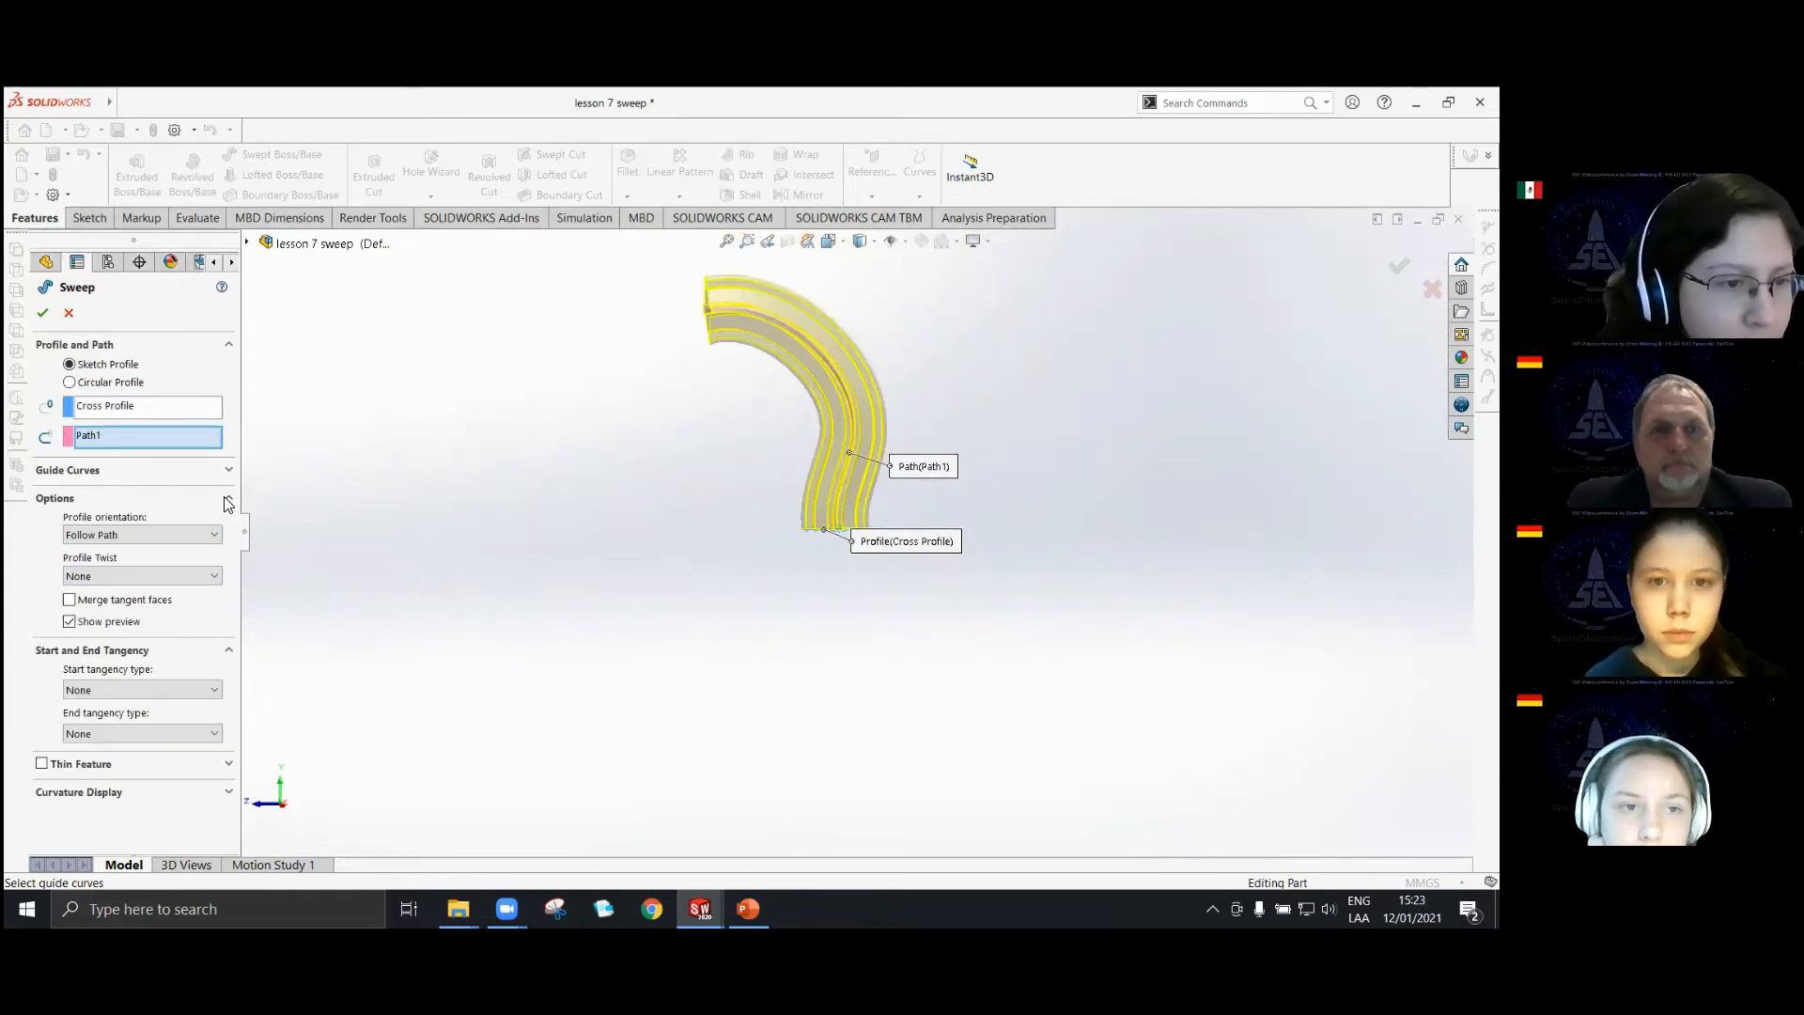
pyautogui.scroll(-3, 695, 470)
pyautogui.scroll(3, 791, 508)
pyautogui.moveTo(792, 507); pyautogui.dragTo(852, 501, button='middle')
pyautogui.scroll(-2, 783, 384)
pyautogui.scroll(-1, 788, 390)
pyautogui.click(177, 534)
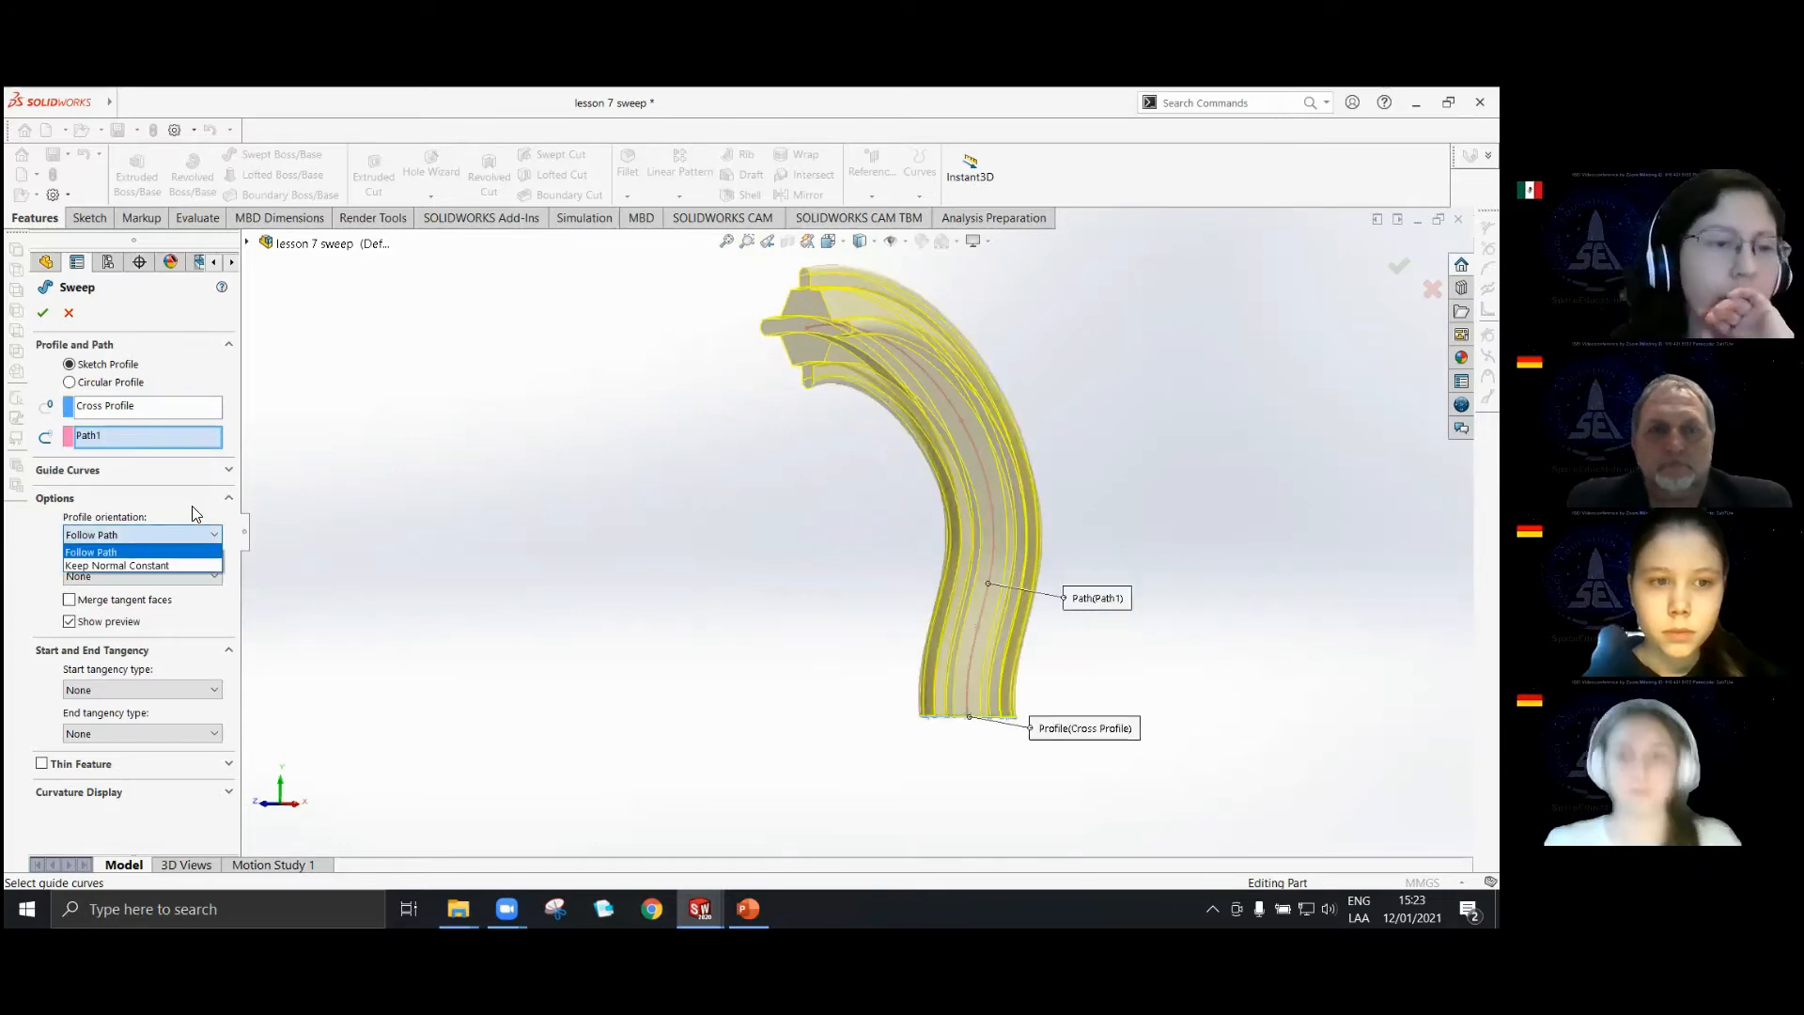
pyautogui.click(156, 553)
pyautogui.click(157, 575)
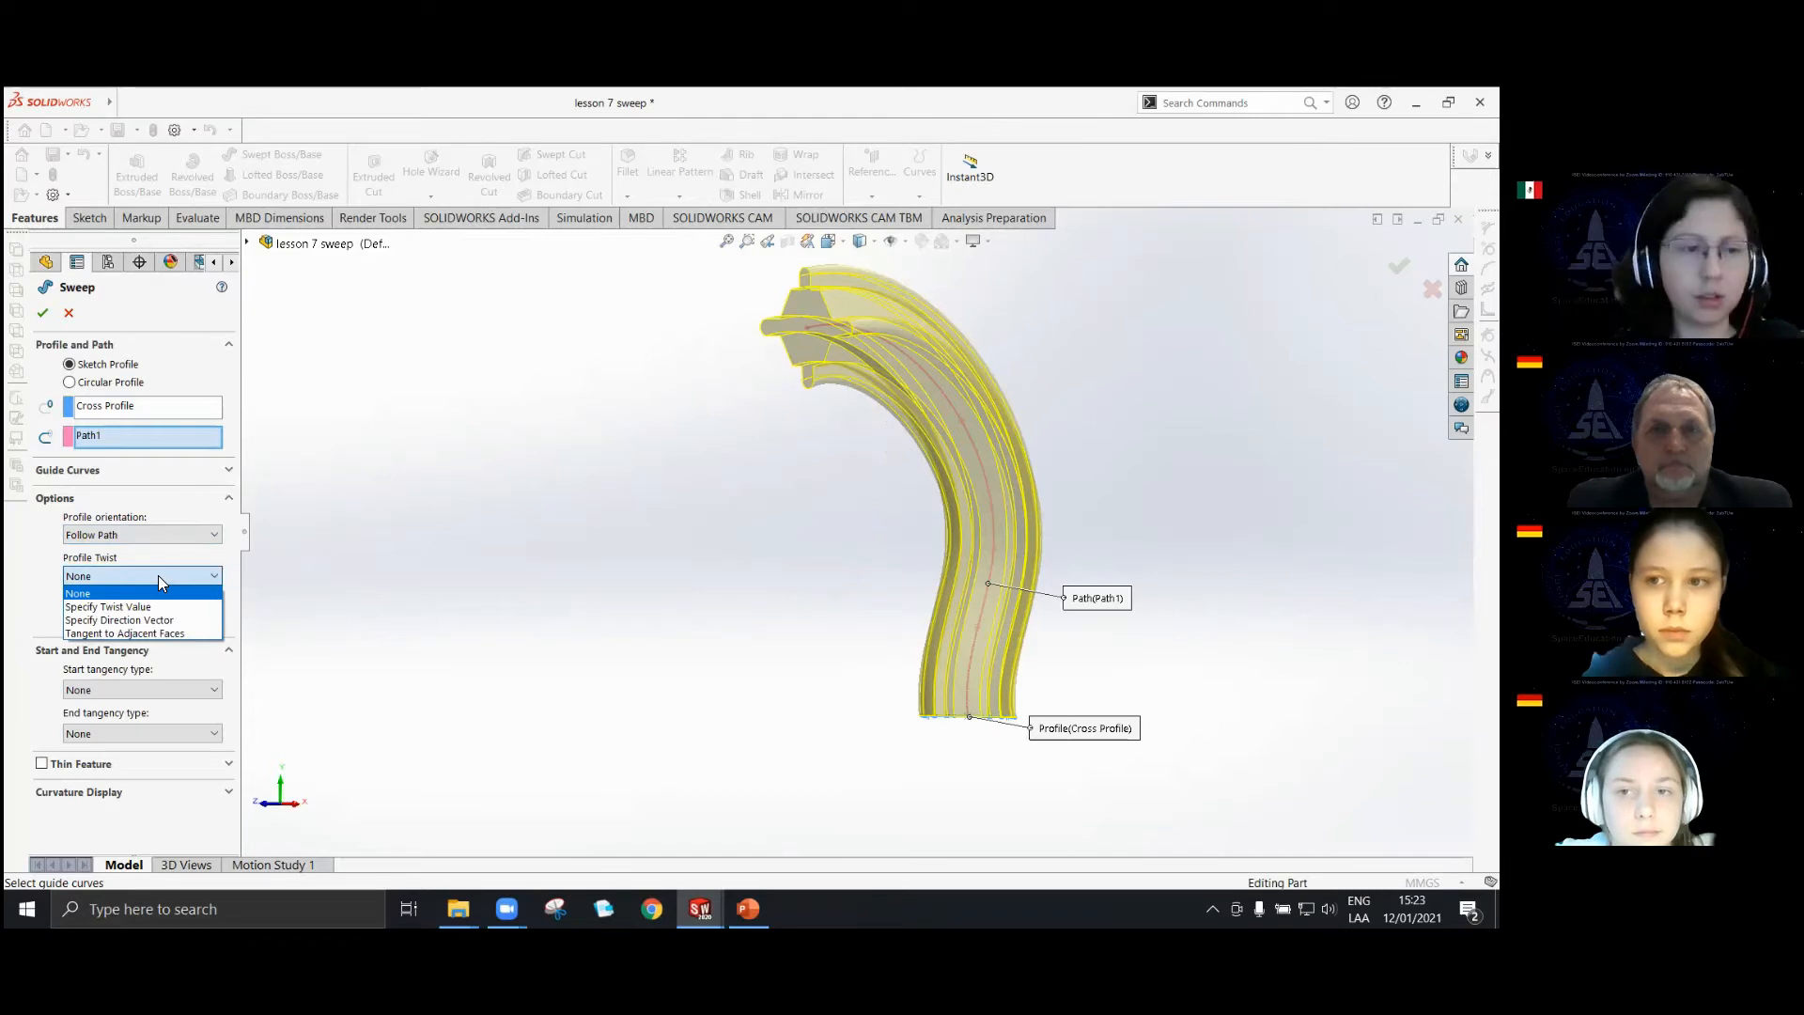
pyautogui.click(133, 608)
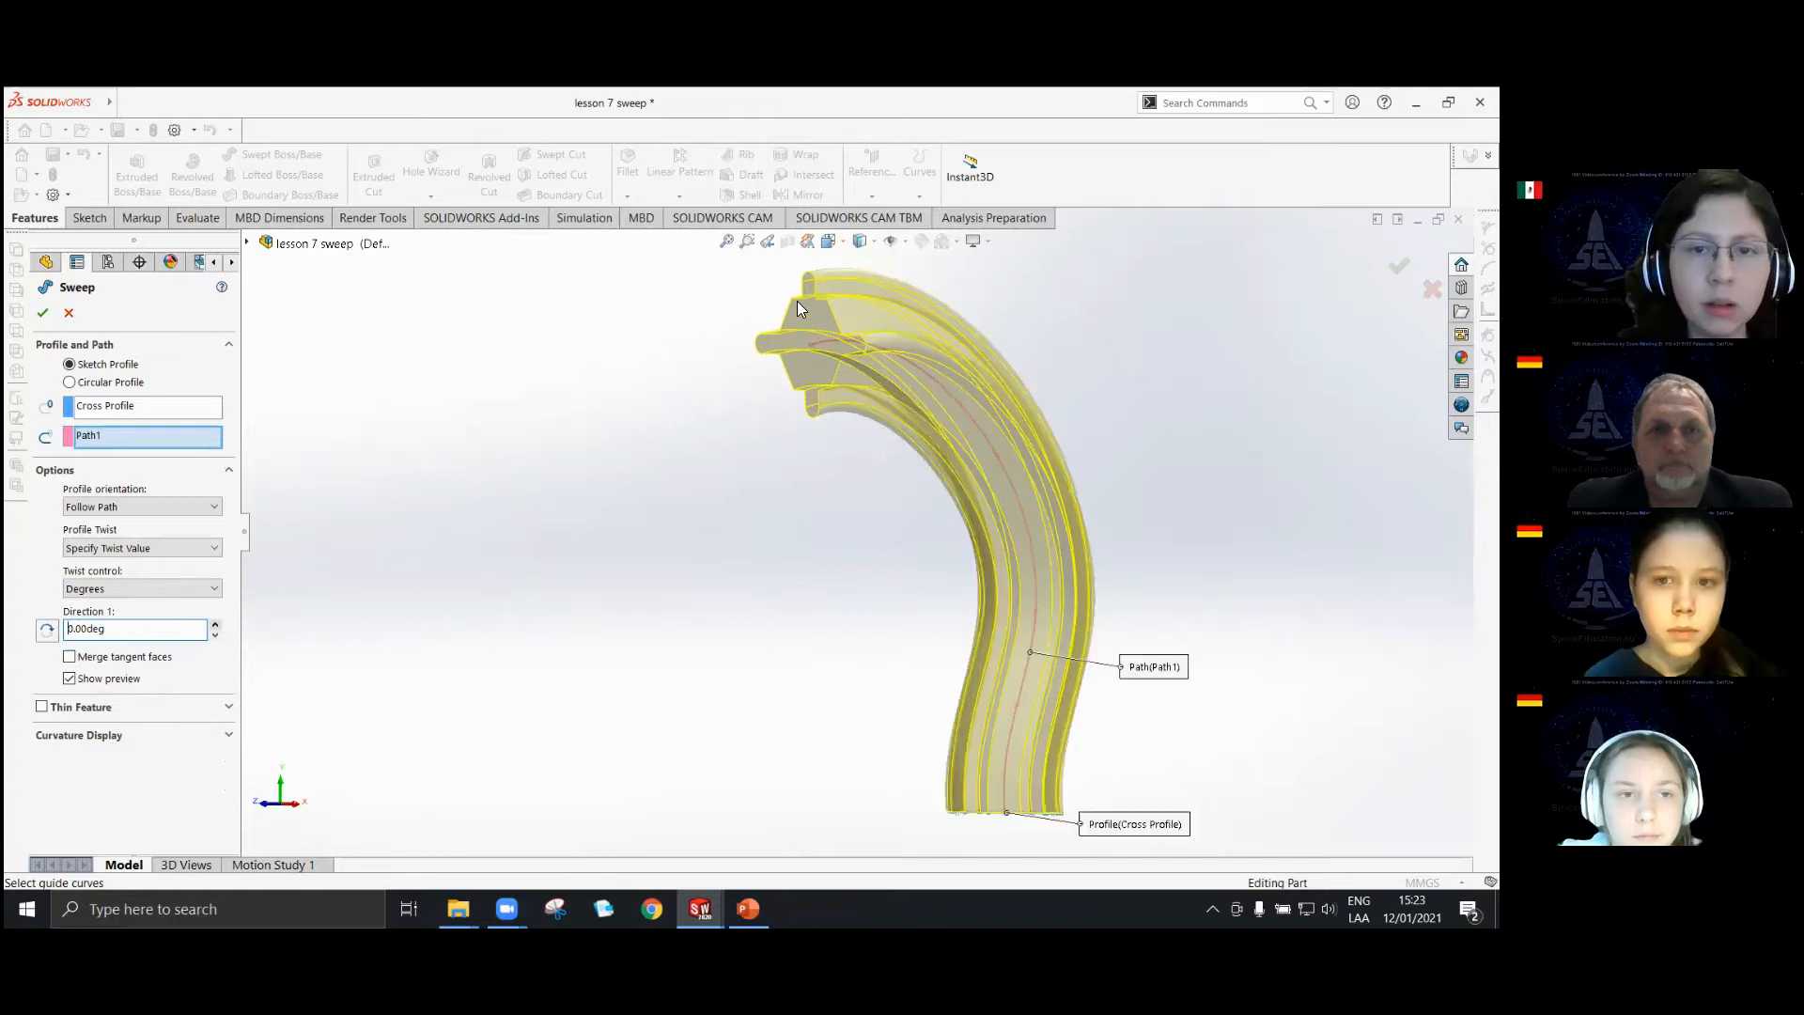
# Increase the Direction 1 twist to 15 degrees while observing the far end of the sweep.
pyautogui.scroll(-2, 797, 306)
pyautogui.scroll(-3, 854, 428)
pyautogui.scroll(-2, 827, 437)
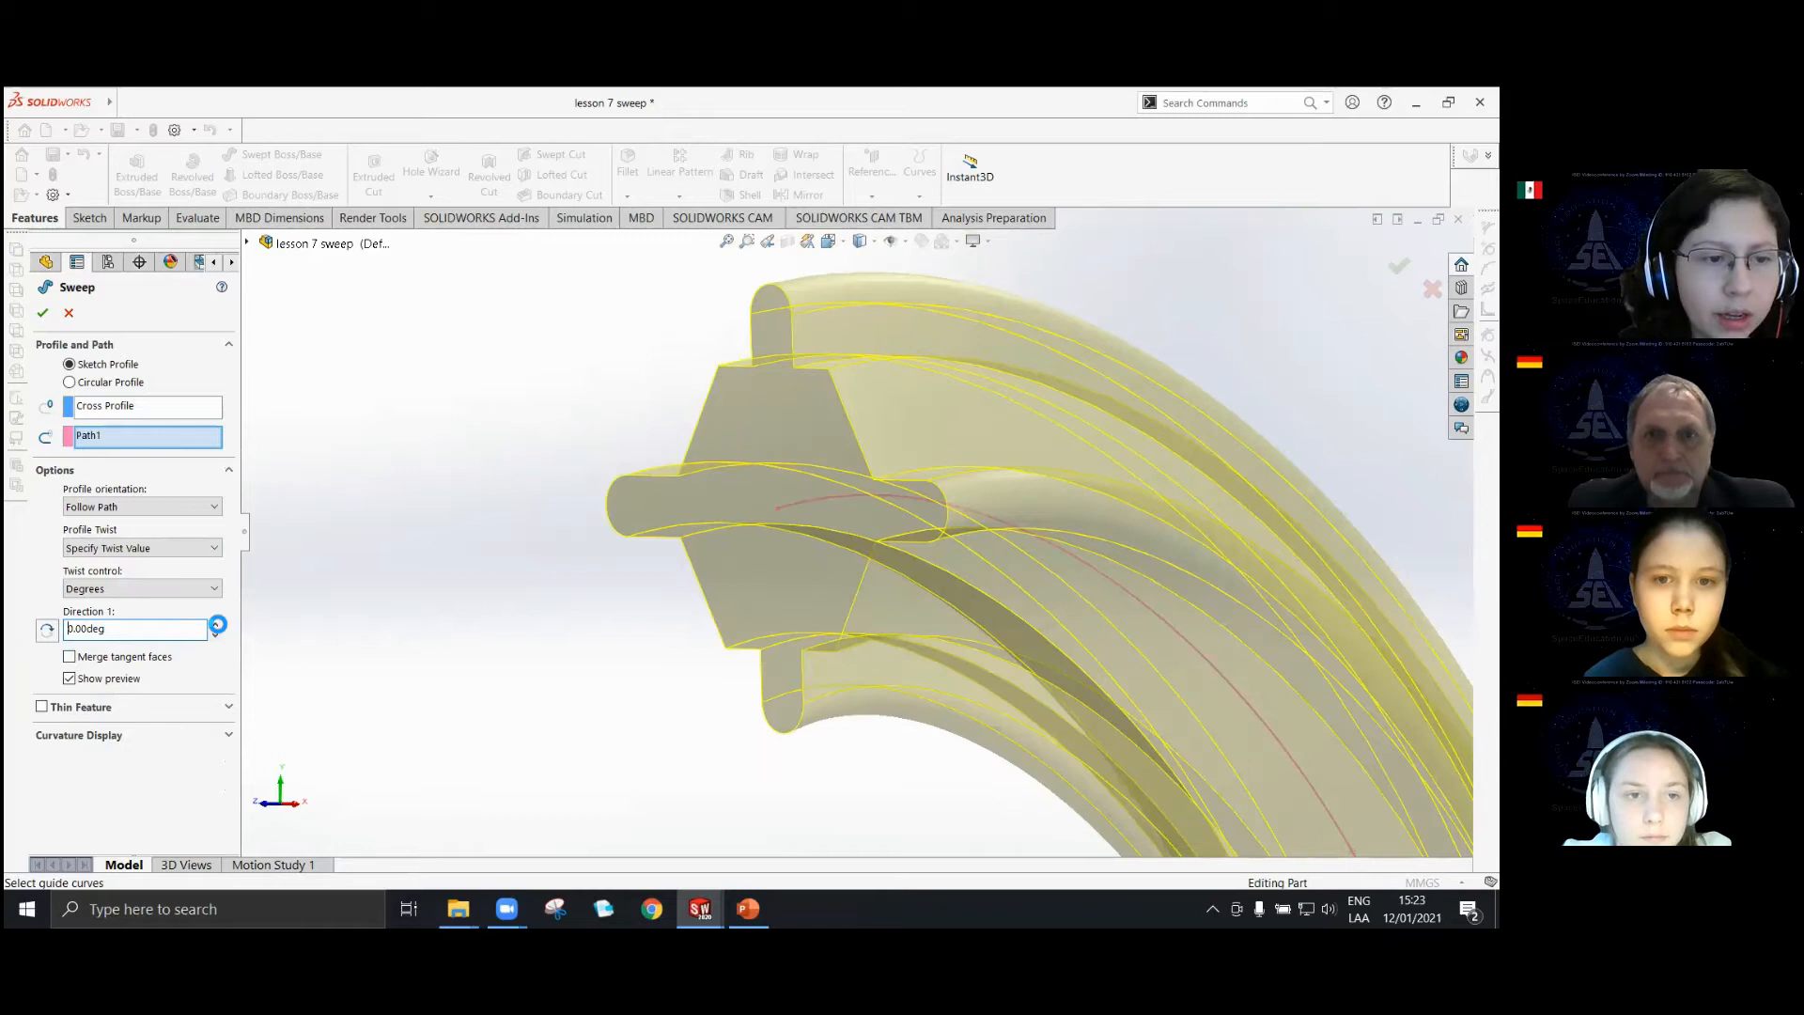
pyautogui.click(217, 624)
pyautogui.click(217, 624)
pyautogui.click(217, 624)
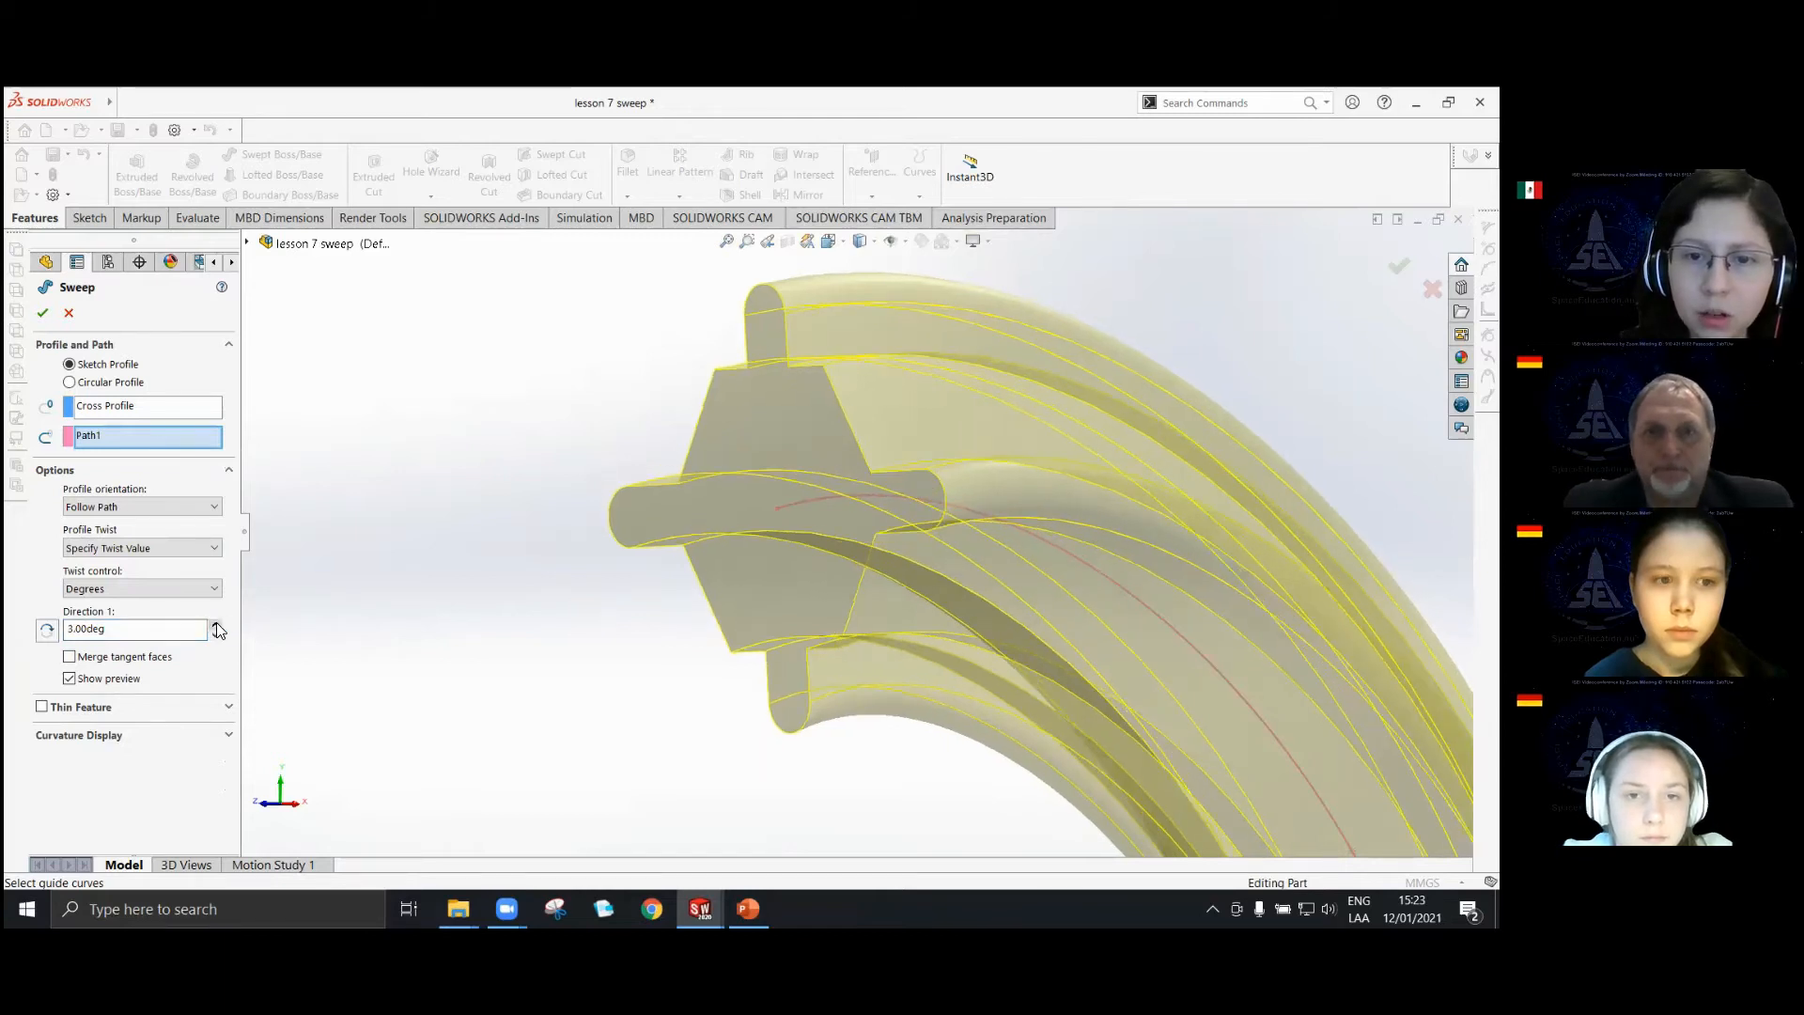
pyautogui.click(217, 624)
pyautogui.click(217, 624)
pyautogui.click(217, 624)
pyautogui.click(217, 624)
pyautogui.click(217, 624)
pyautogui.click(217, 625)
pyautogui.click(217, 624)
pyautogui.click(218, 624)
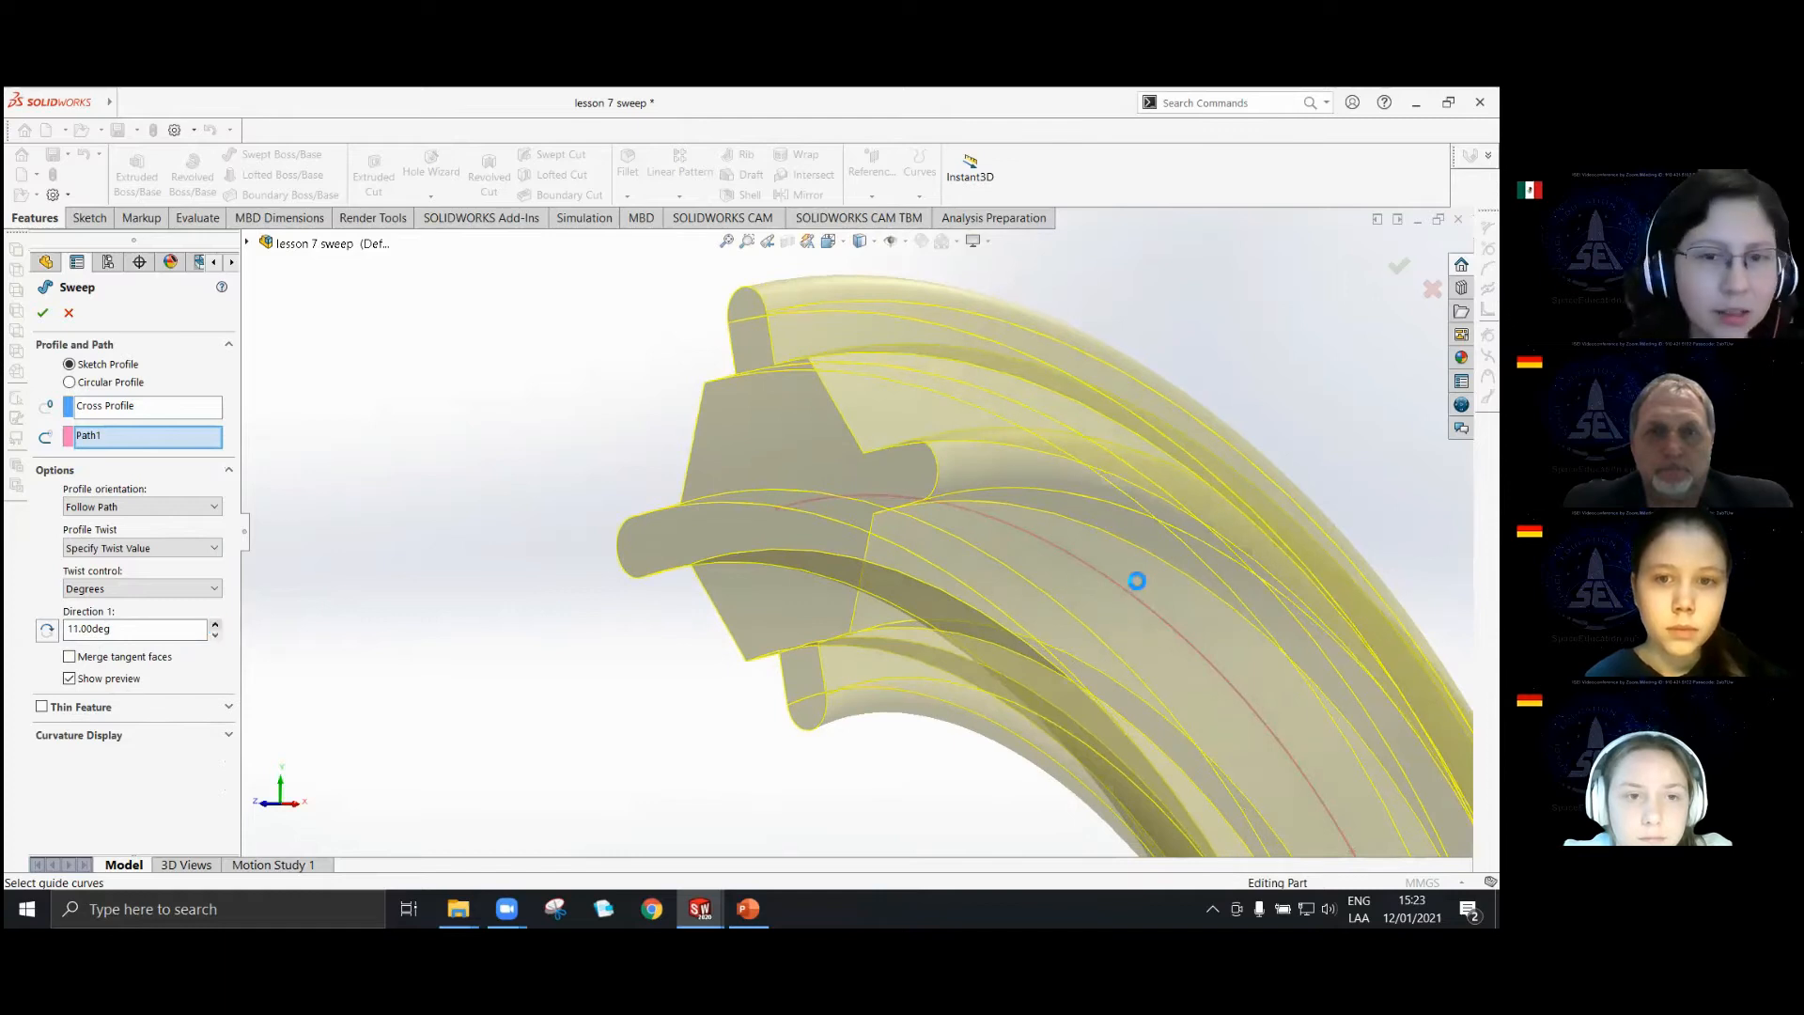
# Reverse the twist direction and switch it back, and reset the Direction 1 twist to 0 degrees.
pyautogui.click(47, 631)
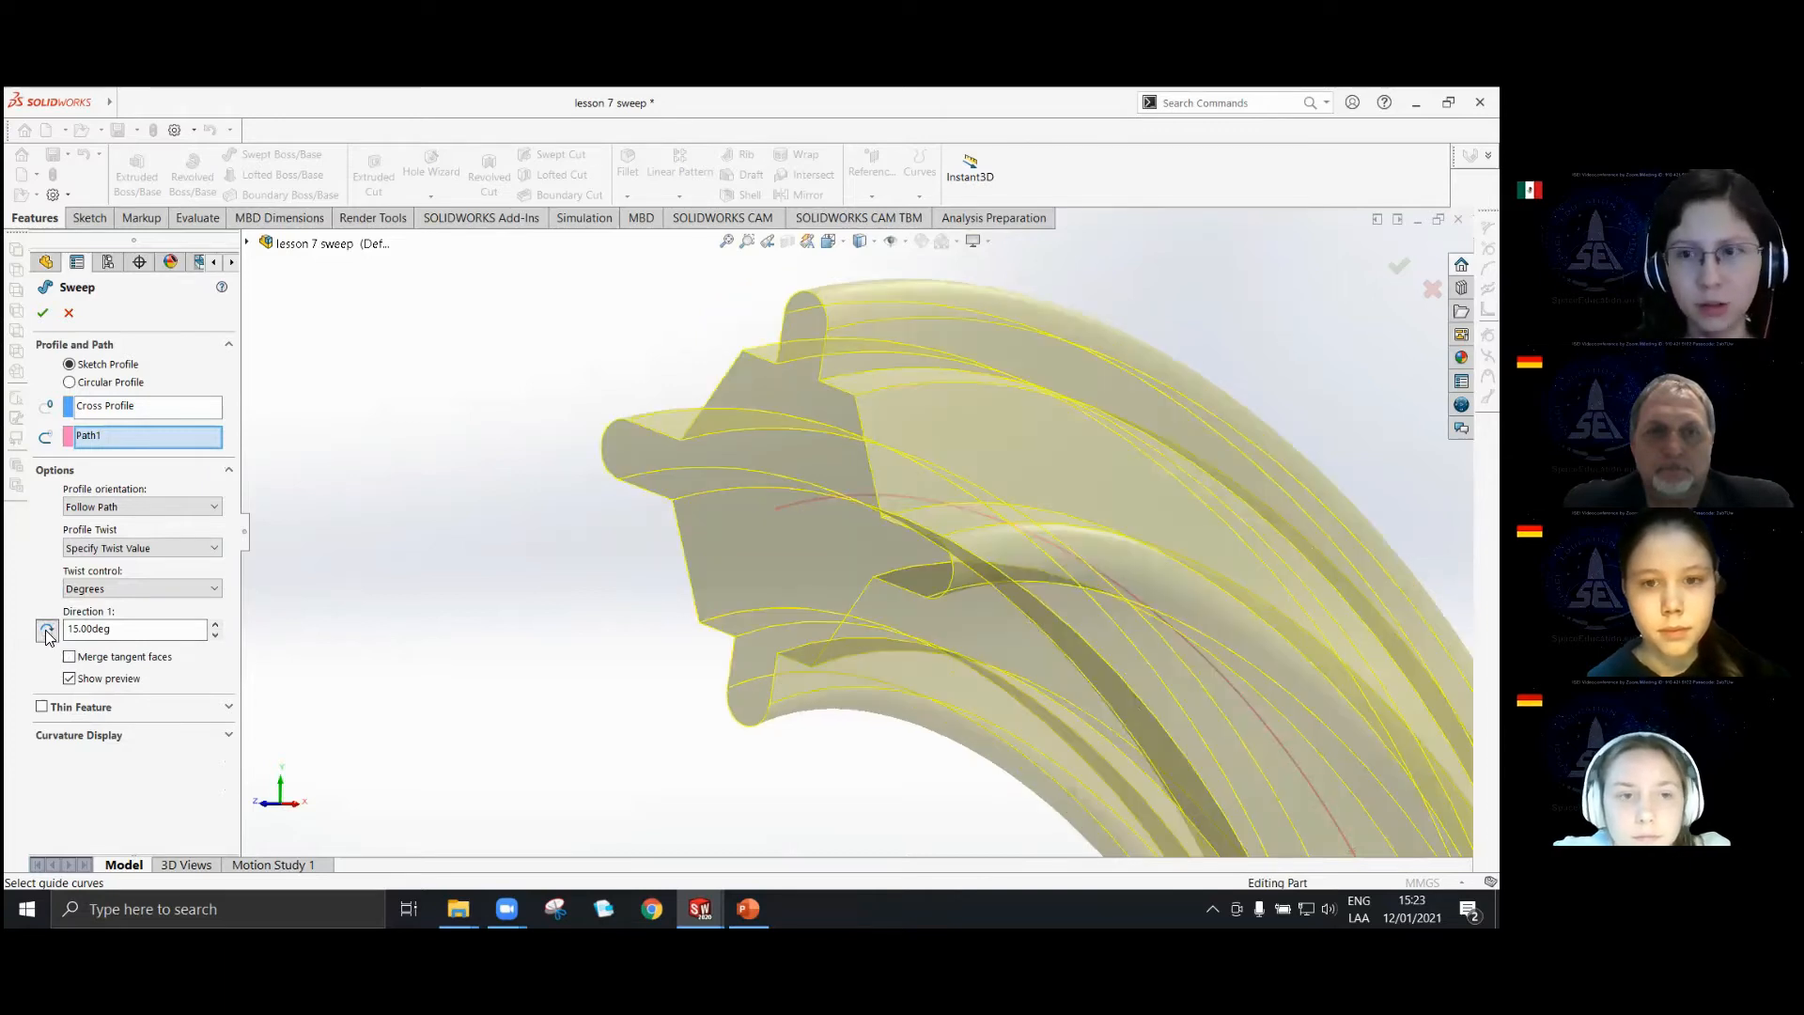
pyautogui.click(47, 632)
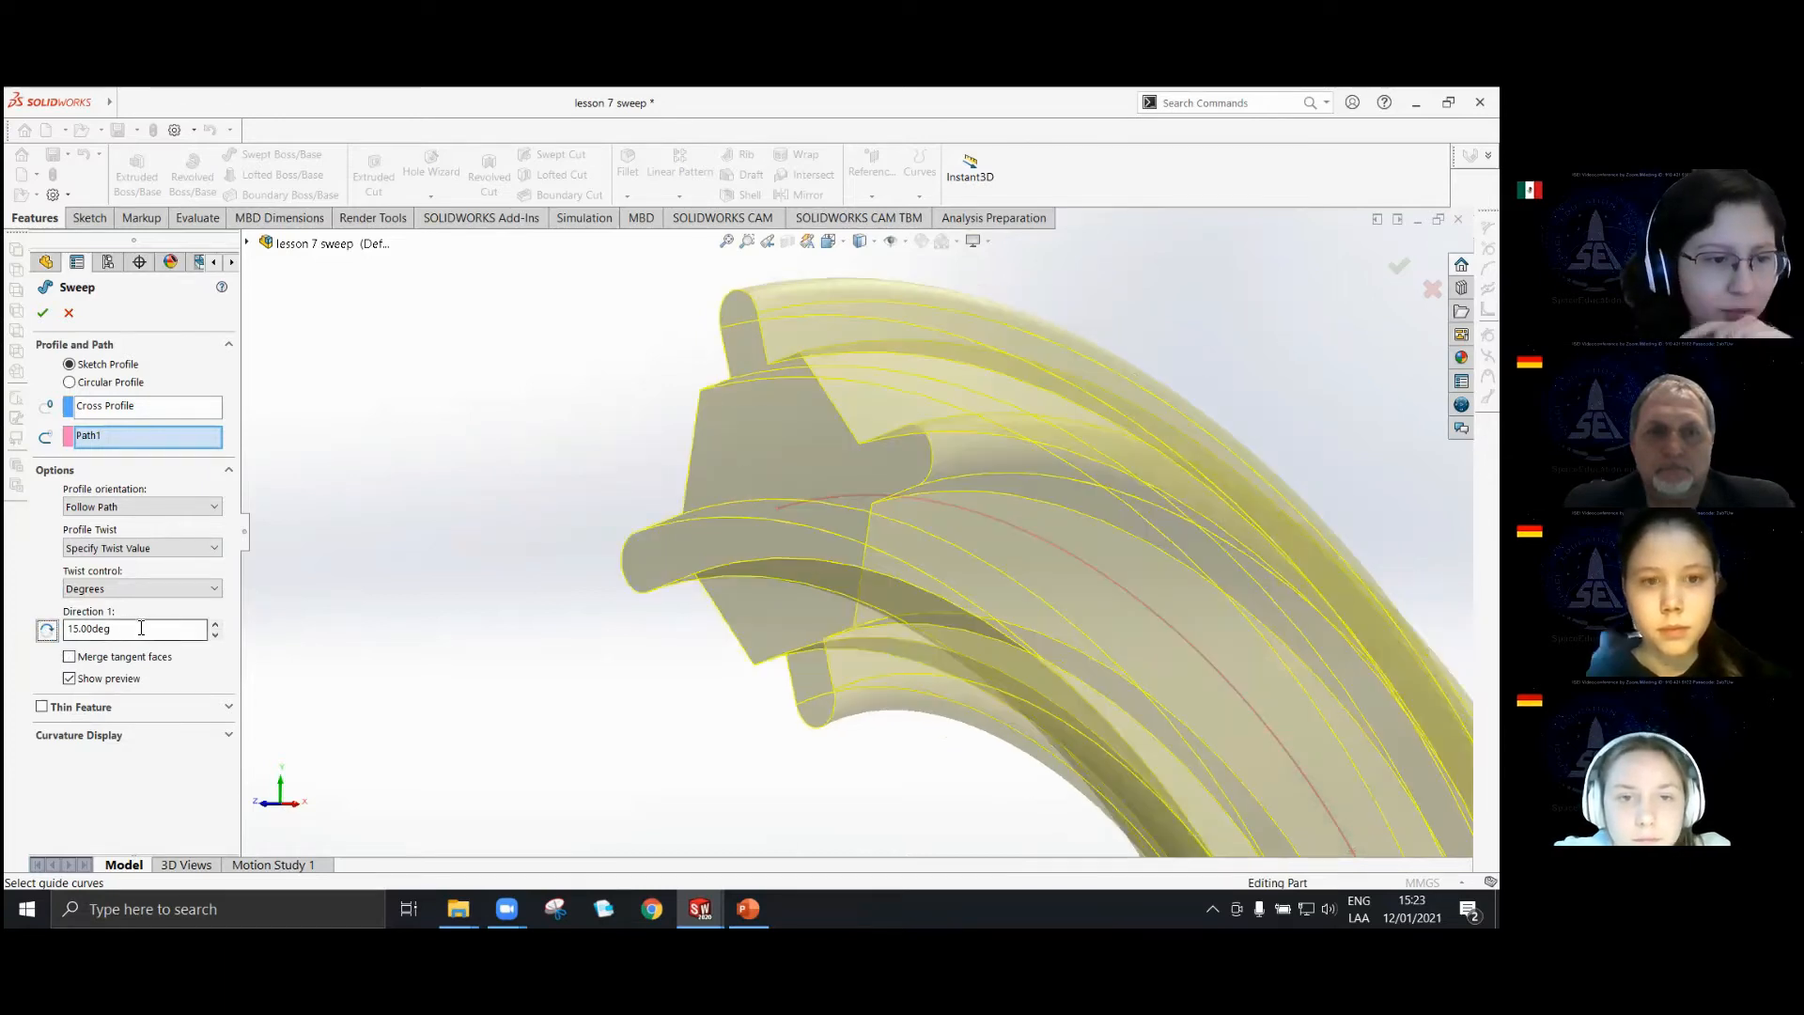
pyautogui.write('0')
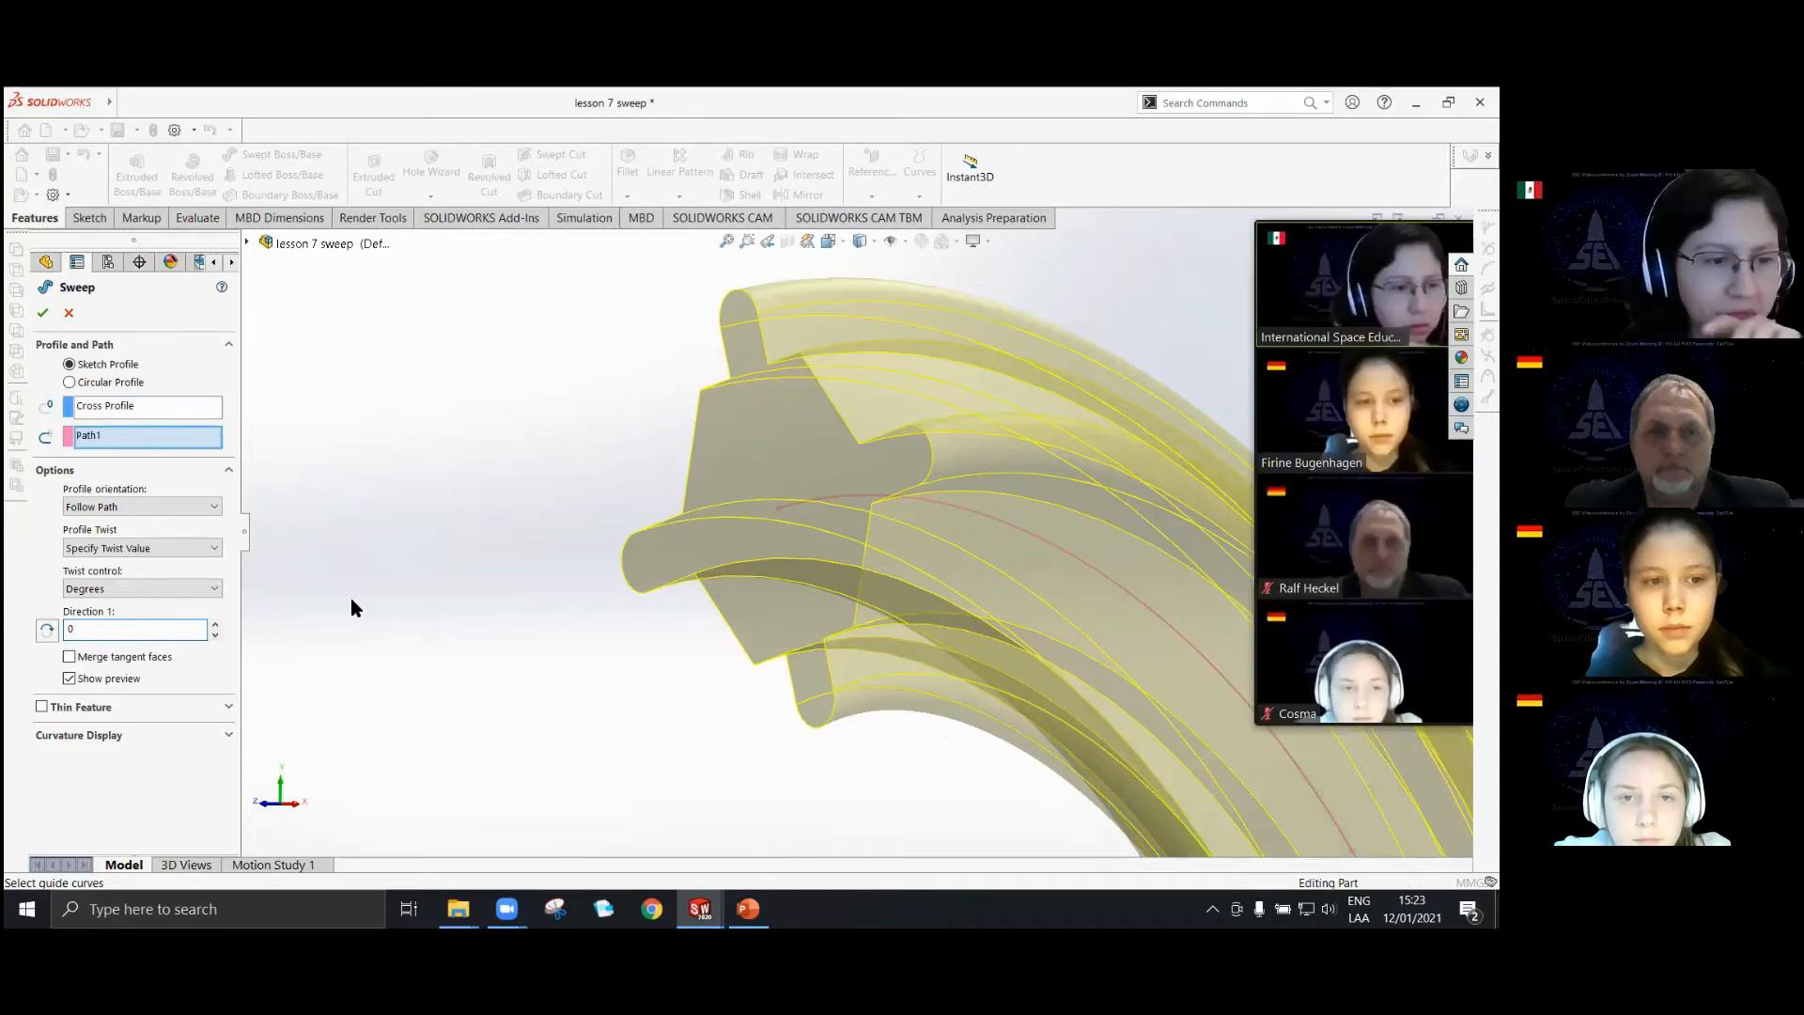
pyautogui.press('Return')
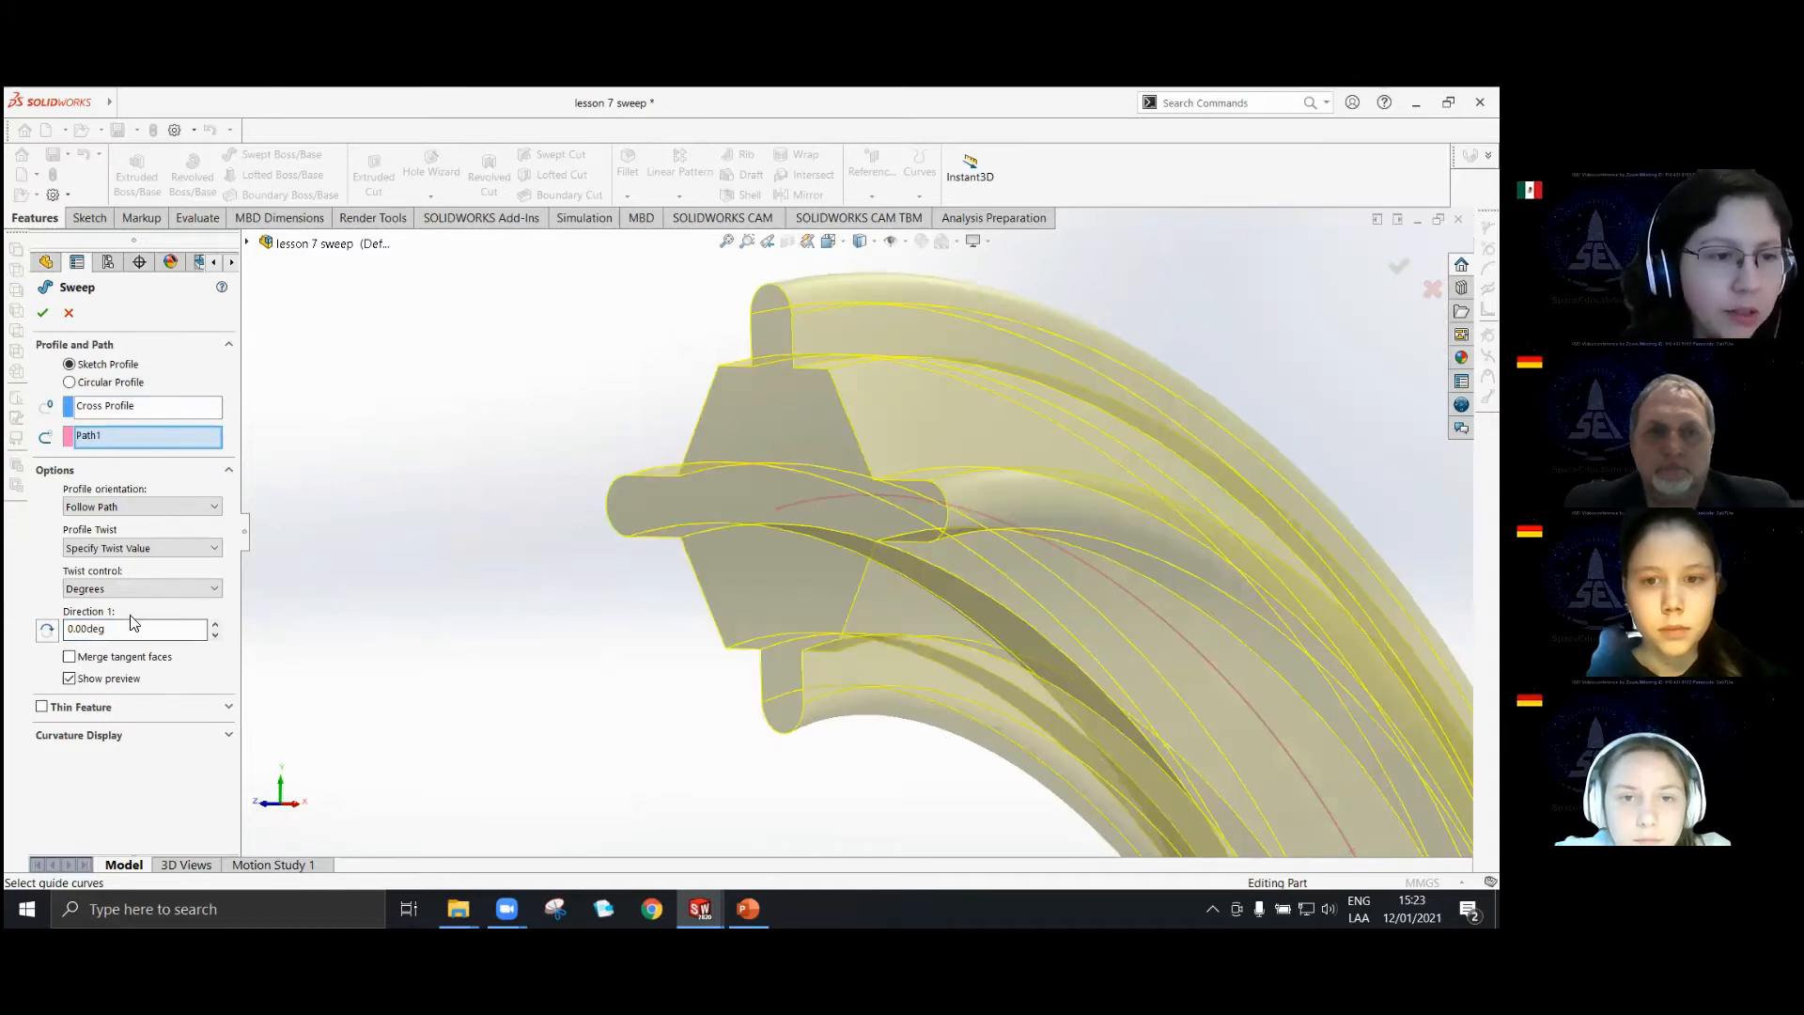
pyautogui.click(229, 472)
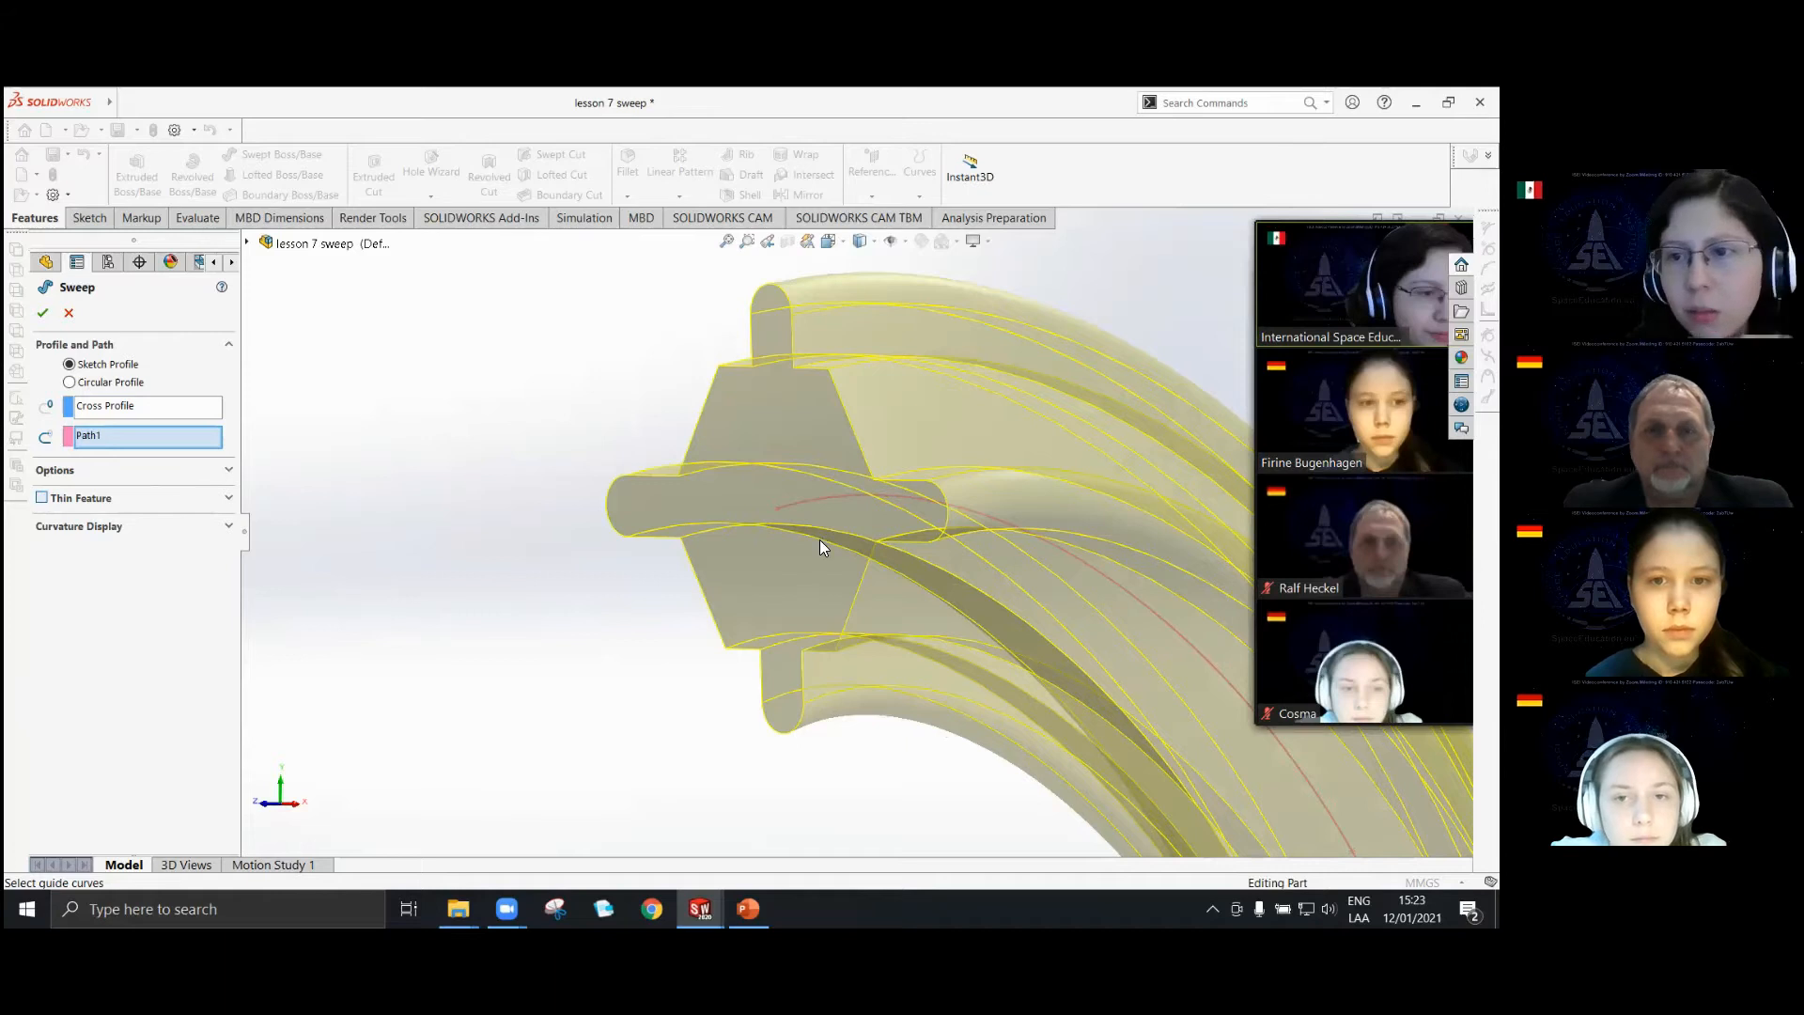
# Try a One-Direction Thin Feature with 1.00 mm thickness on the sweep, and turn it off again.
pyautogui.moveTo(867, 519); pyautogui.dragTo(620, 719, button='middle')
pyautogui.scroll(-2, 1092, 752)
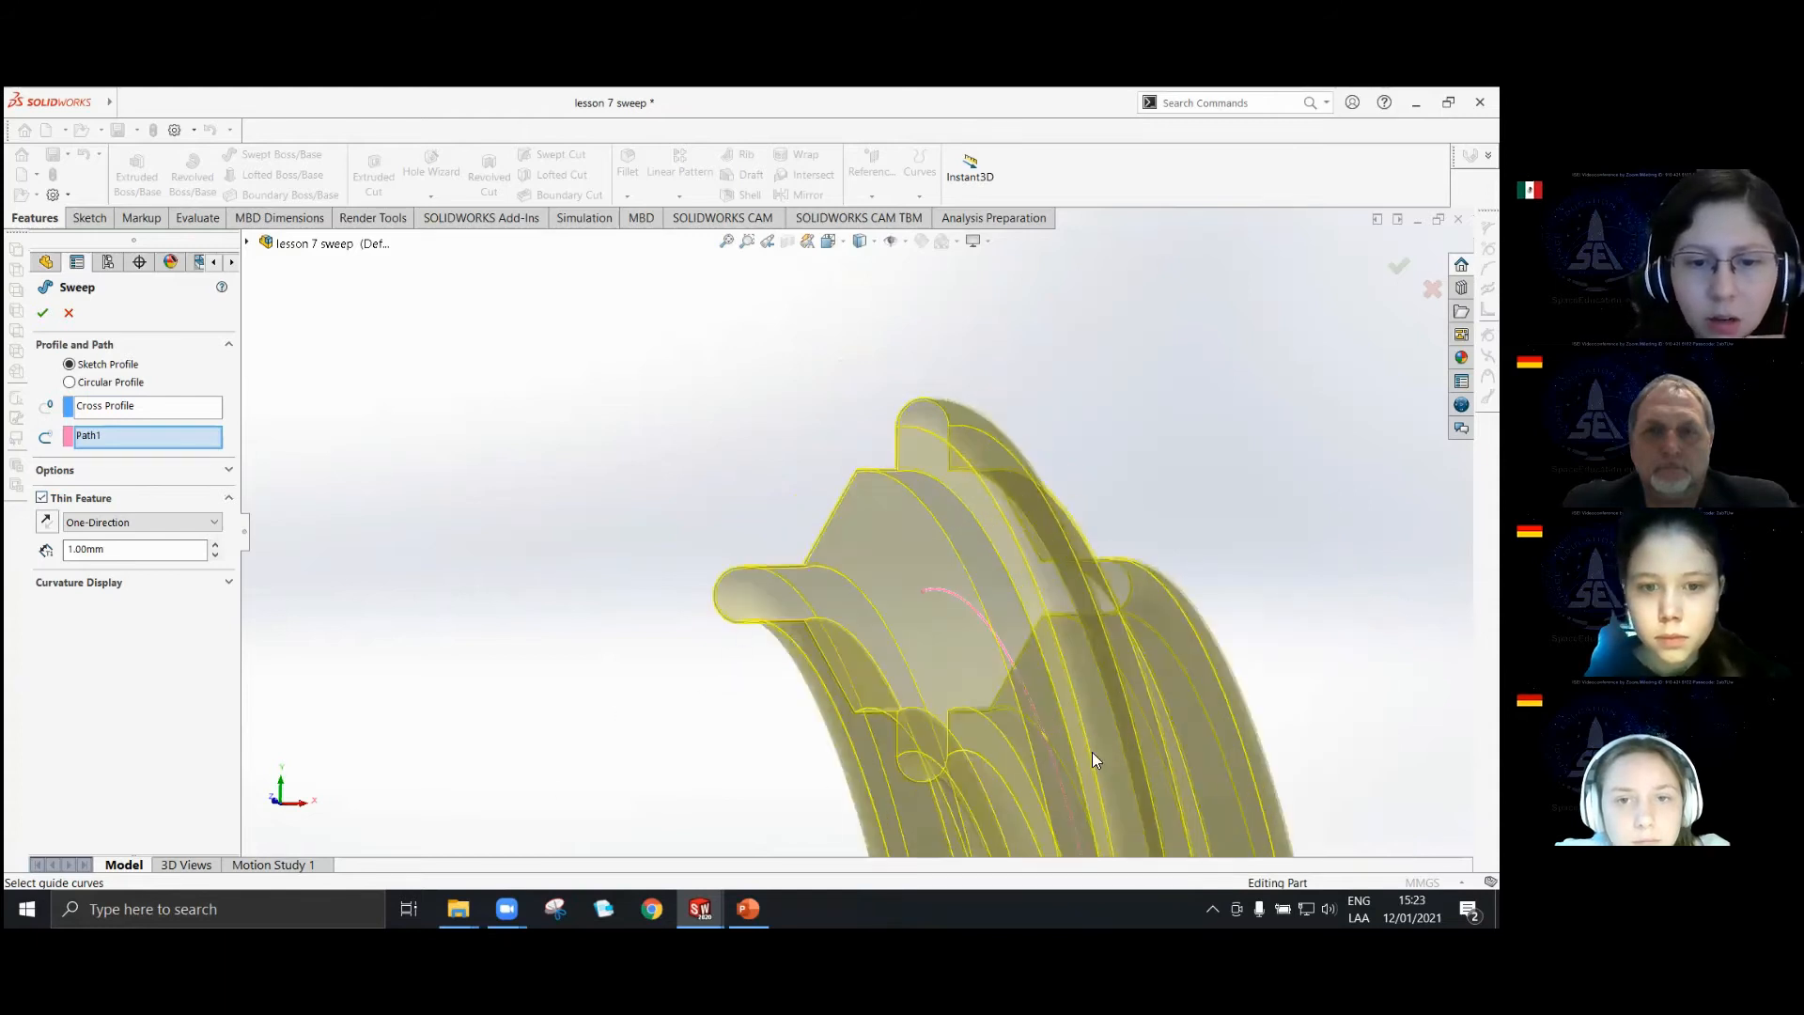
pyautogui.scroll(-4, 971, 750)
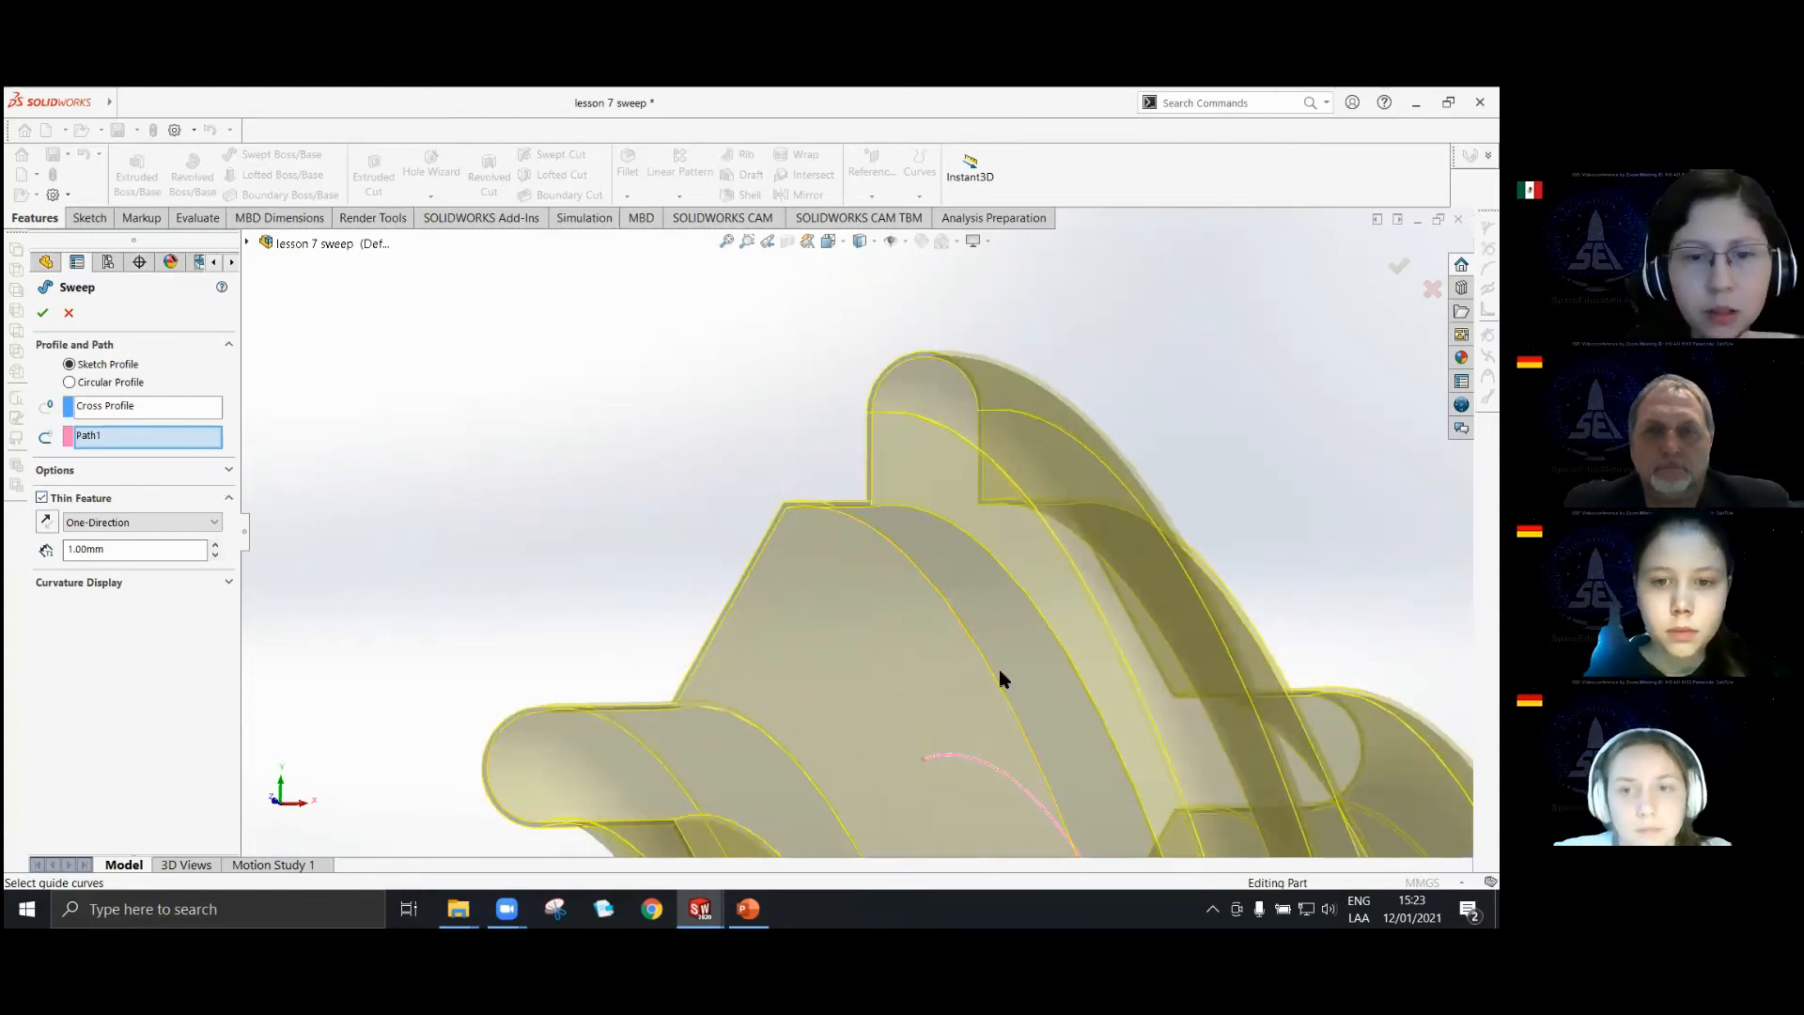
pyautogui.scroll(6, 966, 656)
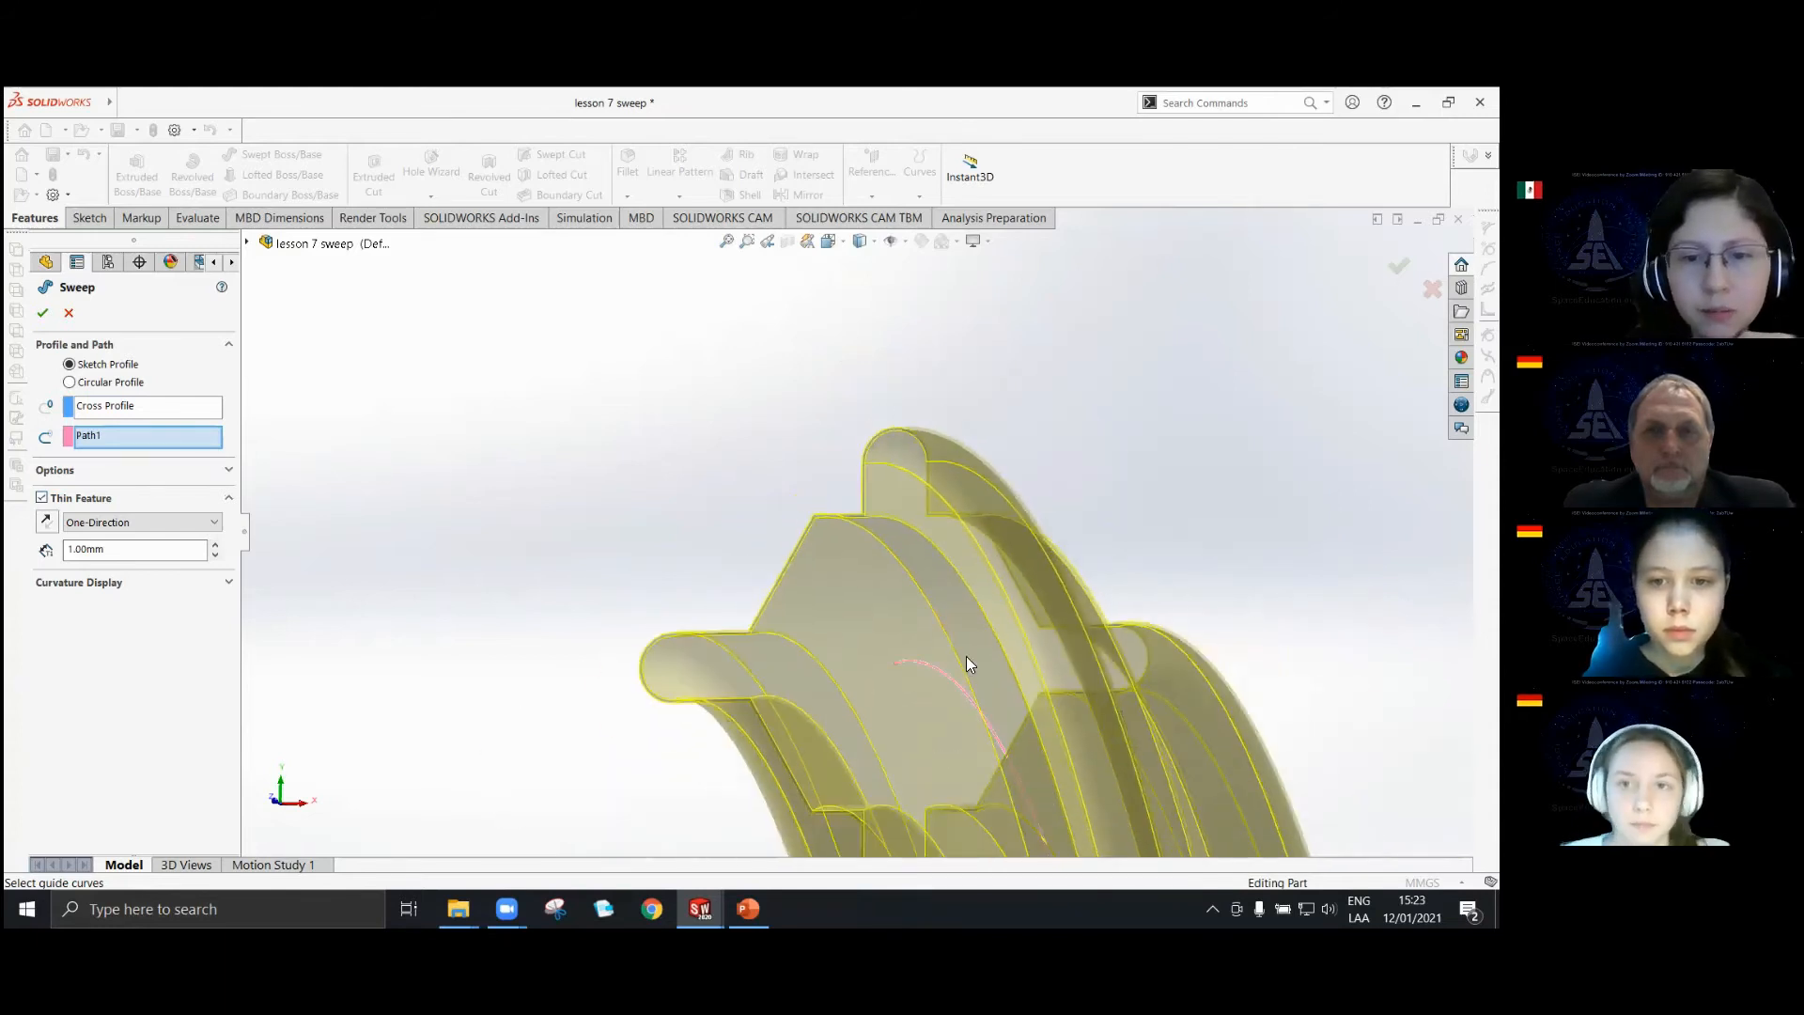
pyautogui.click(41, 500)
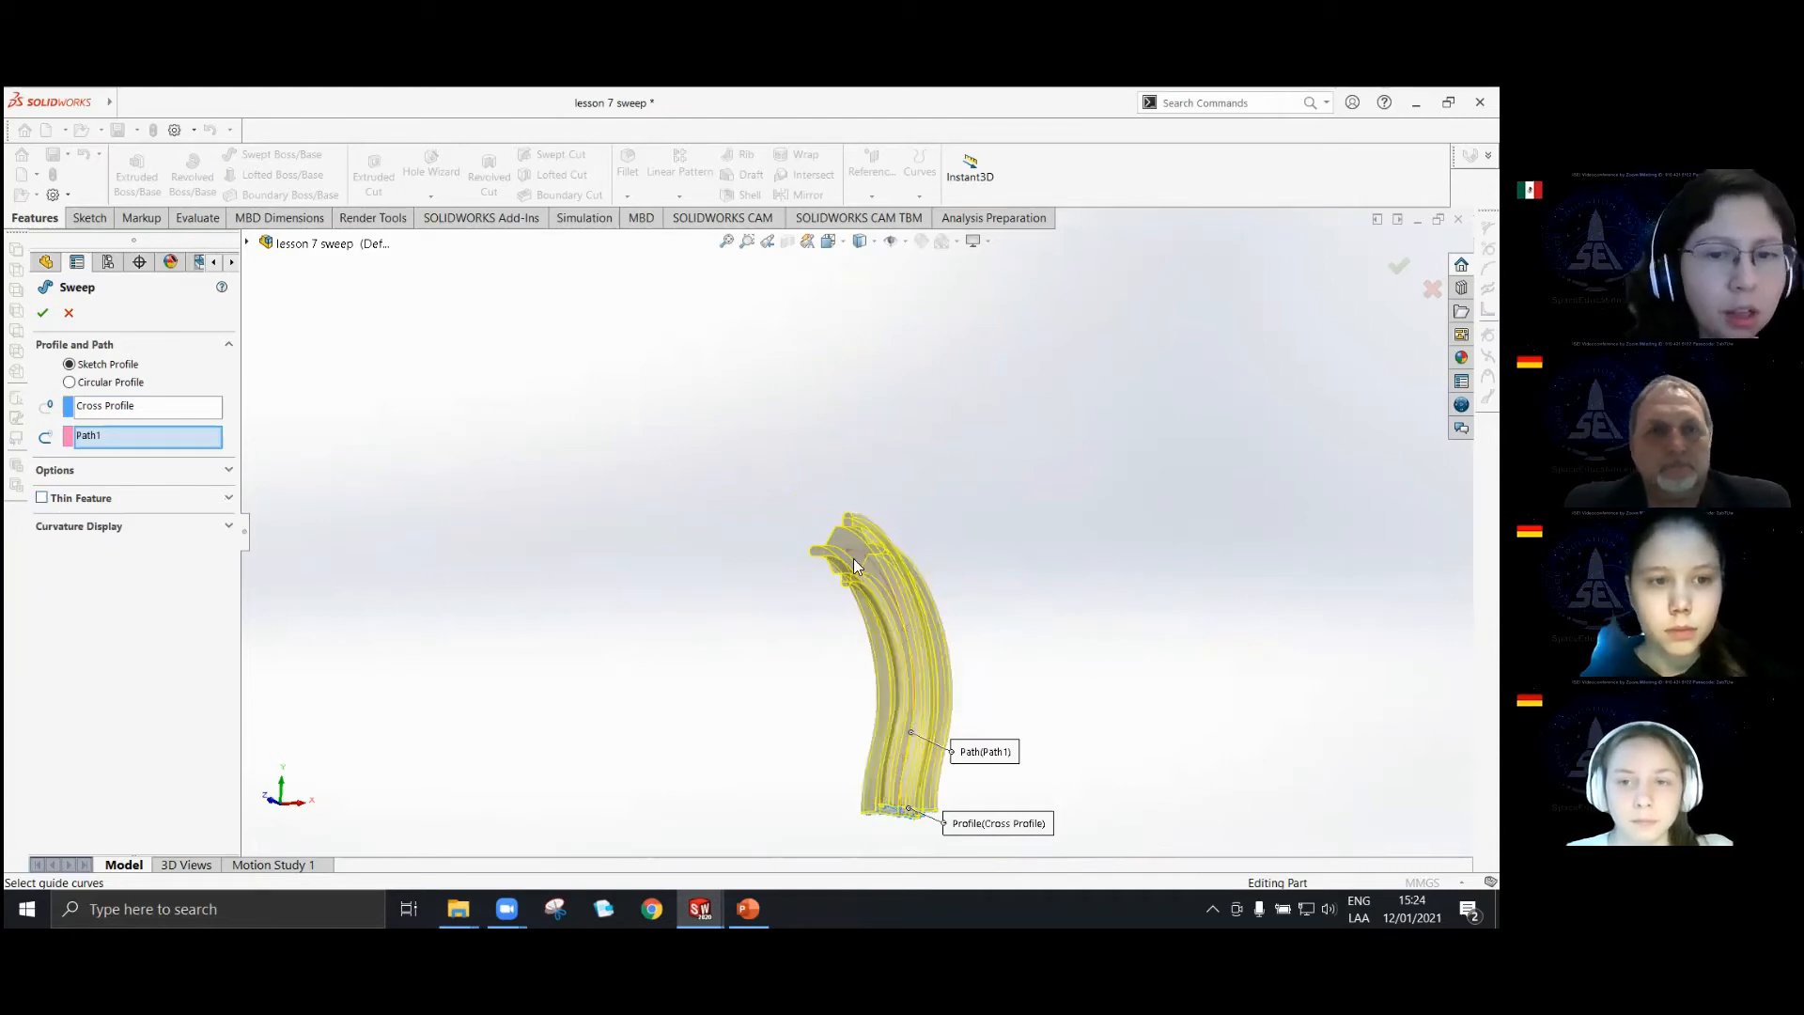
# Complete the sweep of Cross Profile along Path1 and inspect the solid from another angle.
pyautogui.scroll(-3, 916, 696)
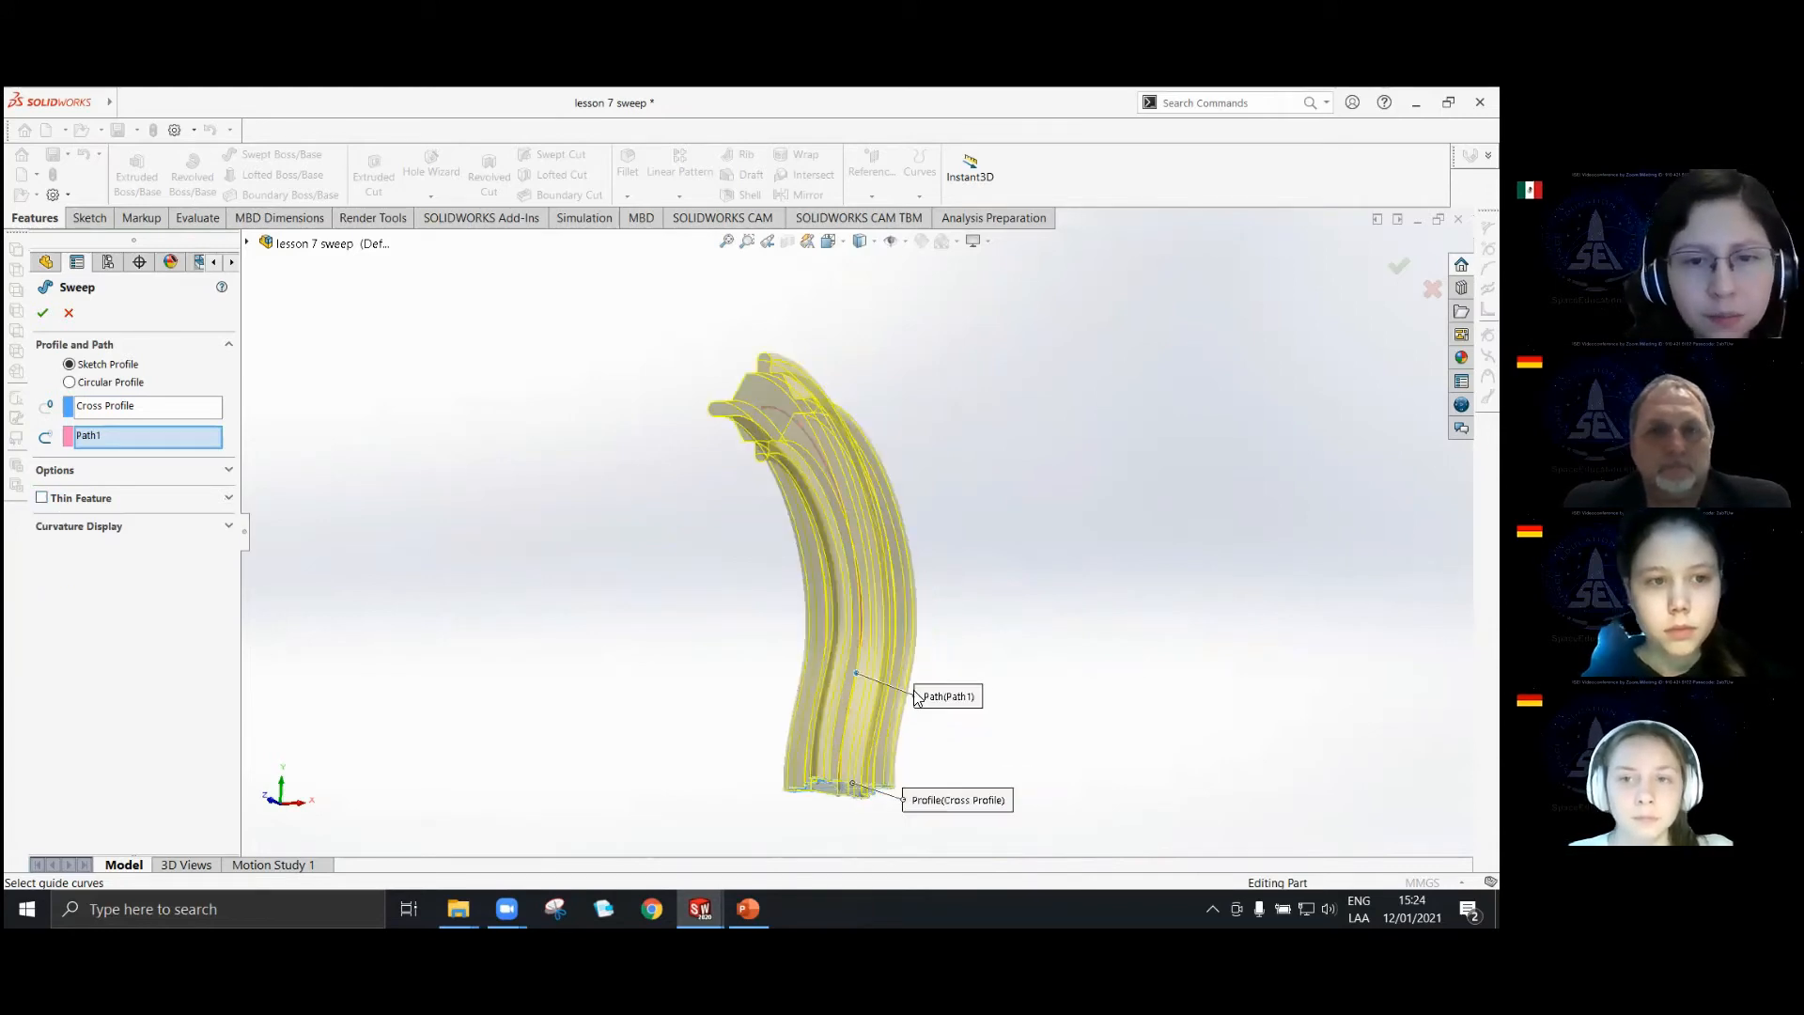
pyautogui.click(42, 312)
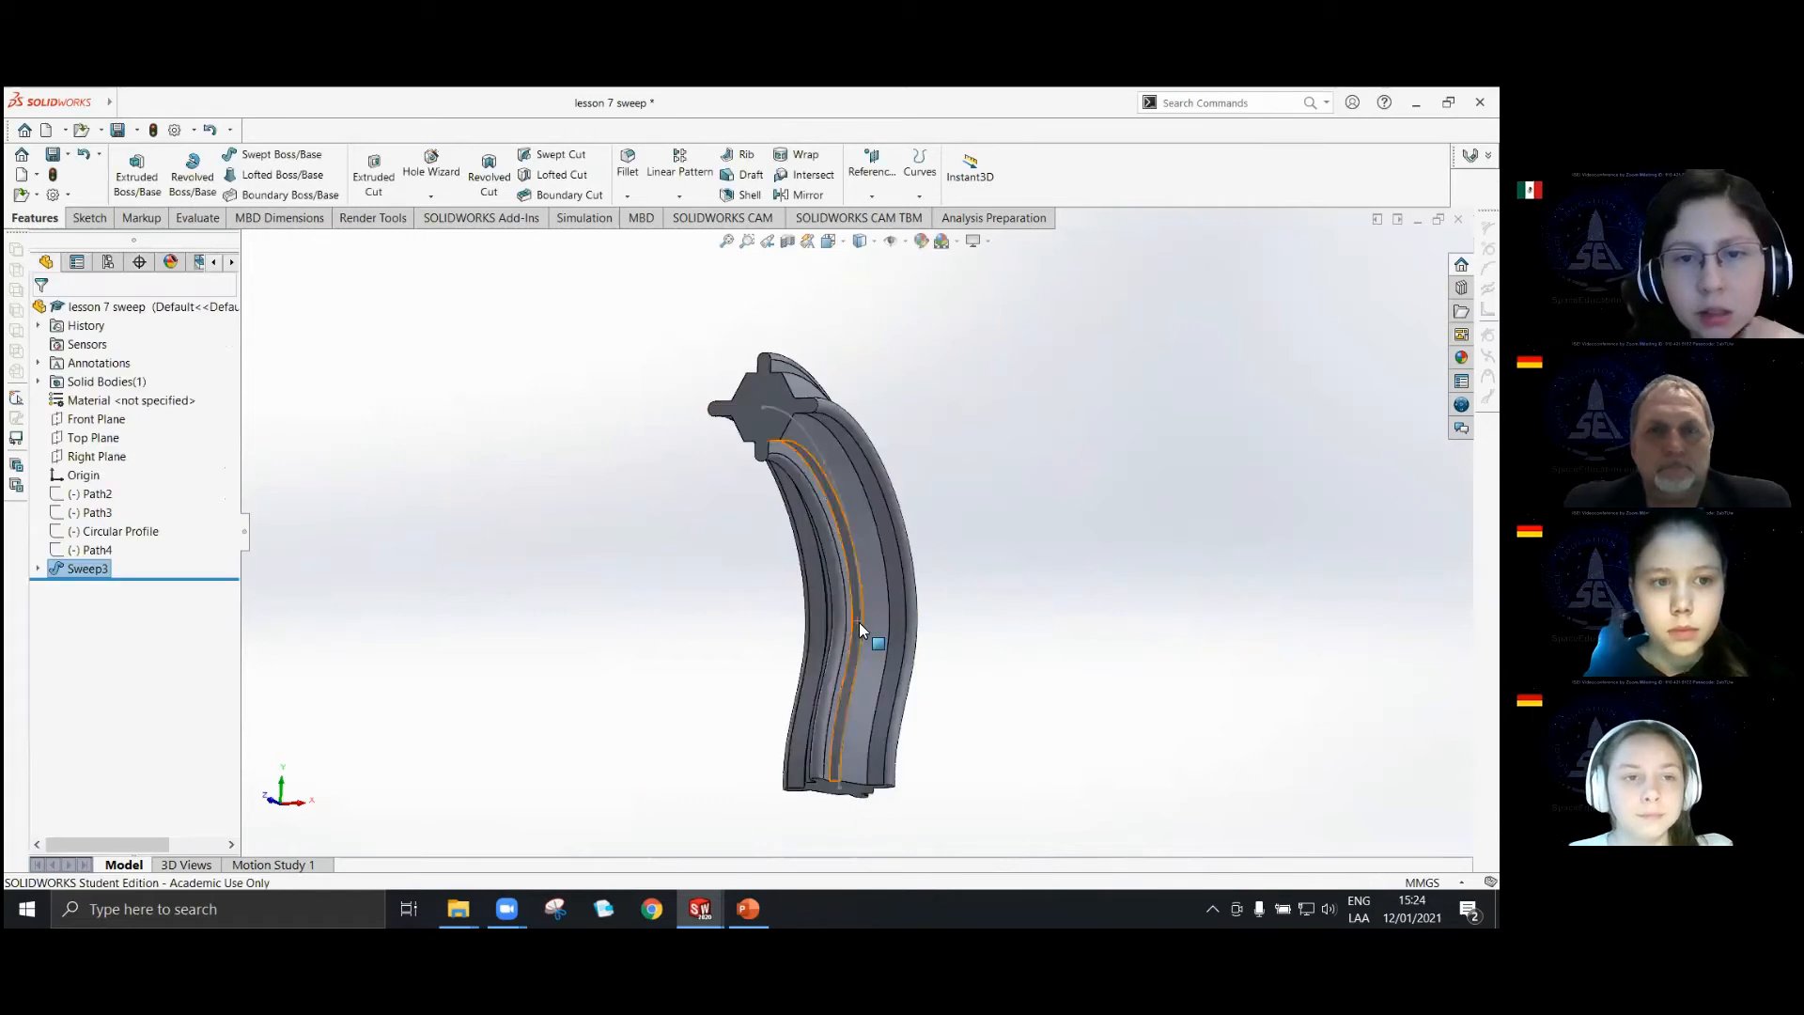
pyautogui.moveTo(859, 622); pyautogui.dragTo(994, 475, button='middle')
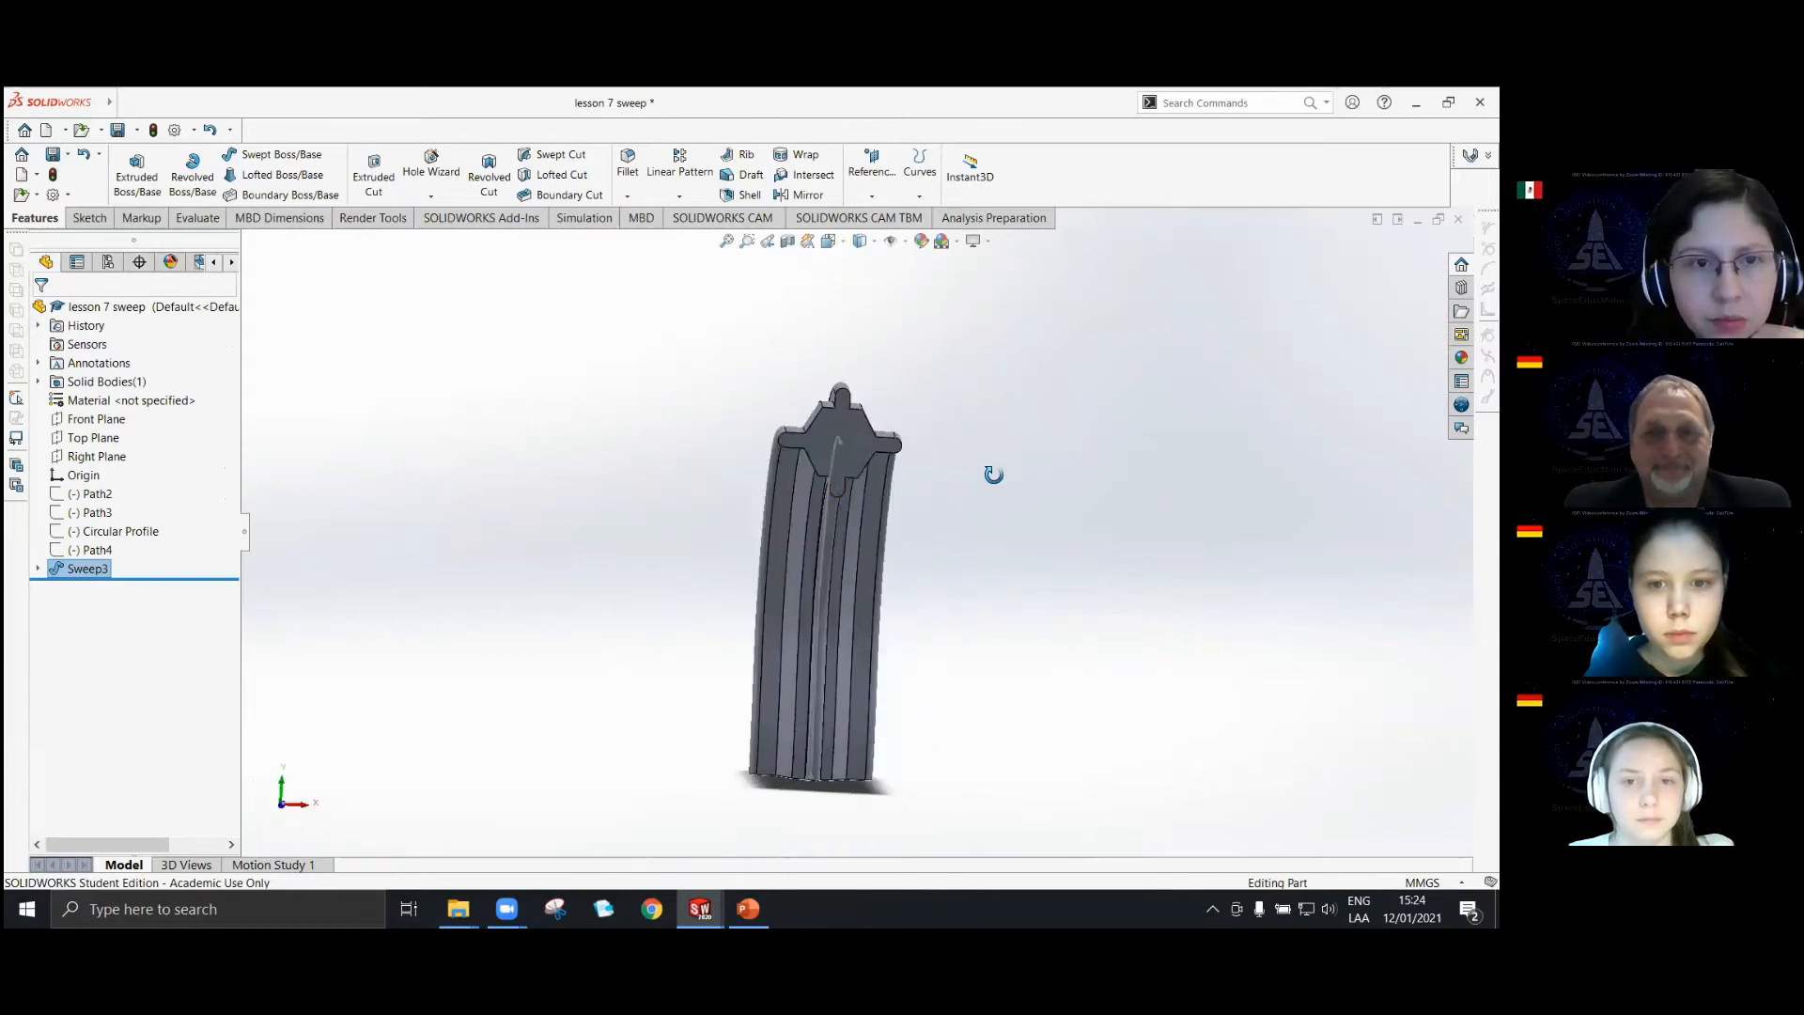
# Reopen the finished sweep for editing and review its Options and Curvature Display settings.
pyautogui.click(66, 569)
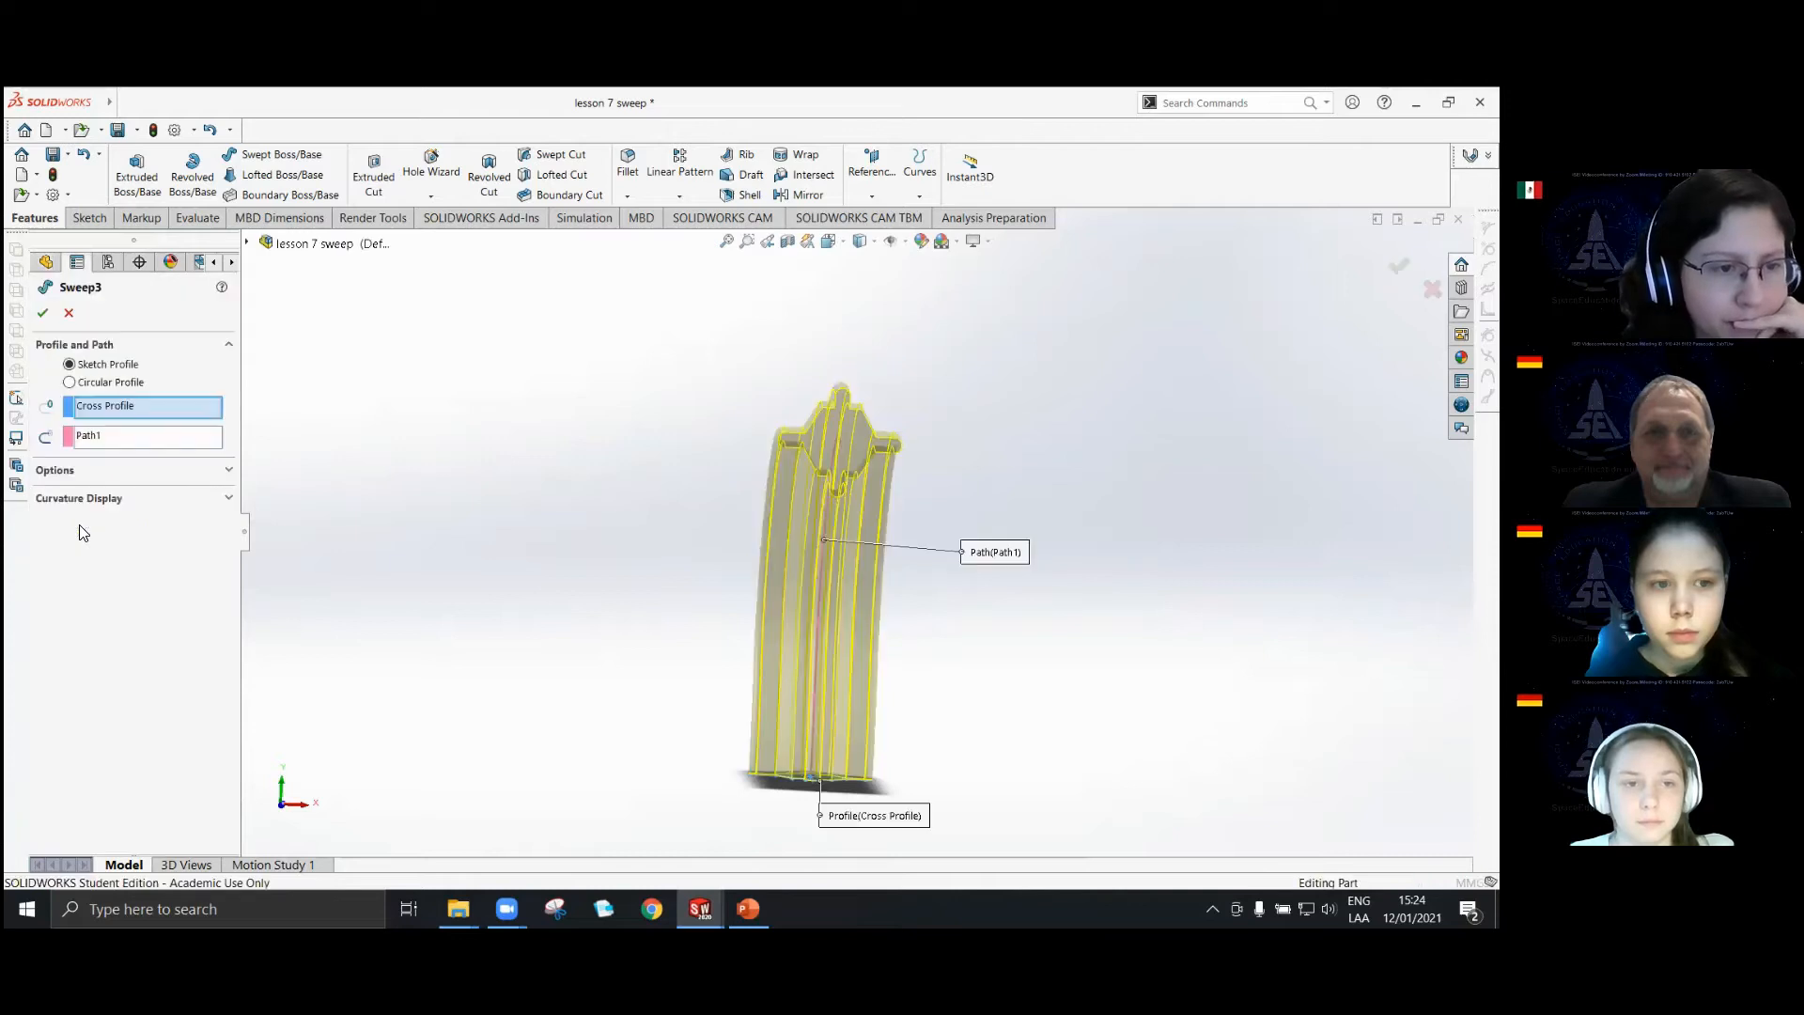
pyautogui.click(228, 471)
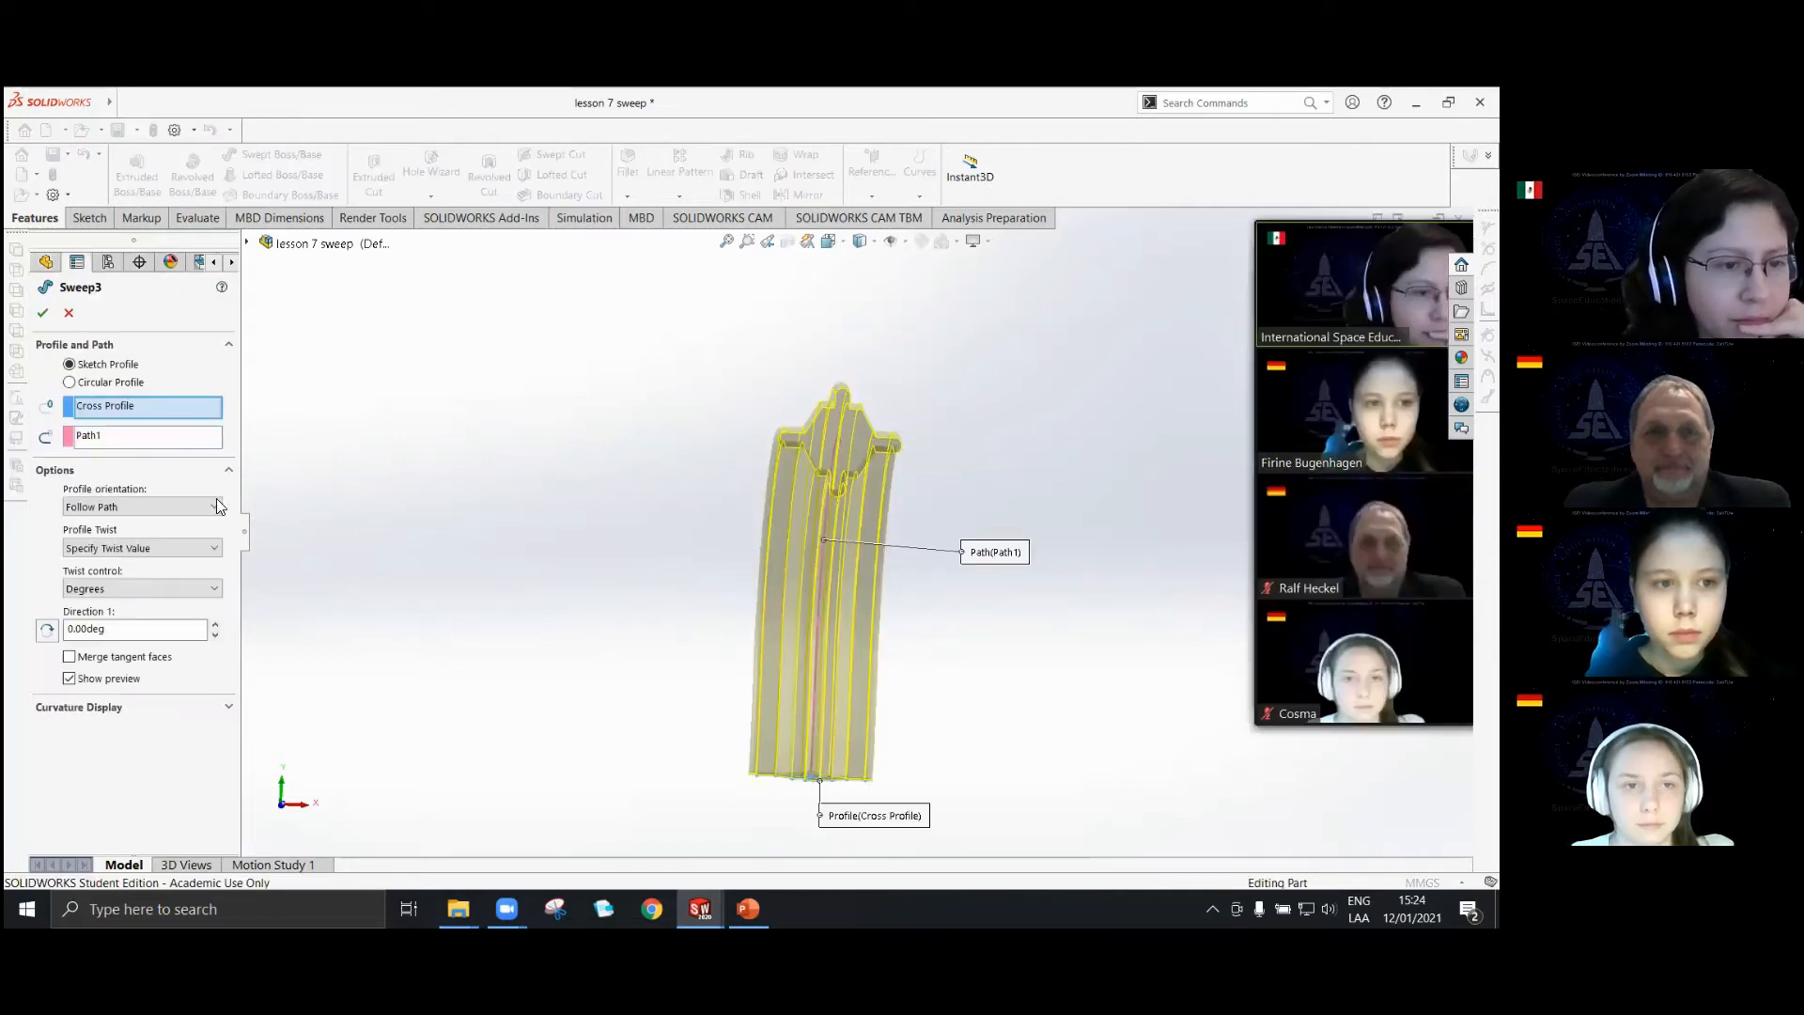
pyautogui.click(225, 707)
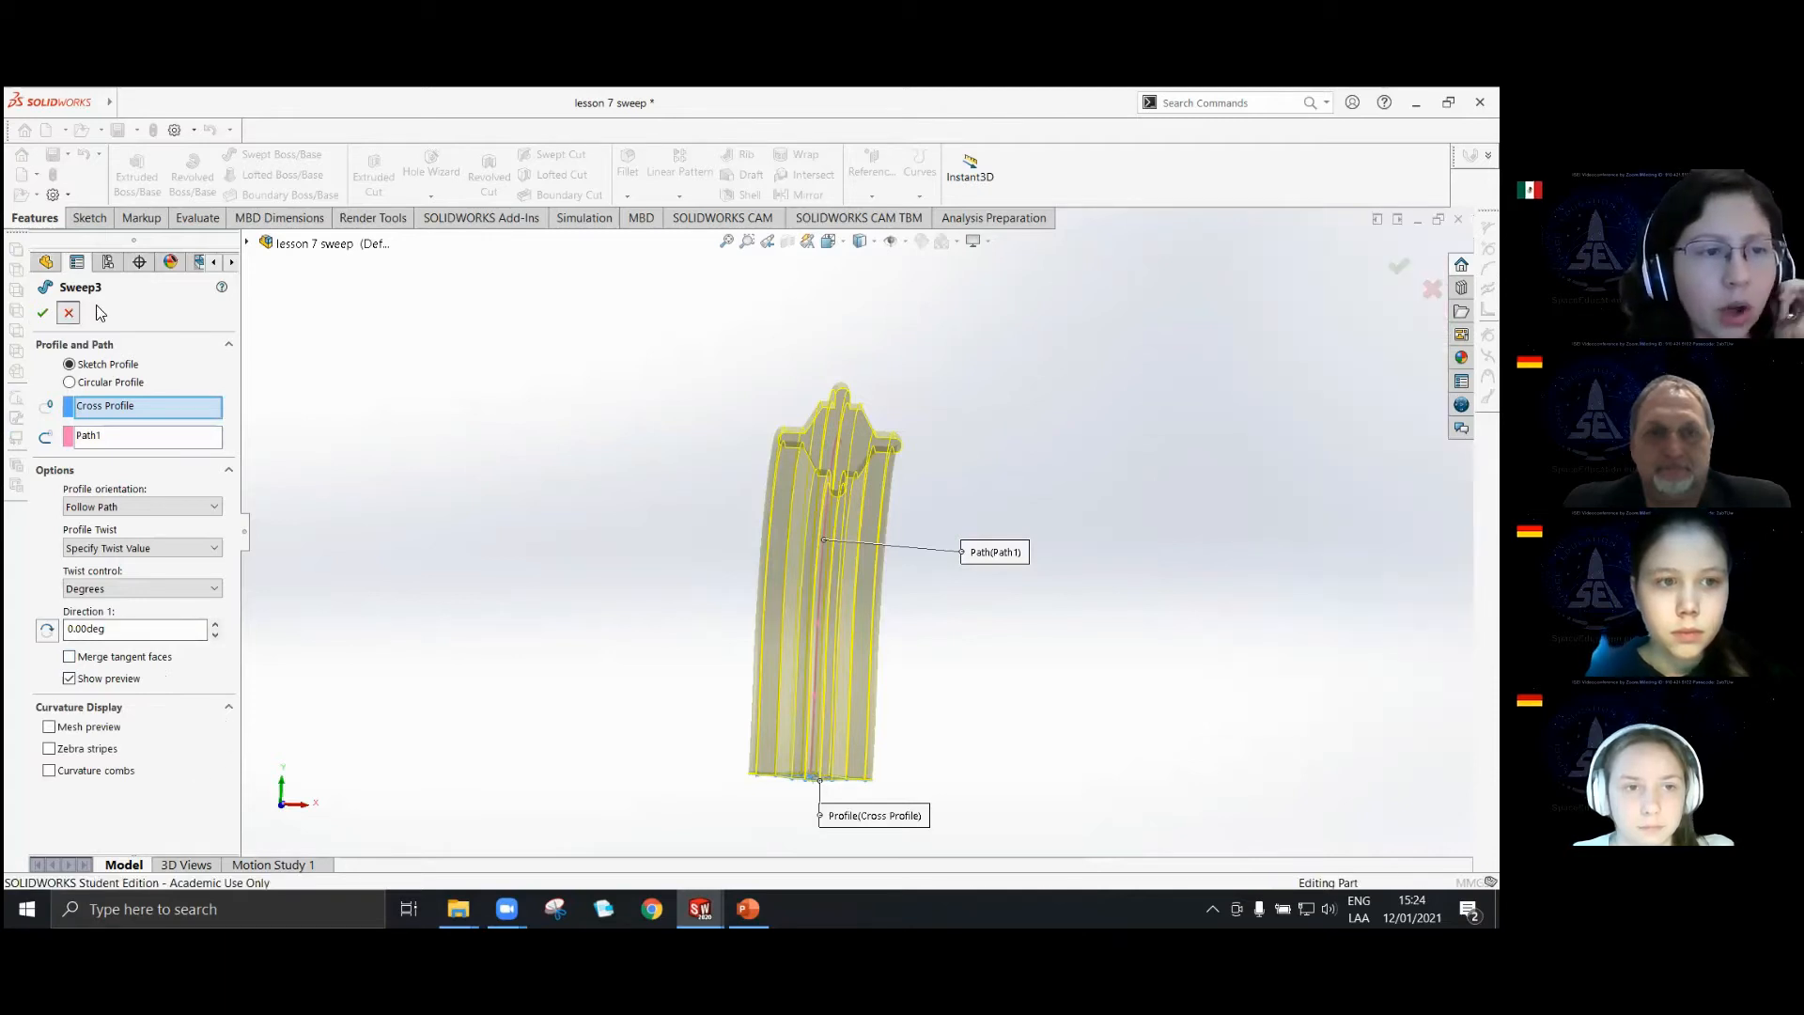
# Leave the sweep edit without changes and delete the solid sweep, keeping its Cross Profile and Path1 sketches.
pyautogui.click(69, 313)
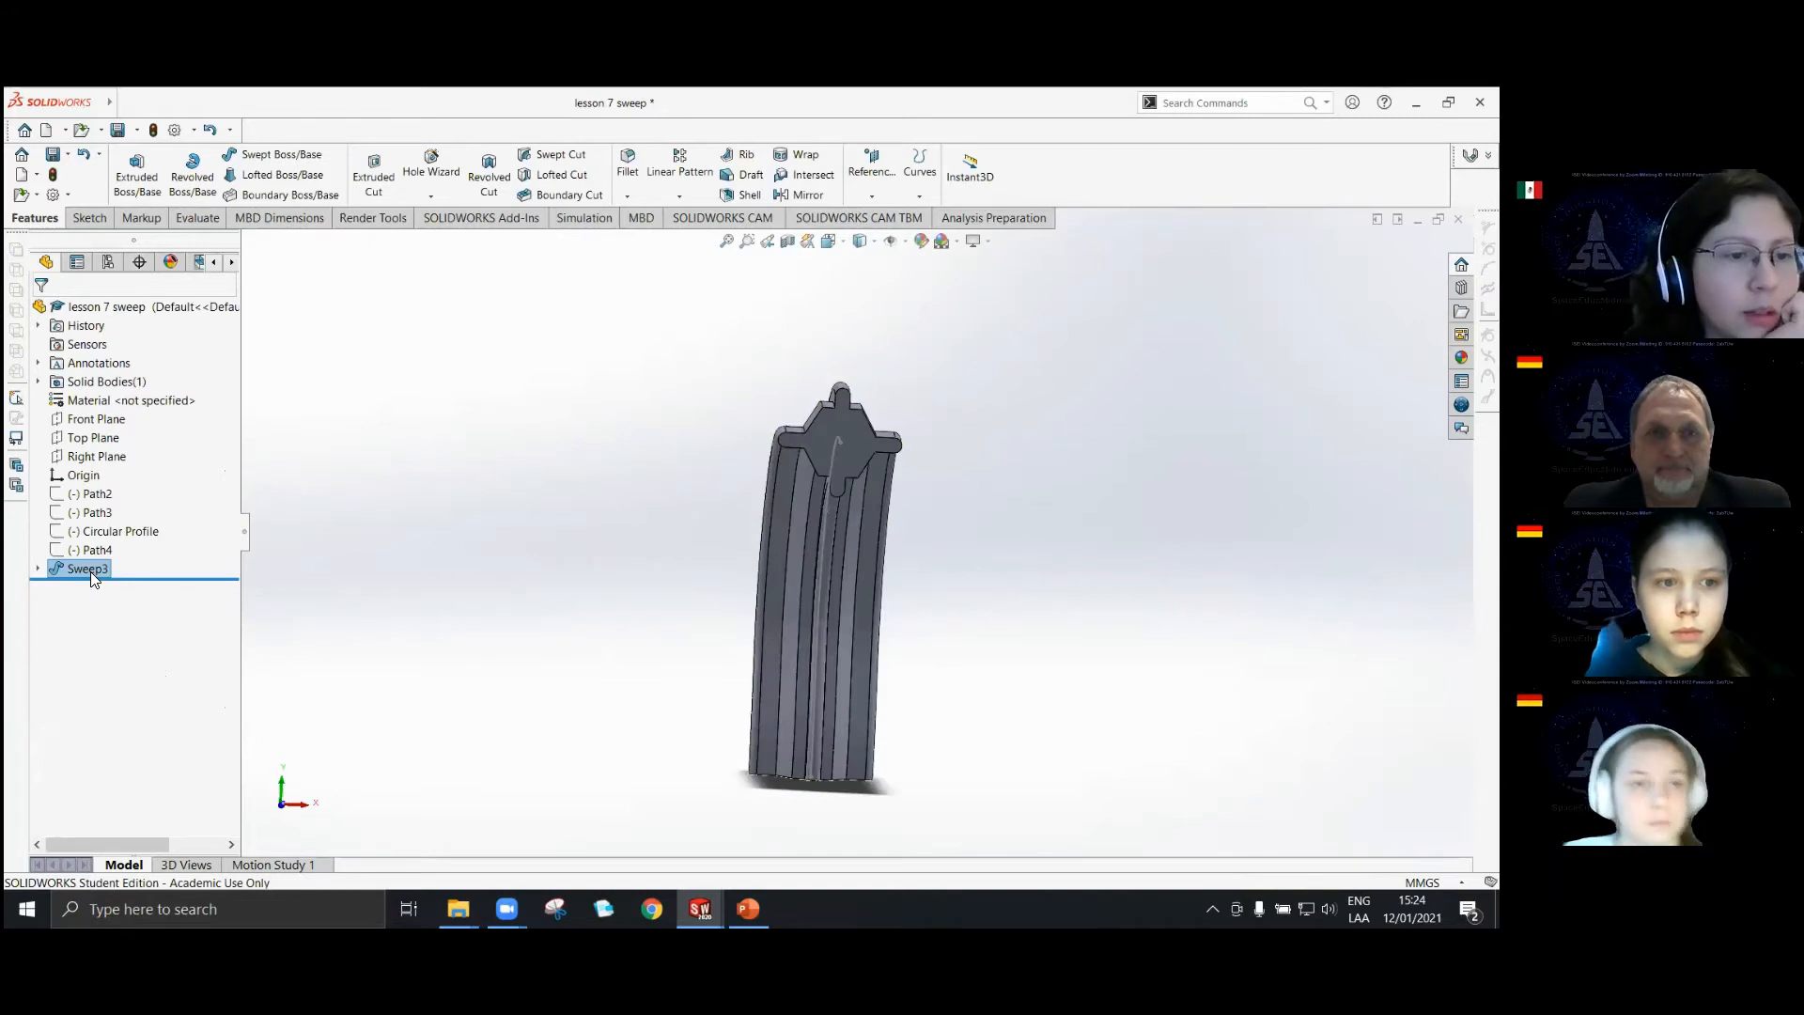
pyautogui.rightClick(91, 573)
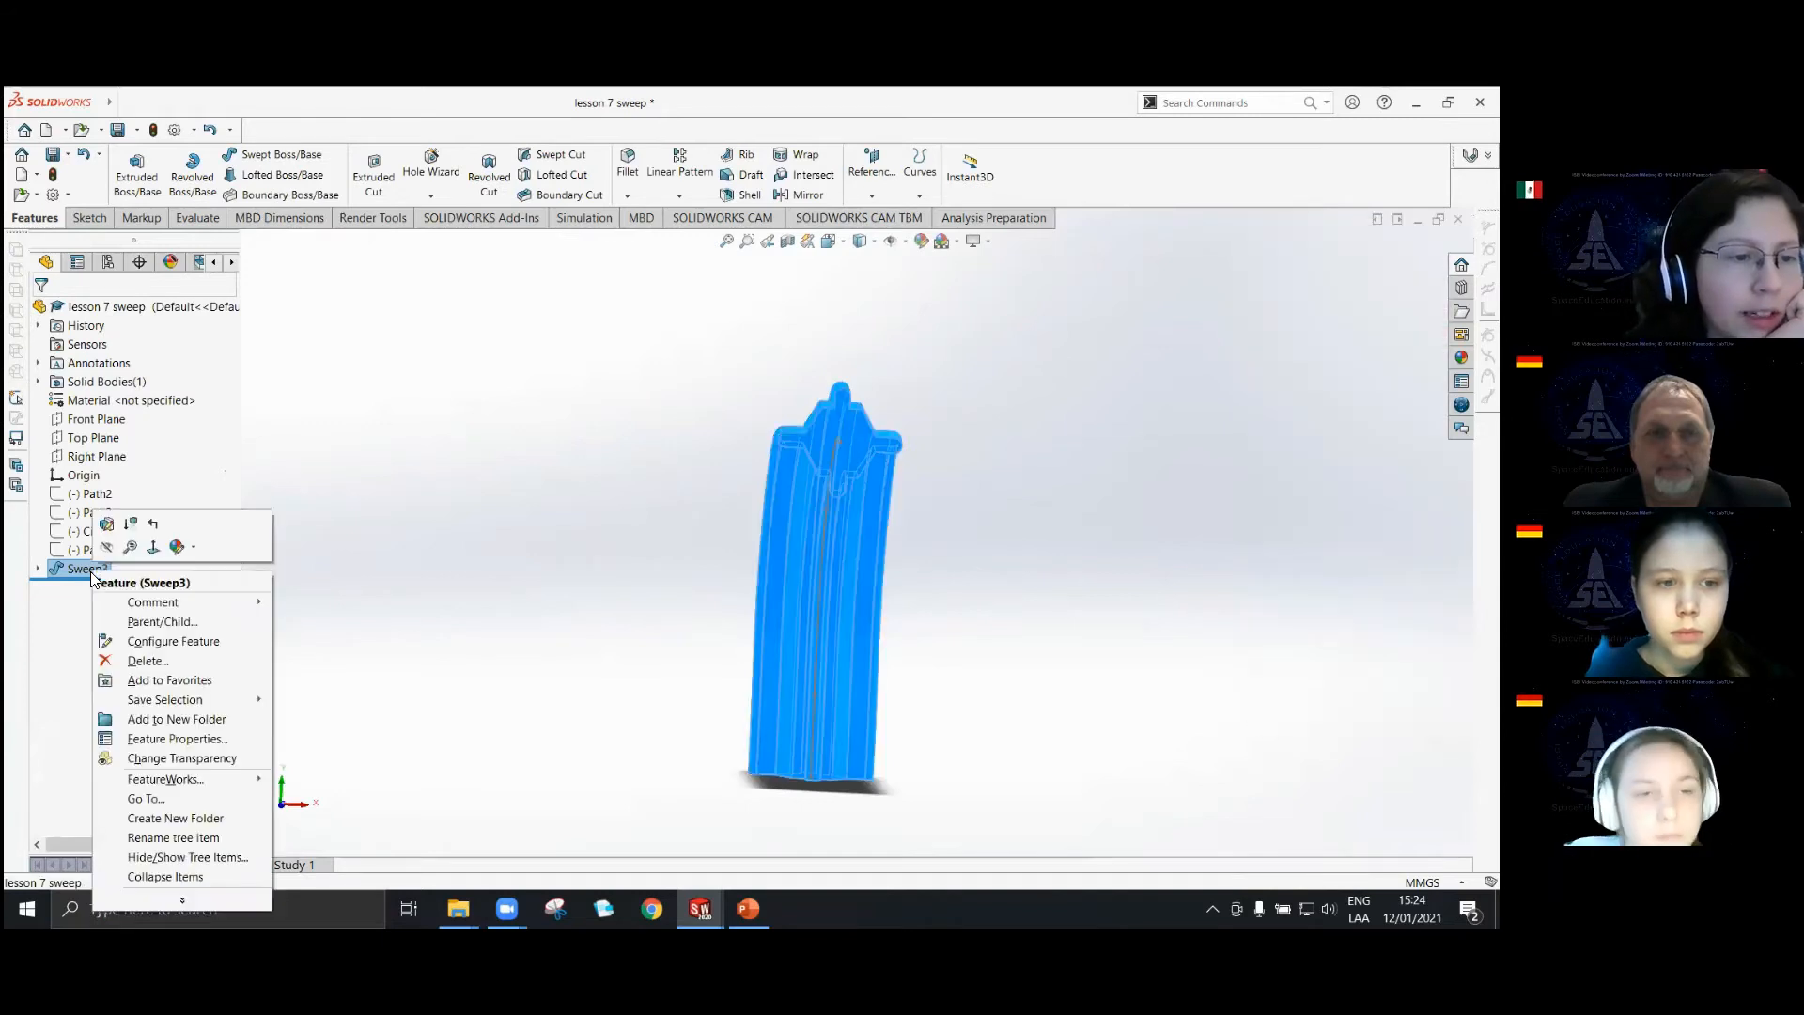
pyautogui.click(132, 662)
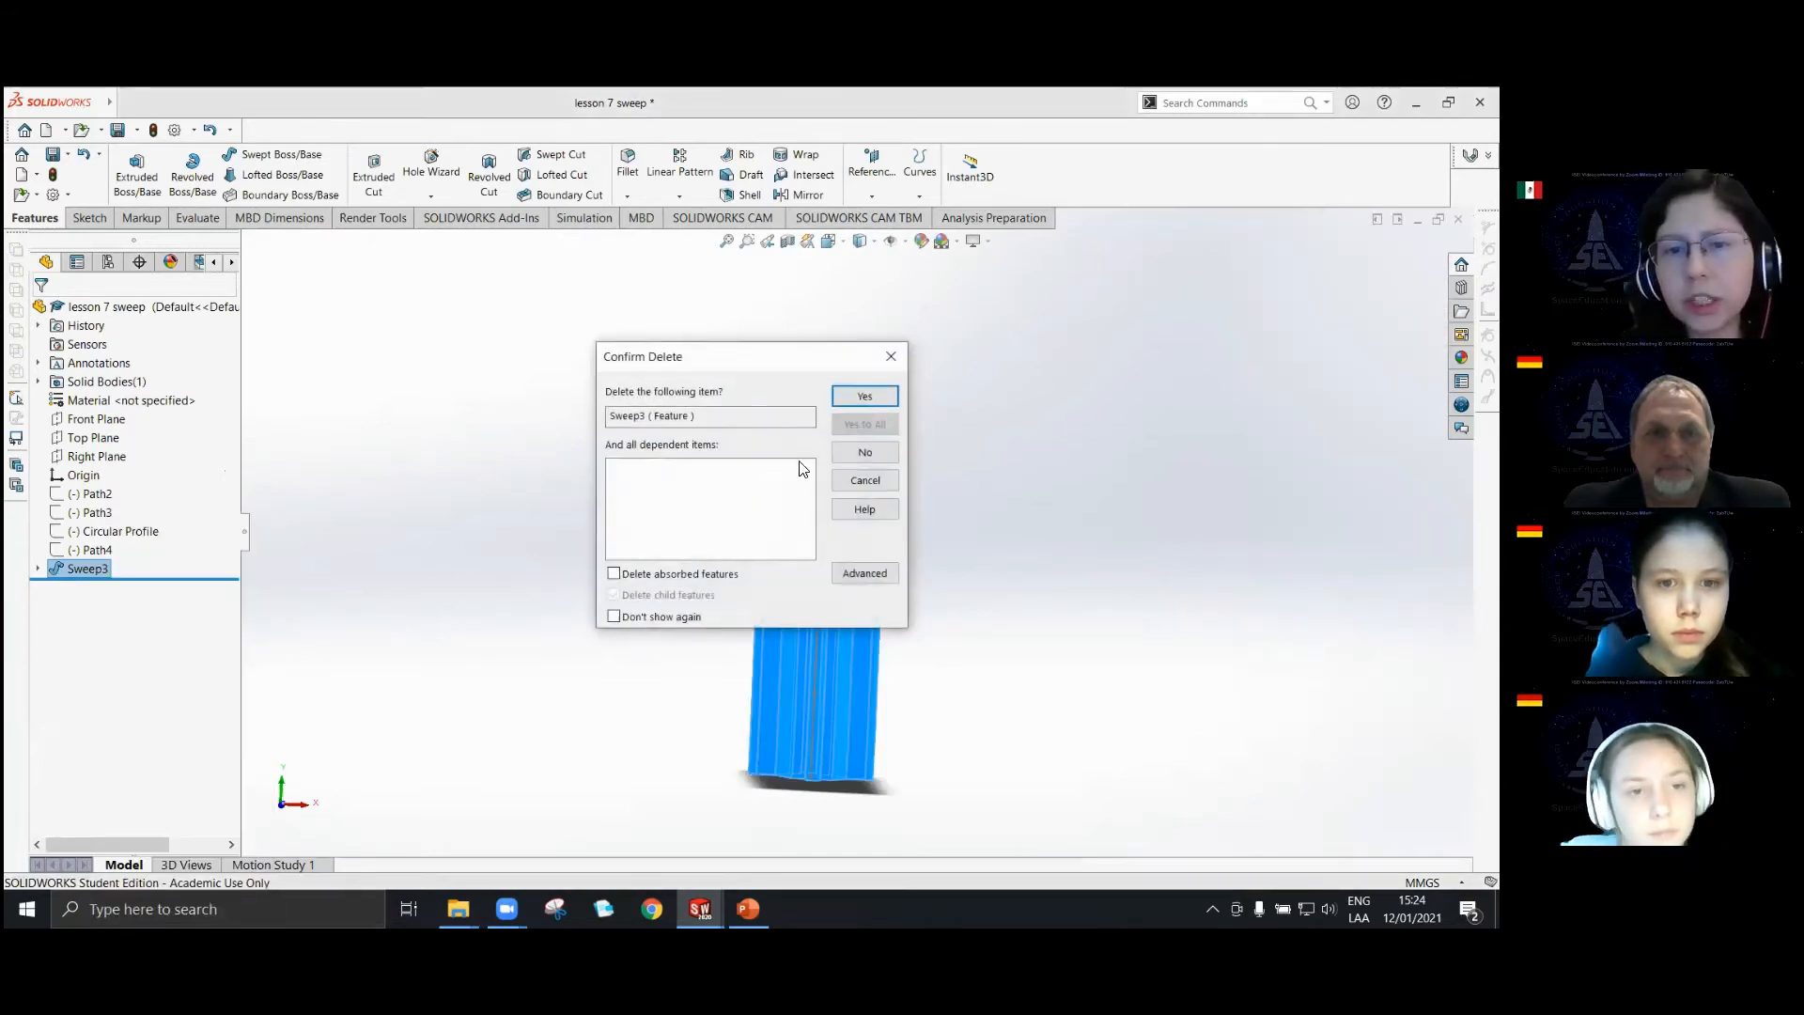
pyautogui.click(866, 395)
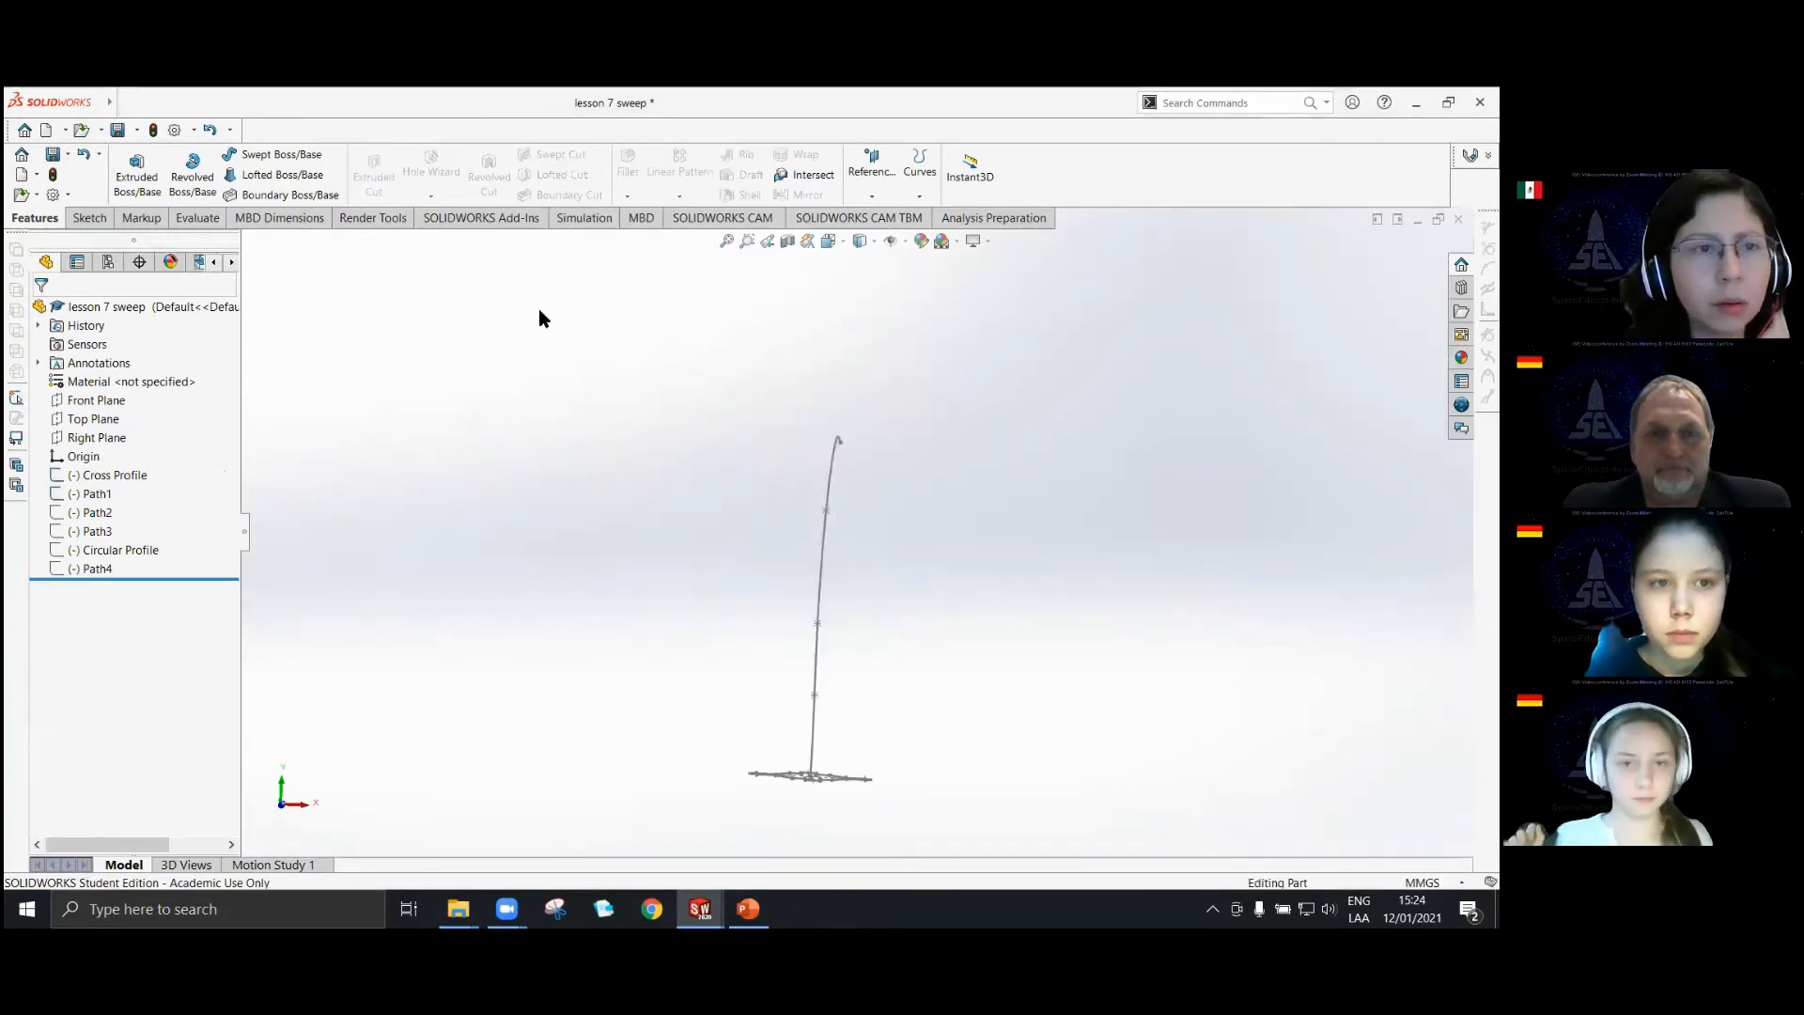
# Sweep Cross Profile along Path1 as a One-Direction Thin Feature with a thickness of 3.00 mm.
pyautogui.click(276, 155)
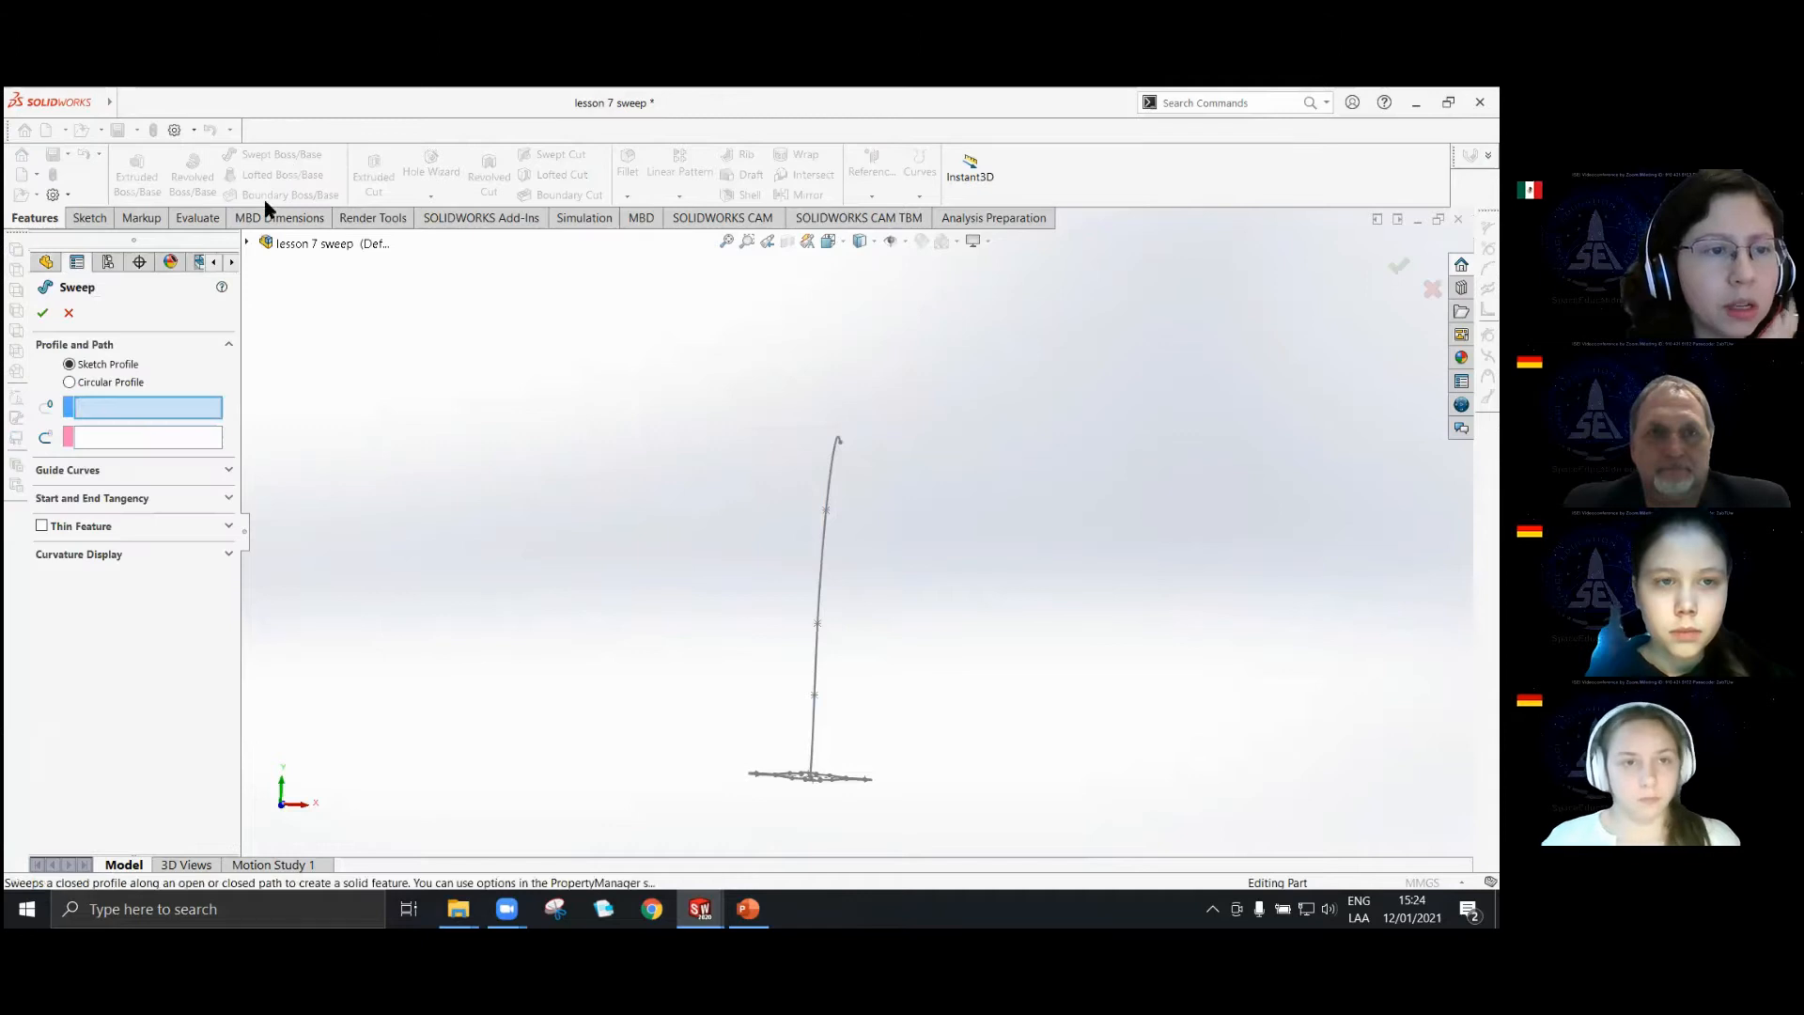
pyautogui.scroll(-3, 903, 799)
pyautogui.moveTo(804, 729); pyautogui.dragTo(797, 763, button='middle')
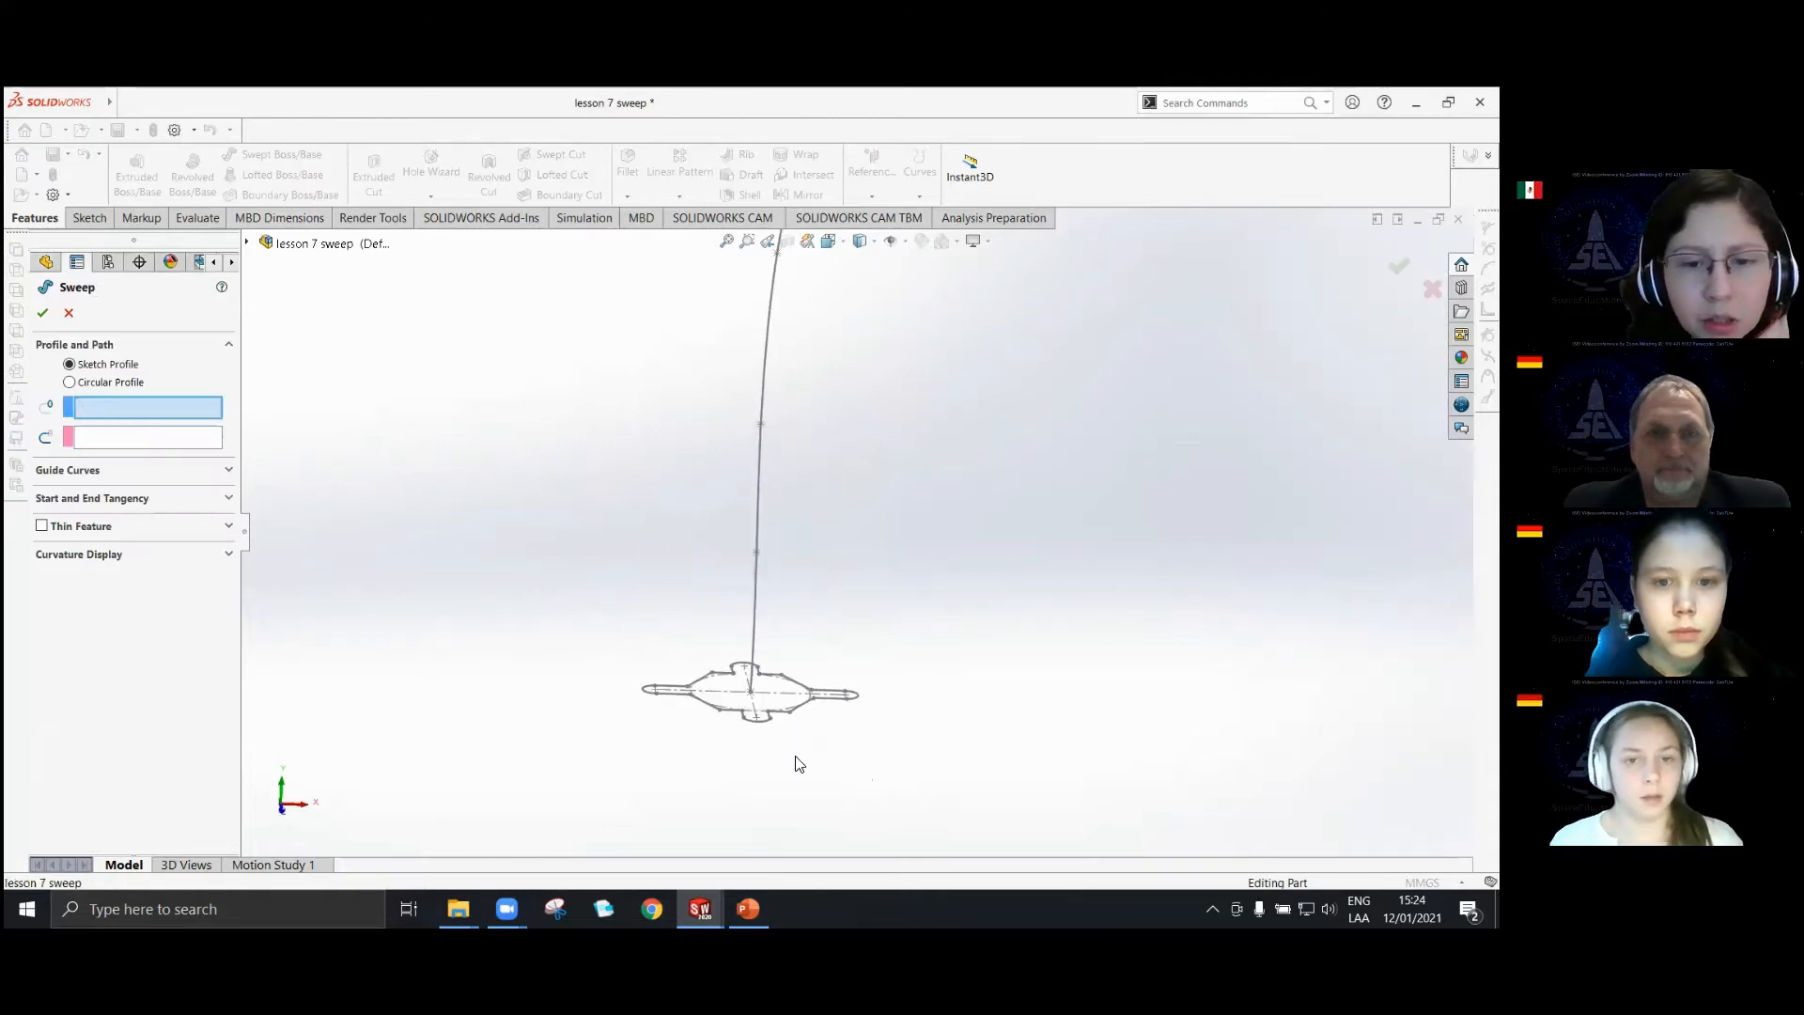
pyautogui.click(792, 708)
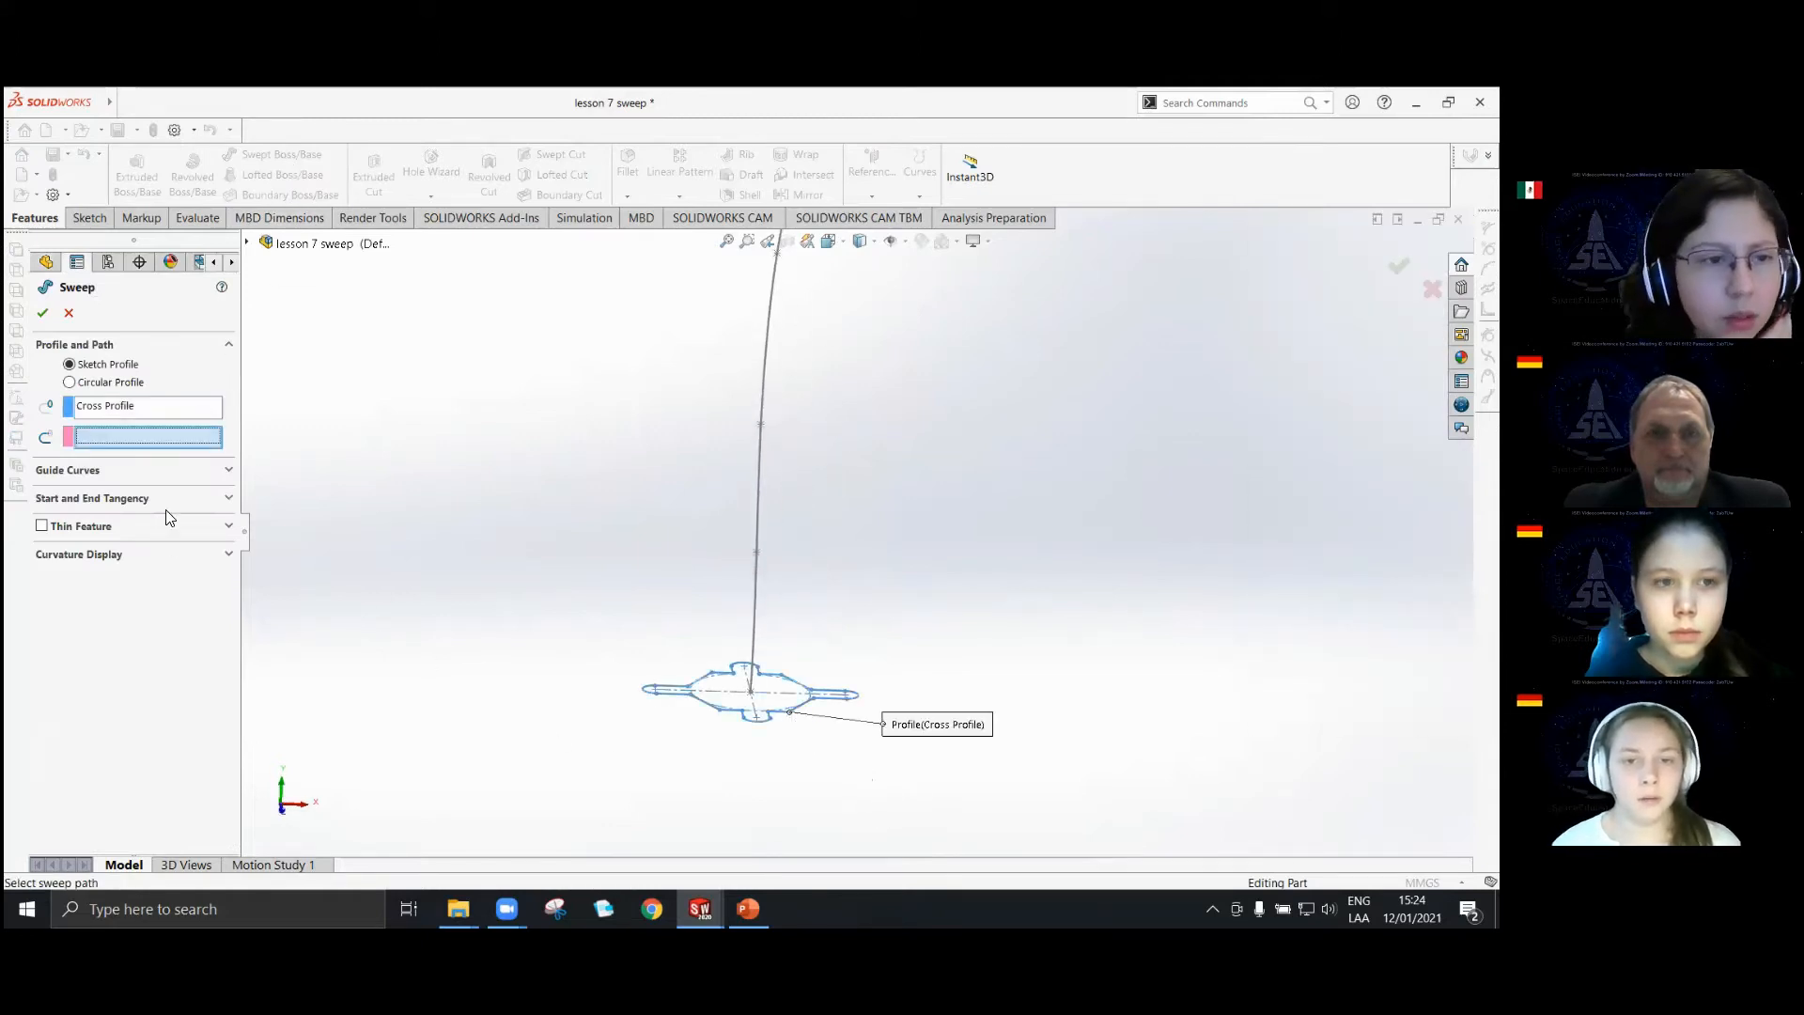
pyautogui.scroll(3, 445, 330)
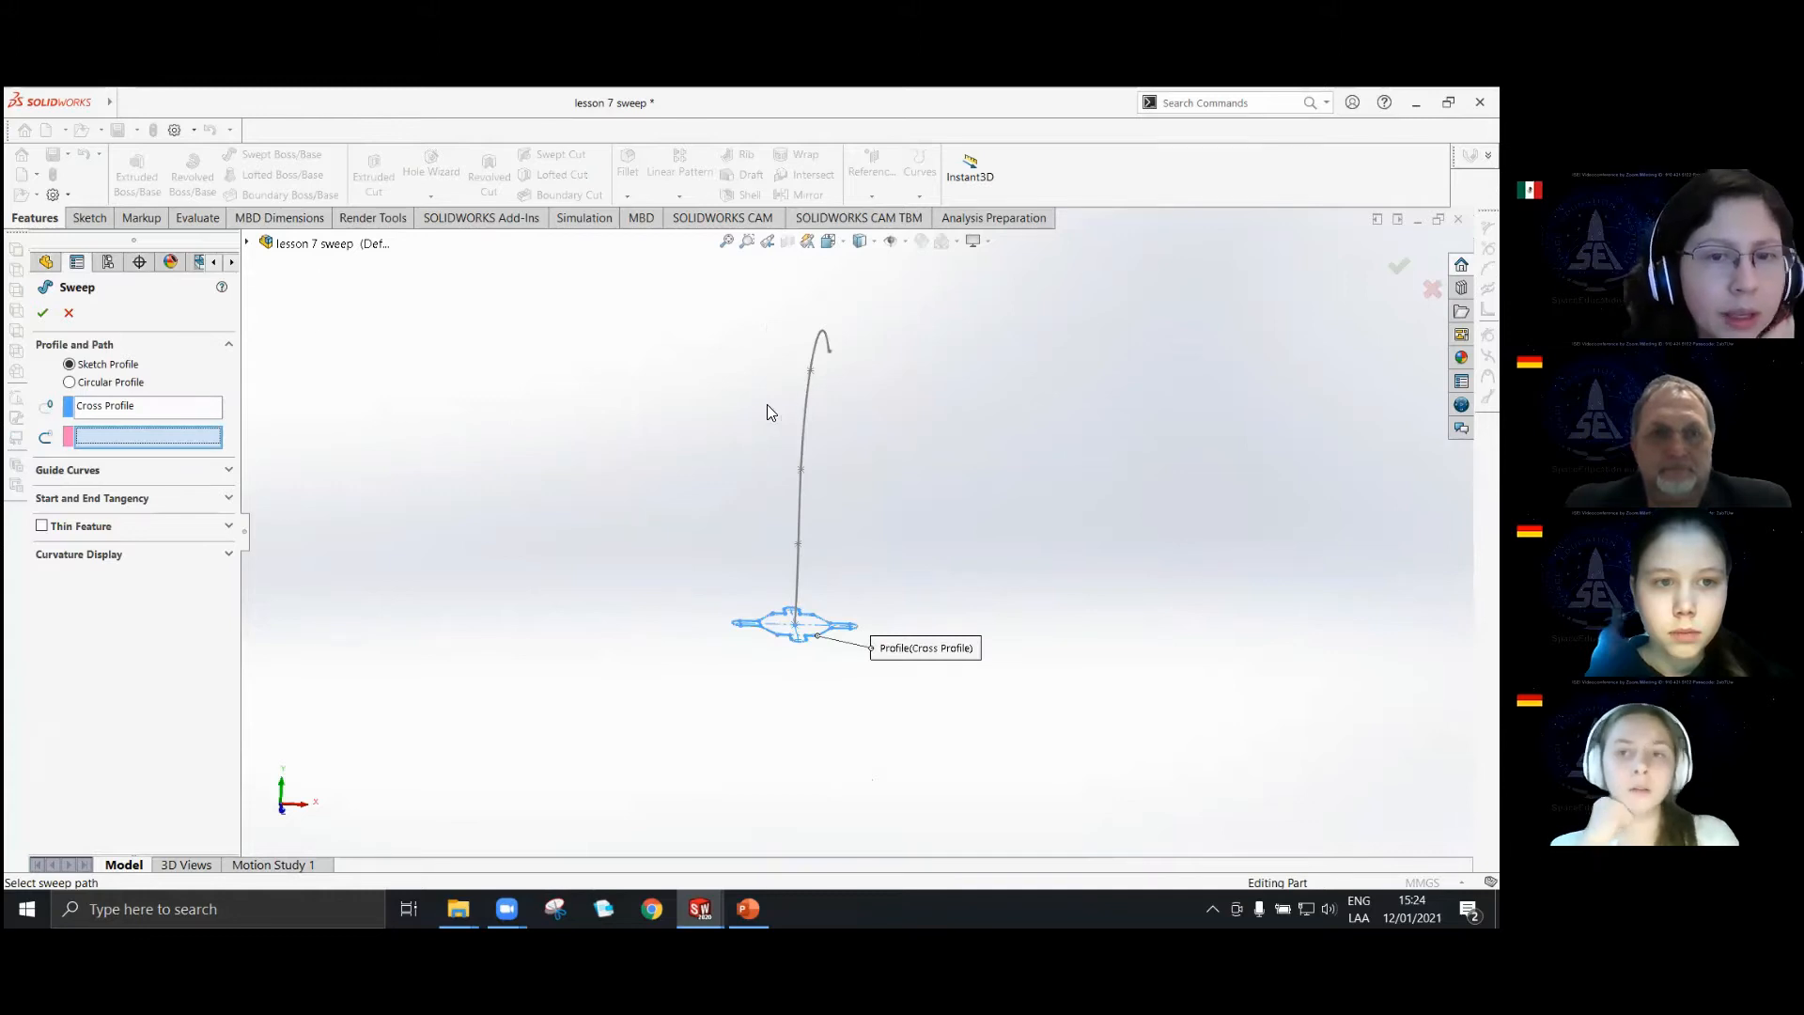
pyautogui.click(804, 404)
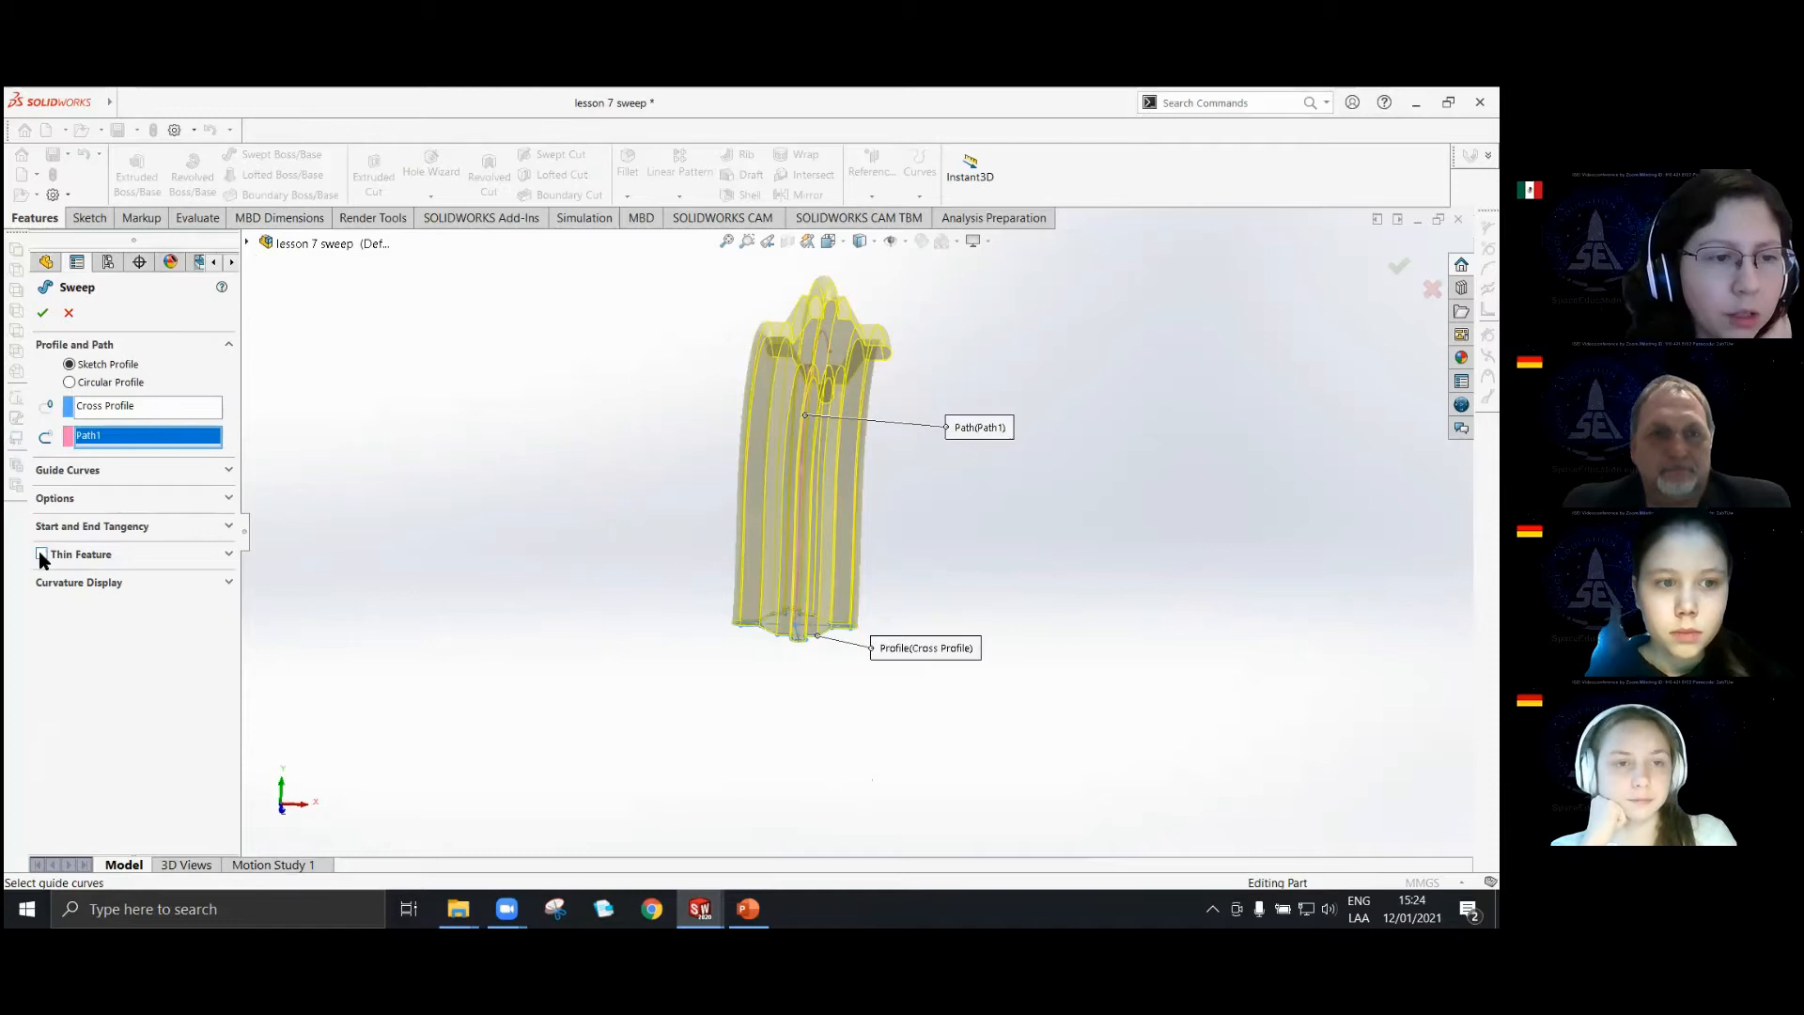
pyautogui.click(41, 555)
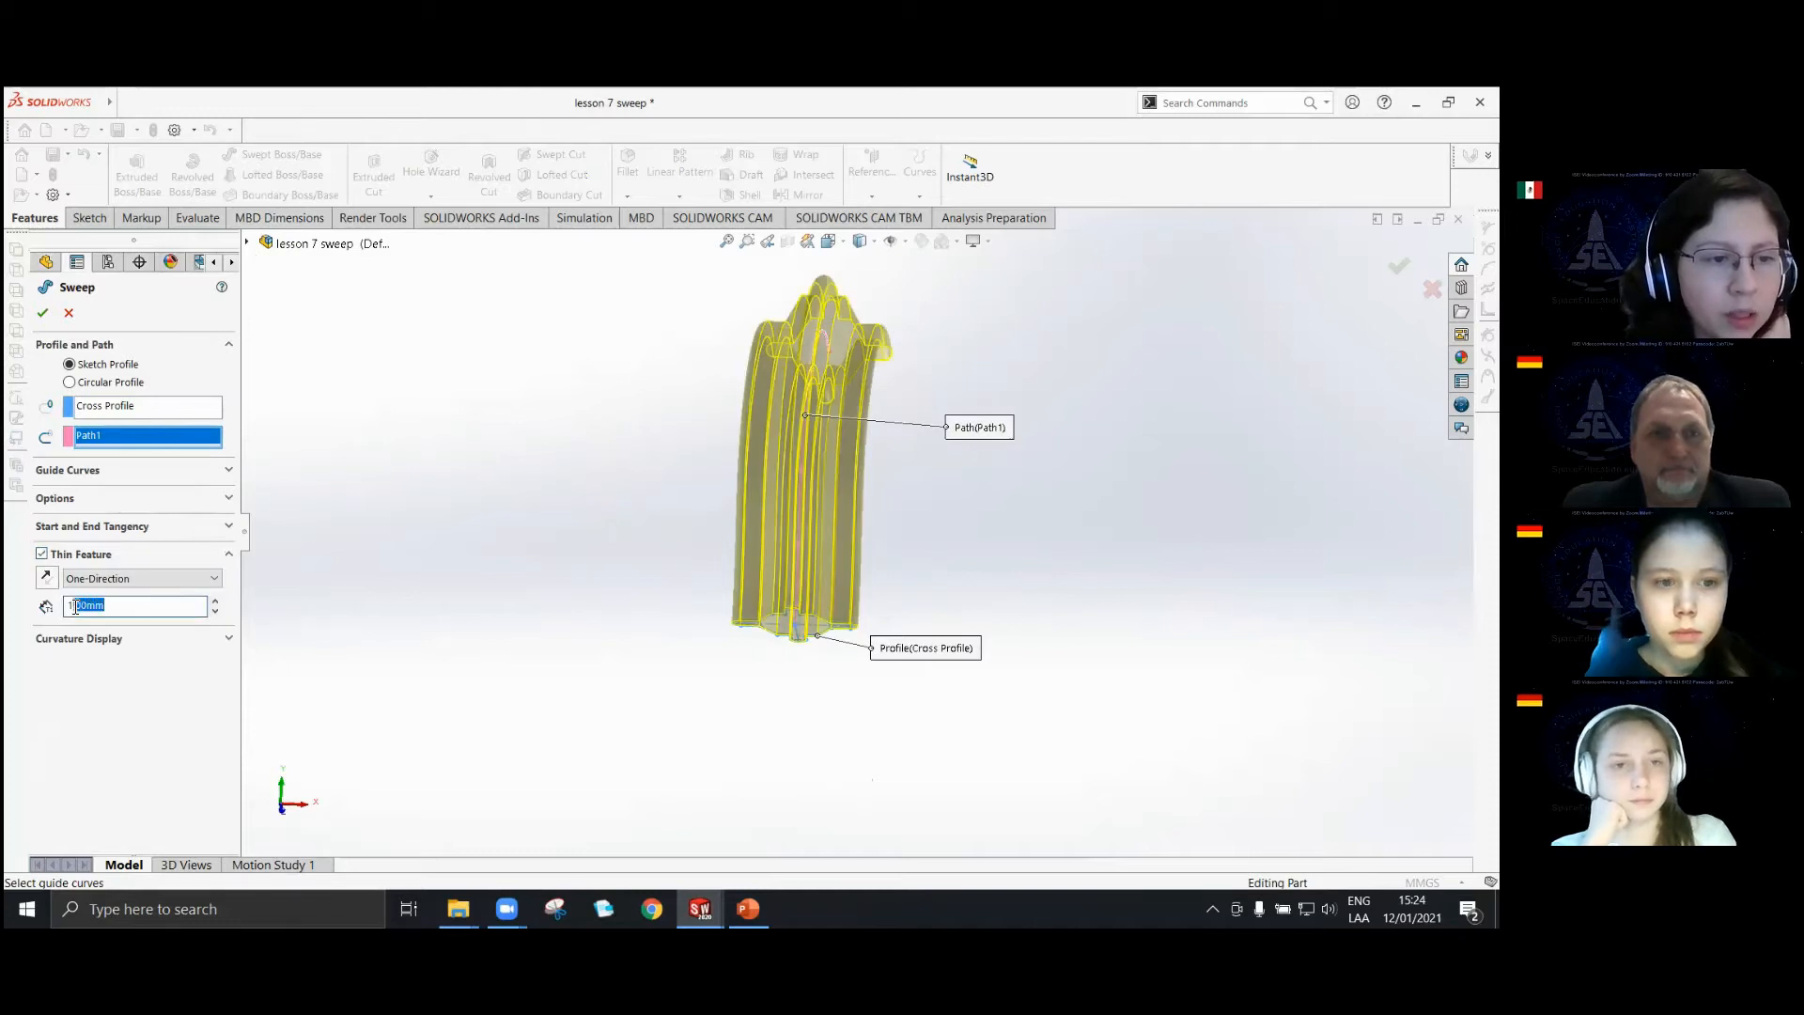
pyautogui.write('3')
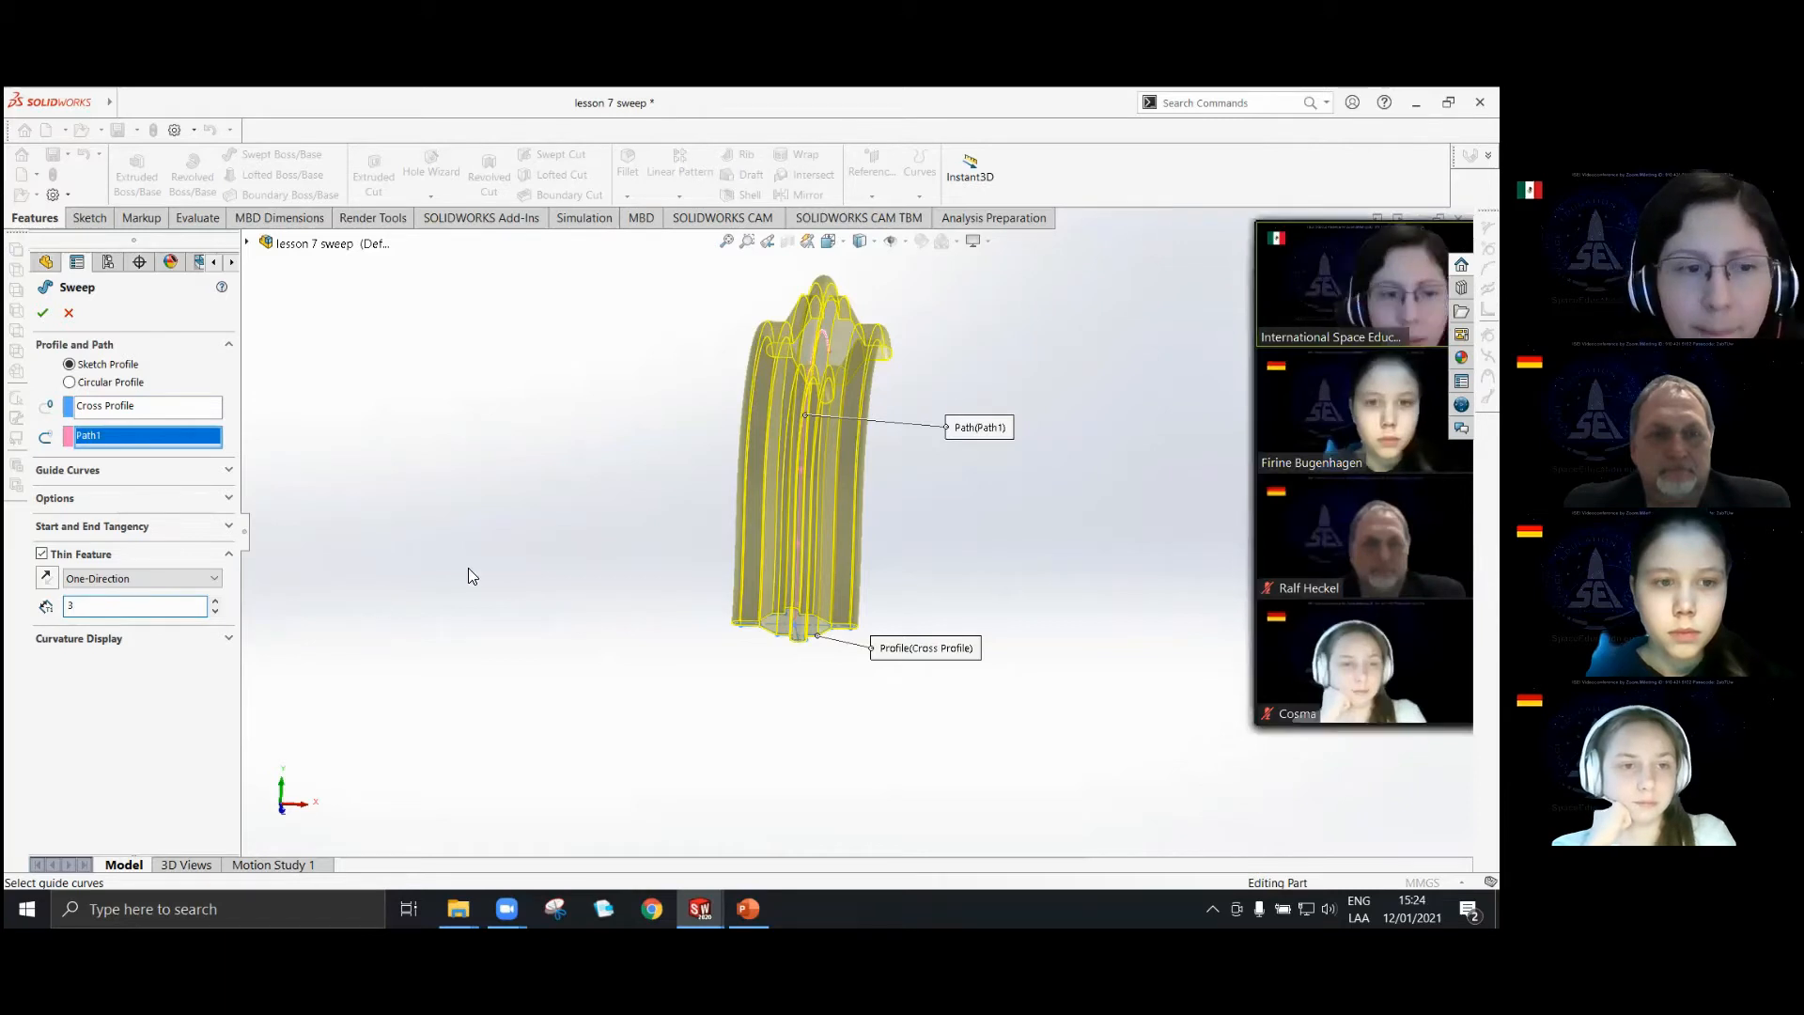
pyautogui.click(42, 314)
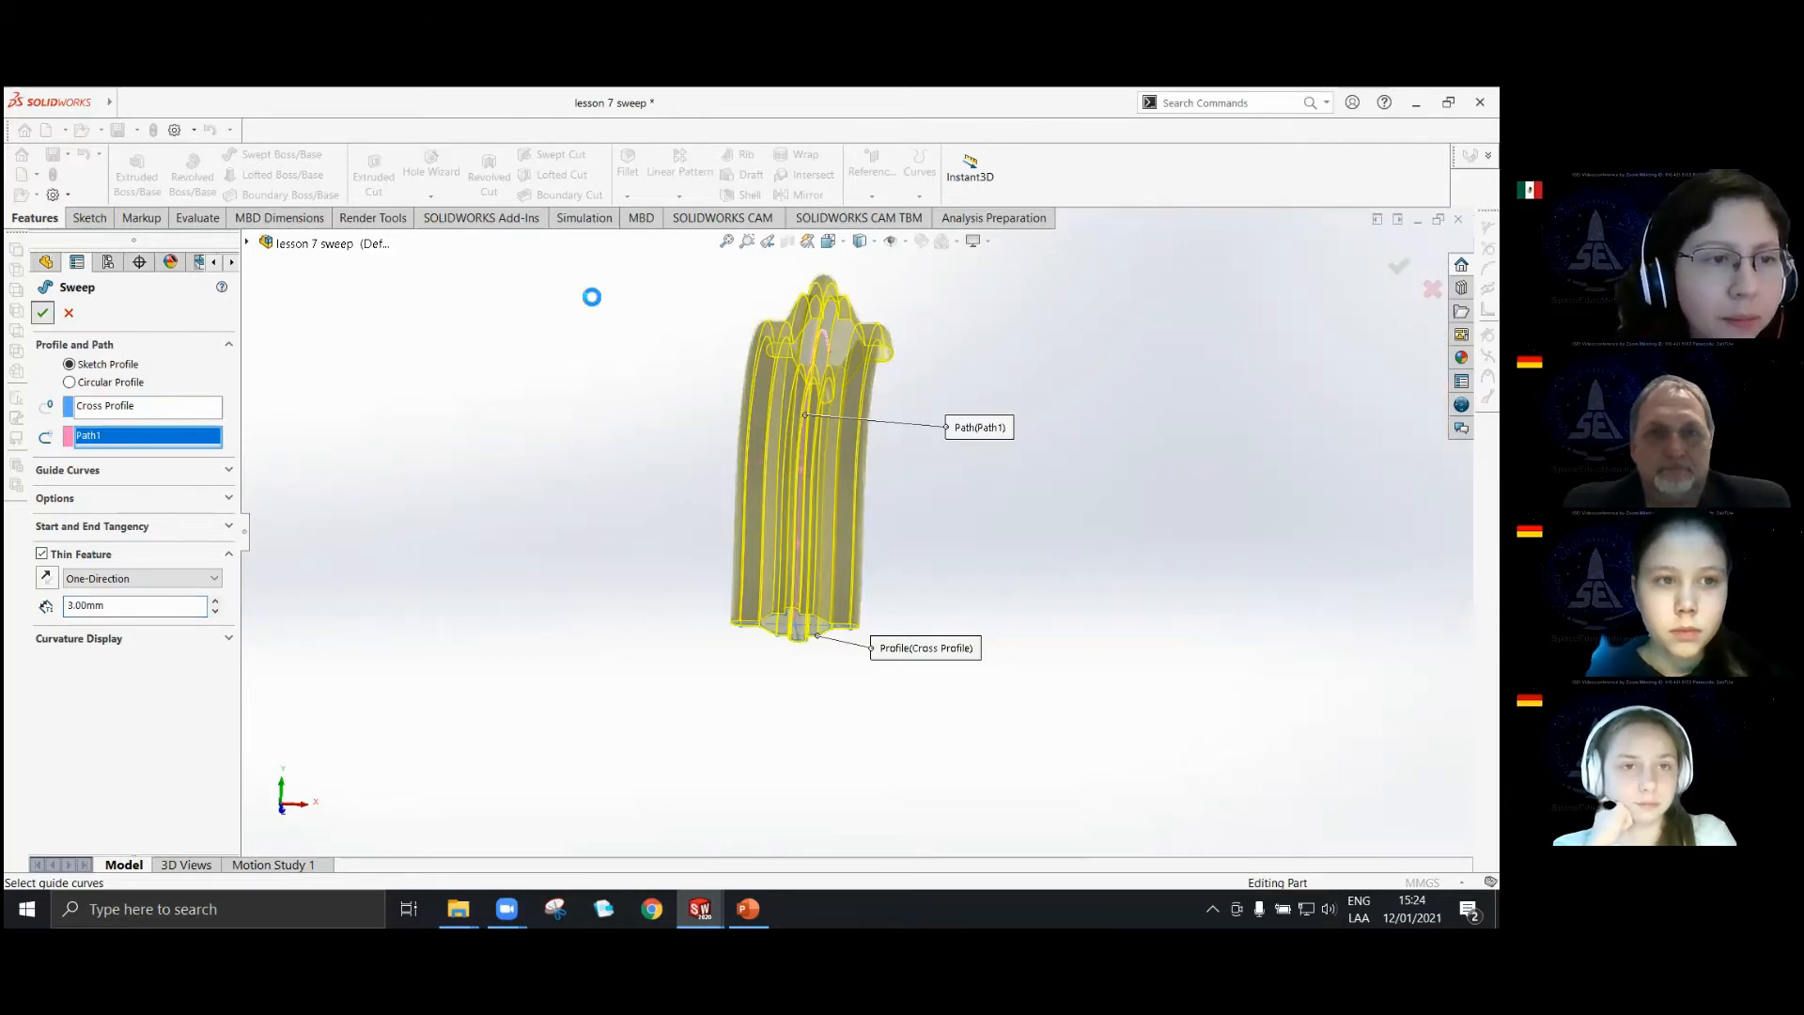
# Examine the thin-walled sweep from several angles, including a close look at its wall and hollow interior at the open end.
pyautogui.moveTo(832, 599); pyautogui.dragTo(790, 254, button='middle')
pyautogui.scroll(-4, 801, 472)
pyautogui.moveTo(800, 471); pyautogui.dragTo(885, 696, button='middle')
pyautogui.scroll(8, 872, 675)
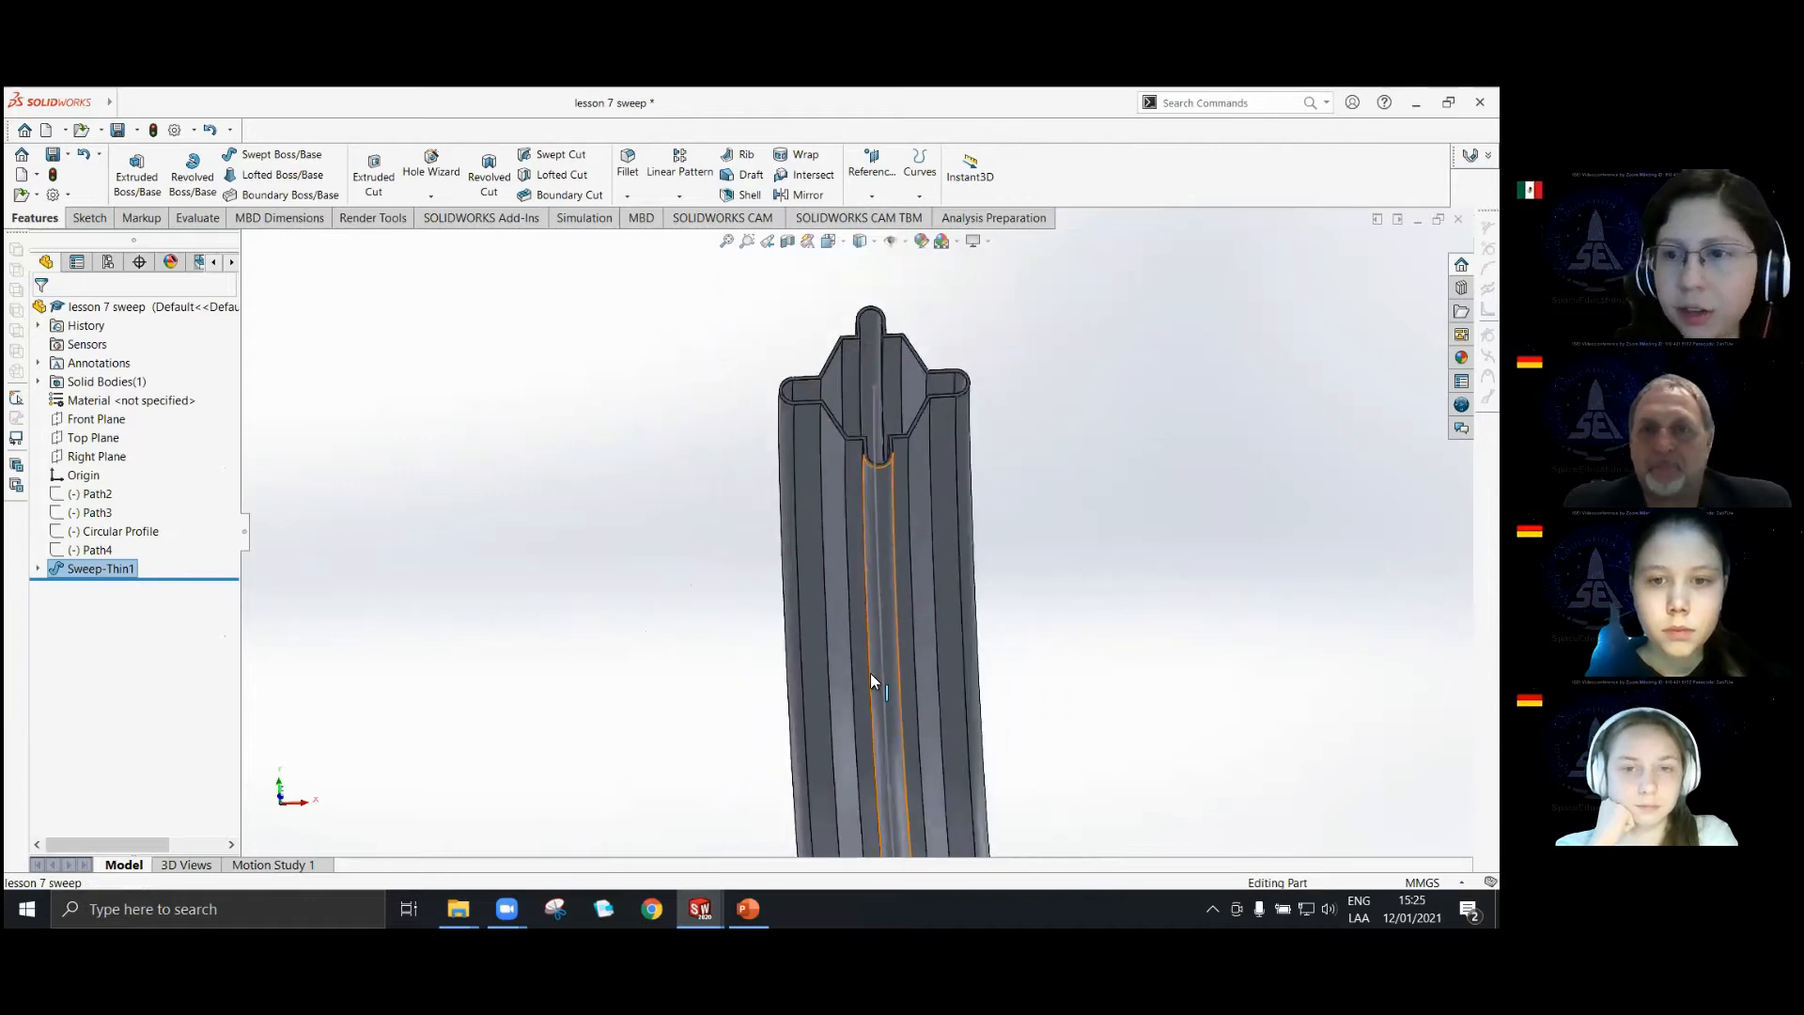
pyautogui.moveTo(870, 624); pyautogui.dragTo(905, 639, button='middle')
pyautogui.scroll(-3, 860, 611)
pyautogui.scroll(-4, 861, 611)
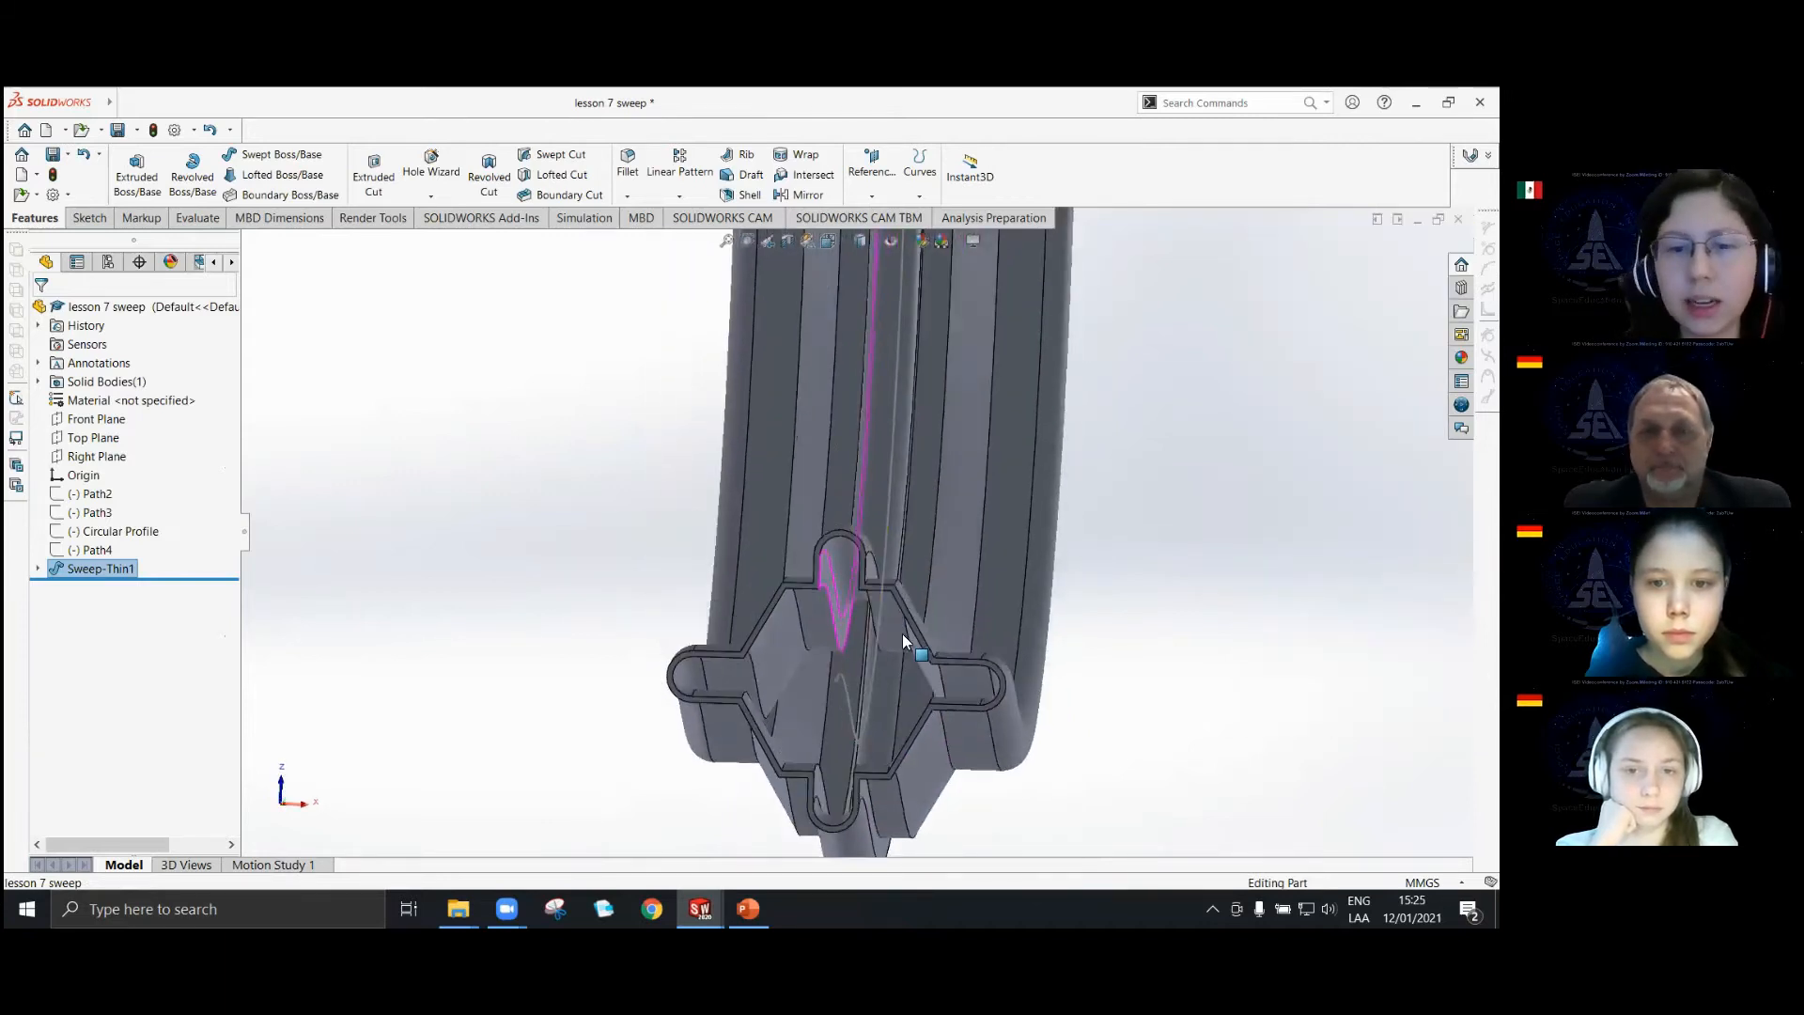
pyautogui.scroll(-4, 838, 724)
pyautogui.scroll(-3, 765, 536)
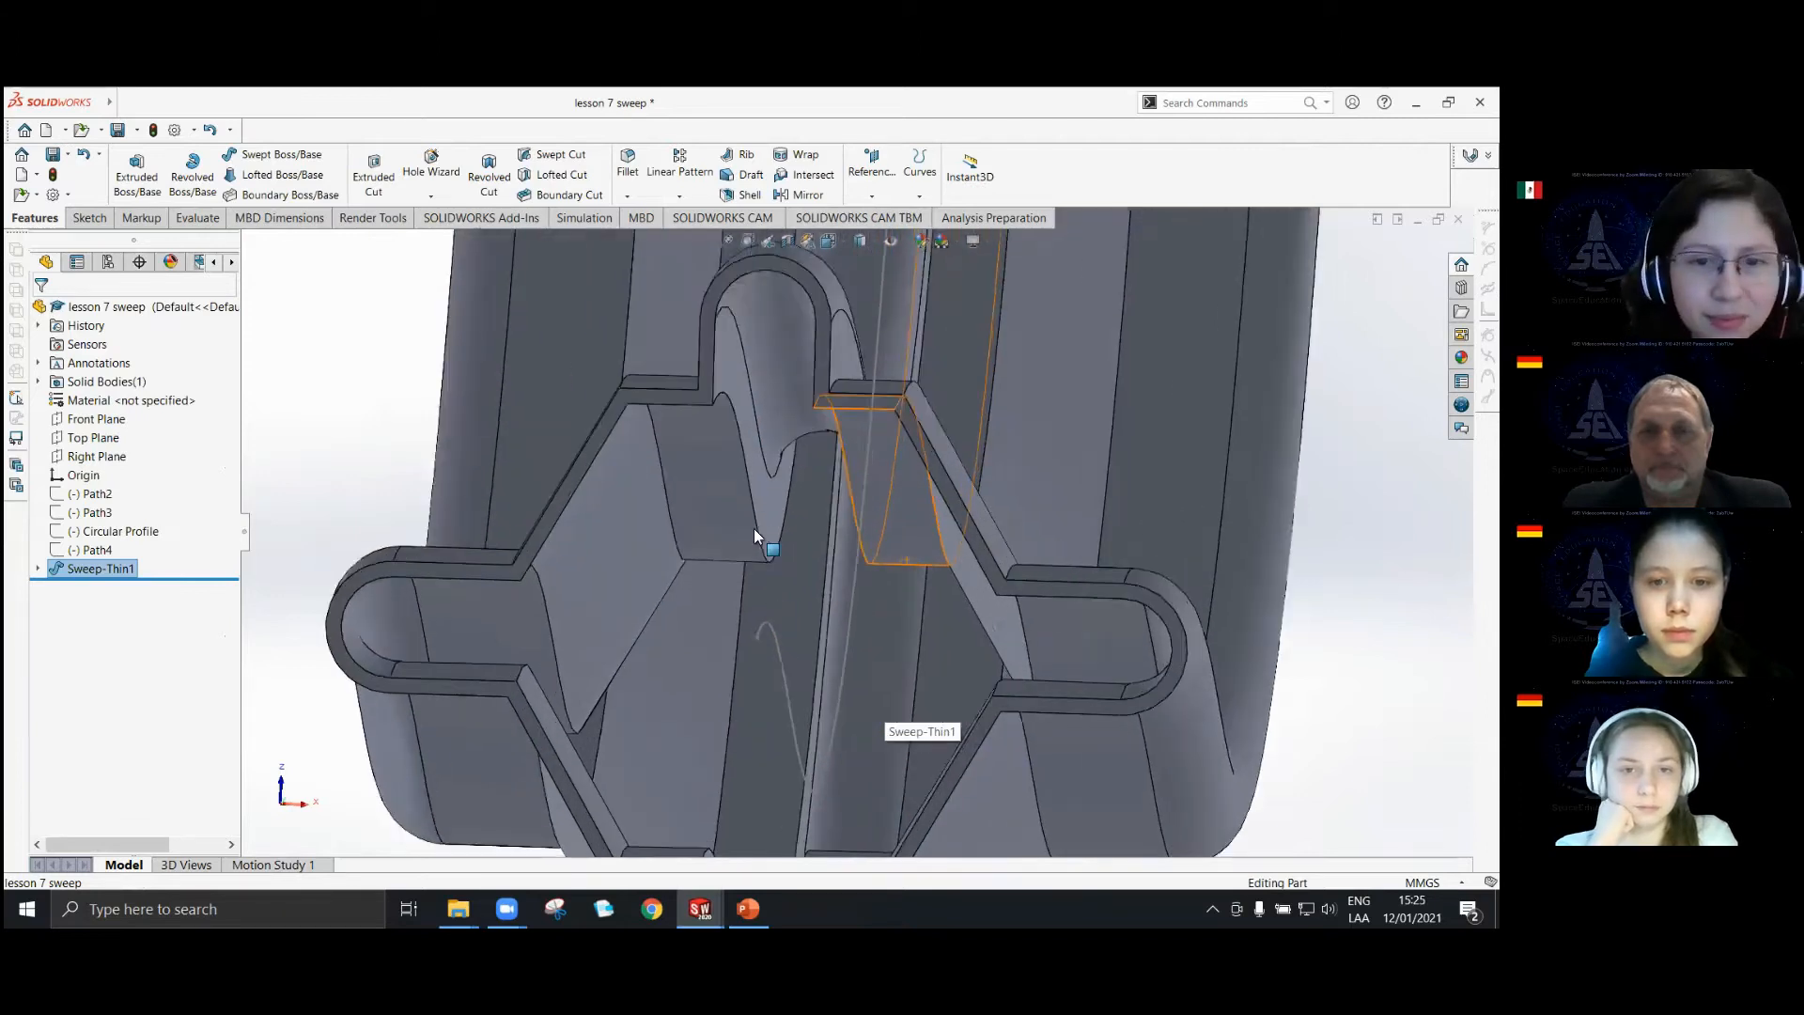
pyautogui.scroll(6, 826, 442)
pyautogui.moveTo(839, 388); pyautogui.dragTo(850, 479, button='middle')
pyautogui.scroll(8, 849, 480)
pyautogui.scroll(-5, 888, 496)
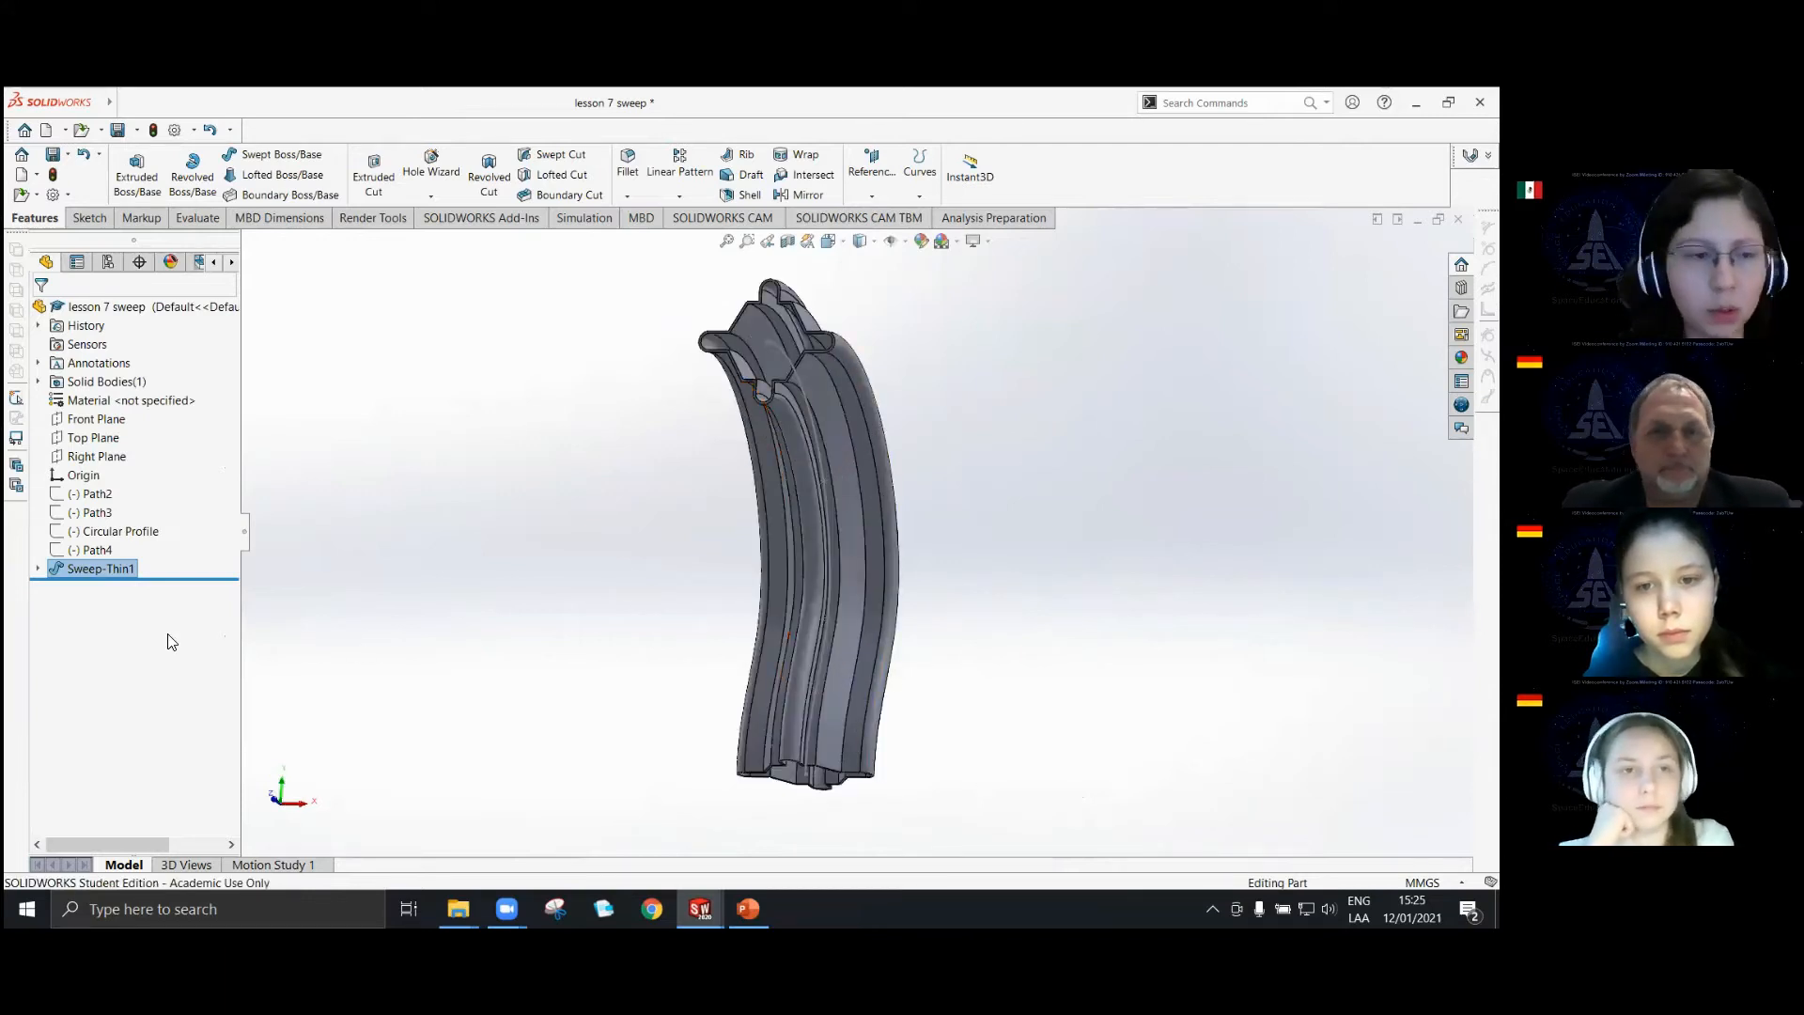
# Delete the thin-walled sweep, keeping its profile and path sketches.
pyautogui.rightClick(111, 571)
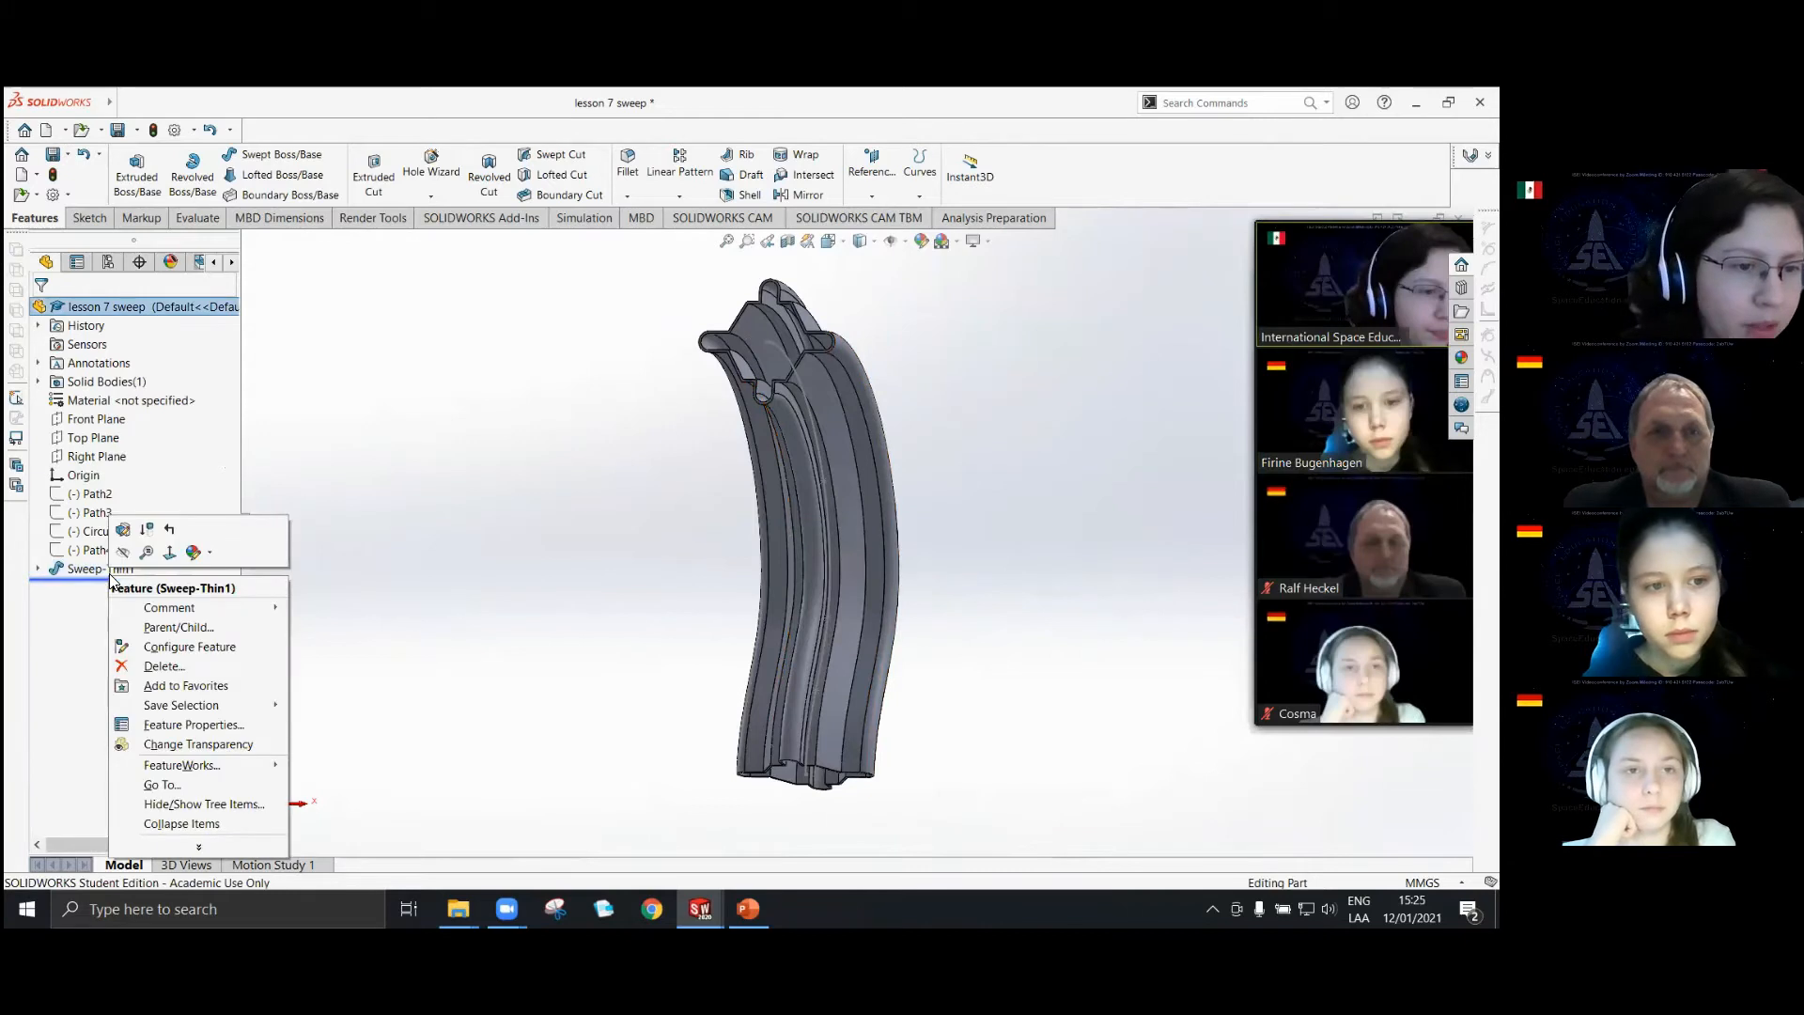
pyautogui.click(164, 666)
pyautogui.press('Return')
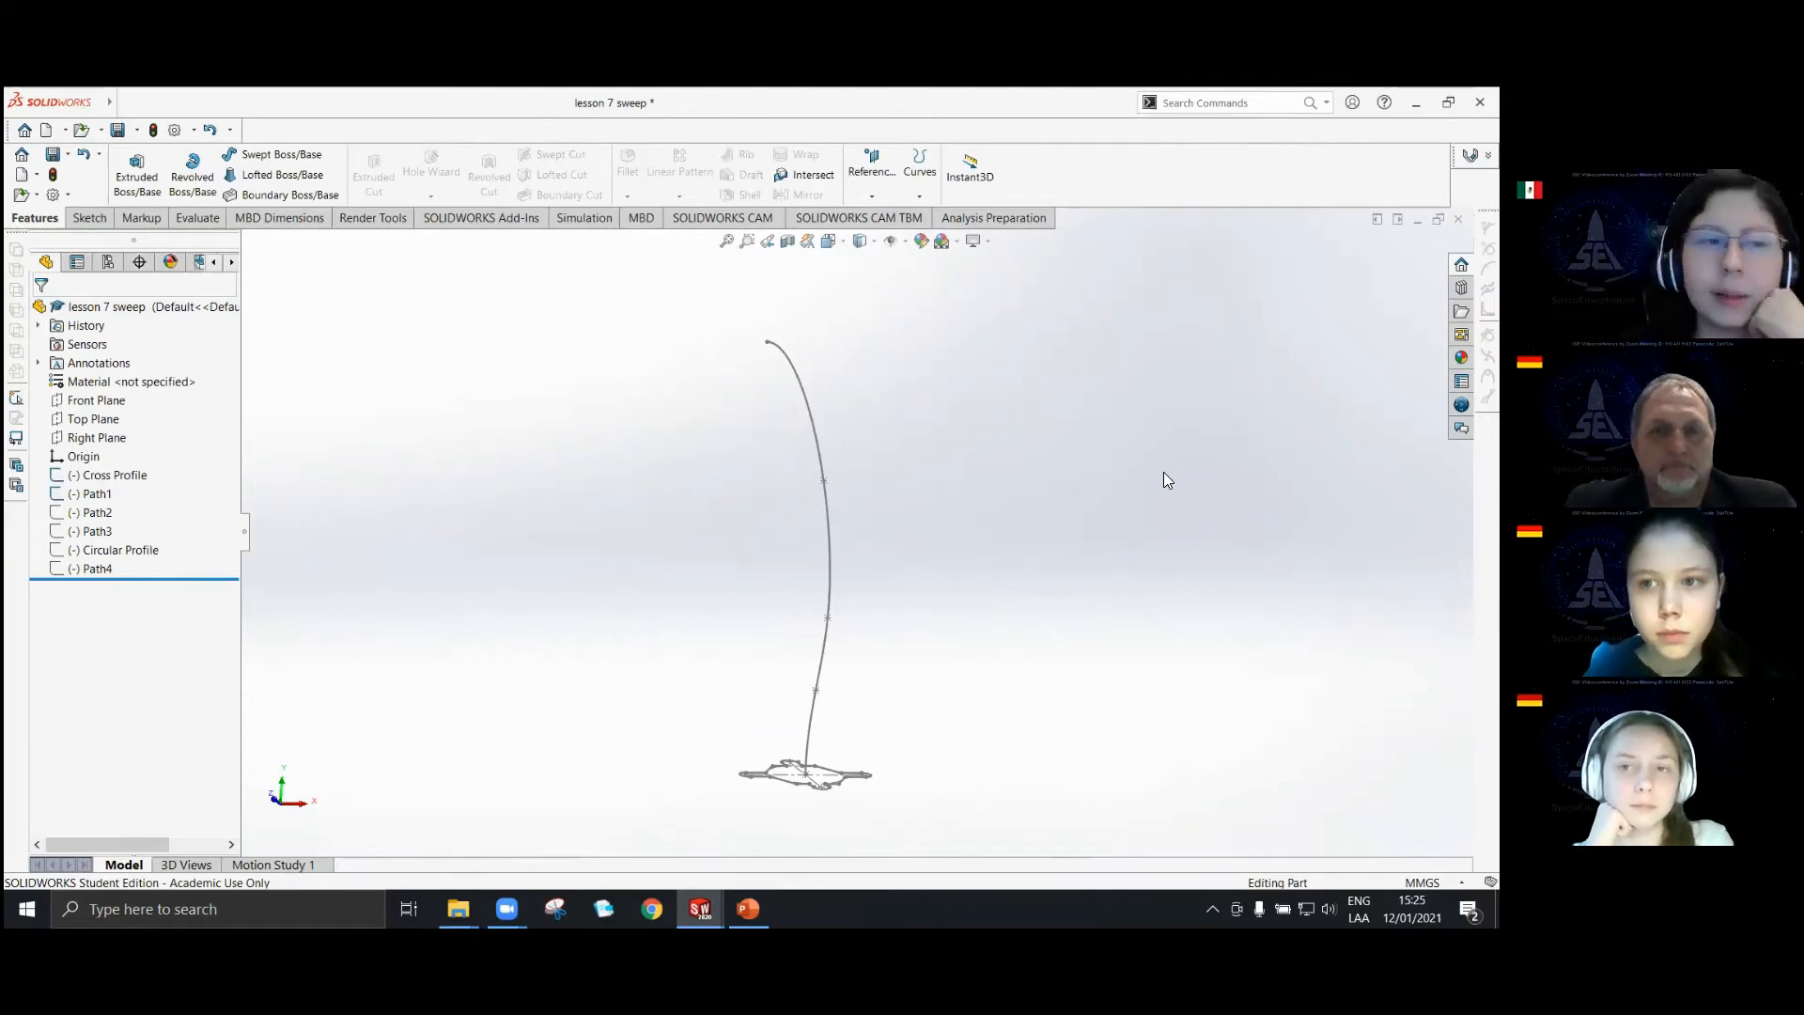
# Hide the Path1 sketch and show the Path2 sketch.
pyautogui.moveTo(757, 590); pyautogui.dragTo(868, 618, button='middle')
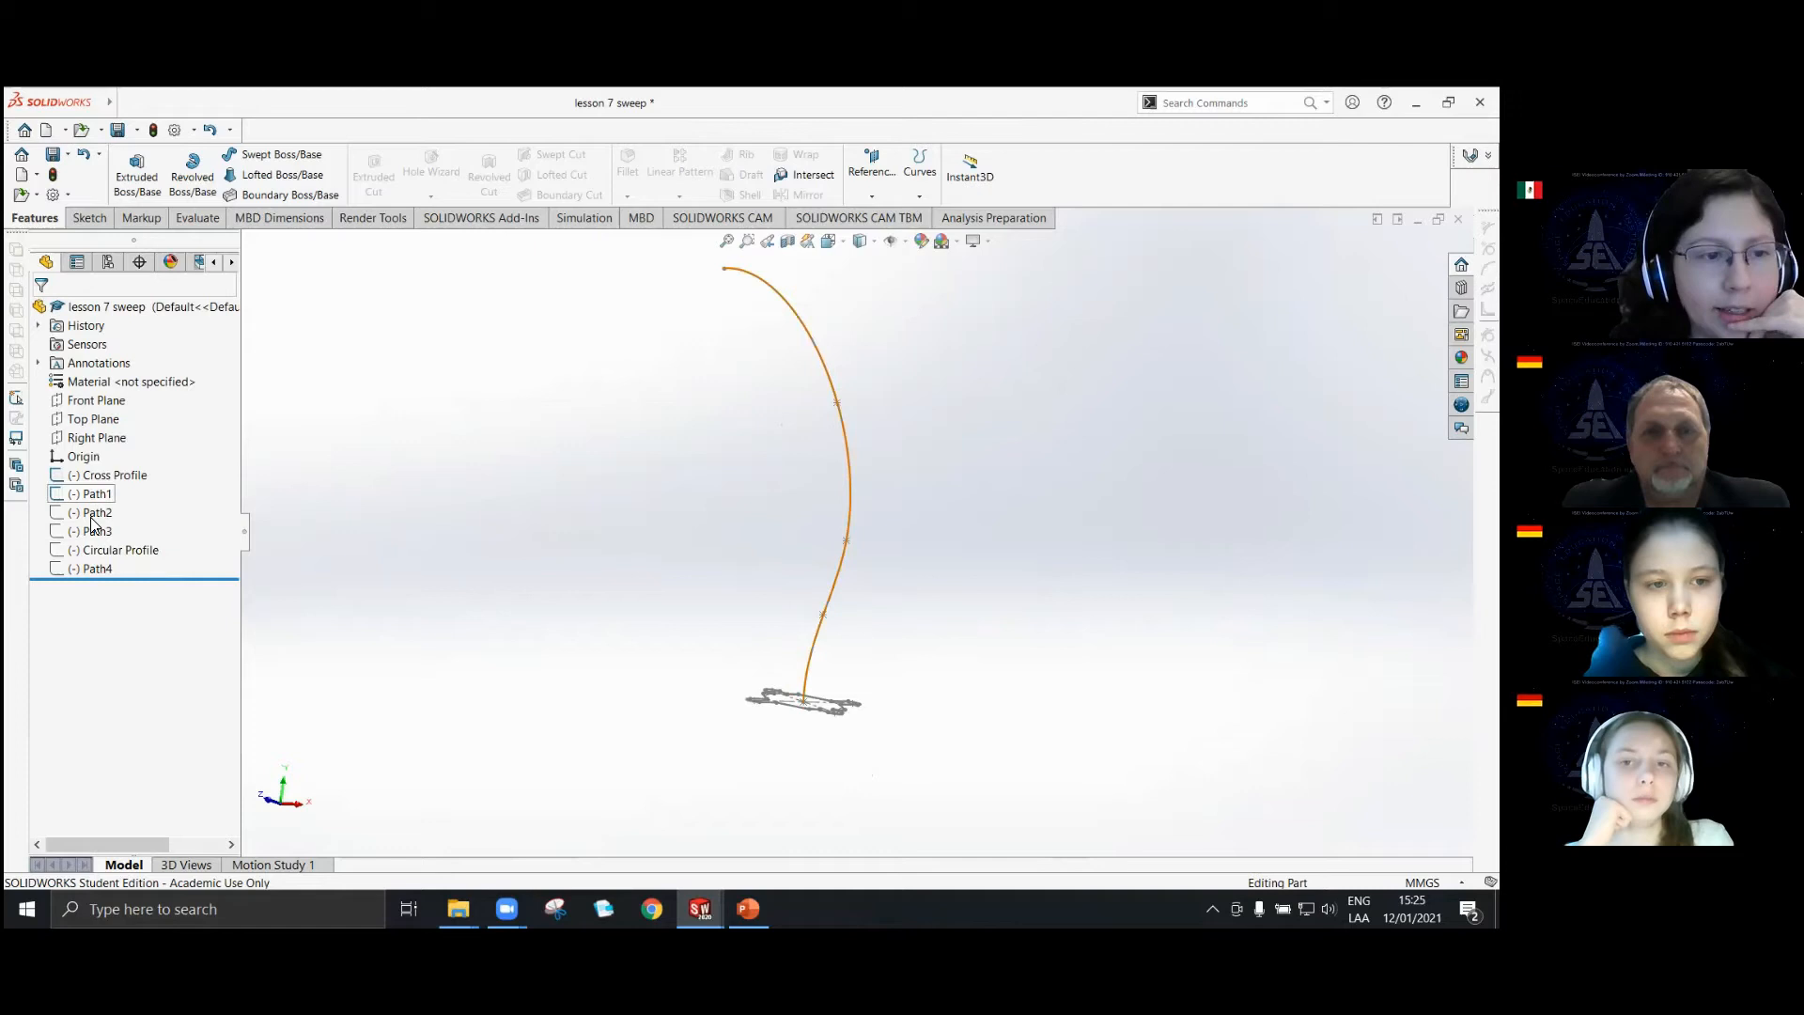
pyautogui.moveTo(569, 456); pyautogui.dragTo(839, 473, button='middle')
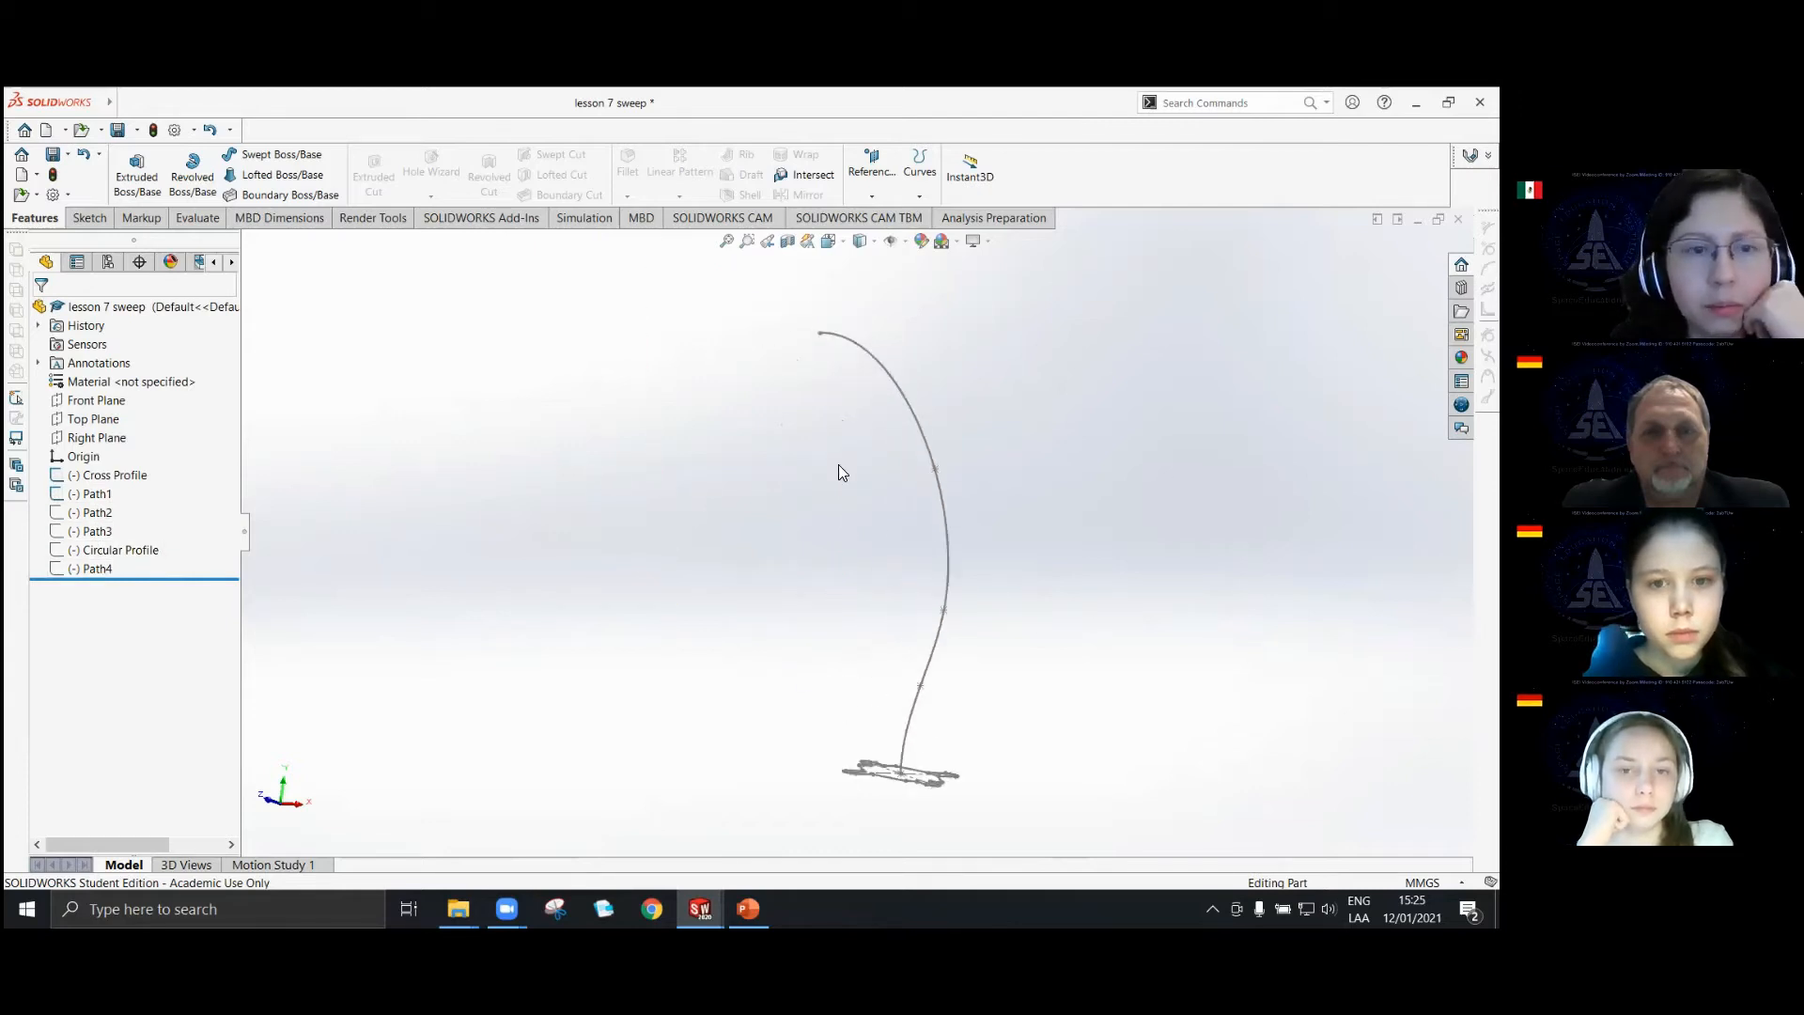
pyautogui.click(86, 497)
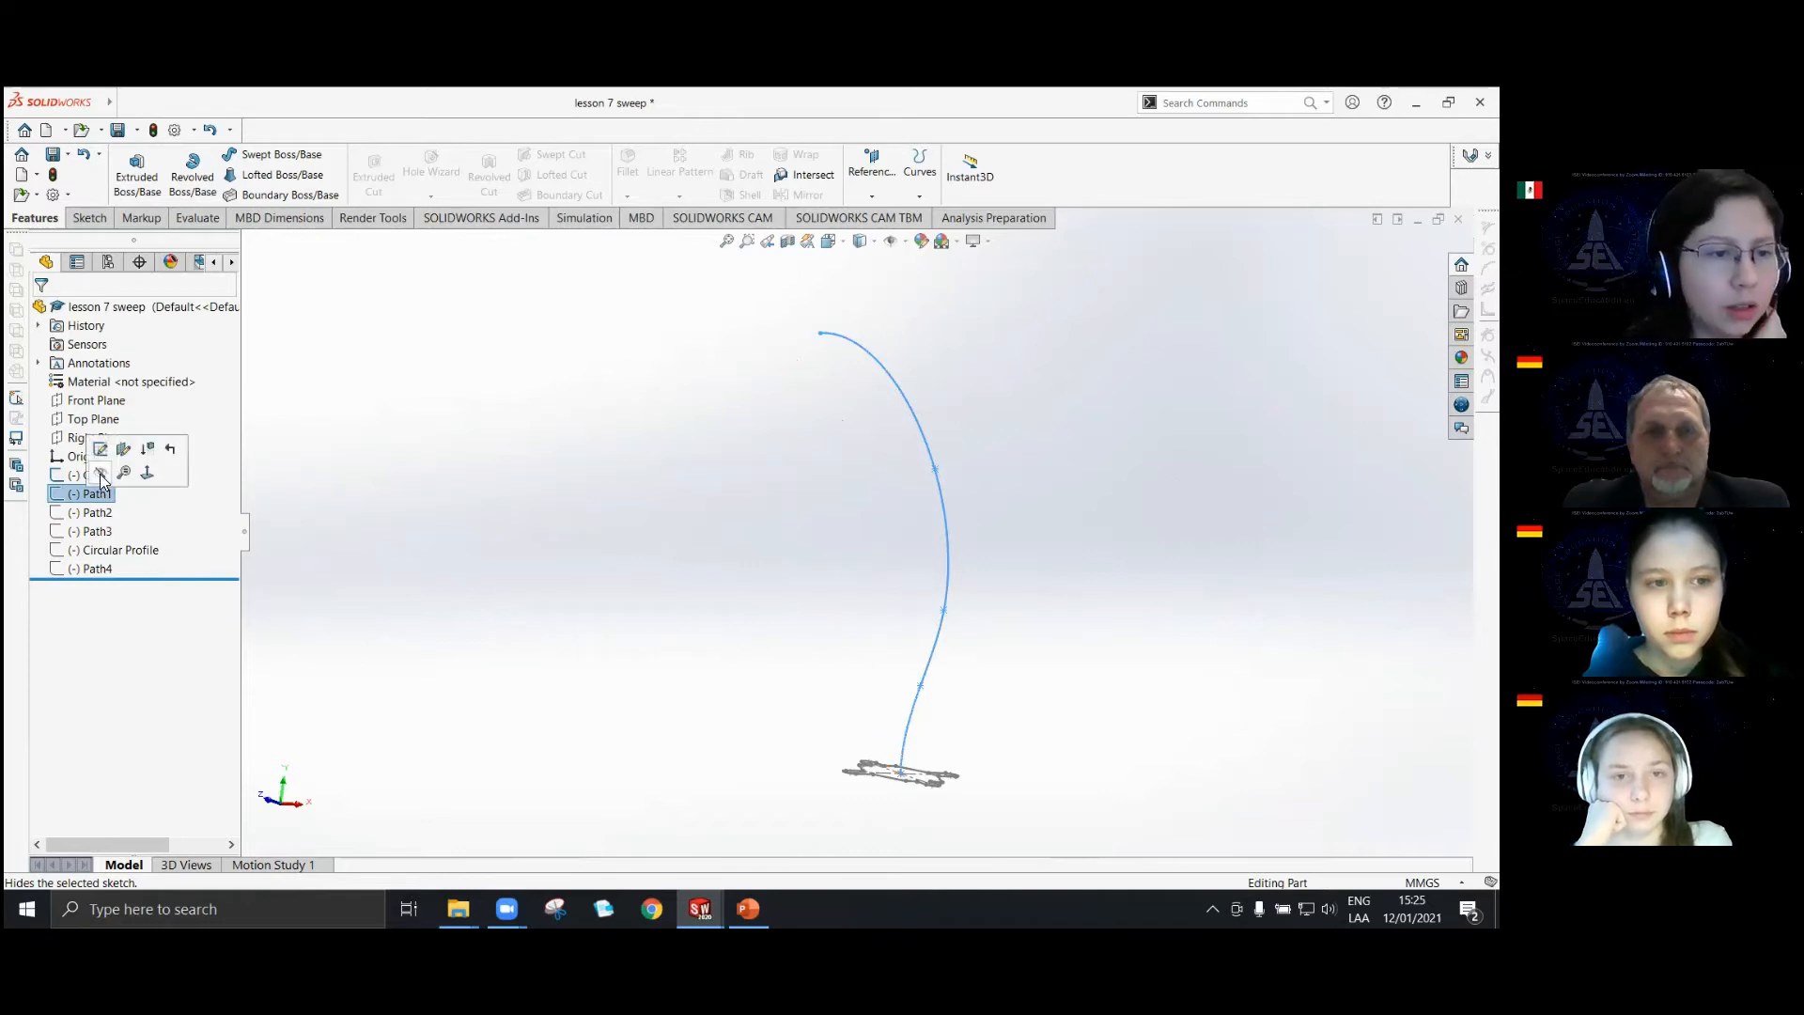
pyautogui.click(102, 474)
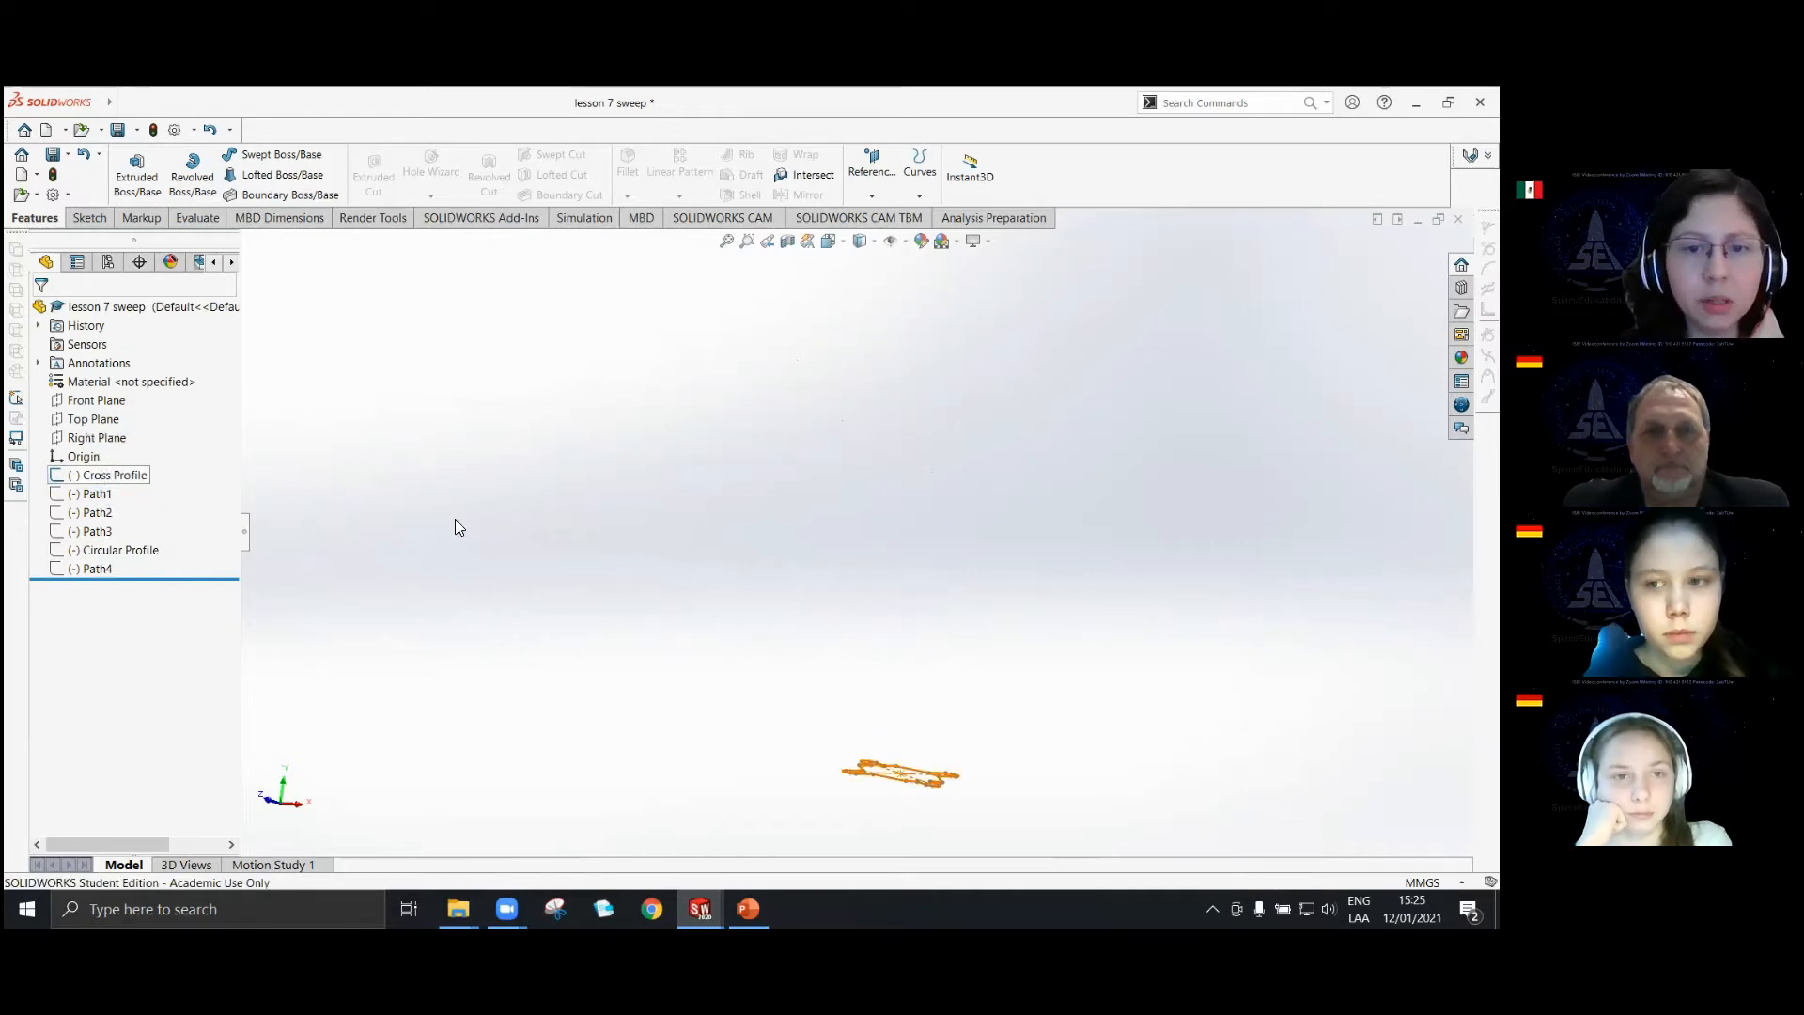
pyautogui.click(100, 514)
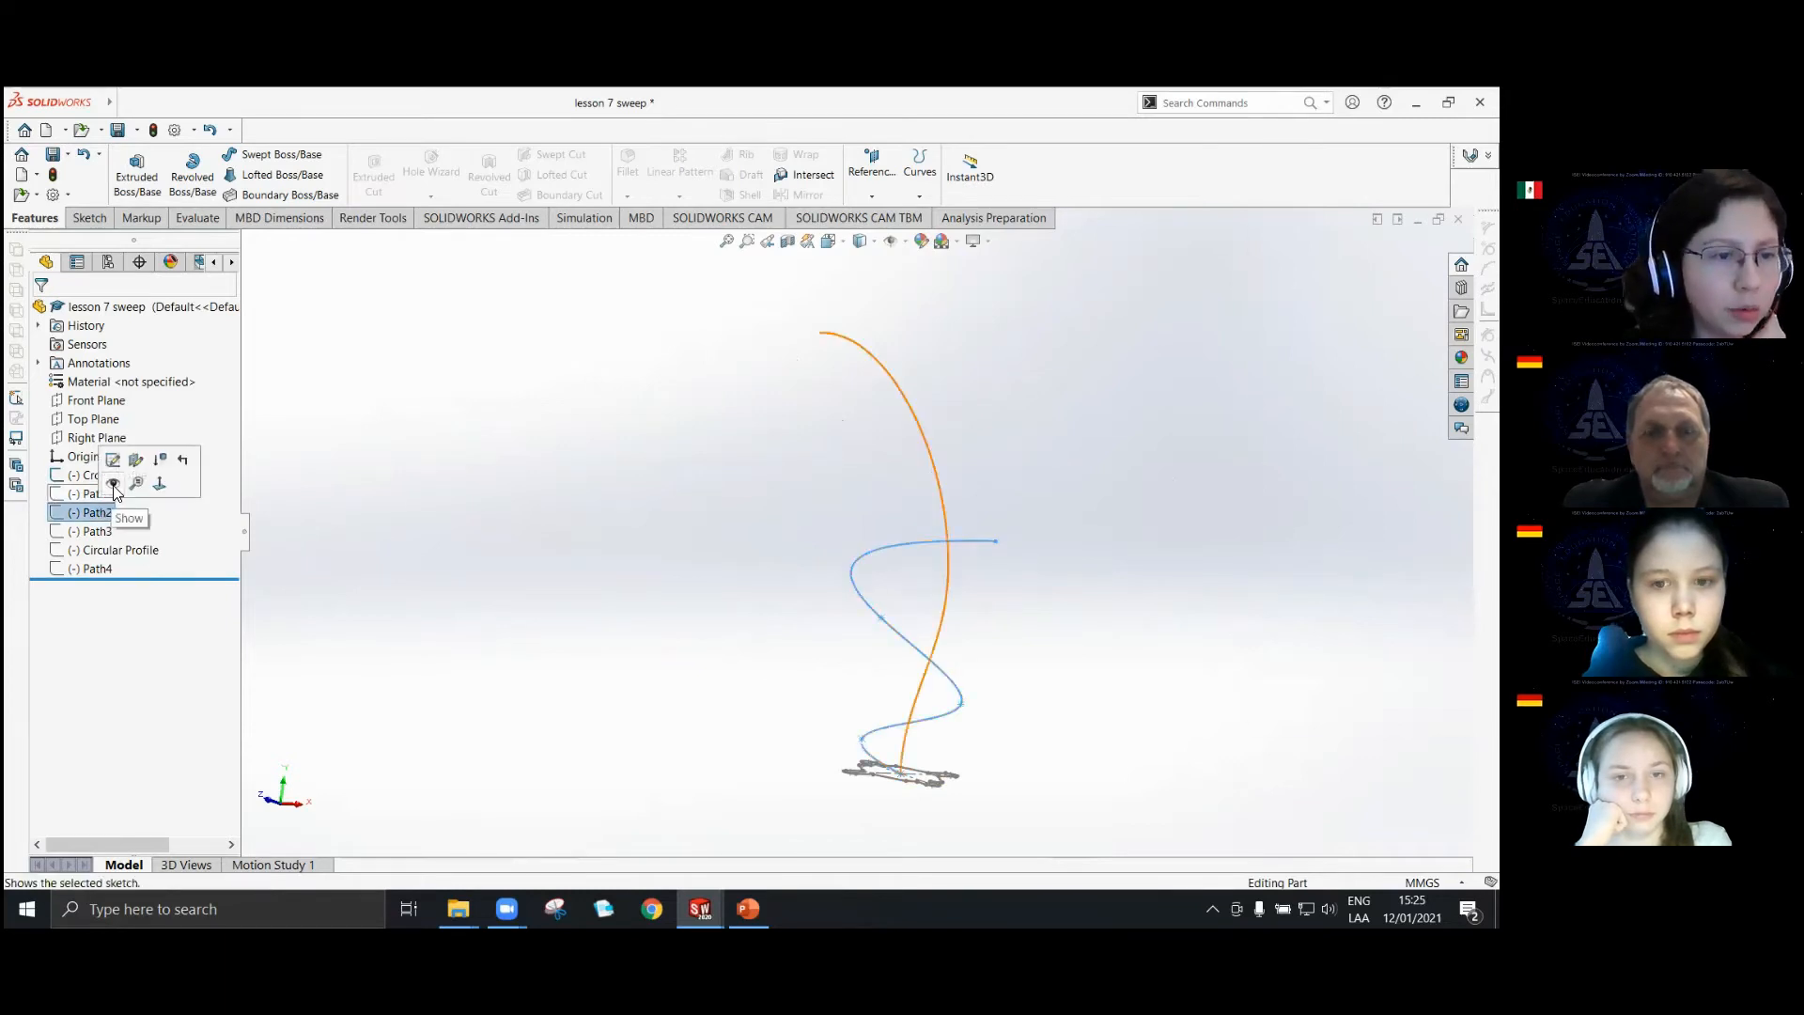
pyautogui.click(760, 660)
# Try to sweep Cross Profile along Path2 with the Swept Boss/Base feature.
pyautogui.moveTo(874, 742); pyautogui.dragTo(777, 830, button='middle')
pyautogui.scroll(-4, 962, 736)
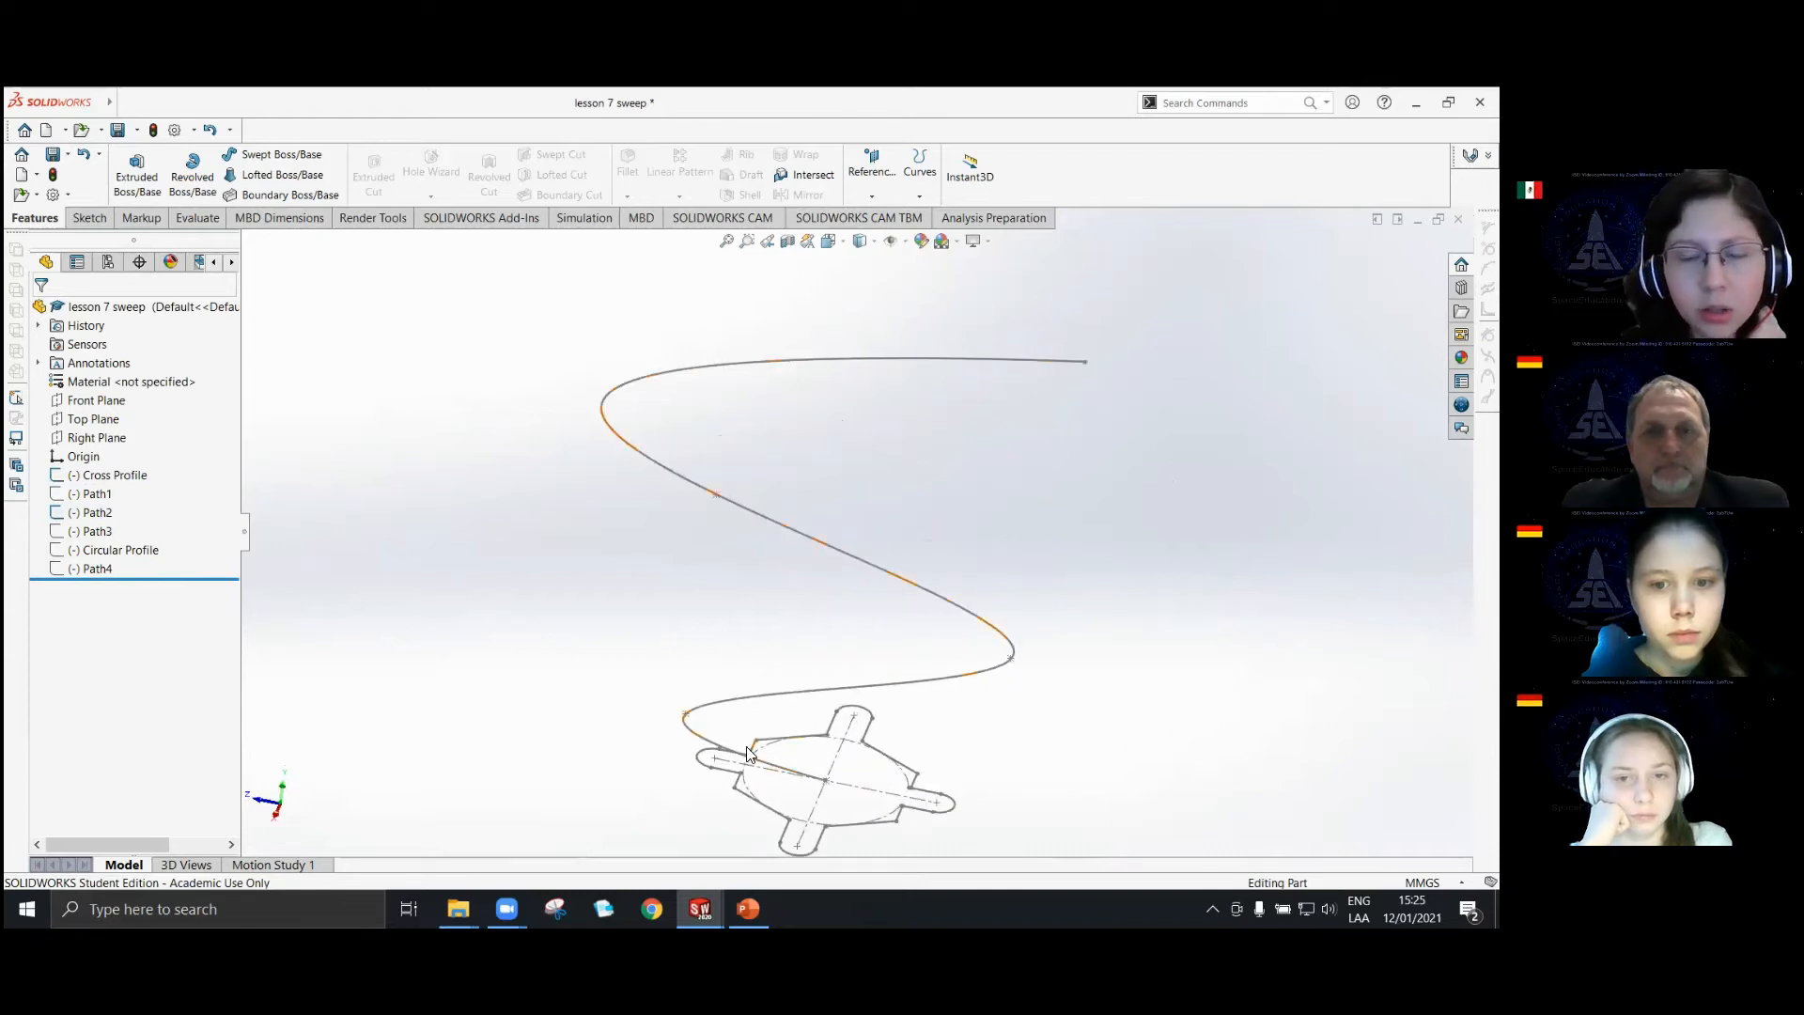
pyautogui.scroll(3, 1010, 502)
pyautogui.moveTo(858, 717); pyautogui.dragTo(884, 602, button='middle')
pyautogui.moveTo(934, 545); pyautogui.dragTo(829, 613, button='middle')
pyautogui.click(267, 156)
pyautogui.scroll(-4, 796, 775)
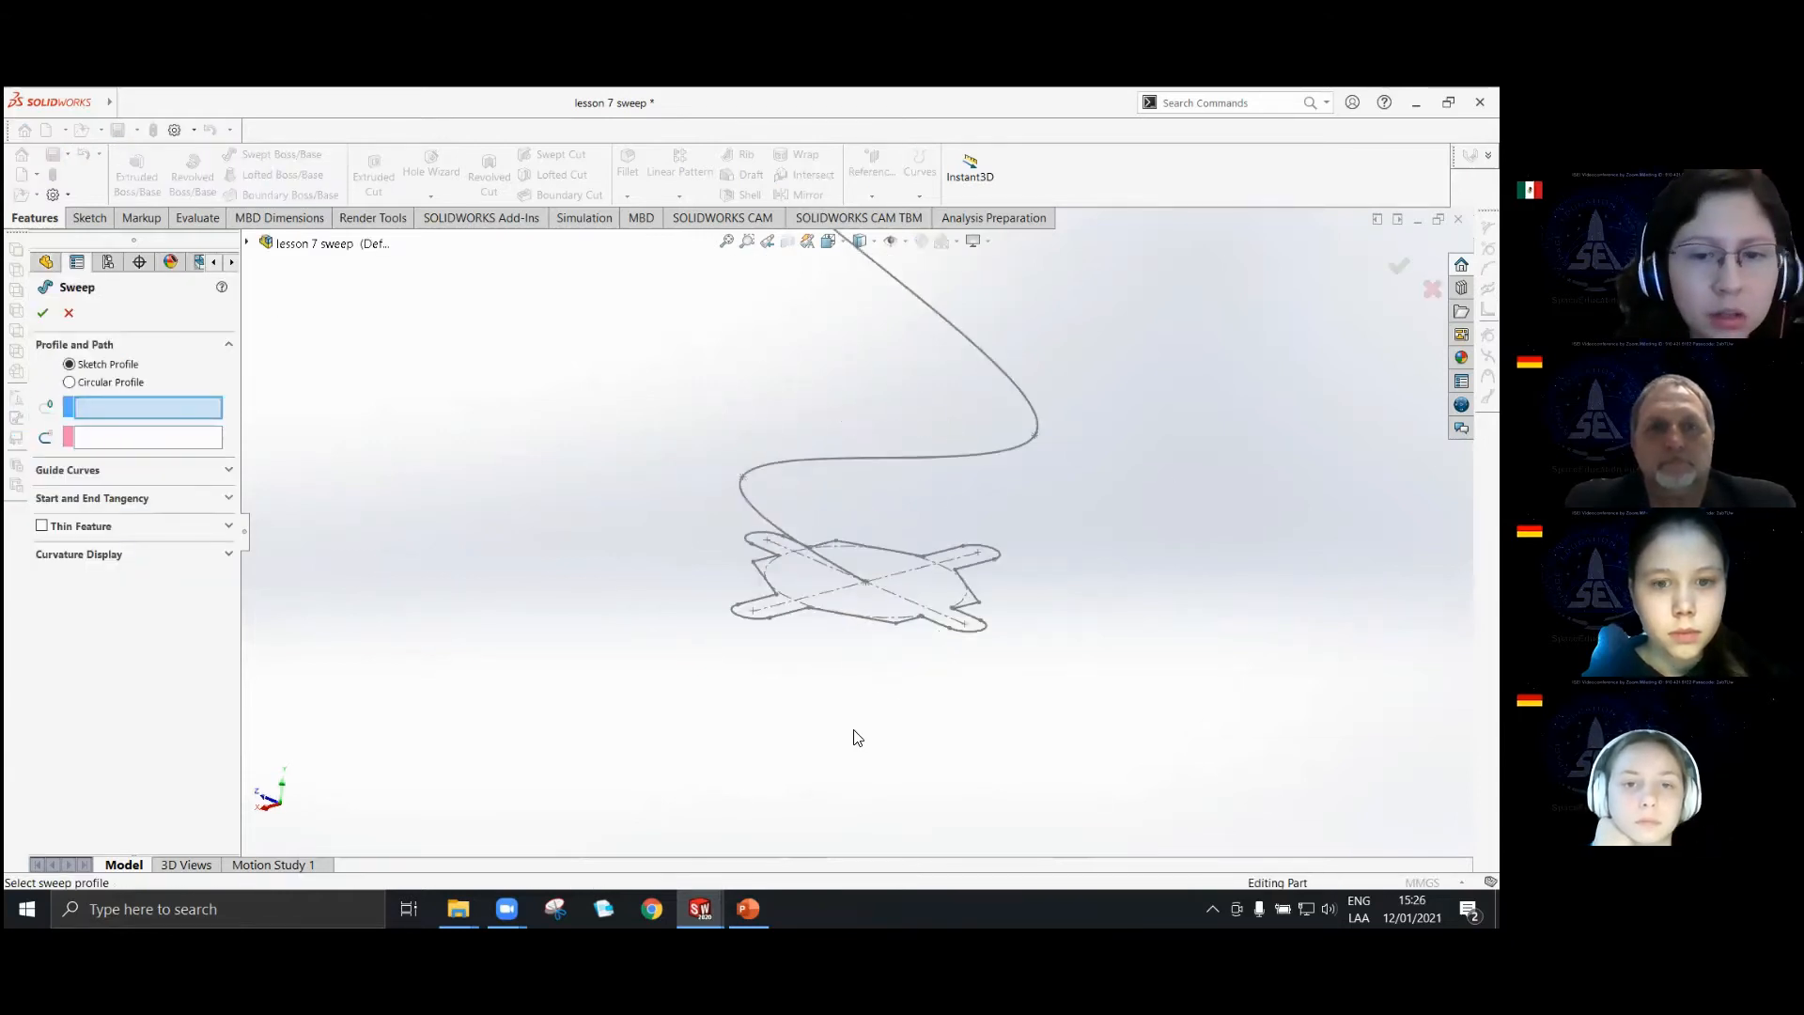
pyautogui.click(908, 621)
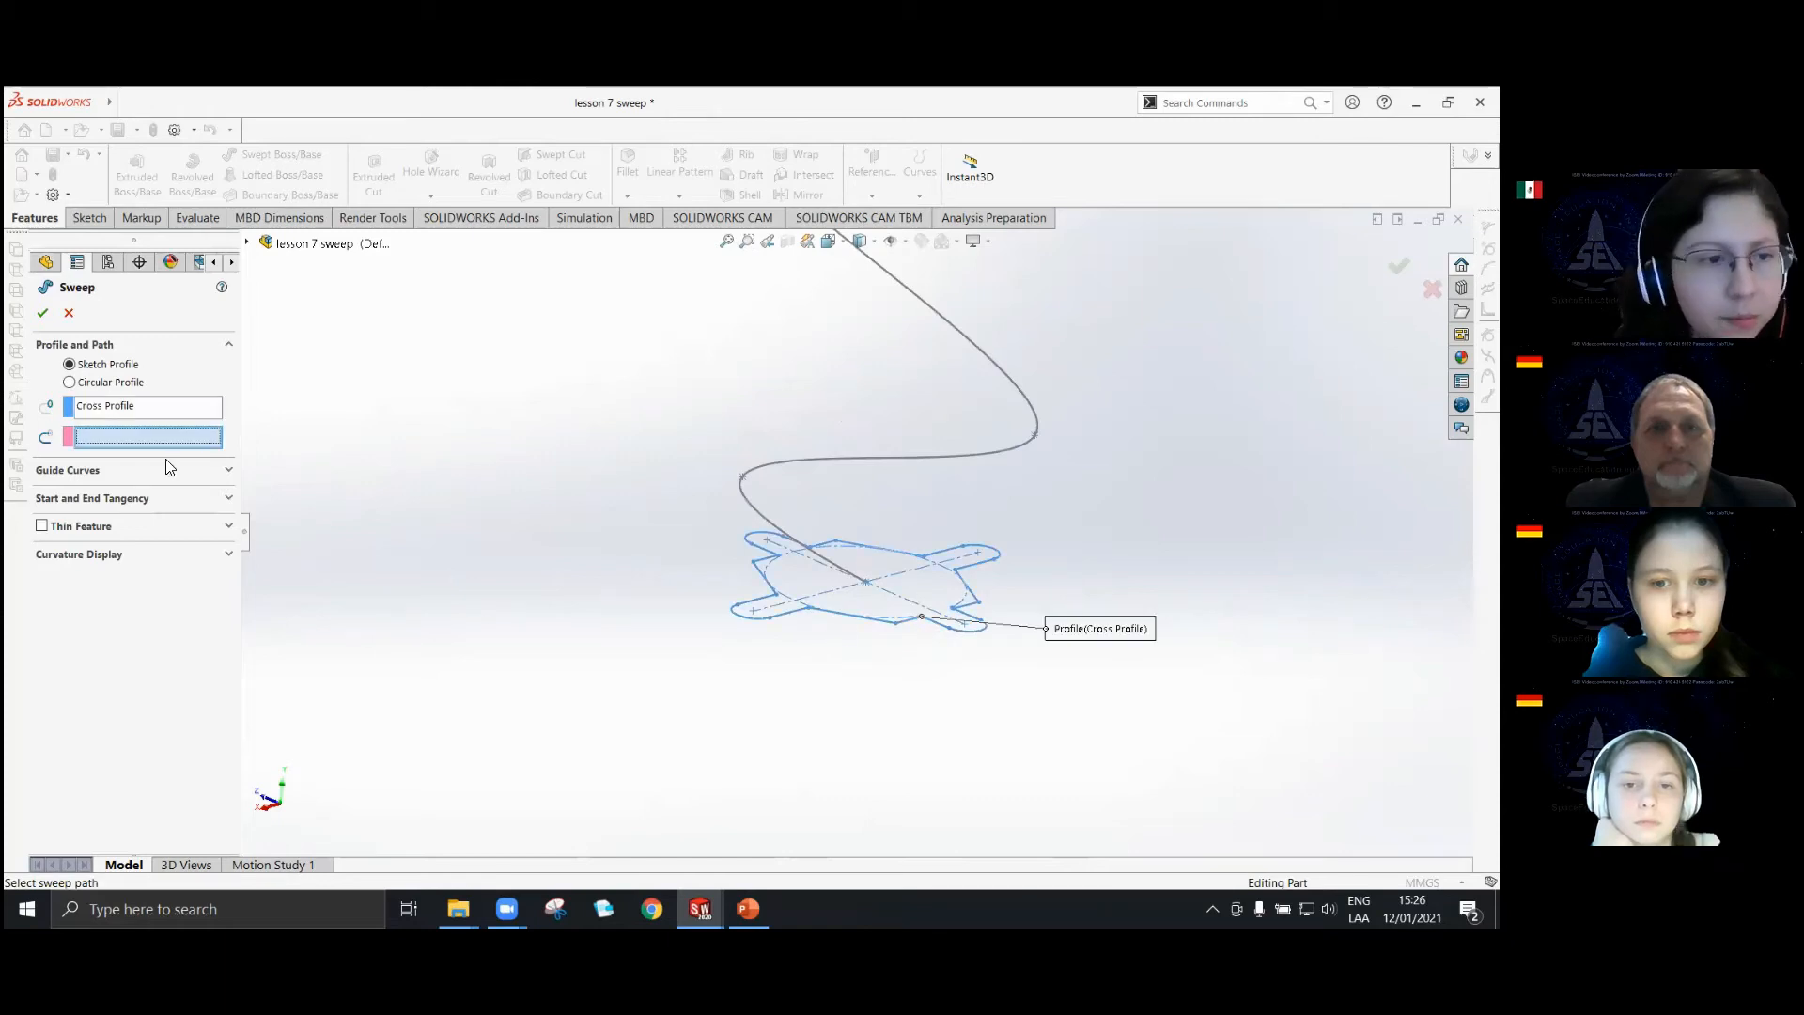
pyautogui.click(978, 460)
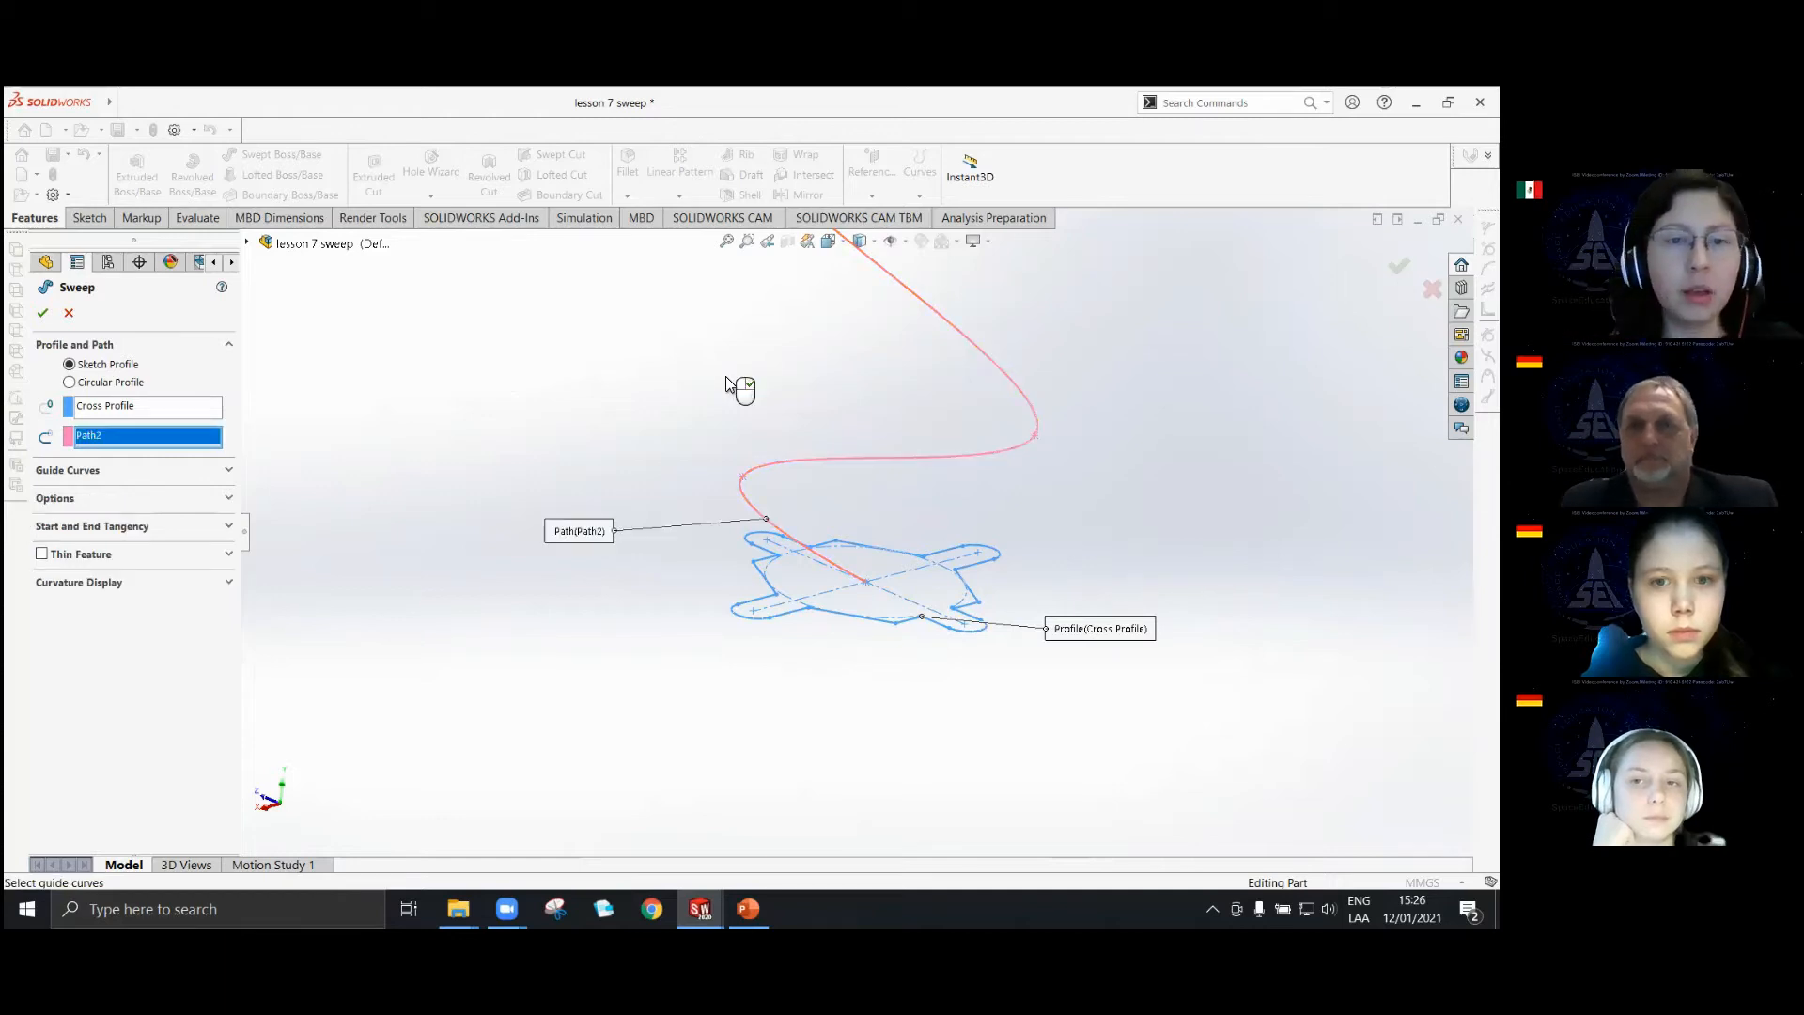
pyautogui.scroll(3, 662, 505)
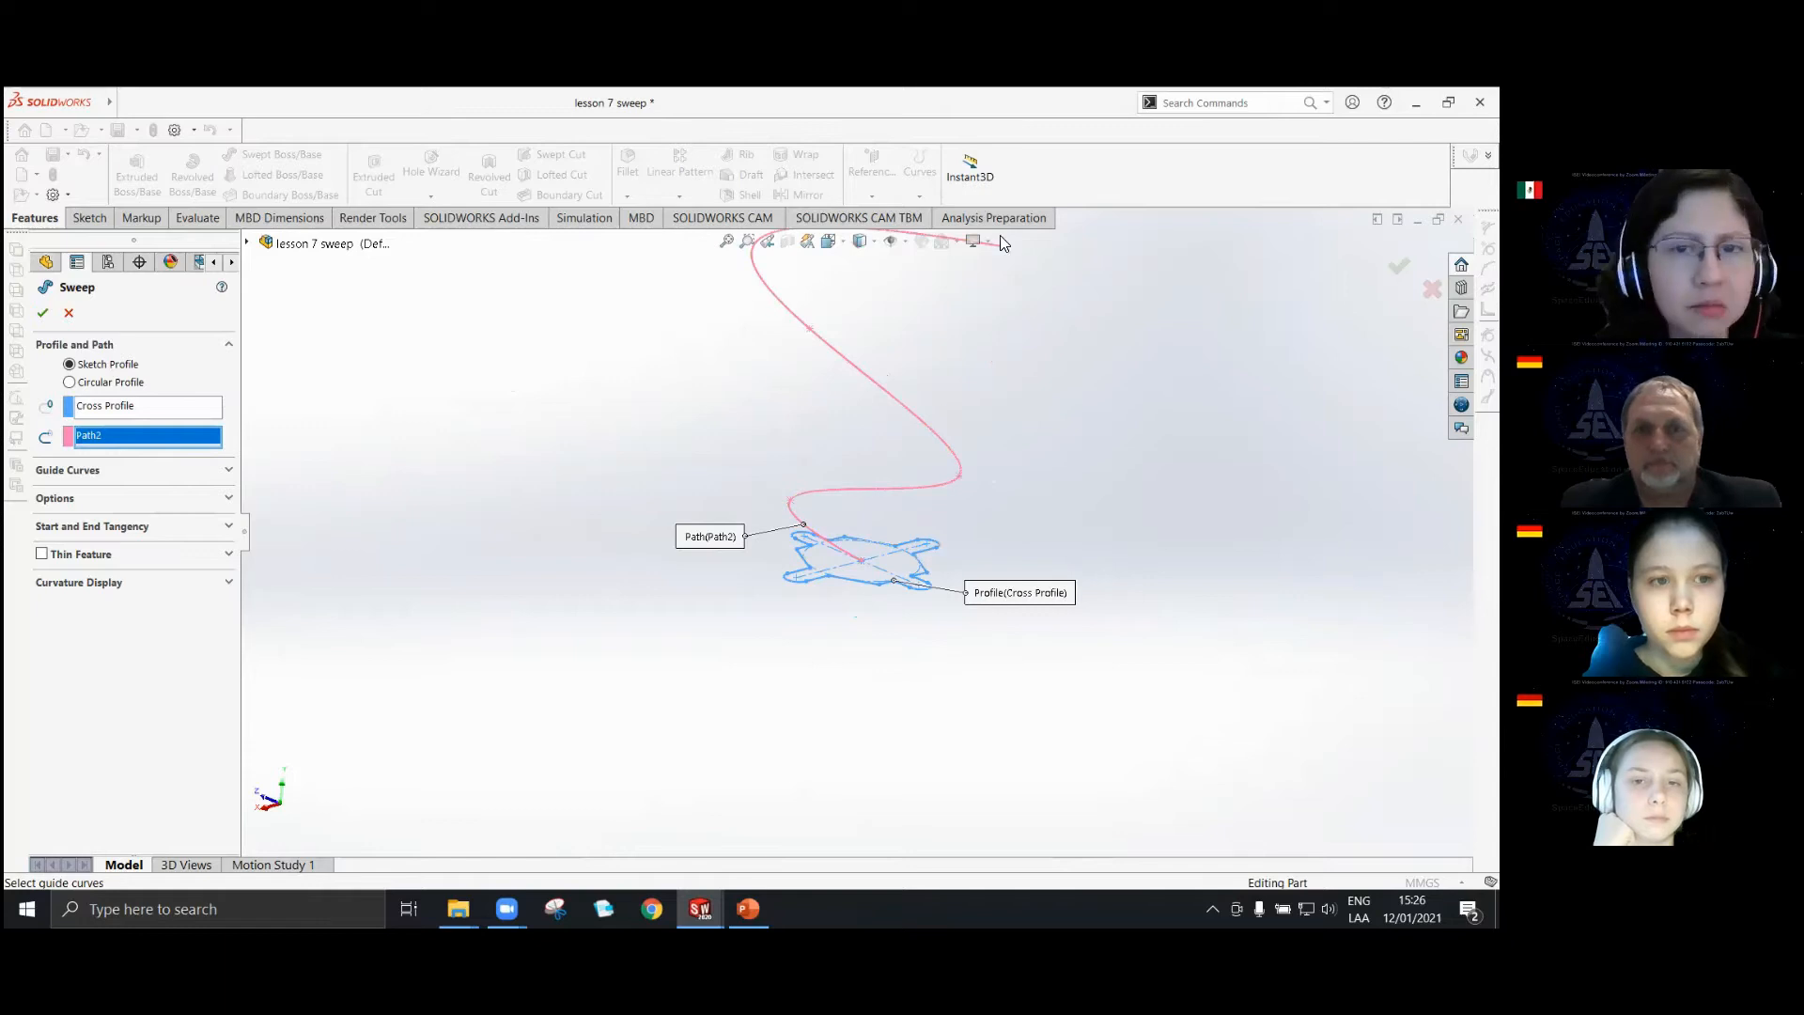
pyautogui.keyDown('ctrl'); pyautogui.moveTo(995, 346); pyautogui.dragTo(987, 439, button='middle'); pyautogui.keyUp('ctrl')
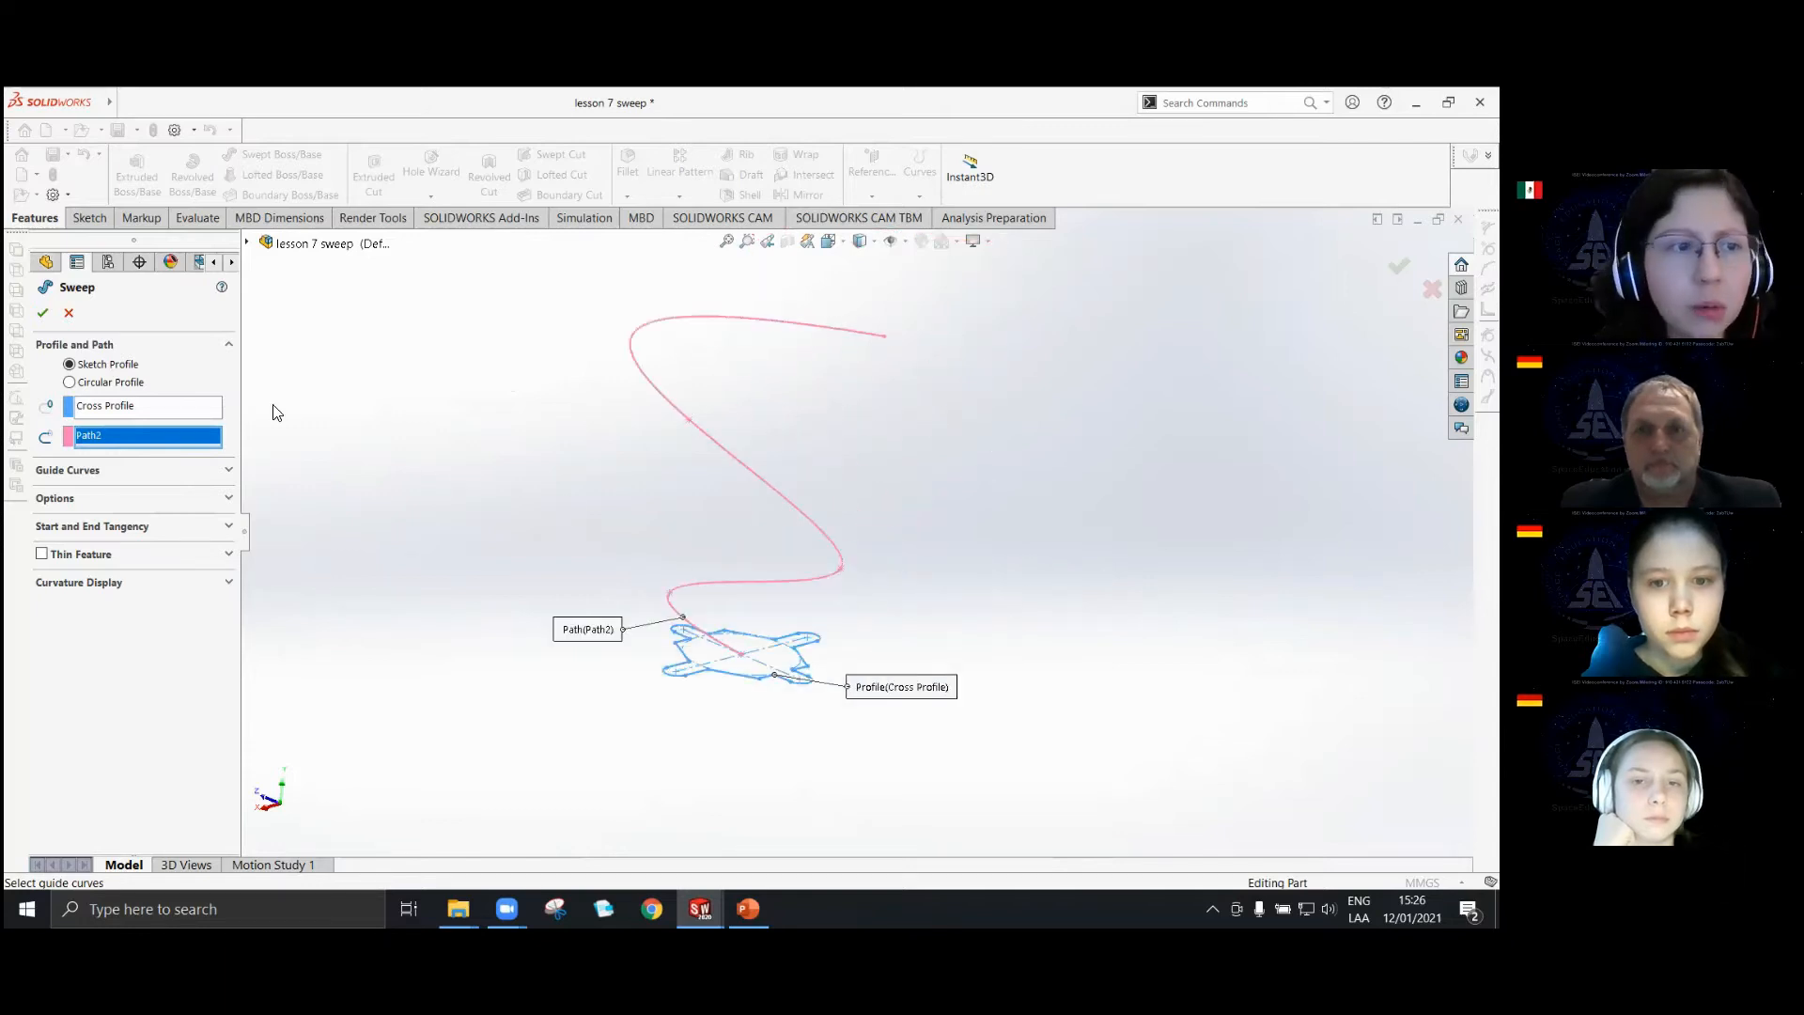
pyautogui.click(44, 314)
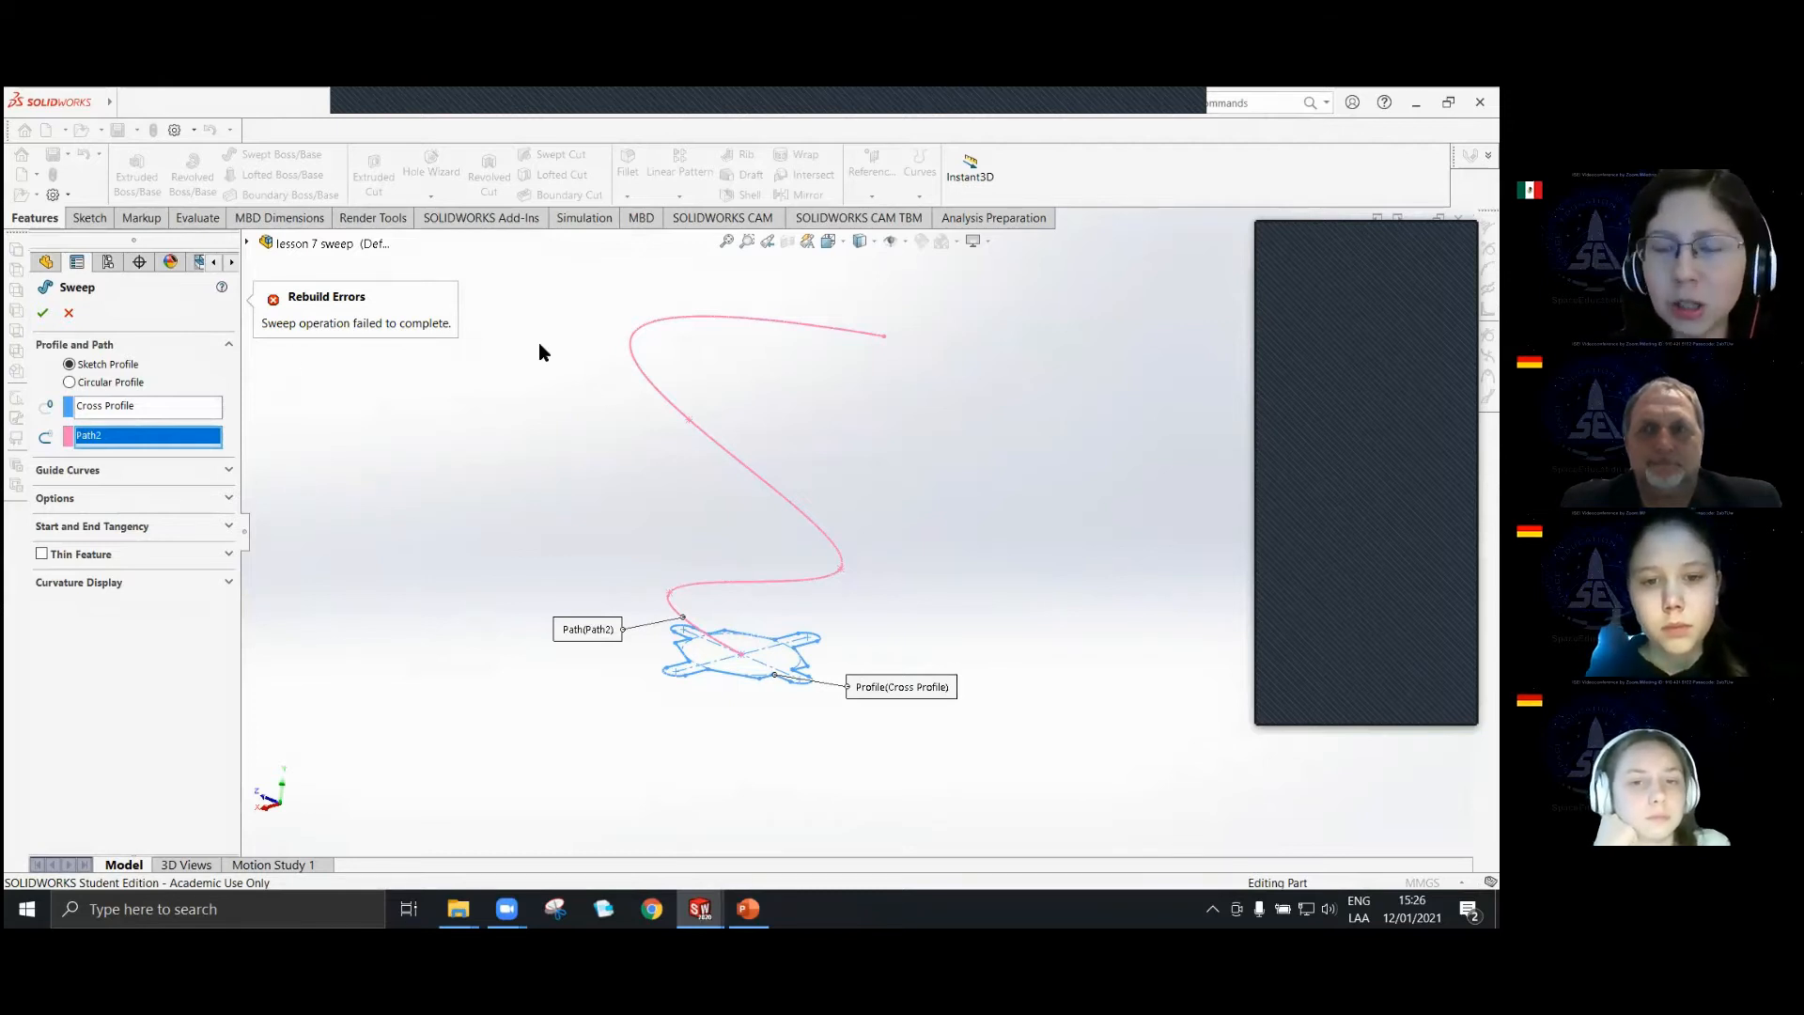
# Examine the first bend of Path2 and where the path meets the centre of Cross Profile.
pyautogui.moveTo(681, 634)
pyautogui.mouseDown(button='middle')
pyautogui.moveTo(645, 595)
pyautogui.moveTo(704, 608)
pyautogui.mouseUp(button='middle')
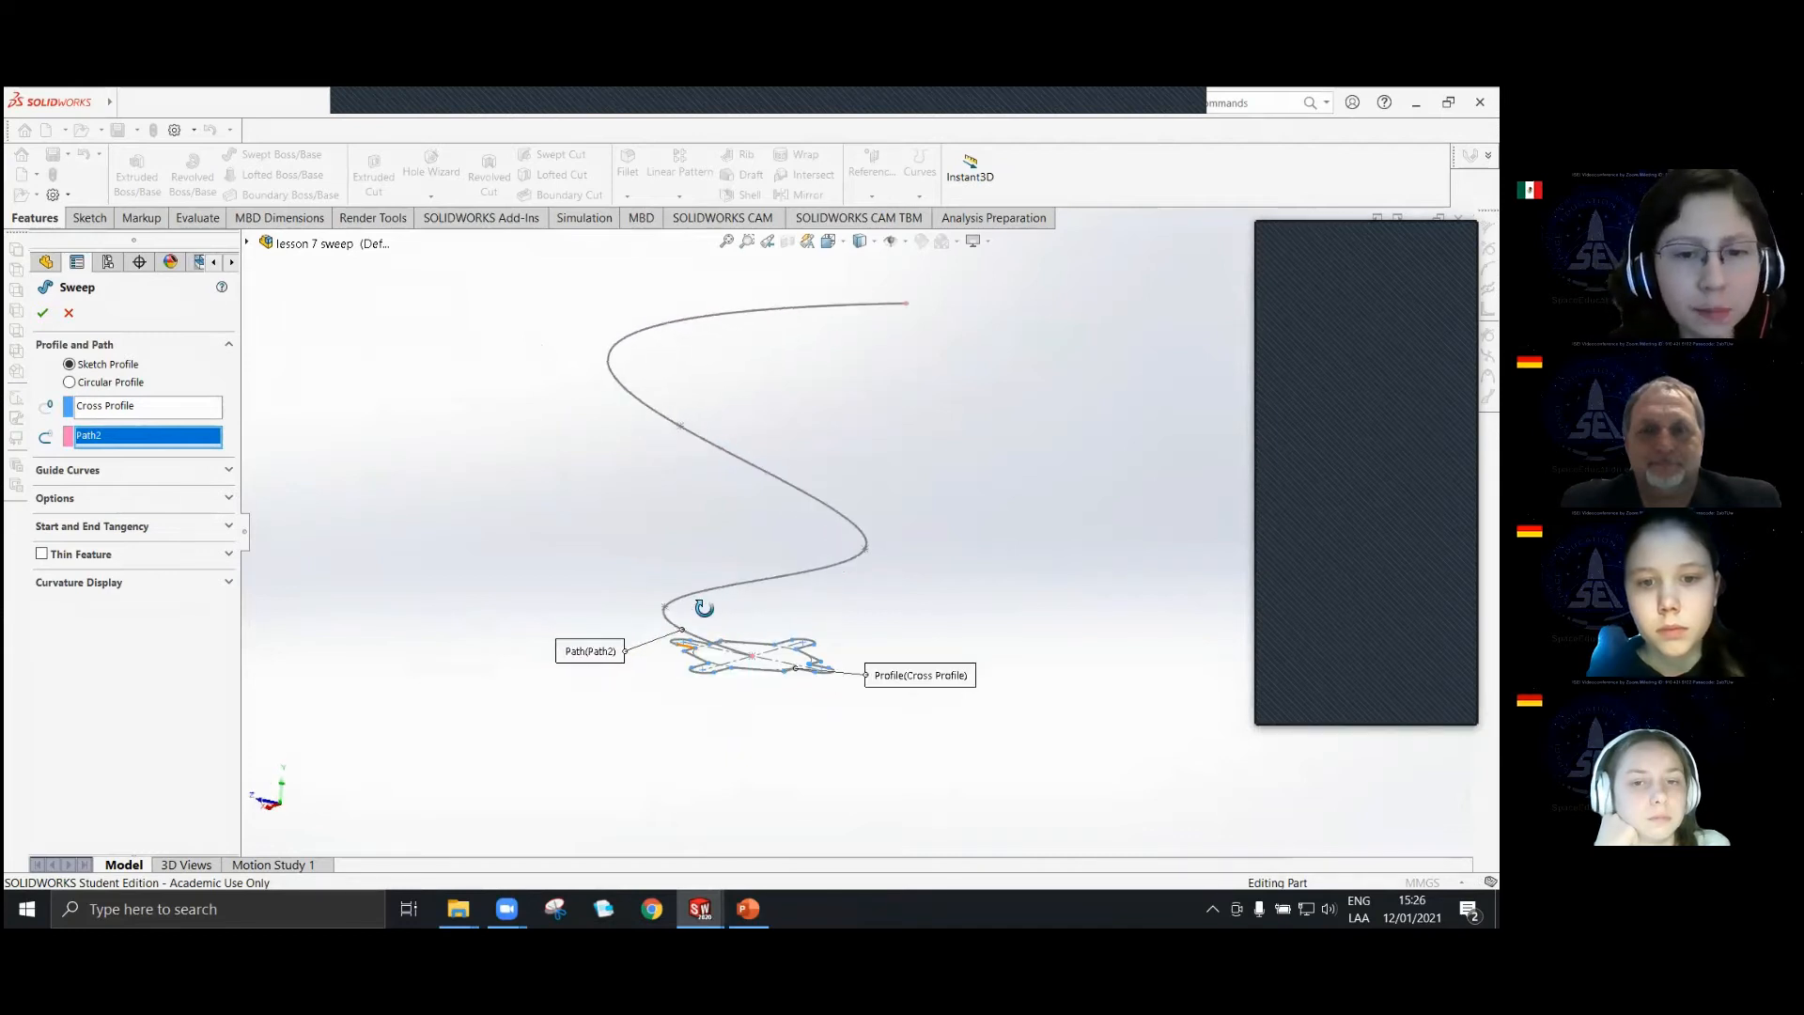
pyautogui.scroll(-5, 799, 614)
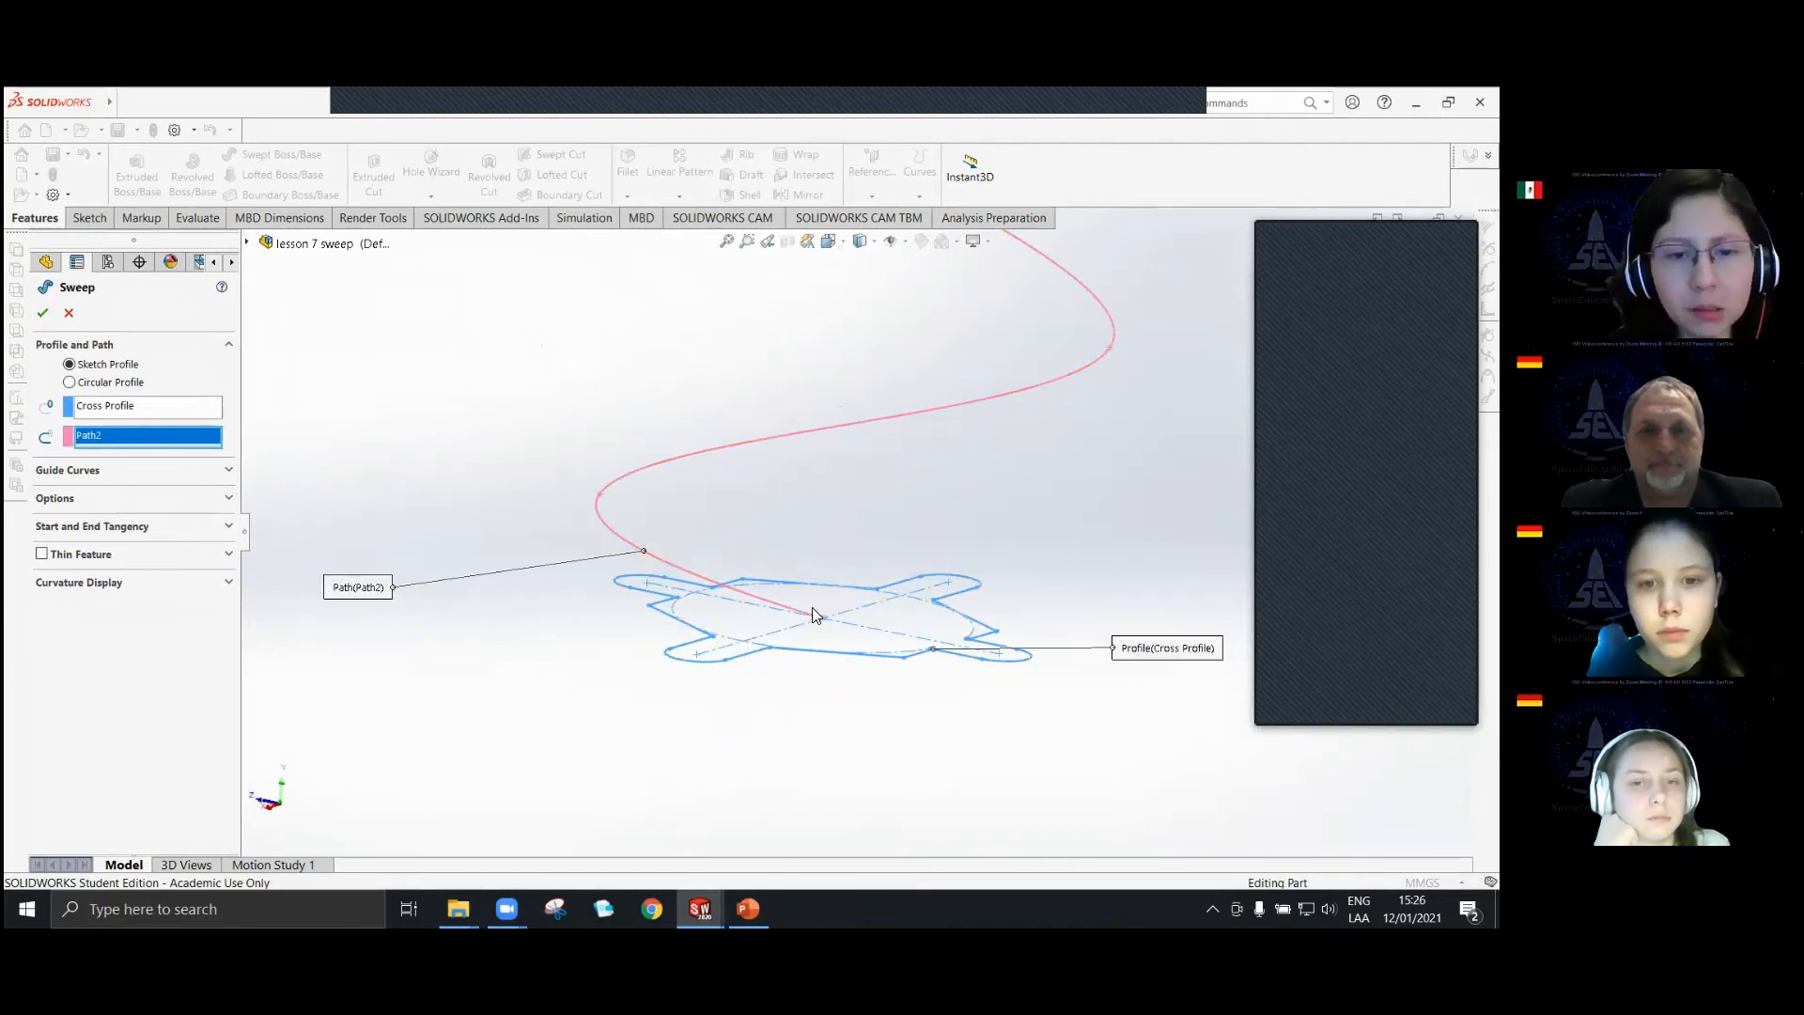
pyautogui.scroll(-3, 812, 607)
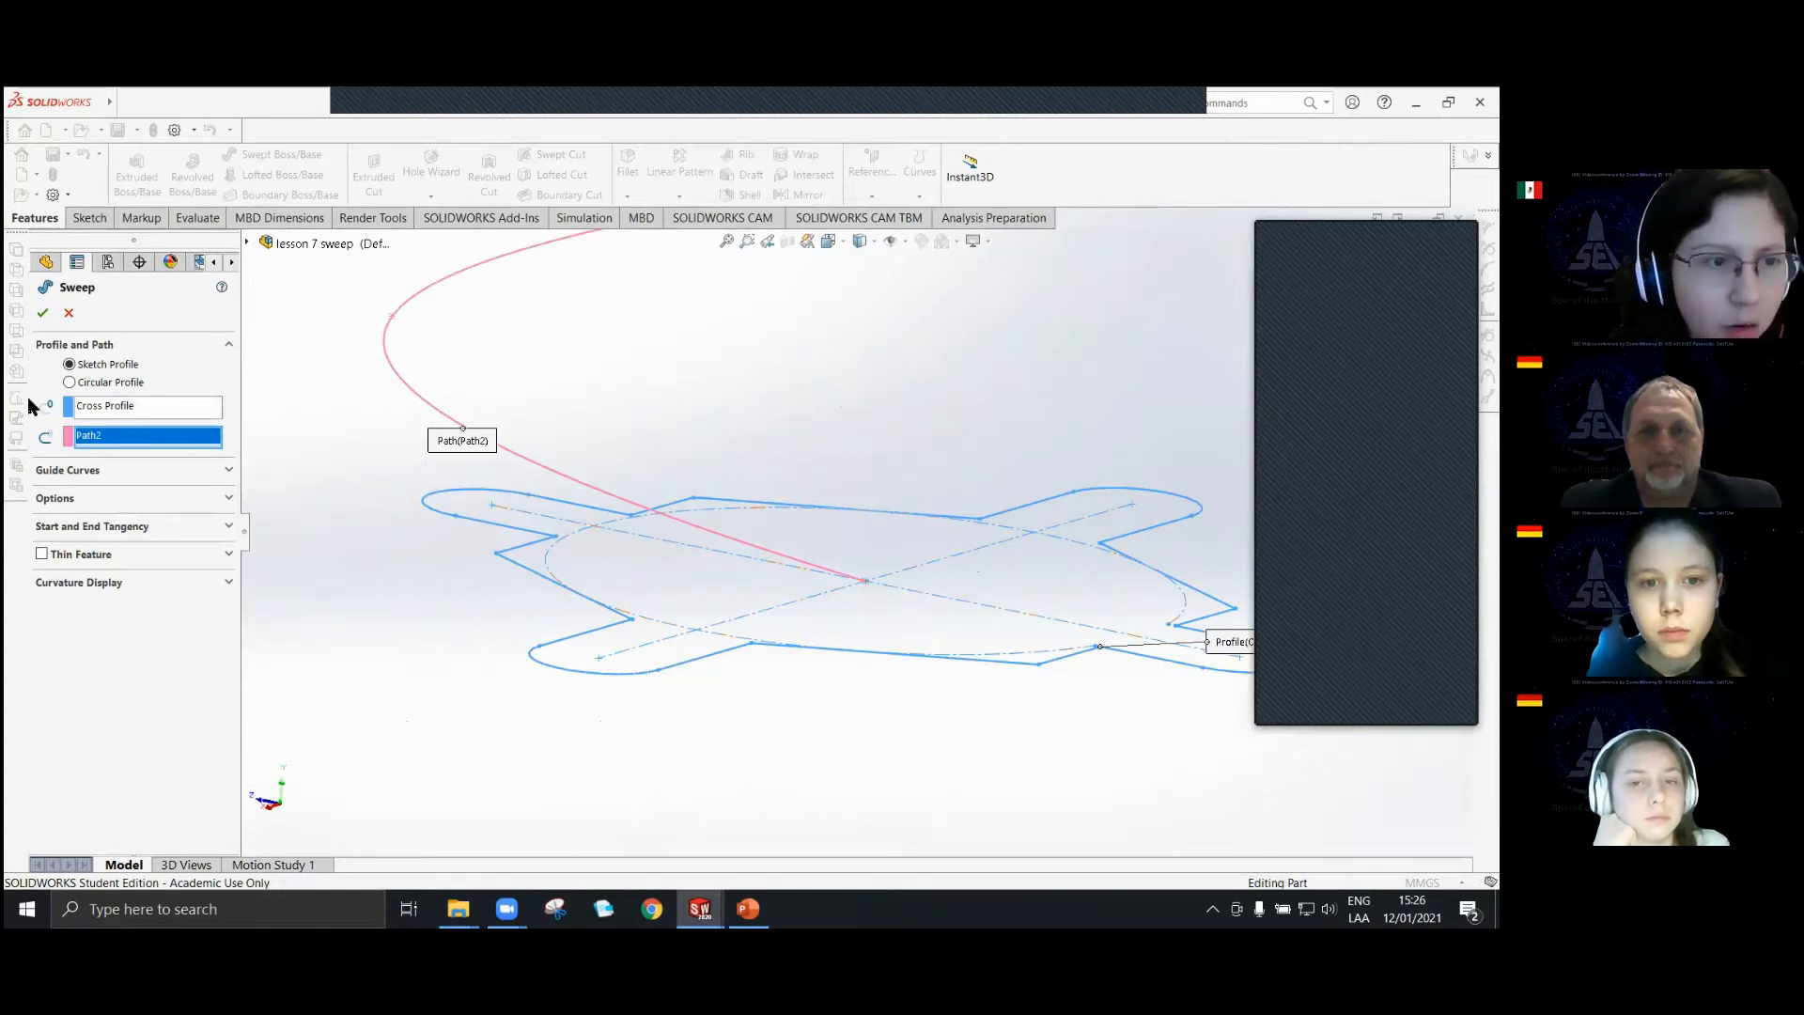
pyautogui.scroll(3, 862, 580)
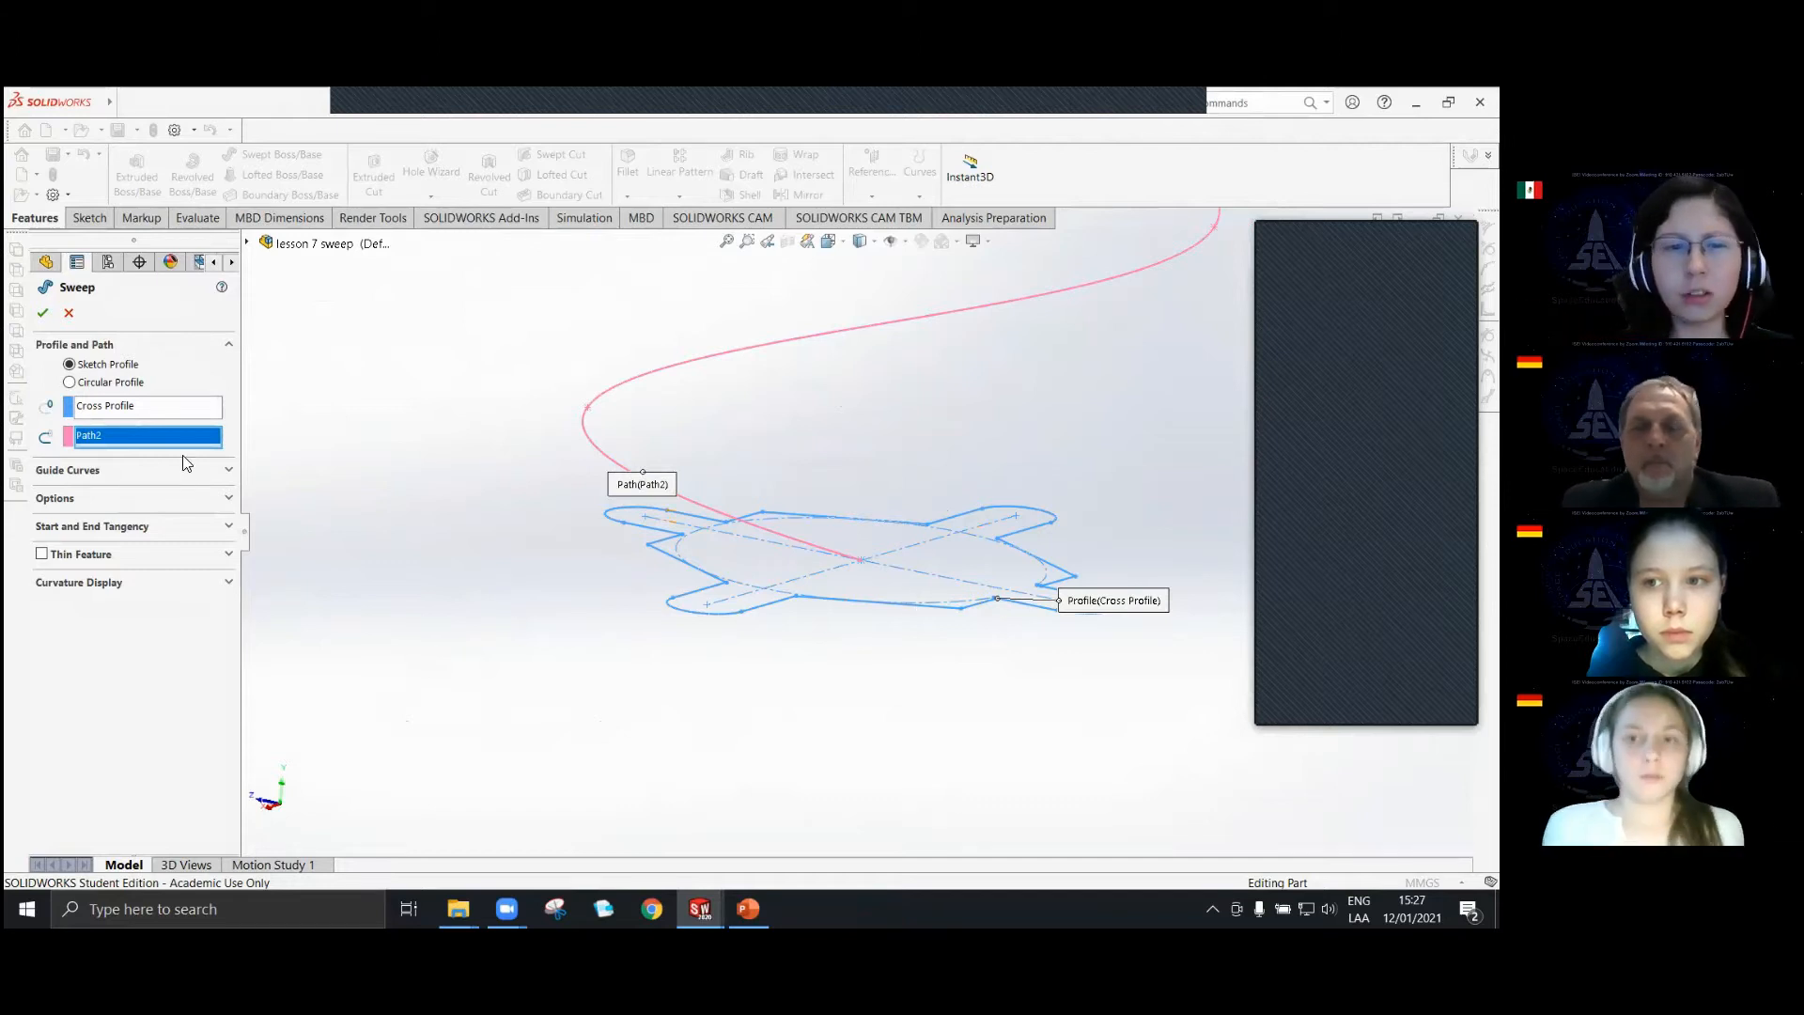
pyautogui.scroll(-2, 686, 395)
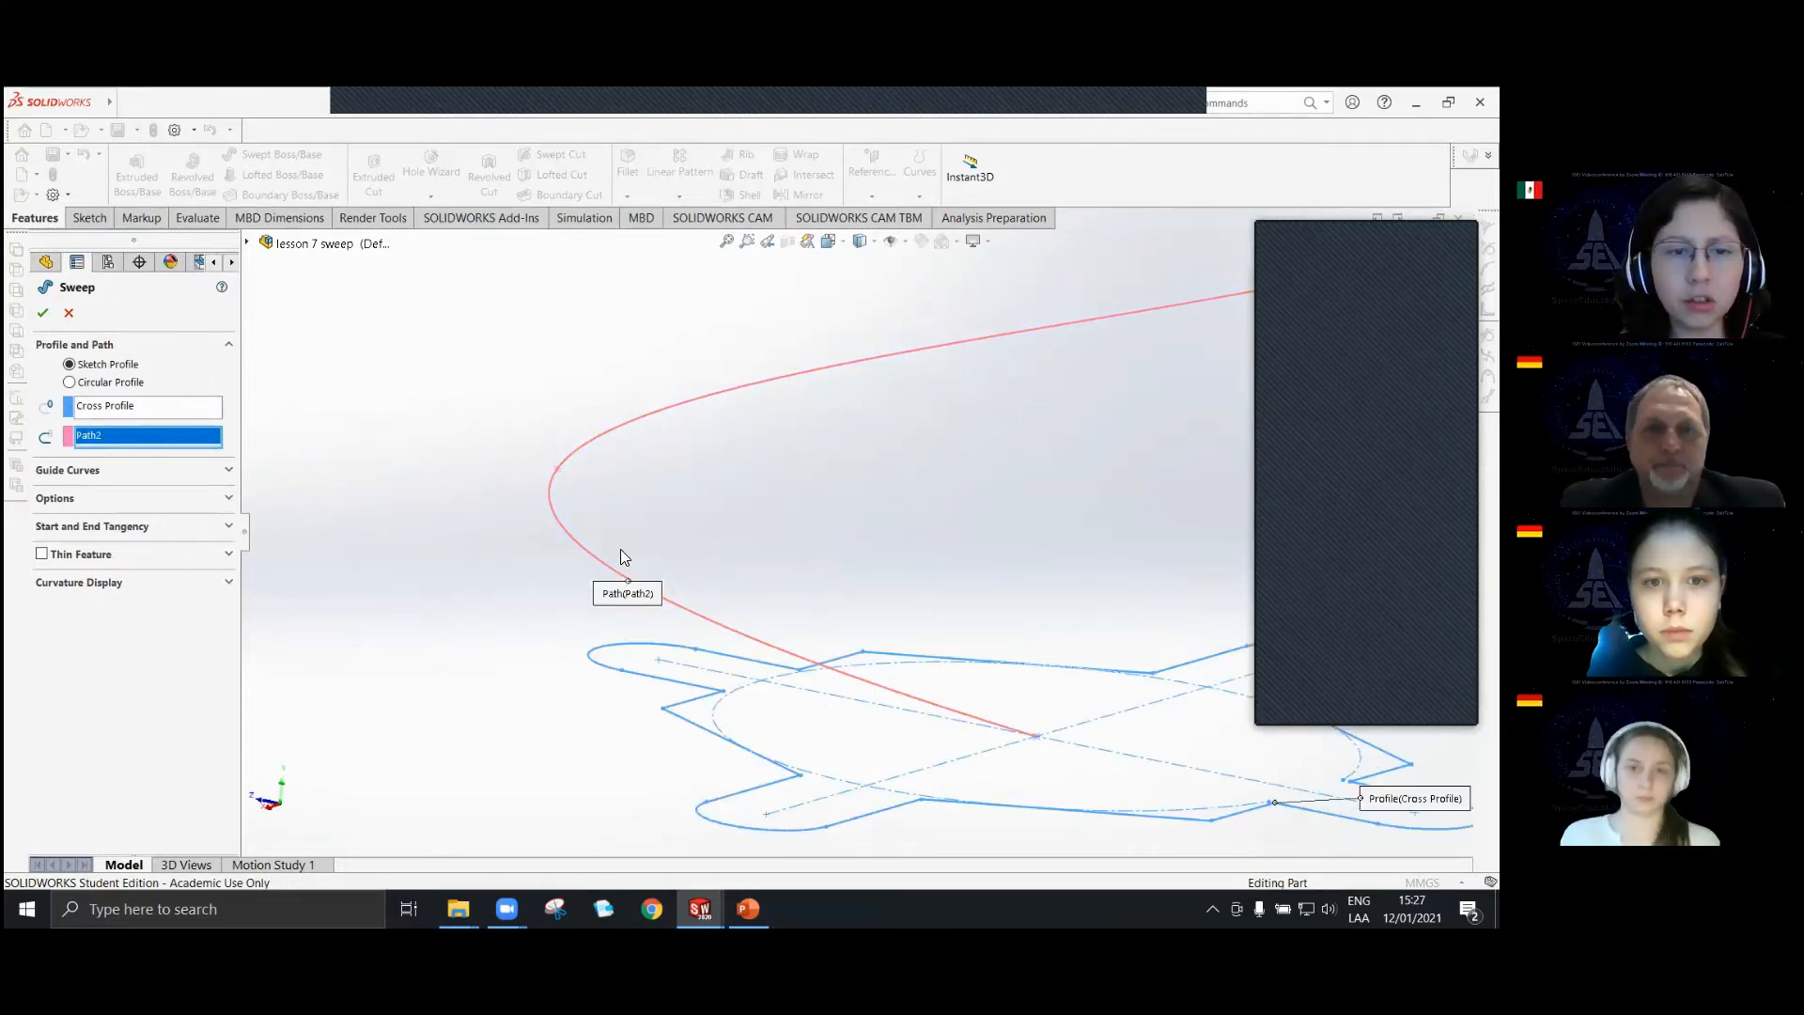
# Examine the angle at which Path2 leaves the Cross Profile plane and the path's overall shape, and cancel the sweep.
pyautogui.scroll(5, 738, 553)
pyautogui.scroll(-5, 853, 564)
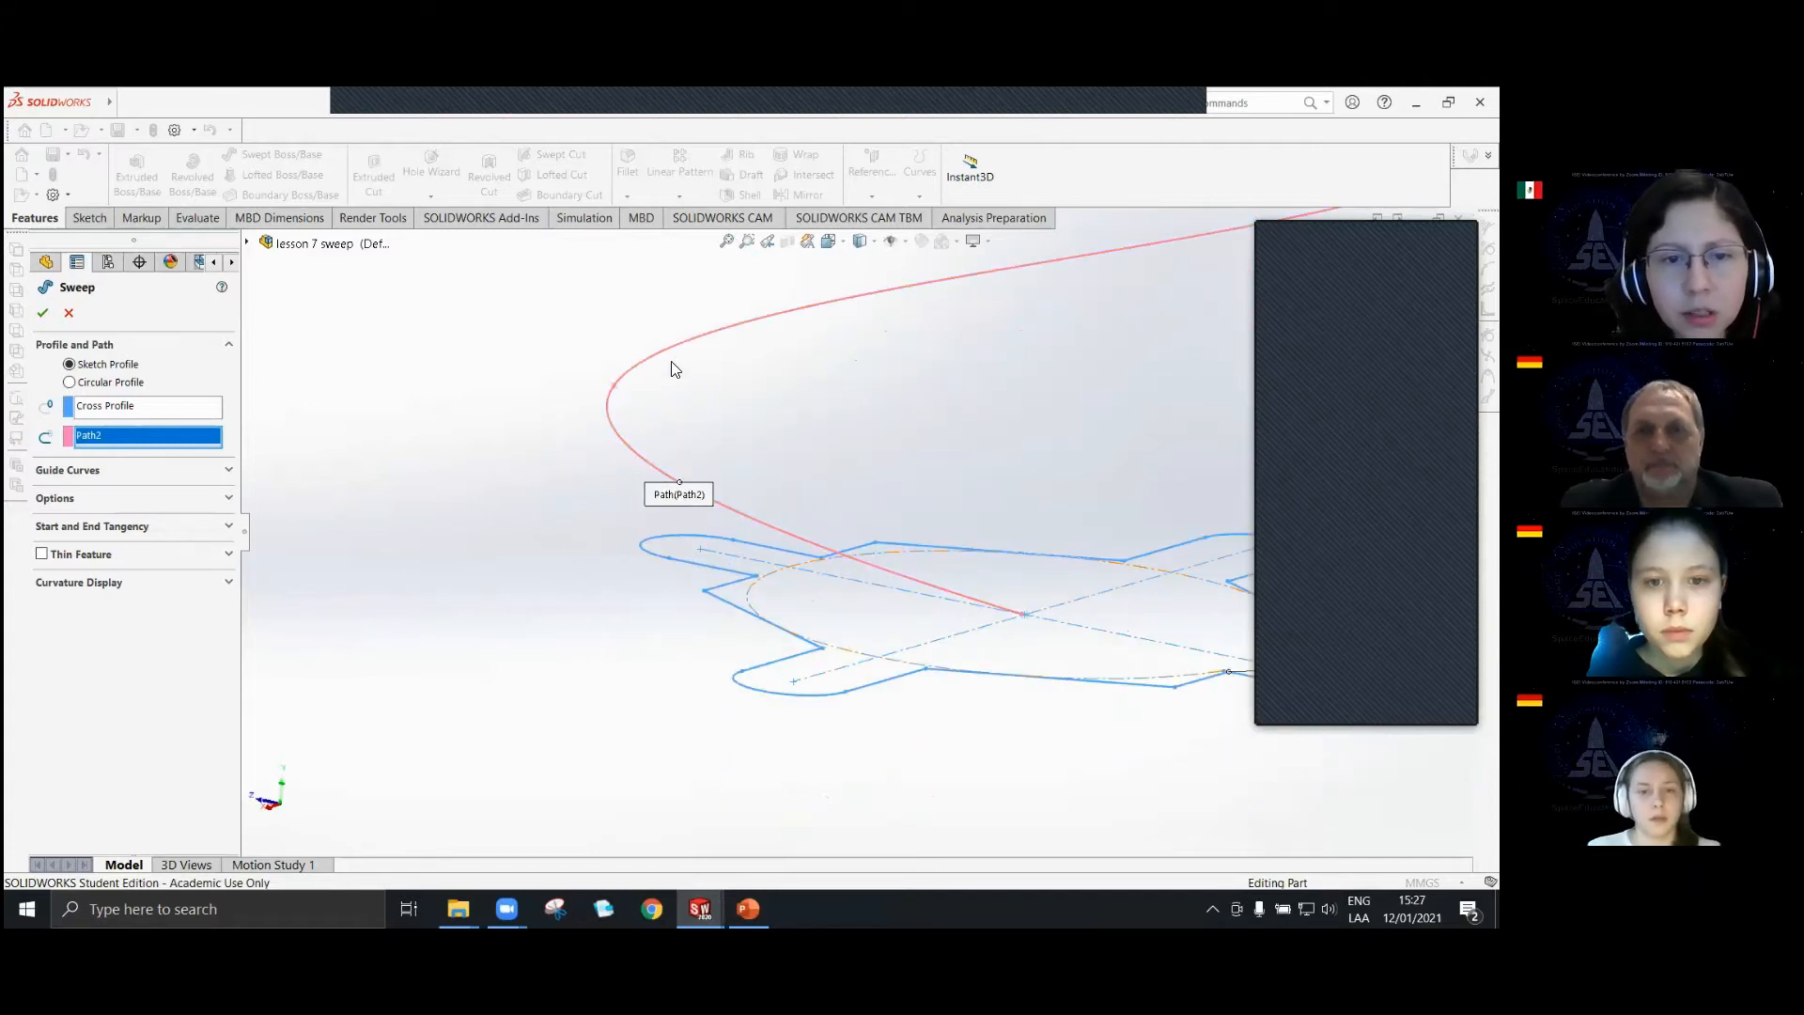
pyautogui.moveTo(975, 619); pyautogui.dragTo(1034, 604, button='middle')
pyautogui.moveTo(628, 532); pyautogui.dragTo(477, 474, button='middle')
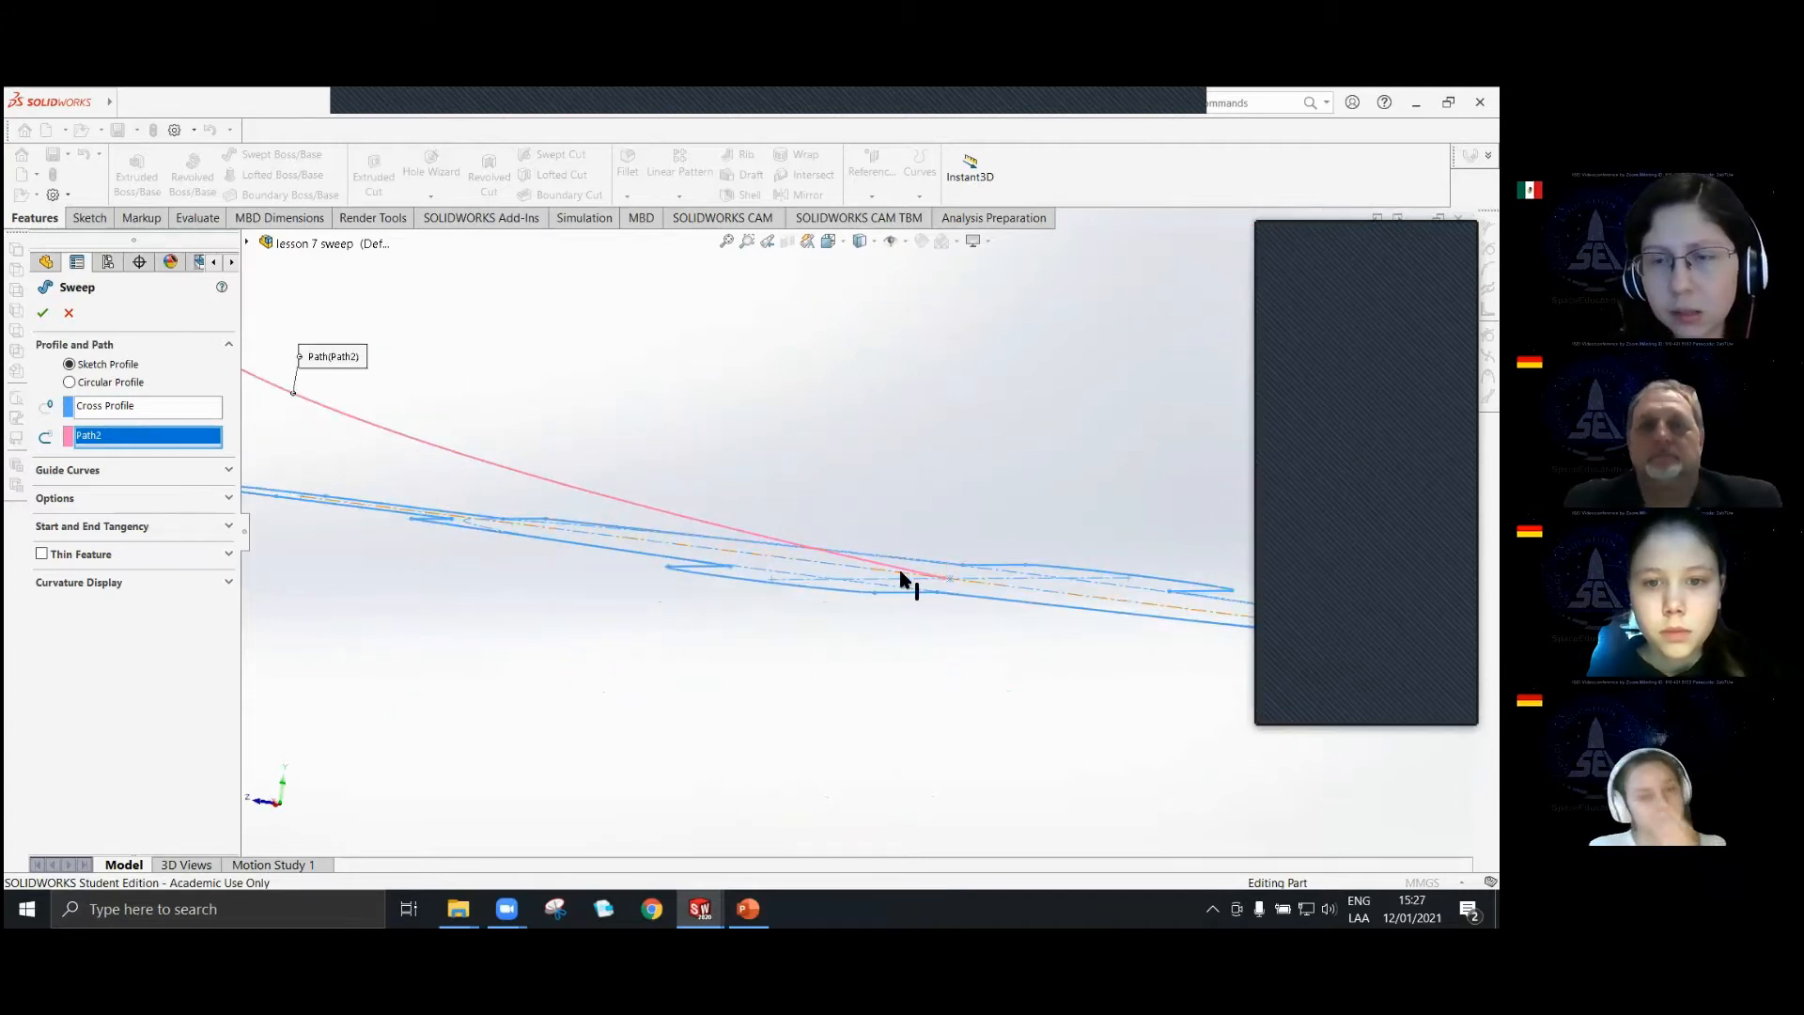
pyautogui.moveTo(812, 513); pyautogui.dragTo(772, 544, button='middle')
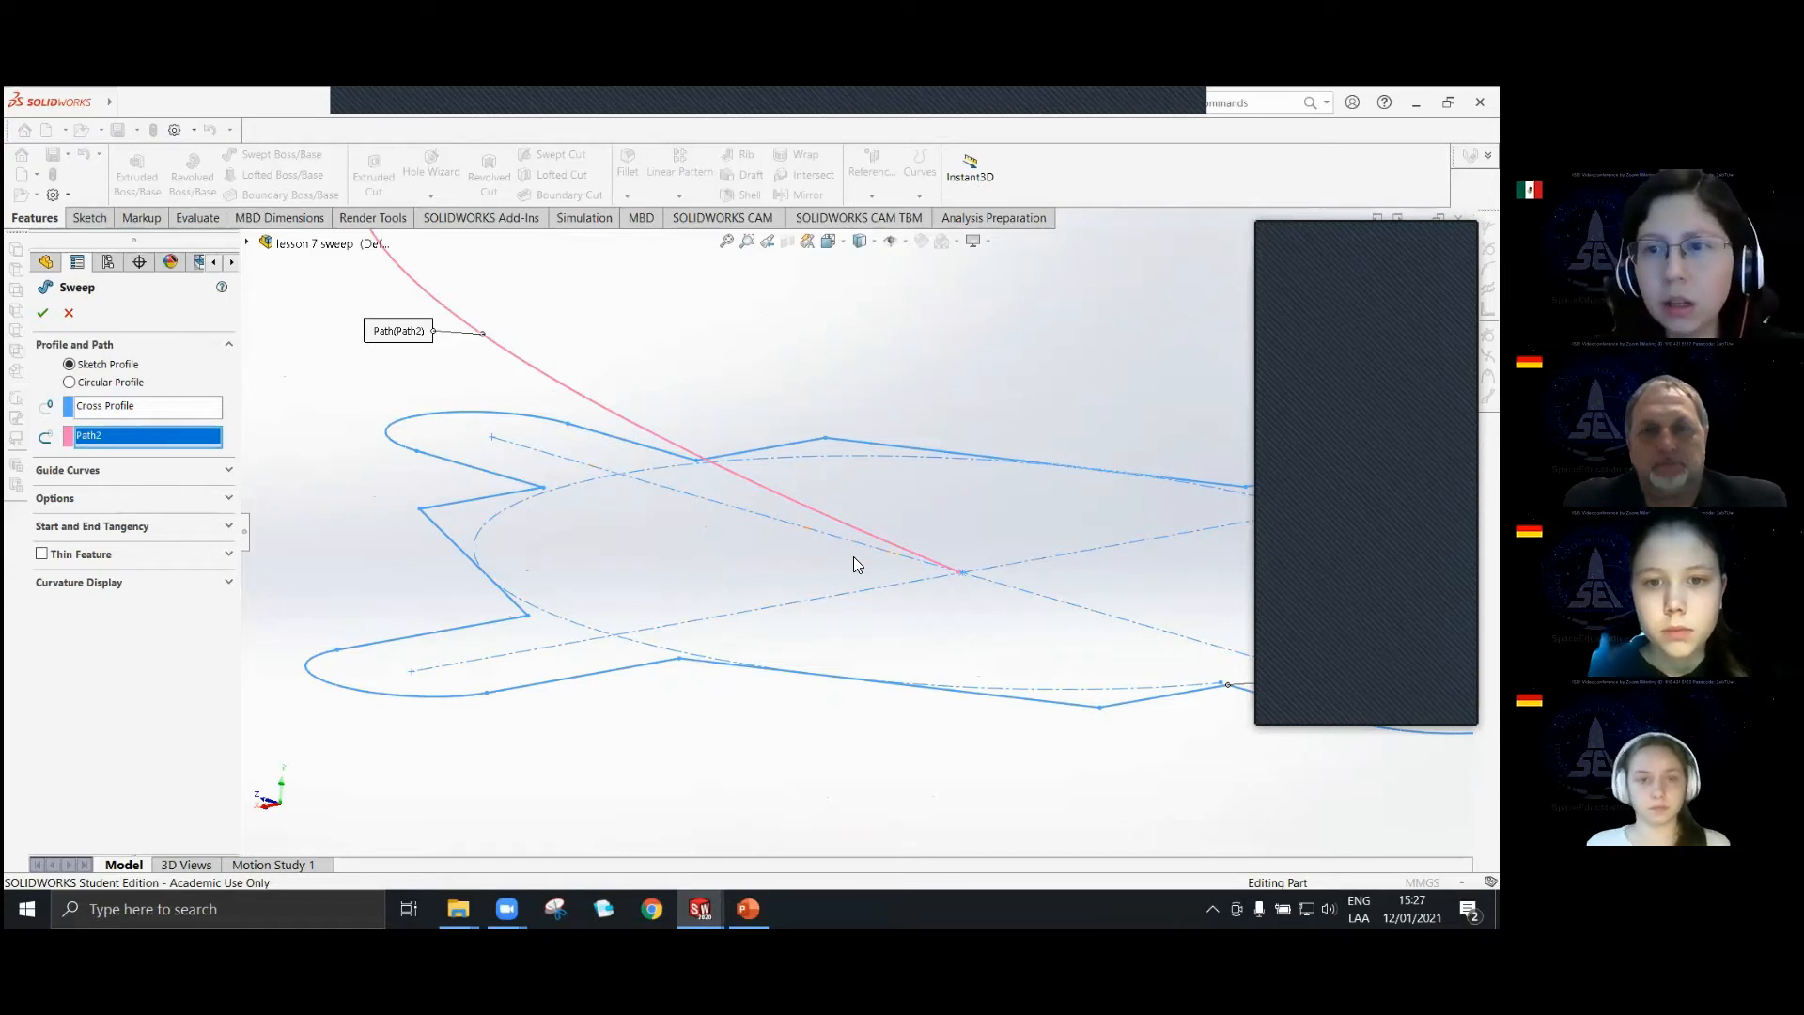
pyautogui.scroll(5, 854, 556)
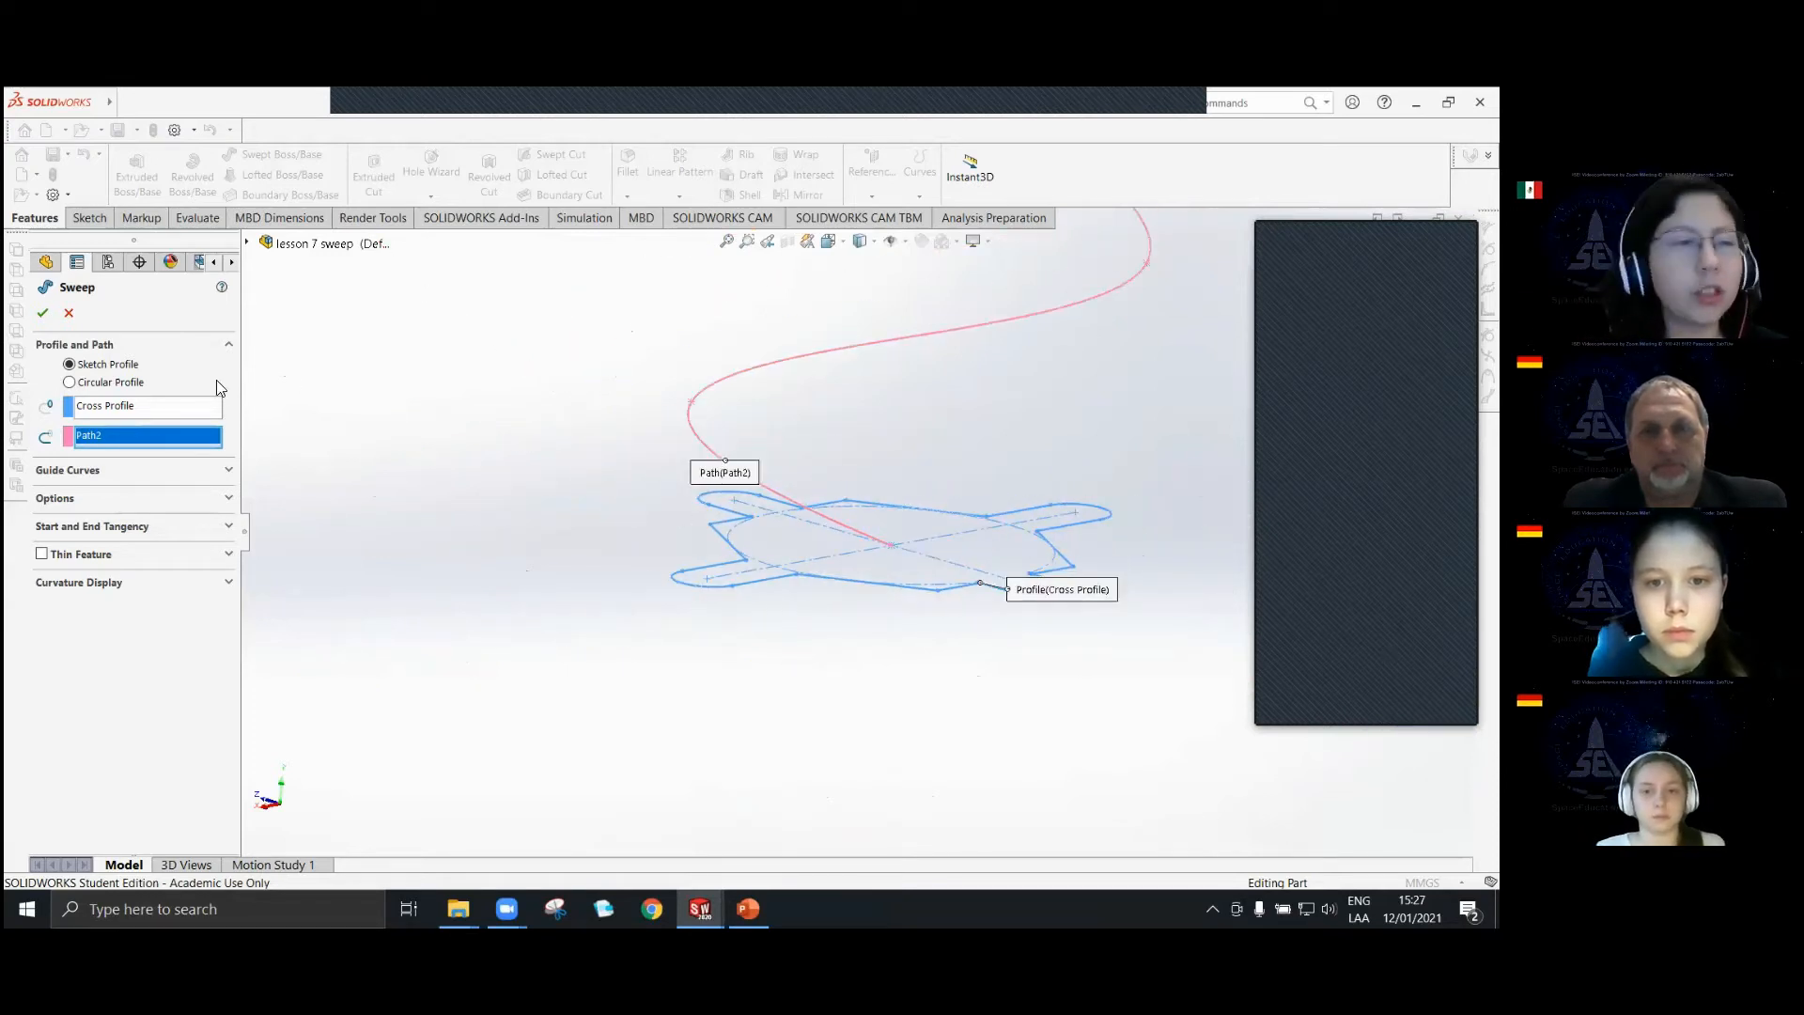
pyautogui.scroll(7, 851, 474)
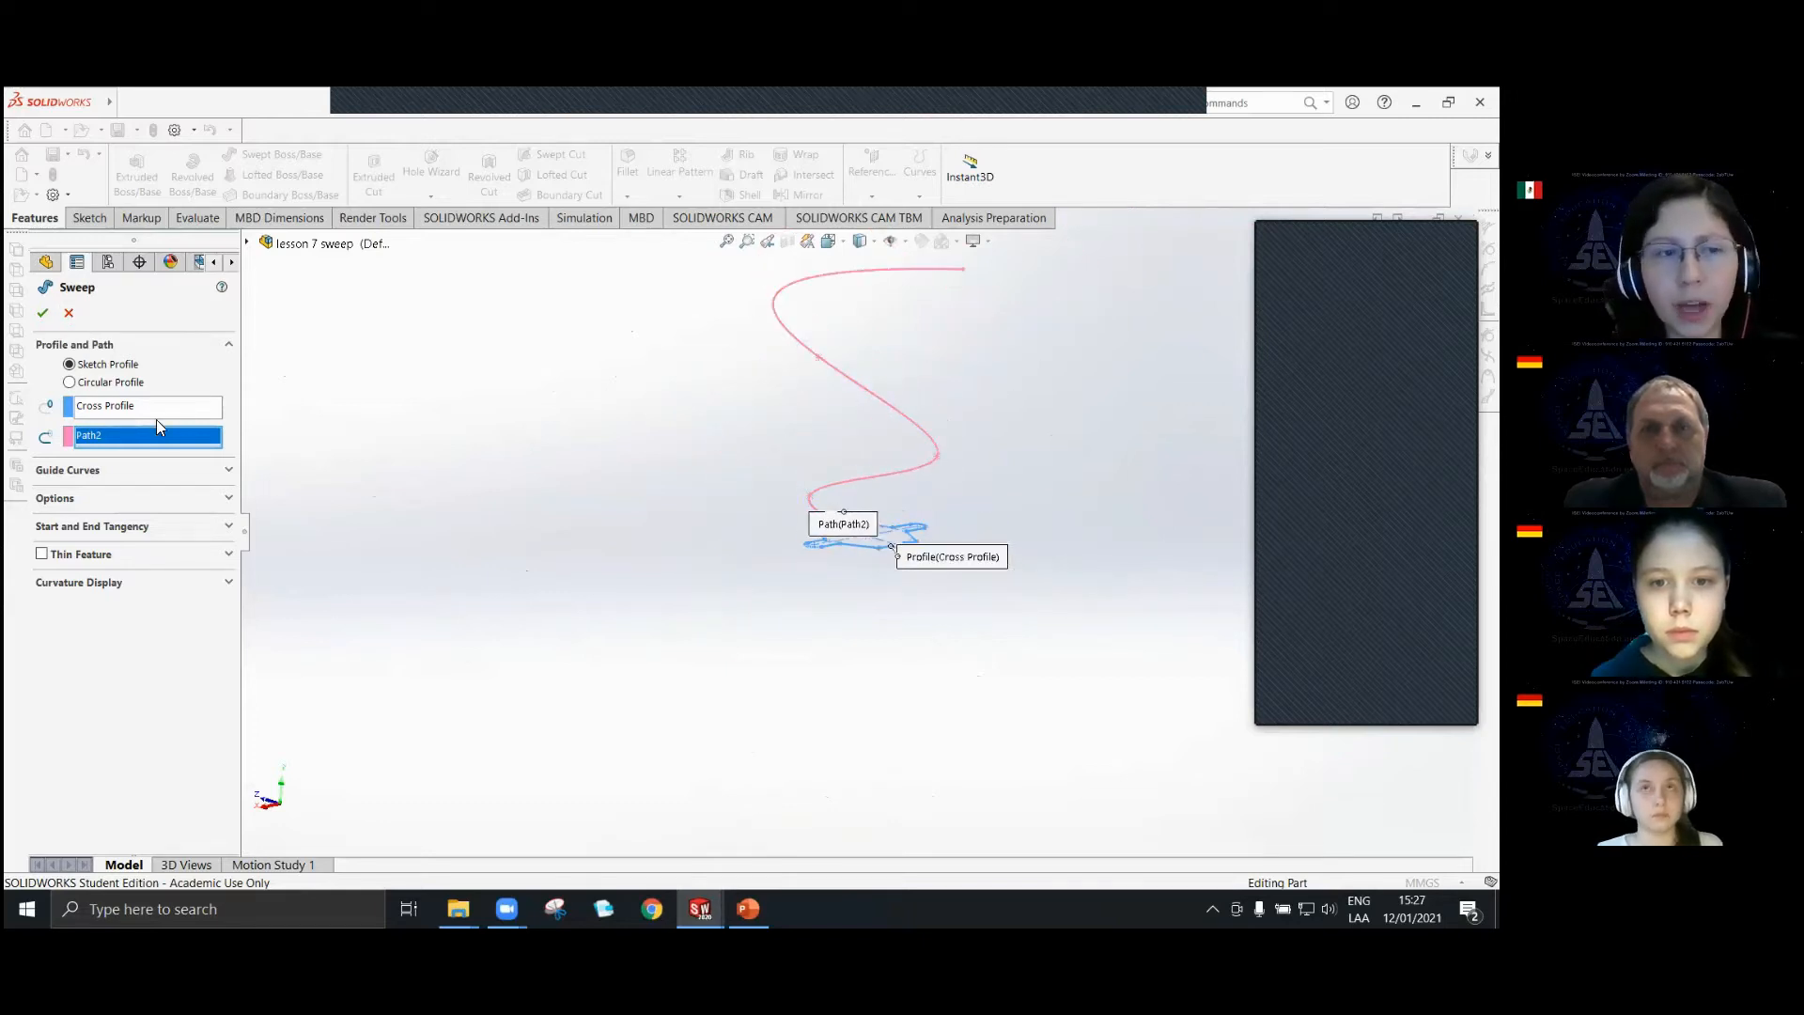
pyautogui.click(68, 314)
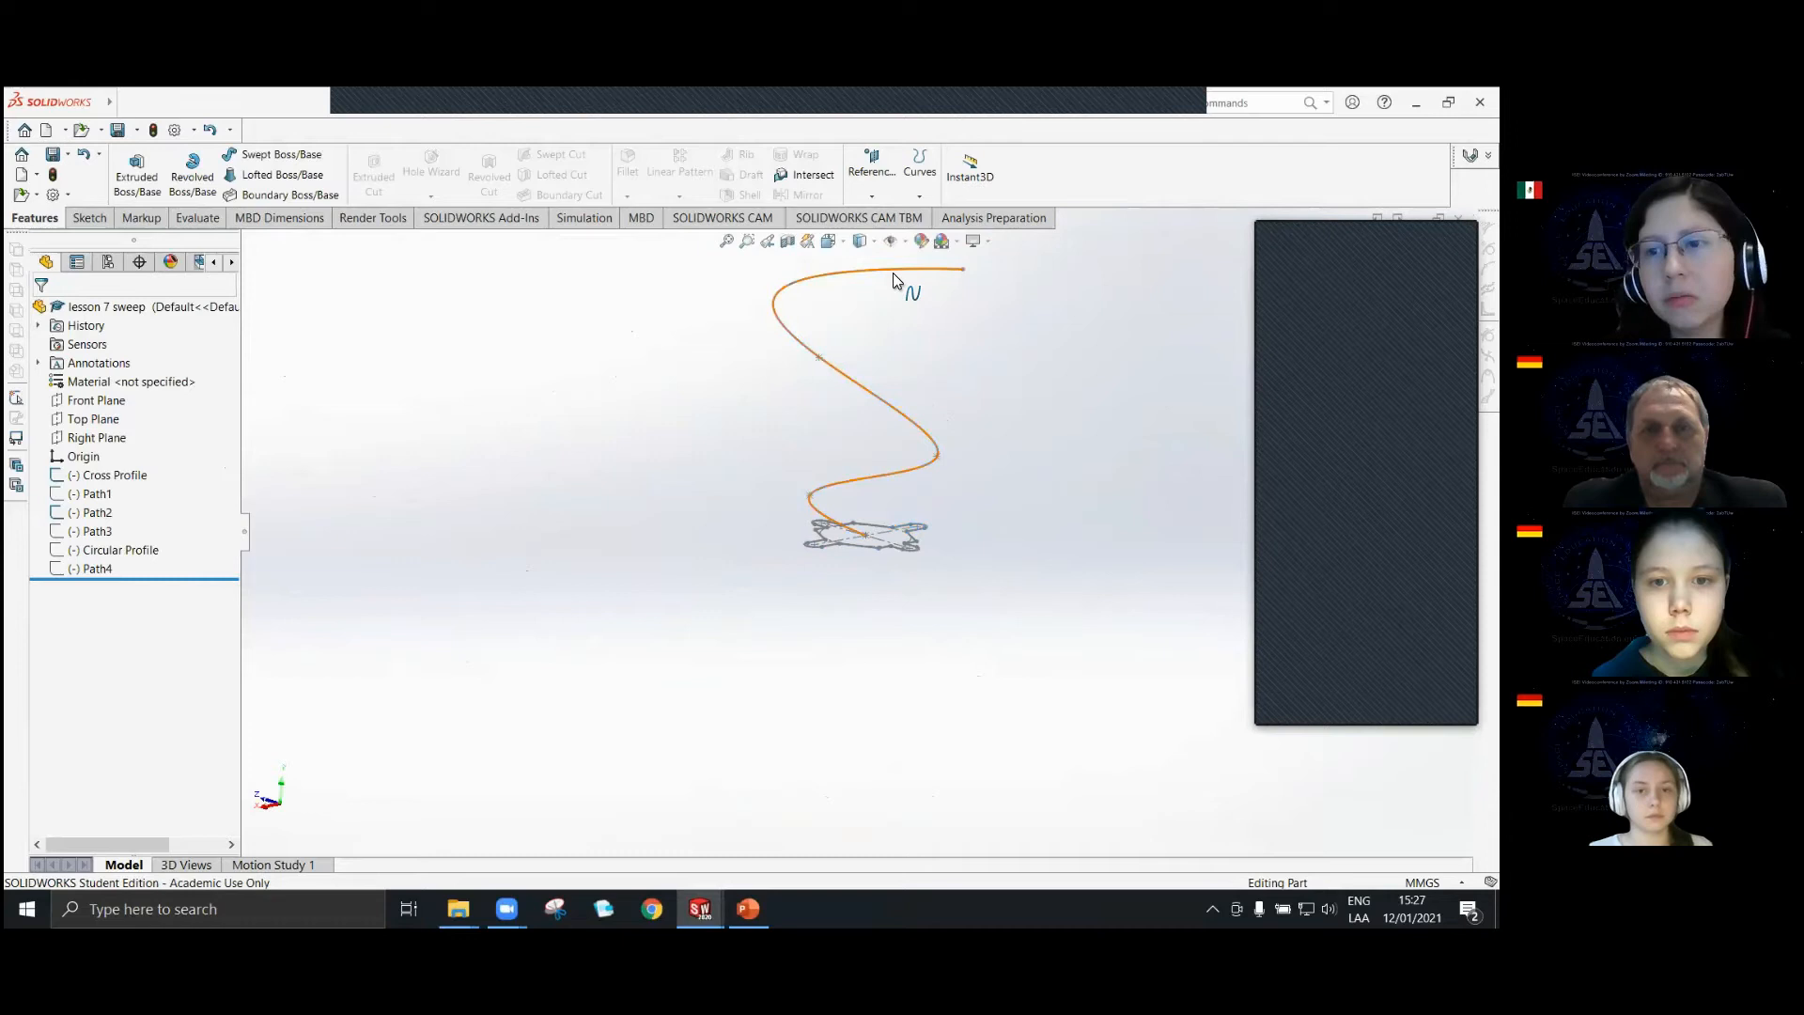
# Edit the Path2 sketch, moving the spline's bend points and upper end point inward to form gentler curves, and exit the sketch.
pyautogui.scroll(-3, 878, 498)
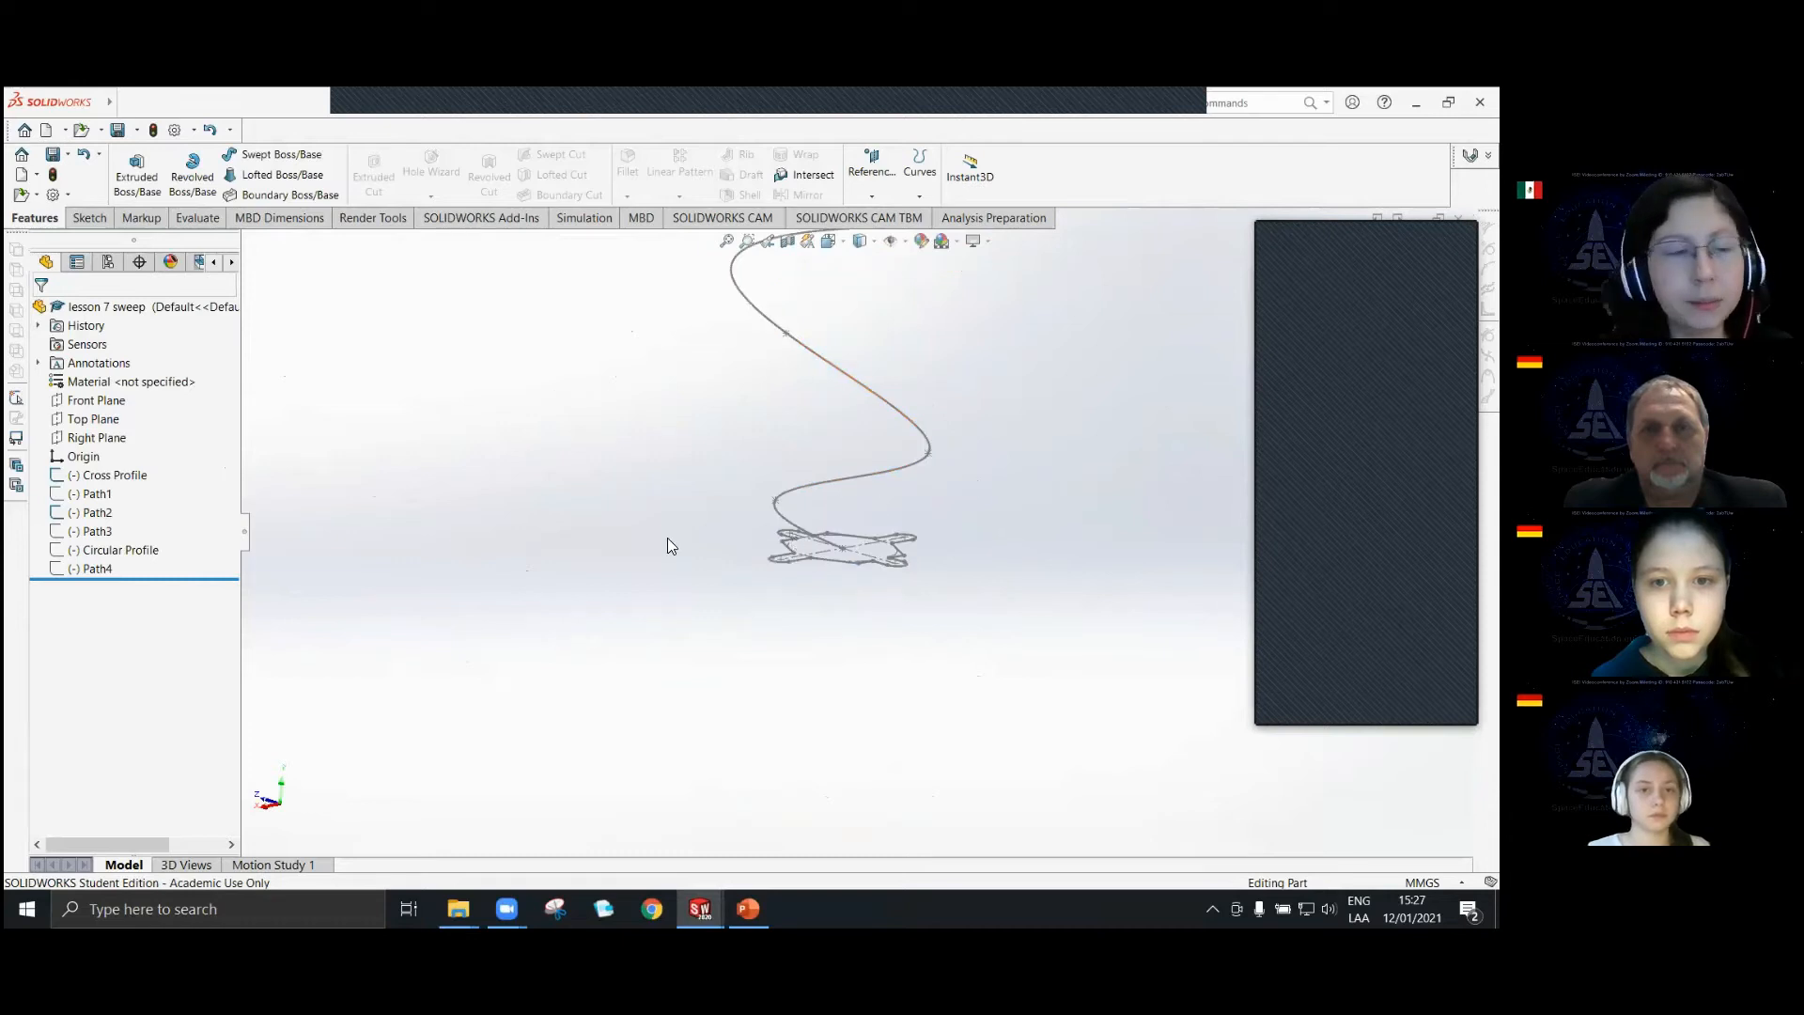
pyautogui.click(103, 513)
pyautogui.click(120, 466)
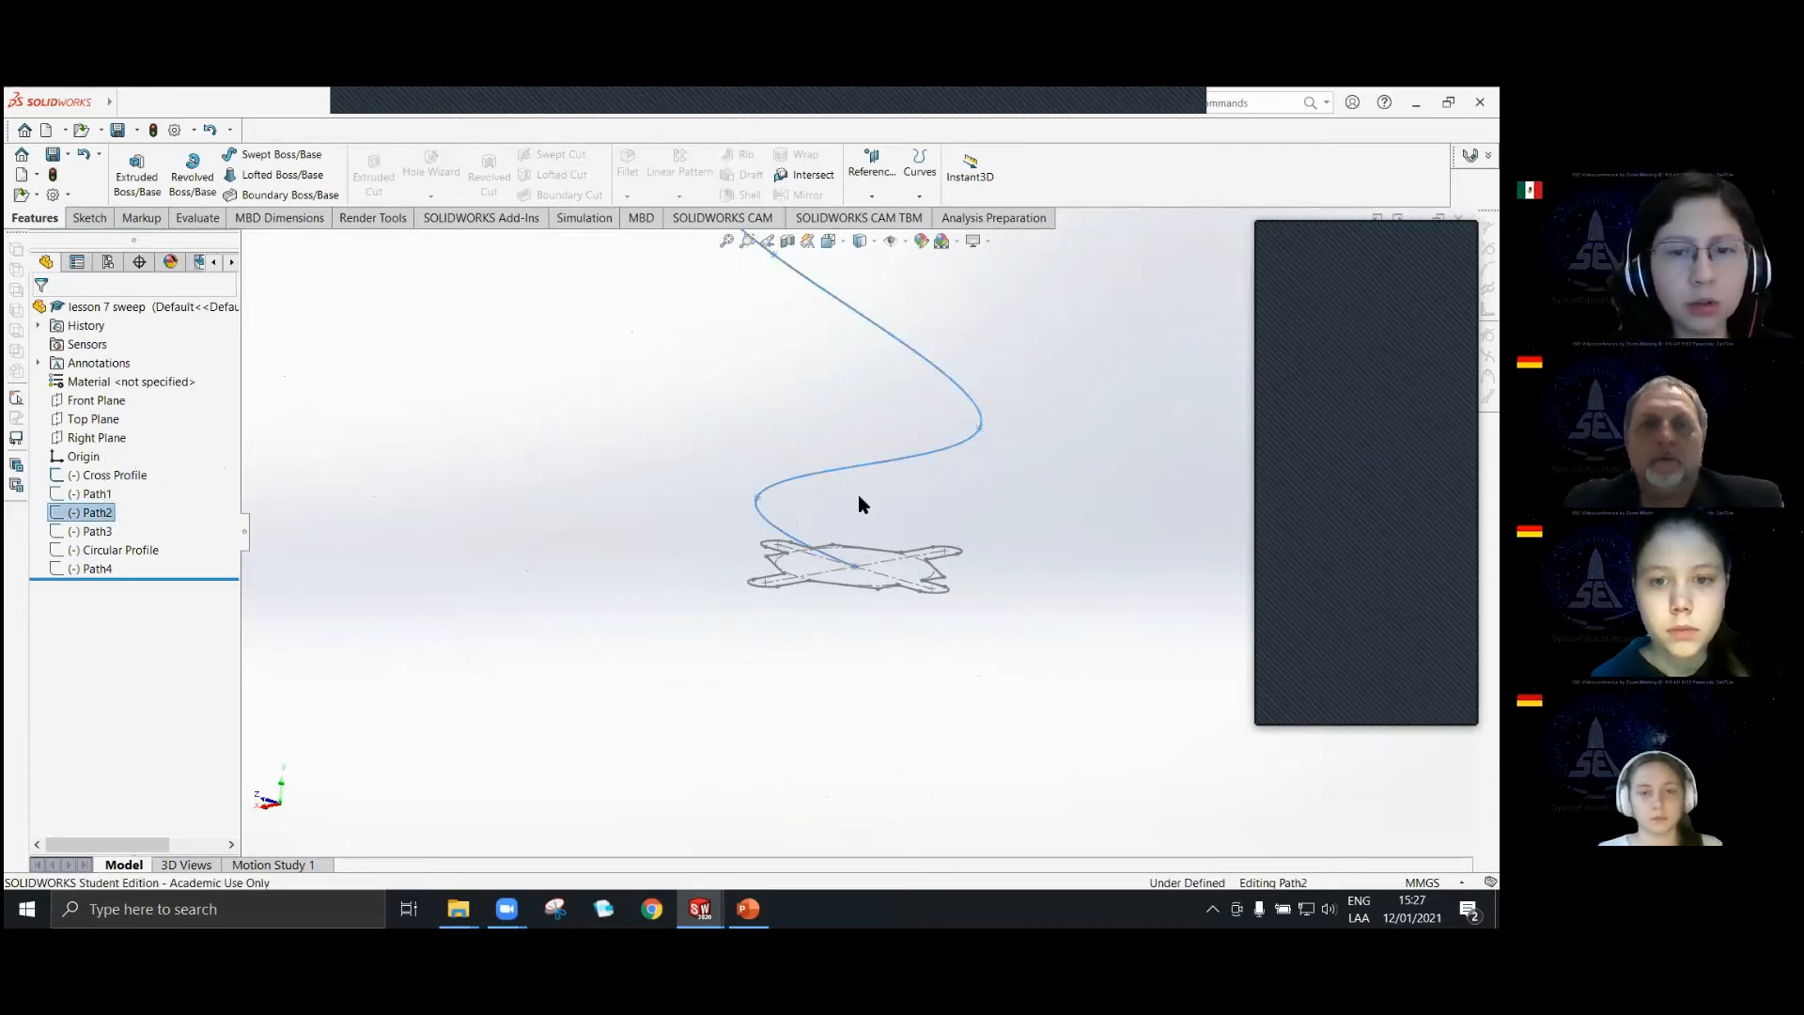
pyautogui.scroll(3, 855, 404)
pyautogui.scroll(-4, 850, 397)
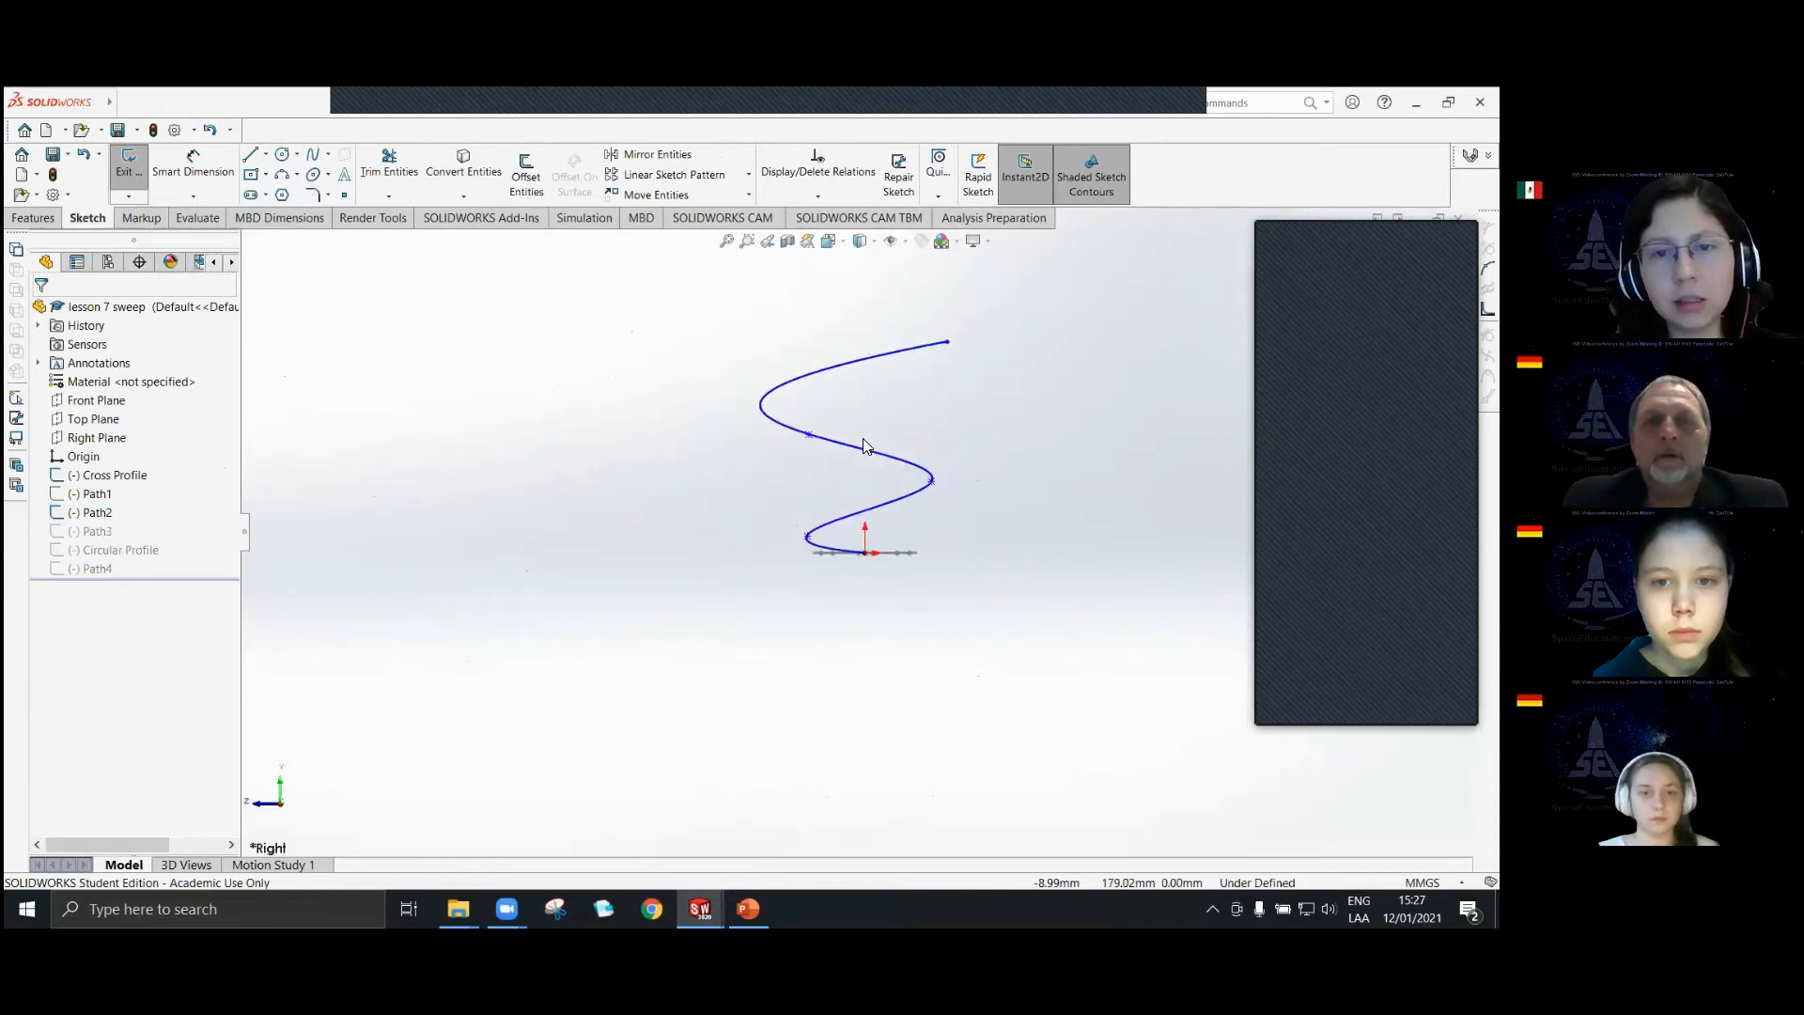
pyautogui.moveTo(770, 624); pyautogui.dragTo(852, 594)
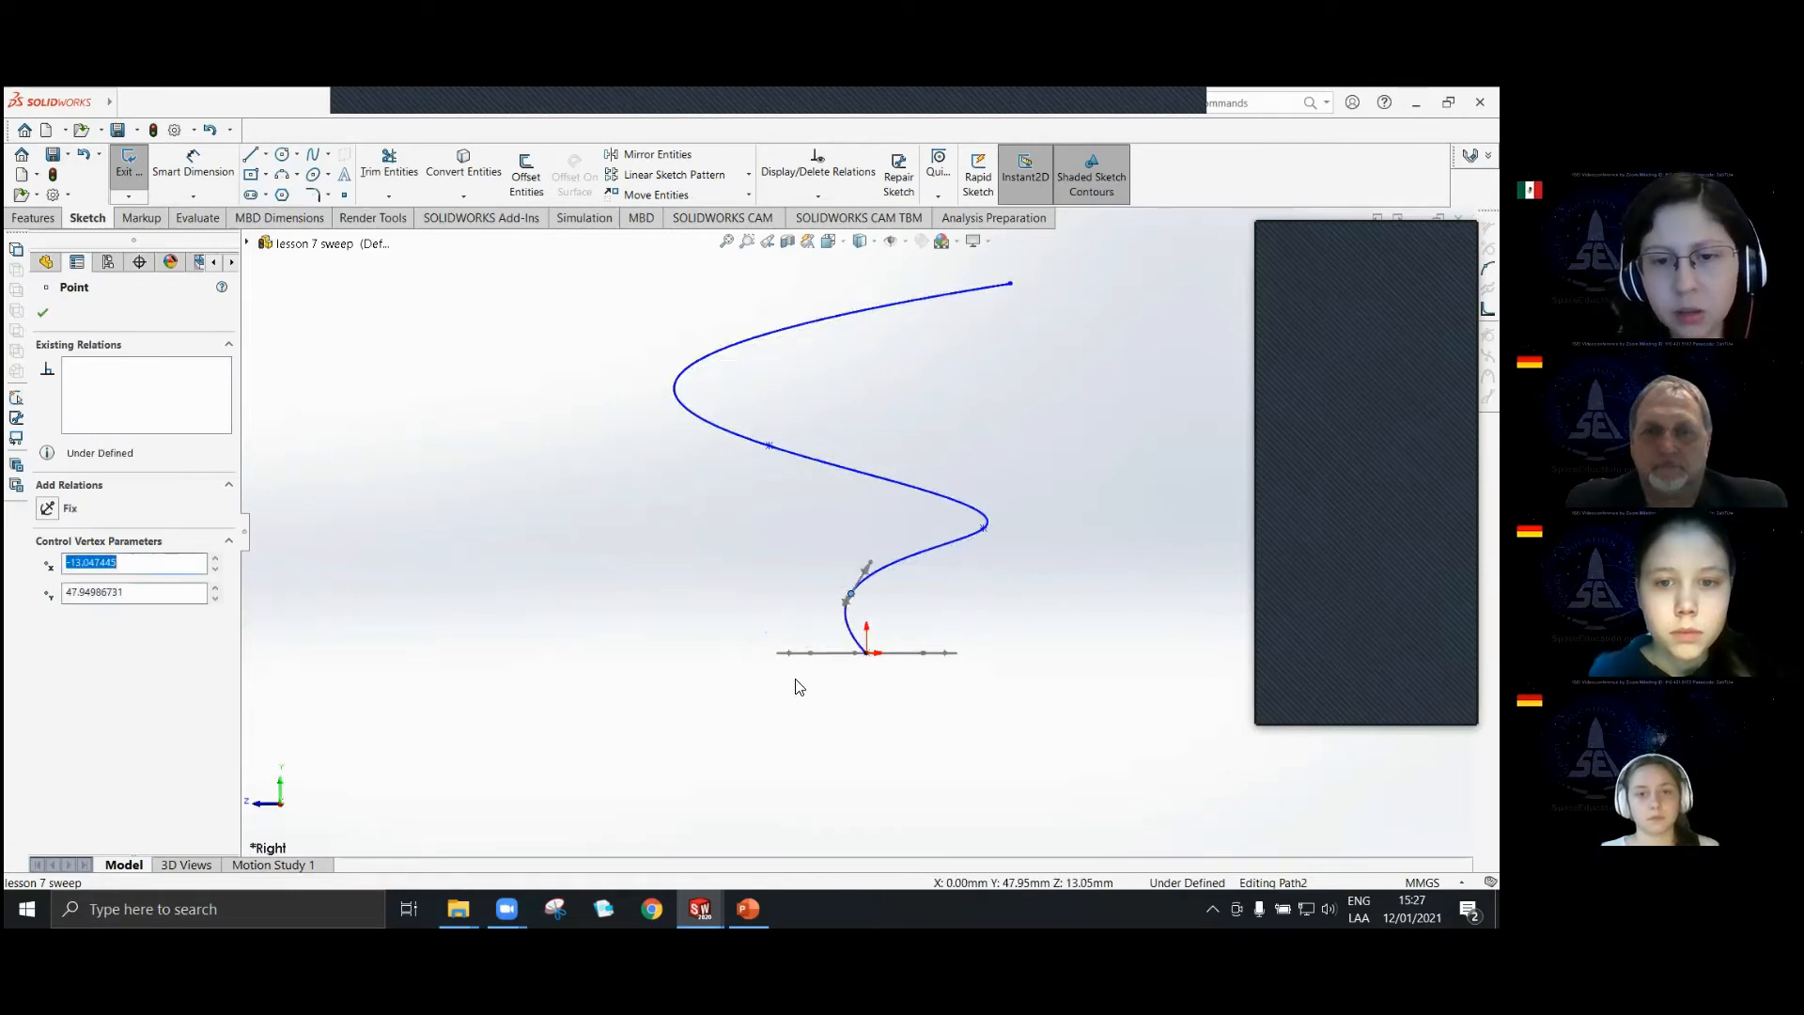
pyautogui.moveTo(983, 536); pyautogui.dragTo(886, 509)
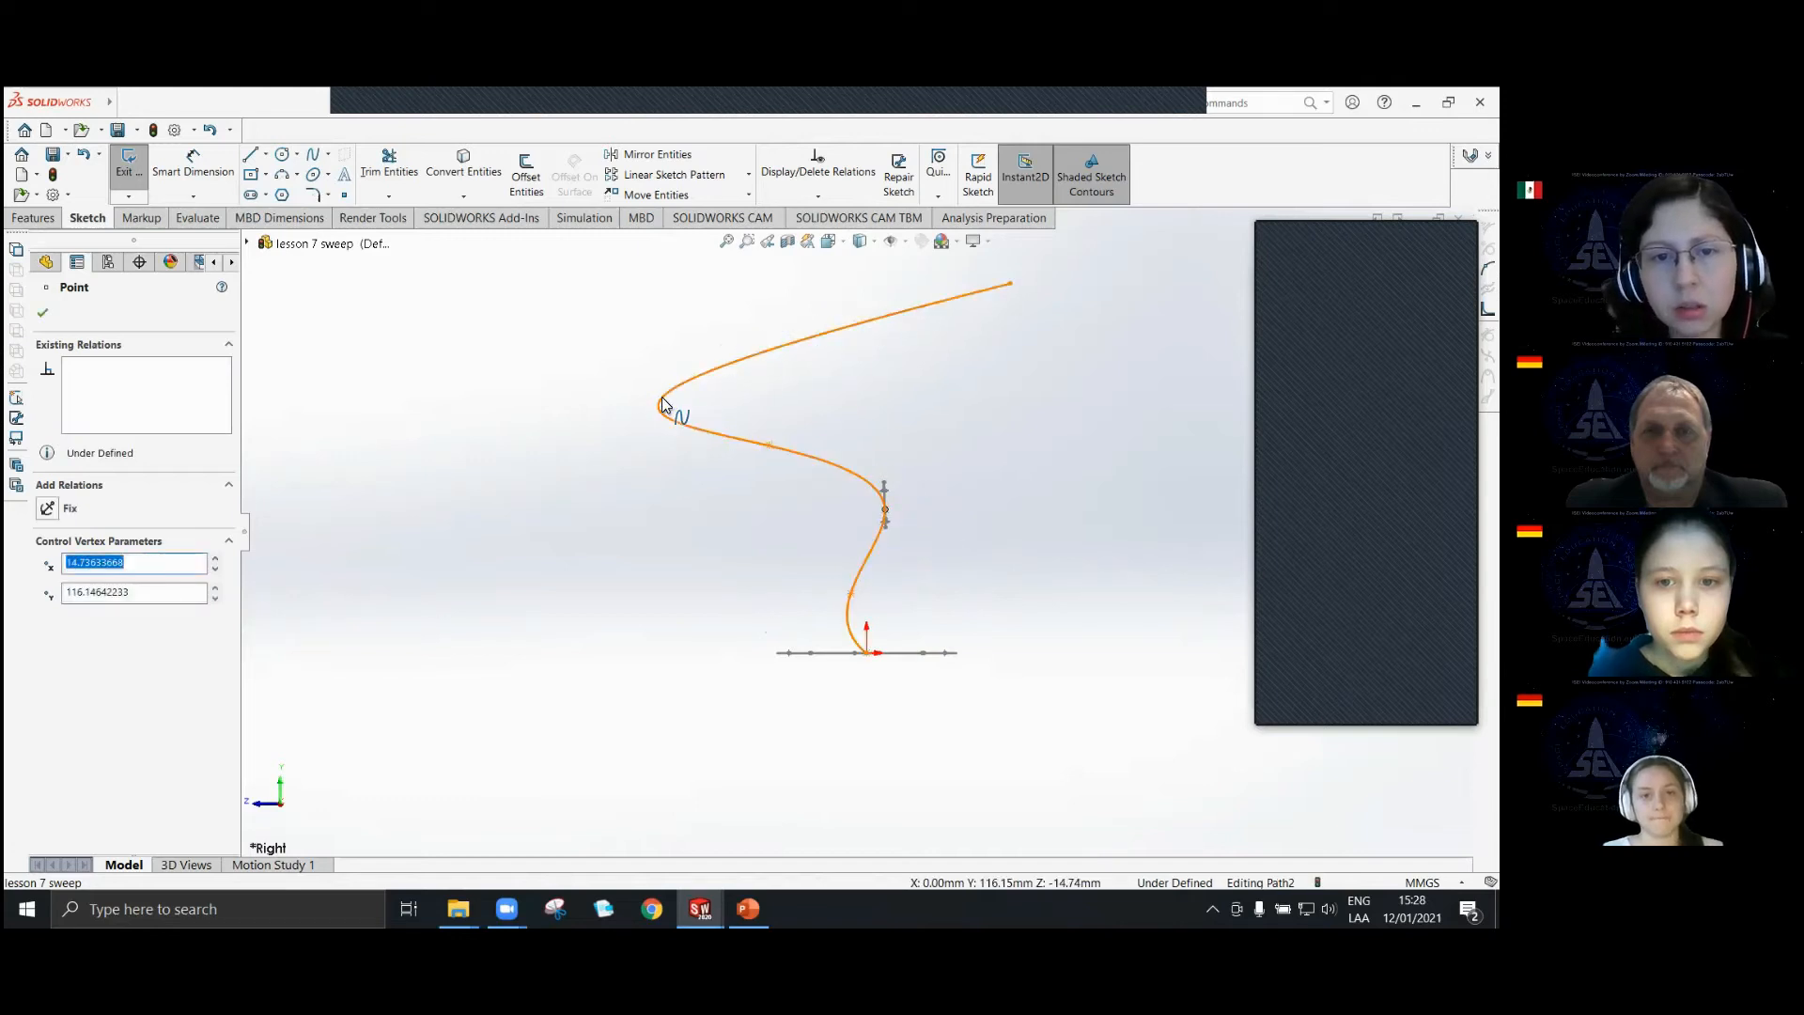
pyautogui.moveTo(942, 305); pyautogui.dragTo(1030, 261)
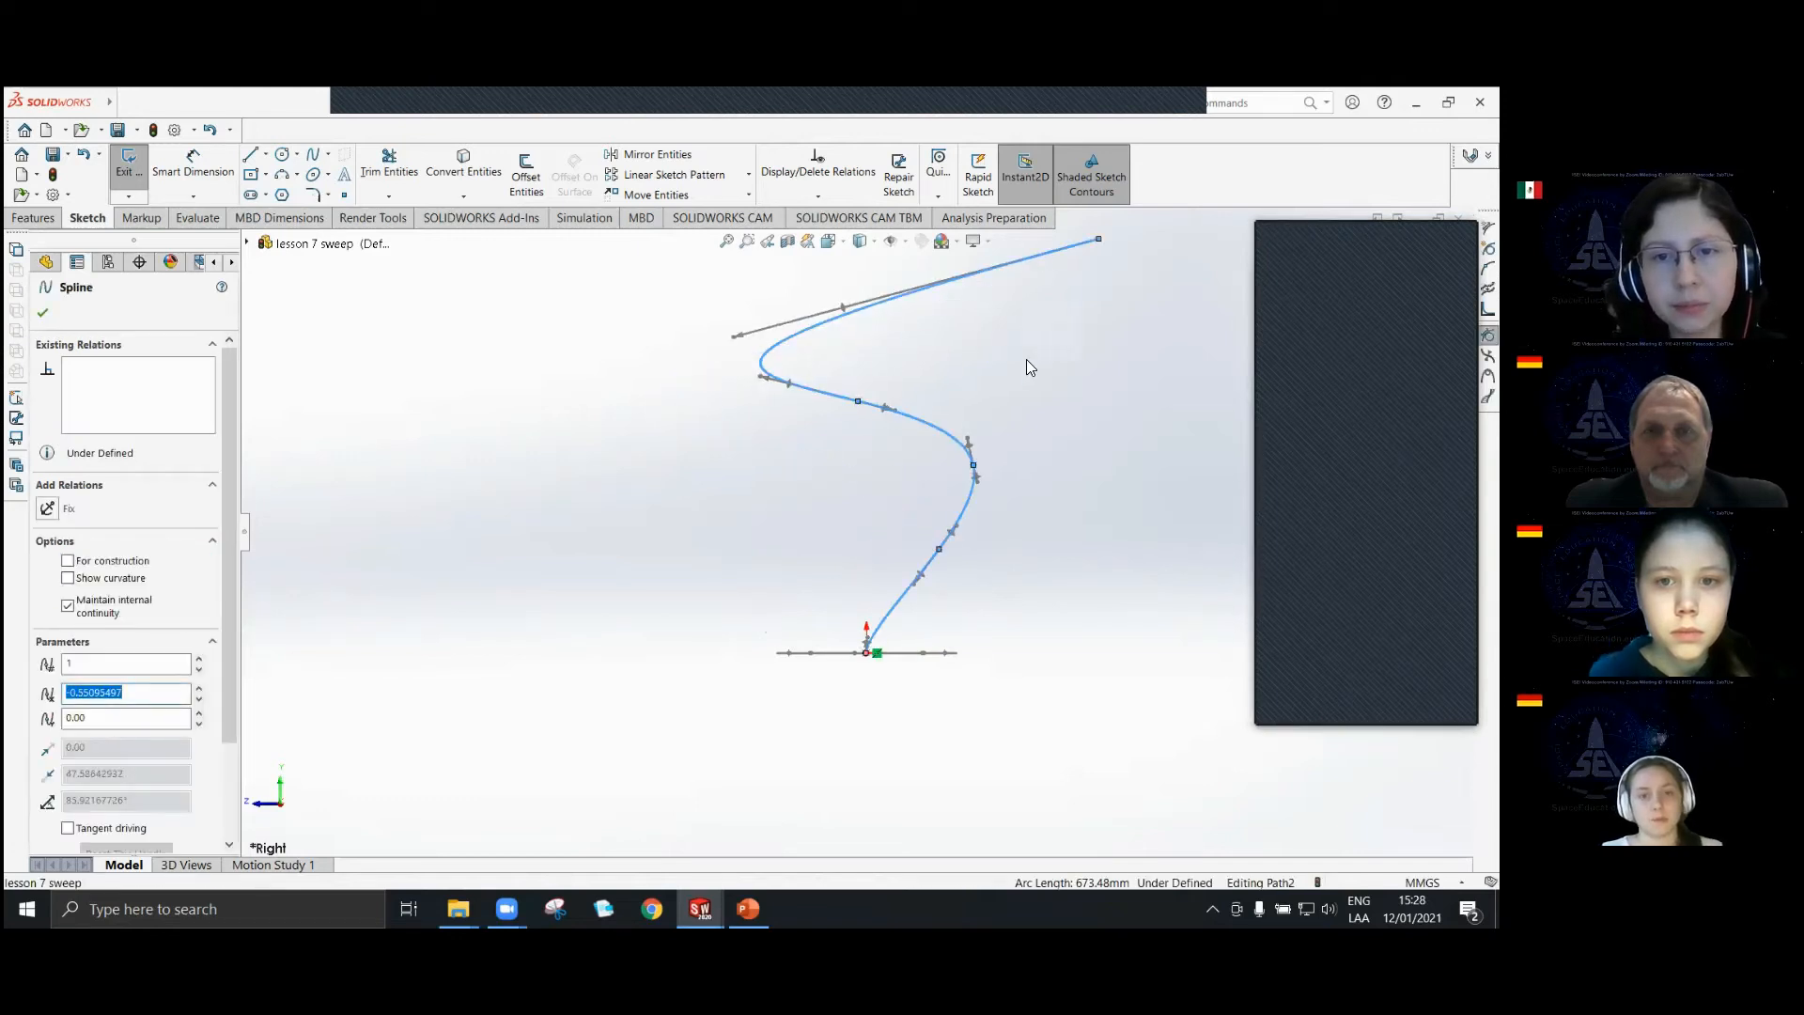
pyautogui.click(1089, 284)
pyautogui.moveTo(1100, 242); pyautogui.dragTo(910, 267)
pyautogui.click(1038, 437)
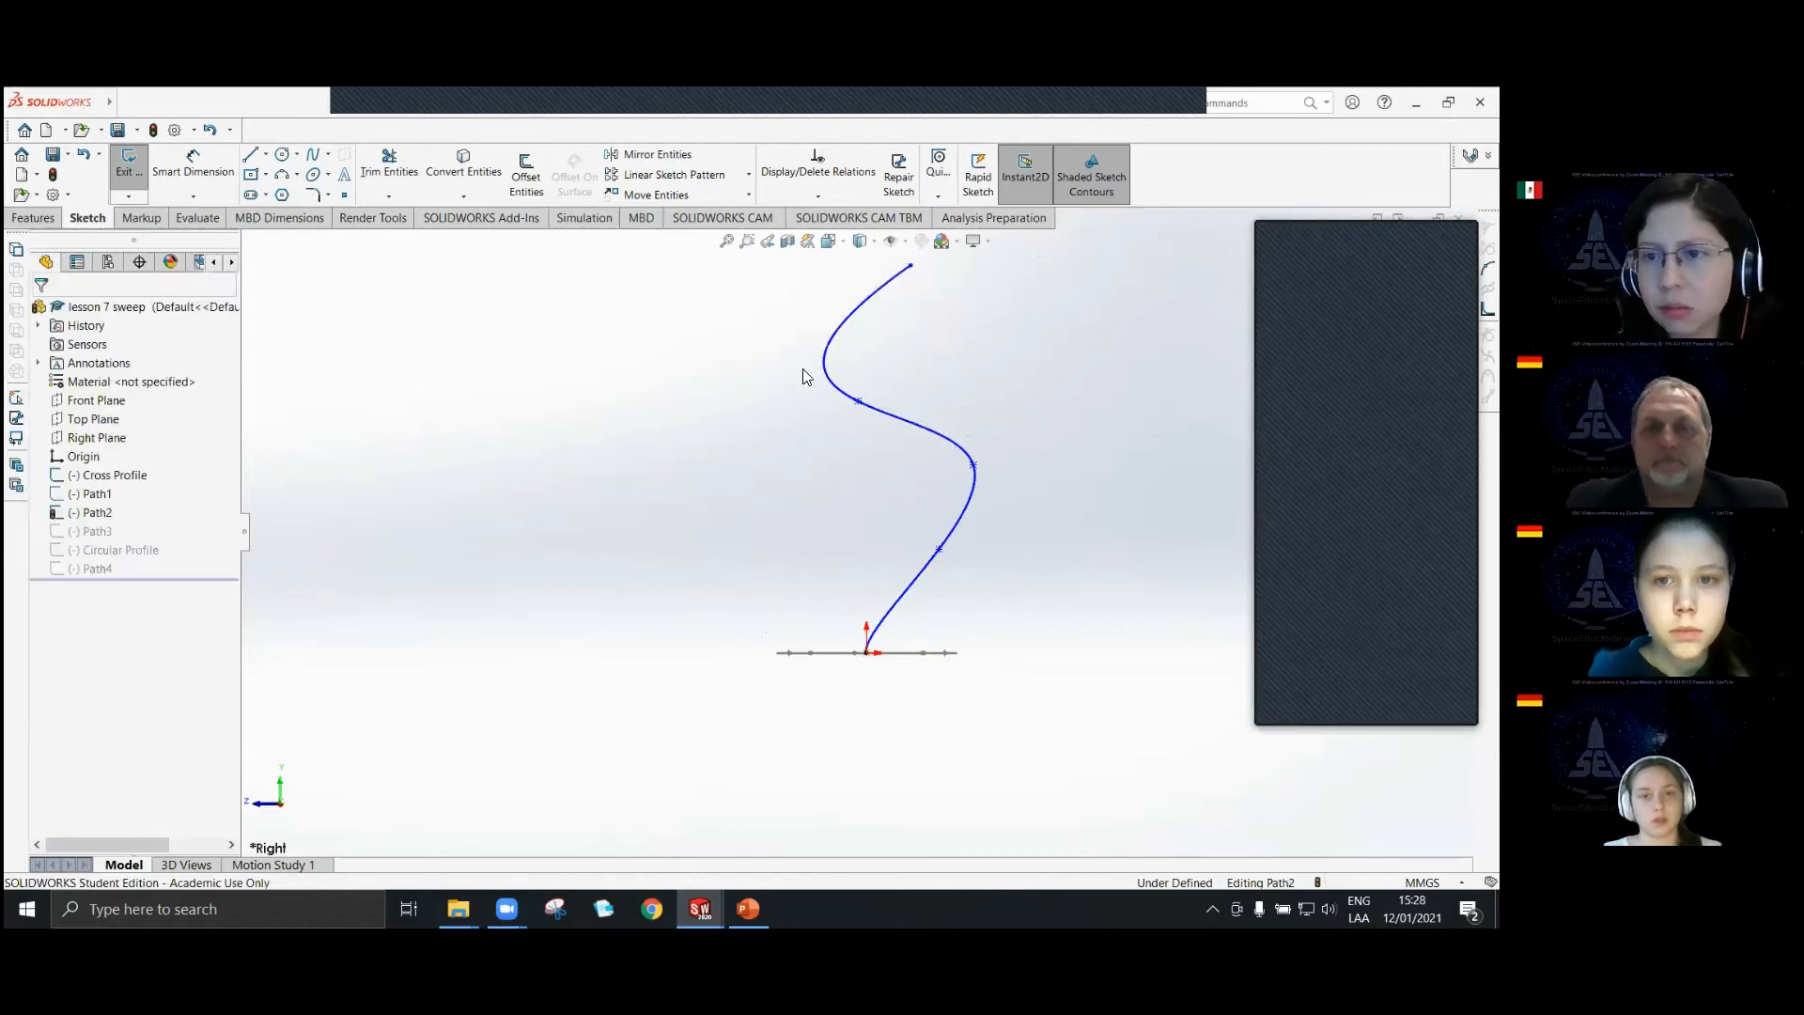
pyautogui.click(129, 164)
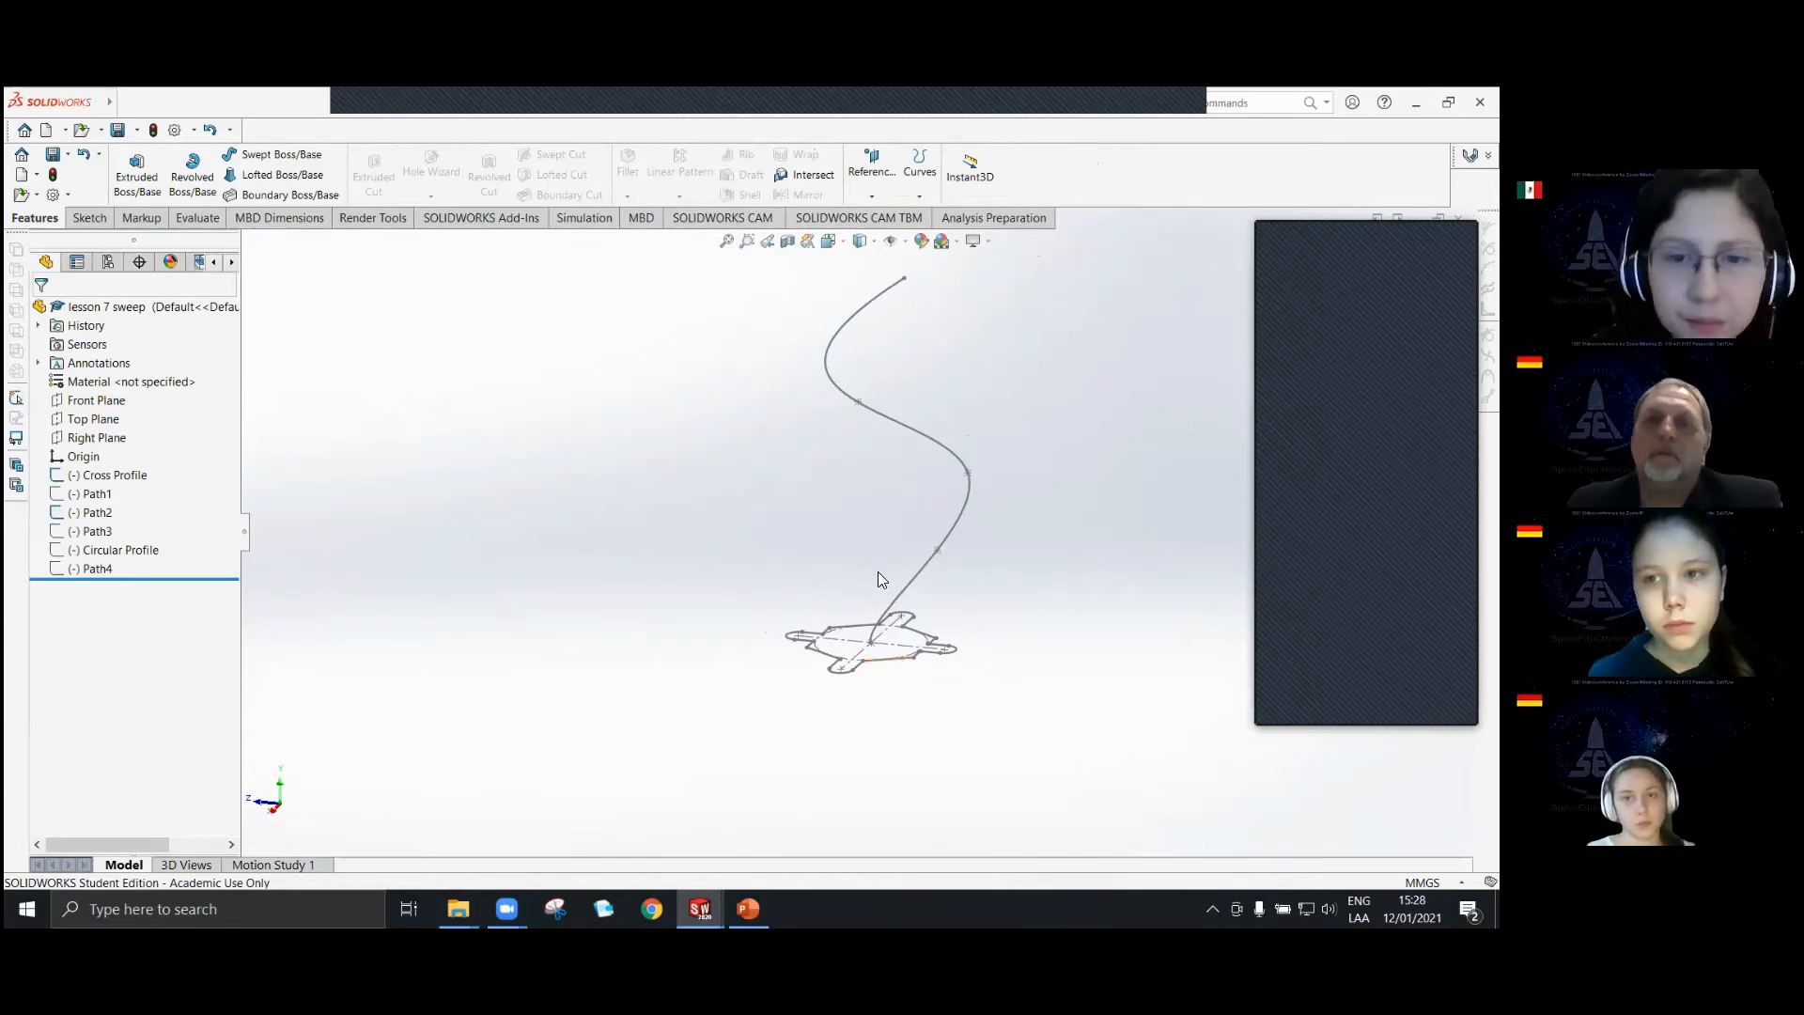
# Try to sweep Cross Profile along the reshaped Path2 with the Swept Boss/Base feature.
pyautogui.click(90, 219)
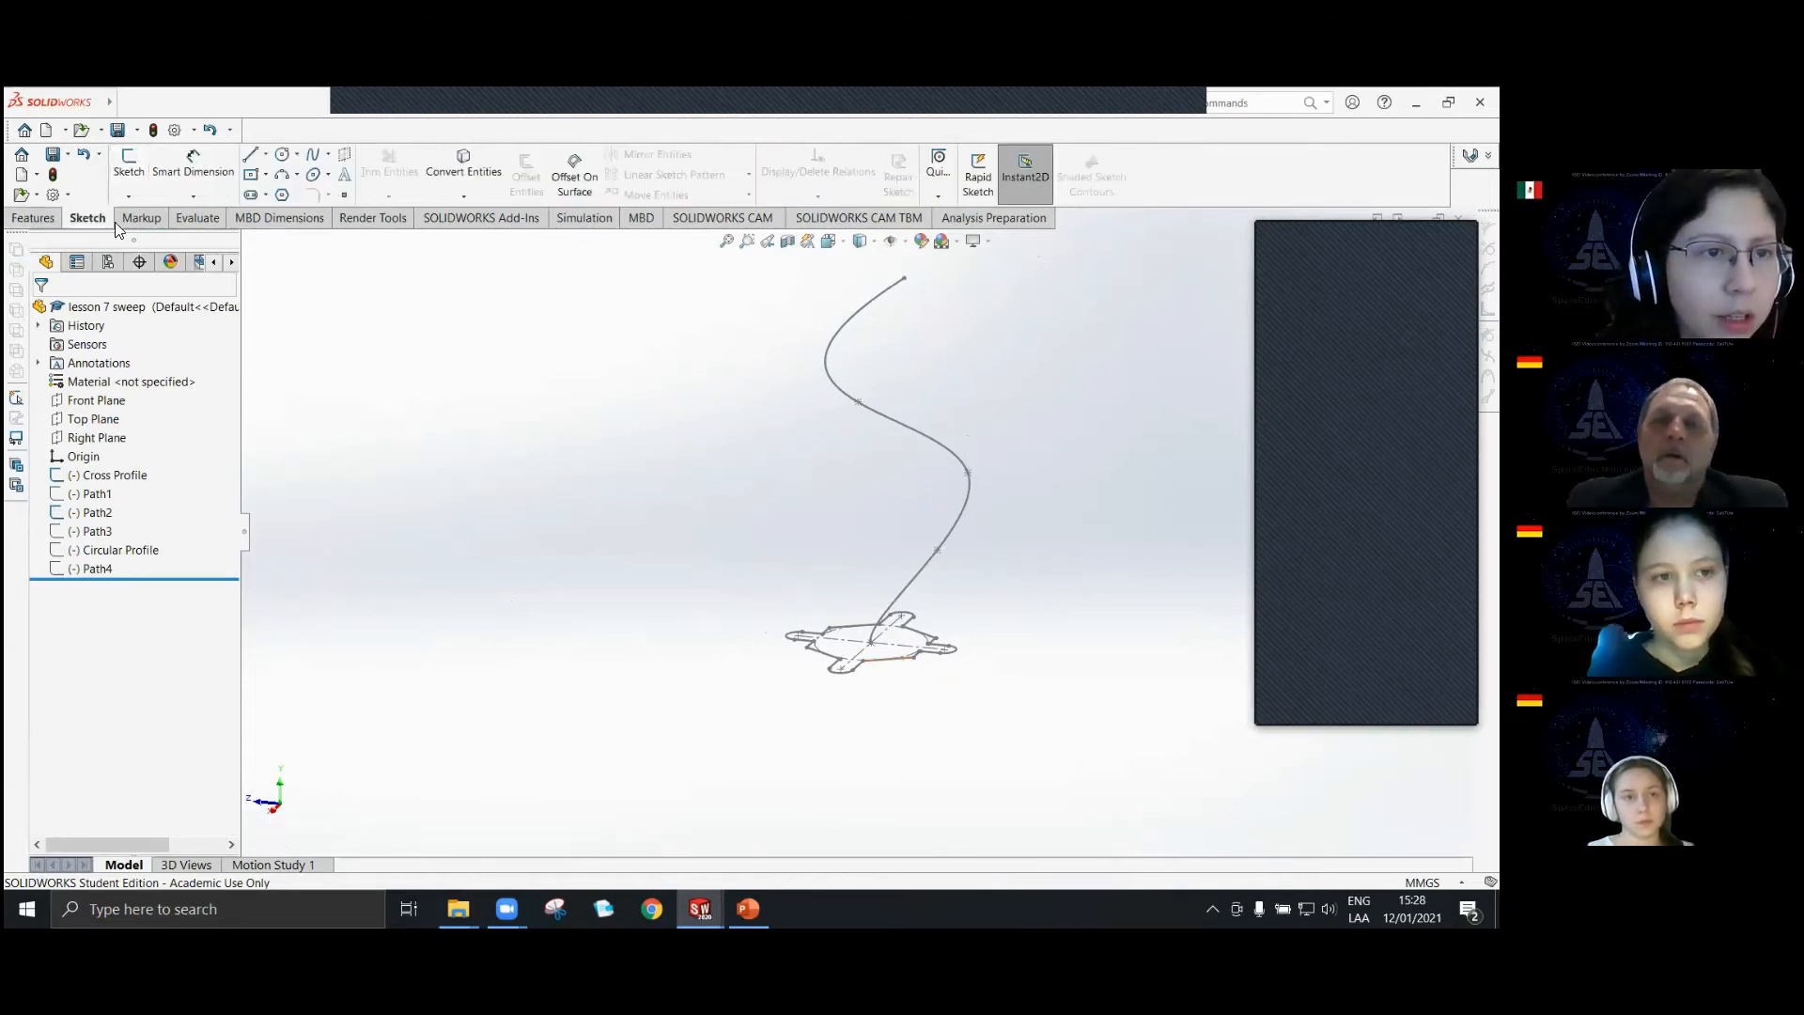
pyautogui.click(35, 218)
pyautogui.click(231, 157)
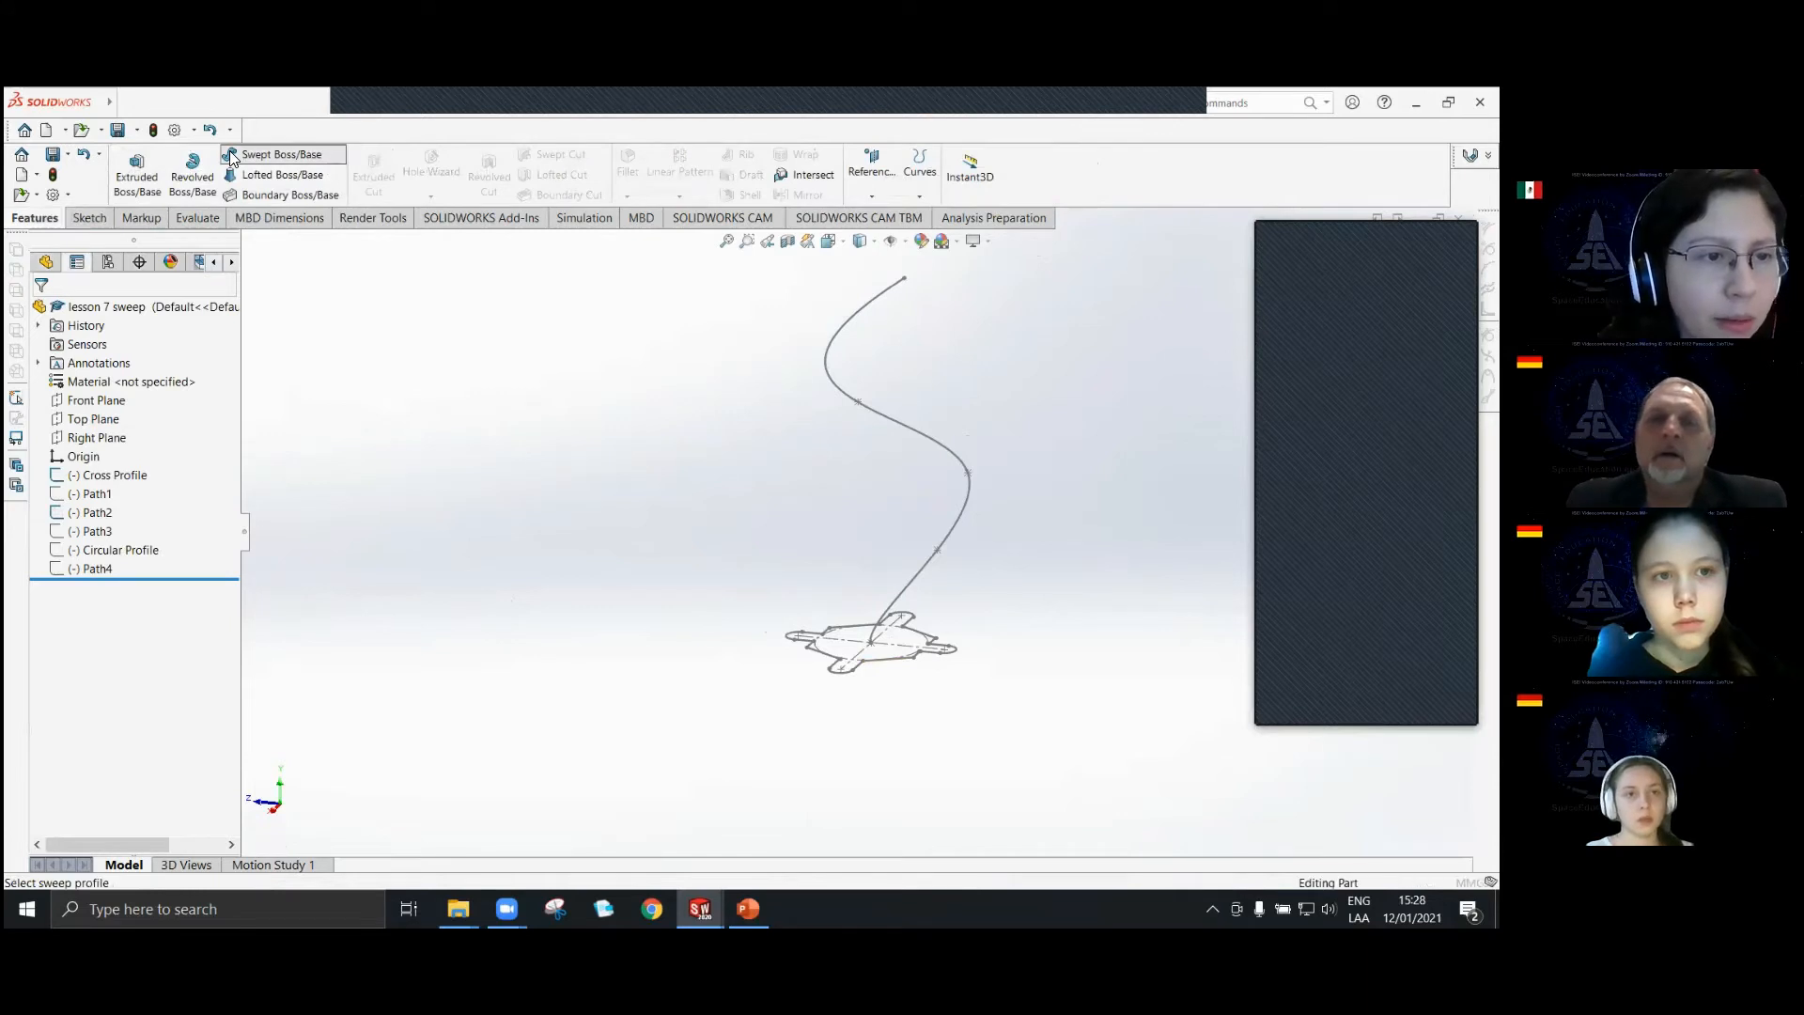
pyautogui.scroll(-3, 867, 661)
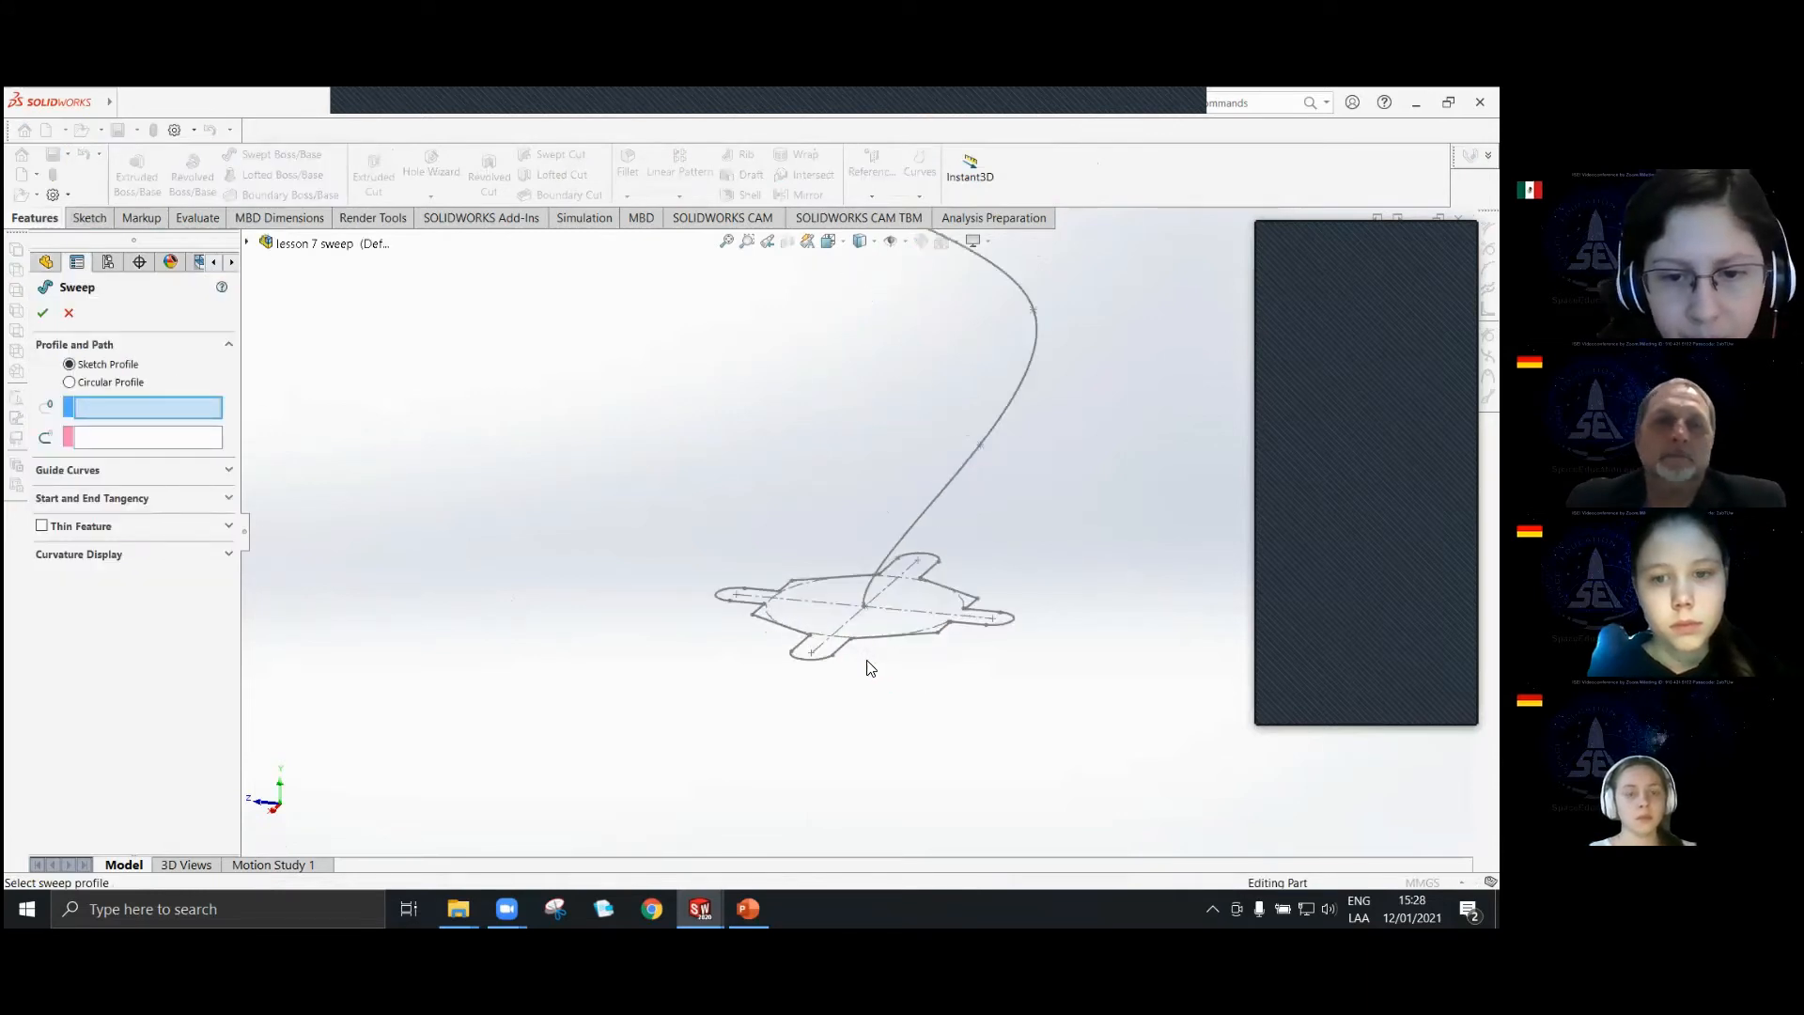
pyautogui.click(840, 646)
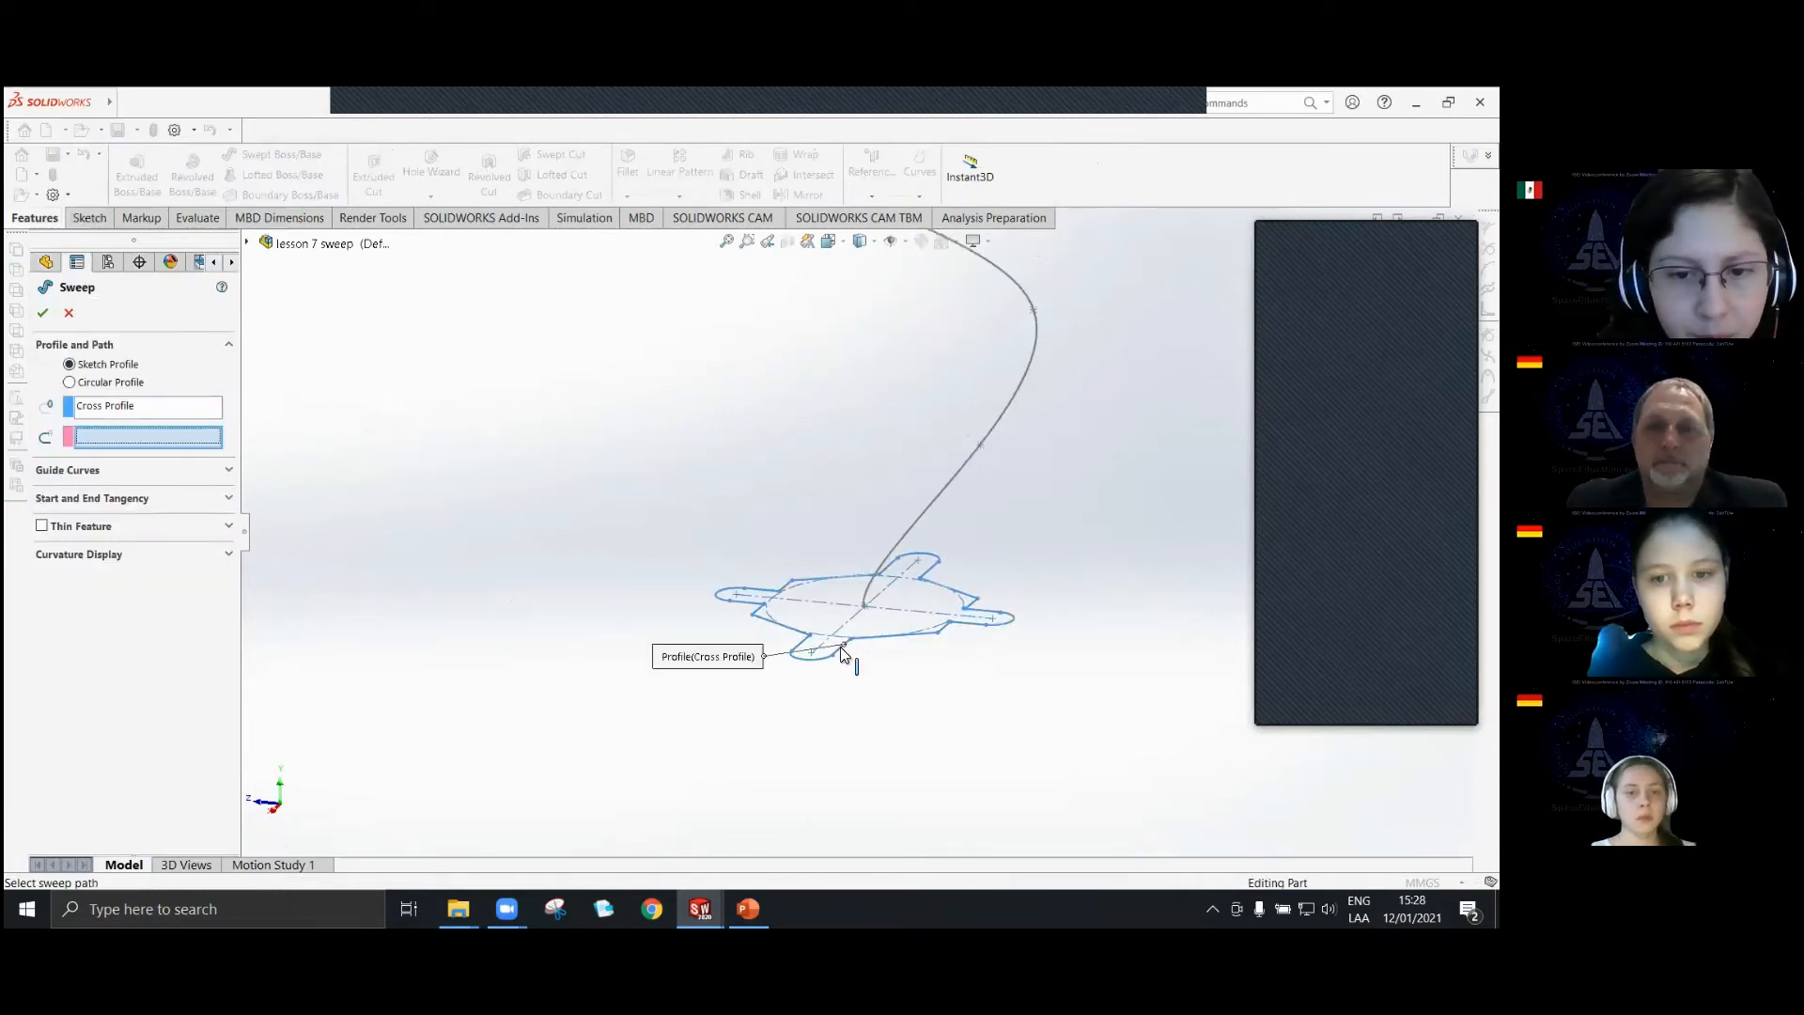
pyautogui.click(946, 493)
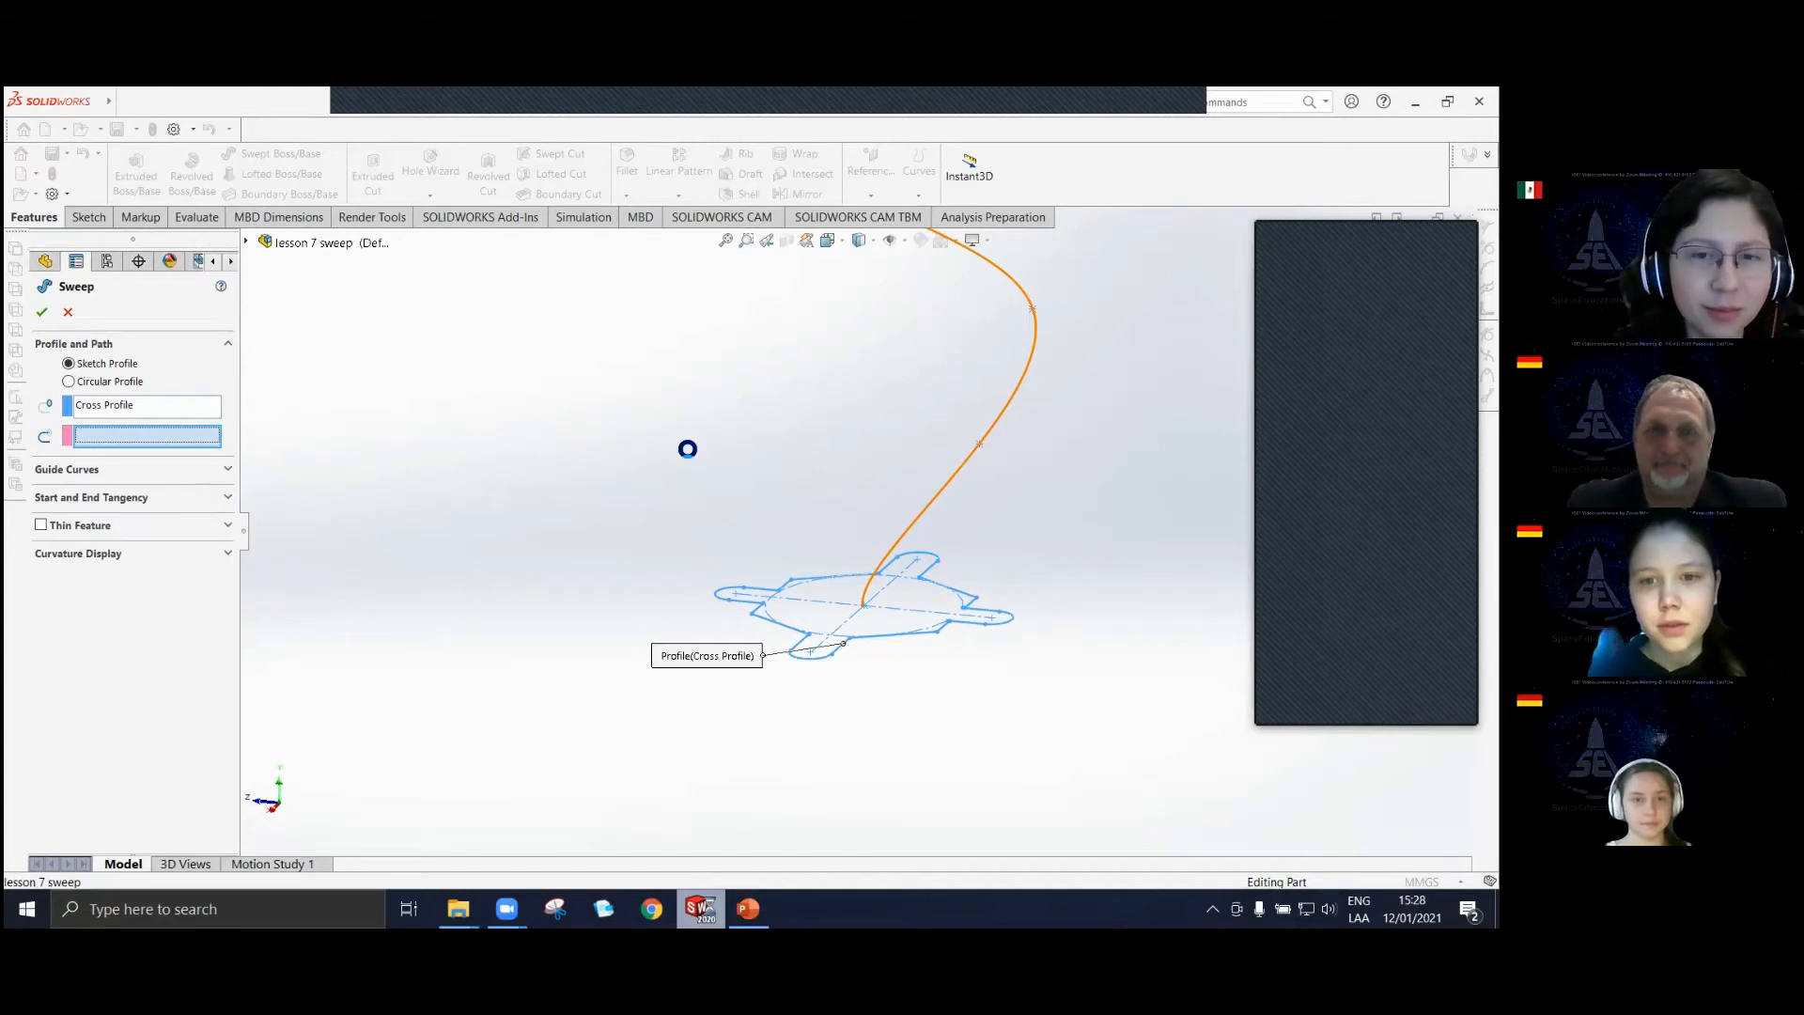
# Inspect the remaining bends along the whole reshaped Path2 relative to the profile's width, and cancel the sweep.
pyautogui.moveTo(696, 455); pyautogui.dragTo(893, 365, button='middle')
pyautogui.scroll(3, 945, 506)
pyautogui.scroll(-7, 948, 507)
pyautogui.scroll(2, 601, 624)
pyautogui.scroll(2, 833, 482)
pyautogui.scroll(-1, 831, 482)
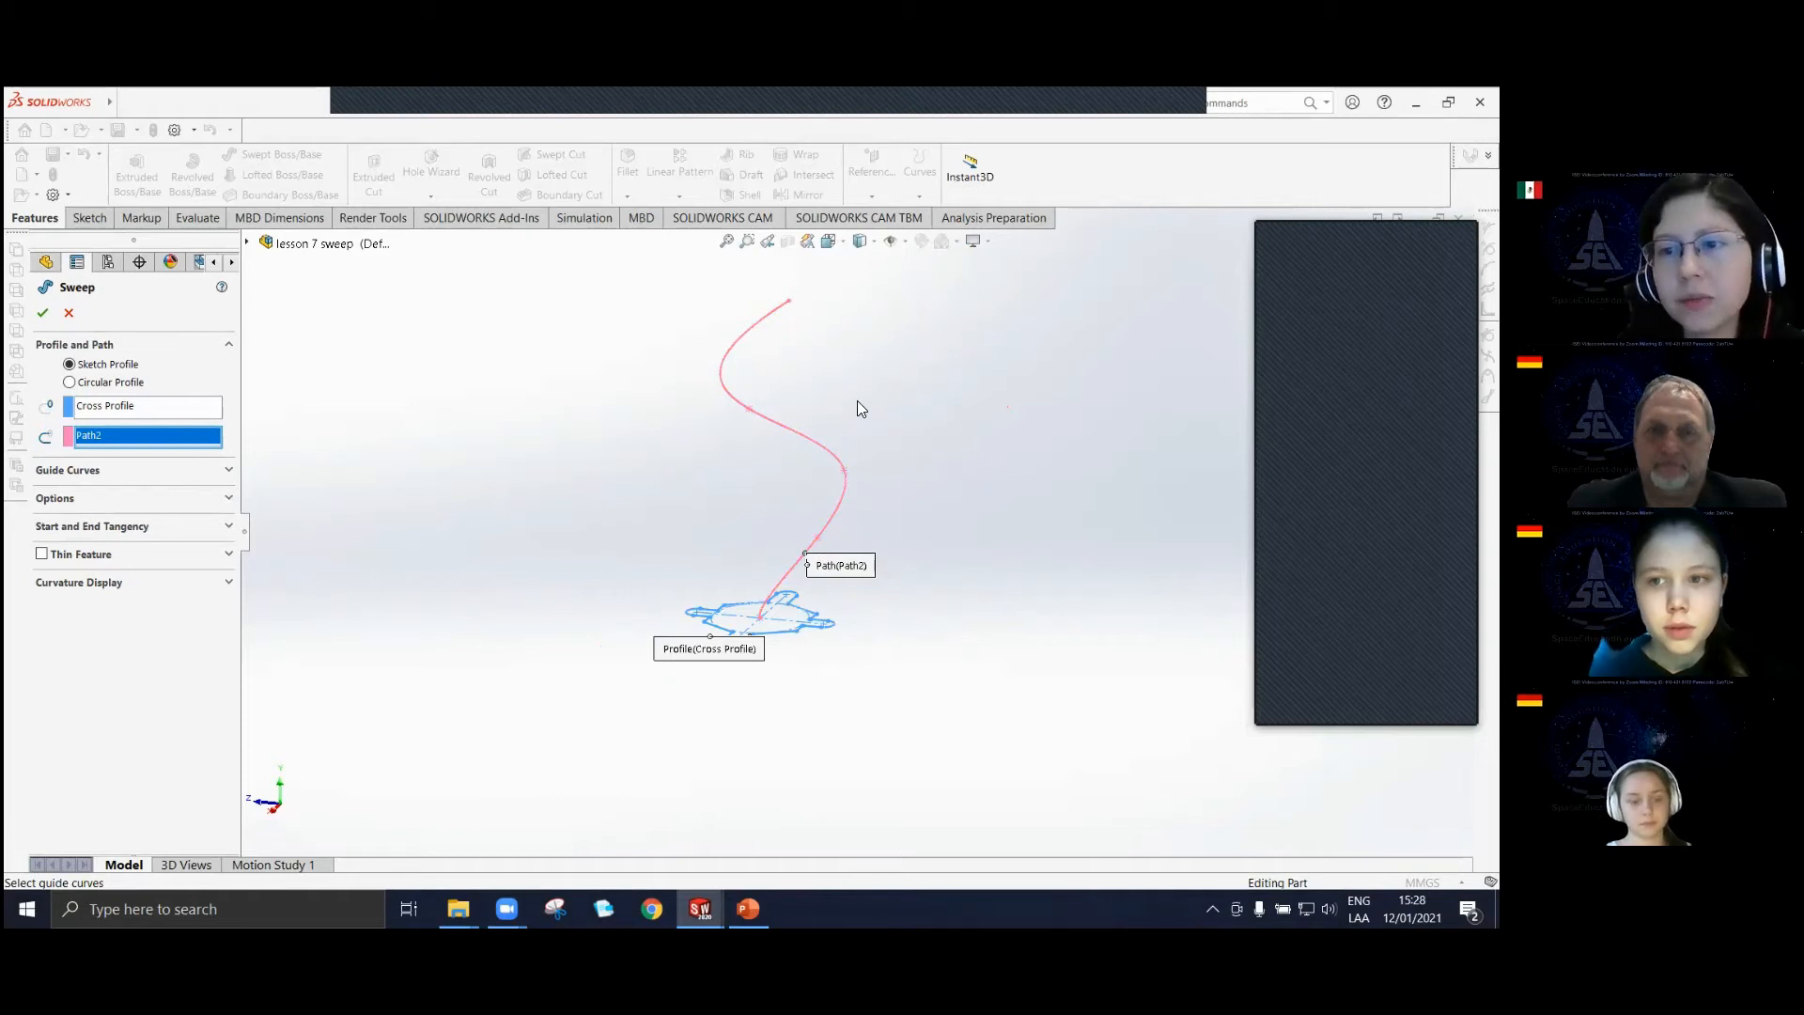
pyautogui.scroll(-3, 836, 570)
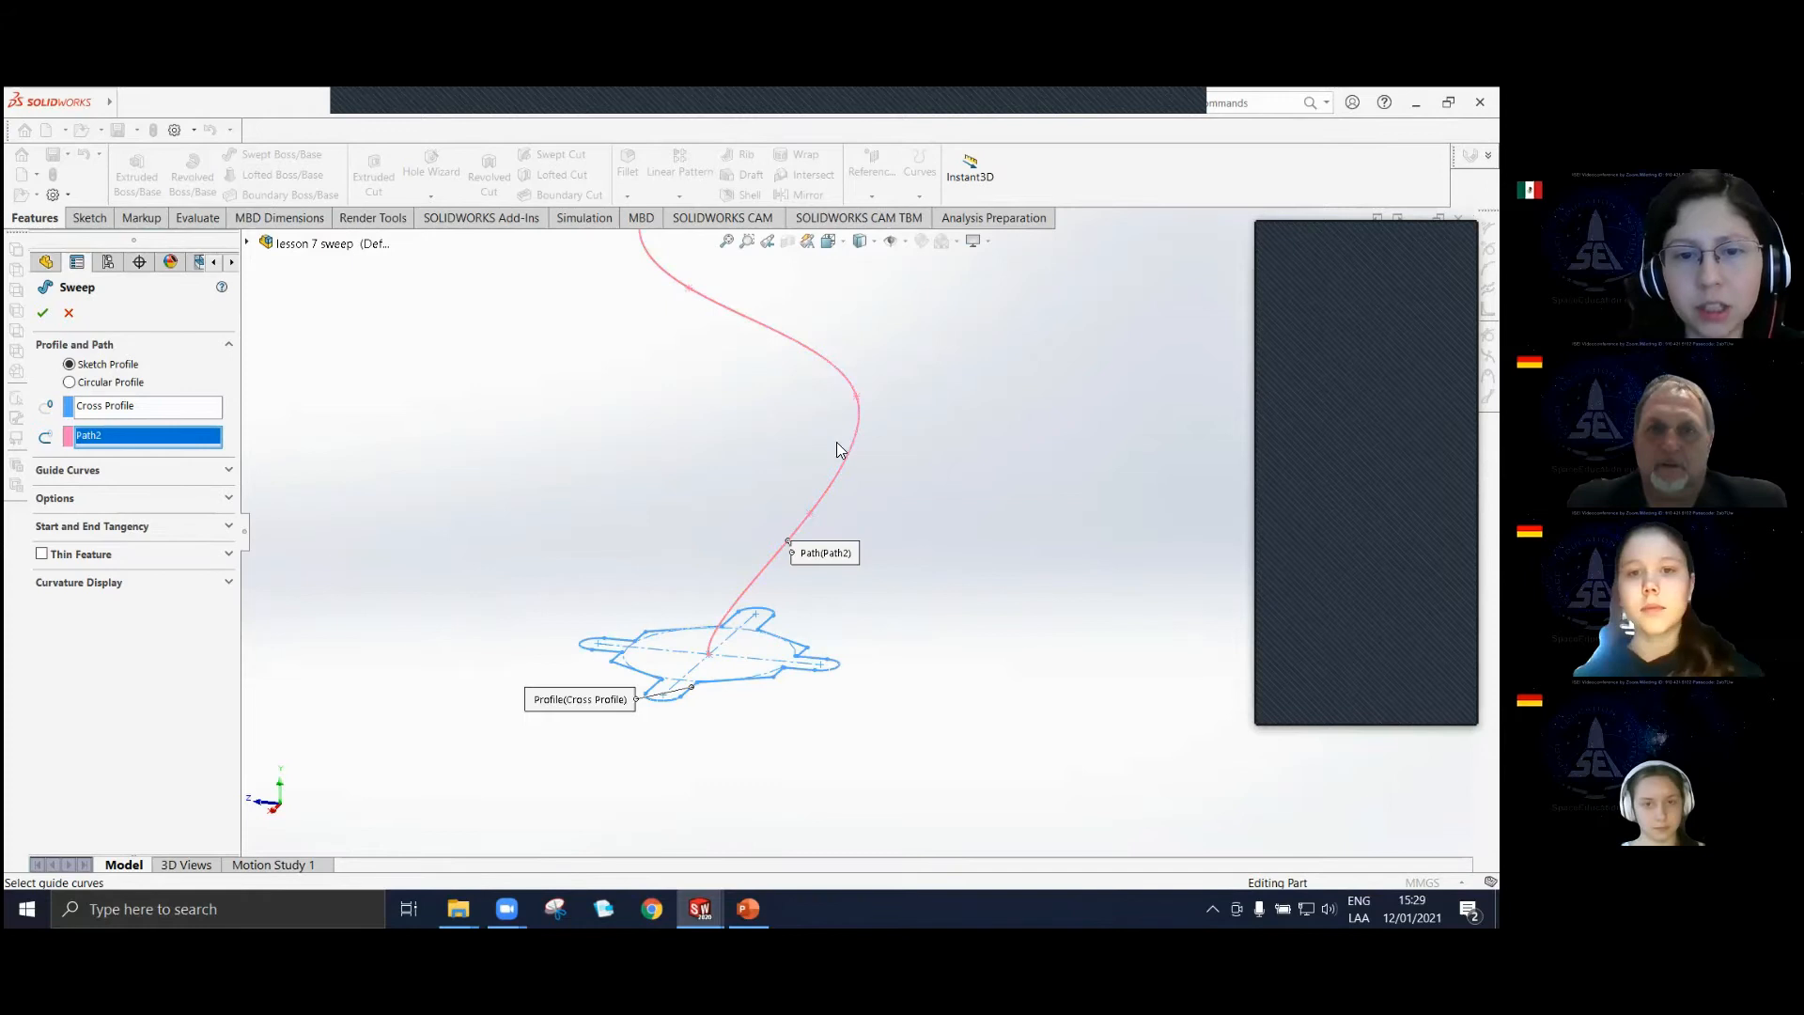
pyautogui.click(69, 312)
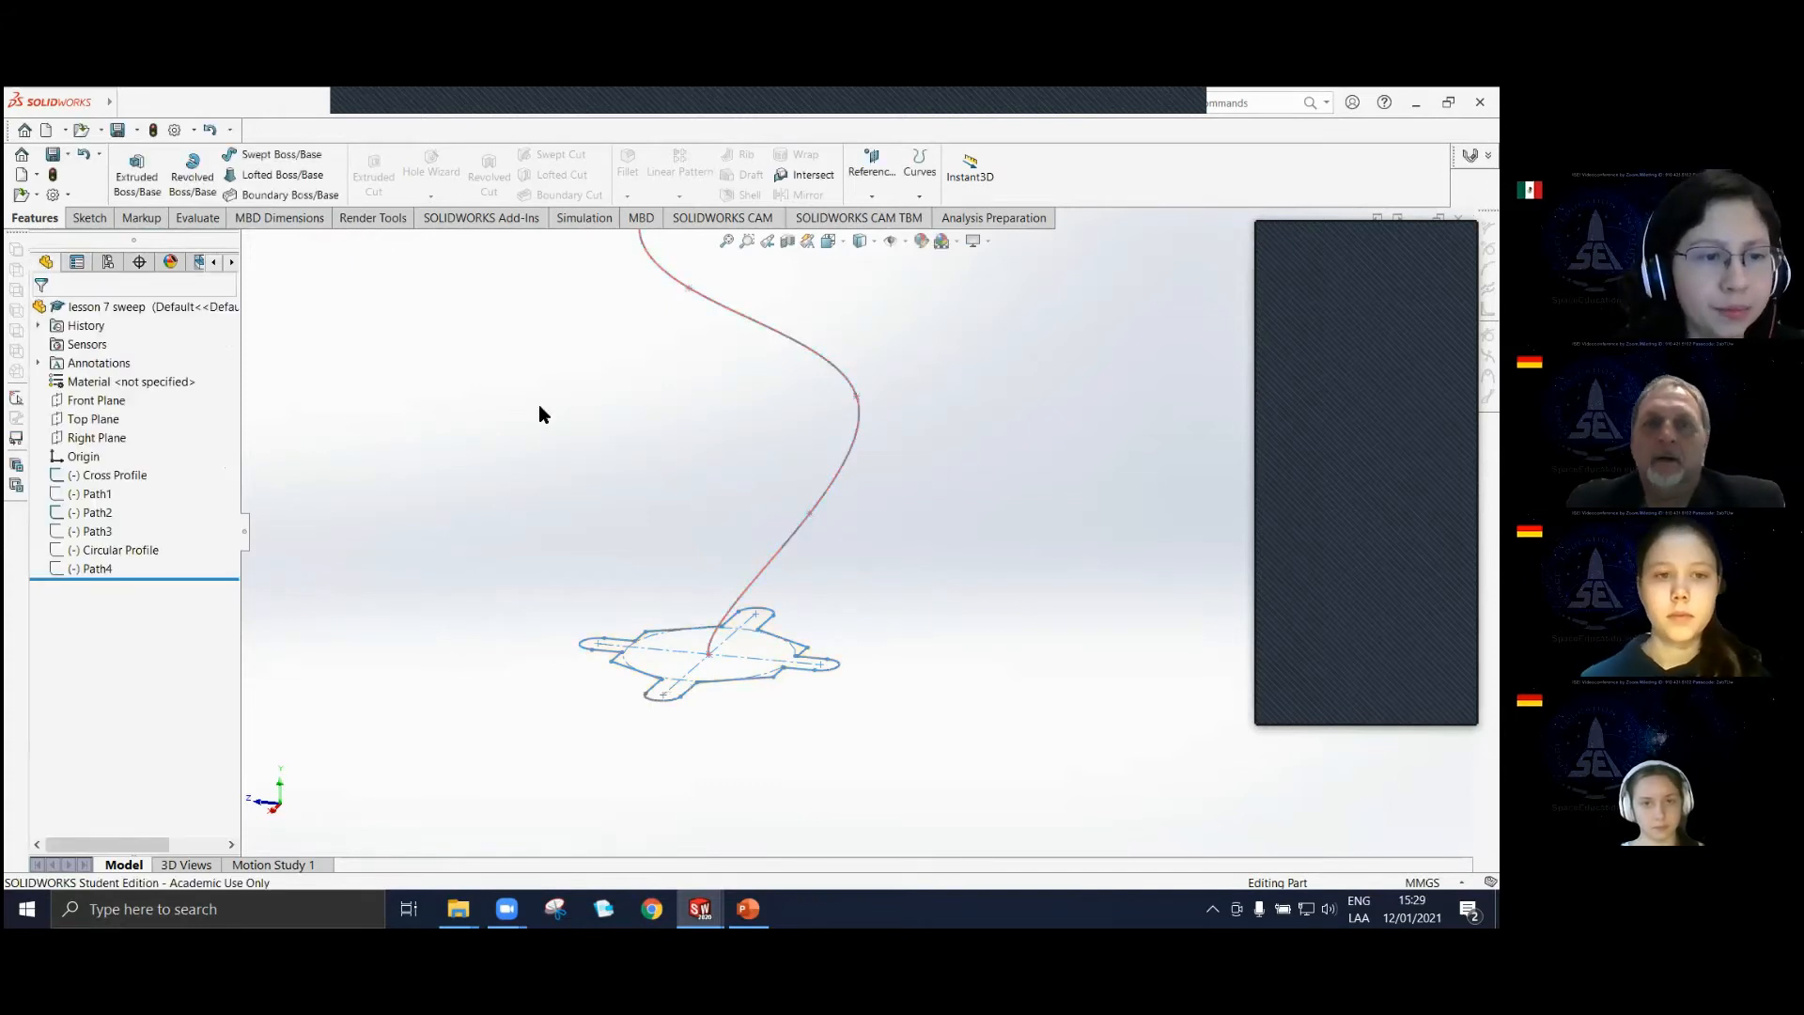
# Edit the Path2 sketch again, moving the spline points closer together sideways into a nearly straight S-curve, and exit the sketch.
pyautogui.moveTo(538, 404); pyautogui.dragTo(776, 506, button='middle')
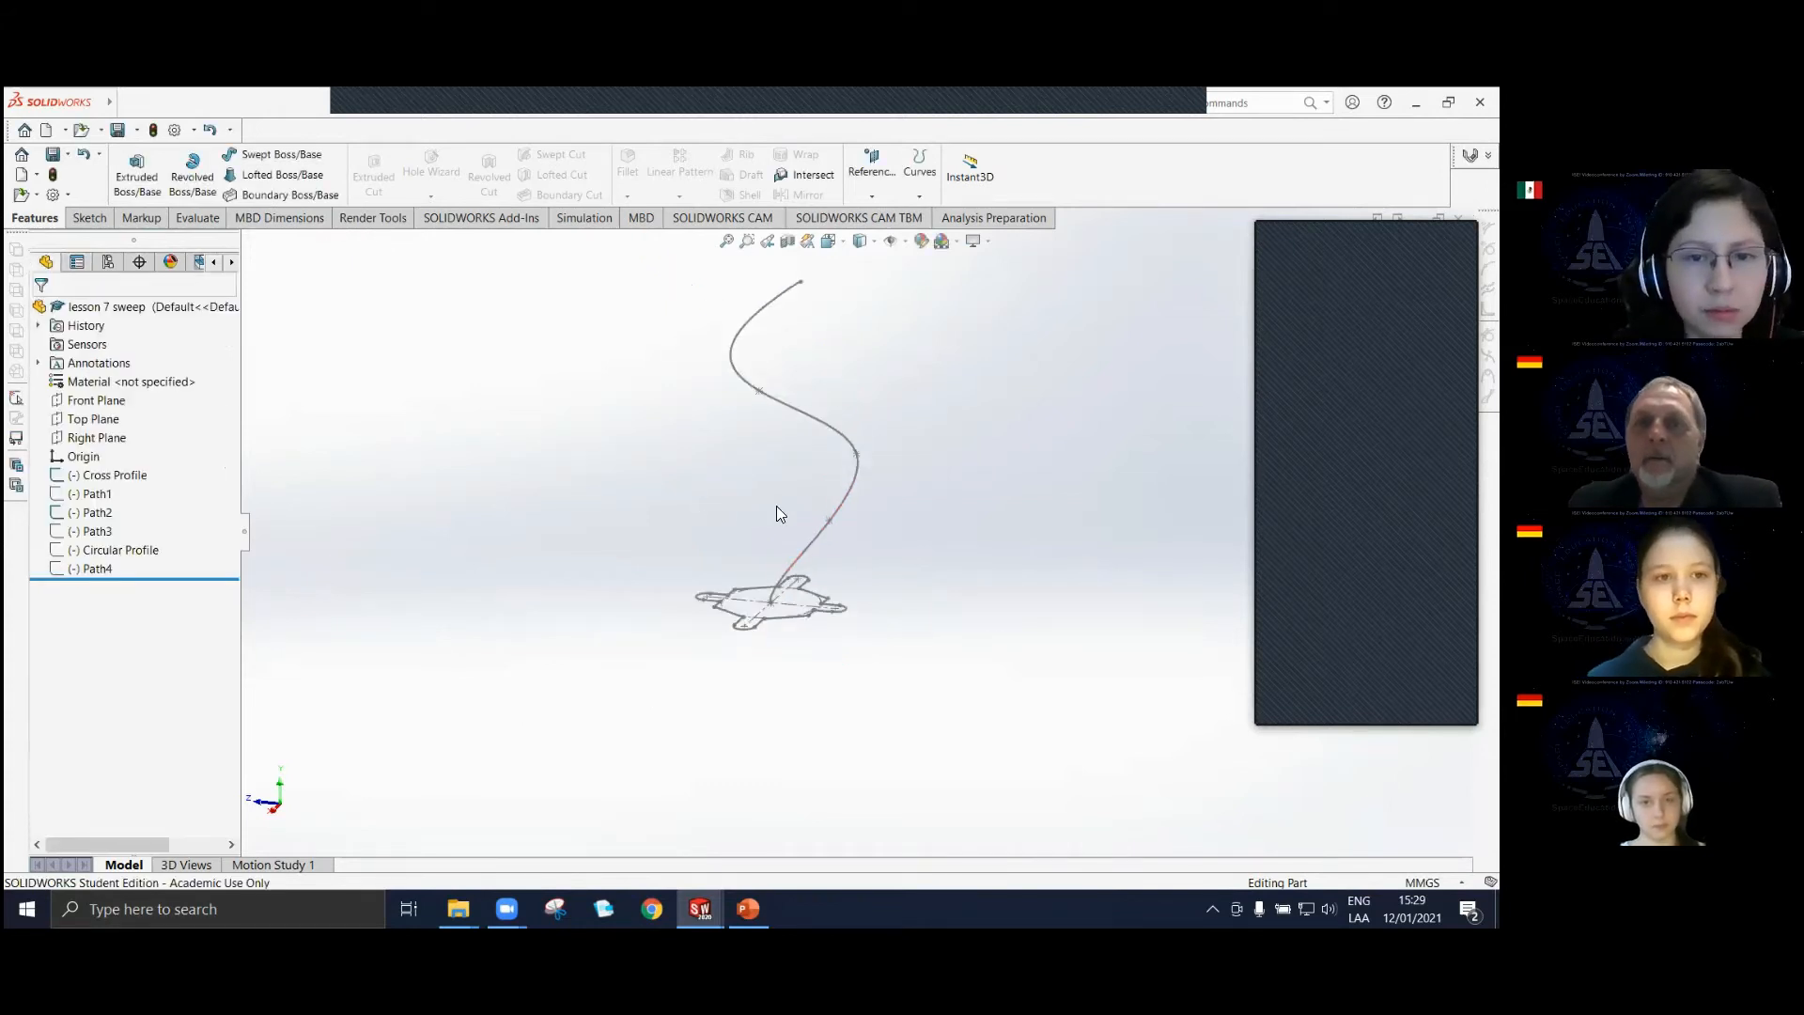
pyautogui.click(89, 520)
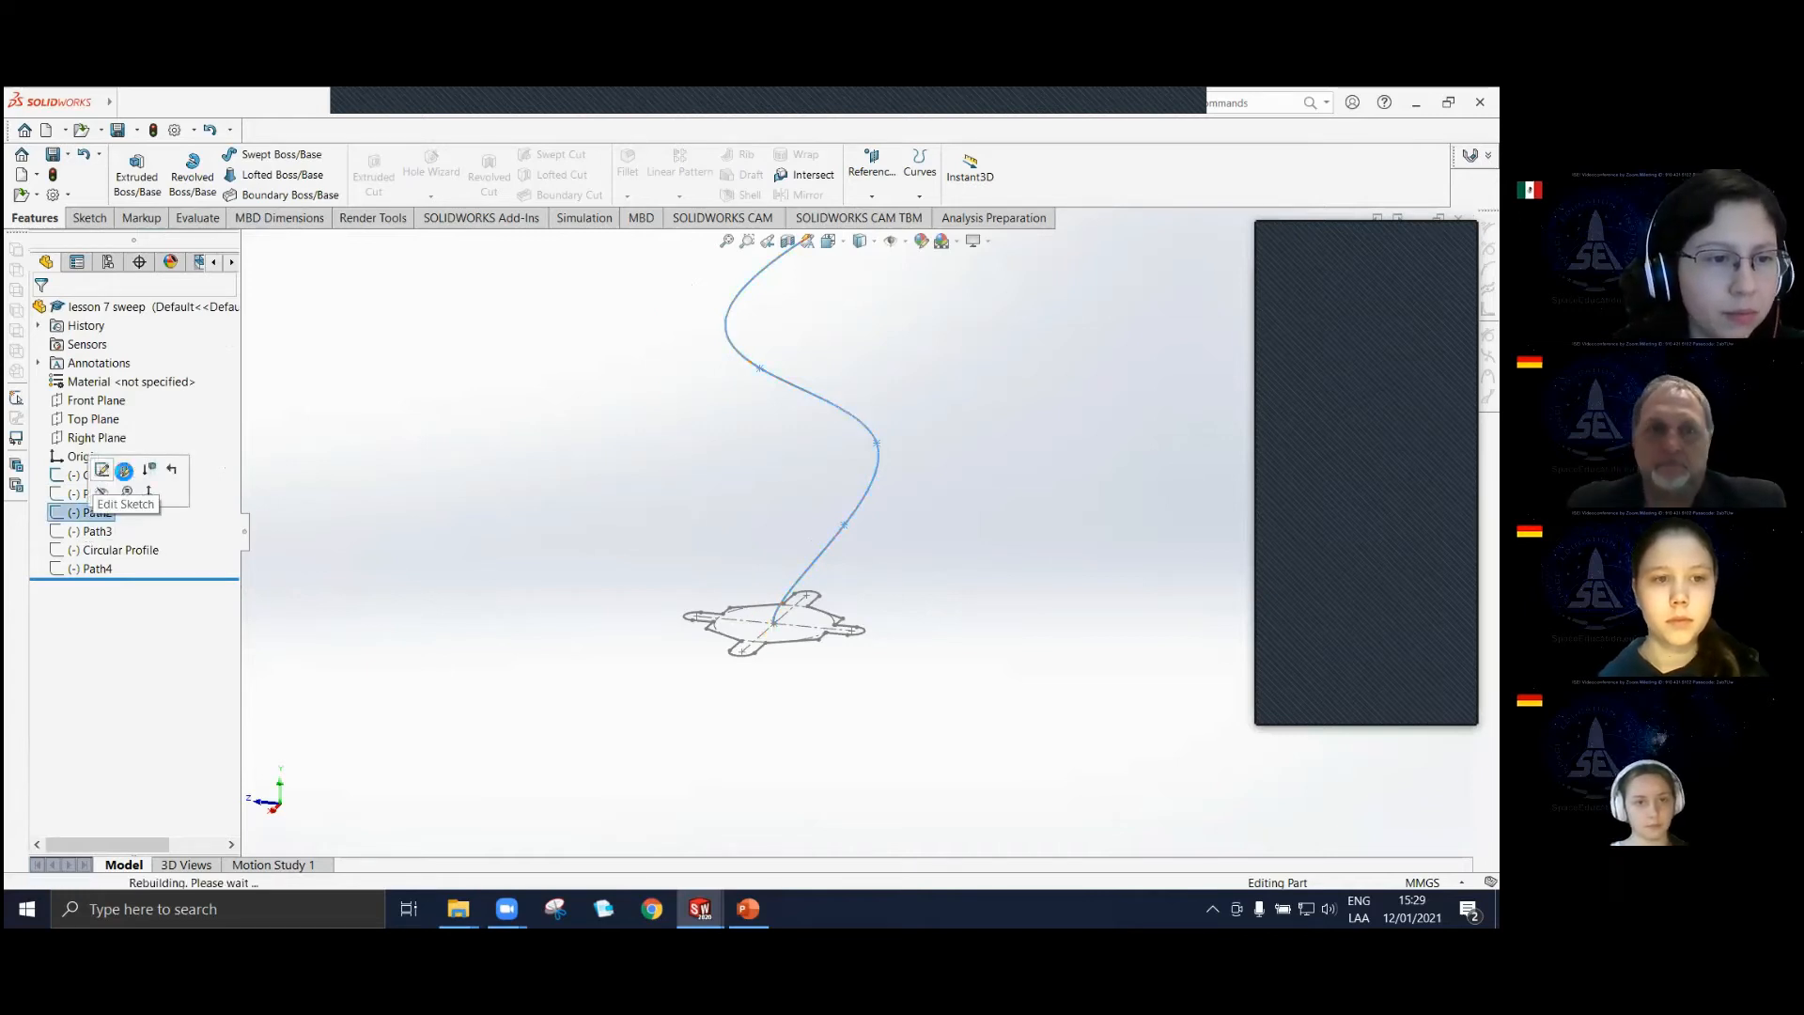
pyautogui.click(105, 472)
pyautogui.moveTo(883, 434); pyautogui.dragTo(806, 442)
pyautogui.moveTo(847, 523); pyautogui.dragTo(809, 429)
pyautogui.scroll(2, 843, 392)
pyautogui.scroll(-2, 814, 394)
pyautogui.click(564, 394)
pyautogui.click(133, 172)
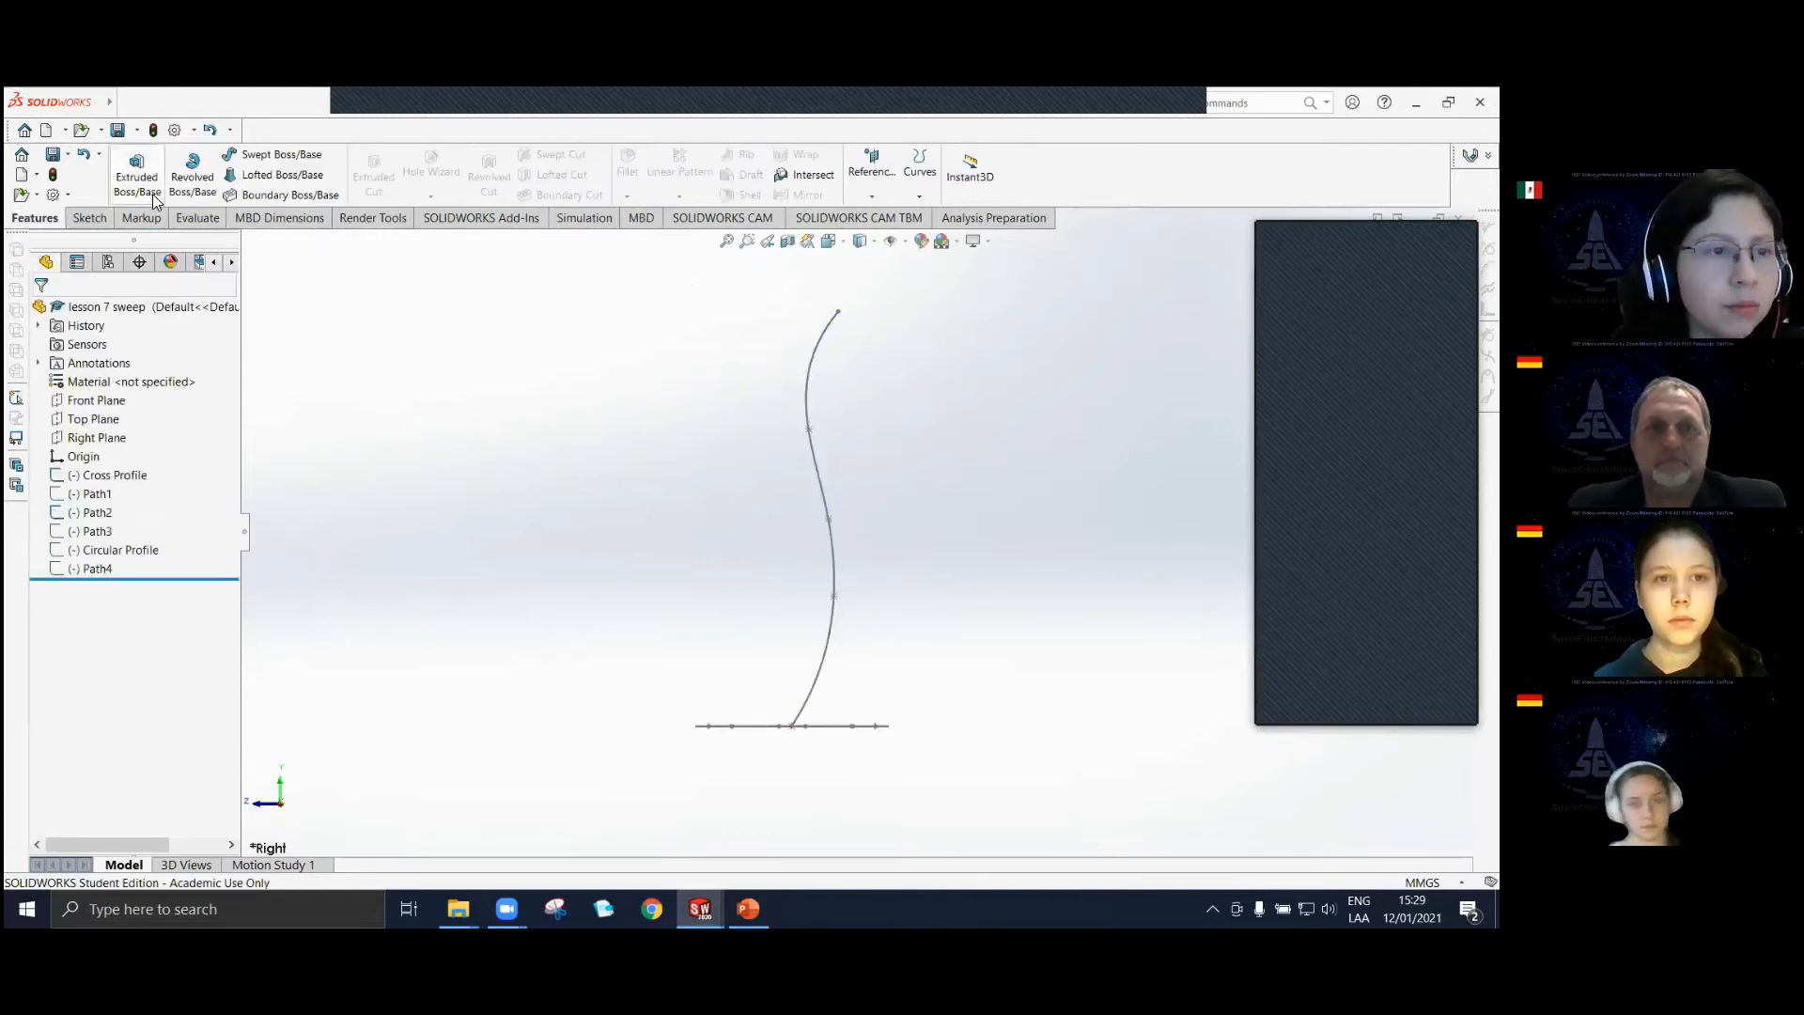
# Sweep Cross Profile along the straightened Path2 as a solid with the Swept Boss/Base feature.
pyautogui.click(272, 154)
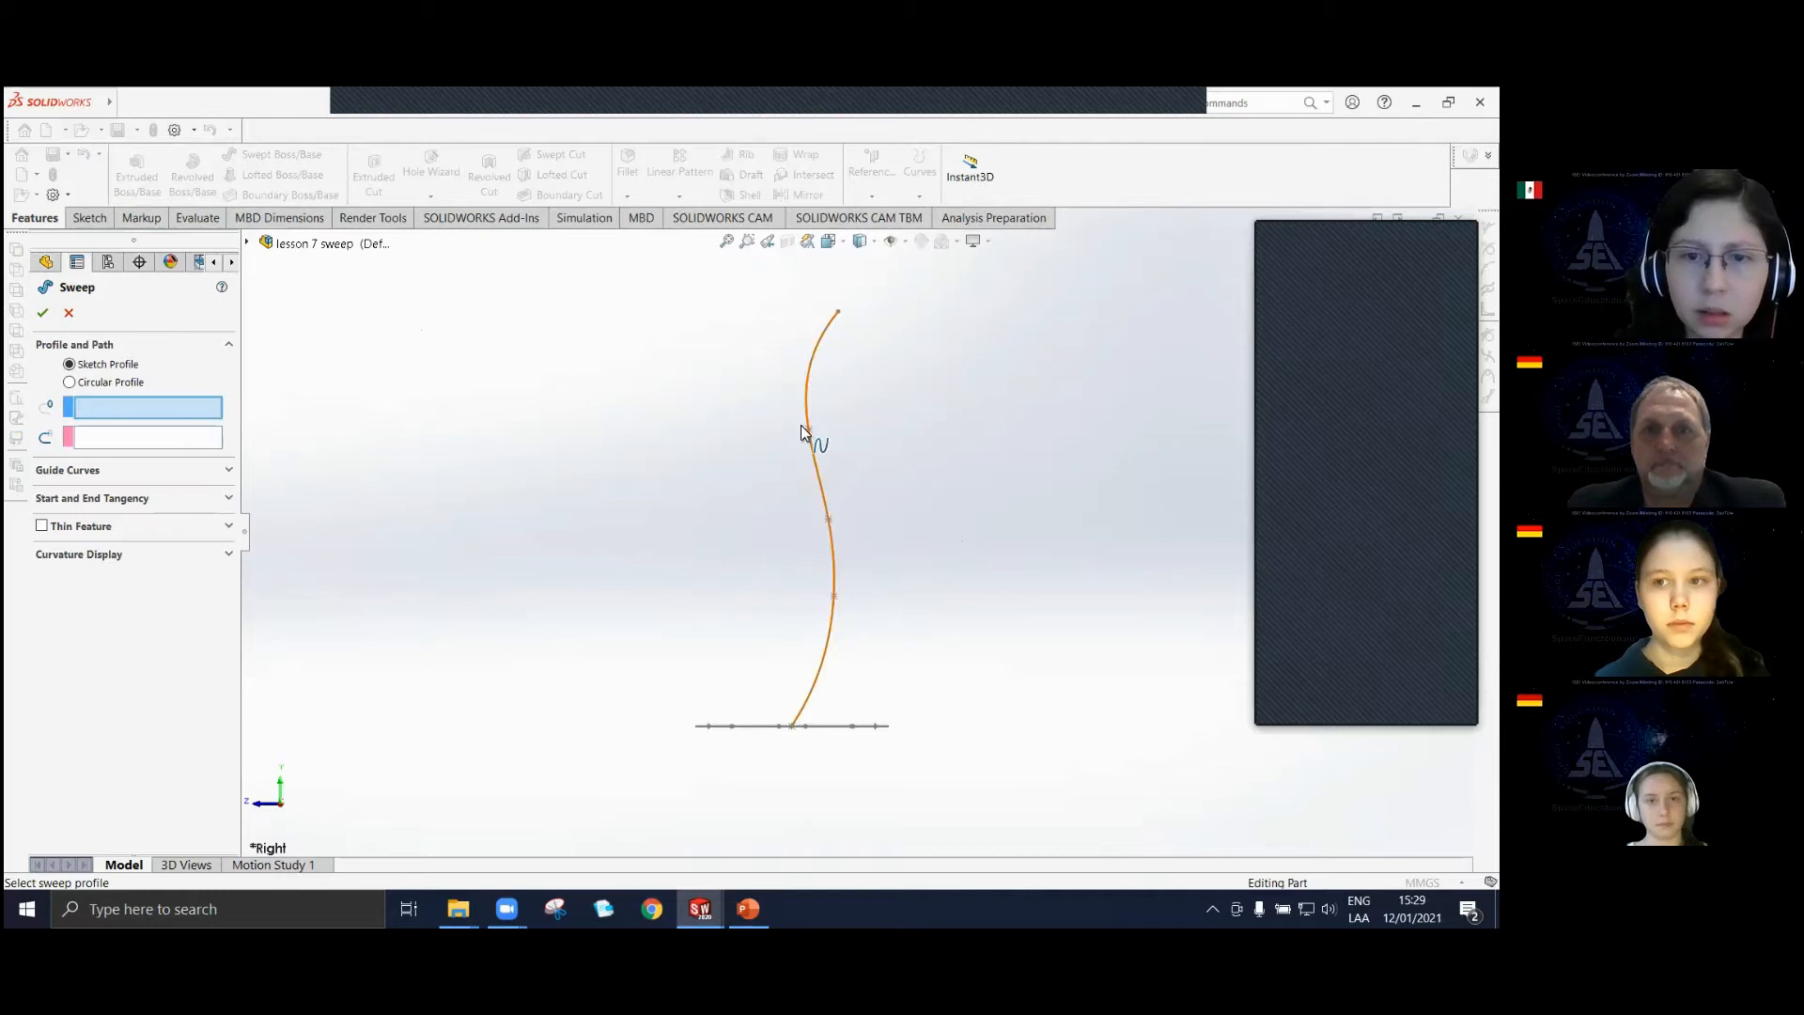
pyautogui.scroll(2, 899, 547)
pyautogui.moveTo(861, 607)
pyautogui.mouseDown(button='middle')
pyautogui.moveTo(854, 676)
pyautogui.moveTo(825, 626)
pyautogui.mouseUp(button='middle')
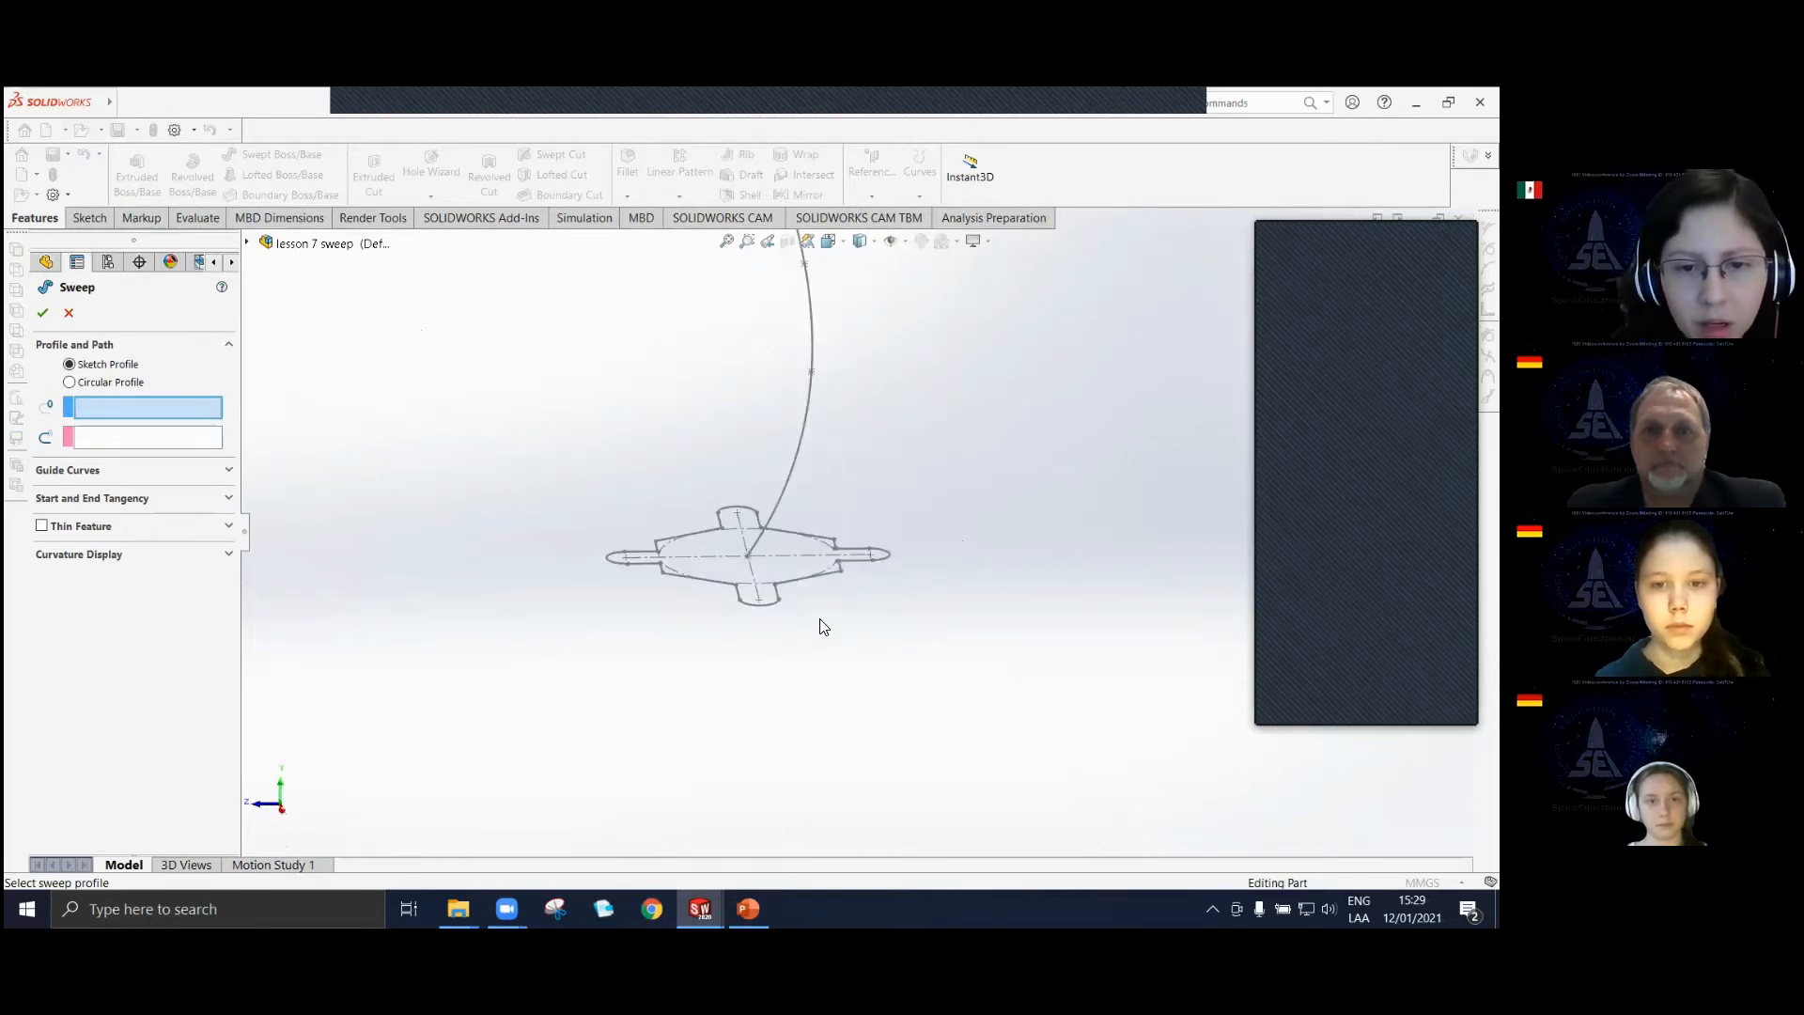
pyautogui.click(771, 603)
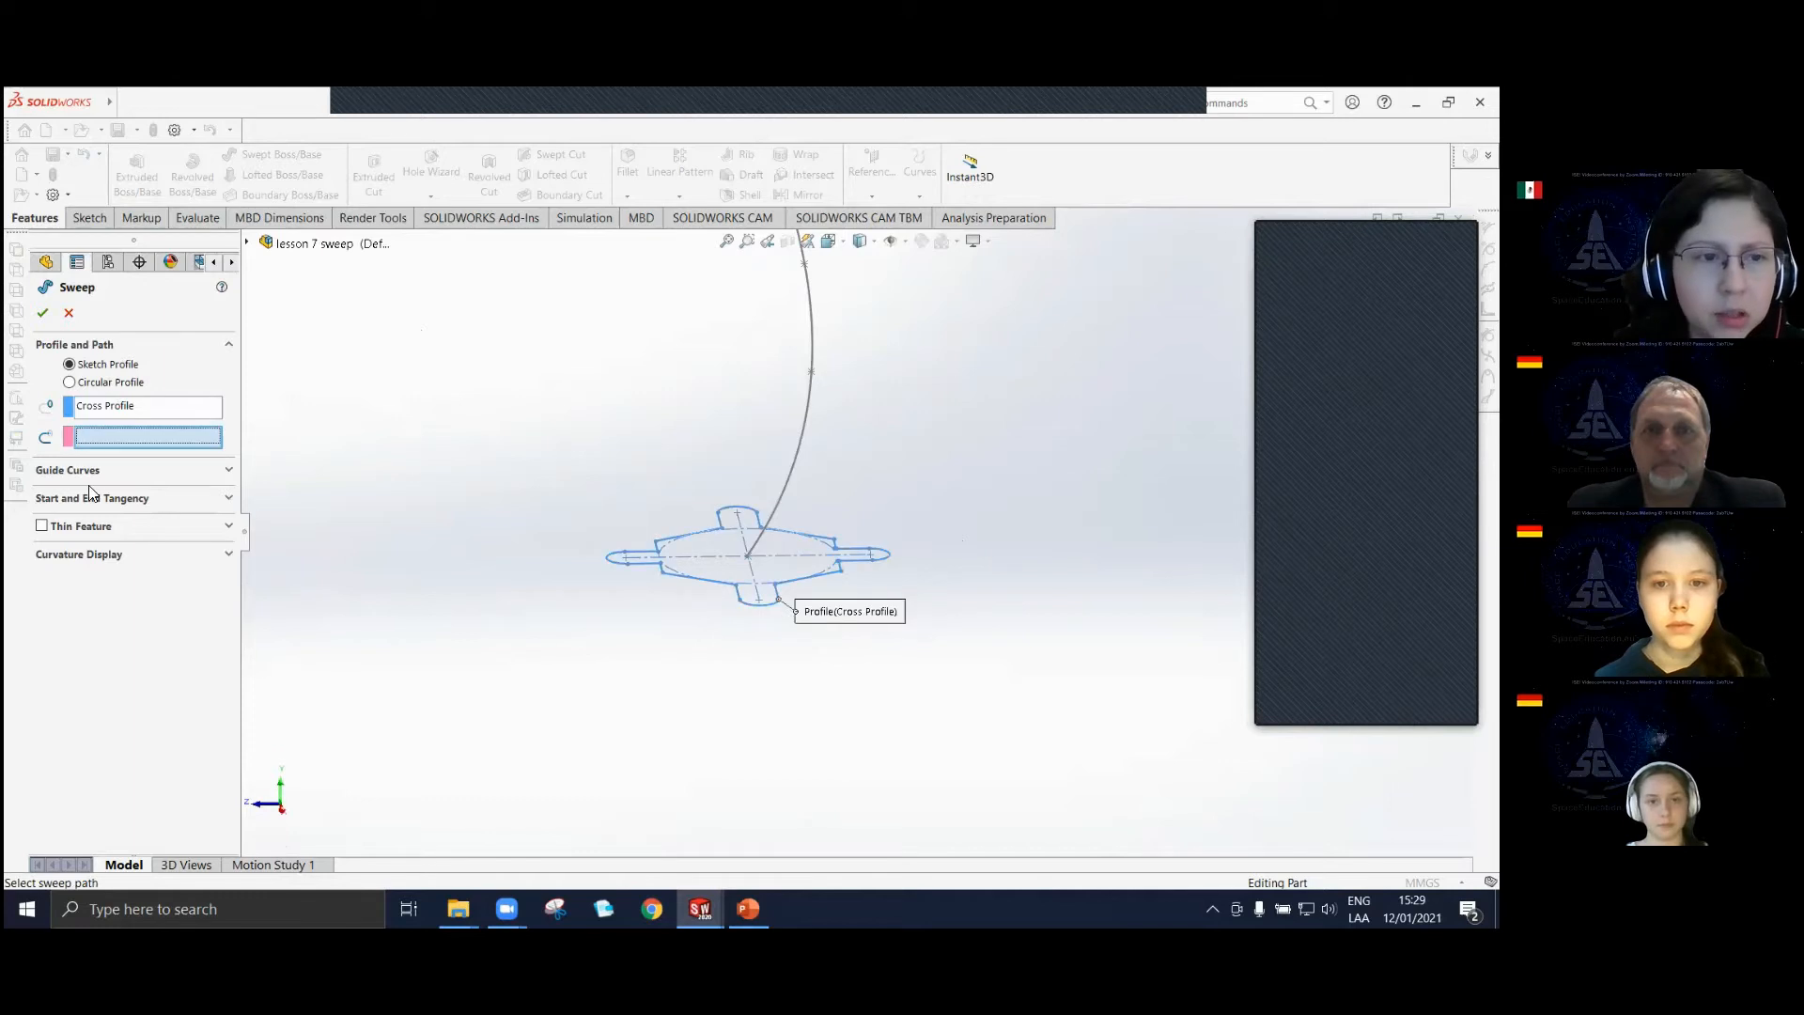
pyautogui.click(801, 428)
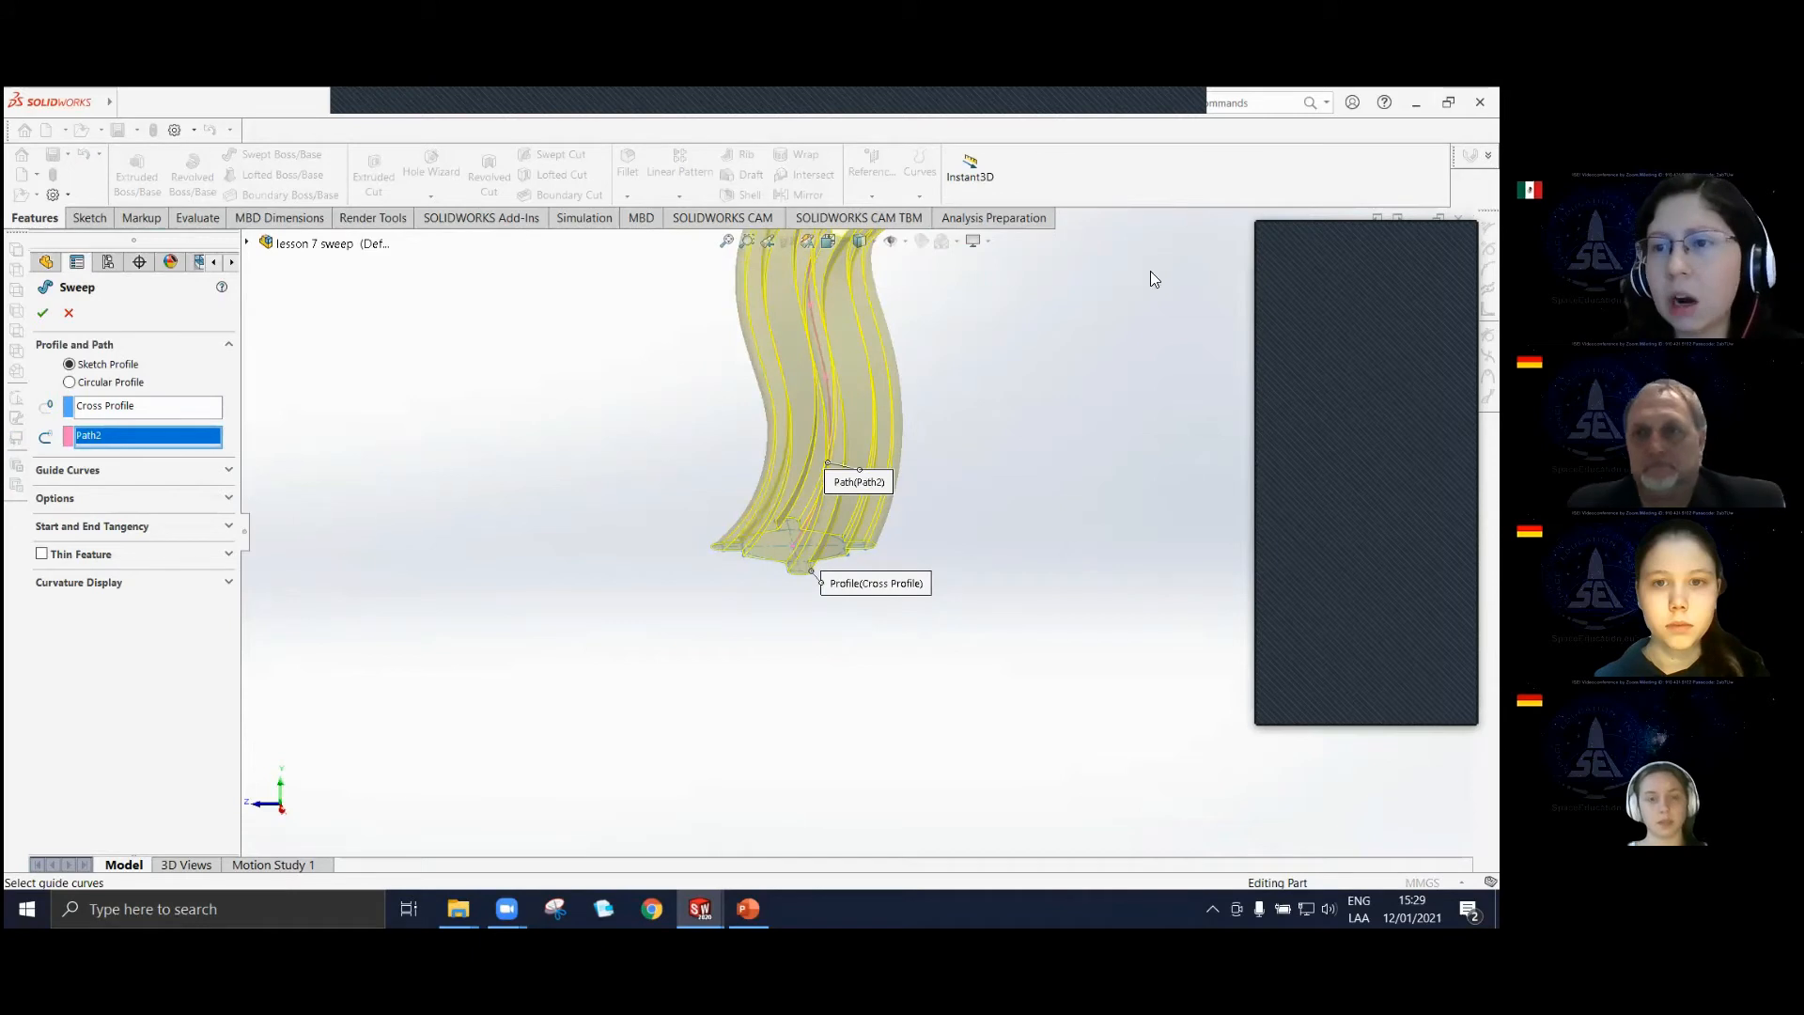
pyautogui.moveTo(916, 457); pyautogui.dragTo(818, 405, button='middle')
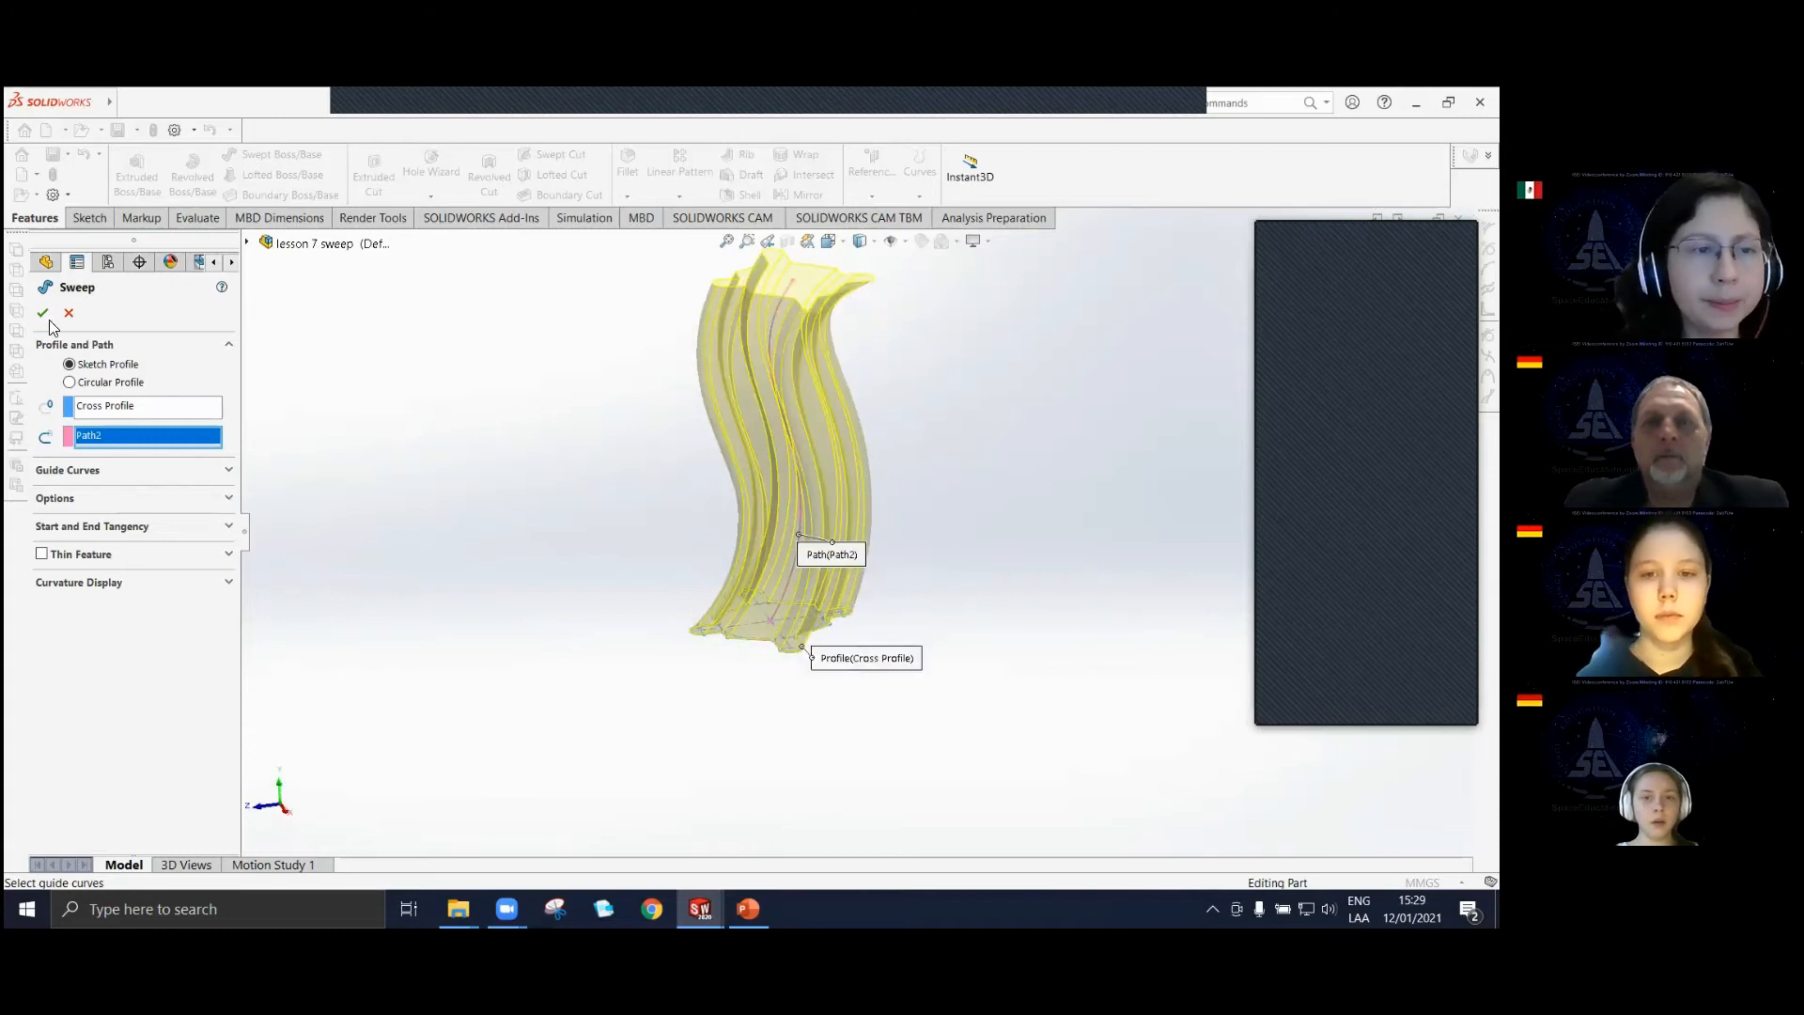
pyautogui.click(42, 312)
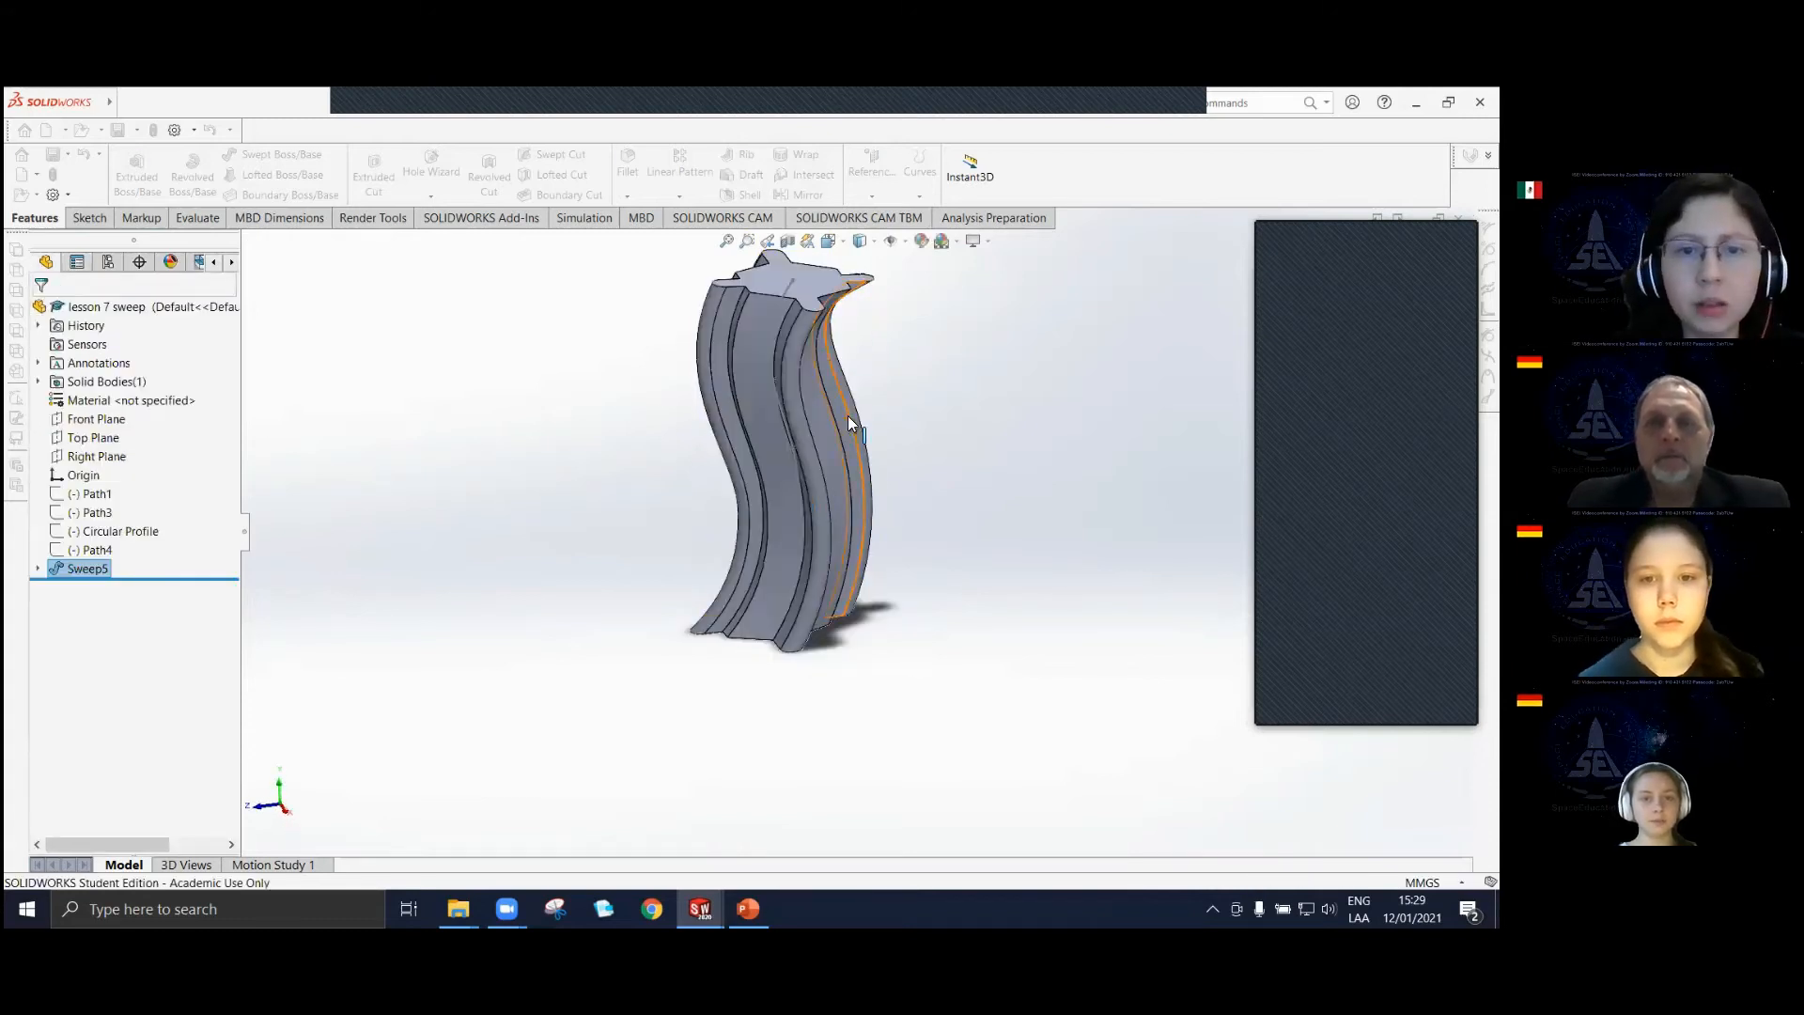
# Delete the solid sweep along Path2, keeping its profile and path sketches.
pyautogui.moveTo(852, 436); pyautogui.dragTo(733, 492, button='middle')
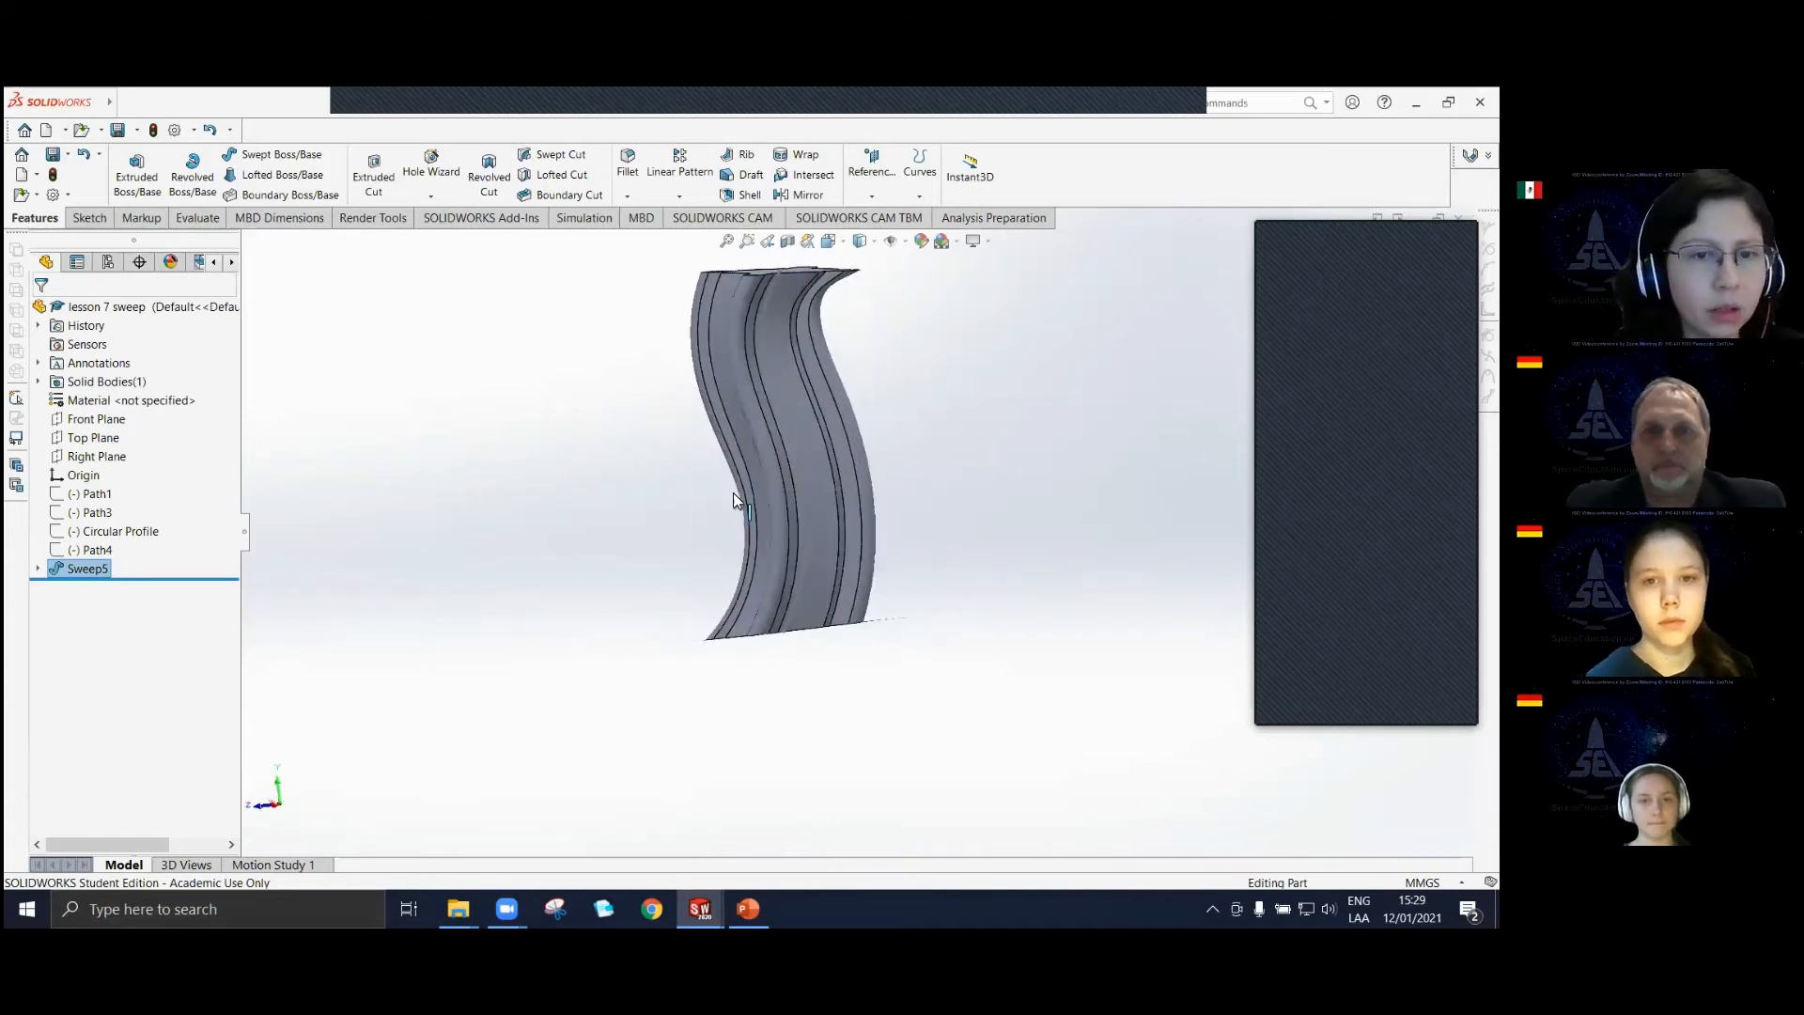
pyautogui.rightClick(75, 576)
pyautogui.click(113, 658)
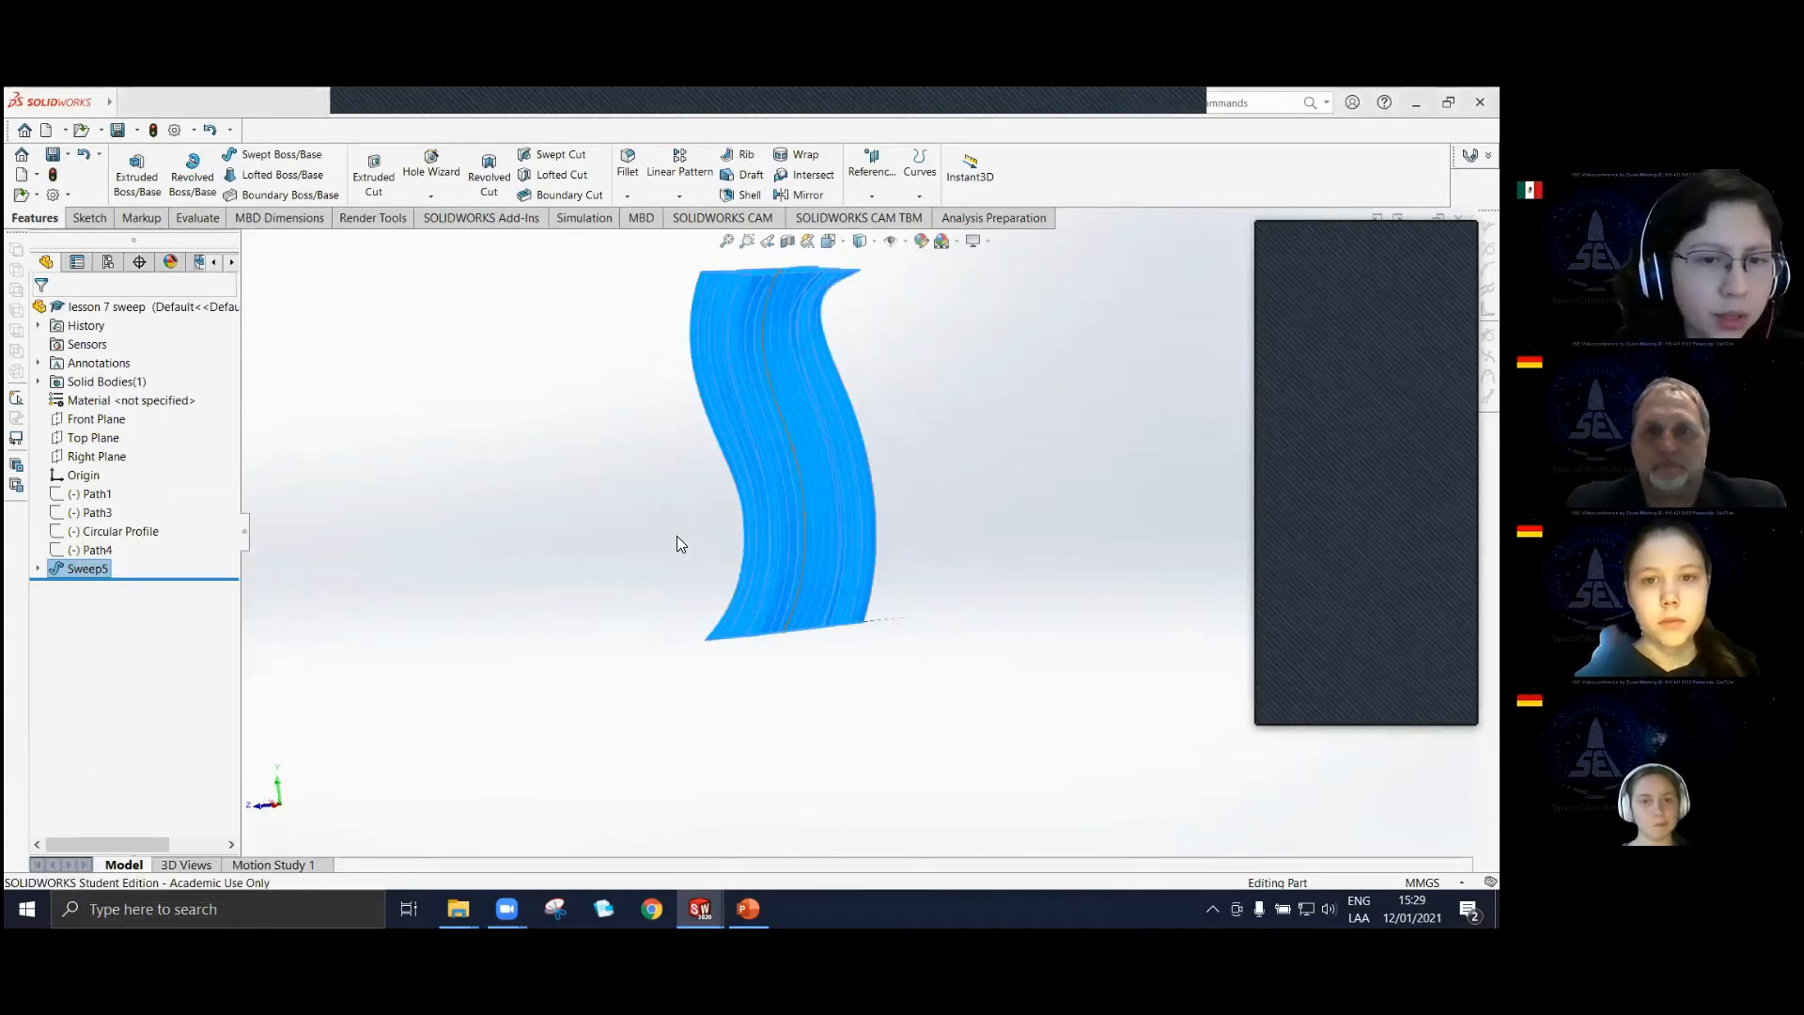
pyautogui.click(865, 396)
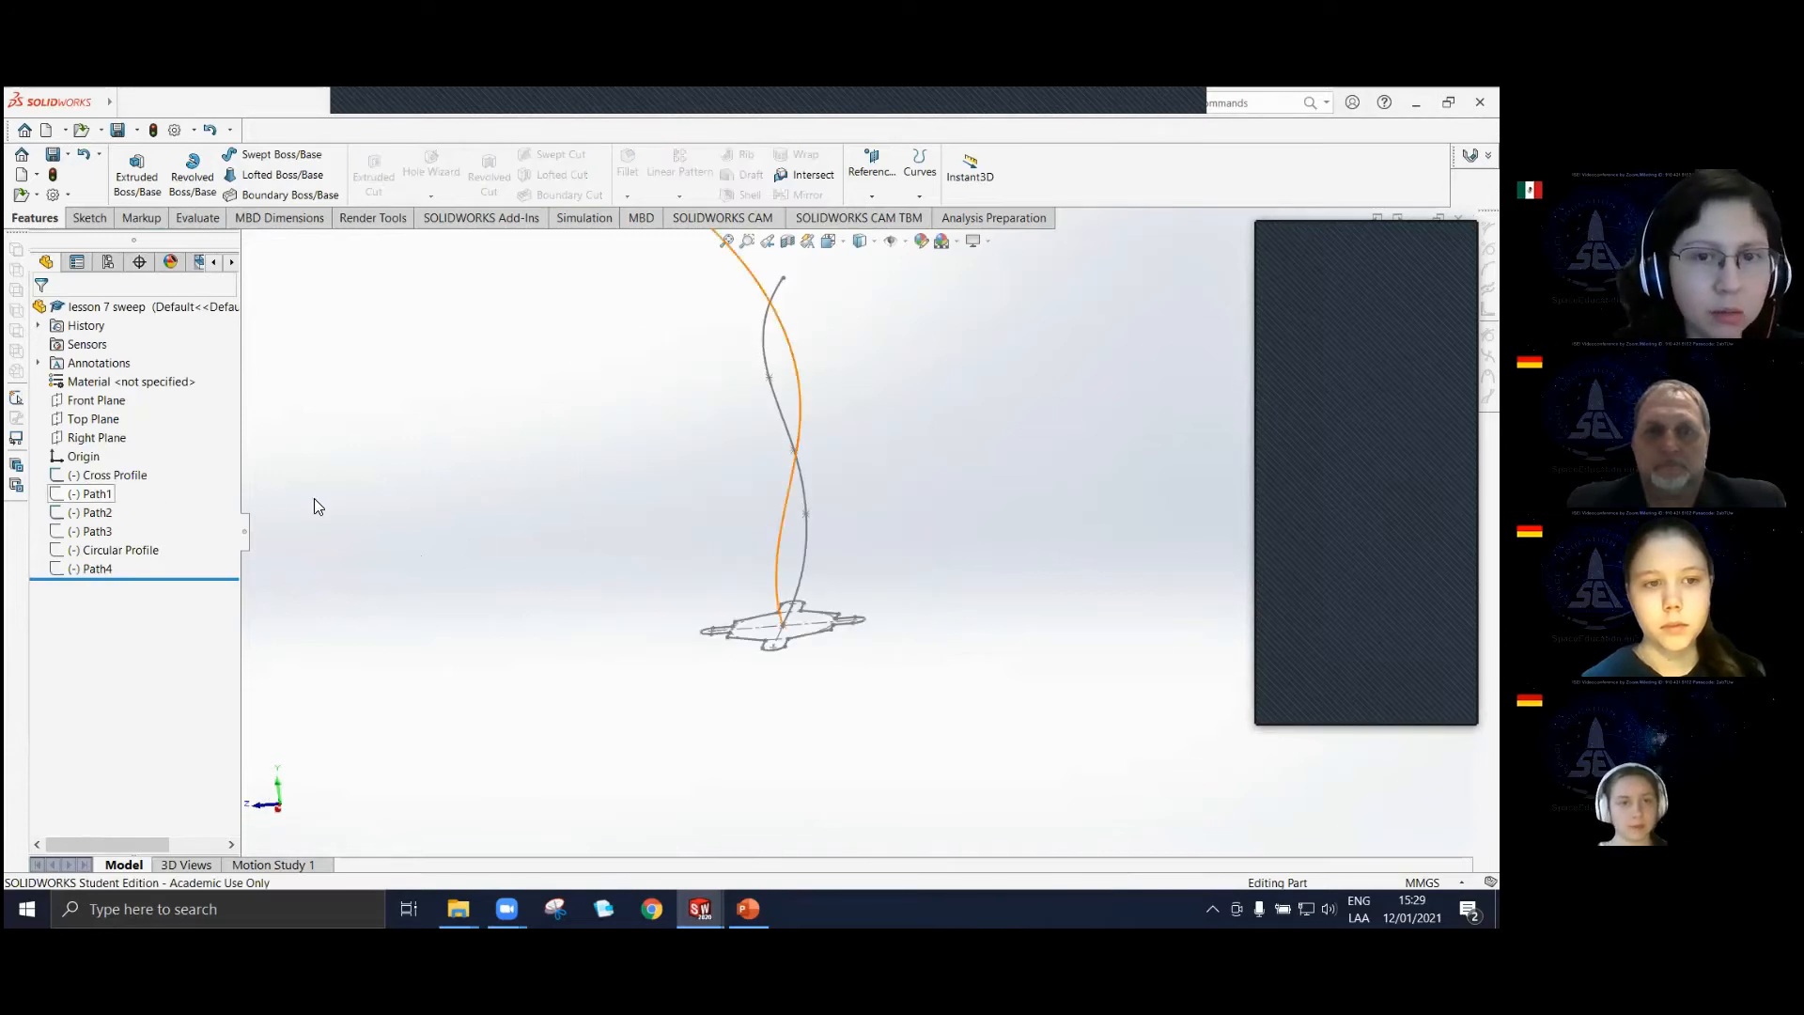
# Hide the Path2 sketch.
pyautogui.rightClick(62, 520)
pyautogui.click(74, 491)
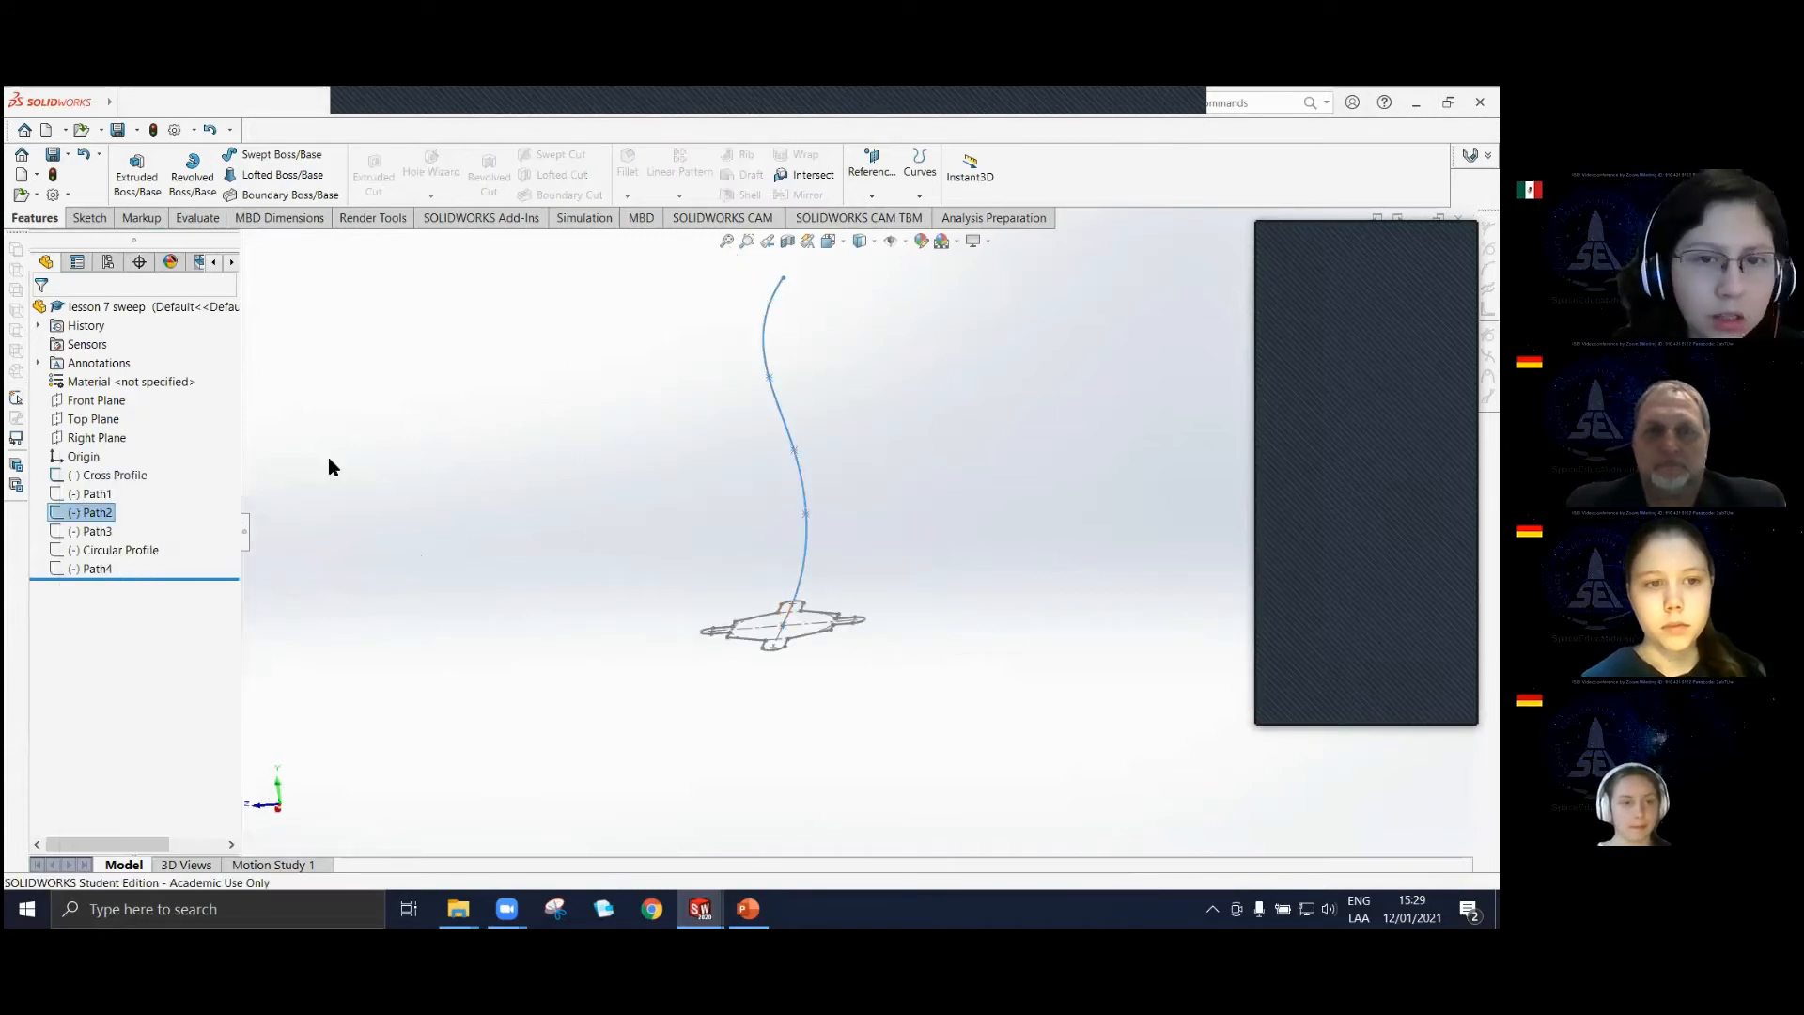
# Open the Path3 sketch for editing and examine its tight bend near the origin against Cross Profile.
pyautogui.click(95, 531)
pyautogui.click(107, 482)
pyautogui.moveTo(802, 448)
pyautogui.mouseDown(button='middle')
pyautogui.moveTo(729, 512)
pyautogui.moveTo(665, 508)
pyautogui.moveTo(792, 555)
pyautogui.moveTo(765, 712)
pyautogui.moveTo(729, 616)
pyautogui.moveTo(814, 592)
pyautogui.moveTo(819, 572)
pyautogui.mouseUp(button='middle')
pyautogui.scroll(-6, 743, 622)
pyautogui.scroll(-4, 825, 578)
pyautogui.click(821, 658)
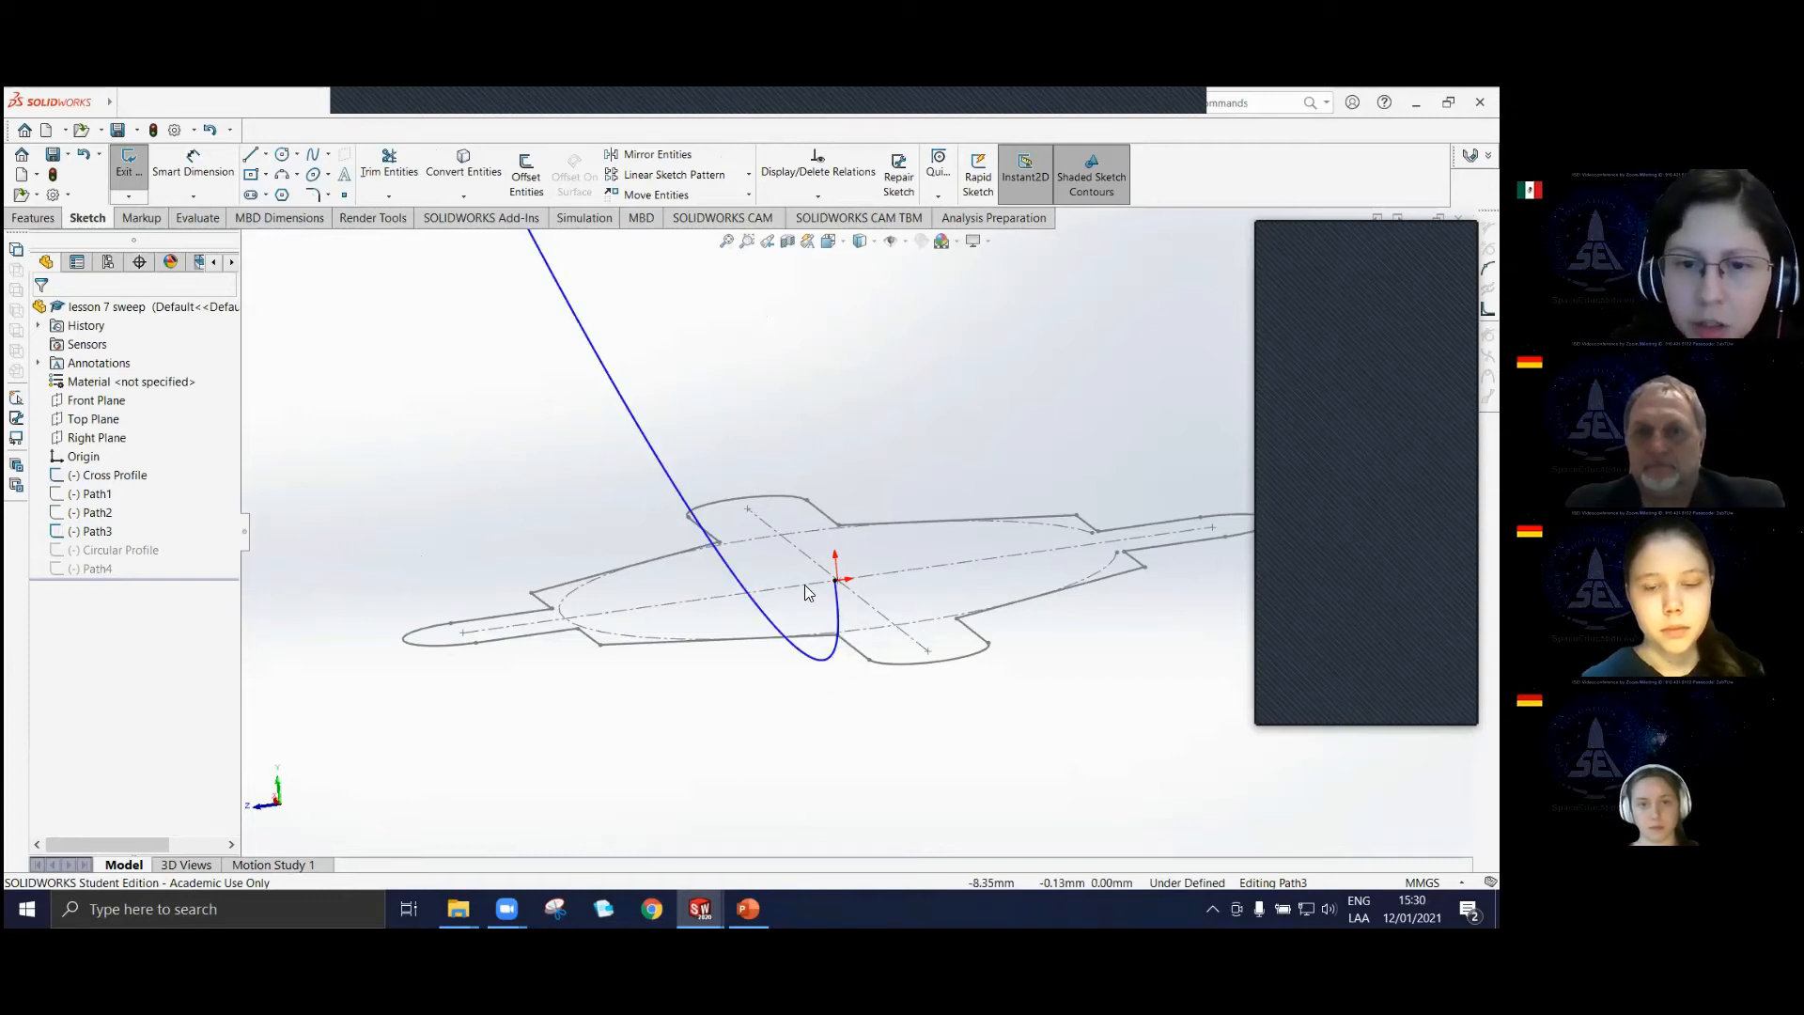
pyautogui.scroll(3, 810, 588)
pyautogui.scroll(3, 808, 583)
pyautogui.moveTo(801, 451)
pyautogui.mouseDown(button='middle')
pyautogui.moveTo(806, 529)
pyautogui.moveTo(838, 569)
pyautogui.mouseUp(button='middle')
pyautogui.scroll(-6, 838, 566)
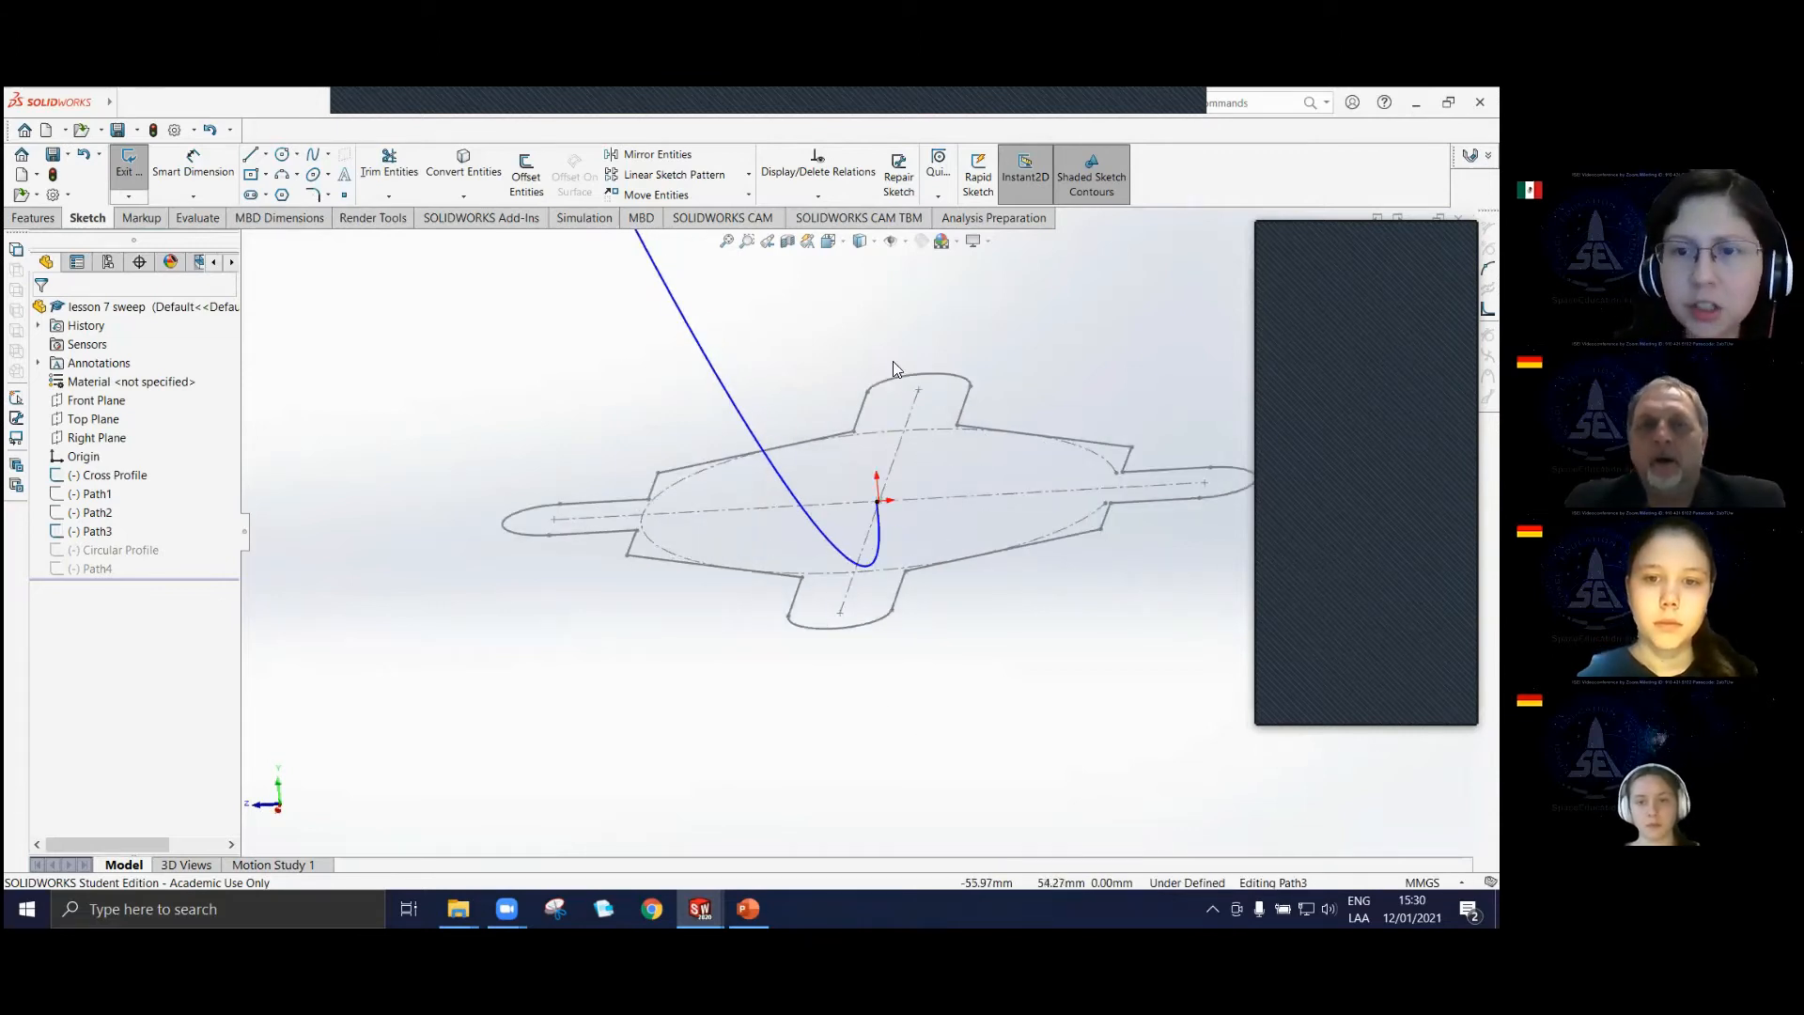
# Examine the whole Path3 curve including its upper loop, and exit the sketch without changing it.
pyautogui.scroll(11, 834, 453)
pyautogui.scroll(-4, 814, 421)
pyautogui.scroll(-3, 814, 419)
pyautogui.scroll(3, 761, 308)
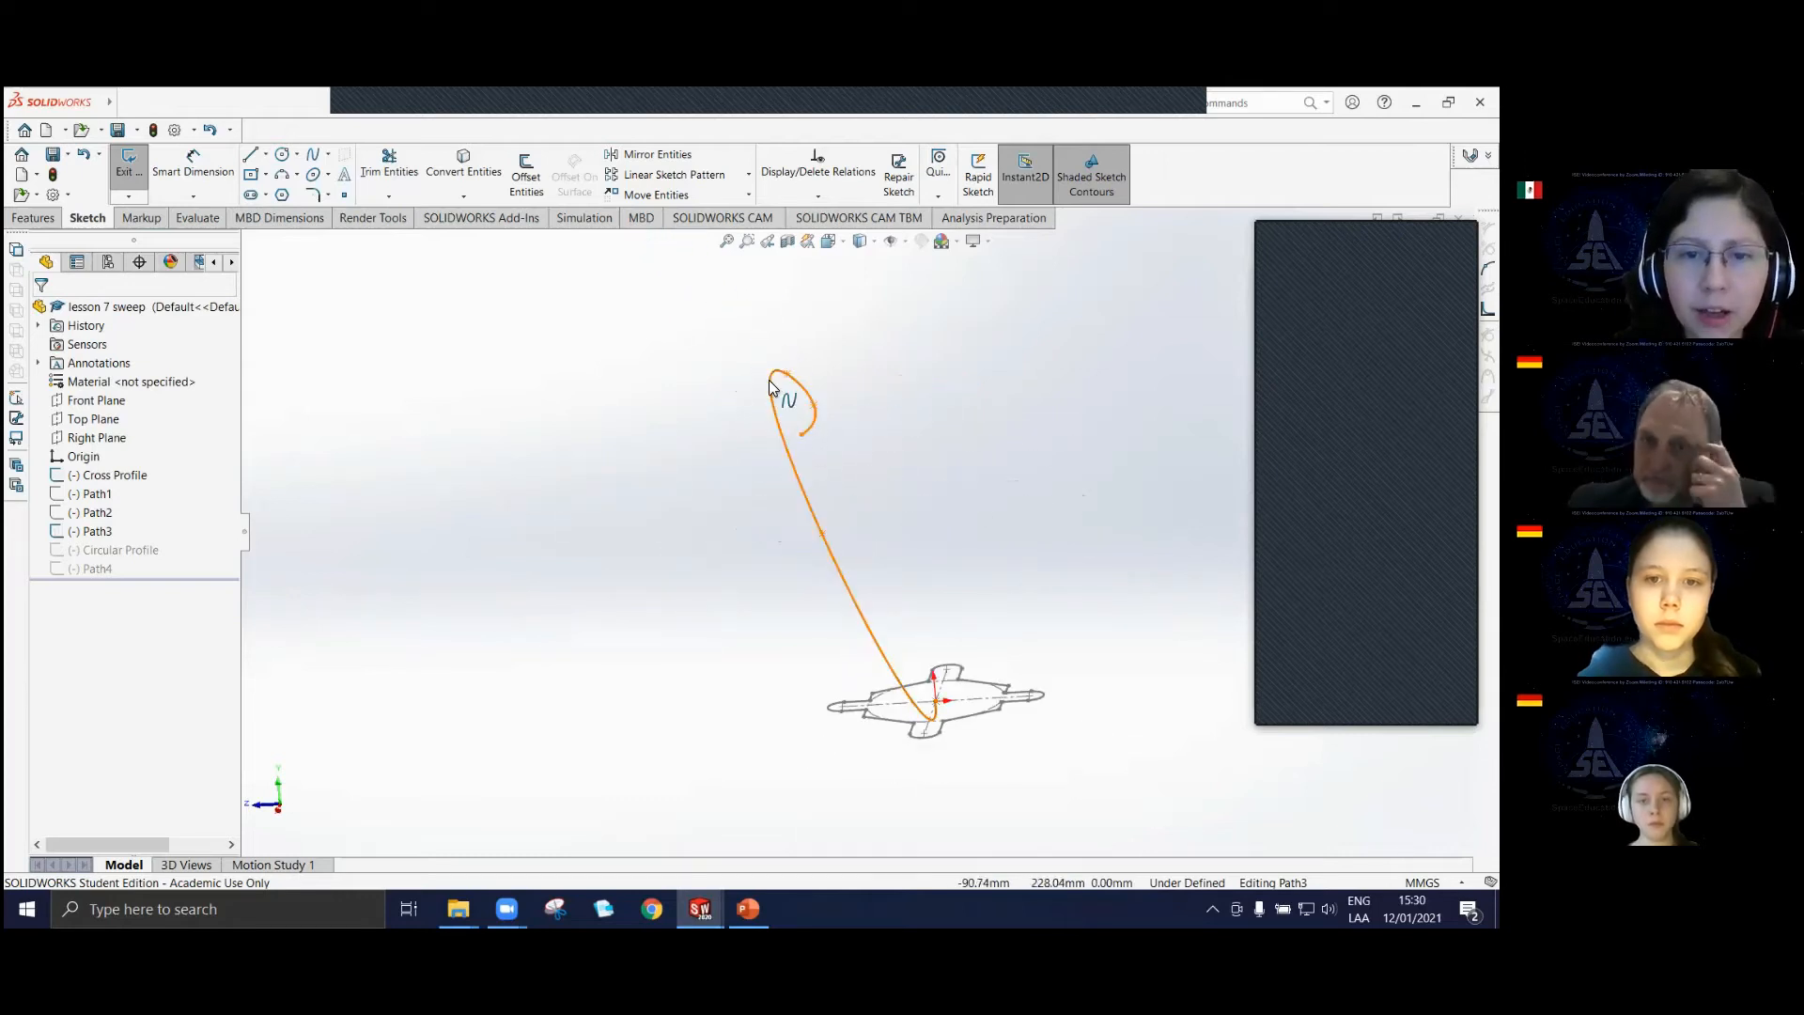
pyautogui.scroll(-3, 812, 430)
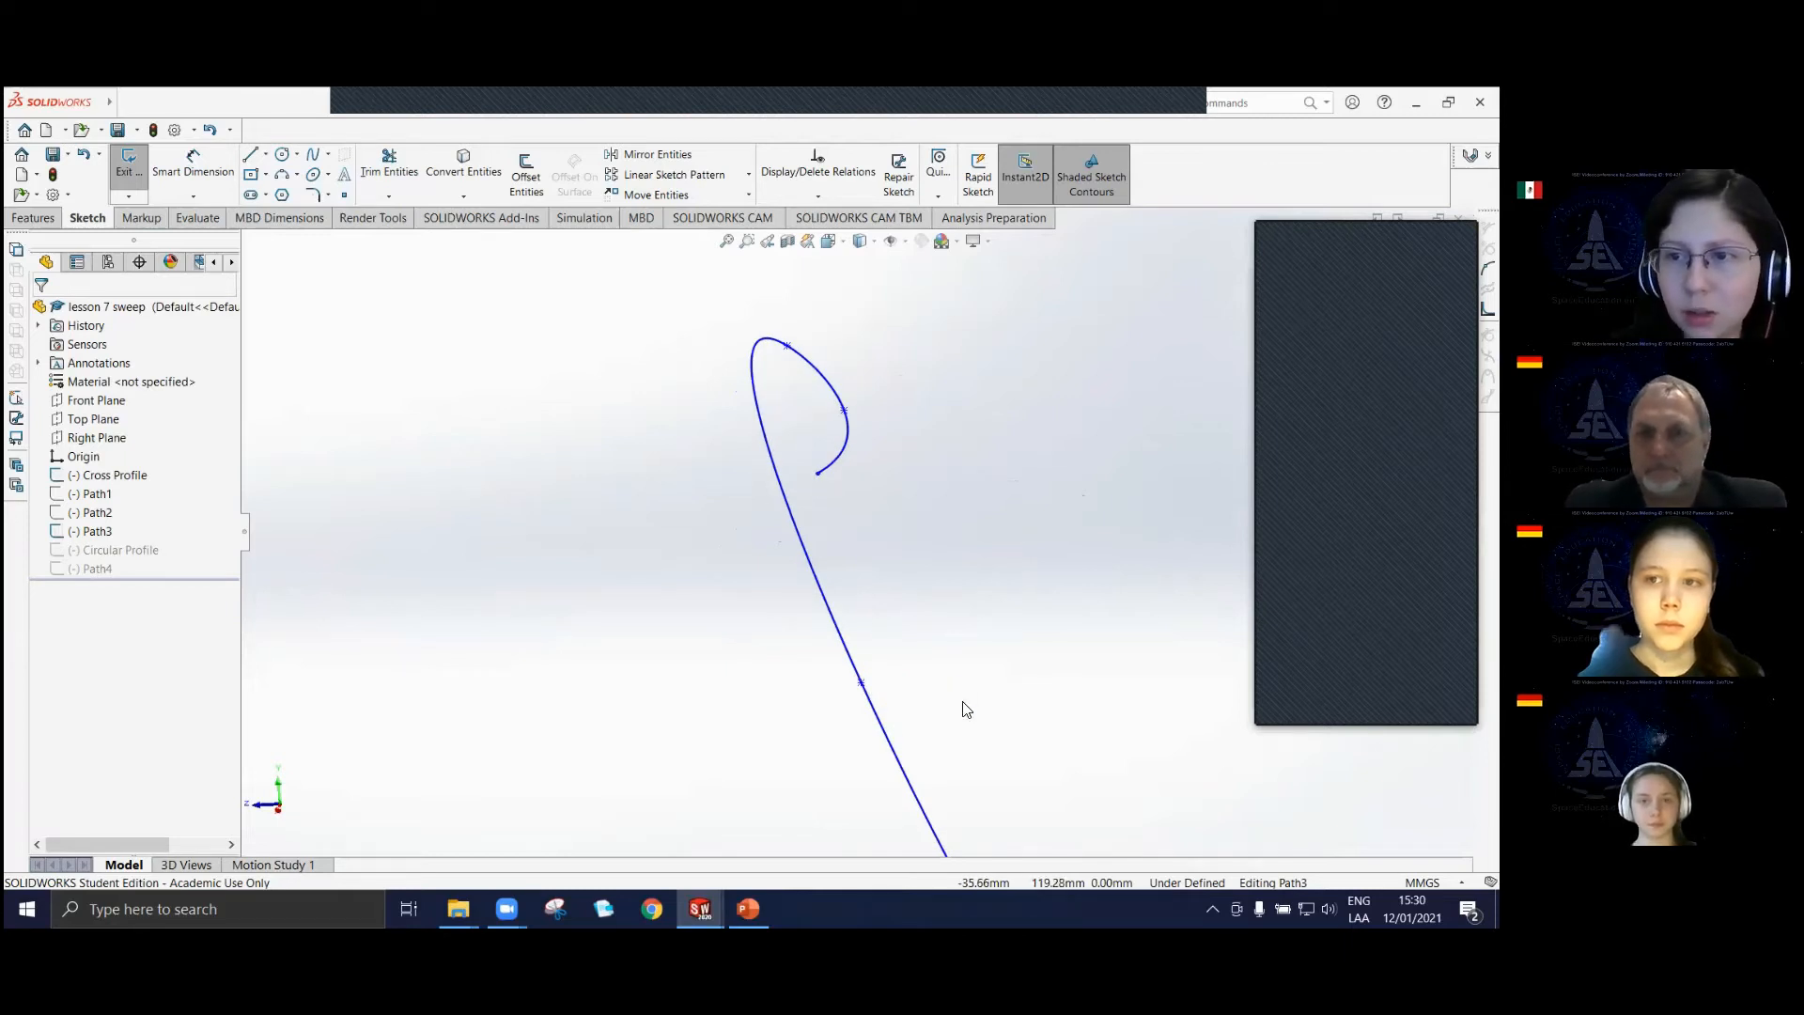
pyautogui.scroll(3, 992, 725)
pyautogui.moveTo(1002, 754)
pyautogui.mouseDown(button='middle')
pyautogui.moveTo(918, 737)
pyautogui.moveTo(1011, 721)
pyautogui.moveTo(1019, 511)
pyautogui.moveTo(999, 705)
pyautogui.moveTo(862, 611)
pyautogui.mouseUp(button='middle')
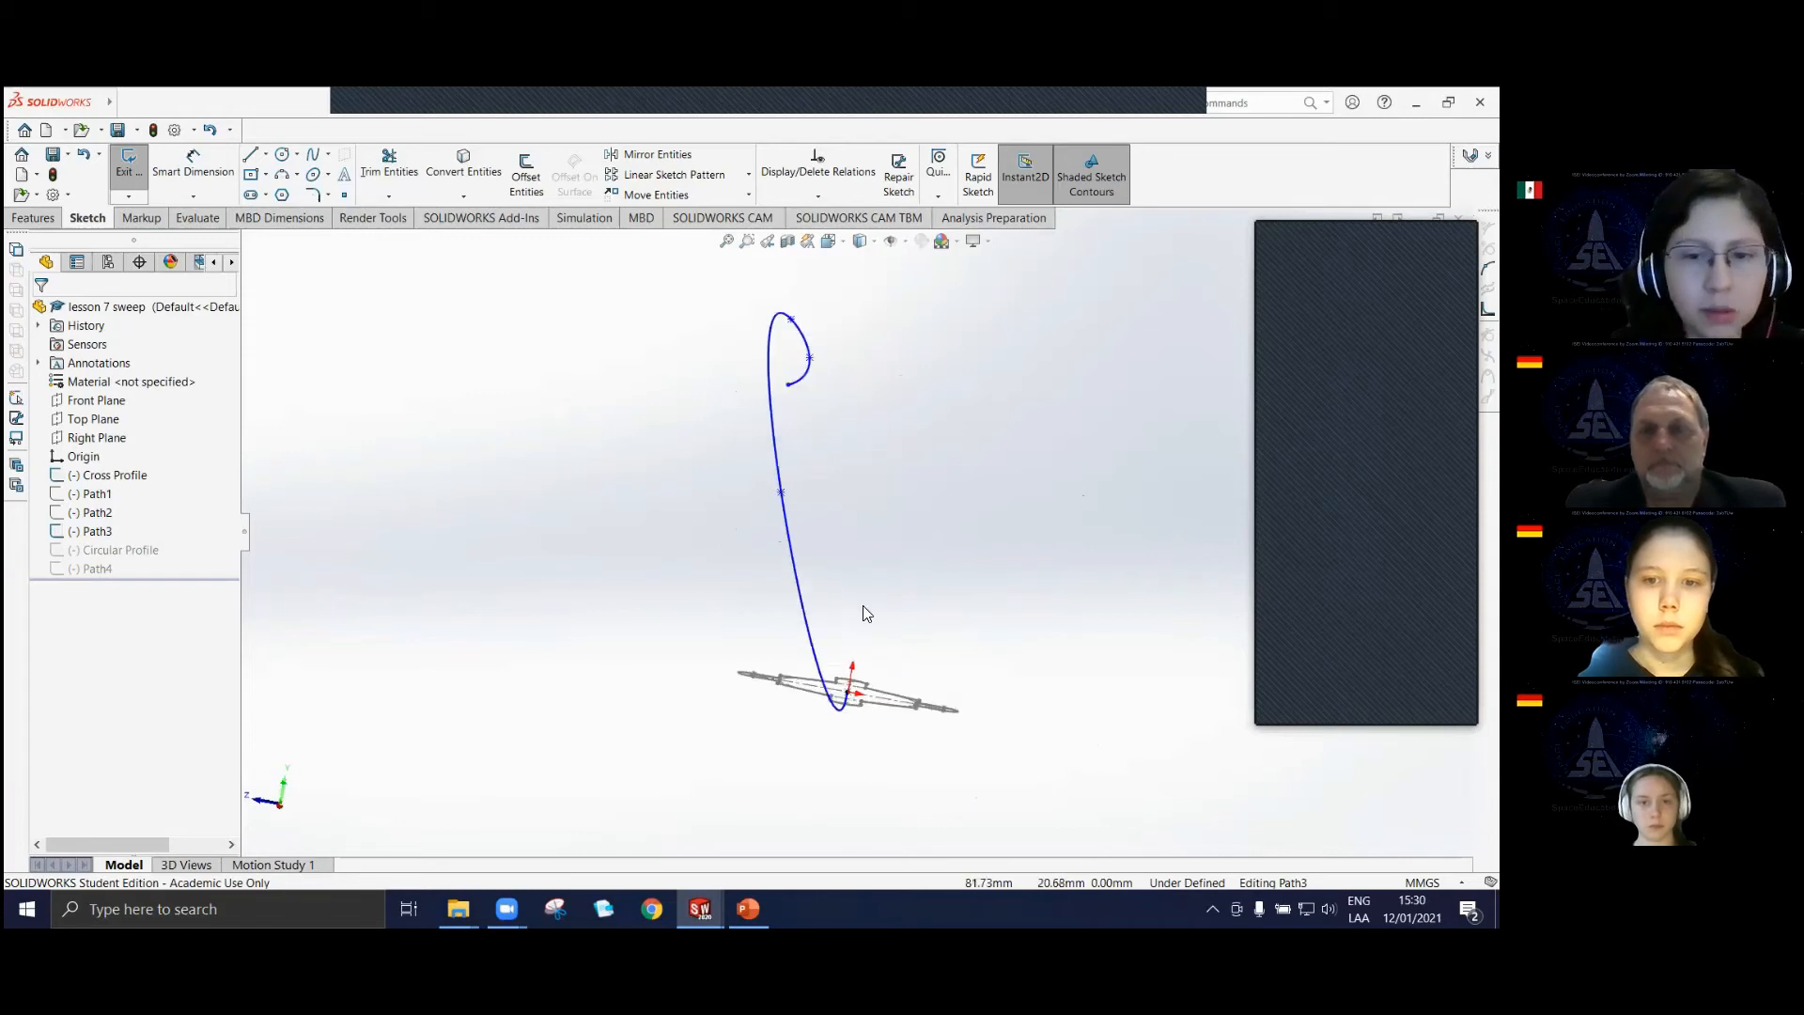
pyautogui.click(132, 177)
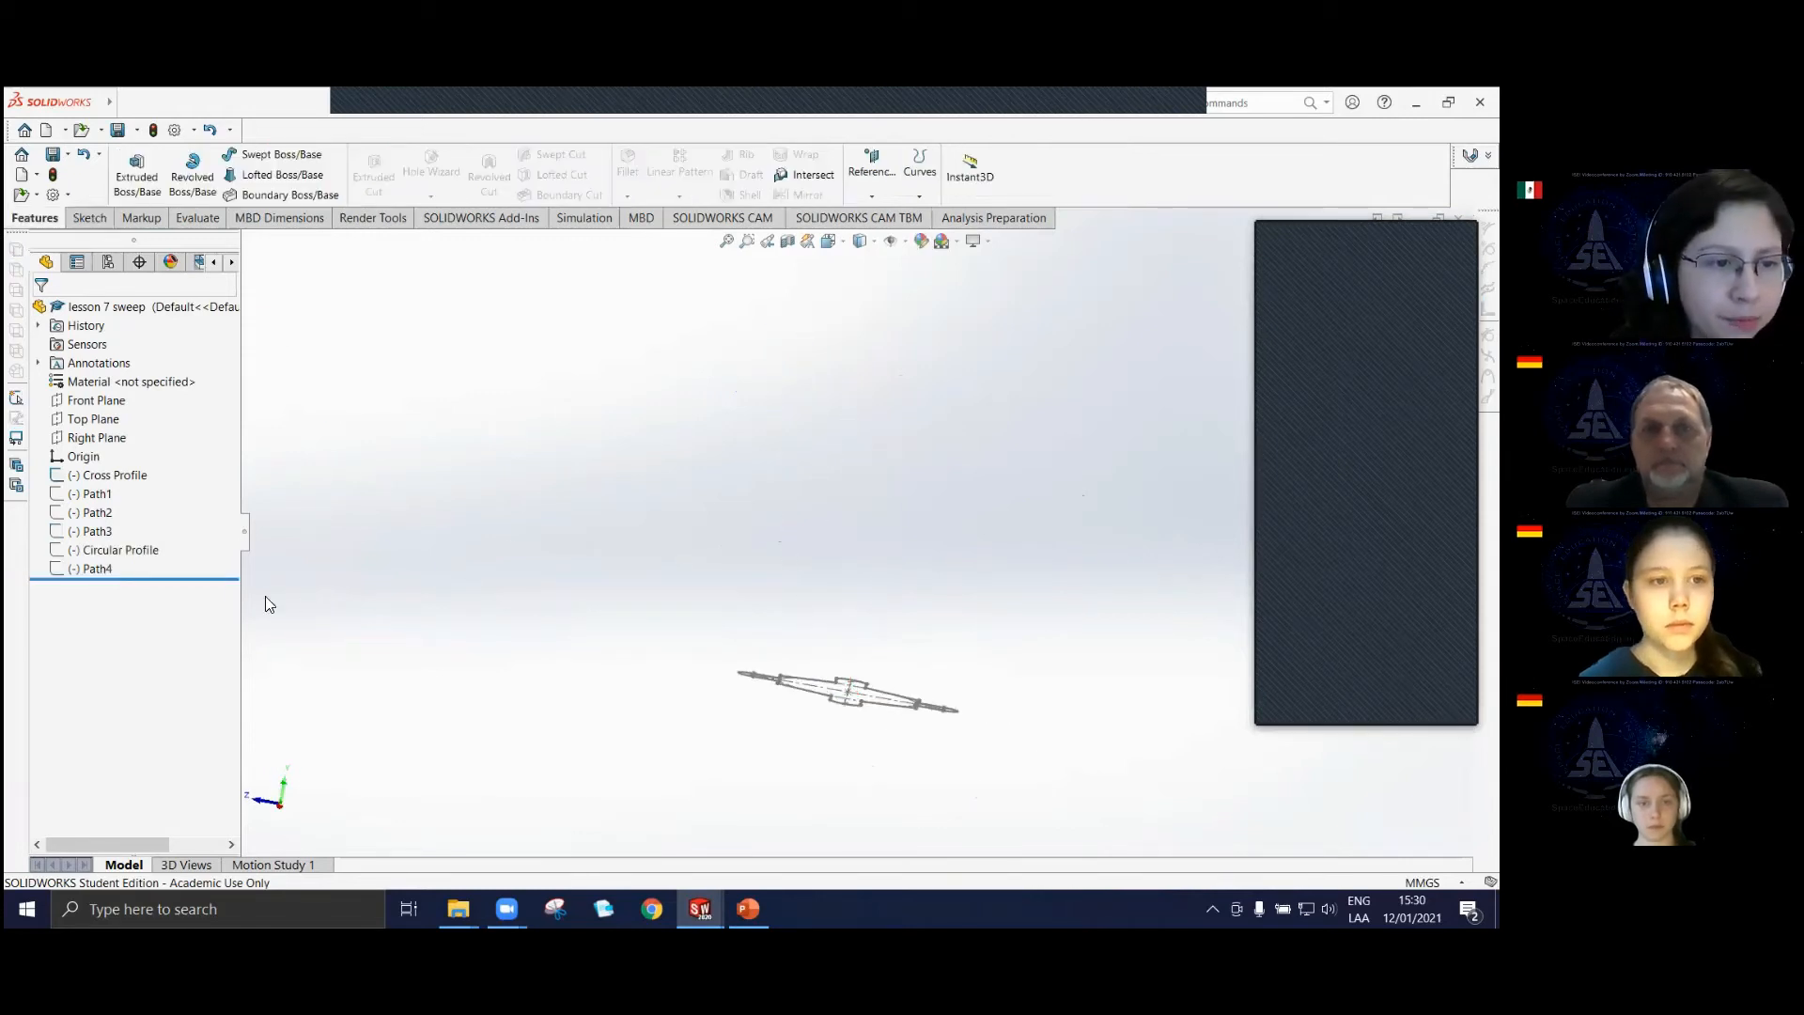
# Show the Circular Profile sketch and hide the Cross Profile sketch.
pyautogui.click(92, 554)
pyautogui.click(524, 522)
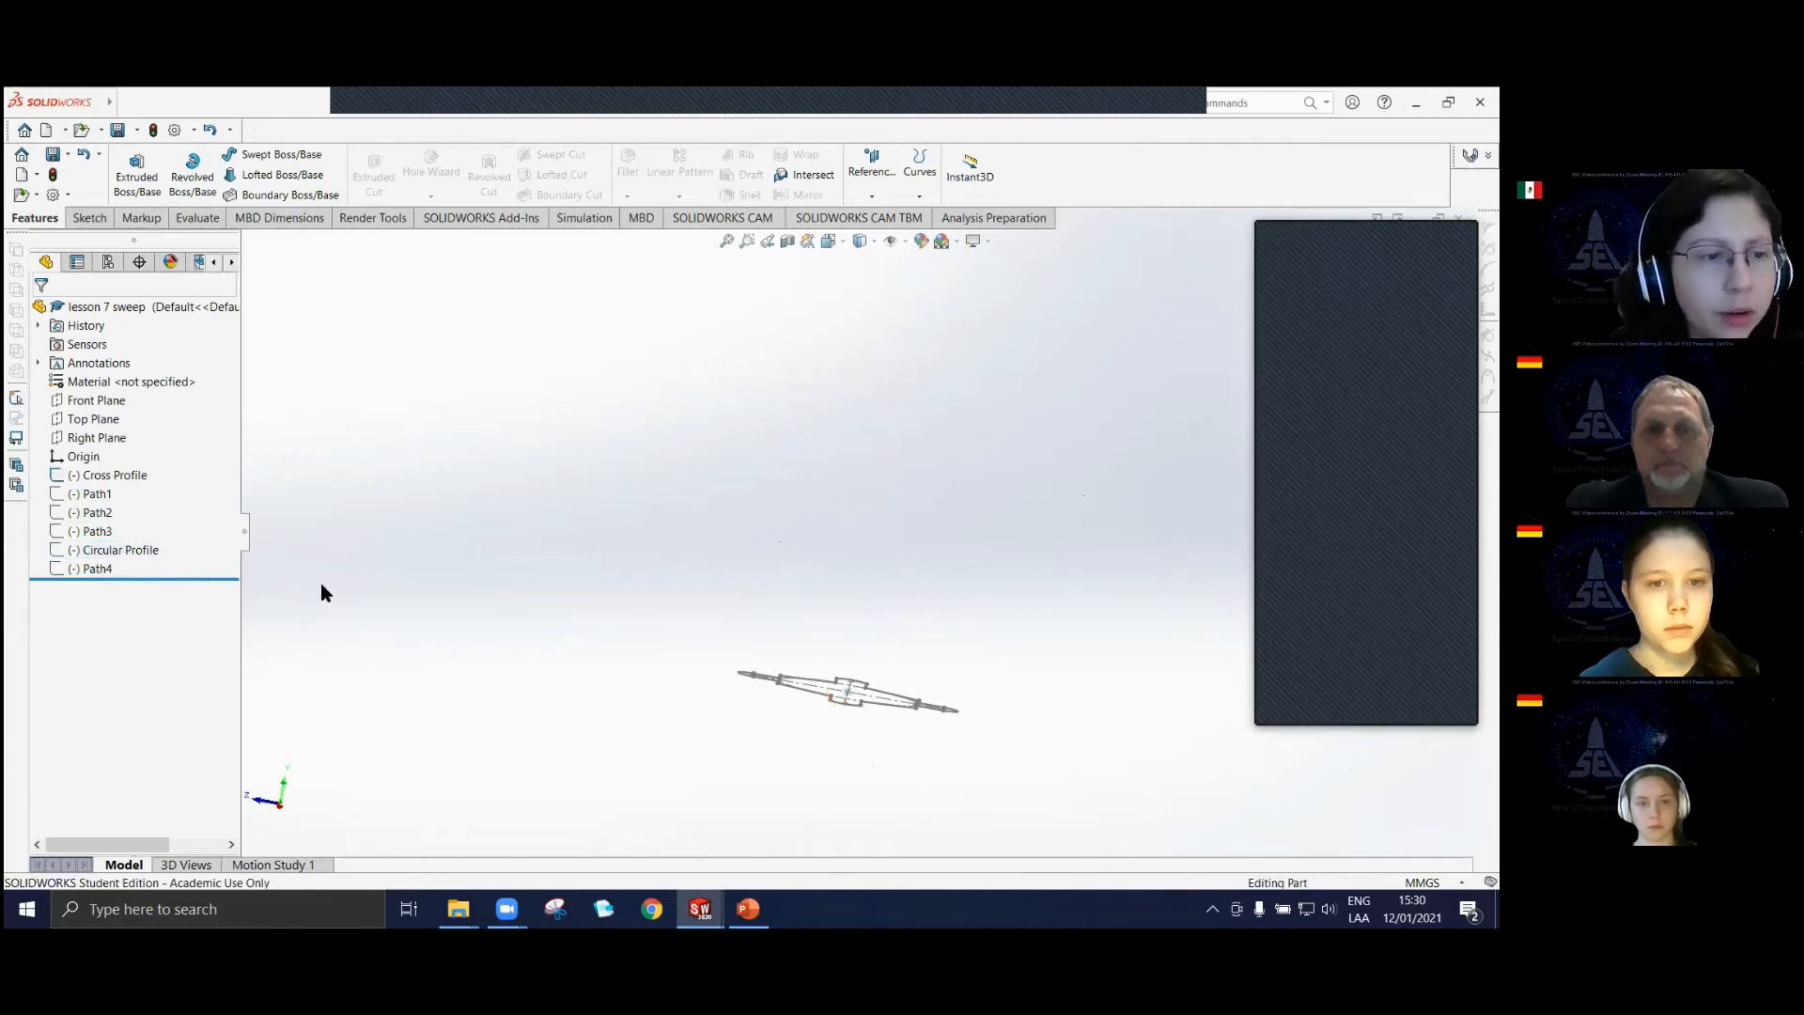
pyautogui.click(117, 553)
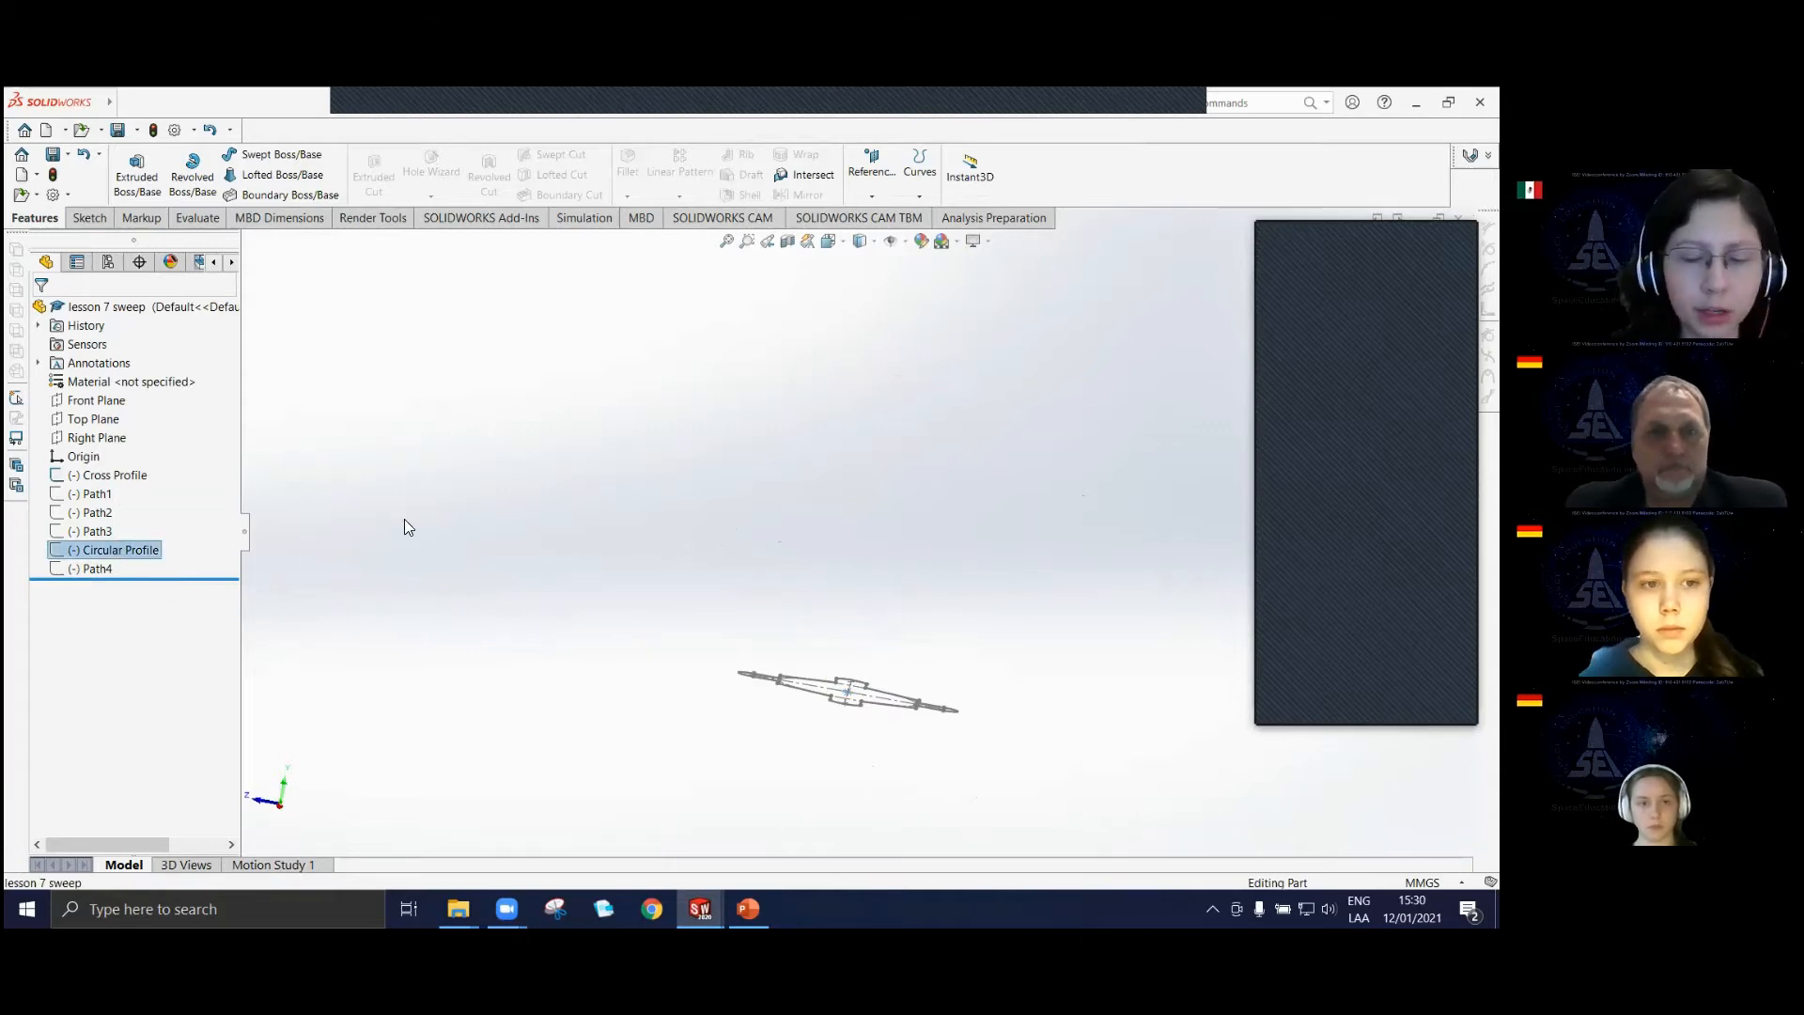
pyautogui.click(350, 378)
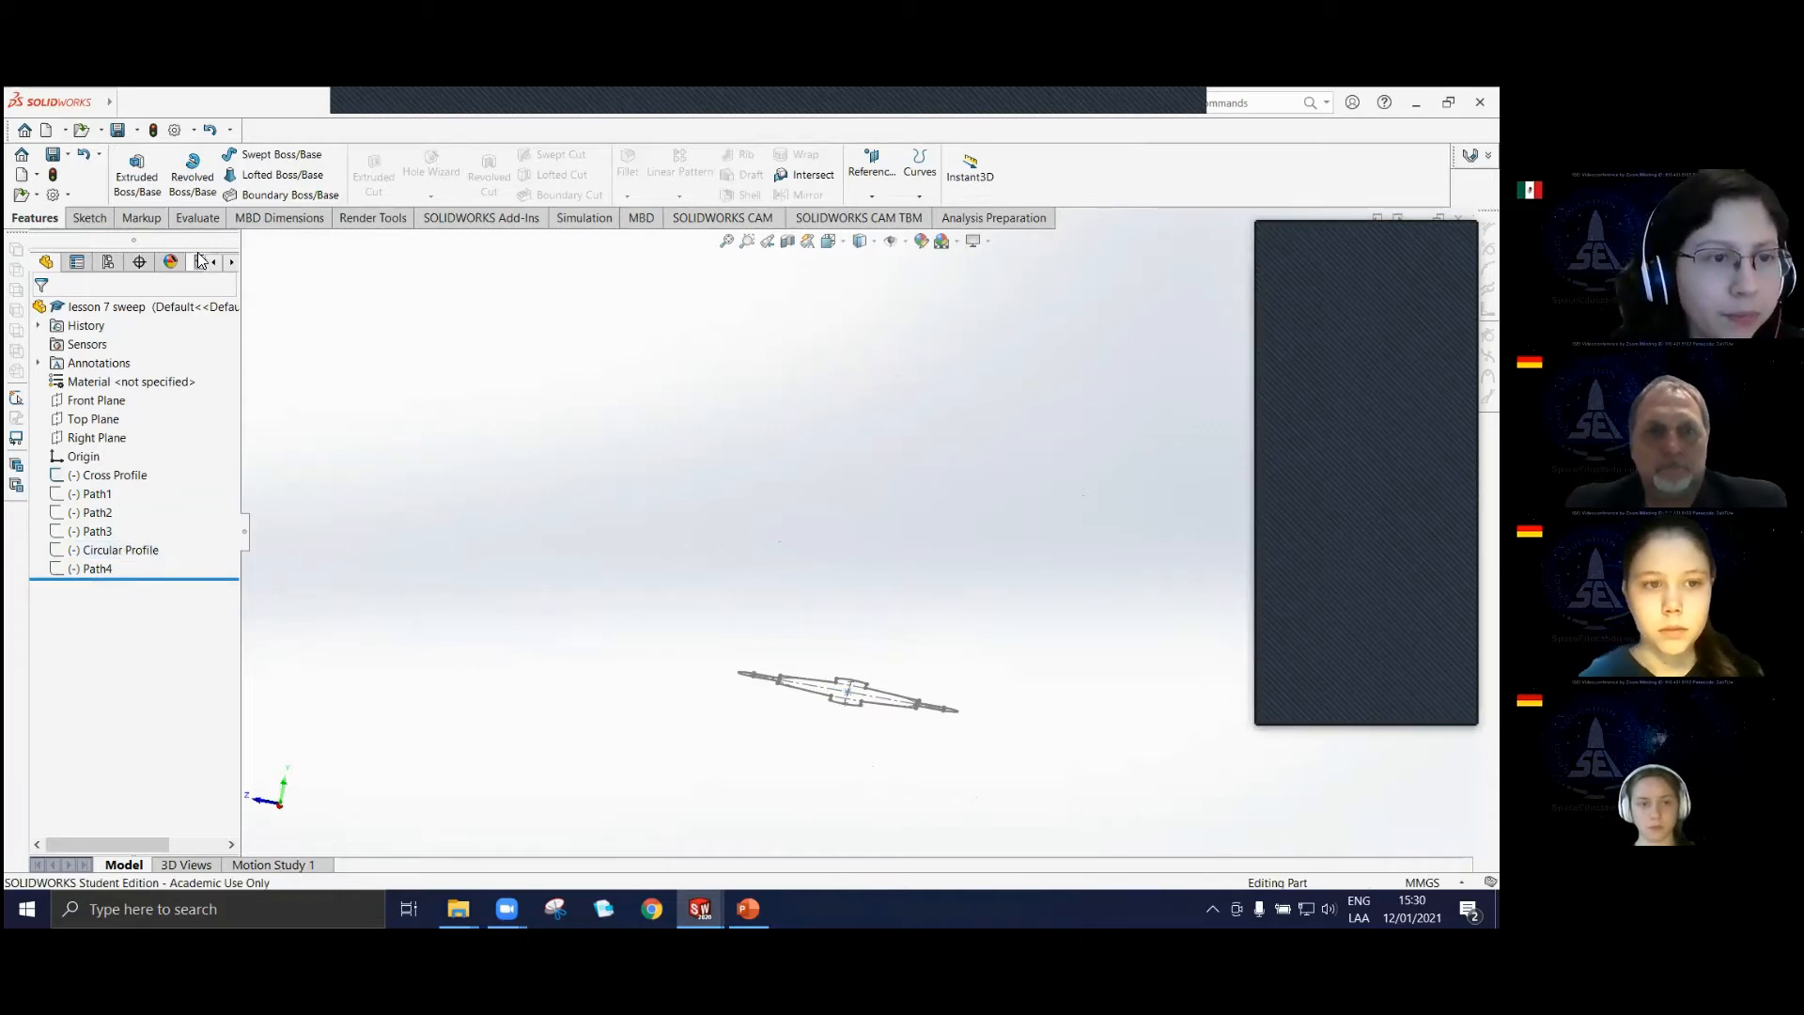
pyautogui.click(108, 550)
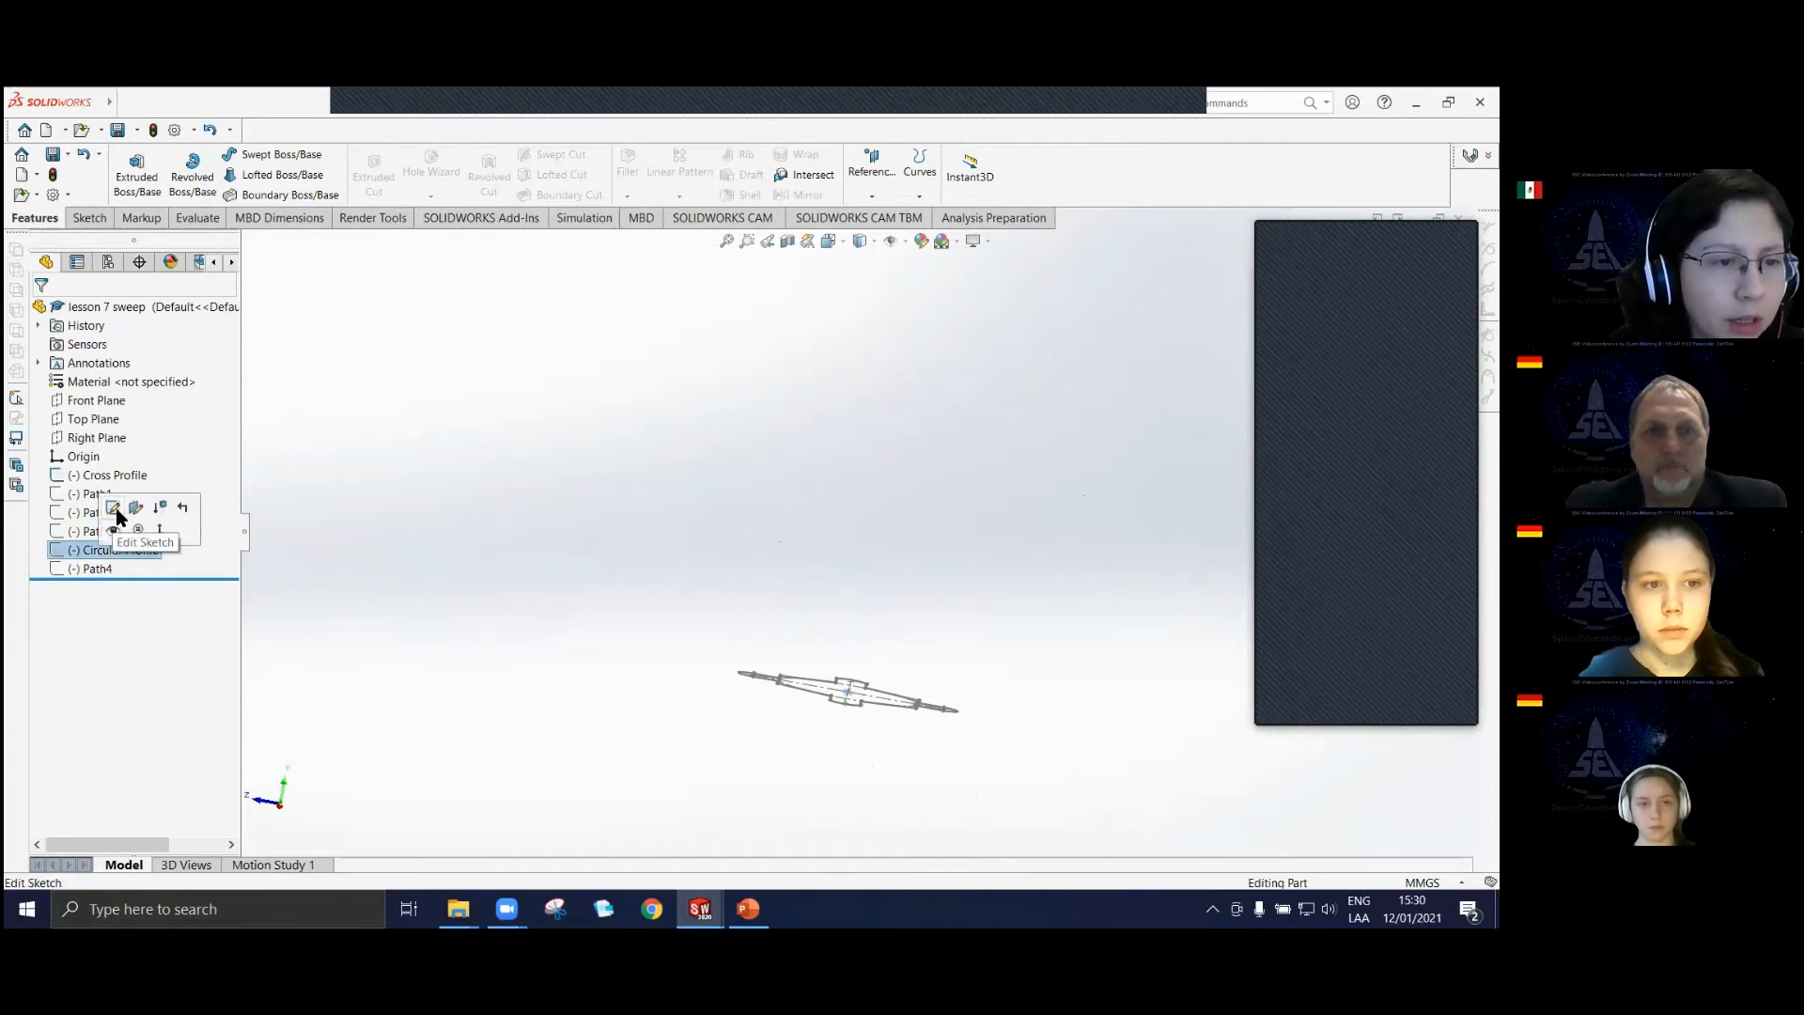
pyautogui.click(116, 528)
pyautogui.moveTo(755, 641); pyautogui.dragTo(776, 733, button='middle')
pyautogui.scroll(-4, 870, 729)
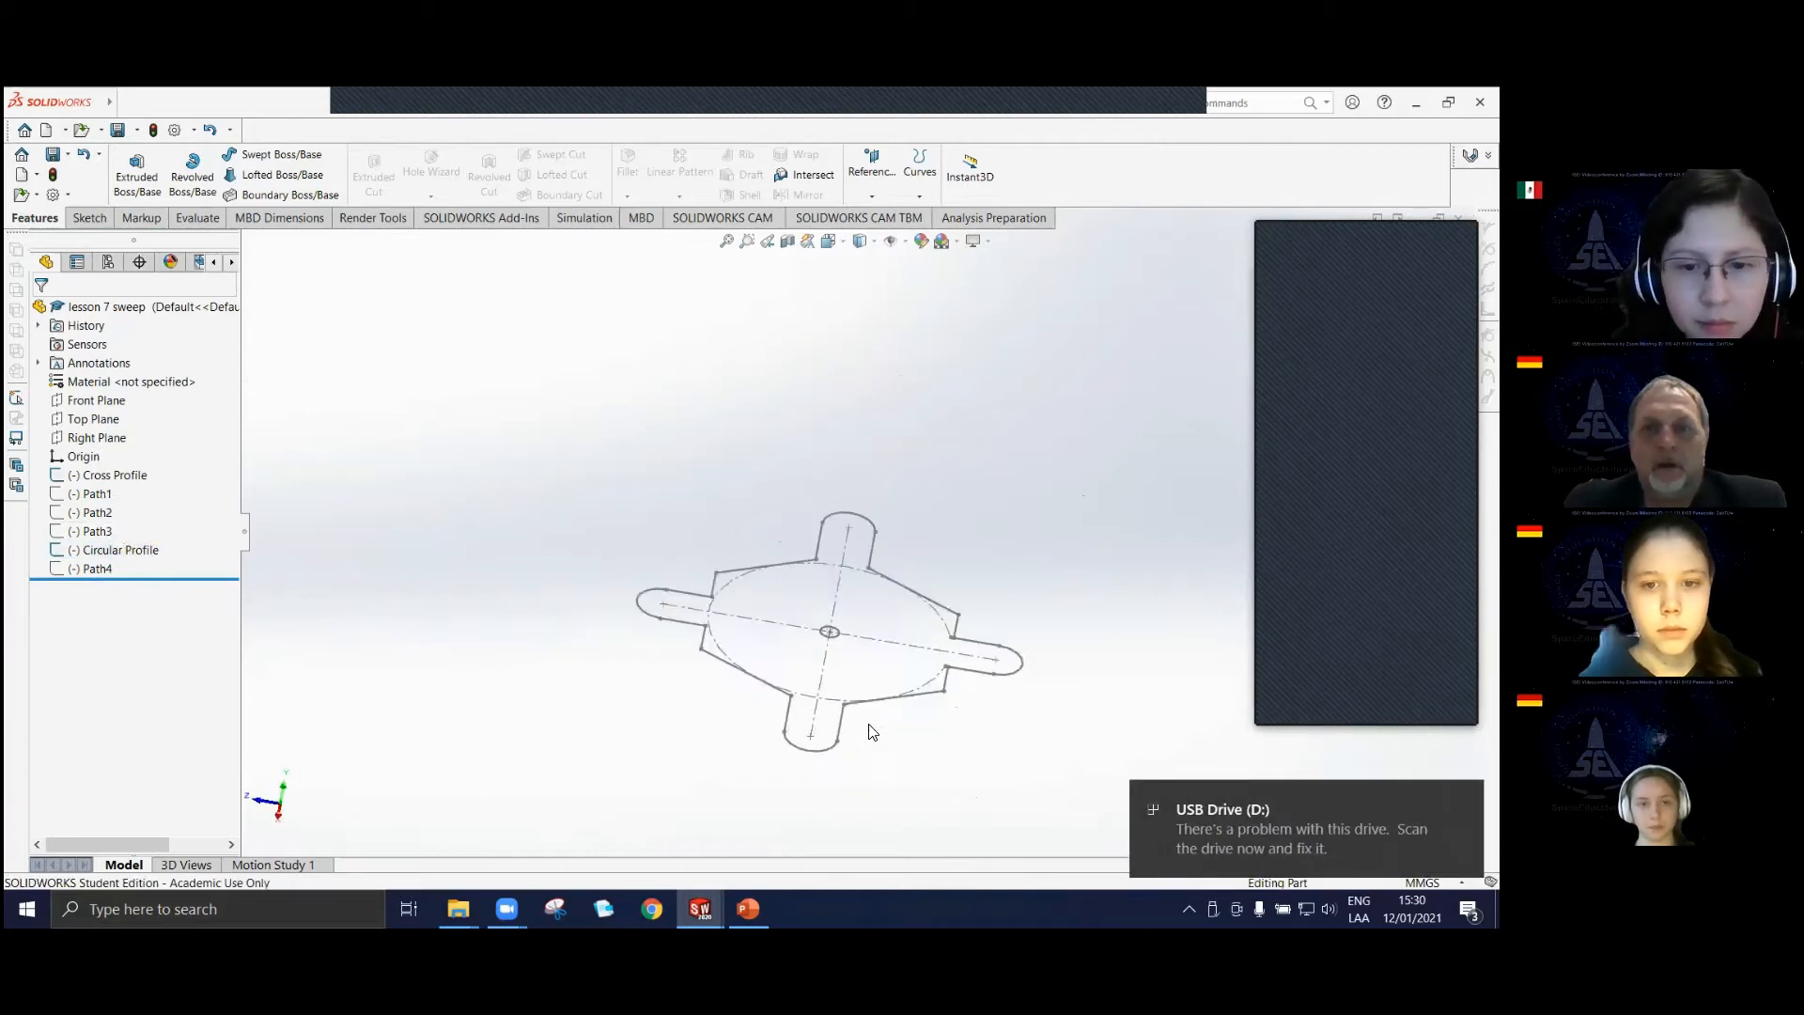
pyautogui.click(89, 476)
pyautogui.click(115, 452)
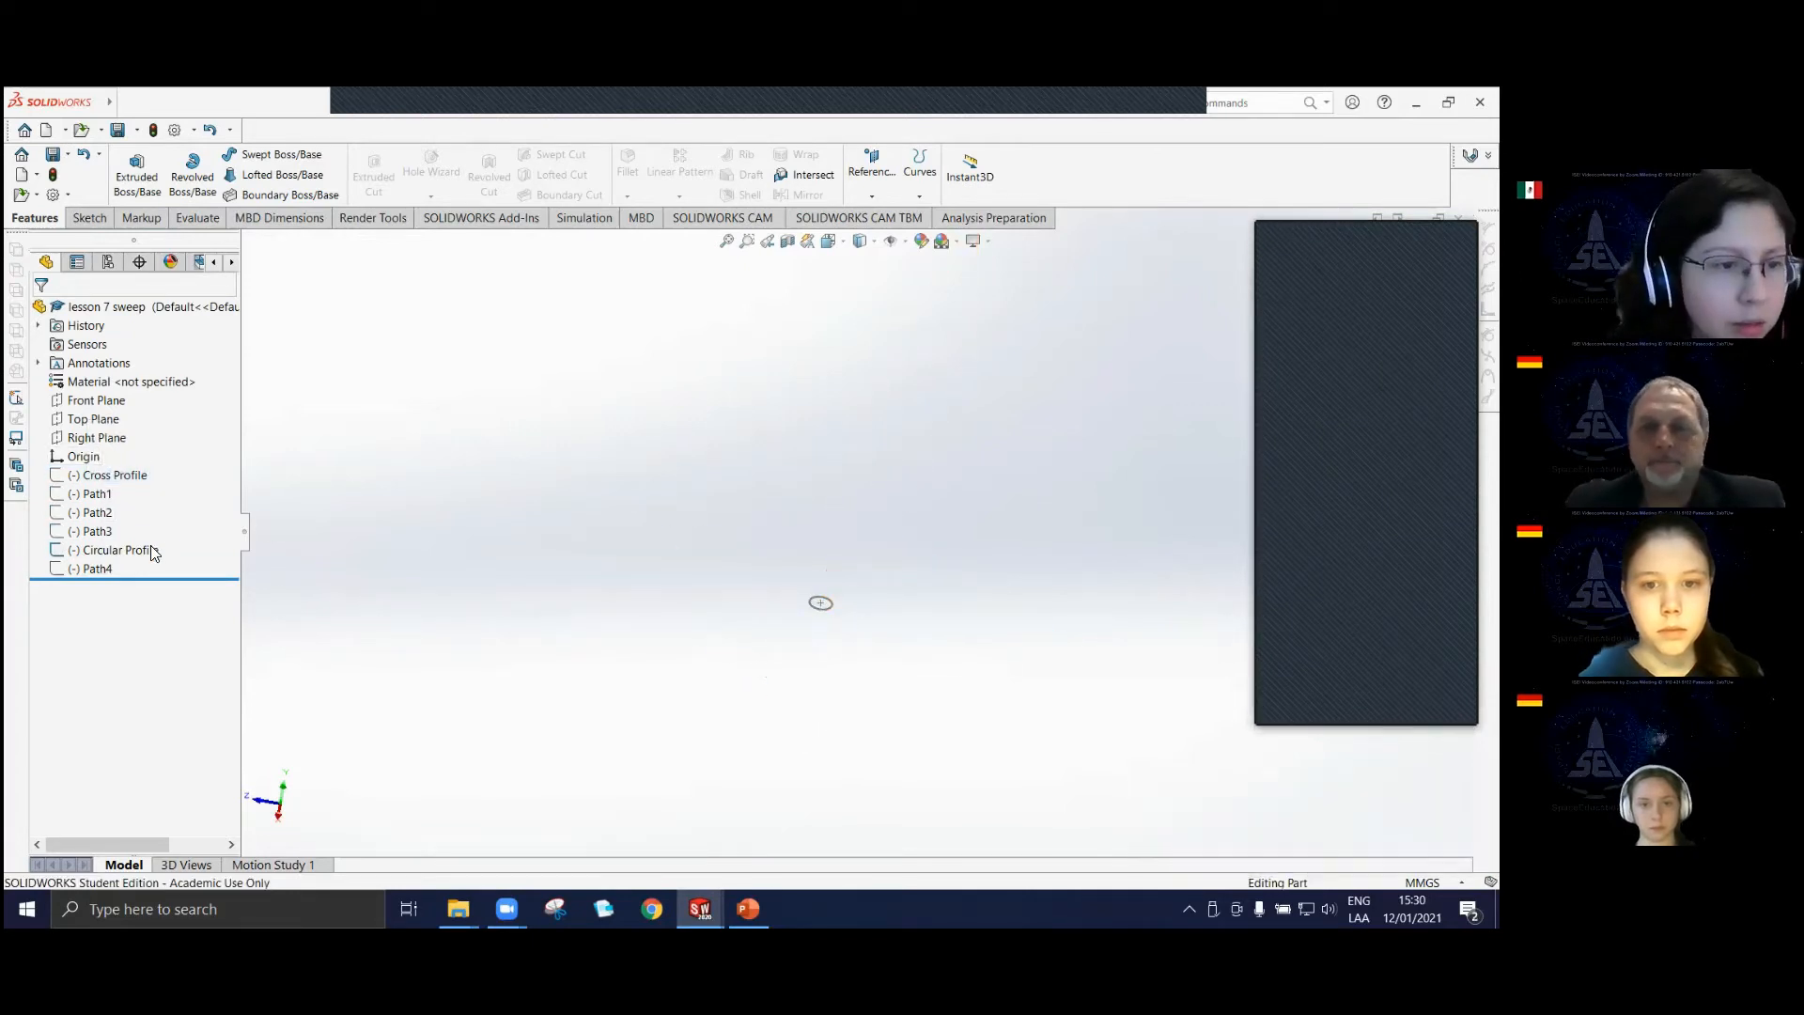
# Show the Path3 sketch together with the Circular Profile sketch.
pyautogui.click(97, 534)
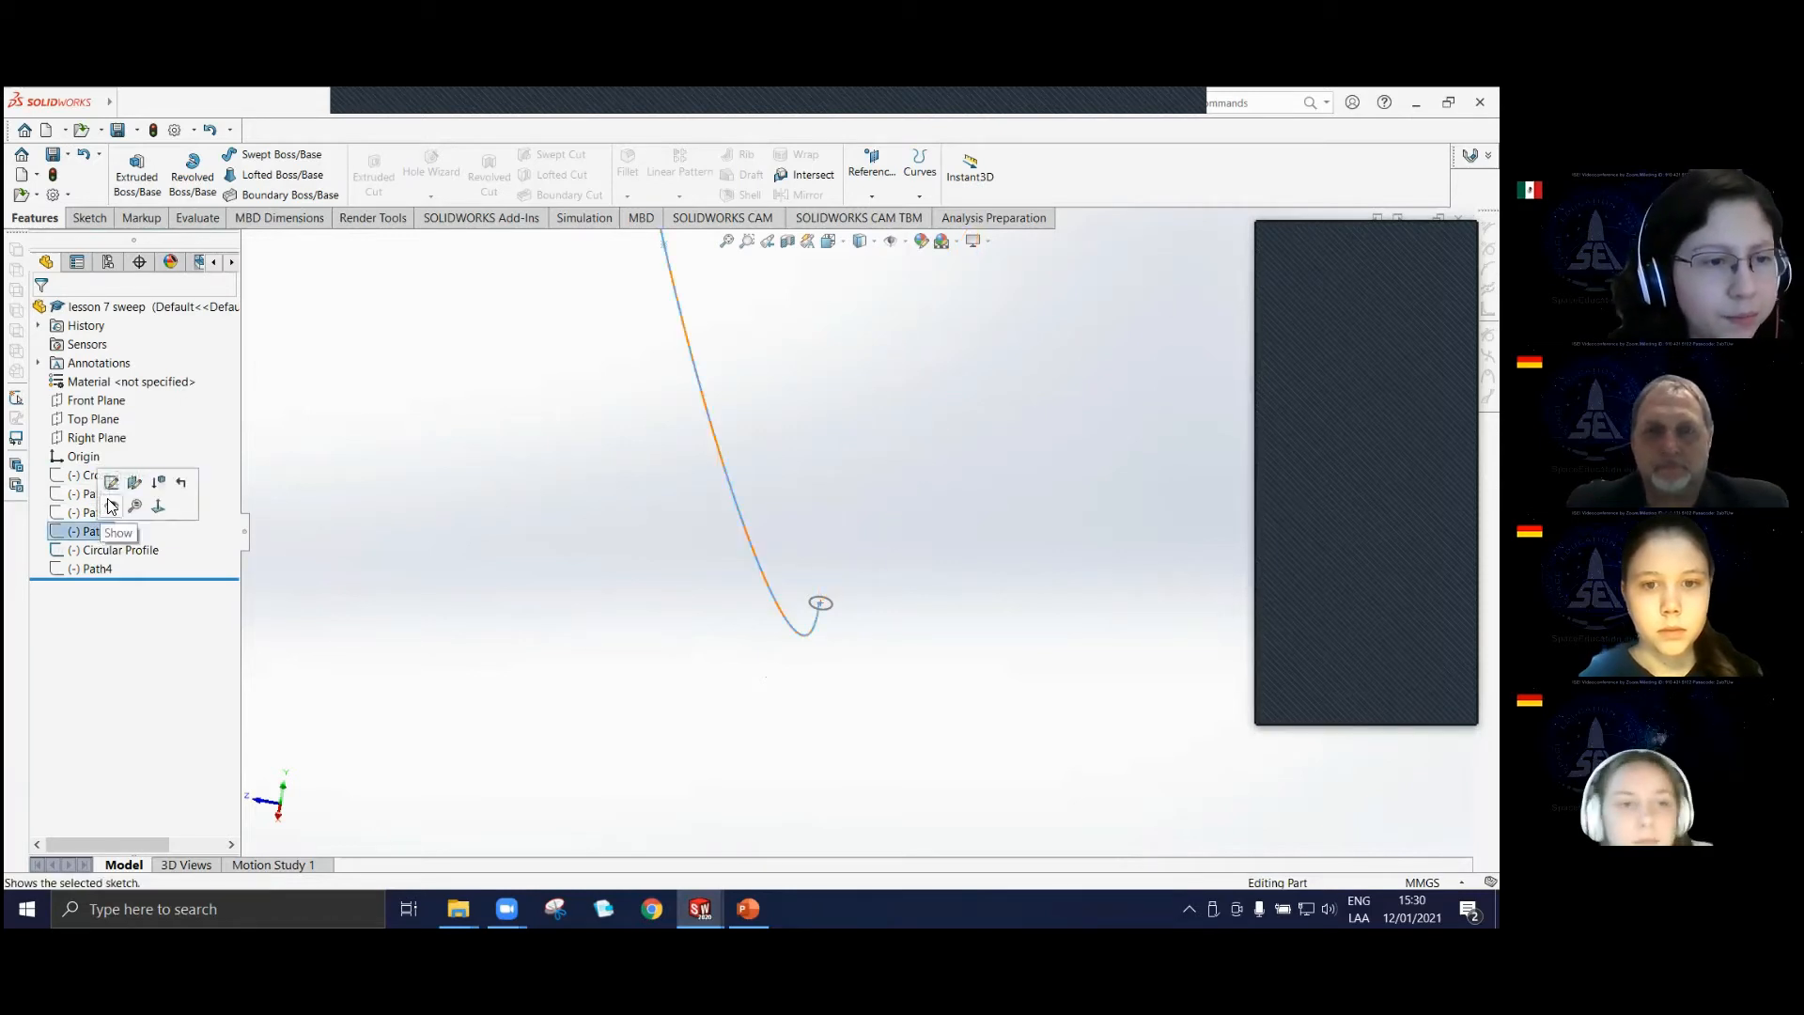
pyautogui.click(681, 630)
pyautogui.scroll(3, 790, 660)
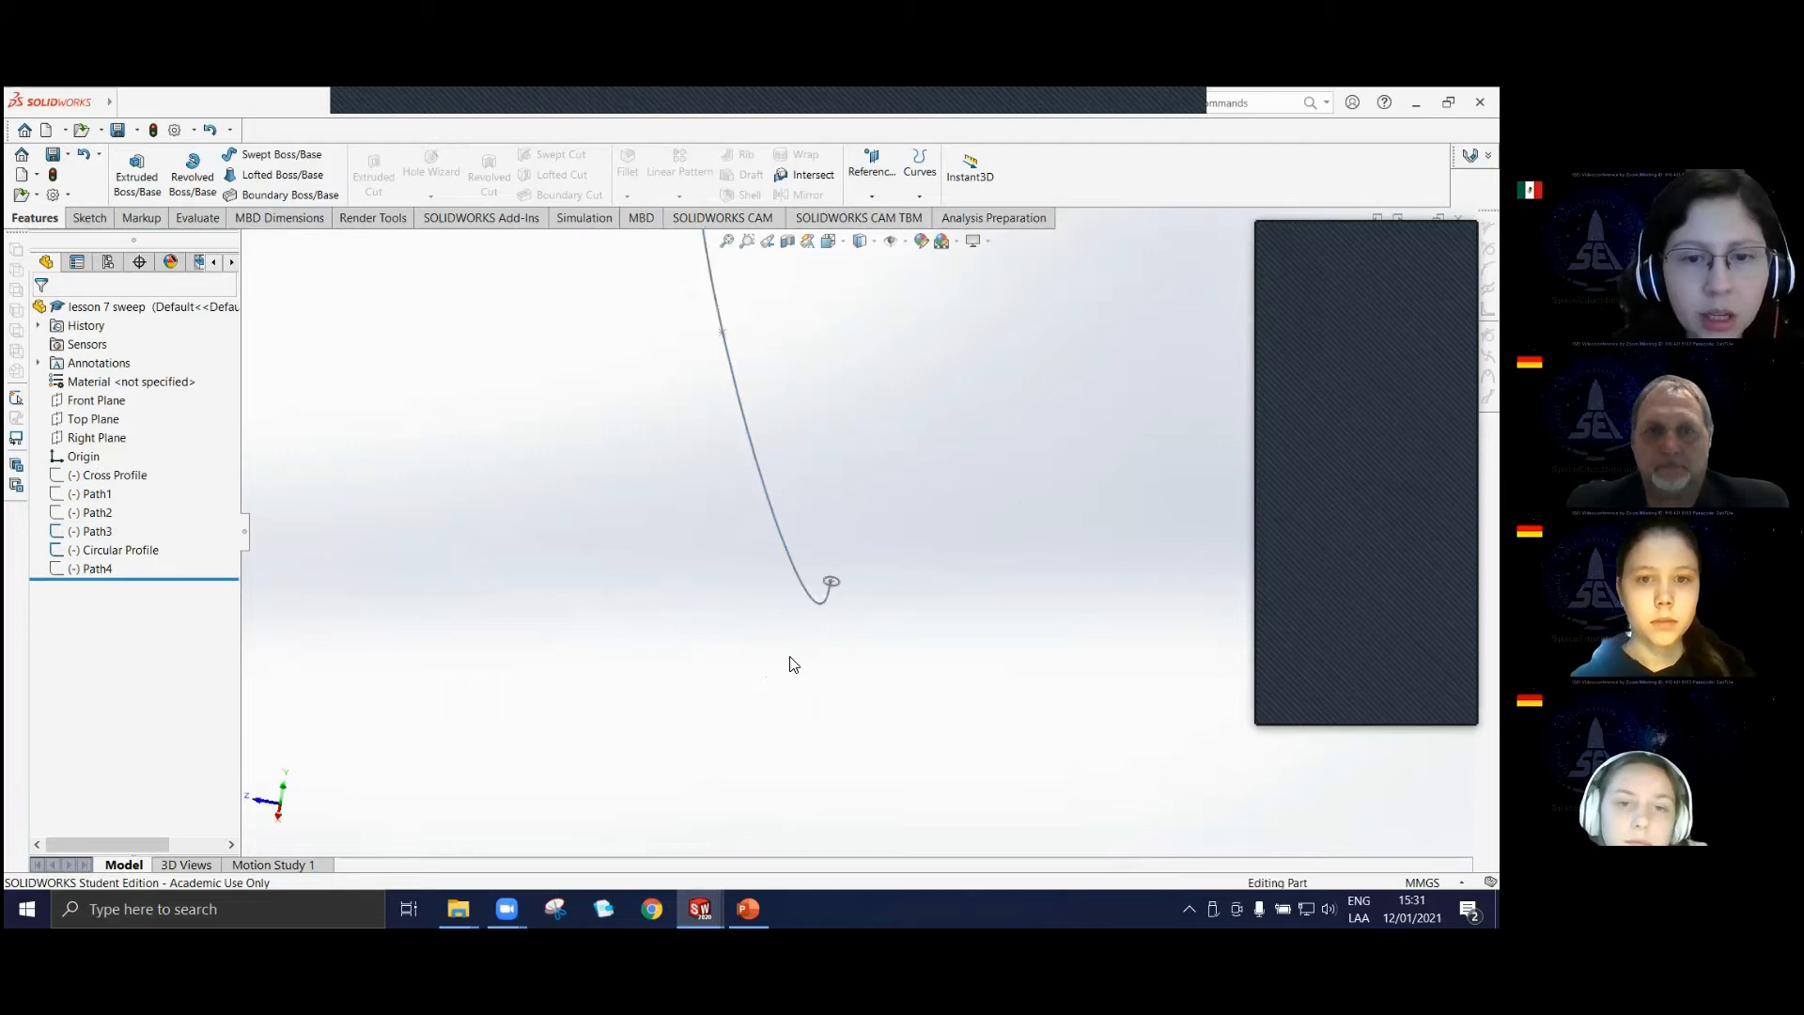
pyautogui.scroll(2, 863, 583)
pyautogui.scroll(-2, 866, 523)
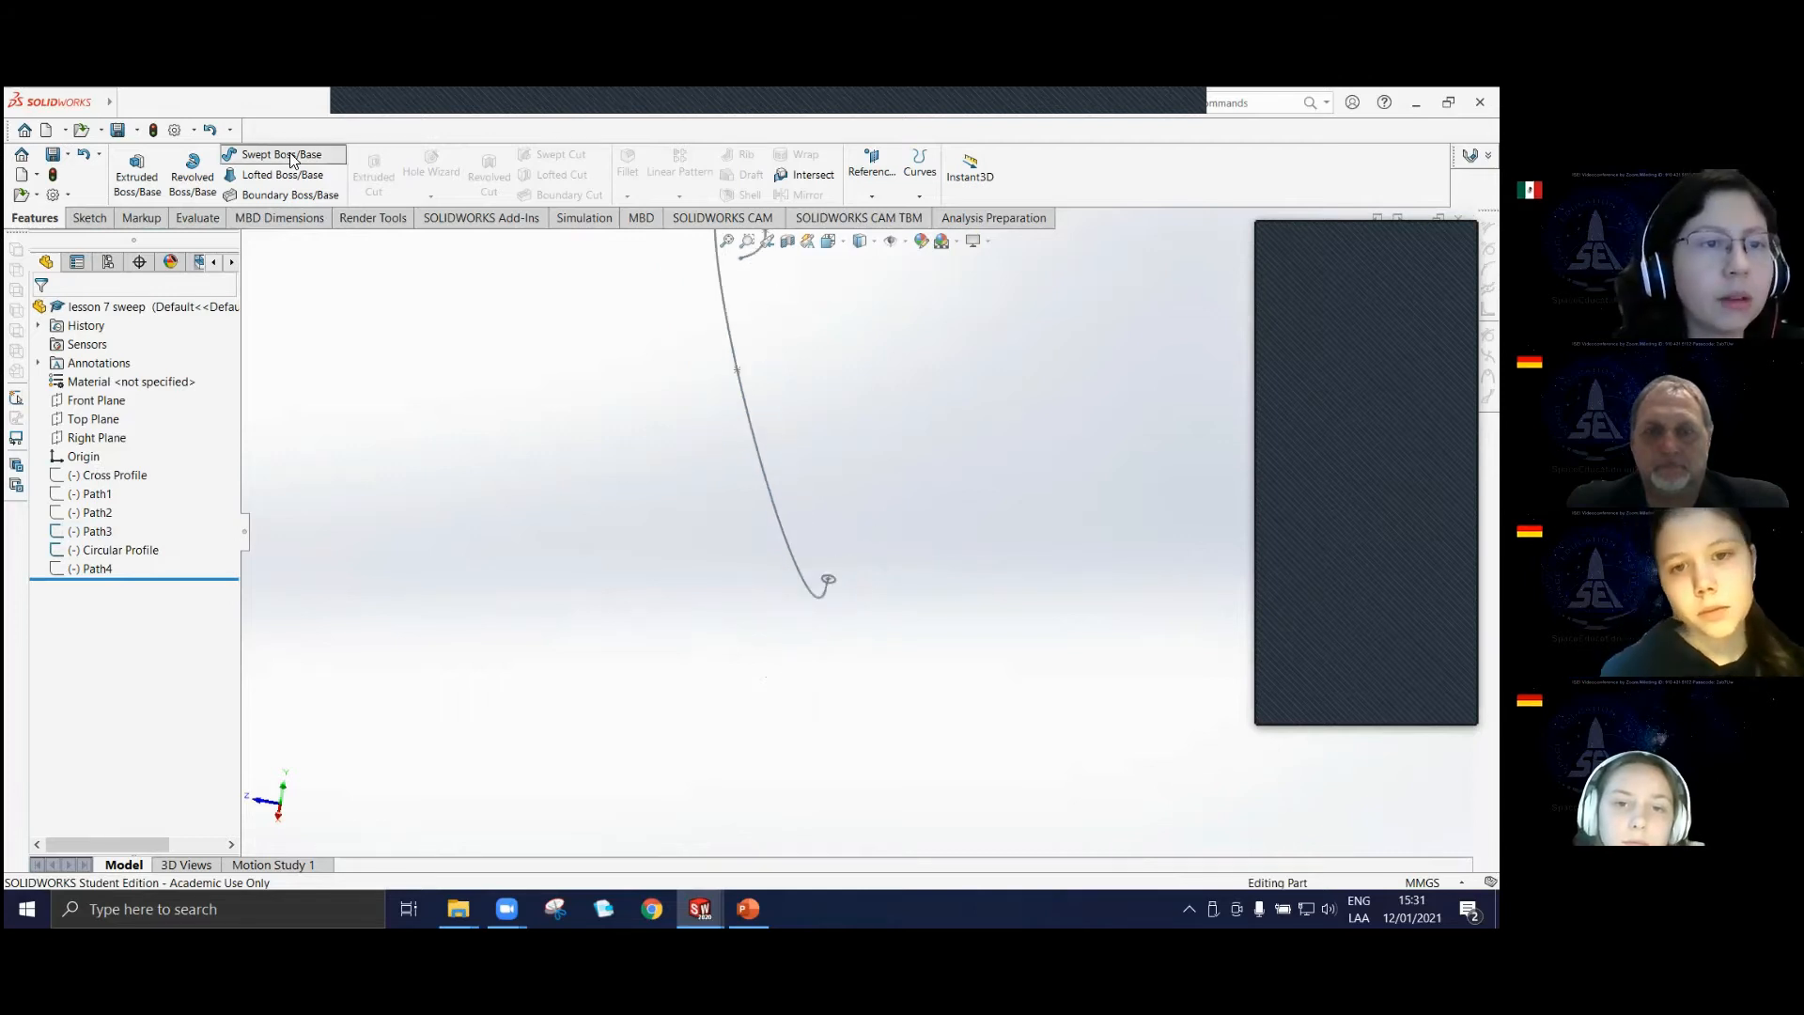
# Start a Swept Boss/Base with Circular Profile as the sketch profile and Path3 as the path.
pyautogui.click(299, 150)
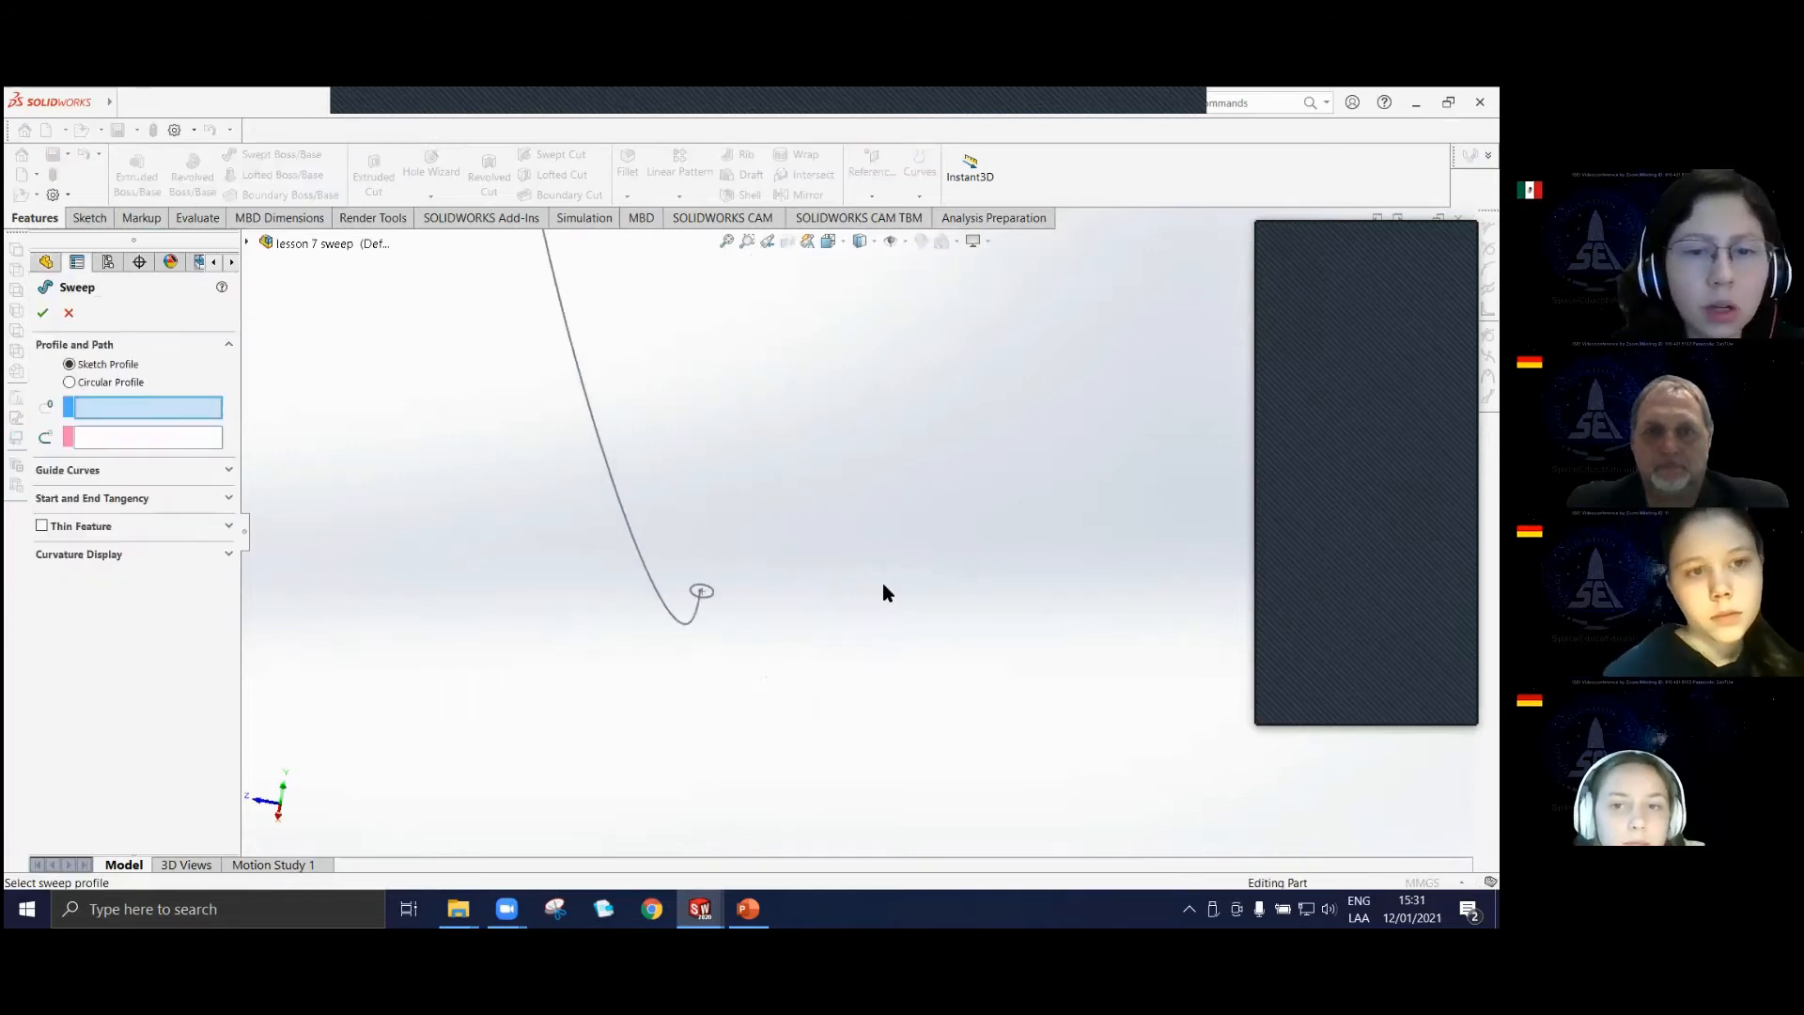
pyautogui.click(711, 598)
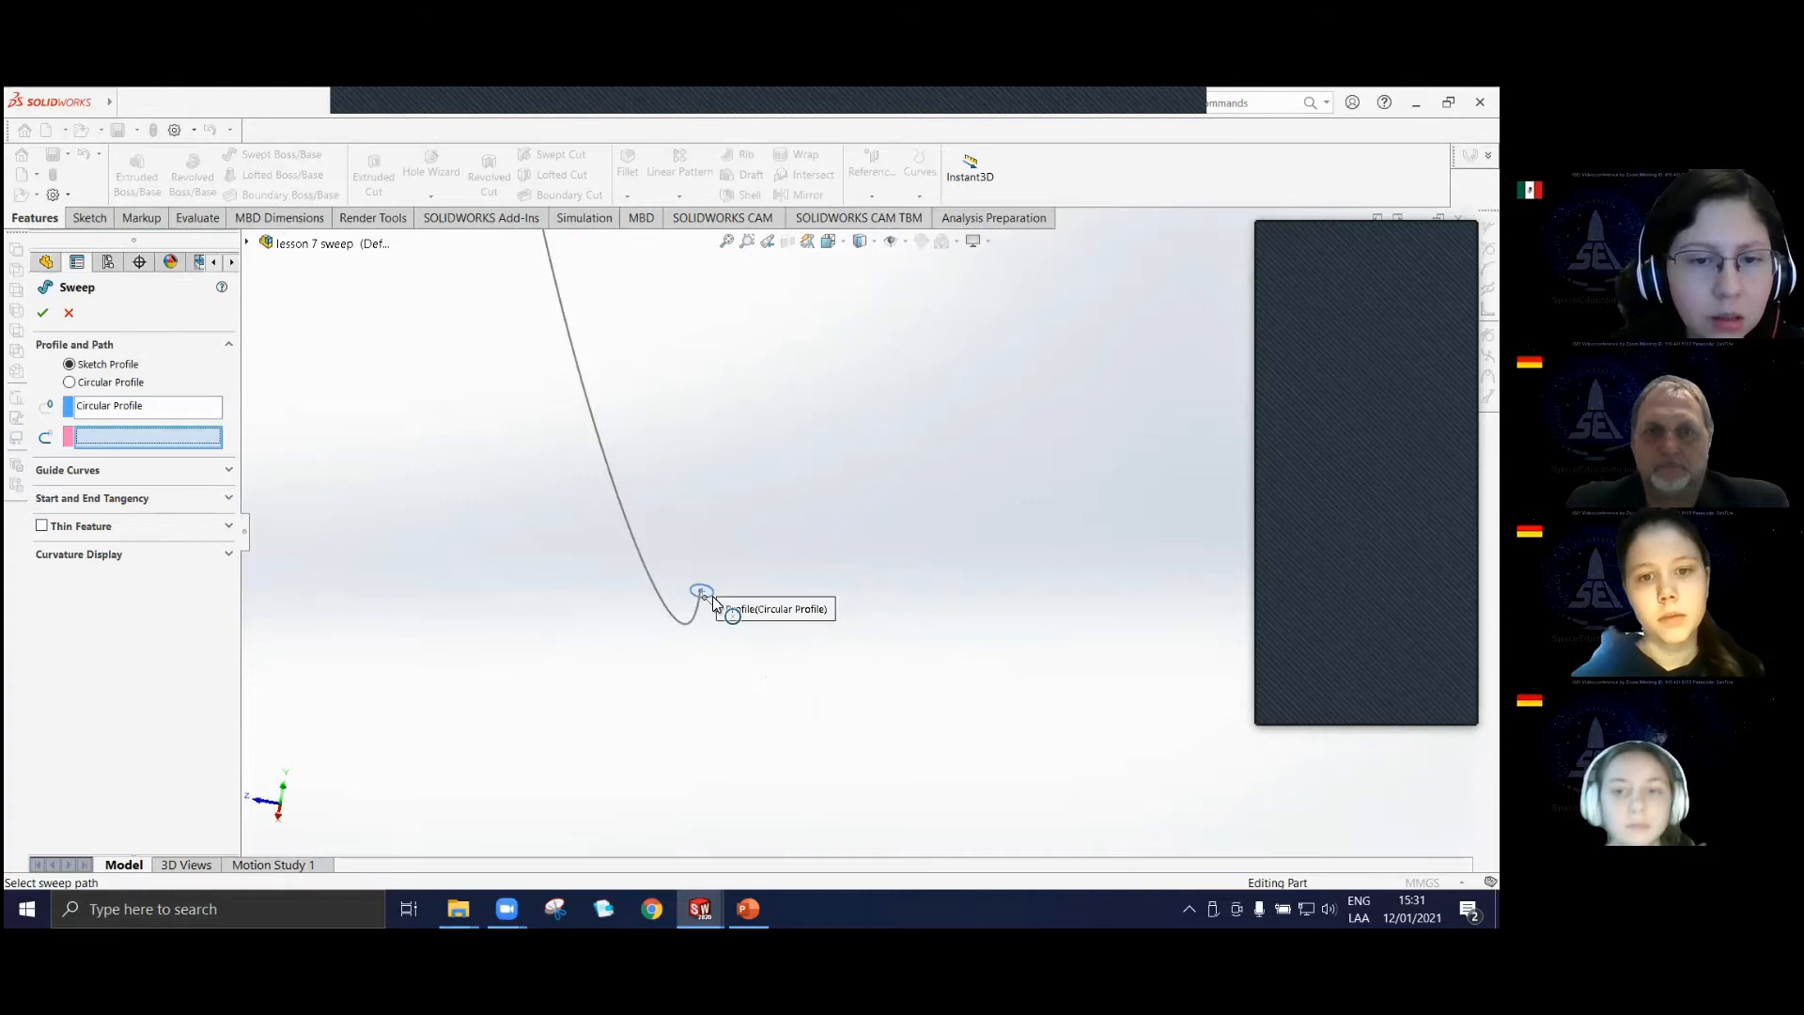
pyautogui.click(616, 490)
# Examine the sweep preview along Path3, especially the pinched inner side of the tight bend next to the profile.
pyautogui.scroll(4, 680, 492)
pyautogui.scroll(-5, 844, 379)
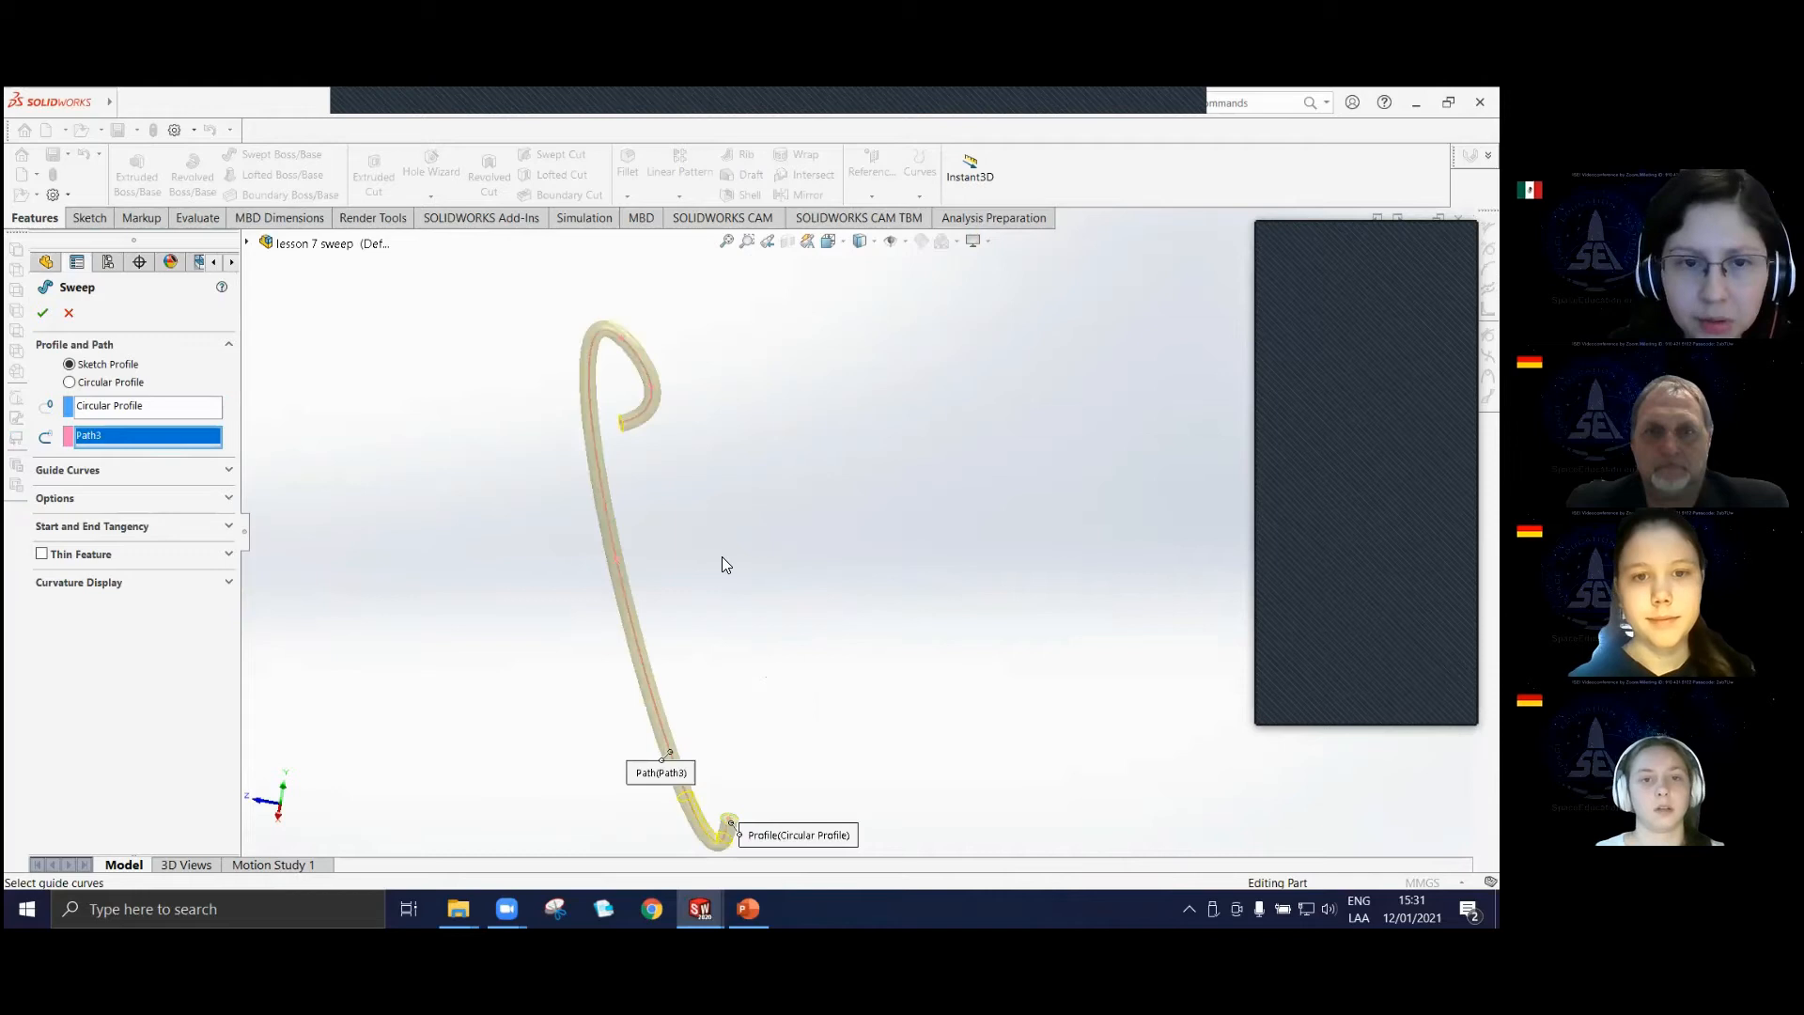
pyautogui.scroll(5, 725, 564)
pyautogui.scroll(-6, 750, 644)
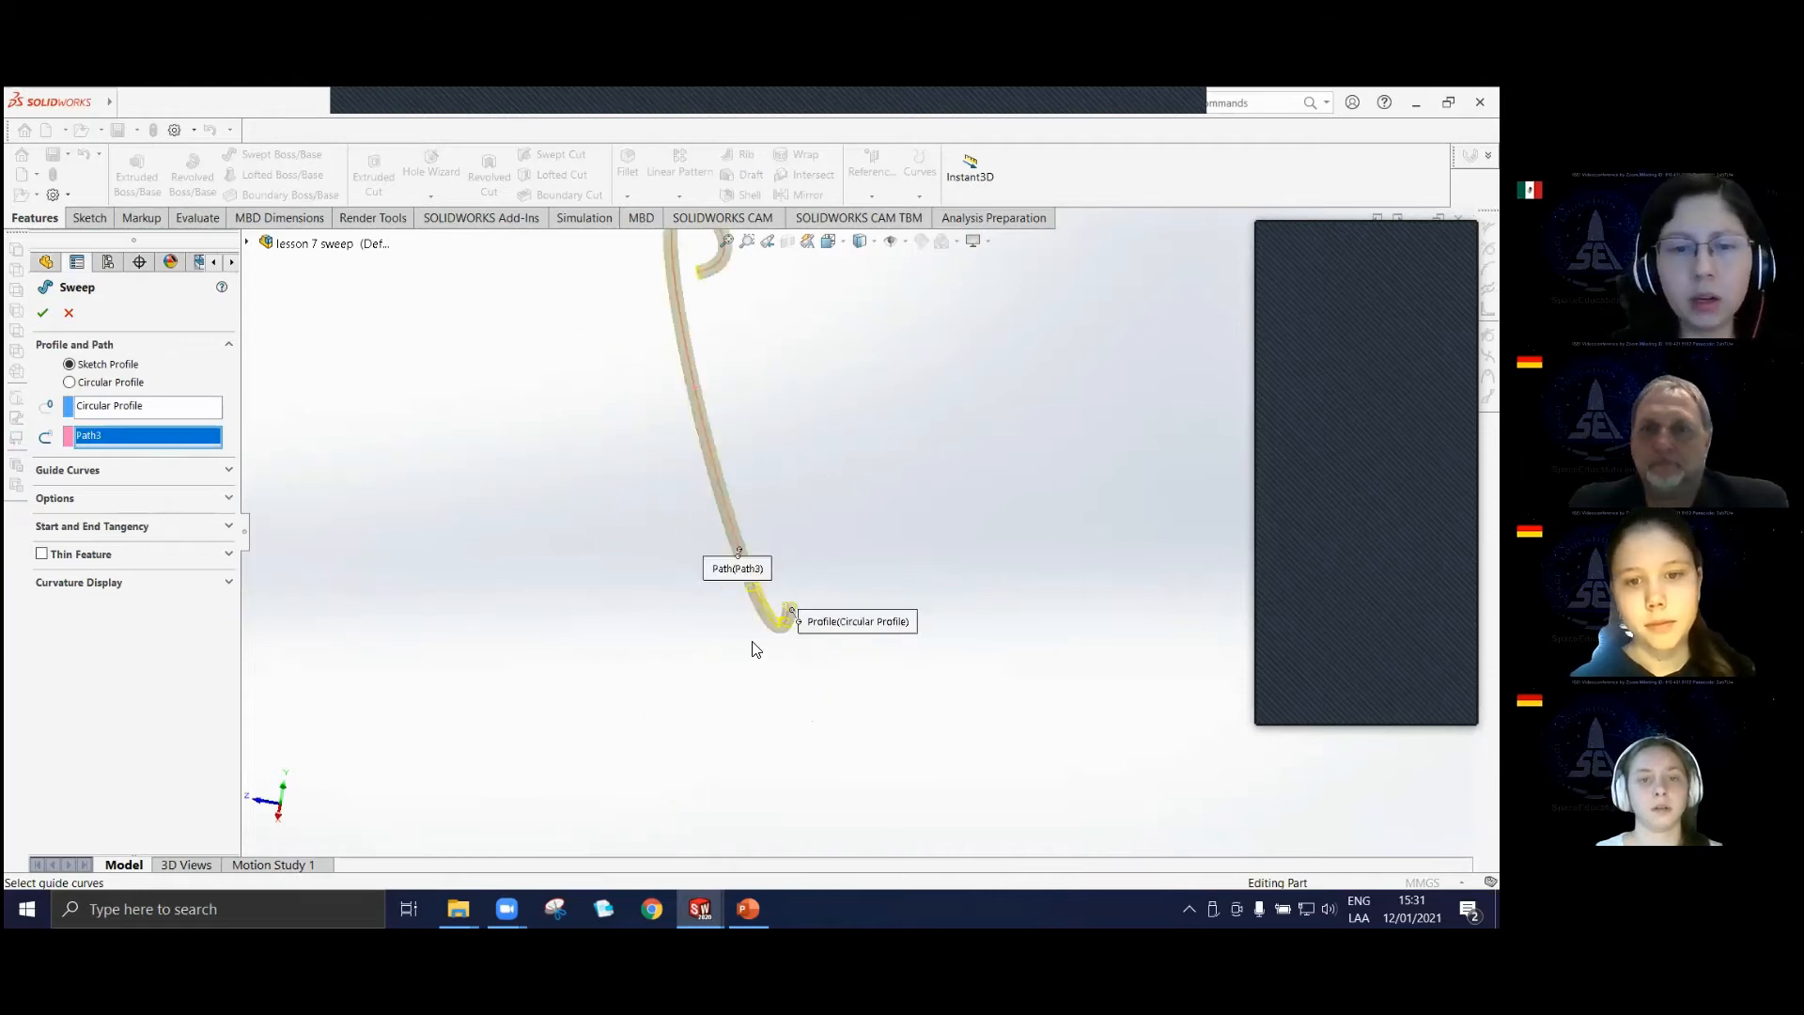
pyautogui.scroll(-3, 752, 550)
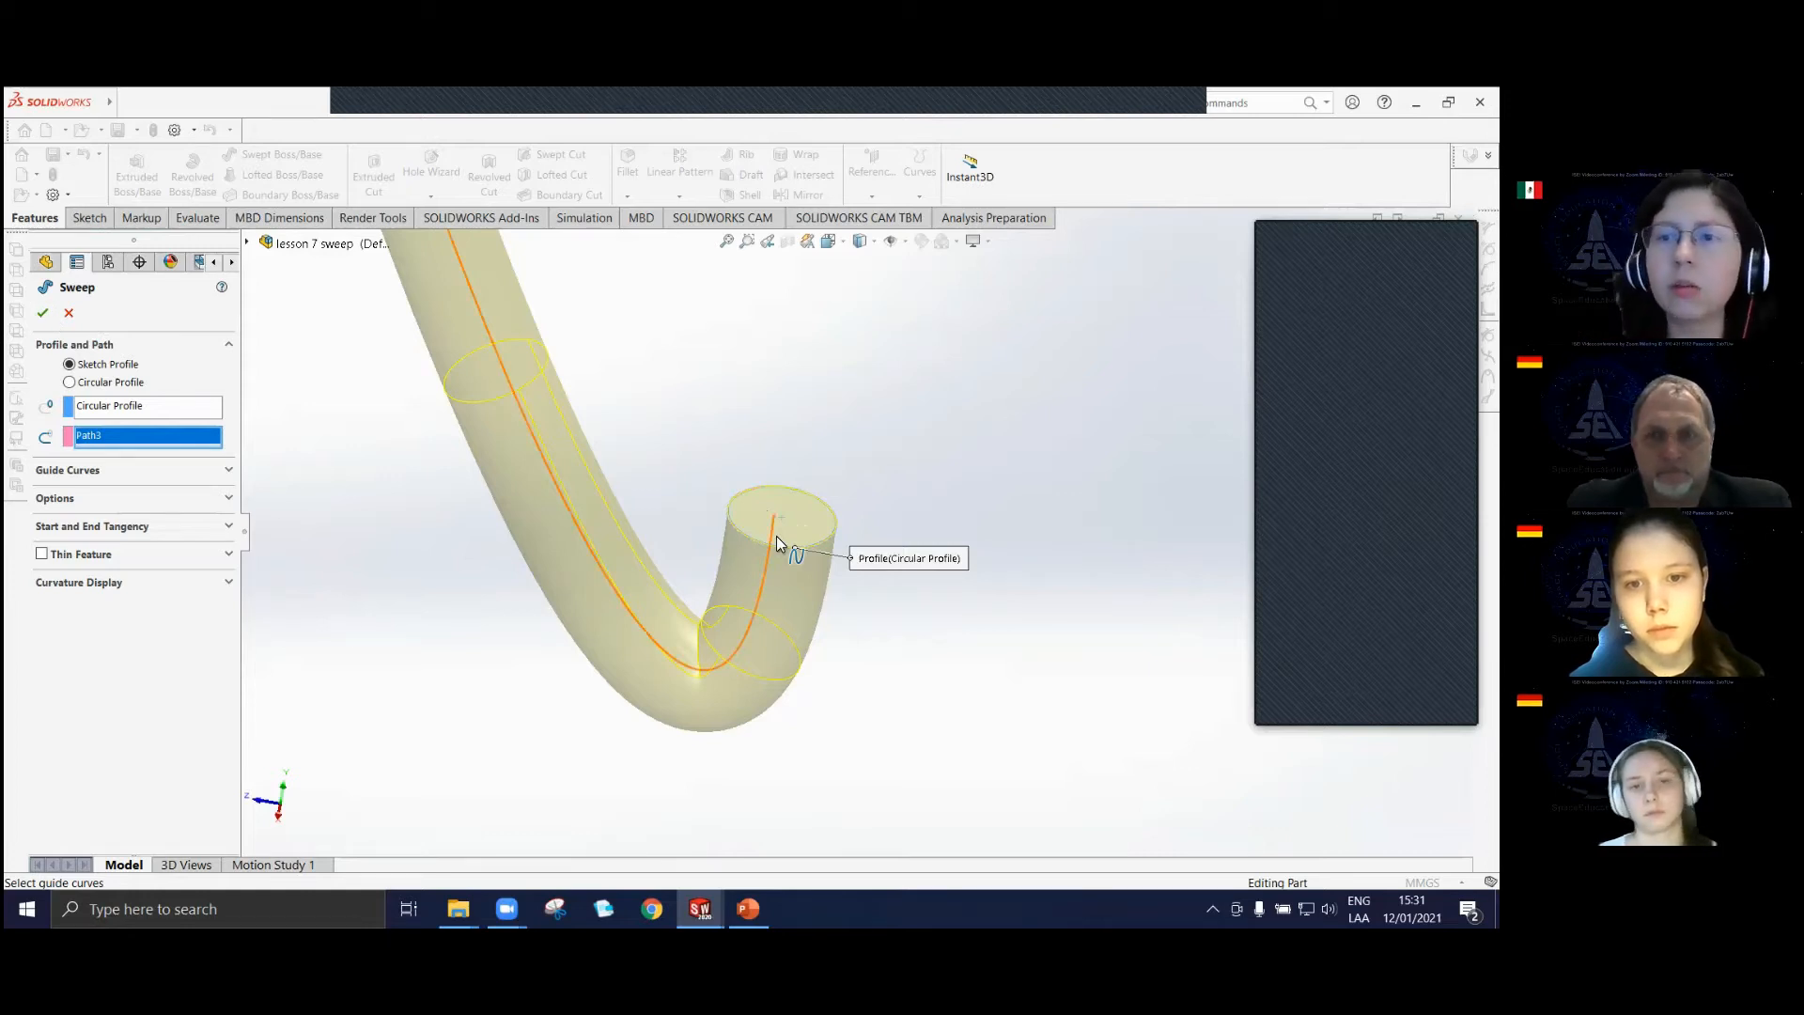
pyautogui.scroll(-6, 724, 616)
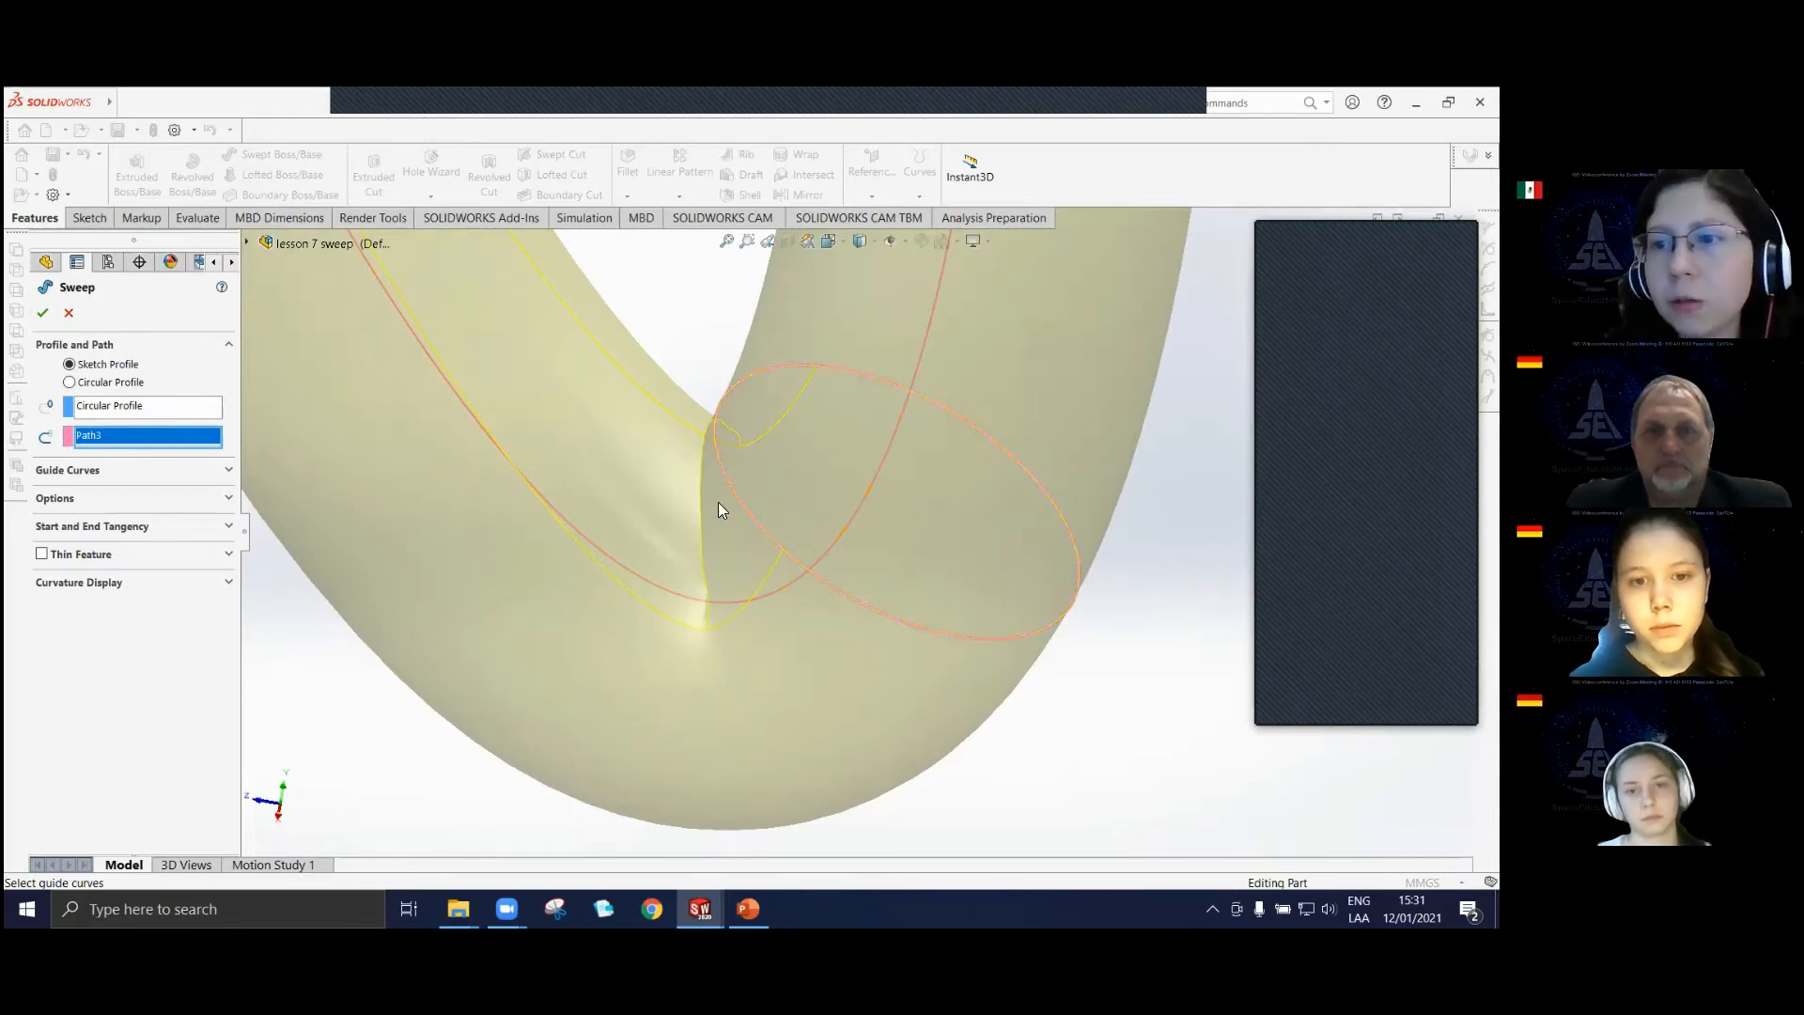
pyautogui.scroll(5, 767, 660)
pyautogui.scroll(6, 863, 482)
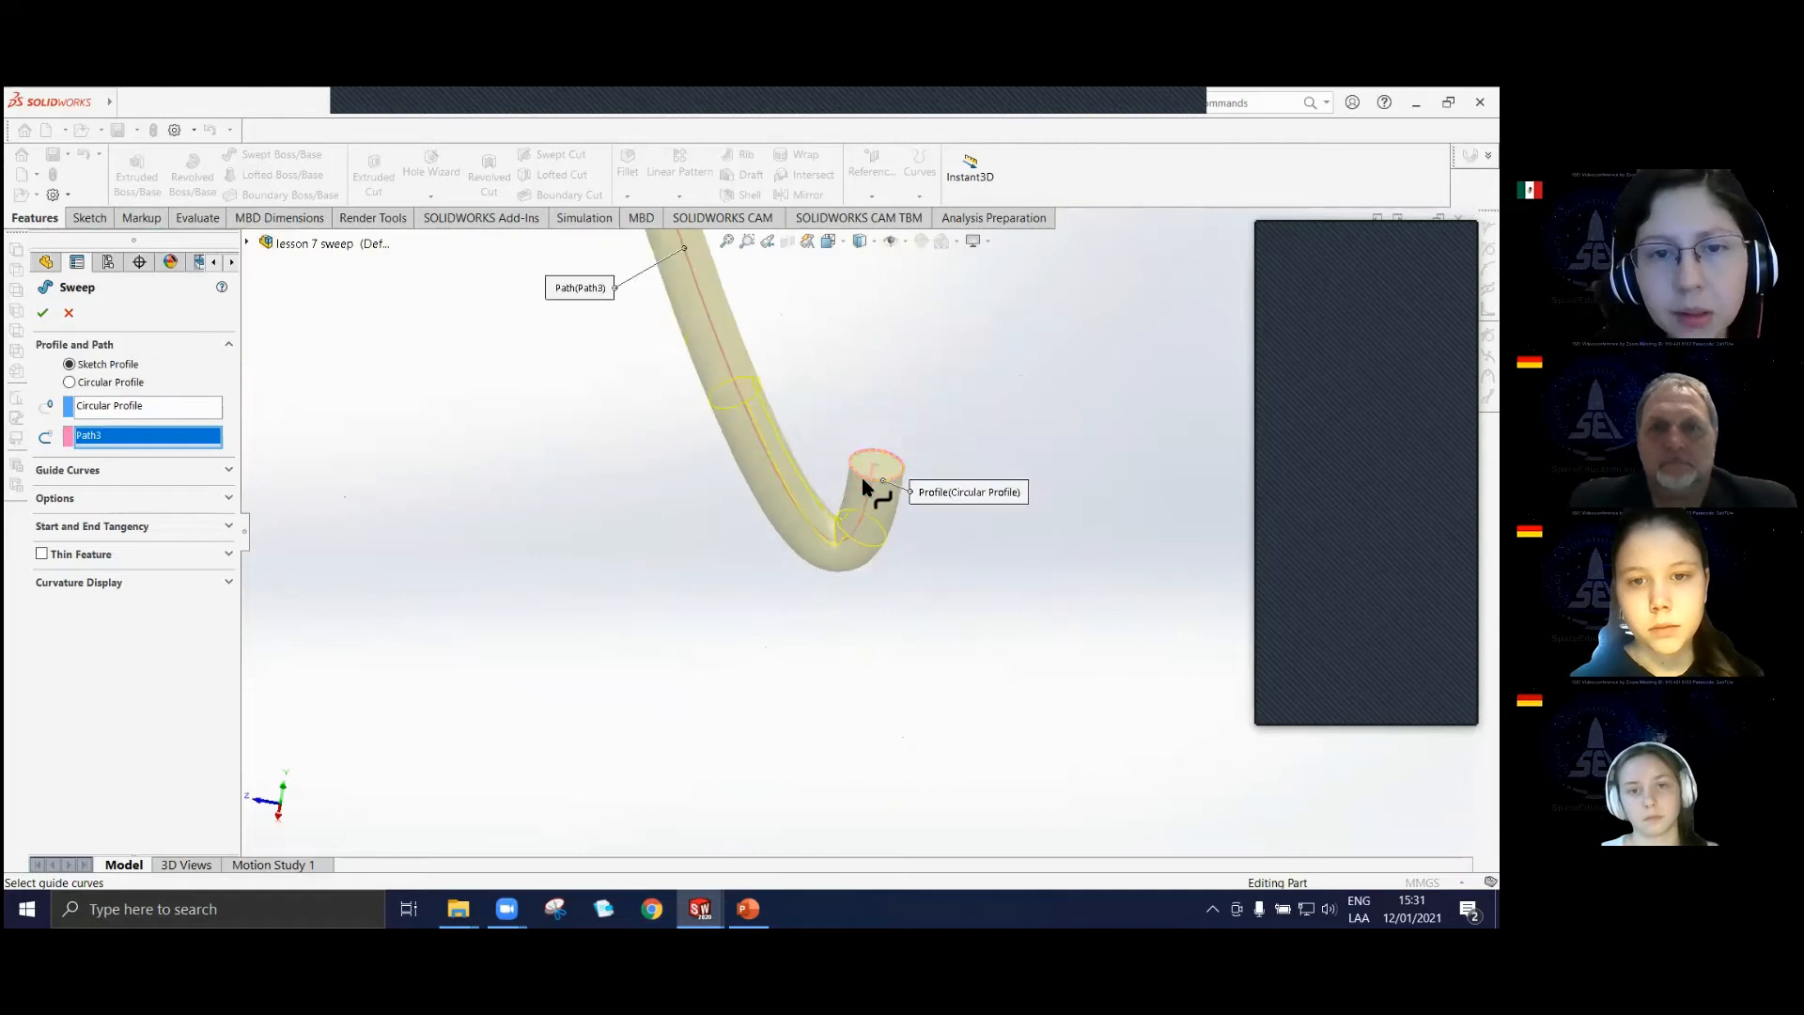
pyautogui.scroll(-3, 899, 529)
pyautogui.scroll(3, 857, 460)
pyautogui.scroll(-4, 889, 451)
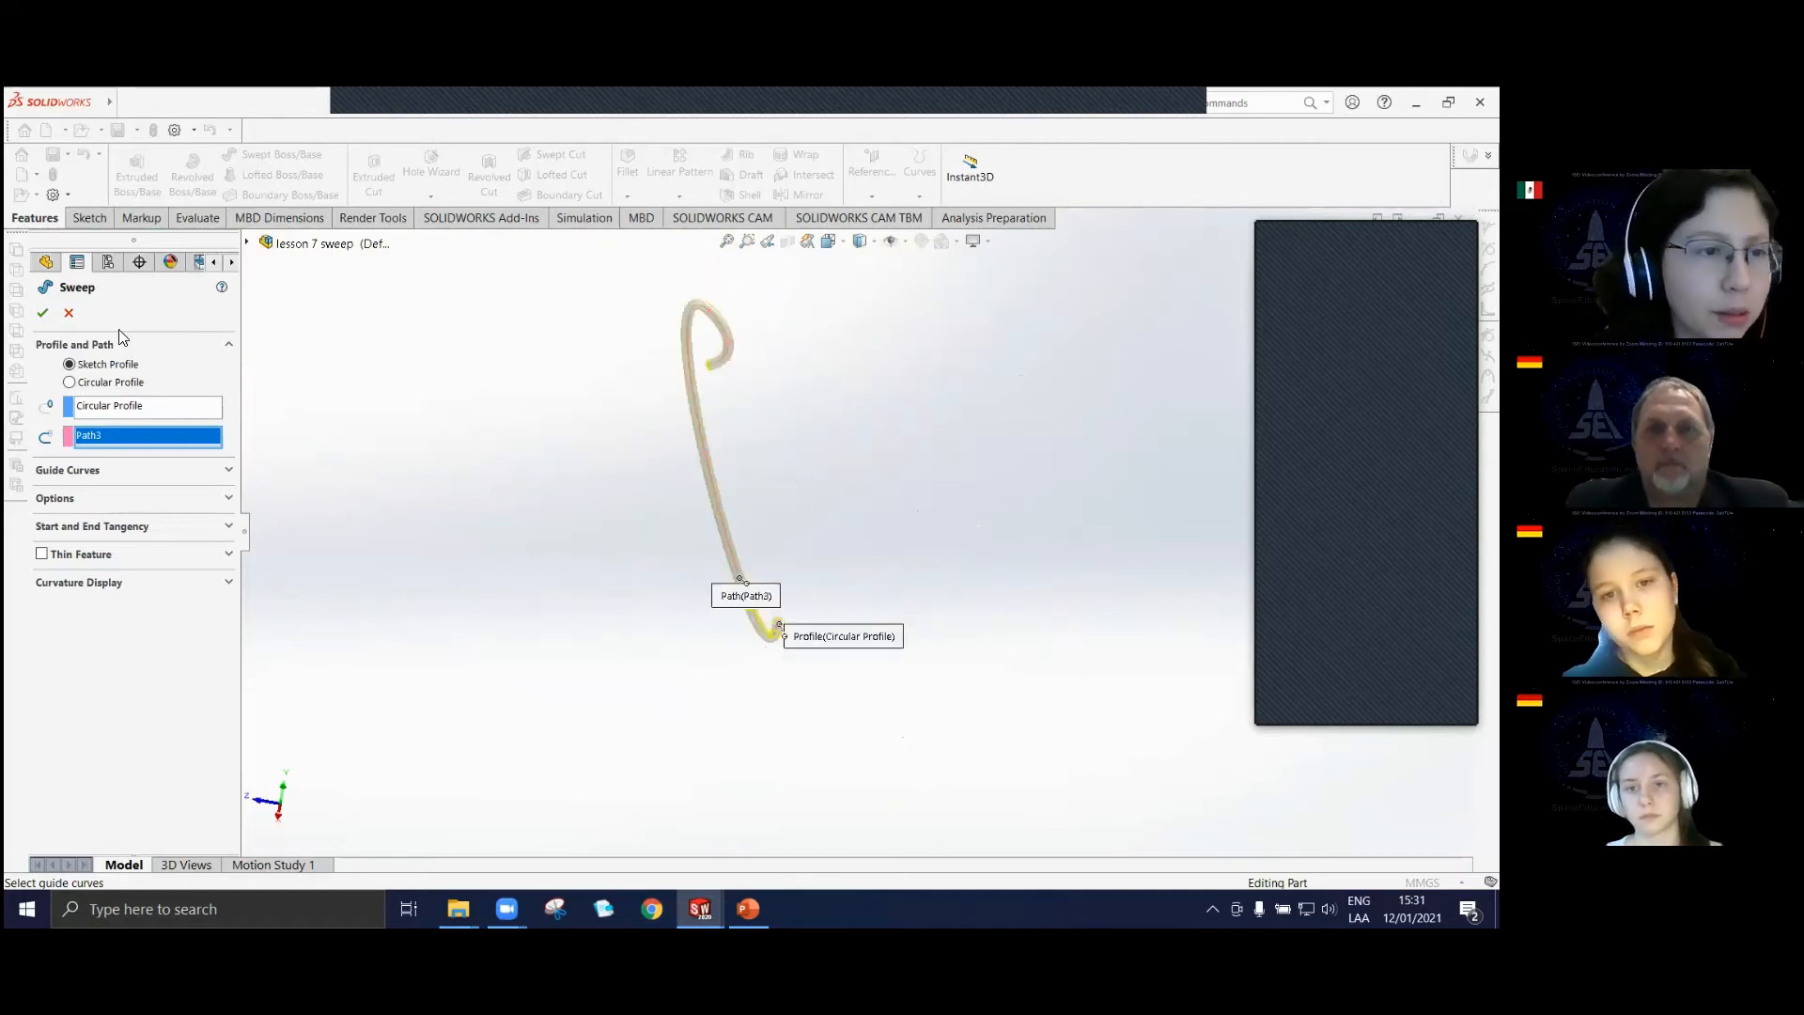
# Accept the sweep of Circular Profile along Path3 as a solid and view the whole body.
pyautogui.click(43, 313)
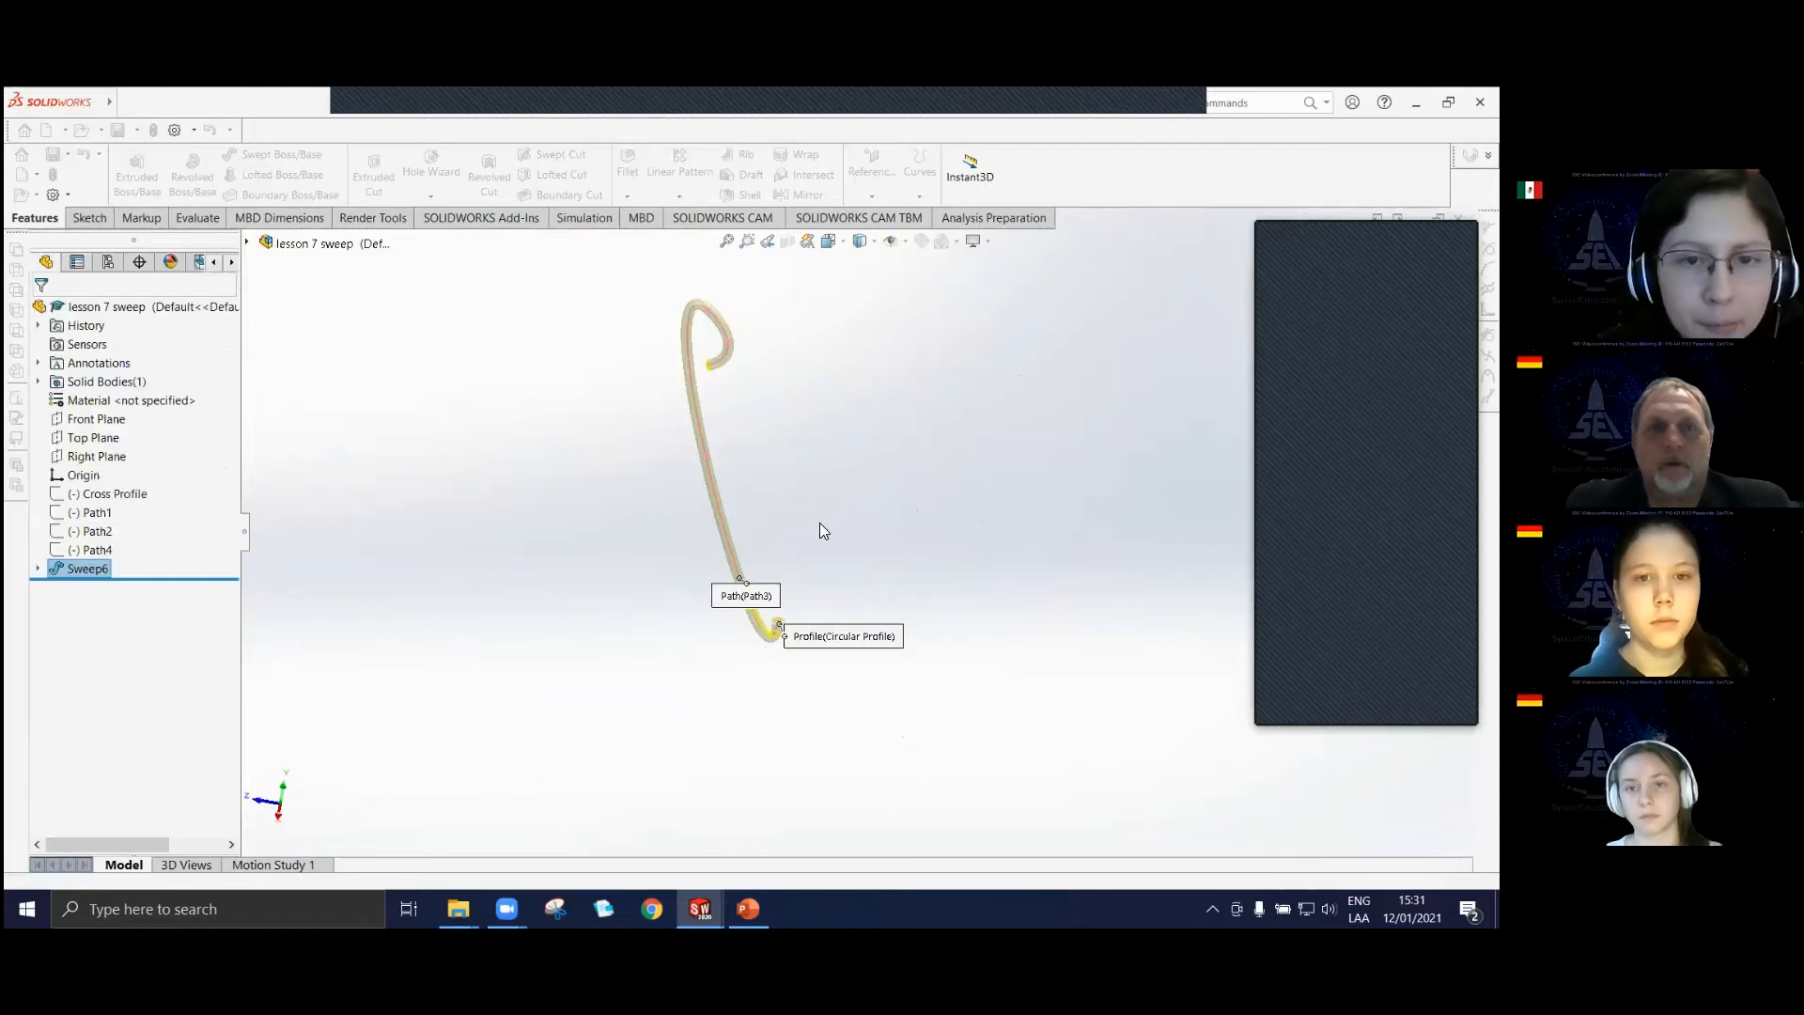
pyautogui.moveTo(770, 549); pyautogui.dragTo(169, 599, button='middle')
pyautogui.scroll(4, 498, 485)
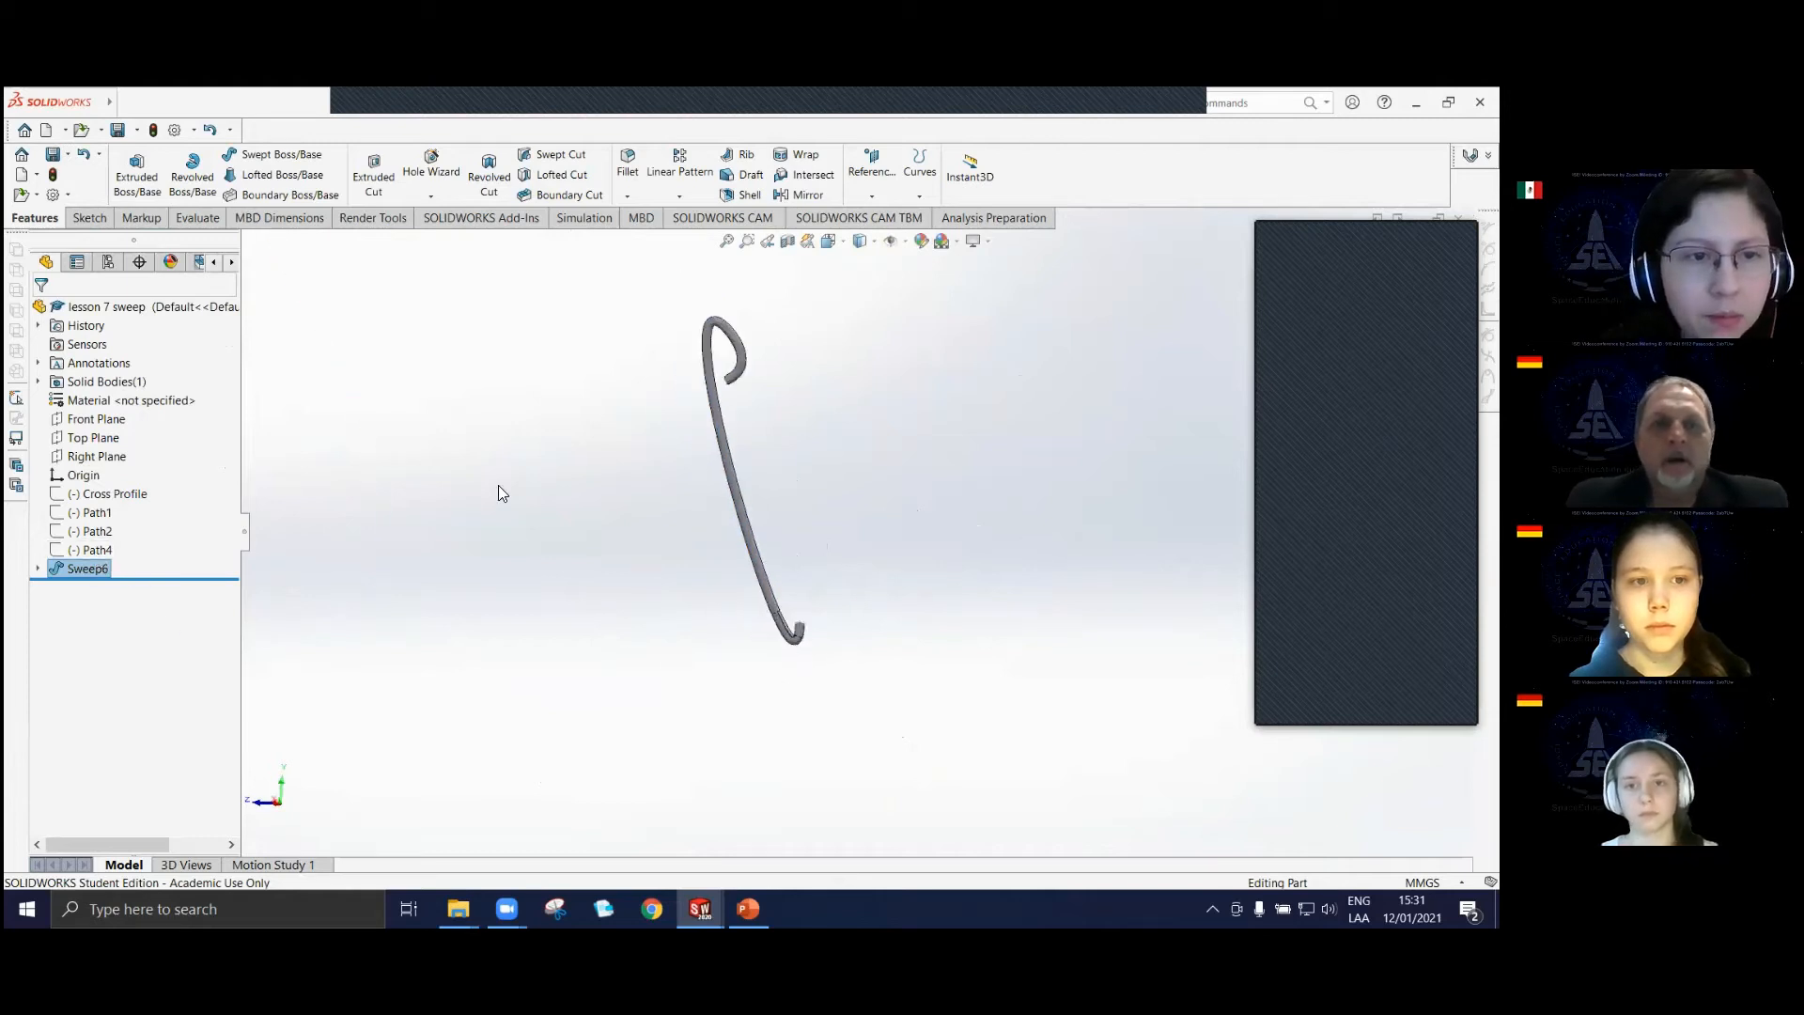
pyautogui.scroll(-3, 765, 547)
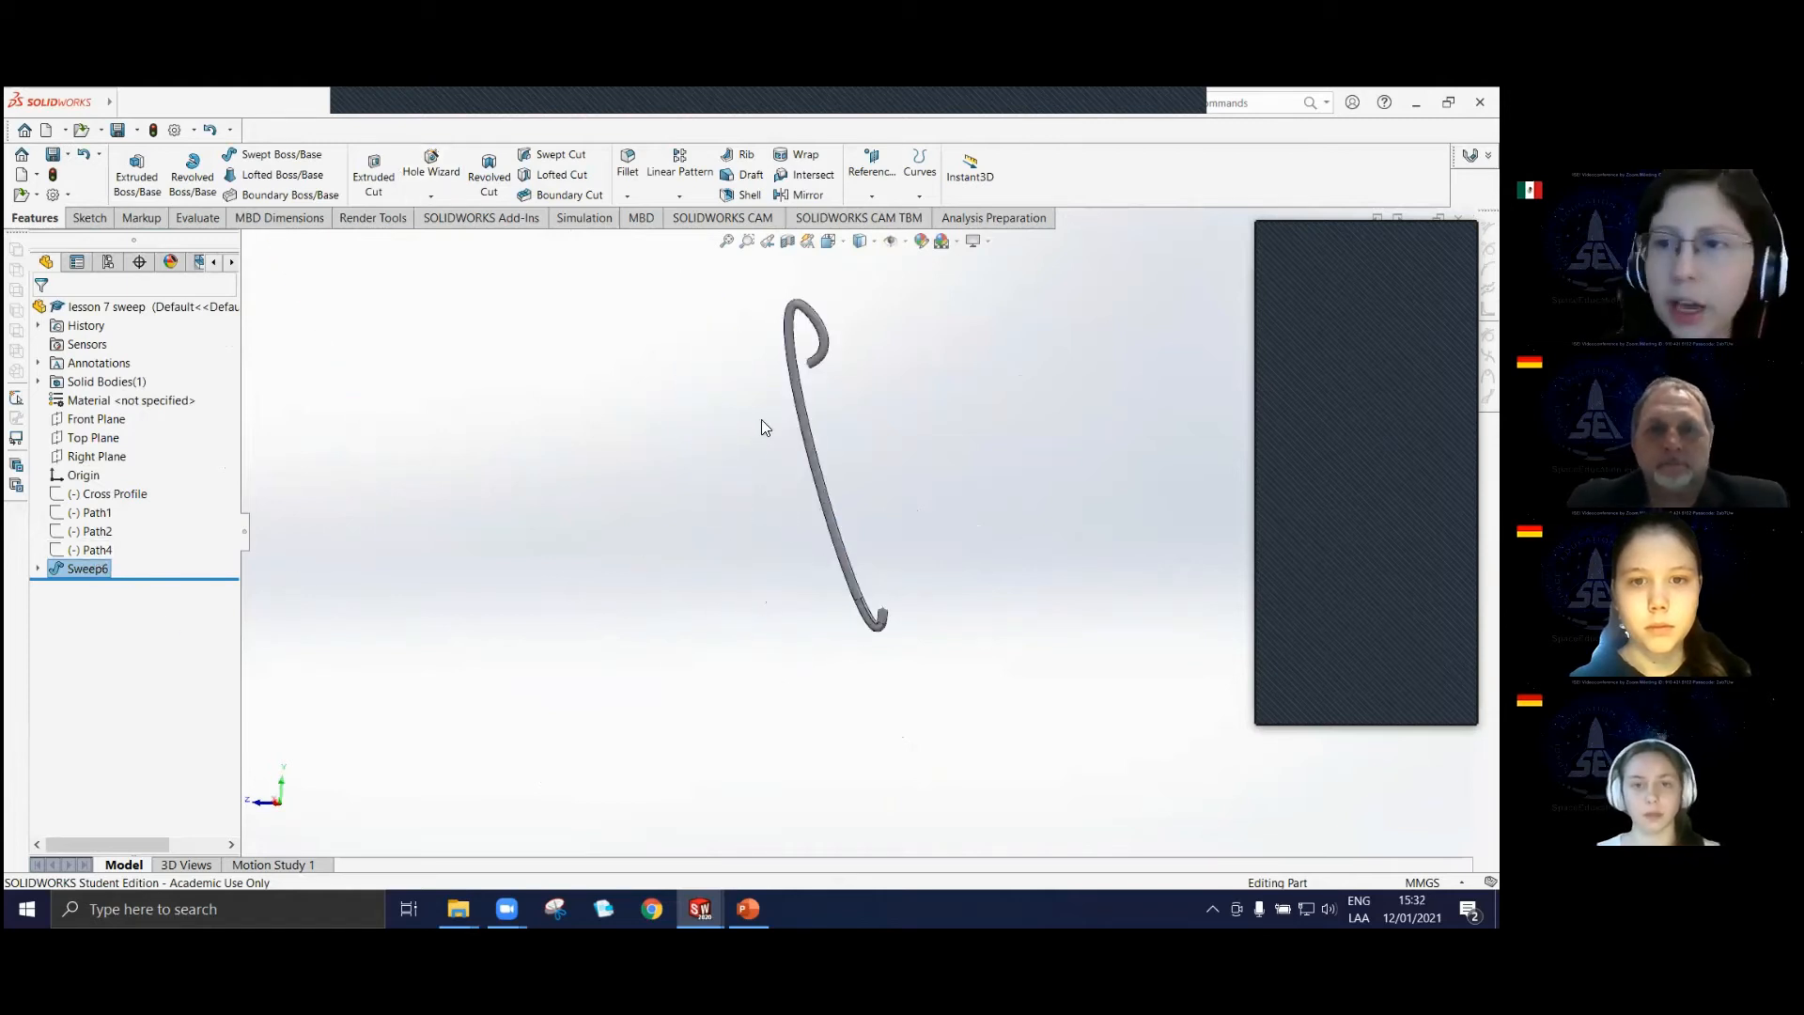
# Delete the solid sweep along Path3, keeping its profile and path sketches.
pyautogui.rightClick(90, 571)
pyautogui.click(113, 649)
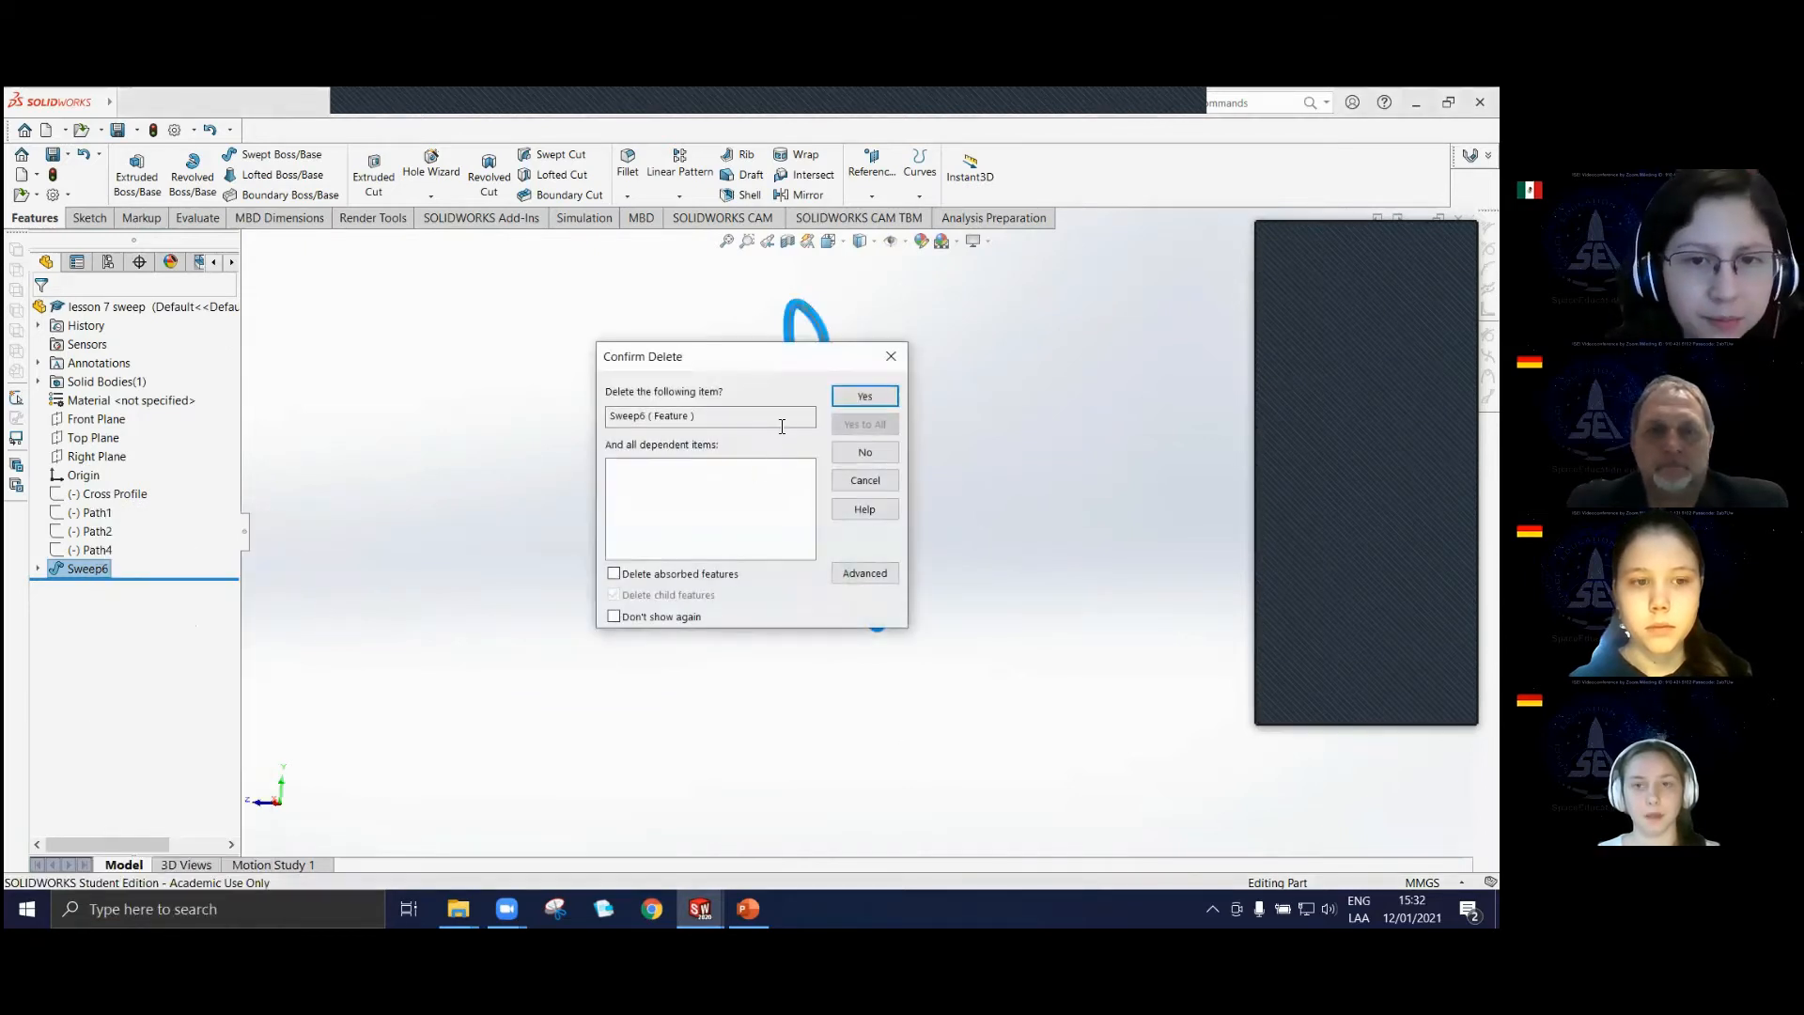
pyautogui.click(861, 399)
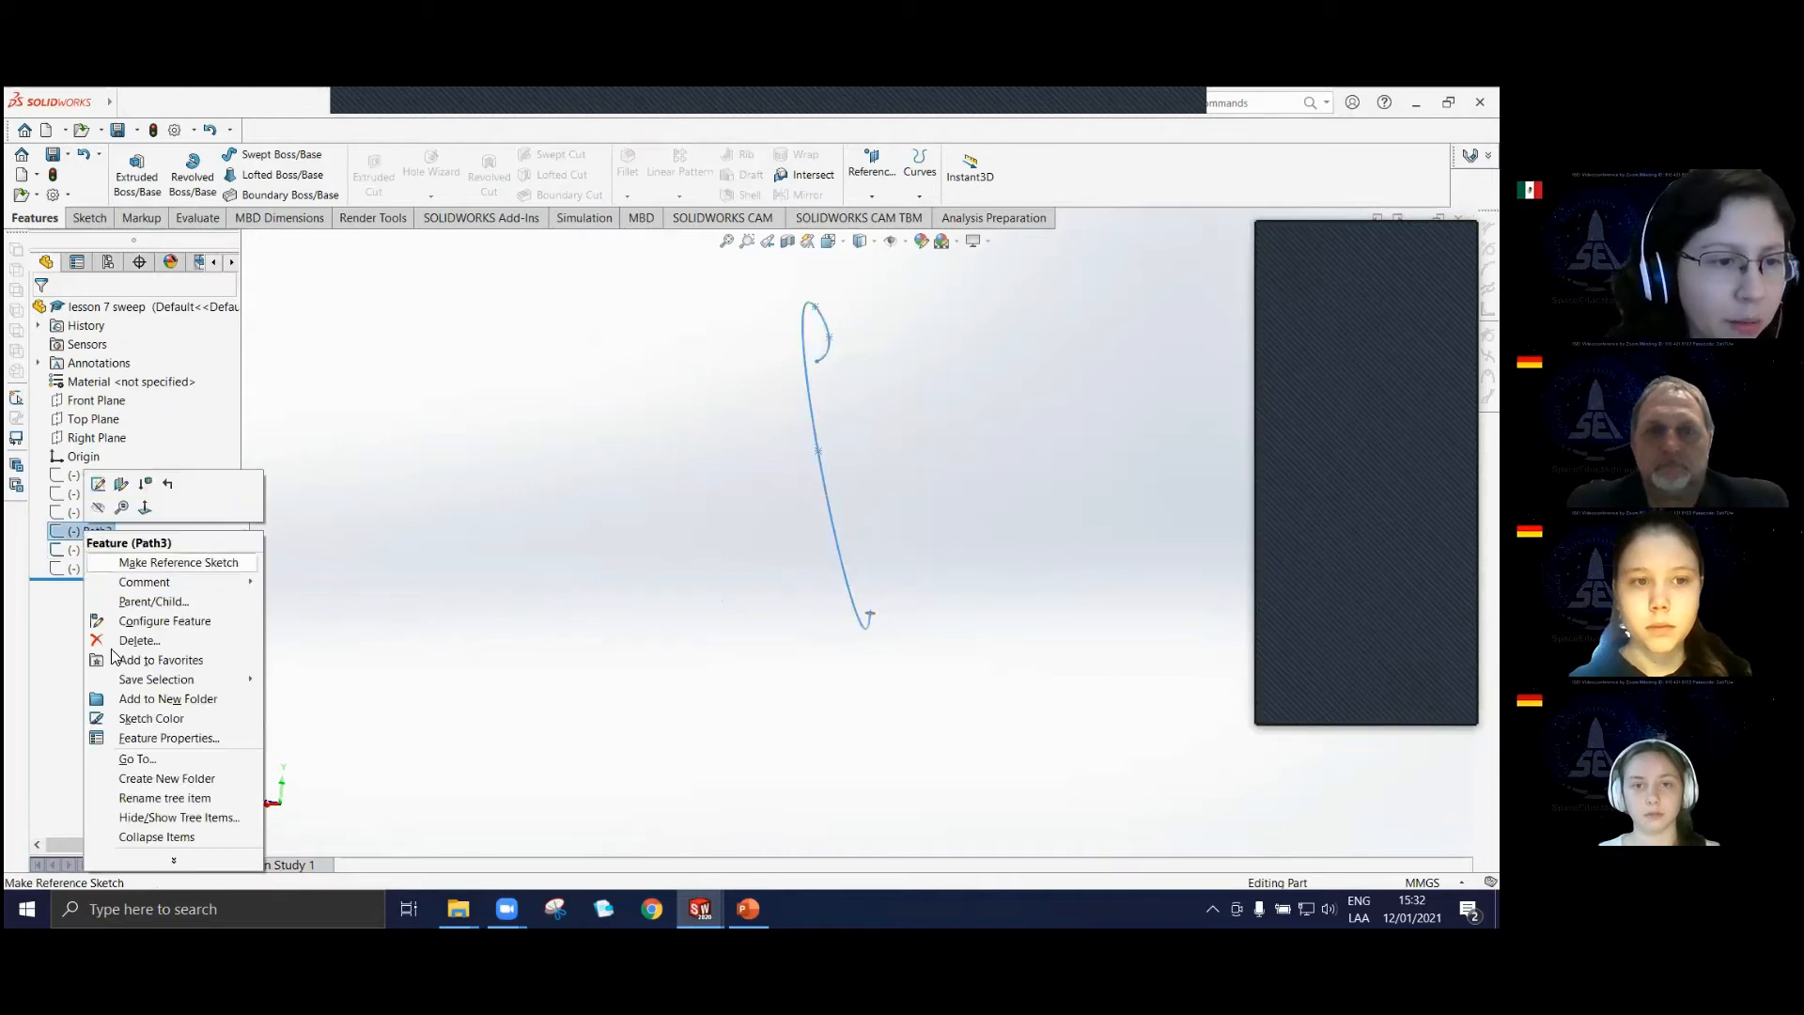
# Hide the Path3 sketch and show the Path4 sketch beside Circular Profile.
pyautogui.click(100, 508)
pyautogui.click(98, 569)
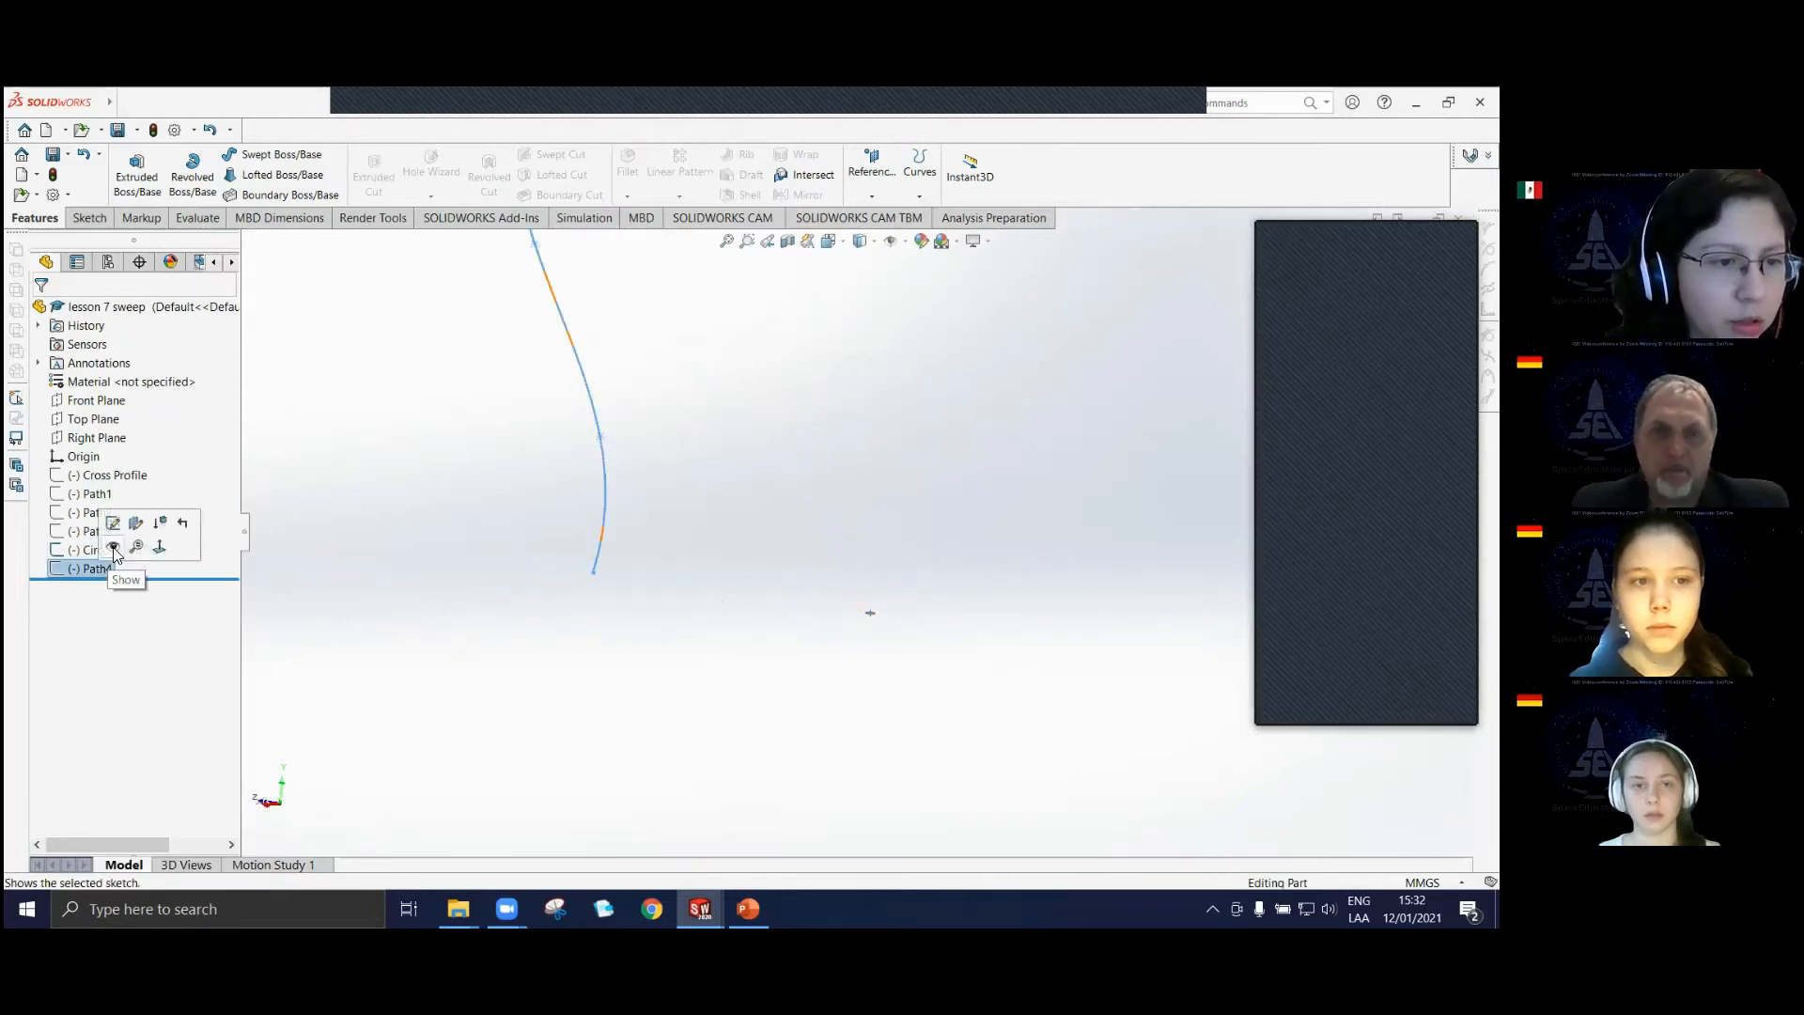
pyautogui.click(117, 543)
pyautogui.moveTo(733, 571); pyautogui.dragTo(860, 535, button='middle')
pyautogui.scroll(-3, 862, 496)
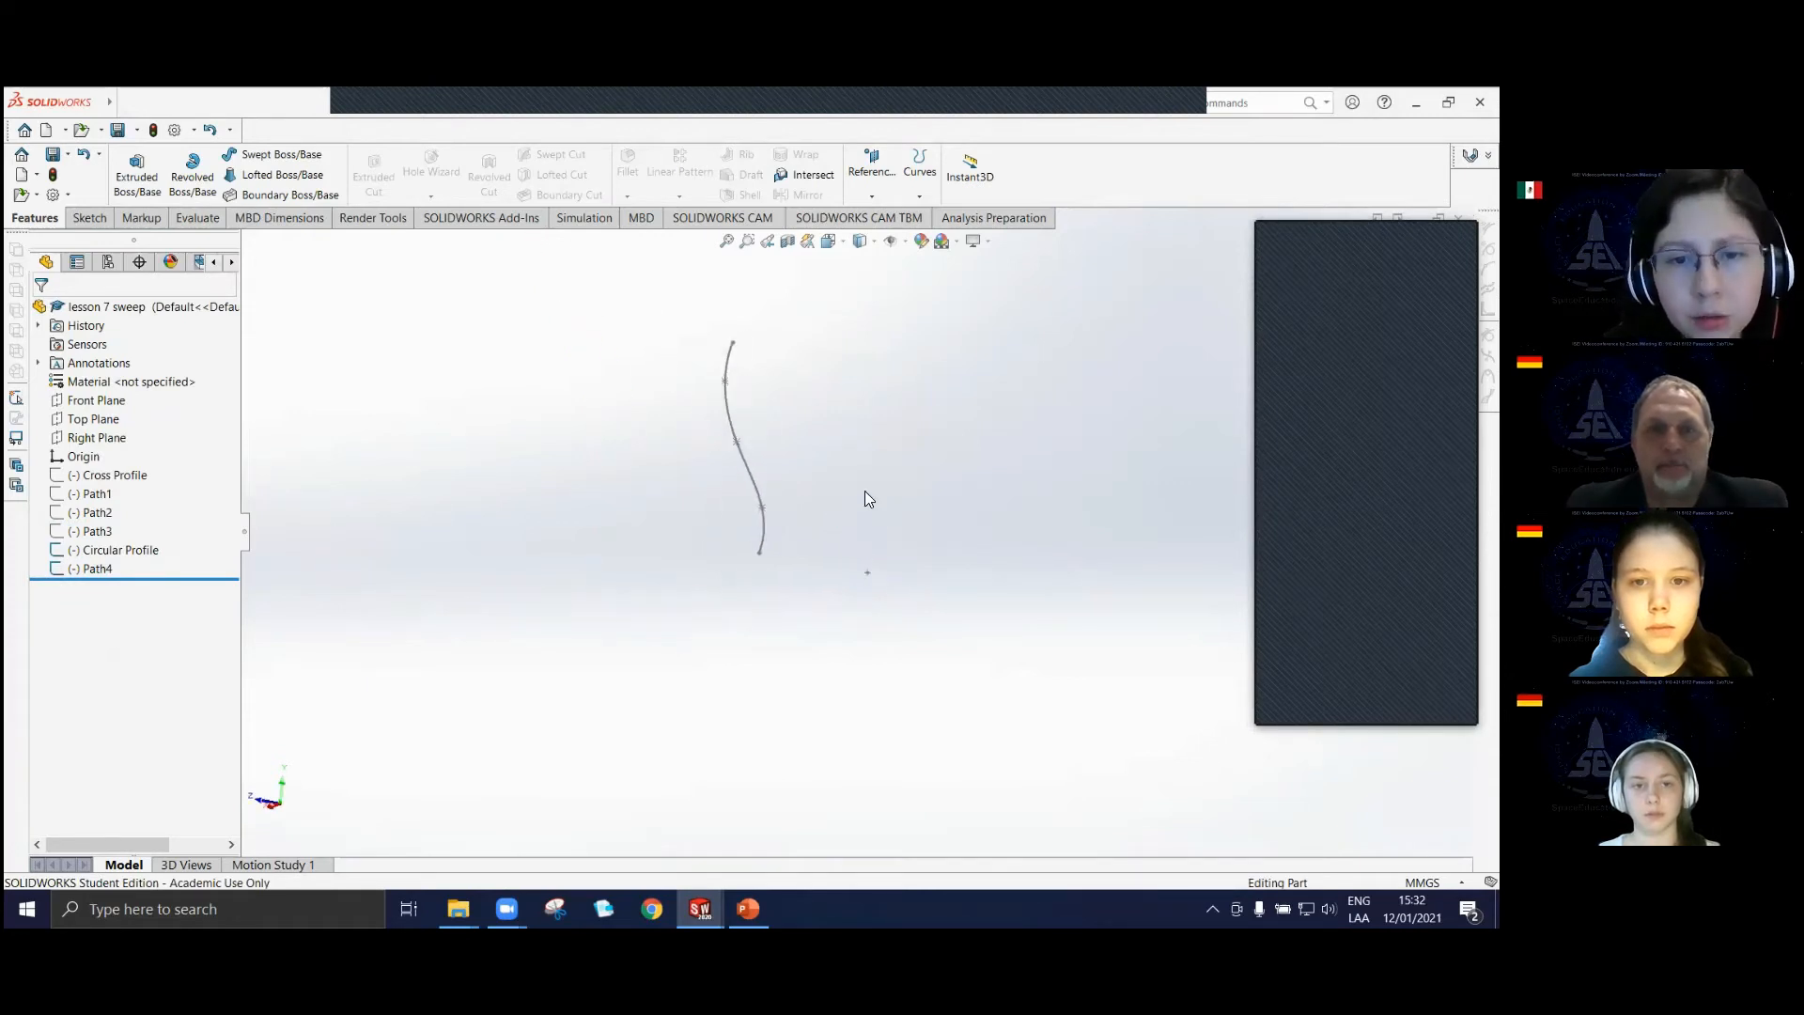
pyautogui.scroll(-2, 722, 355)
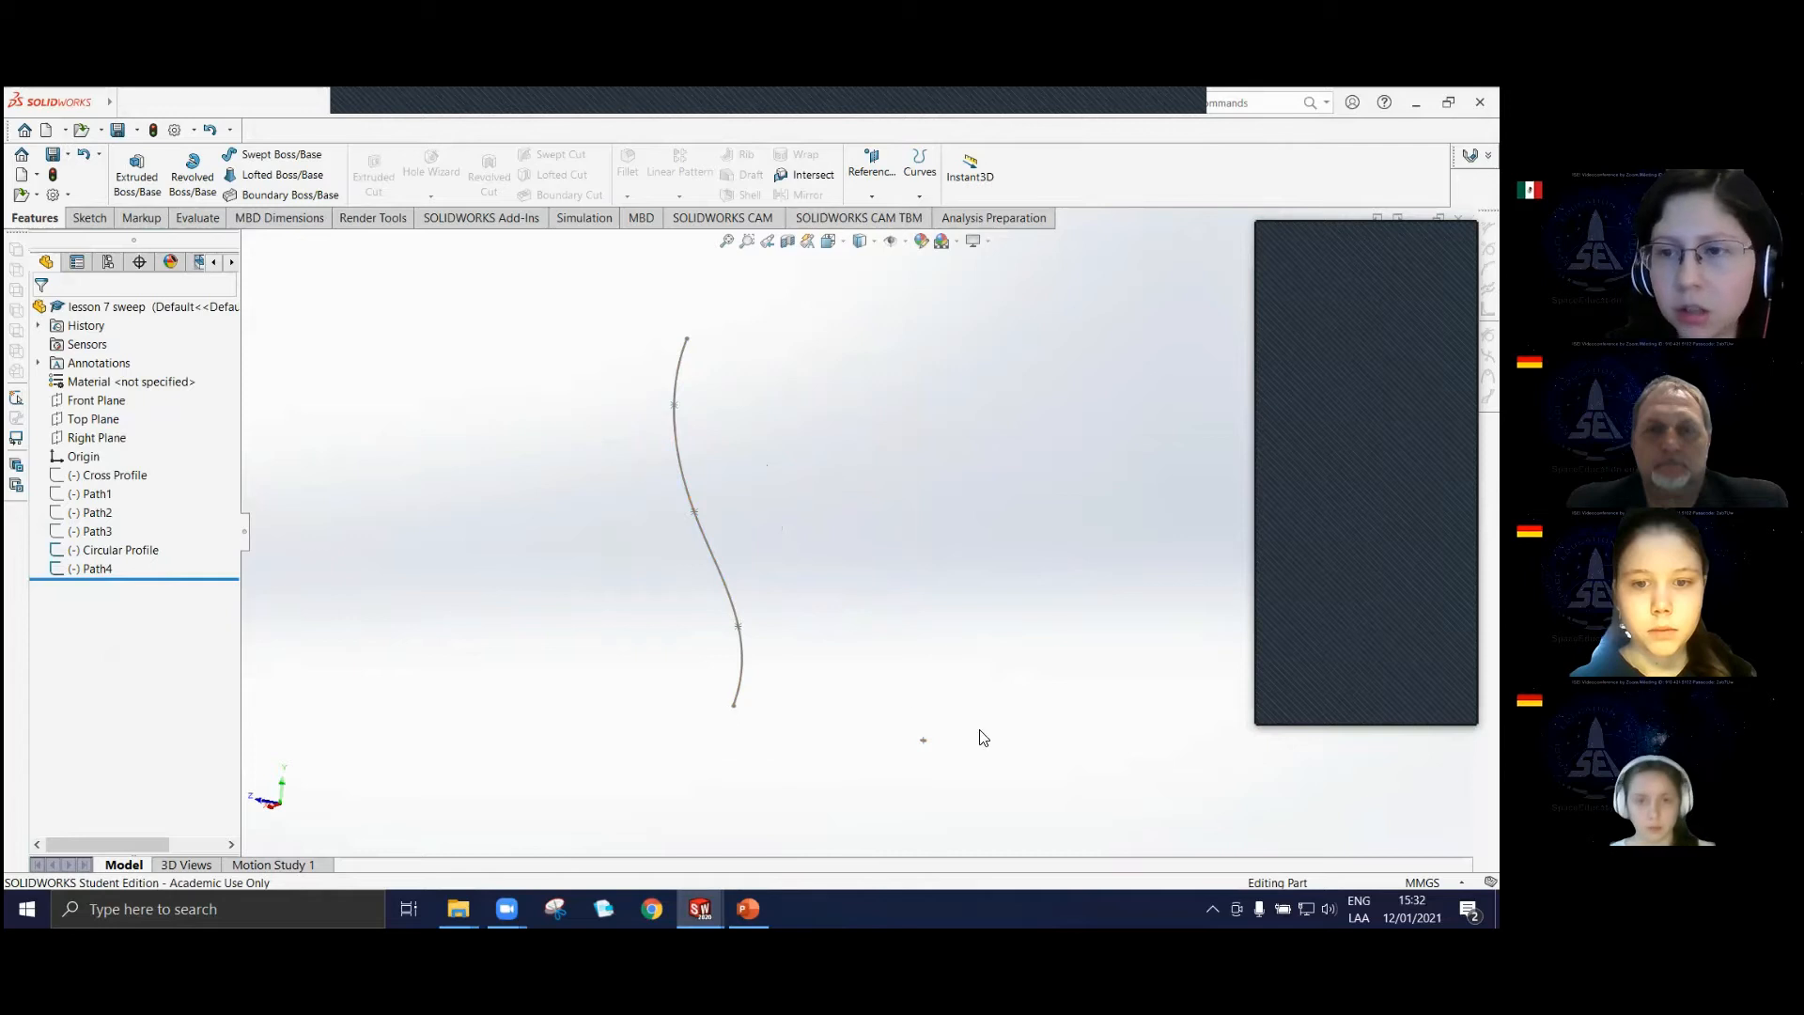
# Try to sweep Circular Profile along the separate Path4 curve, inspect the gap between profile and path, and leave the feature.
pyautogui.click(274, 154)
pyautogui.moveTo(738, 756); pyautogui.dragTo(642, 418, button='middle')
pyautogui.click(1173, 577)
pyautogui.click(624, 394)
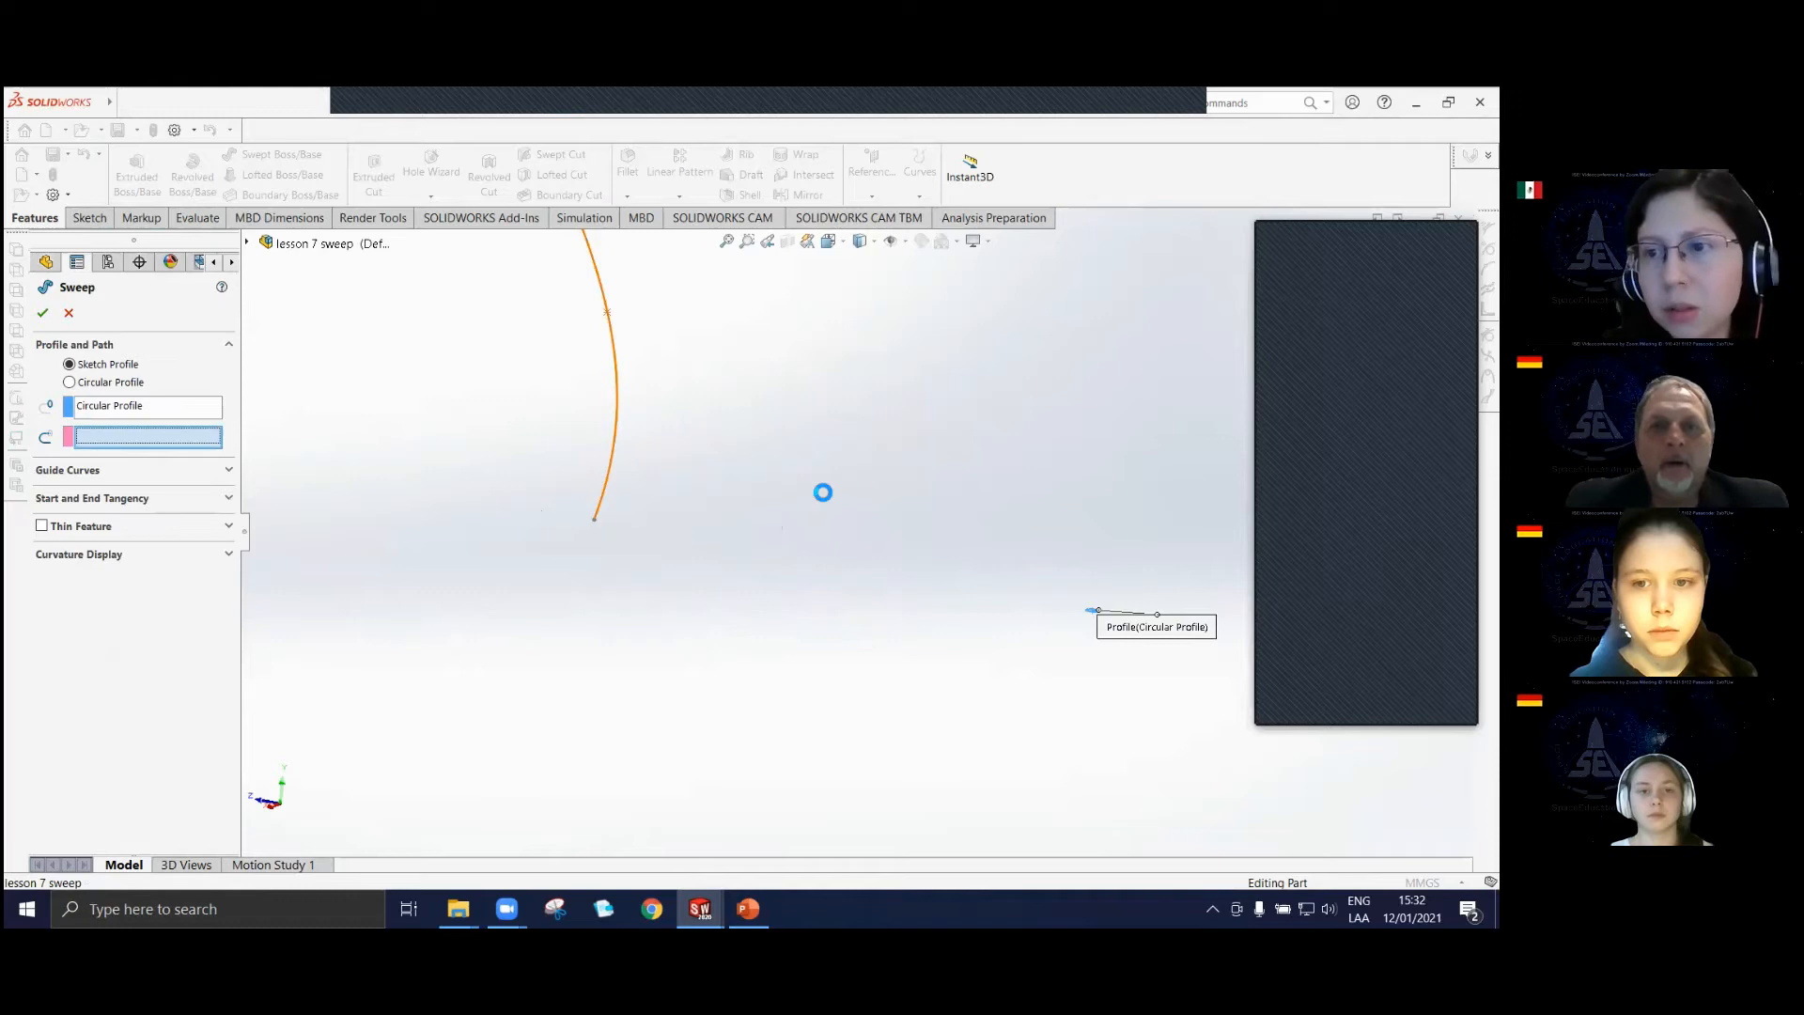
pyautogui.moveTo(795, 477); pyautogui.dragTo(930, 466, button='middle')
pyautogui.click(42, 313)
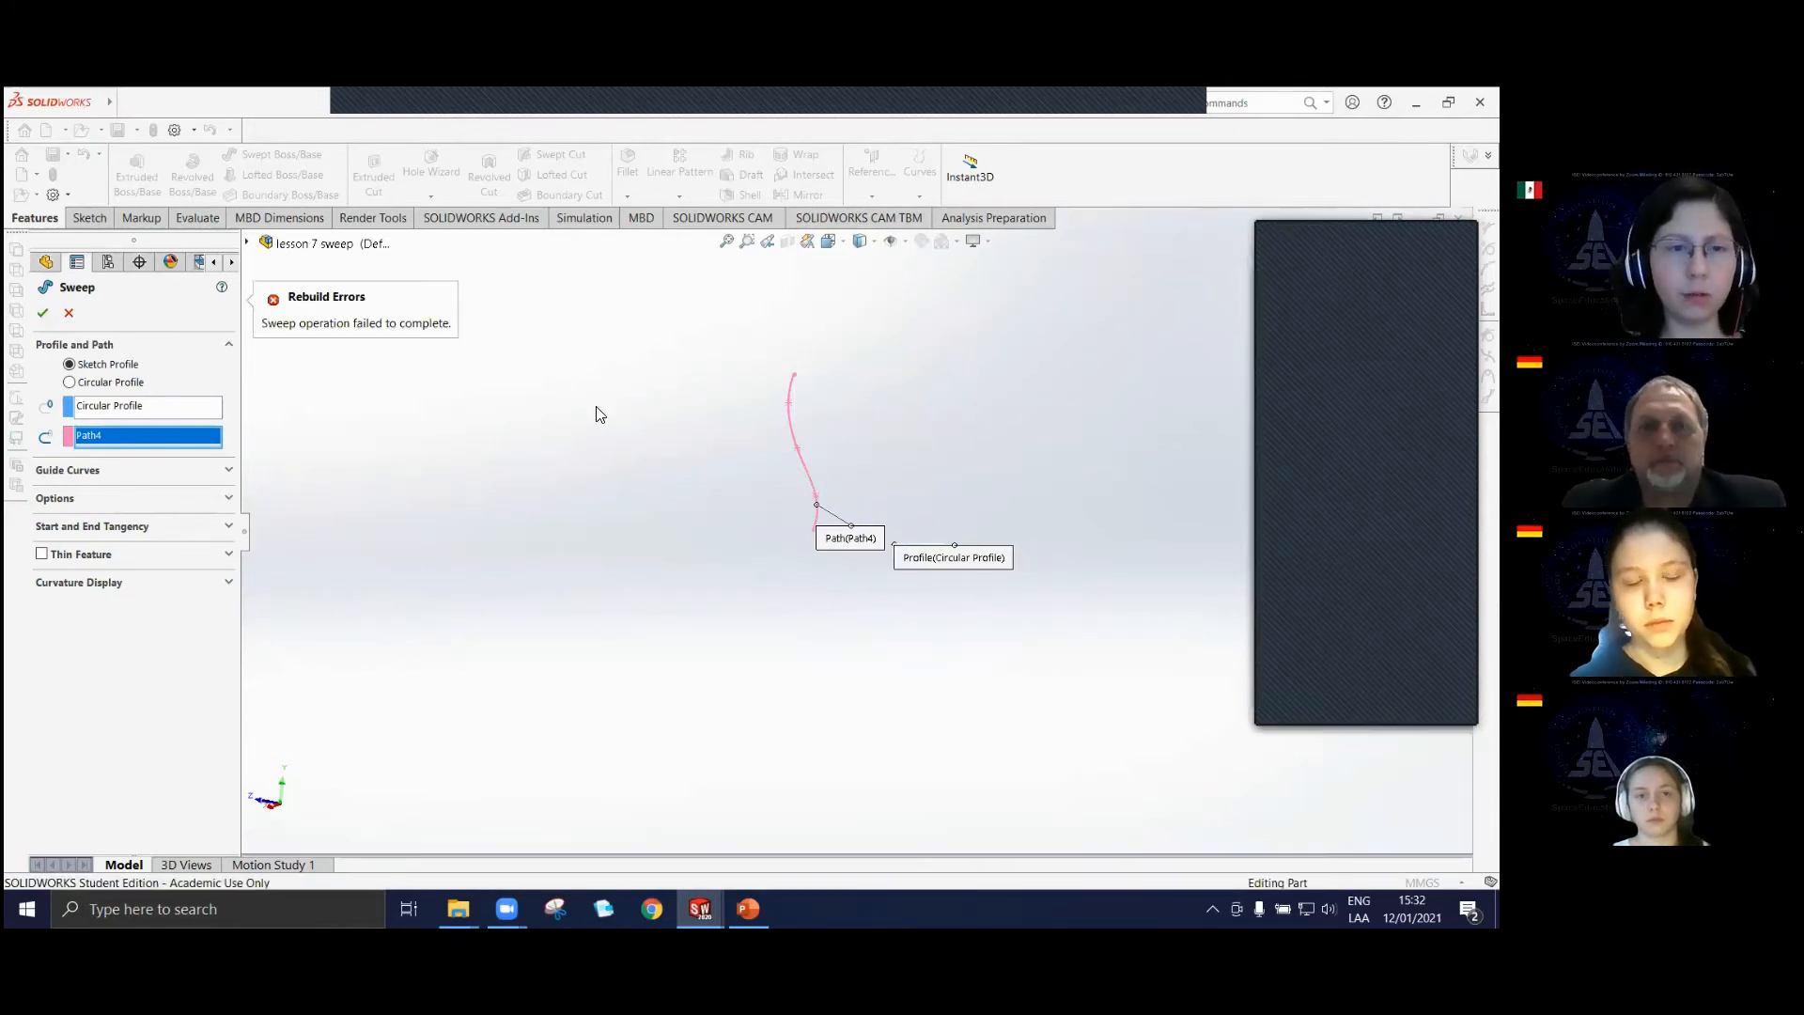
pyautogui.moveTo(929, 532); pyautogui.dragTo(903, 617, button='middle')
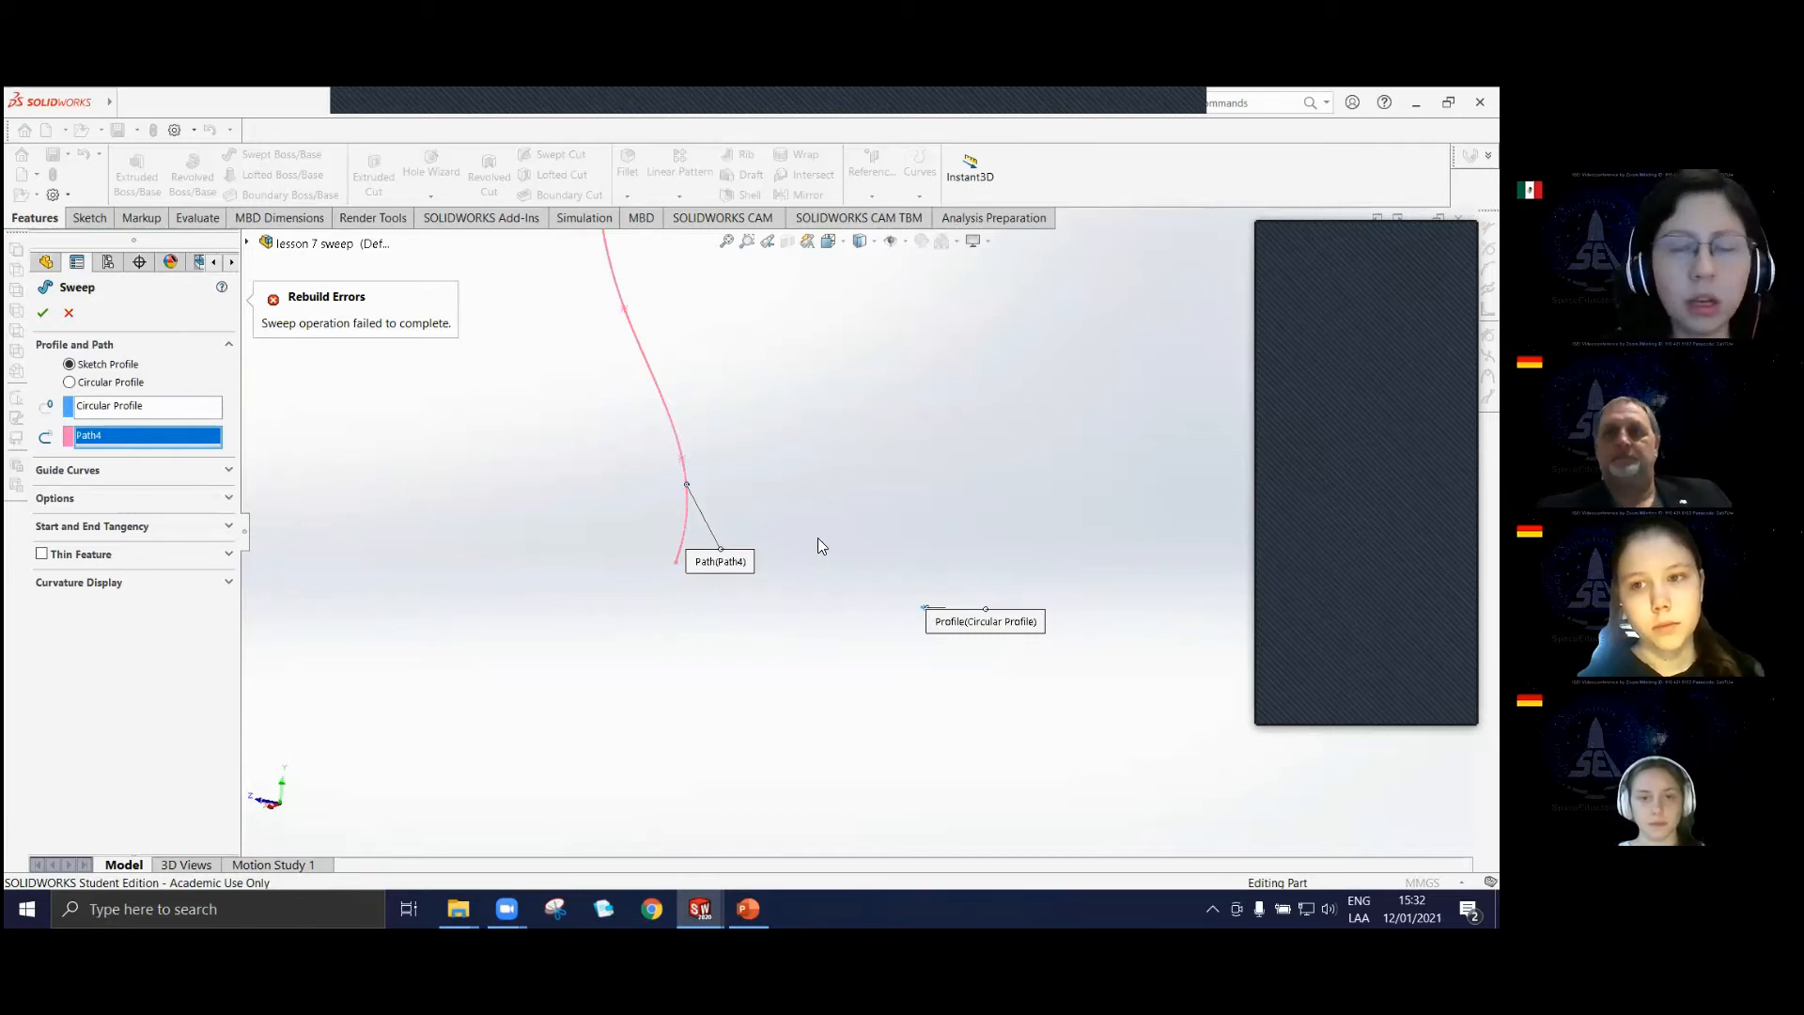
pyautogui.scroll(3, 697, 453)
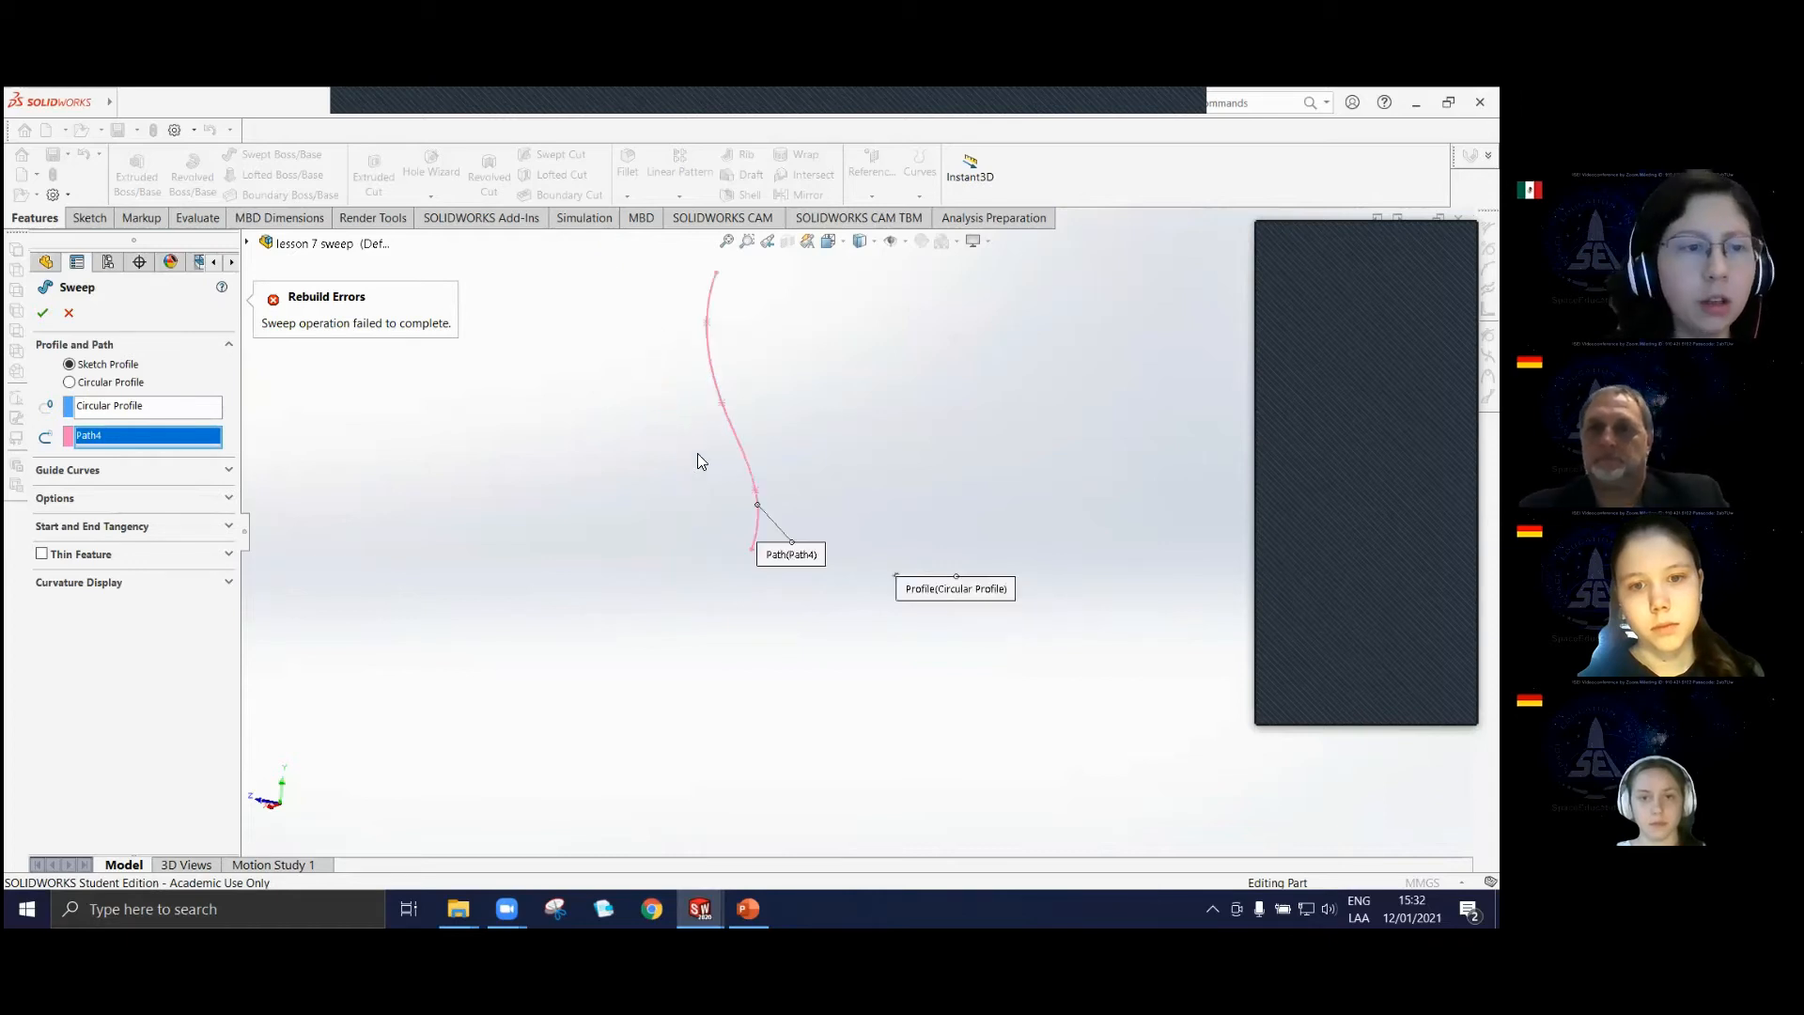
pyautogui.scroll(2, 762, 321)
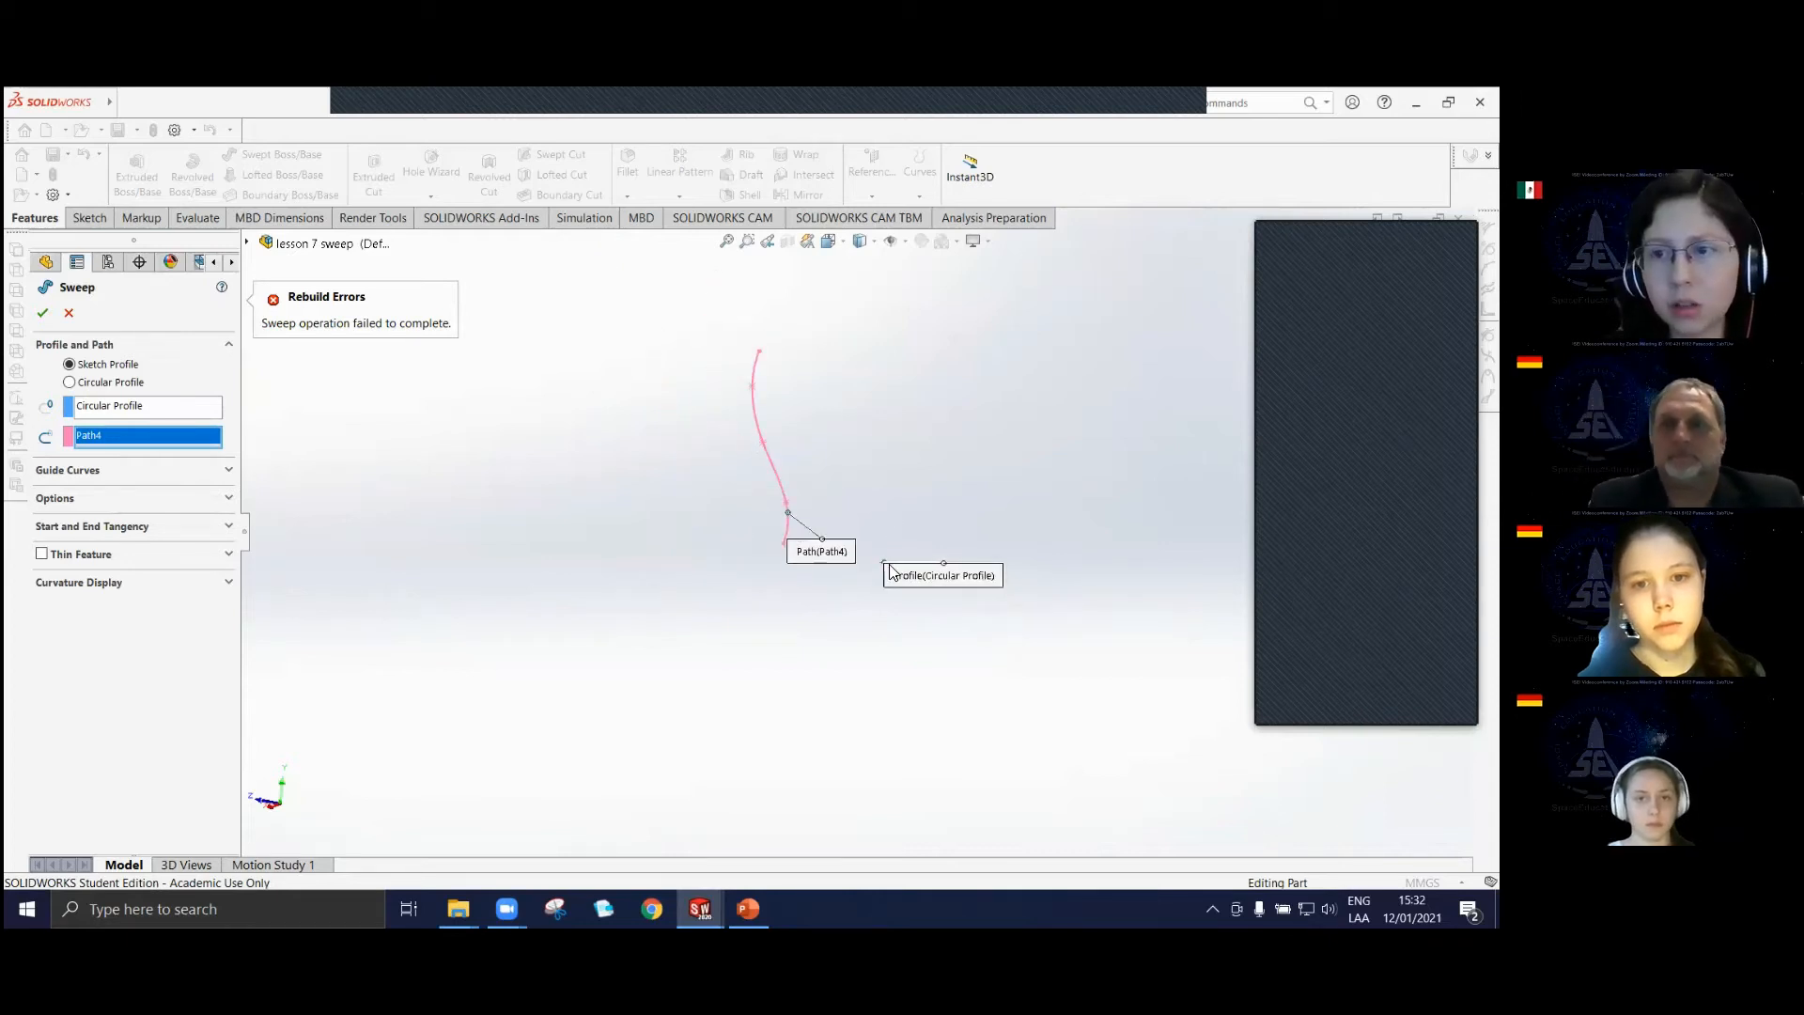
pyautogui.click(68, 313)
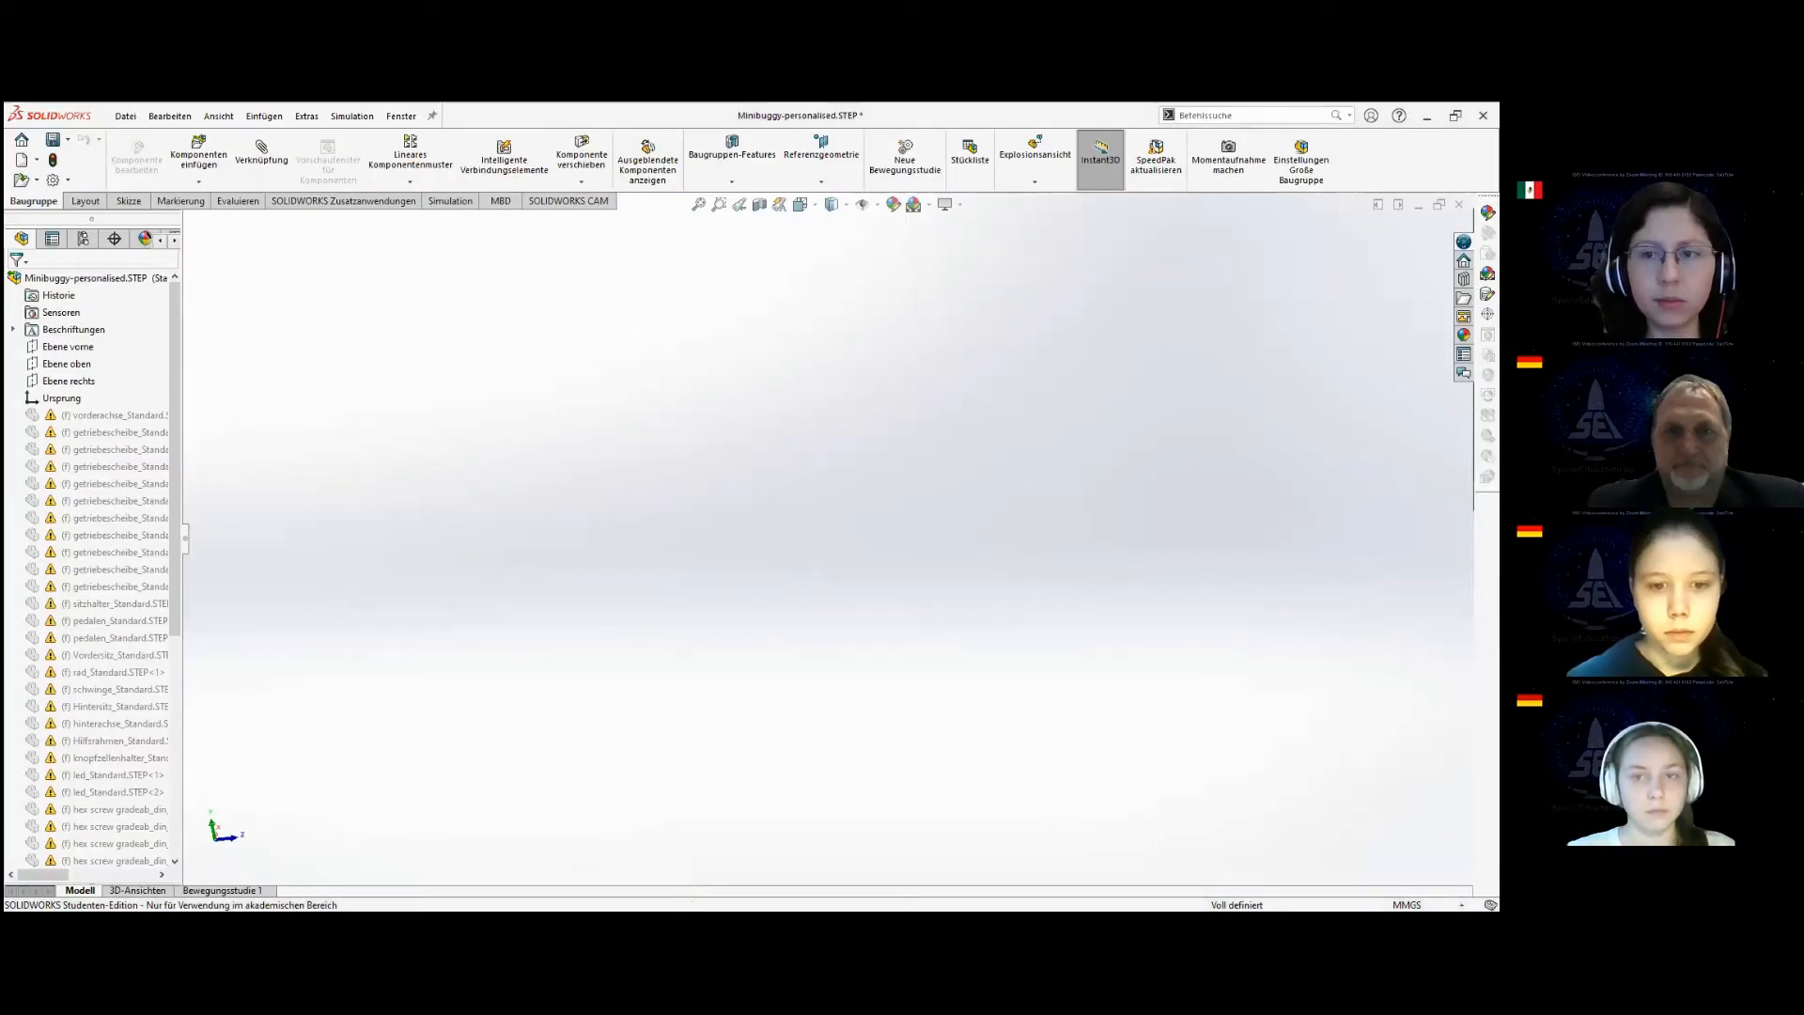
# Create a new part document and start a sketch on the front plane (Ebene vorne).
pyautogui.click(37, 161)
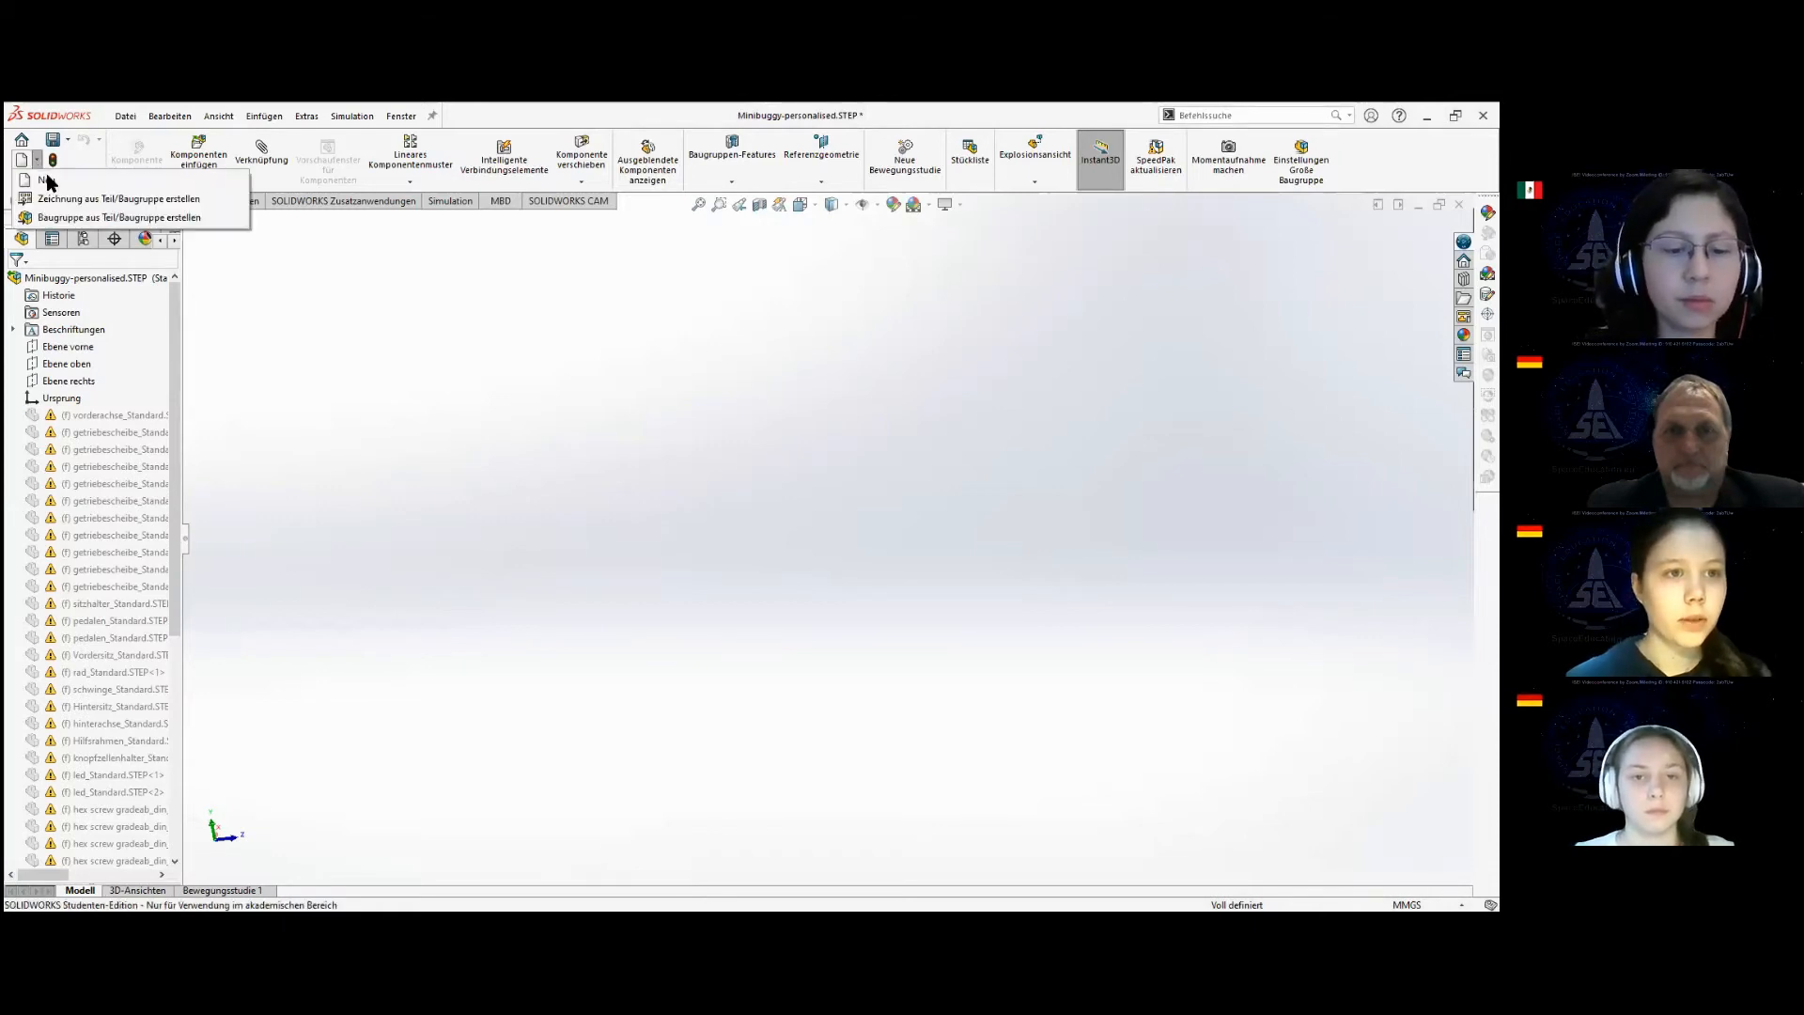
pyautogui.click(47, 180)
pyautogui.click(602, 705)
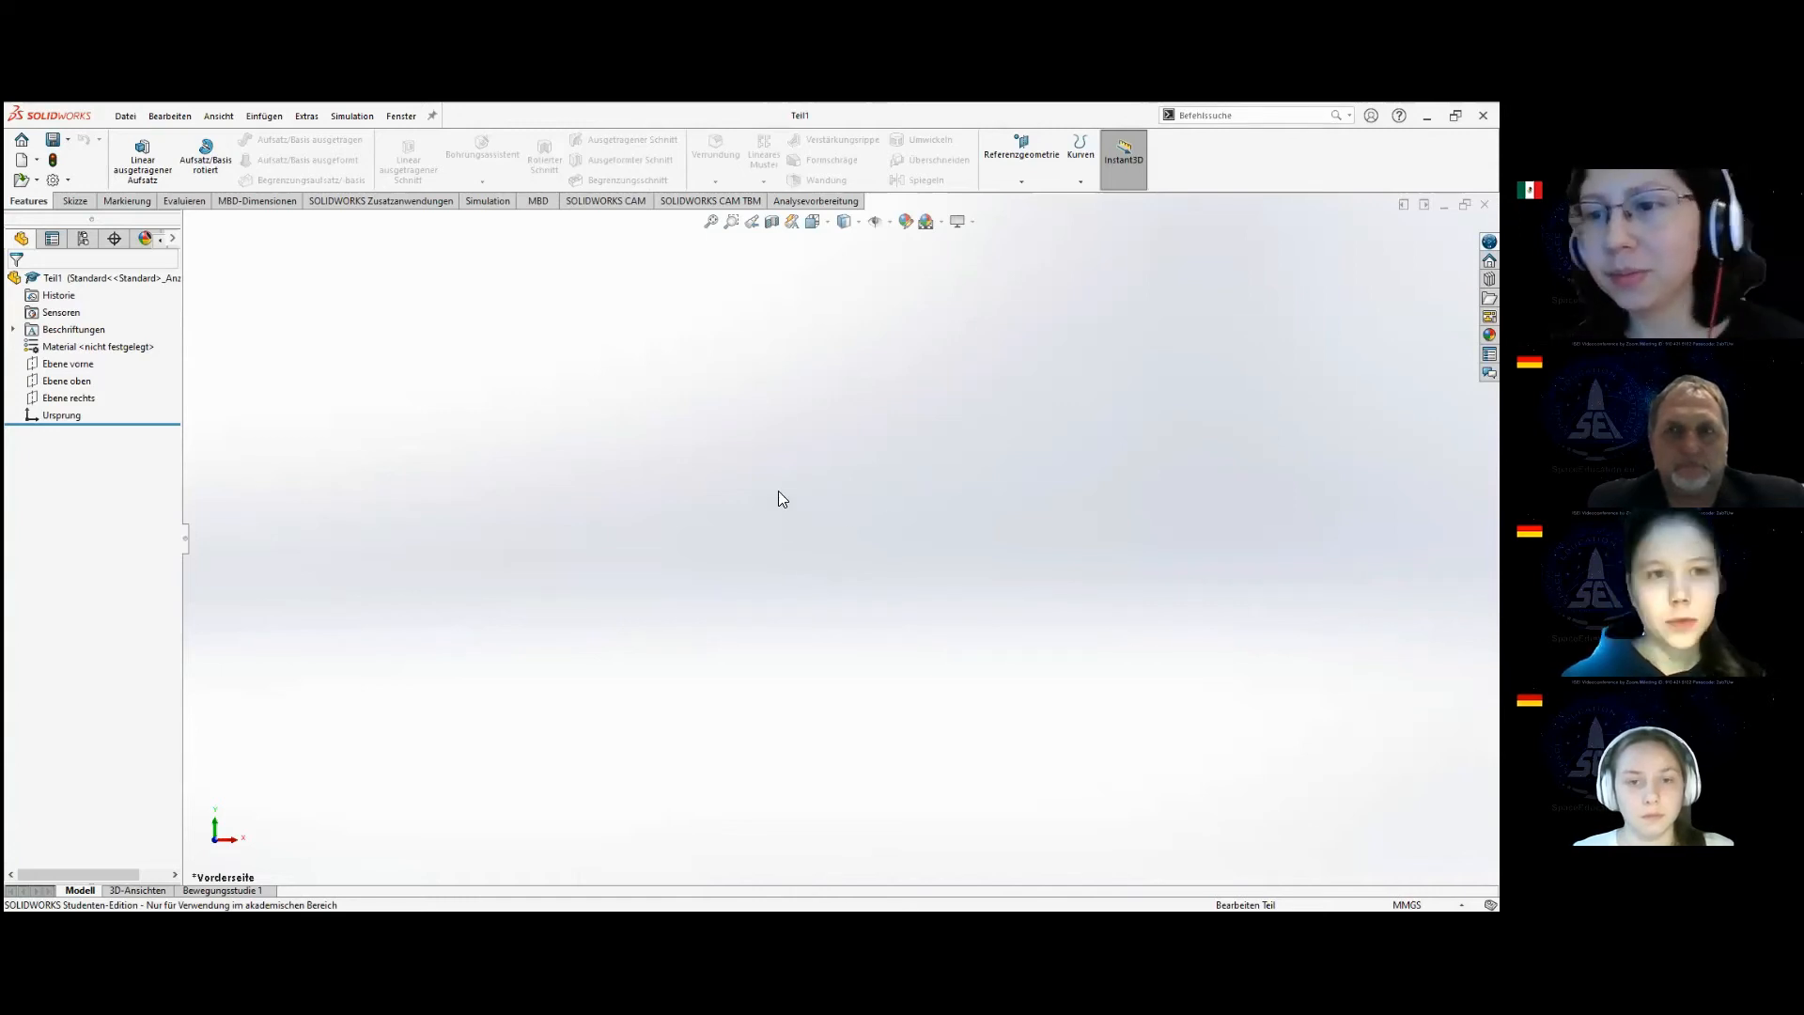
pyautogui.click(75, 201)
pyautogui.click(125, 150)
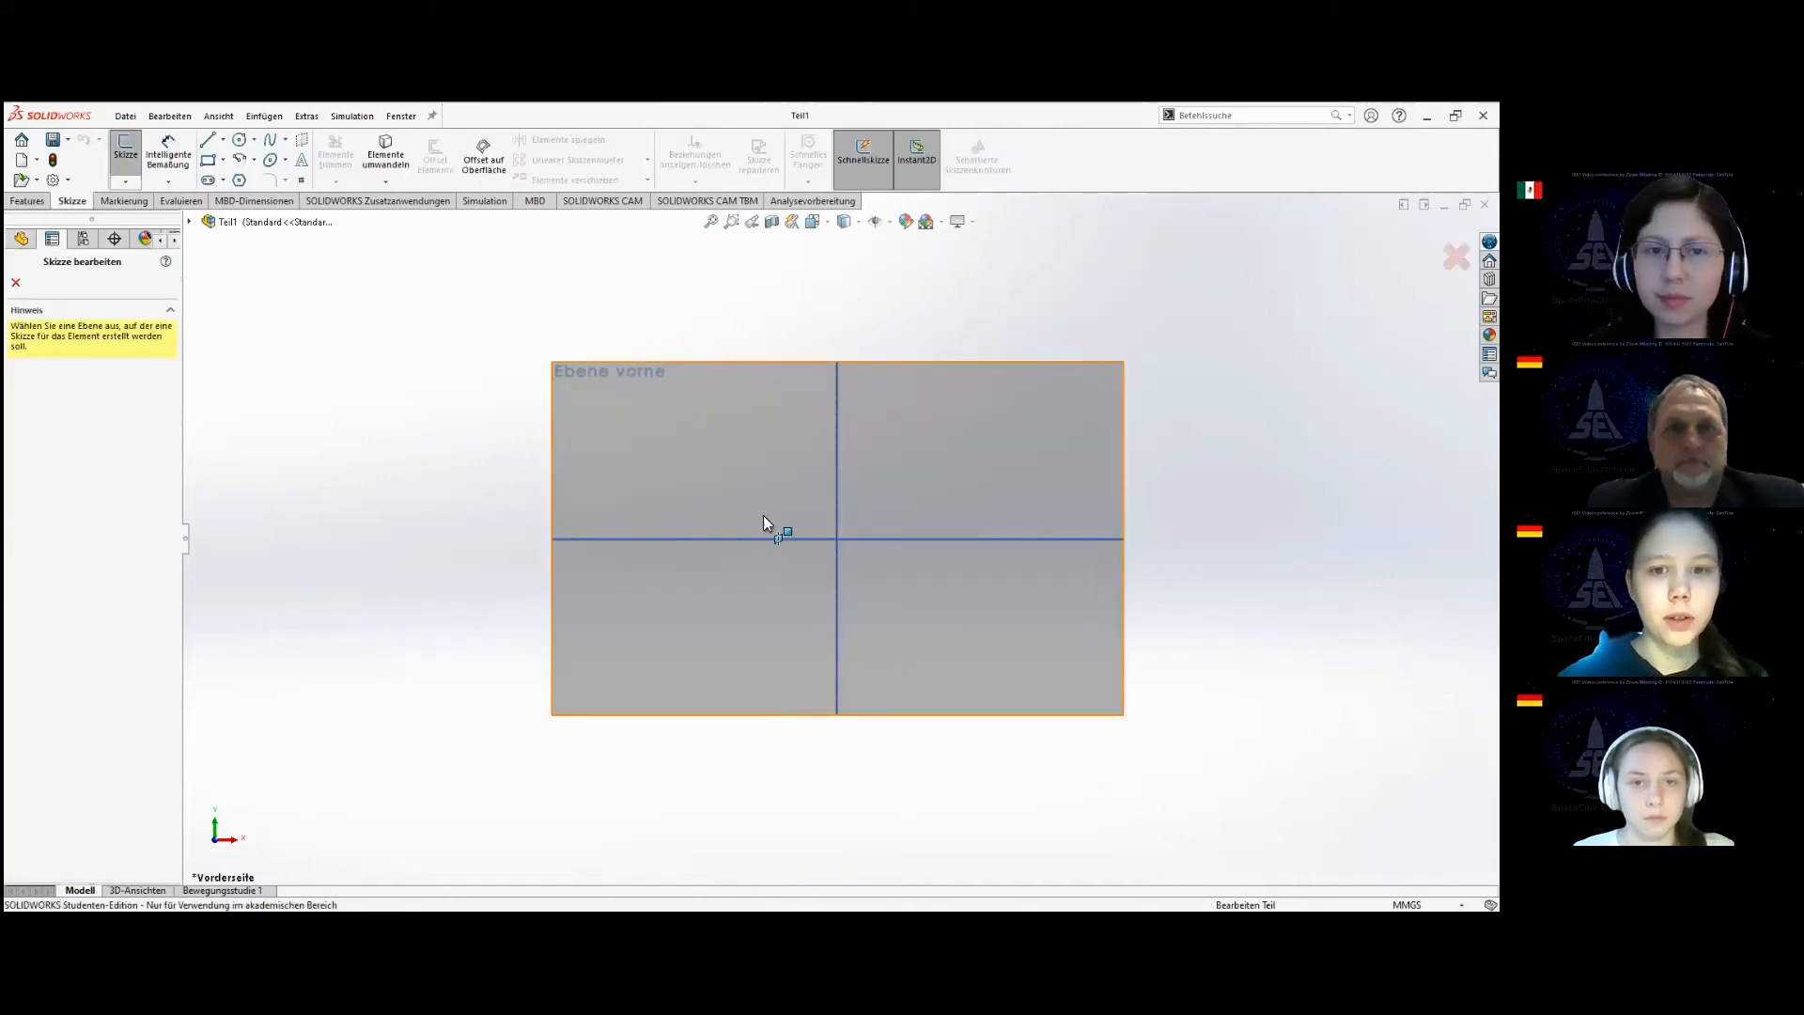
pyautogui.click(771, 532)
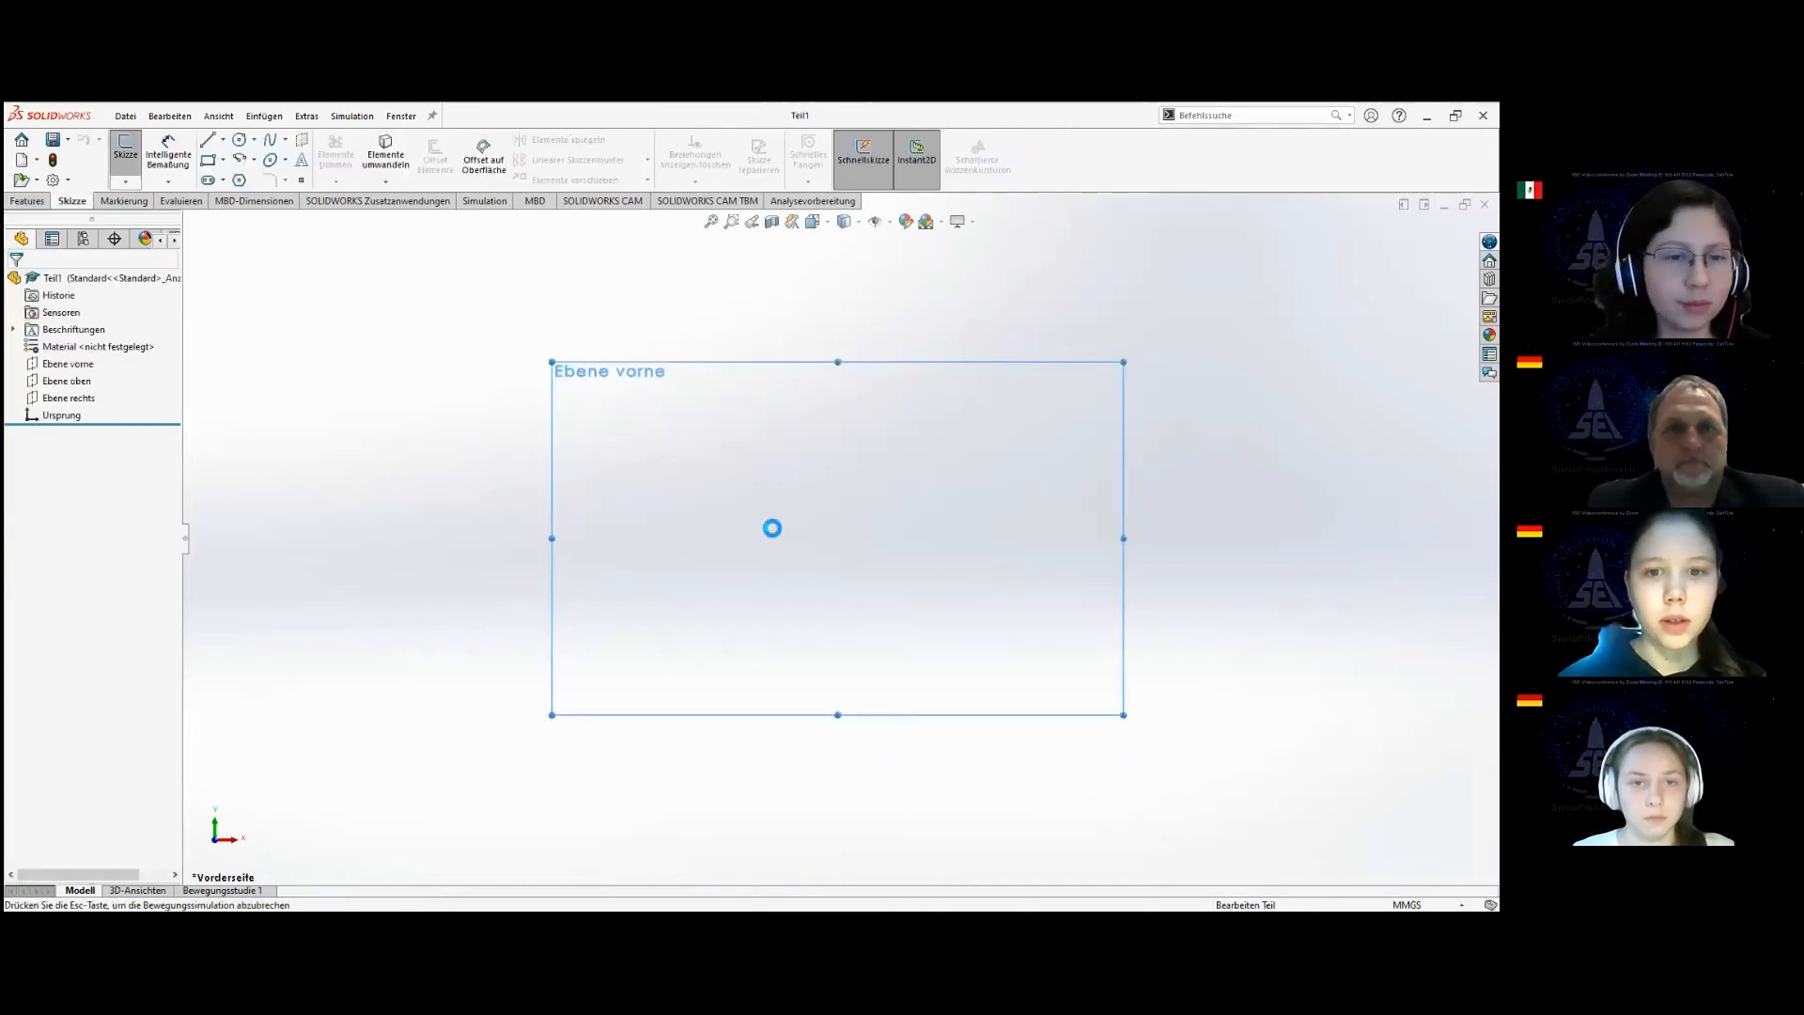
# Sketch a circle centred on the origin, set its radius to 5 mm and close the sketch.
pyautogui.click(254, 142)
pyautogui.click(266, 160)
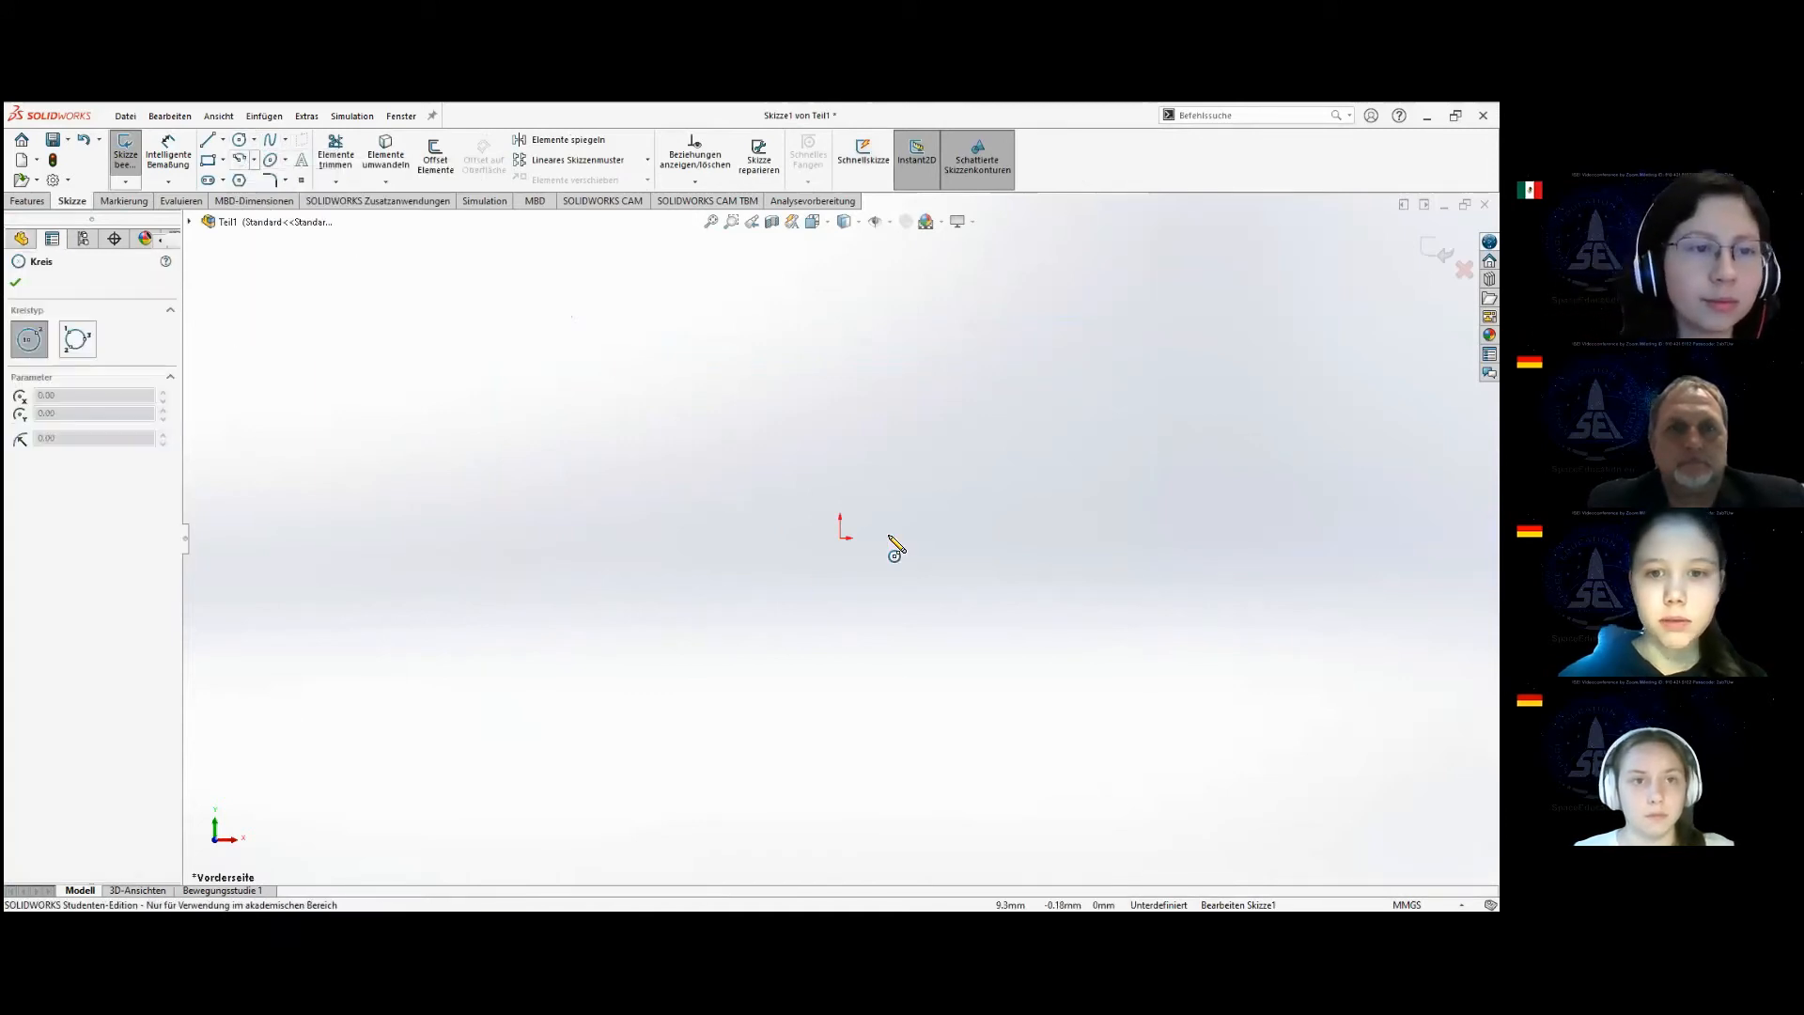
pyautogui.click(839, 539)
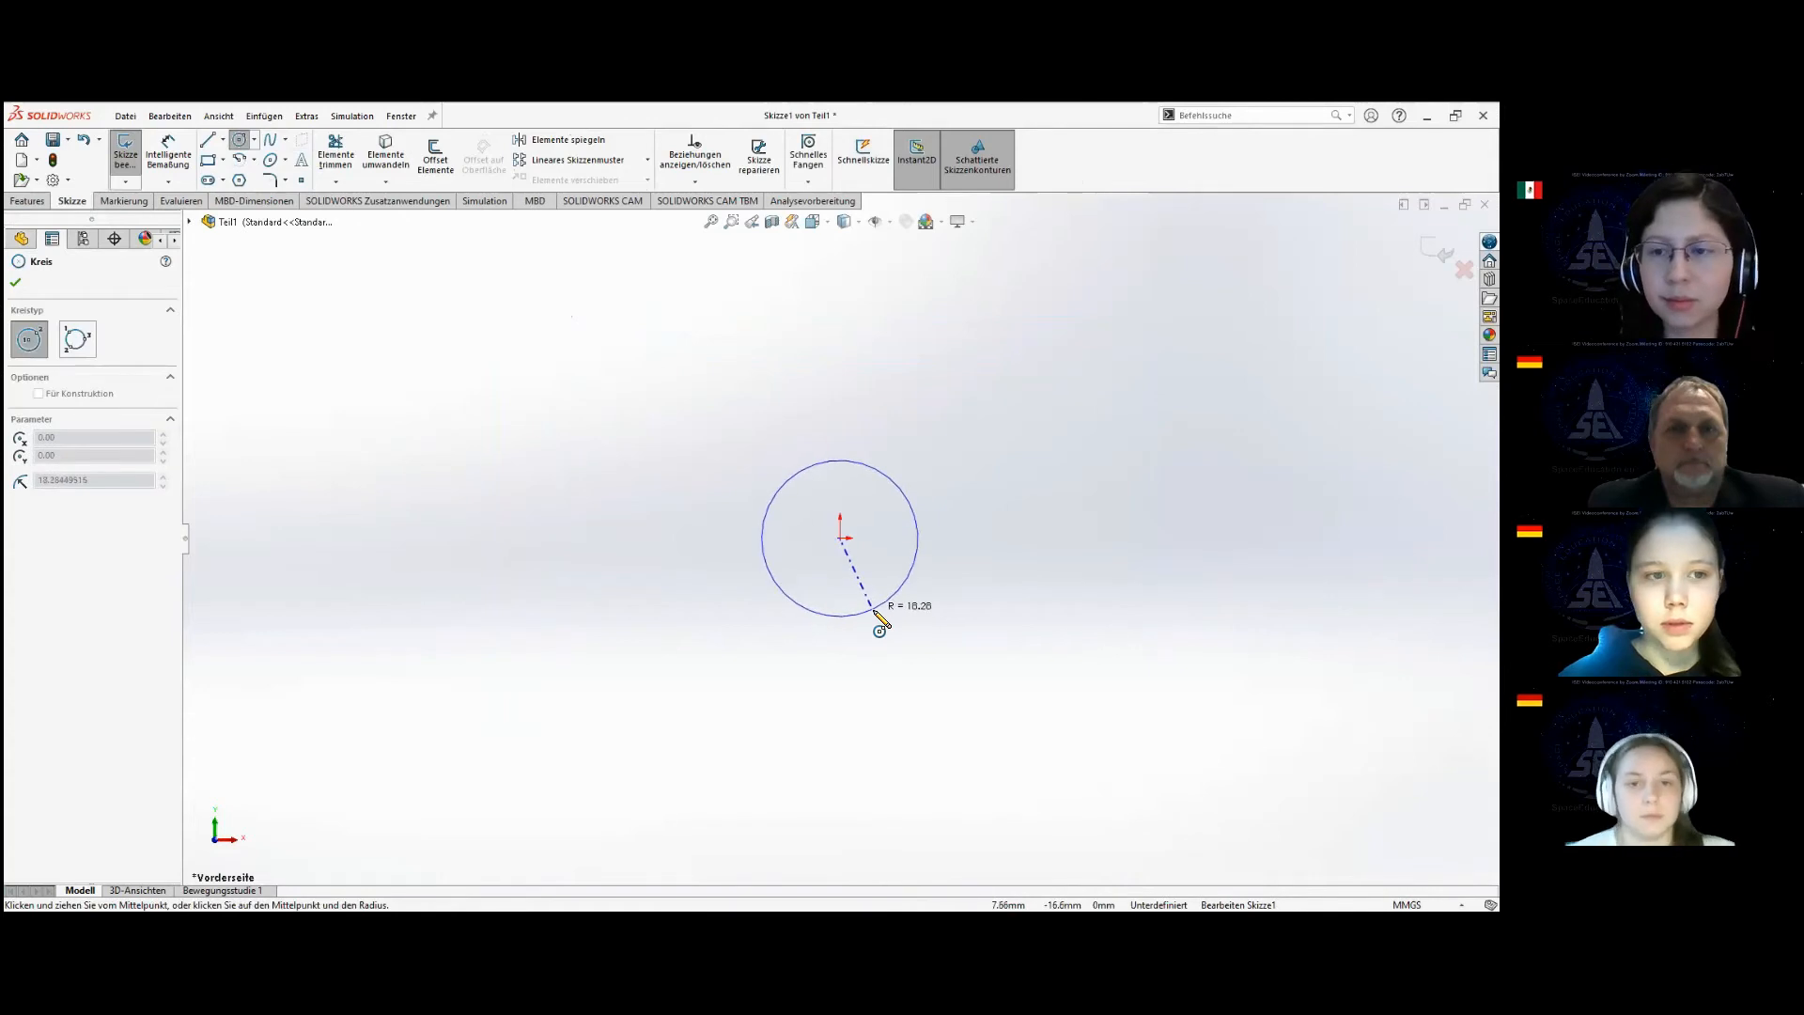
pyautogui.click(867, 610)
pyautogui.write('5')
pyautogui.press('Return')
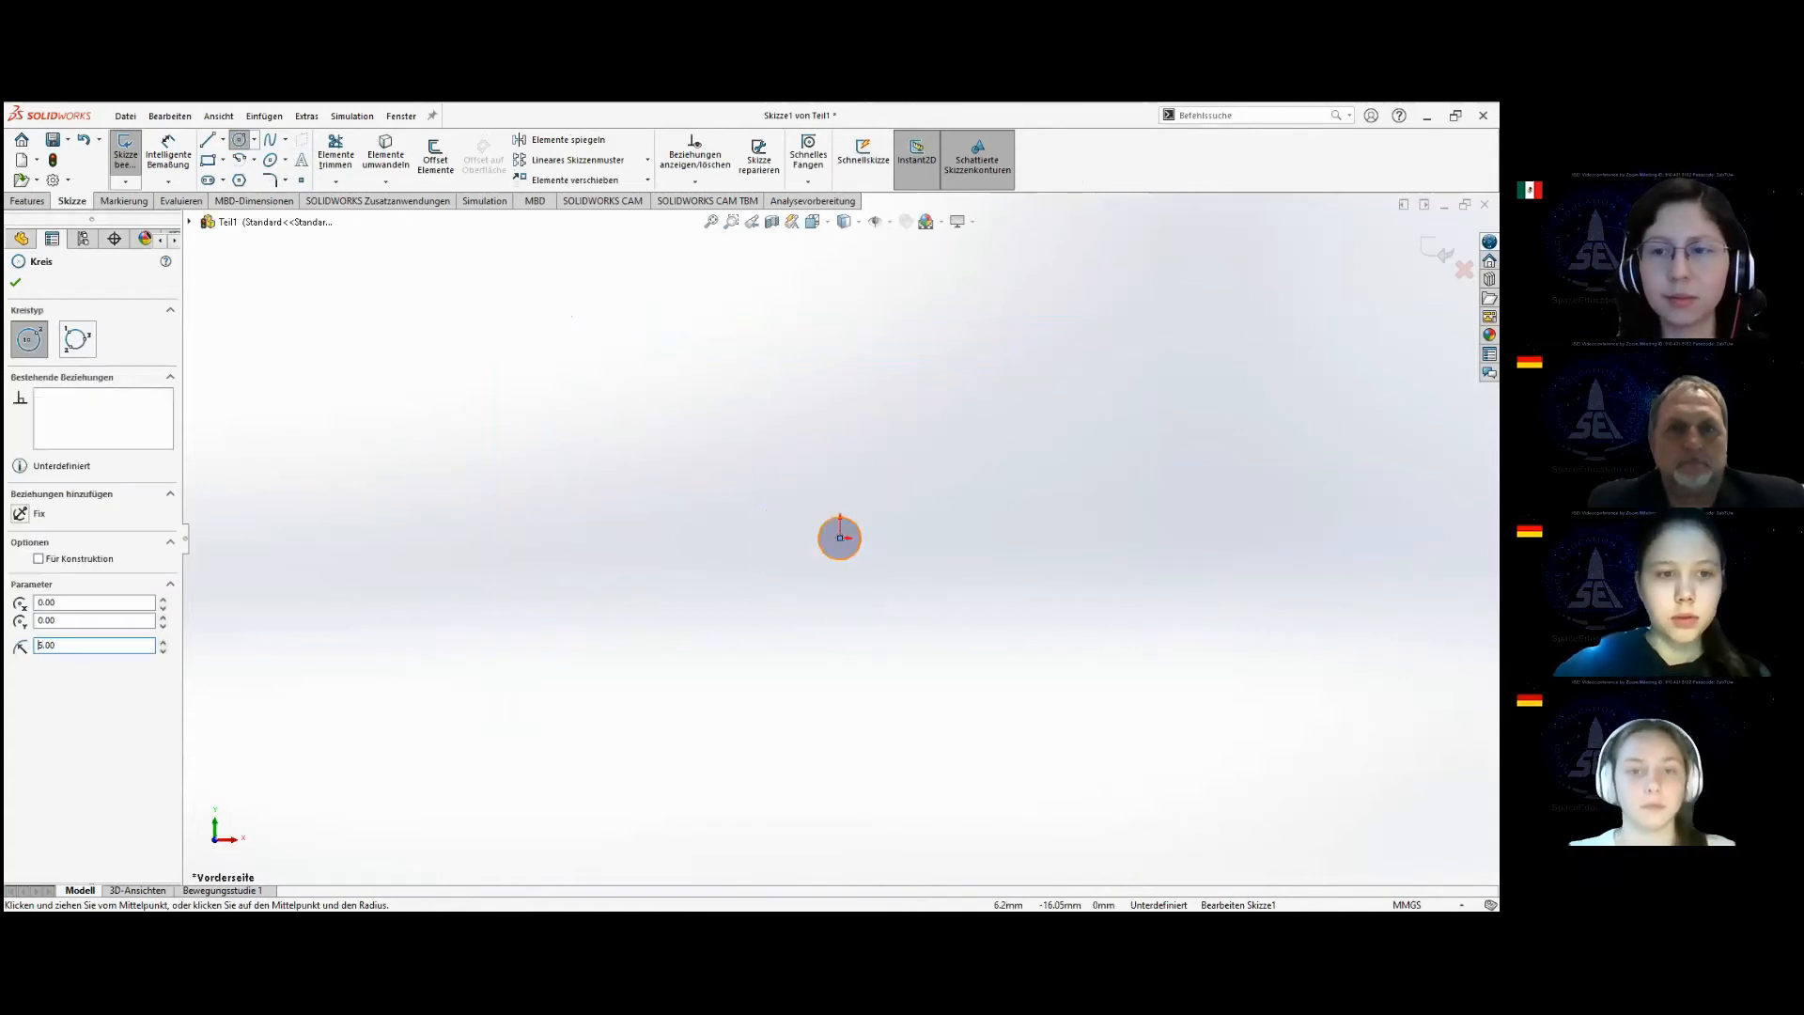
pyautogui.click(16, 284)
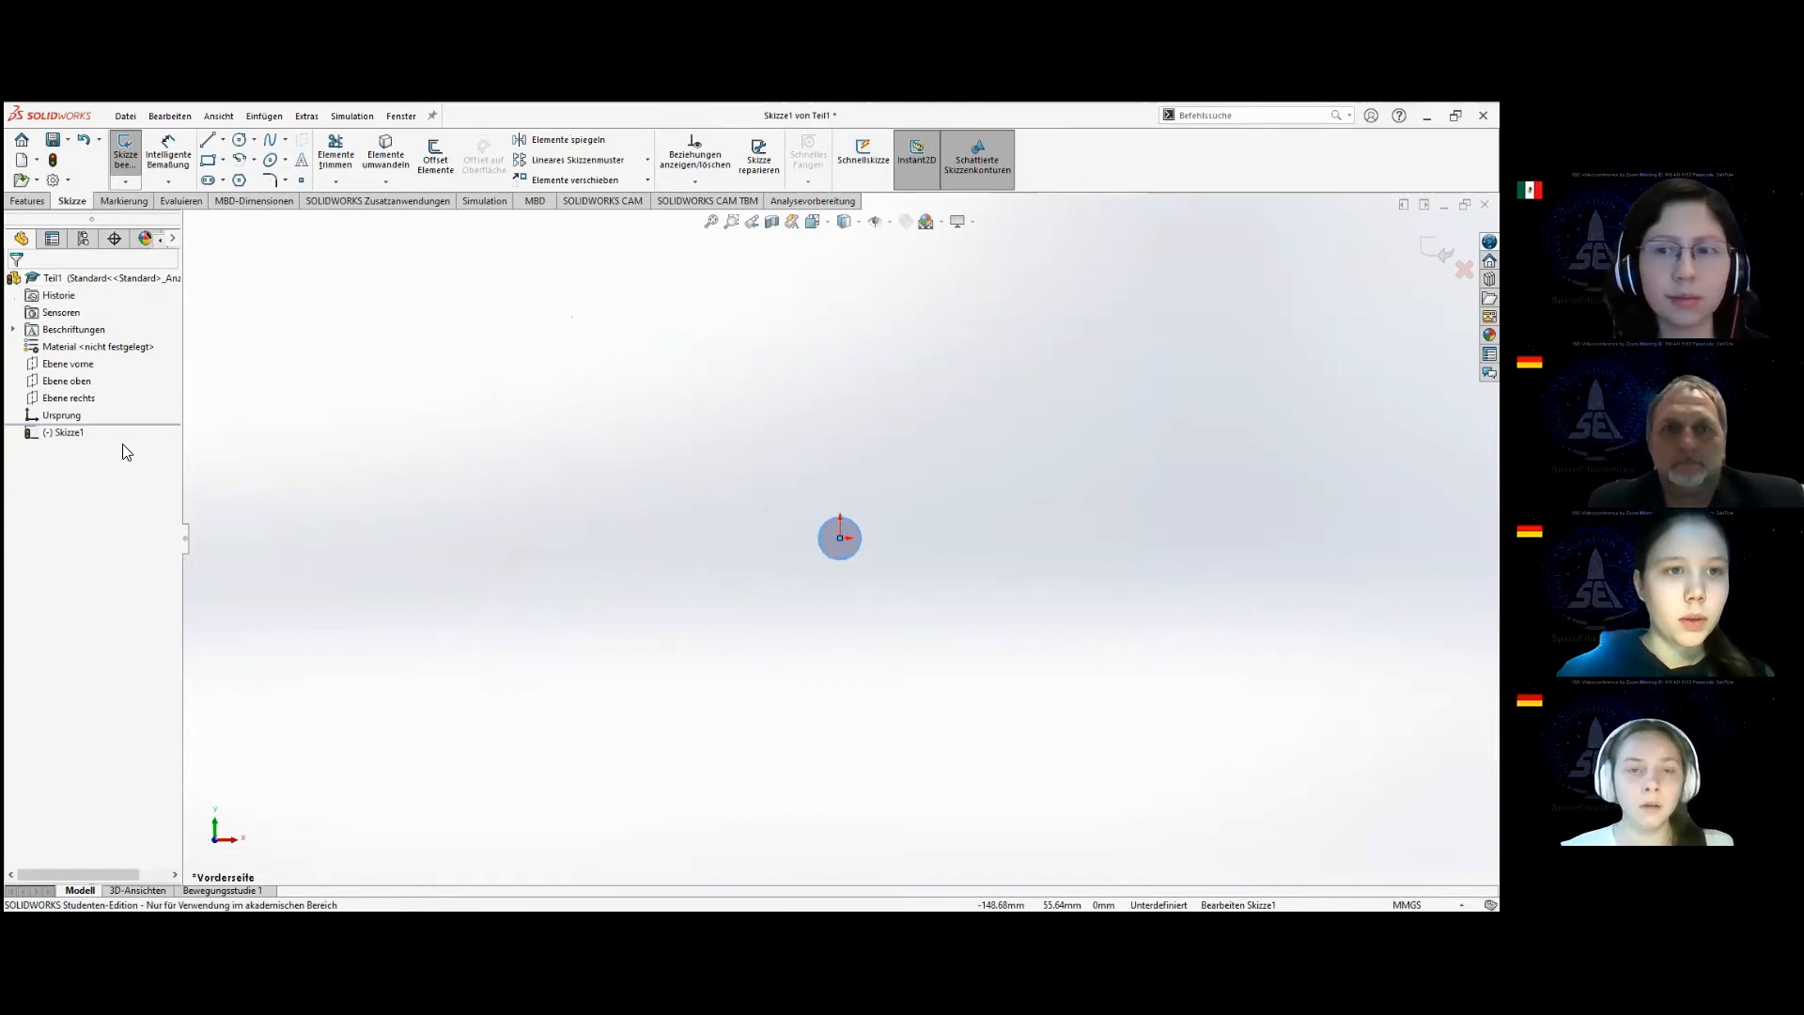
pyautogui.click(125, 151)
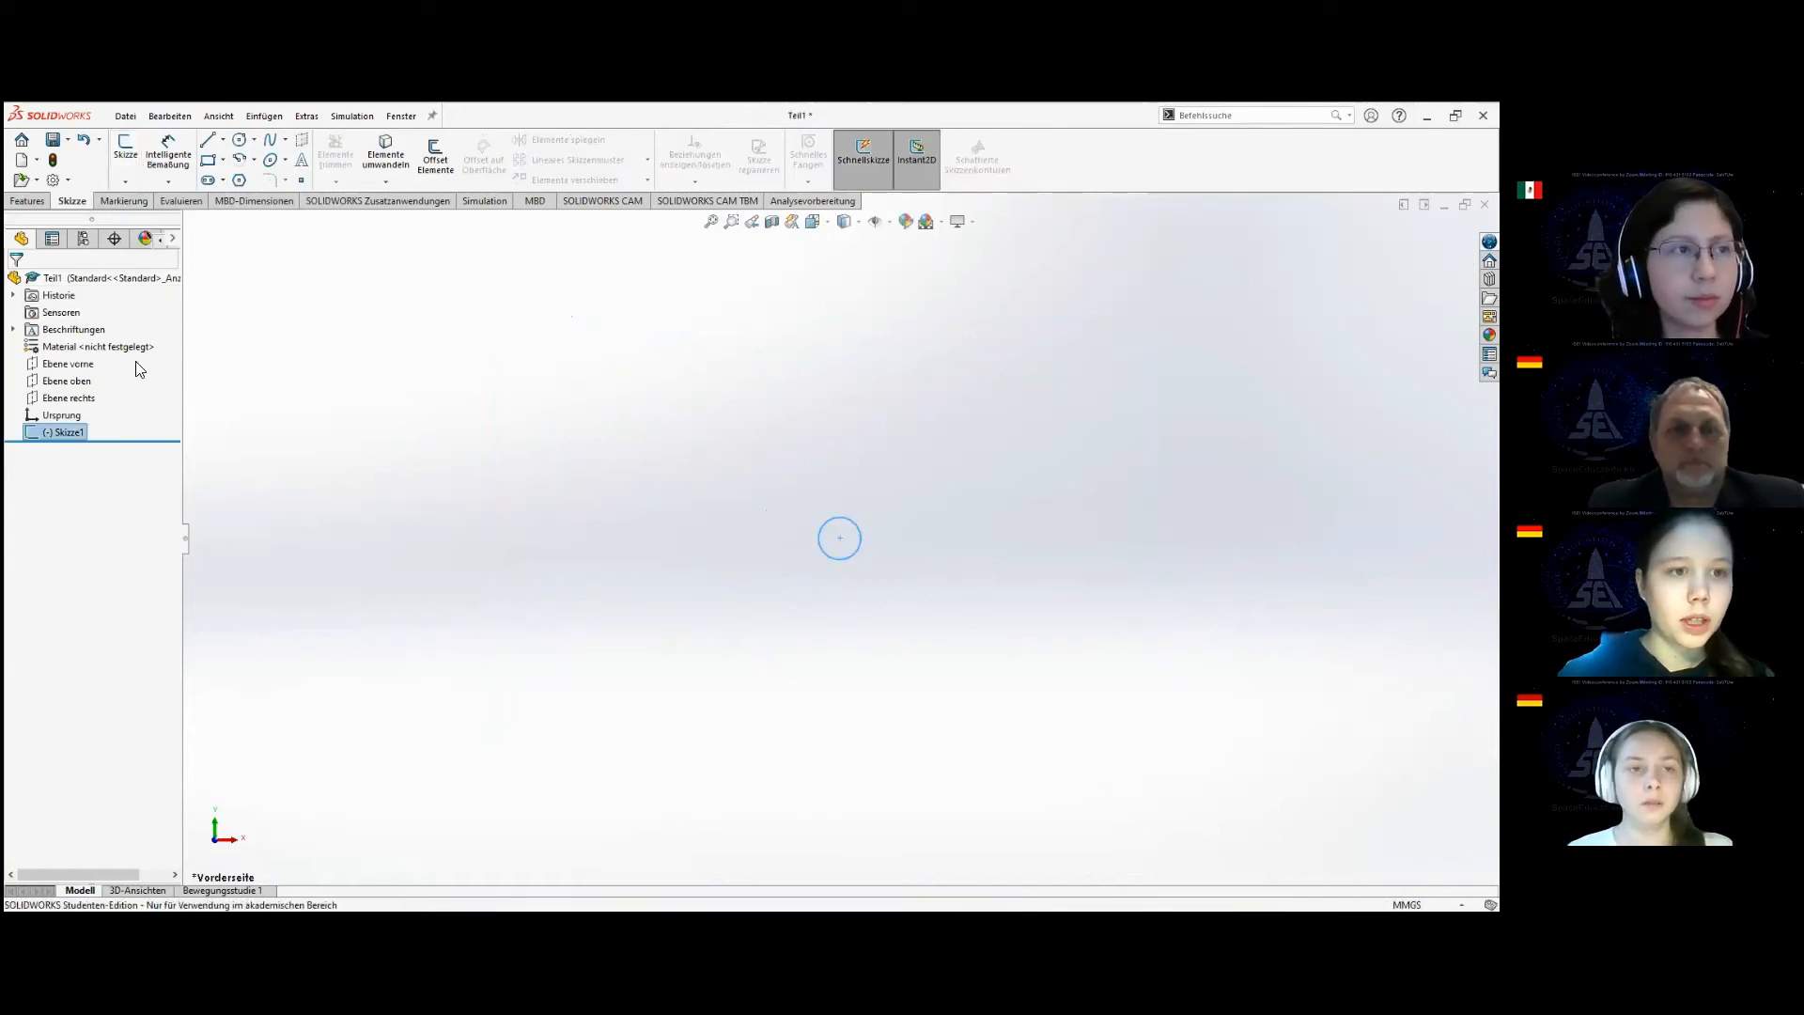
# Reopen the circle's sketch and draw a wavy four-point spline from the circle's centre, ending about 118 mm away from the origin.
pyautogui.click(129, 151)
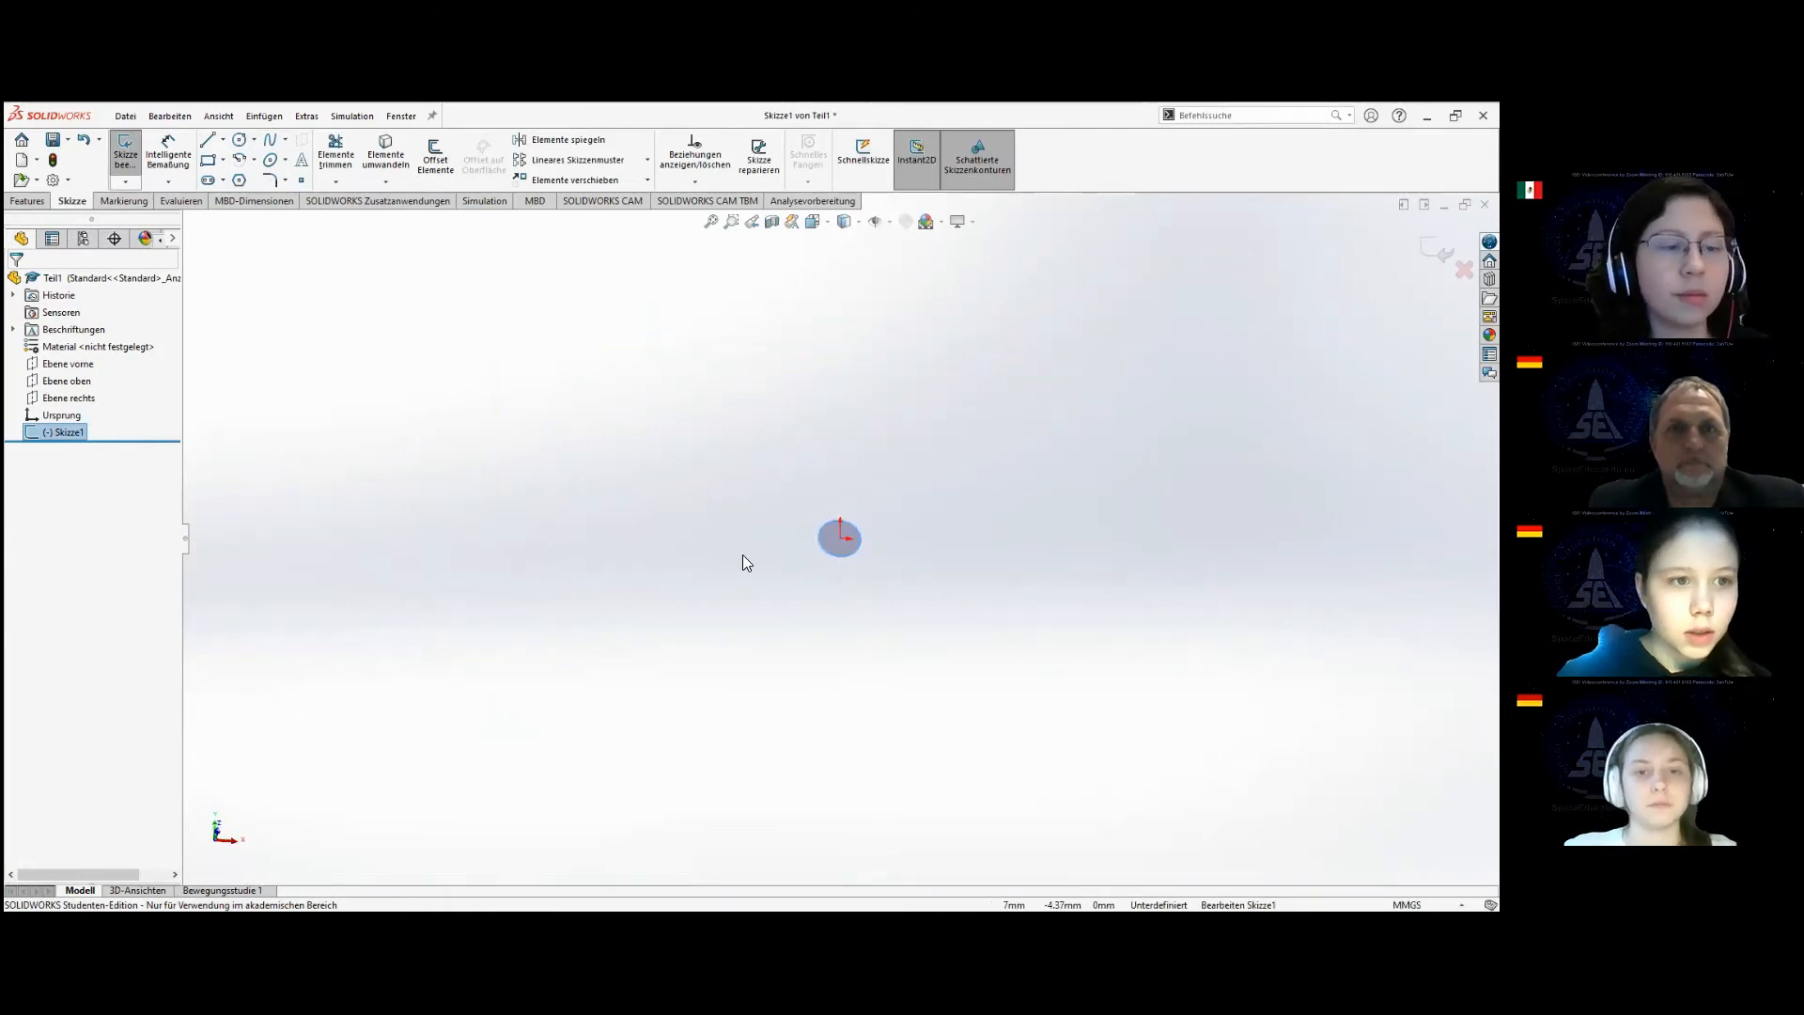
pyautogui.click(91, 406)
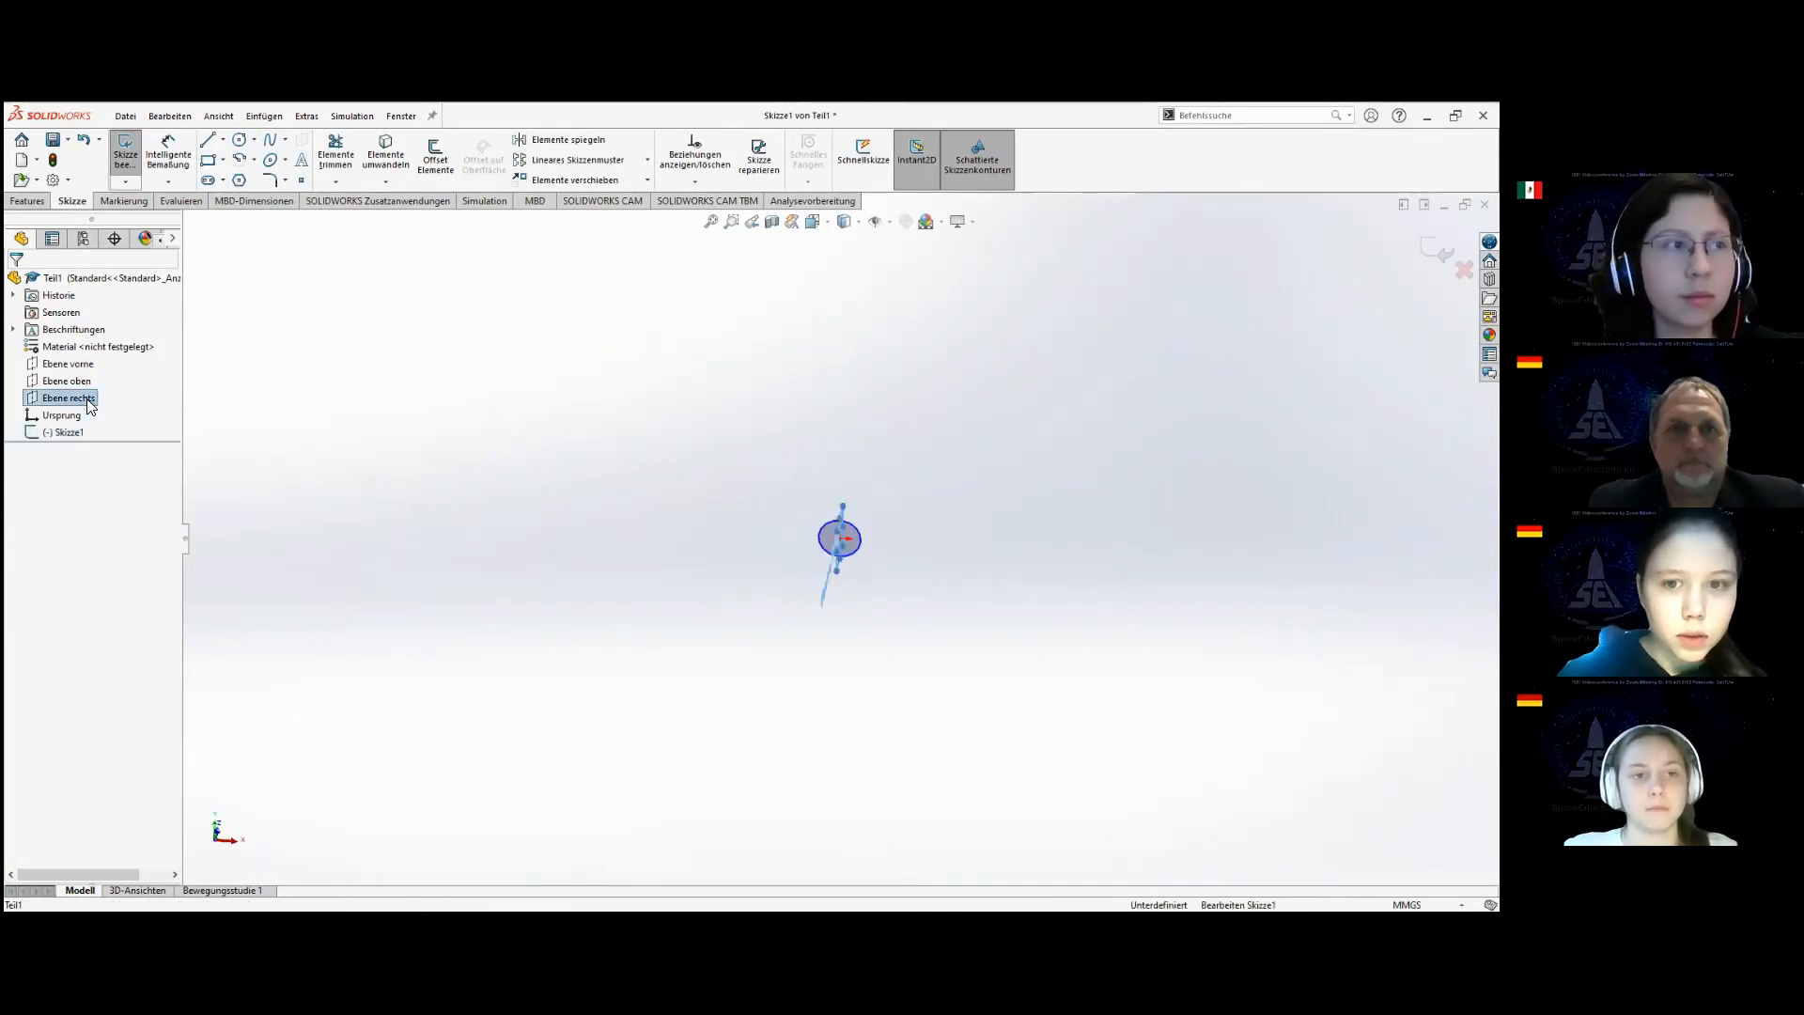
pyautogui.moveTo(890, 789); pyautogui.dragTo(1029, 796, button='middle')
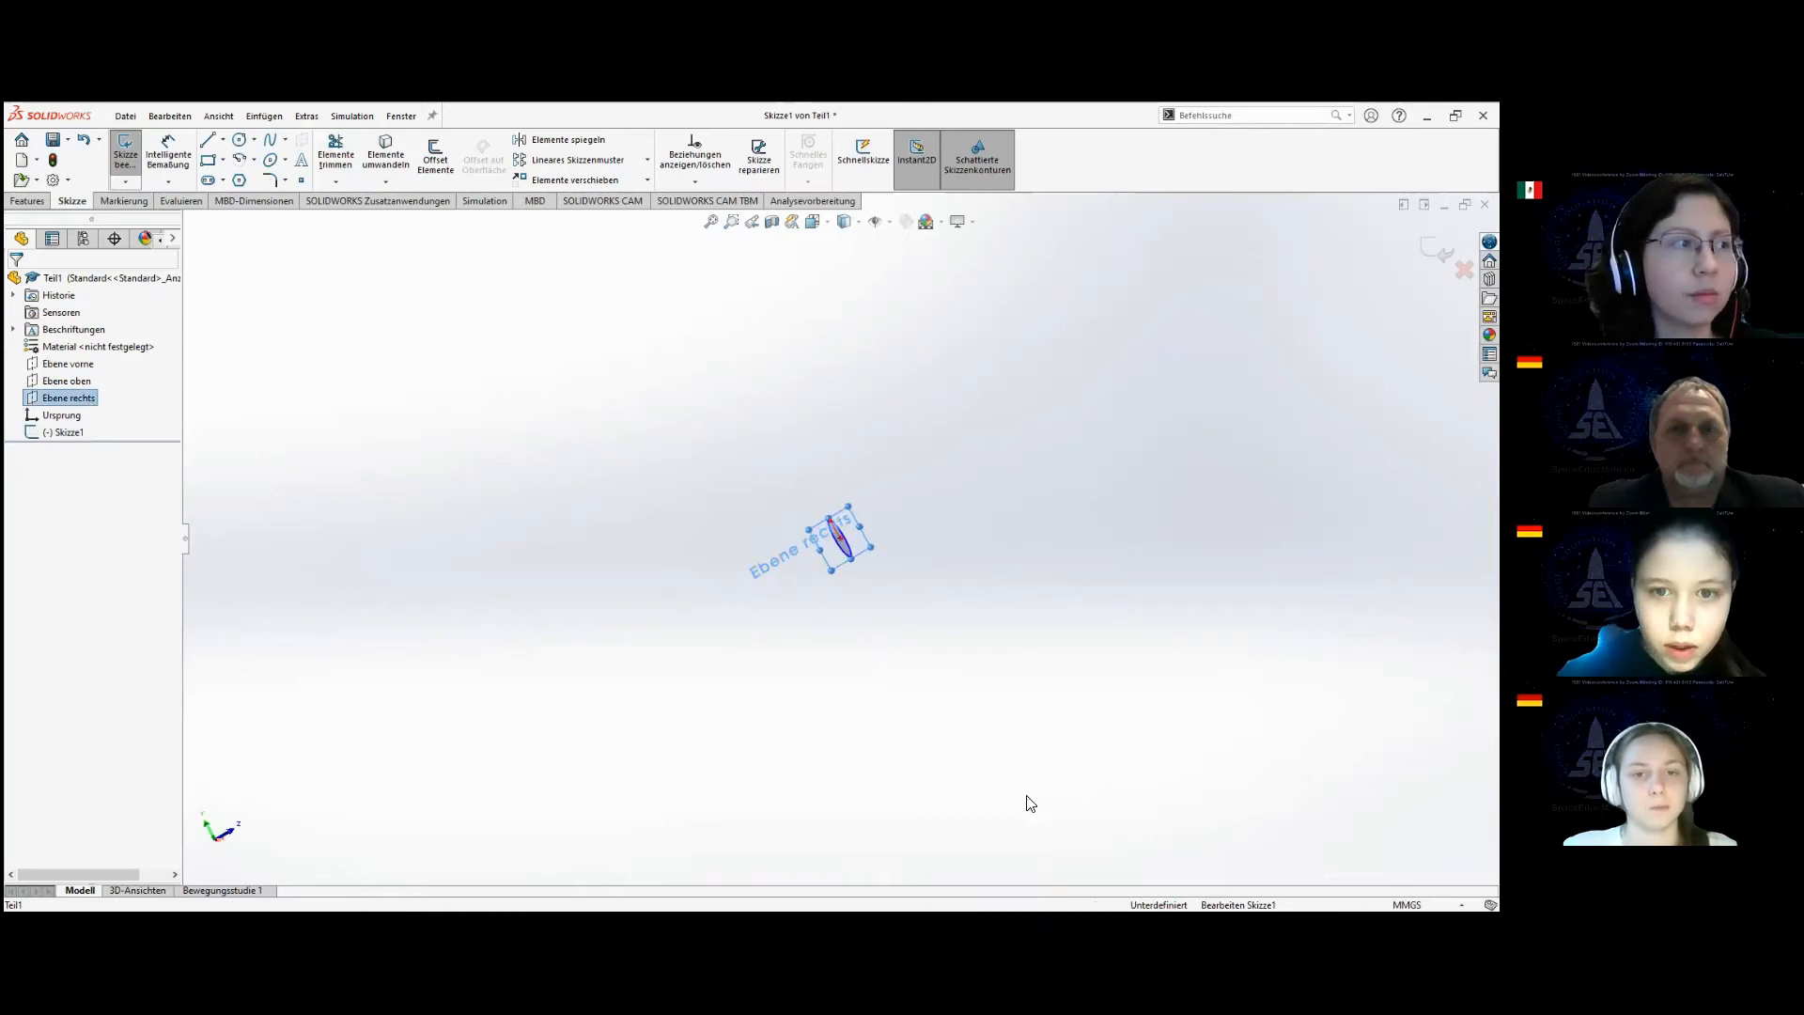
pyautogui.scroll(-6, 830, 528)
pyautogui.scroll(-1, 886, 568)
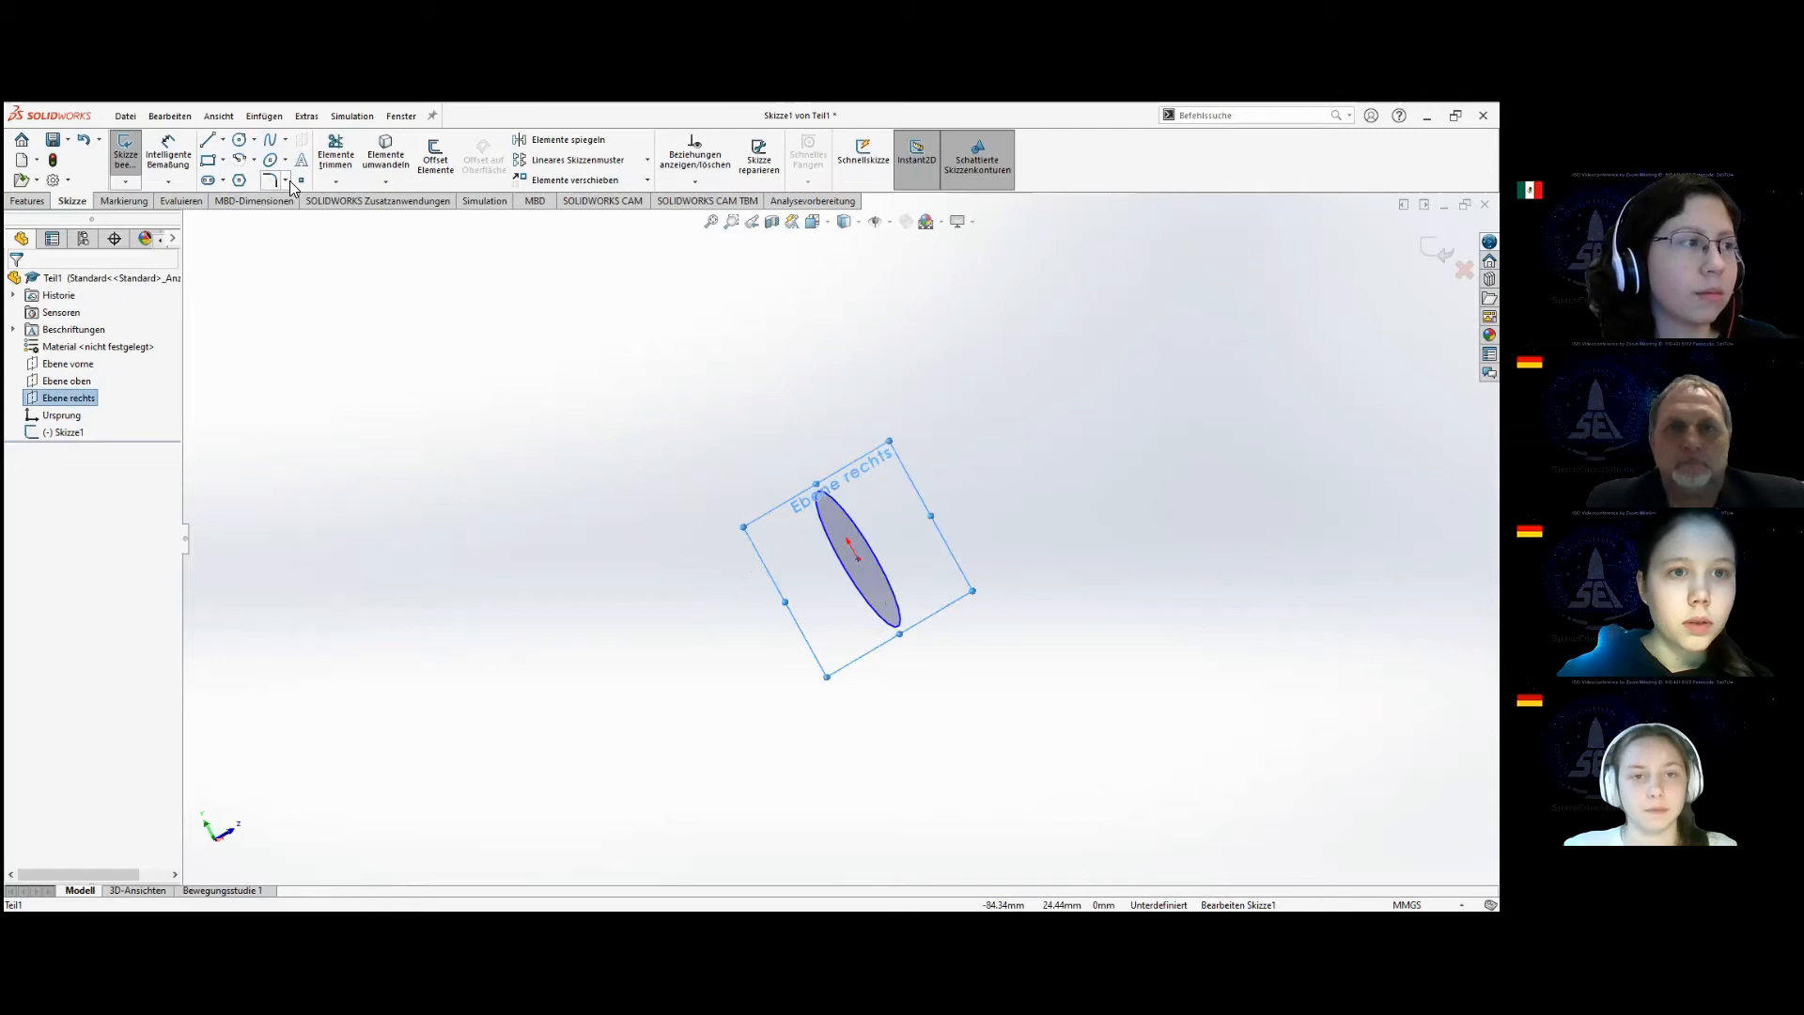
pyautogui.click(271, 139)
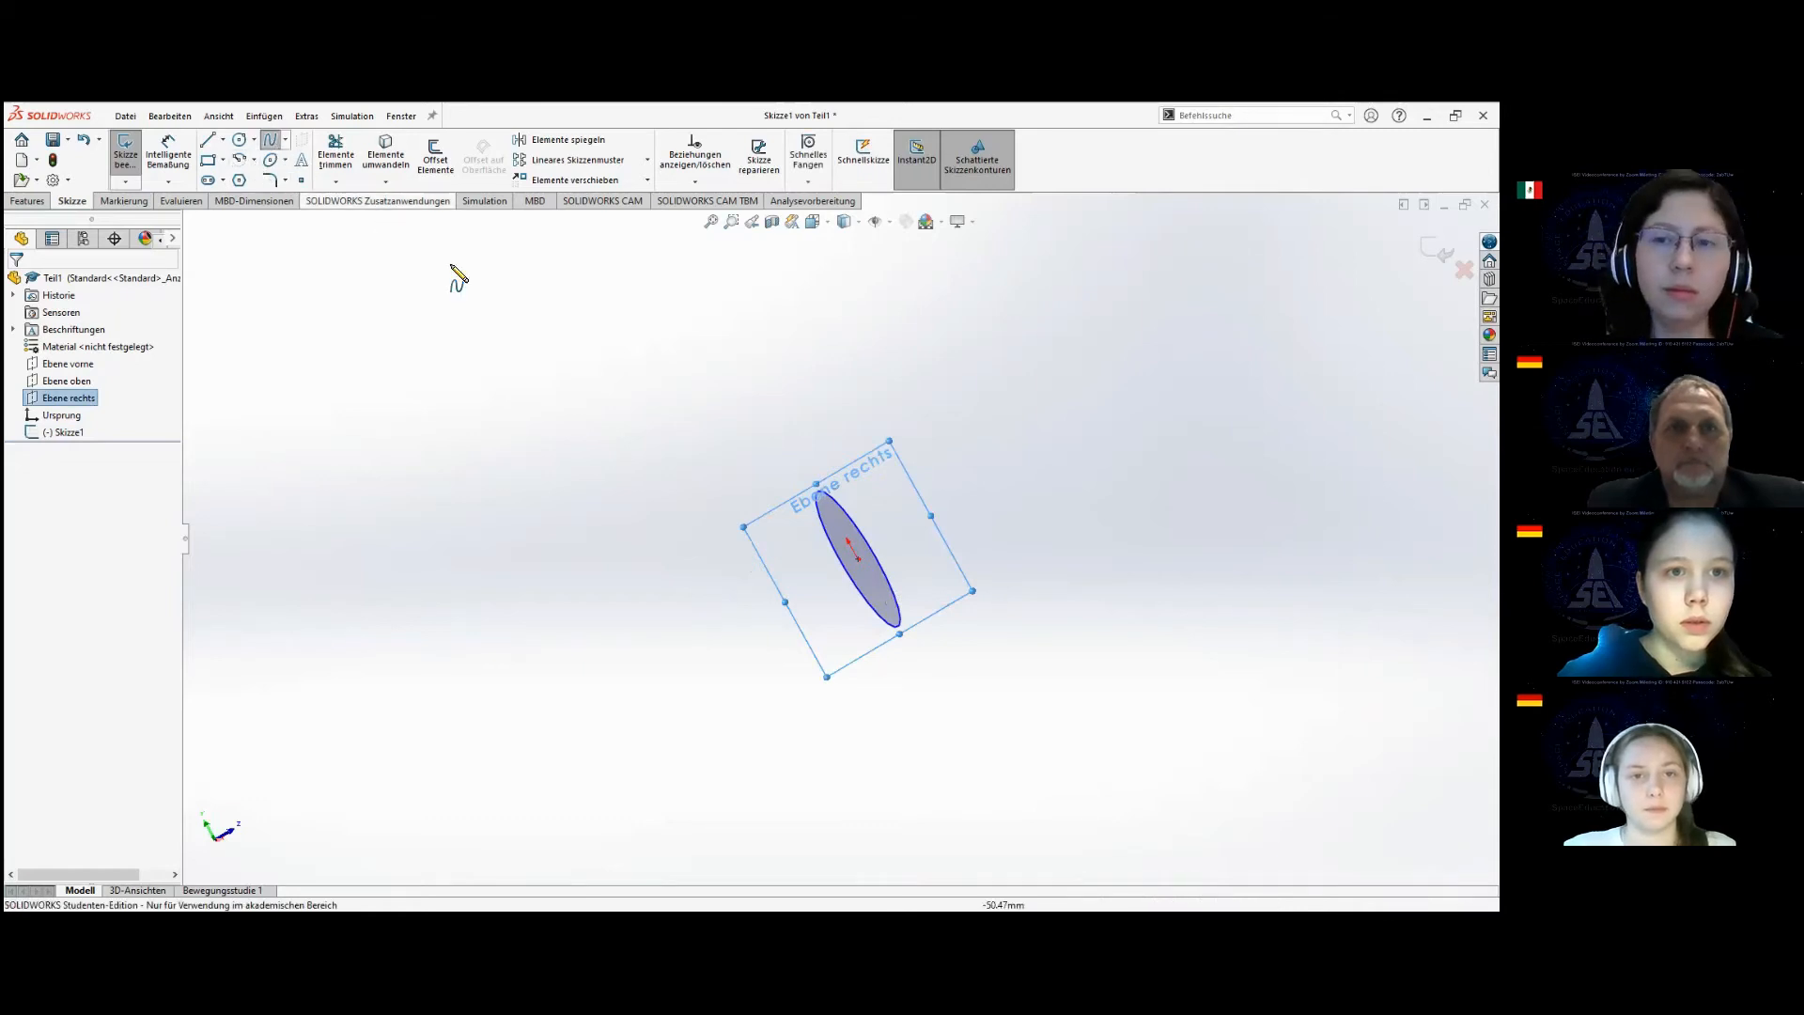
pyautogui.click(858, 560)
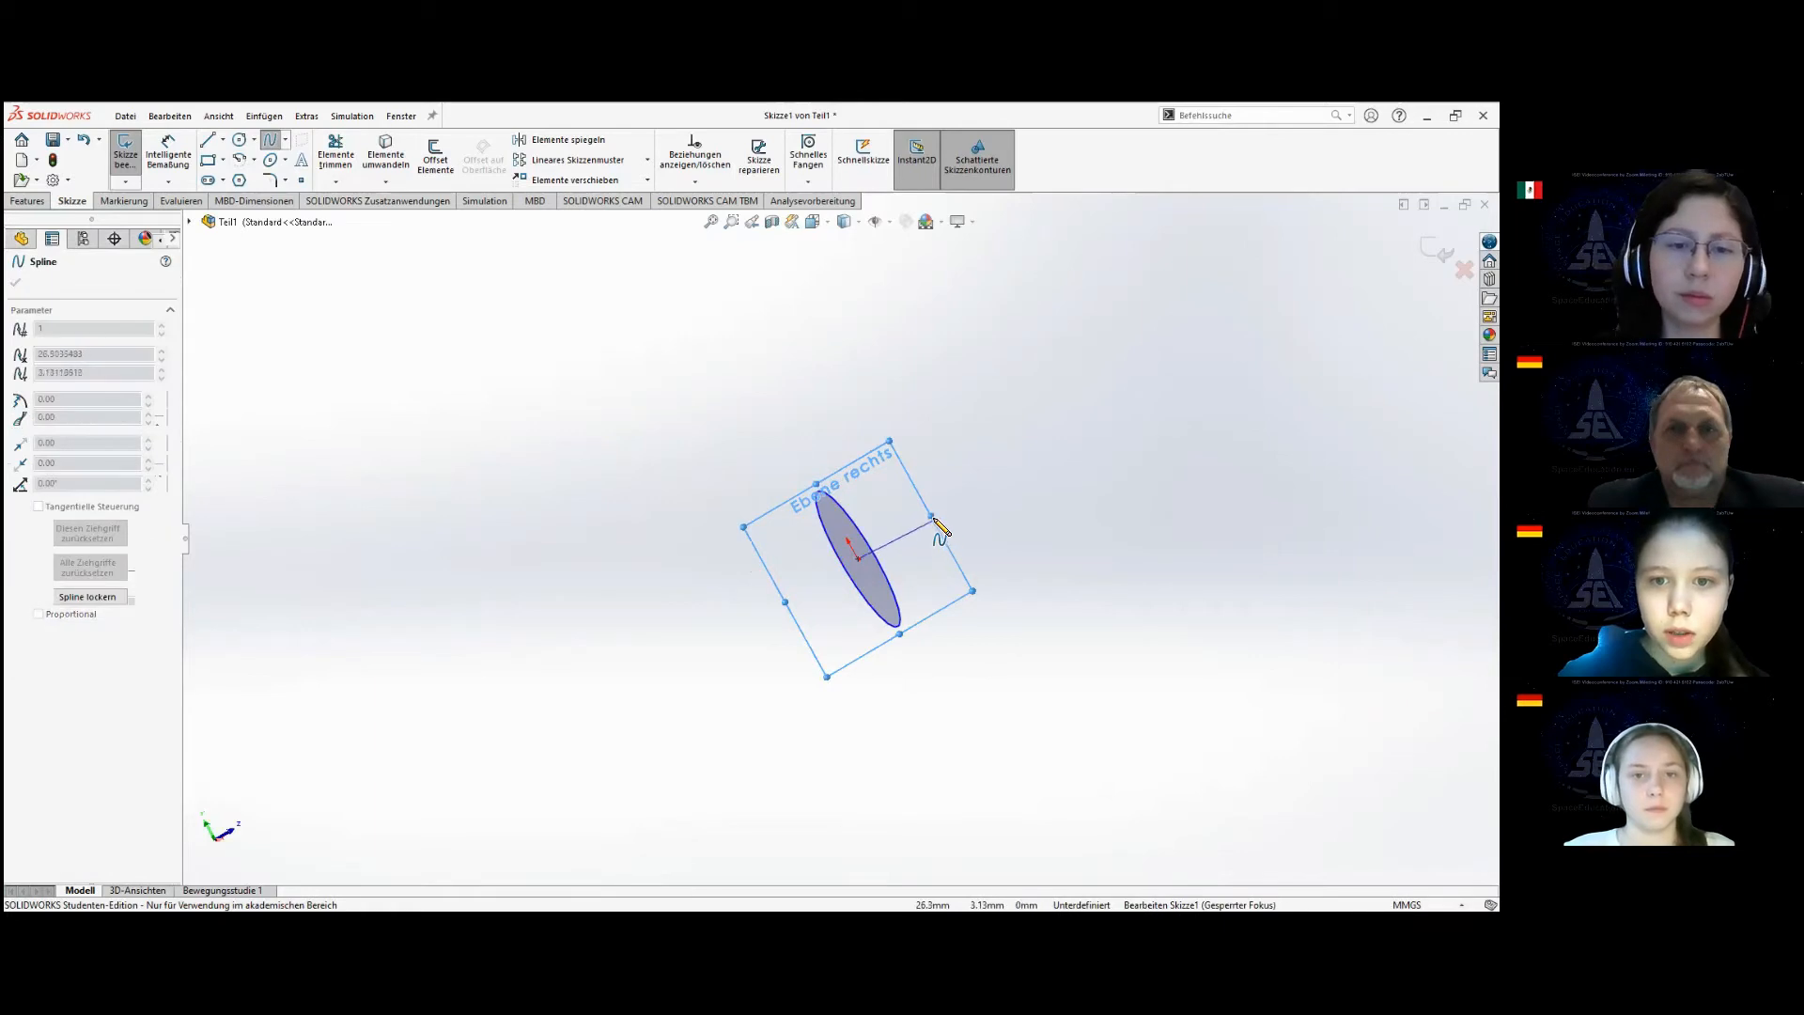
pyautogui.click(933, 469)
pyautogui.click(1092, 519)
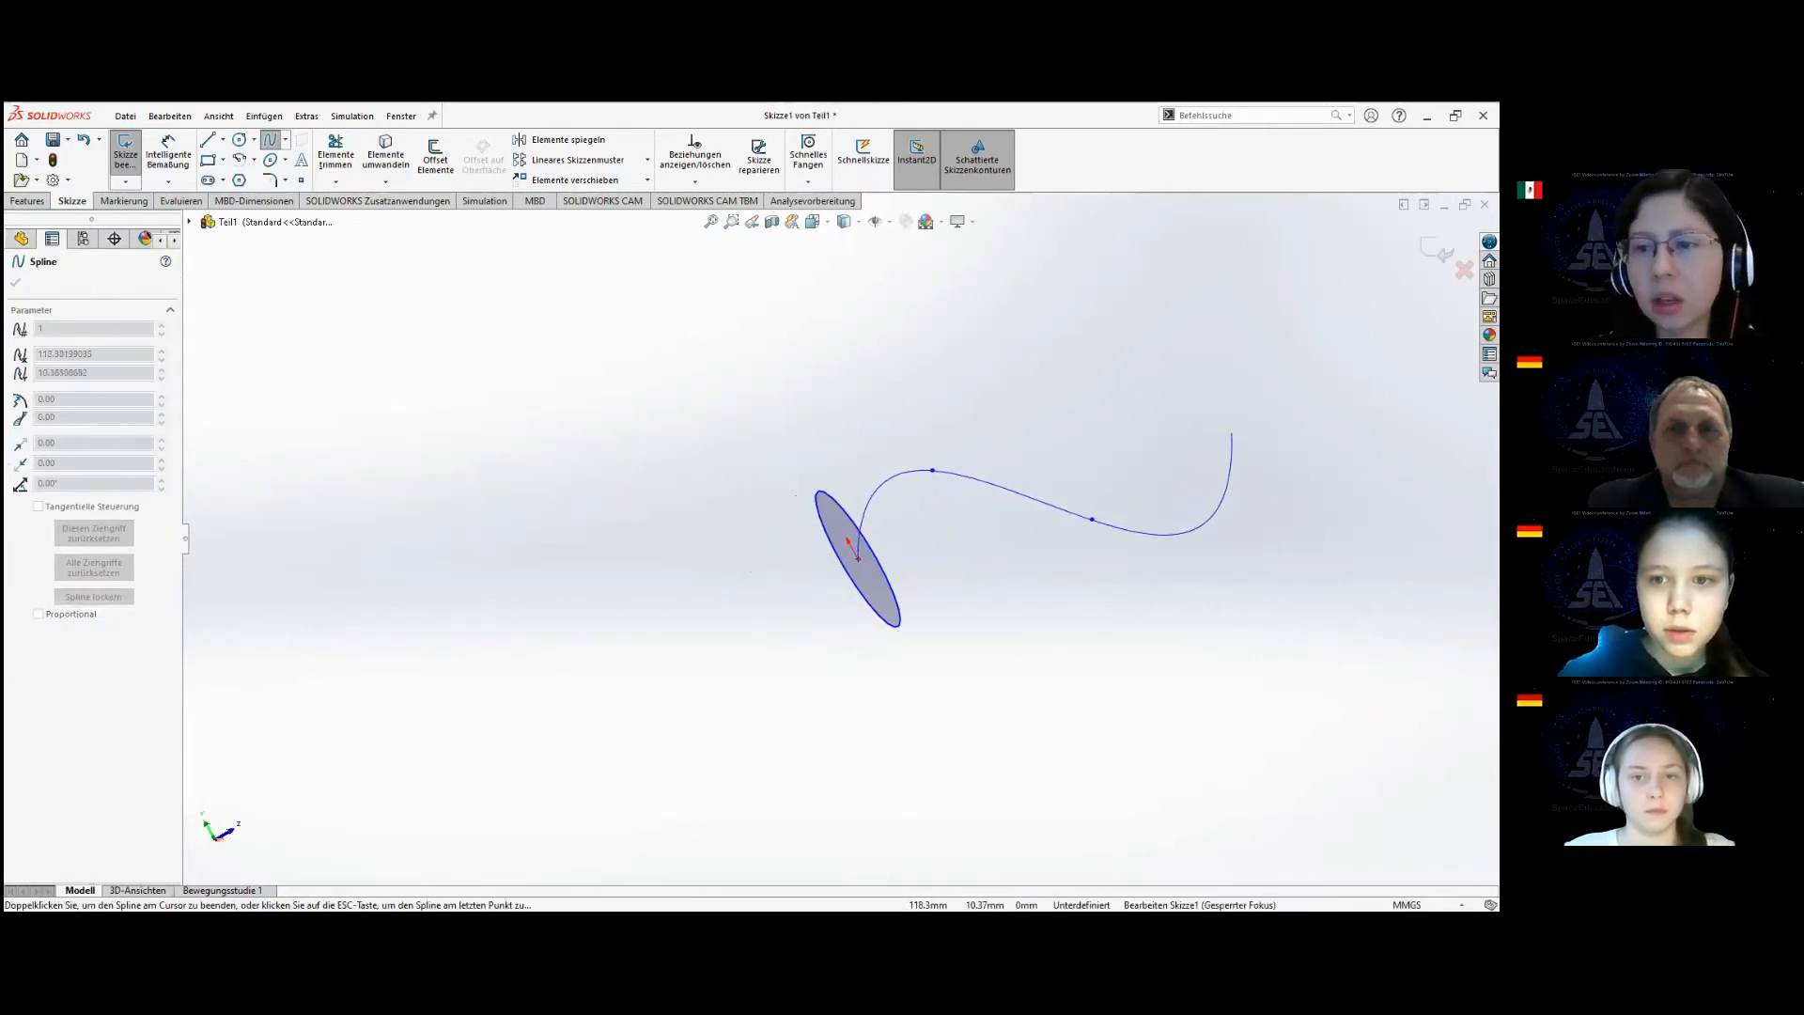
pyautogui.click(1232, 433)
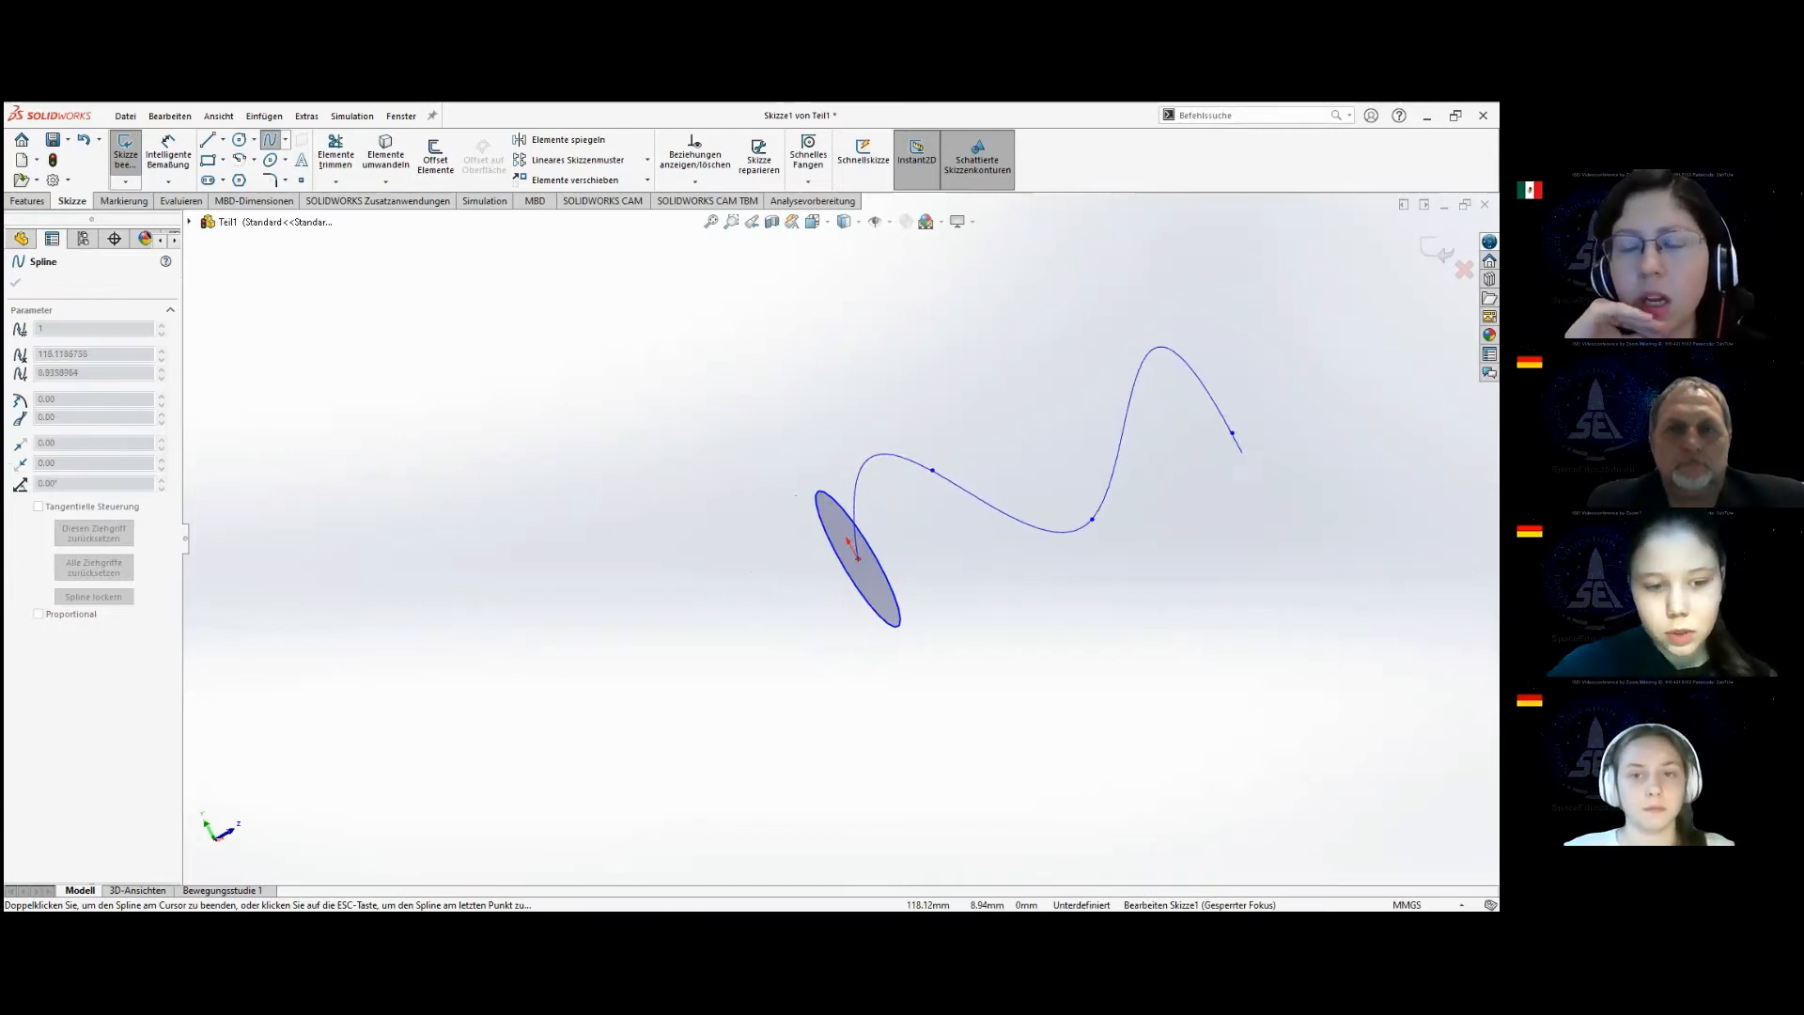
pyautogui.press('Escape')
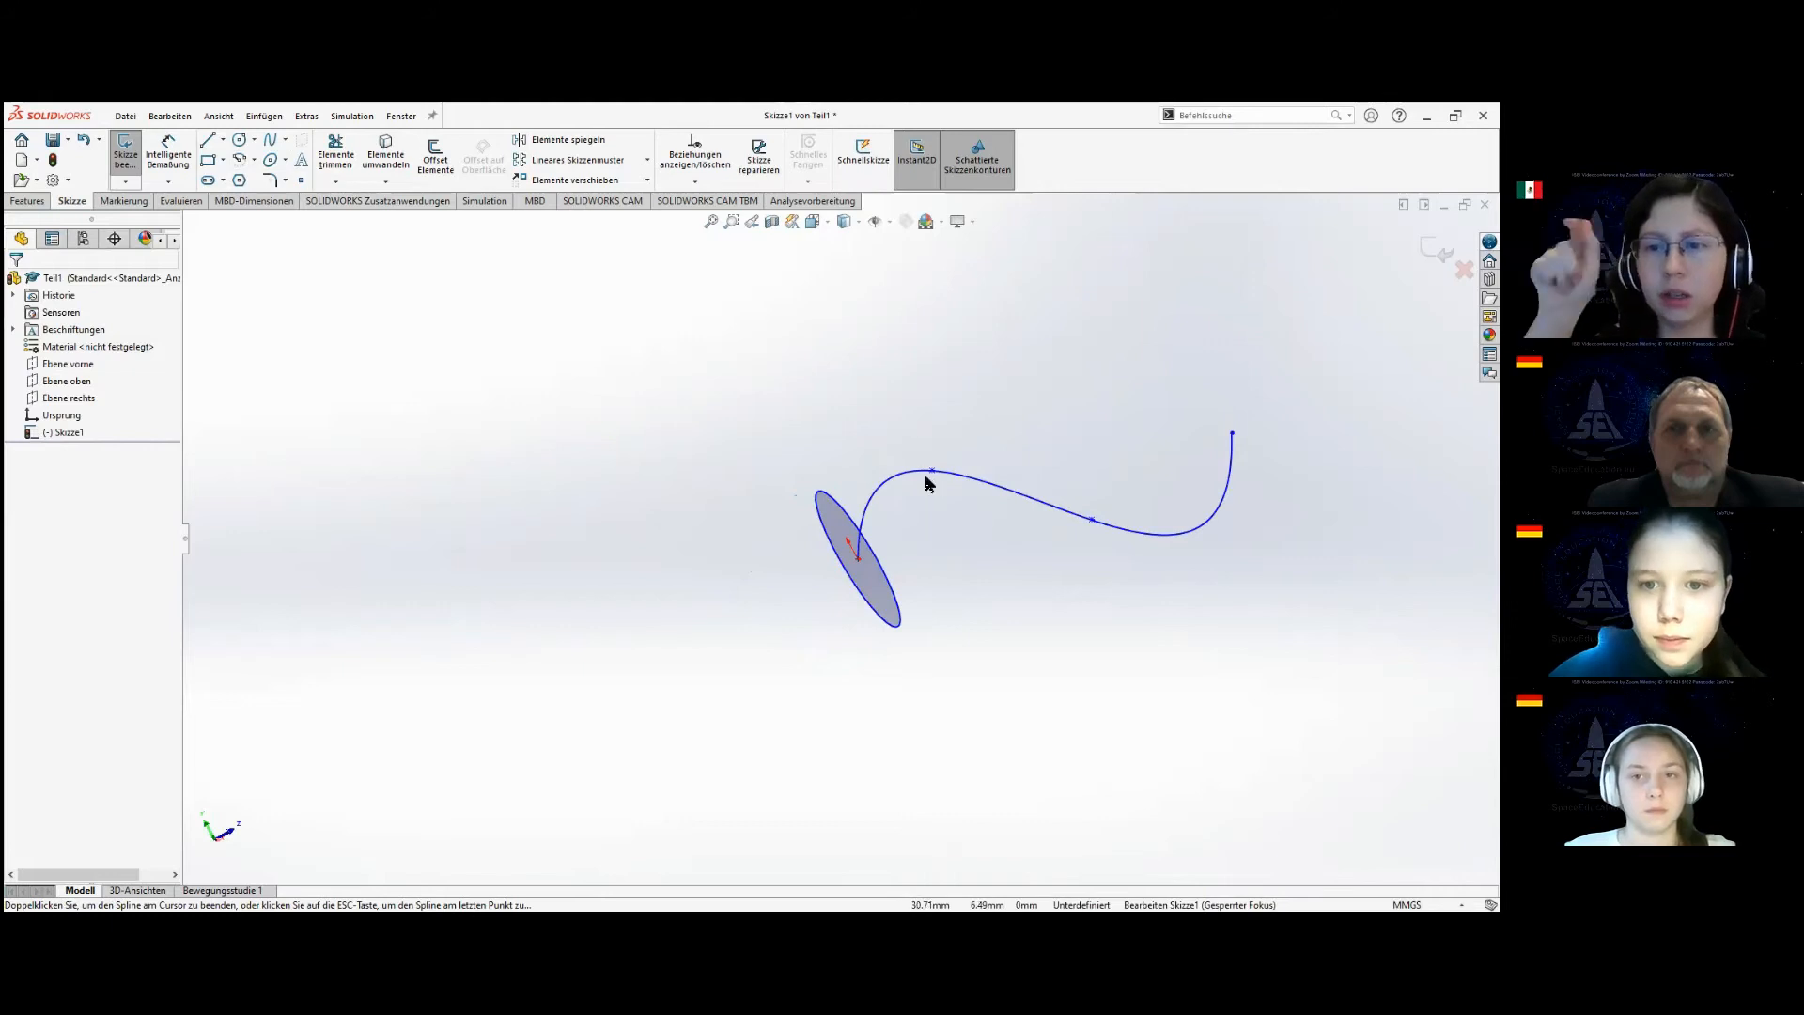
# Move the spline's outer points farther from the circle to form a smoother curve about 241 mm long, and close the sketch.
pyautogui.moveTo(933, 482); pyautogui.dragTo(1000, 487)
pyautogui.moveTo(879, 507); pyautogui.dragTo(960, 575)
pyautogui.scroll(5, 1127, 523)
pyautogui.scroll(-5, 1083, 545)
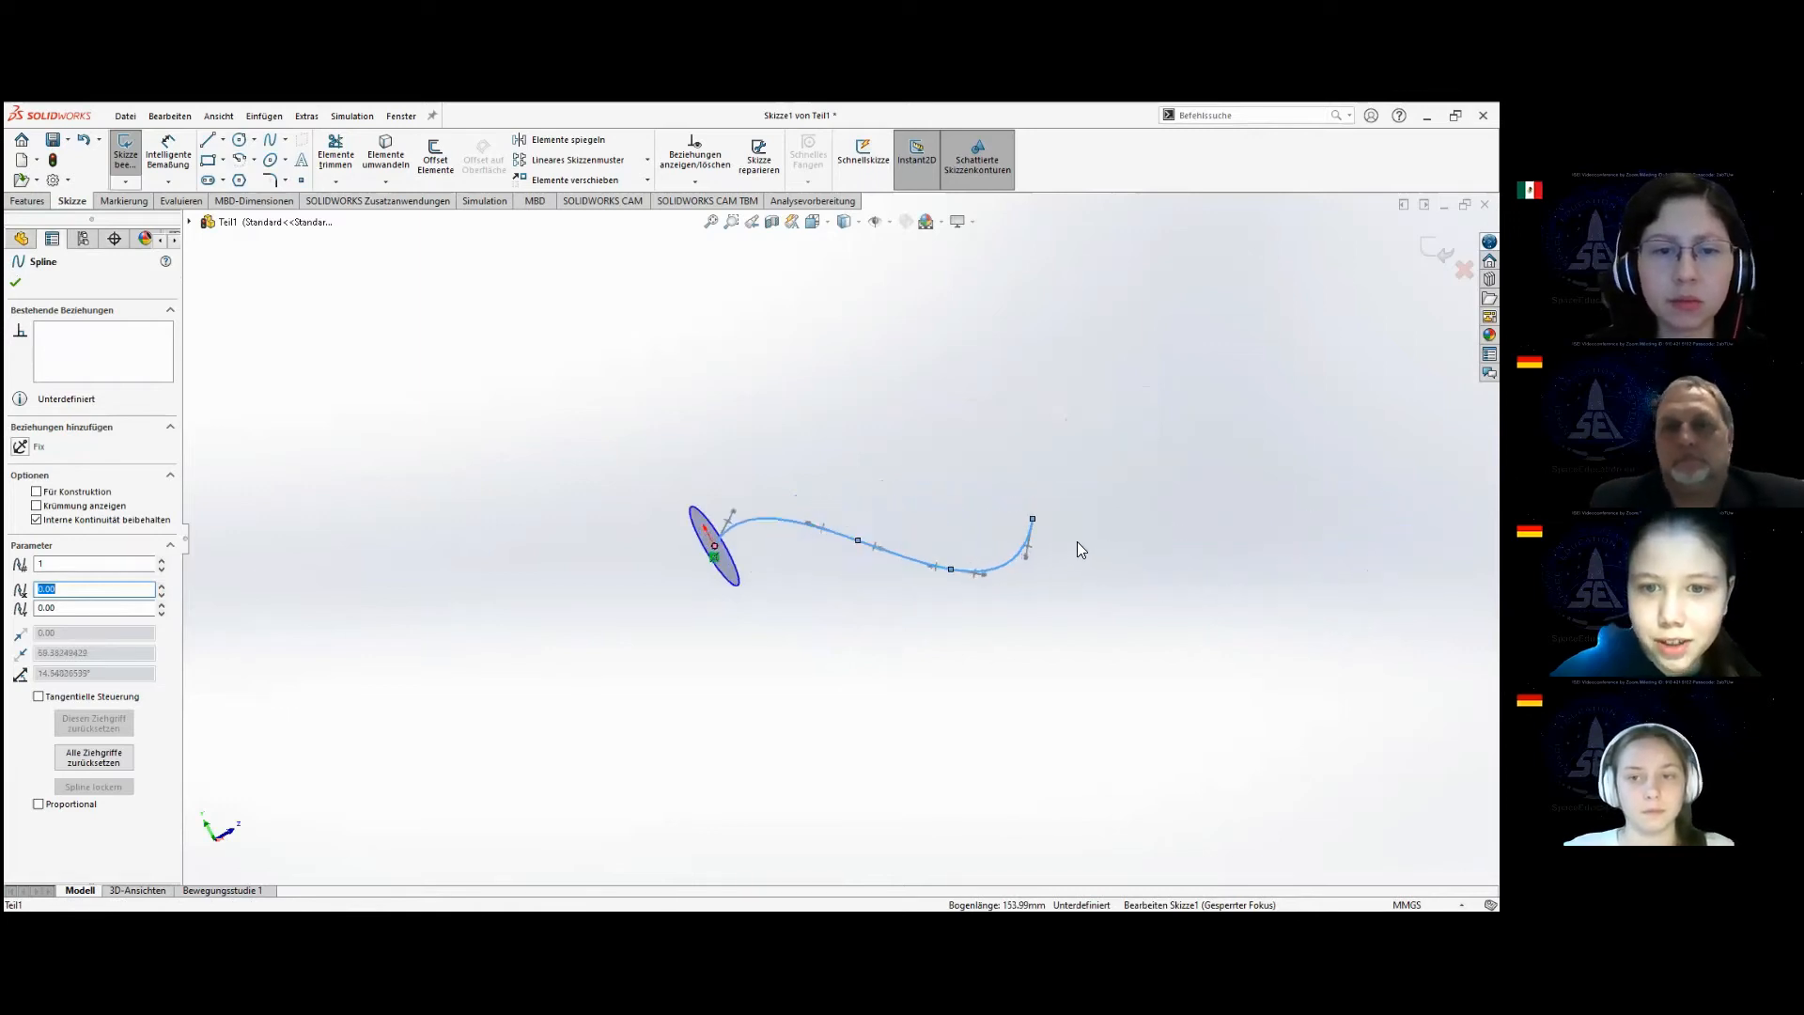
pyautogui.moveTo(948, 545); pyautogui.dragTo(1114, 606)
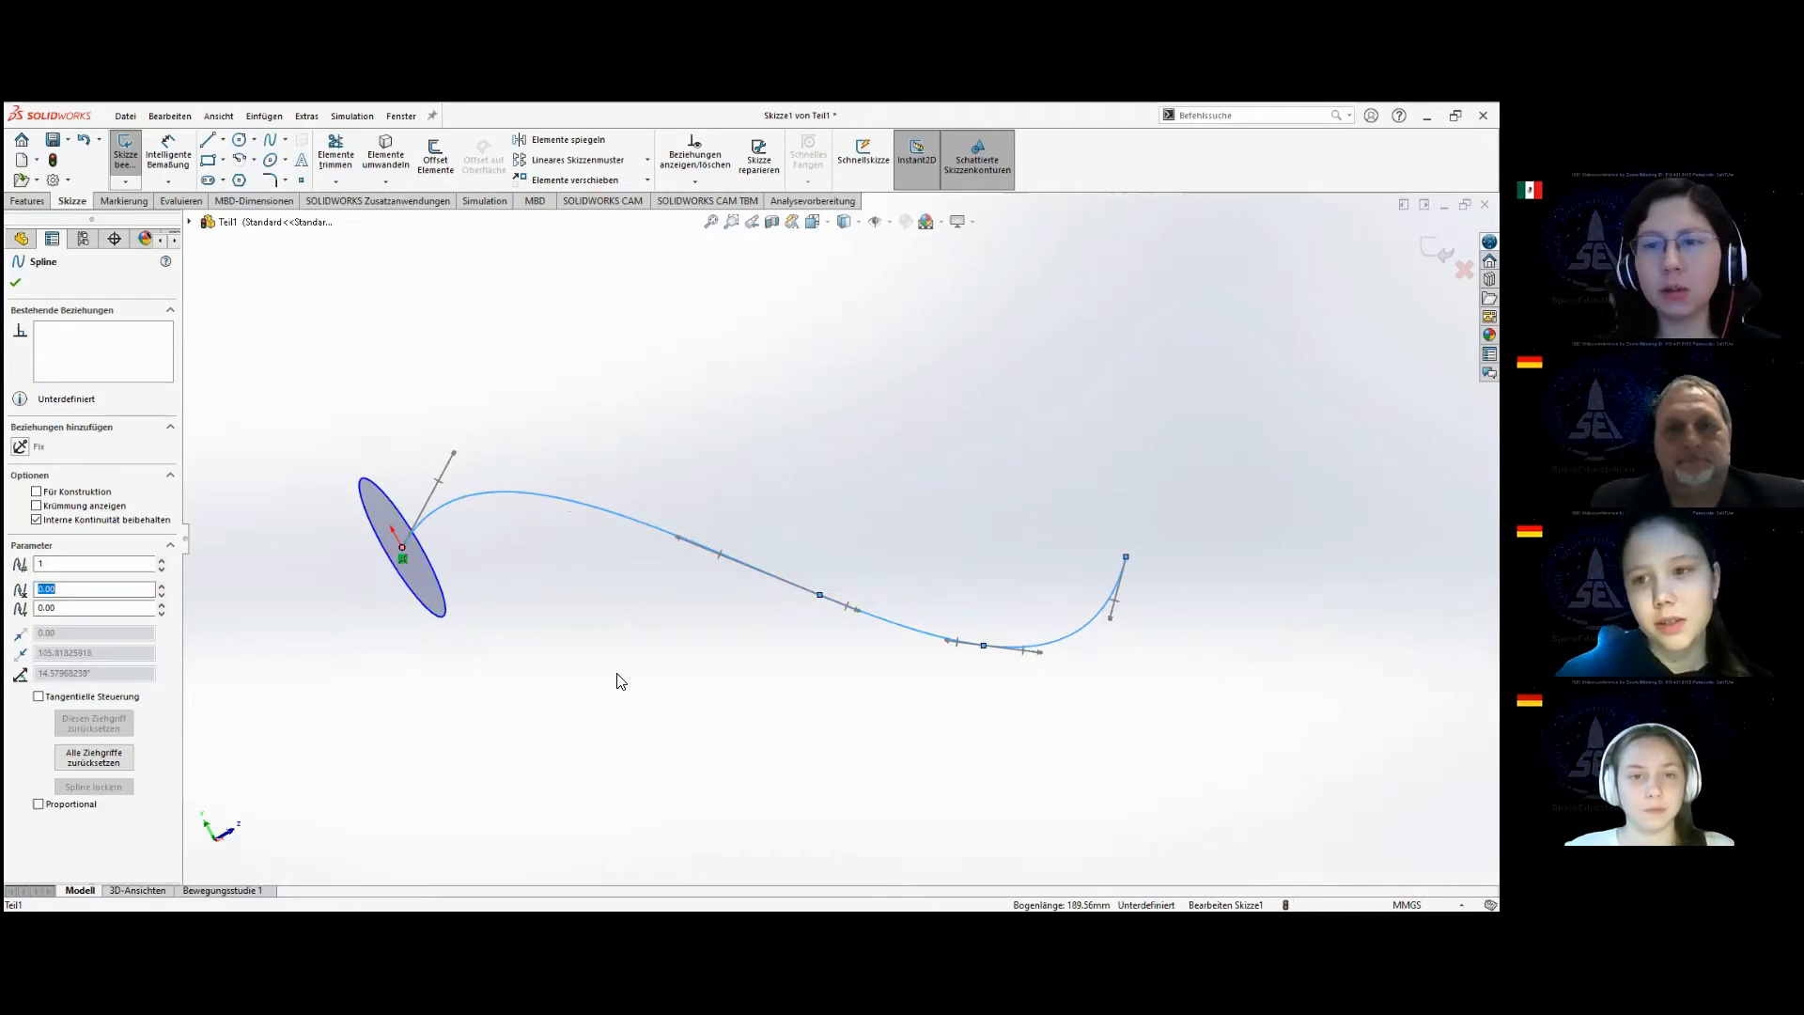
pyautogui.moveTo(1114, 639); pyautogui.dragTo(1306, 742)
pyautogui.moveTo(527, 477); pyautogui.dragTo(605, 558)
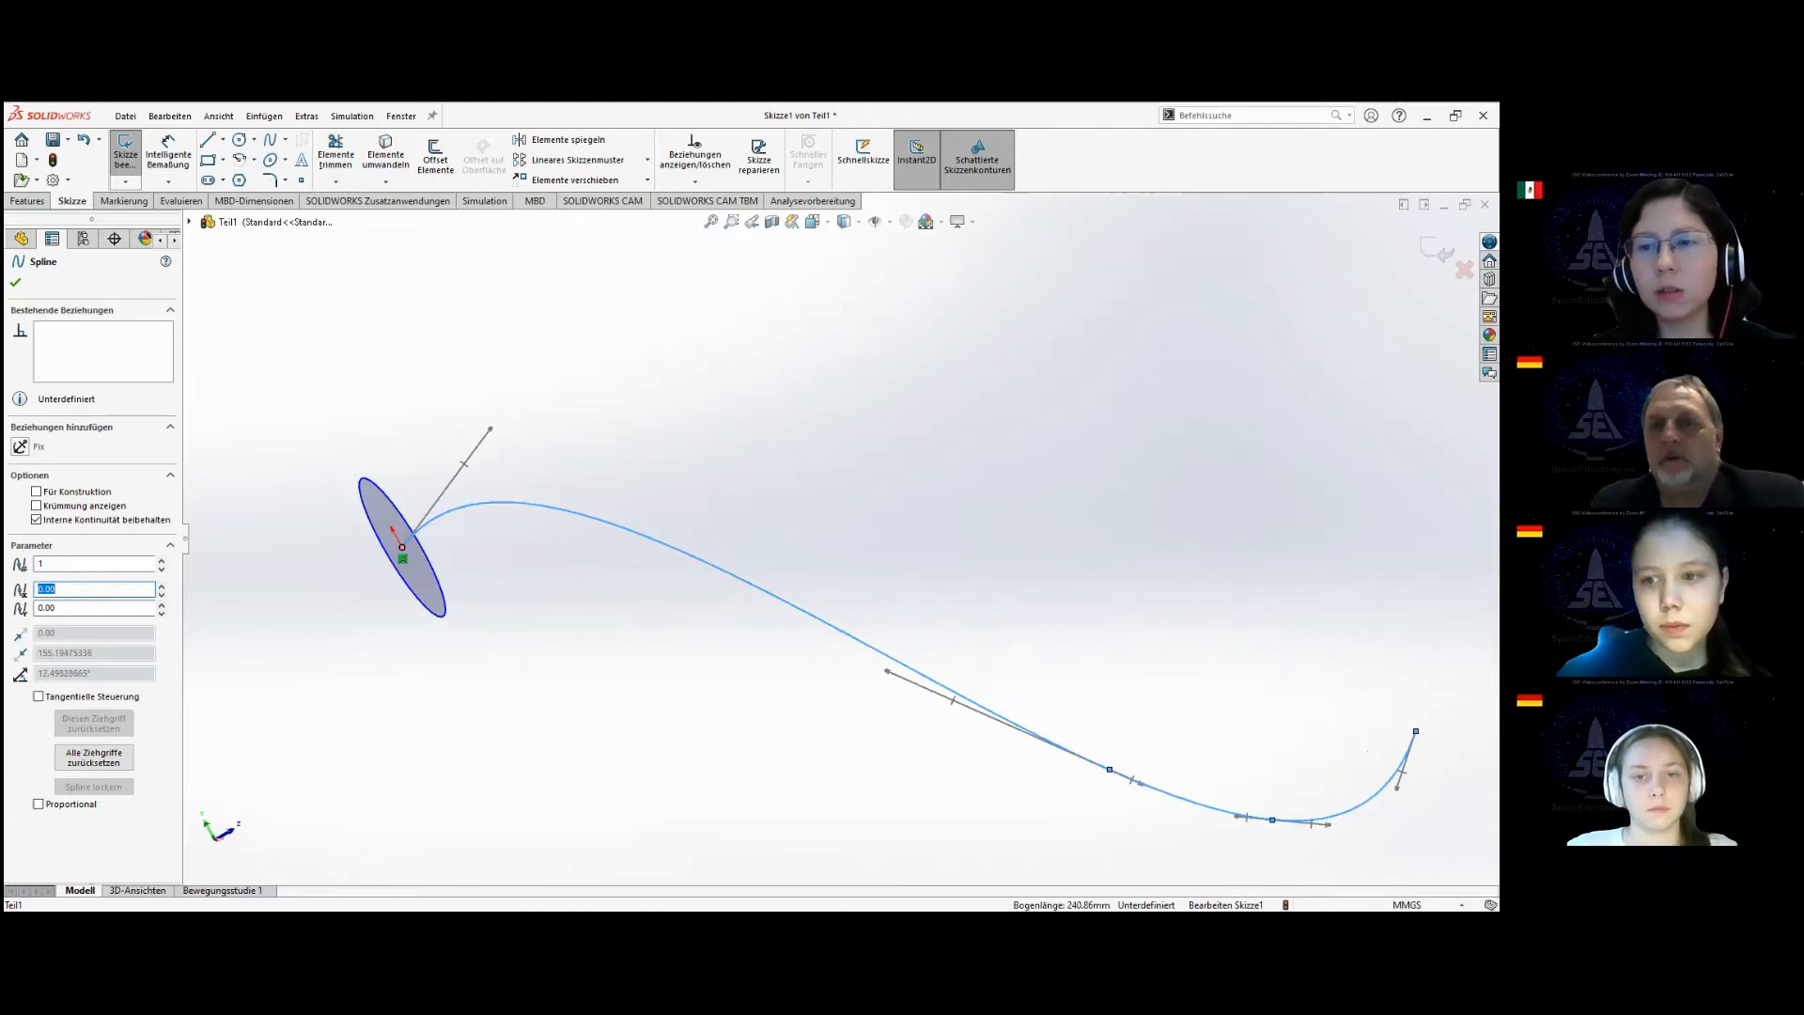
pyautogui.moveTo(1416, 732); pyautogui.dragTo(1443, 697)
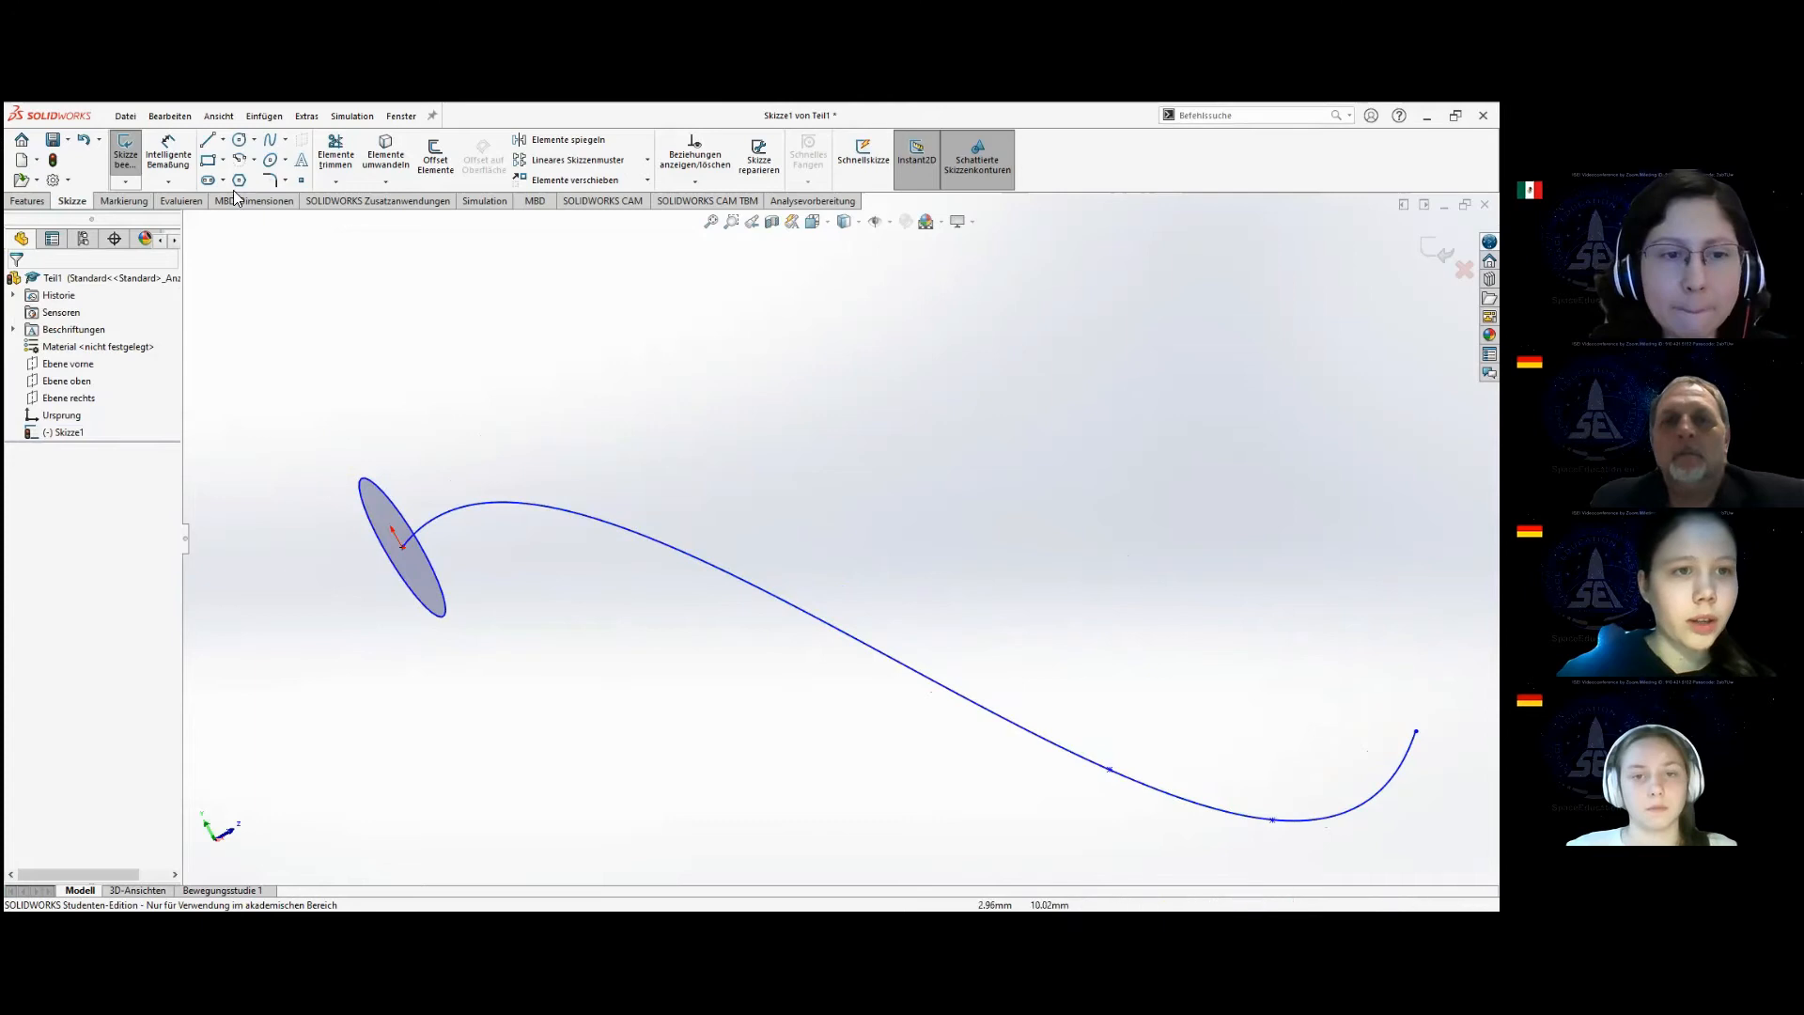
pyautogui.click(125, 154)
pyautogui.click(125, 155)
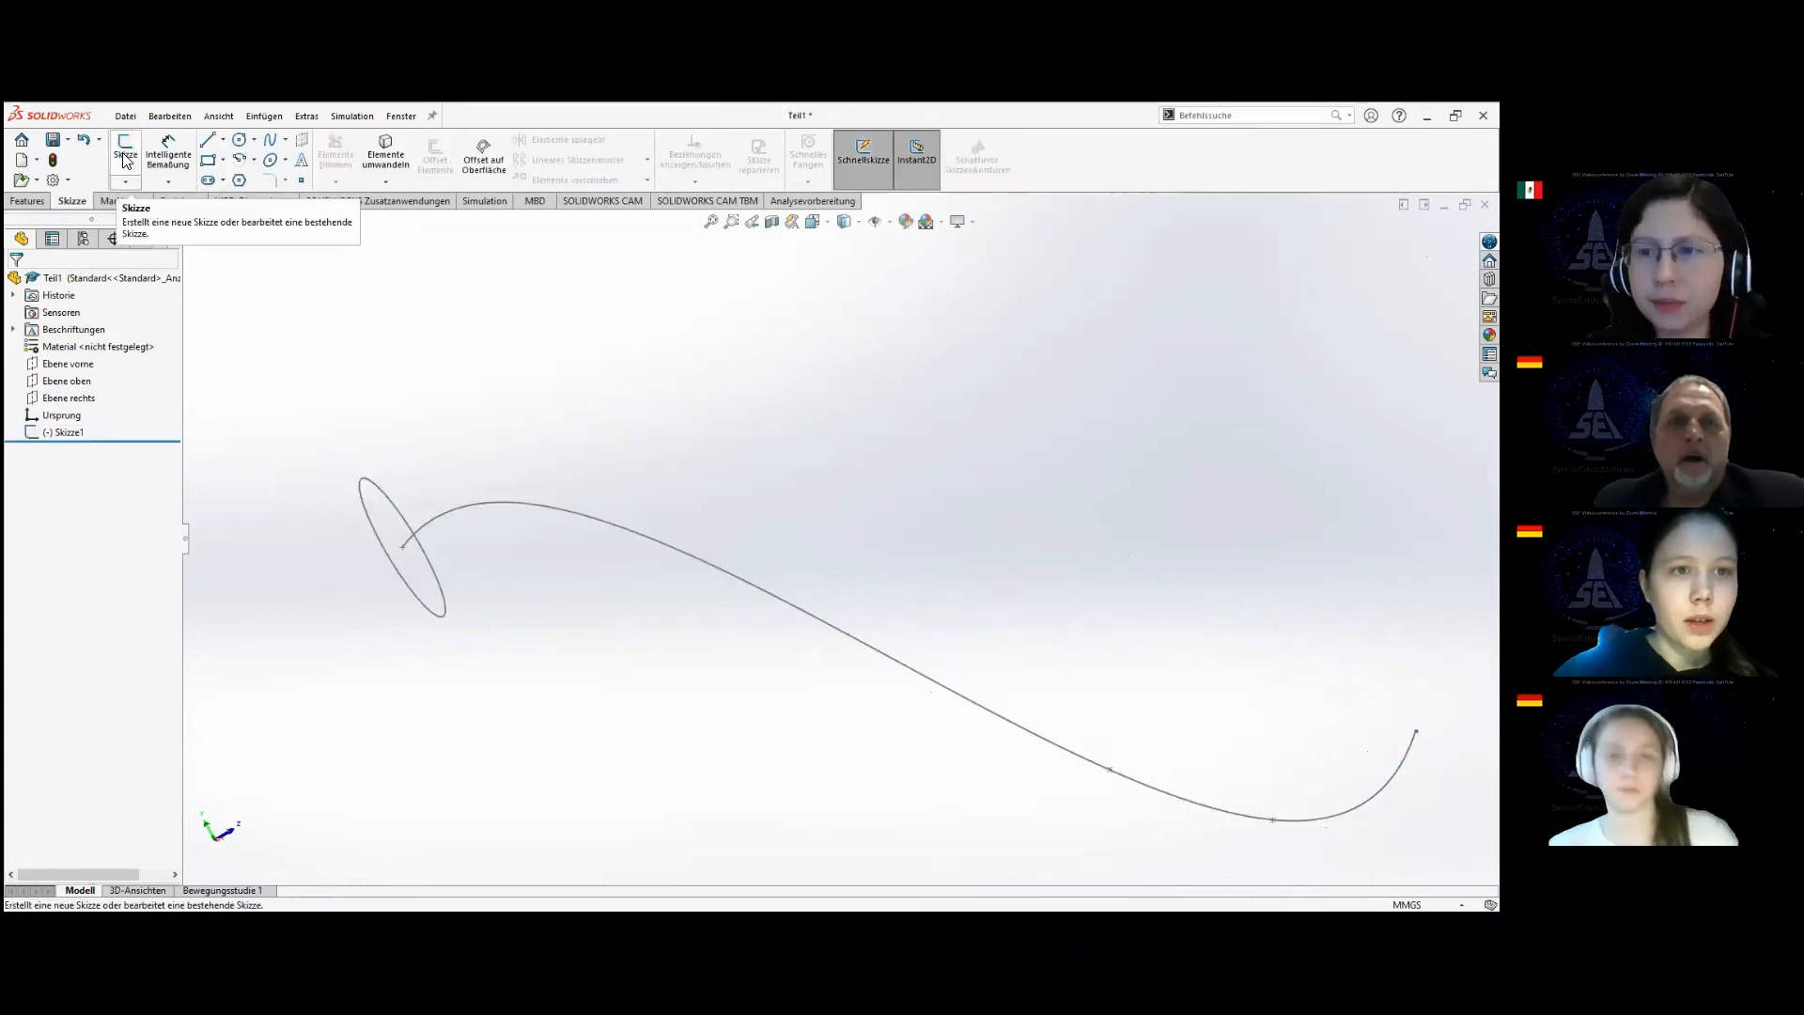
# Try to create a Swept Boss/Base using the circle as the profile and the spline from the same sketch as the path.
pyautogui.click(29, 201)
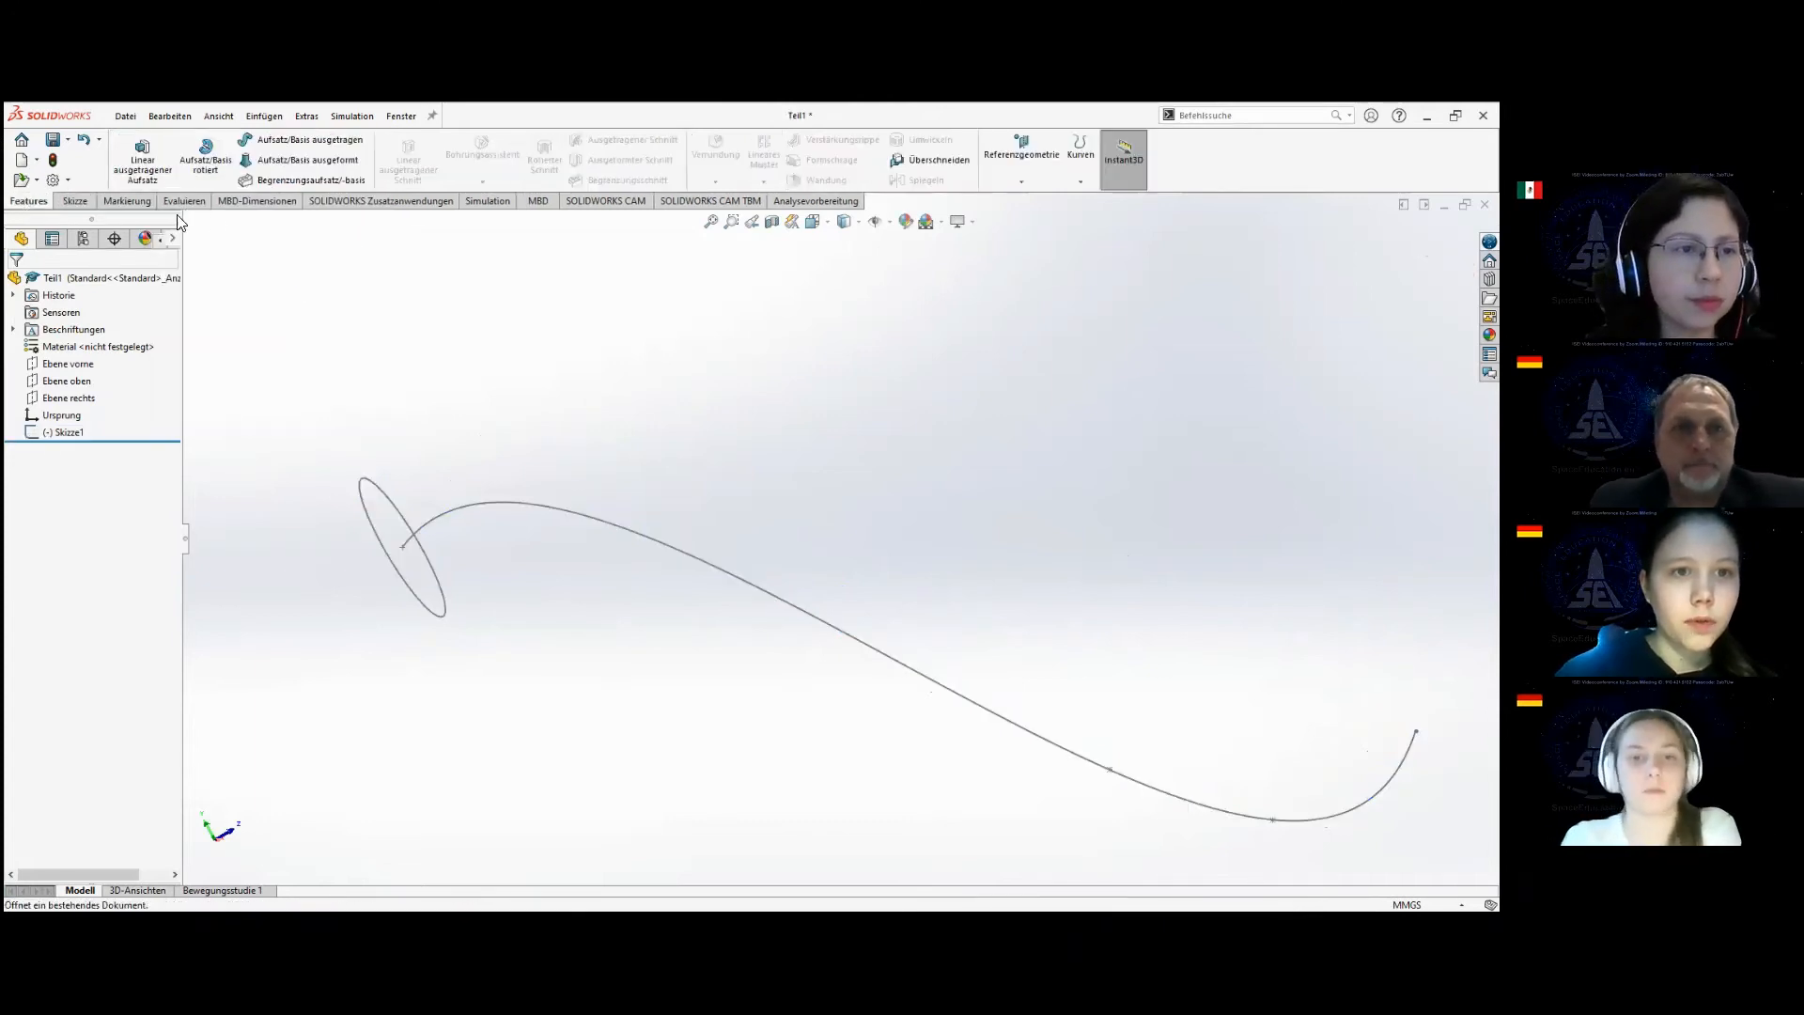
pyautogui.click(299, 147)
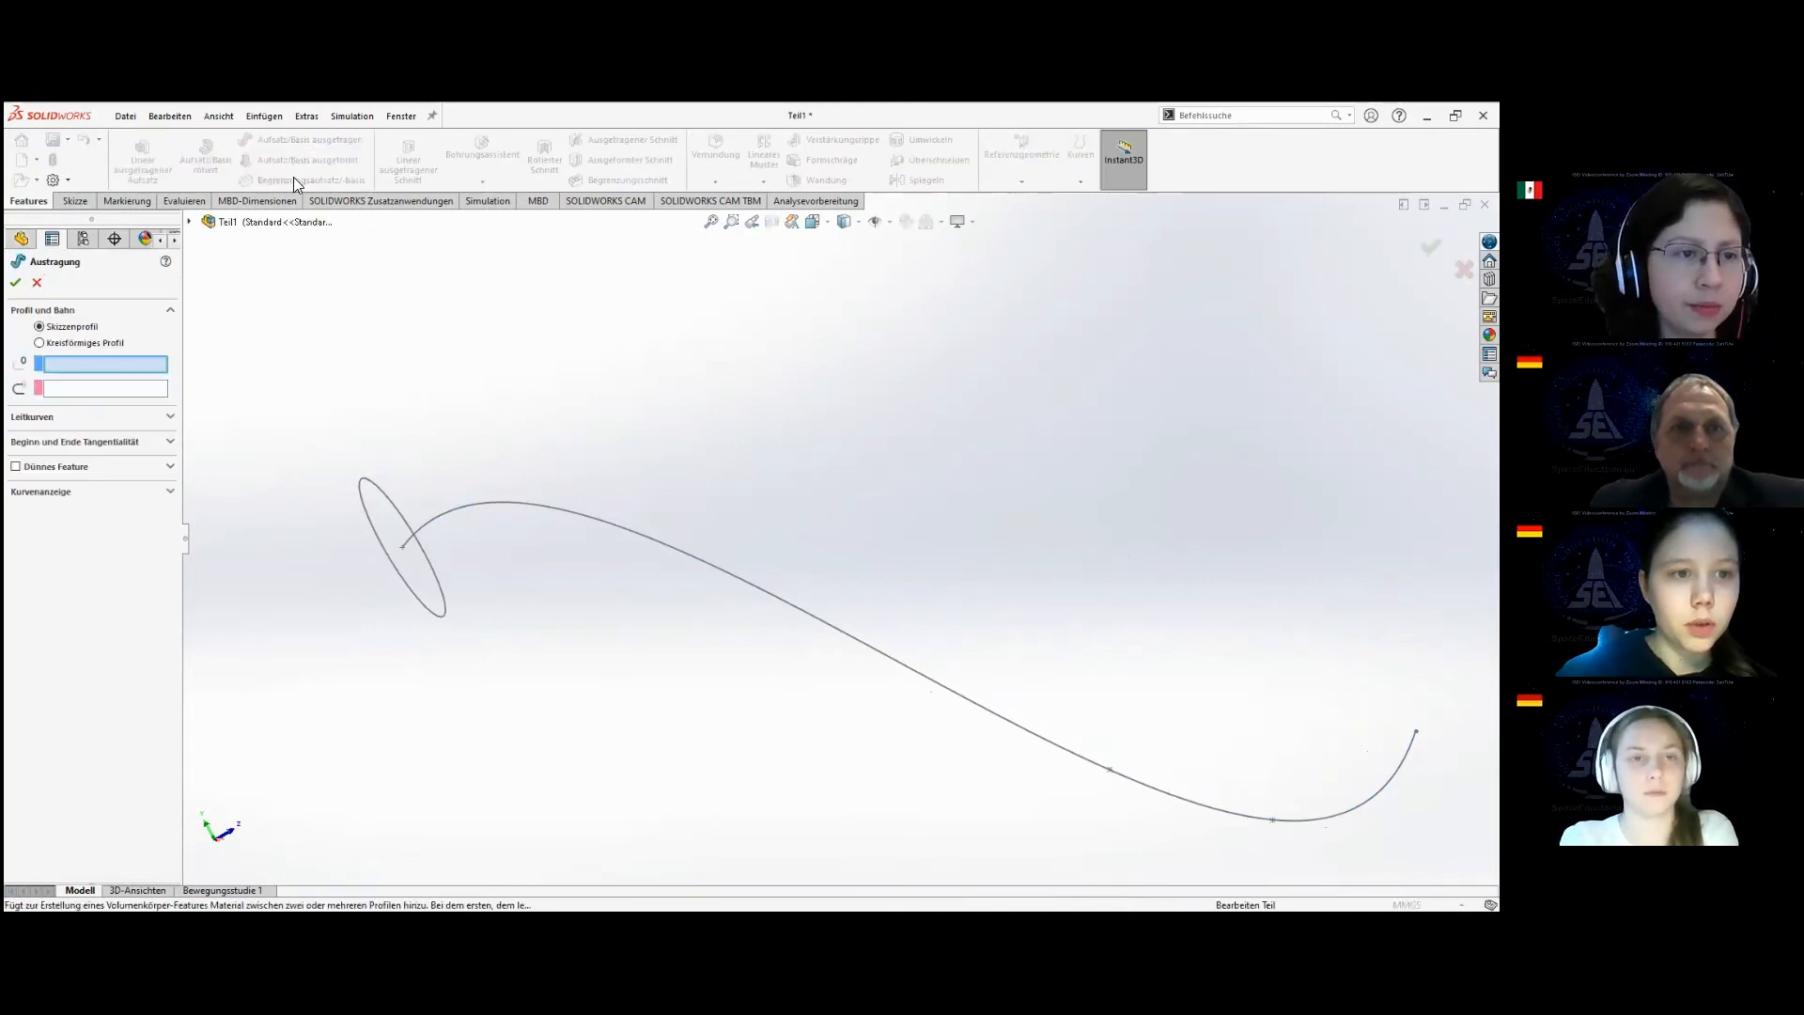
pyautogui.click(365, 511)
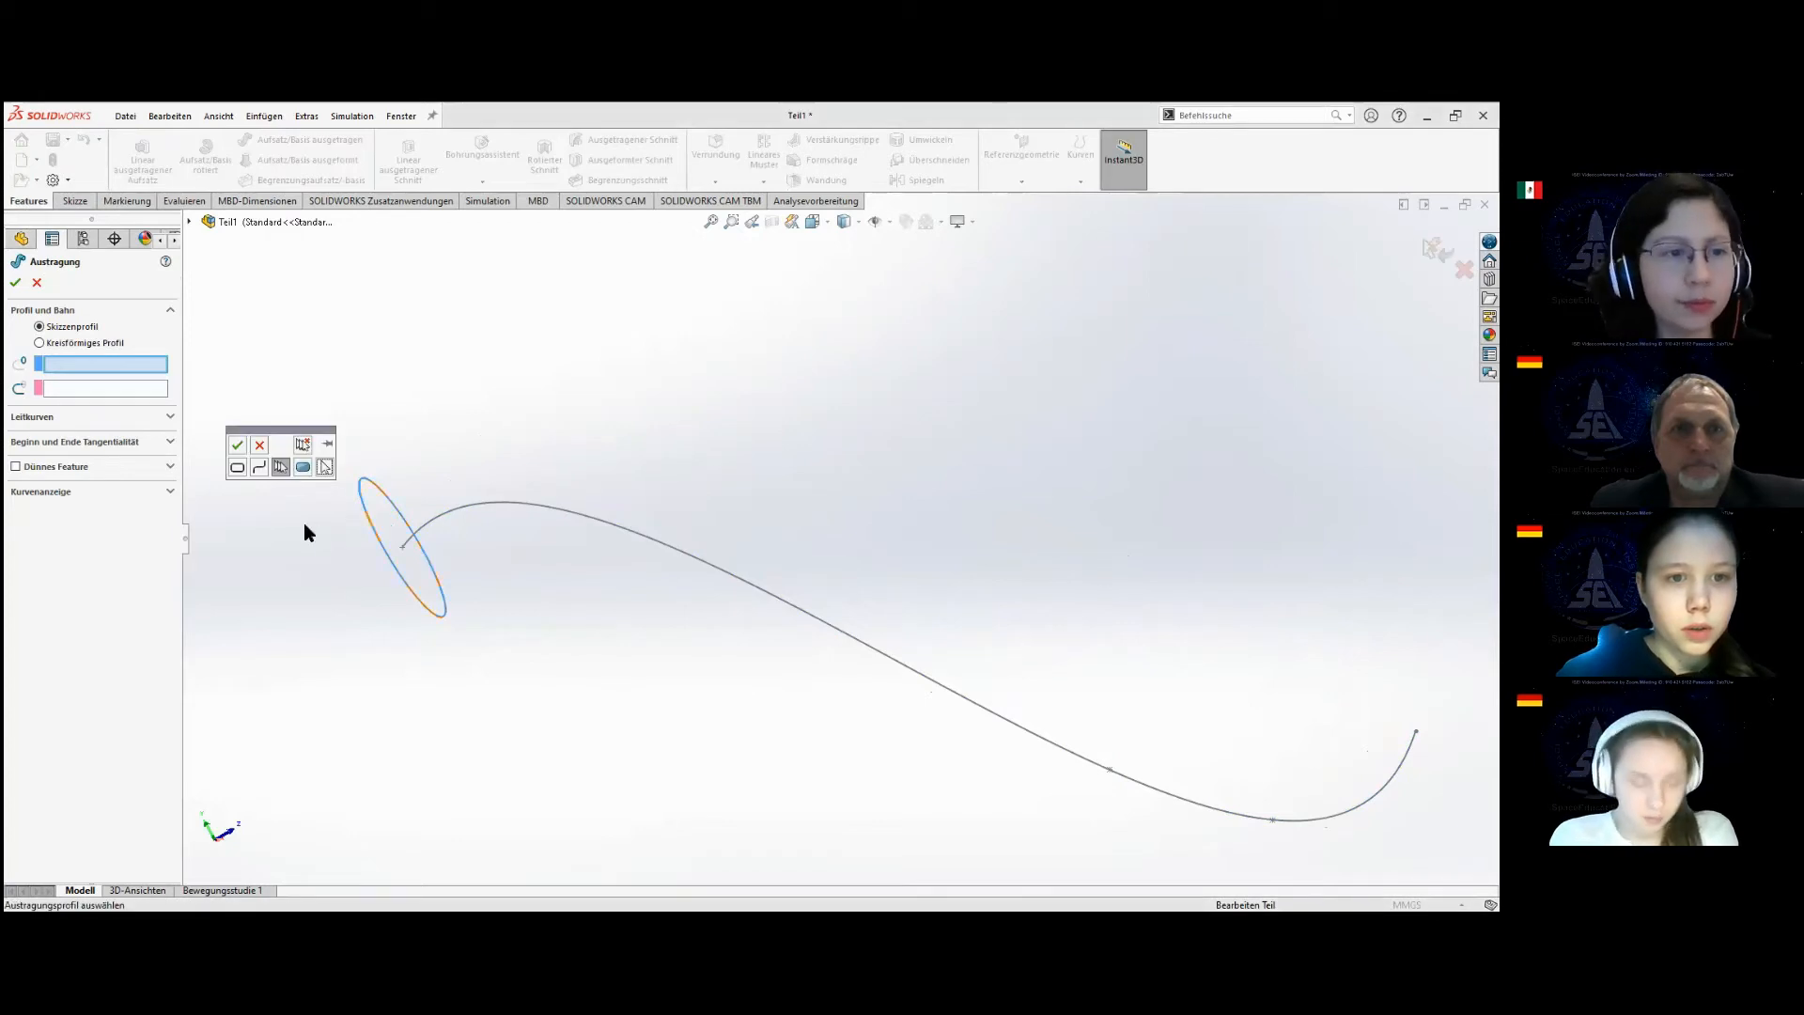
pyautogui.click(235, 449)
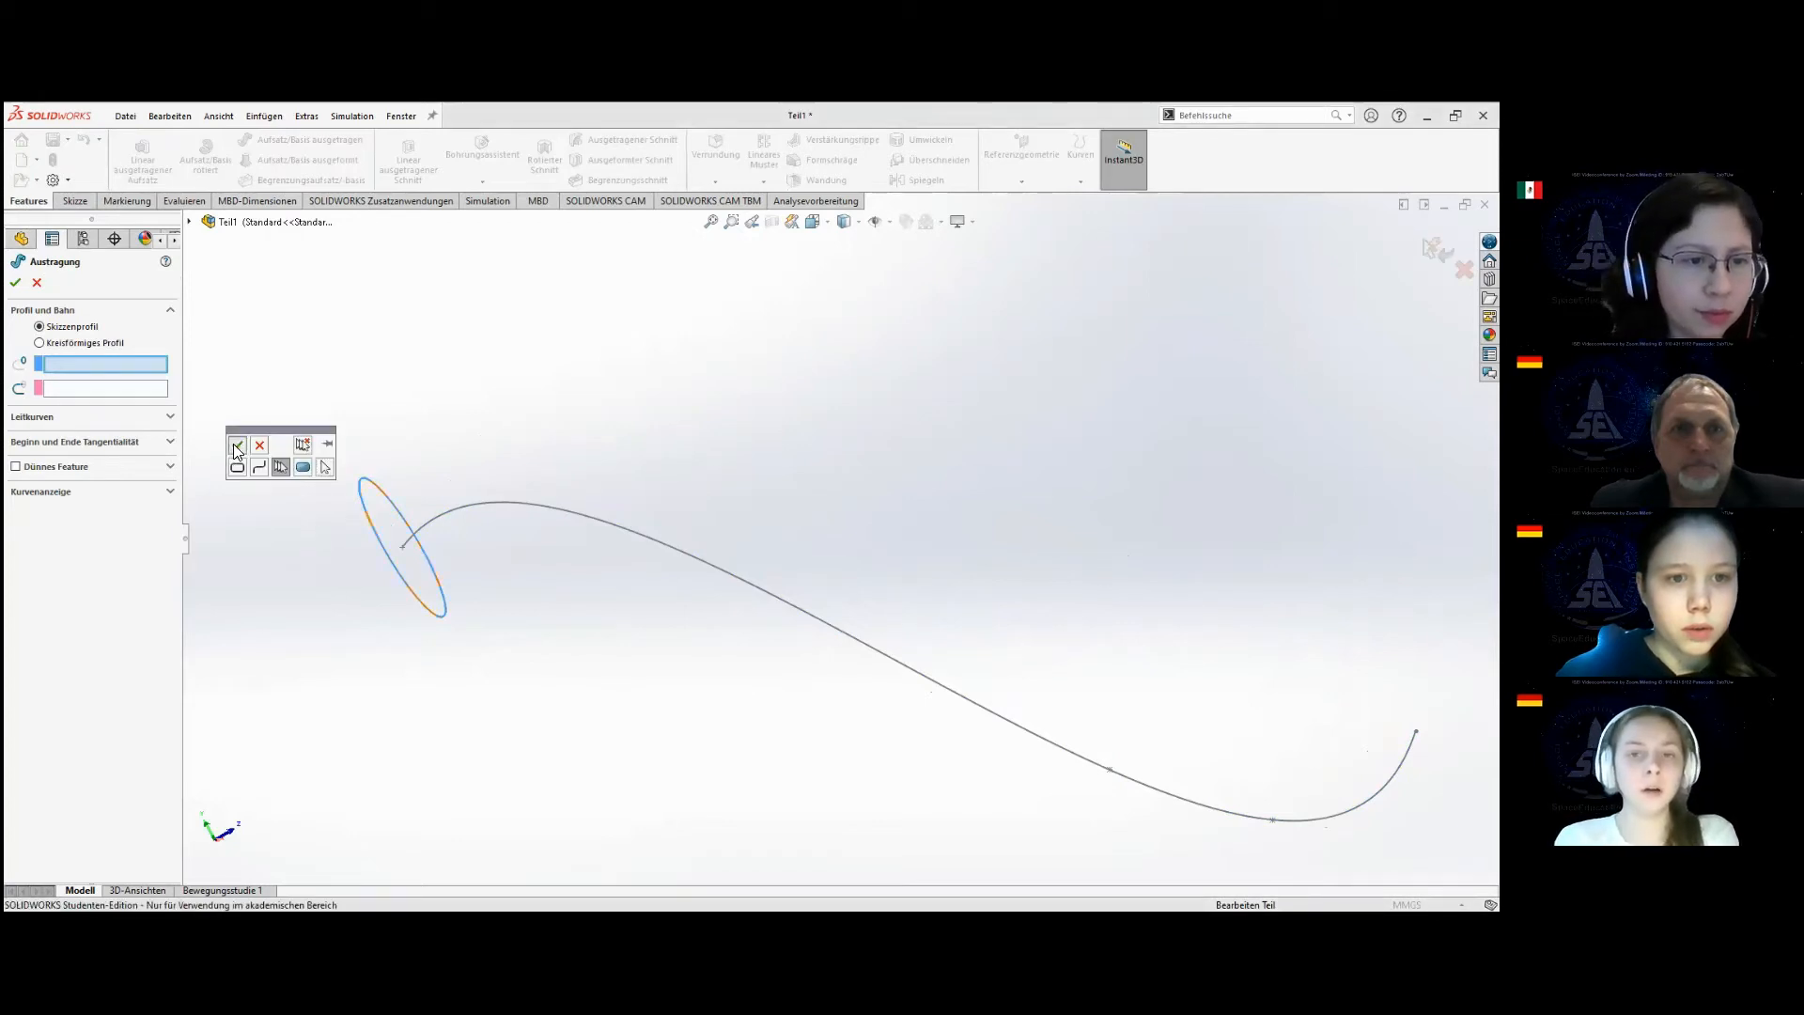
pyautogui.click(435, 517)
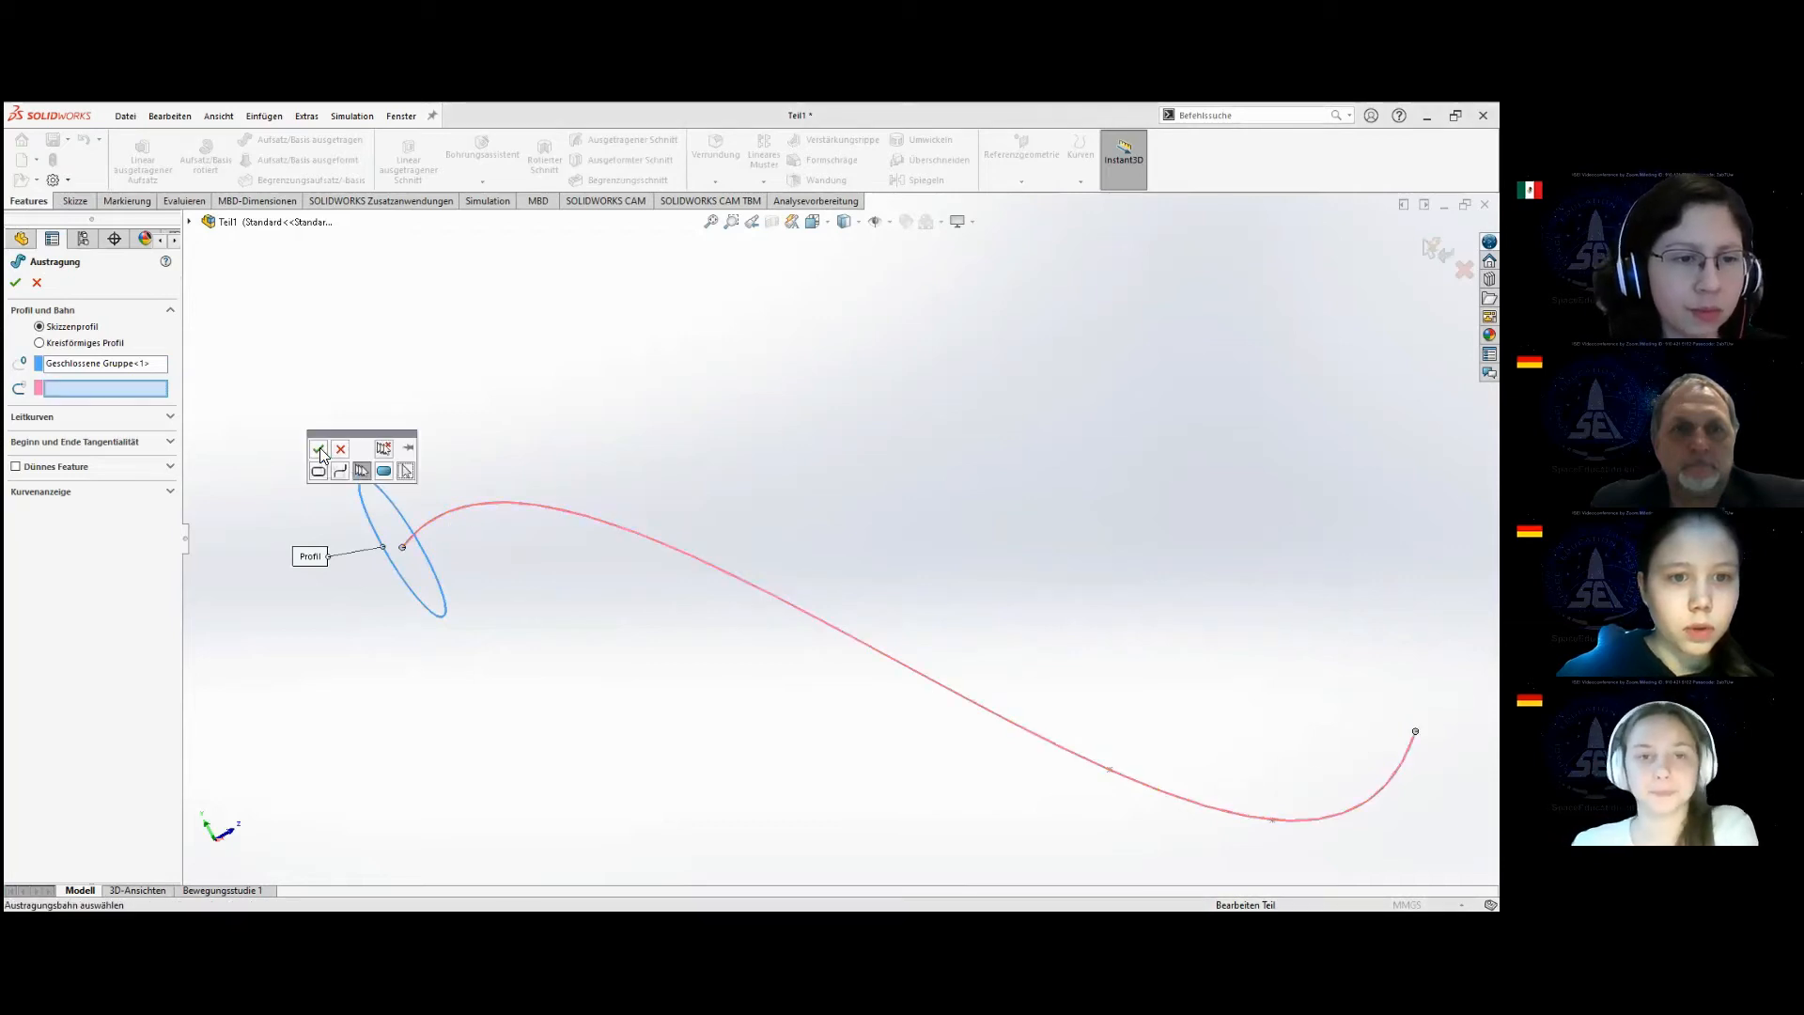
pyautogui.click(319, 450)
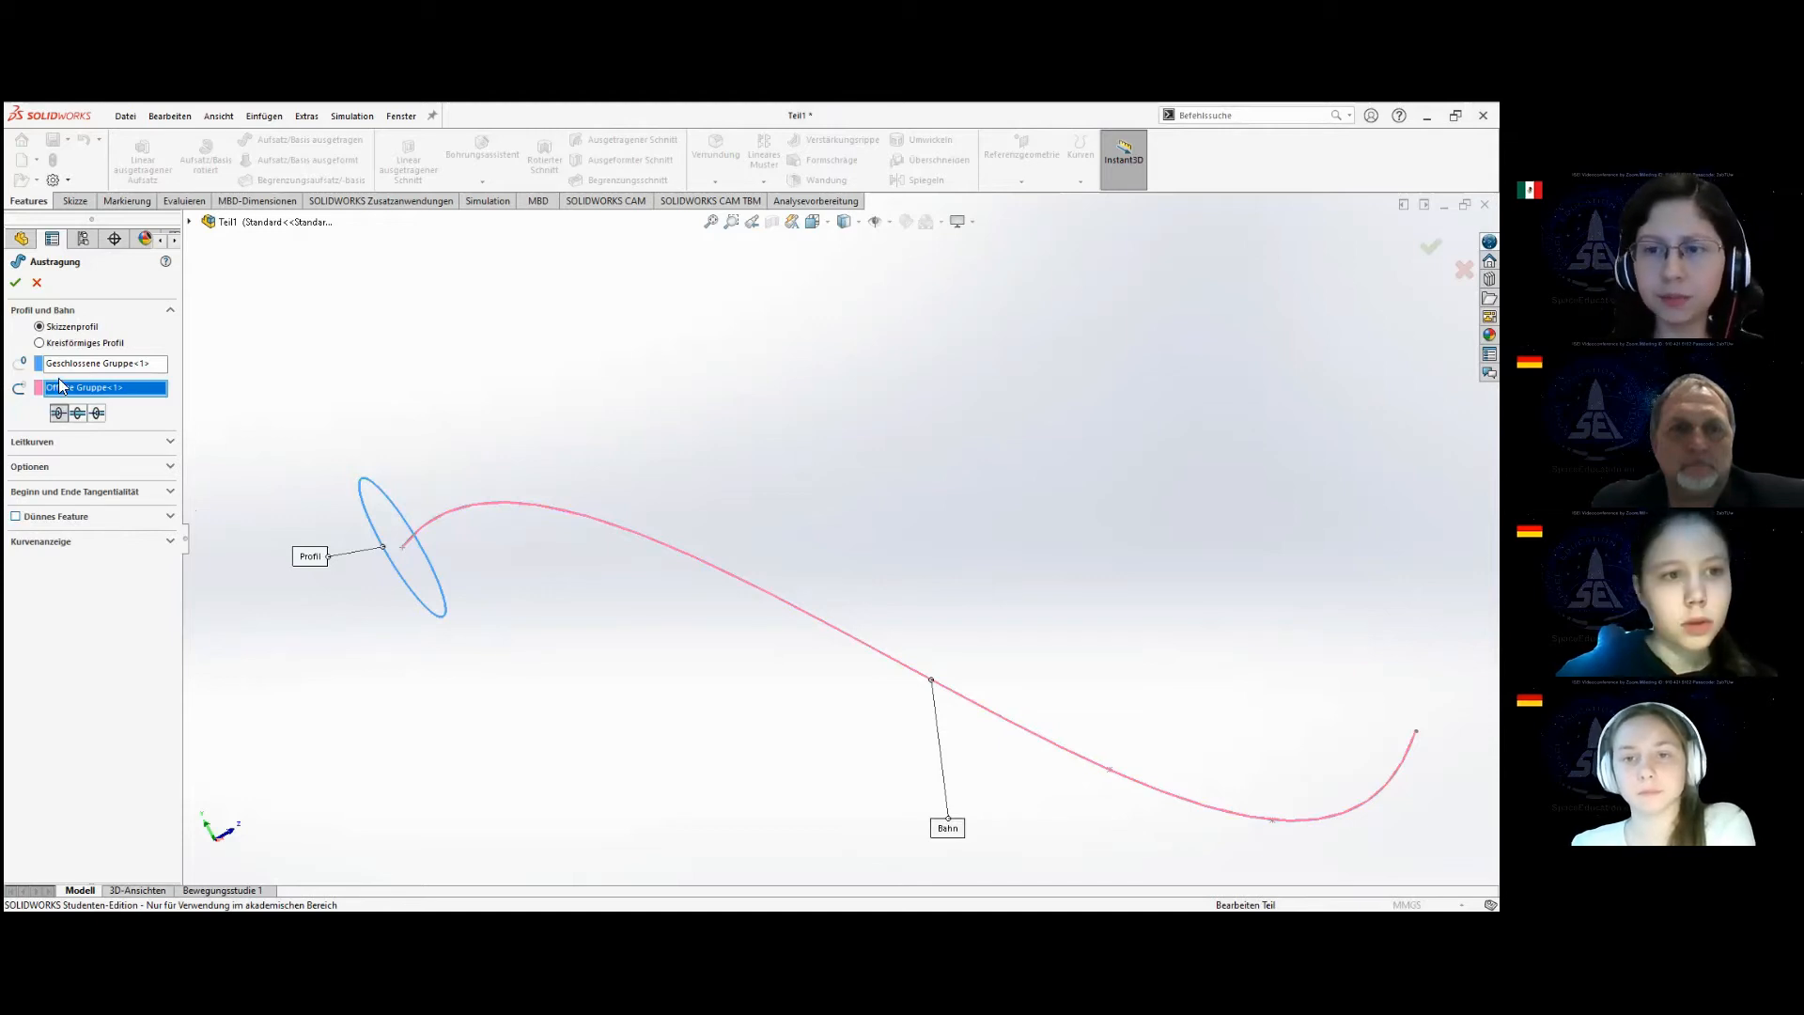
pyautogui.click(15, 283)
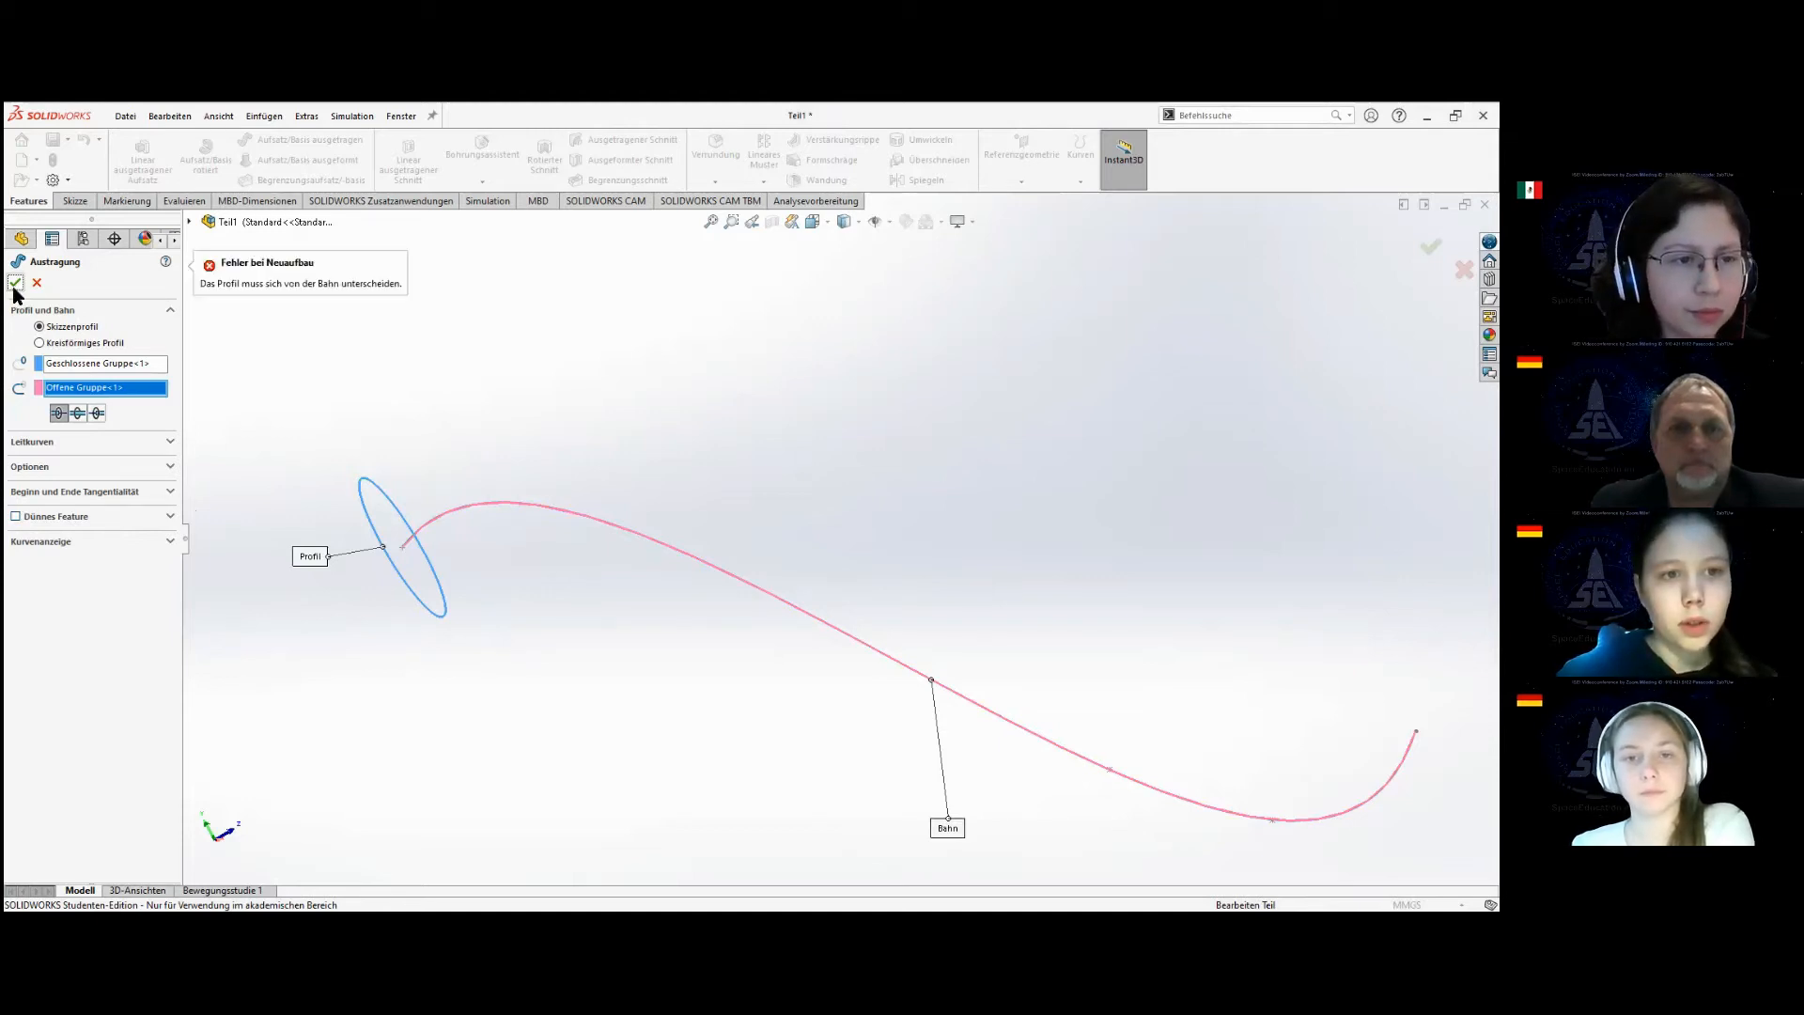
pyautogui.scroll(2, 681, 584)
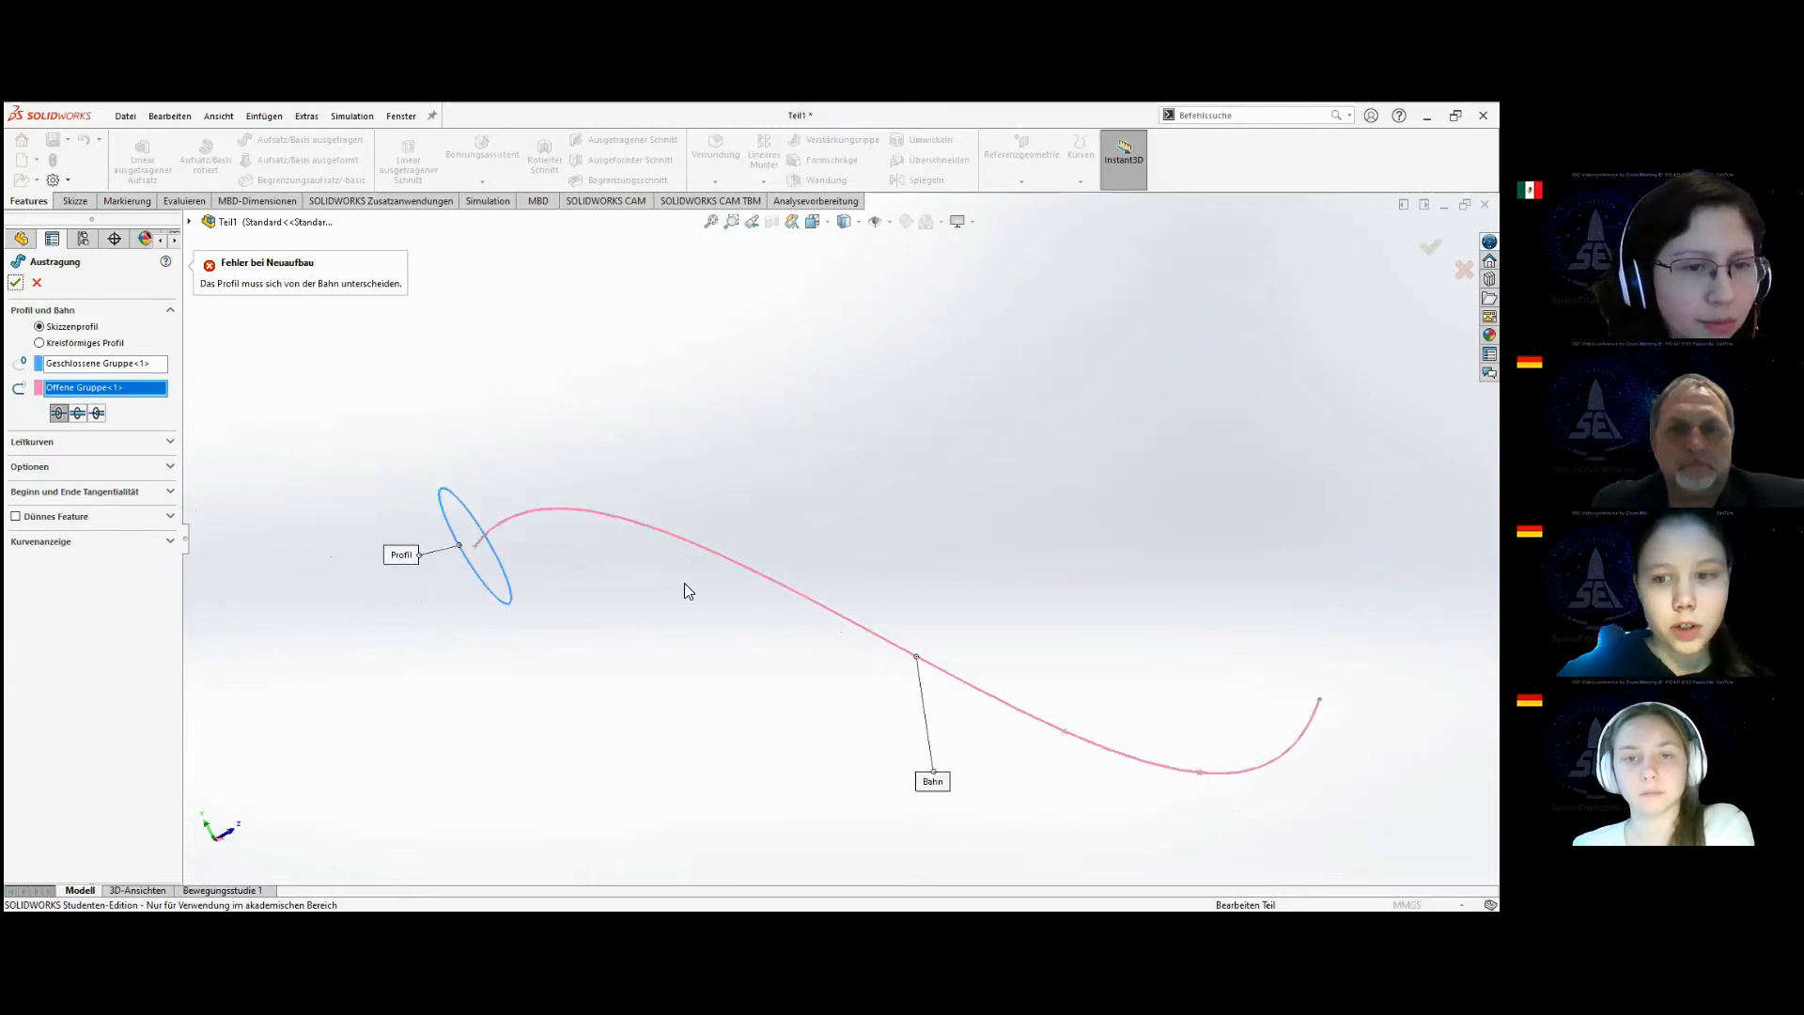
pyautogui.scroll(-3, 515, 543)
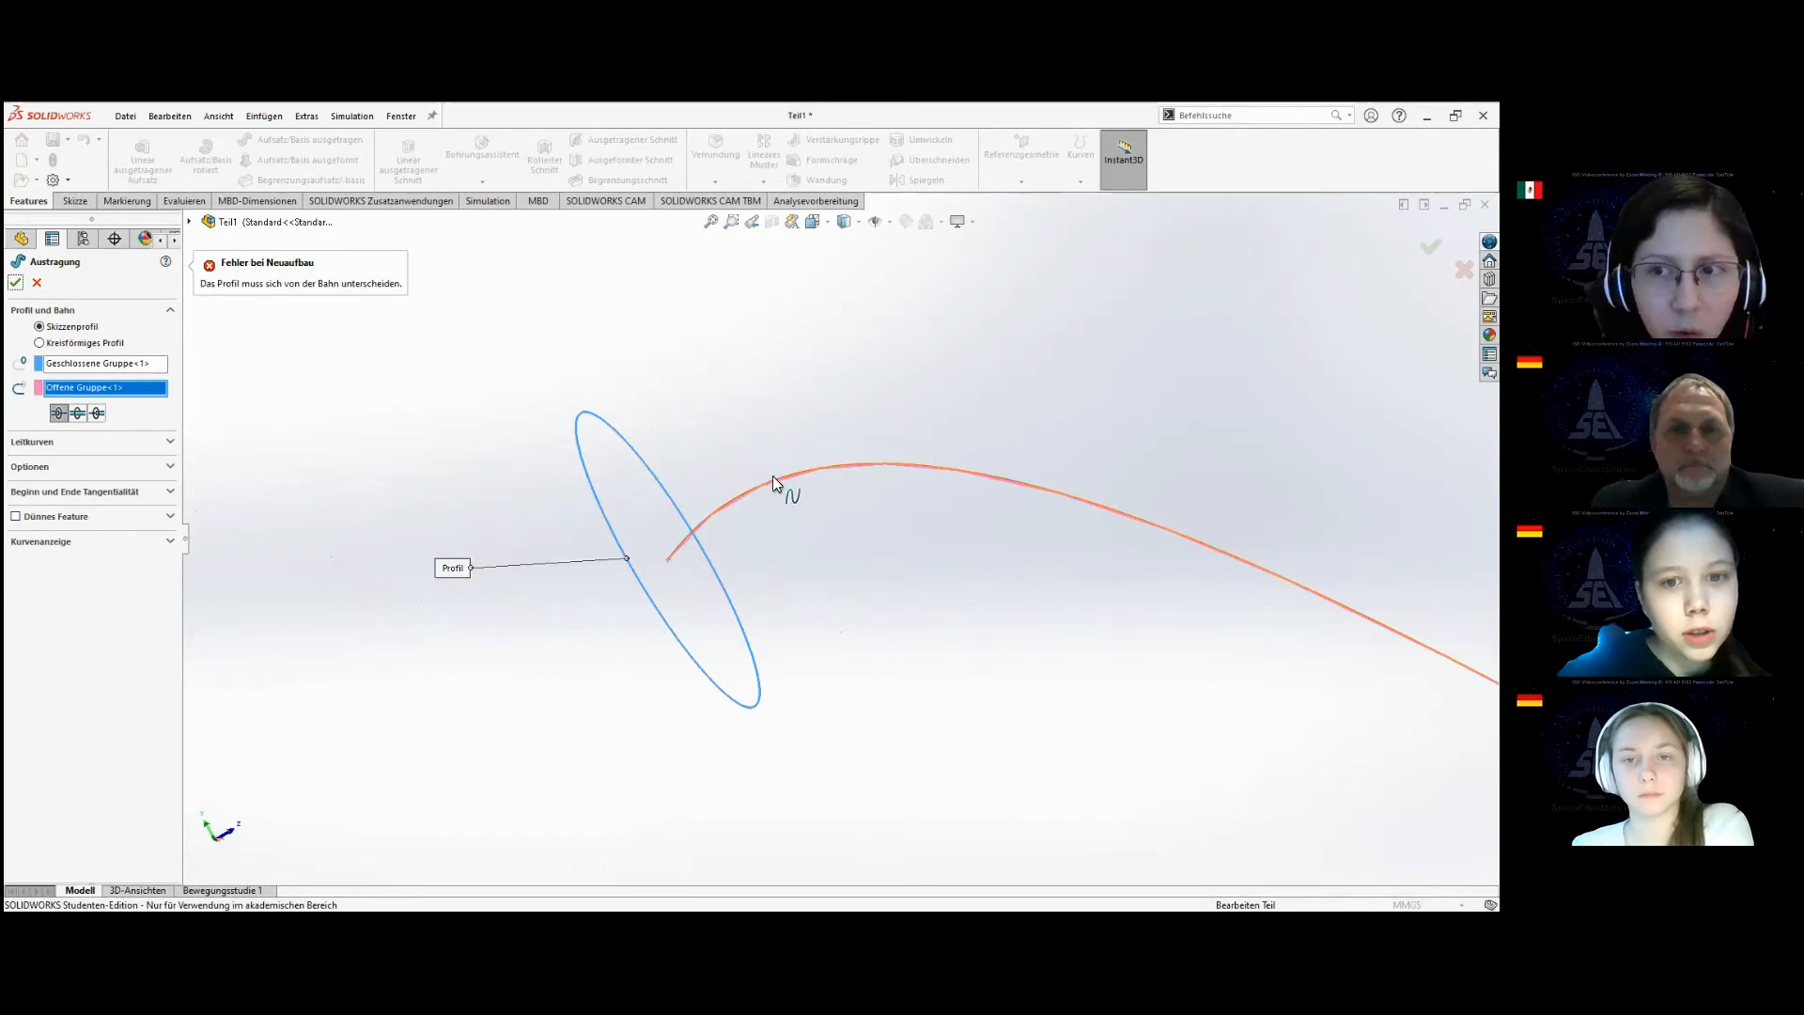
pyautogui.click(38, 283)
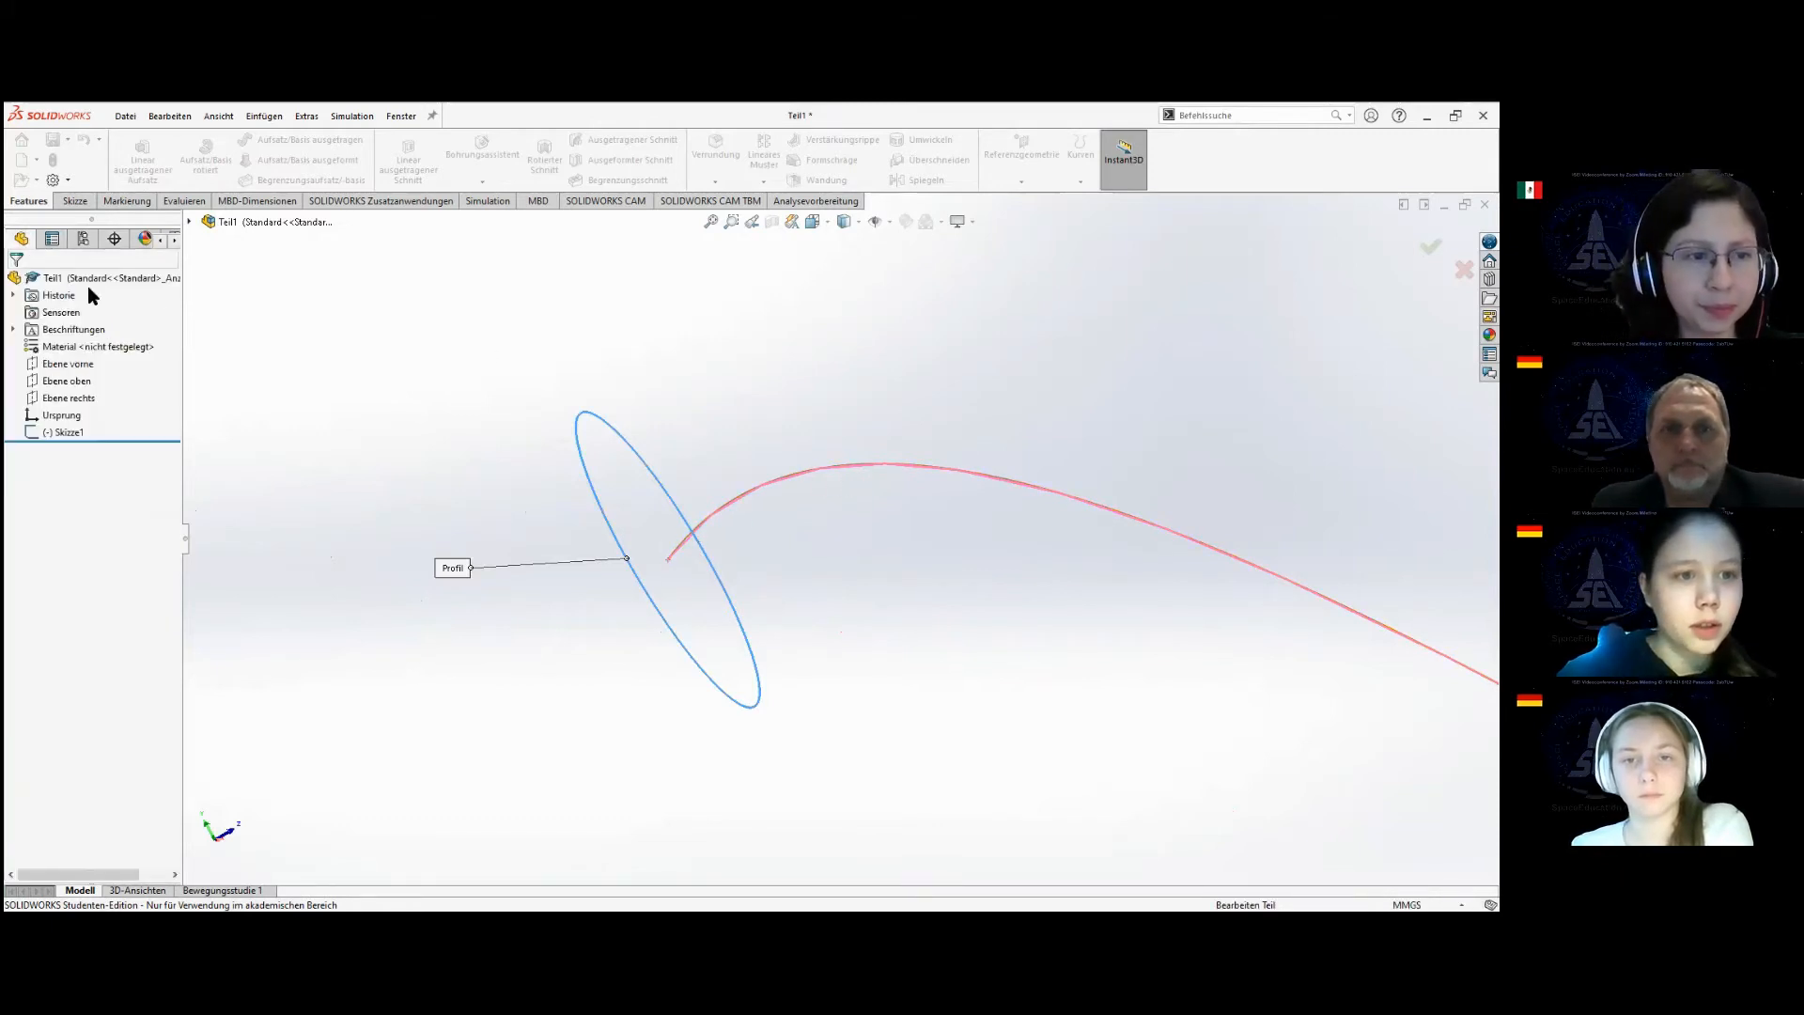
# Reopen the sketch that holds both shapes, delete the spline so only the circle is left, and close the sketch.
pyautogui.click(56, 434)
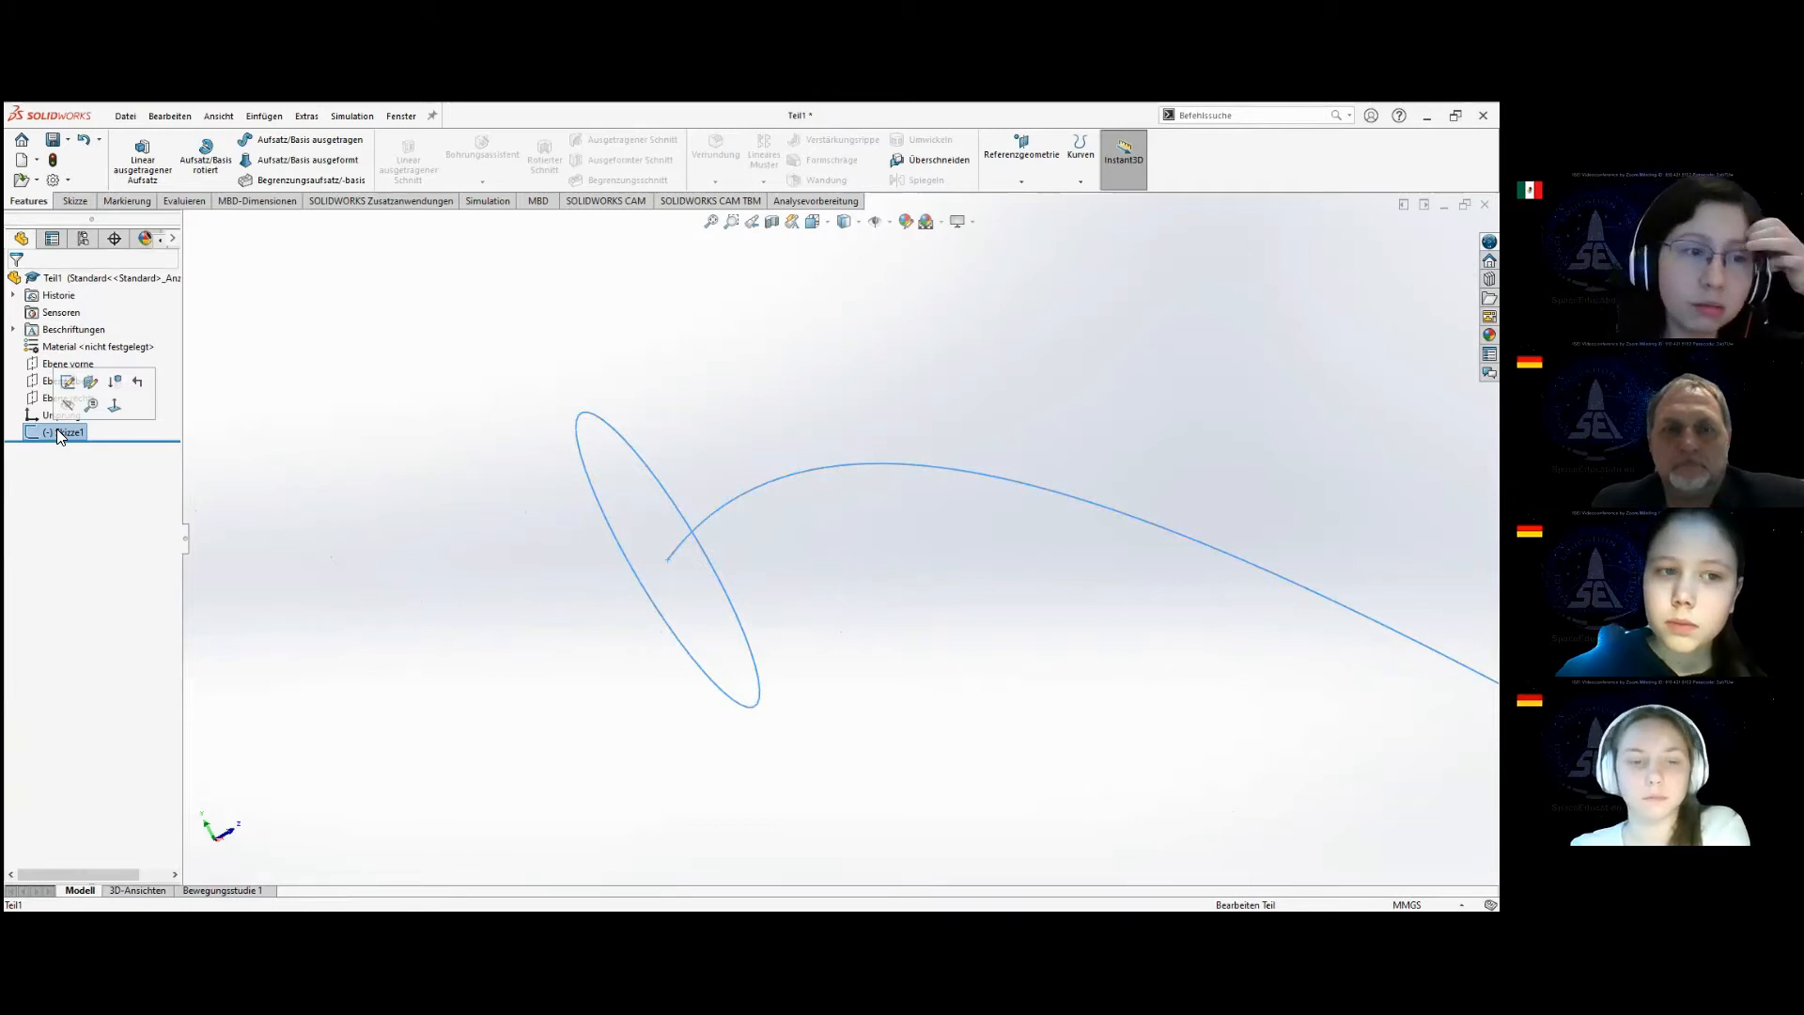
pyautogui.click(68, 382)
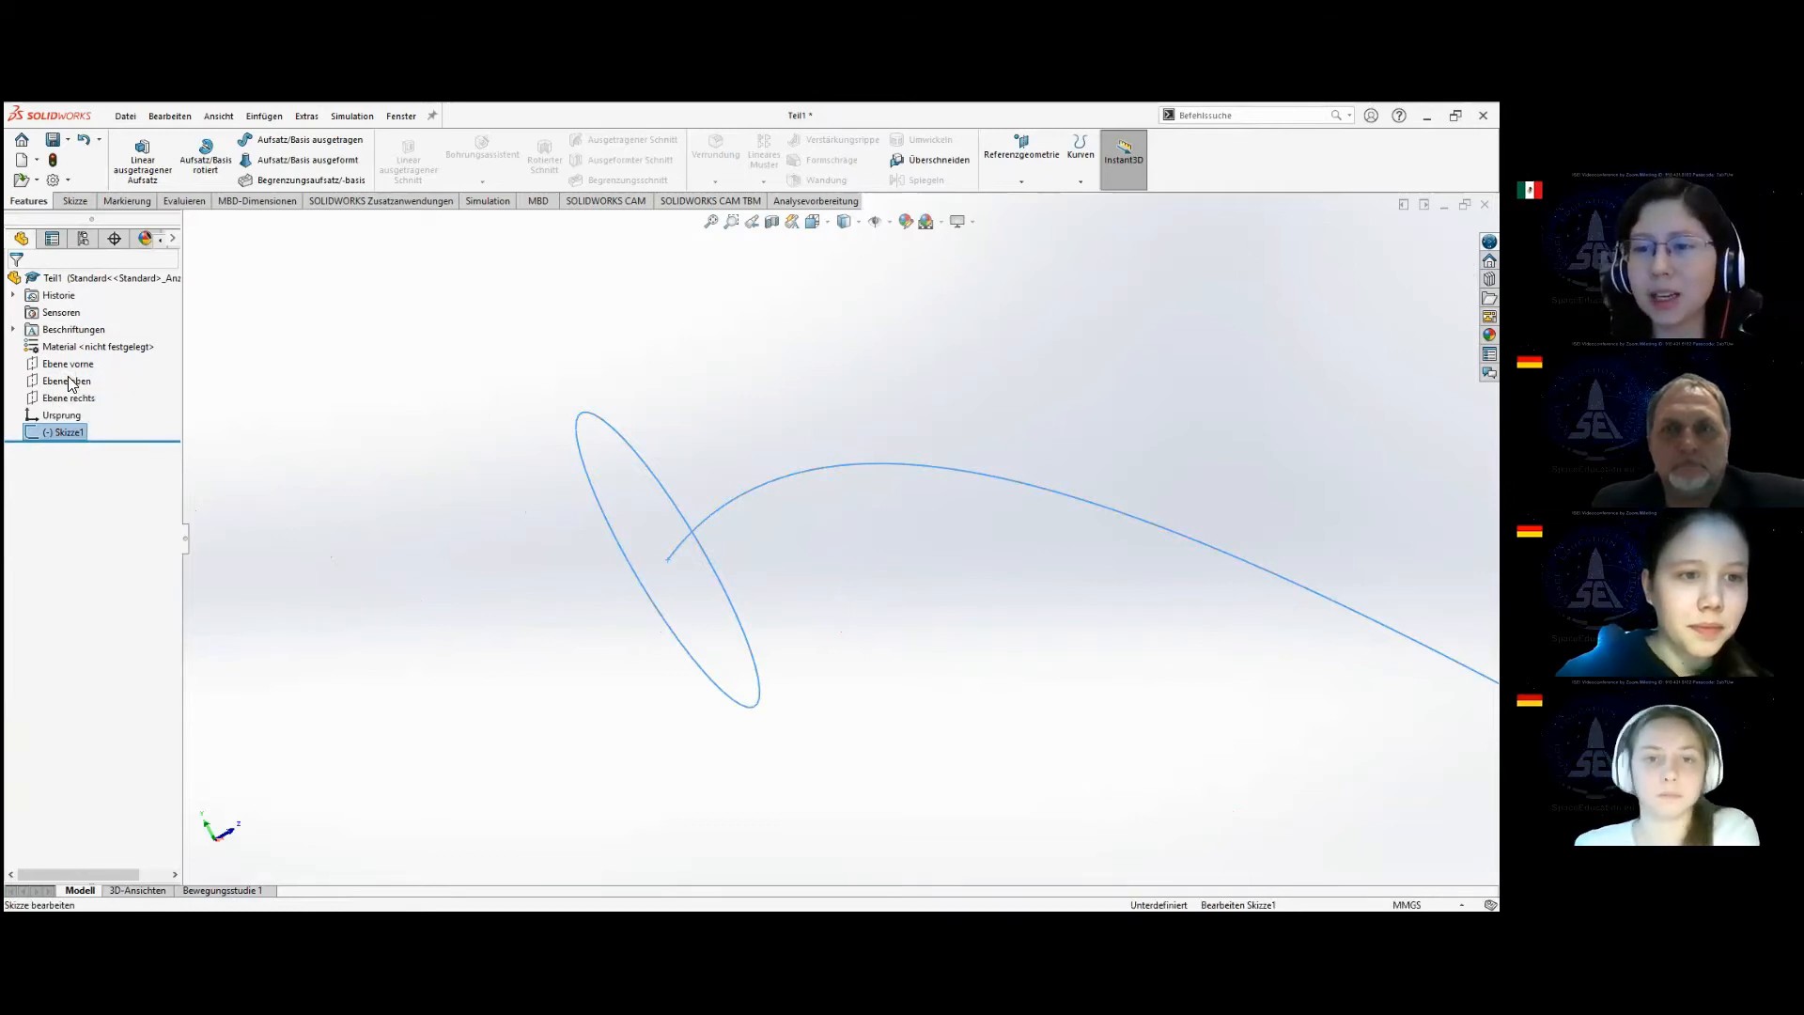
pyautogui.click(695, 534)
pyautogui.press('Delete')
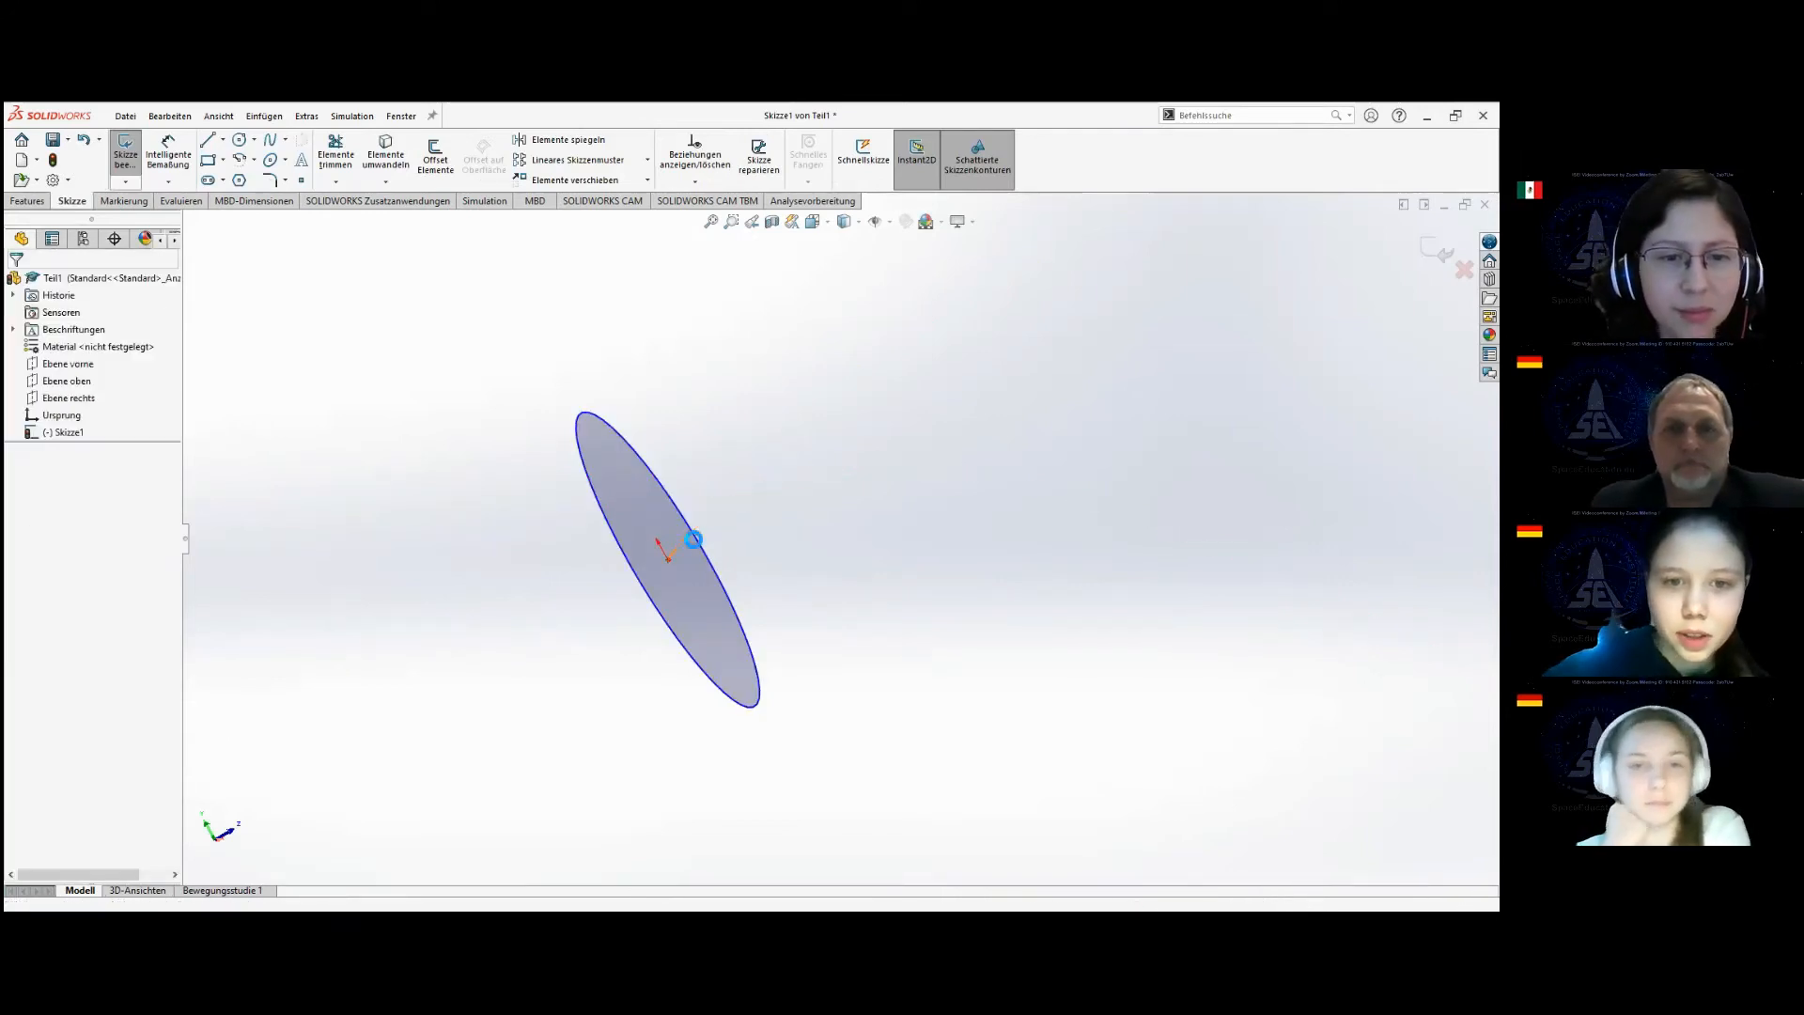
pyautogui.click(128, 154)
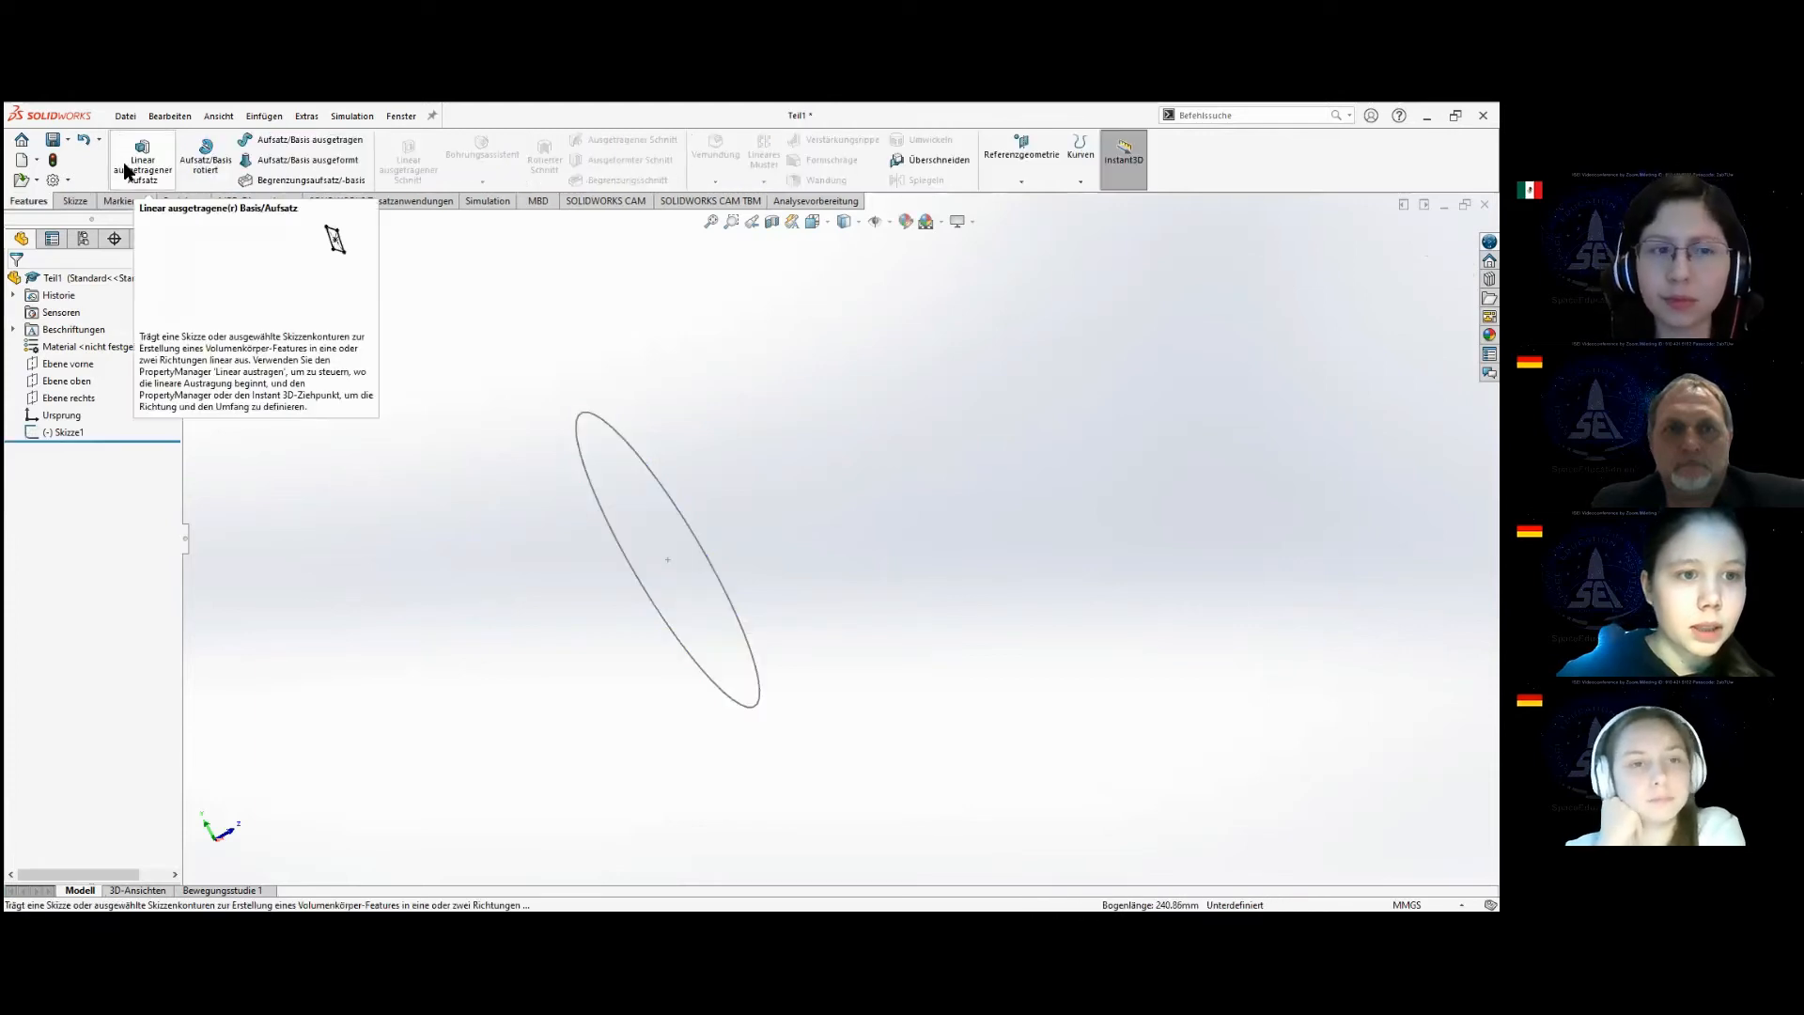
# Start a separate new sketch on the right plane (Ebene rechts) for the sweep path.
pyautogui.click(83, 200)
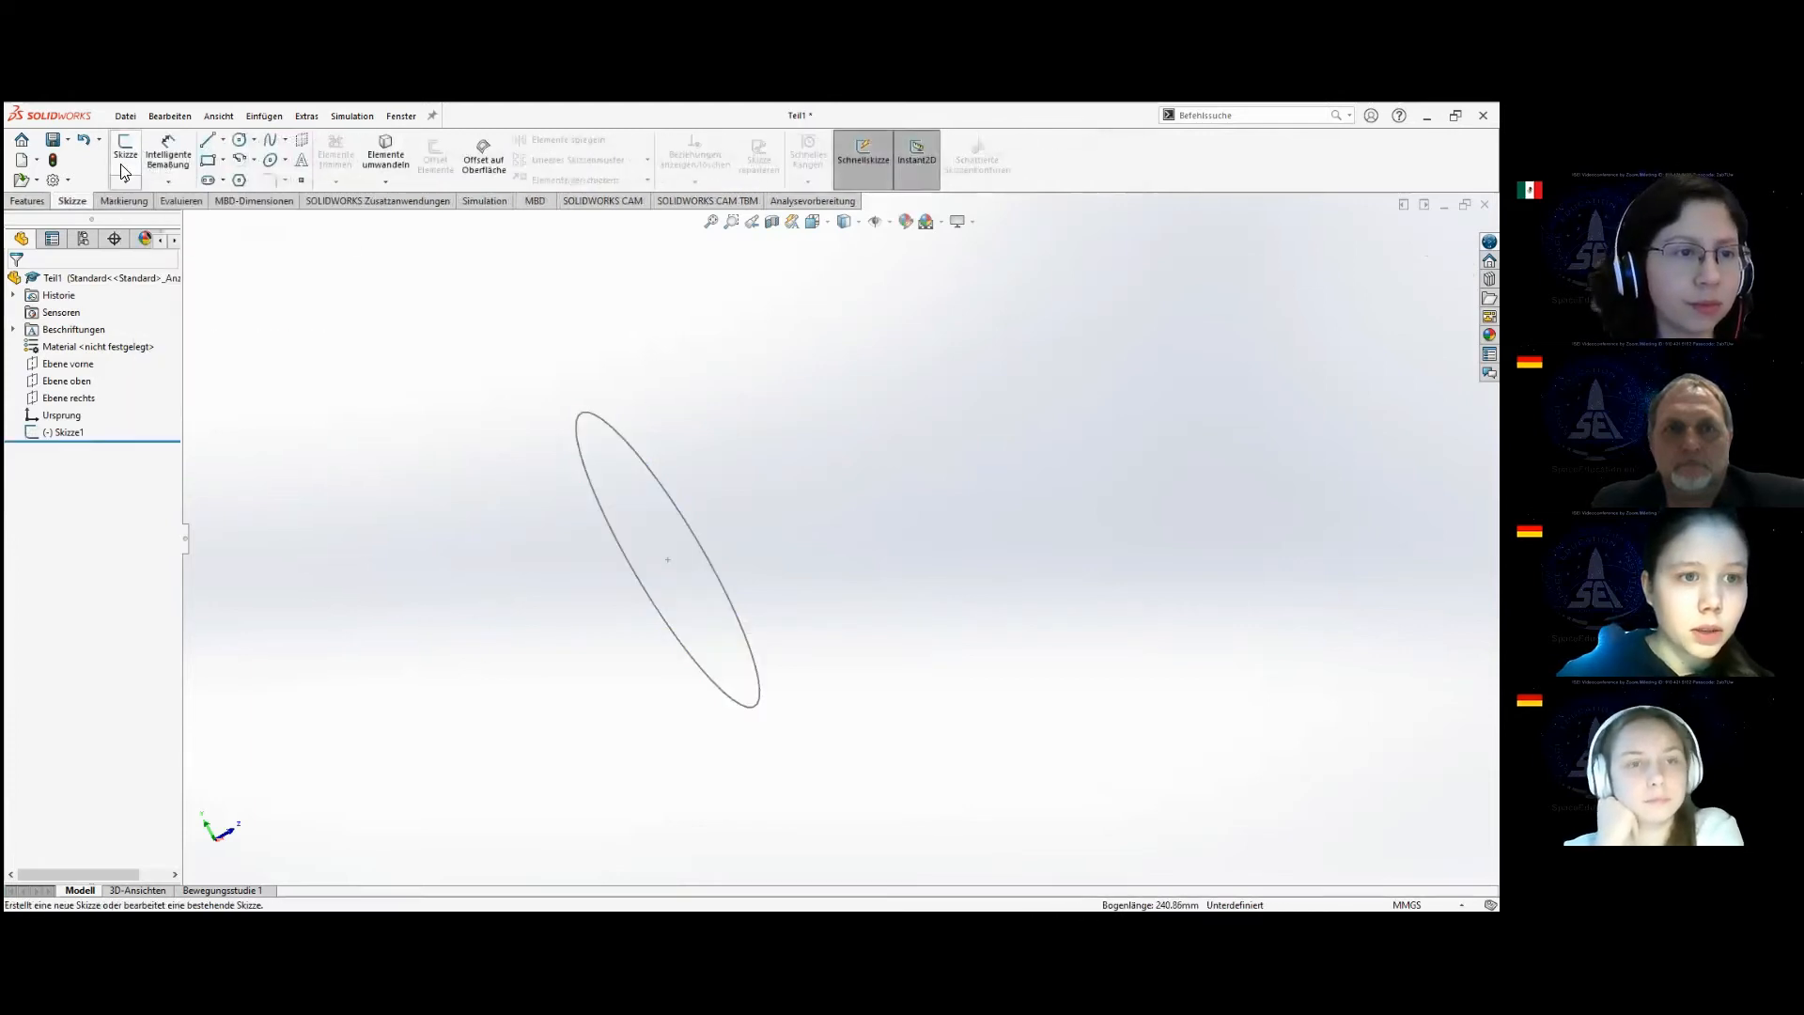
pyautogui.click(123, 155)
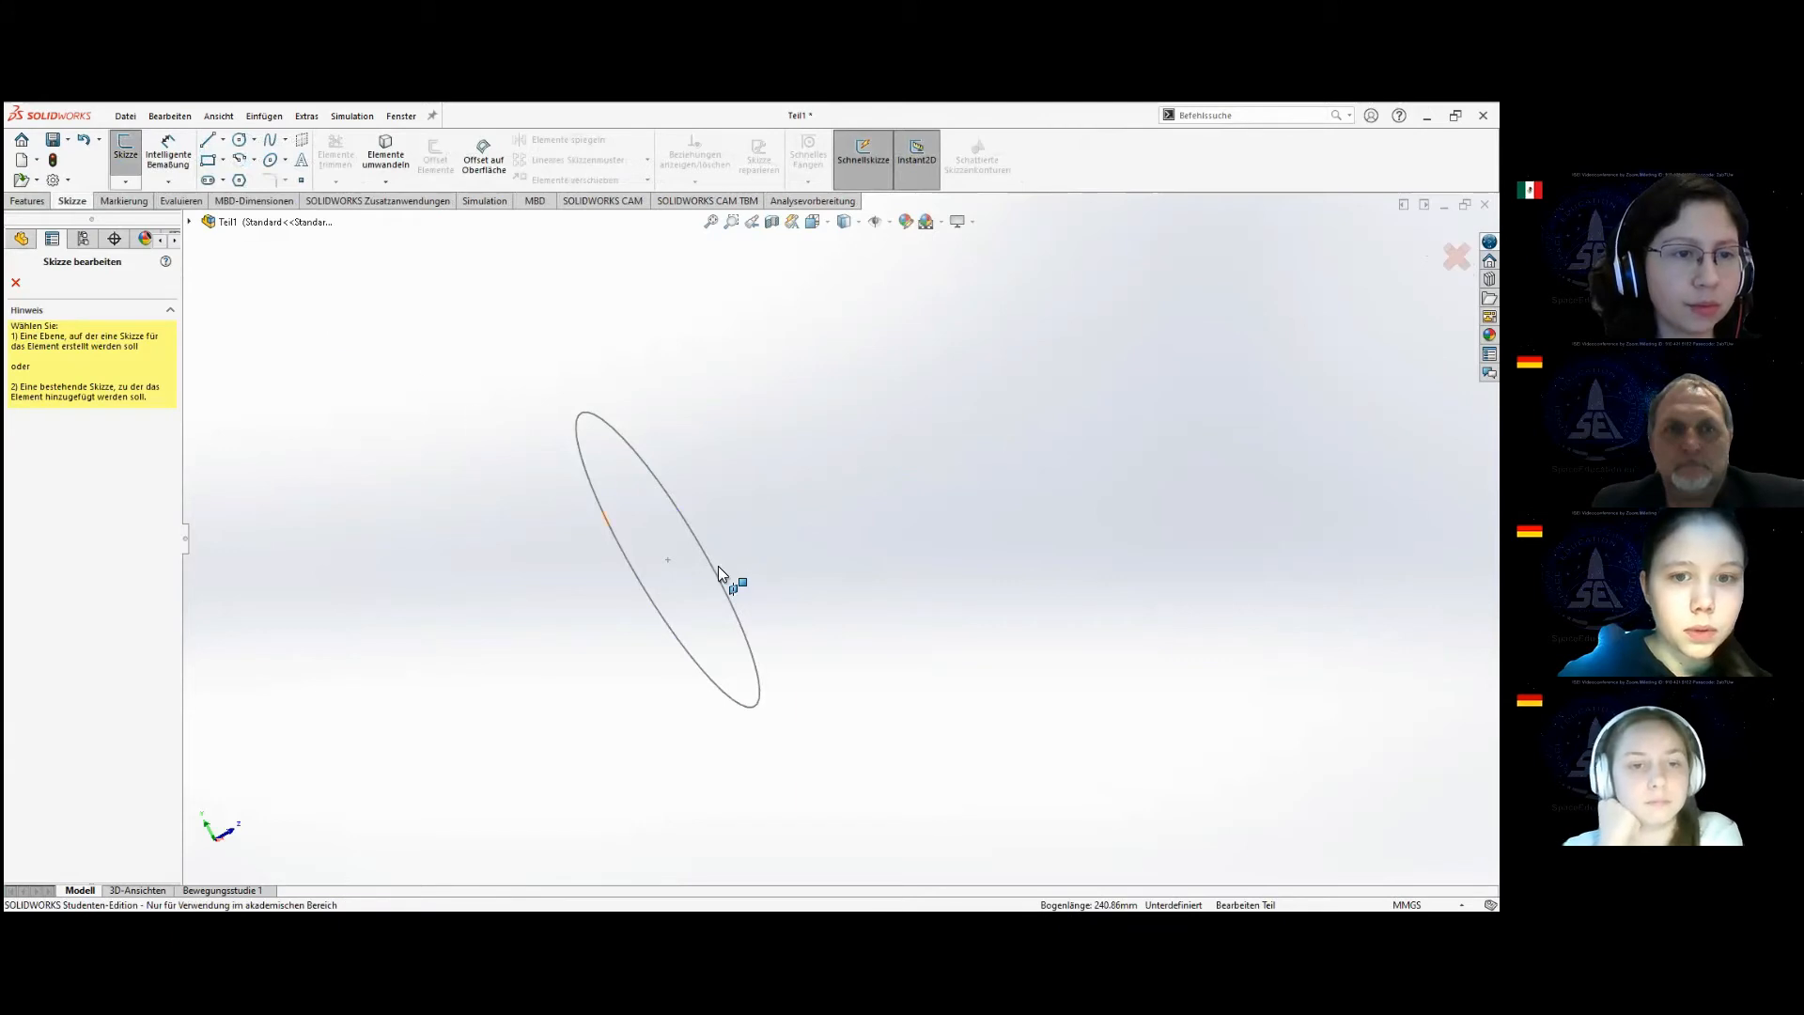
pyautogui.click(16, 283)
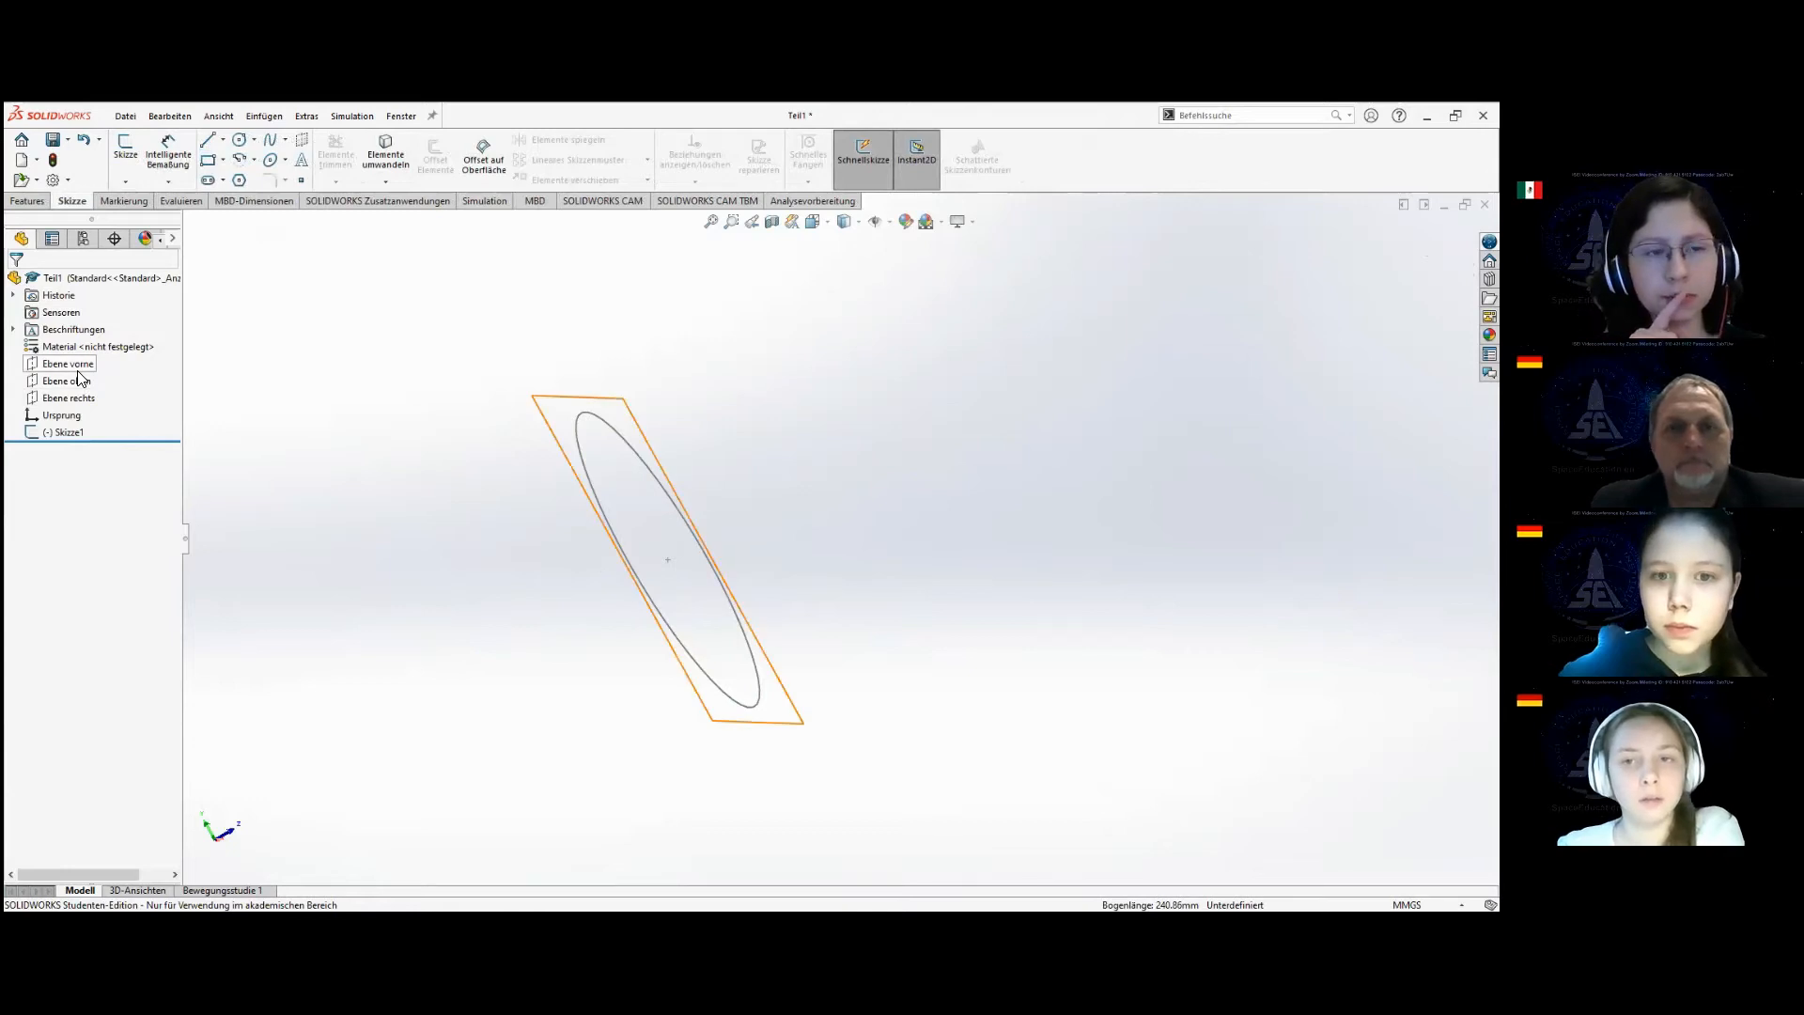
pyautogui.click(128, 150)
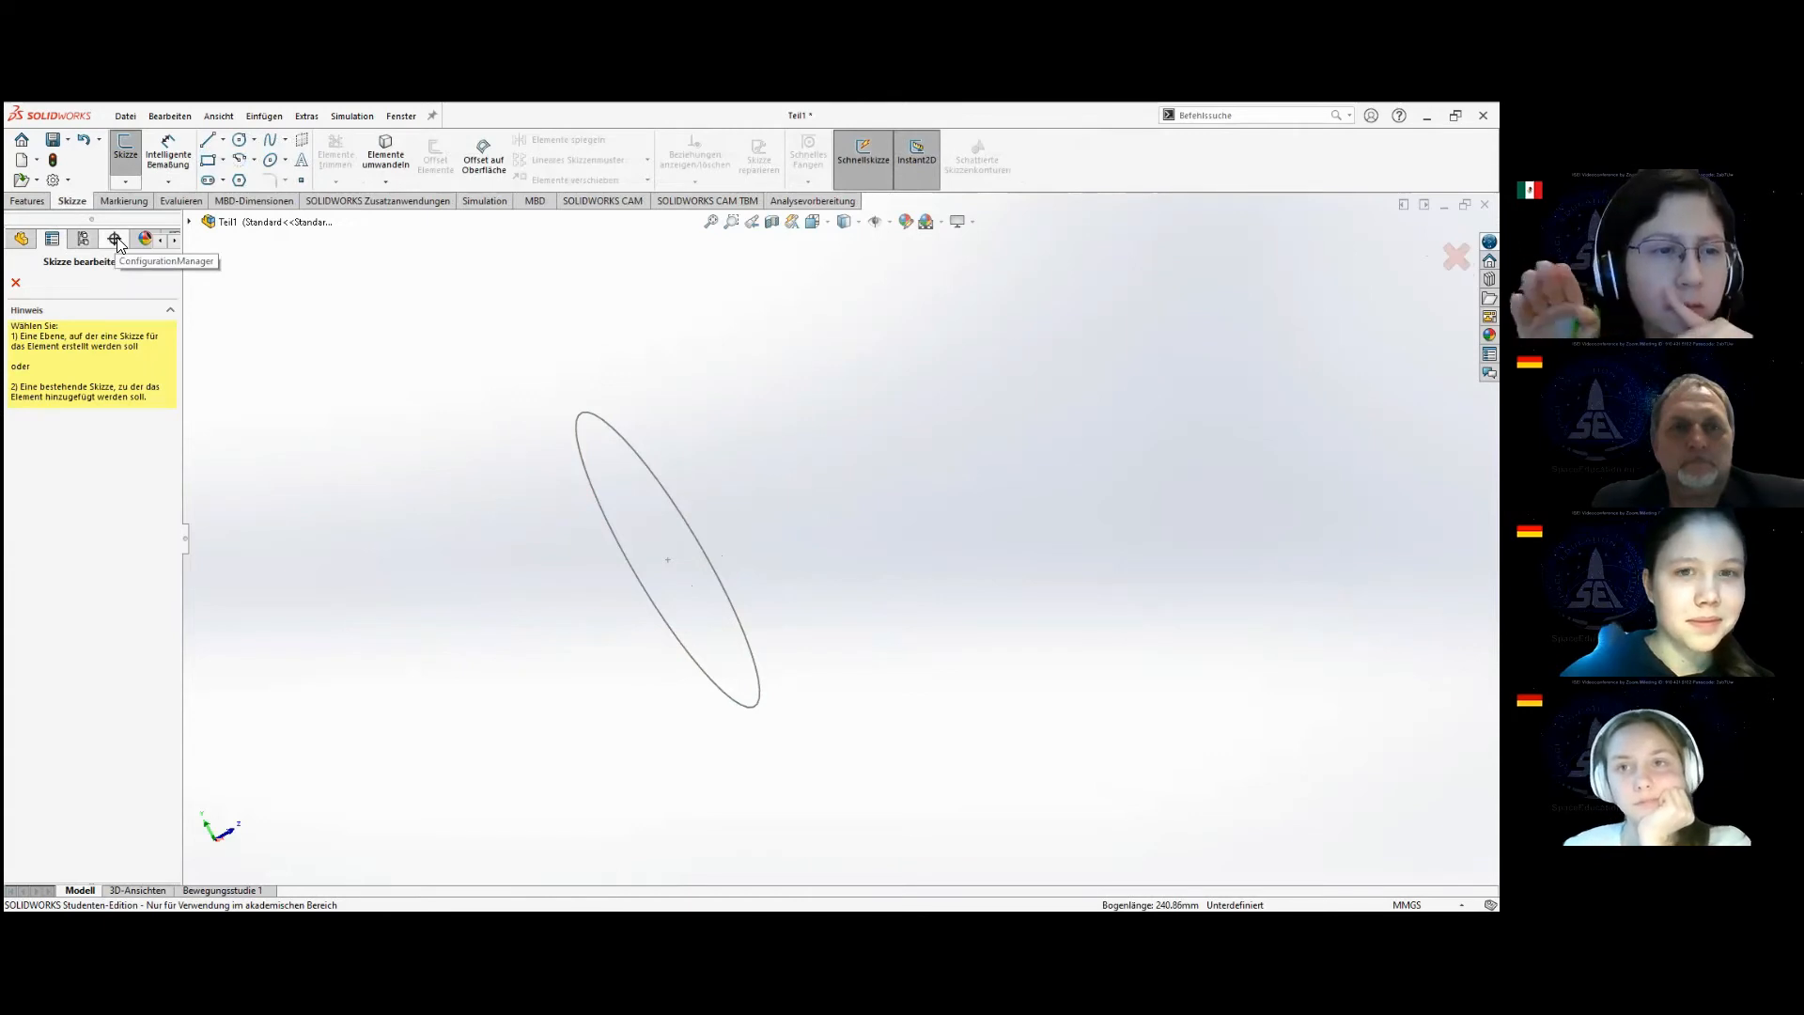
pyautogui.click(174, 239)
pyautogui.click(174, 240)
pyautogui.click(174, 240)
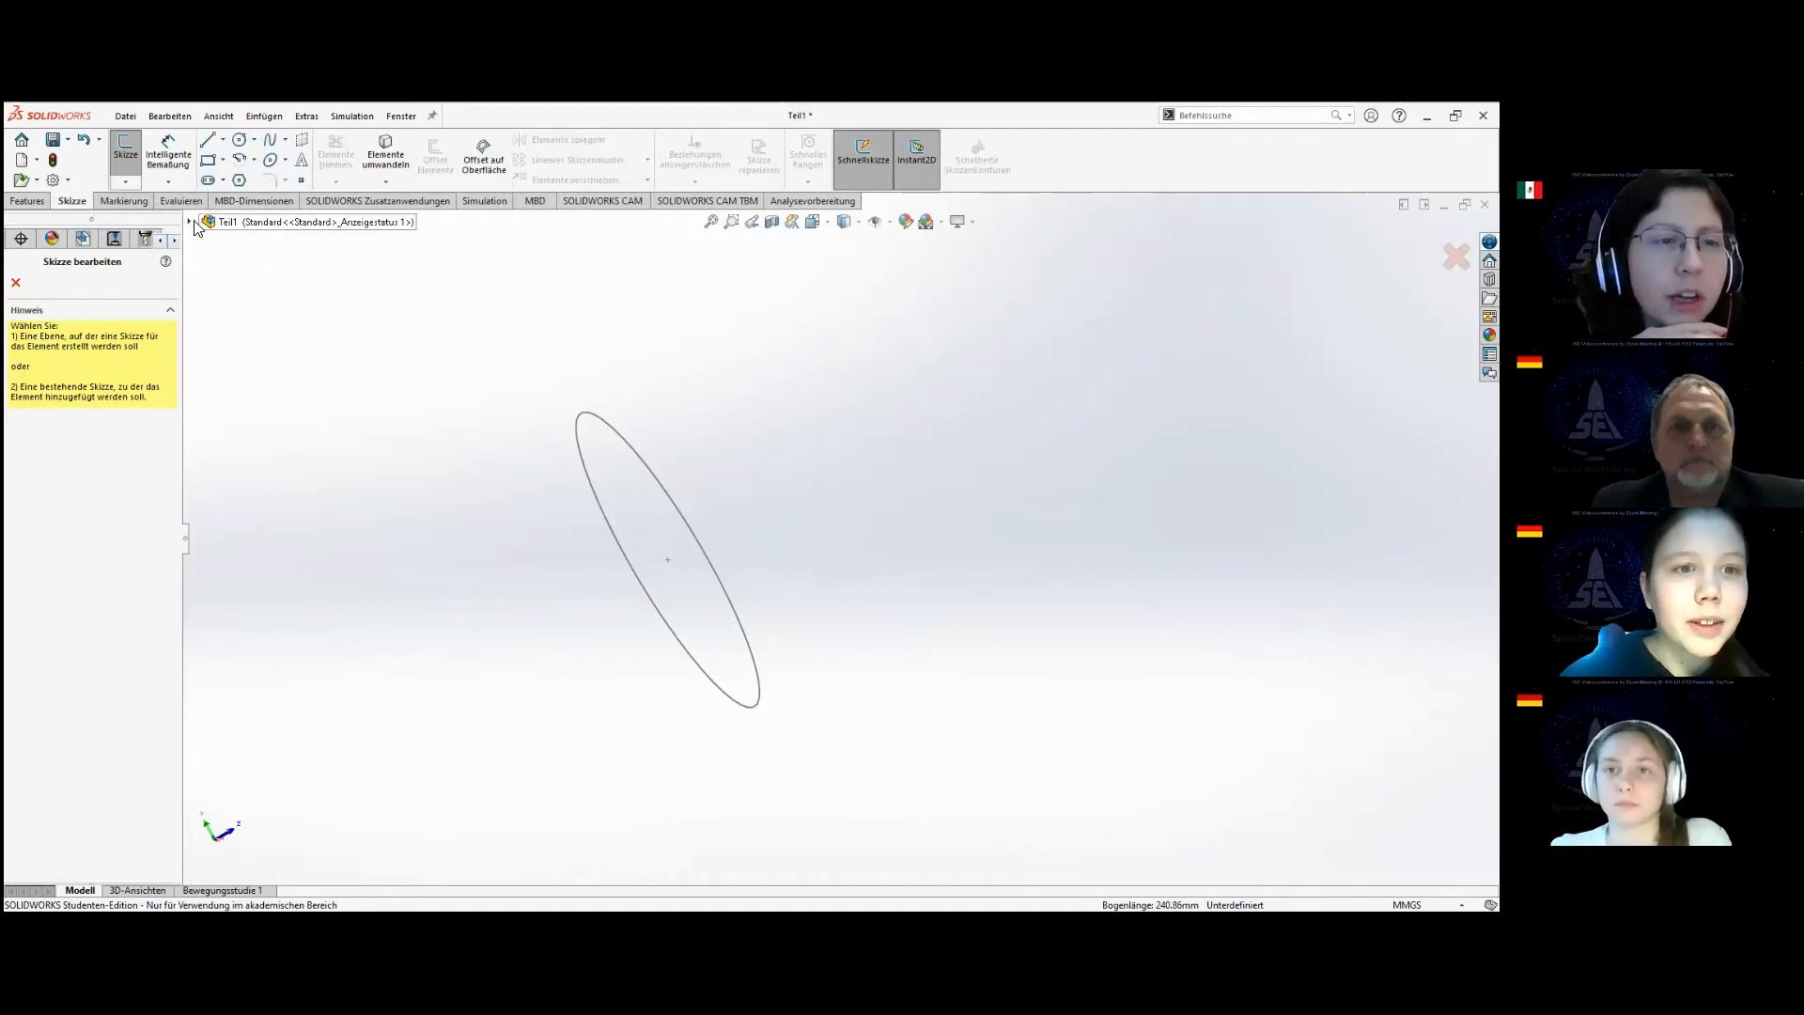
pyautogui.click(191, 222)
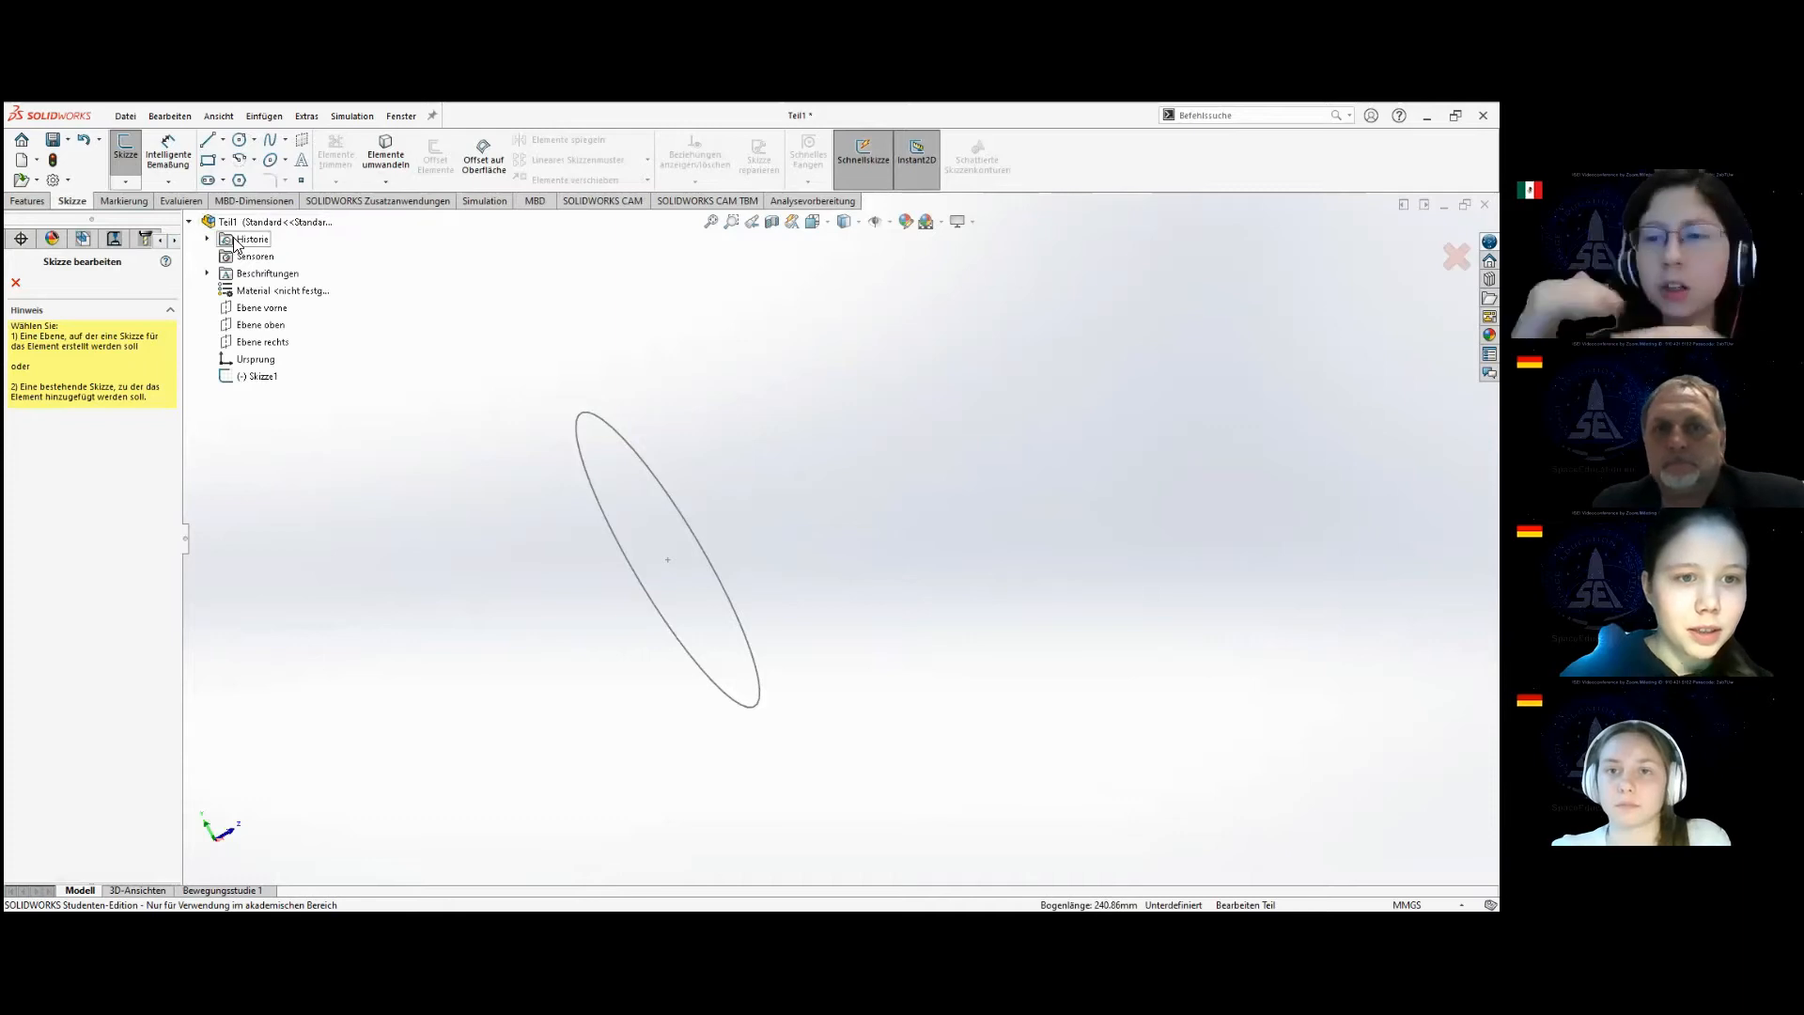
pyautogui.click(262, 343)
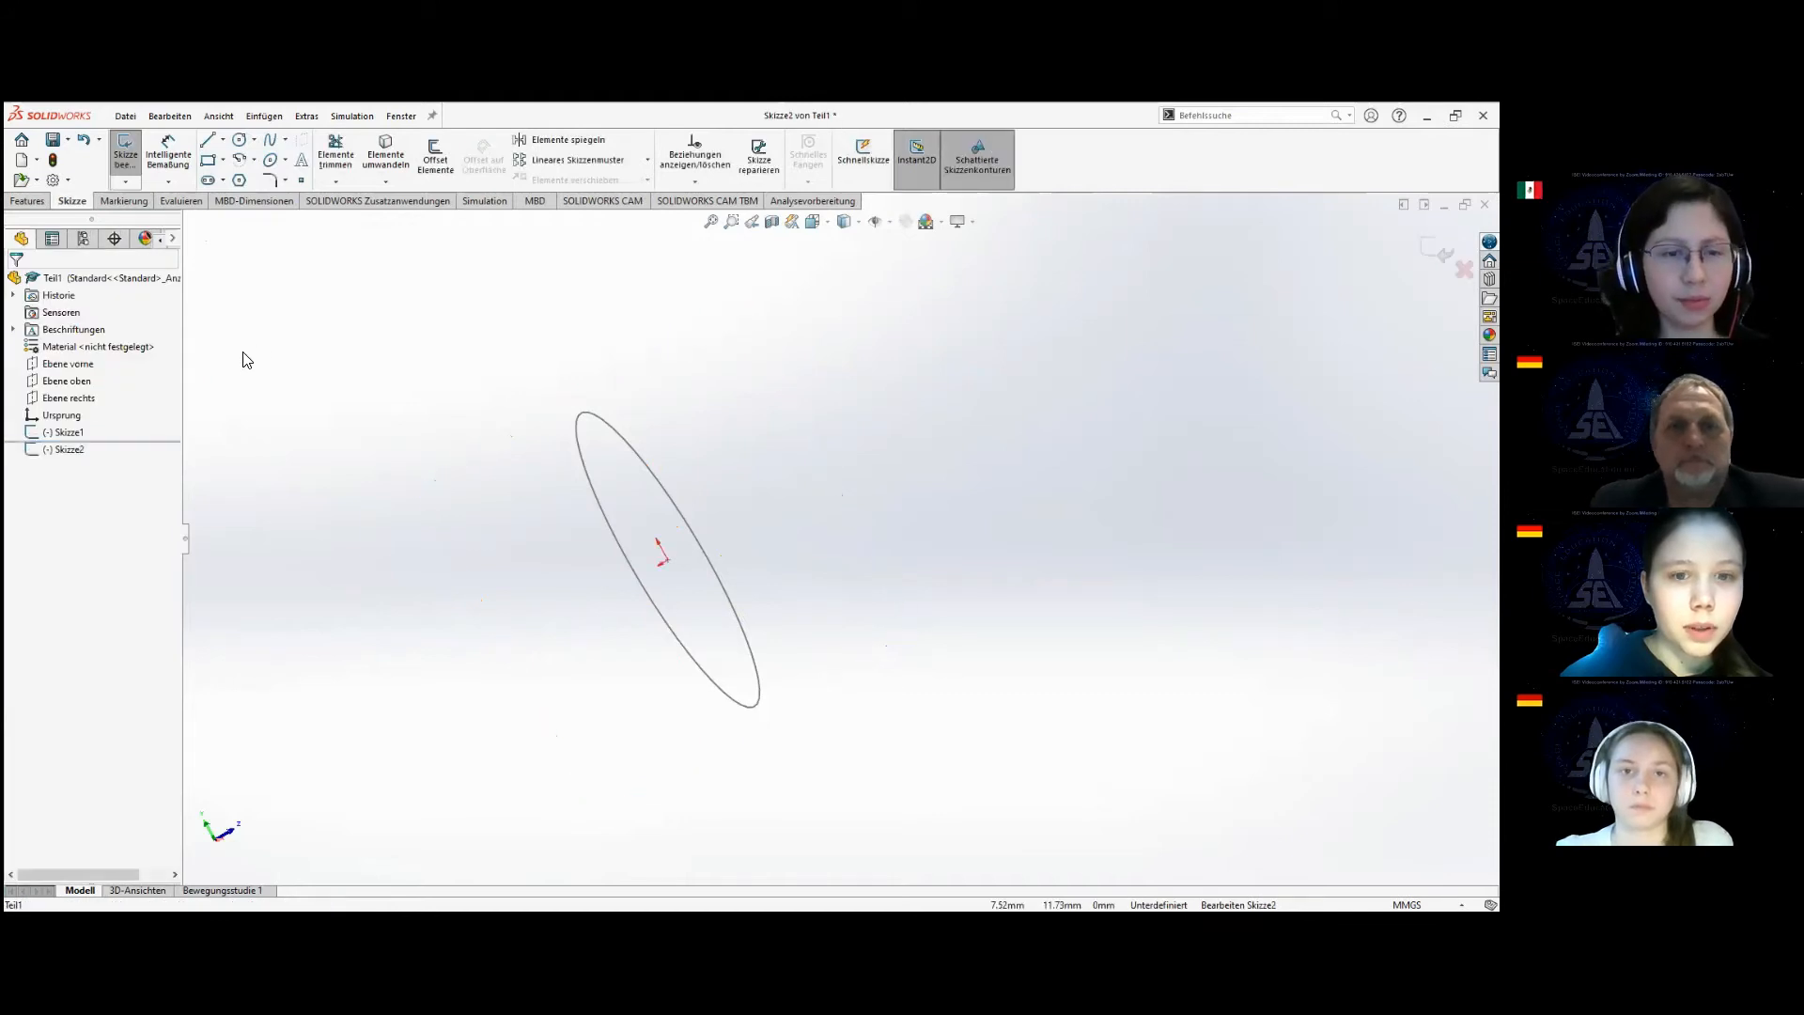
pyautogui.click(68, 450)
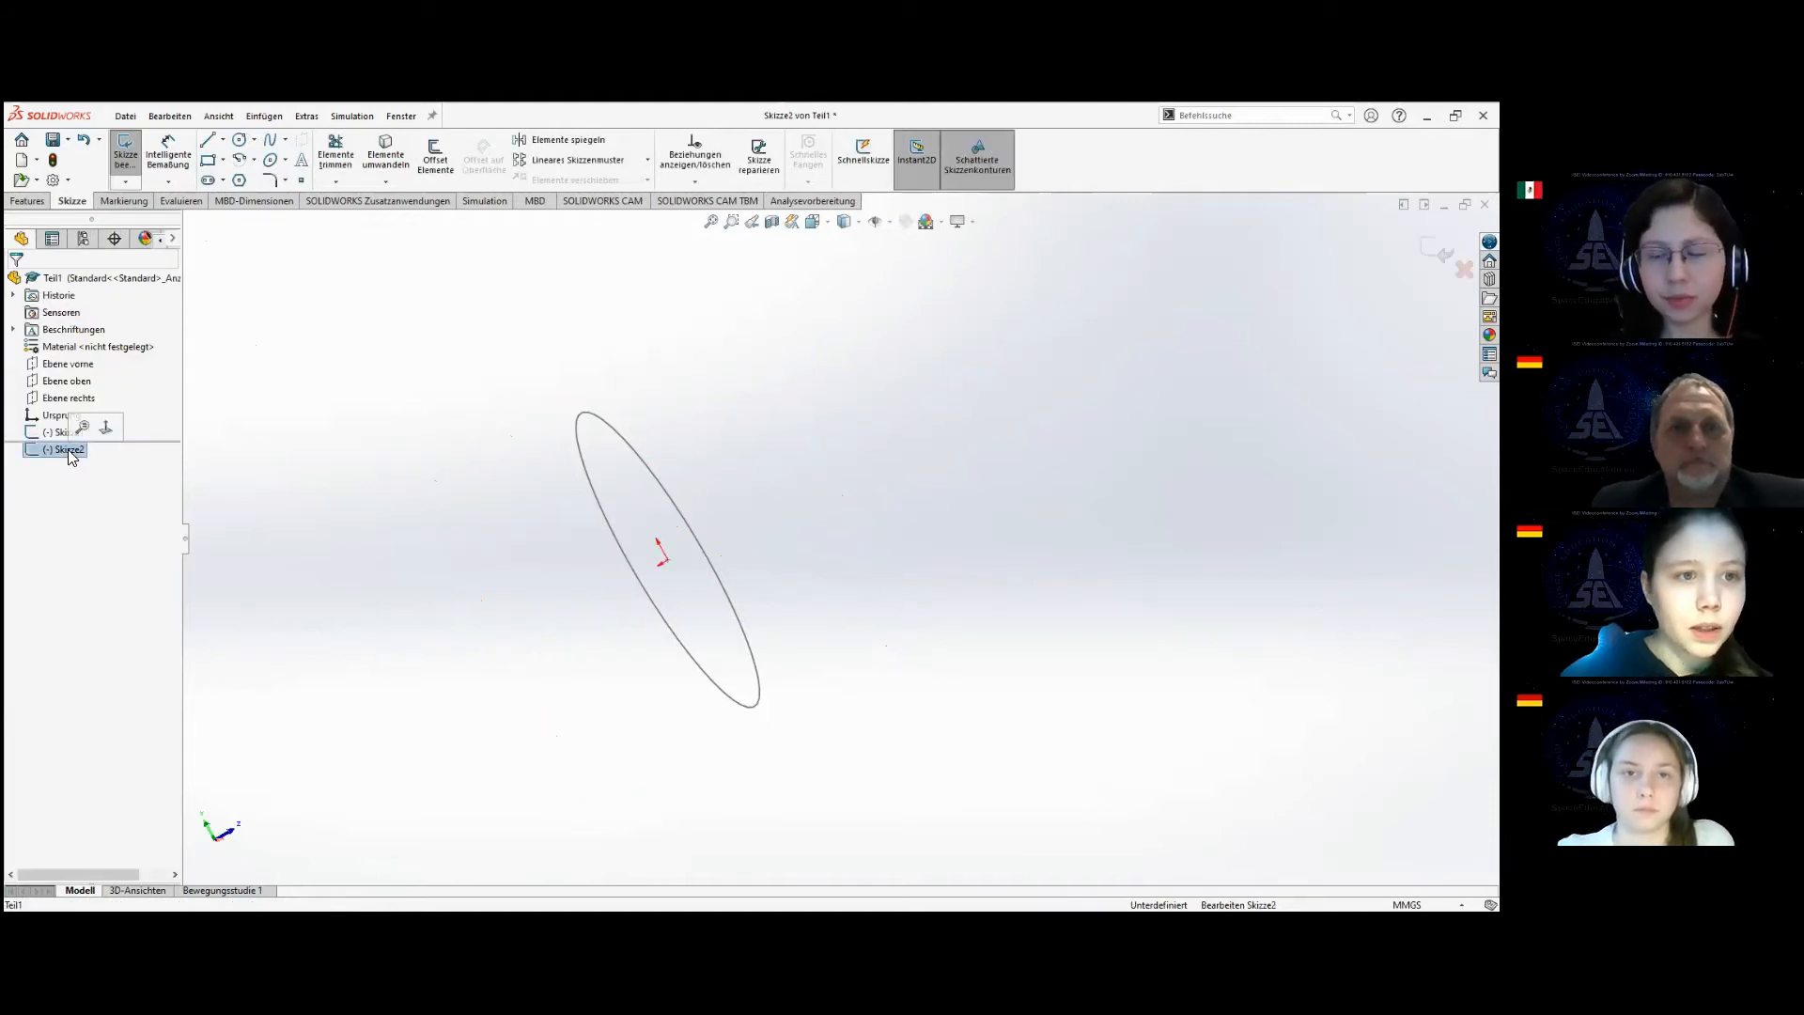
# Draw a wavy five-point spline starting at the circle's centre and ending at about -47, -28 mm.
pyautogui.click(270, 139)
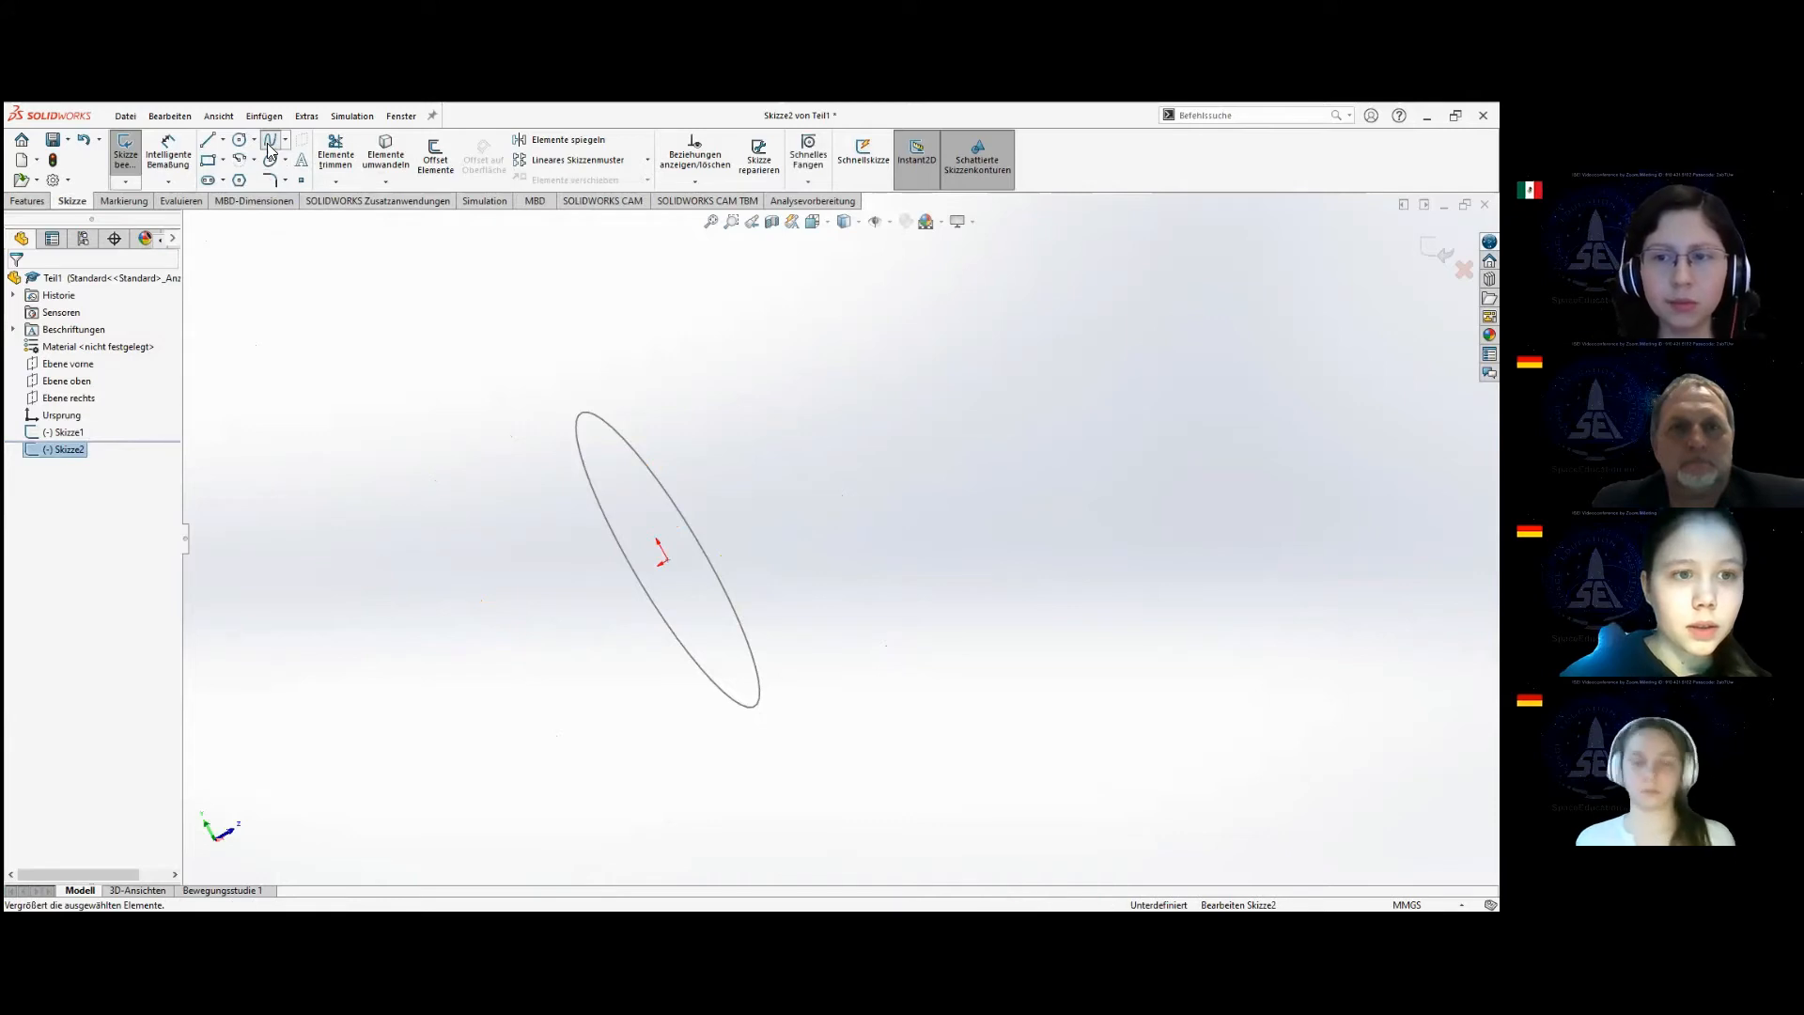
pyautogui.click(667, 561)
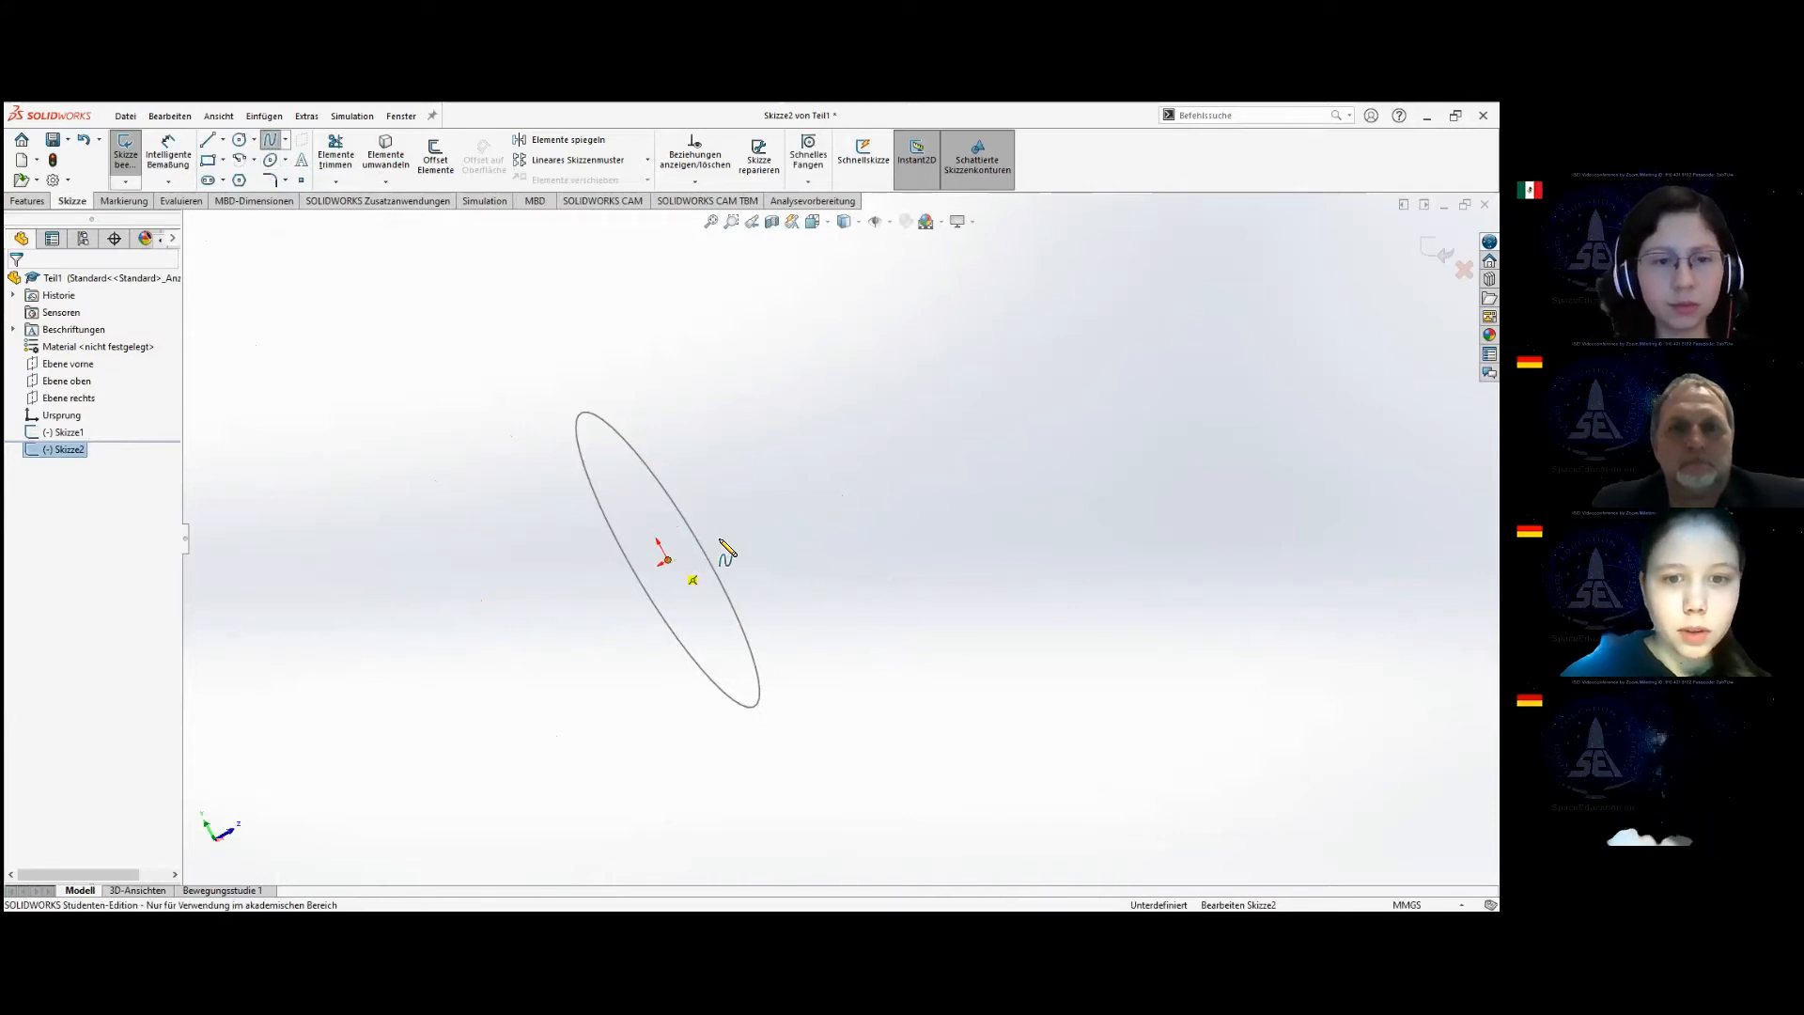
pyautogui.click(1064, 392)
pyautogui.scroll(3, 1229, 383)
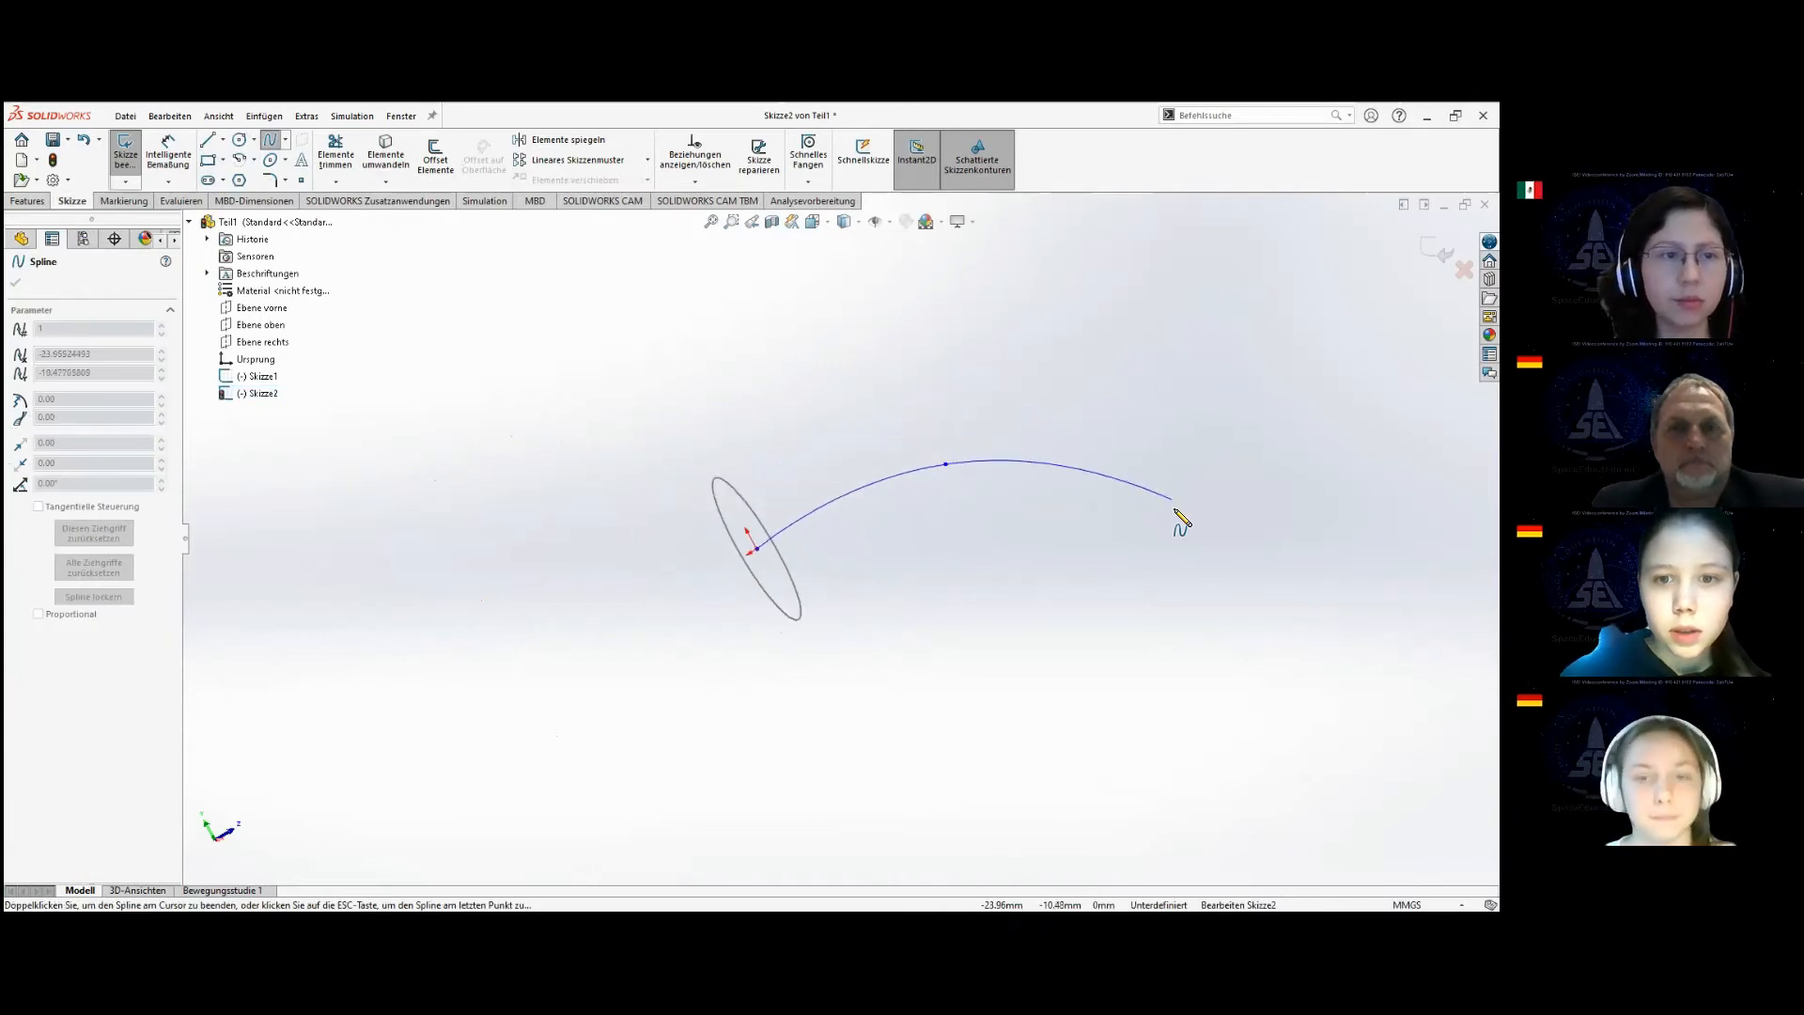
pyautogui.scroll(5, 1179, 516)
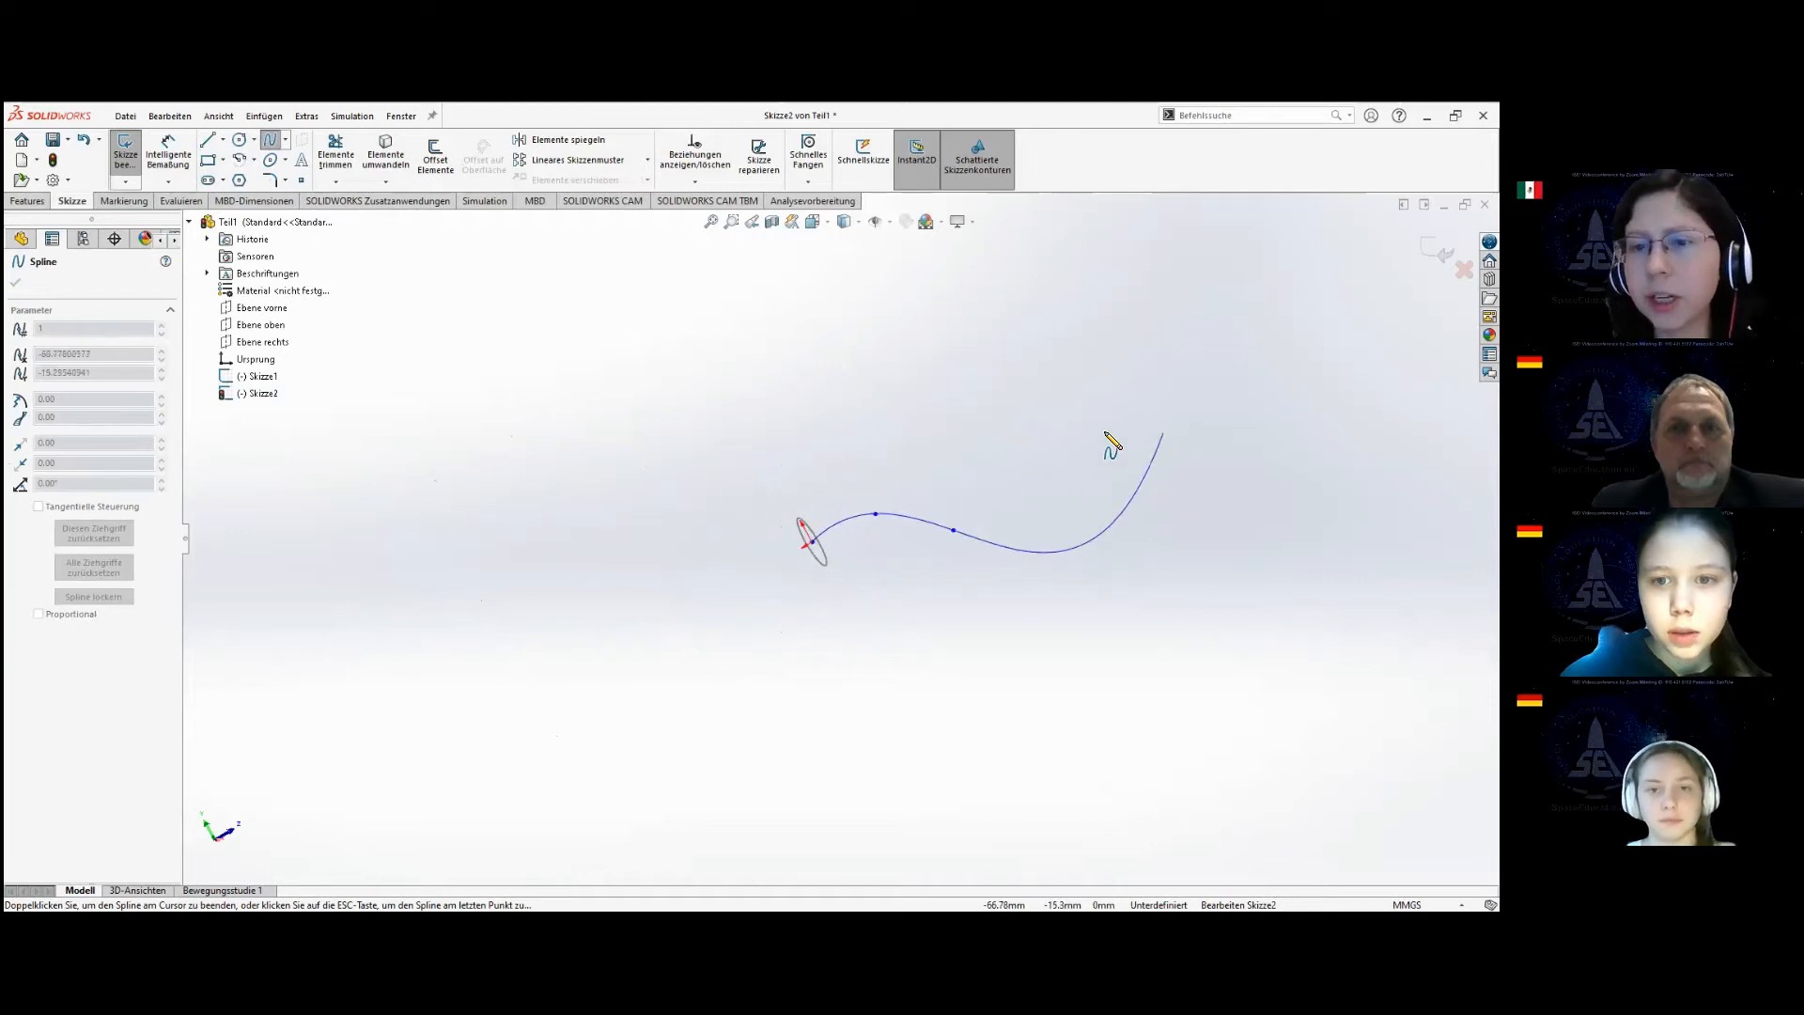
pyautogui.click(1046, 473)
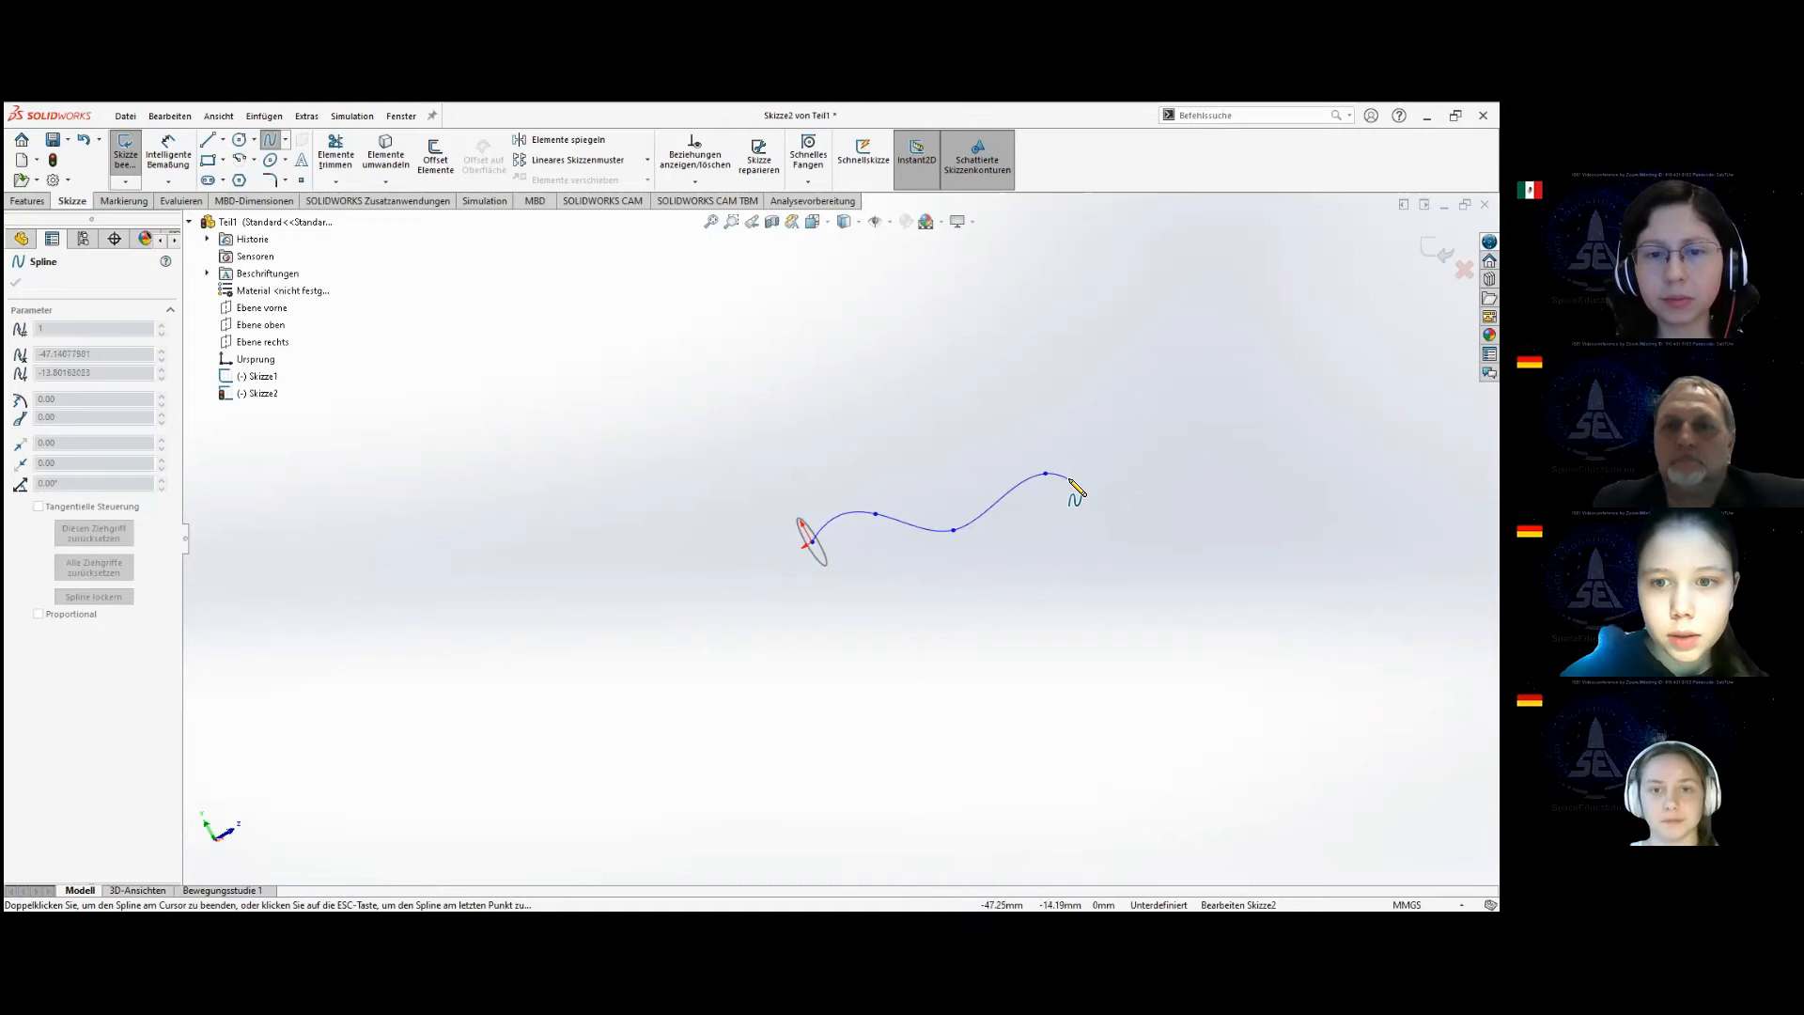
pyautogui.click(1106, 544)
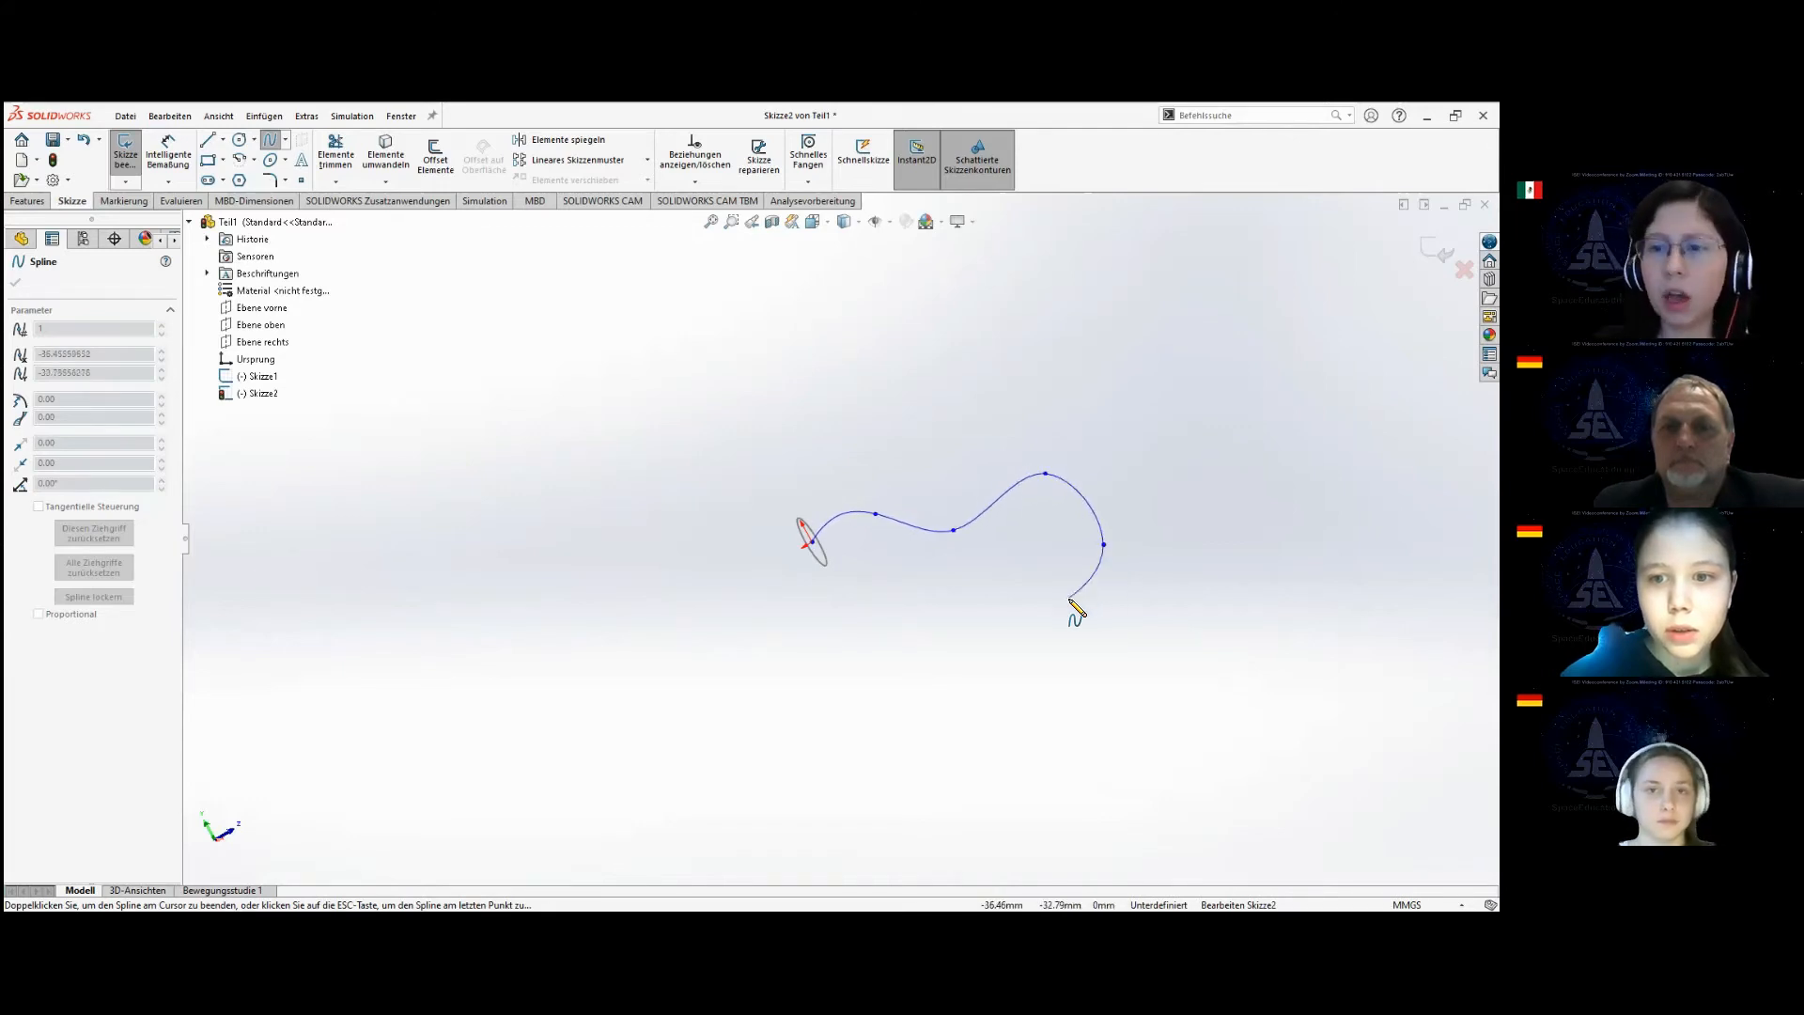
pyautogui.press('Escape')
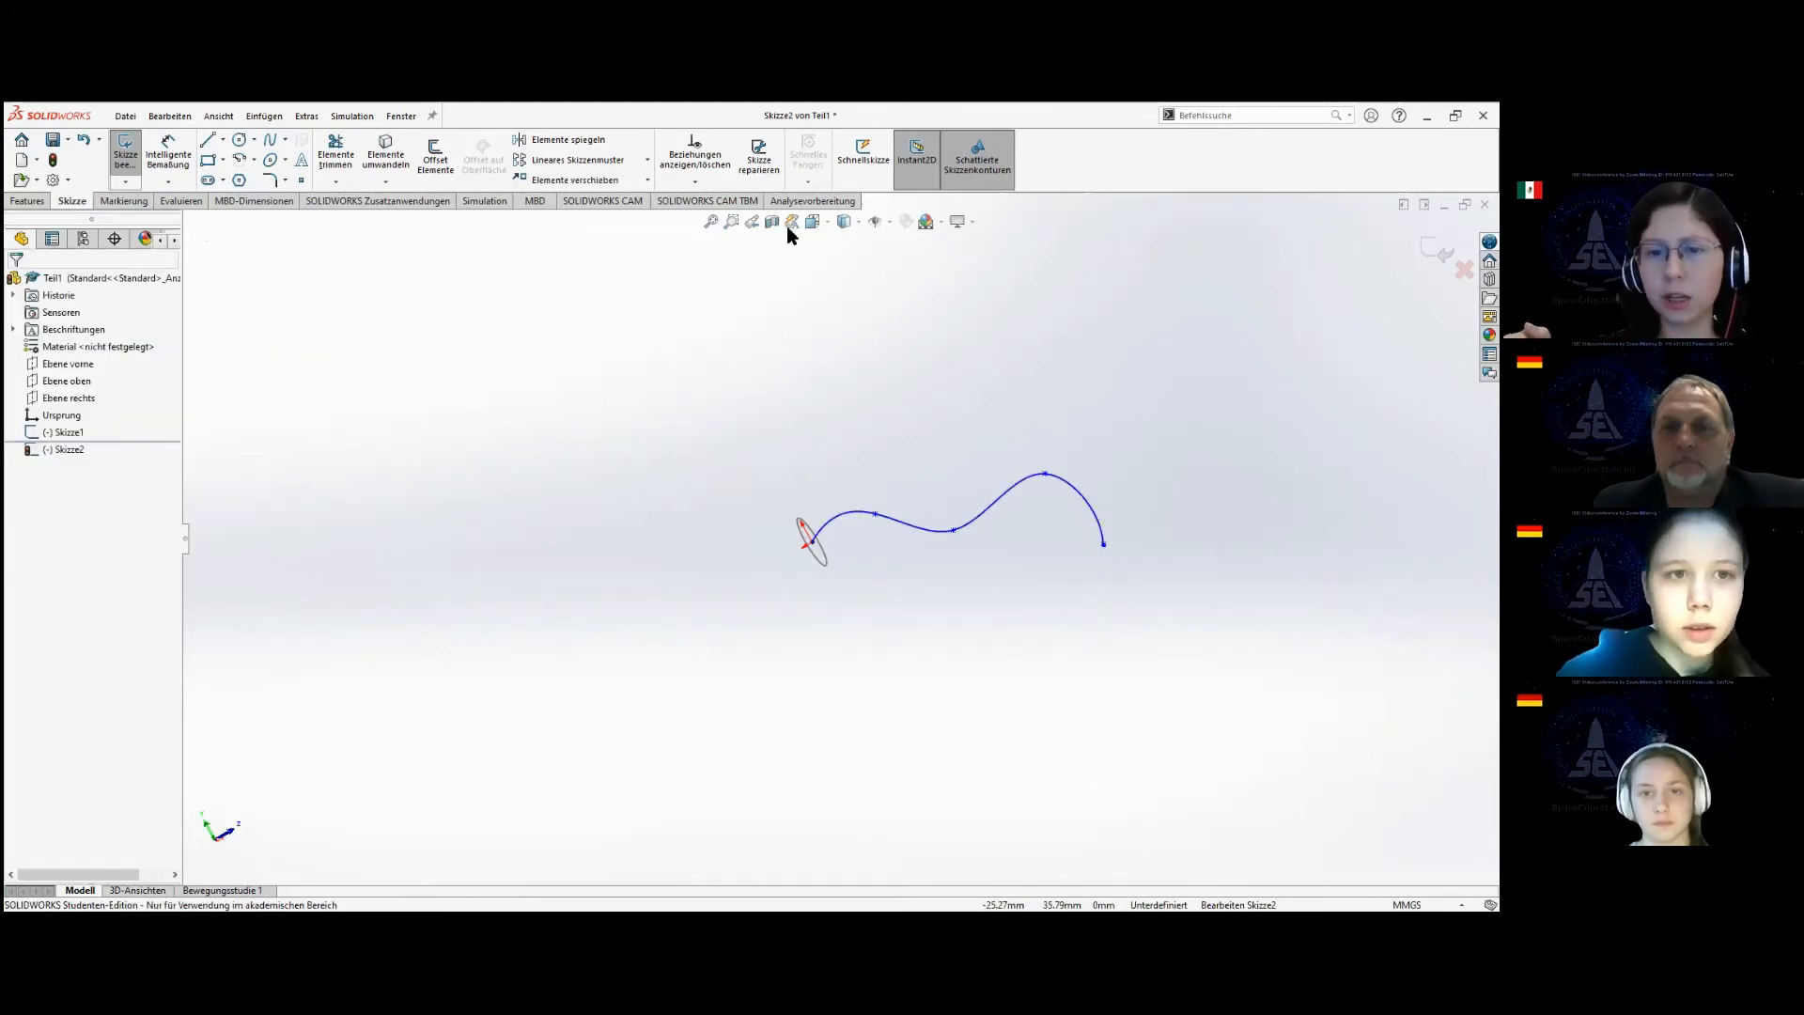
# Draw four connected lines from the spline's end point, looping back below the spline, and move their first corner to about -56.1, -46.9 mm.
pyautogui.click(209, 141)
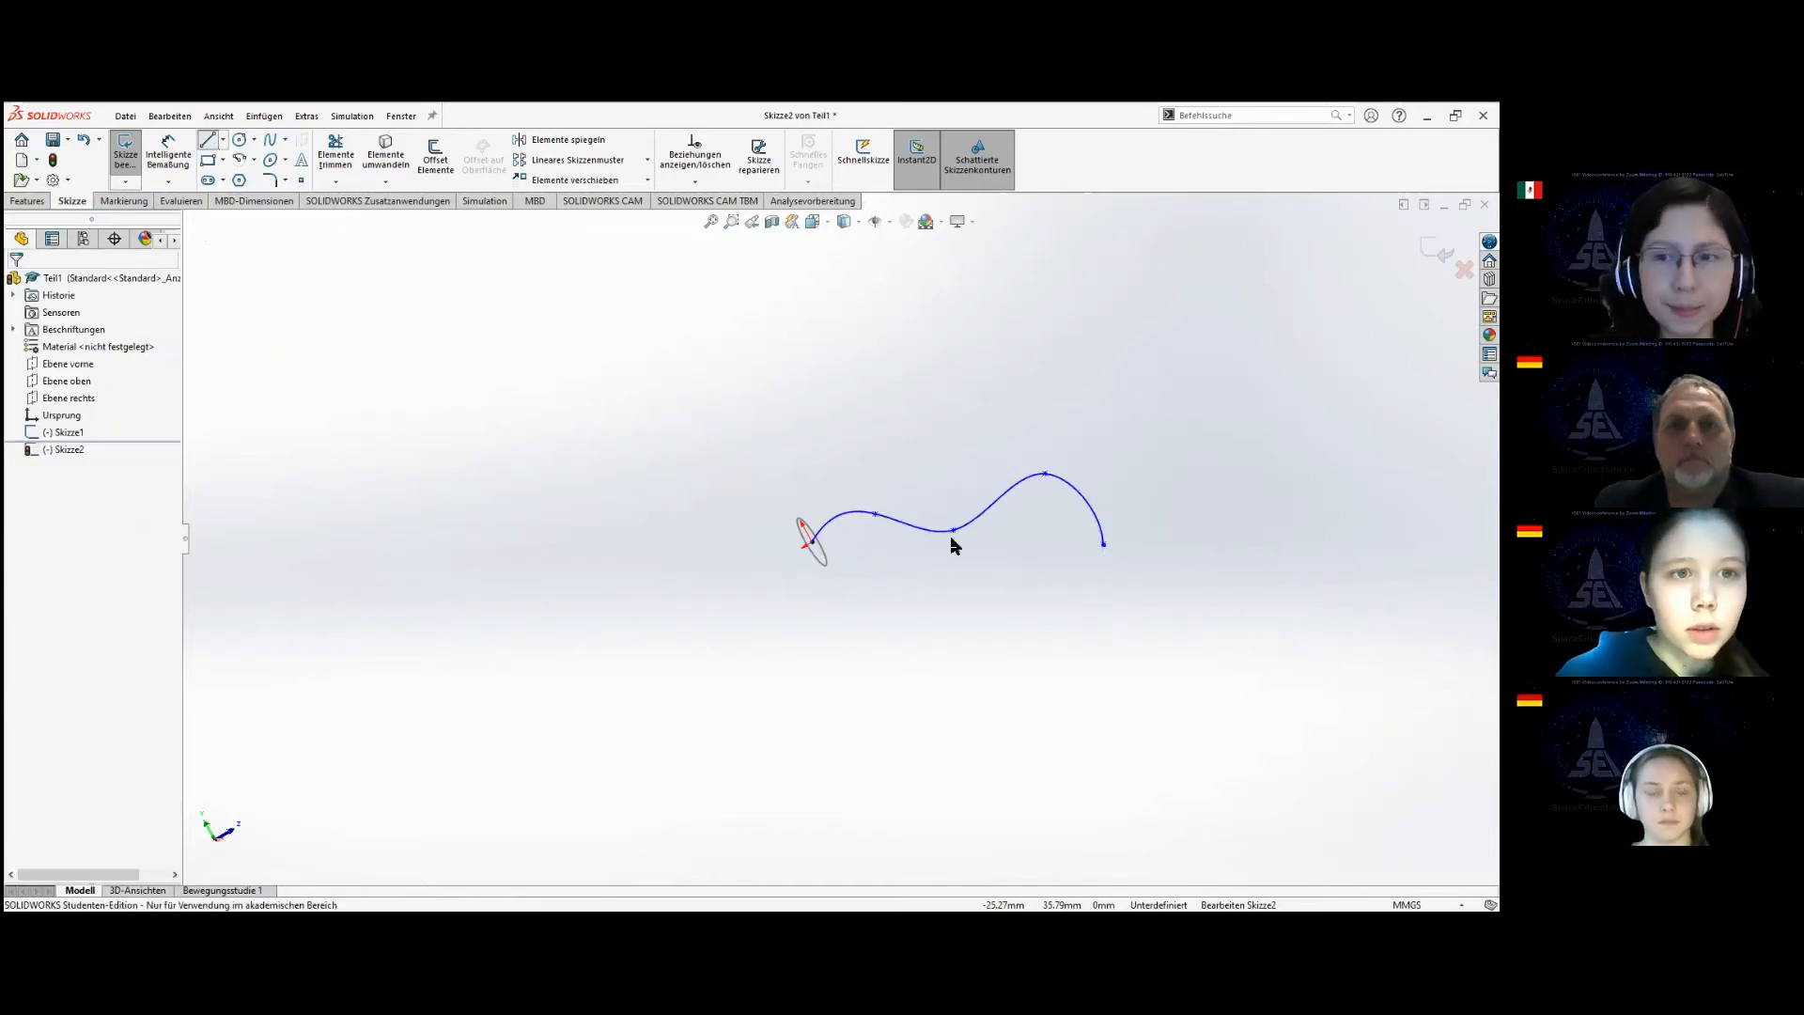
pyautogui.click(1106, 545)
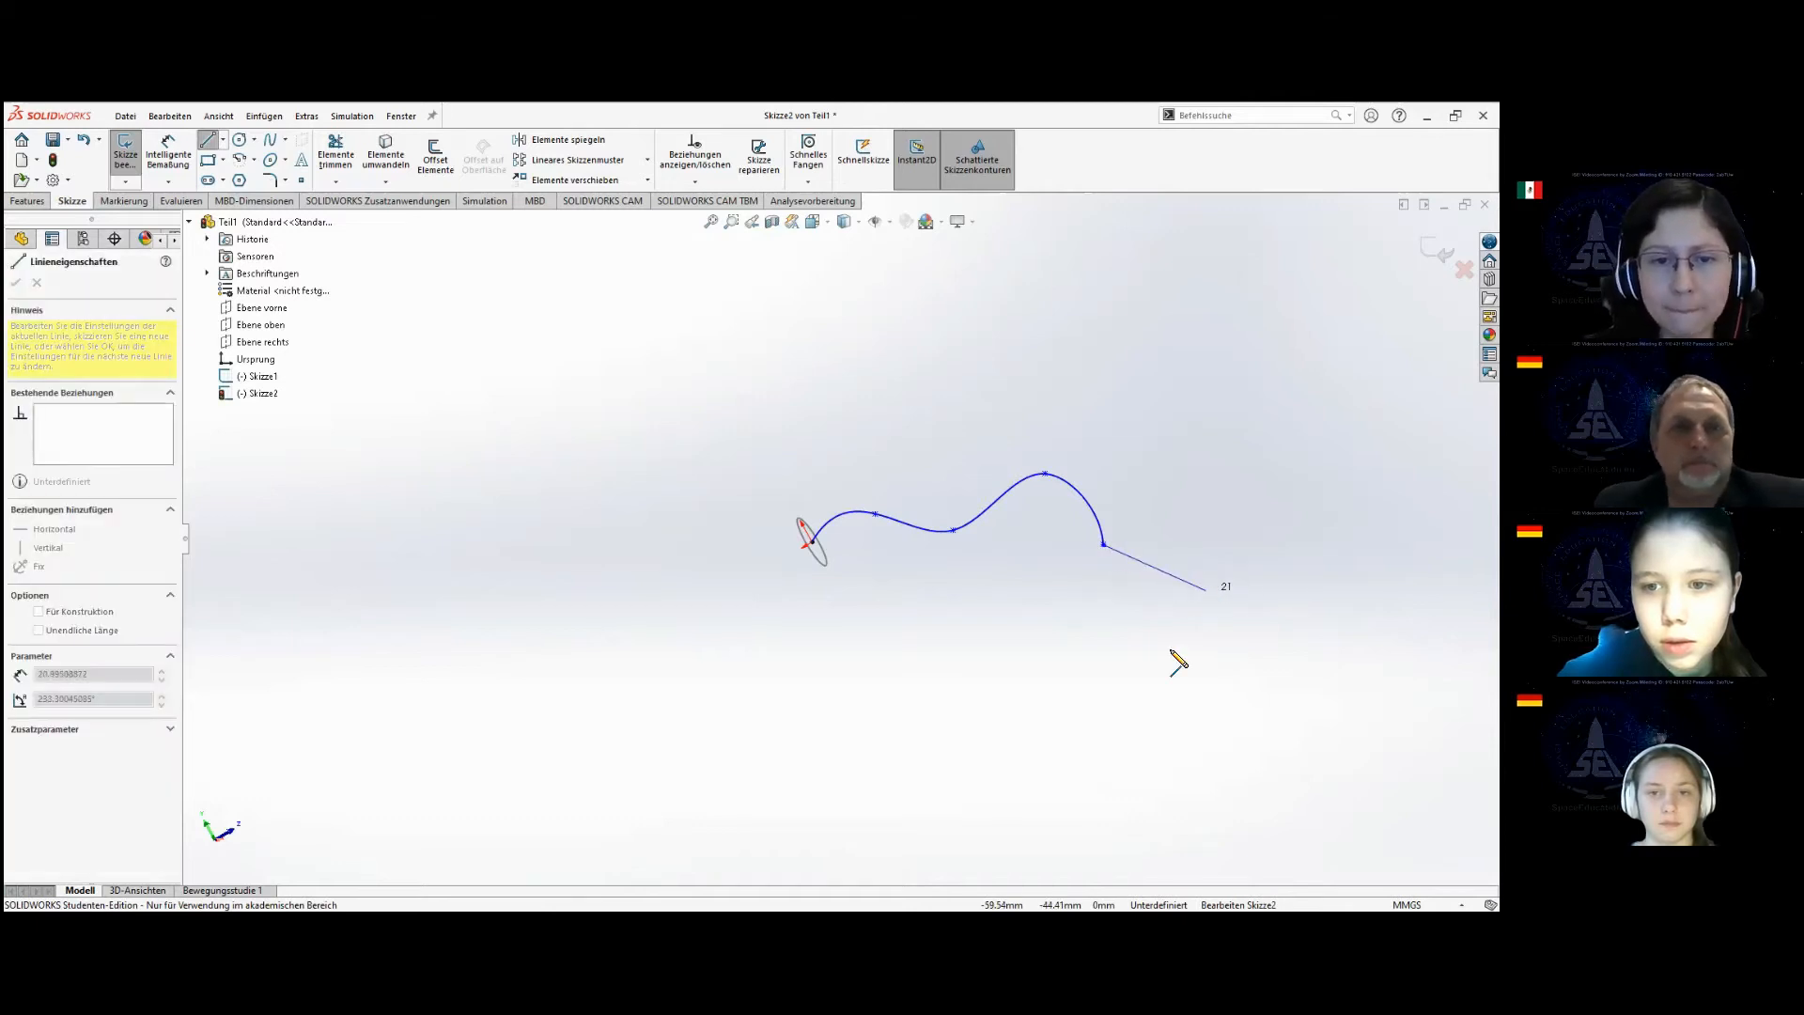
pyautogui.click(1206, 589)
pyautogui.click(1147, 729)
pyautogui.click(950, 741)
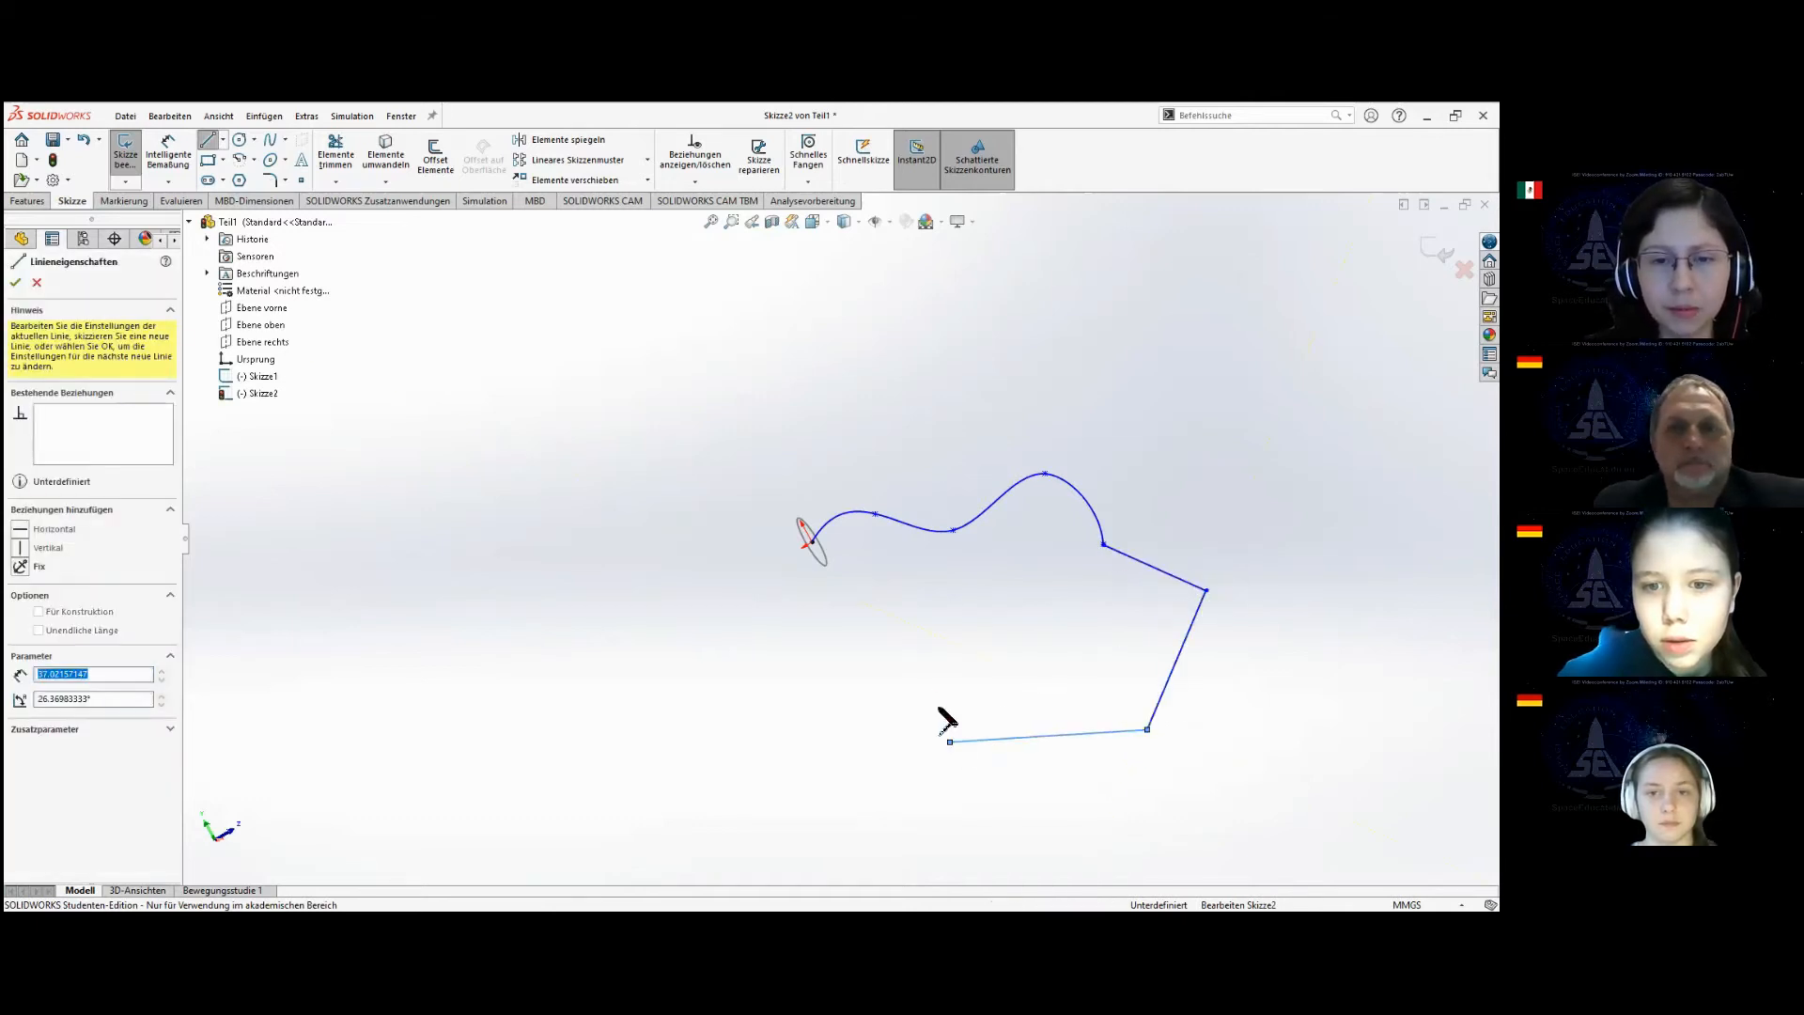
pyautogui.click(889, 658)
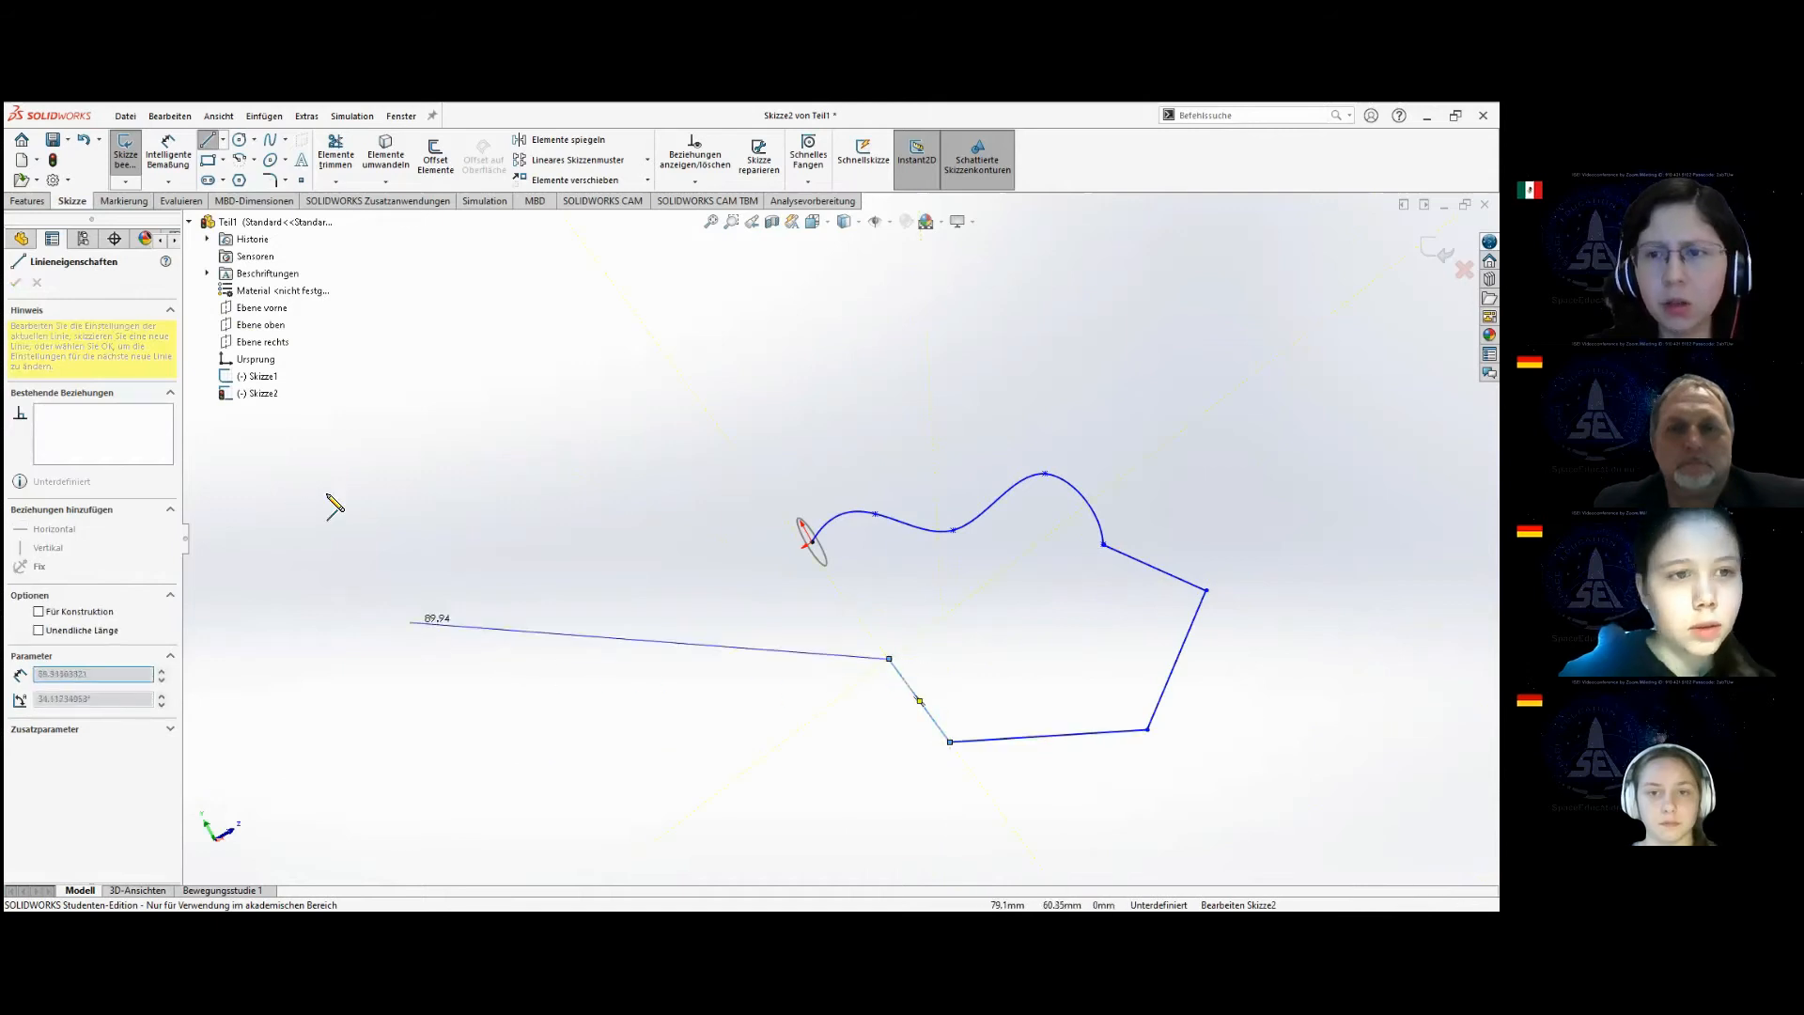
pyautogui.press('Escape')
pyautogui.press('Escape')
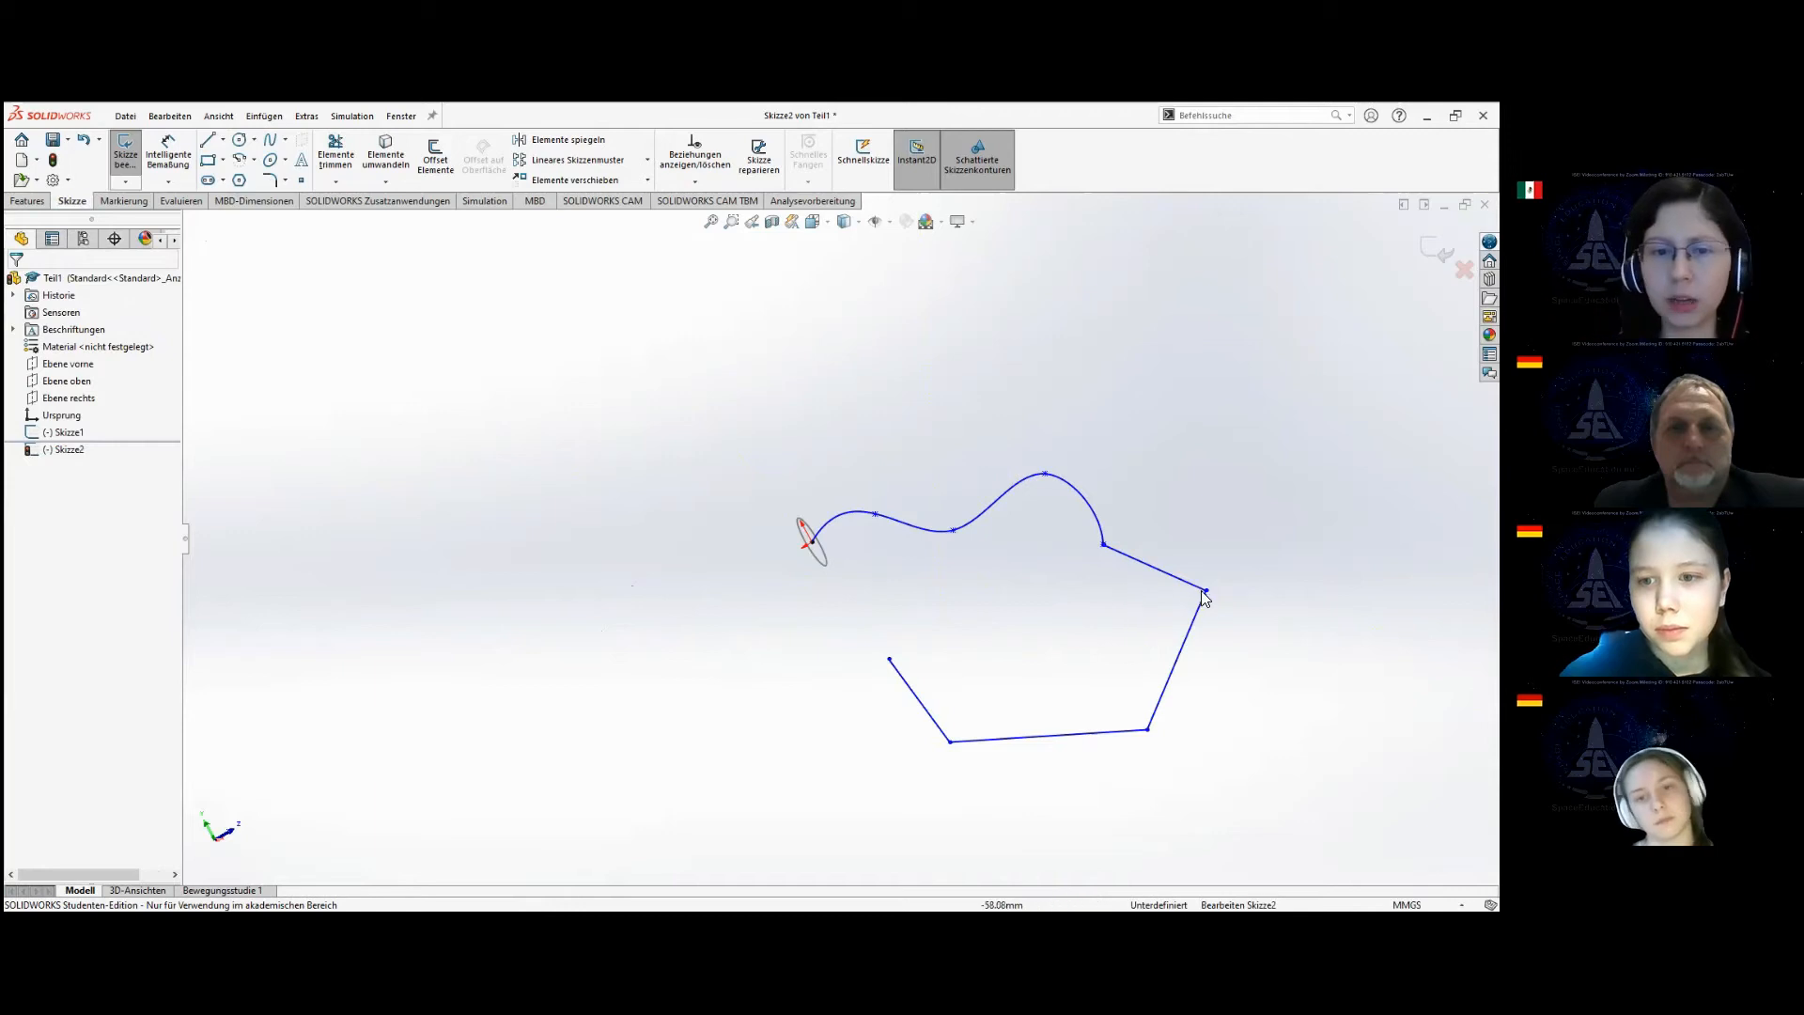
pyautogui.moveTo(1207, 592)
pyautogui.mouseDown()
pyautogui.moveTo(1181, 599)
pyautogui.moveTo(1213, 607)
pyautogui.moveTo(1197, 611)
pyautogui.mouseUp()
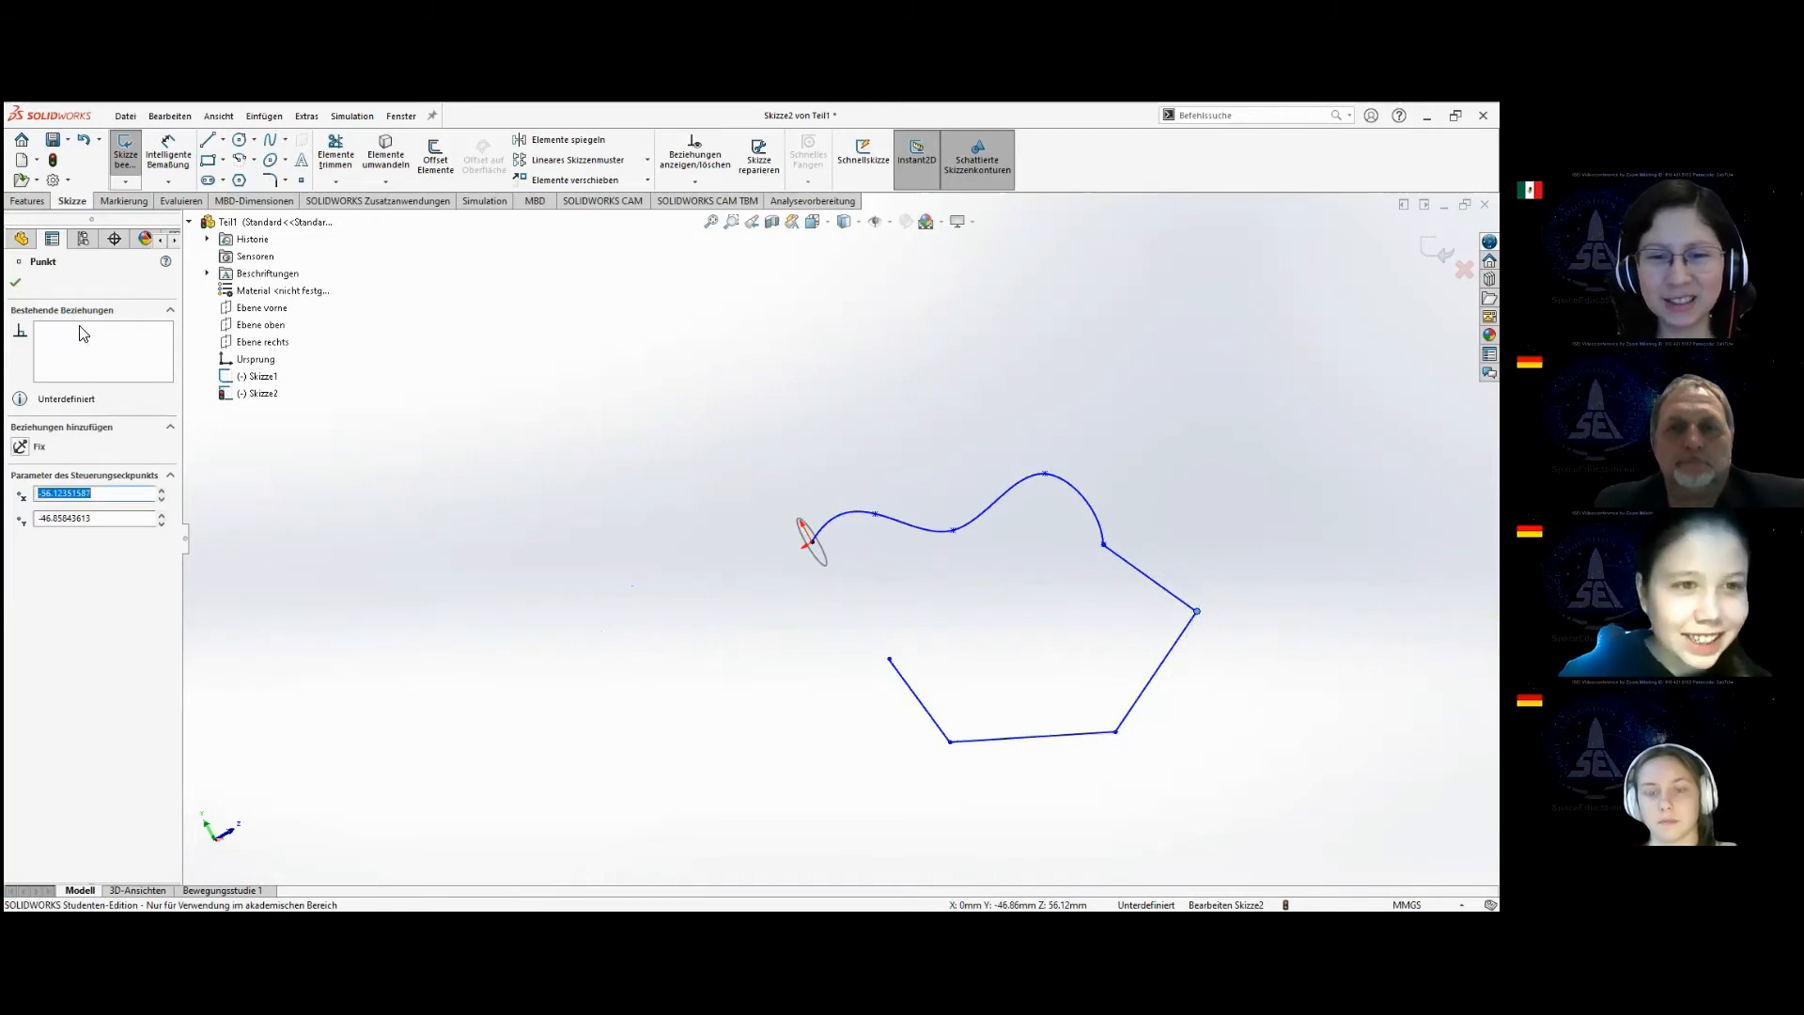
# Close the path sketch and reopen the circle sketch (Skizze1) for editing.
pyautogui.click(15, 281)
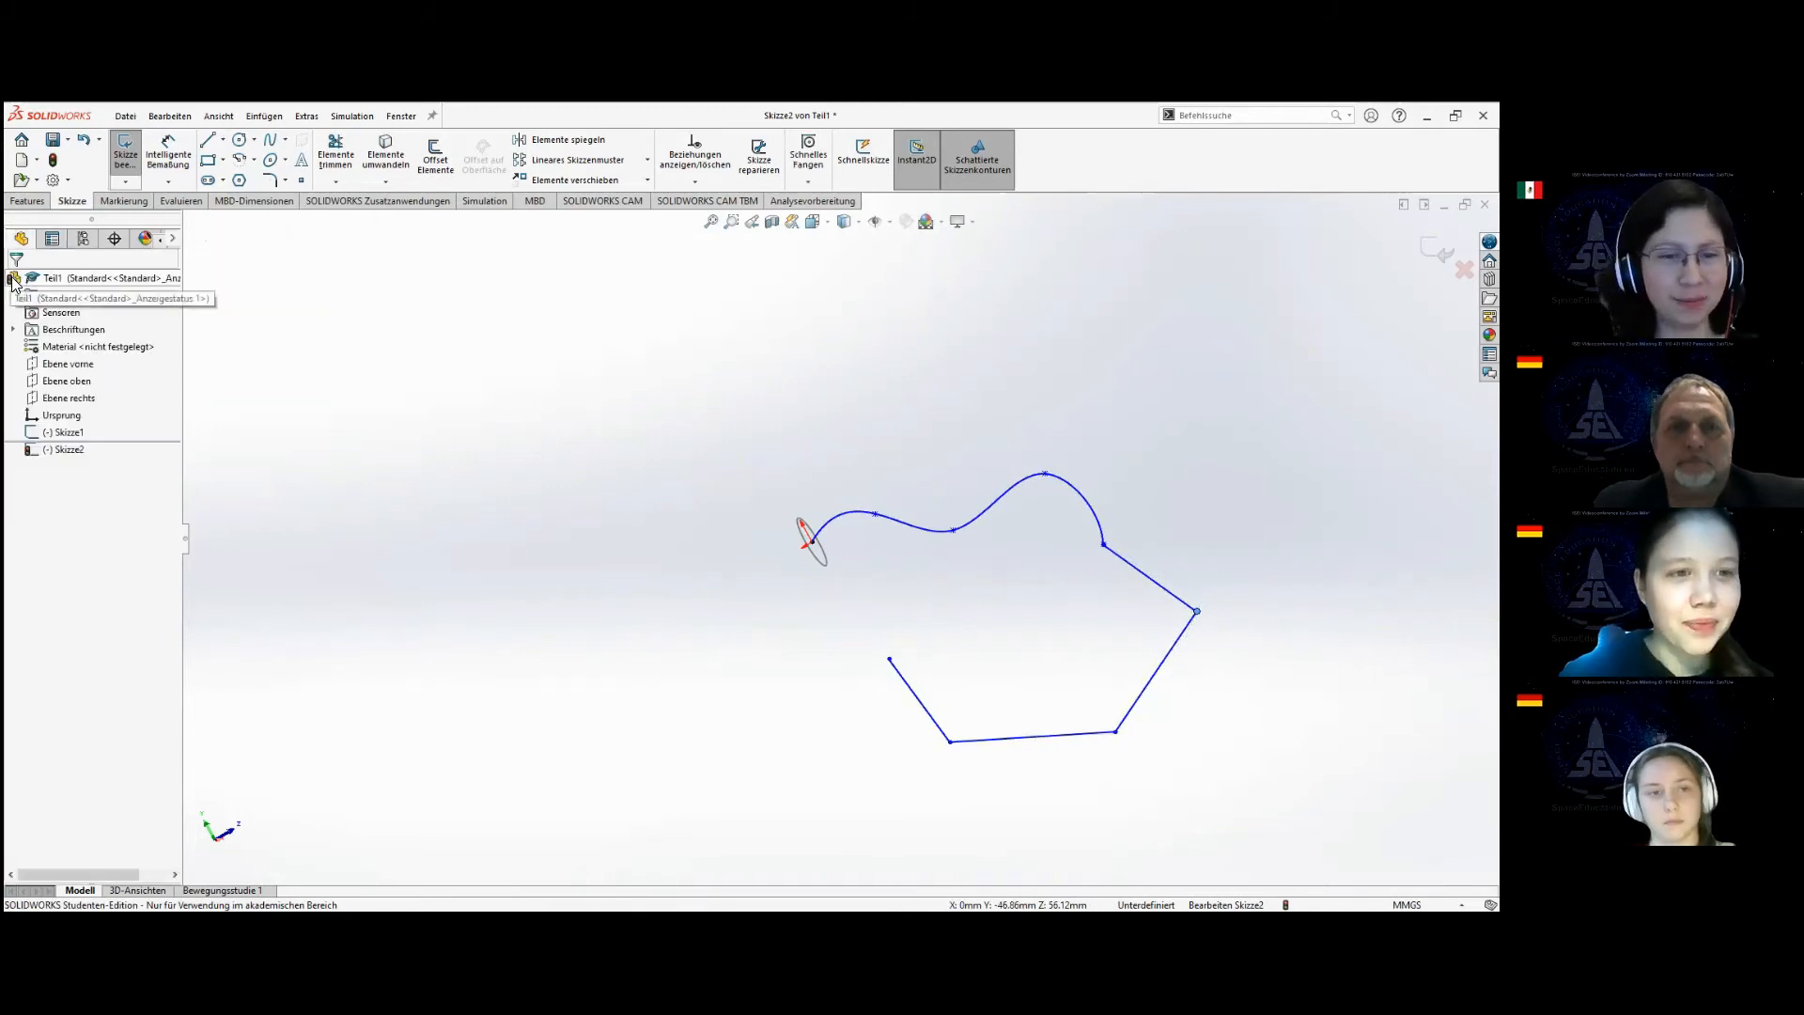
pyautogui.click(131, 167)
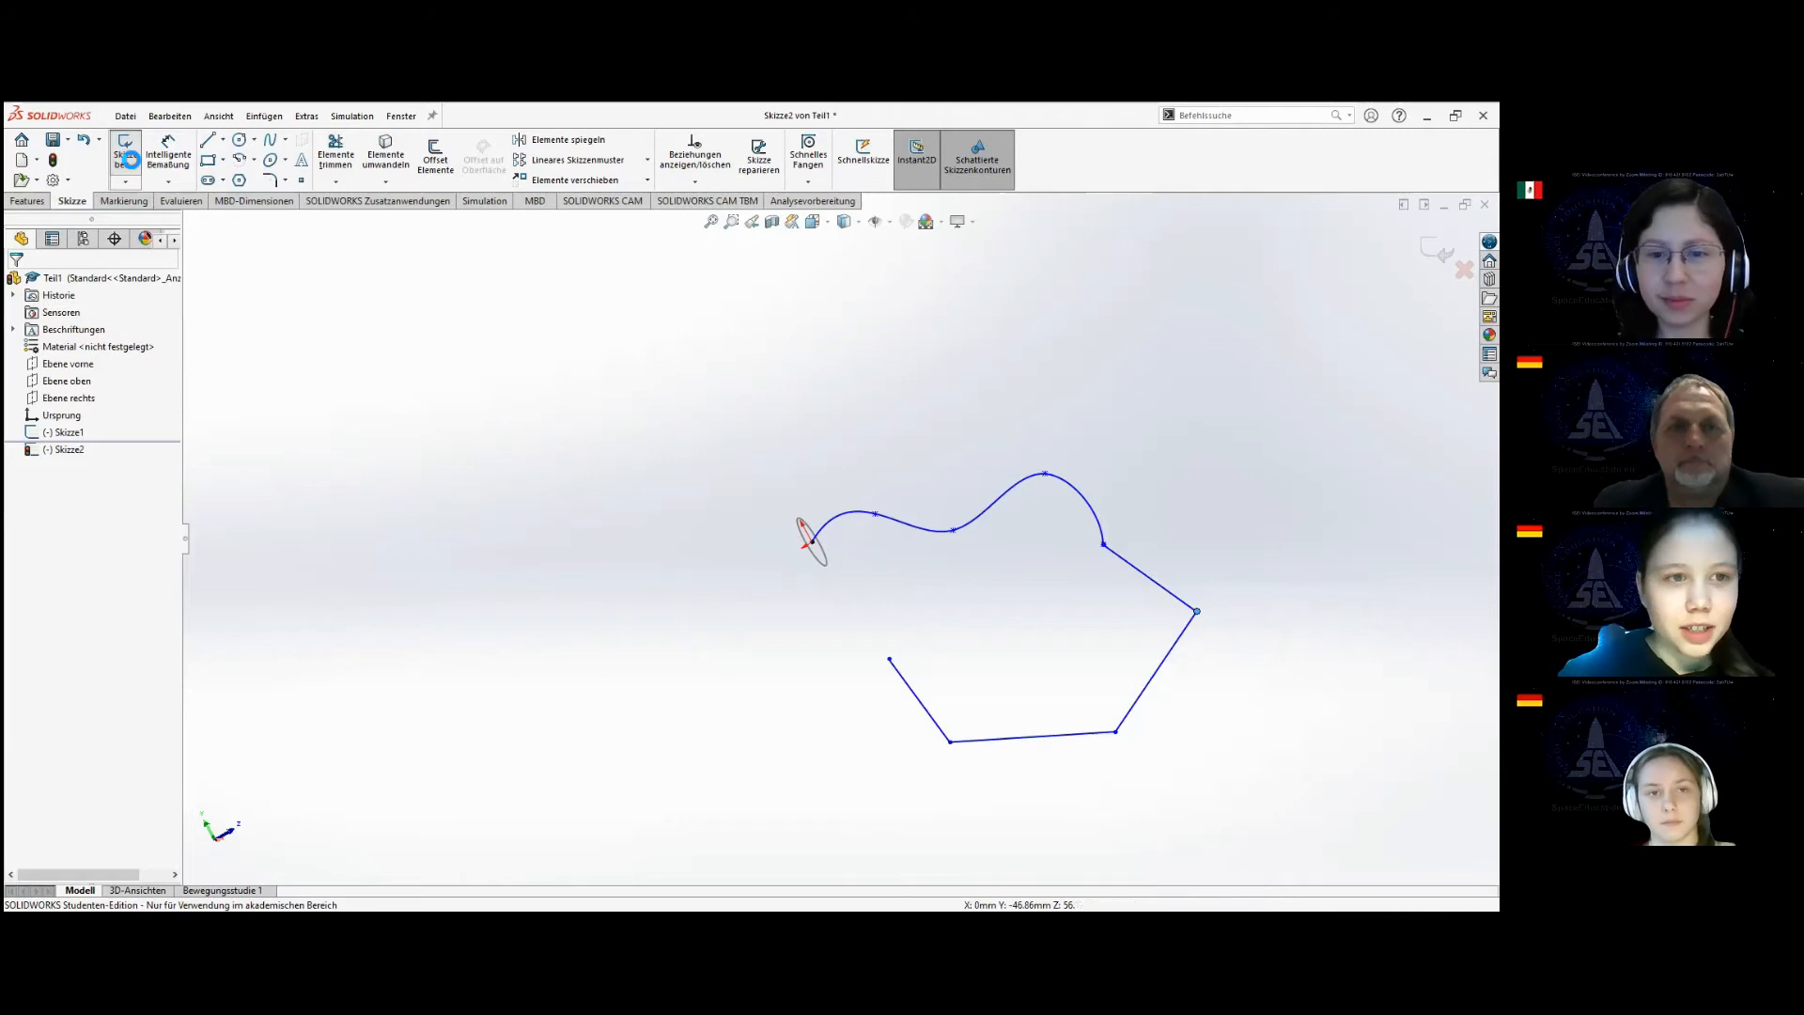
pyautogui.click(68, 432)
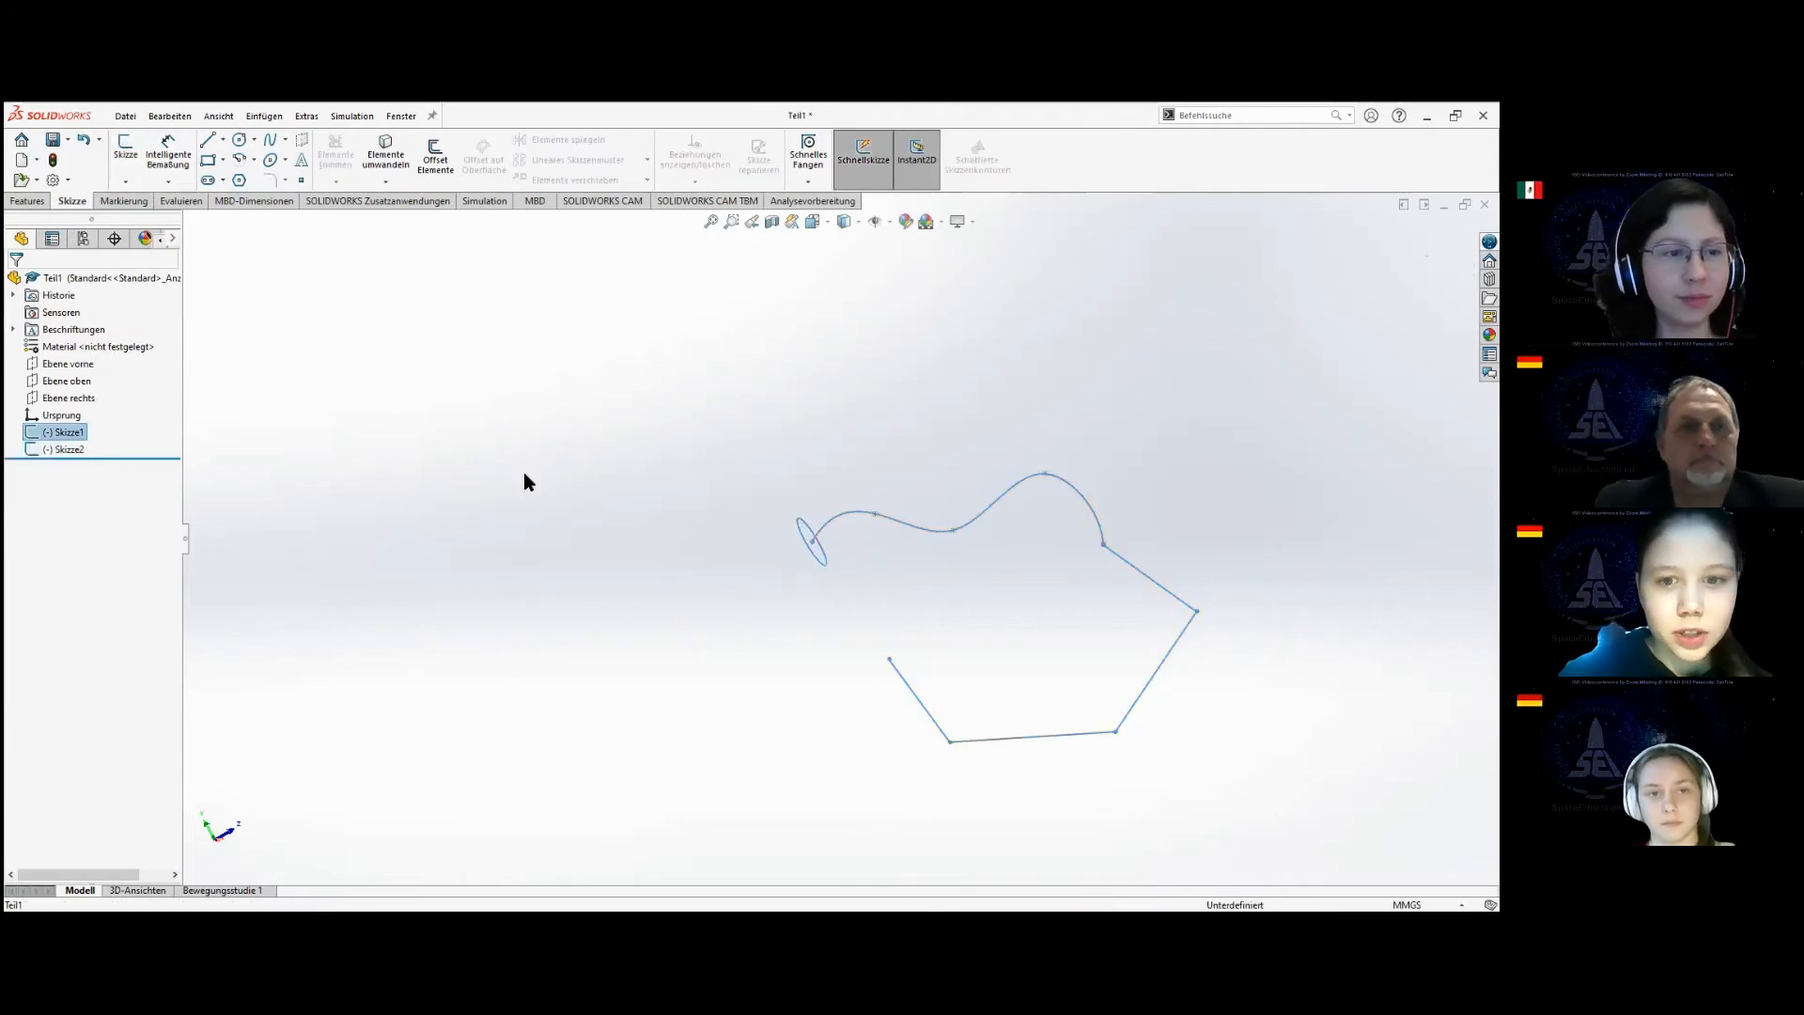
pyautogui.click(814, 551)
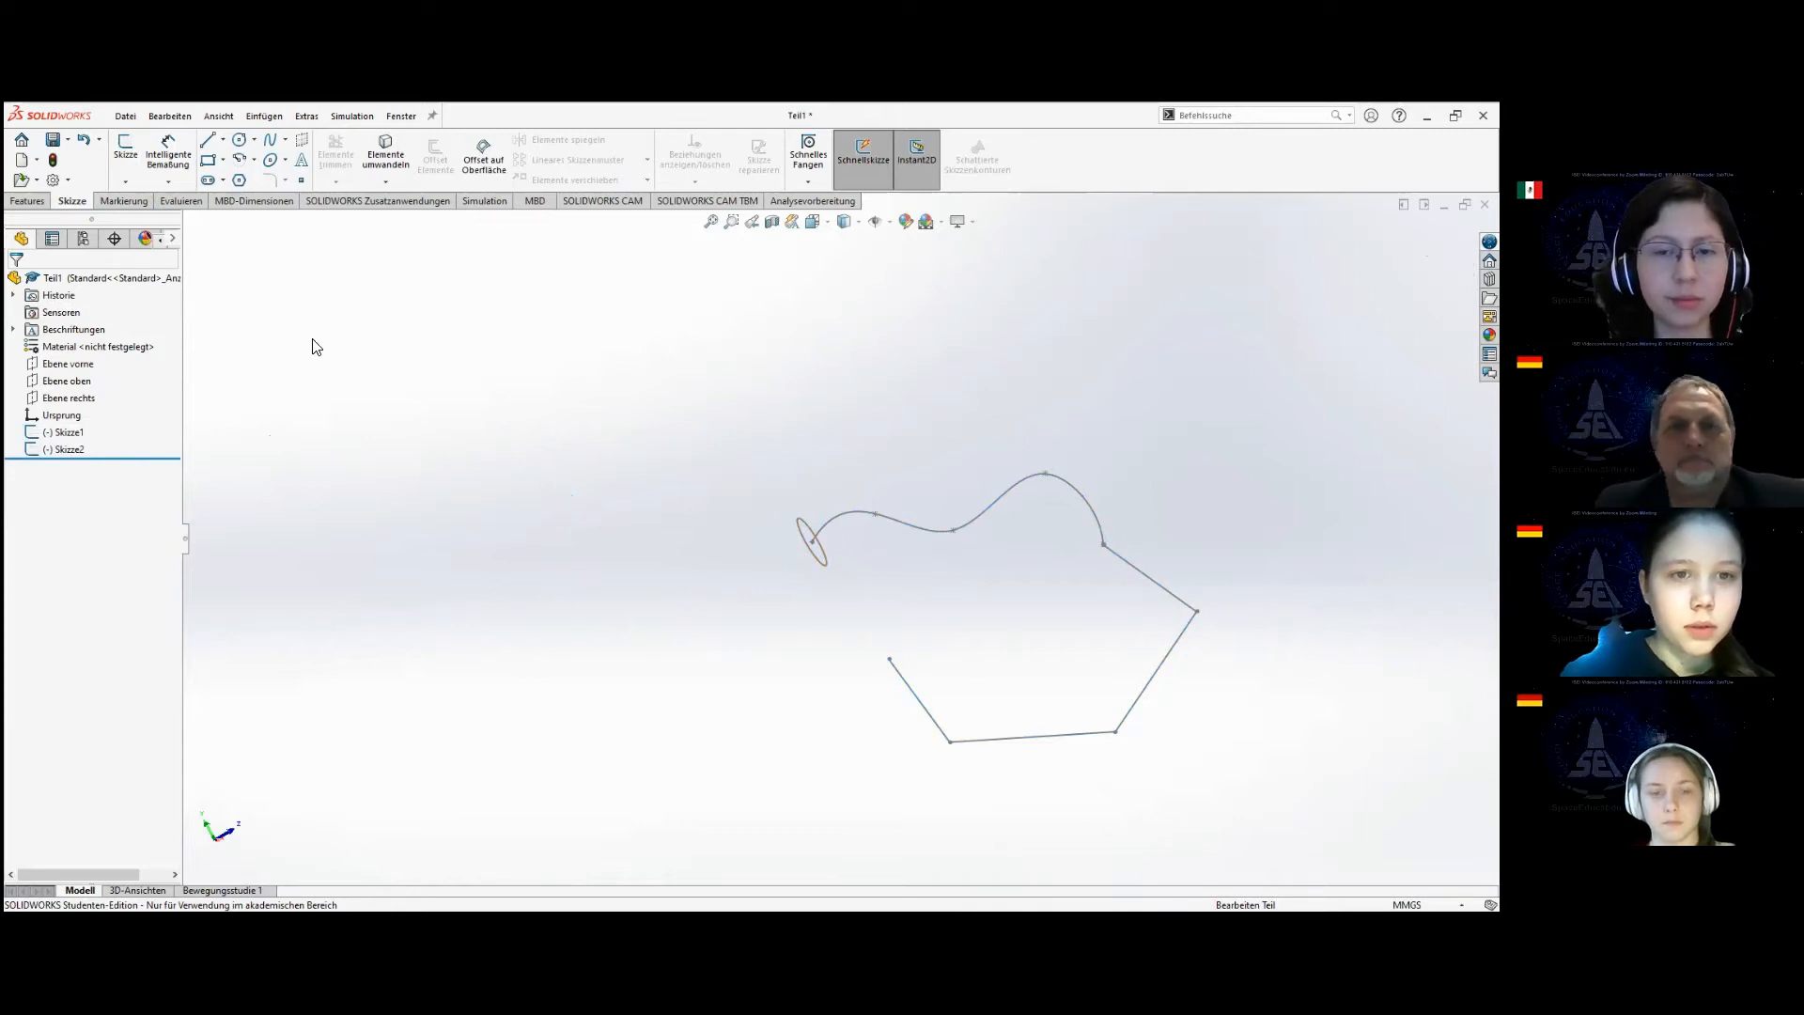
pyautogui.click(79, 431)
pyautogui.click(86, 385)
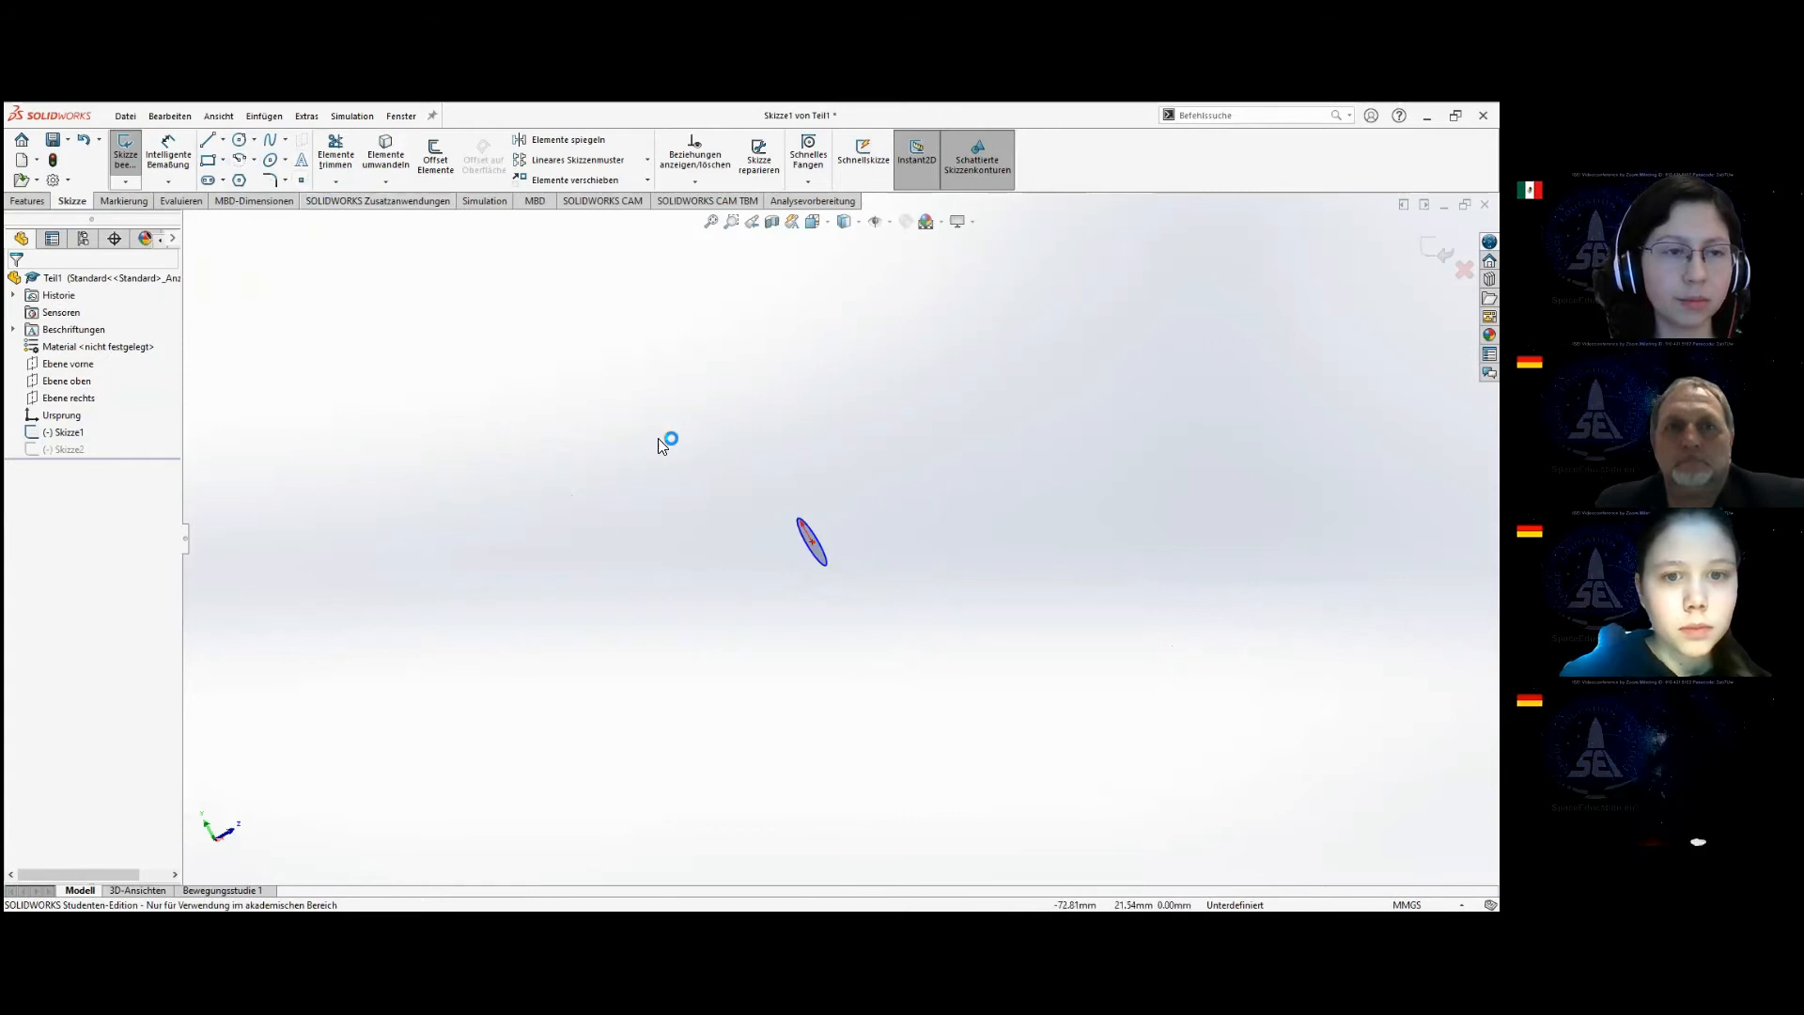
# Dimension the circle with a diameter of 5 mm and close the sketch.
pyautogui.moveTo(668, 443); pyautogui.dragTo(734, 593, button='middle')
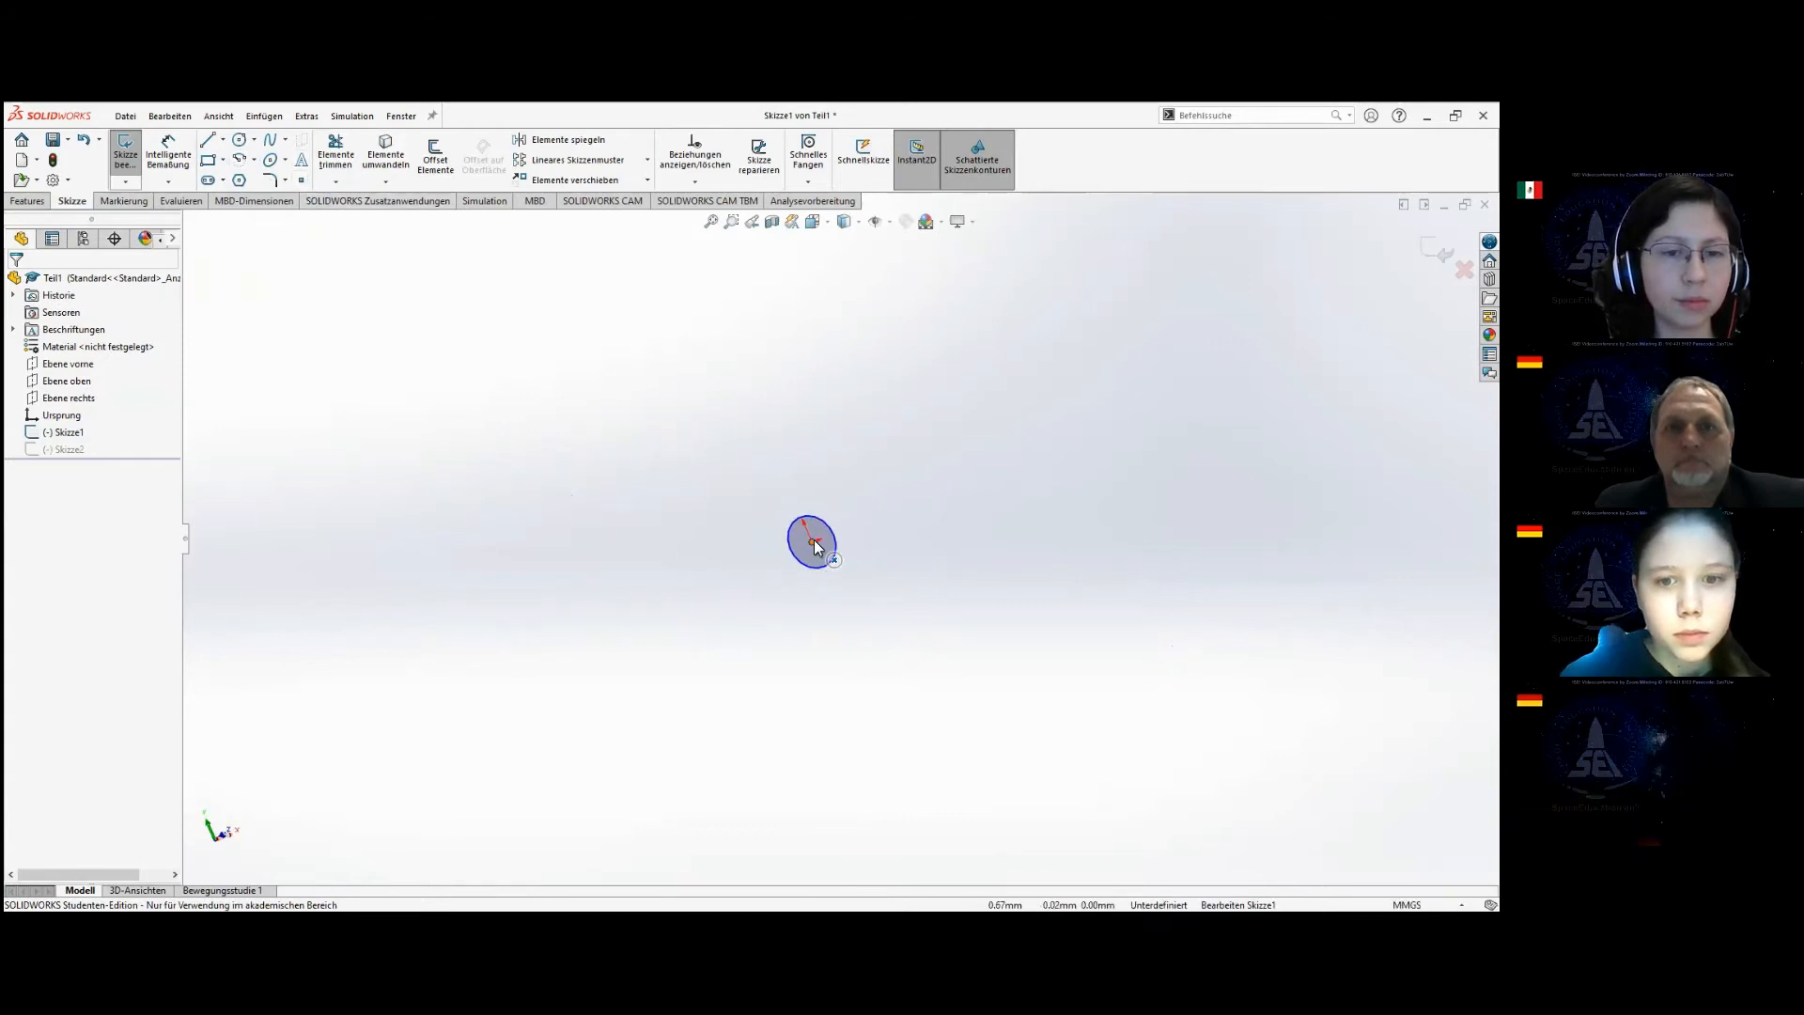
pyautogui.scroll(-5, 814, 535)
pyautogui.click(168, 155)
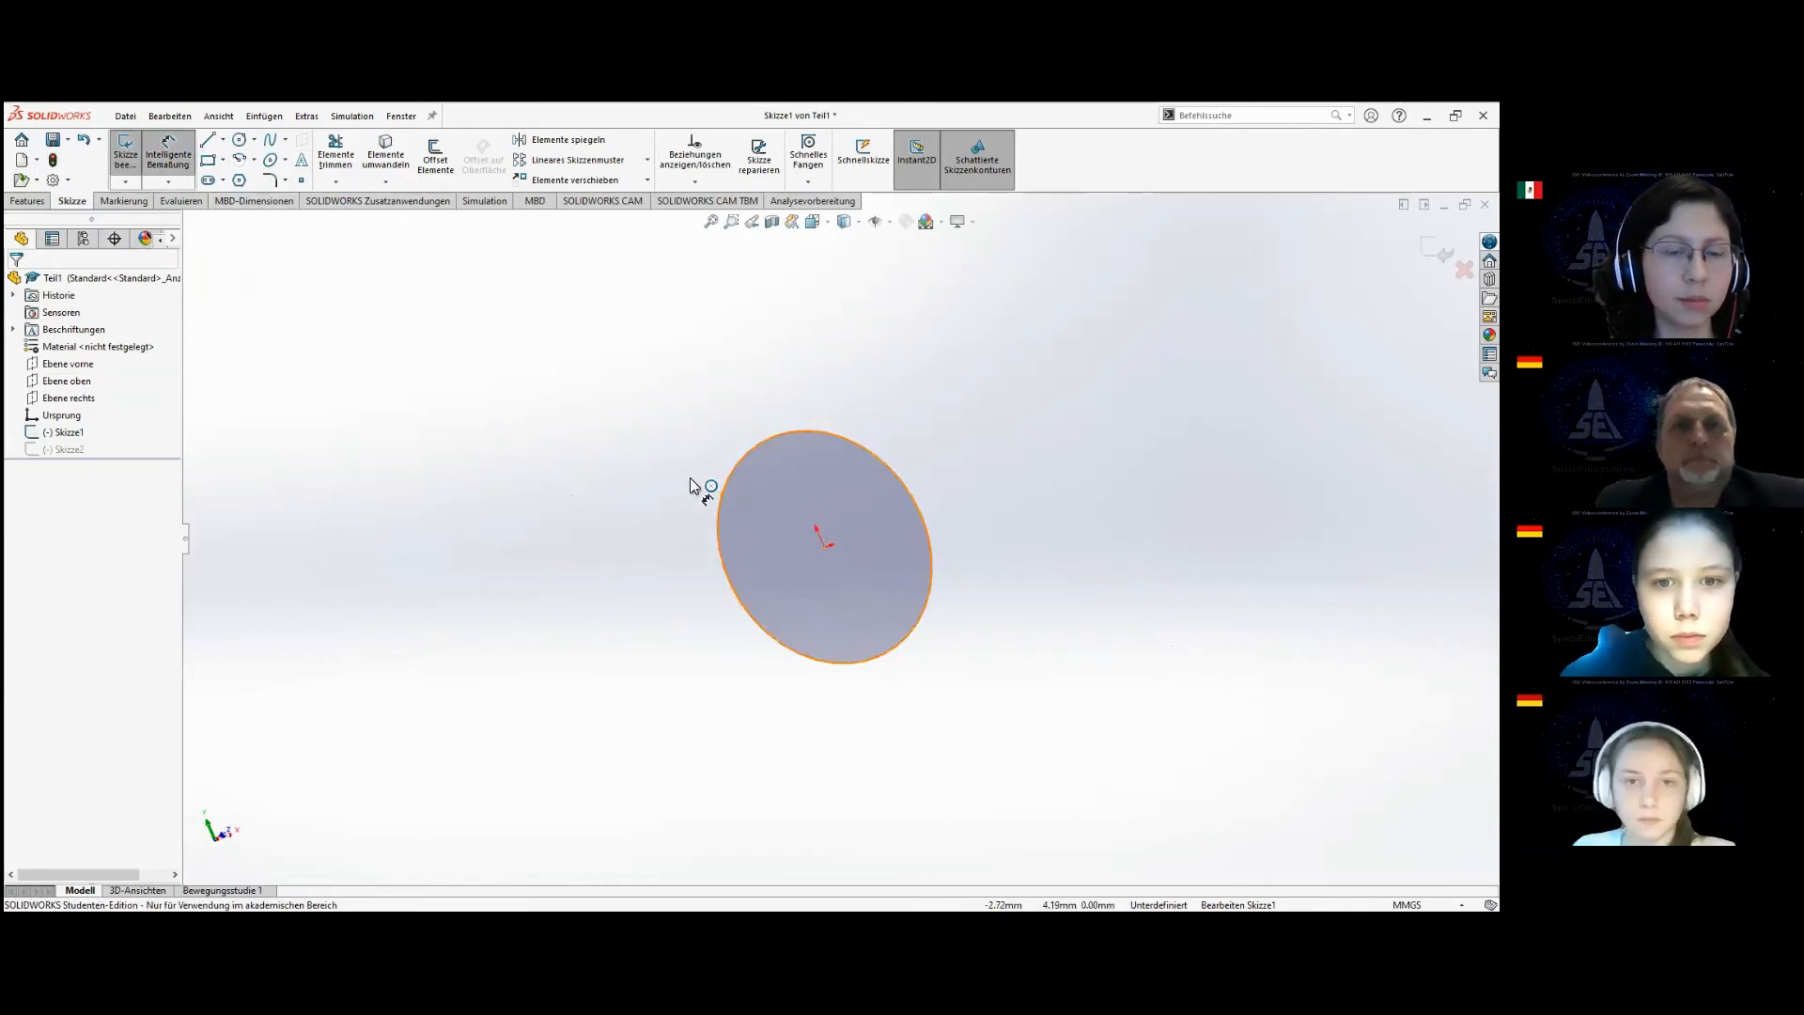
pyautogui.click(698, 480)
pyautogui.click(684, 418)
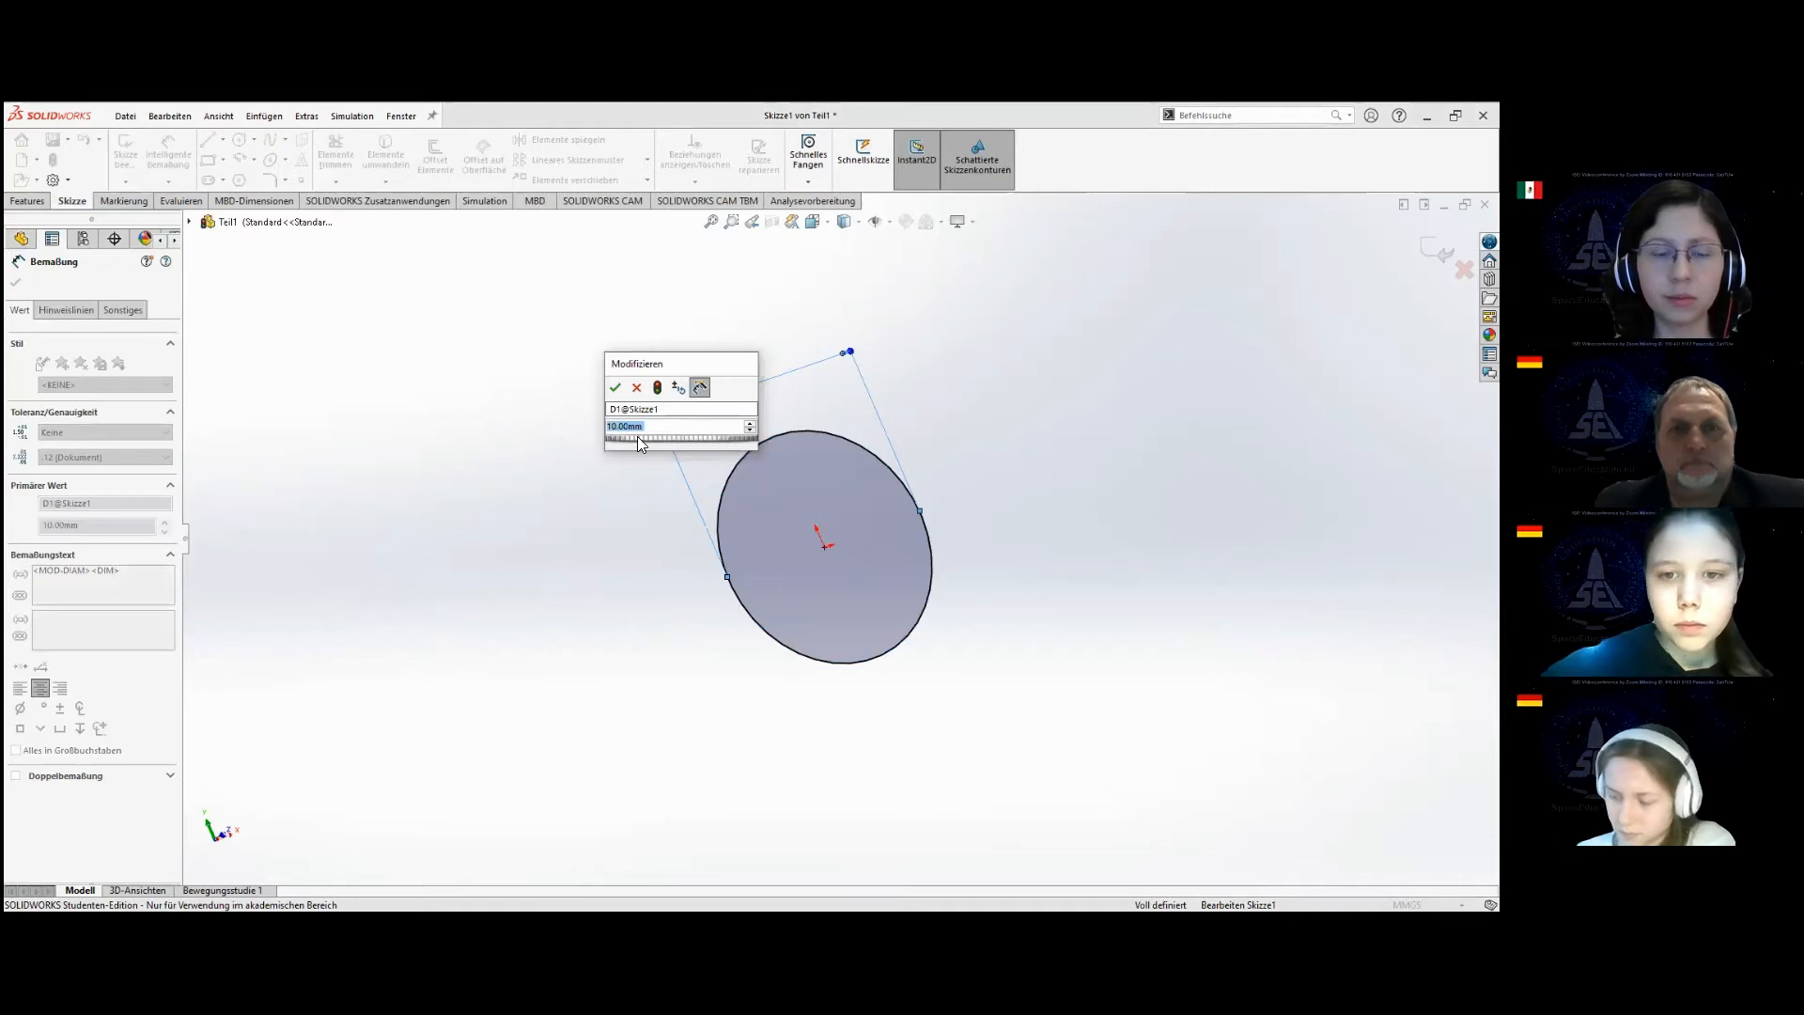
pyautogui.write('5')
pyautogui.press('Return')
pyautogui.doubleClick(679, 401)
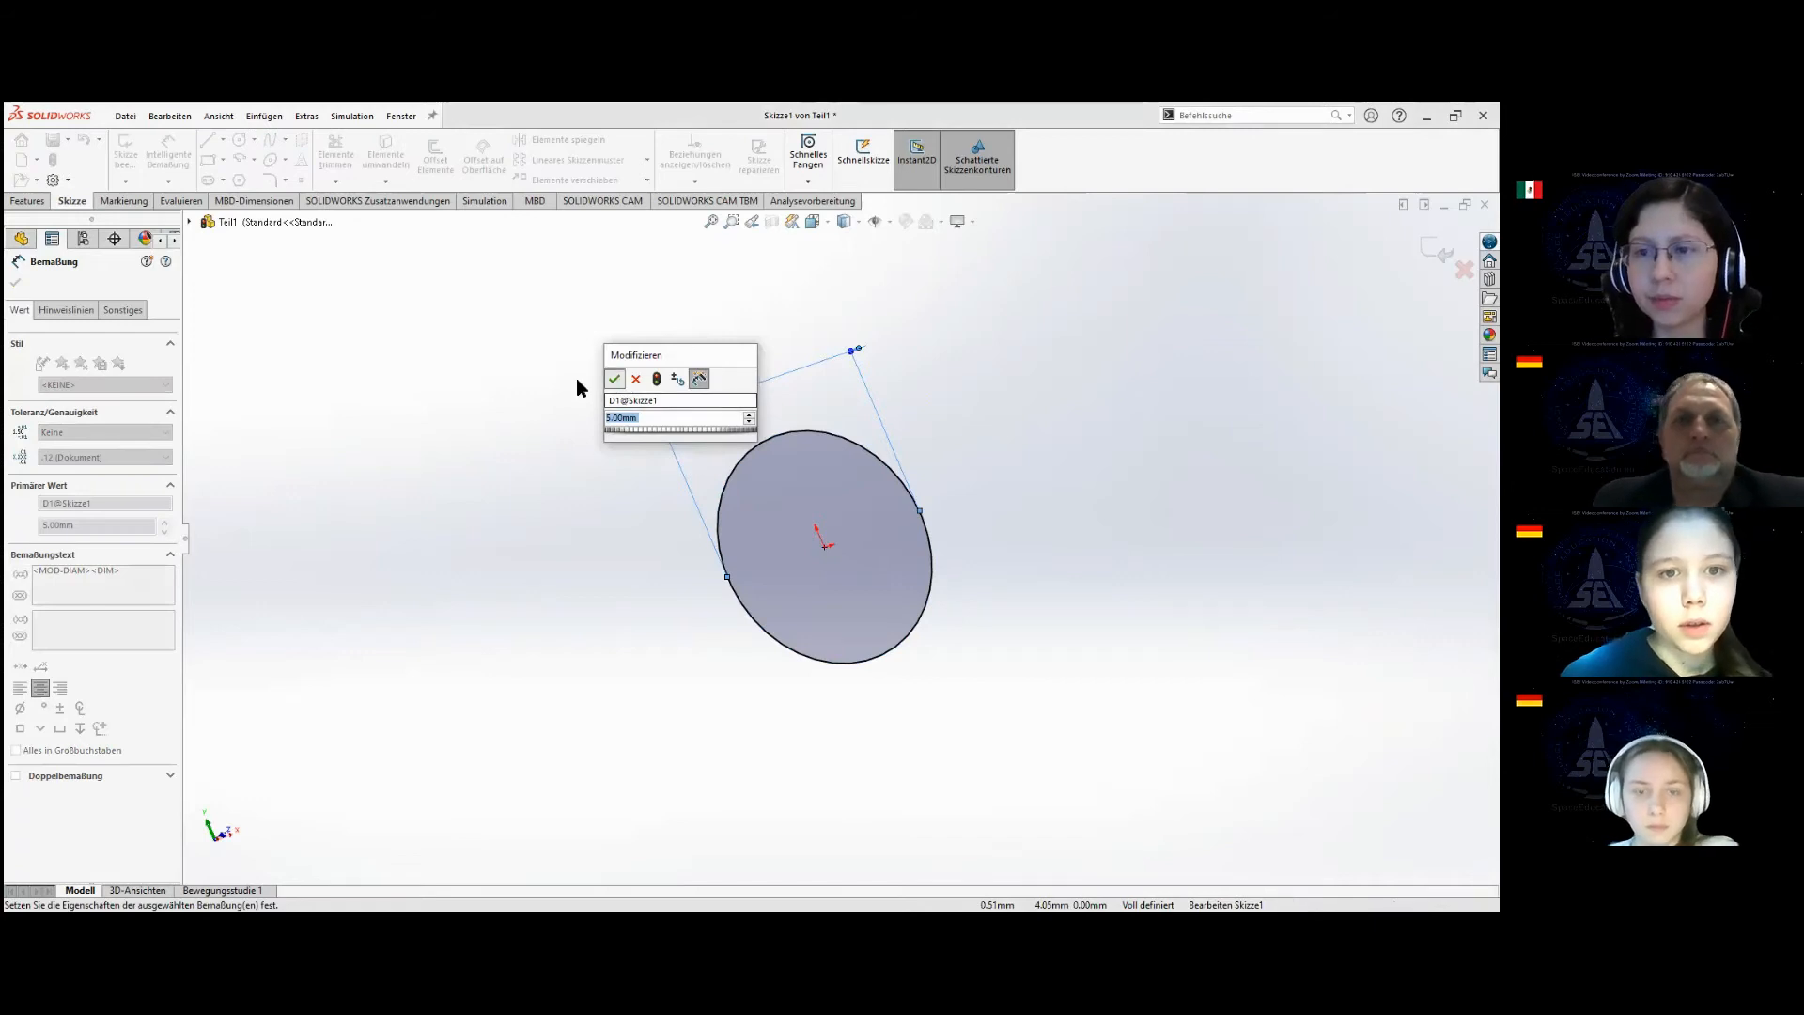
pyautogui.press('Return')
pyautogui.click(17, 282)
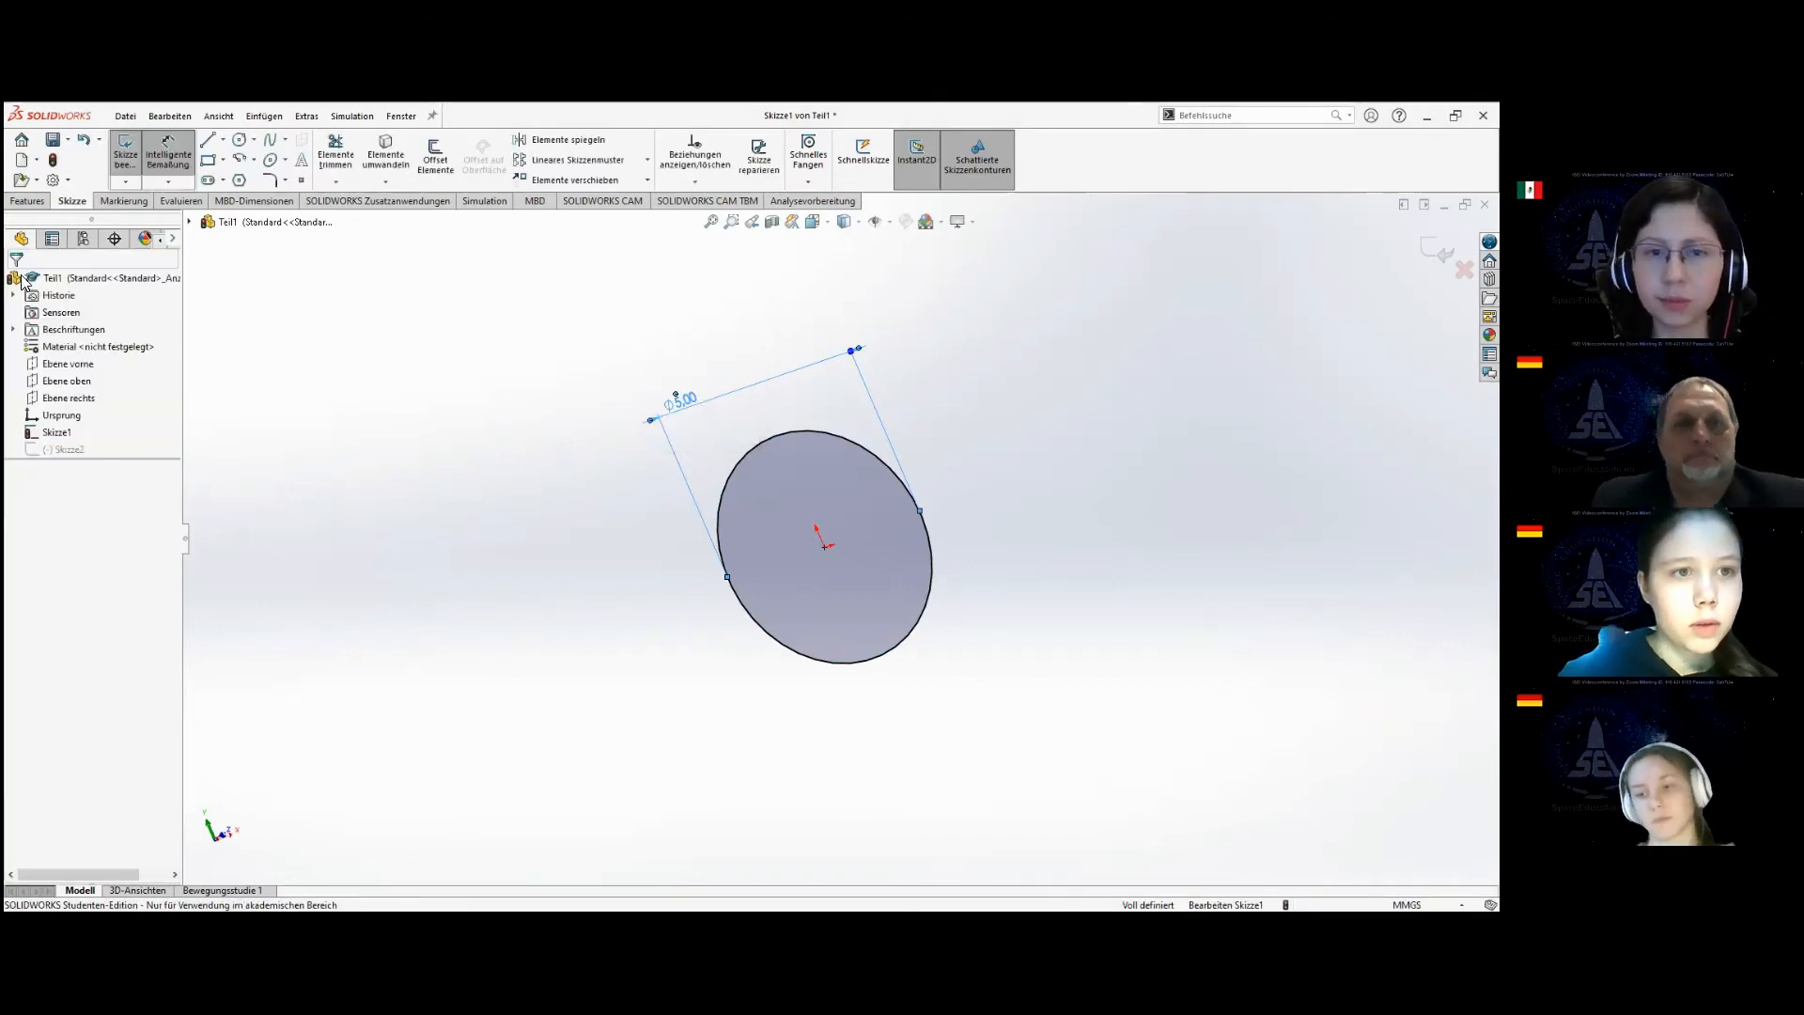
pyautogui.click(130, 153)
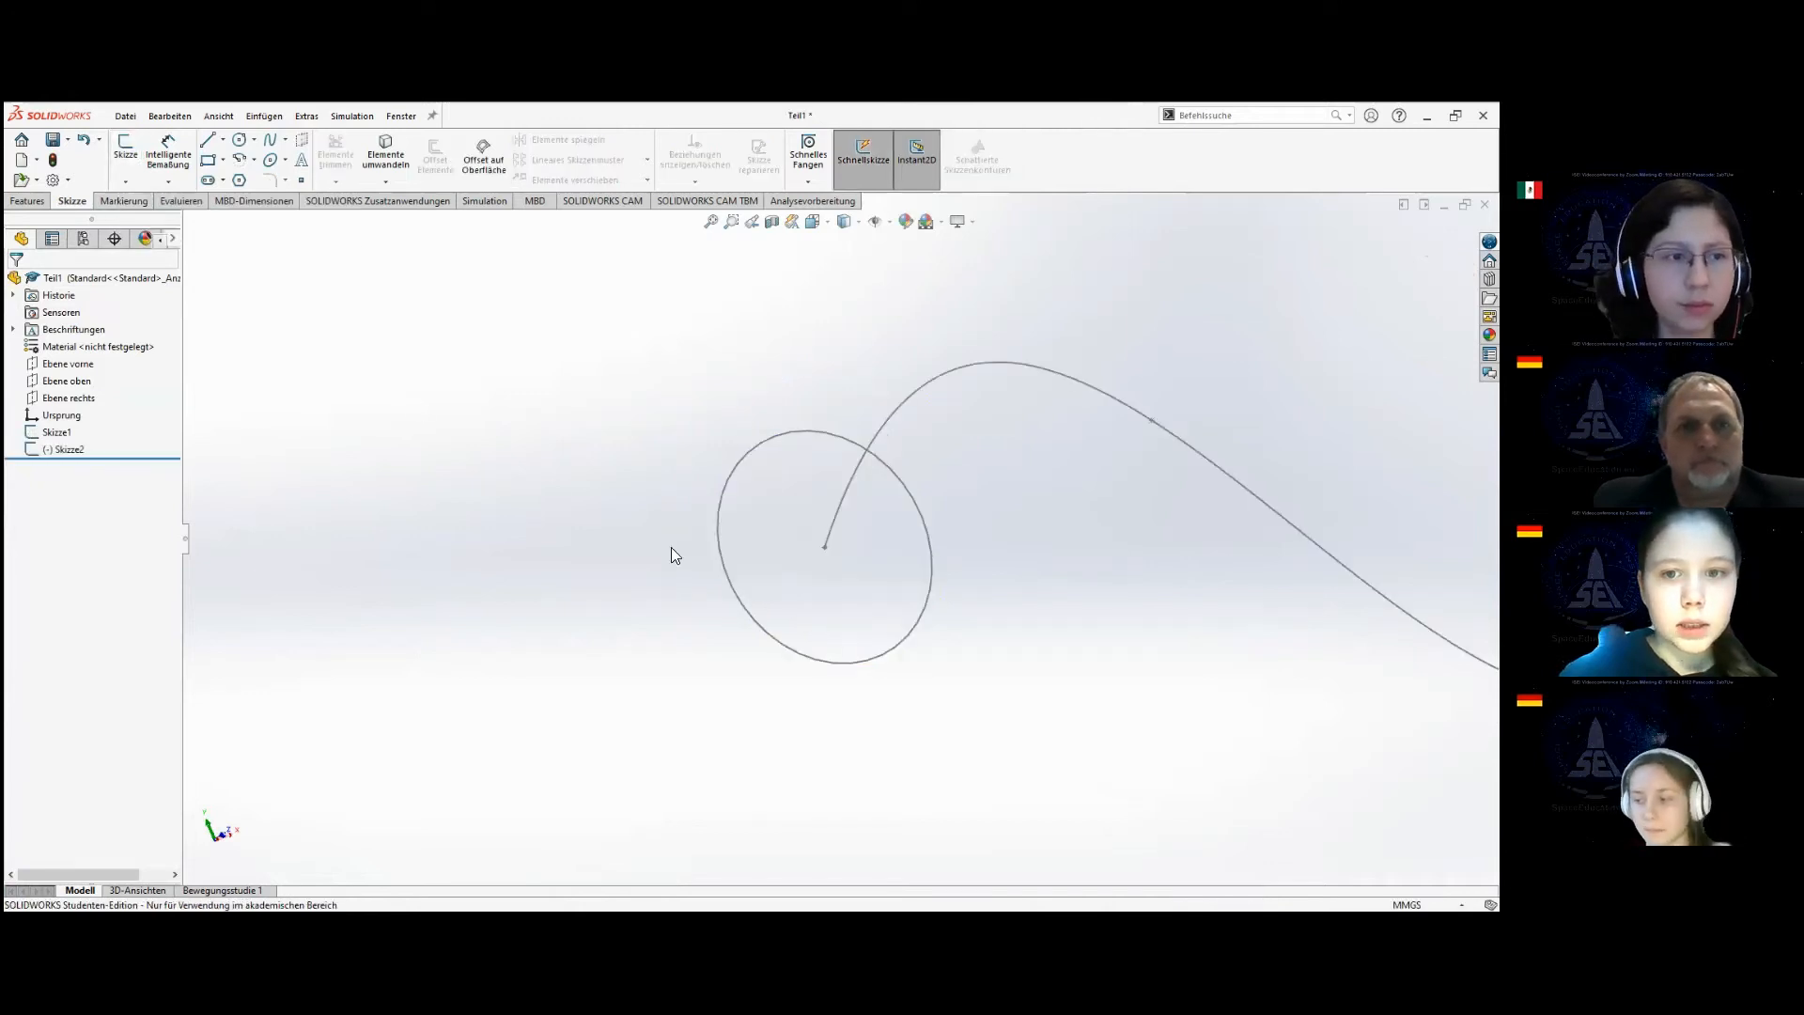
# Start a Swept Boss/Base with the circle as the profile and only the spline as the path.
pyautogui.moveTo(854, 532); pyautogui.dragTo(1001, 584, button='middle')
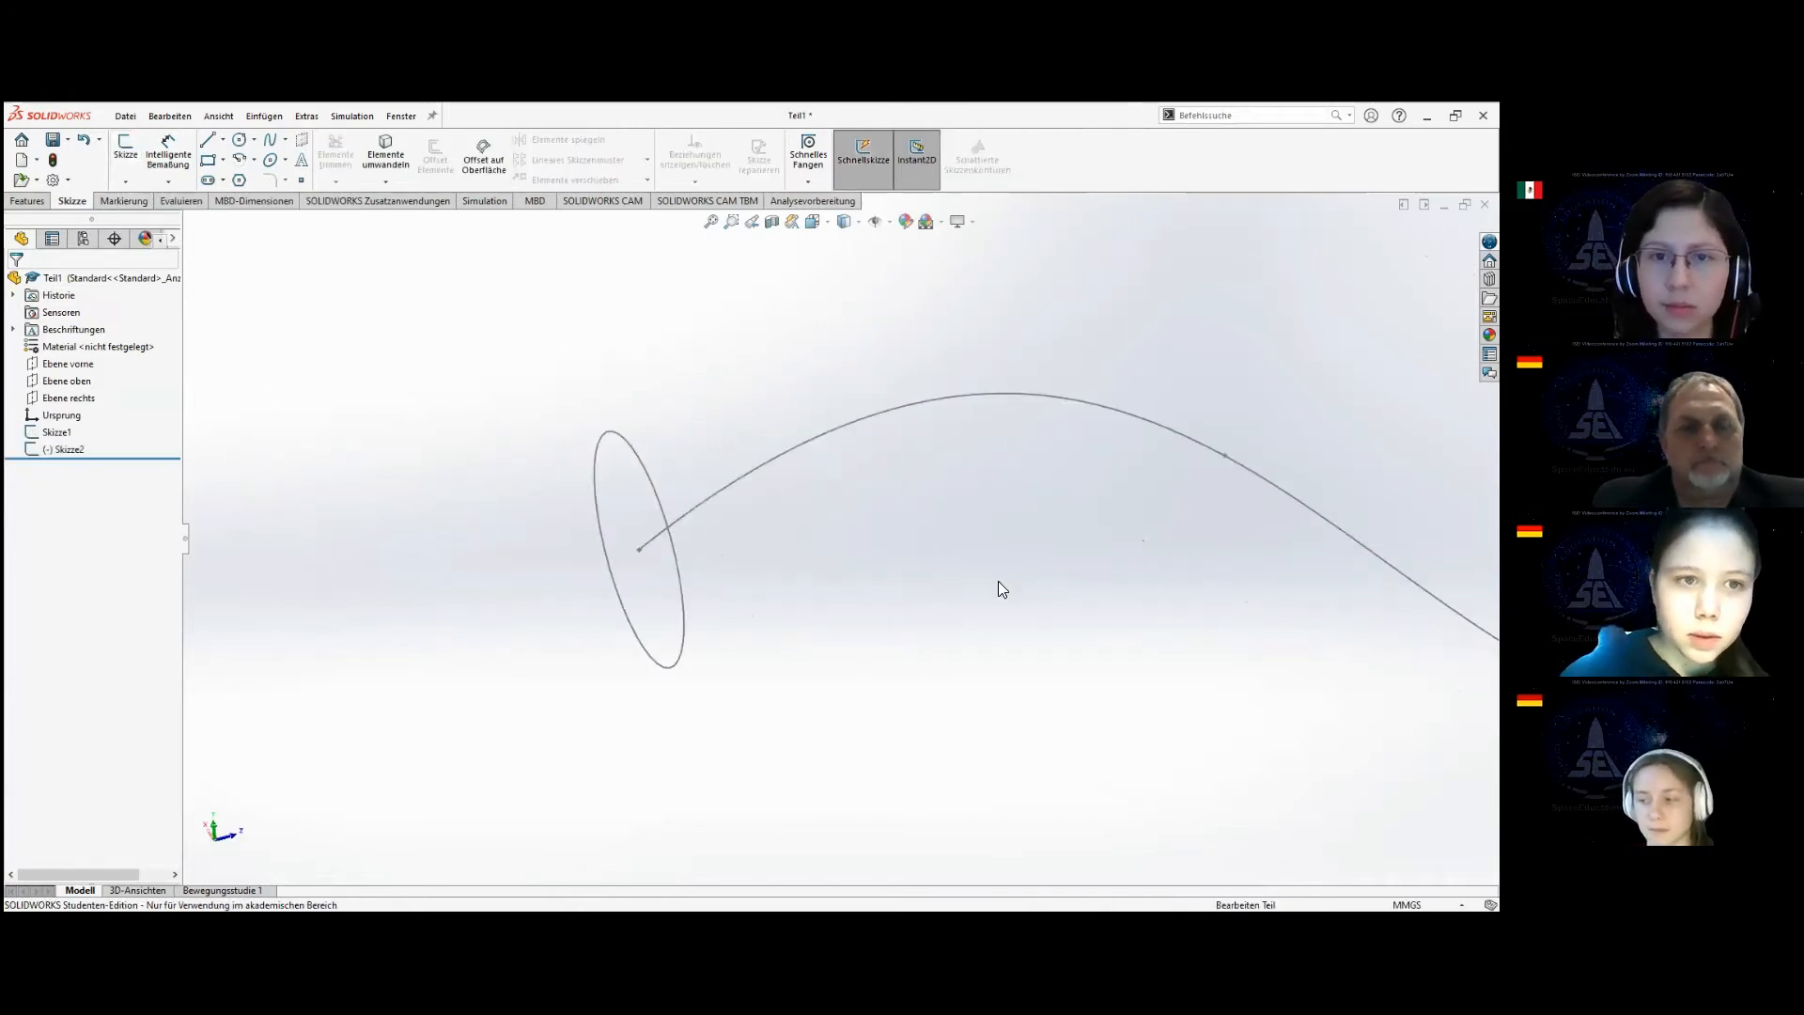
pyautogui.click(28, 201)
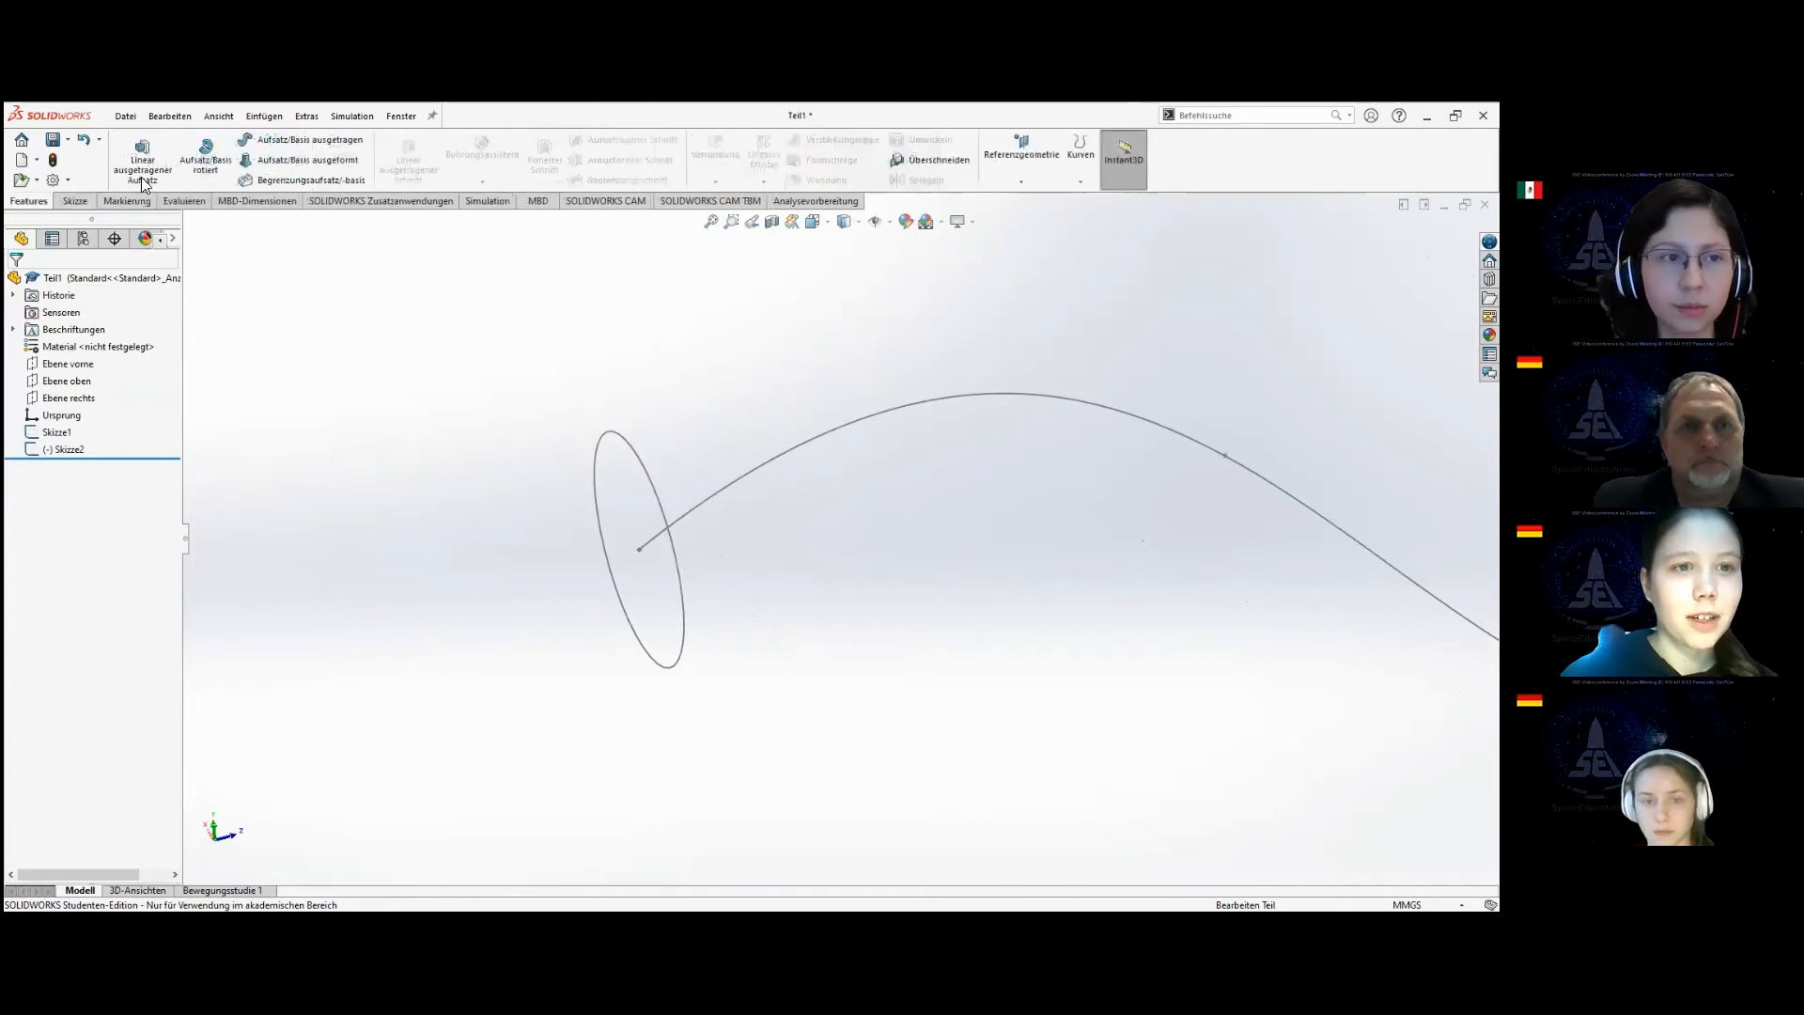
pyautogui.click(293, 145)
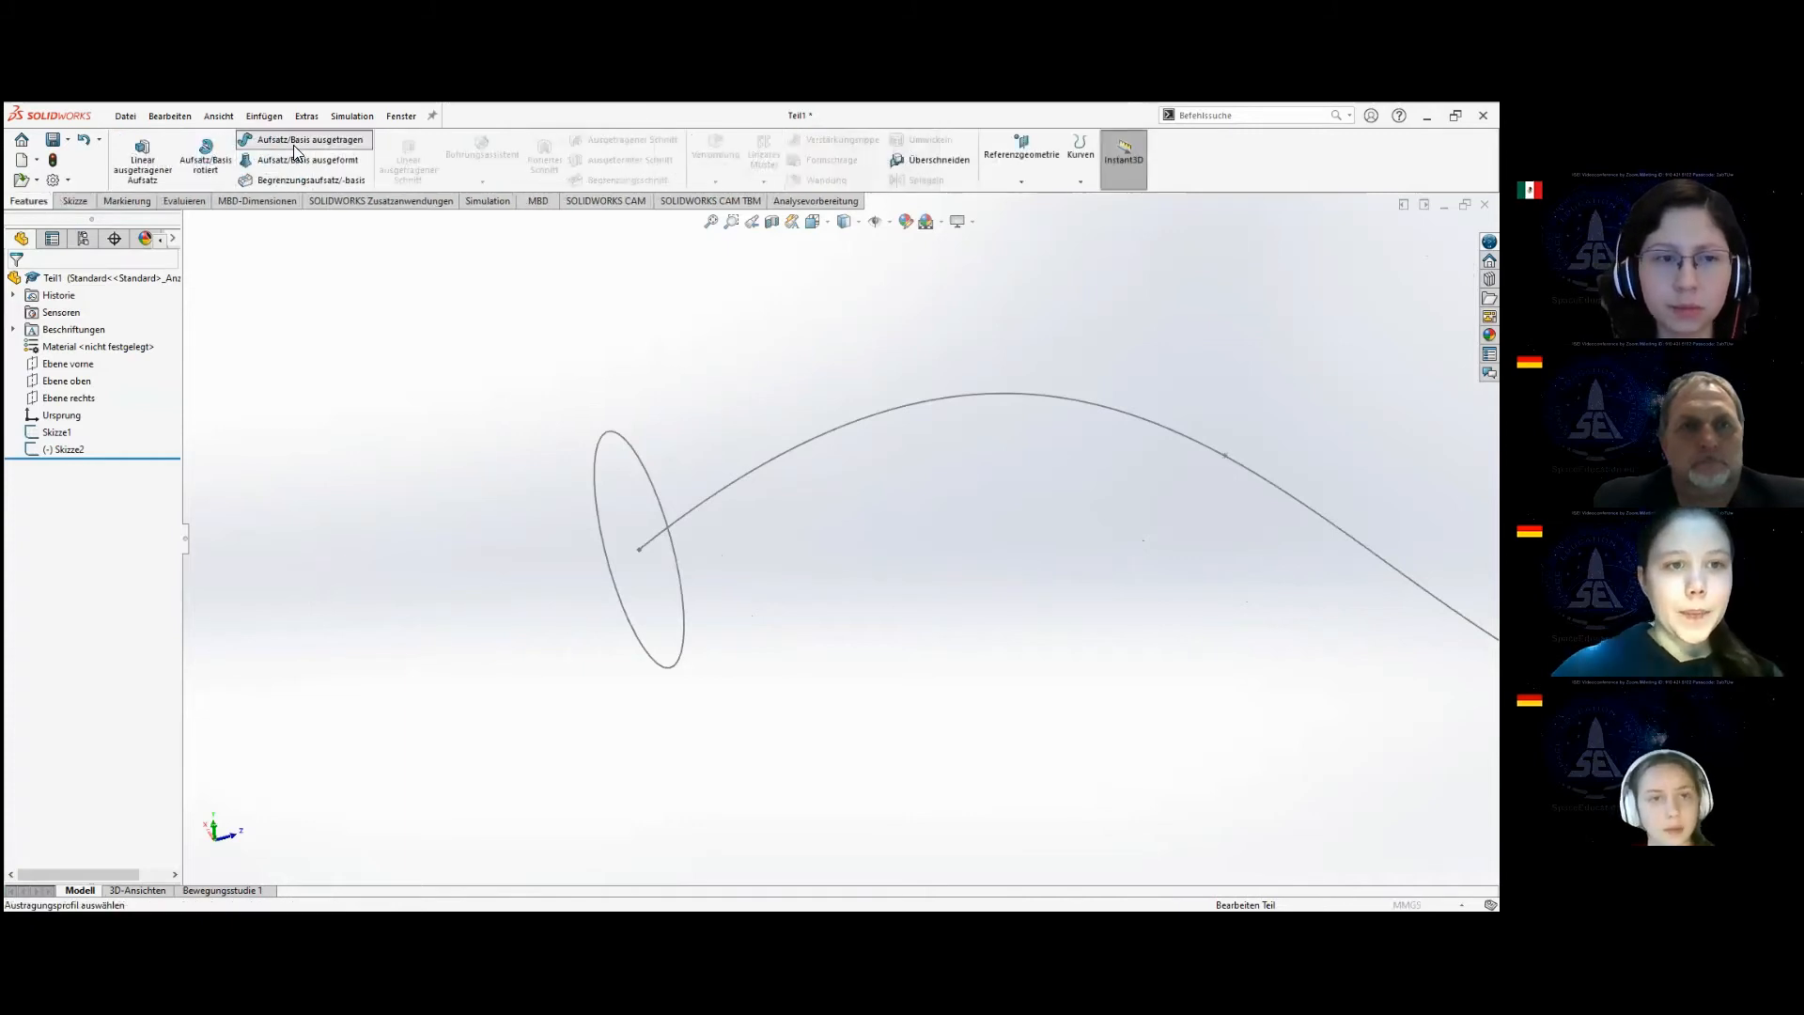
pyautogui.click(596, 491)
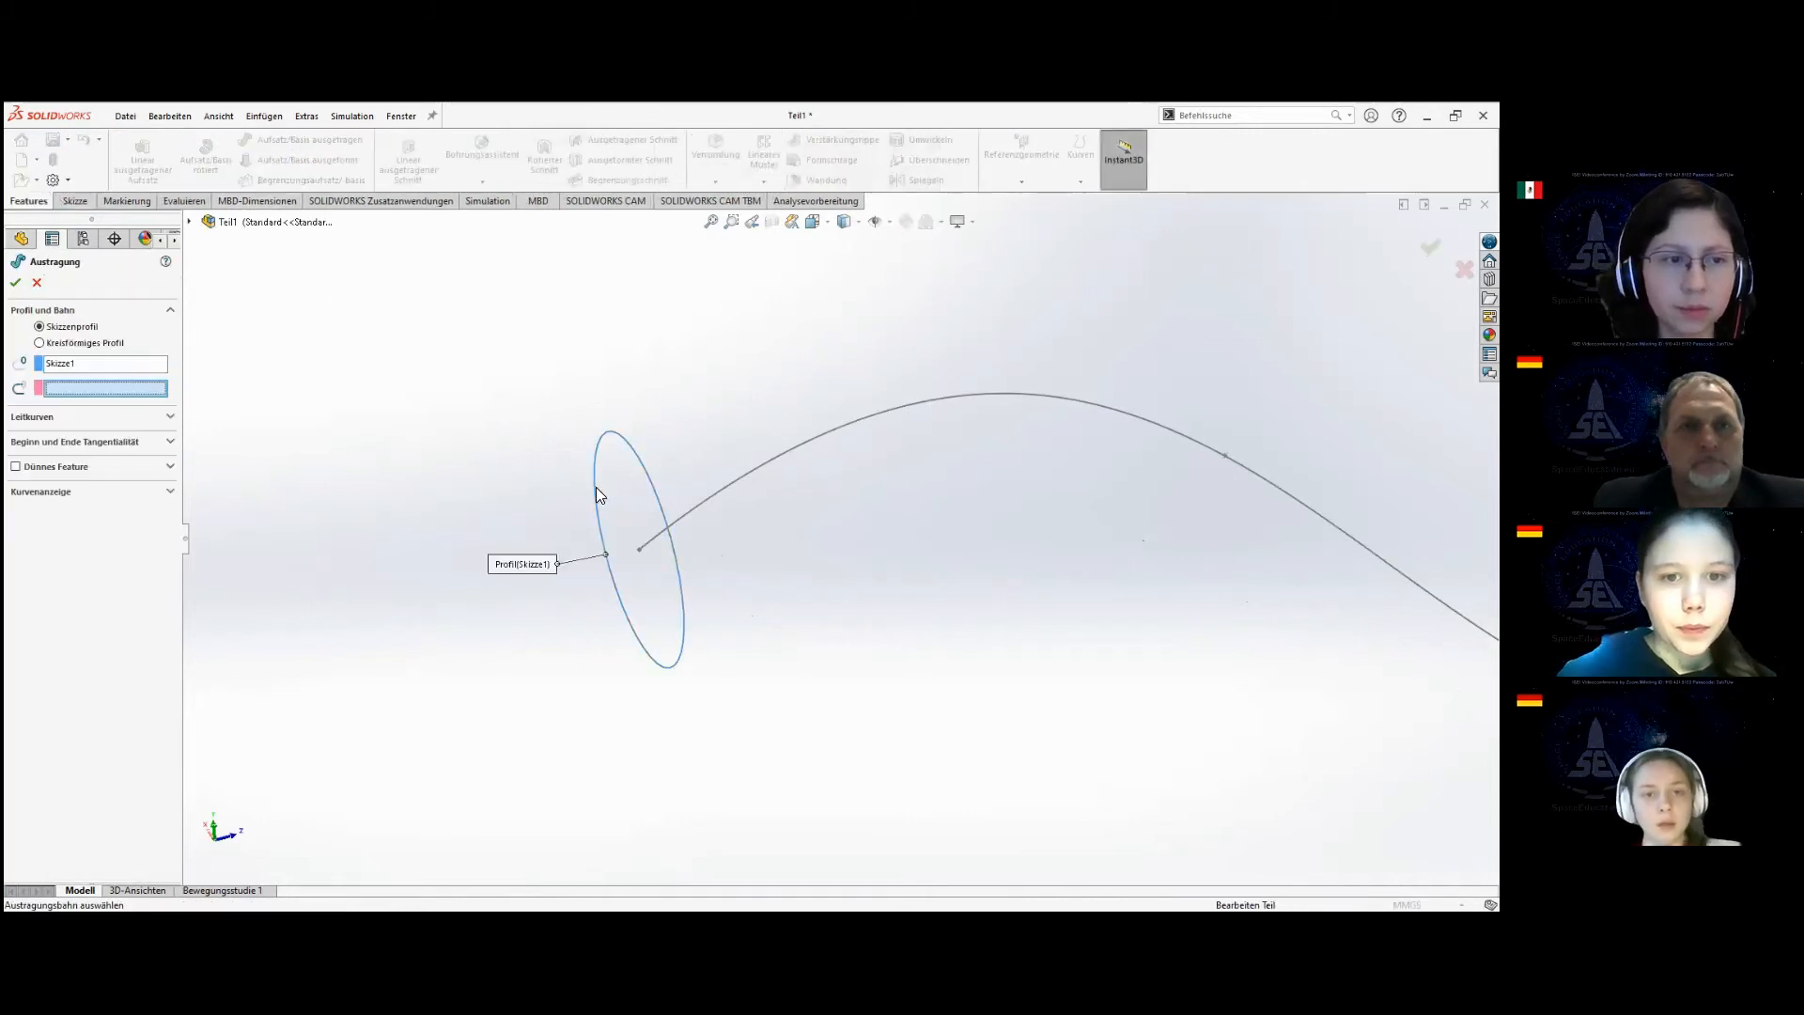
pyautogui.click(720, 487)
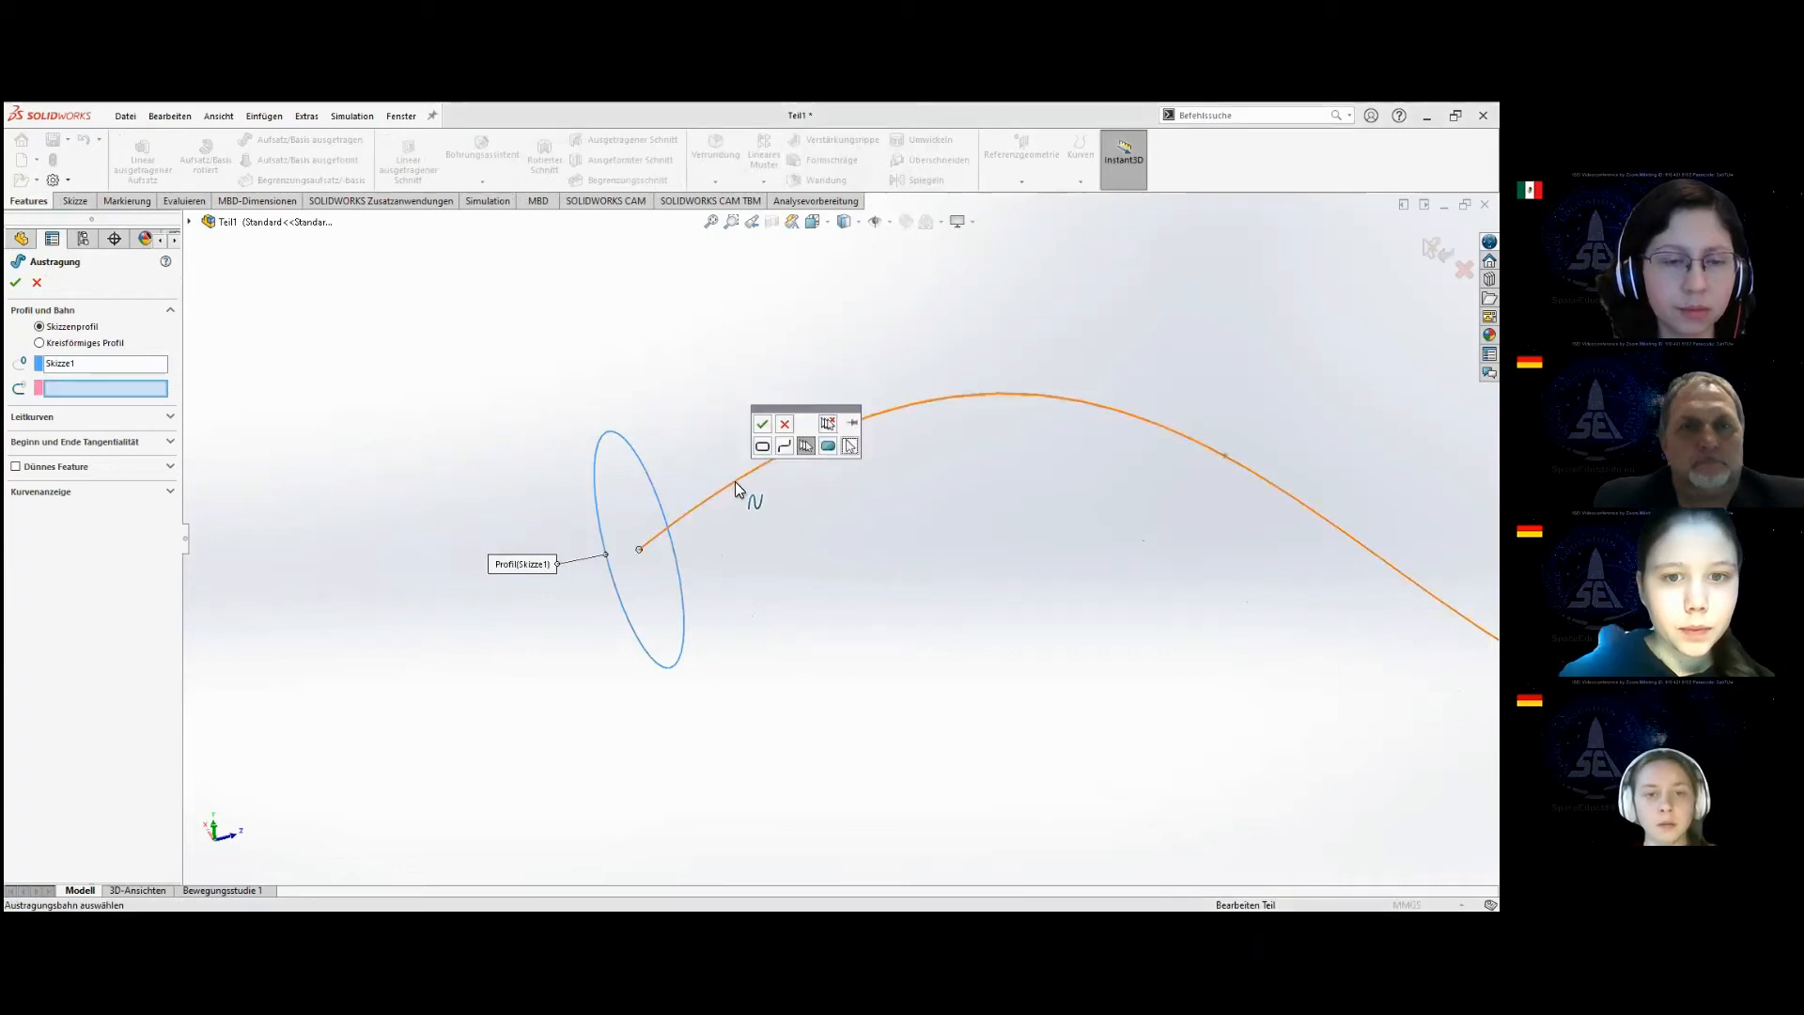
pyautogui.click(762, 423)
# Try to extend the sweep path along the connected lines by adding the first line, or the whole of Skizze2.
pyautogui.scroll(6, 1021, 511)
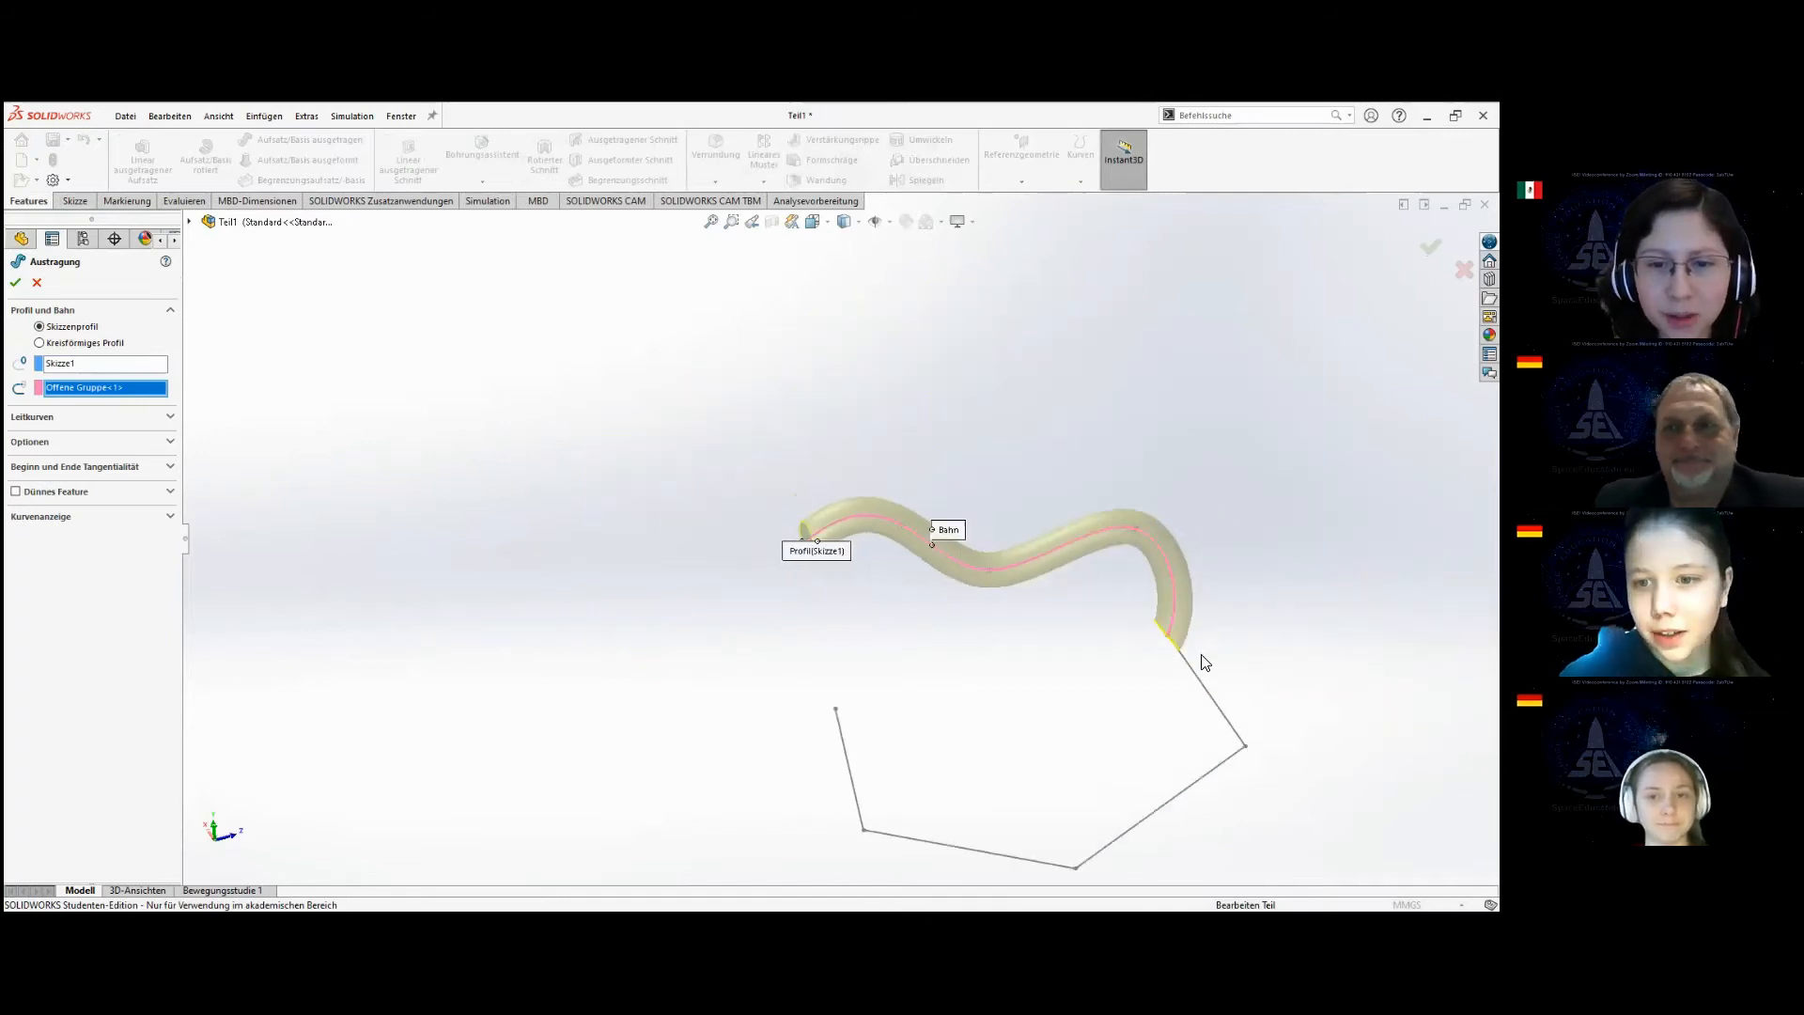
pyautogui.scroll(2, 1196, 634)
pyautogui.scroll(-3, 1119, 677)
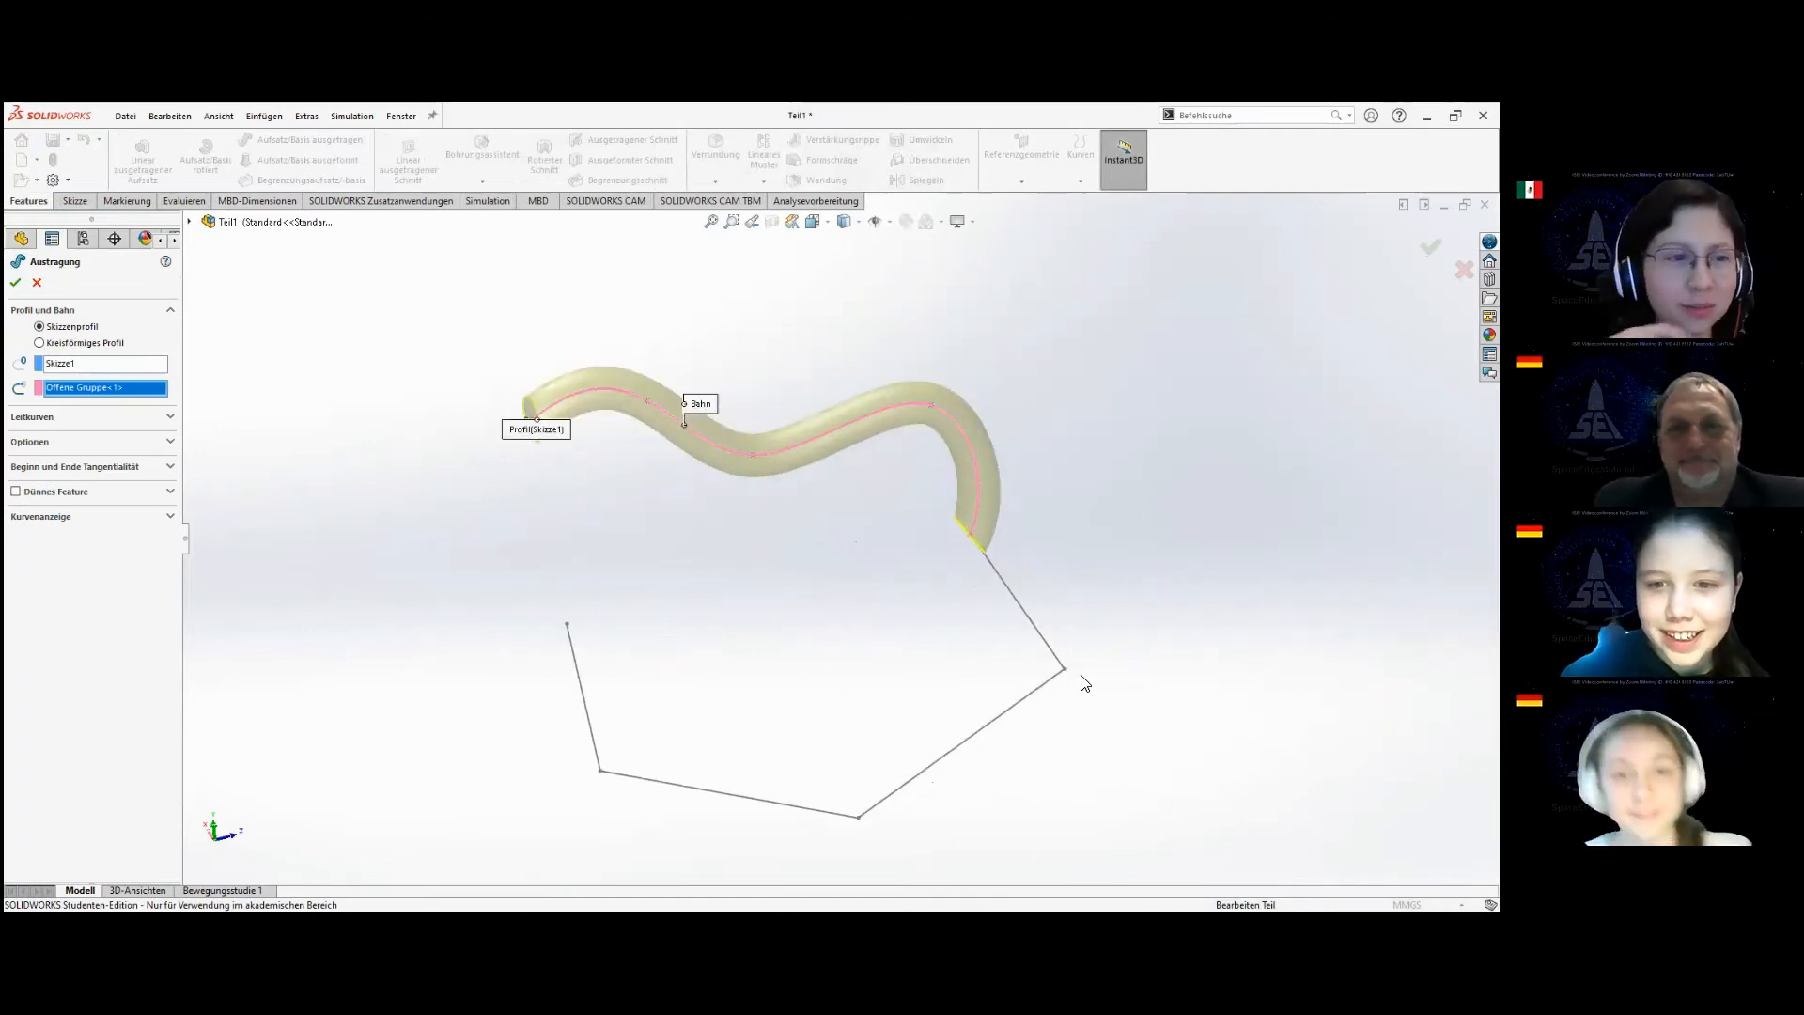
pyautogui.click(1037, 630)
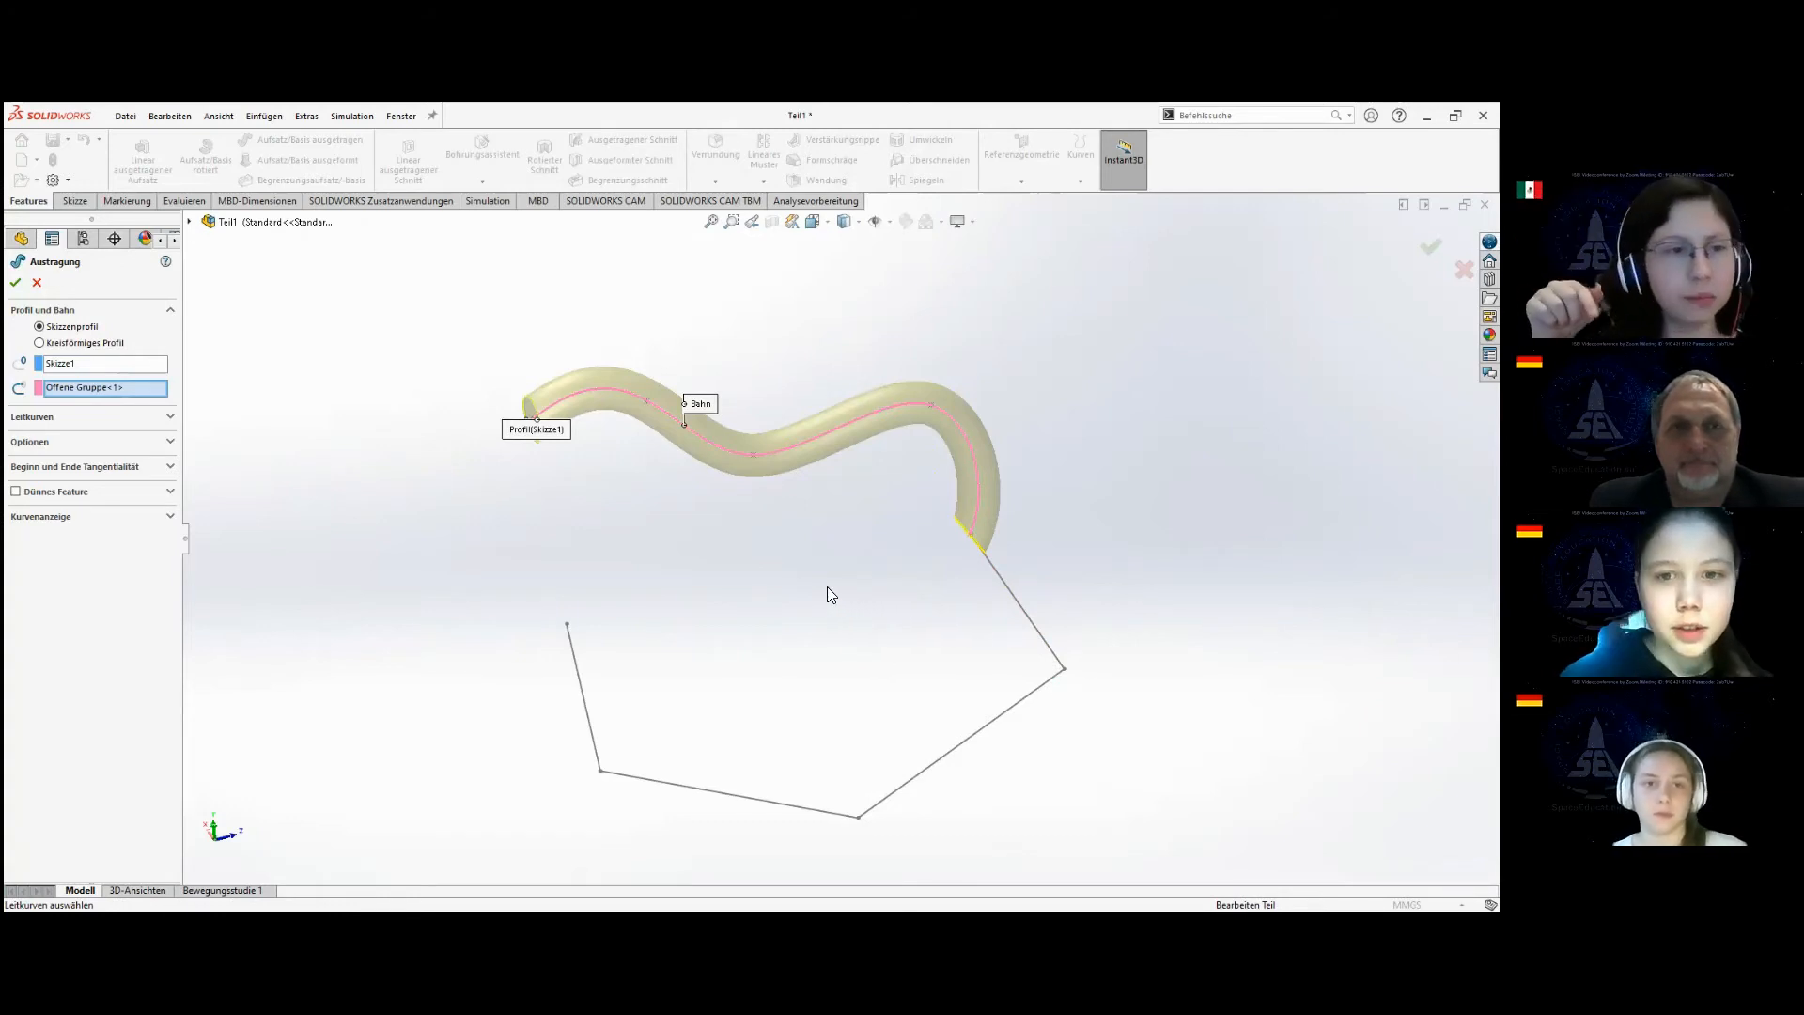
pyautogui.click(191, 223)
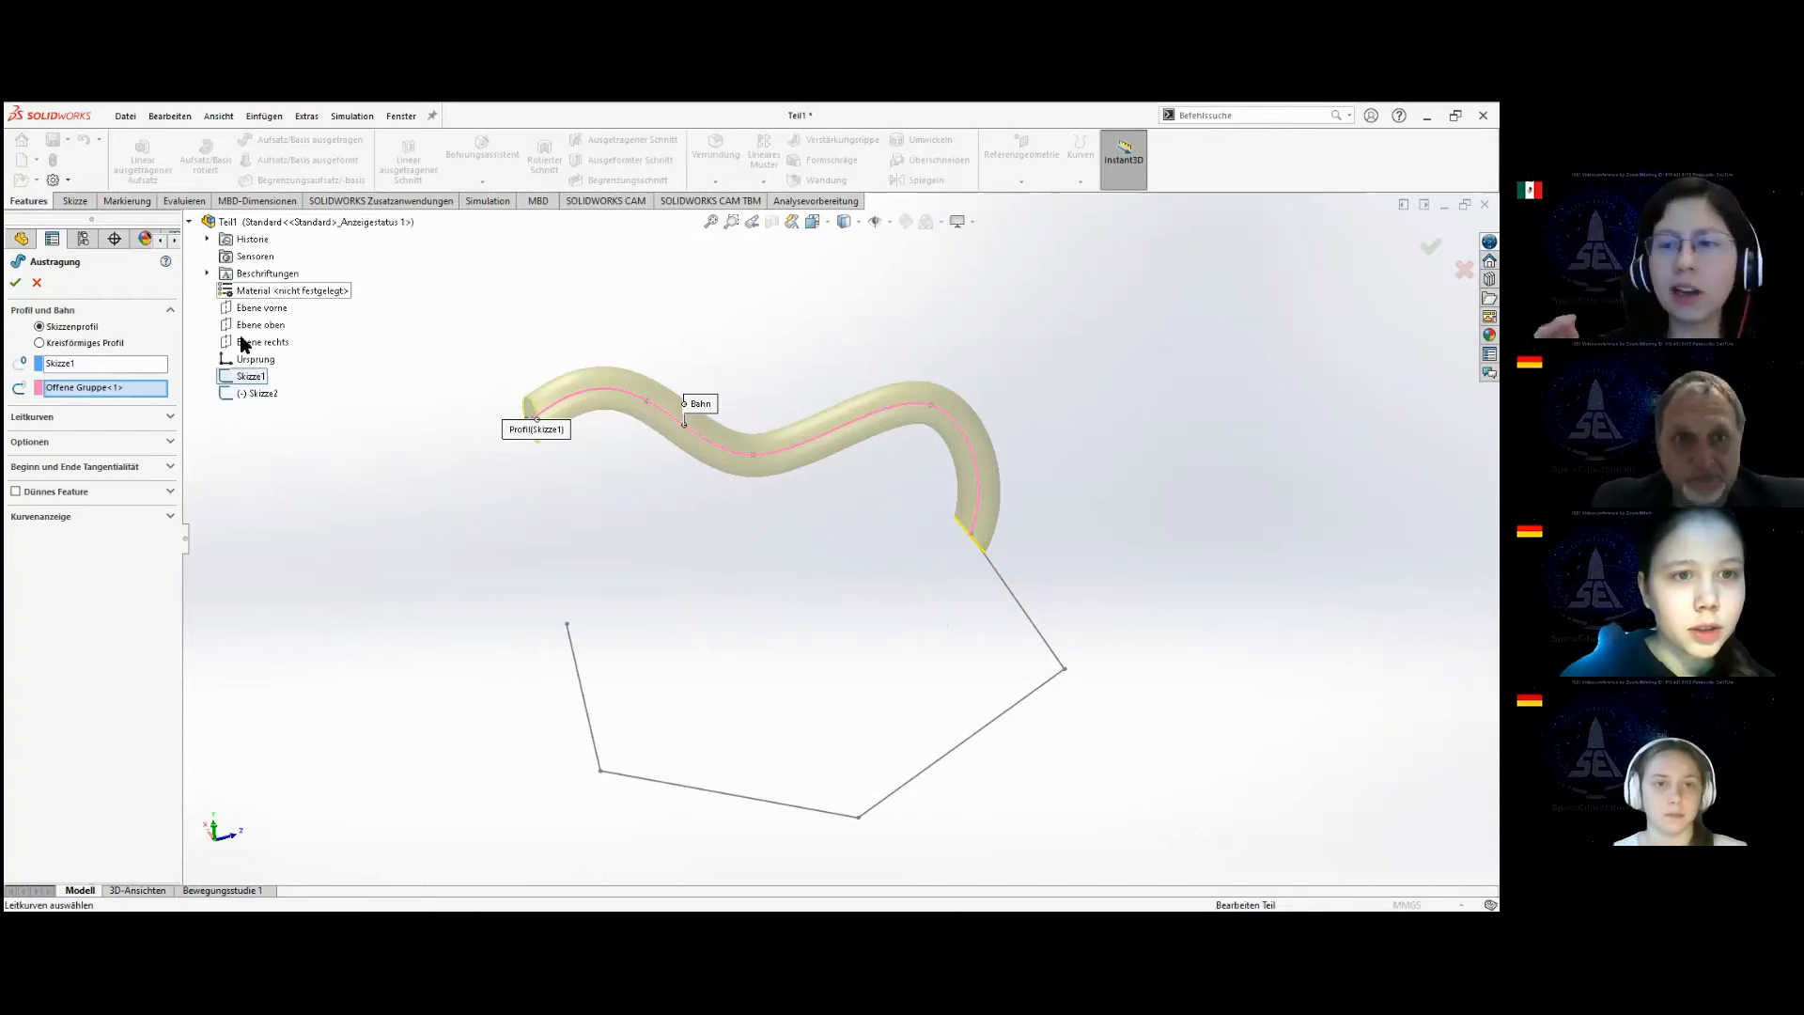
pyautogui.click(255, 394)
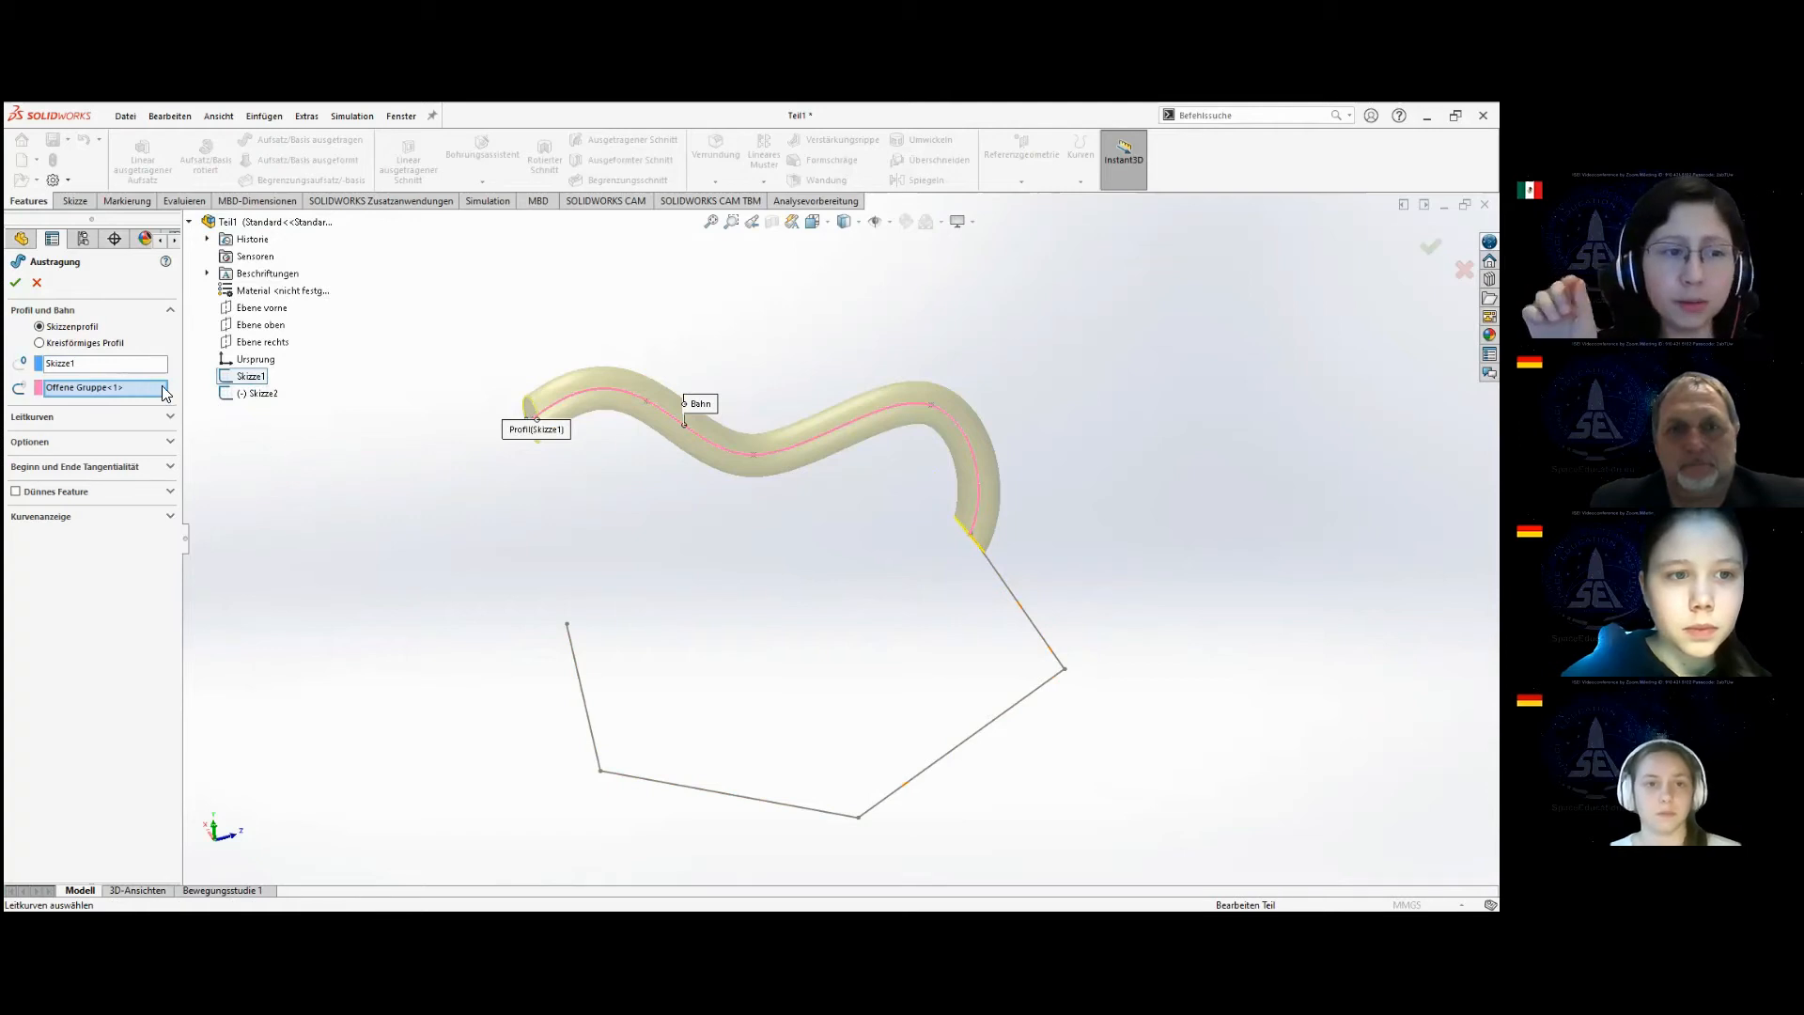
# Clear the spline from the sweep path, try the whole of Skizze2 as the path instead, and cancel the sweep.
pyautogui.click(145, 391)
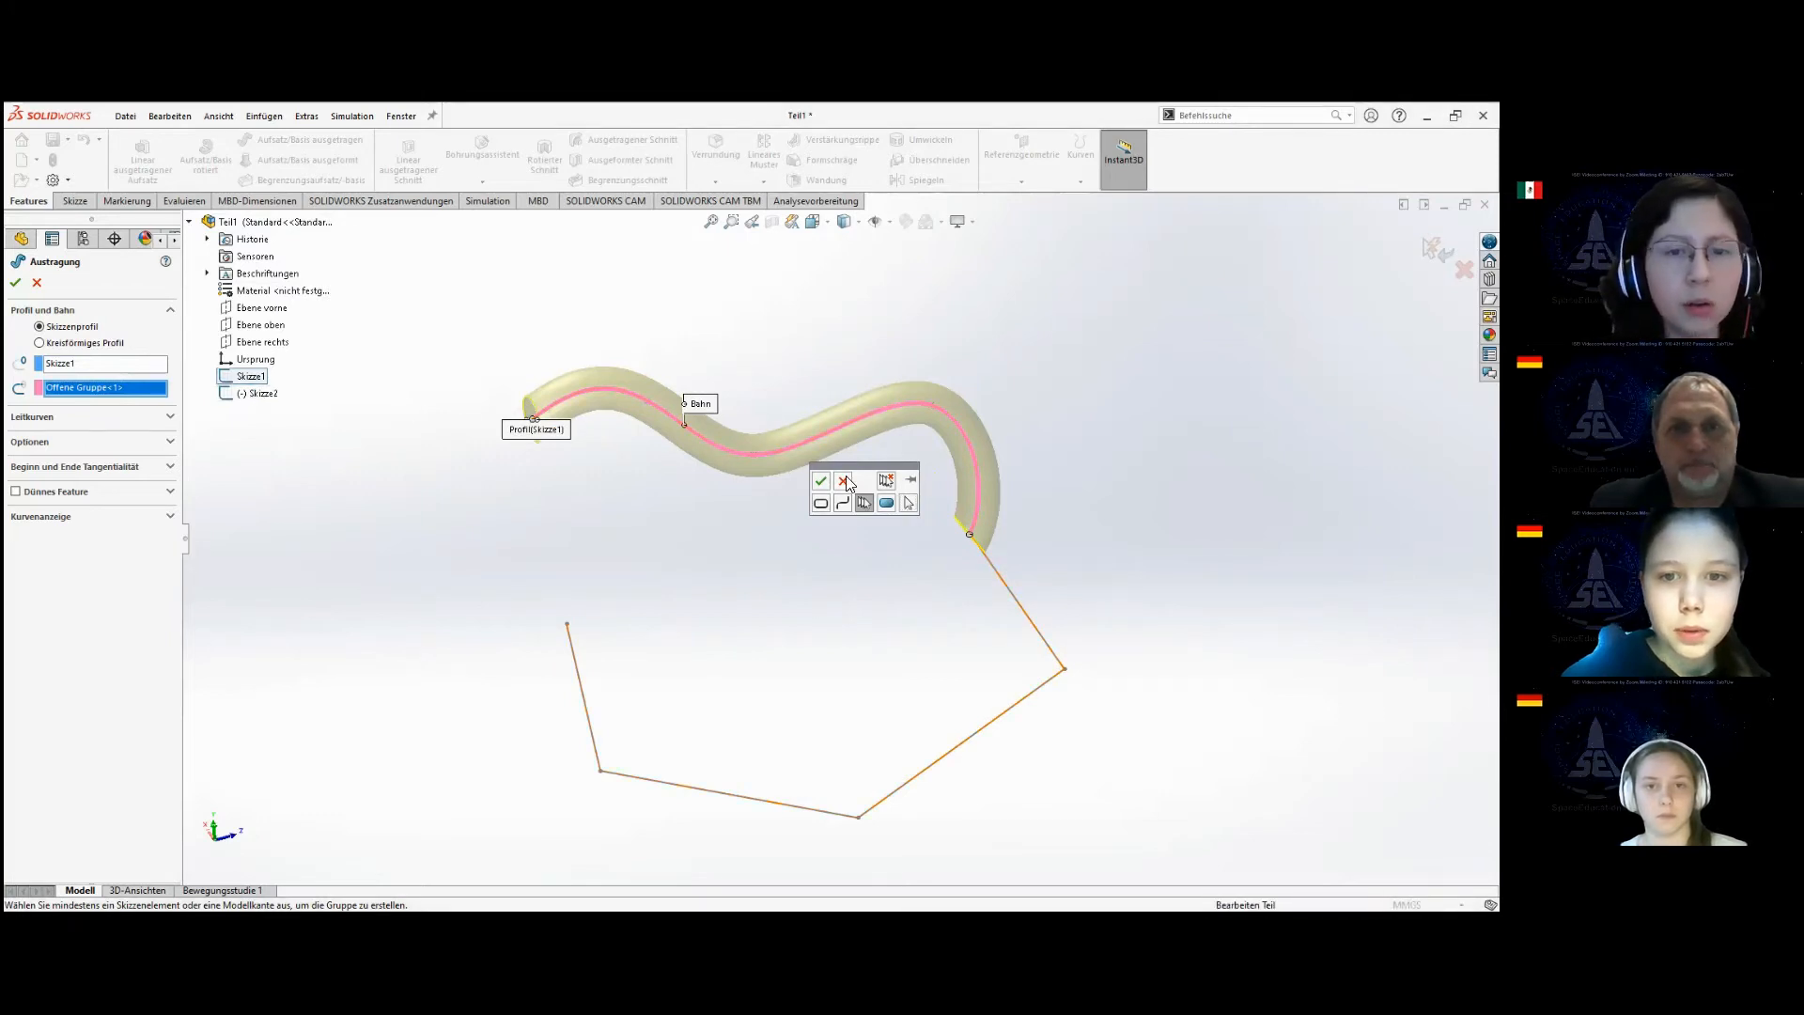
pyautogui.click(845, 482)
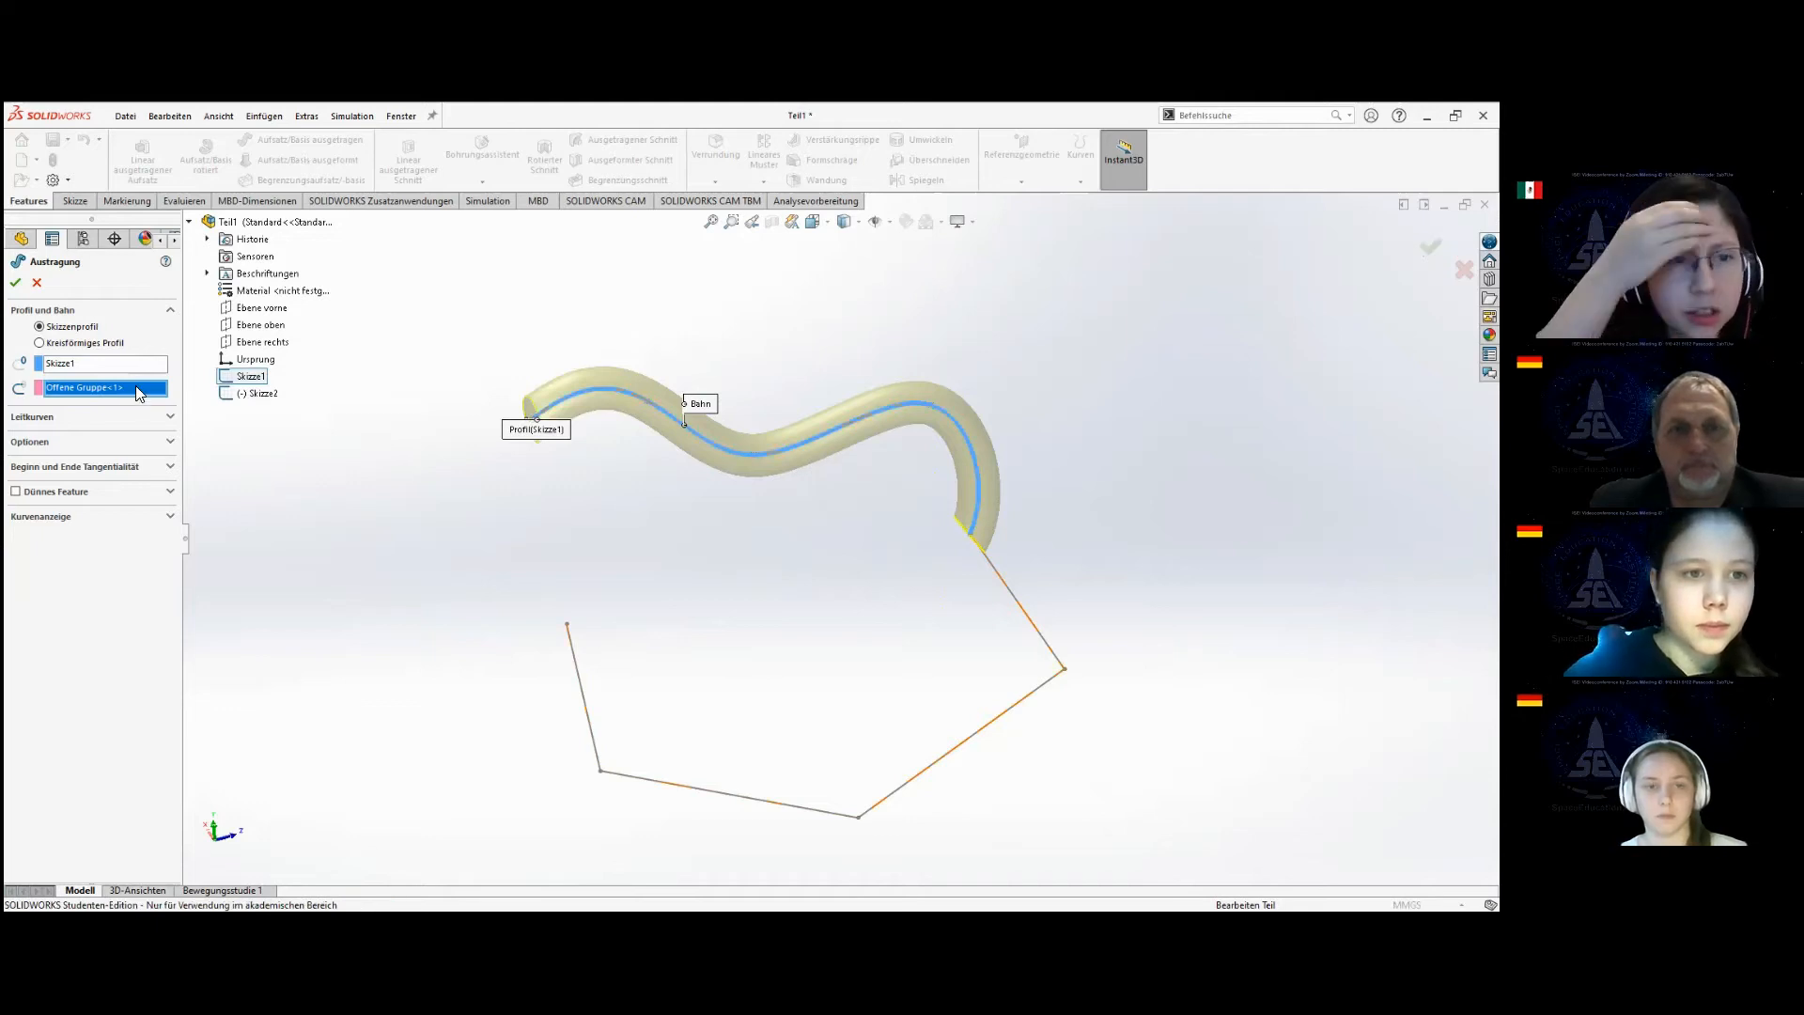
pyautogui.press('Delete')
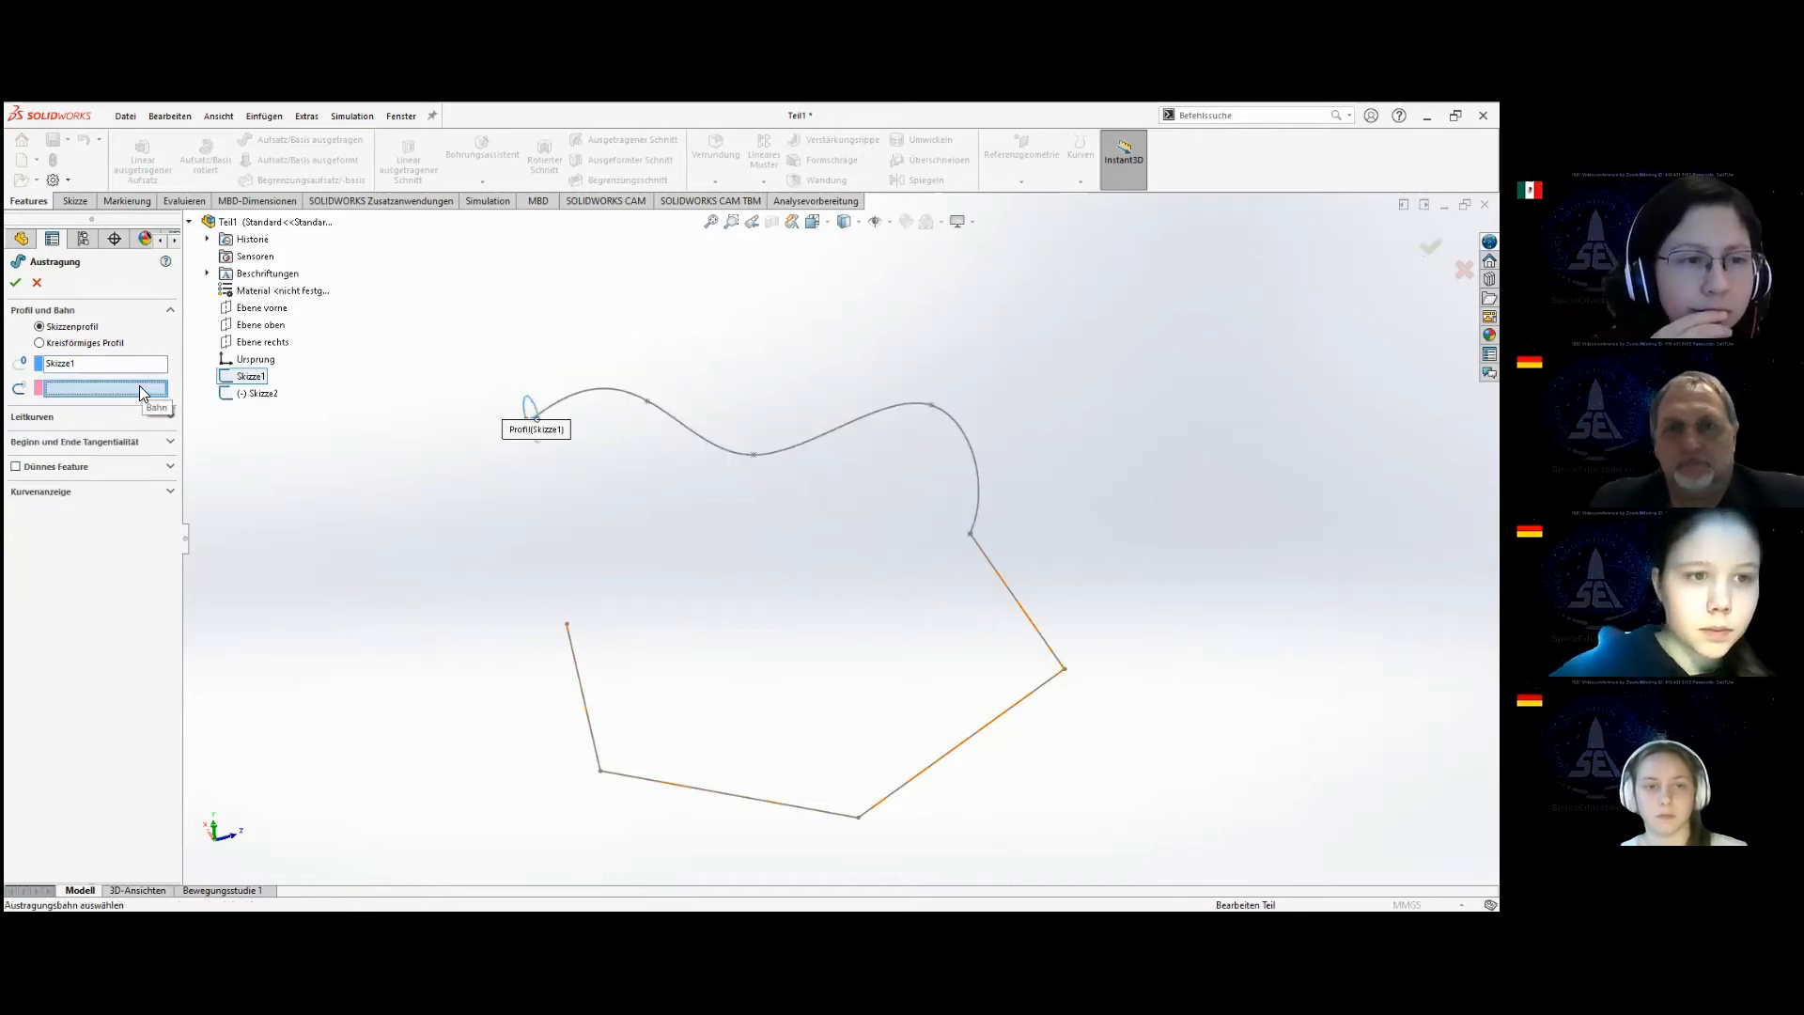
pyautogui.click(264, 388)
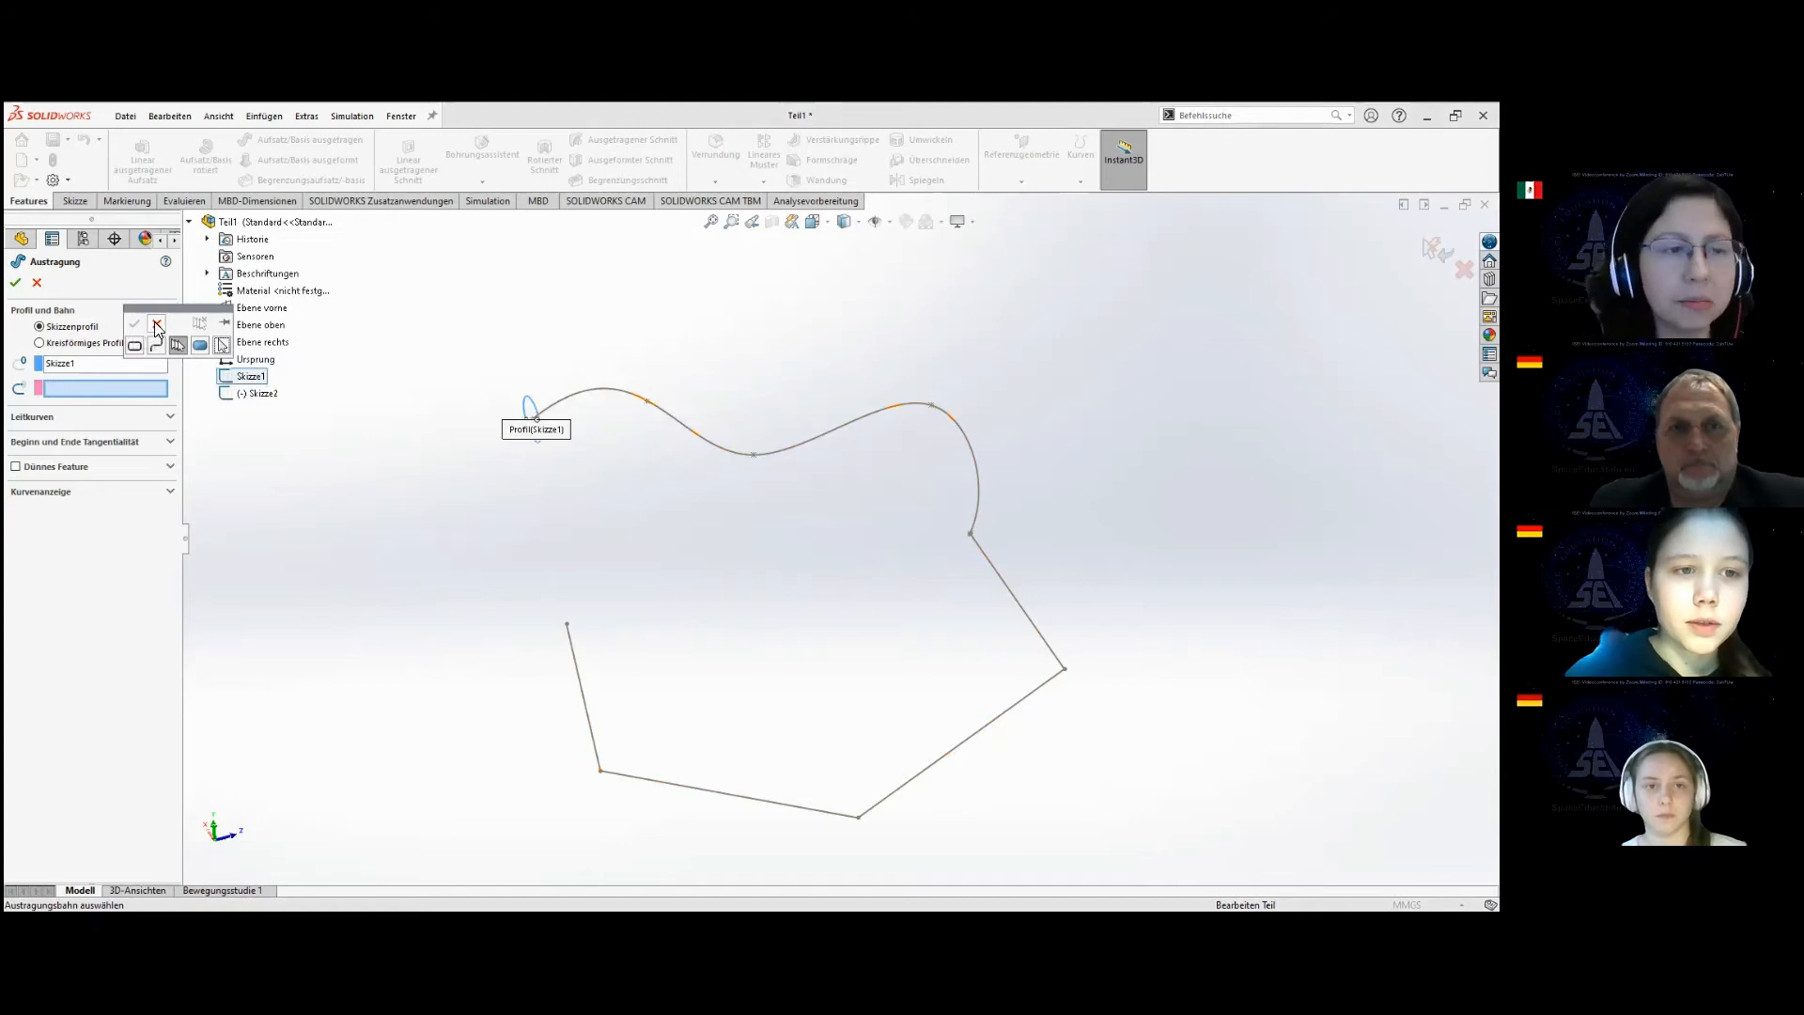
pyautogui.click(155, 325)
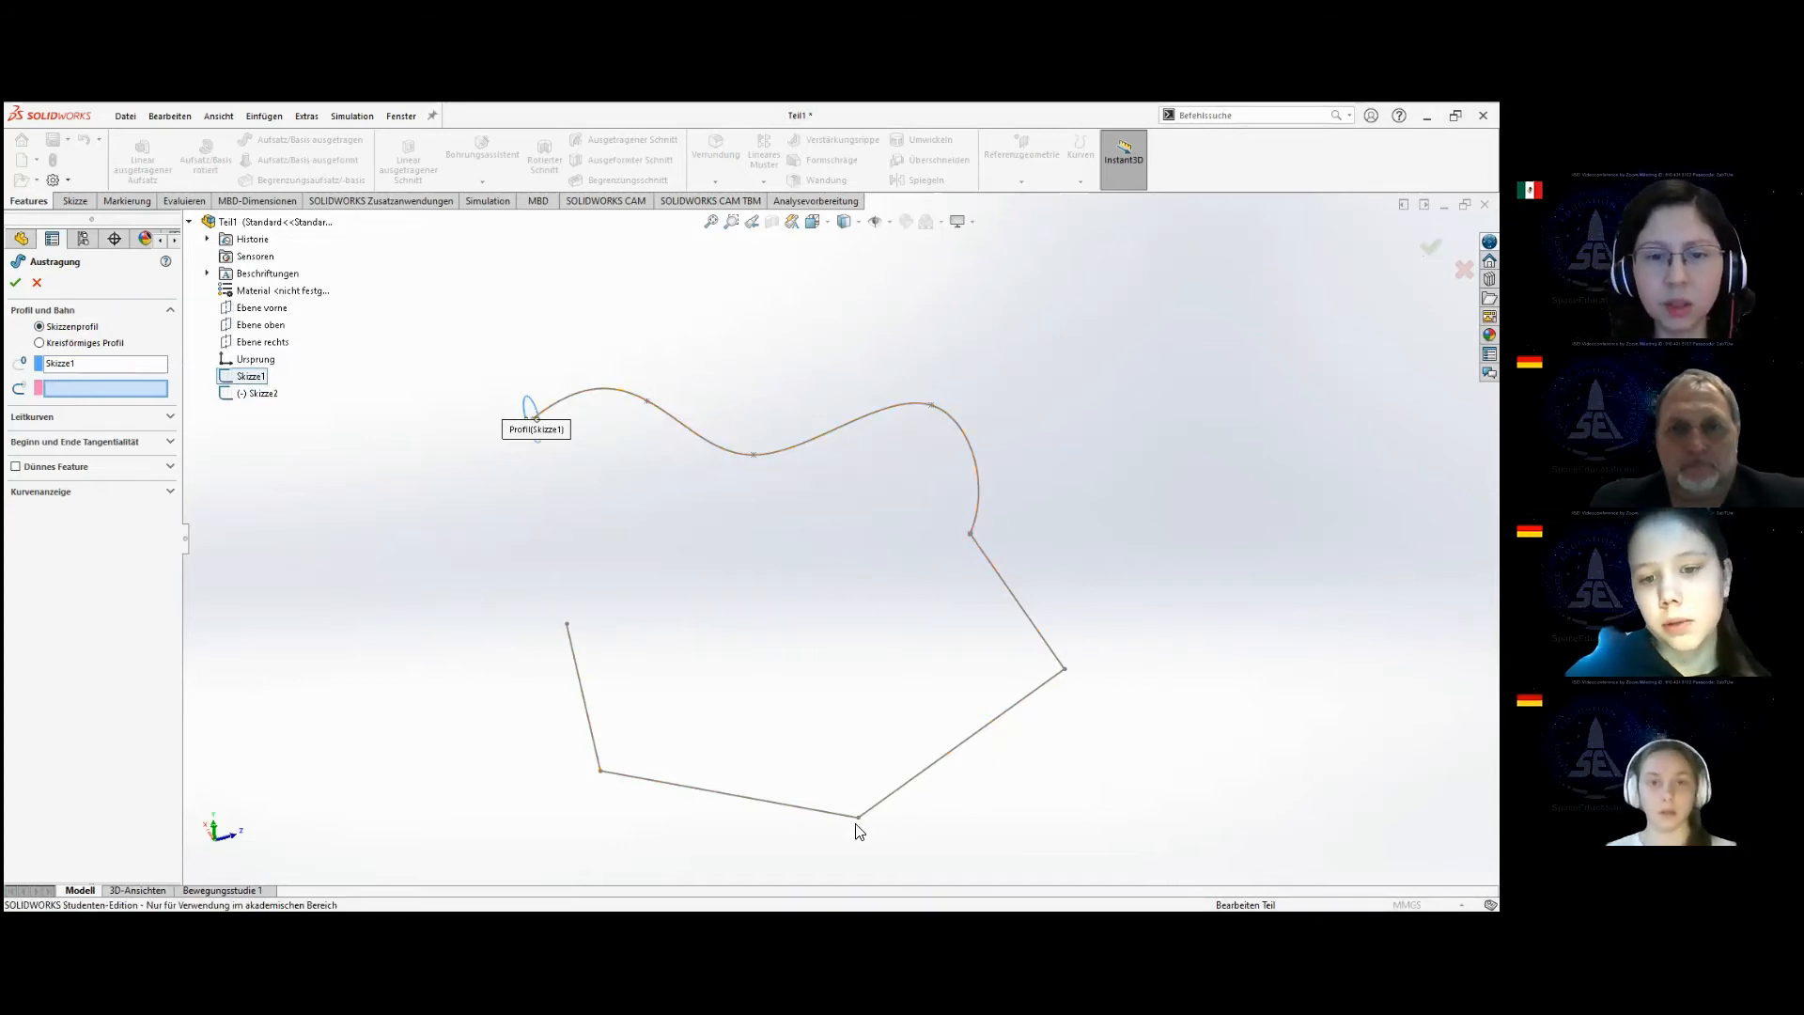
pyautogui.click(37, 282)
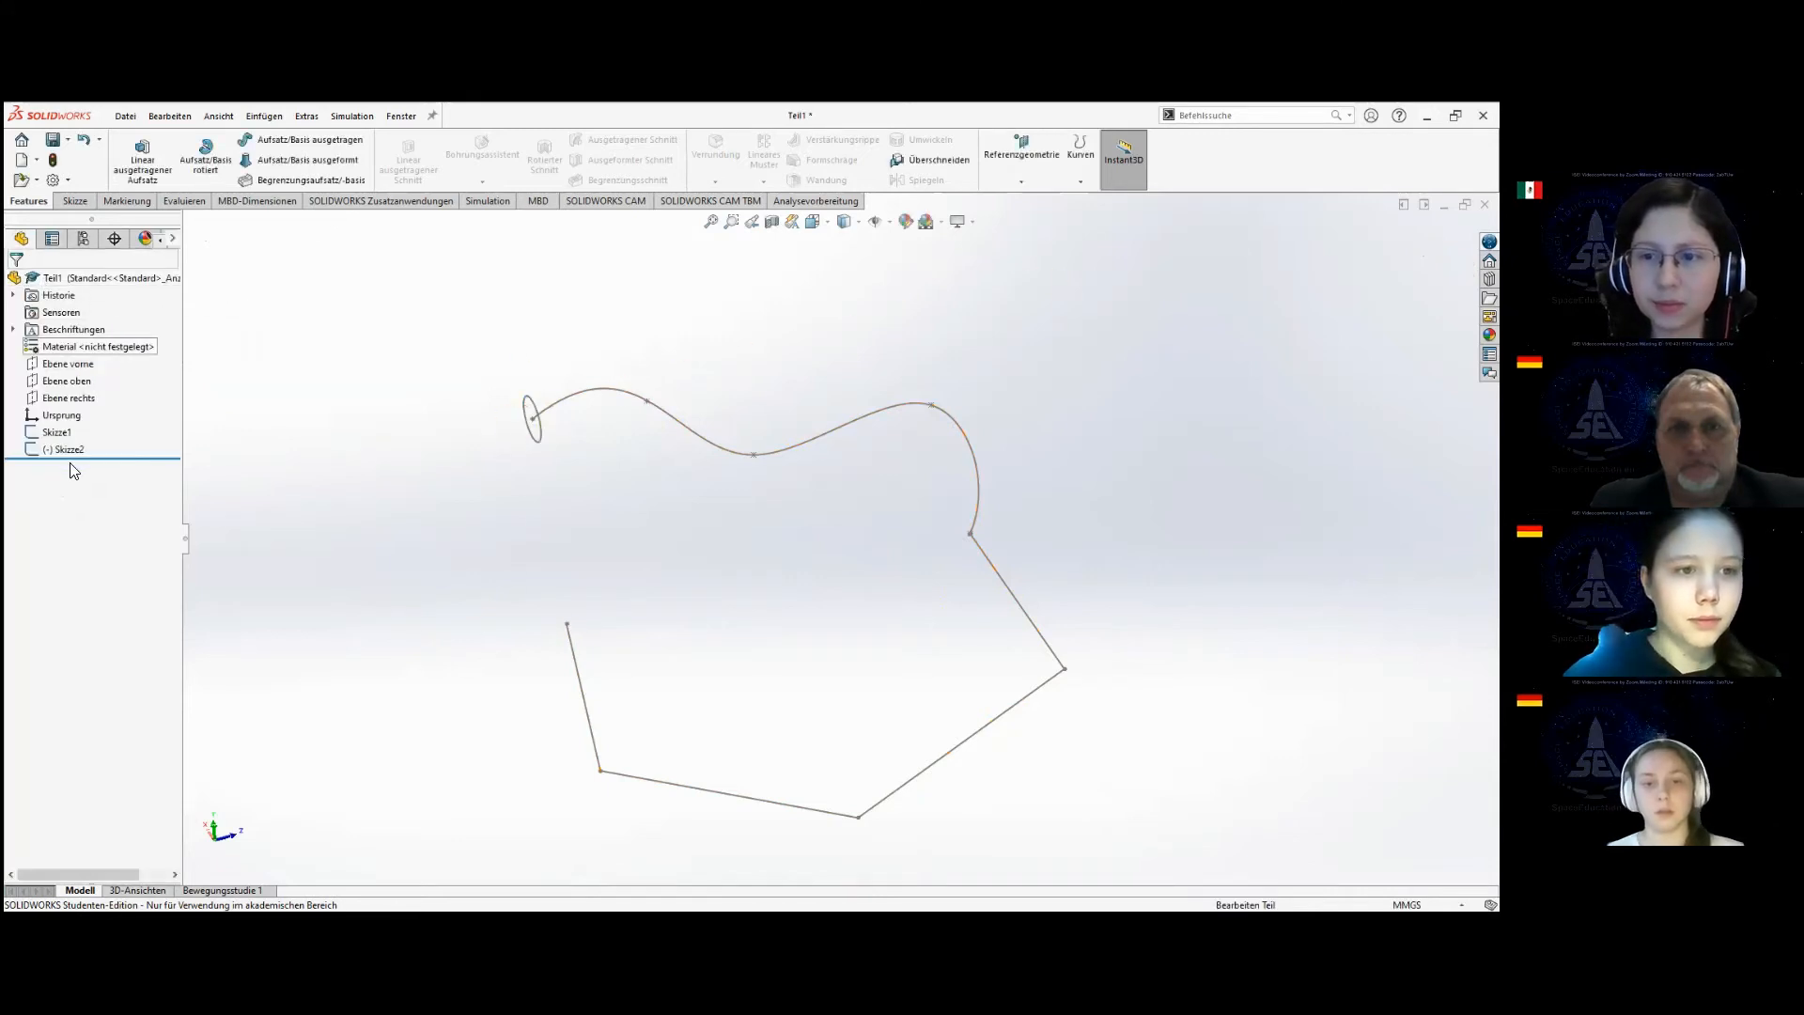
# Reopen the path sketch (Skizze2) and trim the short stub sticking out where the spline meets the first line.
pyautogui.click(66, 451)
pyautogui.click(77, 407)
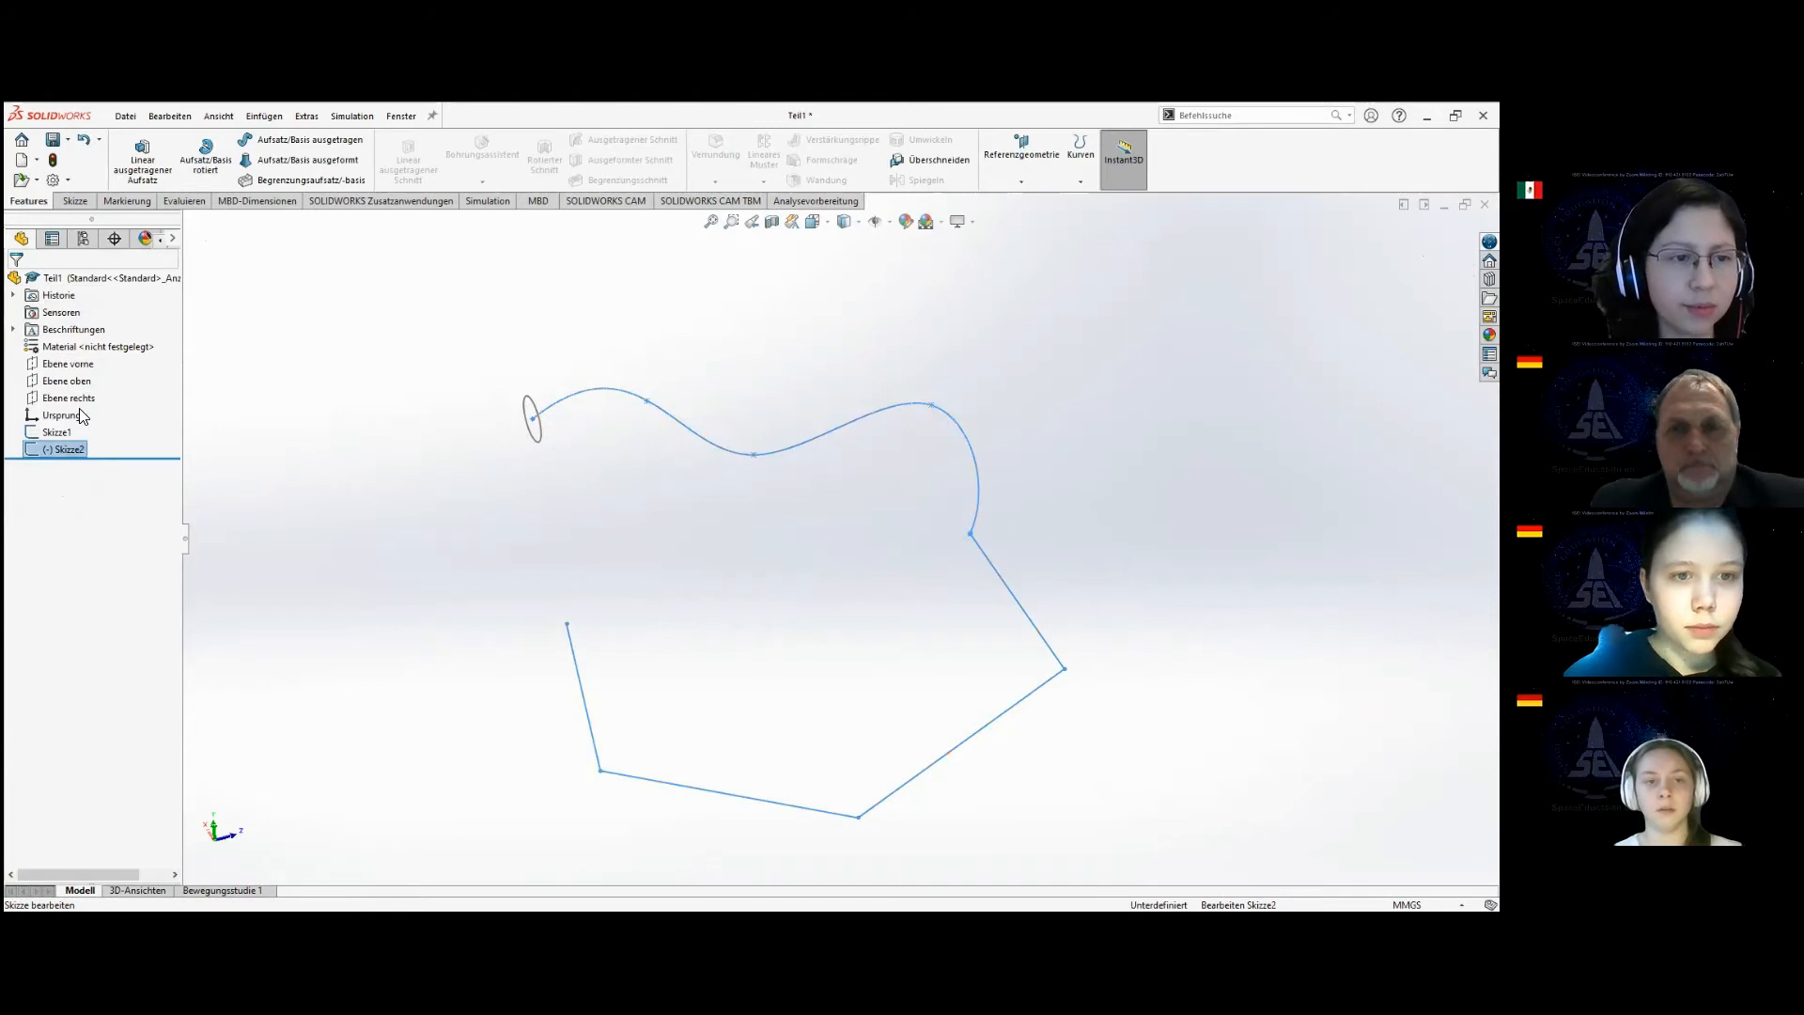
pyautogui.scroll(-3, 998, 529)
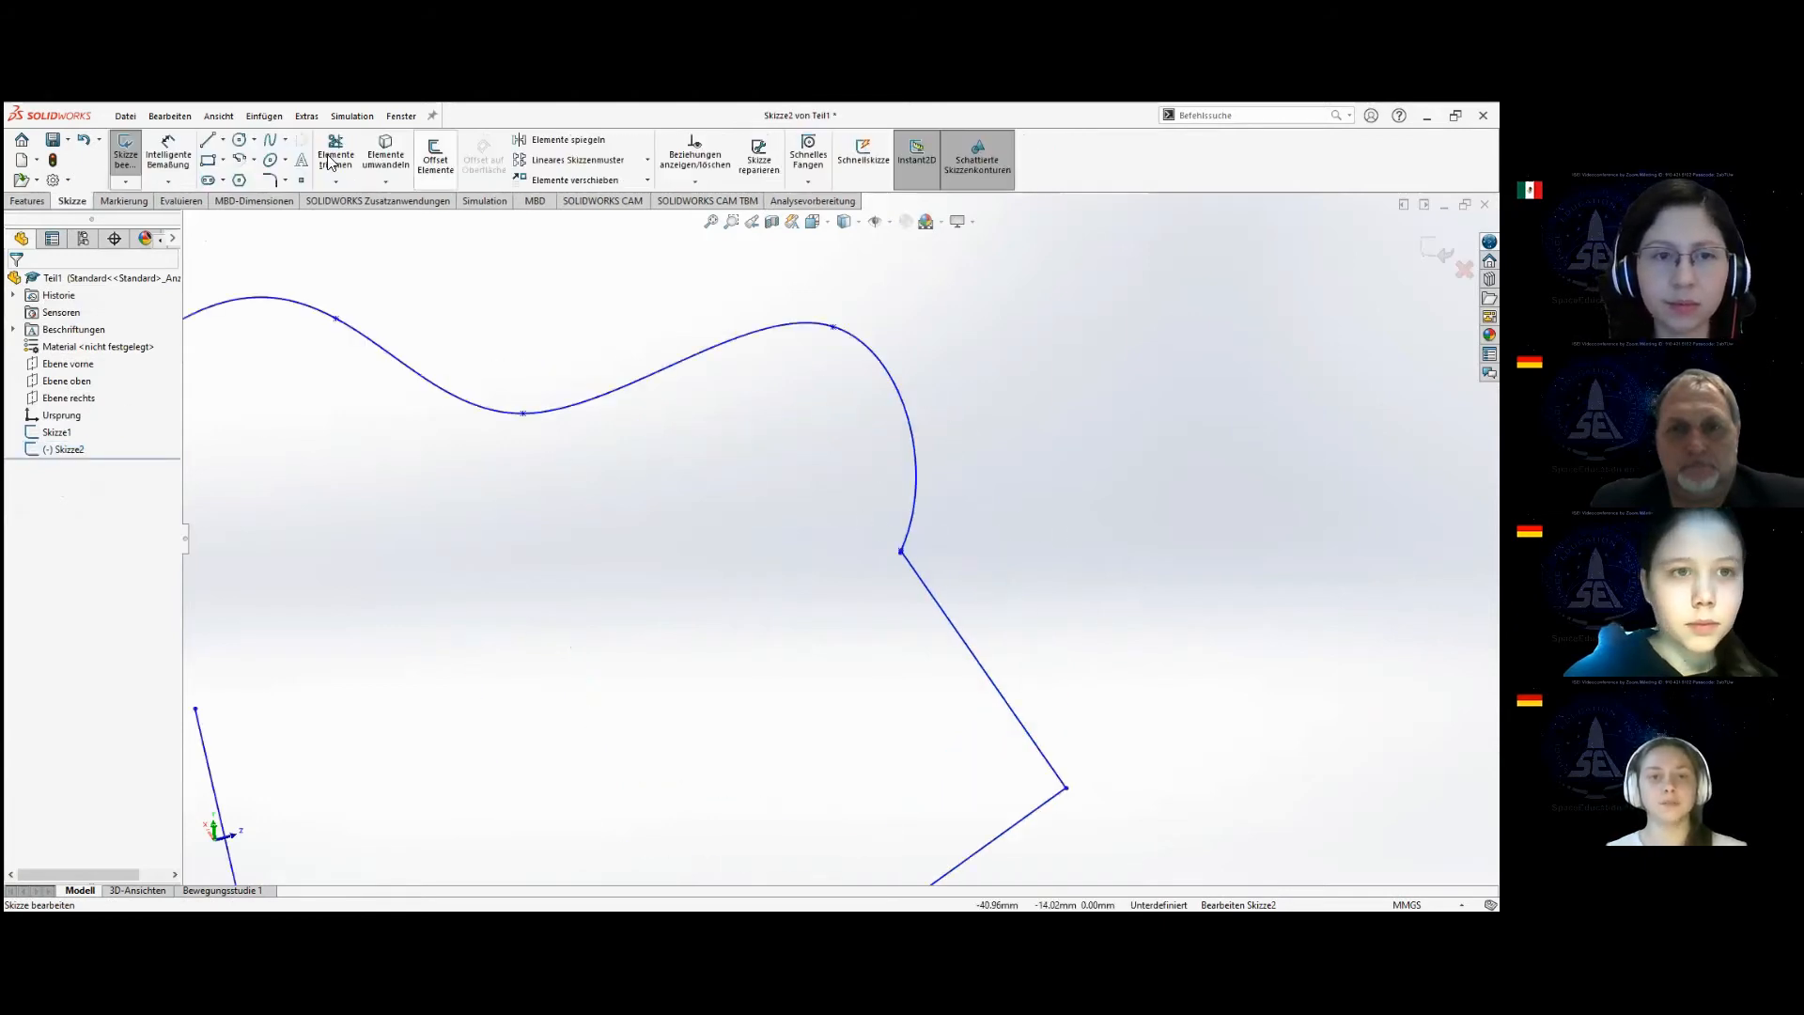
pyautogui.click(270, 179)
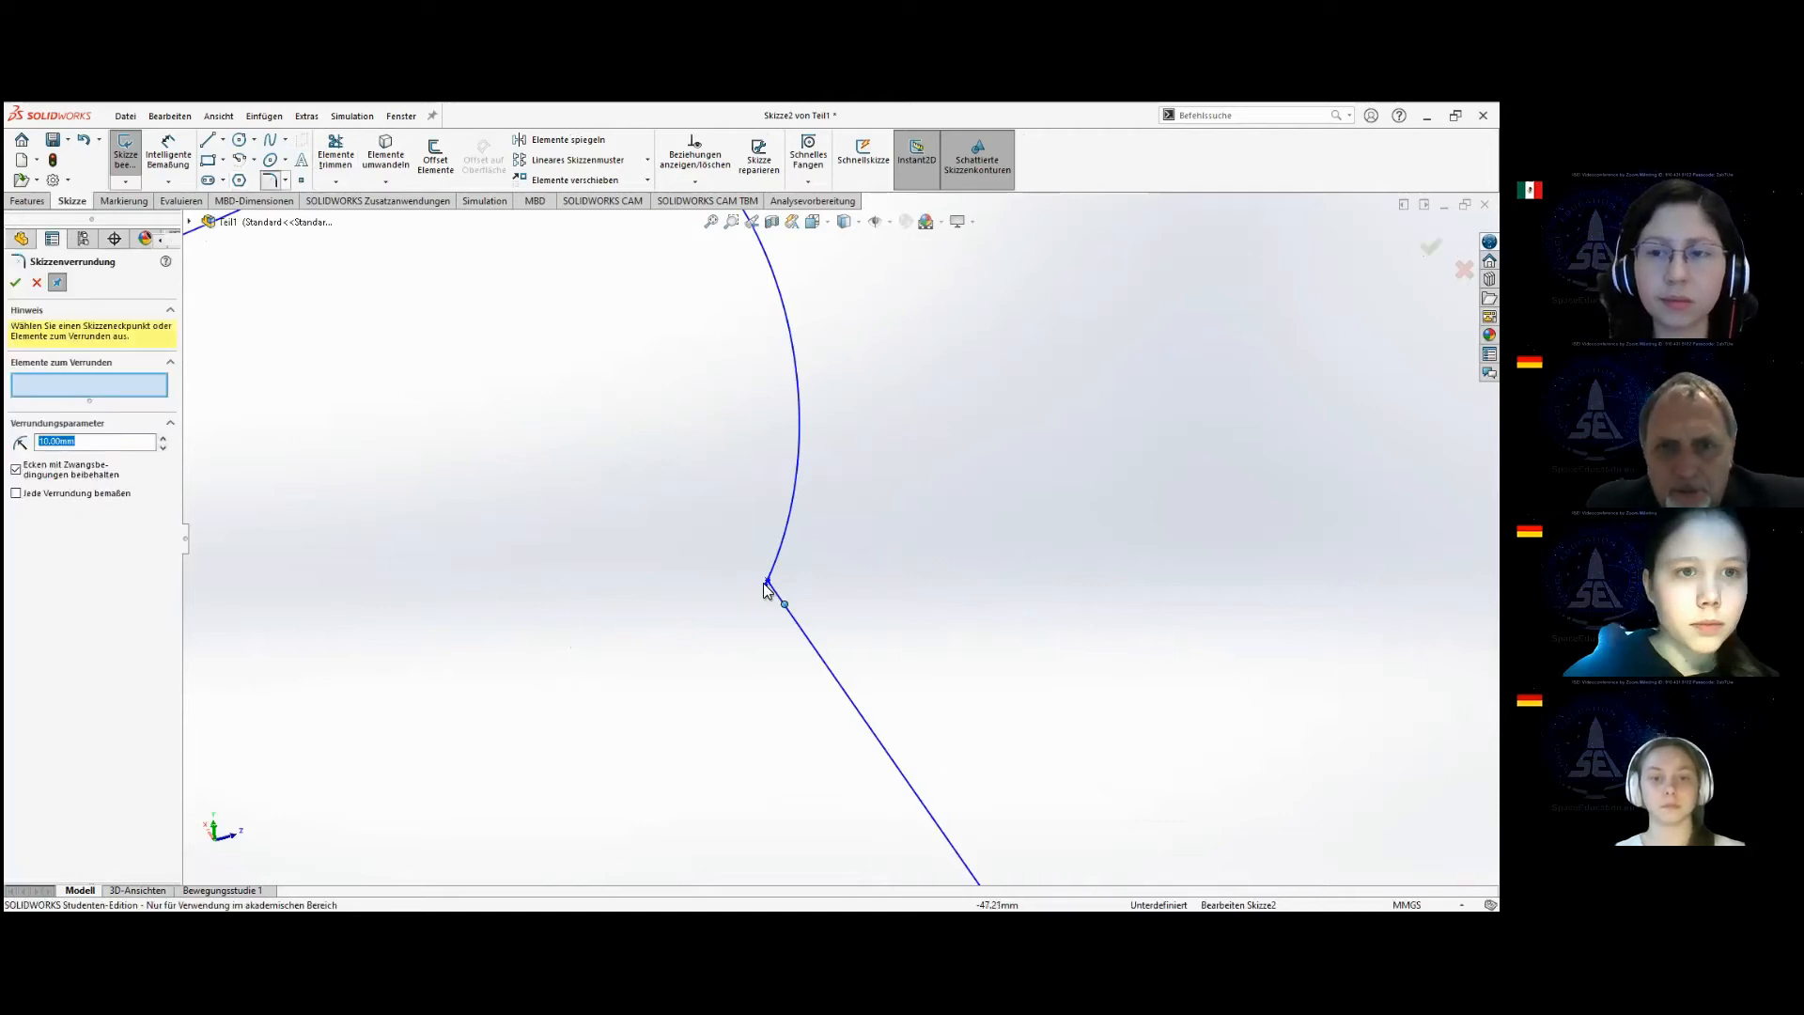
pyautogui.hotkey('ctrl', 'z')
pyautogui.click(335, 155)
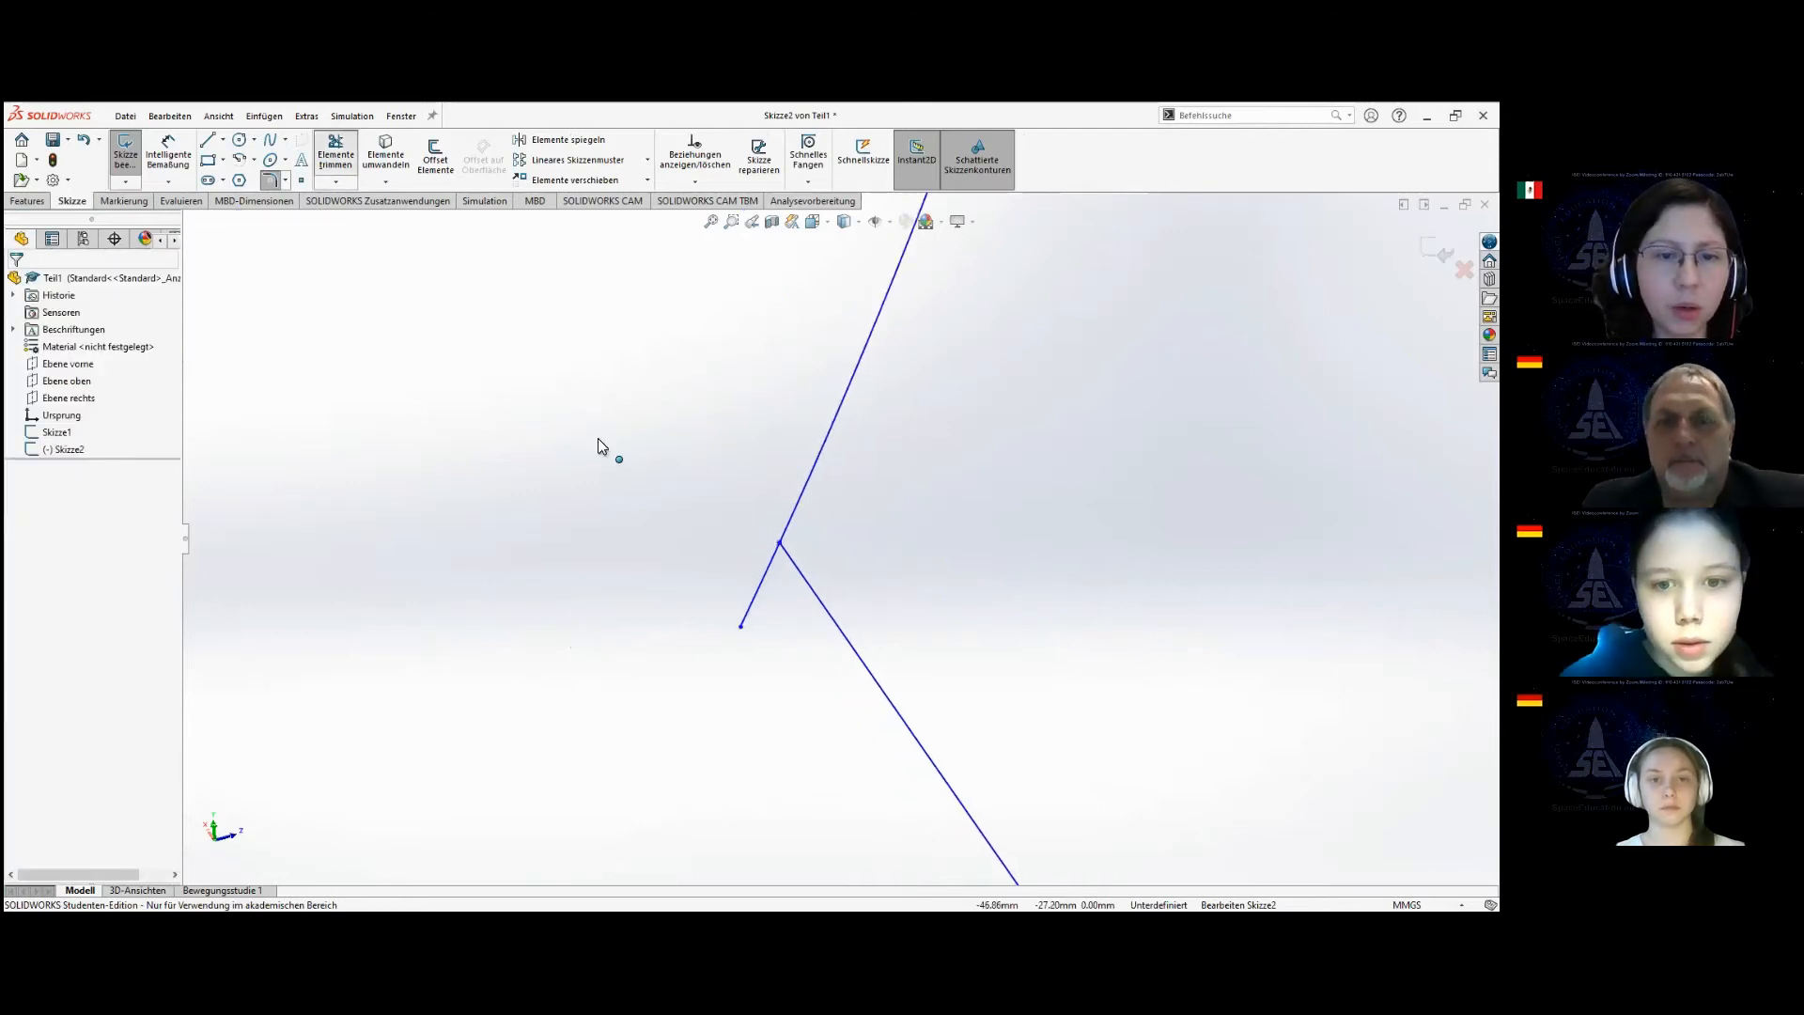
pyautogui.moveTo(739, 581); pyautogui.dragTo(775, 597)
# Round the corner between the spline and the first line with a 10 mm sketch fillet.
pyautogui.click(272, 180)
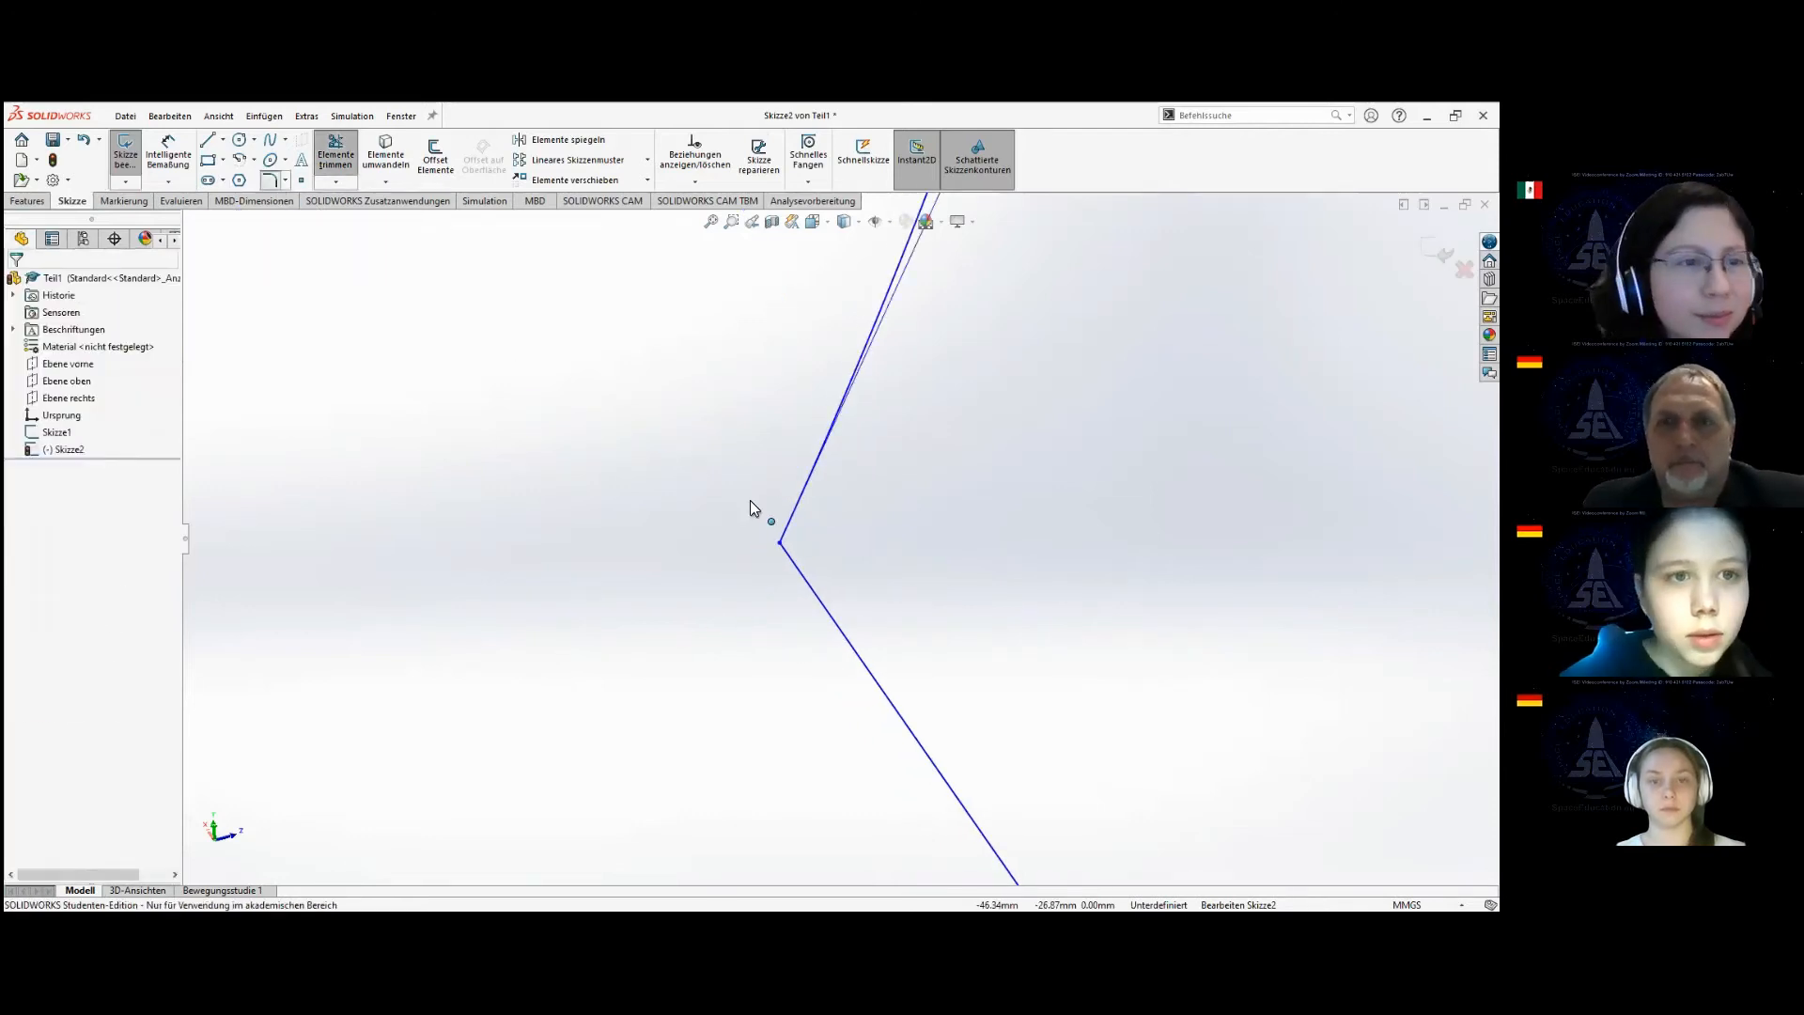
pyautogui.click(785, 542)
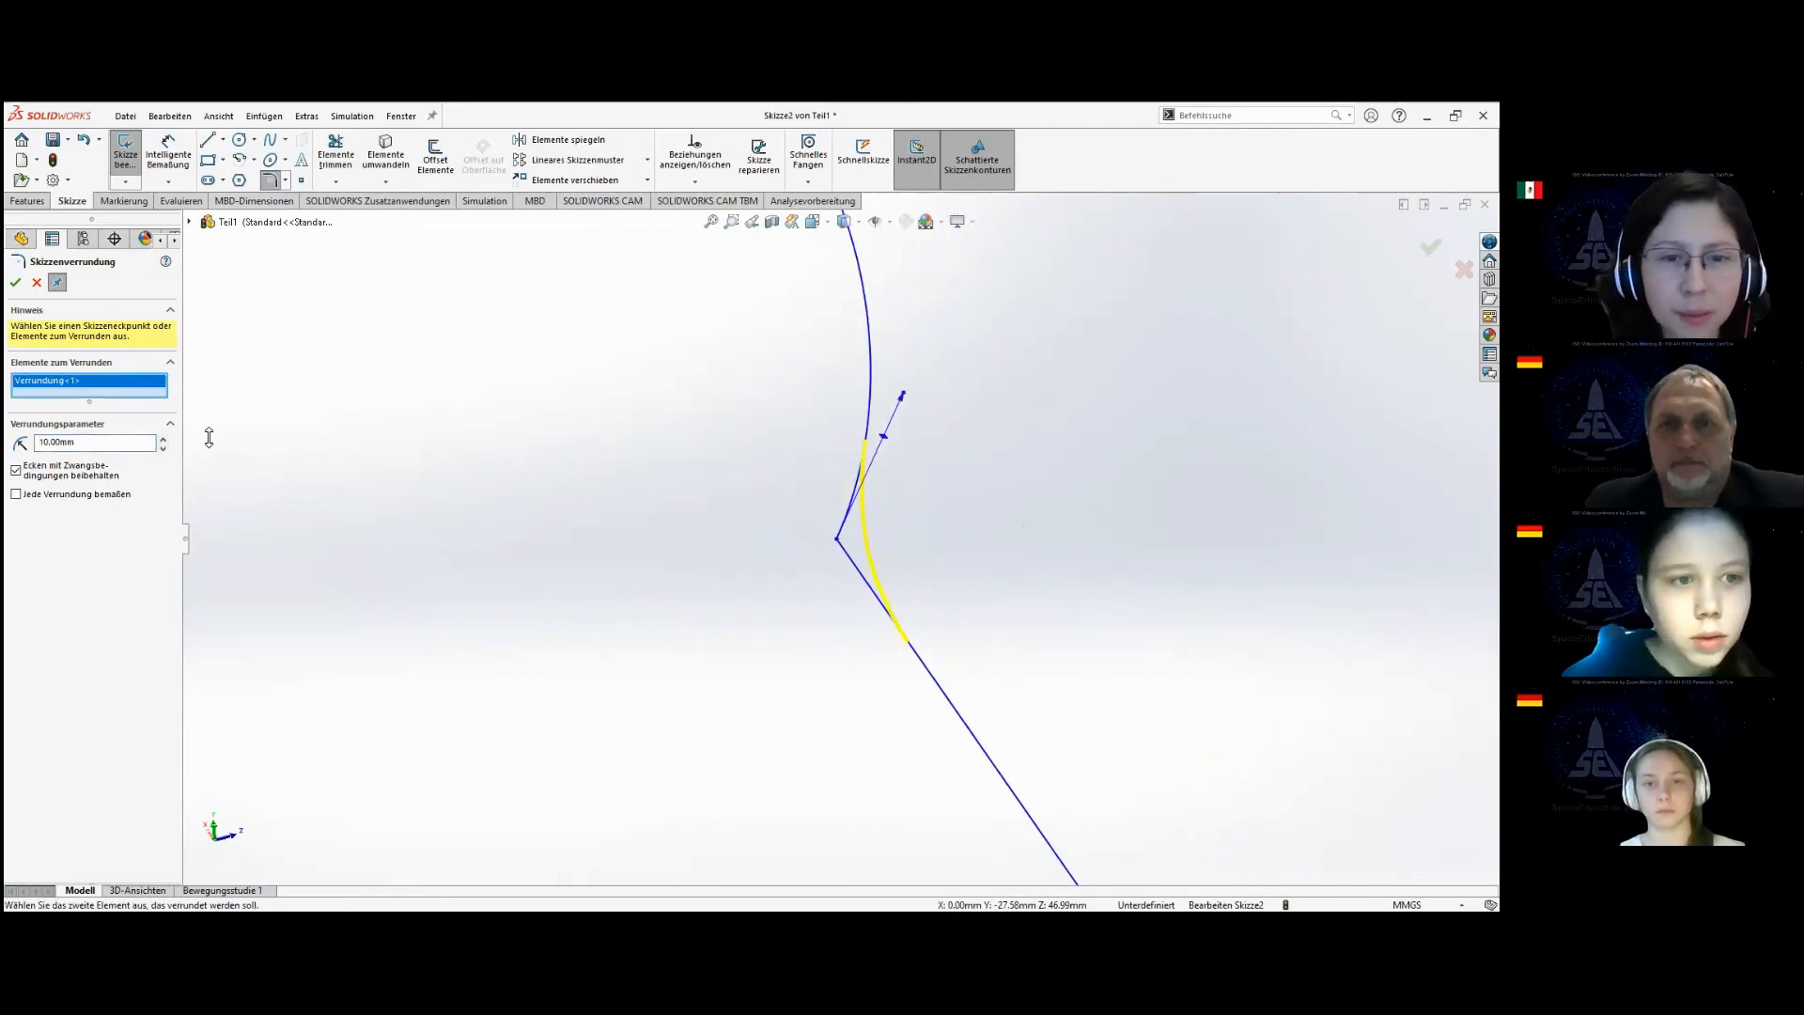
pyautogui.click(15, 281)
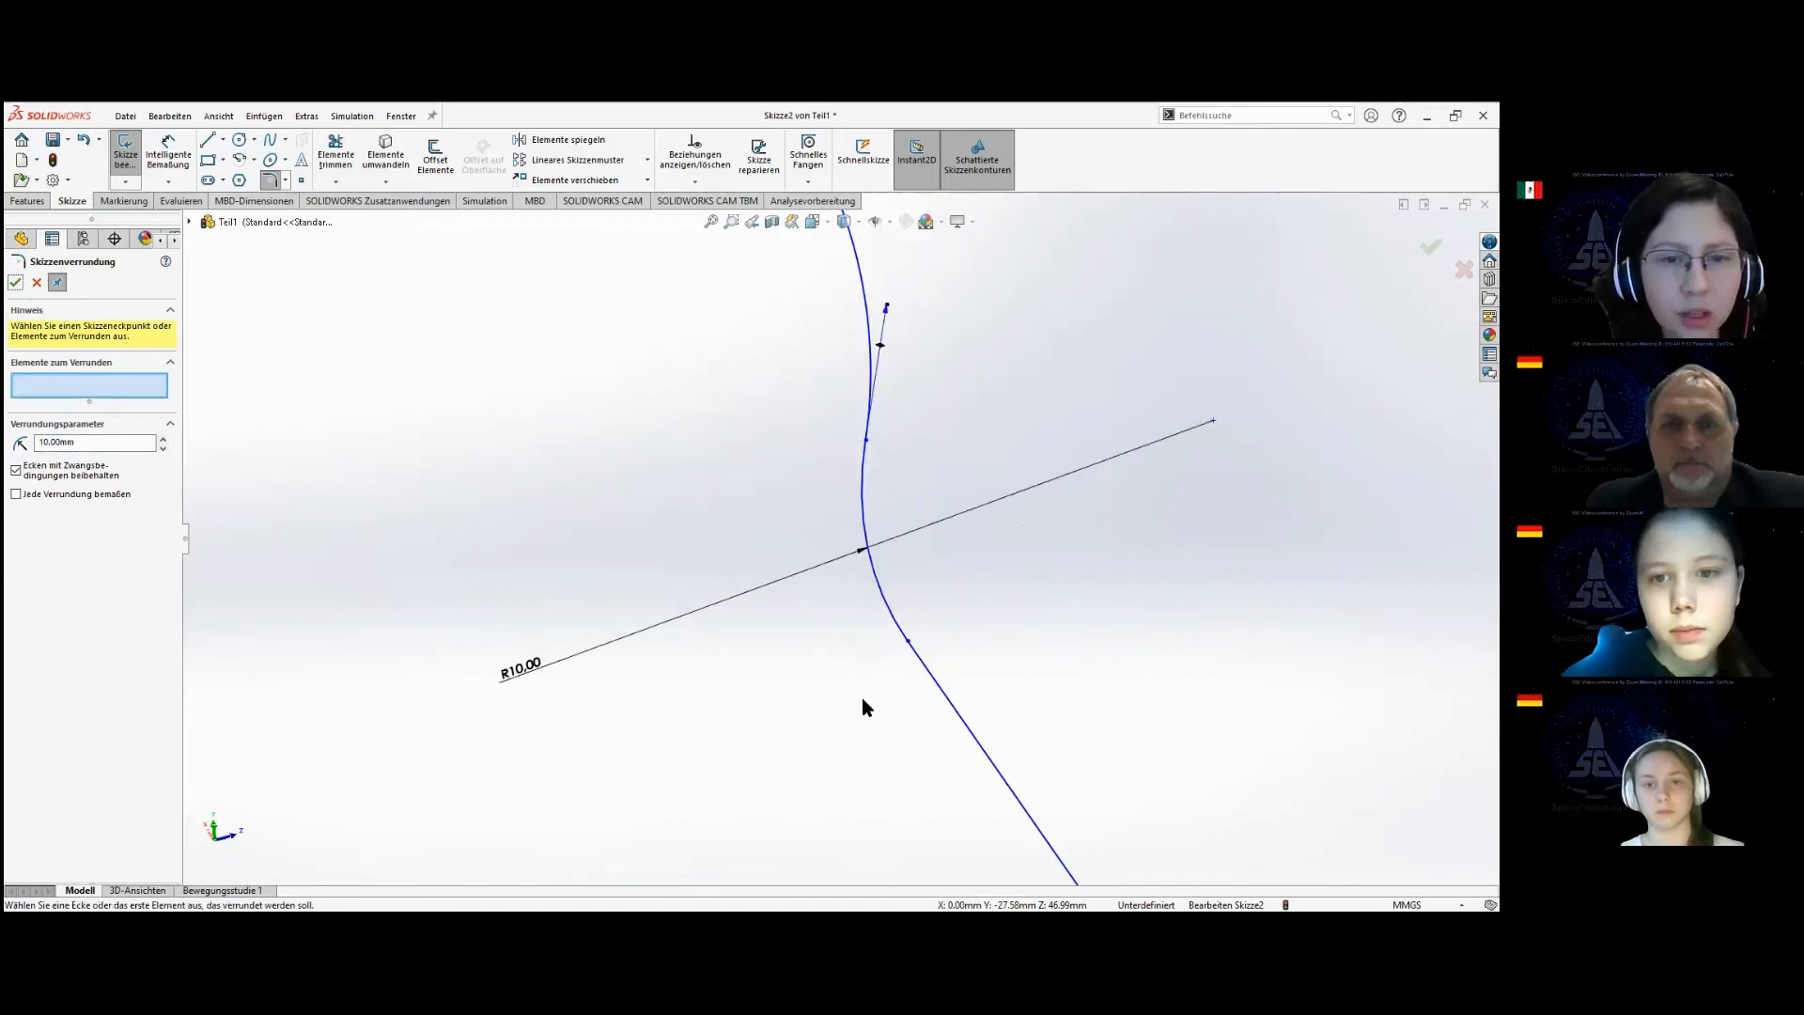
# Round the corner between the first and second lines of the path with a 10 mm sketch fillet and exit the sketch.
pyautogui.scroll(6, 1087, 632)
pyautogui.scroll(-8, 924, 693)
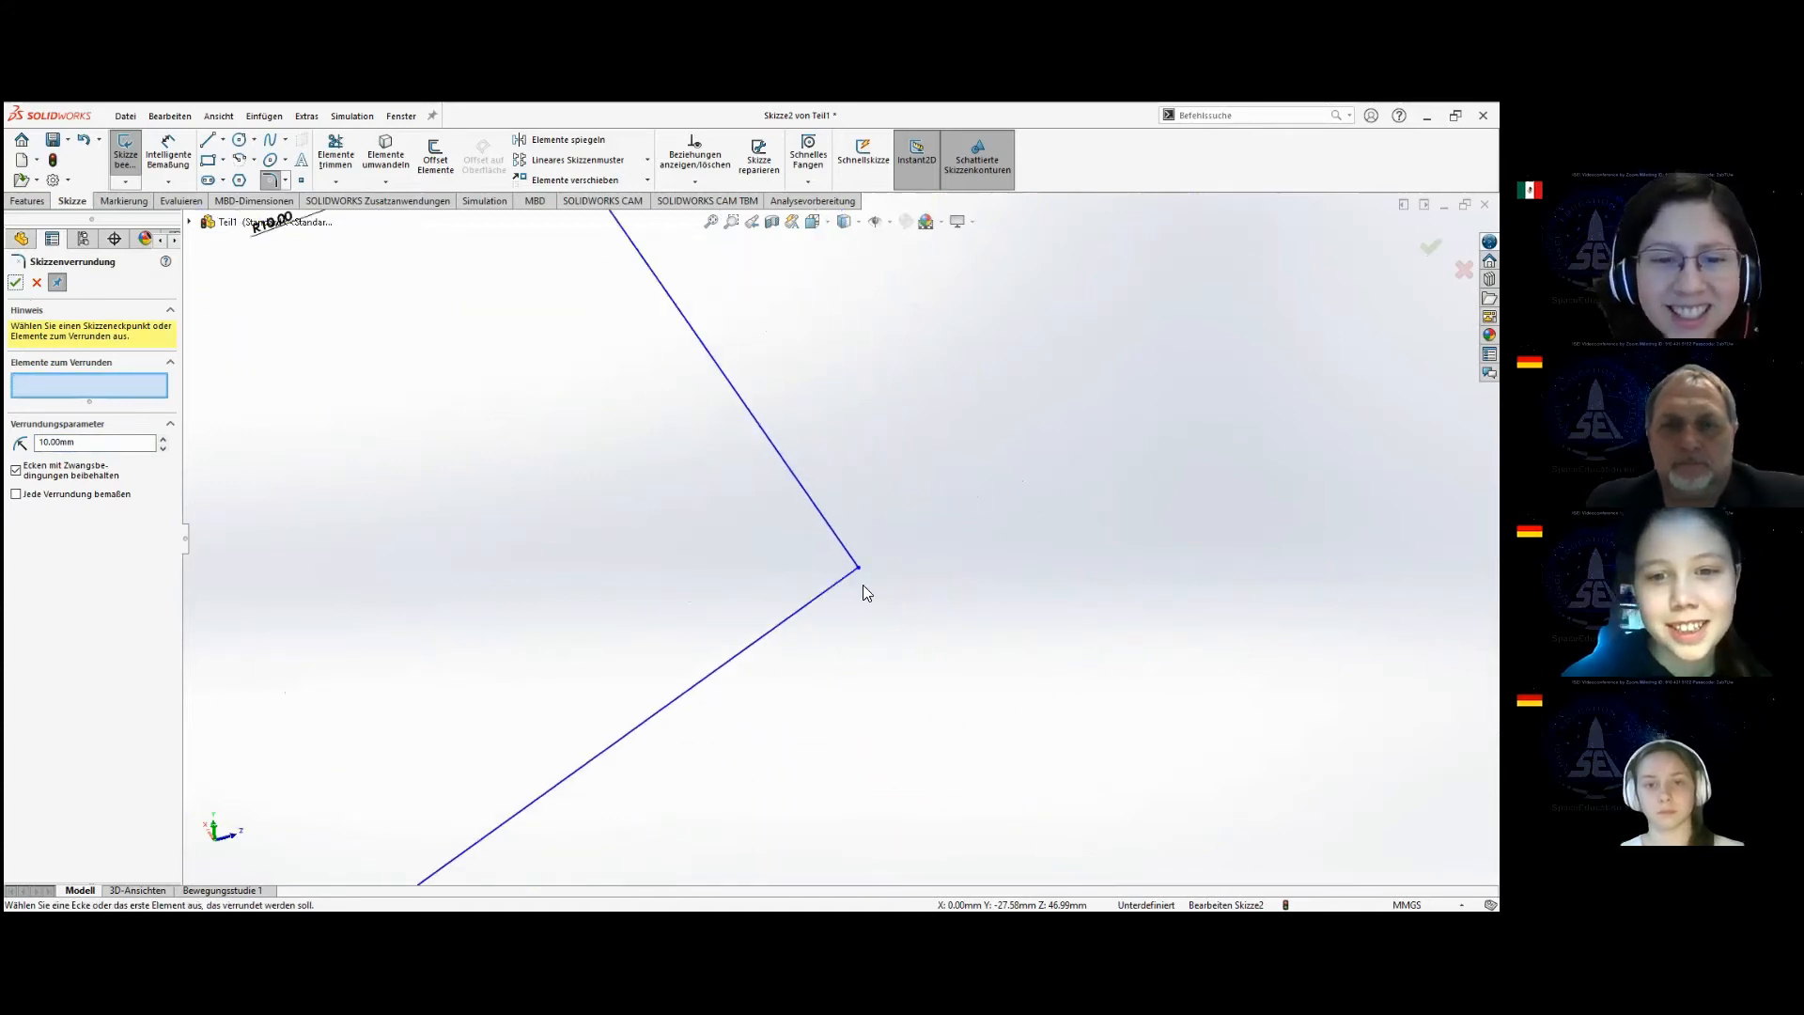
pyautogui.click(836, 543)
pyautogui.scroll(4, 946, 636)
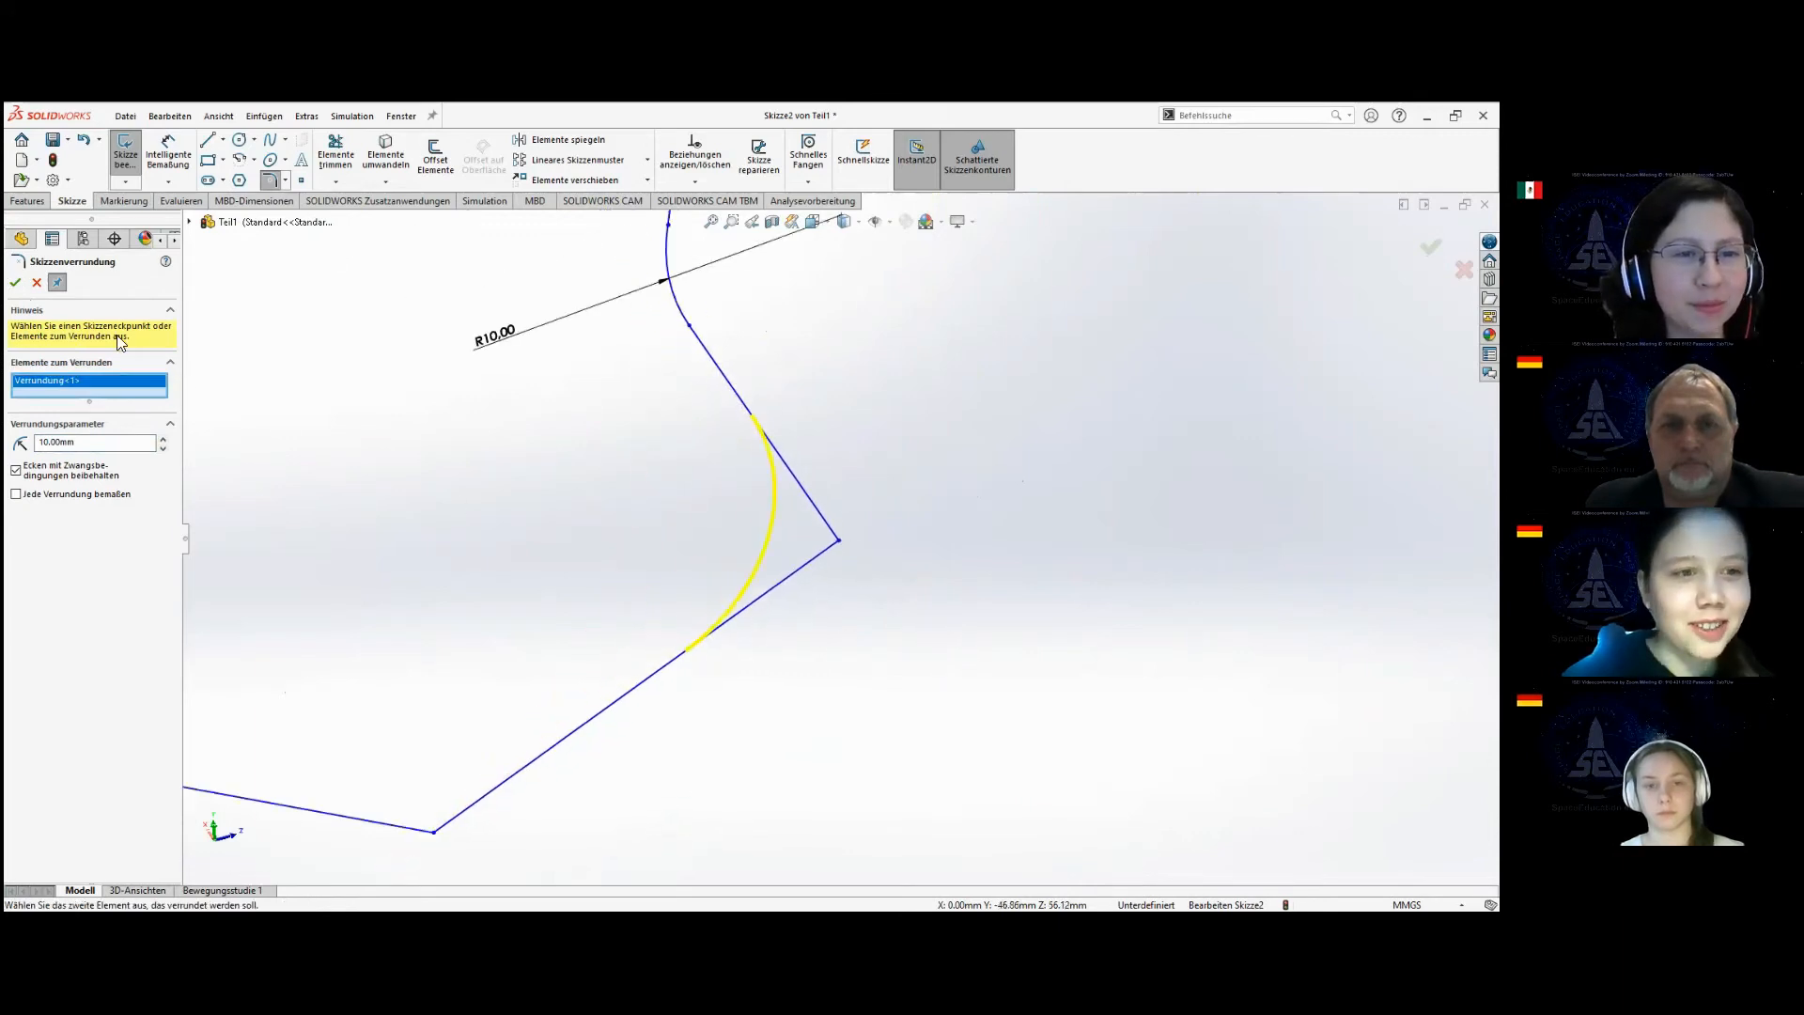
pyautogui.click(15, 282)
pyautogui.scroll(2, 851, 667)
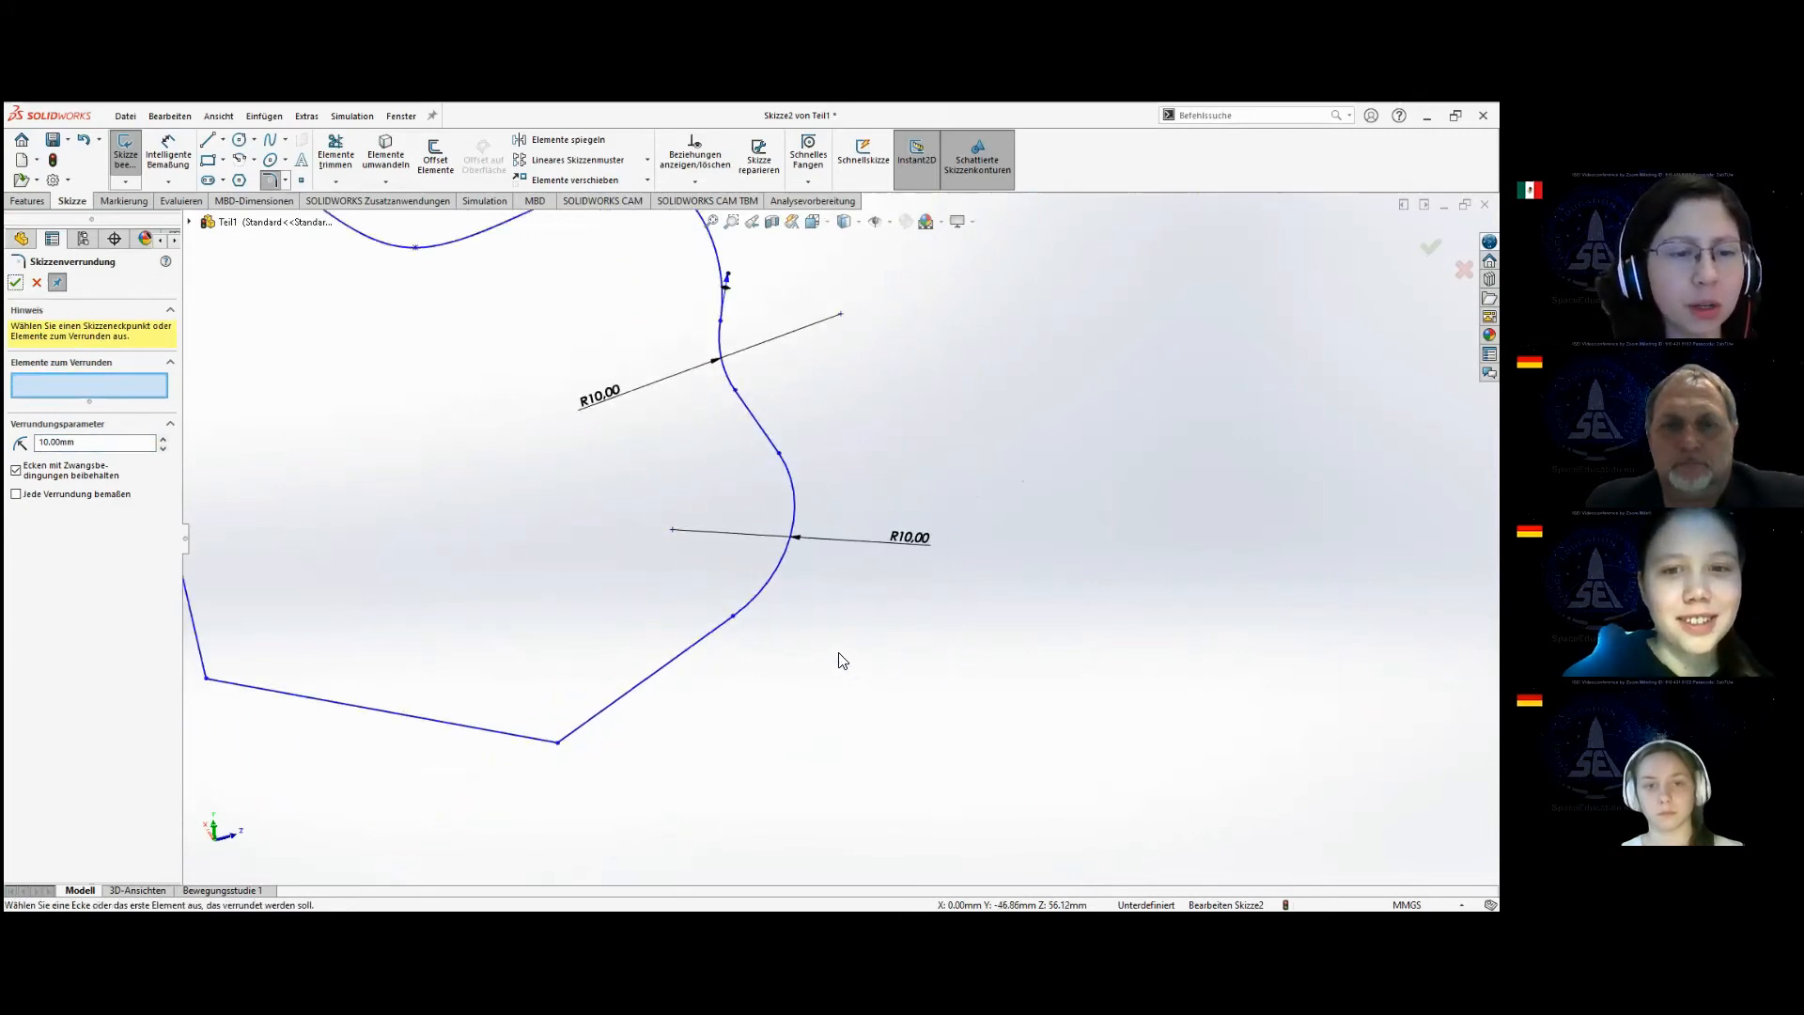
pyautogui.scroll(2, 842, 661)
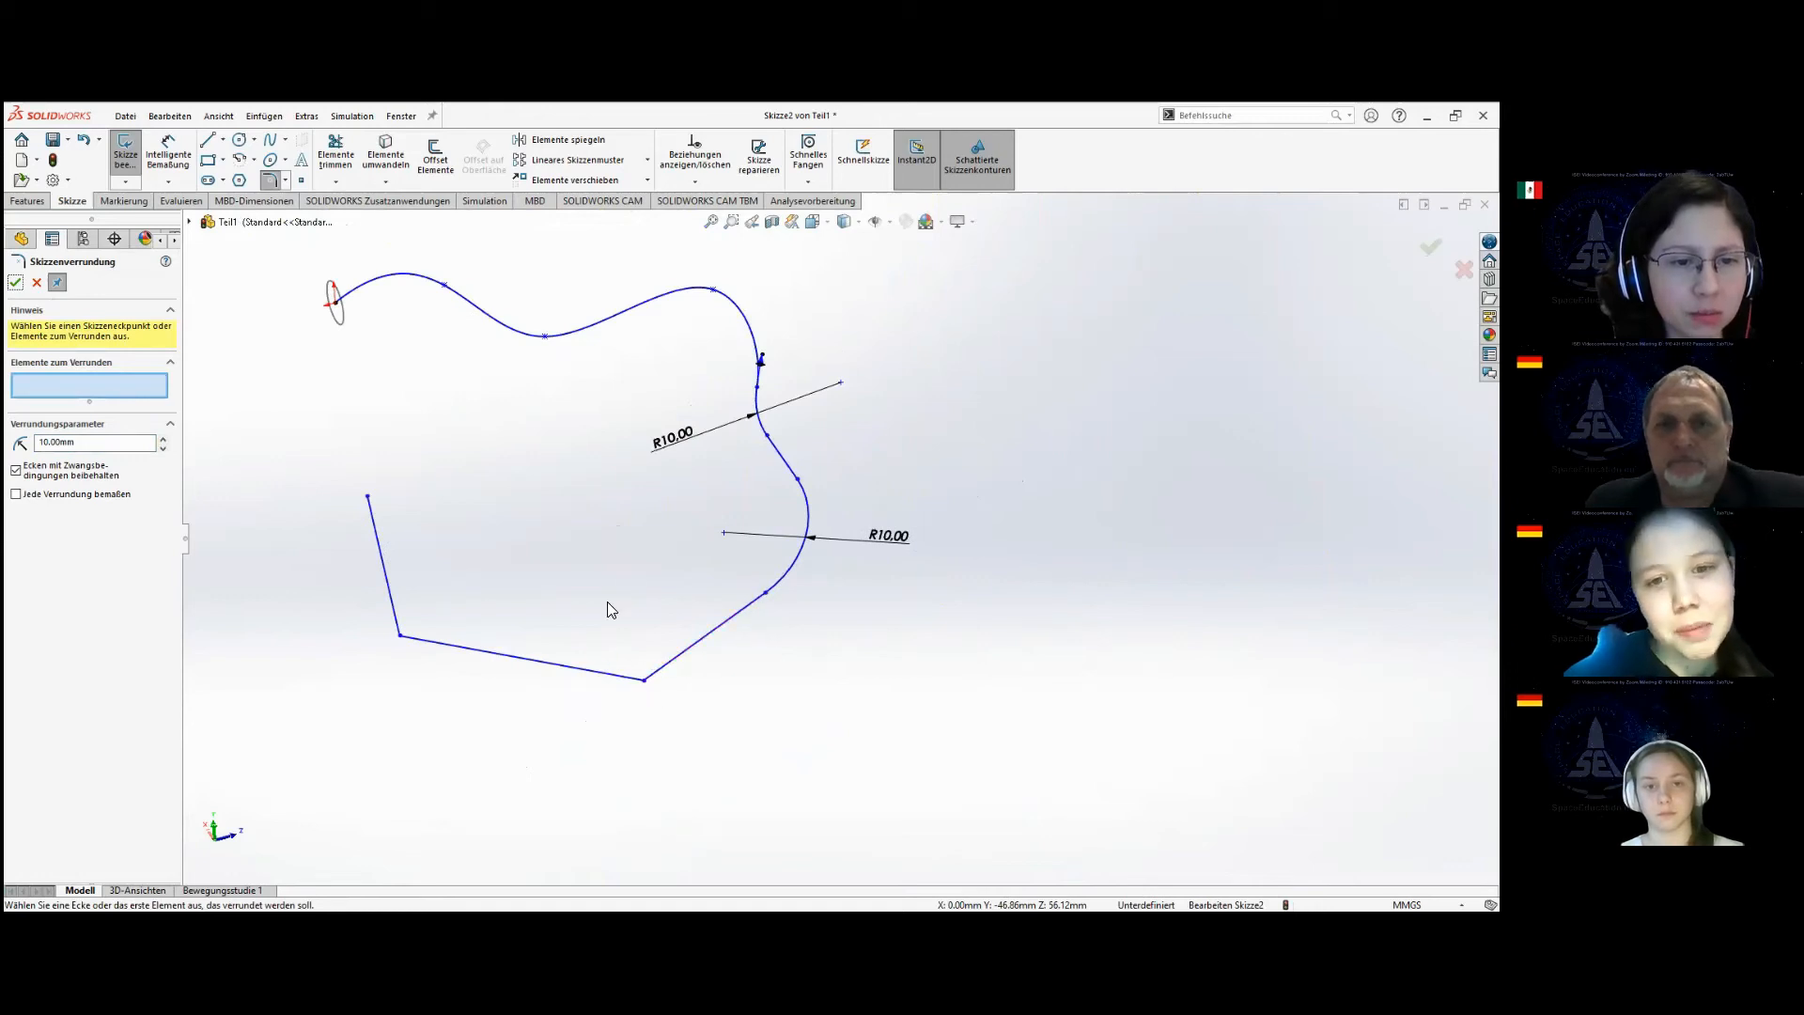
pyautogui.click(15, 282)
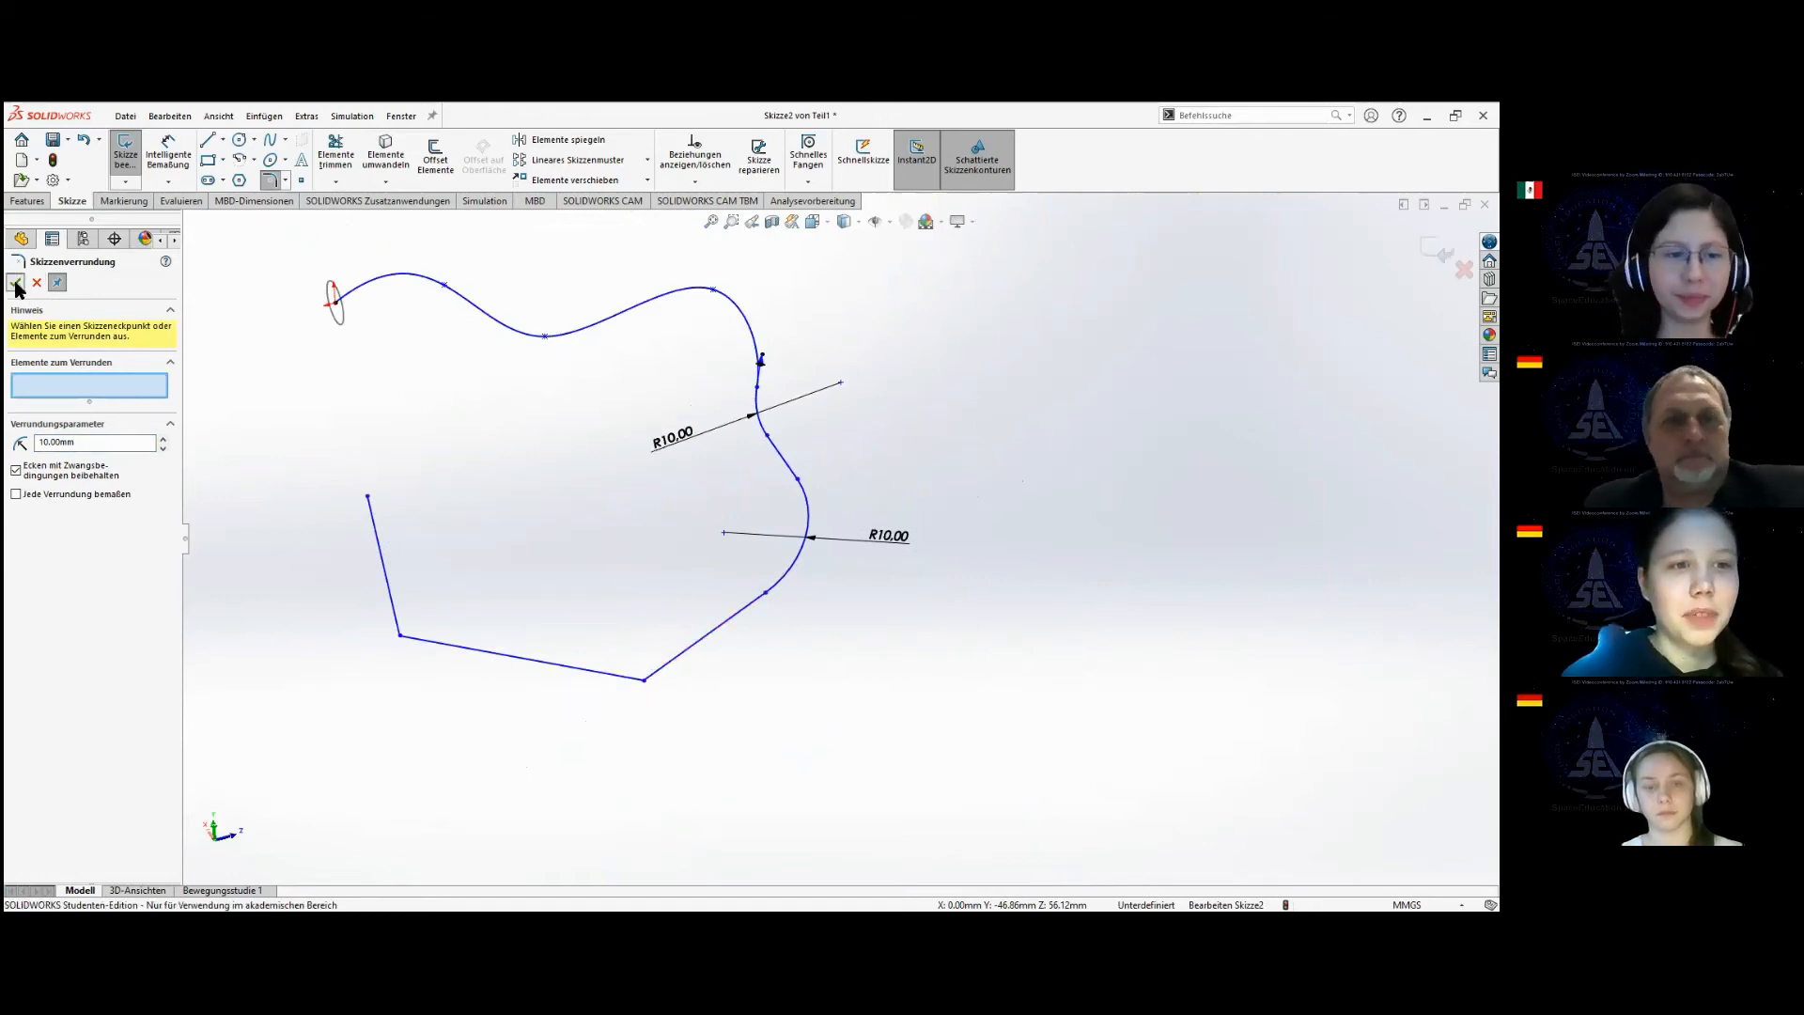
pyautogui.click(127, 156)
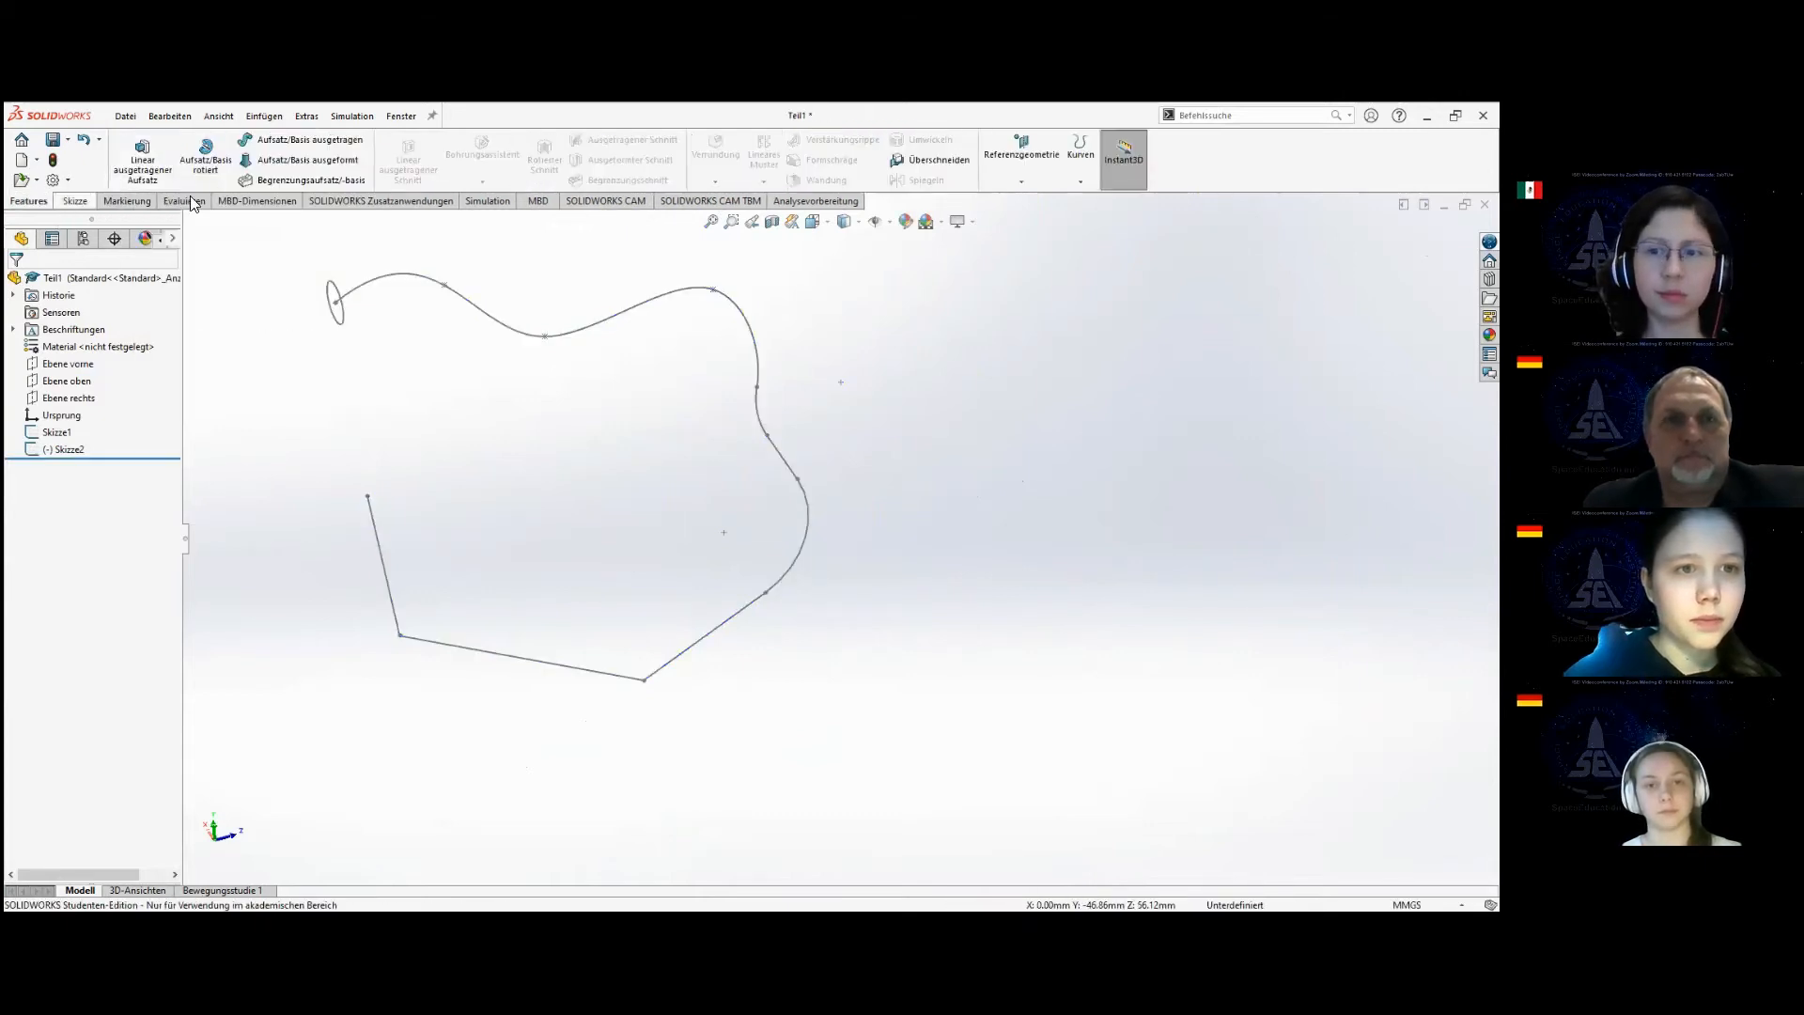
# Create a Swept Boss/Base with the circle sketch (Skizze1) as profile and the whole of Skizze2 as path, and inspect the resulting body.
pyautogui.click(272, 143)
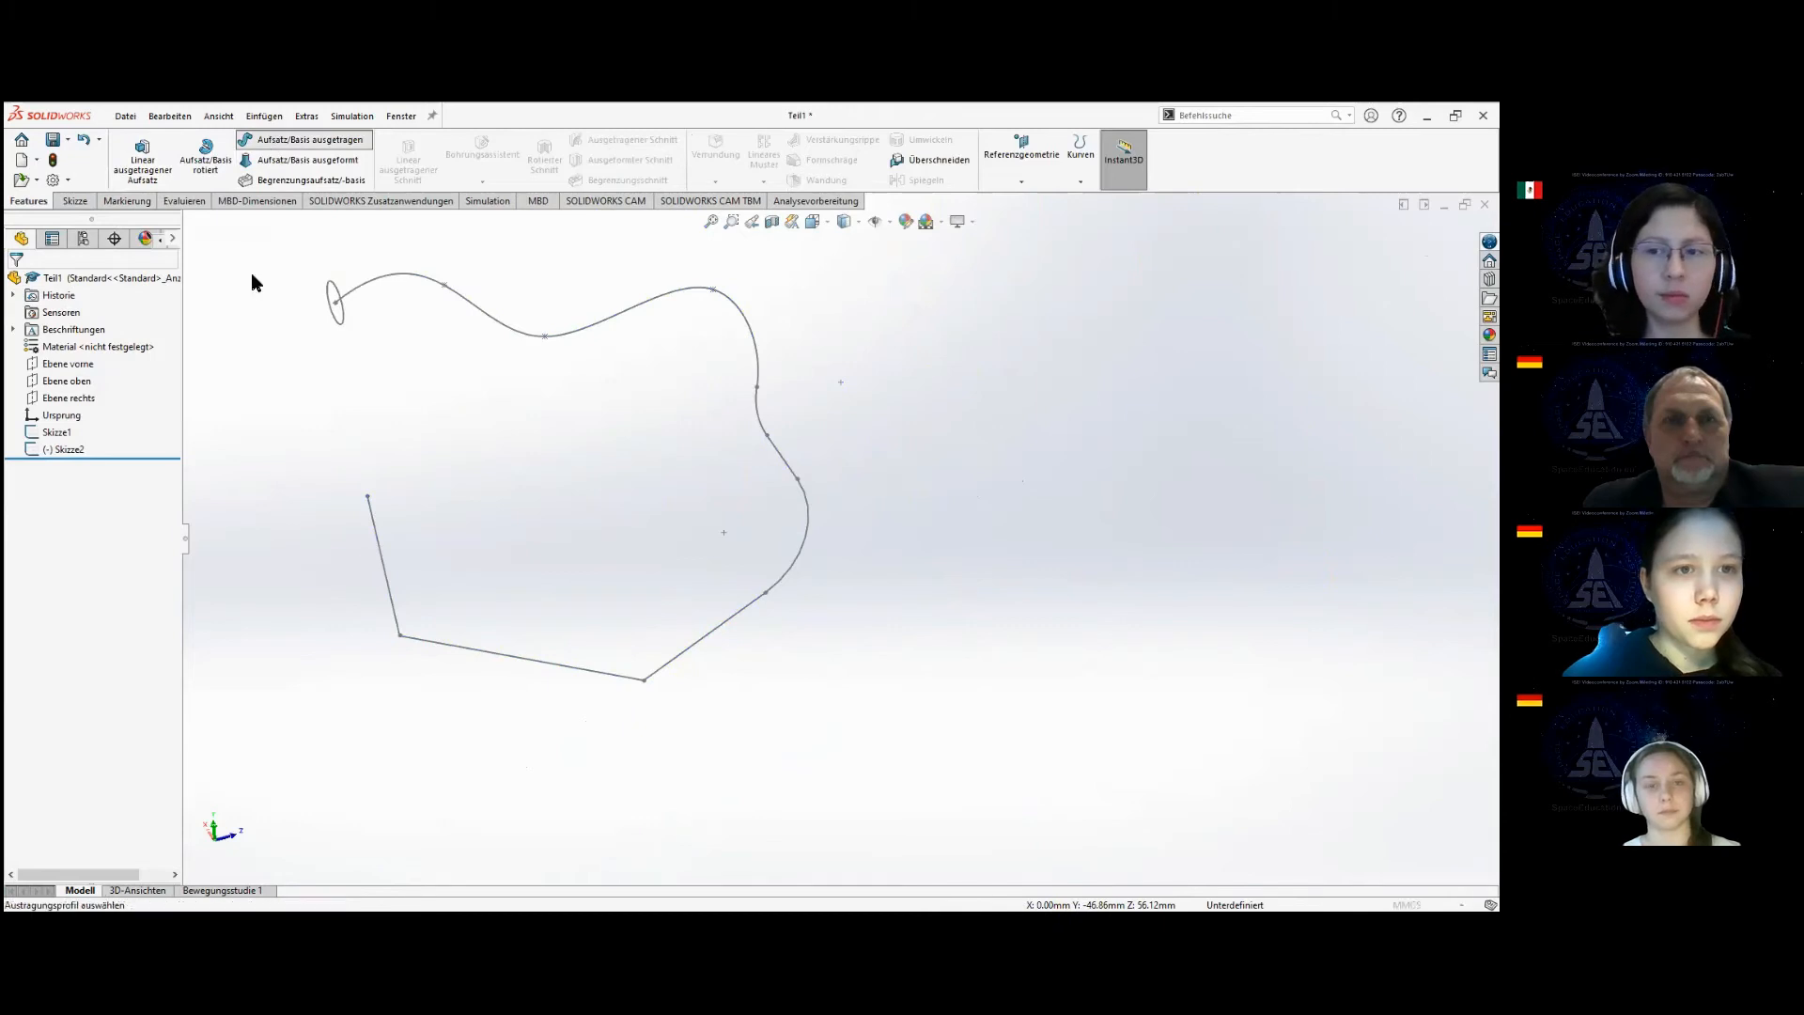
pyautogui.click(340, 321)
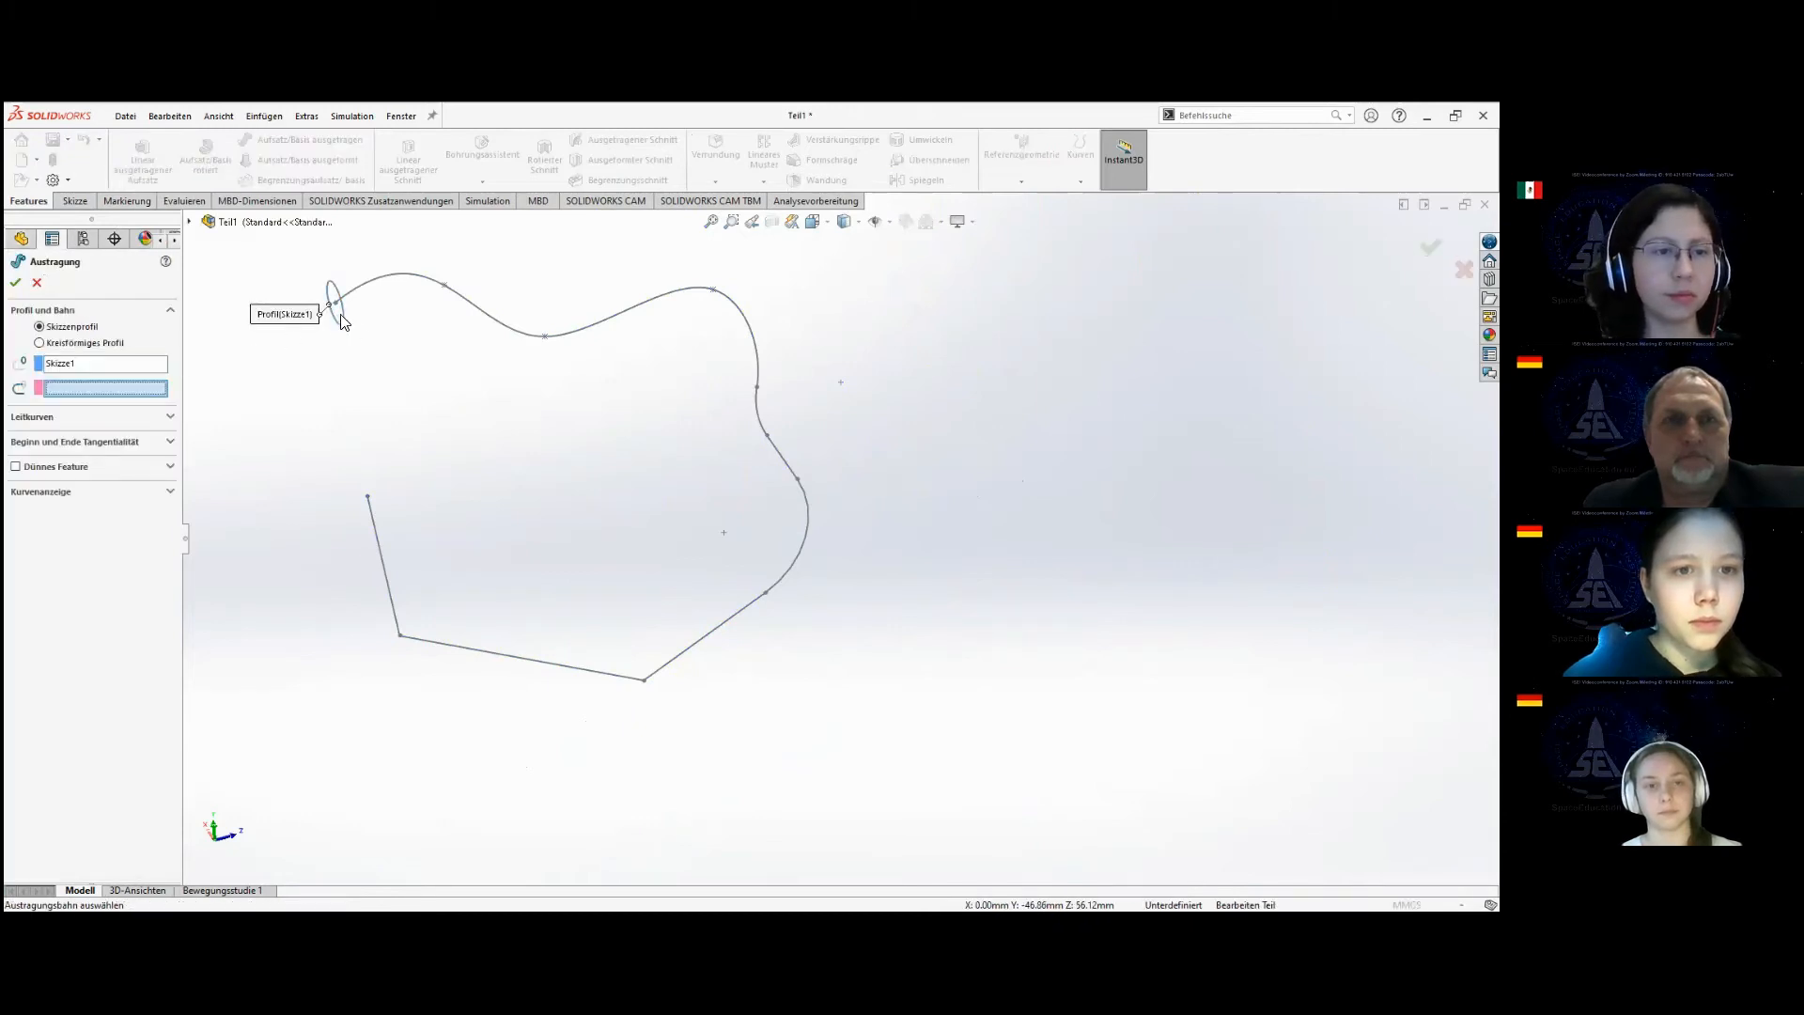
pyautogui.click(229, 223)
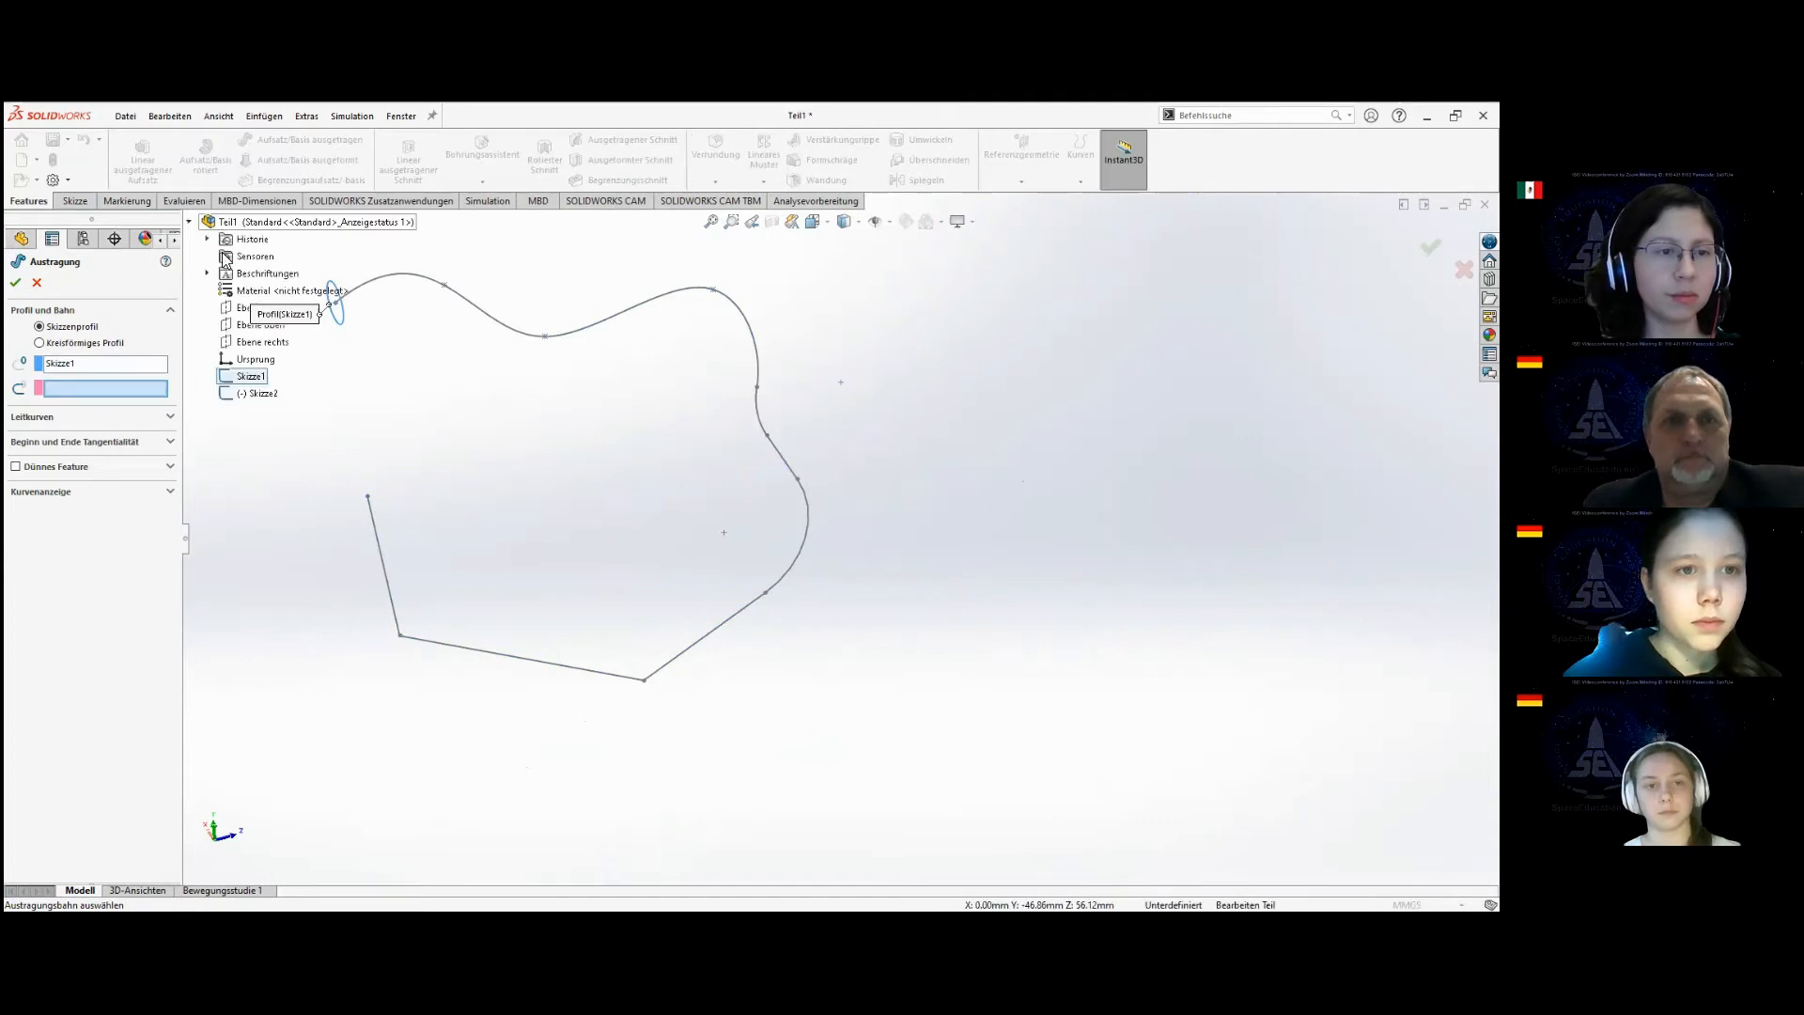
pyautogui.click(257, 394)
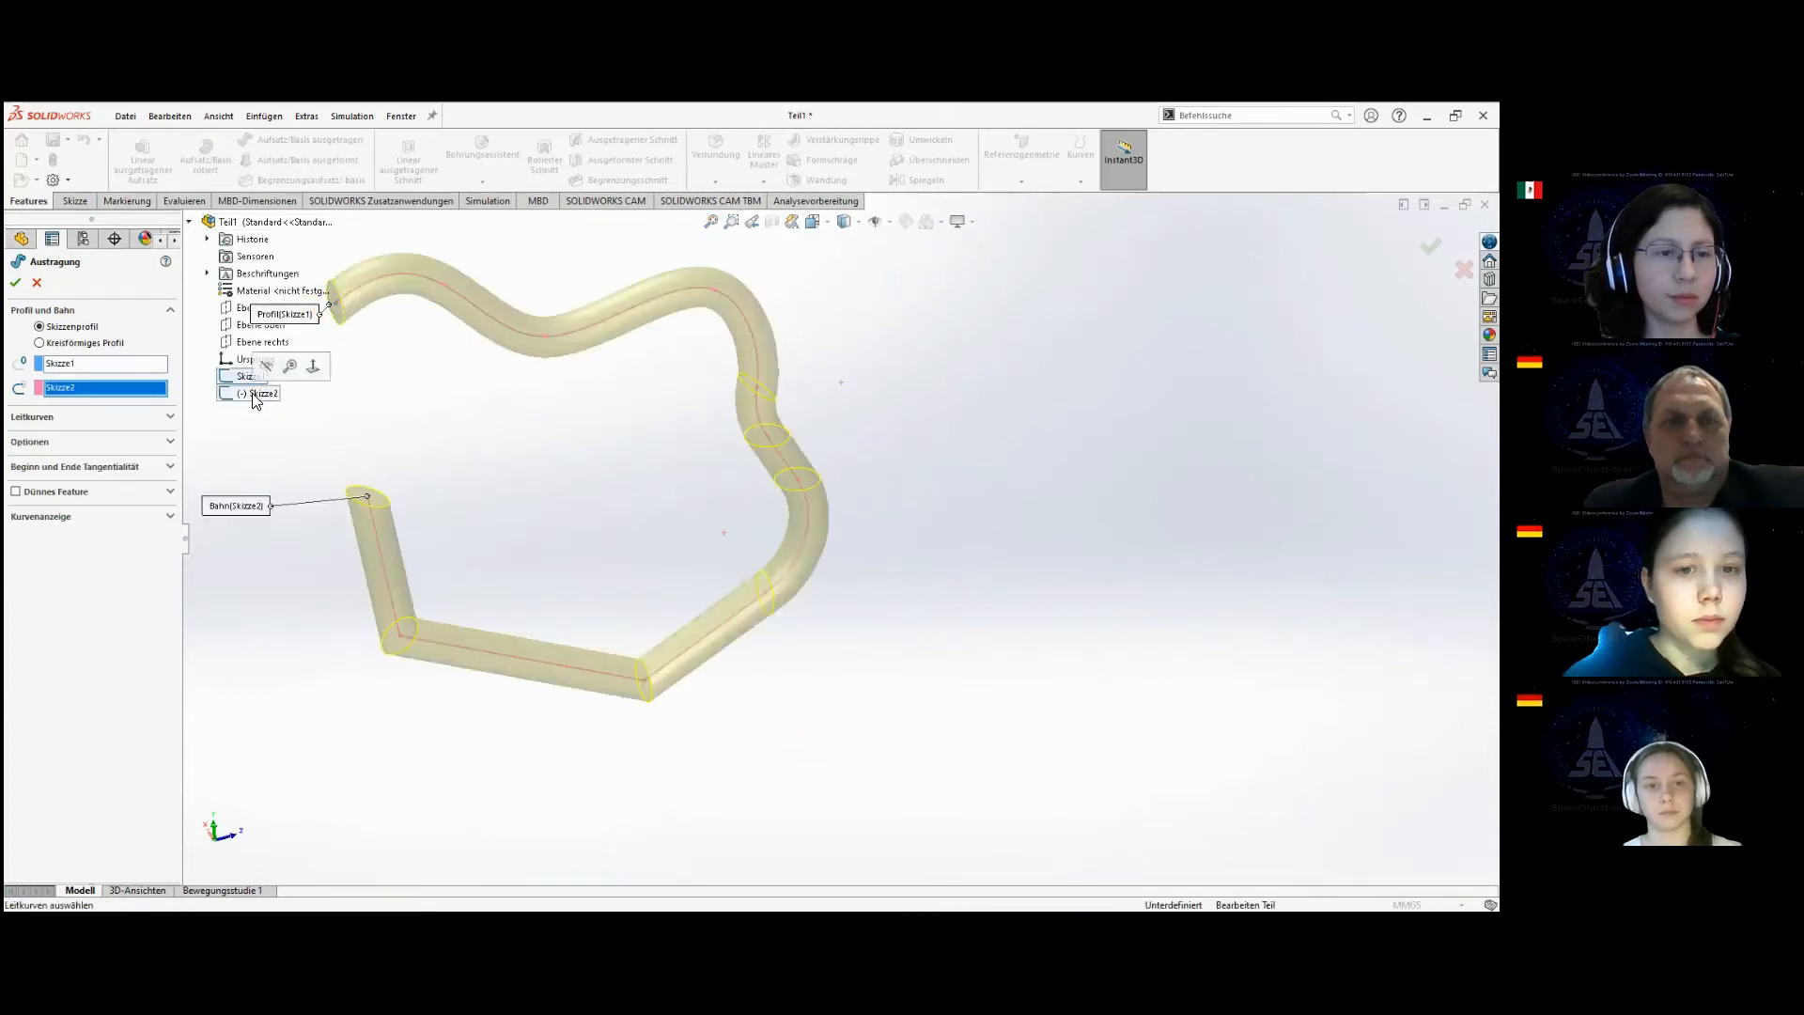
pyautogui.click(15, 283)
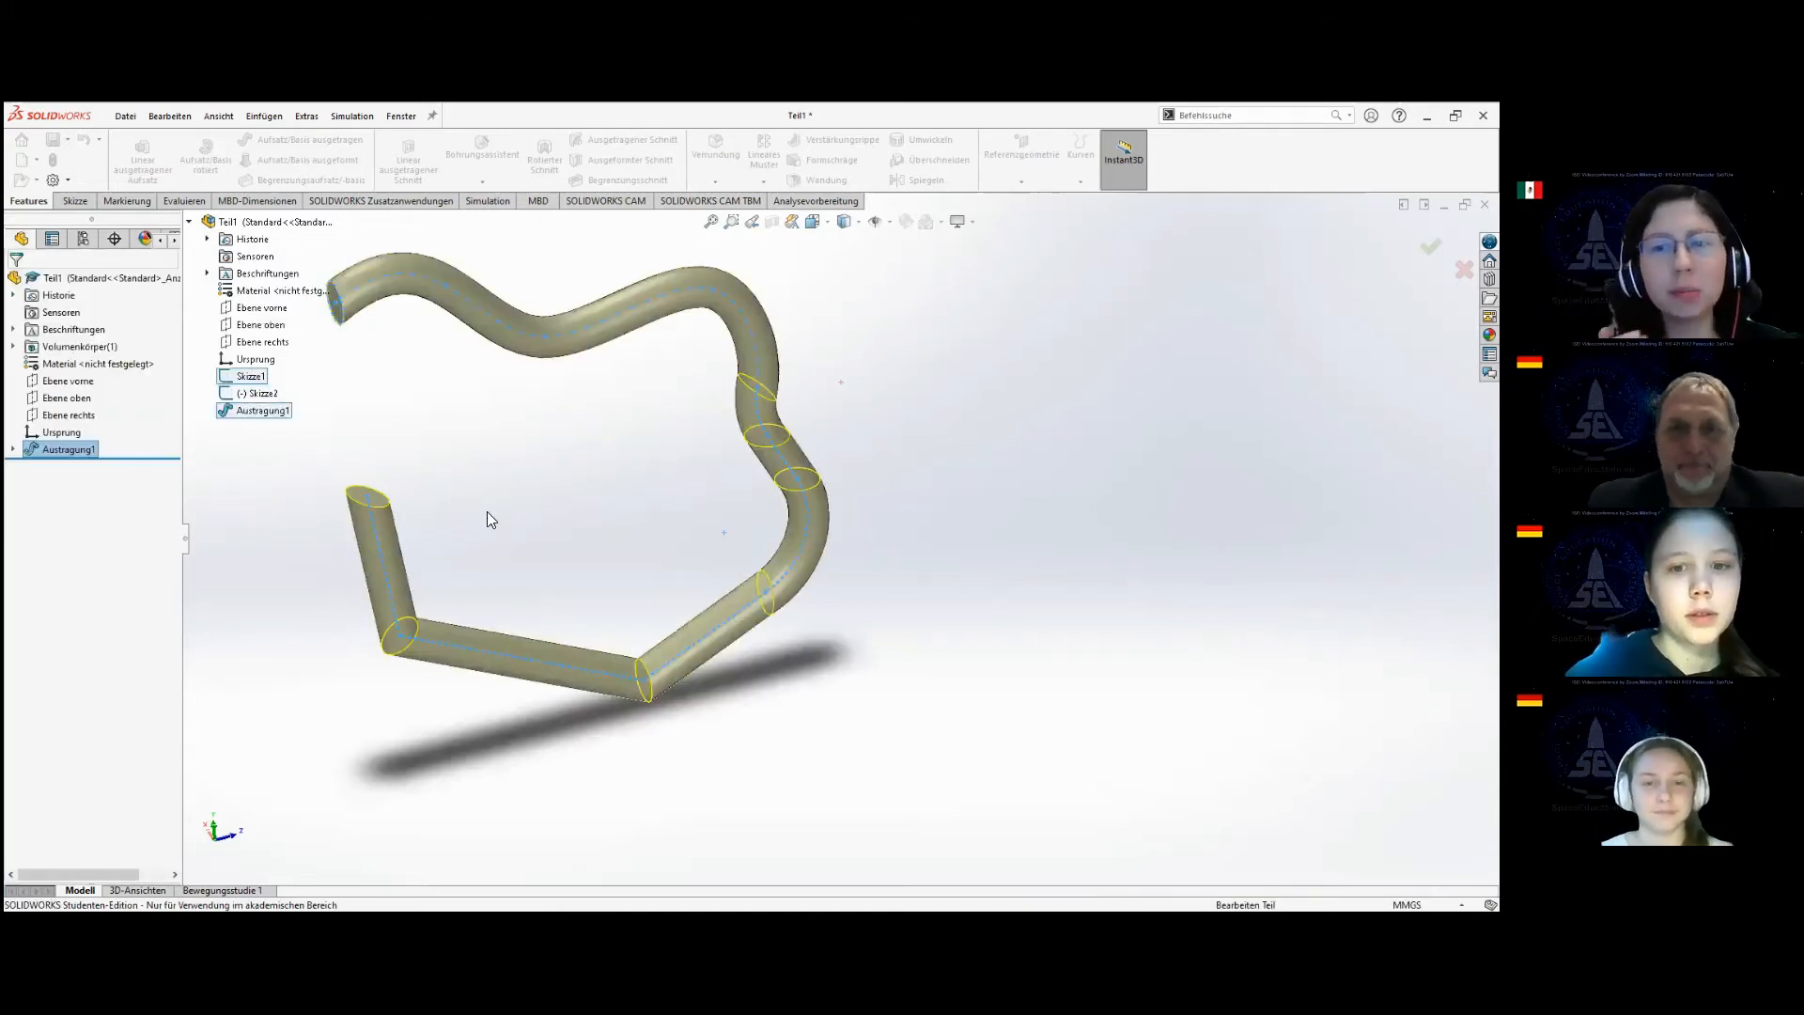
pyautogui.moveTo(527, 518); pyautogui.dragTo(694, 425, button='middle')
pyautogui.scroll(-1, 625, 444)
pyautogui.scroll(1, 711, 294)
pyautogui.press('f')
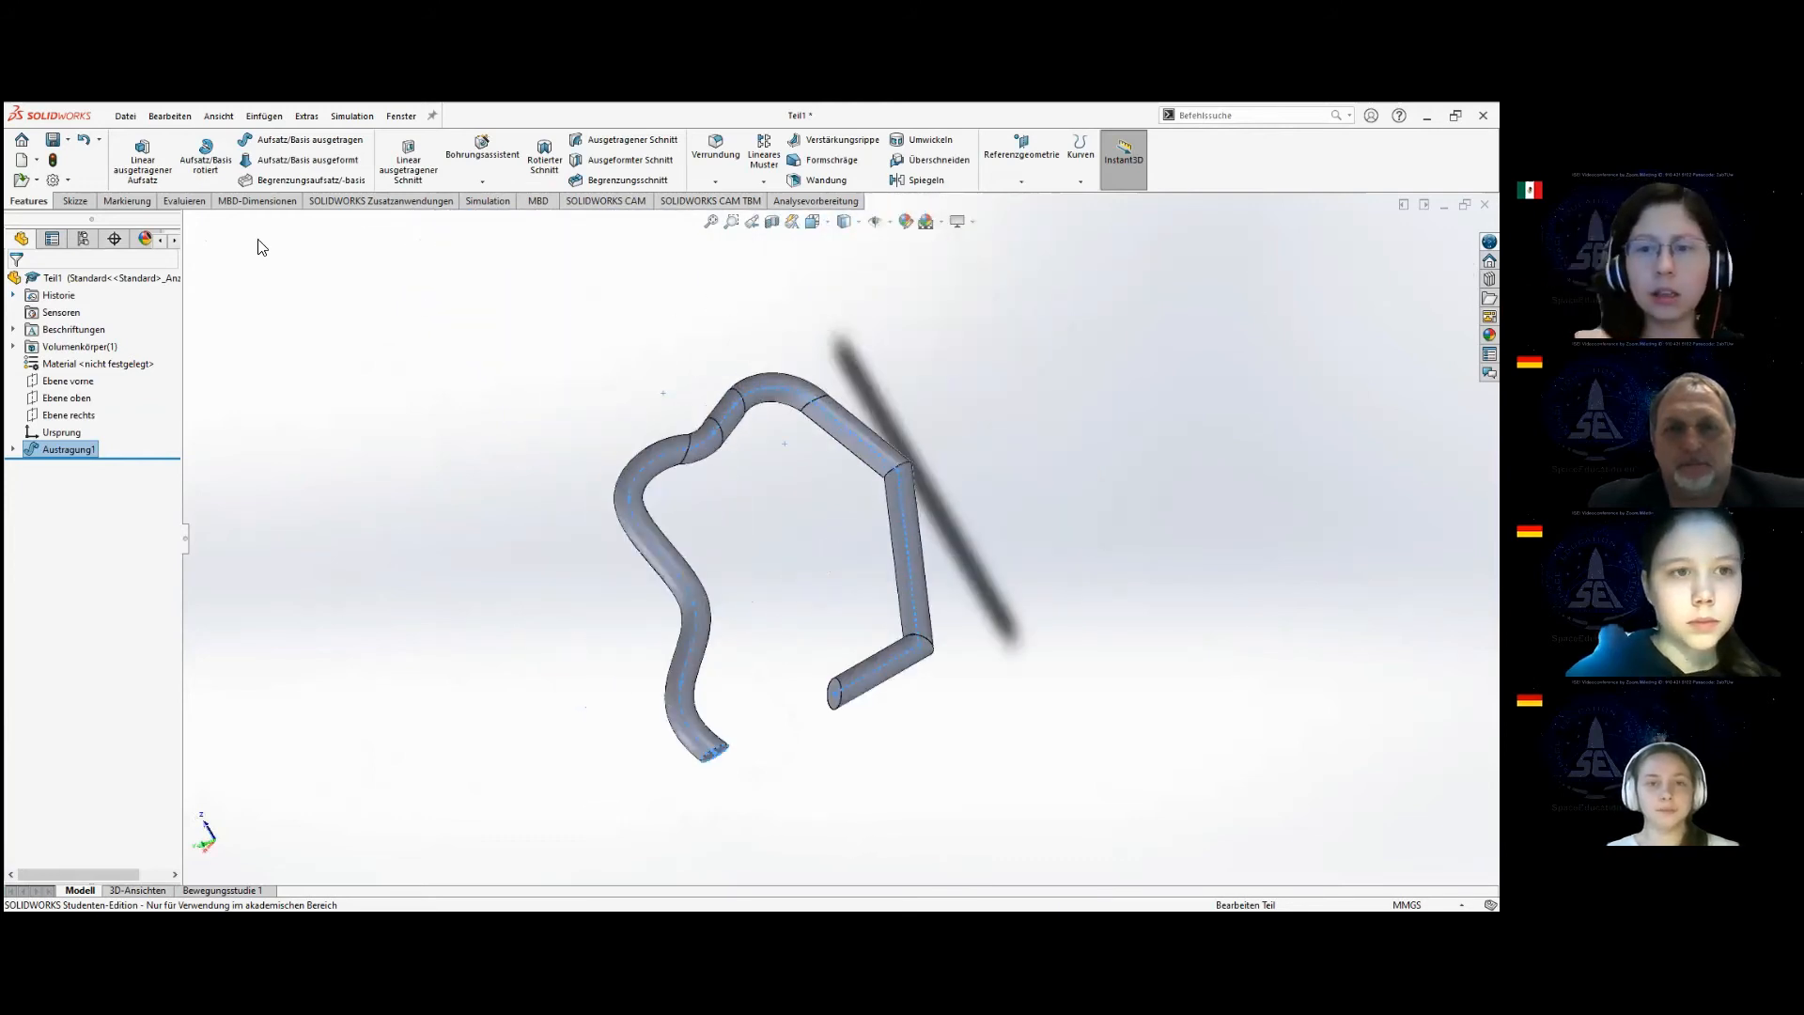
pyautogui.click(68, 448)
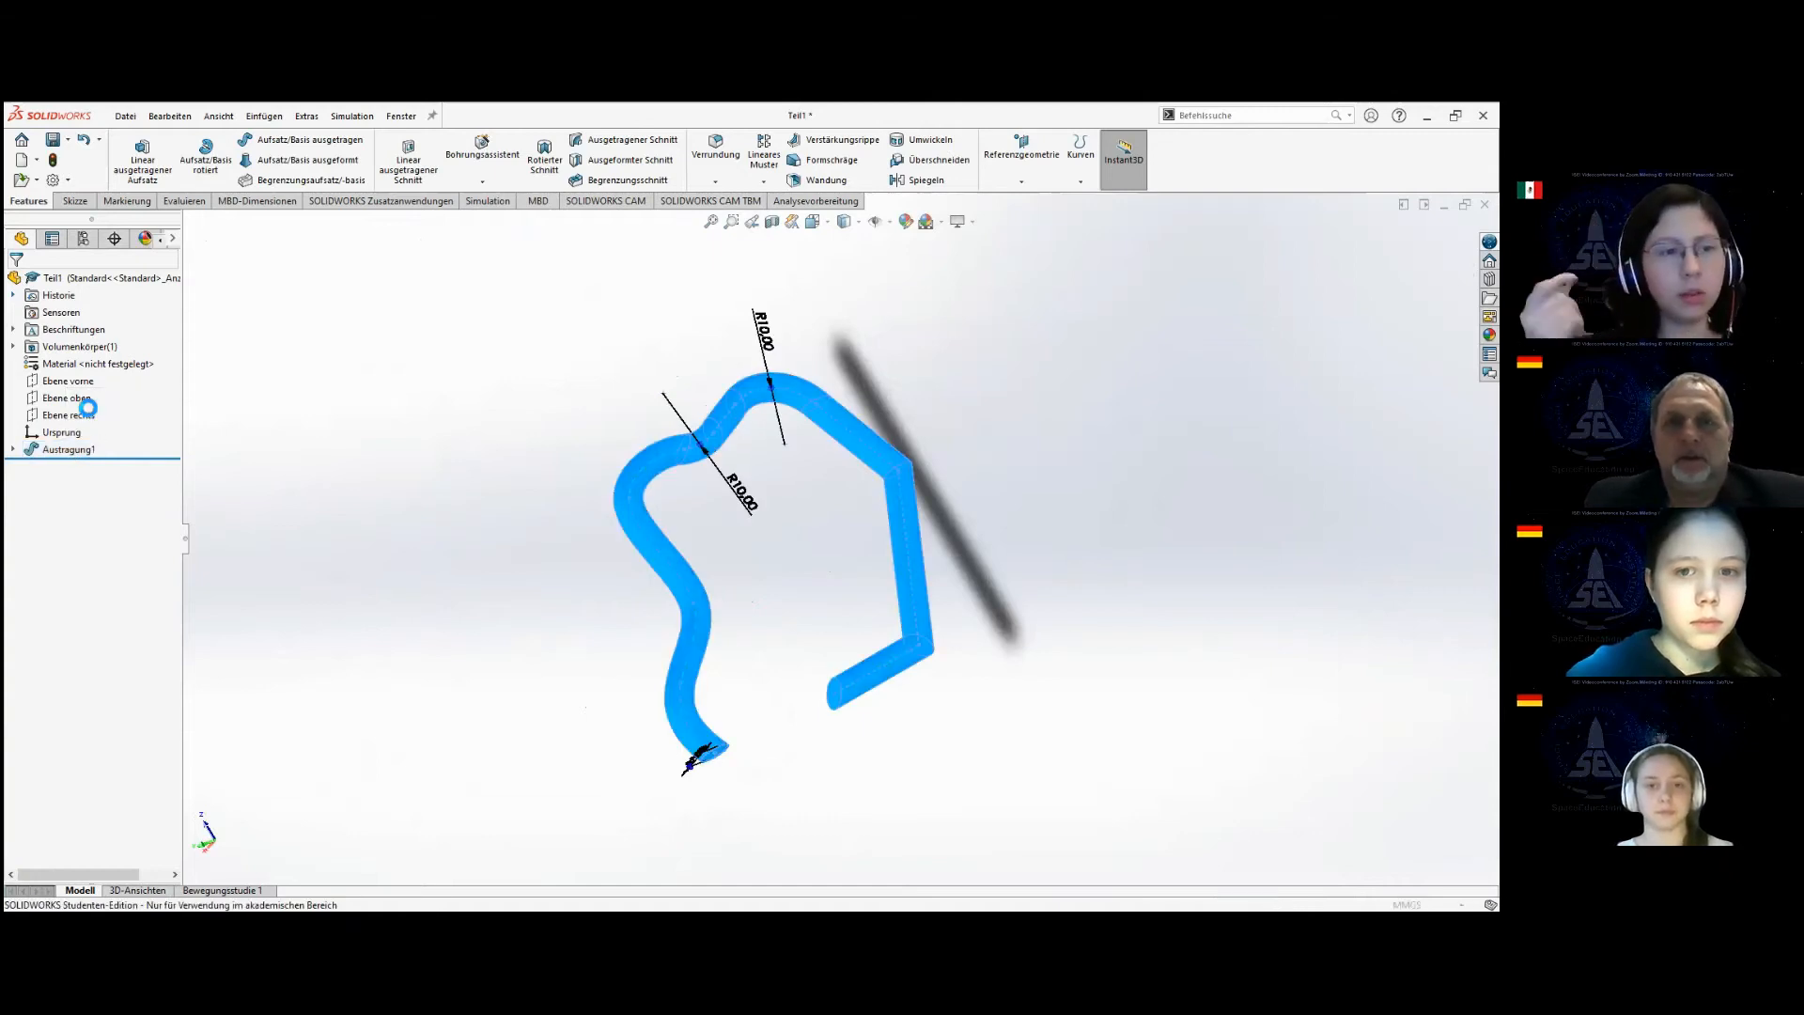
pyautogui.click(89, 415)
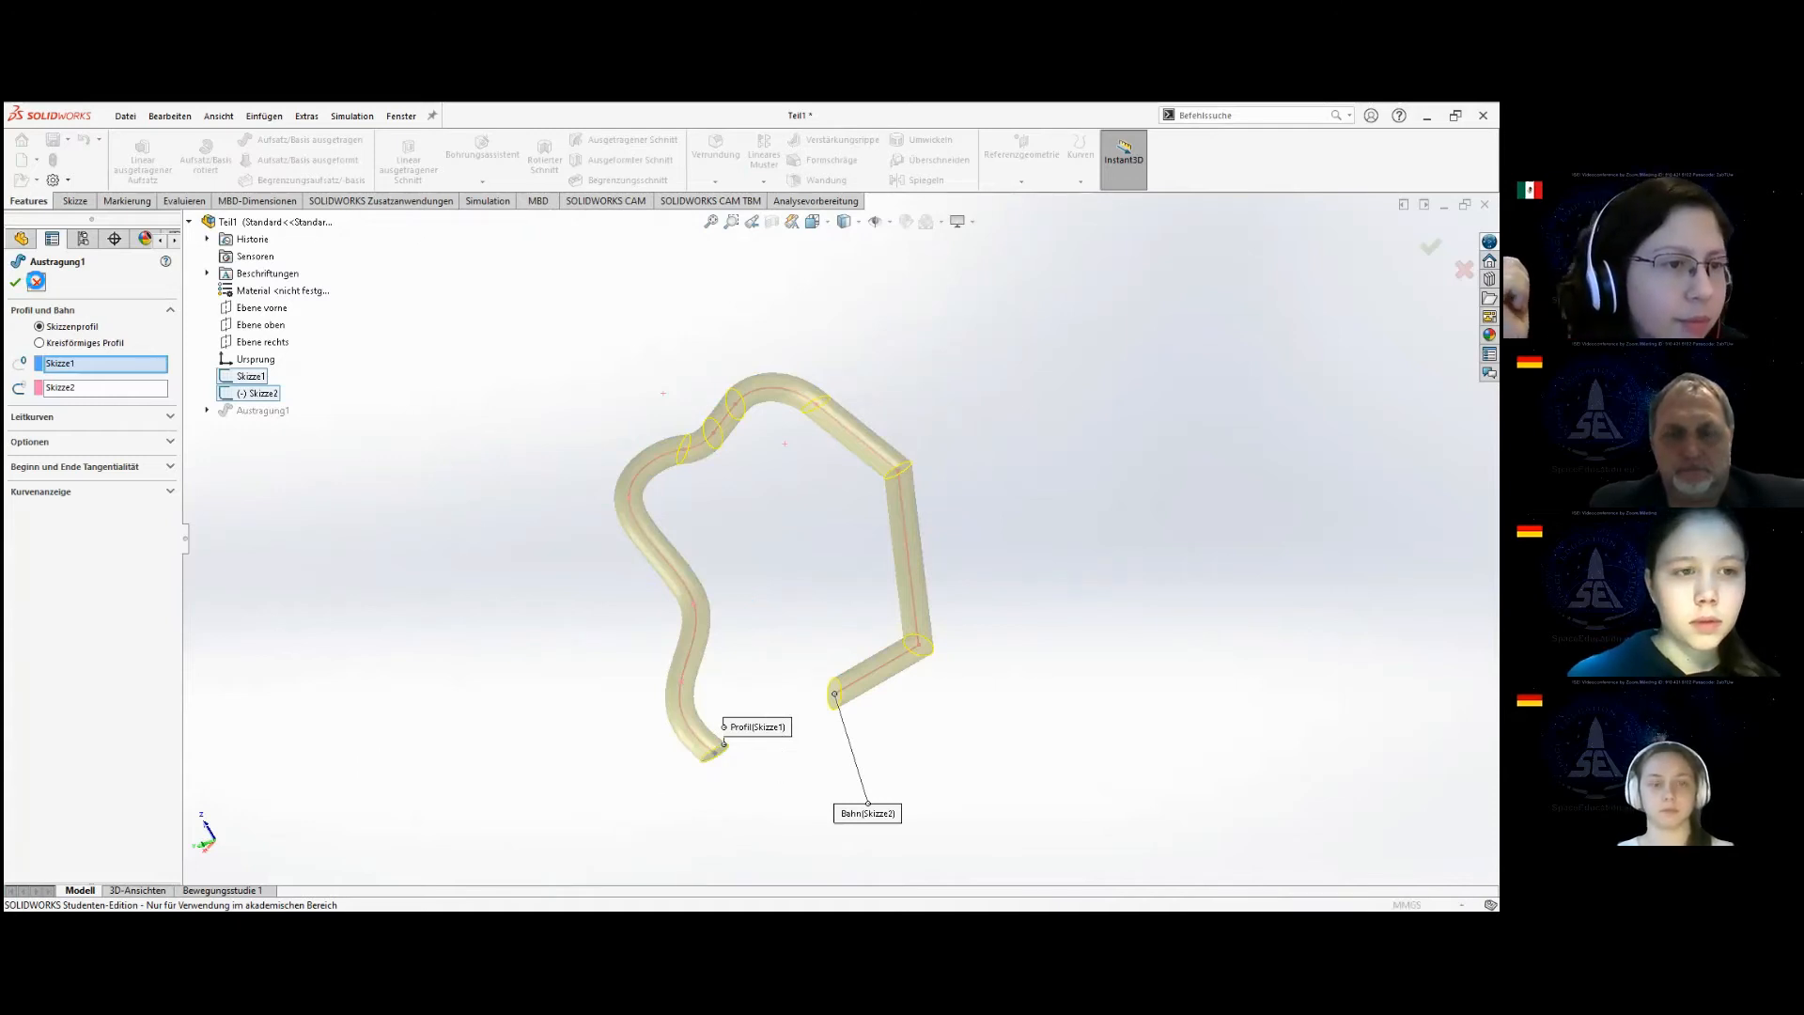
pyautogui.click(38, 283)
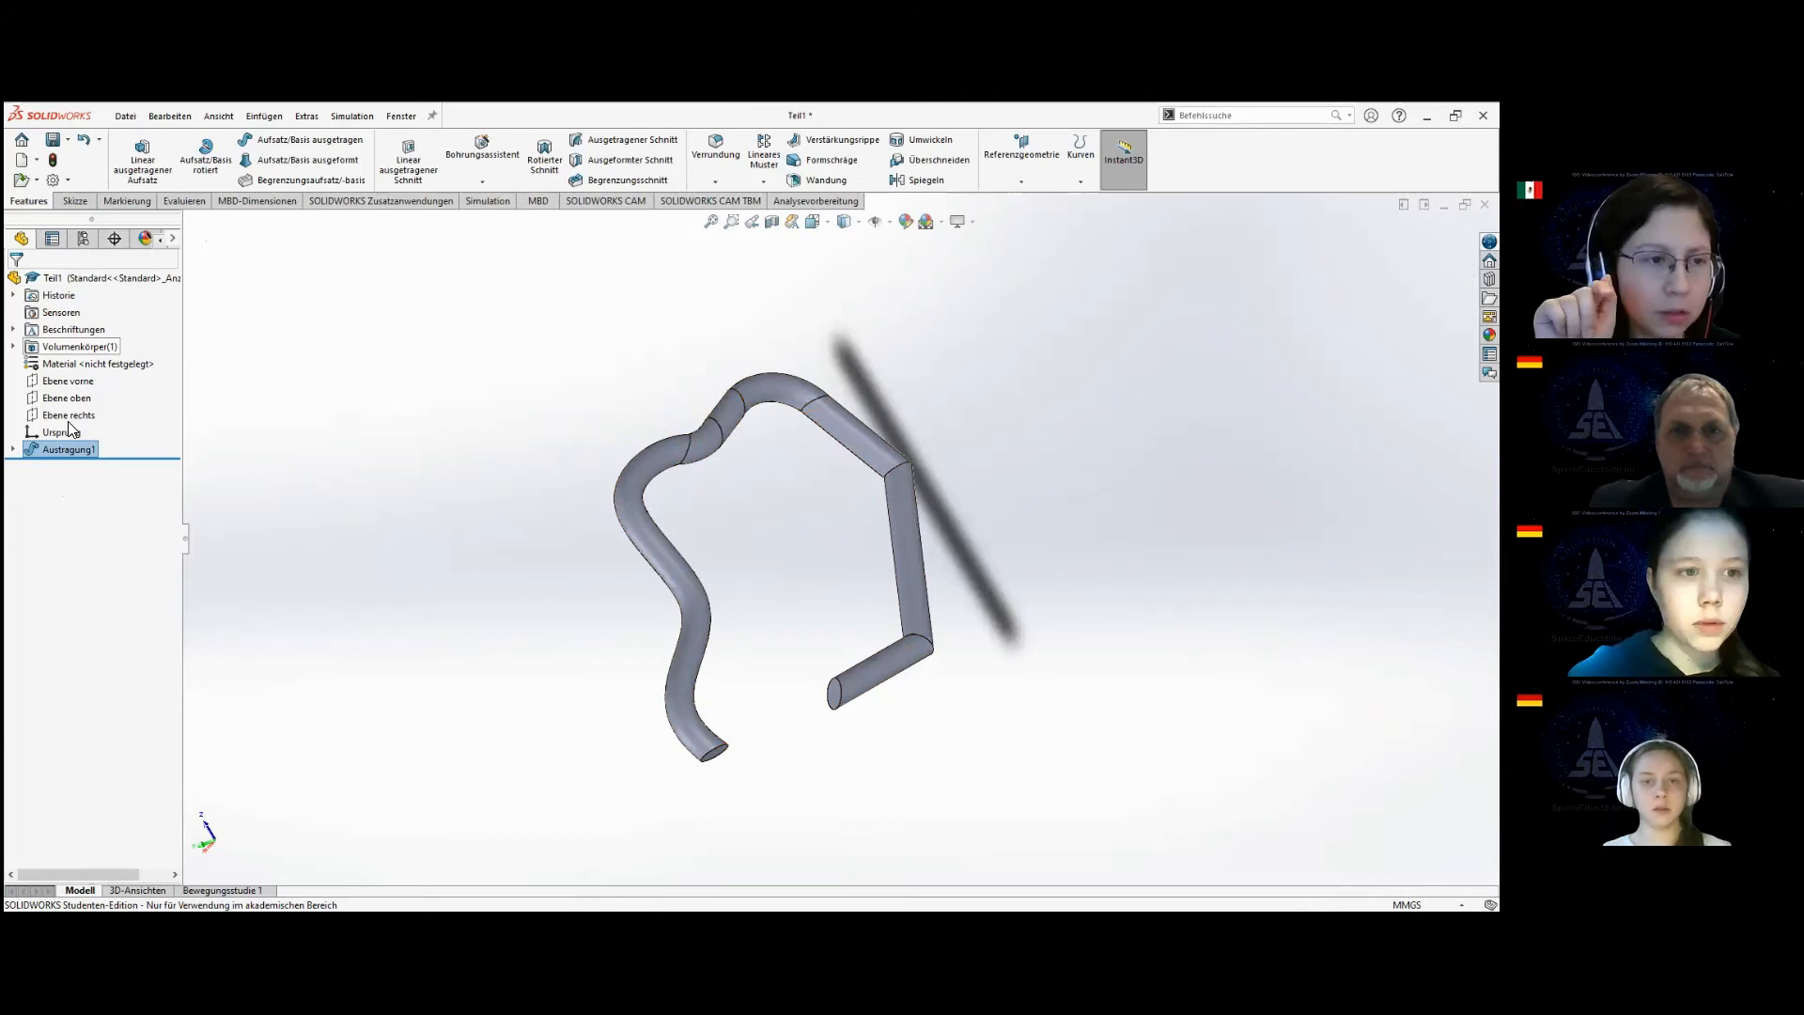
# Reopen the sweep's path sketch (Skizze2), orient the view normal to its plane, and examine how the spline's start meets the circle profile.
pyautogui.click(13, 449)
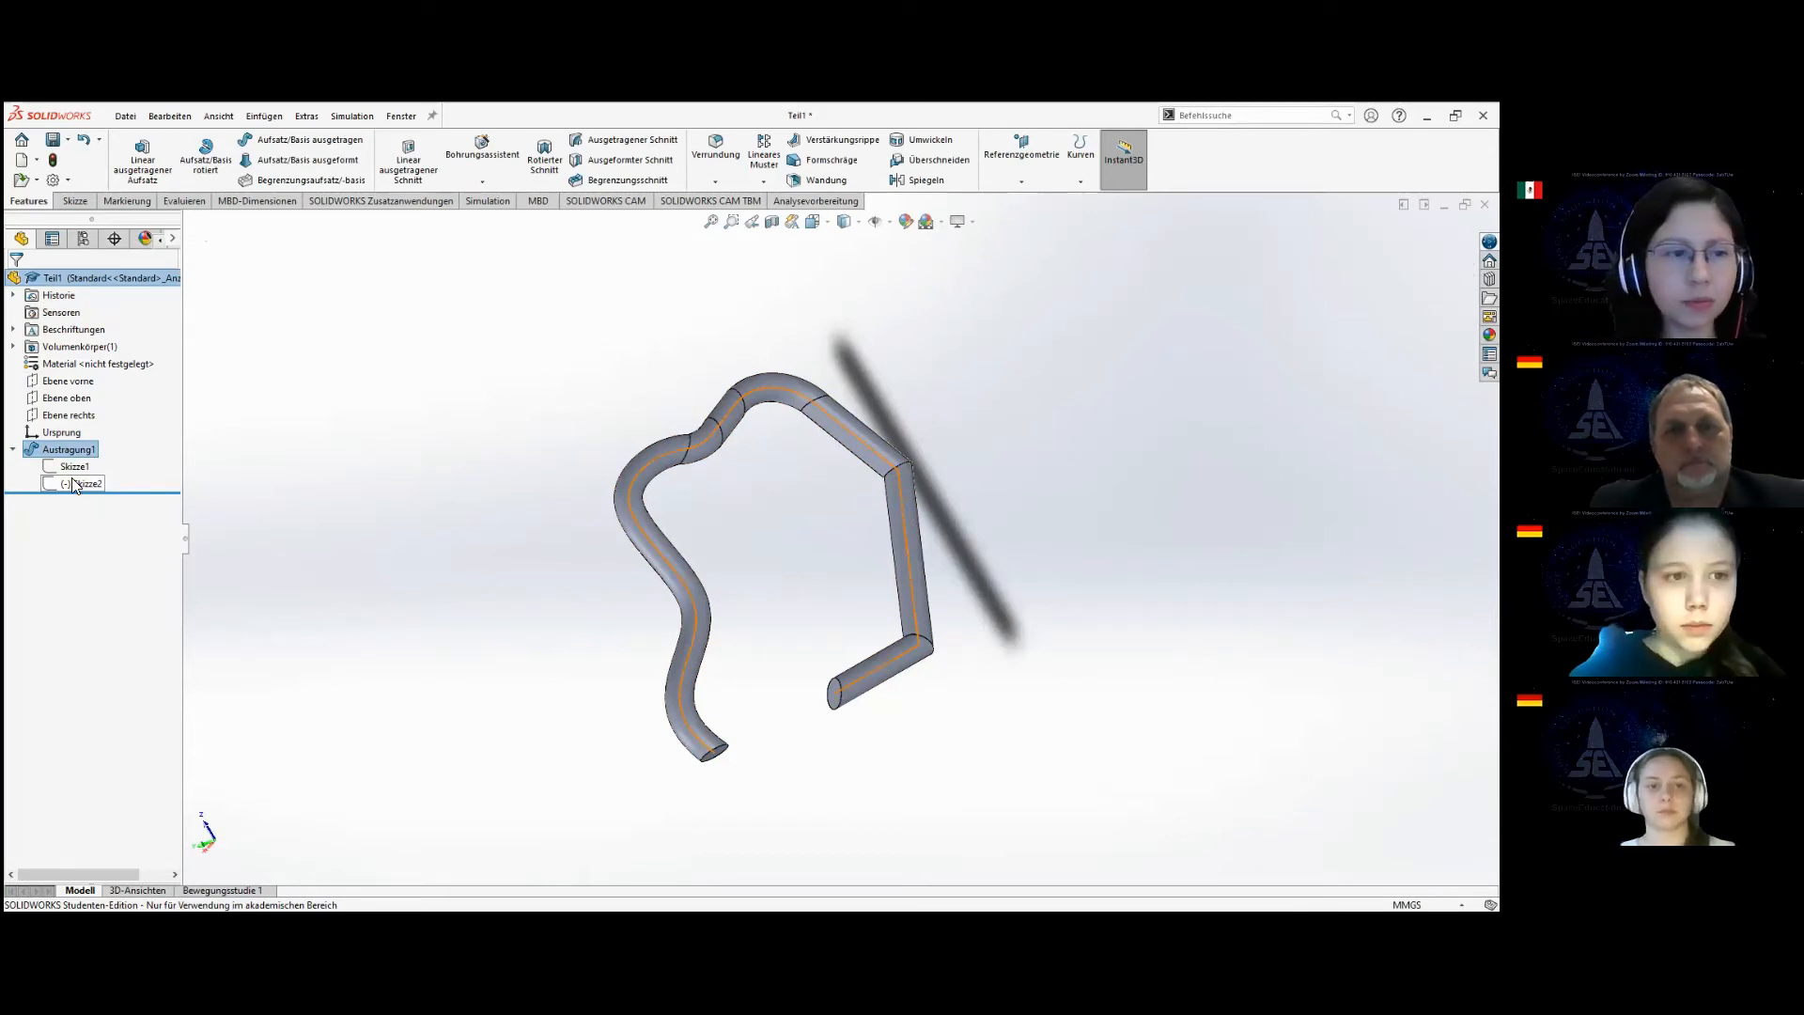
pyautogui.click(75, 485)
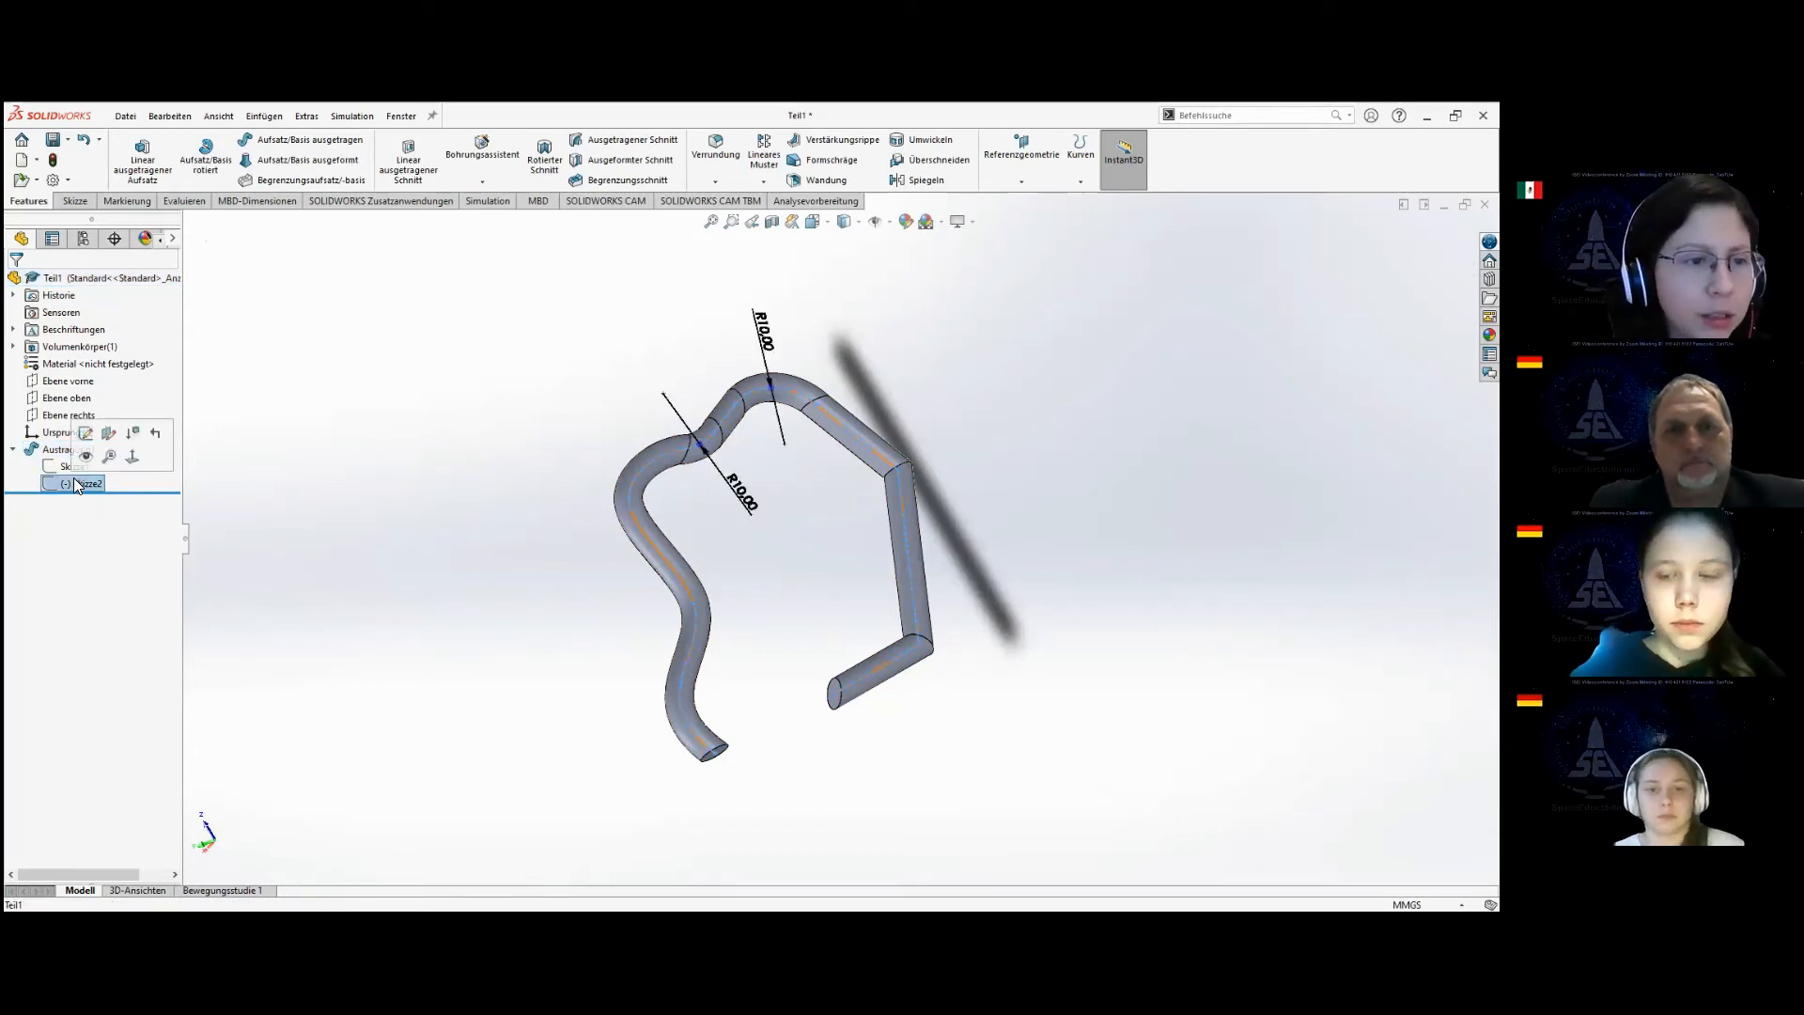
pyautogui.click(87, 433)
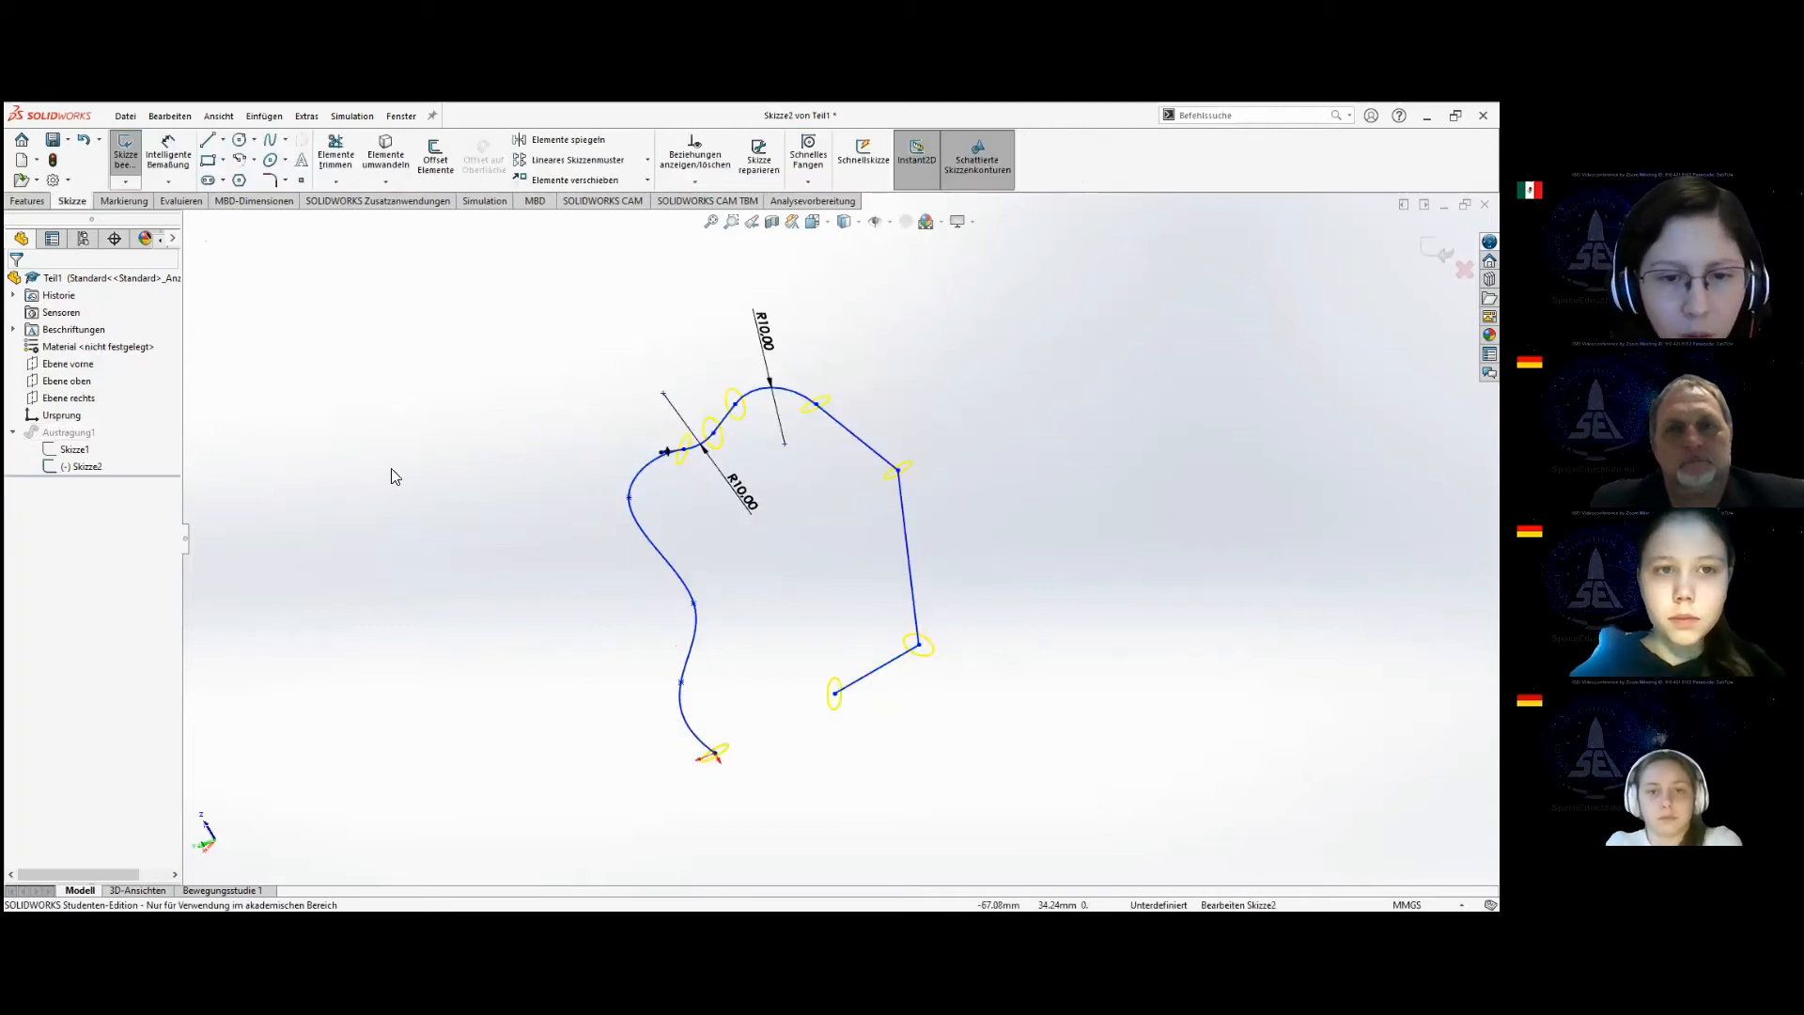
pyautogui.press('space')
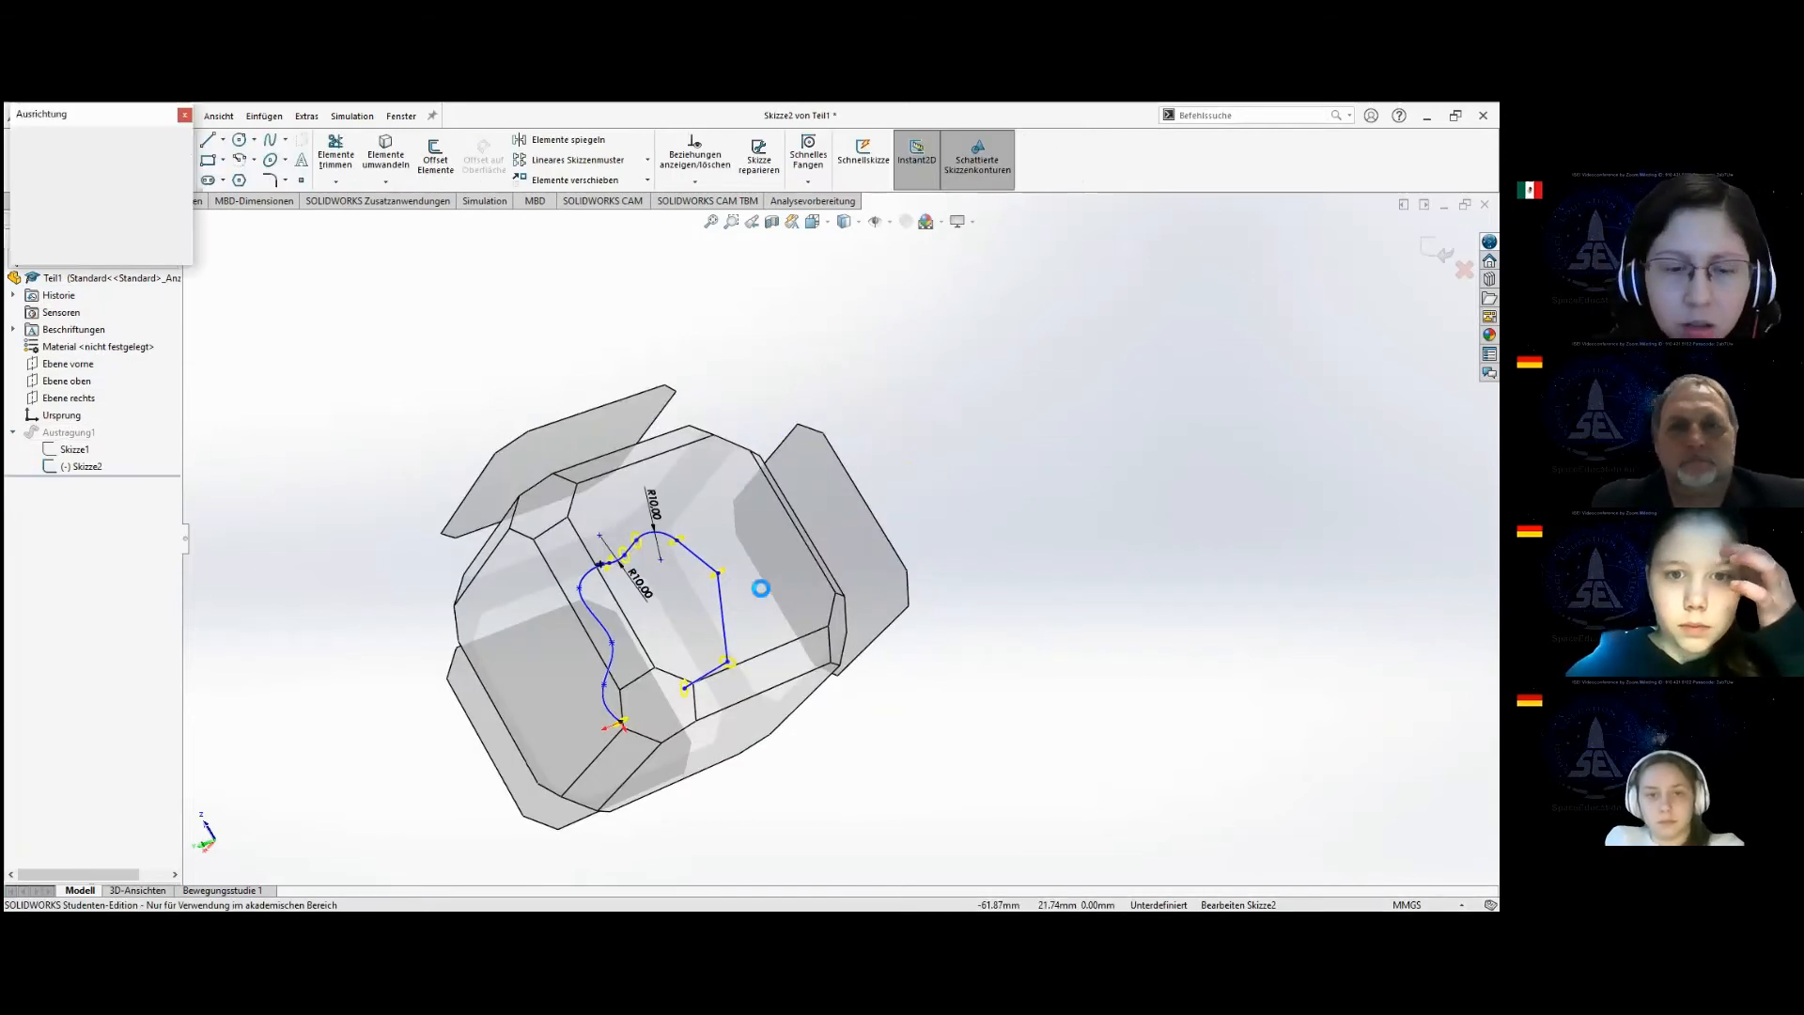
pyautogui.click(758, 584)
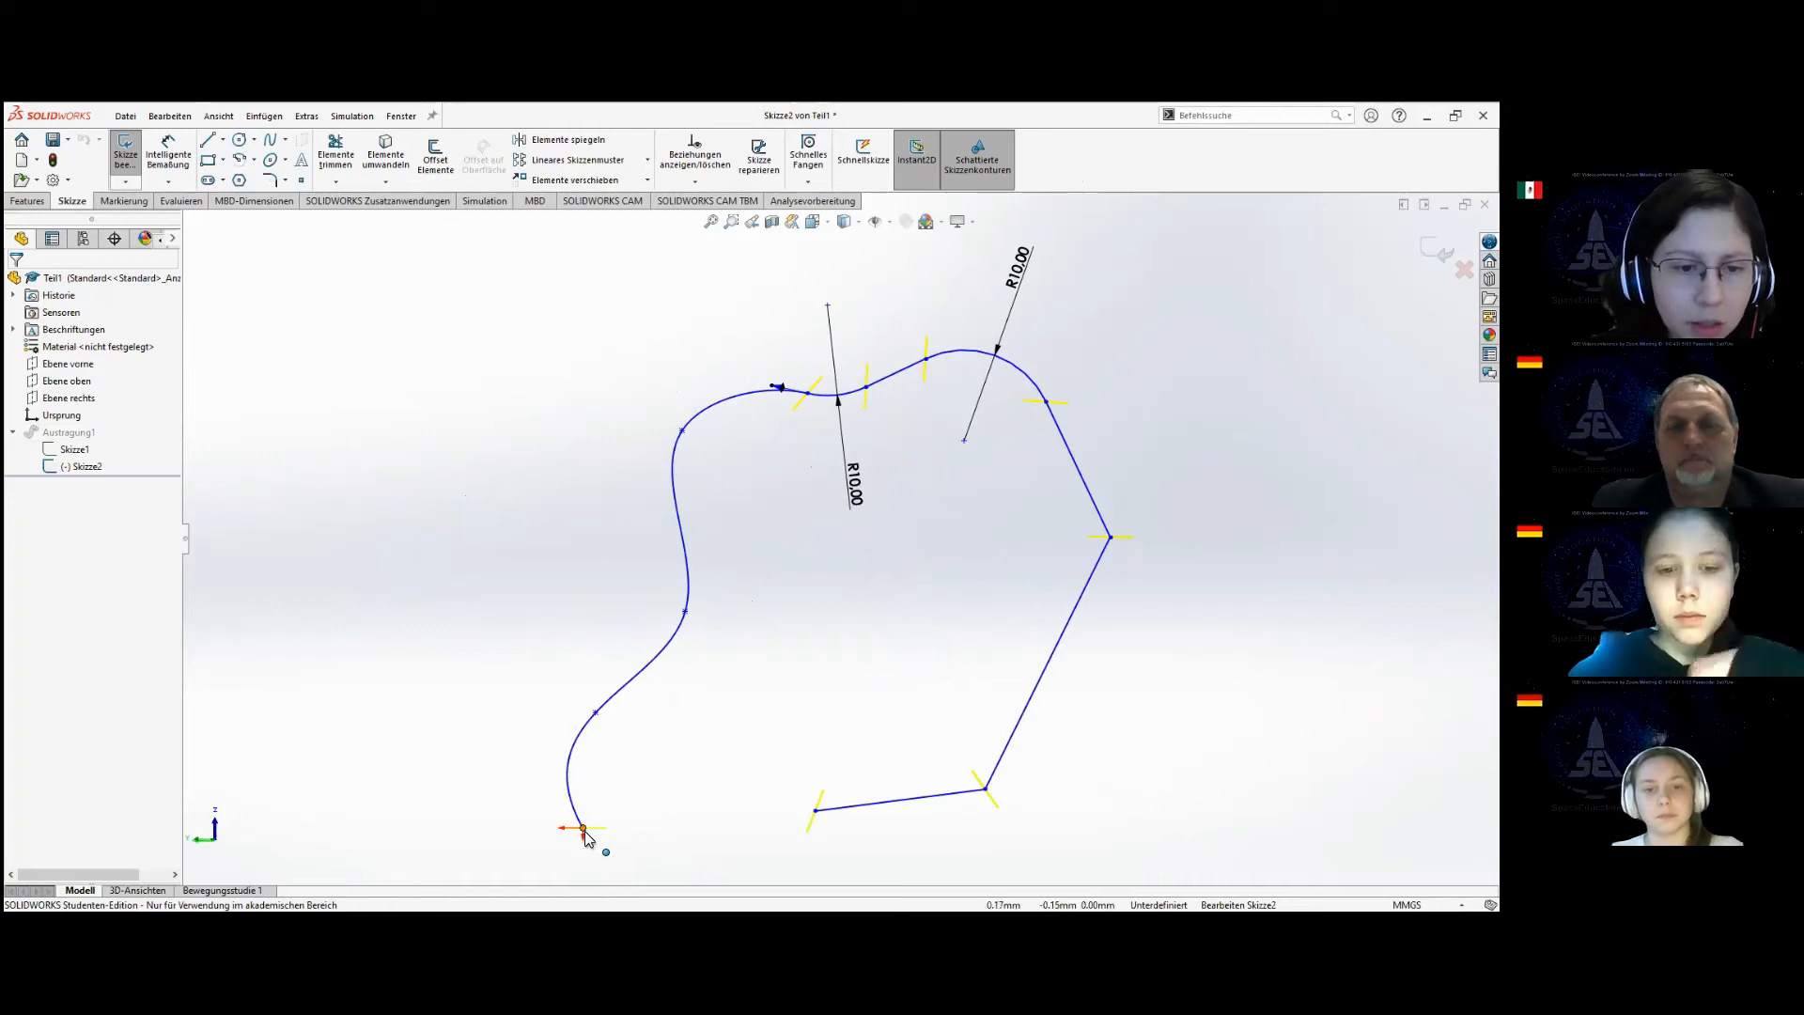
pyautogui.scroll(-5, 582, 834)
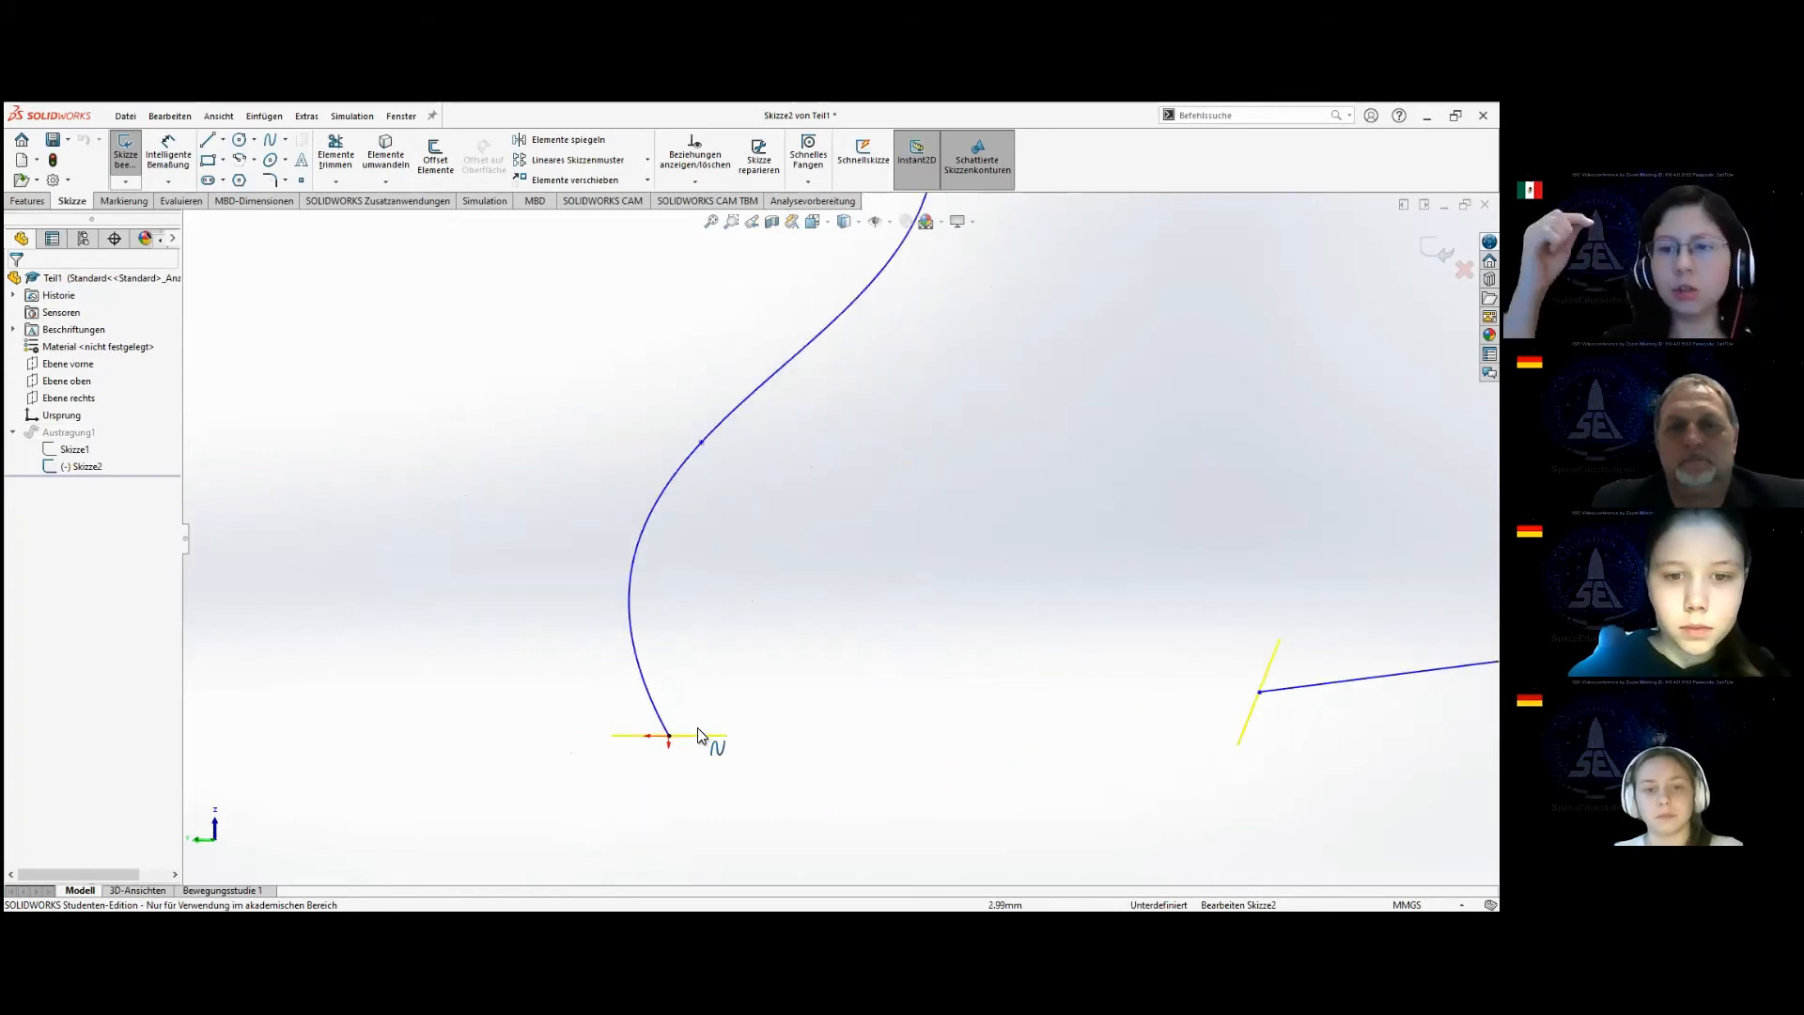
pyautogui.scroll(-1, 733, 601)
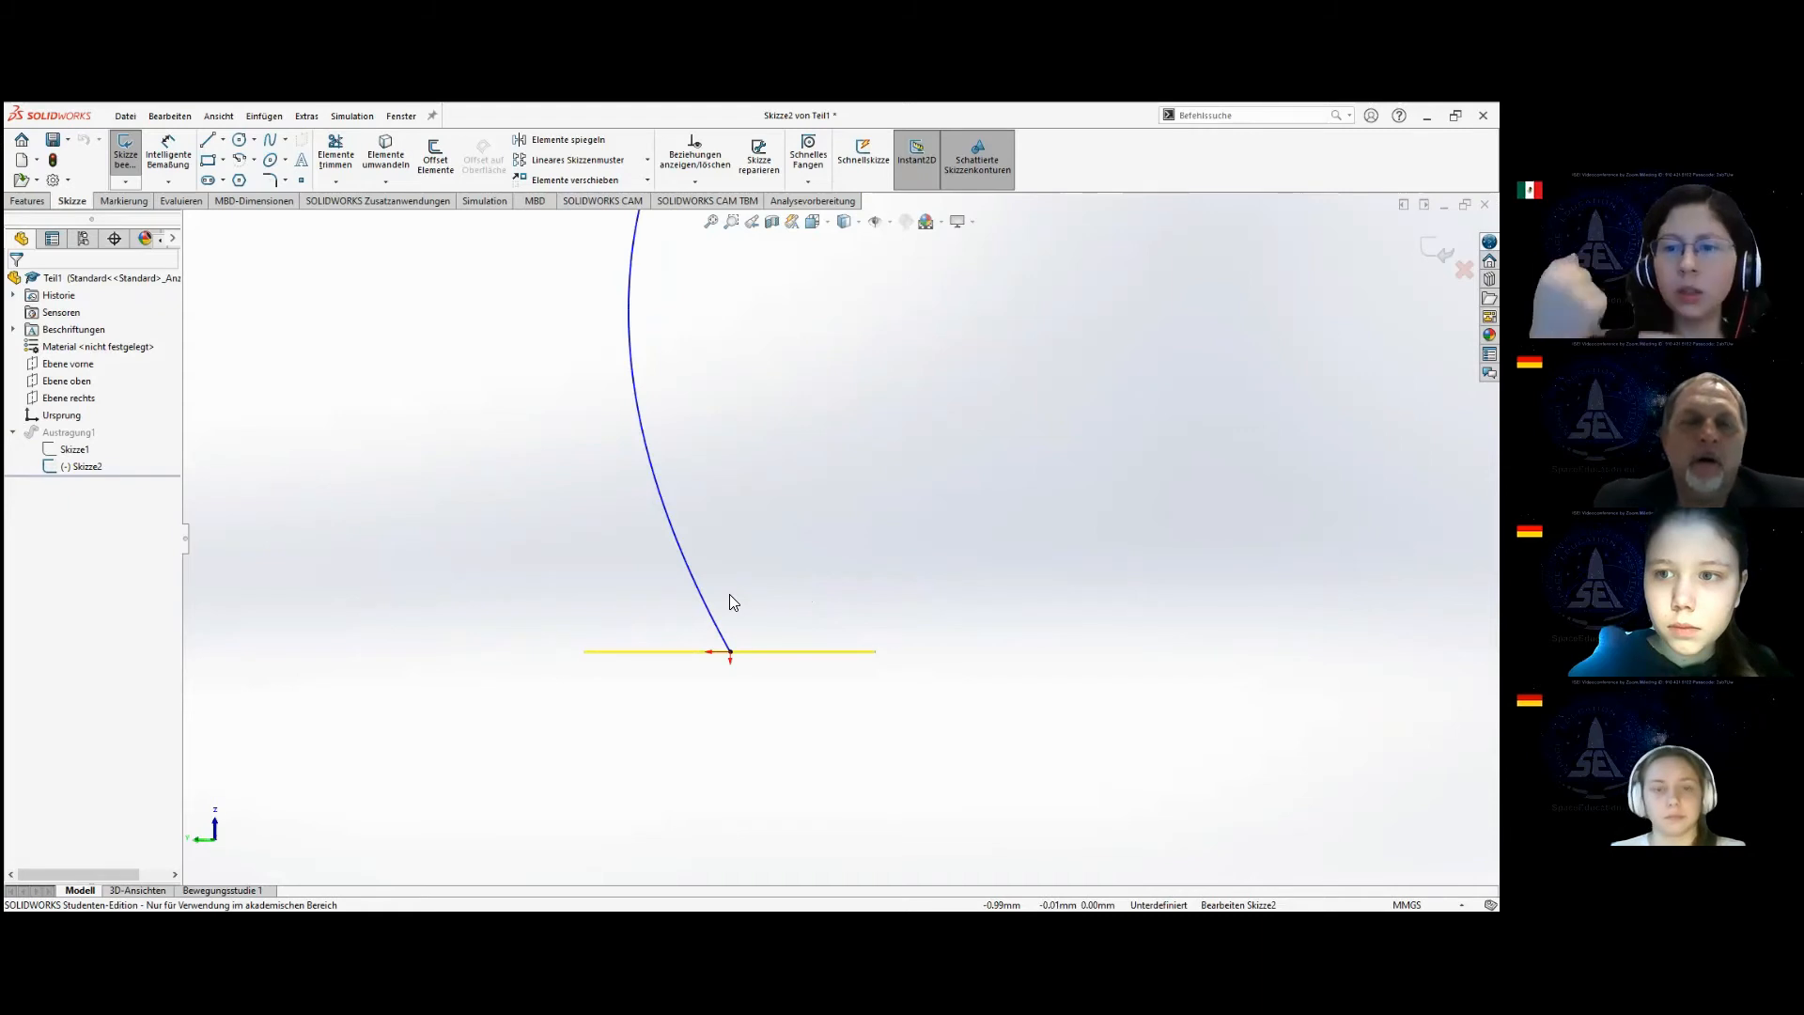
pyautogui.scroll(5, 730, 594)
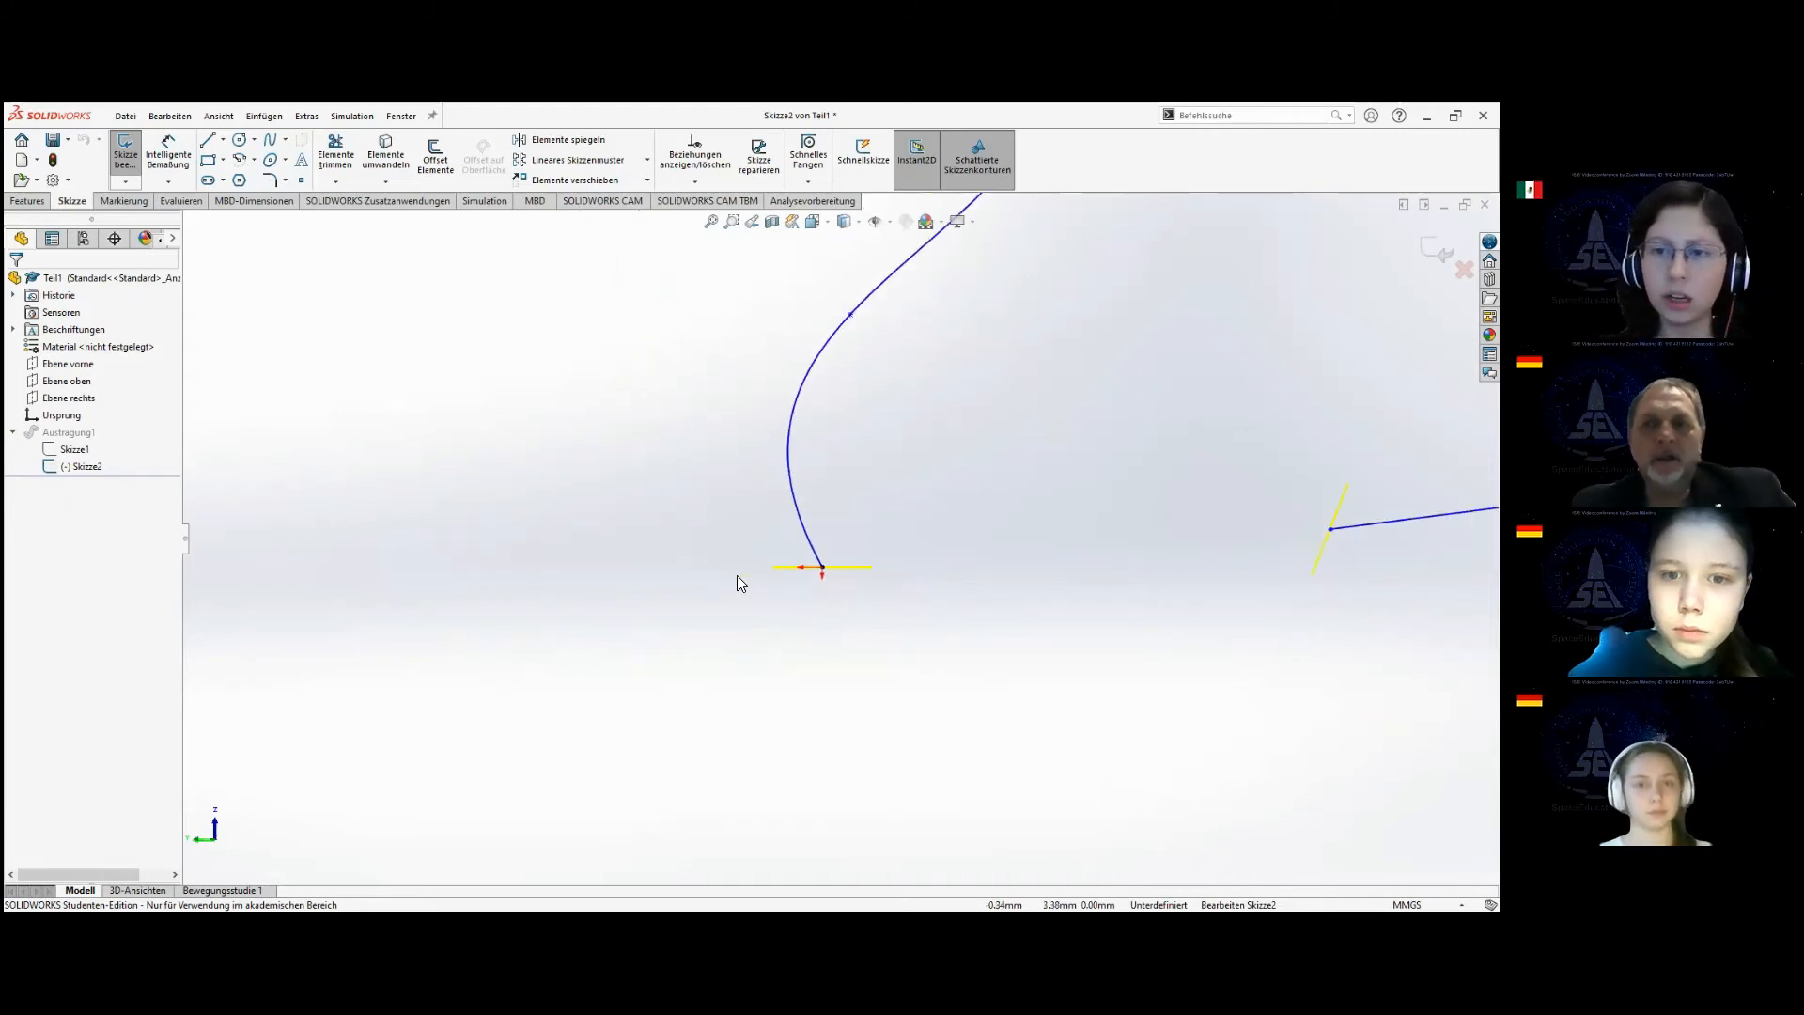
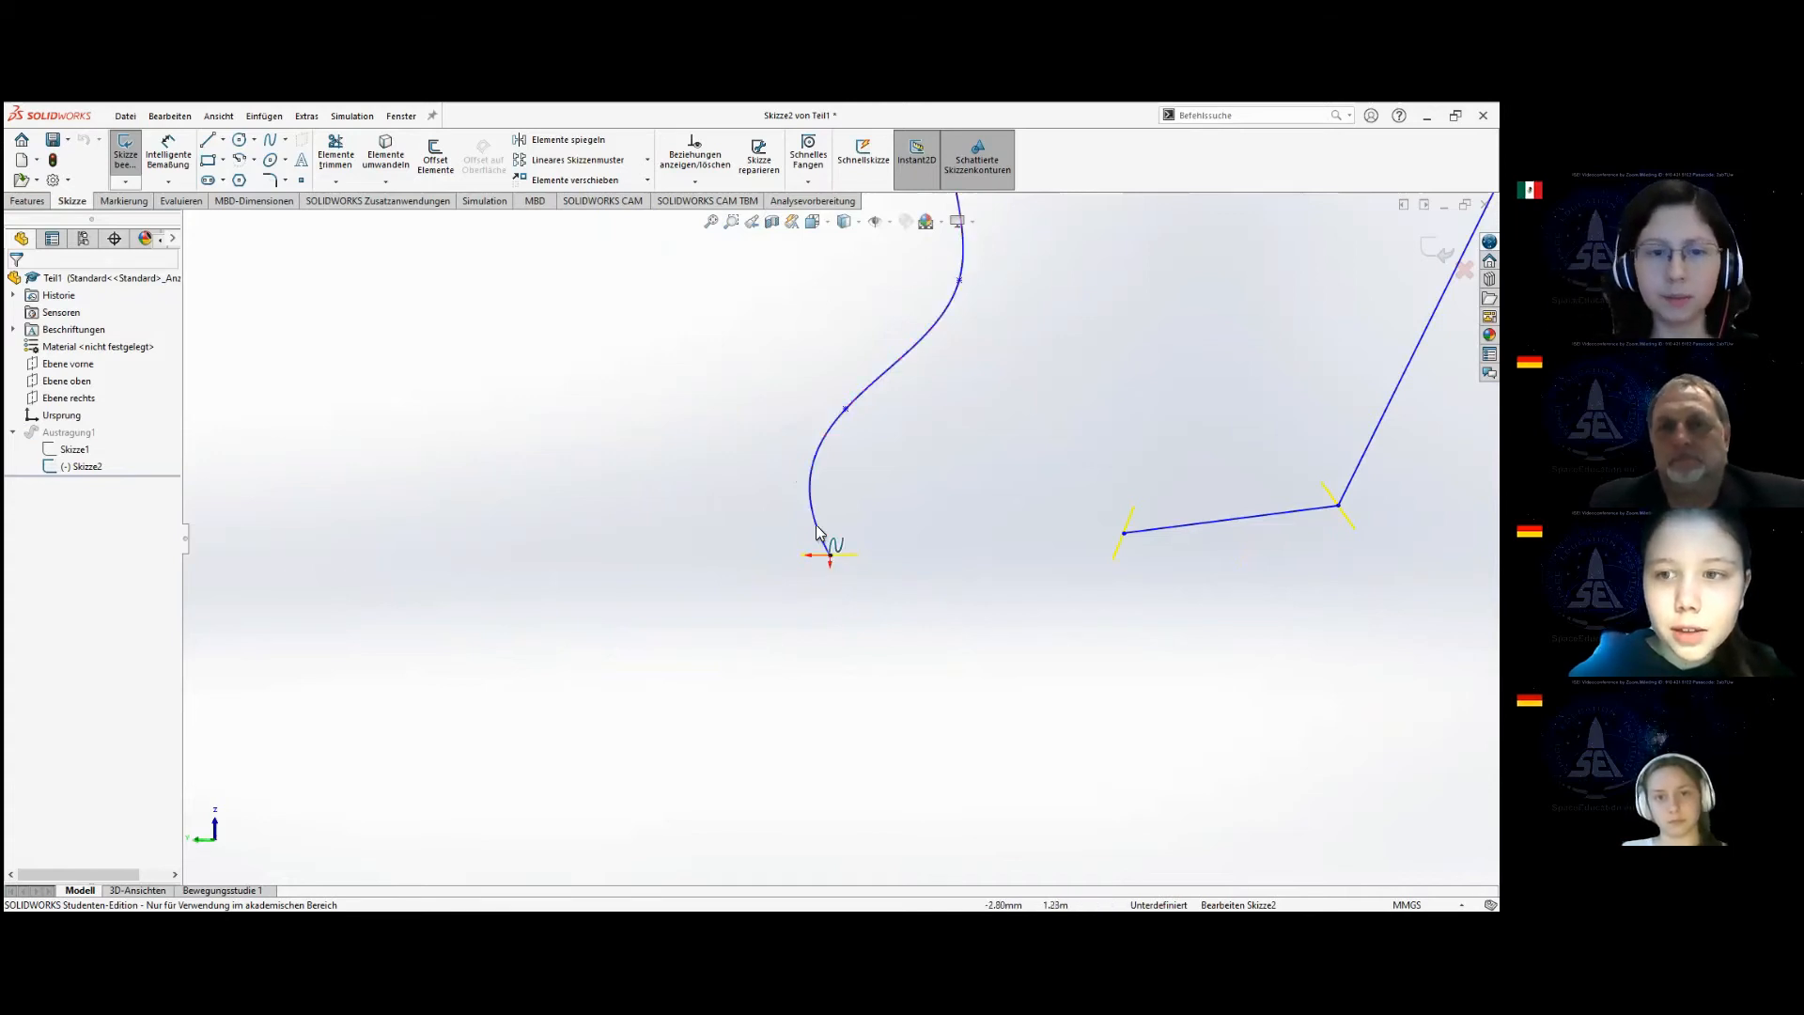
# Draw a line about 8 mm long in the path sketch, from the spline's start at the origin down below the circle profile.
pyautogui.moveTo(835, 580)
pyautogui.mouseDown(button='middle')
pyautogui.moveTo(858, 560)
pyautogui.moveTo(484, 285)
pyautogui.mouseUp(button='middle')
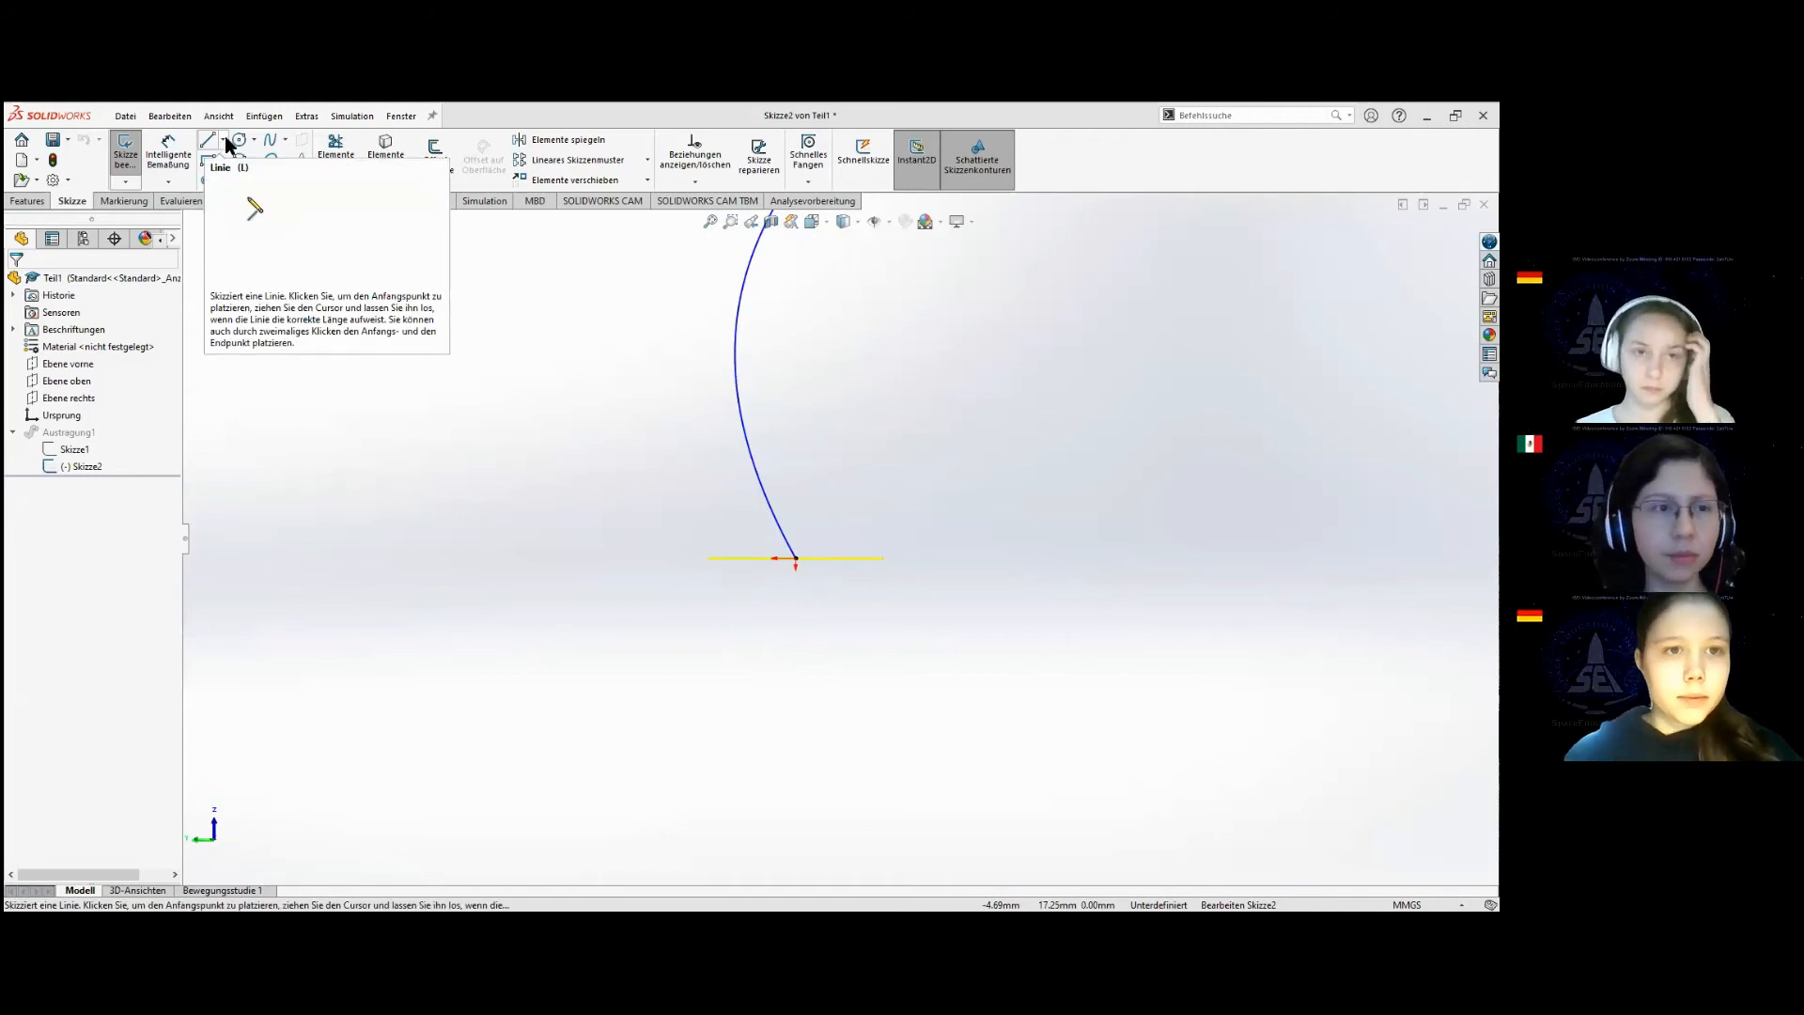
pyautogui.click(796, 562)
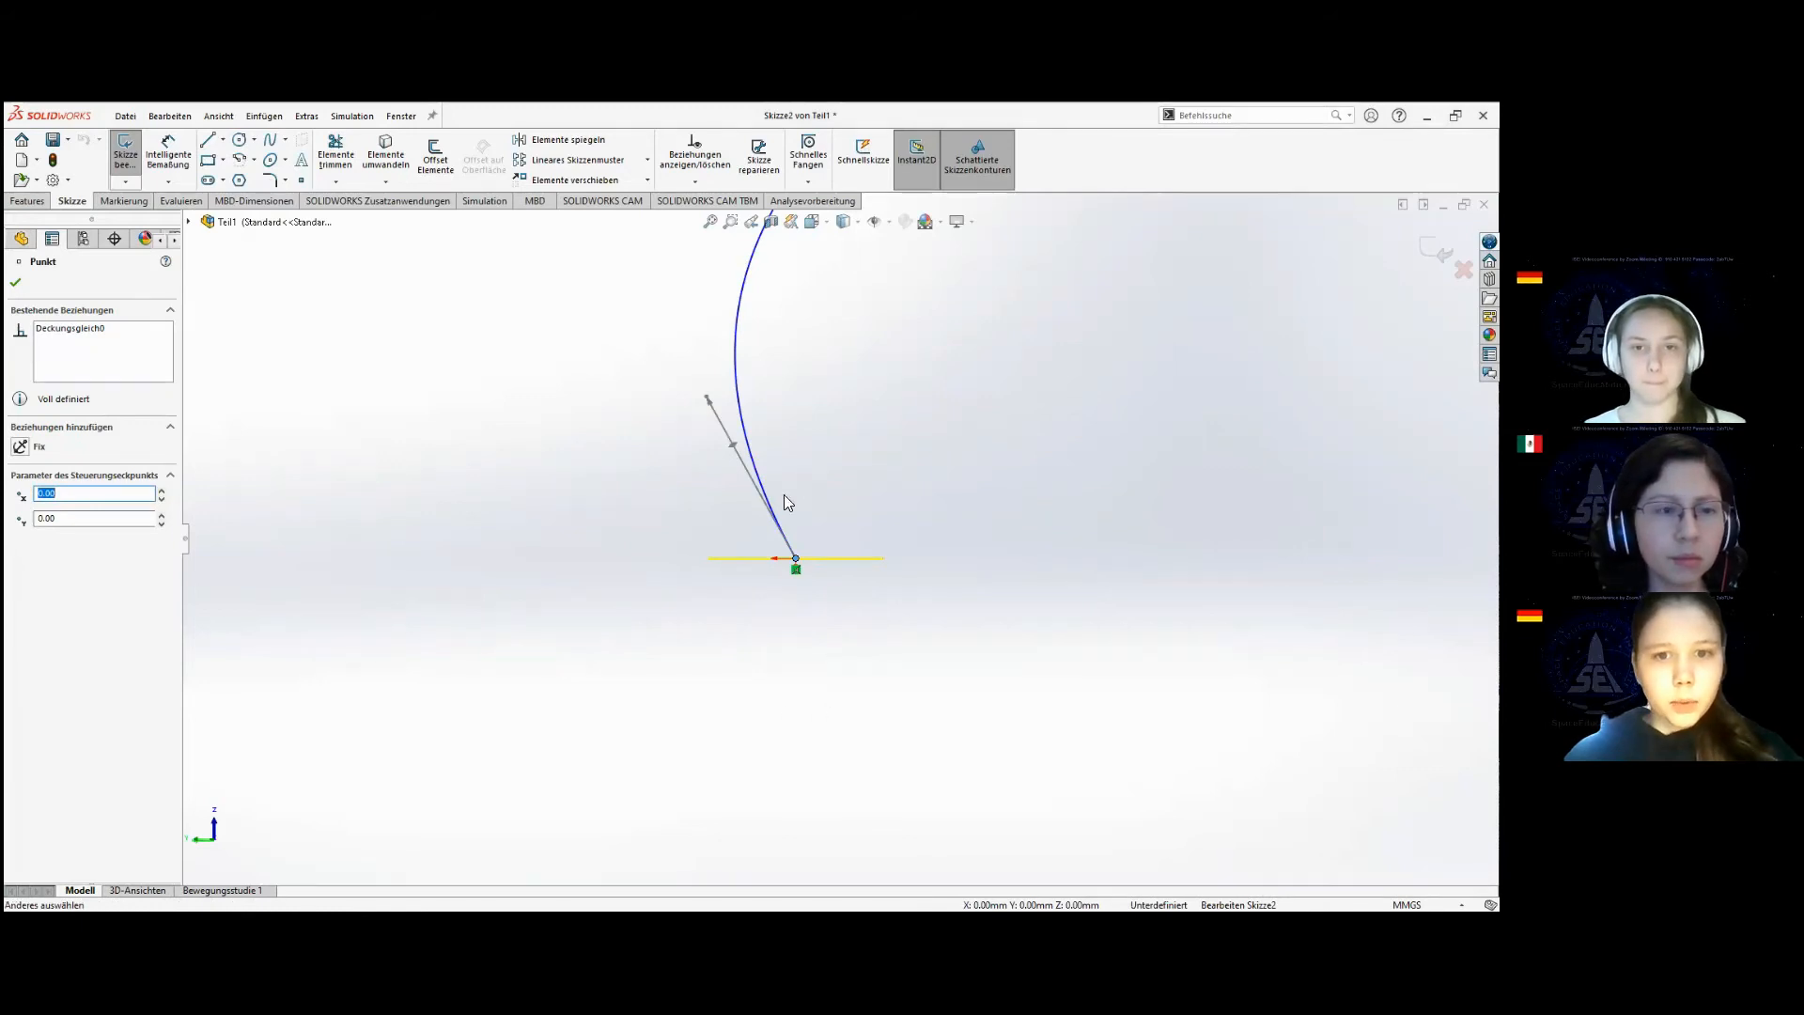
pyautogui.click(552, 467)
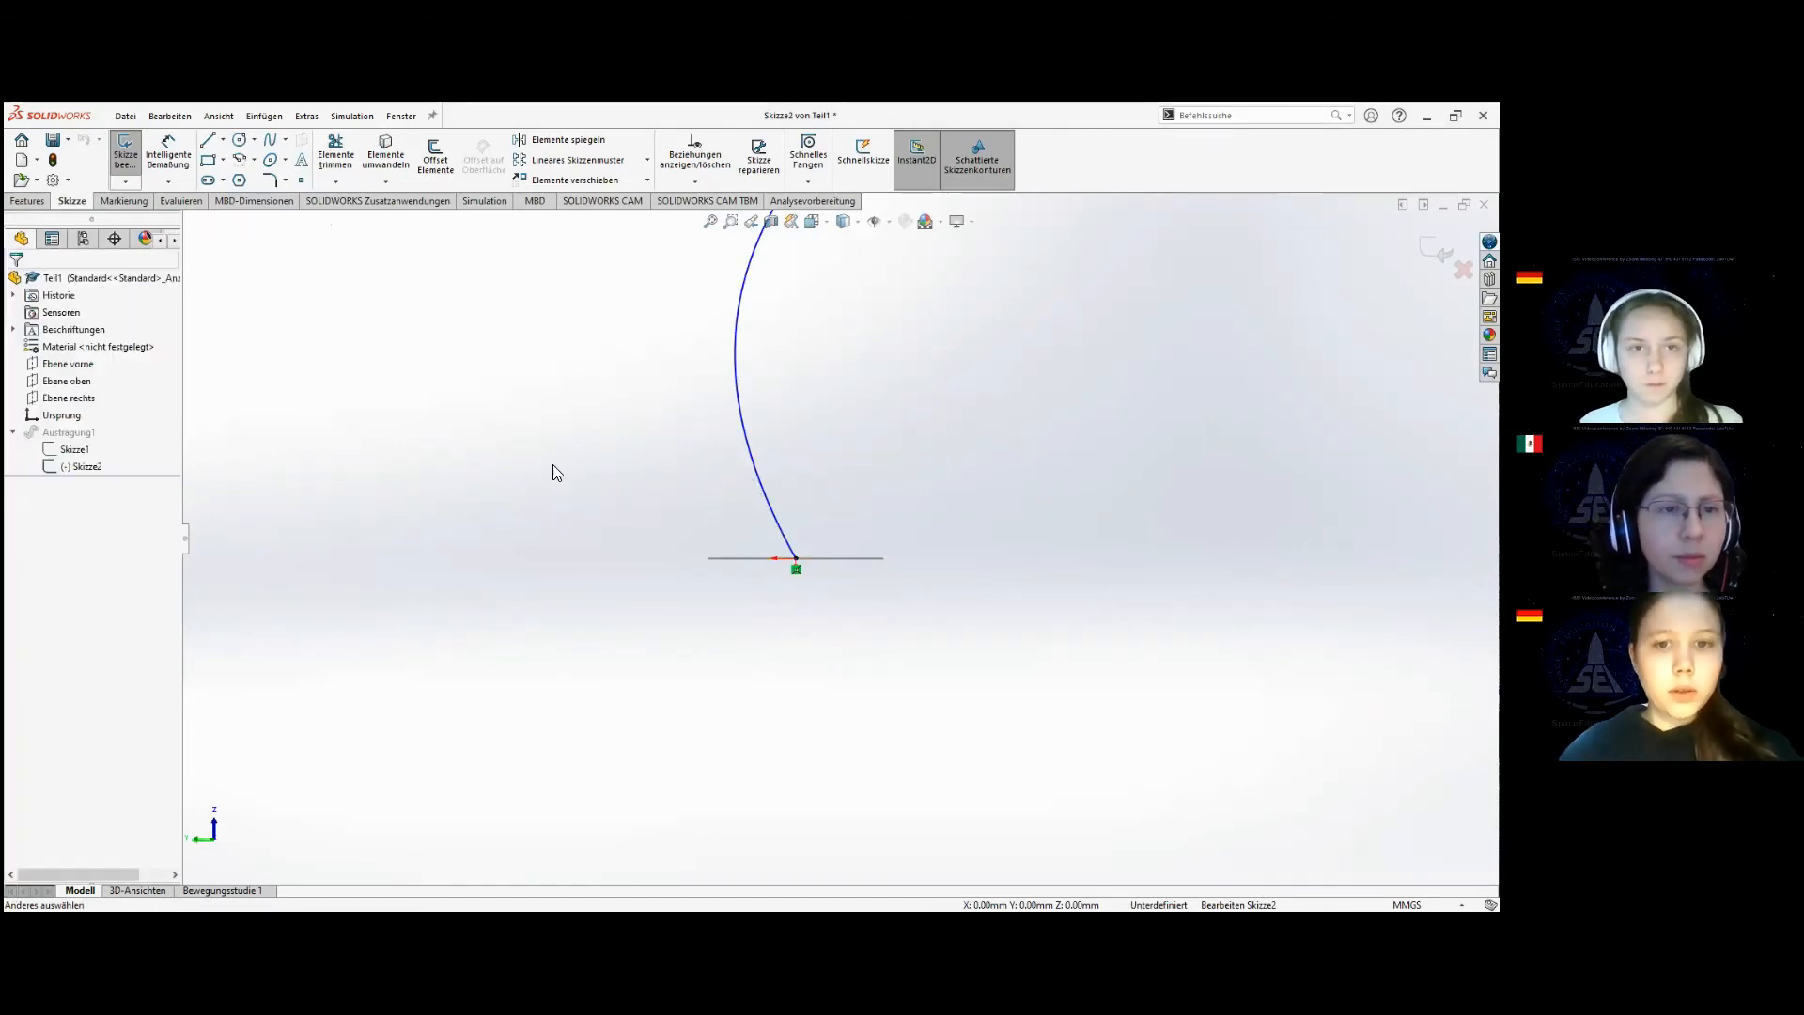
pyautogui.click(223, 139)
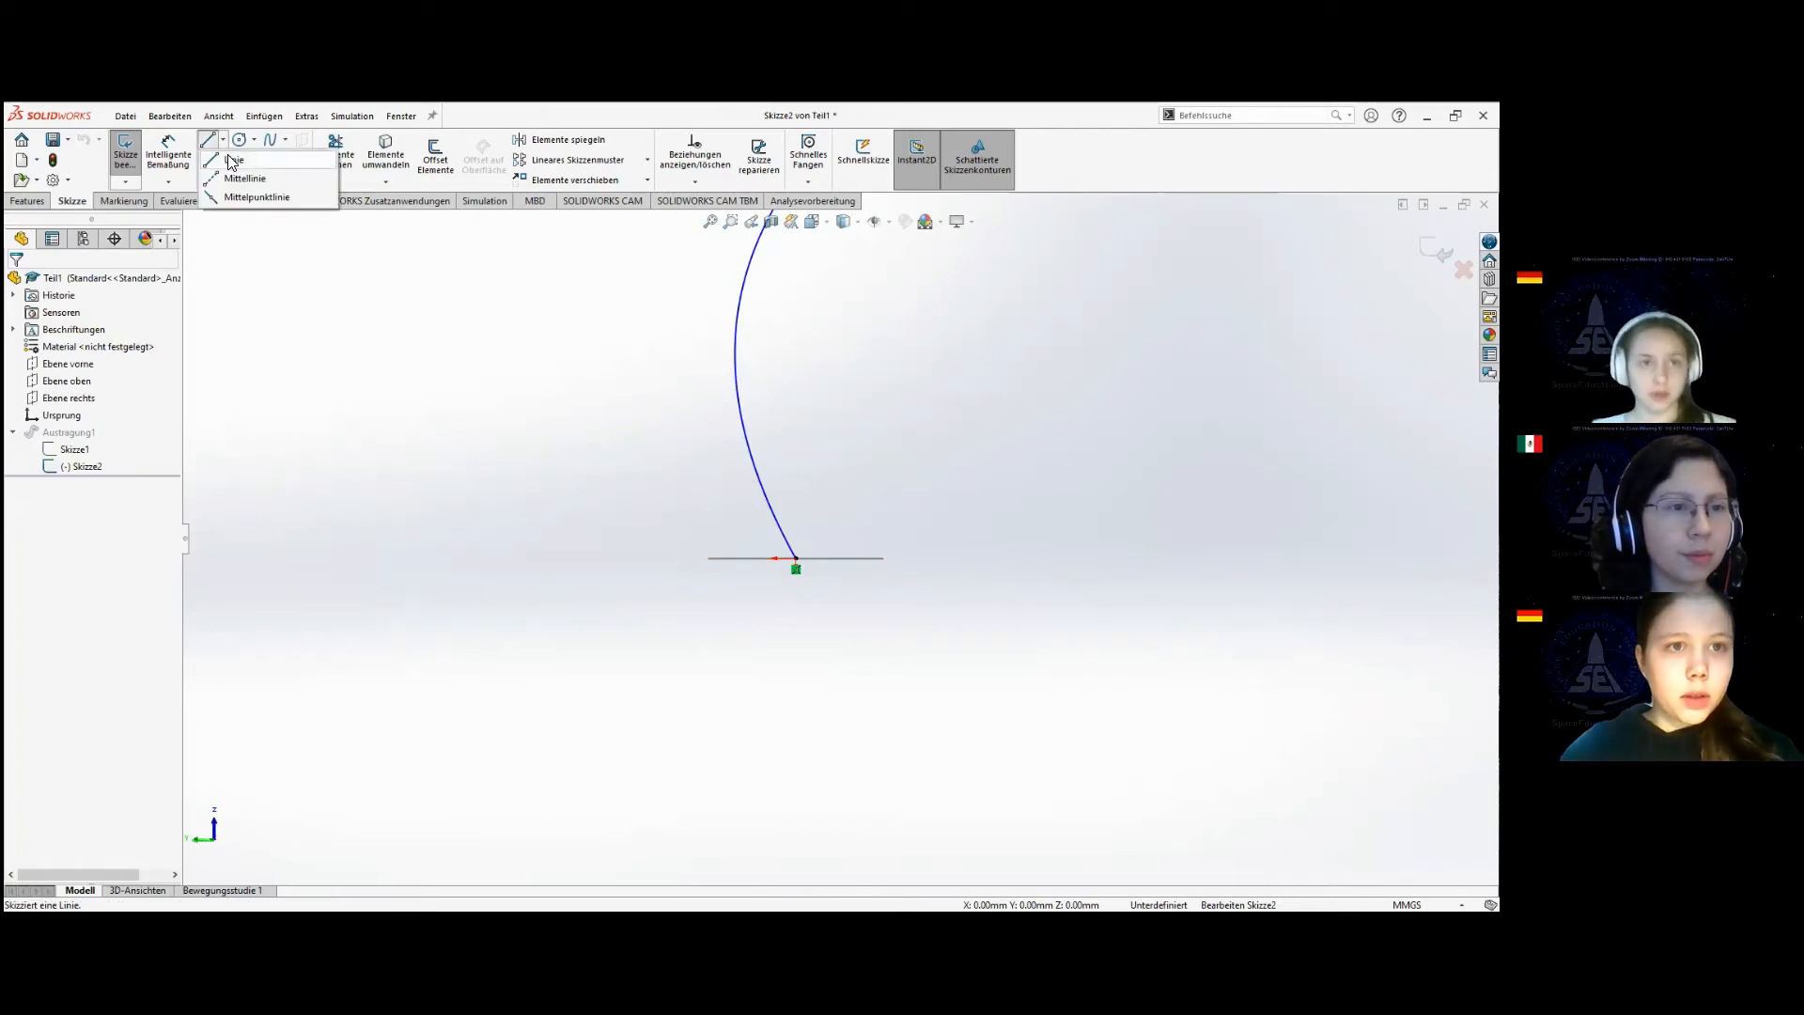
pyautogui.click(233, 161)
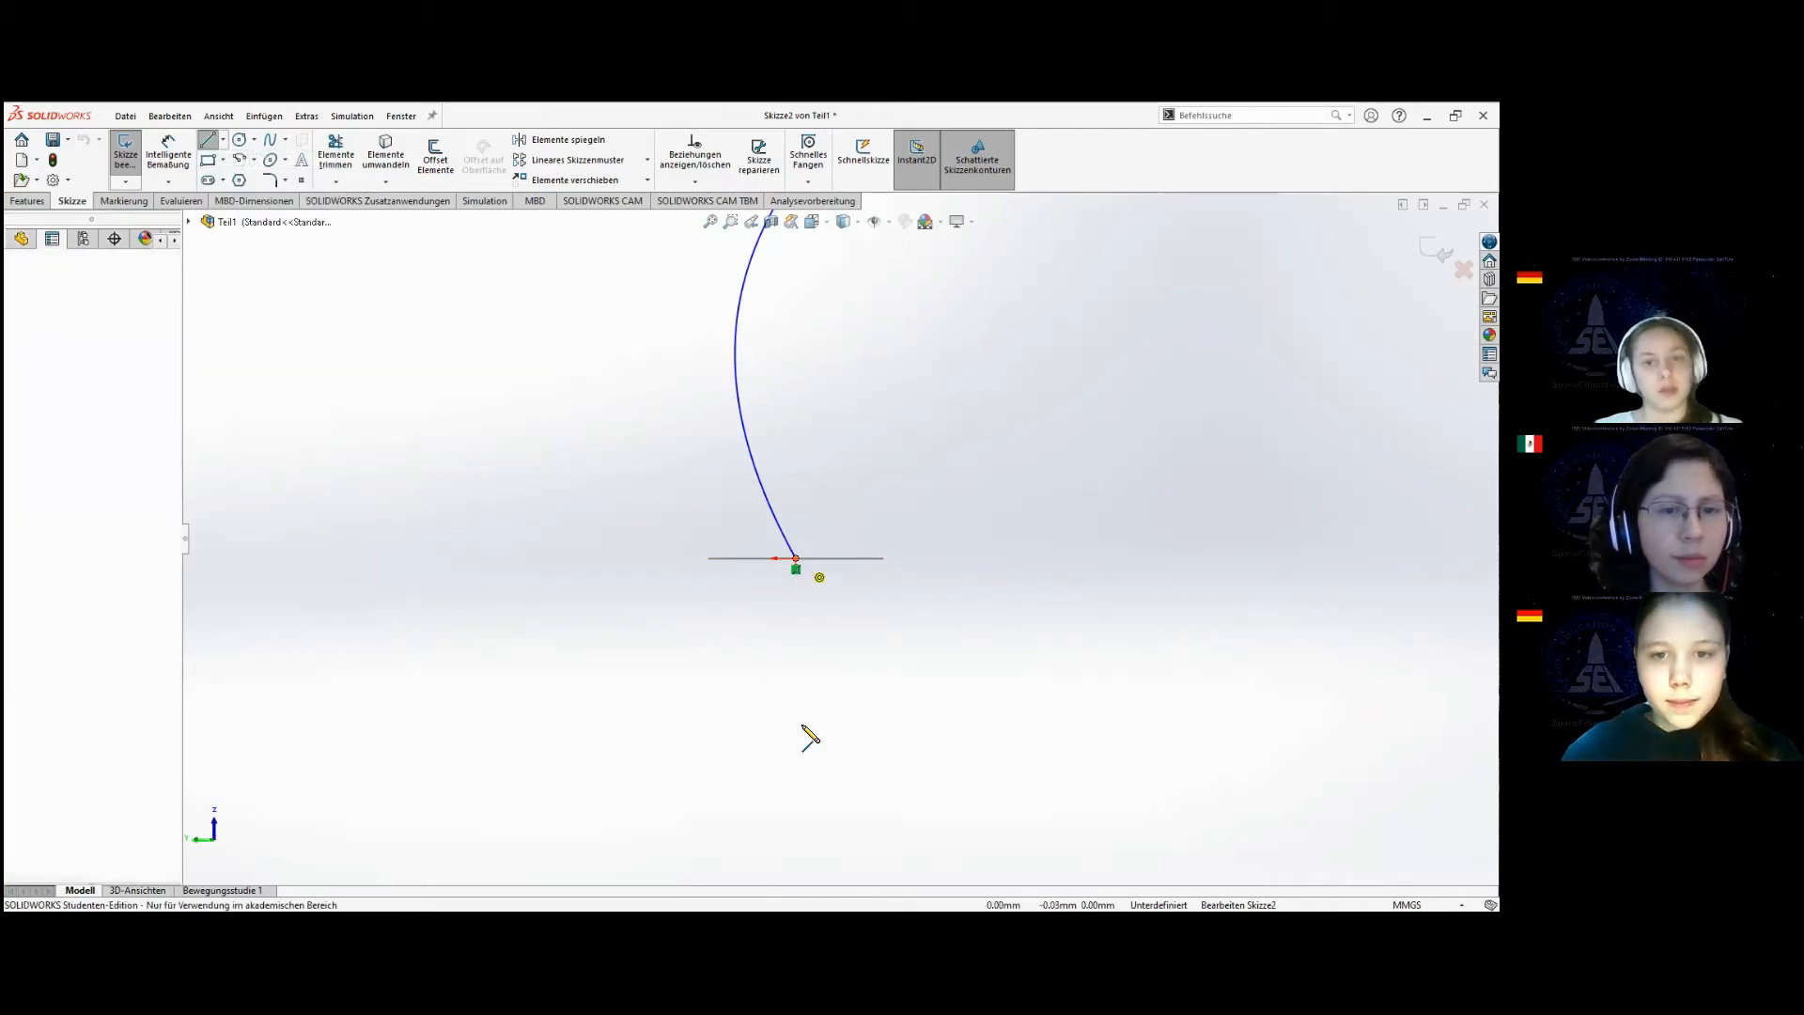
pyautogui.click(796, 558)
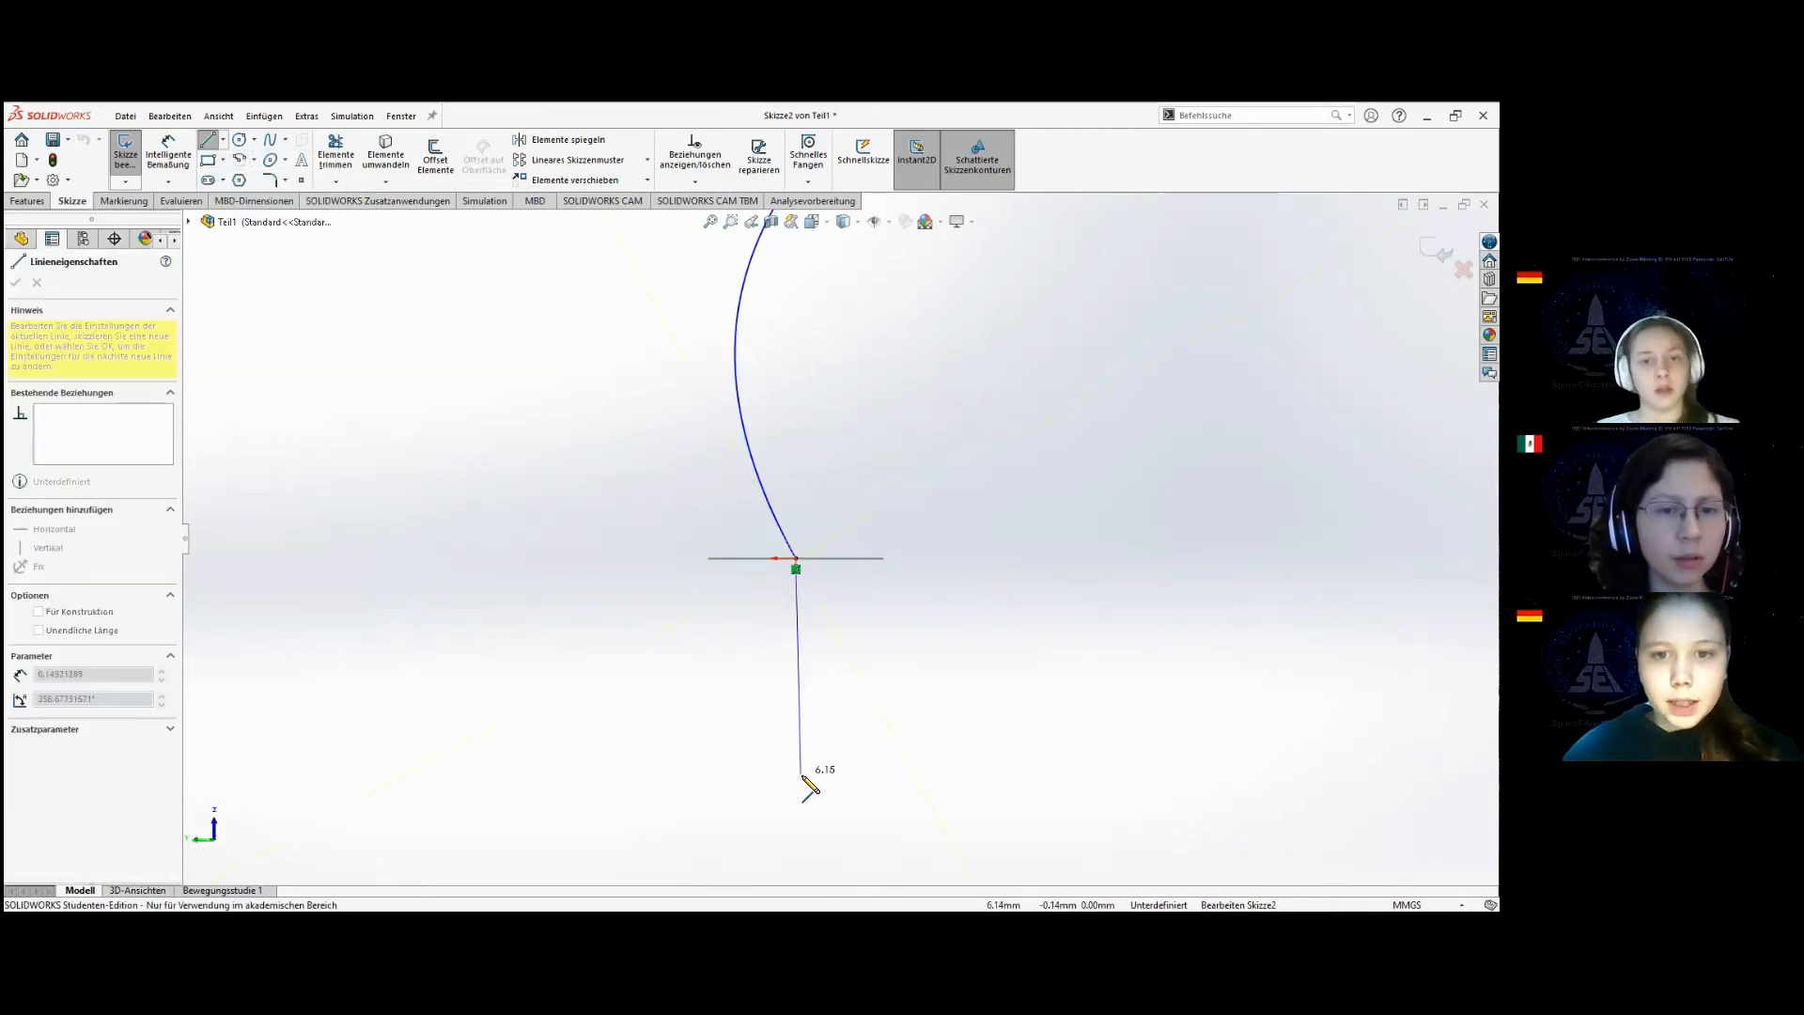
pyautogui.click(859, 840)
pyautogui.press('Escape')
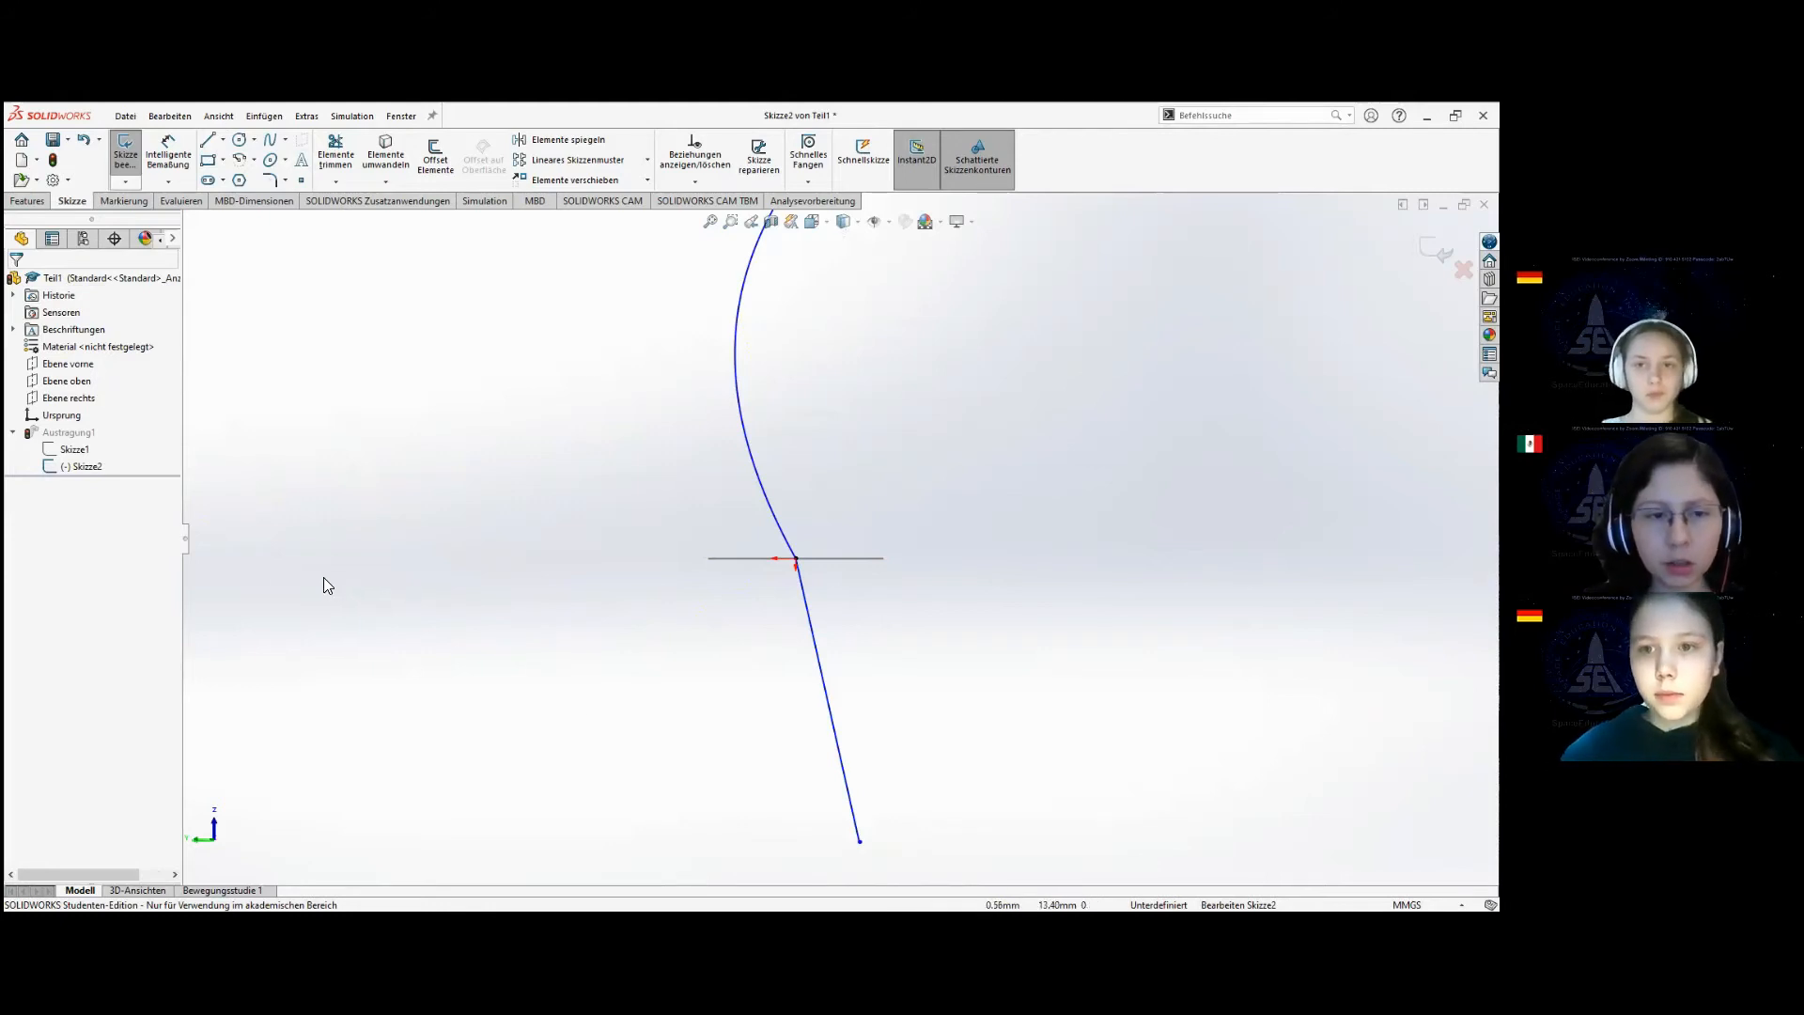
# Add a tangent relation between the new line and the spline, and exit the path sketch.
pyautogui.click(98, 464)
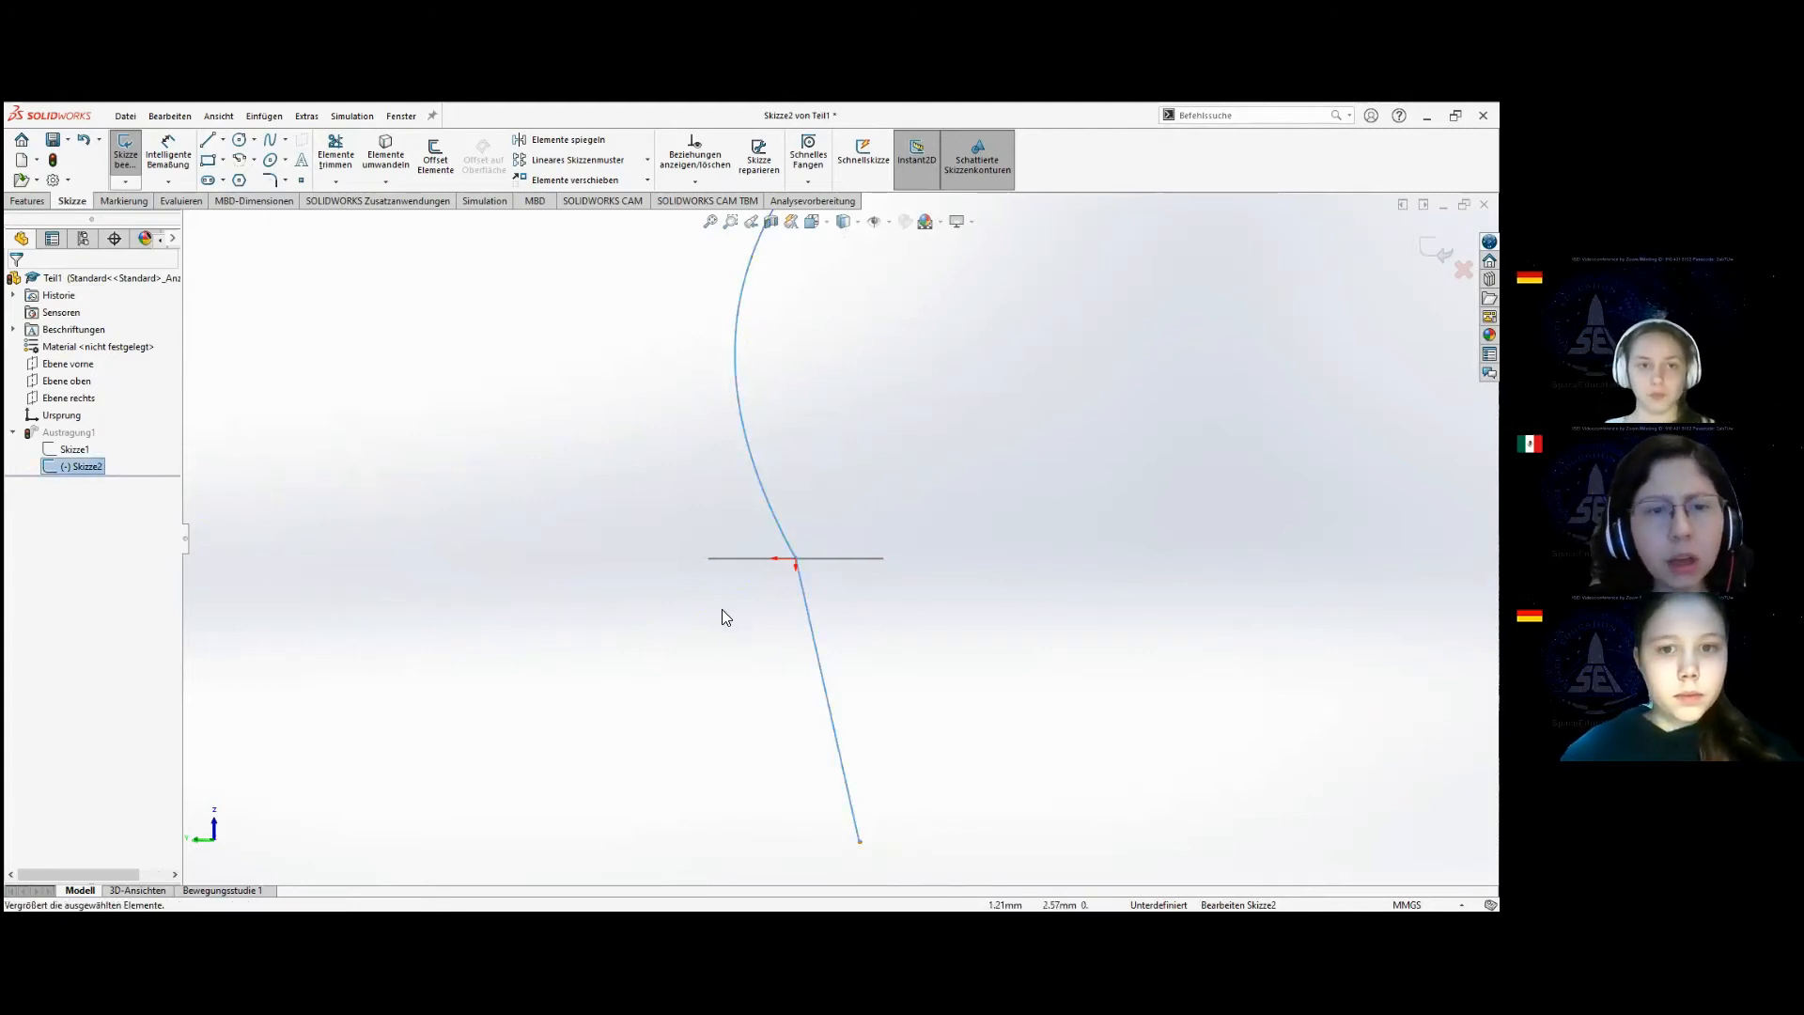
pyautogui.click(863, 707)
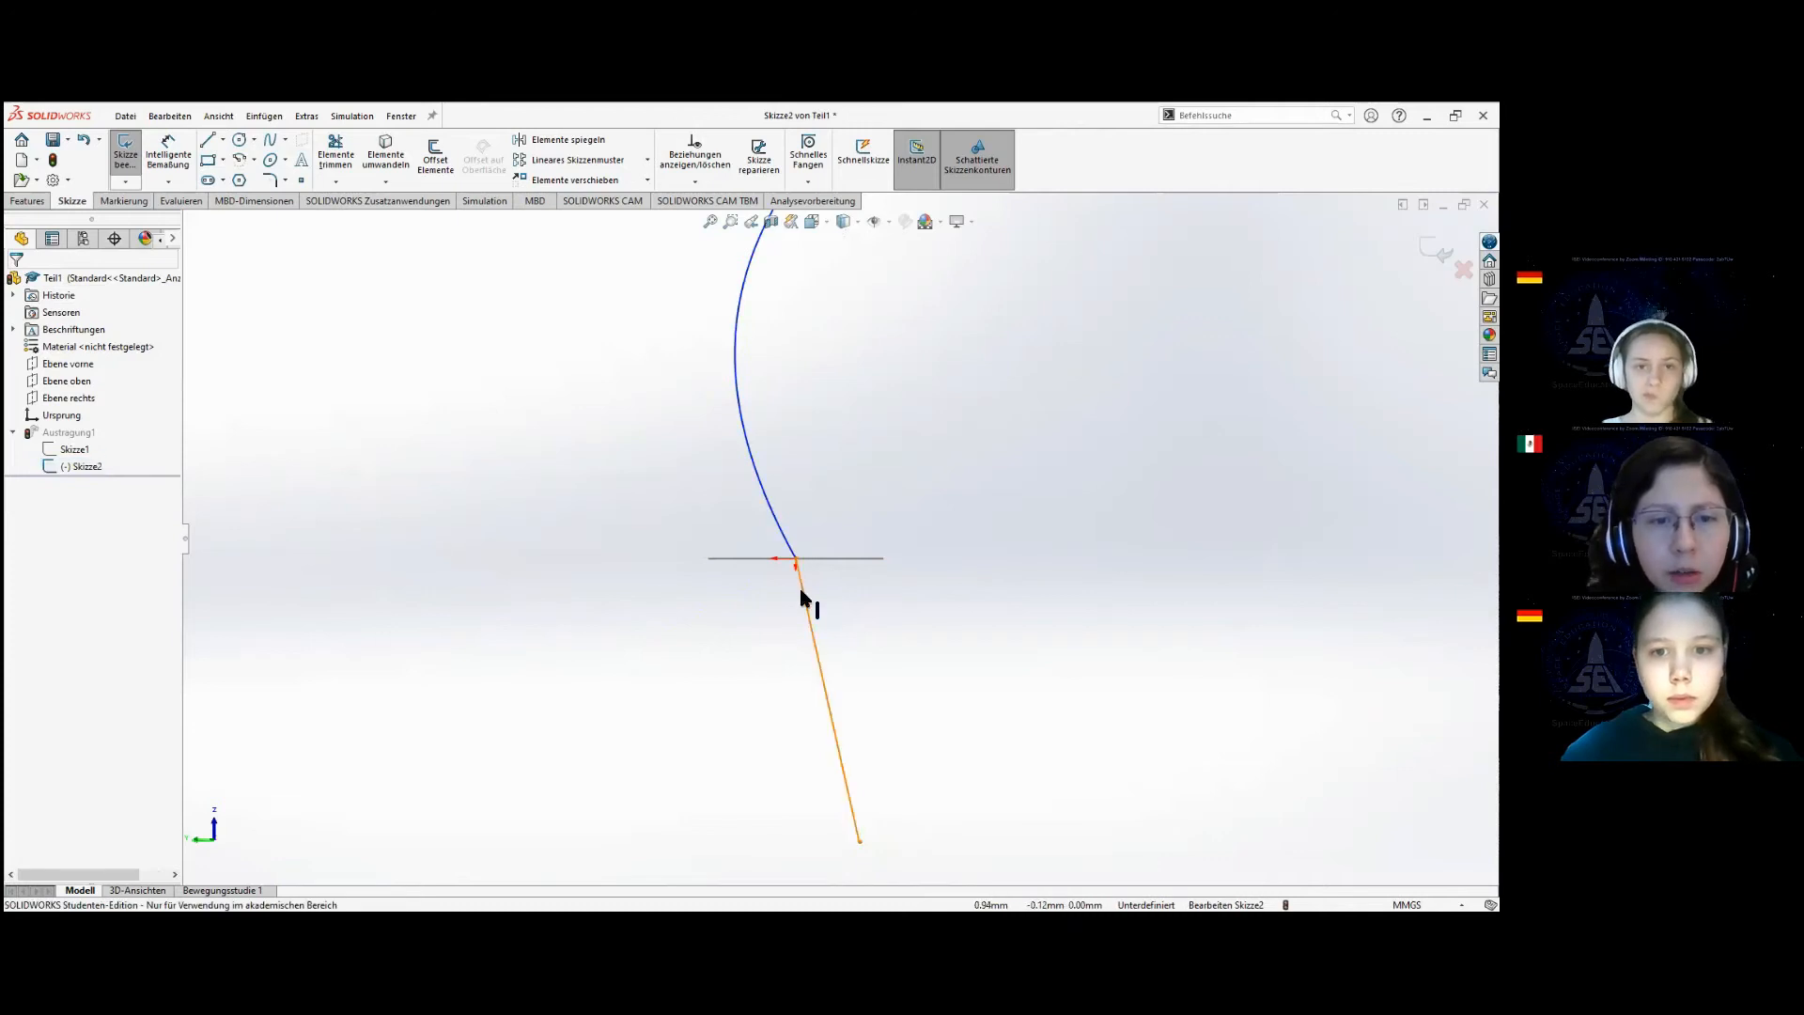
pyautogui.click(804, 598)
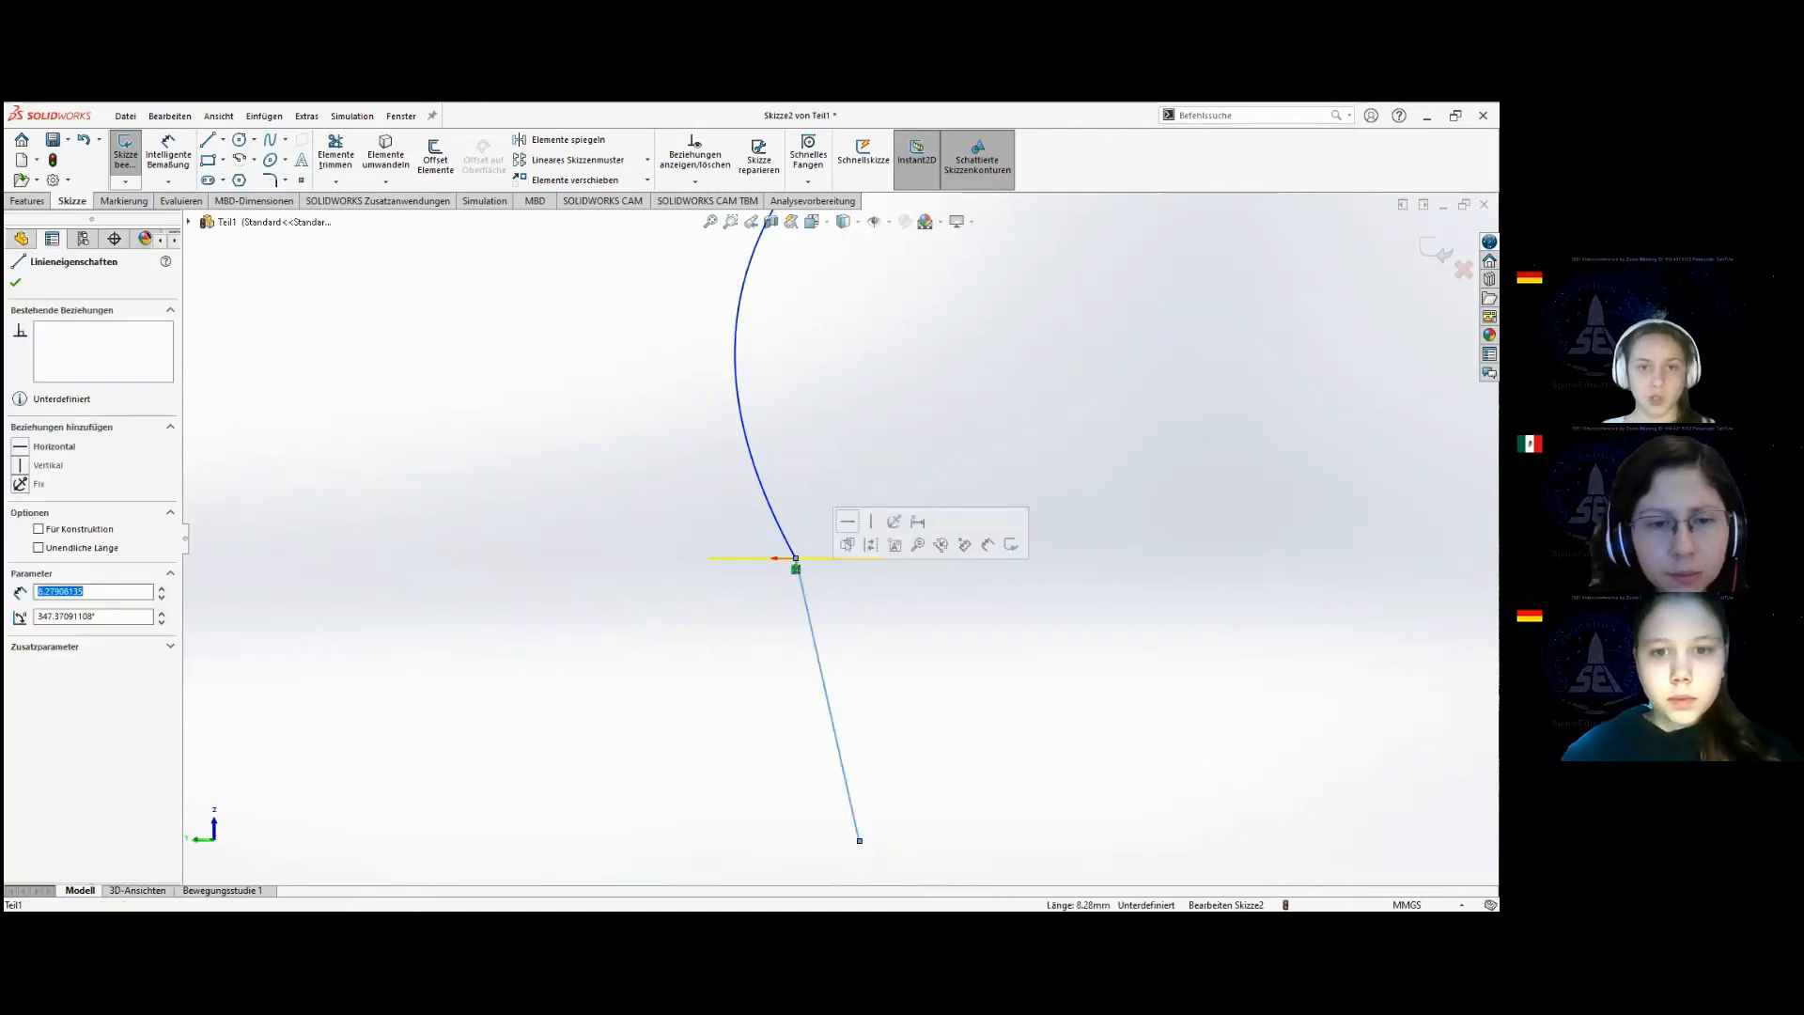
pyautogui.click(786, 538)
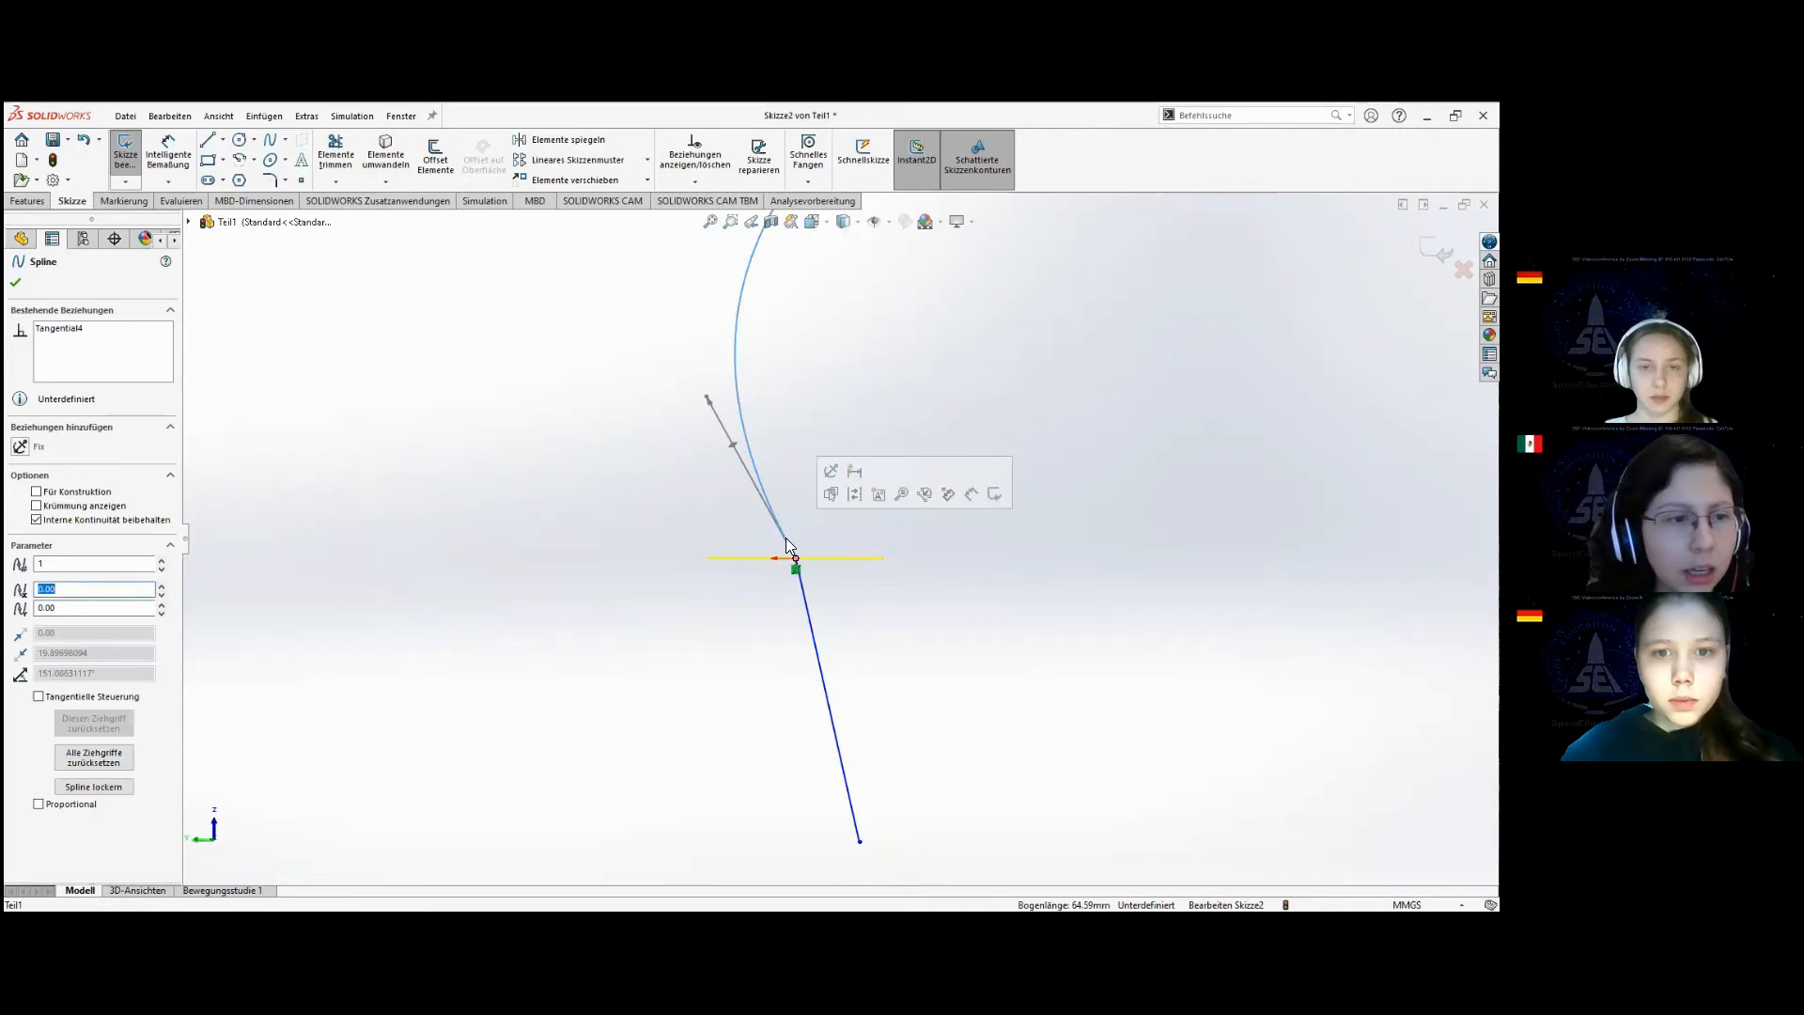
pyautogui.keyDown('ctrl'); pyautogui.click(815, 645); pyautogui.keyUp('ctrl')
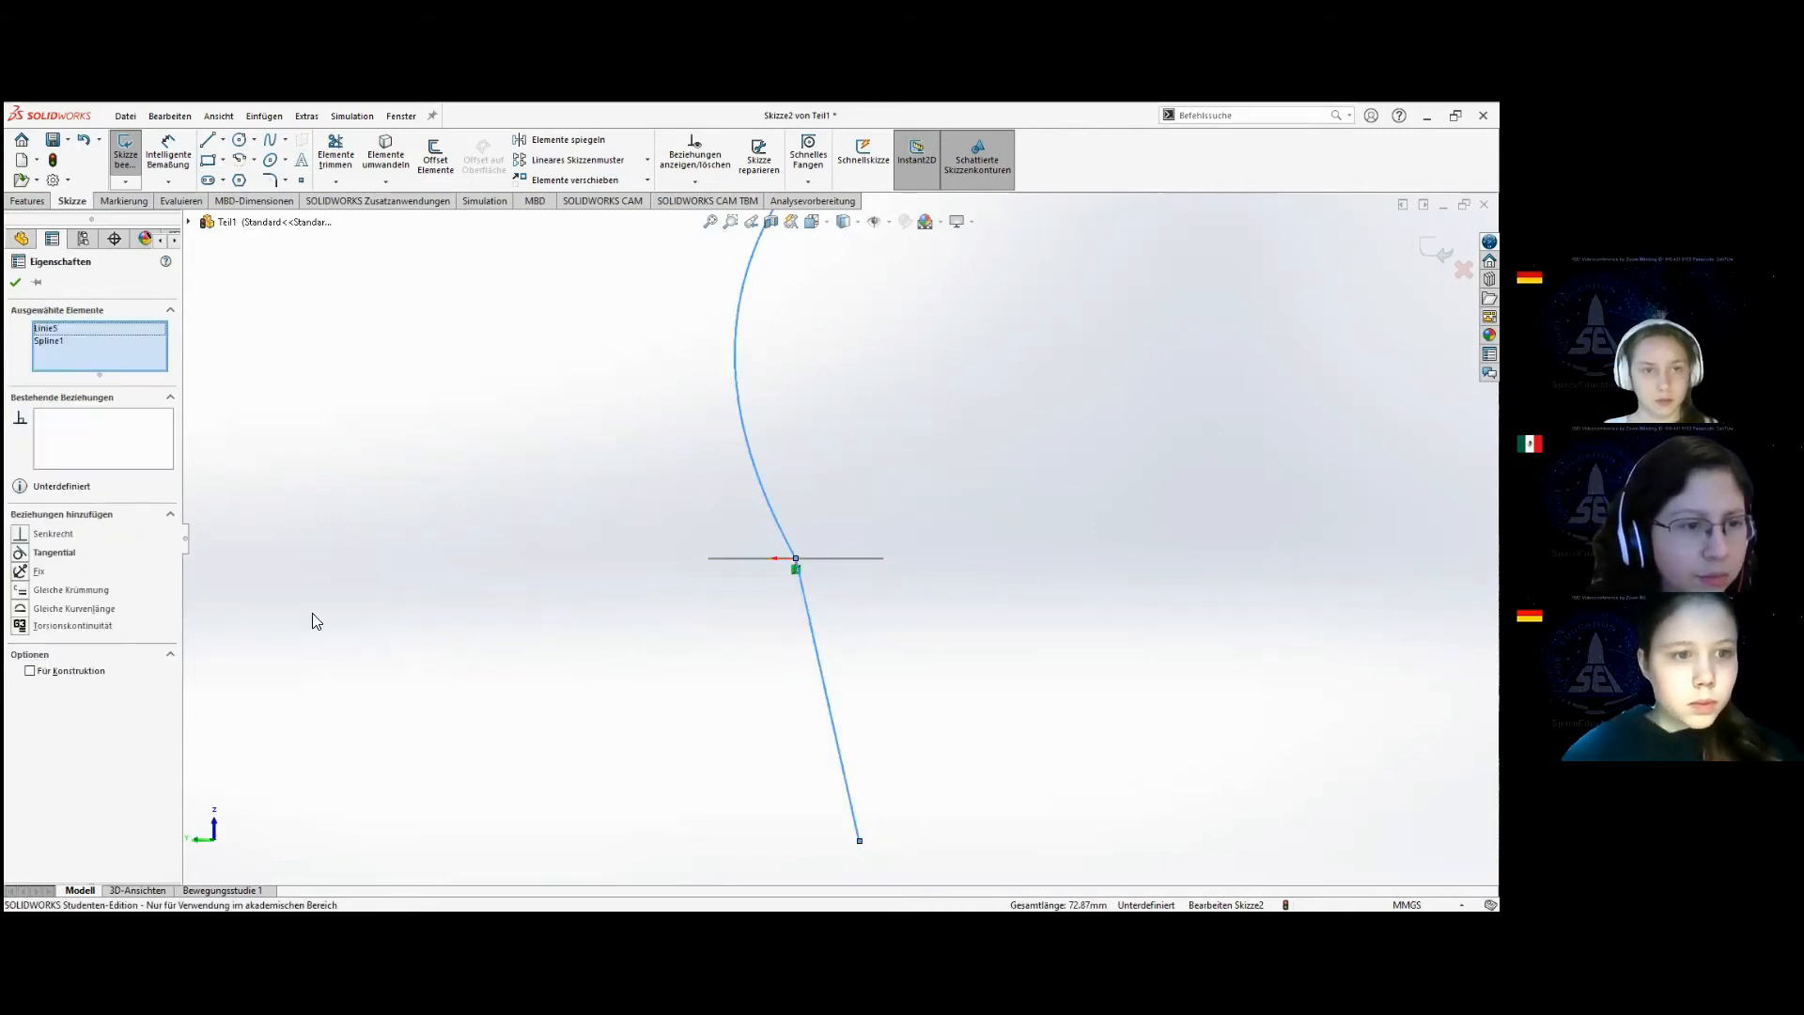
pyautogui.click(54, 553)
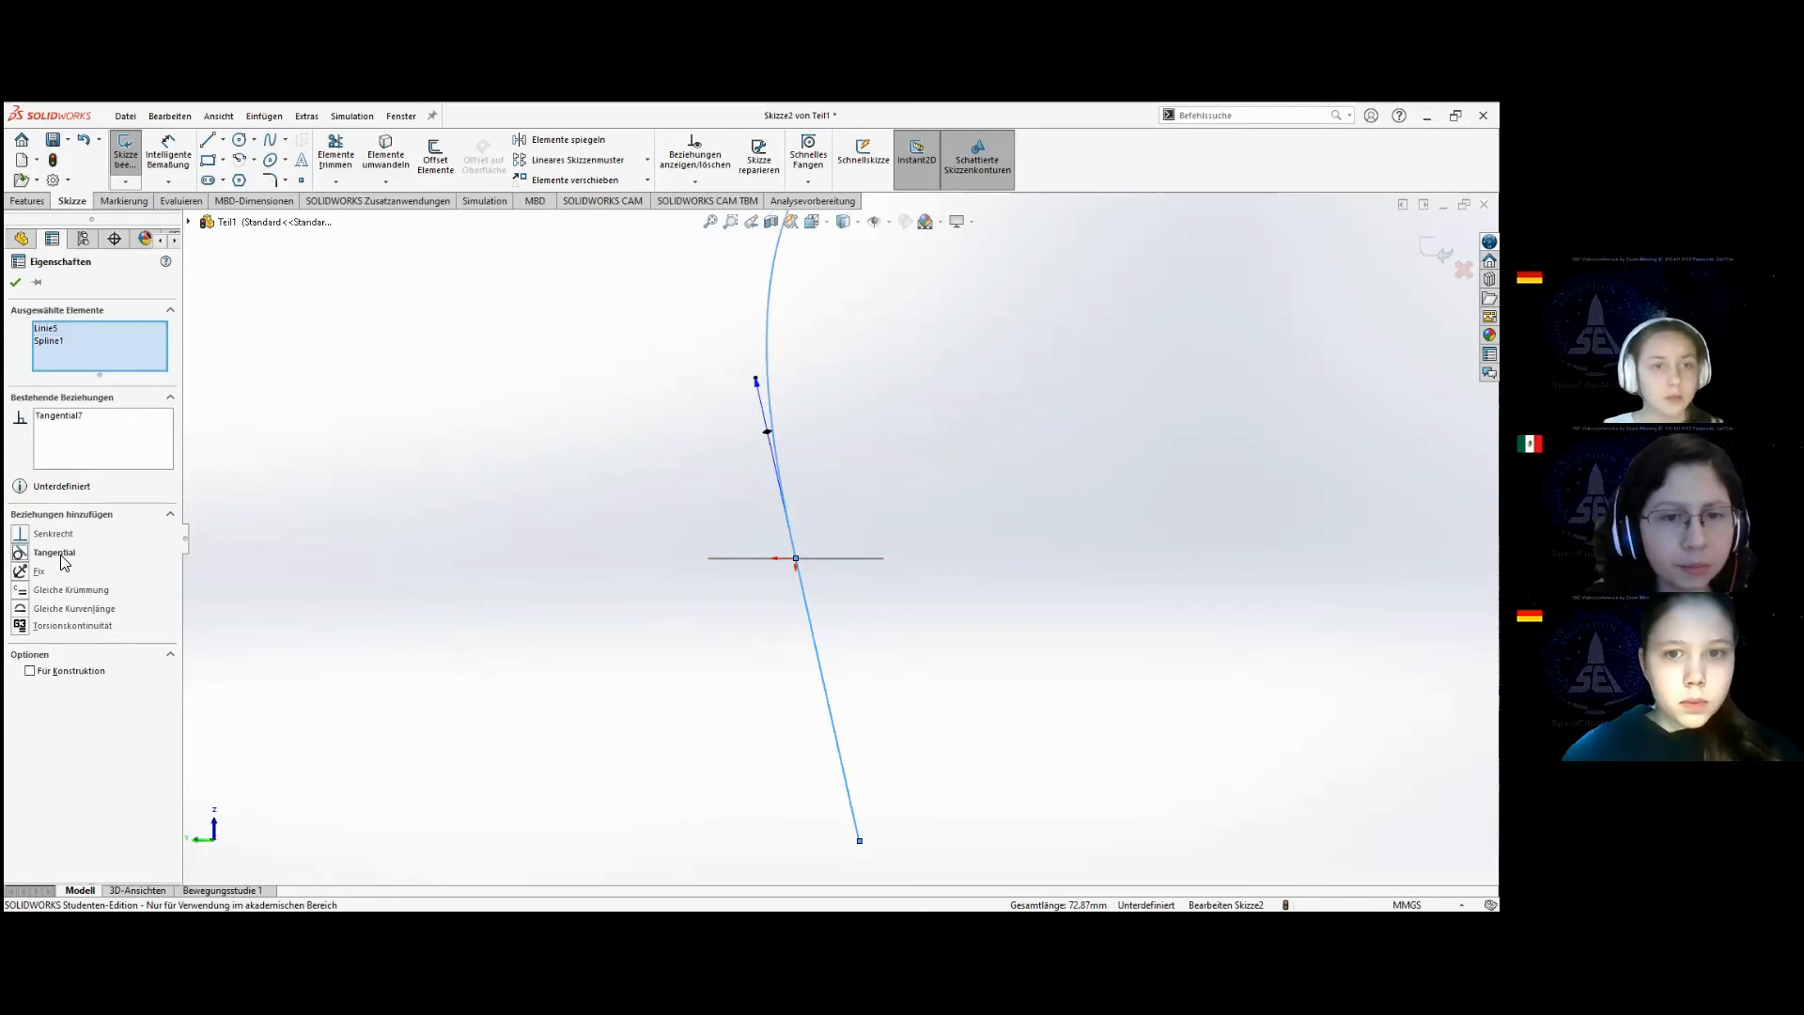
pyautogui.click(15, 282)
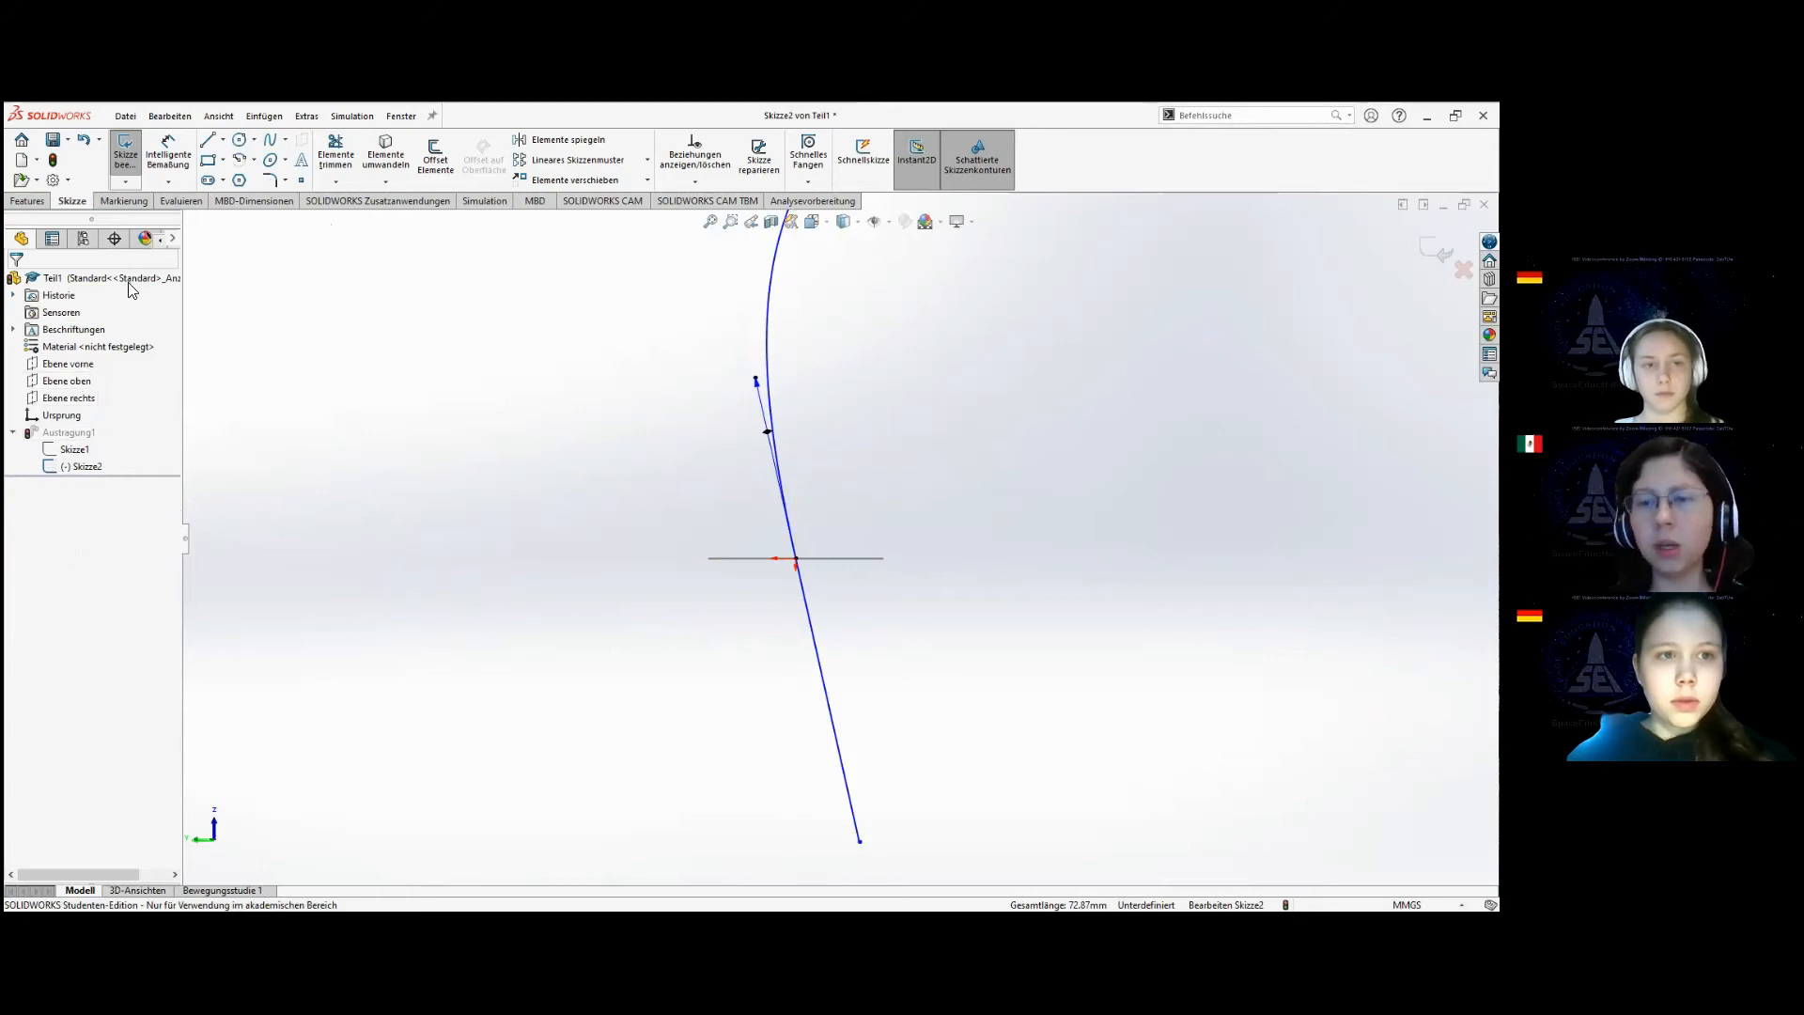
pyautogui.click(130, 156)
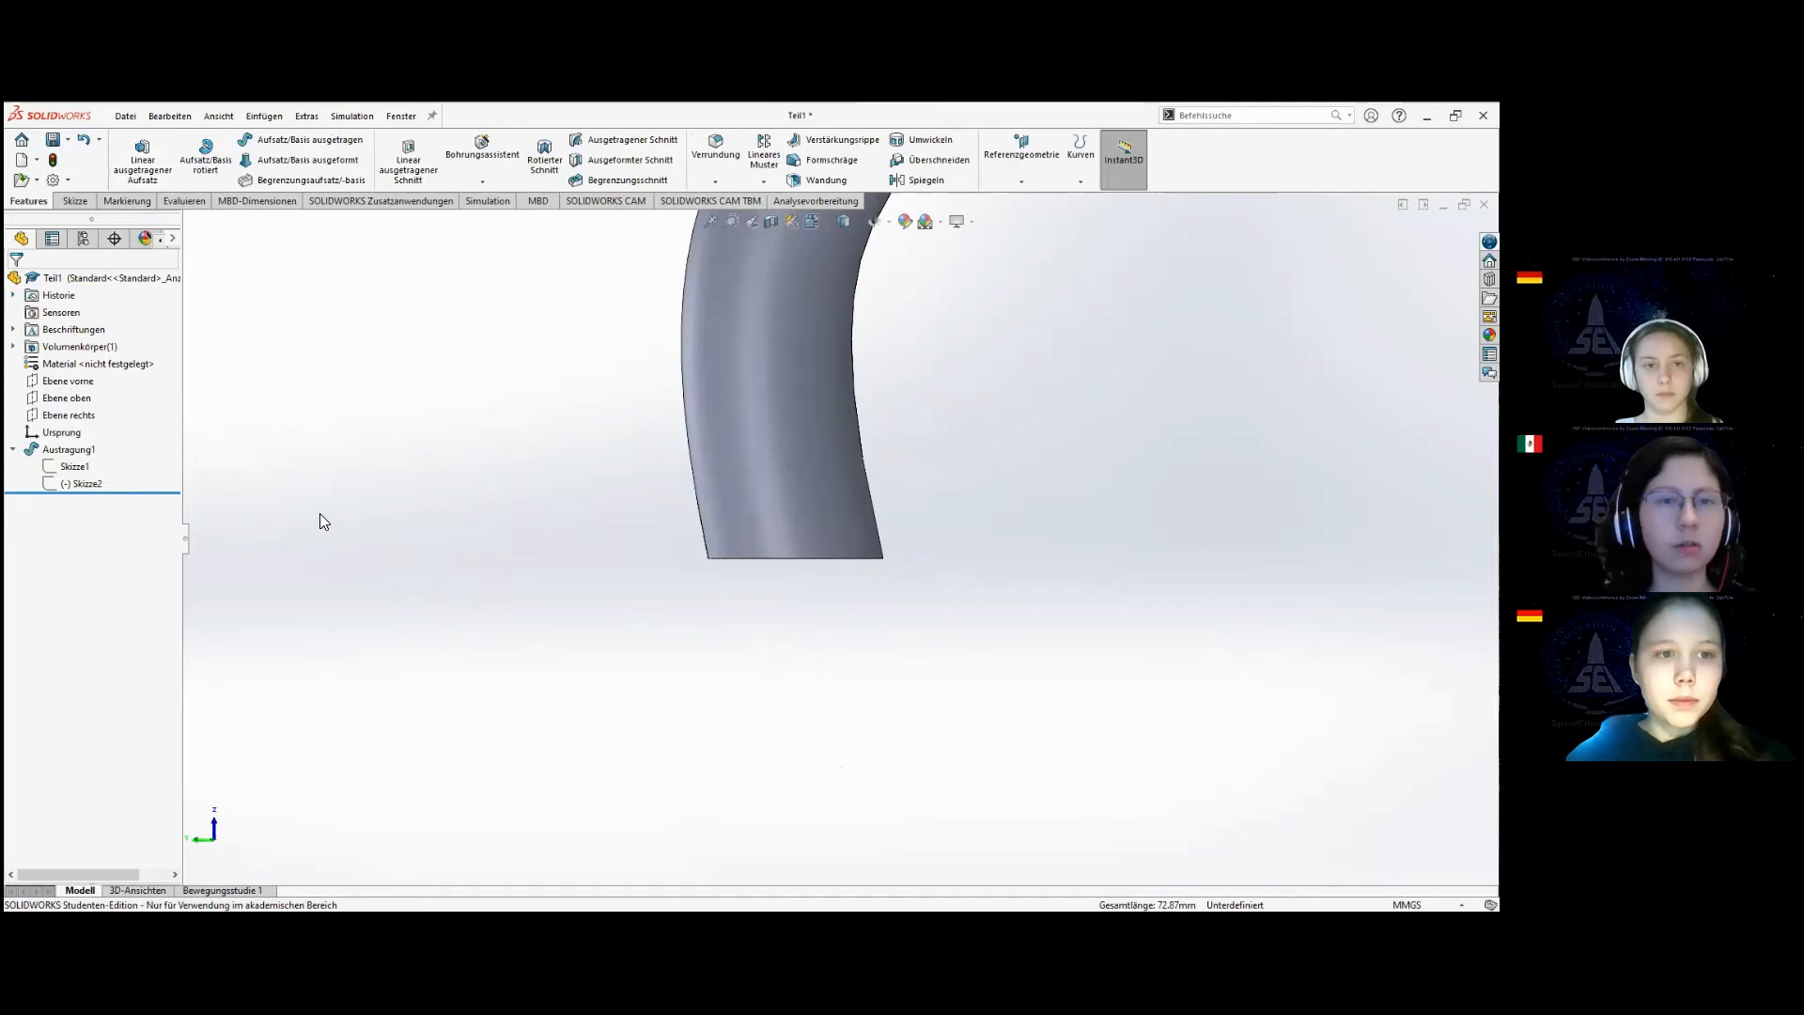
# Edit the sweep (Austragung1), compare its direction options, and set it to run in both directions from the profile.
pyautogui.scroll(5, 716, 500)
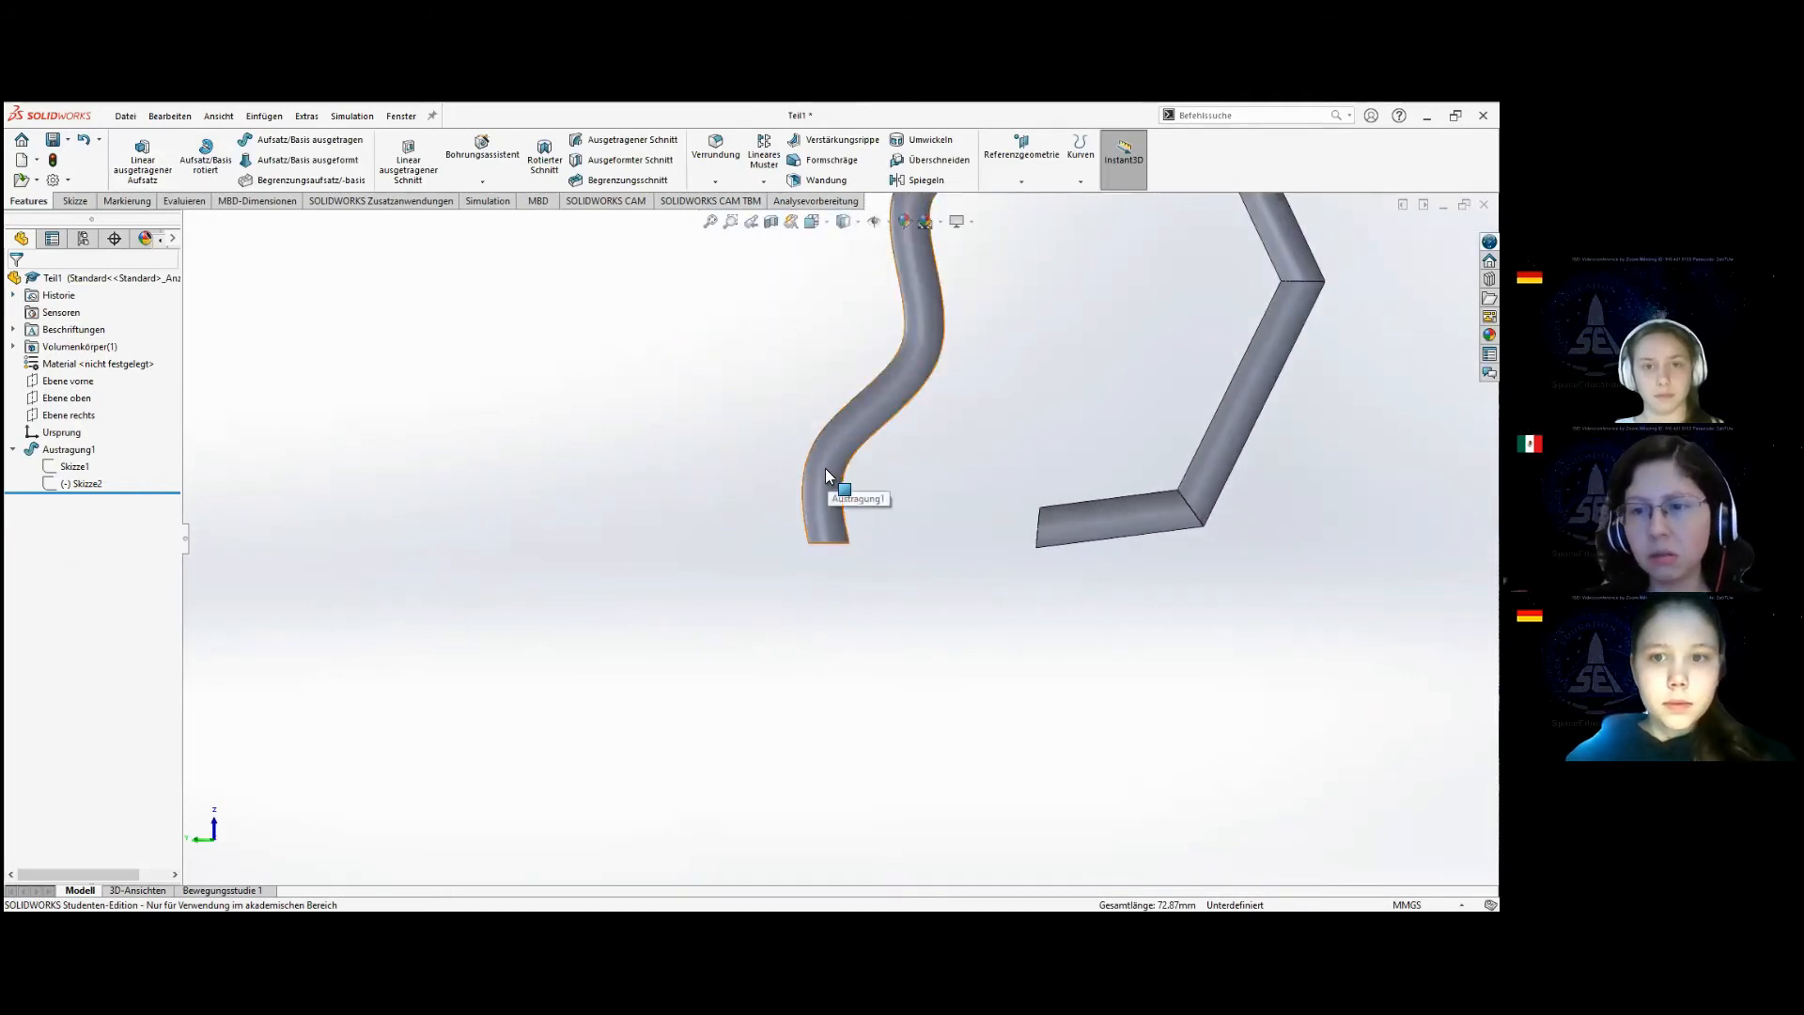
pyautogui.scroll(-3, 825, 469)
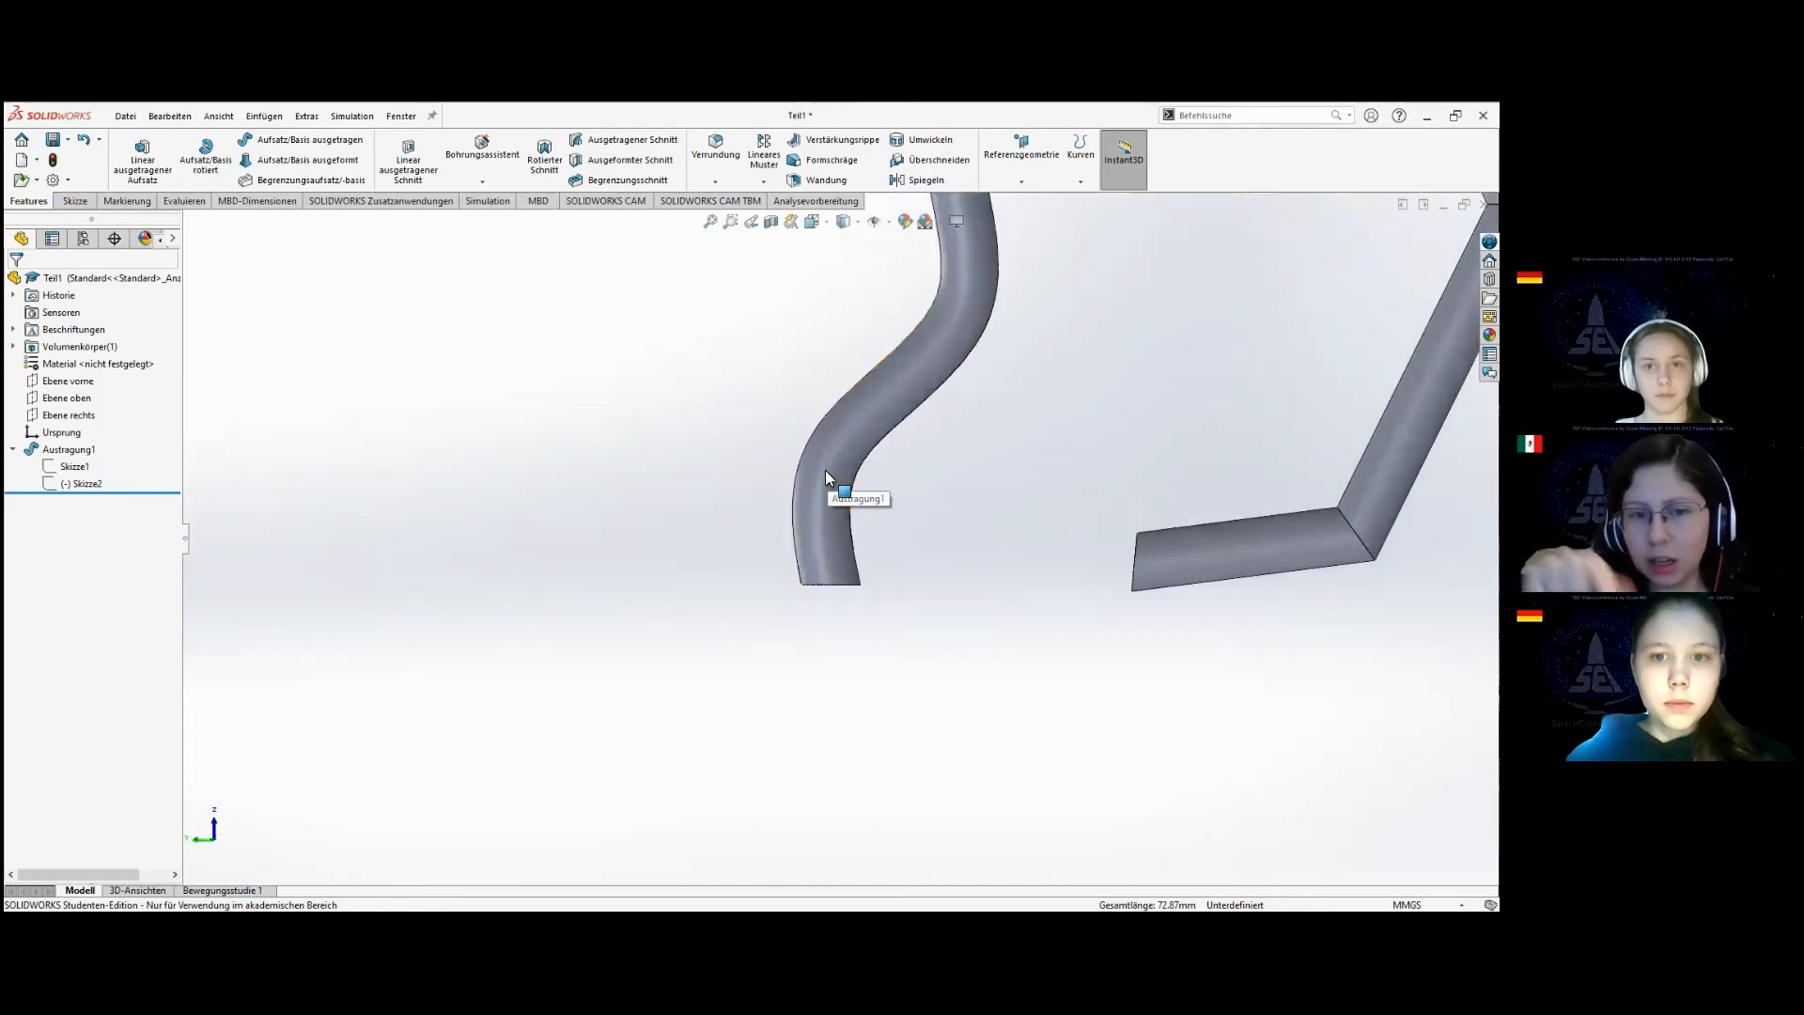
pyautogui.scroll(1, 827, 476)
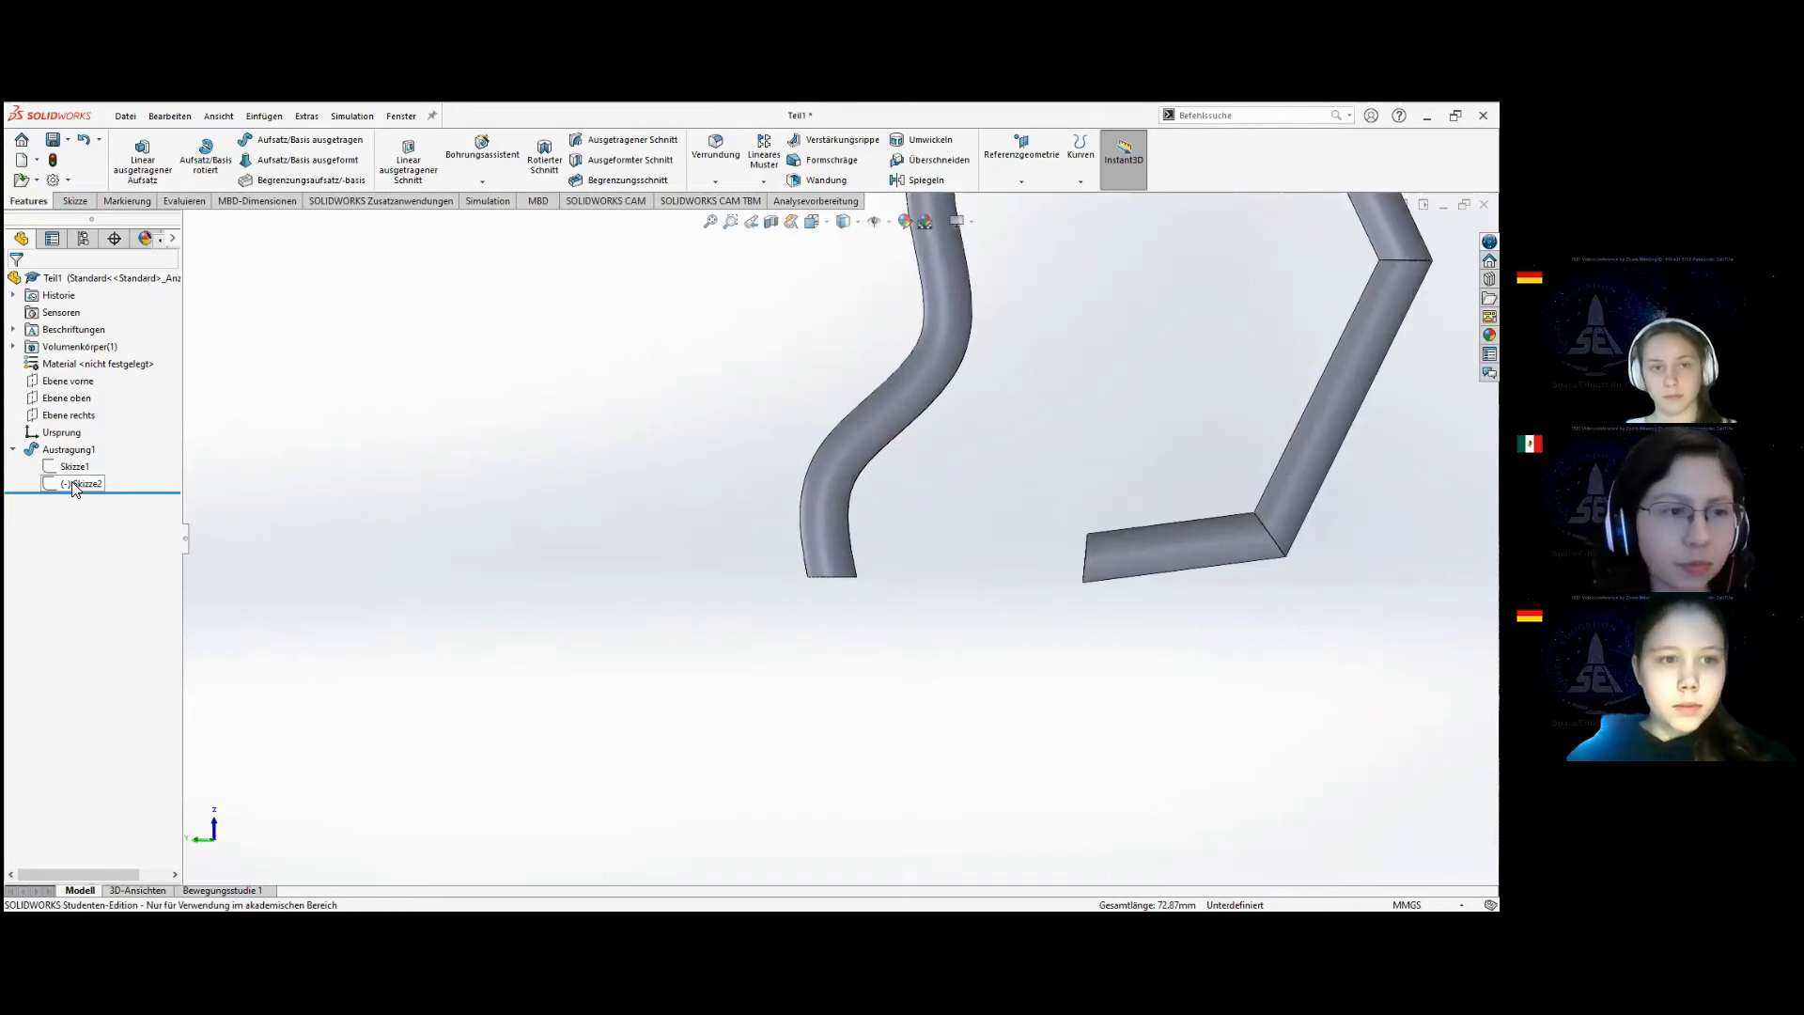
pyautogui.click(70, 449)
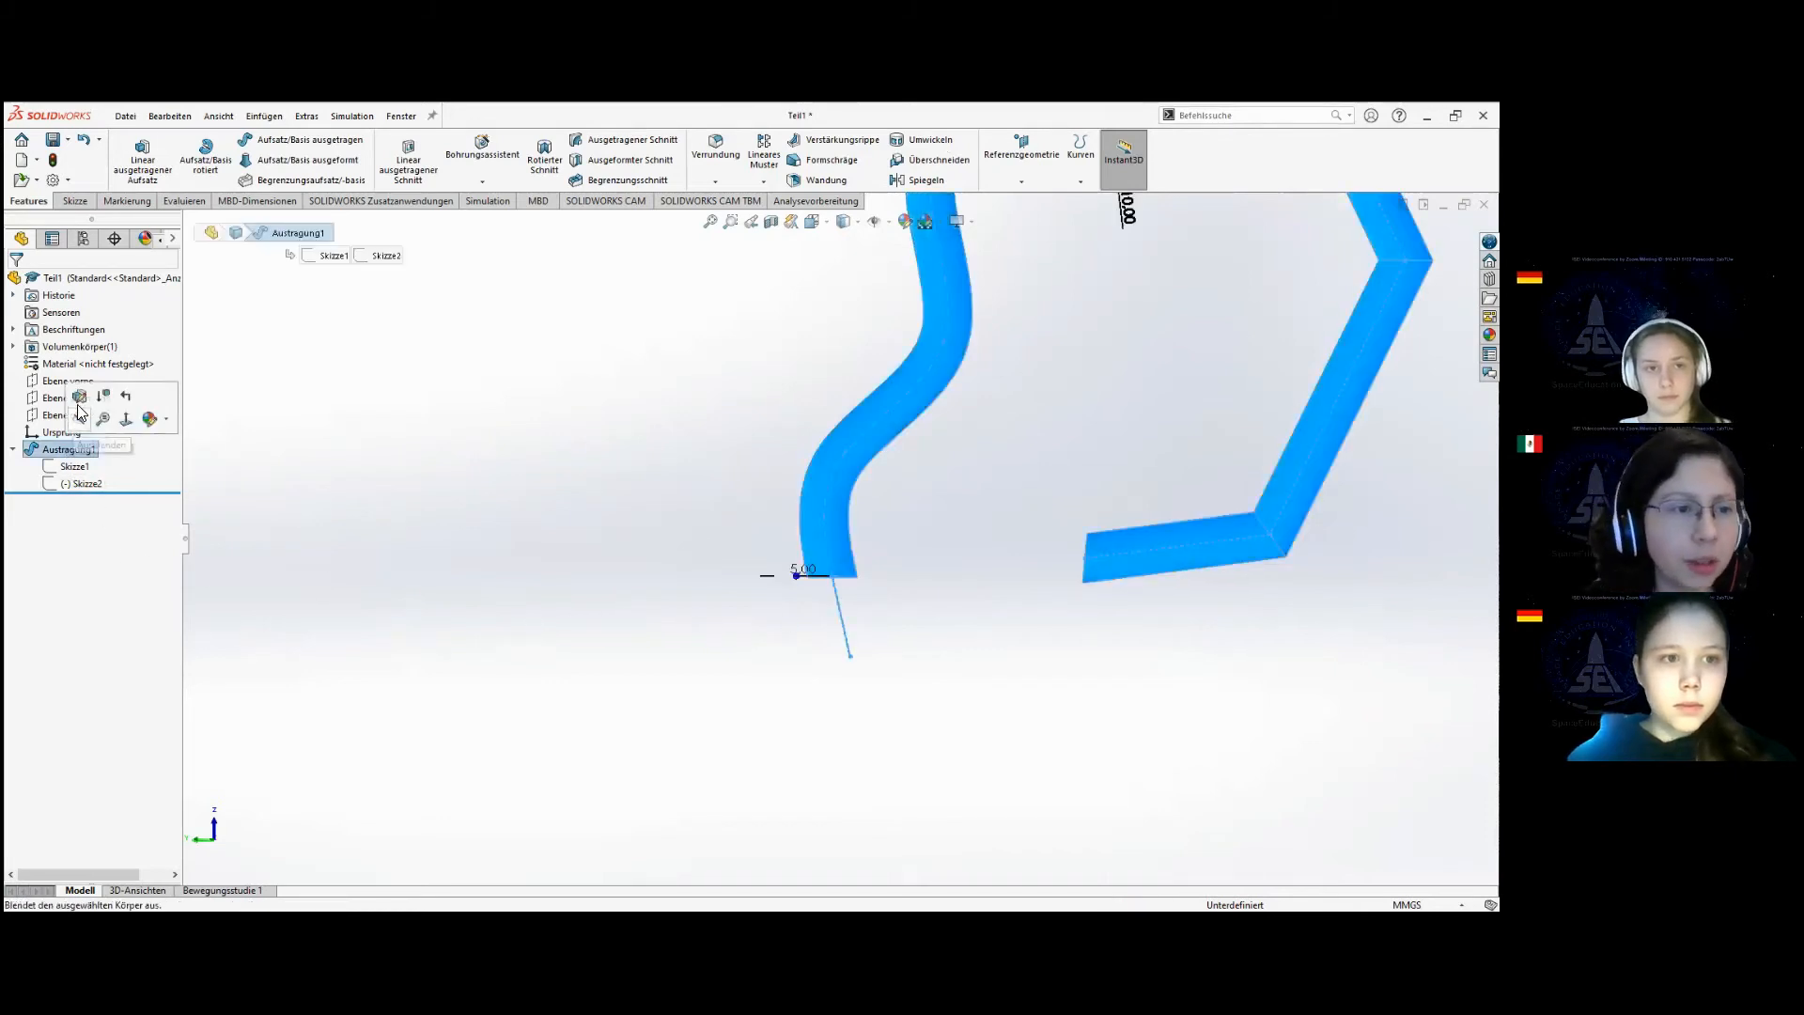
pyautogui.click(80, 406)
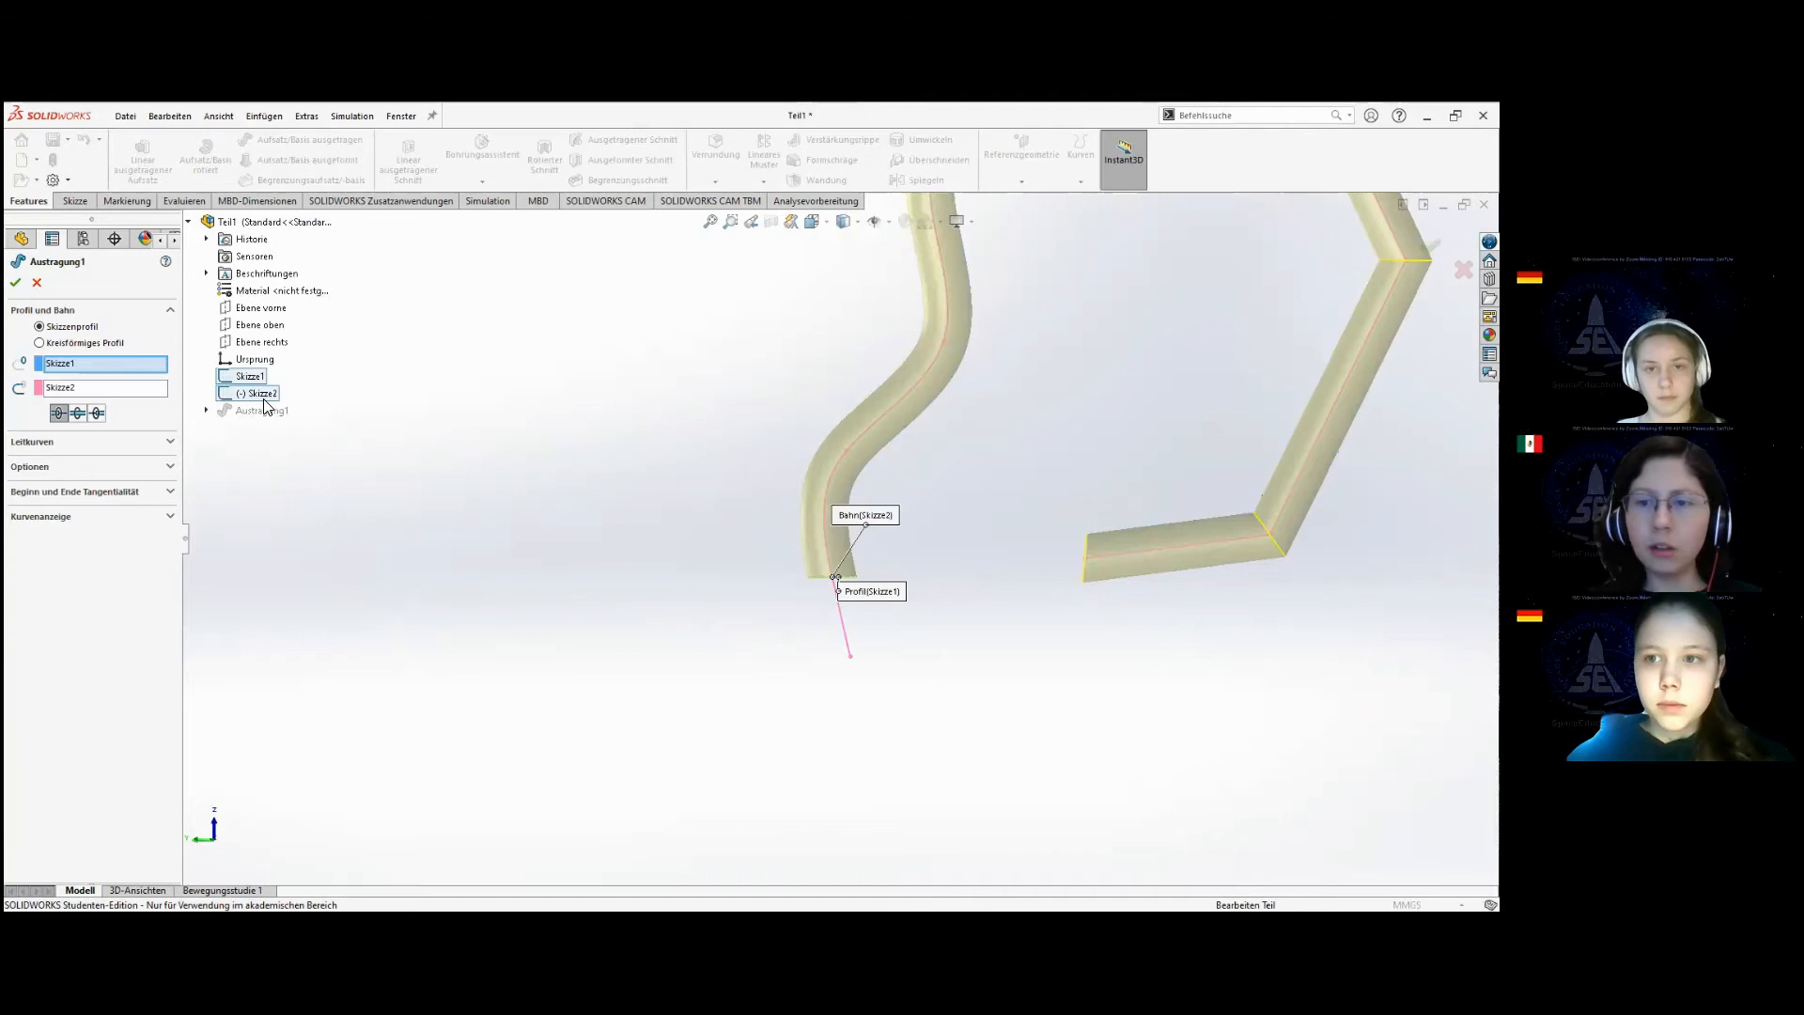
pyautogui.click(97, 413)
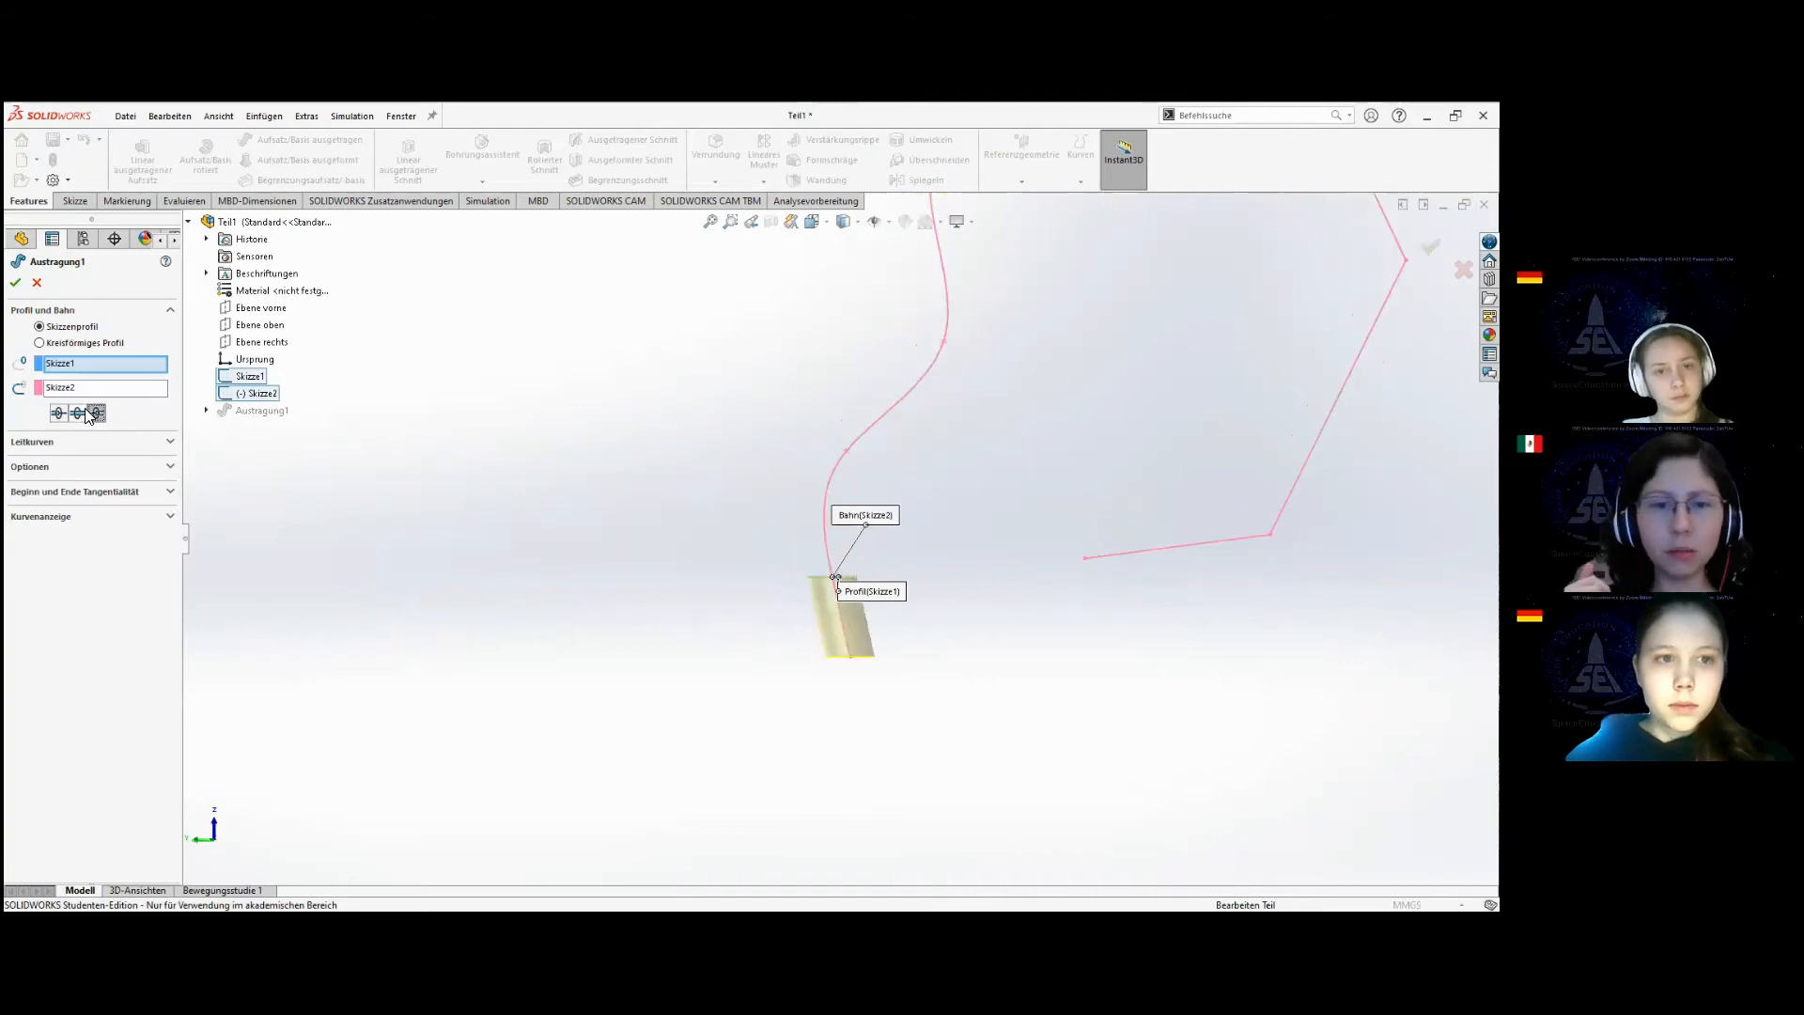
pyautogui.click(79, 414)
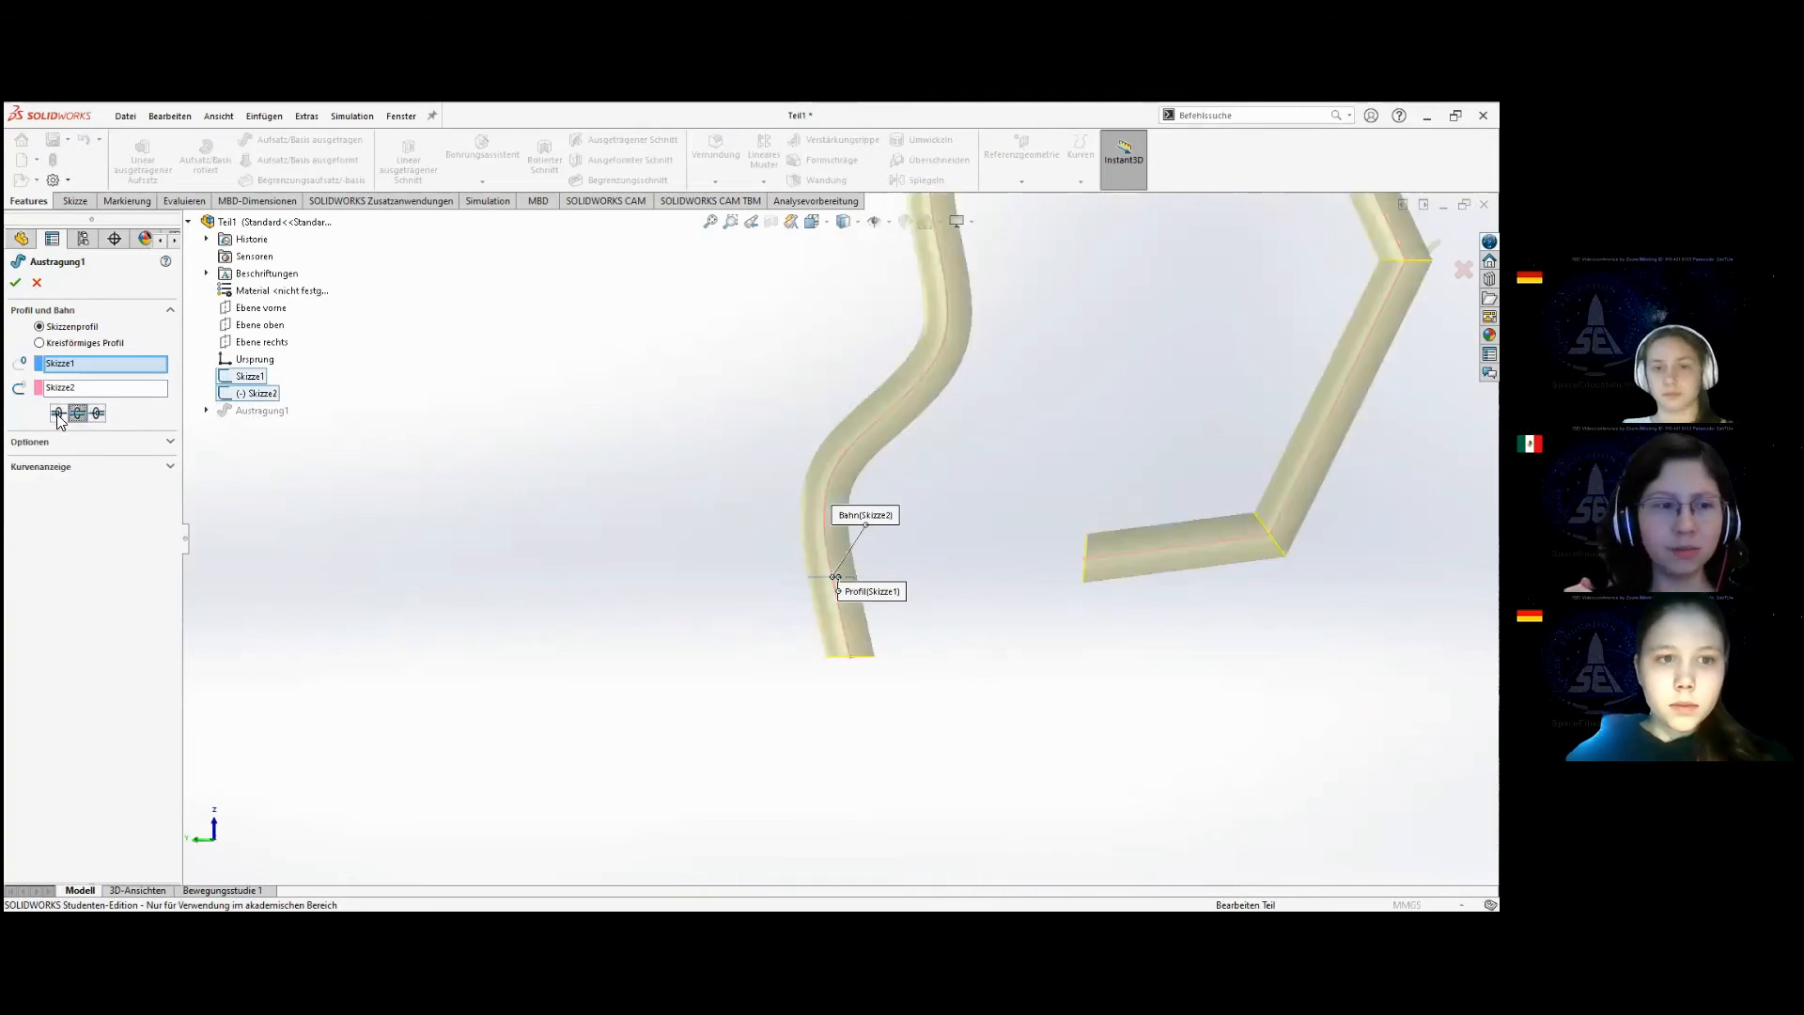
pyautogui.click(58, 413)
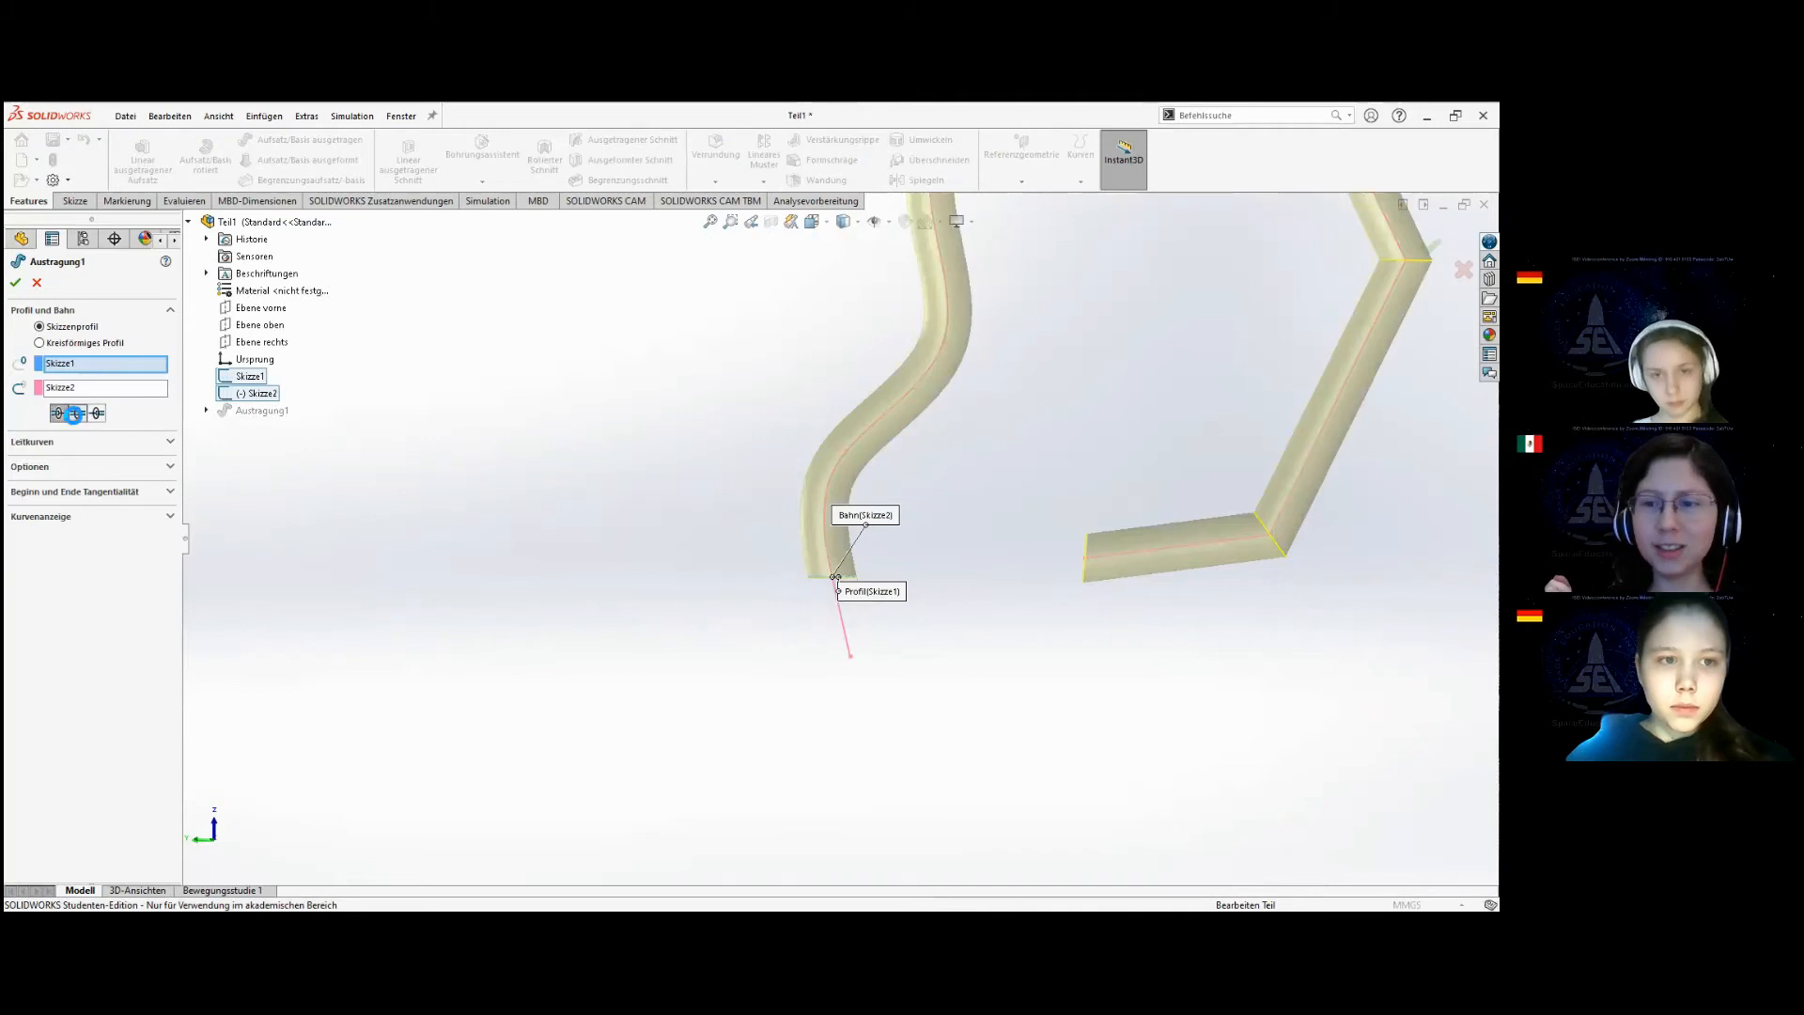
pyautogui.click(79, 413)
pyautogui.click(98, 413)
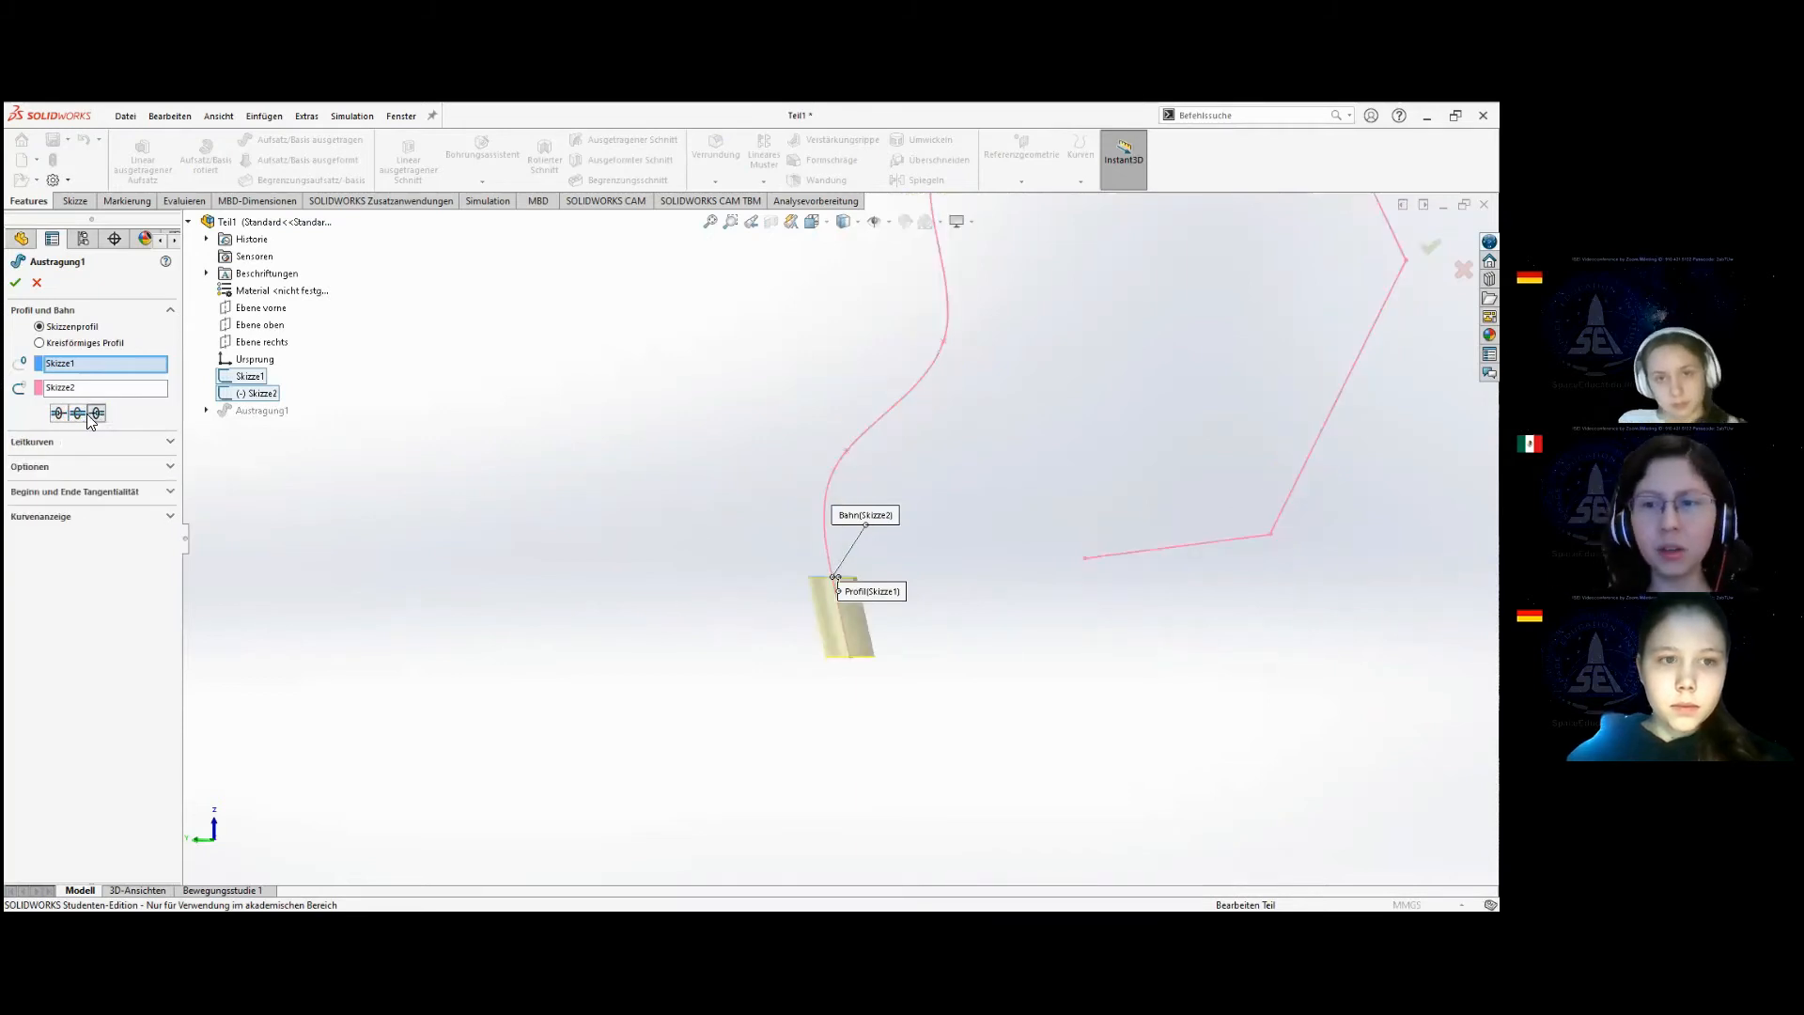
pyautogui.click(79, 413)
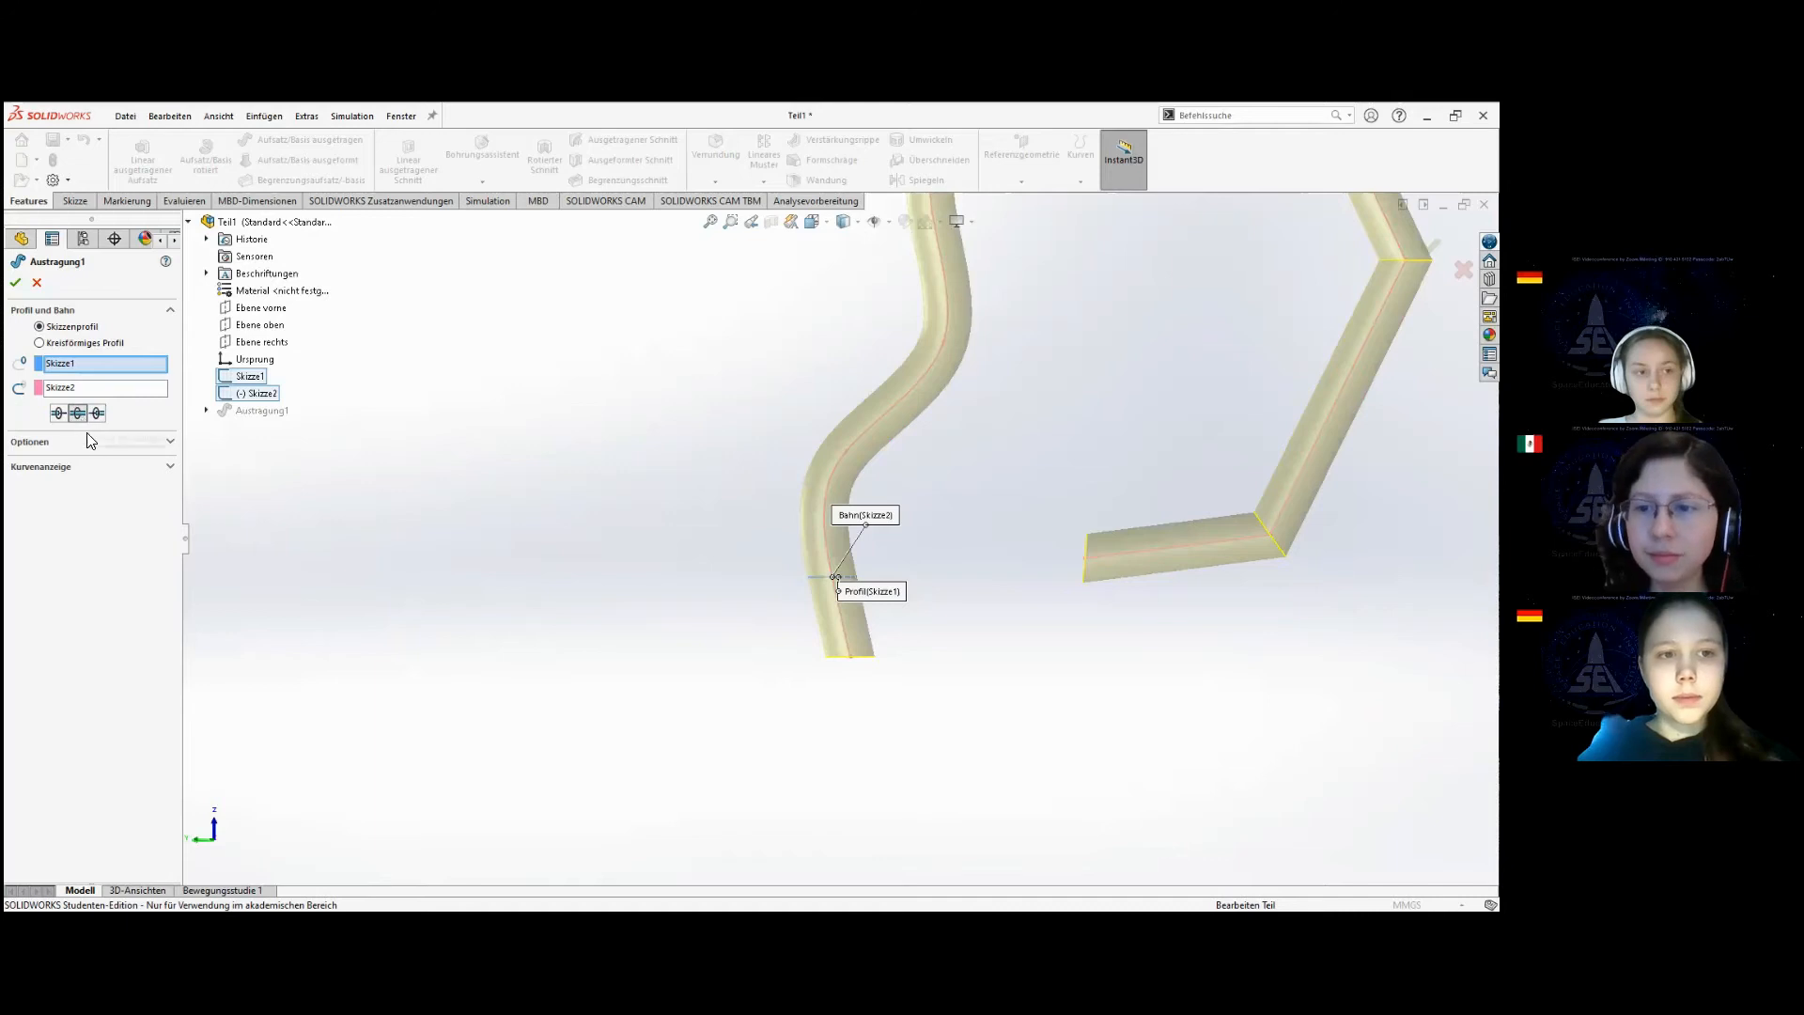
pyautogui.click(15, 282)
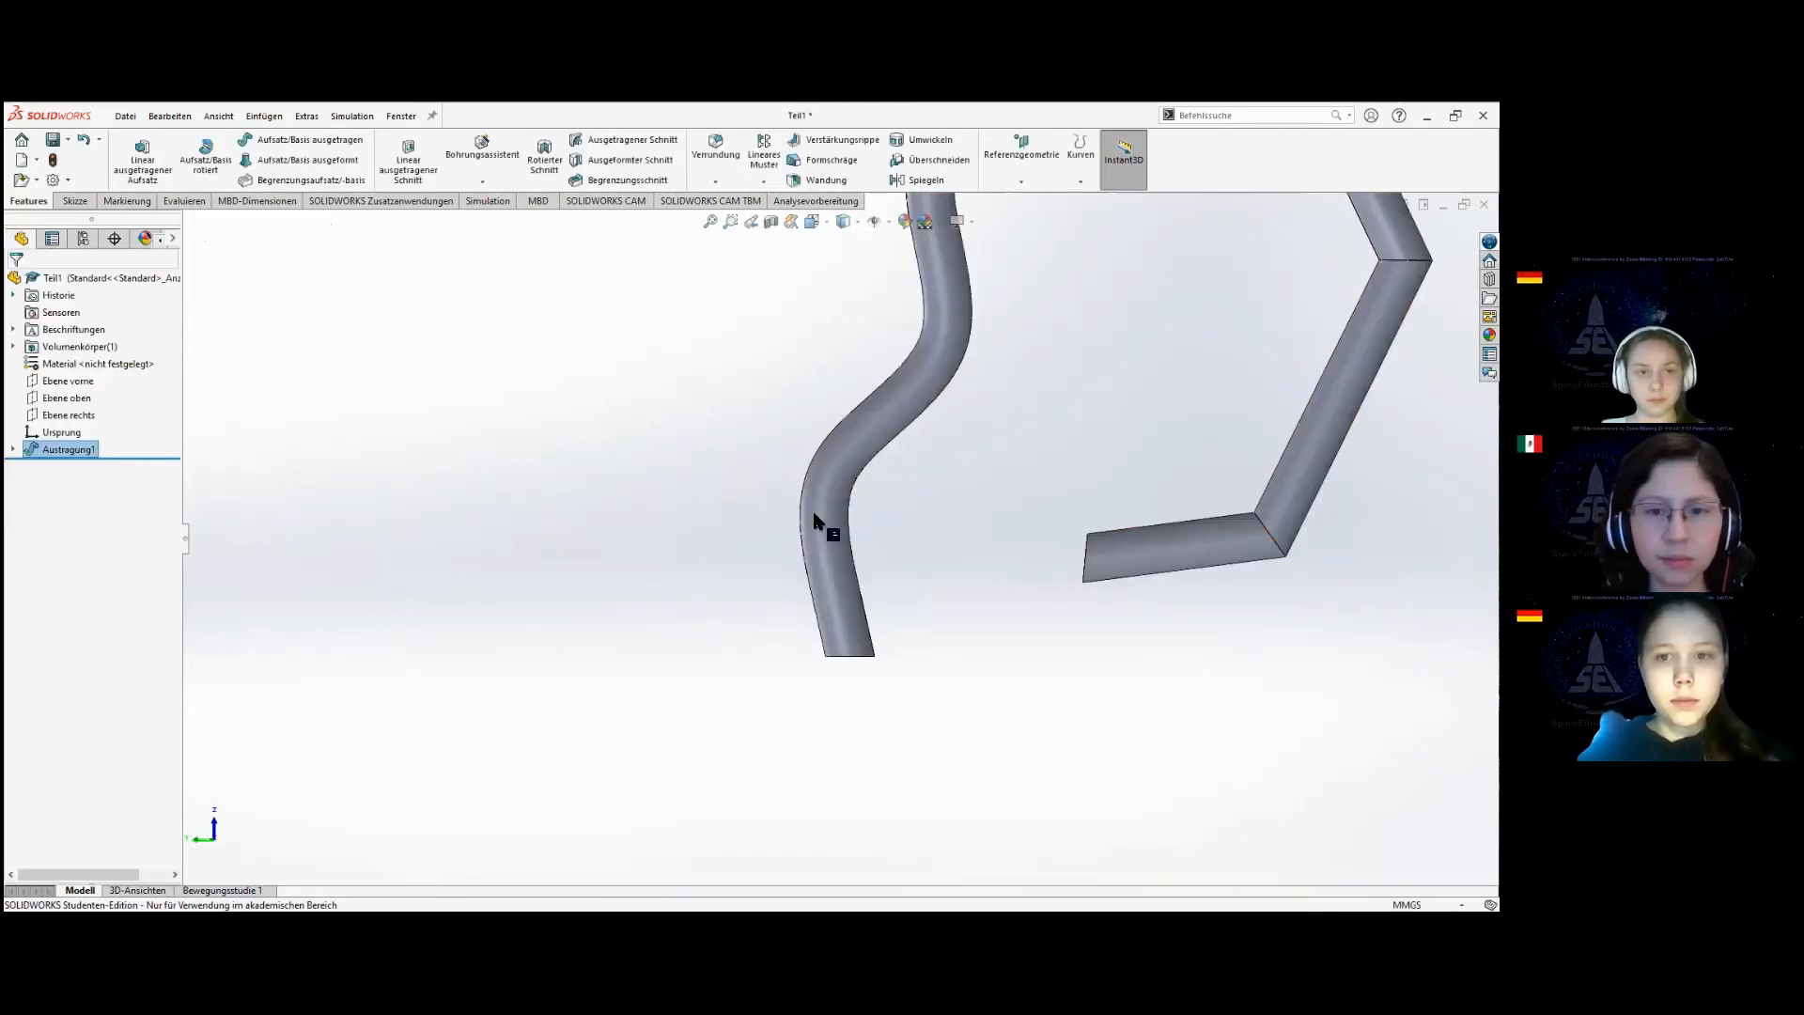
# Examine the swept tube from several sides, including both of its open ends.
pyautogui.scroll(4, 887, 519)
pyautogui.moveTo(1044, 411); pyautogui.dragTo(874, 632, button='middle')
pyautogui.scroll(2, 1144, 334)
pyautogui.scroll(-2, 1118, 354)
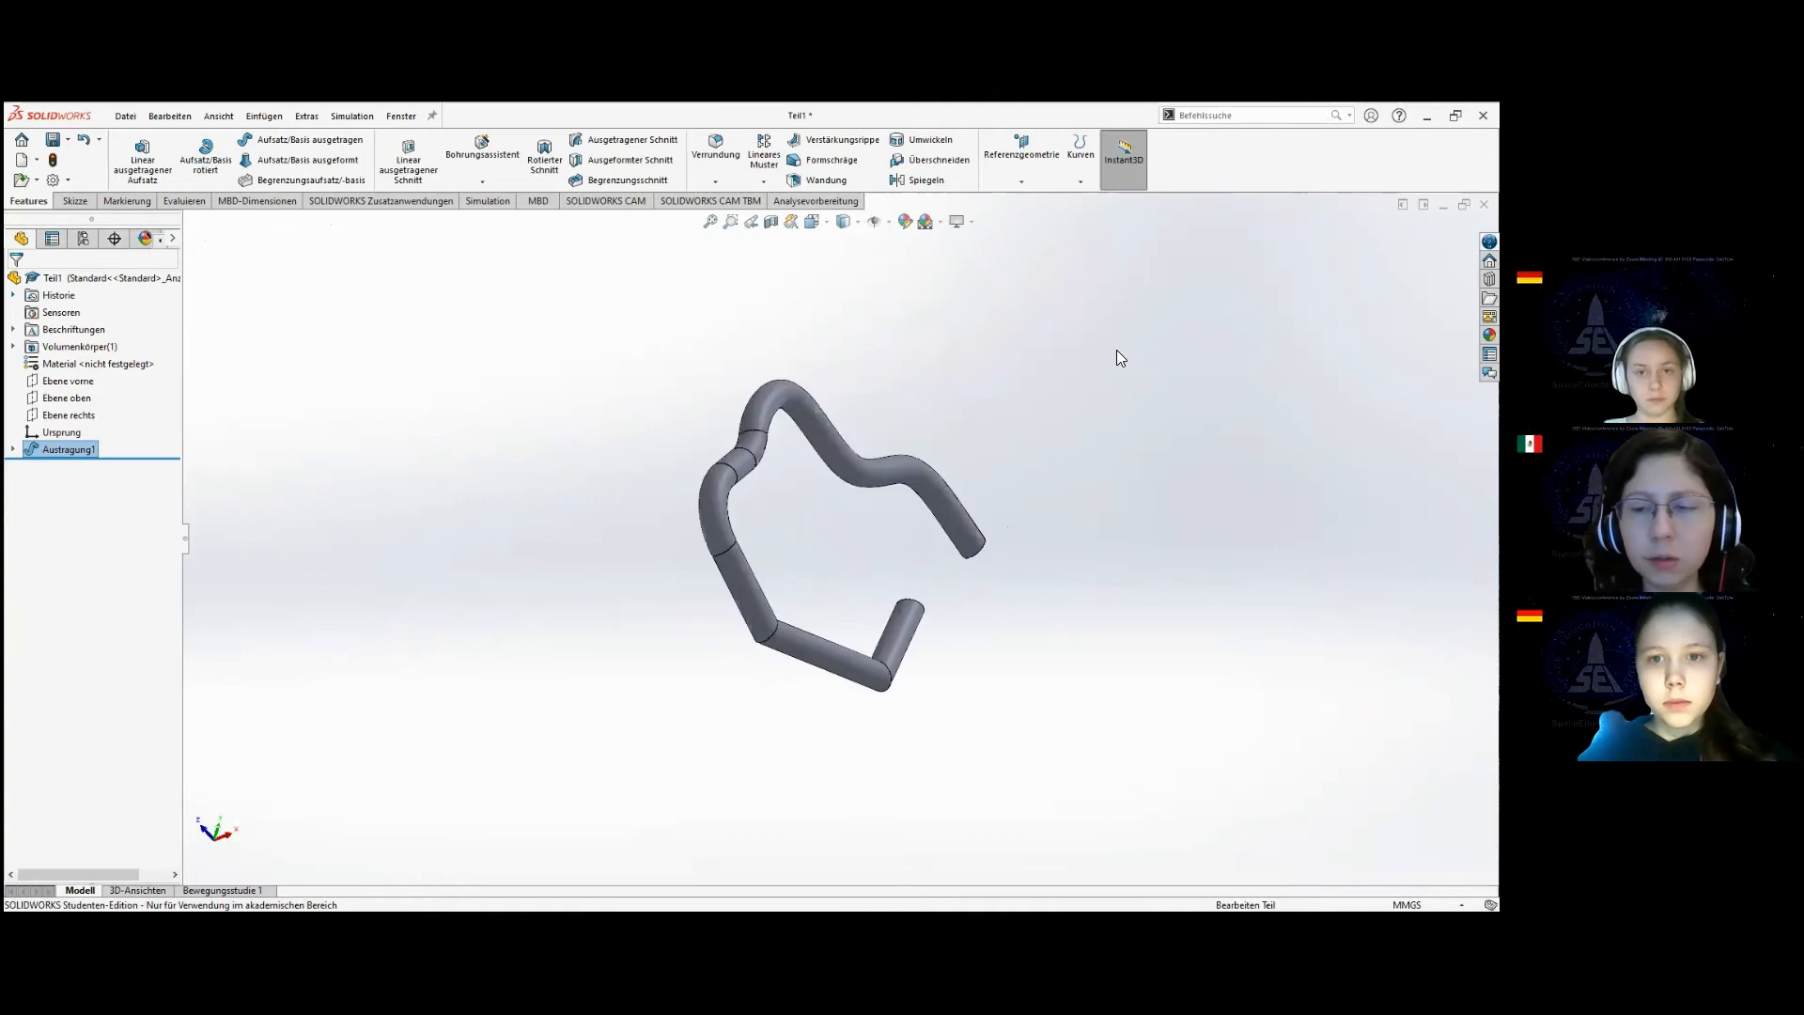
pyautogui.moveTo(914, 552); pyautogui.dragTo(1106, 289, button='middle')
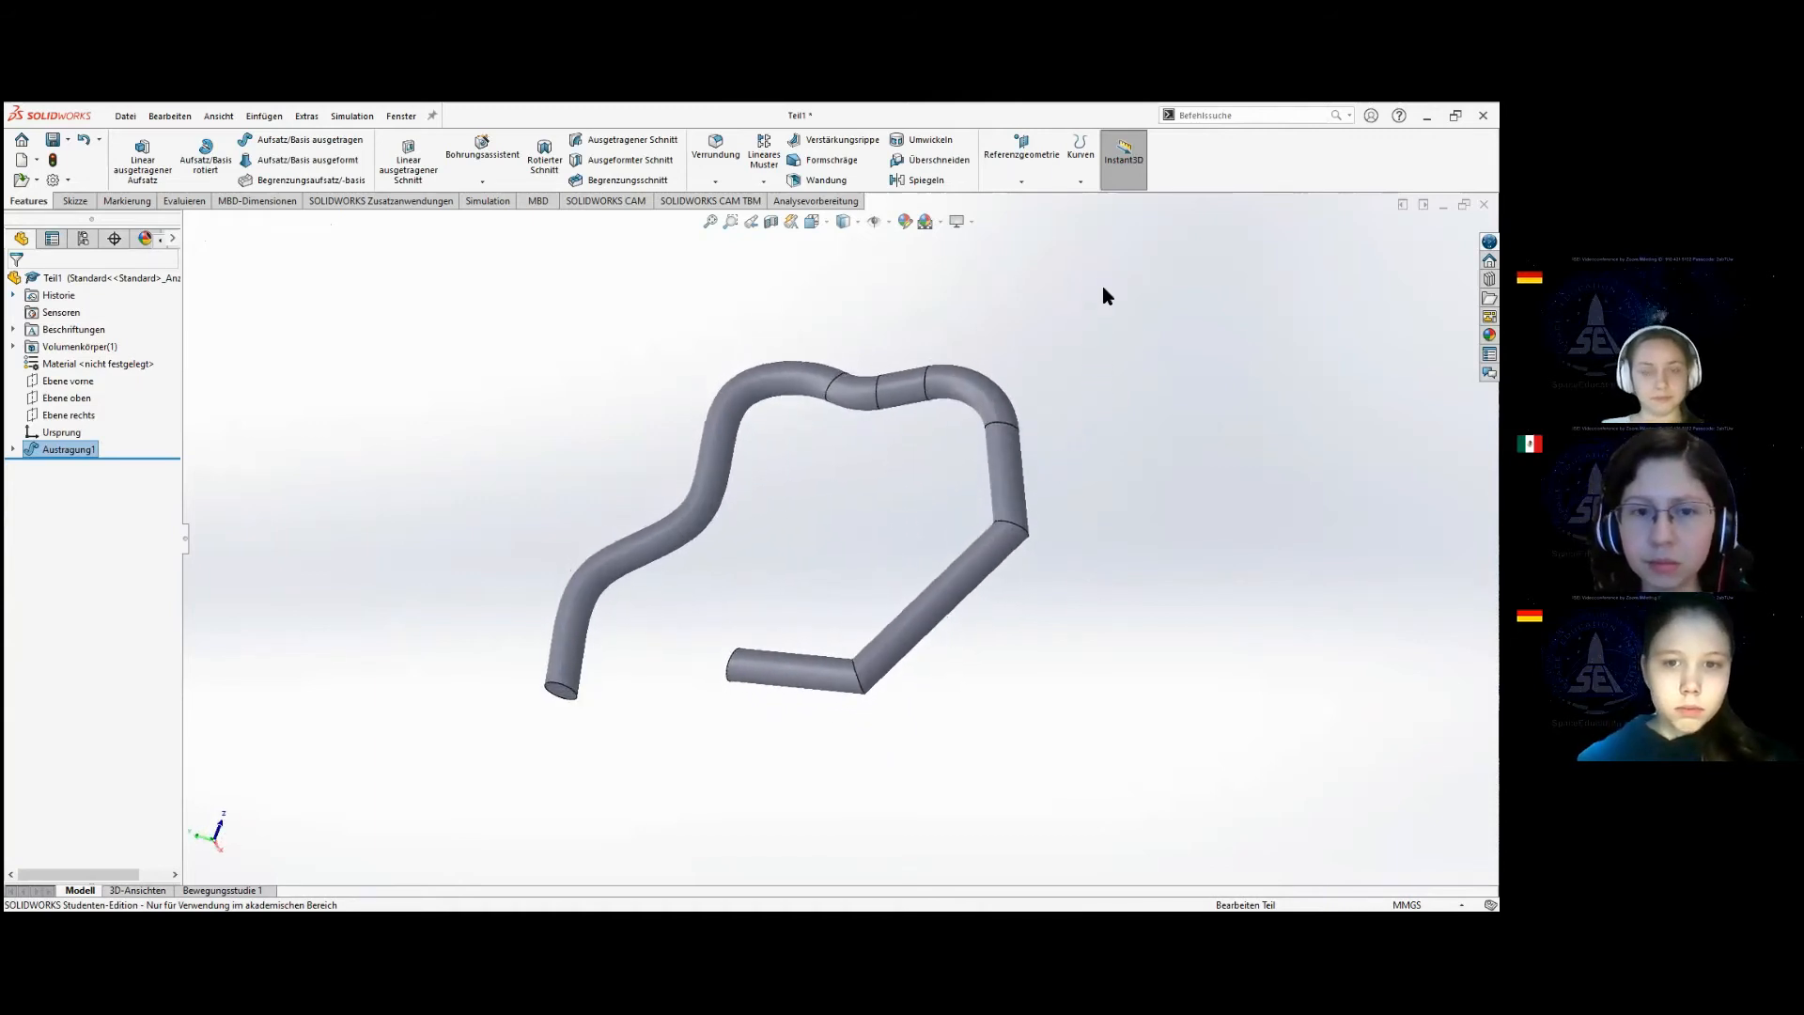
pyautogui.moveTo(840, 548); pyautogui.dragTo(916, 484, button='middle')
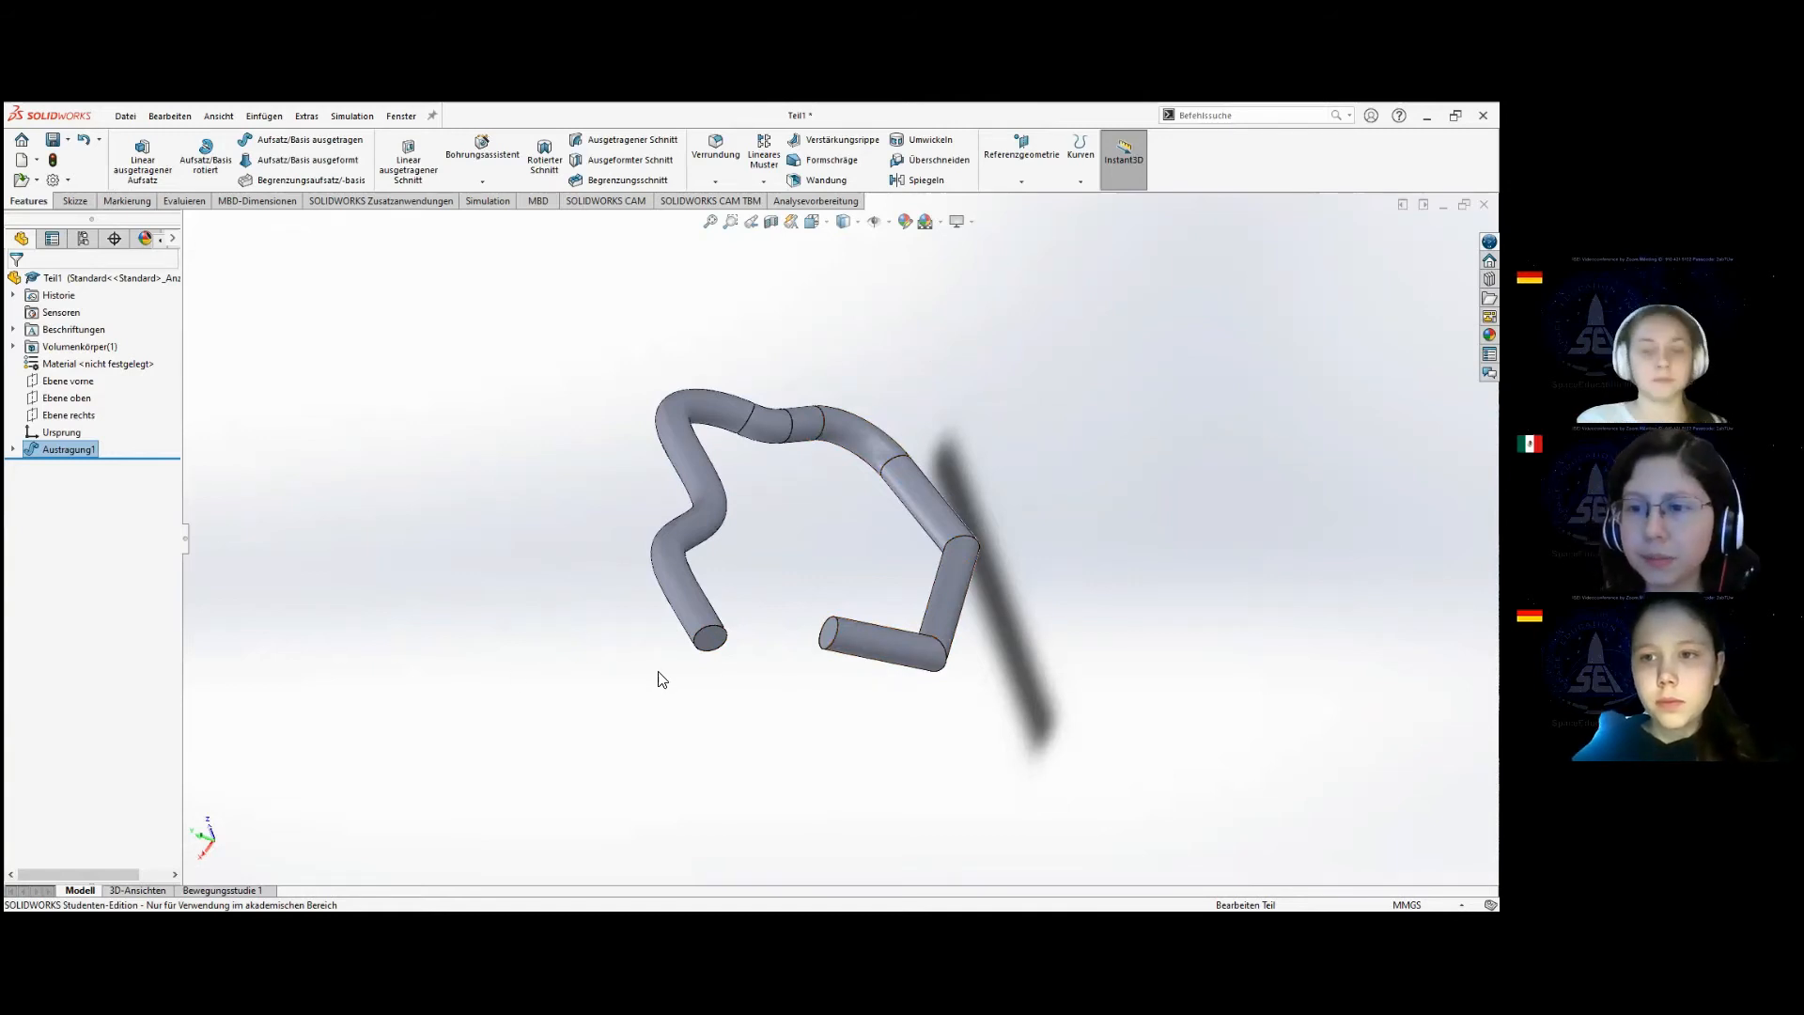
# Edit the path sketch Skizze2 and close the loop with a line about 26 mm long between its two open ends.
pyautogui.click(13, 451)
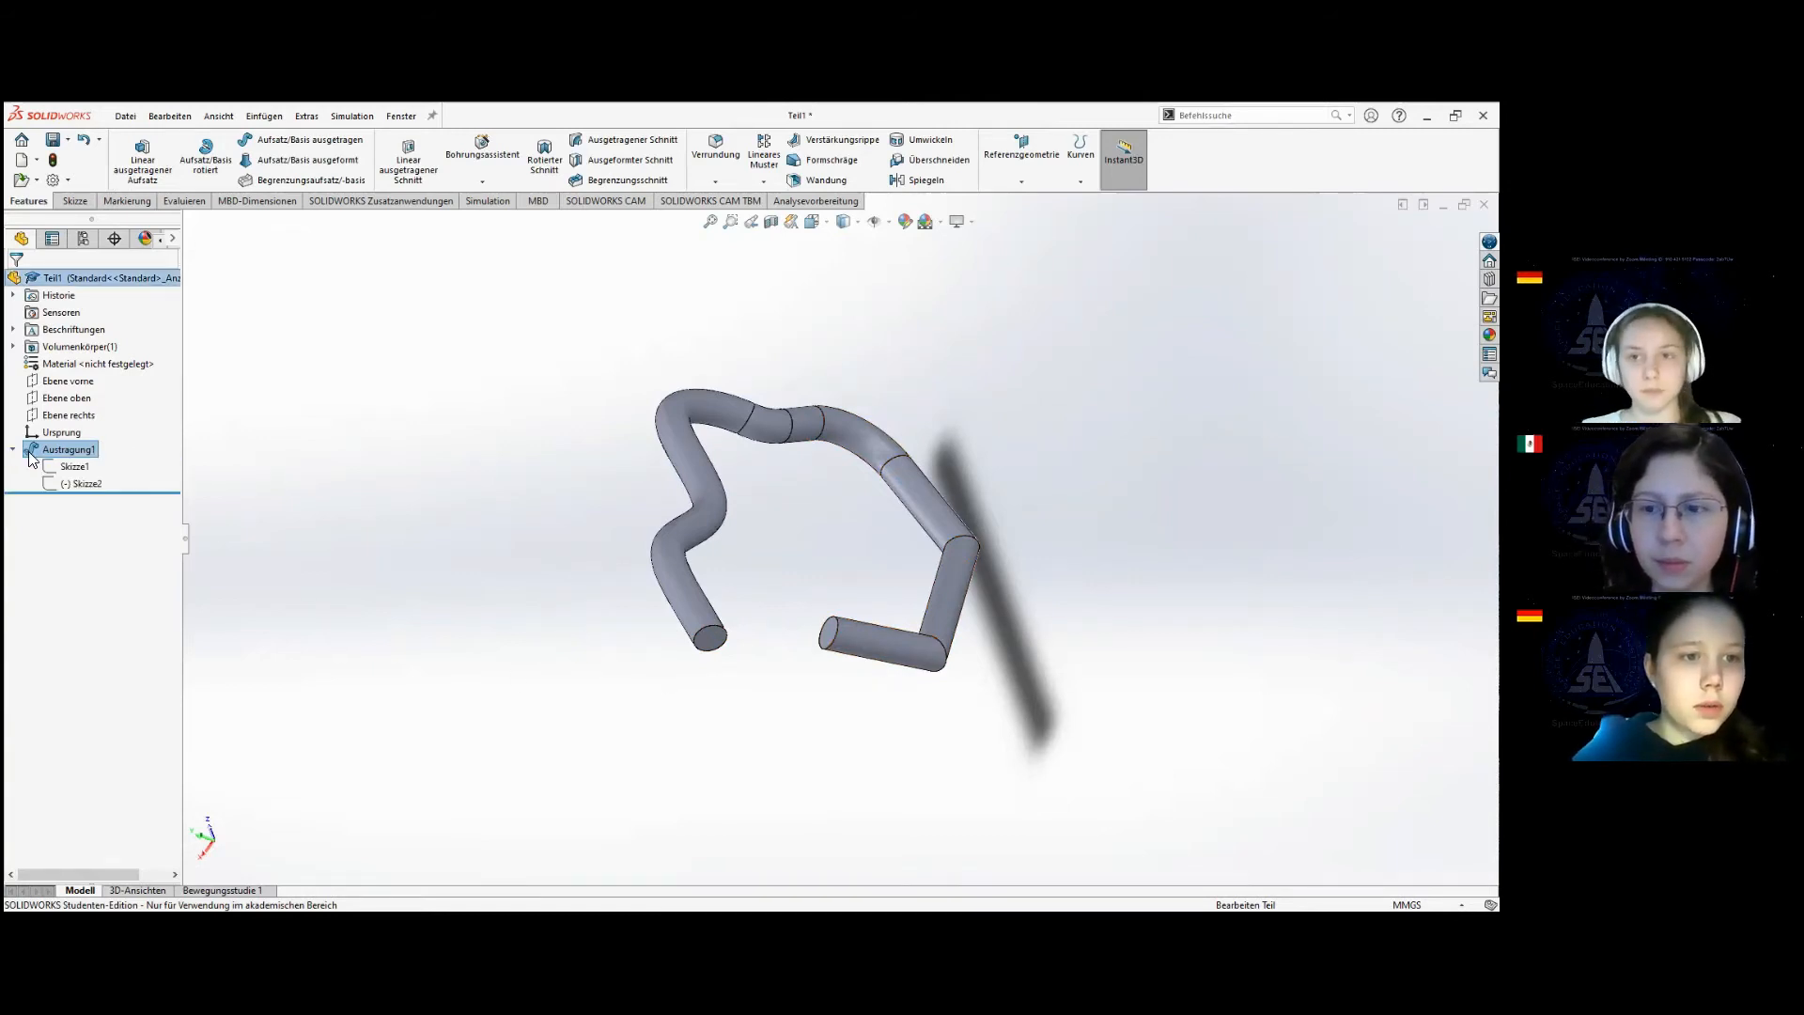
pyautogui.click(82, 486)
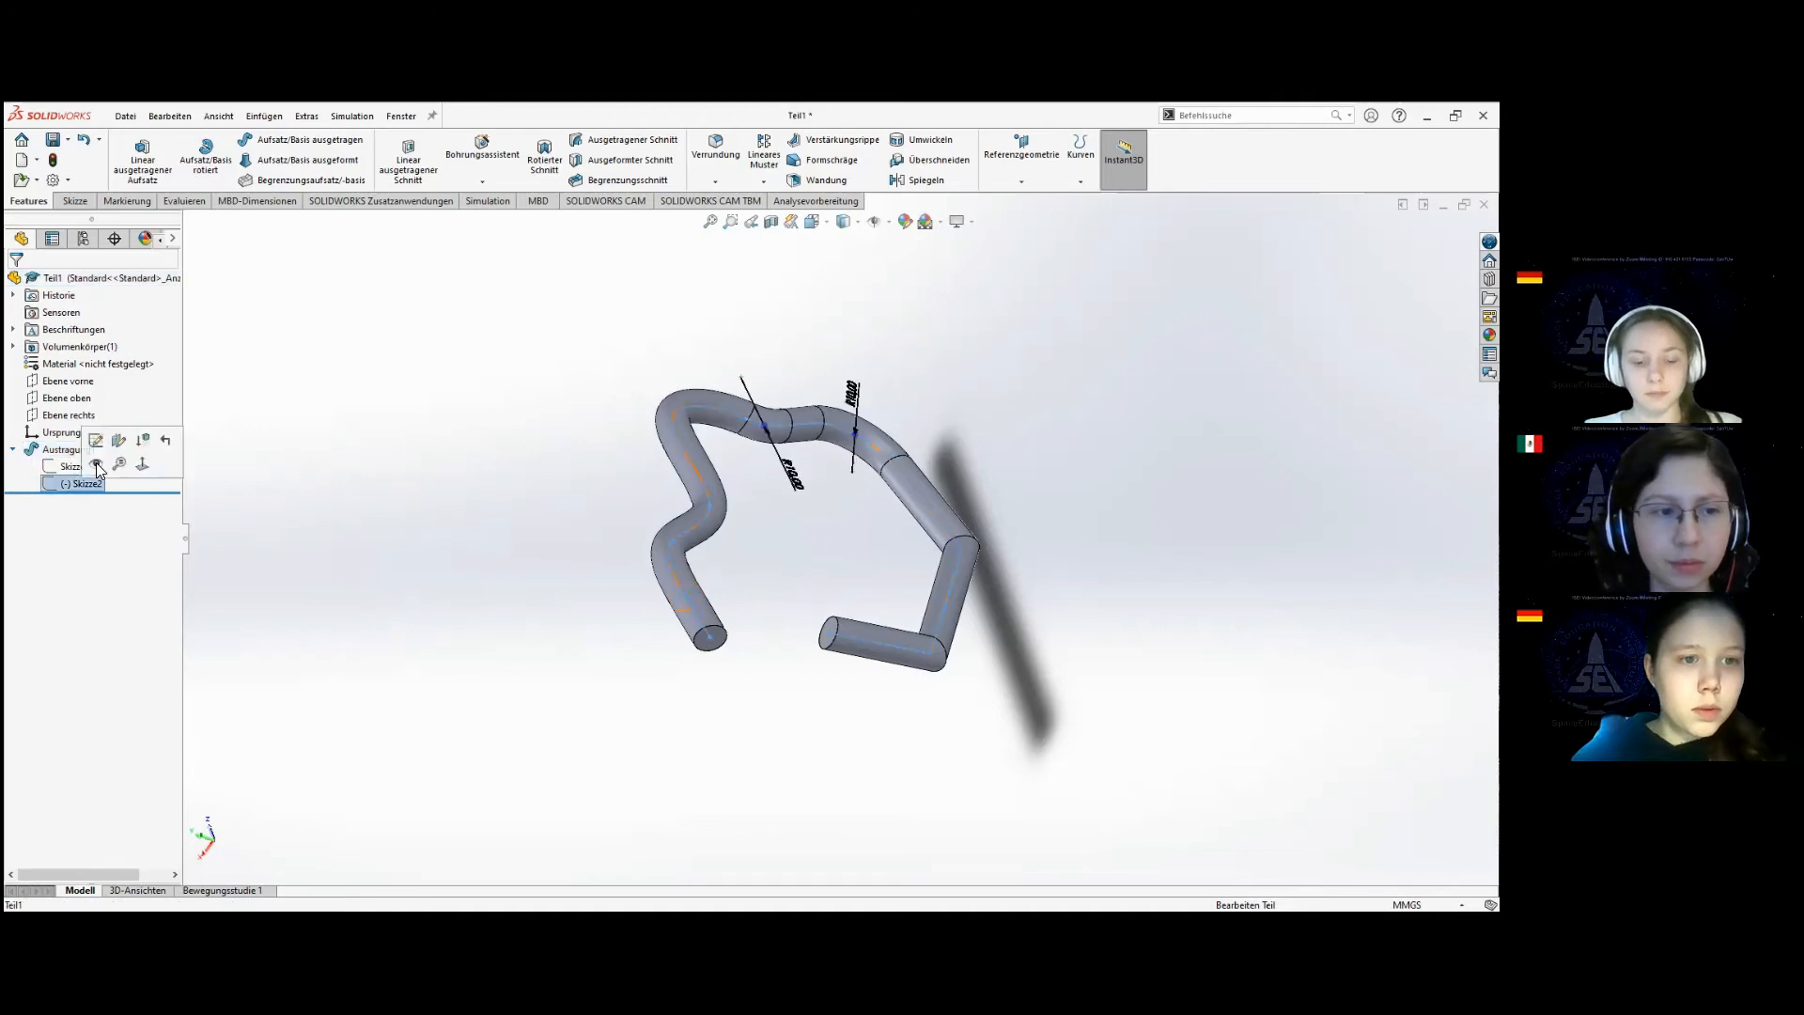
pyautogui.click(96, 439)
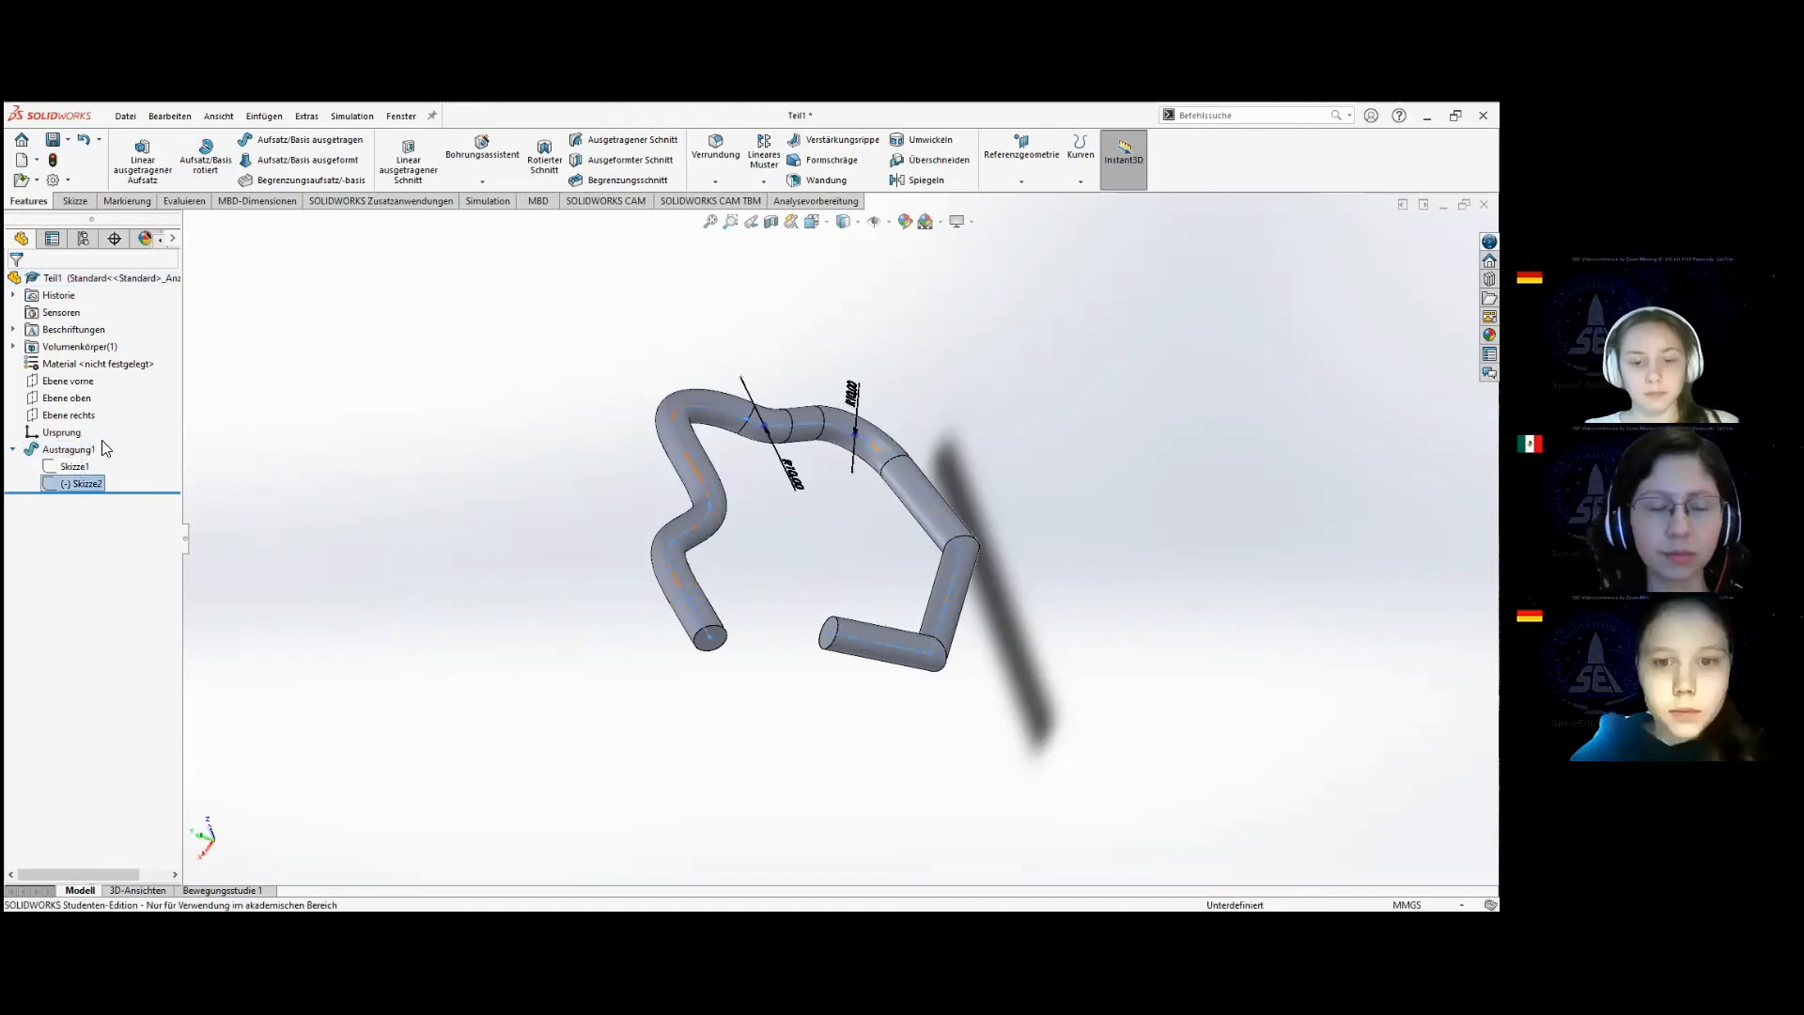
pyautogui.moveTo(777, 685); pyautogui.dragTo(772, 589, button='middle')
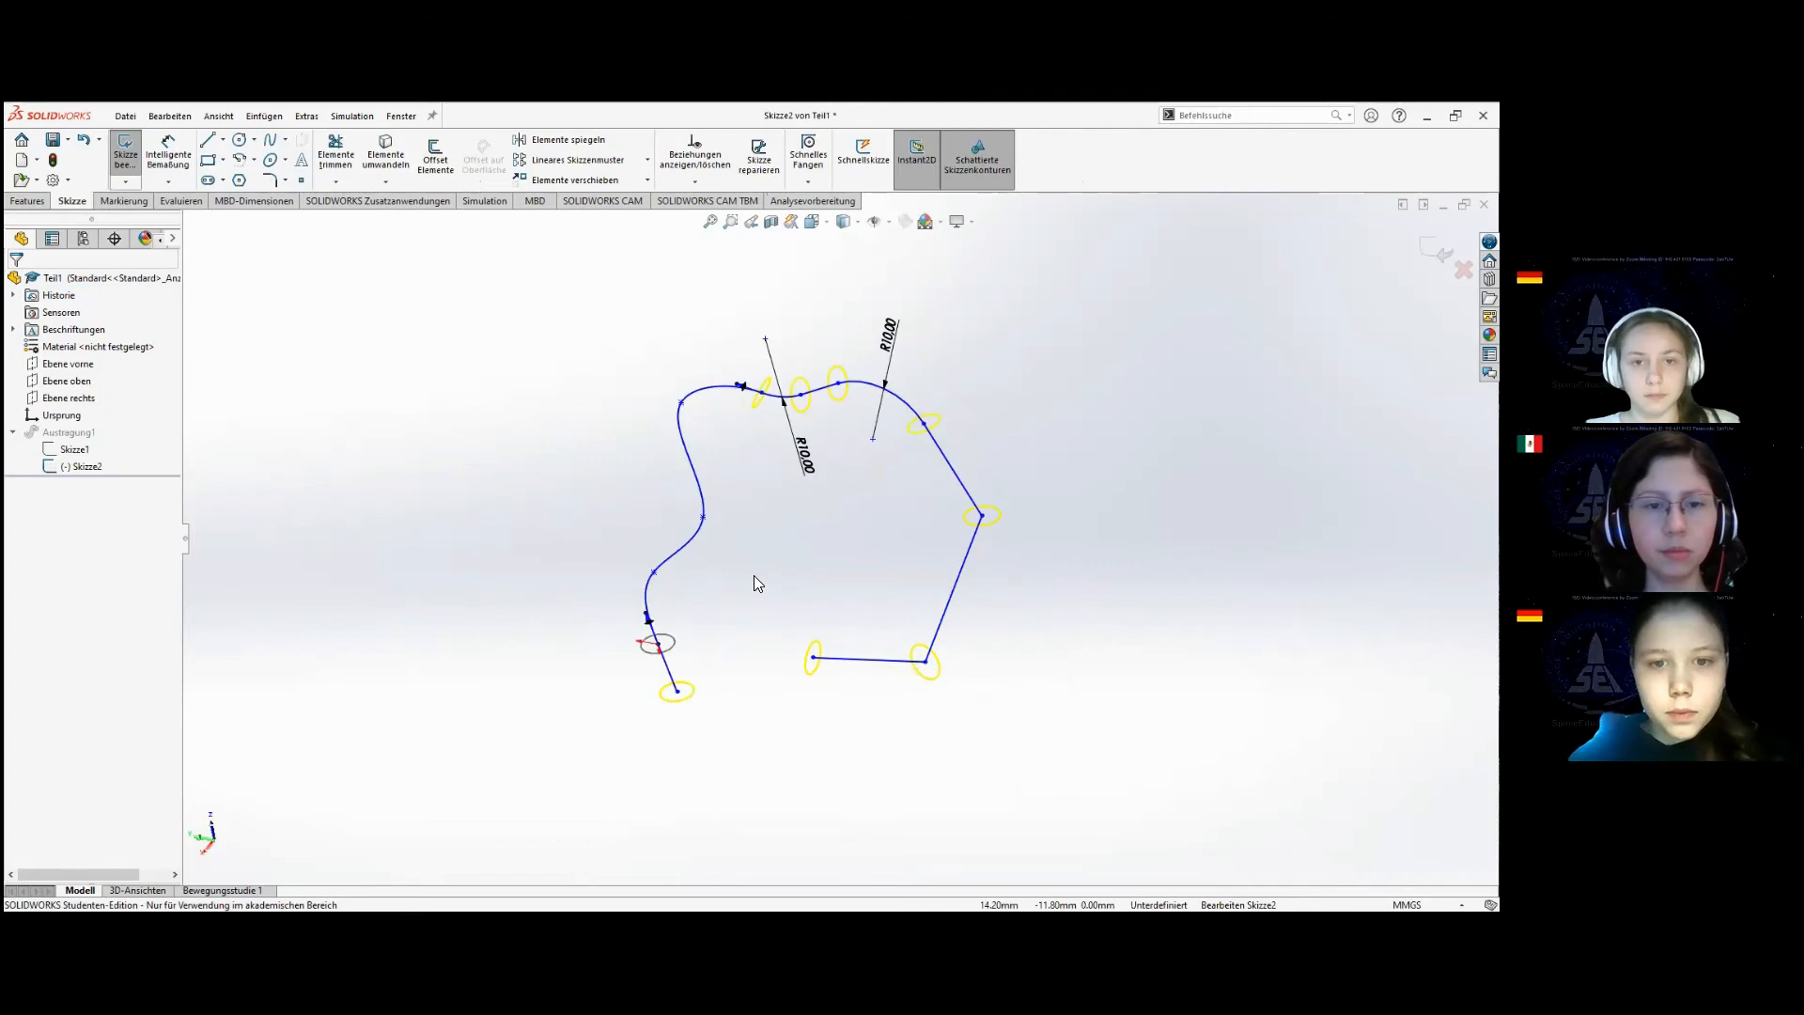
pyautogui.press('space')
pyautogui.click(752, 579)
pyautogui.click(208, 139)
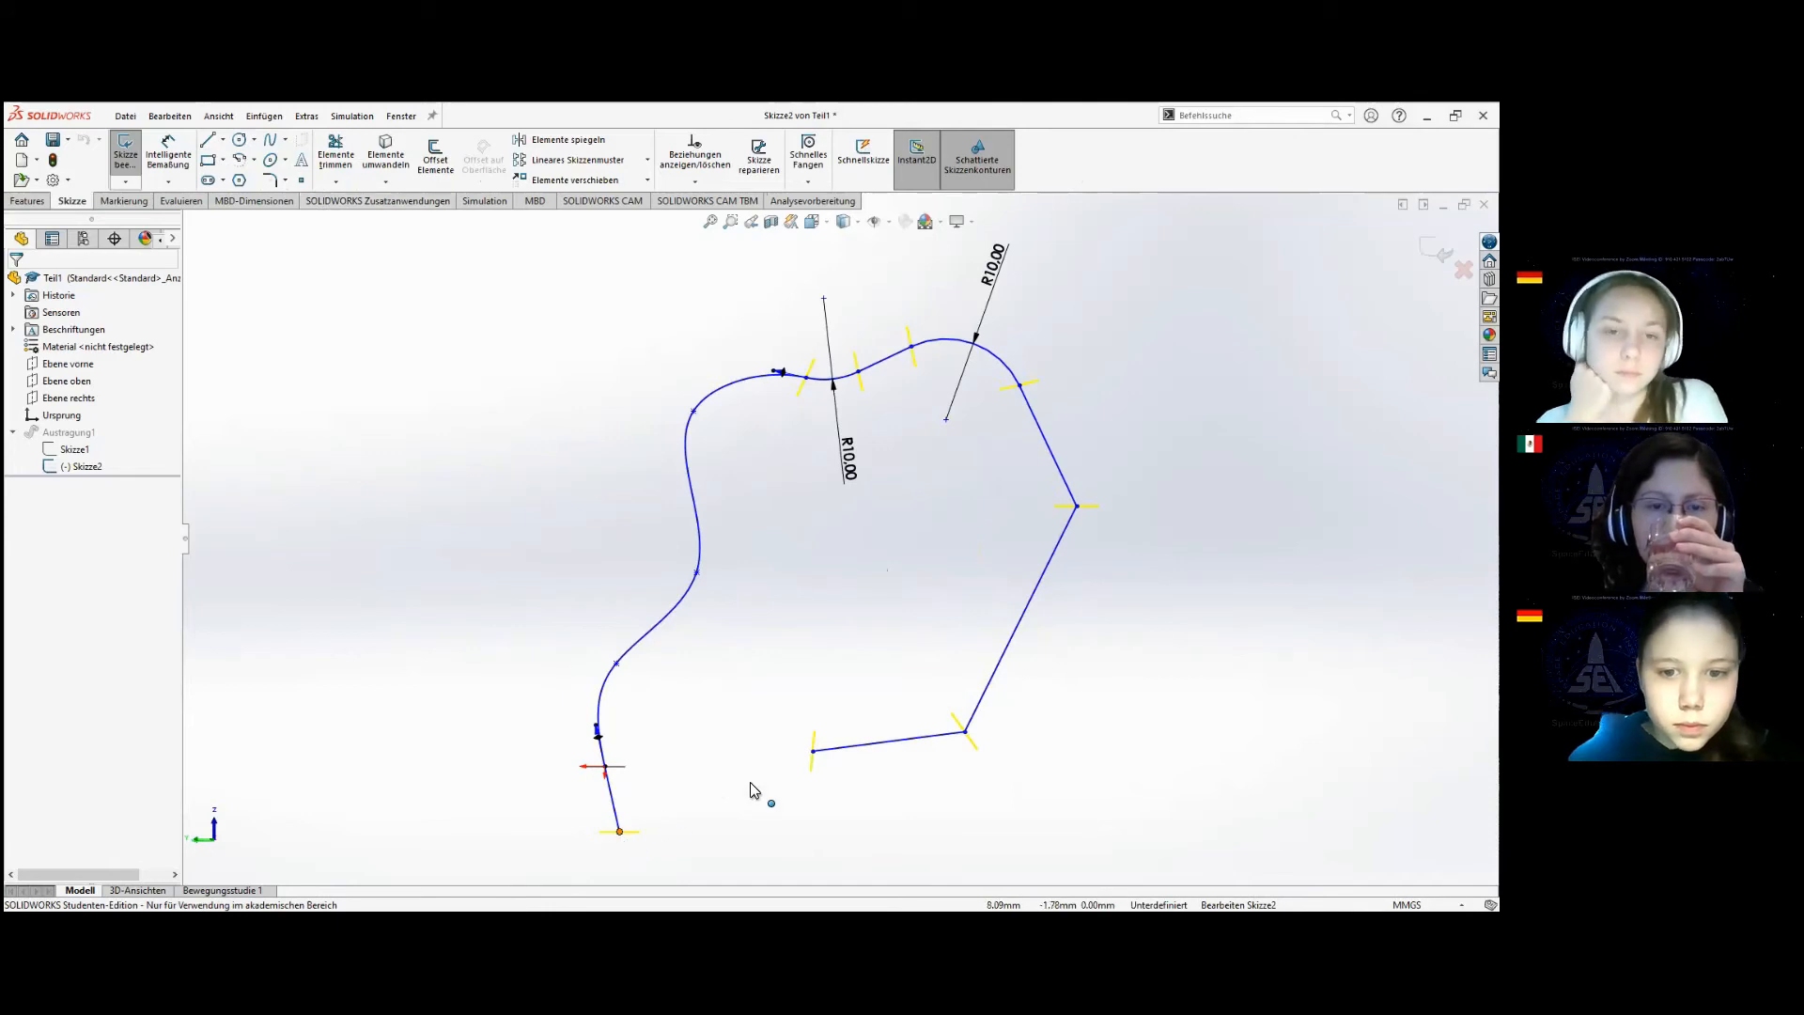
pyautogui.click(812, 752)
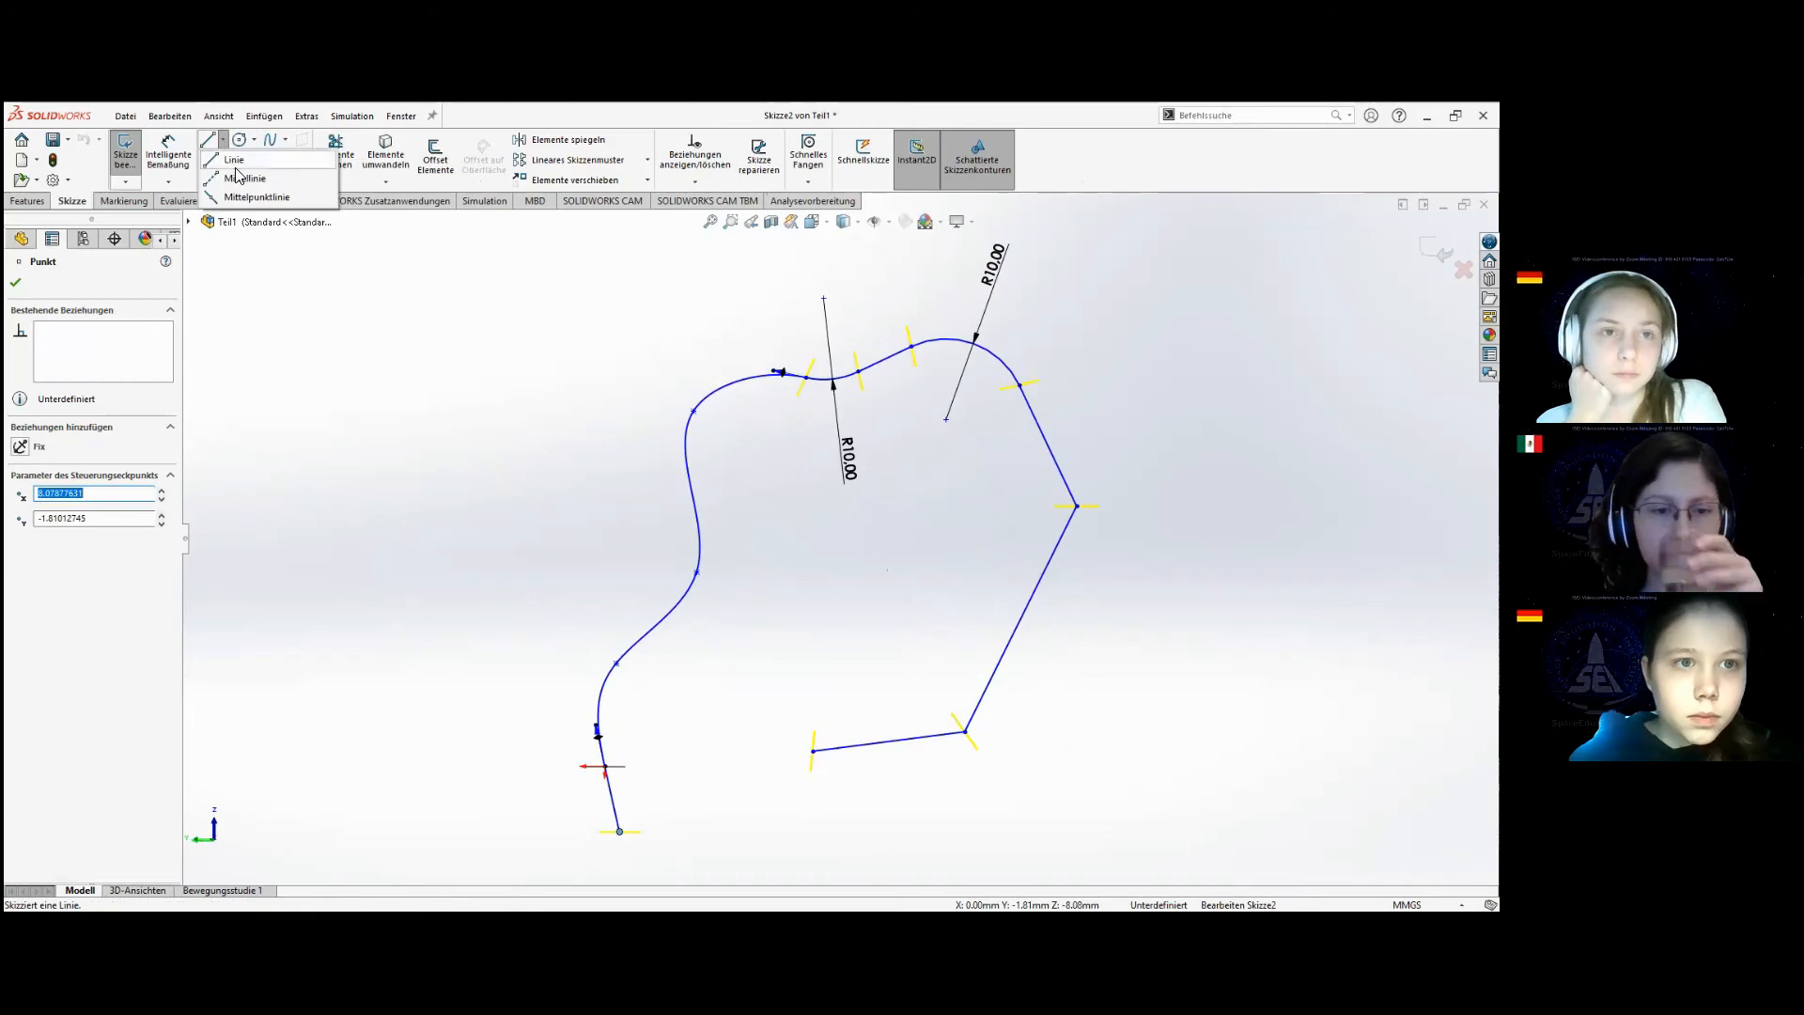
pyautogui.press('l')
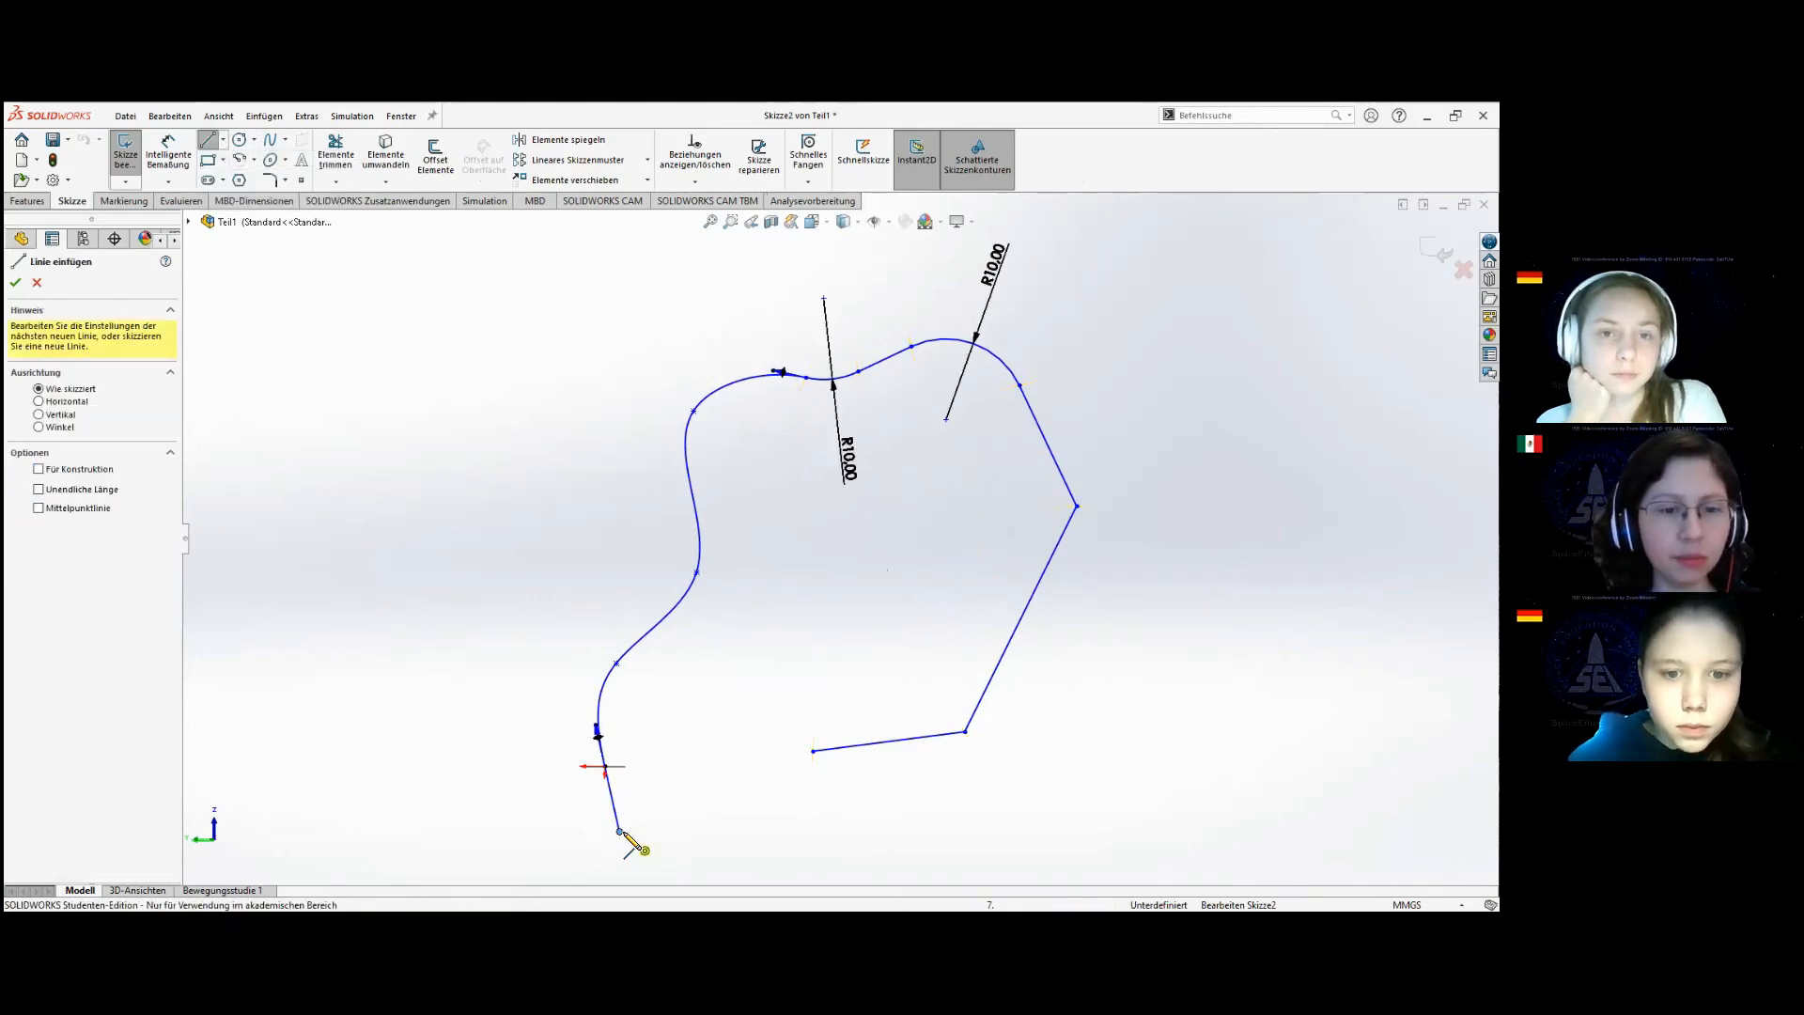
pyautogui.click(813, 751)
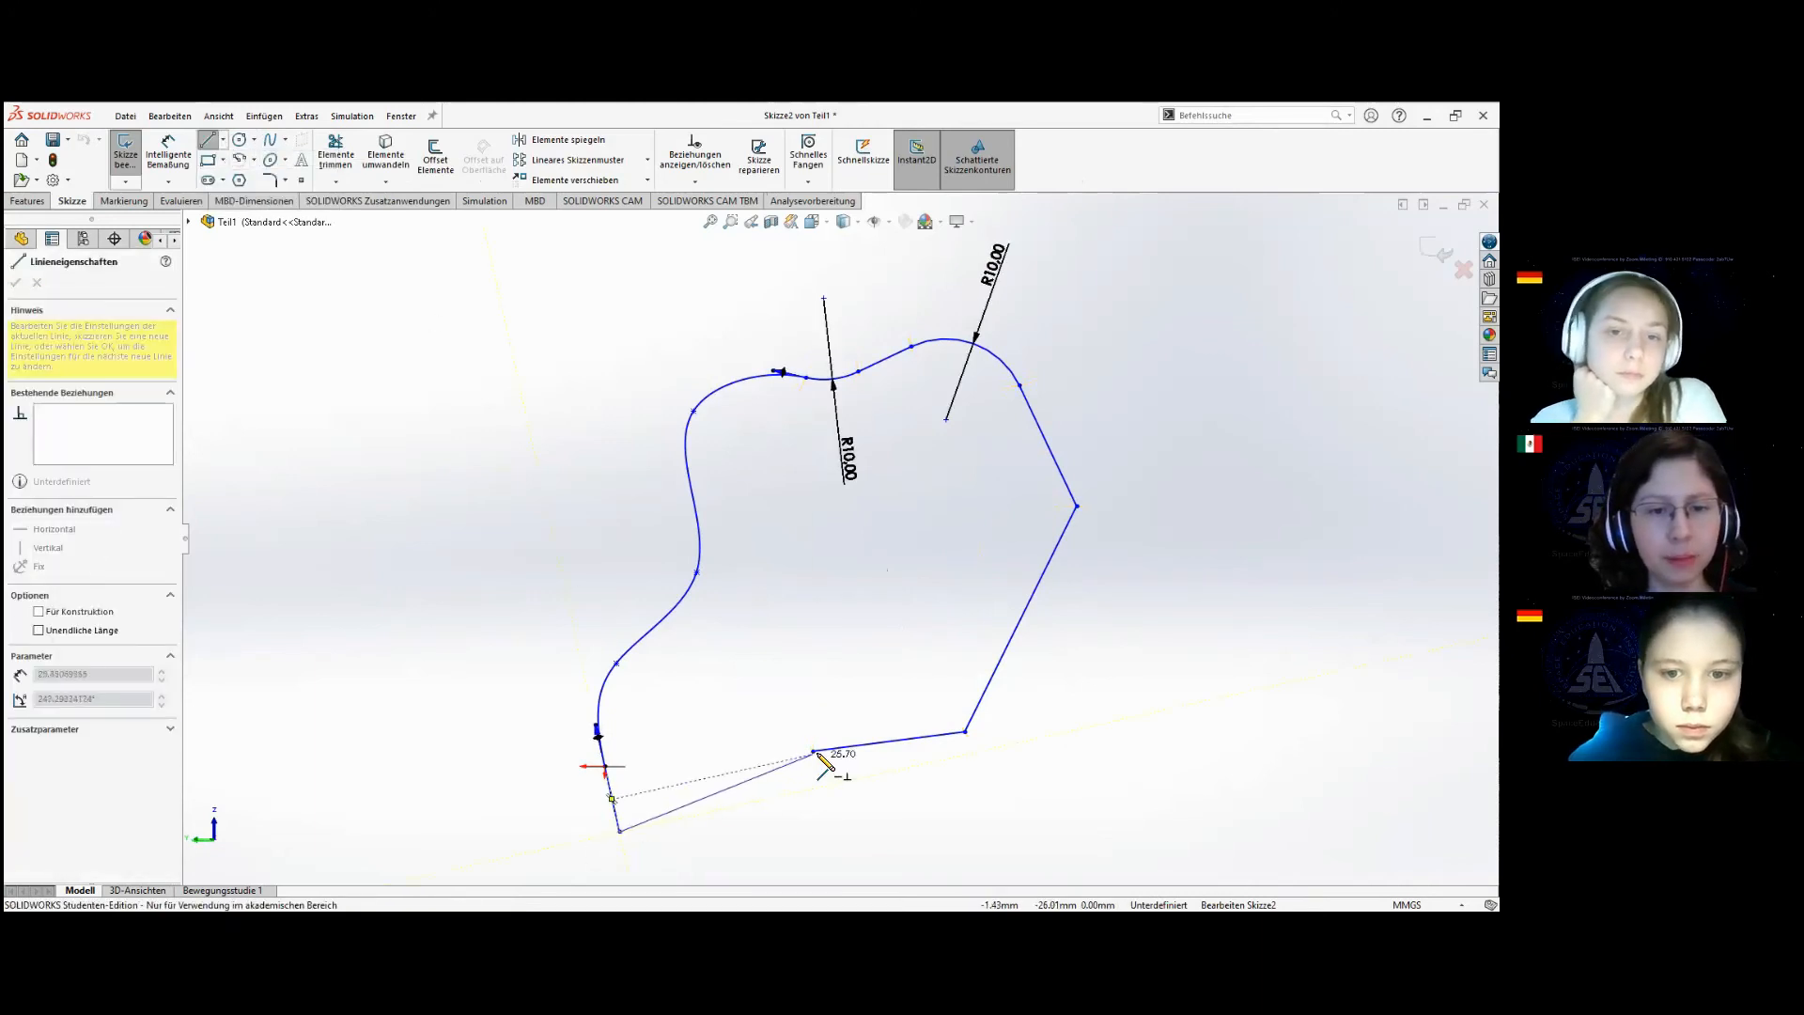
pyautogui.click(619, 831)
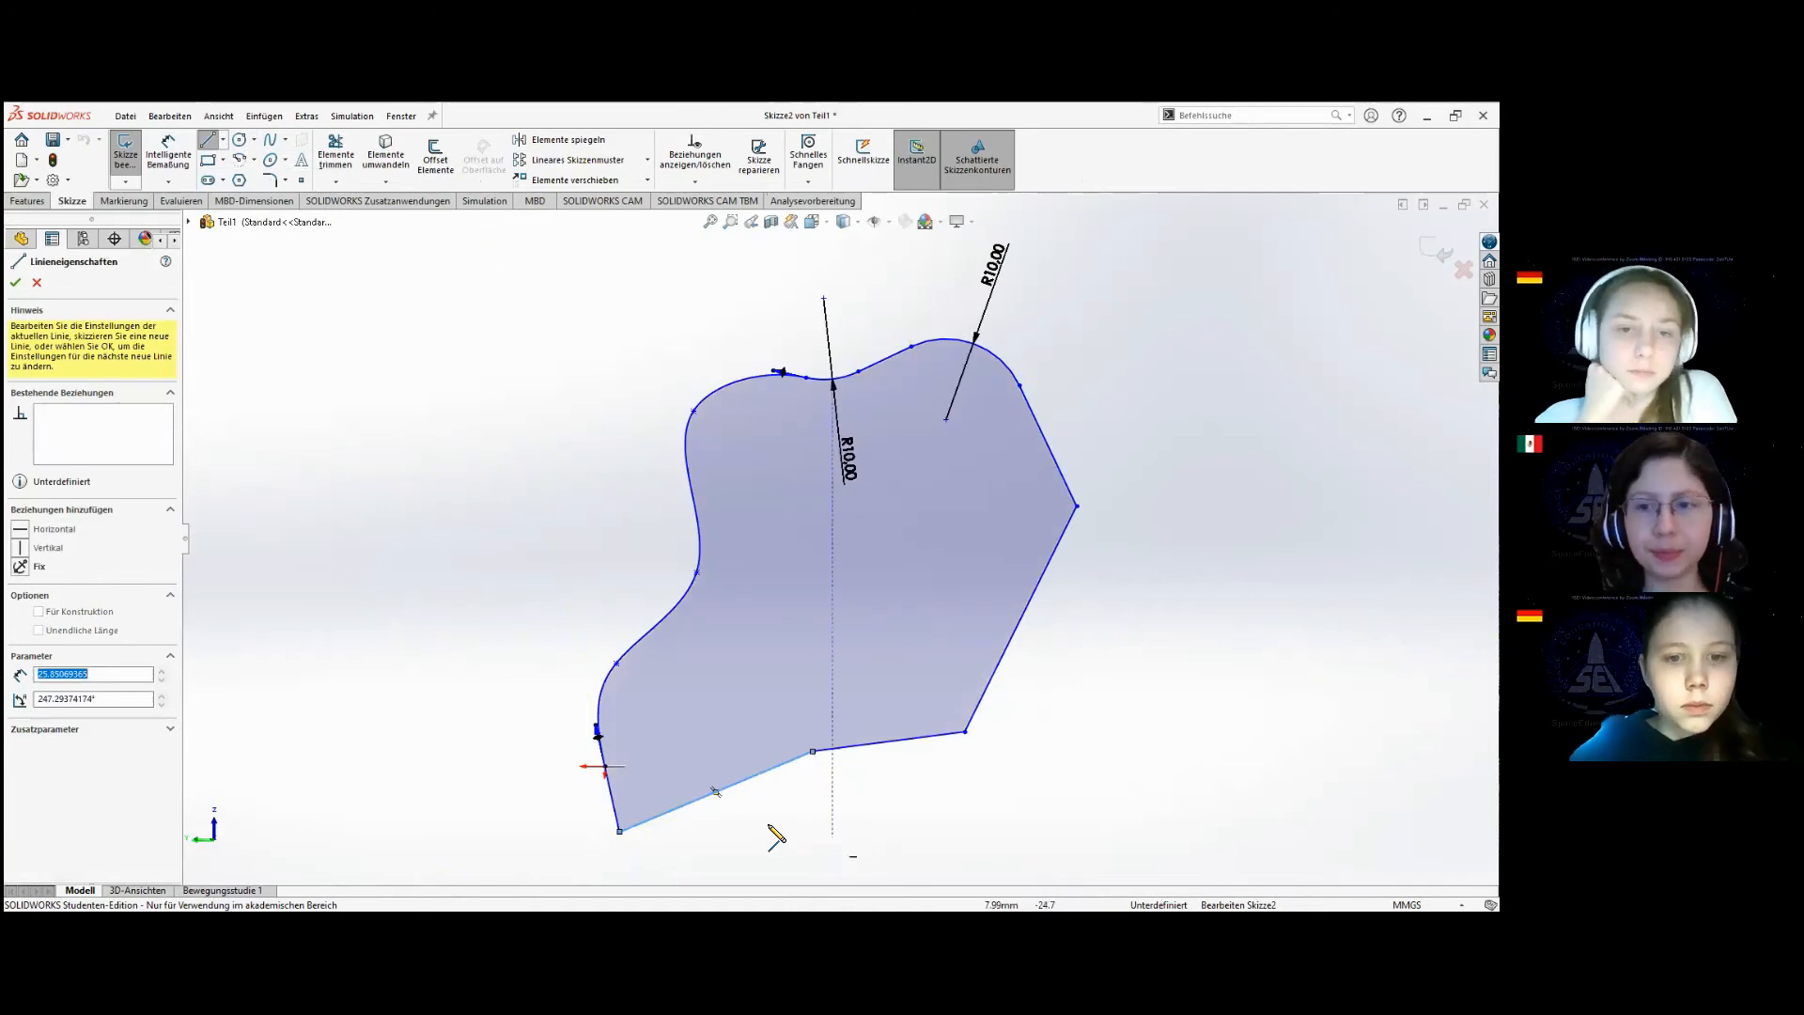
pyautogui.press('Escape')
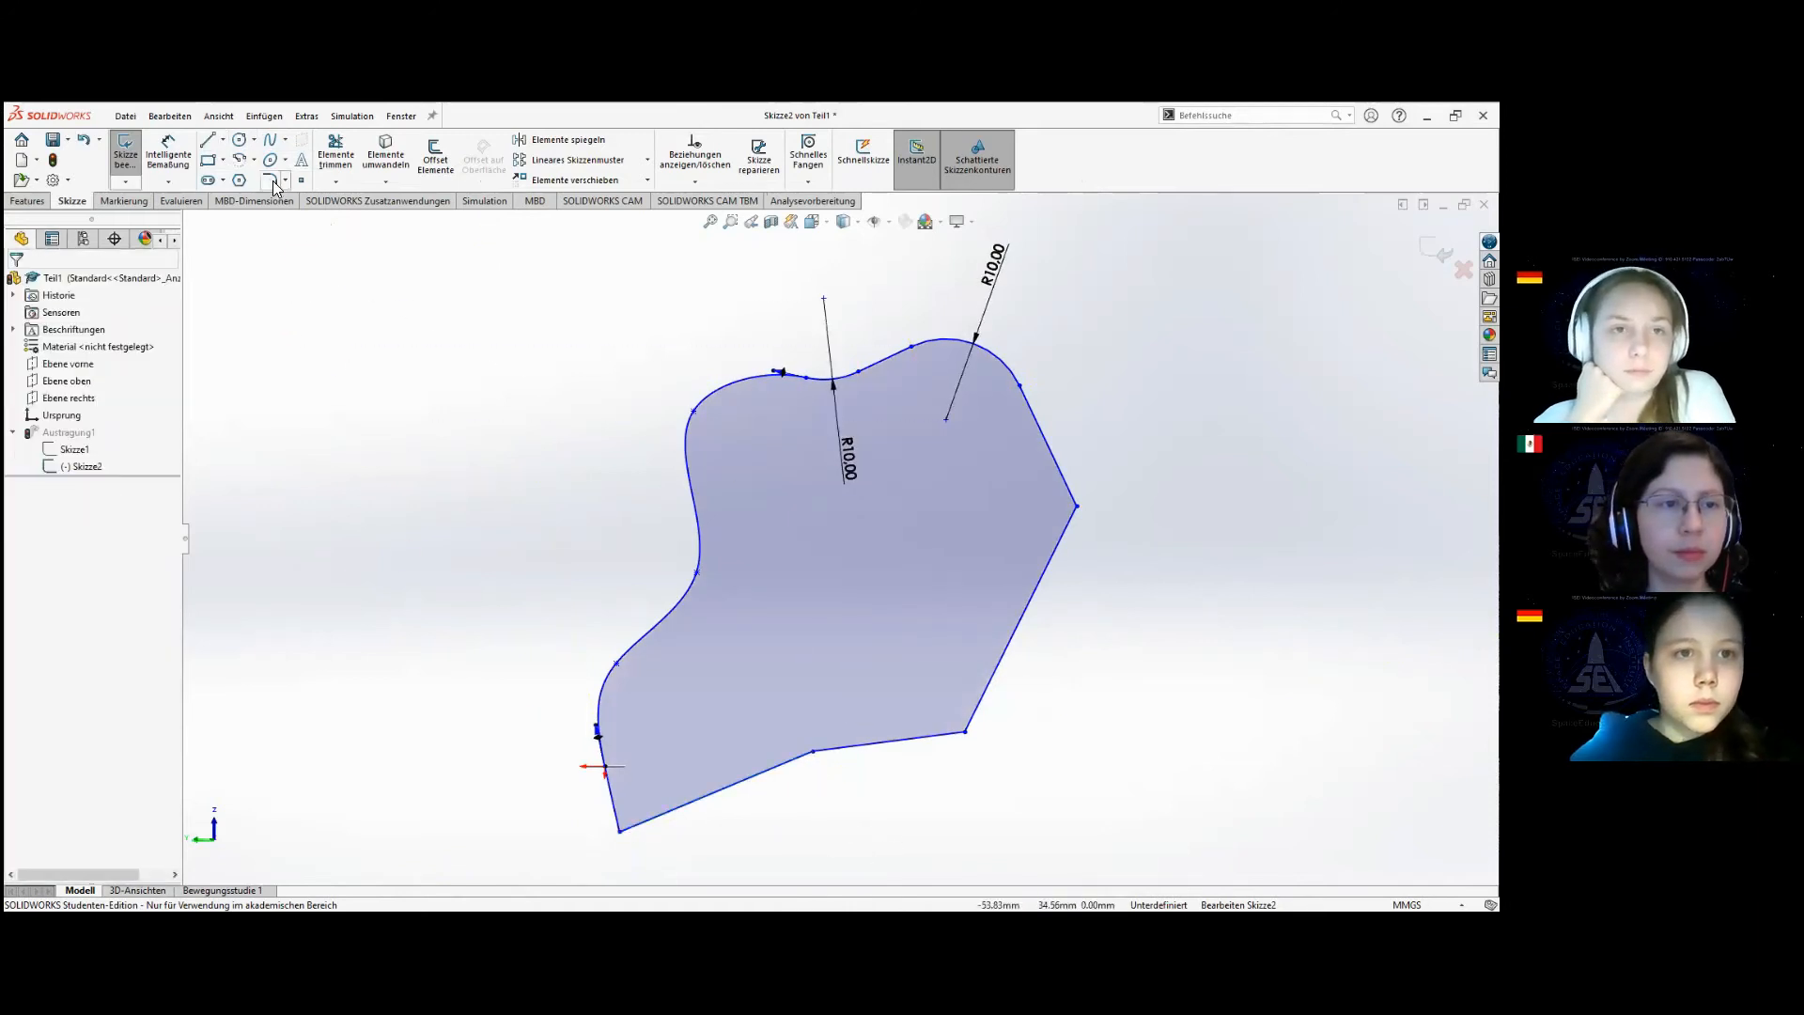
# Try to round the corner between the short line below the origin and the new closing line with a 10 mm sketch fillet.
pyautogui.click(270, 180)
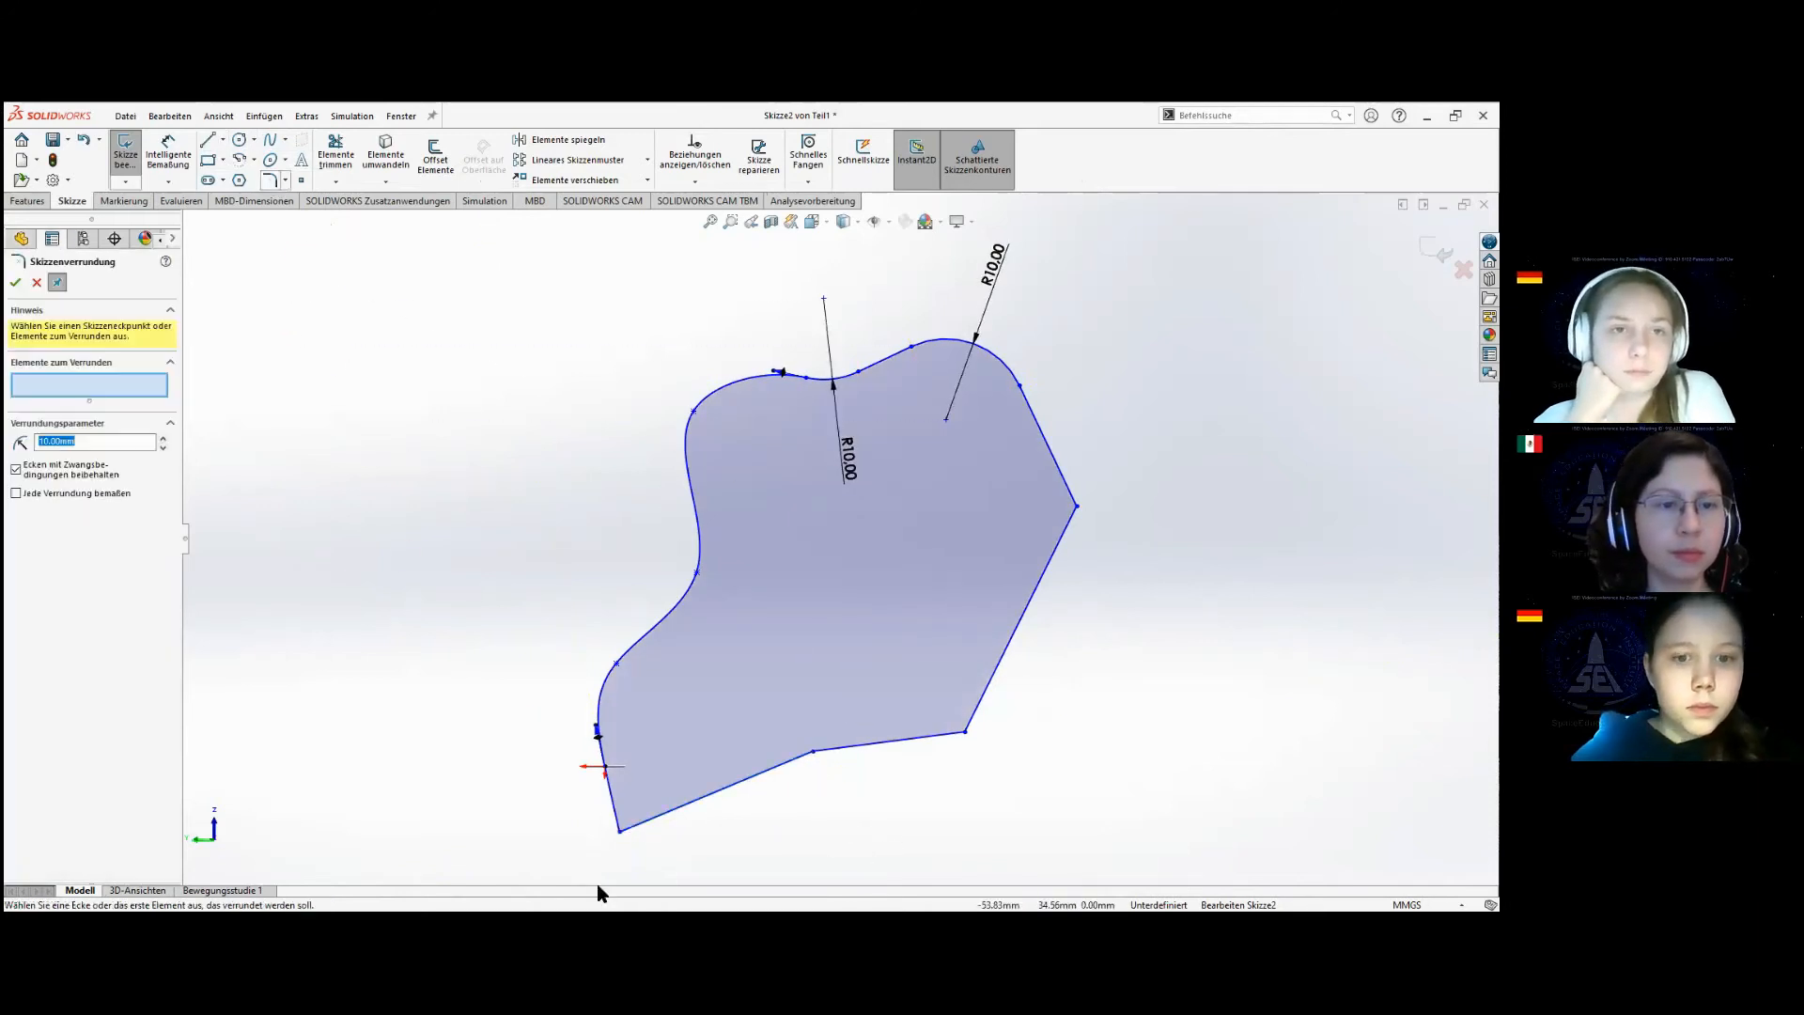
pyautogui.click(621, 834)
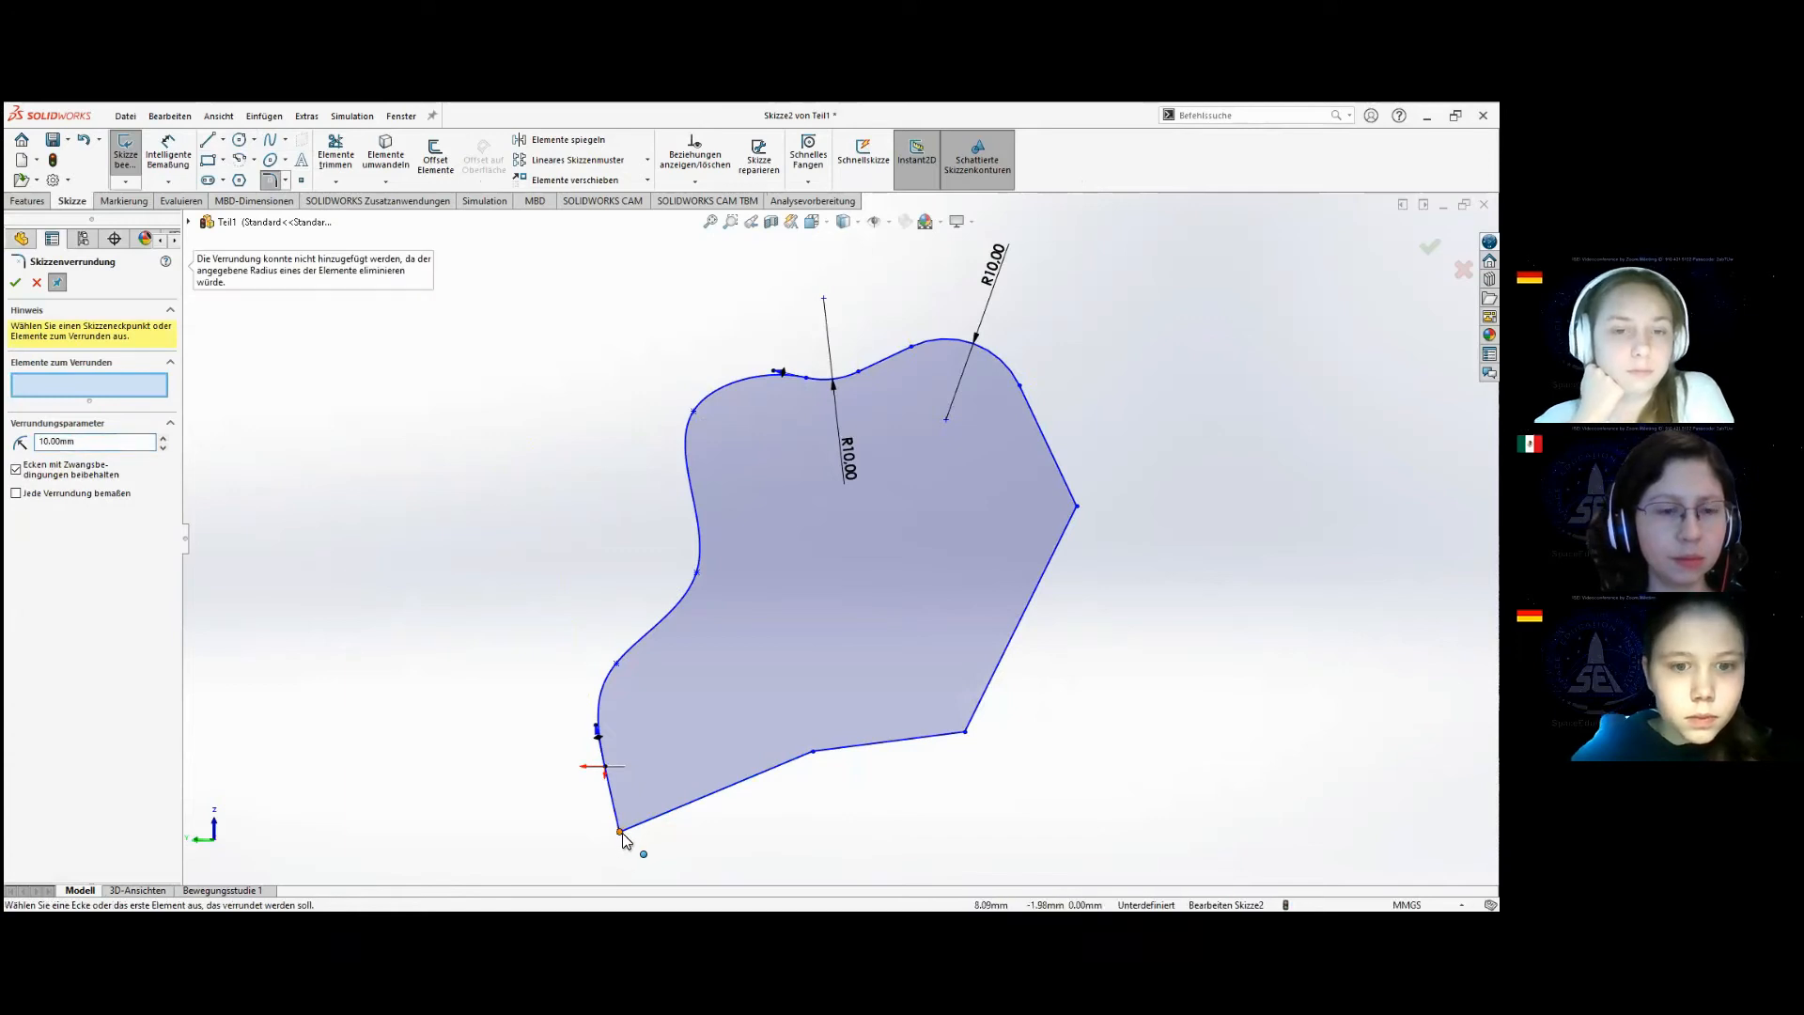
pyautogui.click(620, 833)
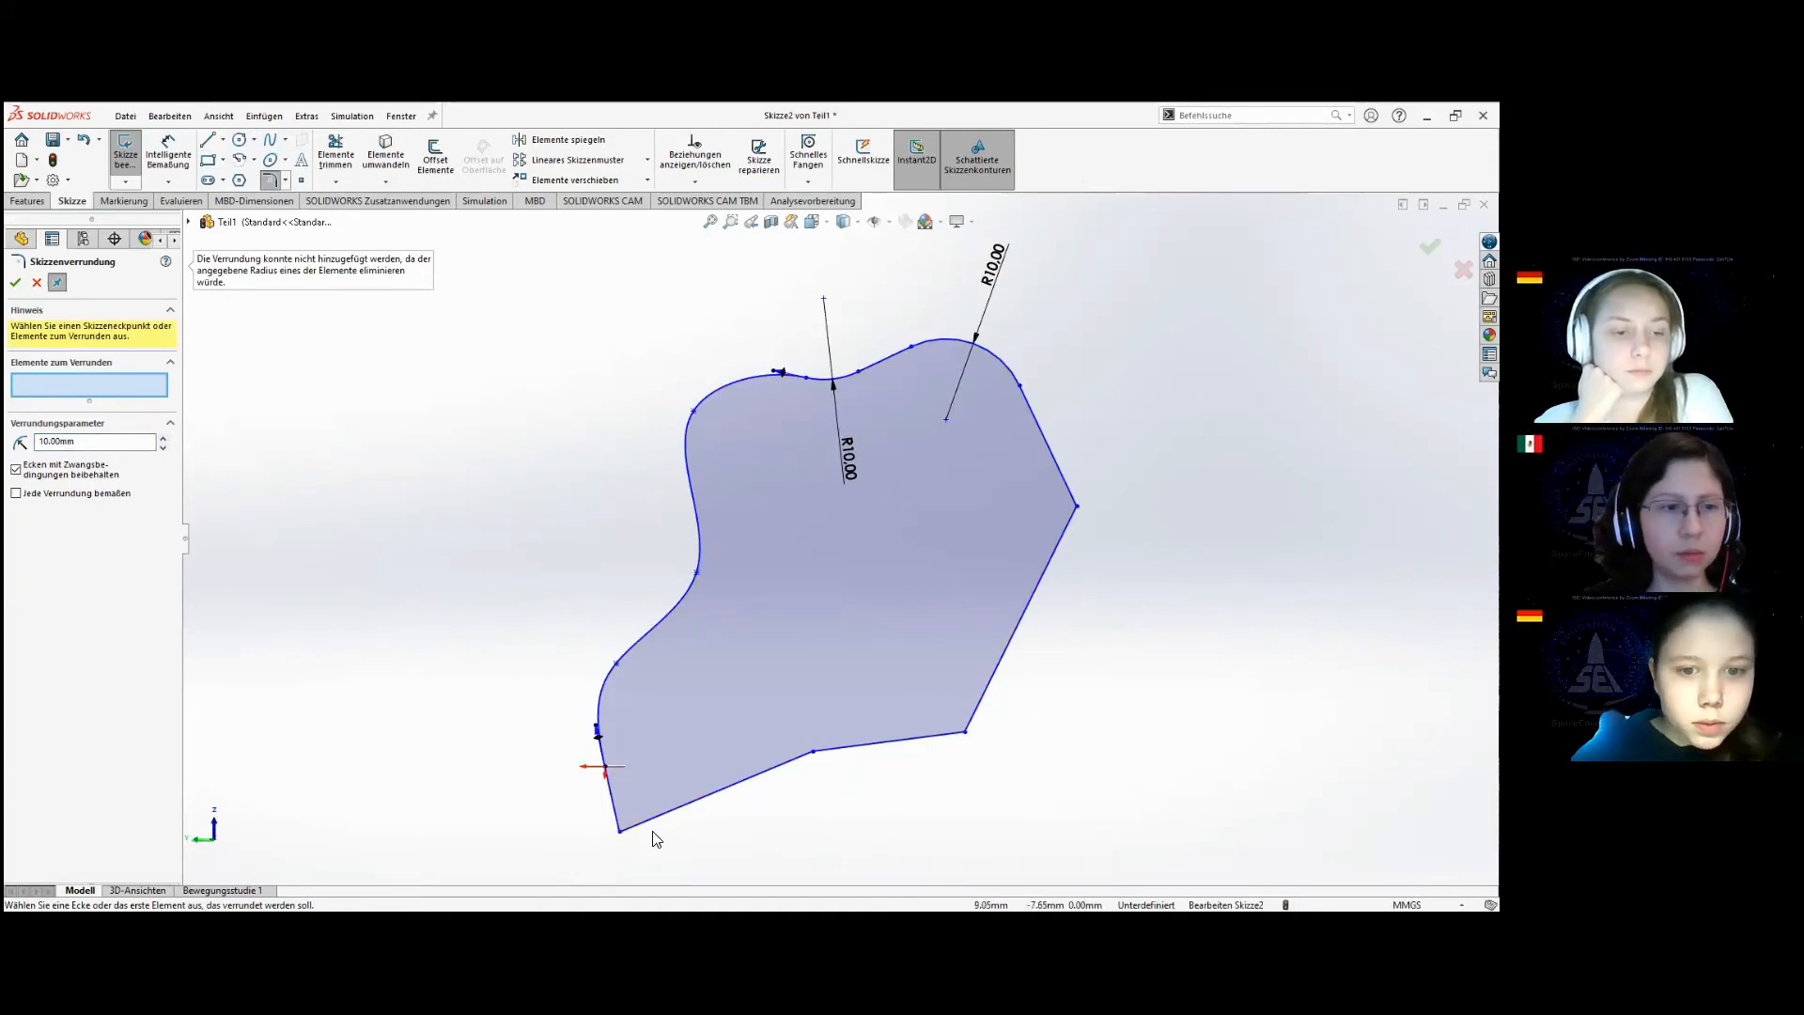
pyautogui.click(622, 827)
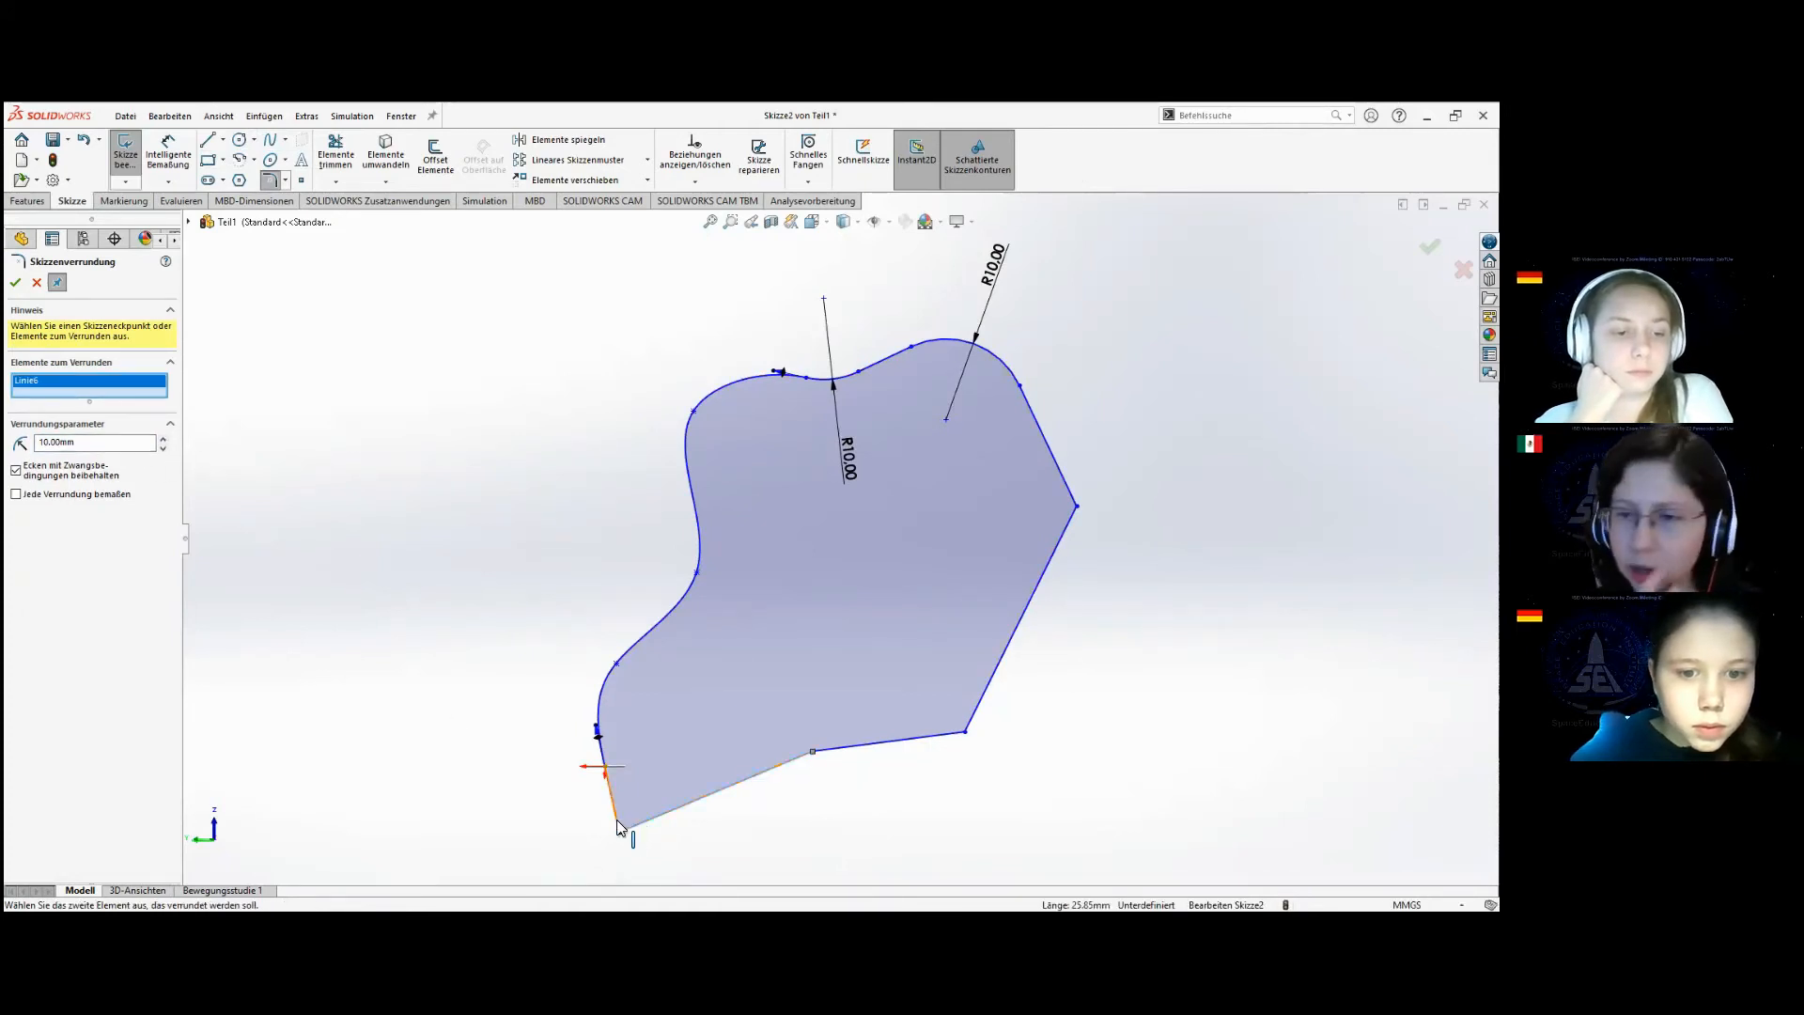
pyautogui.click(618, 825)
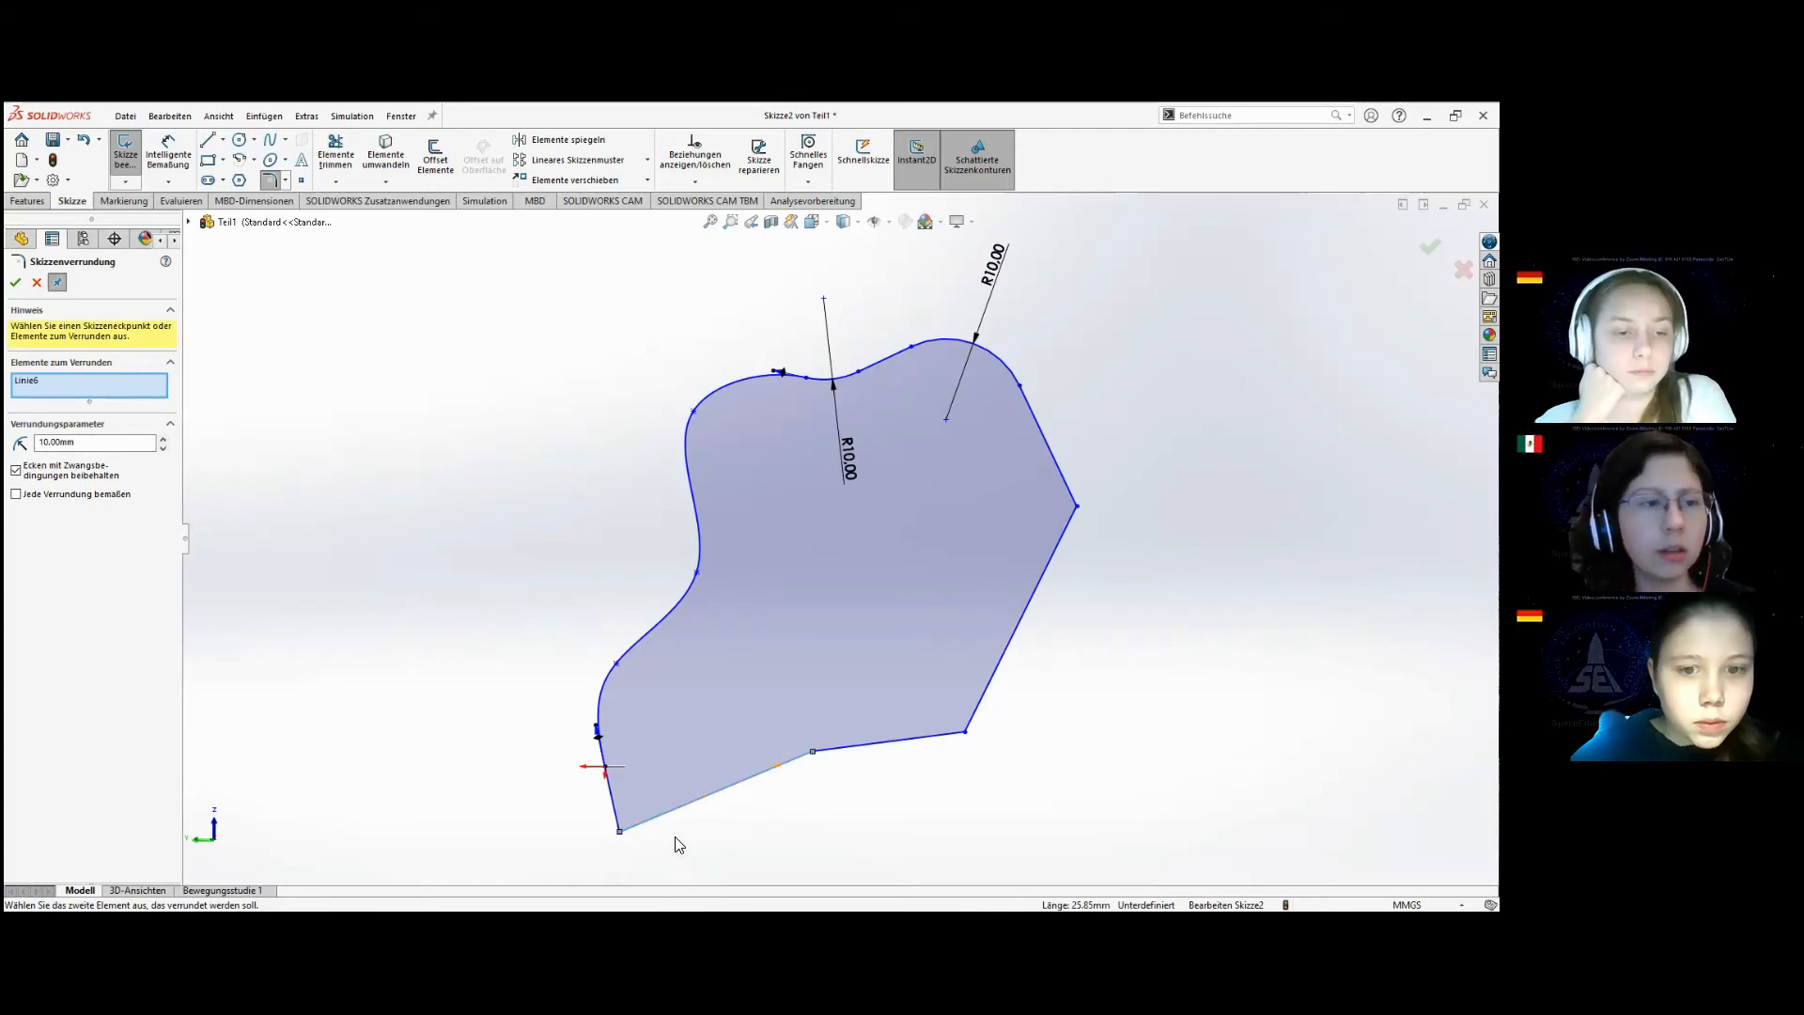
pyautogui.press('Escape')
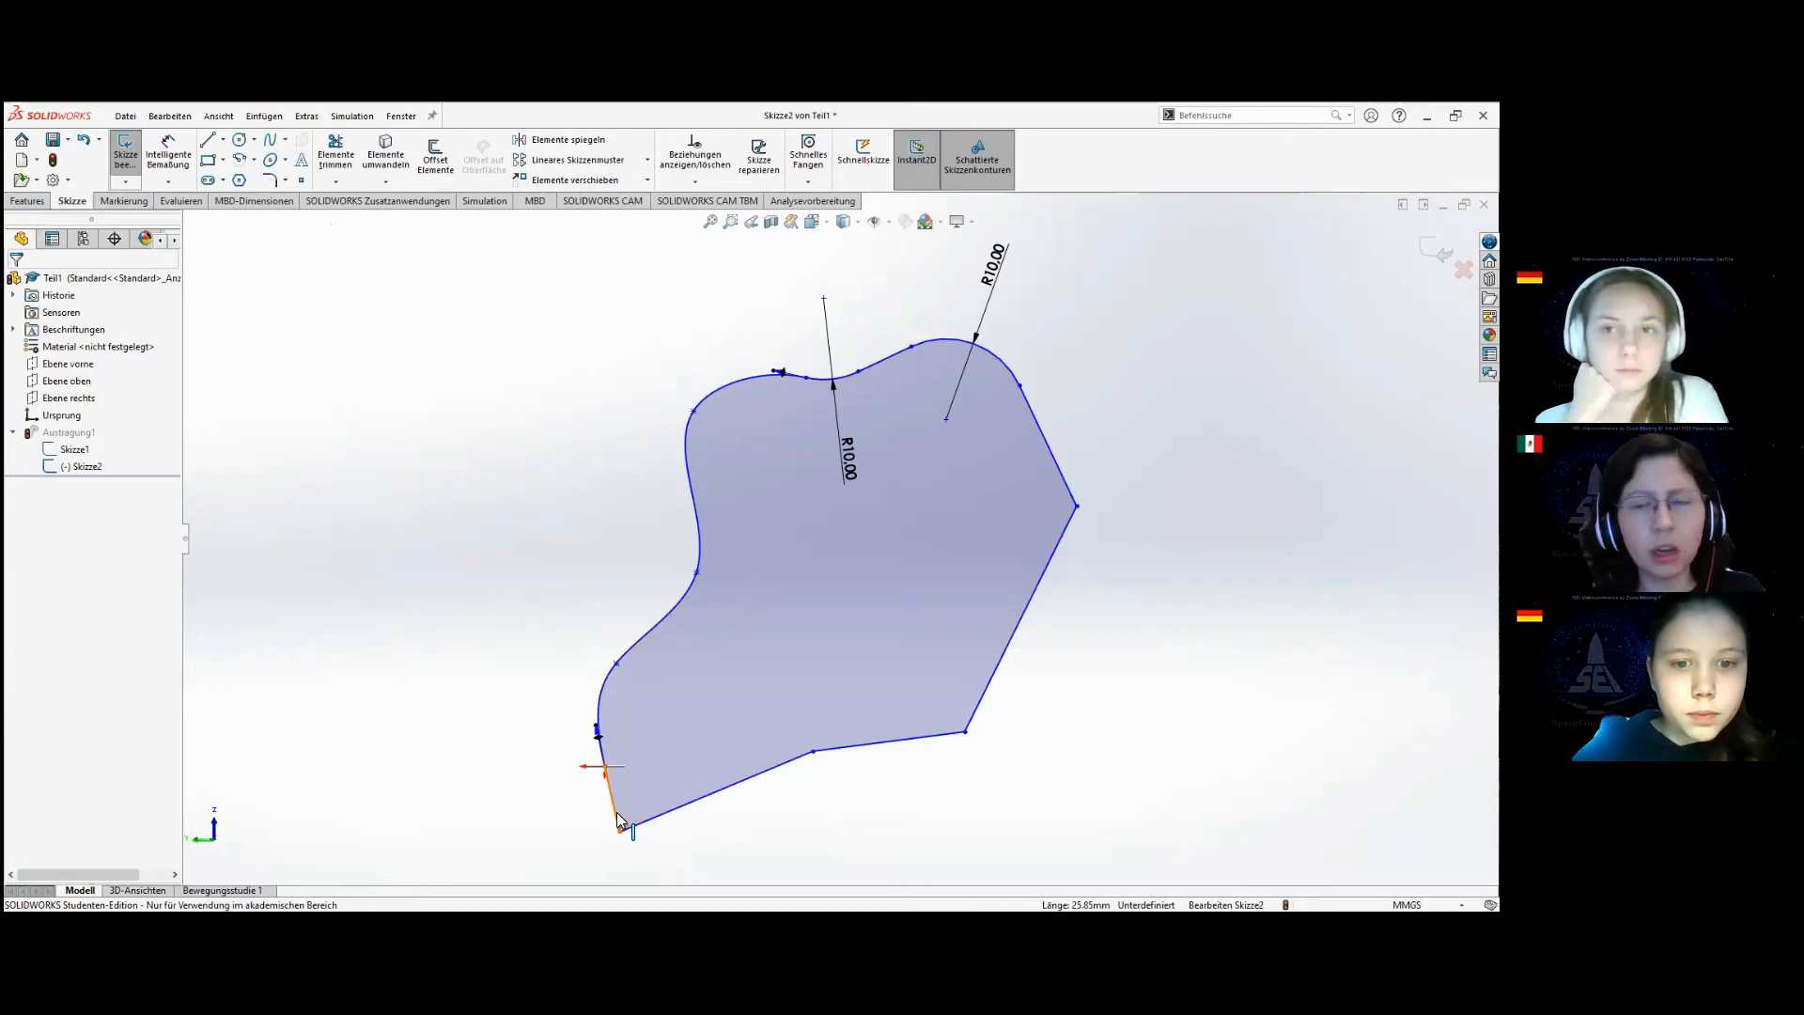
# Round the corner between the short line below the origin and the closing line with a 4 mm sketch fillet, and exit the sketch.
pyautogui.click(606, 768)
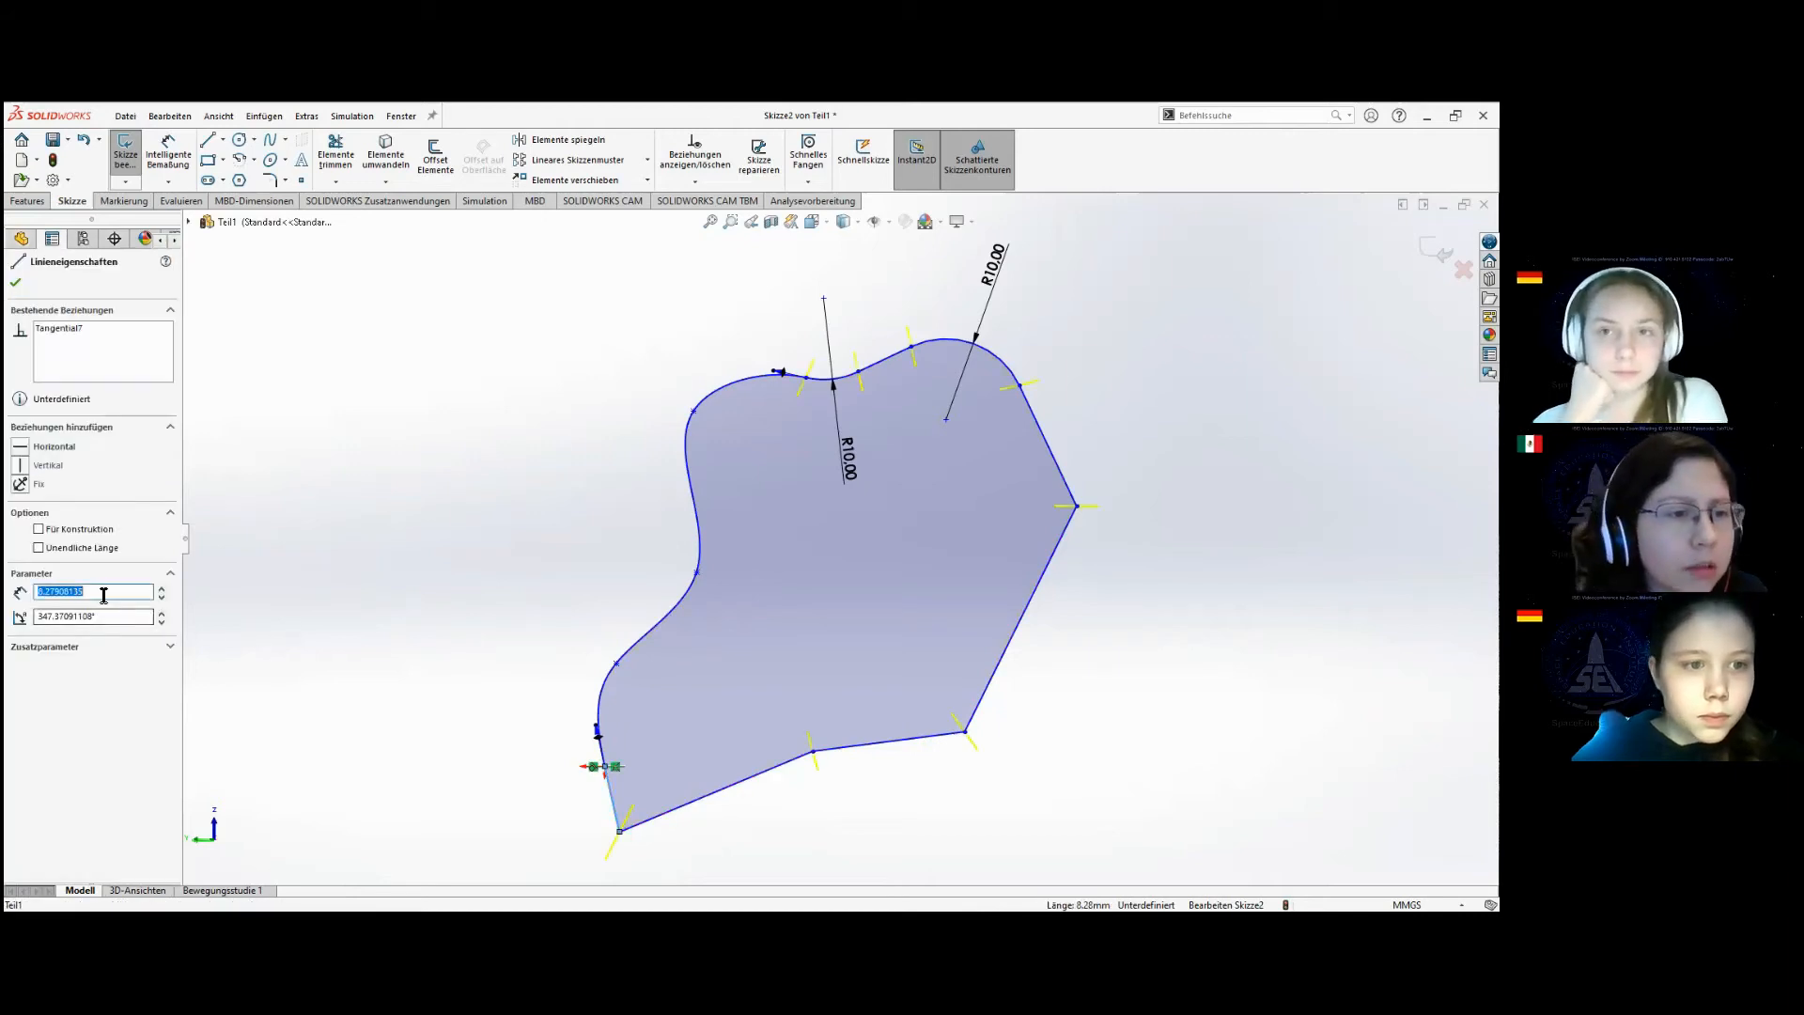
pyautogui.click(418, 604)
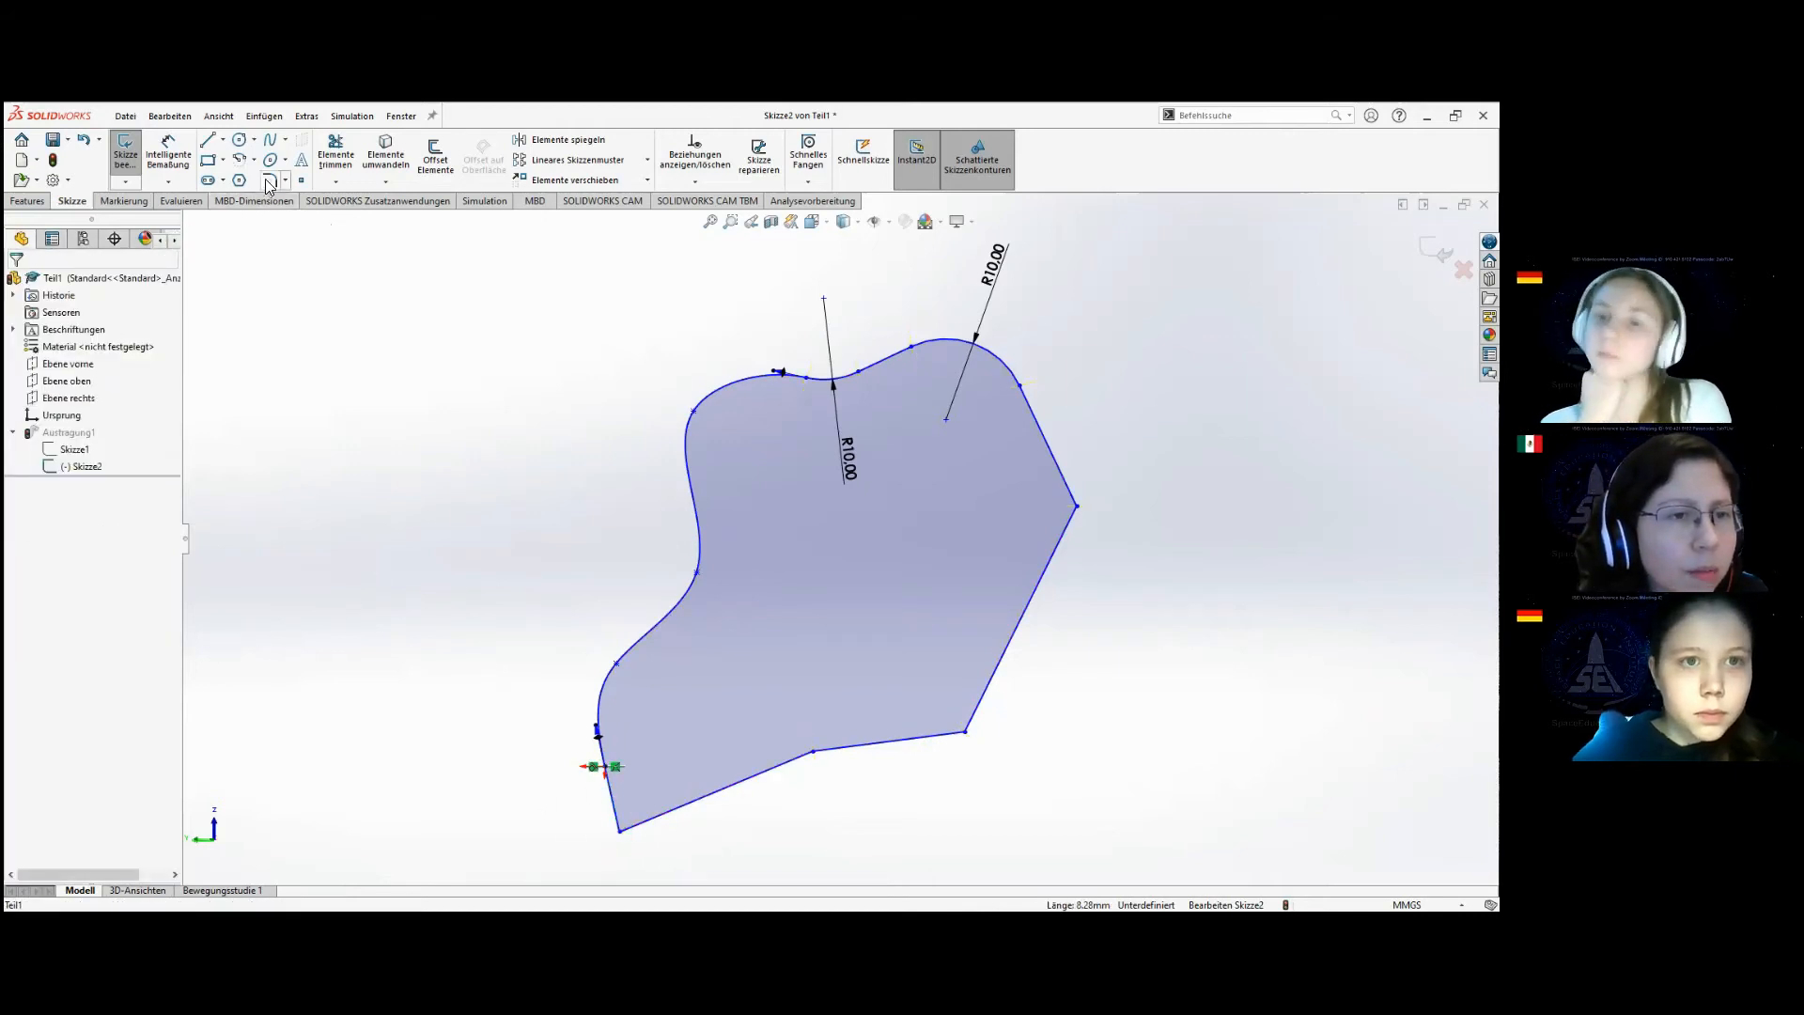
pyautogui.click(271, 180)
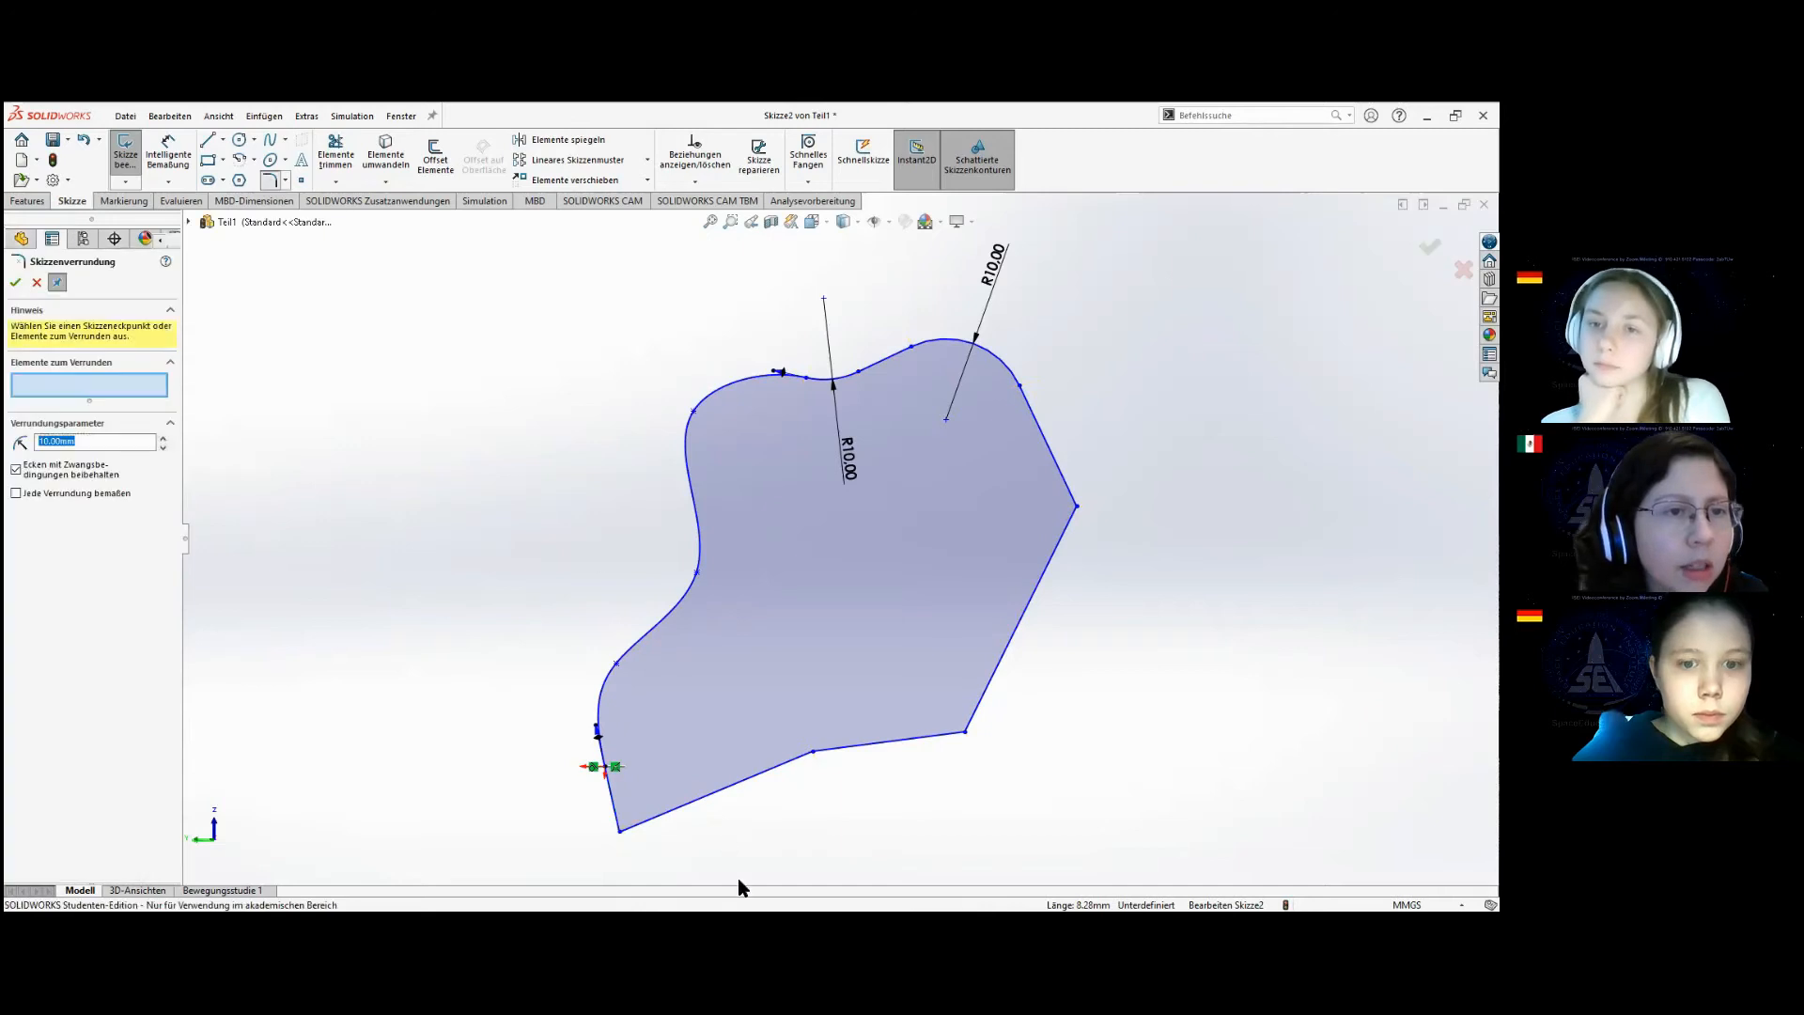
pyautogui.click(618, 830)
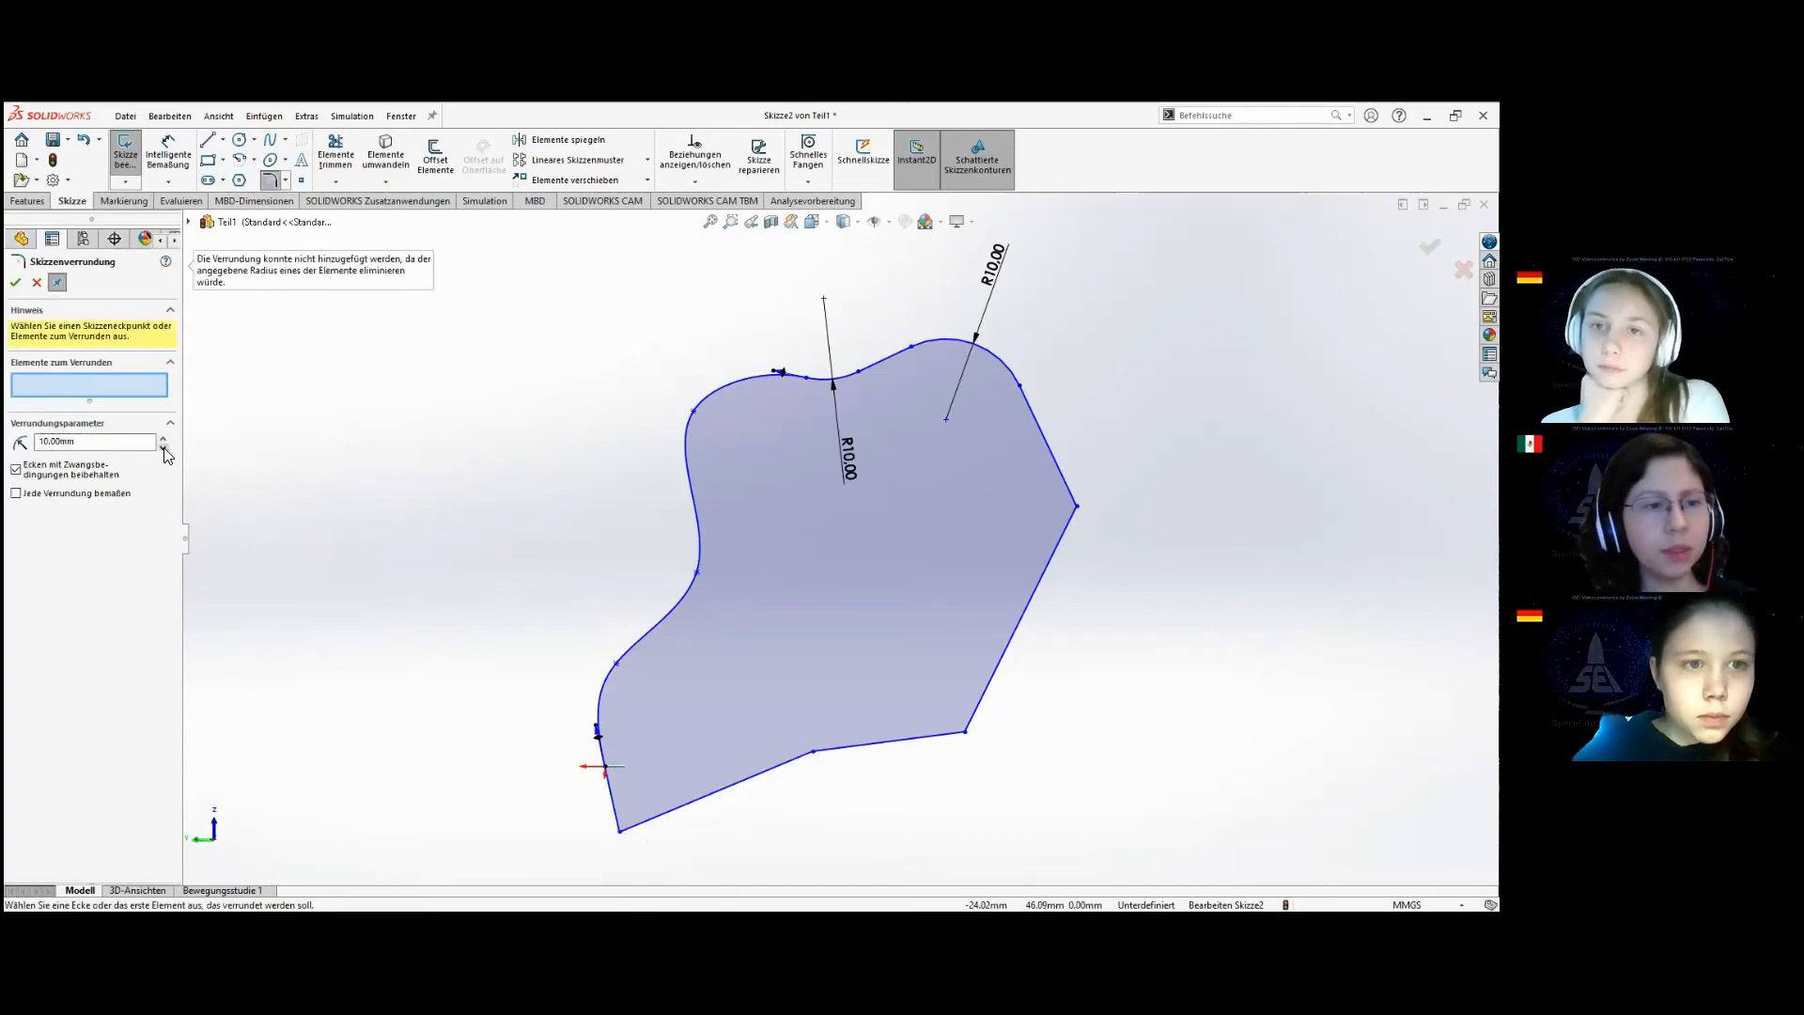
pyautogui.moveTo(118, 447); pyautogui.dragTo(13, 458)
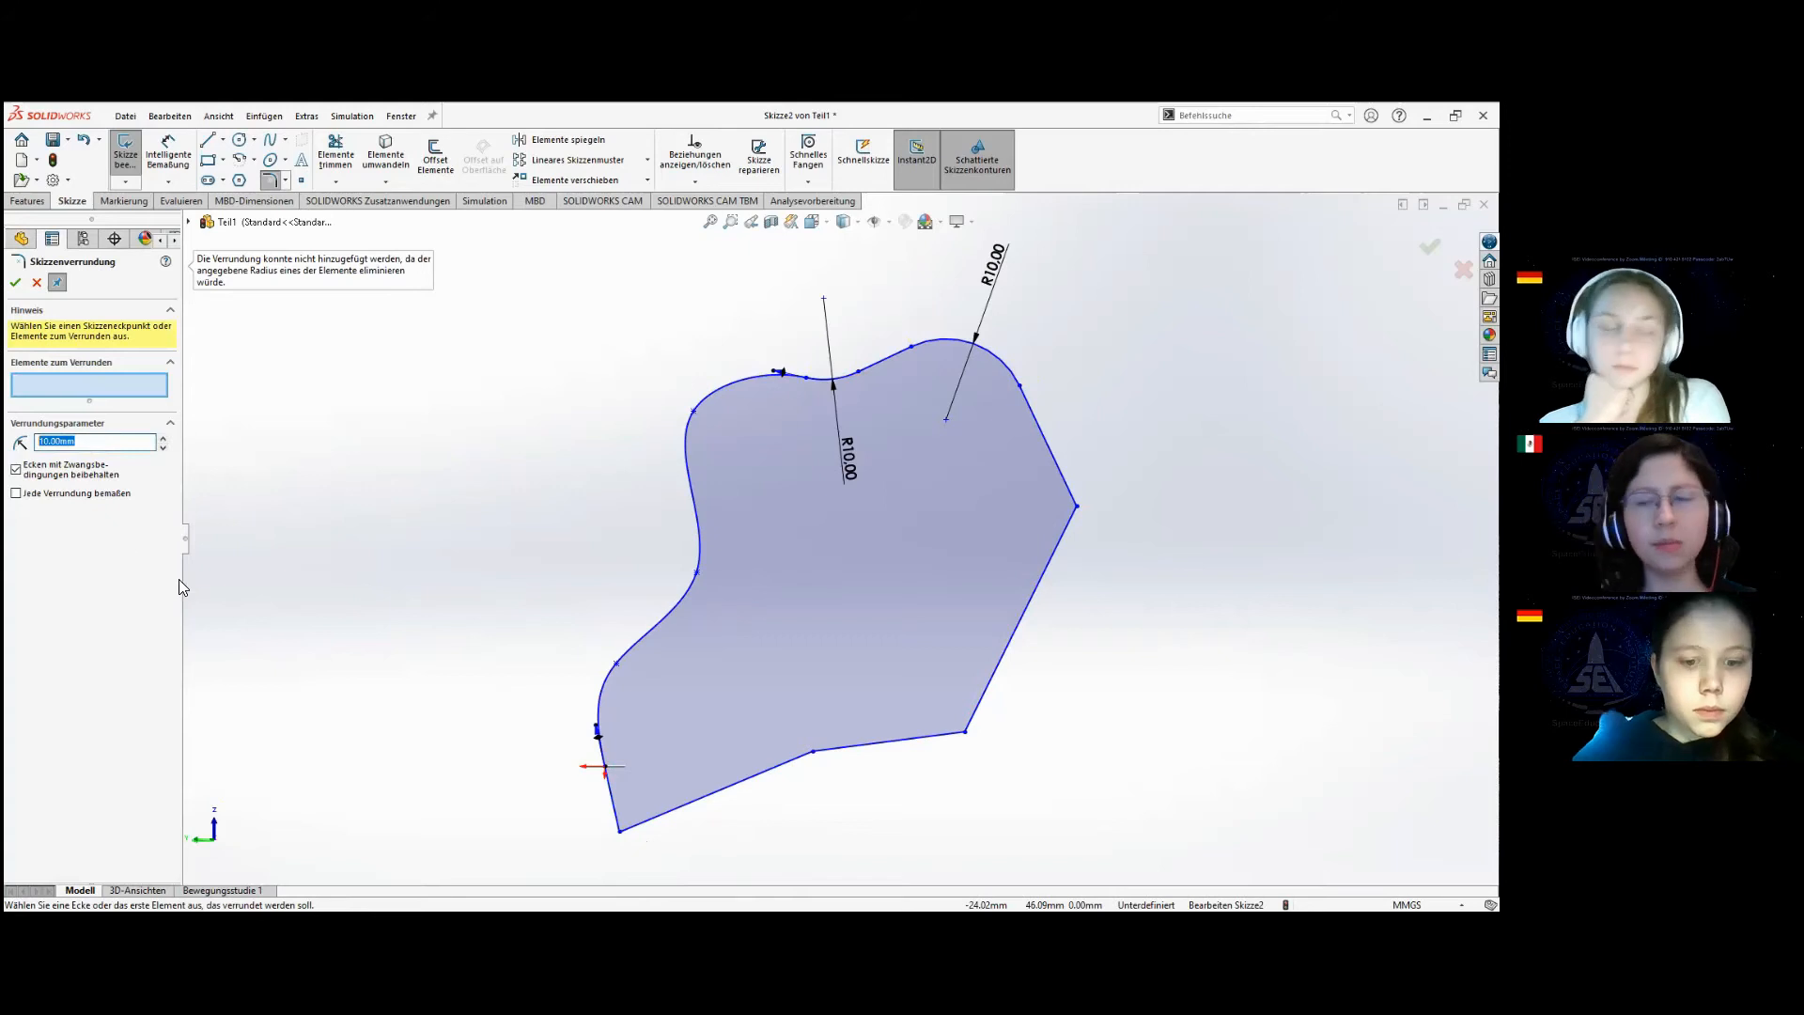
pyautogui.write('4')
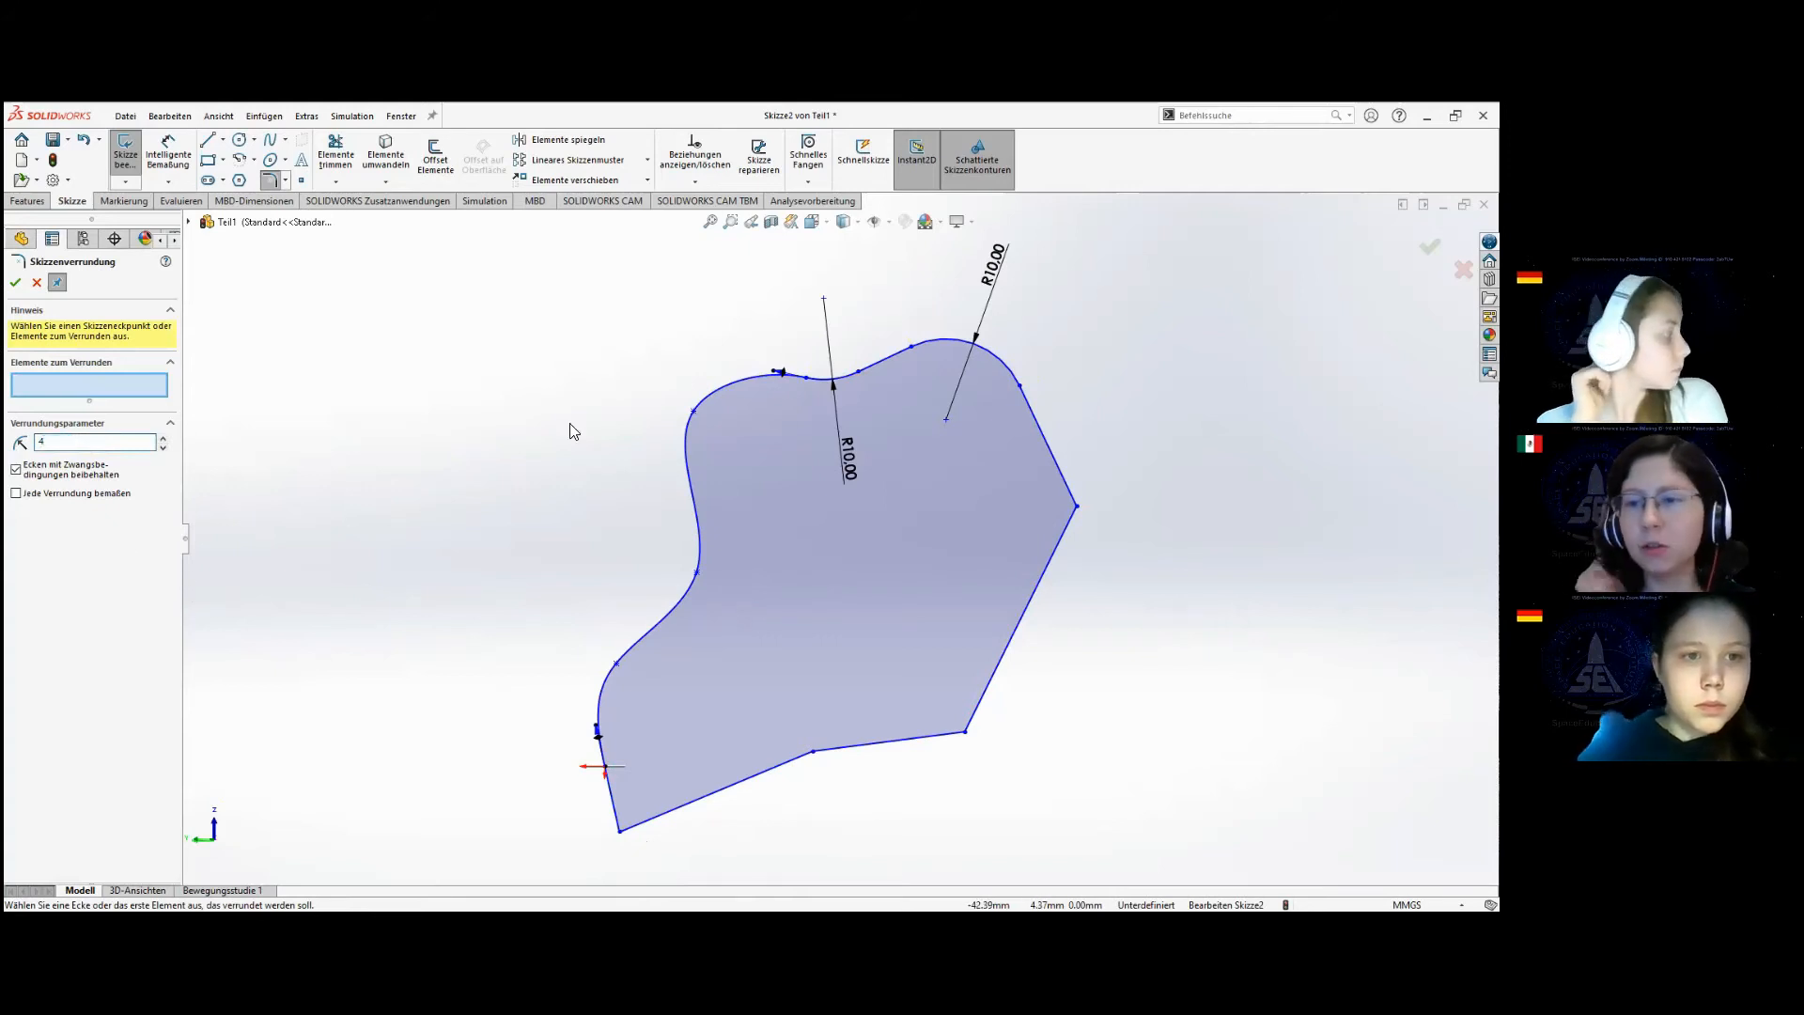
pyautogui.click(620, 832)
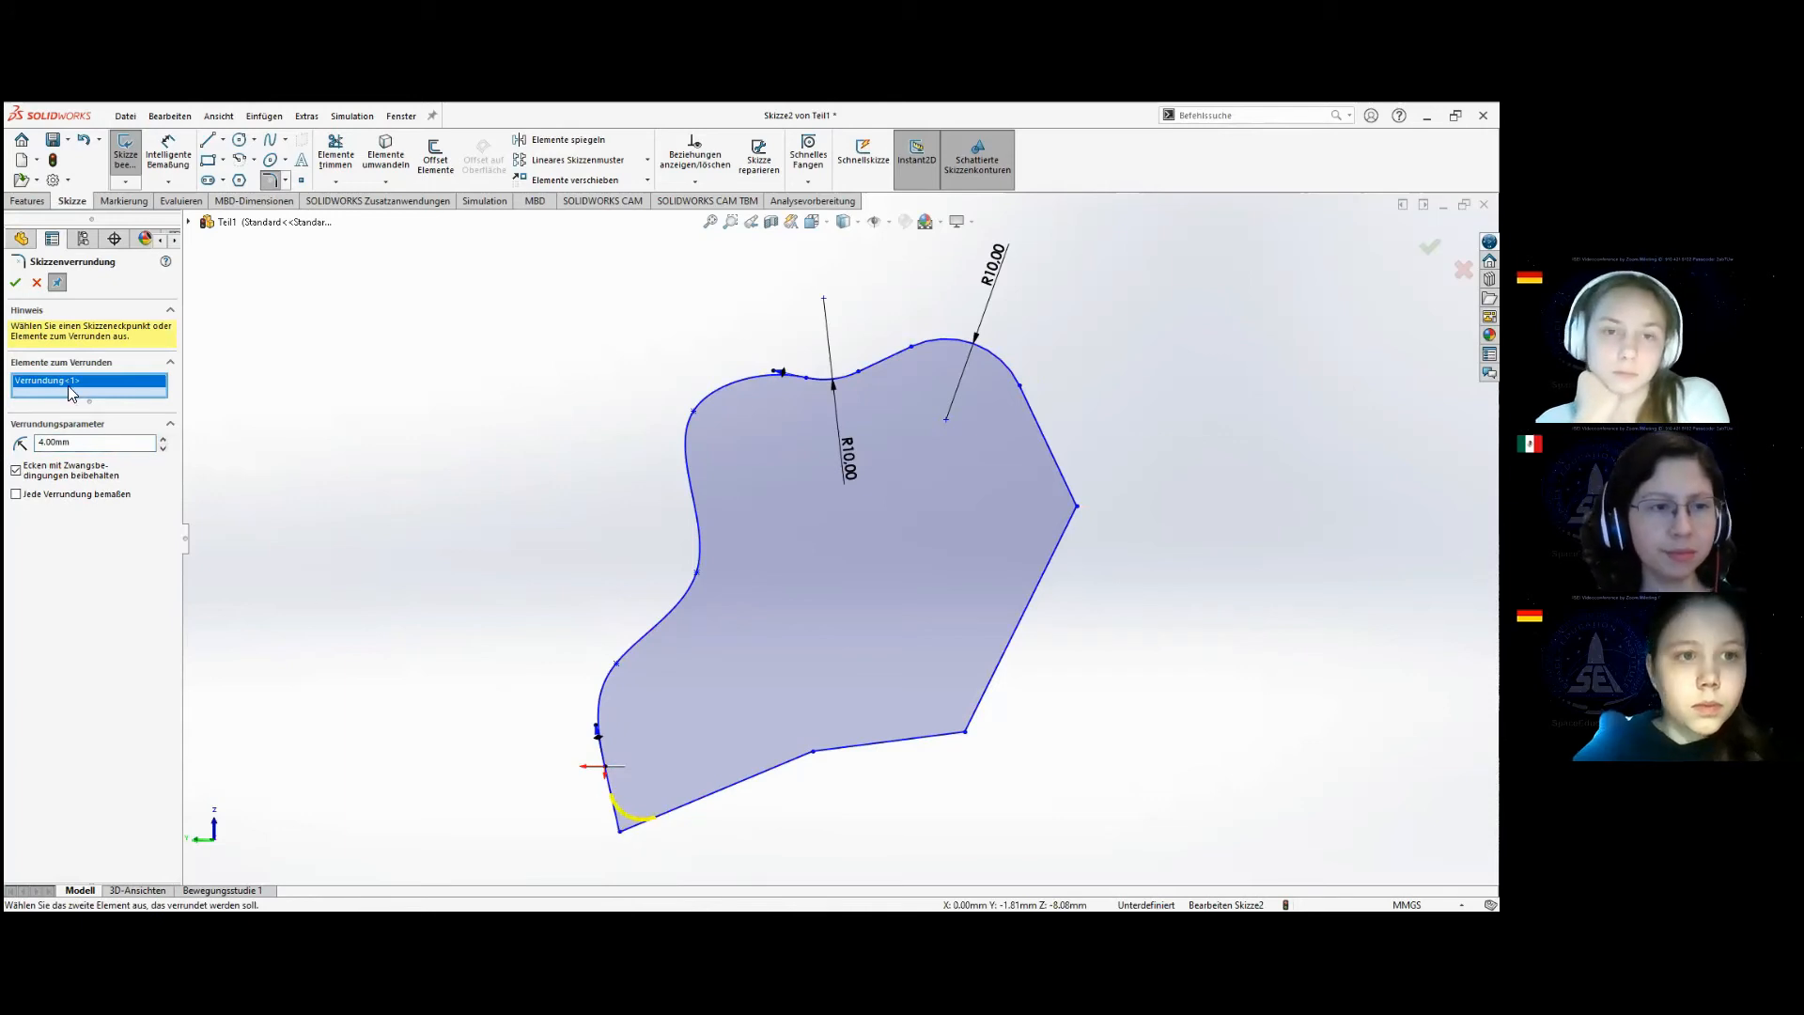
pyautogui.click(16, 283)
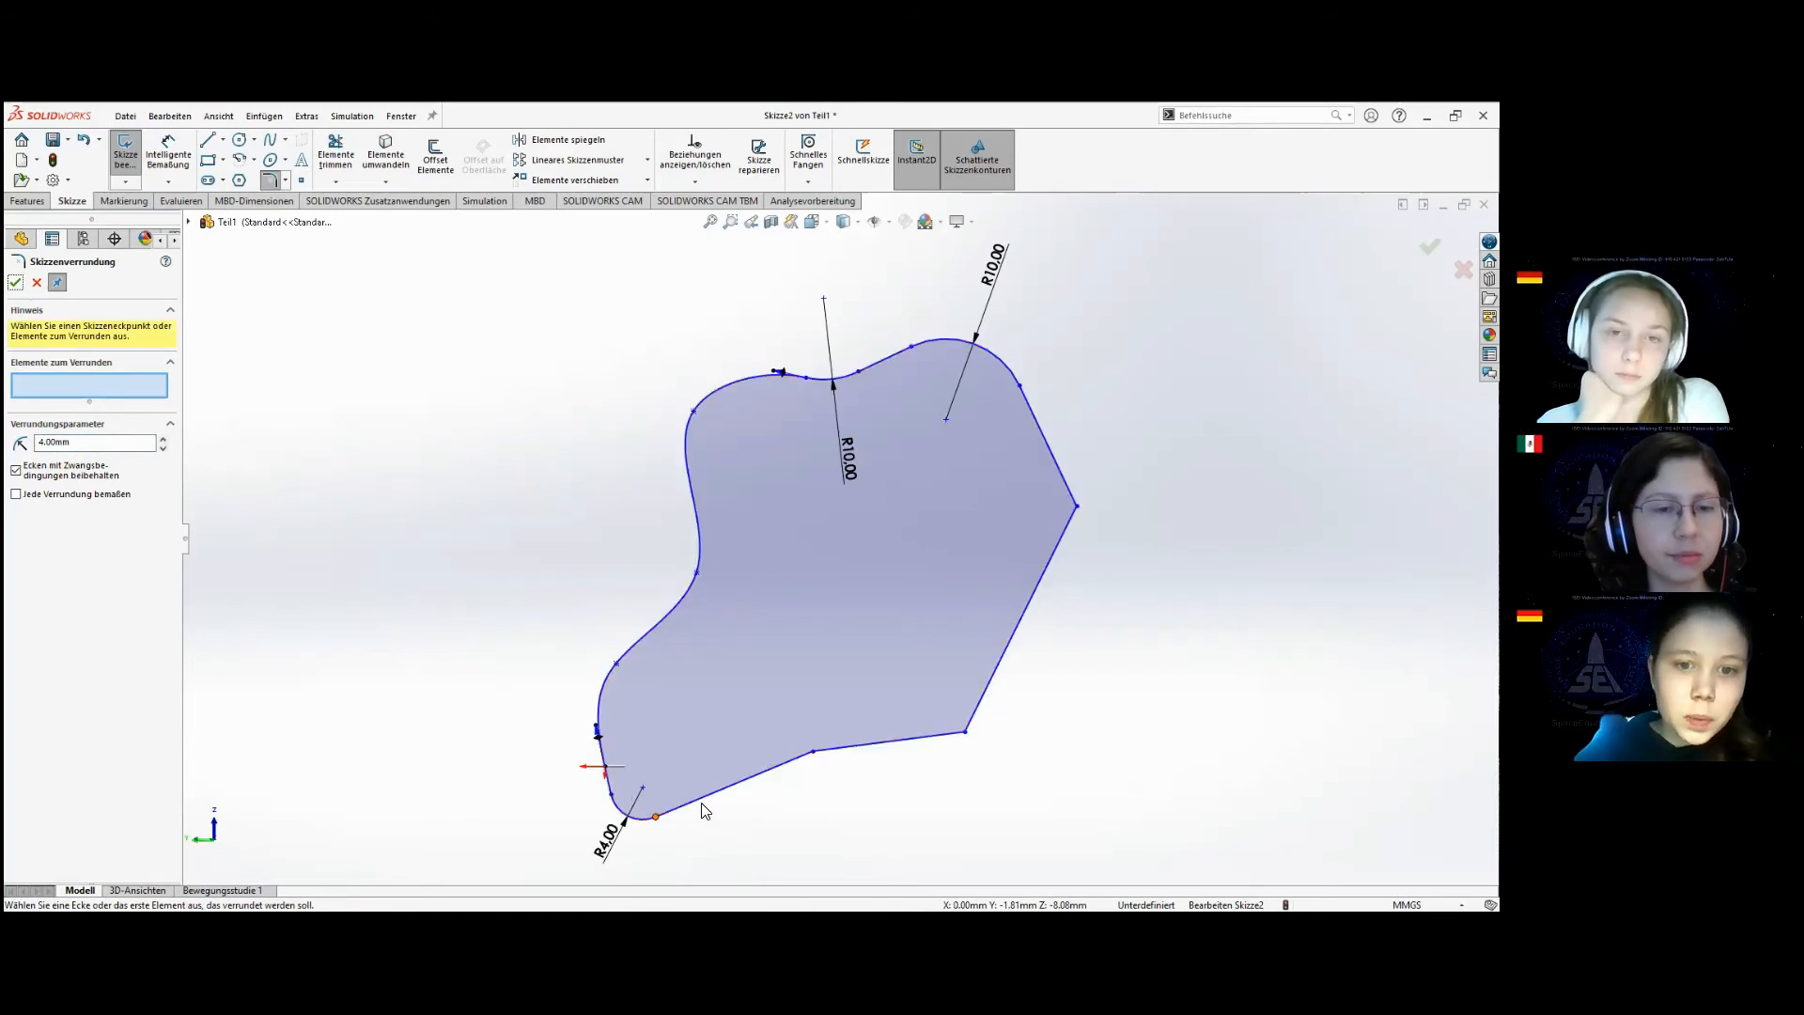
pyautogui.click(16, 283)
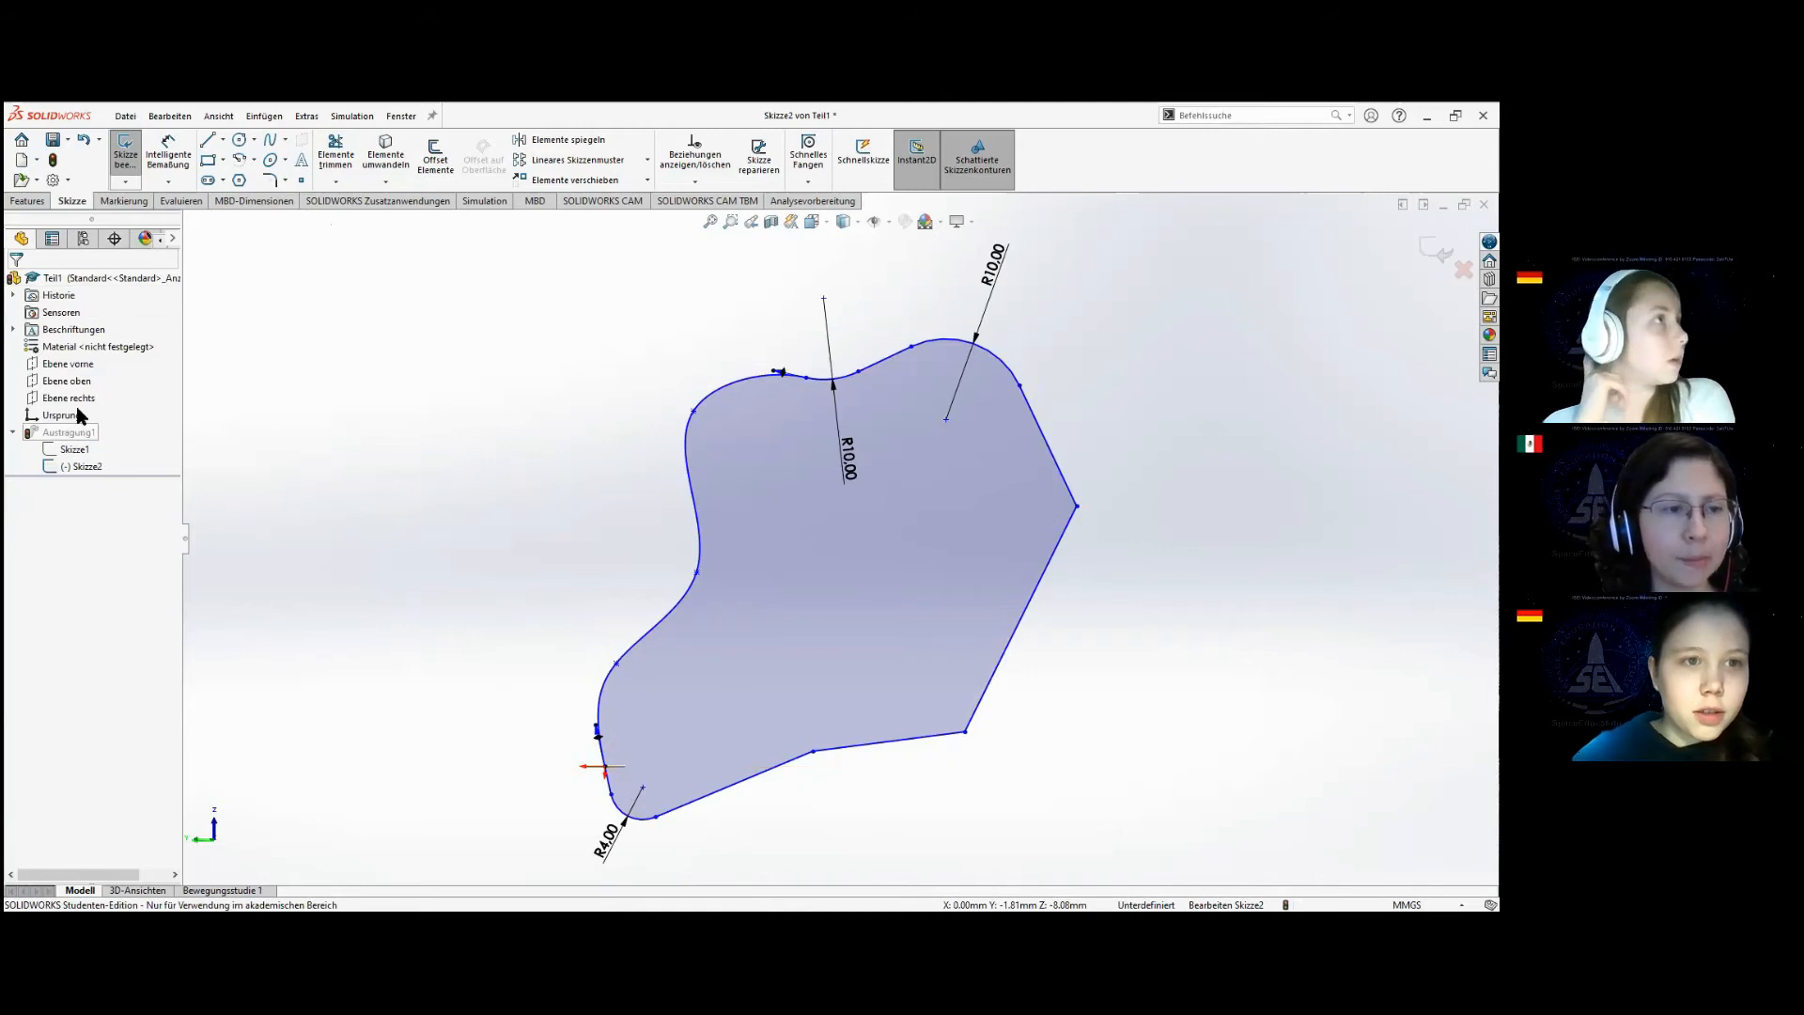
pyautogui.click(128, 151)
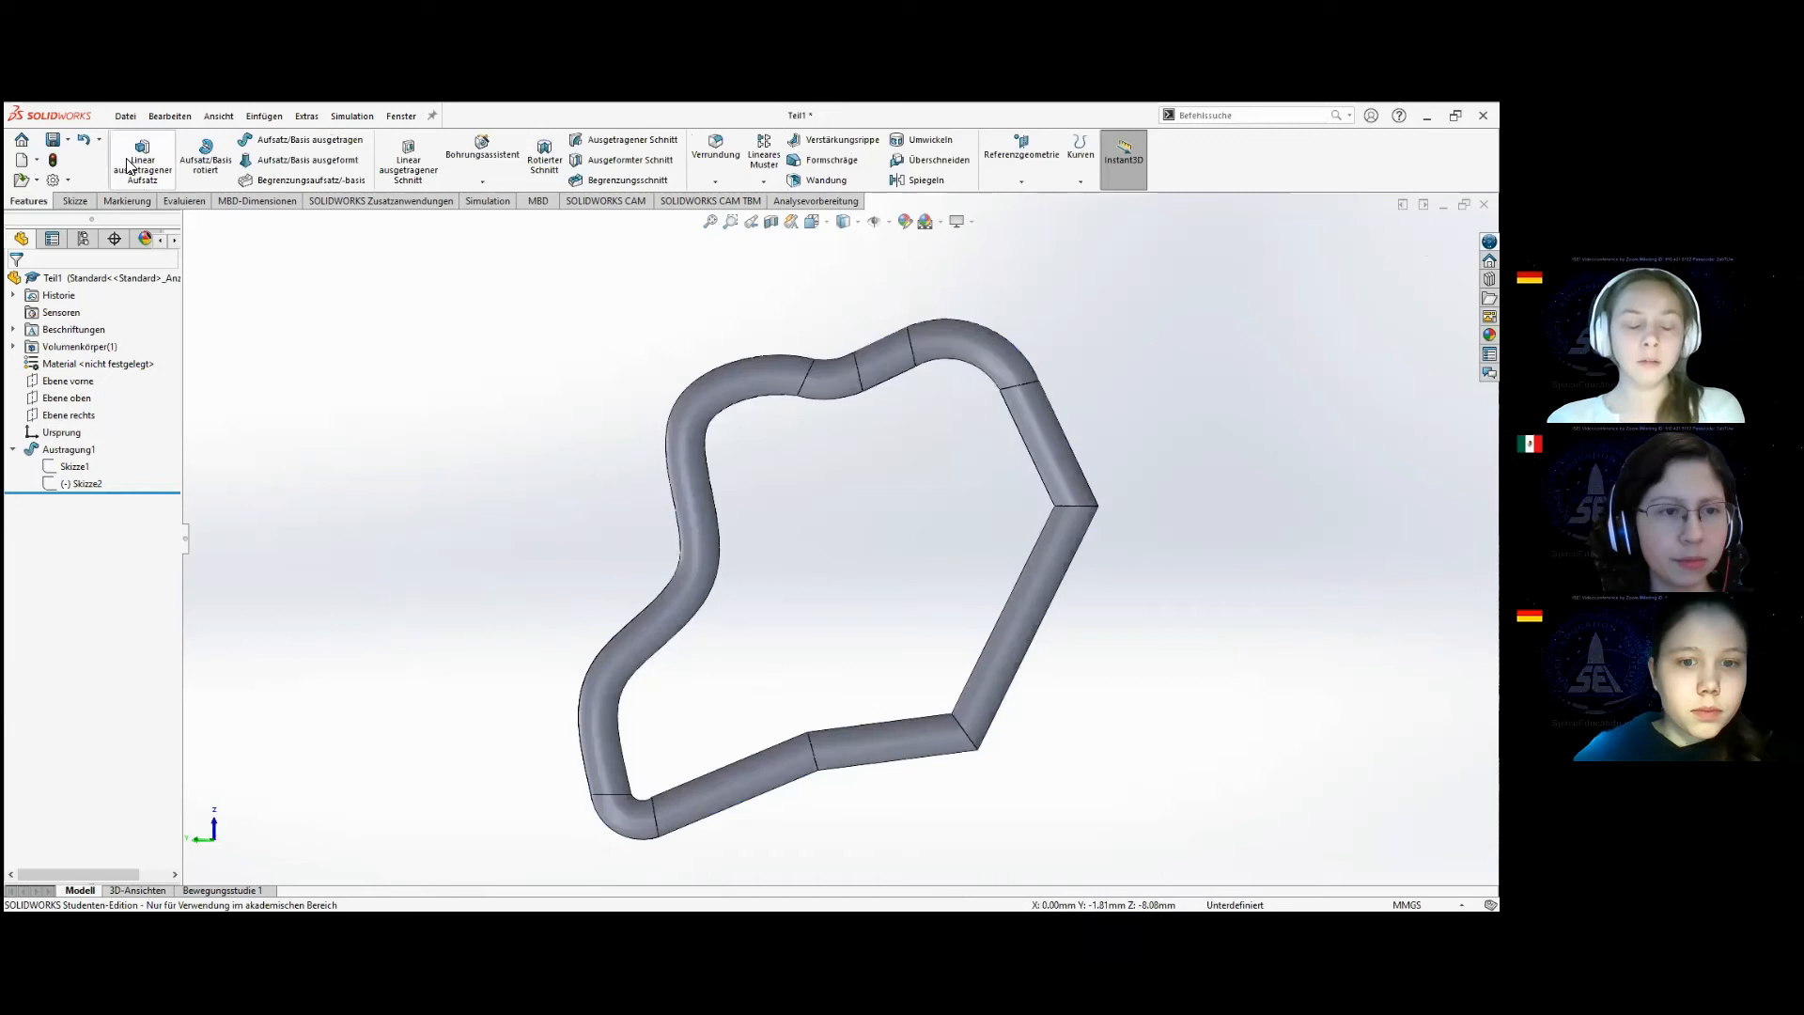
# Delete the sweep feature Austragung1 while keeping its profile and path sketches.
pyautogui.moveTo(843, 626); pyautogui.dragTo(837, 802, button='middle')
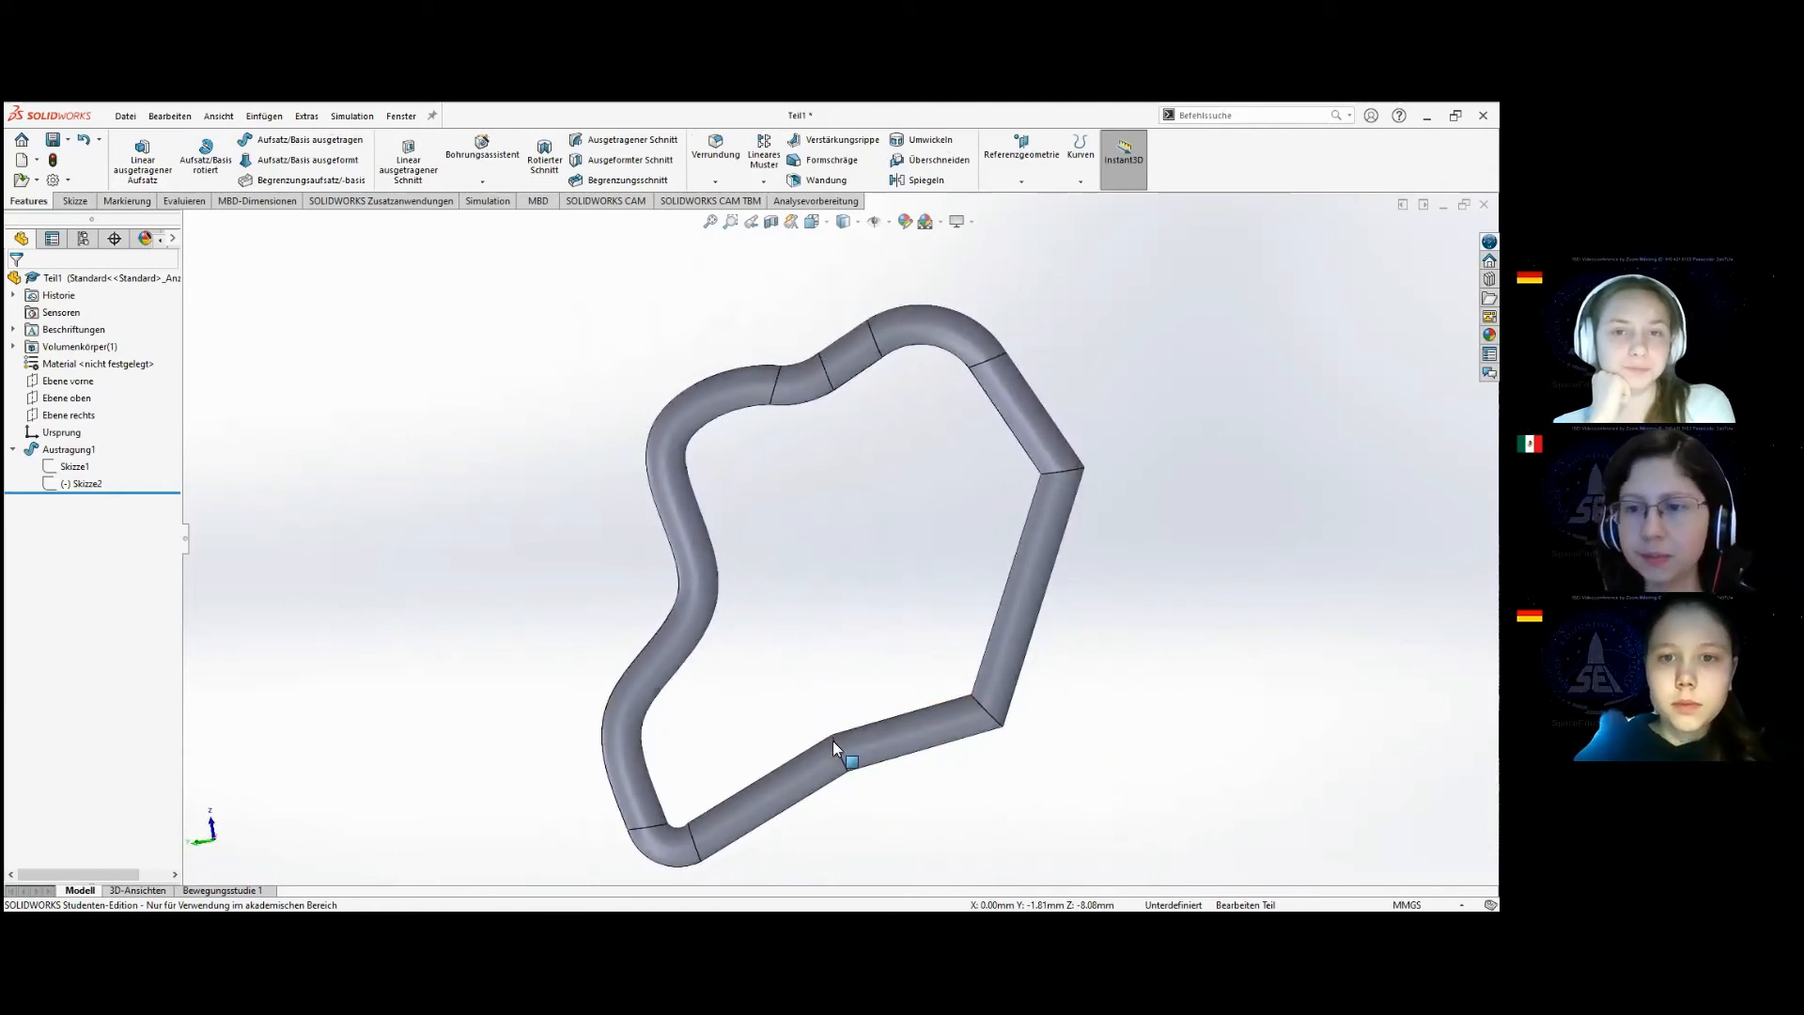
pyautogui.scroll(2, 824, 755)
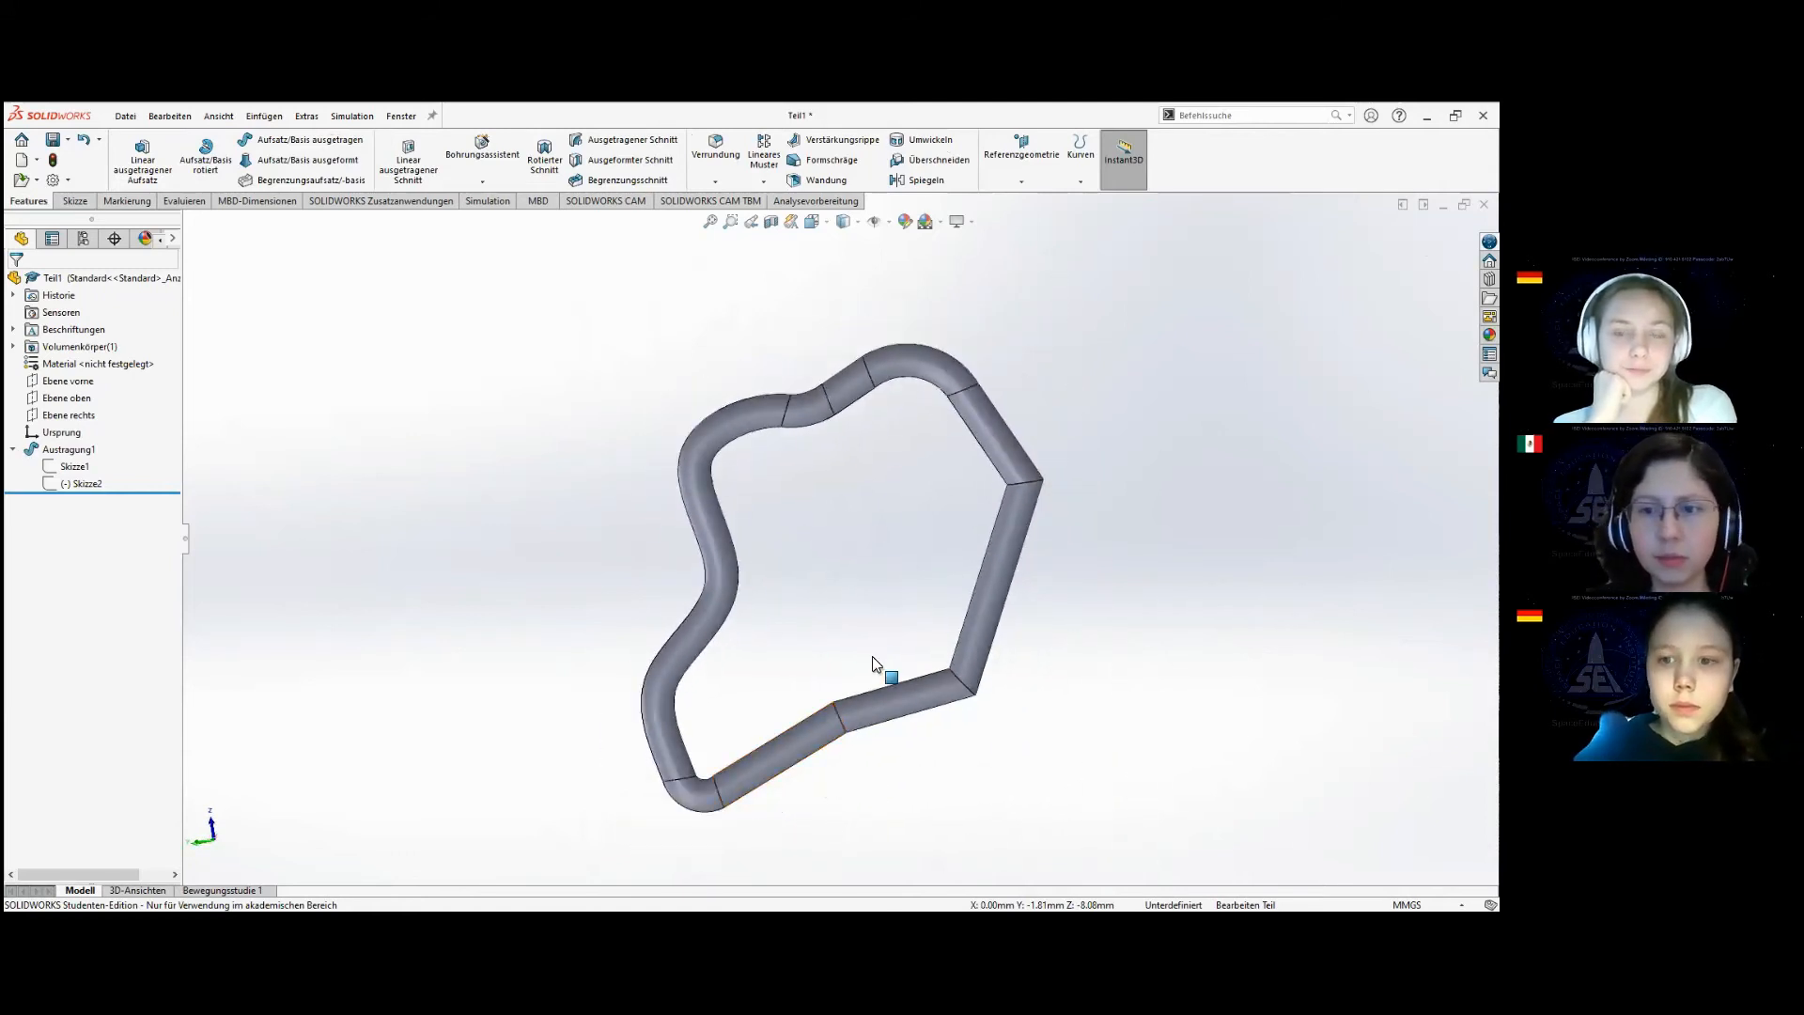
pyautogui.scroll(-2, 1150, 491)
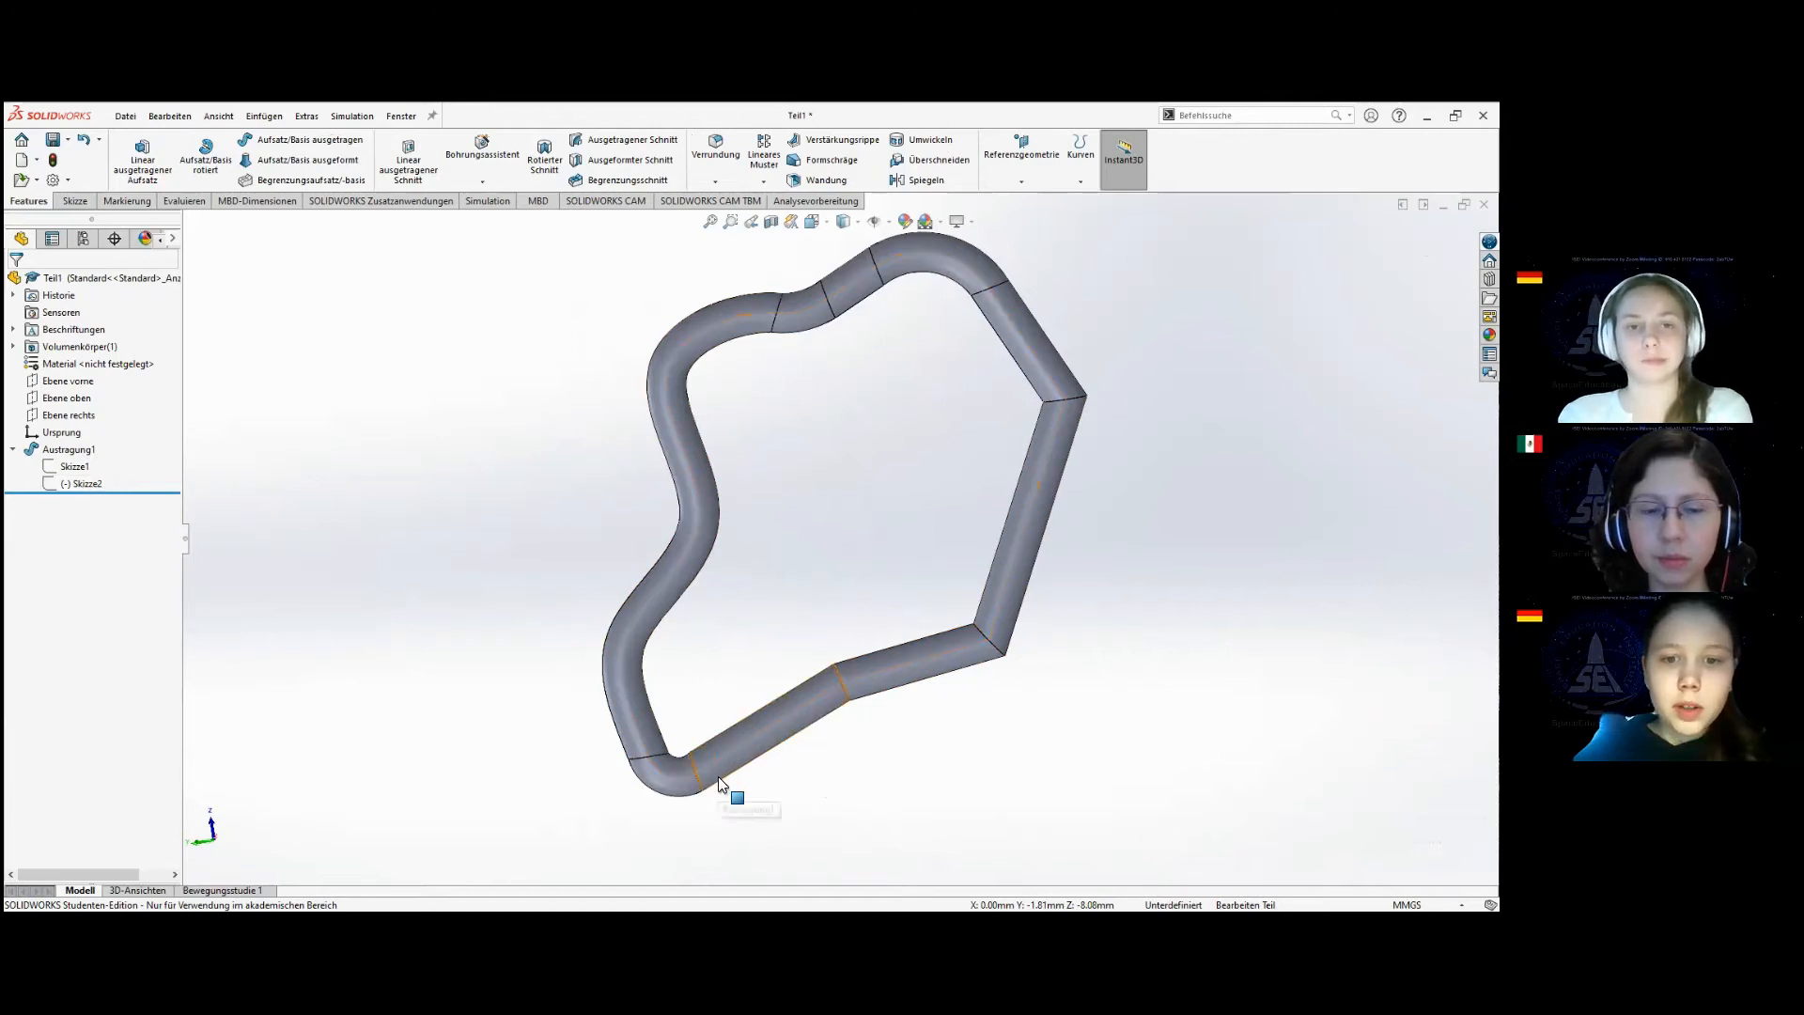
pyautogui.moveTo(764, 750); pyautogui.dragTo(688, 626, button='middle')
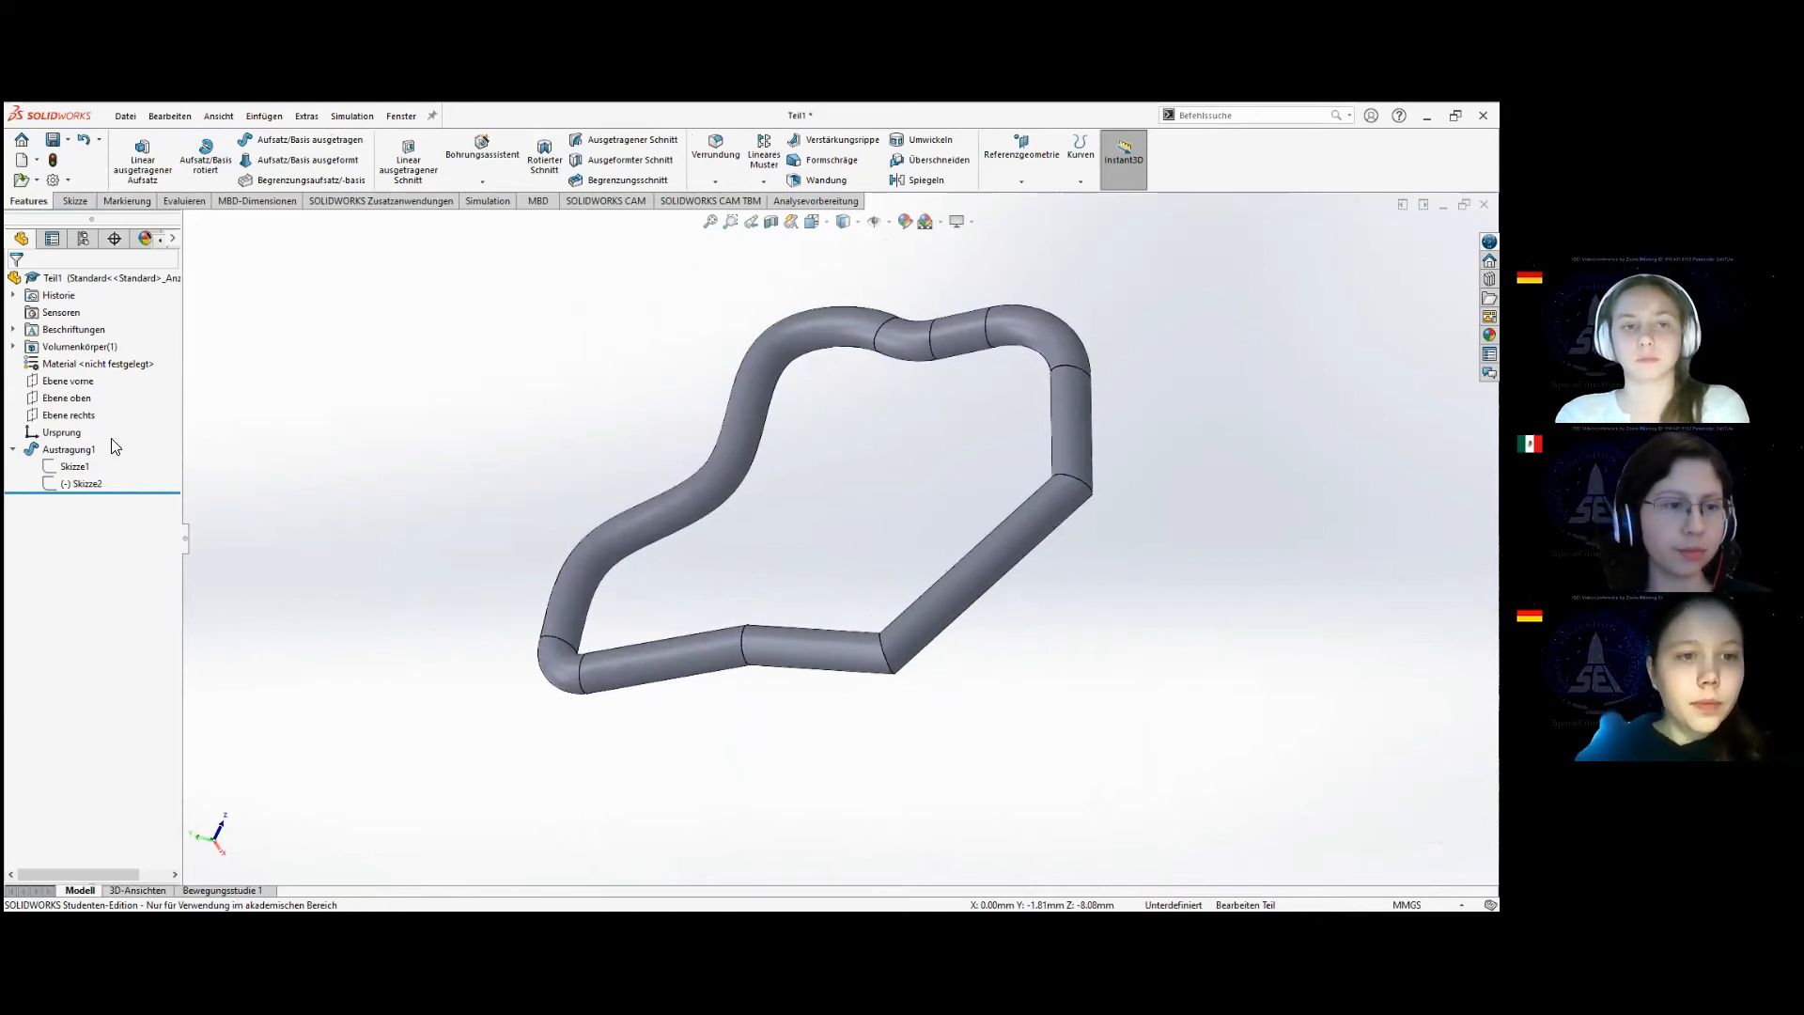
pyautogui.click(81, 450)
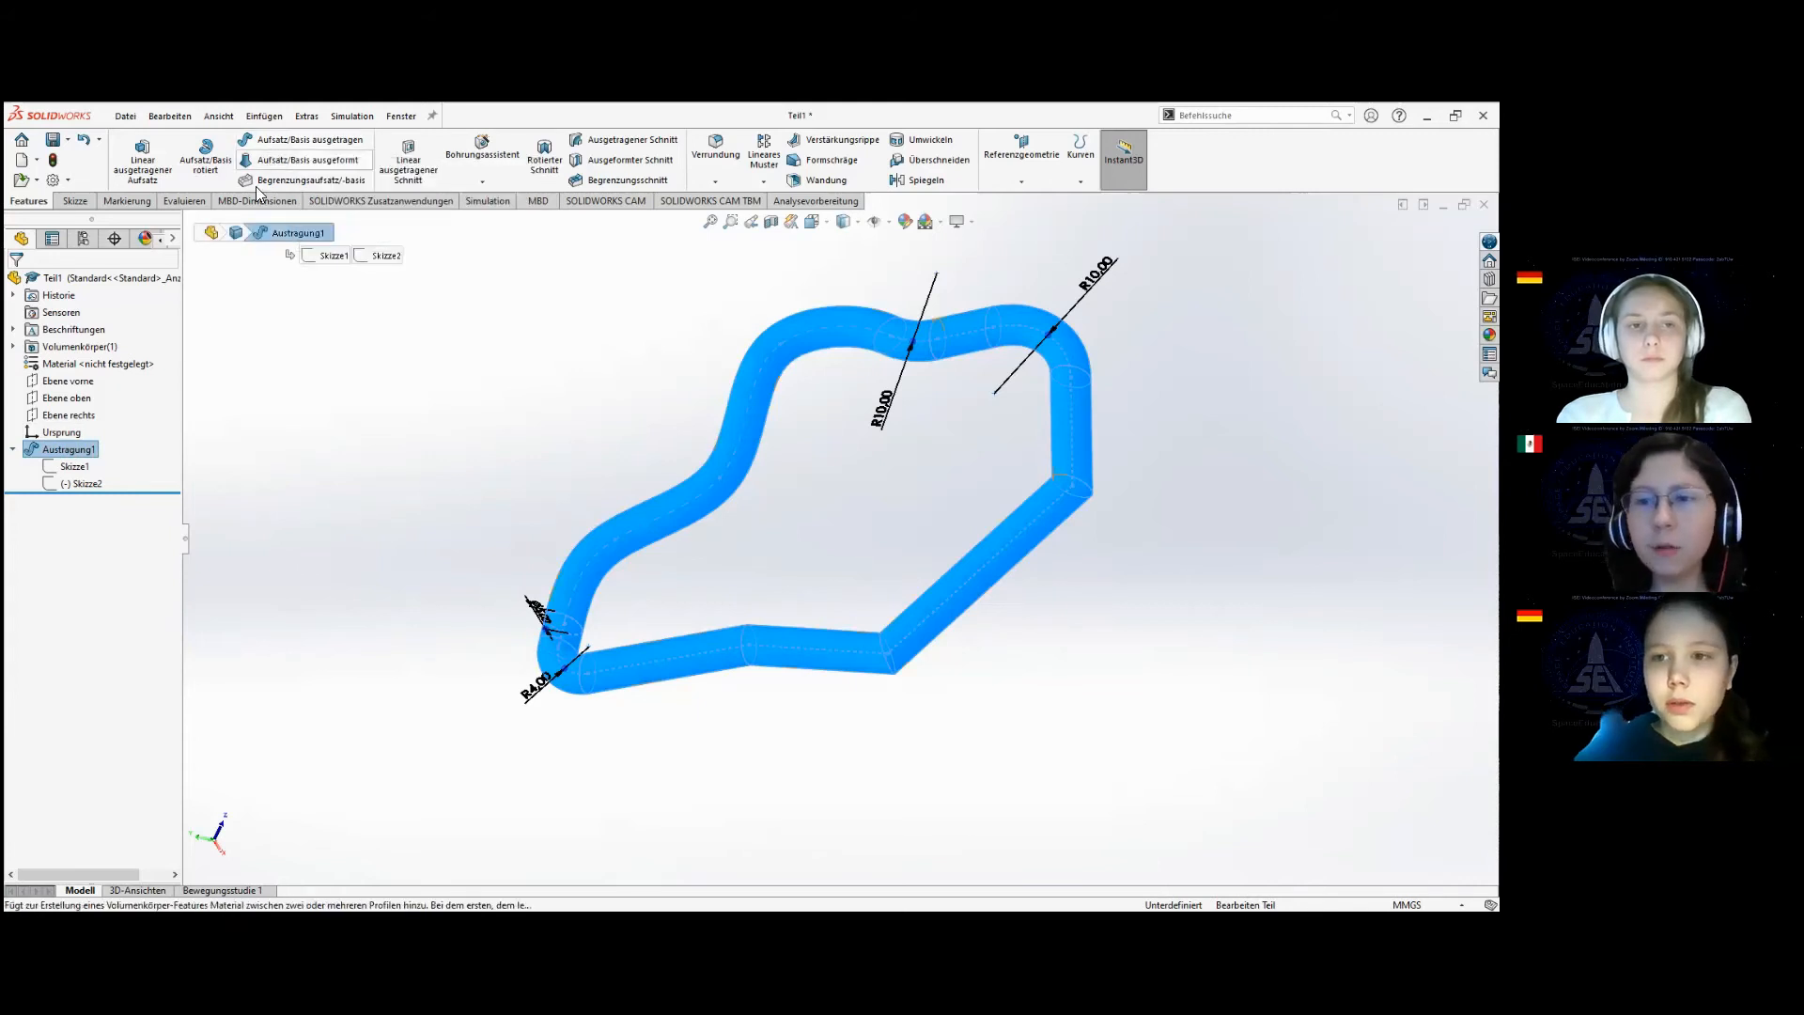
pyautogui.rightClick(43, 447)
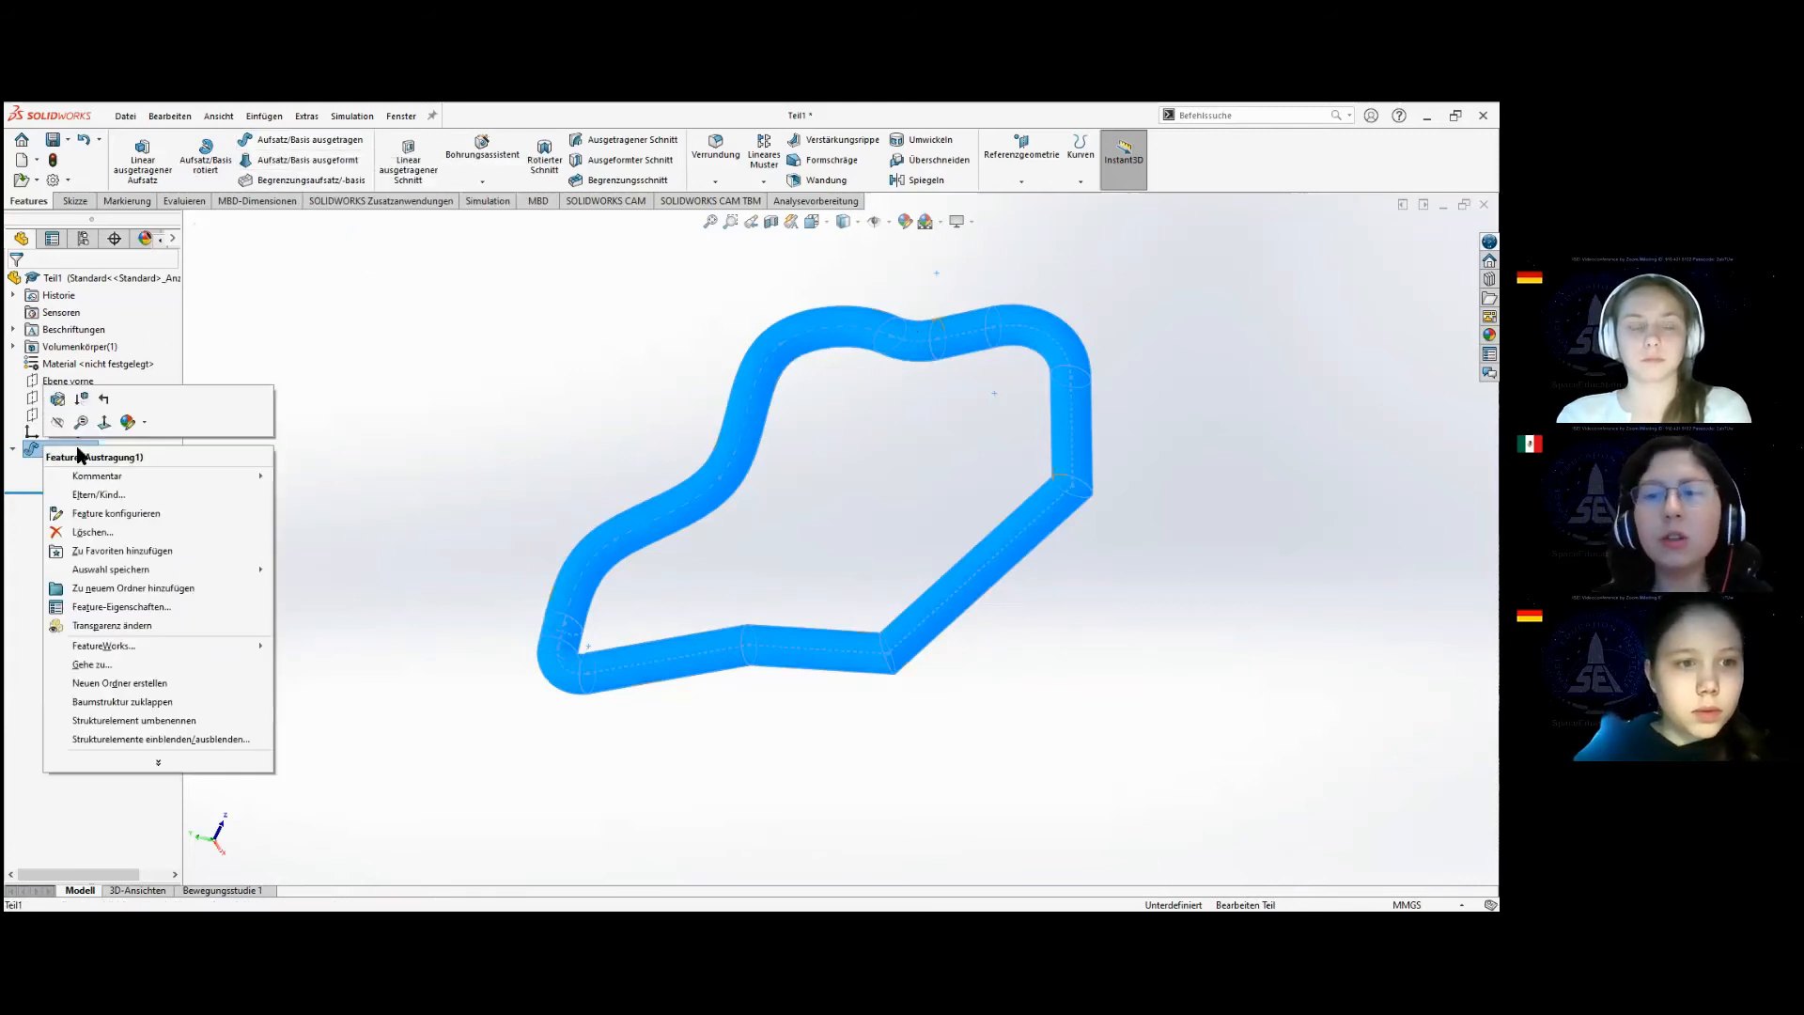
pyautogui.click(112, 528)
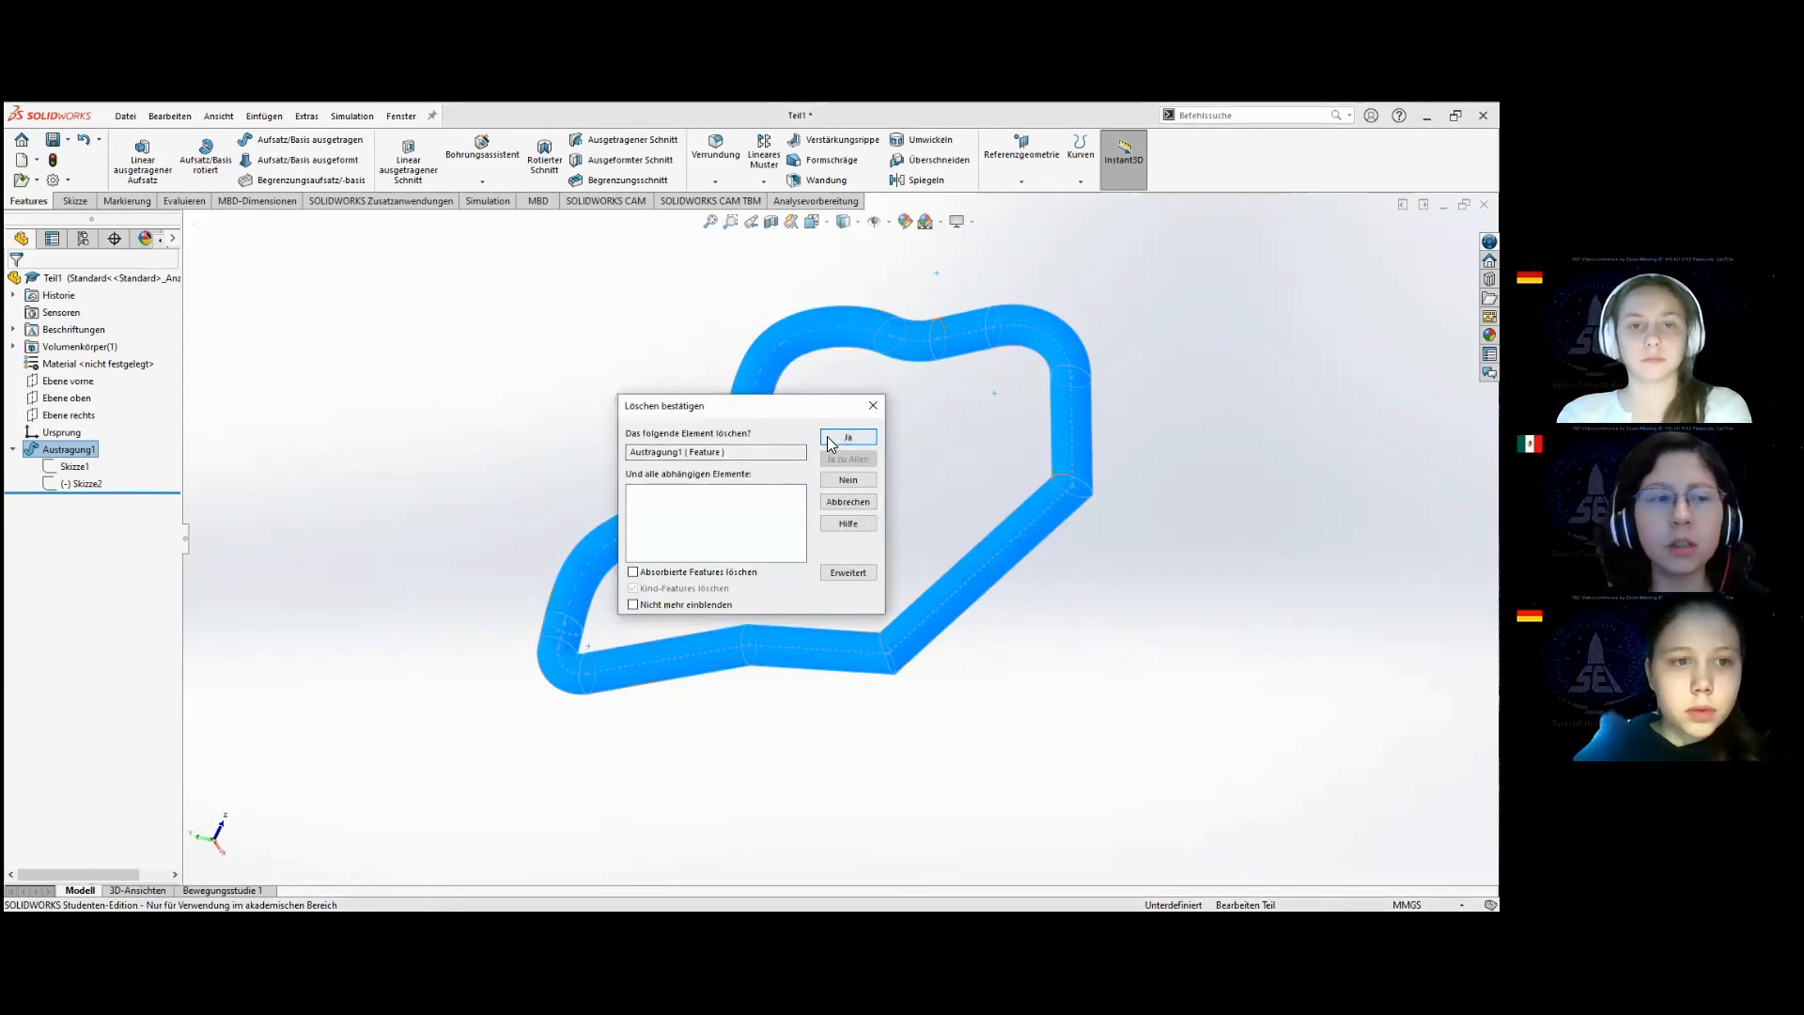
pyautogui.click(831, 444)
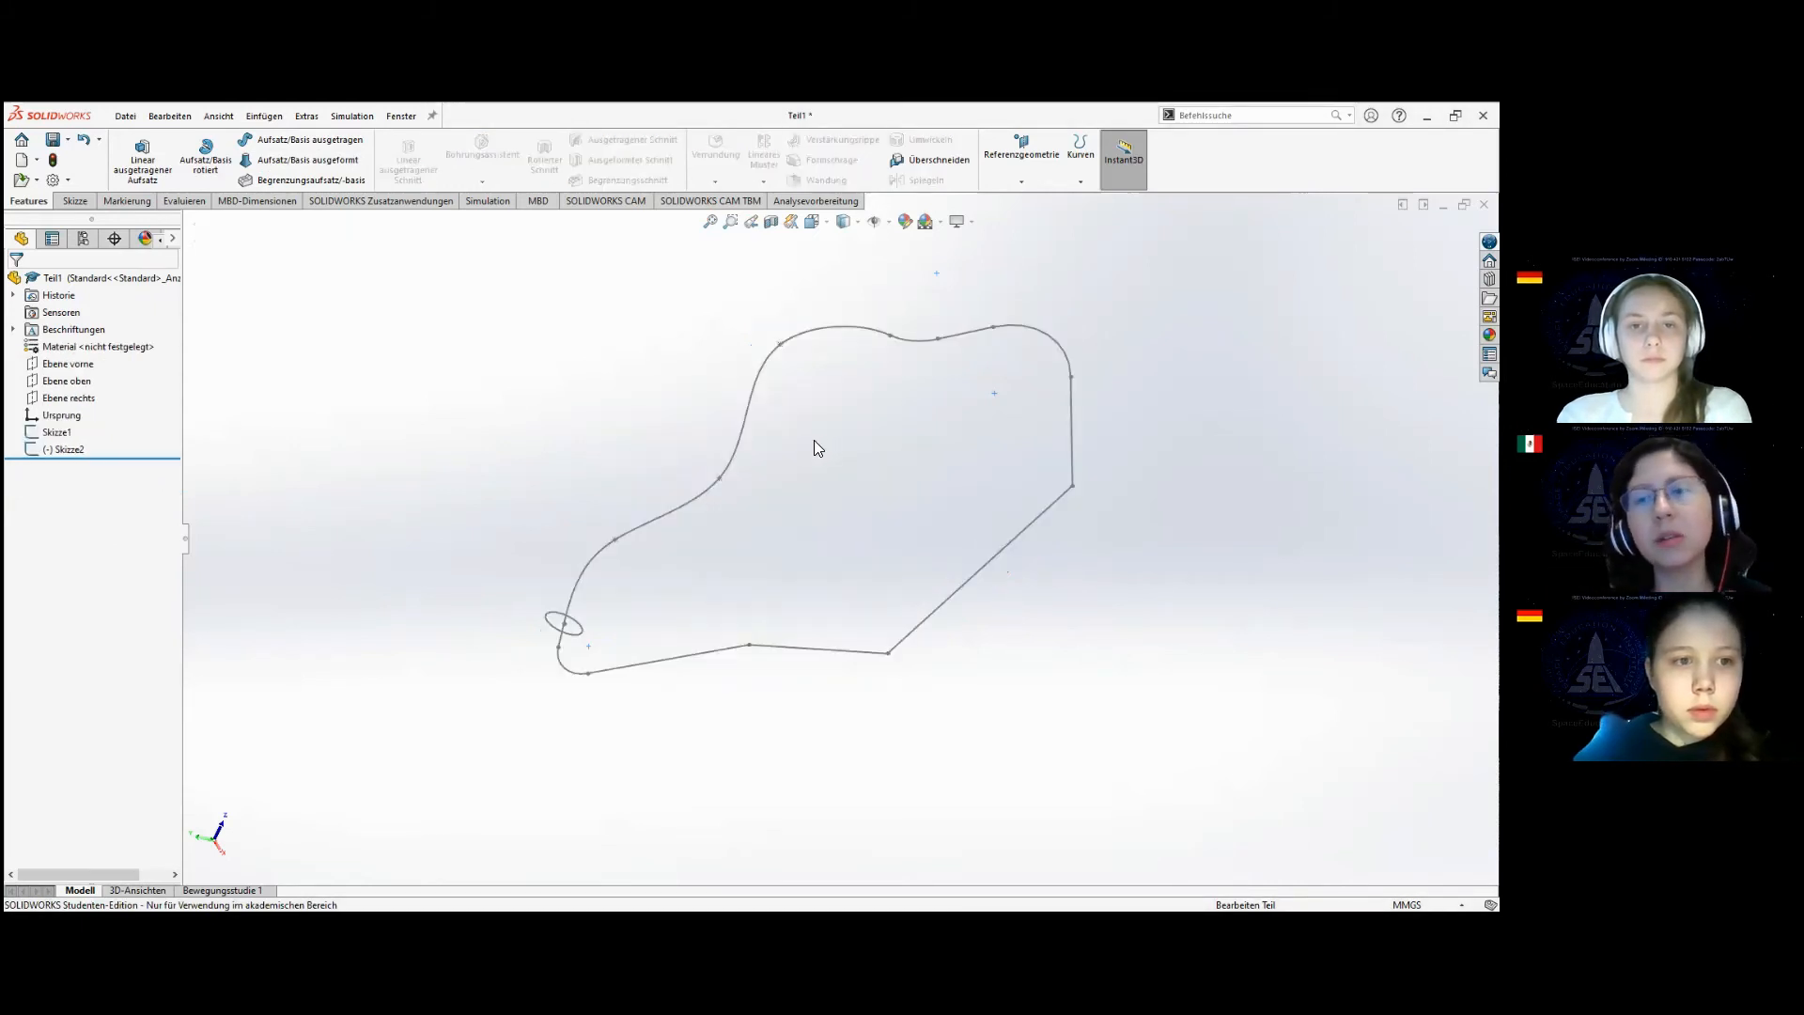
# Sweep the circle Skizze1 along the closed path Skizze2 as a one-direction thin feature with 1 mm wall thickness.
pyautogui.click(329, 141)
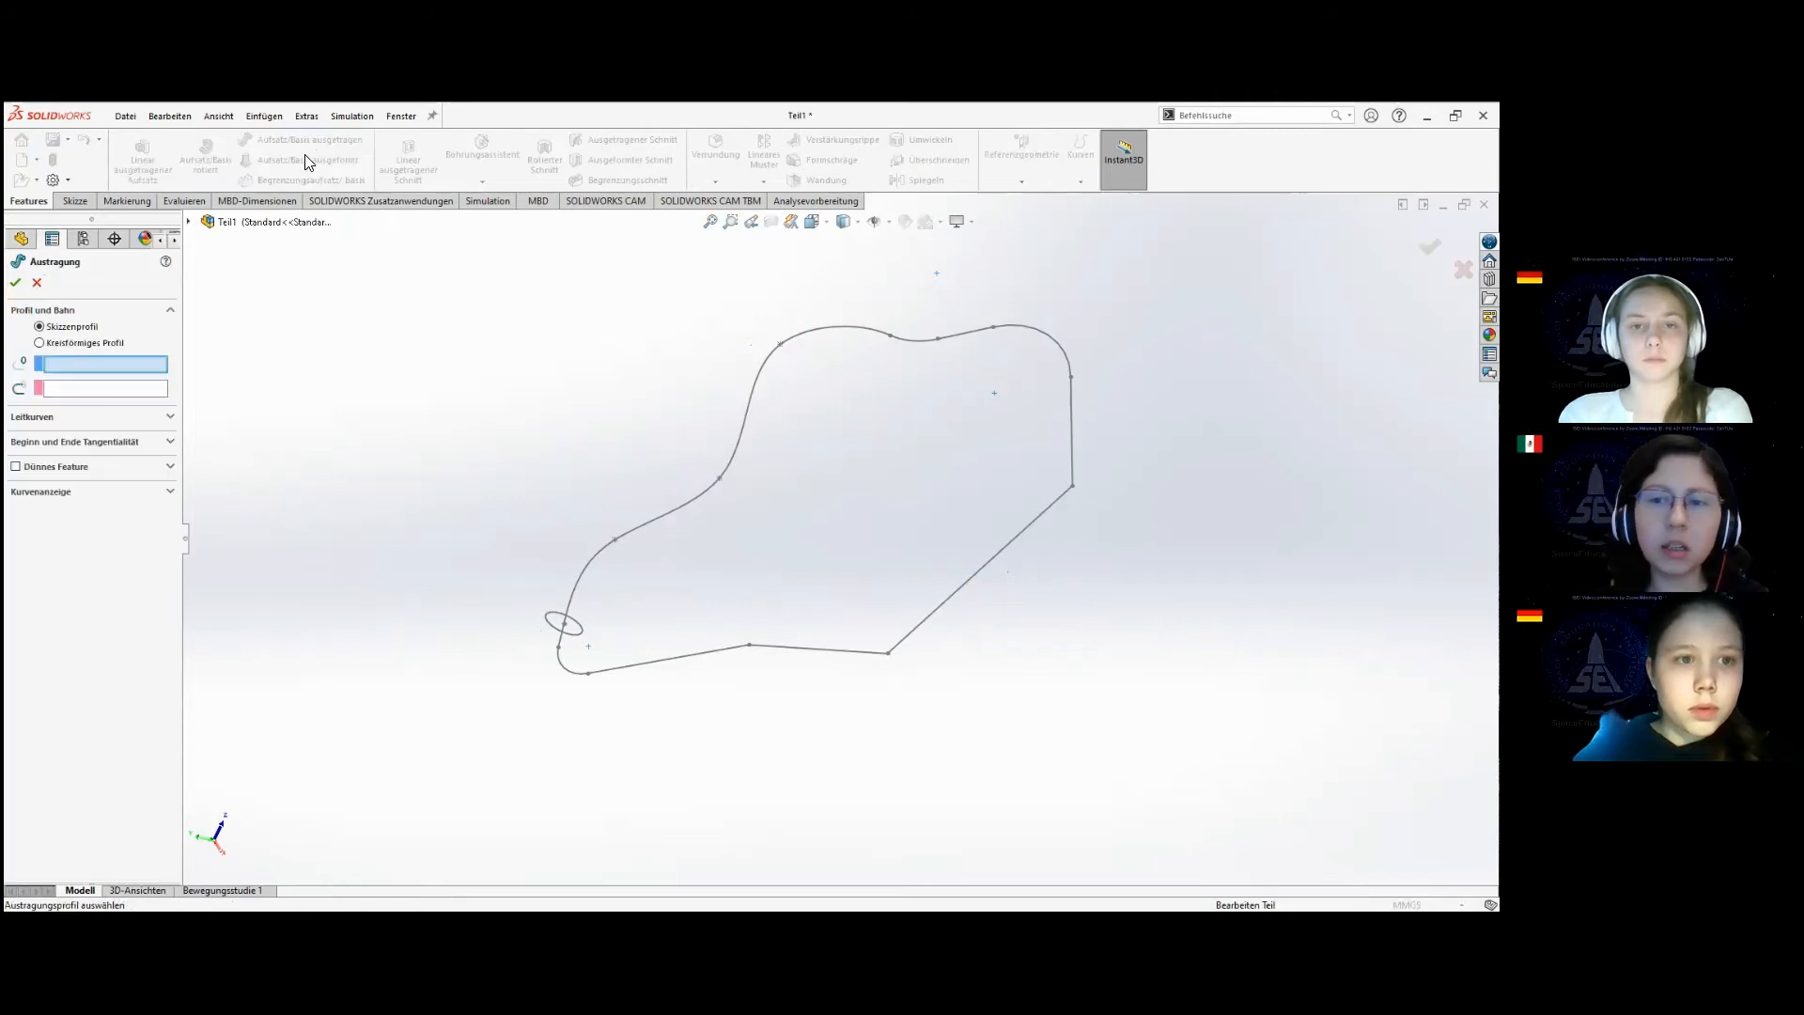
pyautogui.click(554, 630)
pyautogui.click(616, 668)
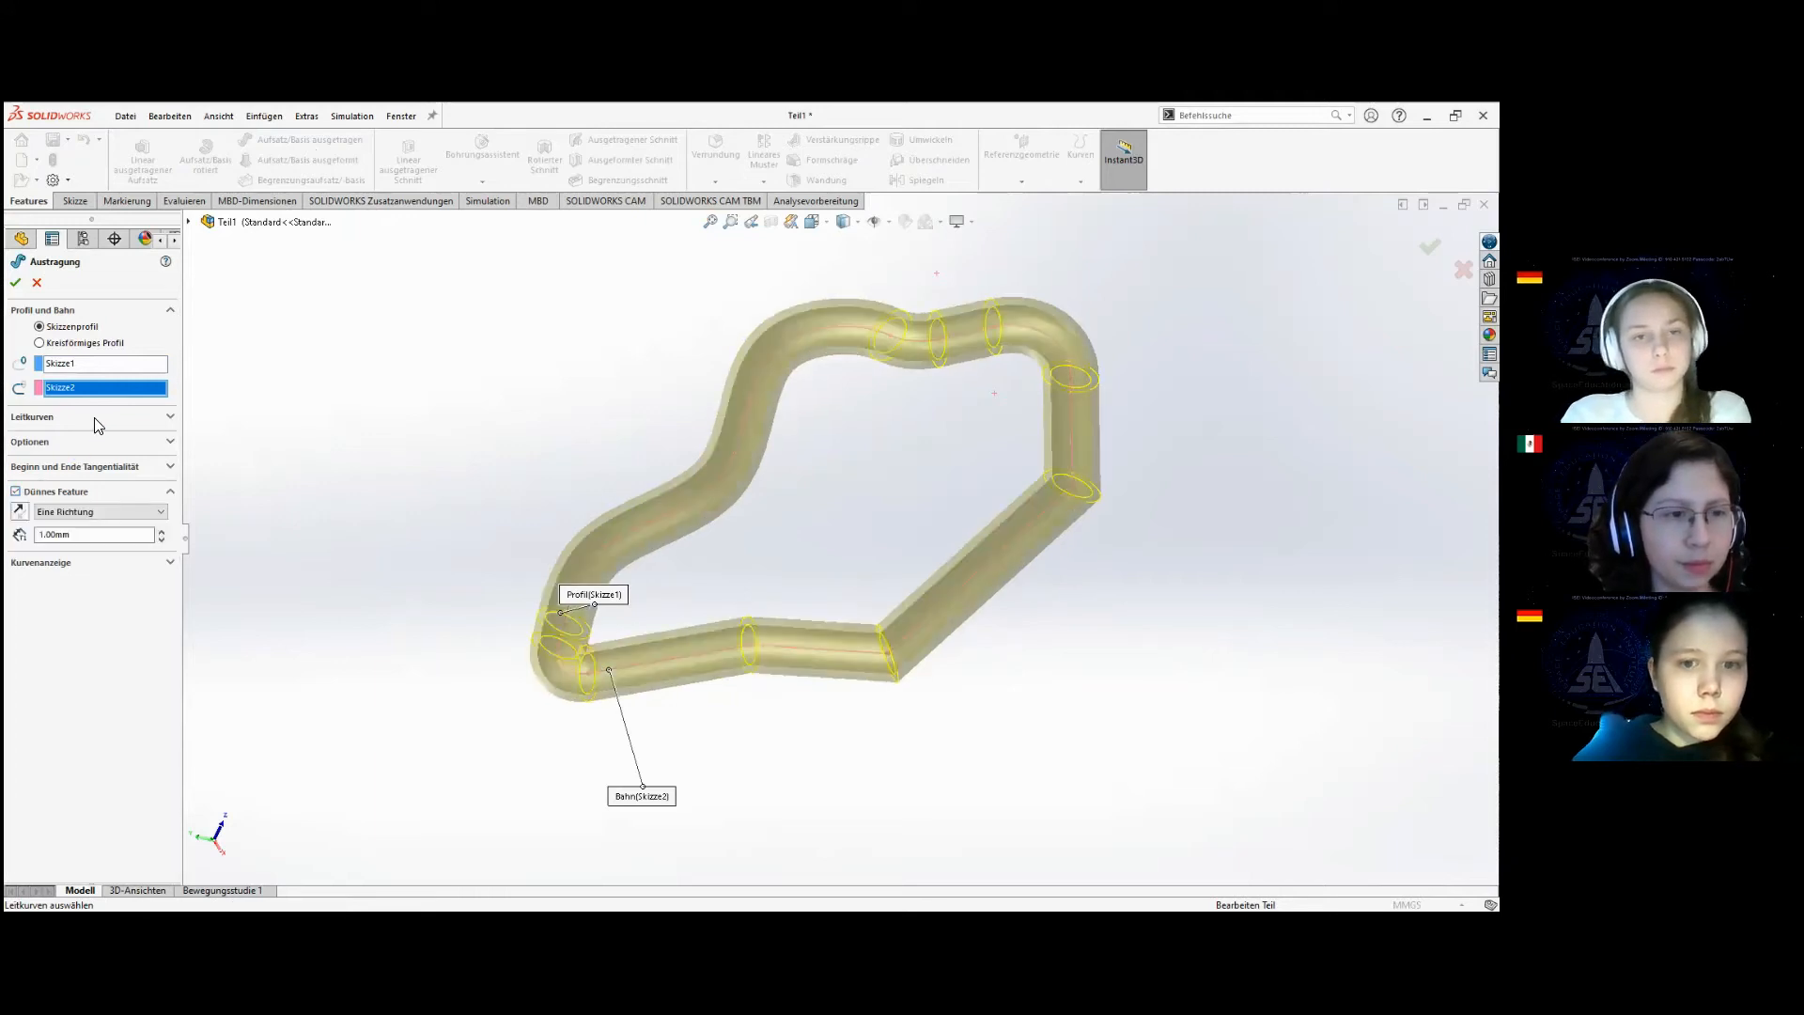
pyautogui.click(16, 283)
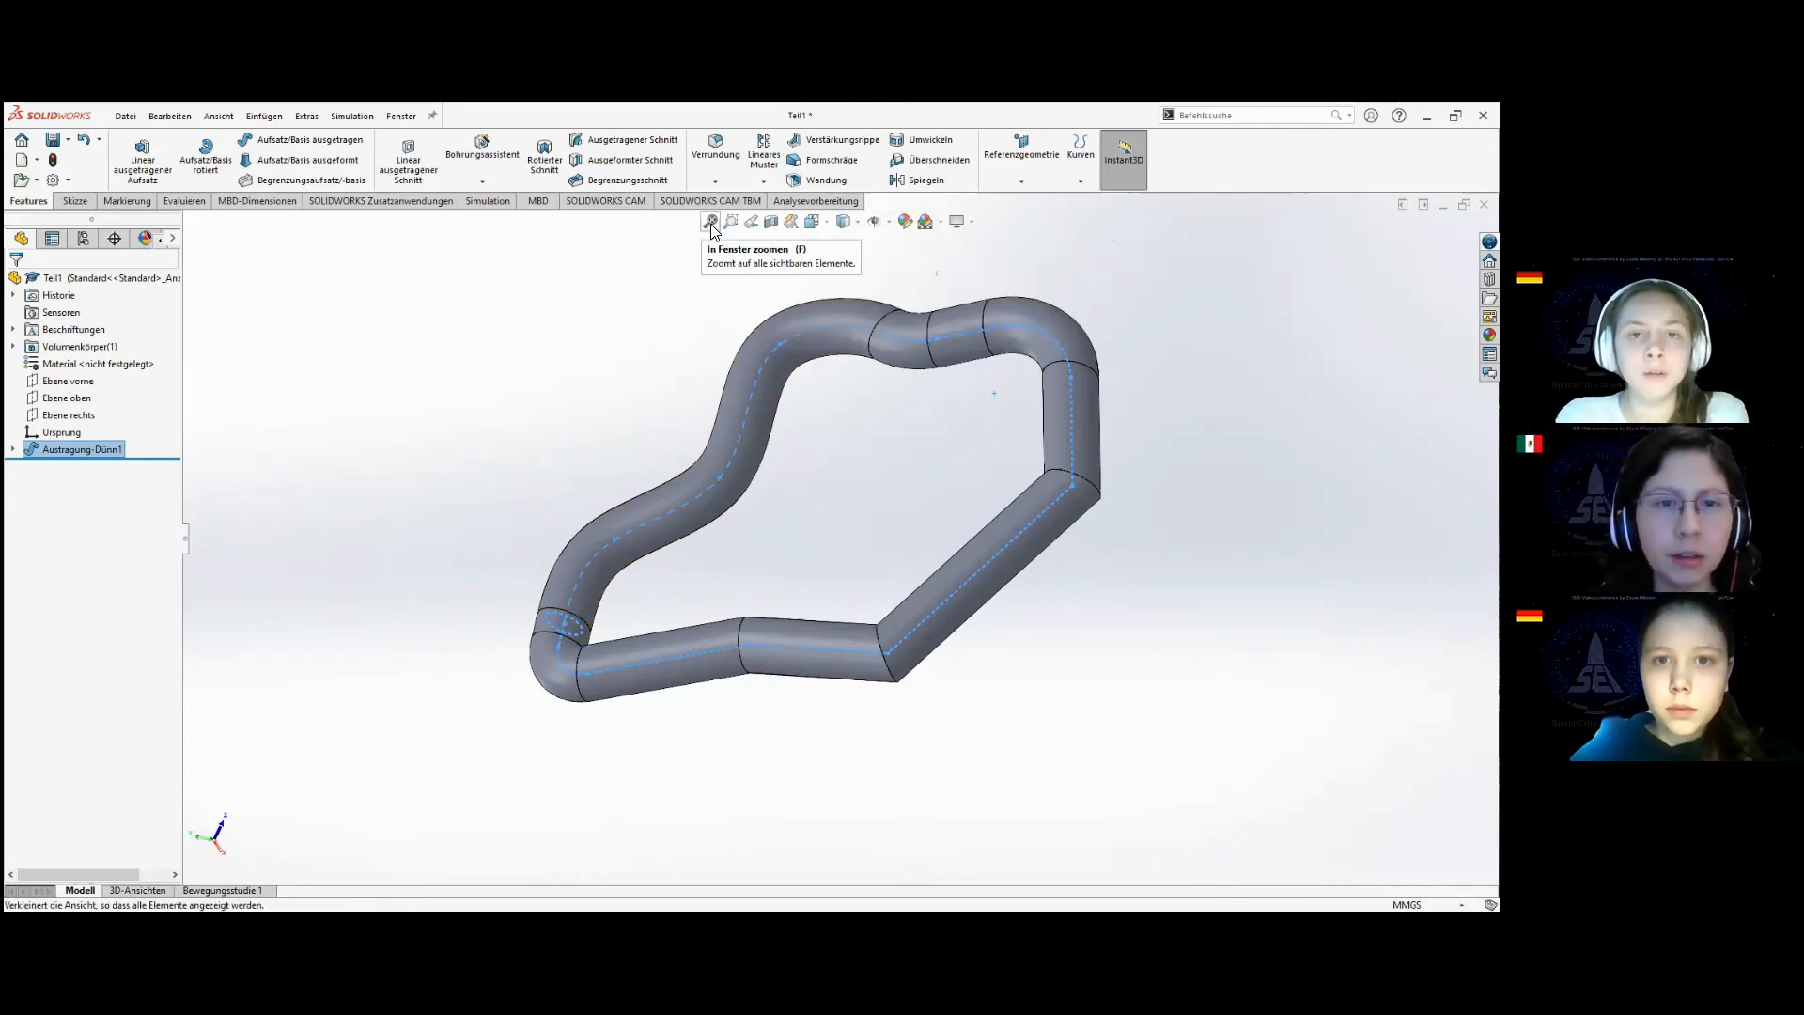
# Section the swept tube with the front plane (Ebene vorne) at a 15 mm offset to examine its hollow interior.
pyautogui.click(771, 224)
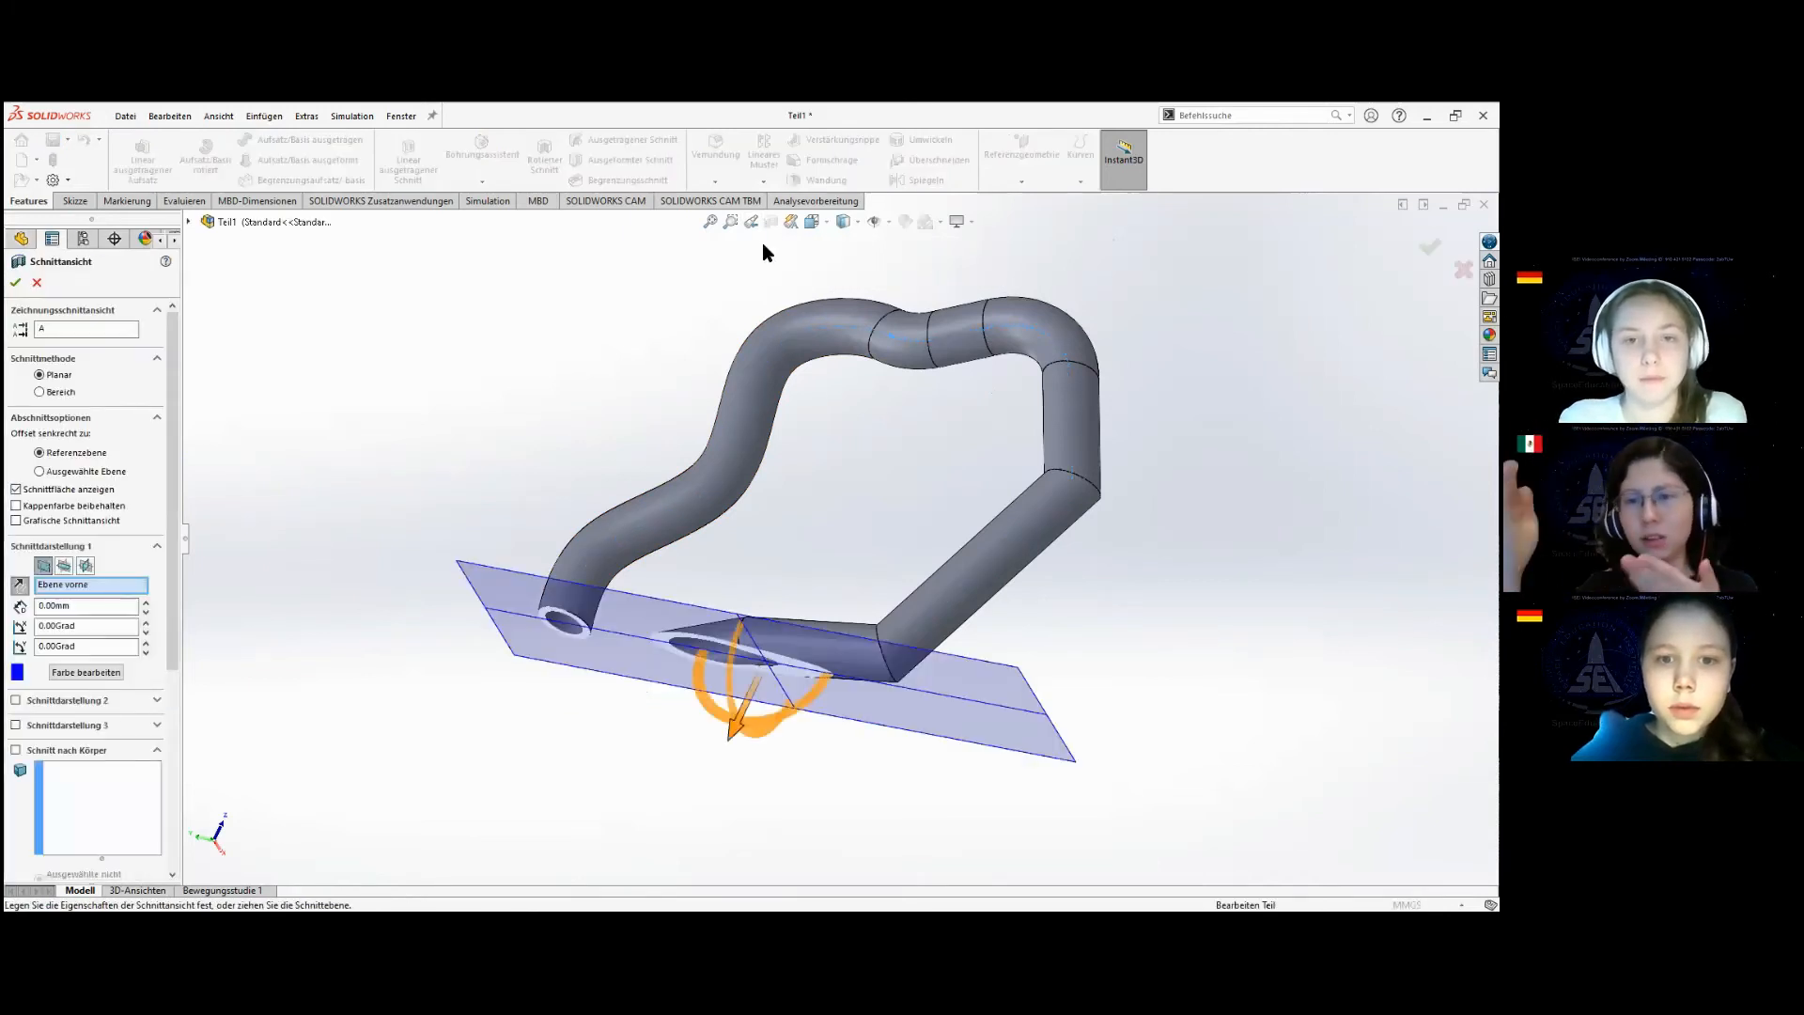
pyautogui.moveTo(814, 627); pyautogui.dragTo(875, 555, button='middle')
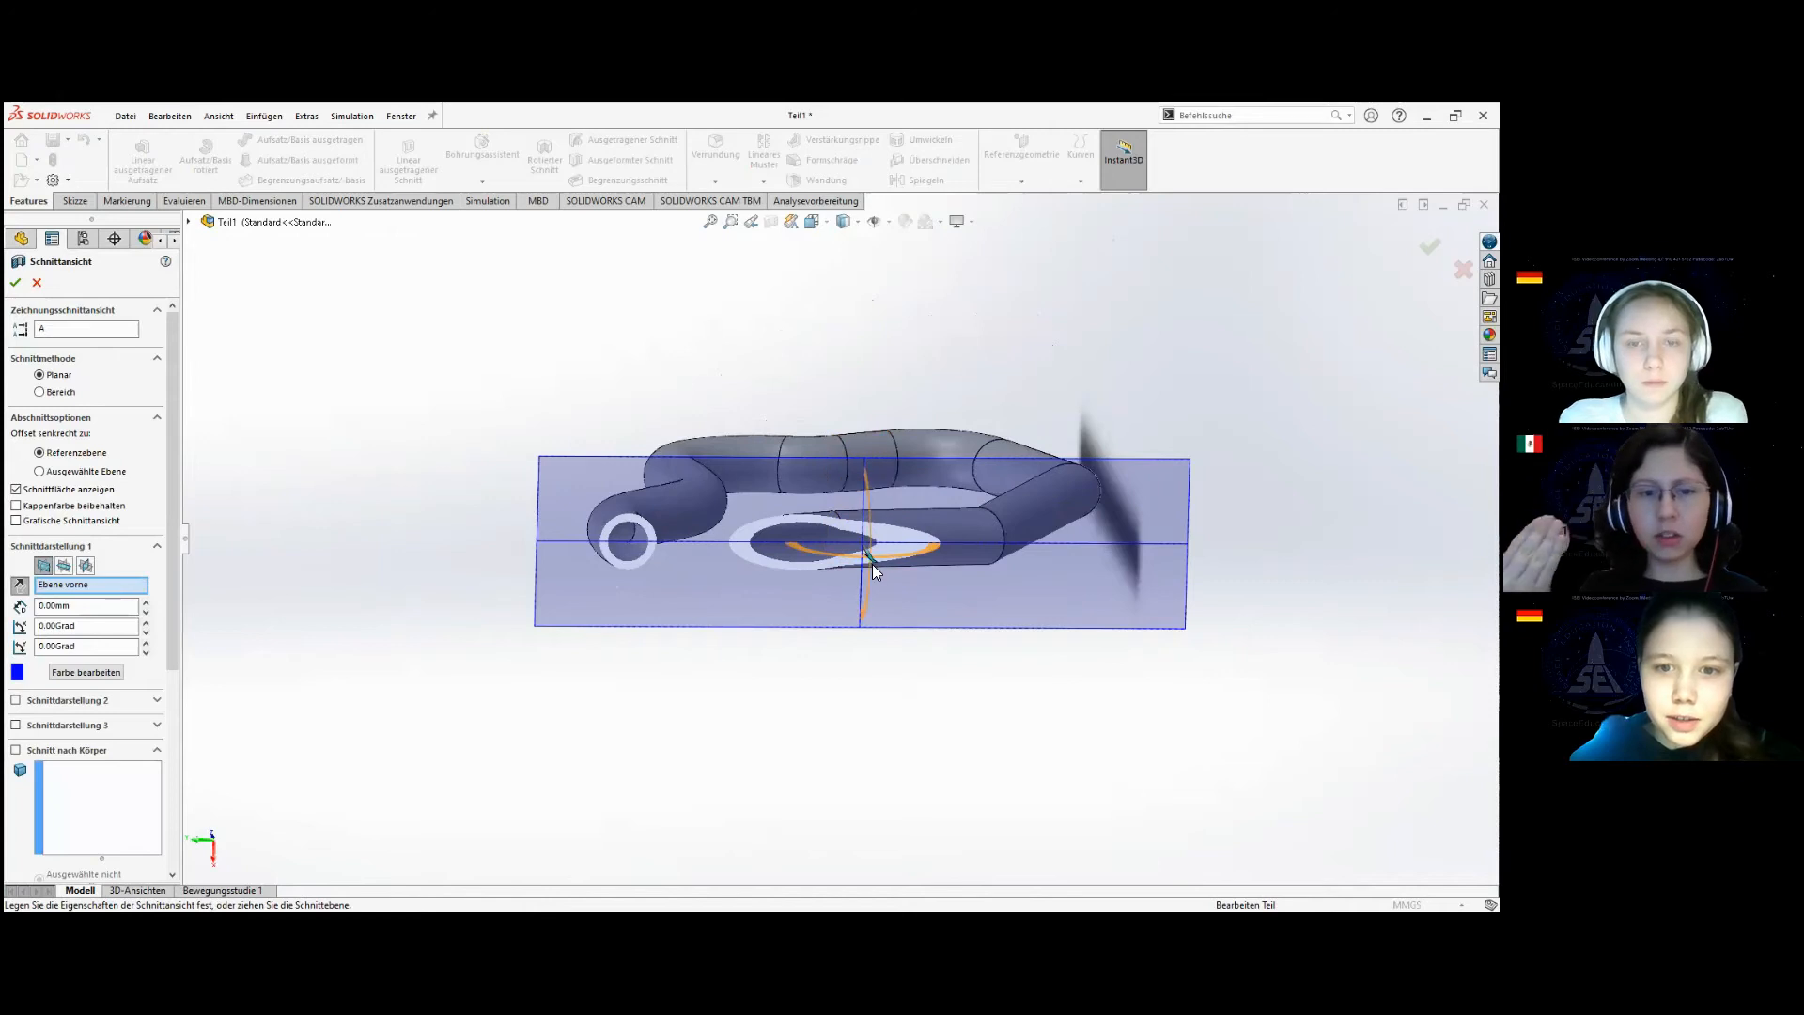
pyautogui.moveTo(872, 558); pyautogui.dragTo(806, 562)
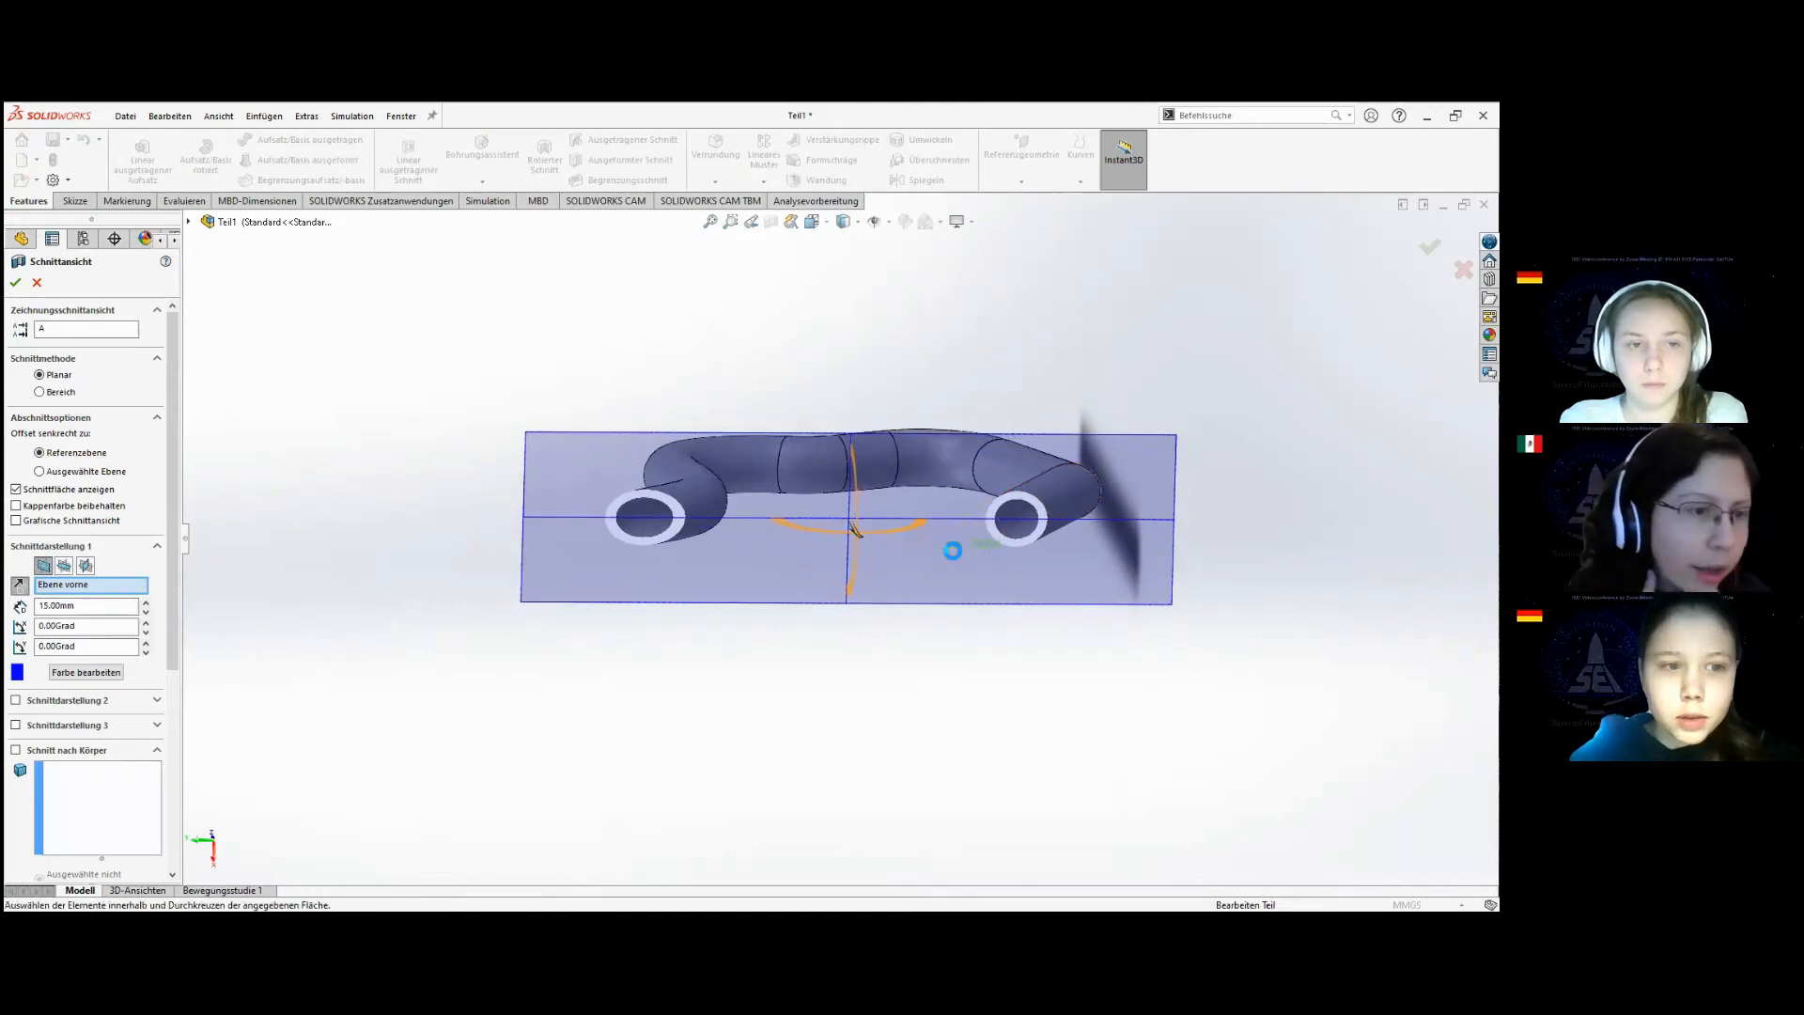
# Switch the section to the top plane (Ebene oben) and move it to a -12 mm offset.
pyautogui.click(66, 566)
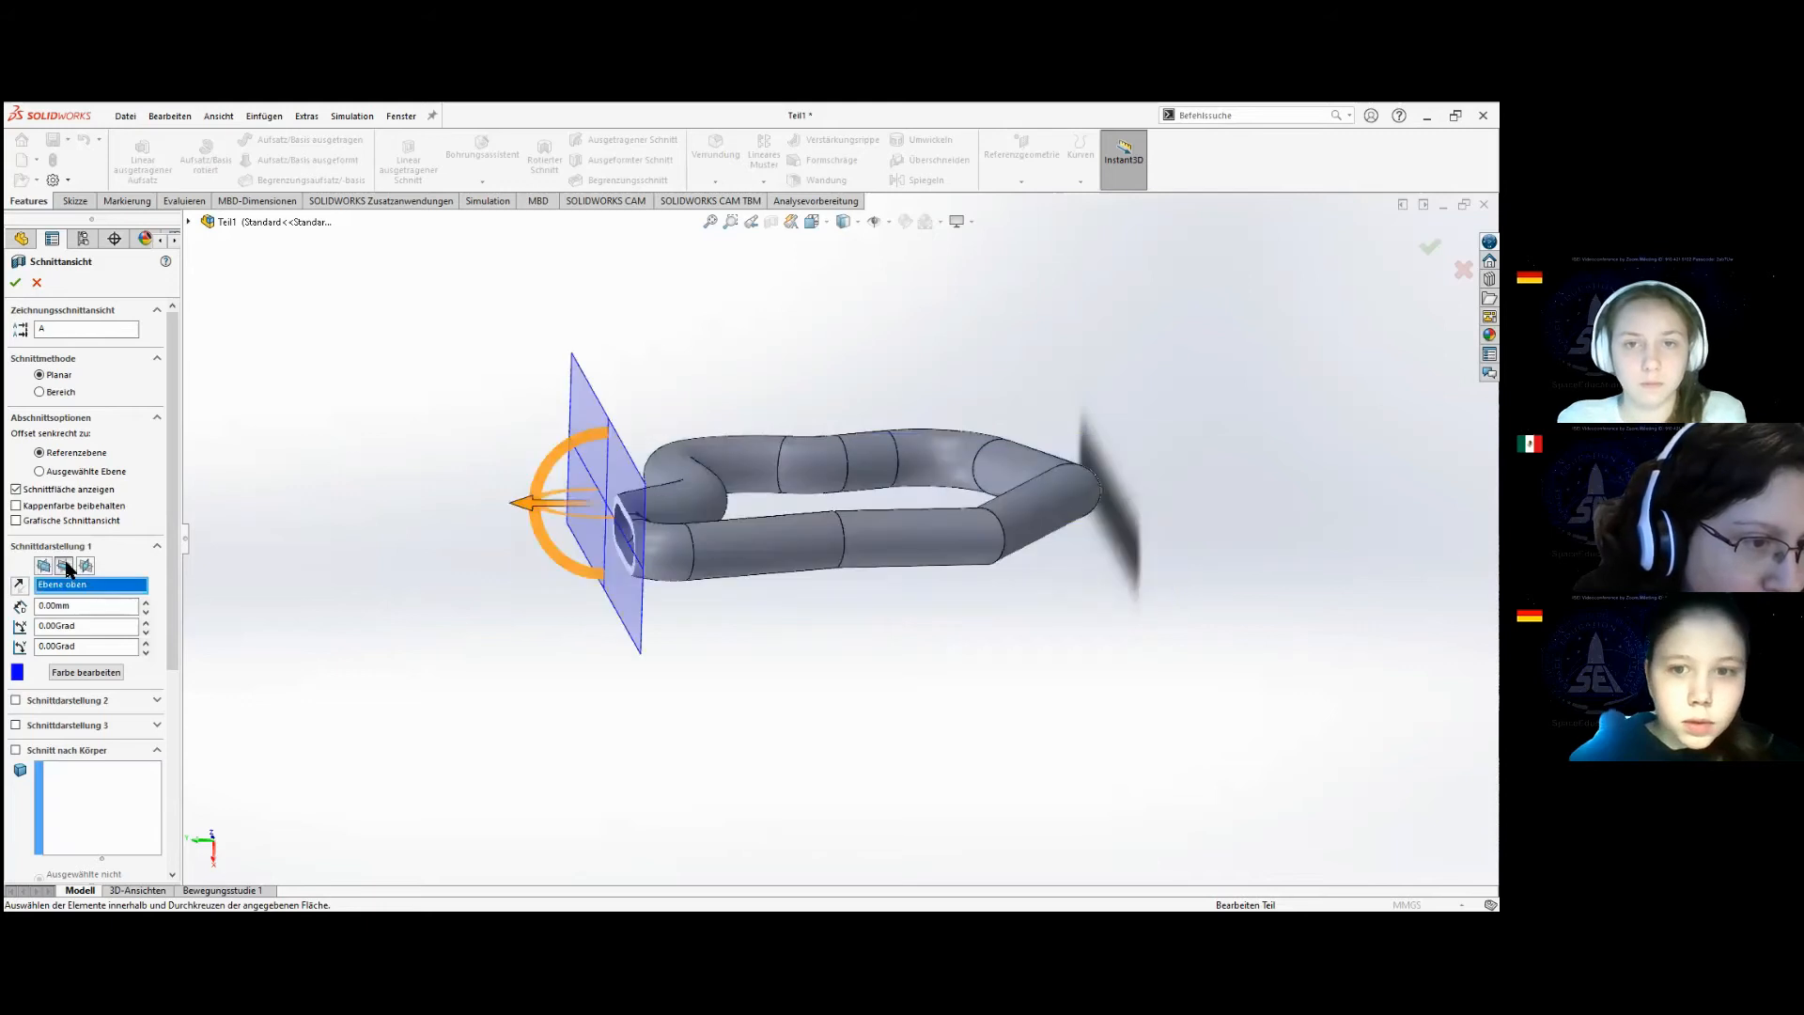
pyautogui.moveTo(659, 581); pyautogui.dragTo(839, 607, button='middle')
pyautogui.moveTo(689, 529); pyautogui.dragTo(753, 511)
pyautogui.moveTo(761, 504); pyautogui.dragTo(731, 522)
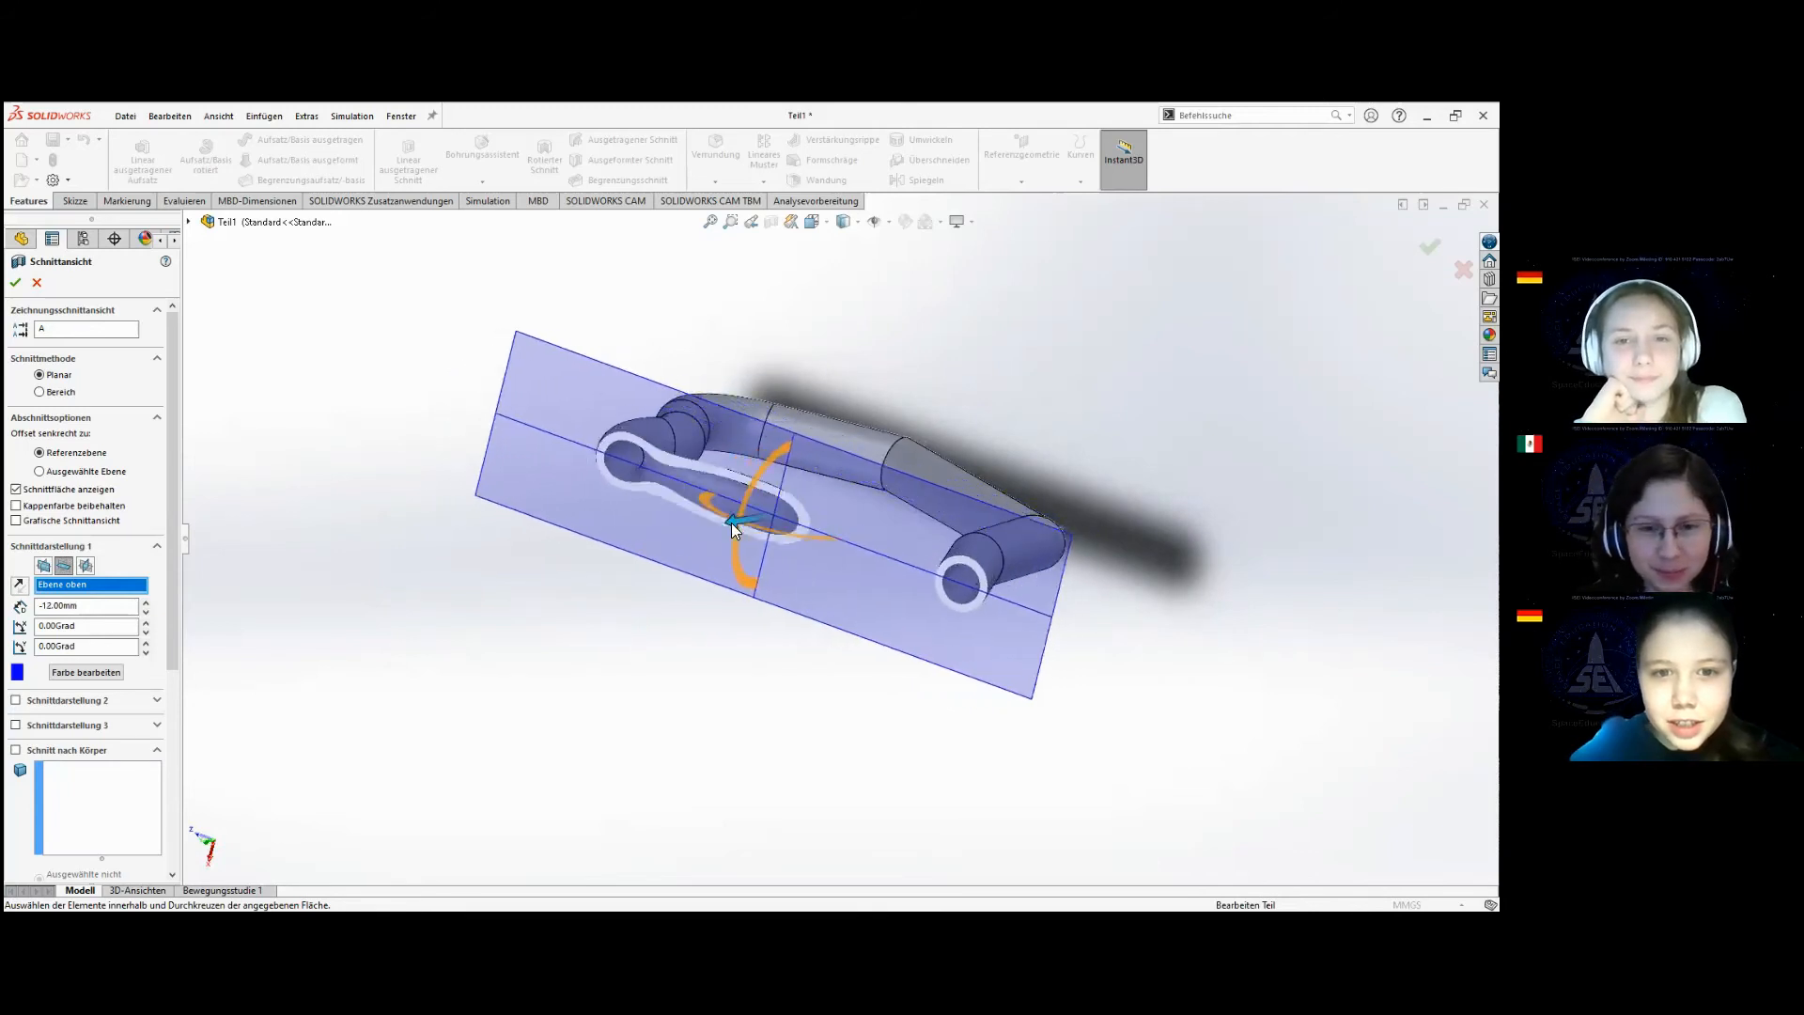
# Section the tube along the right plane (Ebene rechts) at 0 mm offset and apply the section view to inspect the hollow loop.
pyautogui.click(86, 565)
pyautogui.rightClick(846, 604)
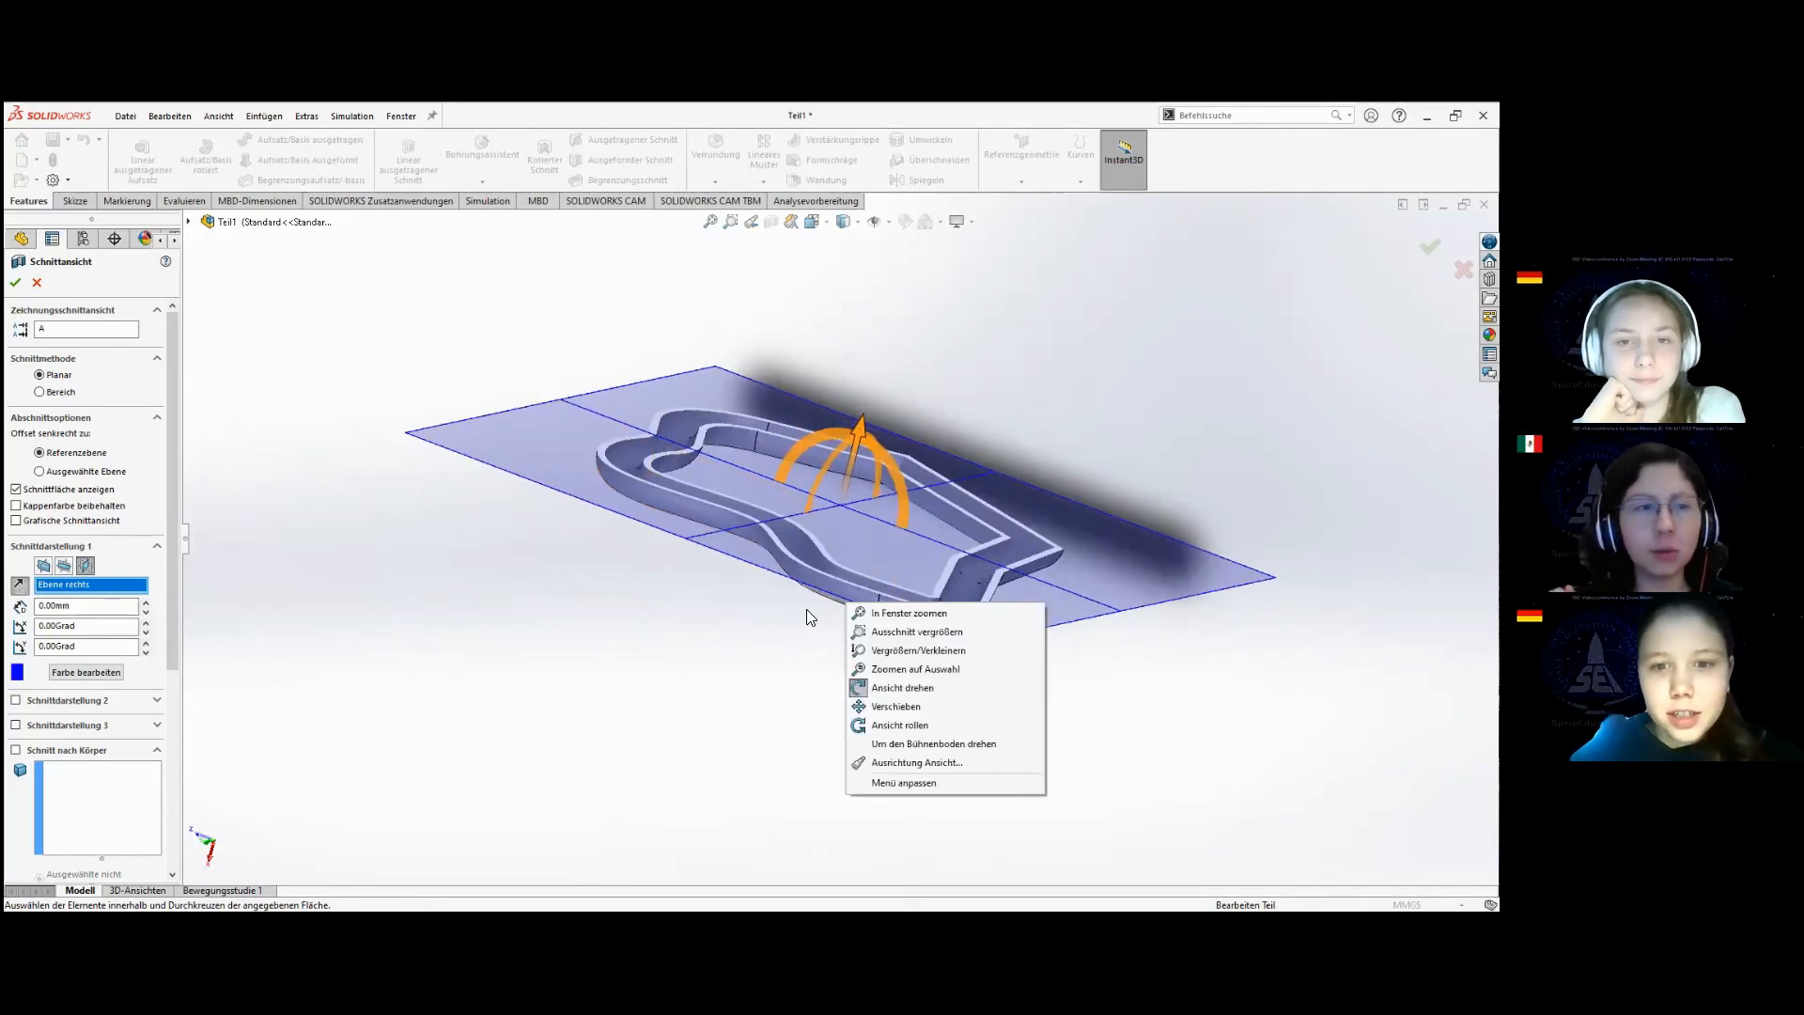
pyautogui.click(733, 673)
pyautogui.moveTo(752, 668); pyautogui.dragTo(739, 754, button='middle')
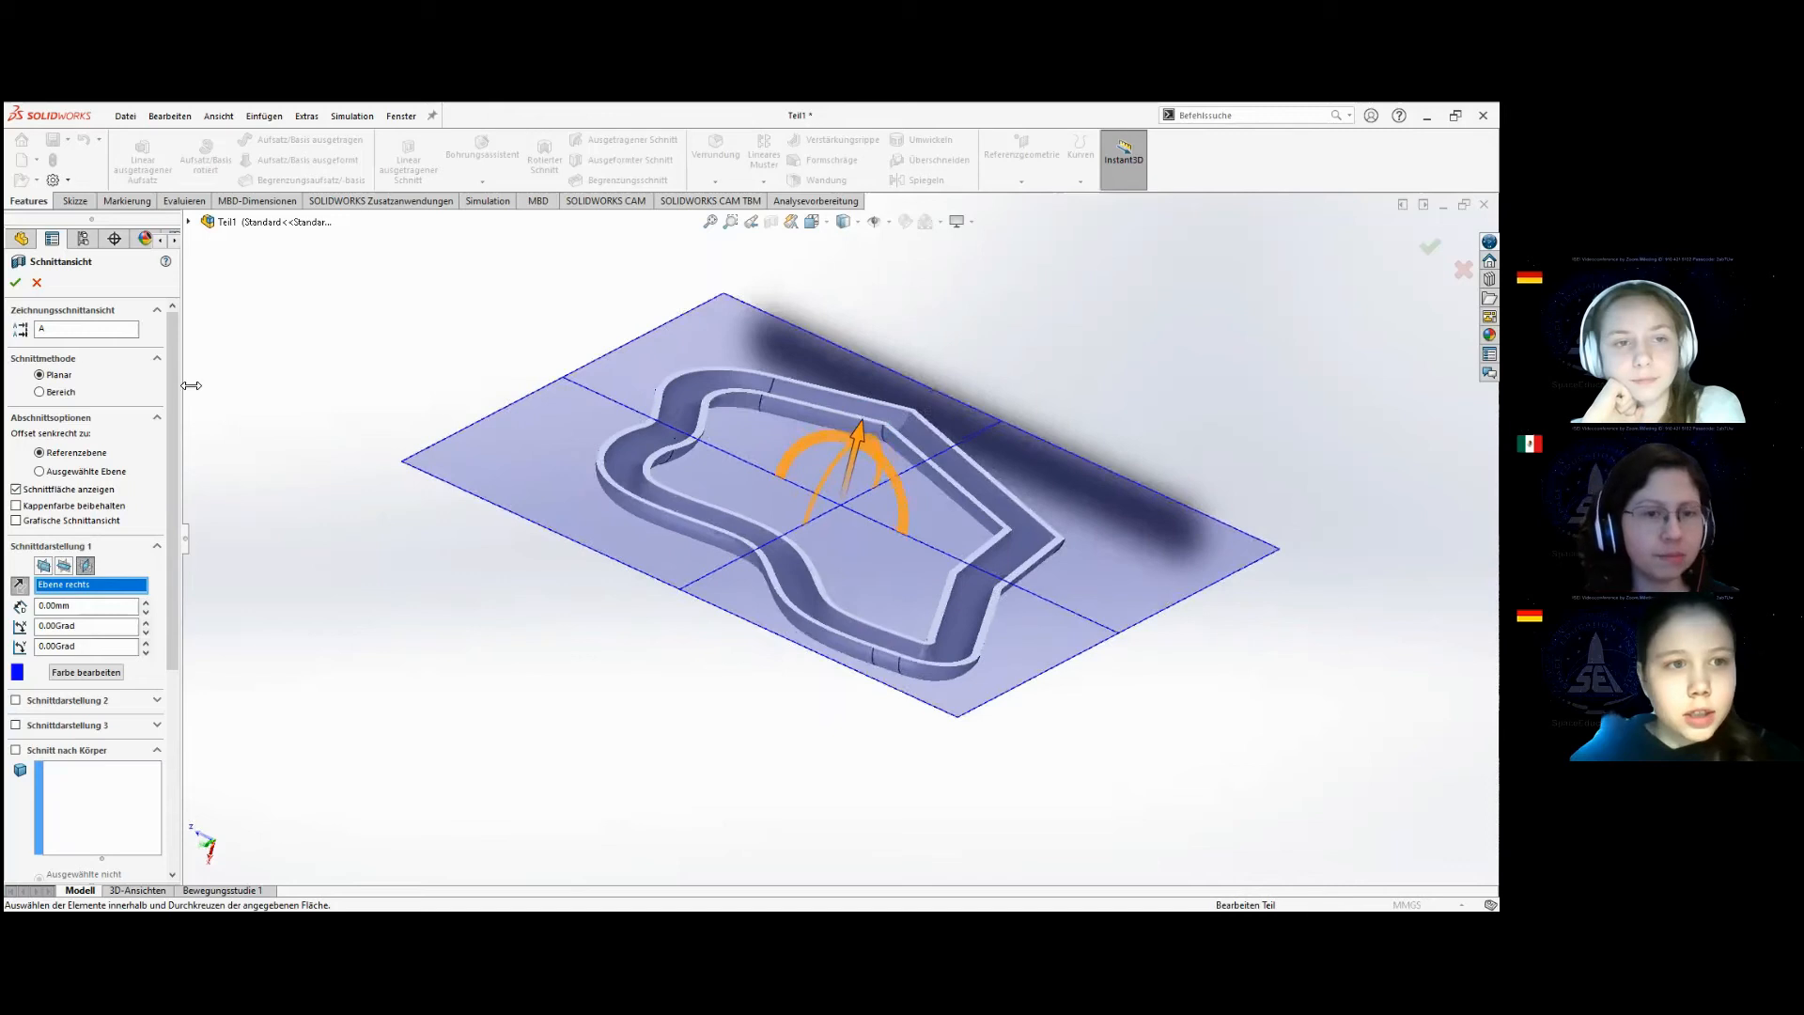
pyautogui.click(16, 282)
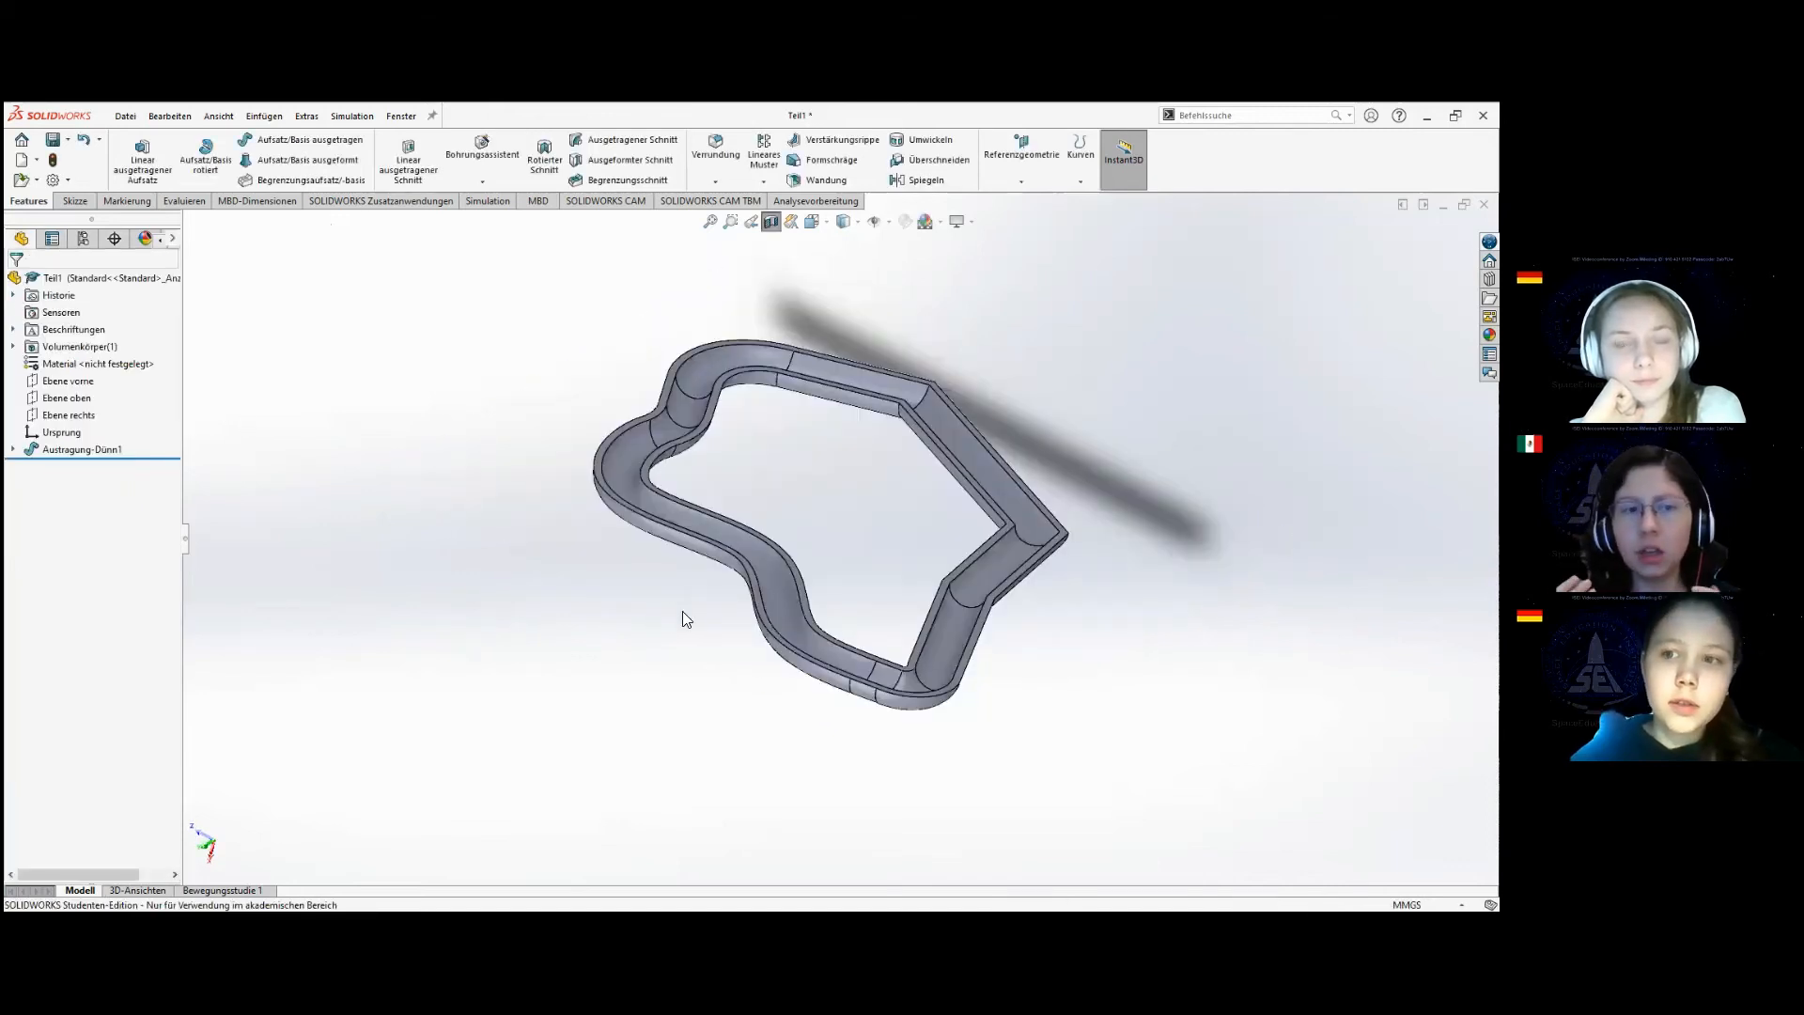
pyautogui.moveTo(890, 560); pyautogui.dragTo(836, 618, button='middle')
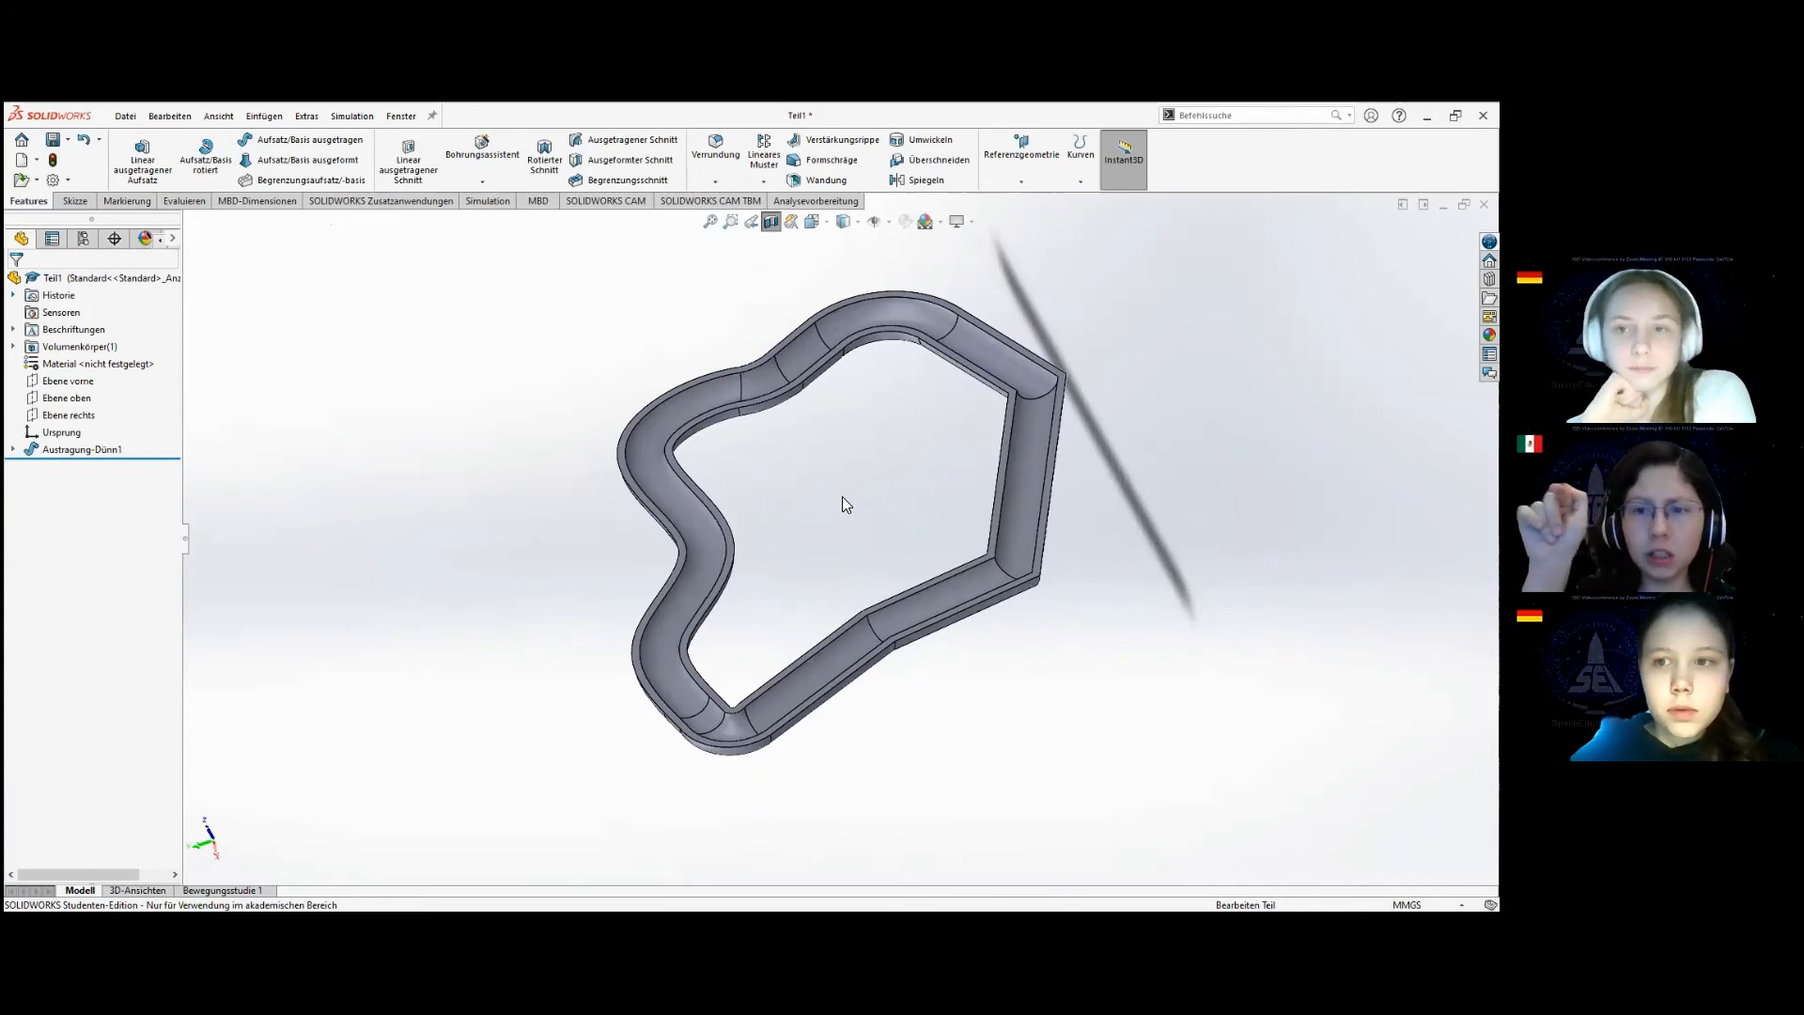
# Turn off the section view, reopen its settings briefly, and cancel them to show the whole tube.
pyautogui.click(771, 223)
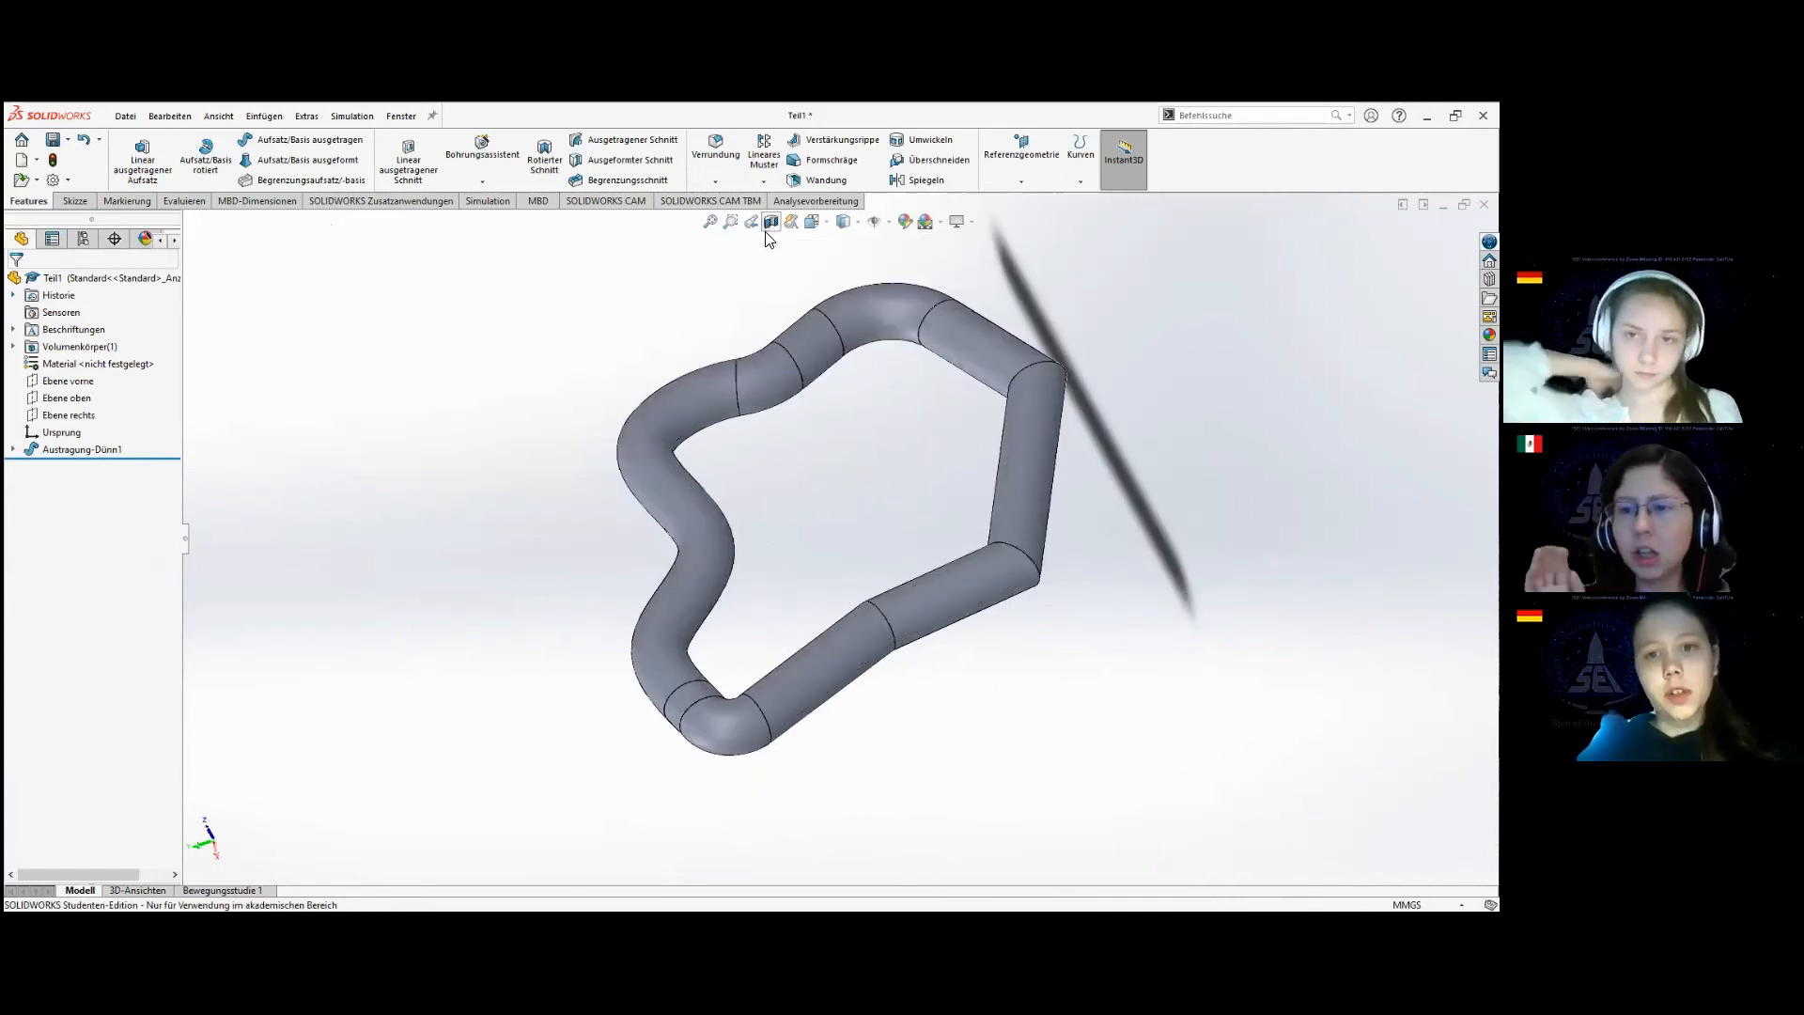
pyautogui.click(770, 224)
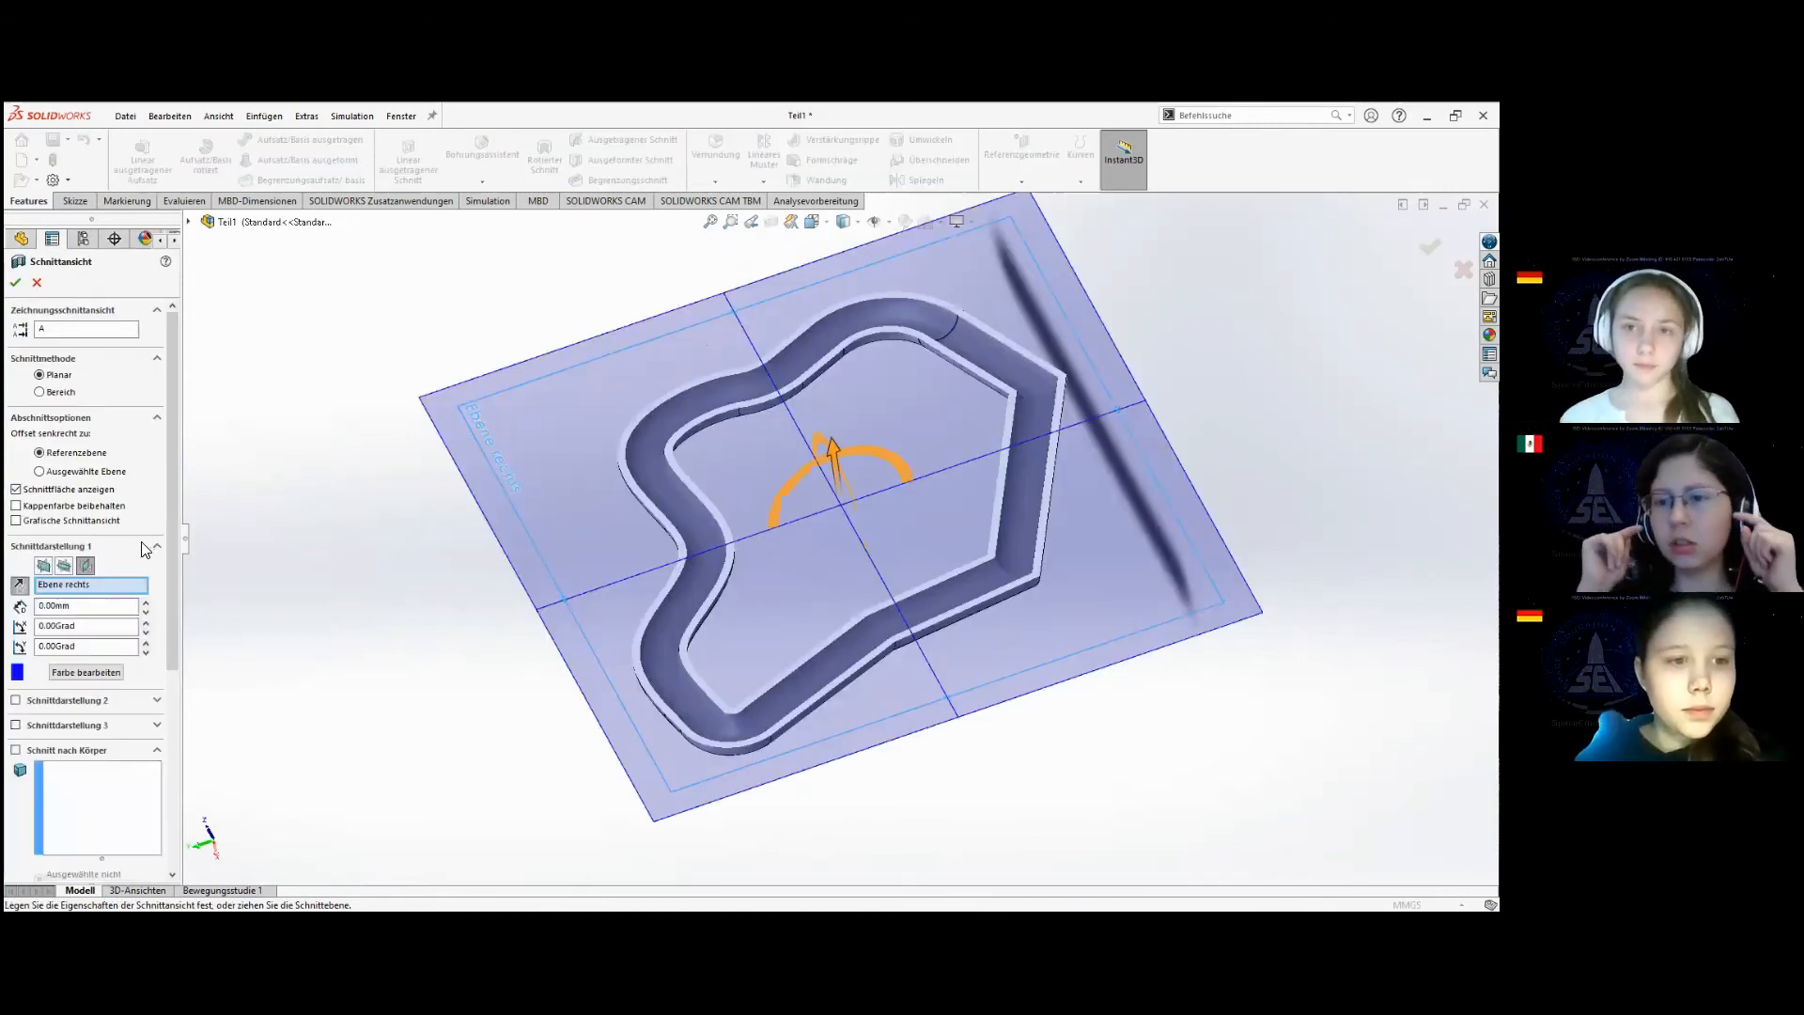
pyautogui.click(38, 282)
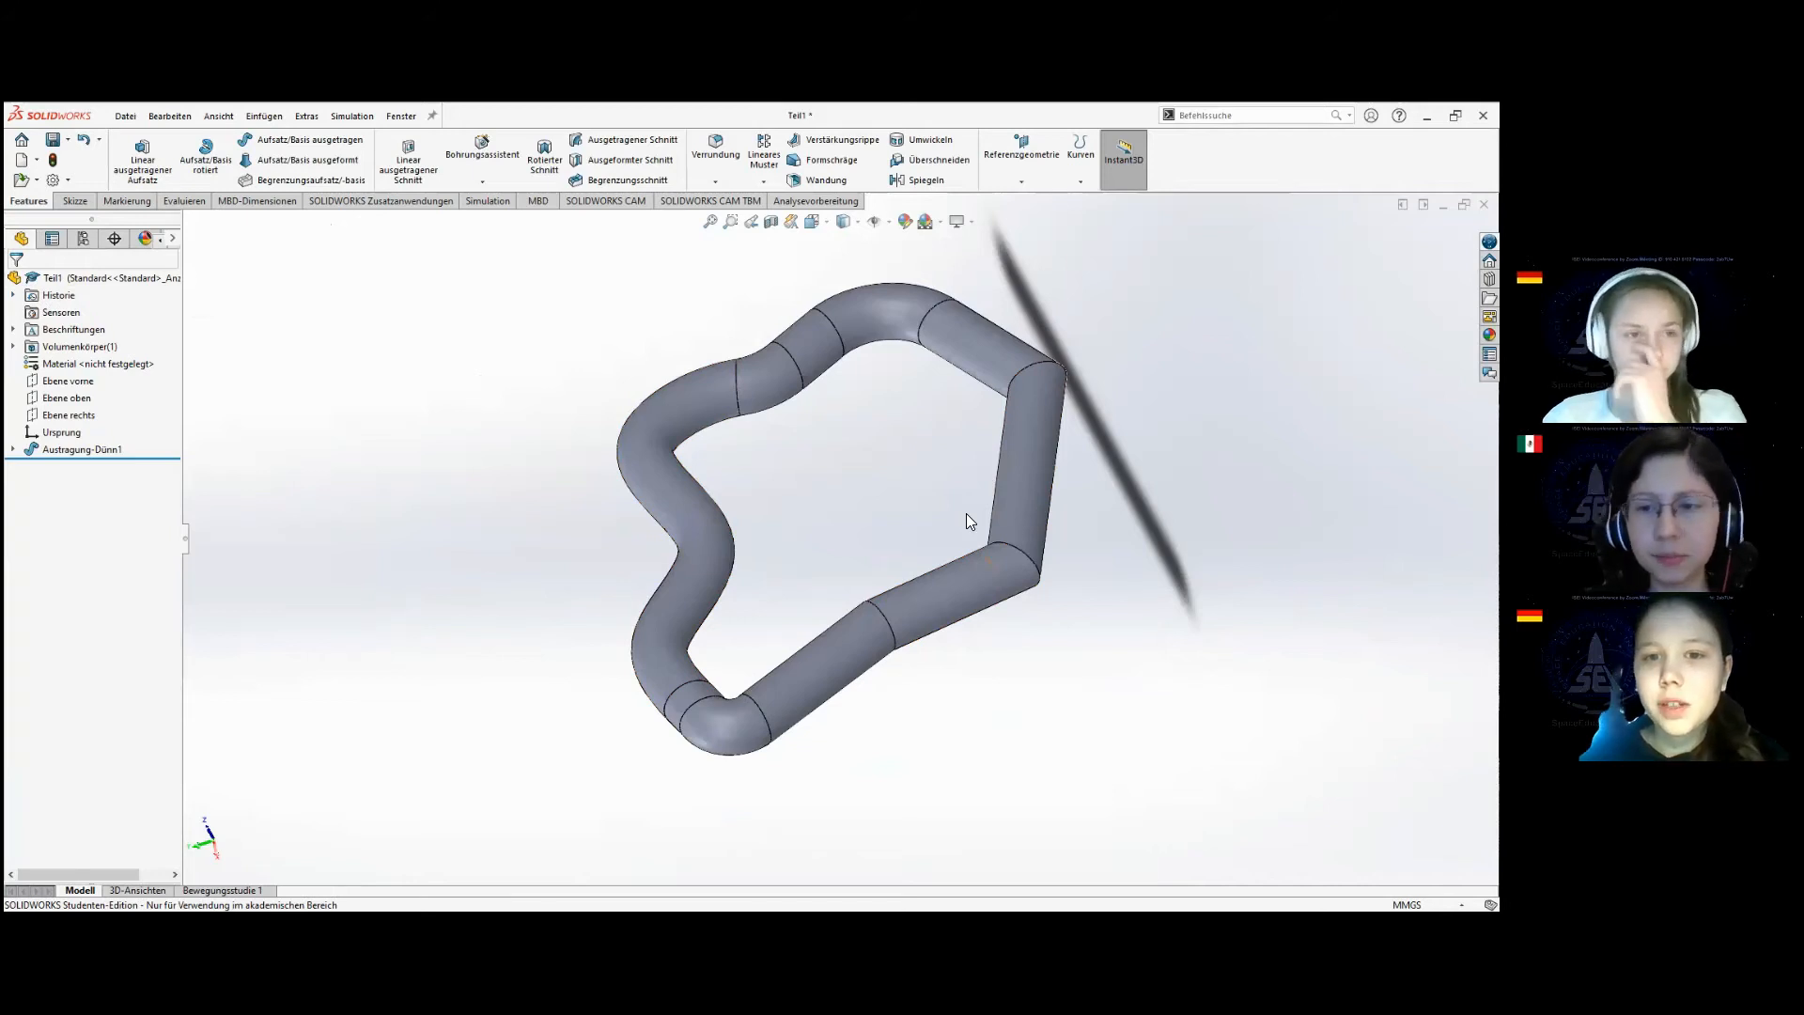
pyautogui.moveTo(841, 647); pyautogui.dragTo(925, 314, button='middle')
pyautogui.scroll(1, 894, 536)
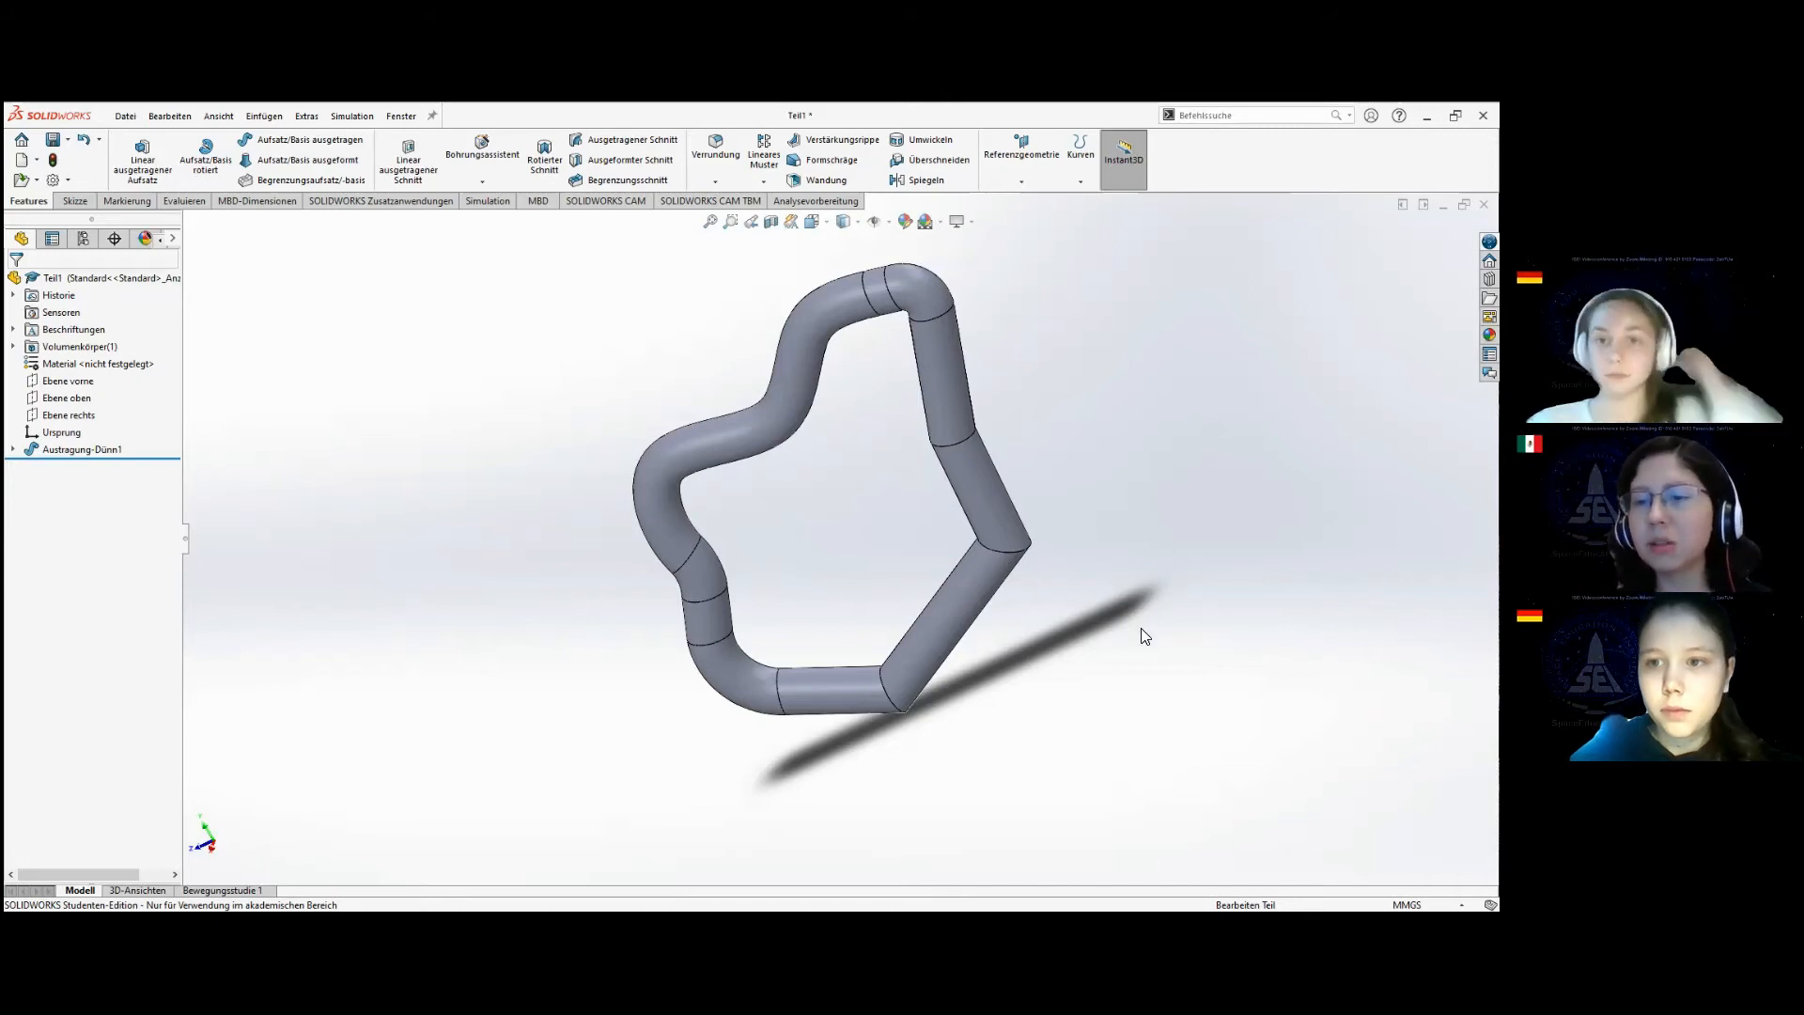
pyautogui.moveTo(1146, 636); pyautogui.dragTo(922, 748, button='middle')
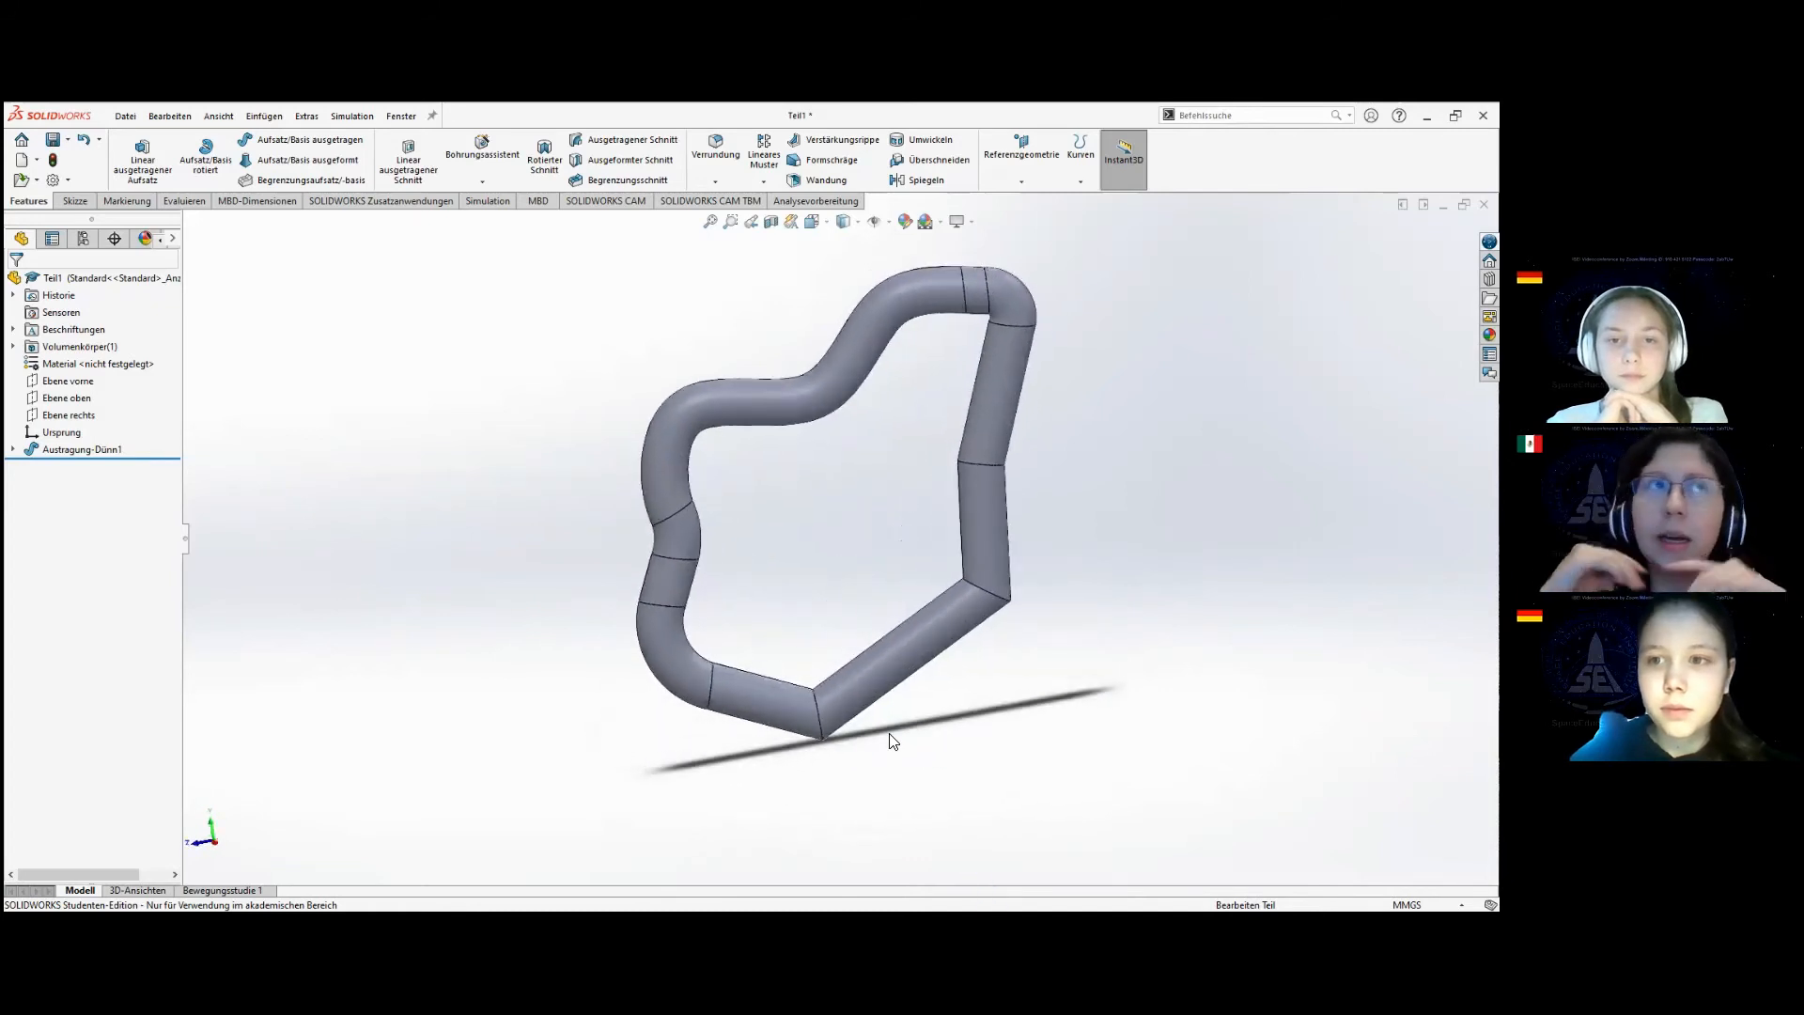
pyautogui.moveTo(876, 504); pyautogui.dragTo(860, 404, button='middle')
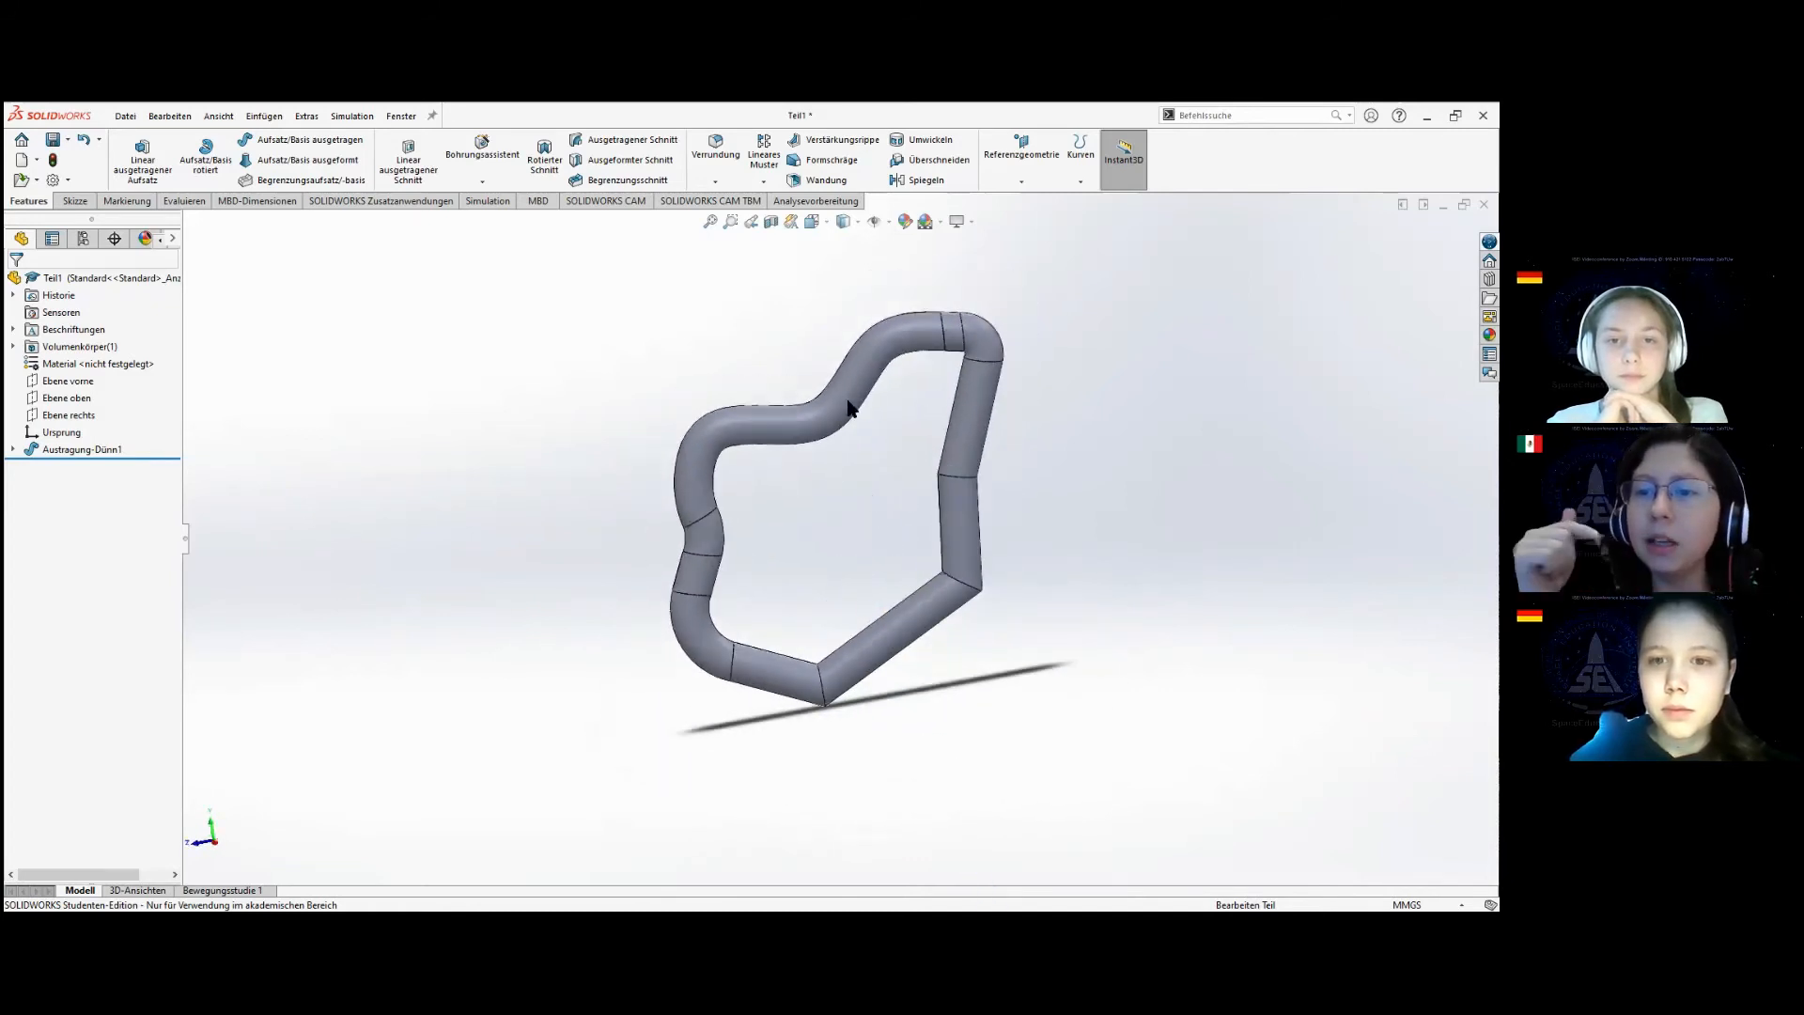
pyautogui.scroll(-2, 893, 376)
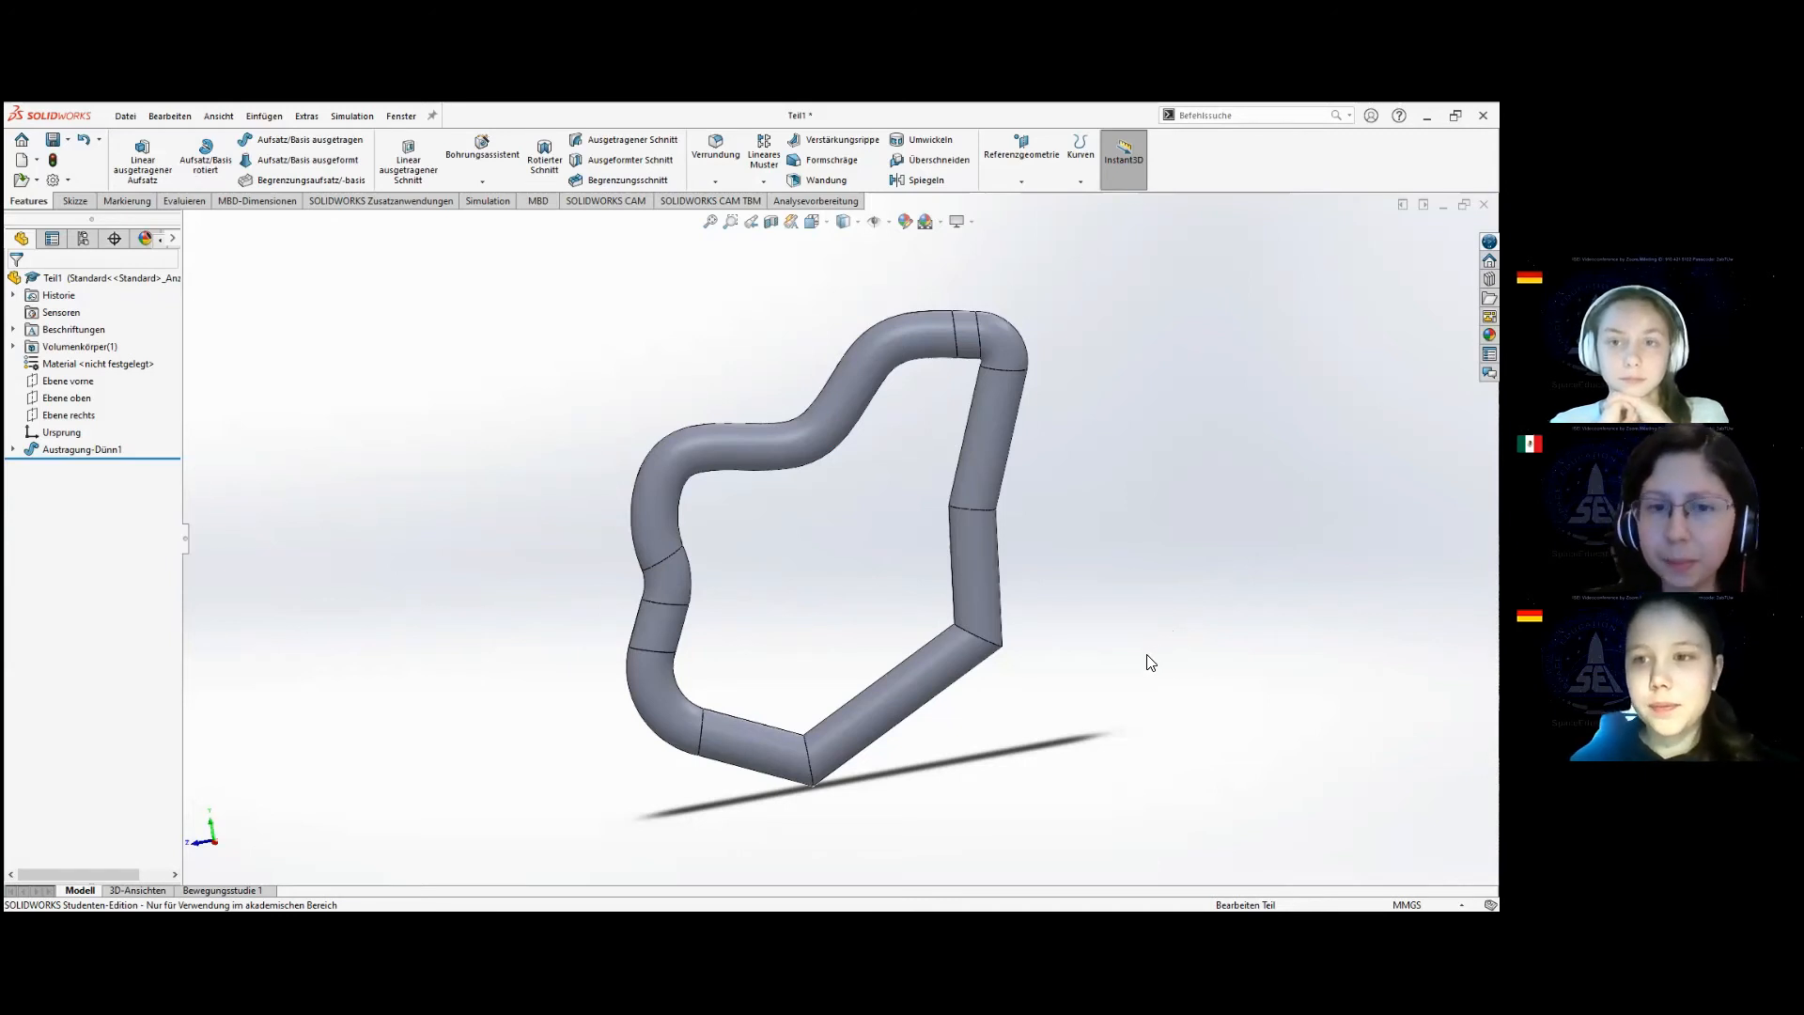
pyautogui.scroll(1, 1132, 633)
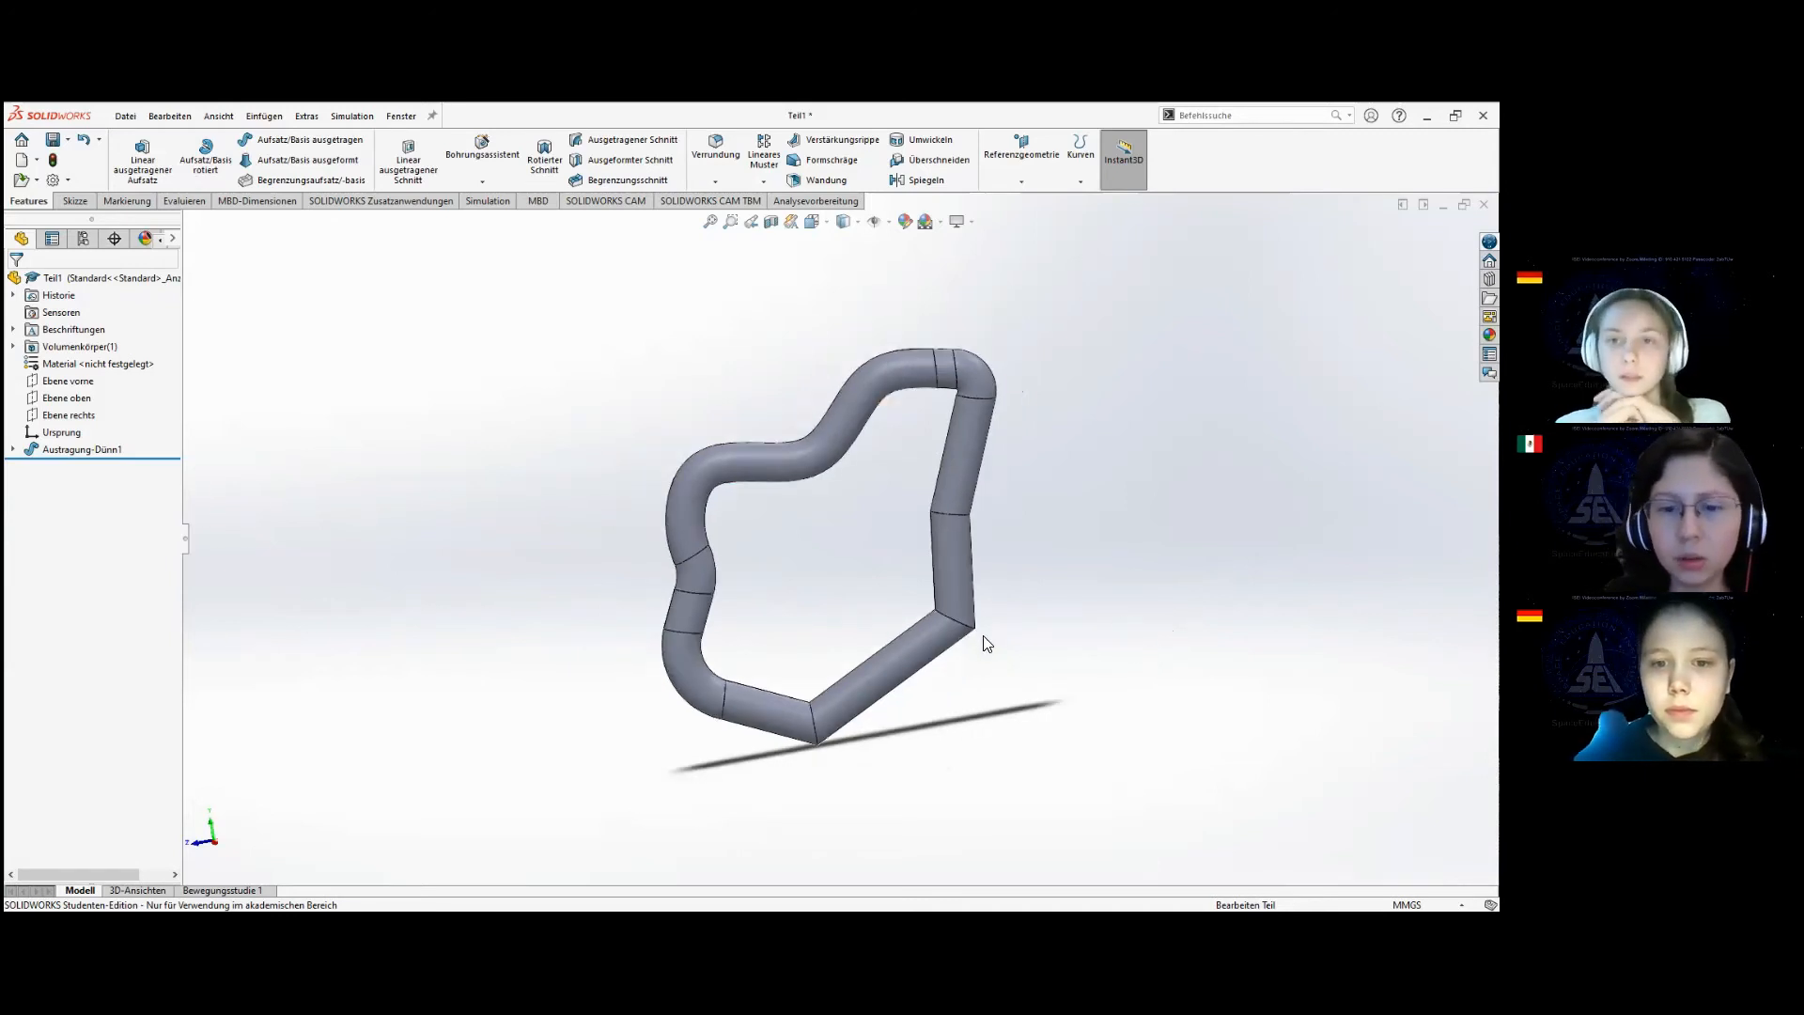
pyautogui.moveTo(987, 644); pyautogui.dragTo(1250, 622, button='middle')
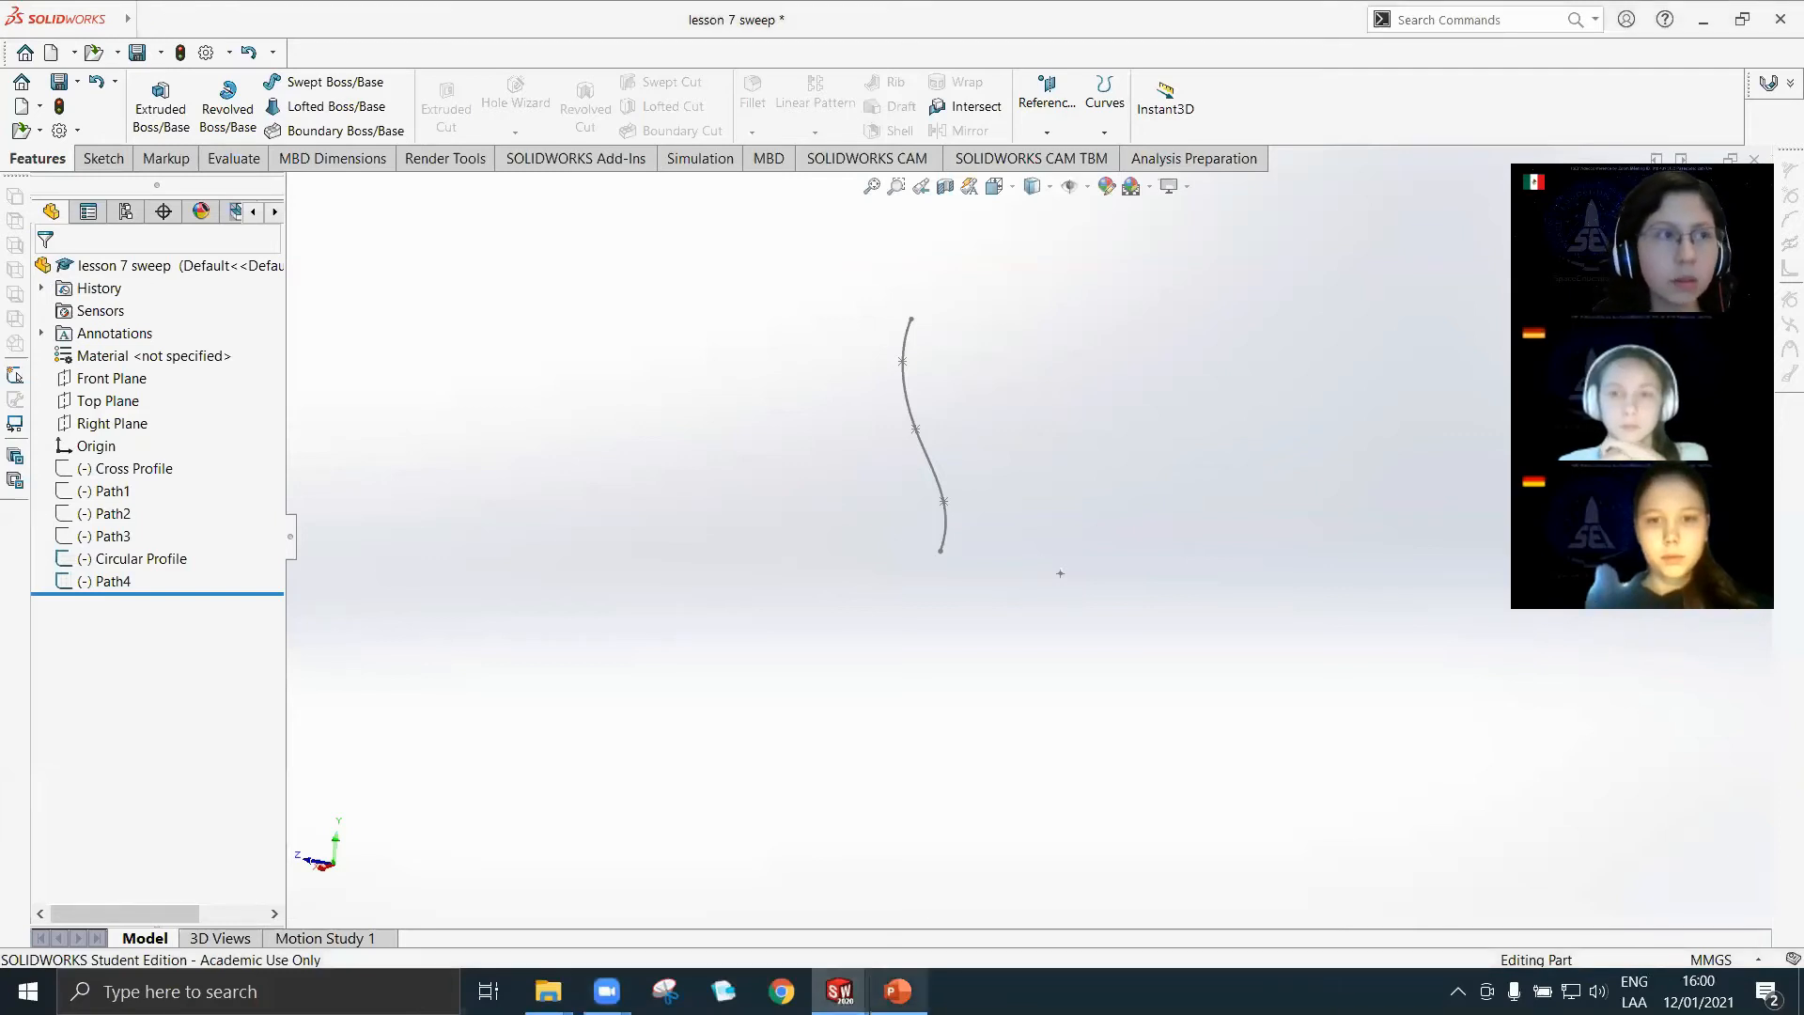
pyautogui.moveTo(897, 992)
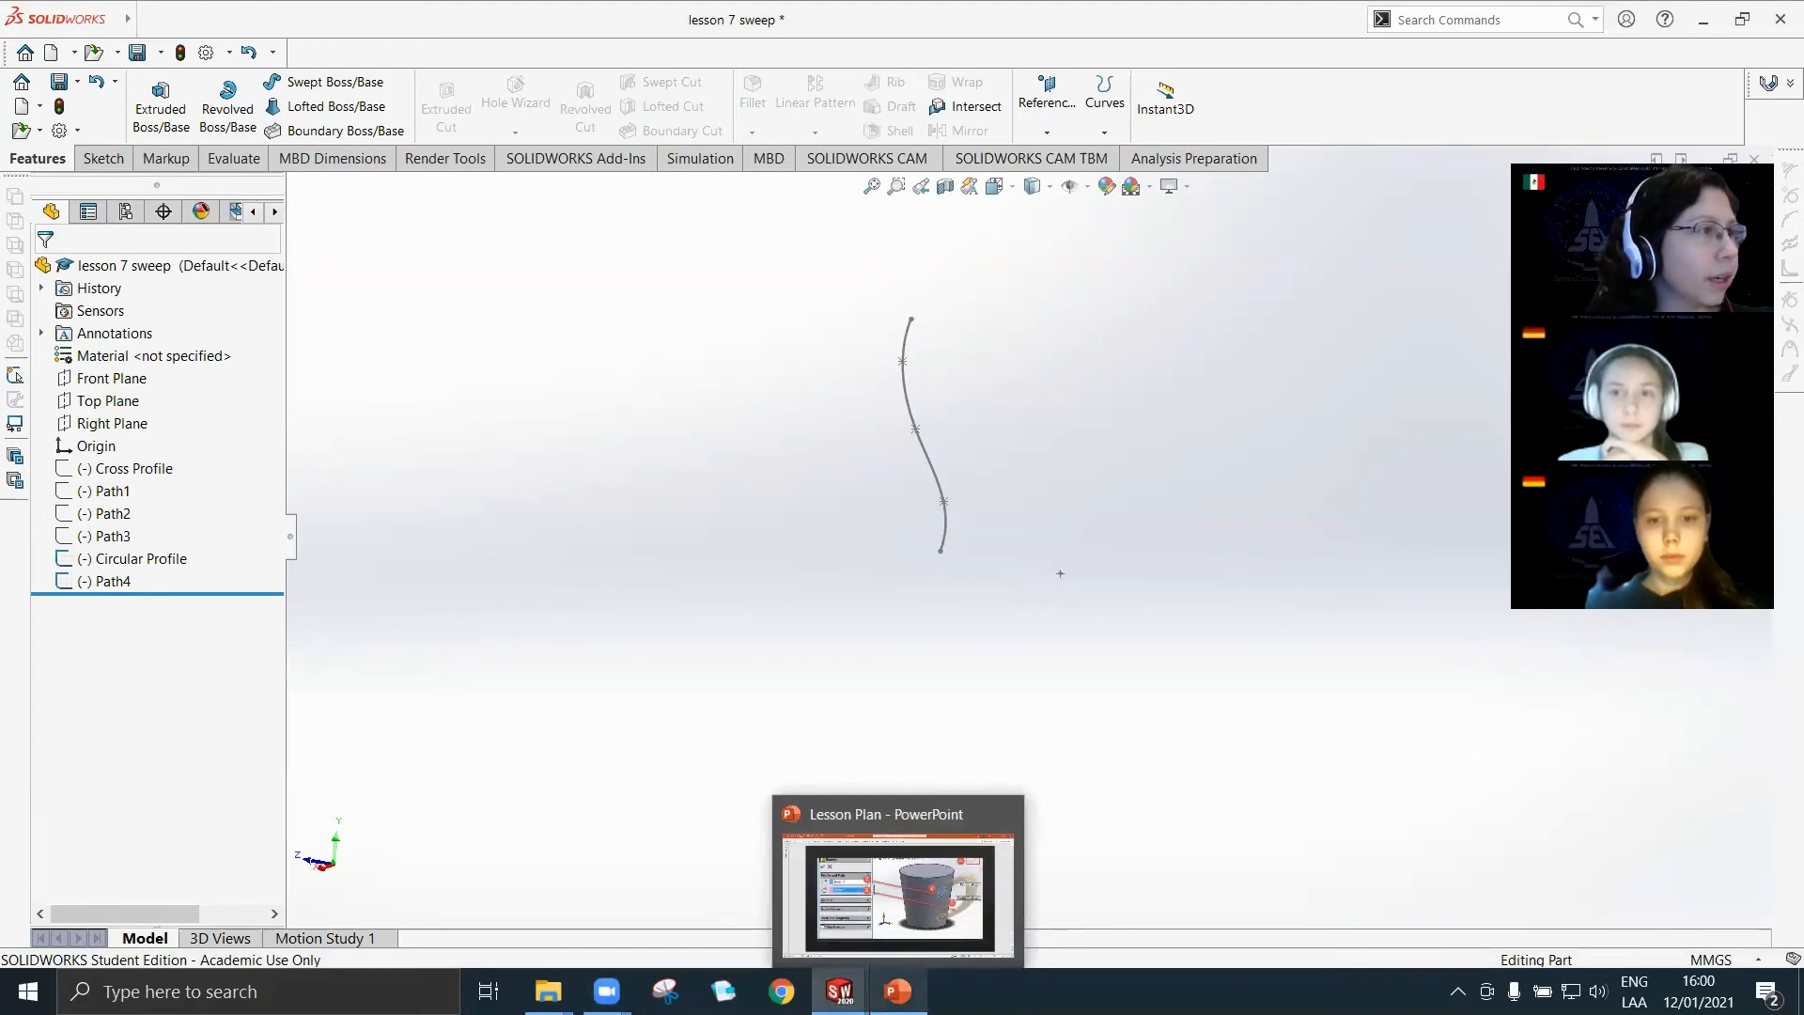
pyautogui.scroll(-3, 995, 408)
pyautogui.scroll(3, 957, 472)
pyautogui.scroll(2, 956, 471)
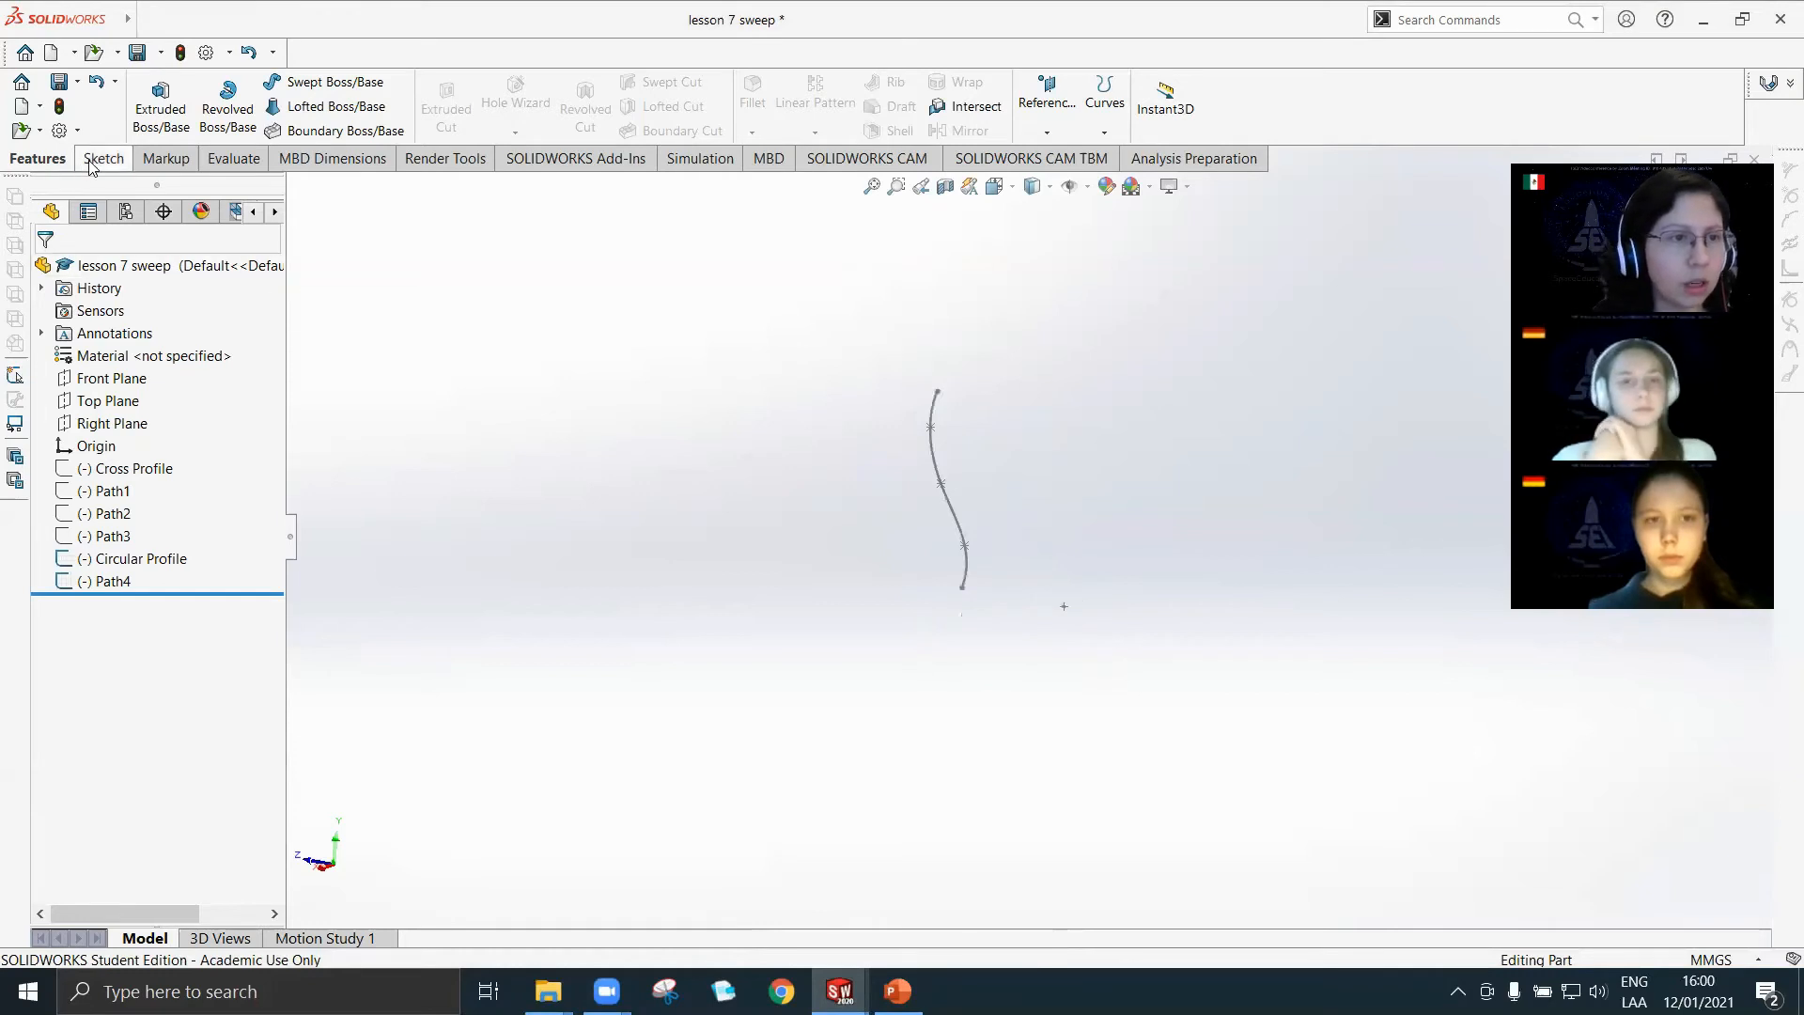
# Create a new part document and start a sketch on the Top Plane.
pyautogui.click(21, 106)
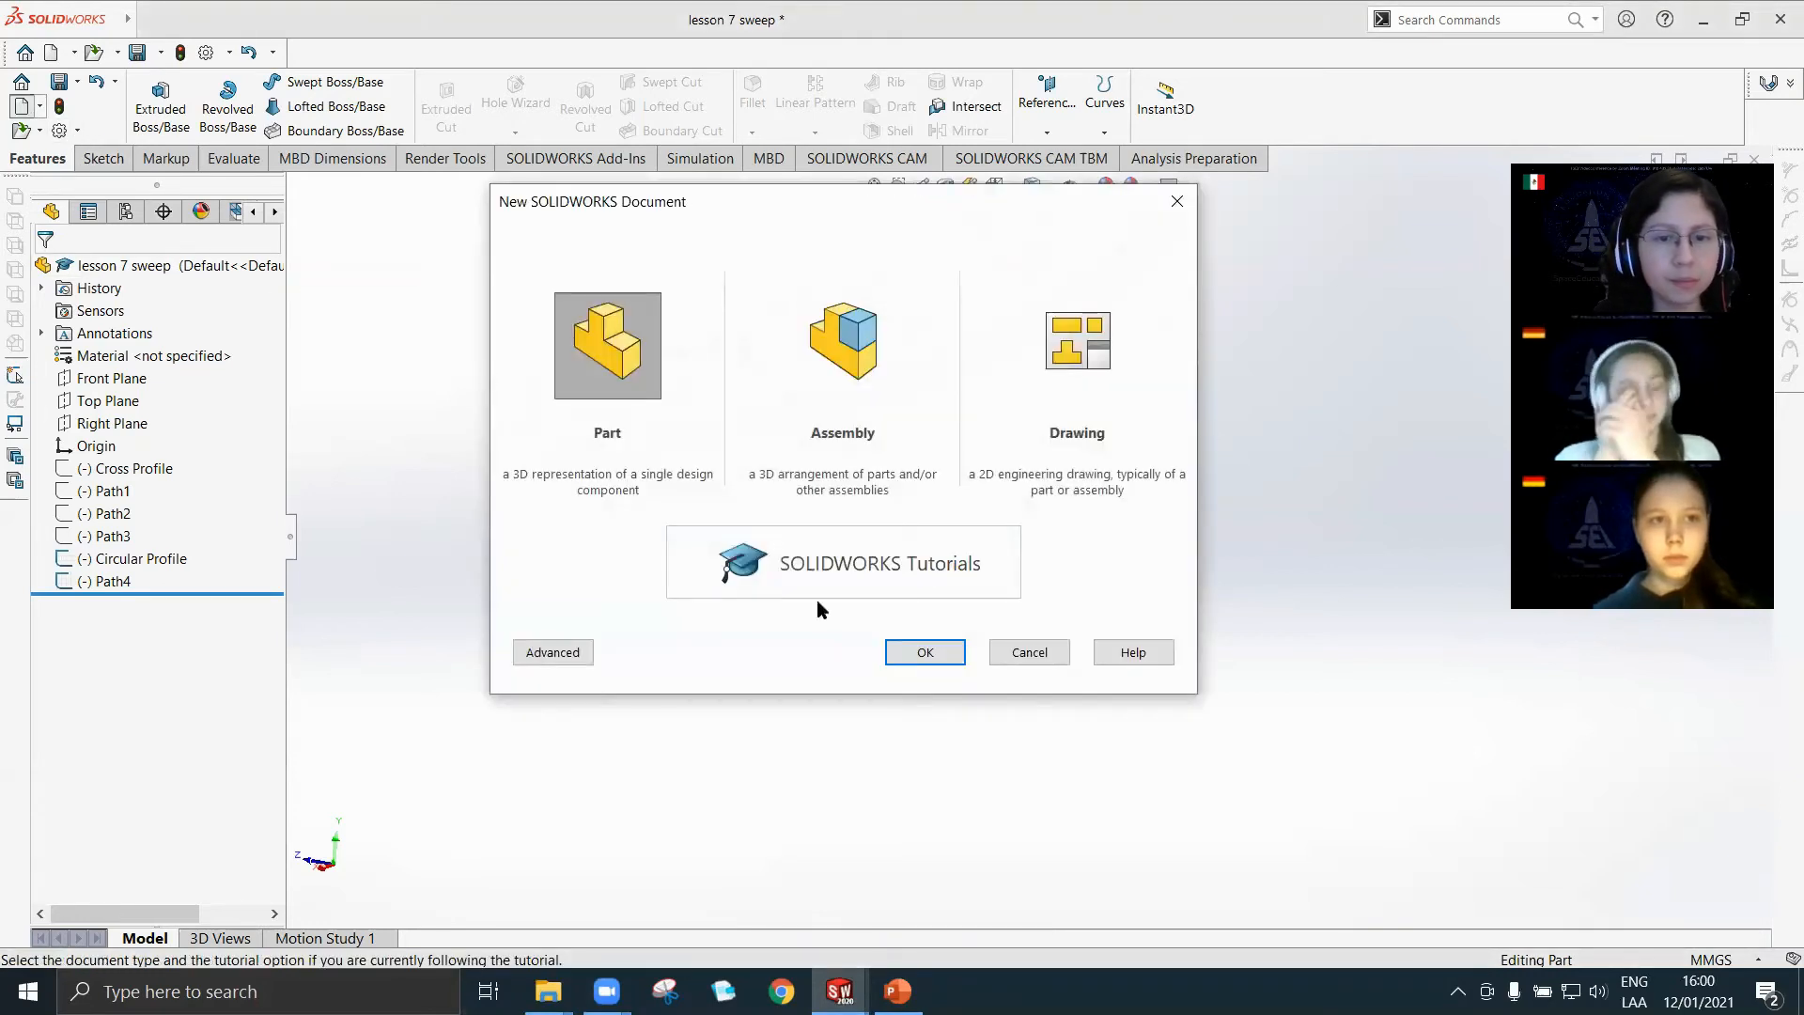
pyautogui.click(923, 652)
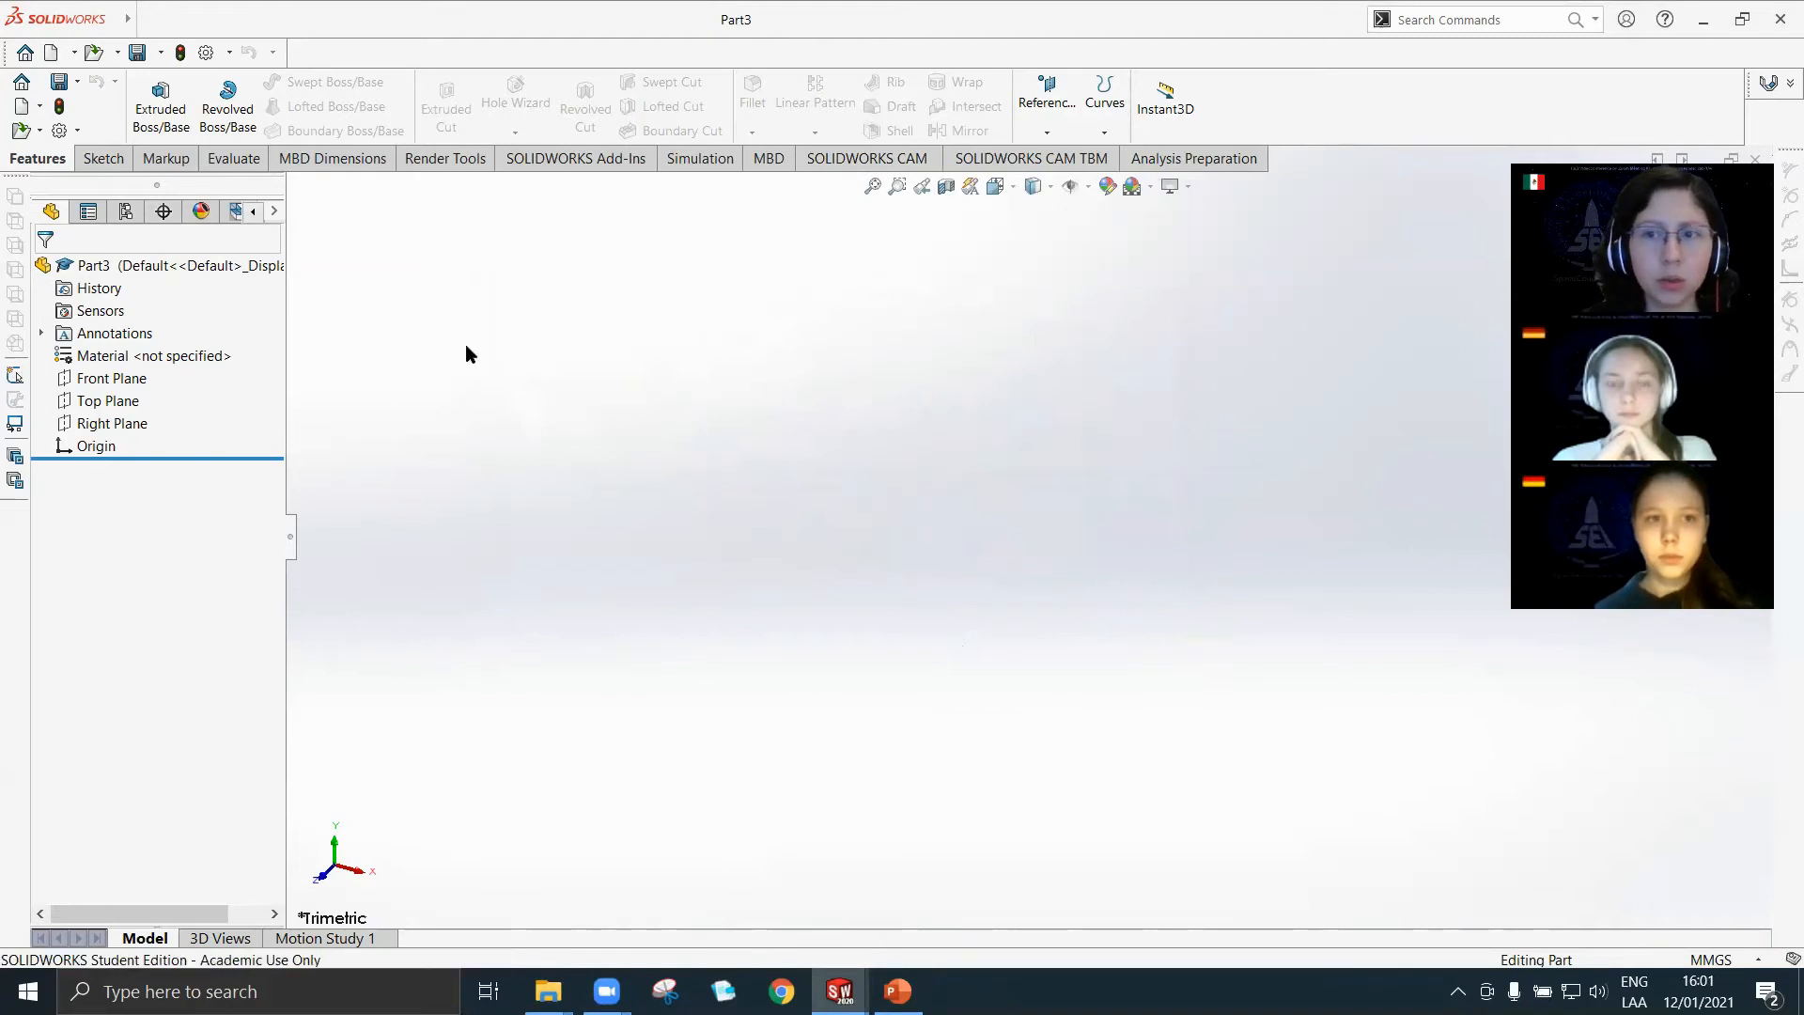
pyautogui.click(105, 159)
pyautogui.click(150, 94)
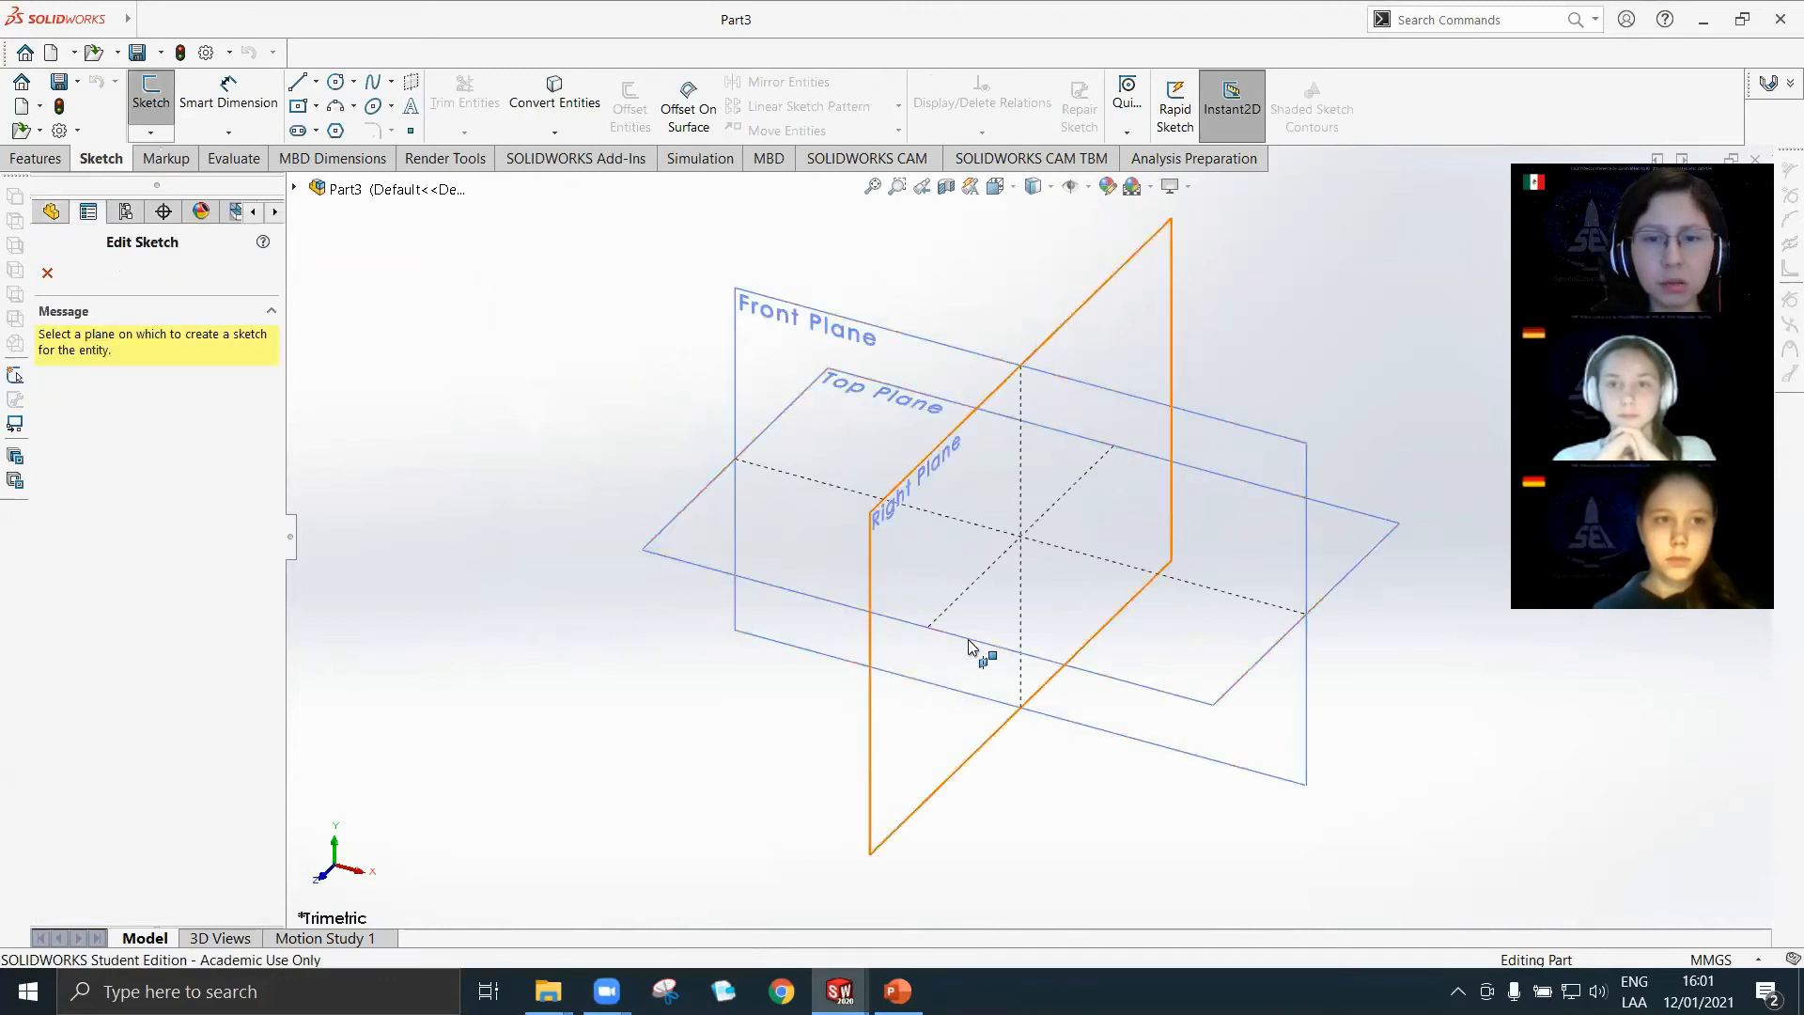
pyautogui.click(1044, 639)
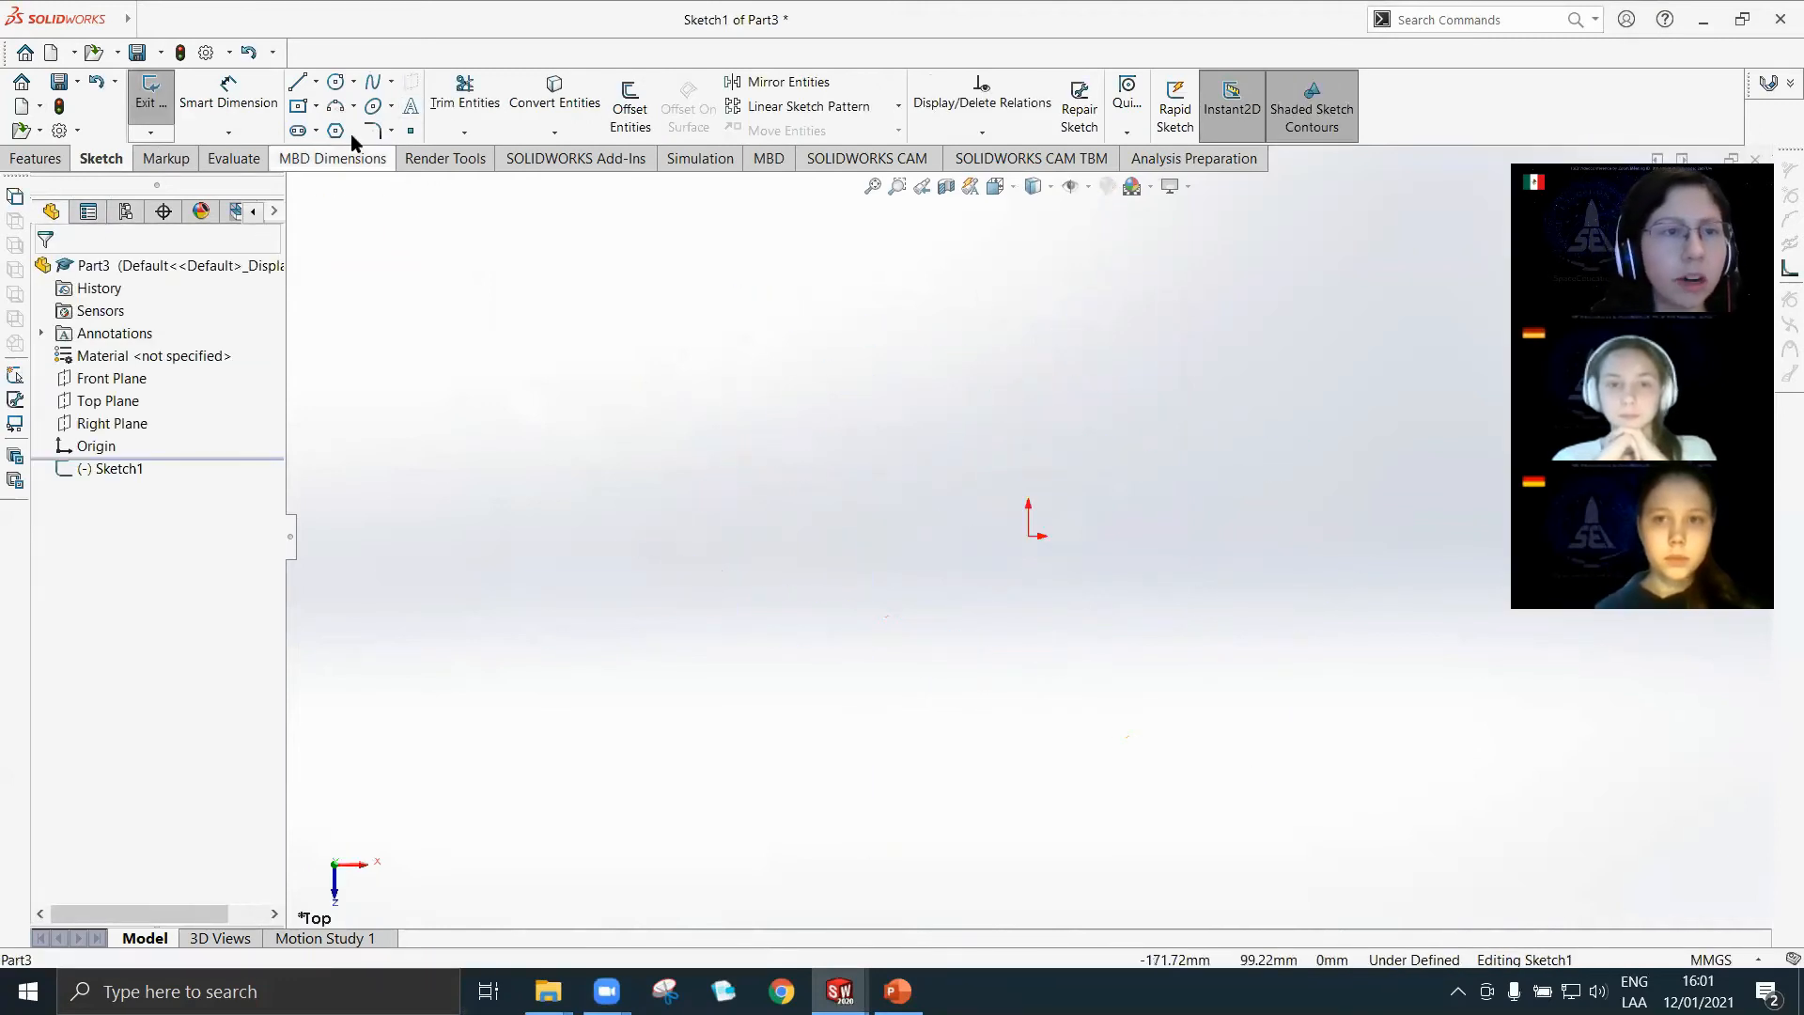
# Sketch a circle about 69 mm in diameter centred on the origin.
pyautogui.click(334, 83)
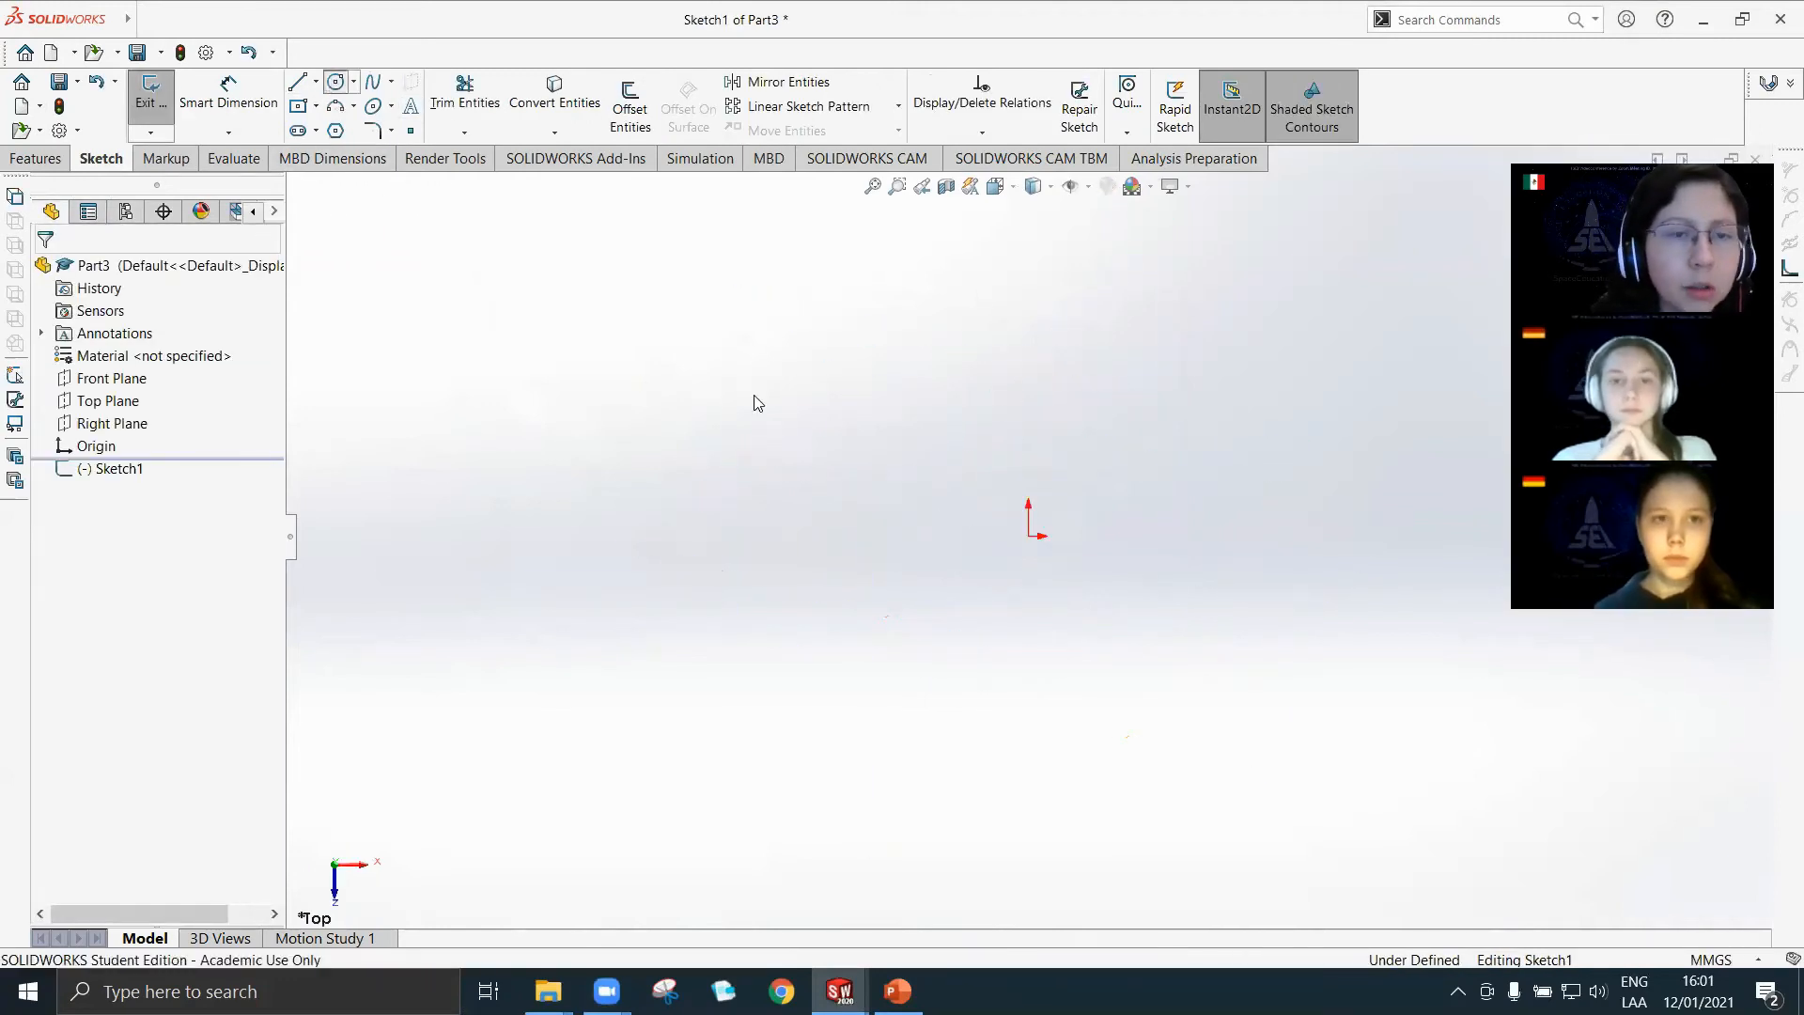
pyautogui.click(1029, 535)
pyautogui.click(1112, 664)
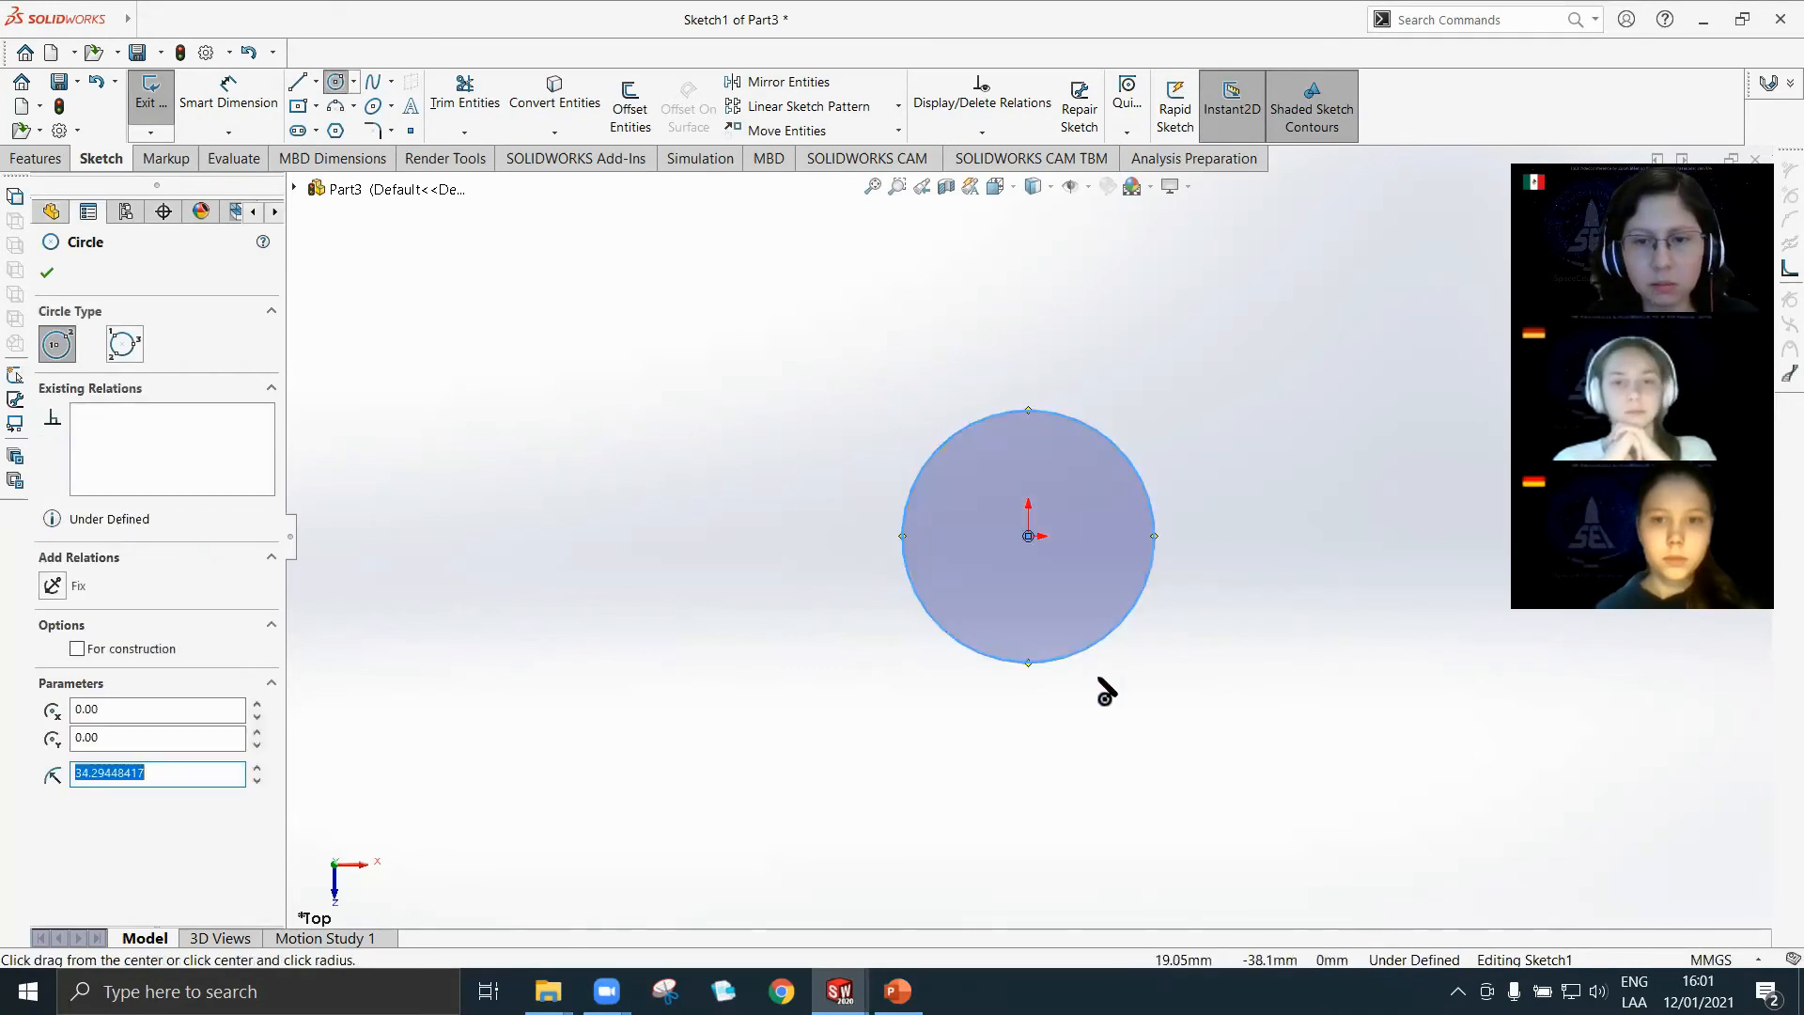
pyautogui.press('Escape')
# Dimension the circle's diameter to 50 mm and exit the sketch.
pyautogui.click(228, 92)
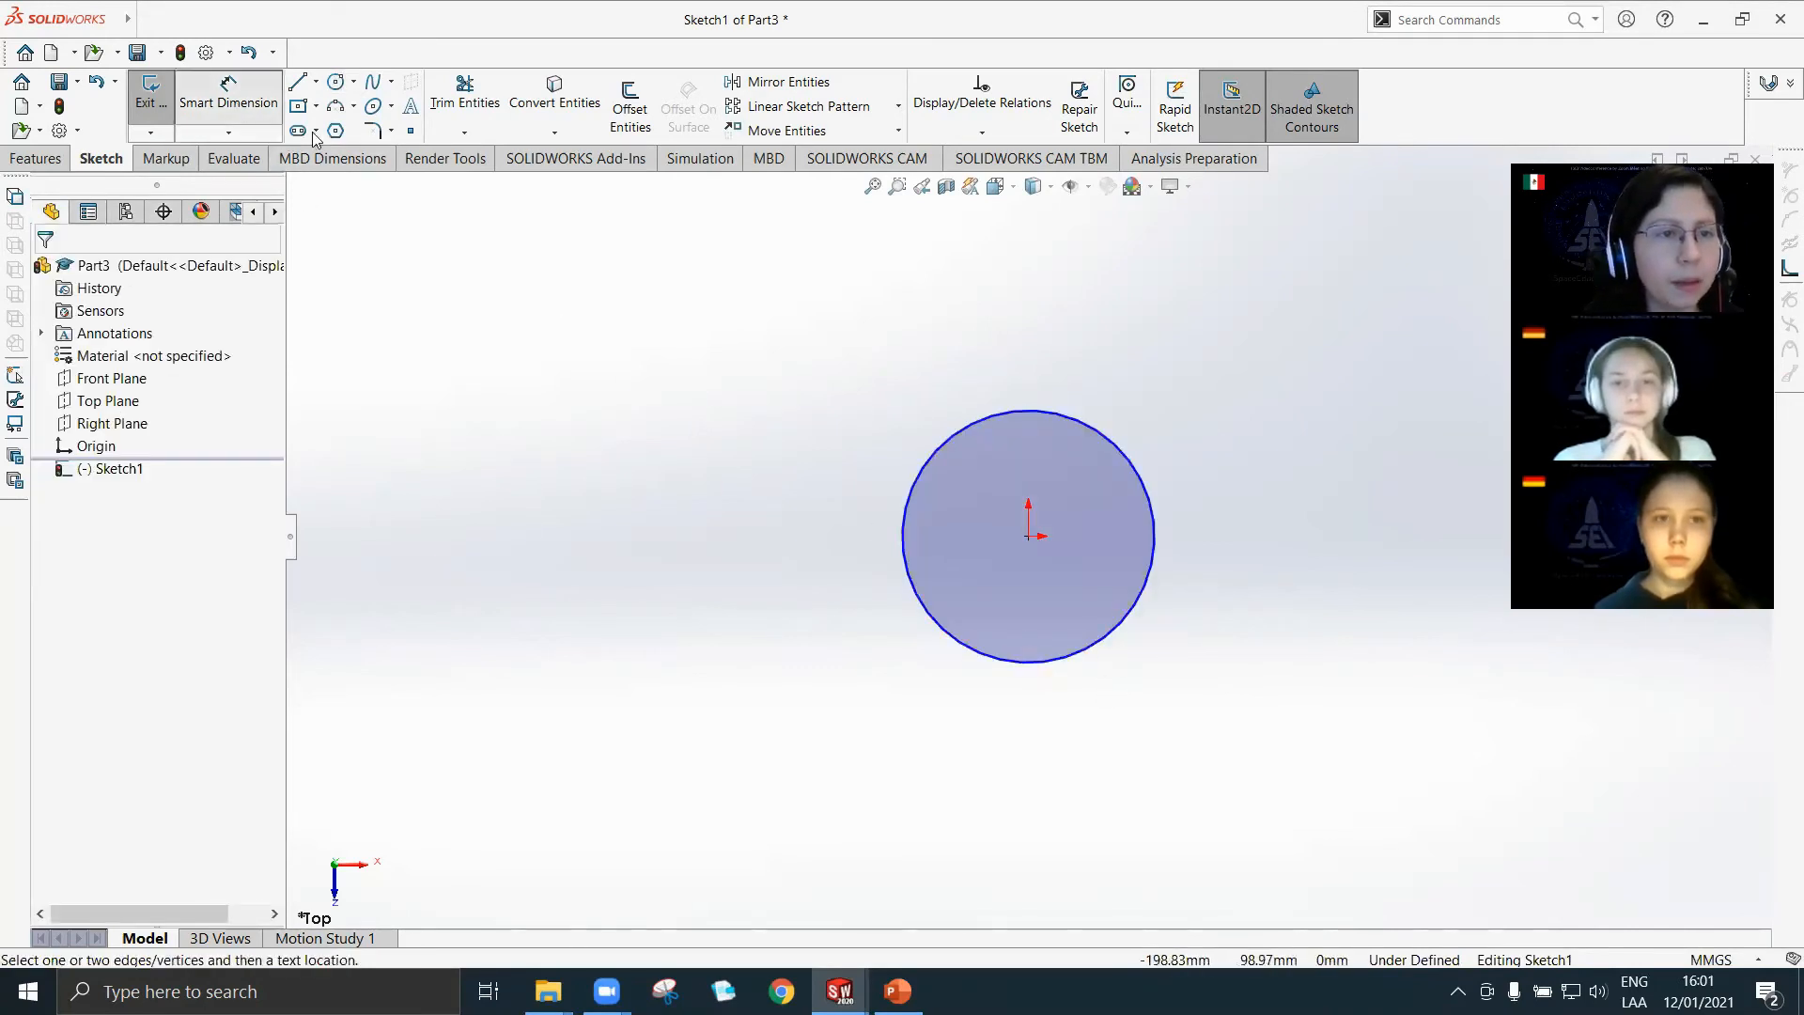
pyautogui.click(1079, 416)
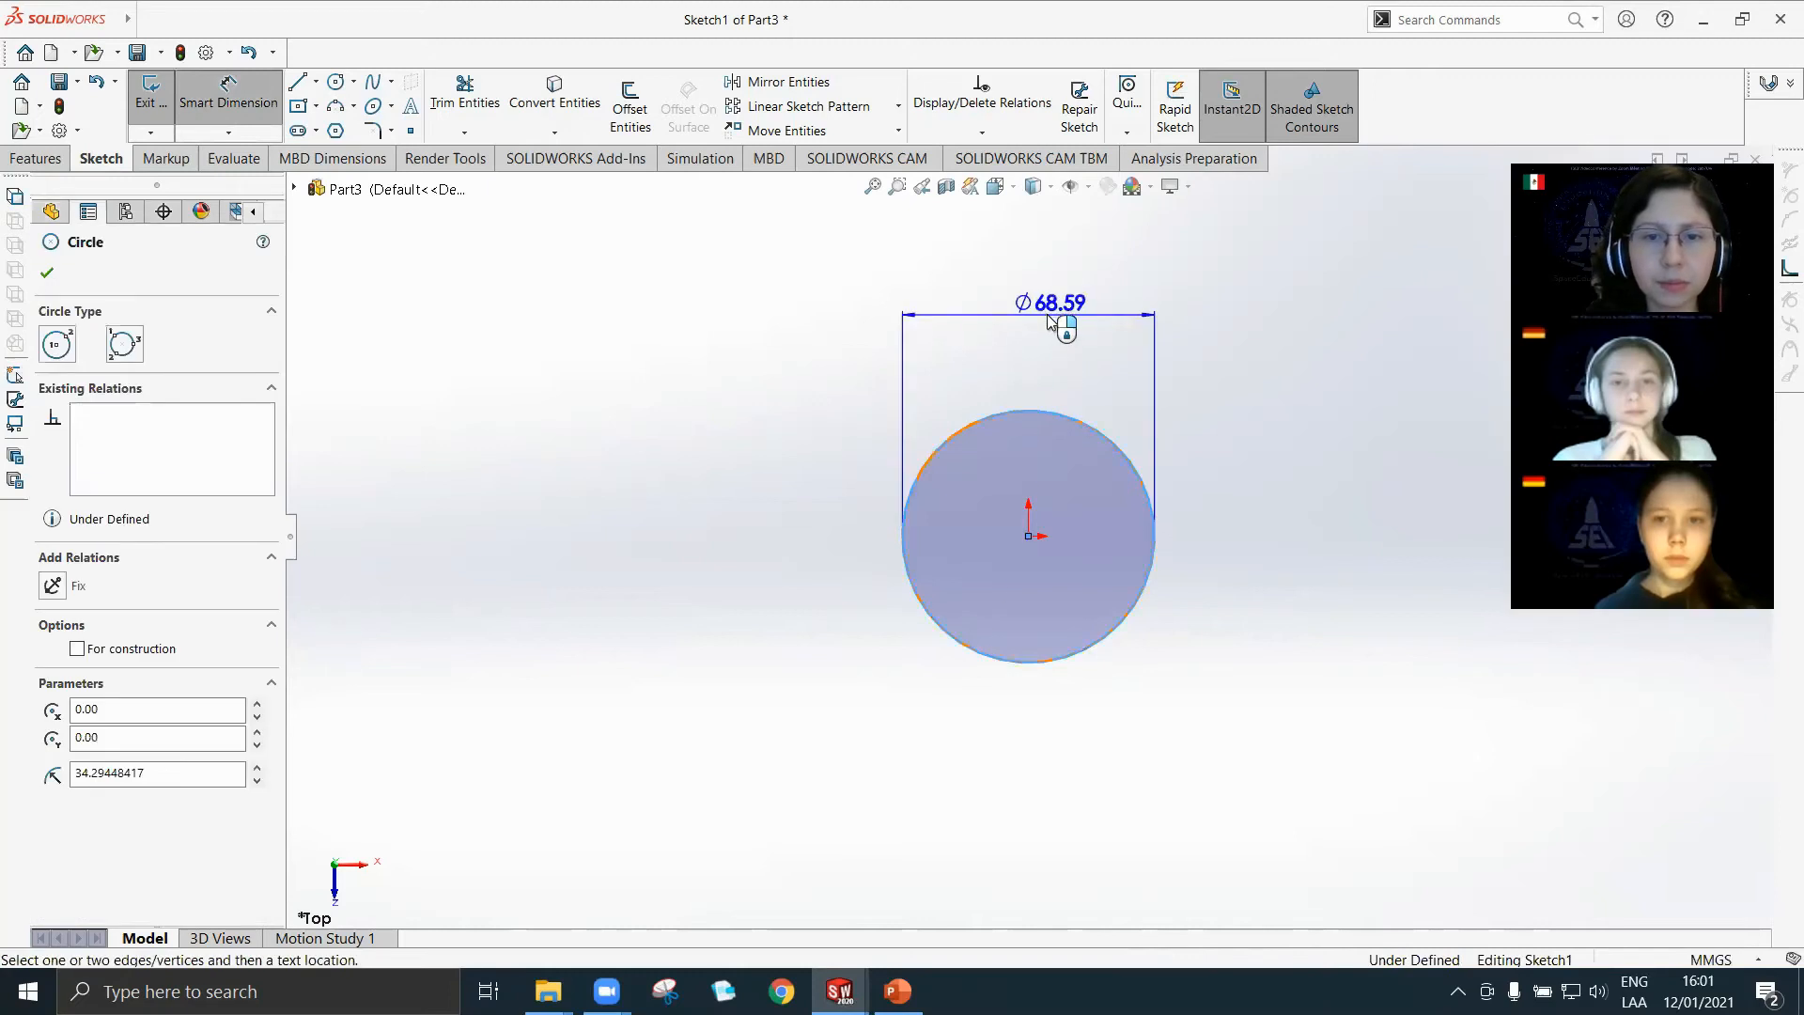
pyautogui.click(1019, 393)
pyautogui.write('50')
pyautogui.press('Return')
pyautogui.press('Escape')
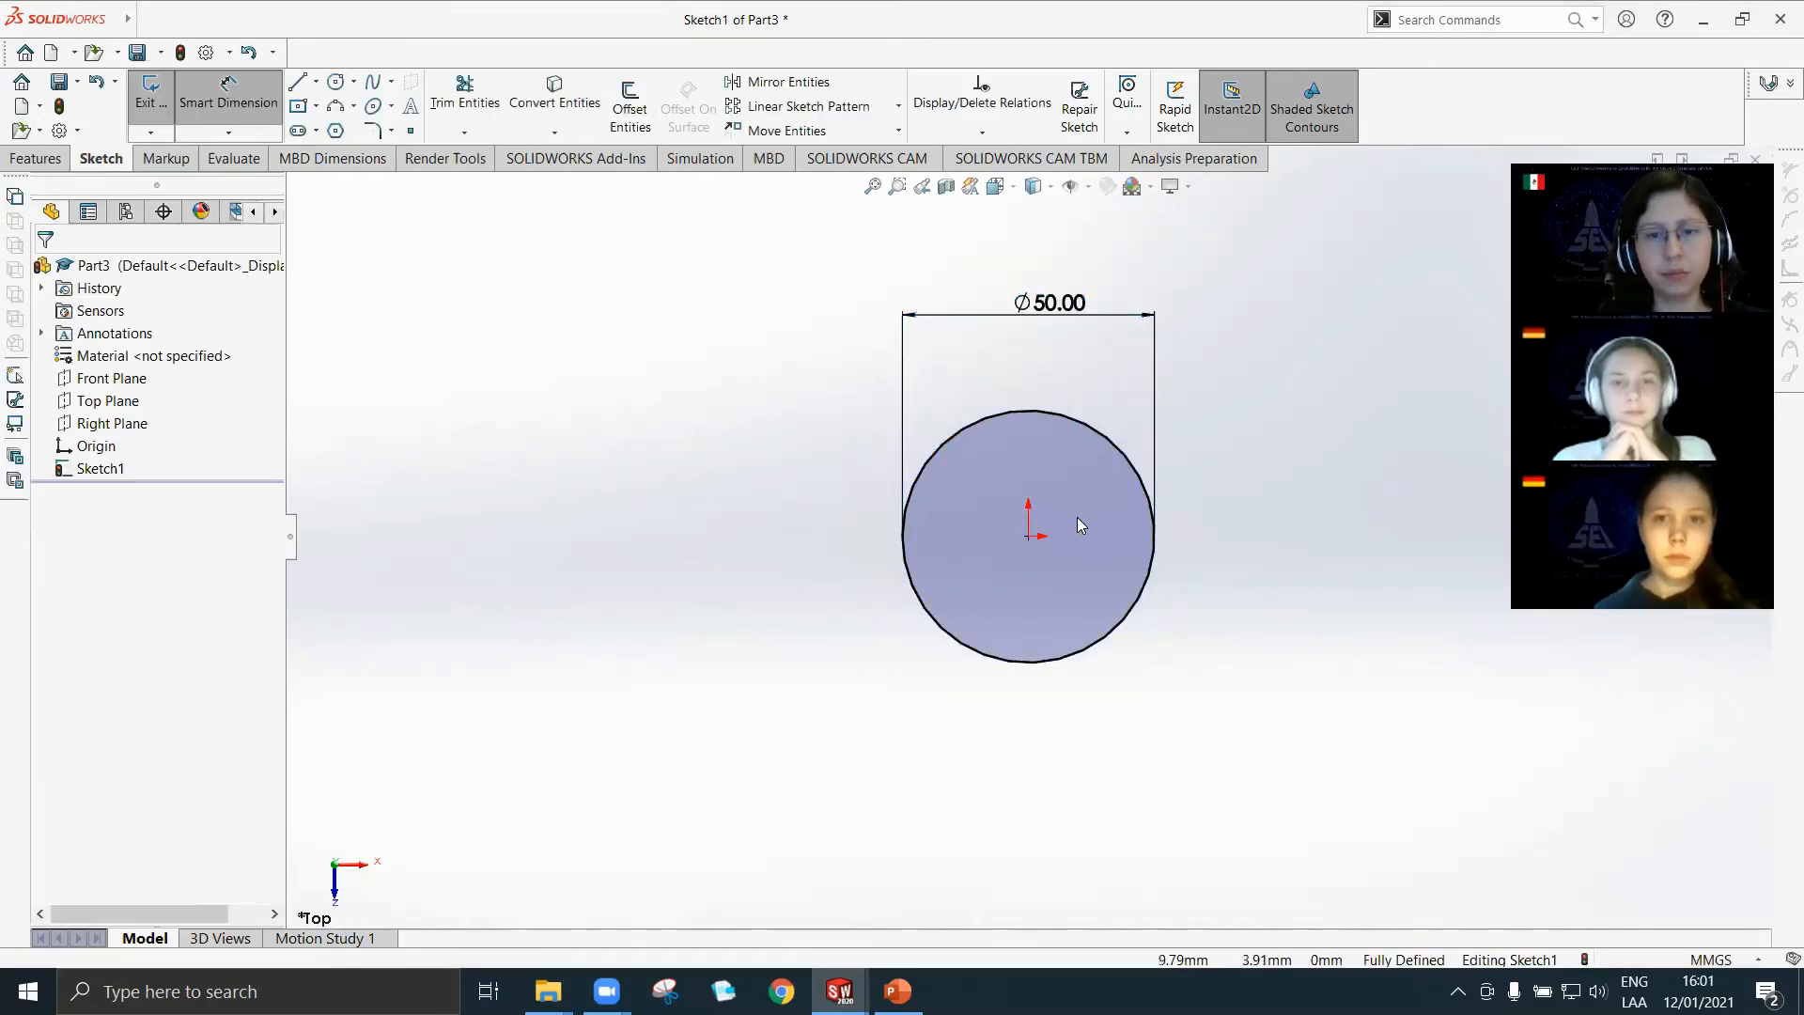
pyautogui.click(150, 89)
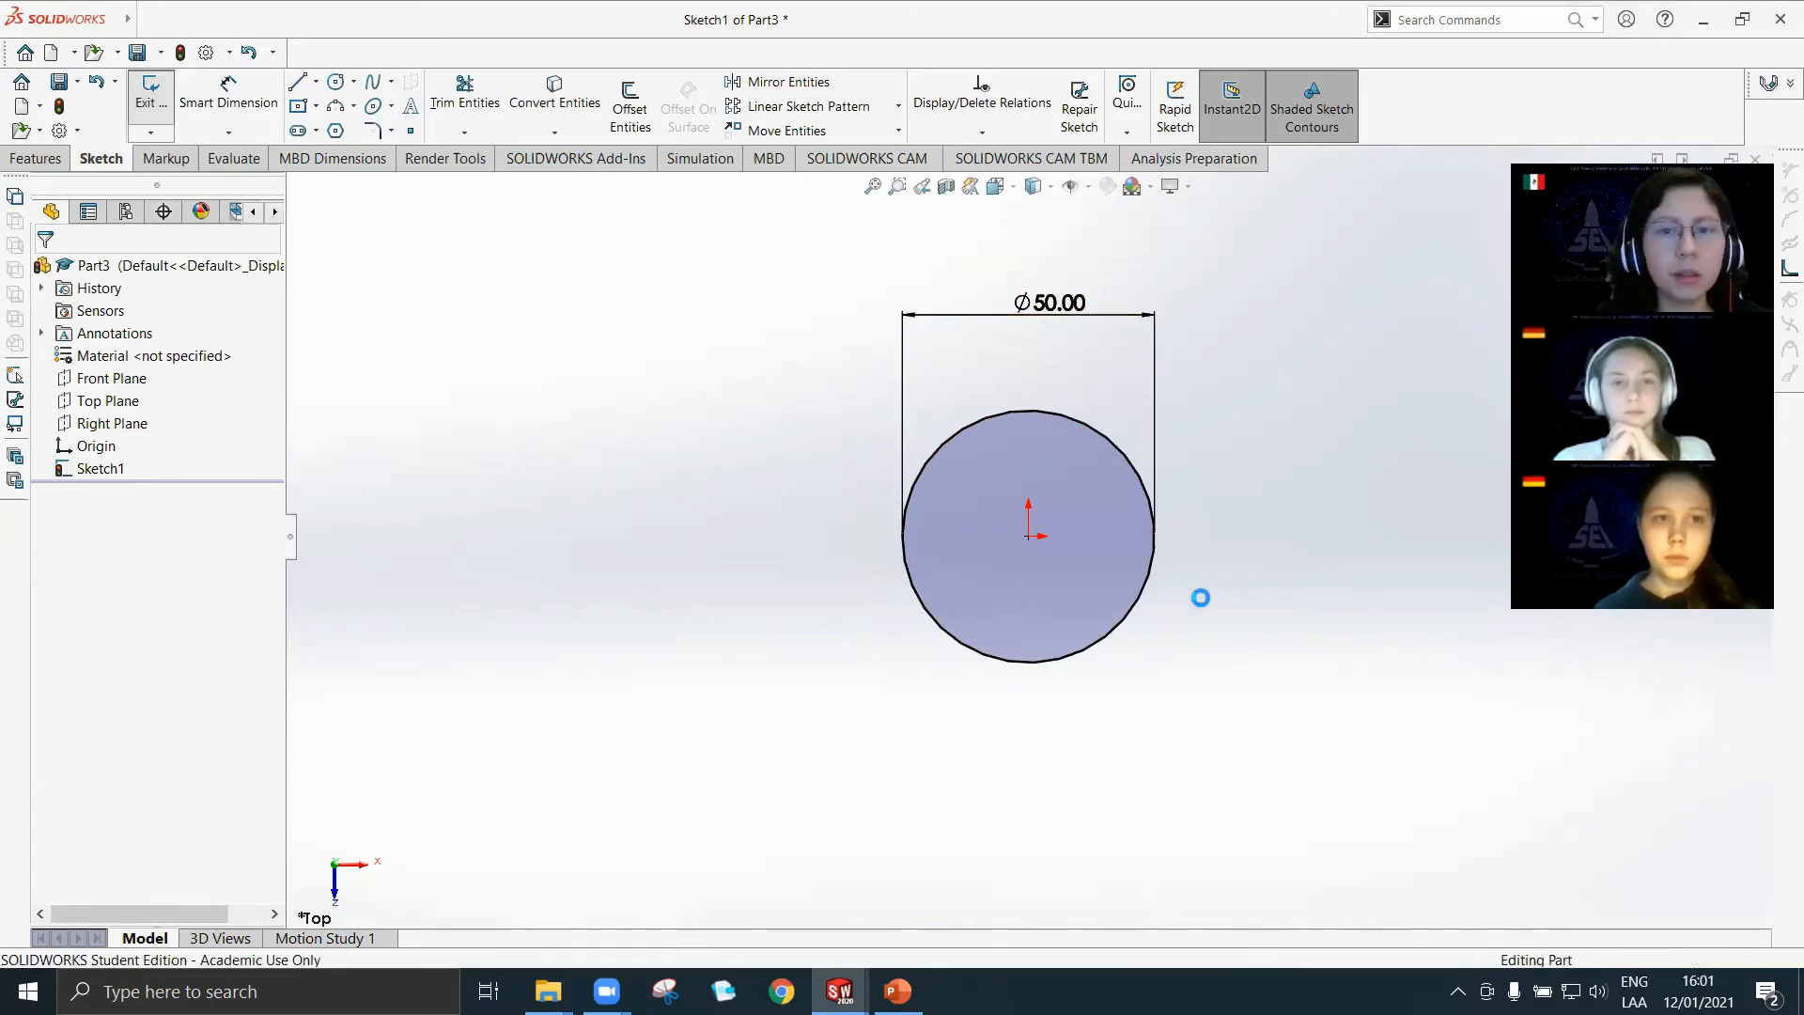
# Start a Helix/Spiral curve from the 50 mm circle, defined by pitch and revolution, with constant pitch.
pyautogui.moveTo(1051, 608); pyautogui.dragTo(1031, 539, button='middle')
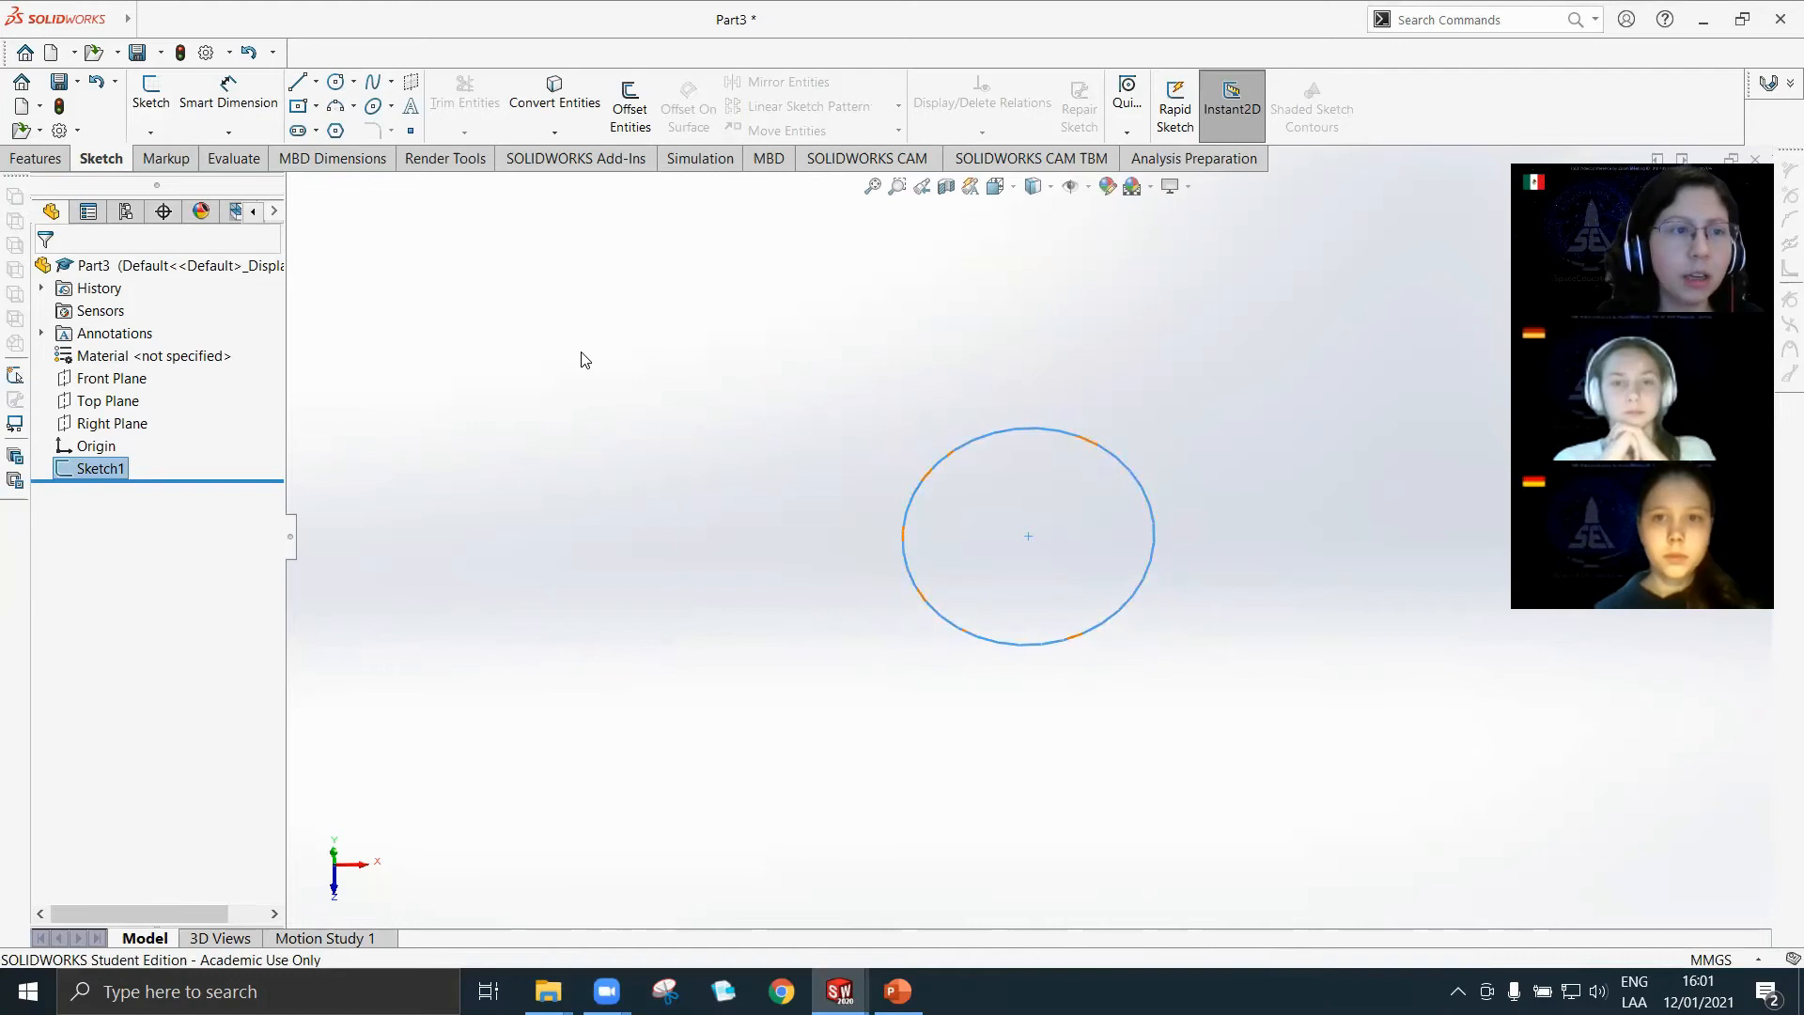
pyautogui.click(37, 160)
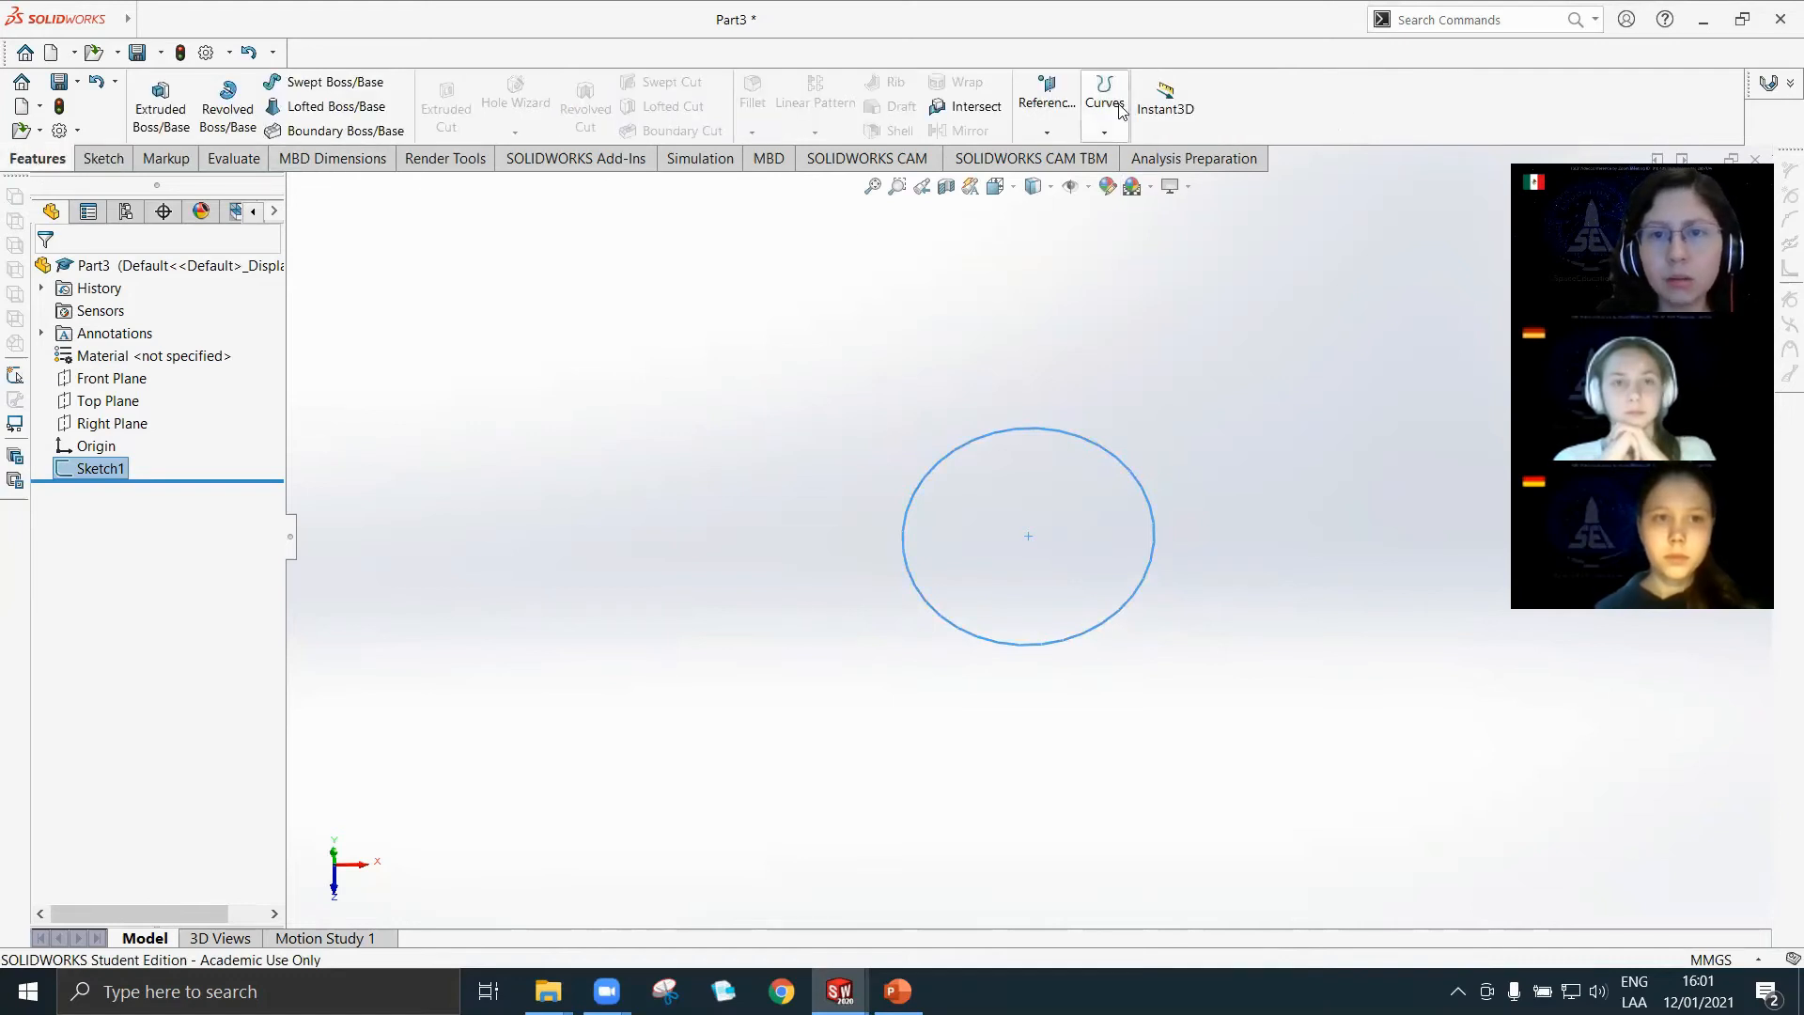
pyautogui.click(1105, 133)
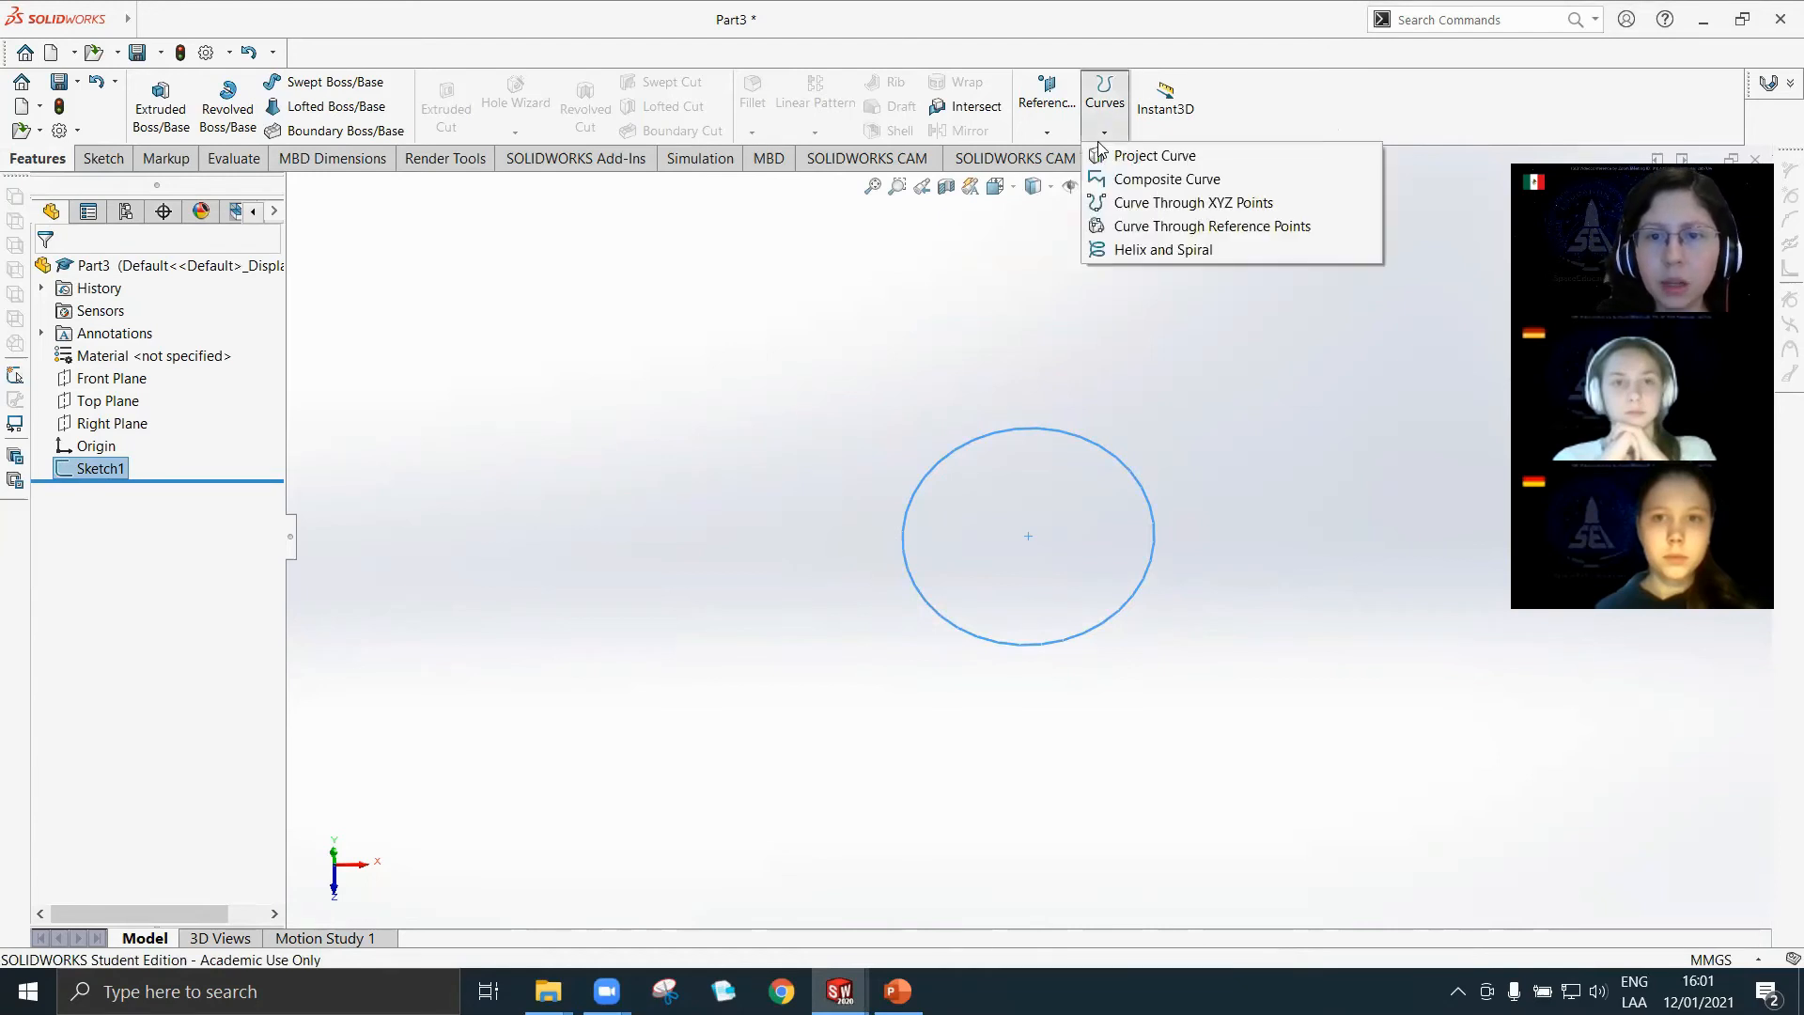
pyautogui.click(1128, 251)
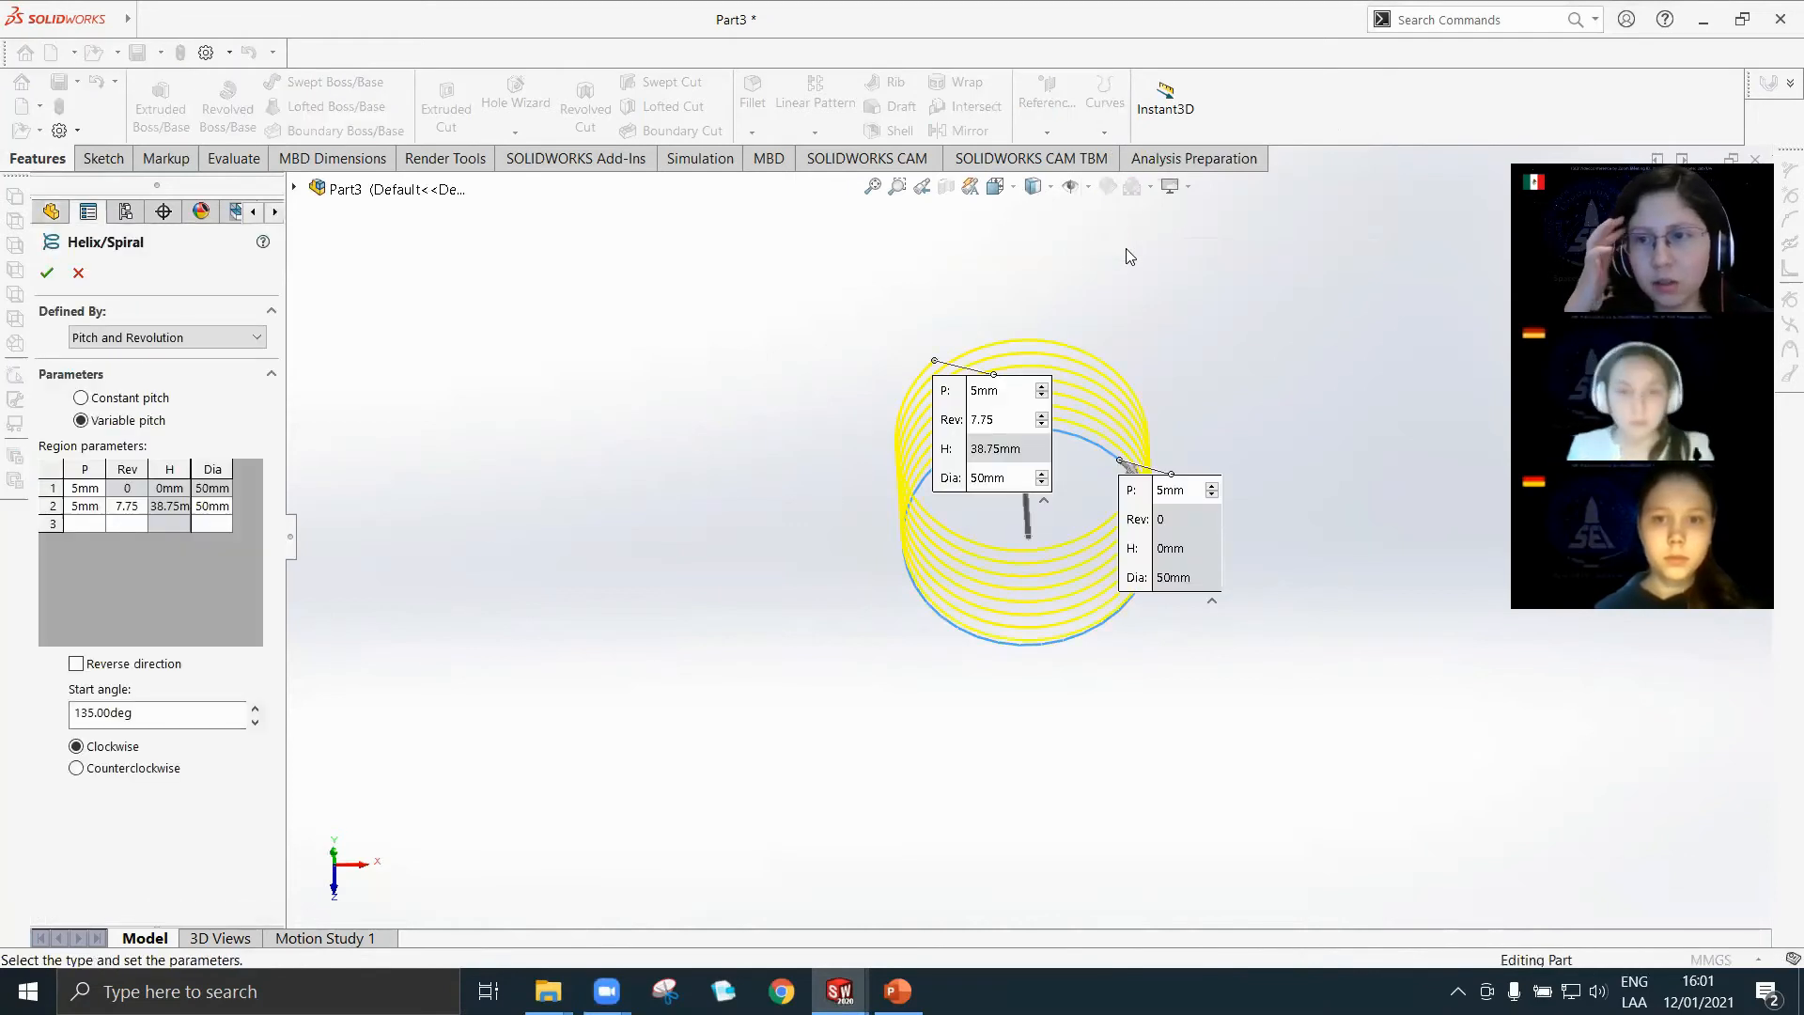
pyautogui.moveTo(763, 689); pyautogui.dragTo(898, 428, button='middle')
pyautogui.scroll(-5, 1031, 426)
pyautogui.moveTo(1027, 424); pyautogui.dragTo(990, 451, button='middle')
pyautogui.scroll(2, 1059, 493)
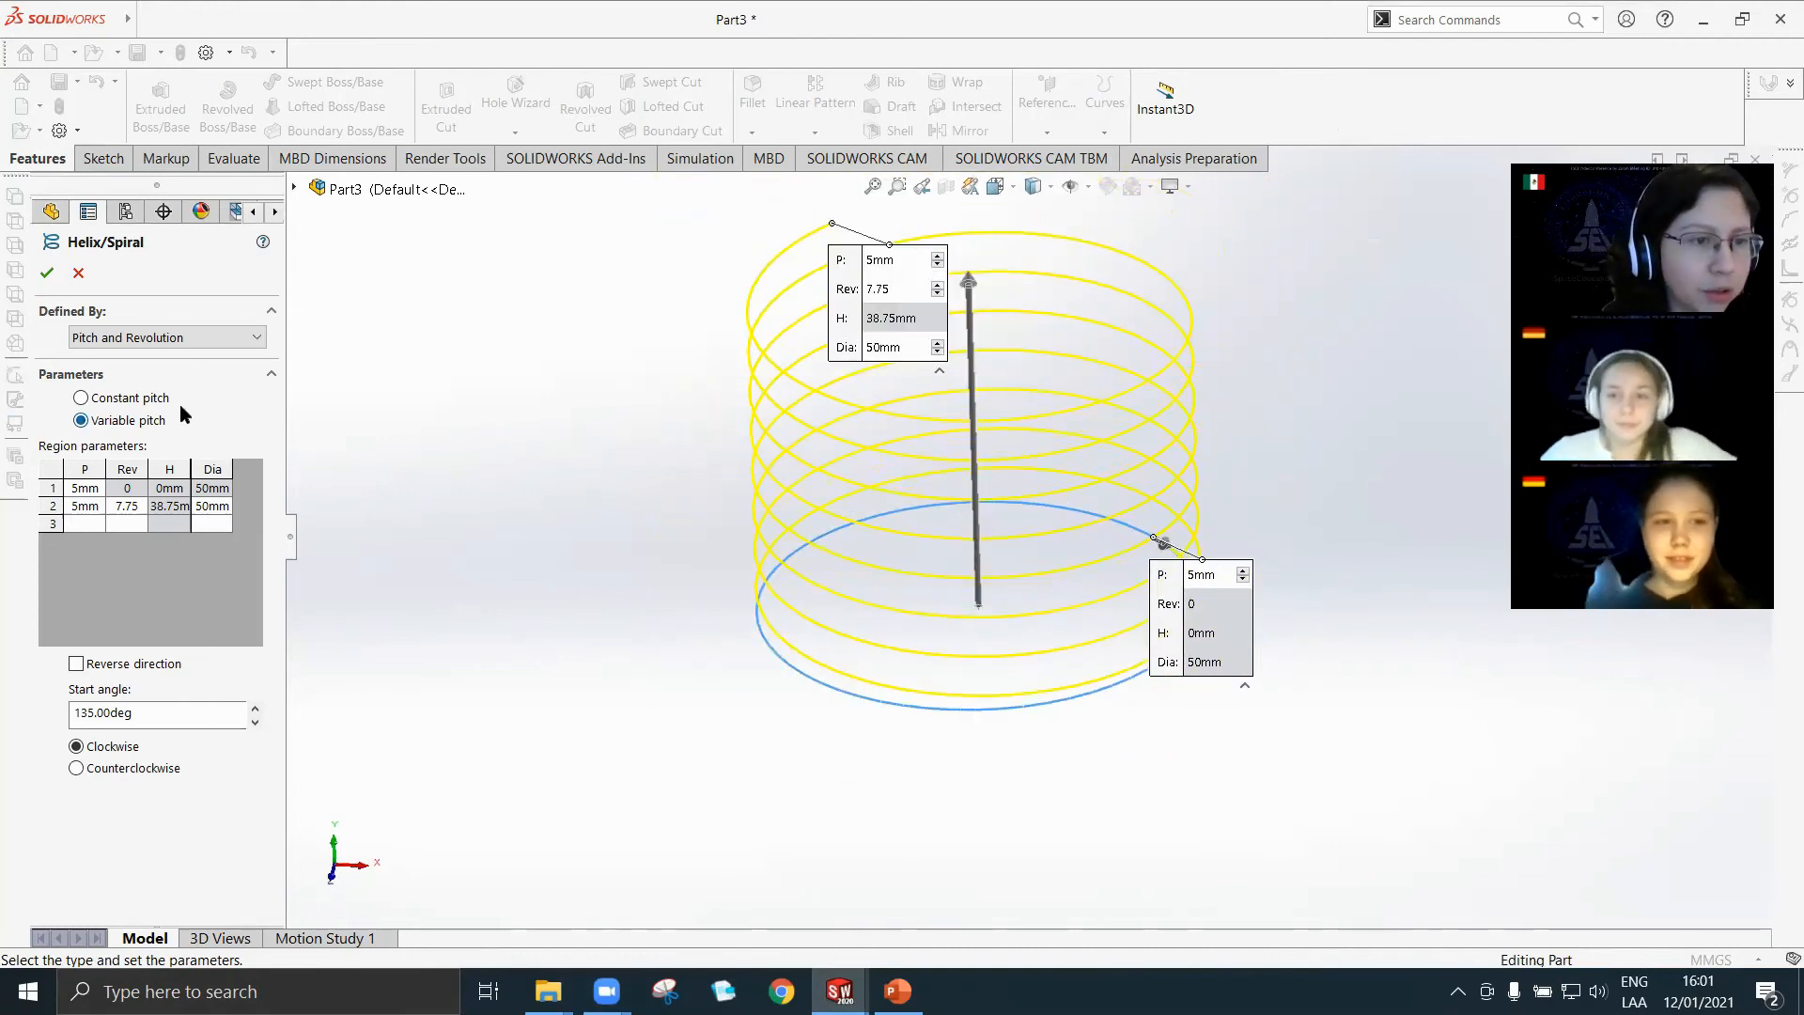
pyautogui.click(83, 399)
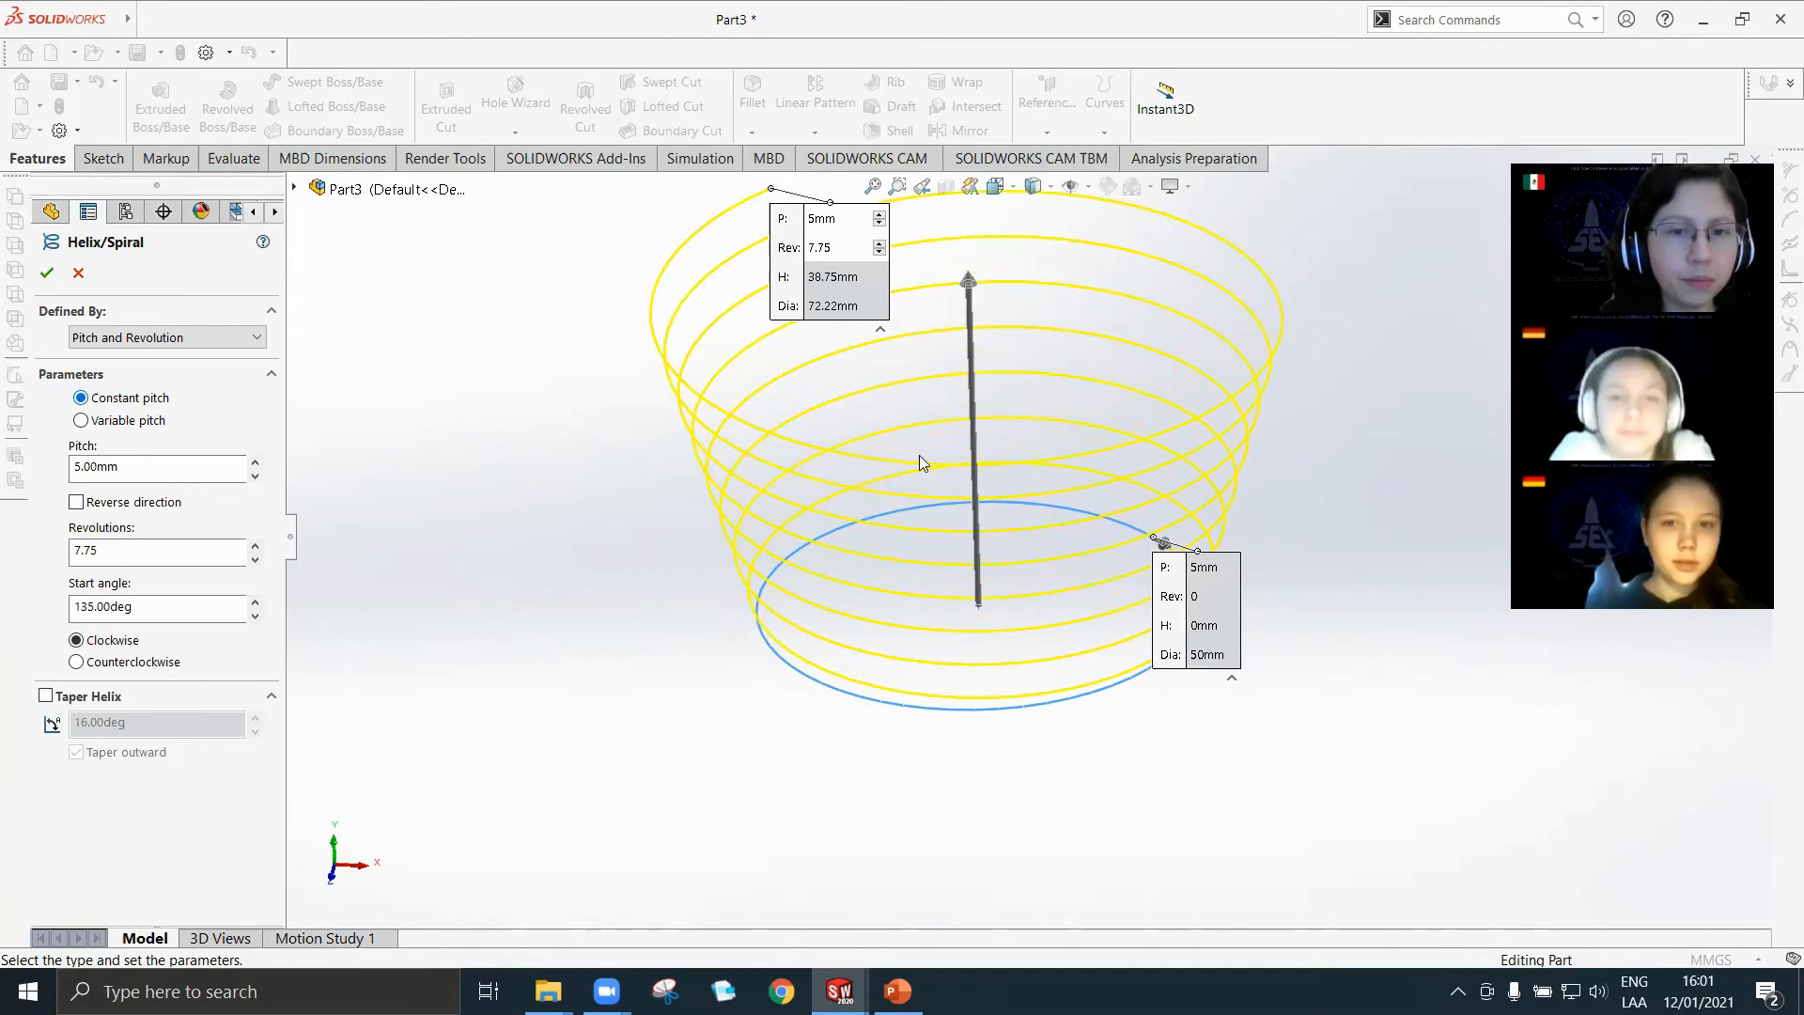
pyautogui.moveTo(919, 455); pyautogui.dragTo(881, 457, button='middle')
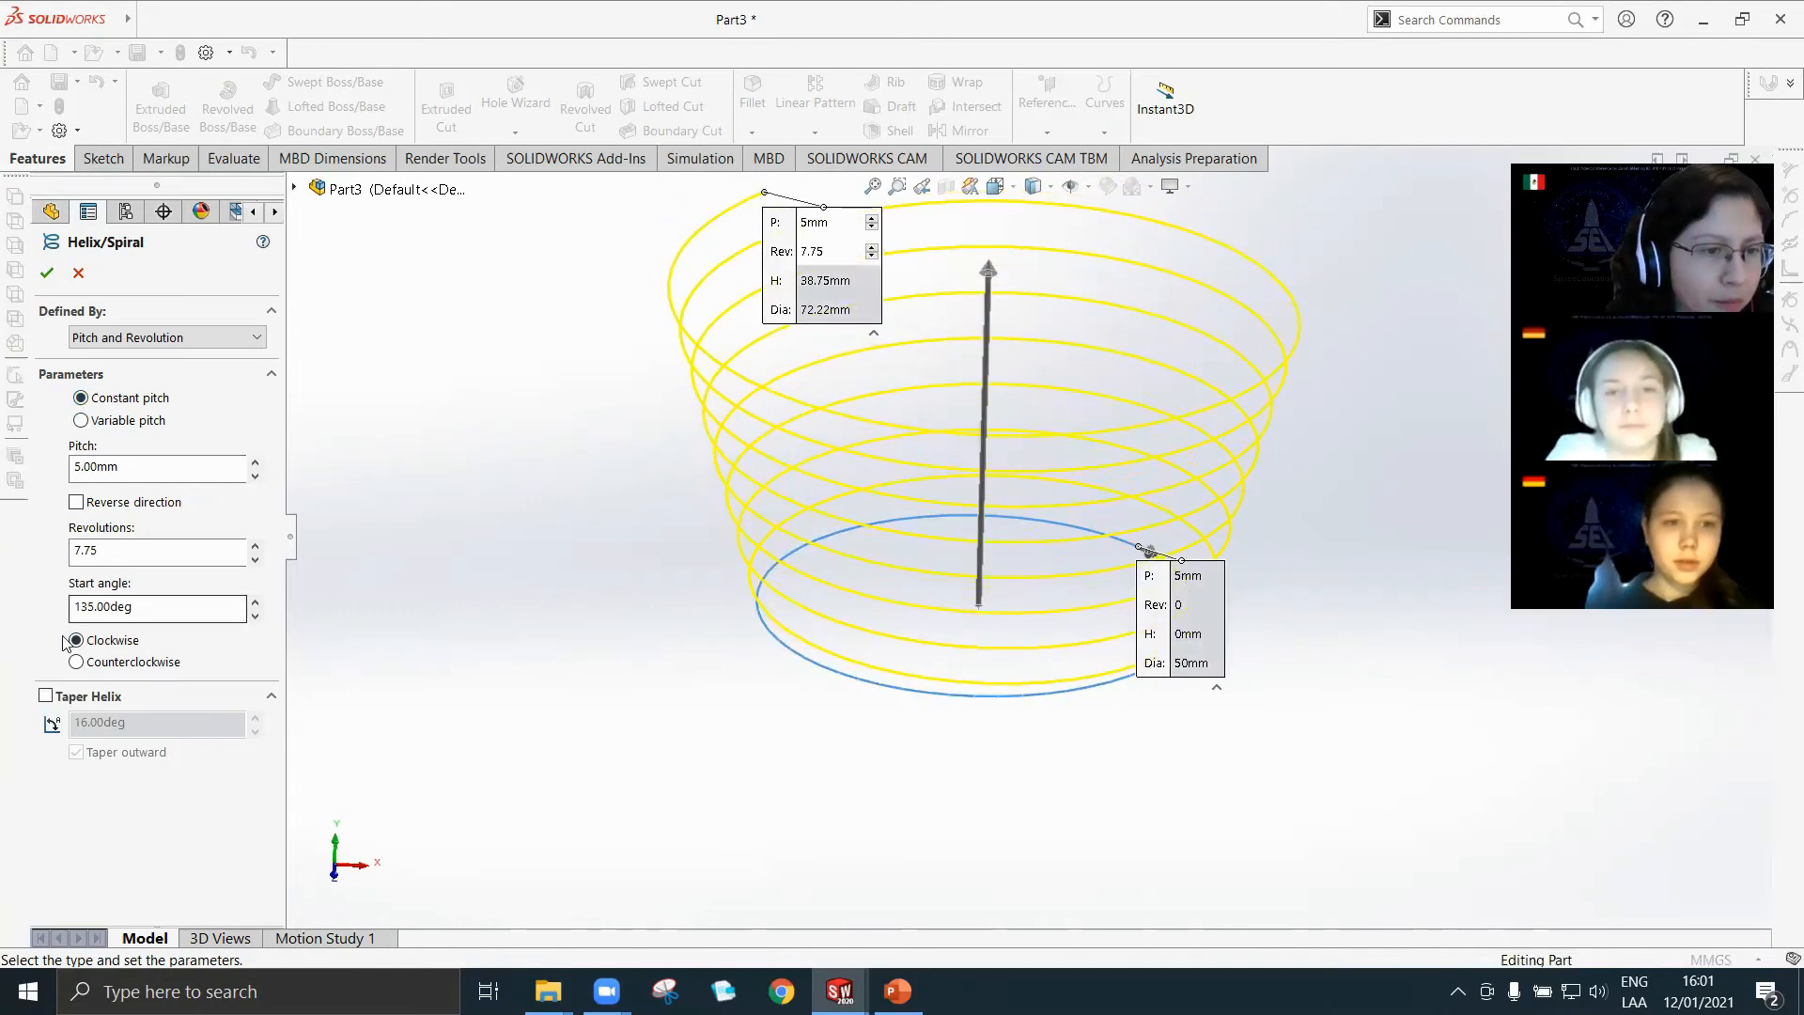
# Set the helix start angle to 0 degrees.
pyautogui.moveTo(141, 609); pyautogui.dragTo(2, 618)
pyautogui.write('0')
pyautogui.press('Return')
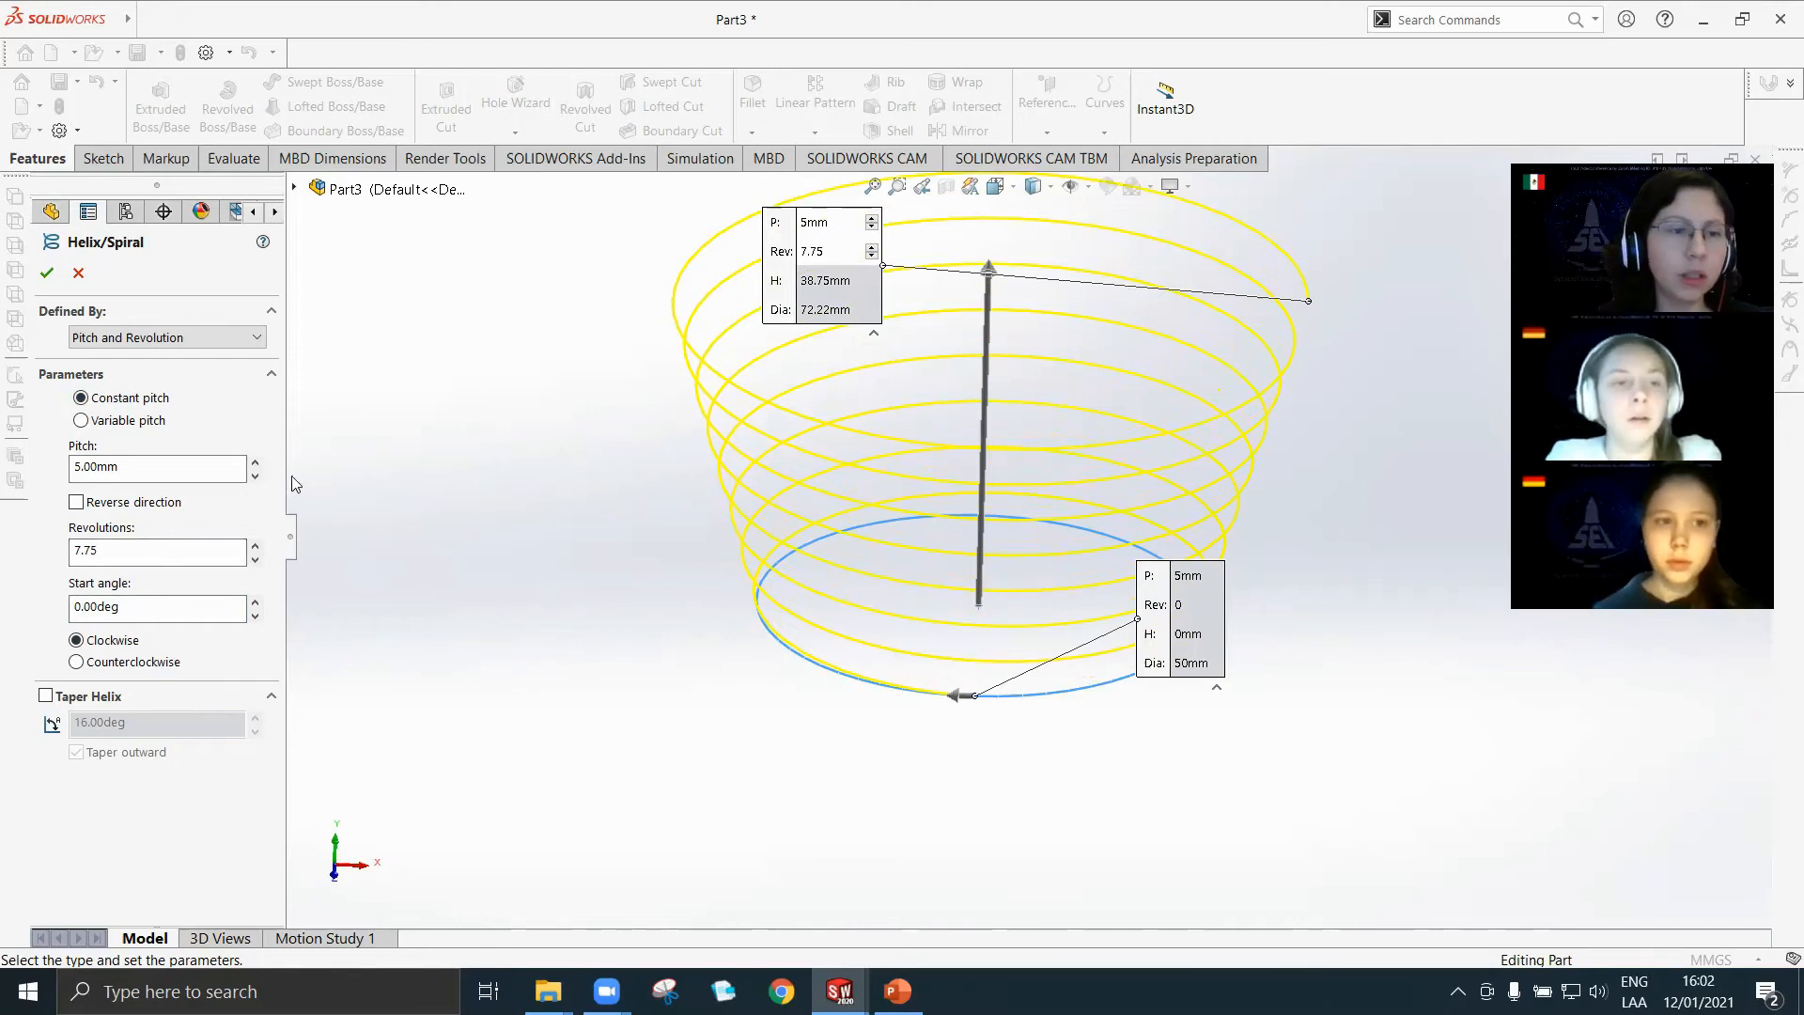
# Try a 15 mm pitch on the helix and return it to 5 mm.
pyautogui.click(254, 461)
pyautogui.scroll(4, 556, 483)
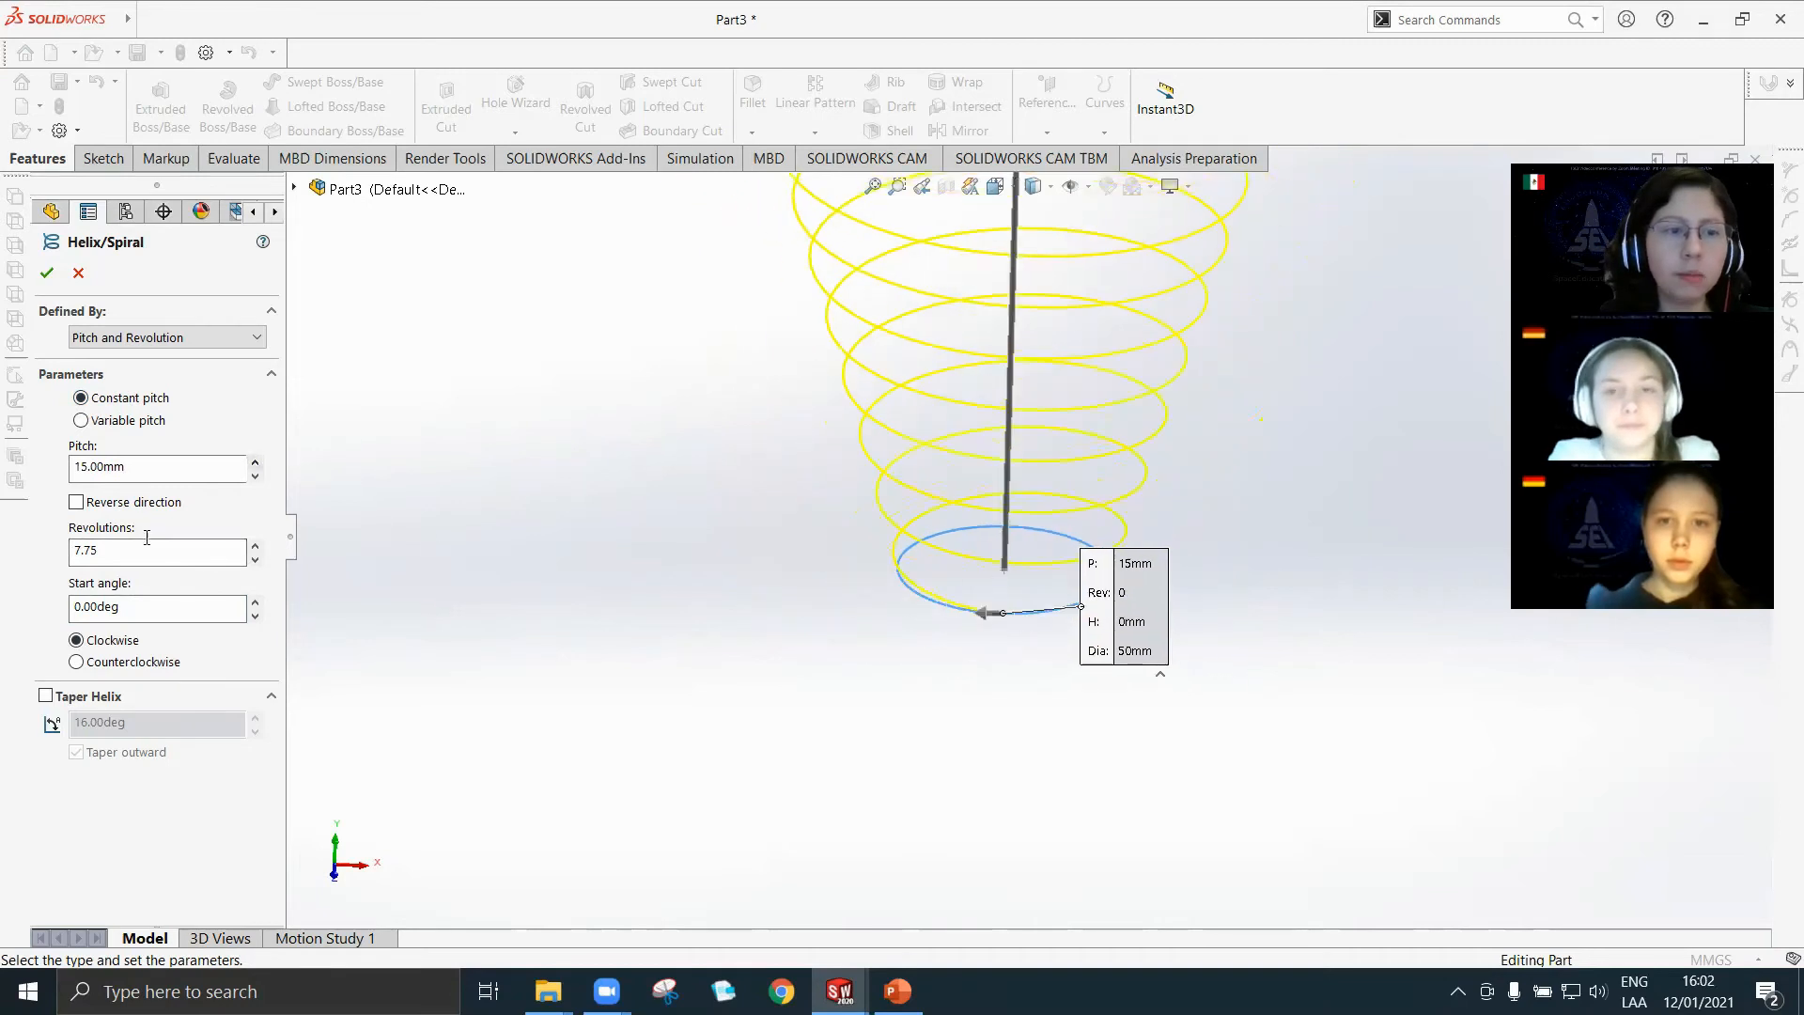
pyautogui.click(254, 462)
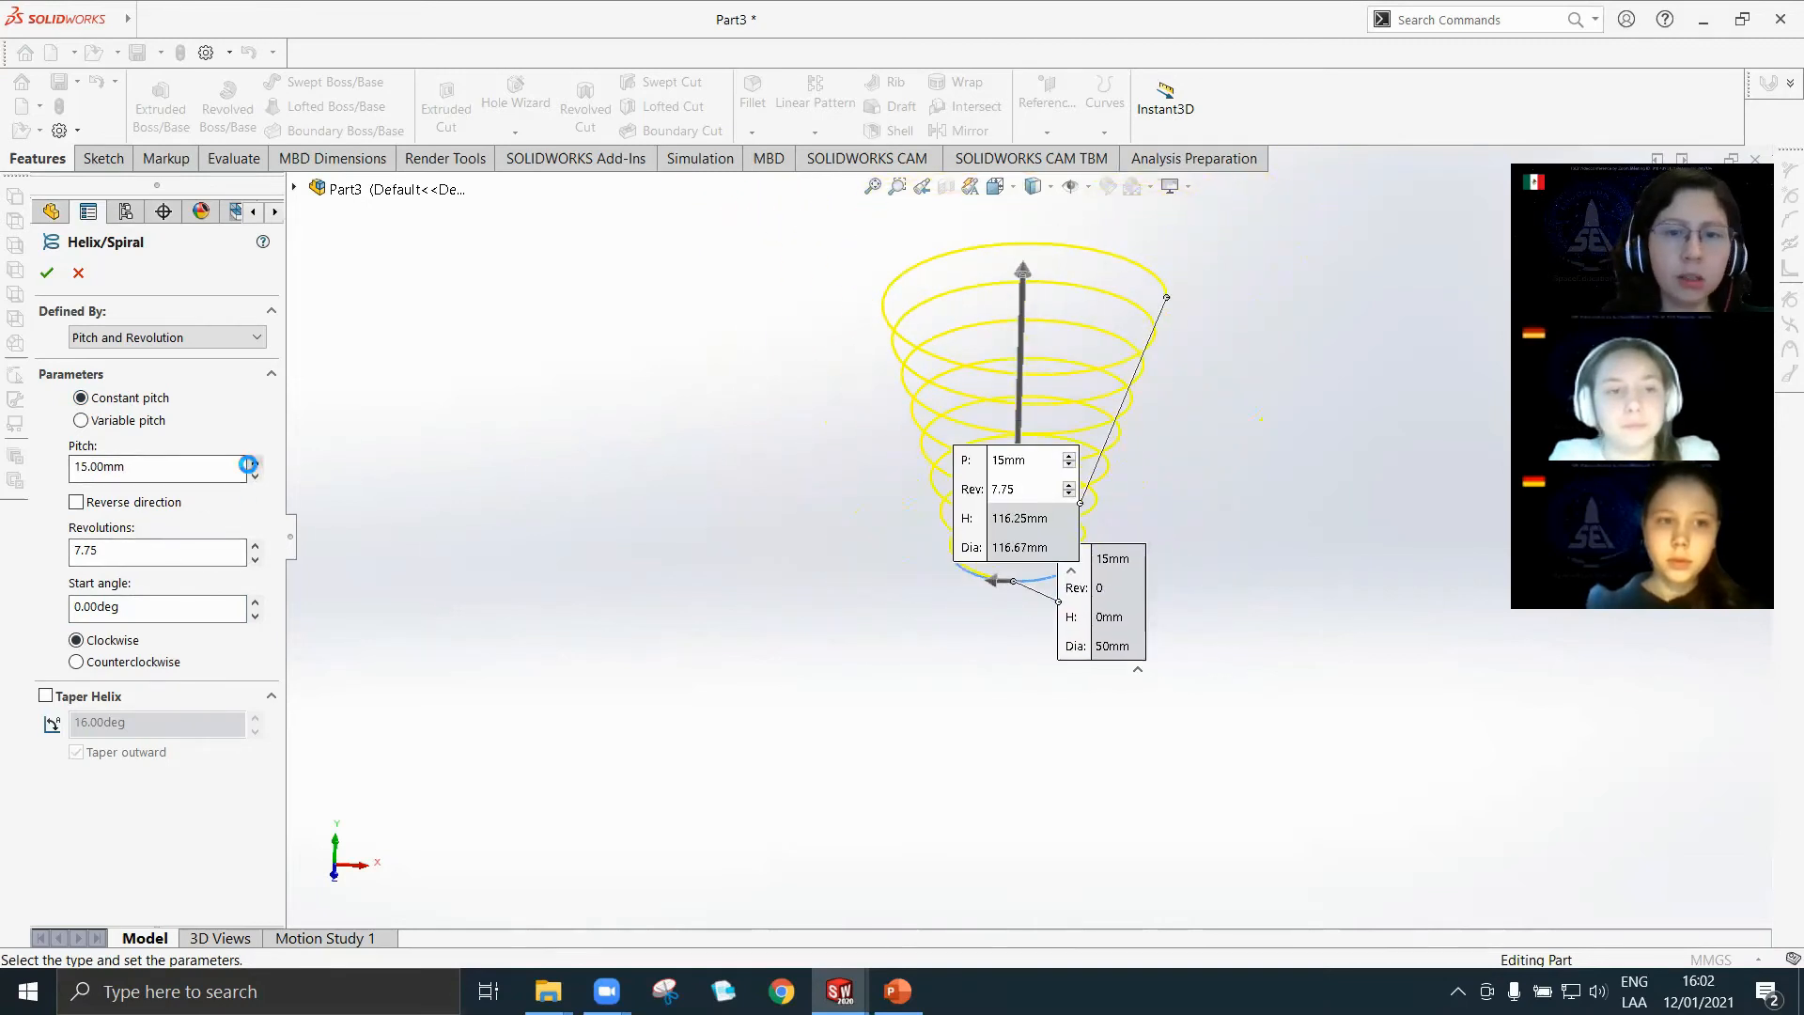
pyautogui.click(252, 464)
pyautogui.click(253, 478)
pyautogui.click(253, 479)
pyautogui.click(253, 479)
pyautogui.click(253, 479)
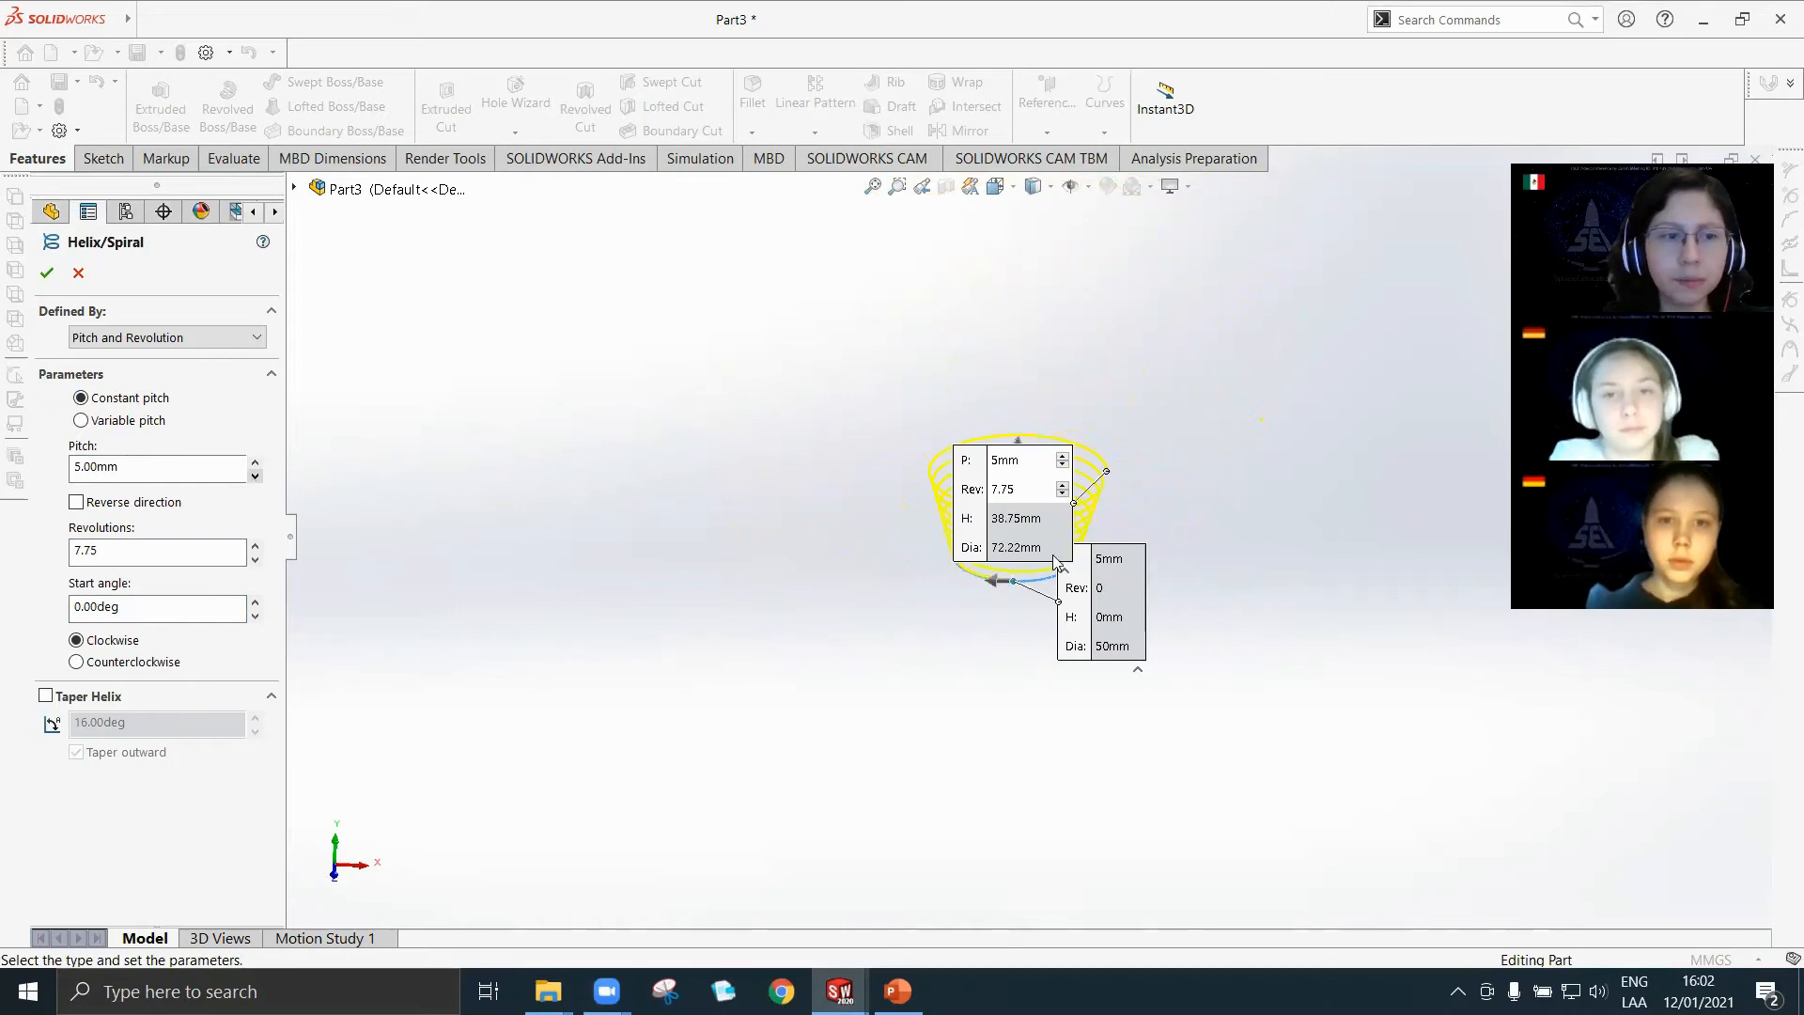
pyautogui.scroll(-3, 1054, 562)
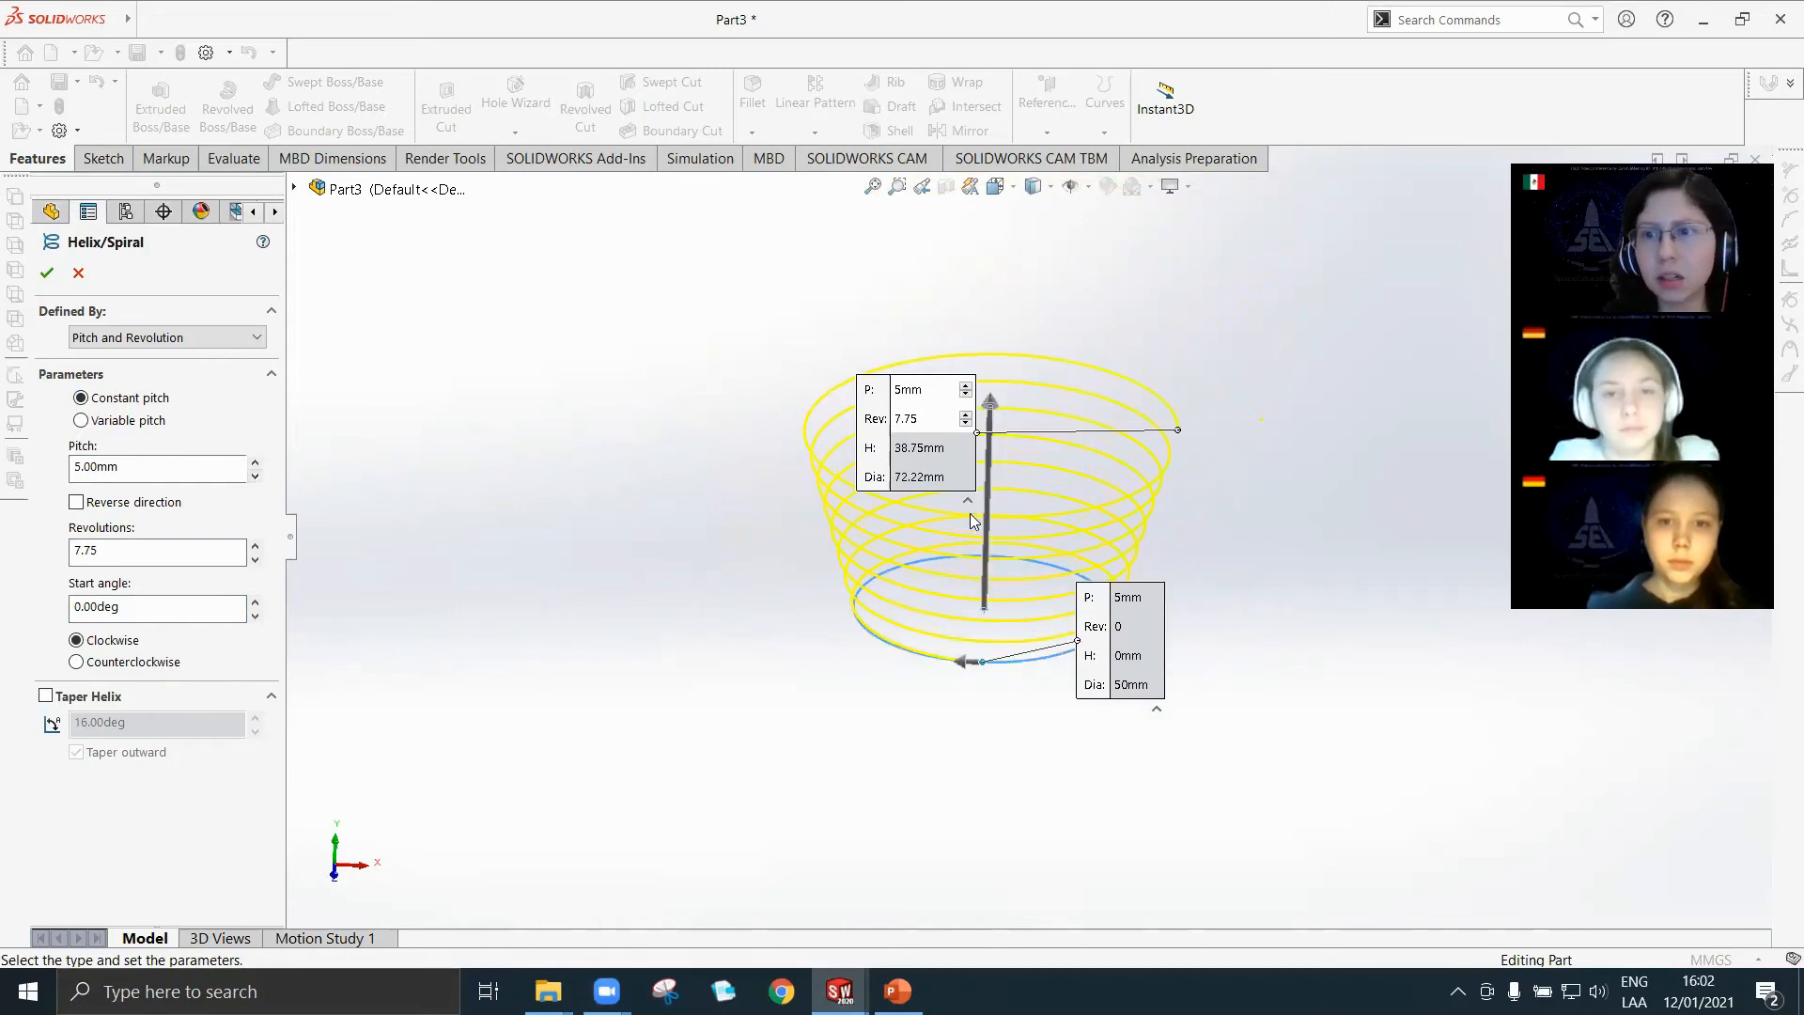
pyautogui.scroll(-1, 1026, 524)
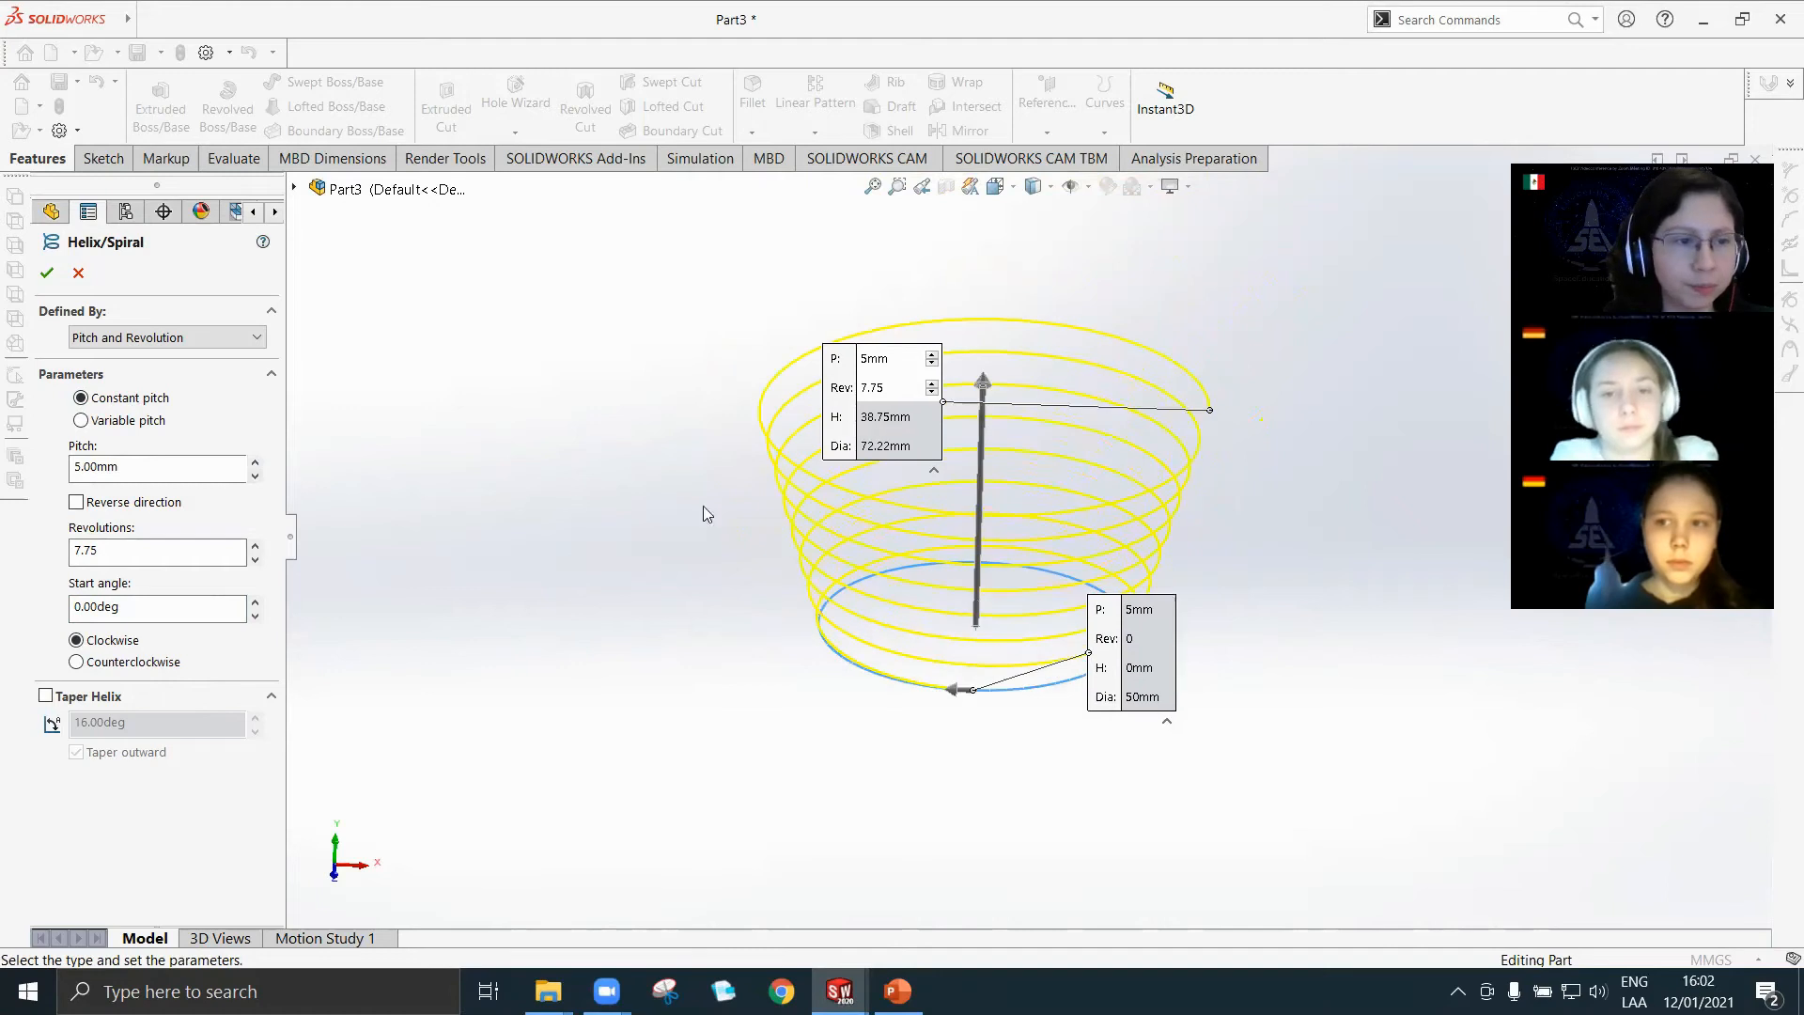
# Try reversing the helix direction and restore the upward direction.
pyautogui.click(76, 503)
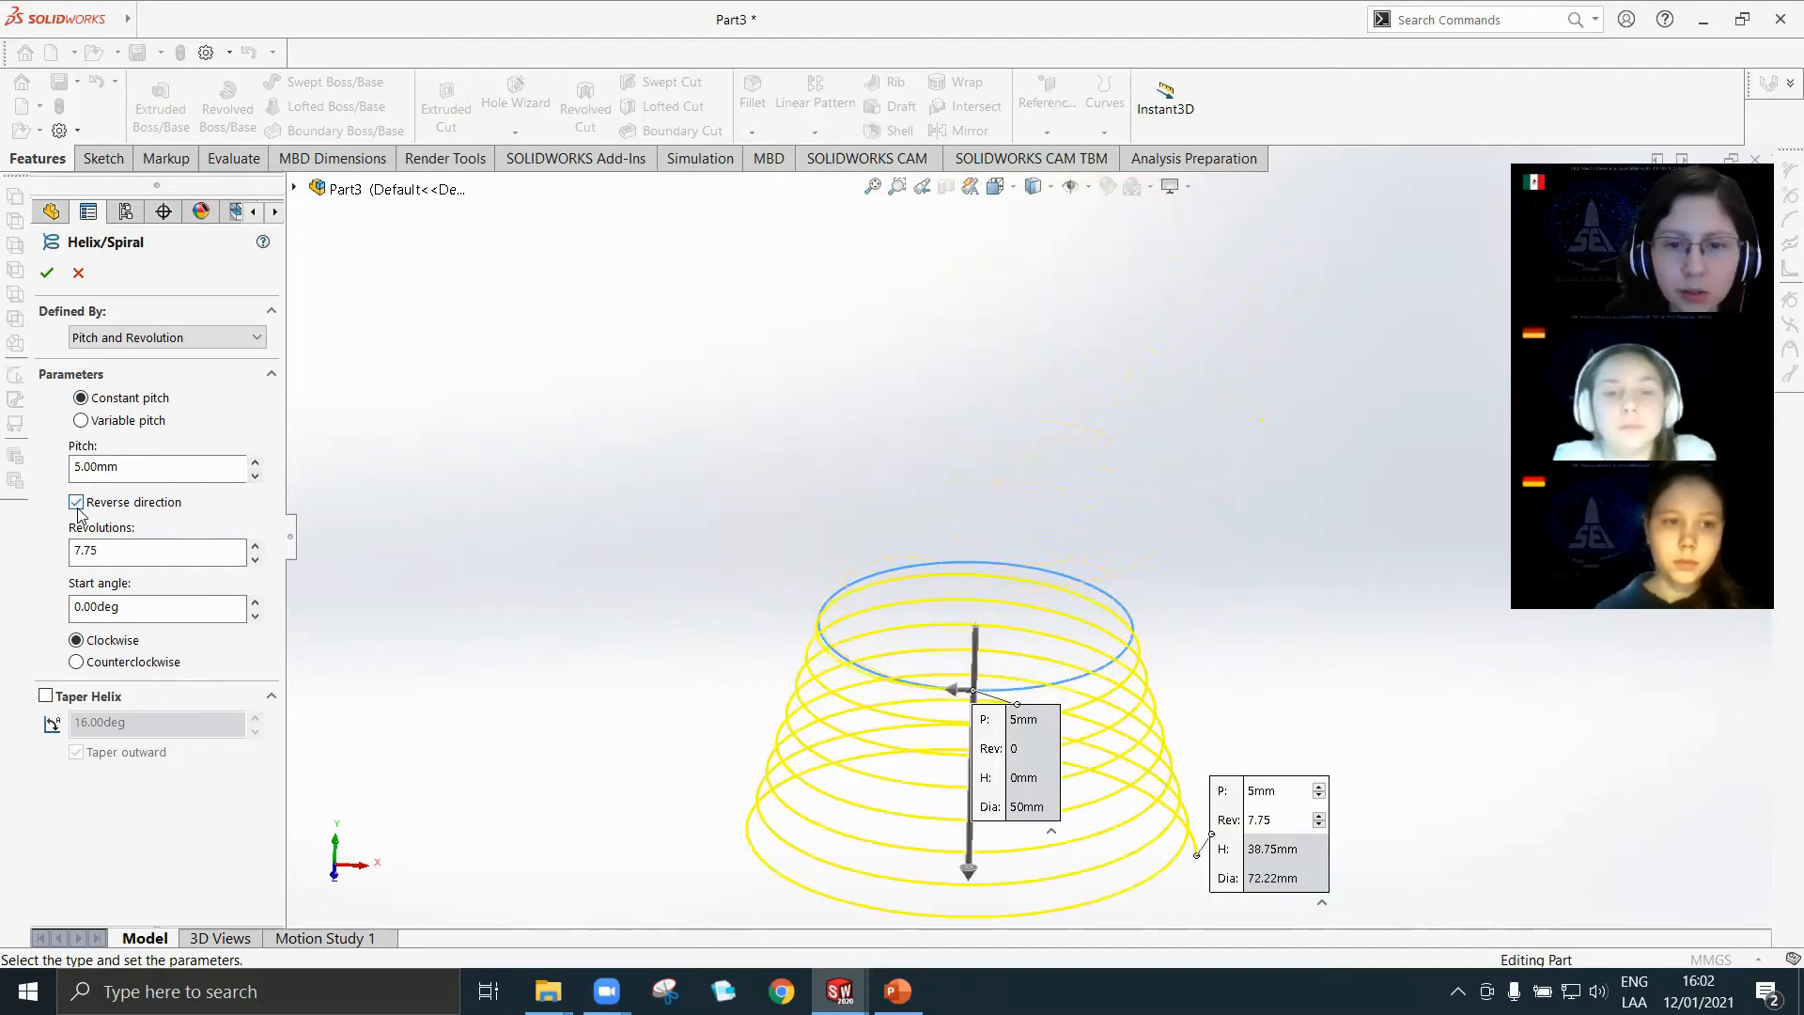
pyautogui.click(76, 503)
pyautogui.click(122, 552)
pyautogui.moveTo(102, 552); pyautogui.dragTo(4, 557)
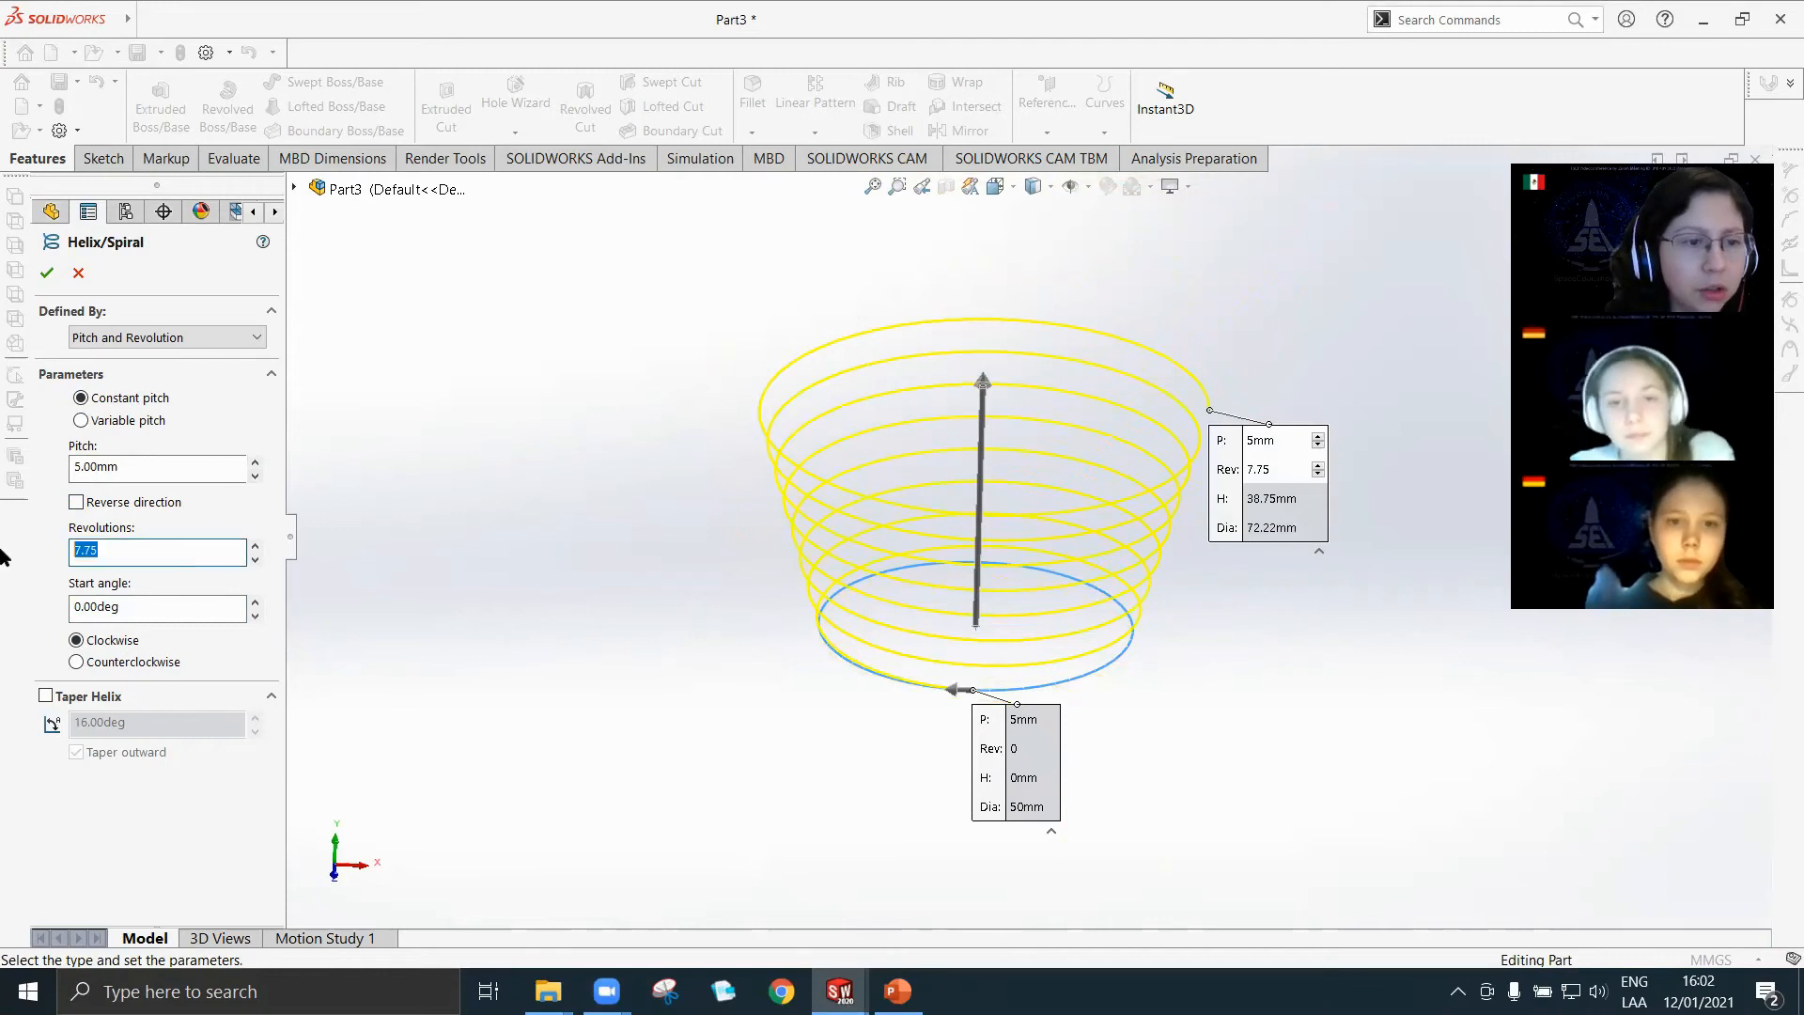
pyautogui.click(141, 560)
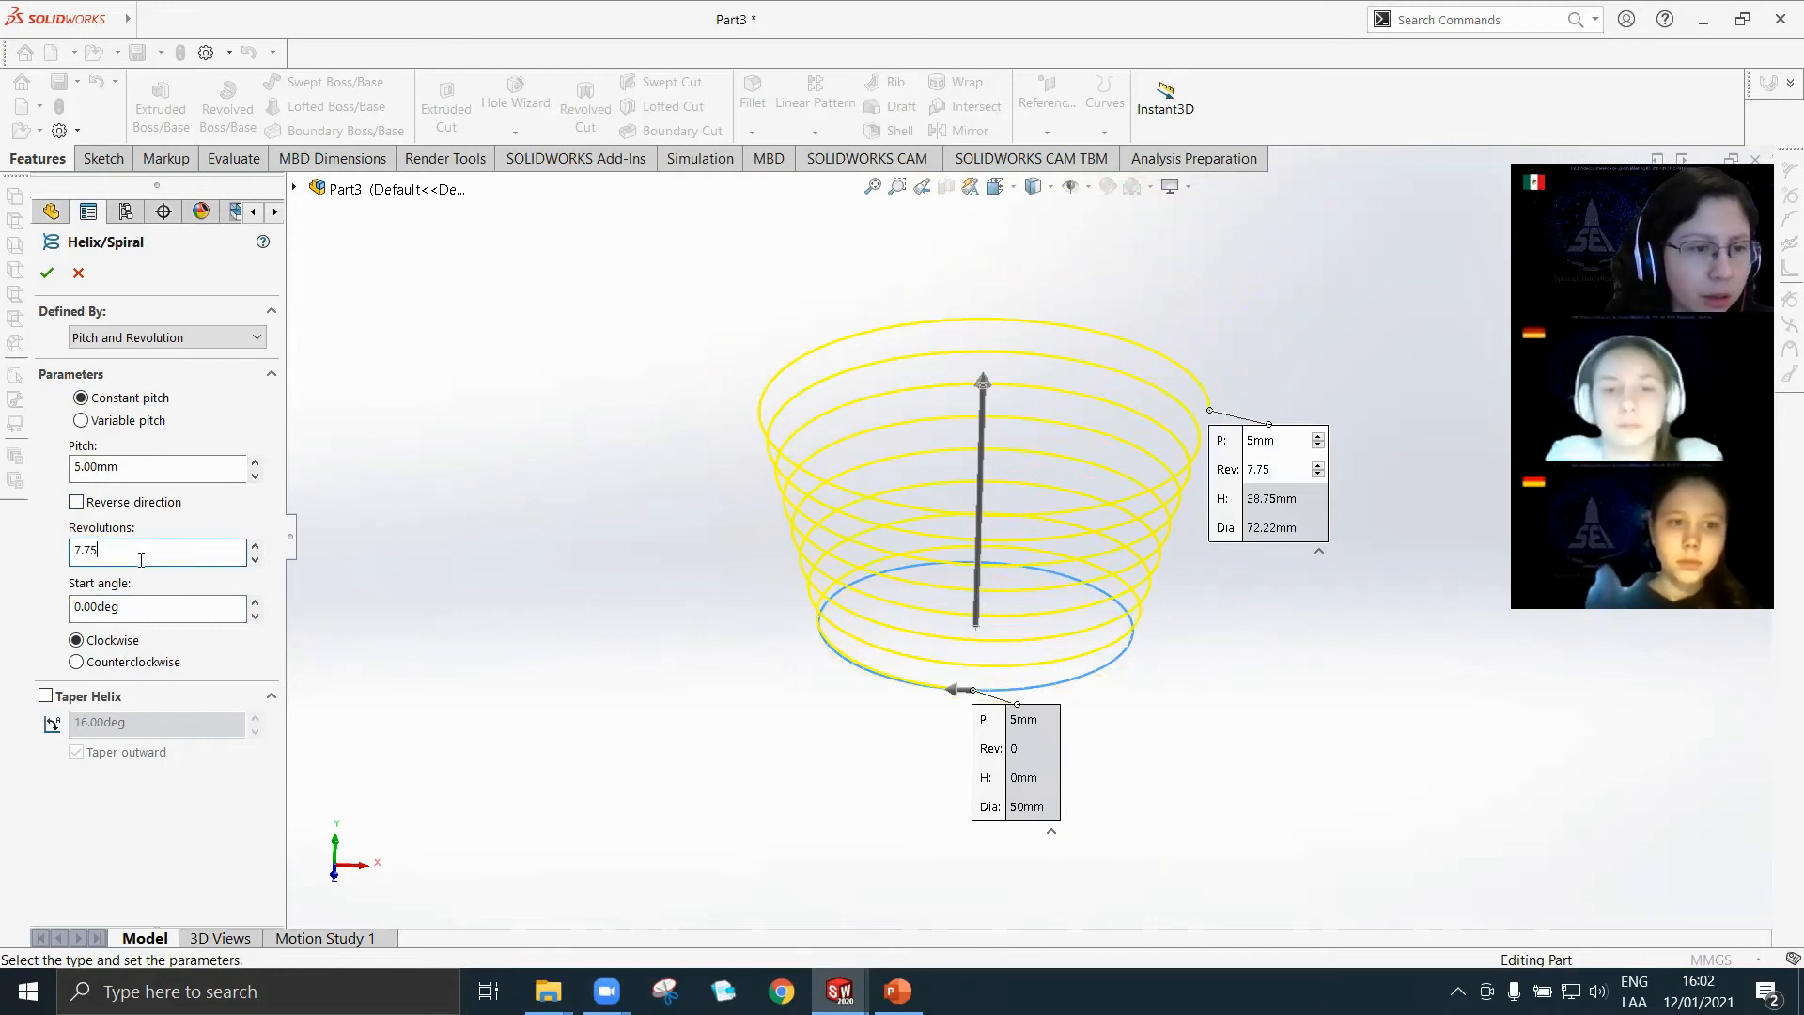
# Turn on Taper Helix, set its angle to 0 degrees, and turn the taper off again.
pyautogui.click(45, 697)
pyautogui.moveTo(124, 725); pyautogui.dragTo(3, 729)
pyautogui.write('0')
pyautogui.click(212, 799)
pyautogui.click(46, 696)
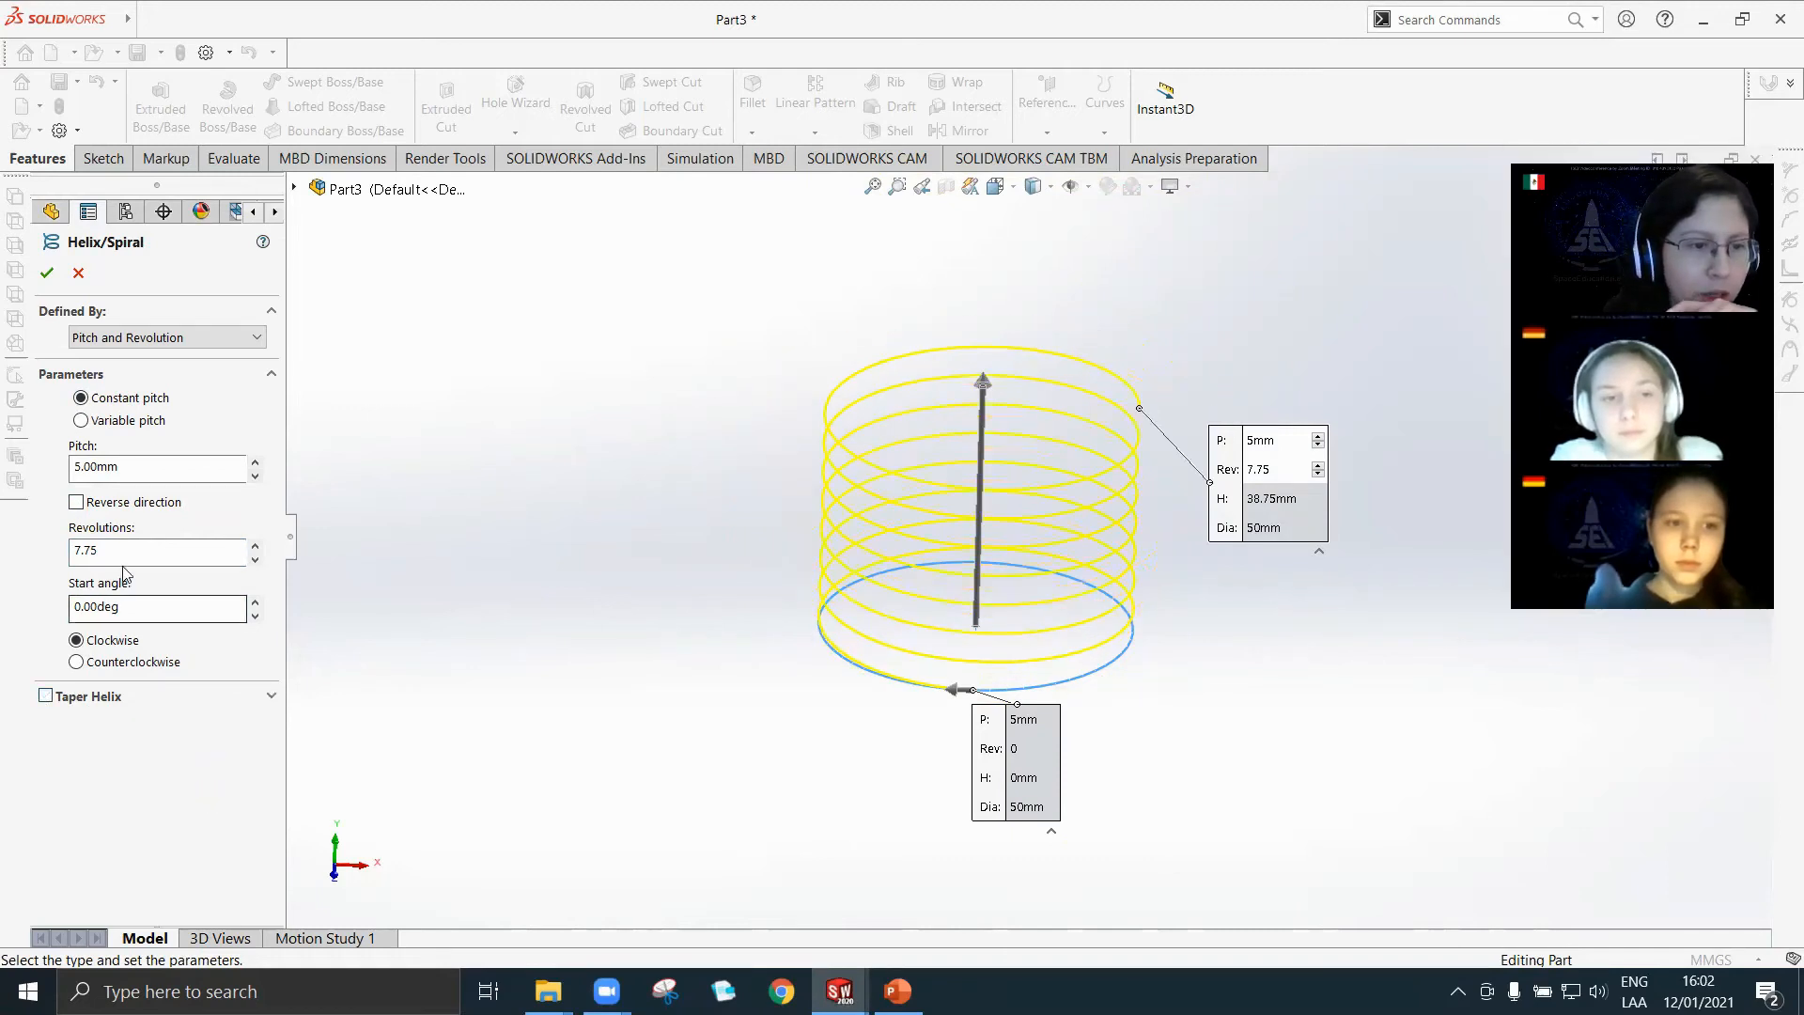
# Set the number of helix revolutions to 15 after trying 10.
pyautogui.moveTo(116, 550); pyautogui.dragTo(64, 564)
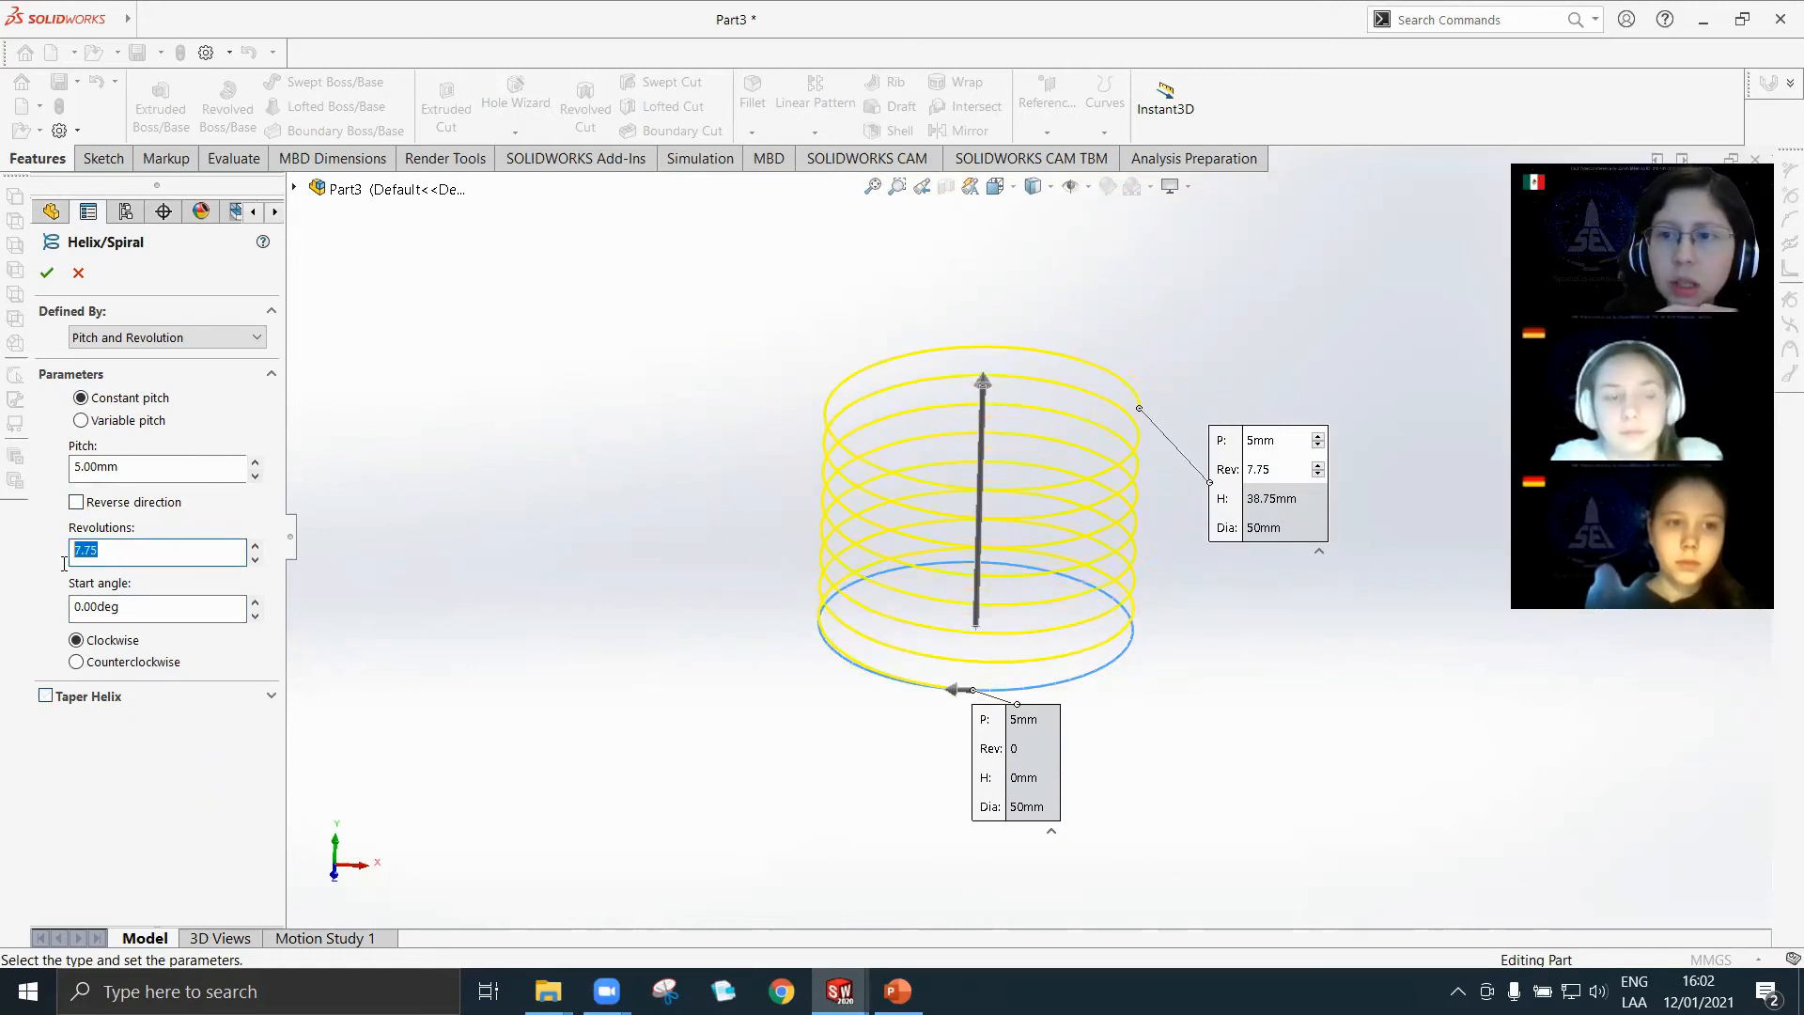
pyautogui.moveTo(209, 554); pyautogui.dragTo(34, 550)
pyautogui.write('10')
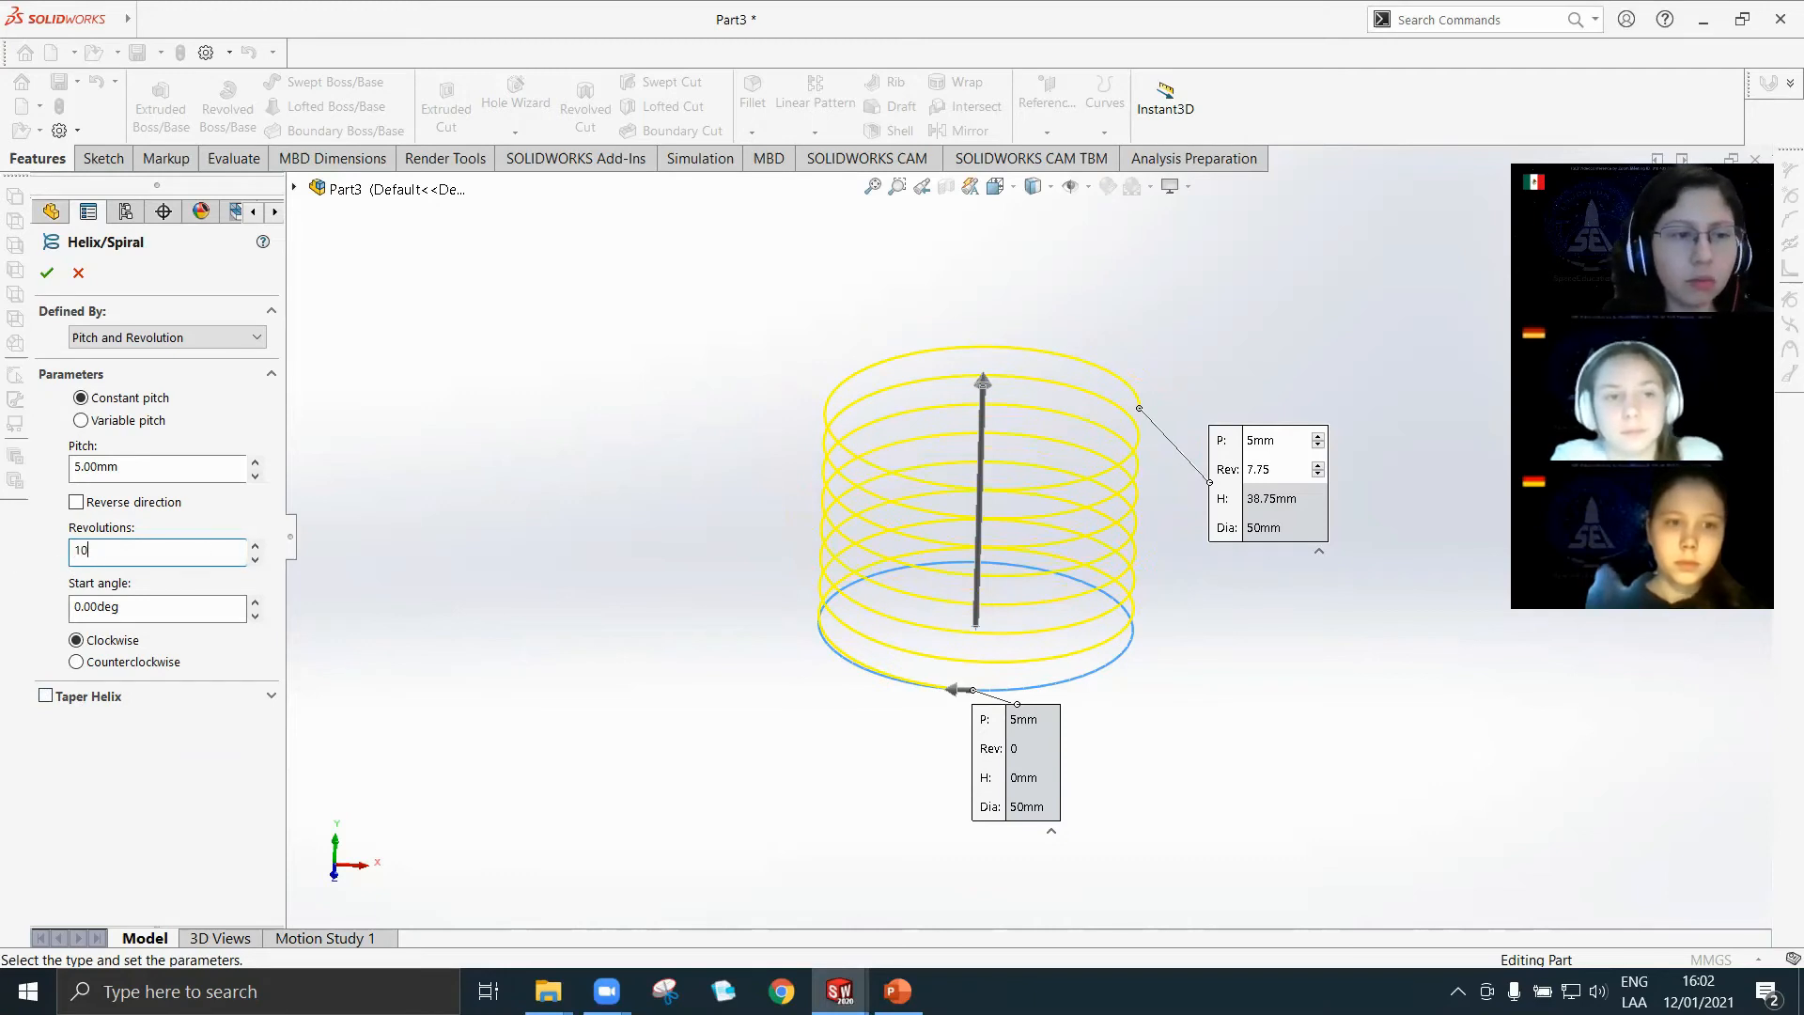
pyautogui.moveTo(115, 546); pyautogui.dragTo(9, 537)
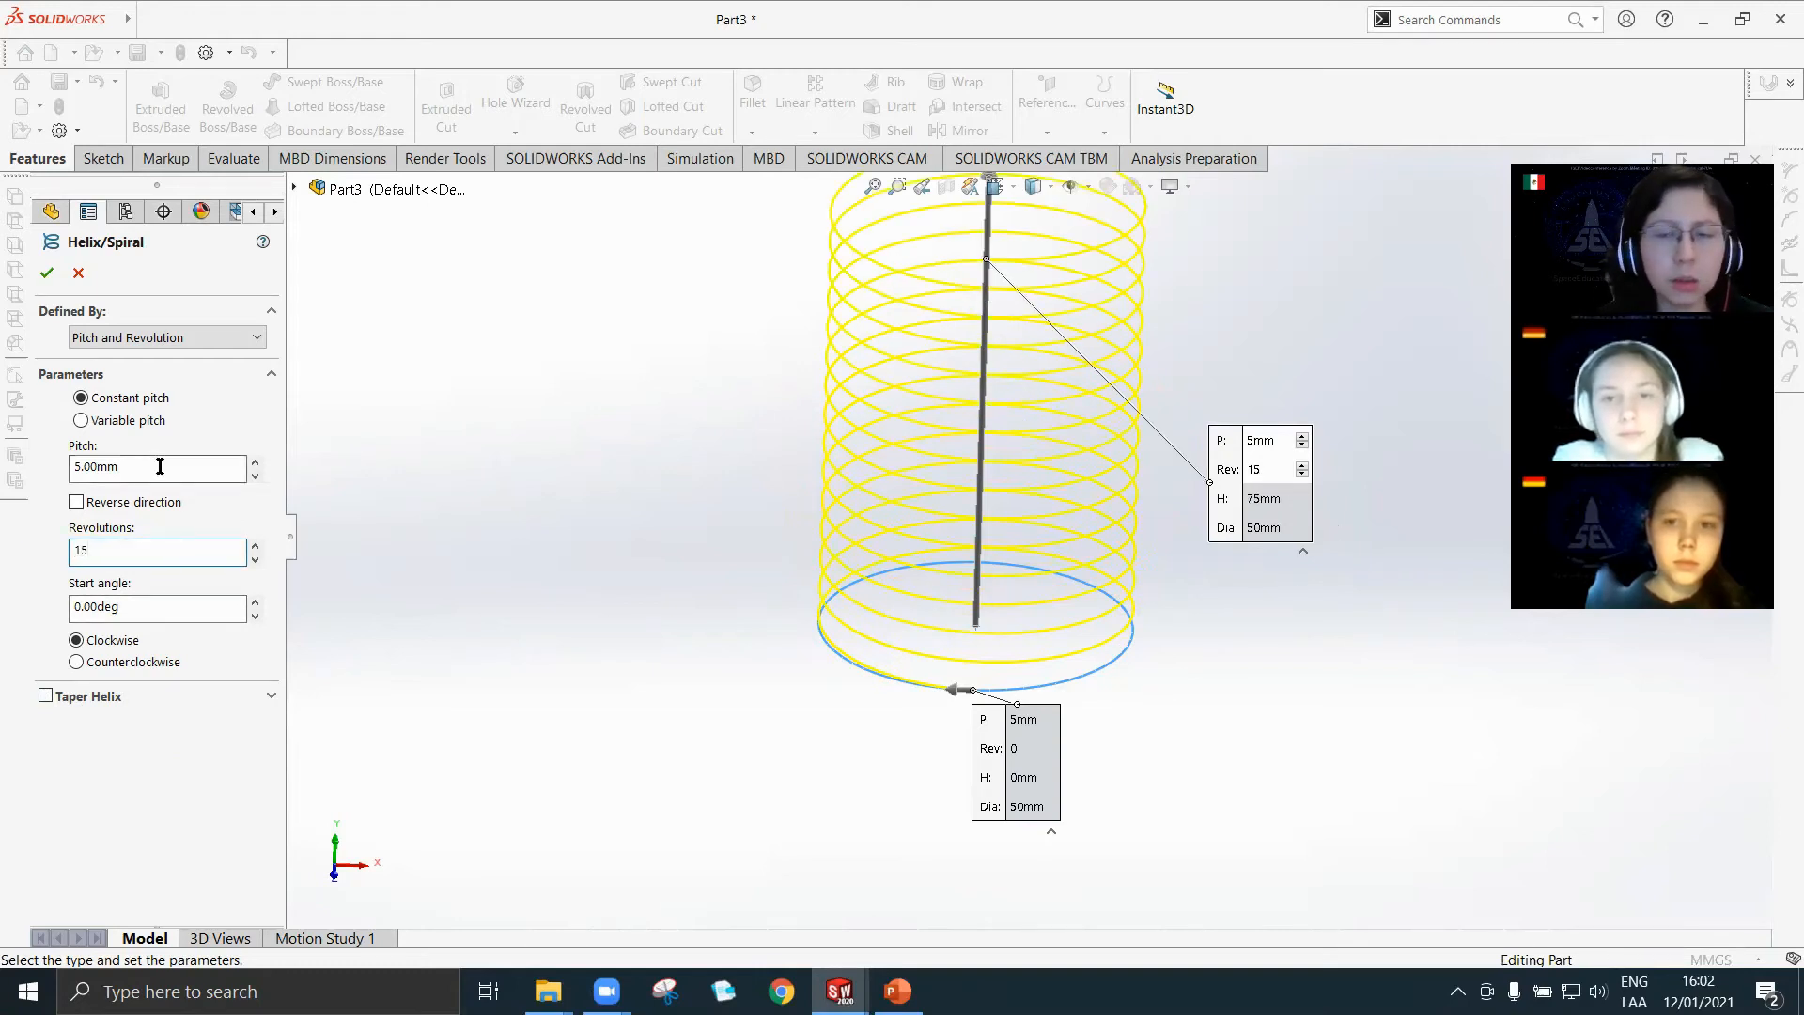
pyautogui.moveTo(1361, 436); pyautogui.dragTo(1026, 469, button='middle')
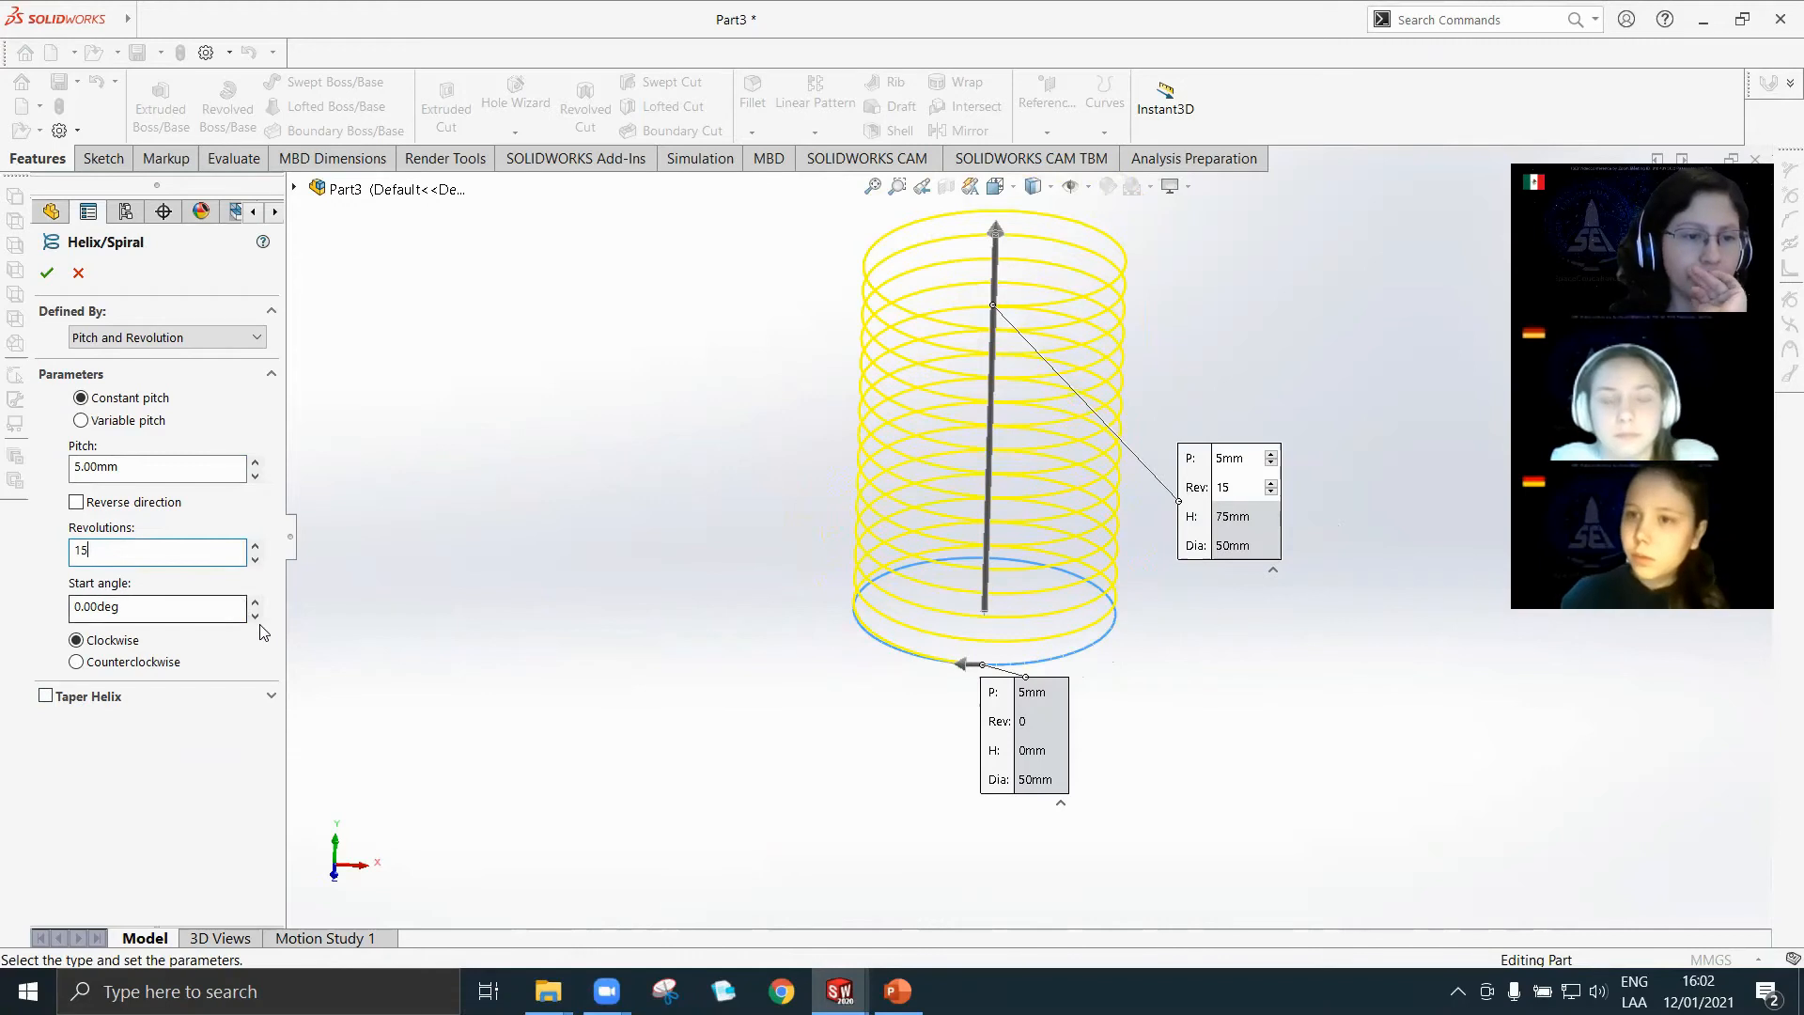
pyautogui.scroll(-2, 996, 486)
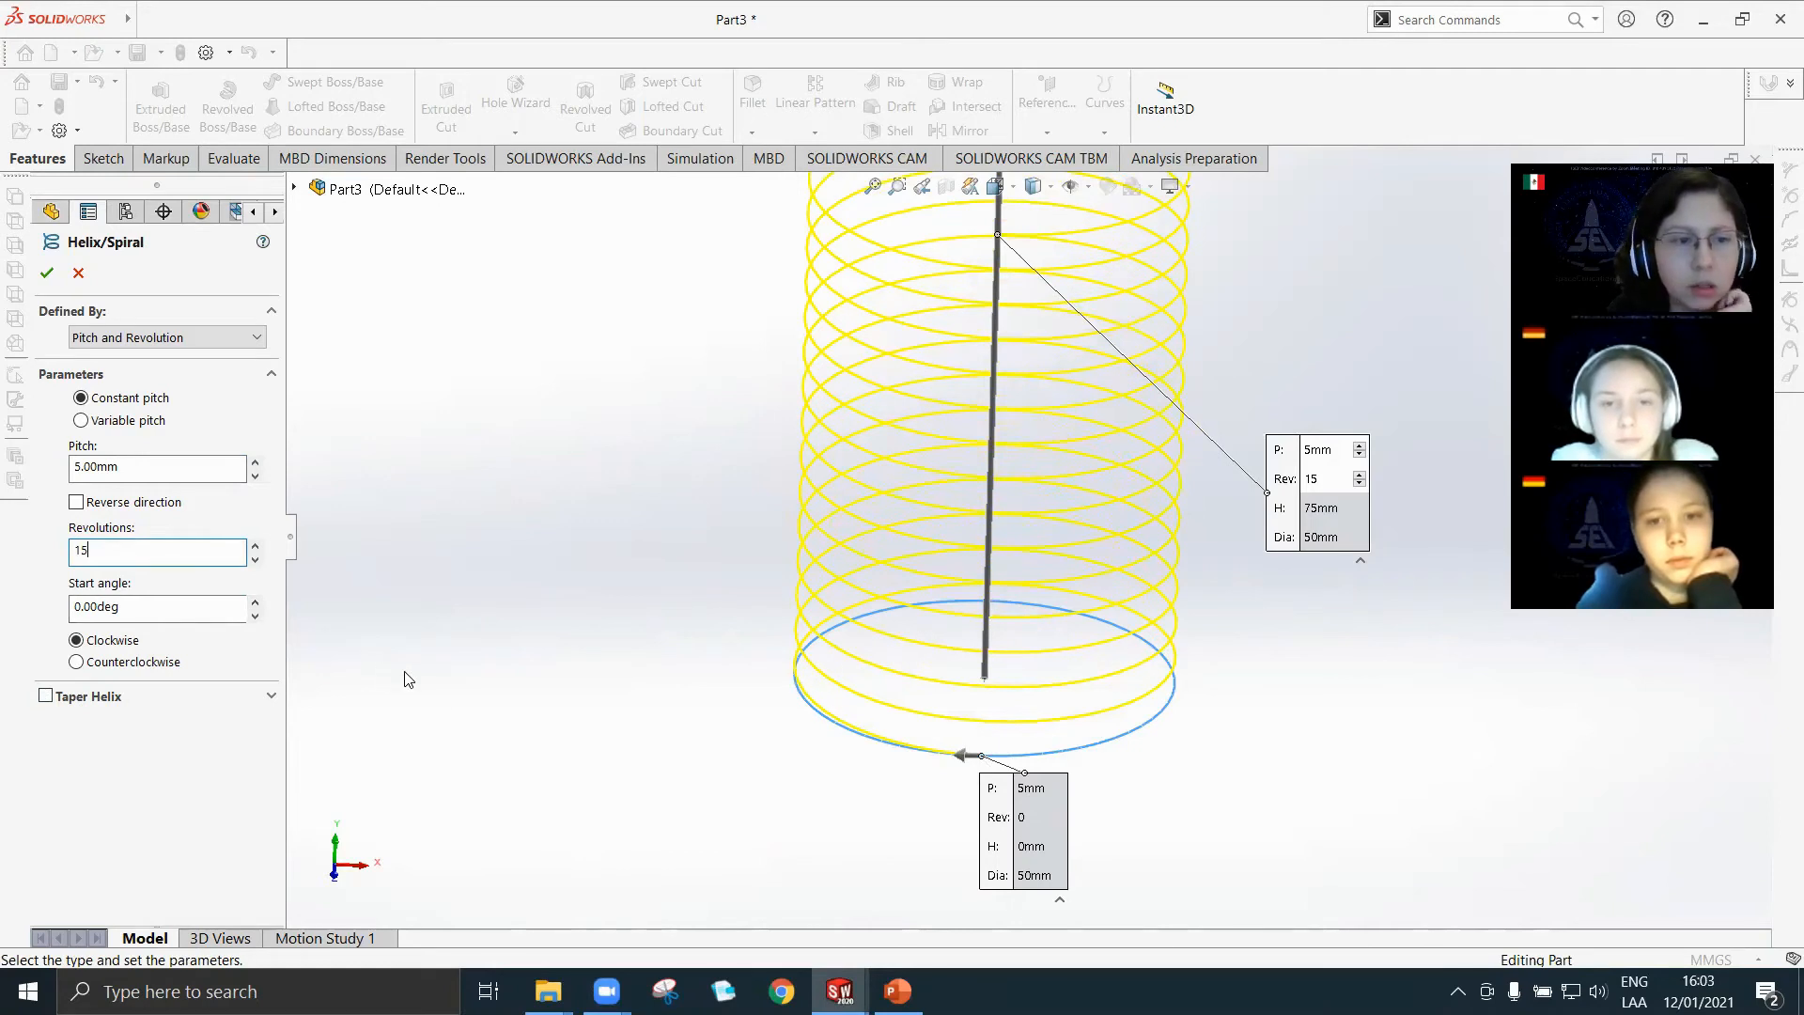
# Increase the helix start angle to 20 degrees.
pyautogui.click(254, 603)
pyautogui.click(255, 603)
pyautogui.click(255, 602)
pyautogui.click(254, 602)
pyautogui.click(255, 602)
pyautogui.click(254, 603)
pyautogui.click(255, 602)
pyautogui.click(255, 602)
pyautogui.click(255, 603)
pyautogui.click(255, 602)
pyautogui.click(255, 602)
pyautogui.click(255, 602)
pyautogui.click(255, 603)
pyautogui.click(255, 603)
pyautogui.click(254, 602)
pyautogui.click(254, 602)
pyautogui.click(255, 603)
pyautogui.click(254, 602)
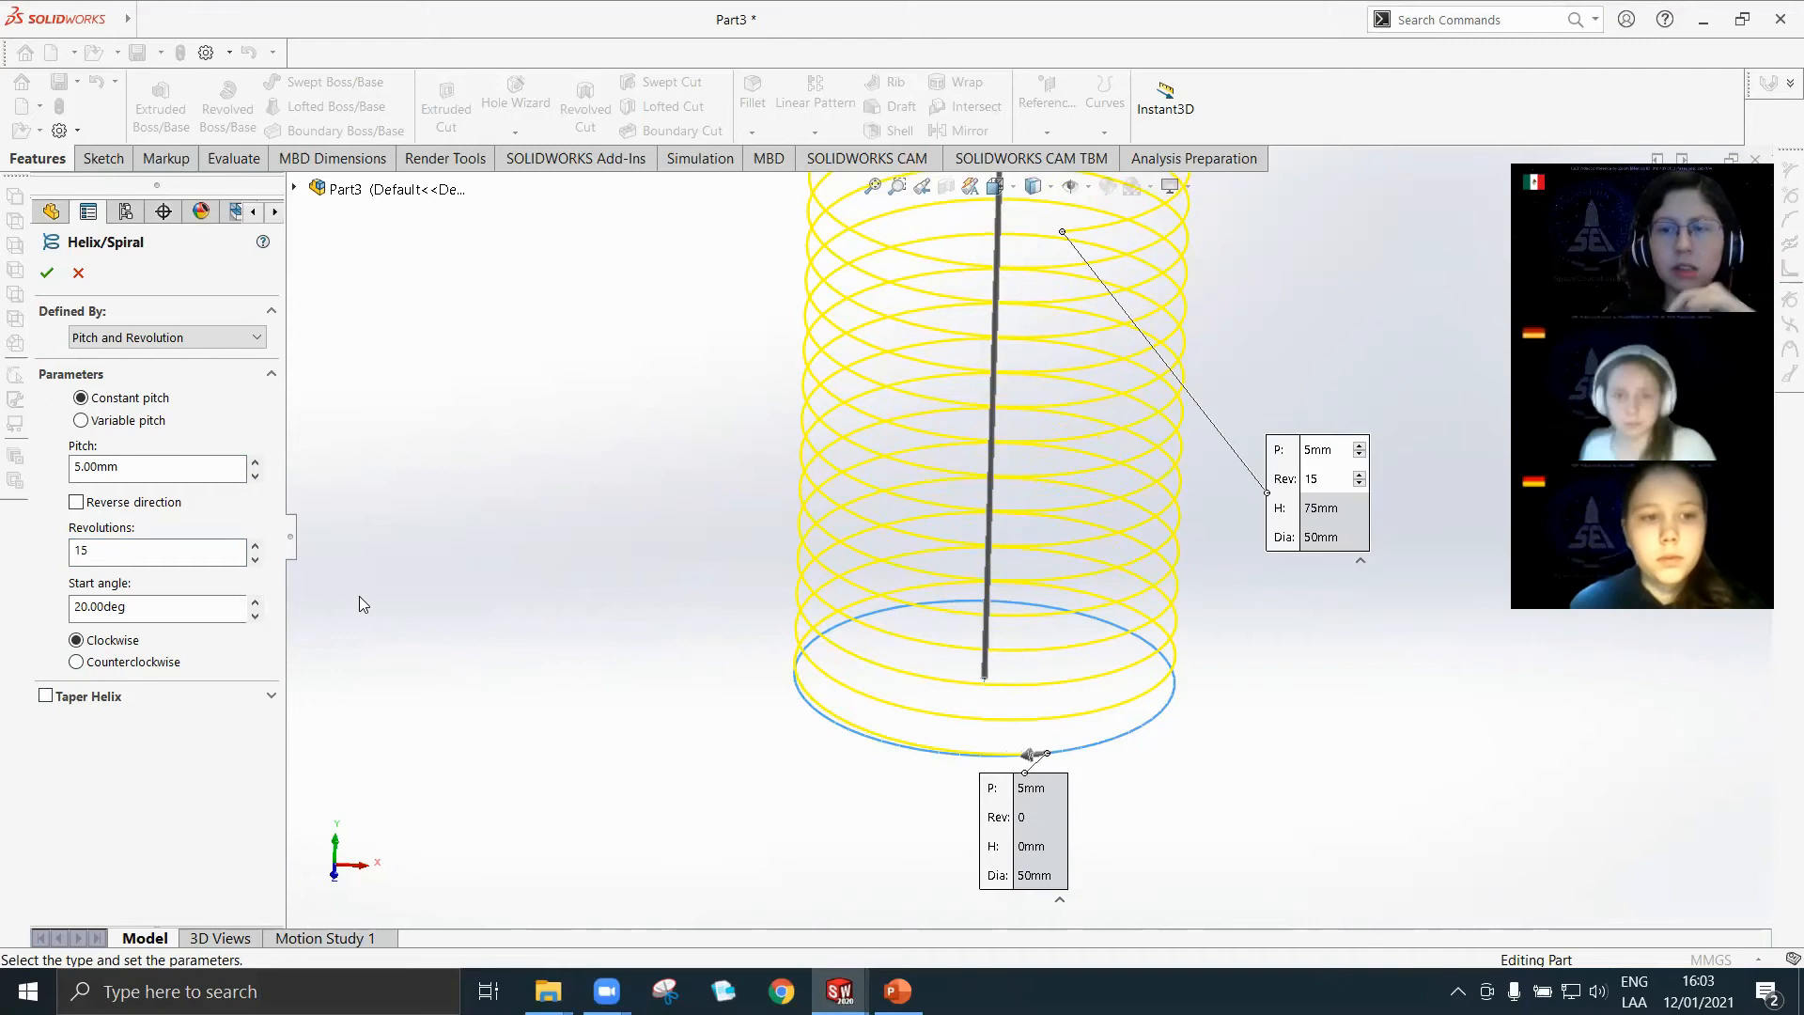
# Enable Taper Helix with Taper outward on and raise the taper angle to 16 degrees.
pyautogui.click(45, 697)
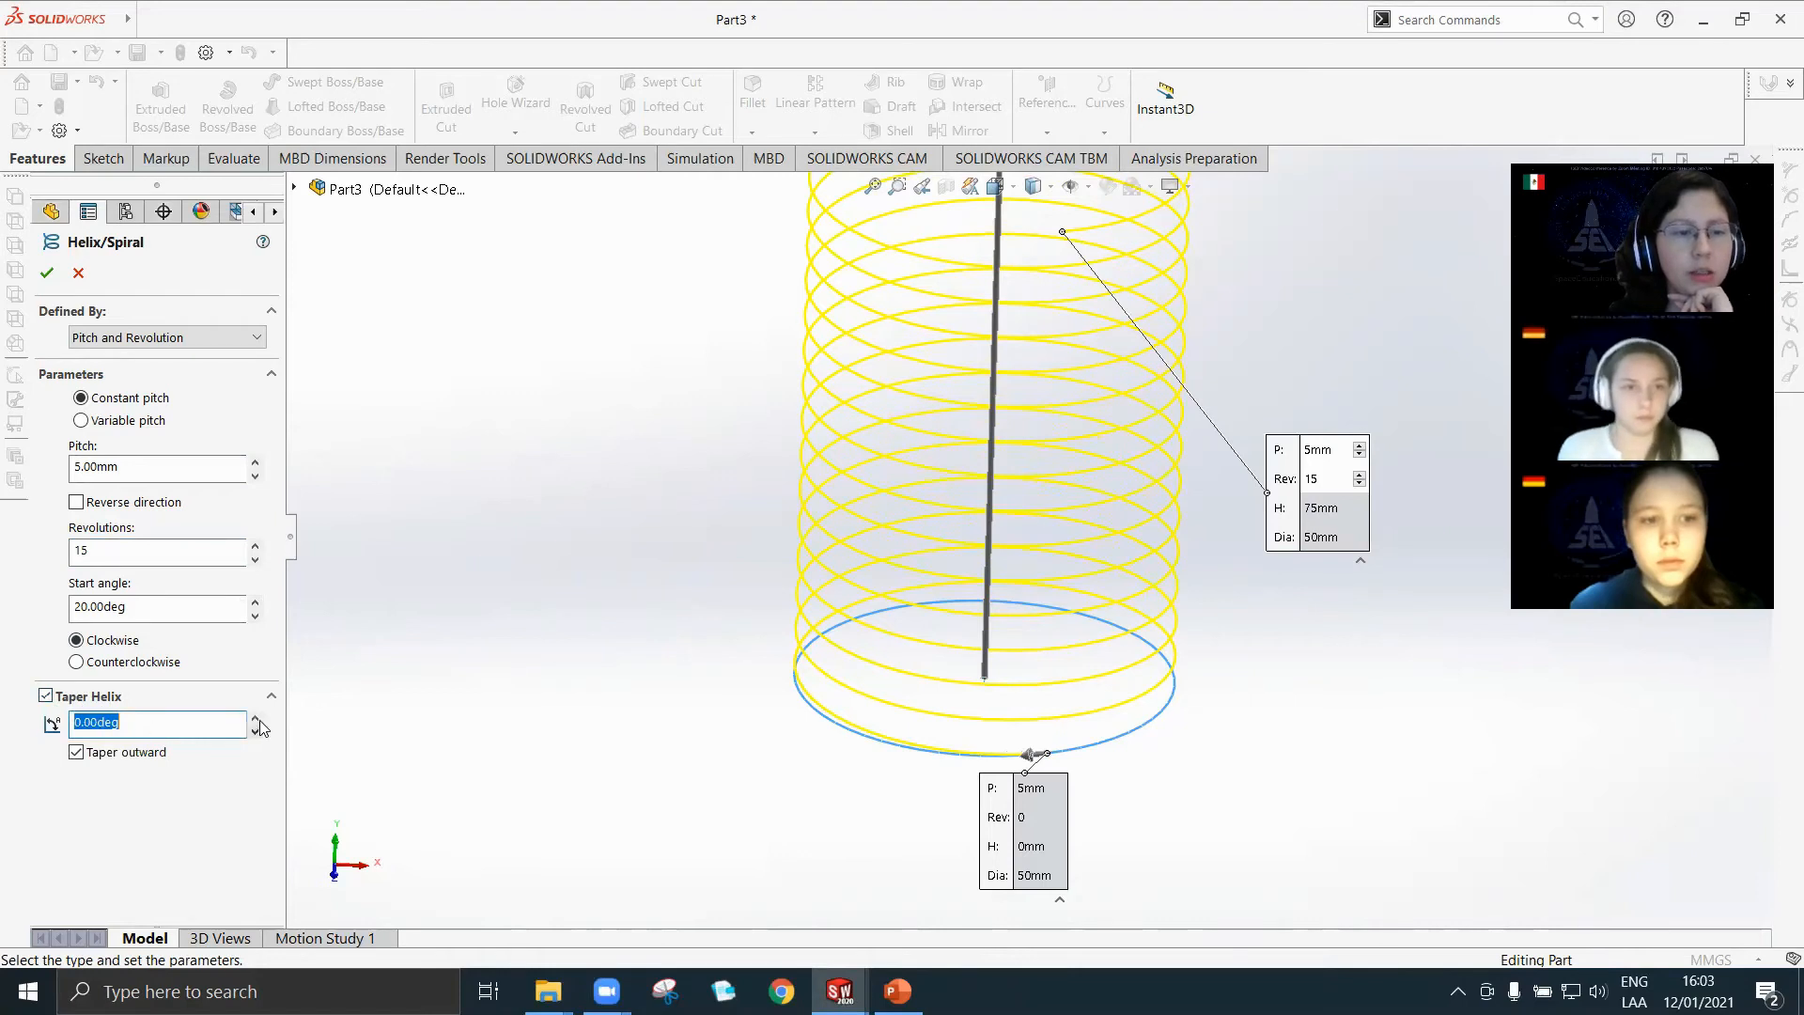
pyautogui.scroll(2, 455, 697)
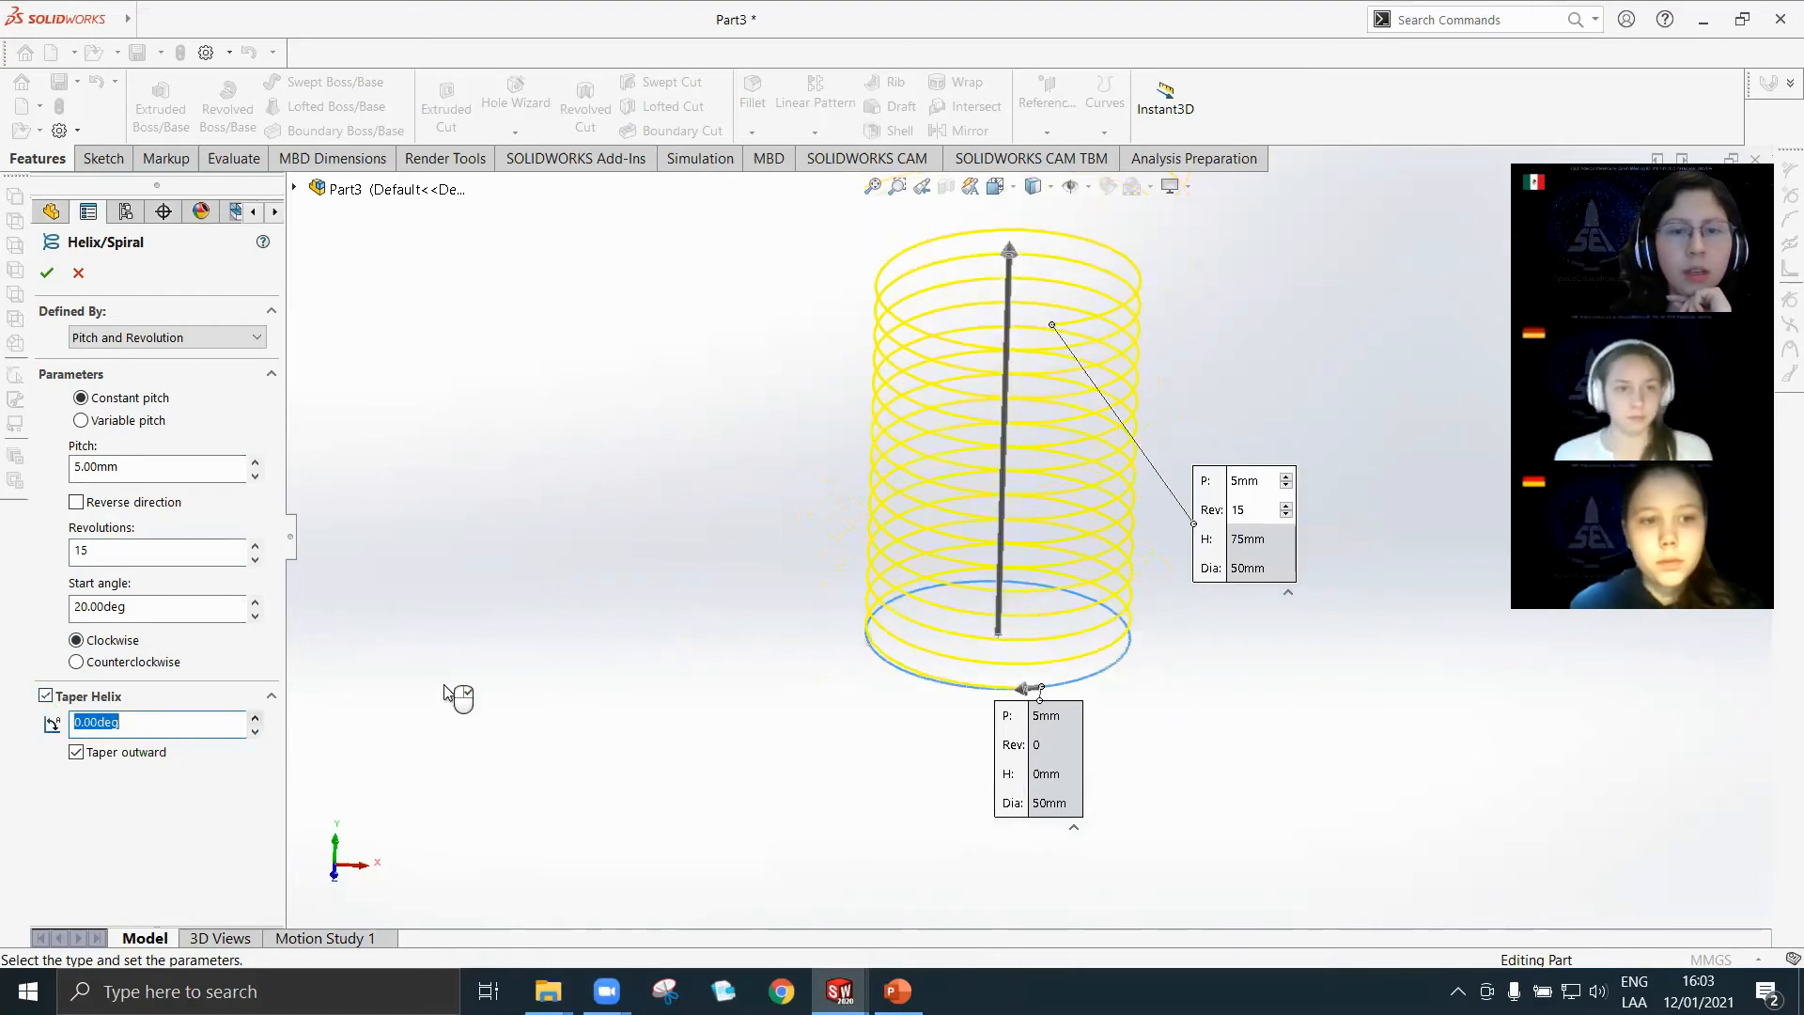
pyautogui.click(253, 719)
pyautogui.click(254, 719)
pyautogui.click(254, 719)
pyautogui.click(254, 719)
pyautogui.click(252, 719)
pyautogui.click(253, 719)
pyautogui.click(253, 719)
pyautogui.click(253, 719)
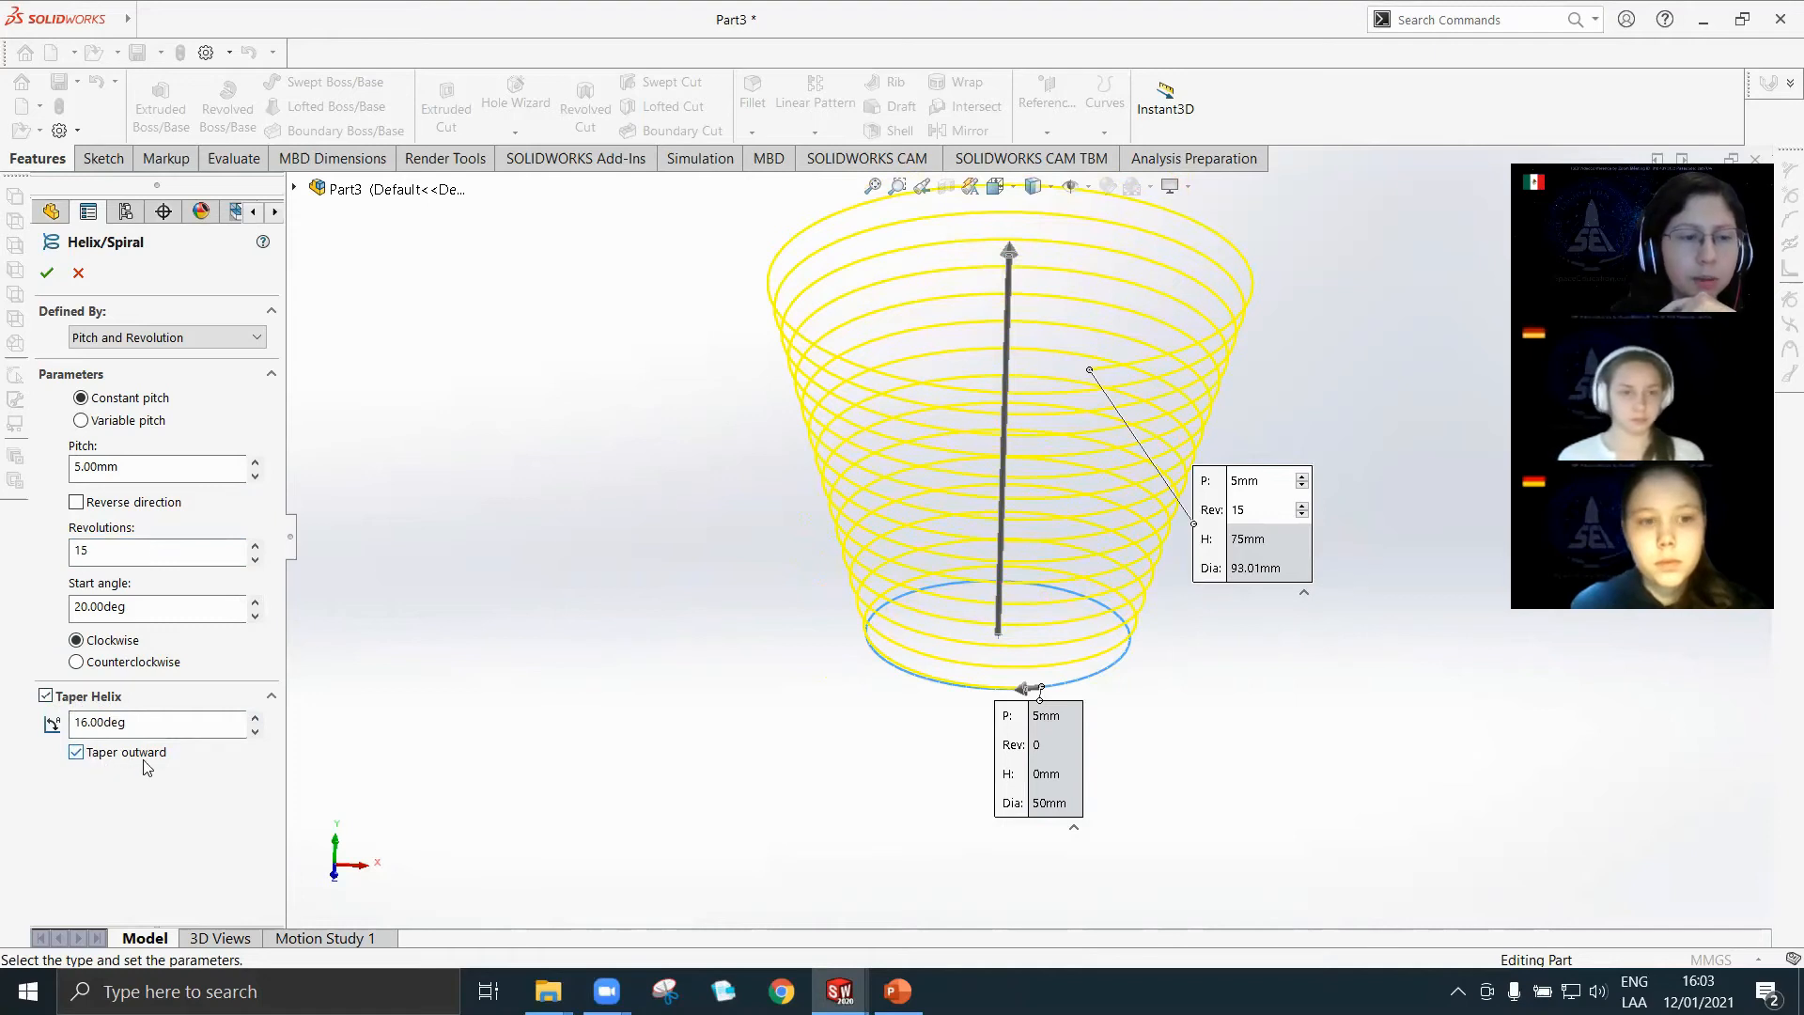
# Make the helix taper inward and set its taper angle to 5 degrees.
pyautogui.click(76, 754)
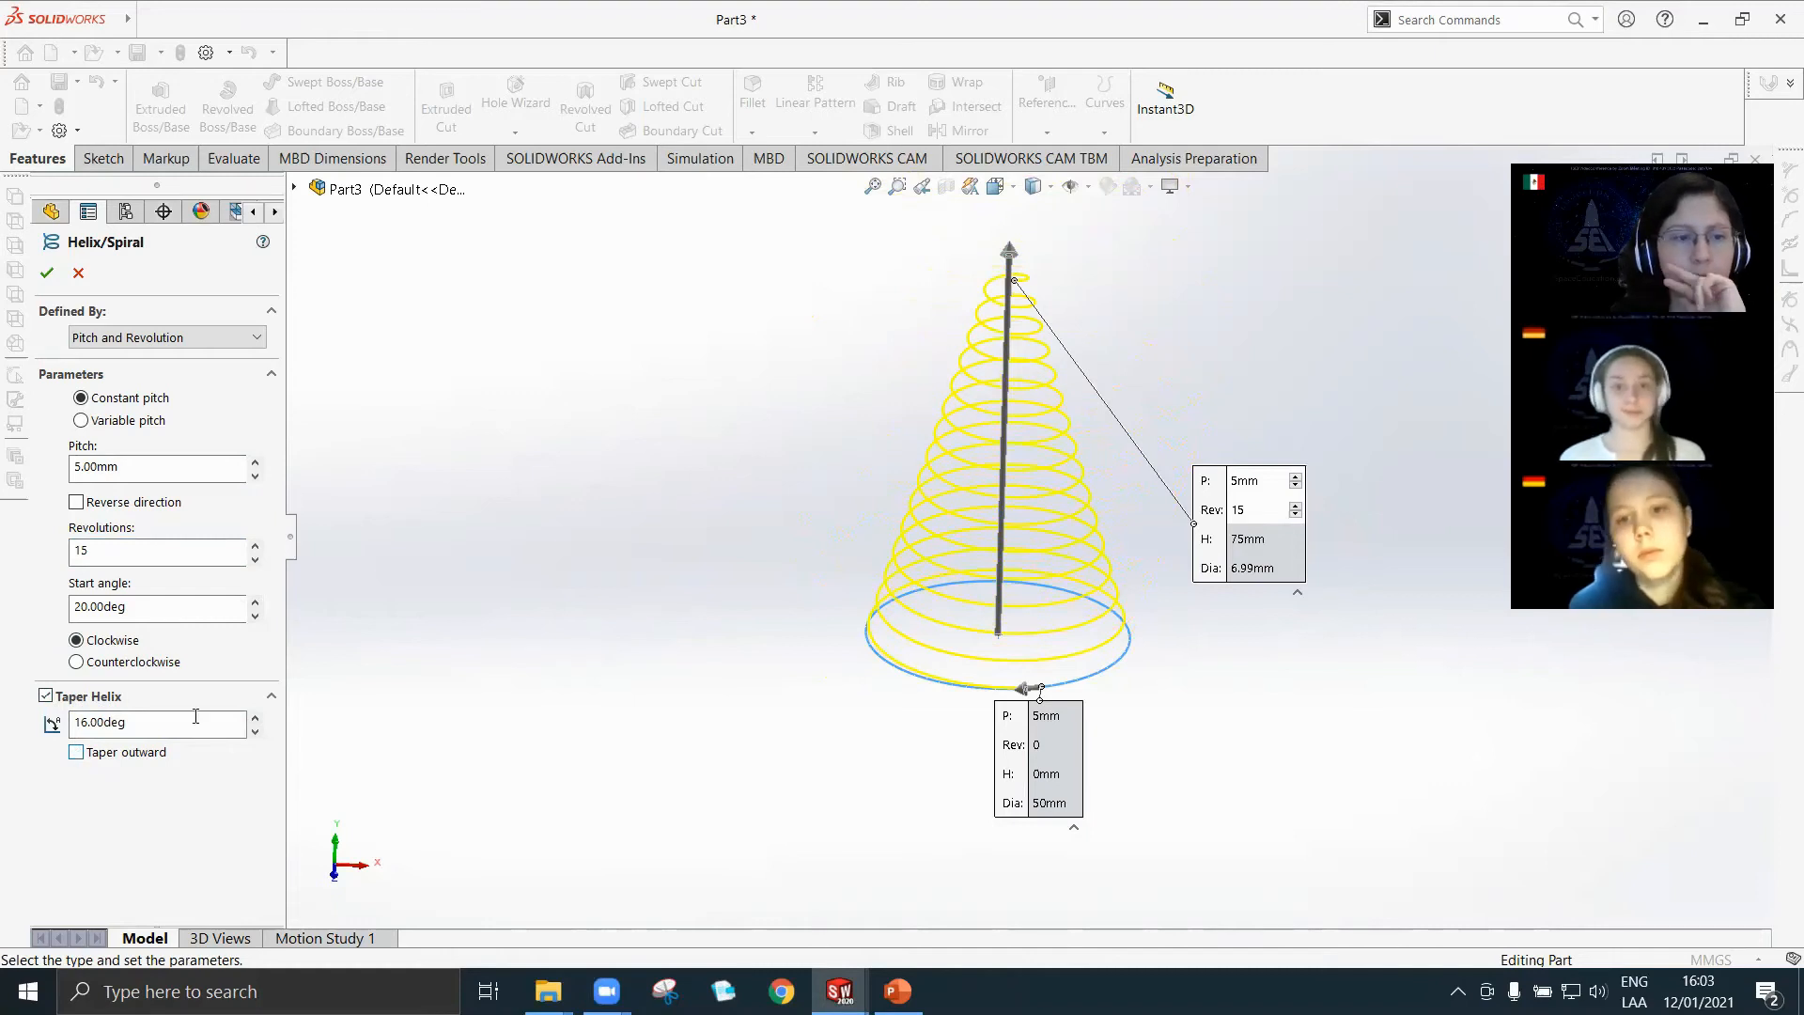
pyautogui.moveTo(168, 726); pyautogui.dragTo(26, 727)
pyautogui.write('5')
pyautogui.press('Return')
pyautogui.scroll(-2, 966, 435)
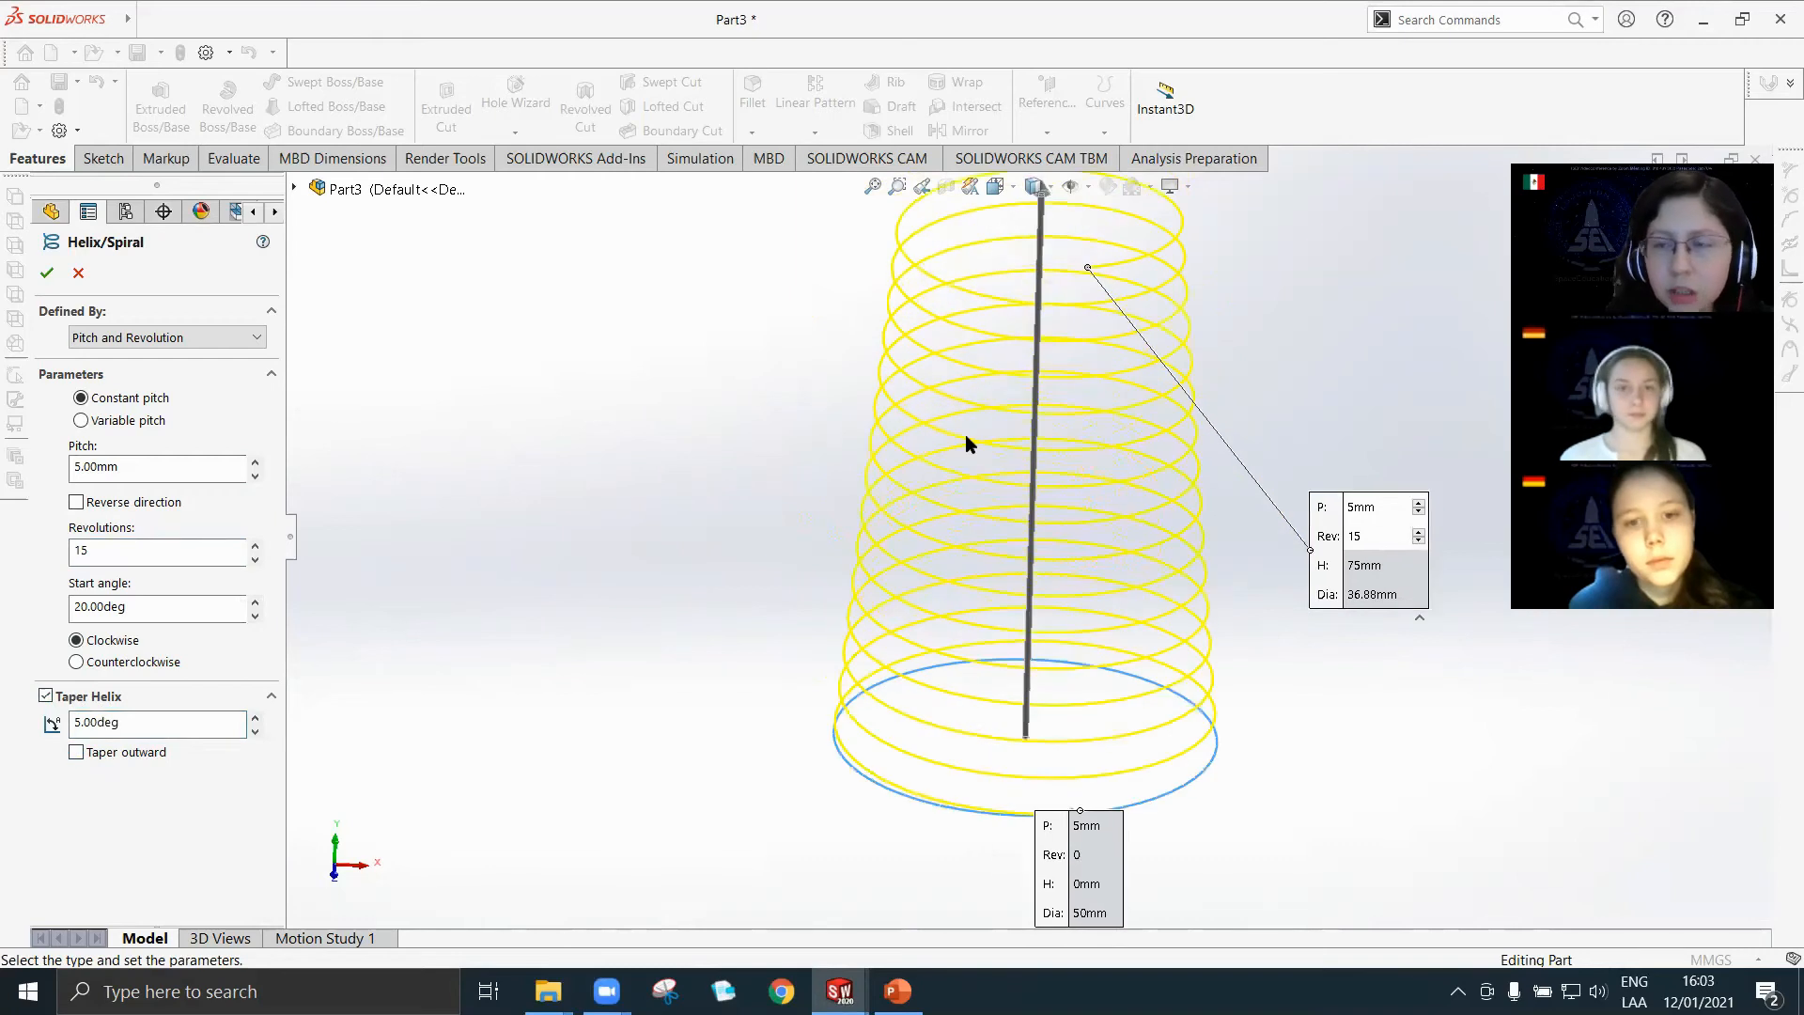
pyautogui.scroll(2, 985, 430)
pyautogui.scroll(-2, 985, 430)
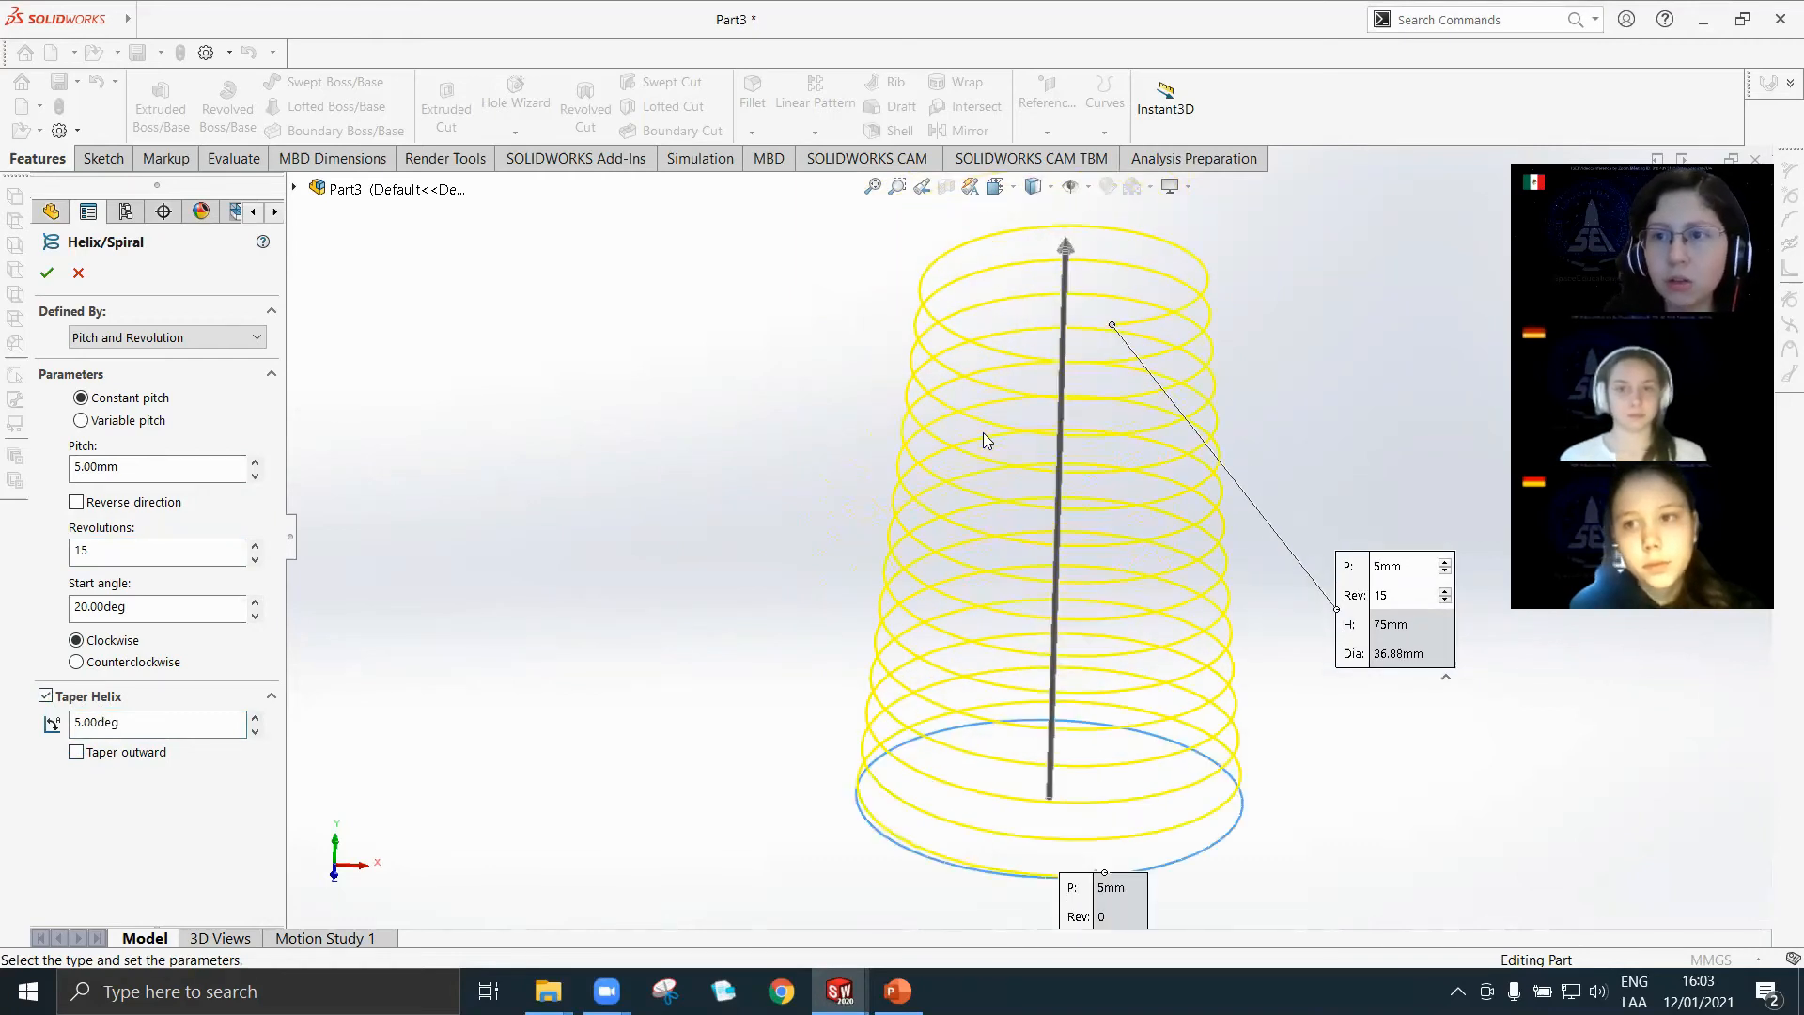
pyautogui.scroll(2, 983, 433)
pyautogui.scroll(-2, 936, 456)
pyautogui.scroll(2, 1034, 658)
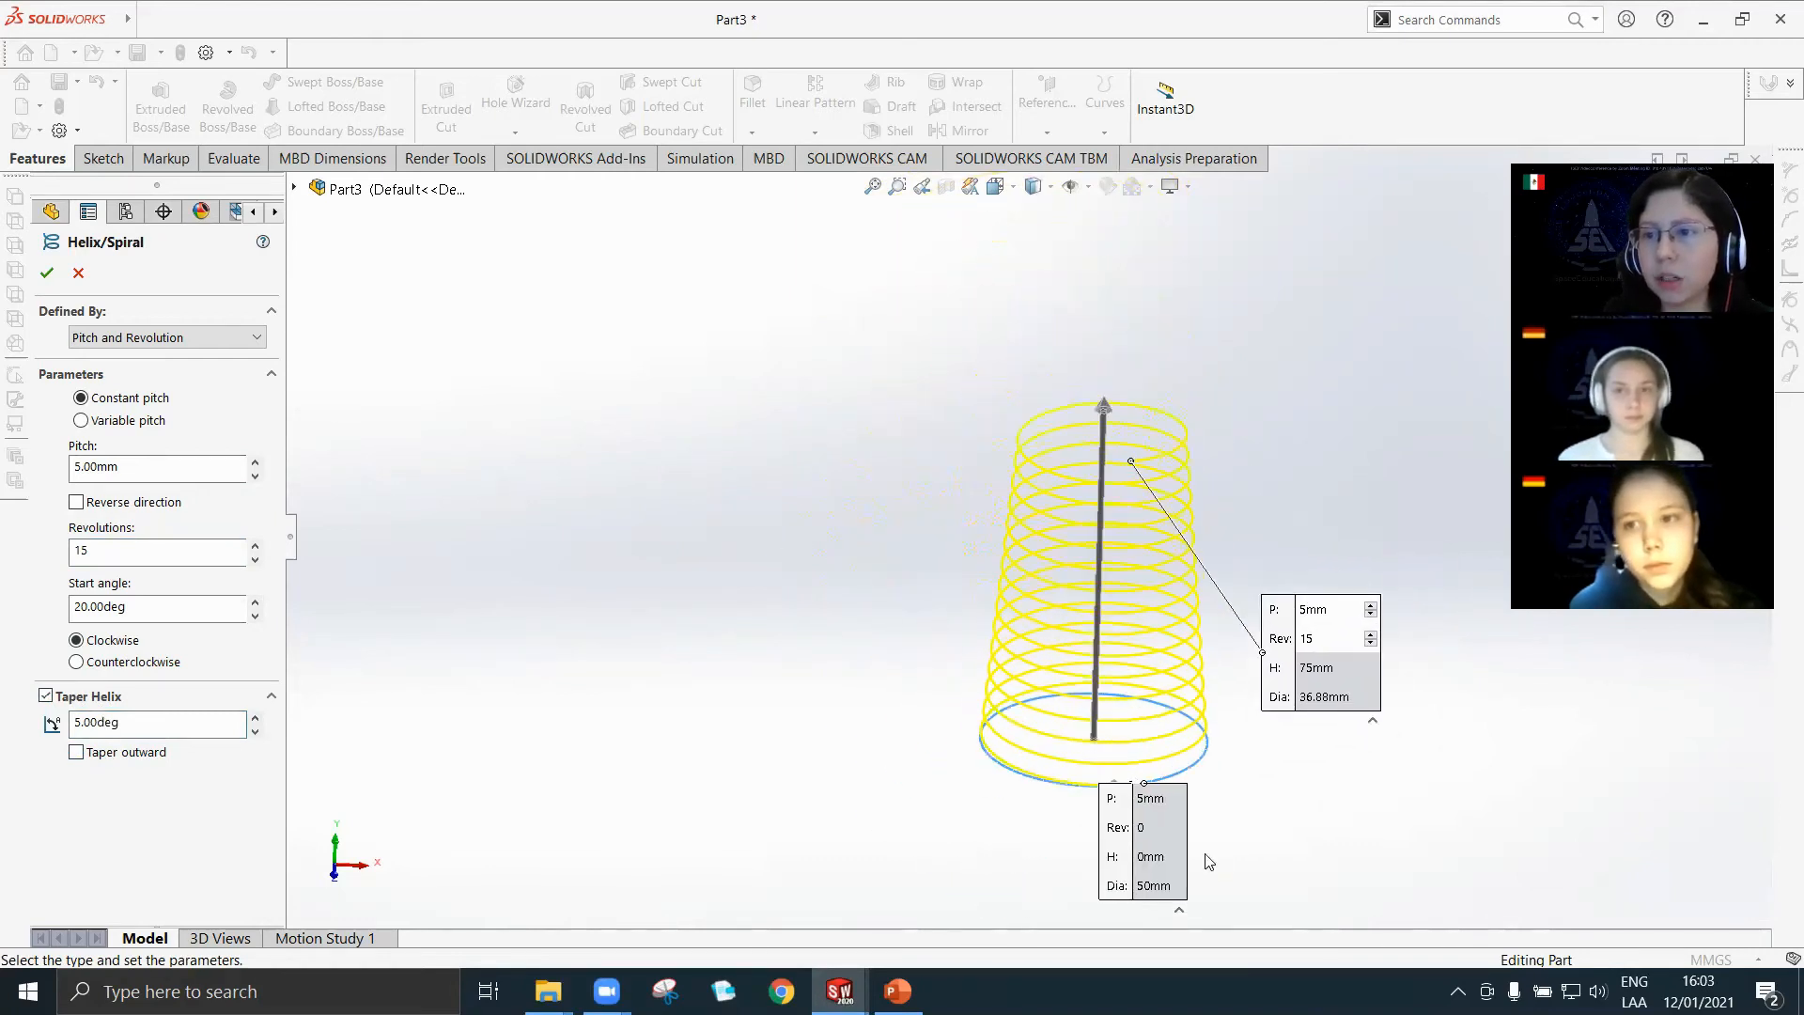
pyautogui.scroll(-2, 1315, 836)
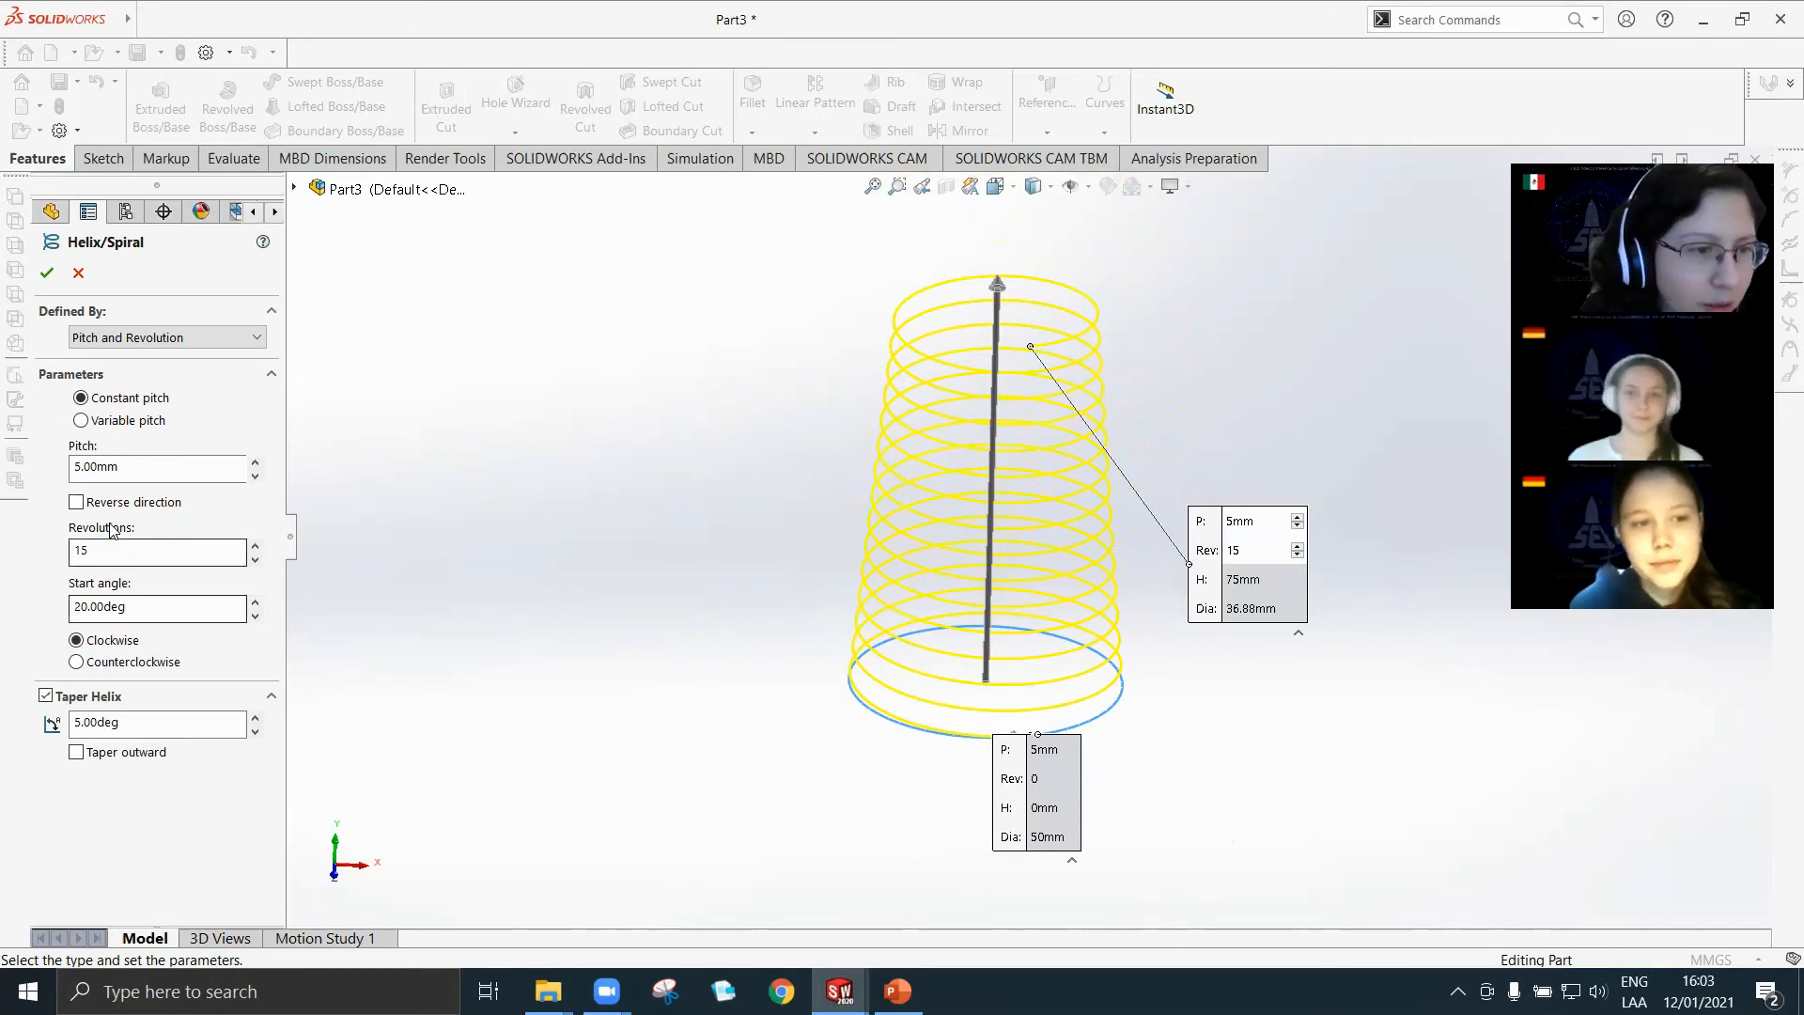
# Set the helix pitch to 10 mm.
pyautogui.doubleClick(94, 467)
pyautogui.write('1')
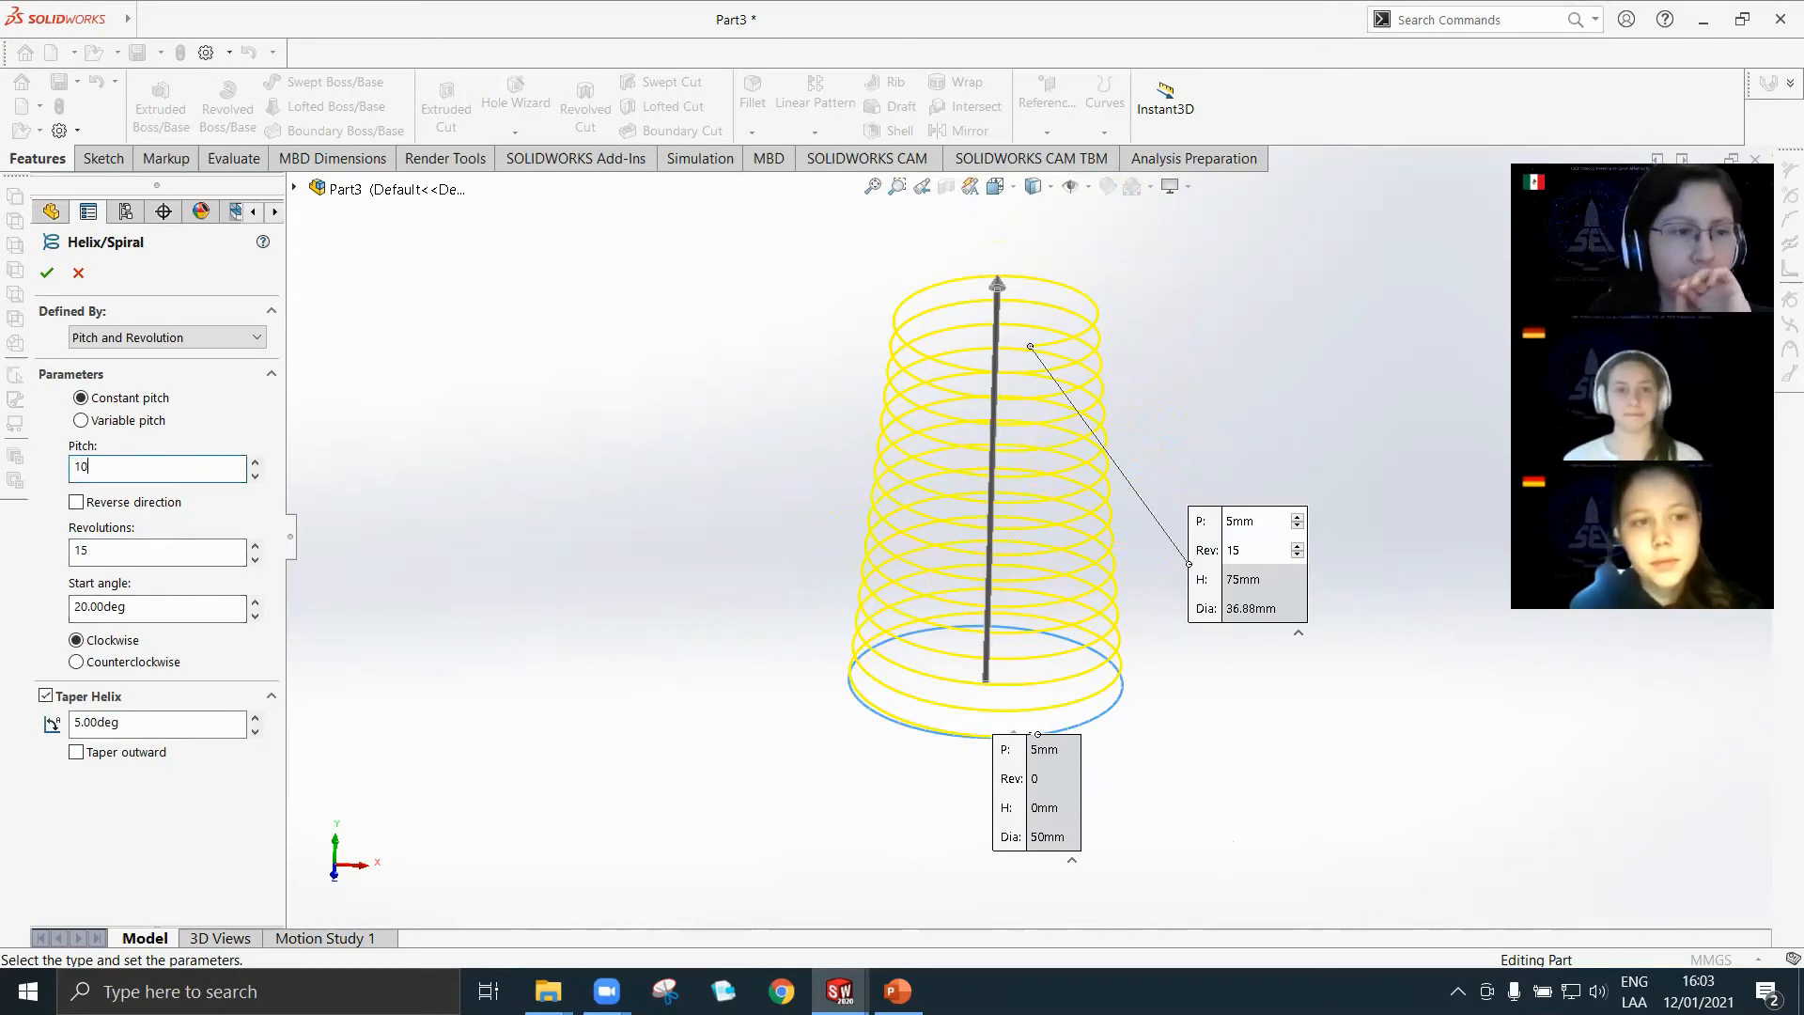
pyautogui.write('0')
pyautogui.press('Return')
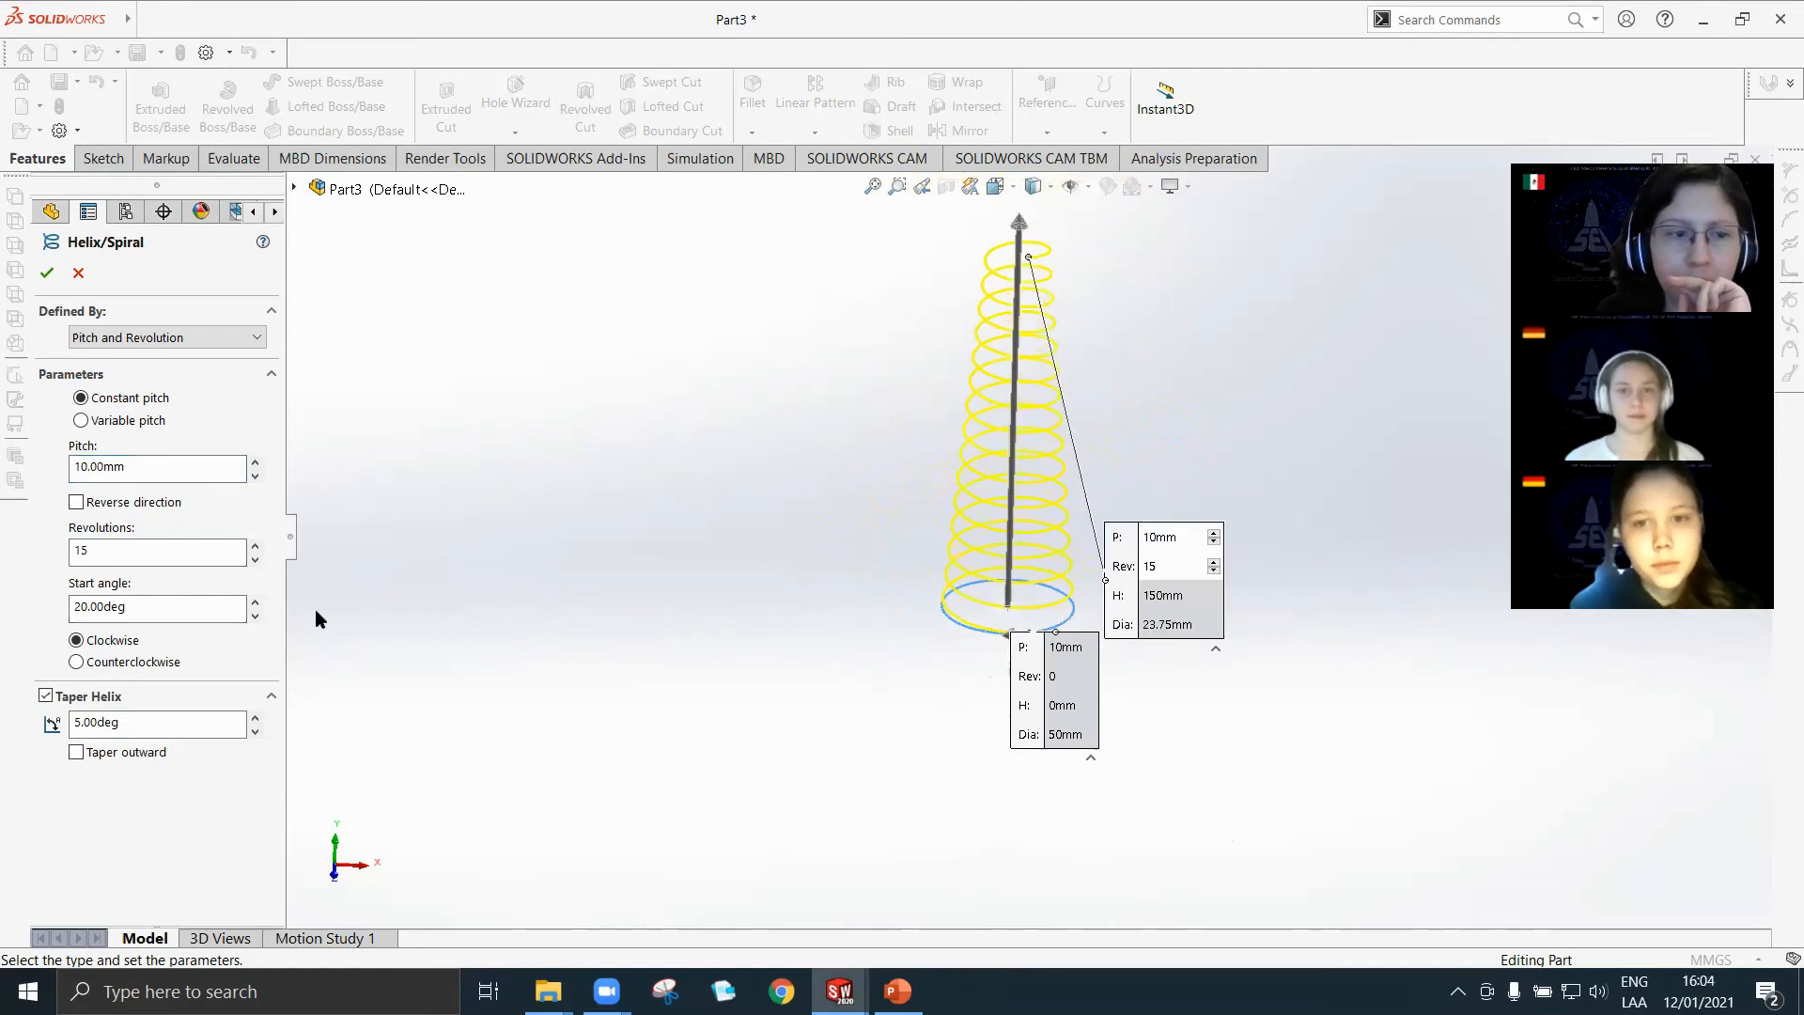
# Try a taper angle of 1 degree, change it to 2 degrees, and create the helix.
pyautogui.doubleClick(94, 723)
pyautogui.write('1')
pyautogui.press('Return')
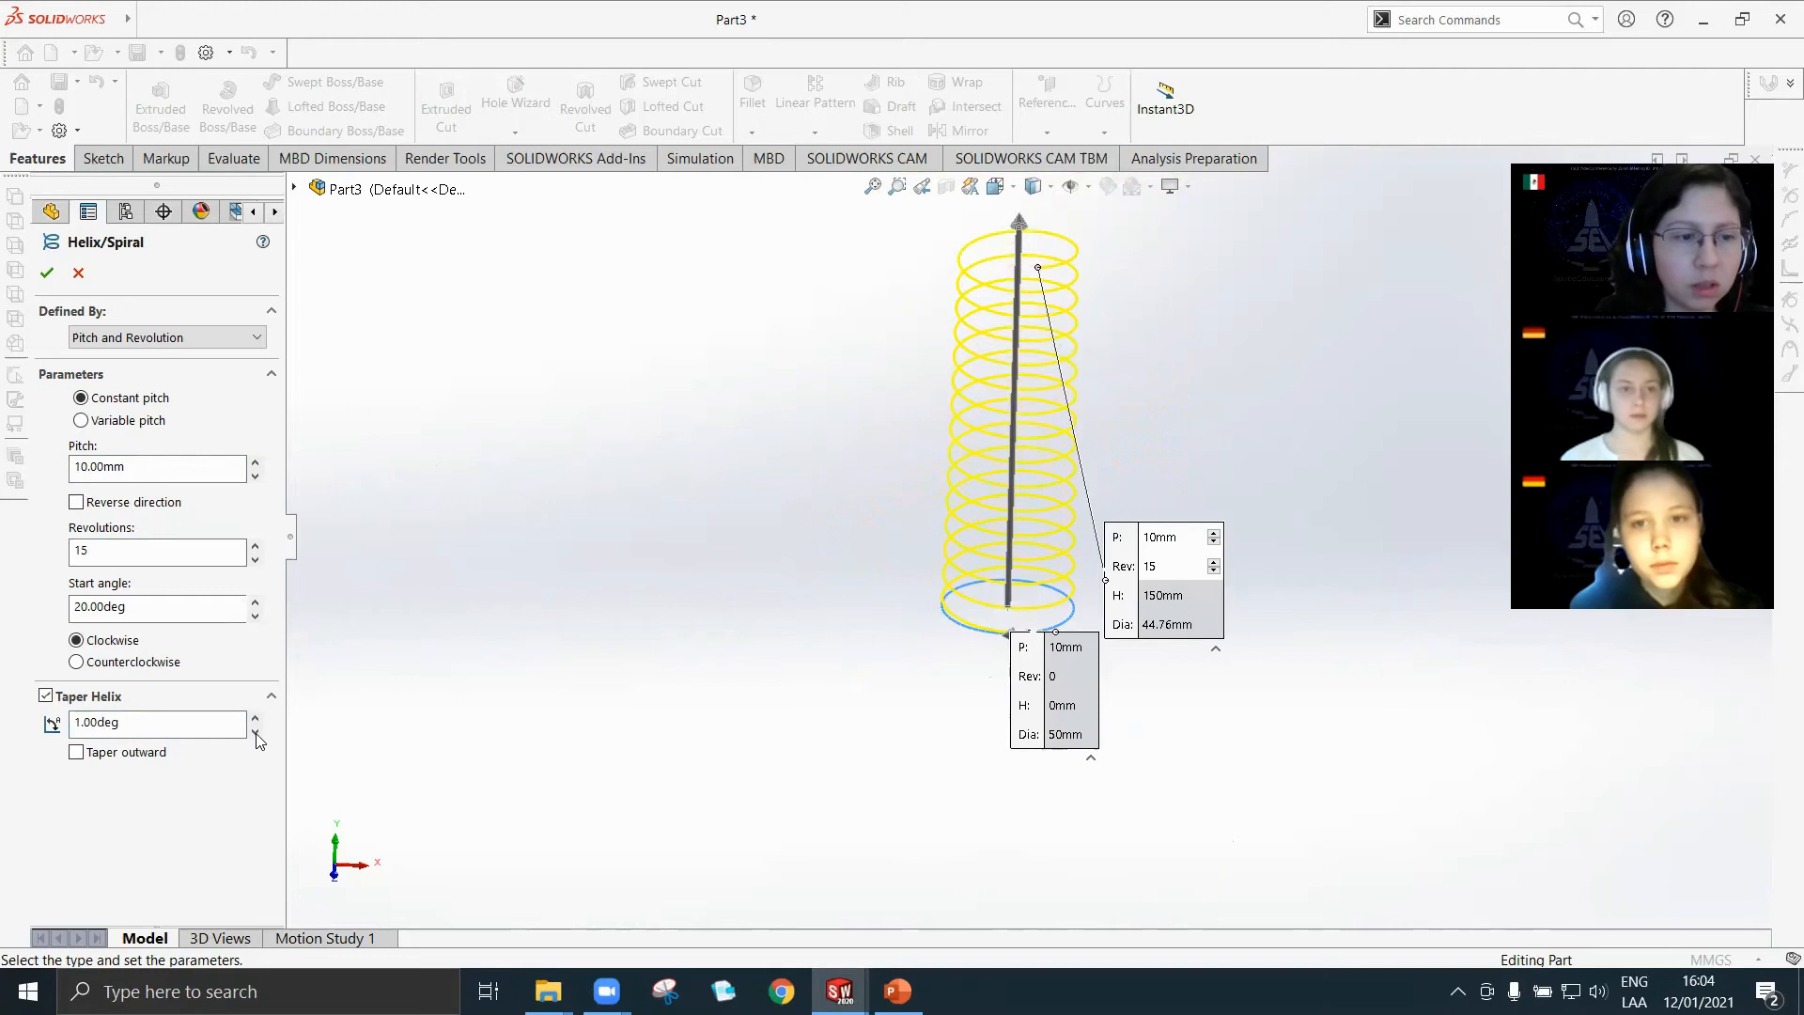
pyautogui.doubleClick(179, 722)
pyautogui.write('2')
pyautogui.press('Return')
pyautogui.click(49, 272)
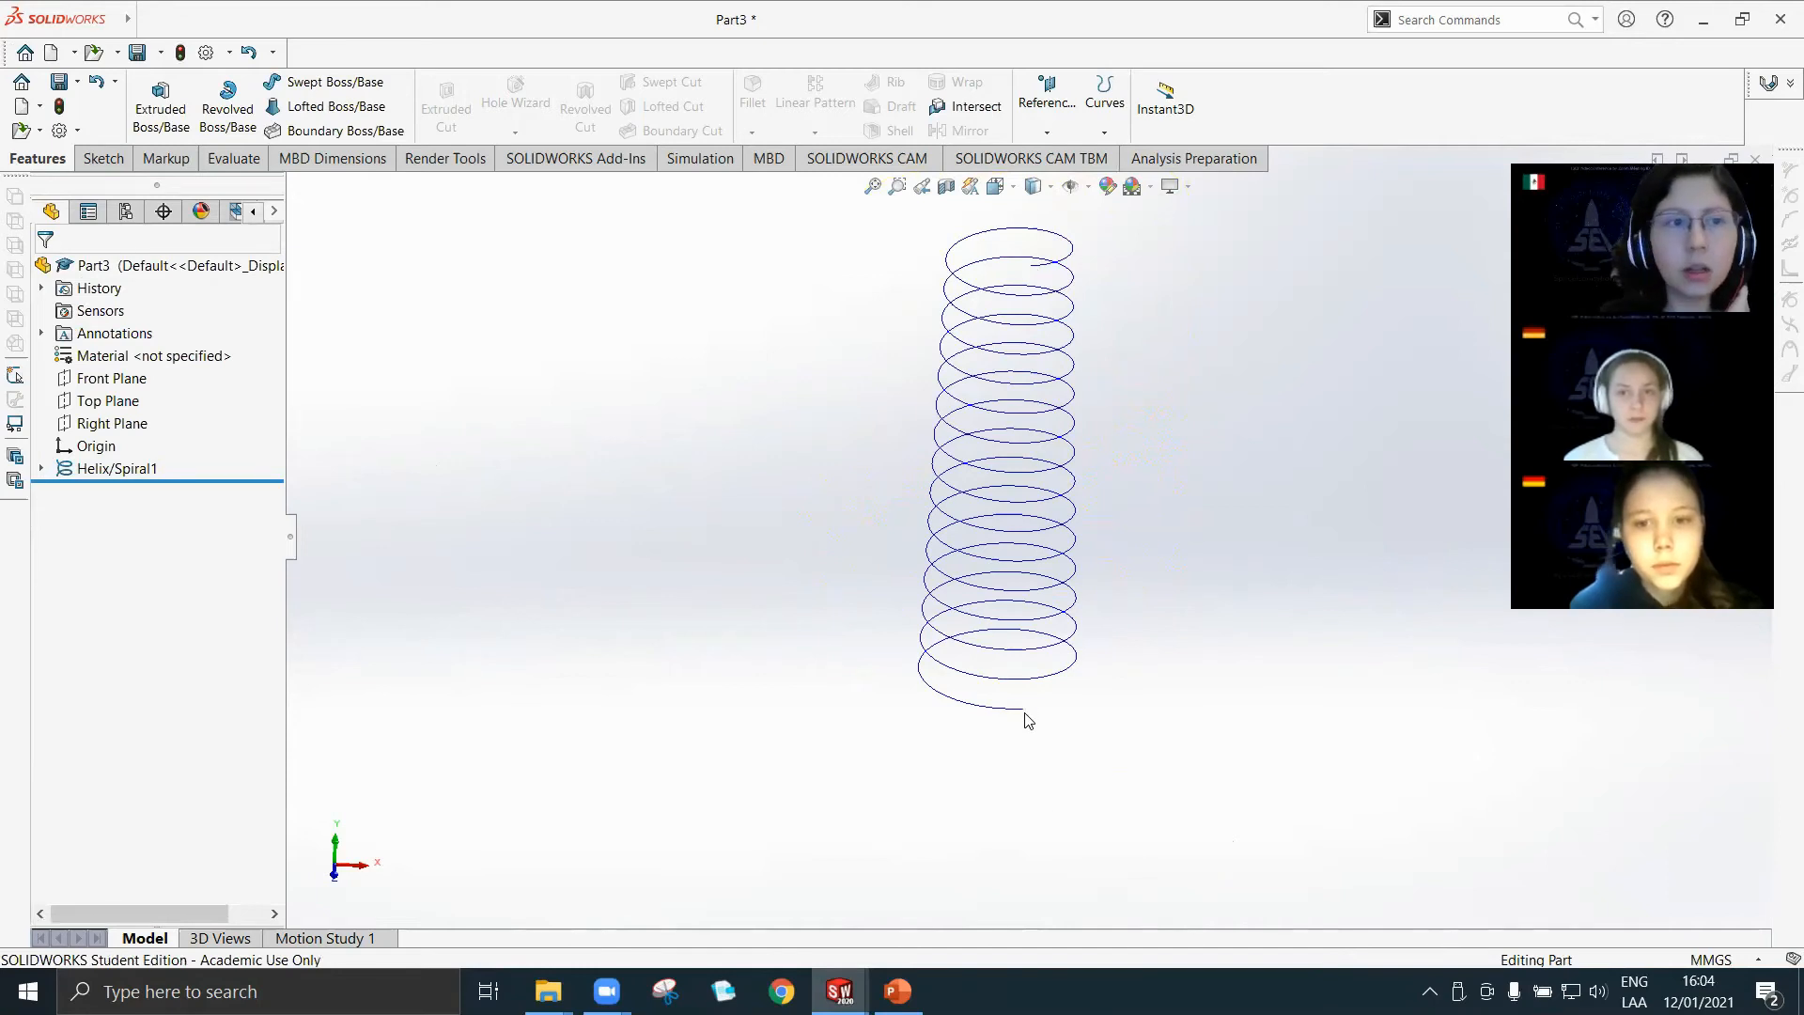
# Start a Swept Boss/Base with a circular profile of 5 mm diameter and select the tapered helix as its path.
pyautogui.click(301, 85)
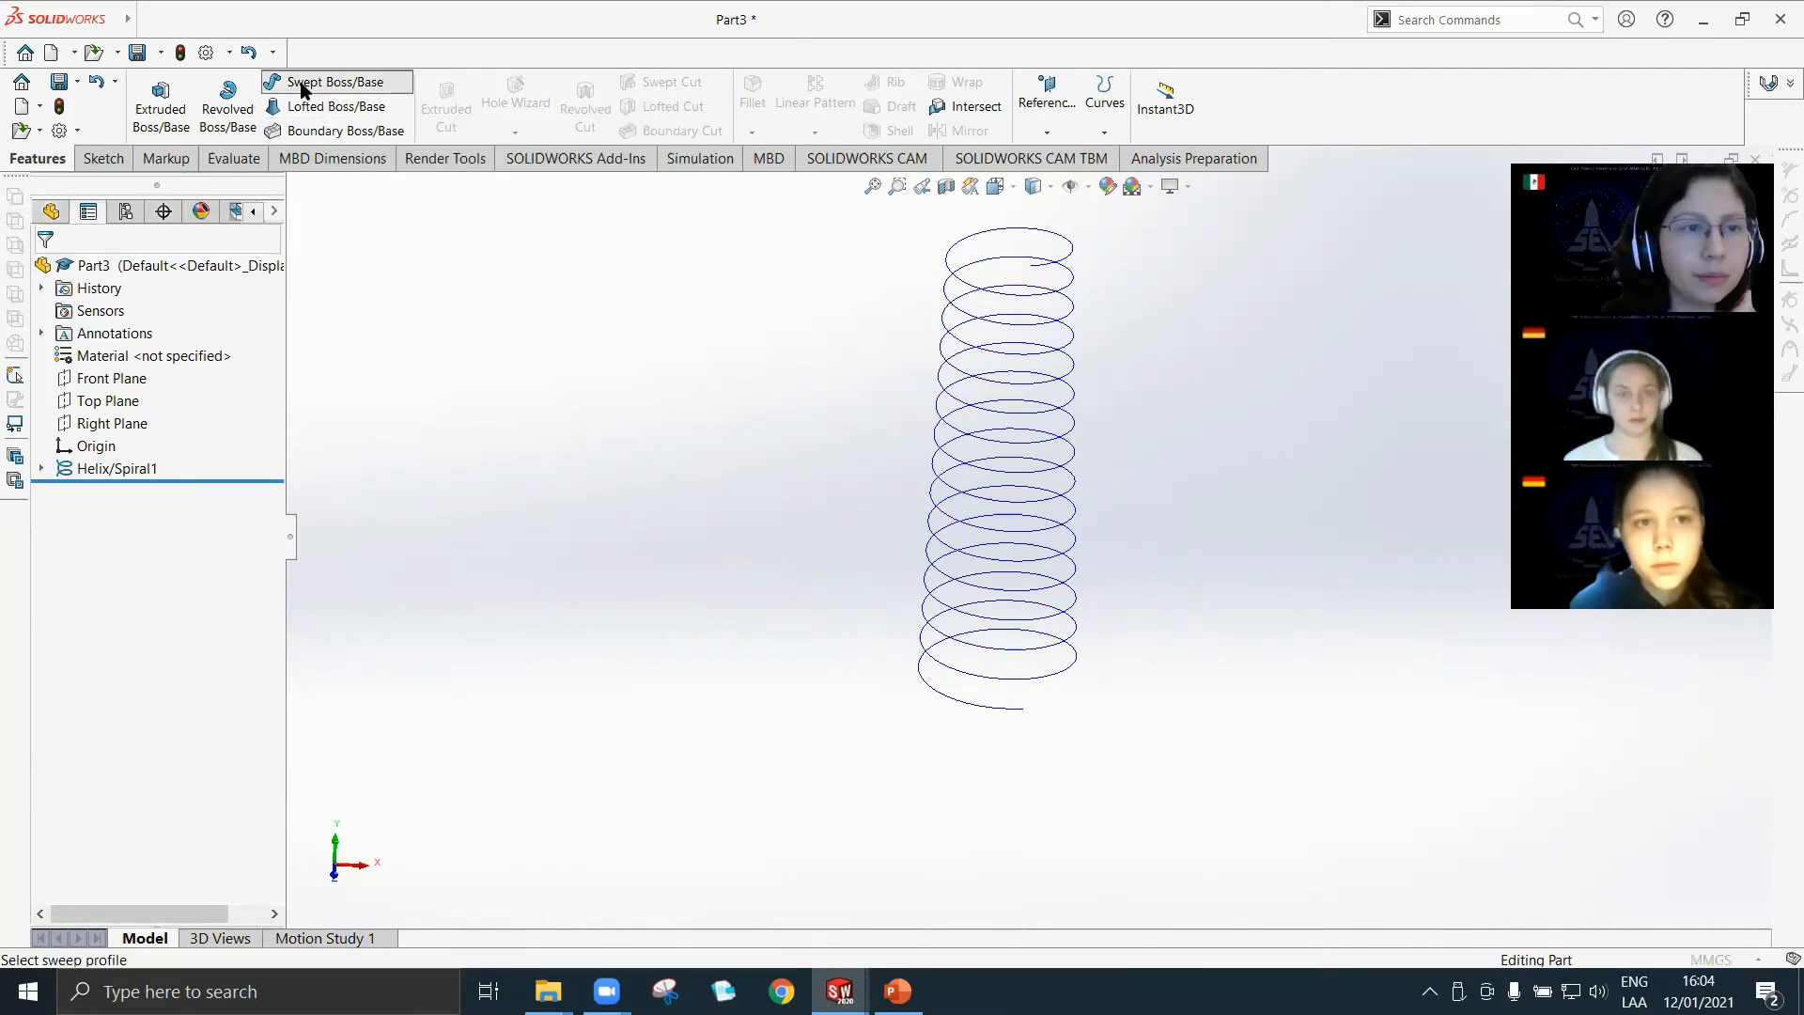
pyautogui.scroll(-2, 1172, 860)
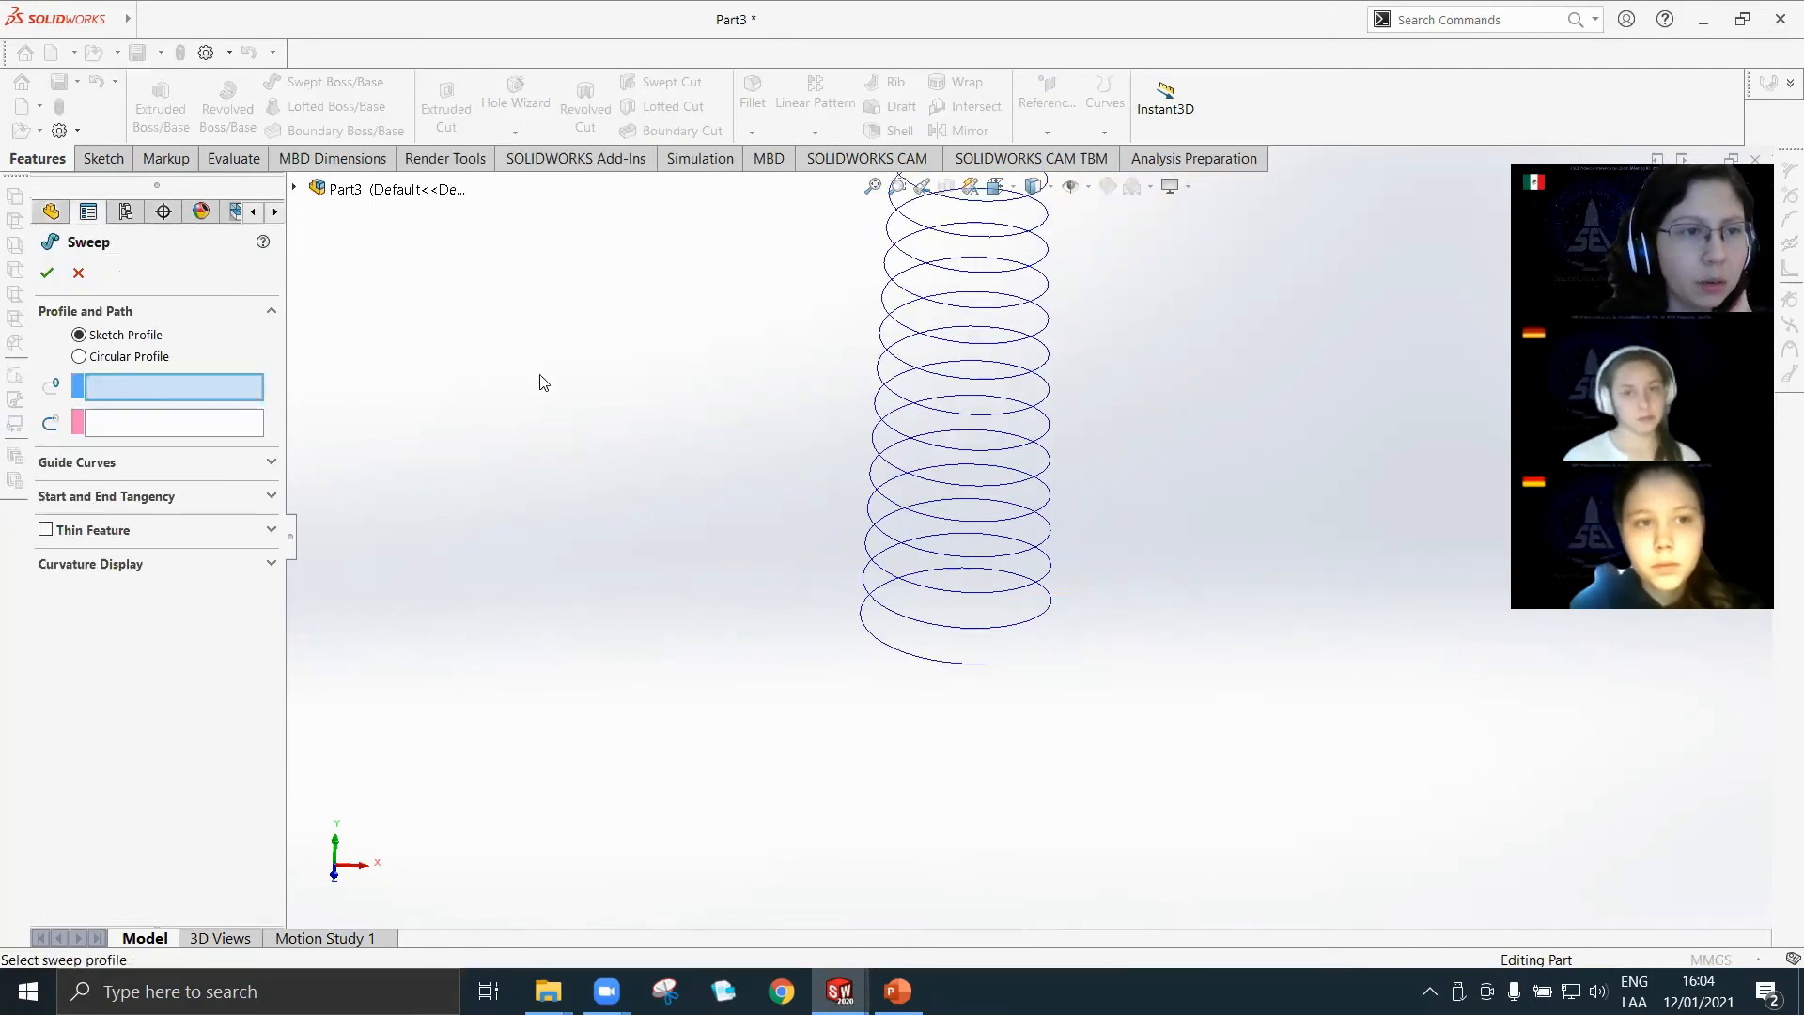
pyautogui.scroll(2, 1007, 484)
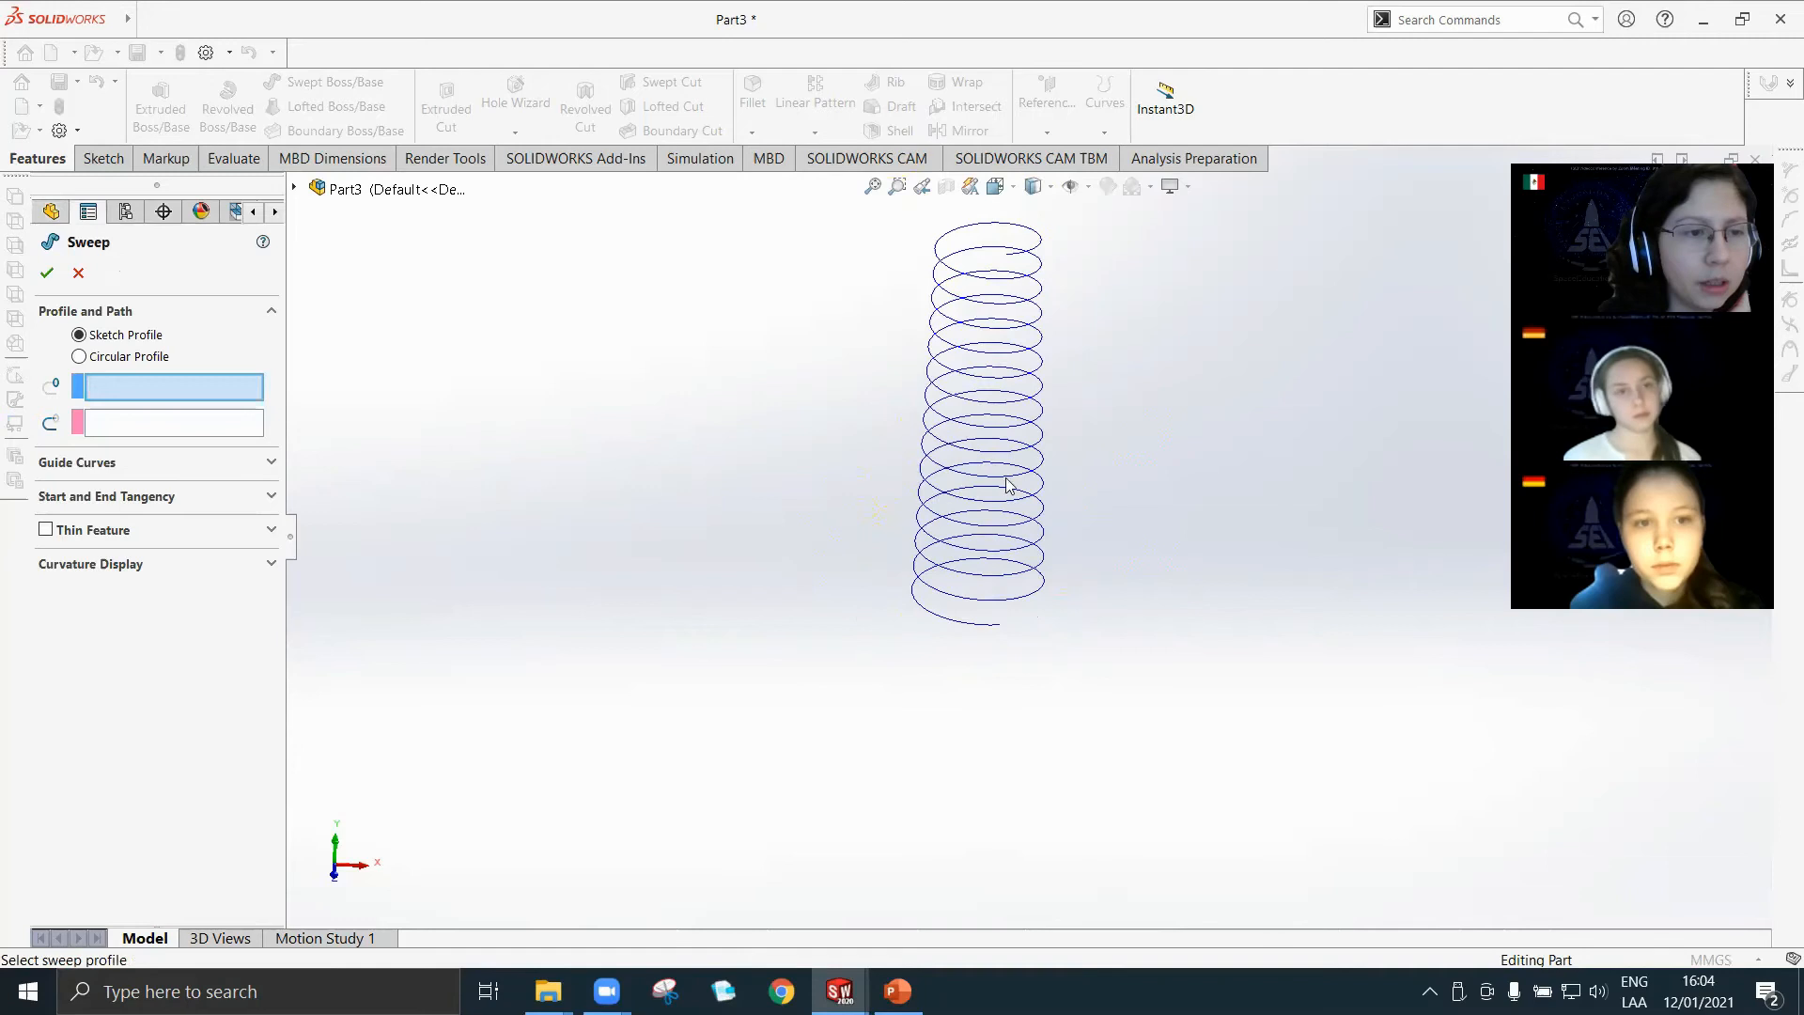
pyautogui.click(80, 358)
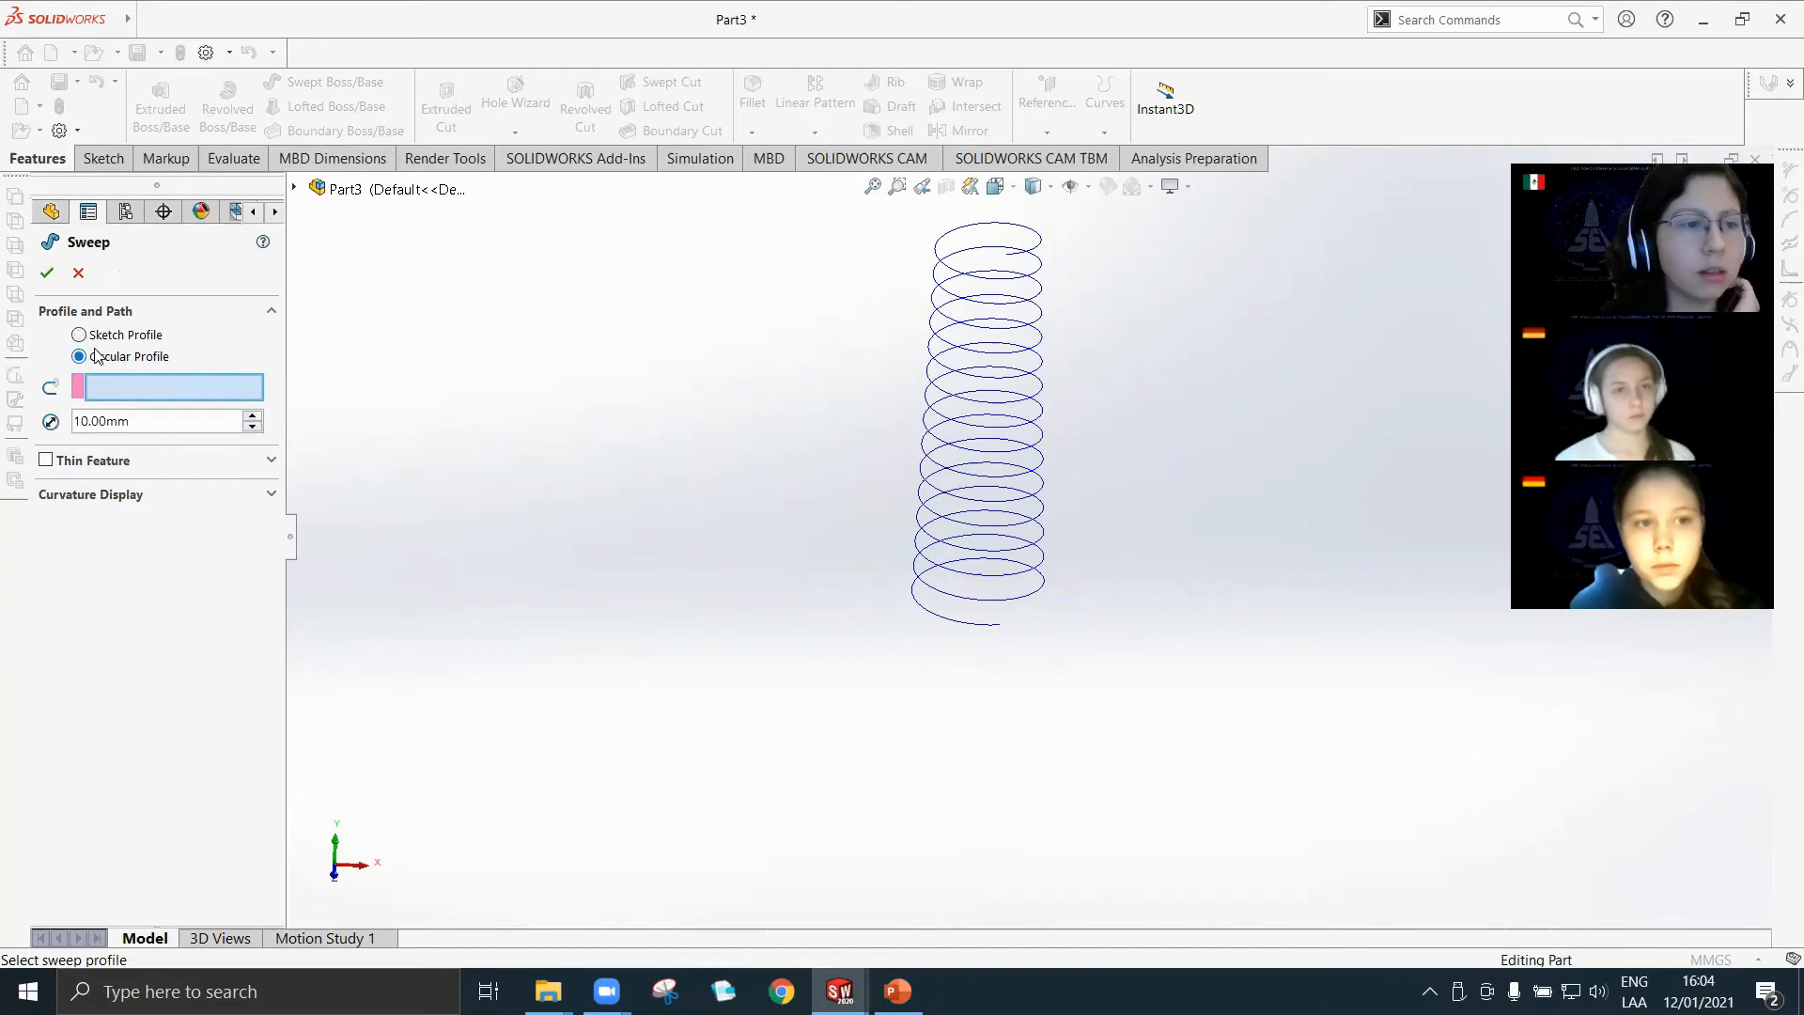
pyautogui.doubleClick(142, 423)
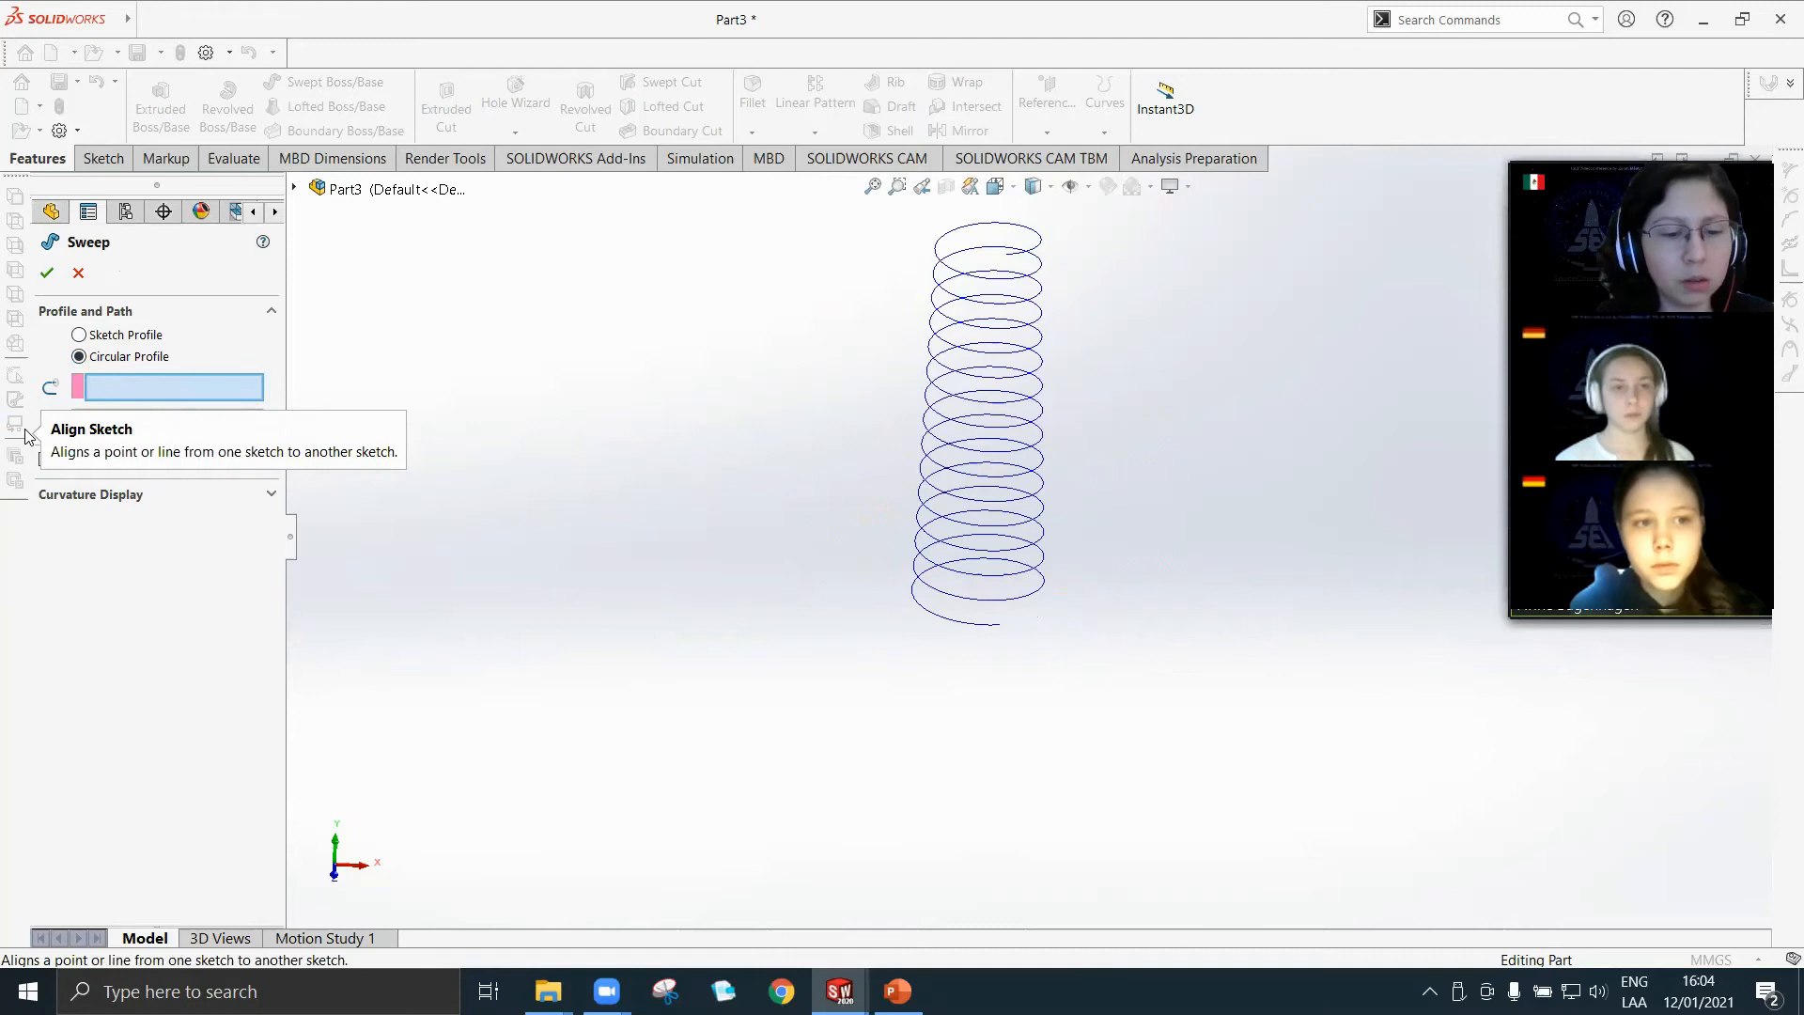
pyautogui.write('10')
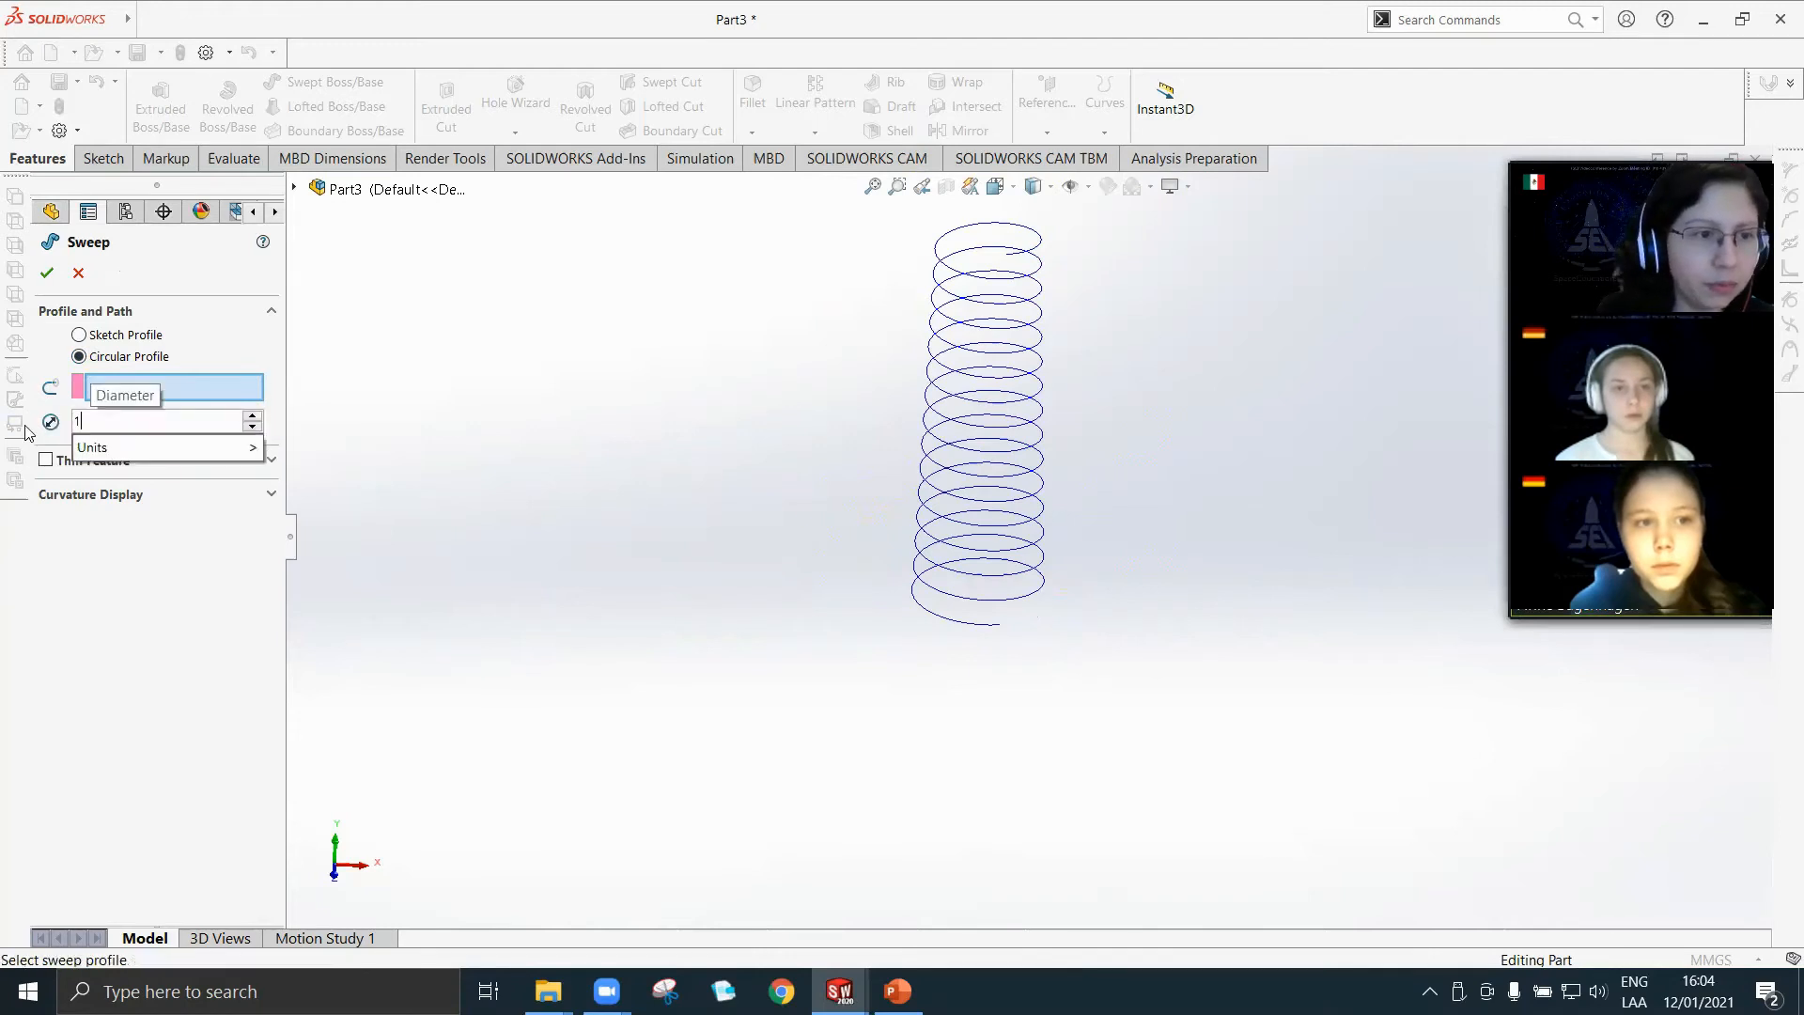
pyautogui.press('BackSpace')
pyautogui.press('BackSpace')
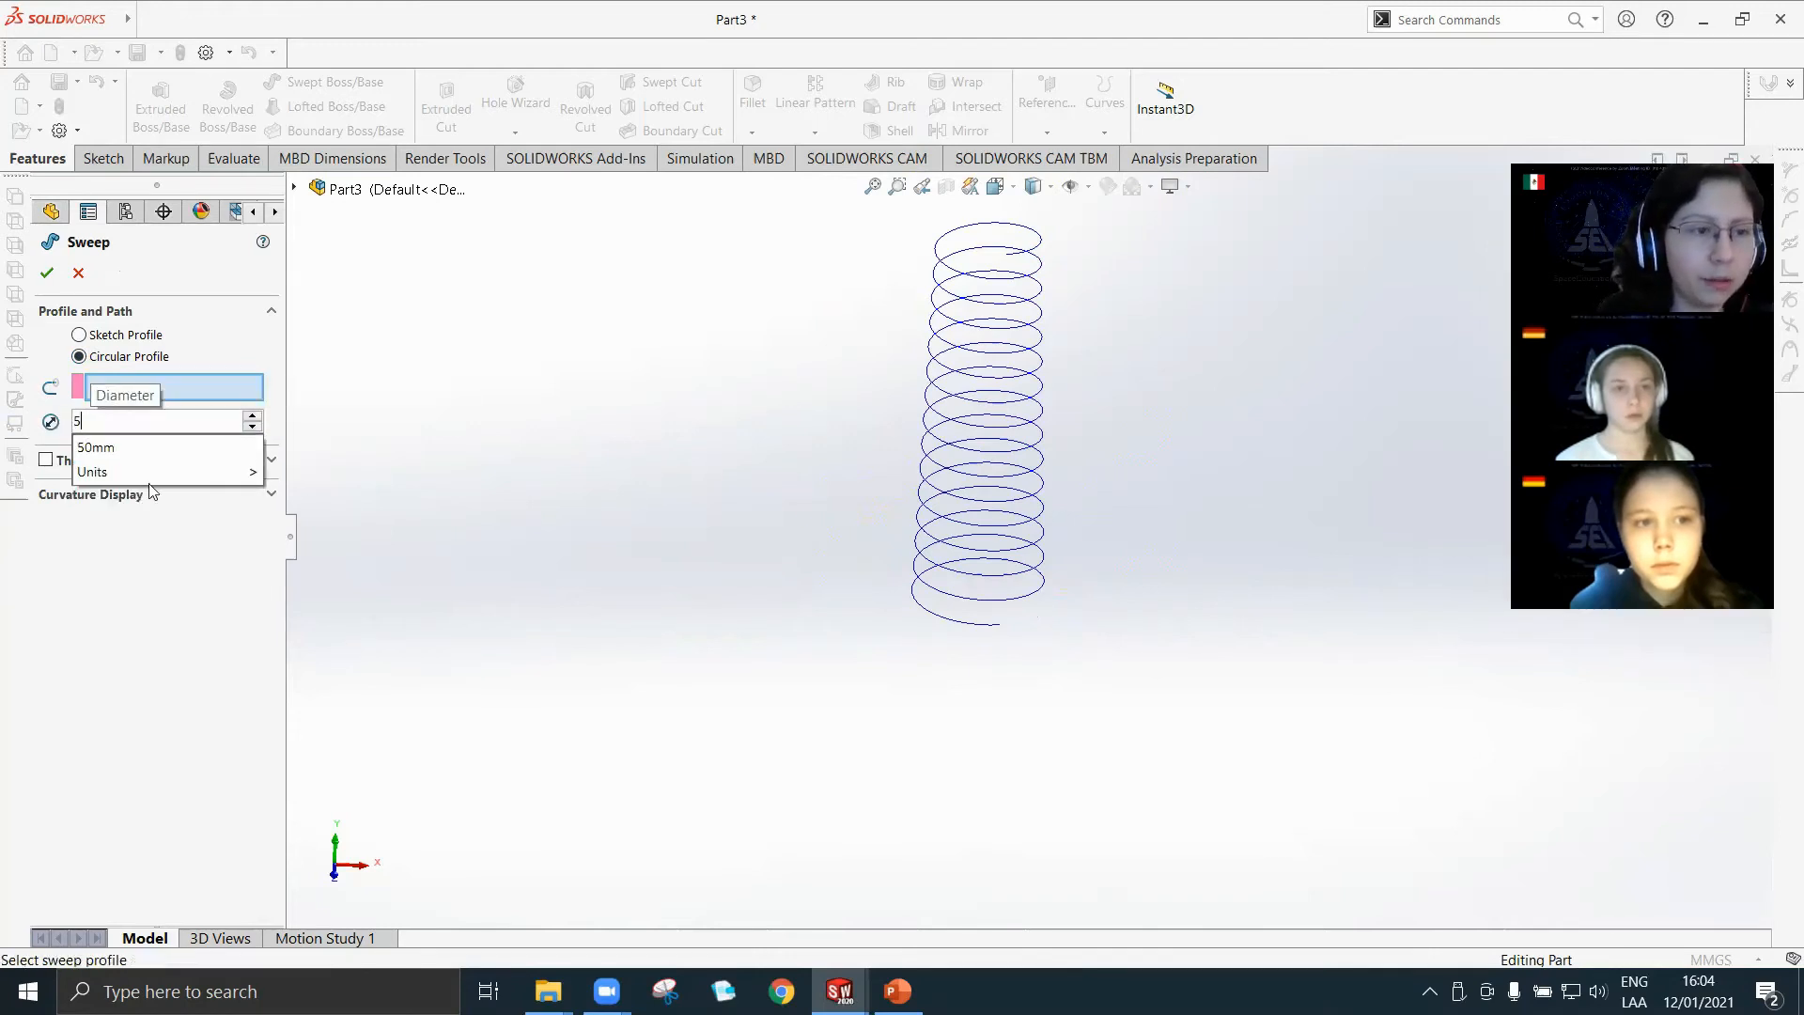
pyautogui.write('5')
pyautogui.click(111, 393)
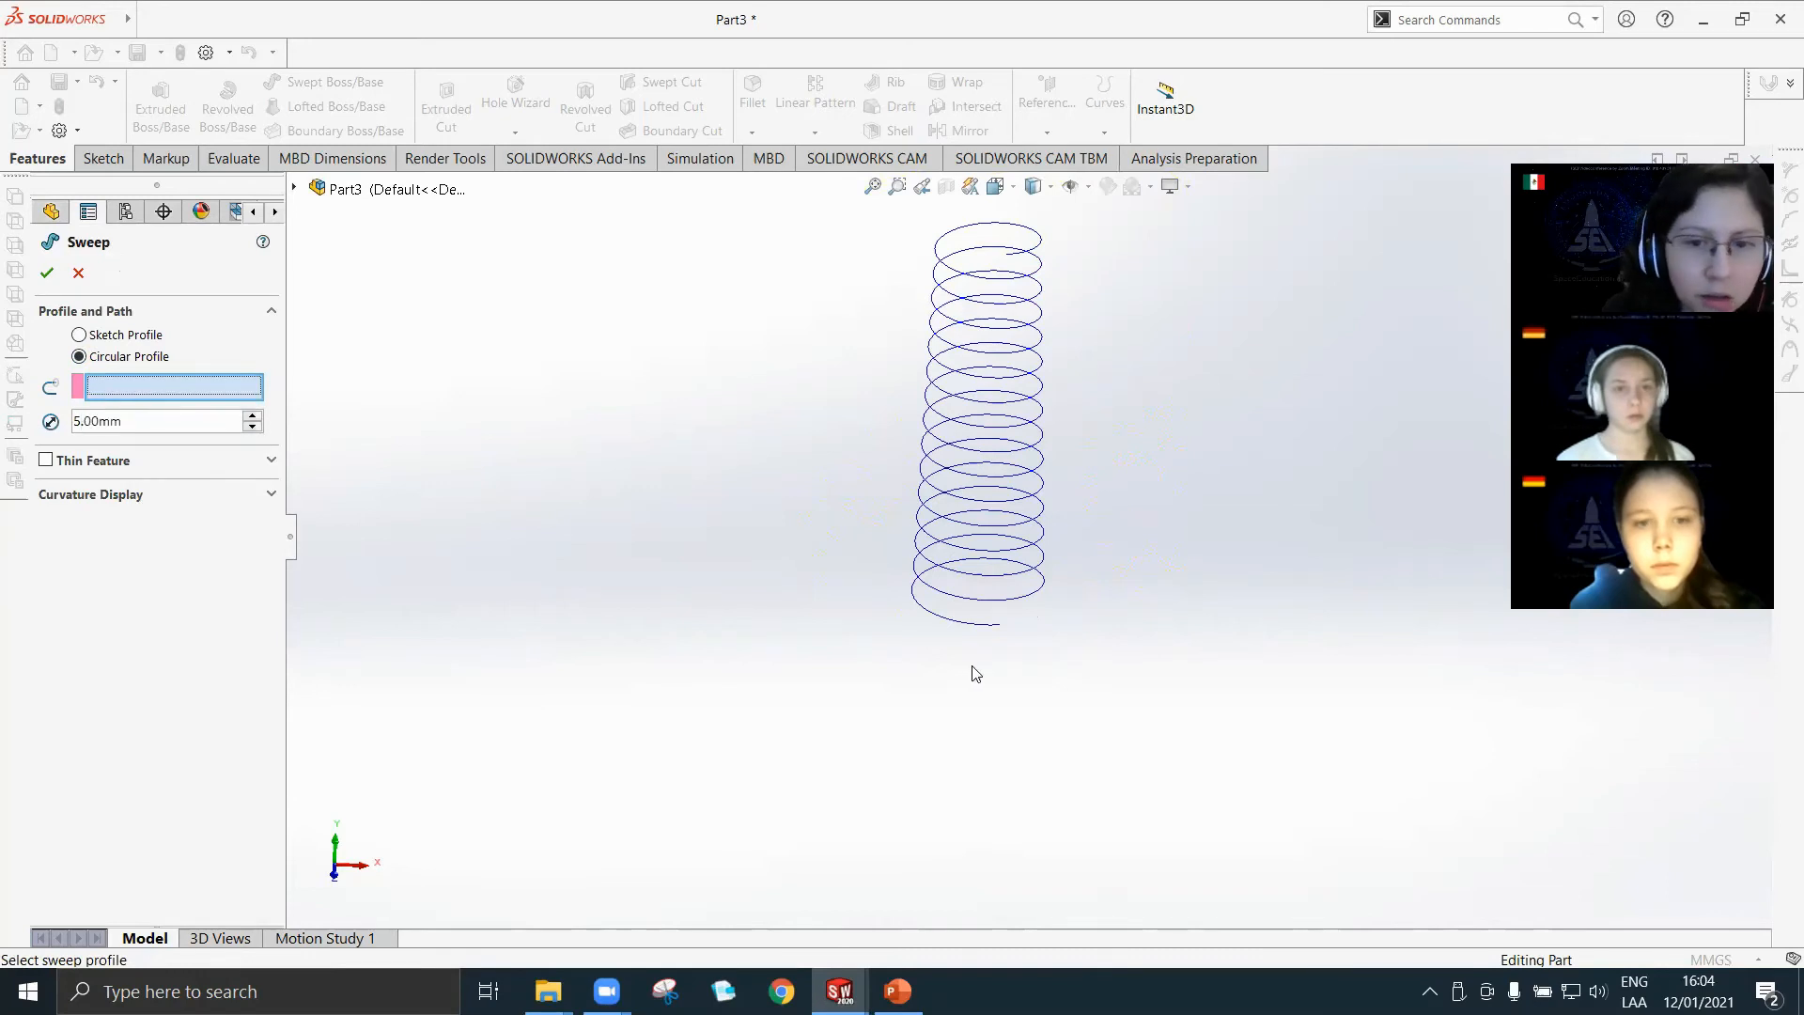
pyautogui.click(933, 618)
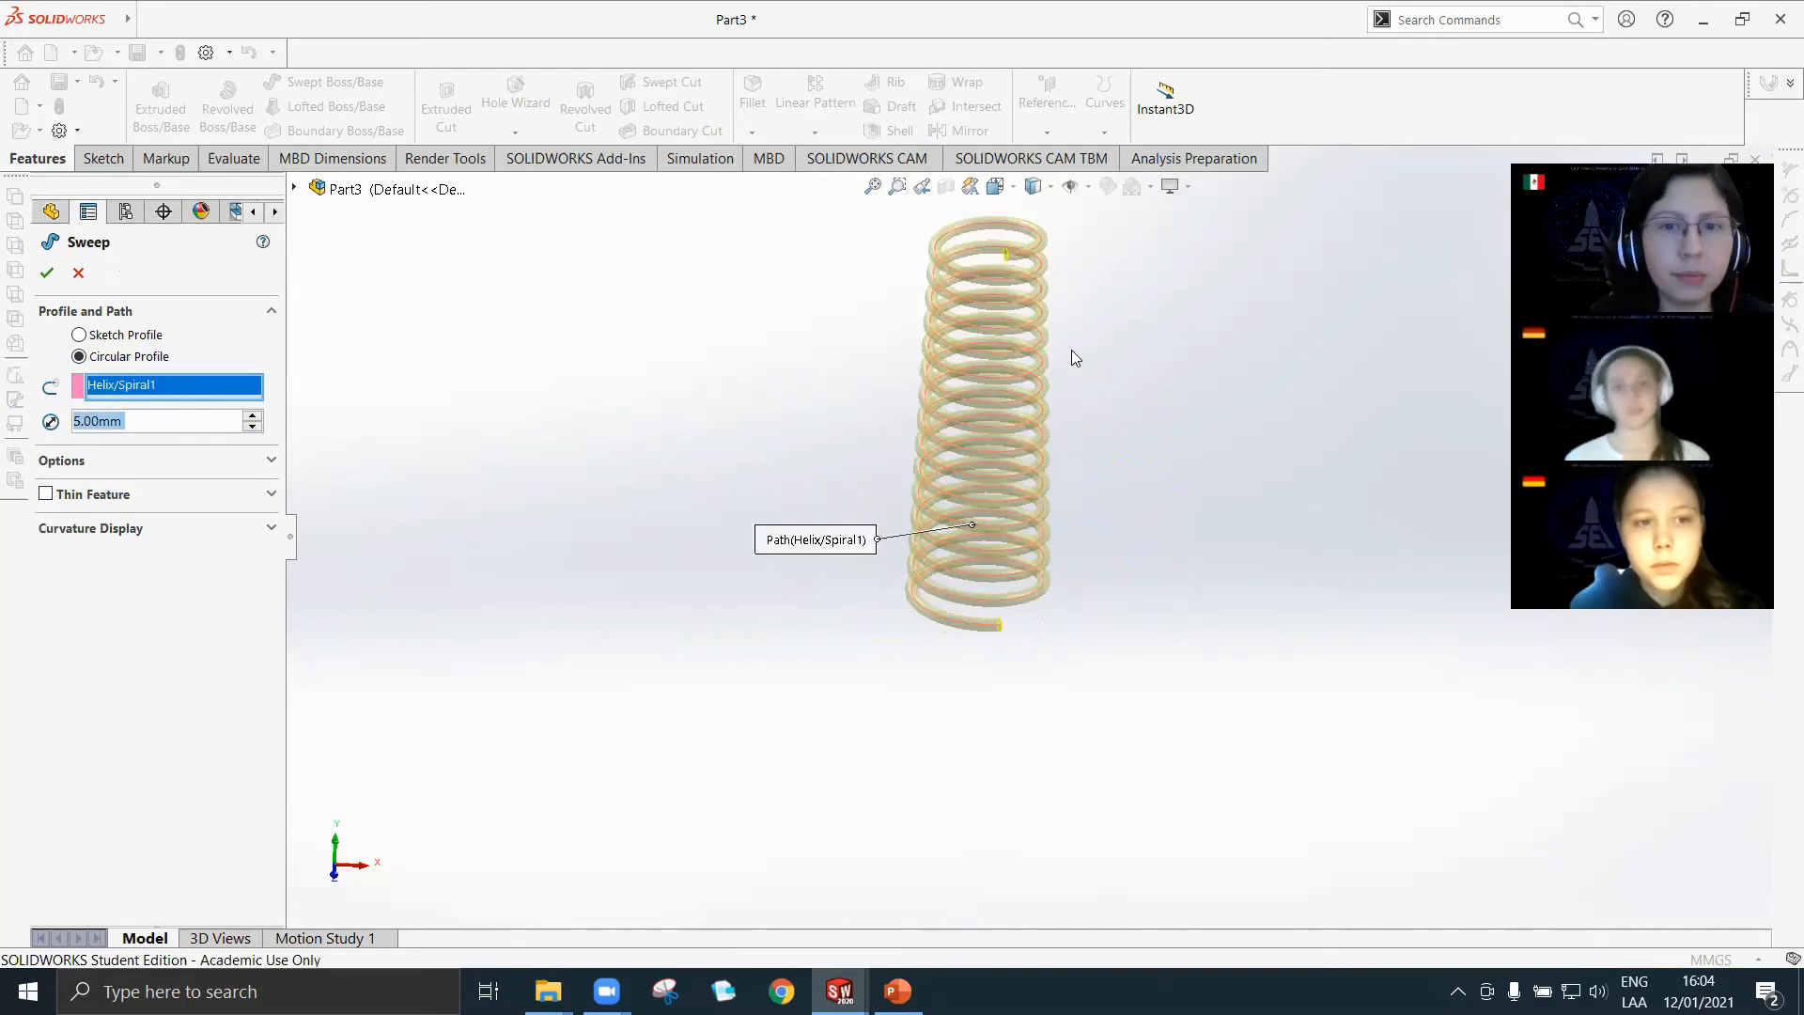
# Examine the sweep preview along the coils and the circular profile at the helix's lower end.
pyautogui.scroll(-4, 951, 527)
pyautogui.scroll(-5, 950, 665)
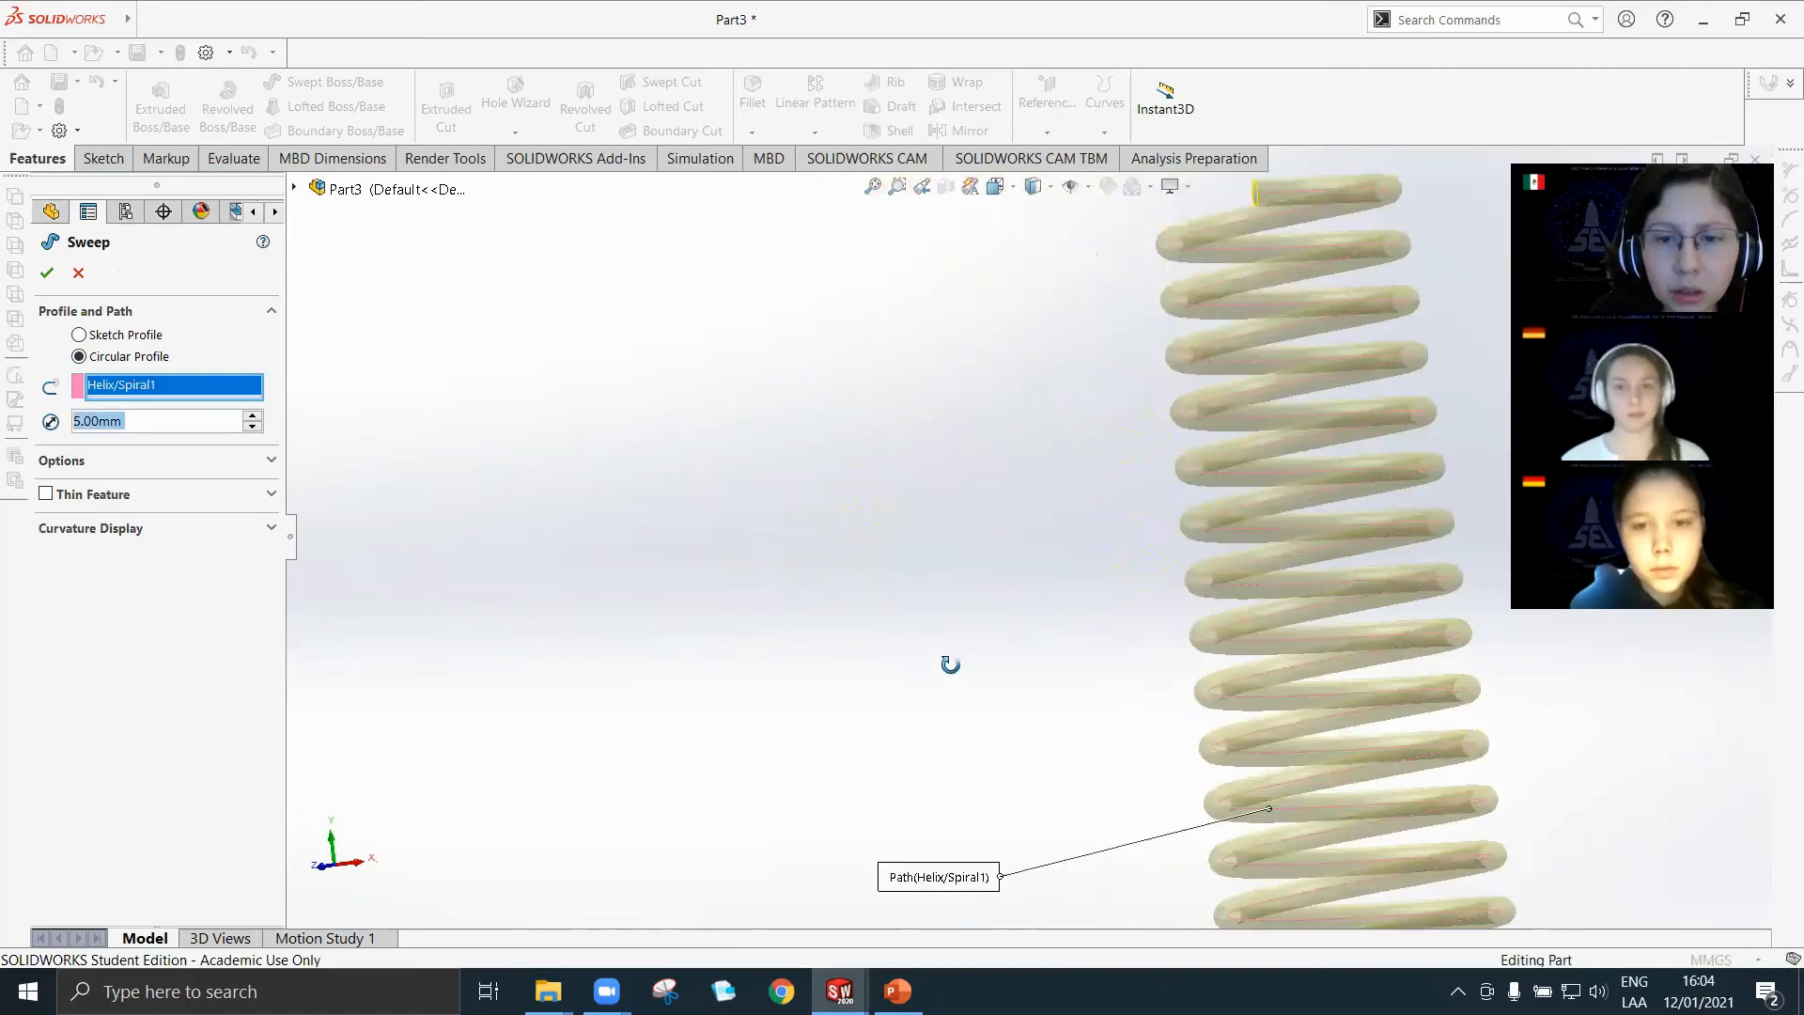
pyautogui.scroll(6, 1179, 746)
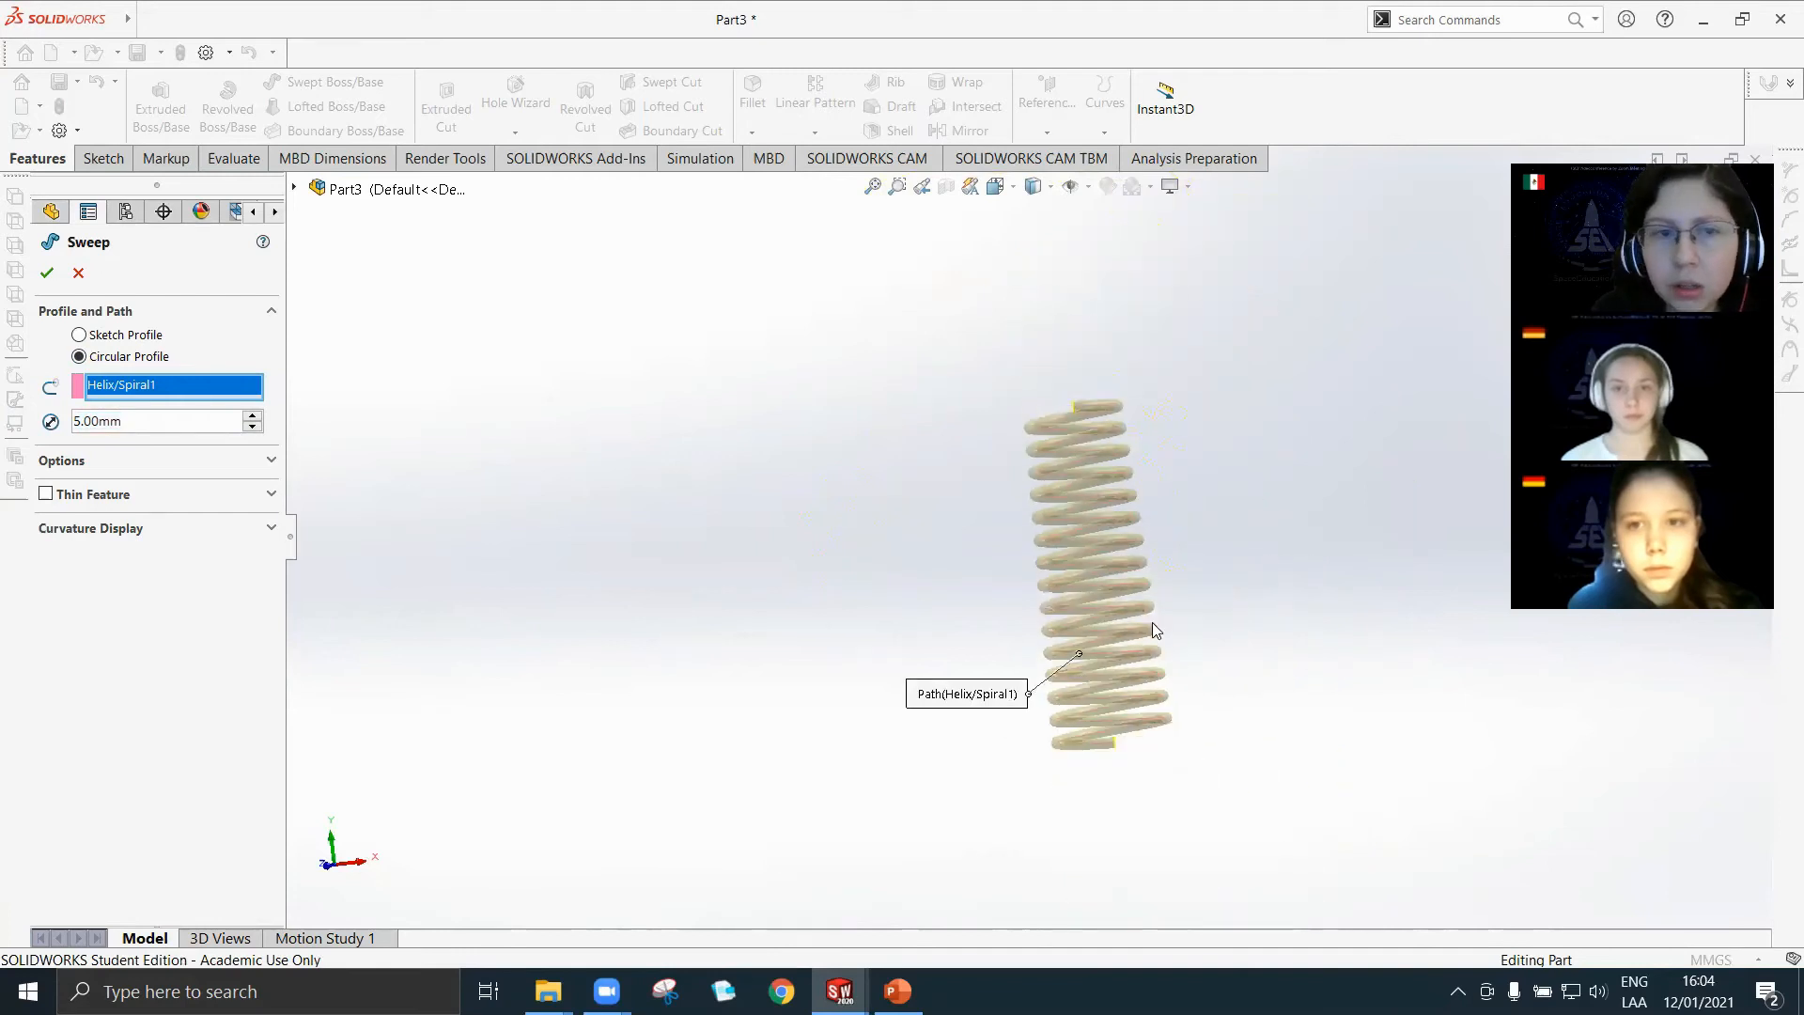
pyautogui.scroll(-2, 1091, 428)
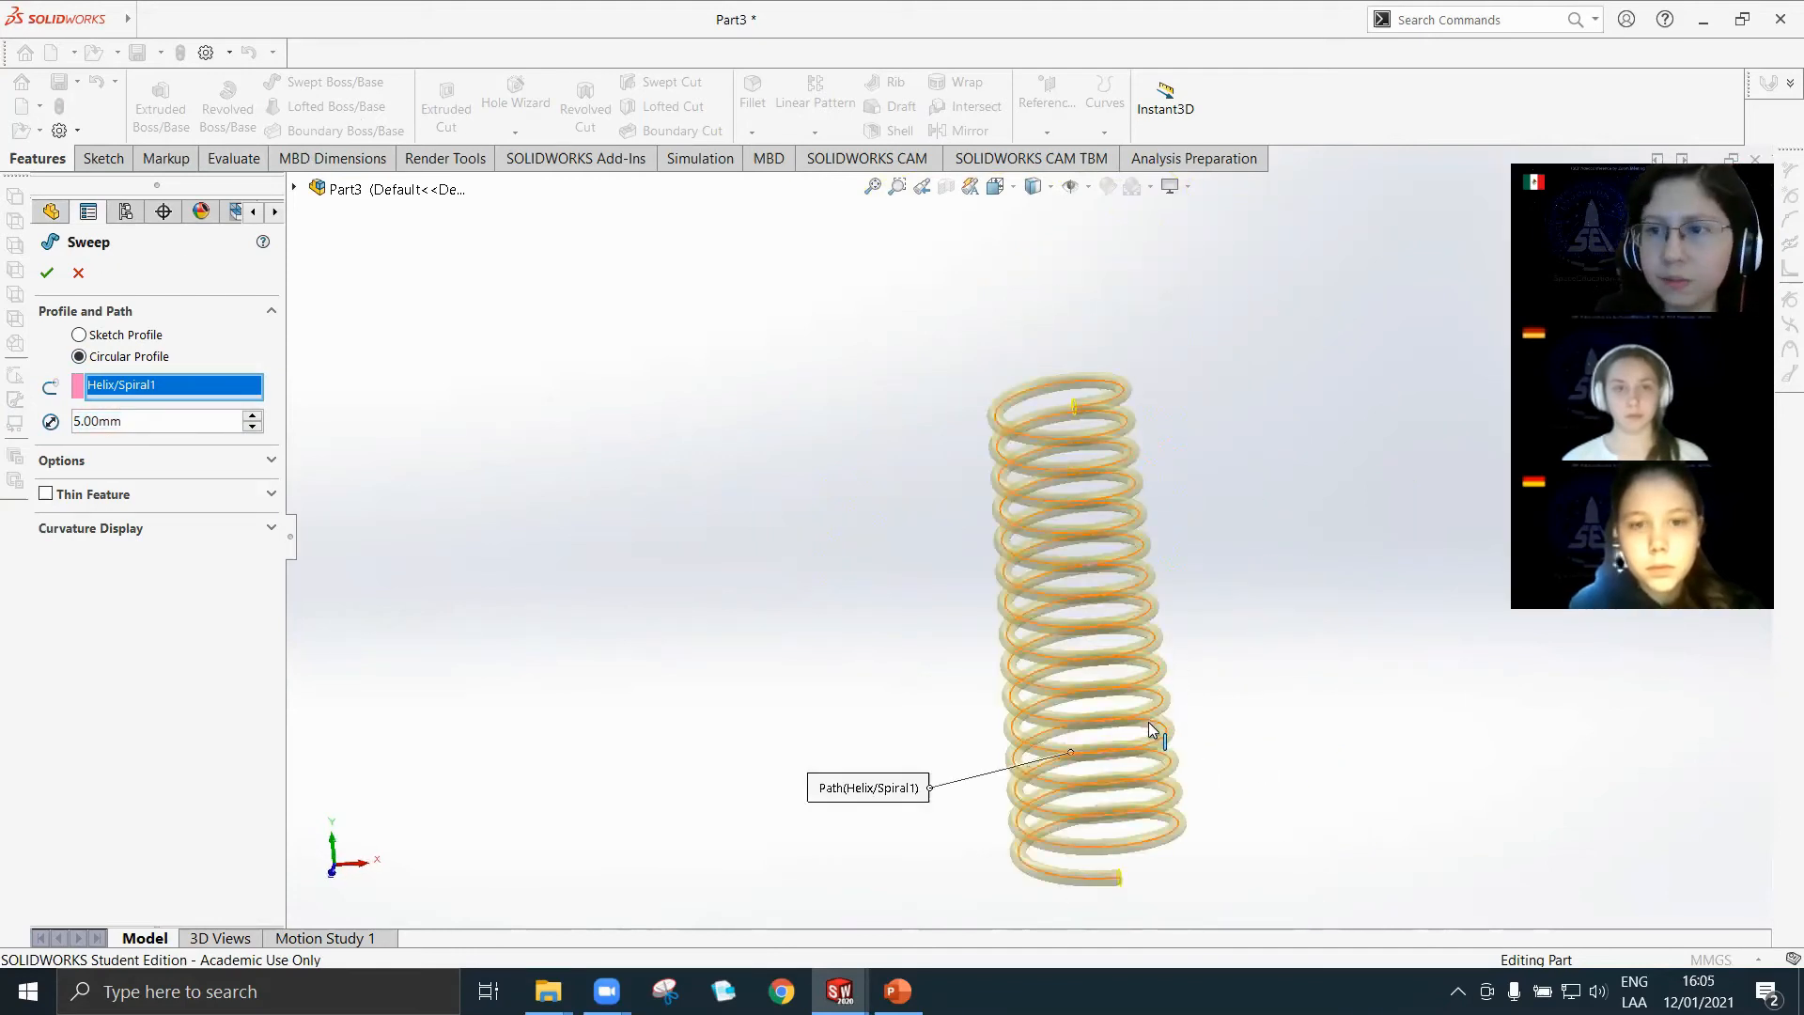
pyautogui.scroll(-2, 1149, 728)
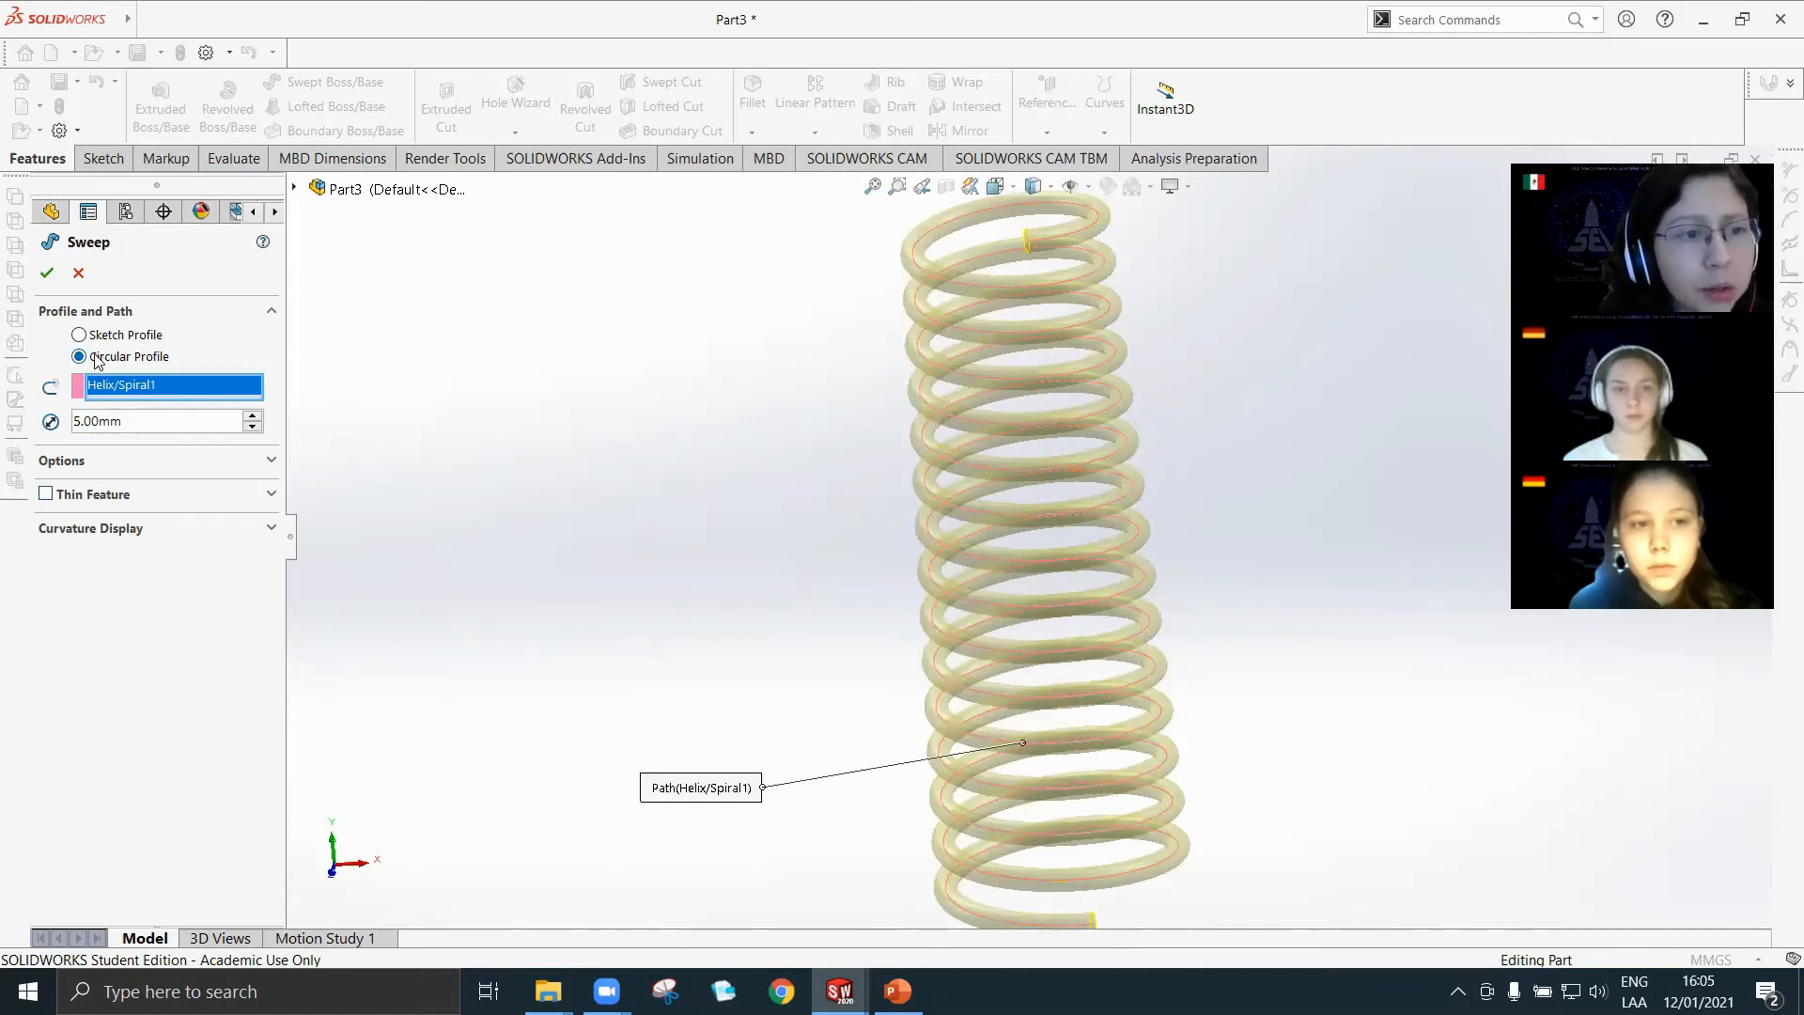
pyautogui.scroll(-2, 1021, 715)
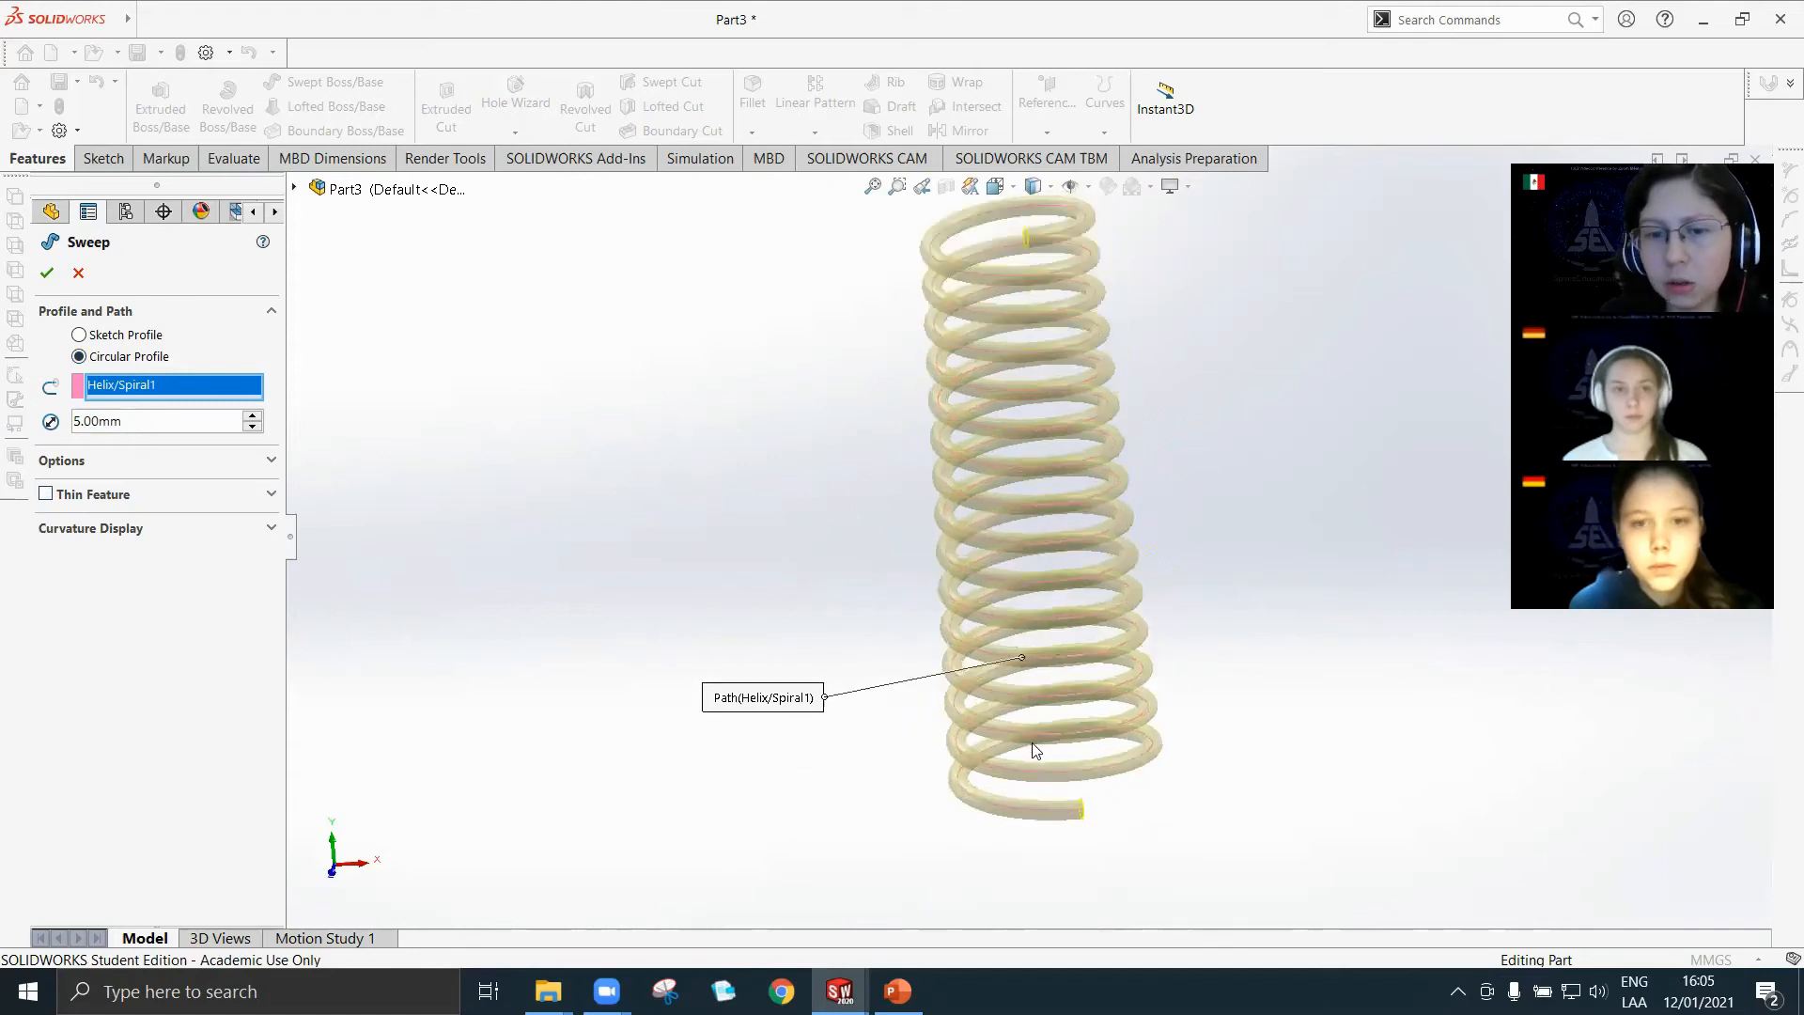
pyautogui.scroll(-3, 1553, 870)
pyautogui.scroll(3, 1553, 870)
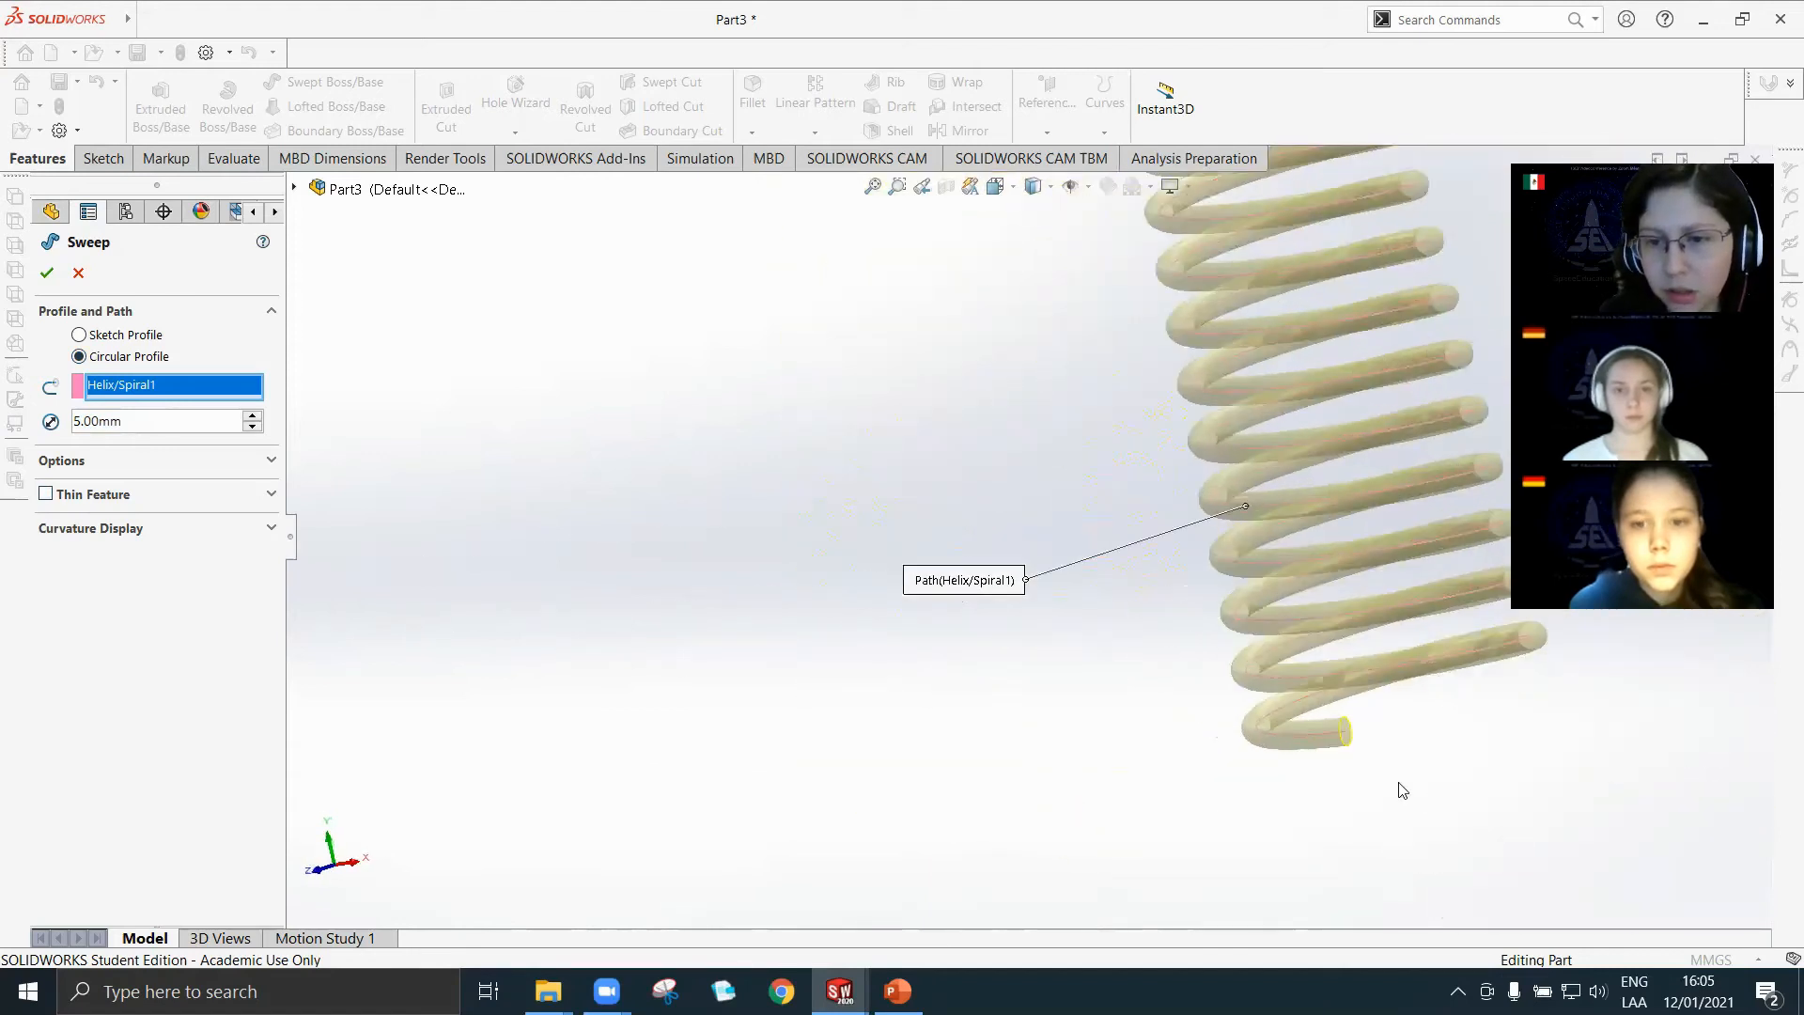
pyautogui.scroll(-9, 1401, 786)
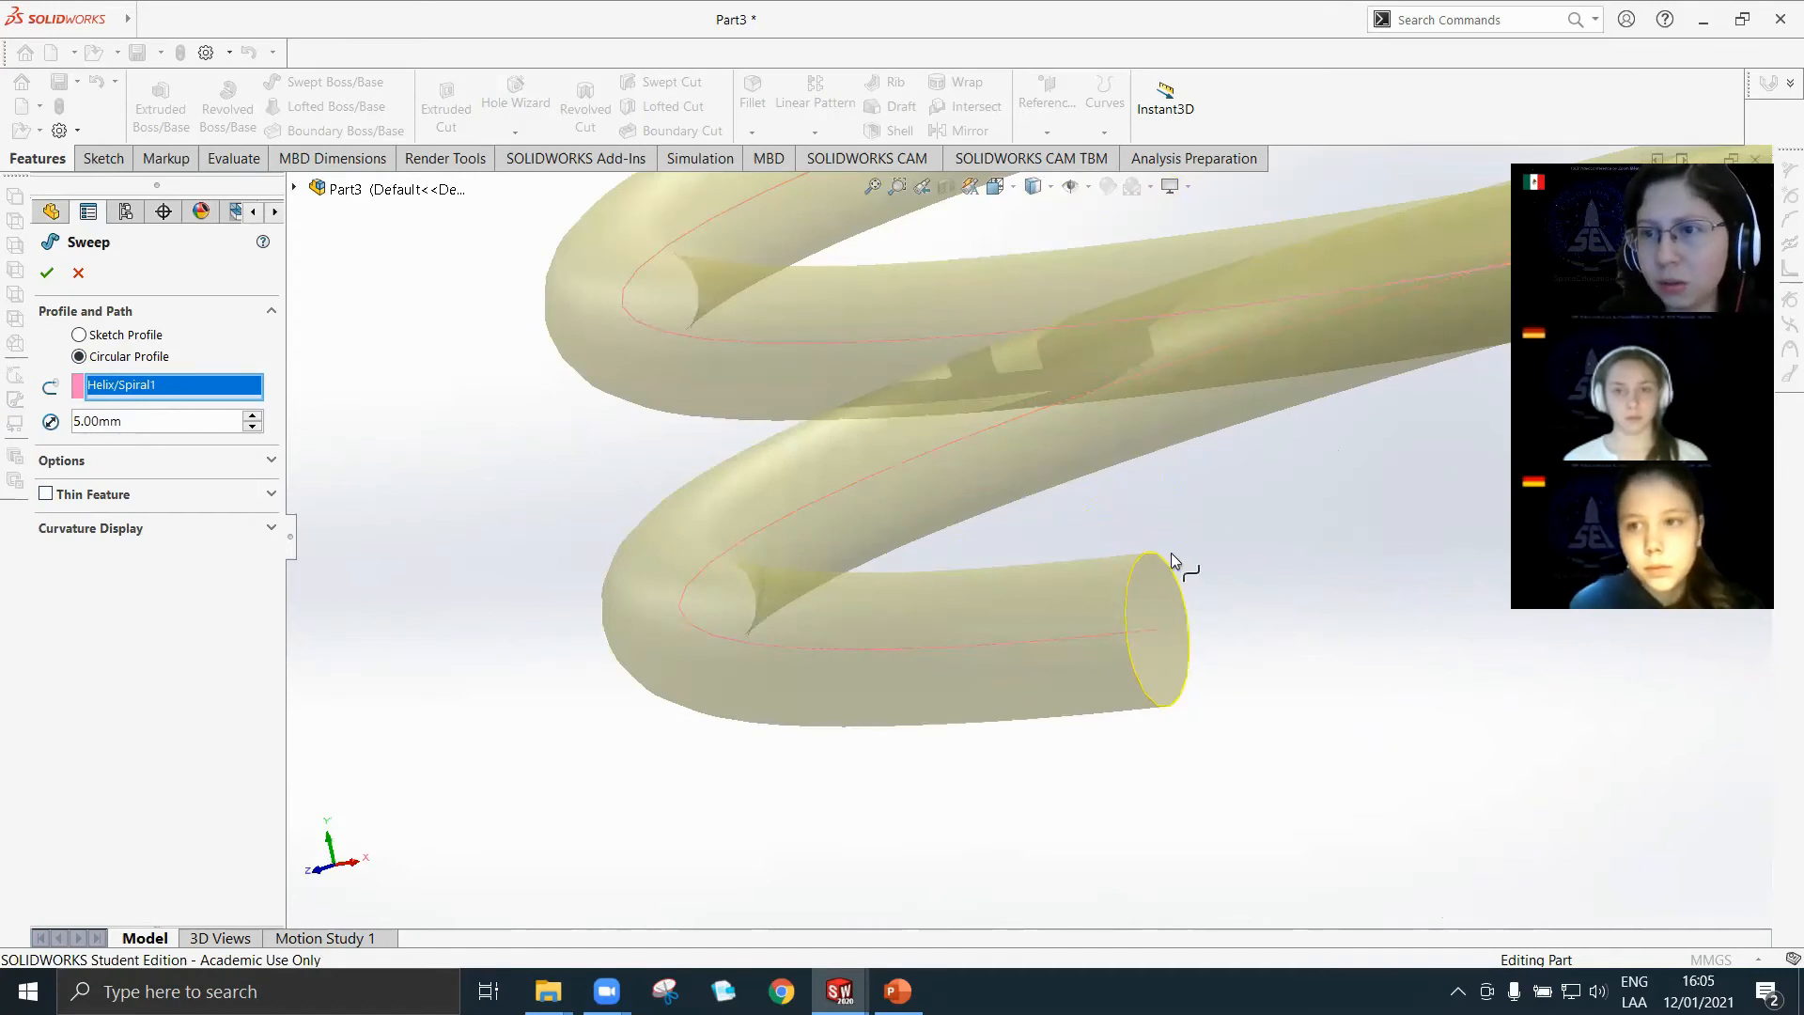
pyautogui.scroll(10, 1152, 633)
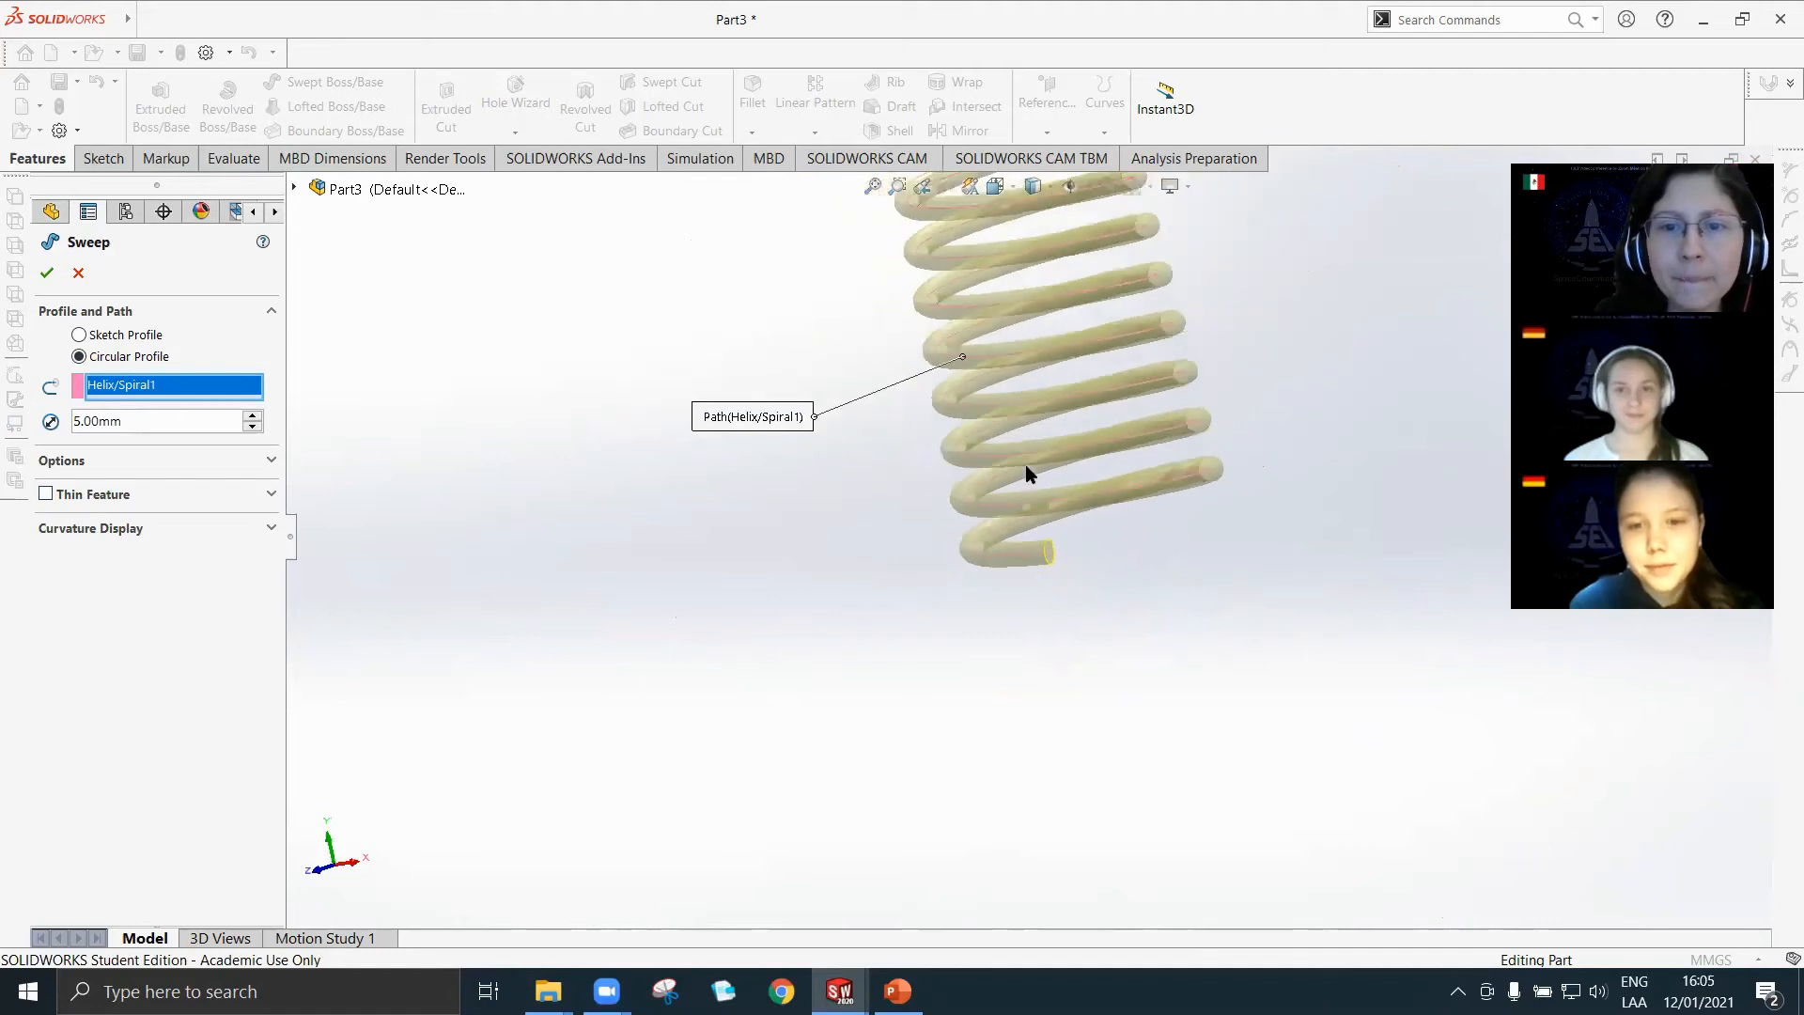
pyautogui.moveTo(974, 299); pyautogui.dragTo(1023, 334, button='middle')
pyautogui.scroll(2, 1023, 335)
# Create the sweep and inspect the finished tapered spring from different angles.
pyautogui.click(45, 274)
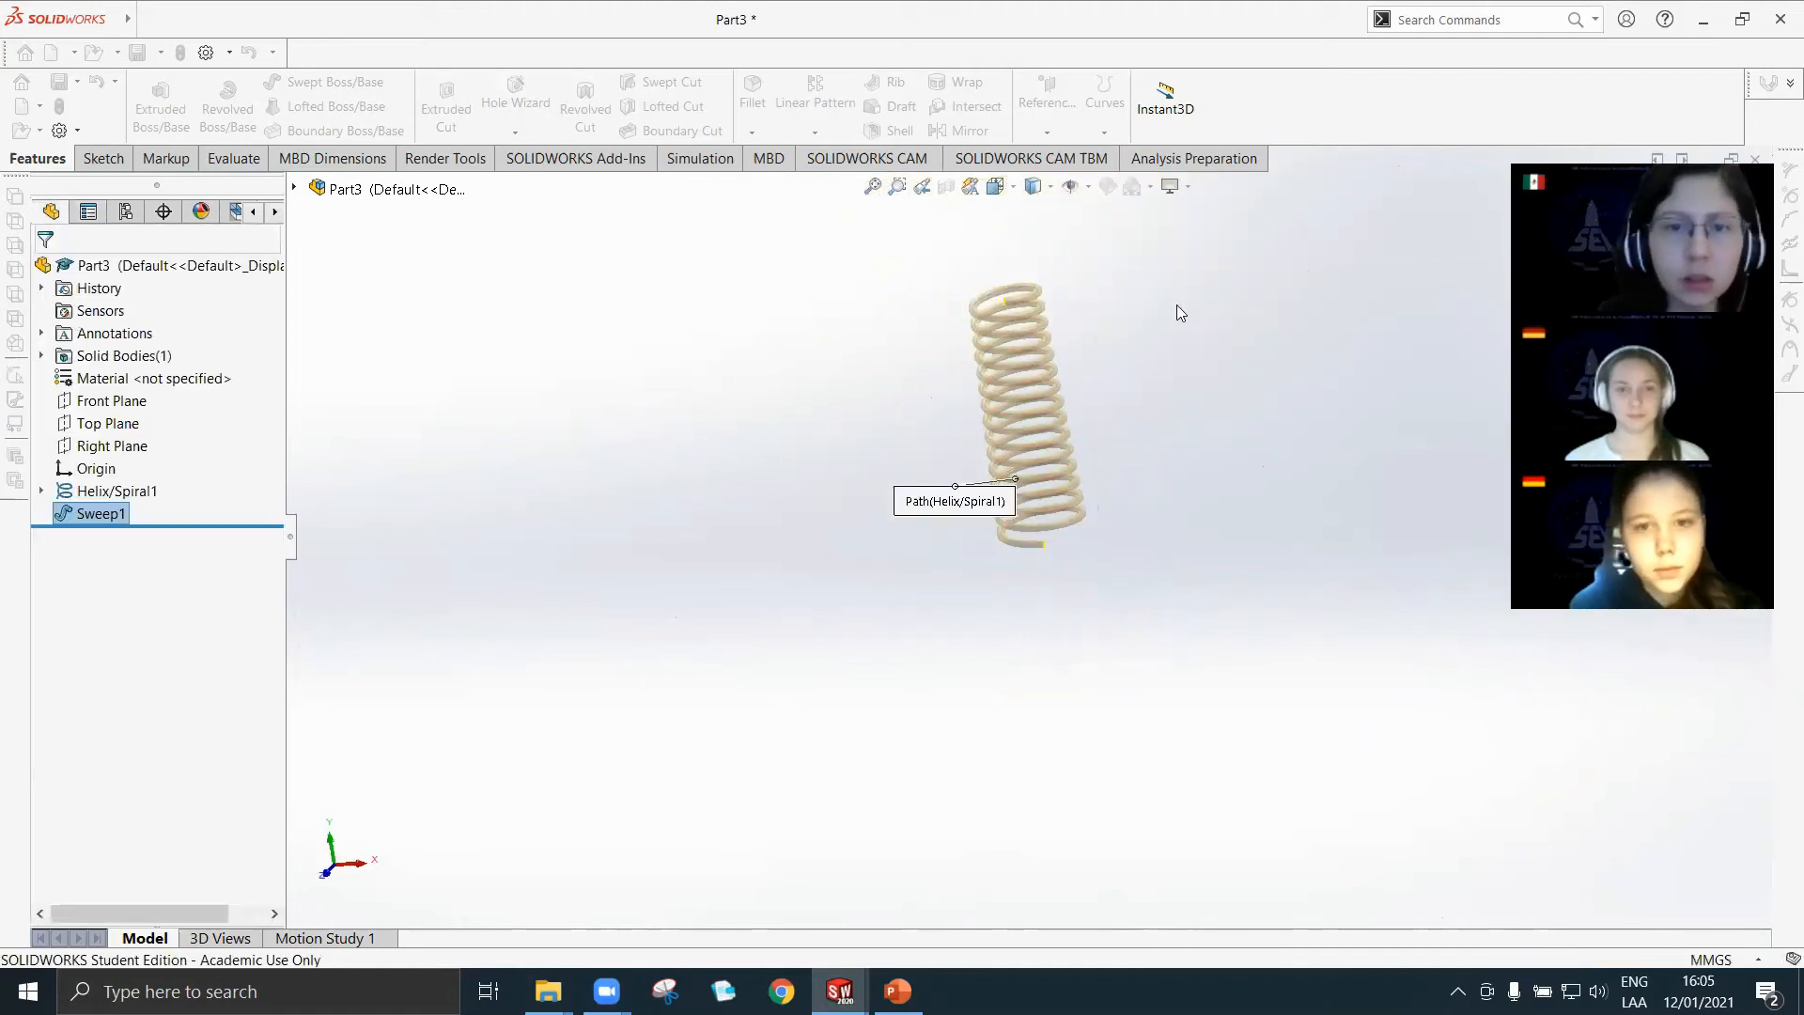
pyautogui.click(1094, 354)
pyautogui.scroll(-3, 1090, 329)
pyautogui.moveTo(991, 528); pyautogui.dragTo(940, 540, button='middle')
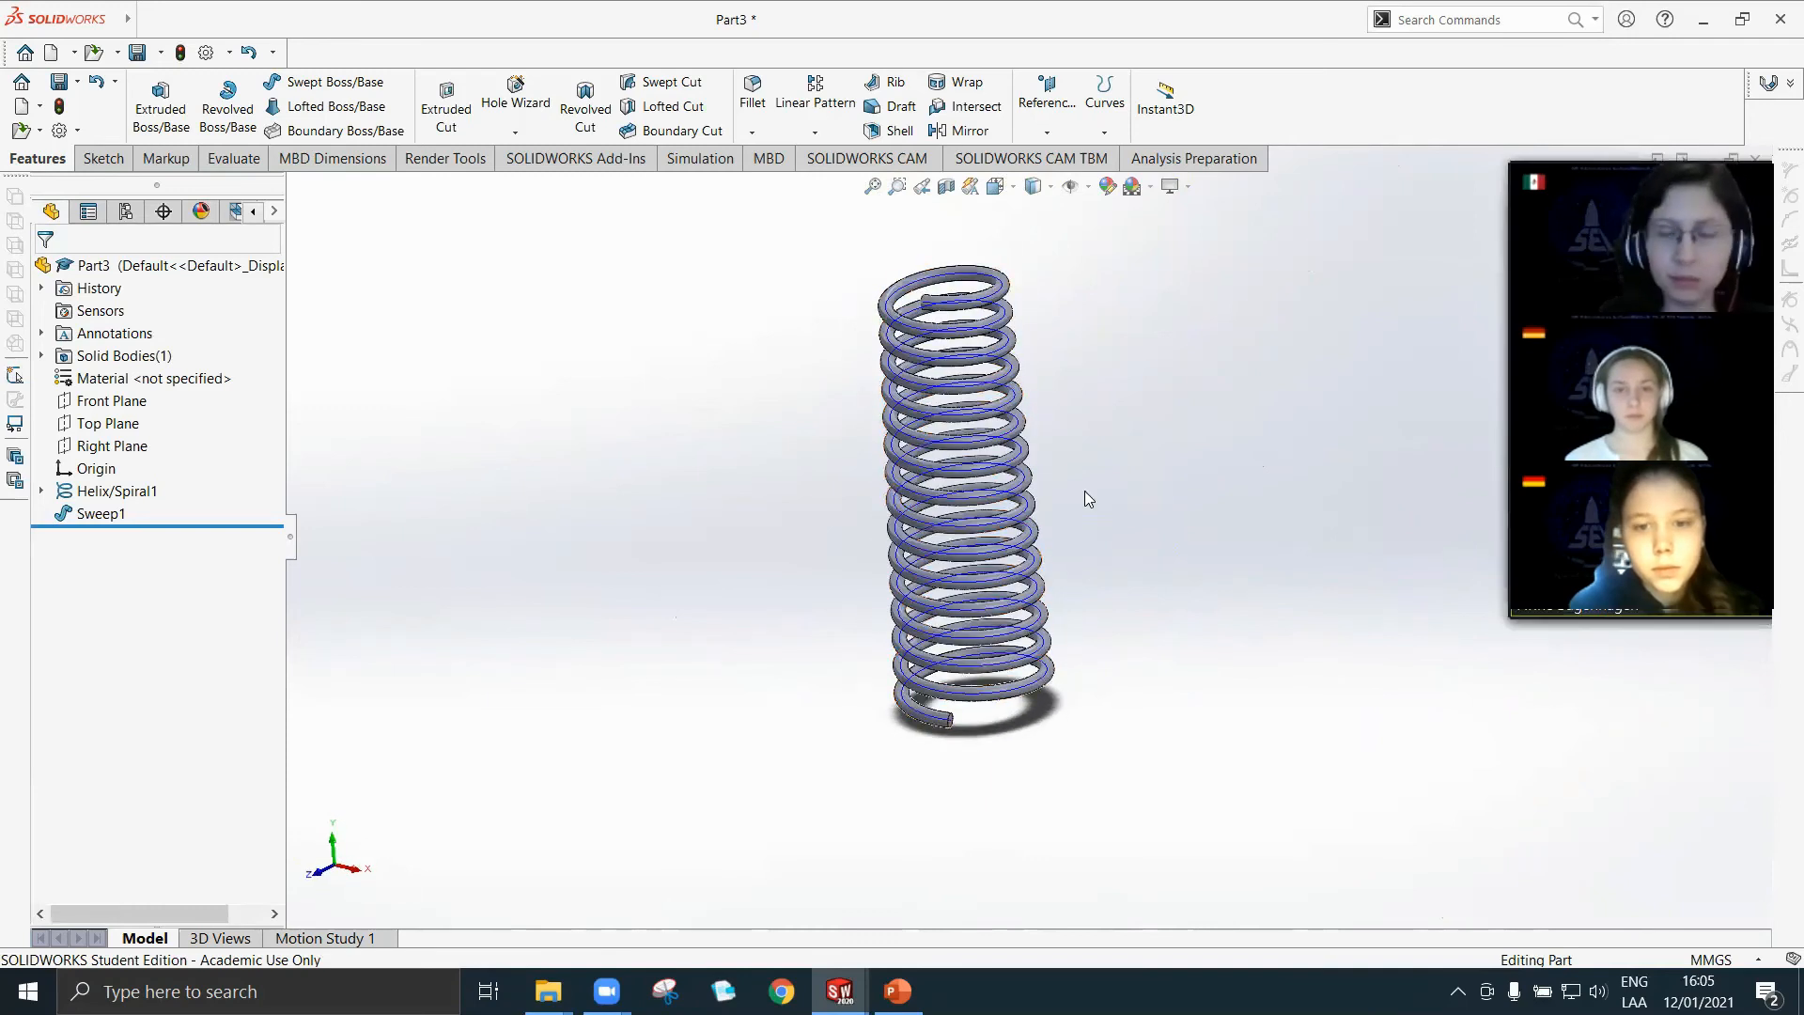
pyautogui.moveTo(1013, 560); pyautogui.dragTo(1034, 427, button='middle')
pyautogui.click(1032, 427)
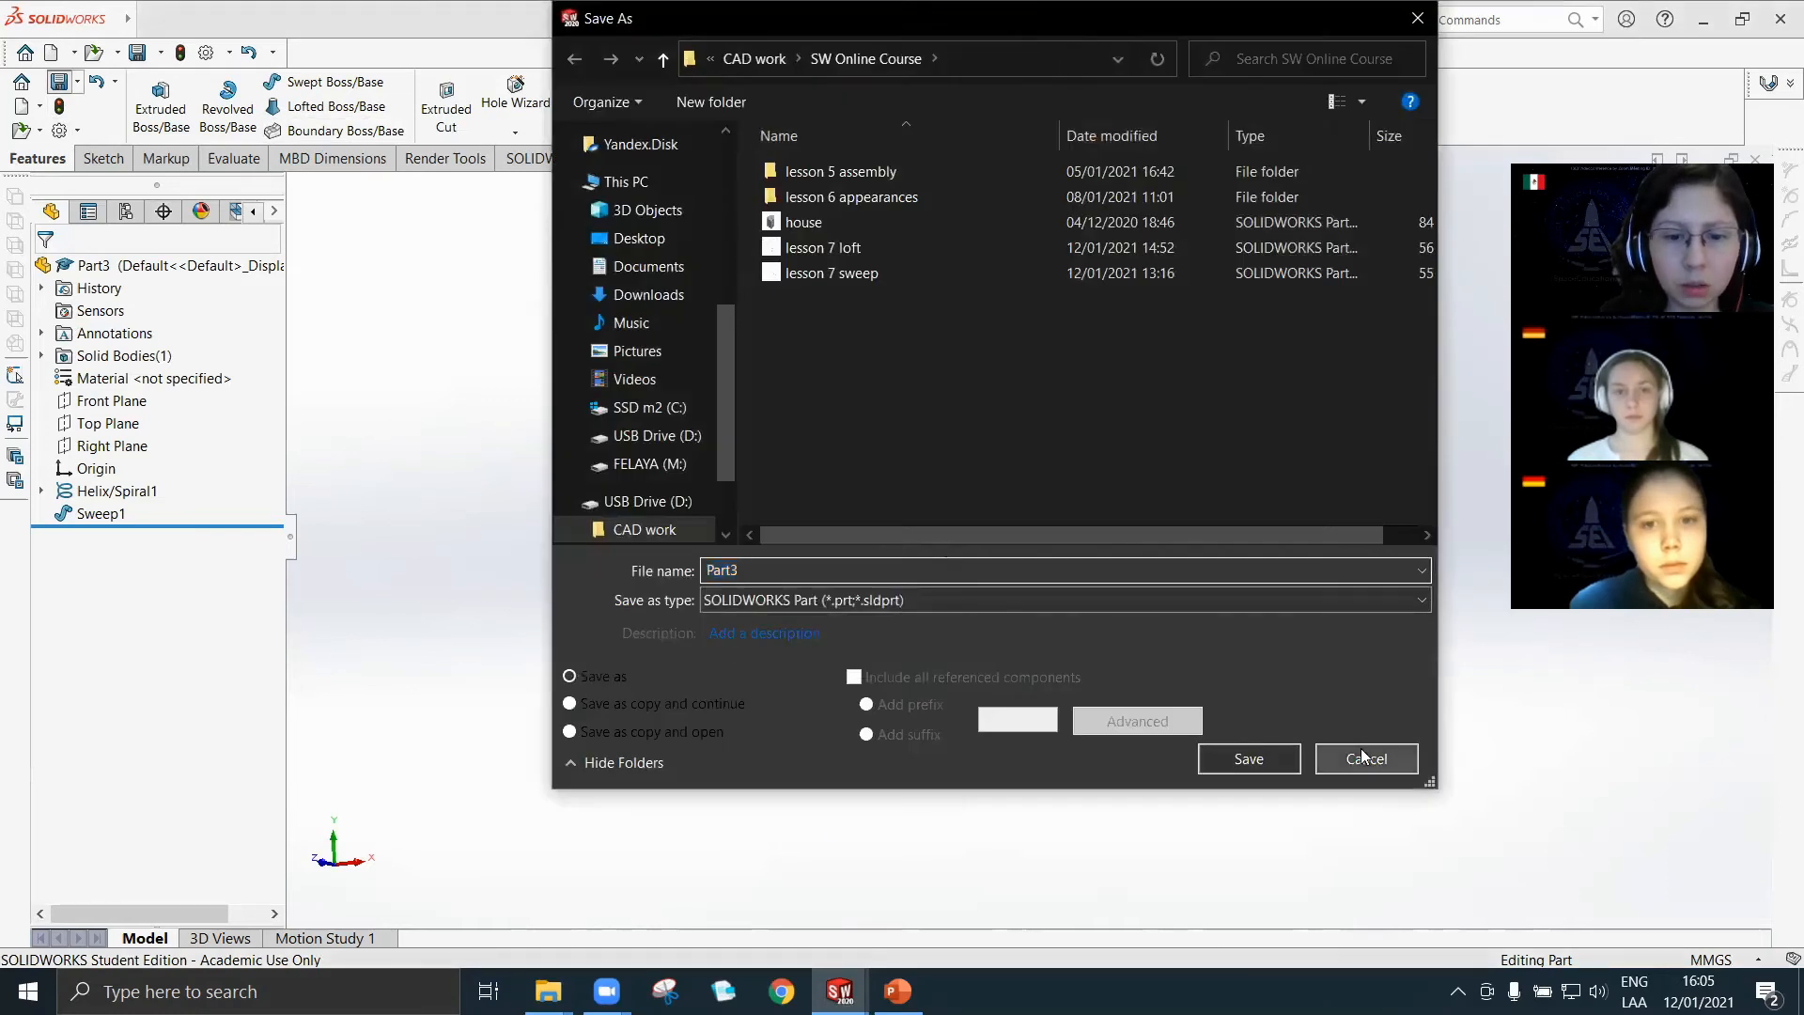
# Cancel saving Part3 and switch to the lesson 7 loft part.
pyautogui.click(1366, 758)
pyautogui.moveTo(840, 990)
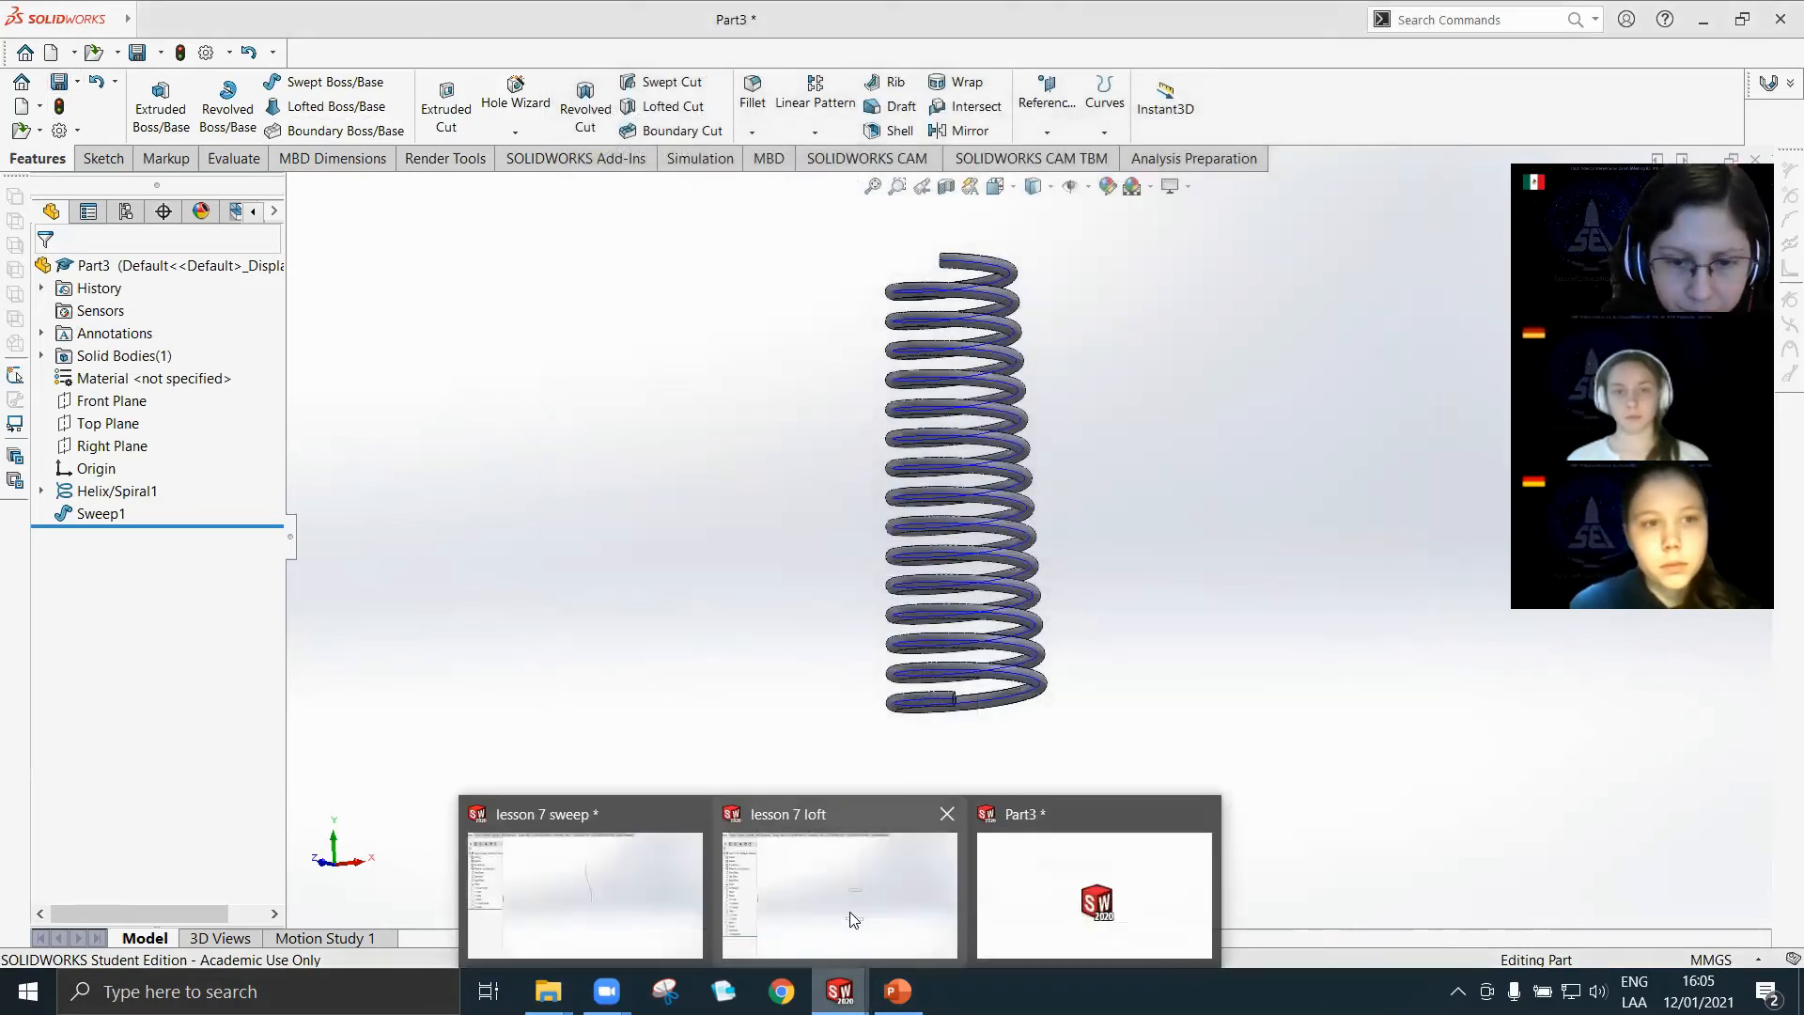
pyautogui.click(853, 863)
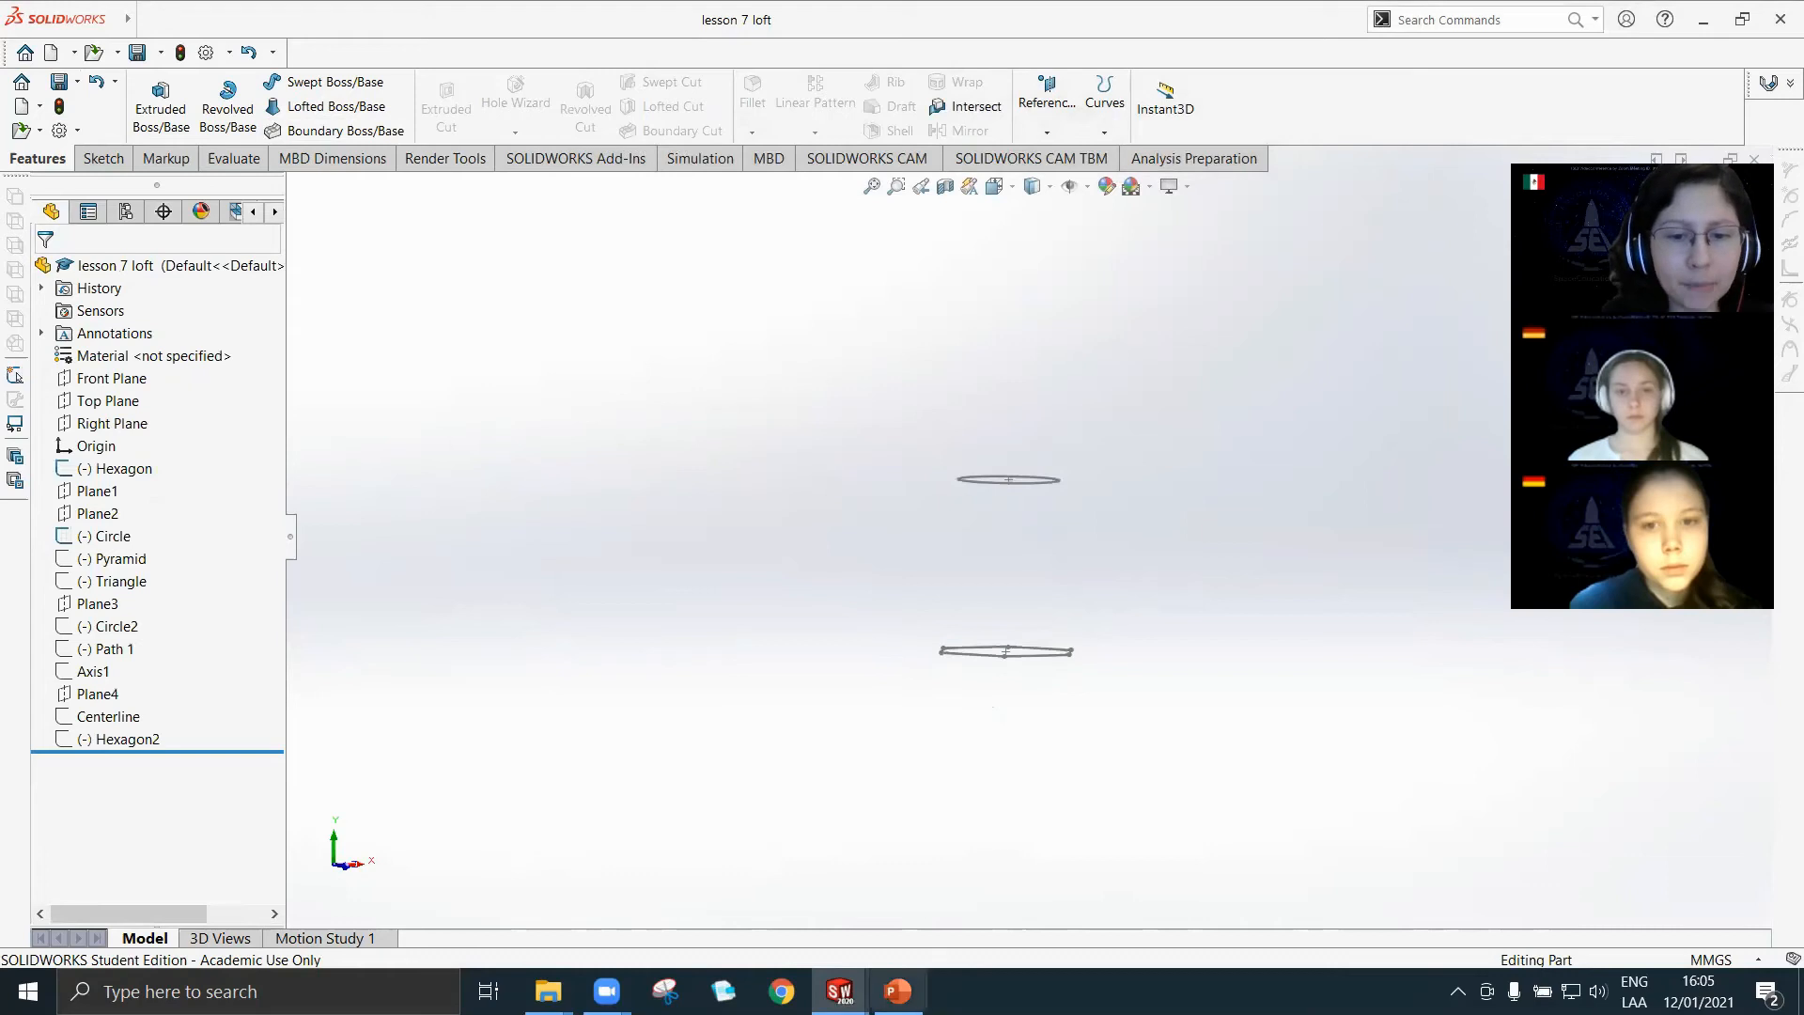
# Switch to the Lesson Plan presentation in PowerPoint and go to the Loft And Boundary Boss slide.
pyautogui.click(897, 990)
pyautogui.scroll(-1, 968, 634)
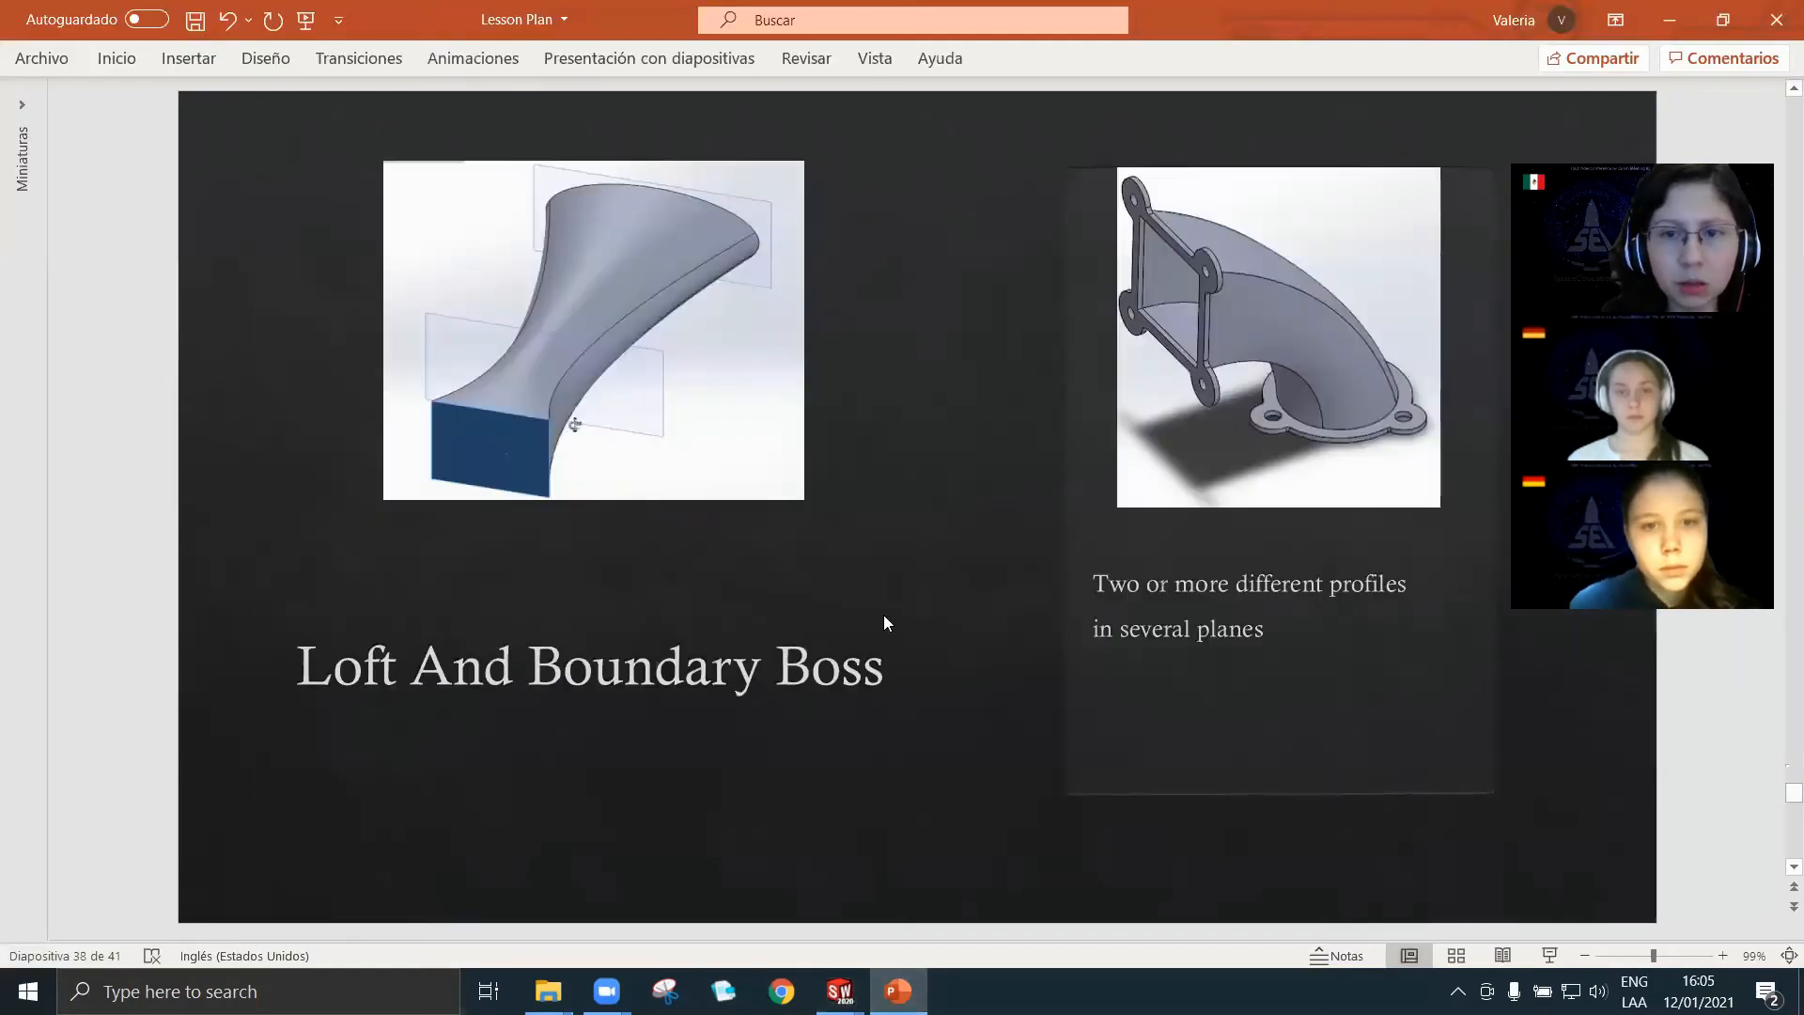
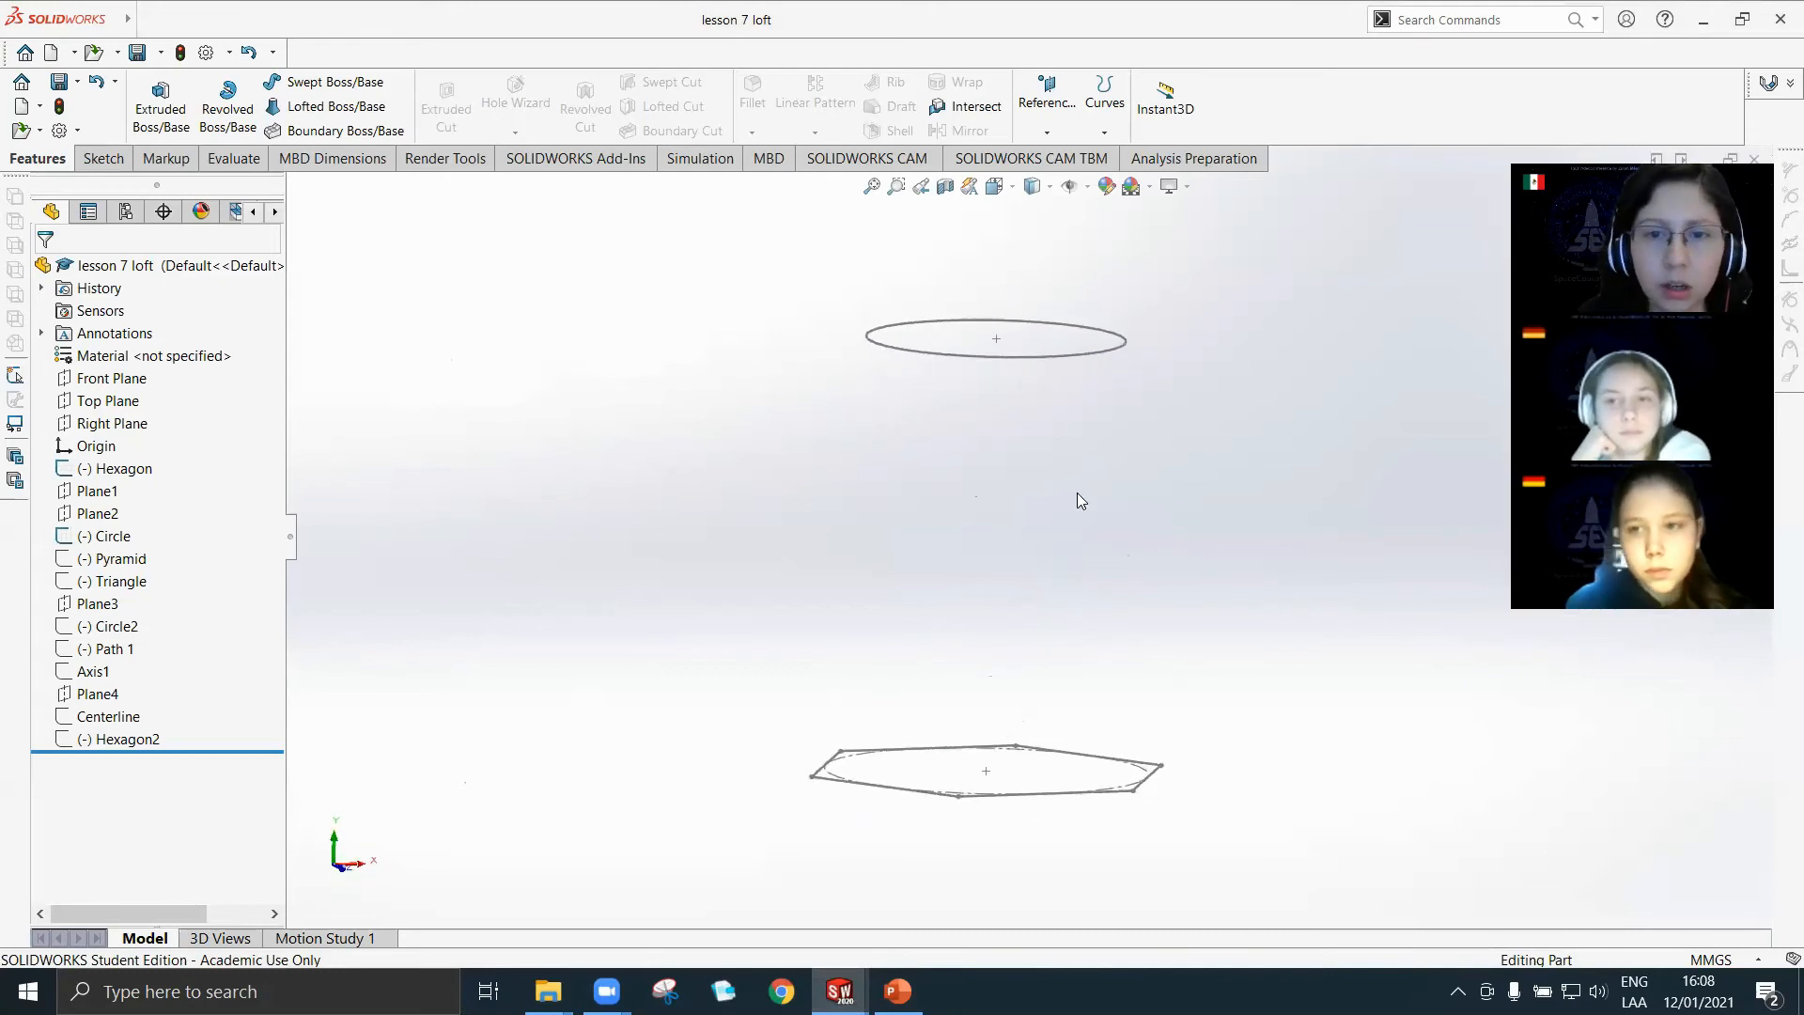
# Start a loft using the Hexagon and Circle sketches as profiles and inspect its preview.
pyautogui.moveTo(1111, 720); pyautogui.dragTo(1109, 827, button='middle')
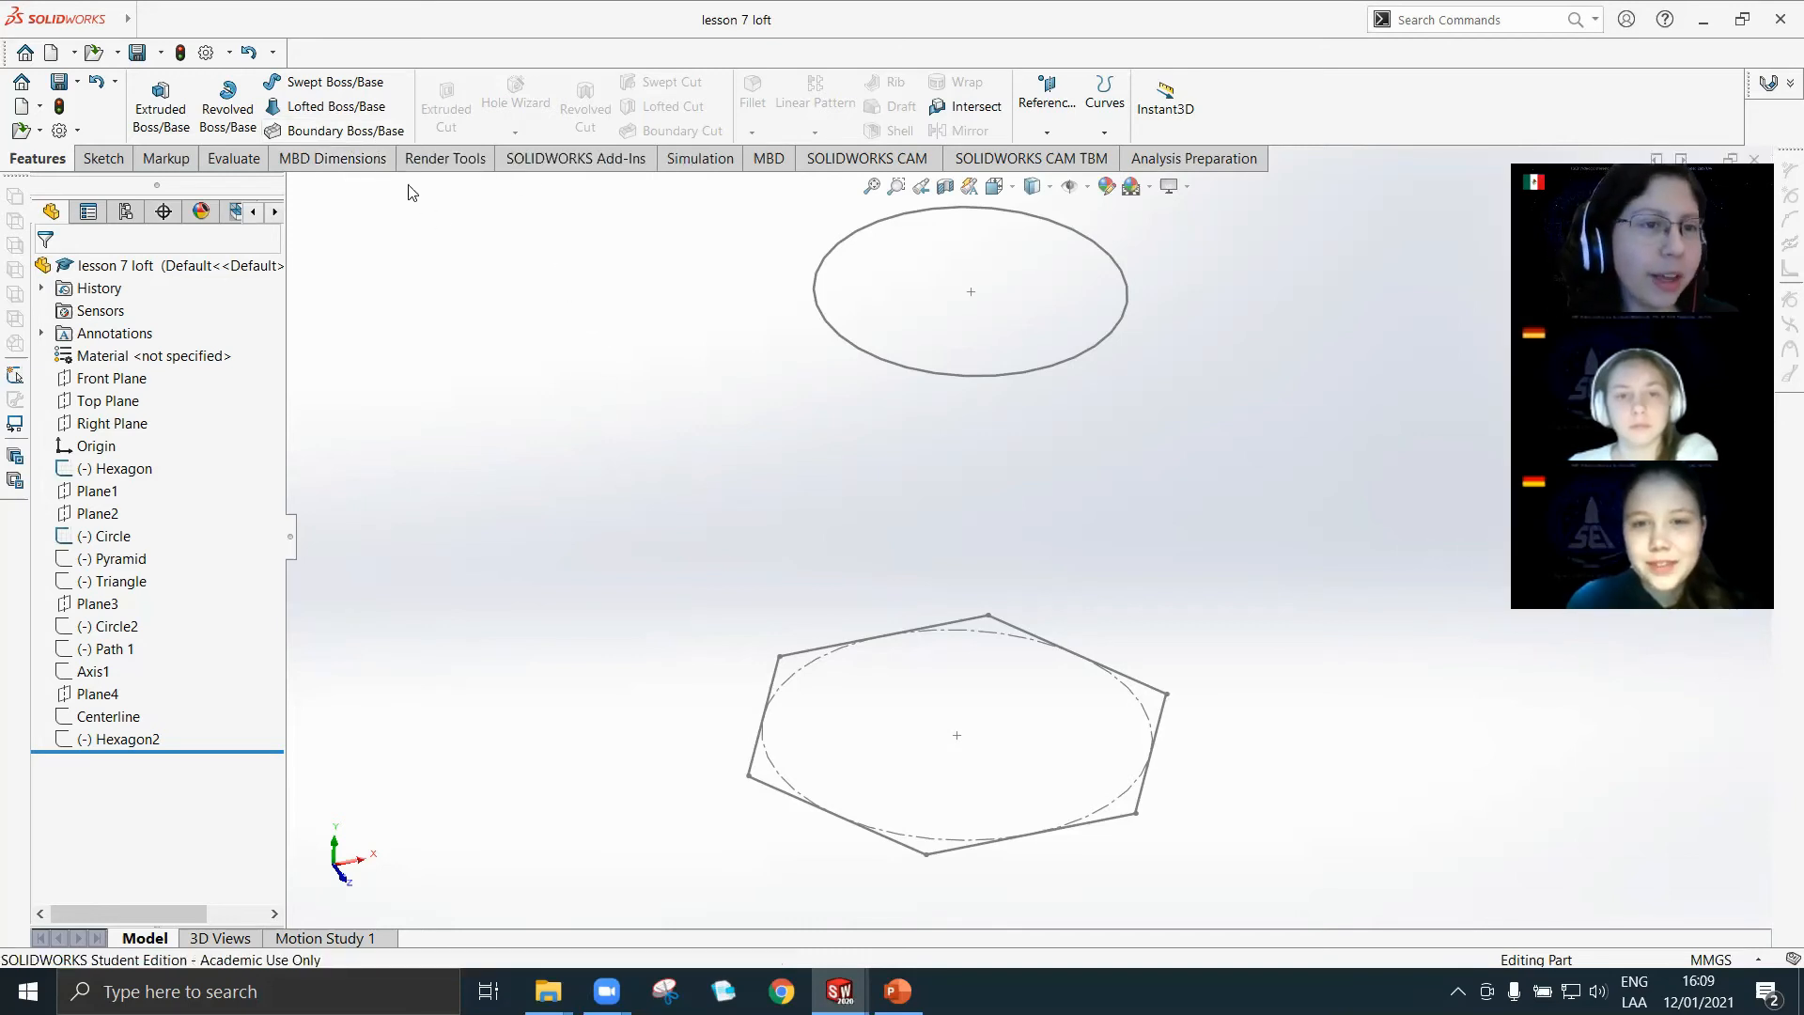
pyautogui.click(320, 109)
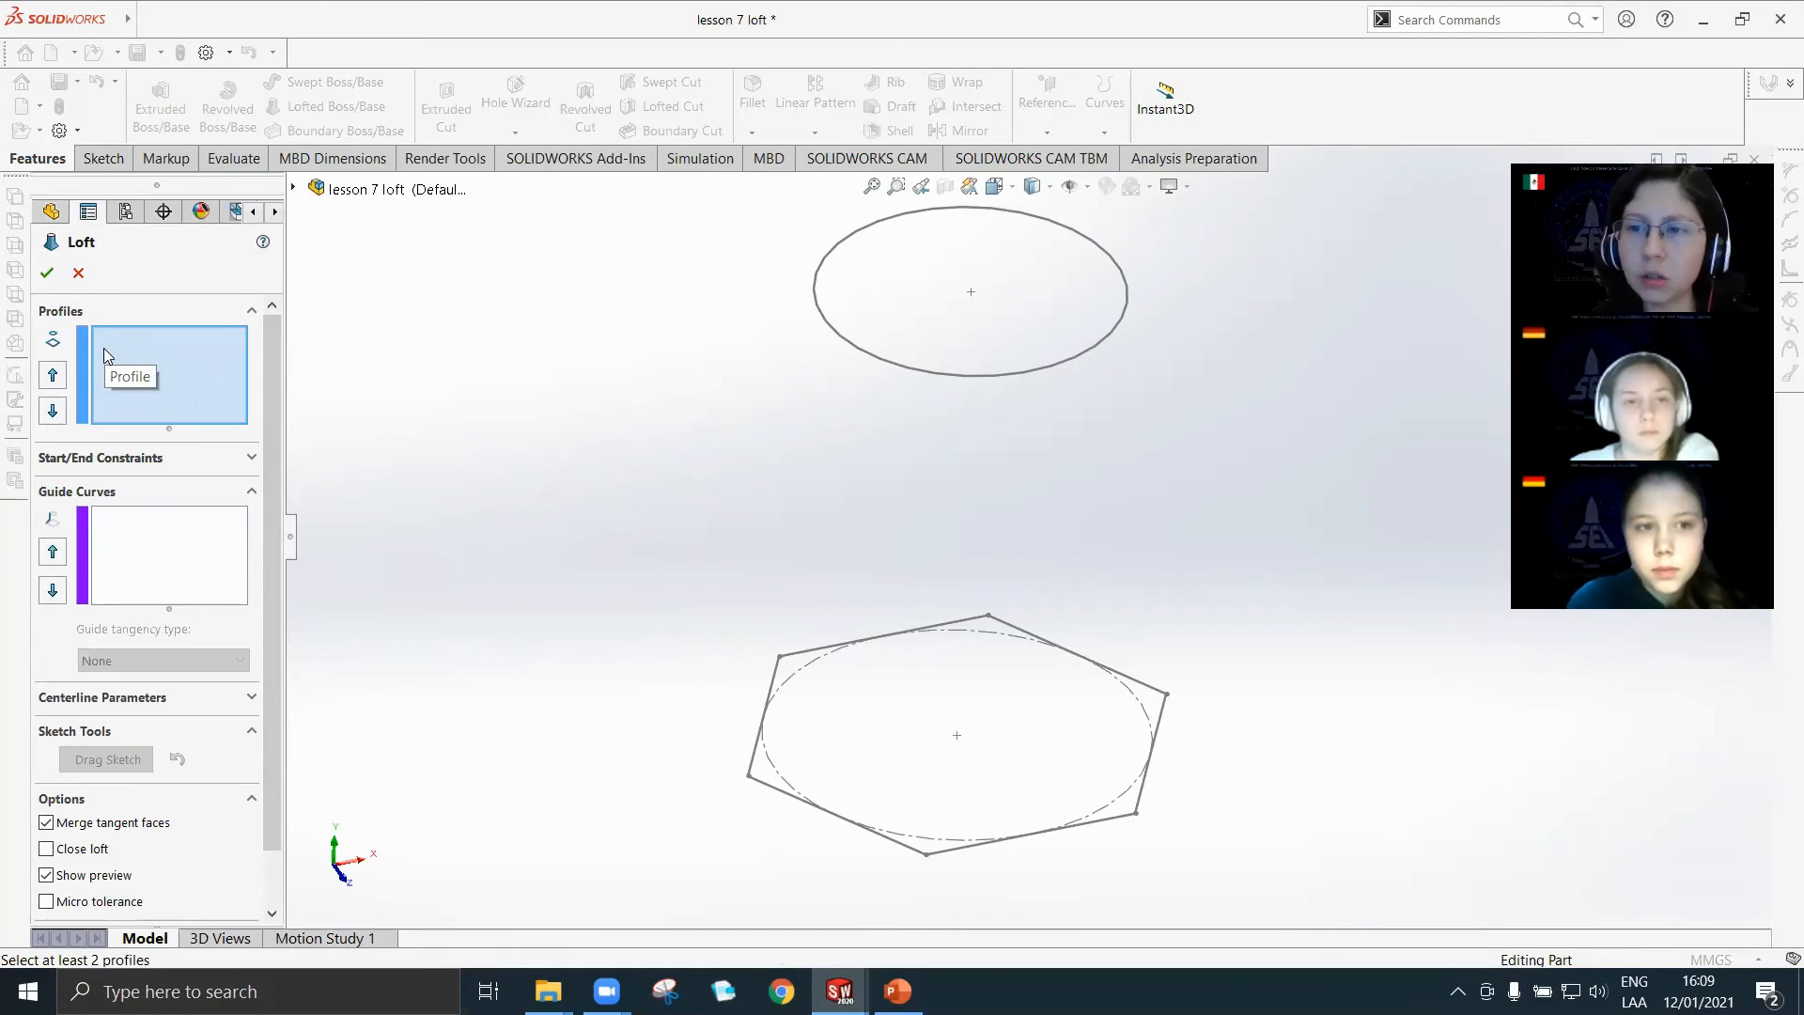
pyautogui.click(754, 759)
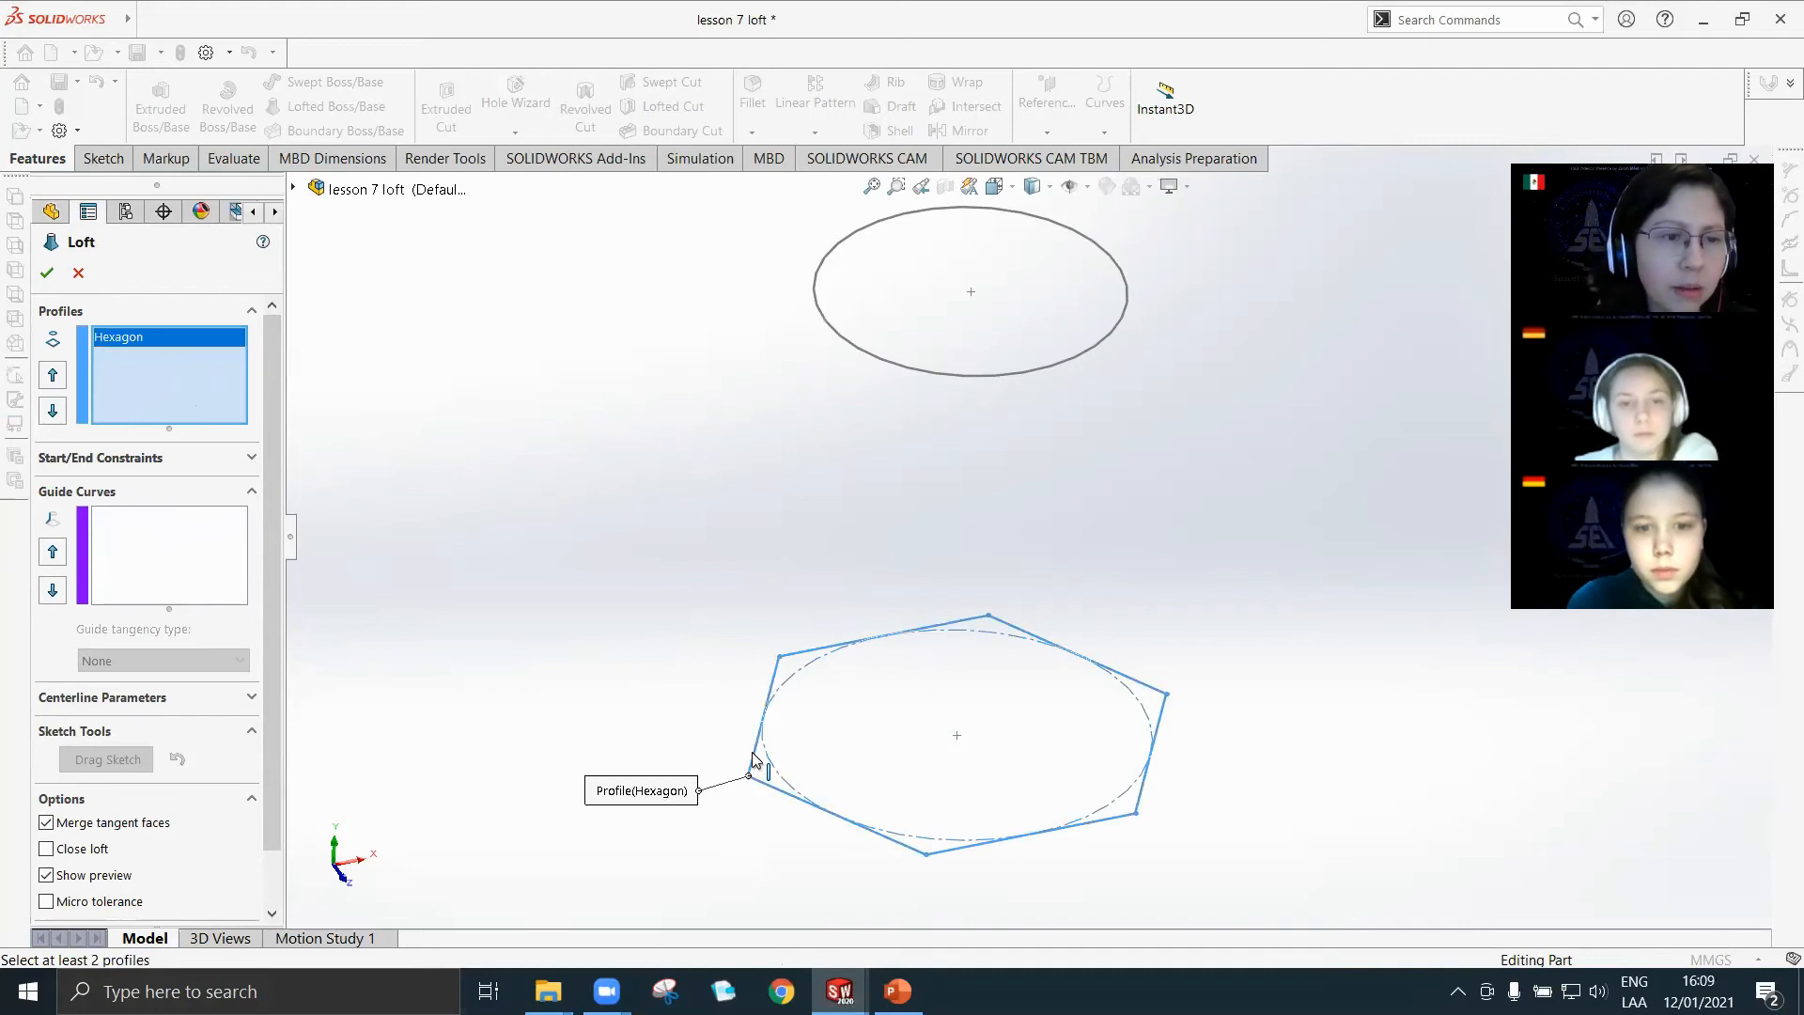
pyautogui.click(902, 366)
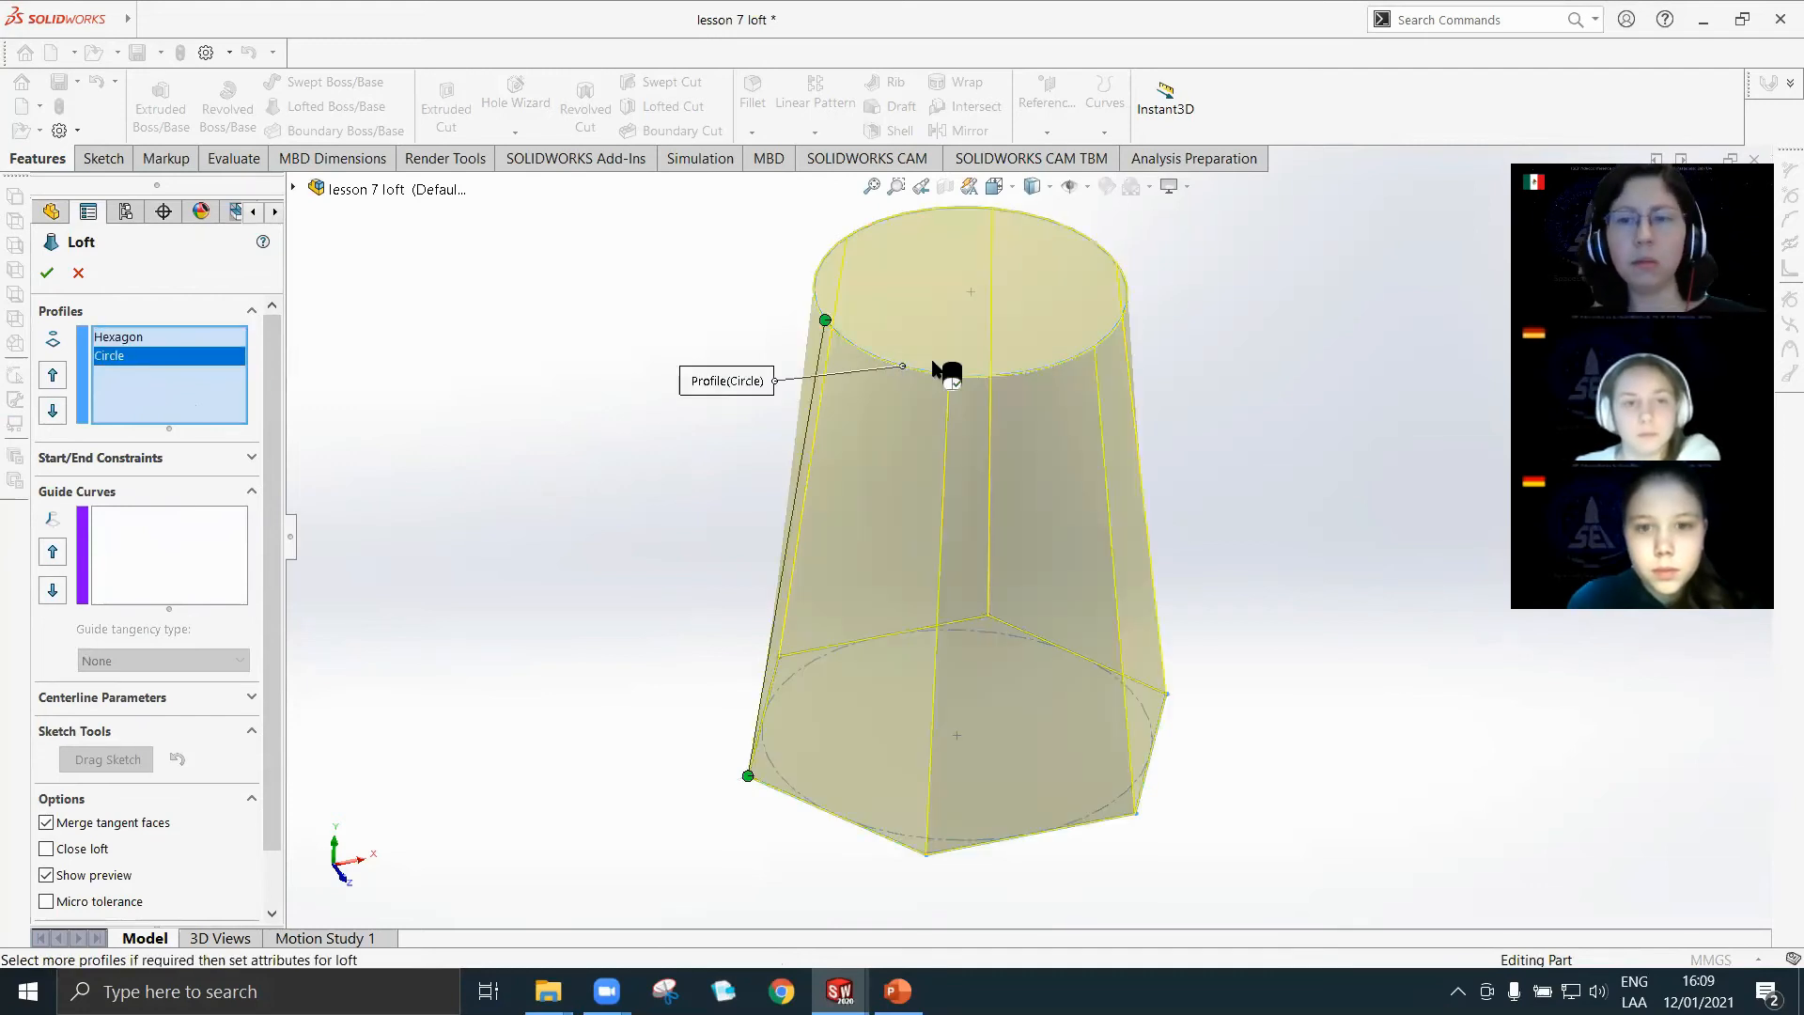
pyautogui.moveTo(1186, 554)
pyautogui.mouseDown(button='middle')
pyautogui.moveTo(1188, 411)
pyautogui.moveTo(1170, 537)
pyautogui.mouseUp(button='middle')
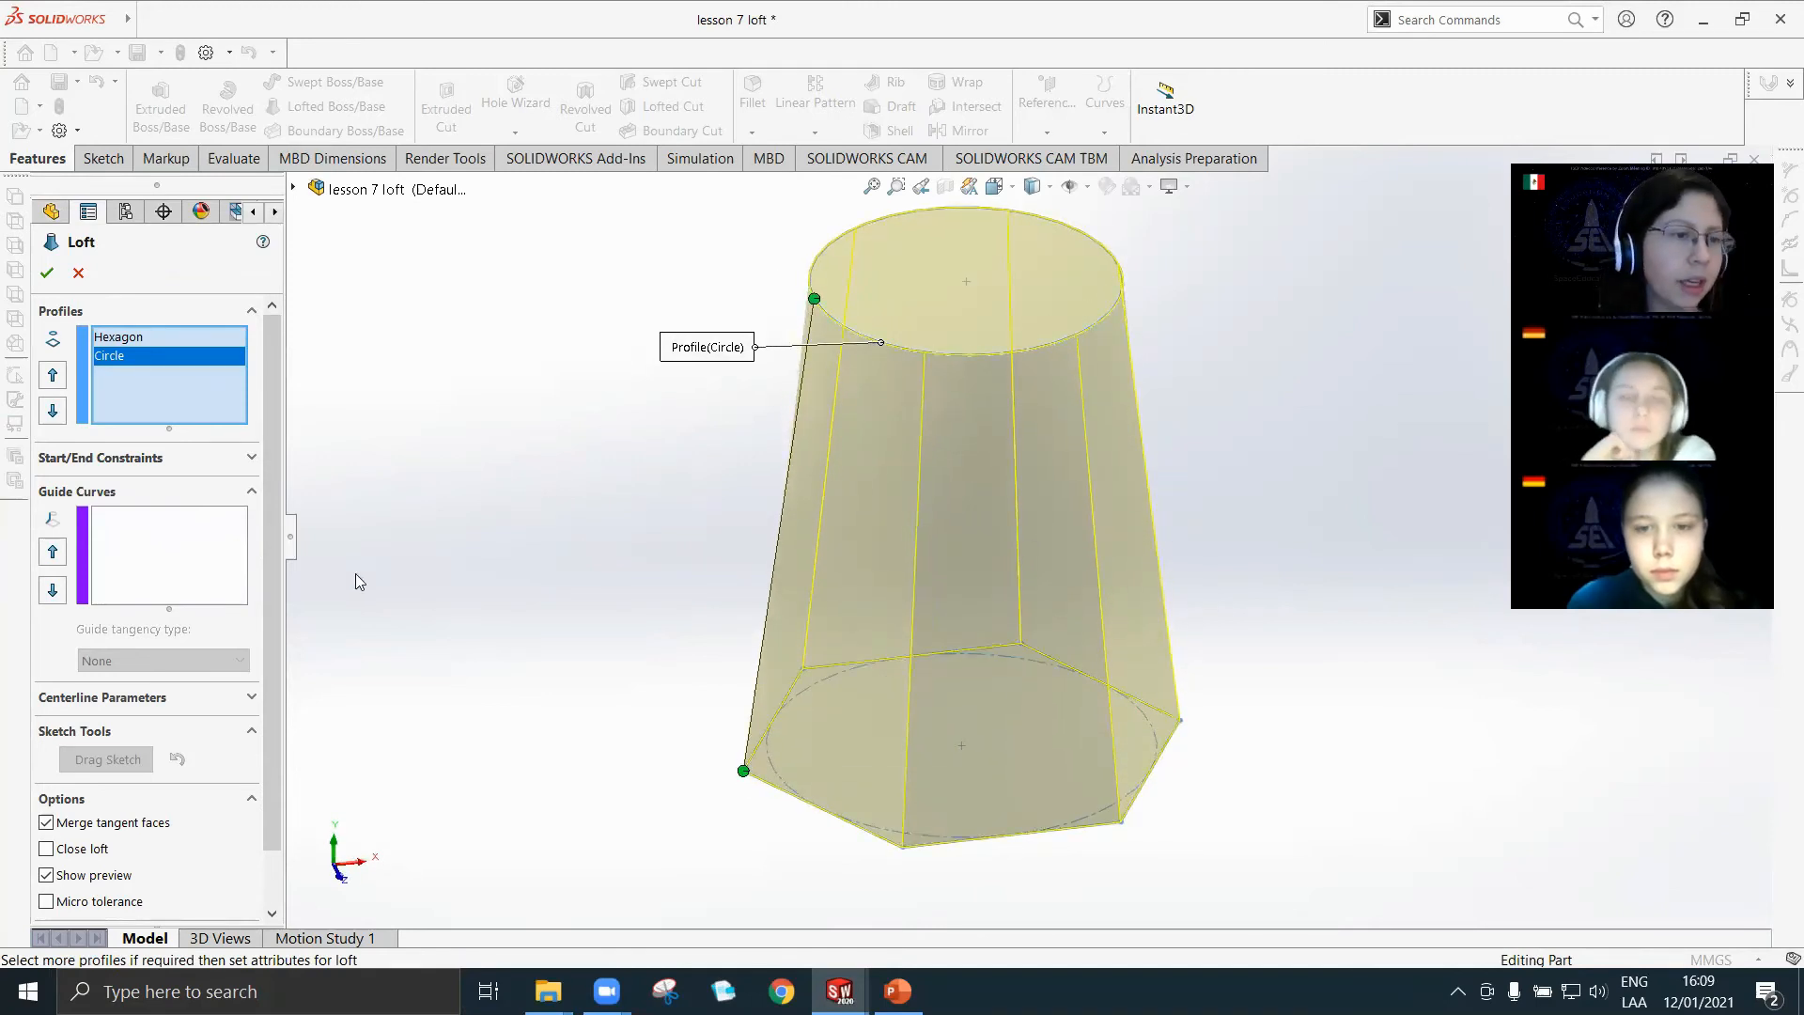
# Try the Circle sketch as a guide curve, remove it, and add it back as the second loft profile.
pyautogui.click(146, 545)
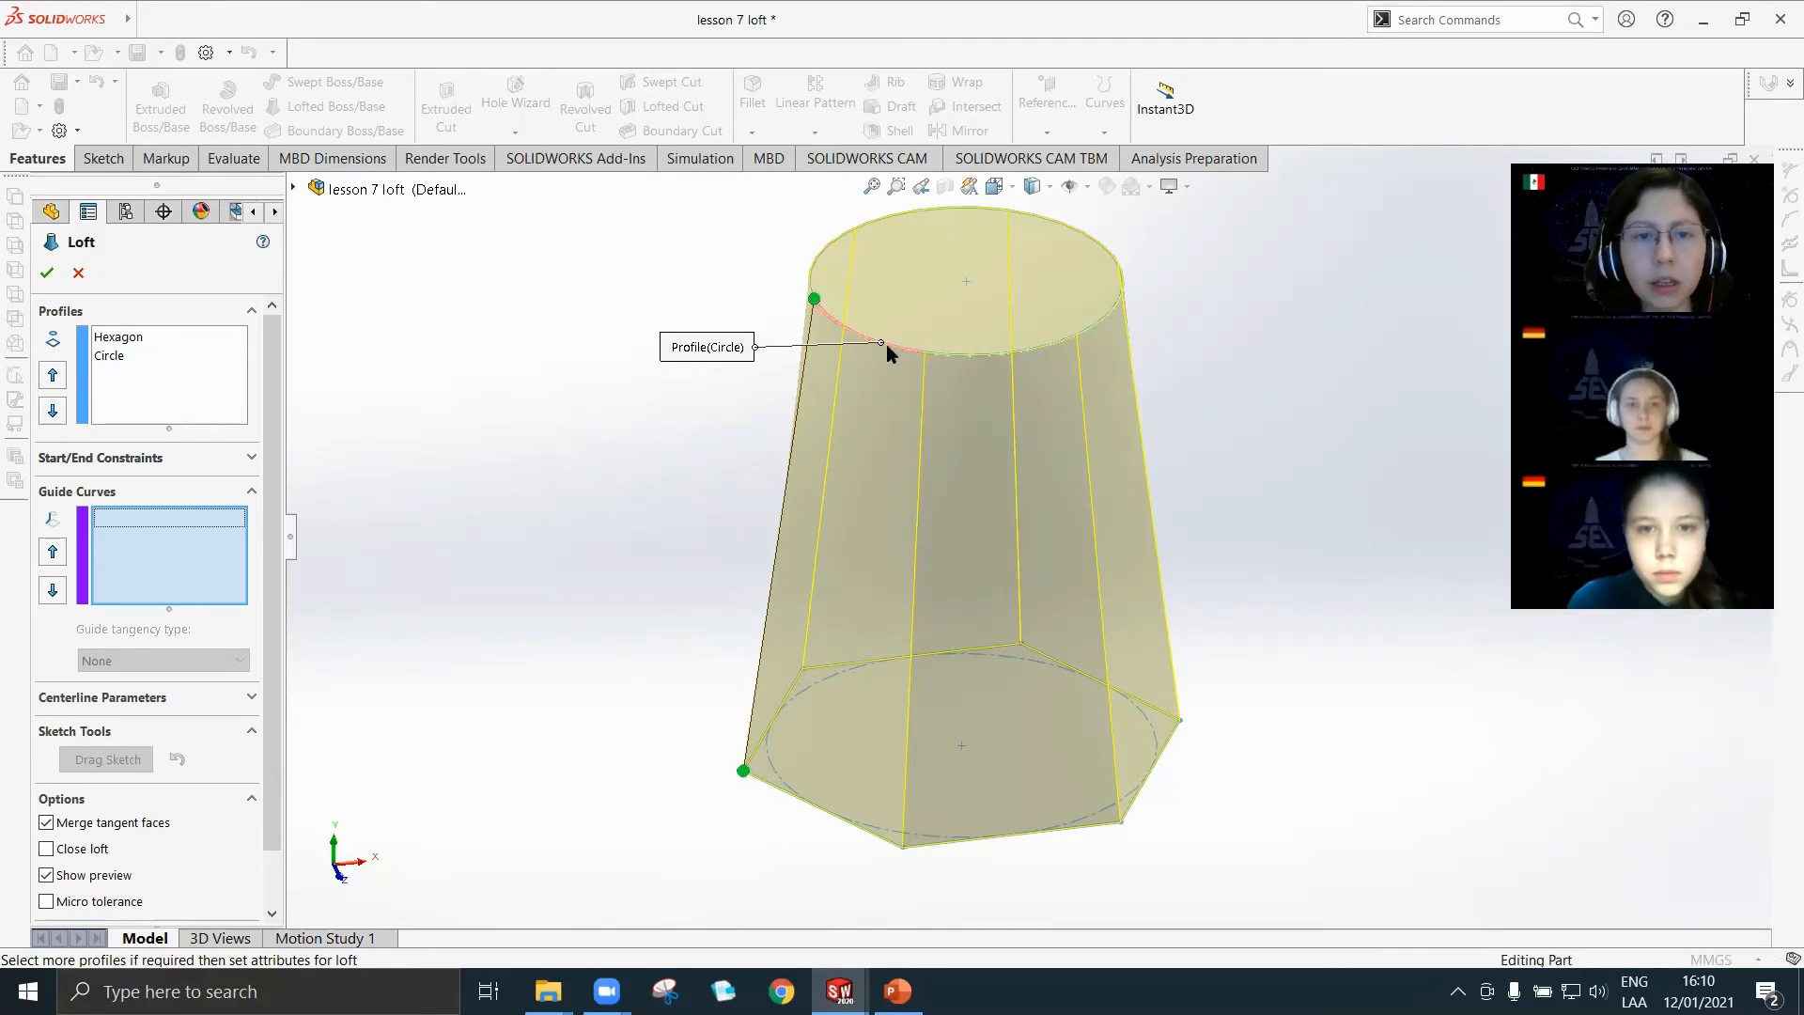
pyautogui.click(856, 337)
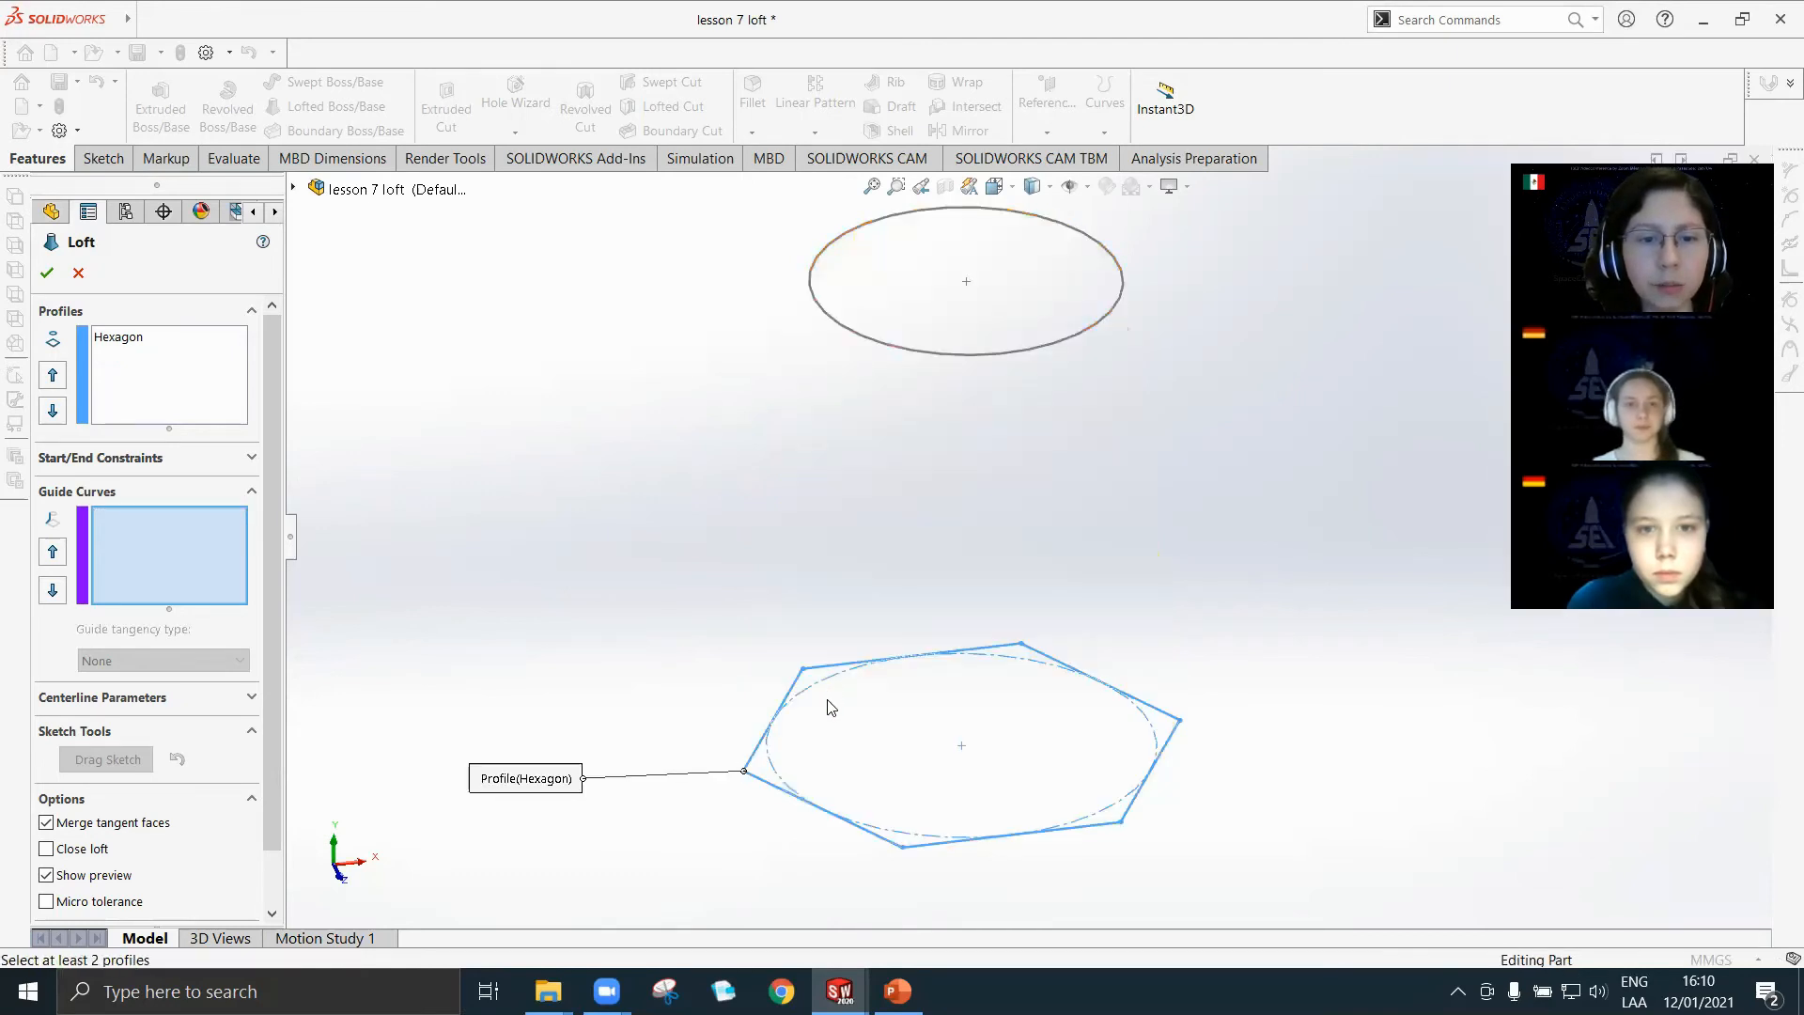
pyautogui.click(1123, 285)
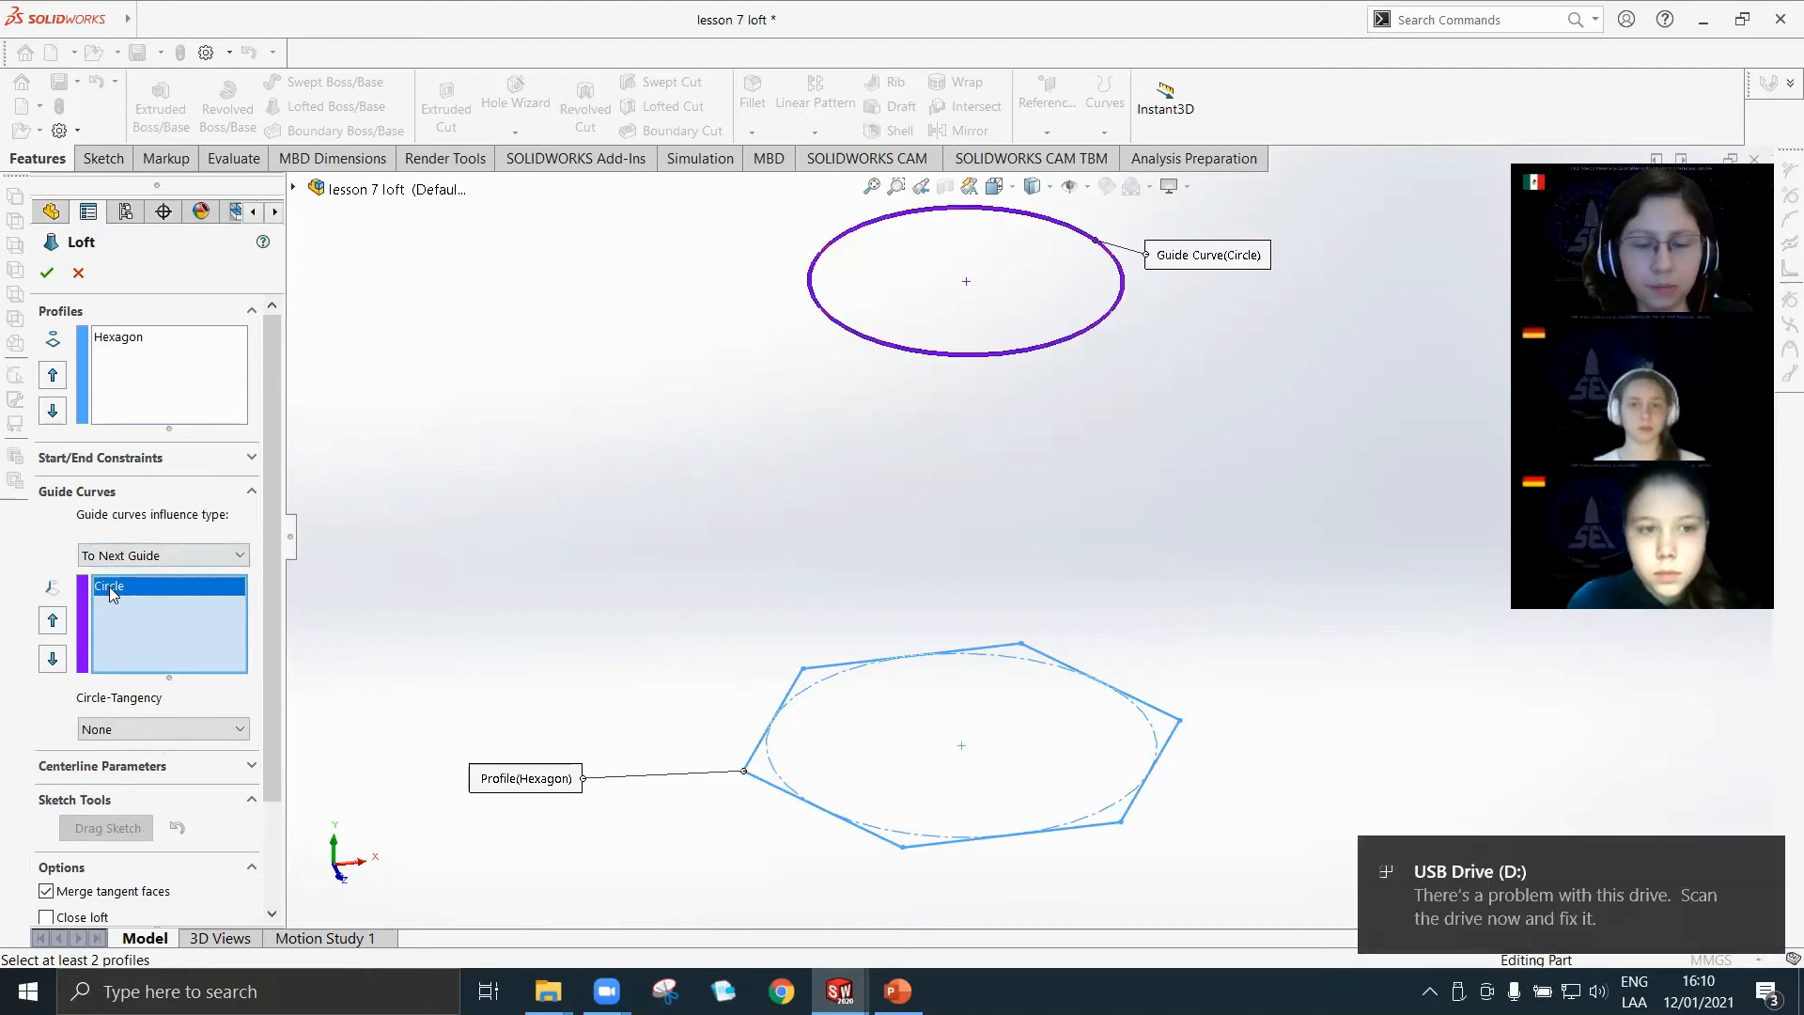
pyautogui.press('Delete')
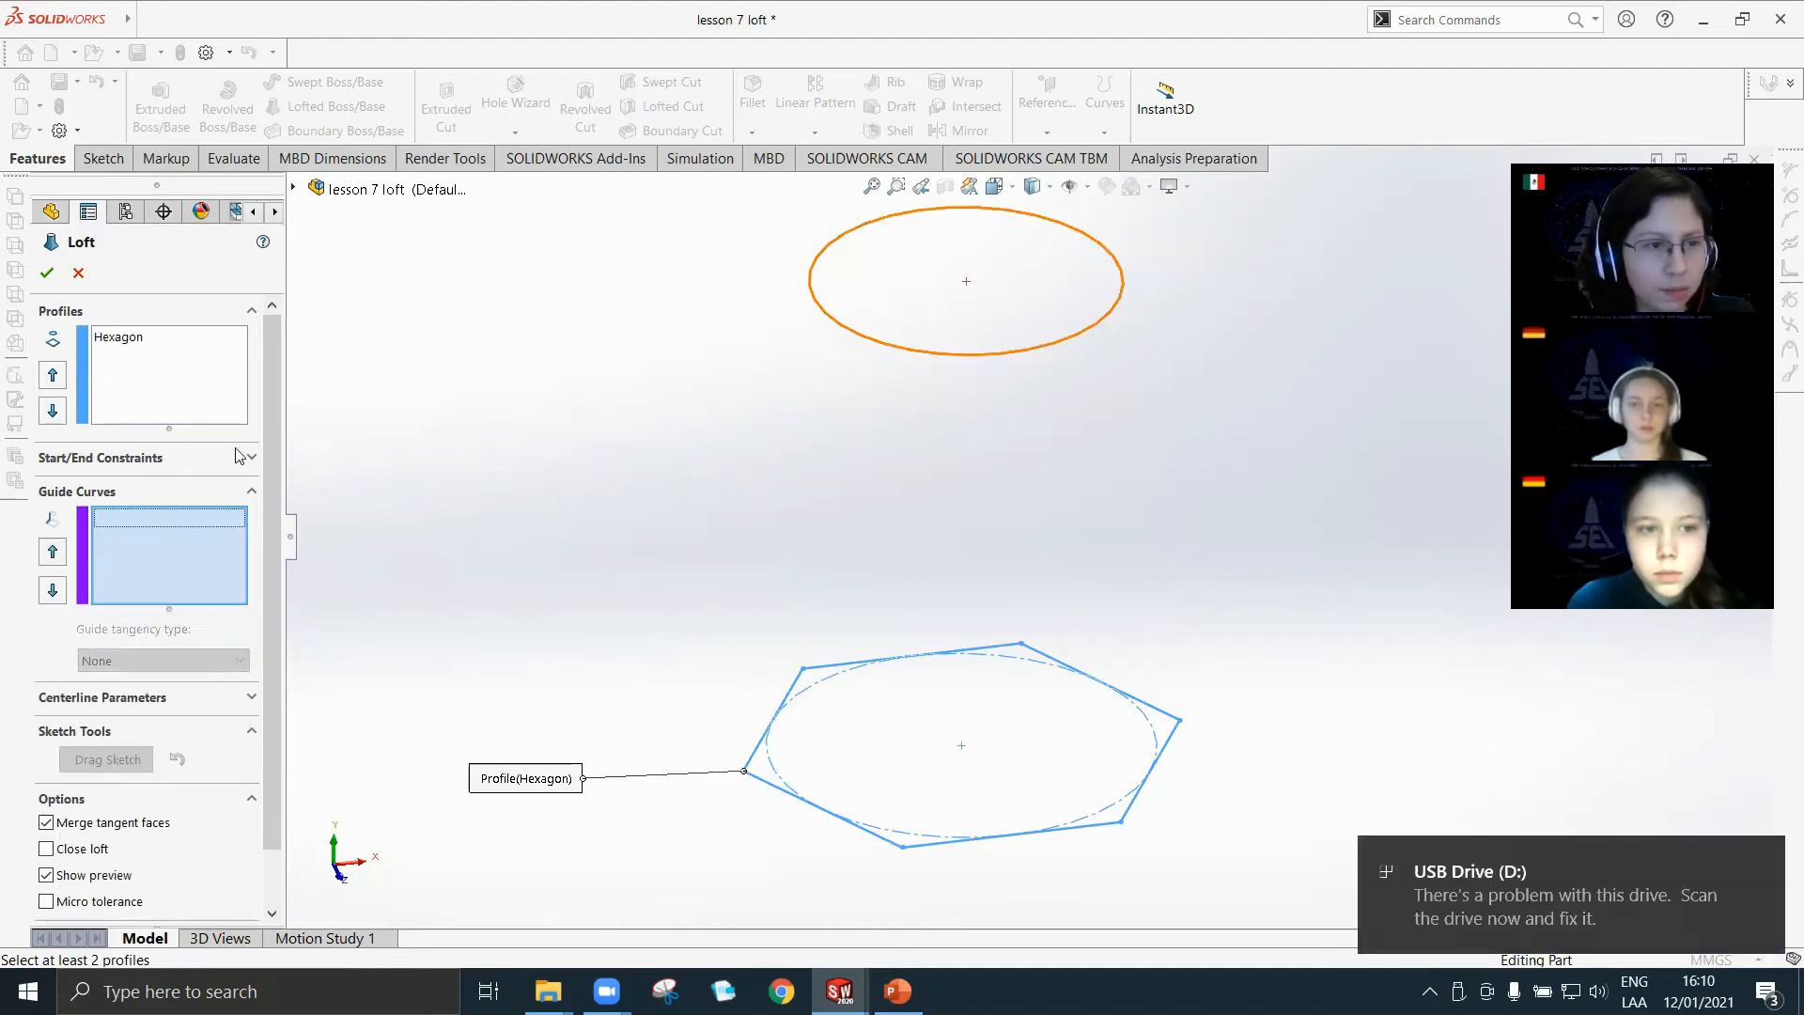
pyautogui.click(207, 366)
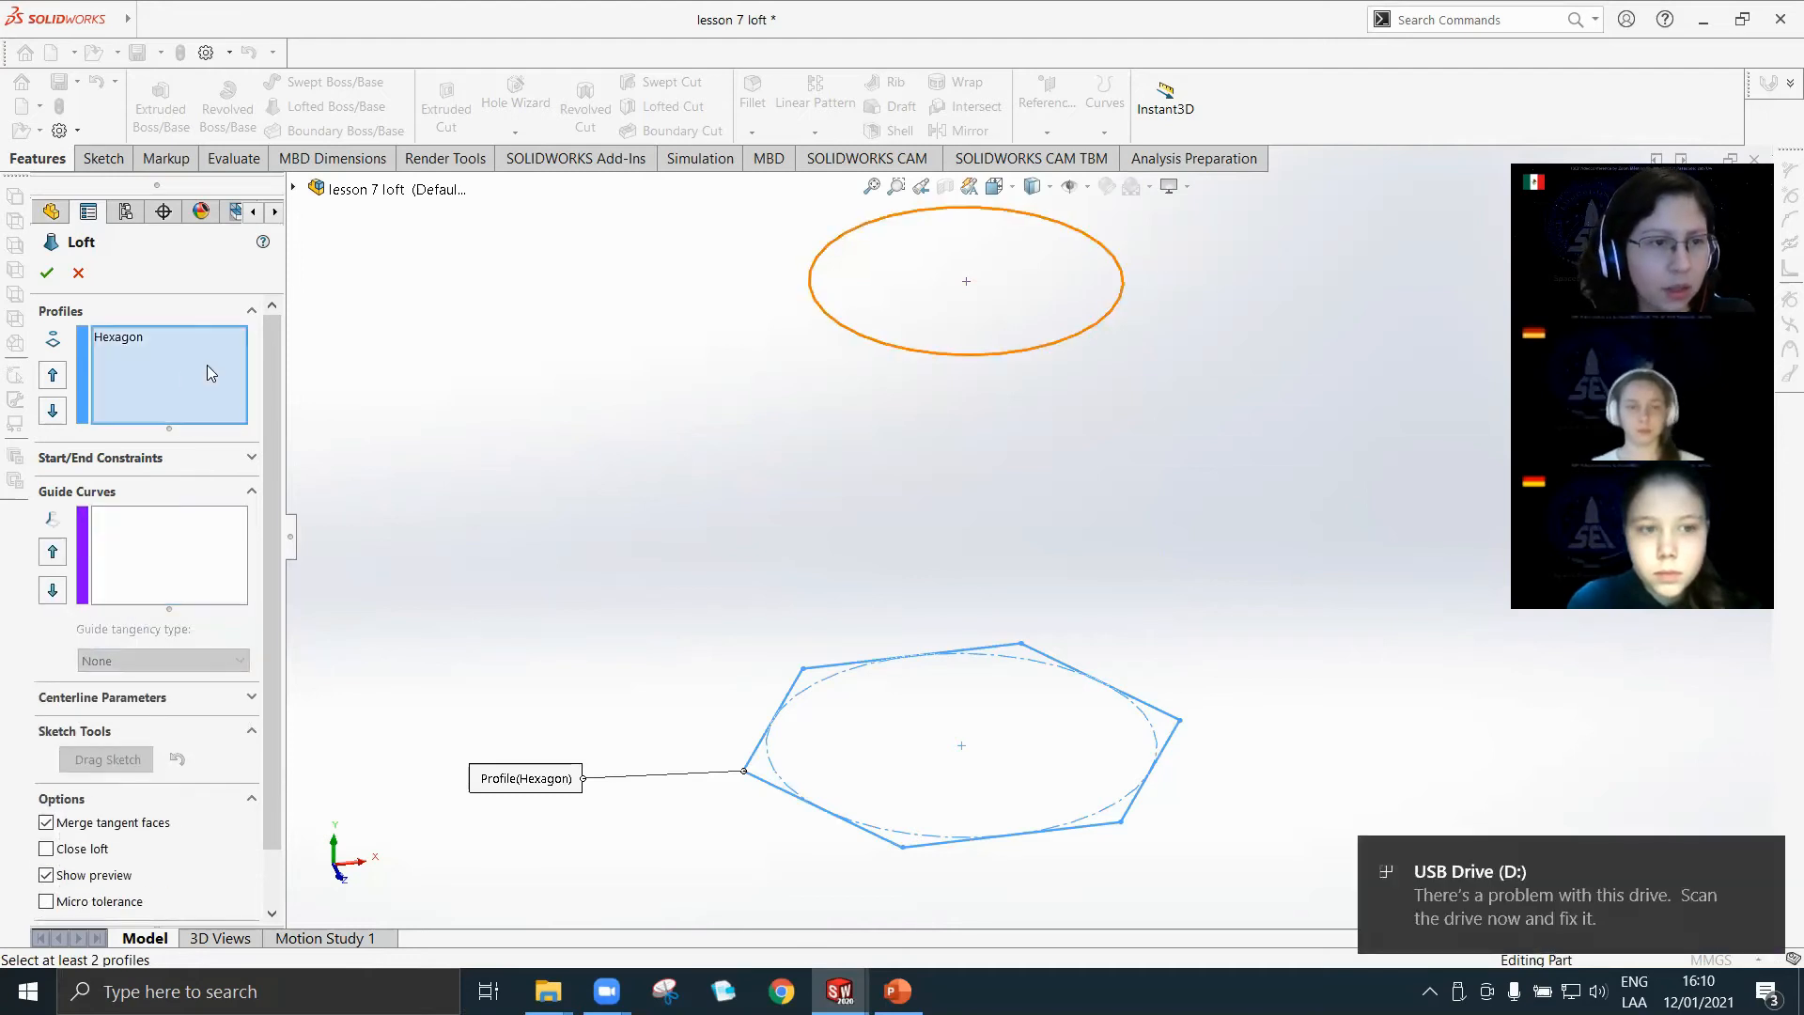
pyautogui.click(1124, 278)
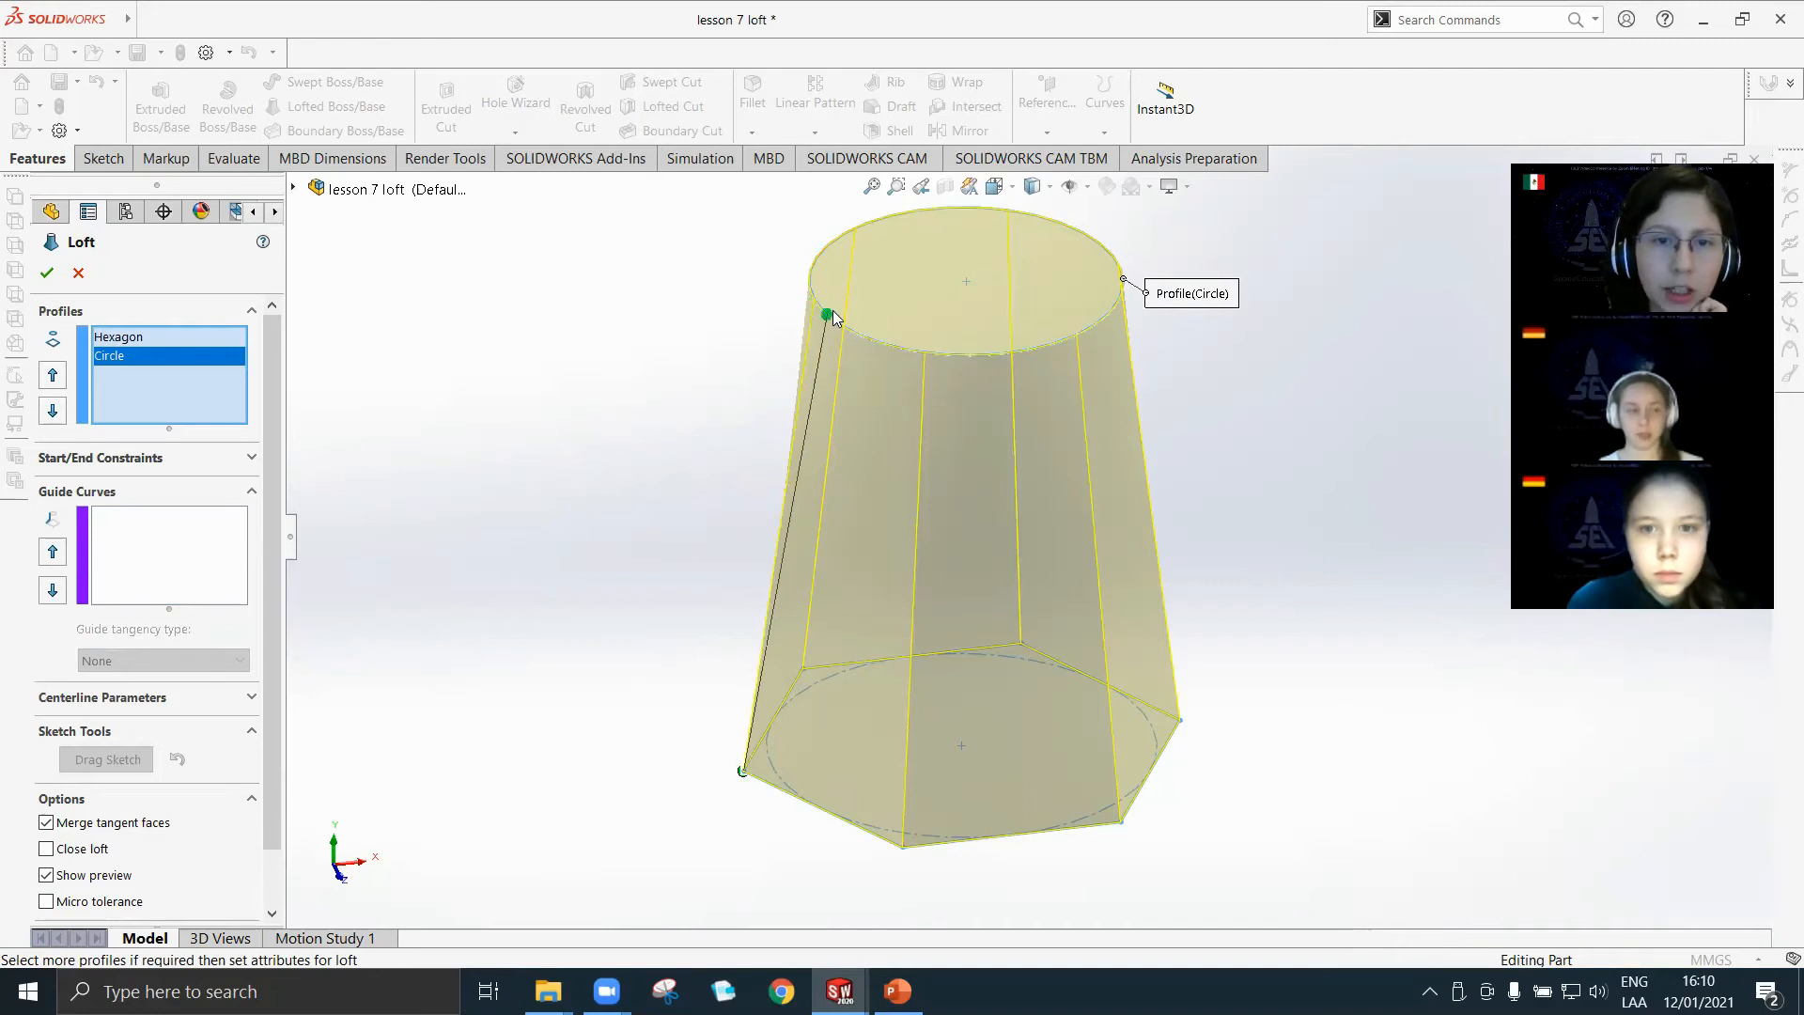
# Twist the loft preview by shifting the connector point along the circle, and inspect the twisted shape.
pyautogui.moveTo(929, 356); pyautogui.dragTo(1039, 359)
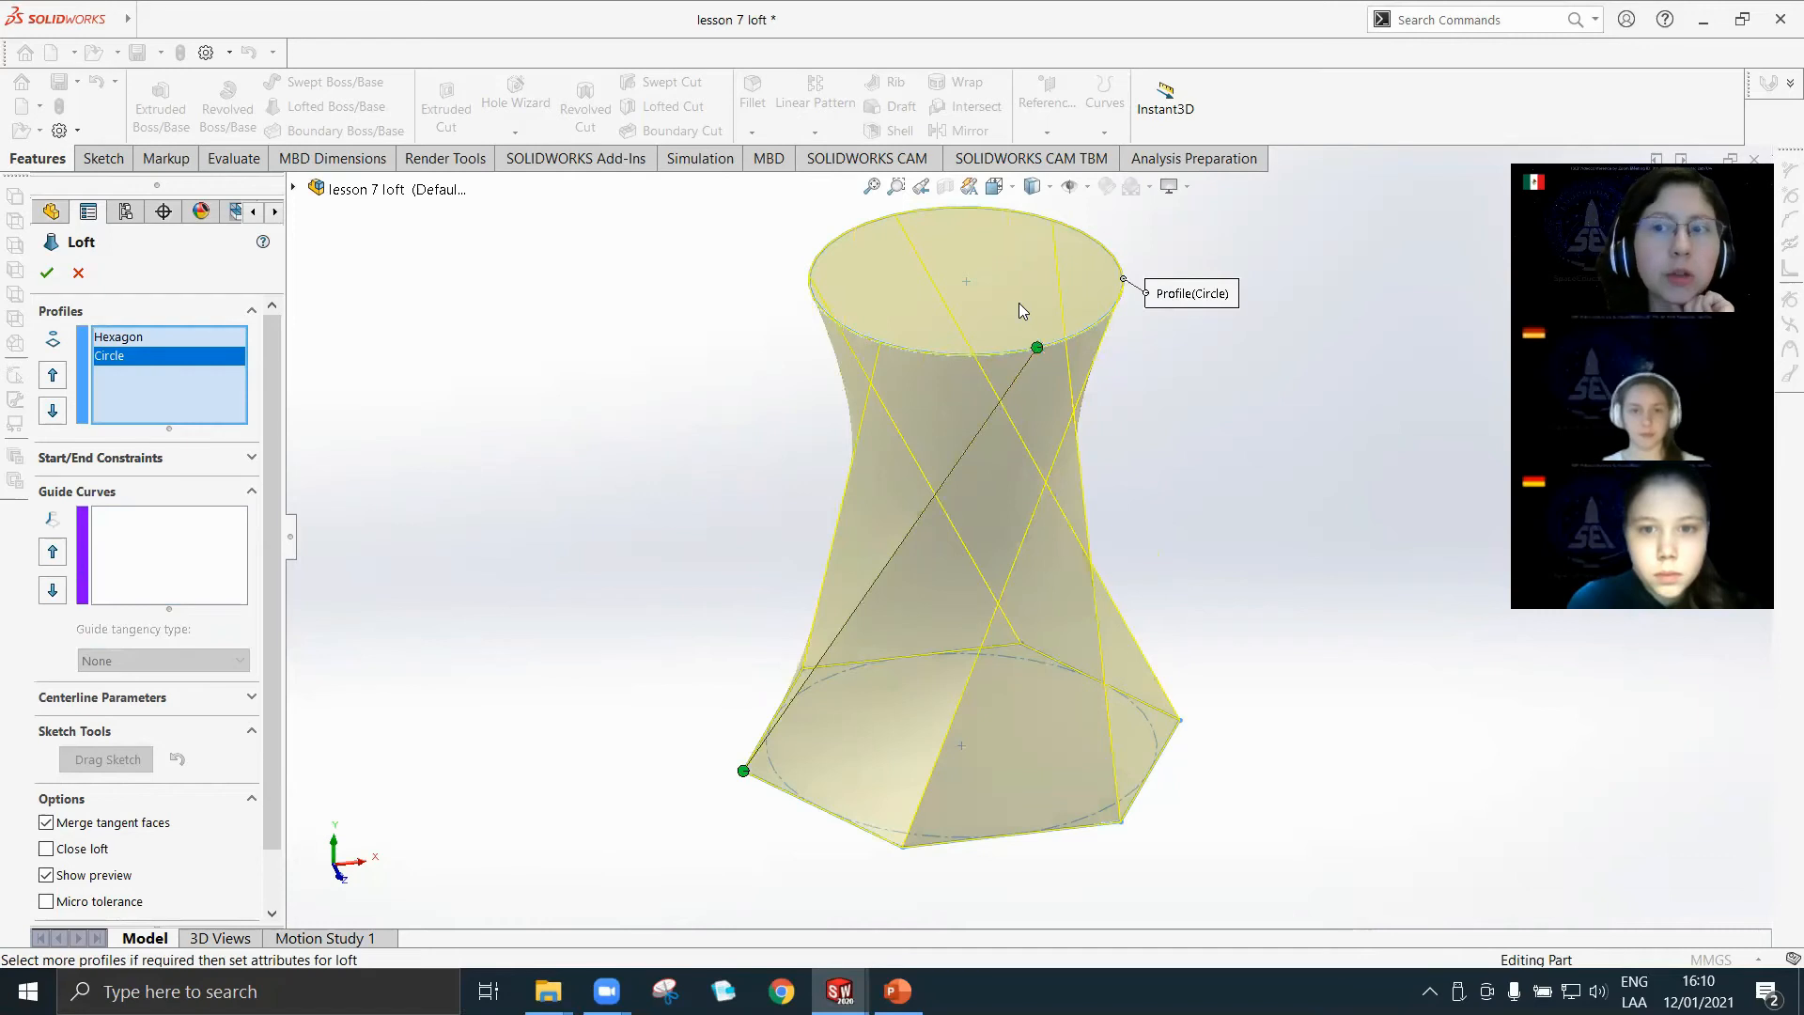
pyautogui.moveTo(1105, 564); pyautogui.dragTo(1167, 426, button='middle')
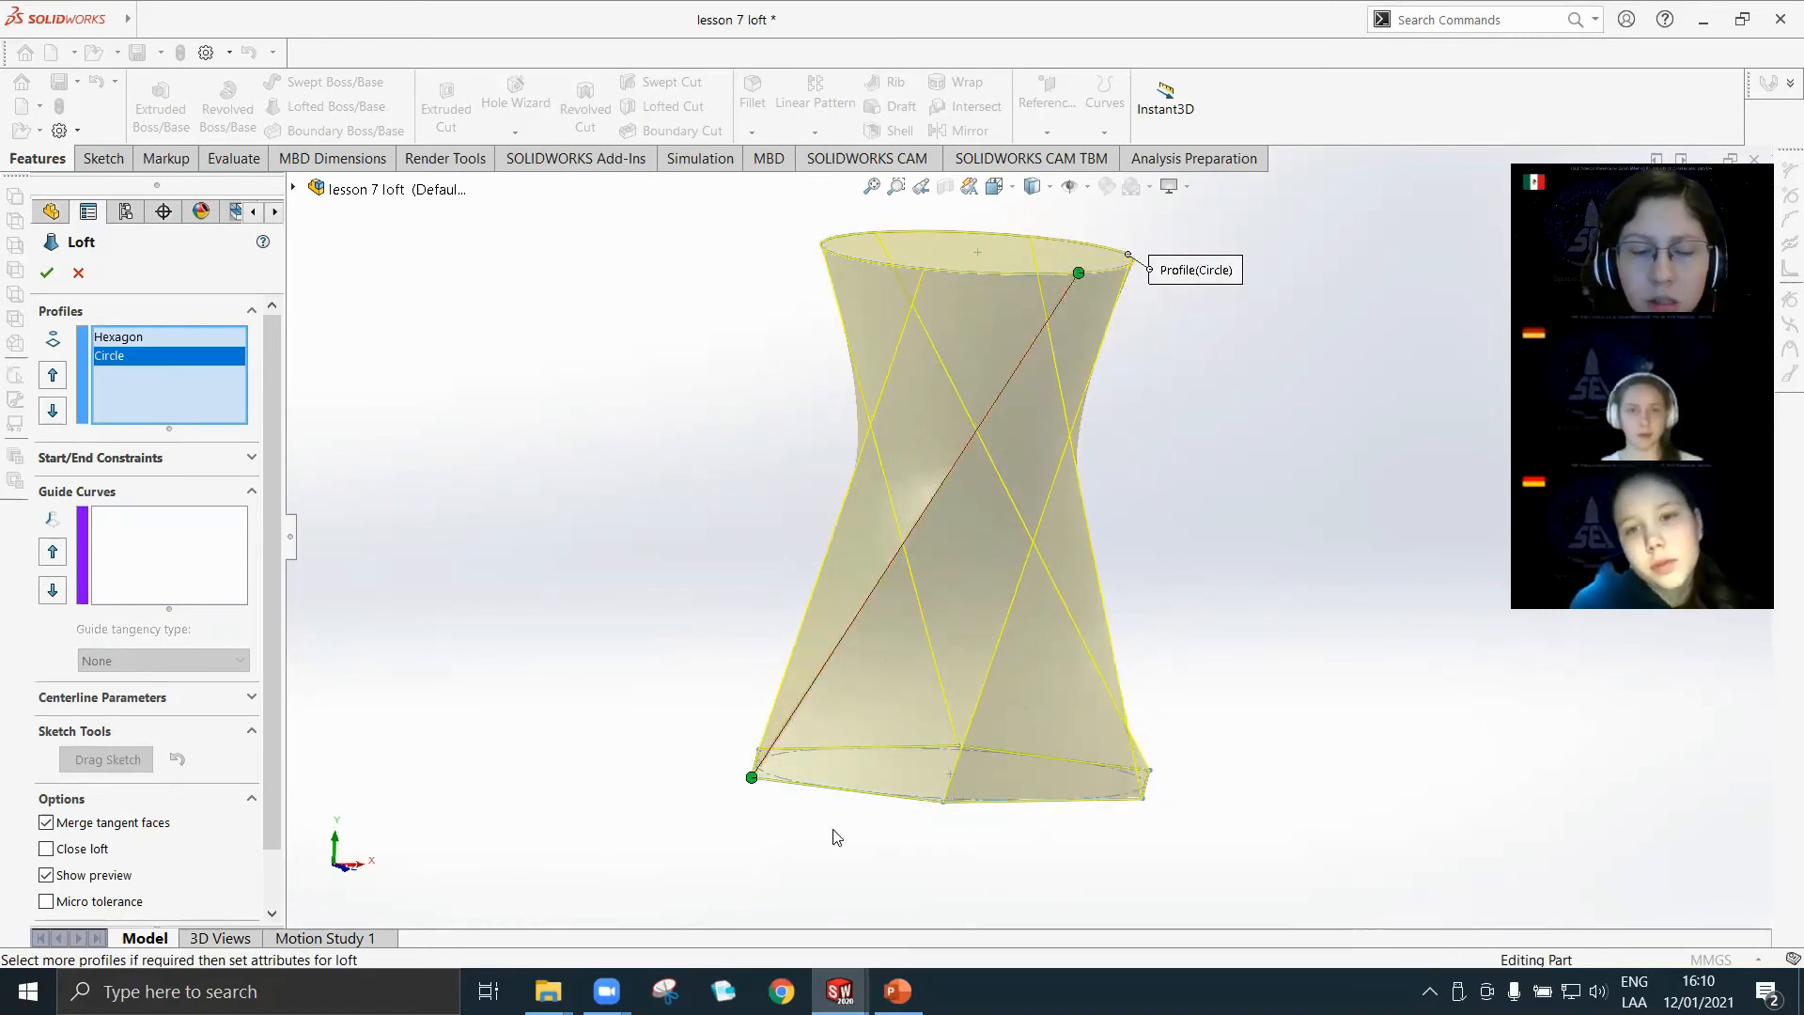
pyautogui.moveTo(1107, 452); pyautogui.dragTo(1057, 501, button='middle')
pyautogui.moveTo(1053, 505); pyautogui.dragTo(904, 463)
pyautogui.moveTo(983, 703); pyautogui.dragTo(963, 407, button='middle')
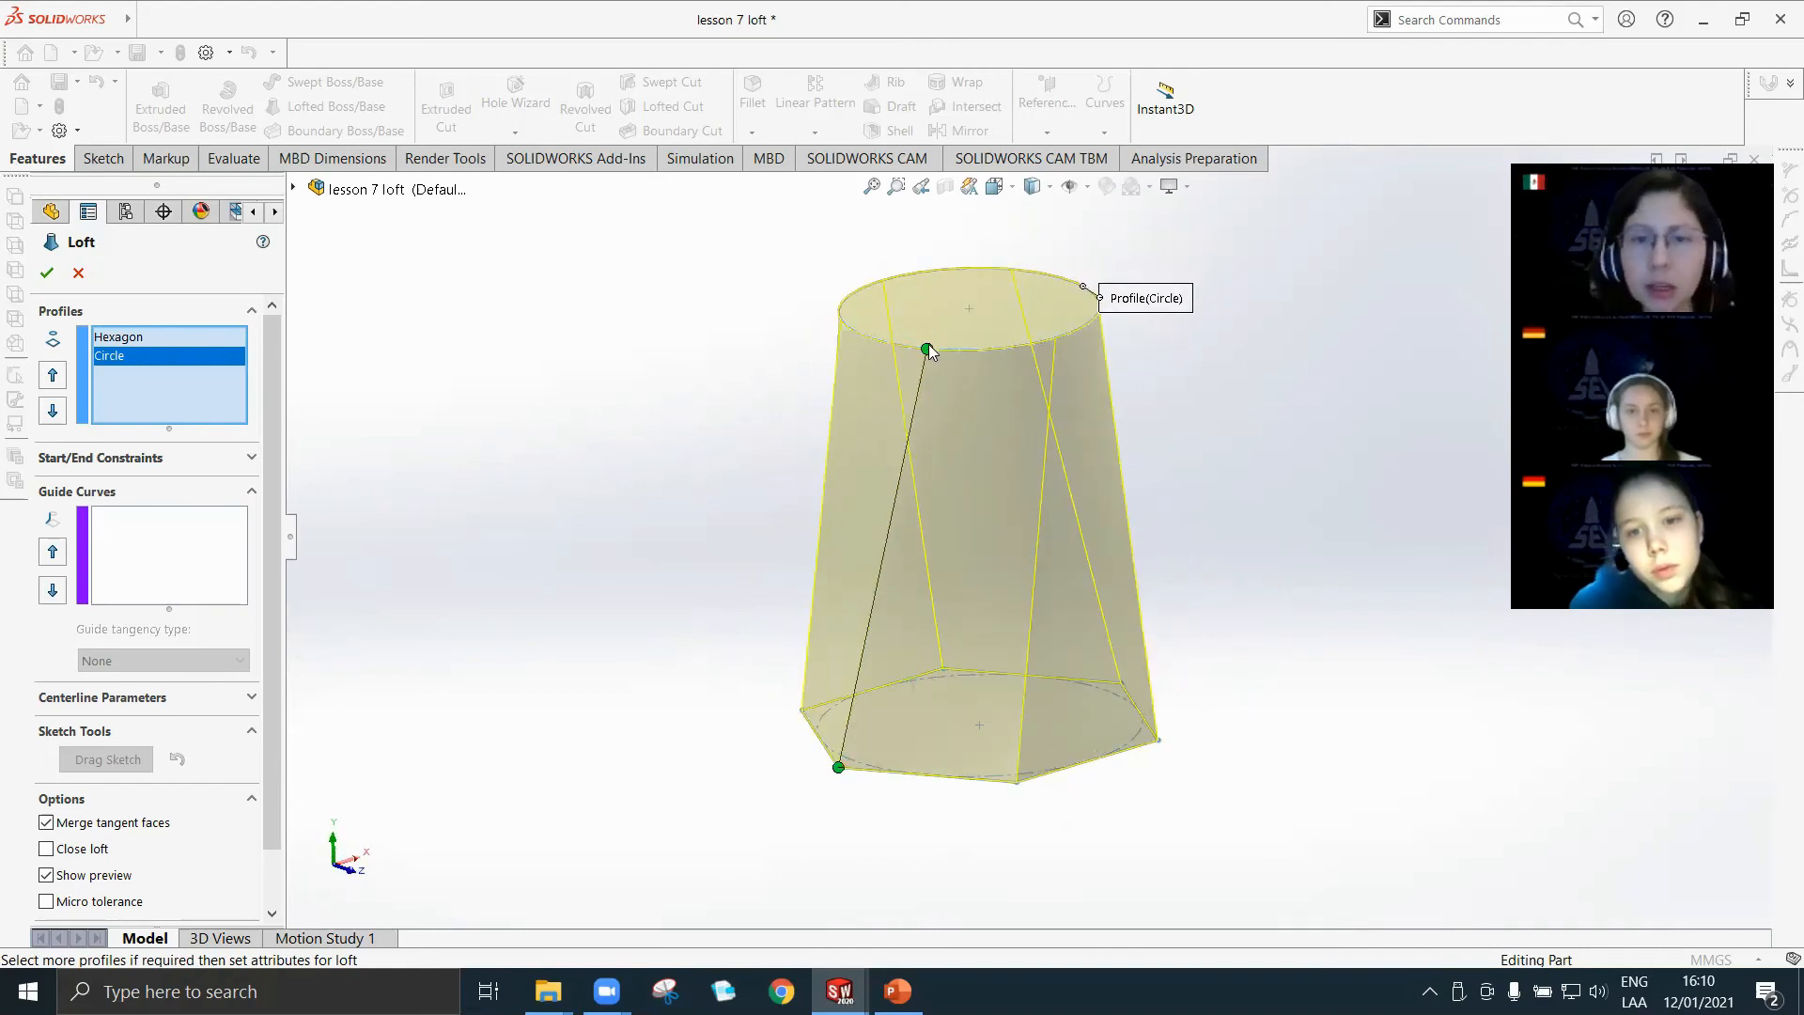
# Shift the circle's connector point once more, bring it back in line with the hexagon corner, and create the loft.
pyautogui.moveTo(927, 350); pyautogui.dragTo(1109, 359)
pyautogui.moveTo(1043, 782); pyautogui.dragTo(1079, 544, button='middle')
pyautogui.moveTo(1023, 363); pyautogui.dragTo(861, 332)
pyautogui.moveTo(940, 463); pyautogui.dragTo(942, 636, button='middle')
pyautogui.click(46, 272)
# Inspect the circular end, hexagonal base and side edges of the finished loft from different angles.
pyautogui.scroll(-3, 1065, 551)
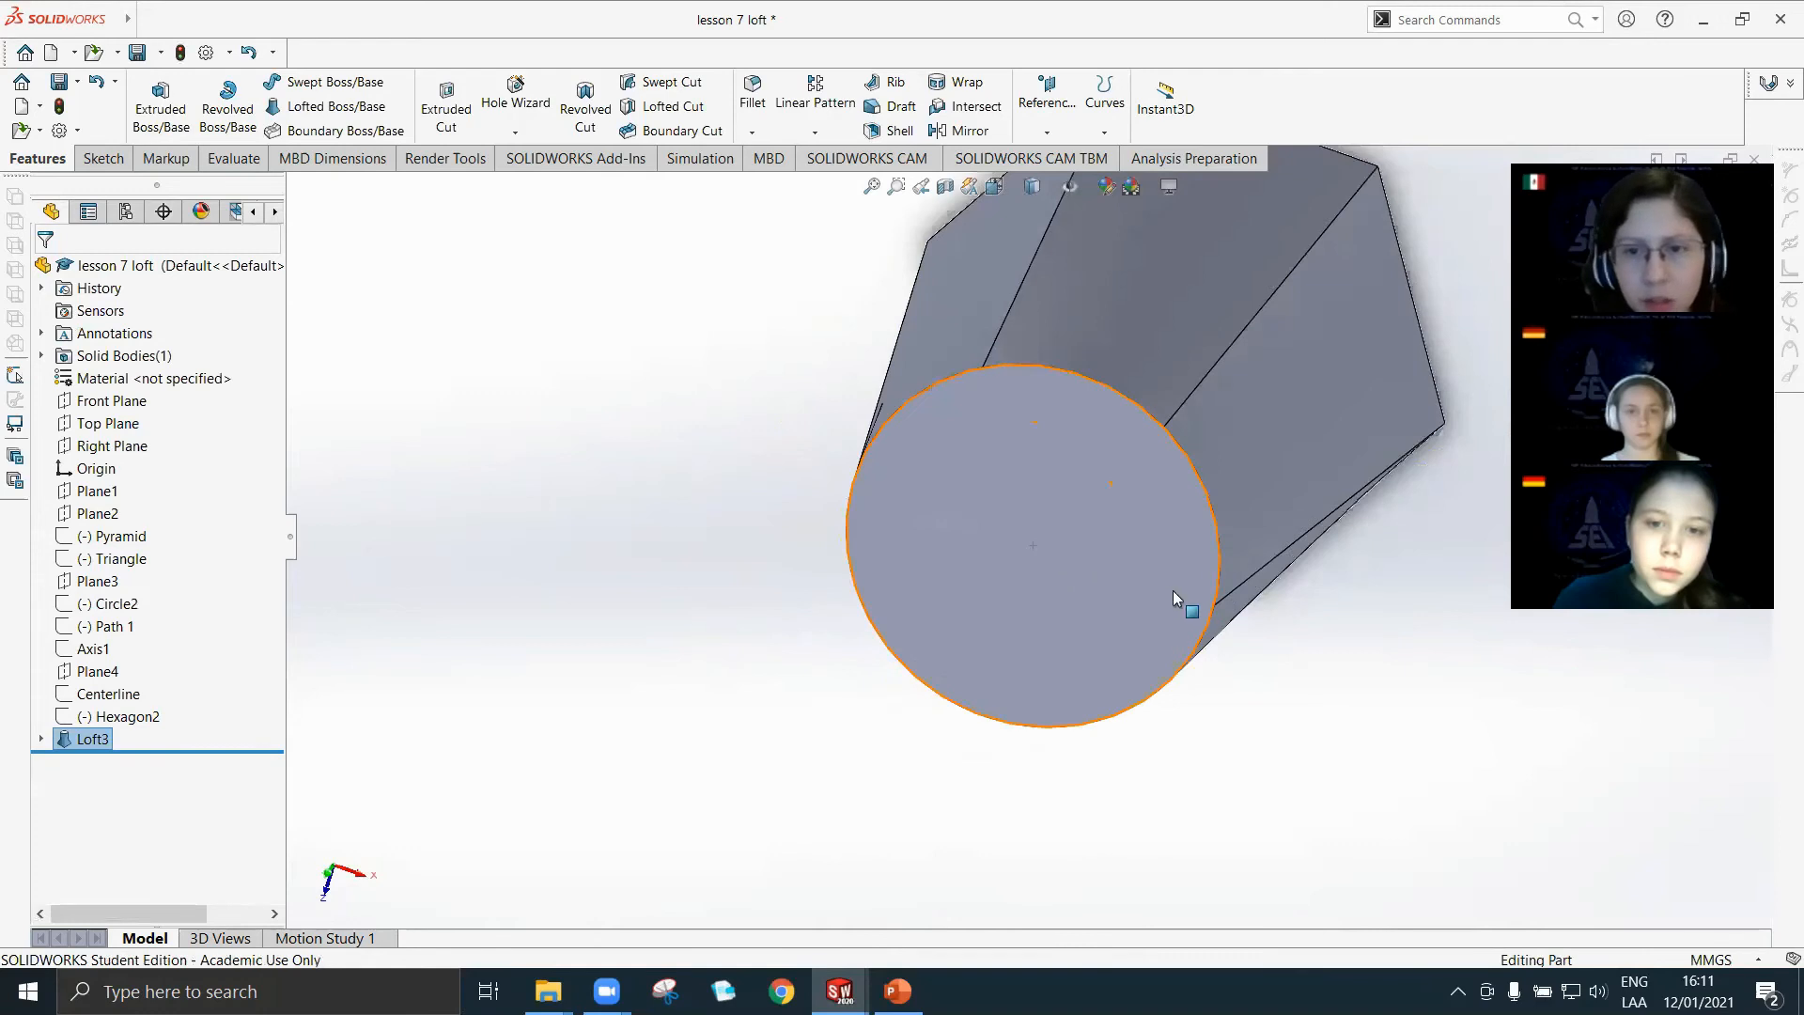
pyautogui.scroll(3, 1244, 536)
pyautogui.moveTo(1244, 536); pyautogui.dragTo(1351, 497, button='middle')
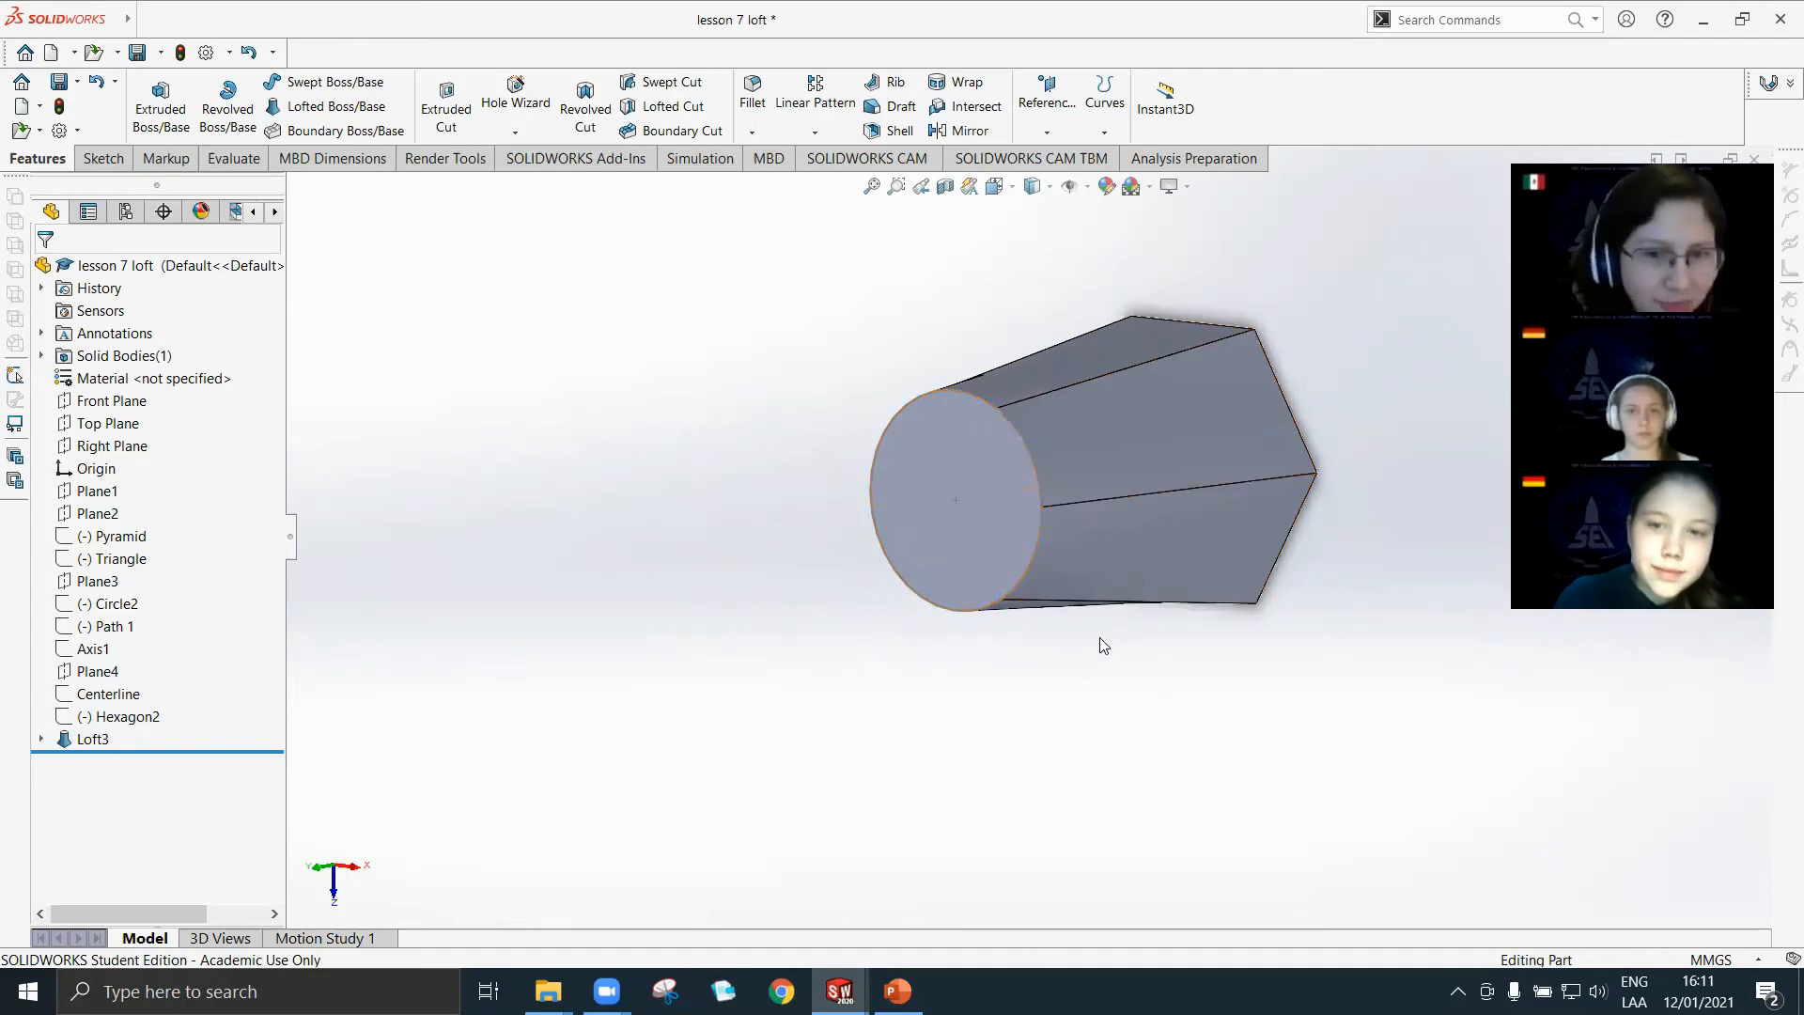
pyautogui.moveTo(1119, 451); pyautogui.dragTo(1060, 529, button='middle')
pyautogui.scroll(-3, 1087, 472)
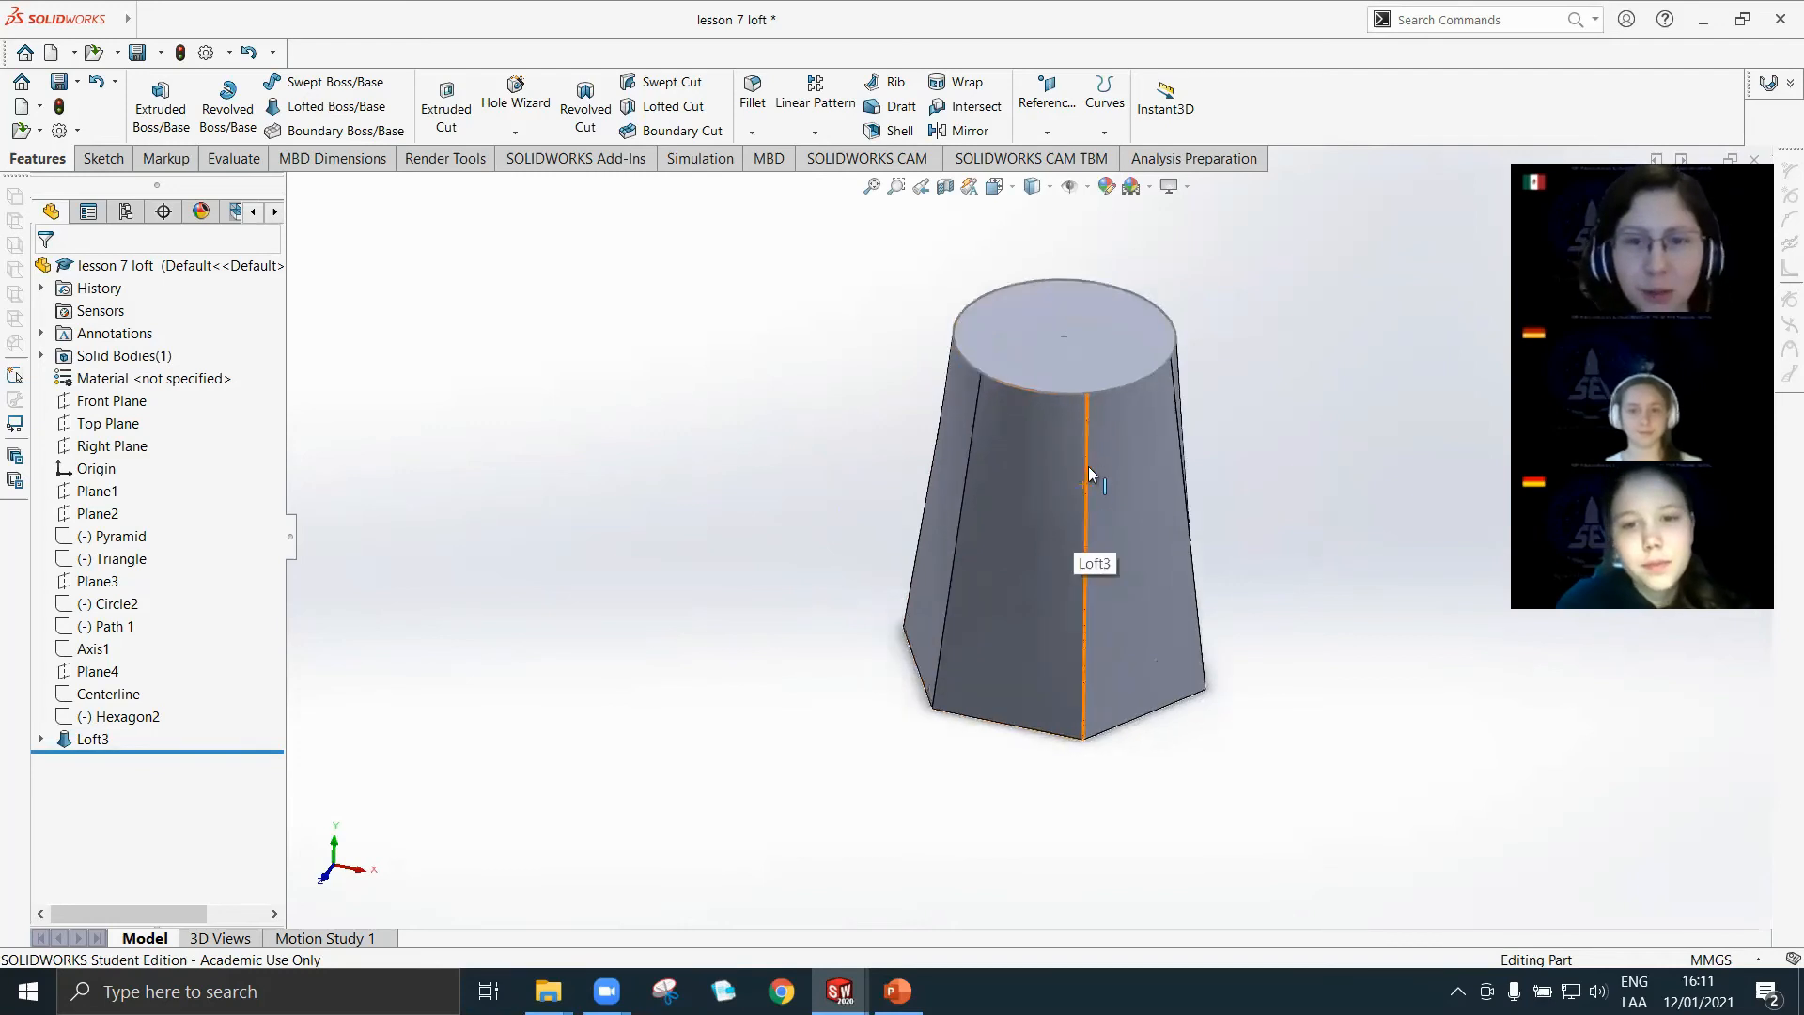
# Delete the solid loft feature, keeping its Hexagon and Circle sketches.
pyautogui.click(87, 741)
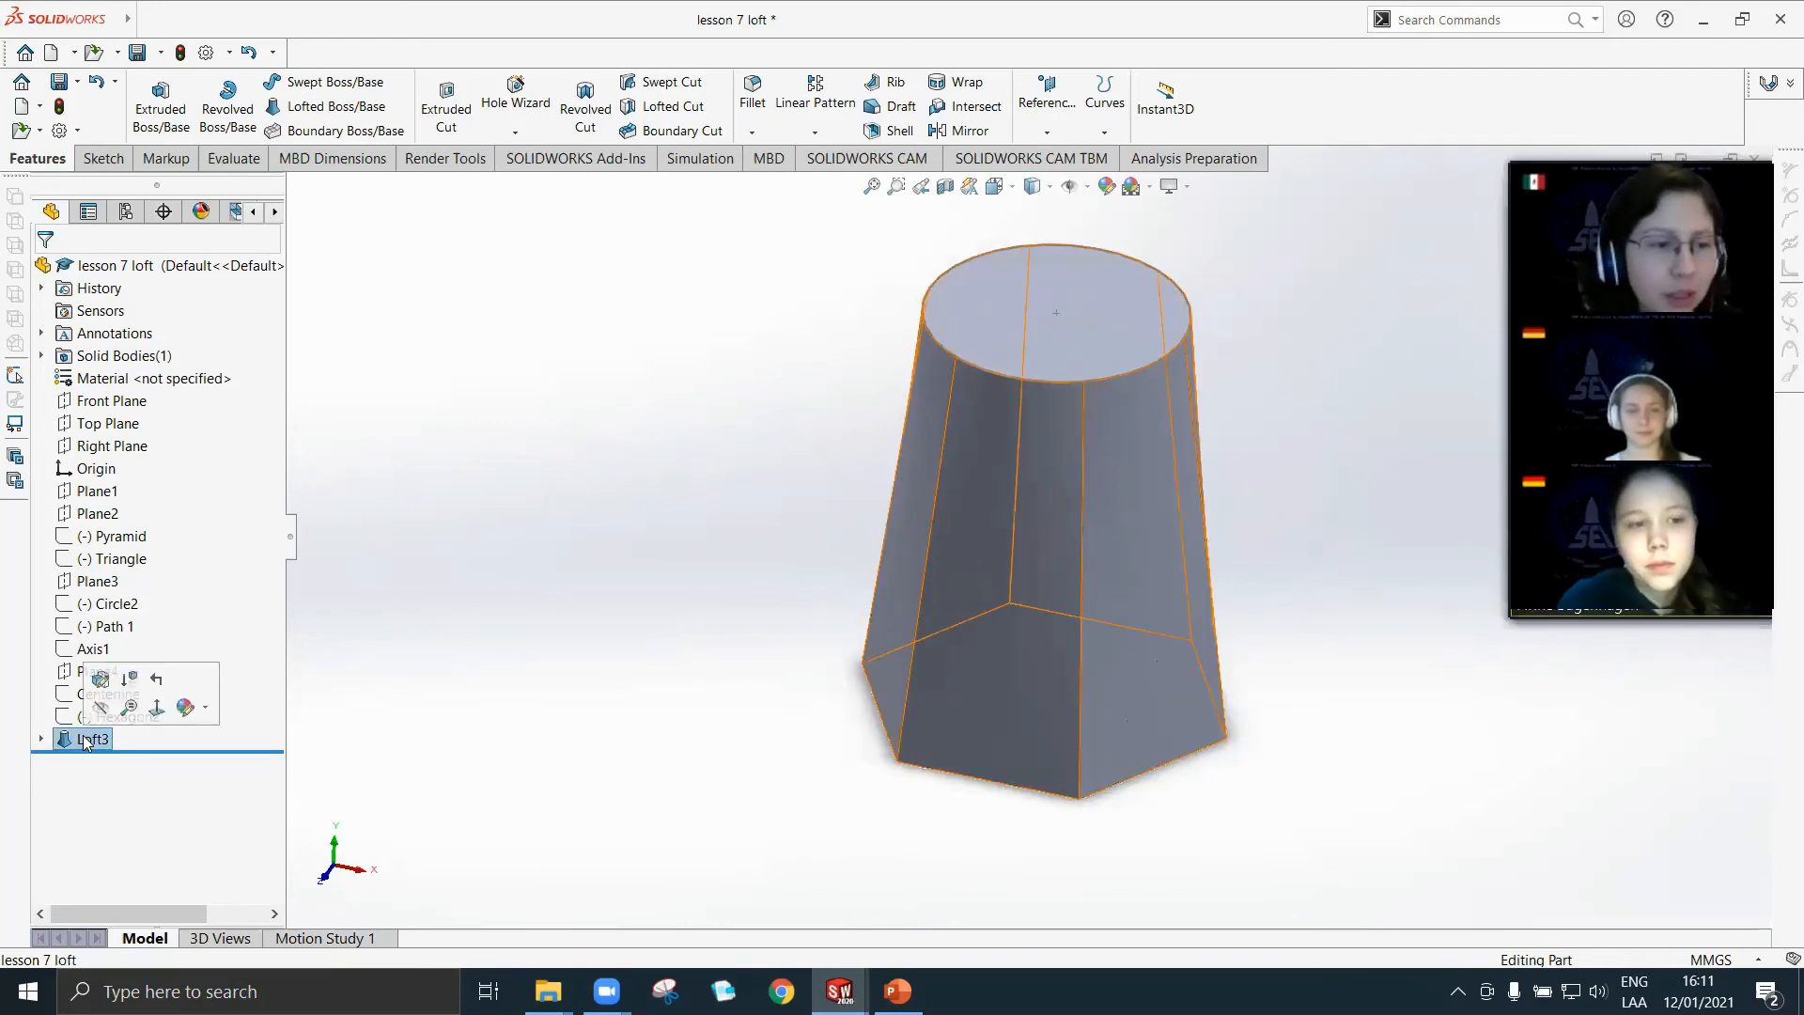
pyautogui.rightClick(90, 741)
pyautogui.click(113, 695)
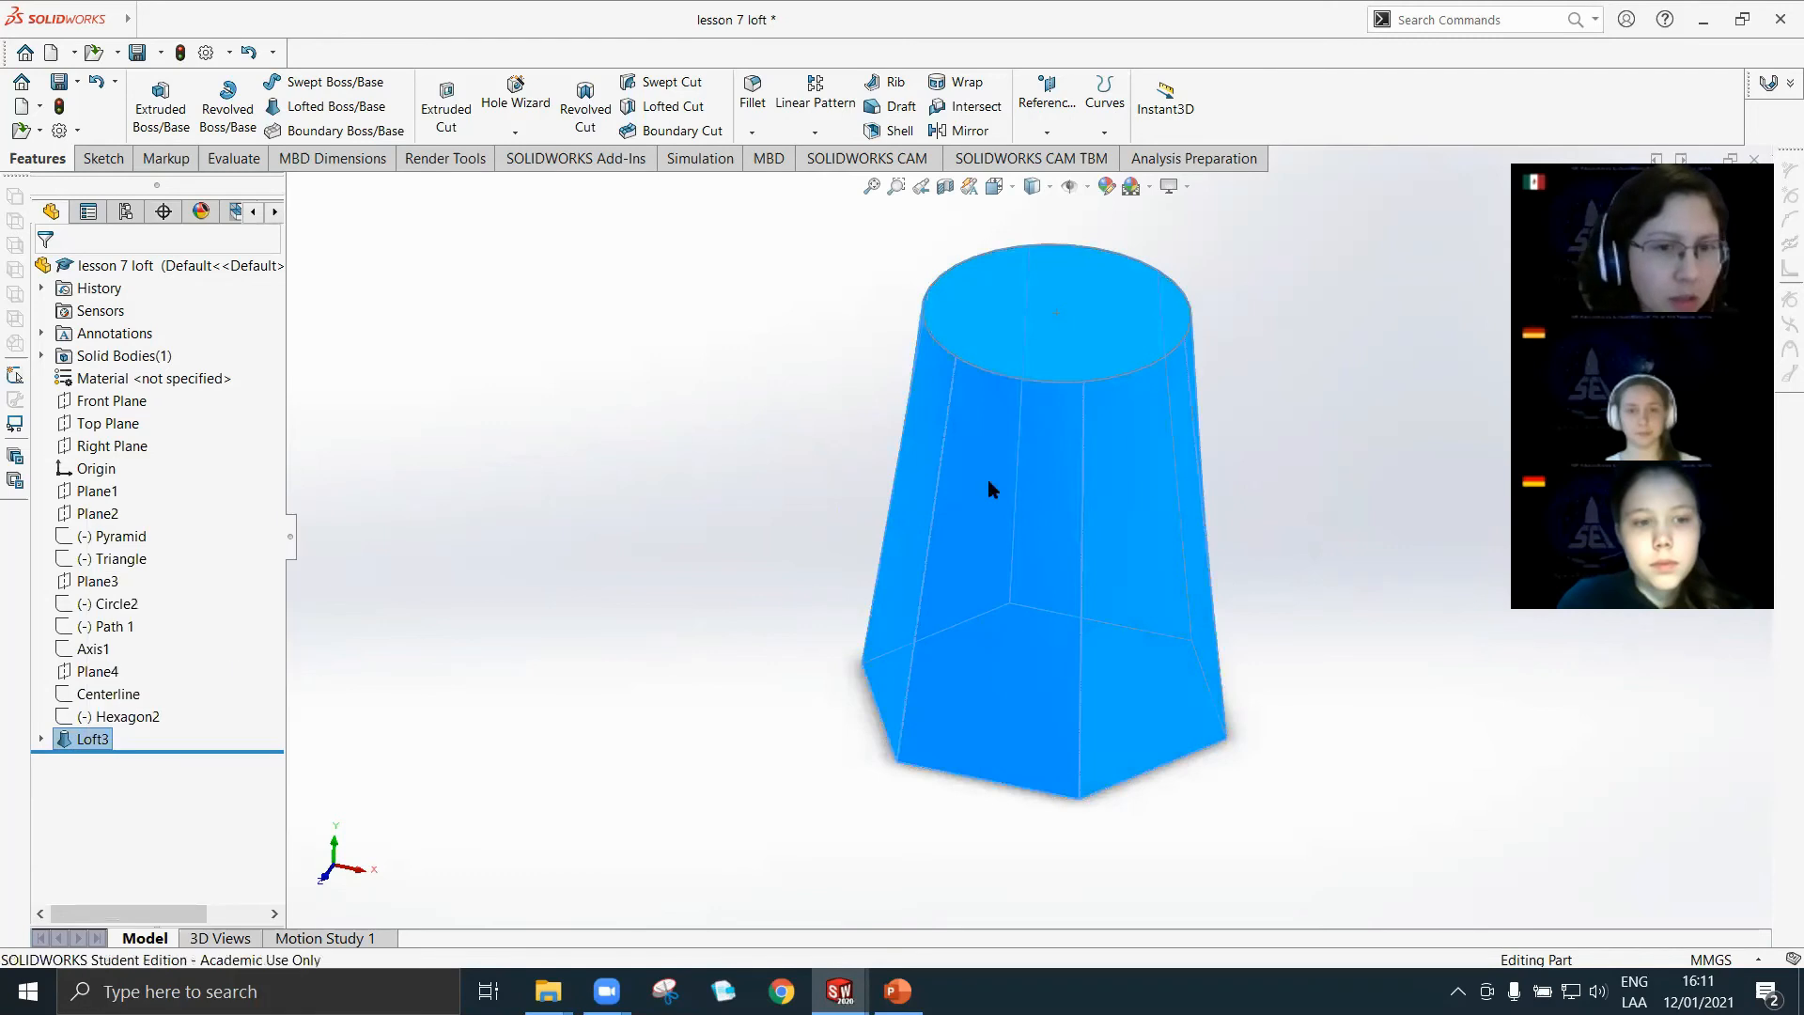
pyautogui.click(1026, 376)
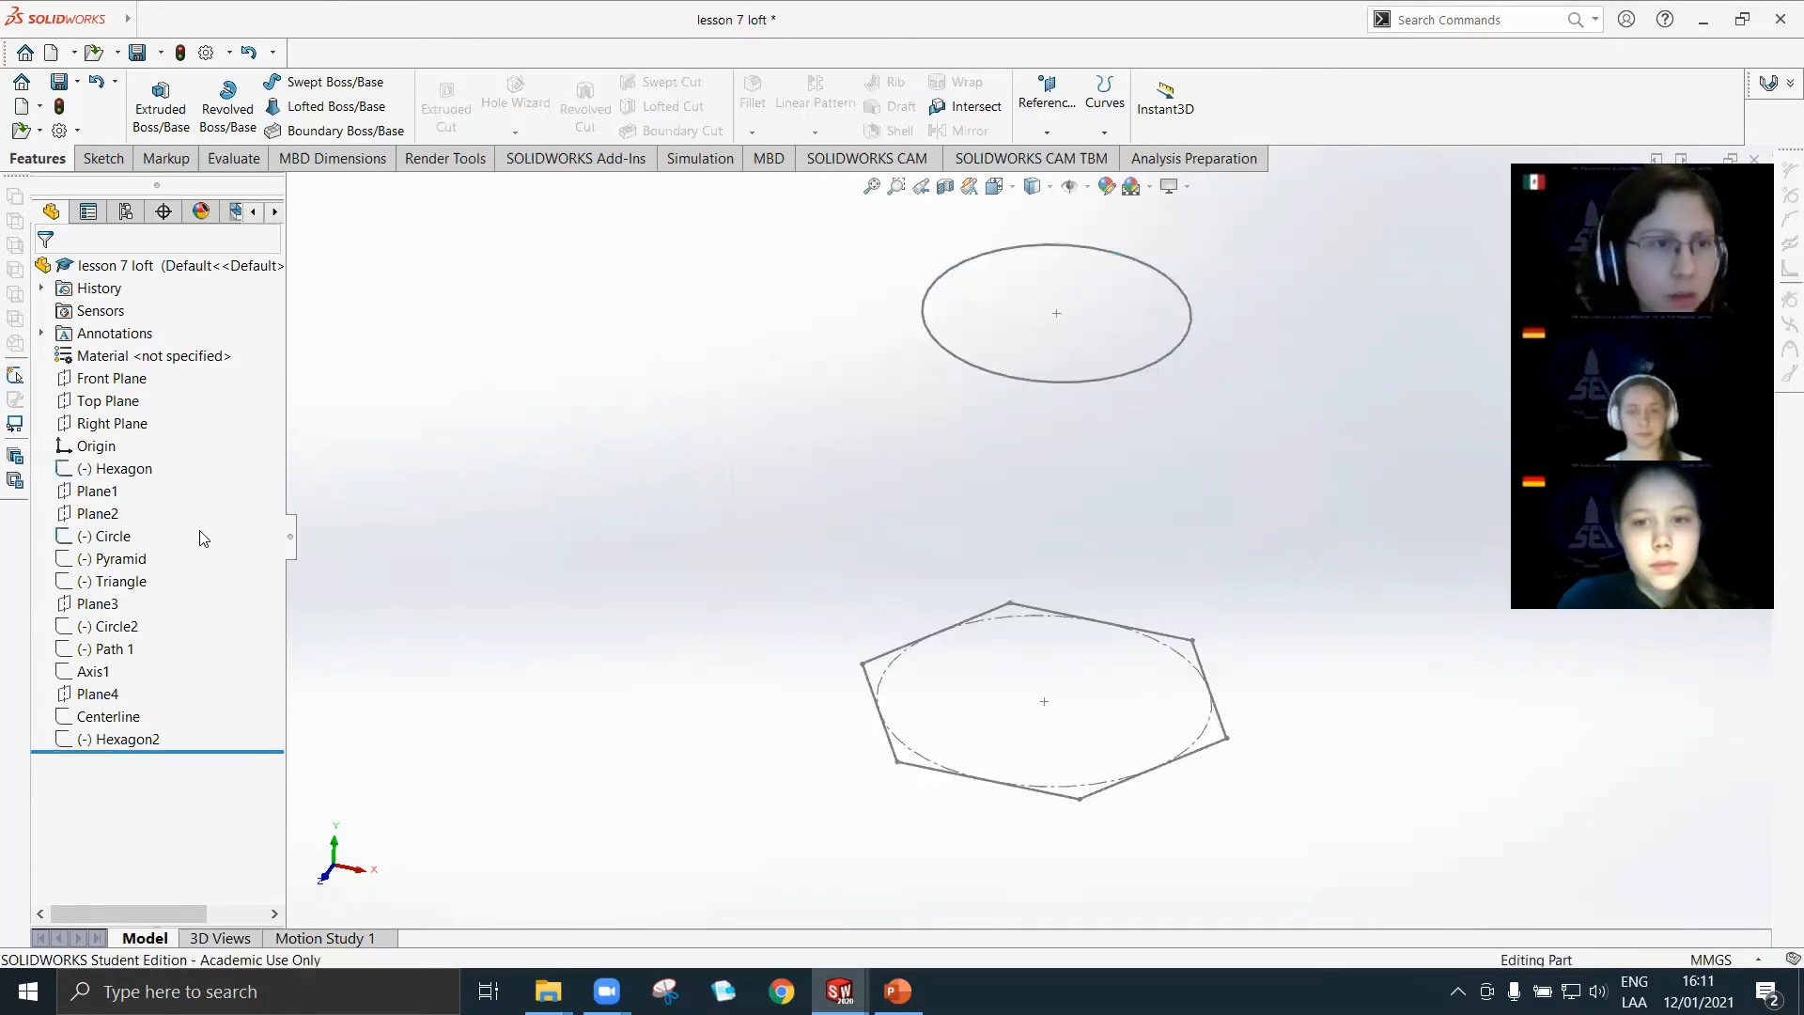
# Loft the Hexagon and Circle sketches as a one-direction thin feature and inspect the hollow body.
pyautogui.click(292, 110)
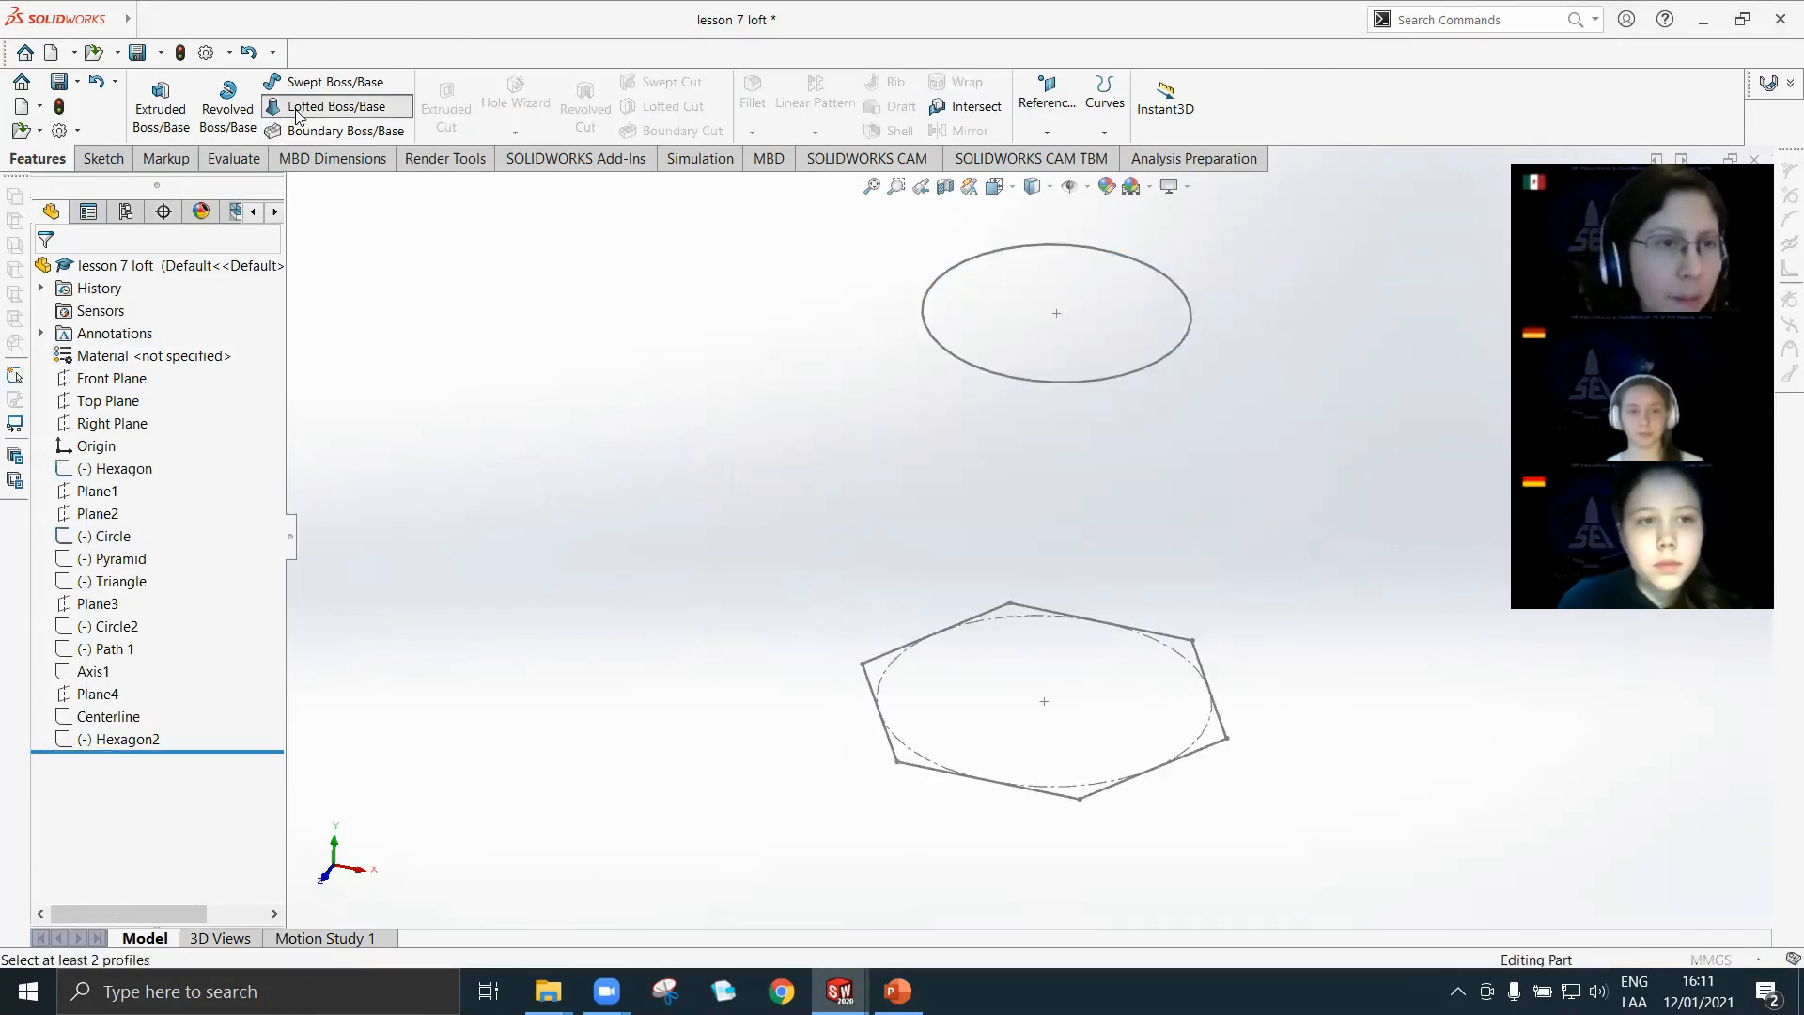
pyautogui.click(904, 766)
pyautogui.click(966, 359)
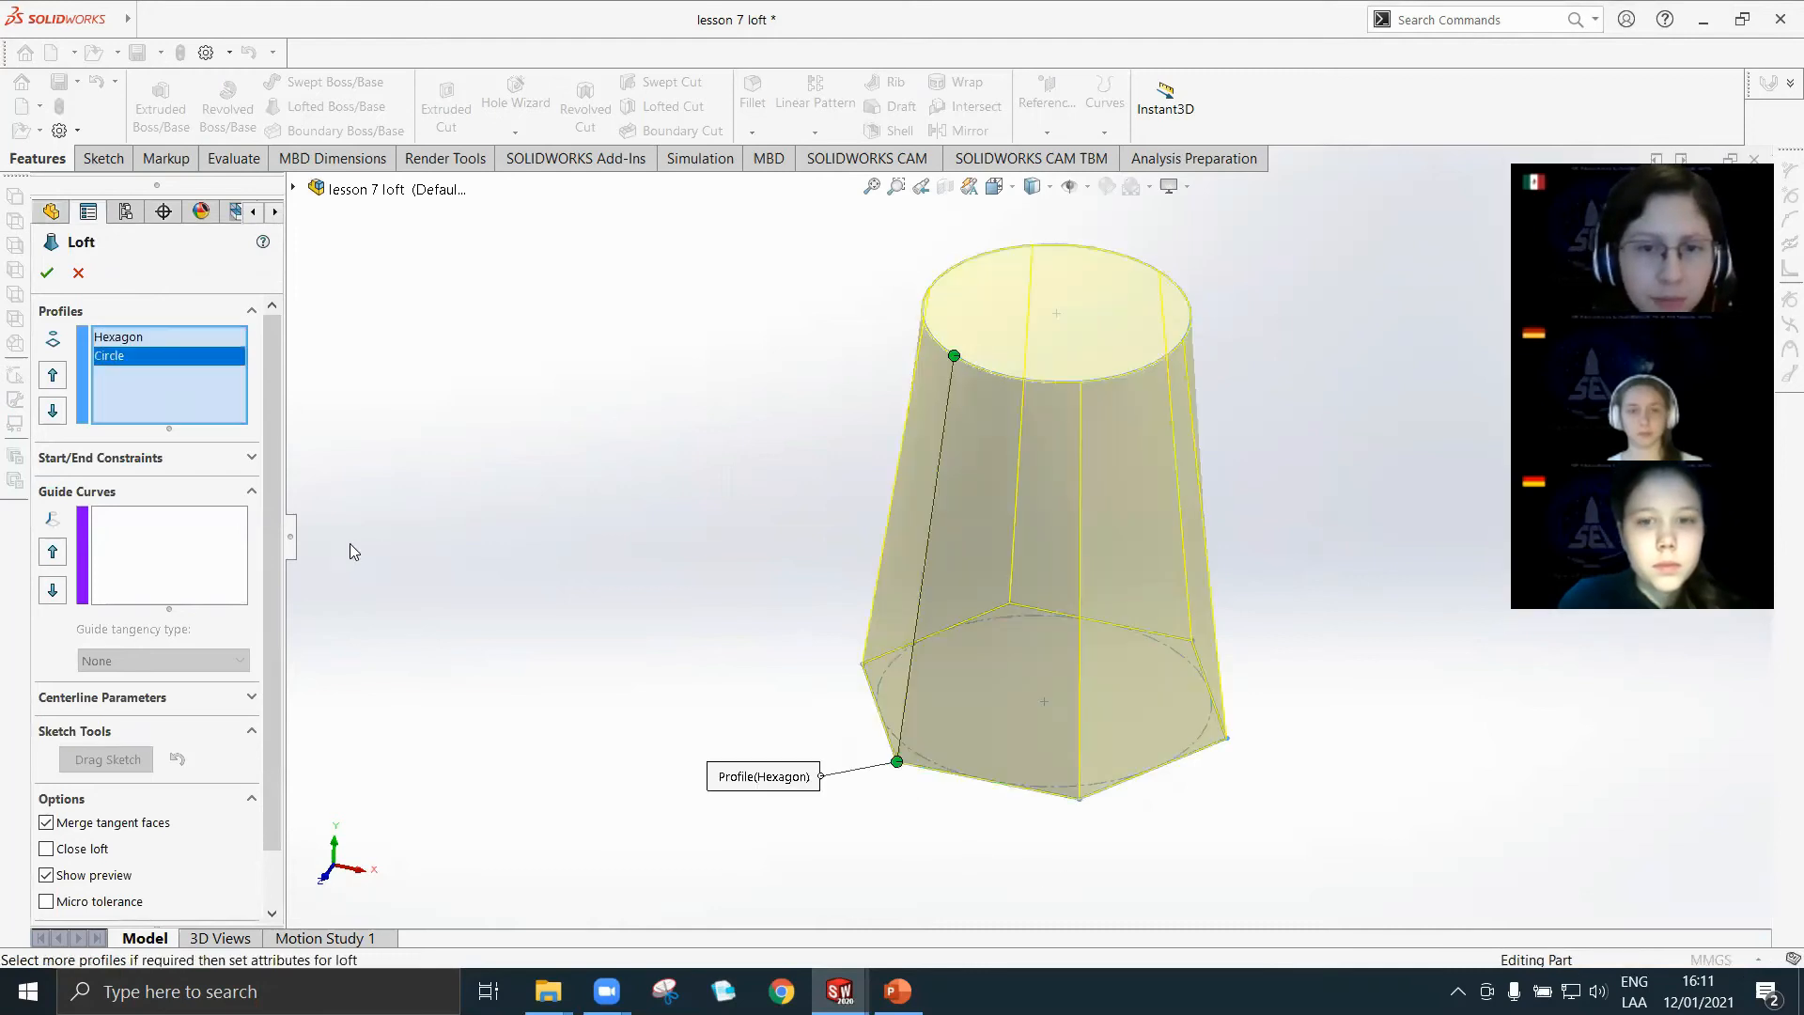
pyautogui.scroll(-2, 154, 720)
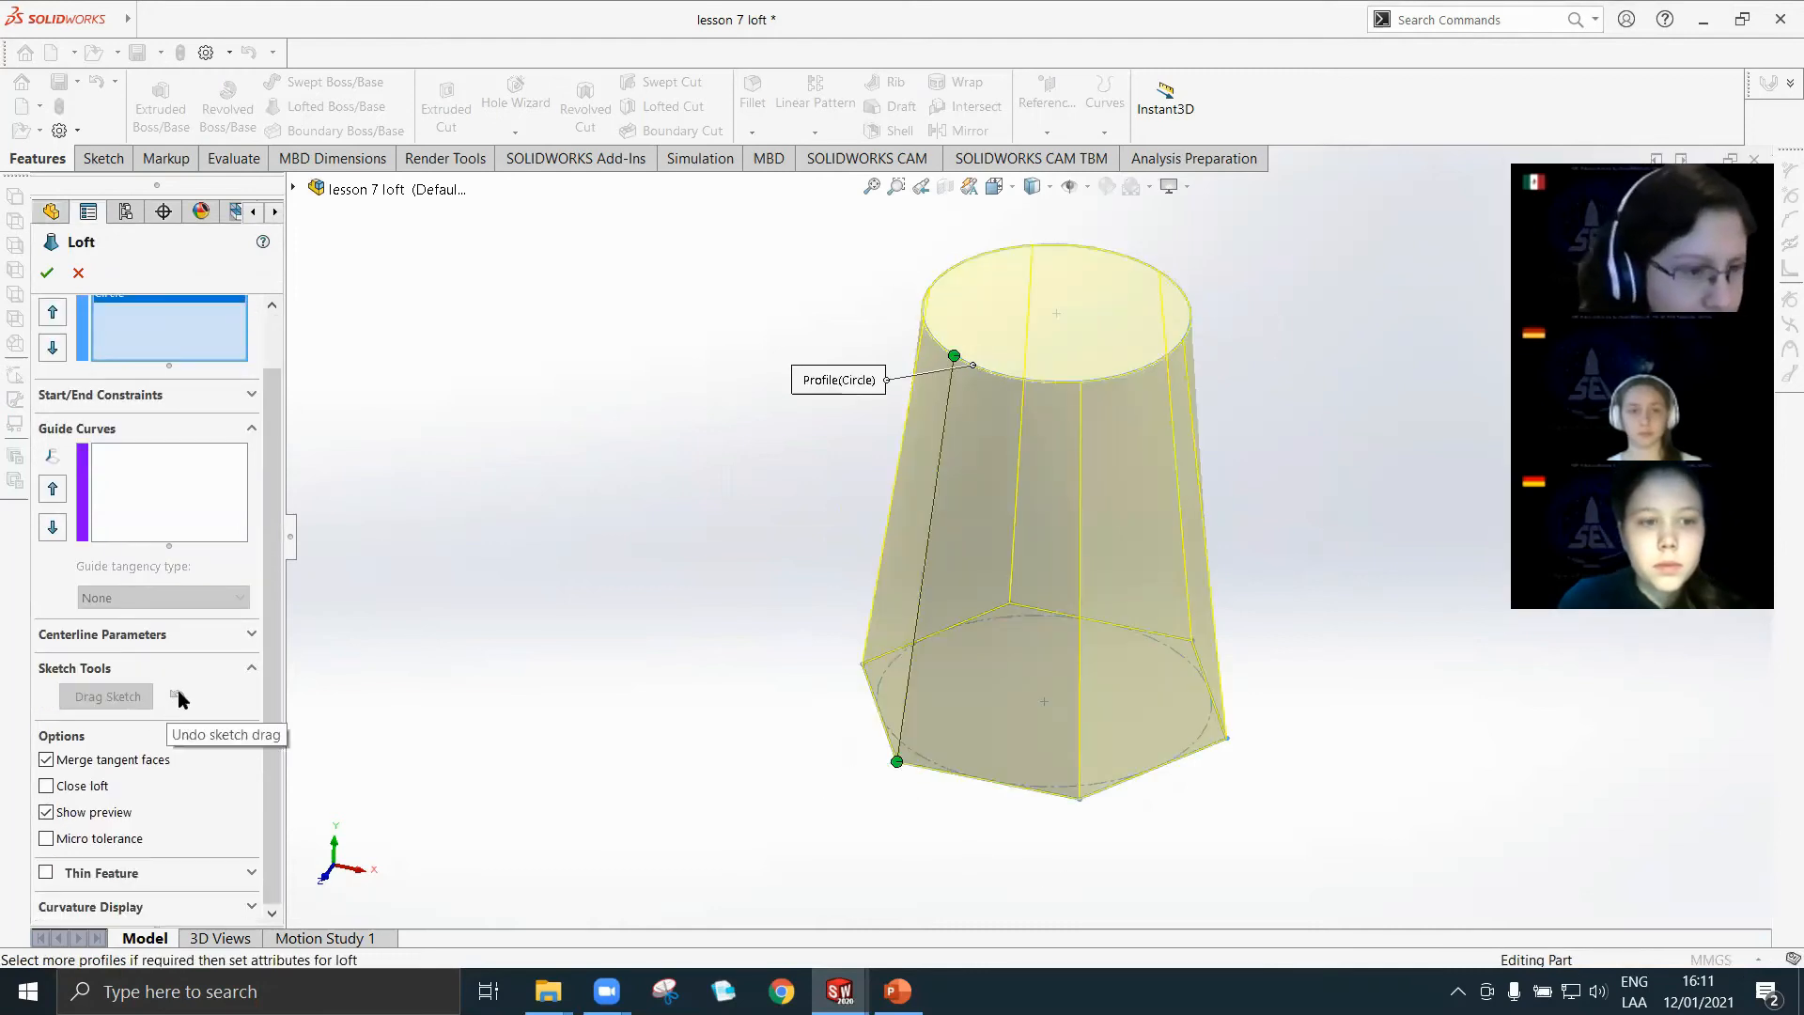
pyautogui.click(45, 873)
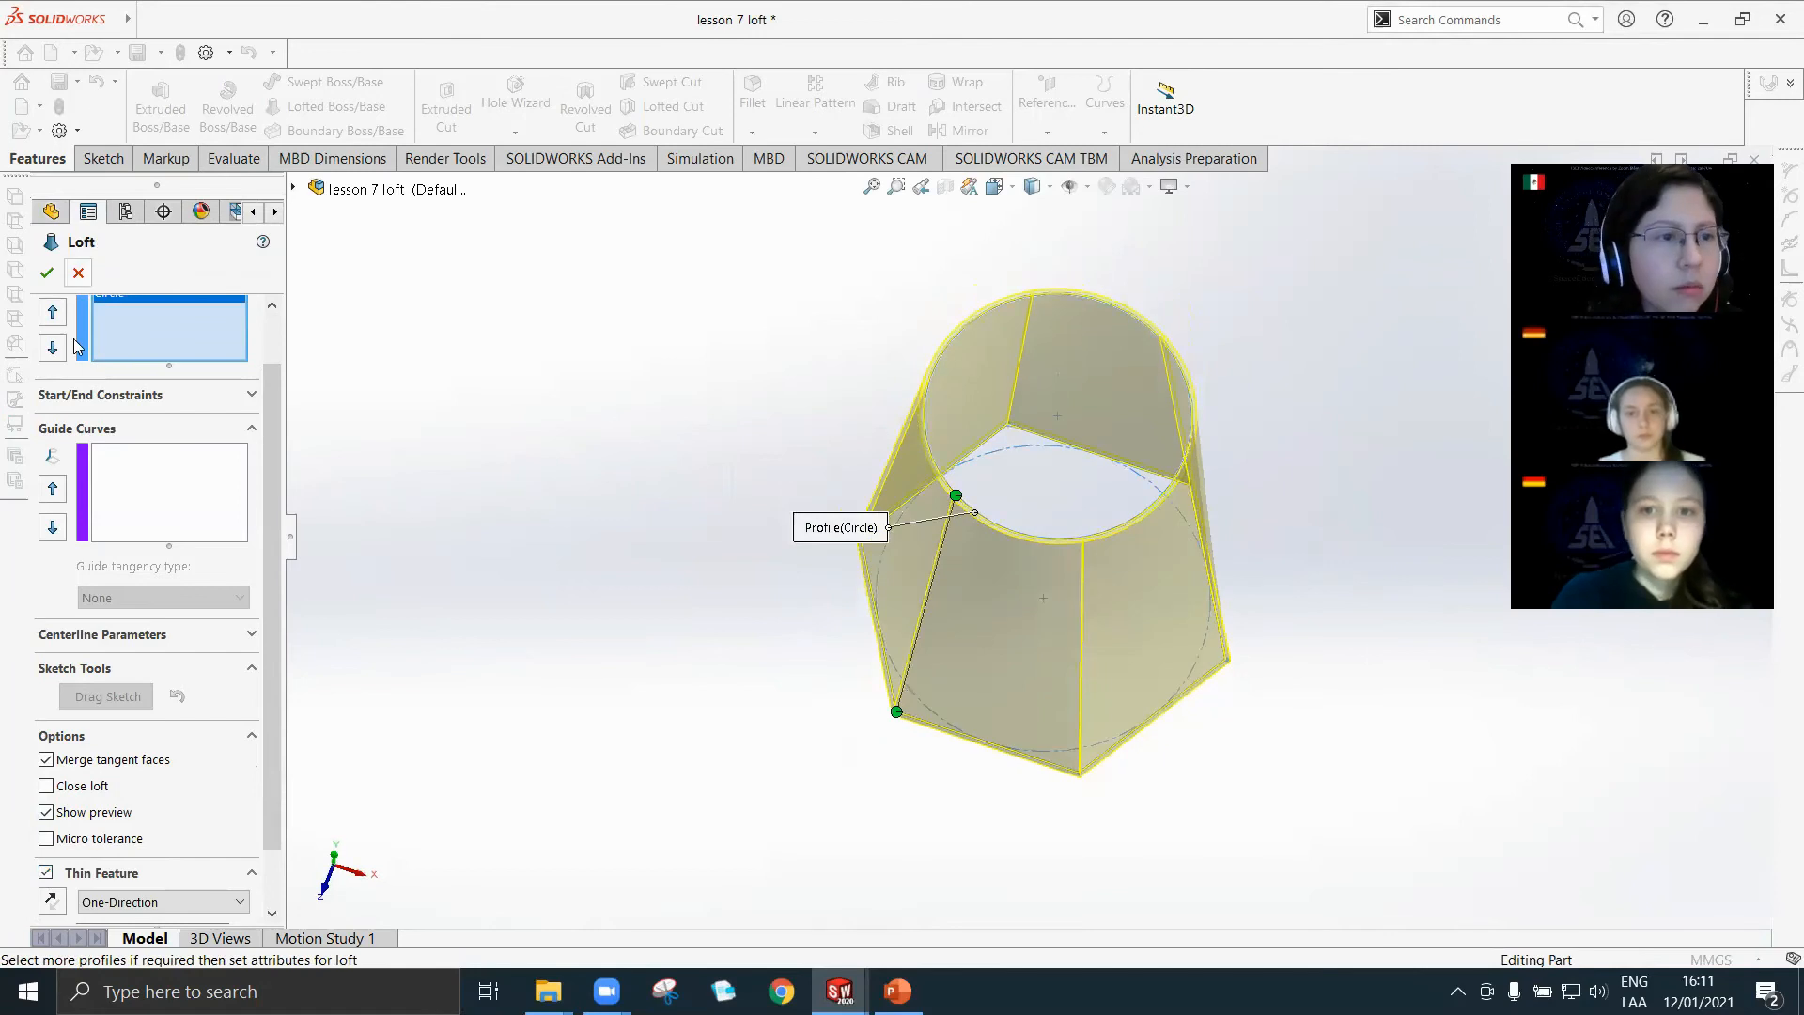
pyautogui.click(48, 273)
pyautogui.moveTo(1015, 465); pyautogui.dragTo(954, 787, button='middle')
# Show the Loft And Boundary Boss slide in PowerPoint, then return to the lesson 7 loft part in SOLIDWORKS.
pyautogui.click(904, 988)
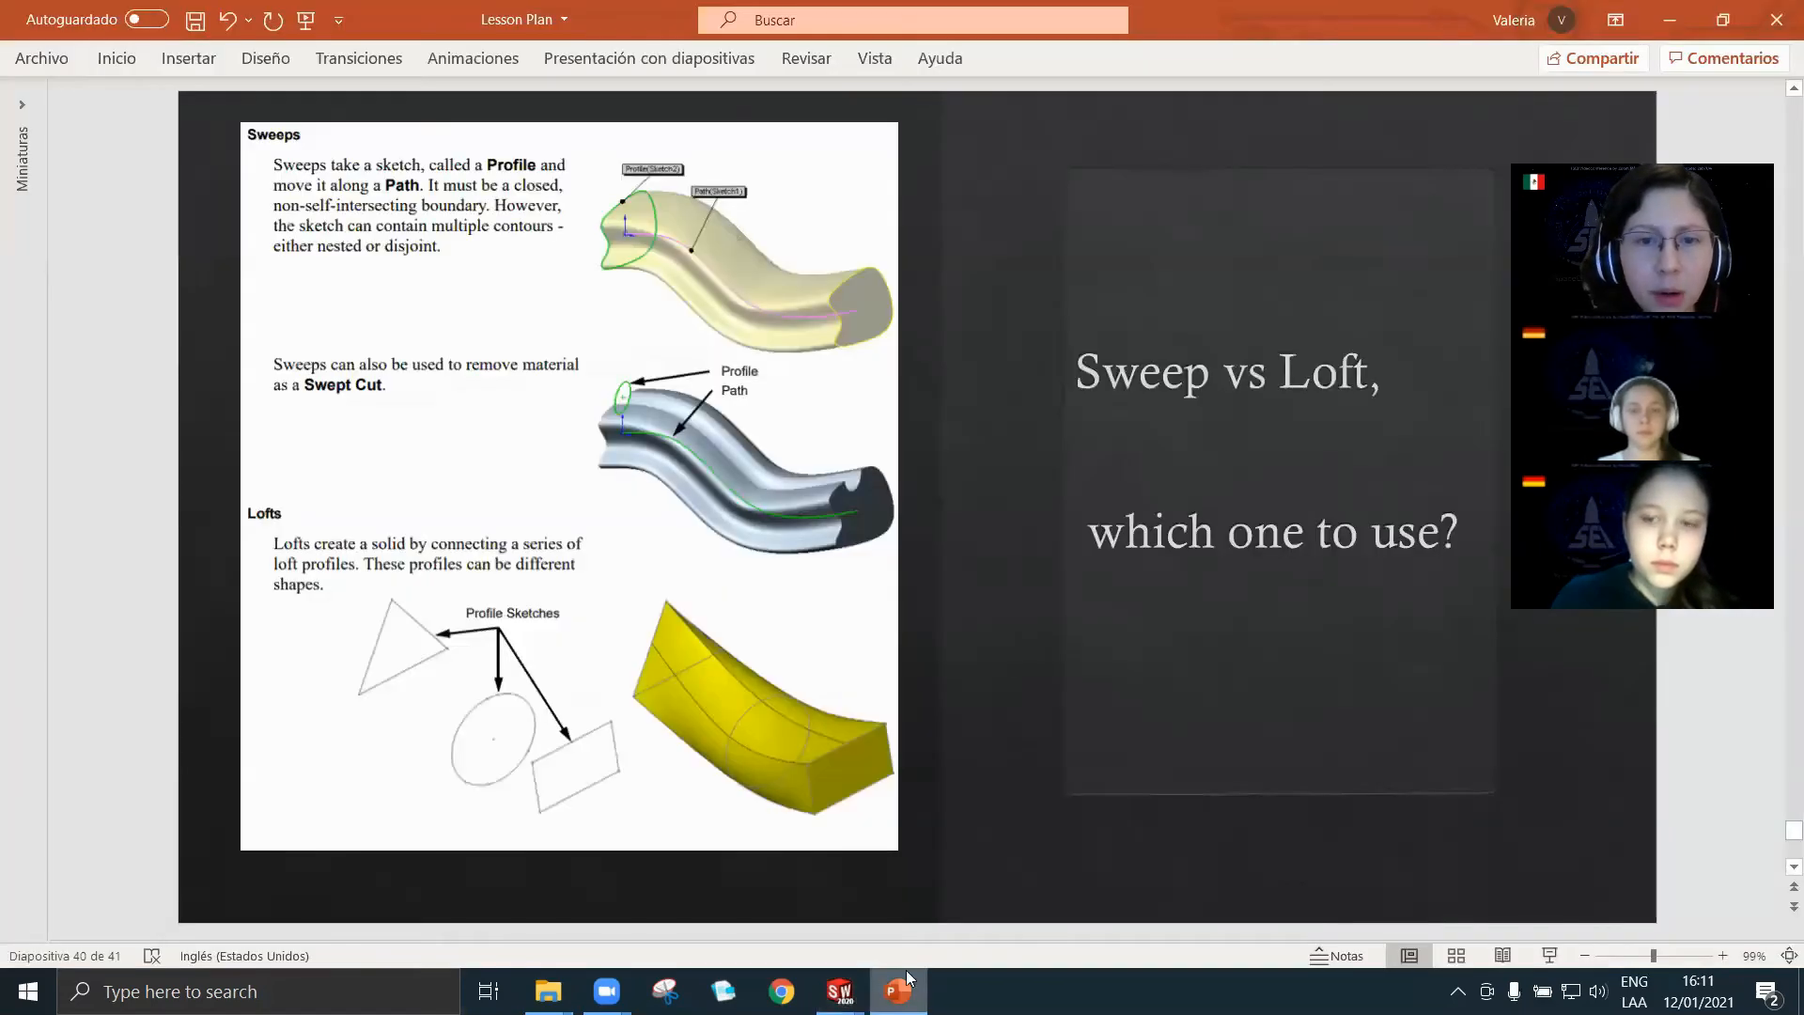
pyautogui.scroll(2, 1006, 652)
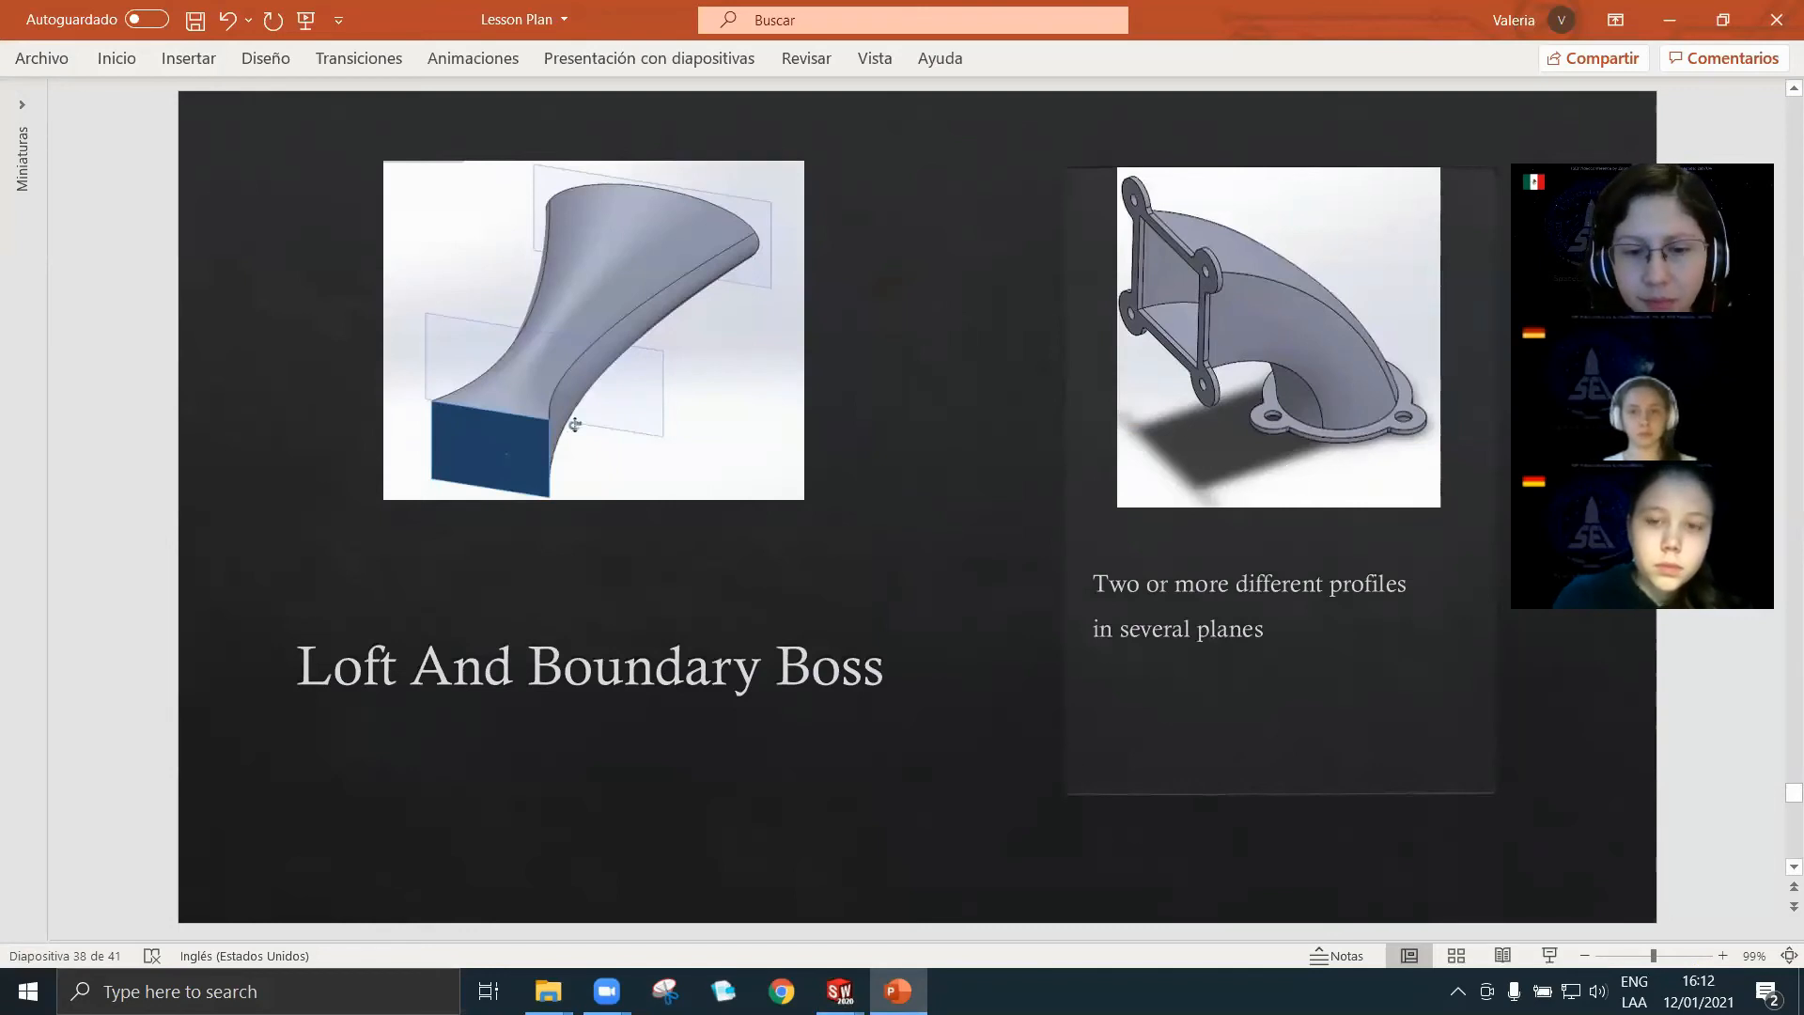
pyautogui.moveTo(839, 991)
pyautogui.click(841, 874)
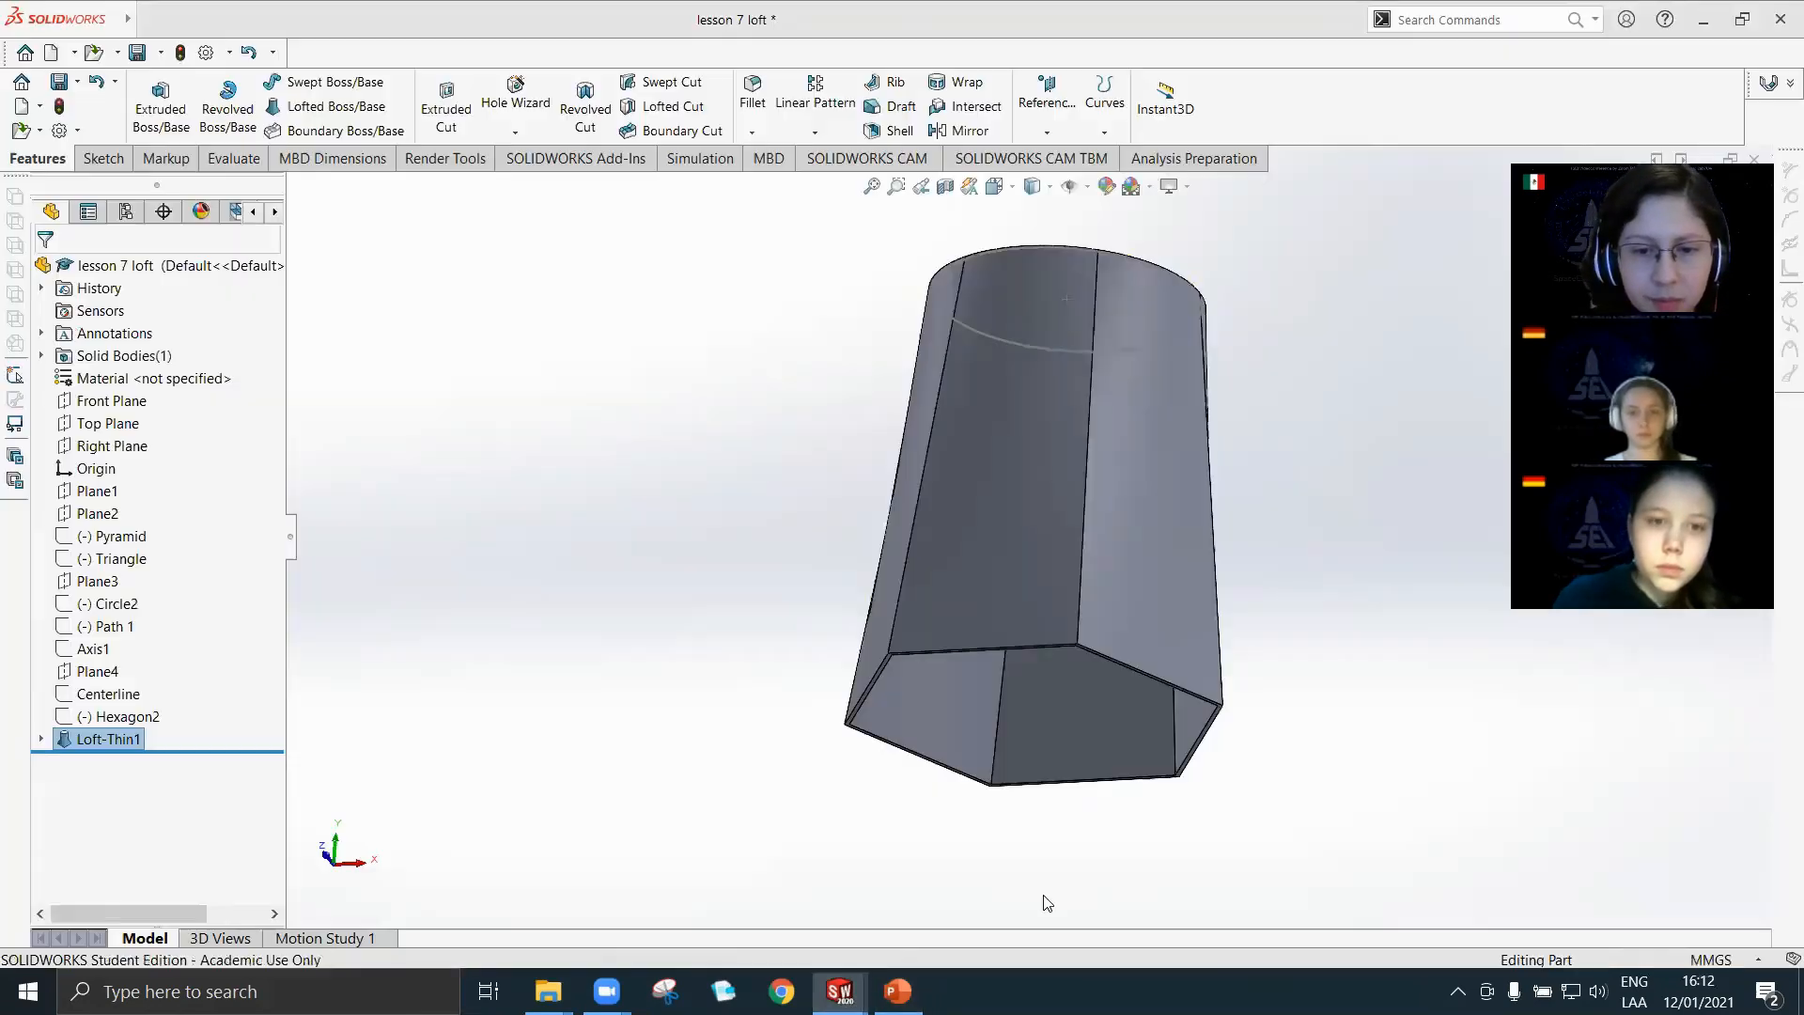
pyautogui.moveTo(1092, 547); pyautogui.dragTo(896, 731, button='middle')
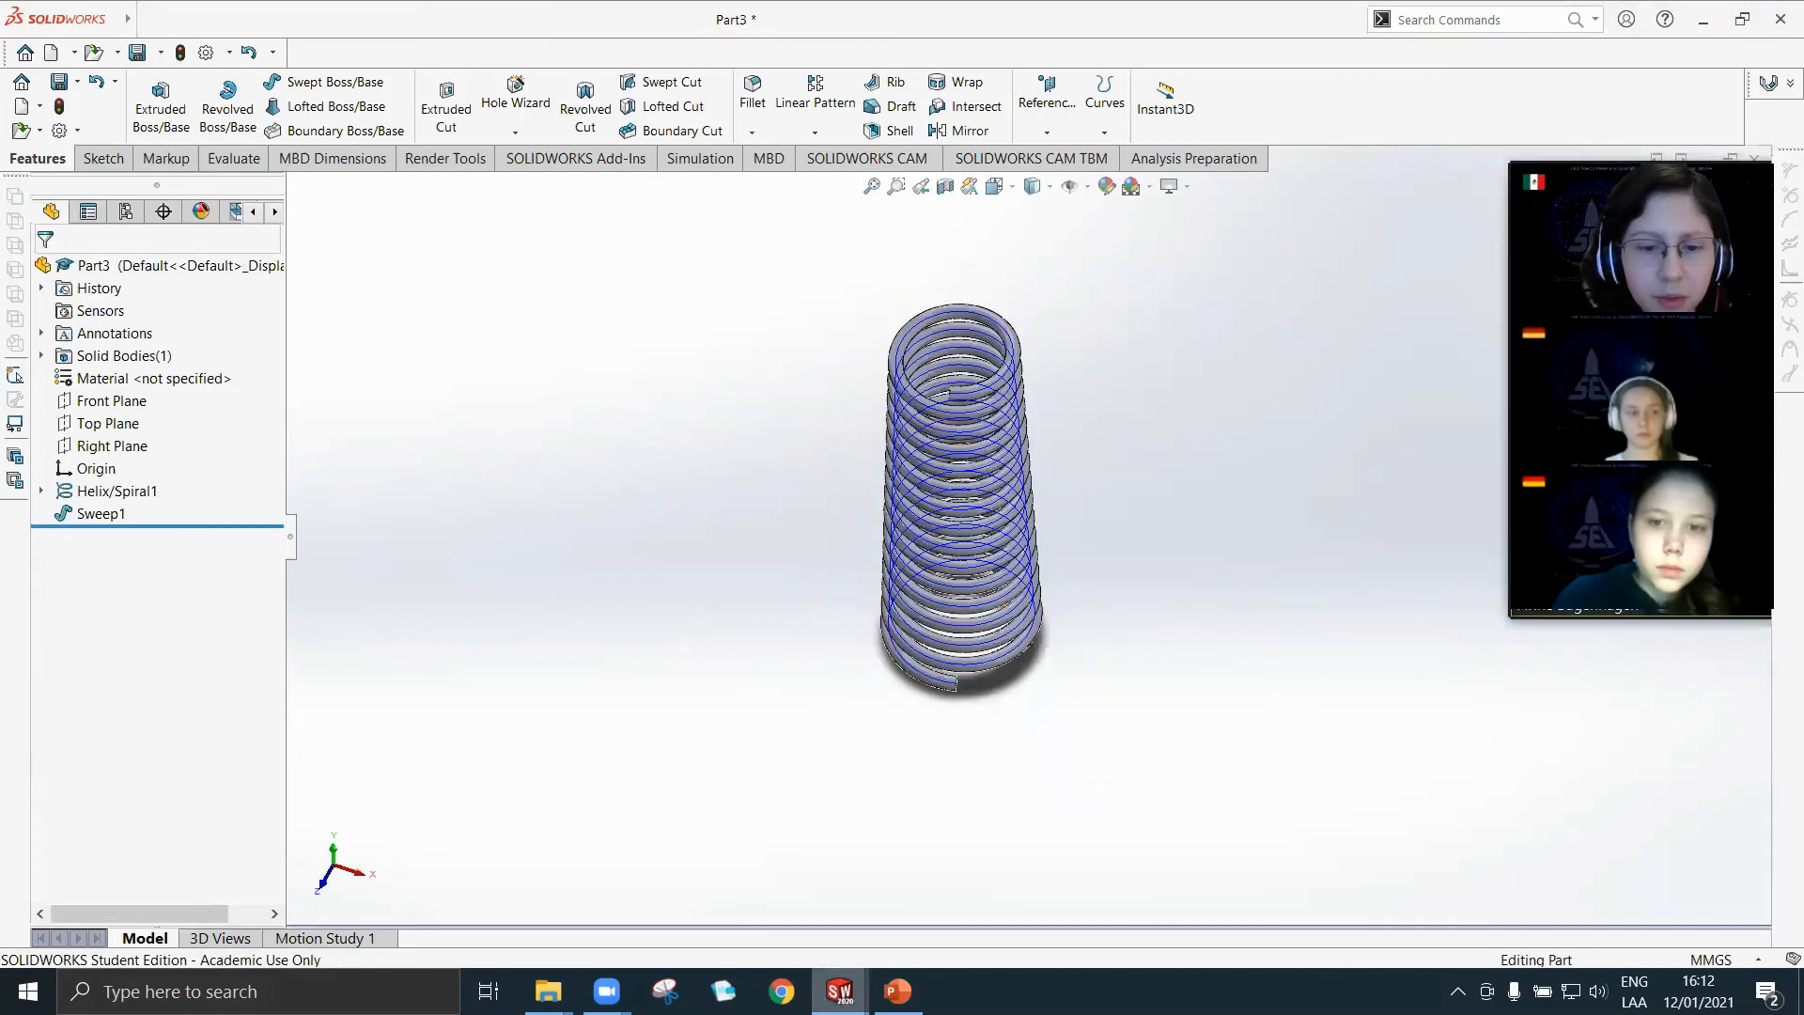
pyautogui.moveTo(839, 991)
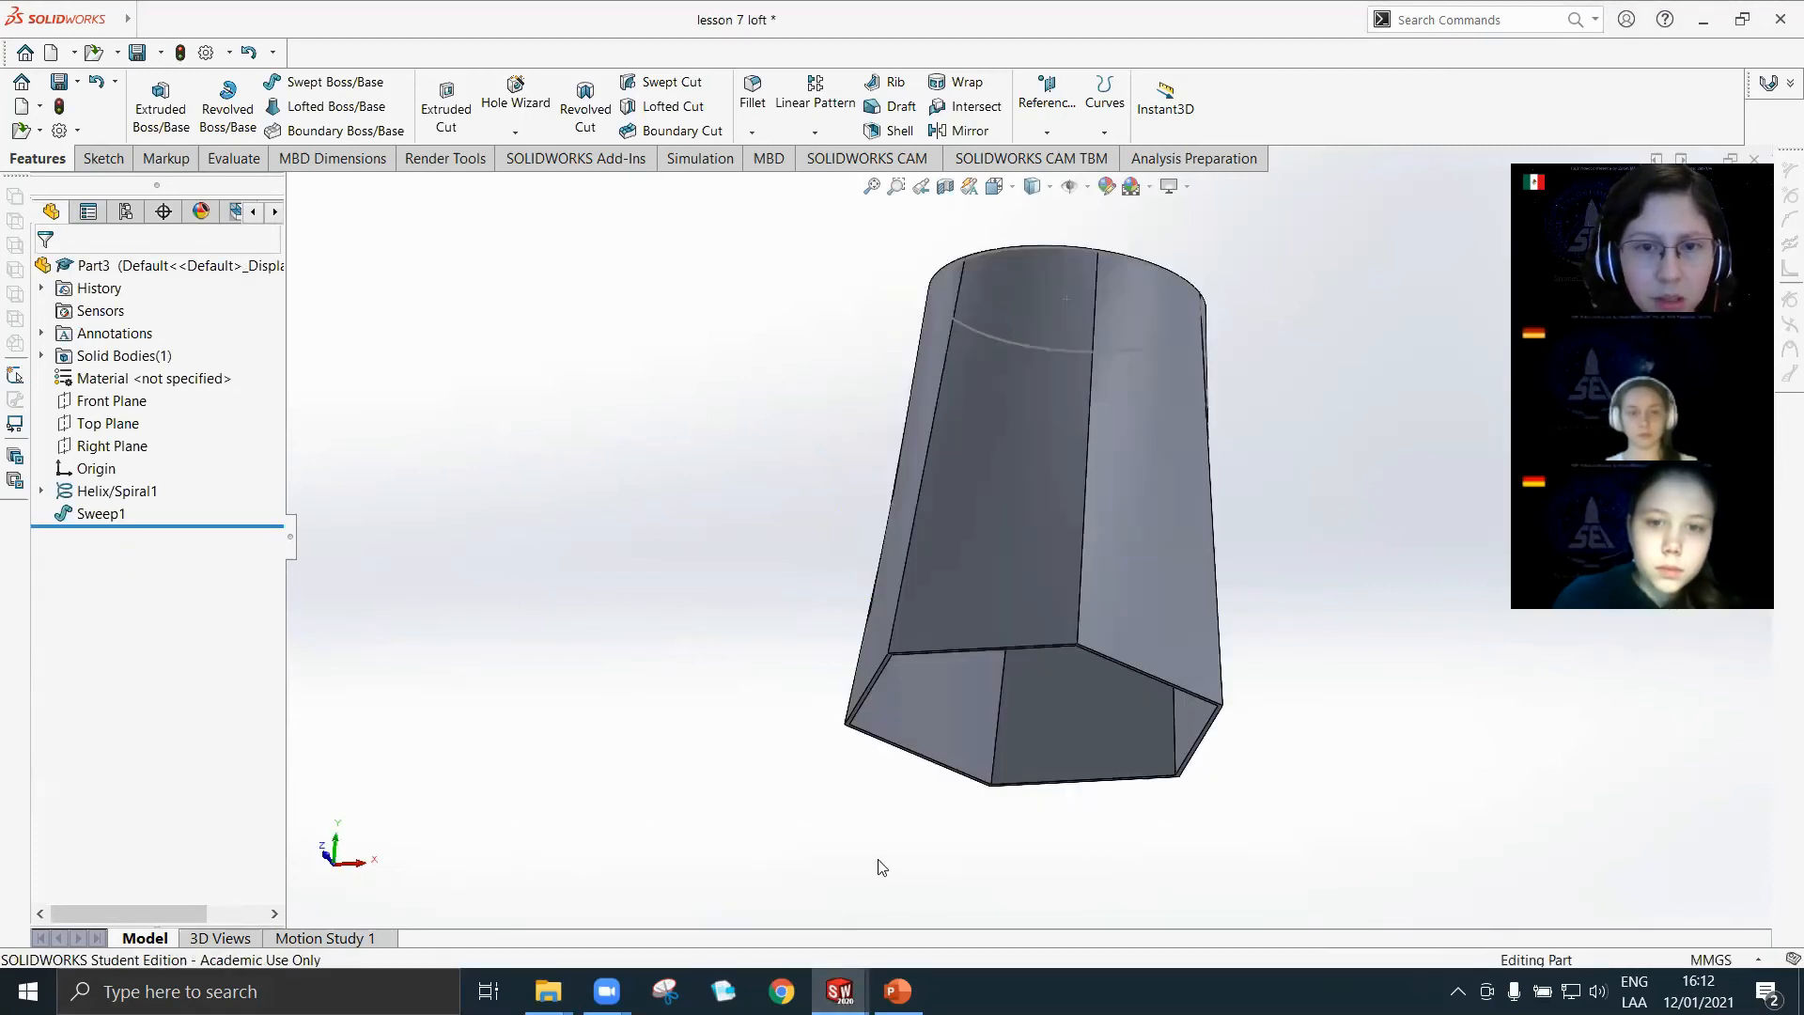
pyautogui.moveTo(1229, 267); pyautogui.dragTo(1210, 510, button='middle')
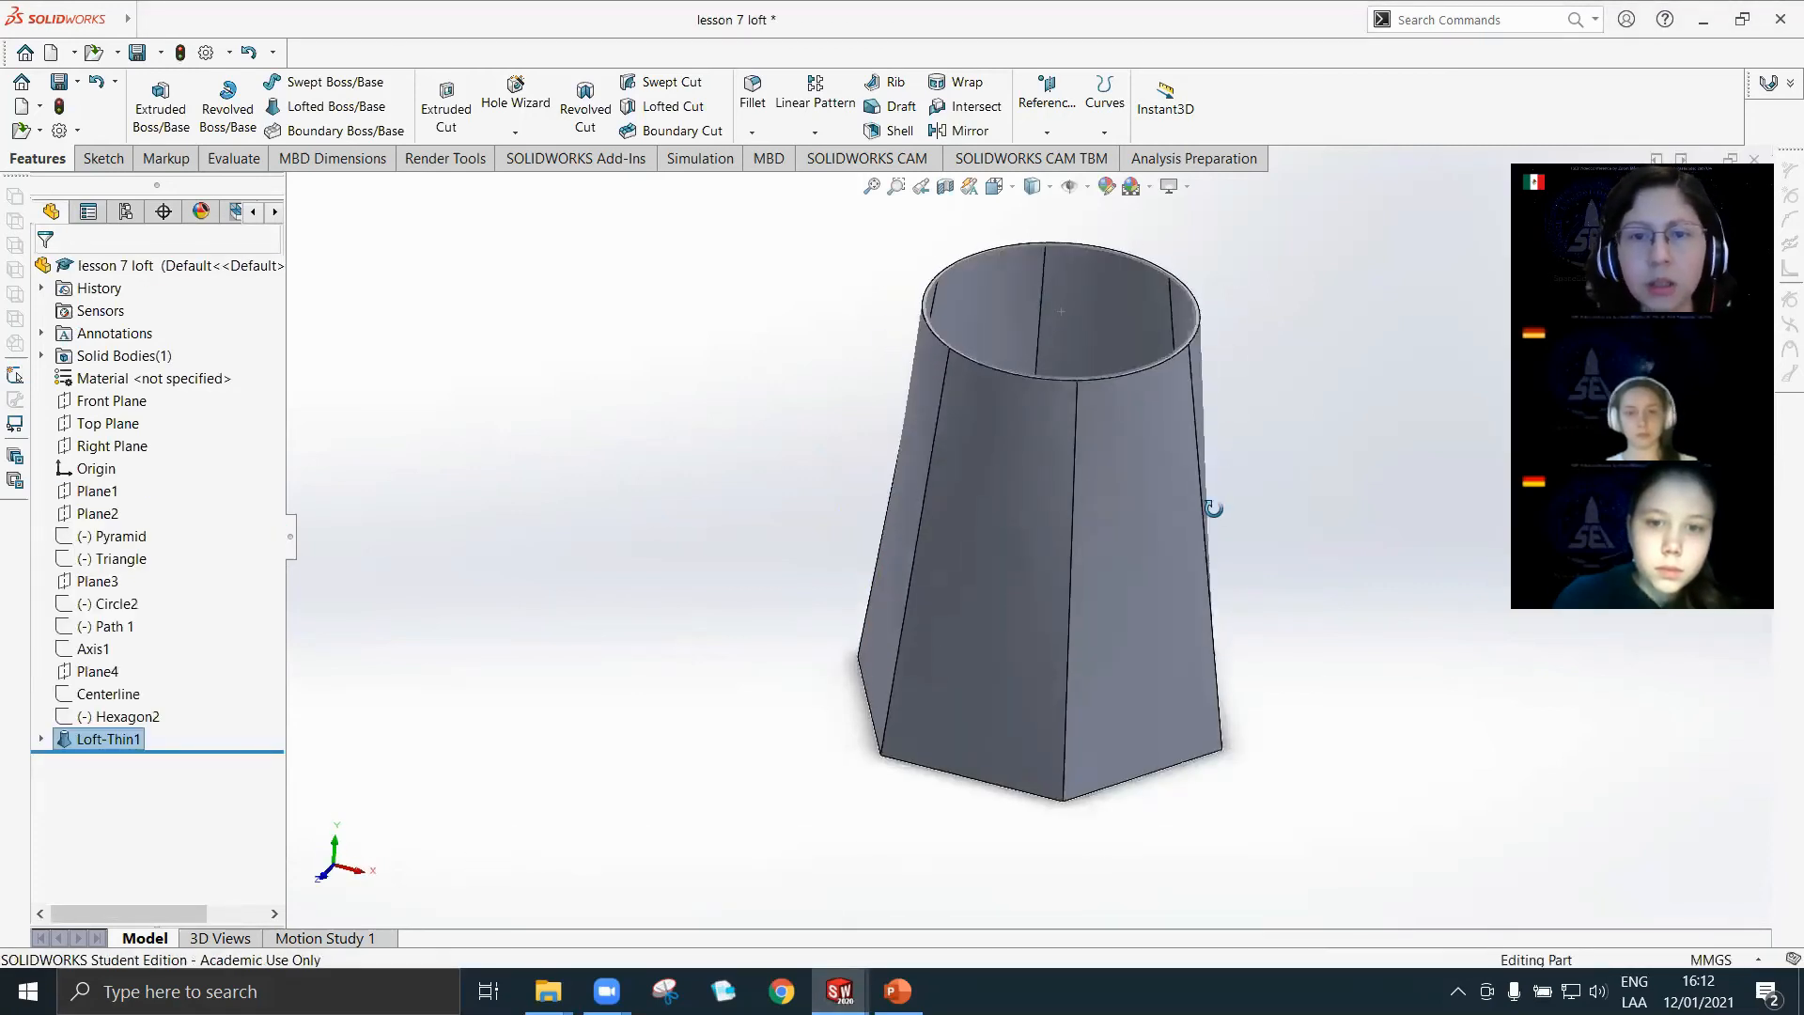
# Delete the thin loft feature, keeping its profile sketches.
pyautogui.rightClick(111, 738)
pyautogui.click(159, 784)
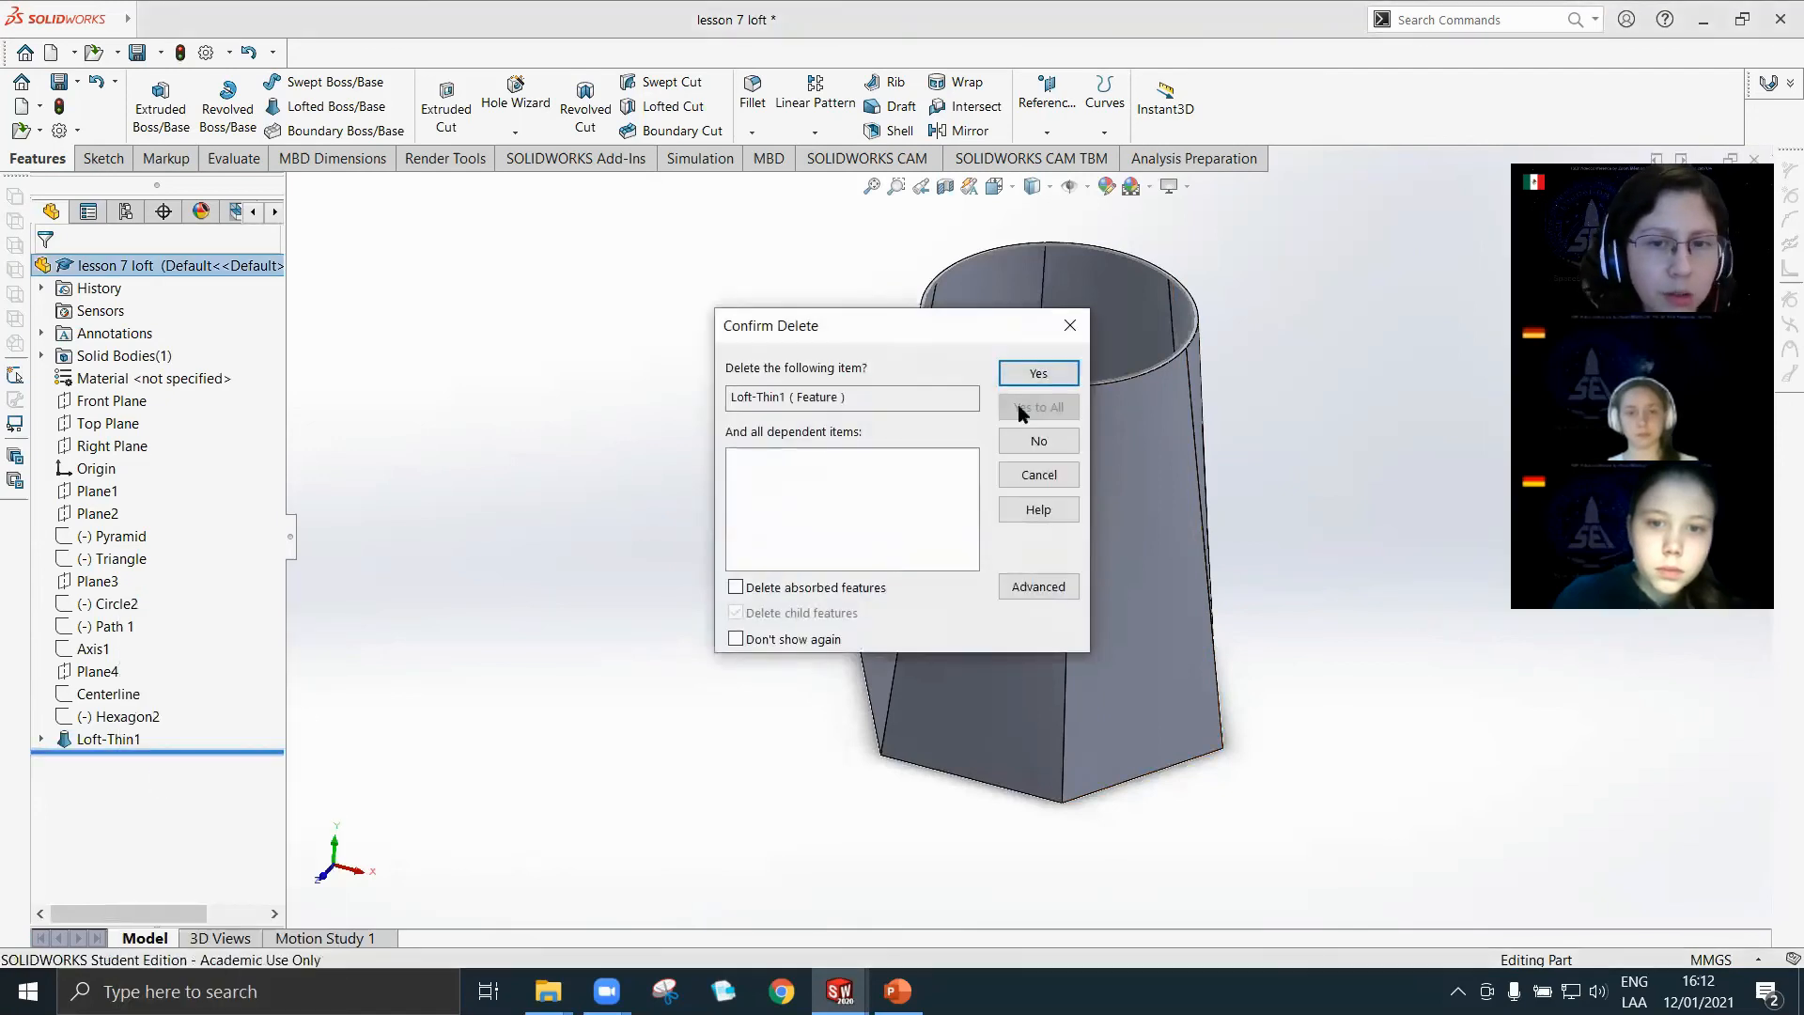
pyautogui.click(1037, 372)
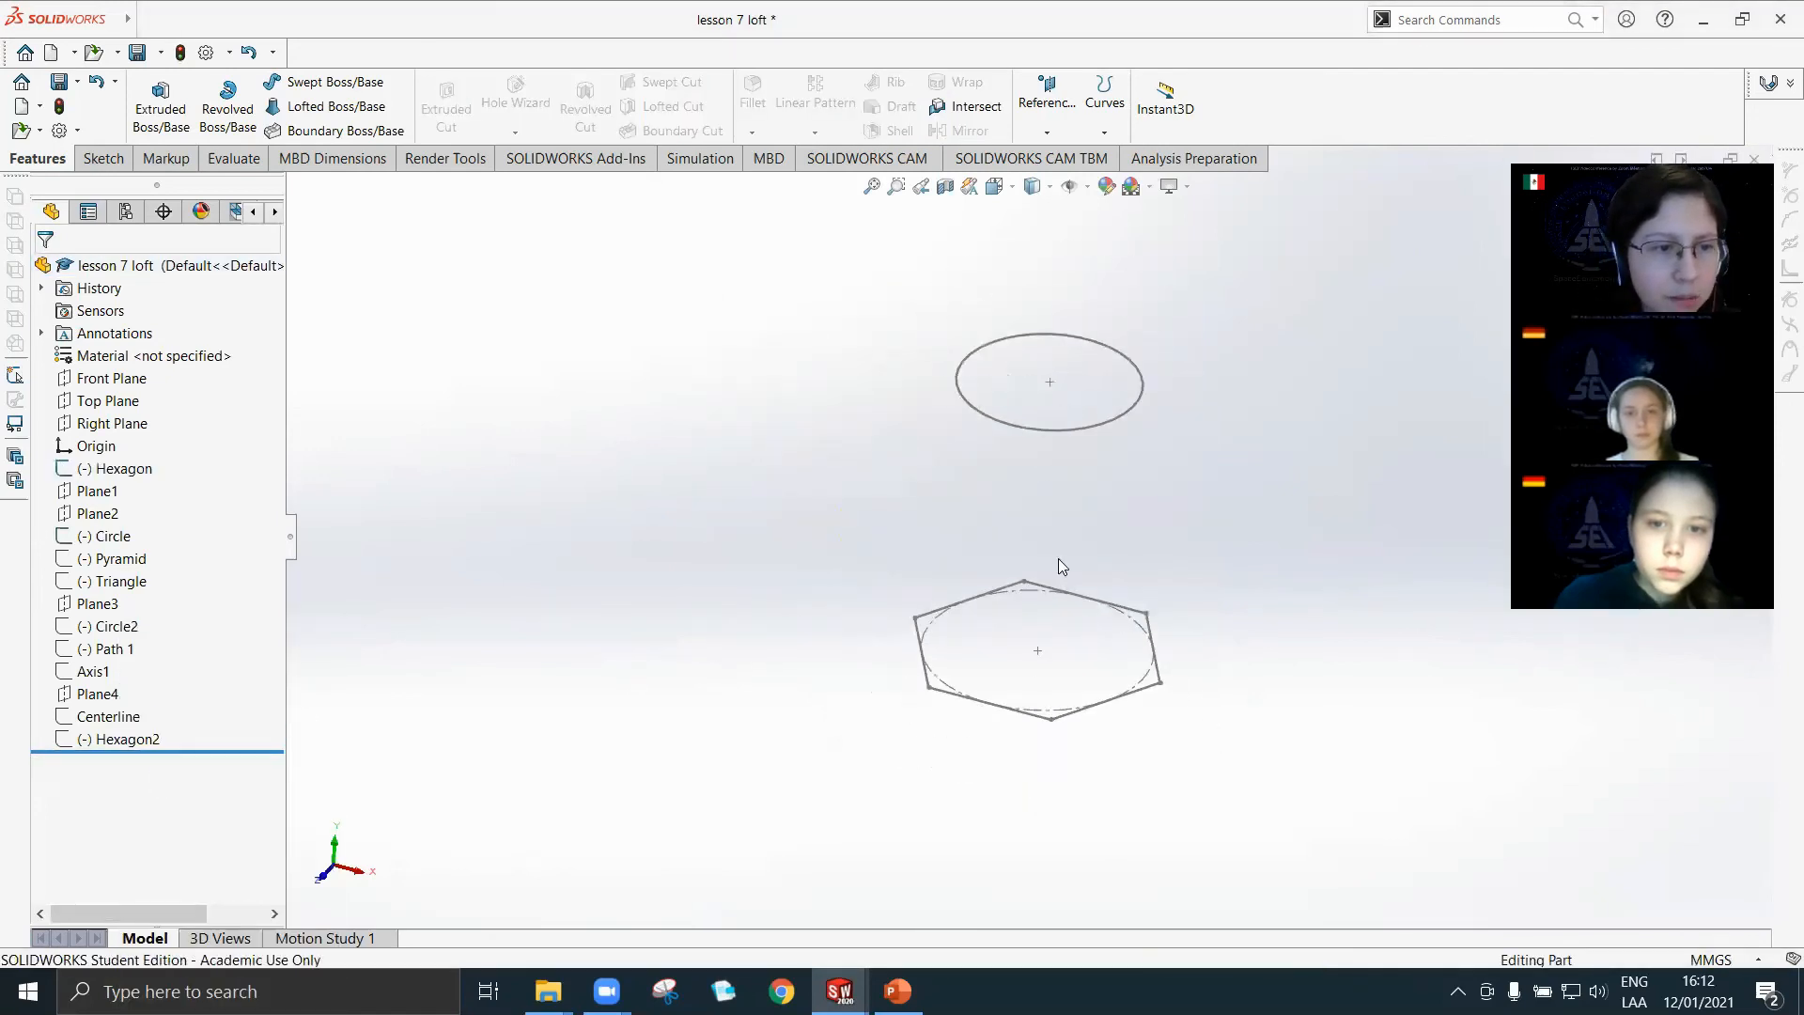
# Hide the Circle sketch and show the Pyramid sketch, leaving the Hexagon sketch displayed.
pyautogui.scroll(-1, 1254, 442)
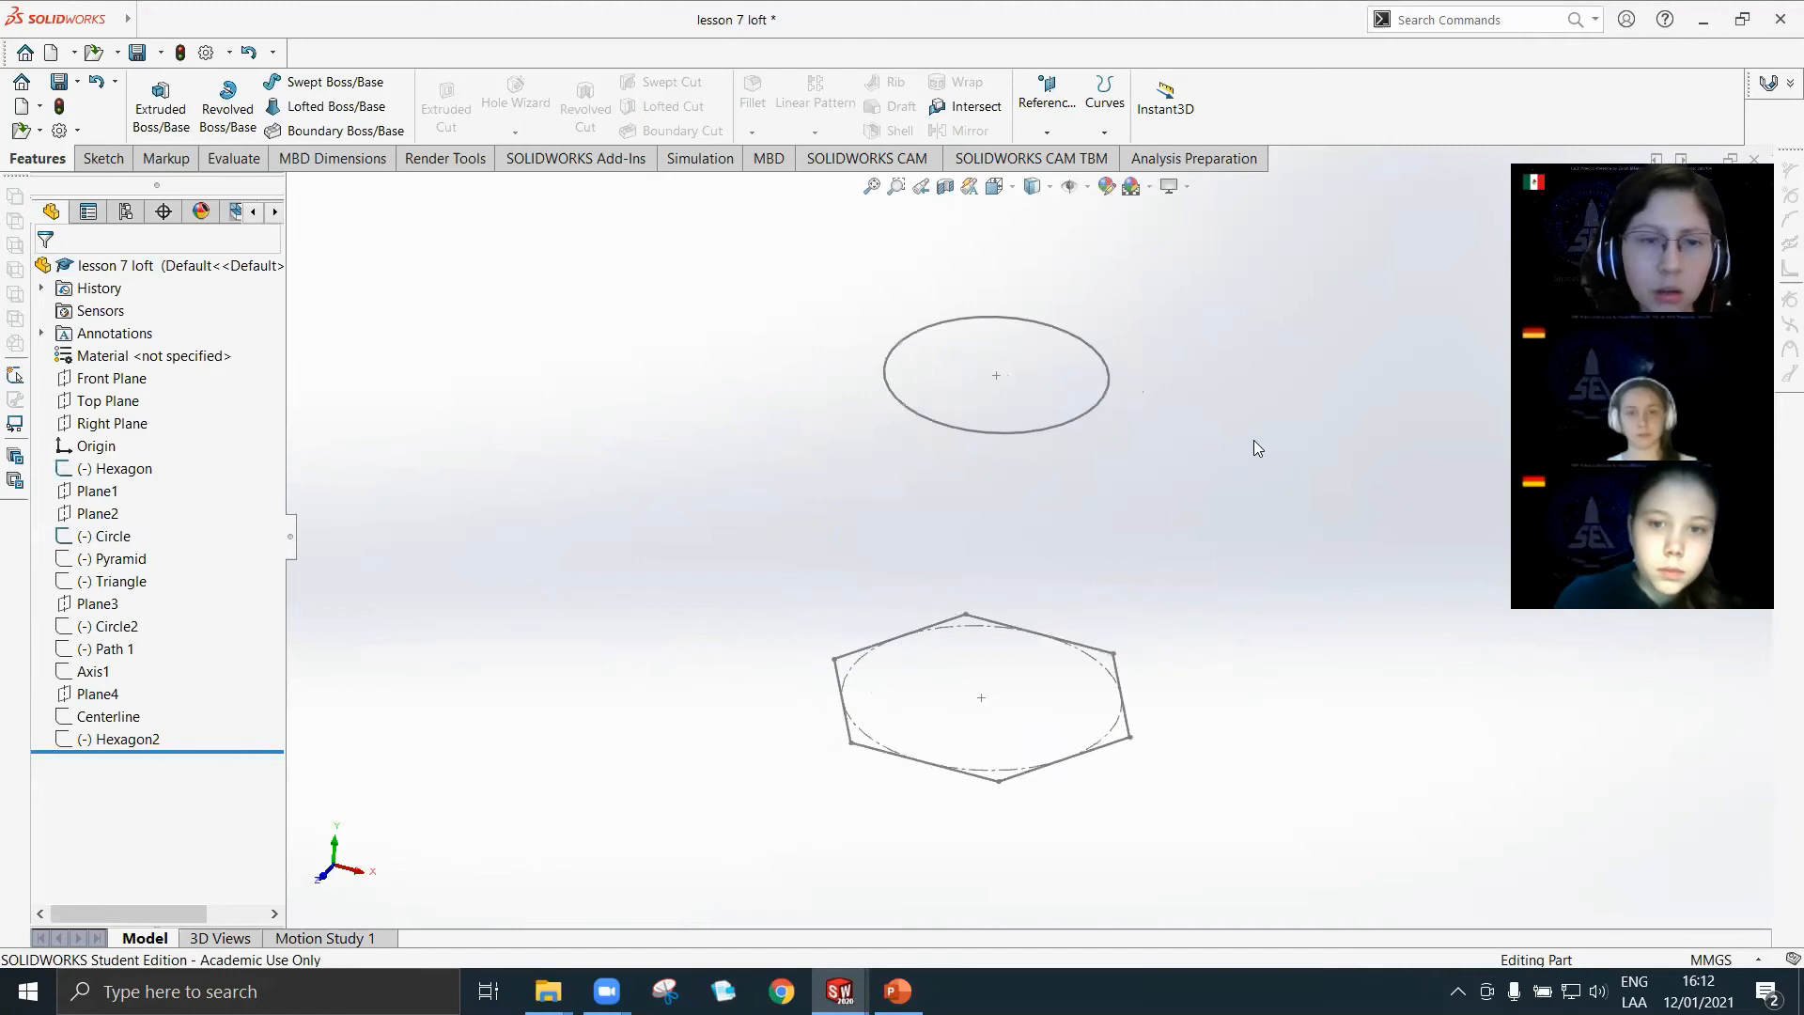
pyautogui.click(114, 472)
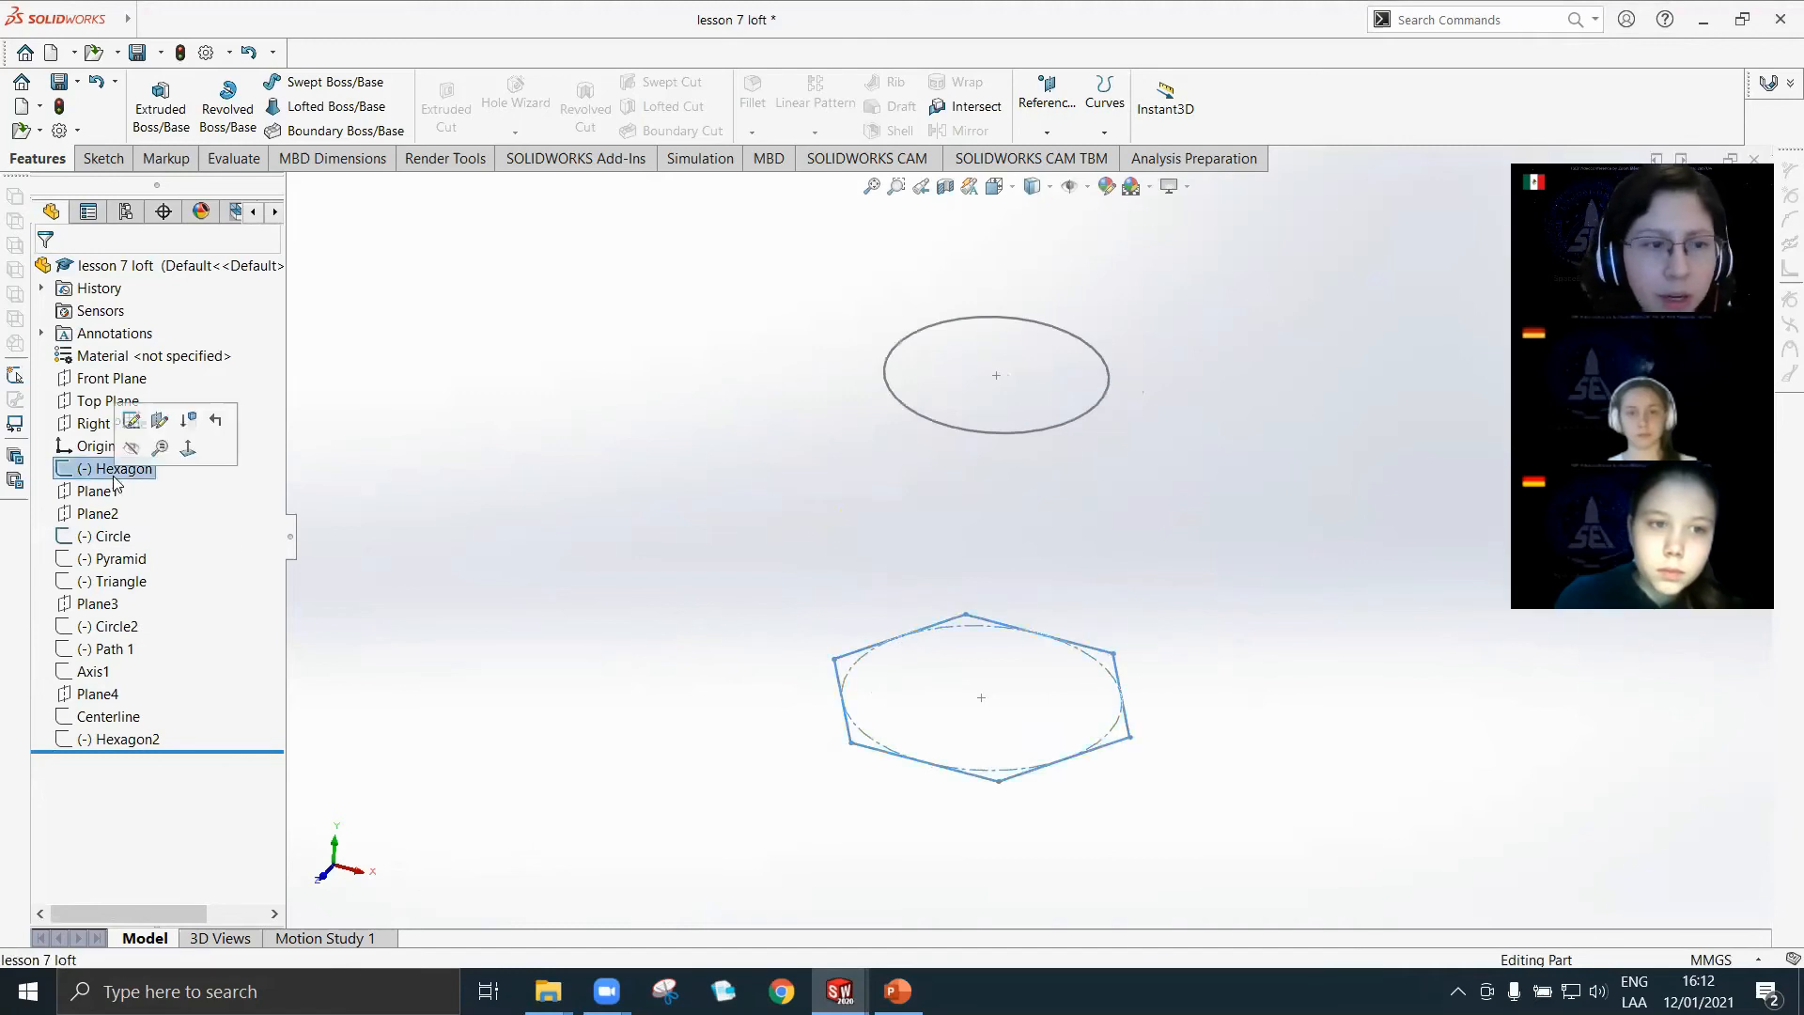
pyautogui.click(117, 536)
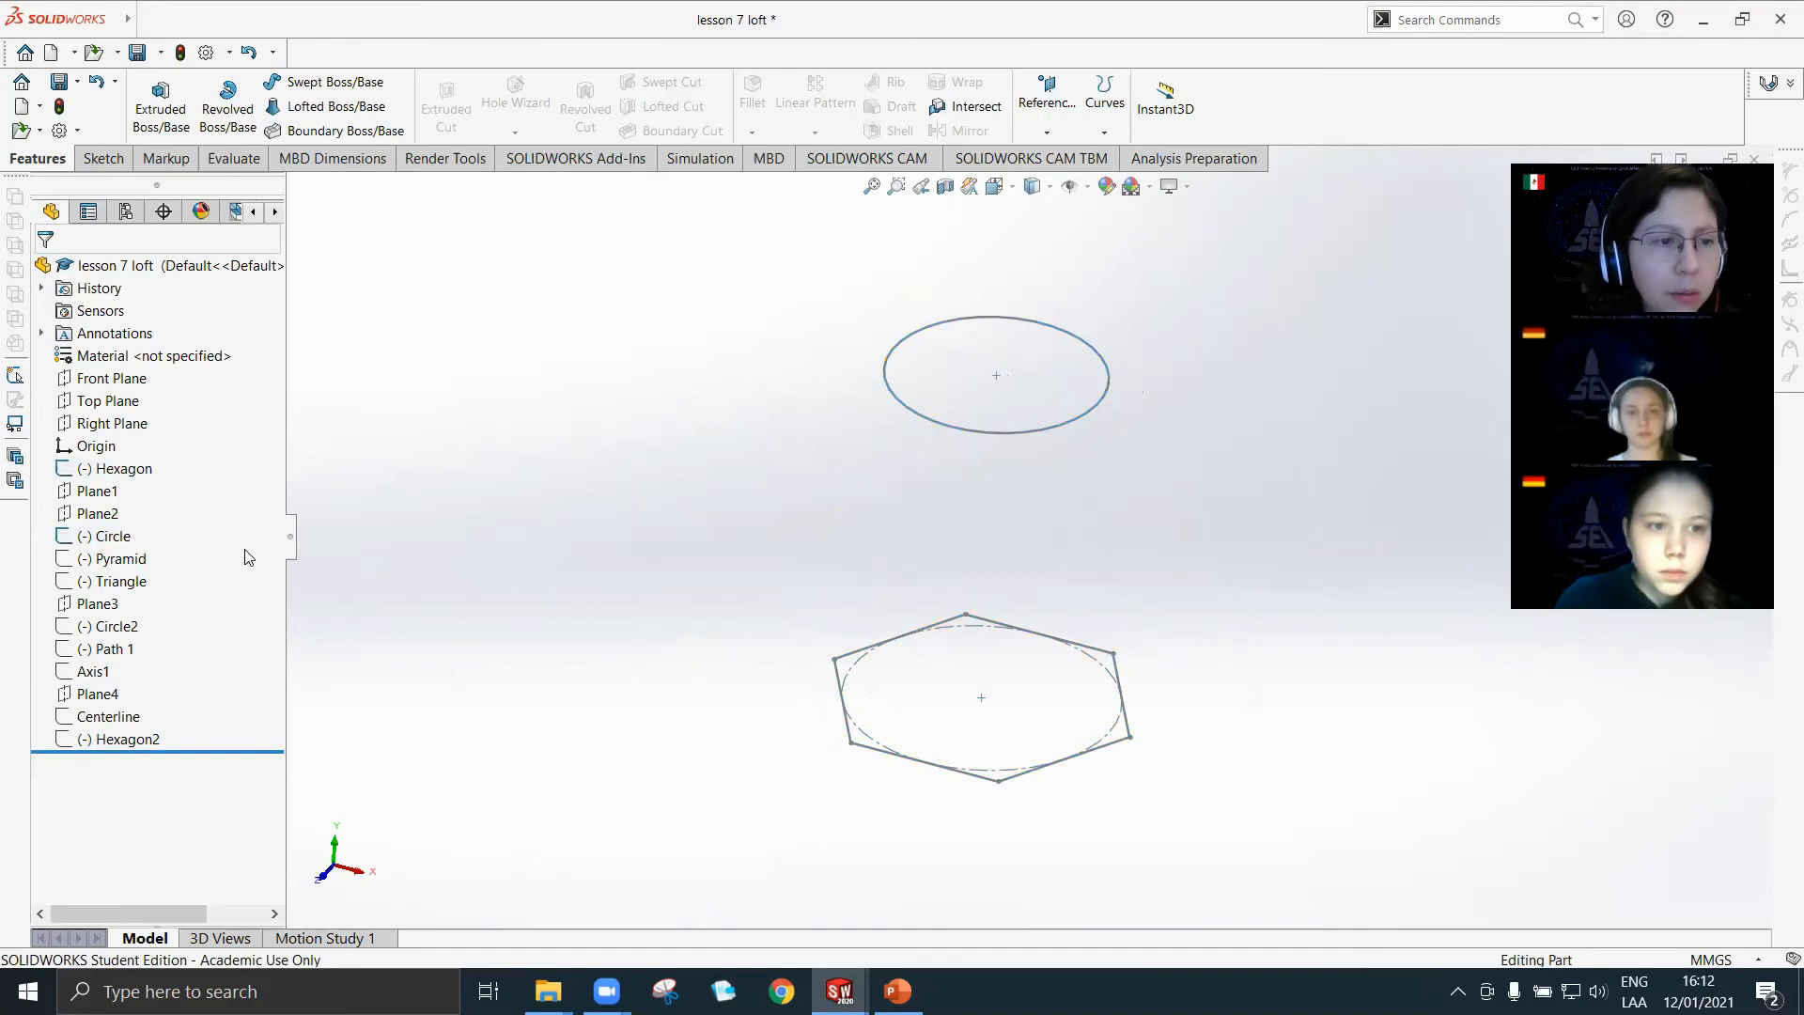
pyautogui.click(113, 536)
pyautogui.click(134, 517)
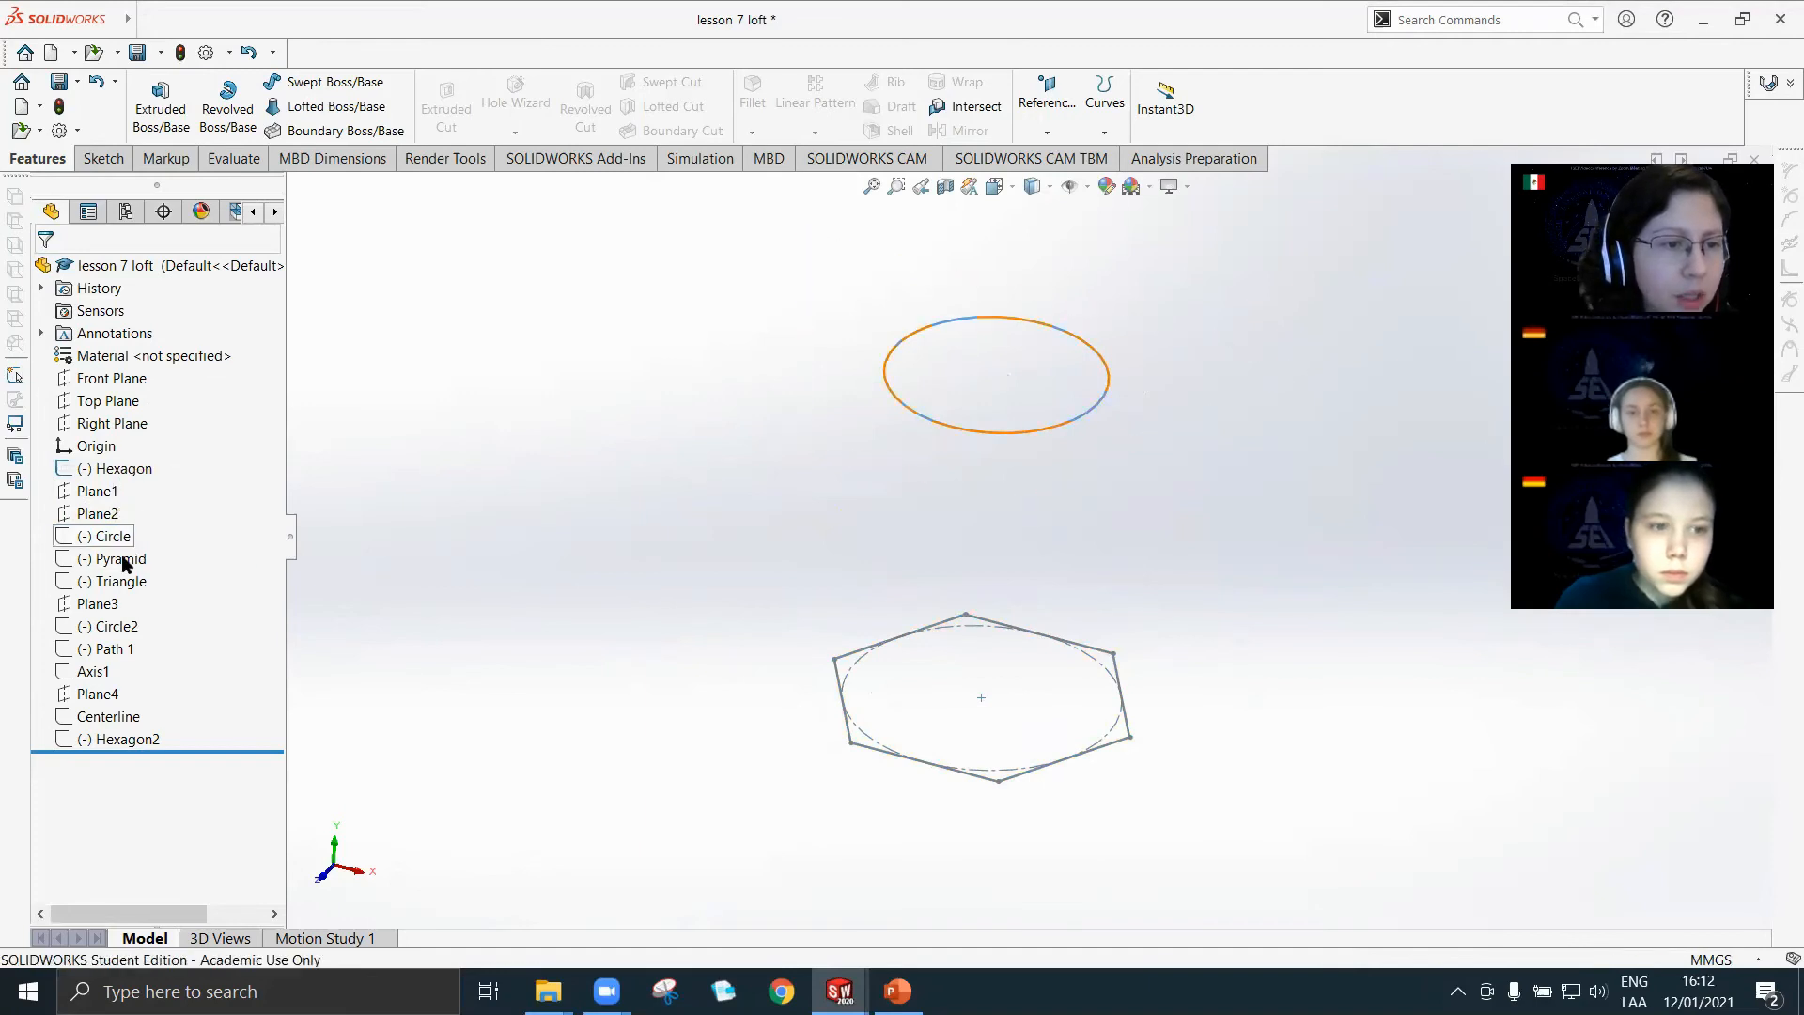
pyautogui.click(119, 559)
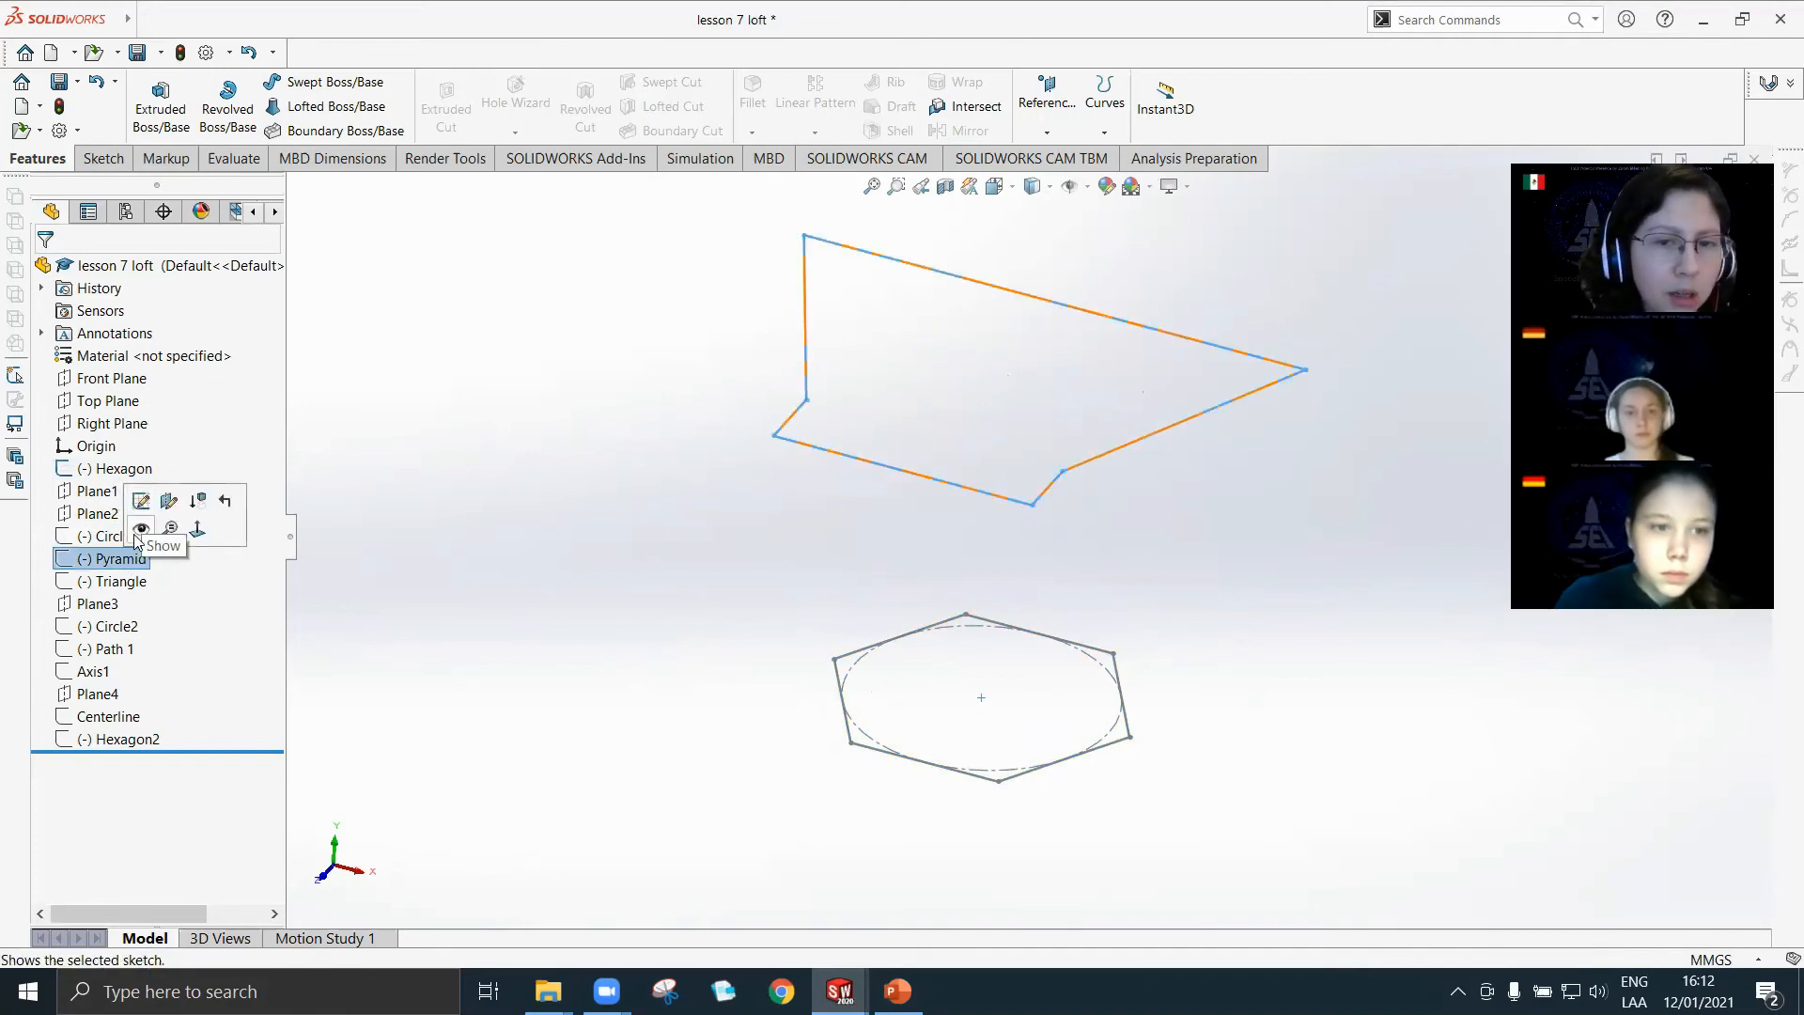
pyautogui.click(137, 531)
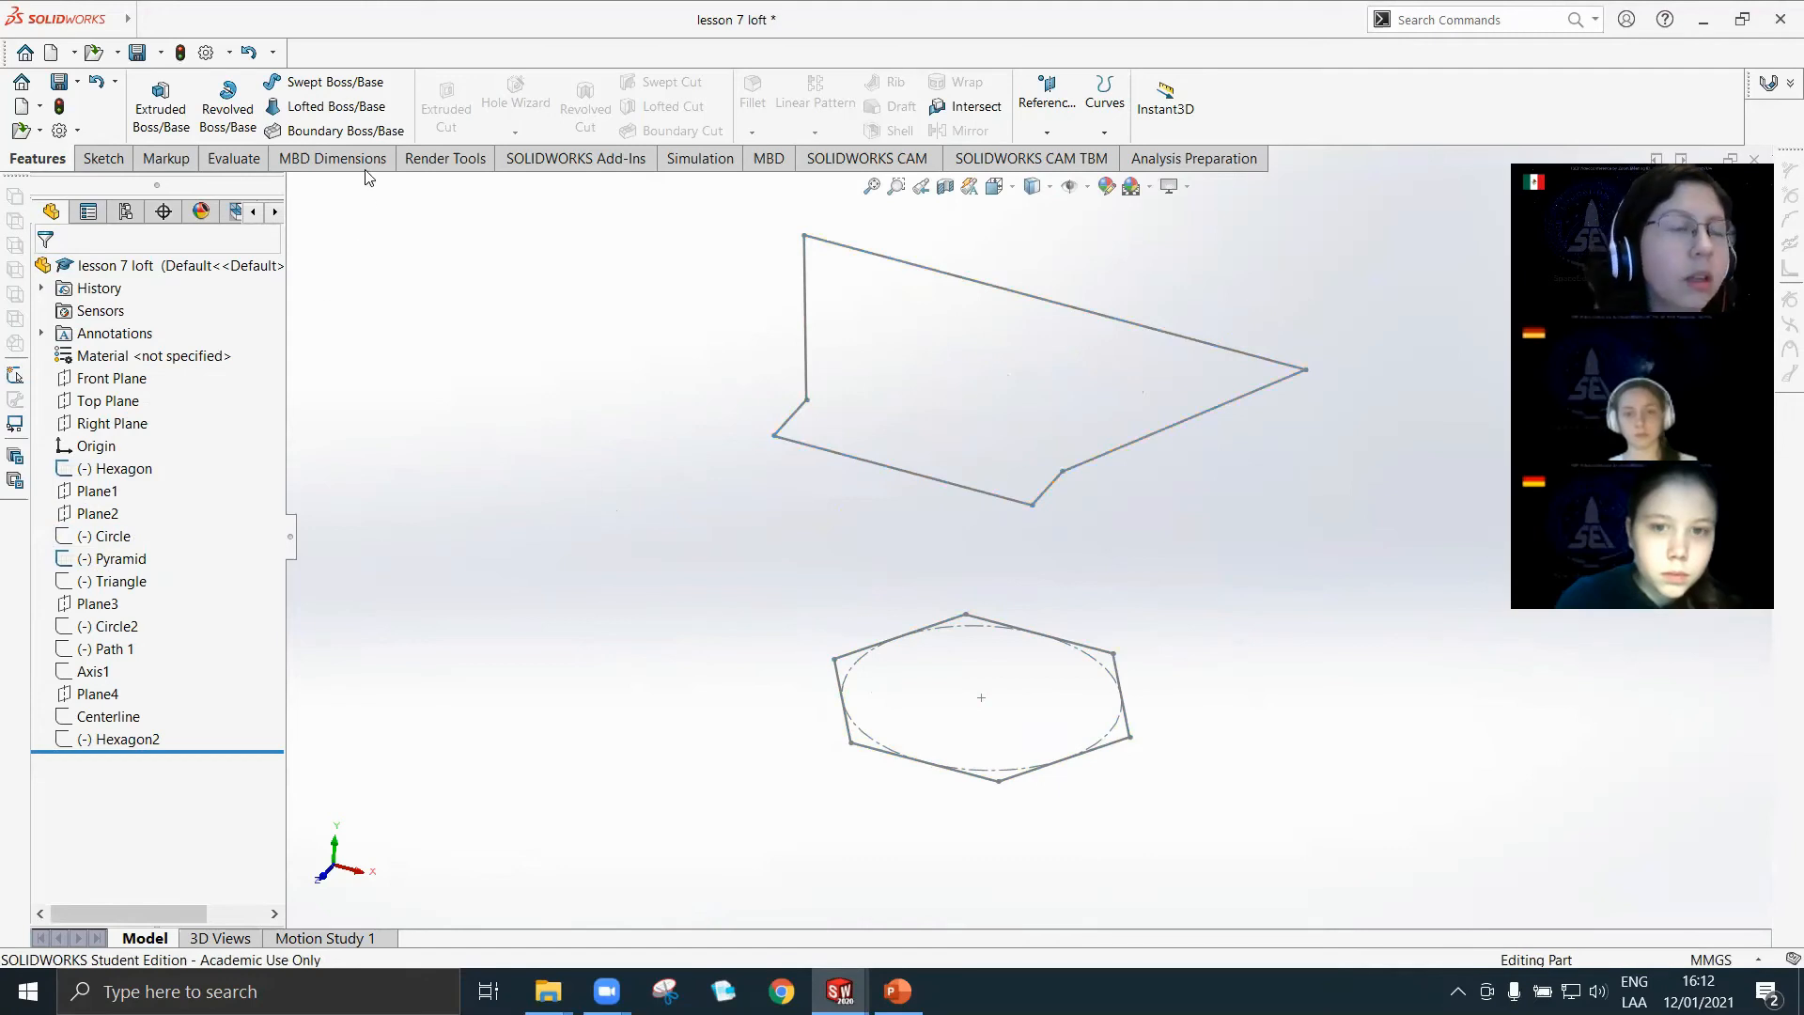
# Start a lofted boss using the Hexagon sketch as the first profile and the Pyramid sketch as the second.
pyautogui.click(303, 109)
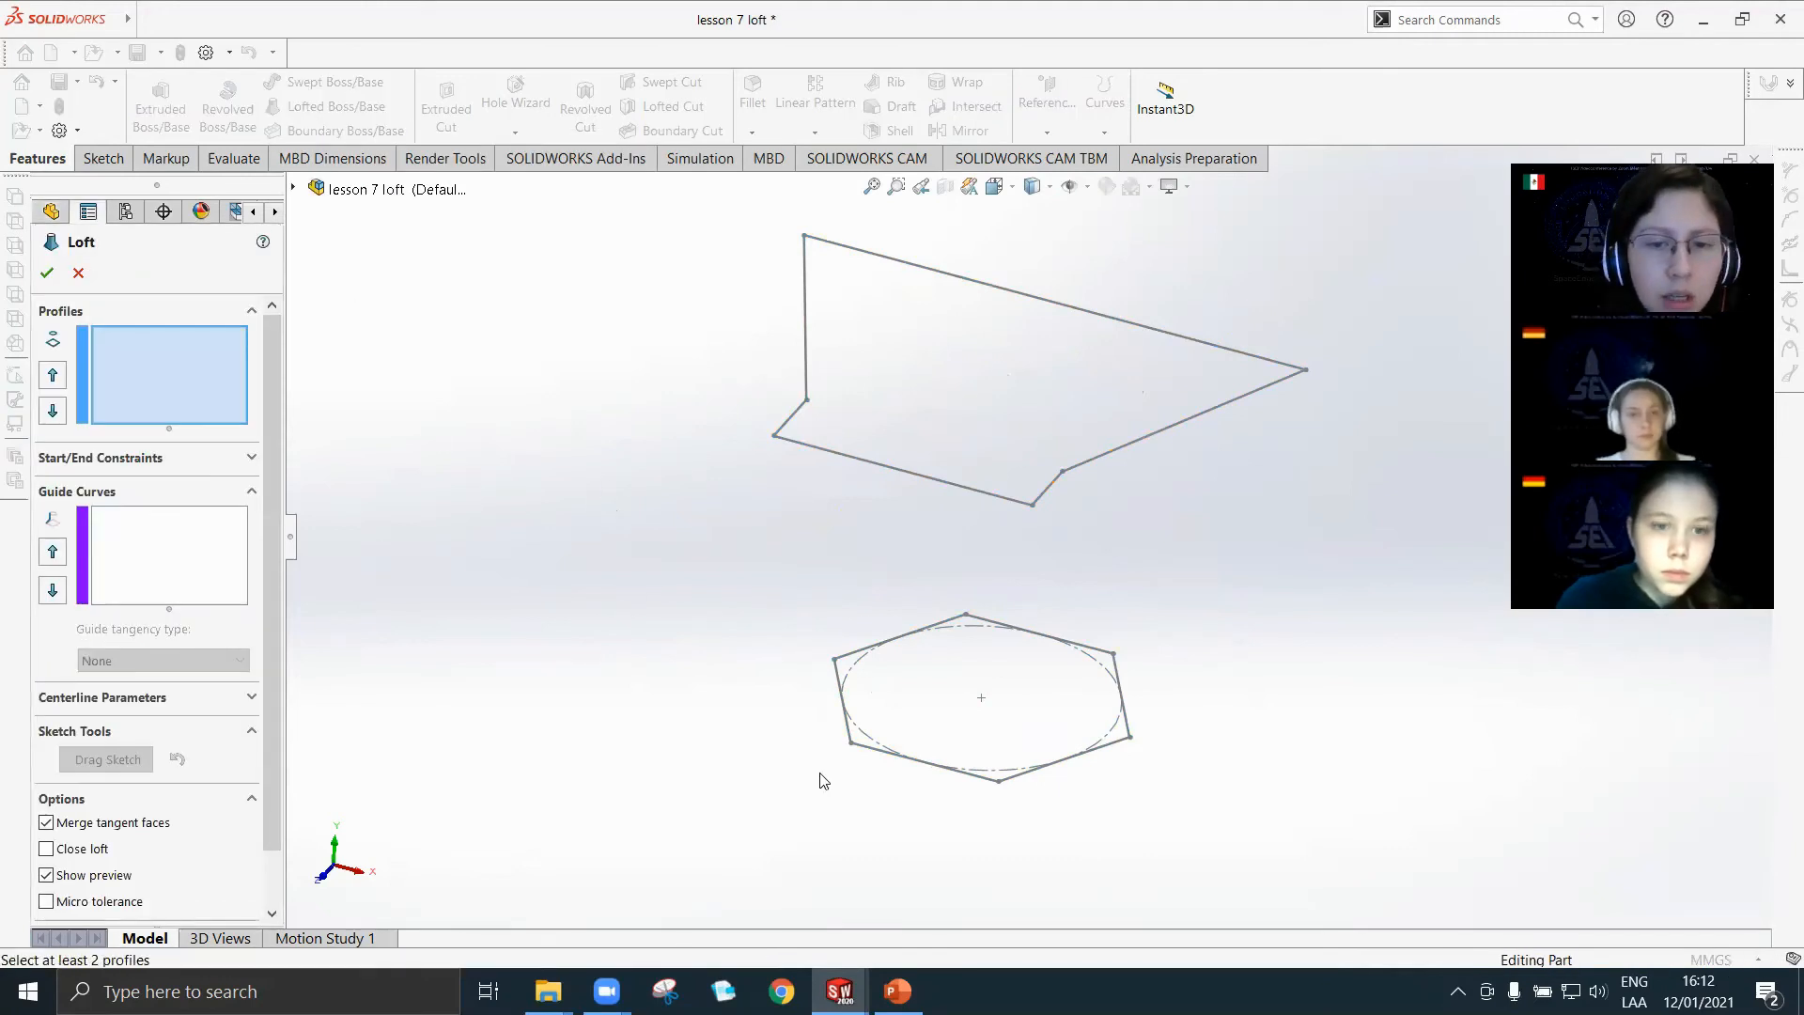
pyautogui.moveTo(945, 756); pyautogui.dragTo(961, 714, button='middle')
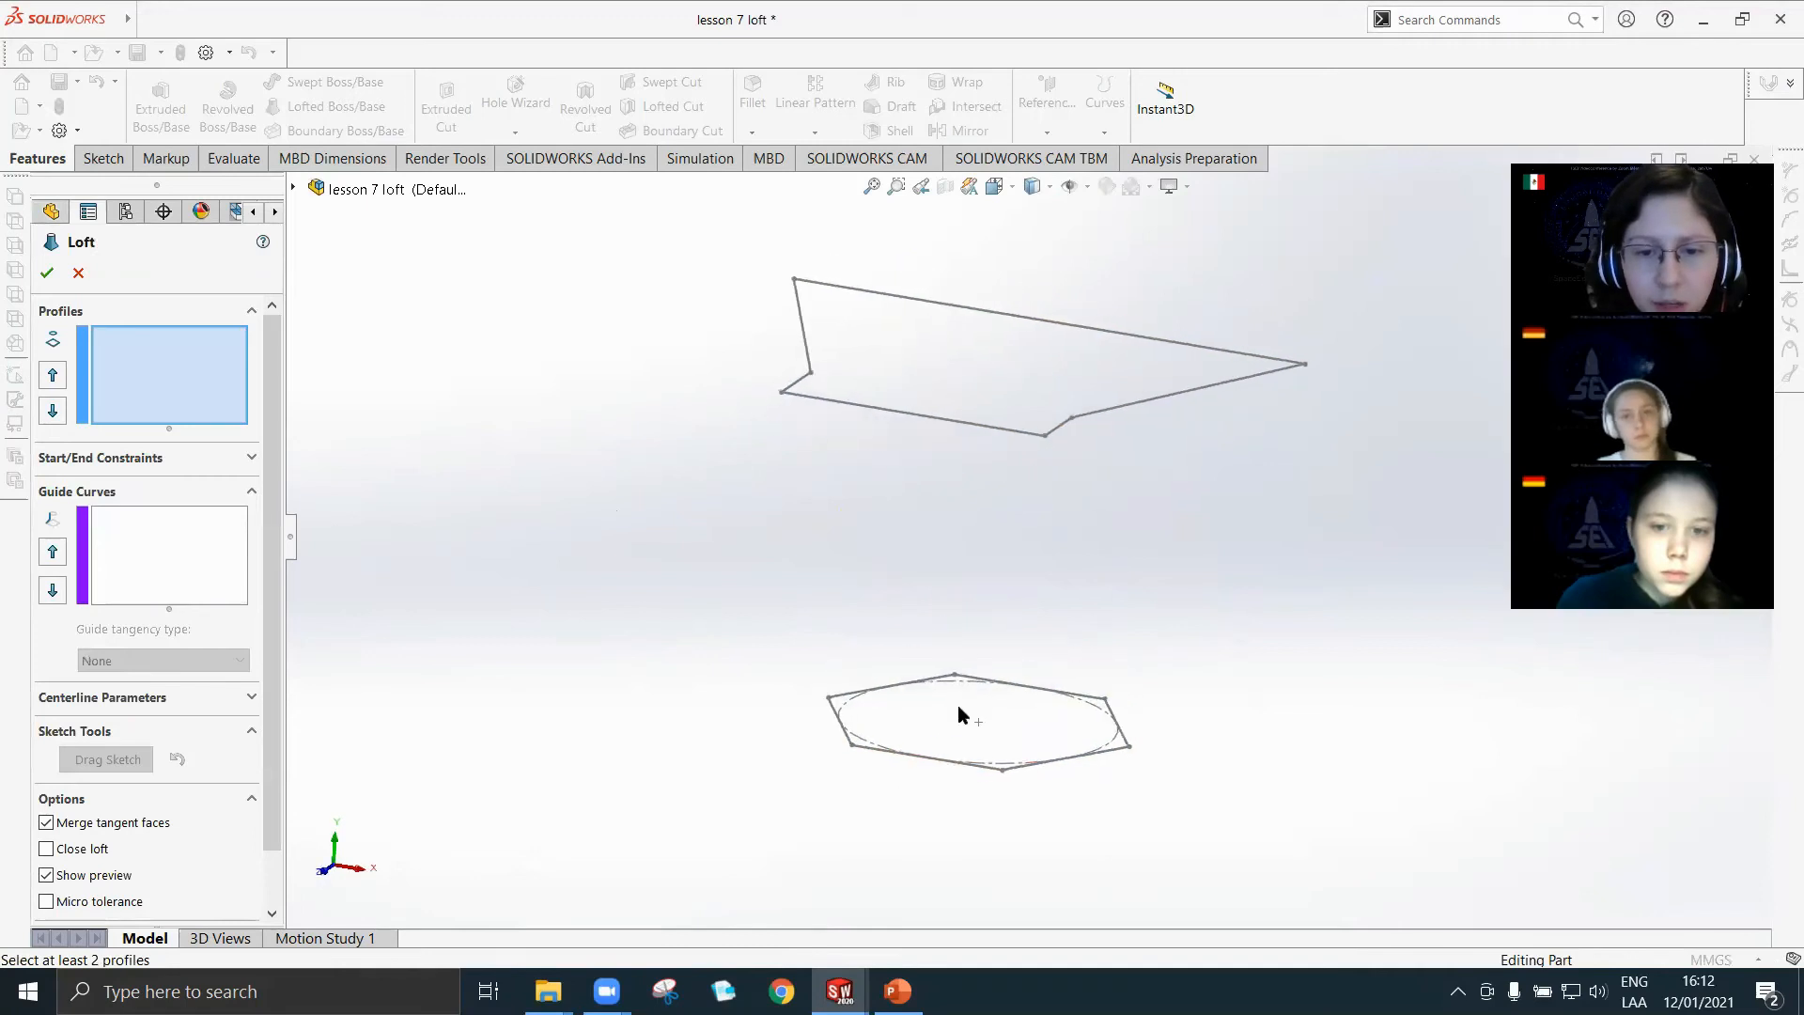
pyautogui.click(1004, 771)
pyautogui.moveTo(1227, 663); pyautogui.dragTo(1159, 766, button='middle')
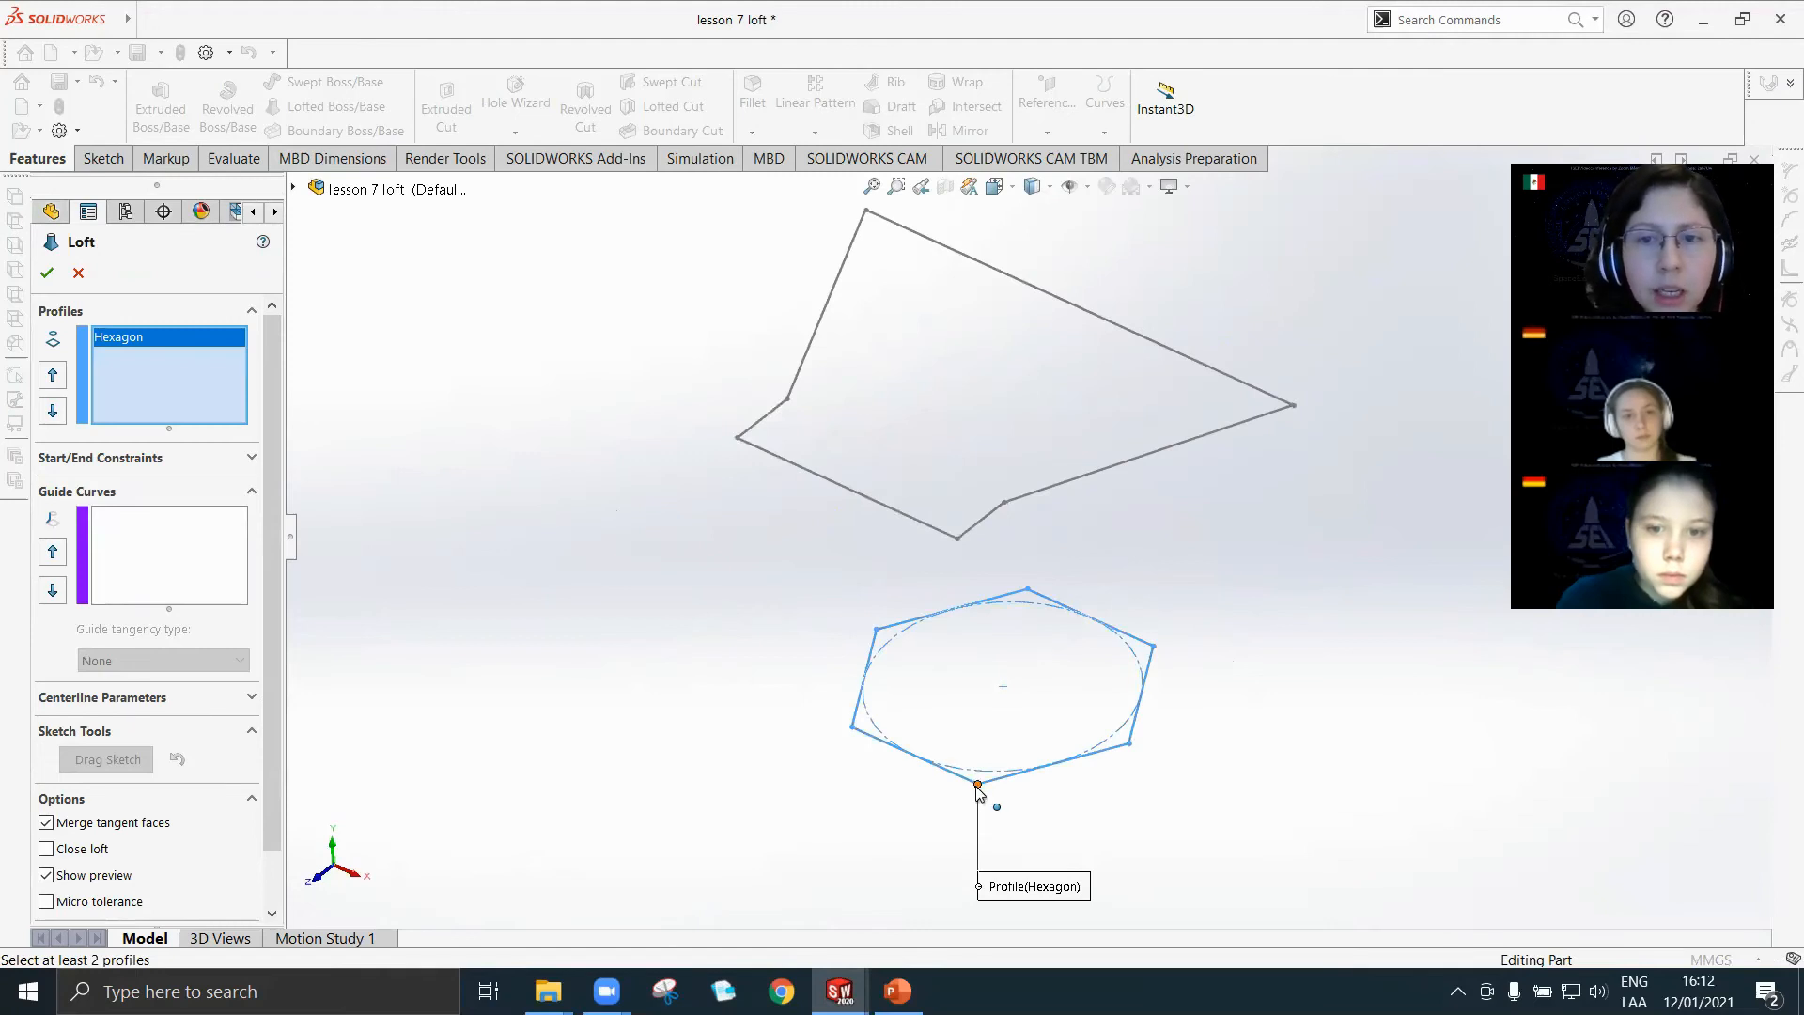
pyautogui.click(1294, 406)
# Move the Pyramid profile's connector point around its corners to the one matching the Hexagon's connector, untwisting the loft, and create the feature.
pyautogui.moveTo(1052, 850); pyautogui.dragTo(956, 740, button='middle')
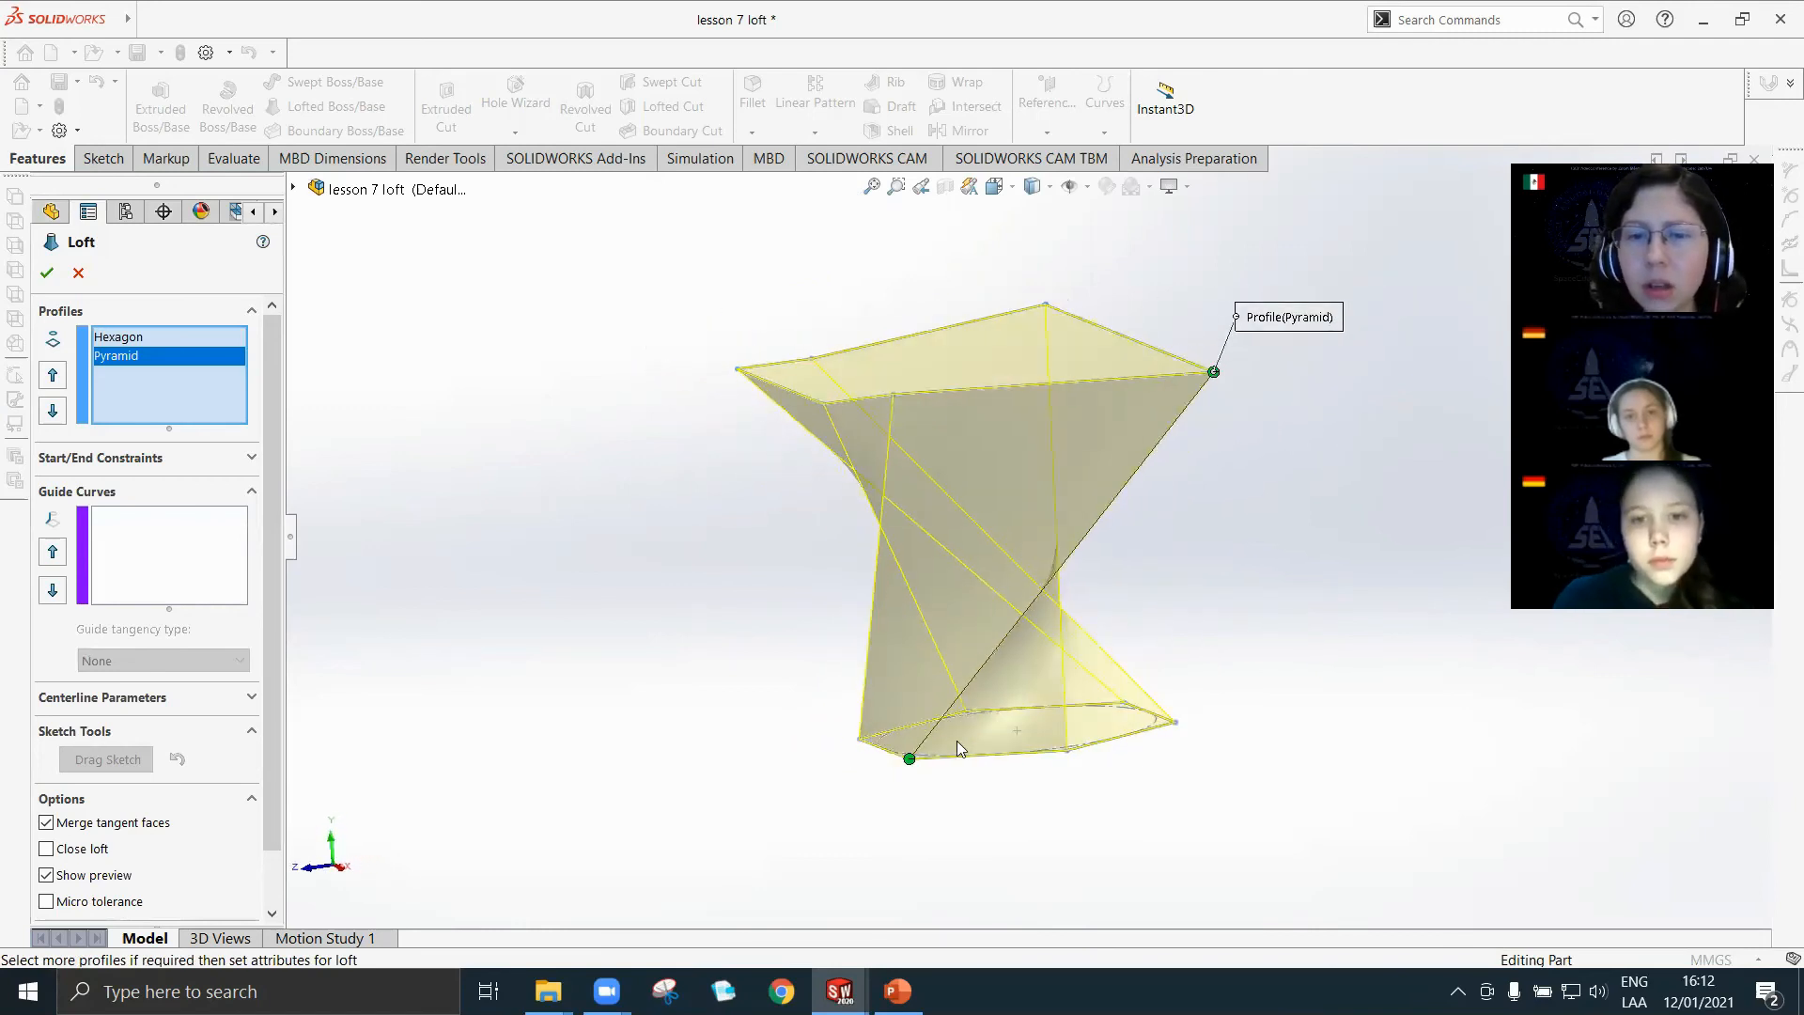
pyautogui.moveTo(1067, 636); pyautogui.dragTo(1398, 505, button='middle')
pyautogui.moveTo(1310, 466); pyautogui.dragTo(1296, 466)
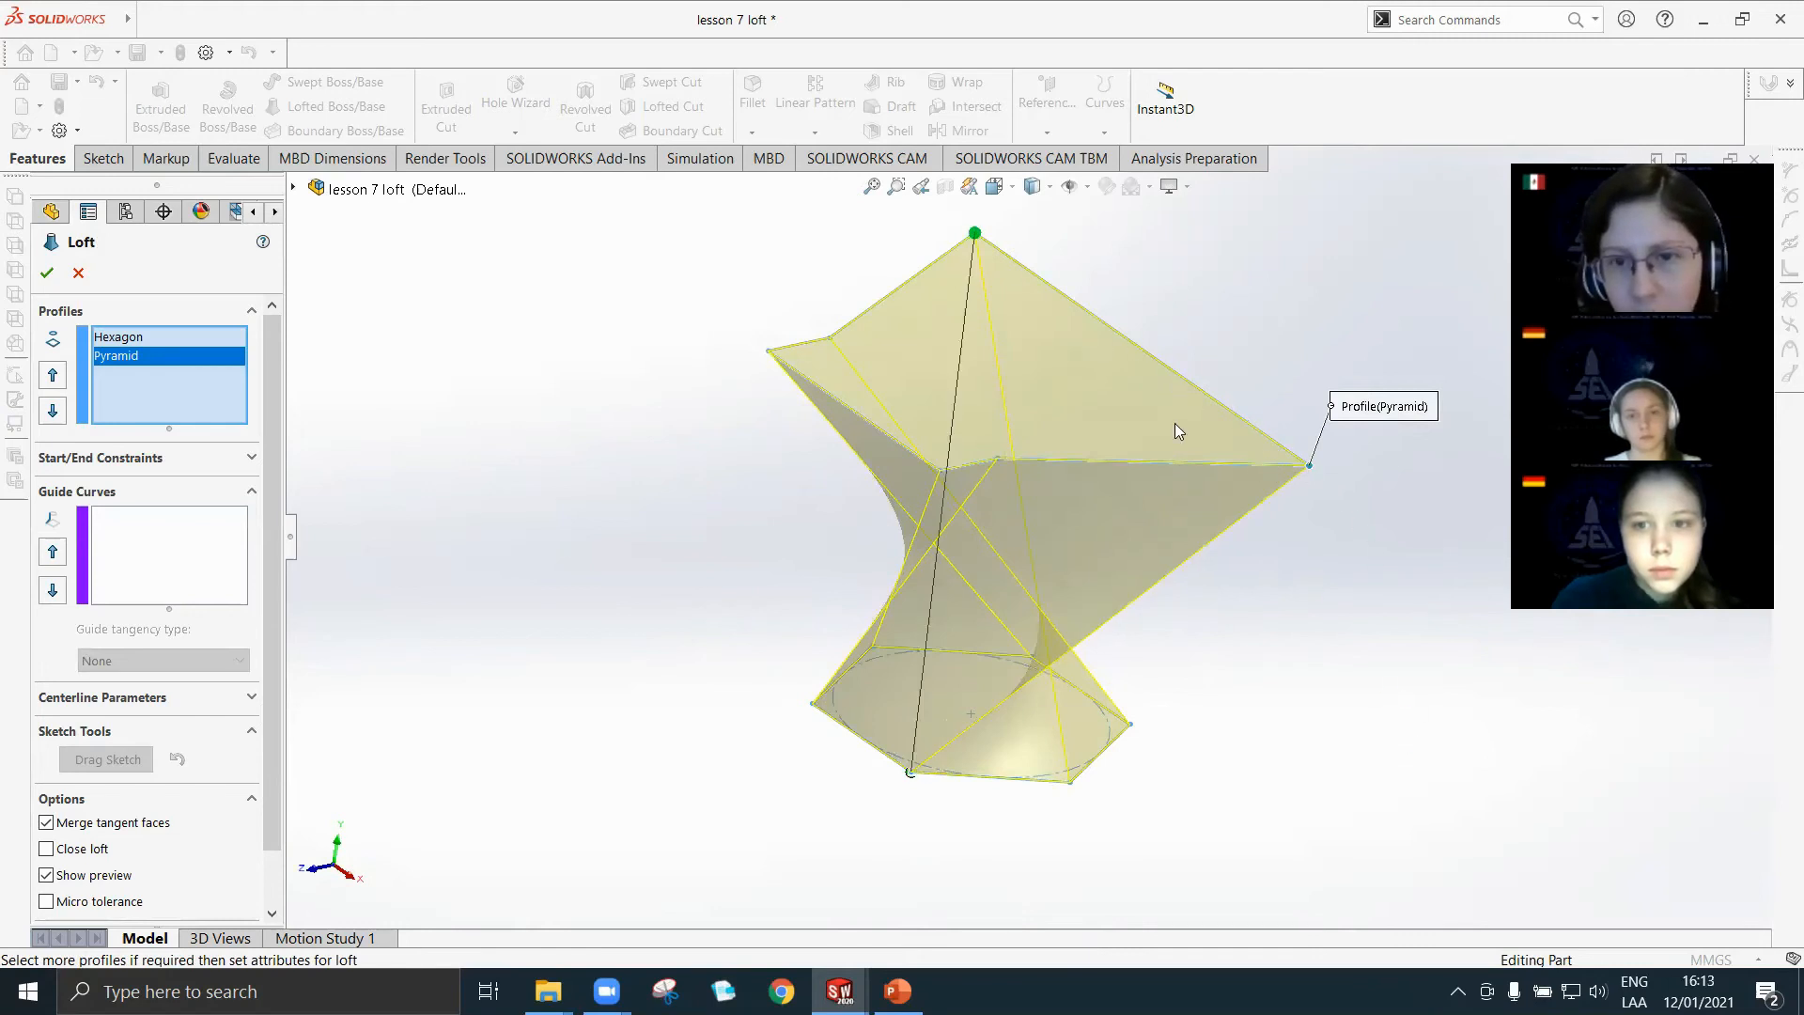
pyautogui.moveTo(1175, 423); pyautogui.dragTo(1175, 368)
pyautogui.moveTo(976, 236); pyautogui.dragTo(972, 276)
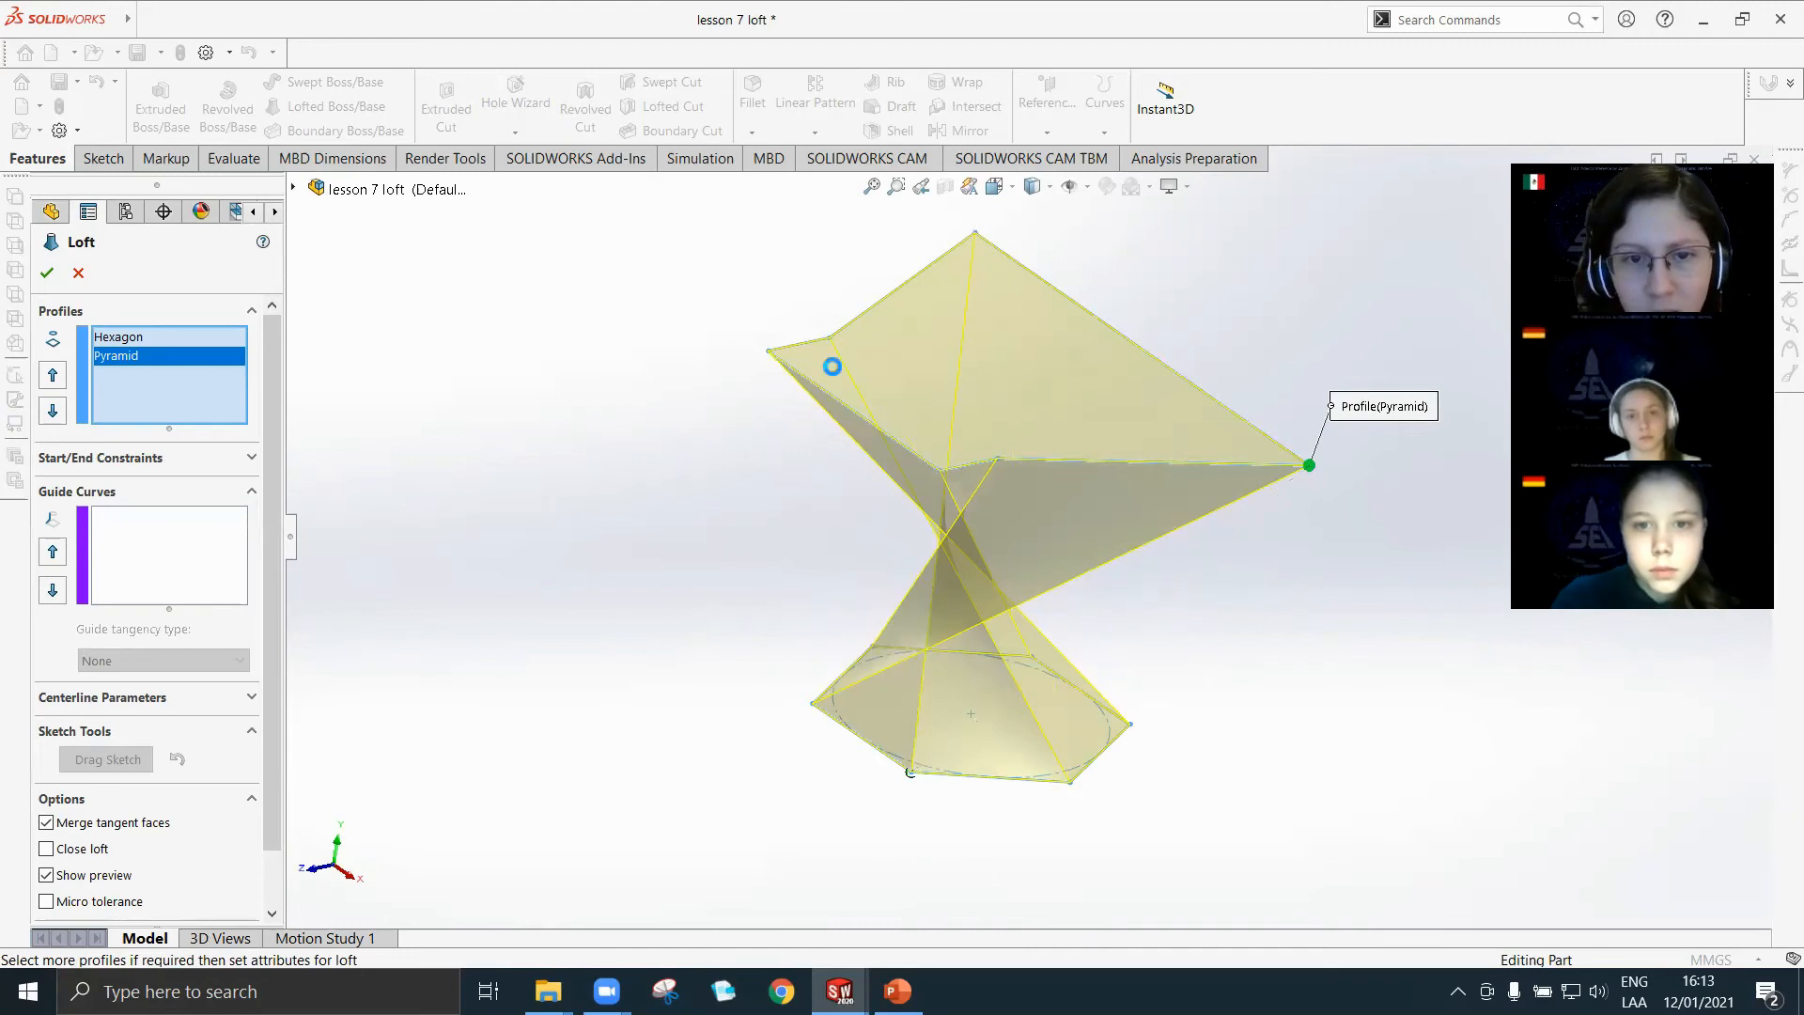
pyautogui.moveTo(1309, 465); pyautogui.dragTo(931, 487)
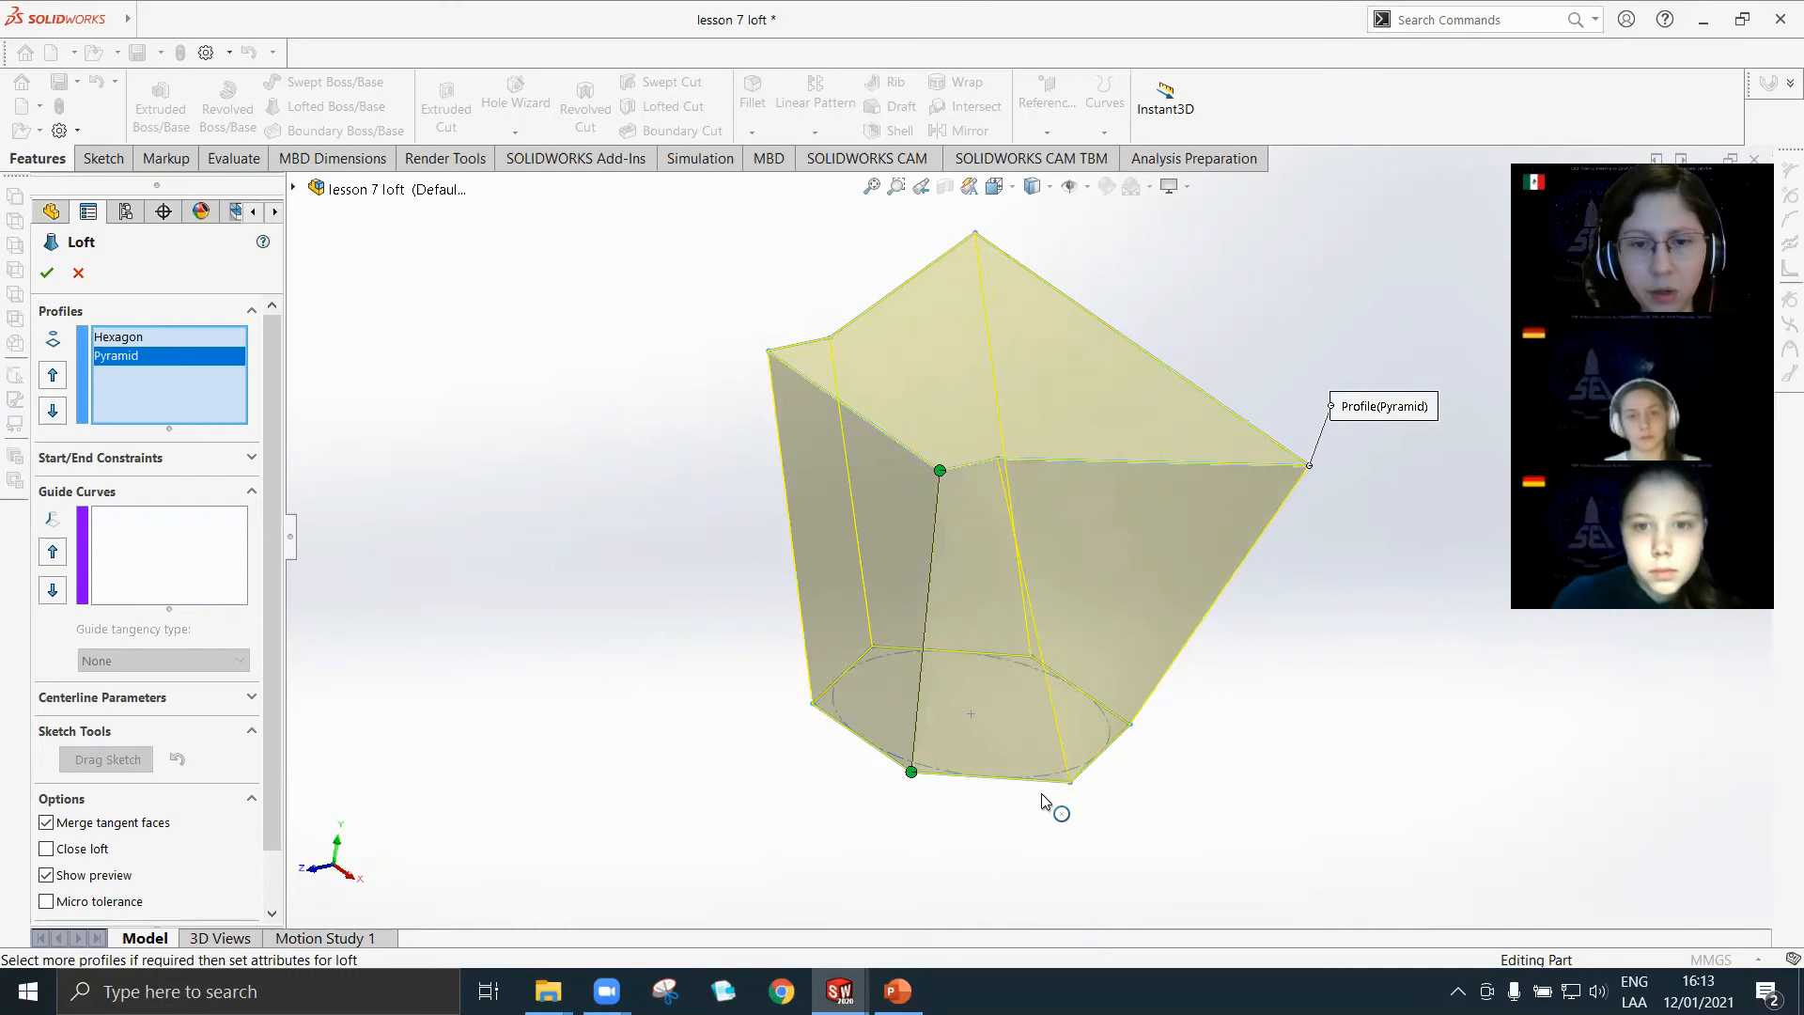
pyautogui.moveTo(1225, 797); pyautogui.dragTo(973, 494, button='middle')
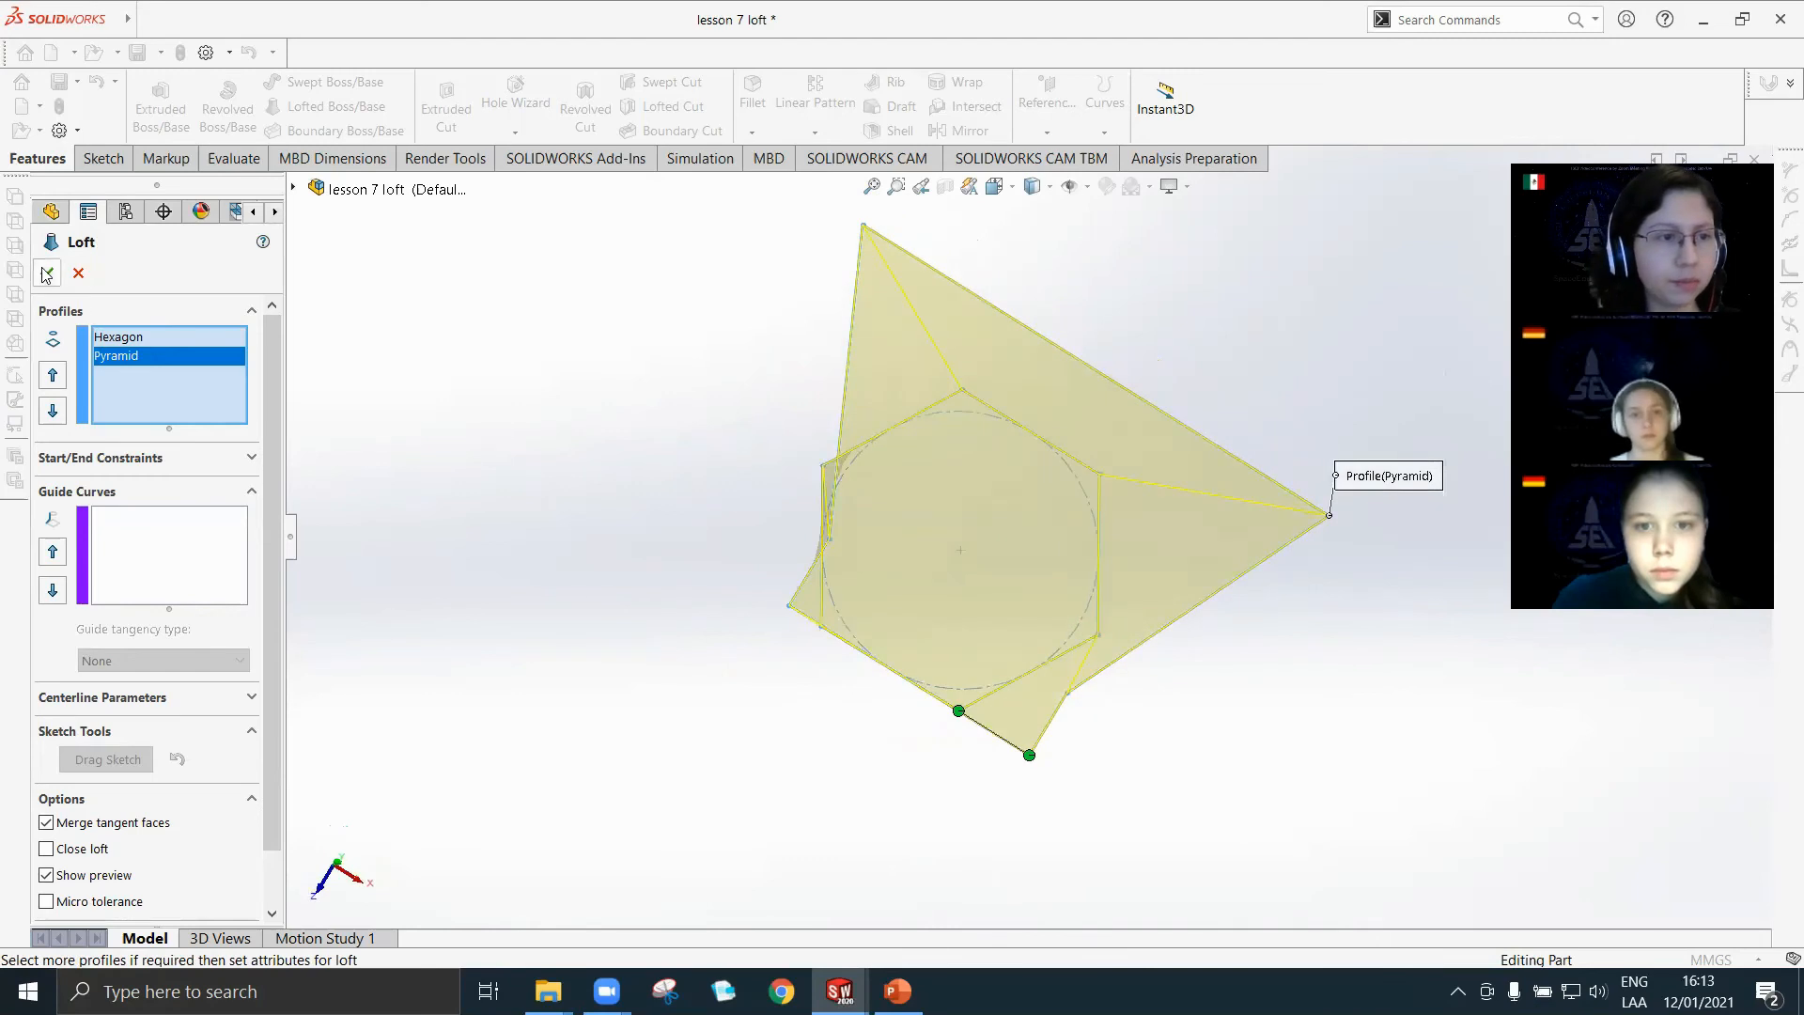
pyautogui.click(46, 273)
# Inspect the Hexagon-to-Pyramid loft, examining its hexagonal base face, top face and side faces.
pyautogui.moveTo(1011, 755); pyautogui.dragTo(1124, 817, button='middle')
pyautogui.moveTo(1199, 724); pyautogui.dragTo(921, 645, button='middle')
pyautogui.click(957, 731)
pyautogui.scroll(-3, 960, 725)
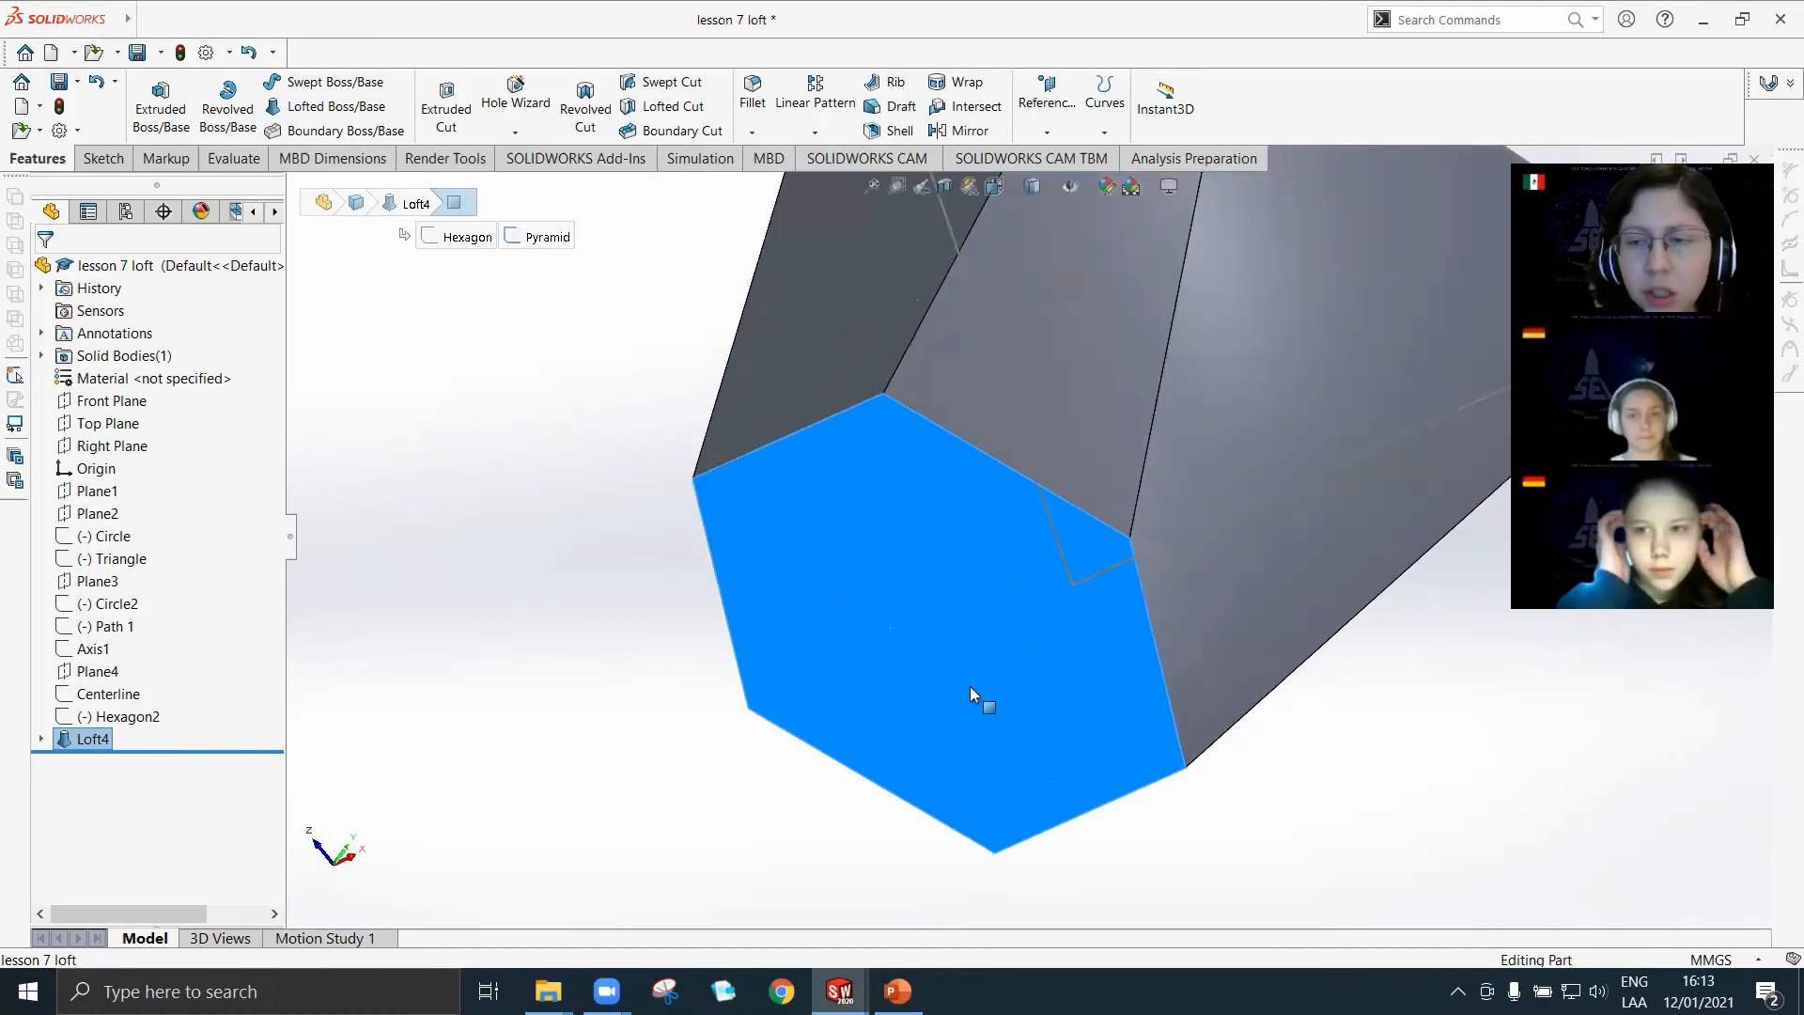
pyautogui.scroll(-1, 971, 687)
pyautogui.scroll(3, 971, 687)
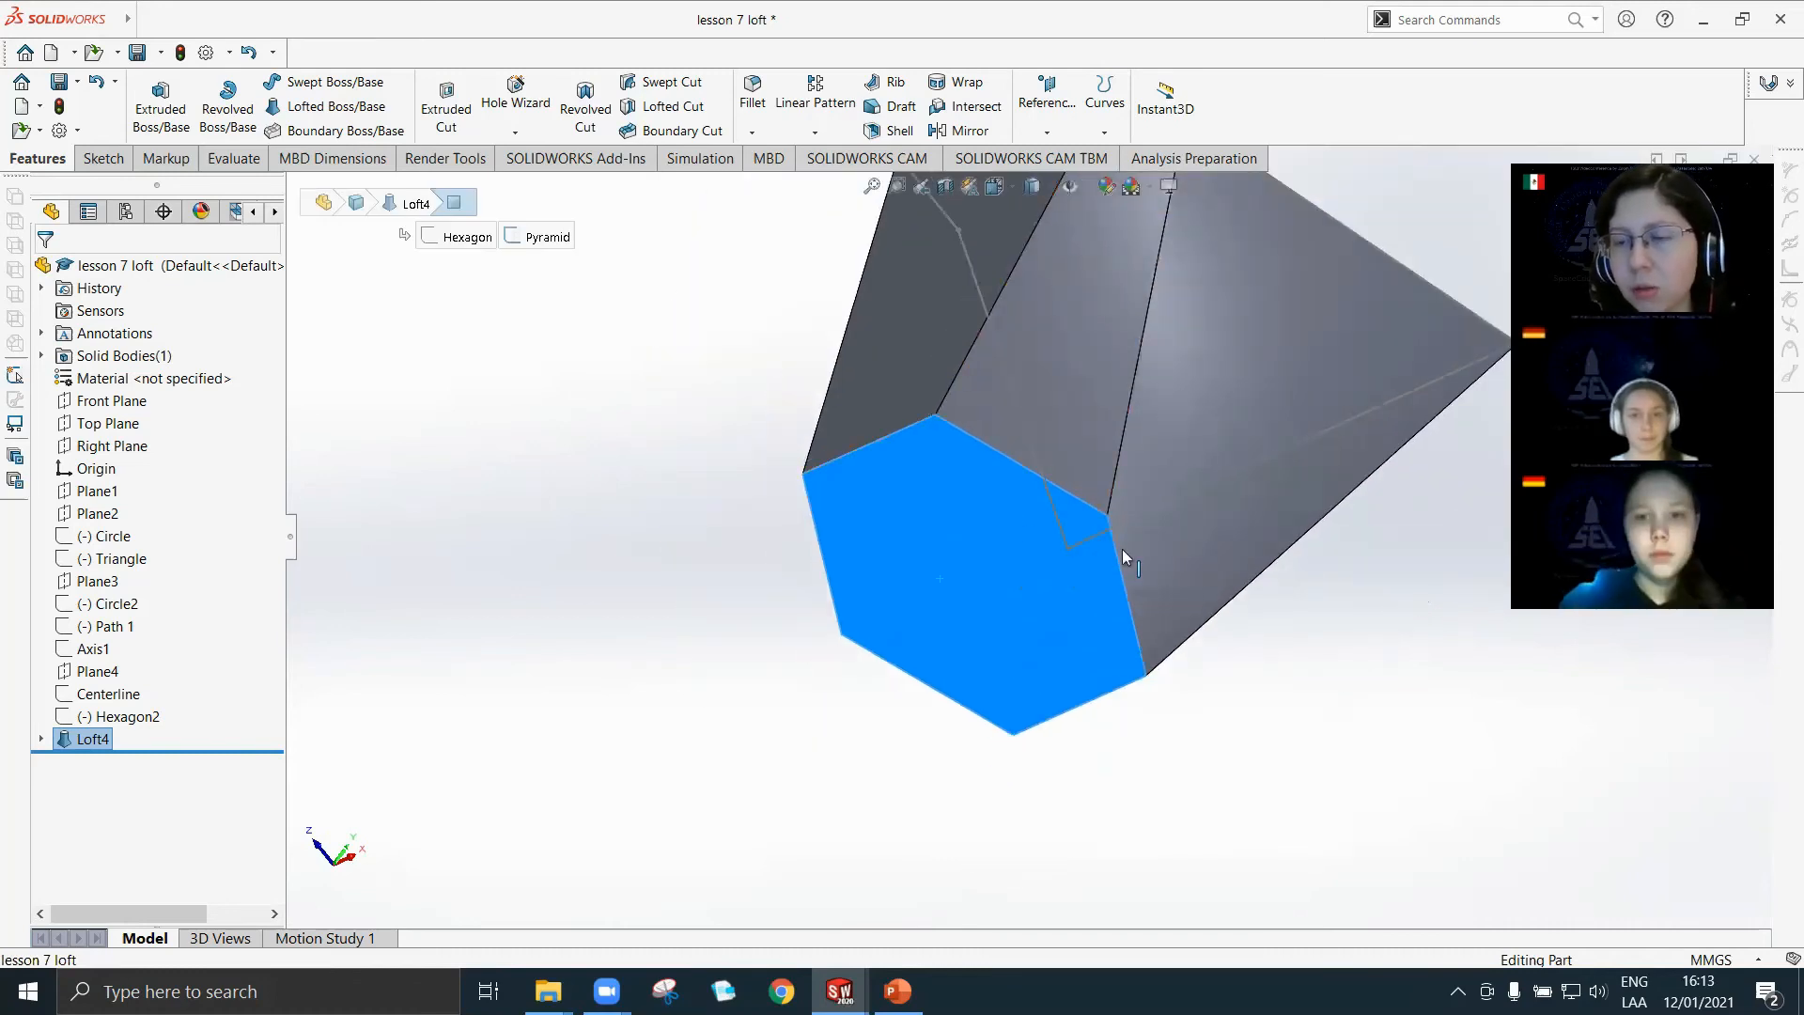
pyautogui.scroll(3, 1191, 431)
pyautogui.moveTo(1192, 432); pyautogui.dragTo(1024, 427, button='middle')
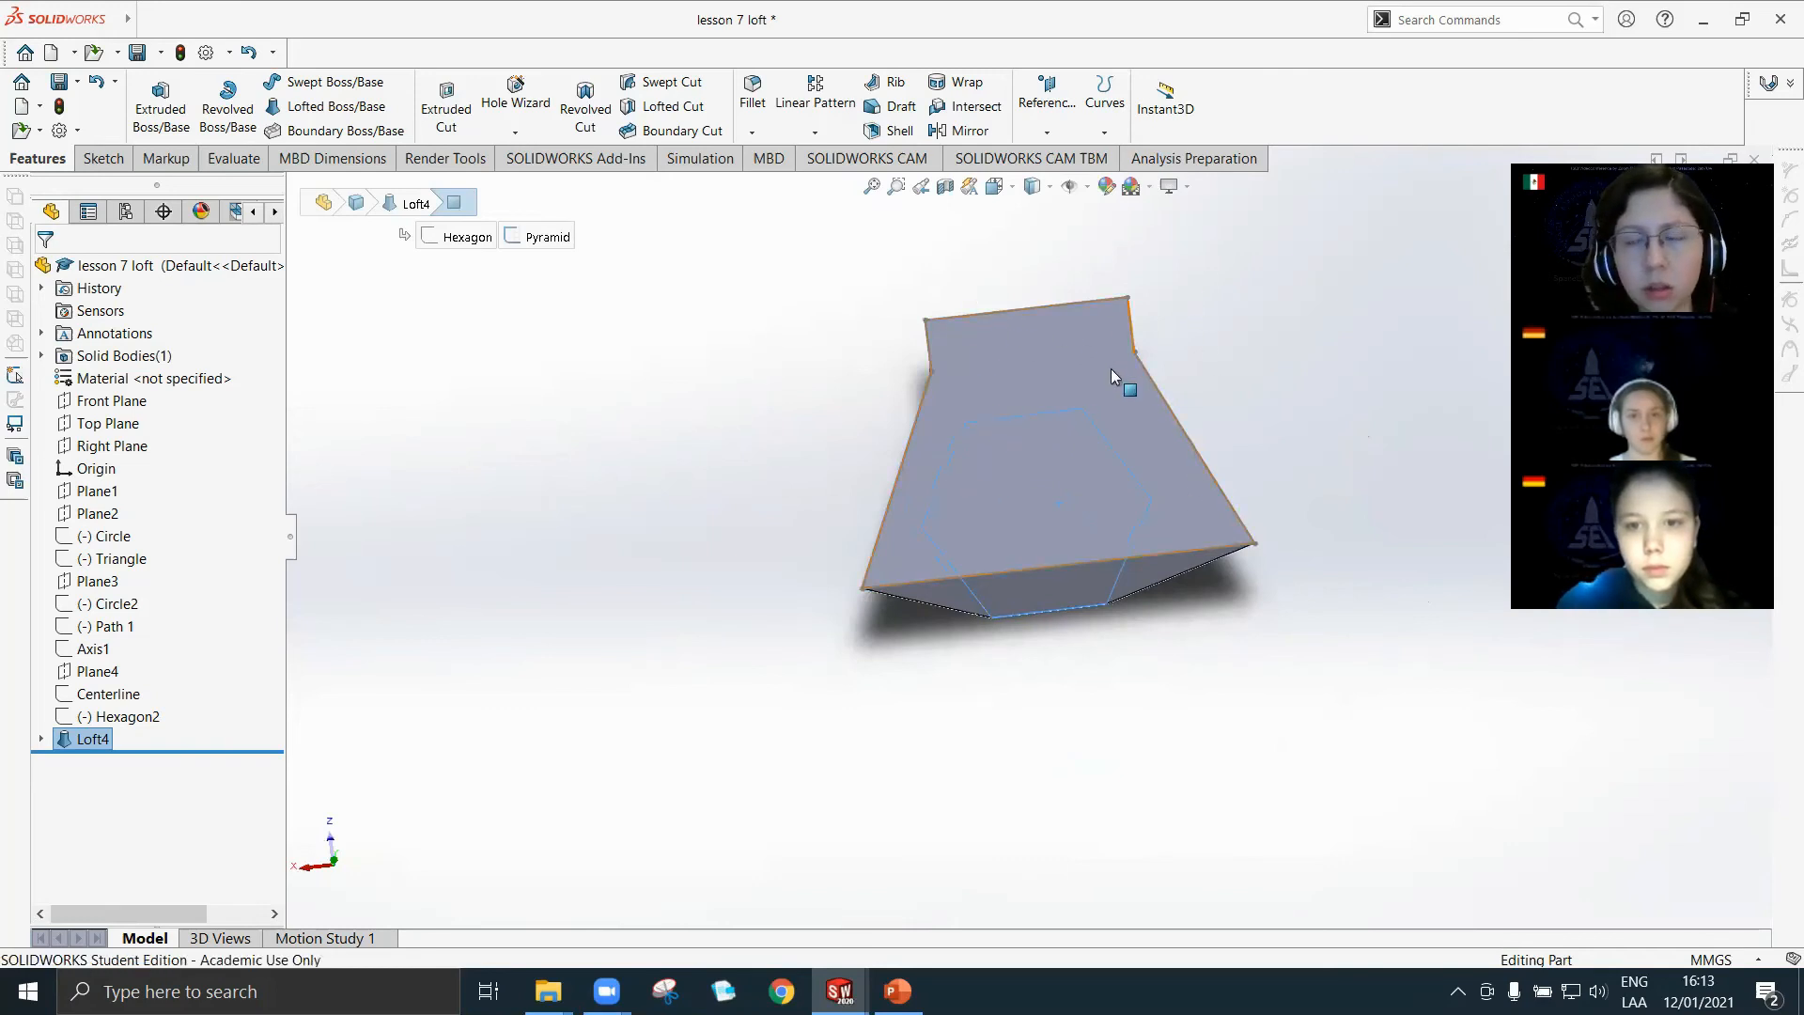
pyautogui.moveTo(959, 620); pyautogui.dragTo(1119, 351, button='middle')
# Delete the Hexagon-to-Pyramid loft feature, keeping its profile sketches.
pyautogui.rightClick(94, 739)
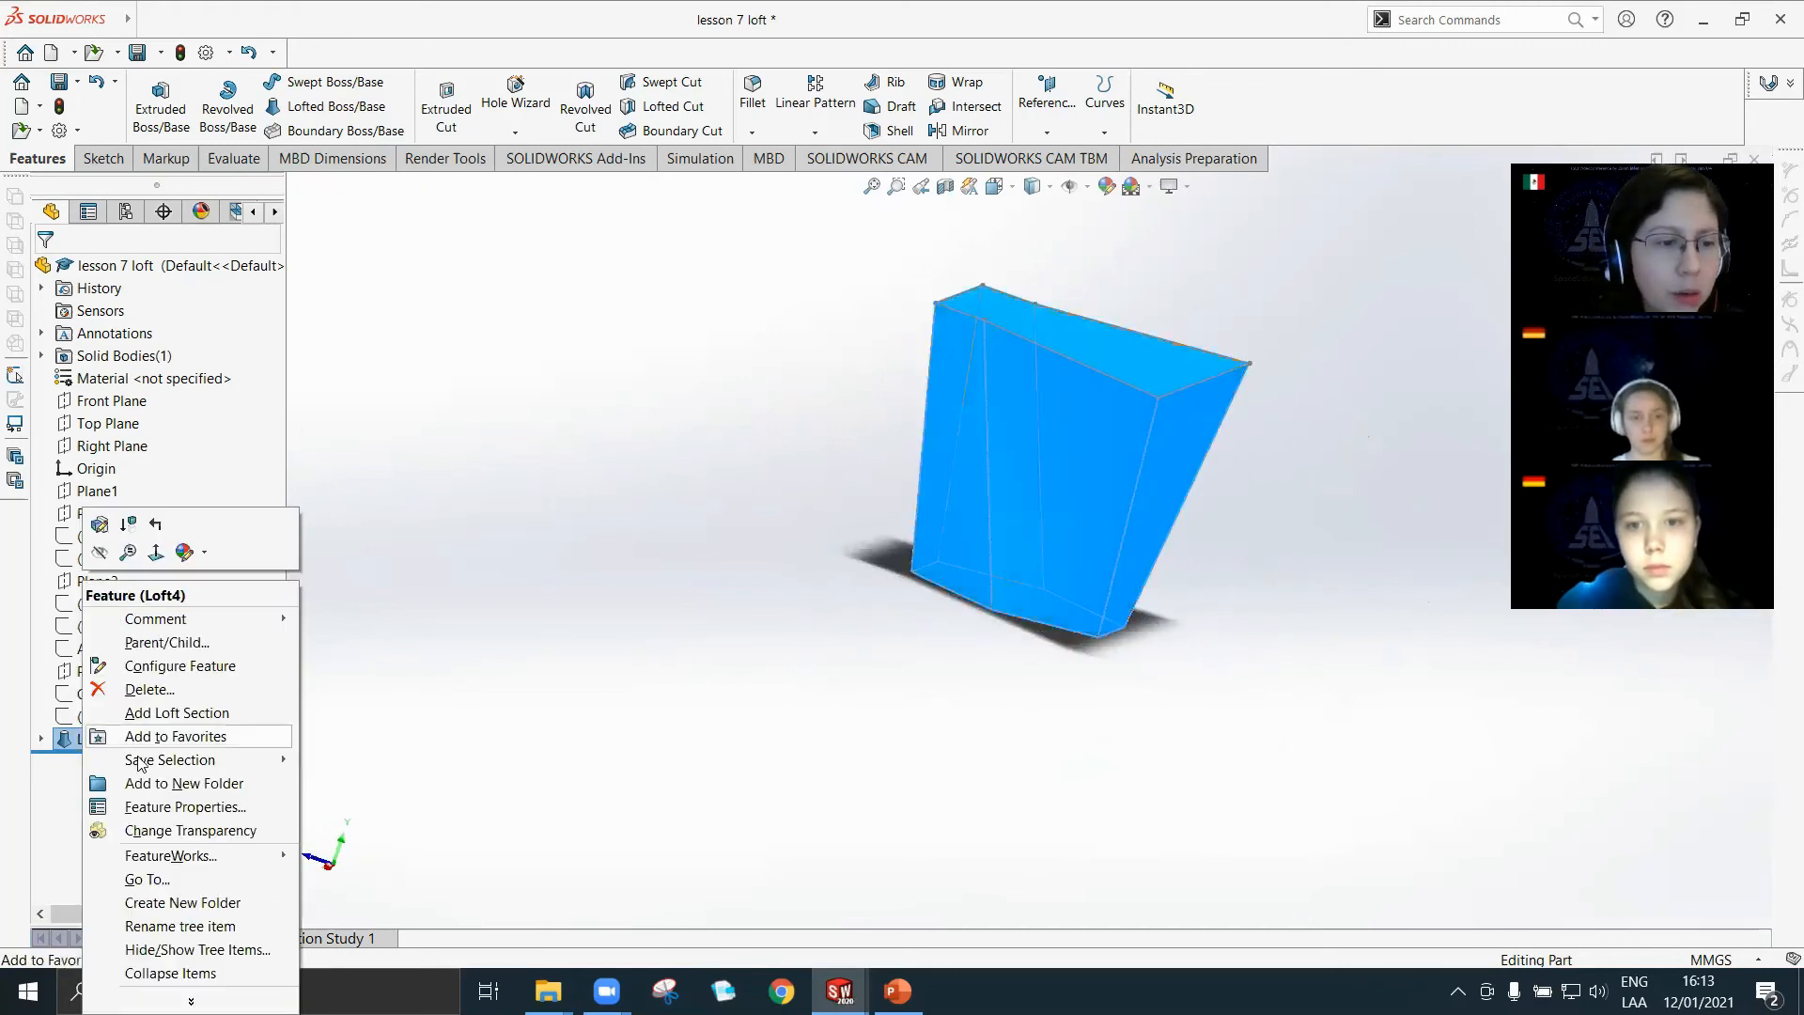
pyautogui.click(122, 690)
pyautogui.click(1032, 376)
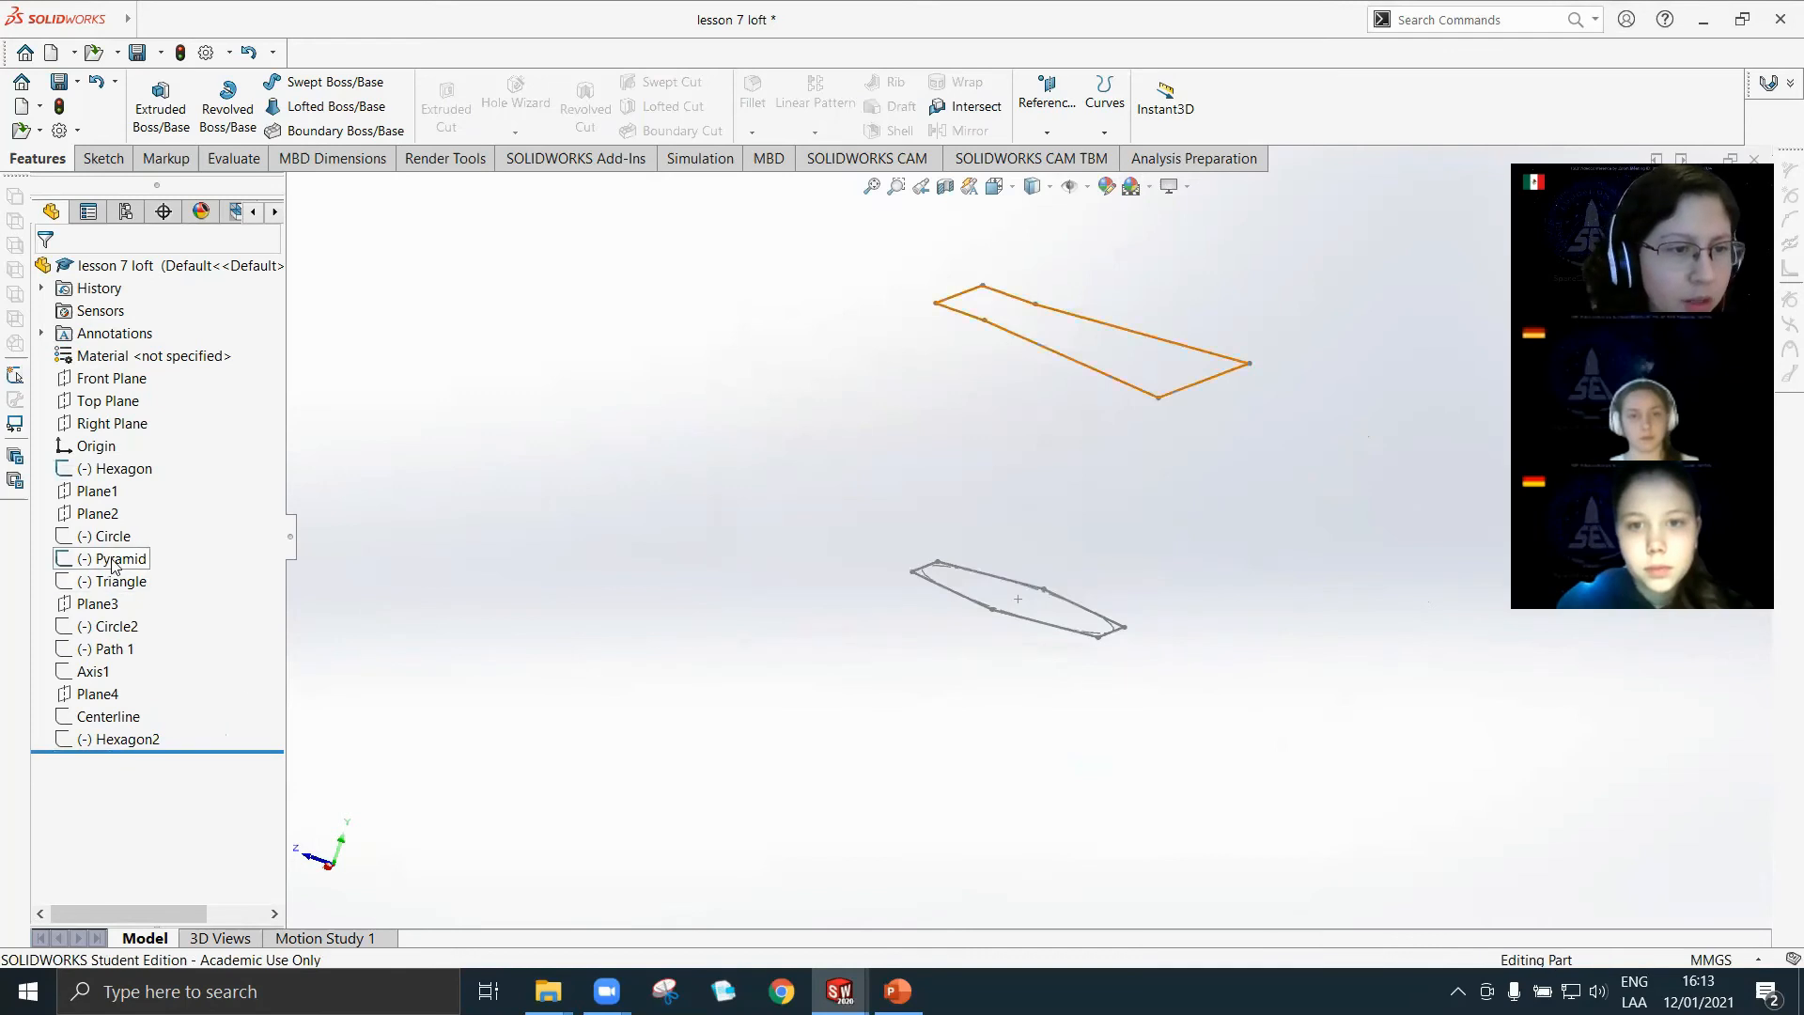
# Hide the Pyramid sketch and show the Triangle sketch.
pyautogui.rightClick(89, 565)
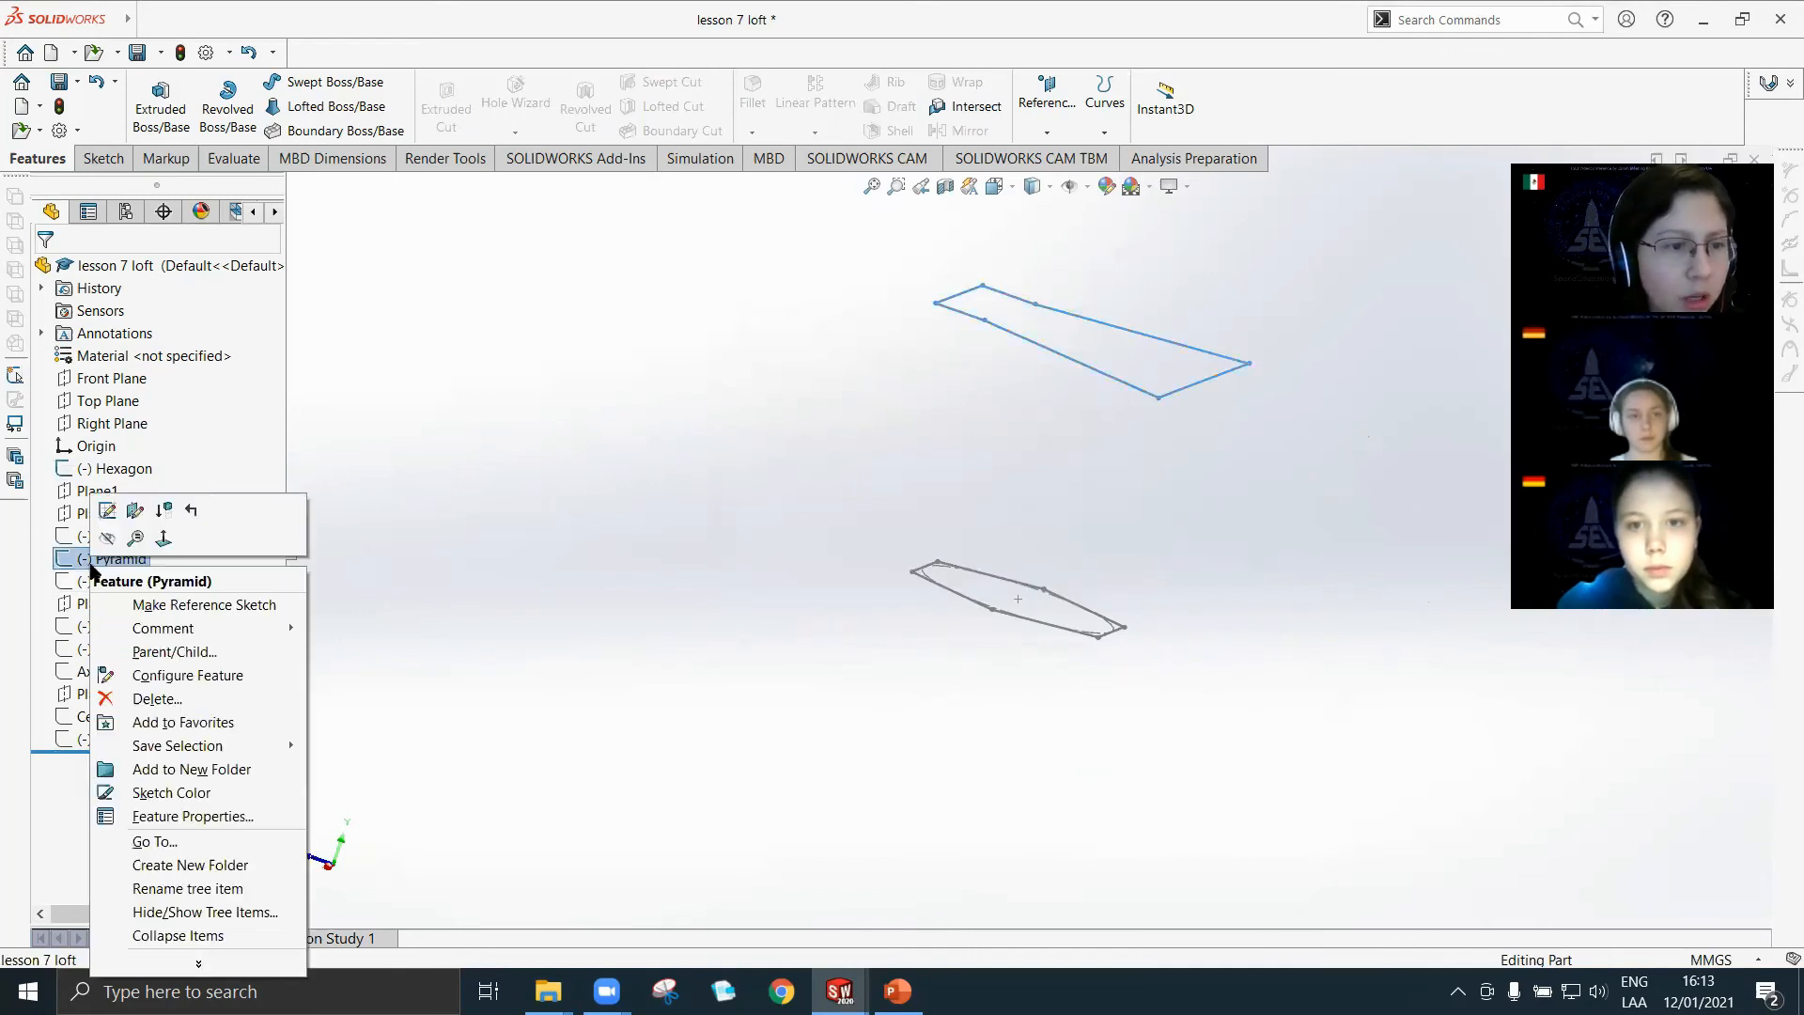
pyautogui.click(111, 537)
pyautogui.click(118, 583)
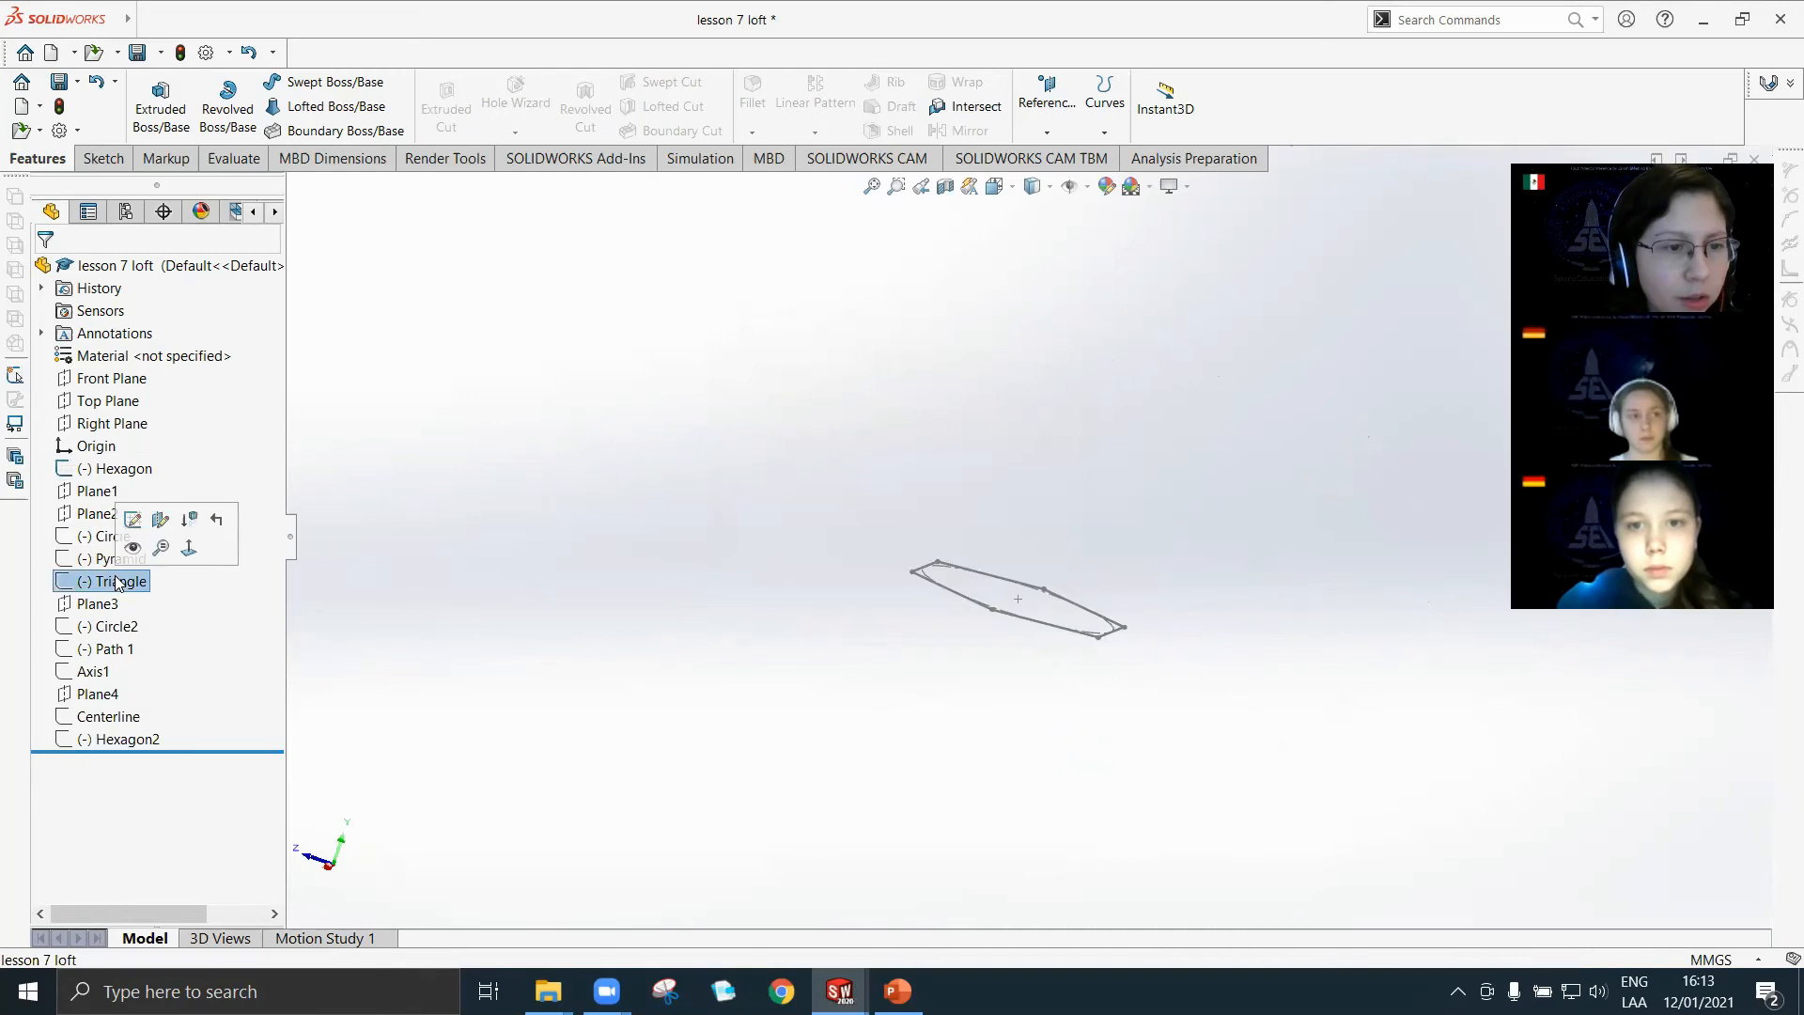
pyautogui.click(414, 499)
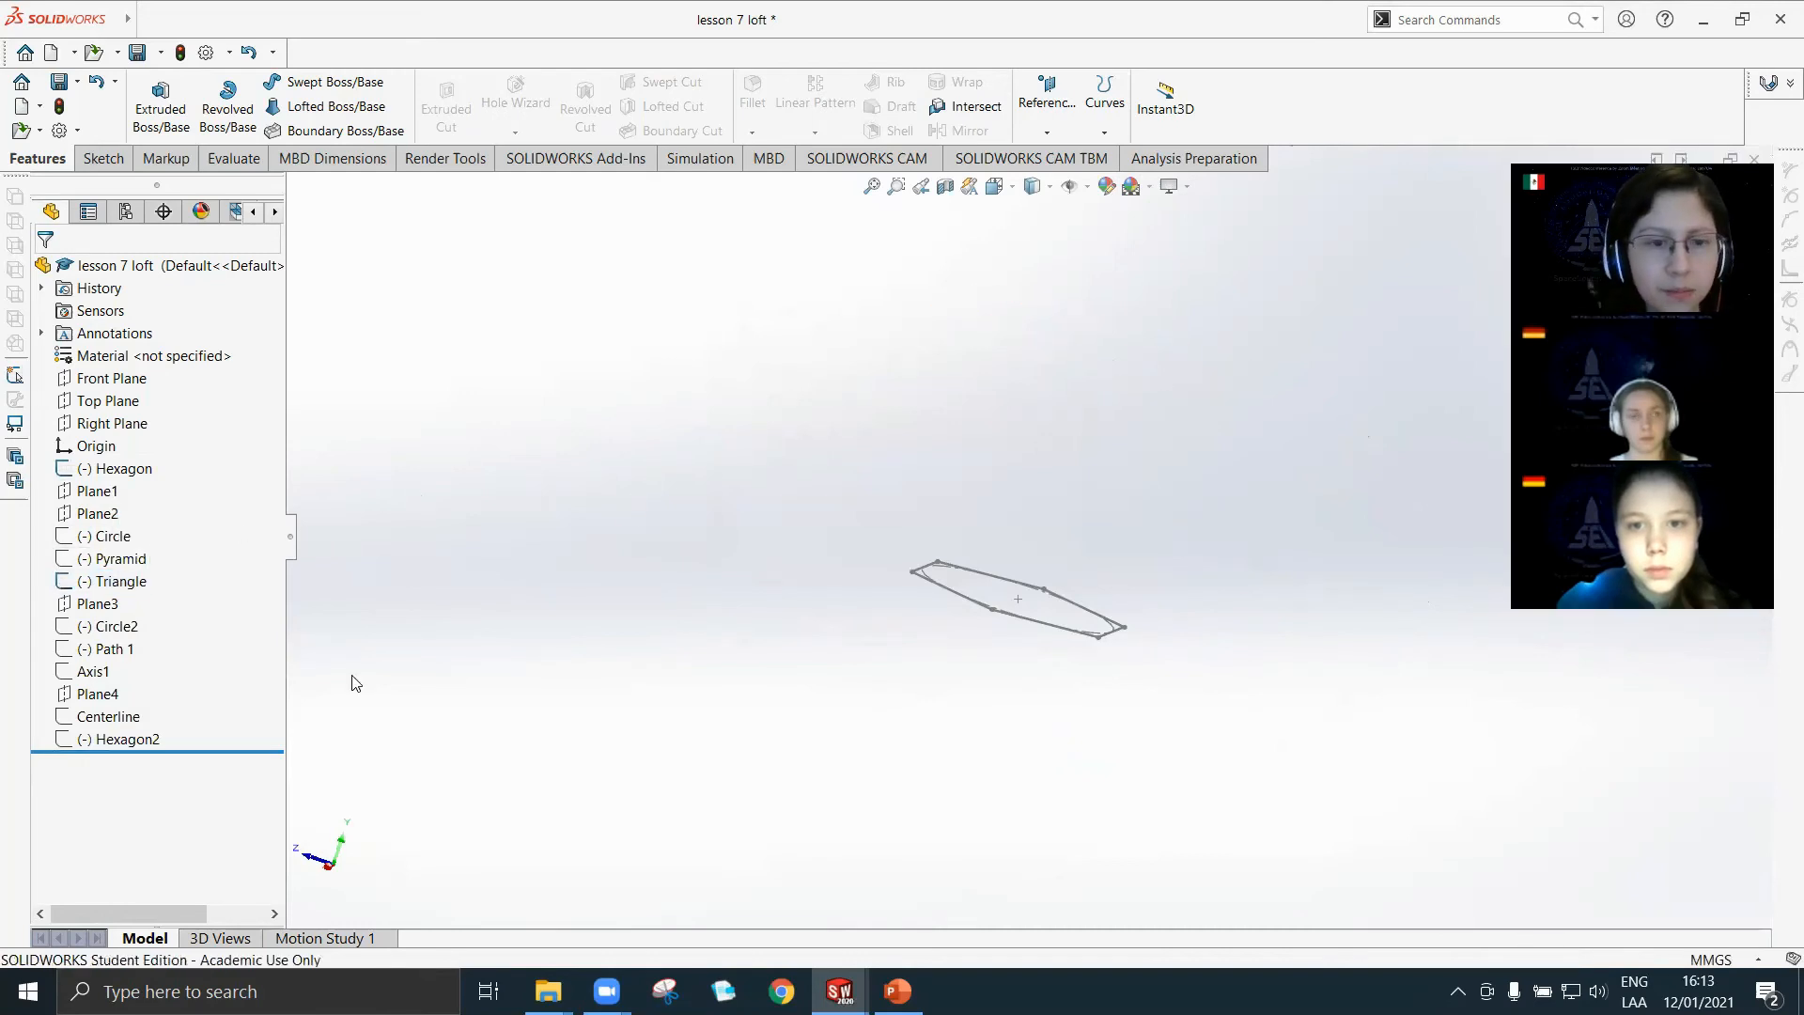
pyautogui.click(105, 585)
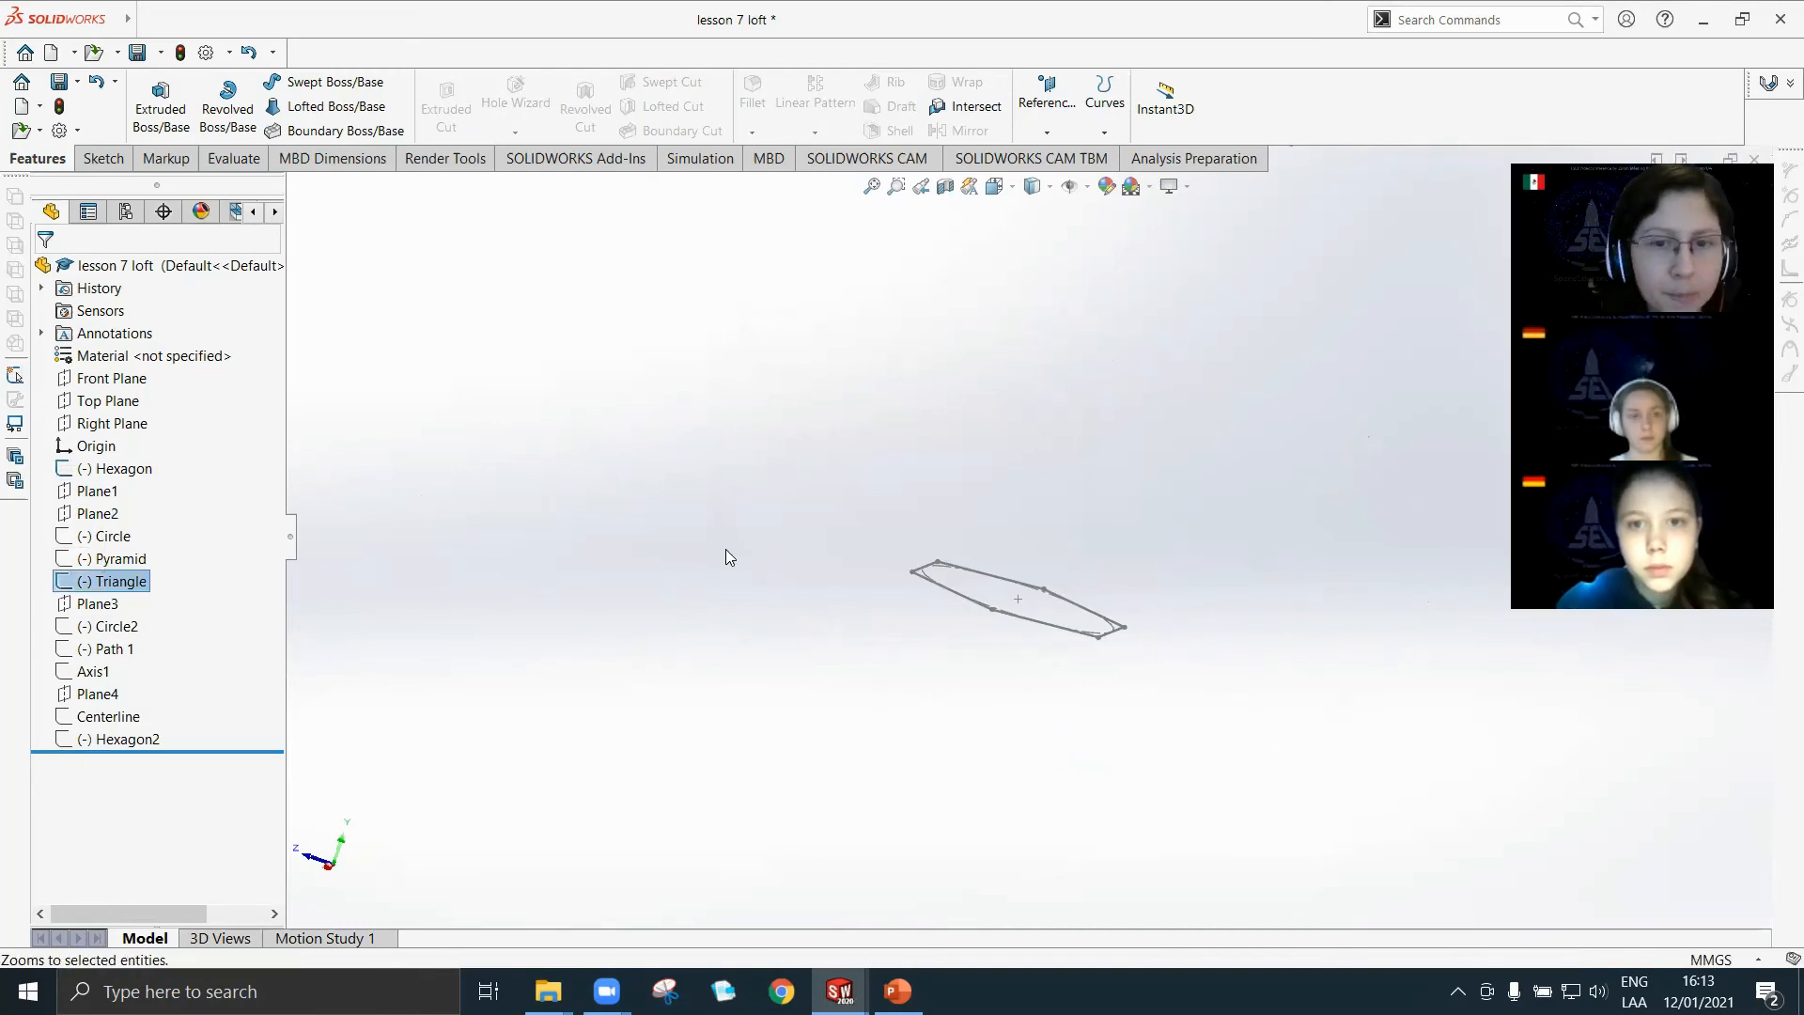
pyautogui.click(752, 540)
# Create a solid loft from the Triangle sketch to the Hexagon sketch, picking a nearby corner on each profile.
pyautogui.scroll(4, 990, 452)
pyautogui.moveTo(1113, 378)
pyautogui.mouseDown(button='middle')
pyautogui.moveTo(1071, 536)
pyautogui.moveTo(998, 532)
pyautogui.mouseUp(button='middle')
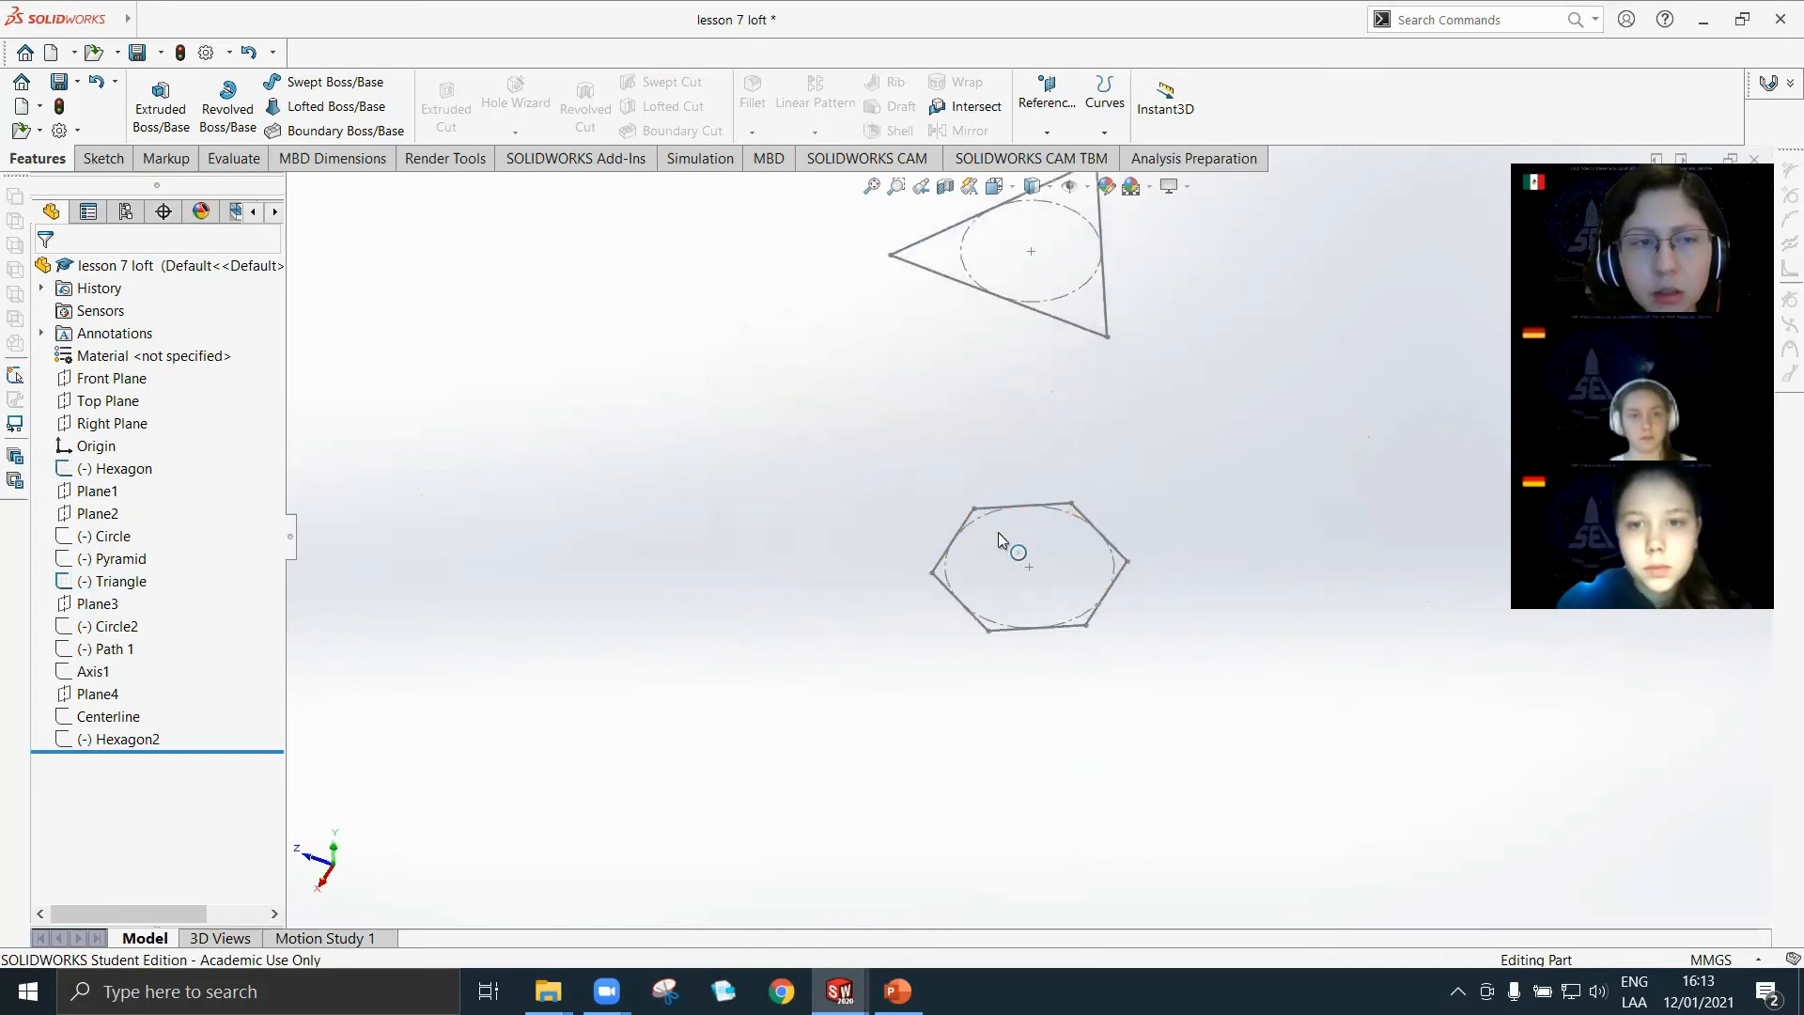
pyautogui.click(331, 106)
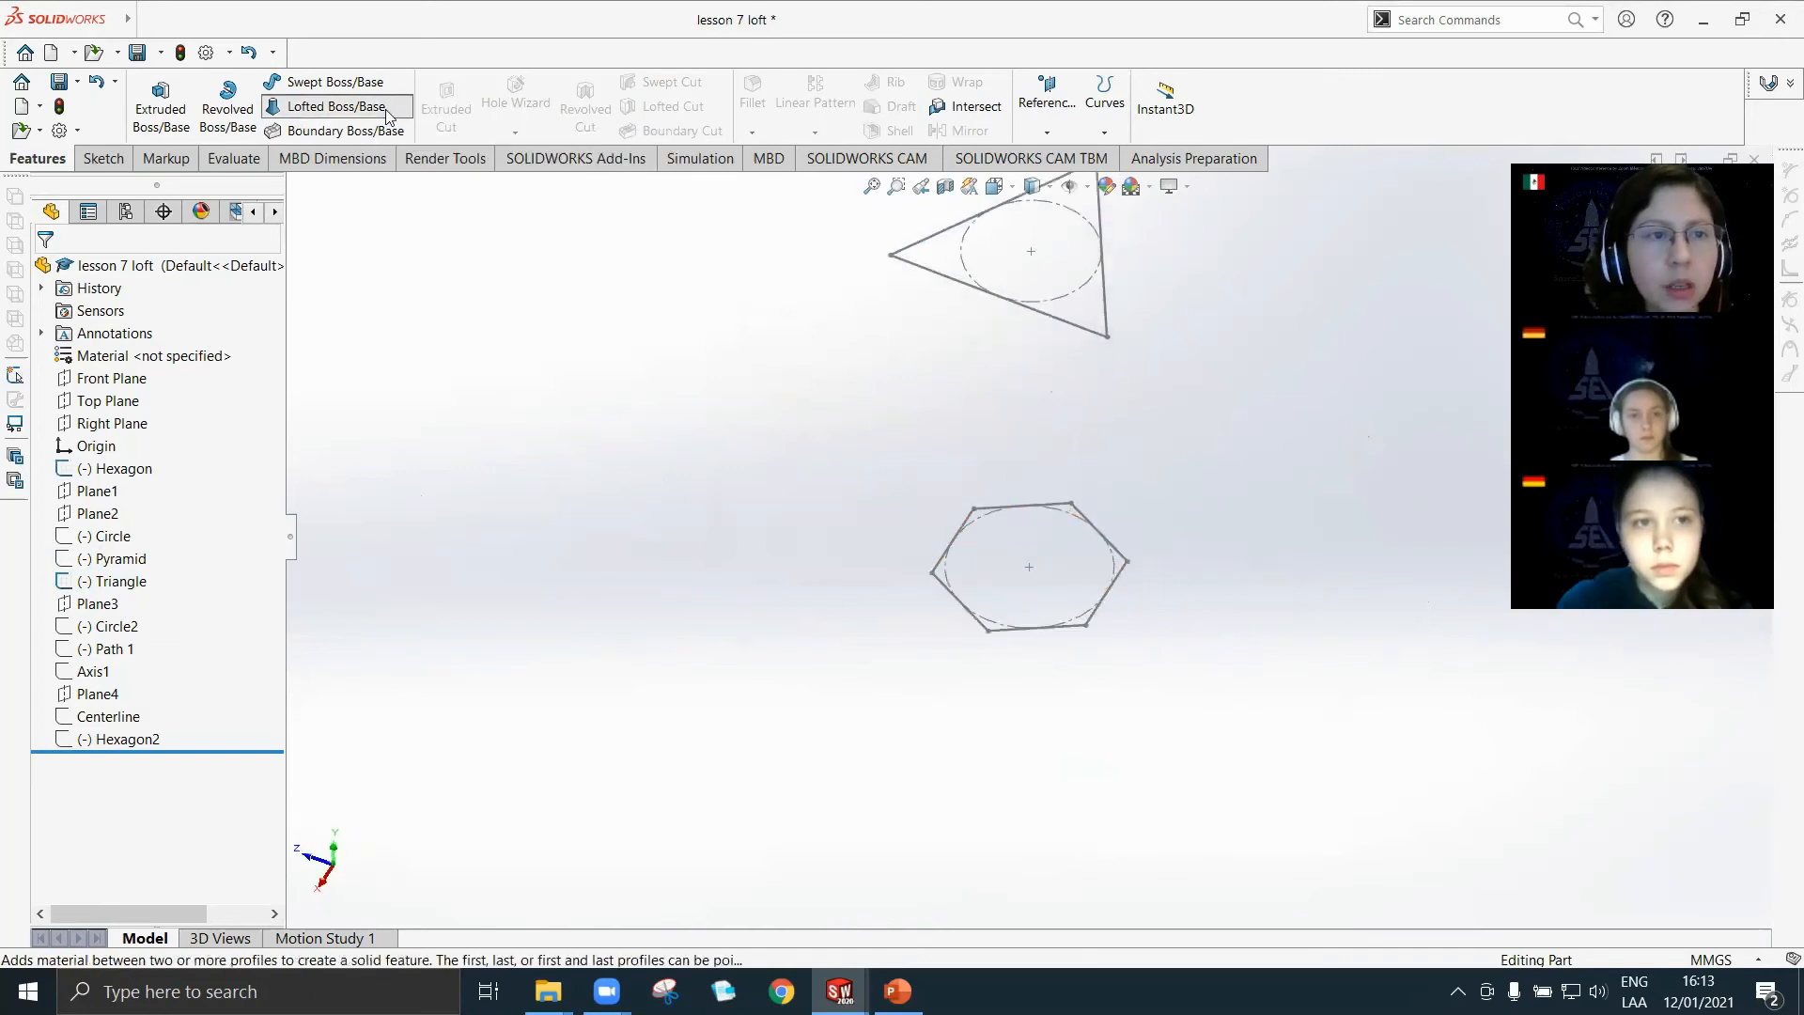
pyautogui.moveTo(853, 523); pyautogui.dragTo(871, 614, button='middle')
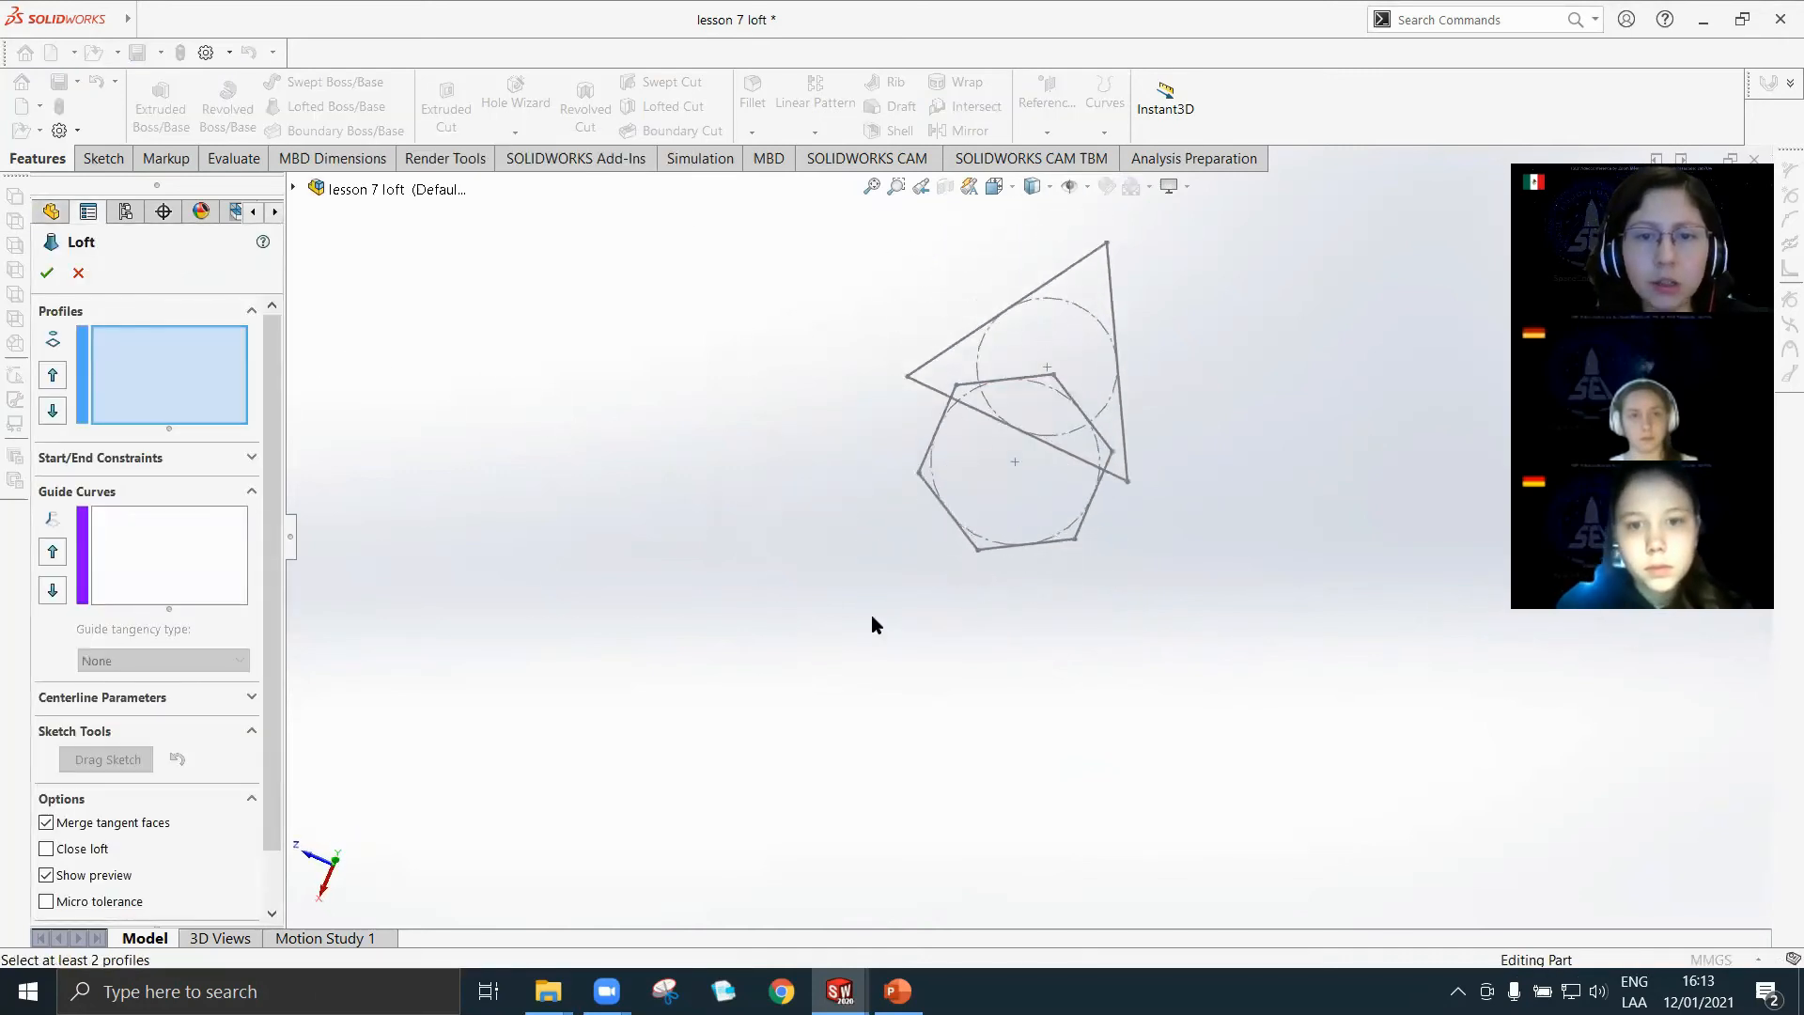
pyautogui.press('space')
pyautogui.click(795, 570)
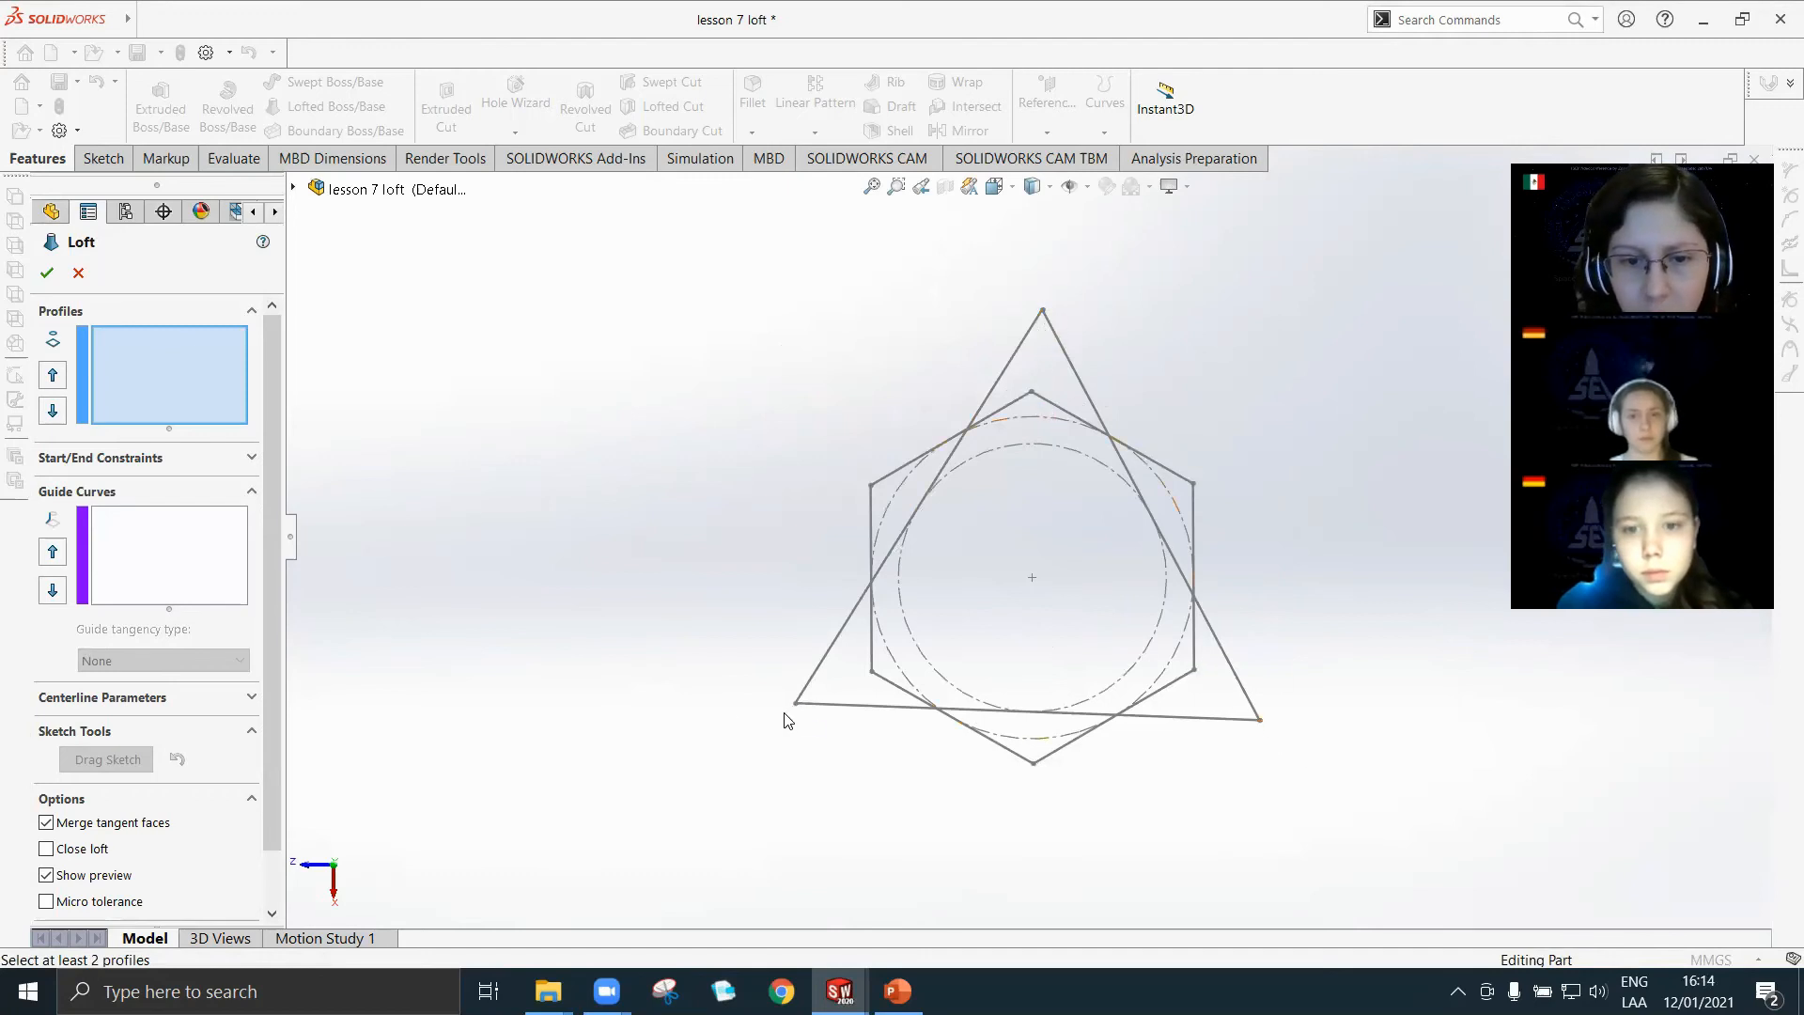
pyautogui.moveTo(1113, 844); pyautogui.dragTo(1134, 442, button='middle')
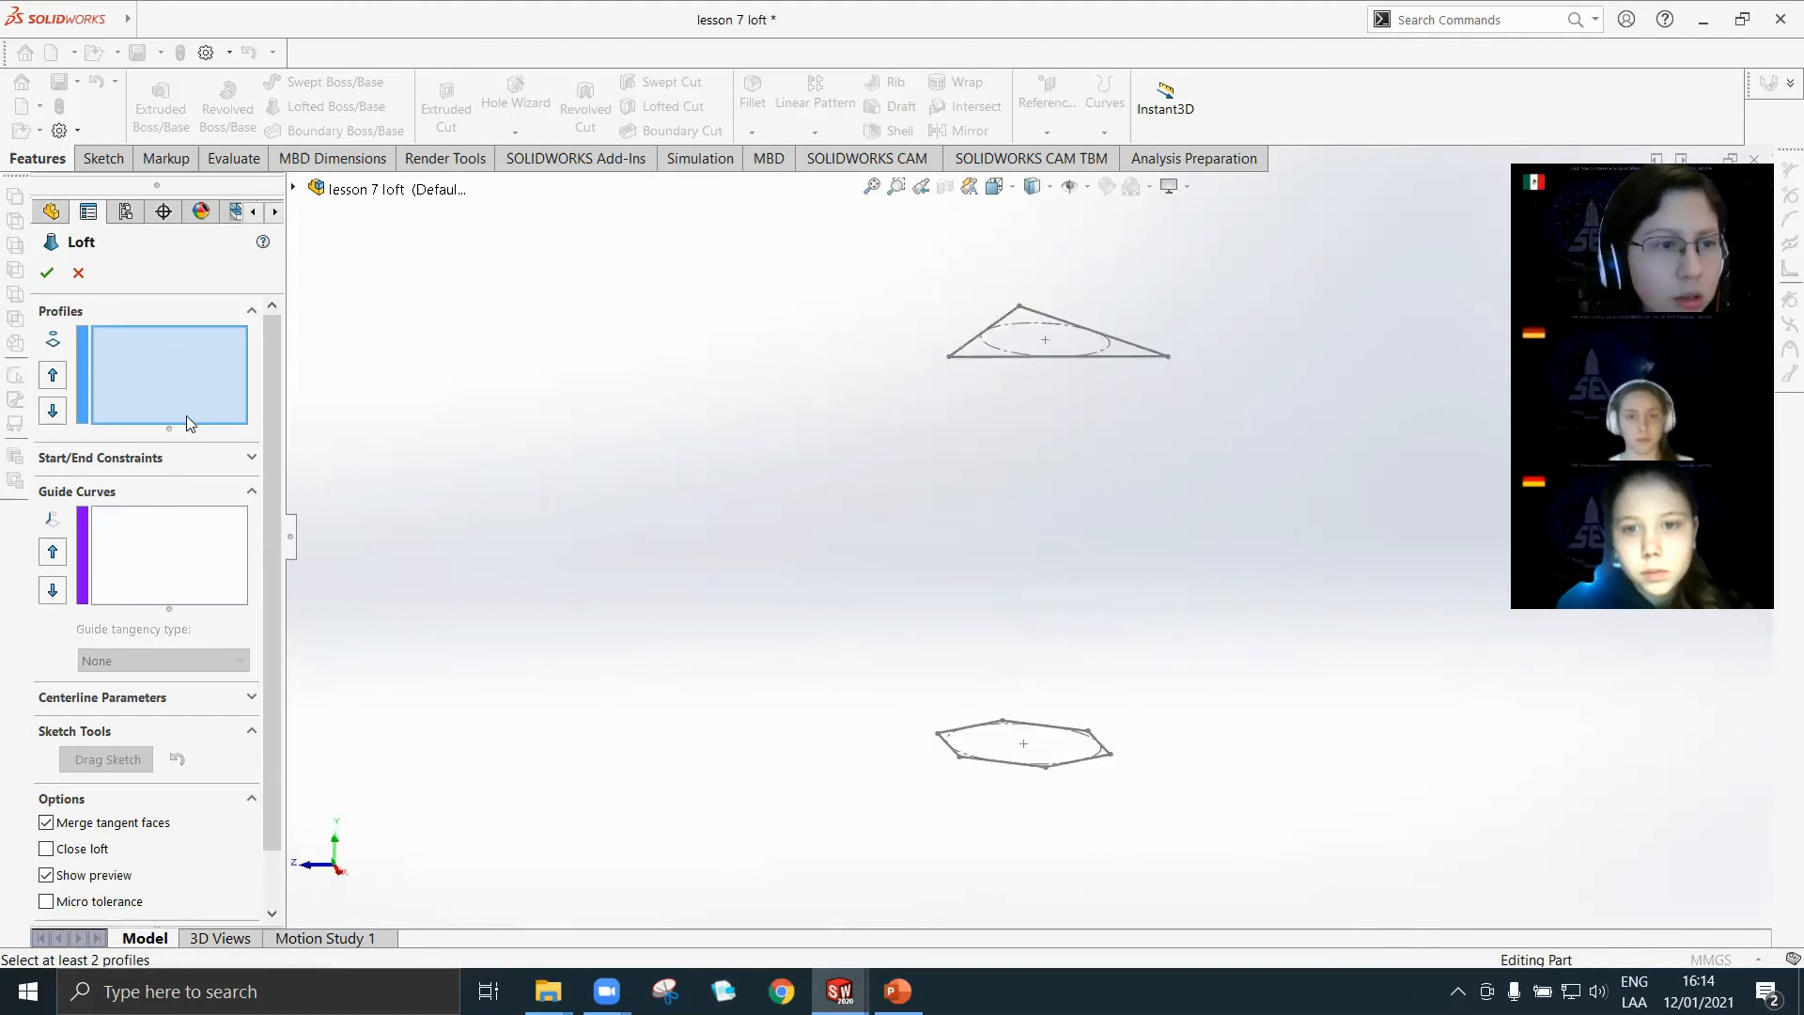
pyautogui.click(951, 357)
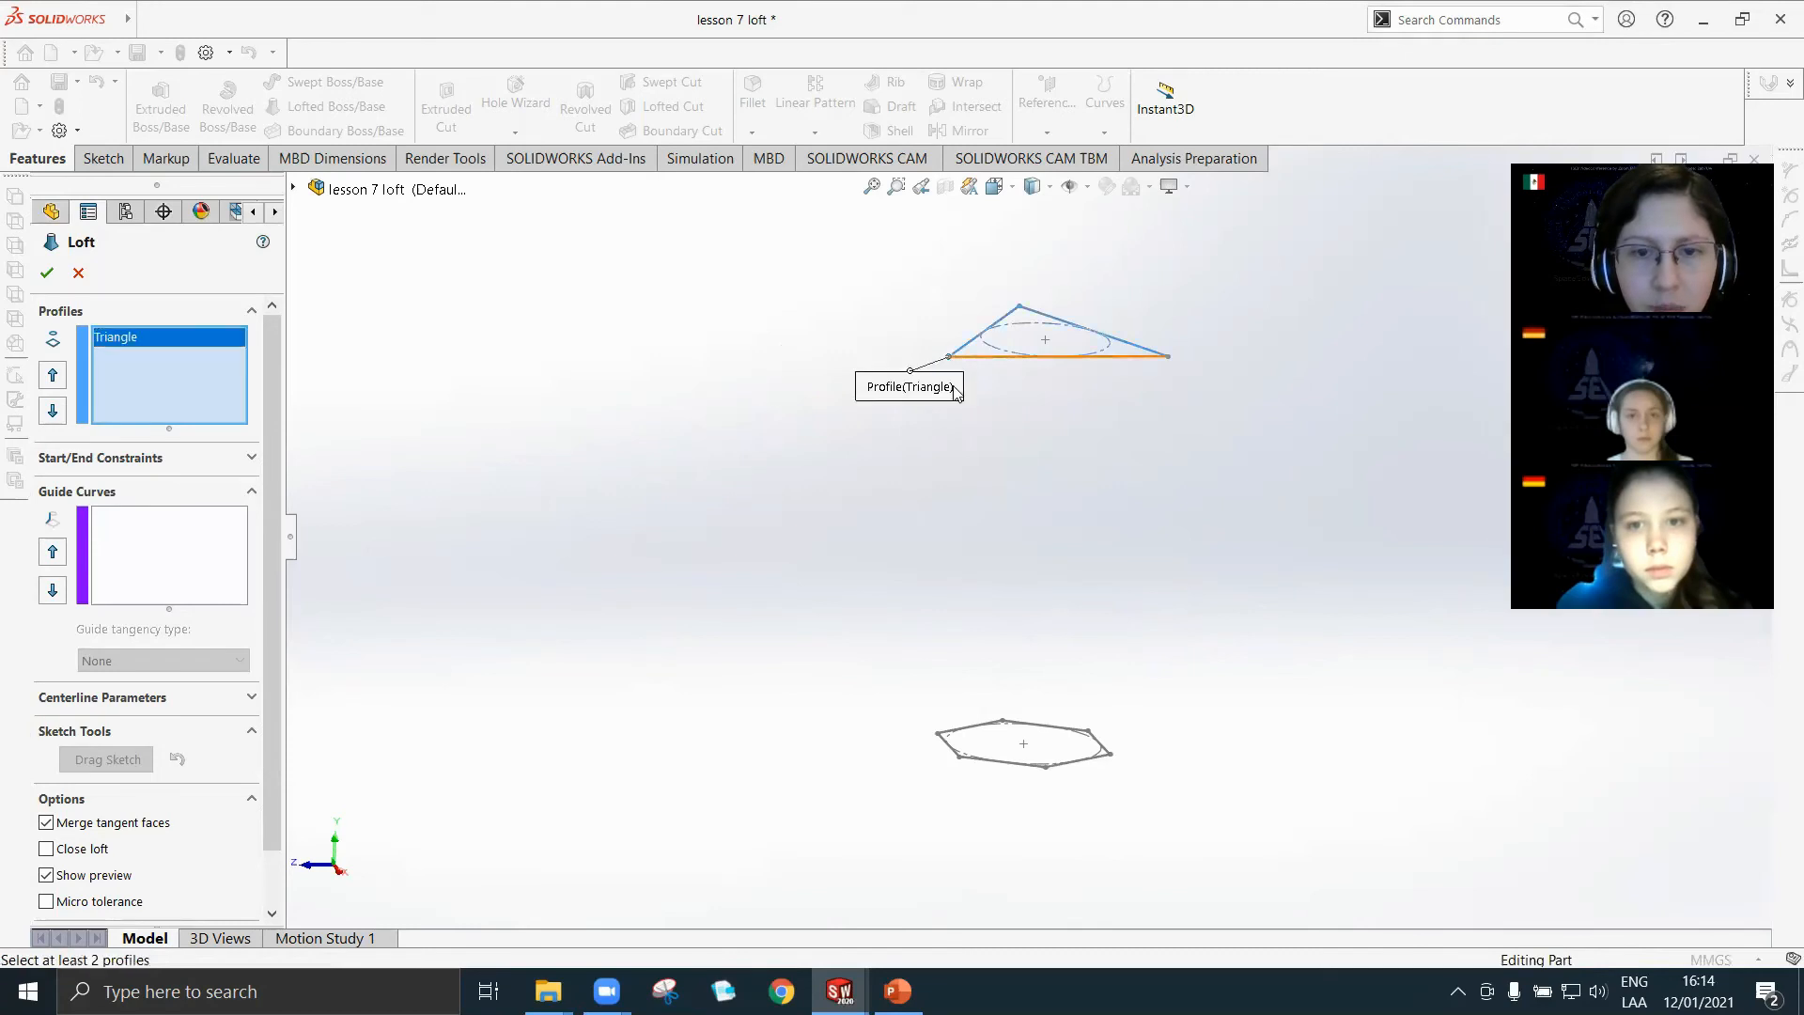
pyautogui.click(959, 759)
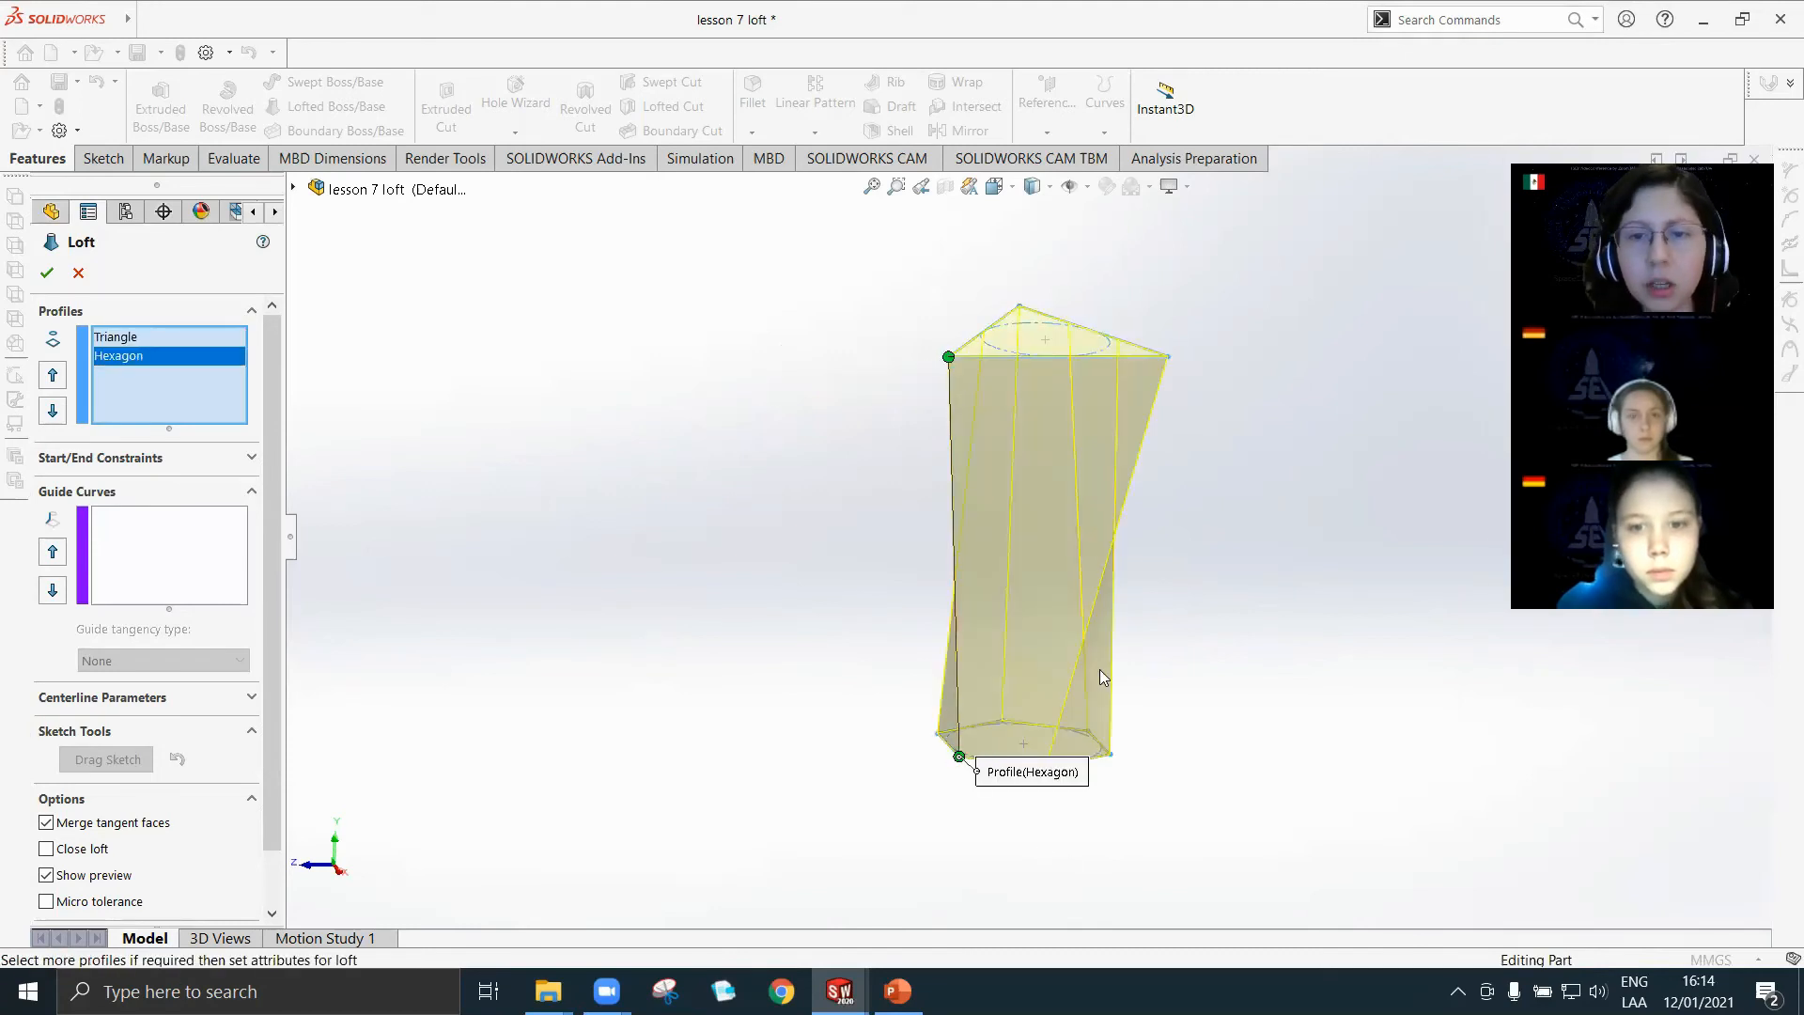
pyautogui.moveTo(1121, 817); pyautogui.dragTo(1040, 711, button='middle')
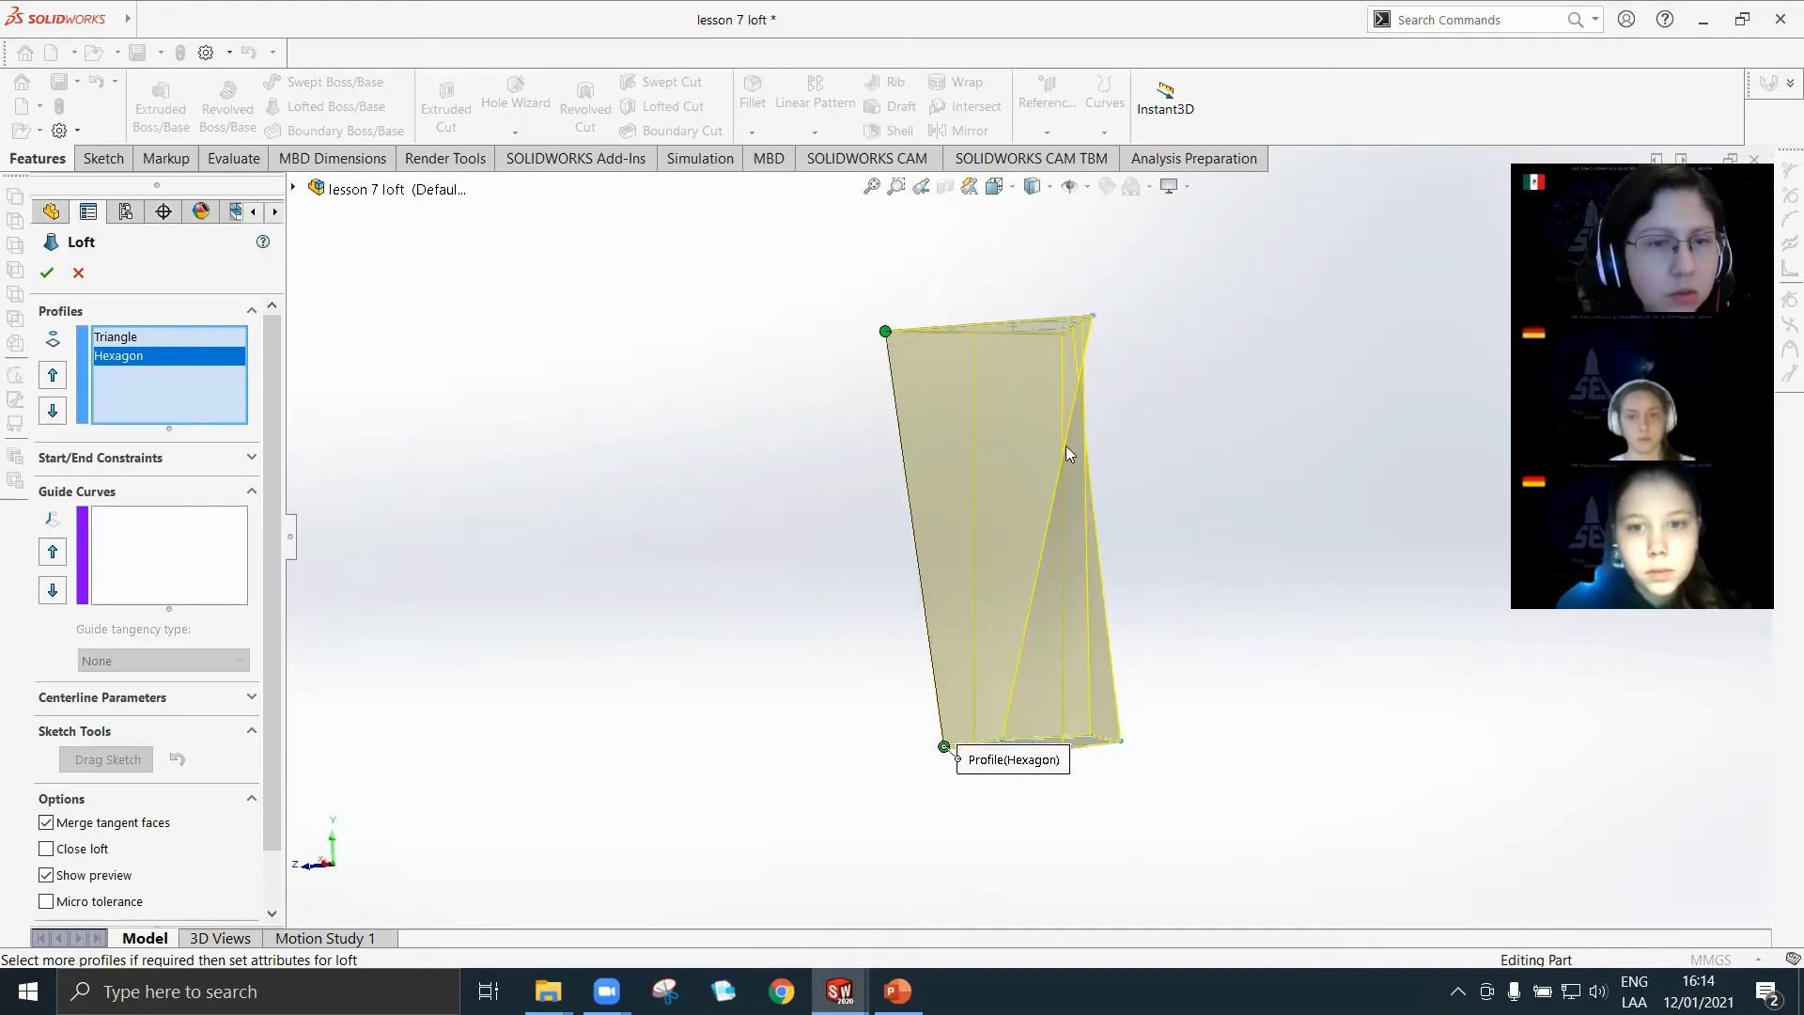
pyautogui.moveTo(1065, 446); pyautogui.dragTo(575, 446, button='middle')
pyautogui.click(46, 273)
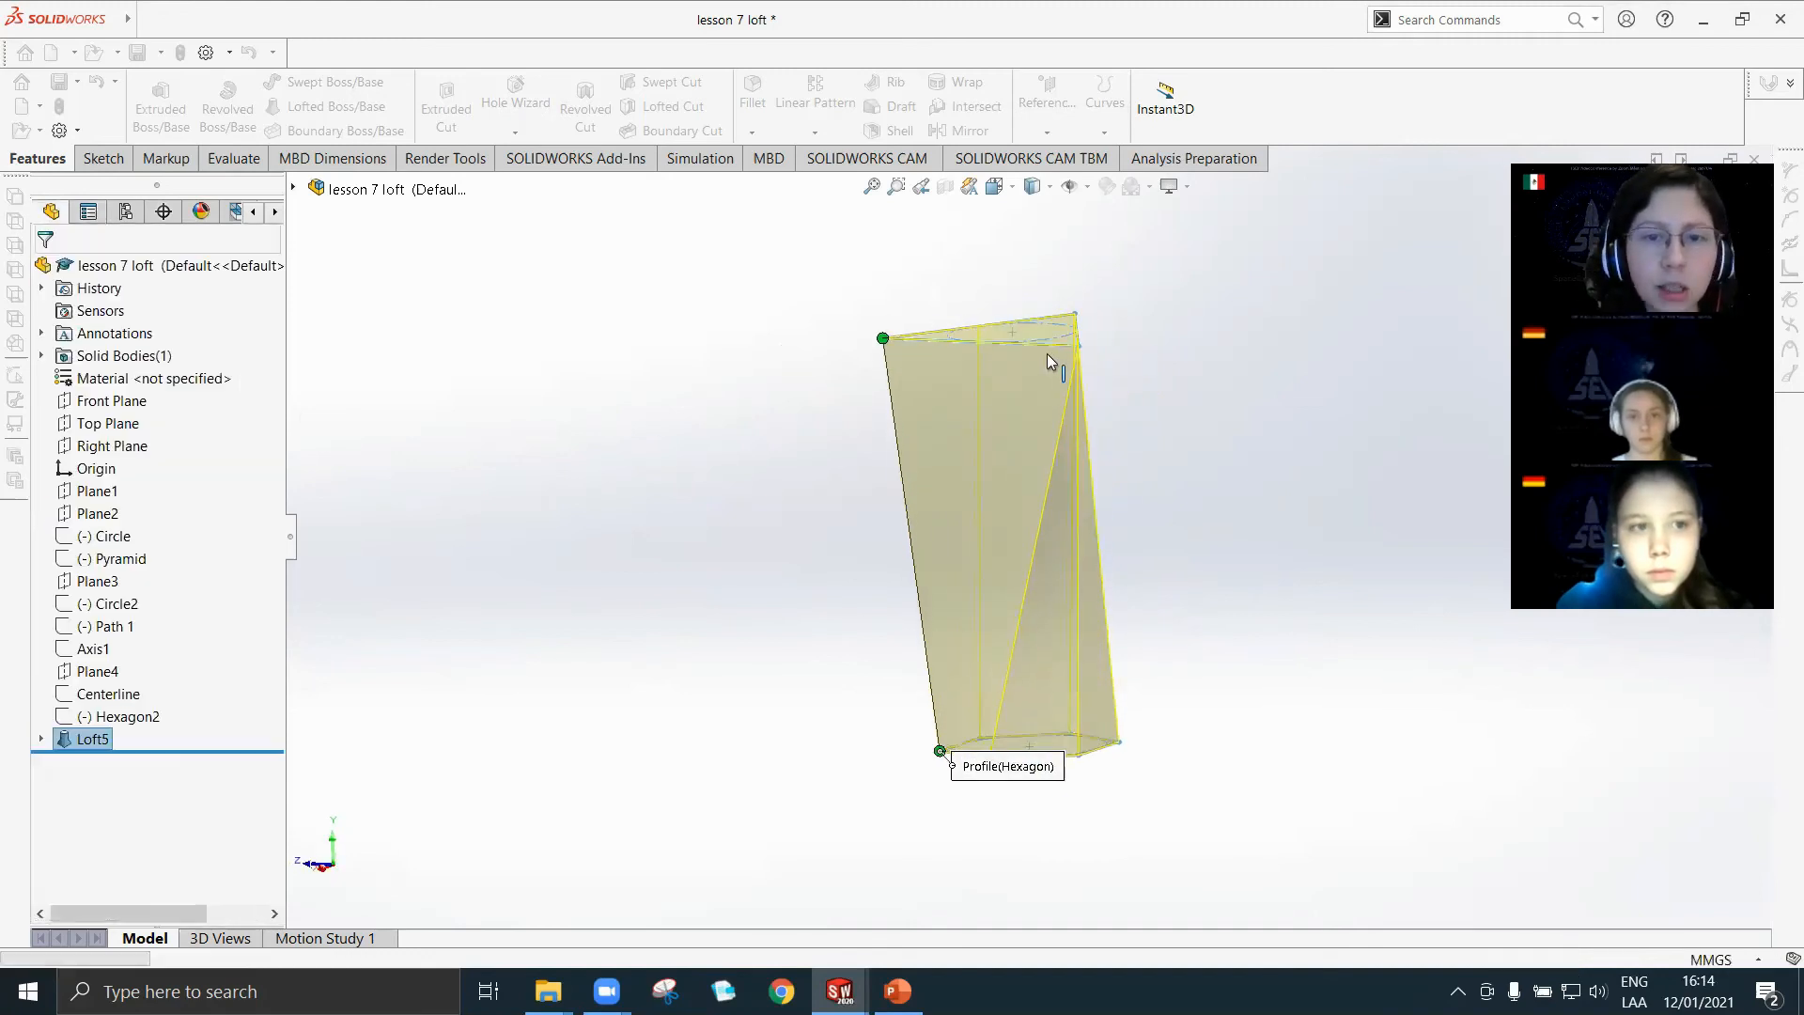
# Inspect how the Triangle-to-Hexagon loft's triangular top and side faces blend into the hexagonal base.
pyautogui.moveTo(1067, 490); pyautogui.dragTo(1037, 700, button='middle')
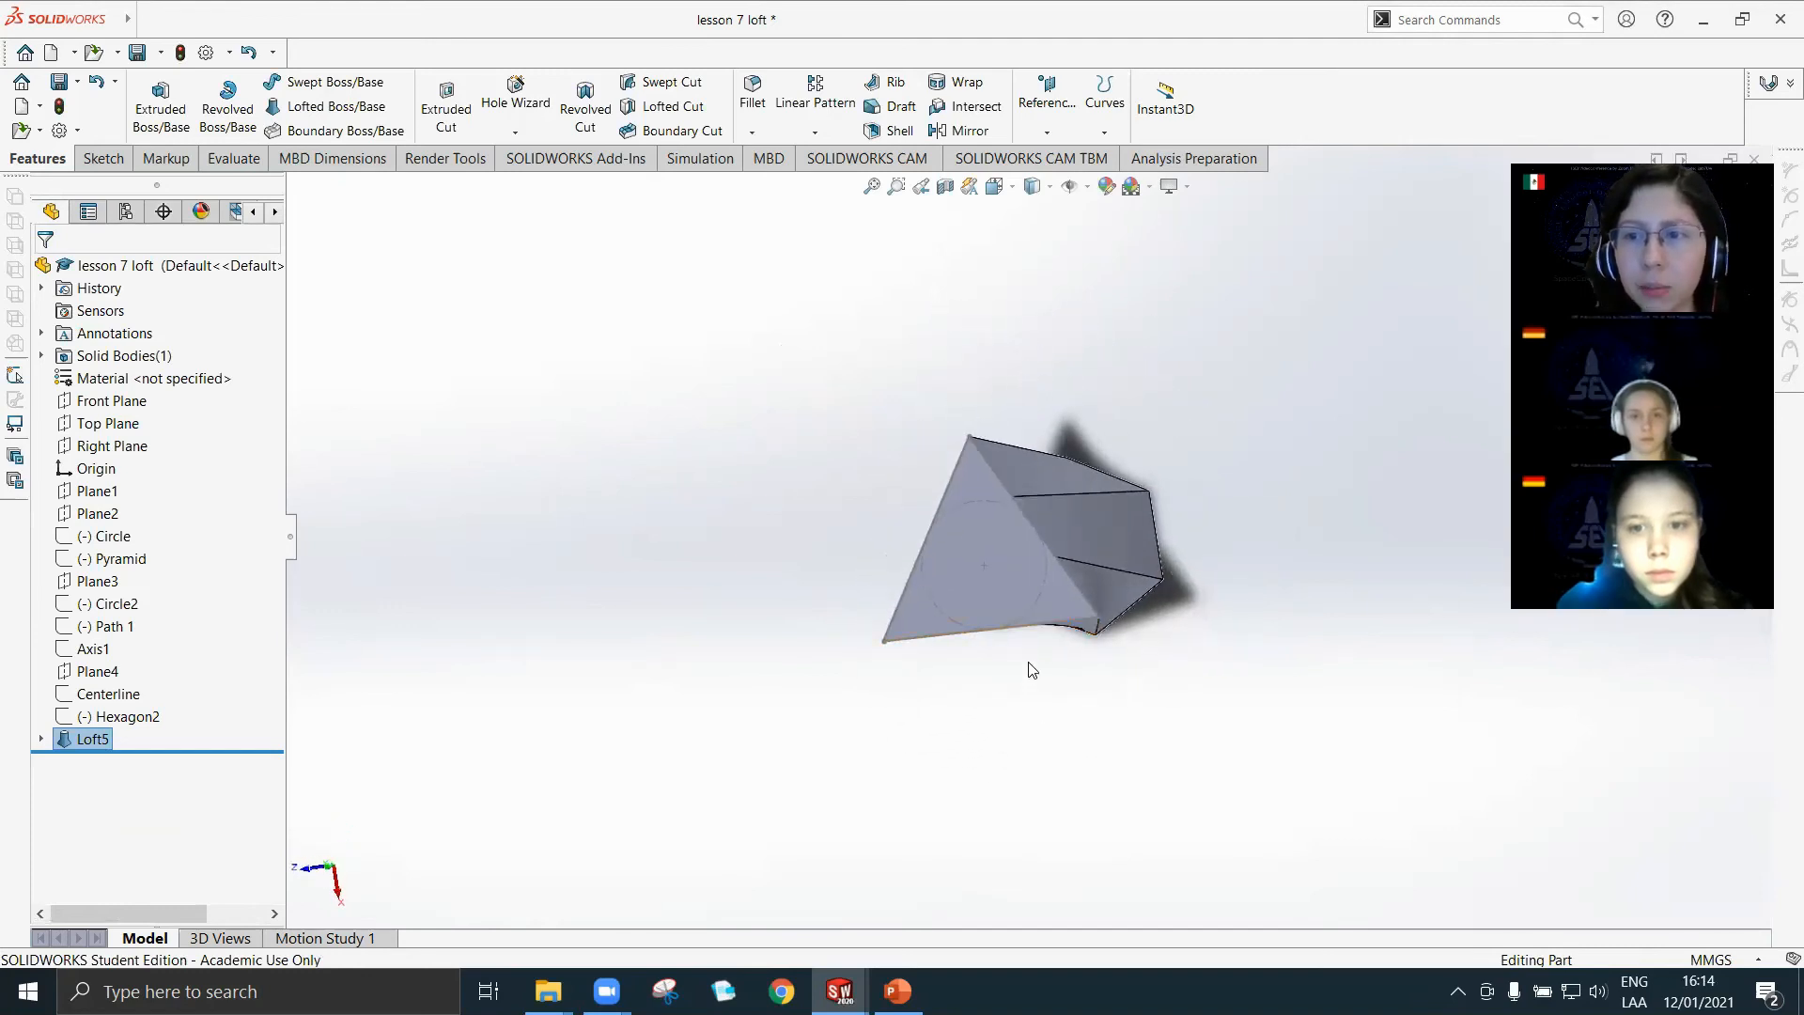
pyautogui.moveTo(1010, 650); pyautogui.dragTo(1018, 428, button='middle')
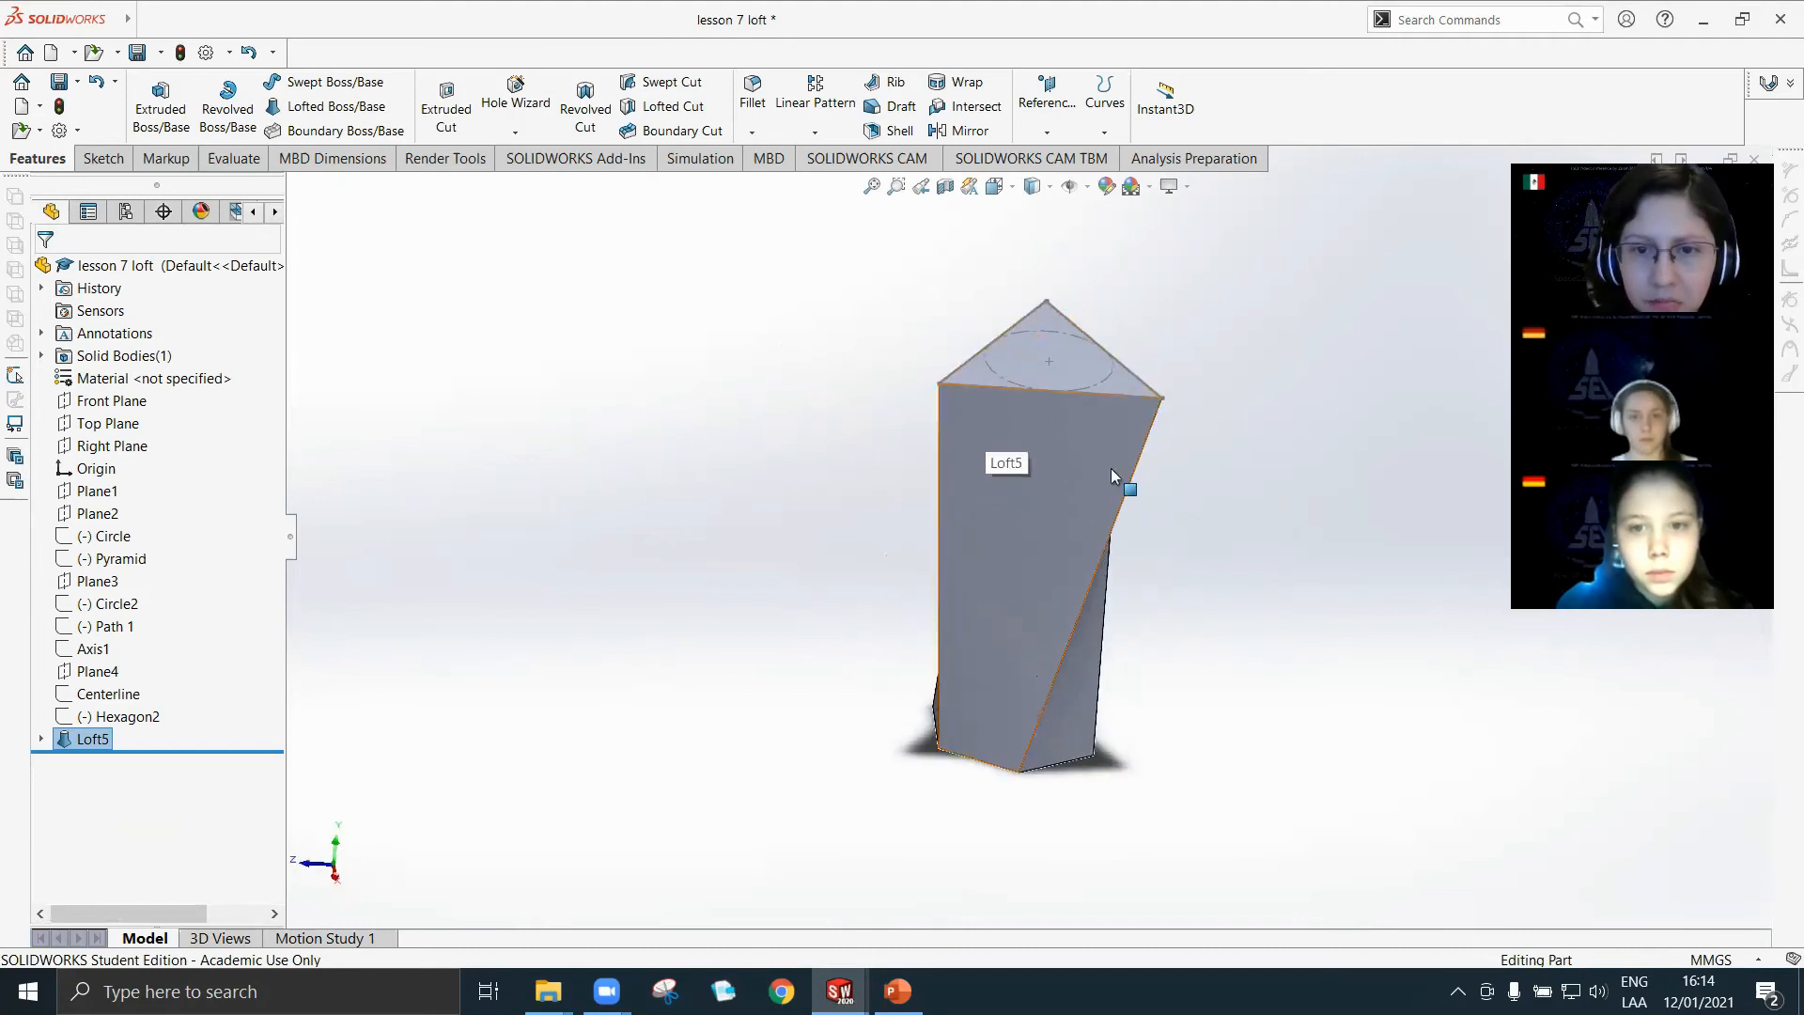
pyautogui.moveTo(985, 558); pyautogui.dragTo(1168, 617, button='middle')
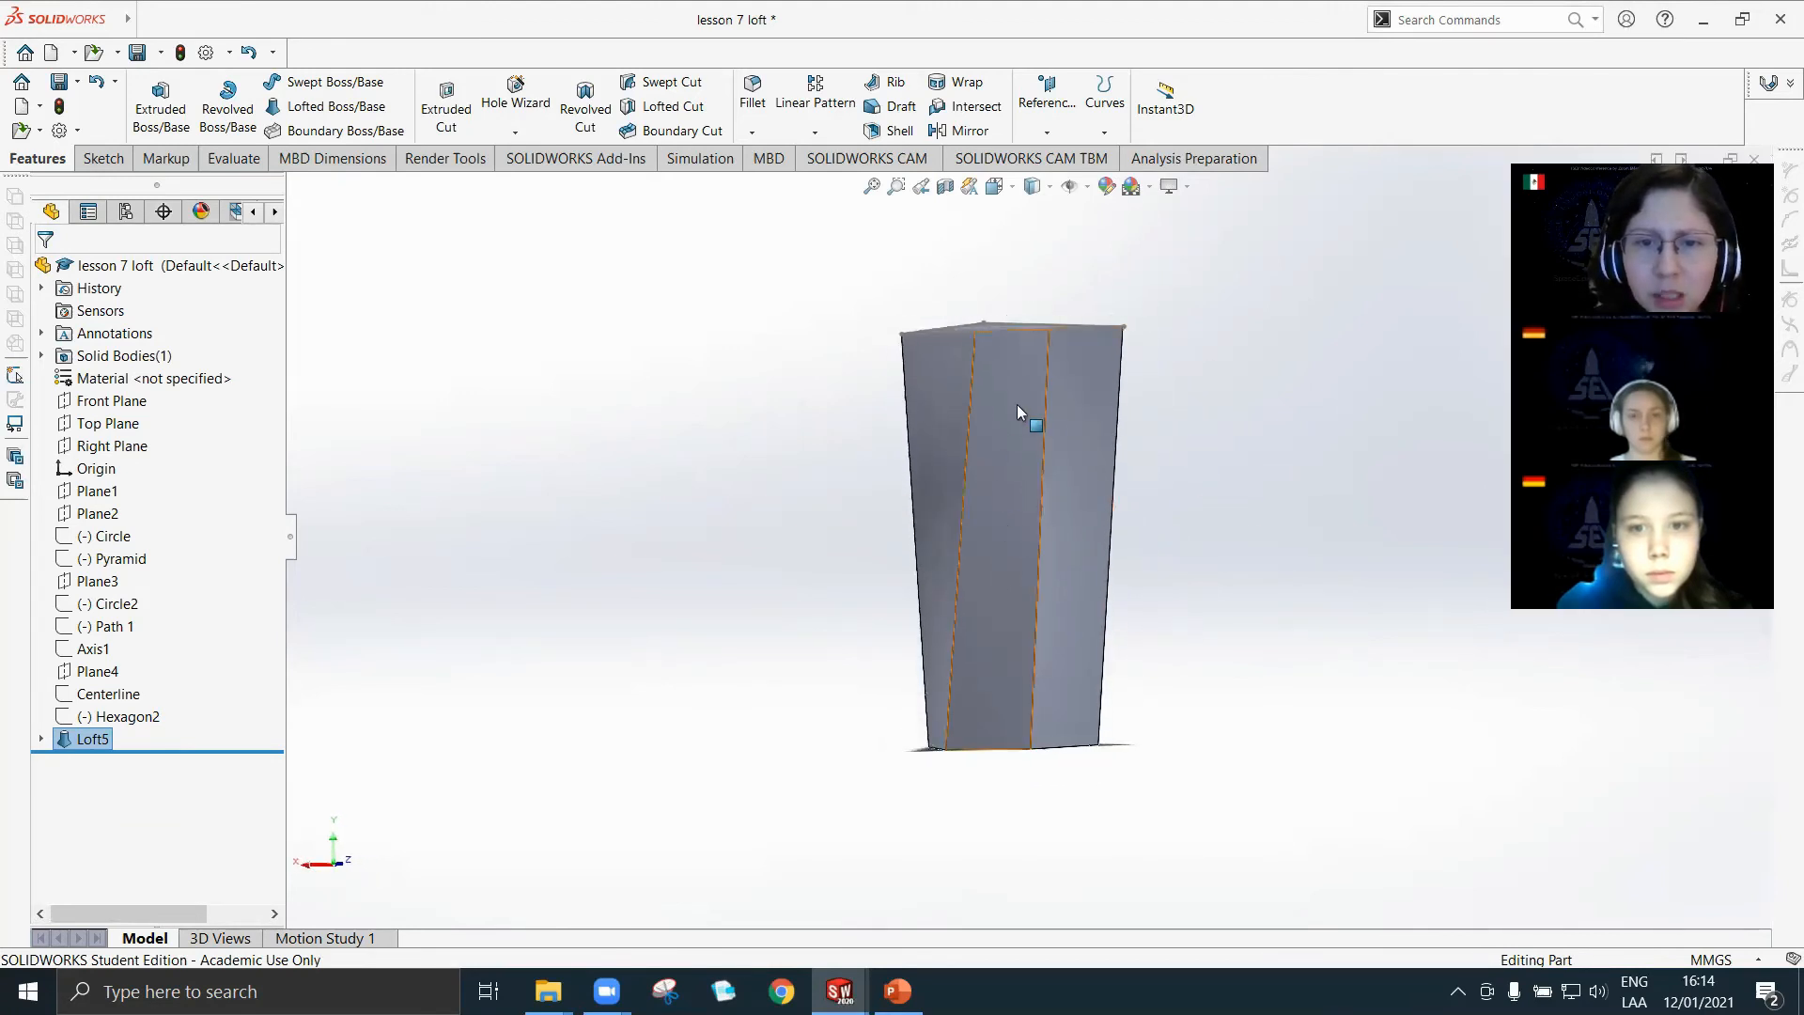
# Examine the Triangle-to-Hexagon loft's side edges, hexagonal base and triangular top from several angles, including its profile sketches in the feature tree.
pyautogui.moveTo(1017, 486); pyautogui.dragTo(1103, 491, button='middle')
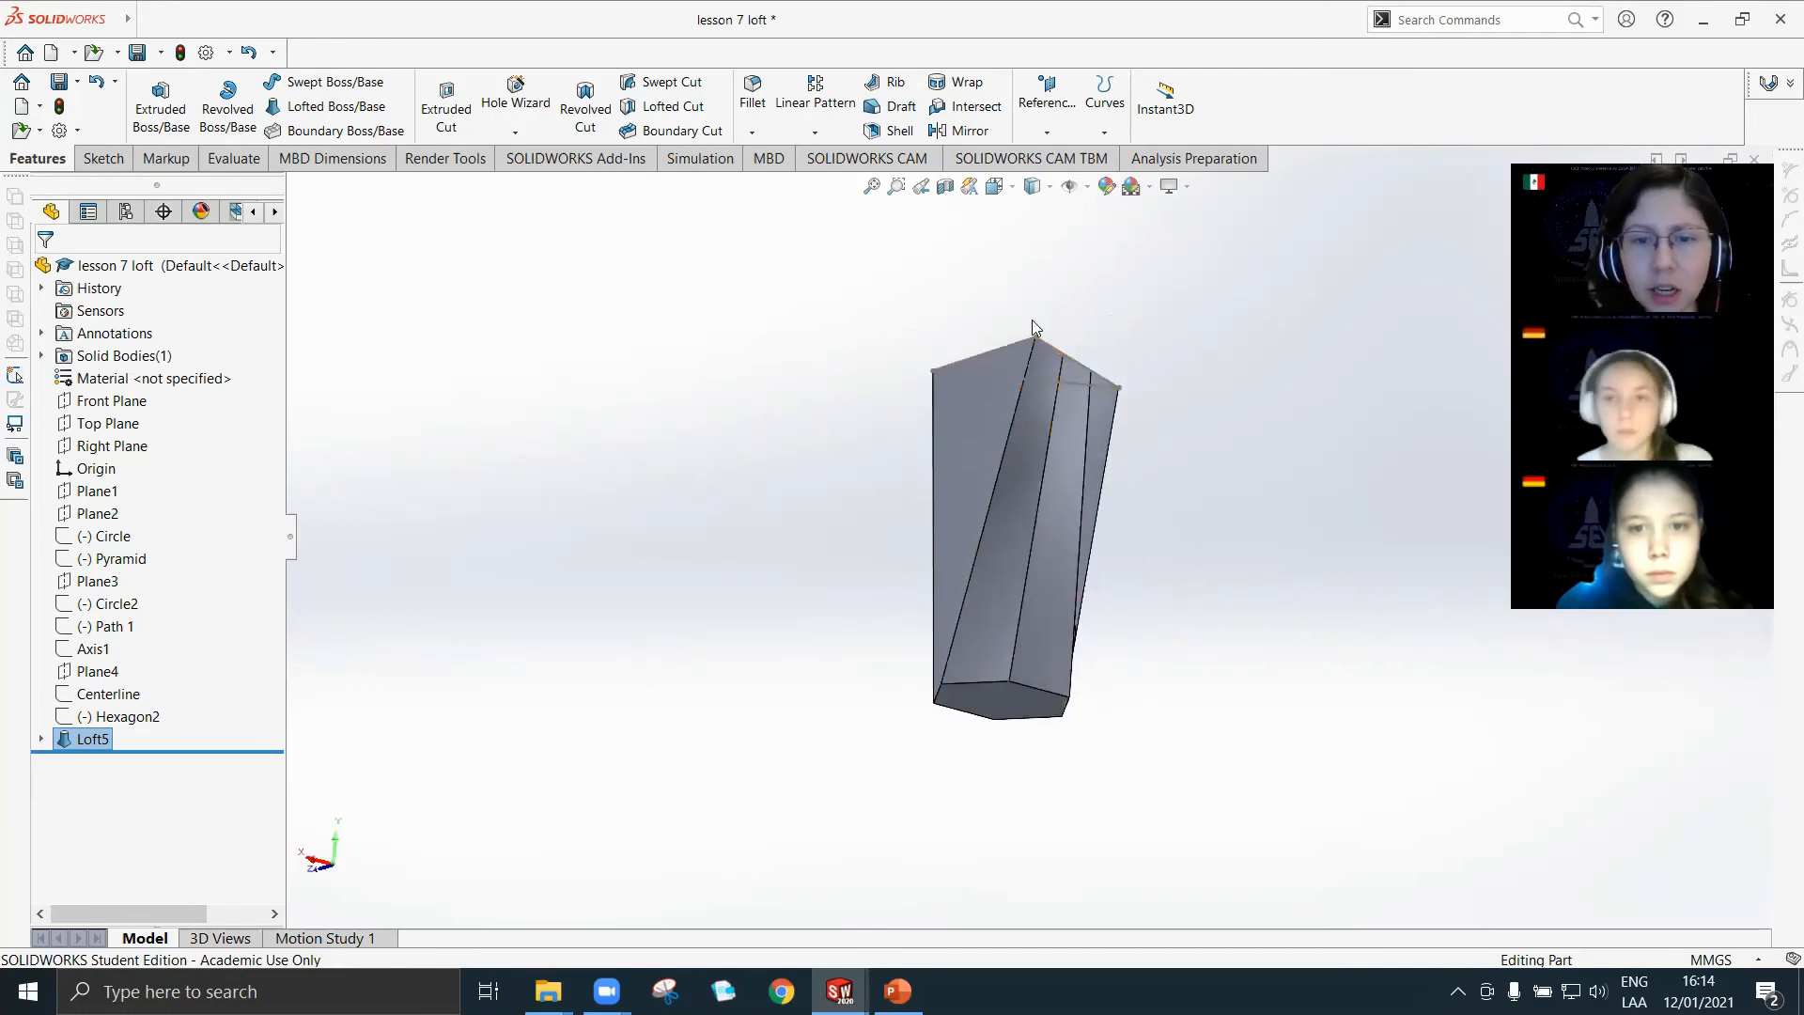
pyautogui.moveTo(1087, 560)
pyautogui.mouseDown(button='middle')
pyautogui.moveTo(1084, 730)
pyautogui.moveTo(1110, 540)
pyautogui.mouseUp(button='middle')
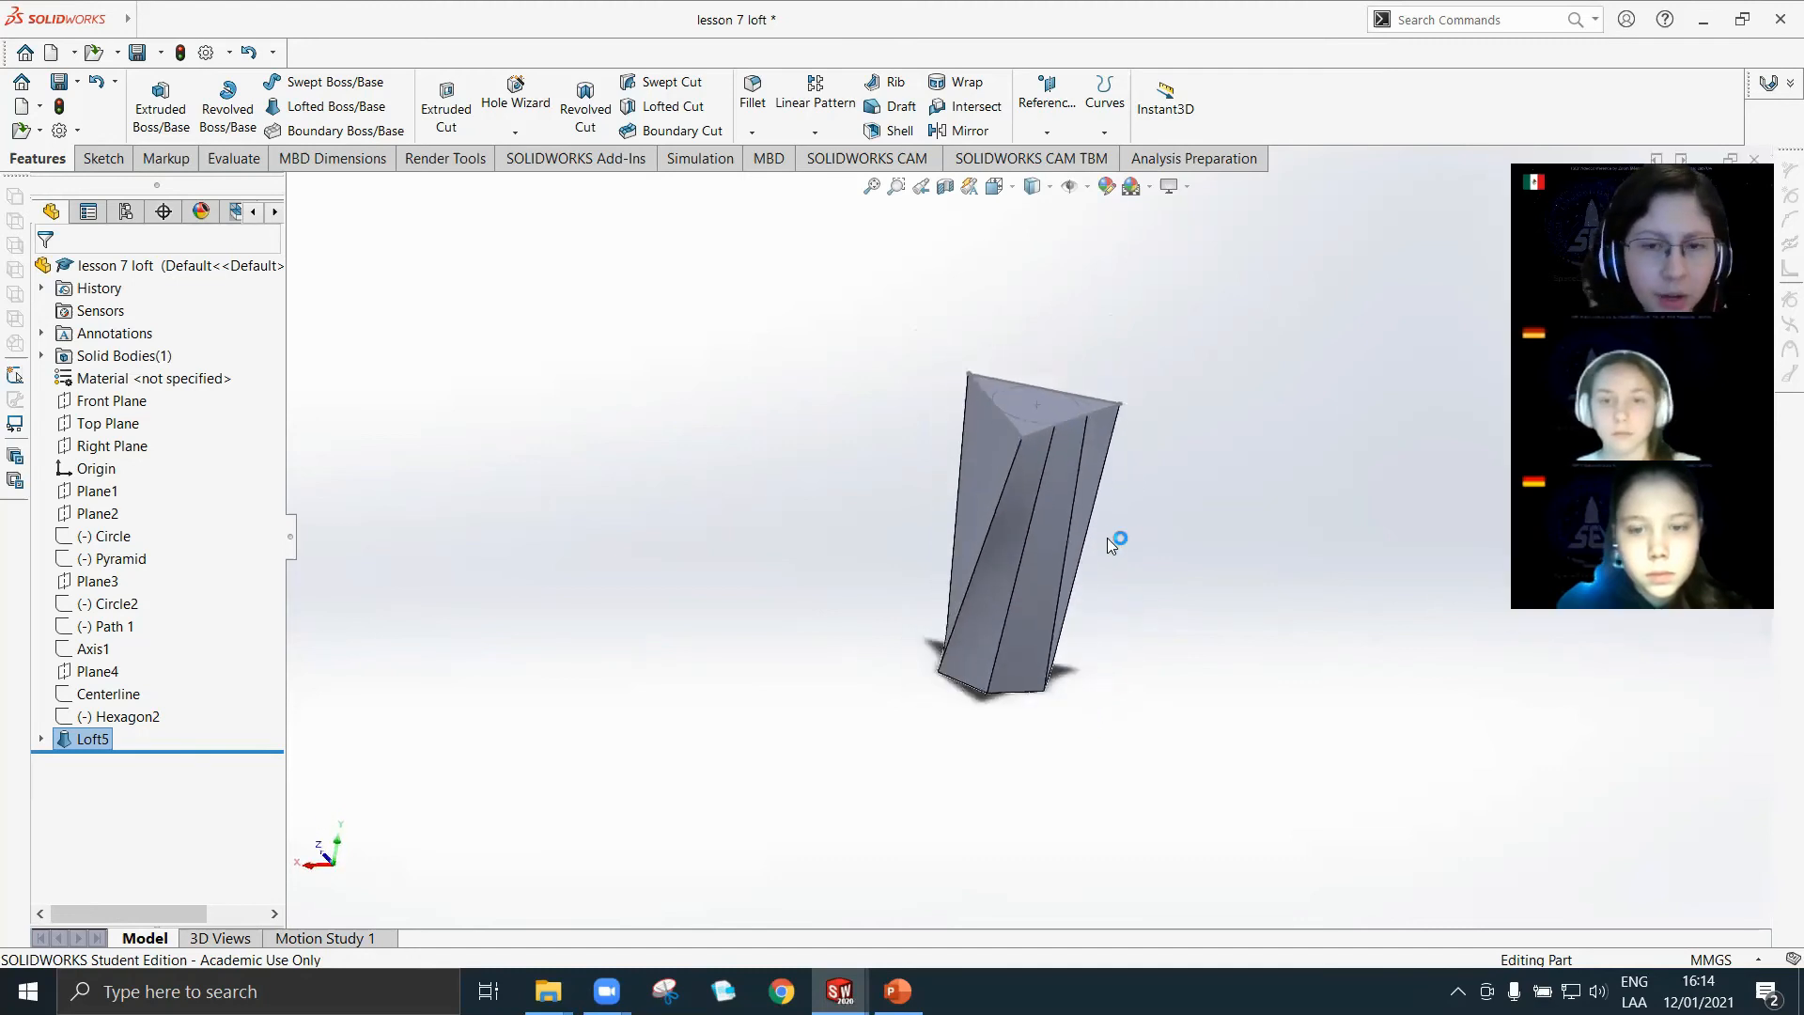
pyautogui.click(41, 740)
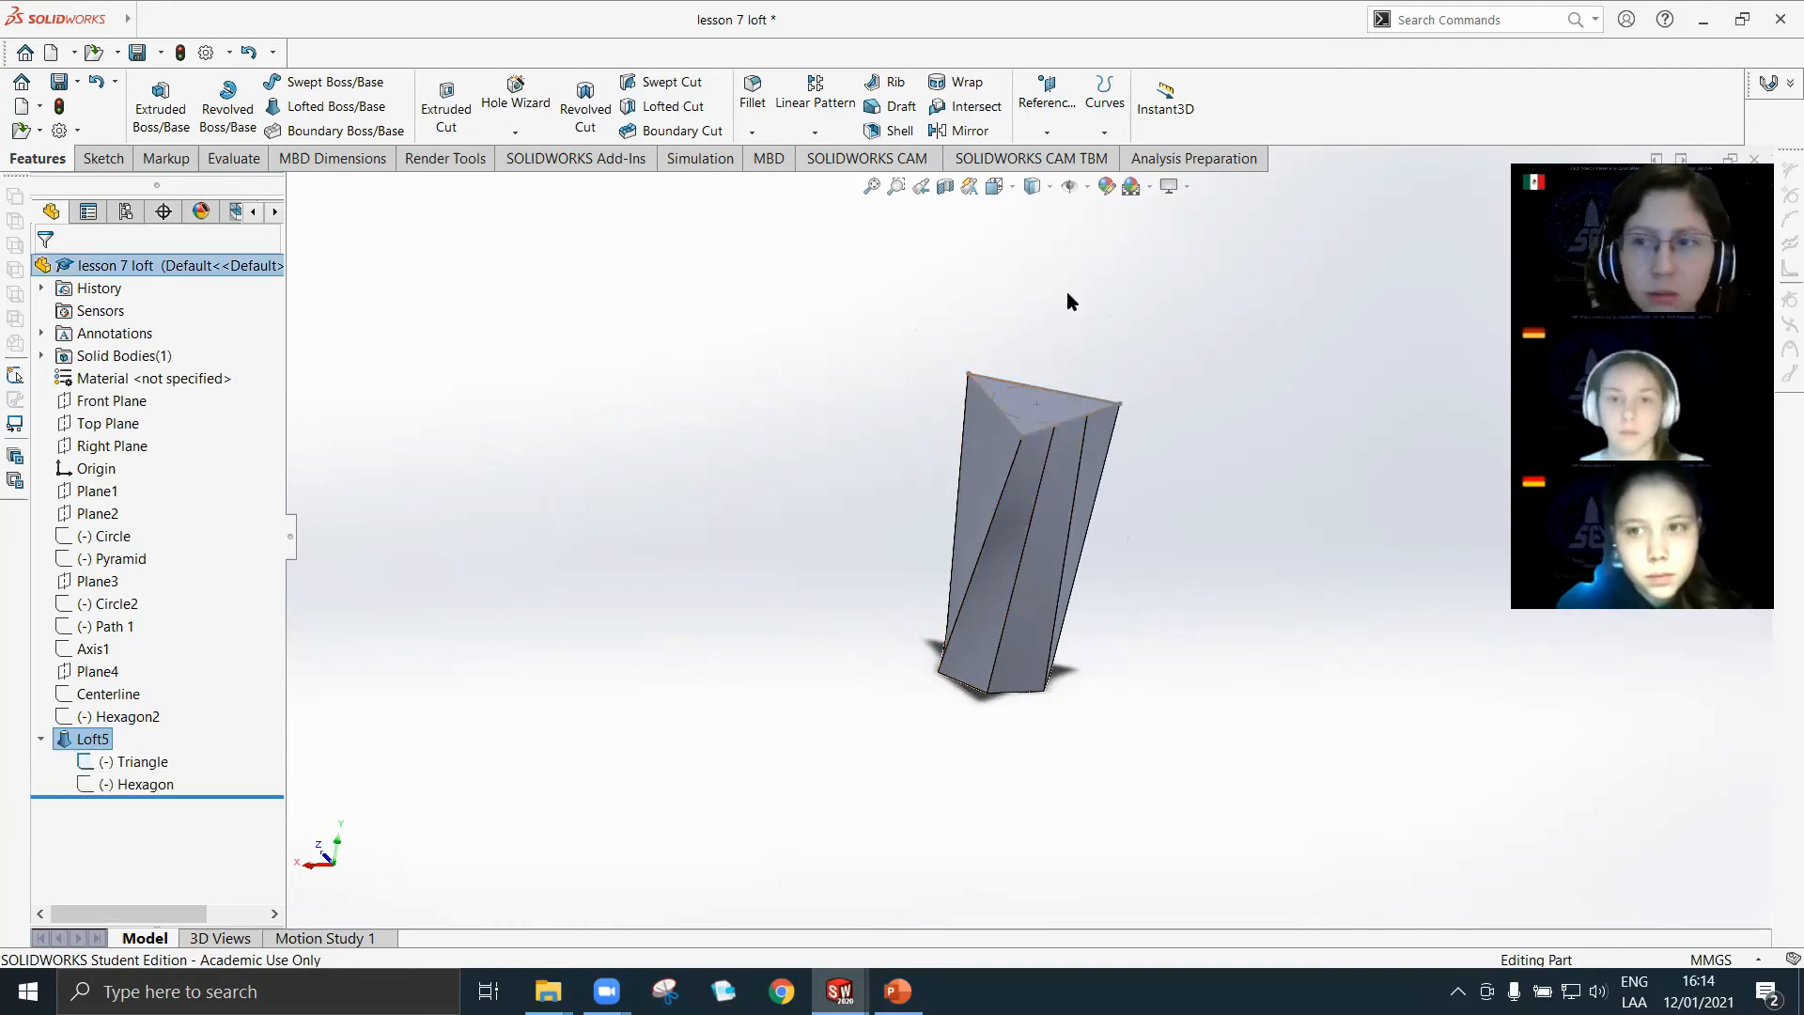
pyautogui.moveTo(1327, 600); pyautogui.dragTo(975, 577, button='middle')
pyautogui.scroll(-2, 981, 757)
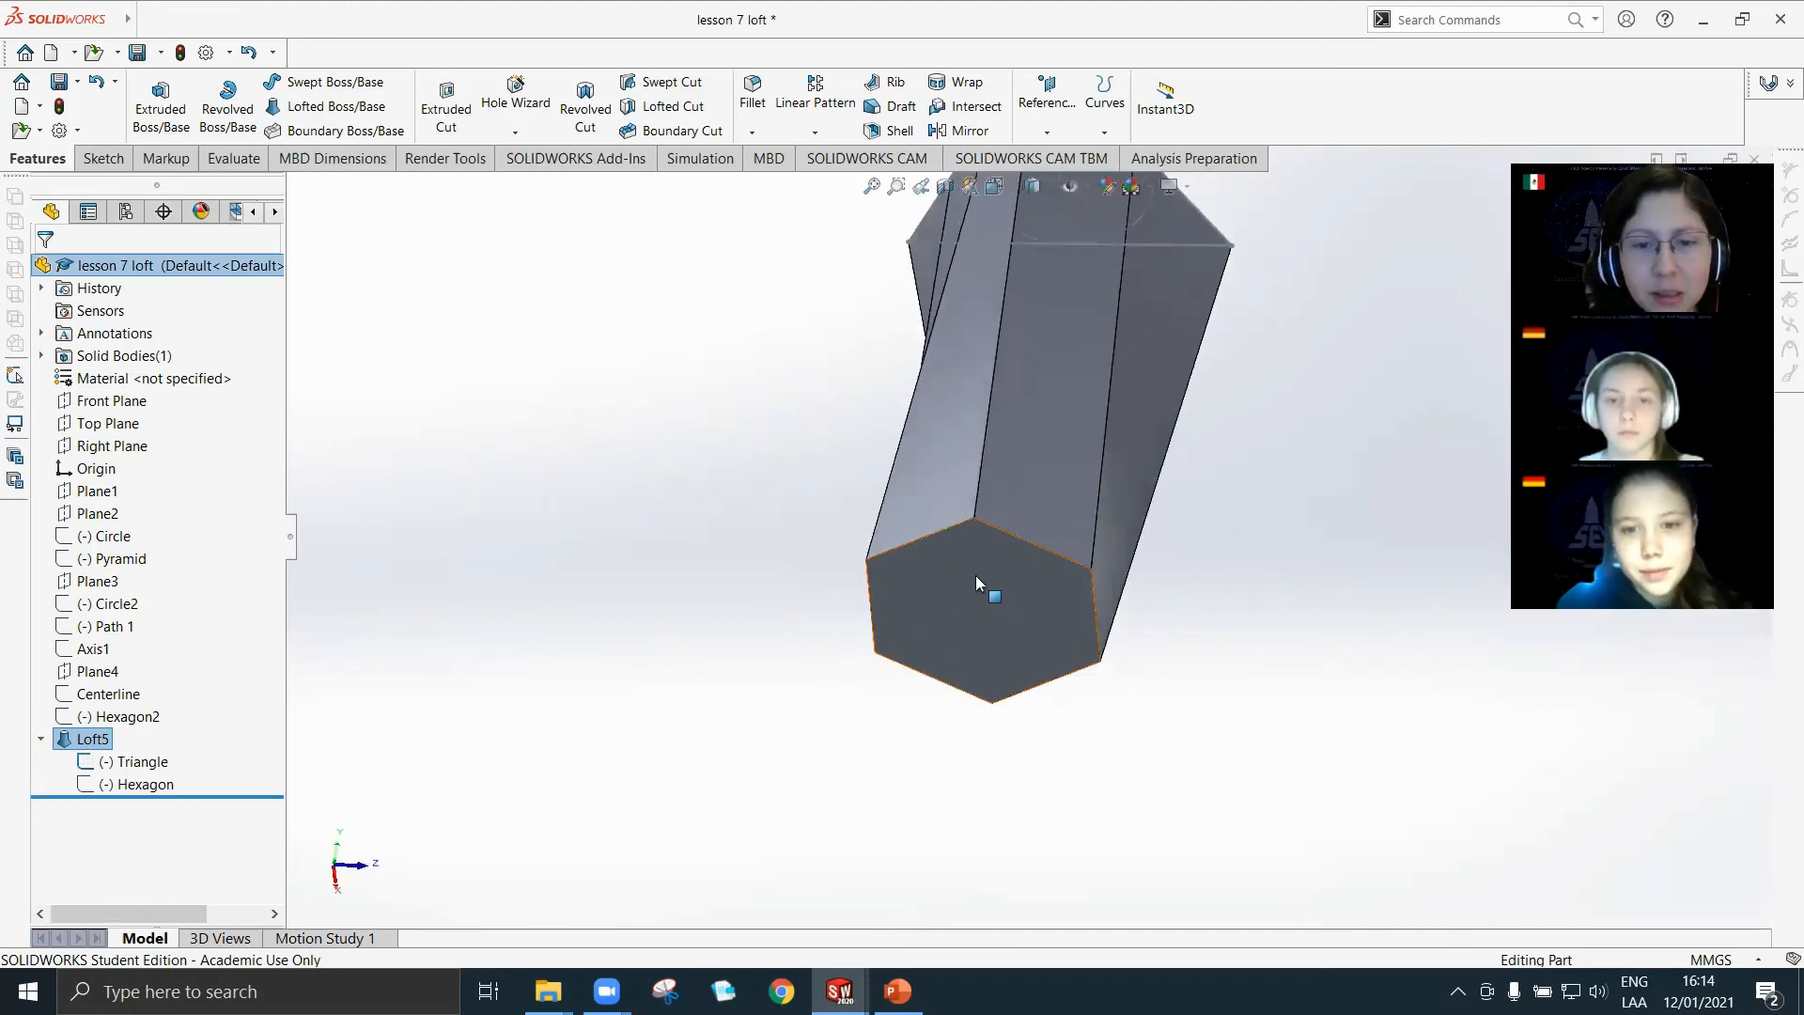
pyautogui.scroll(-3, 982, 580)
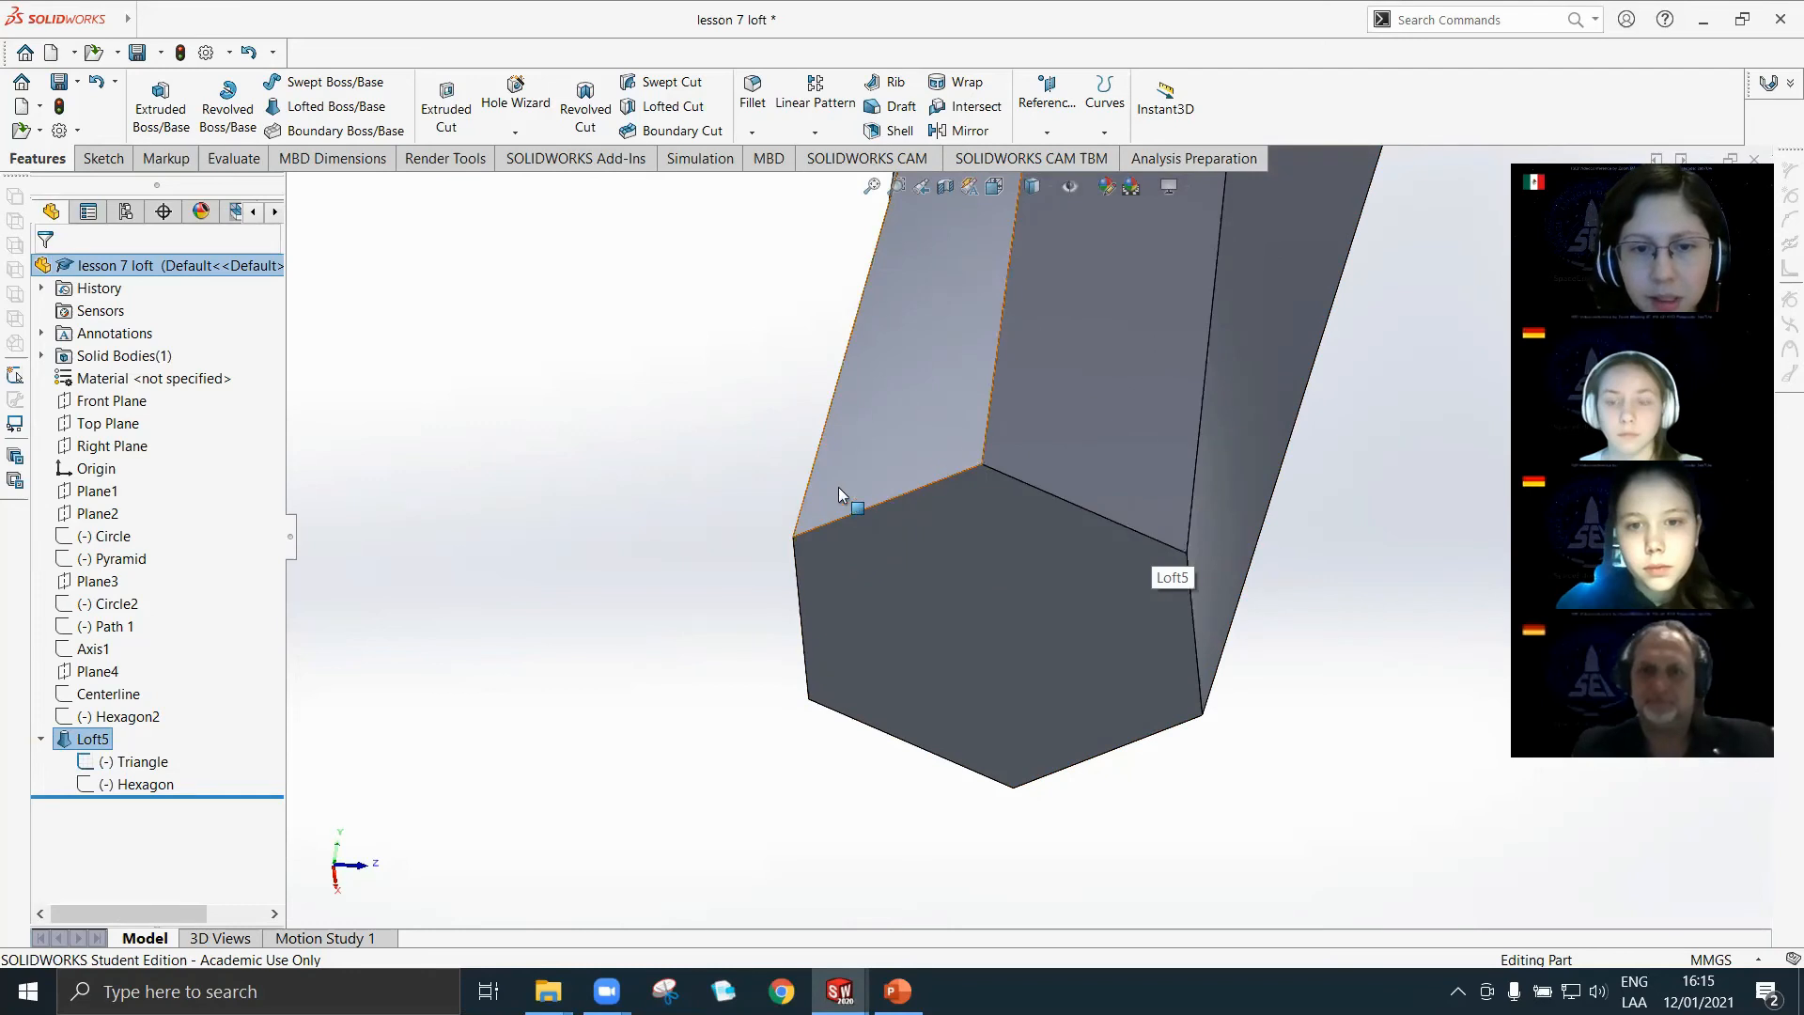
pyautogui.scroll(3, 1195, 673)
pyautogui.moveTo(1195, 673); pyautogui.dragTo(1043, 274, button='middle')
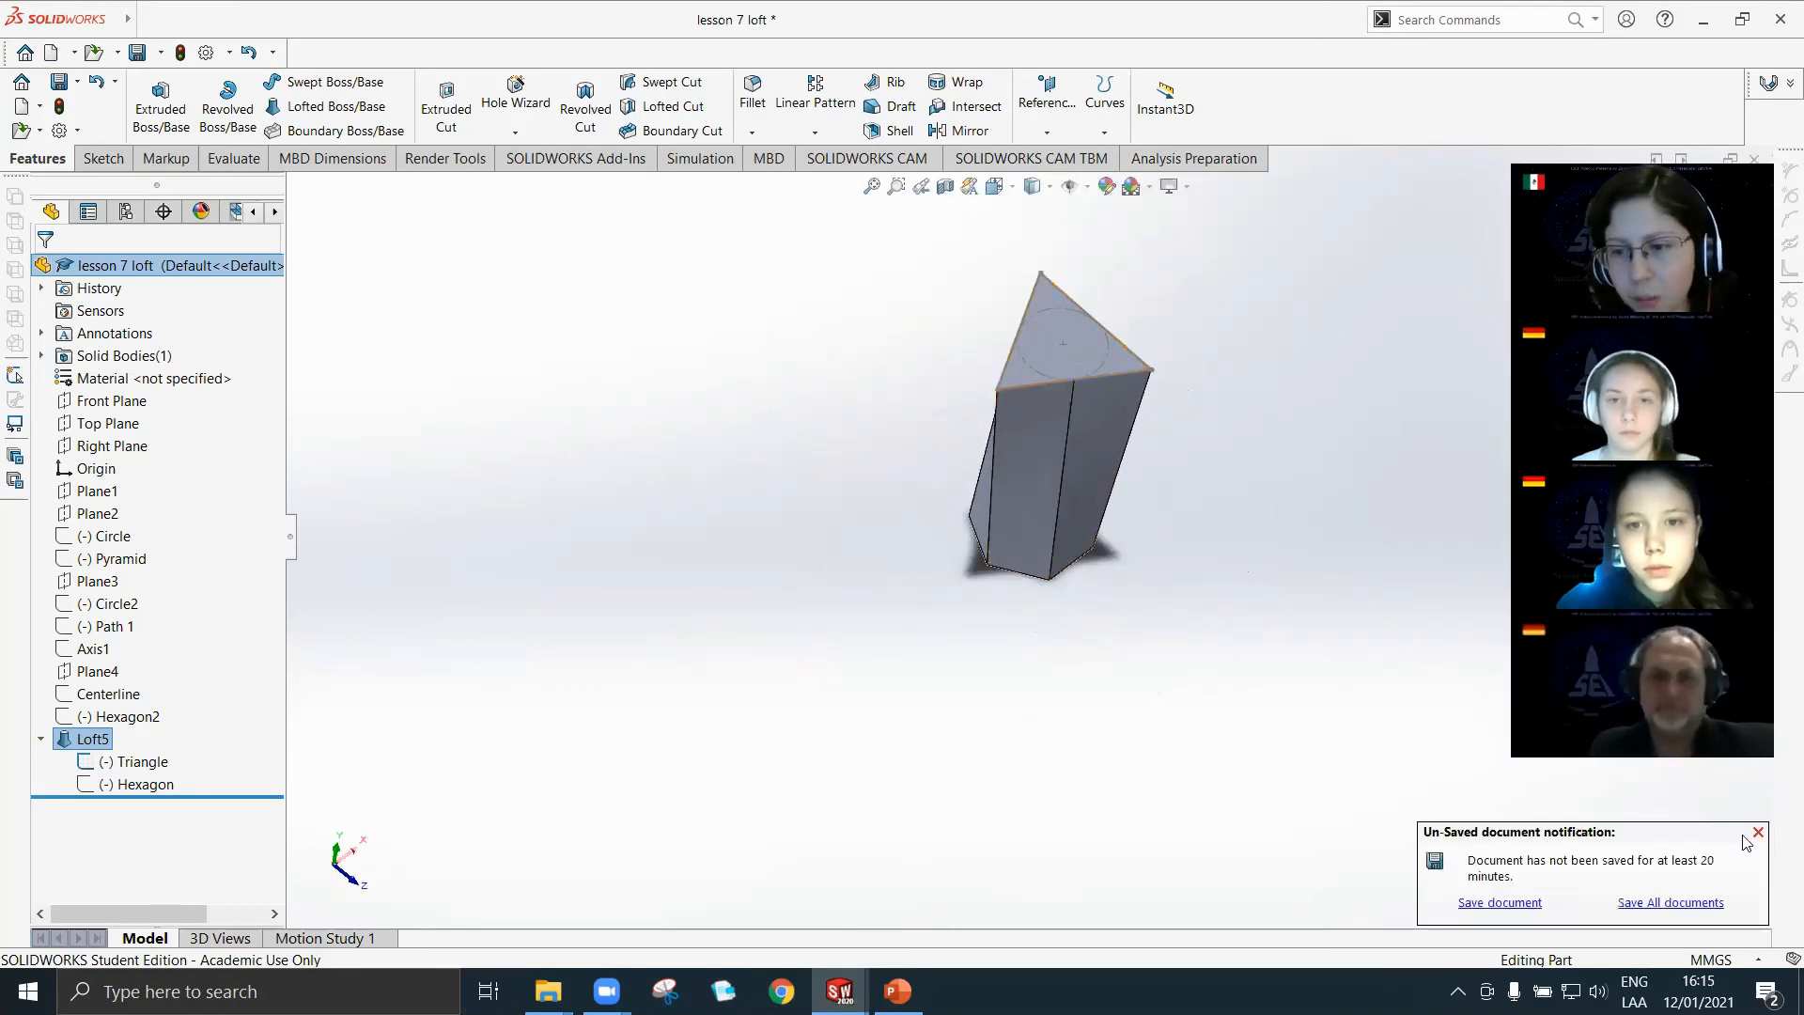
pyautogui.scroll(-2, 1060, 400)
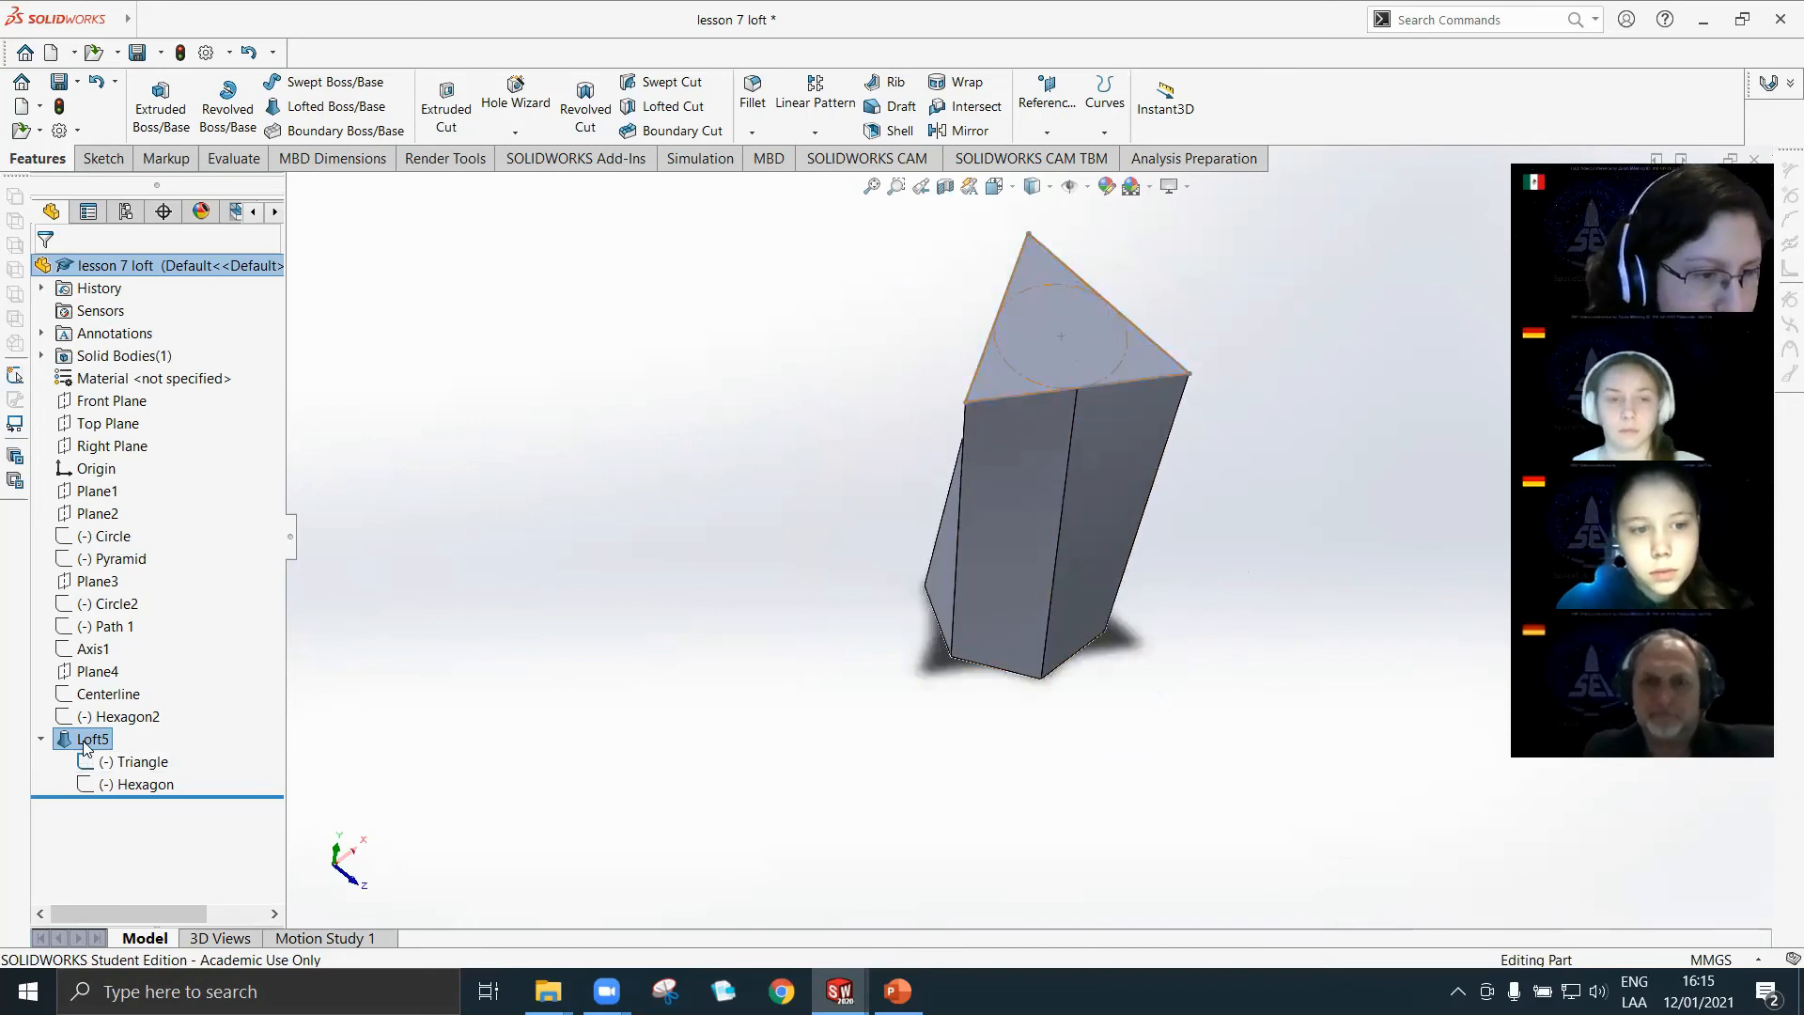
pyautogui.moveTo(1060, 693); pyautogui.dragTo(1032, 604, button='middle')
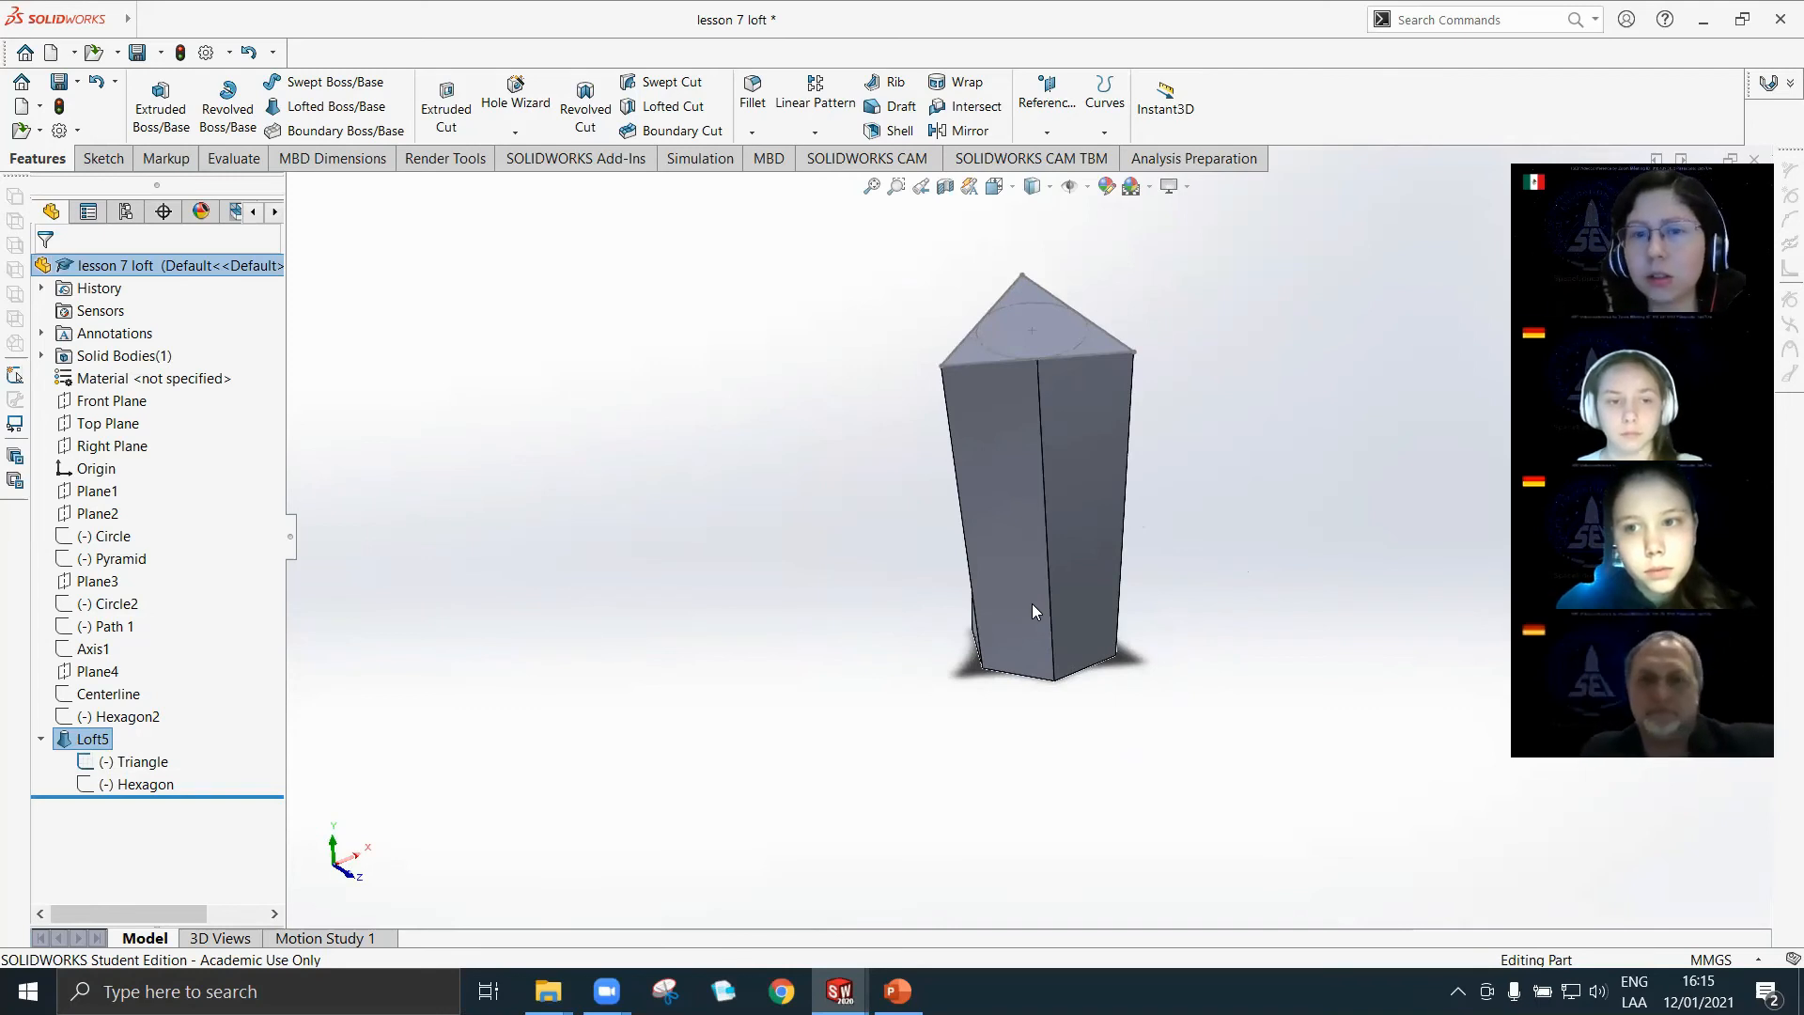
pyautogui.scroll(-3, 1035, 489)
pyautogui.moveTo(1043, 739); pyautogui.dragTo(1165, 583, button='middle')
# Delete the Triangle-to-Hexagon loft feature, keeping its two profile sketches.
pyautogui.rightClick(105, 740)
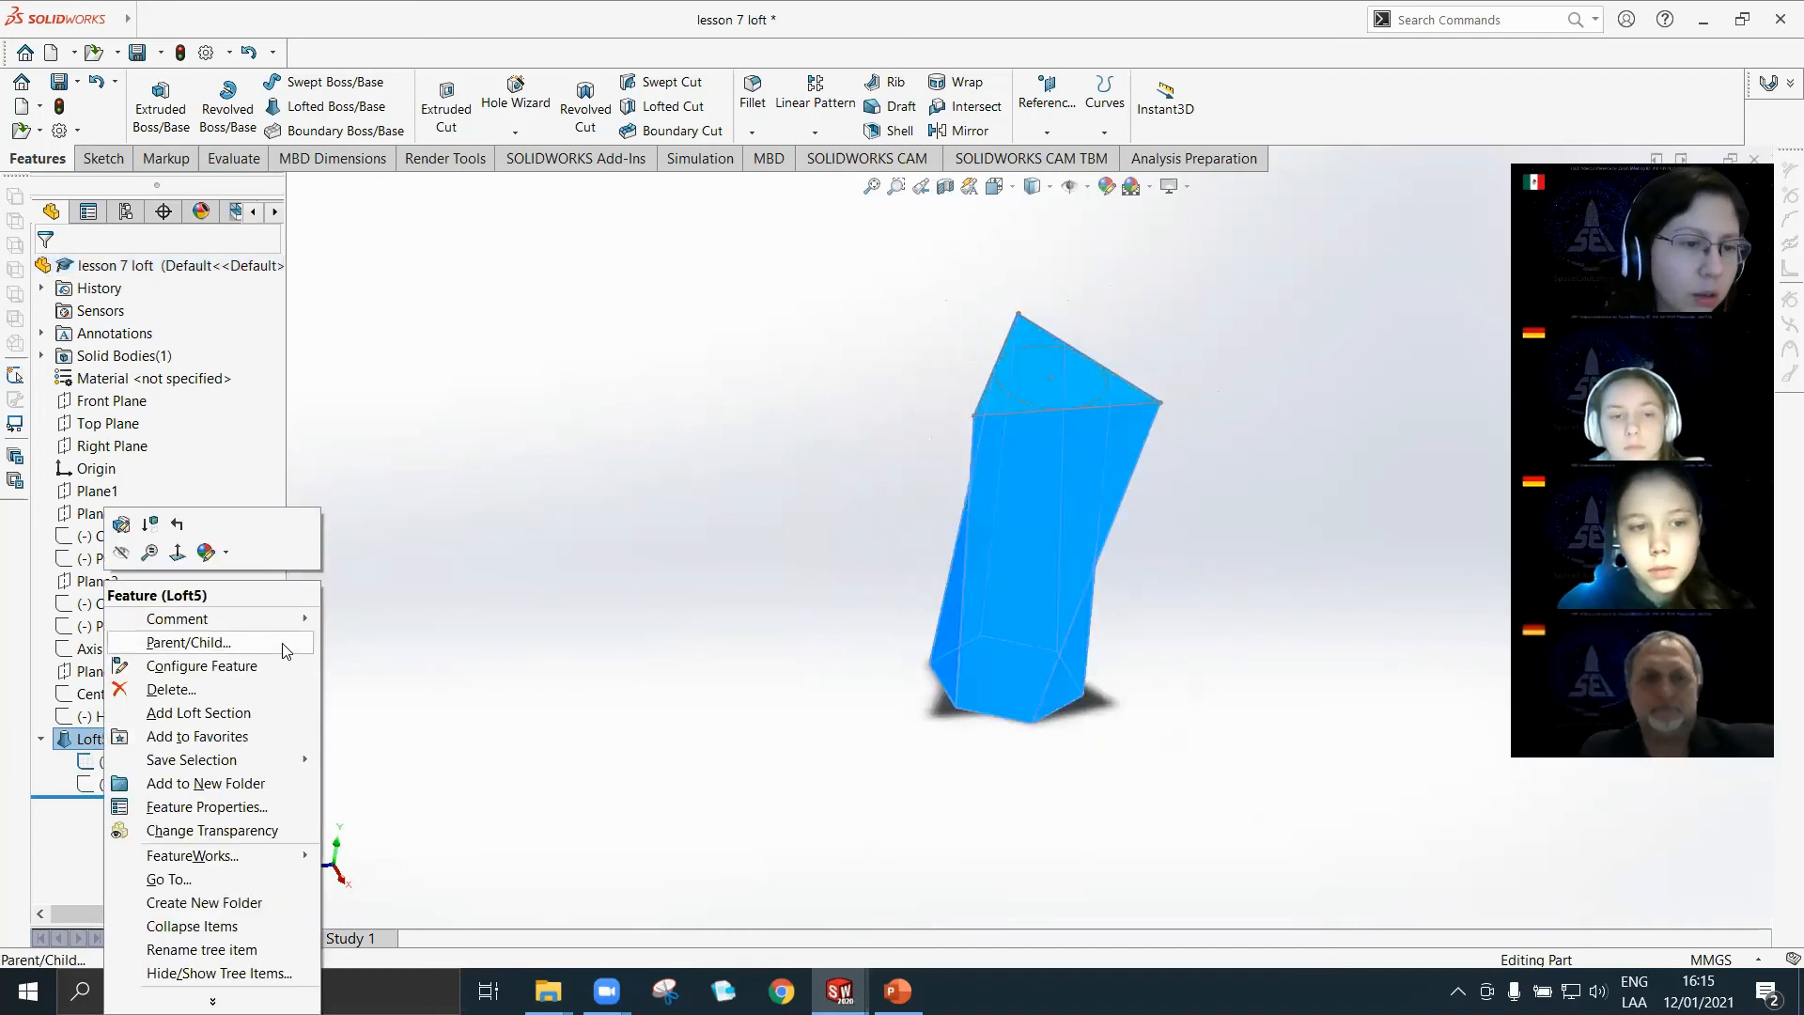
pyautogui.click(242, 689)
pyautogui.click(1048, 371)
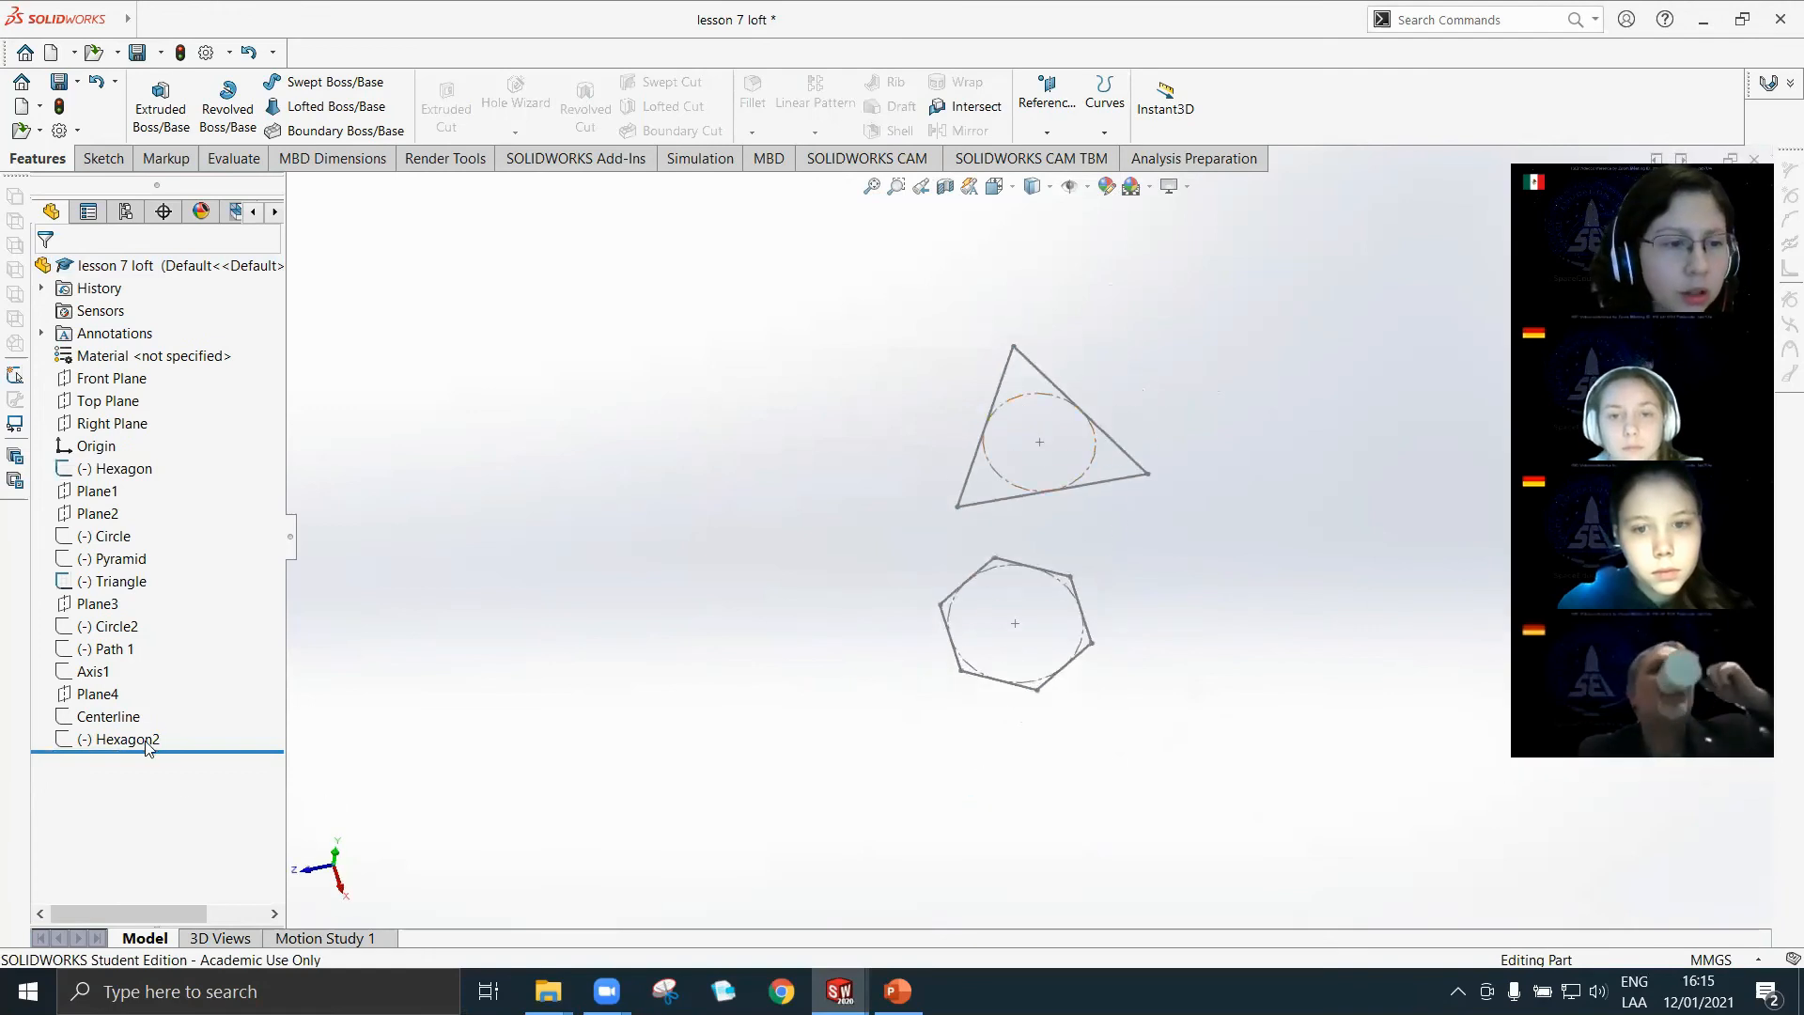
# Open the Triangle sketch for editing in the Top view.
pyautogui.click(120, 581)
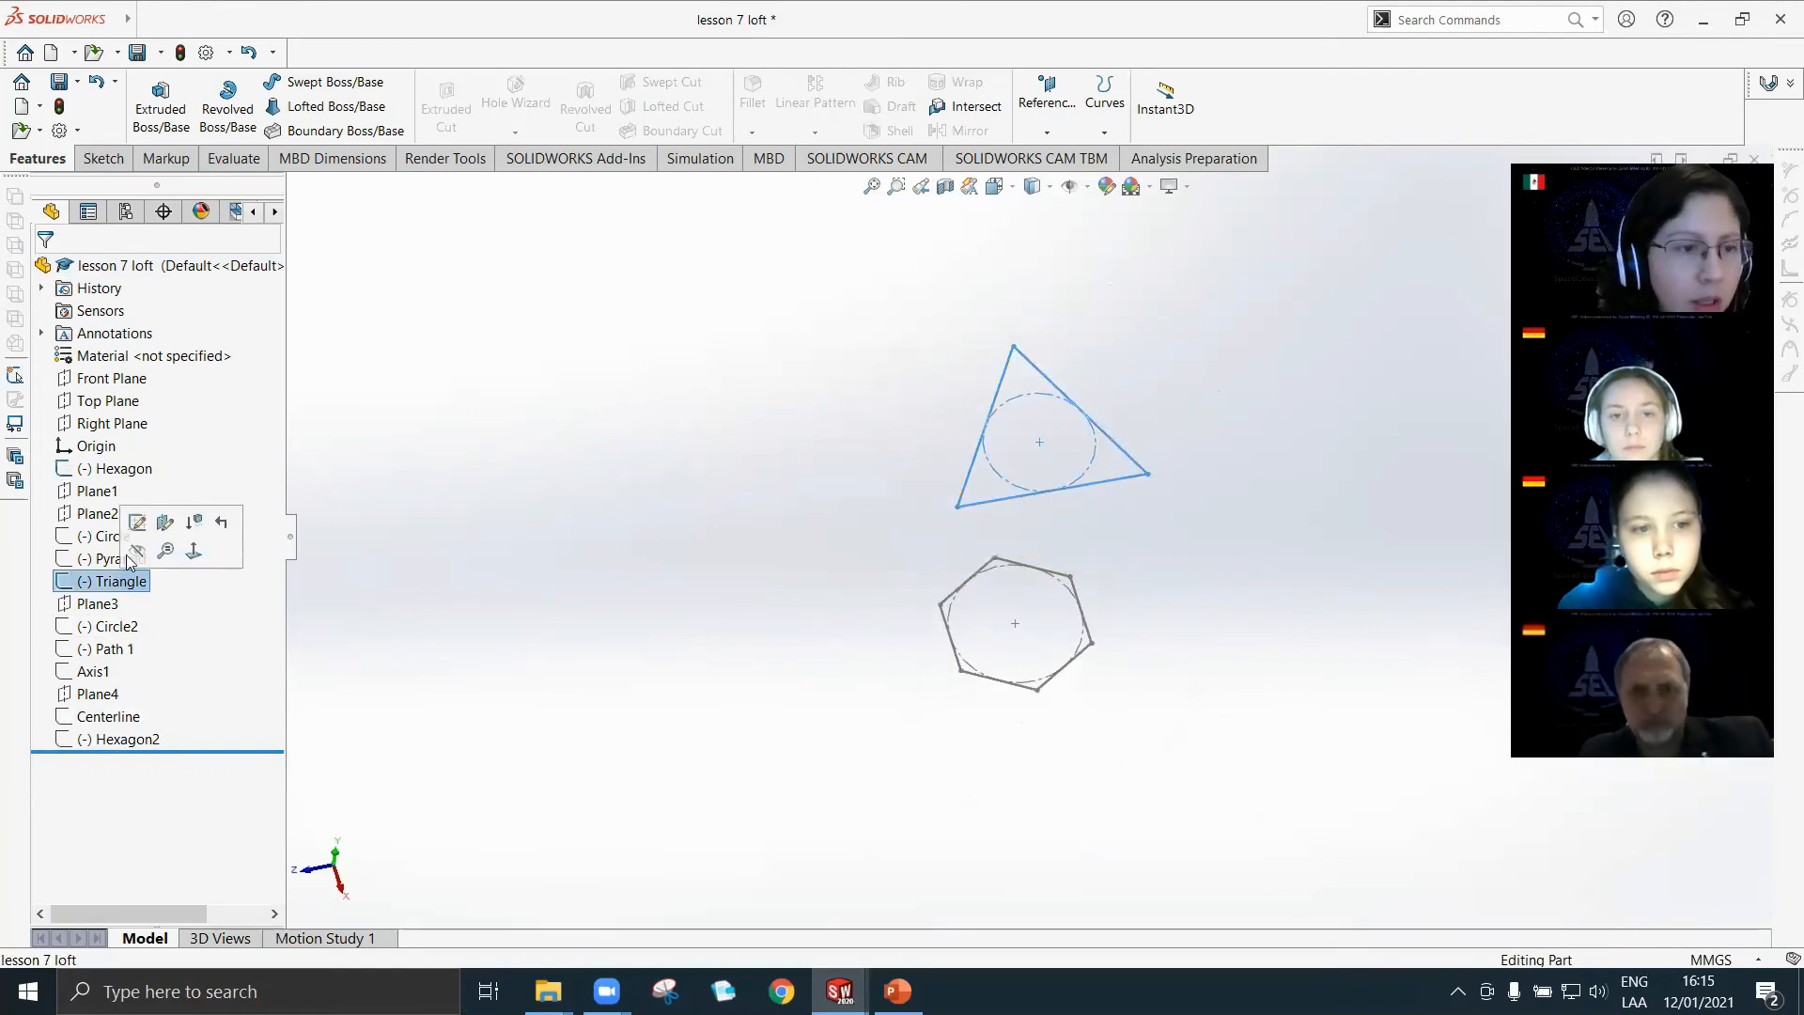
pyautogui.click(137, 523)
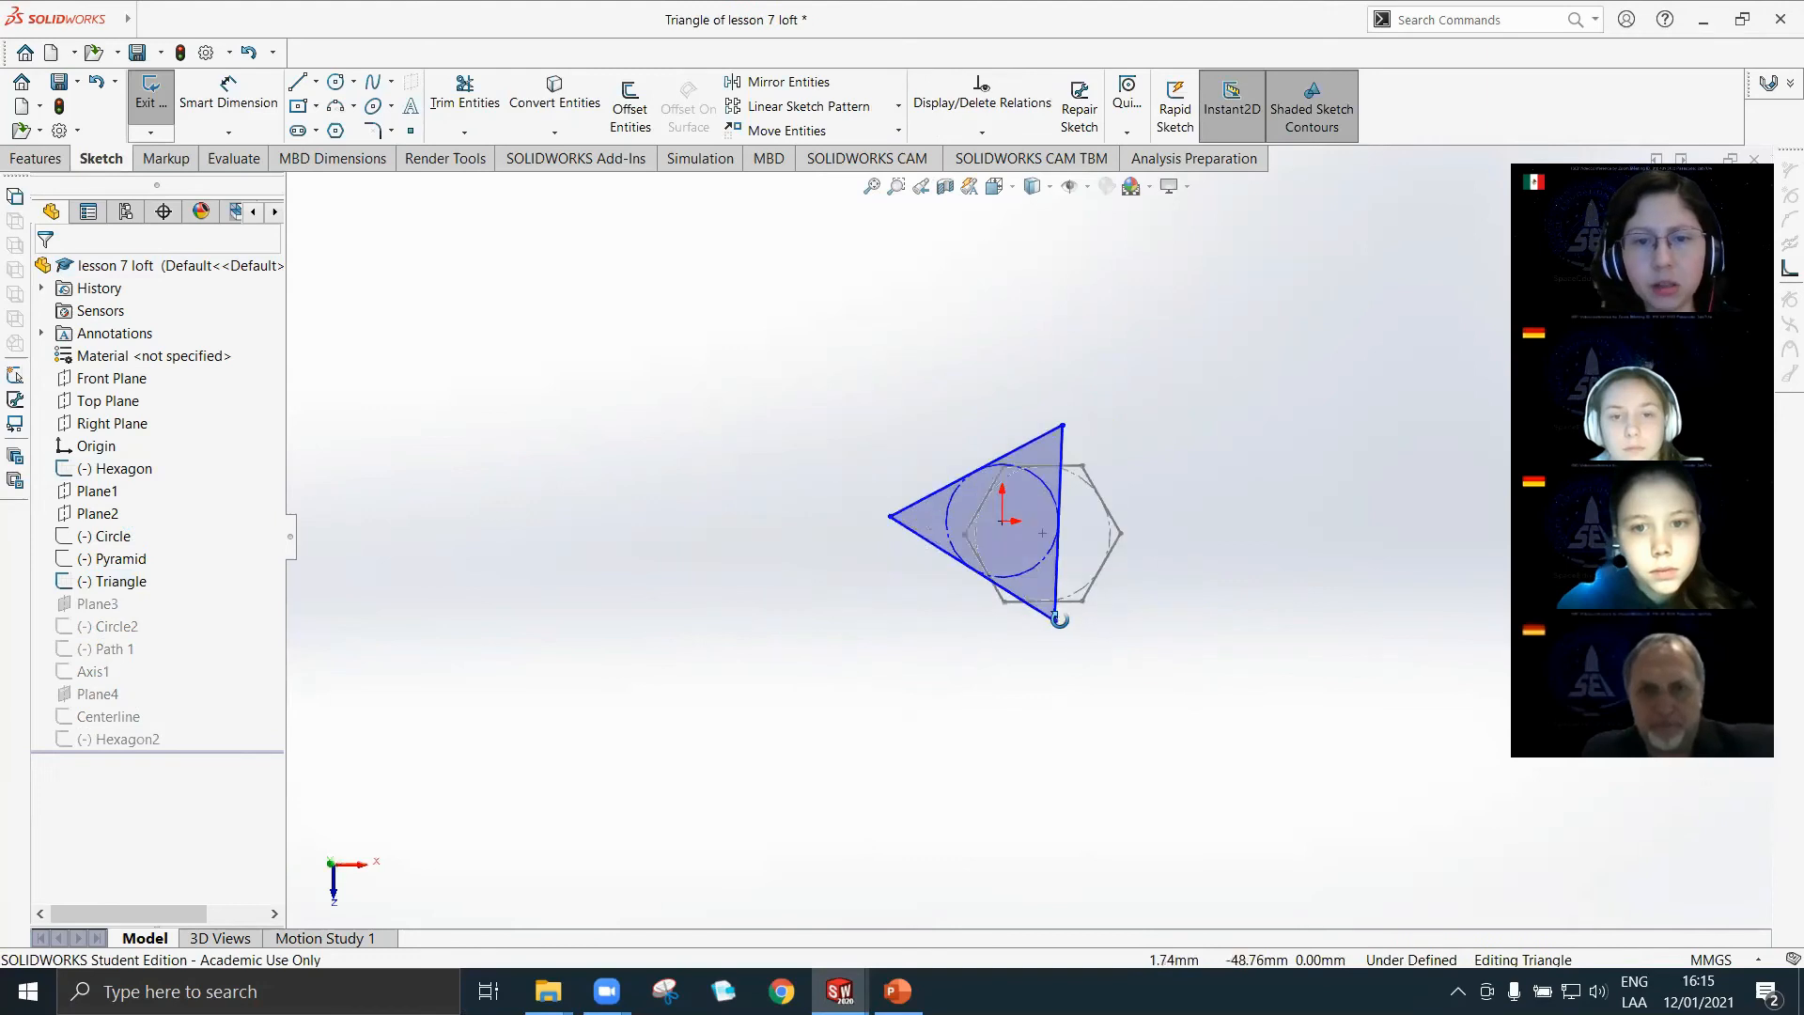
pyautogui.press('space')
pyautogui.click(900, 603)
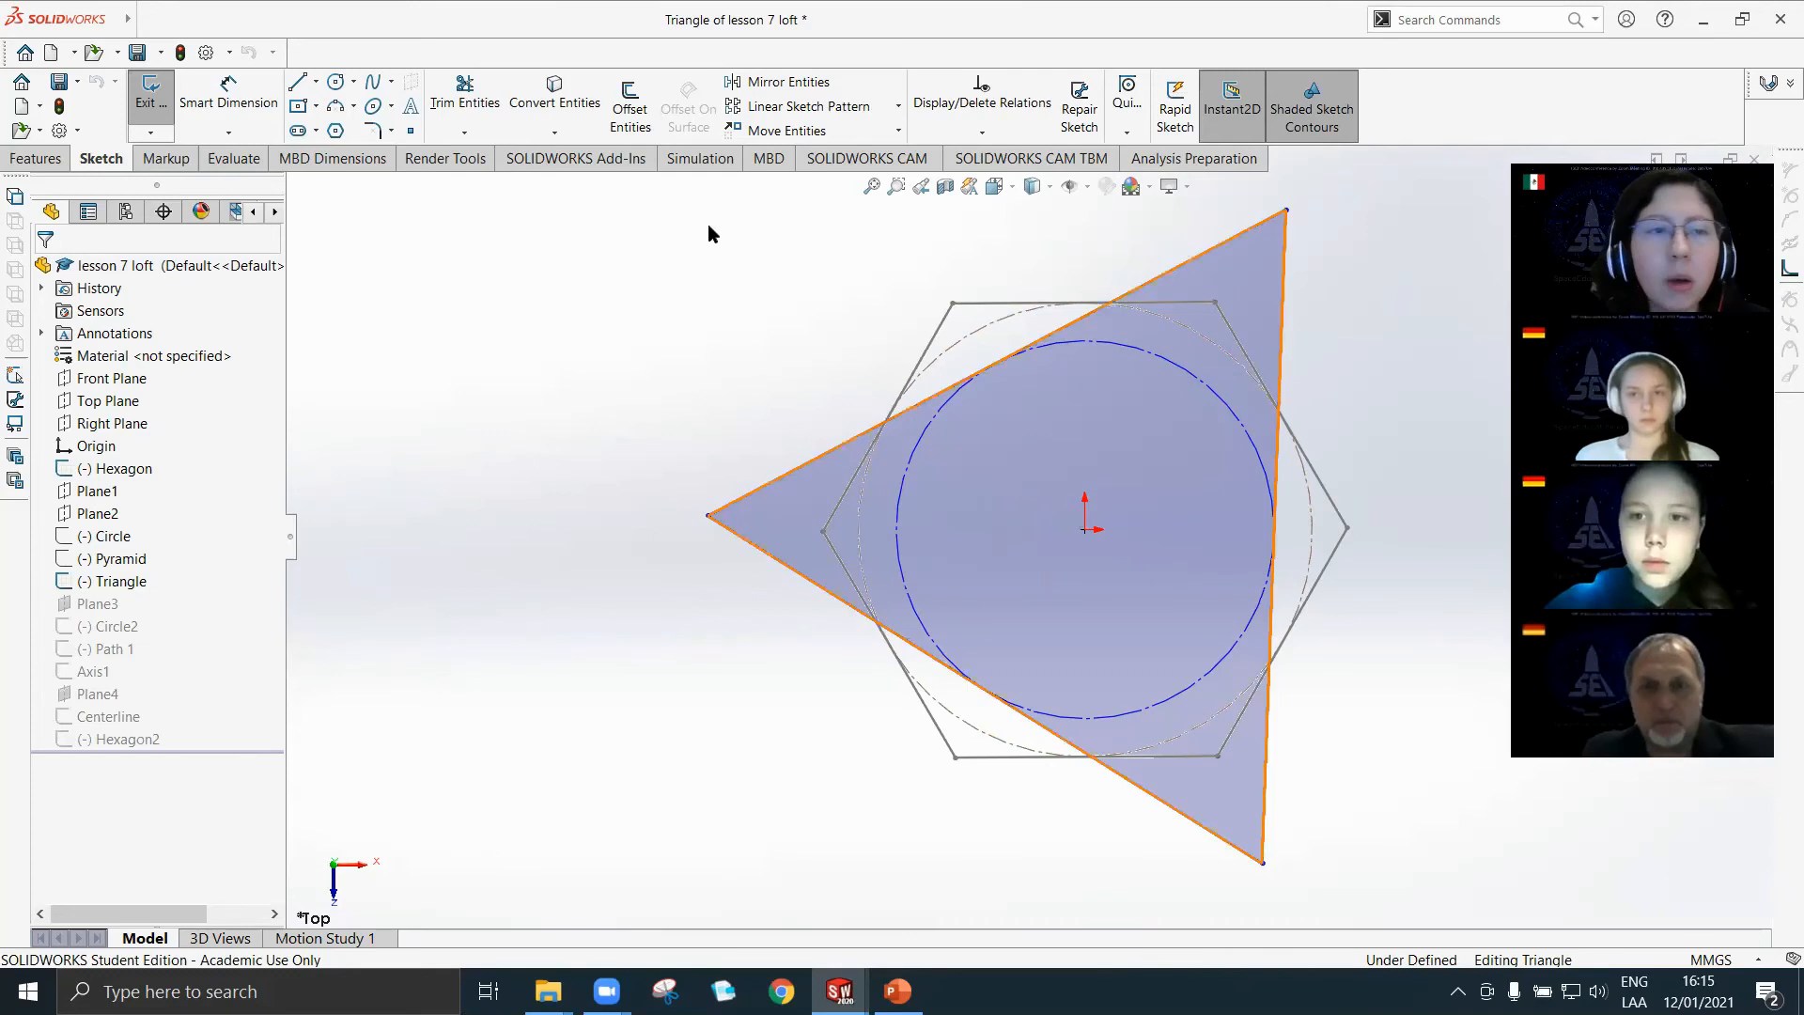
pyautogui.click(298, 82)
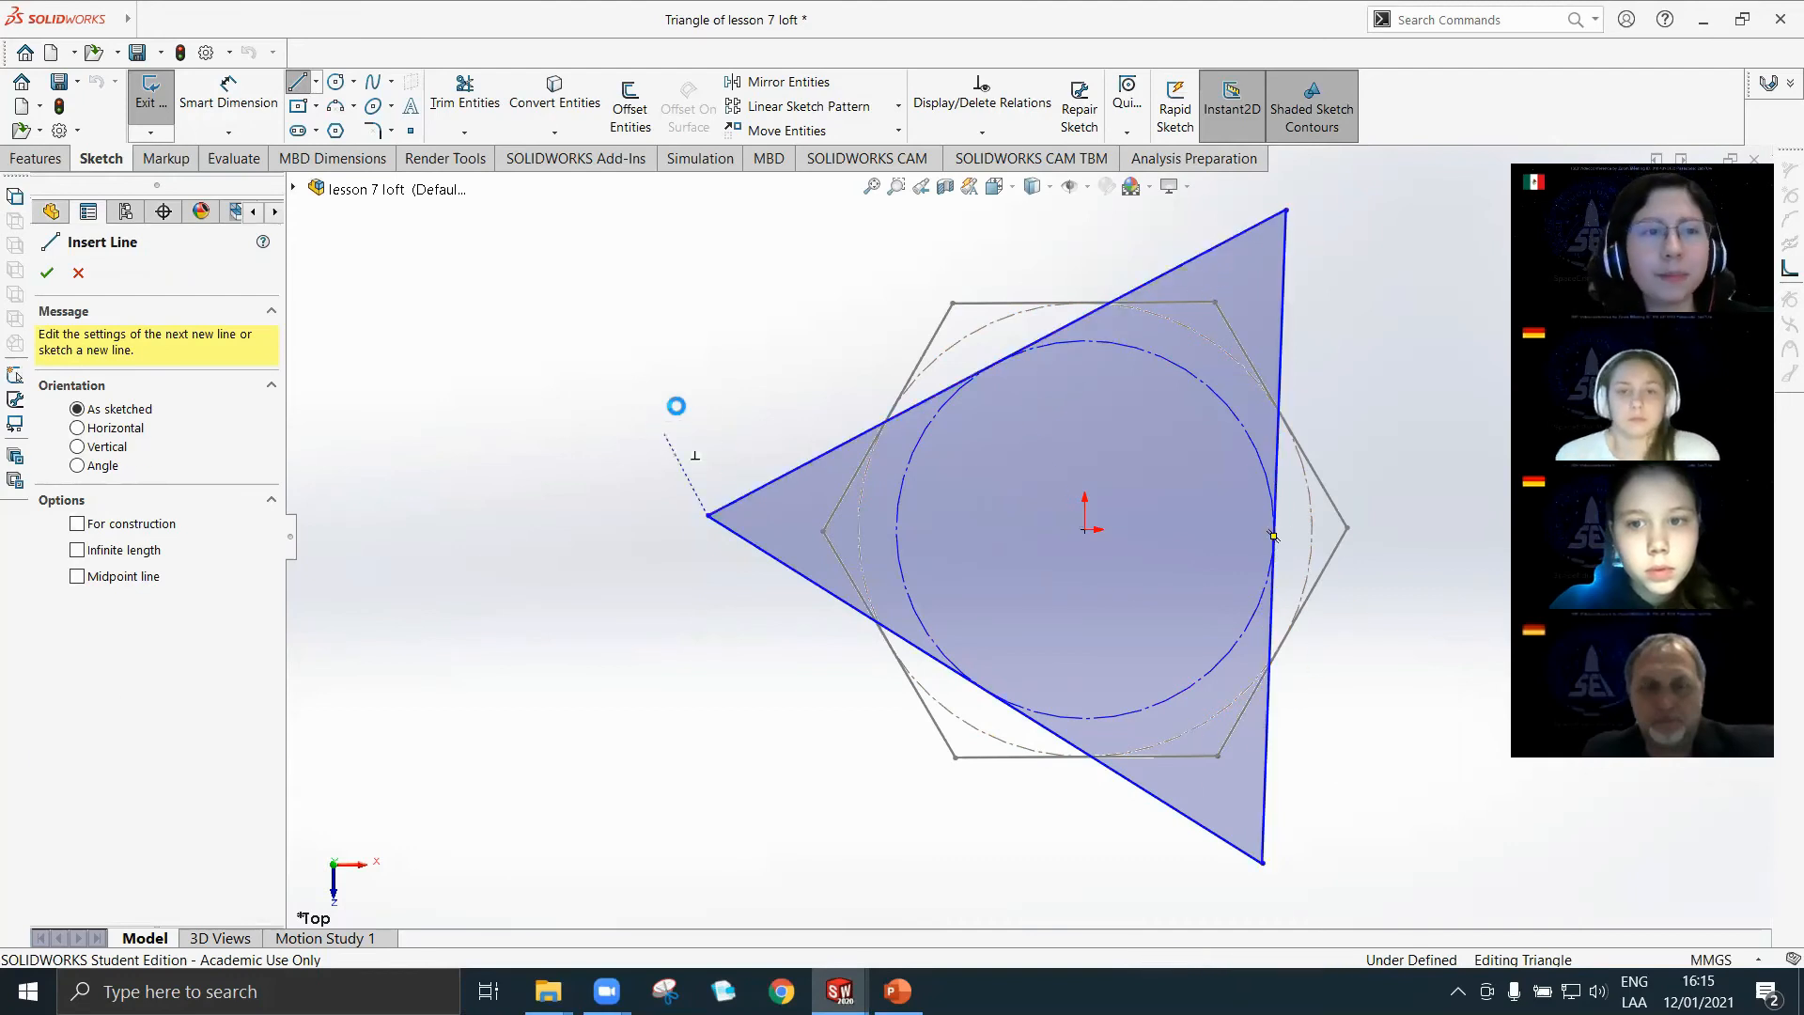
pyautogui.press('Escape')
# Try to split the triangle's upper sloping side at its midpoint with Split Entities.
pyautogui.click(1442, 23)
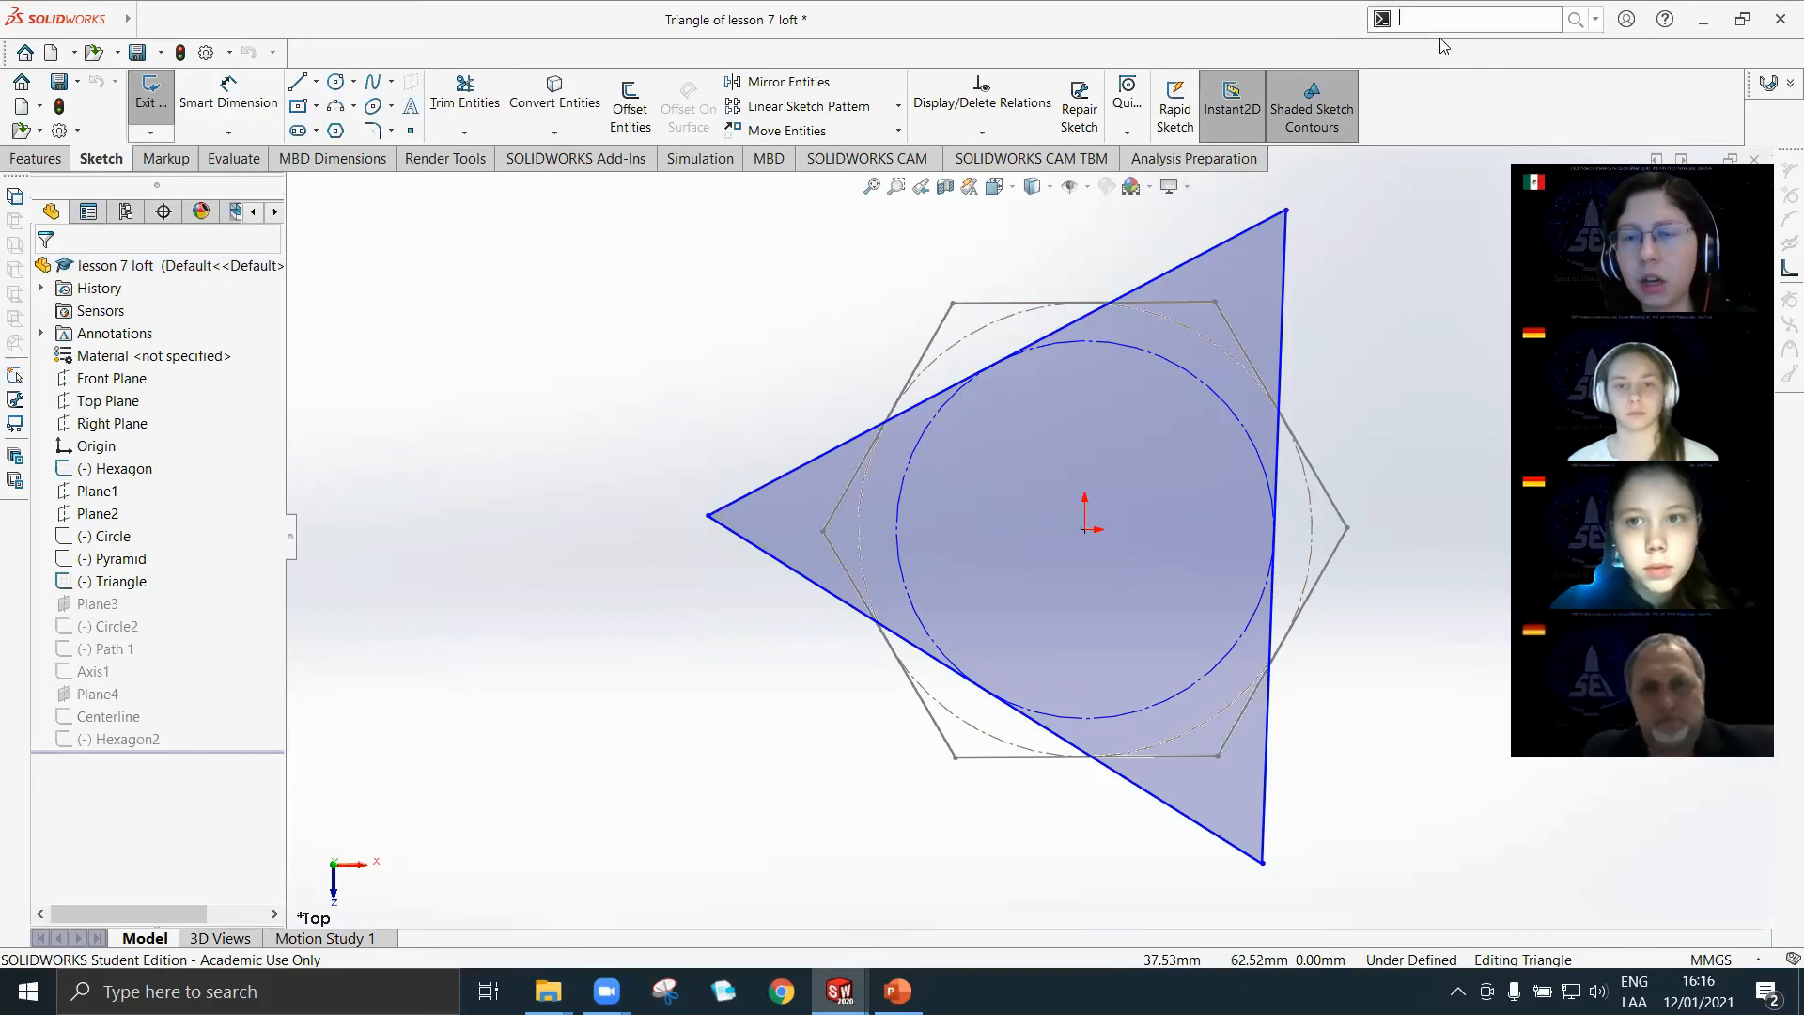
pyautogui.write('split e')
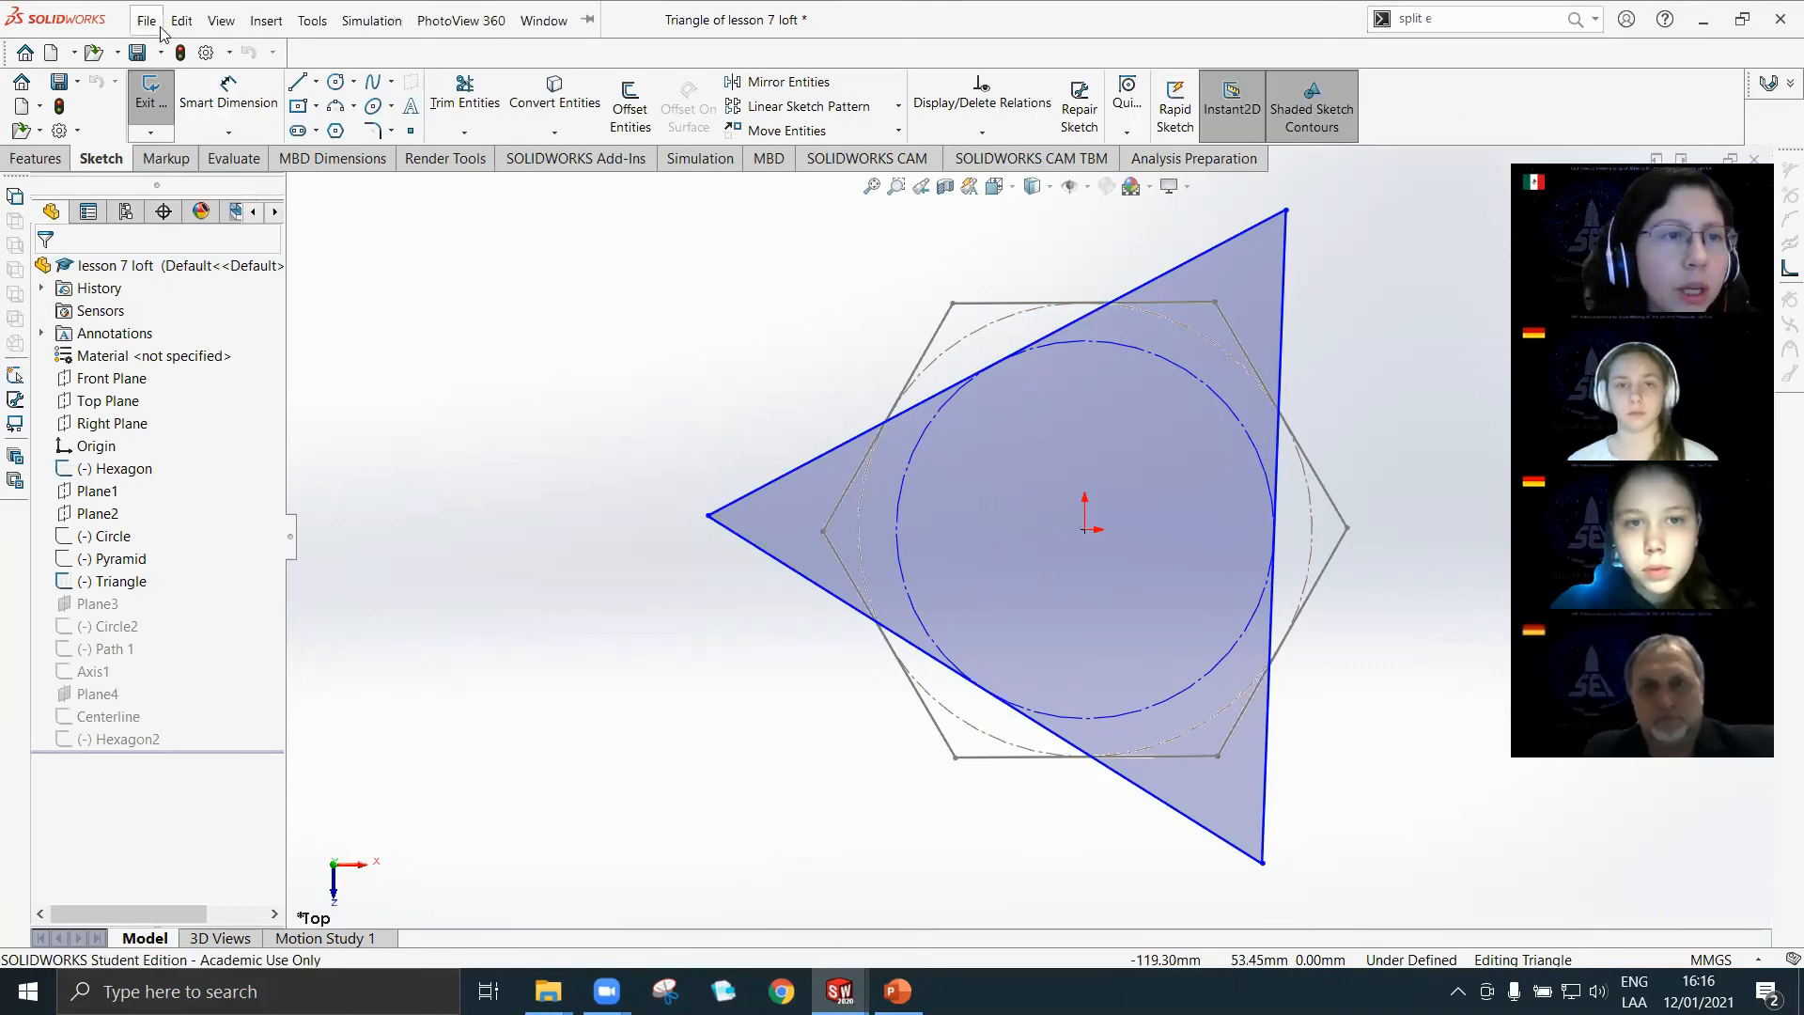
pyautogui.click(222, 21)
pyautogui.moveTo(311, 28)
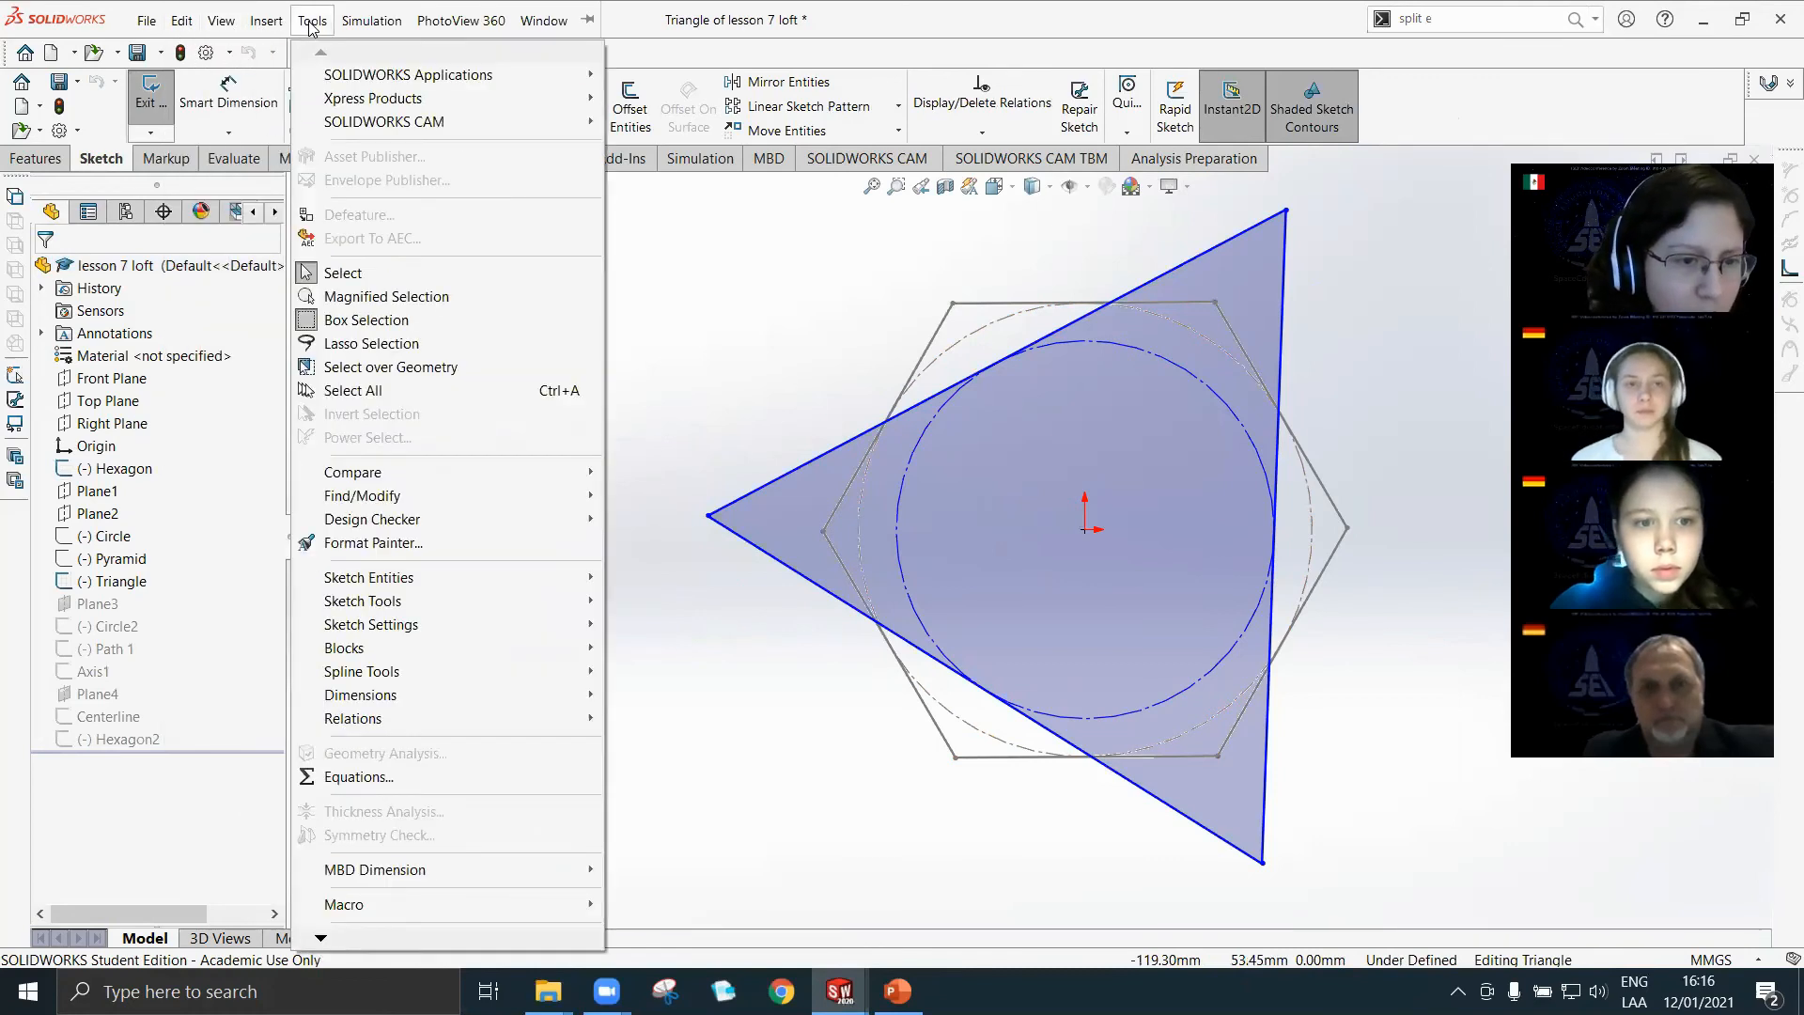
pyautogui.moveTo(451, 606)
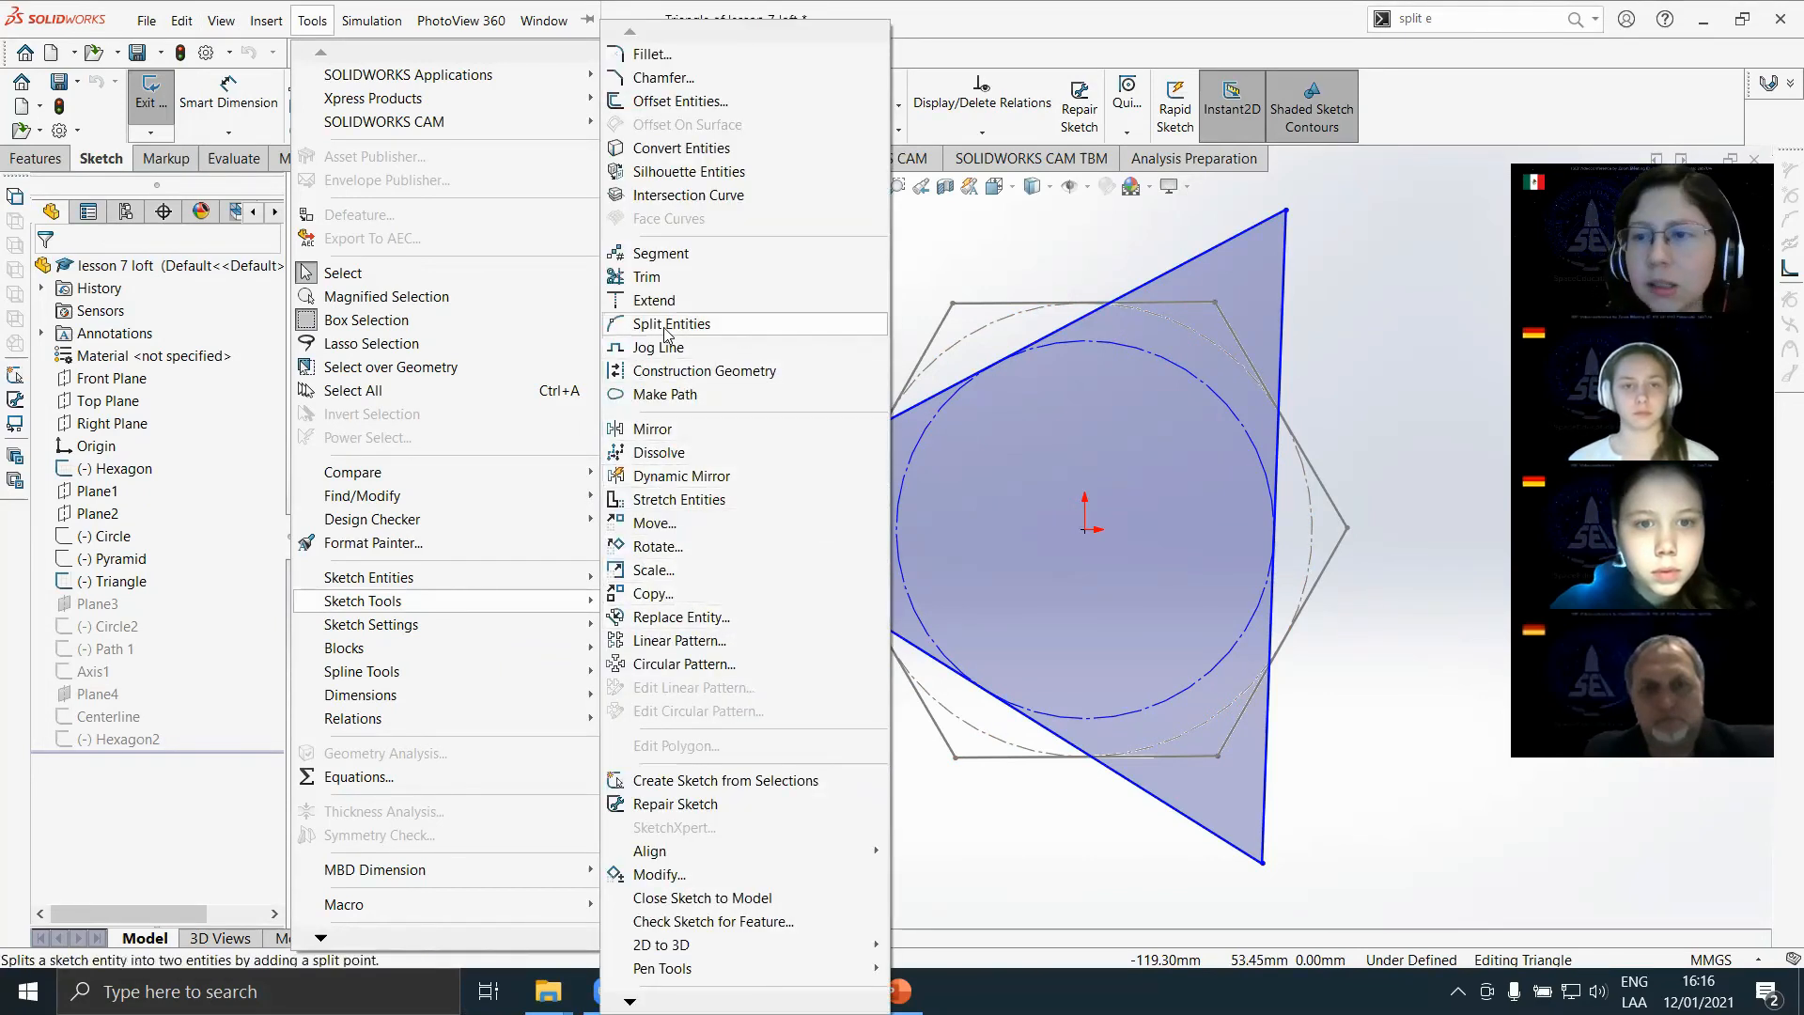
pyautogui.click(1332, 261)
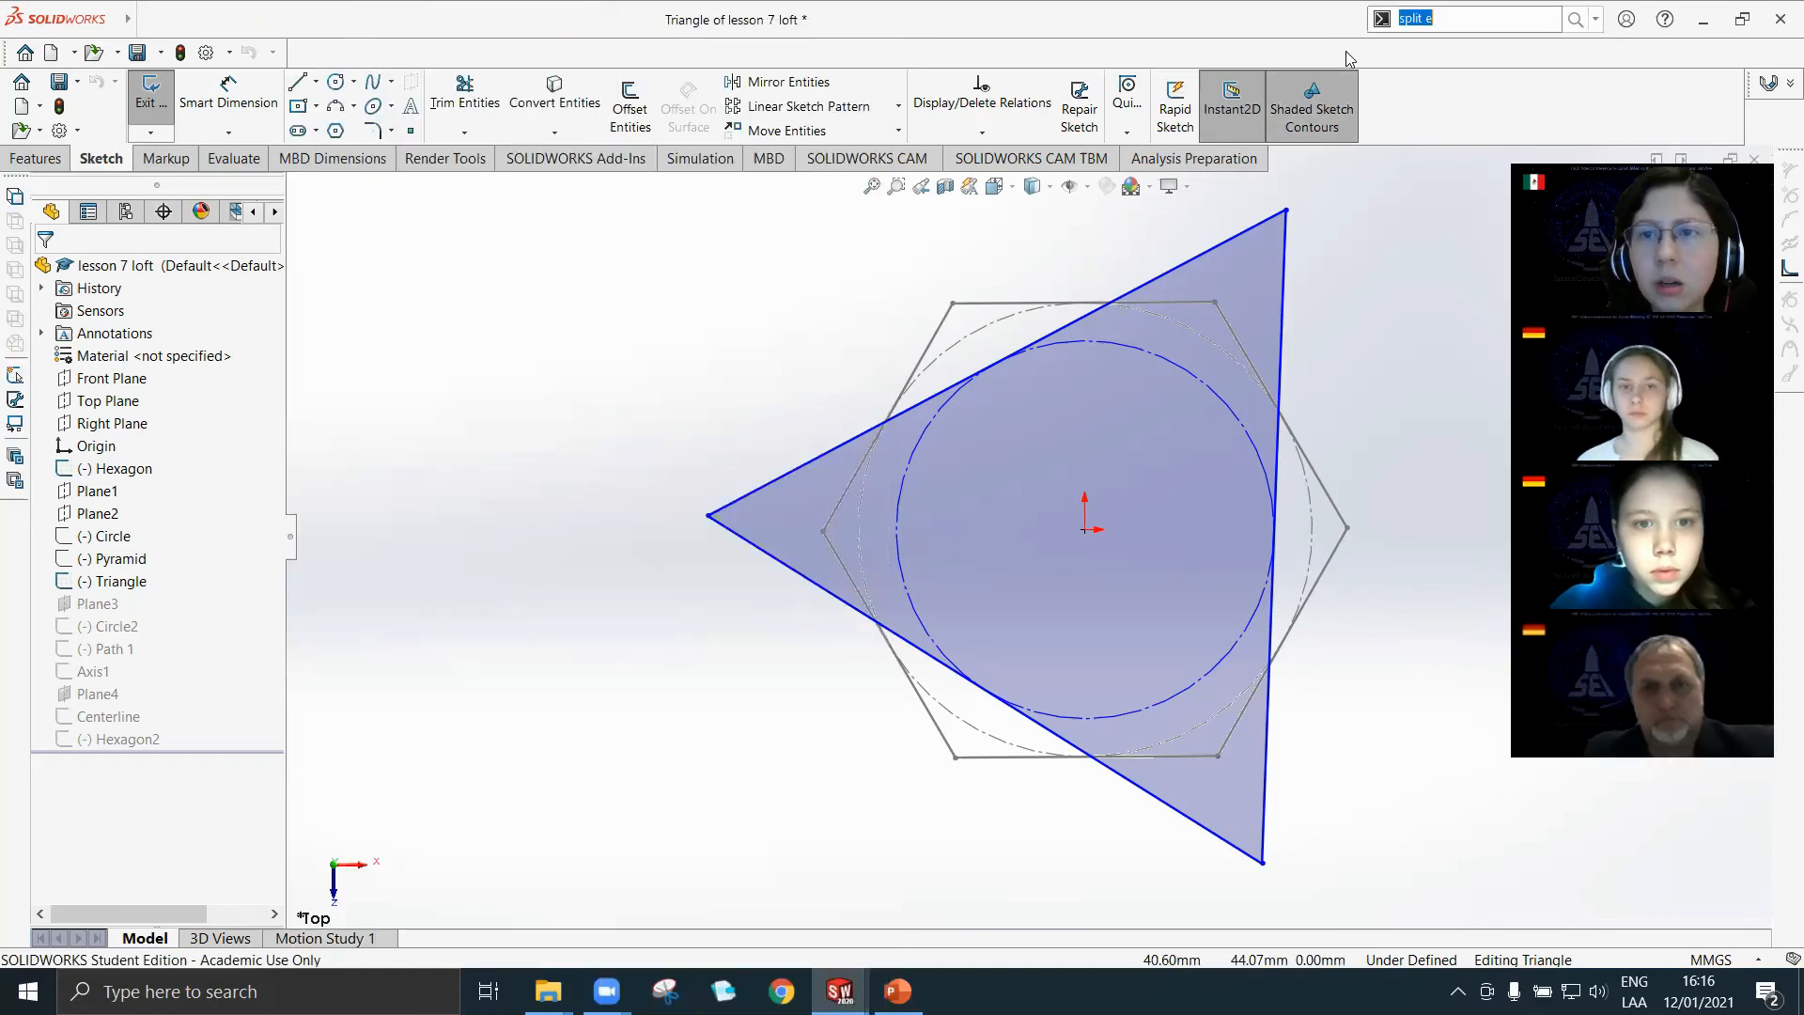
pyautogui.press('BackSpace')
pyautogui.write('sp')
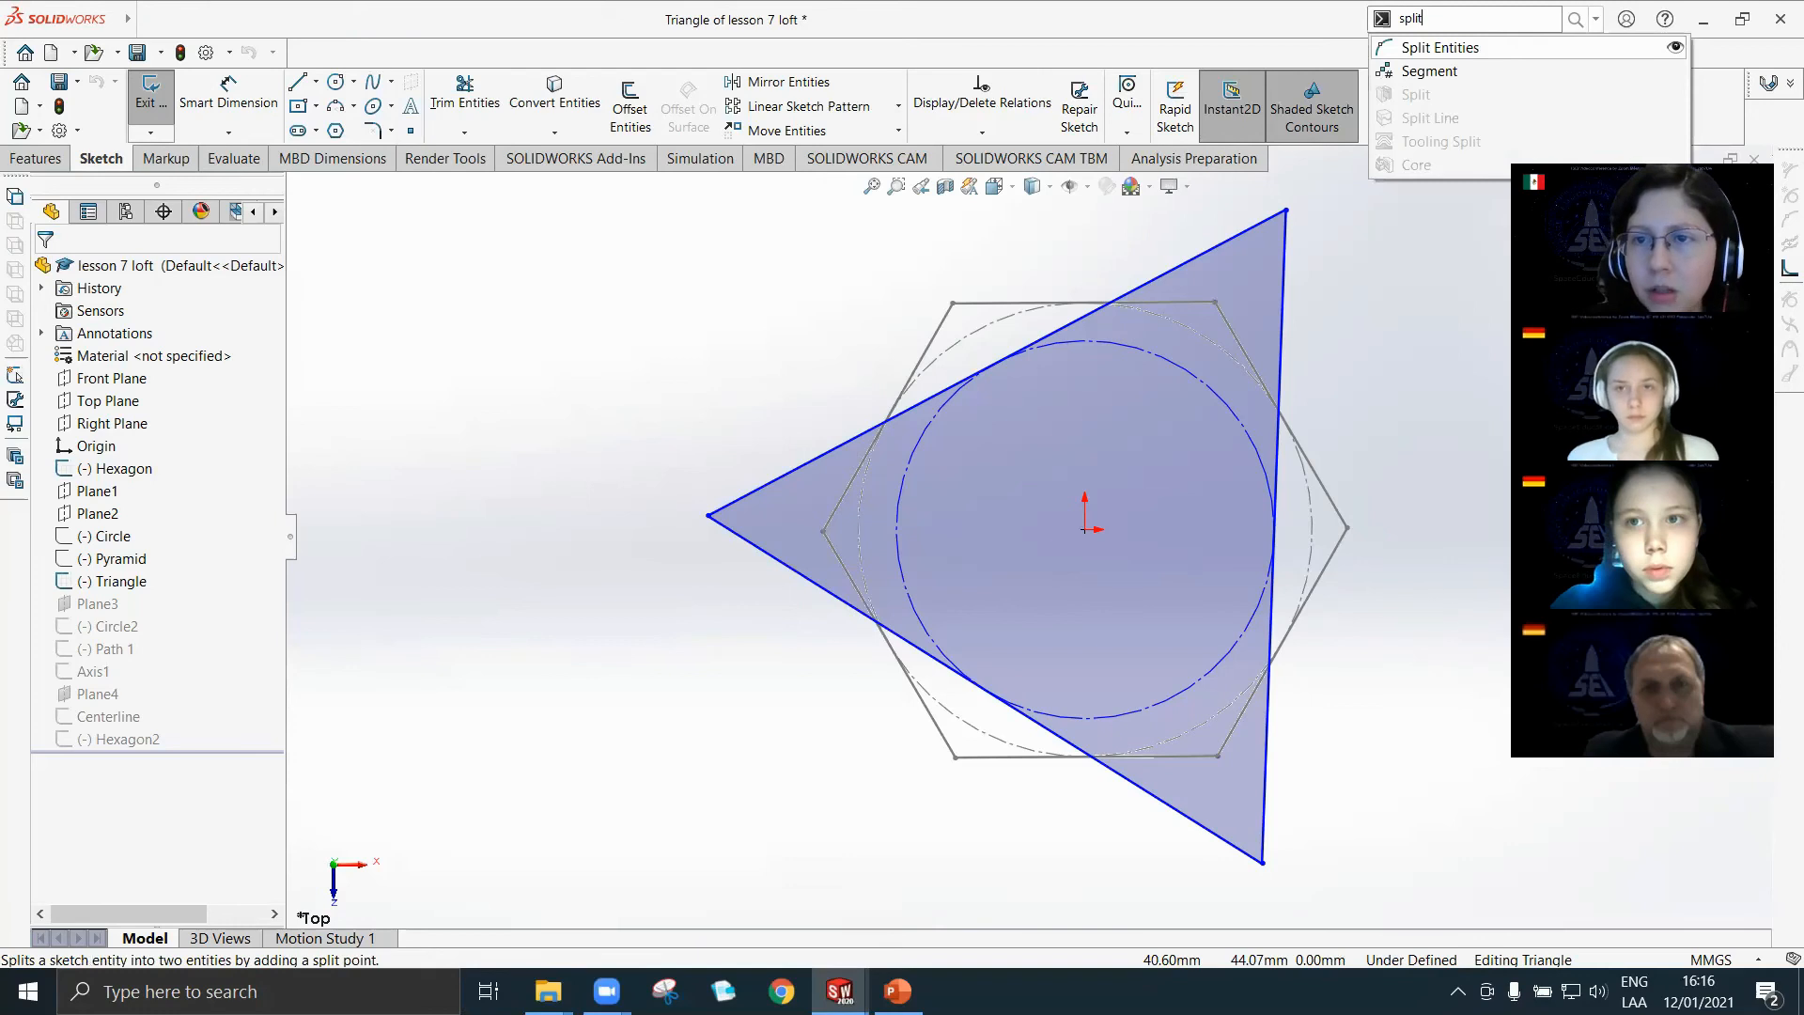
pyautogui.click(1441, 47)
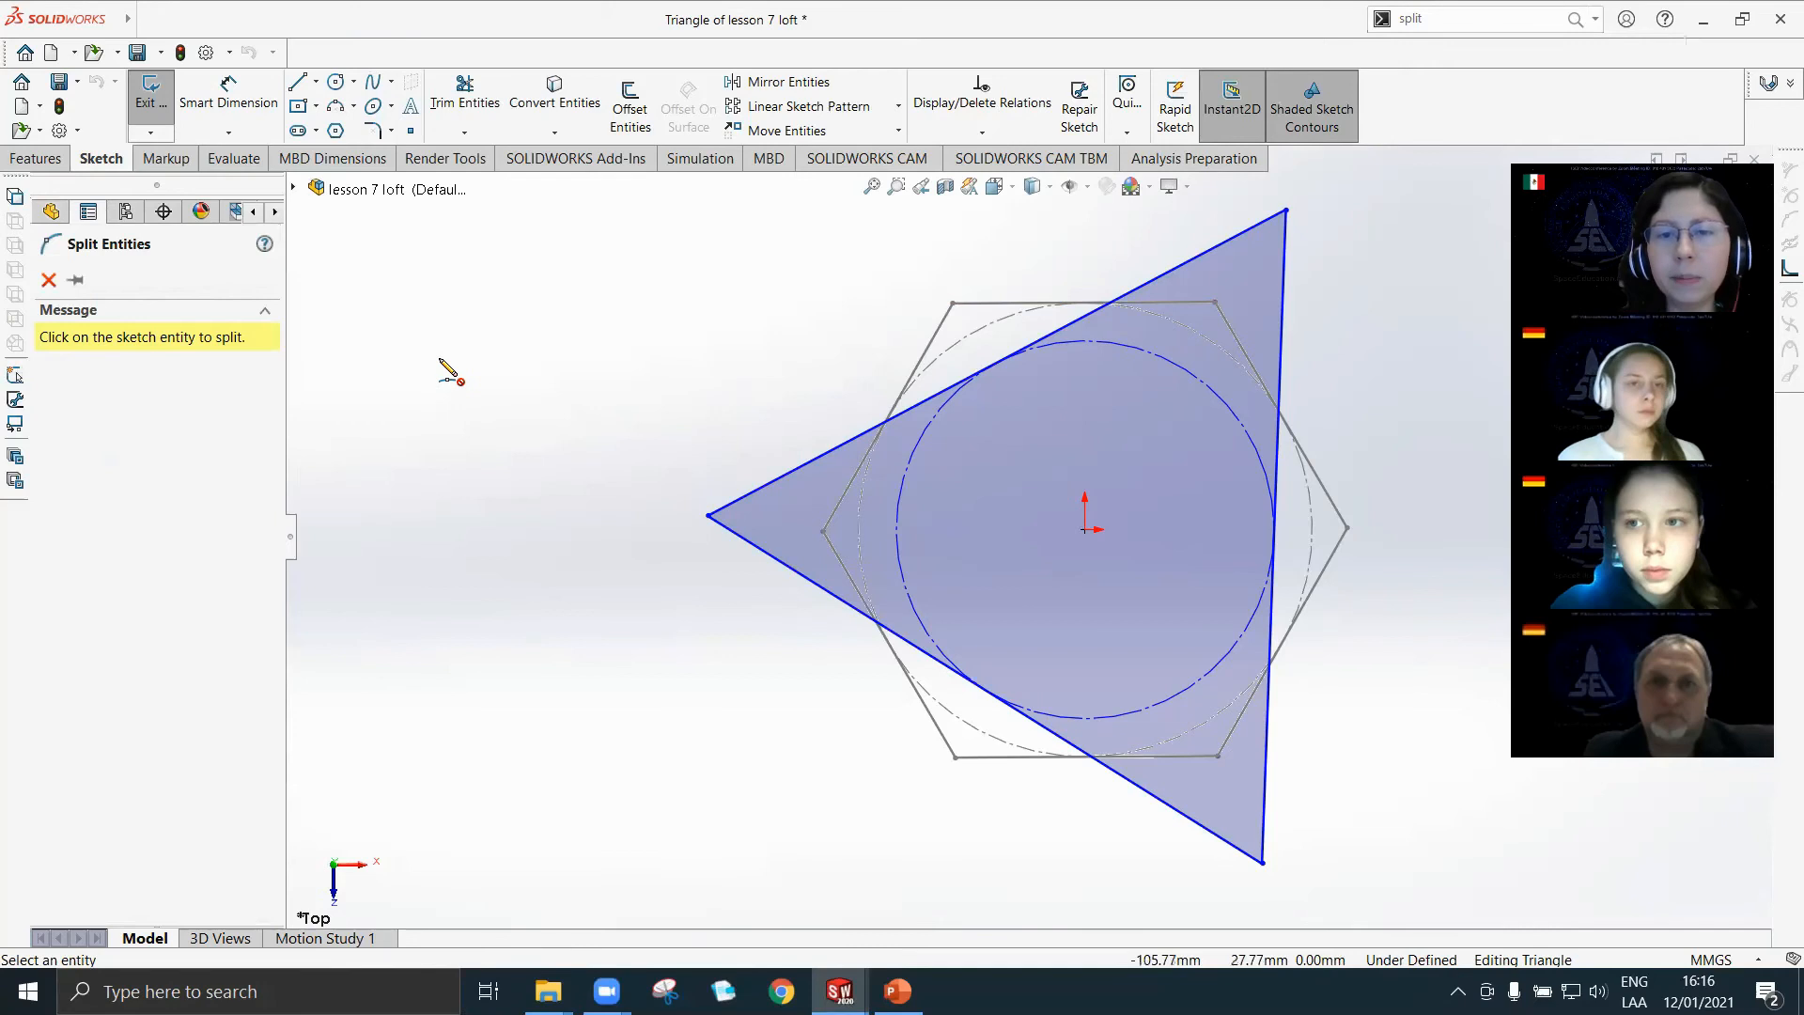
pyautogui.click(998, 365)
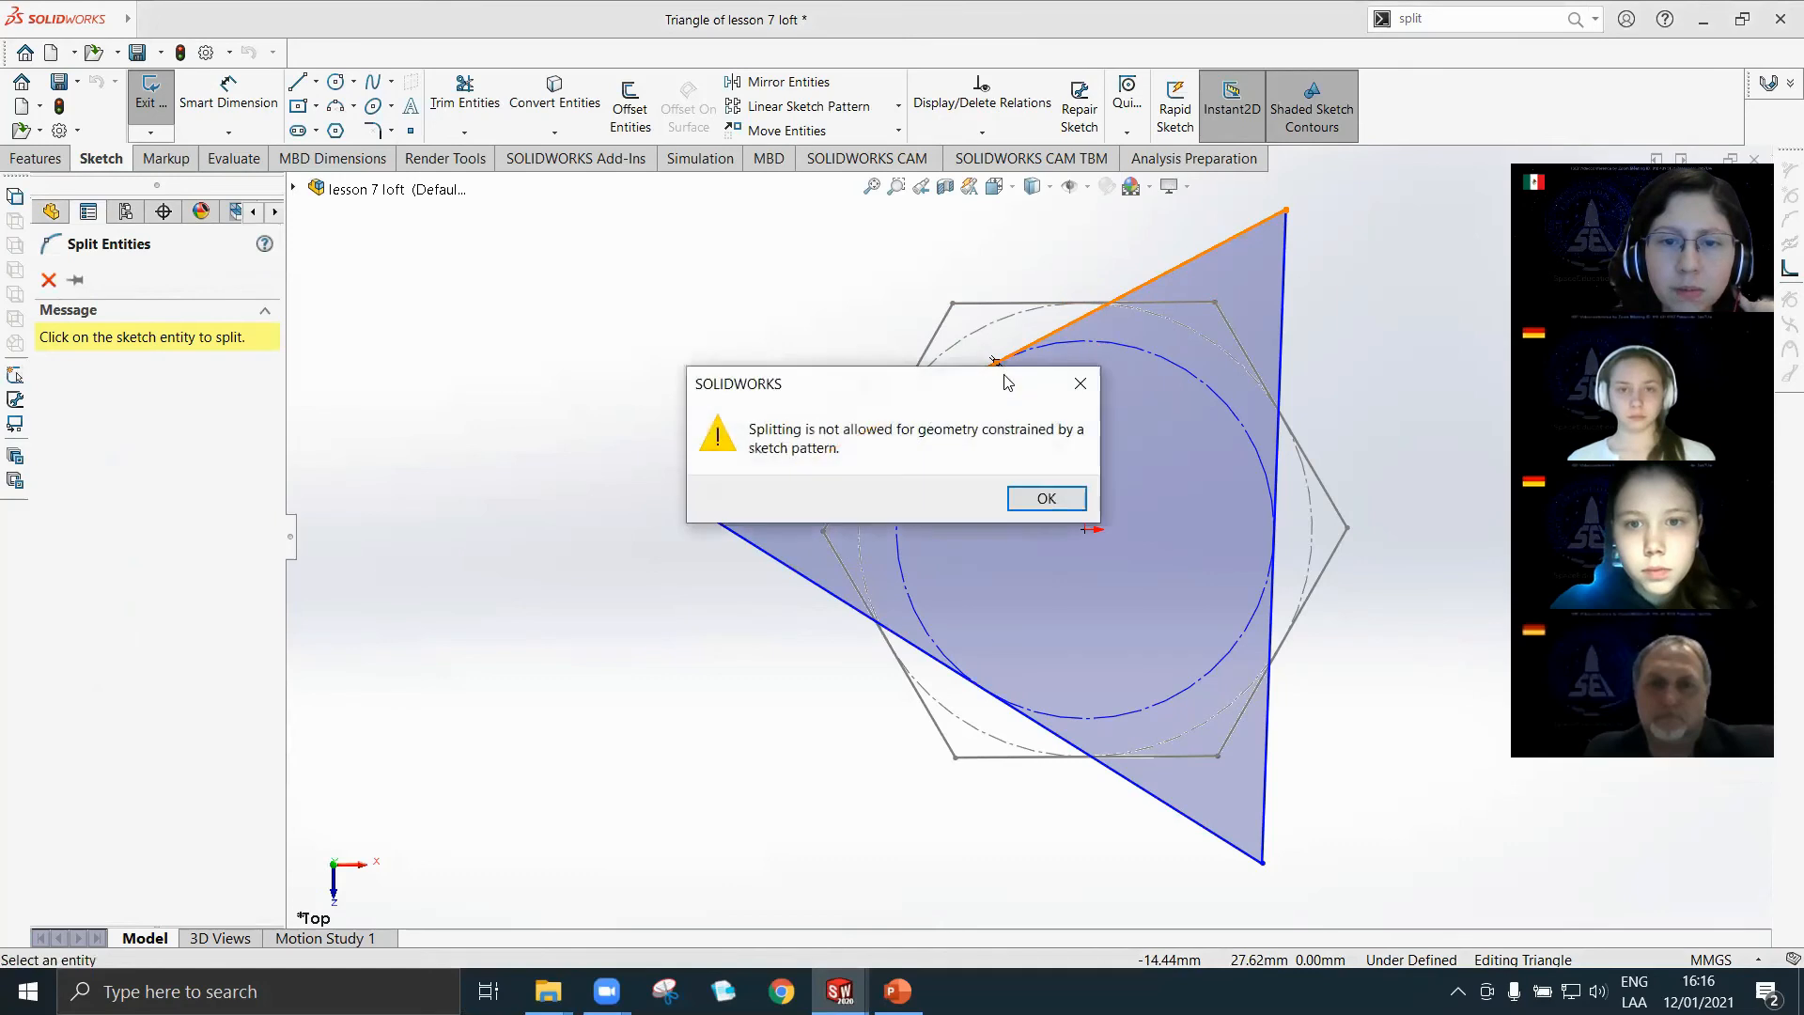
pyautogui.click(1045, 499)
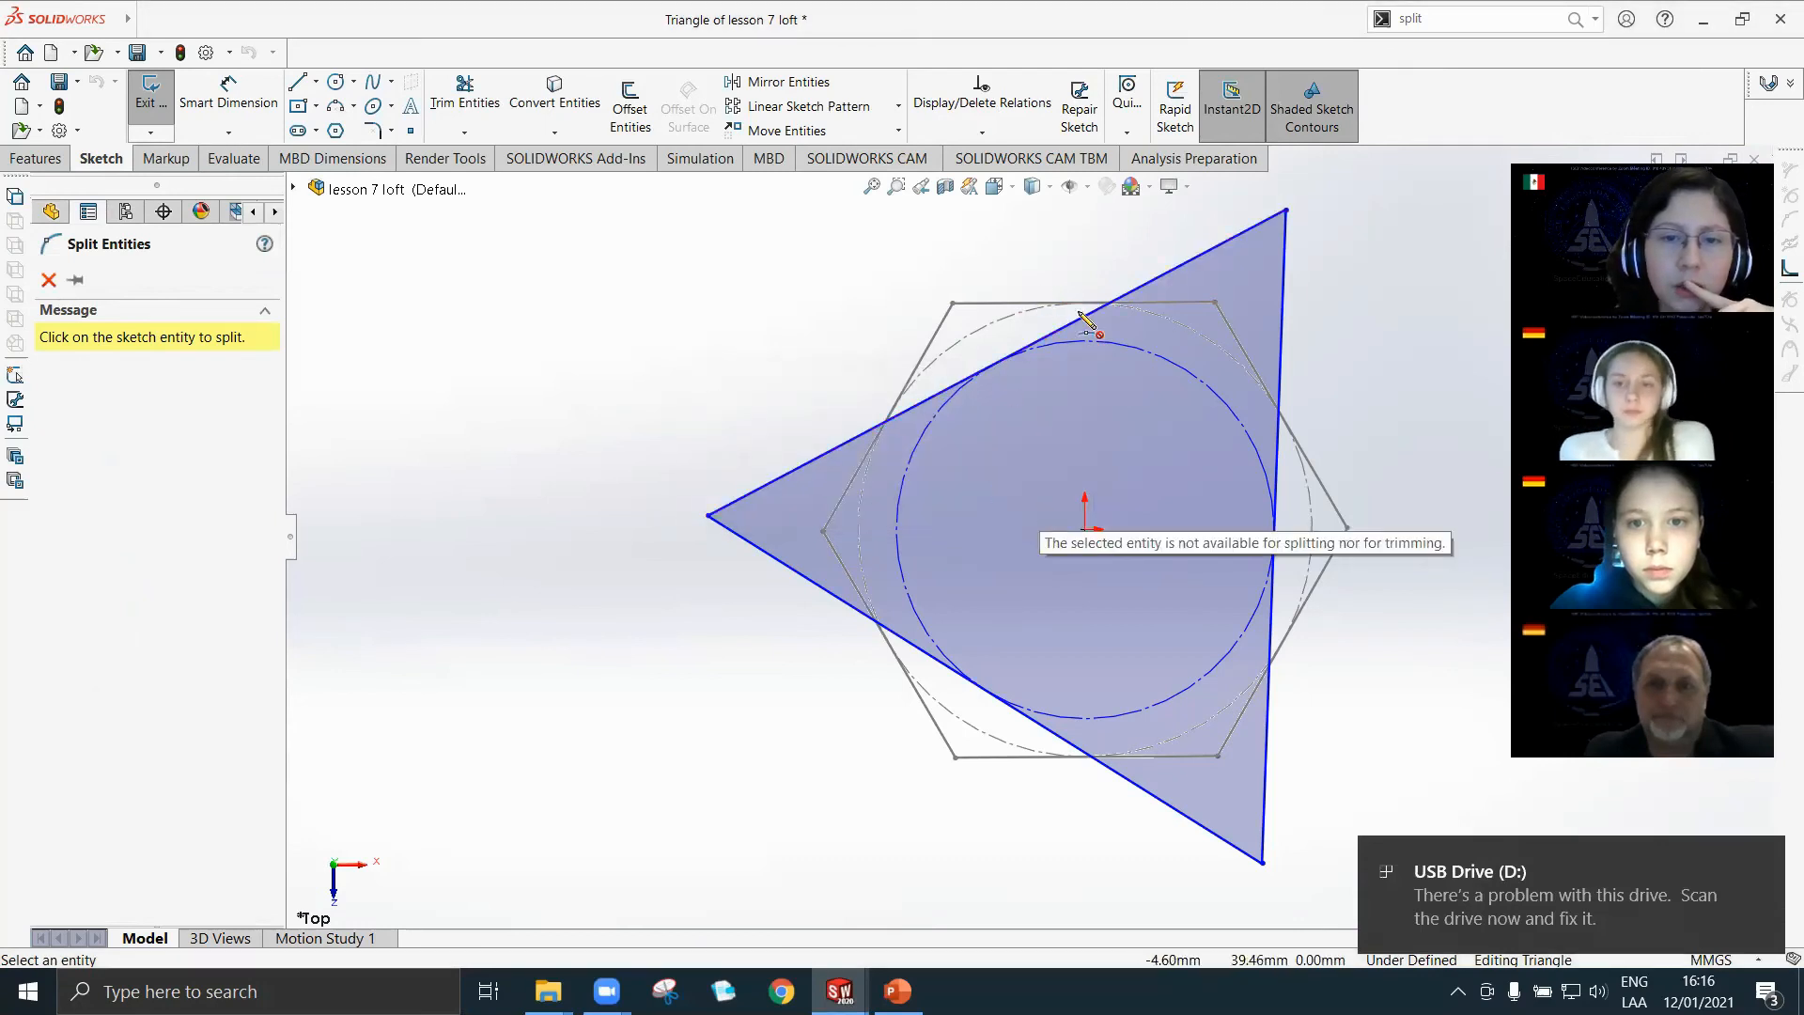
pyautogui.press('Escape')
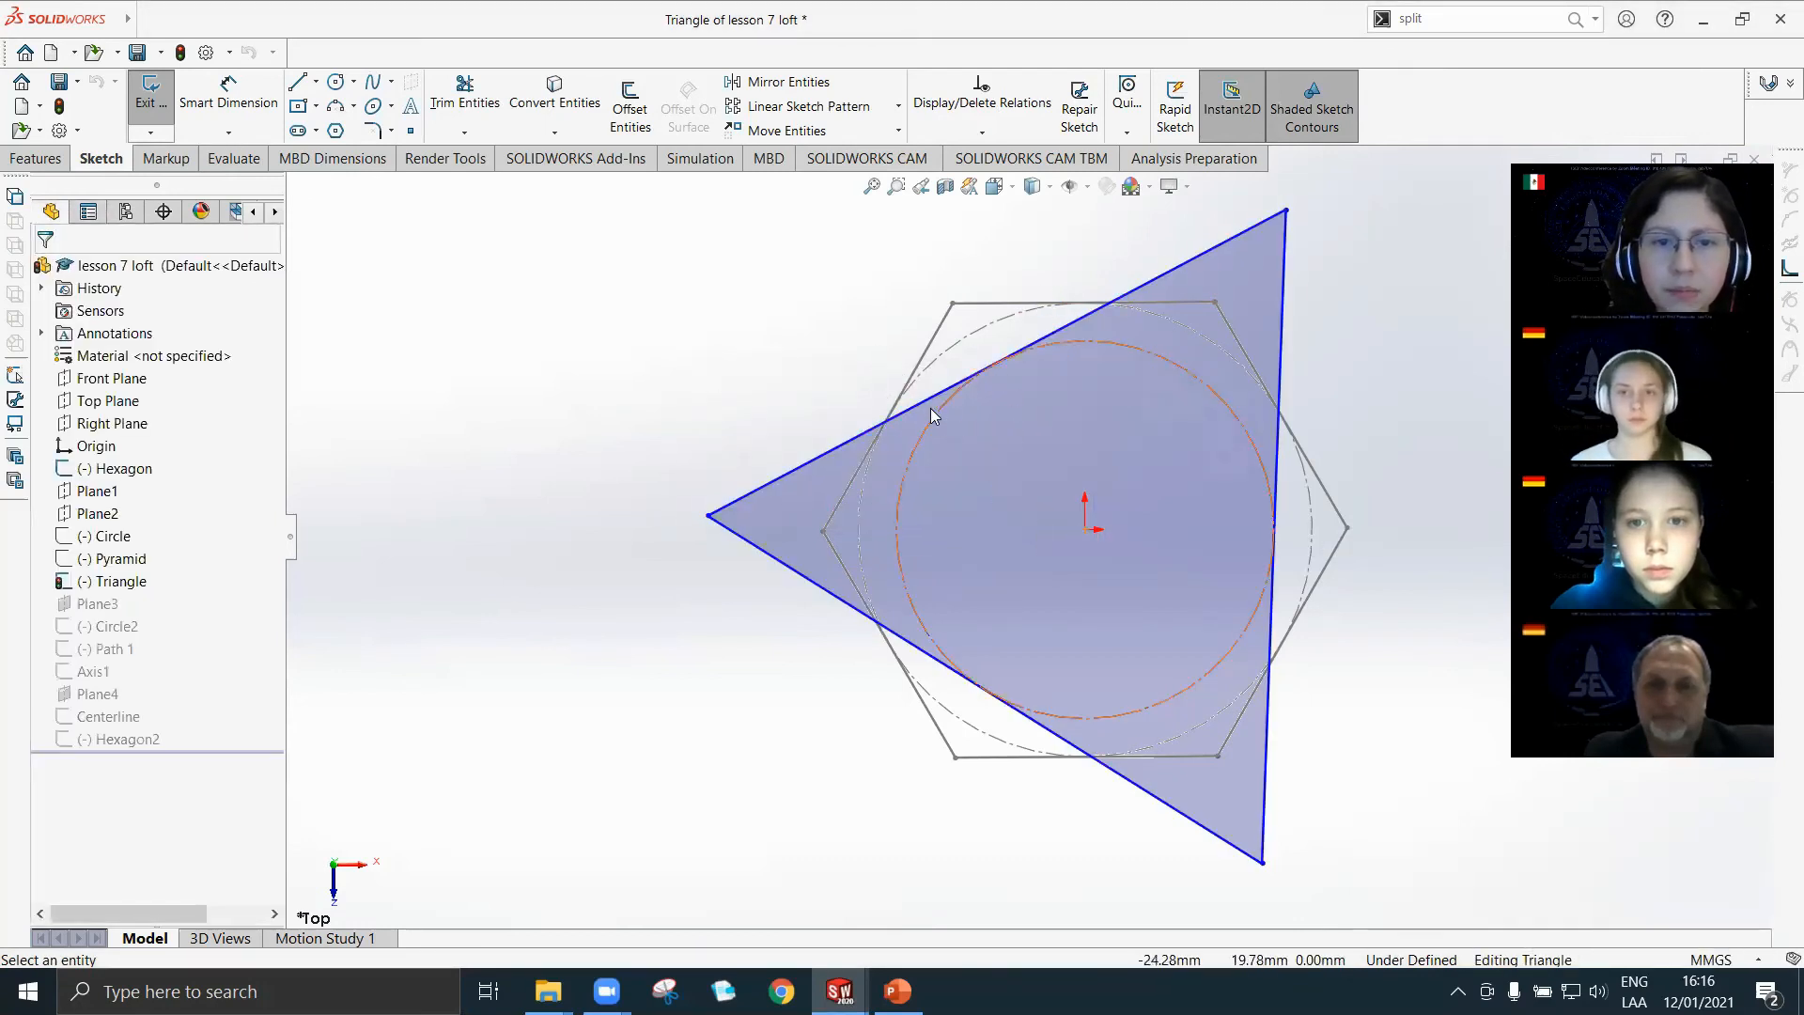
# Delete the sketch-pattern relation from the triangle's upper sloping side and check the lower sloping side's relations.
pyautogui.scroll(4, 1094, 565)
pyautogui.scroll(-4, 1094, 566)
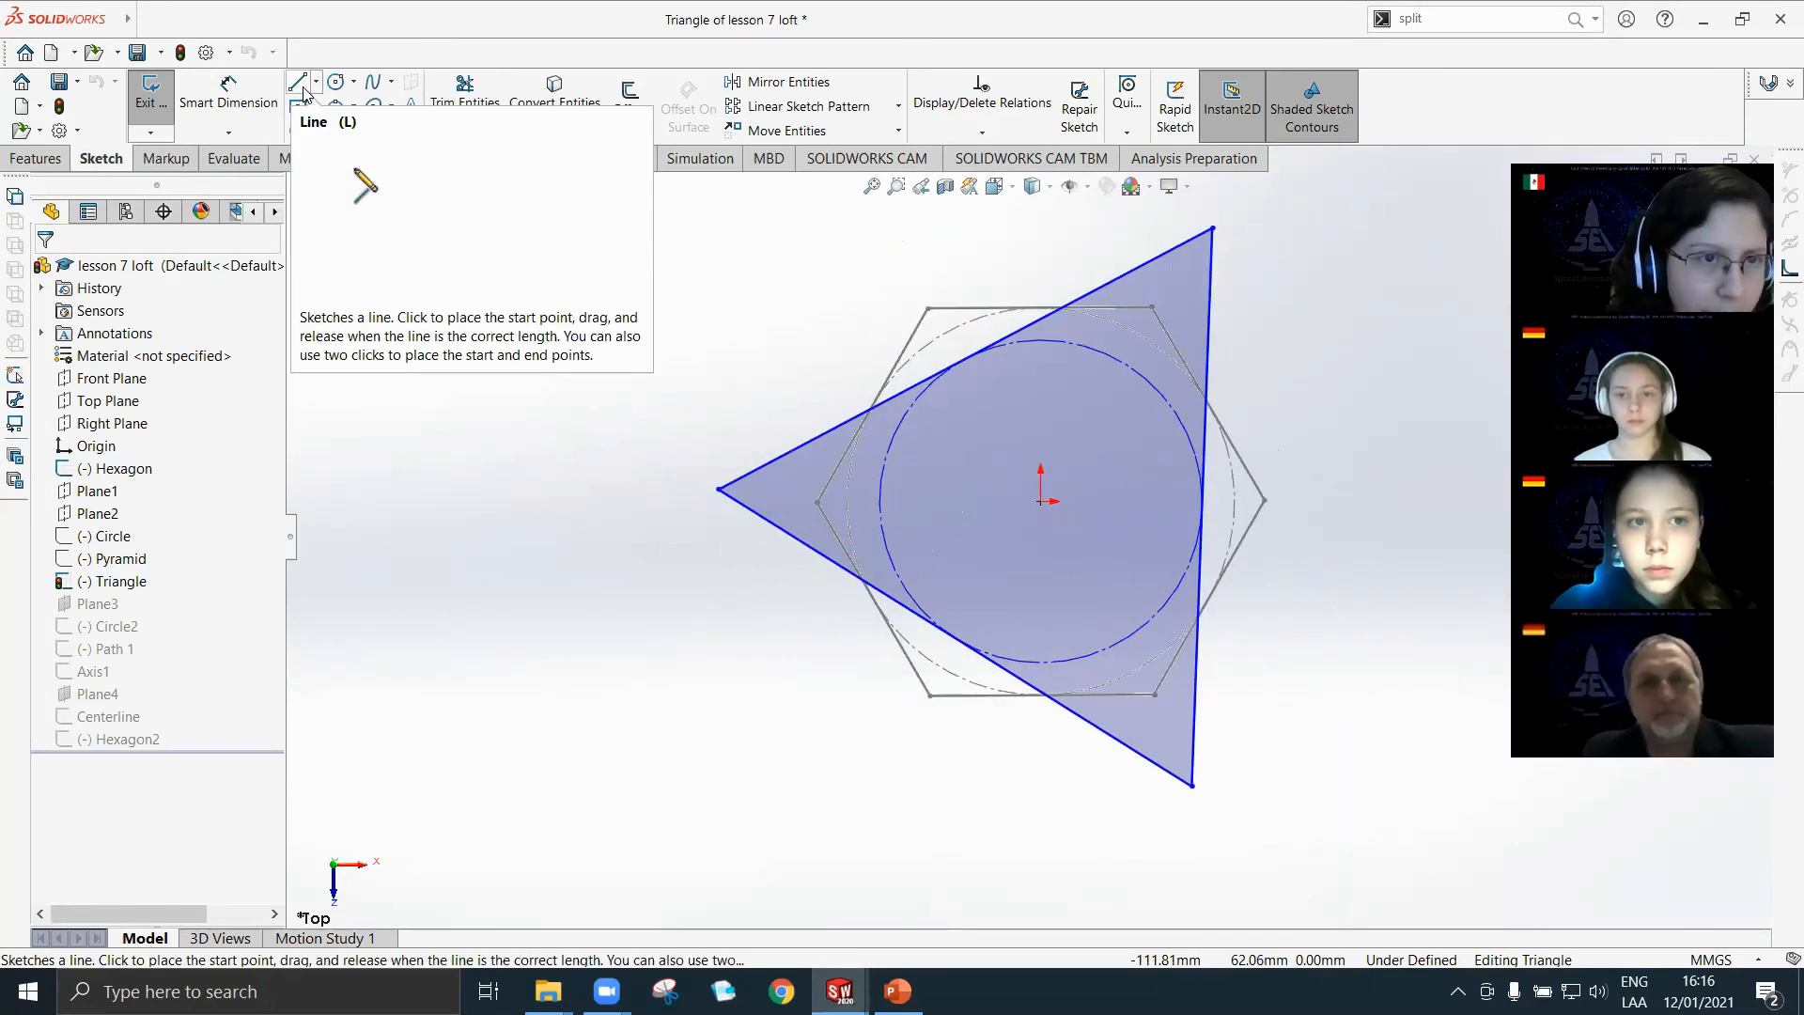
pyautogui.click(336, 129)
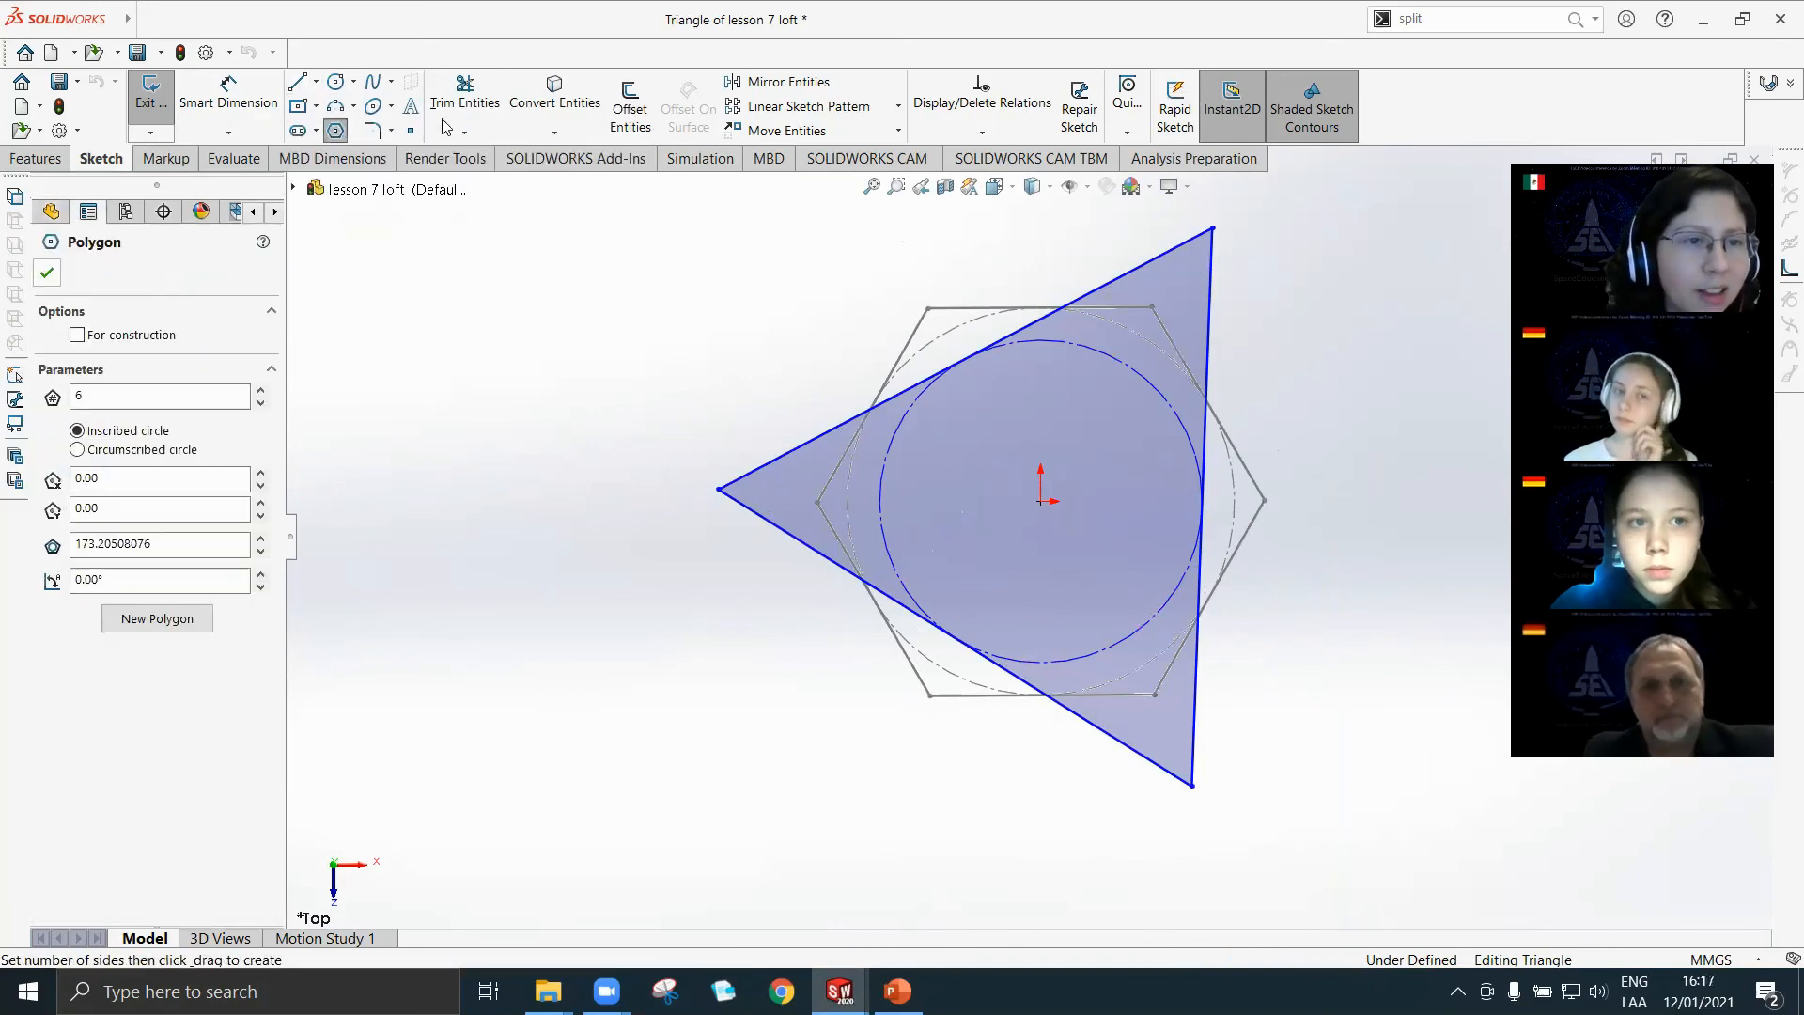
pyautogui.press('Escape')
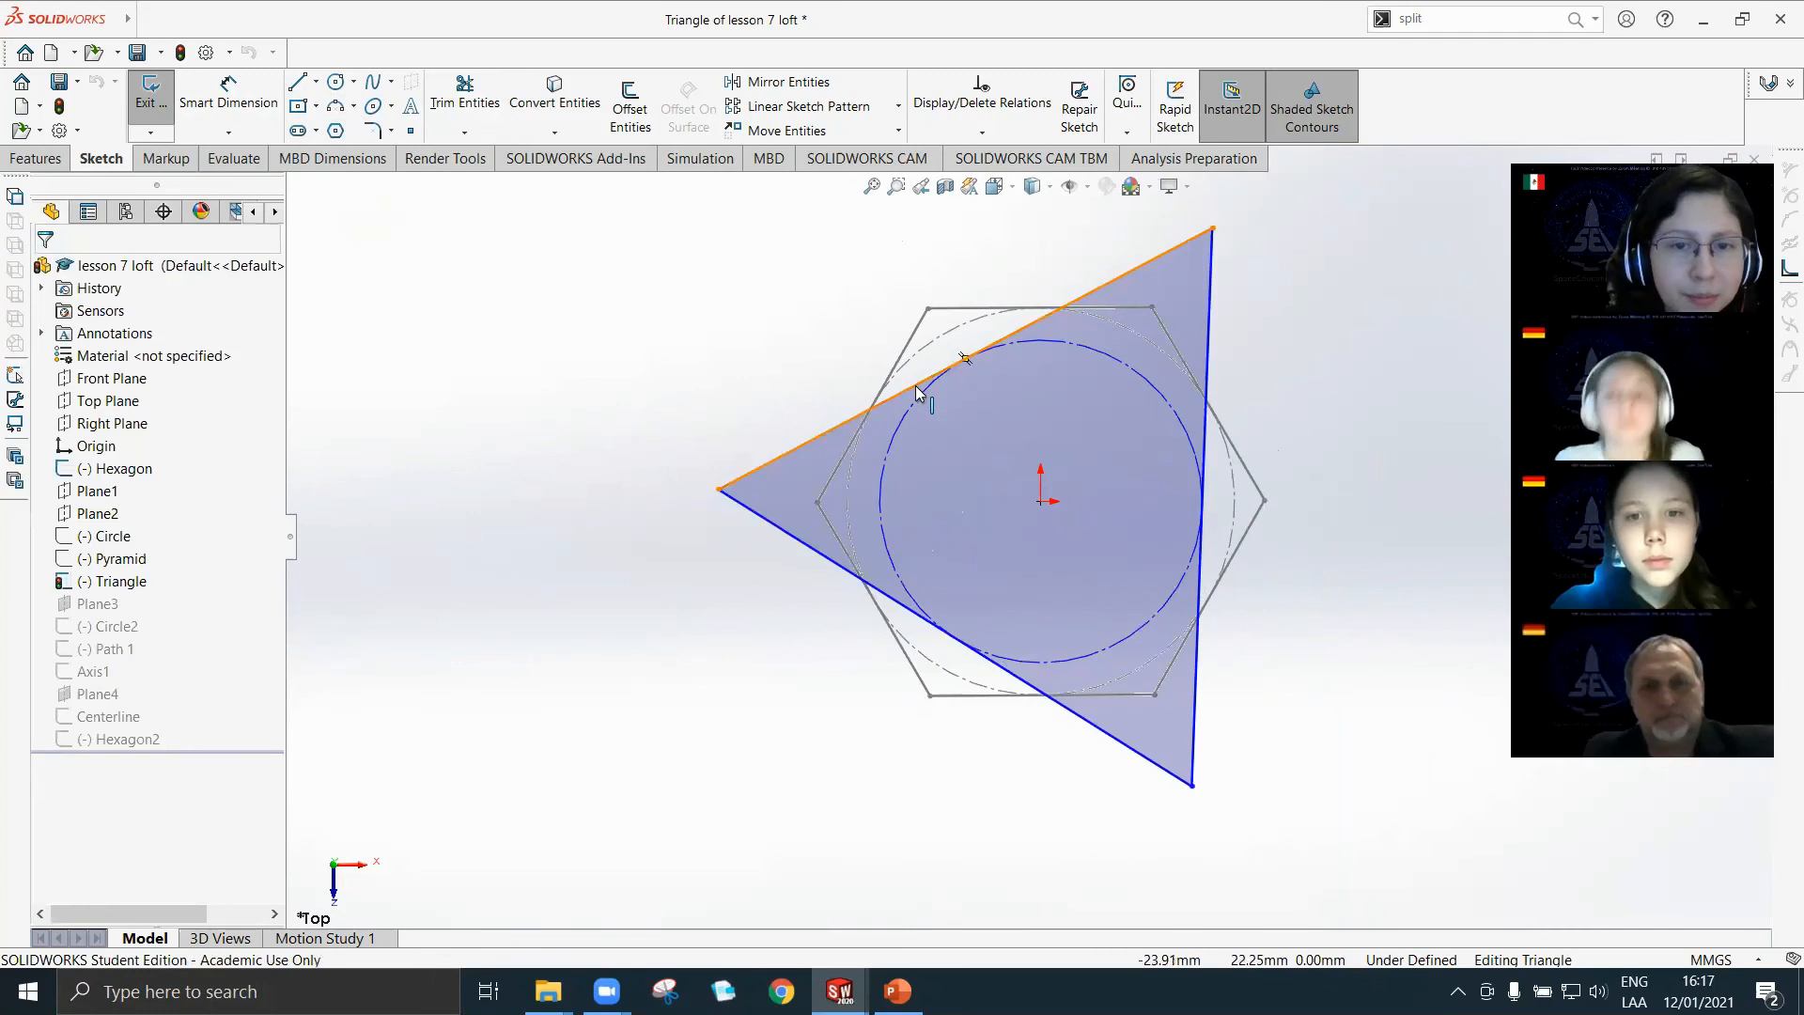
pyautogui.click(921, 391)
pyautogui.click(103, 340)
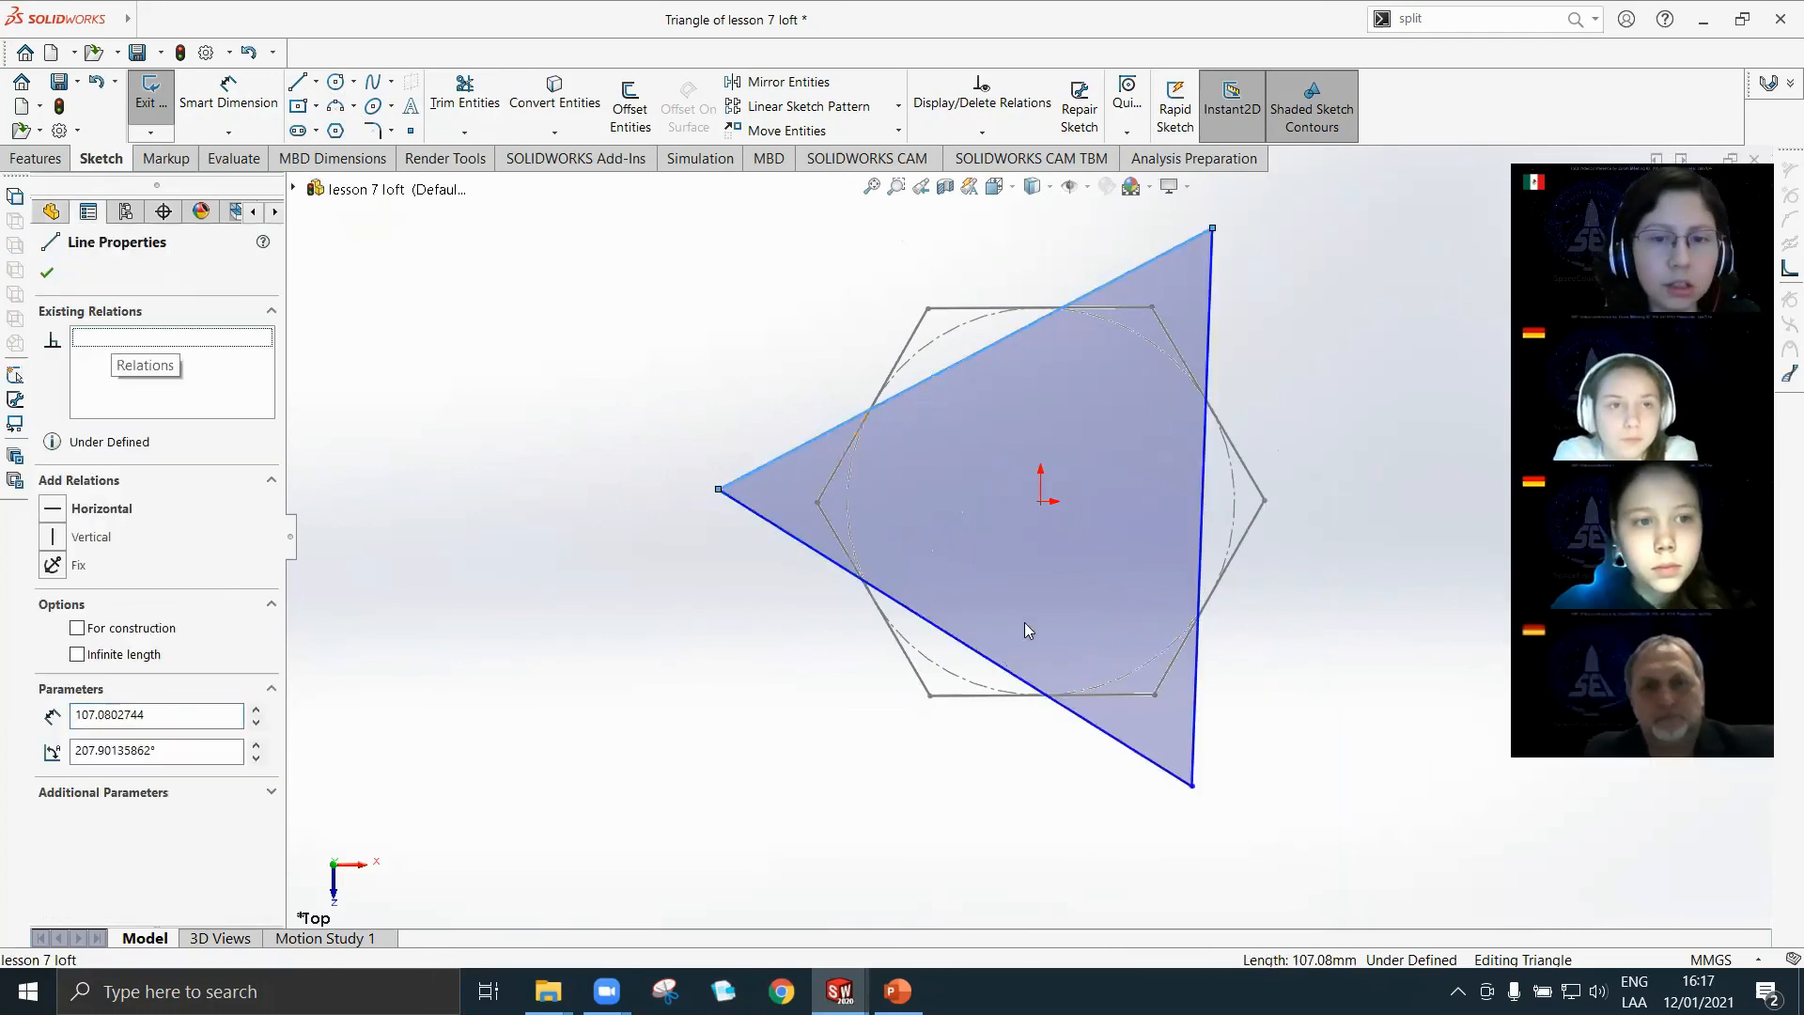
pyautogui.click(1010, 673)
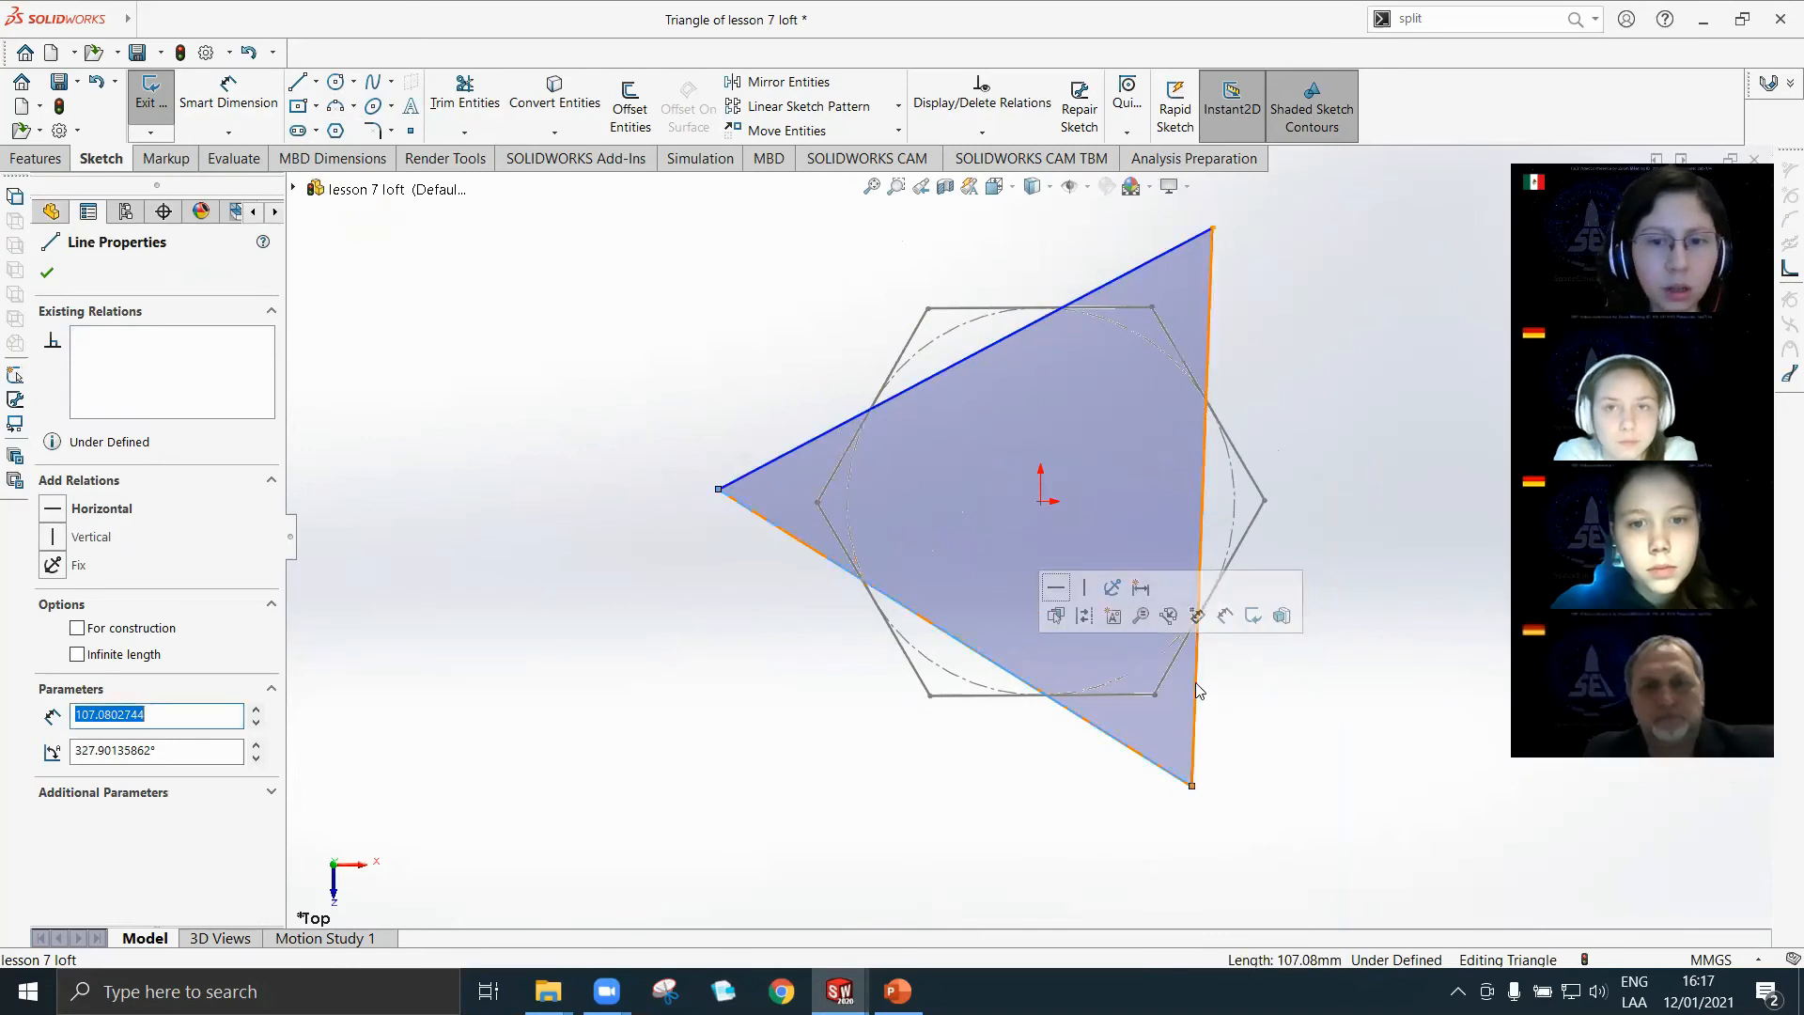
pyautogui.press('Escape')
# Split each of the triangle's three sides at about its midpoint with Split Entities.
pyautogui.click(1494, 19)
pyautogui.write('ent')
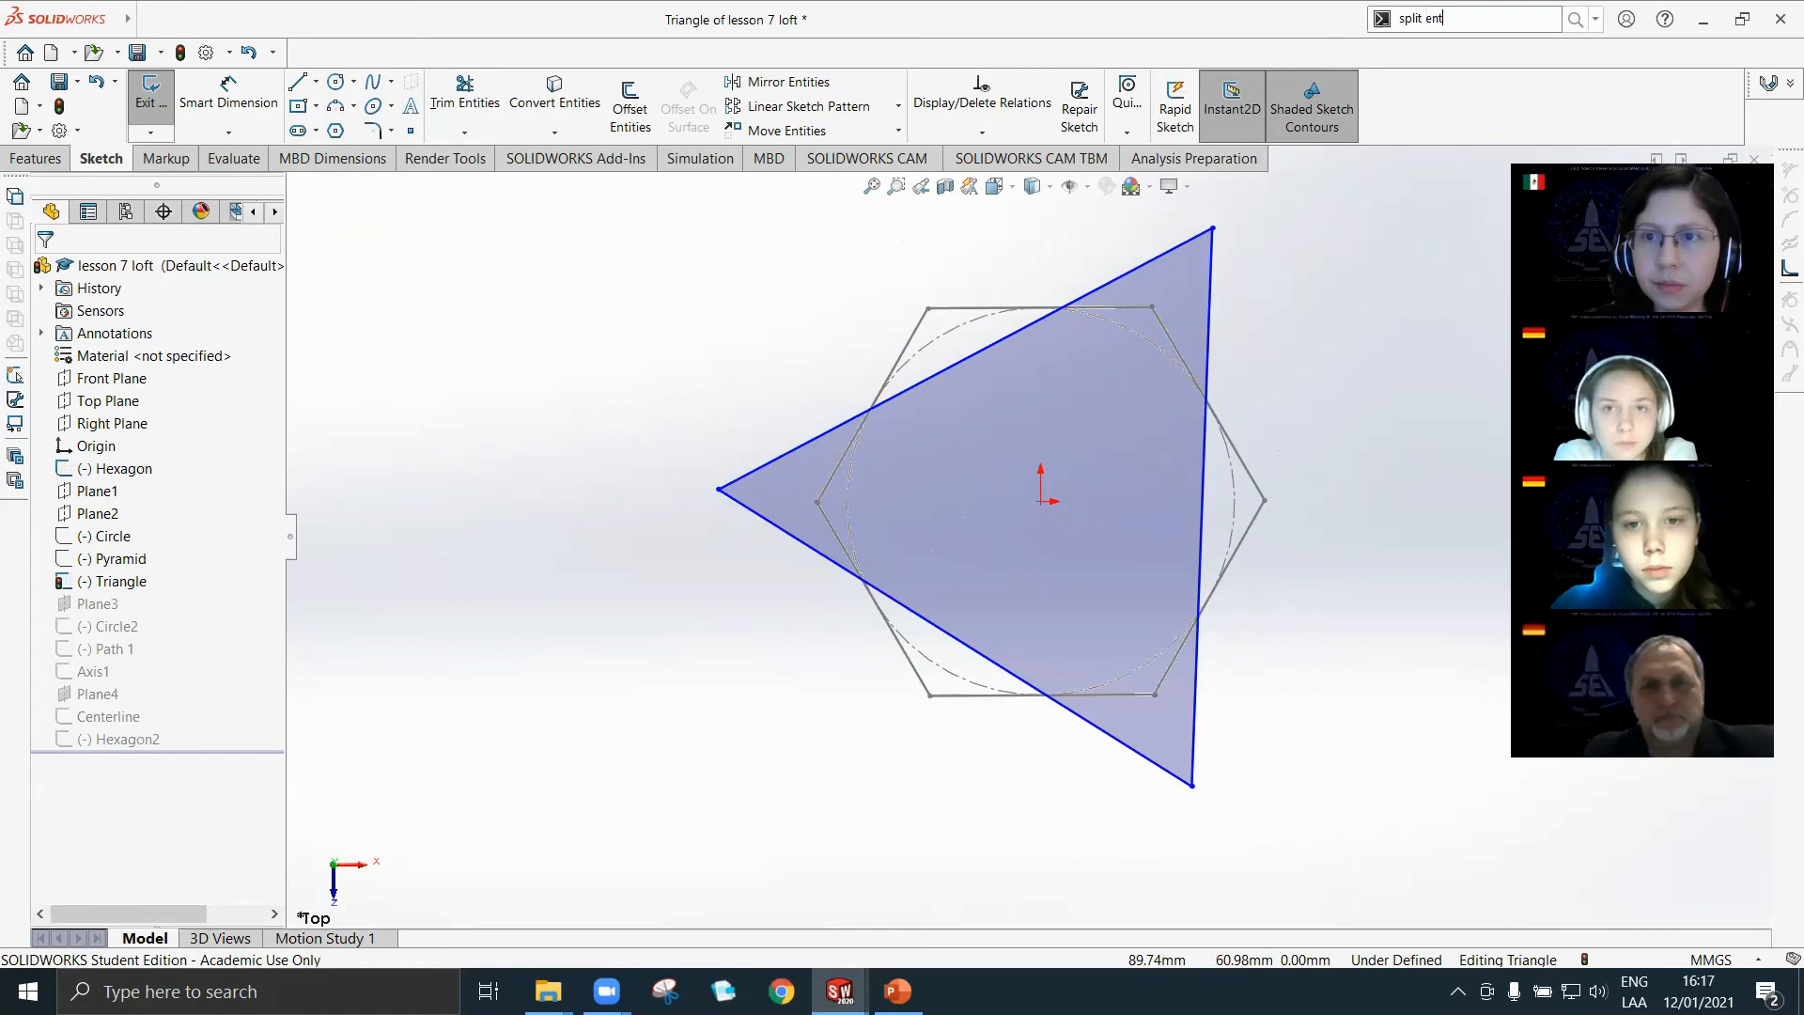
pyautogui.write('i')
pyautogui.click(1509, 44)
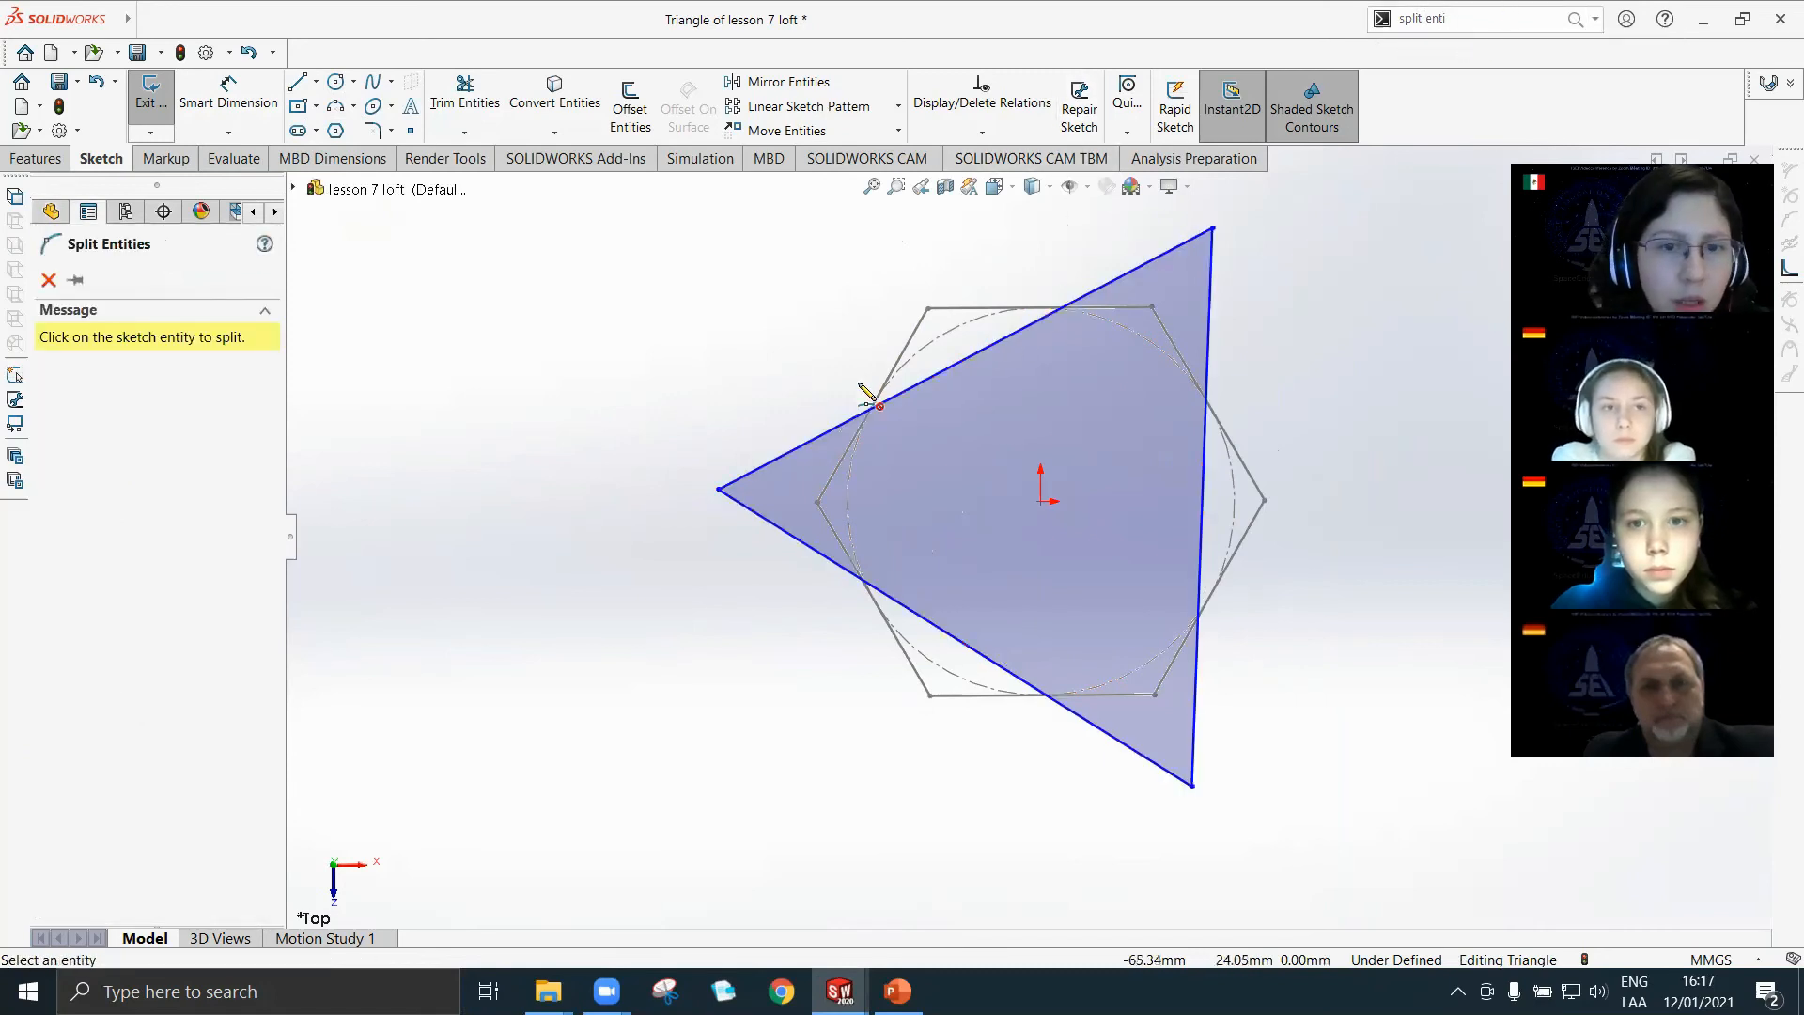
pyautogui.click(966, 359)
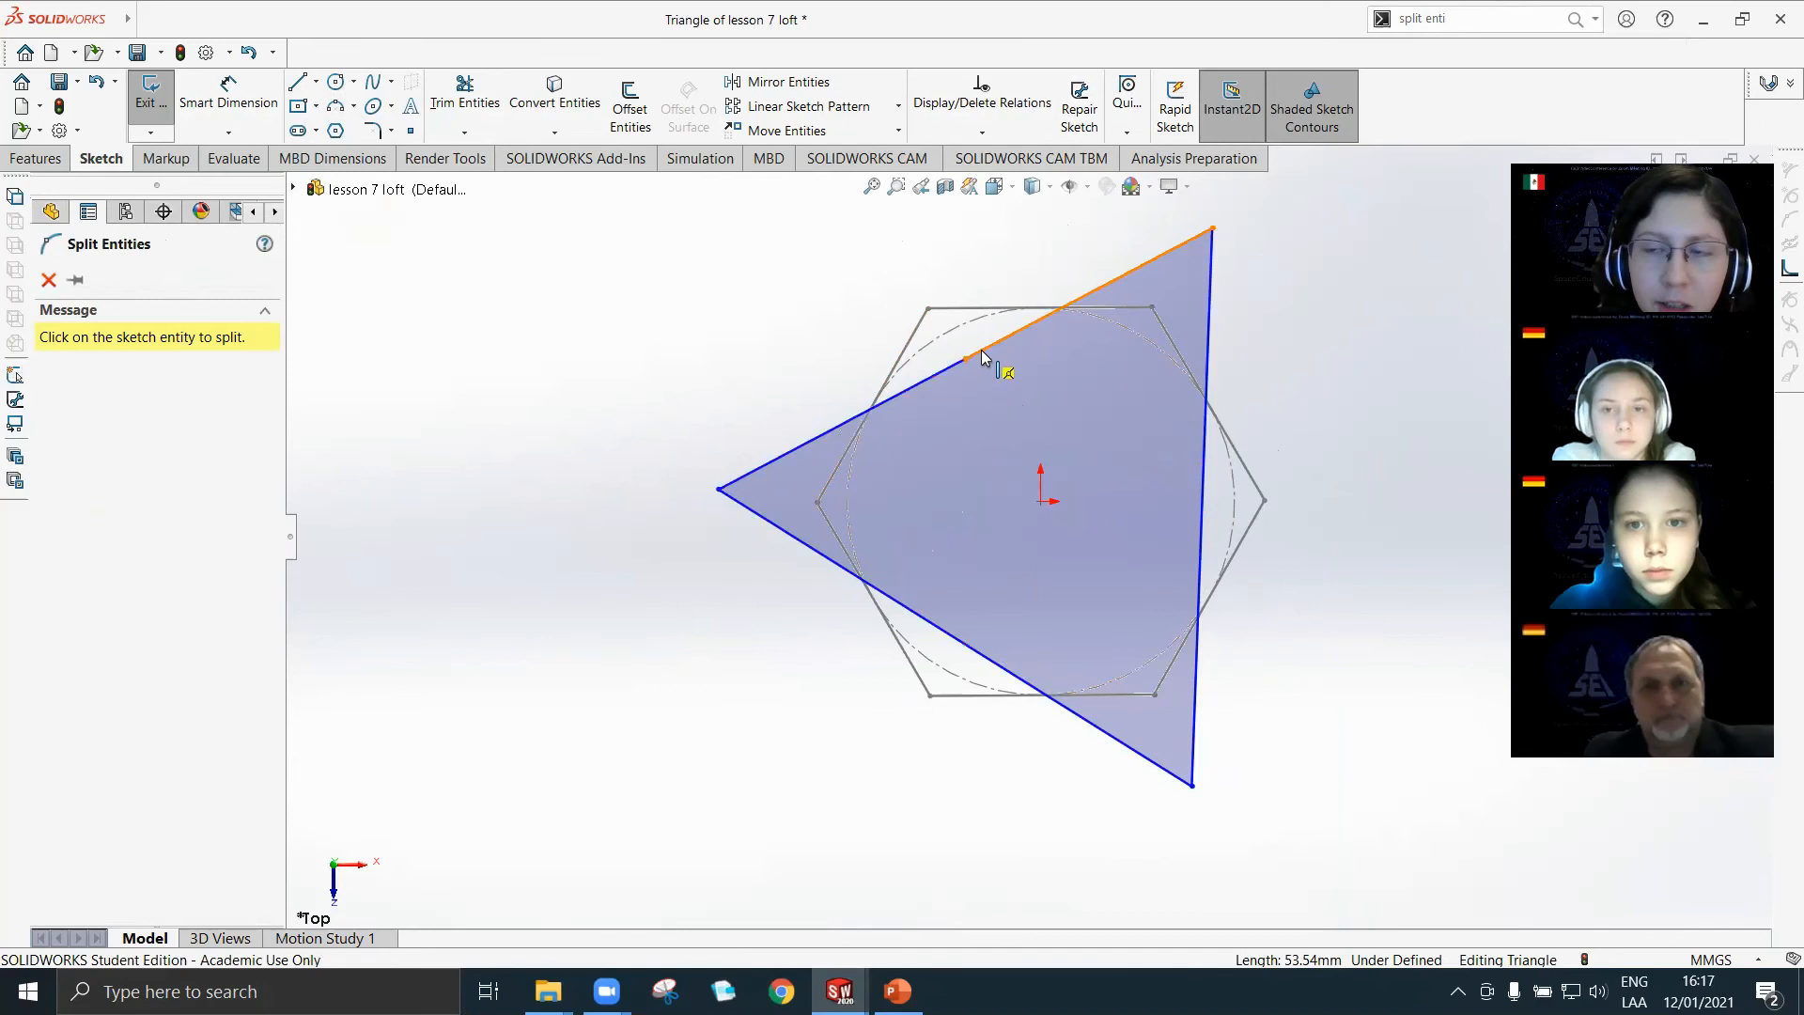
pyautogui.click(955, 639)
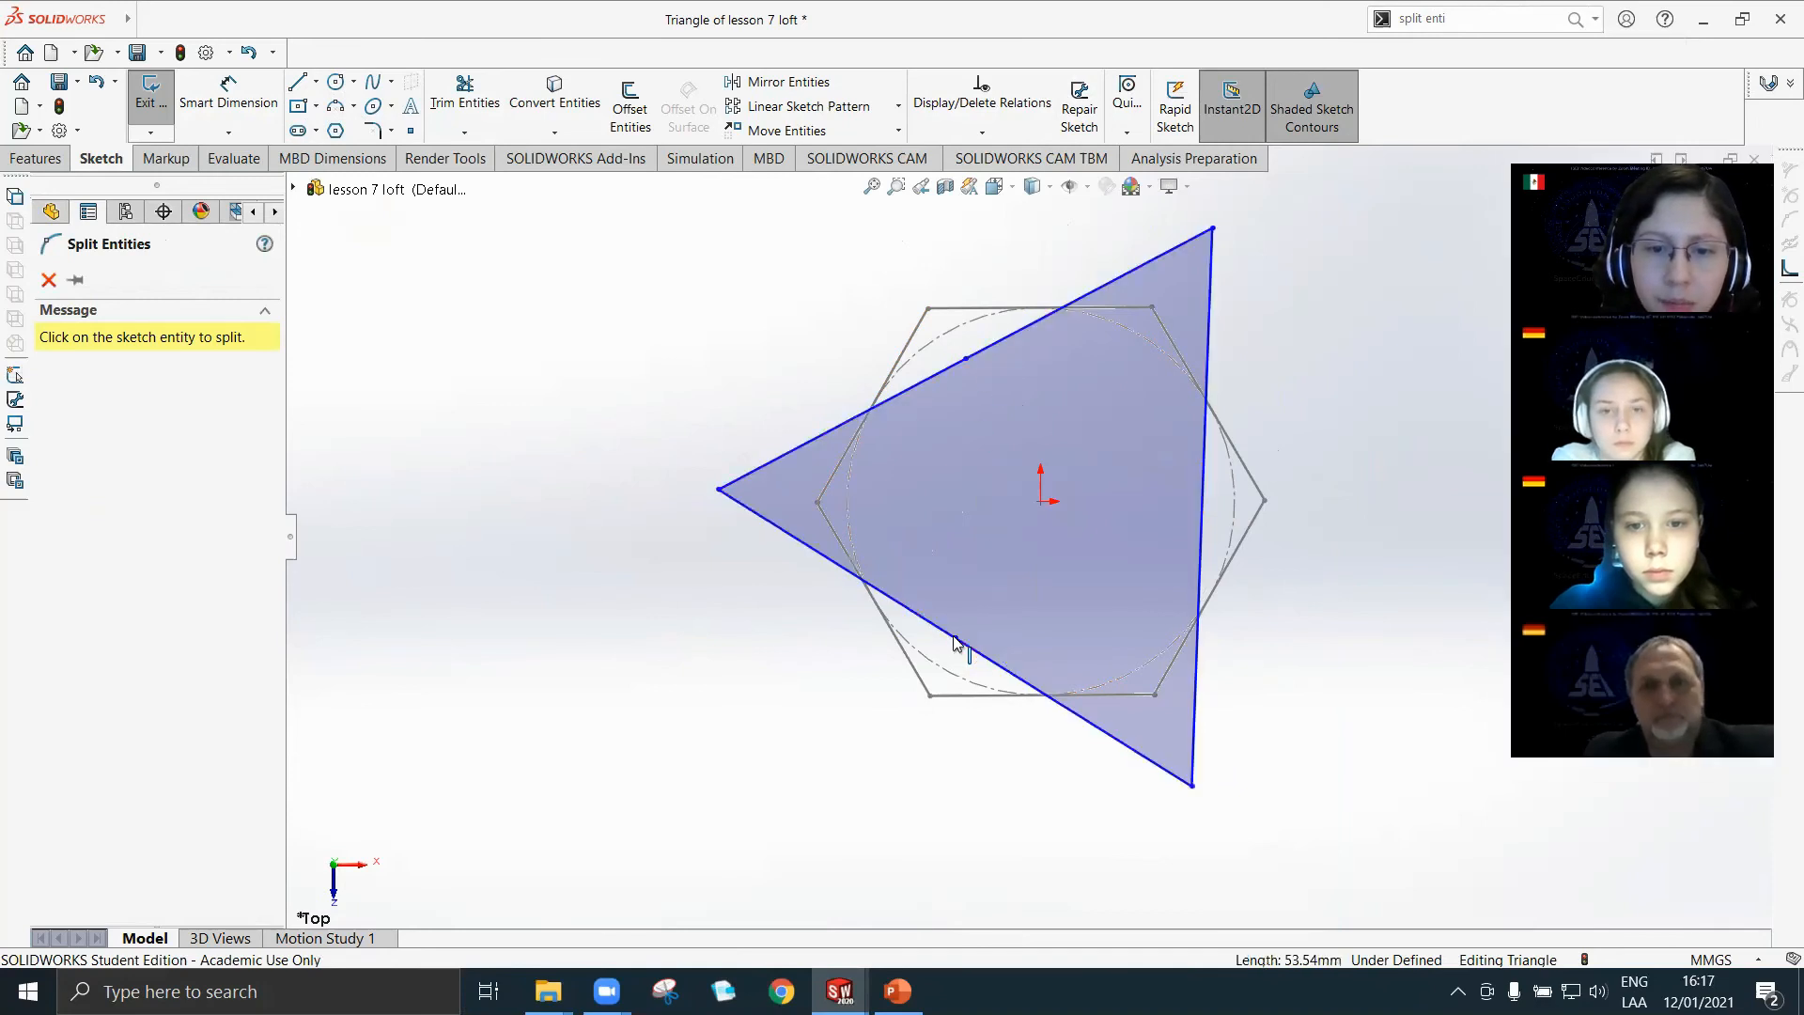
pyautogui.click(1201, 512)
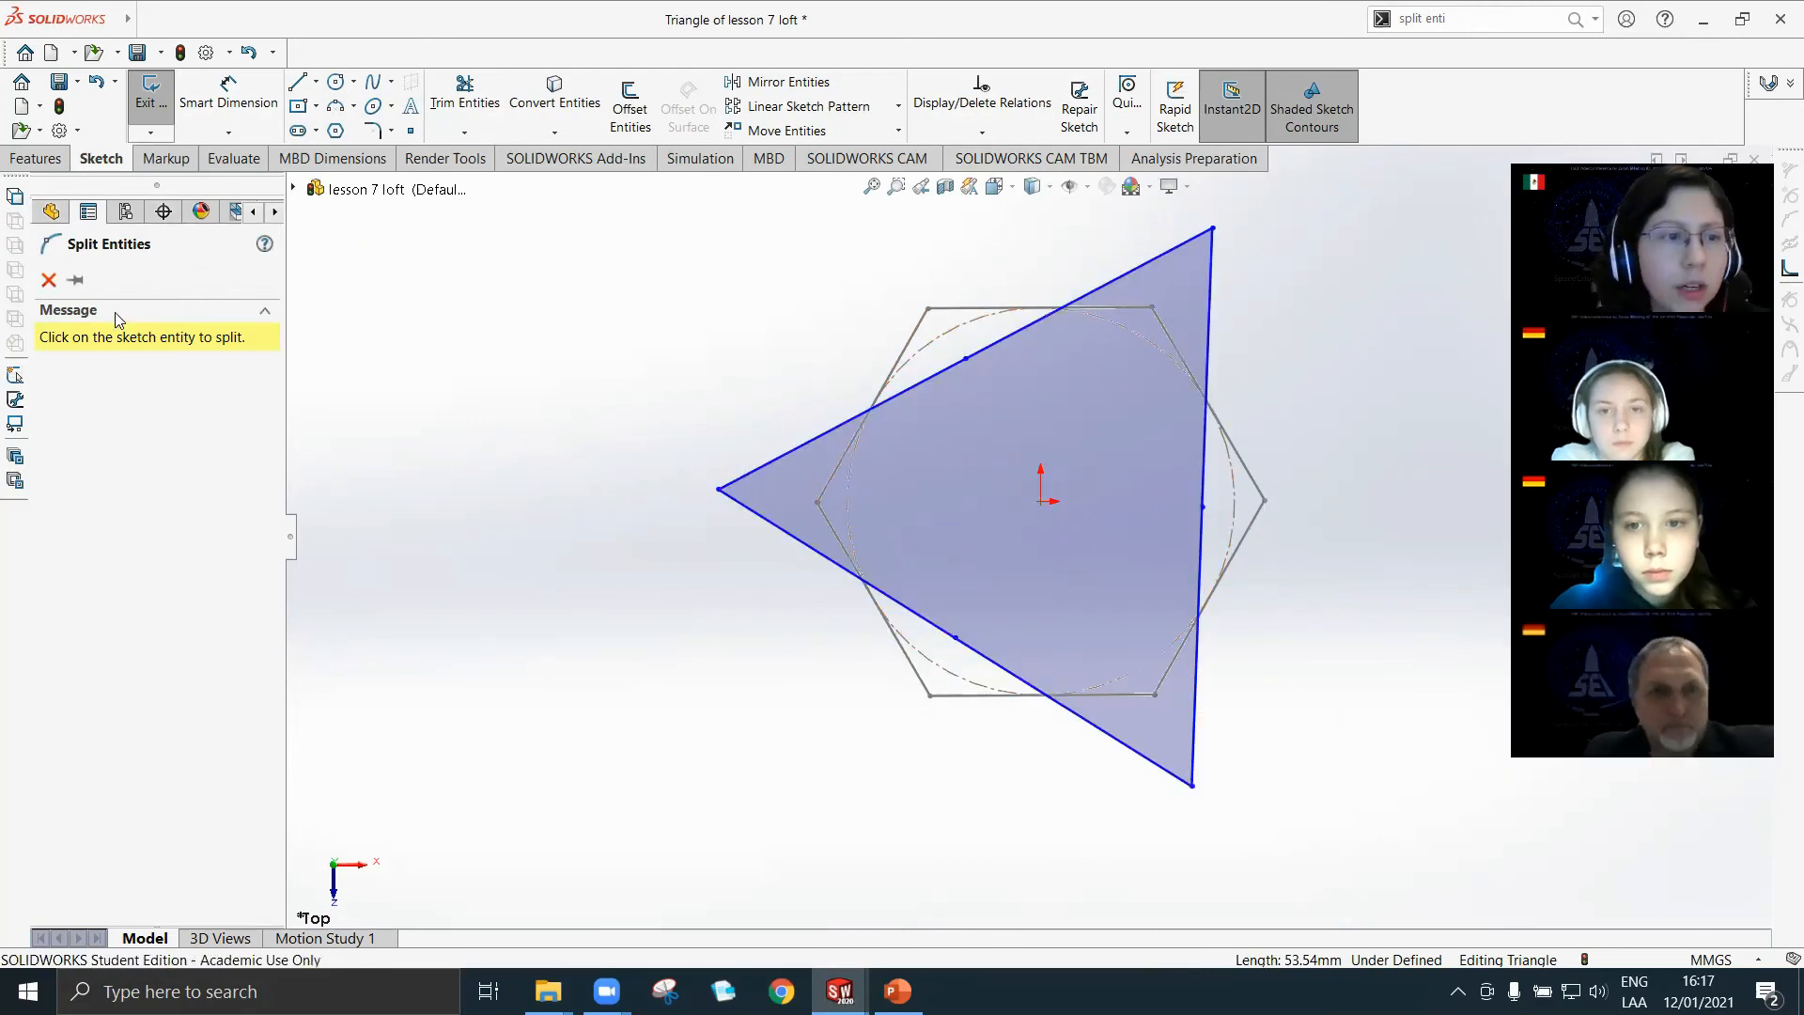
pyautogui.press('Escape')
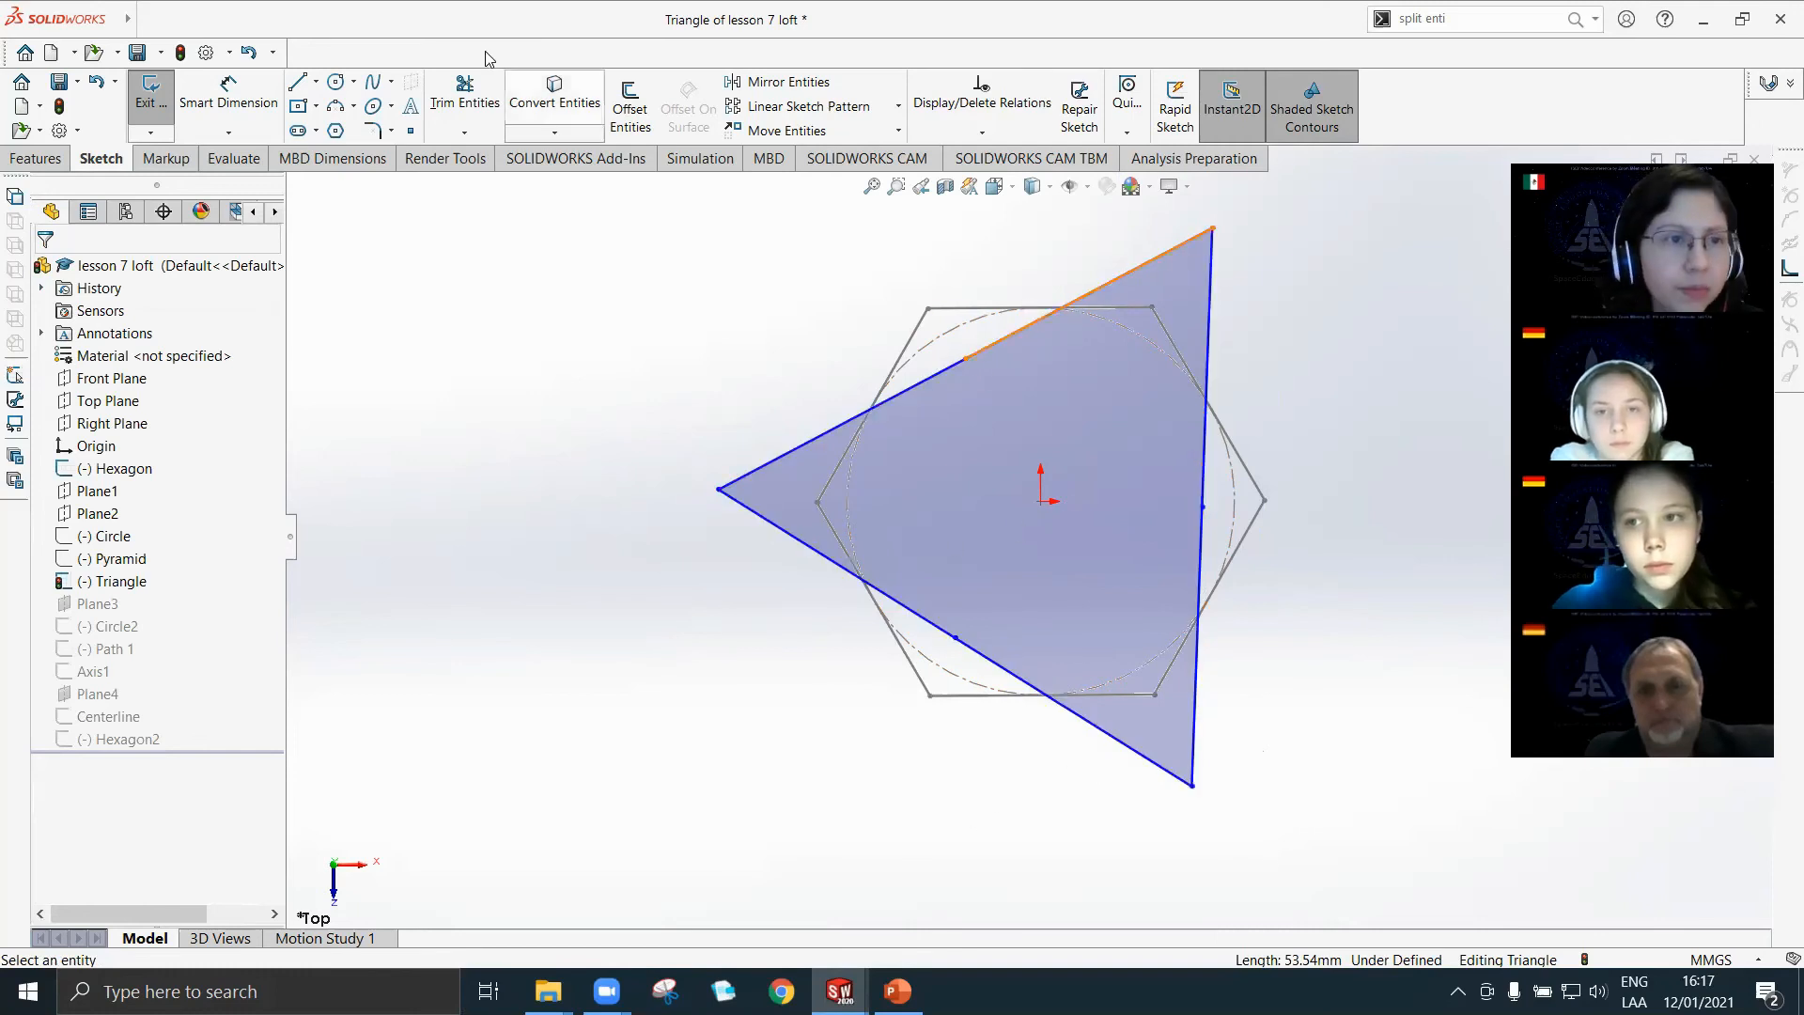
# Exit the Triangle sketch and create a loft from the Hexagon profile to the Triangle profile.
pyautogui.moveTo(1040, 592); pyautogui.dragTo(1038, 554, button='middle')
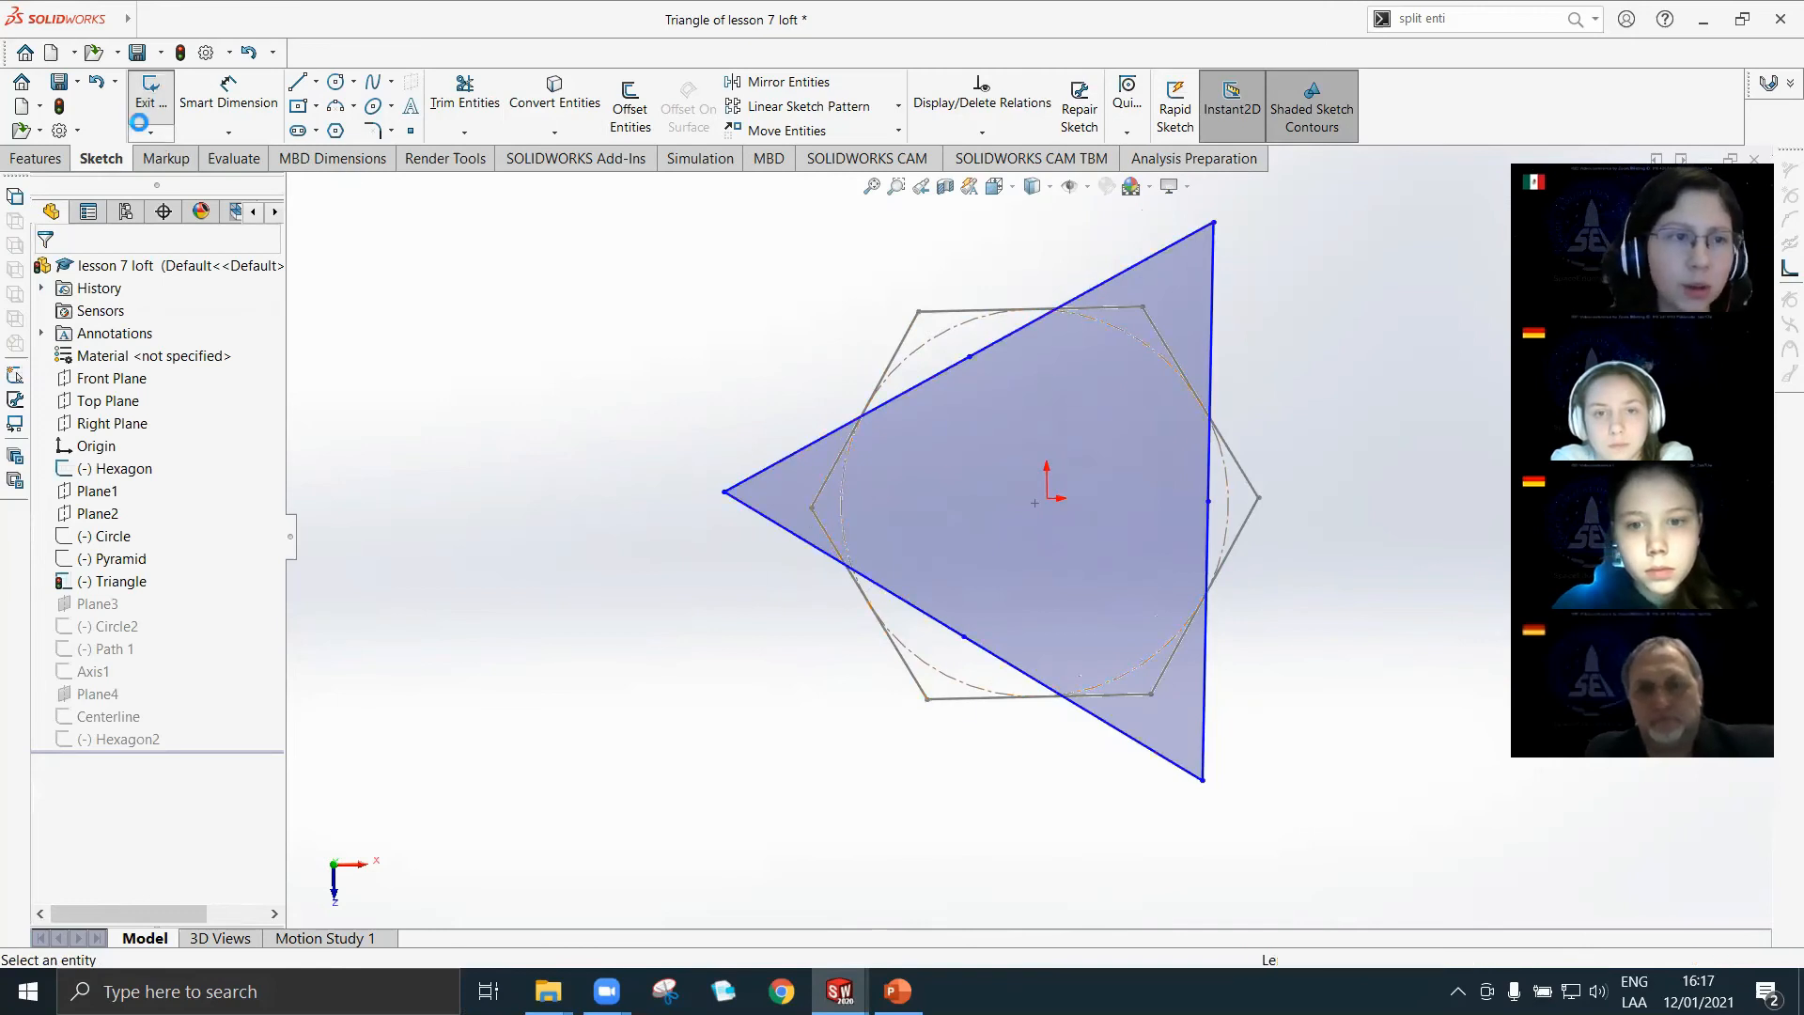
pyautogui.click(148, 86)
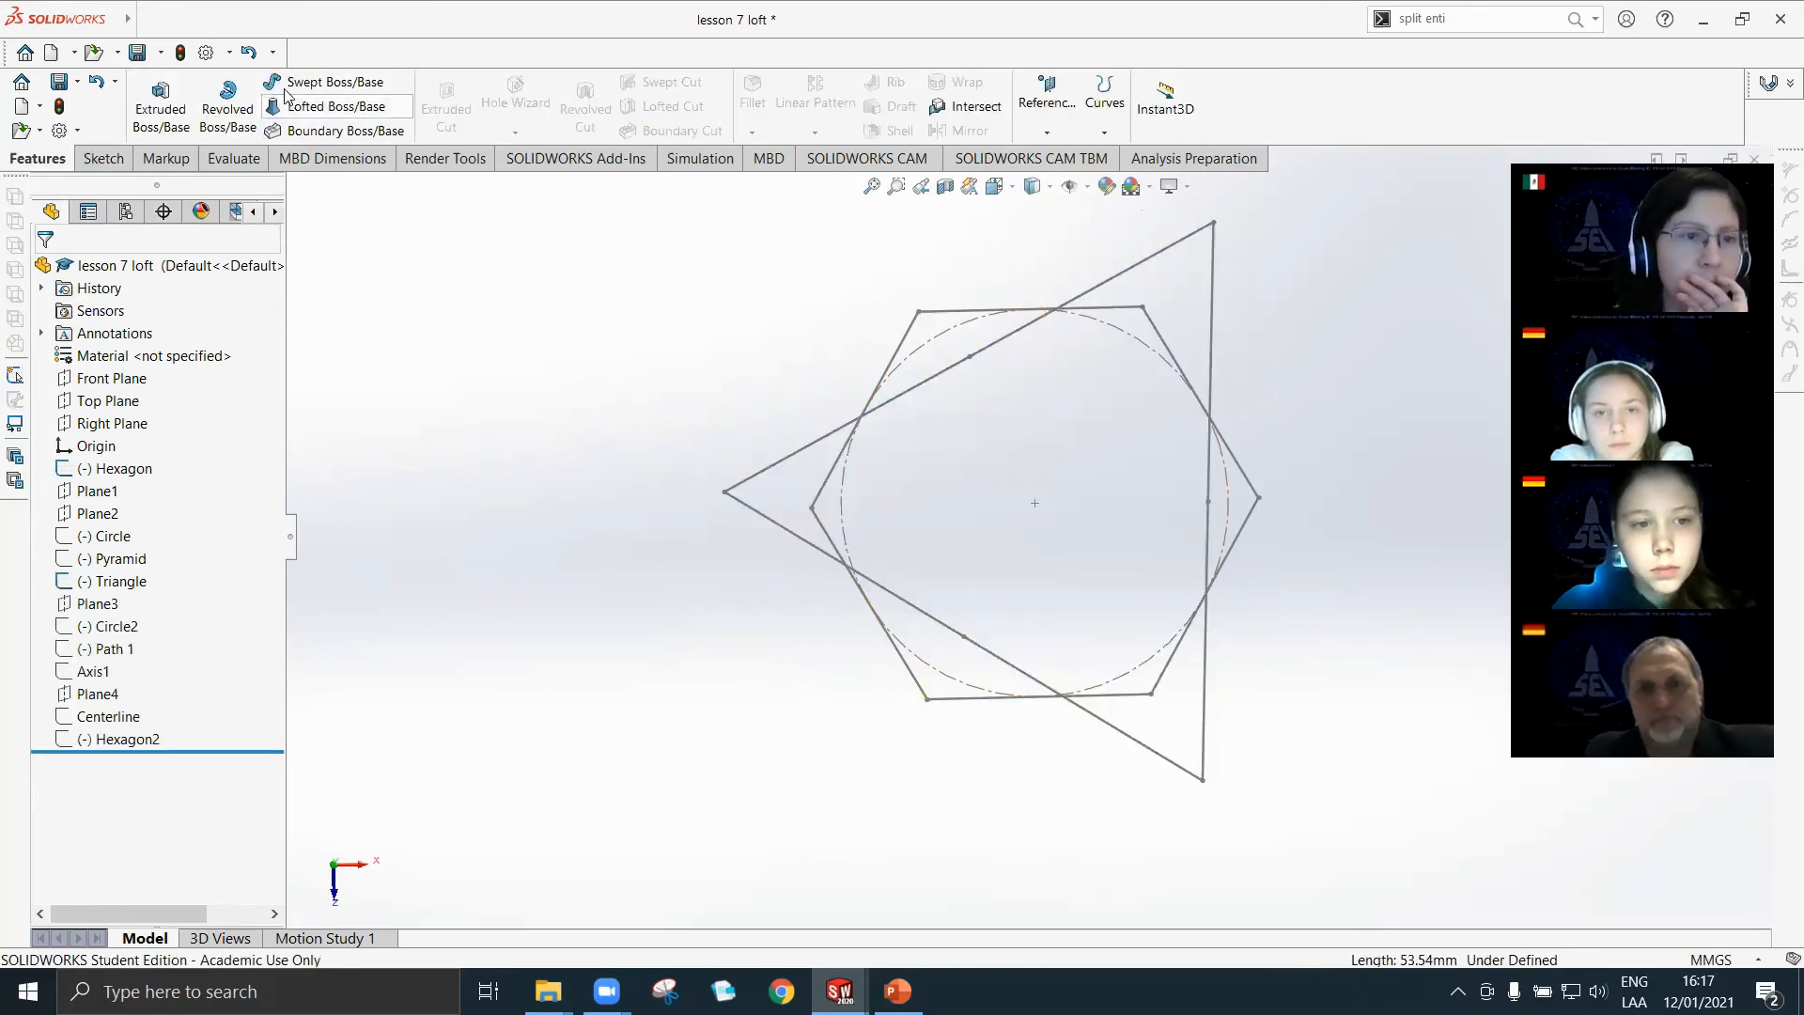
pyautogui.click(927, 700)
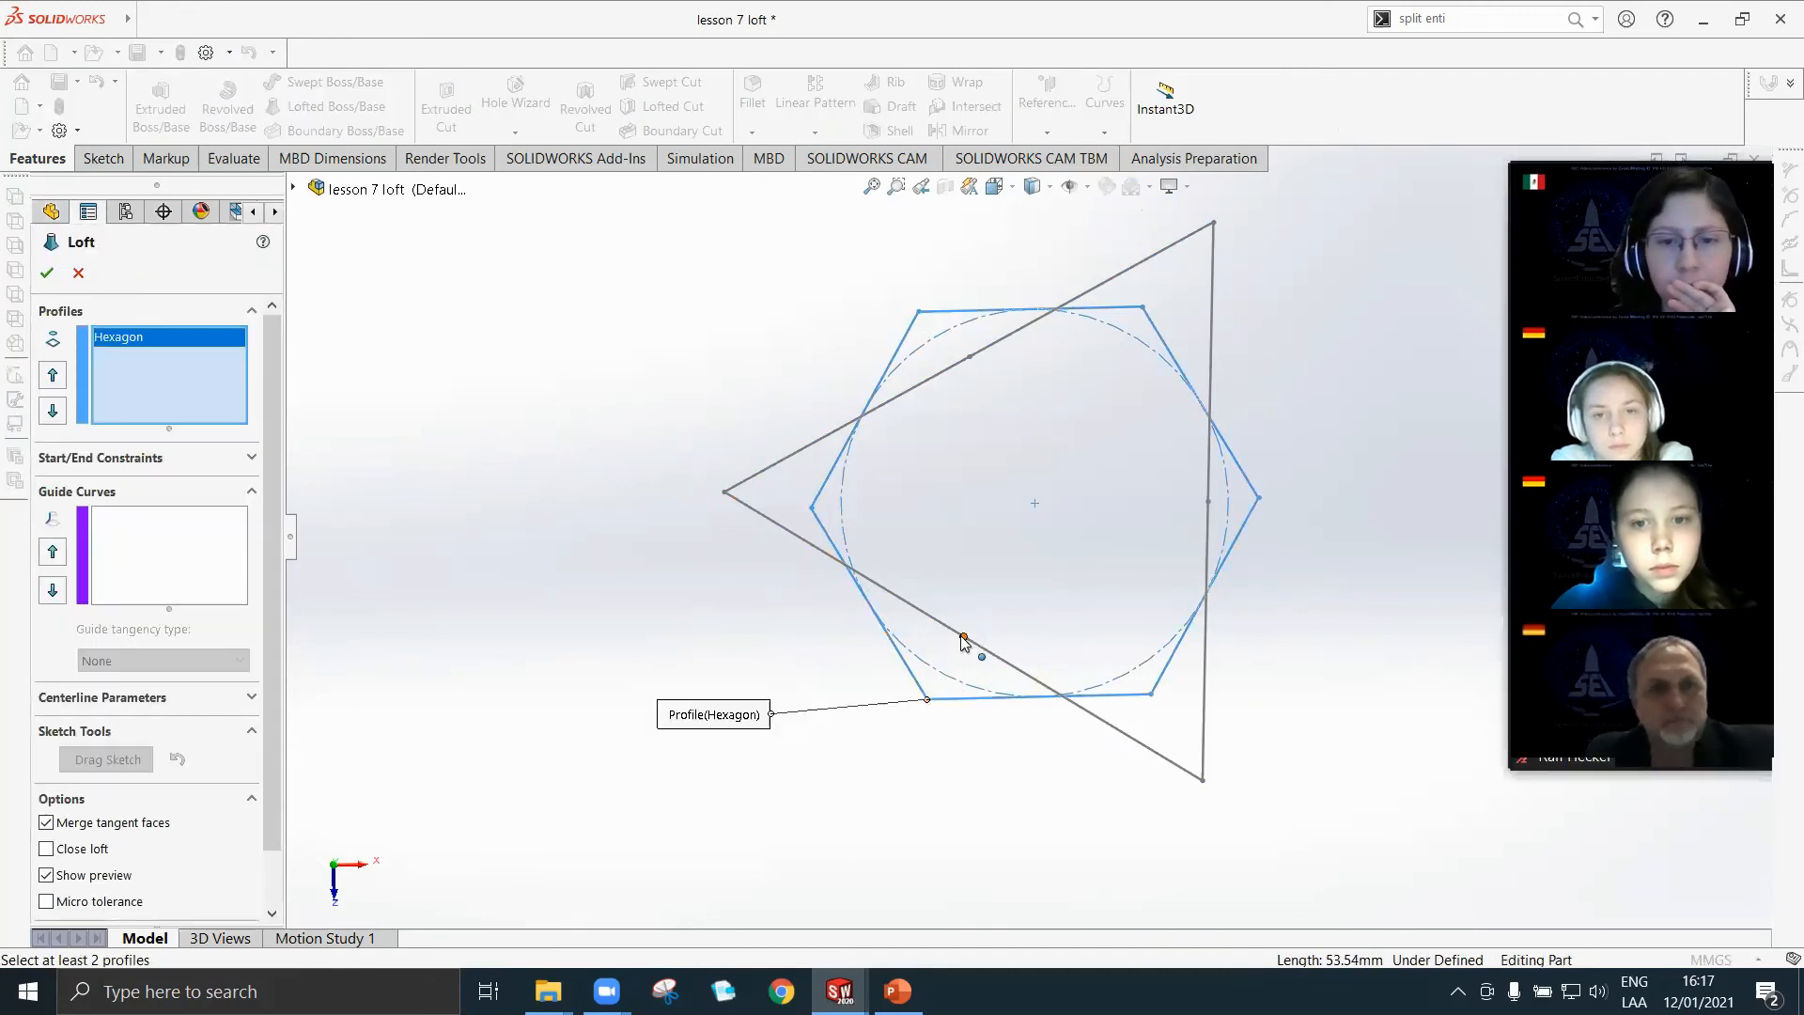
pyautogui.click(960, 637)
pyautogui.moveTo(974, 728); pyautogui.dragTo(995, 409, button='middle')
pyautogui.scroll(5, 1005, 507)
pyautogui.moveTo(1018, 604); pyautogui.dragTo(871, 576, button='middle')
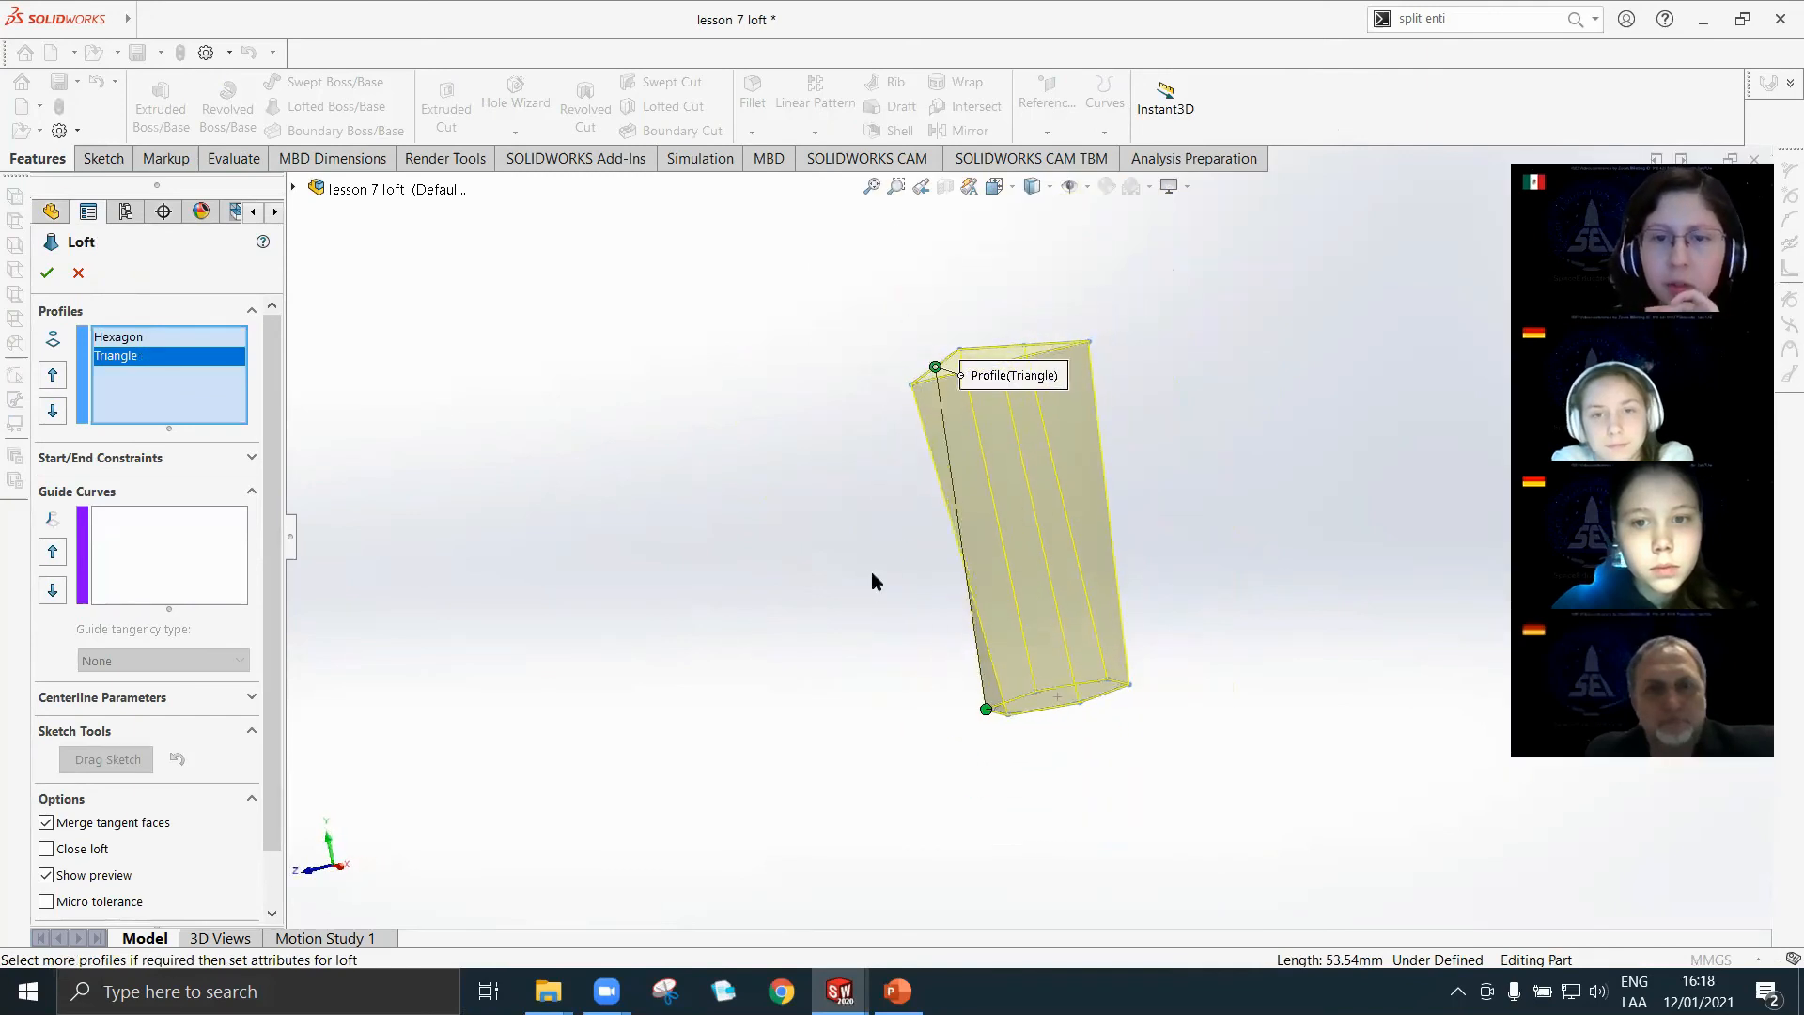
pyautogui.moveTo(987, 652); pyautogui.dragTo(933, 535, button='middle')
pyautogui.moveTo(1090, 495); pyautogui.dragTo(1225, 460, button='middle')
pyautogui.click(45, 273)
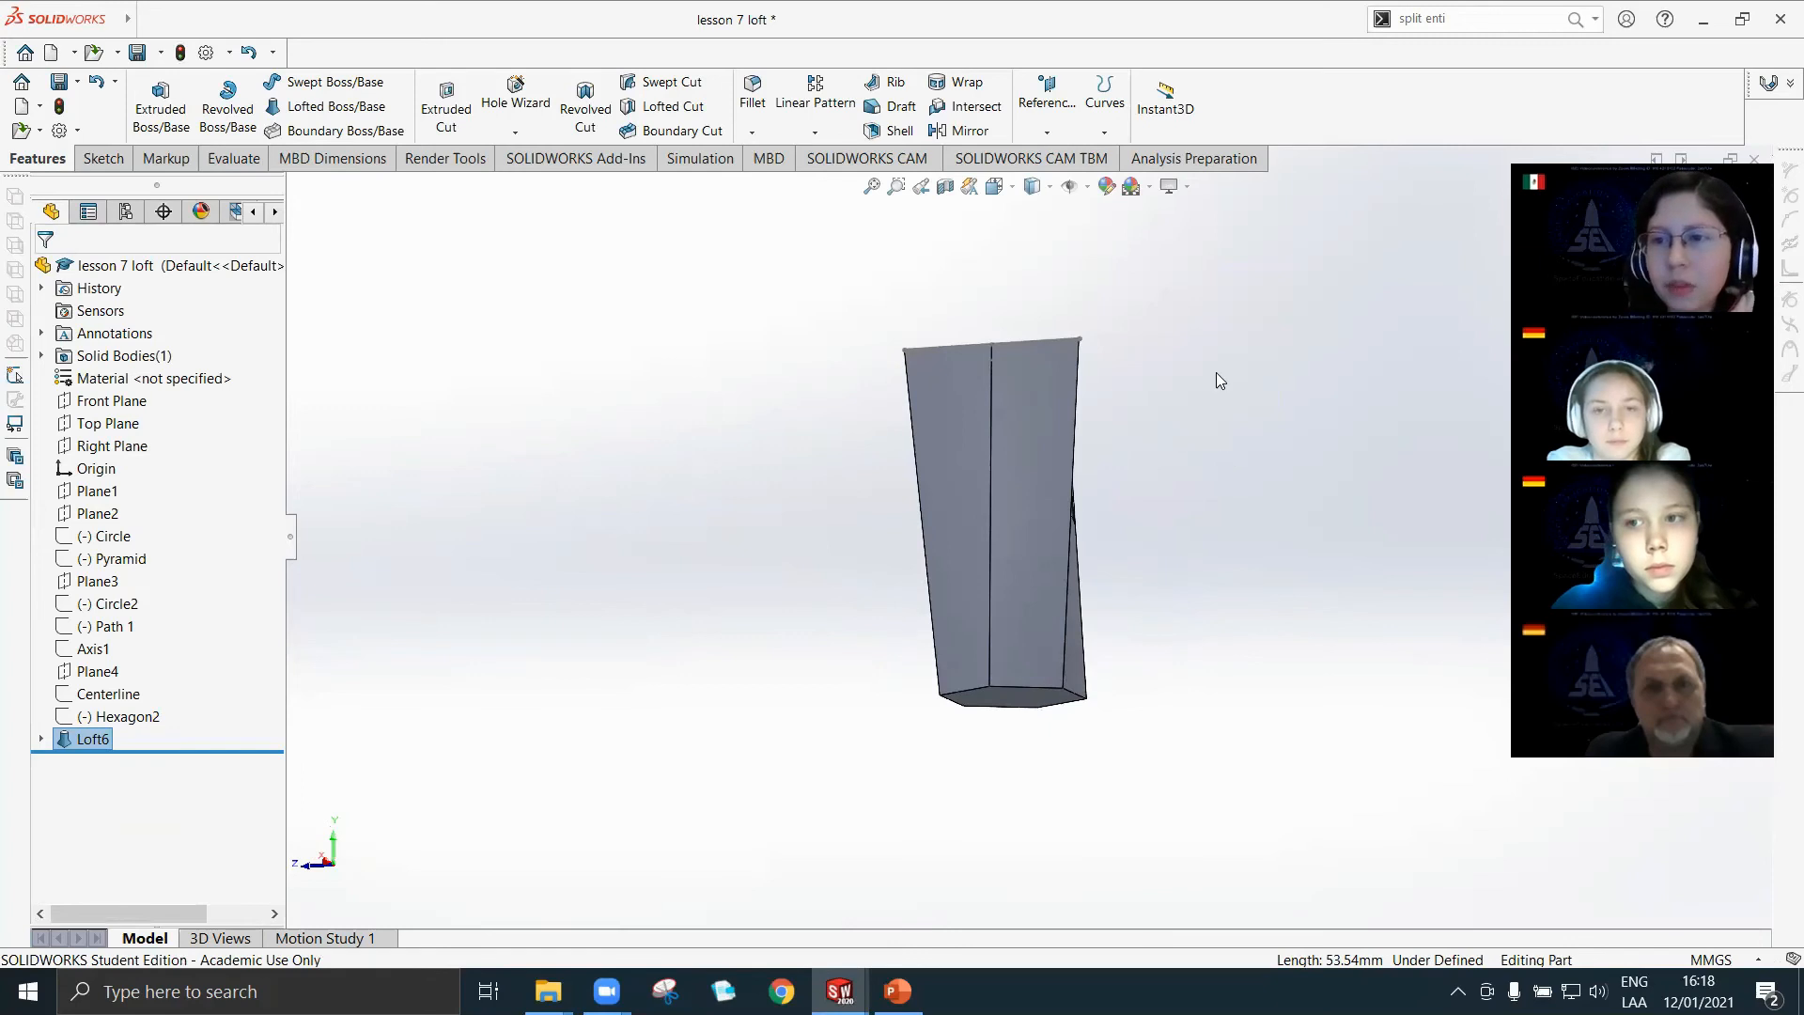
# Examine the hexagon-to-triangle loft from several sides, including where its edges meet the triangle's split points.
pyautogui.moveTo(1138, 360); pyautogui.dragTo(1077, 479, button='middle')
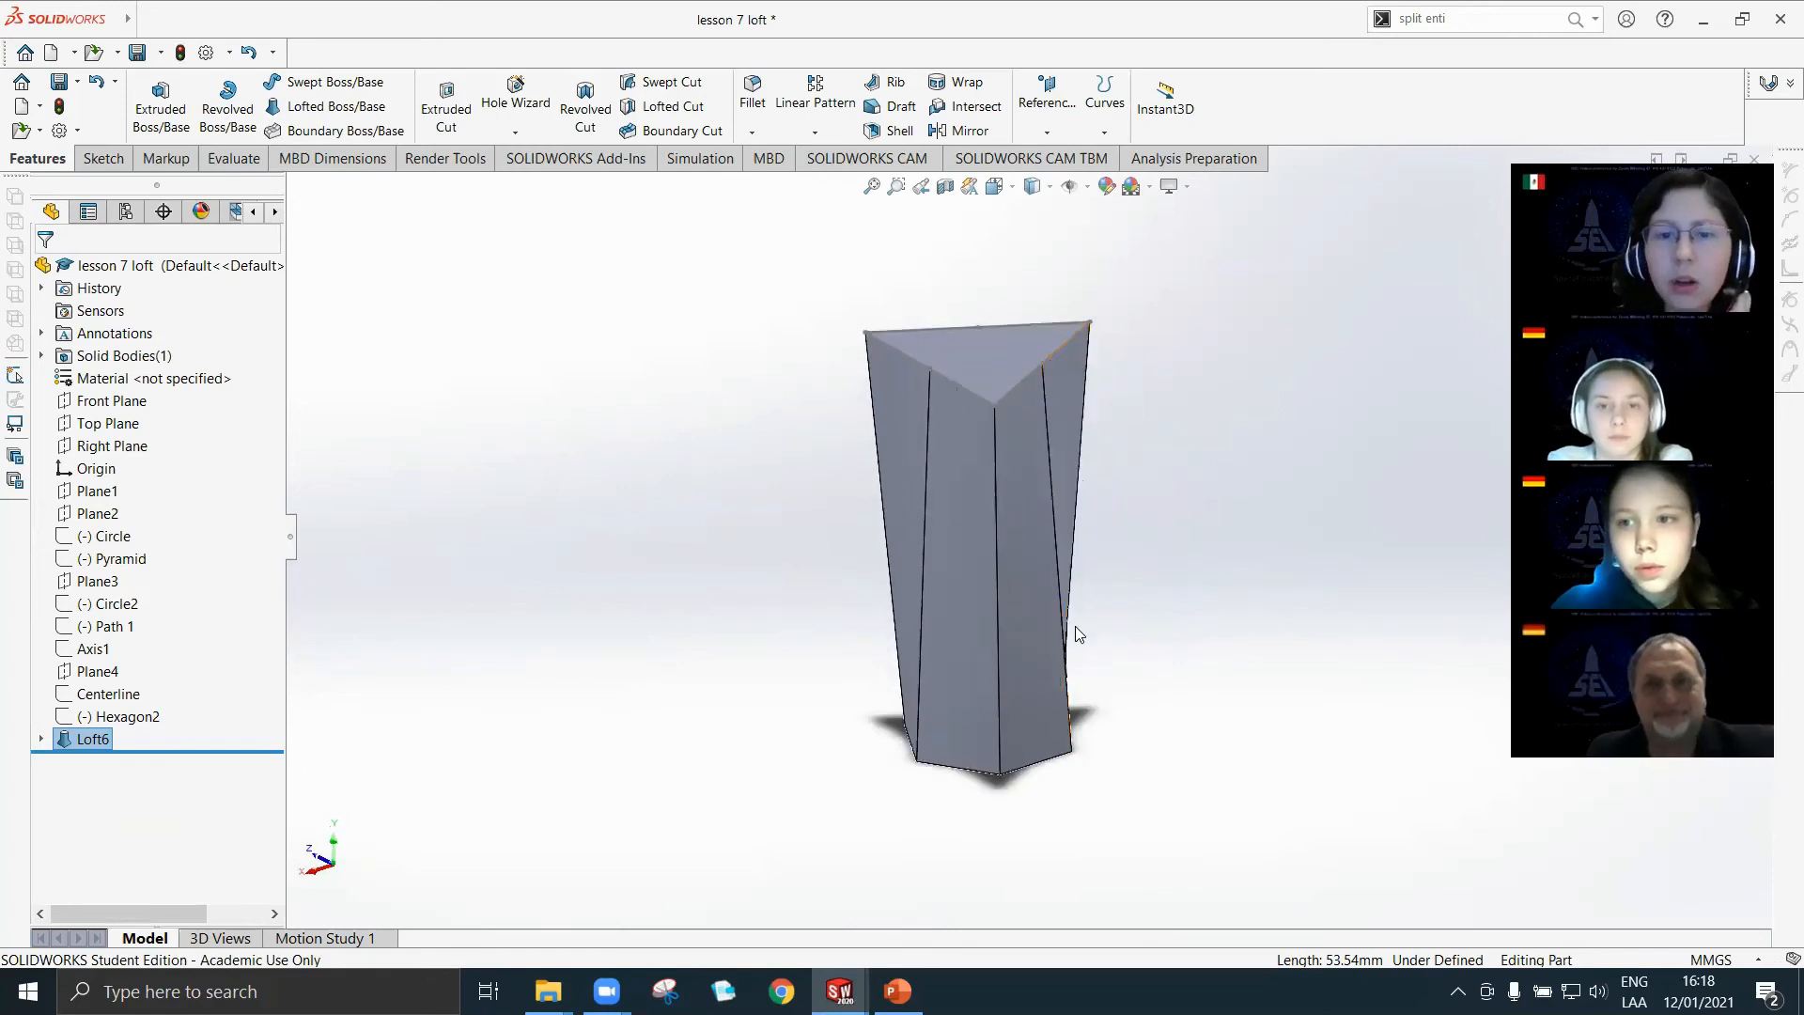
pyautogui.moveTo(1062, 763); pyautogui.dragTo(1051, 662, button='middle')
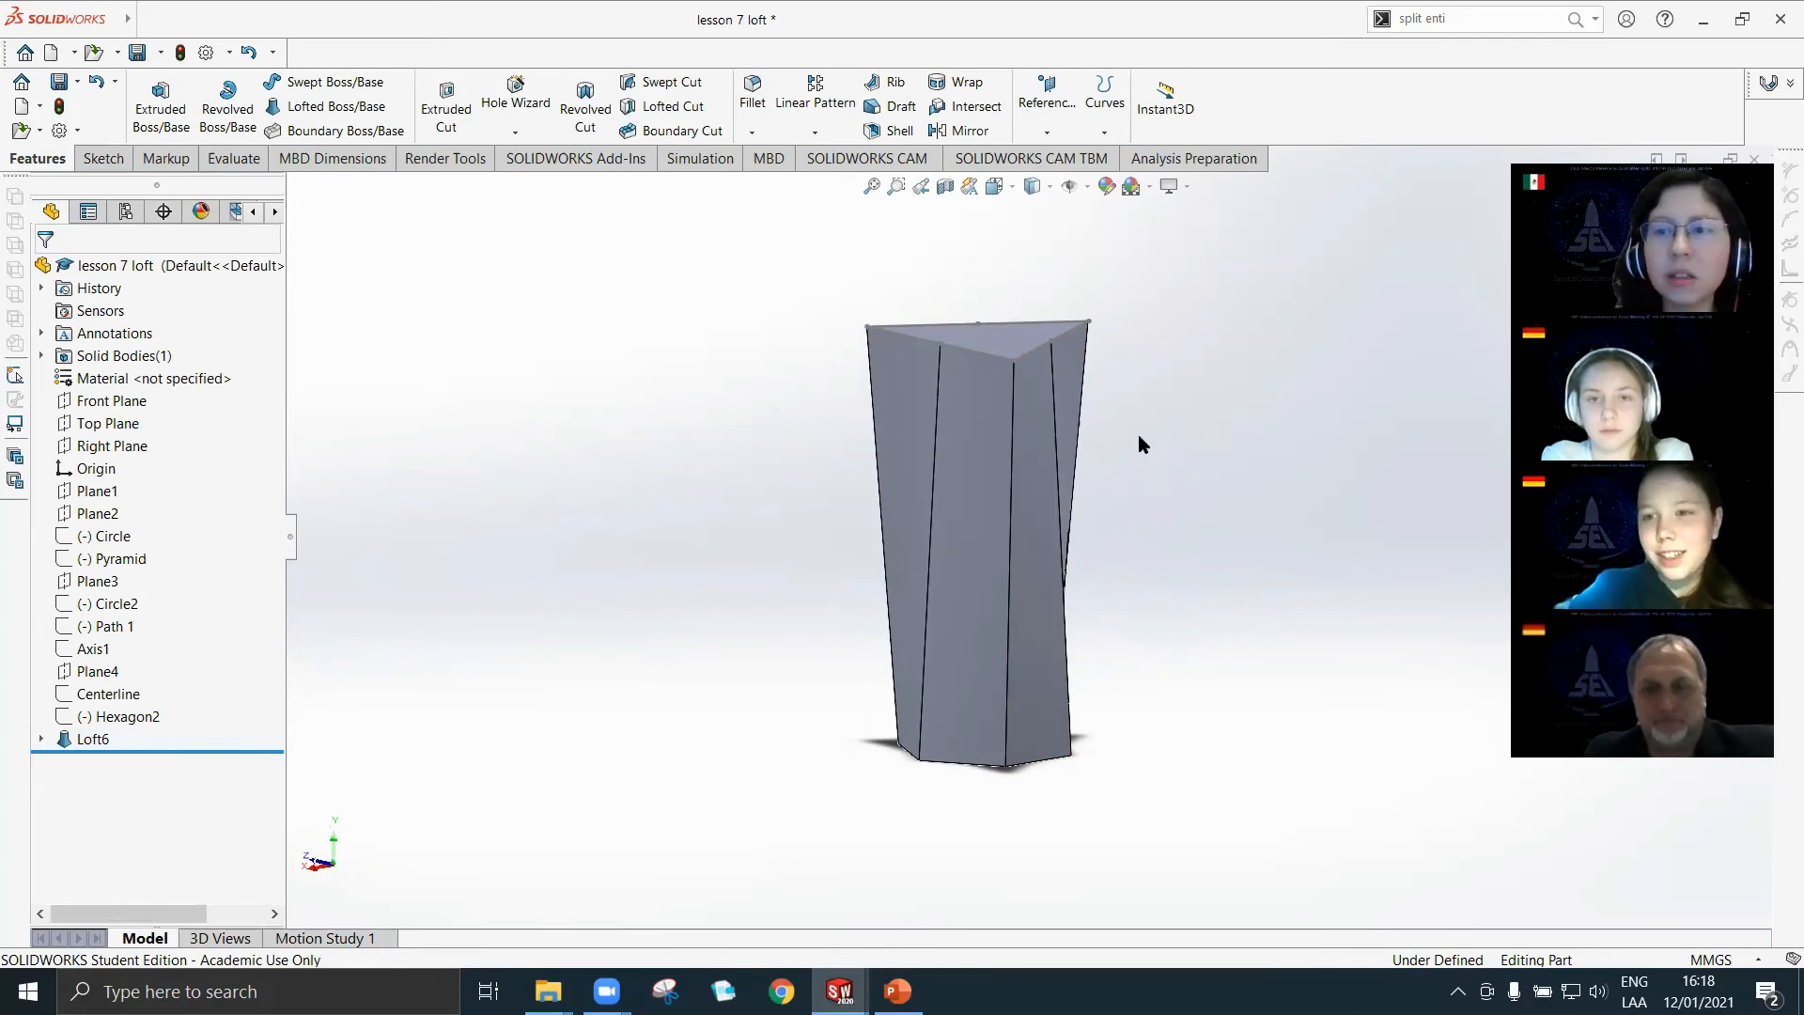
pyautogui.scroll(-8, 1074, 350)
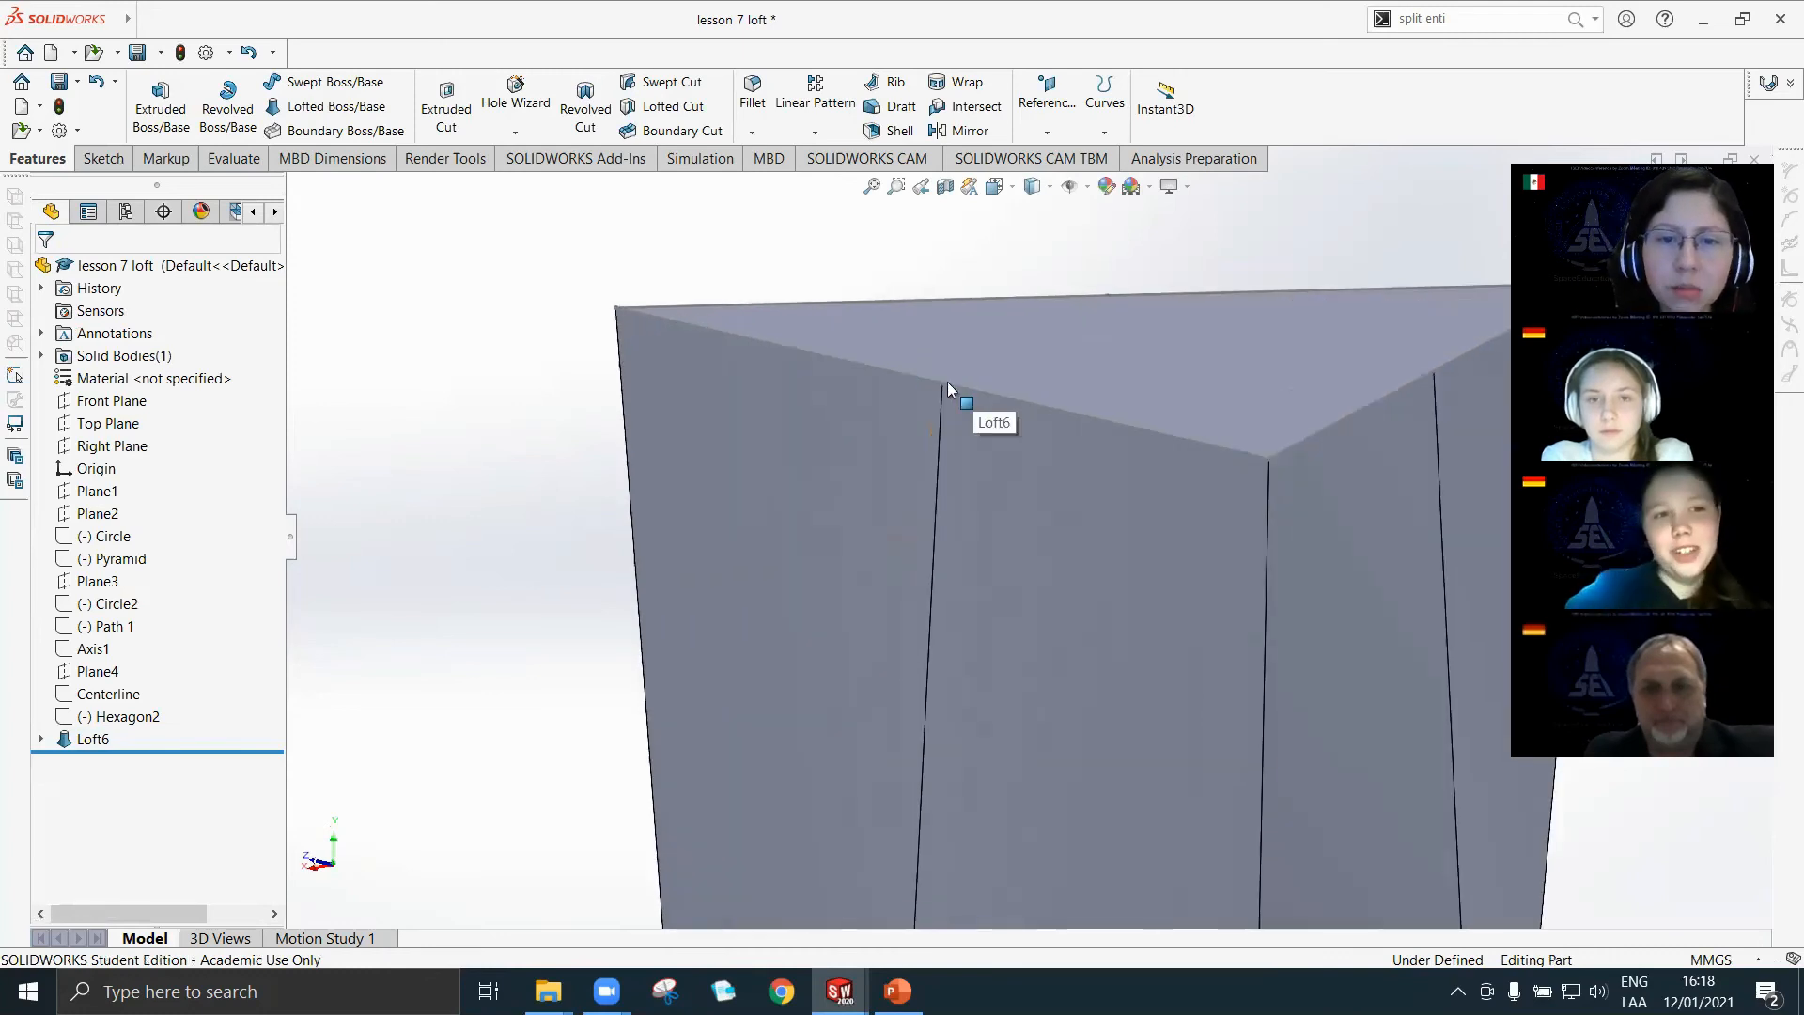
pyautogui.scroll(10, 1077, 474)
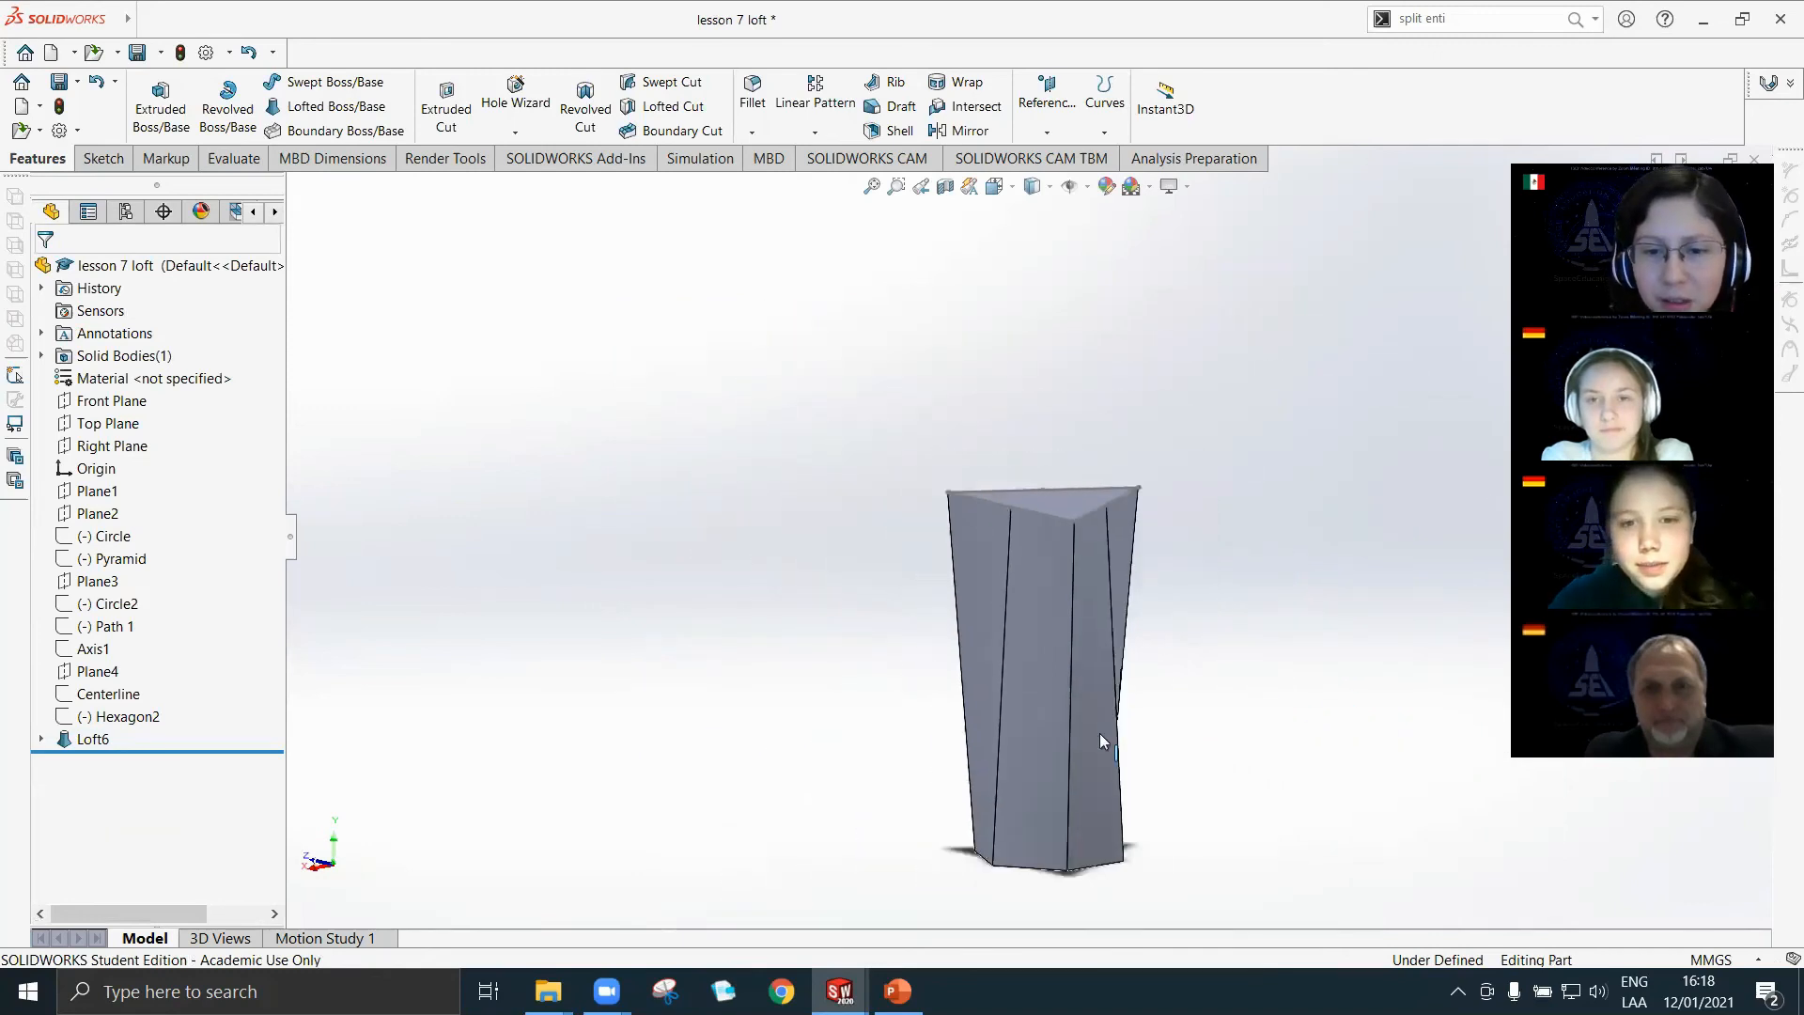
pyautogui.scroll(-2, 1099, 734)
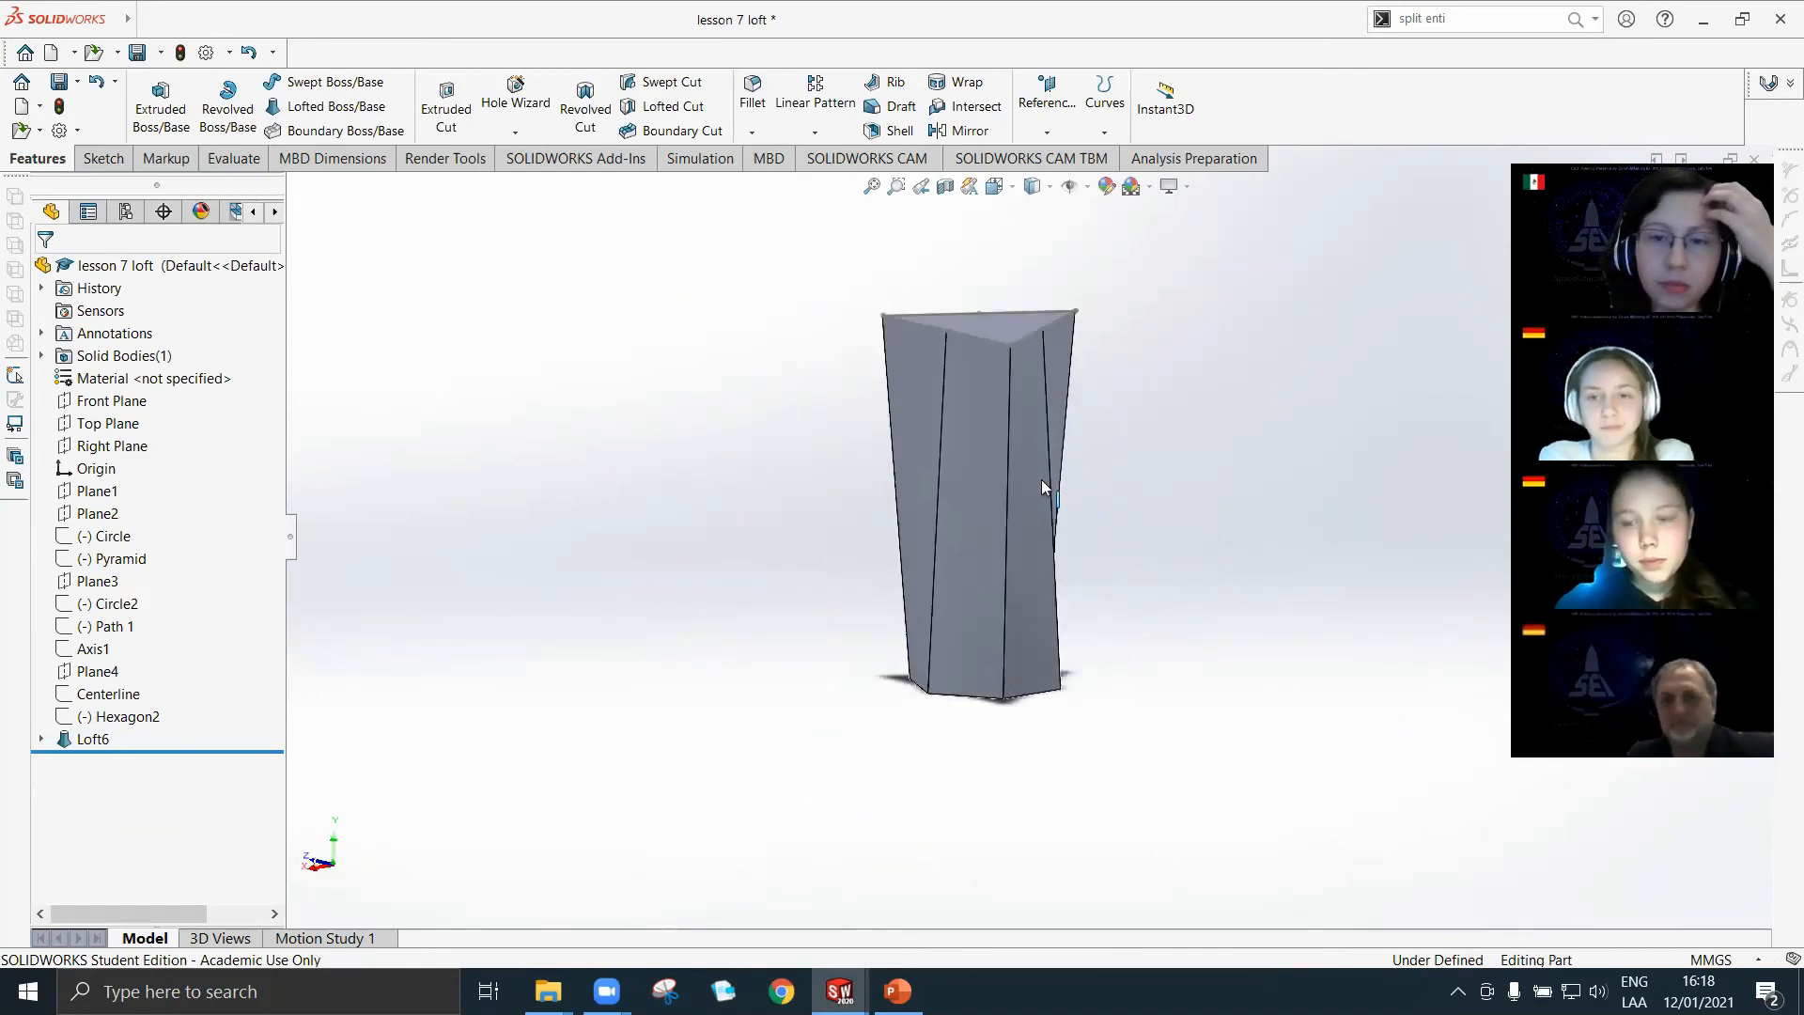
pyautogui.moveTo(943, 316); pyautogui.dragTo(1124, 483, button='middle')
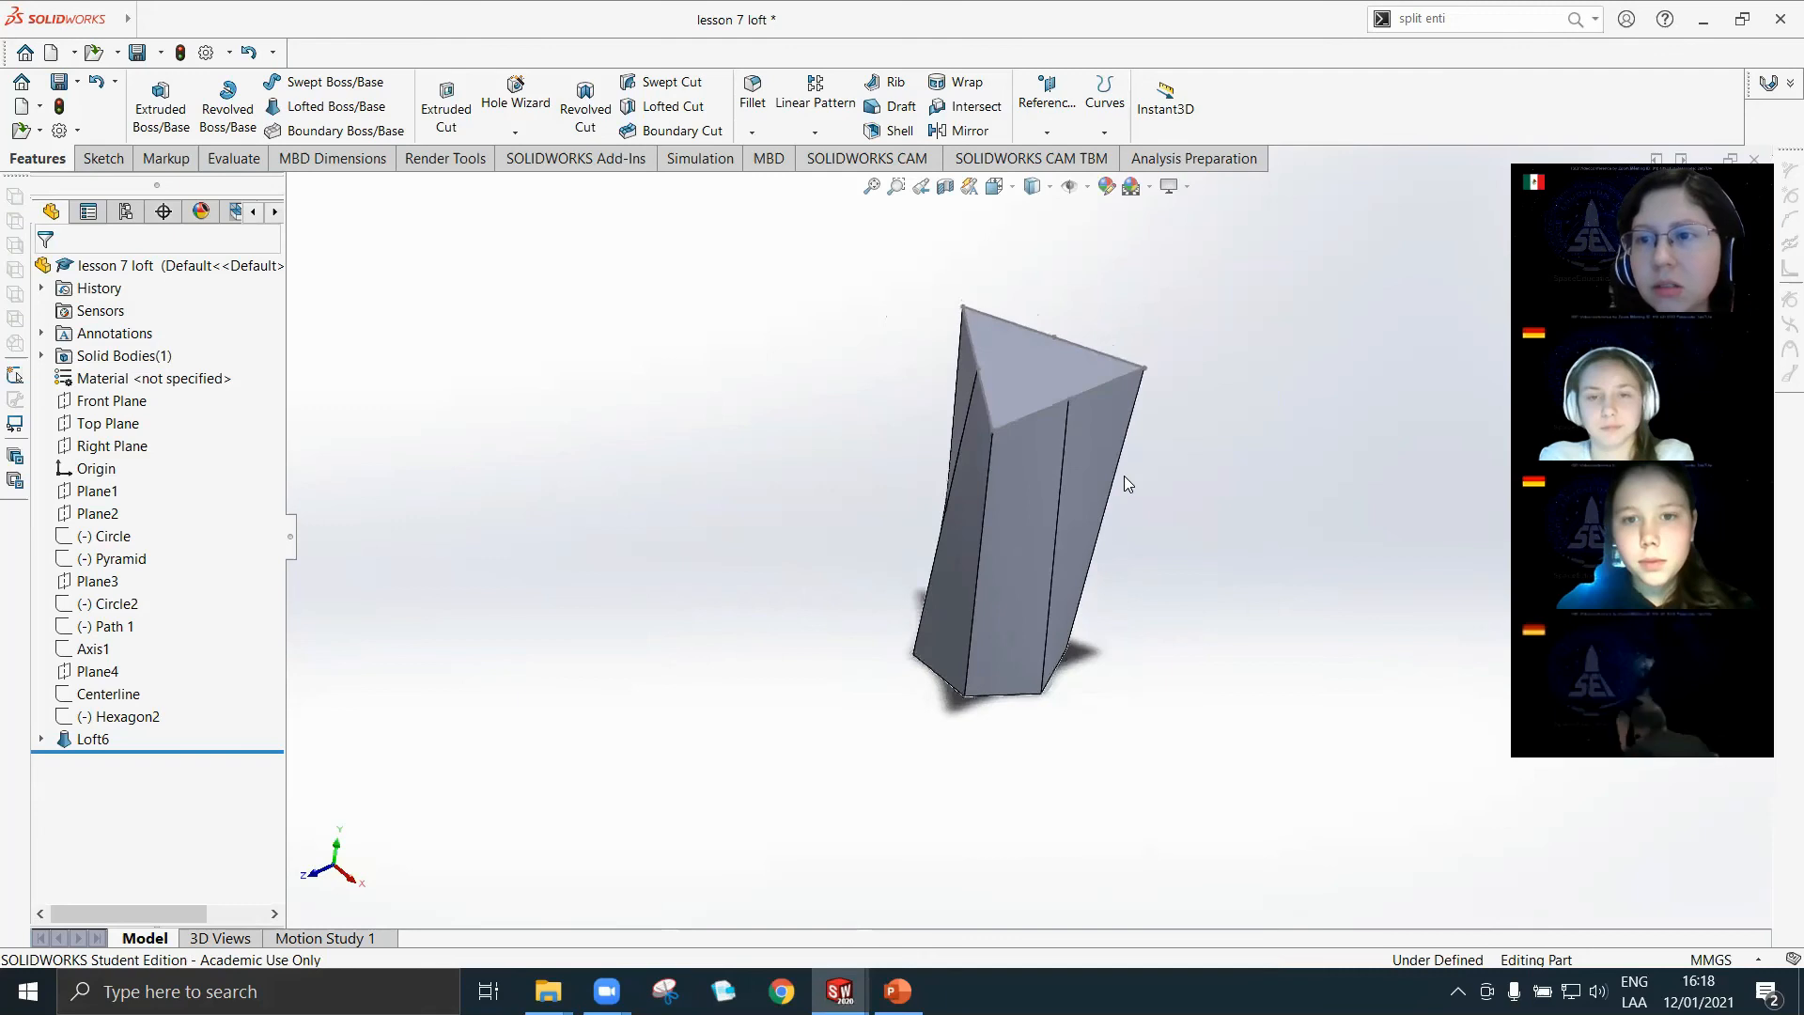
pyautogui.moveTo(1049, 617); pyautogui.dragTo(1129, 523, button='middle')
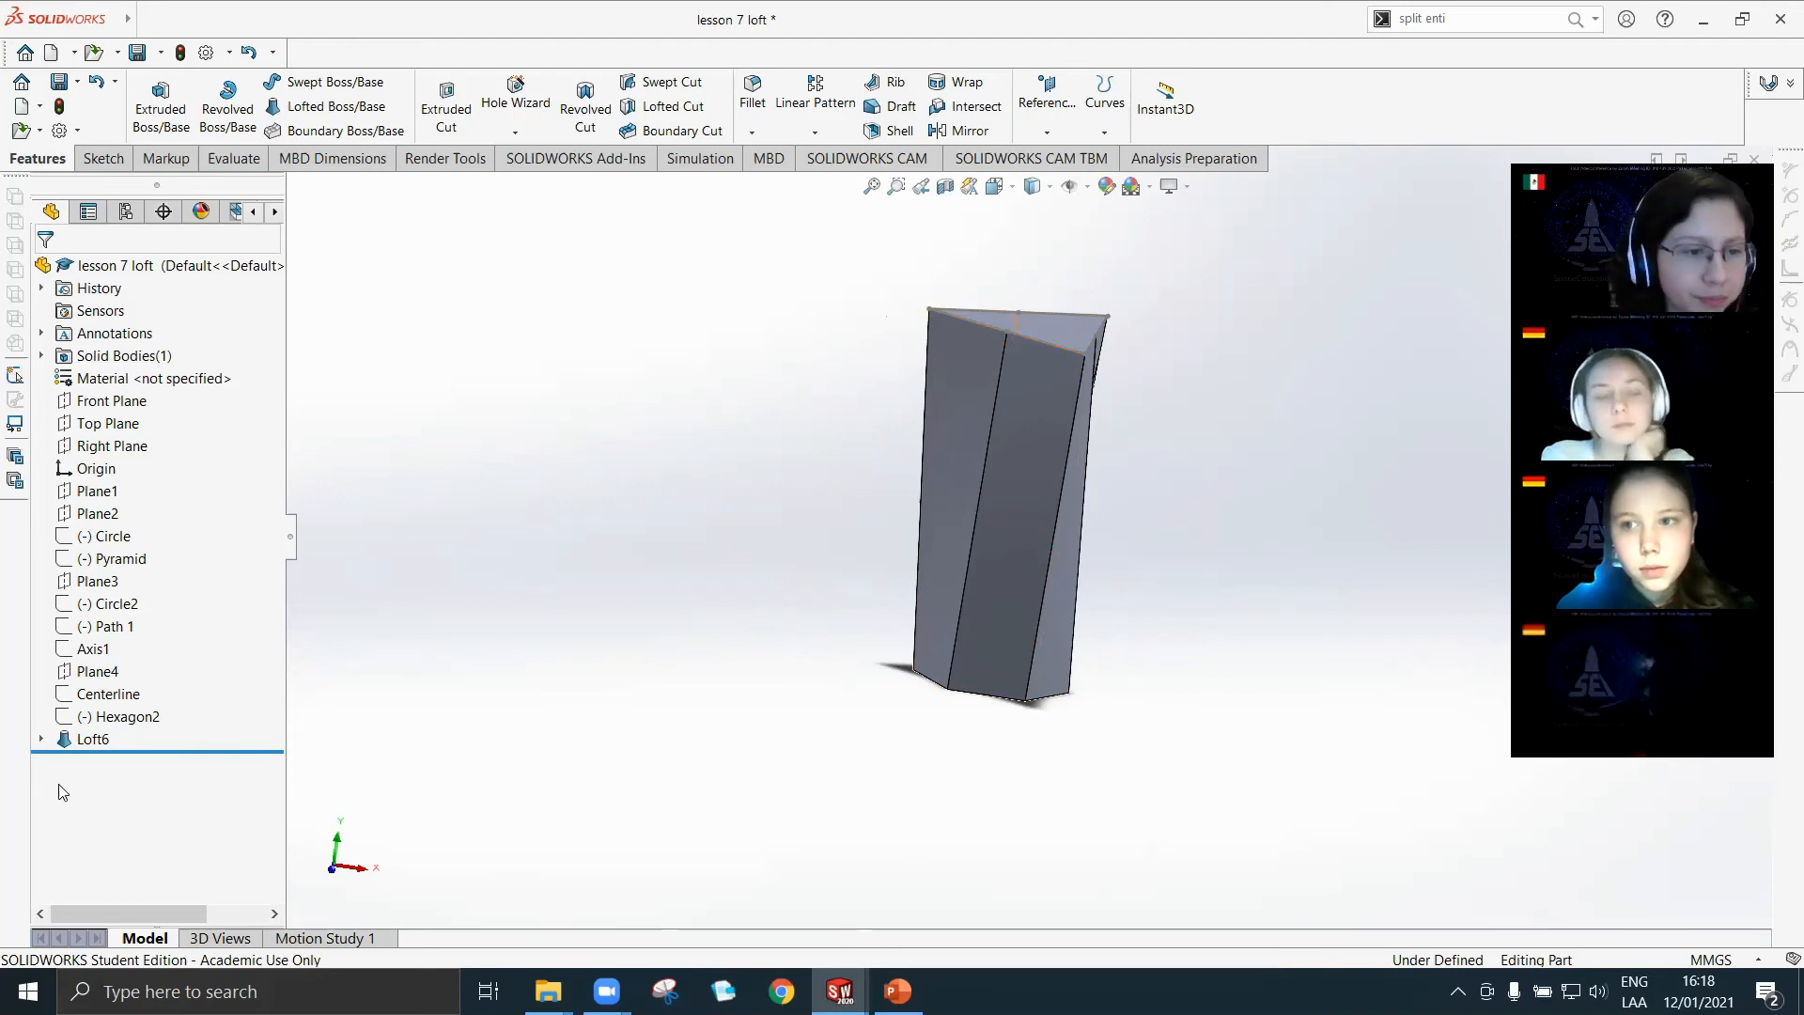
# Delete the hexagon-to-triangle loft feature while keeping its sketches.
pyautogui.click(93, 738)
pyautogui.rightClick(93, 738)
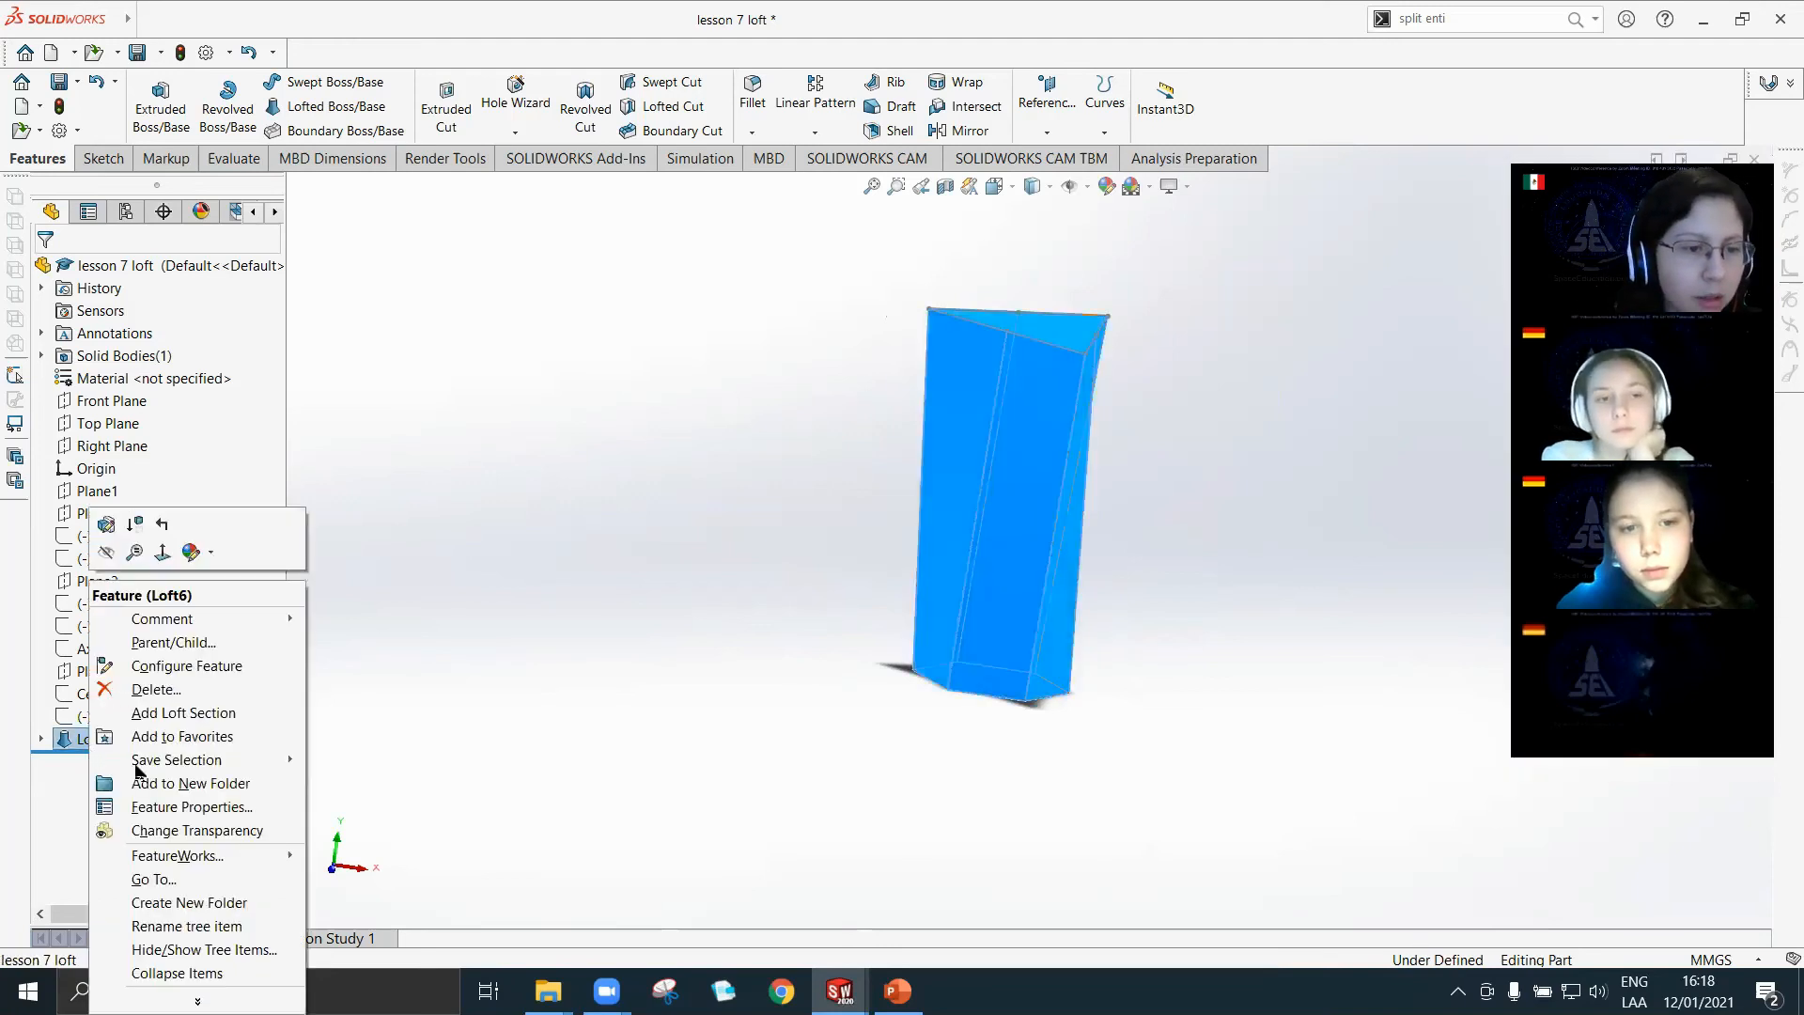
pyautogui.click(153, 689)
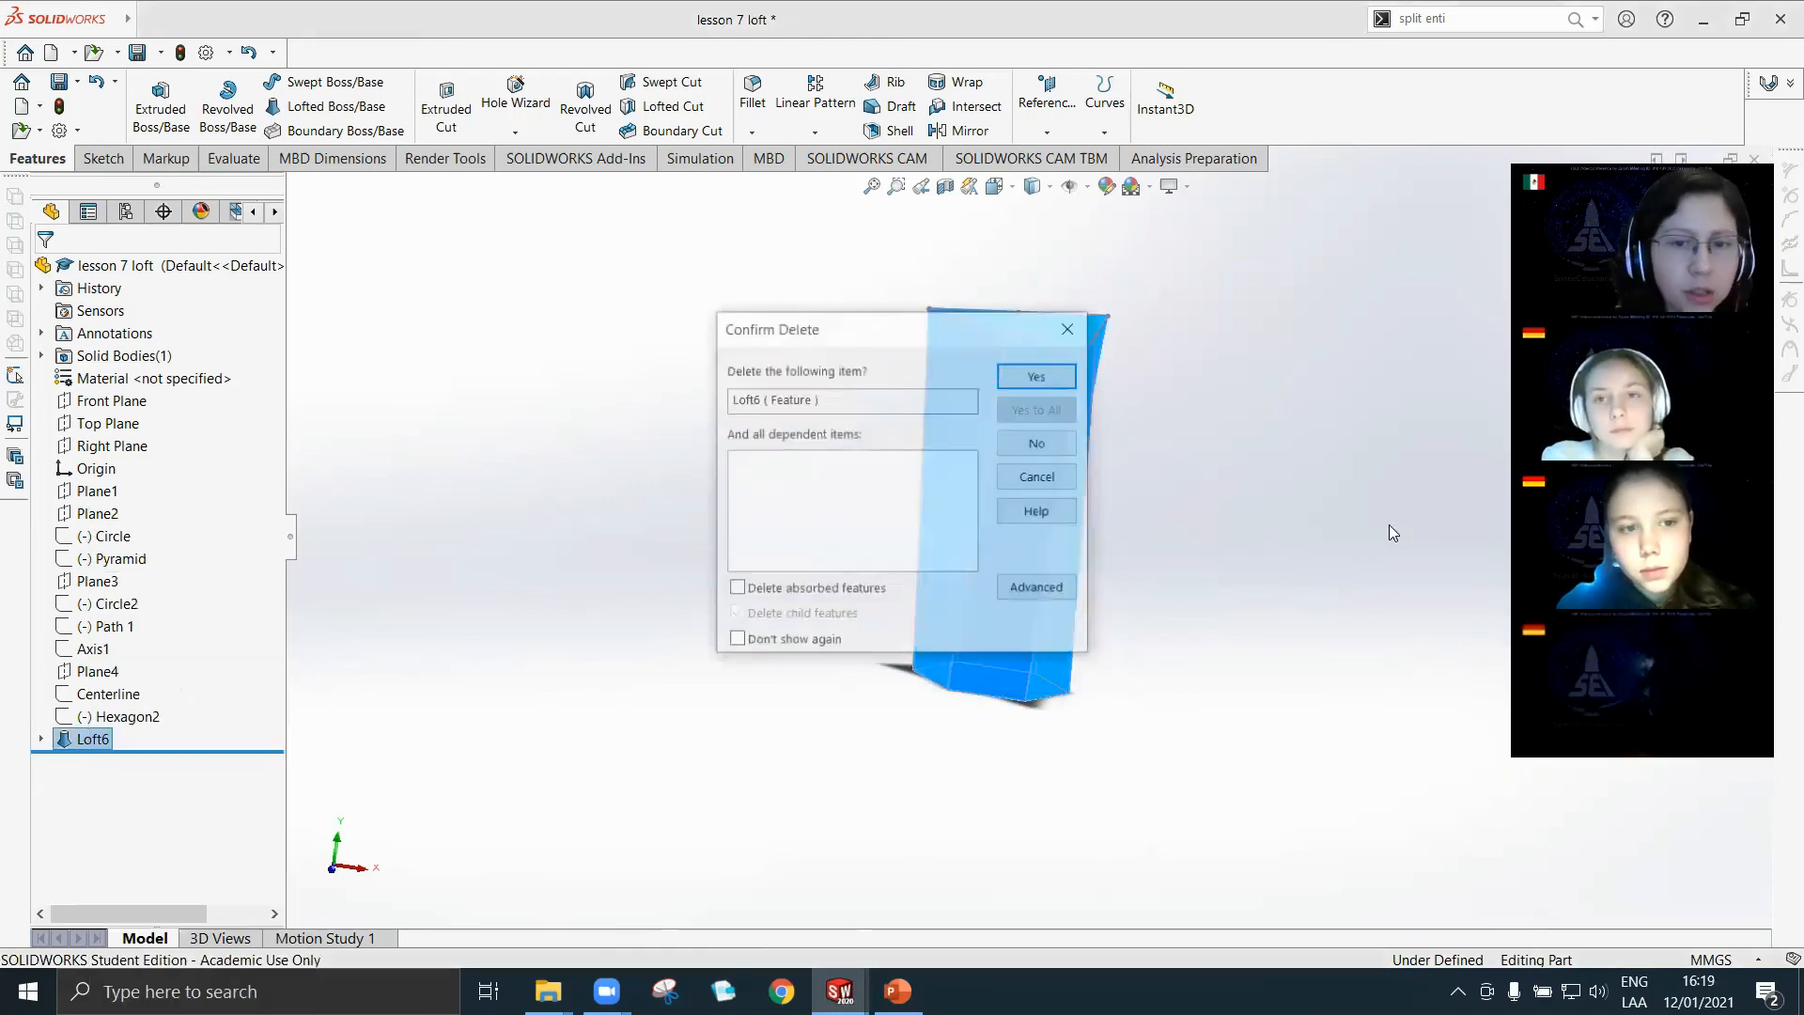
pyautogui.click(1039, 376)
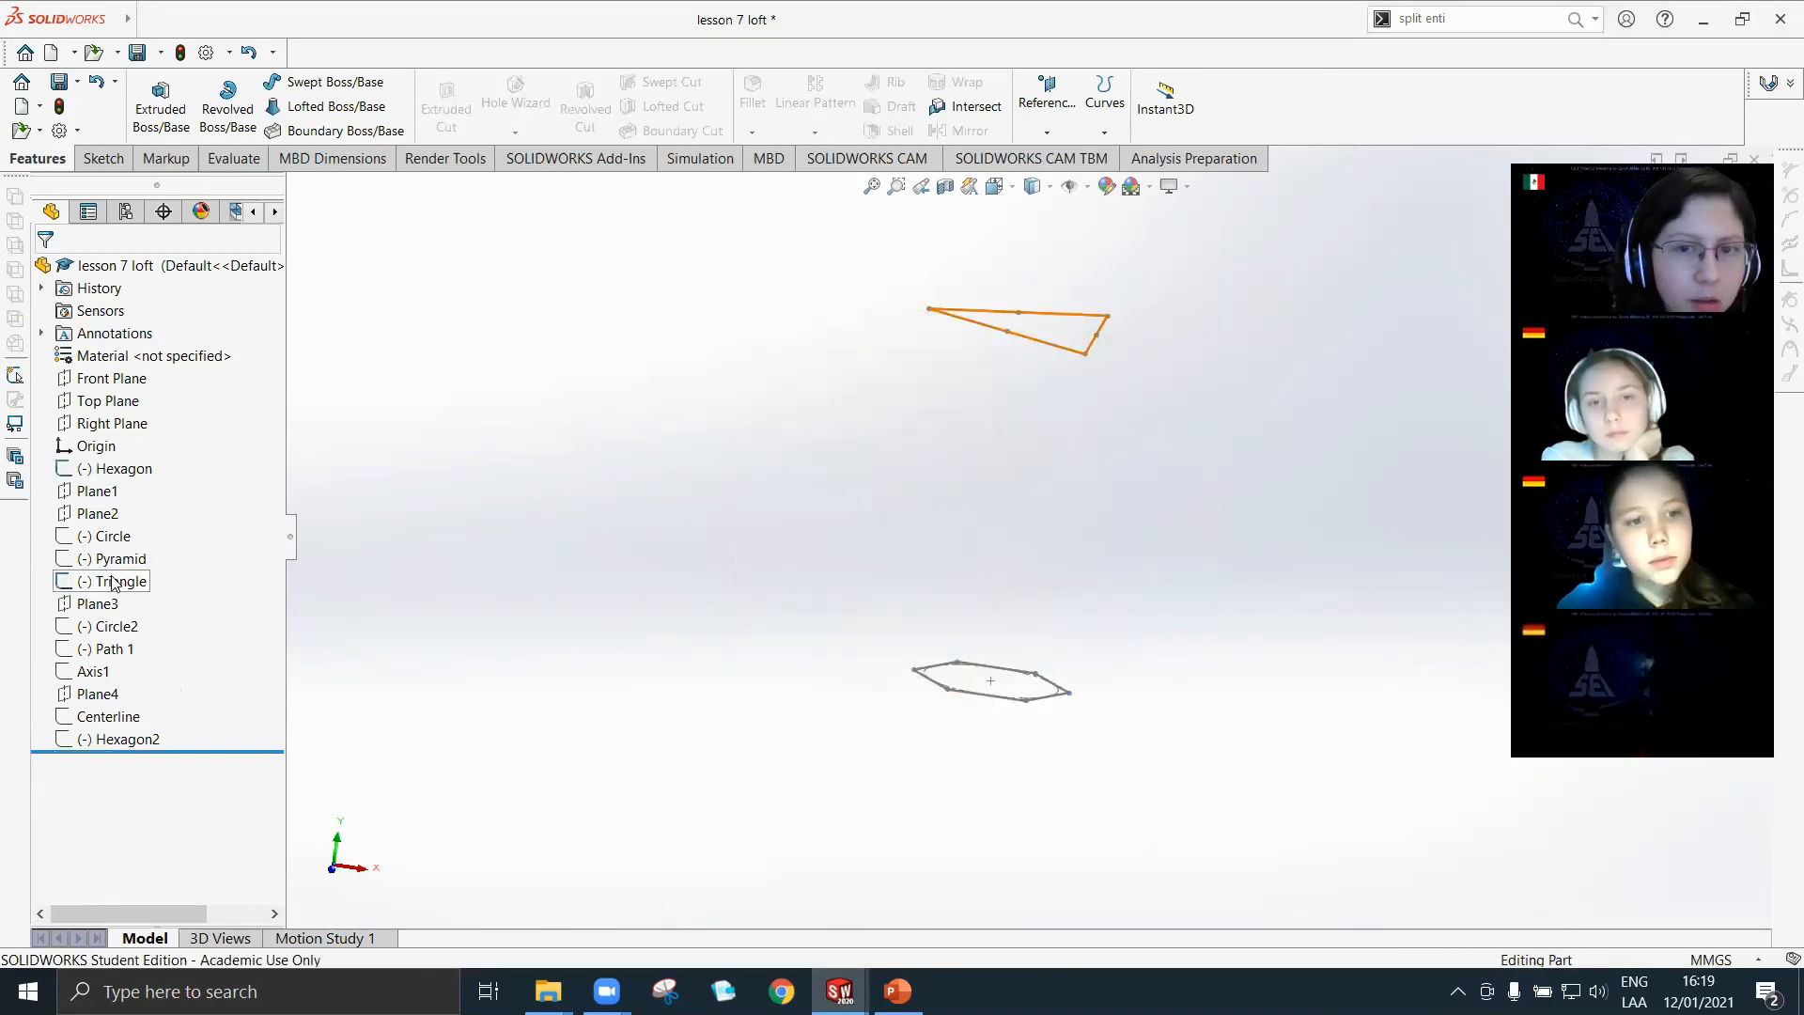
# Show the Circle2 and Circle sketches and hide the Triangle sketch.
pyautogui.click(112, 583)
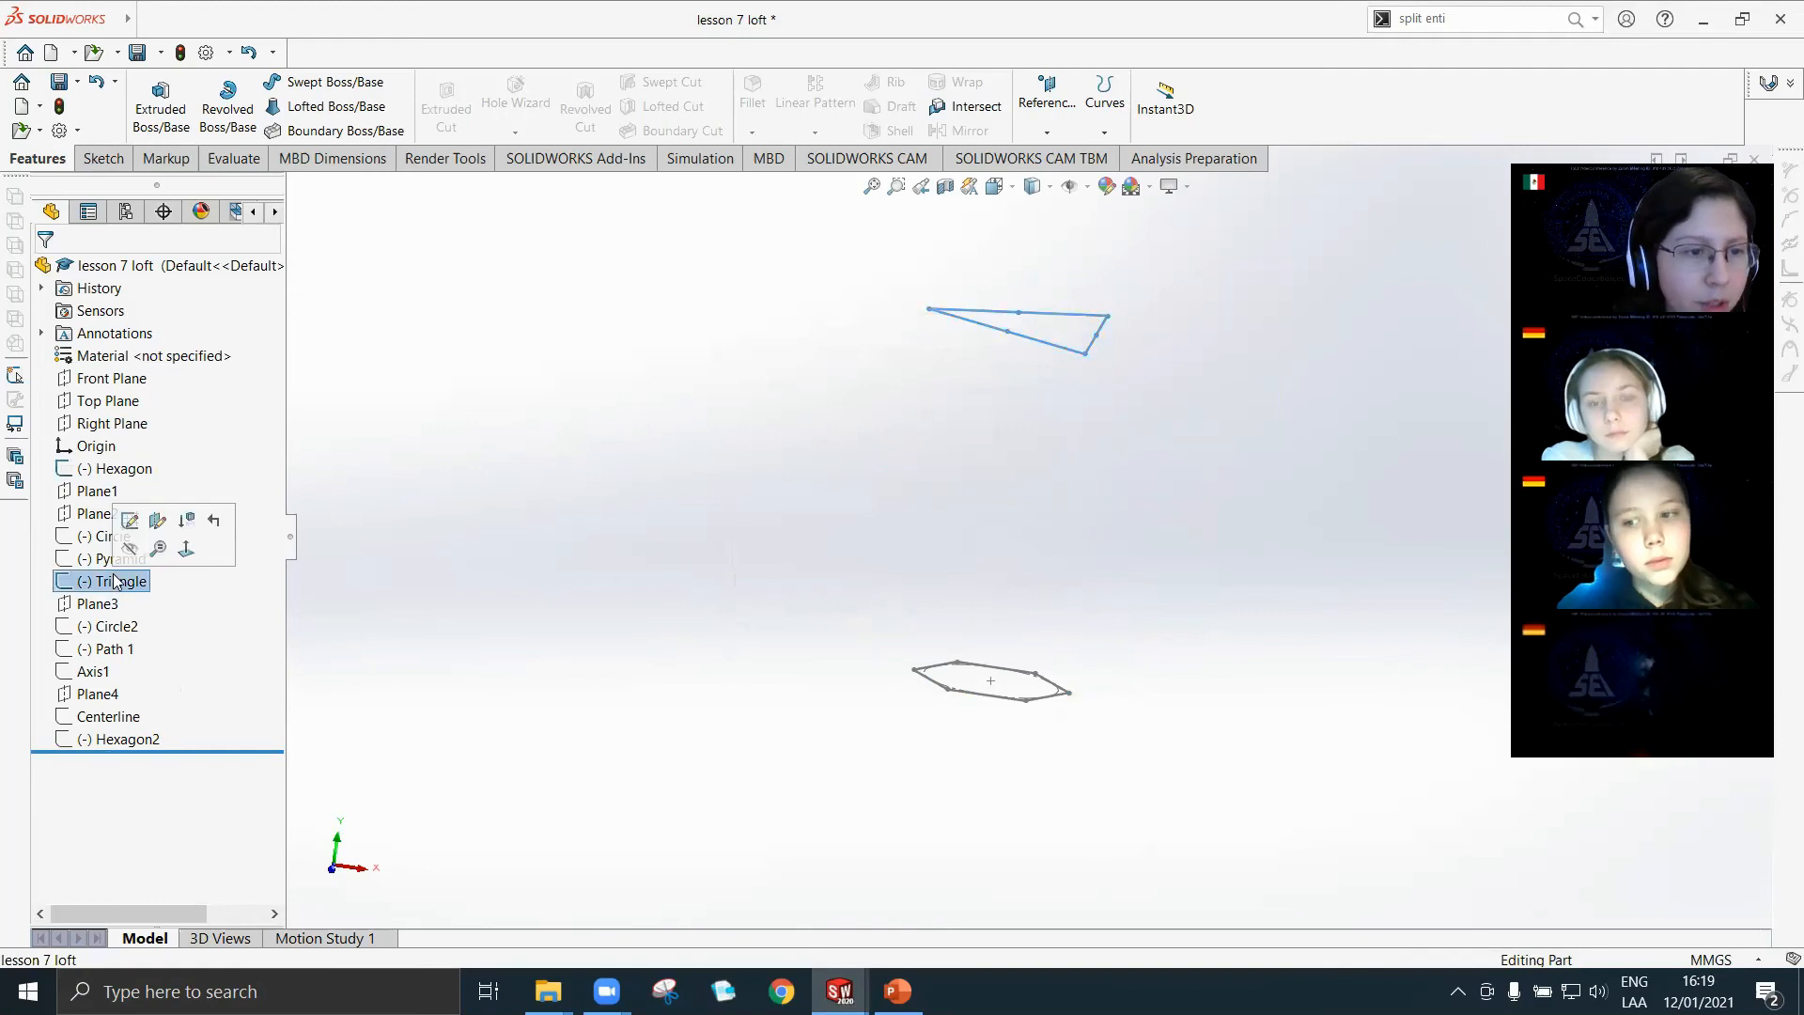
pyautogui.click(99, 628)
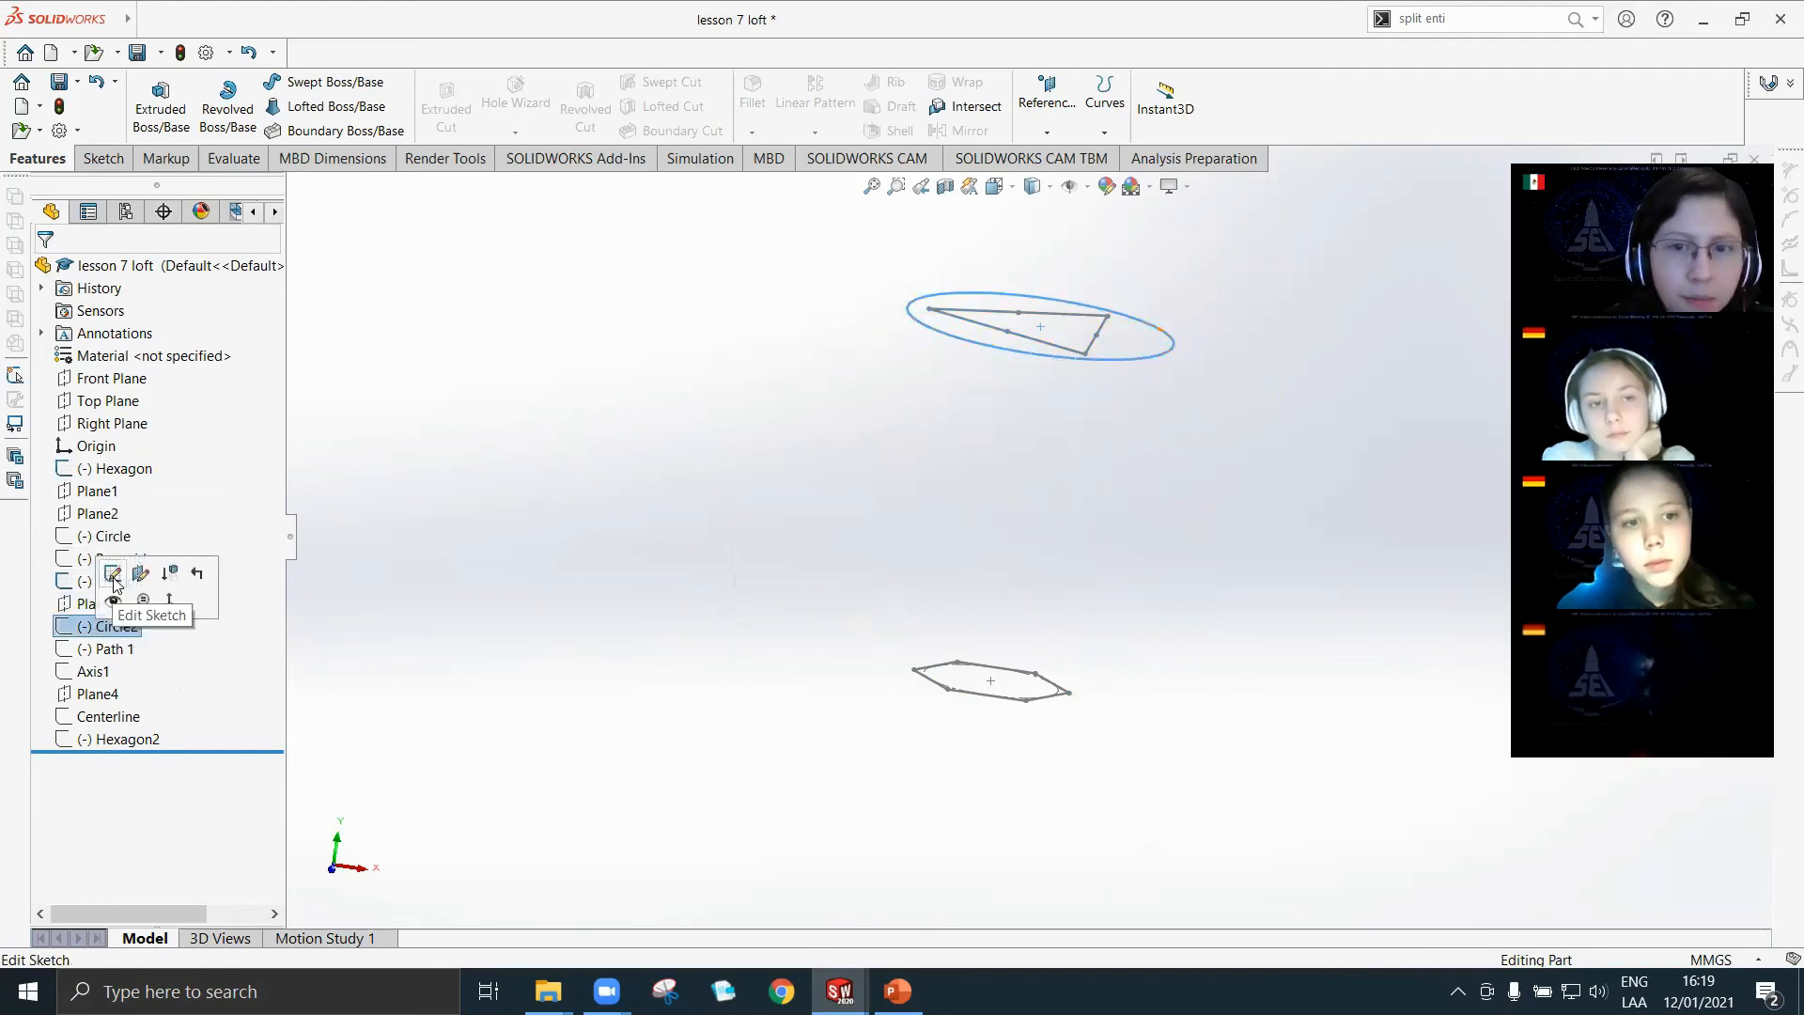
pyautogui.click(114, 604)
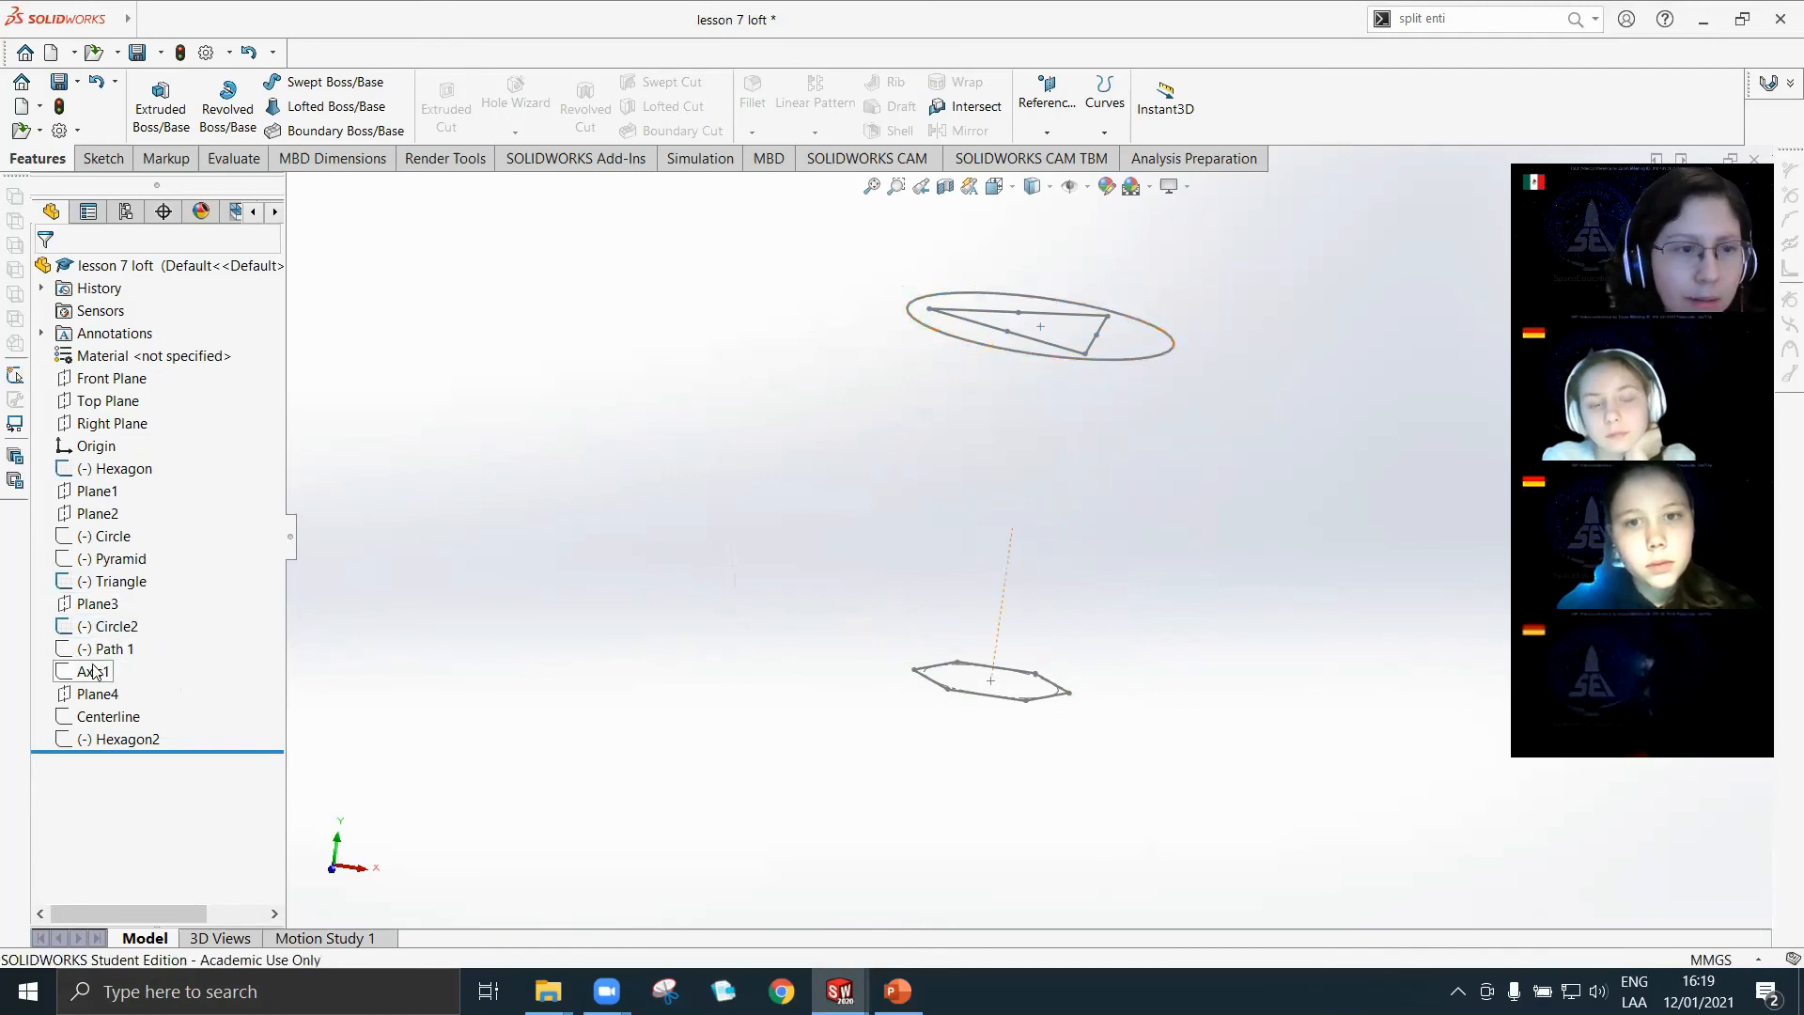
pyautogui.click(94, 538)
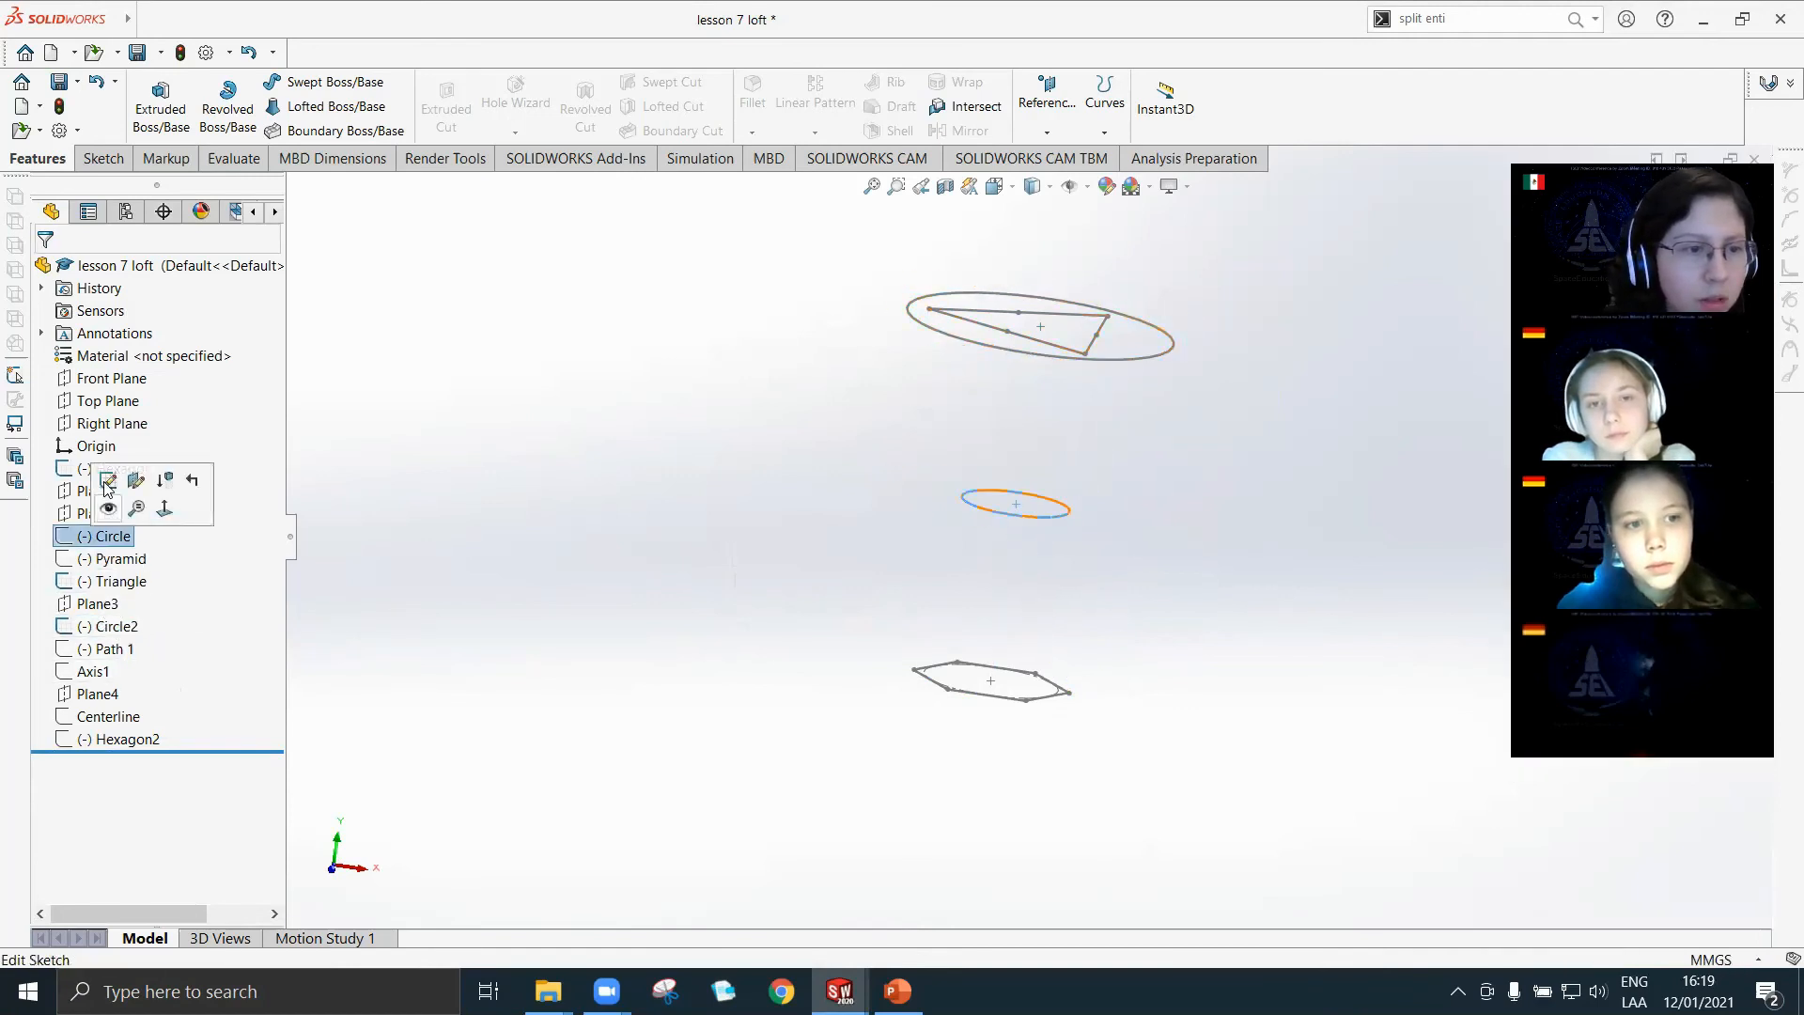
pyautogui.click(108, 508)
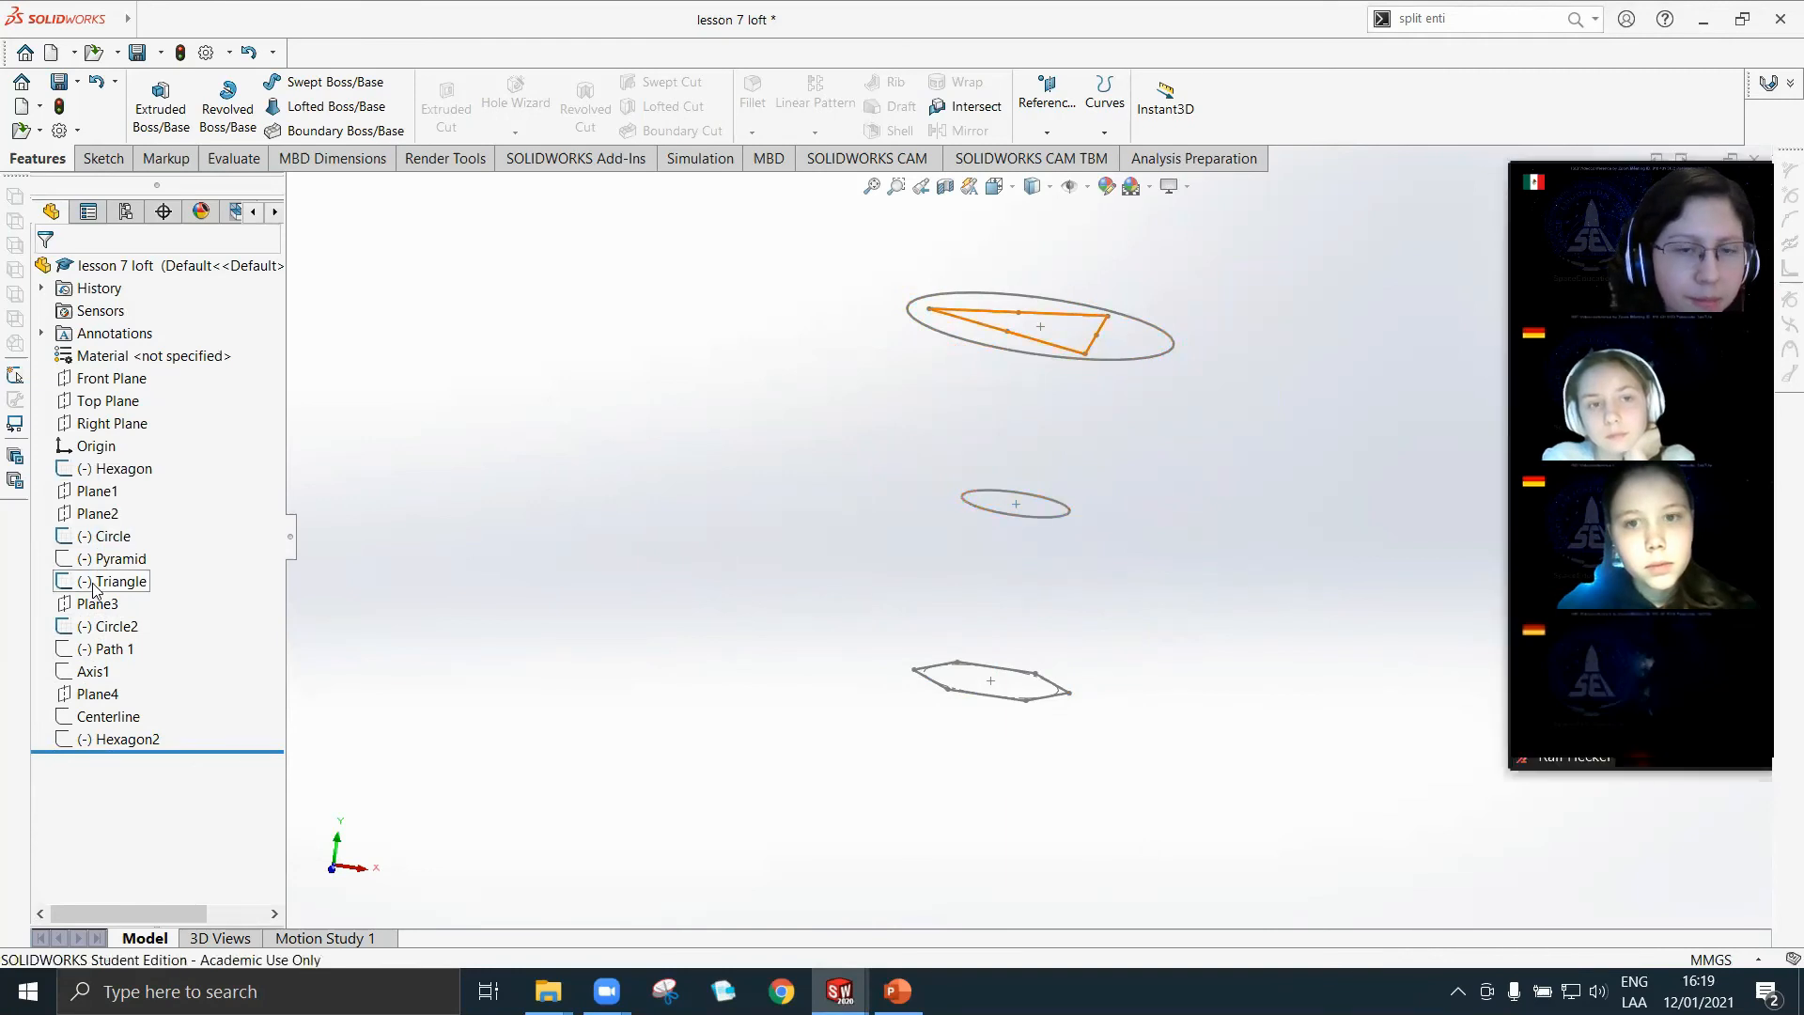
pyautogui.click(94, 584)
pyautogui.click(108, 553)
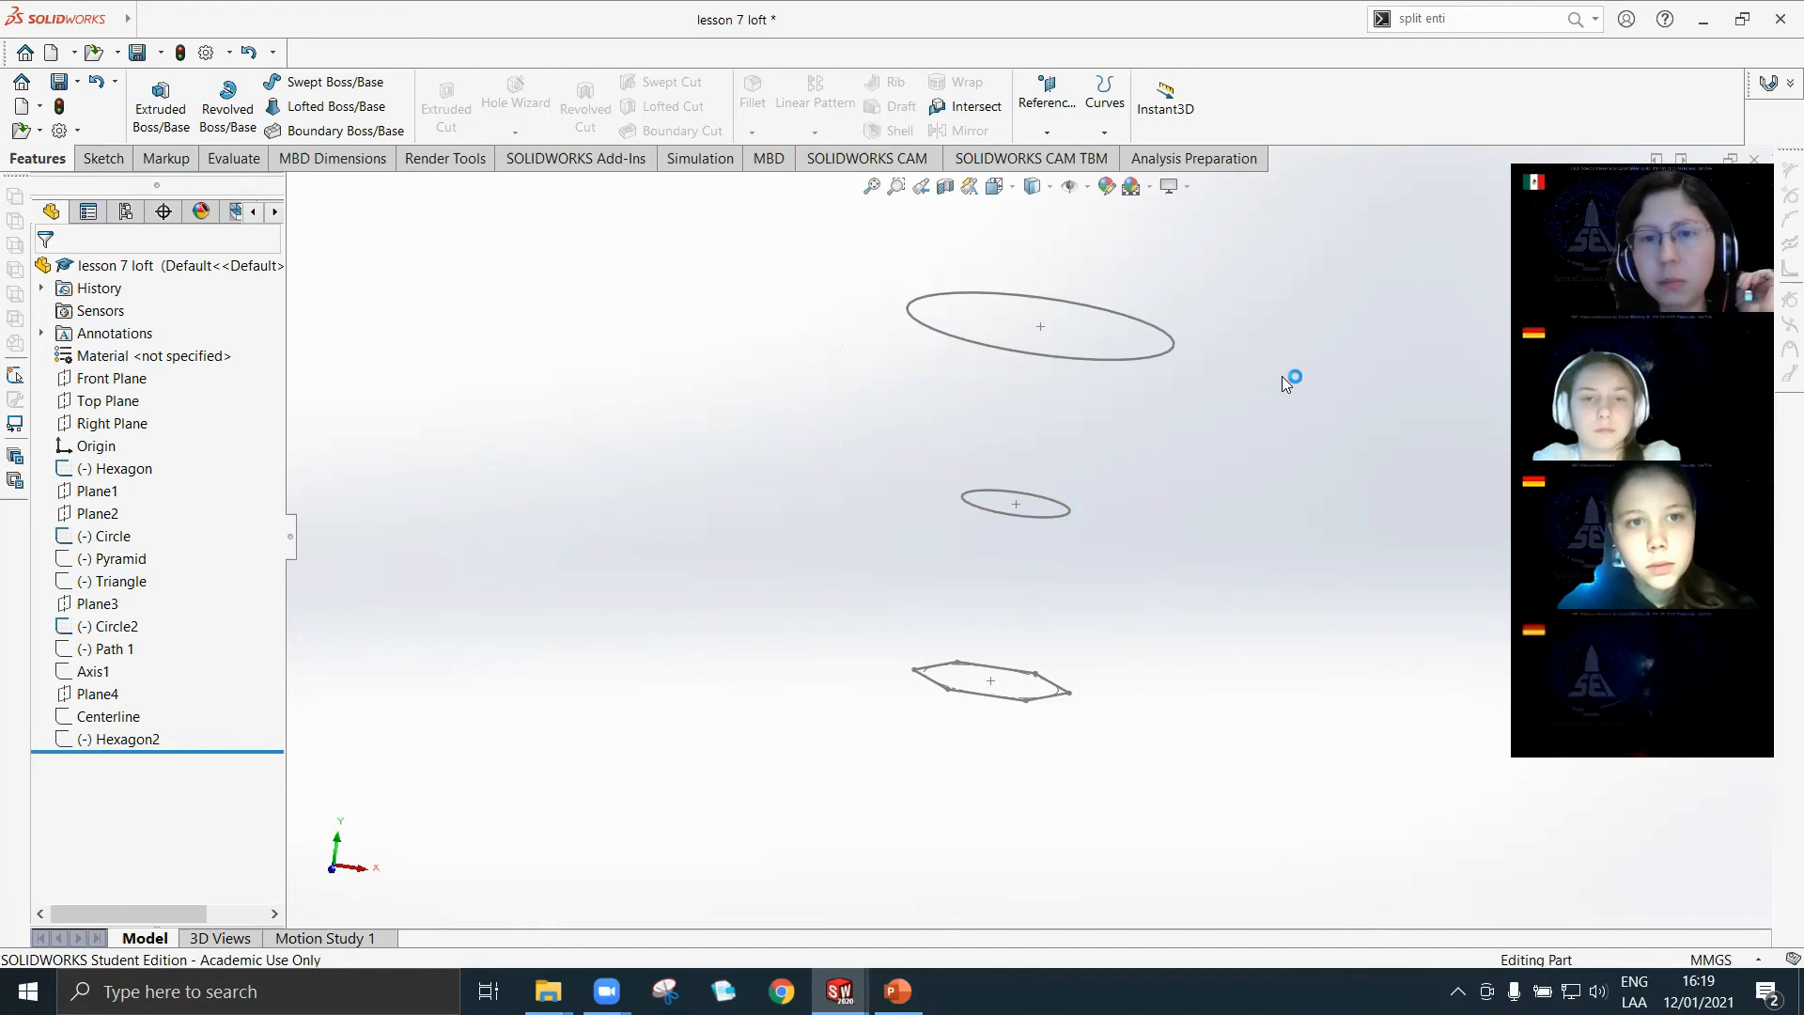
# Set up a loft through the Circle2, Circle and Hexagon profiles, with matching connection points along the same side.
pyautogui.click(295, 110)
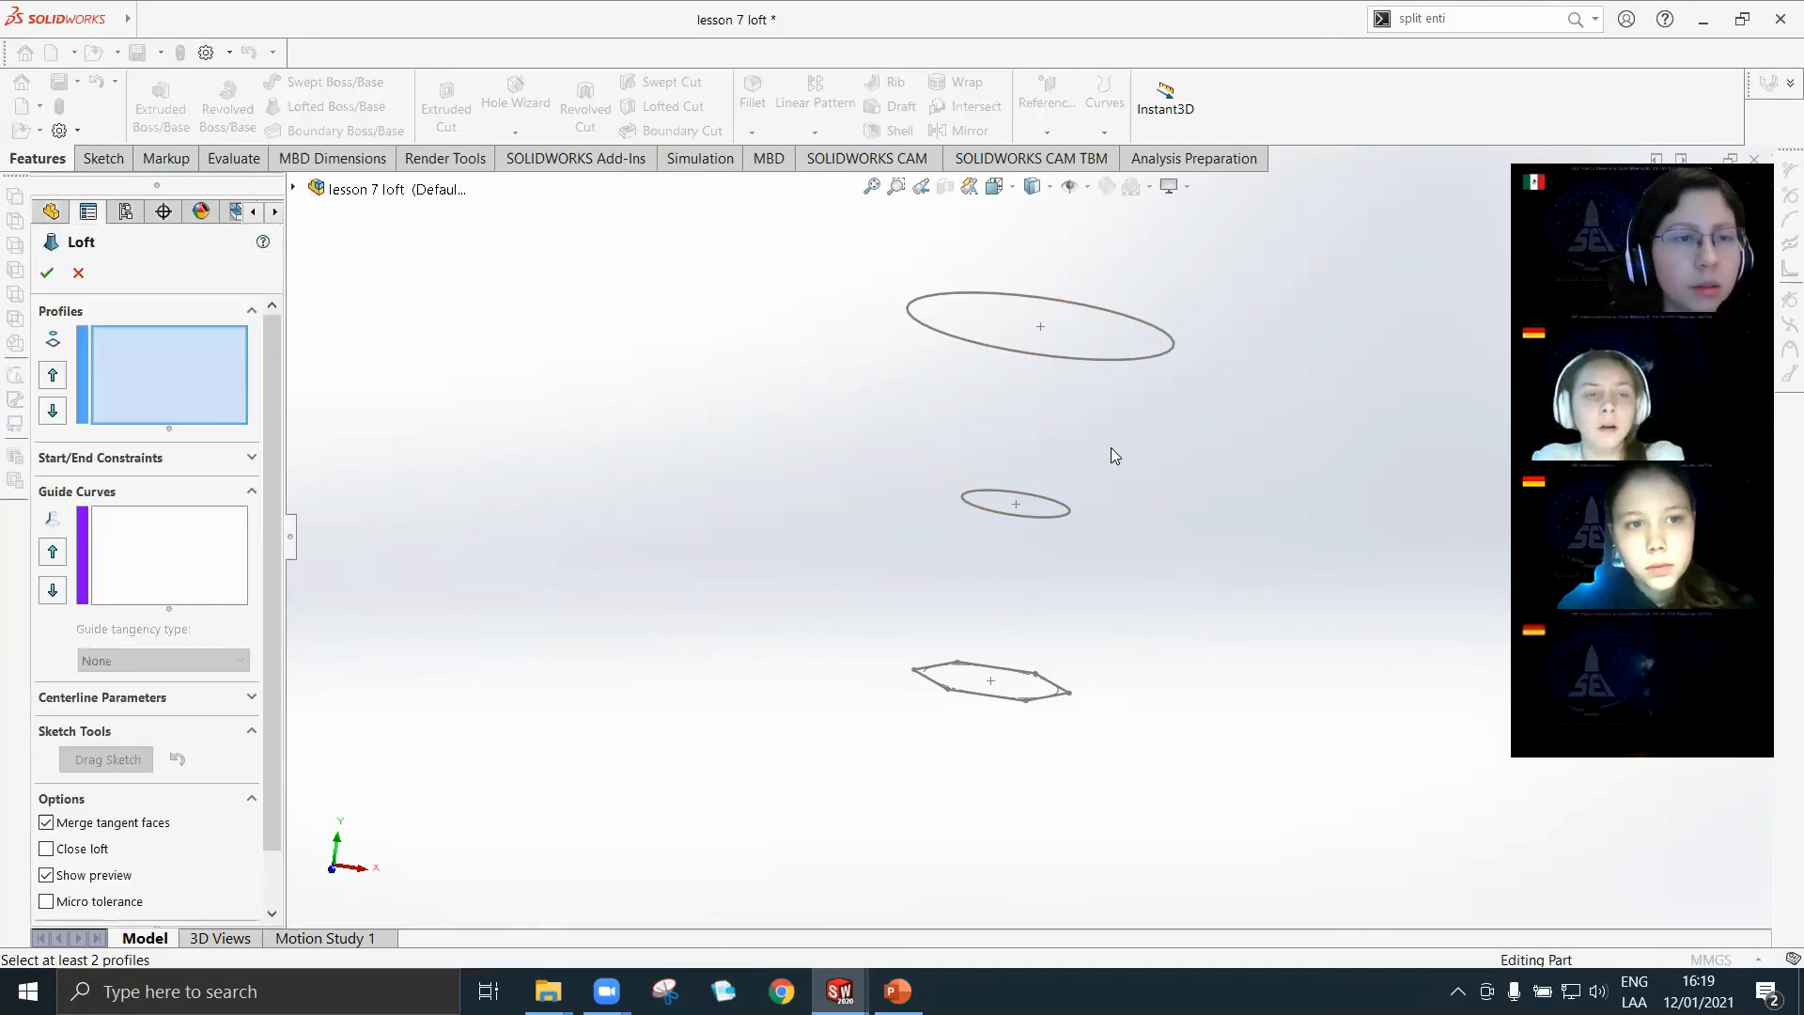
pyautogui.scroll(-2, 1028, 585)
pyautogui.scroll(2, 998, 455)
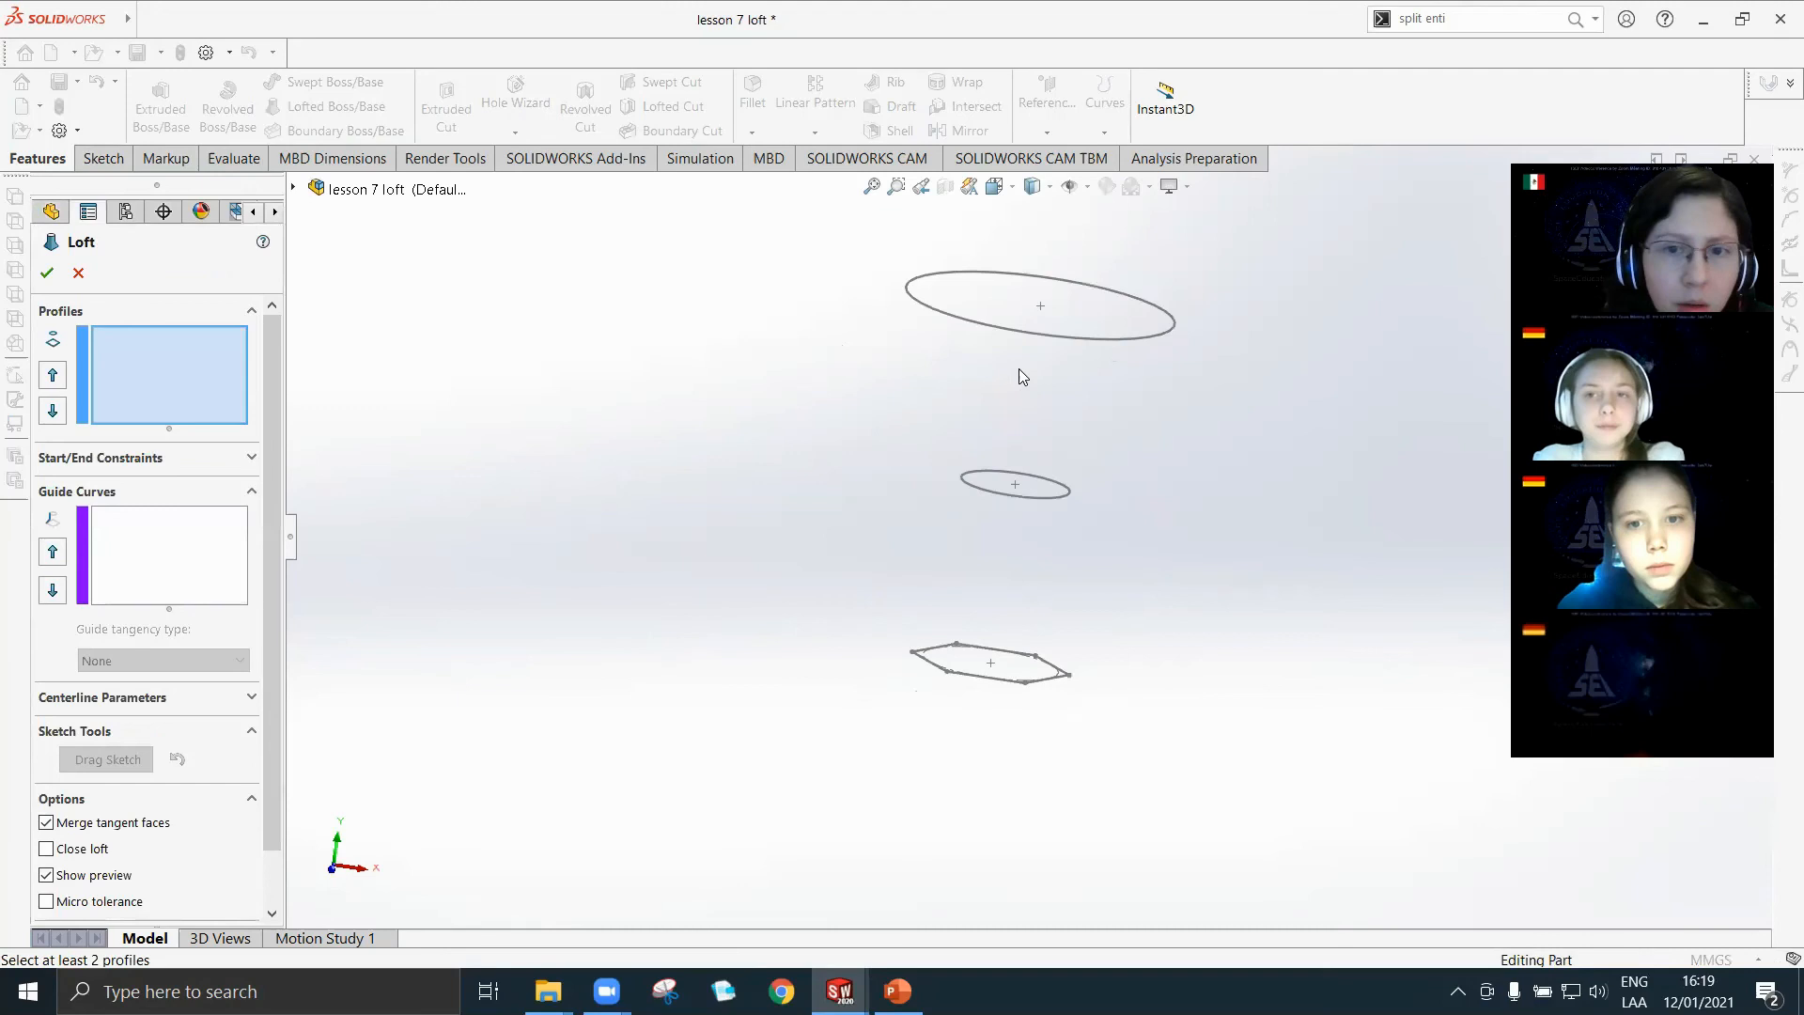
pyautogui.click(1027, 333)
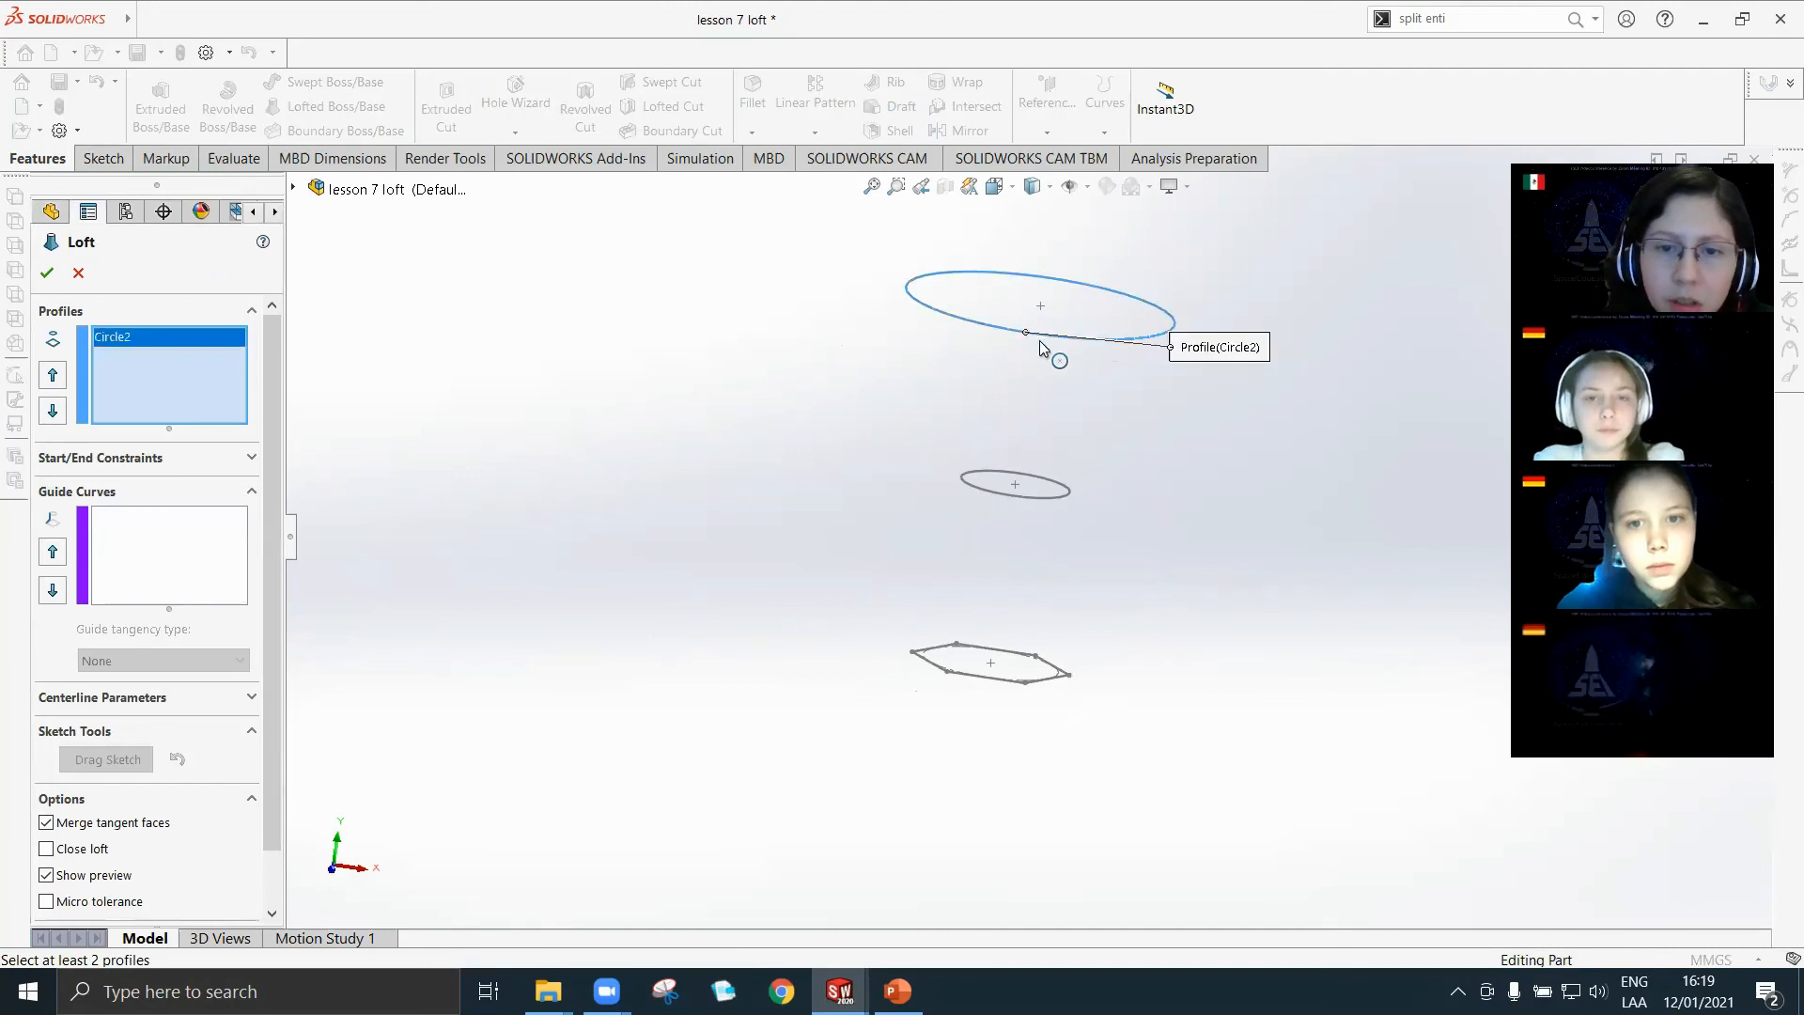
pyautogui.click(1062, 501)
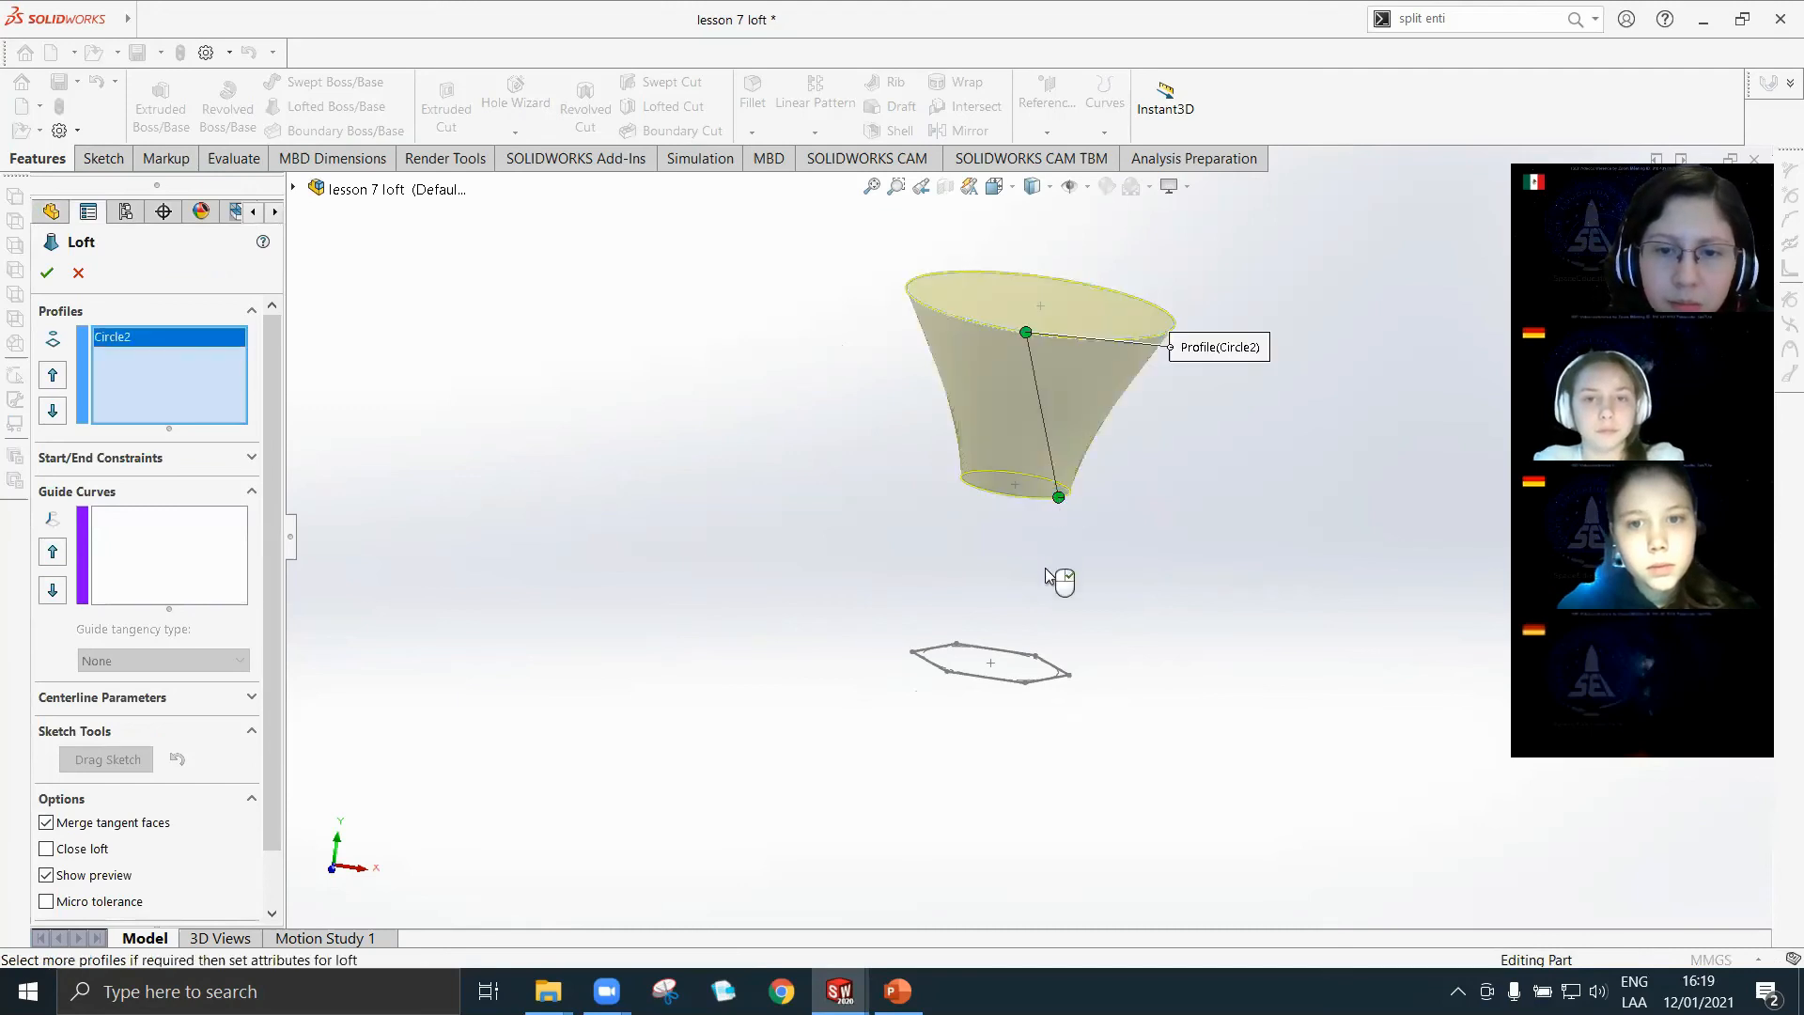
pyautogui.click(1025, 682)
pyautogui.moveTo(1127, 585)
pyautogui.mouseDown(button='middle')
pyautogui.moveTo(1118, 695)
pyautogui.moveTo(1099, 624)
pyautogui.moveTo(1128, 323)
pyautogui.moveTo(1102, 572)
pyautogui.mouseUp(button='middle')
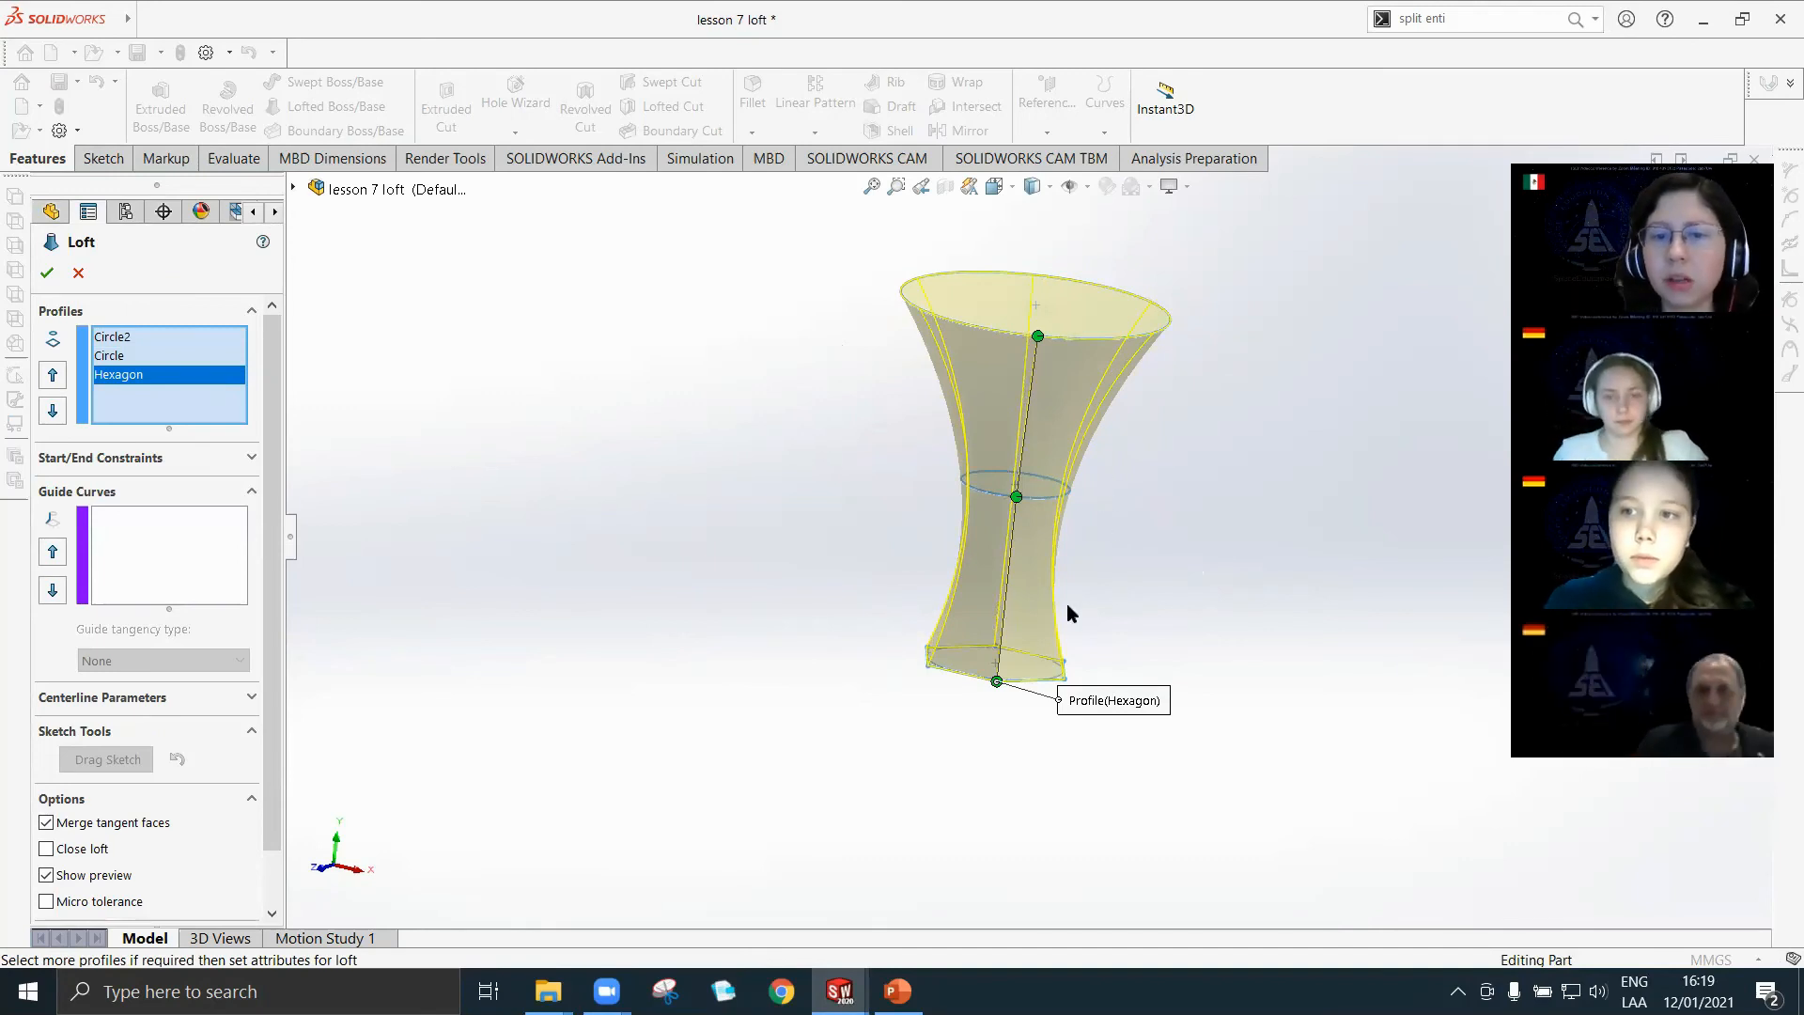
pyautogui.scroll(-2, 1089, 609)
pyautogui.scroll(2, 1015, 632)
pyautogui.scroll(-1, 1060, 570)
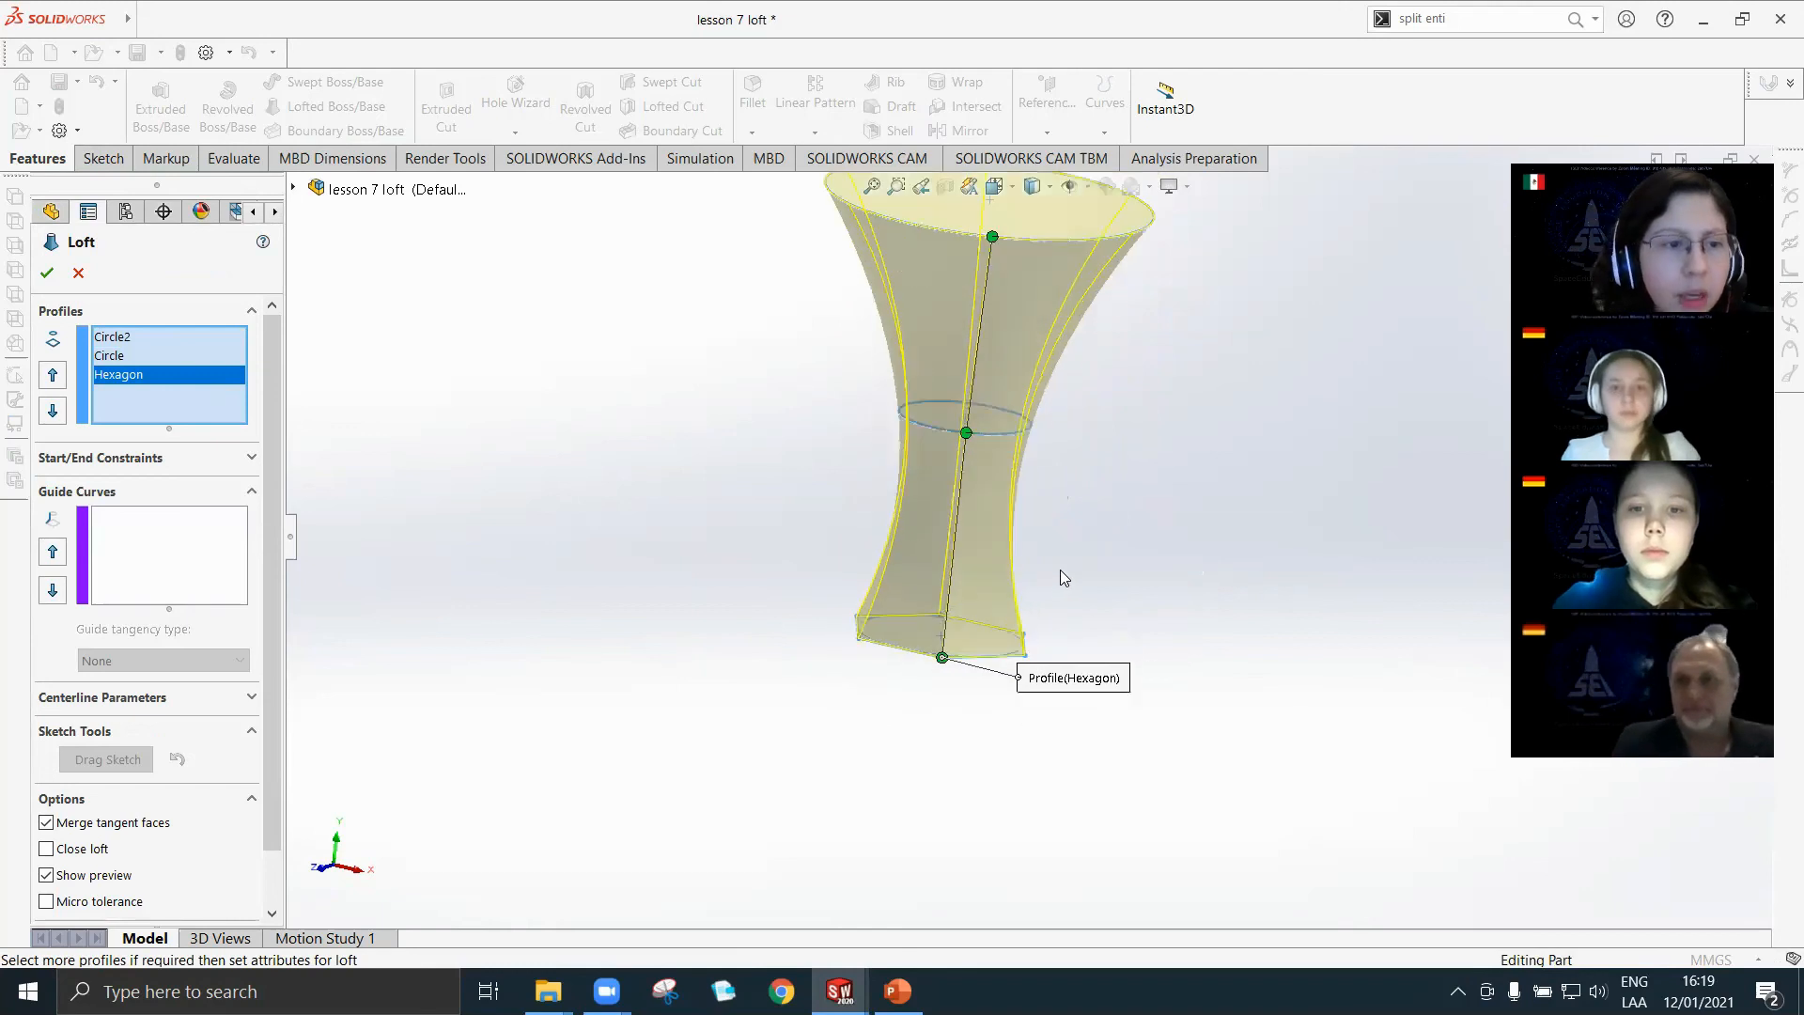
pyautogui.scroll(3, 1060, 569)
pyautogui.scroll(-2, 1090, 493)
pyautogui.moveTo(865, 508); pyautogui.dragTo(895, 487, button='middle')
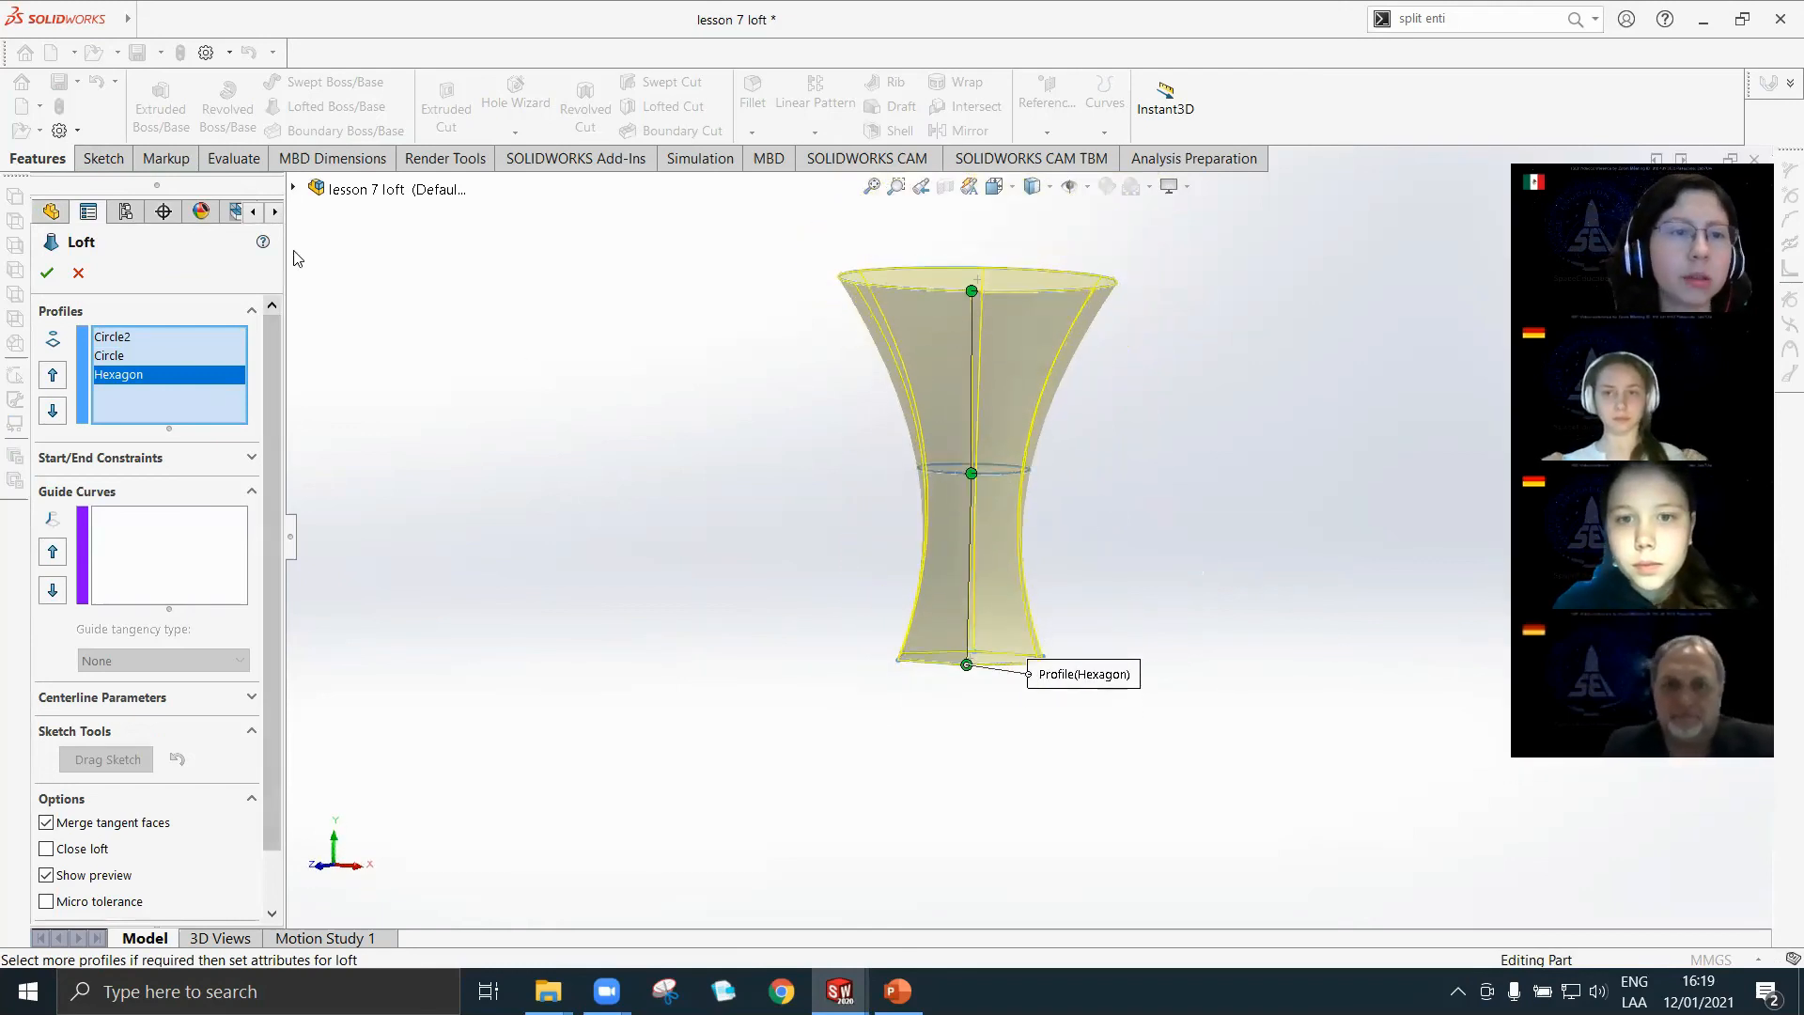
# Use the Path 1 sketch as the loft's guide curve and complete the loft.
pyautogui.click(294, 189)
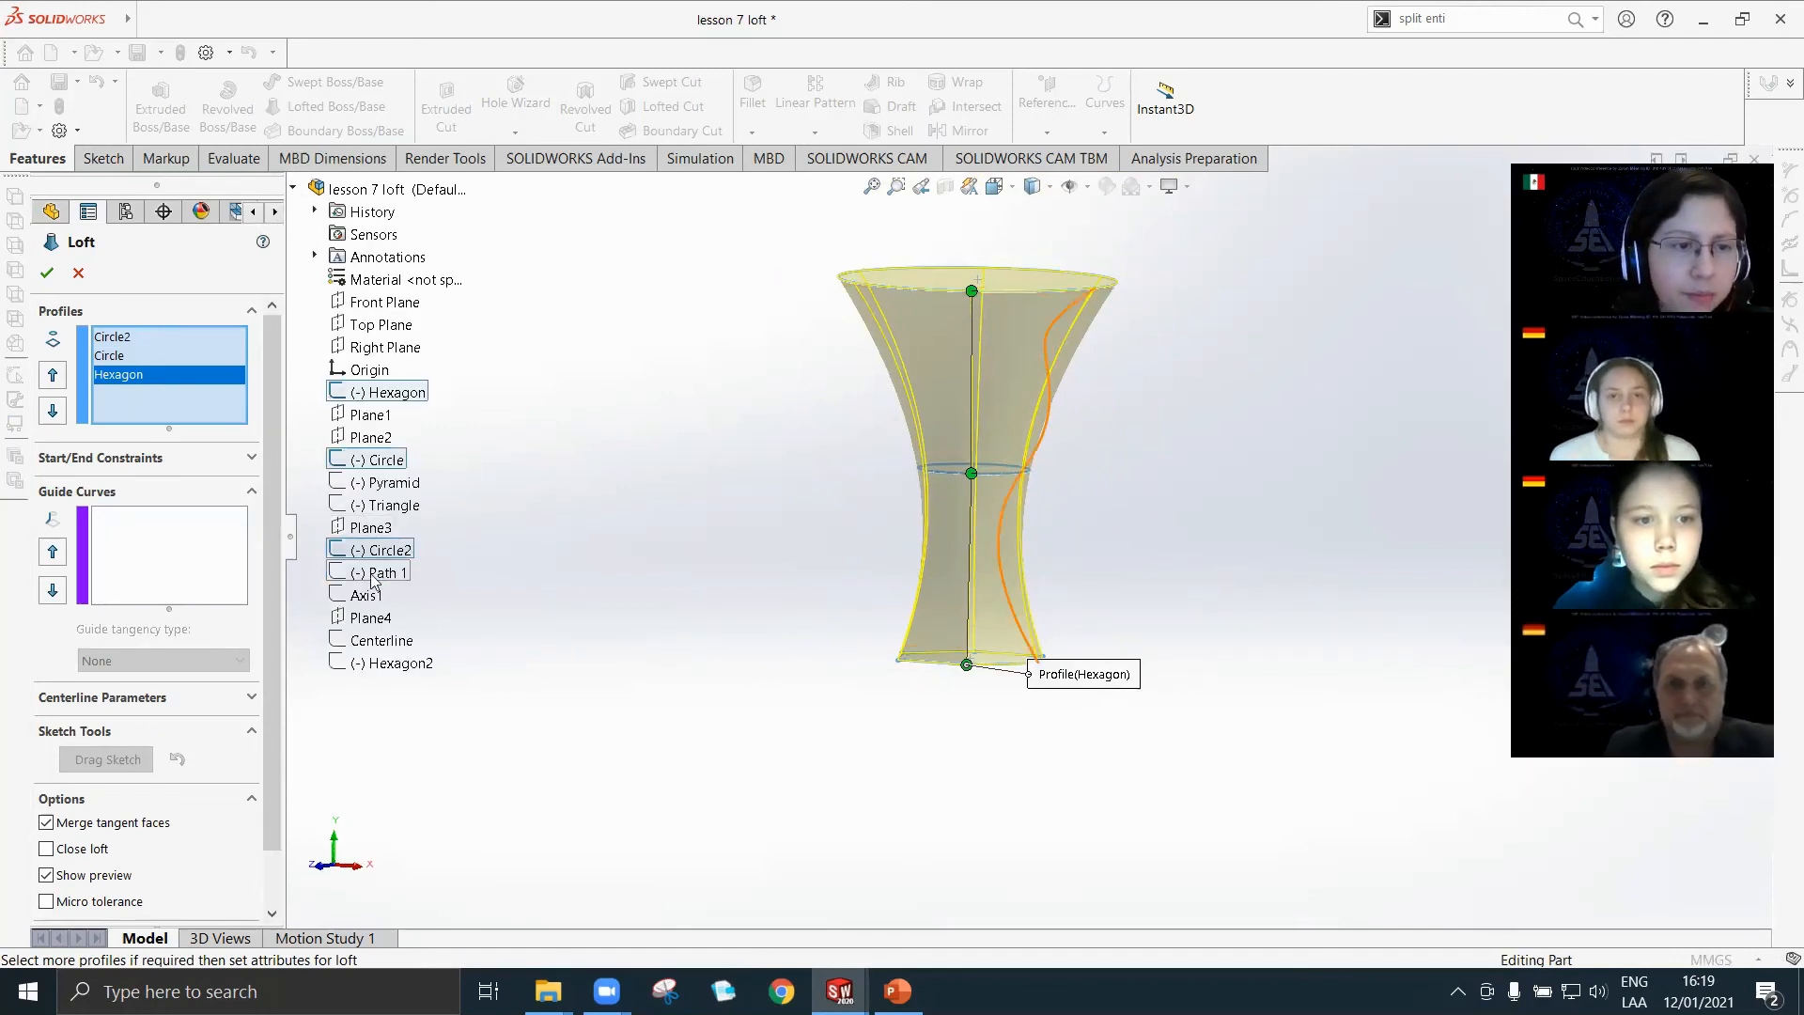
pyautogui.click(135, 553)
pyautogui.click(385, 575)
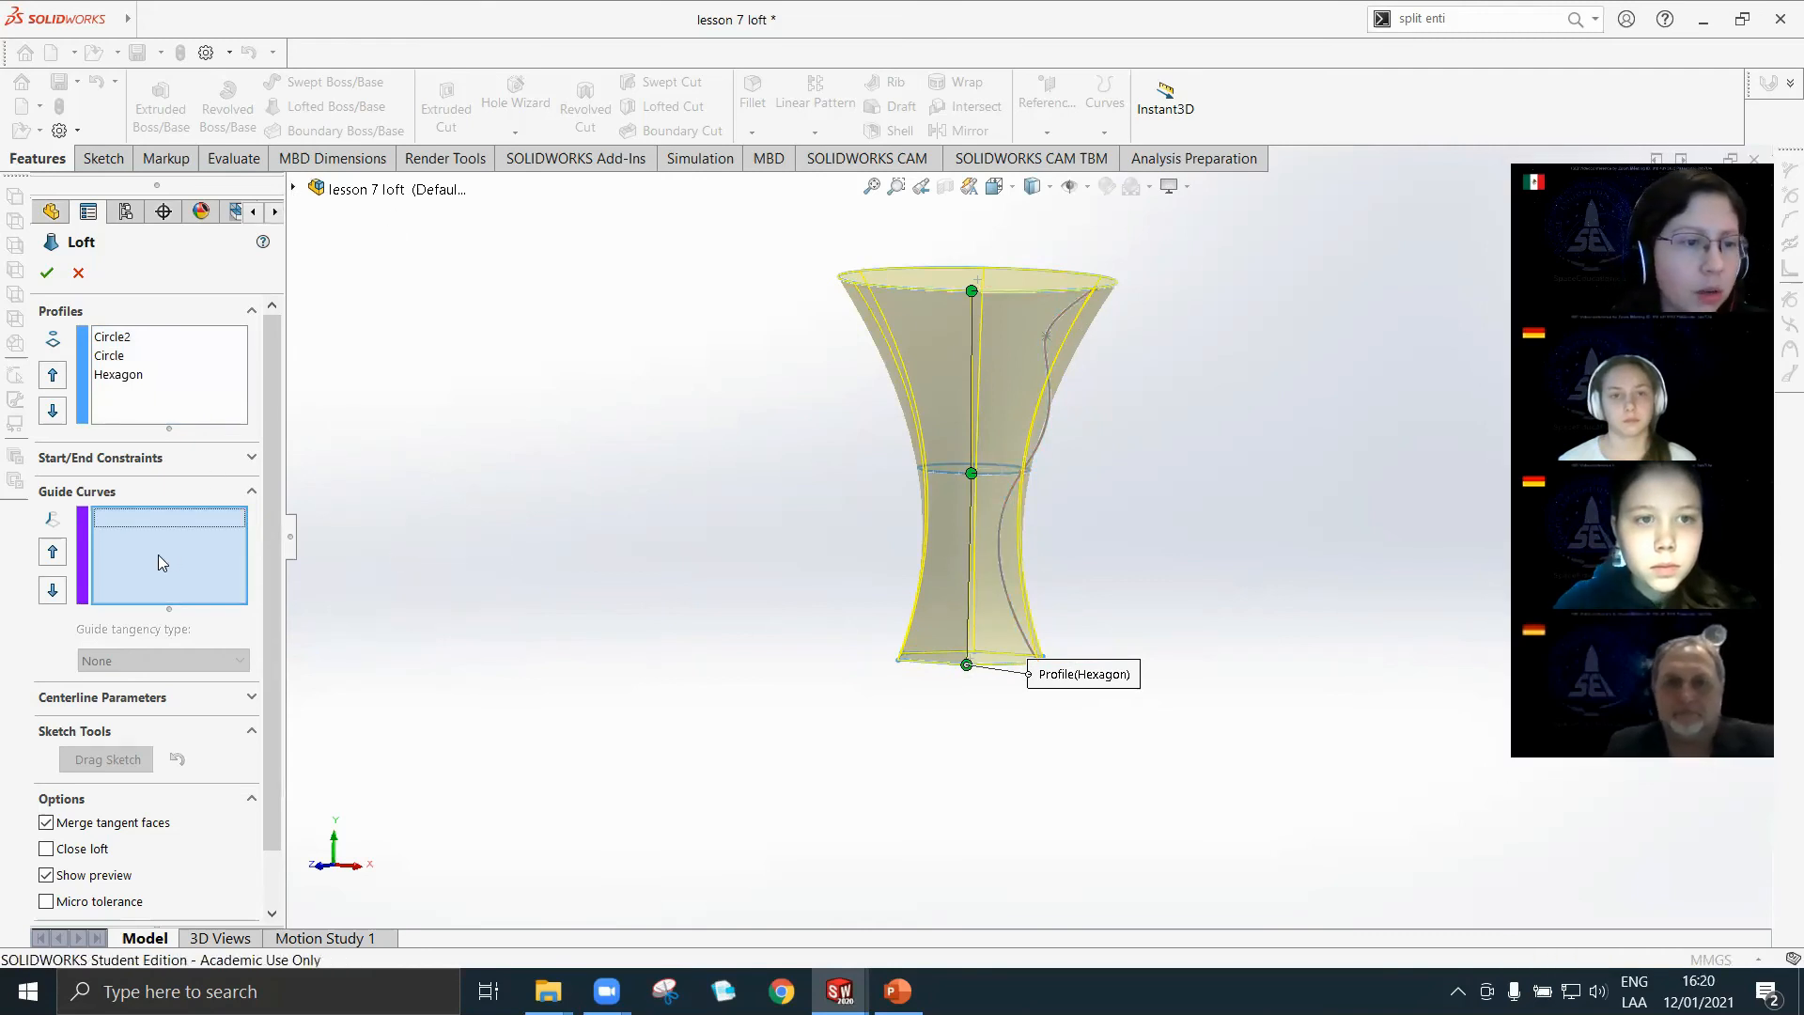
pyautogui.click(1002, 519)
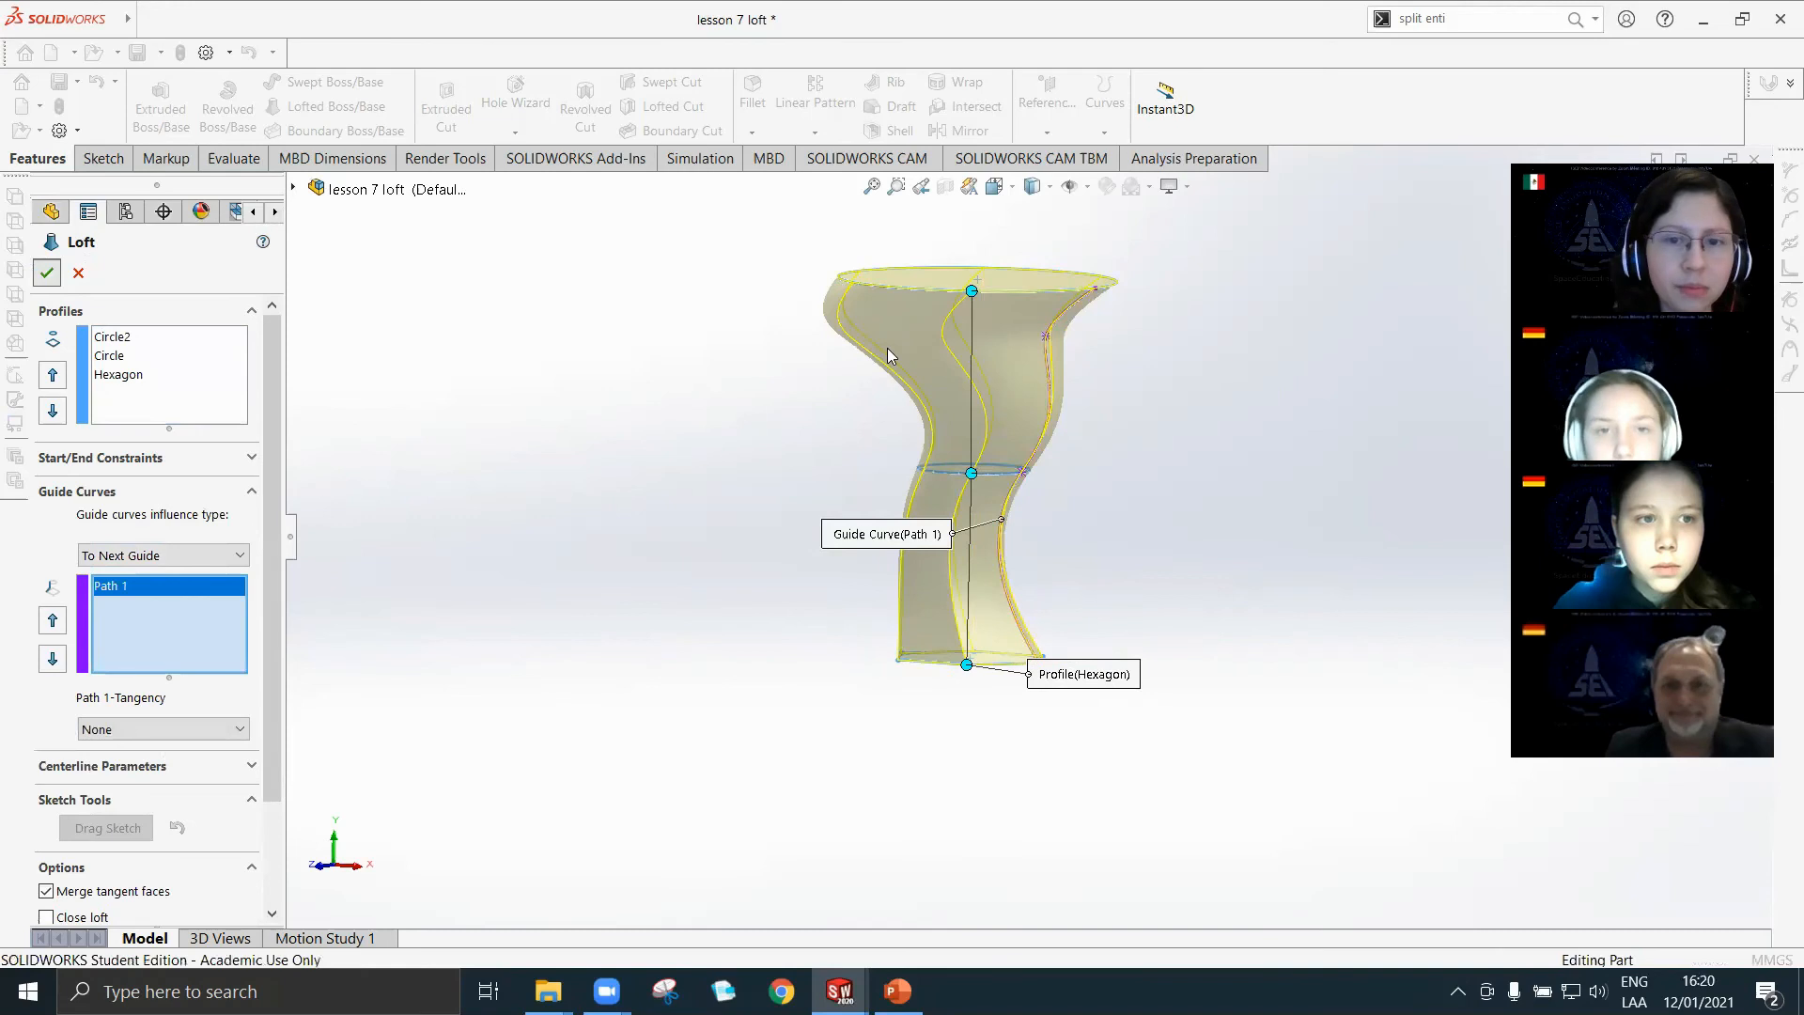
pyautogui.moveTo(931, 435); pyautogui.dragTo(1056, 516, button='middle')
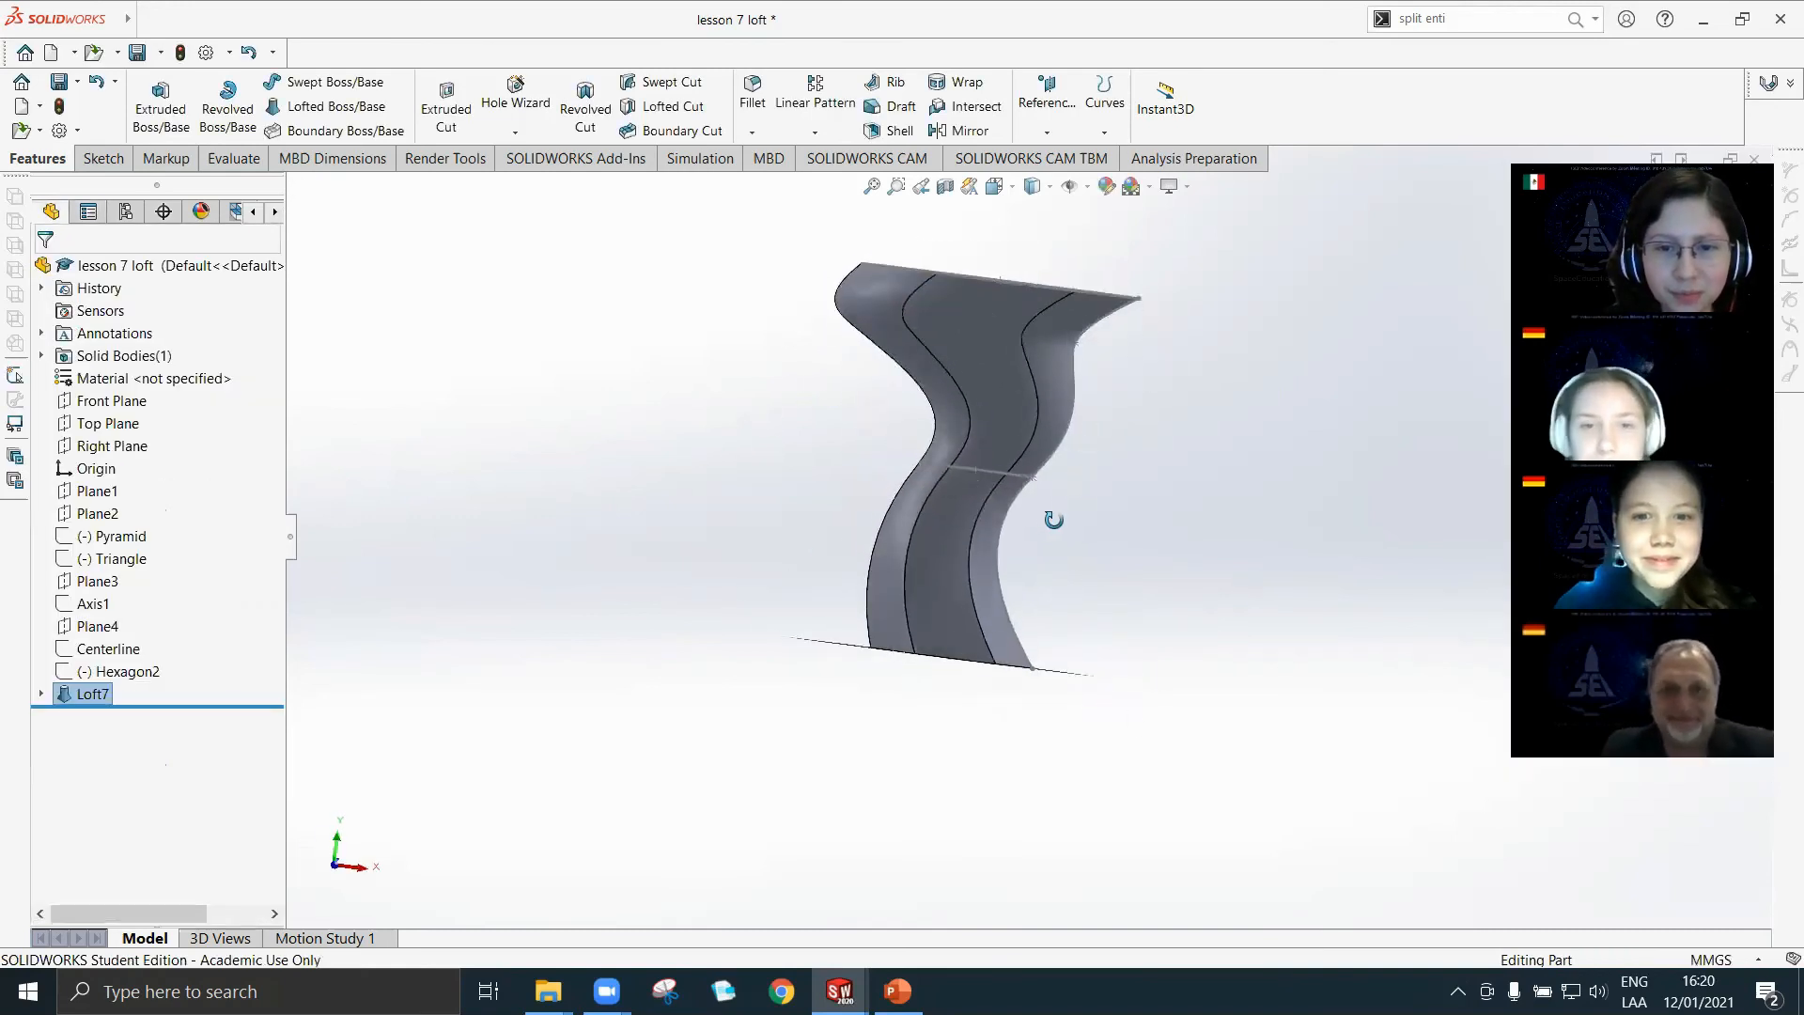
pyautogui.scroll(1, 1017, 516)
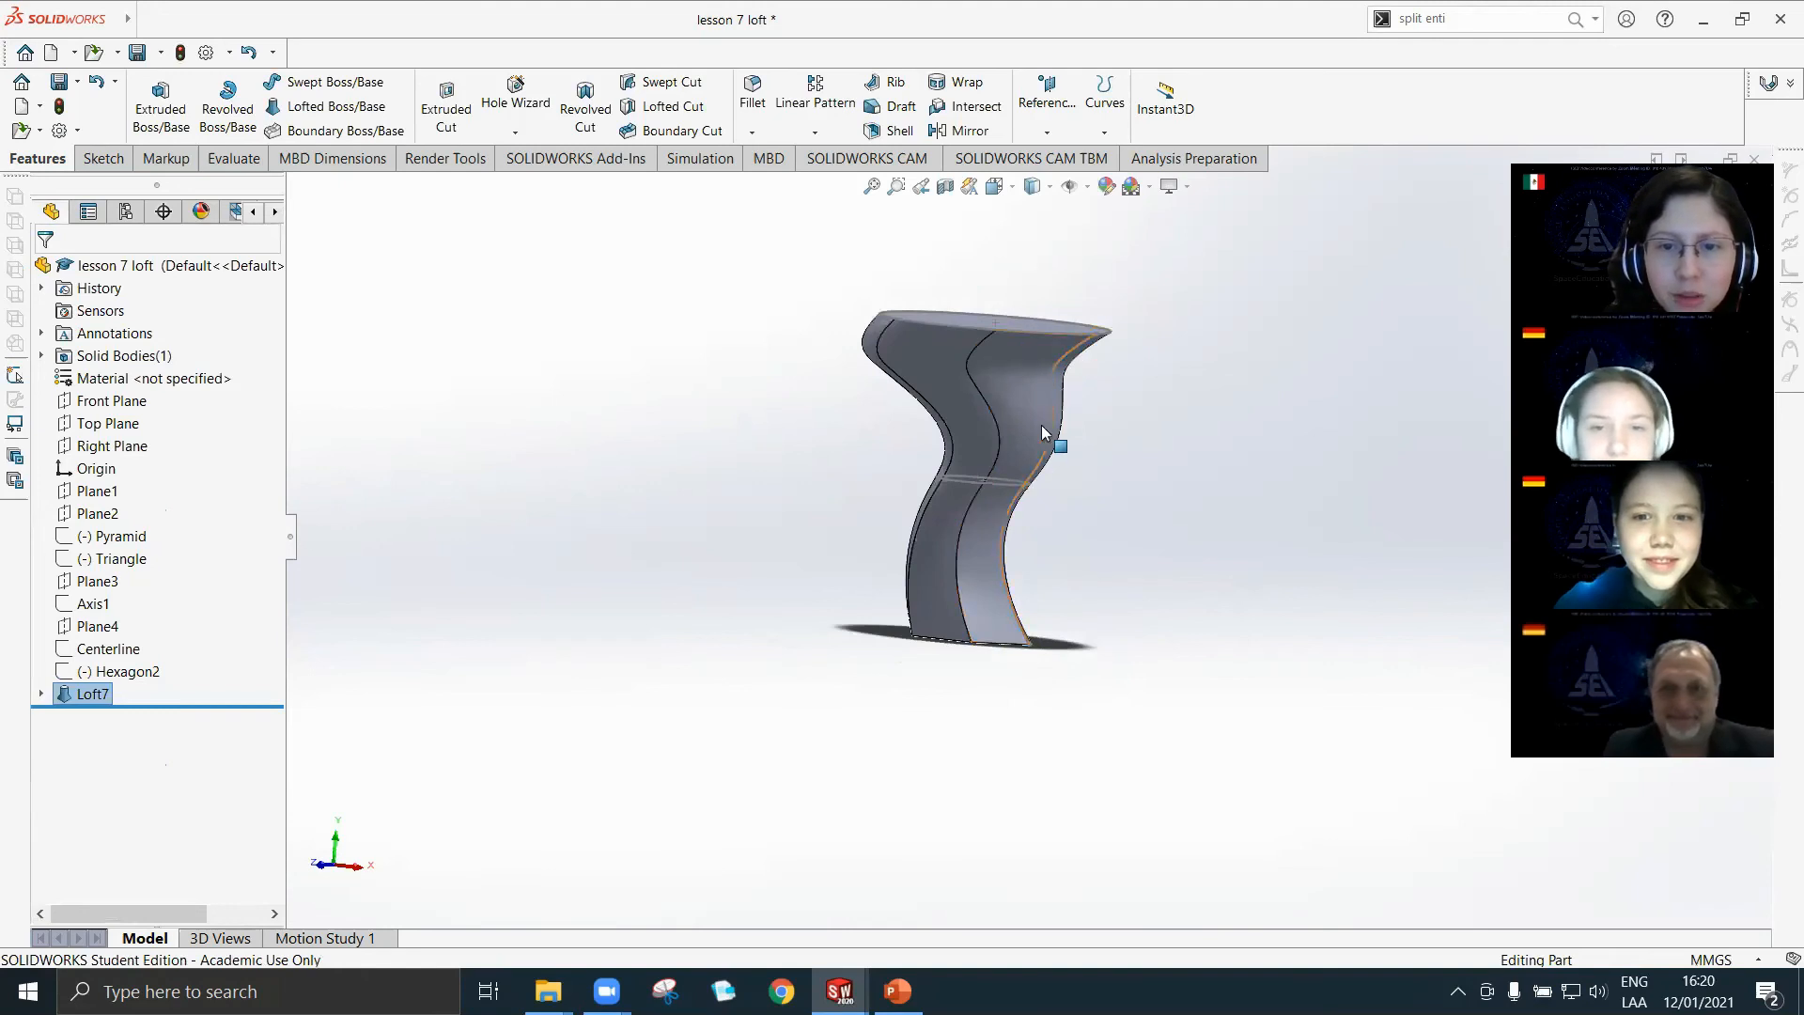
pyautogui.scroll(-3, 1025, 500)
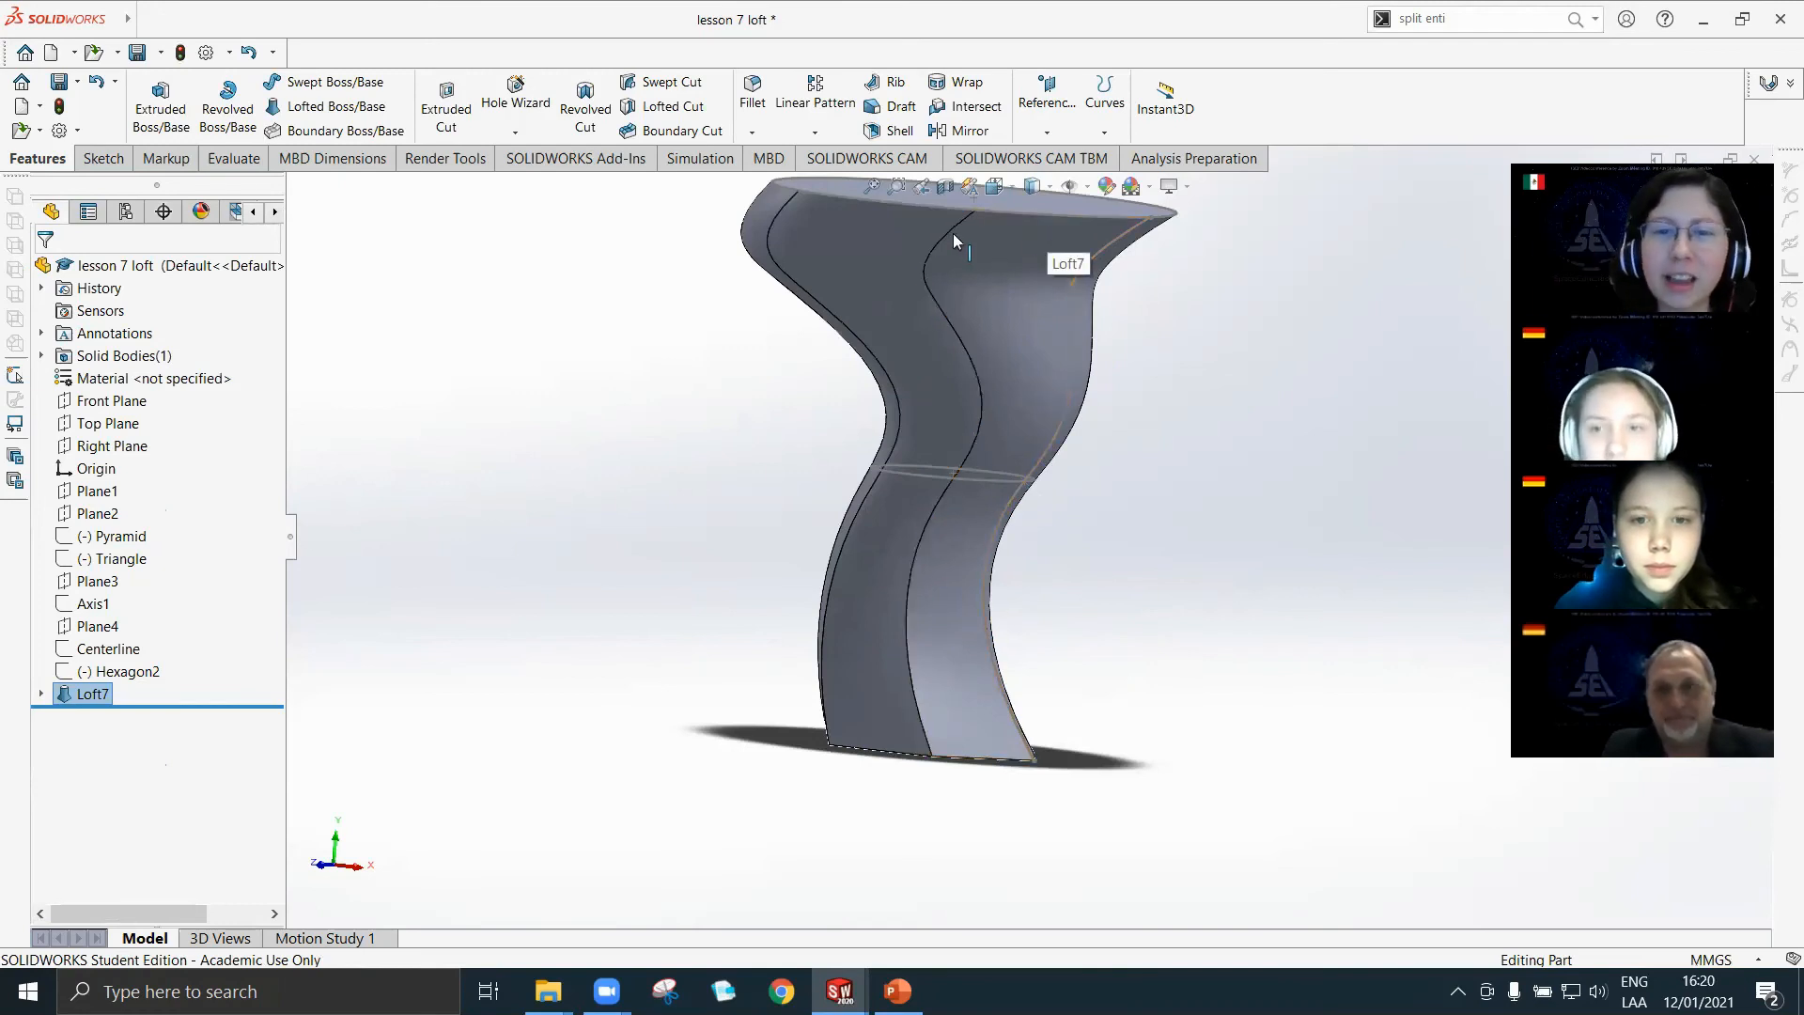
pyautogui.scroll(4, 964, 524)
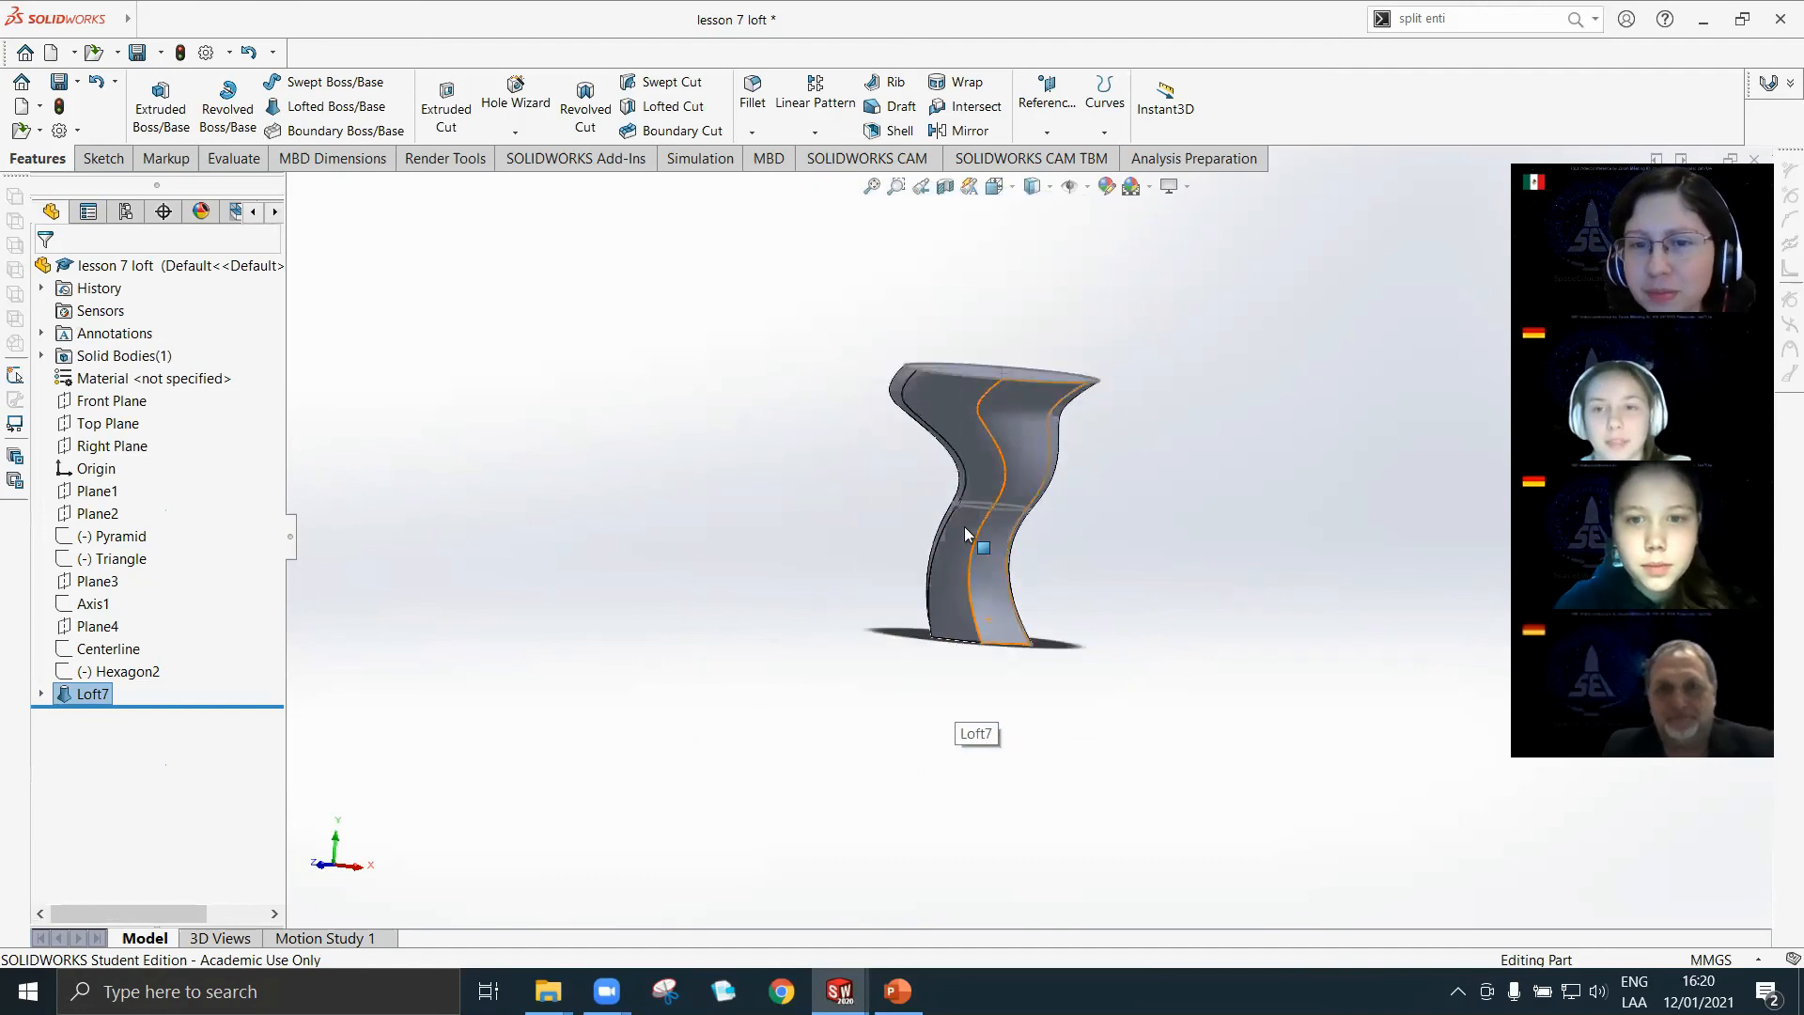
# Edit the loft's Path 1 sketch and pull the spline's middle point outward to about X 68 mm, Y 100 mm.
pyautogui.scroll(-3, 966, 526)
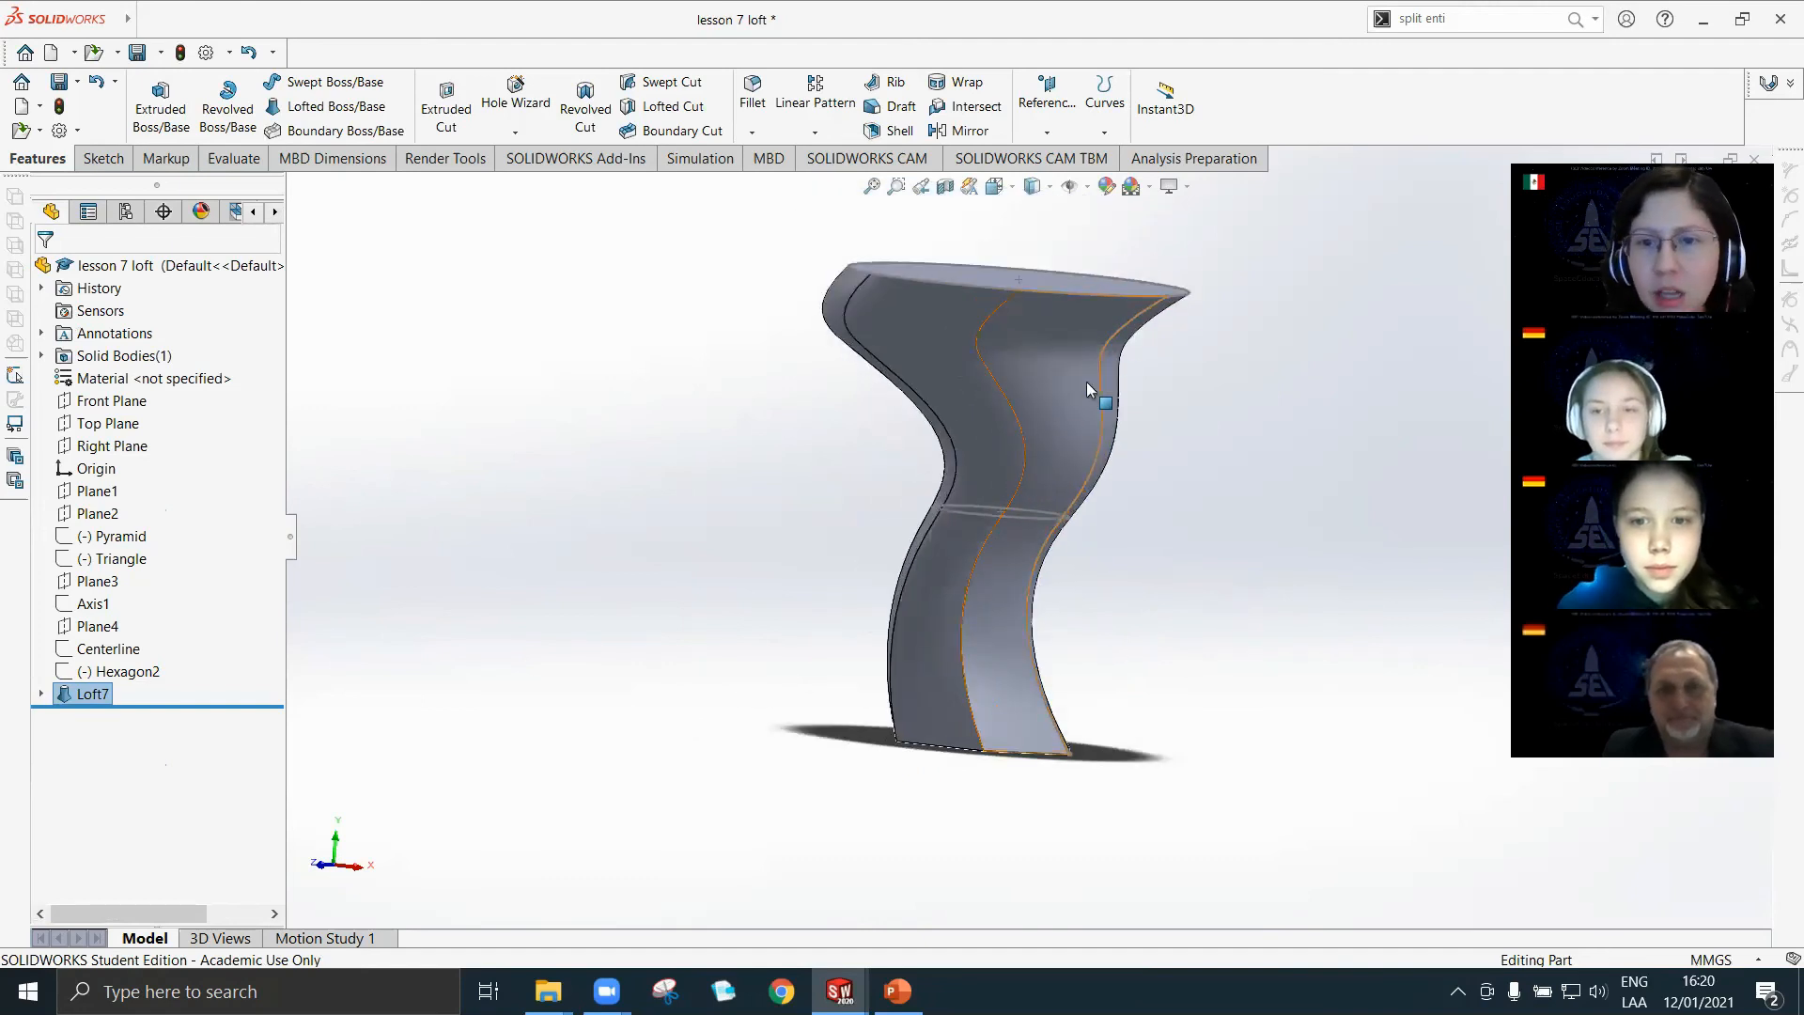
pyautogui.click(42, 695)
pyautogui.click(120, 784)
pyautogui.click(142, 733)
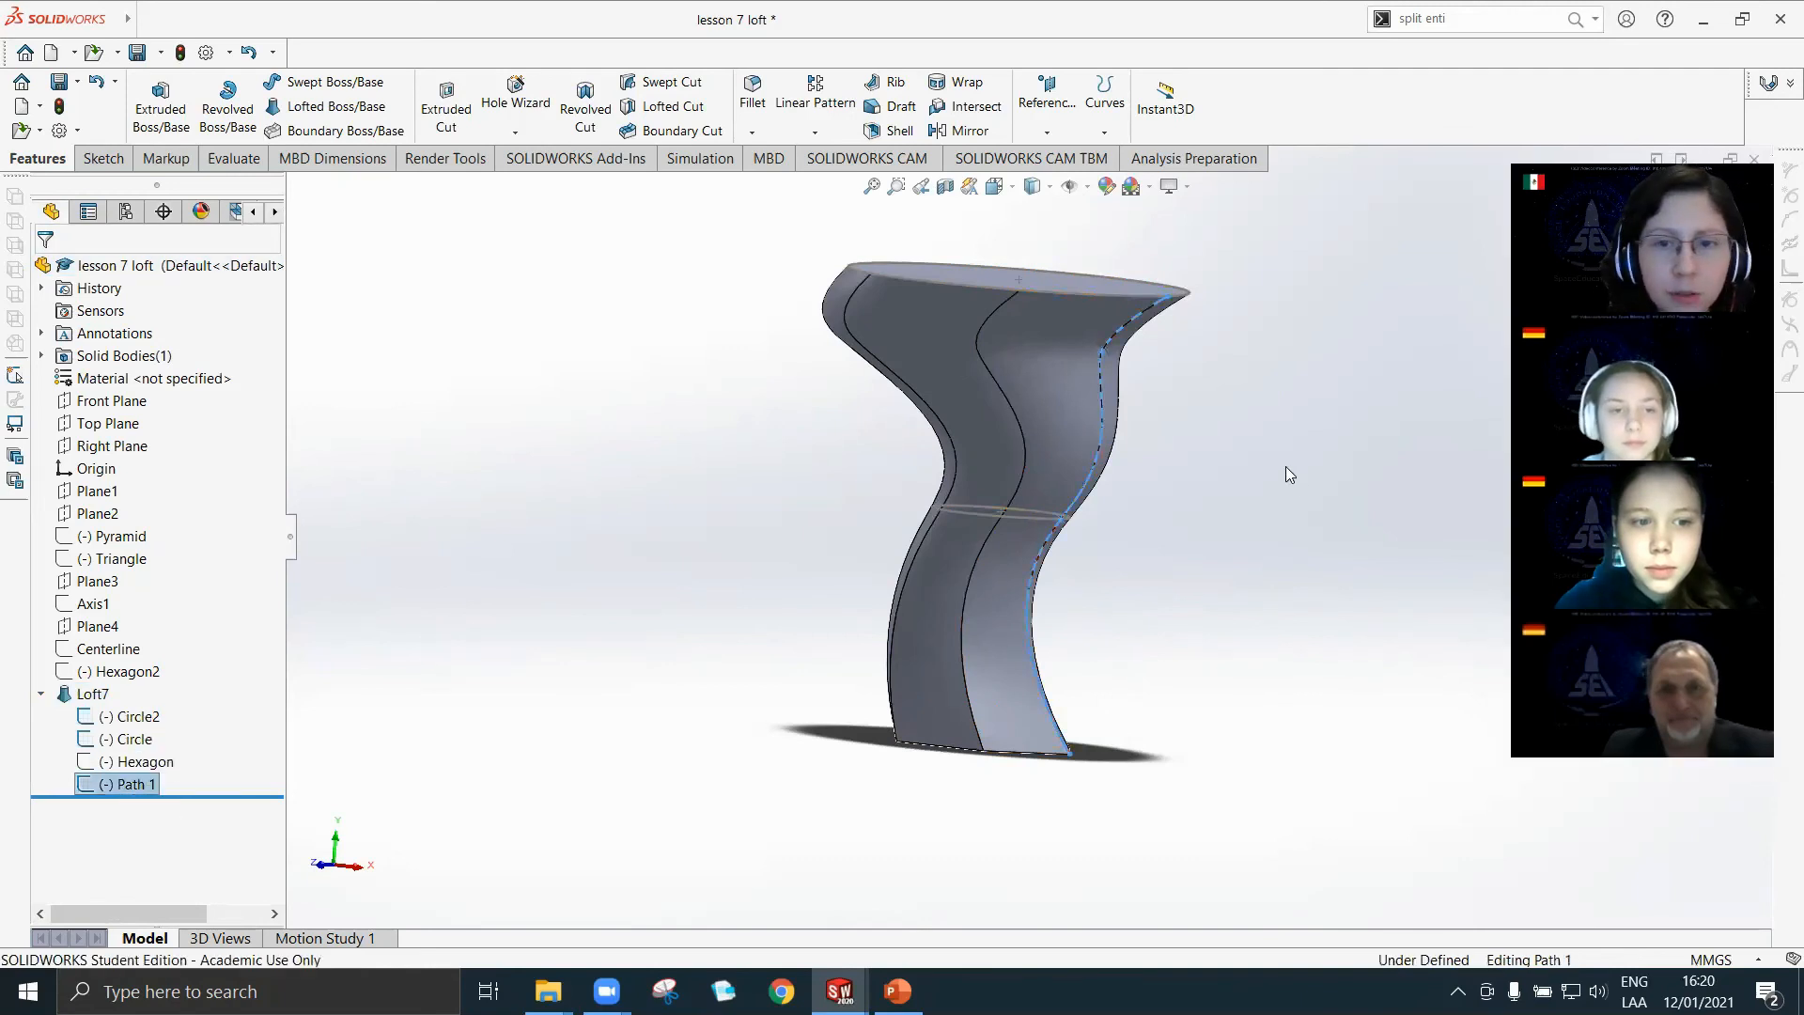
pyautogui.scroll(-2, 1139, 307)
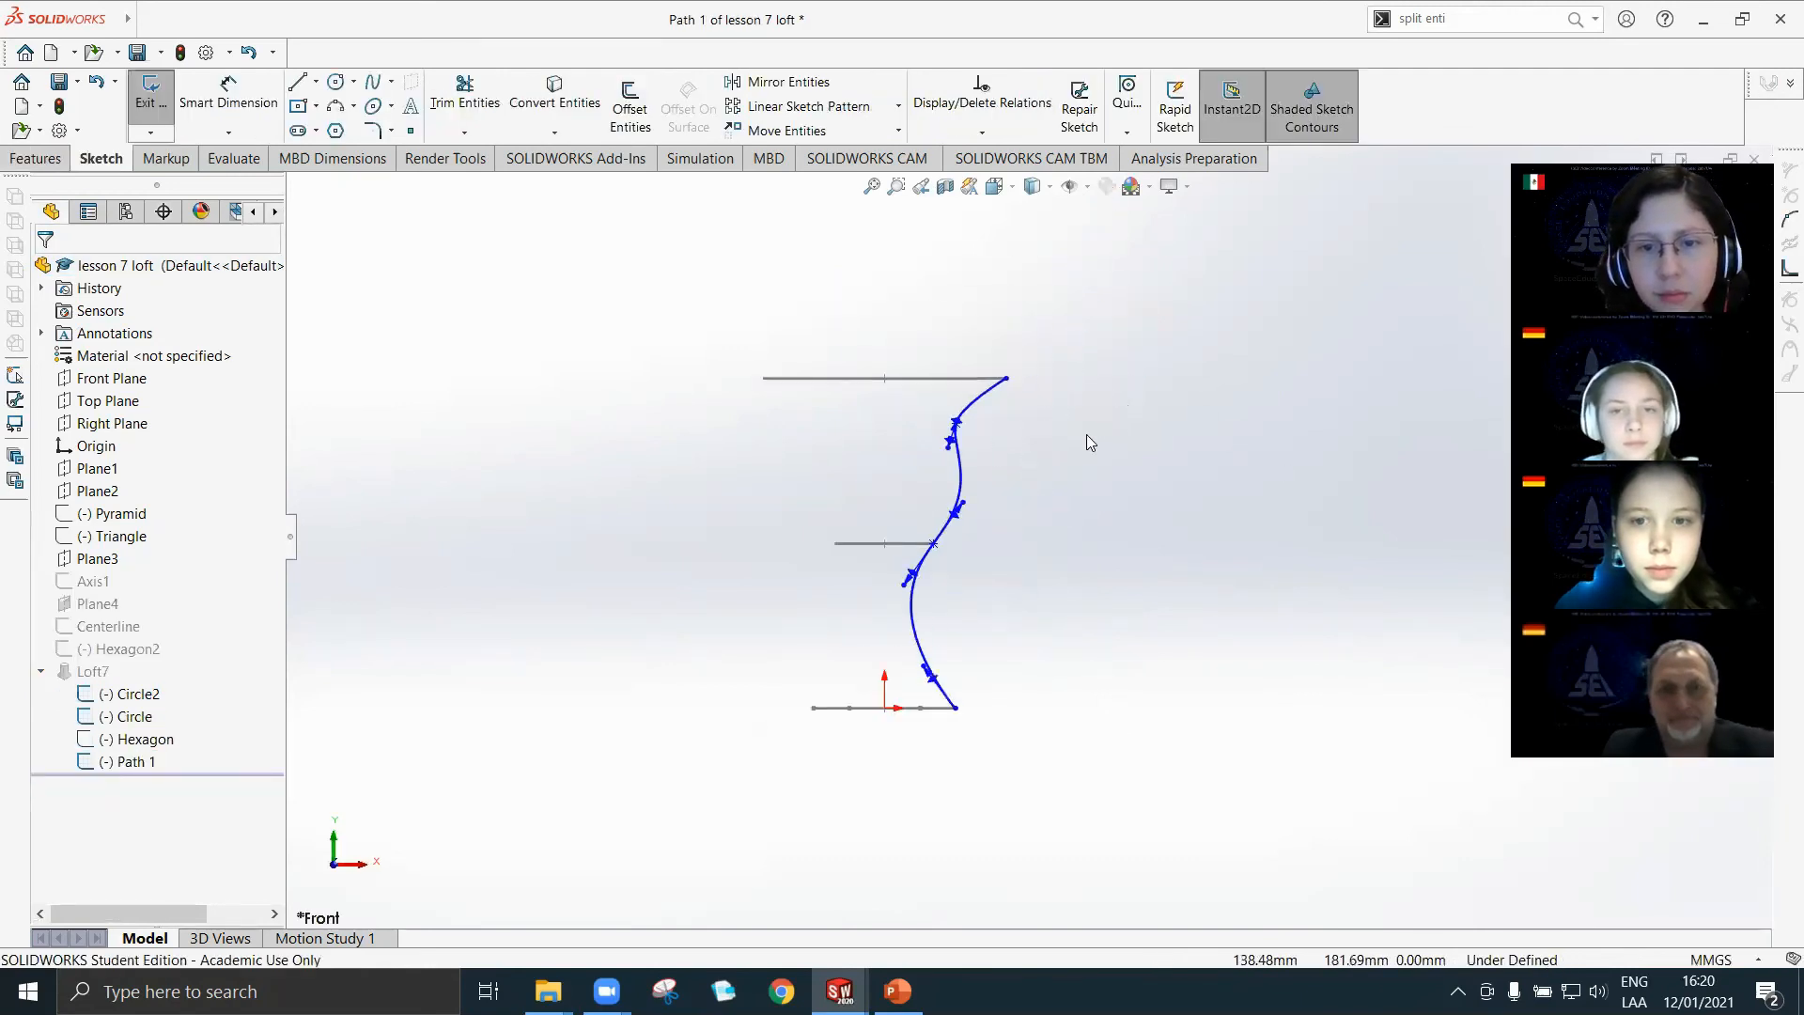
pyautogui.moveTo(933, 544); pyautogui.dragTo(998, 558)
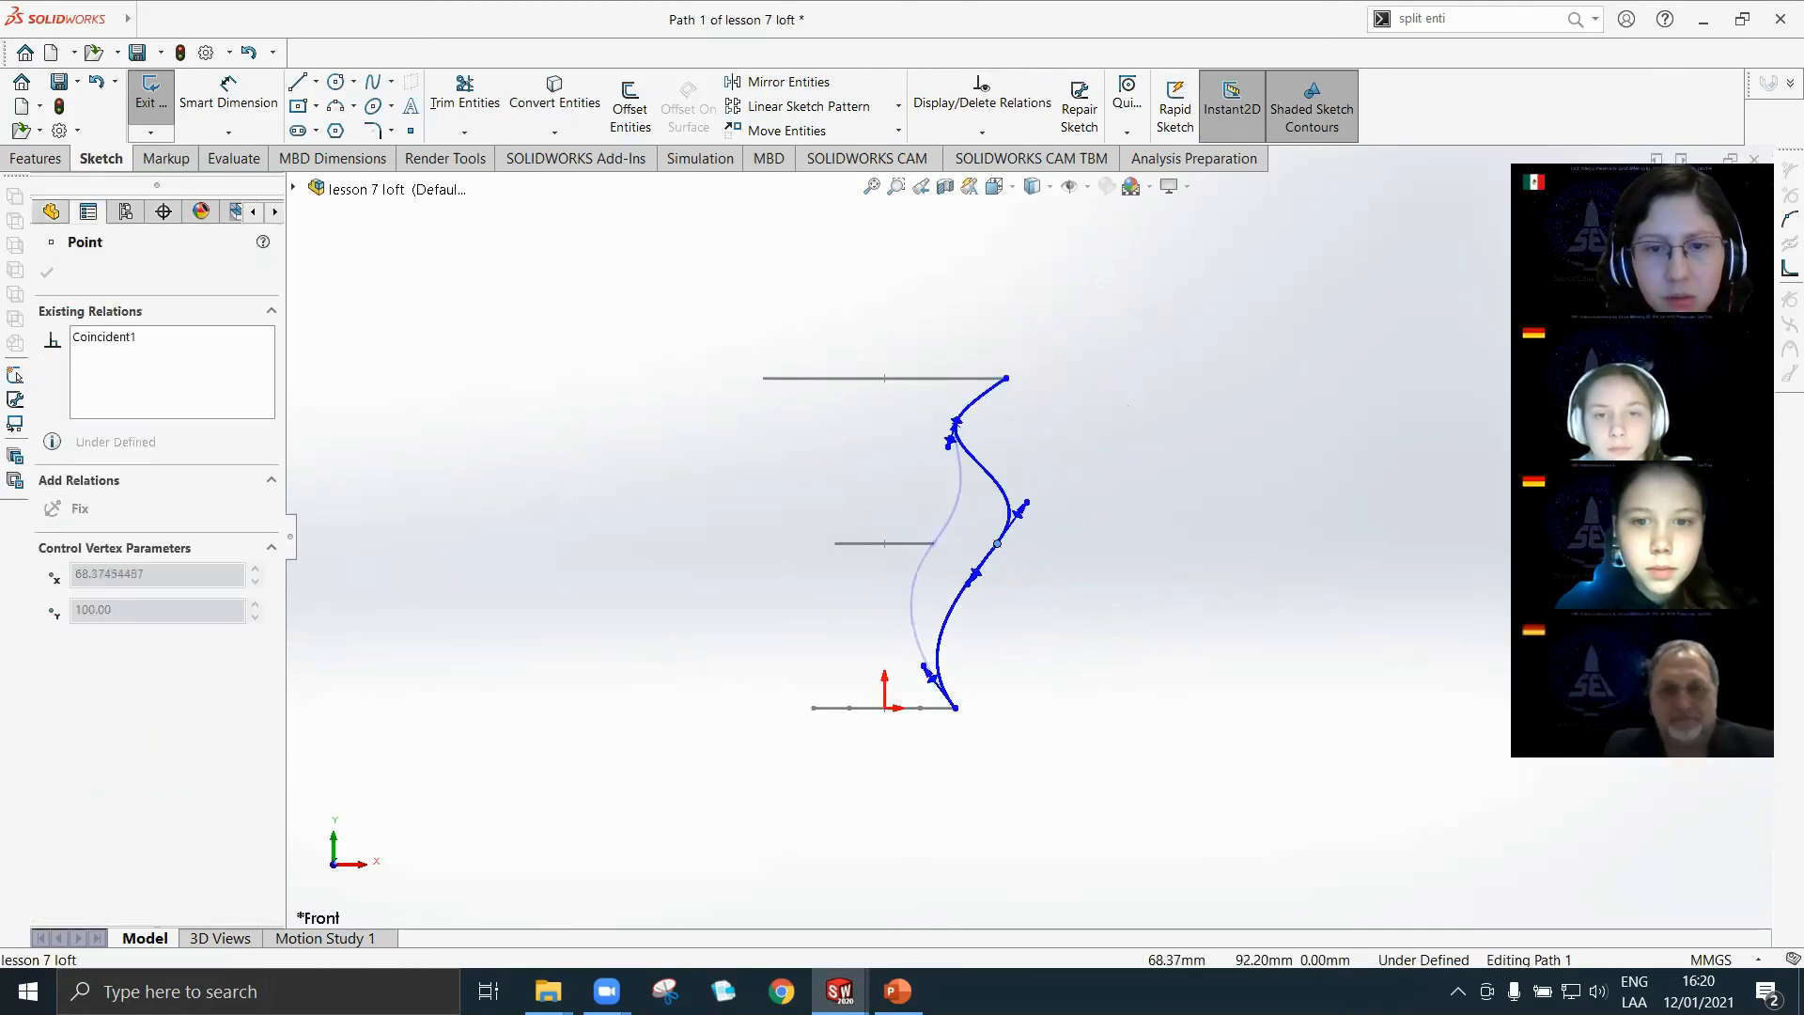
# Check the spline's lower end point at the Hexagon and try to rebuild the loft with the altered guide curve.
pyautogui.moveTo(954, 686)
pyautogui.mouseDown()
pyautogui.moveTo(1015, 683)
pyautogui.moveTo(944, 695)
pyautogui.moveTo(1101, 685)
pyautogui.moveTo(940, 686)
pyautogui.mouseUp()
pyautogui.click(964, 738)
pyautogui.scroll(-7, 973, 719)
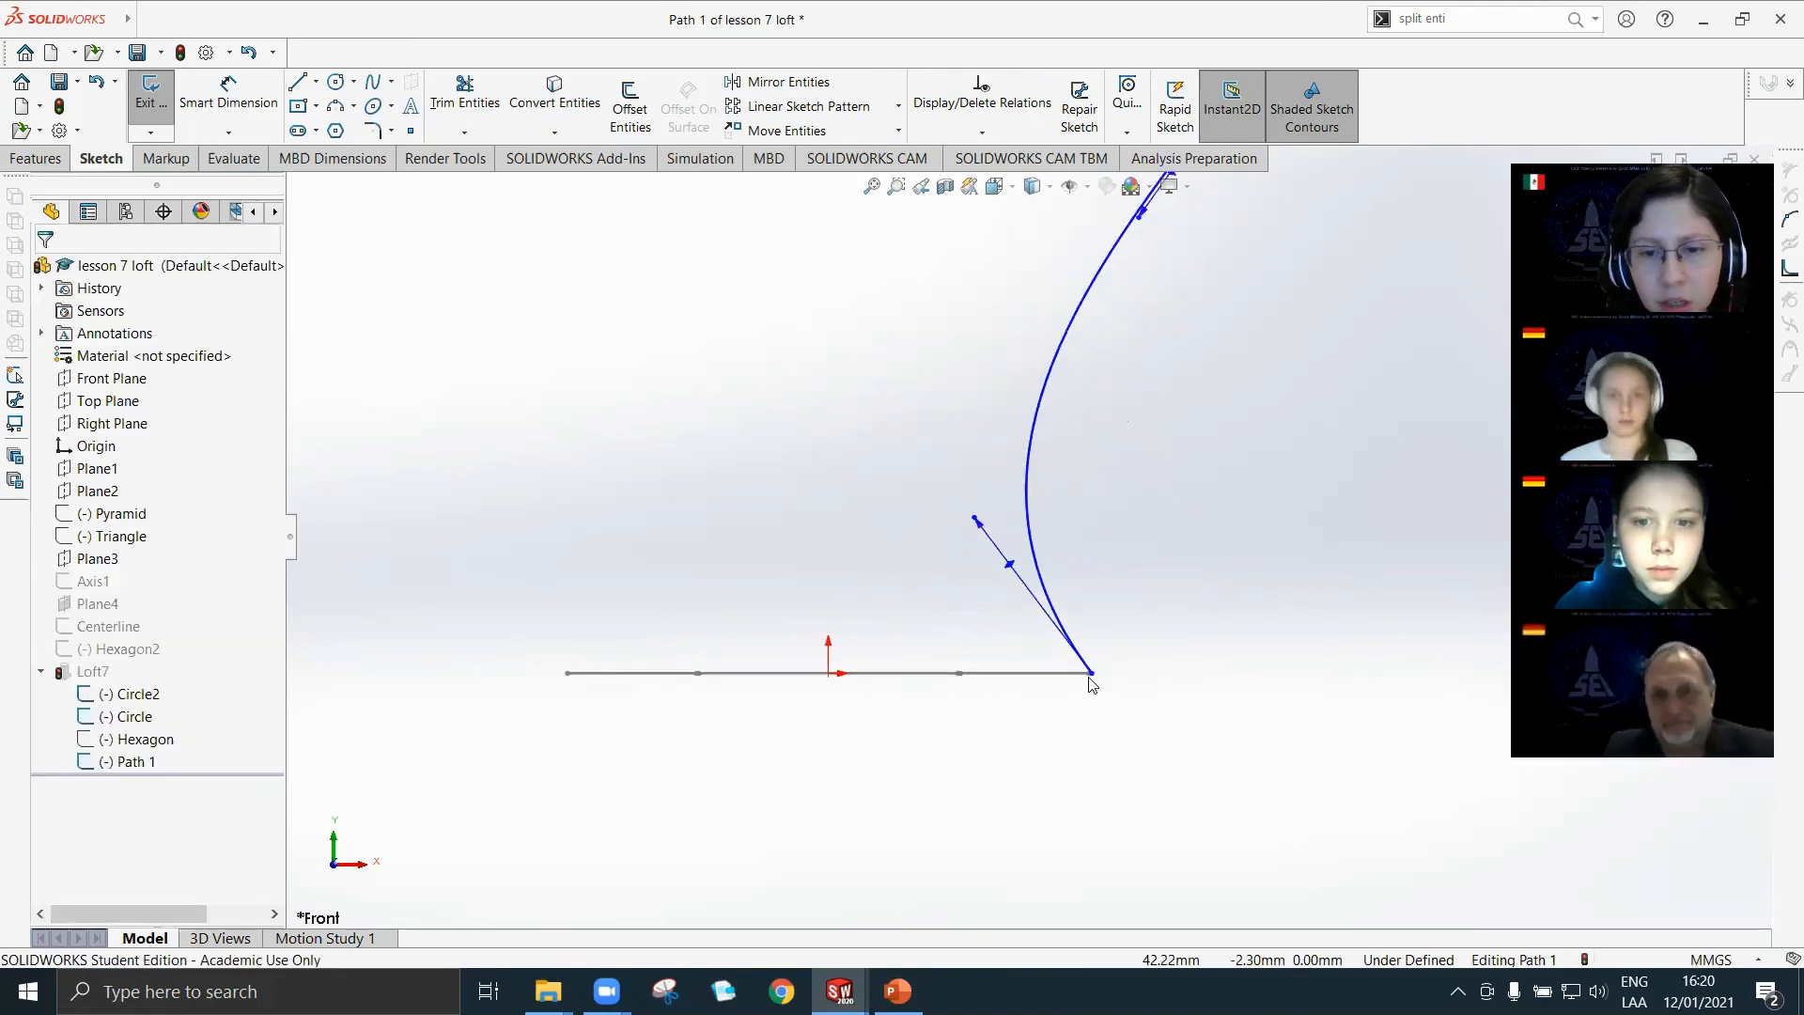
pyautogui.click(1082, 674)
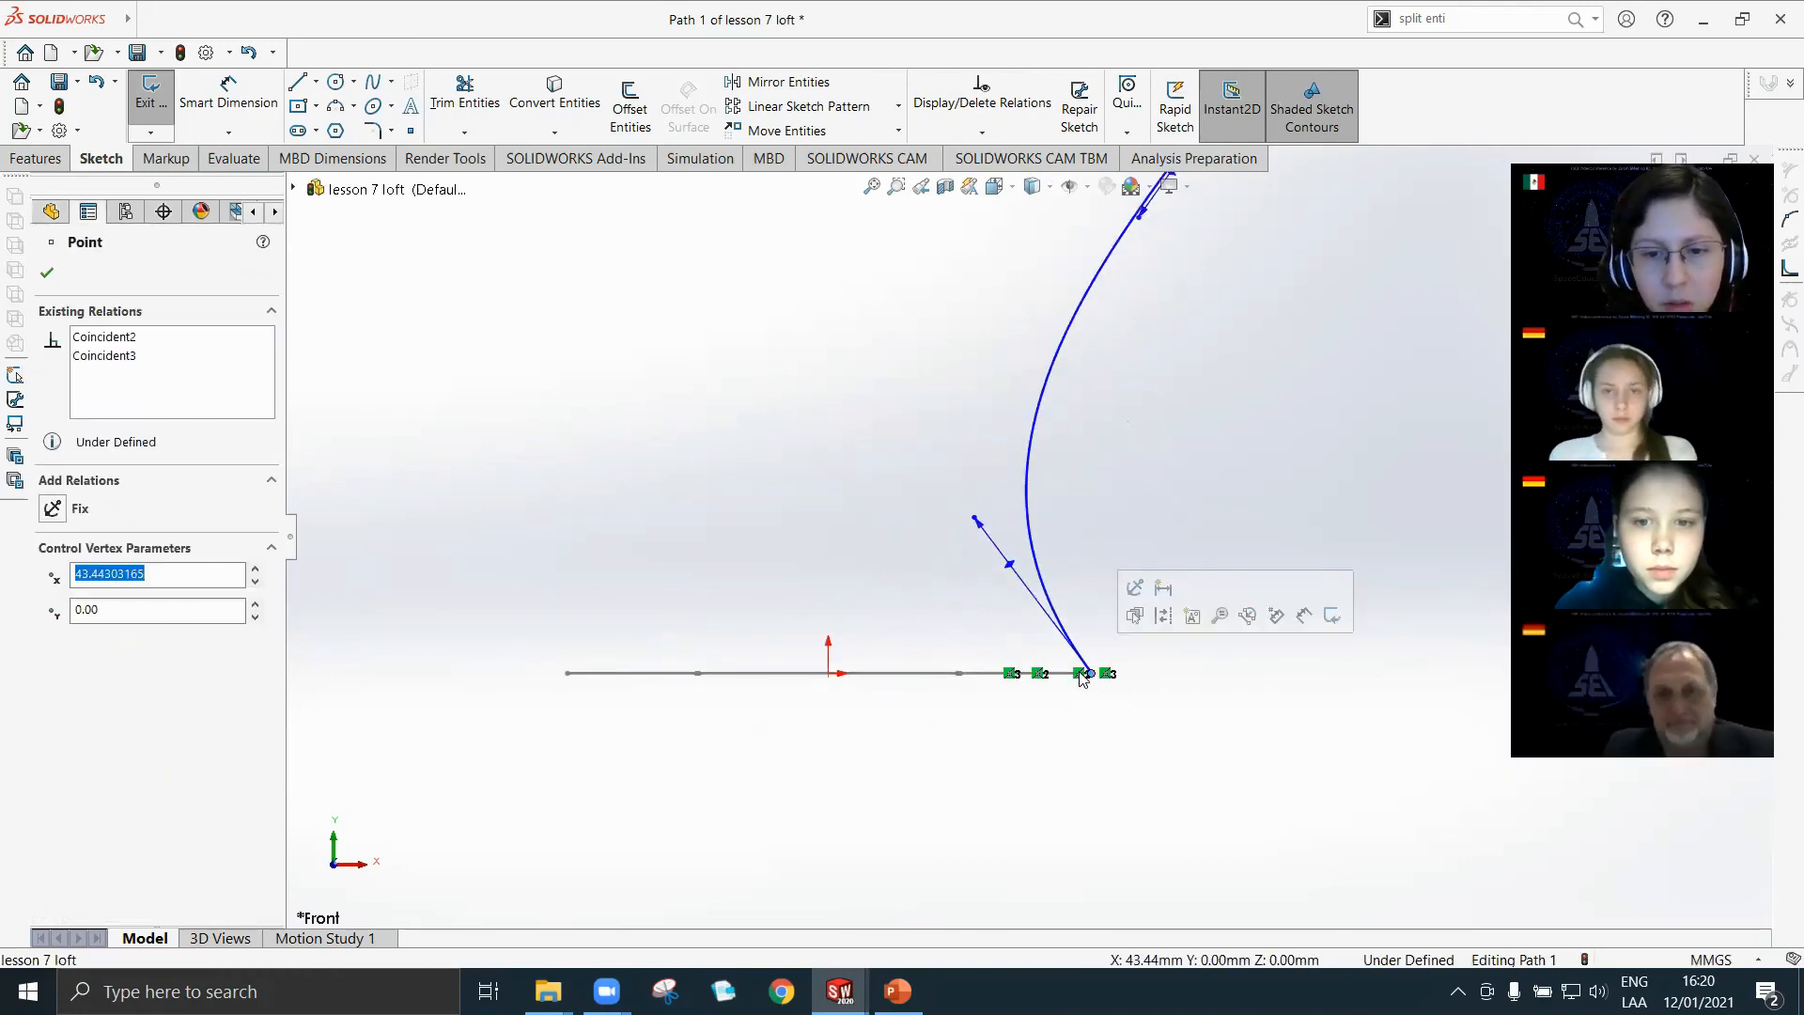
pyautogui.scroll(-3, 1058, 676)
pyautogui.scroll(12, 1210, 708)
pyautogui.click(1122, 477)
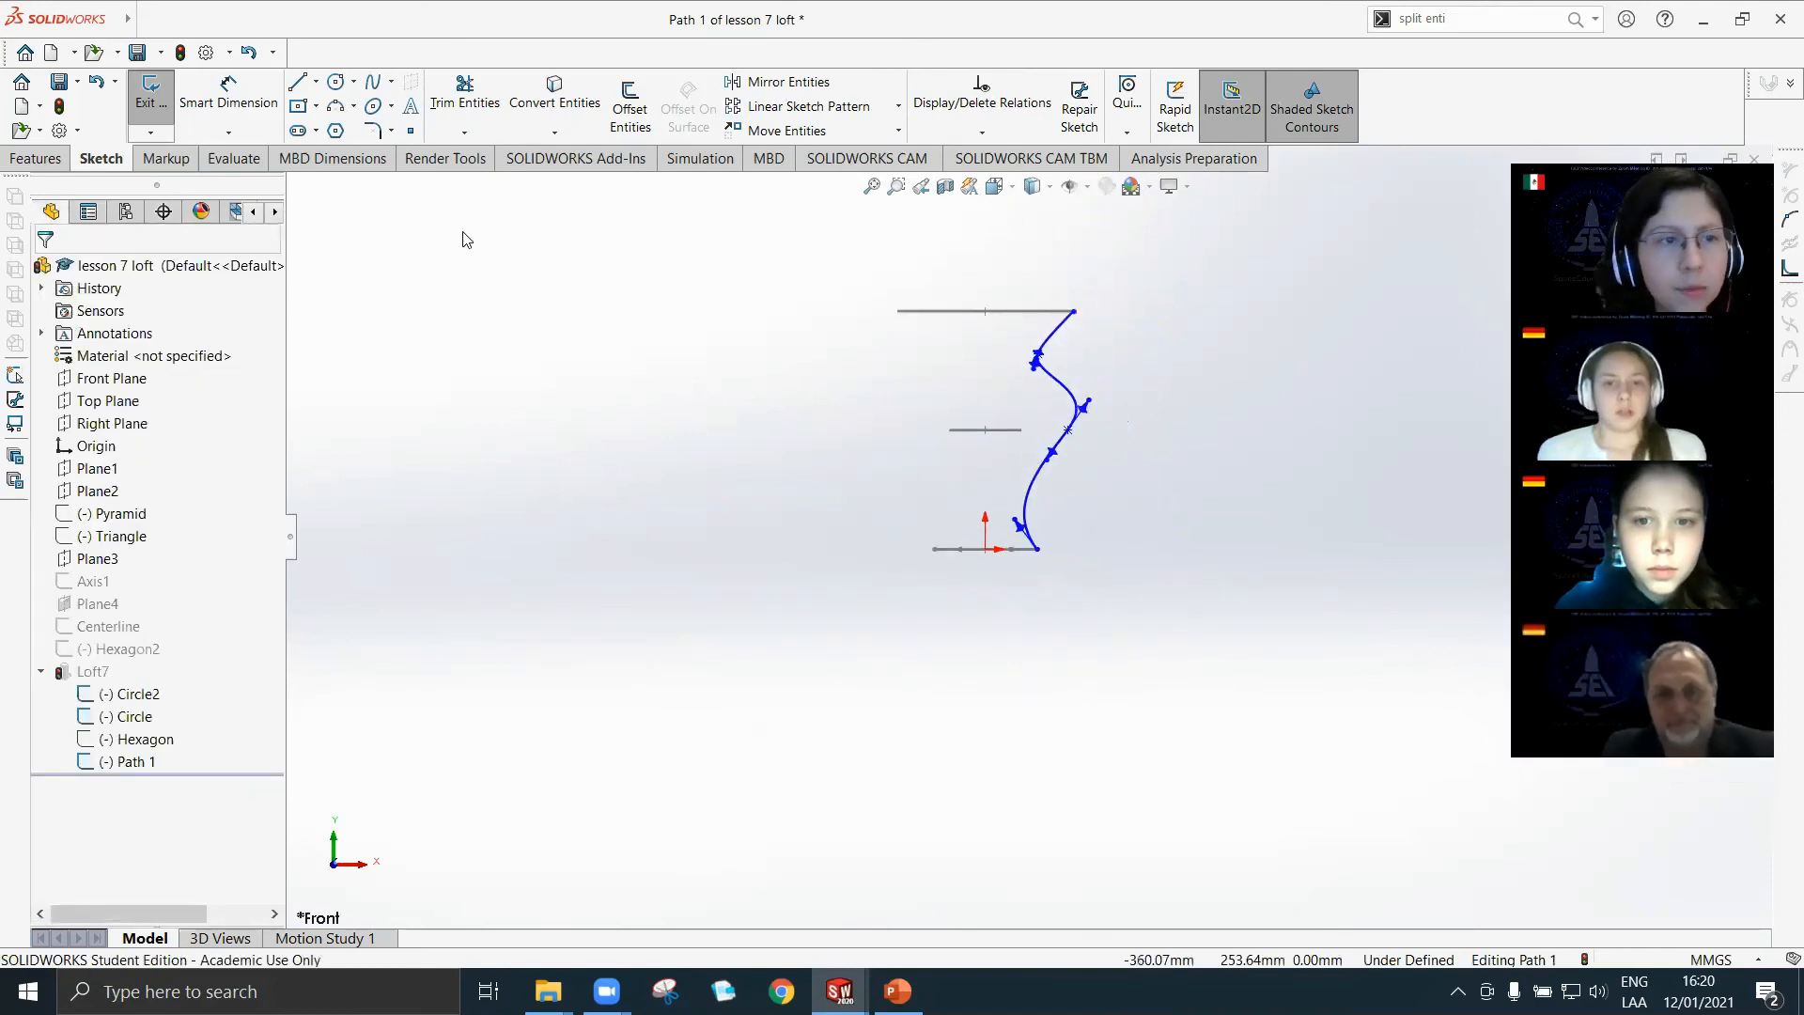
pyautogui.click(151, 94)
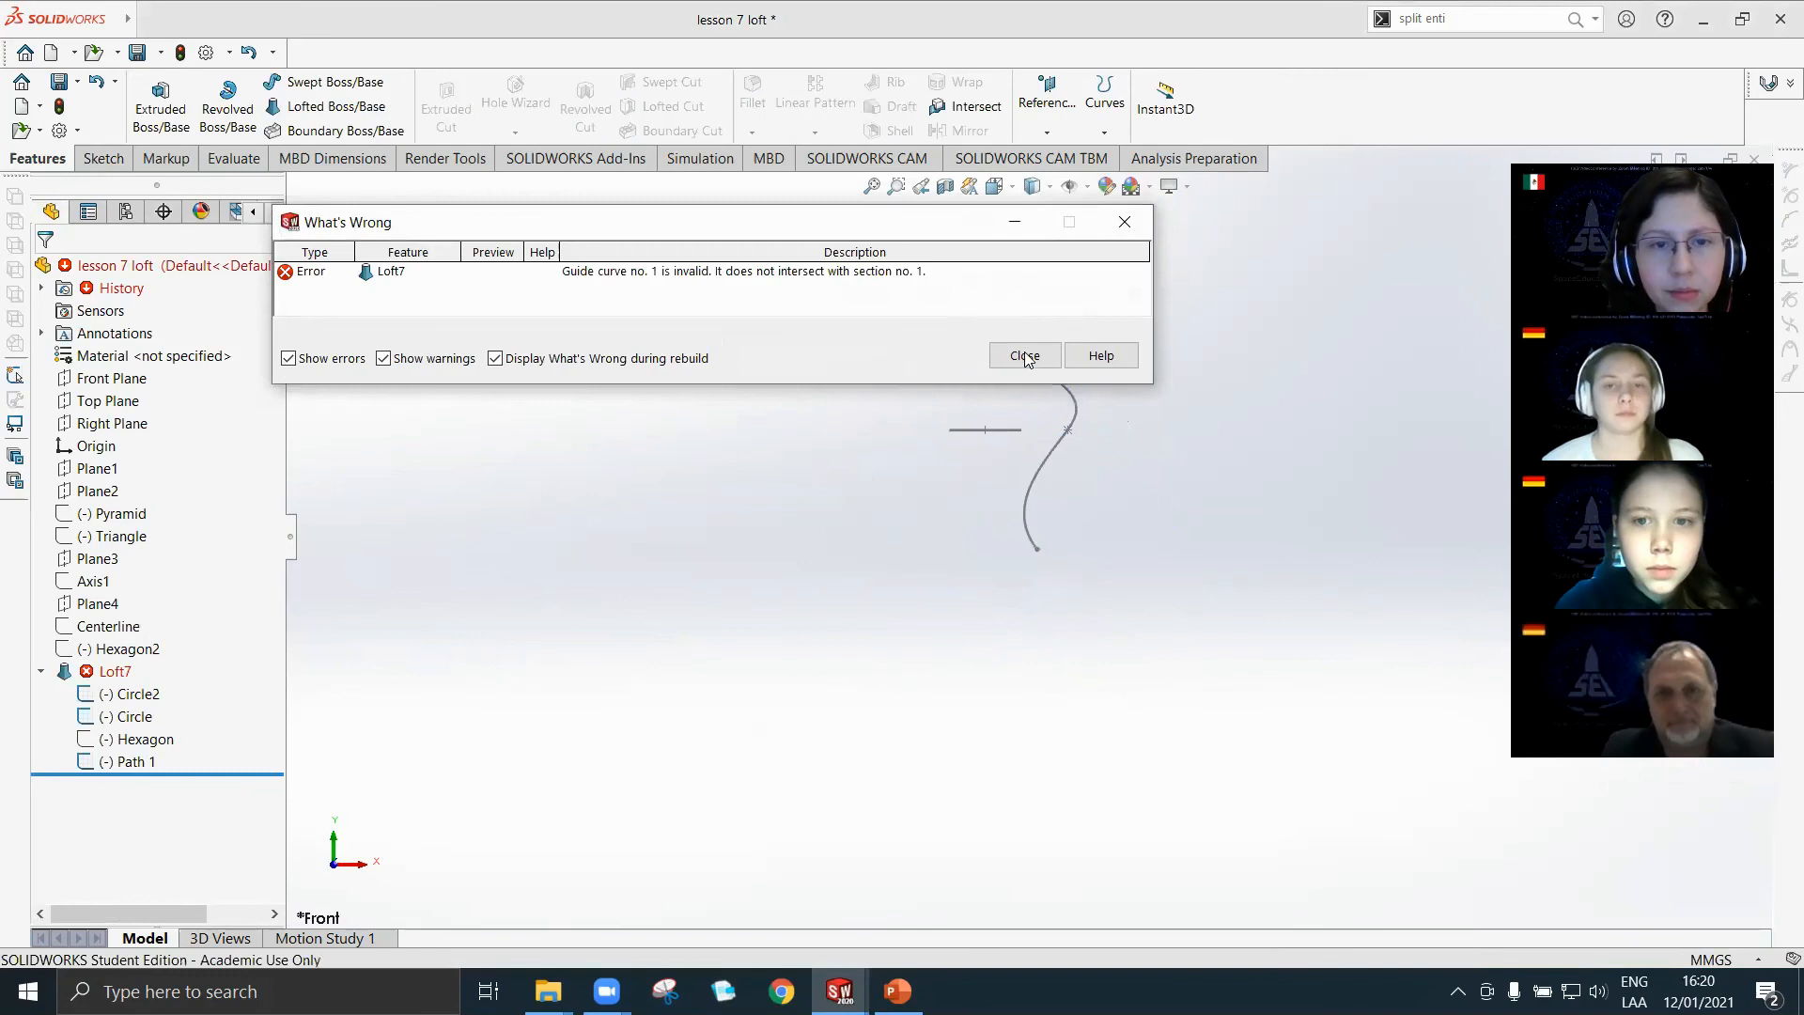
pyautogui.click(1026, 357)
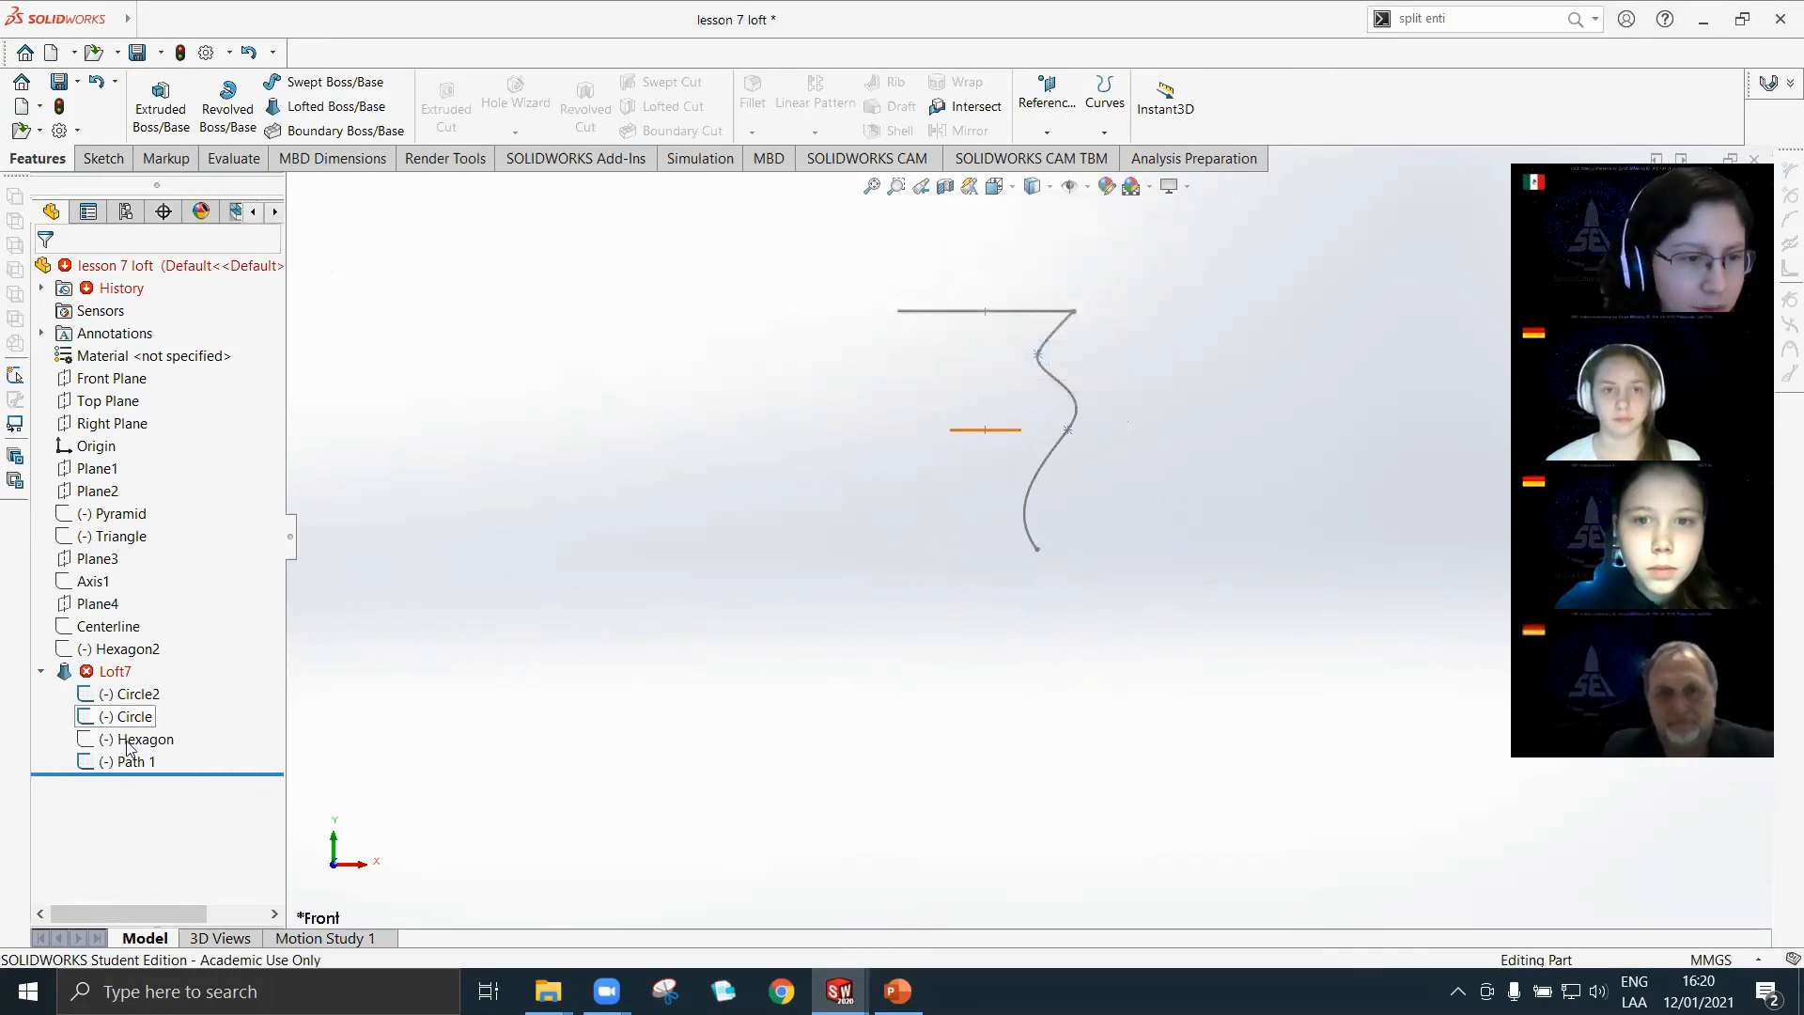
# Reopen the Path 1 sketch and move the spline's upper interior point to about X 66 mm, Y 173 mm.
pyautogui.click(130, 761)
pyautogui.click(141, 697)
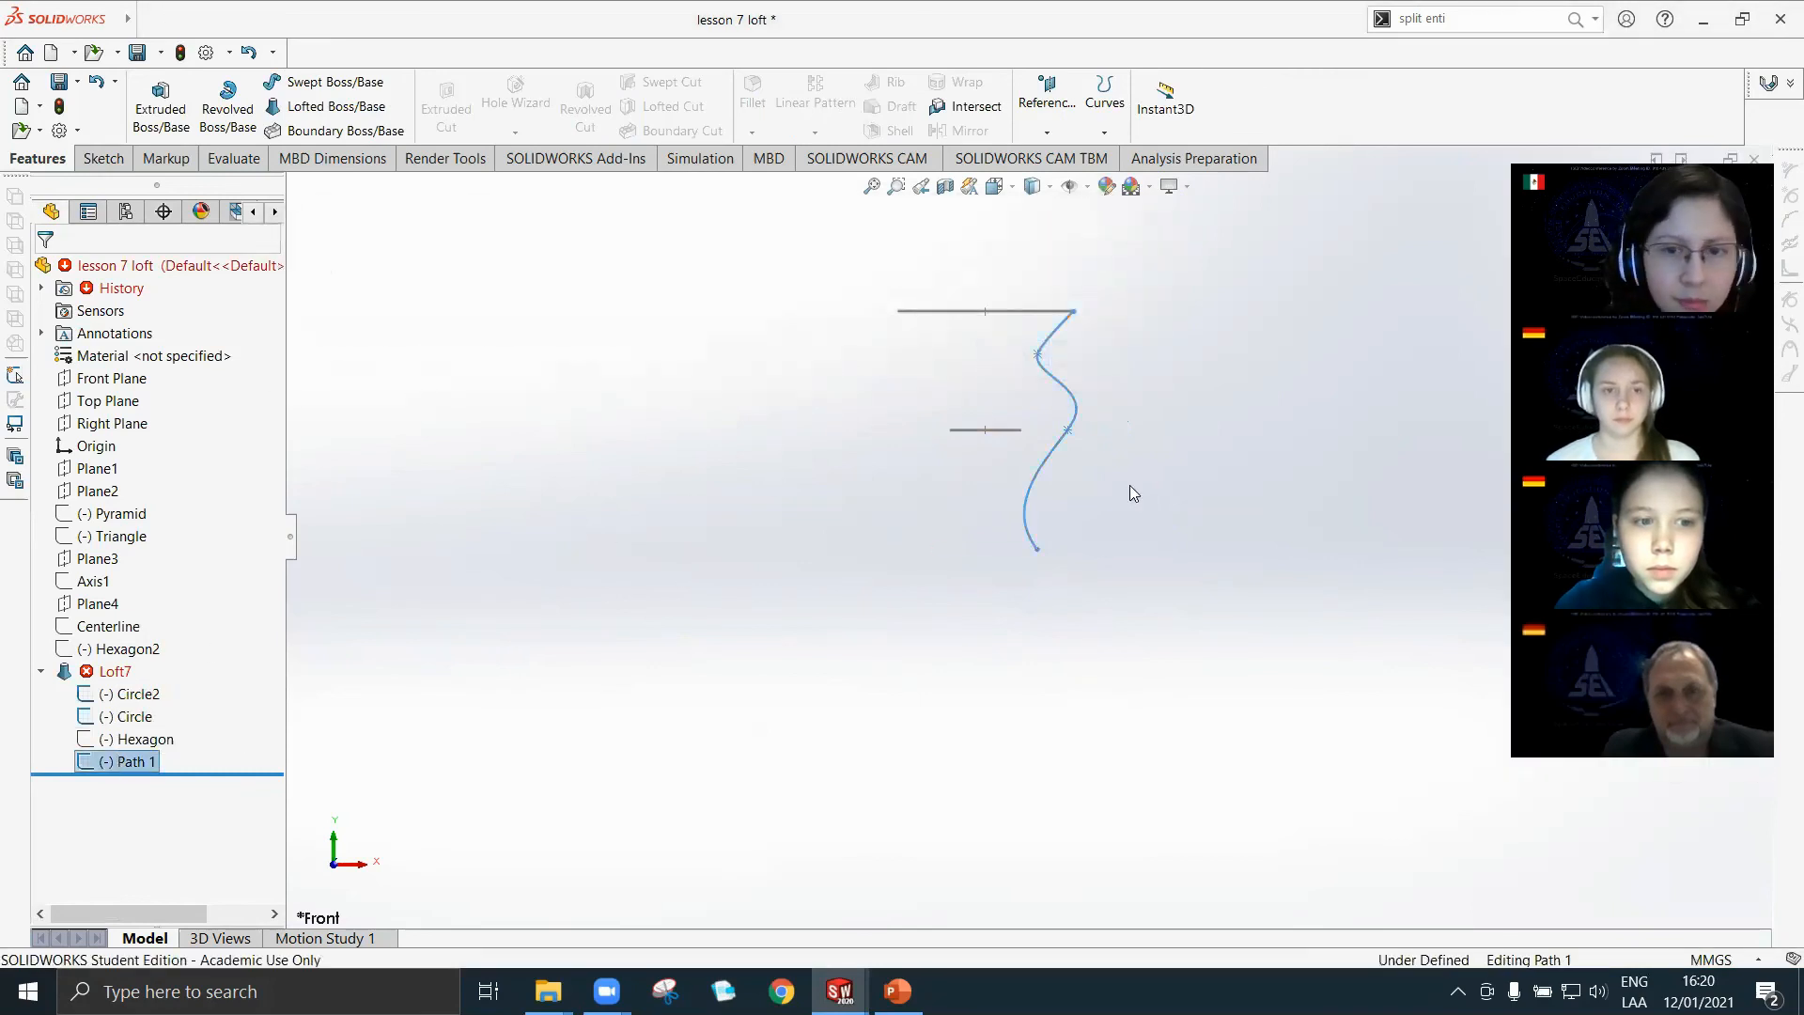
pyautogui.click(1047, 353)
pyautogui.scroll(-3, 1071, 376)
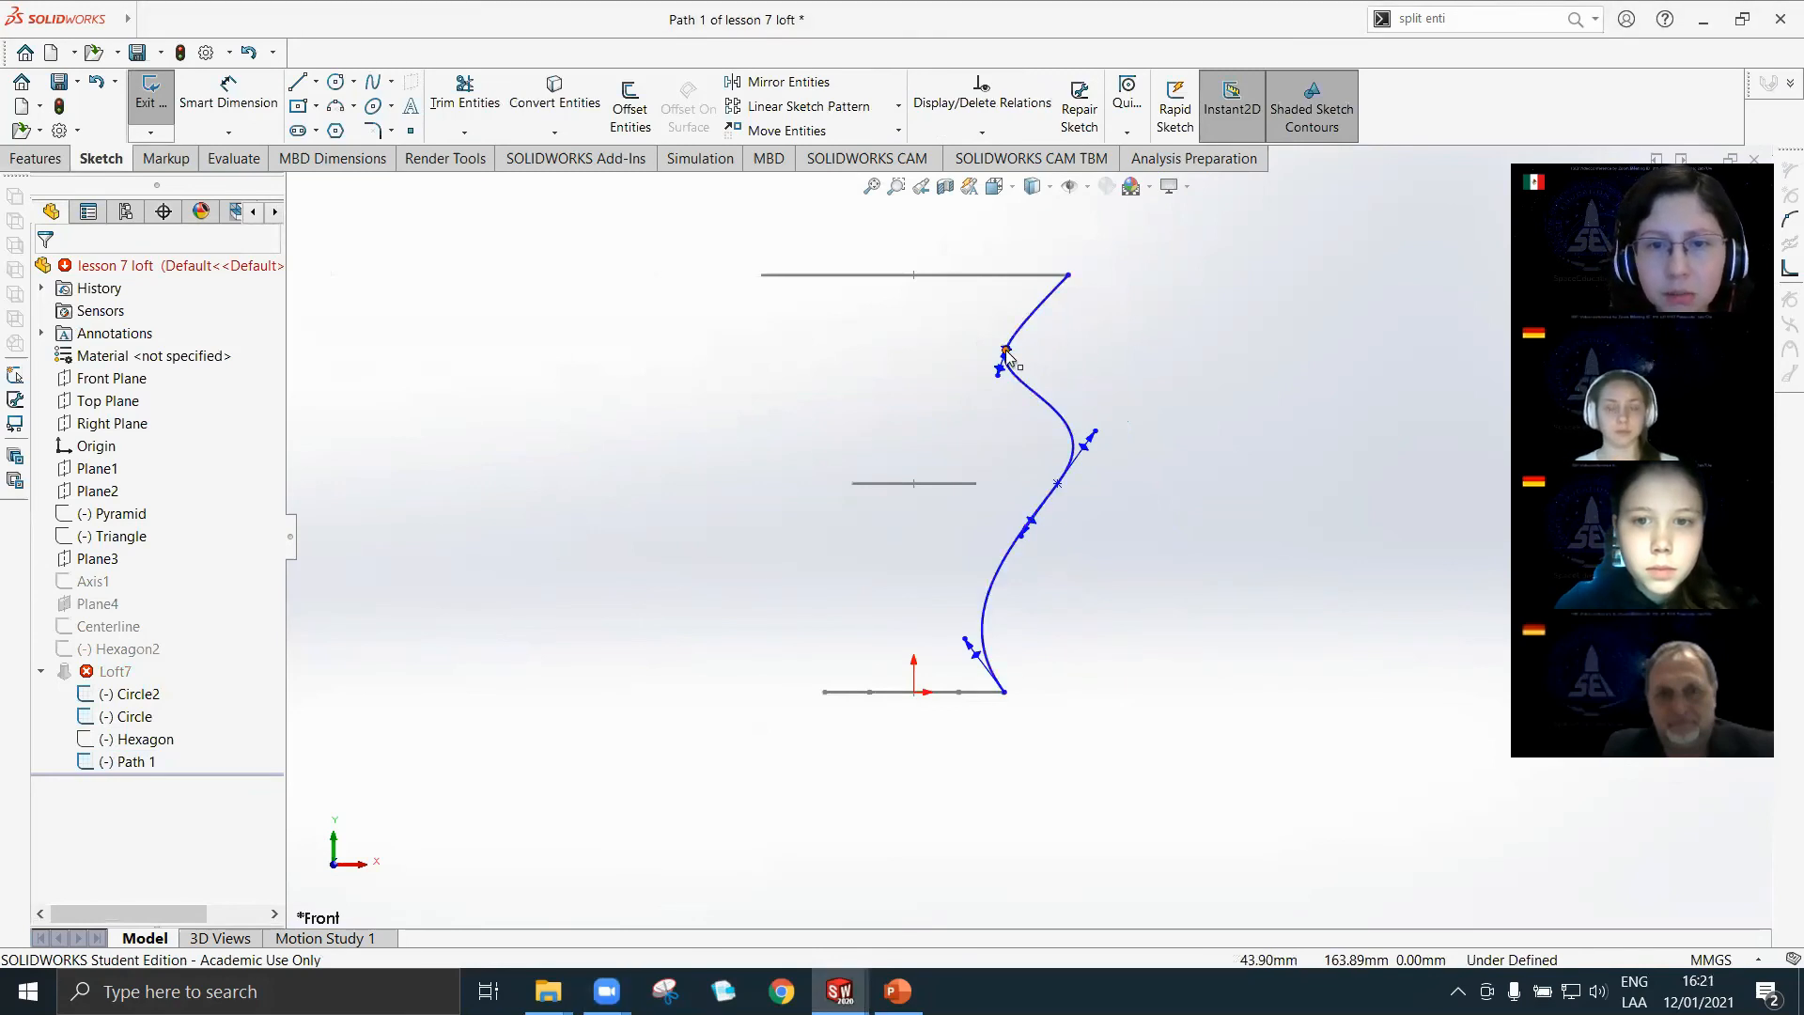
pyautogui.moveTo(1006, 350); pyautogui.dragTo(1053, 331)
pyautogui.scroll(-3, 1046, 664)
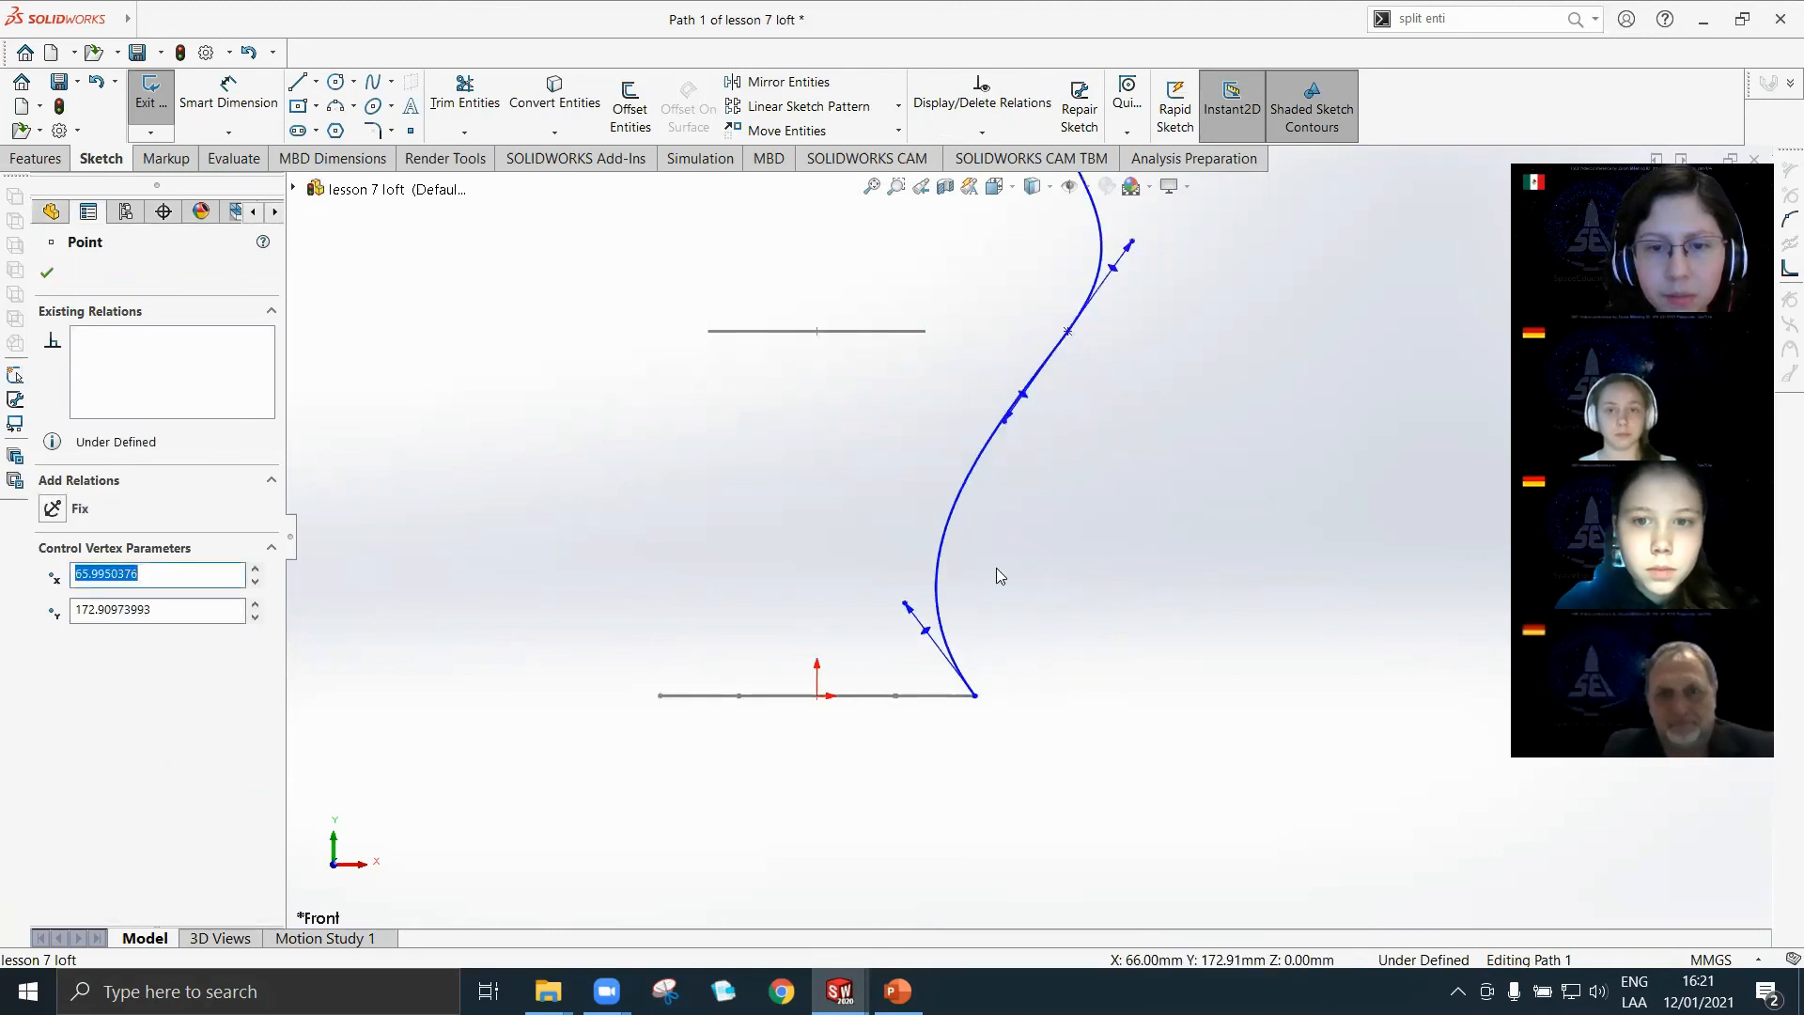
# Reshape the lower spline with its tangent handles and place its middle point on the Circle's edge, at about X 30 mm, Y 100 mm.
pyautogui.moveTo(1066, 340); pyautogui.dragTo(960, 408)
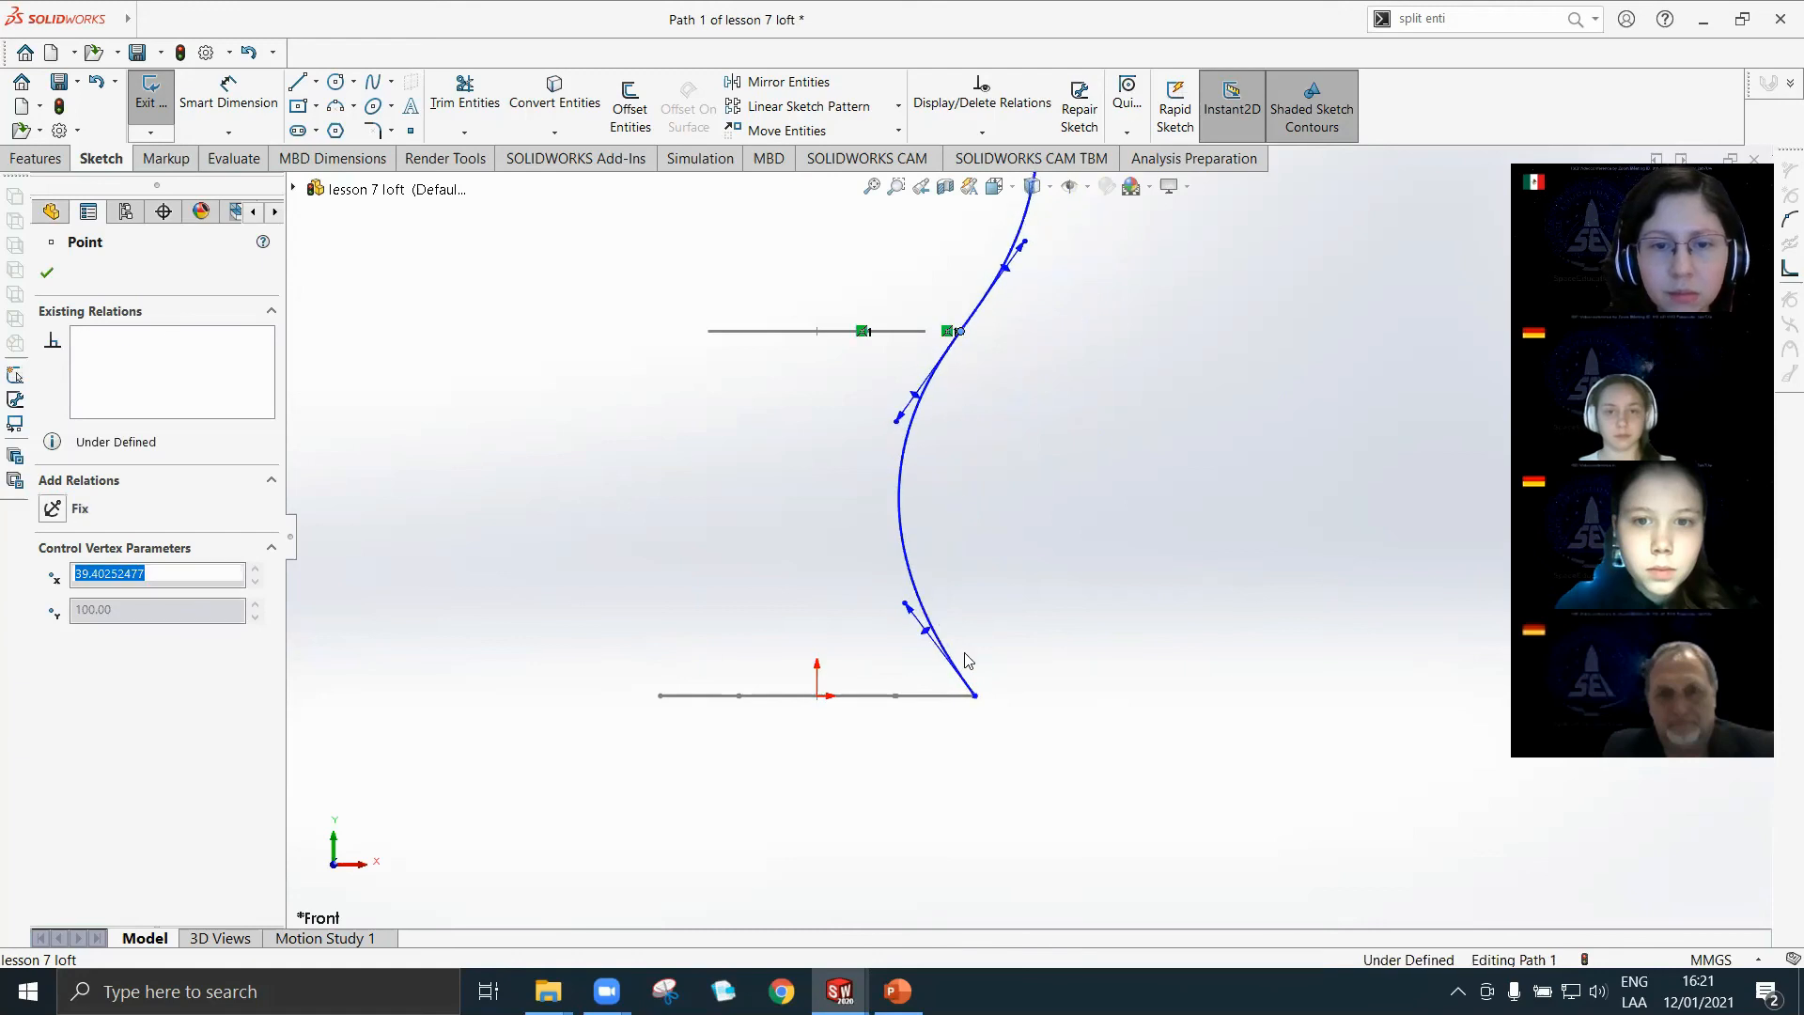
pyautogui.moveTo(906, 605); pyautogui.dragTo(996, 584)
pyautogui.moveTo(916, 402); pyautogui.dragTo(998, 404)
pyautogui.moveTo(961, 335); pyautogui.dragTo(925, 330)
pyautogui.scroll(-3, 983, 692)
pyautogui.scroll(3, 977, 678)
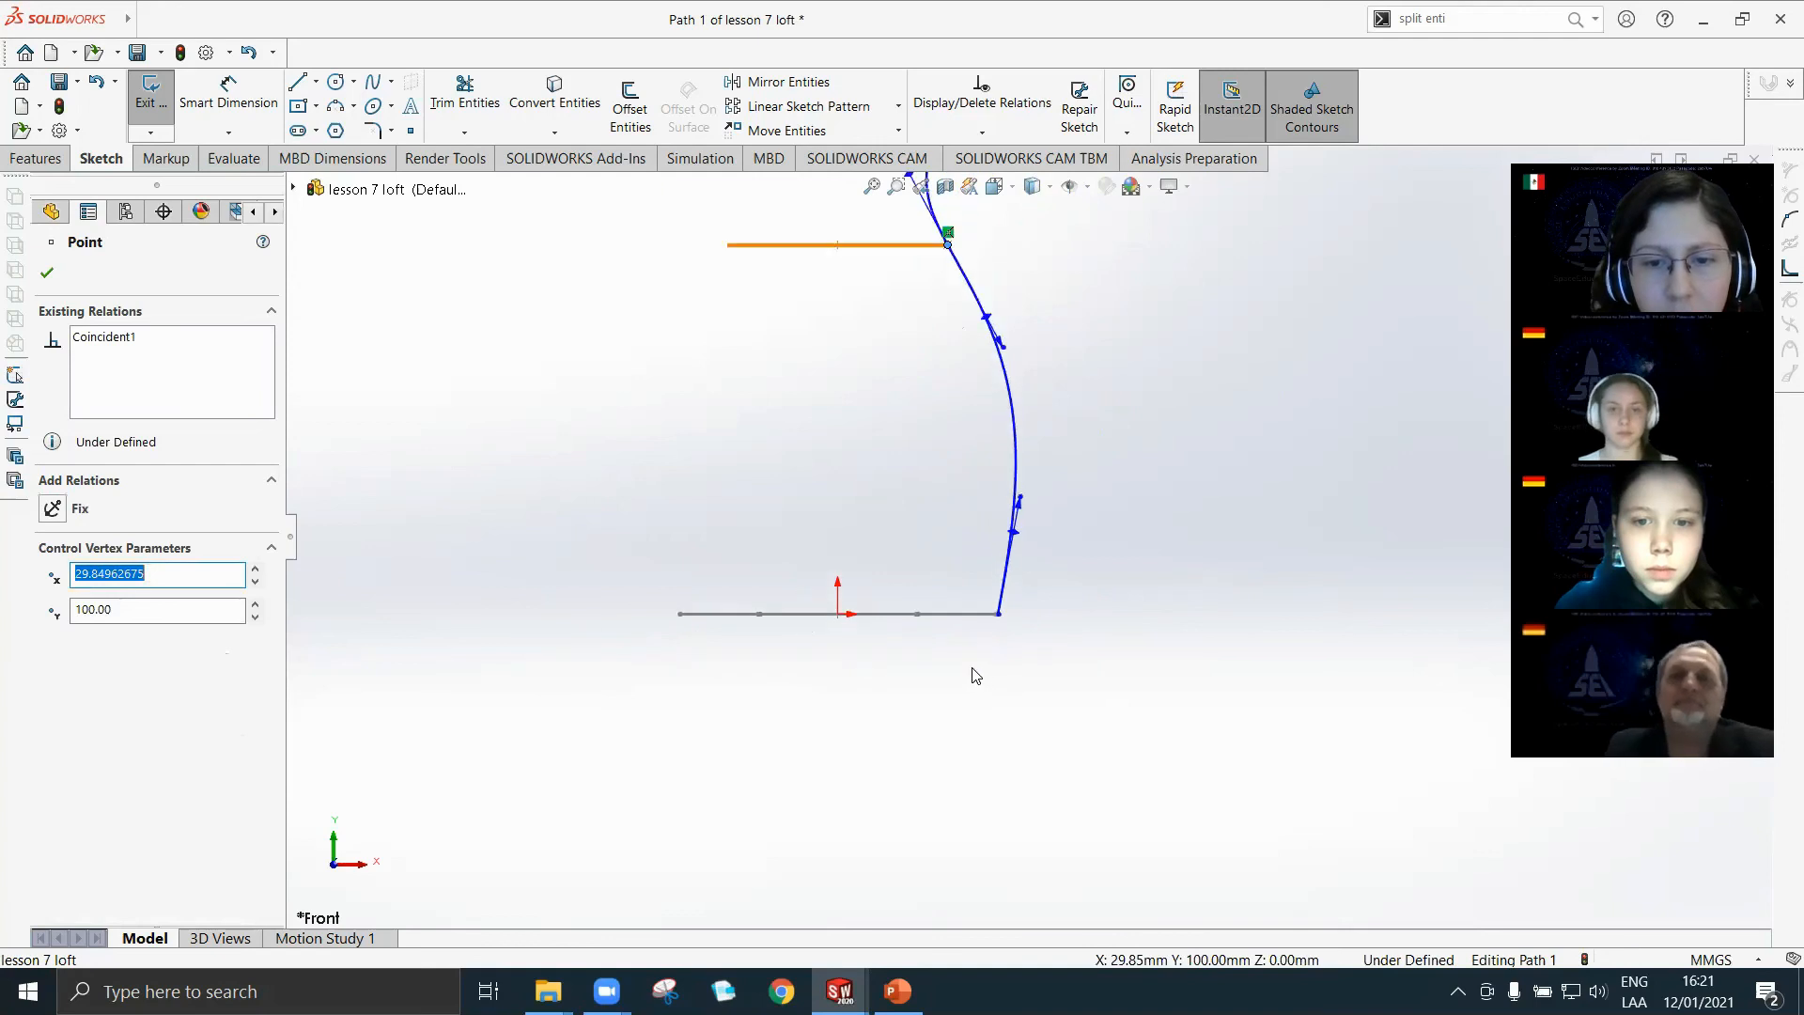
# Attach the spline's lower end to the Hexagon corner and its upper end to the edge of Circle2 at about X 73.5 mm.
pyautogui.scroll(-10, 997, 552)
pyautogui.moveTo(1081, 549)
pyautogui.mouseDown()
pyautogui.moveTo(1095, 558)
pyautogui.moveTo(1072, 552)
pyautogui.mouseUp()
pyautogui.scroll(5, 999, 390)
pyautogui.scroll(4, 998, 387)
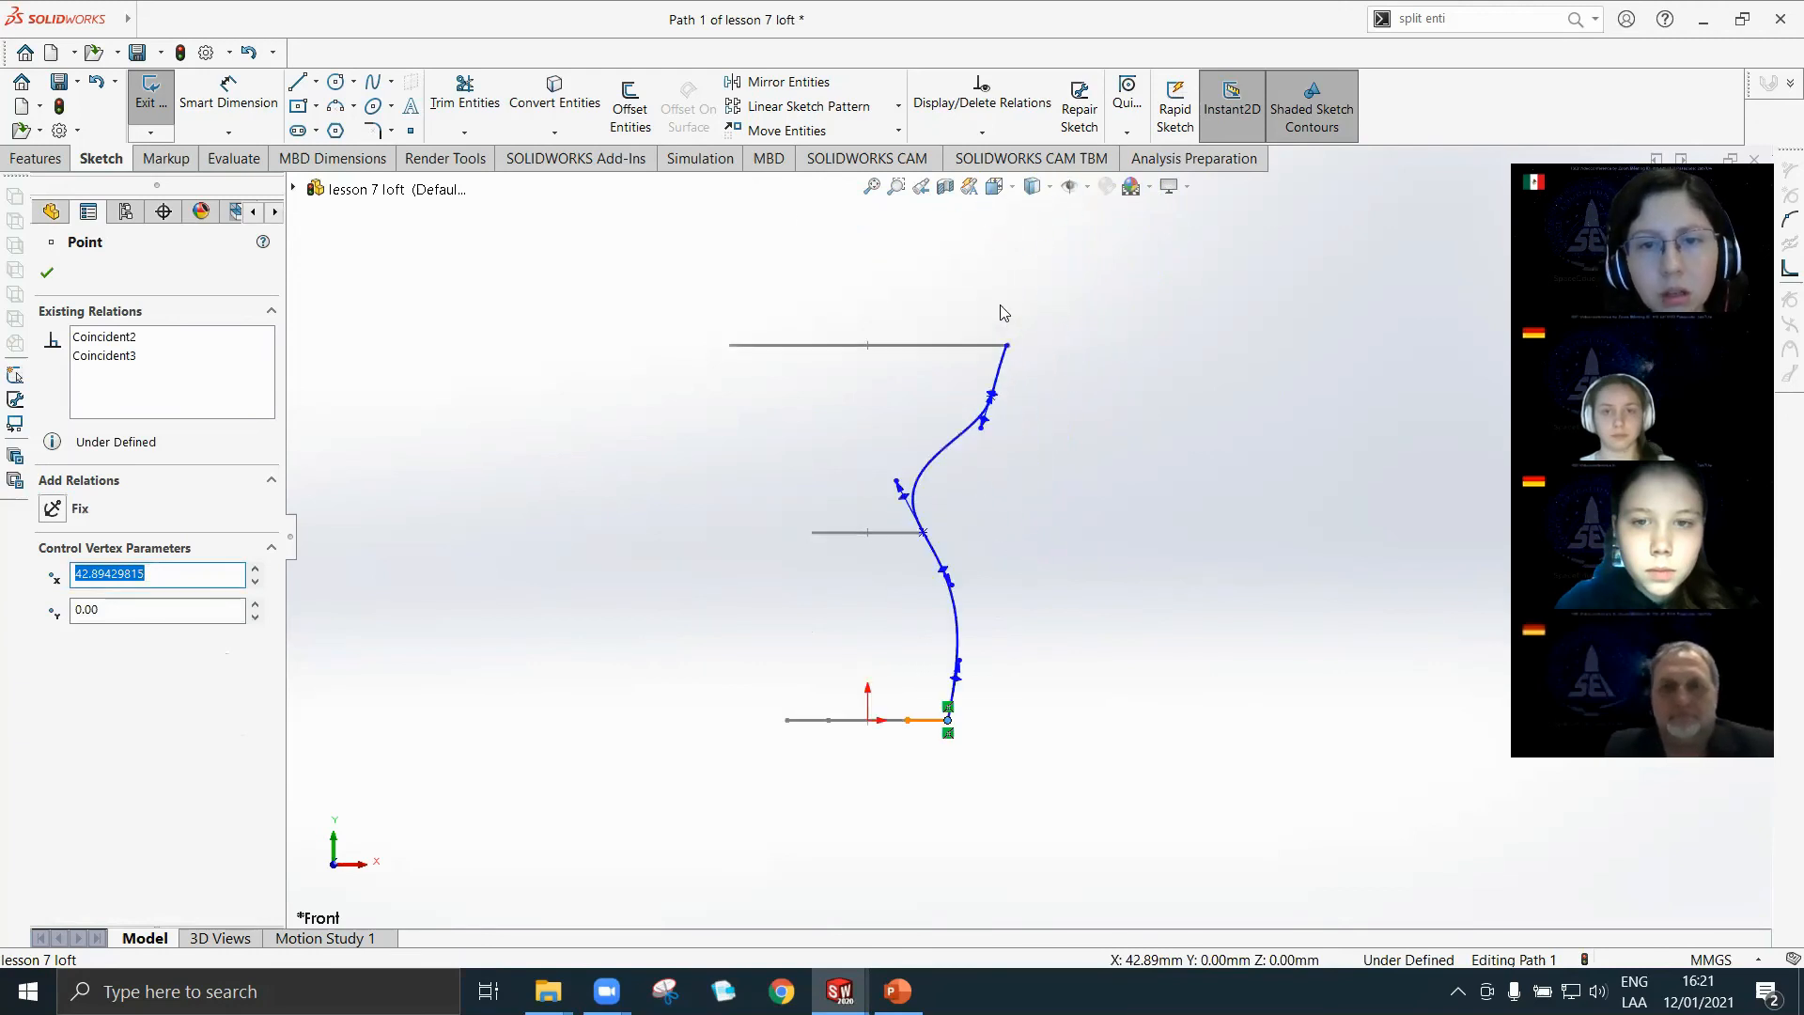
pyautogui.scroll(-6, 1006, 355)
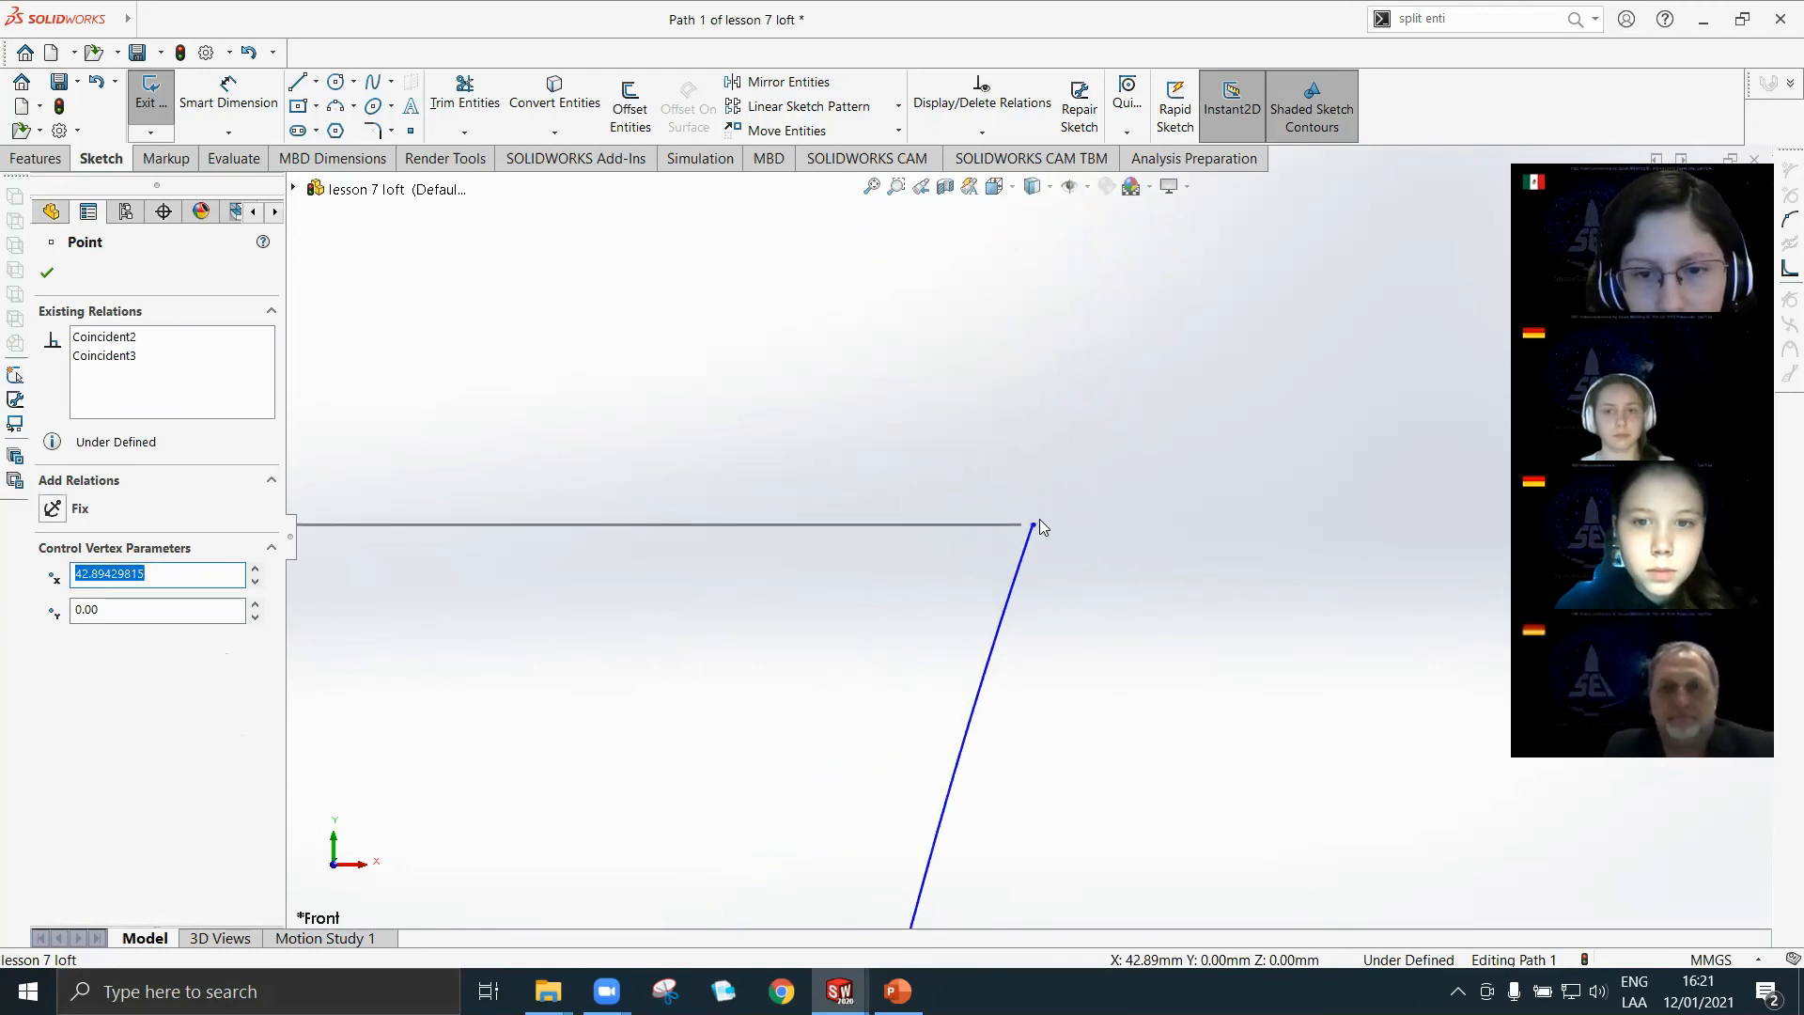
pyautogui.click(1034, 529)
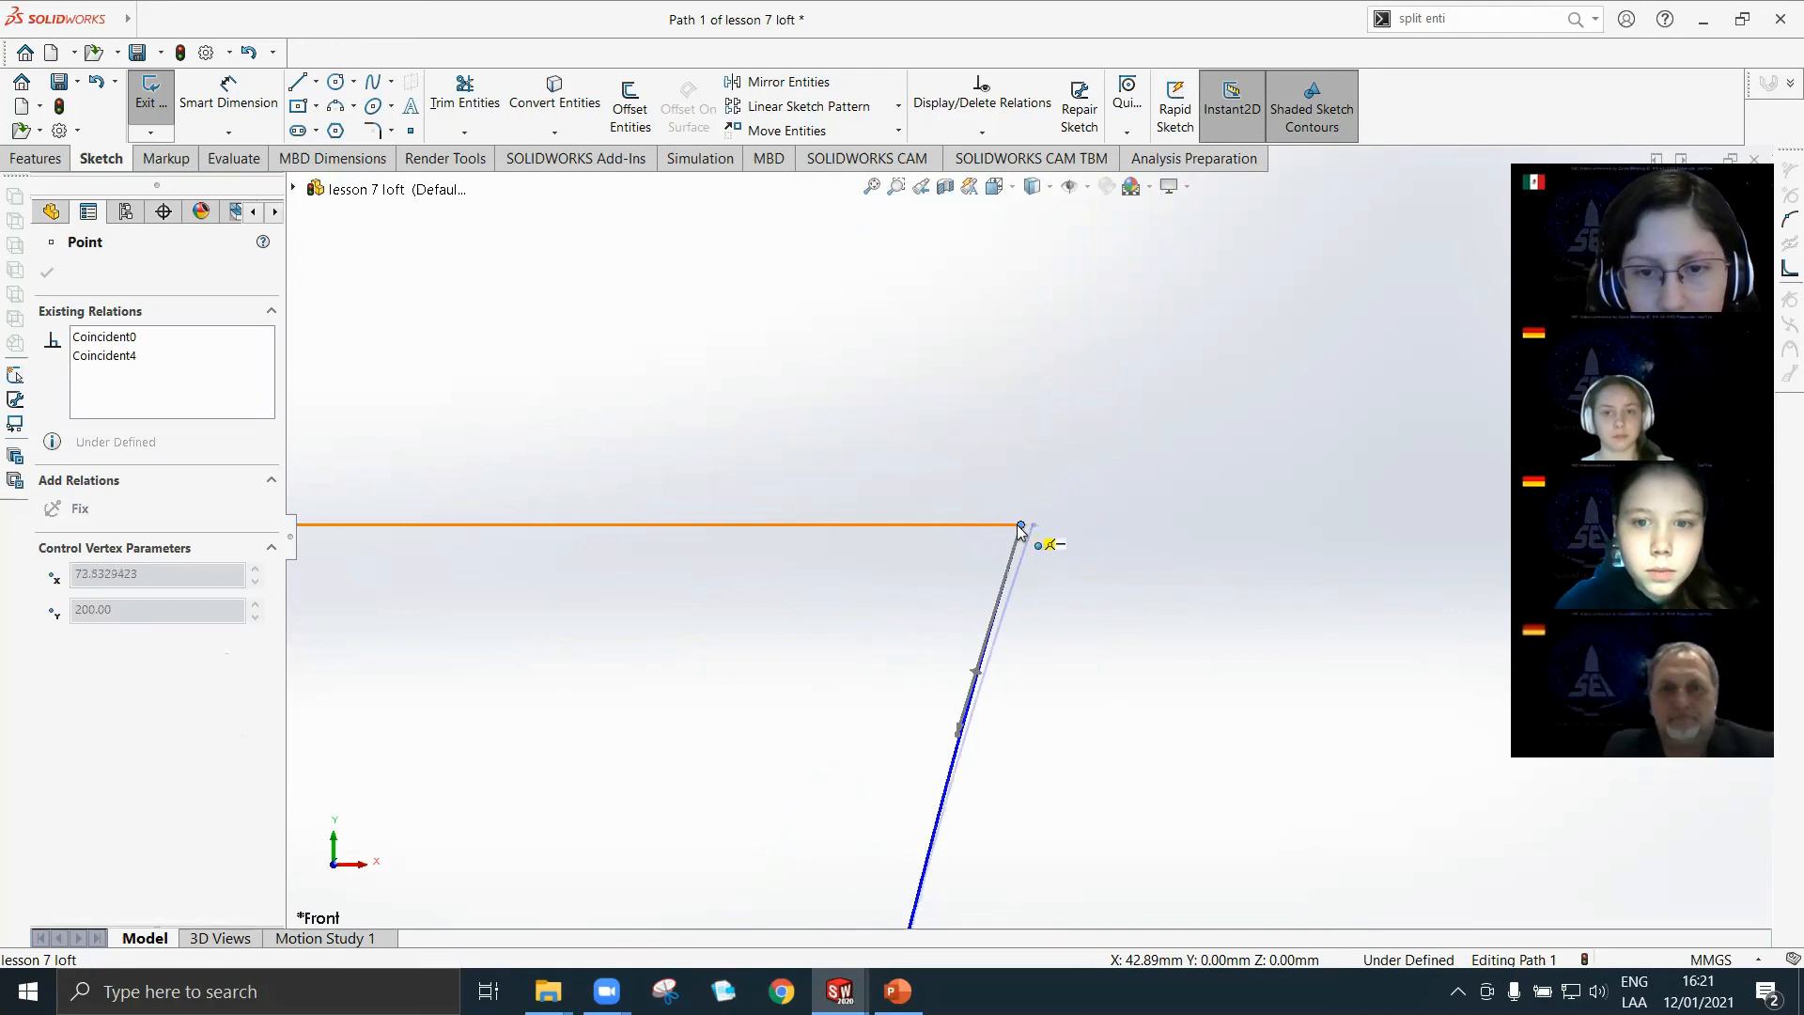
pyautogui.scroll(8, 956, 665)
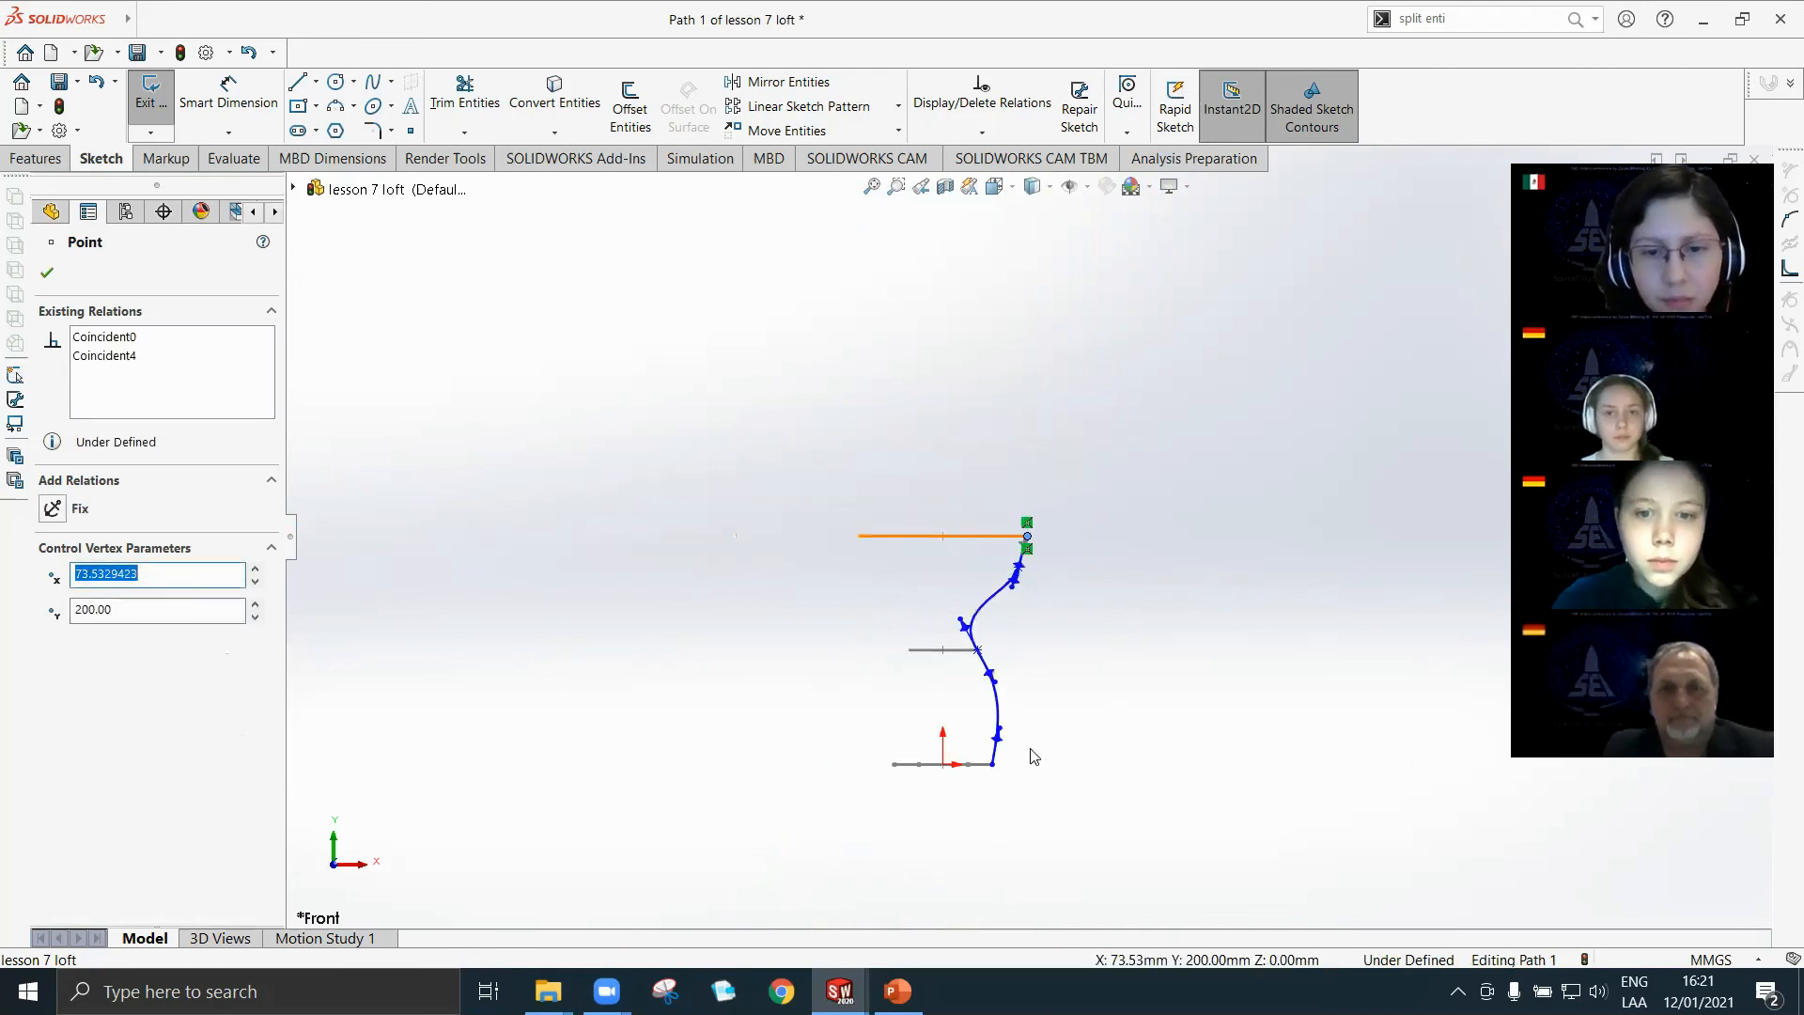
# Exit the Path 1 sketch to rebuild the loft, and inspect the reshaped body from several angles.
pyautogui.click(1075, 645)
pyautogui.scroll(-3, 1072, 651)
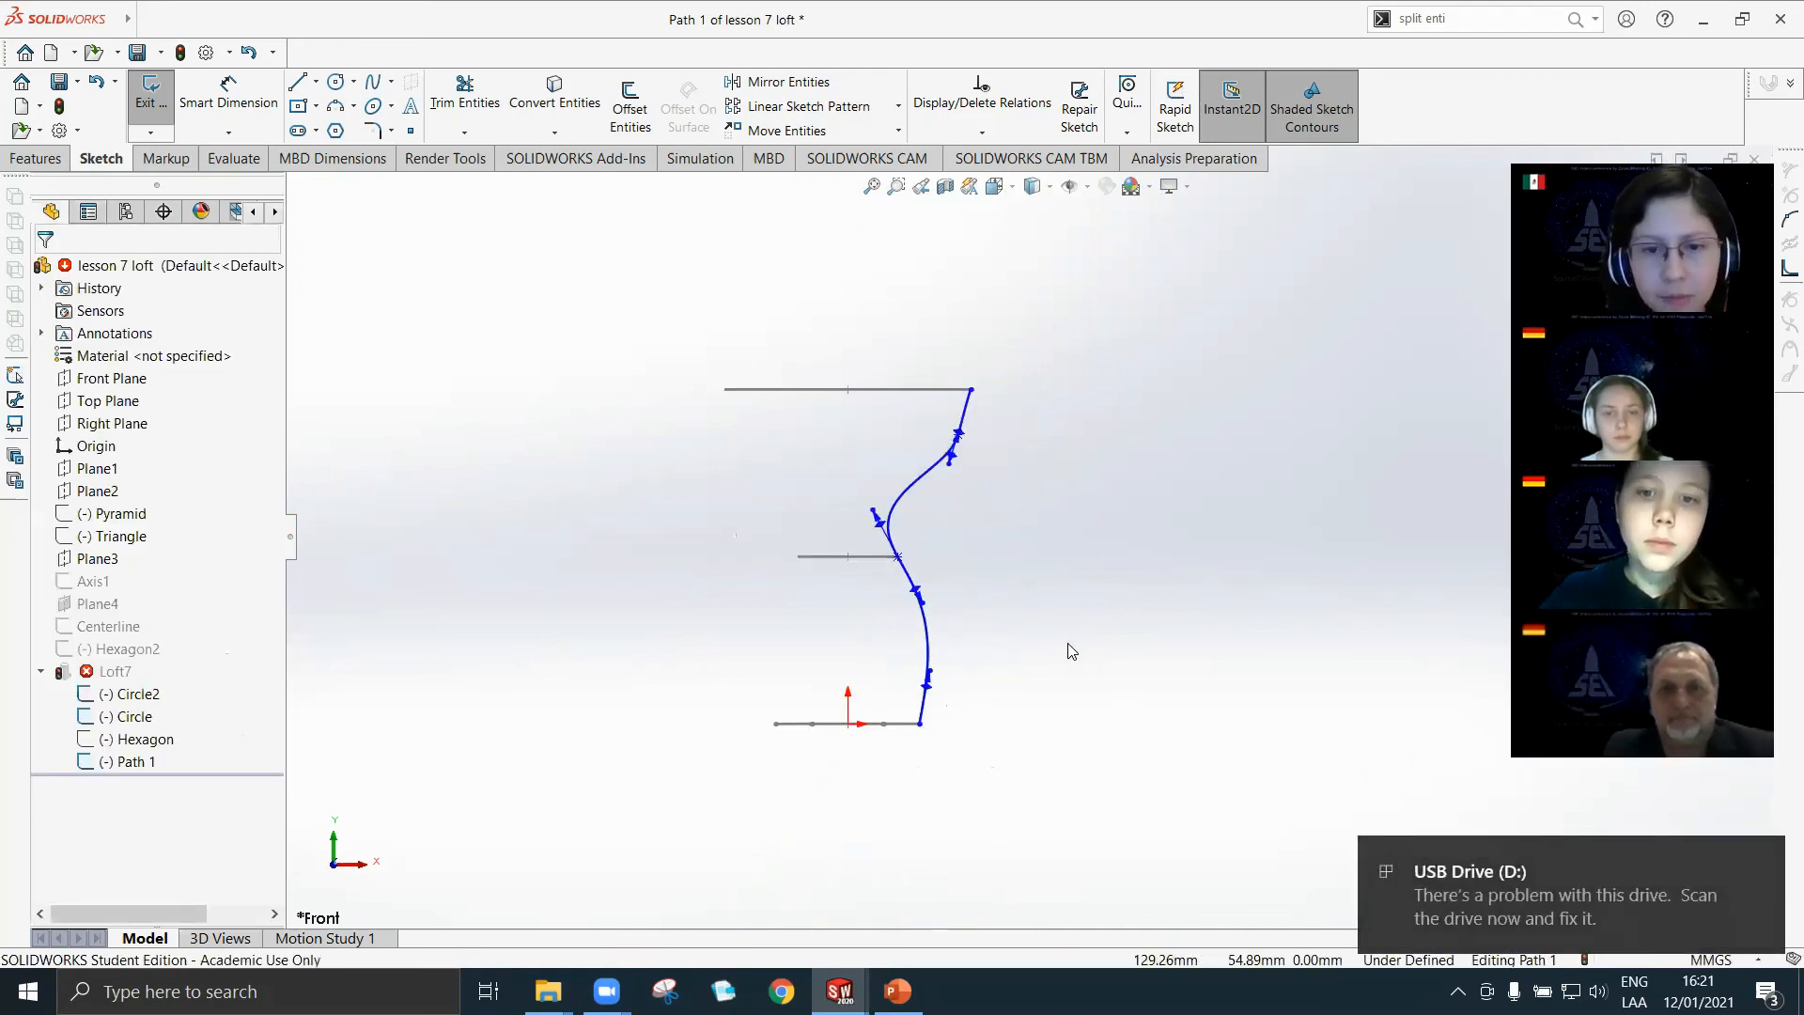
pyautogui.click(150, 94)
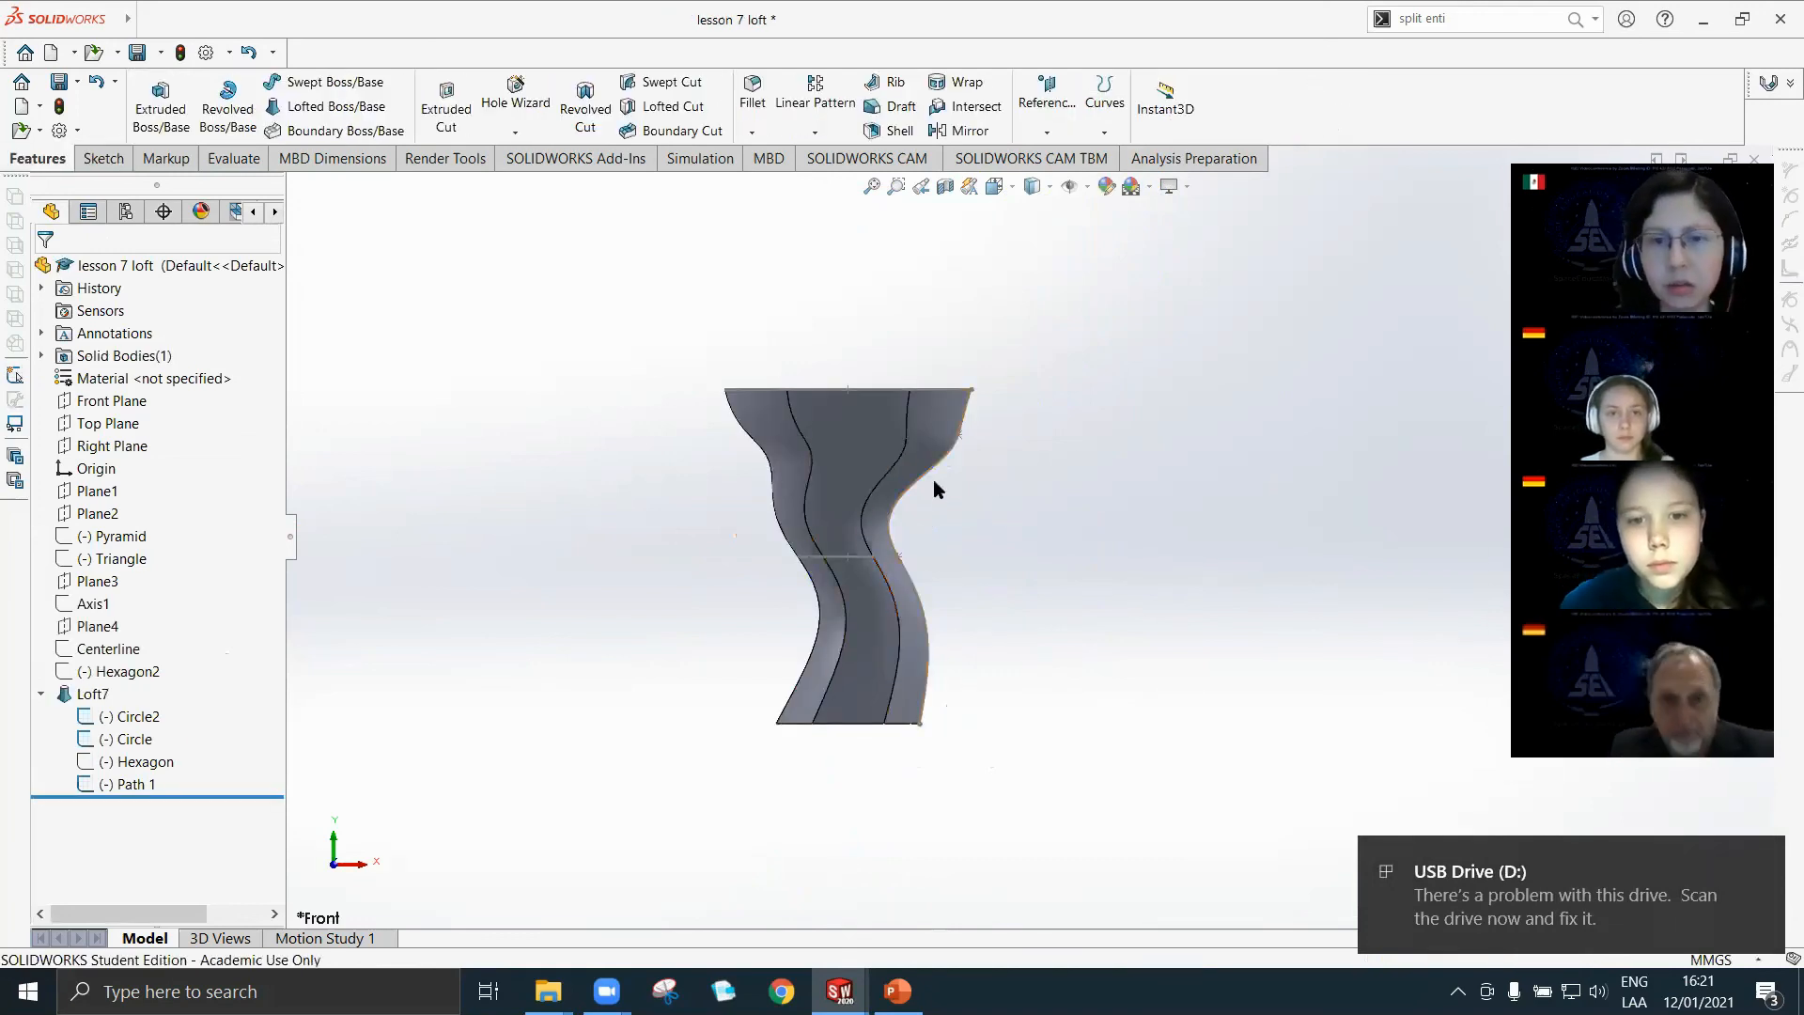
pyautogui.moveTo(919, 577); pyautogui.dragTo(944, 541, button='middle')
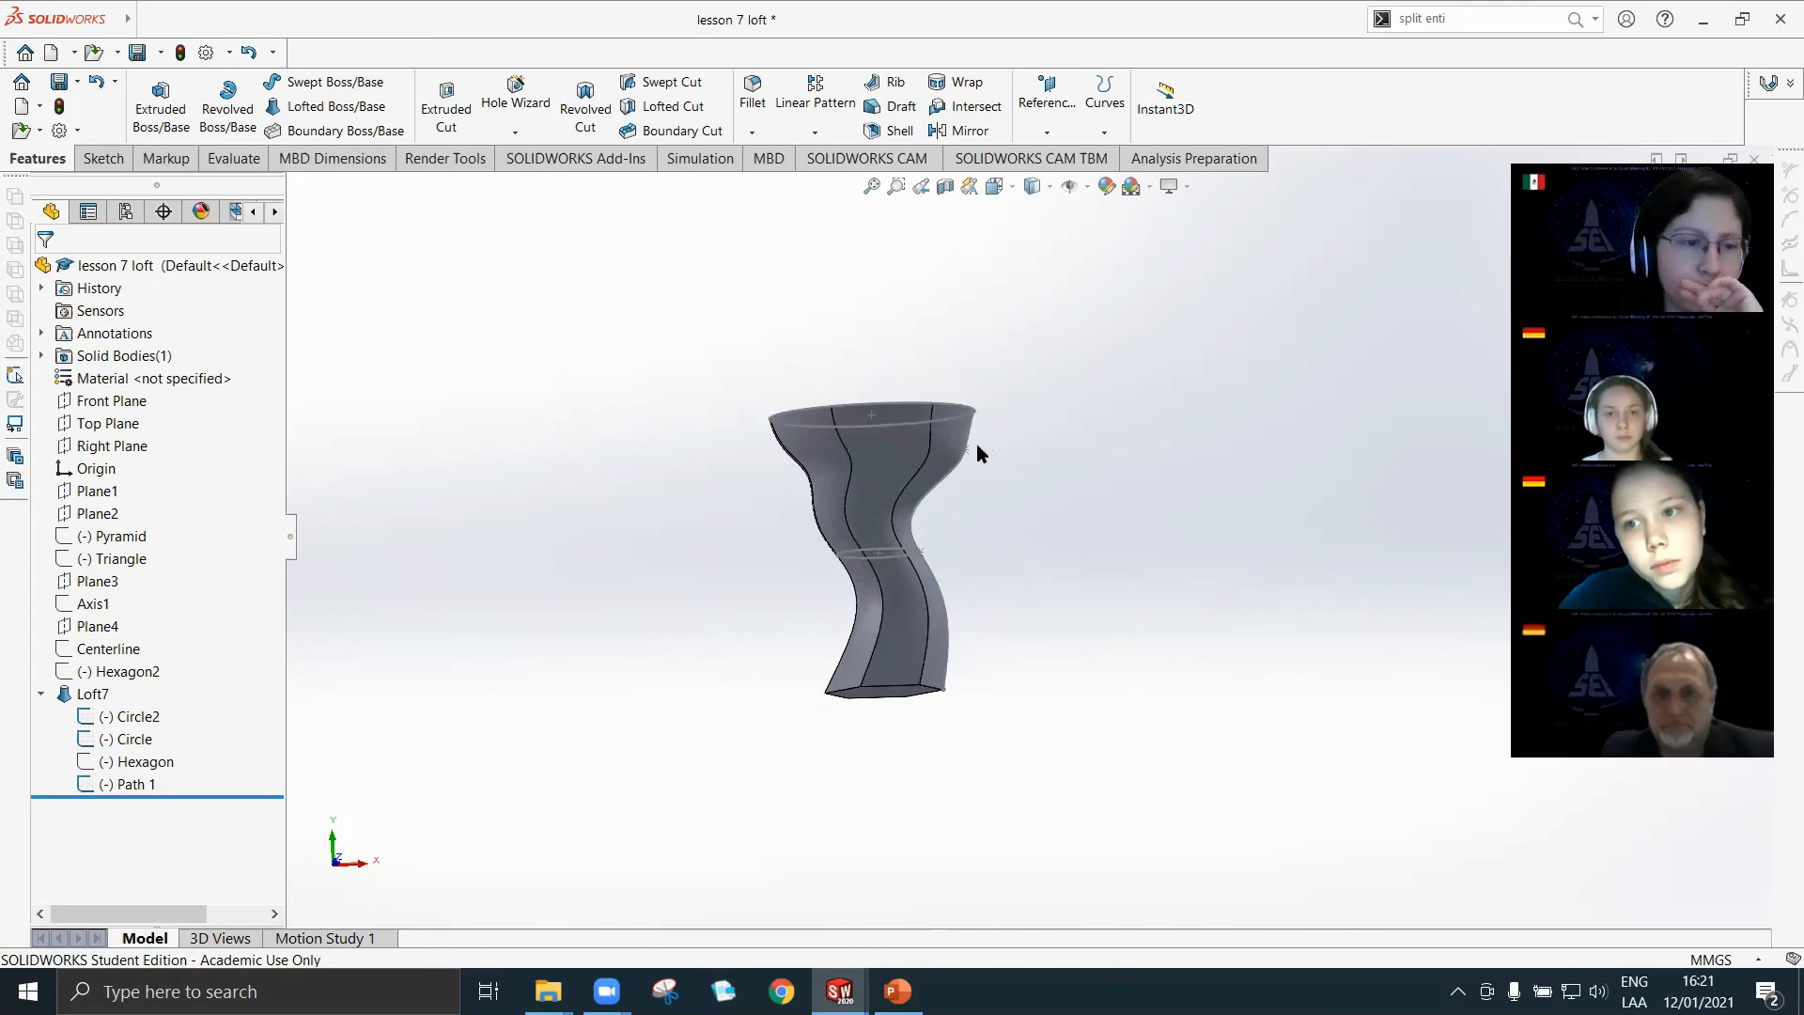
pyautogui.moveTo(669, 496); pyautogui.dragTo(681, 568, button='middle')
pyautogui.scroll(-3, 880, 531)
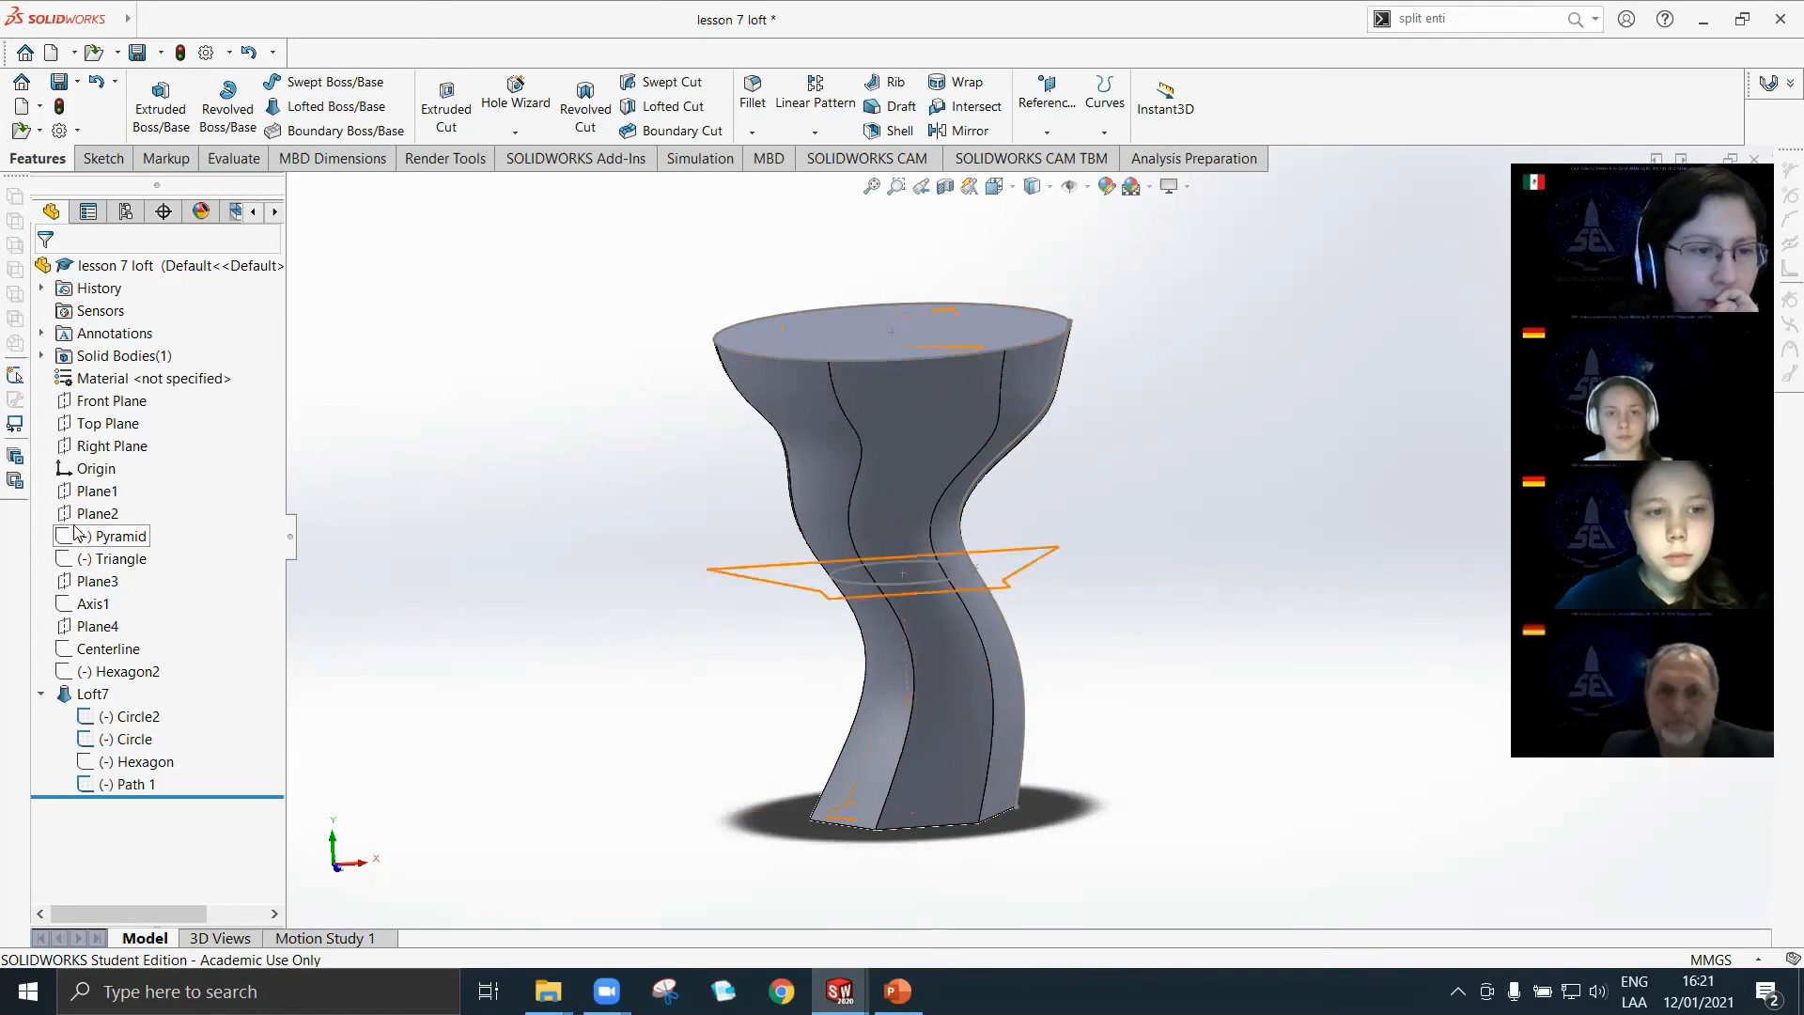
# Delete the guide-curve loft feature while keeping its sketches.
pyautogui.click(78, 695)
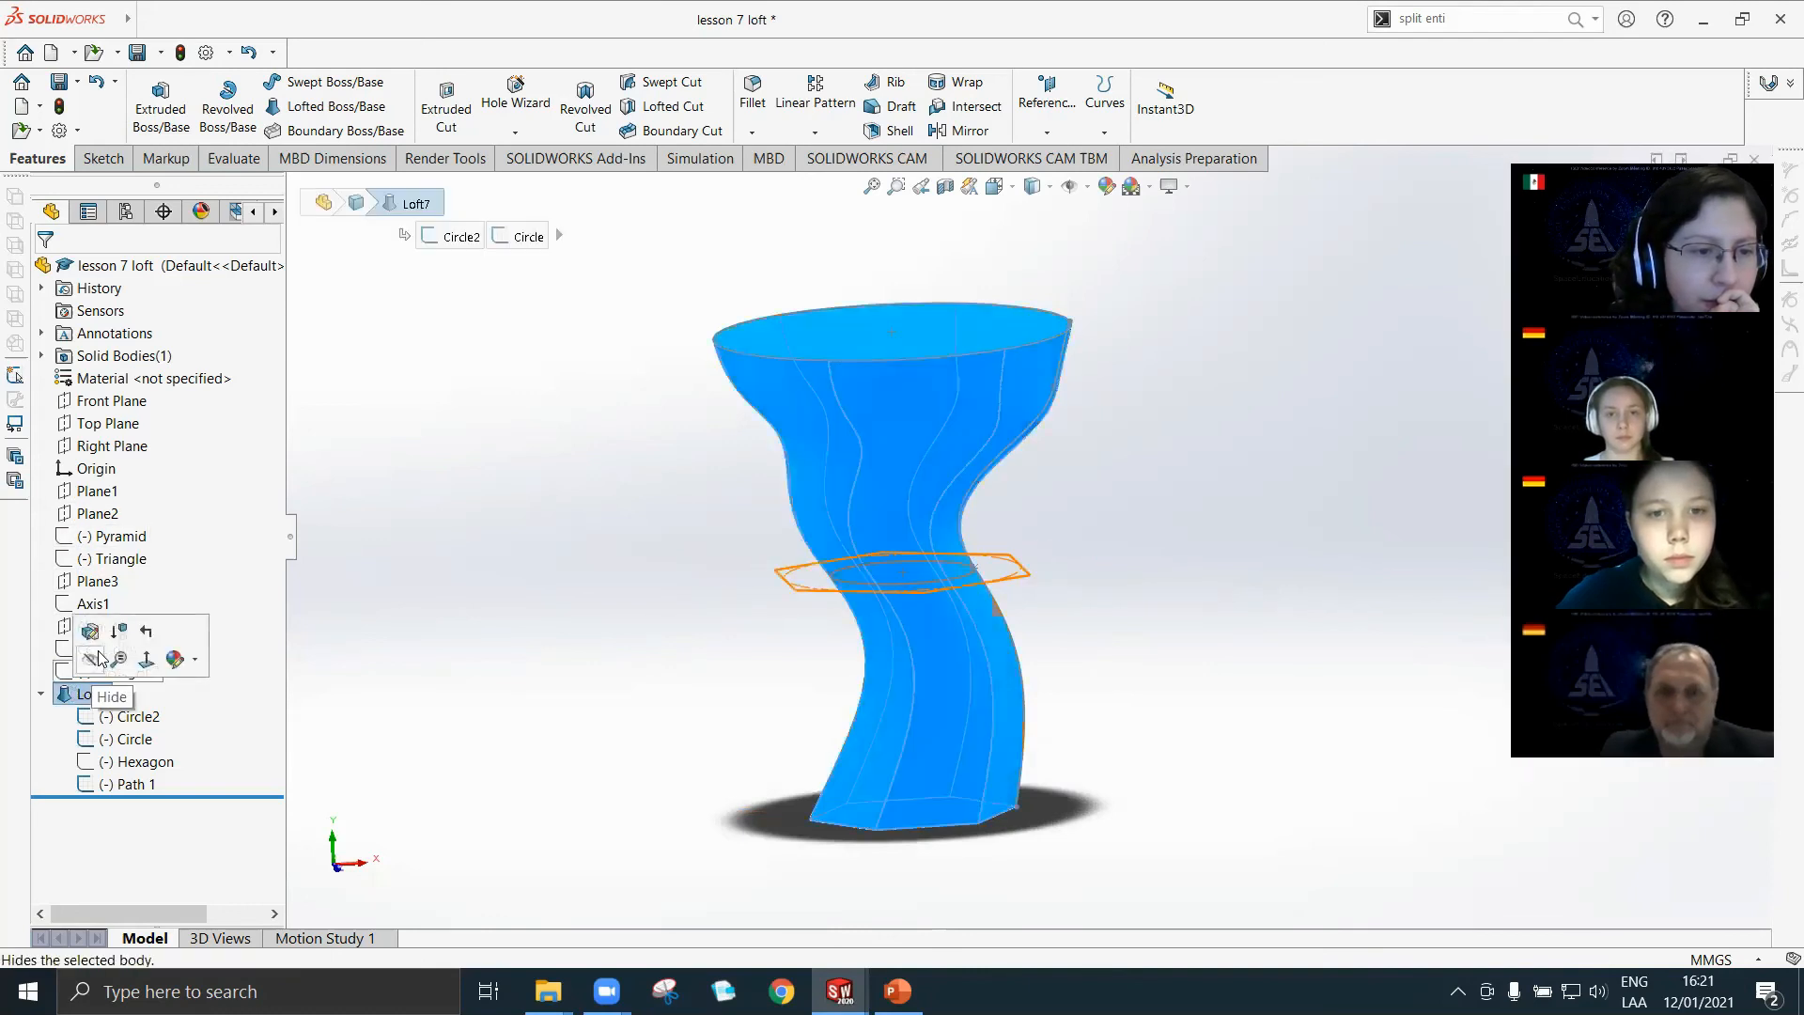
pyautogui.rightClick(79, 695)
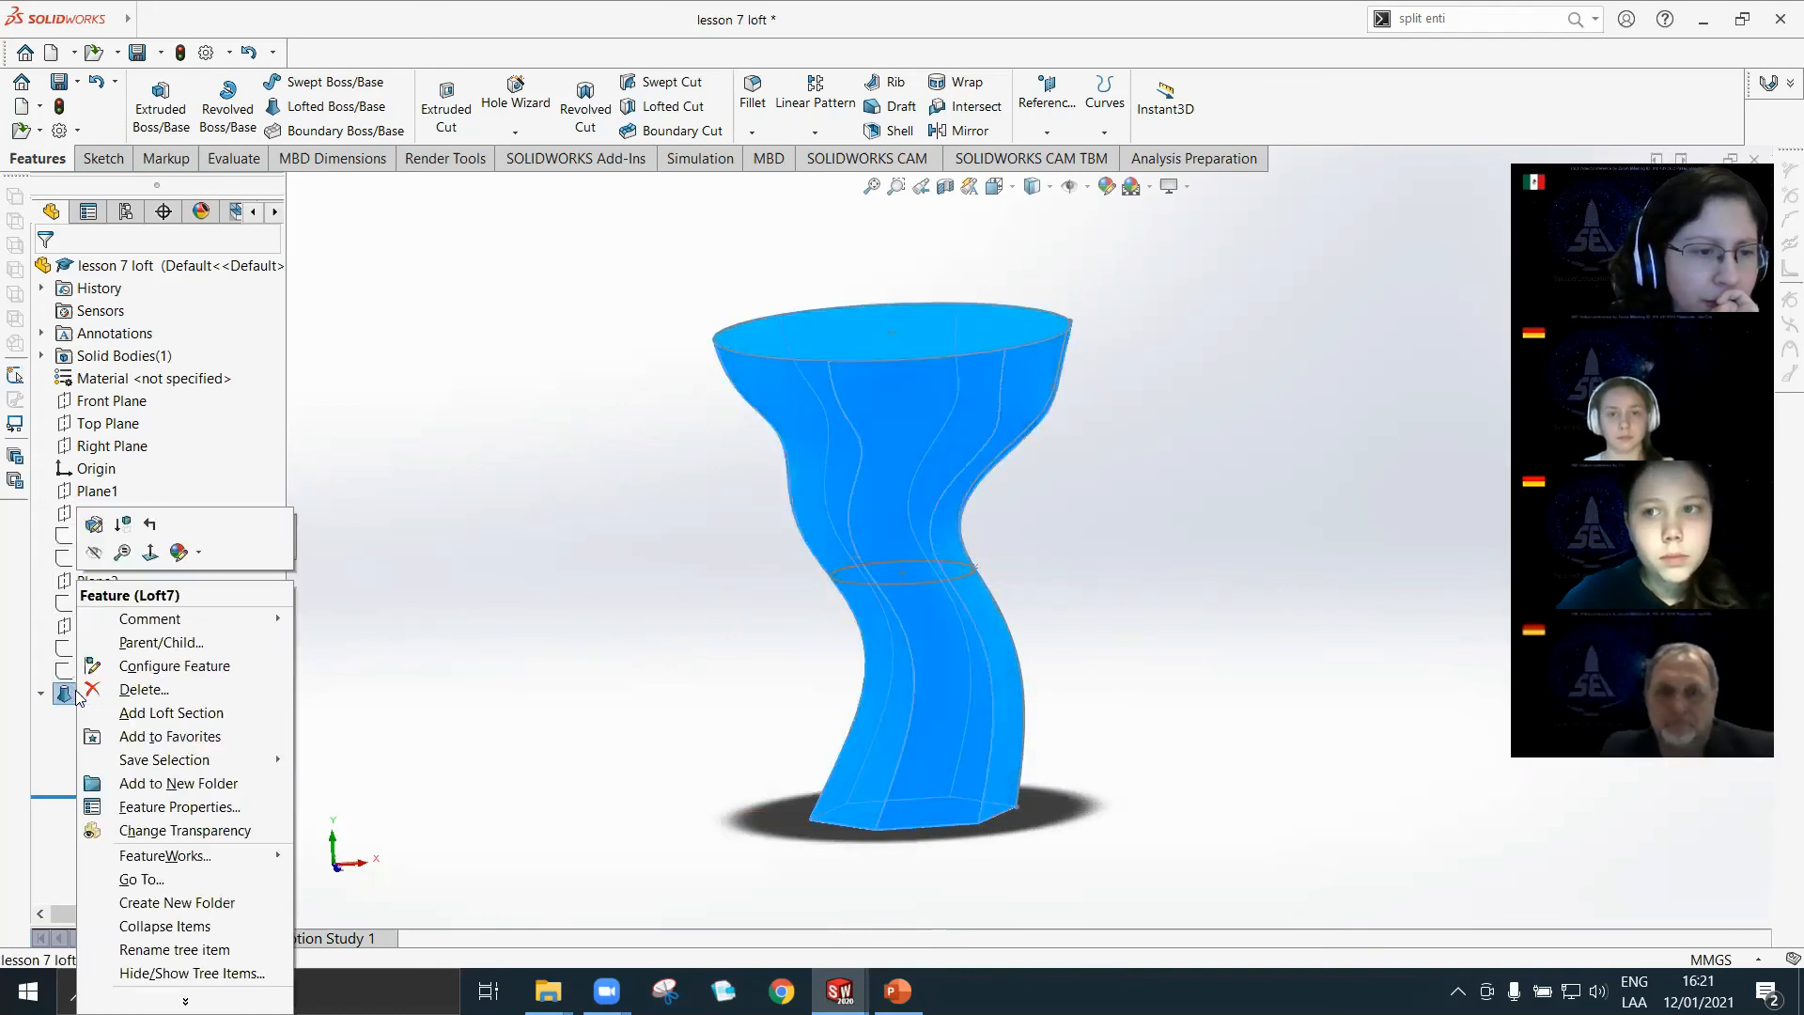
pyautogui.click(132, 691)
pyautogui.click(1038, 374)
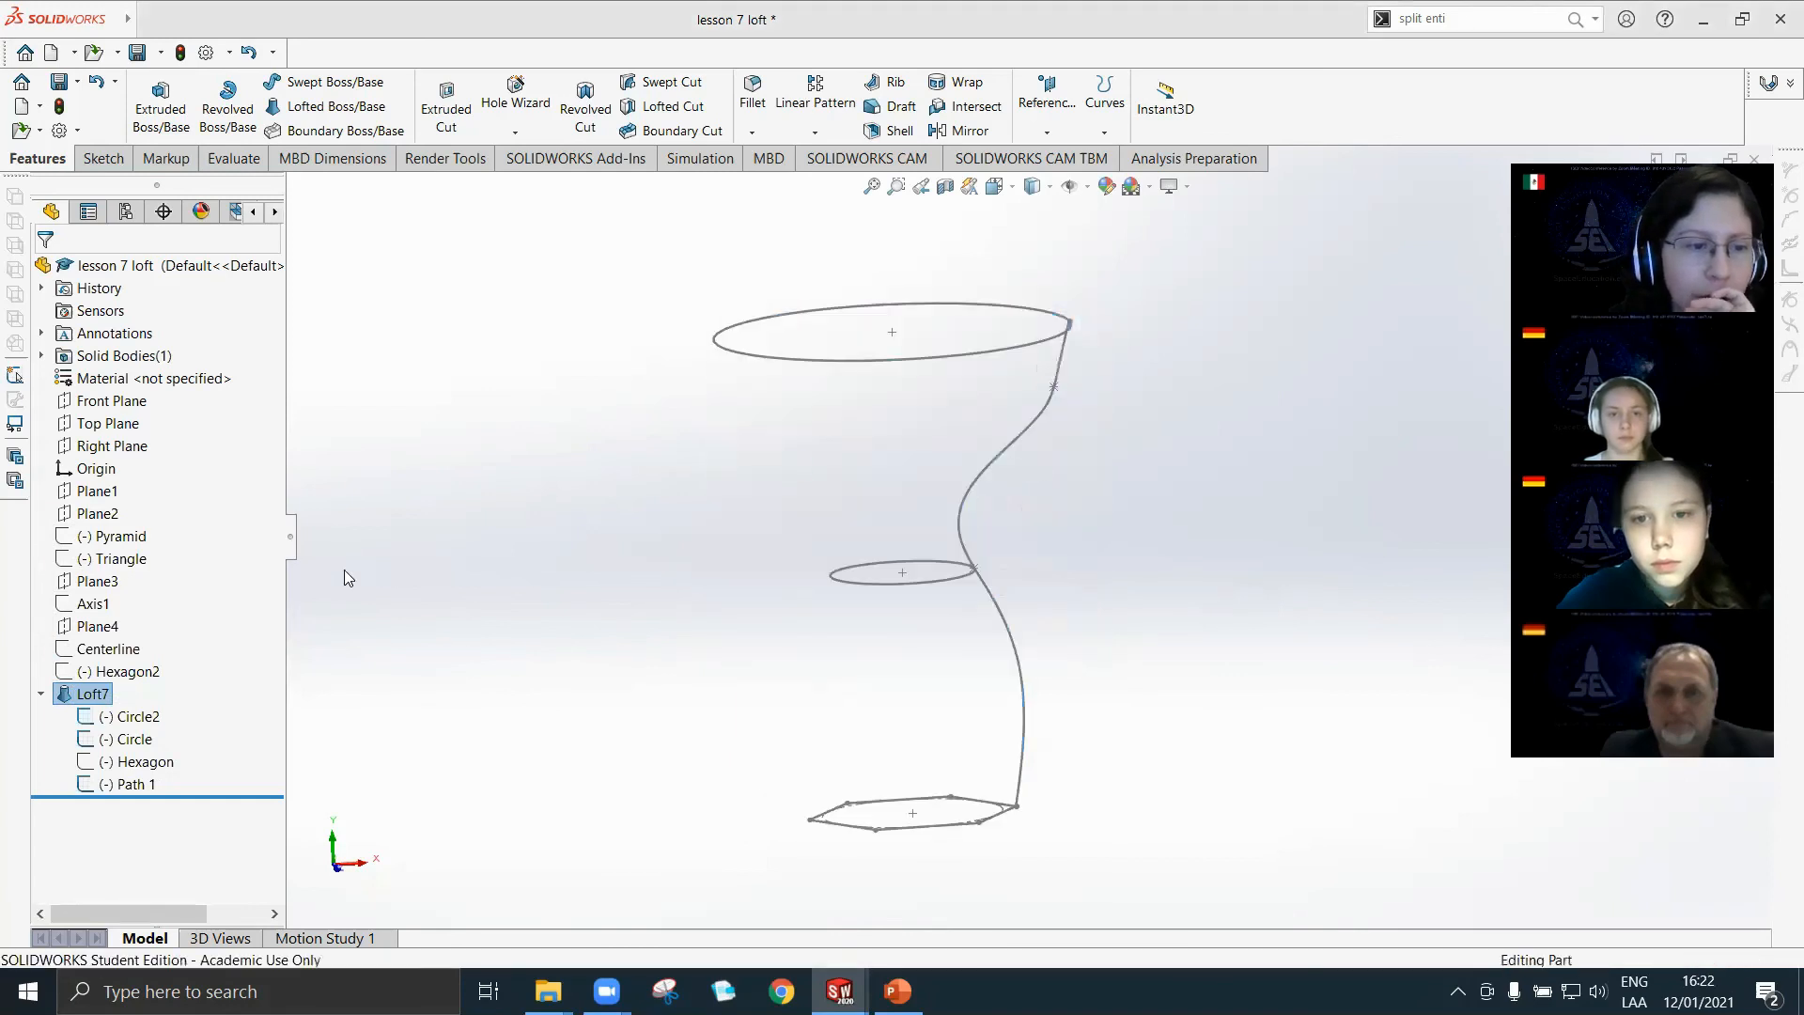
# Set up a new loft between the Hexagon2 and Hexagon profiles.
pyautogui.click(139, 739)
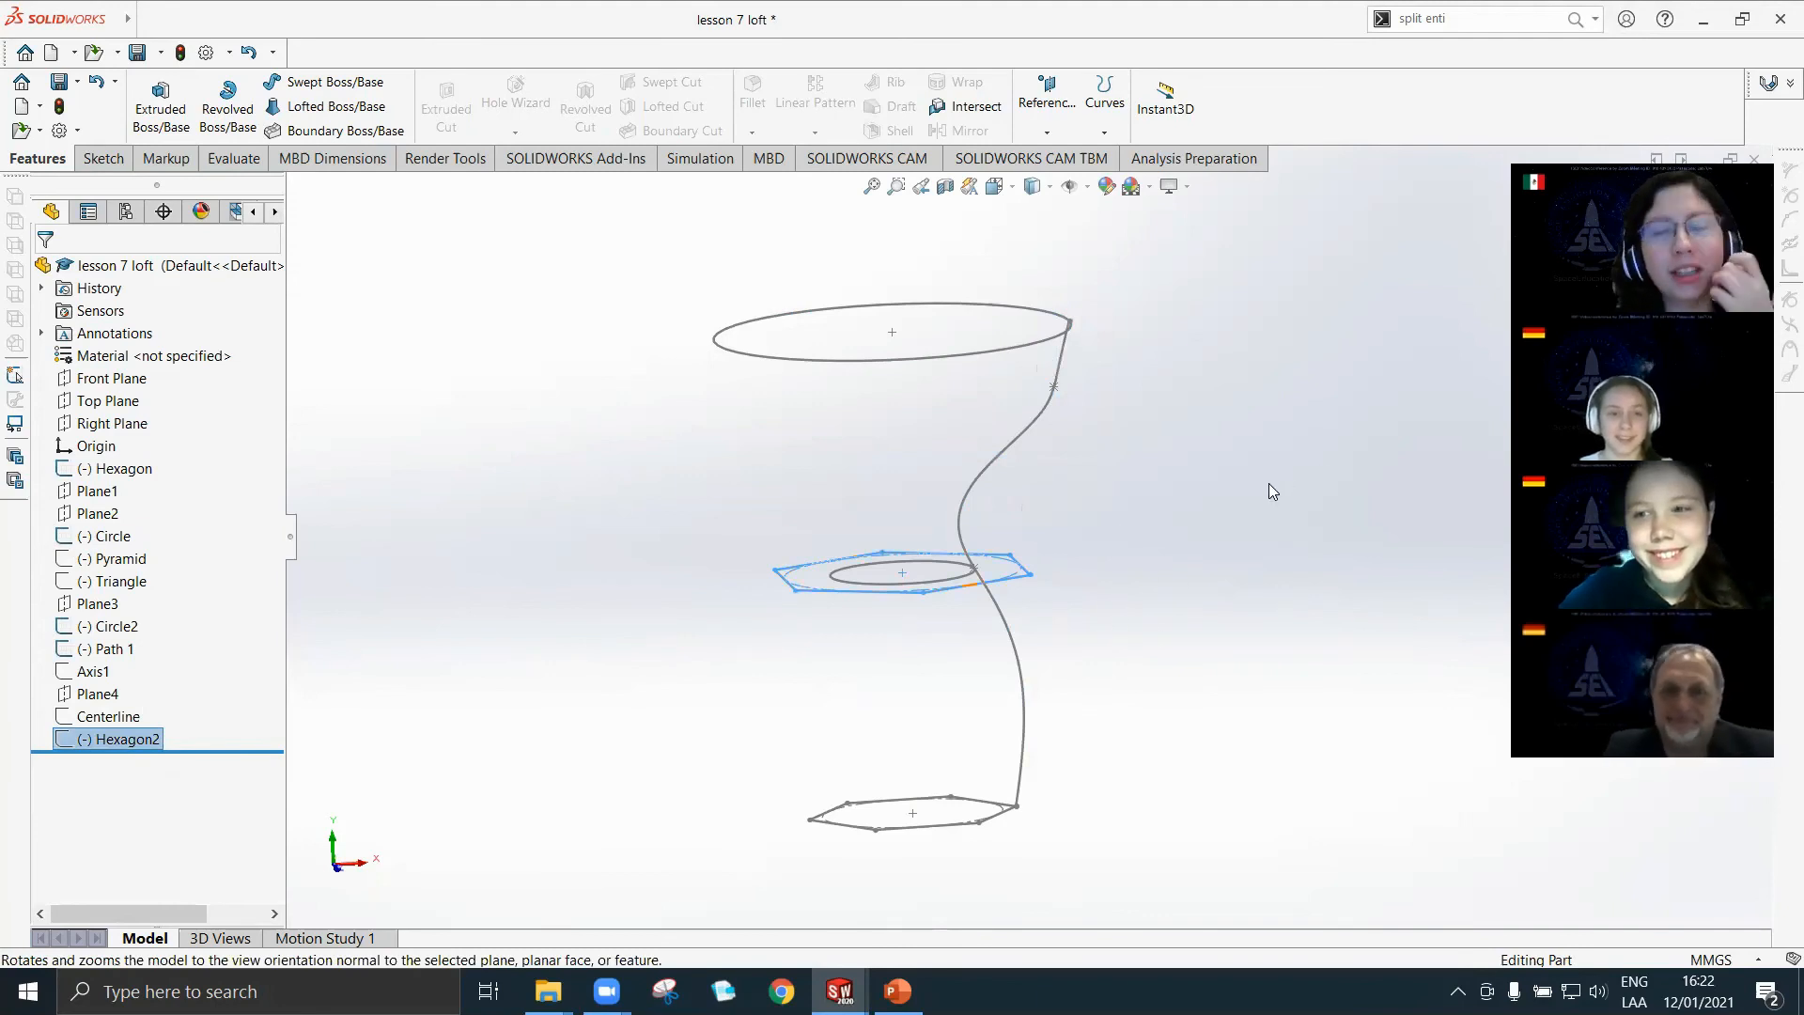
pyautogui.moveTo(714, 660); pyautogui.dragTo(994, 796, button='middle')
pyautogui.moveTo(565, 441); pyautogui.dragTo(563, 482, button='middle')
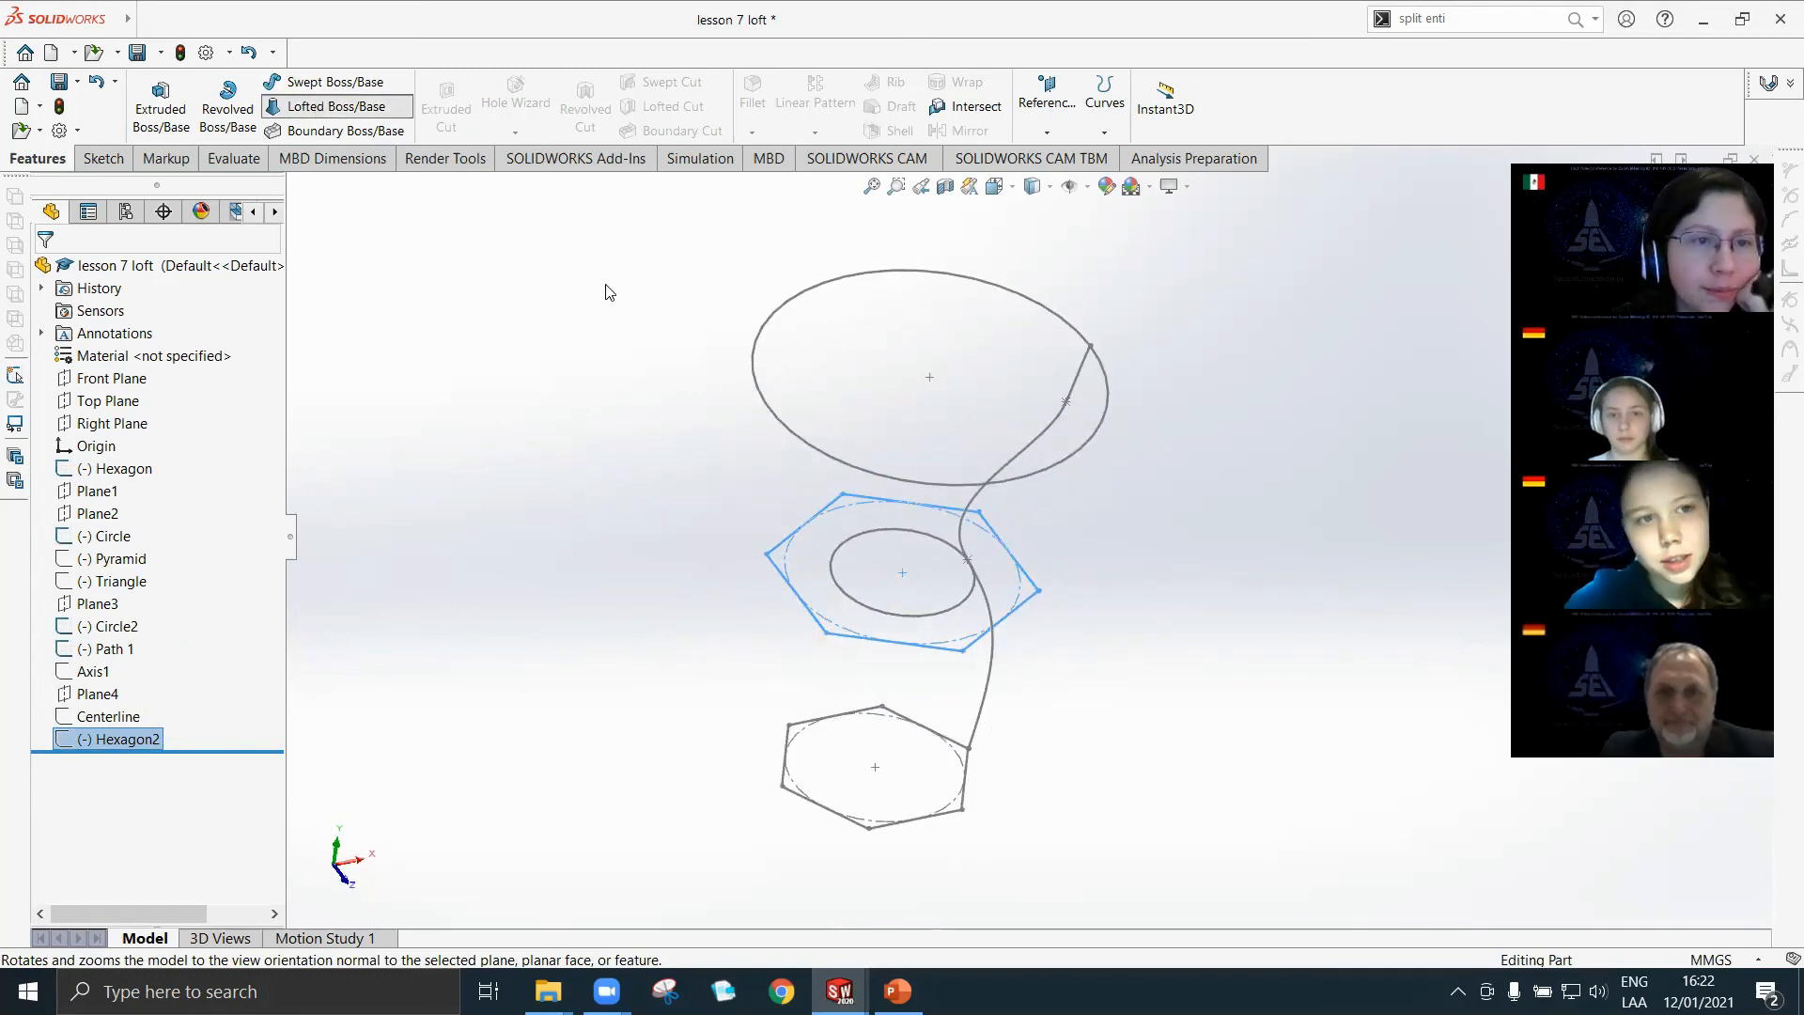
pyautogui.scroll(-4, 695, 705)
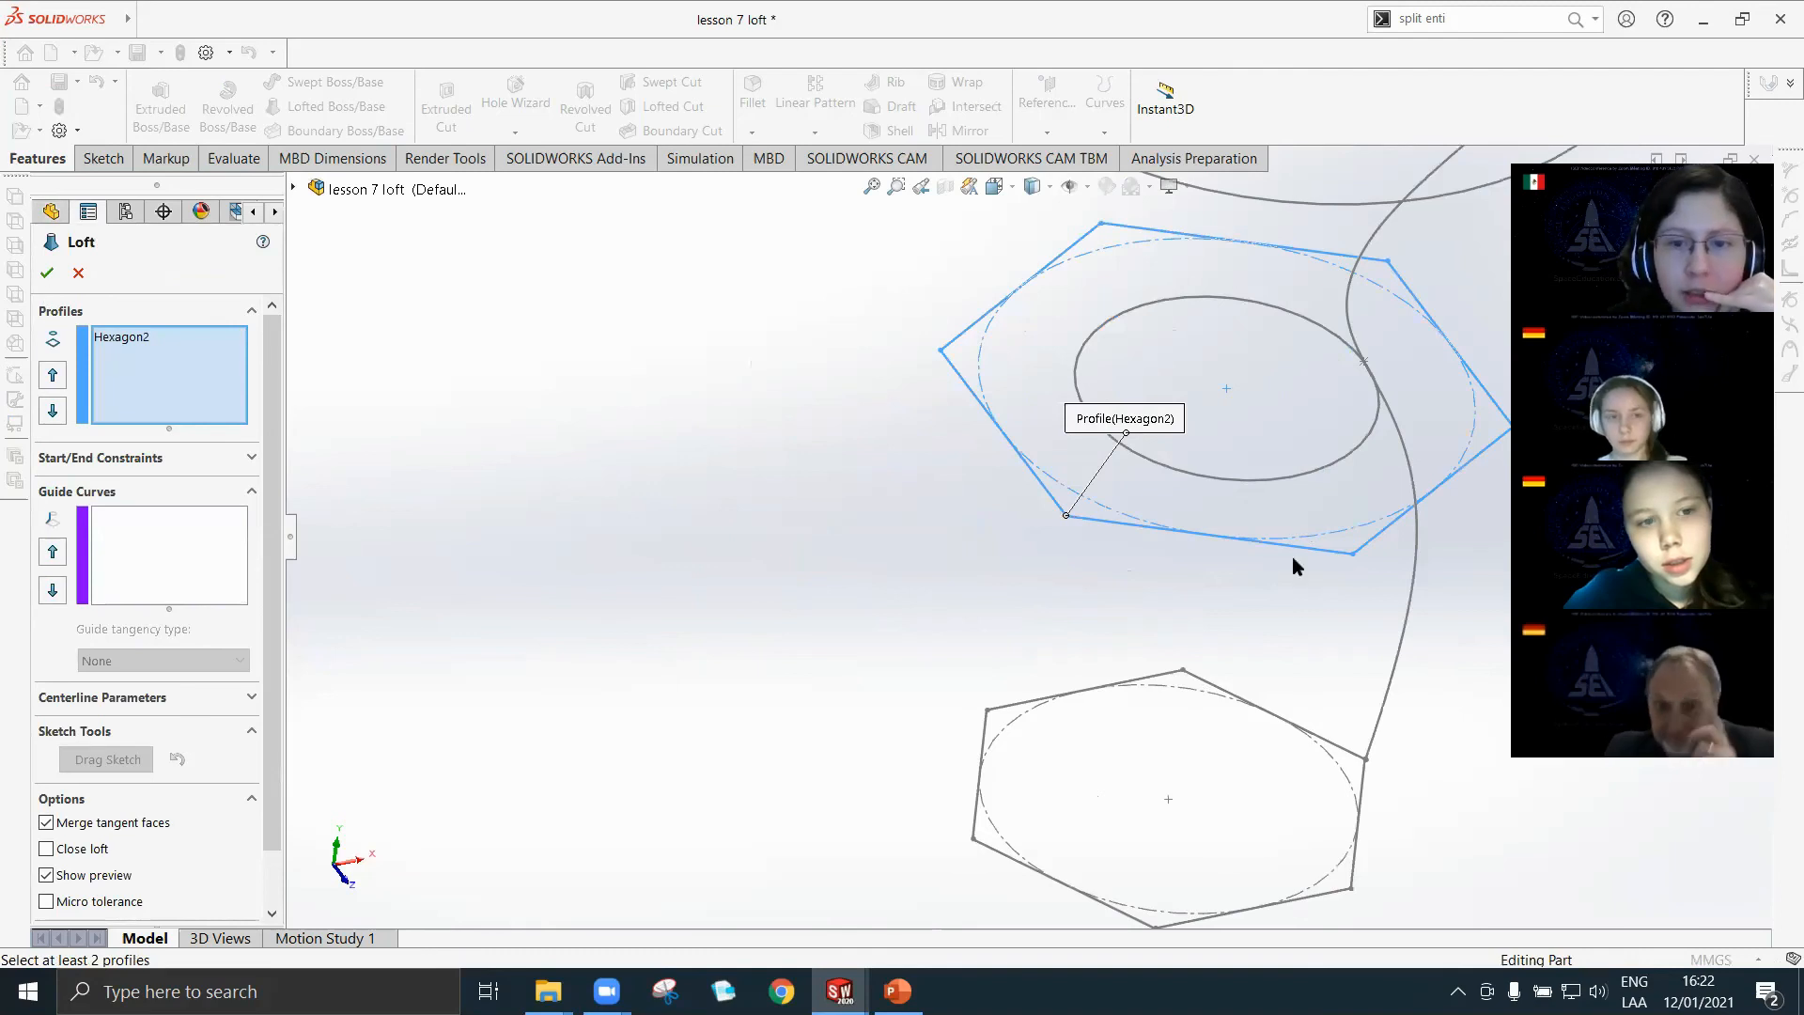
pyautogui.scroll(3, 1027, 535)
pyautogui.click(996, 719)
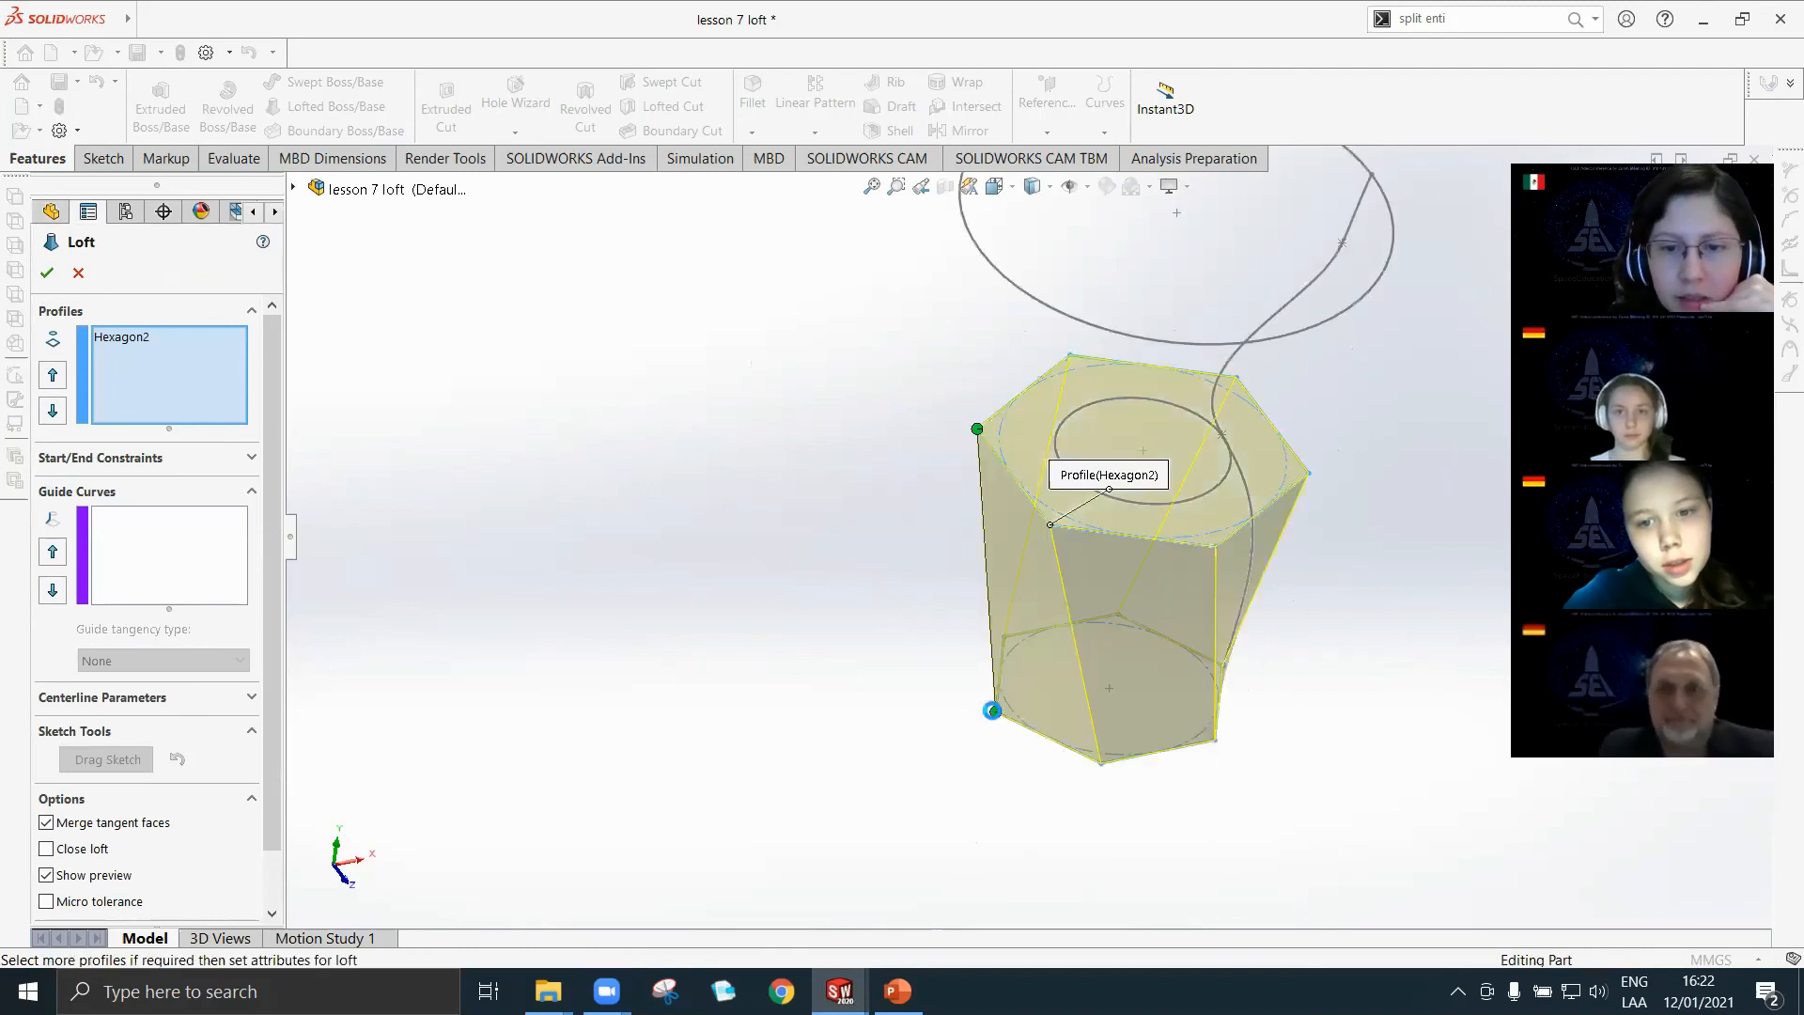
# Hide the Circle2 and Circle sketches while keeping the hexagon loft setup open.
pyautogui.moveTo(1112, 673); pyautogui.dragTo(1162, 535, button='middle')
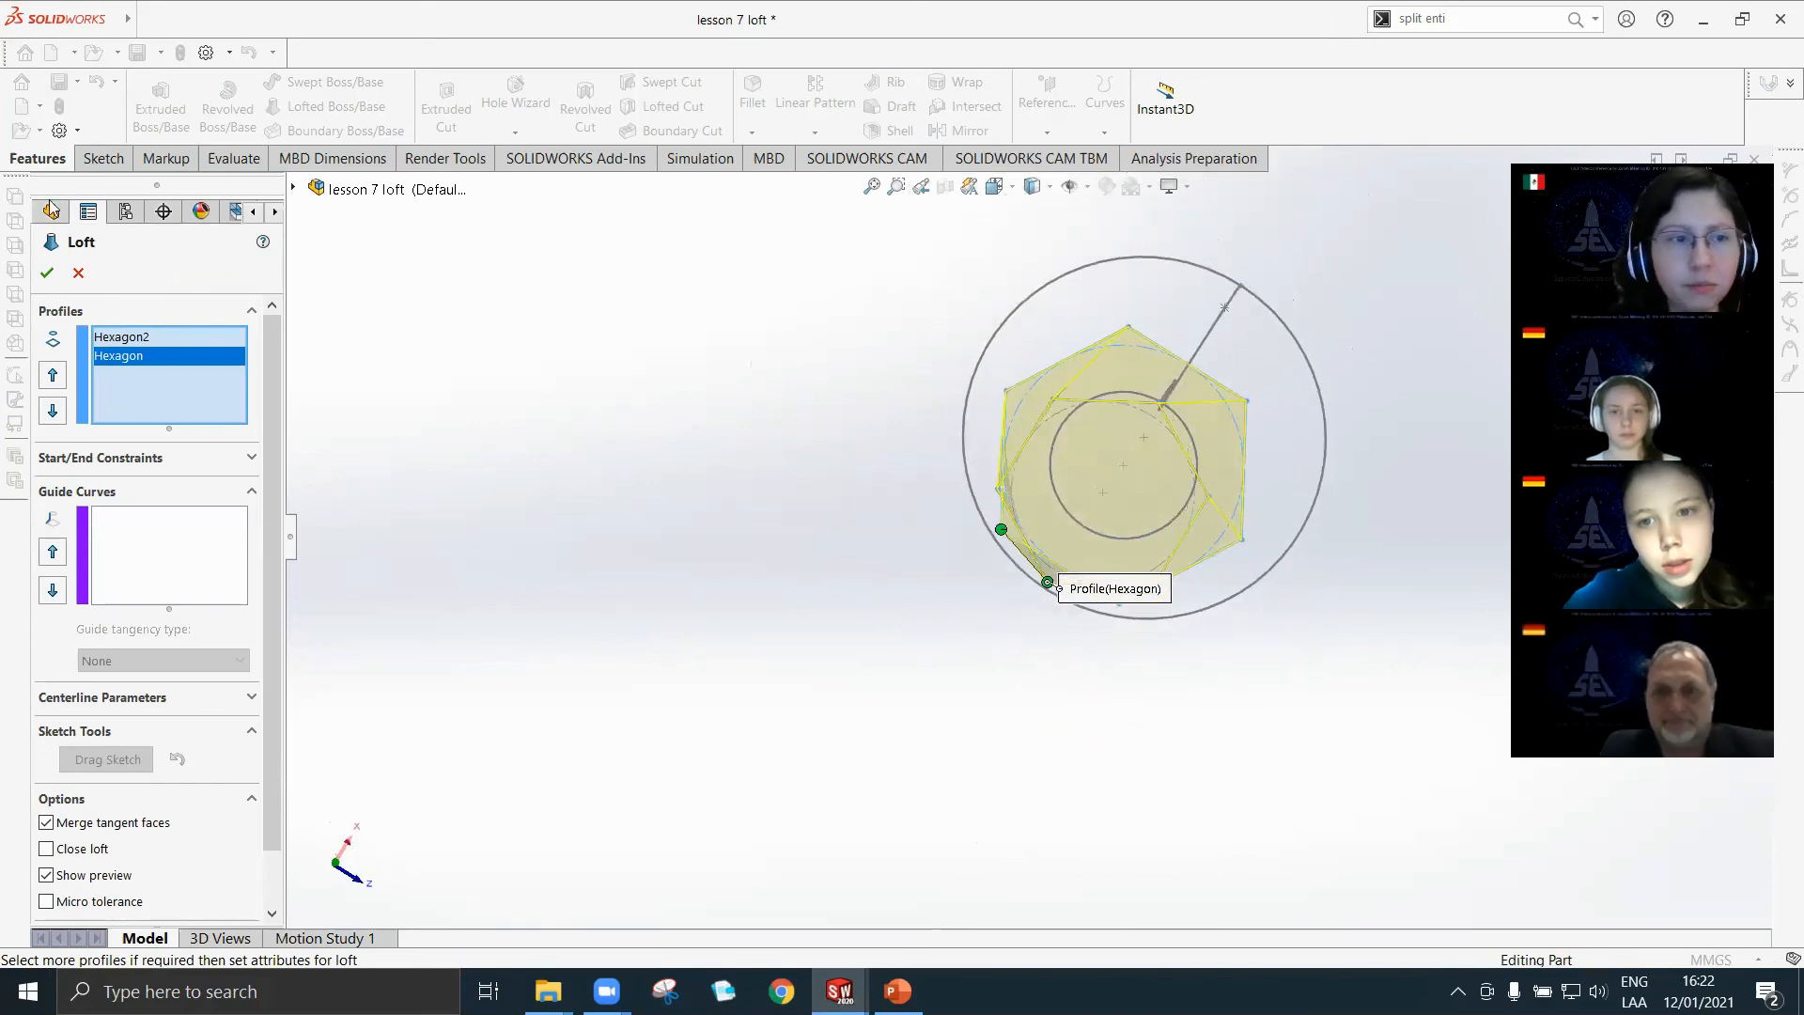
pyautogui.rightClick(1251, 592)
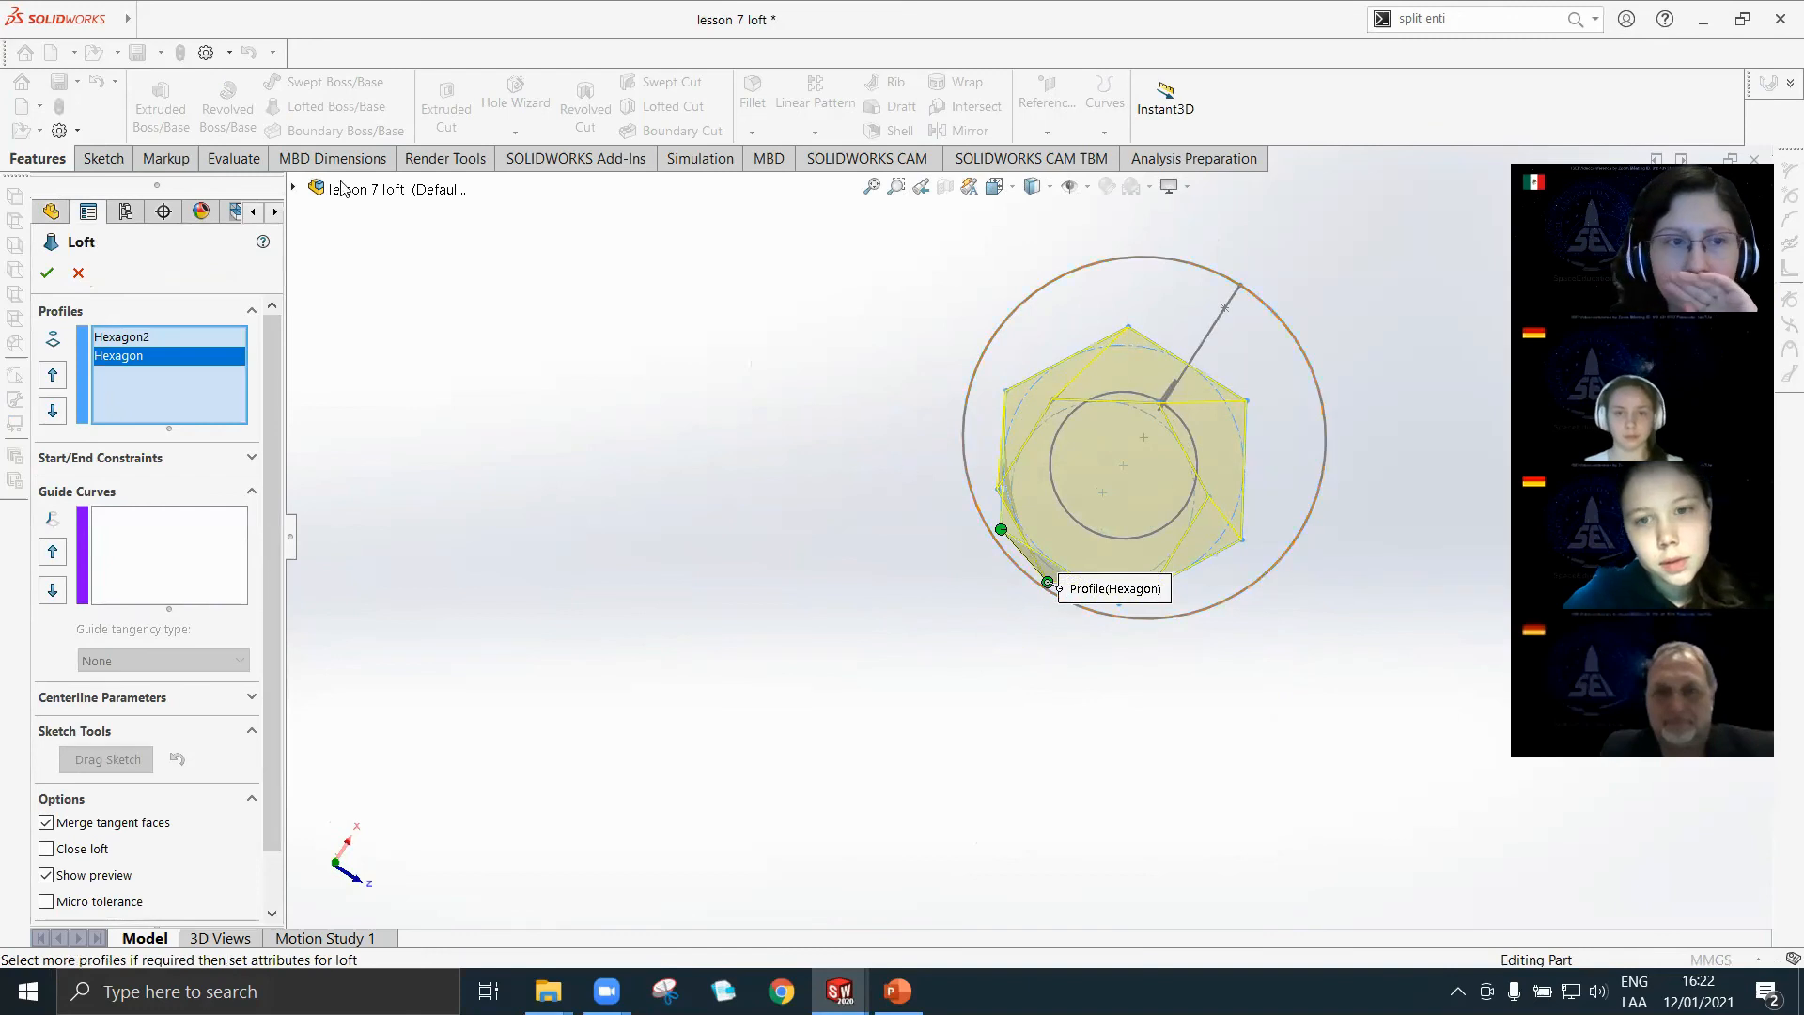
pyautogui.click(293, 189)
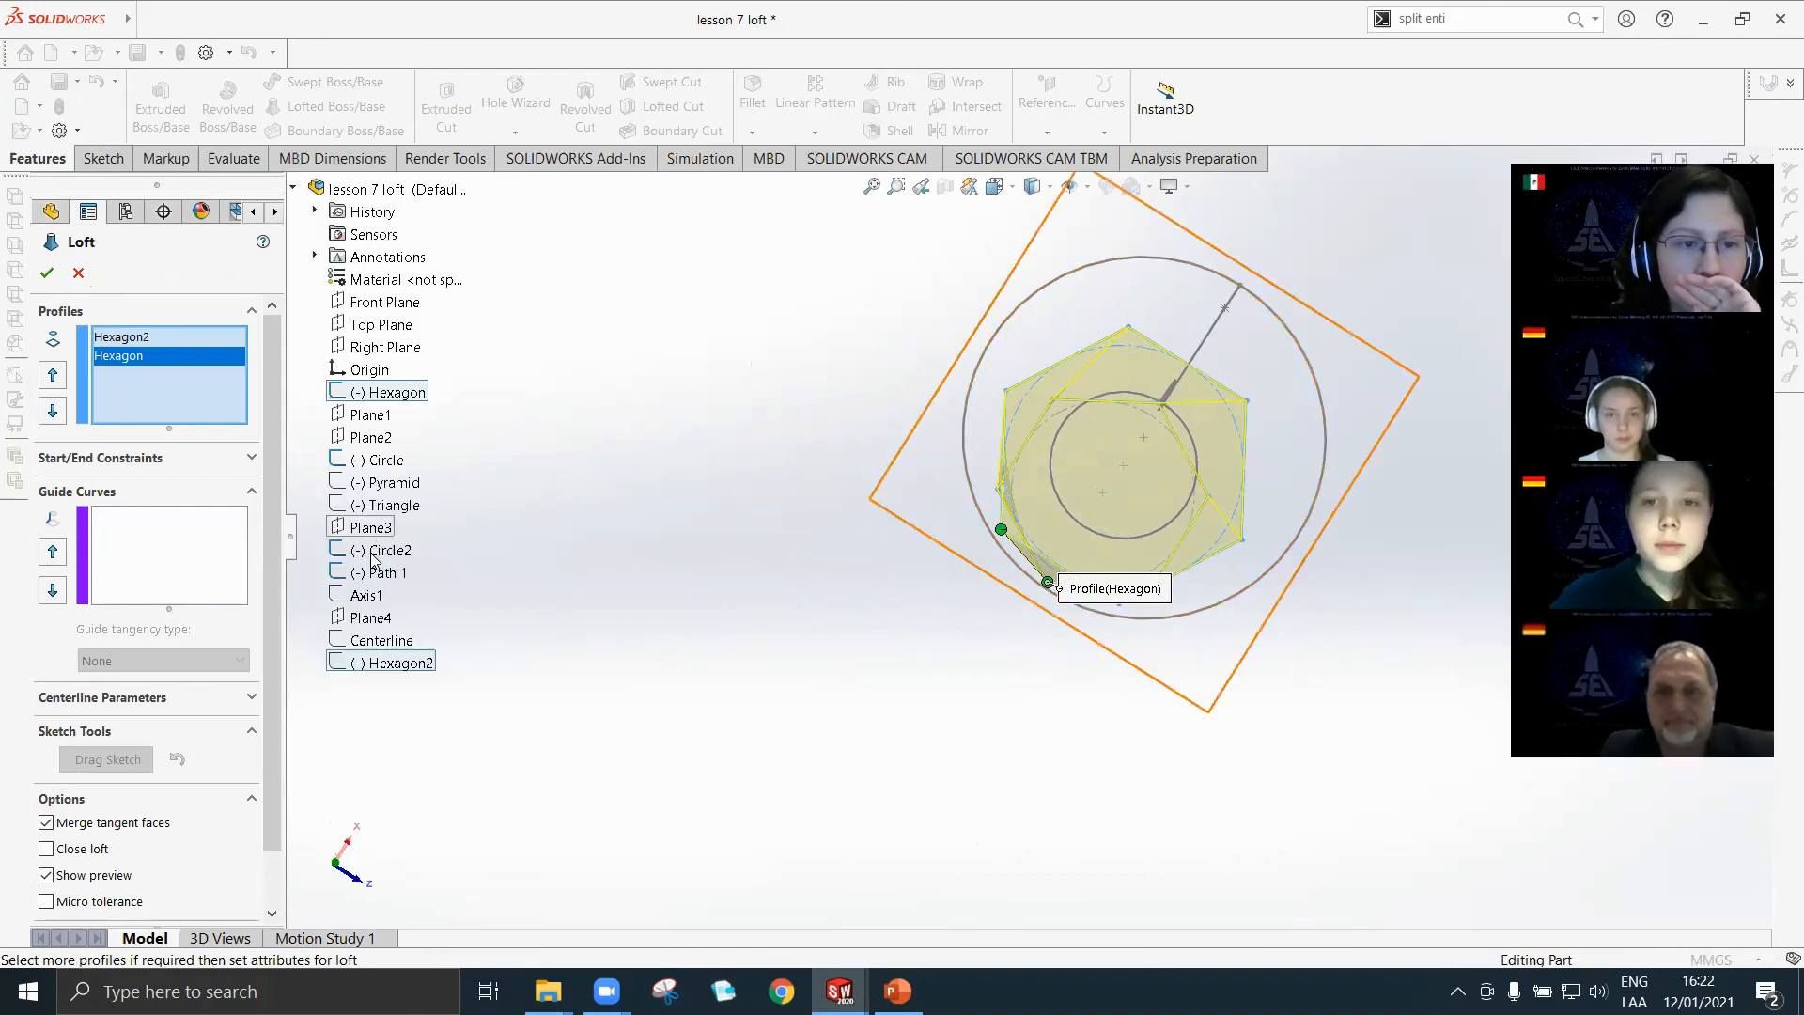
pyautogui.rightClick(371, 554)
pyautogui.click(385, 521)
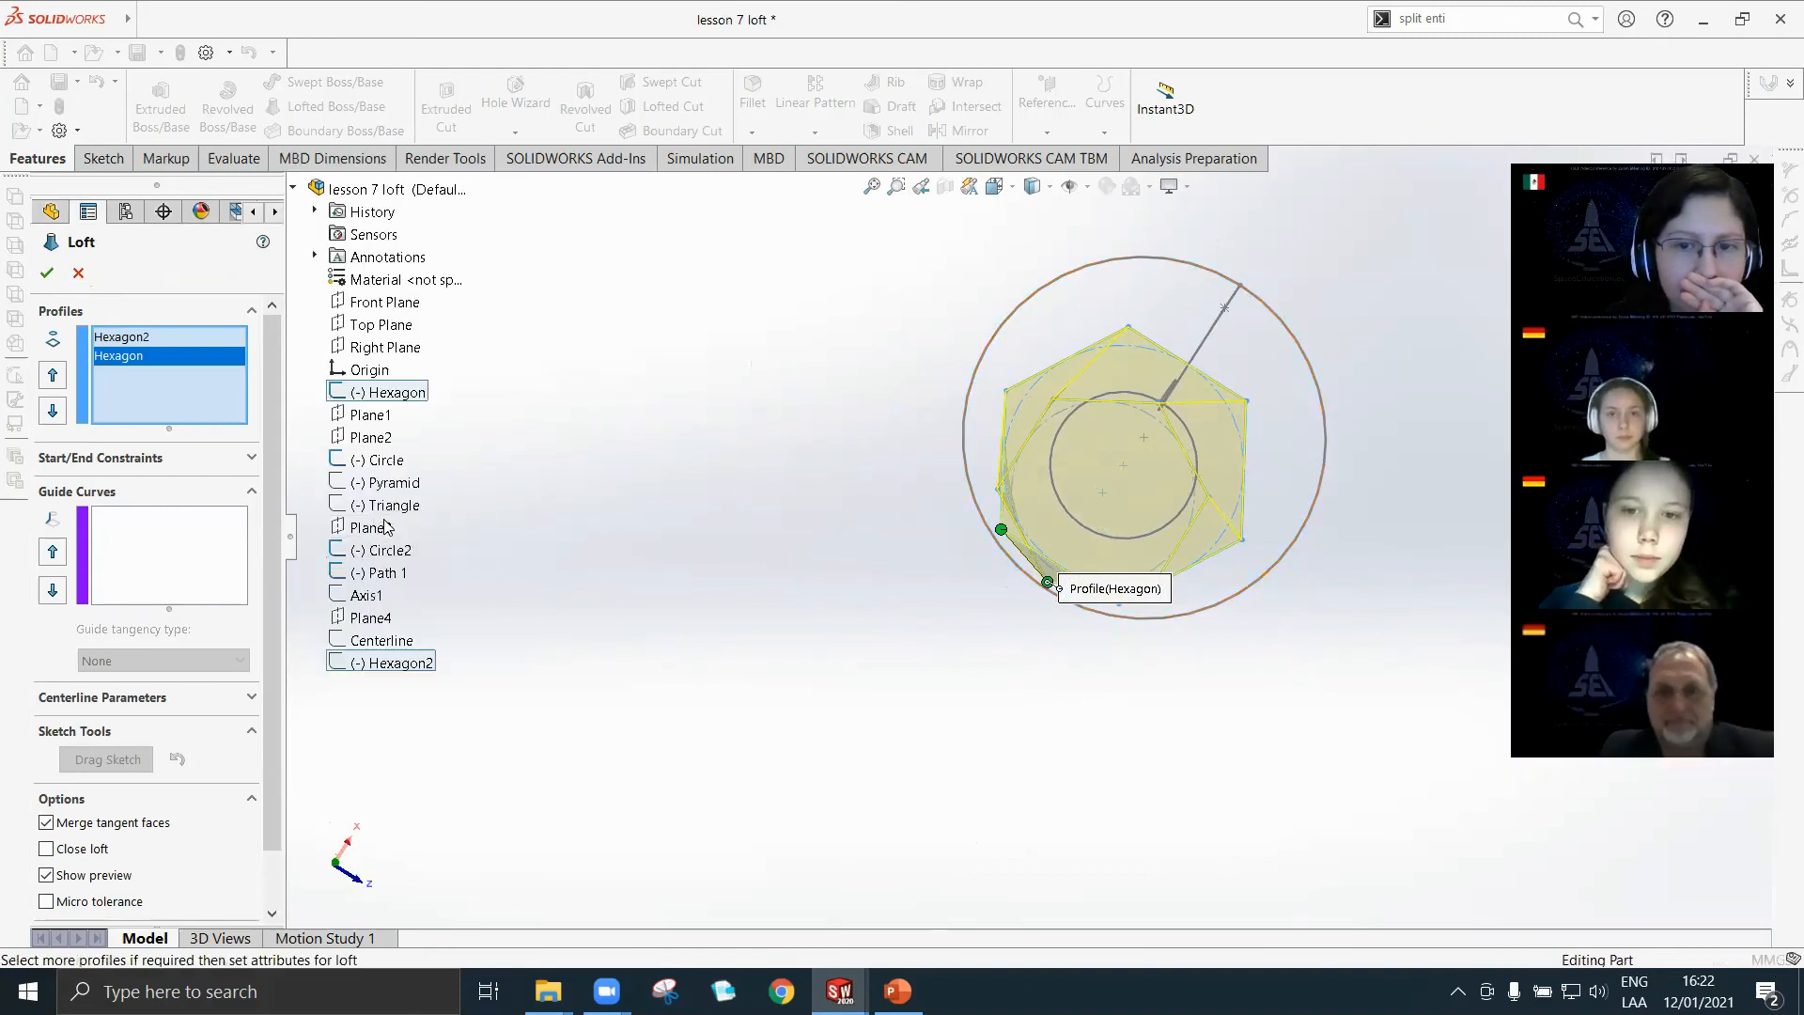
pyautogui.click(294, 190)
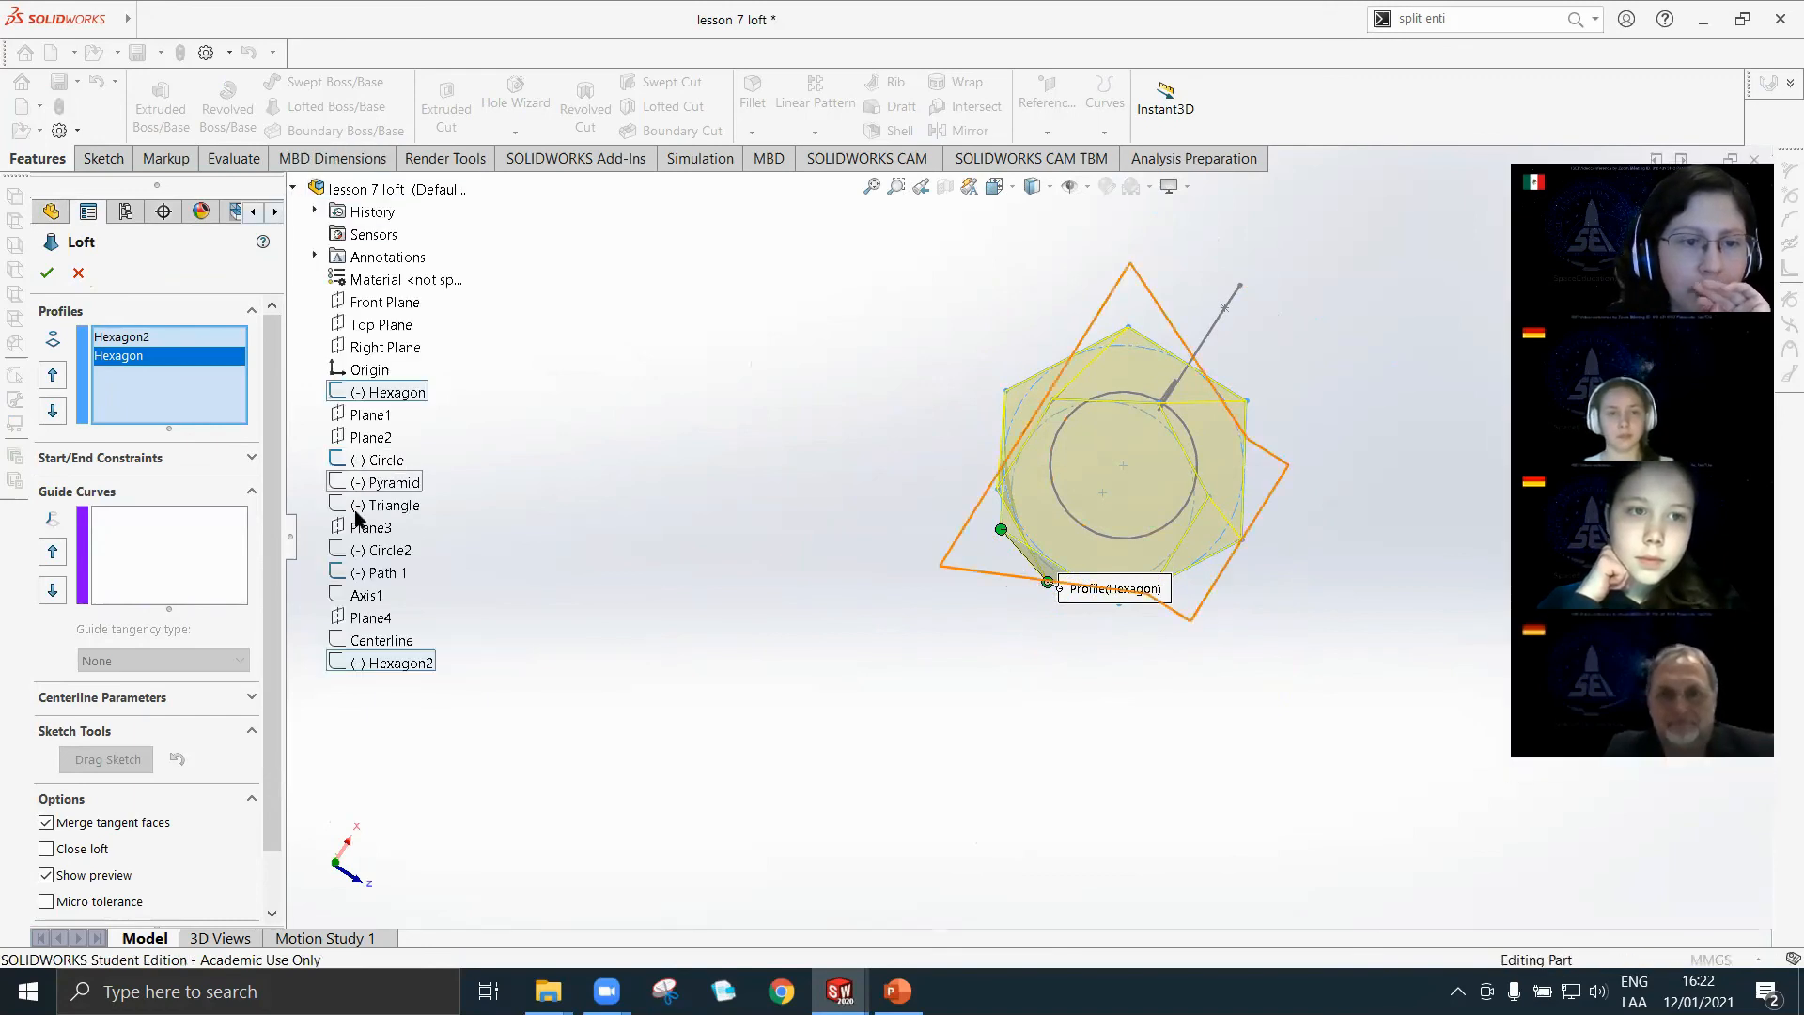
pyautogui.rightClick(371, 460)
pyautogui.click(383, 434)
pyautogui.click(697, 564)
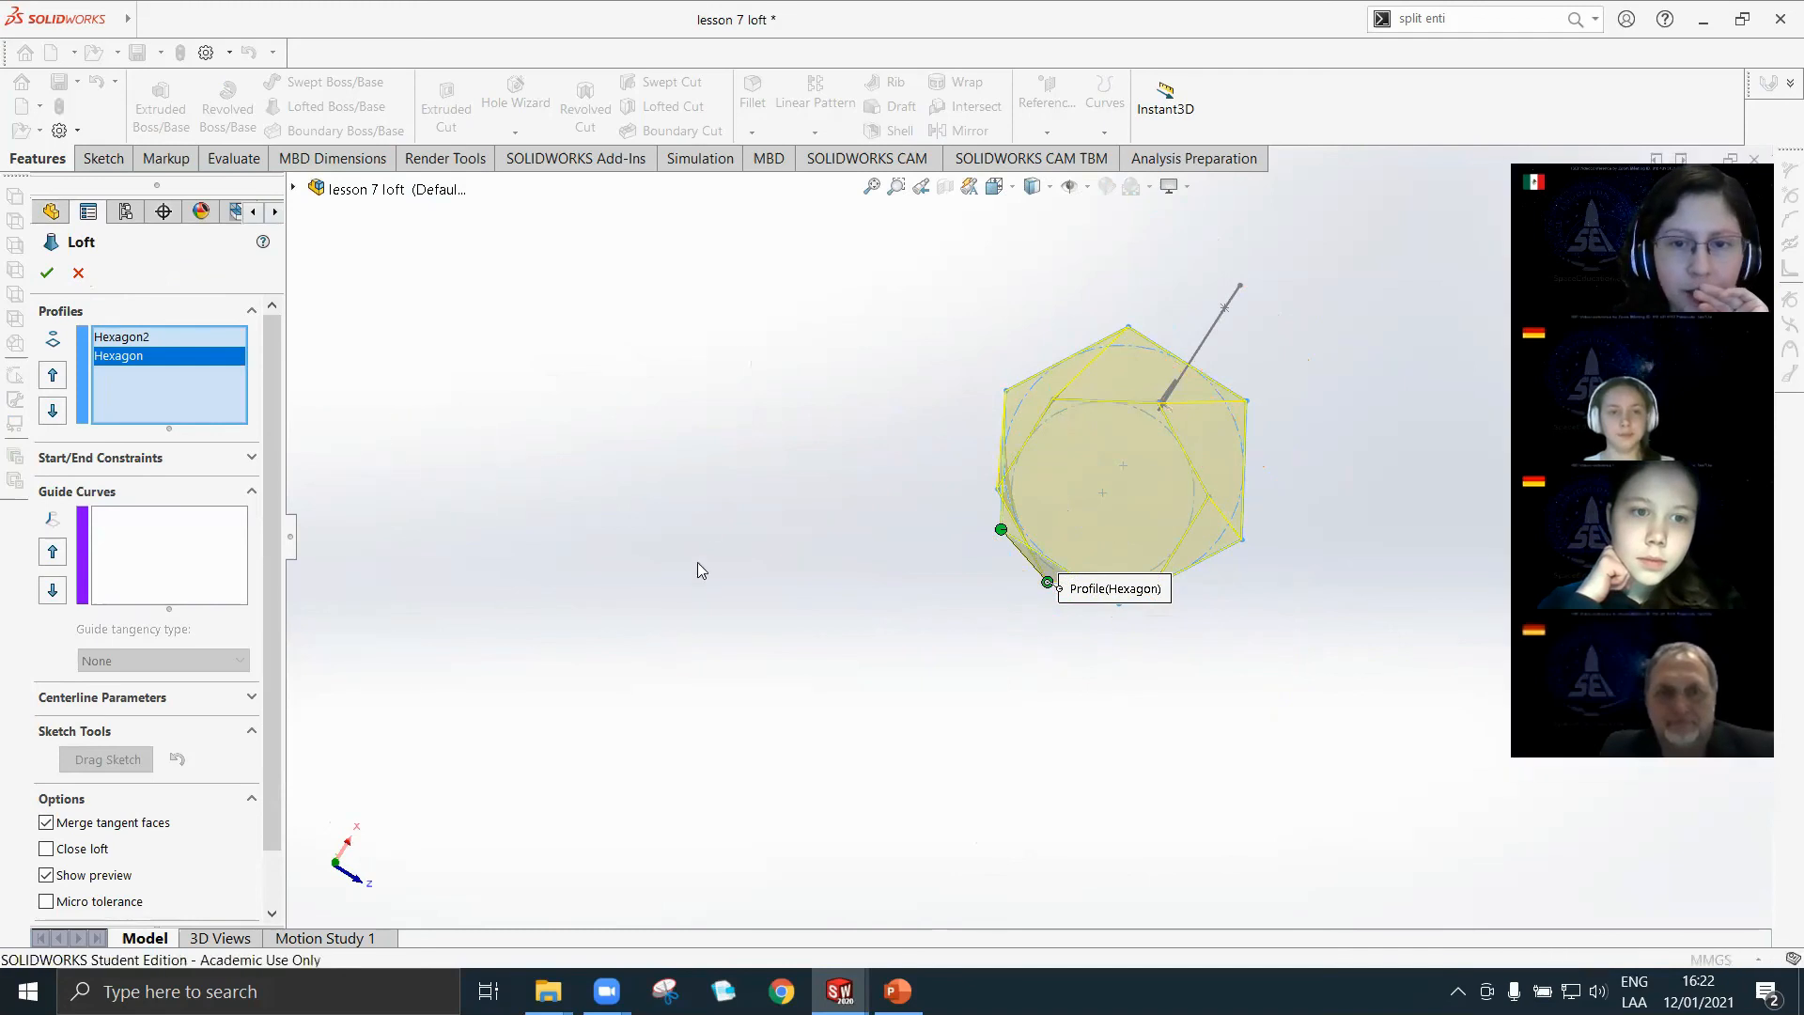
# Inspect the hexagon loft preview from several angles, including straight down onto the profiles, and cancel the loft.
pyautogui.moveTo(1281, 555); pyautogui.dragTo(1183, 543, button='middle')
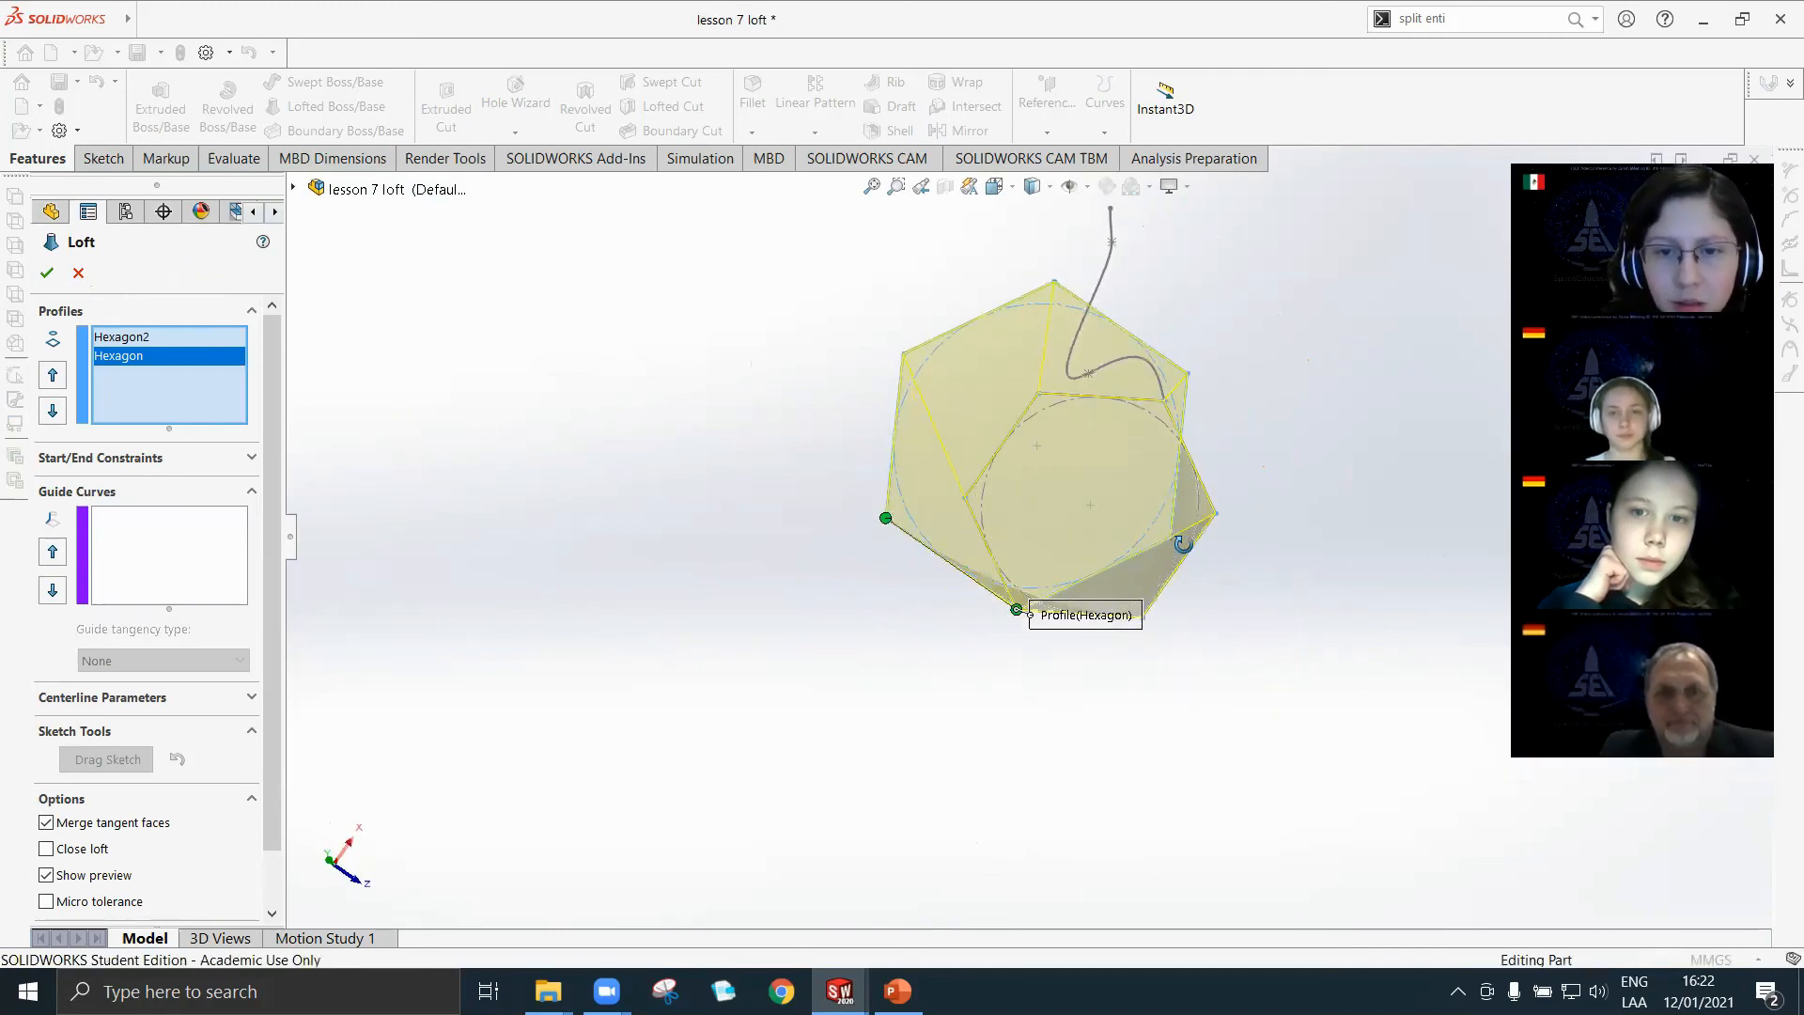
pyautogui.press('space')
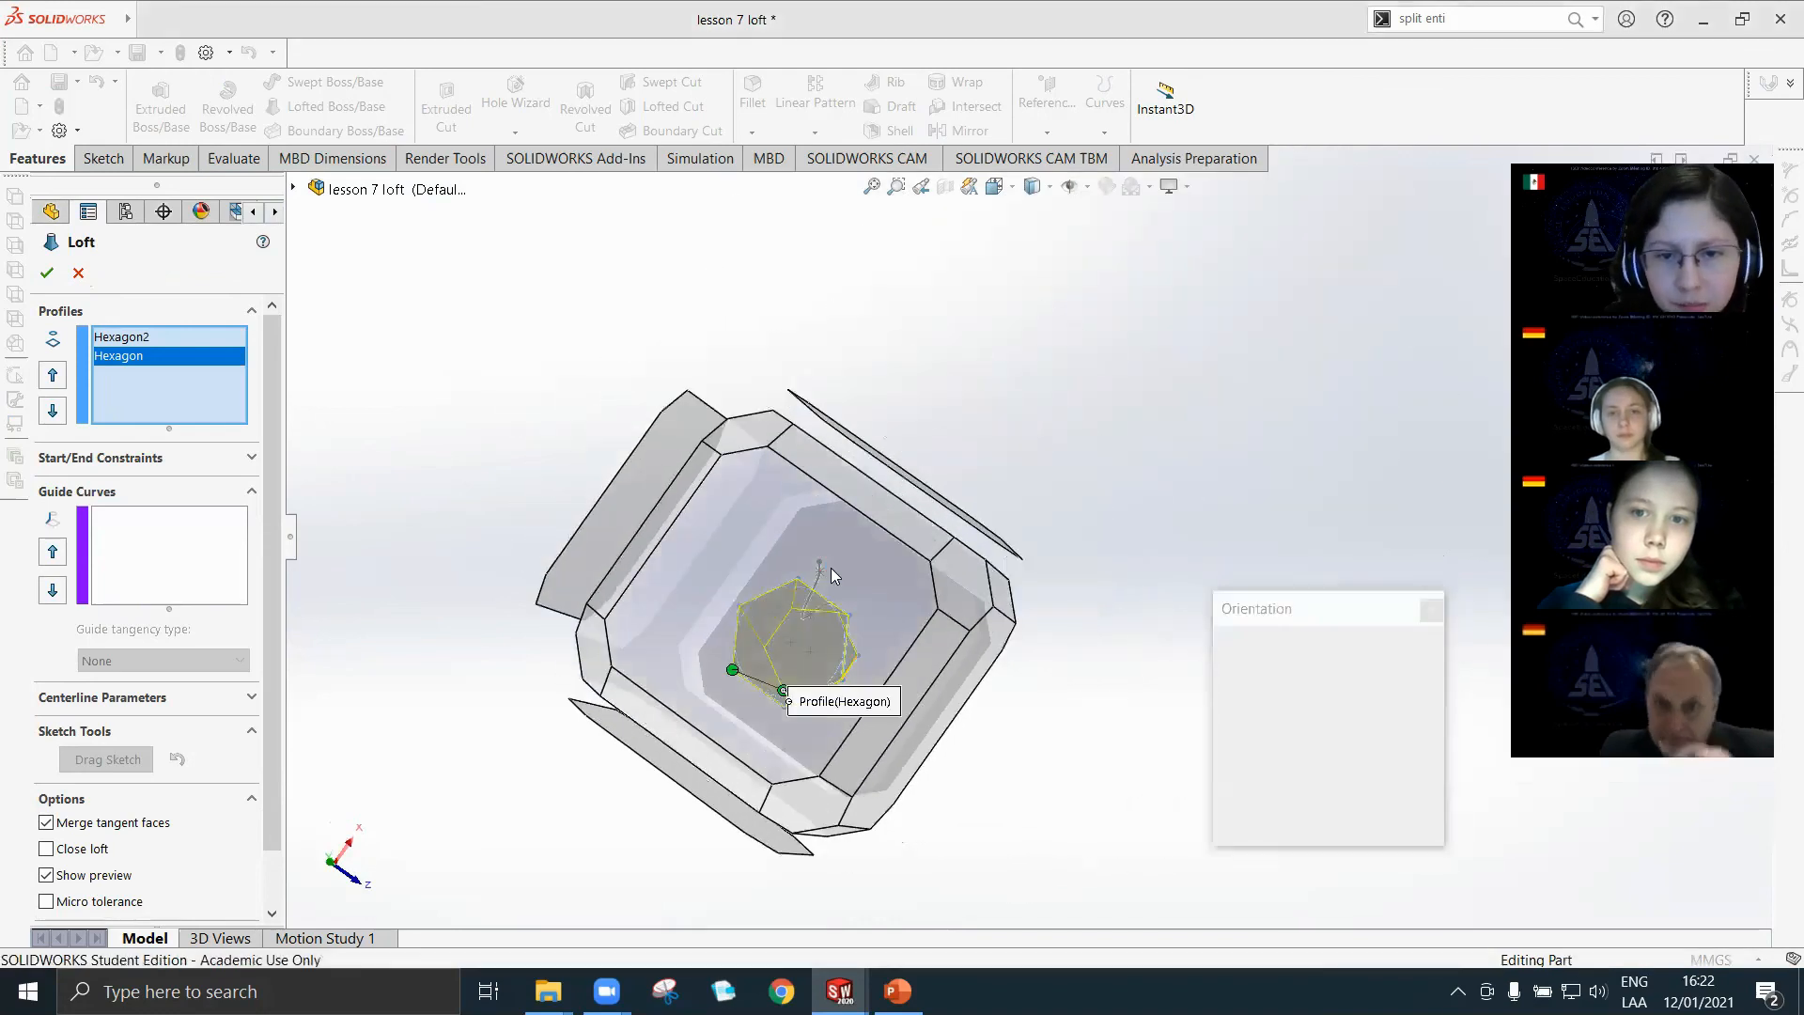
pyautogui.click(831, 567)
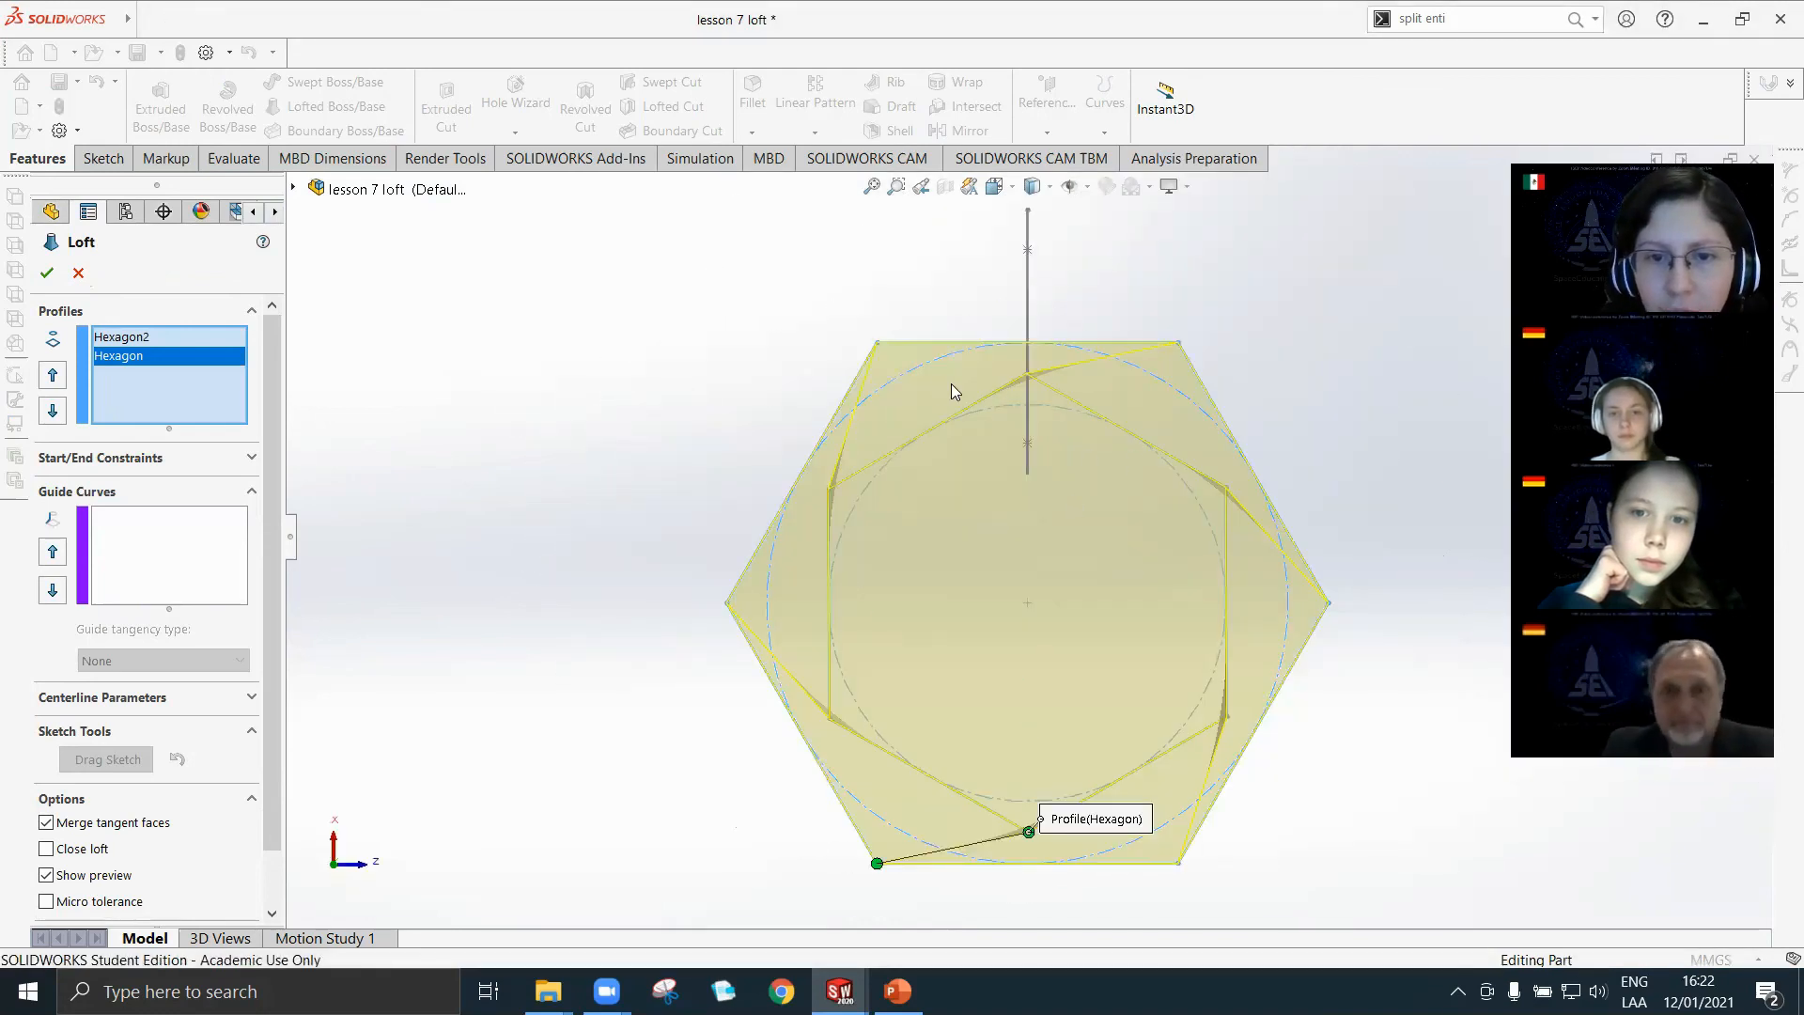
pyautogui.click(78, 272)
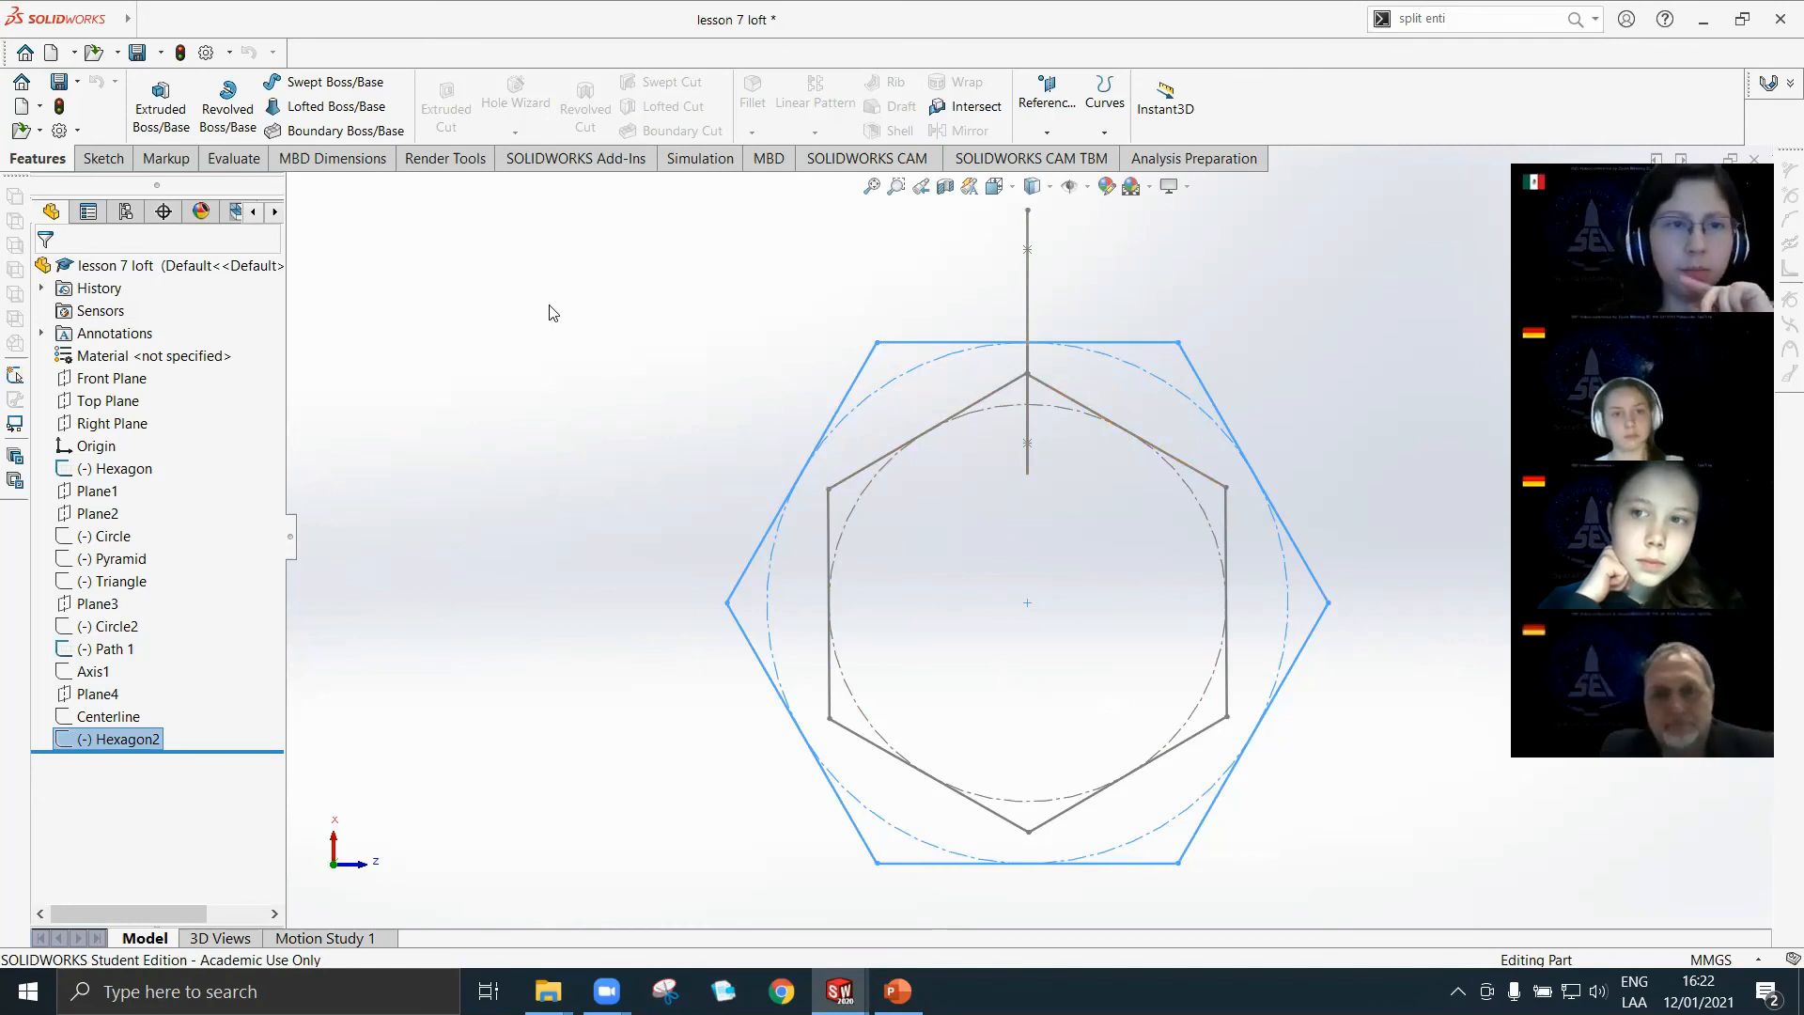
# Try a loft between Hexagon2 and Hexagon, moving the connector to the adjacent Hexagon2 corner and back, and cancel it.
pyautogui.click(315, 106)
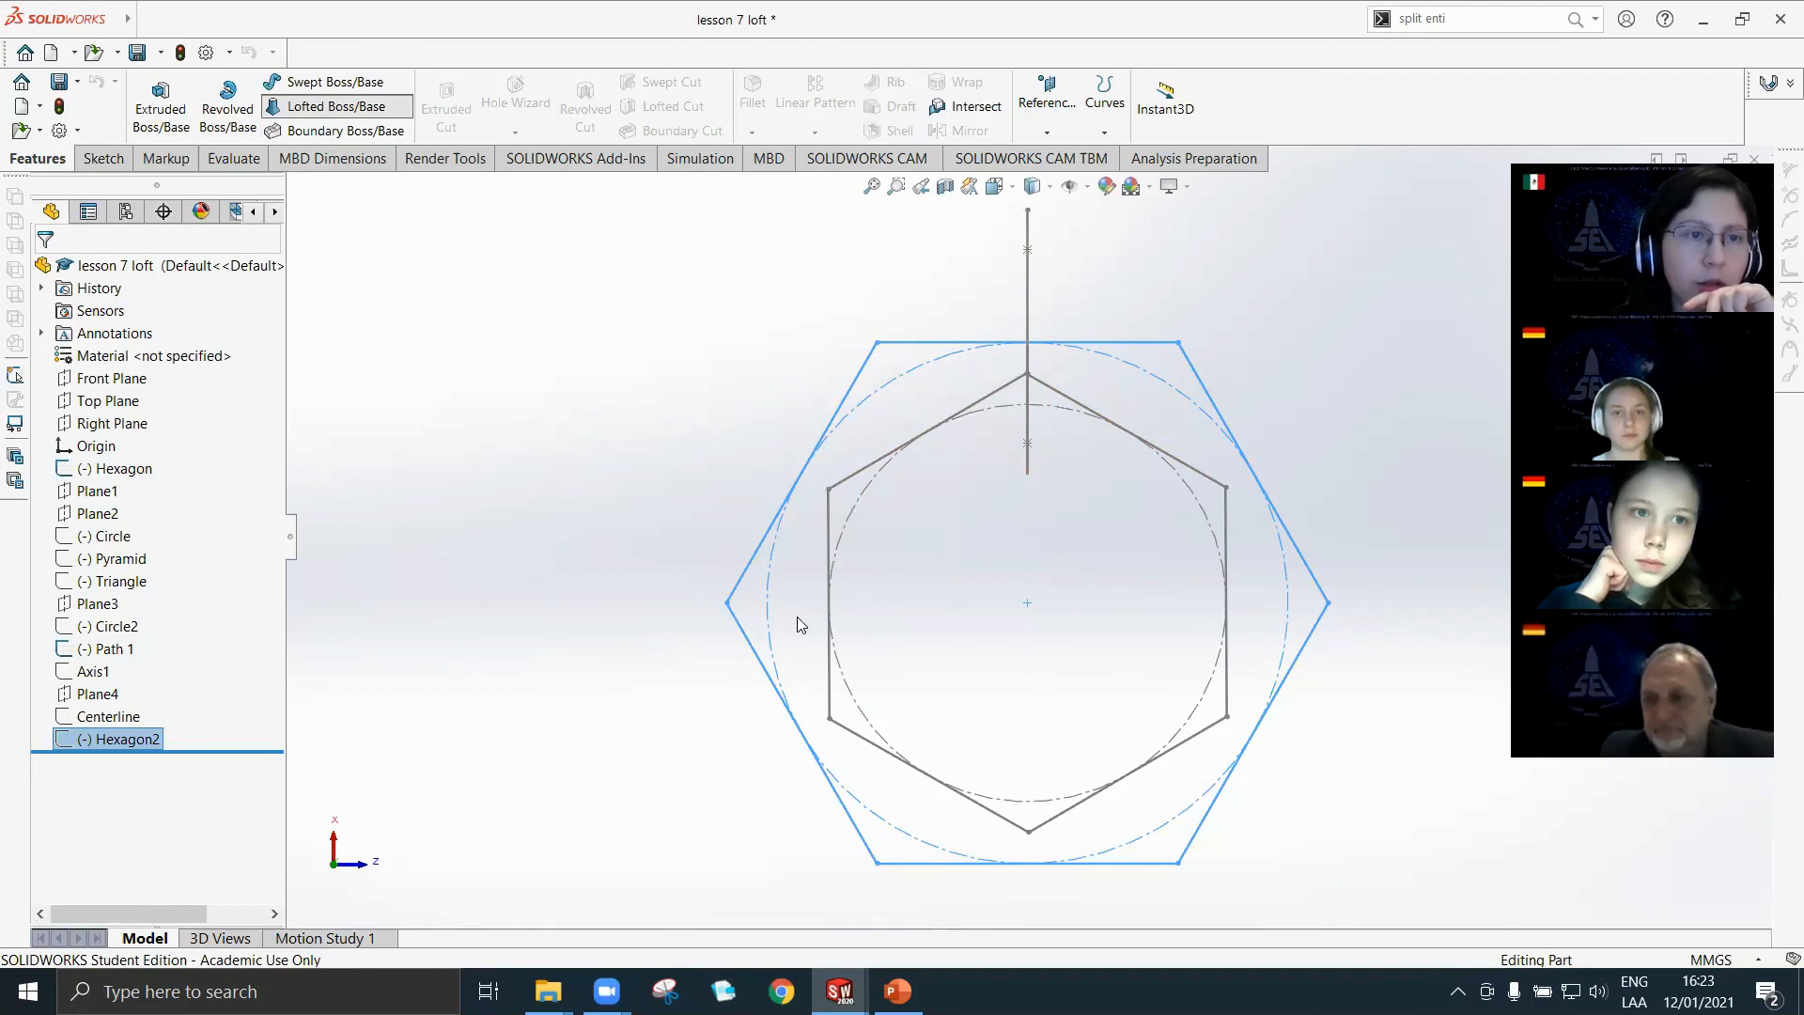
pyautogui.moveTo(981, 678); pyautogui.dragTo(1079, 701, button='middle')
pyautogui.click(1078, 862)
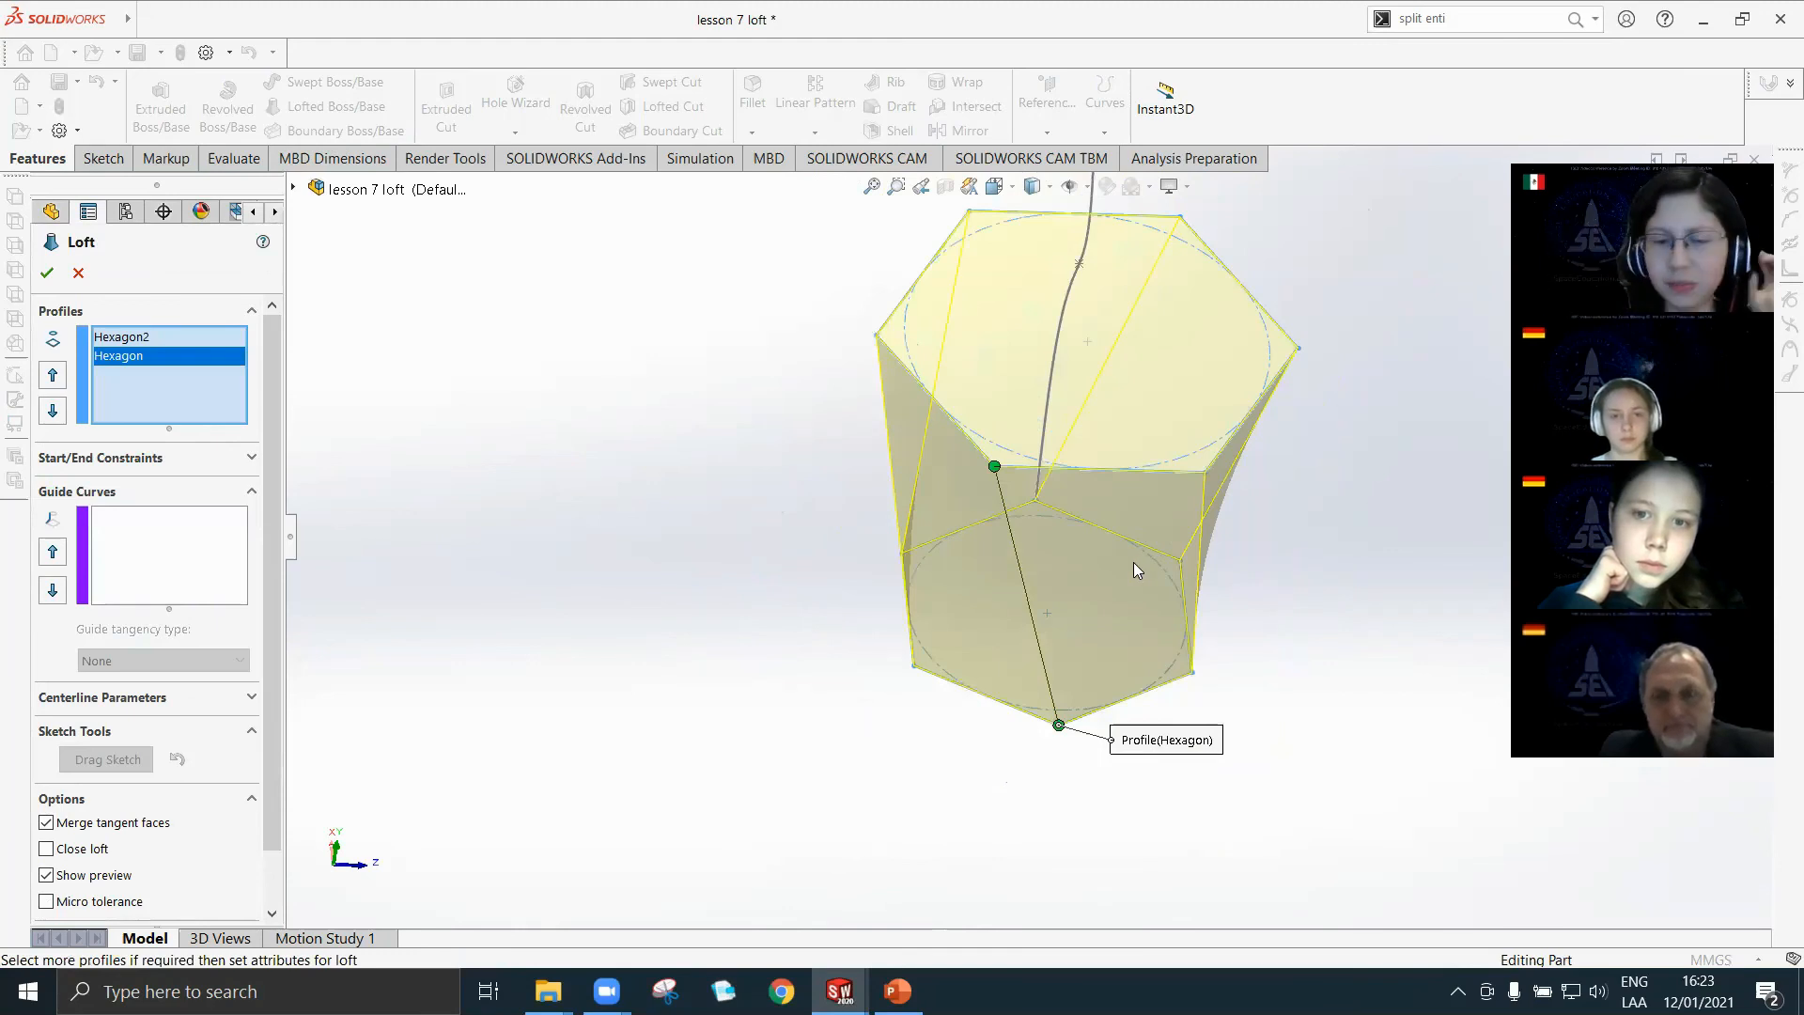
pyautogui.scroll(-2, 1096, 601)
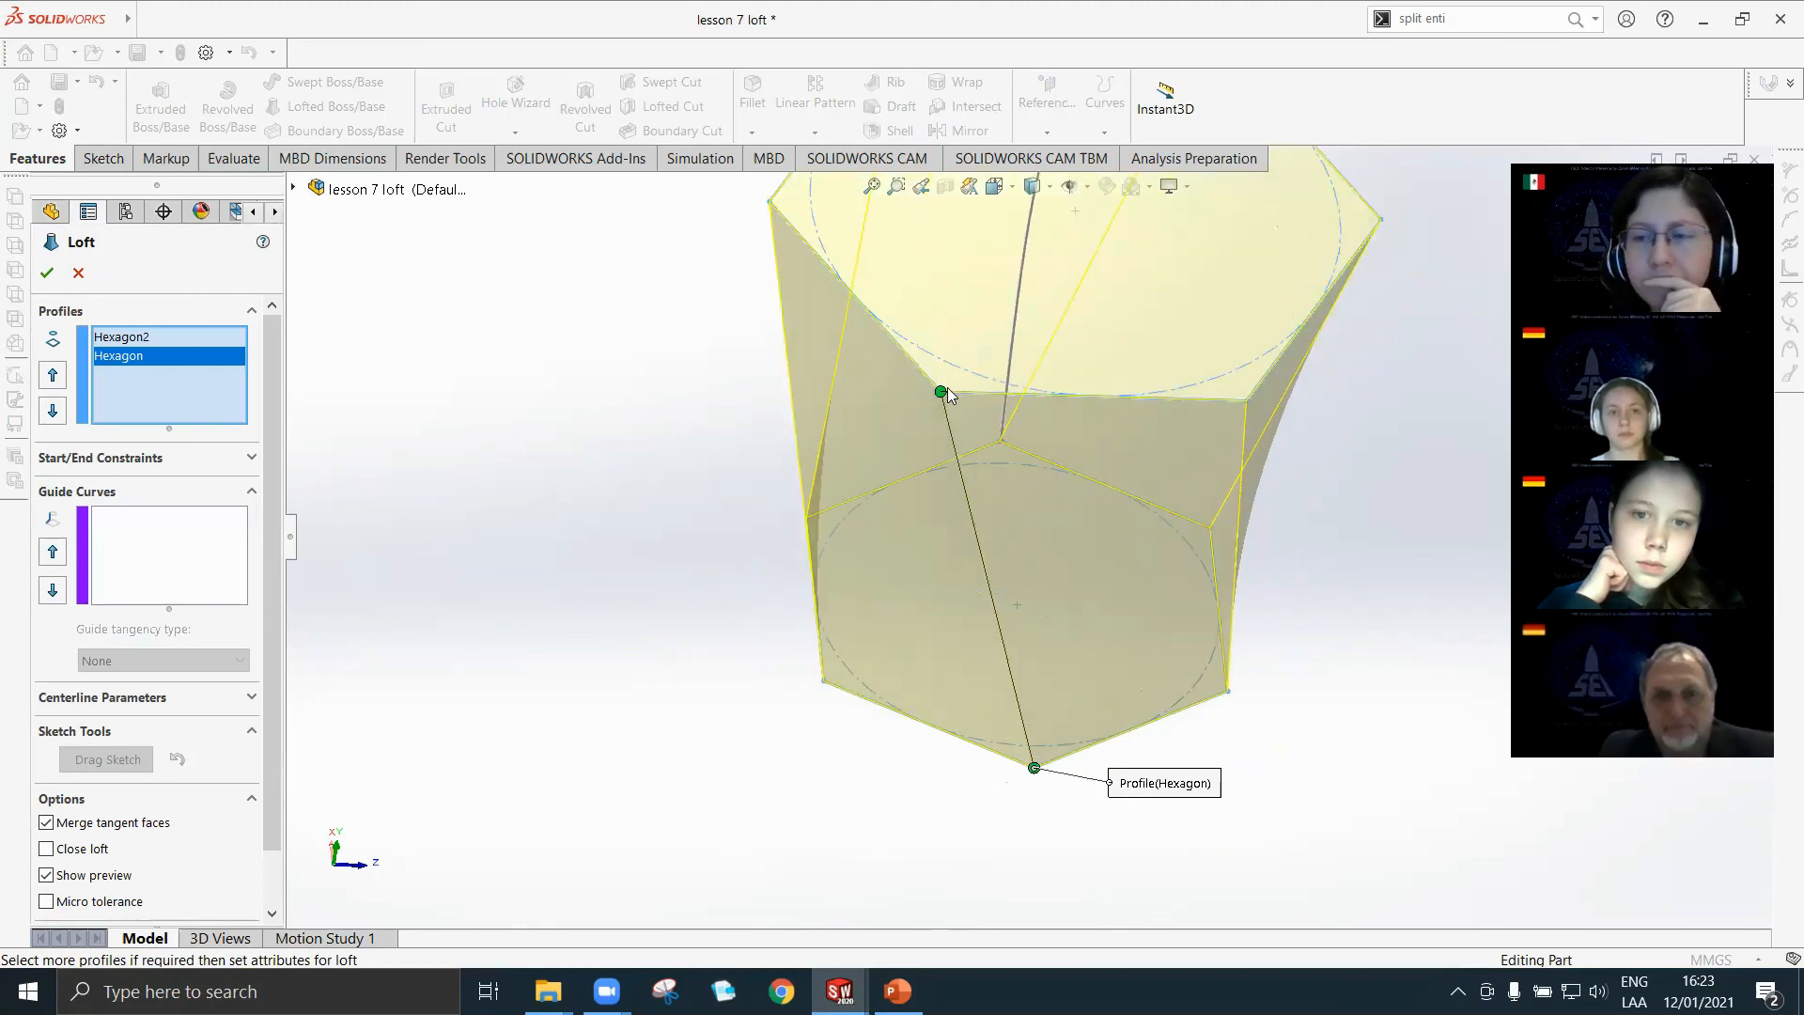
pyautogui.moveTo(963, 397); pyautogui.dragTo(1194, 438)
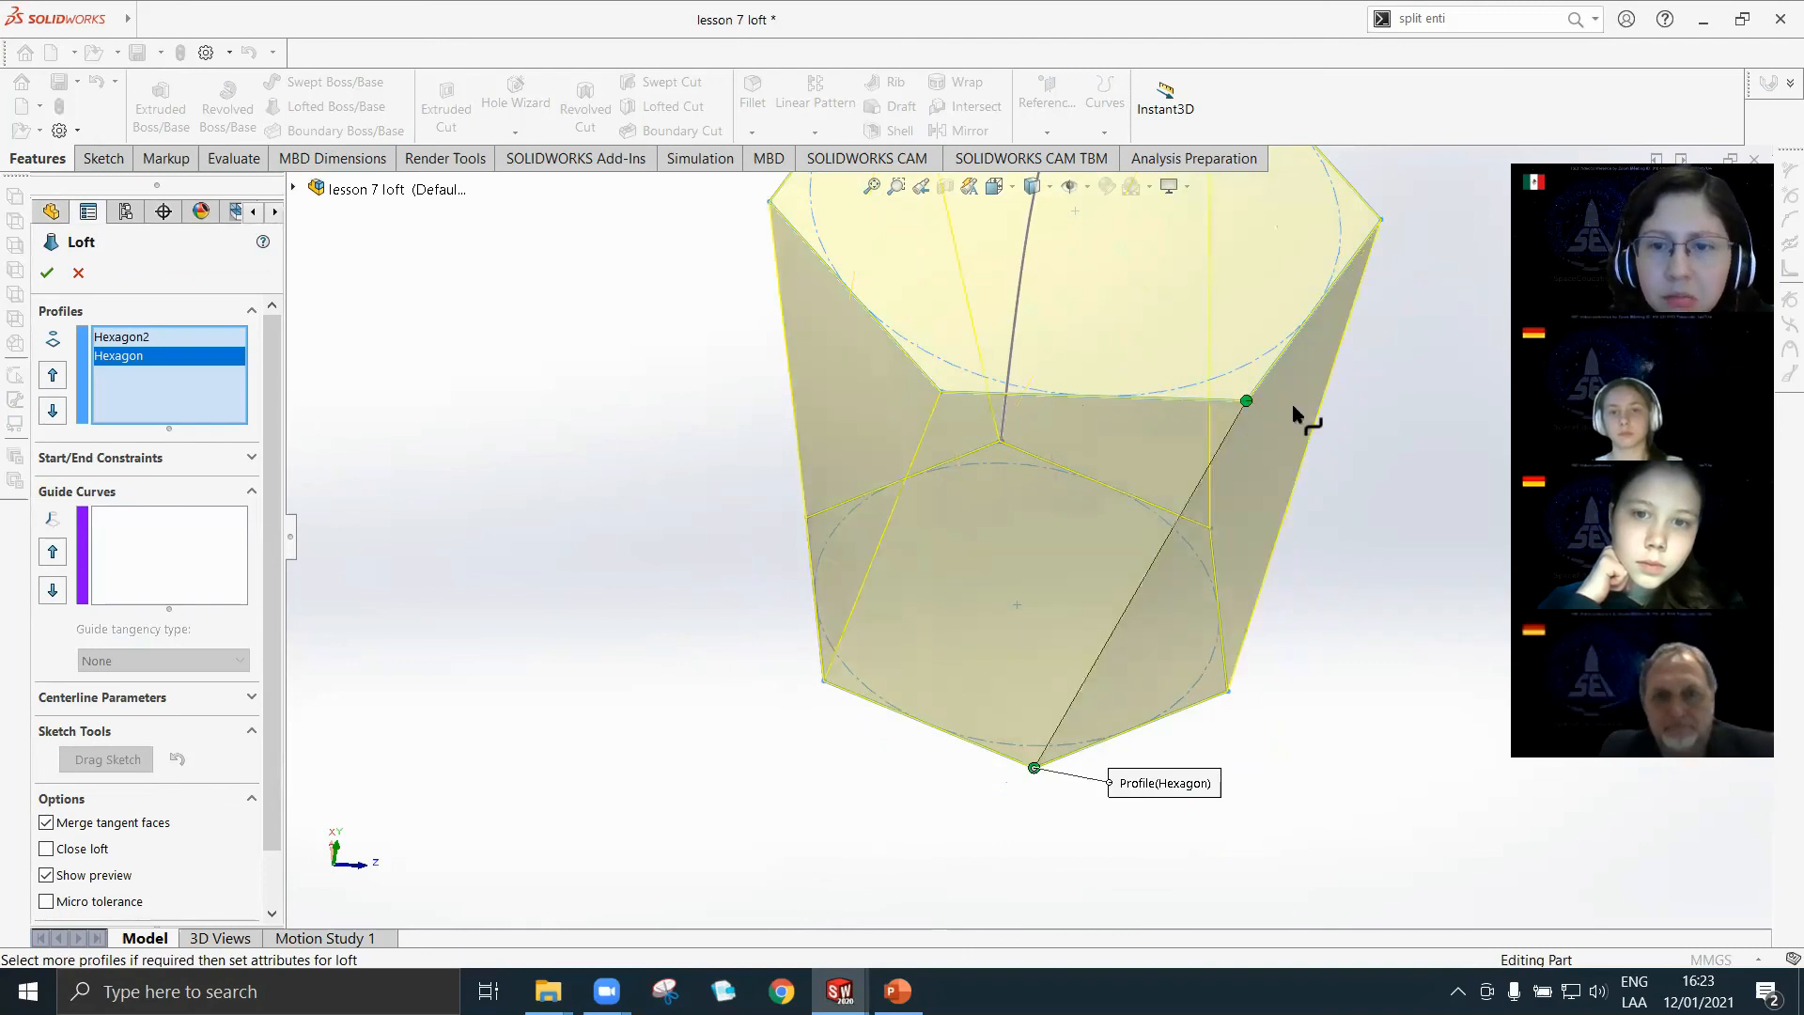
pyautogui.moveTo(1246, 402); pyautogui.dragTo(941, 392)
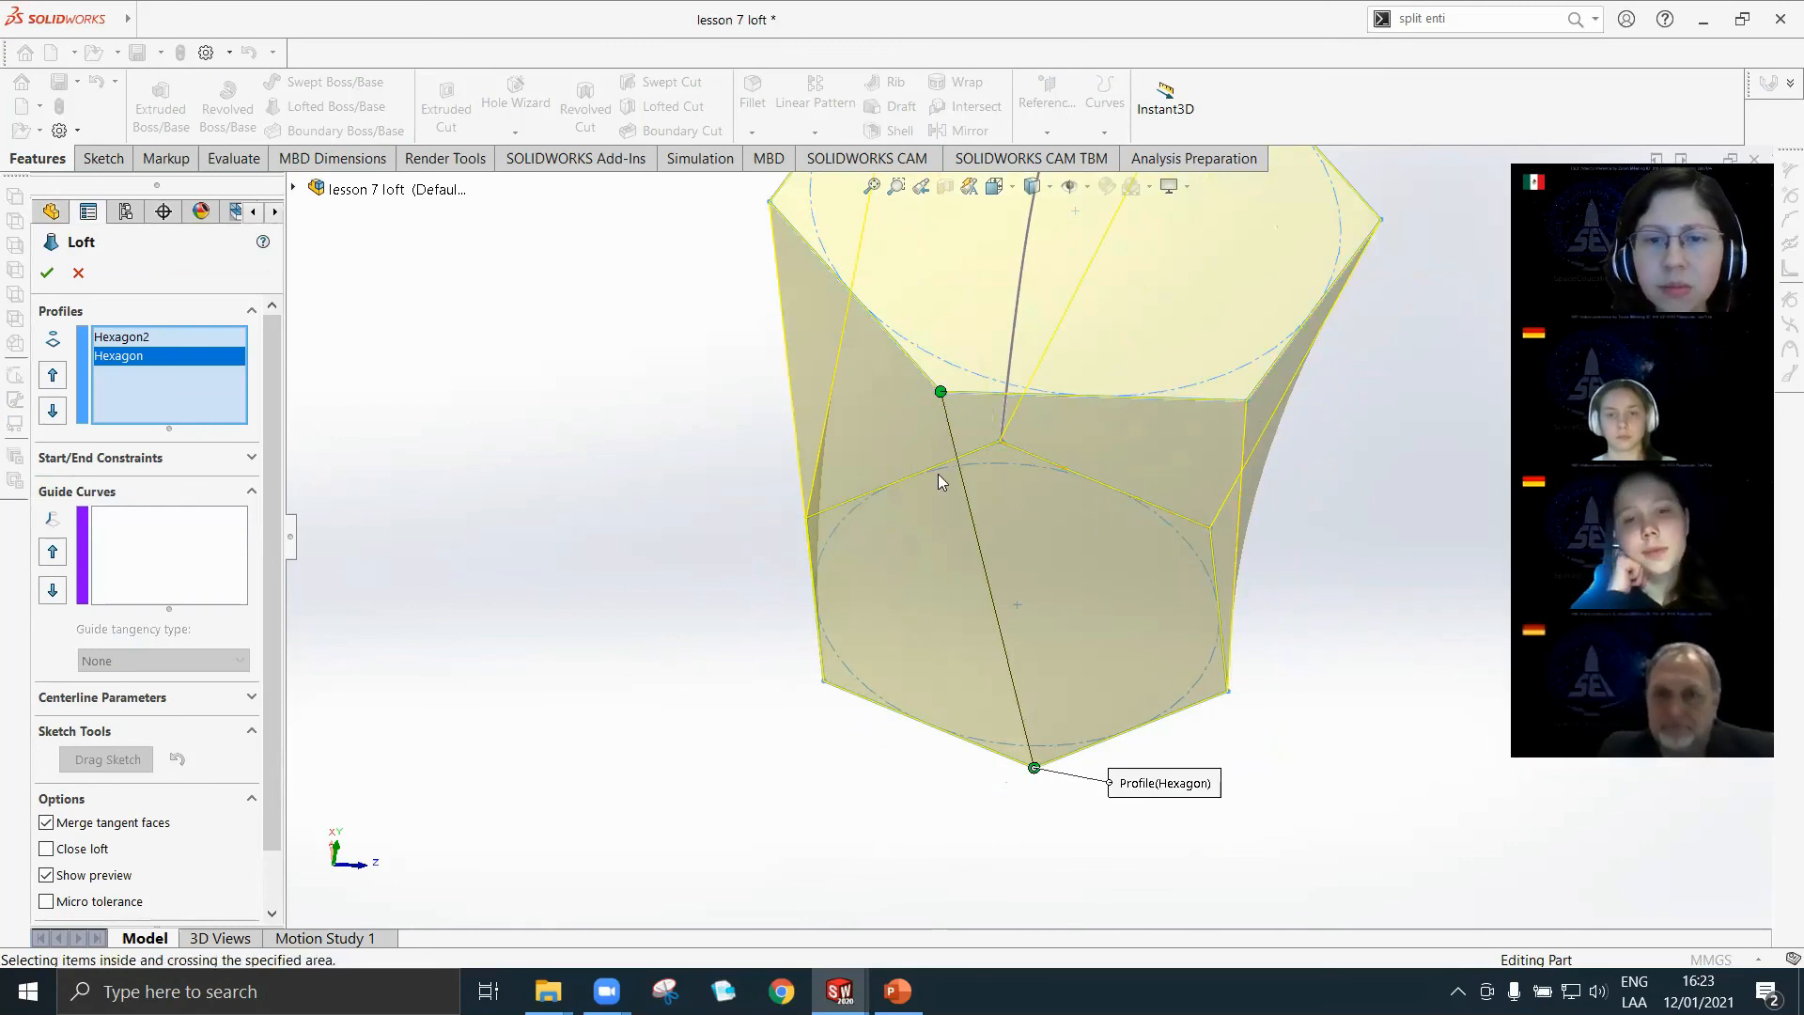
pyautogui.click(80, 273)
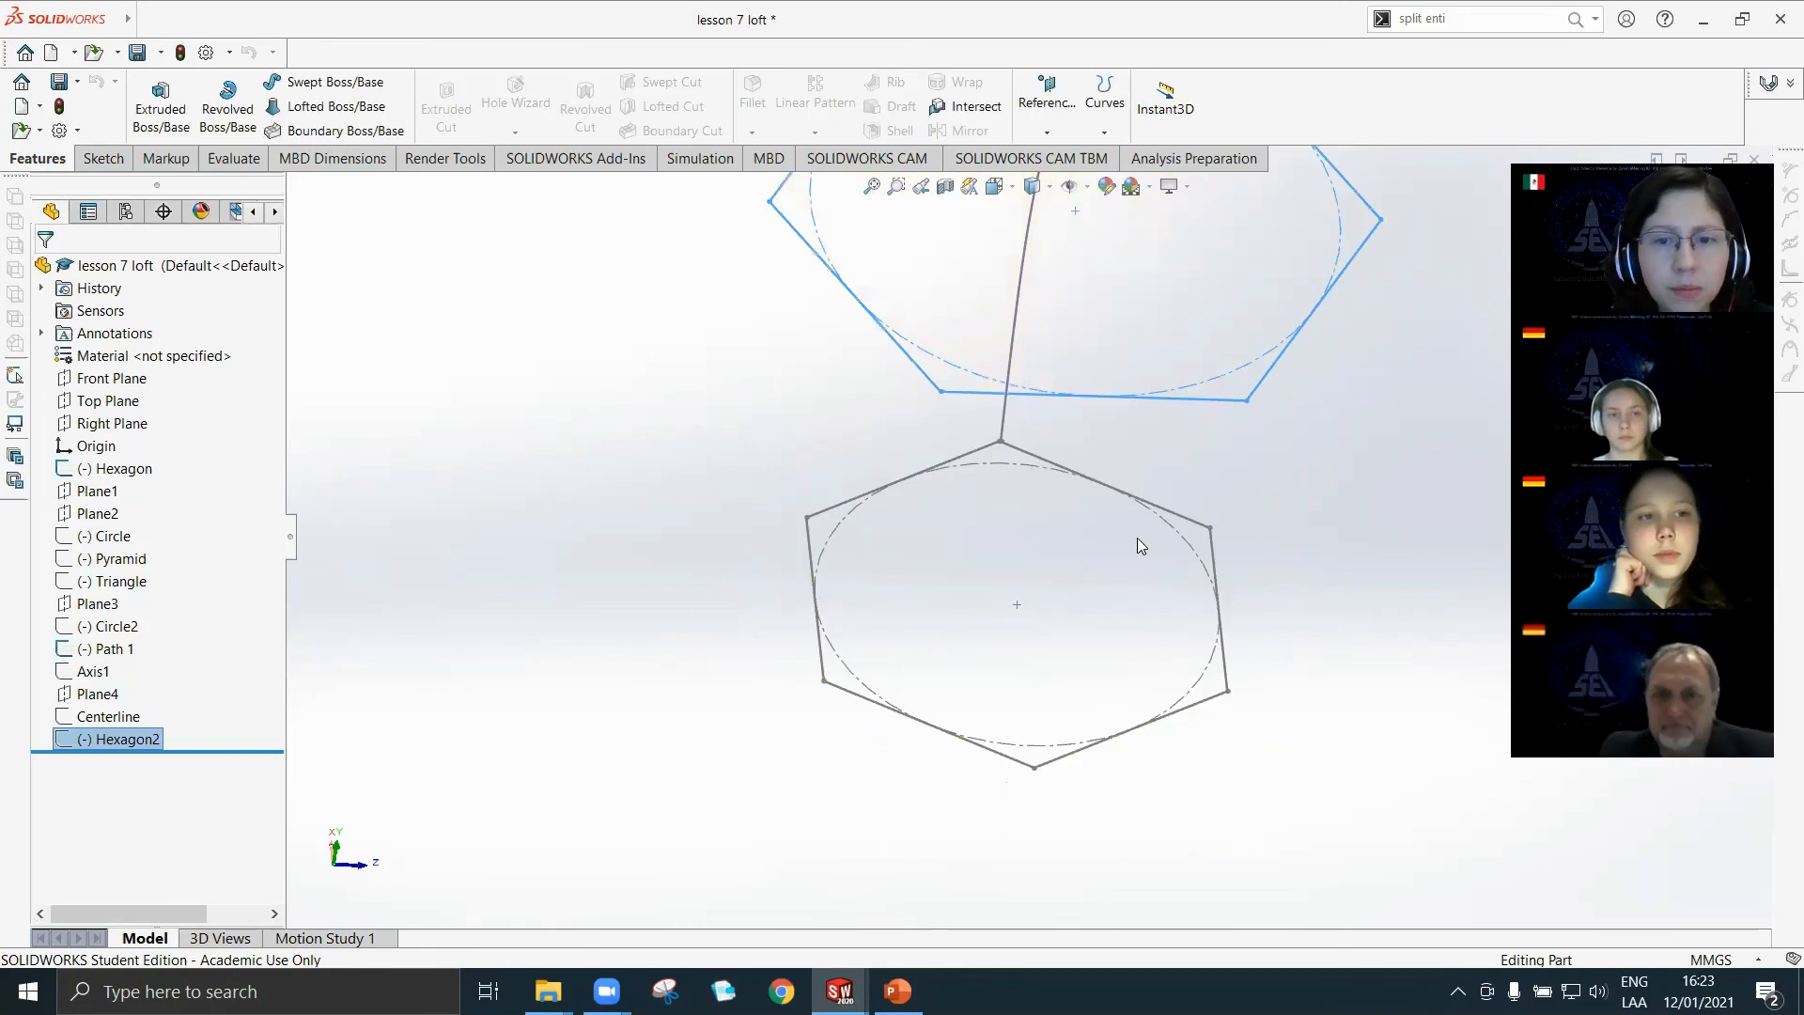
# Open the Hexagon2 sketch for editing and delete the Patterned relation of its hexagon.
pyautogui.click(877, 445)
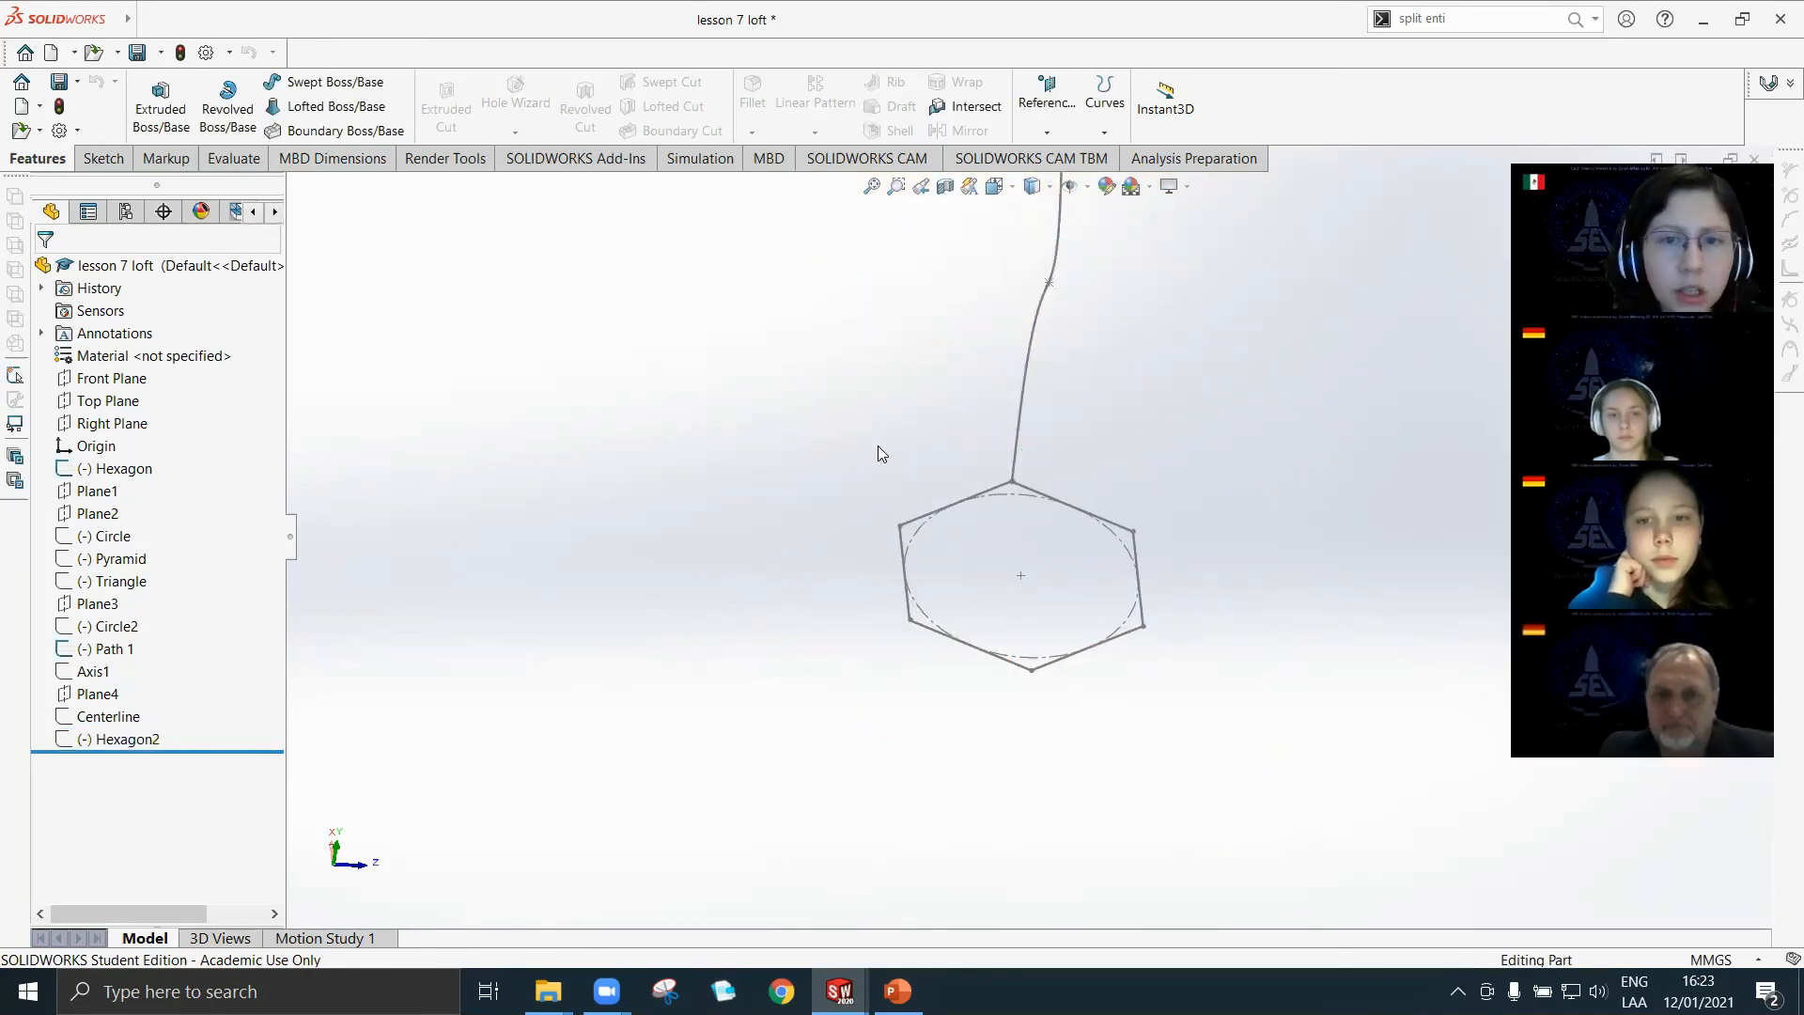
pyautogui.click(122, 739)
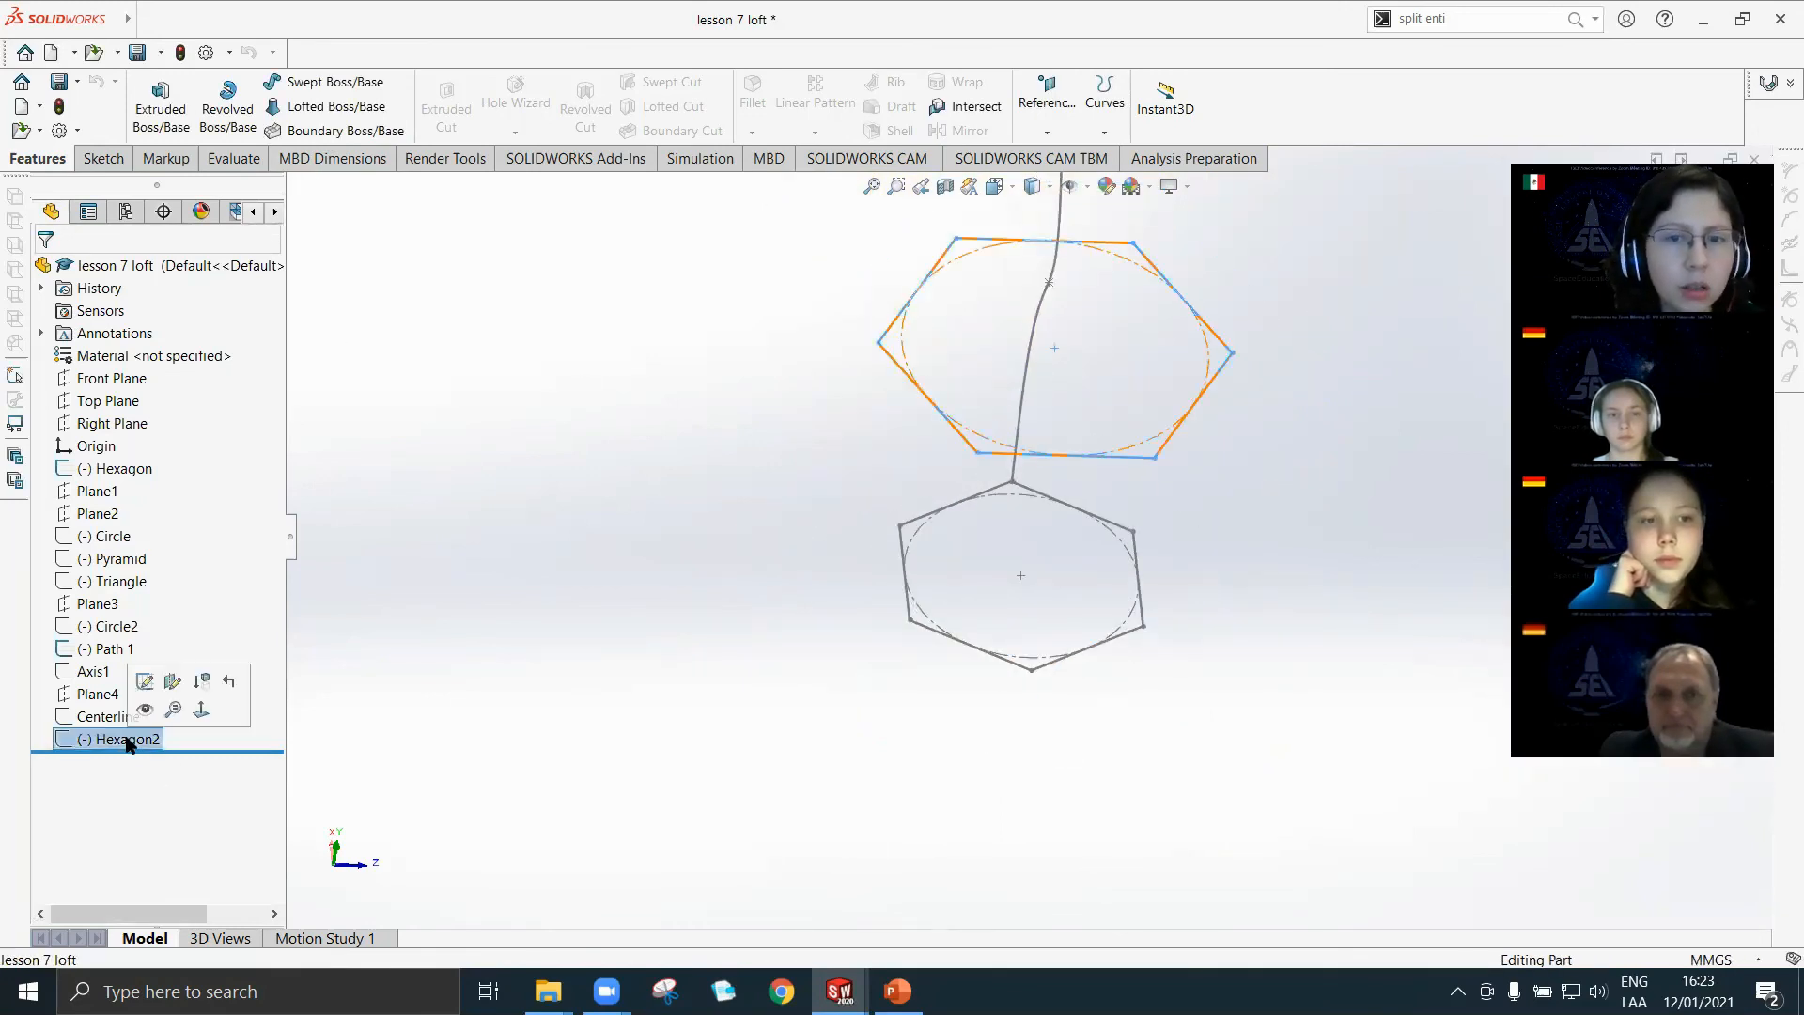
pyautogui.click(146, 682)
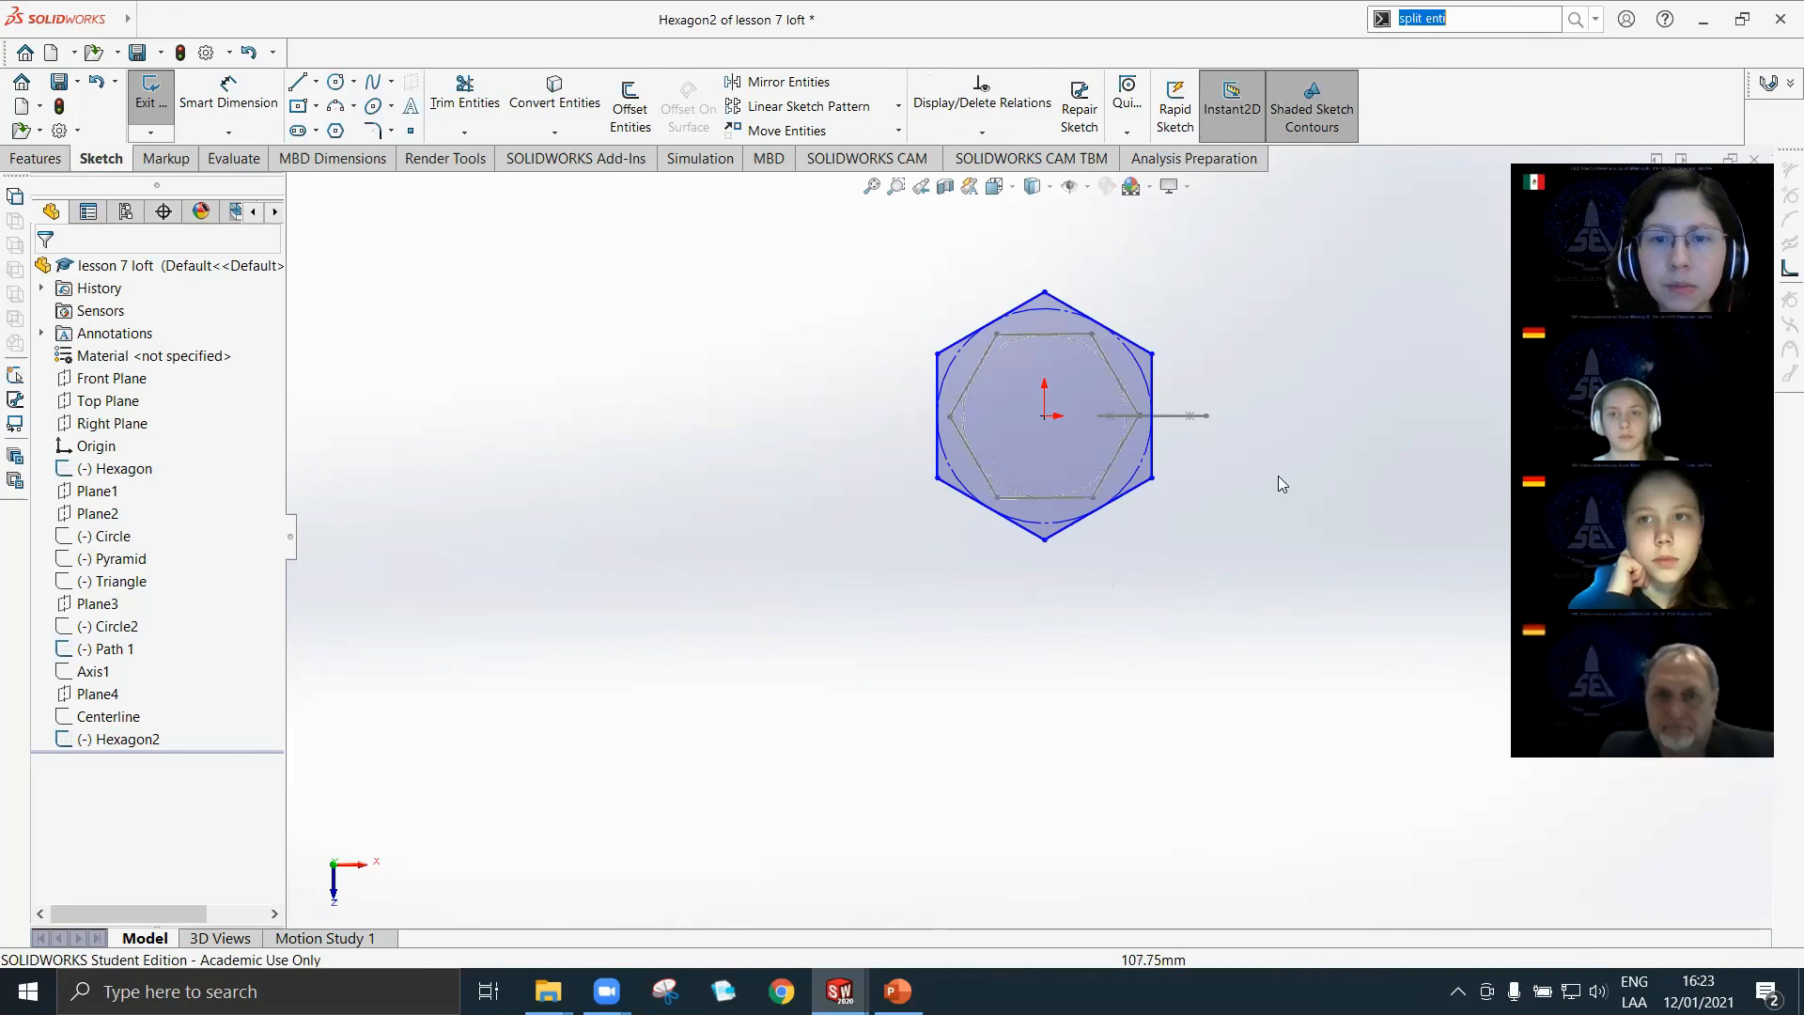
pyautogui.click(1110, 322)
pyautogui.click(1161, 334)
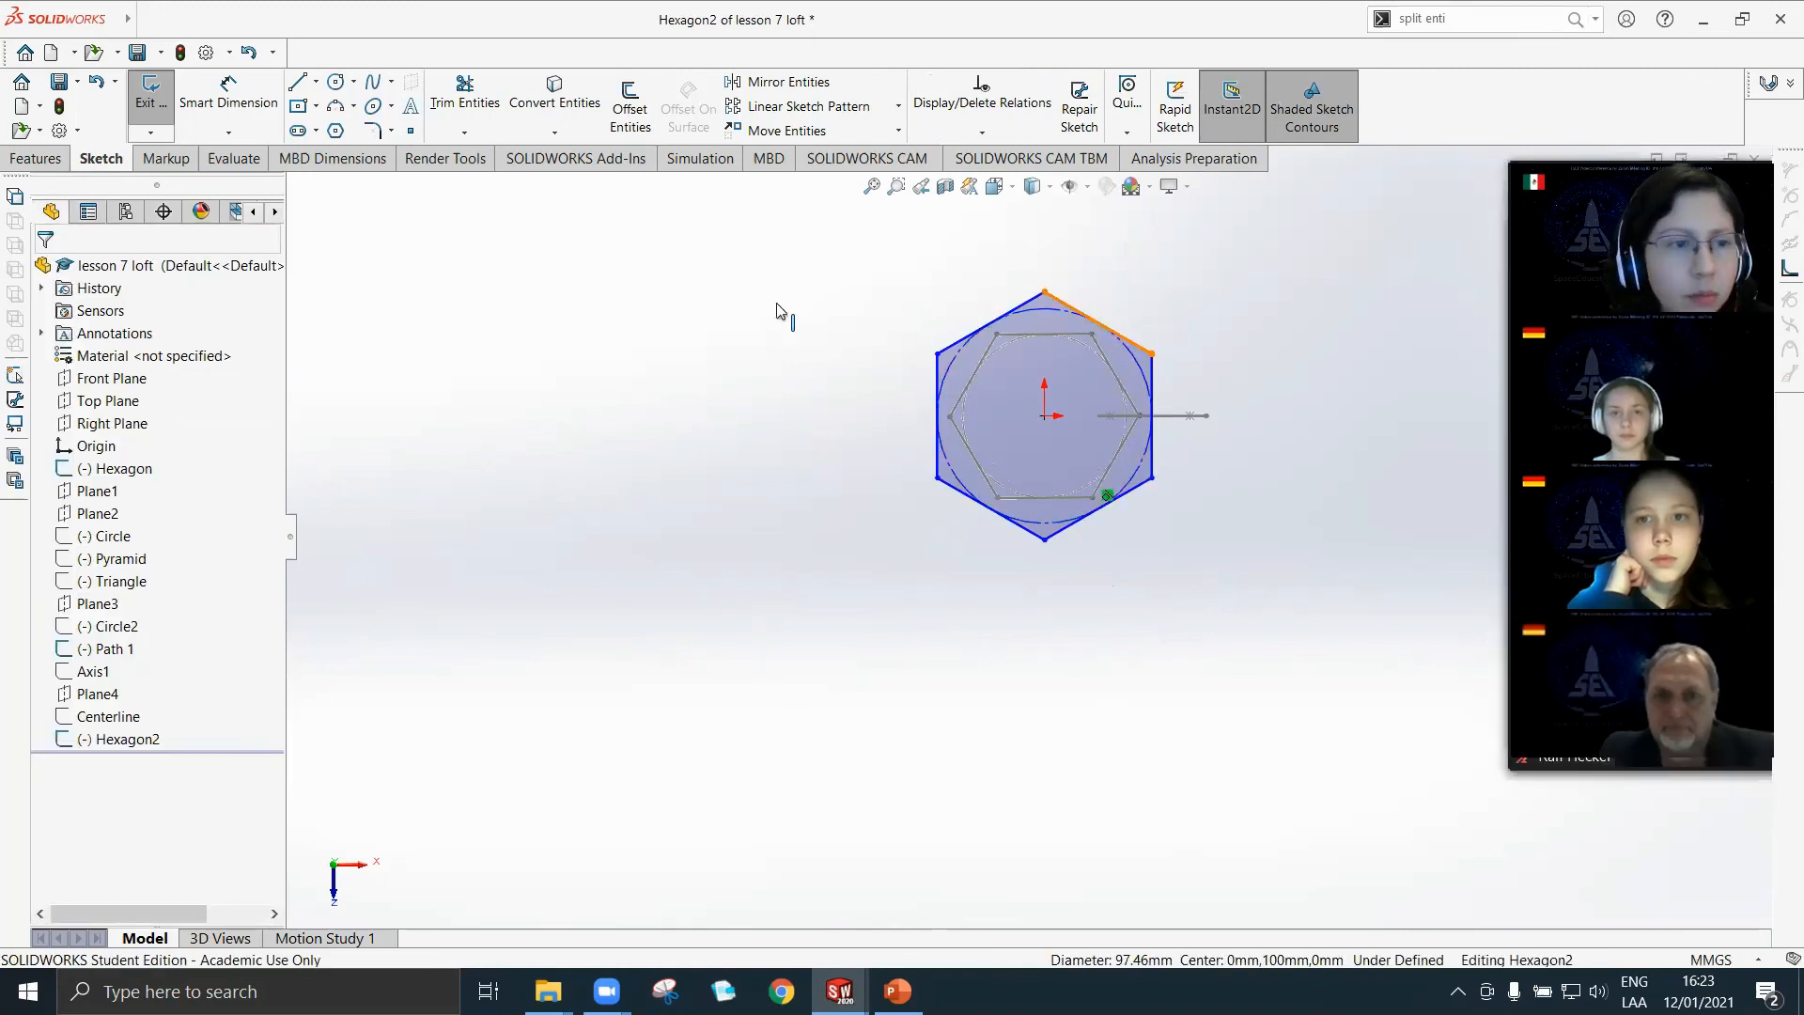
pyautogui.click(1143, 350)
pyautogui.click(112, 347)
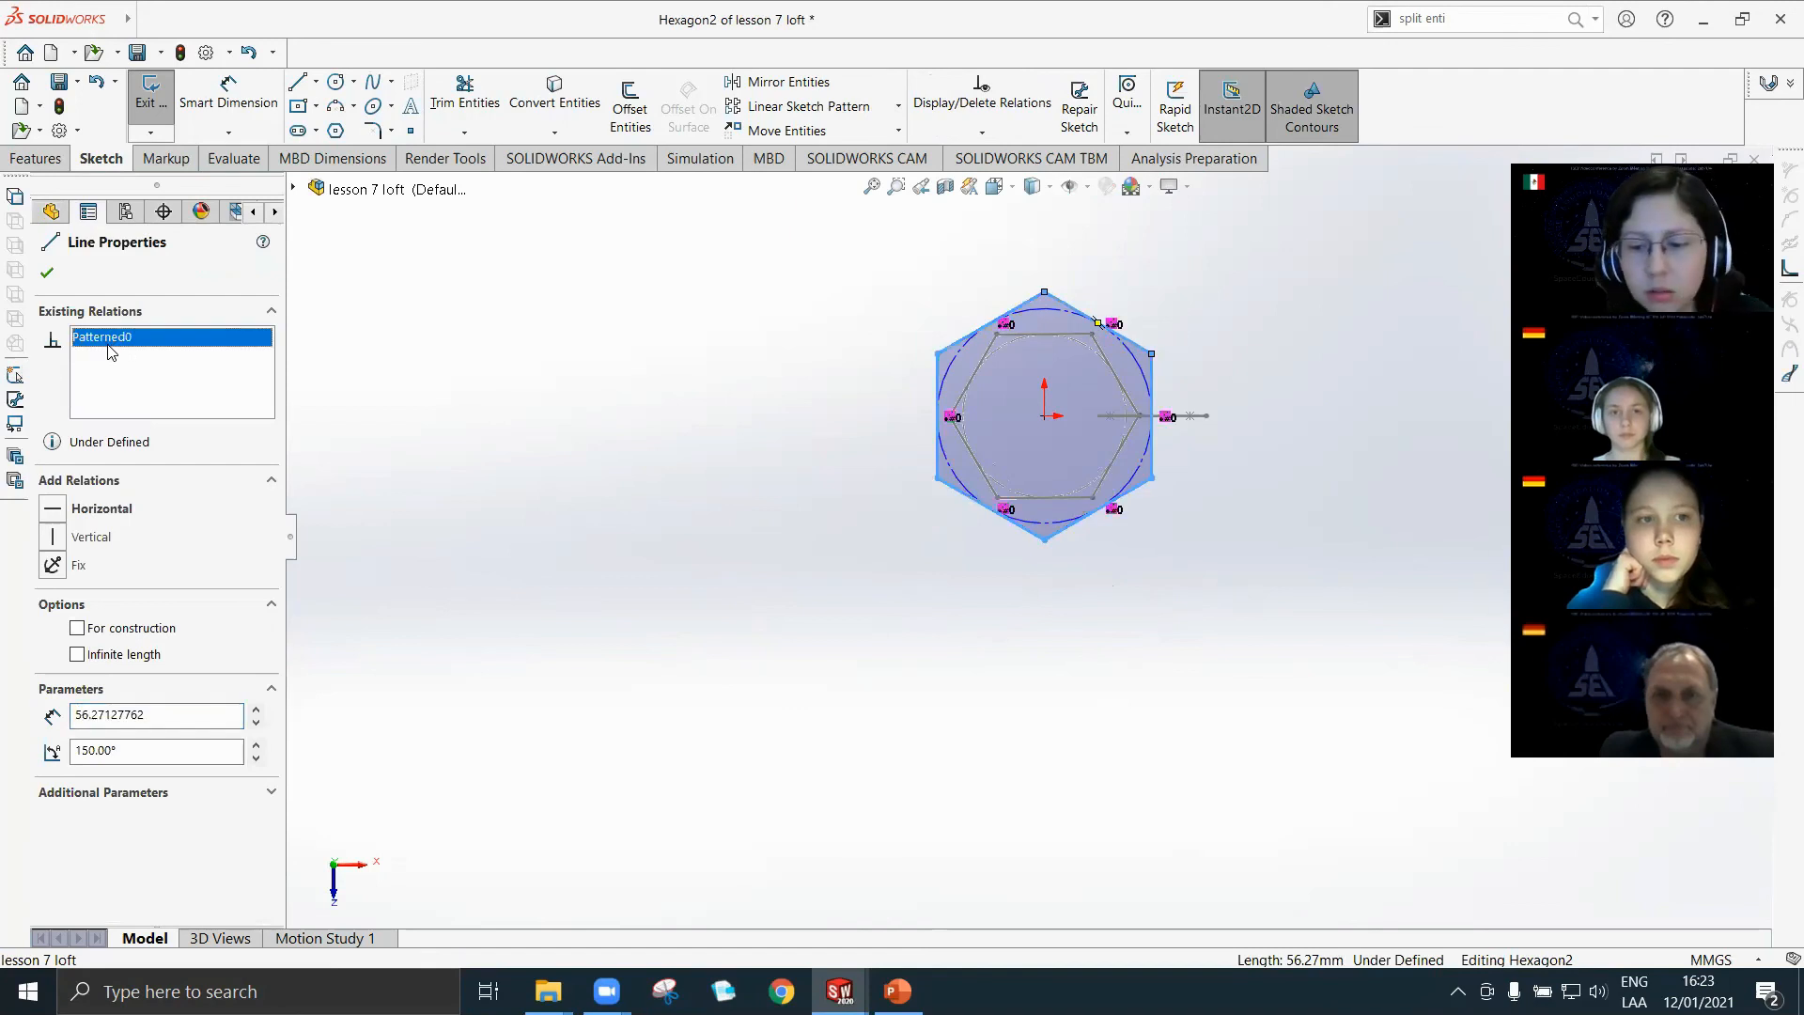
pyautogui.click(669, 420)
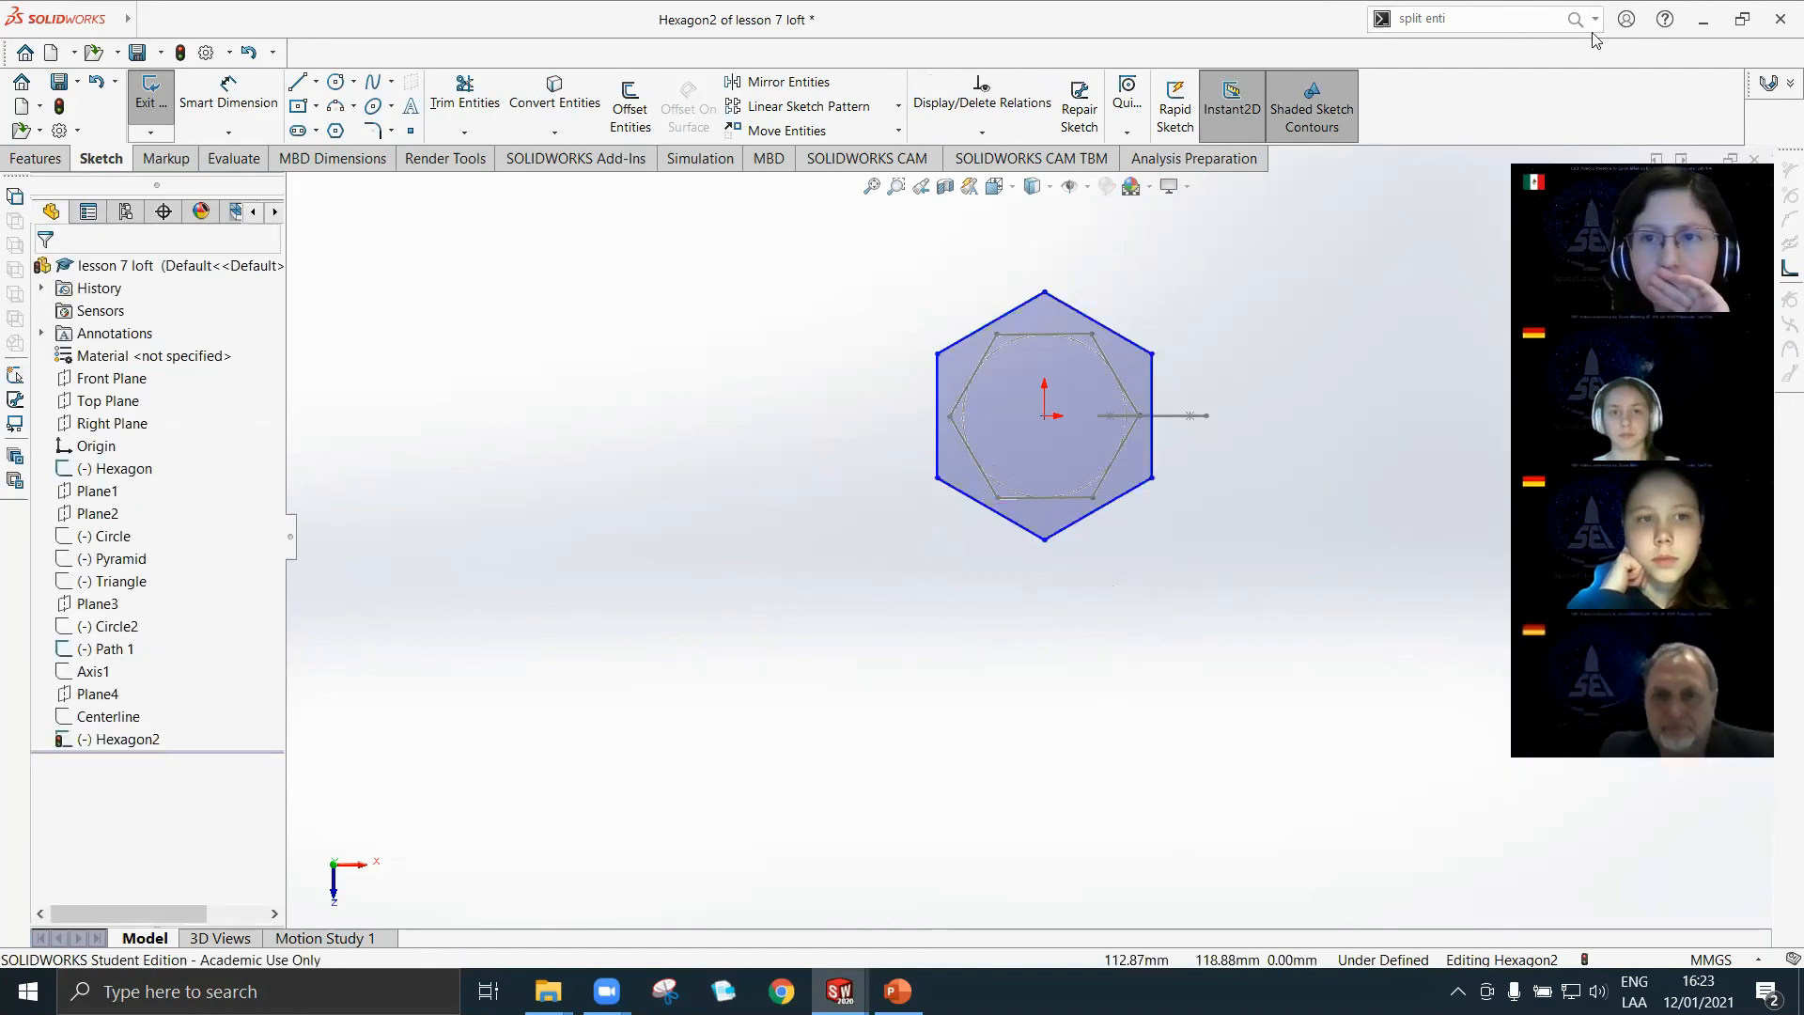
# Split each side of the Hexagon2 polygon at its midpoint with Split Entities, and exit the sketch.
pyautogui.click(1488, 28)
pyautogui.write('split')
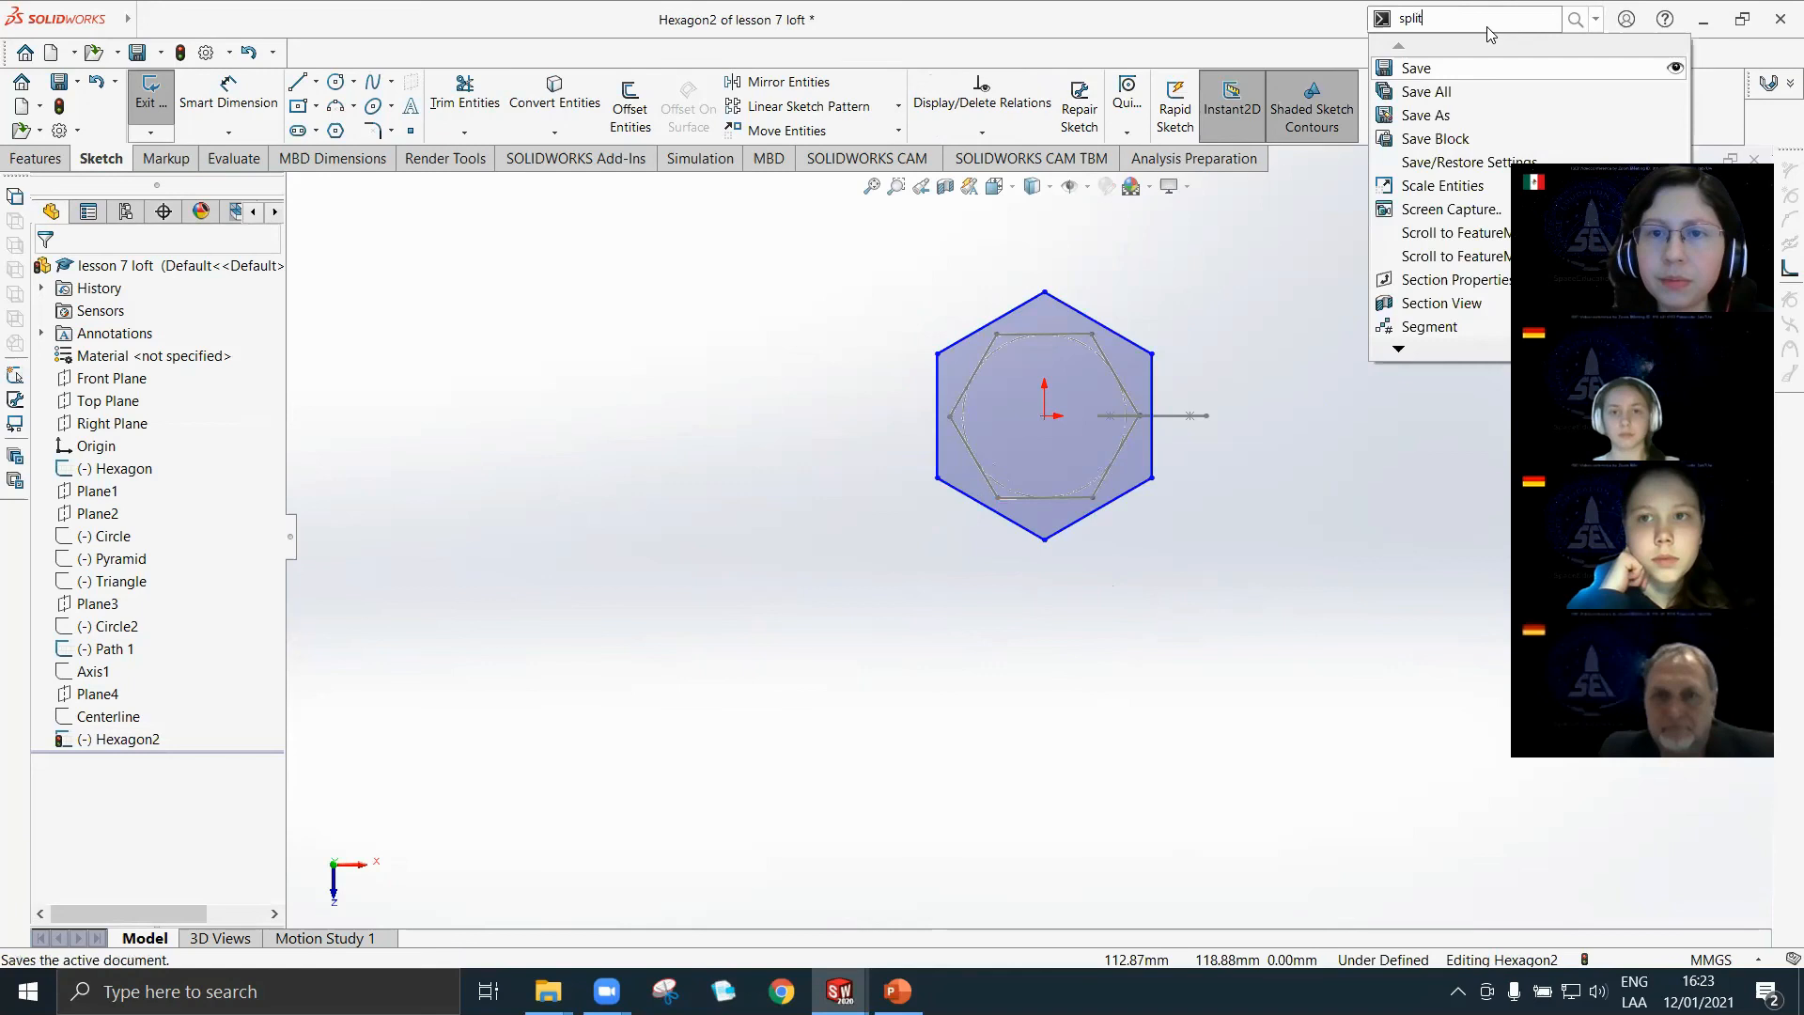
pyautogui.click(1517, 47)
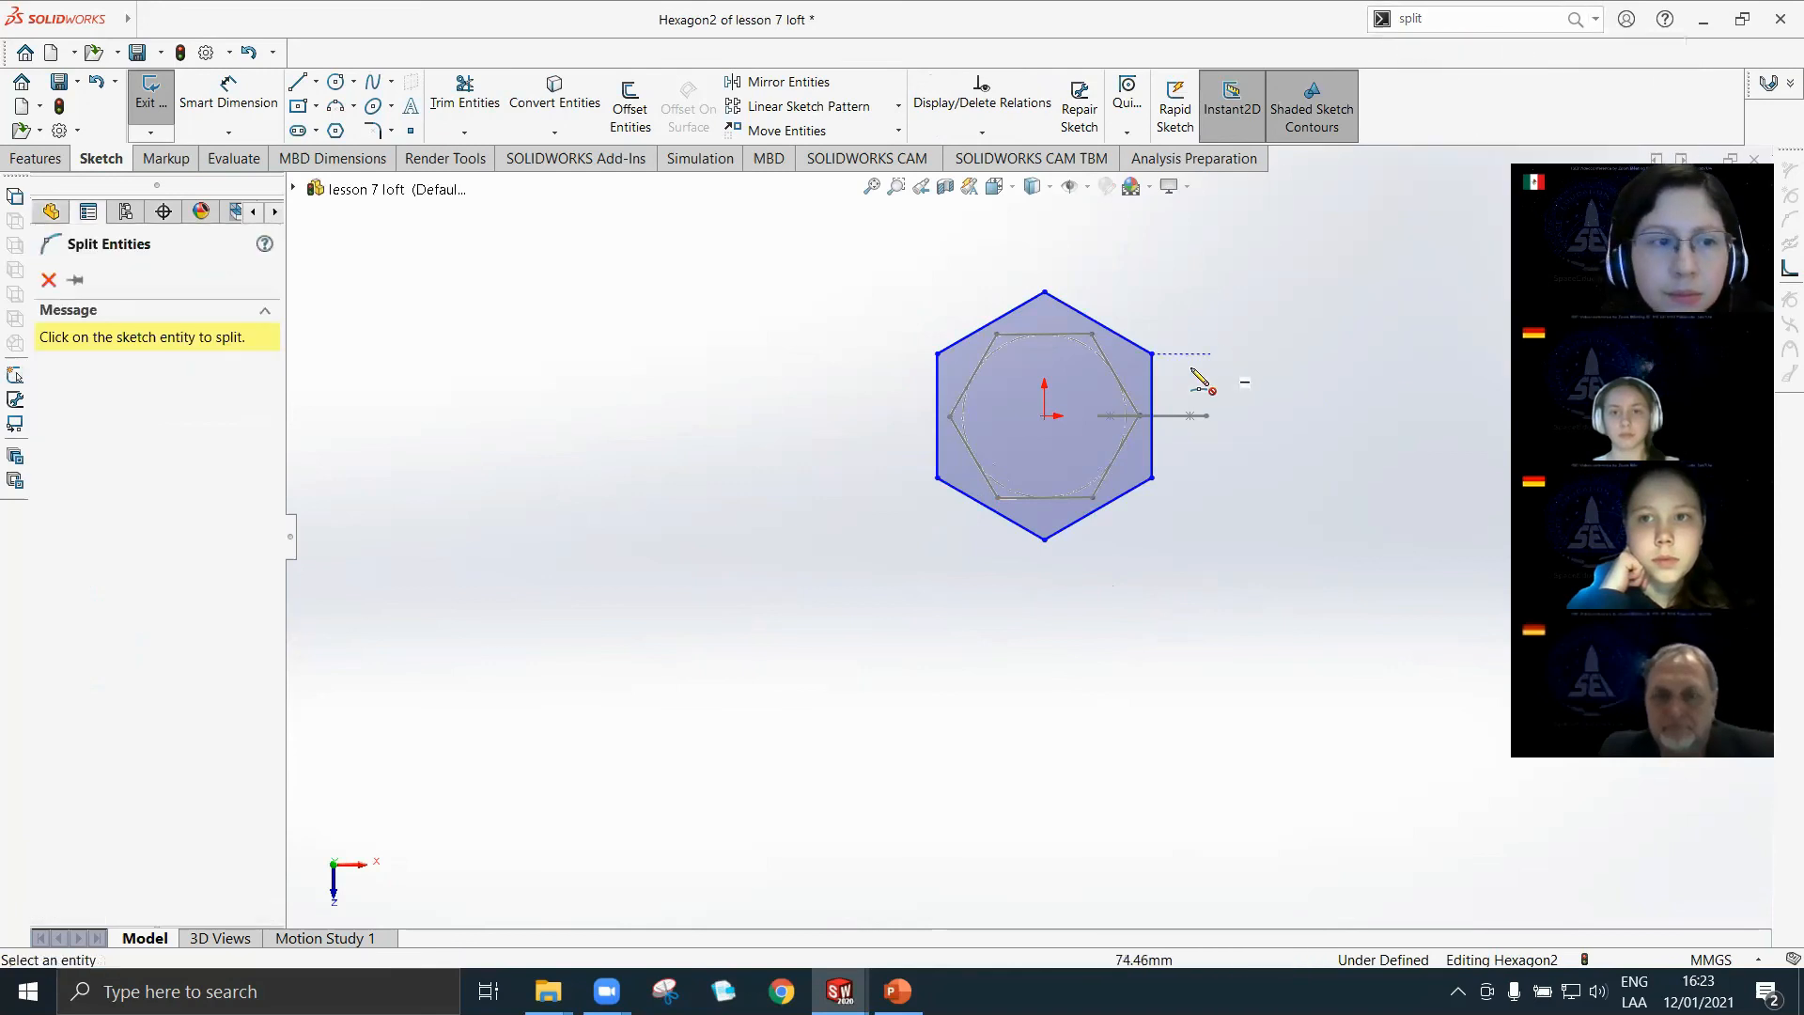
pyautogui.scroll(-2, 1231, 331)
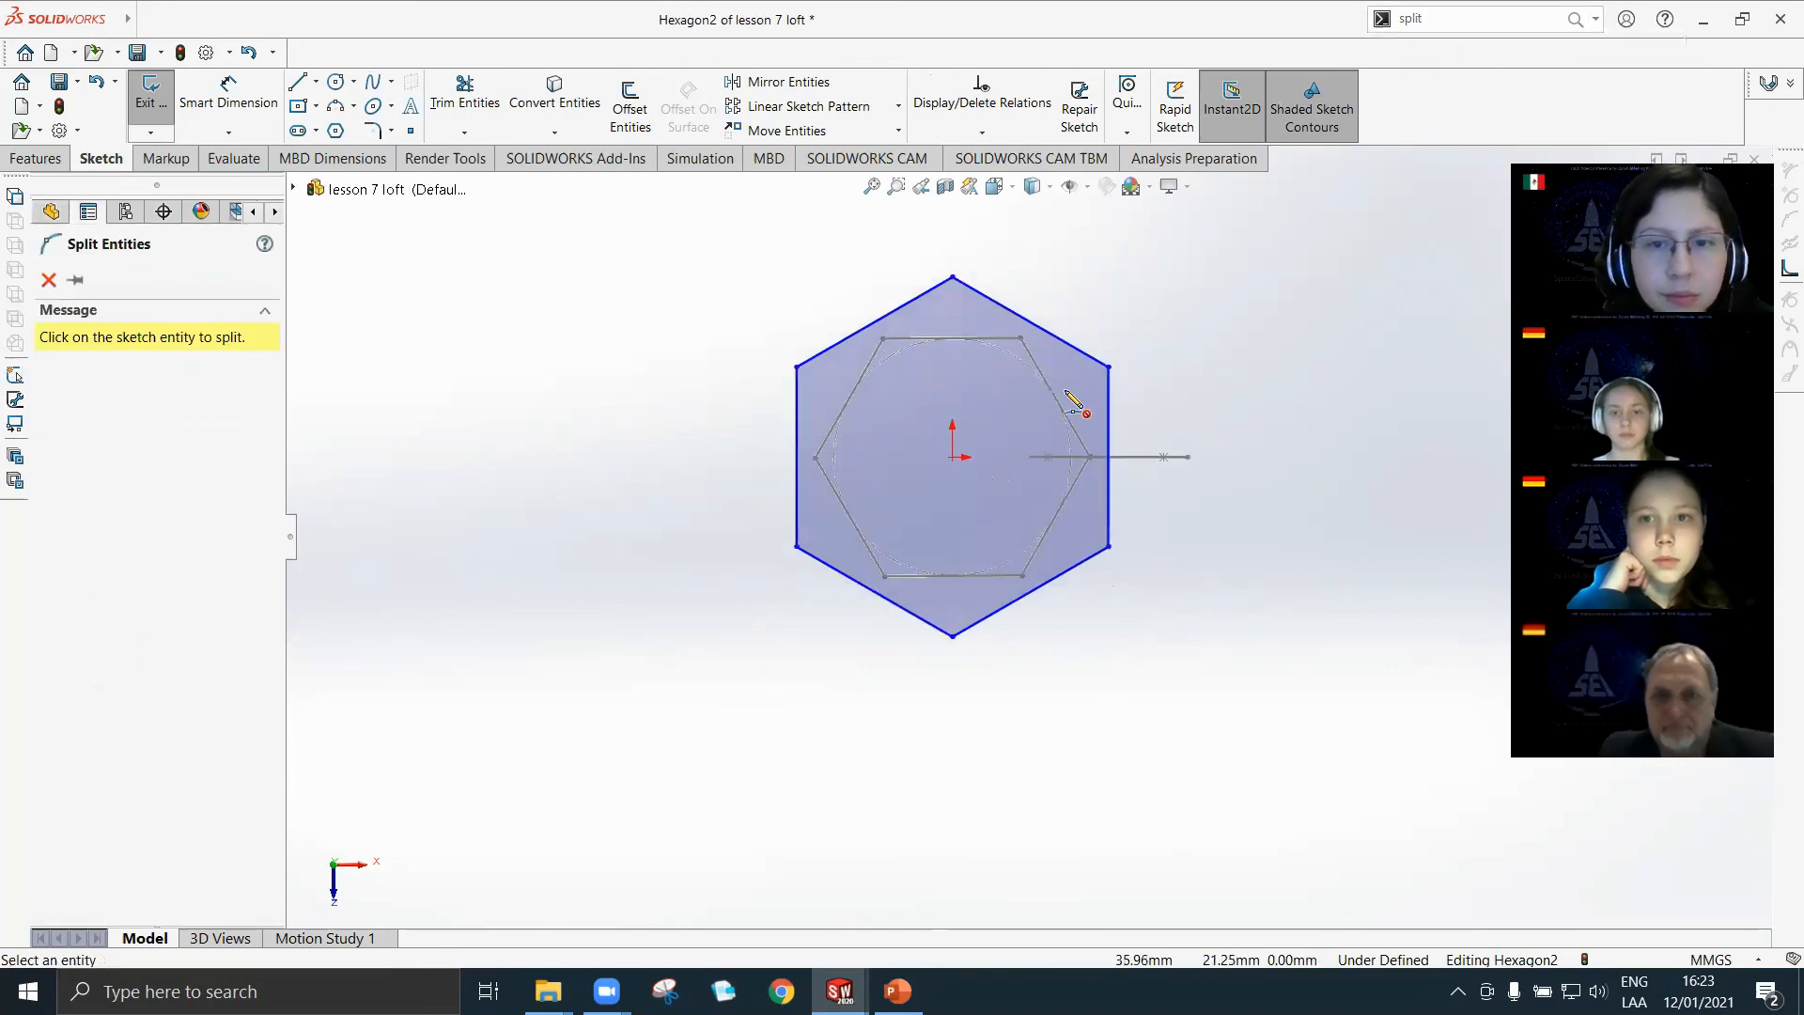
pyautogui.click(1031, 323)
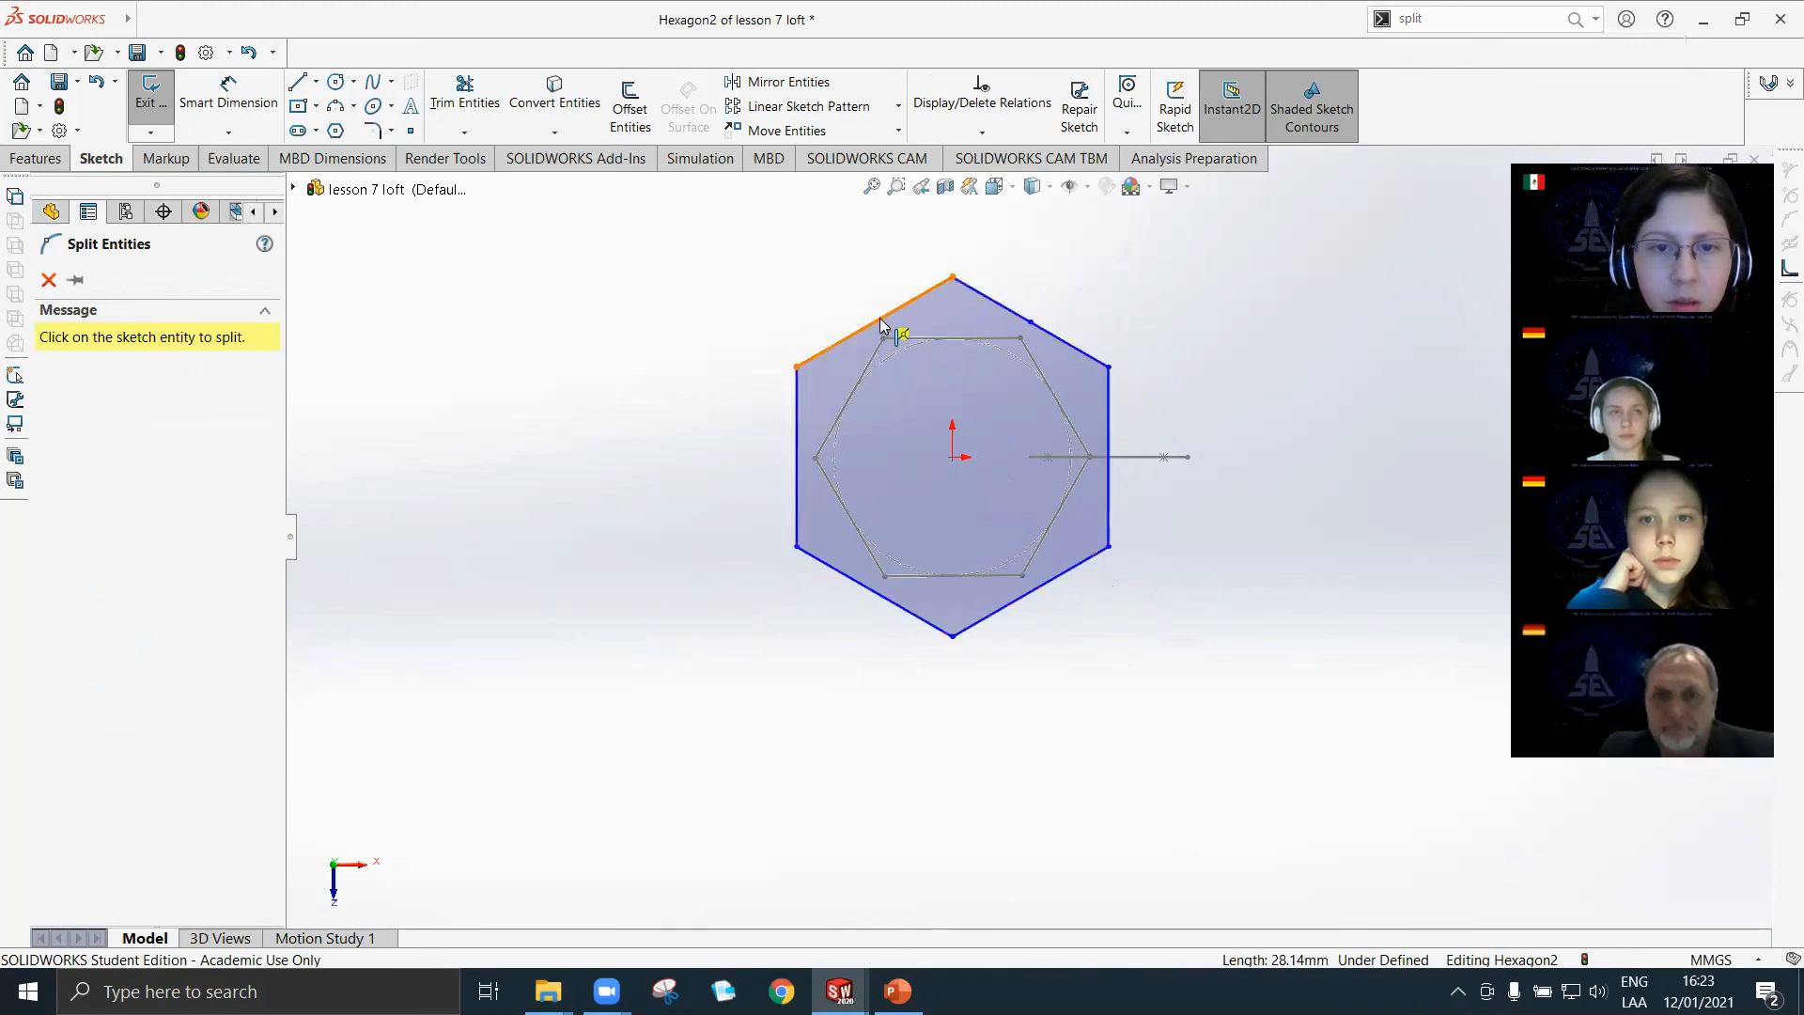
pyautogui.click(875, 323)
pyautogui.click(798, 457)
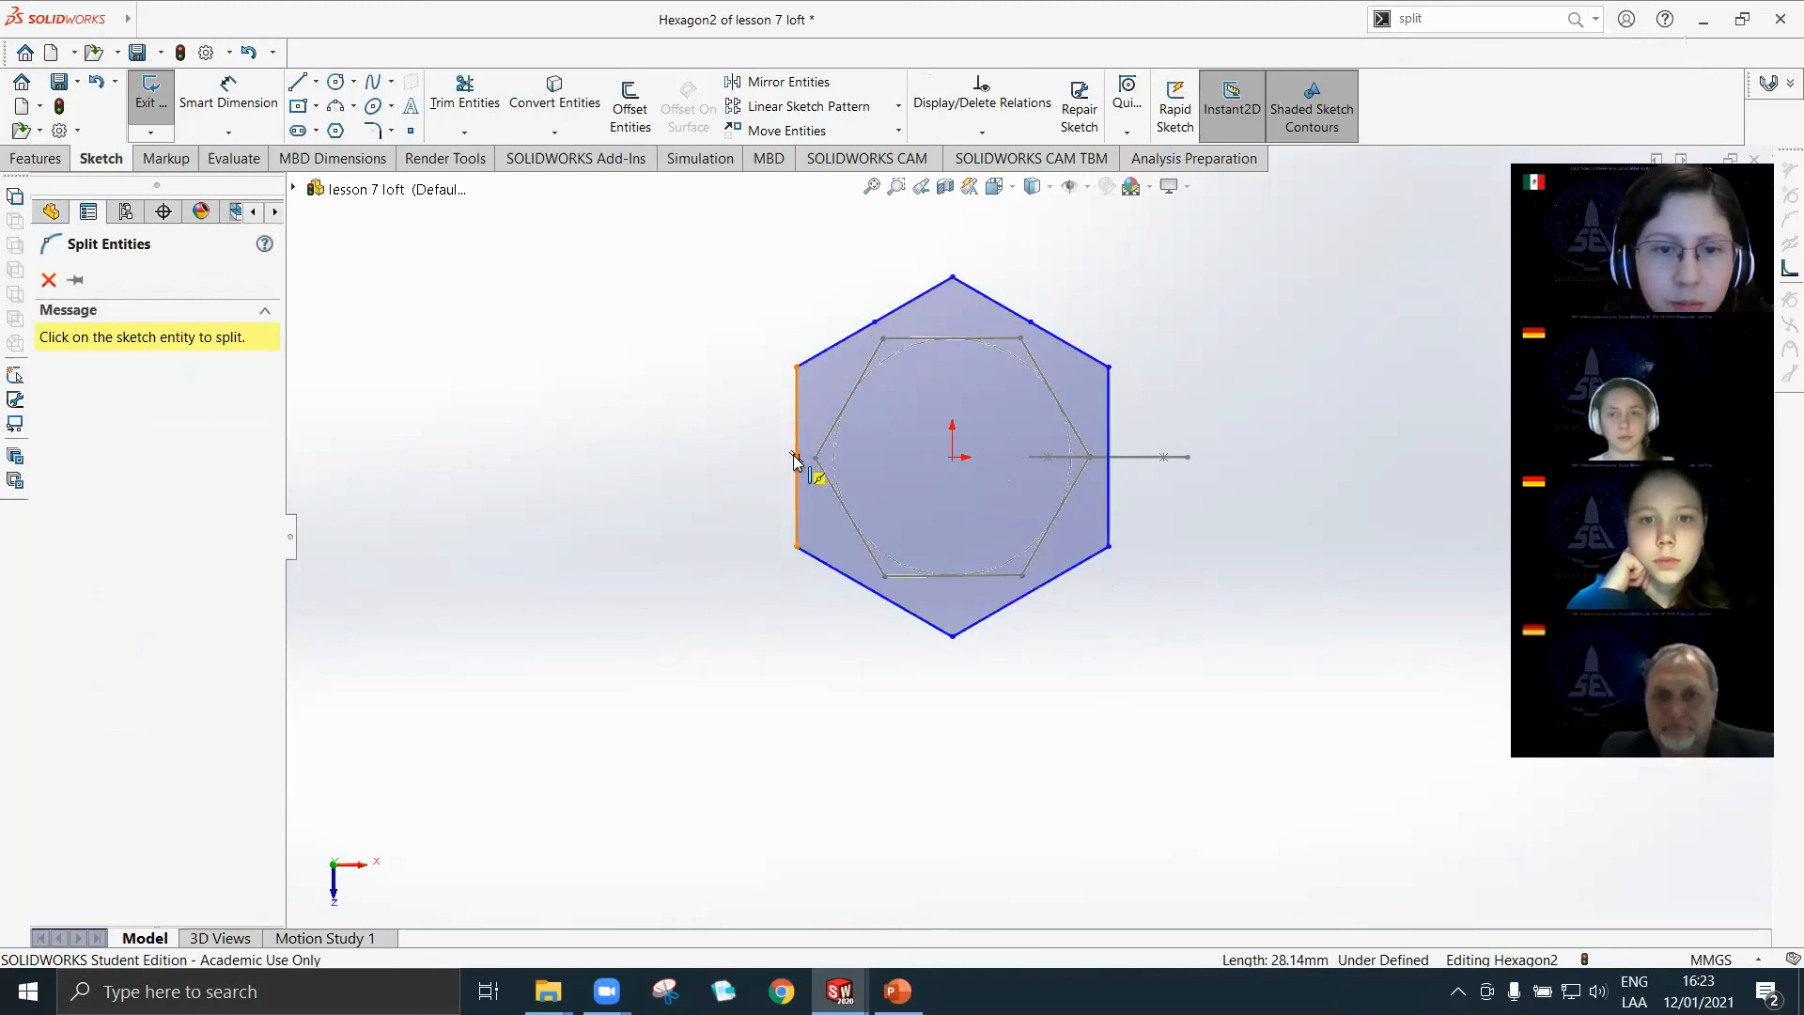
pyautogui.click(874, 593)
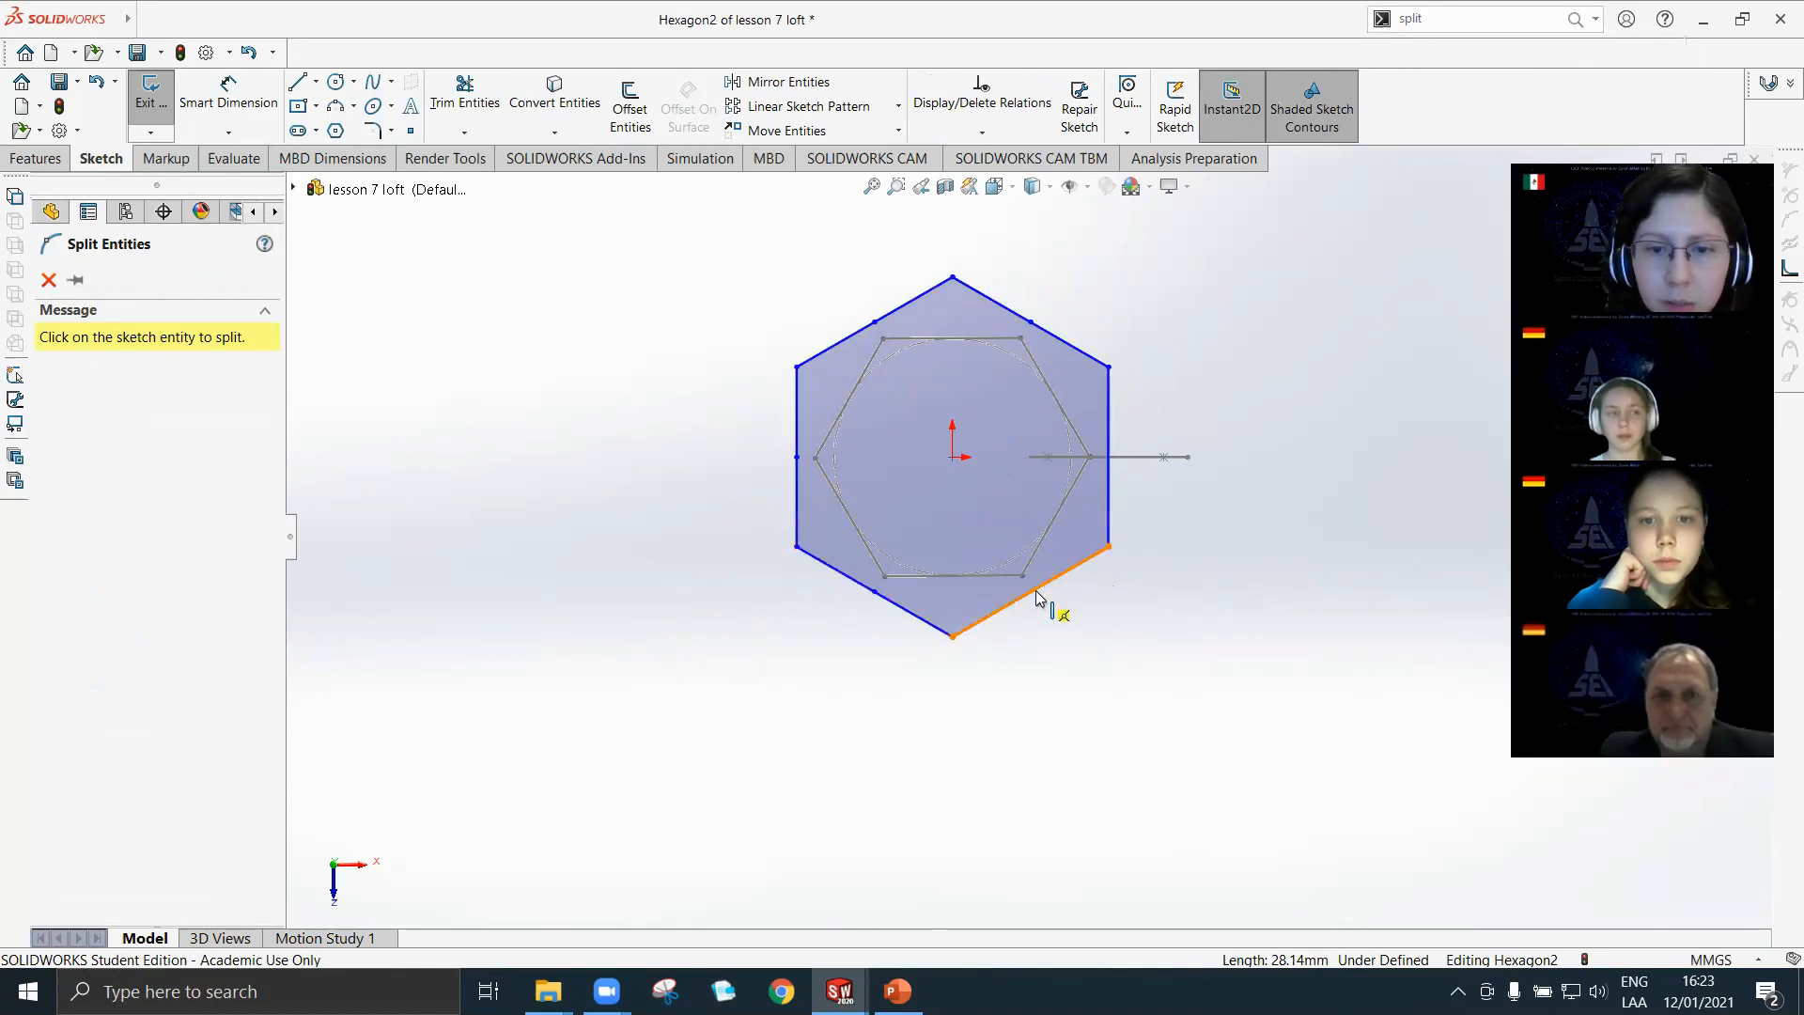
pyautogui.click(1030, 592)
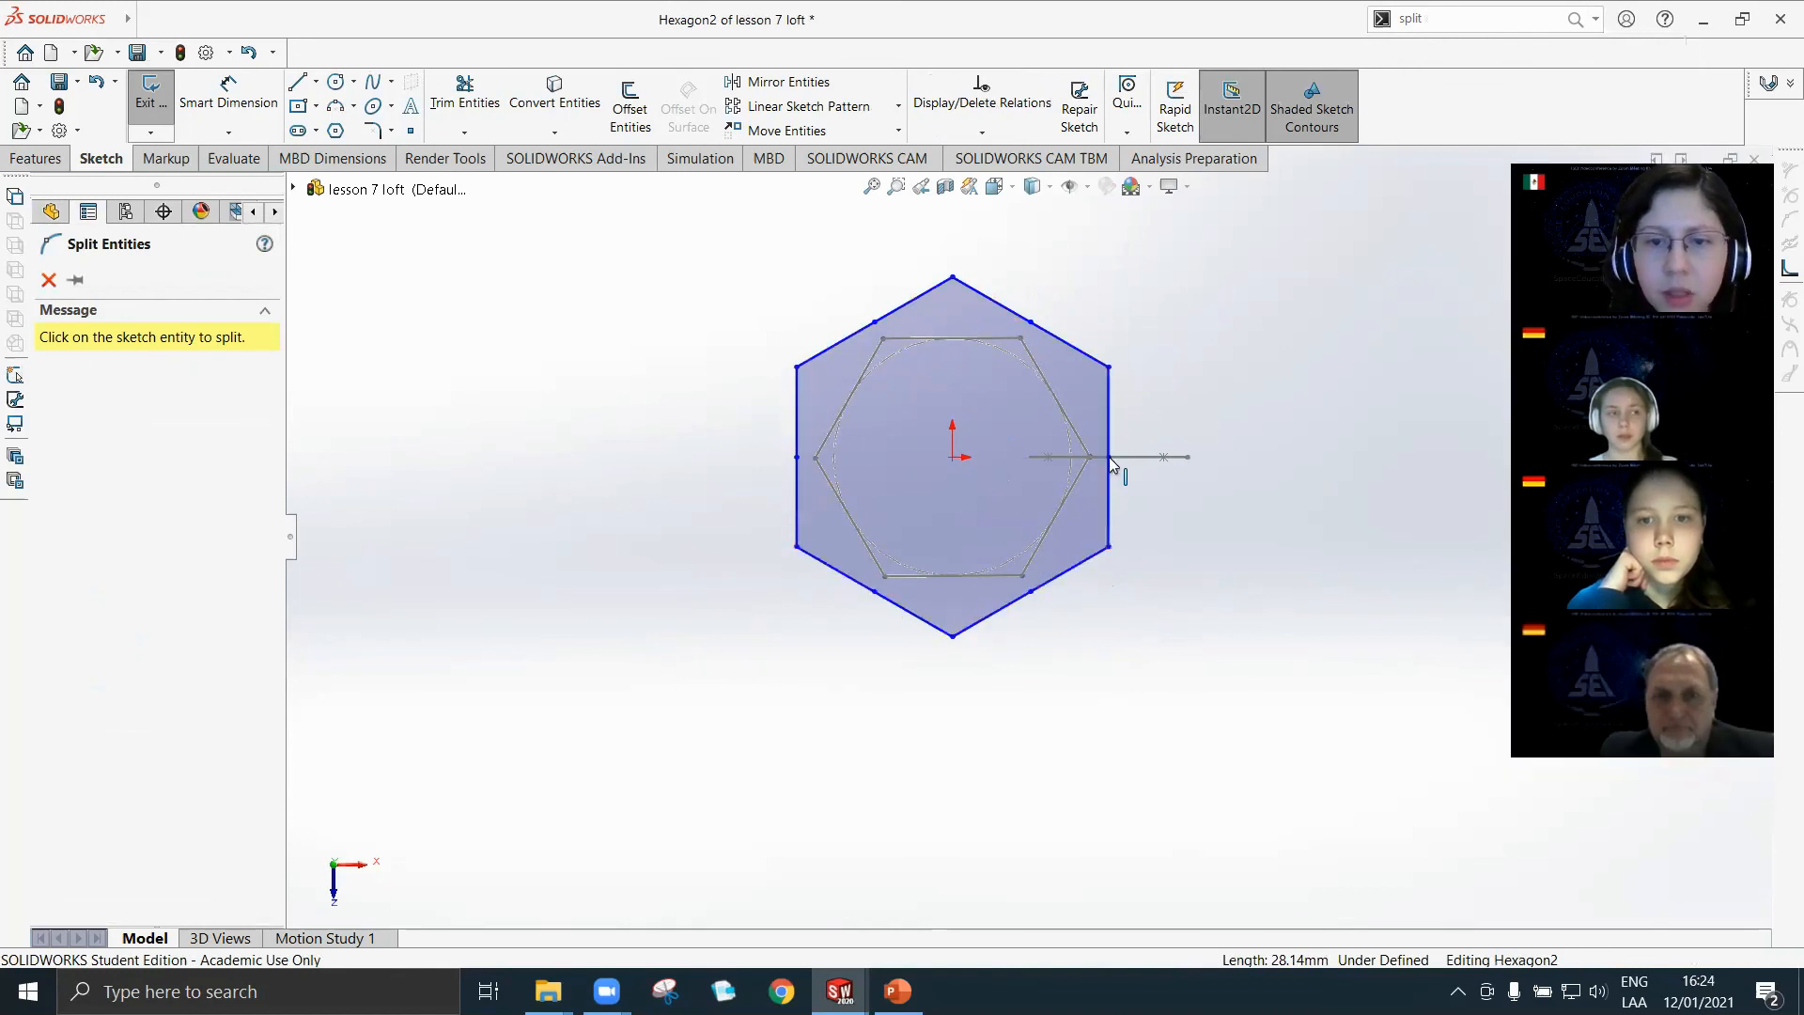
pyautogui.click(48, 280)
pyautogui.click(150, 97)
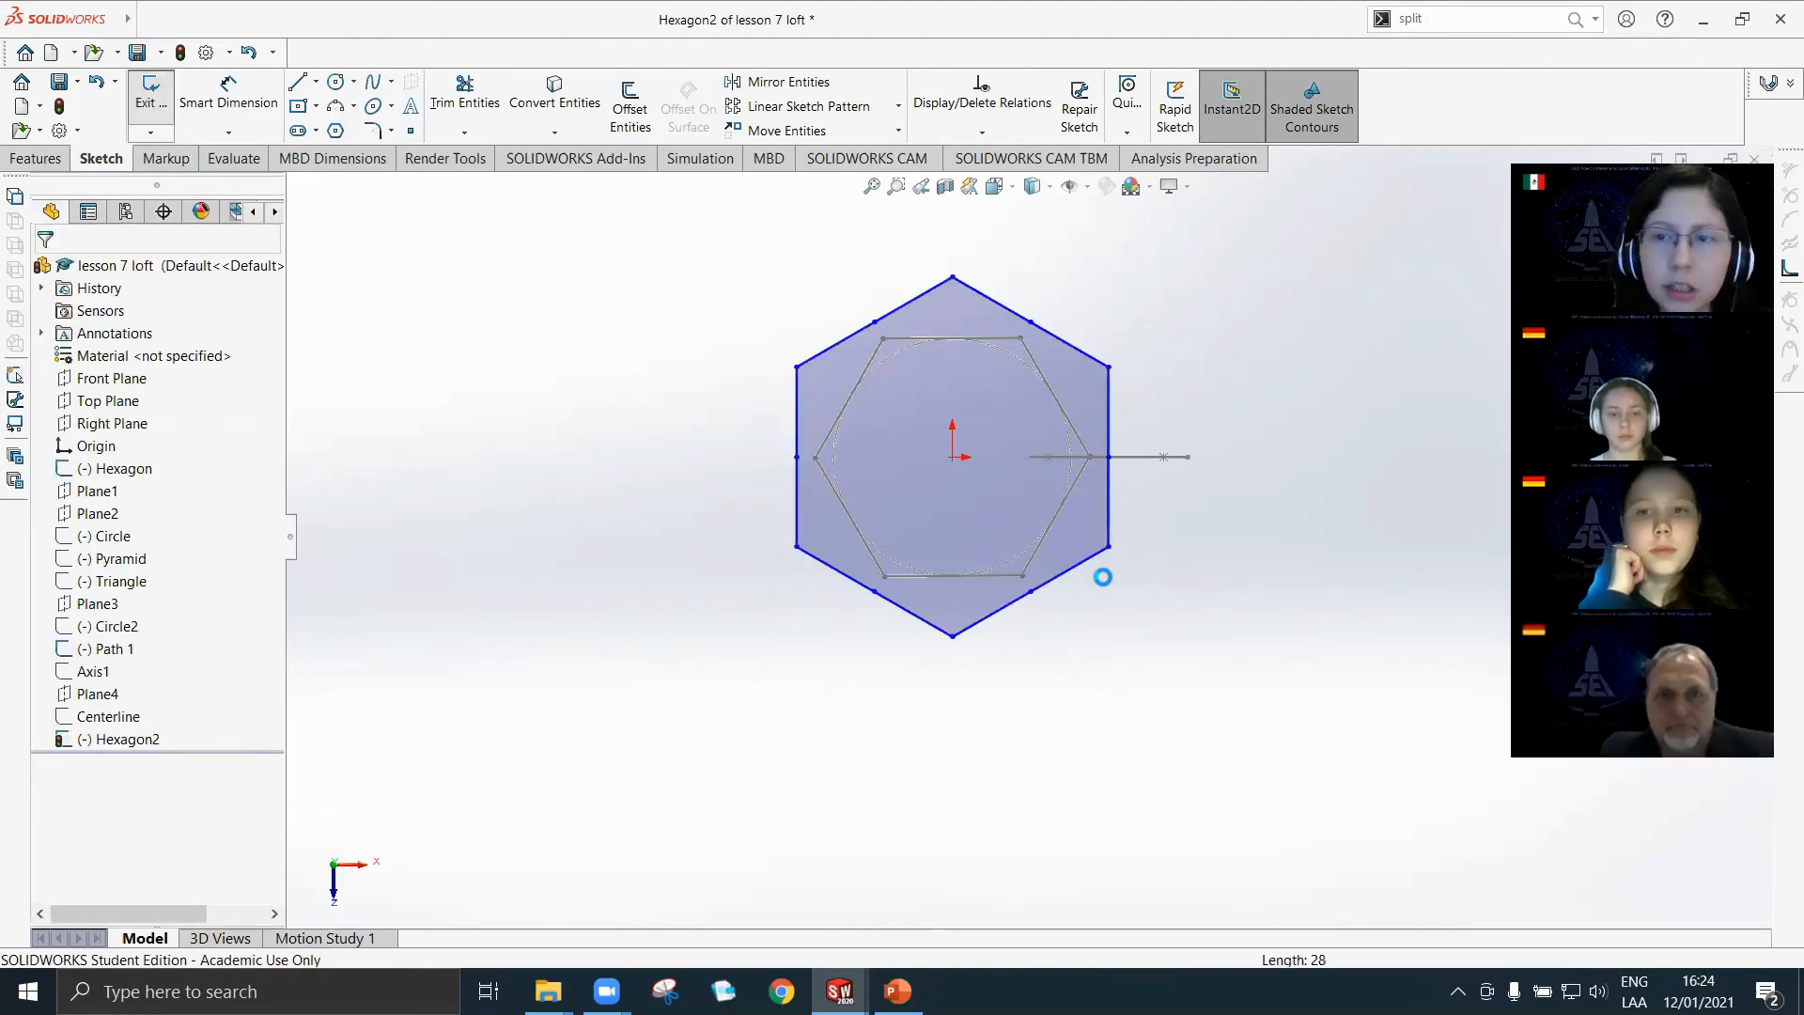
# Make the hidden Hexagon2 sketch visible in the model.
pyautogui.click(1006, 624)
pyautogui.moveTo(1006, 624); pyautogui.dragTo(1023, 367, button='middle')
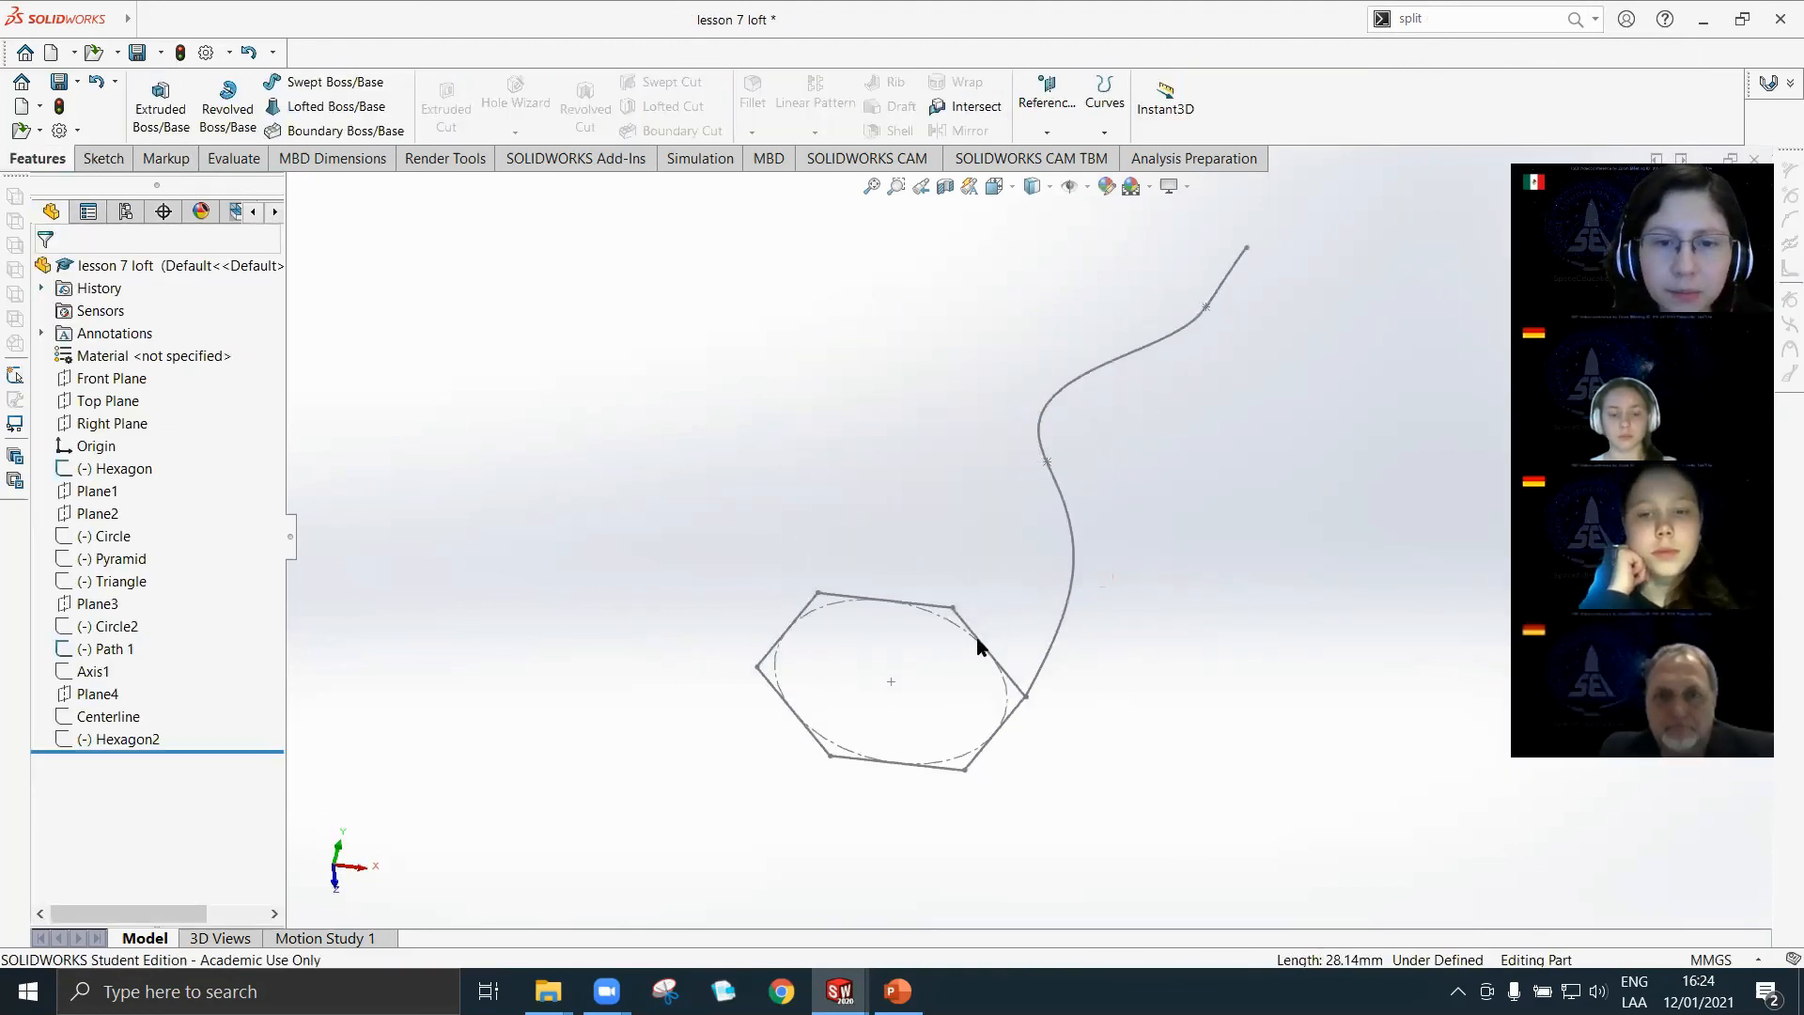
pyautogui.rightClick(111, 736)
pyautogui.click(128, 577)
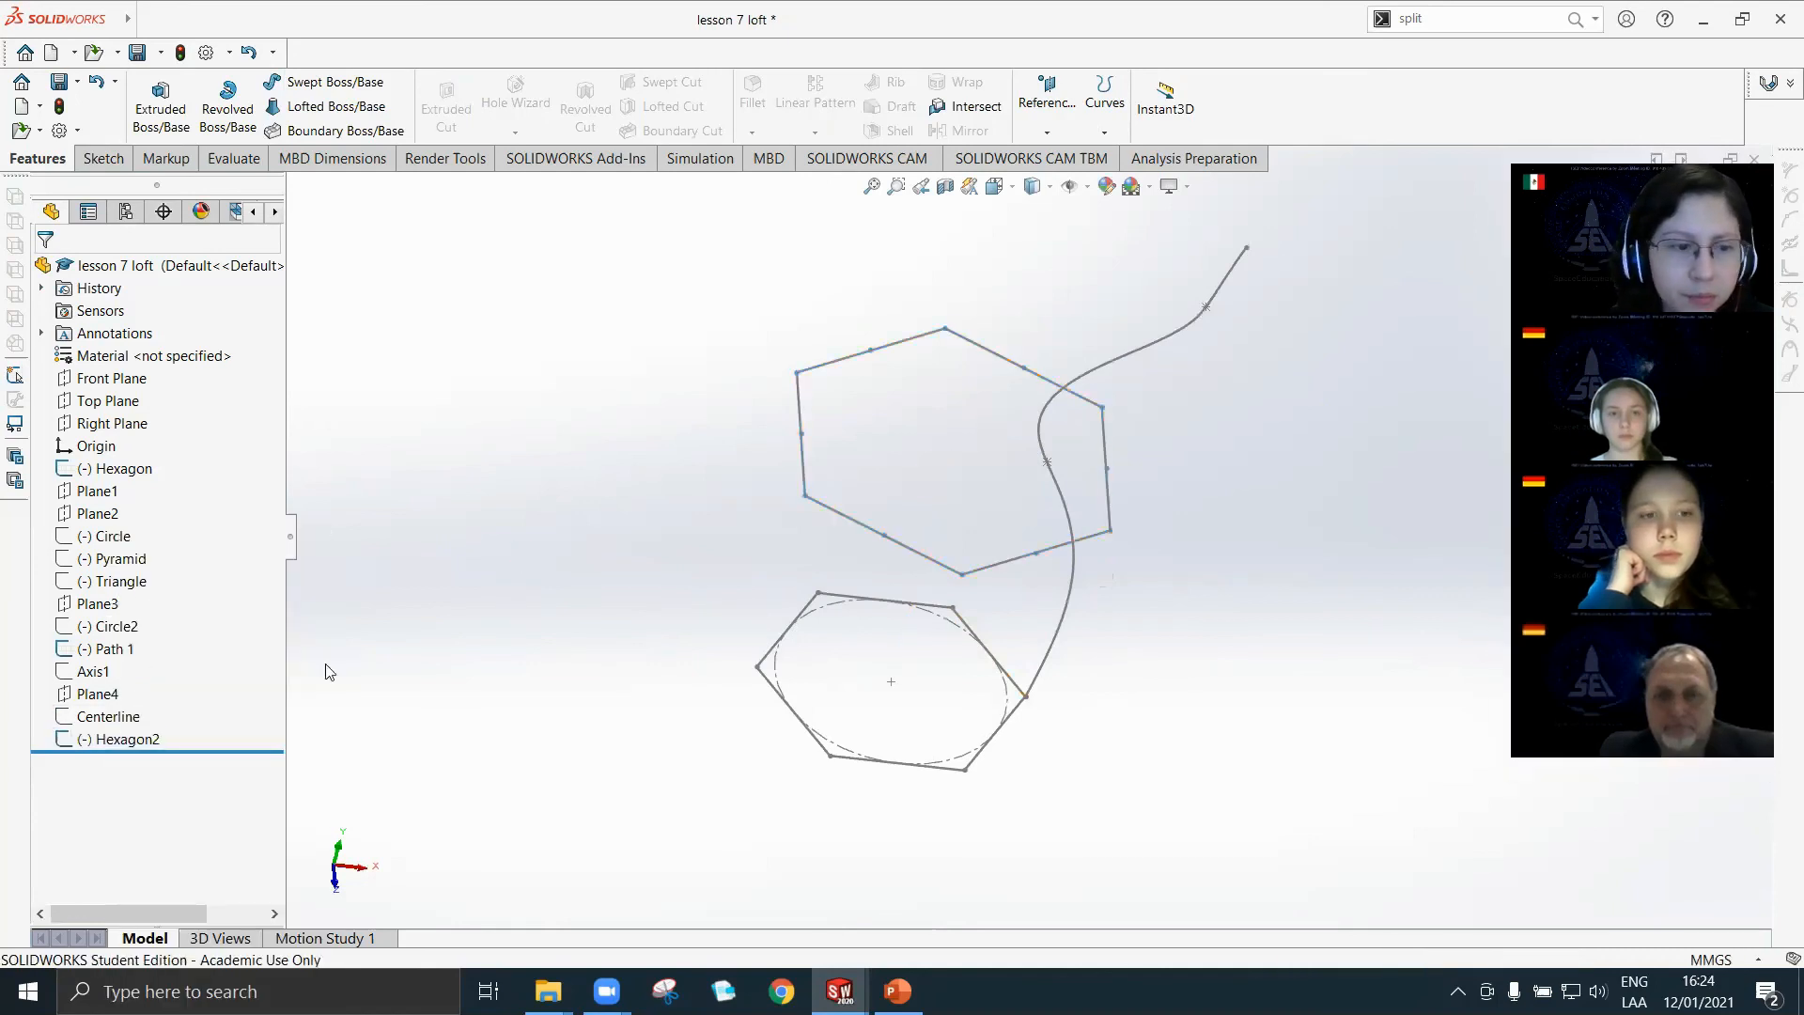
# Open the Hexagon sketch for editing.
pyautogui.click(114, 468)
pyautogui.click(123, 412)
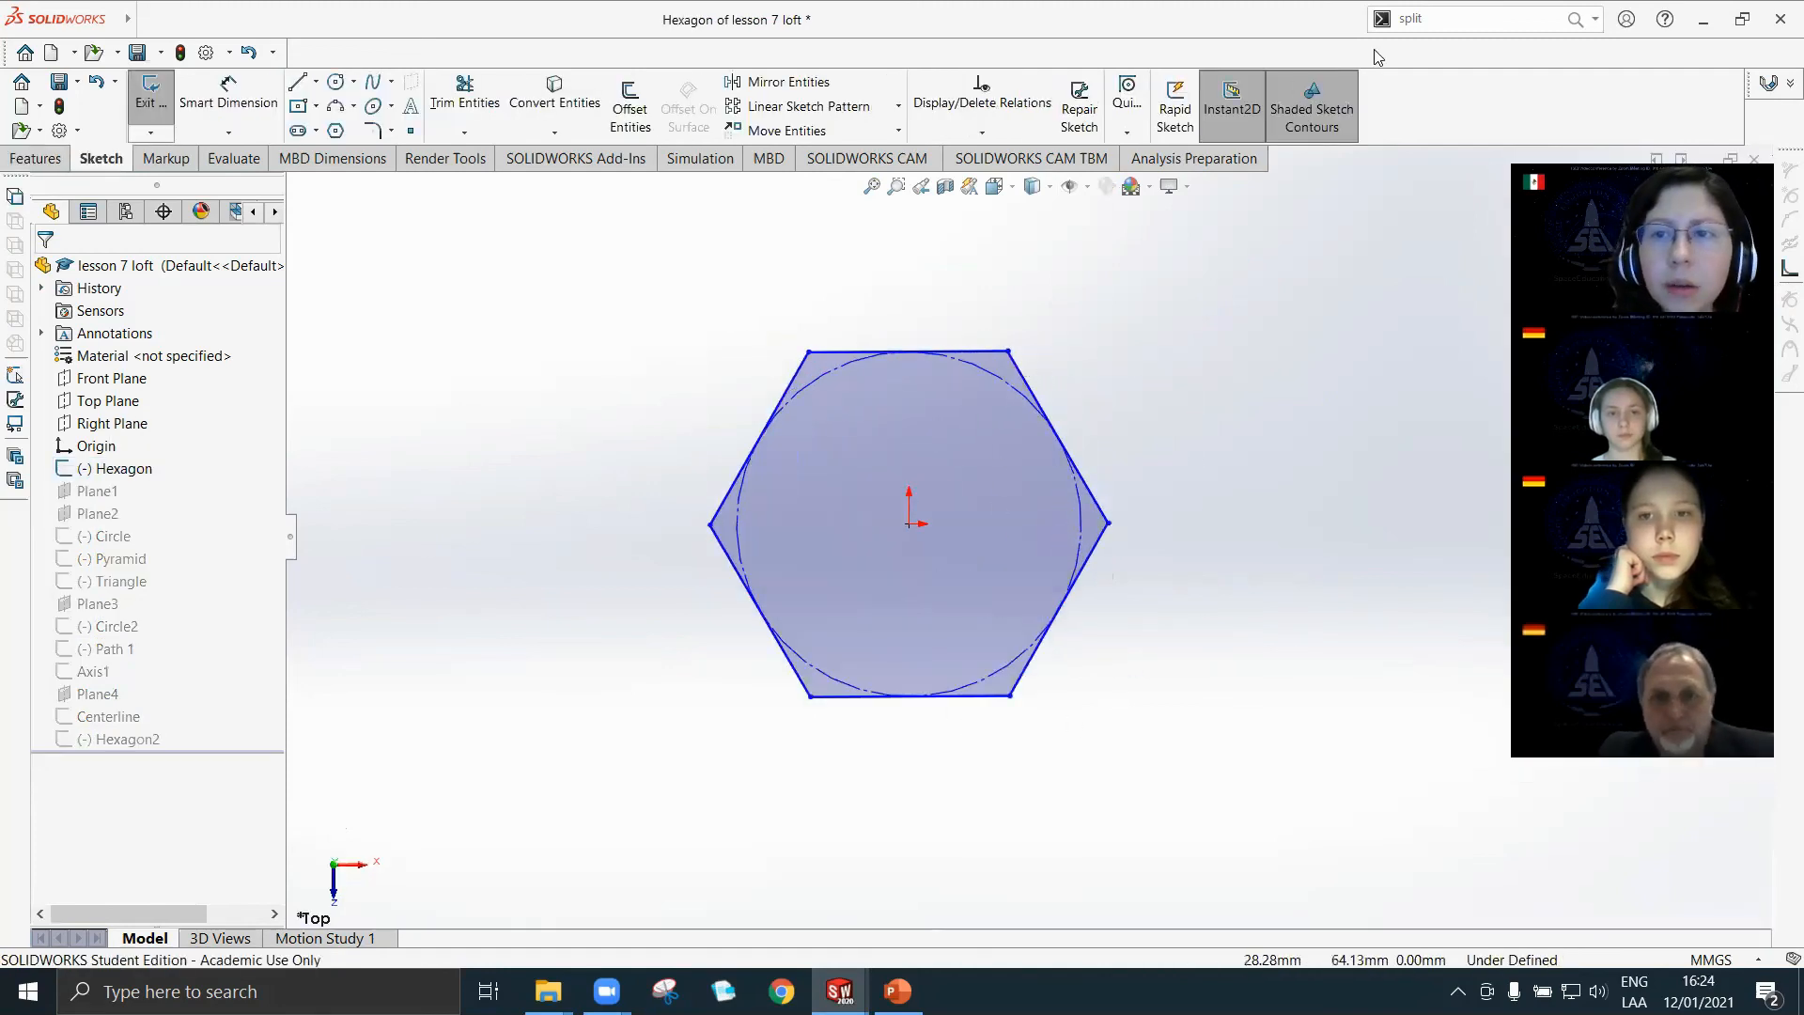
pyautogui.write('sp')
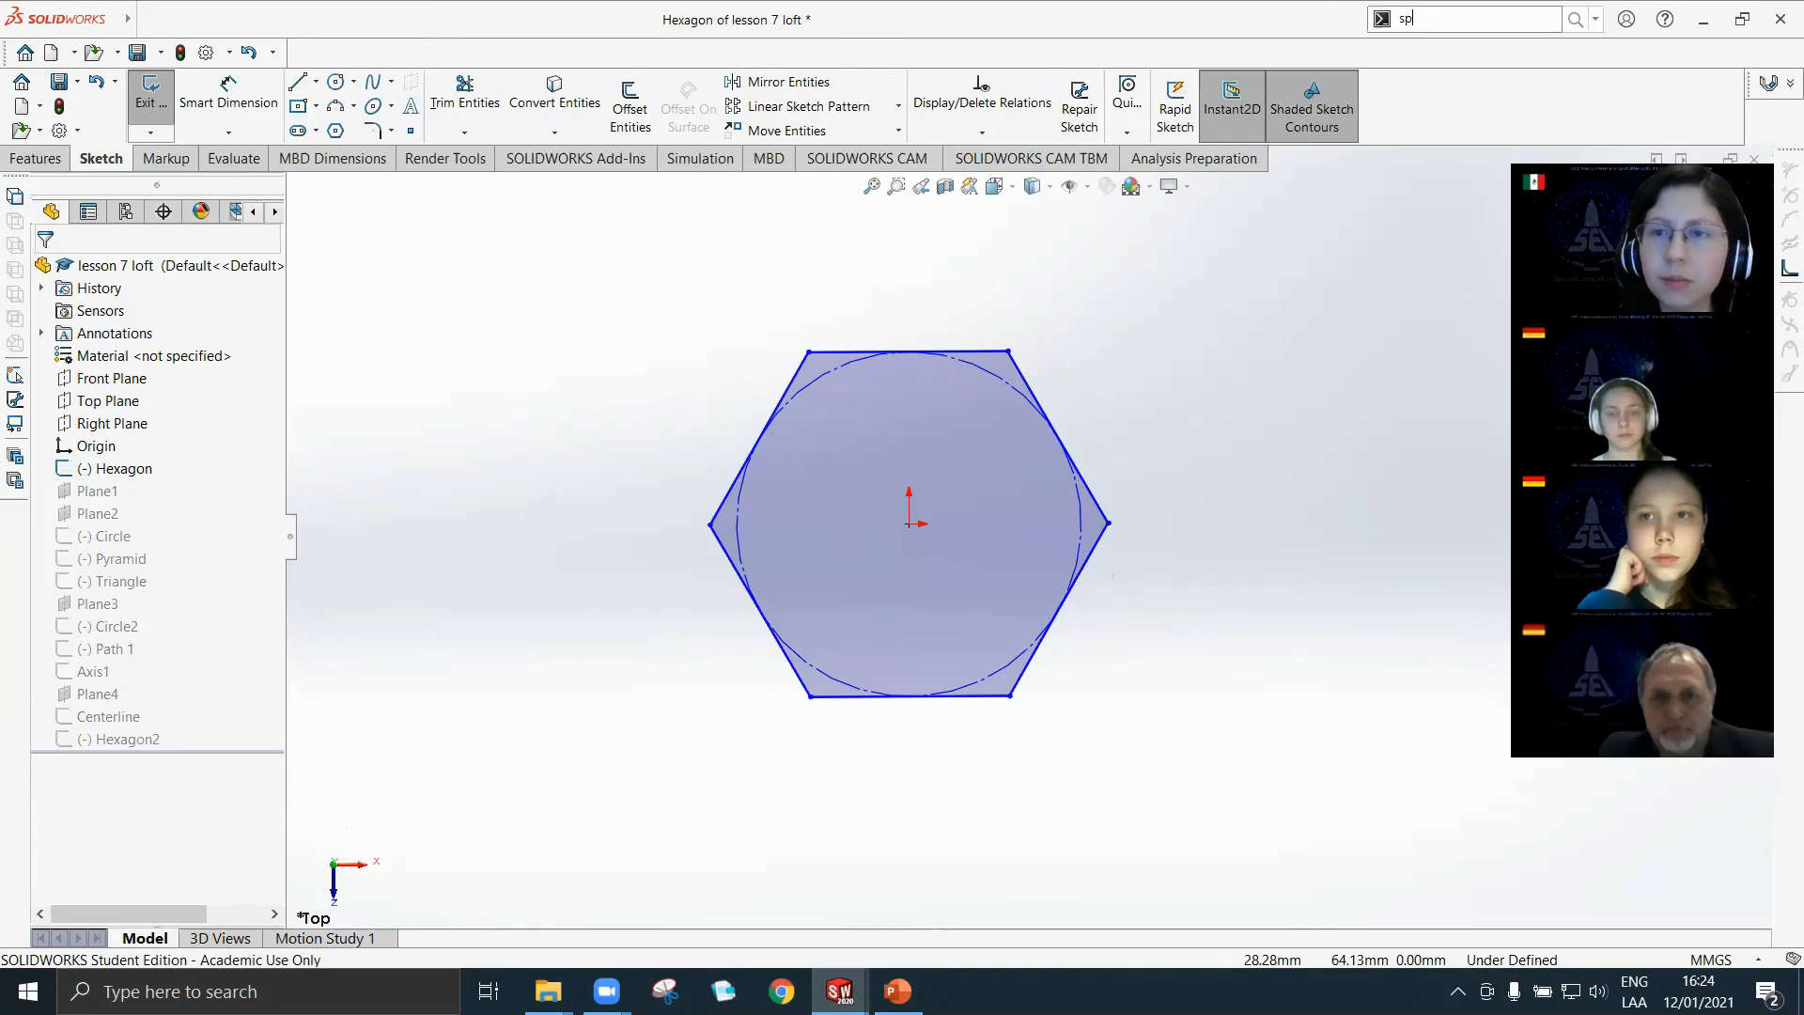
pyautogui.write('i')
pyautogui.write('lit')
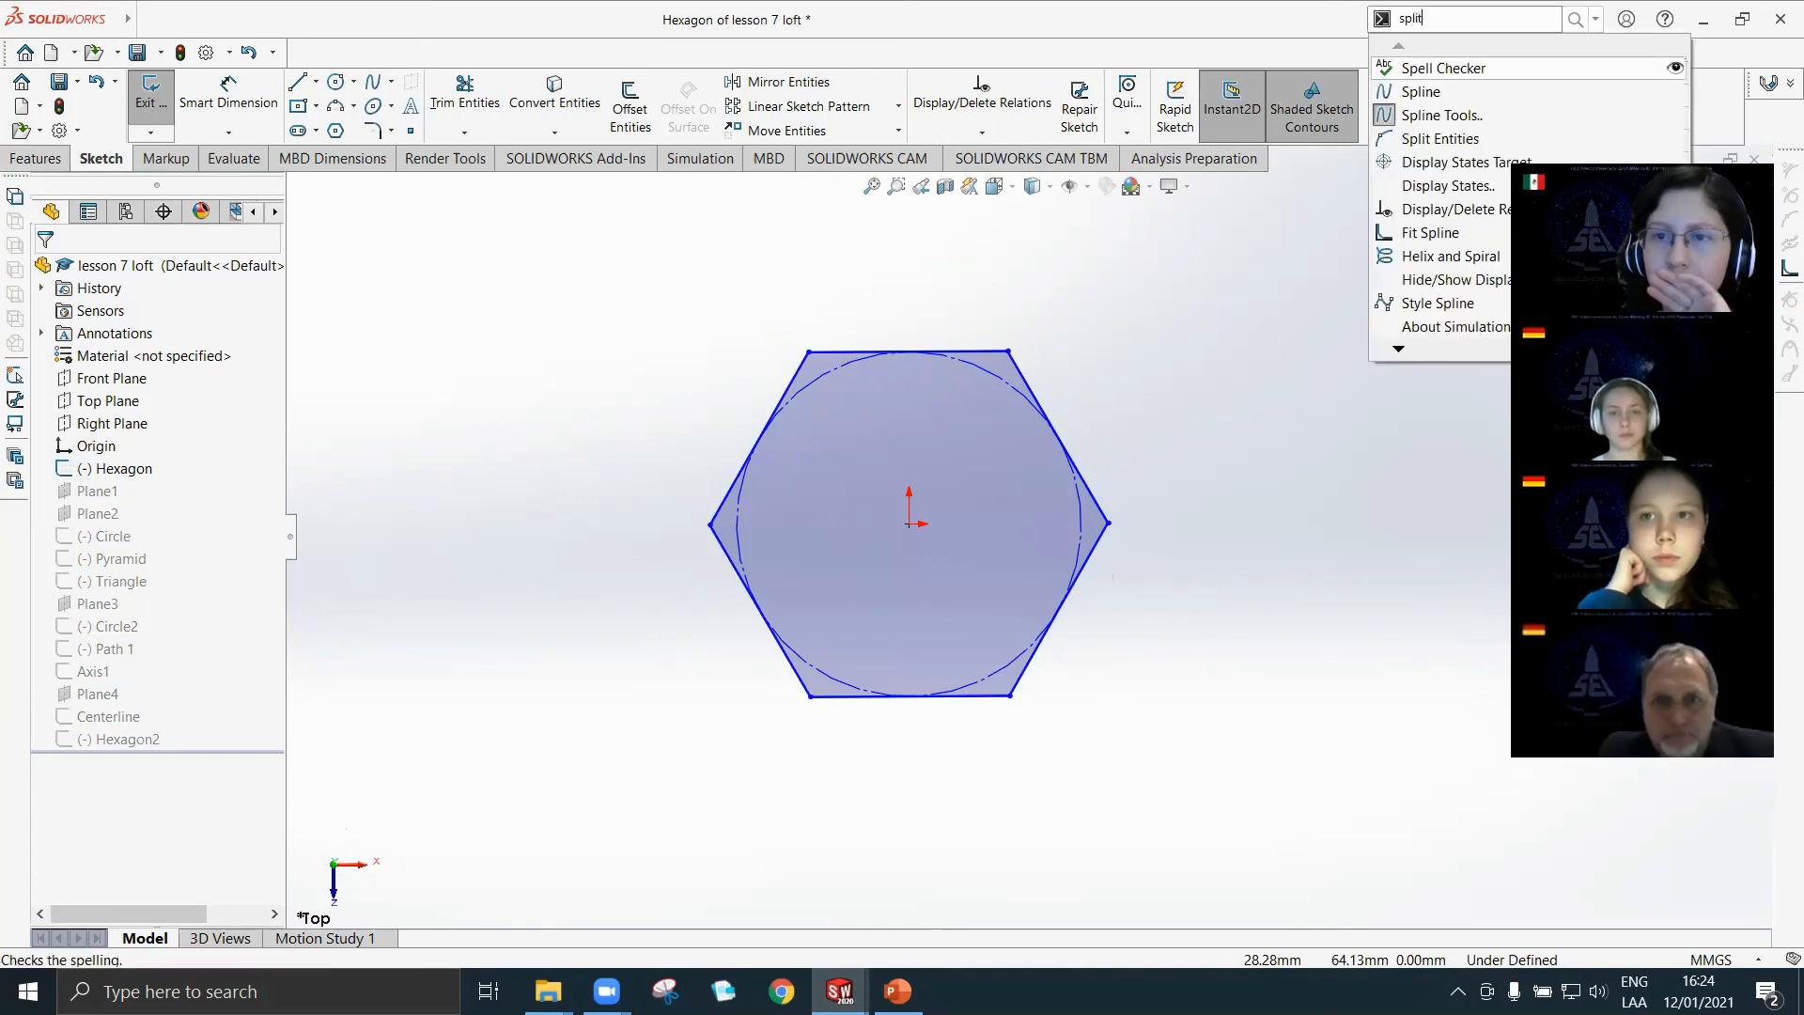
pyautogui.click(1438, 48)
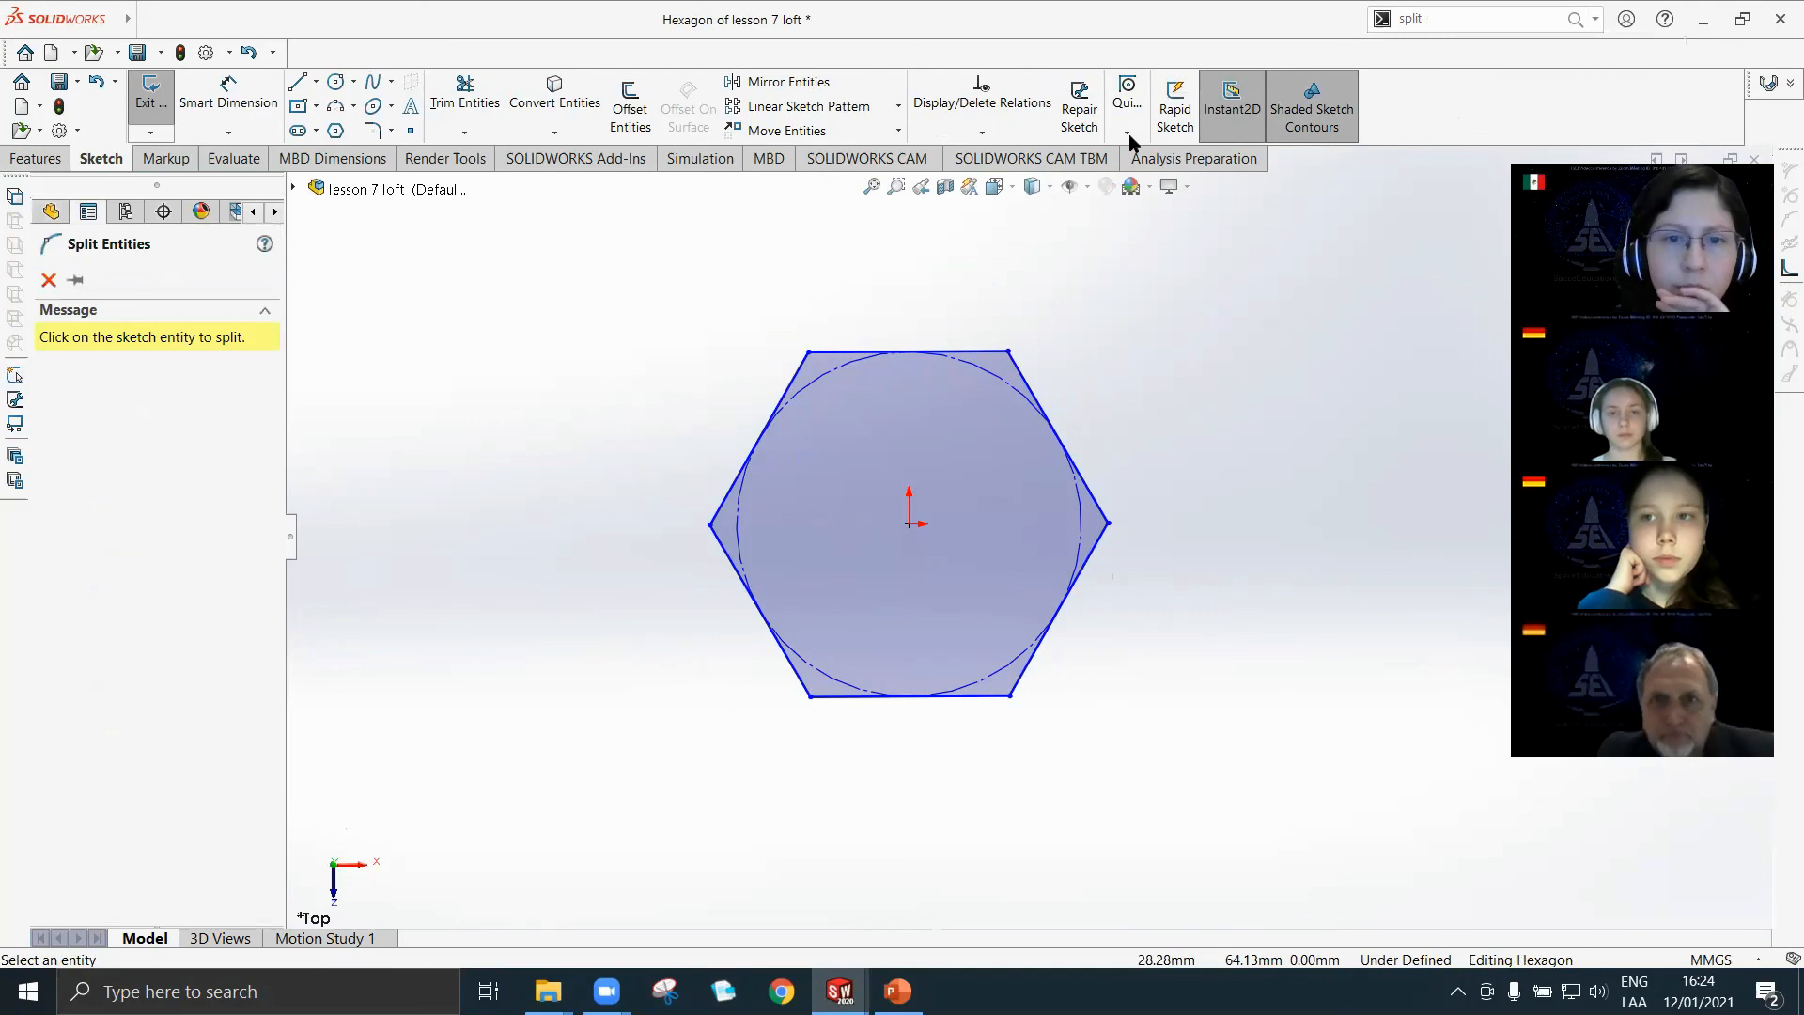
pyautogui.press('Escape')
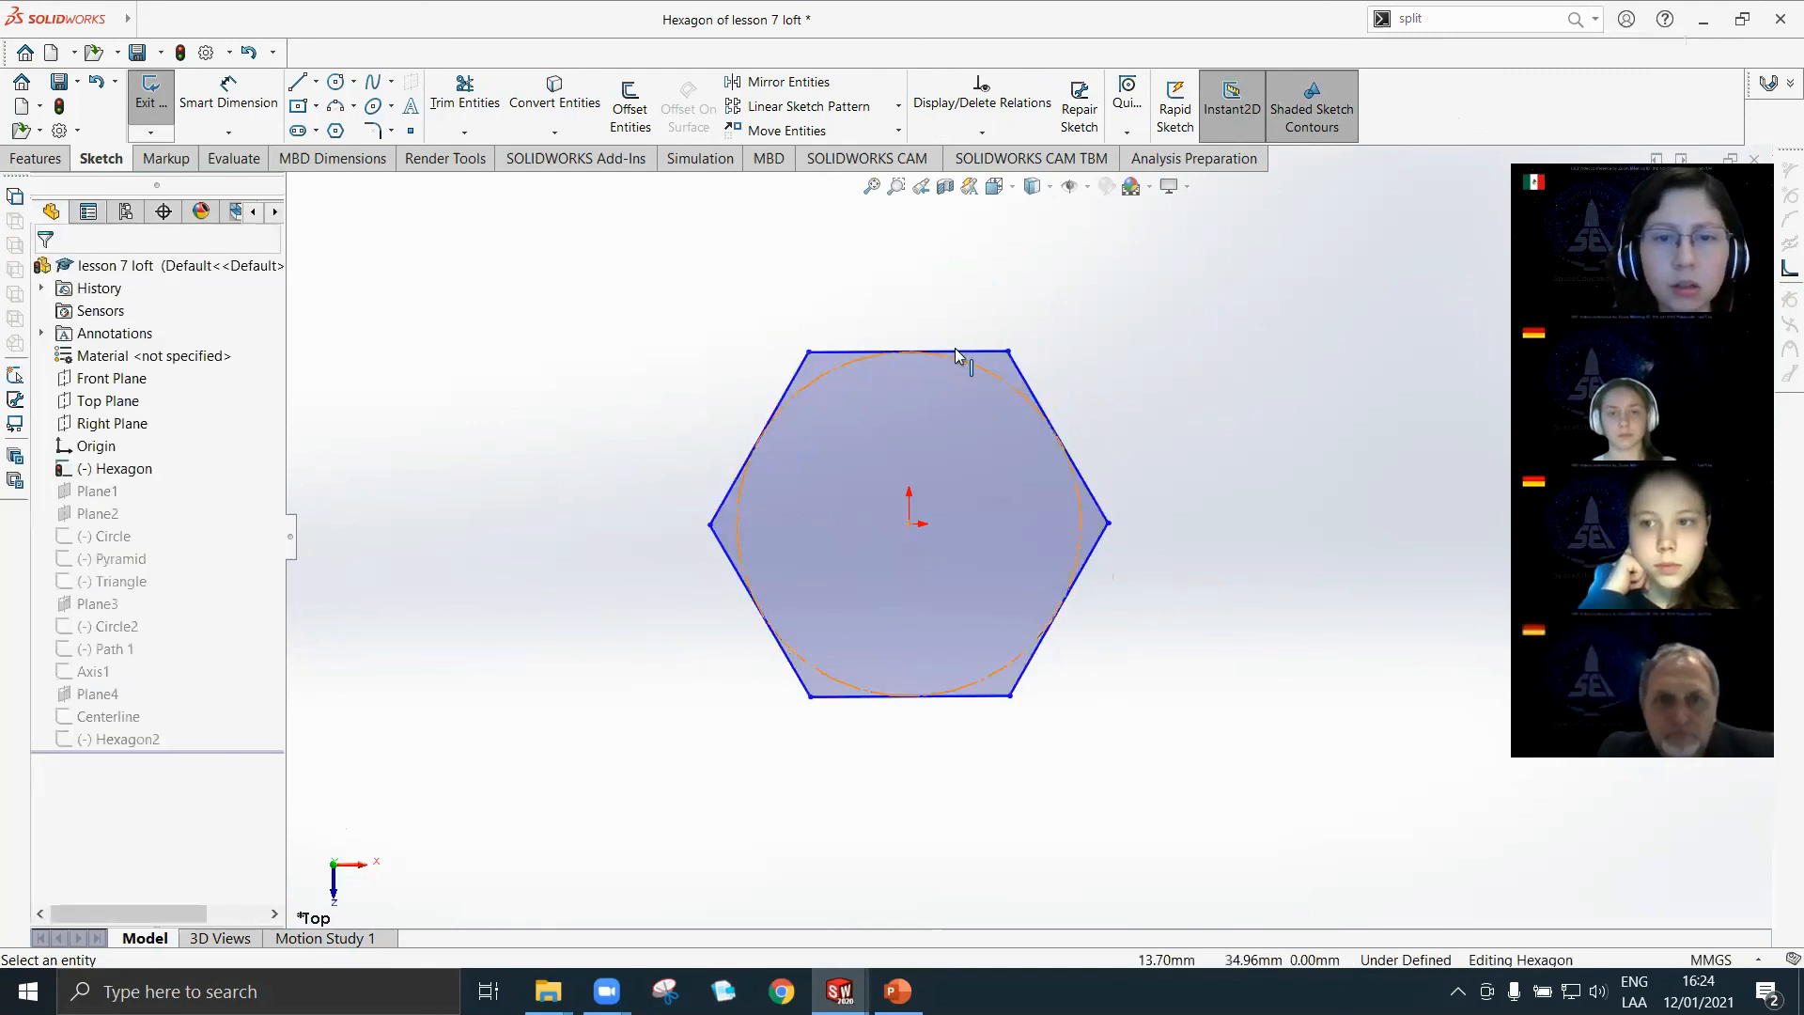
# Delete the Patterned relation of the hexagon in the Hexagon sketch.
pyautogui.click(924, 350)
pyautogui.click(106, 338)
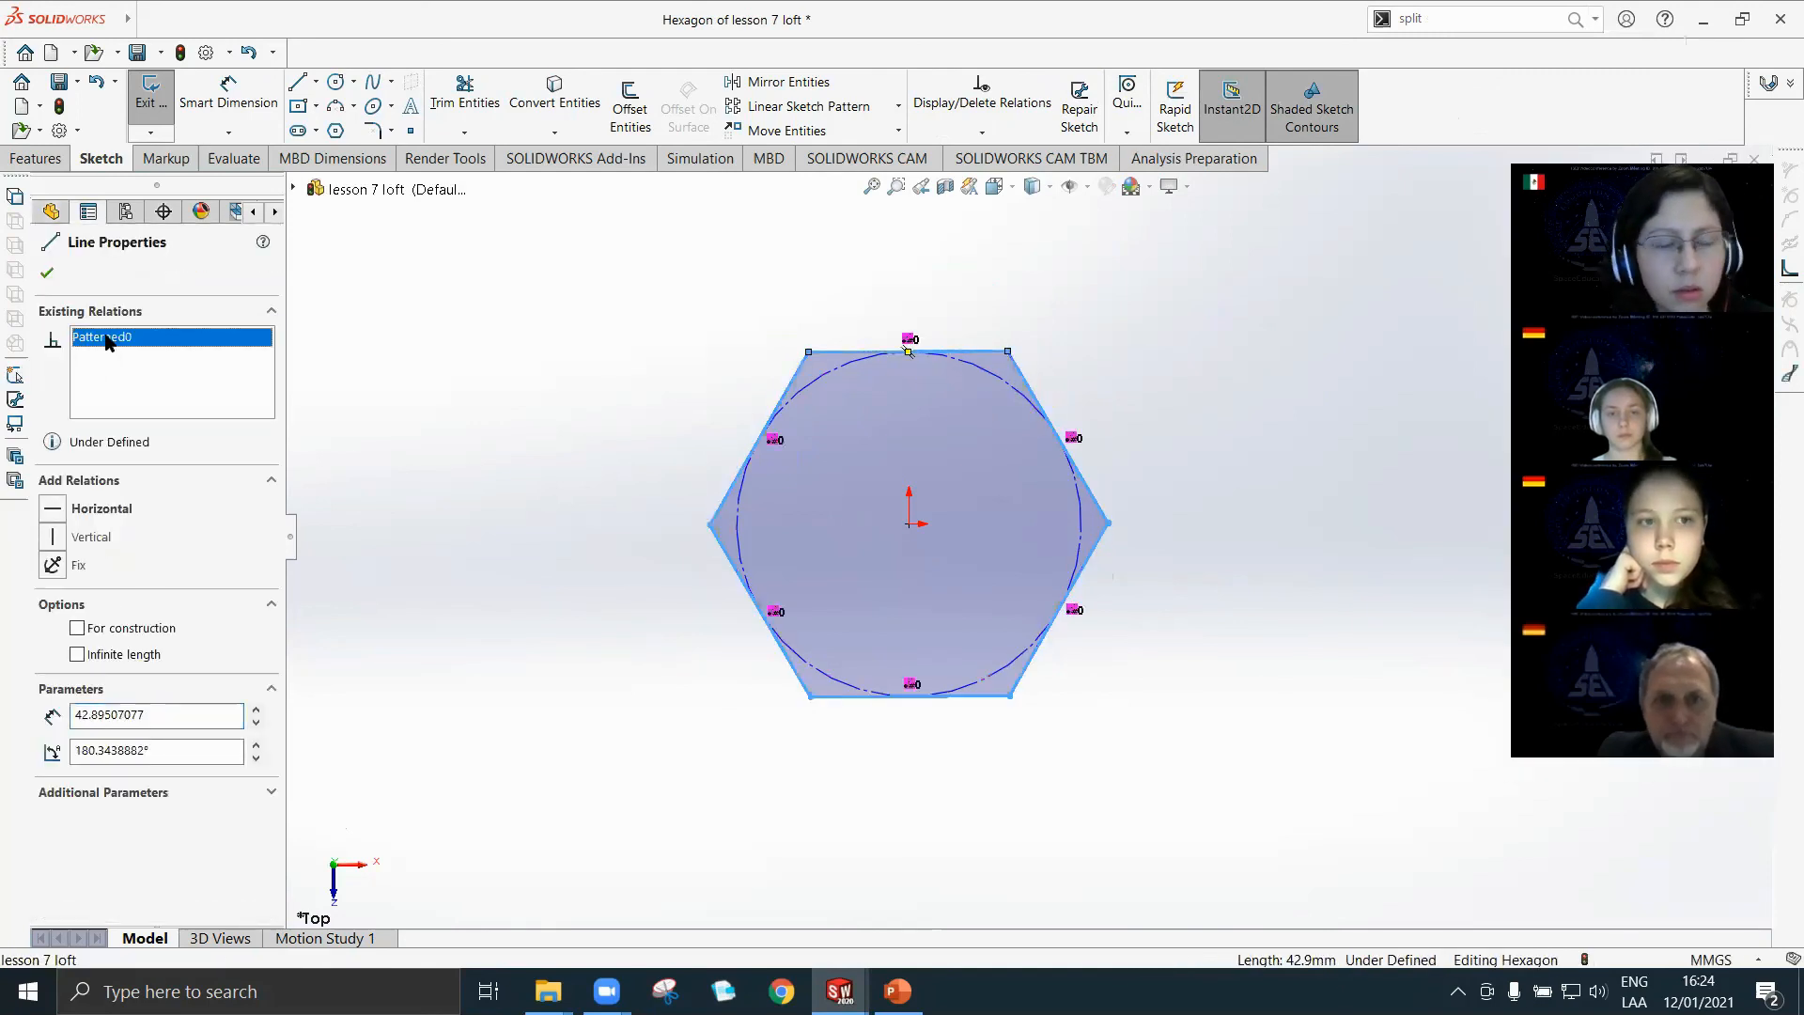
pyautogui.press('Escape')
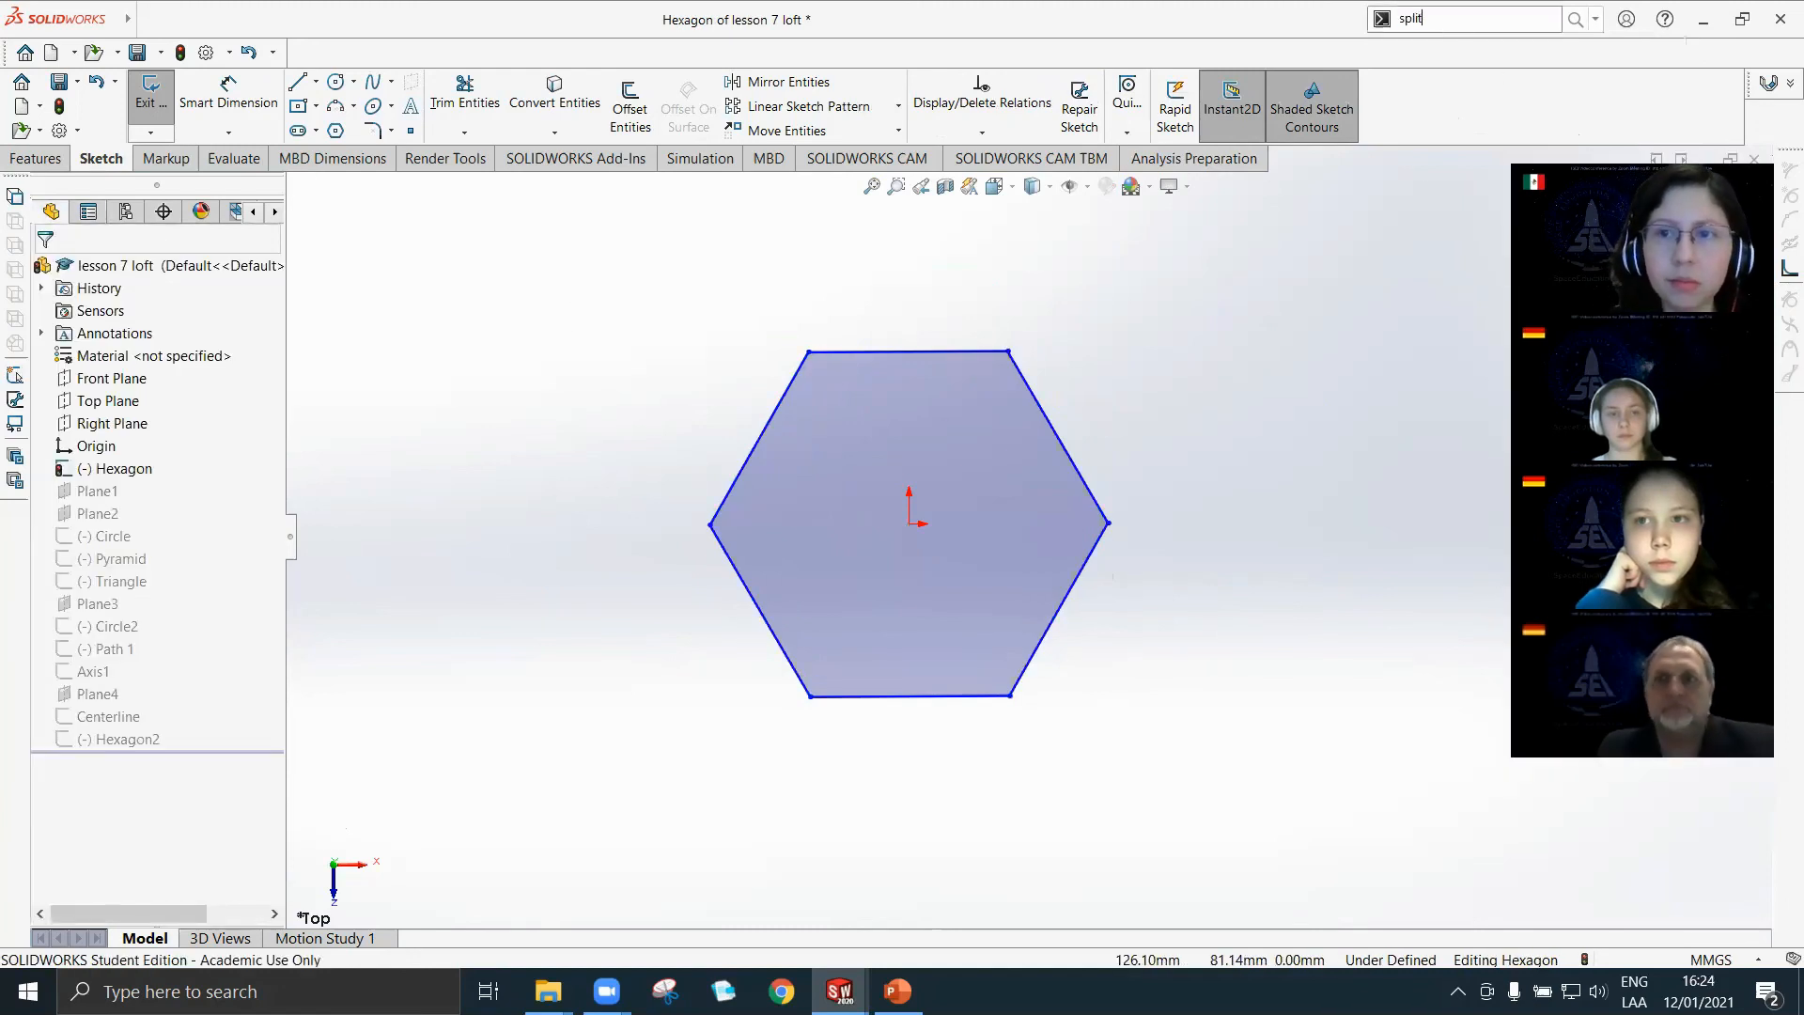
# Split each side of the polygon in the Hexagon sketch at its midpoint with Split Entities, and exit the sketch.
pyautogui.click(1446, 51)
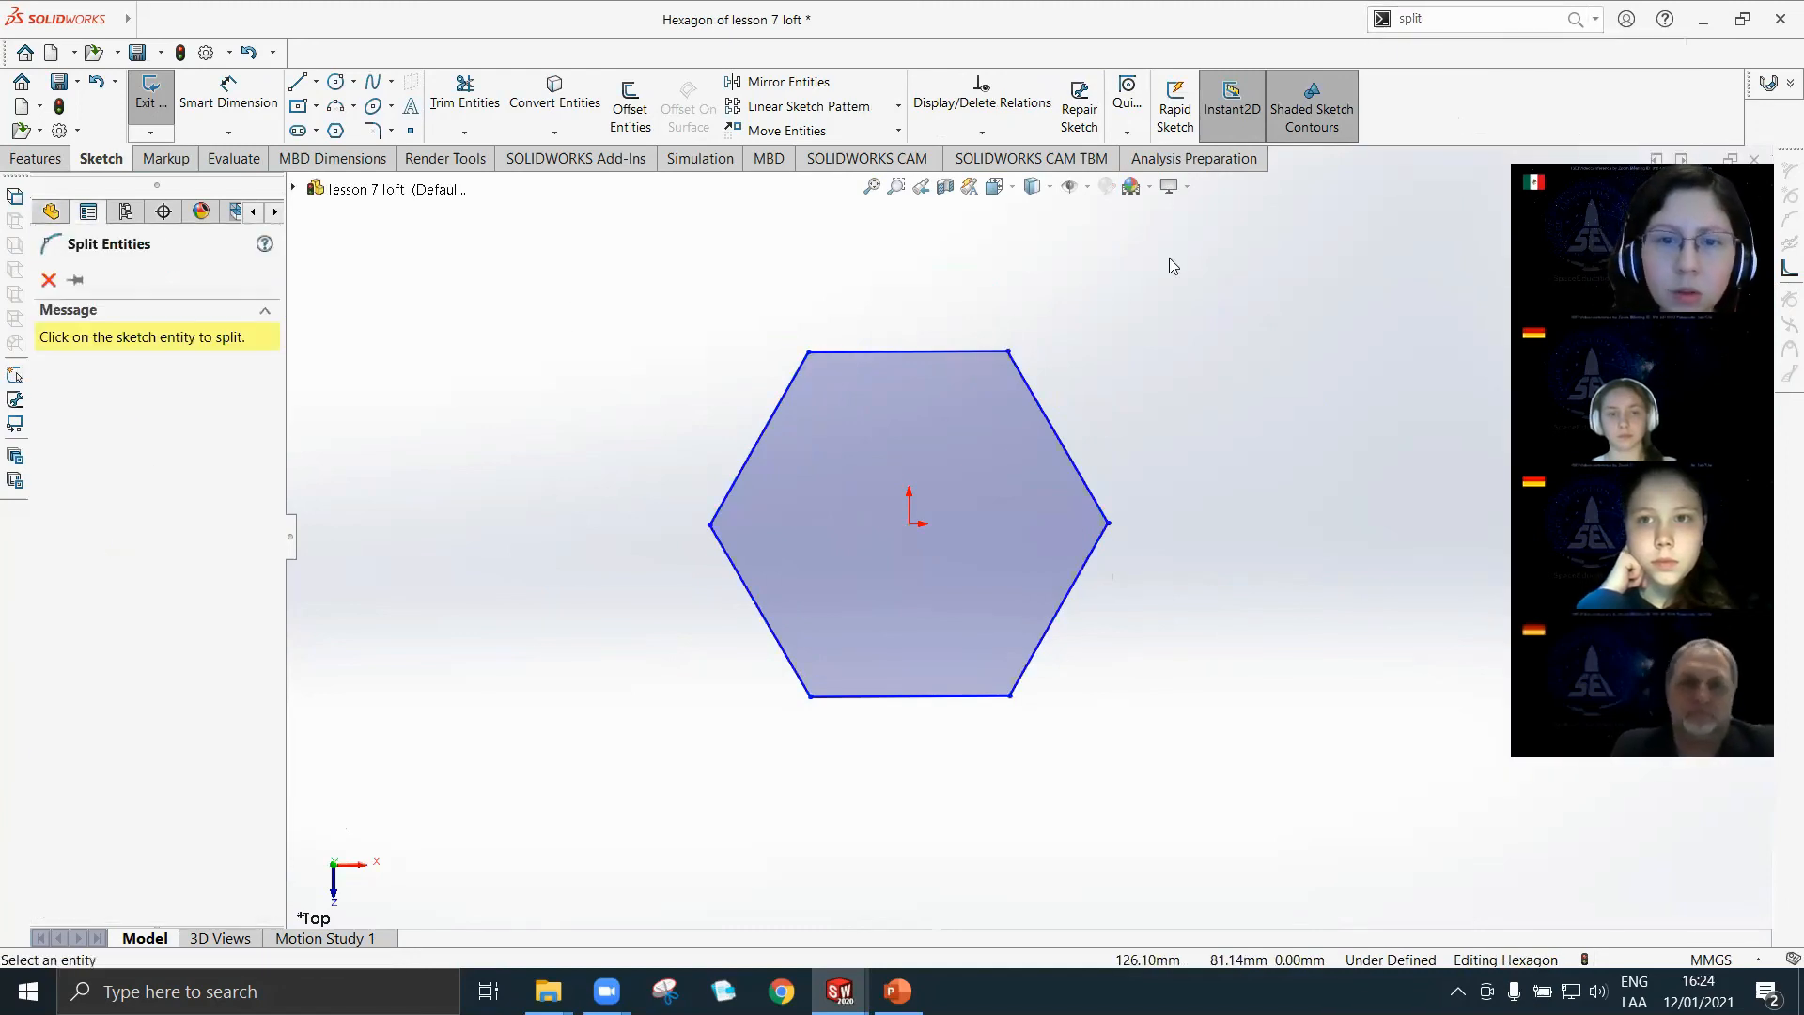
pyautogui.click(907, 352)
pyautogui.click(1059, 437)
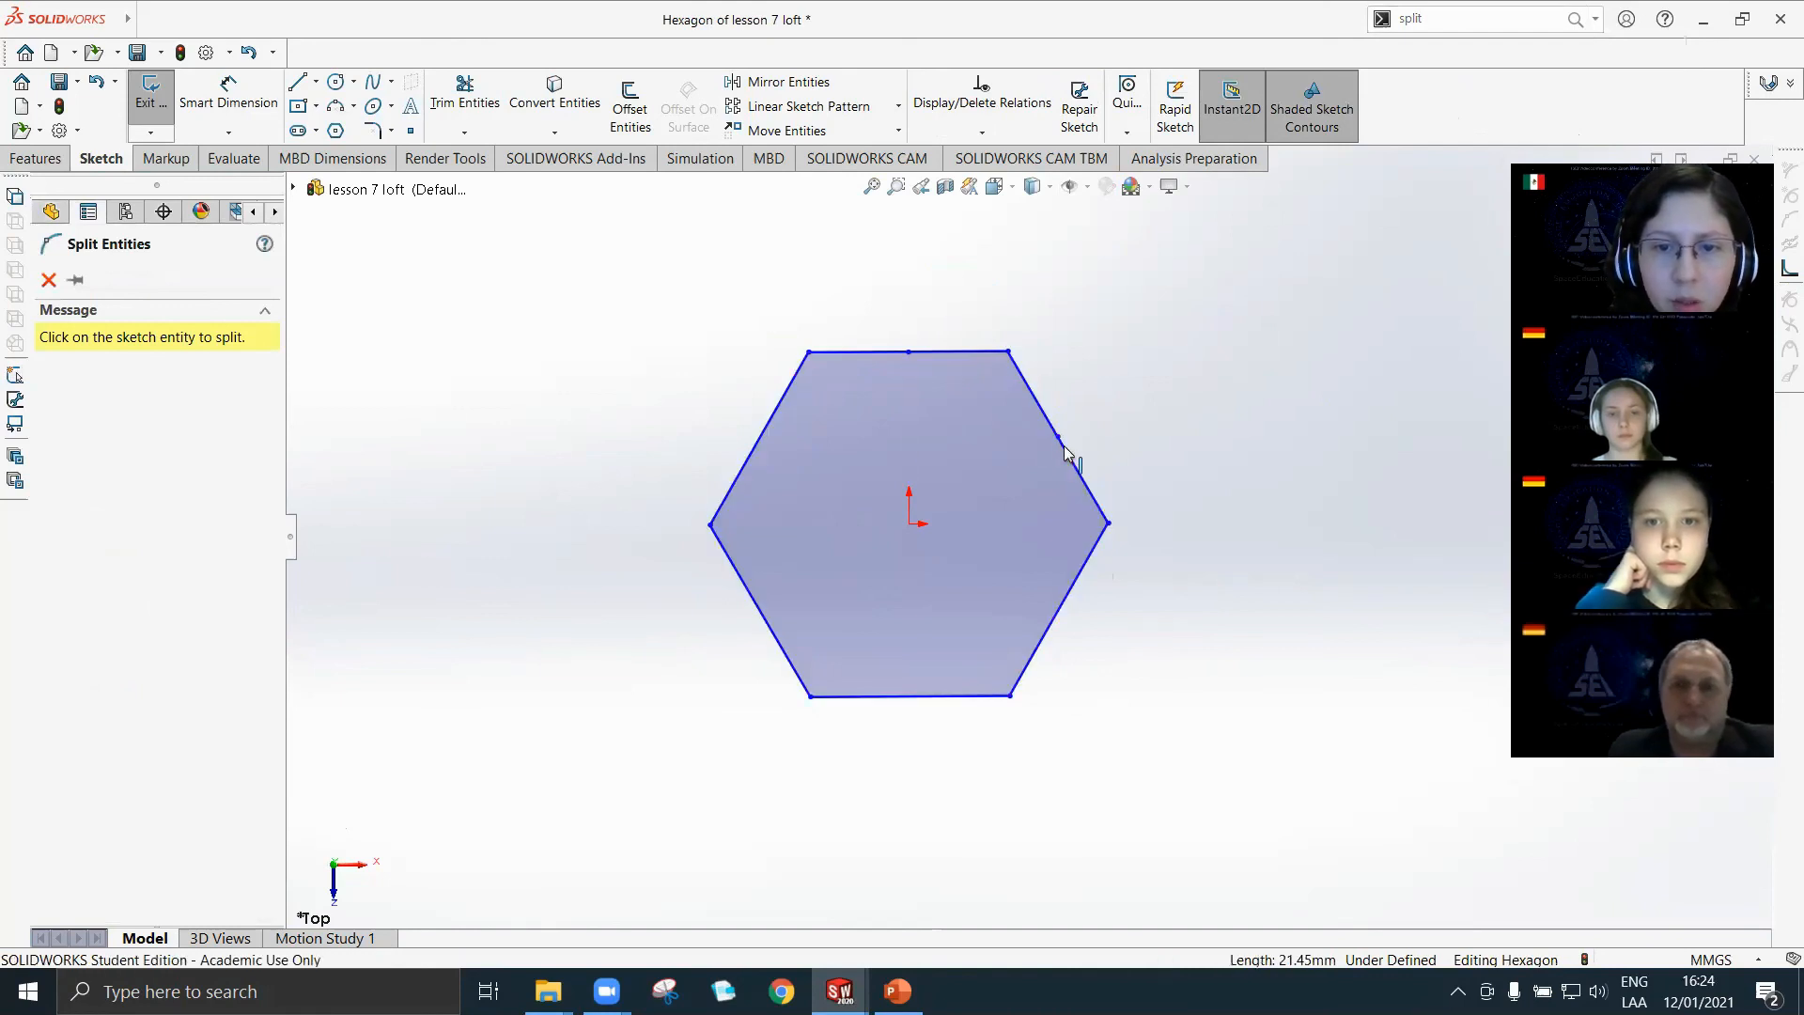
pyautogui.click(1059, 610)
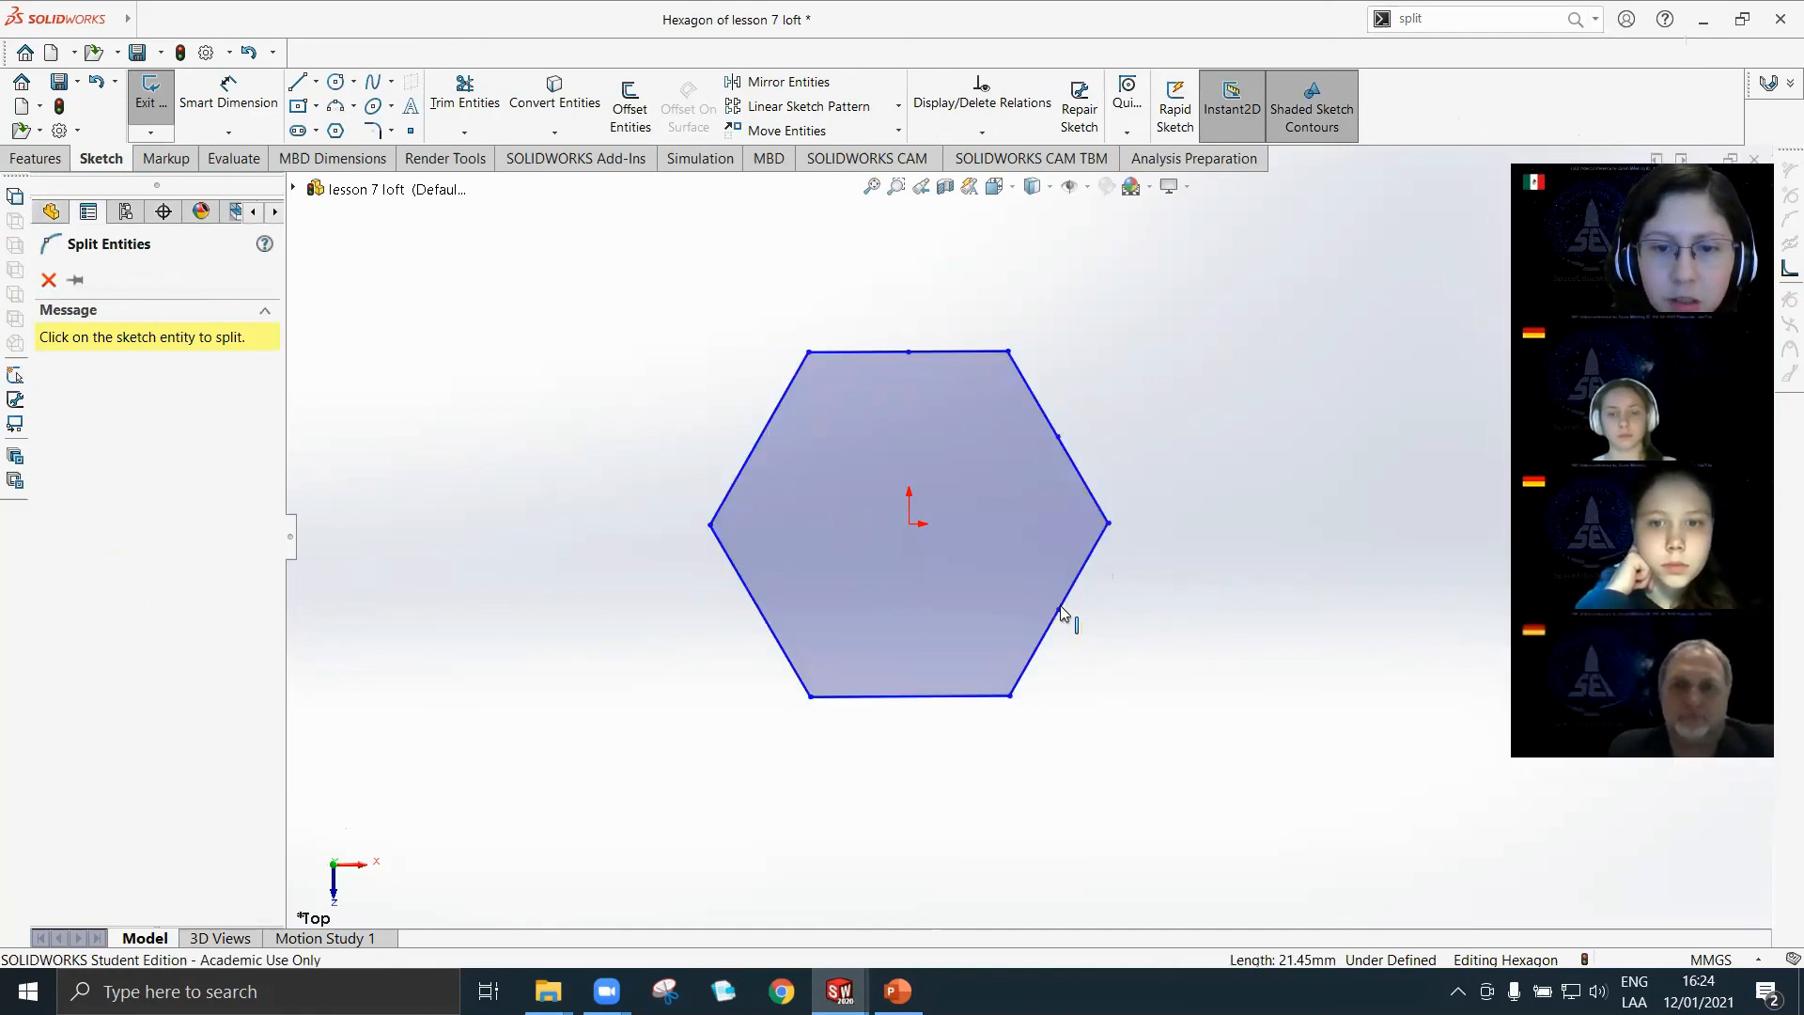
pyautogui.click(909, 698)
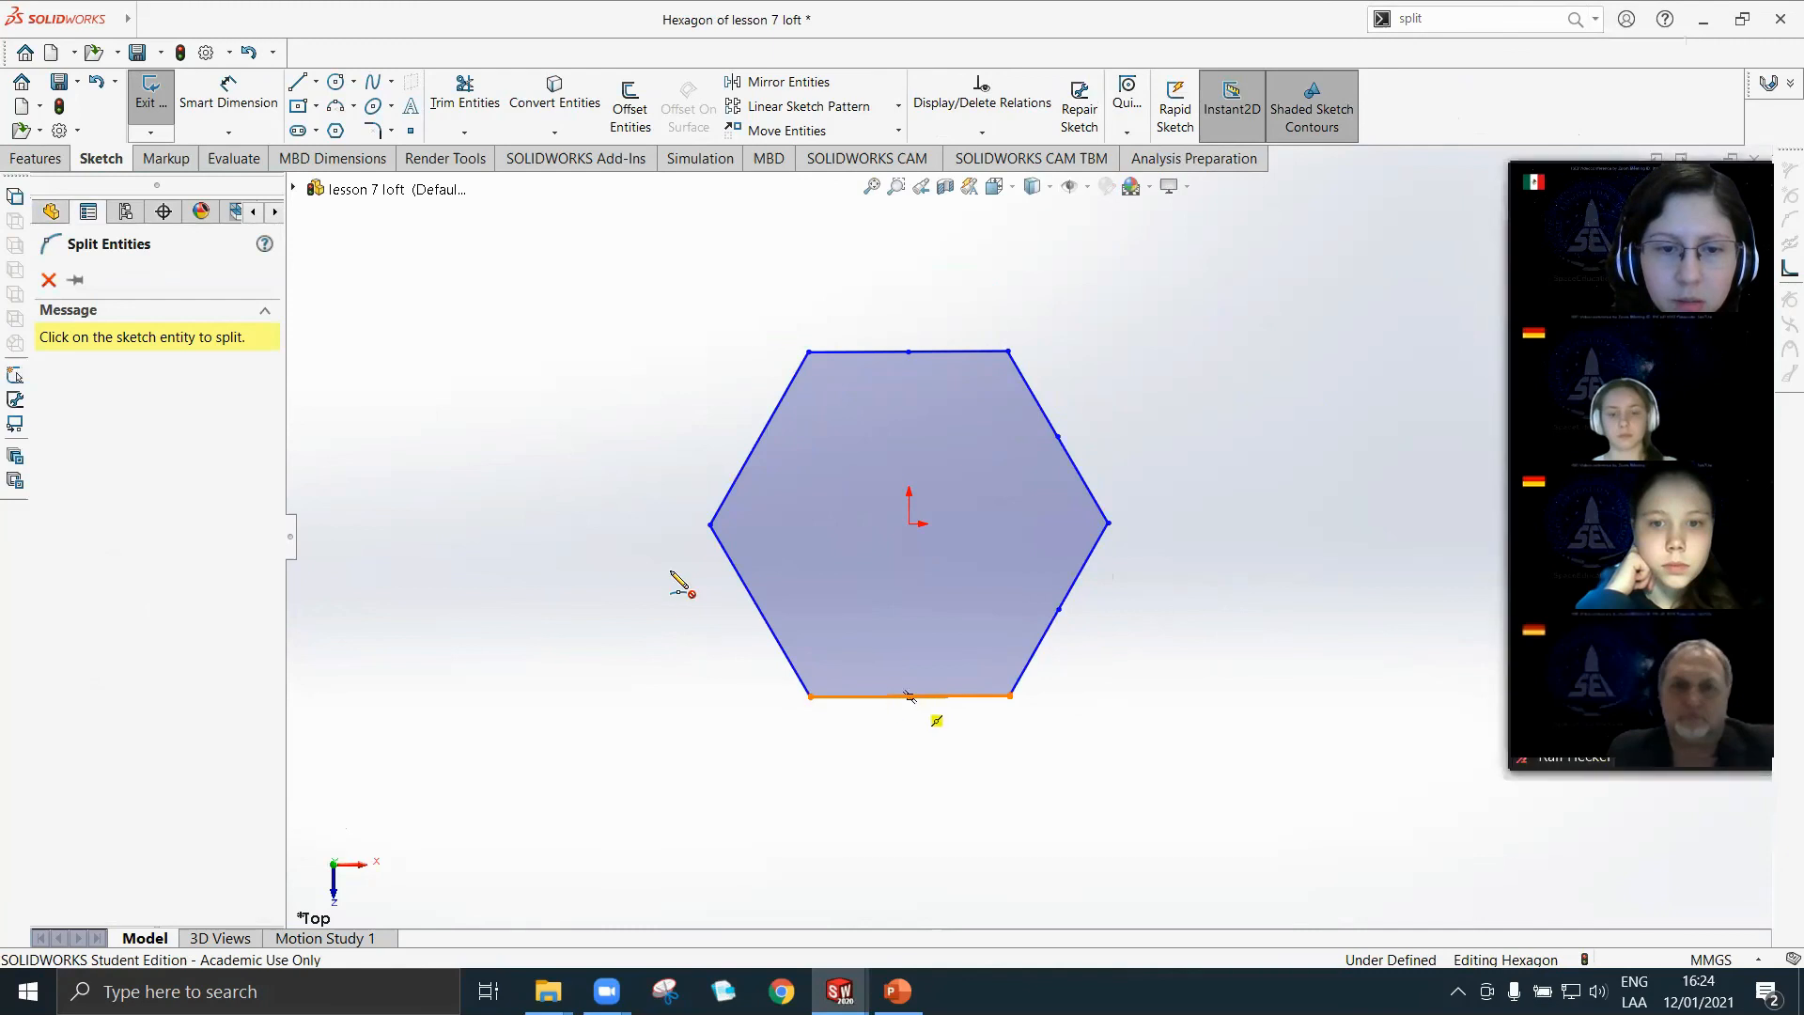
pyautogui.click(759, 611)
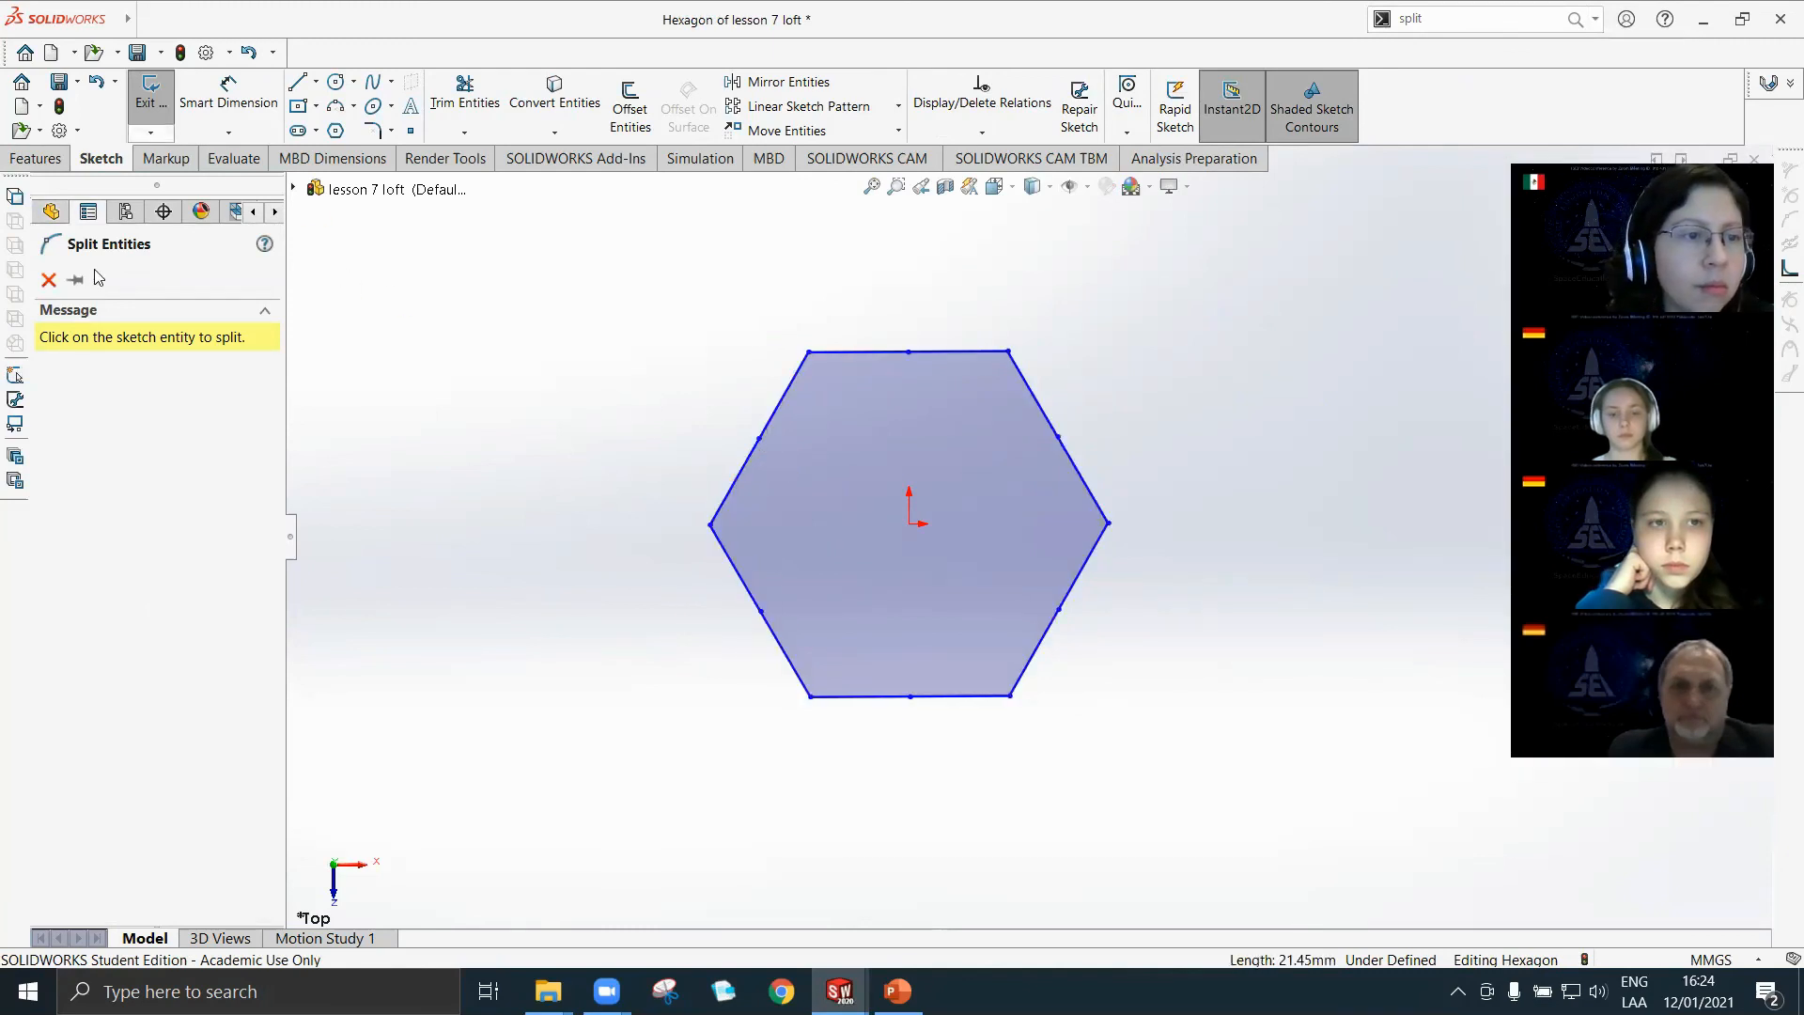
pyautogui.click(47, 279)
pyautogui.click(151, 94)
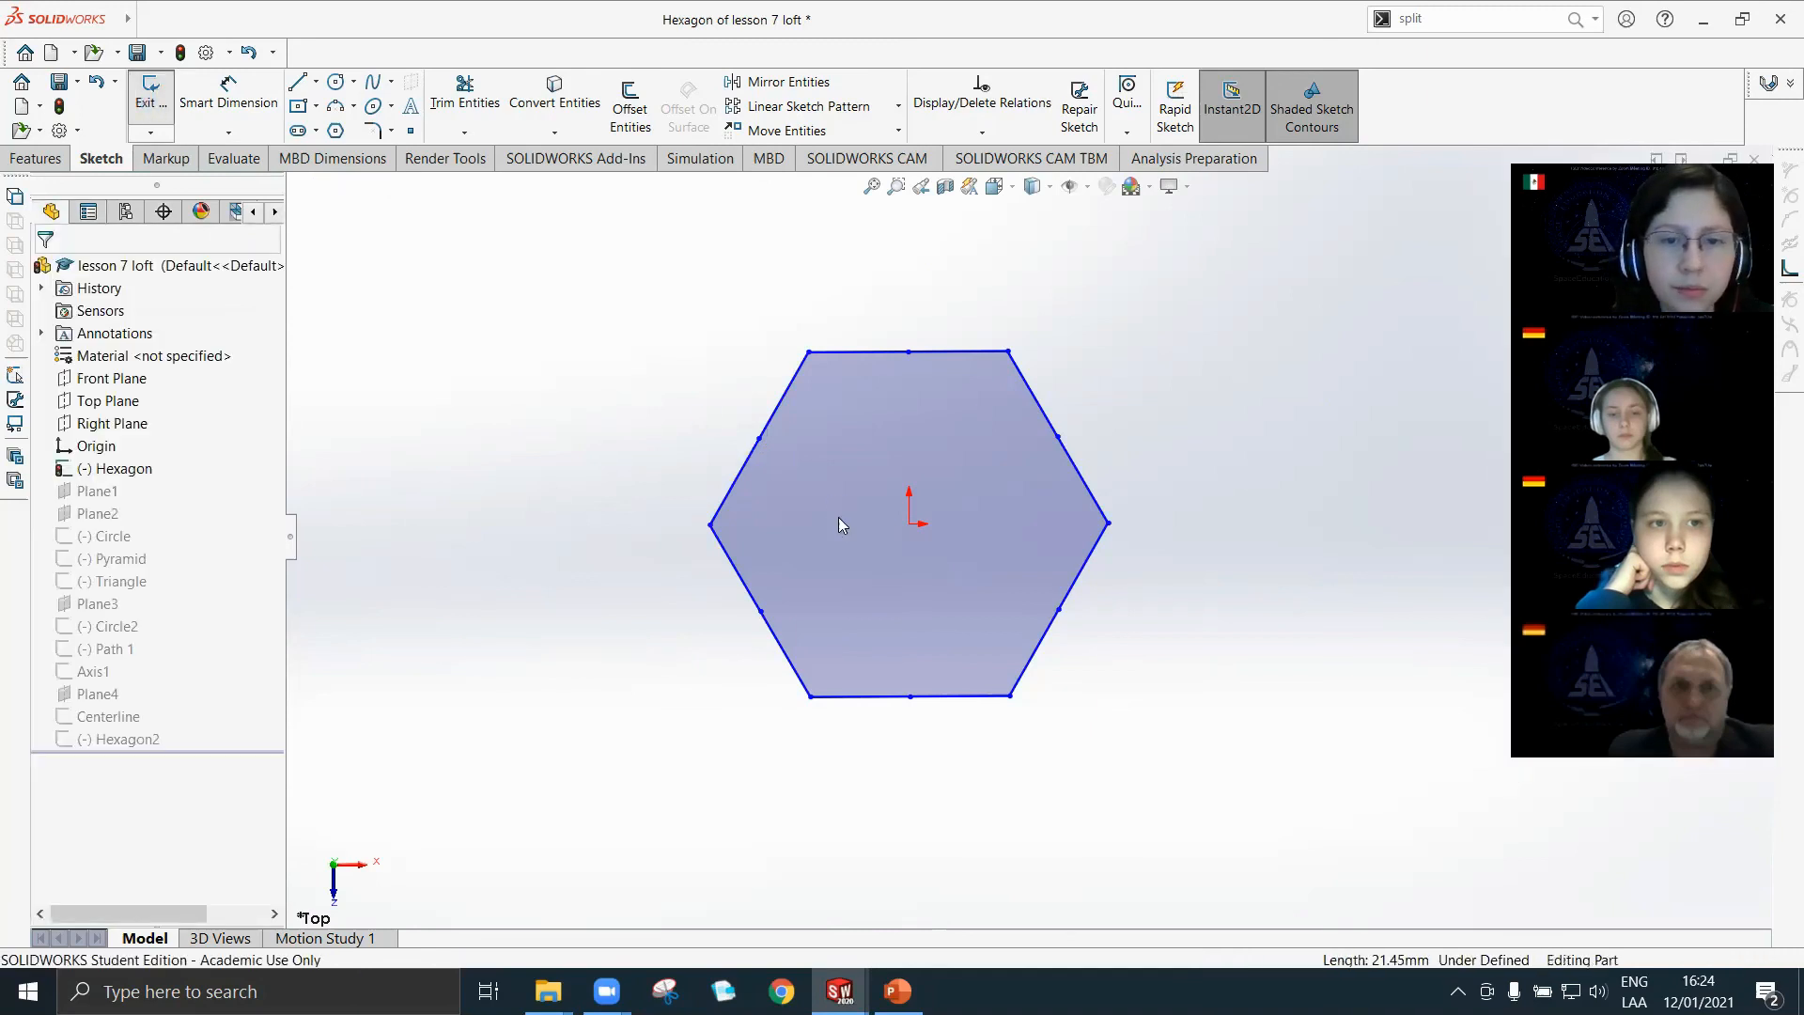
# Create a Lofted Boss/Base between the Hexagon2 and Hexagon profiles, starting from matching points on the two sketches.
pyautogui.moveTo(934, 709)
pyautogui.mouseDown(button='middle')
pyautogui.moveTo(906, 560)
pyautogui.moveTo(917, 452)
pyautogui.moveTo(954, 447)
pyautogui.moveTo(961, 707)
pyautogui.mouseUp(button='middle')
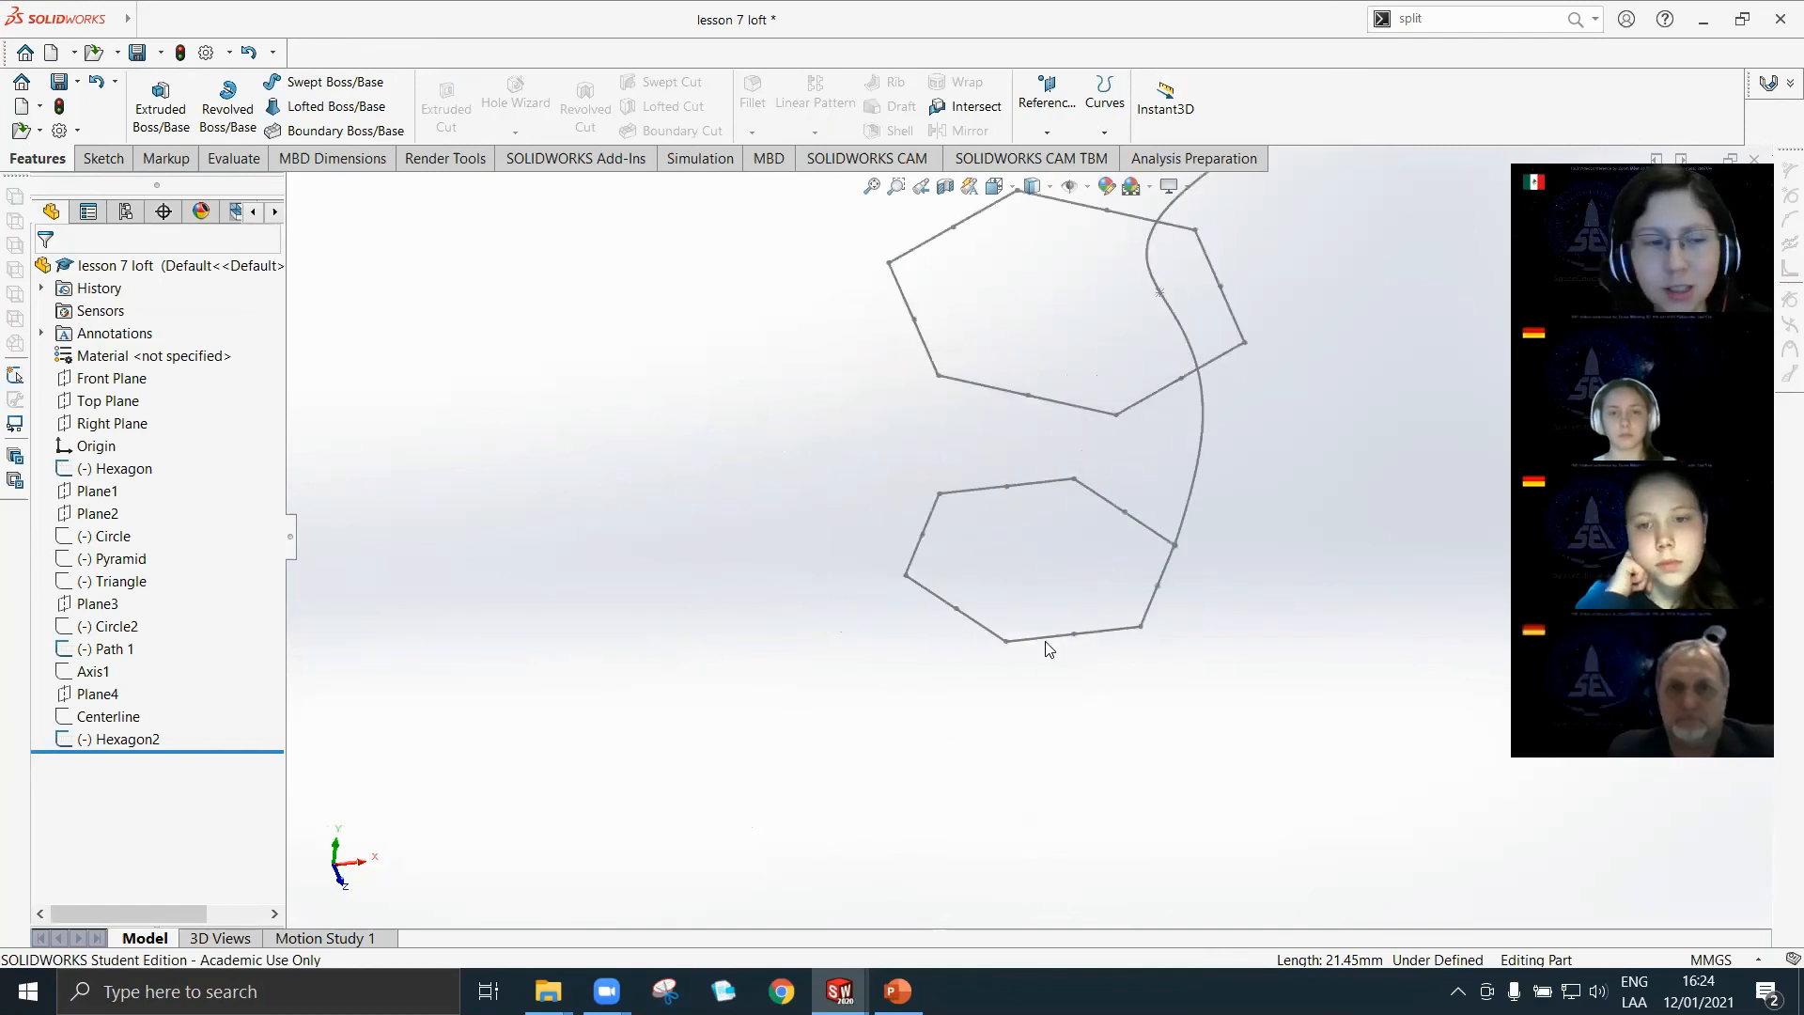
pyautogui.click(319, 107)
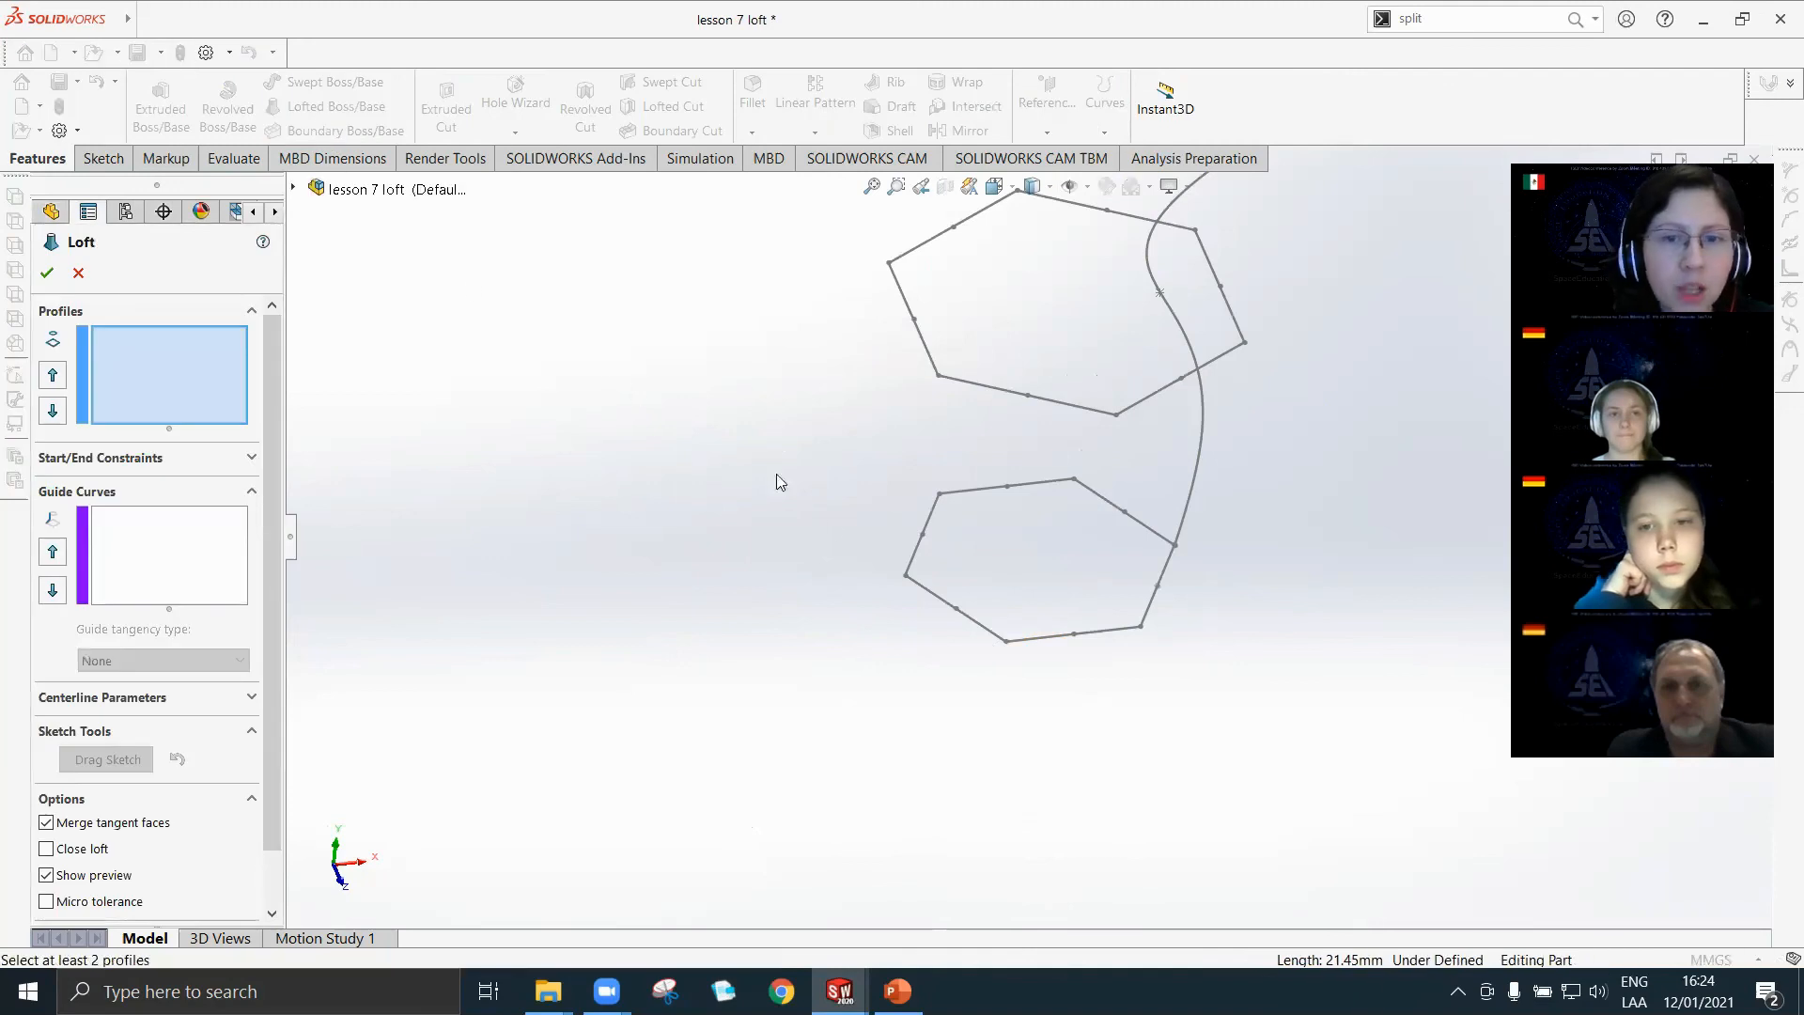
pyautogui.click(1030, 398)
pyautogui.click(1005, 637)
pyautogui.moveTo(1023, 426); pyautogui.dragTo(1034, 564, button='middle')
pyautogui.click(51, 273)
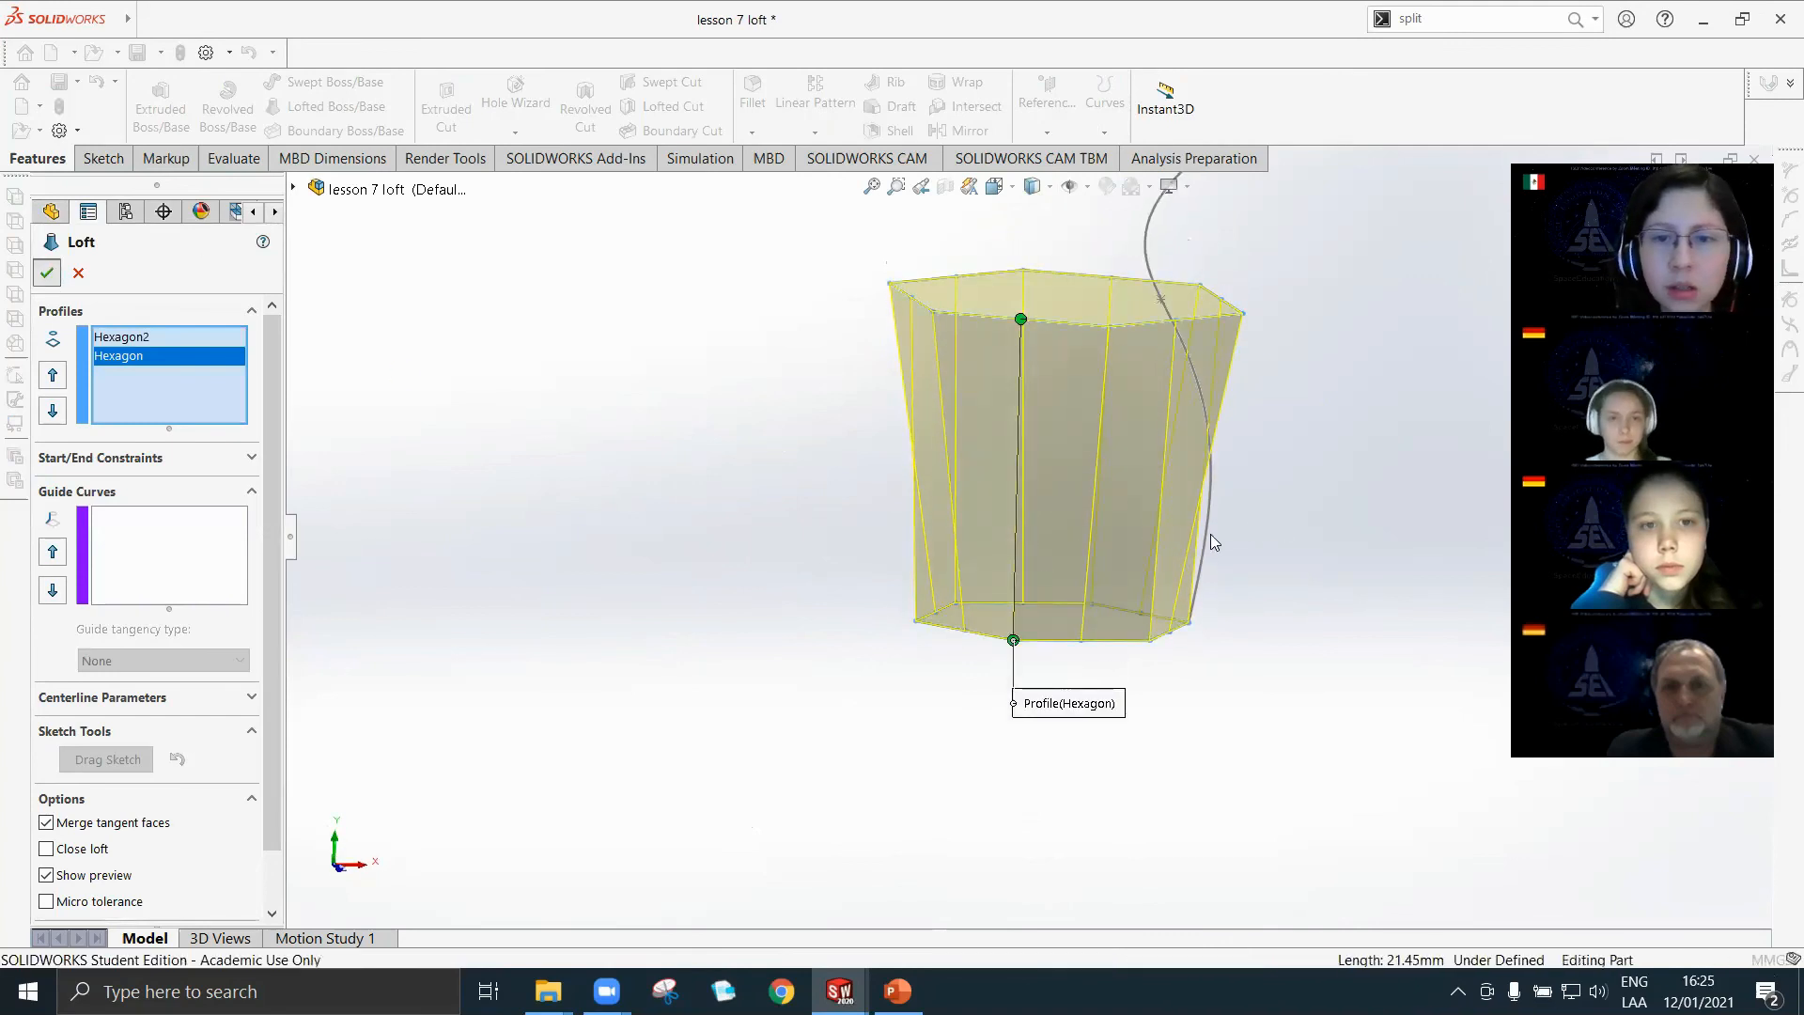
# Delete the loft feature between the two hexagons while keeping its profile sketches.
pyautogui.moveTo(1125, 479); pyautogui.dragTo(1072, 415, button='middle')
pyautogui.moveTo(1242, 513); pyautogui.dragTo(1200, 528, button='middle')
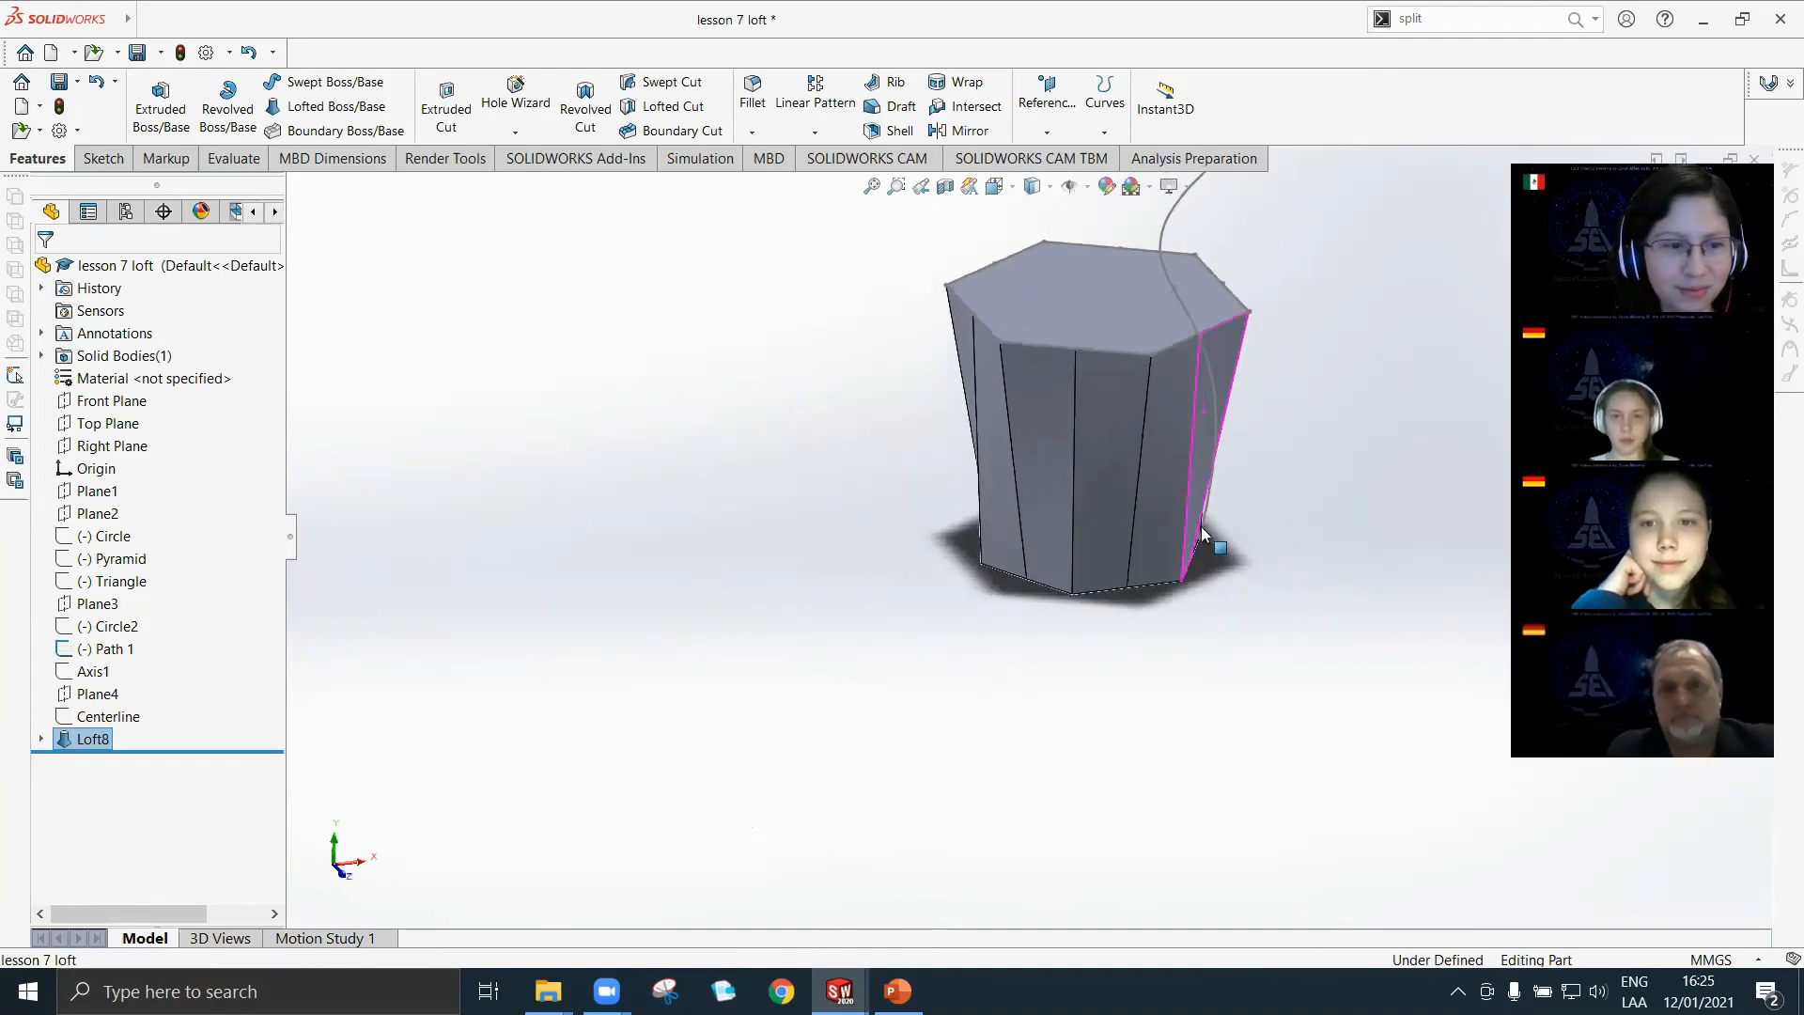
pyautogui.scroll(6, 1193, 355)
pyautogui.scroll(-6, 1101, 472)
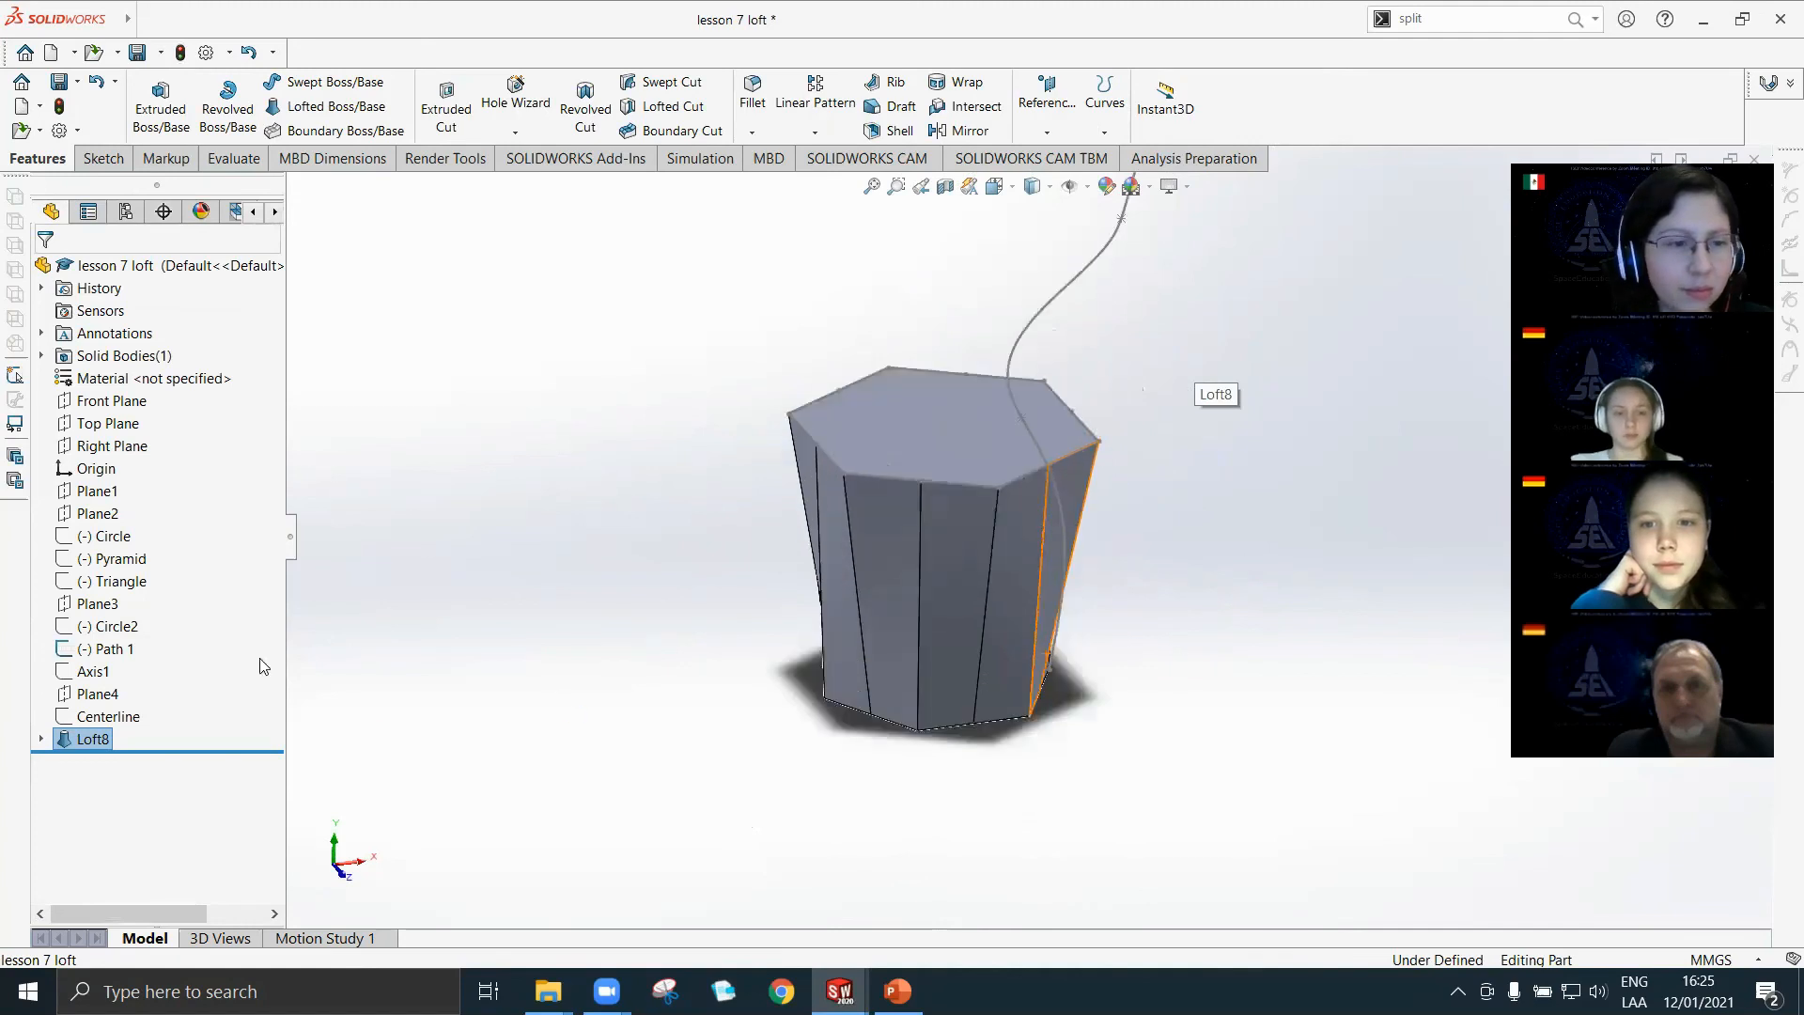
pyautogui.click(90, 856)
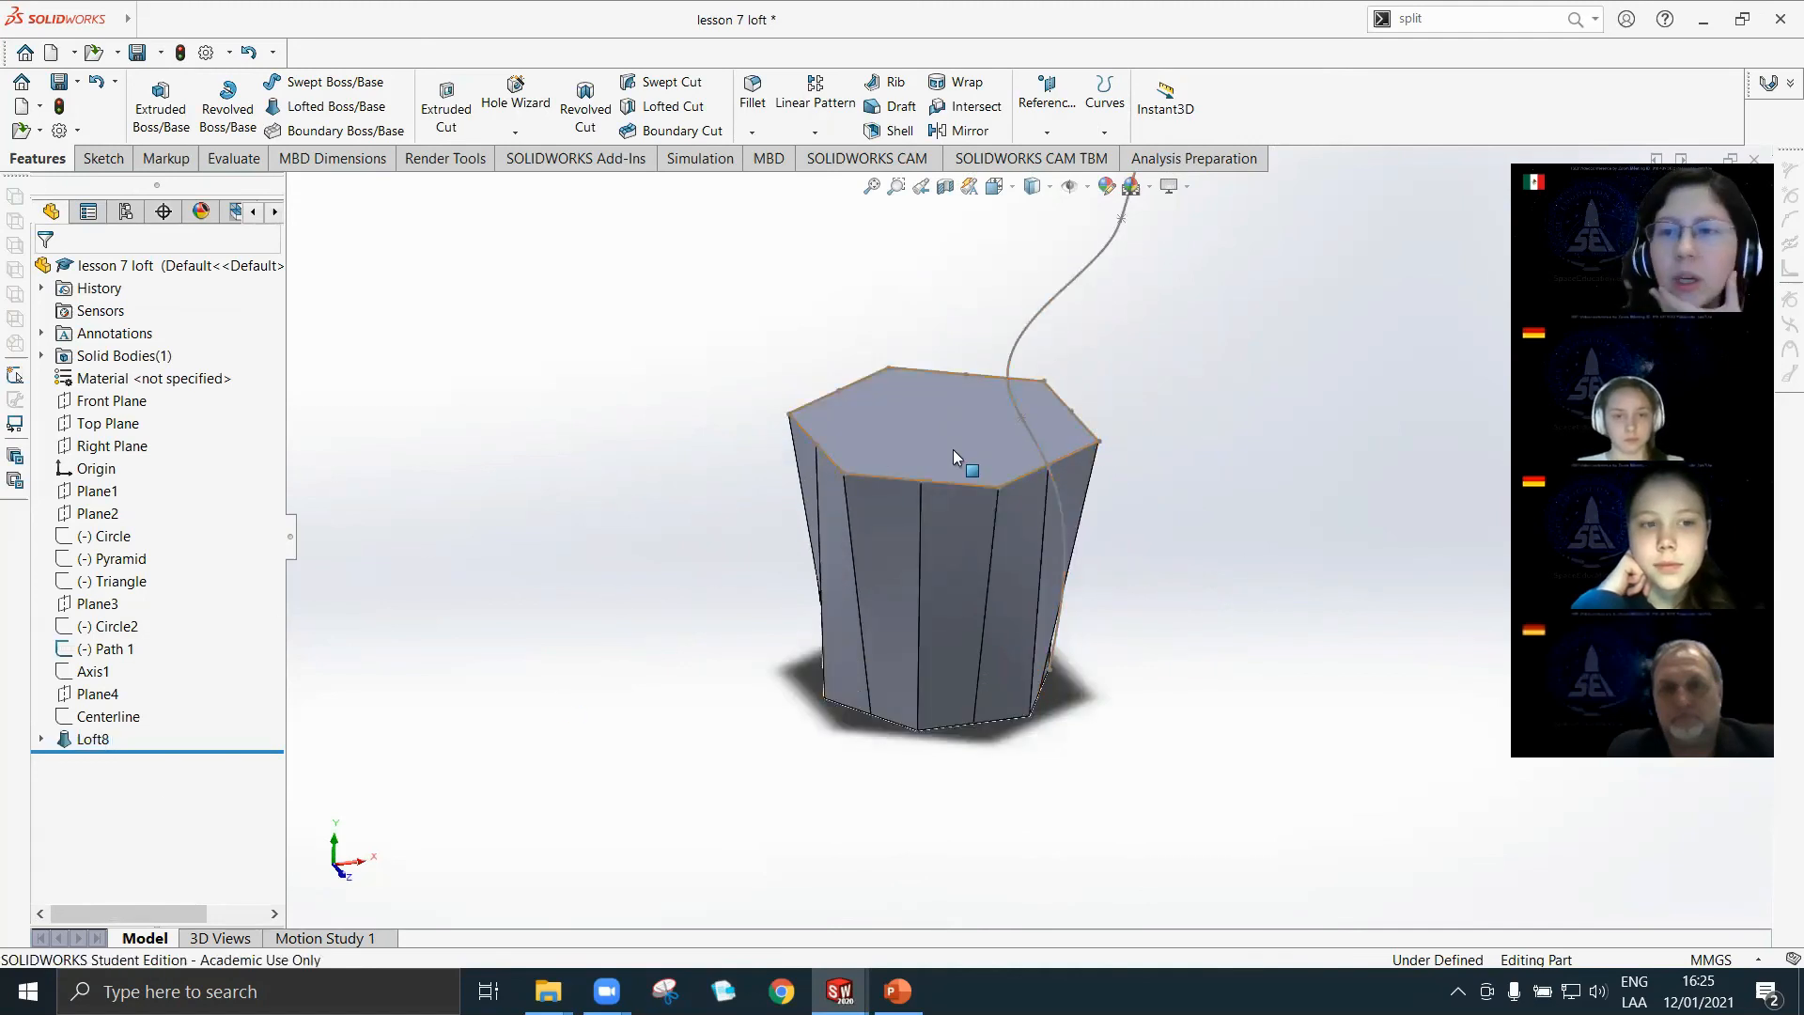
pyautogui.rightClick(83, 741)
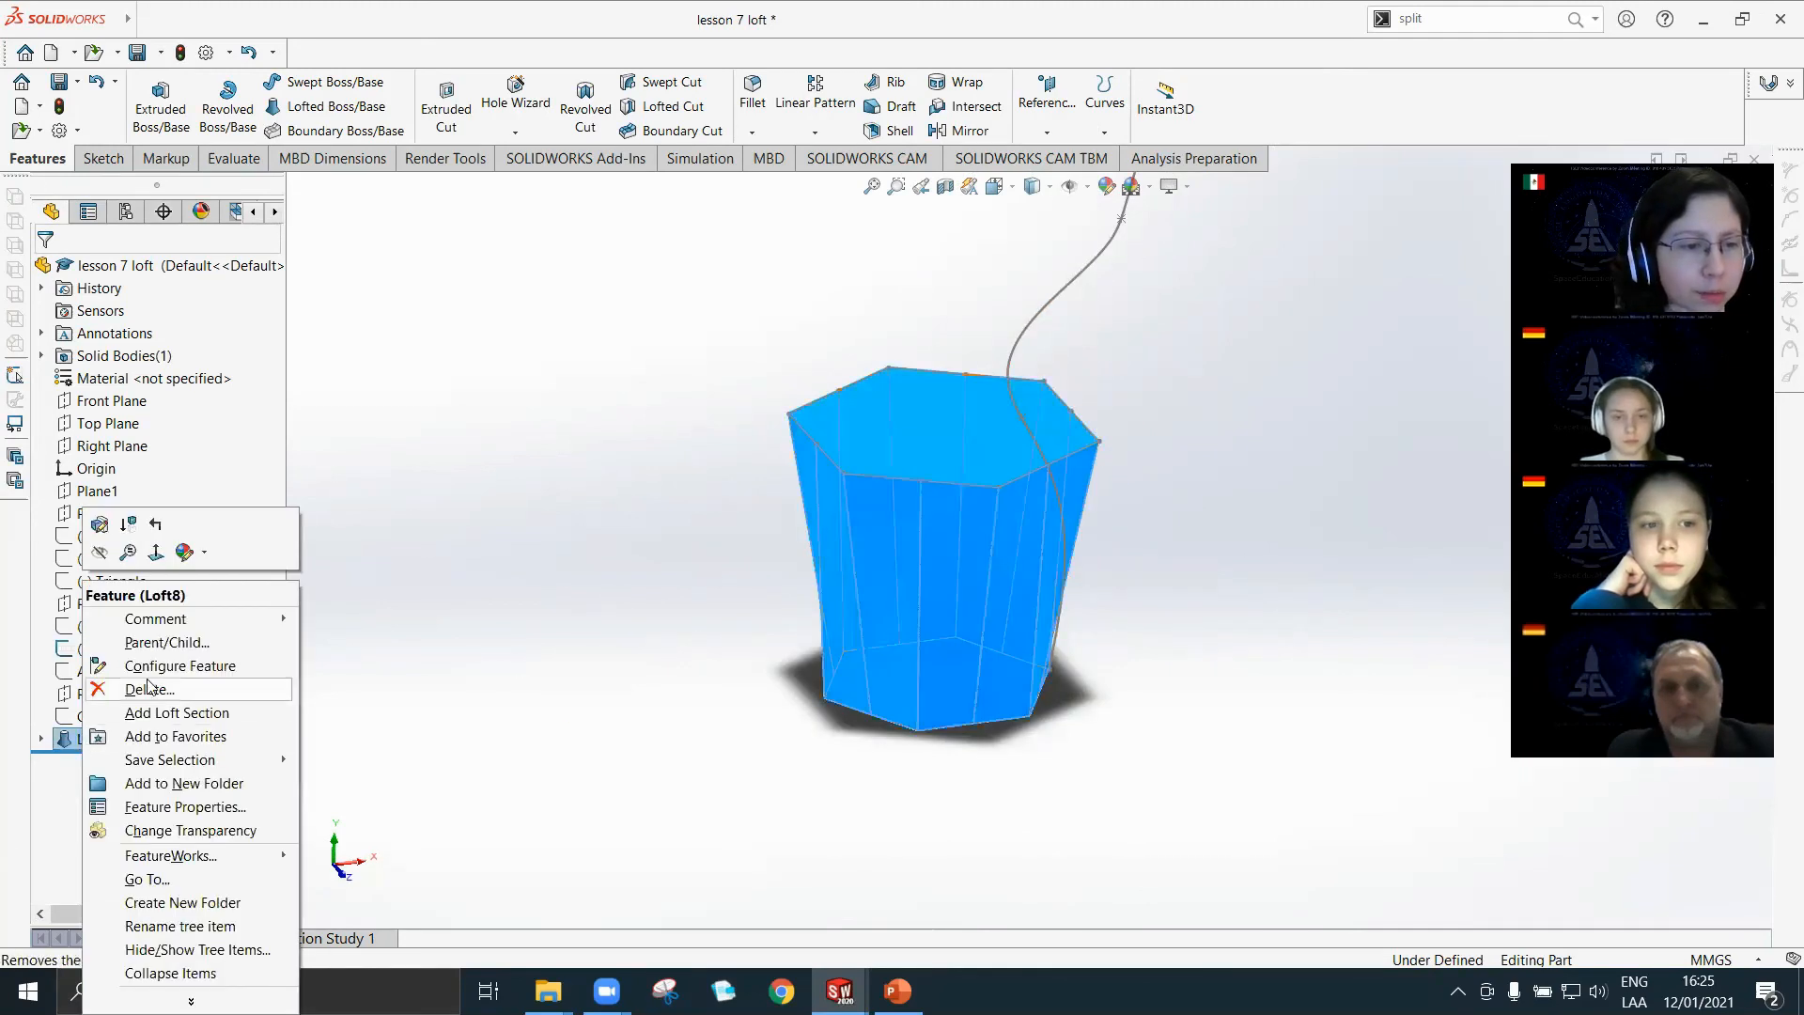
pyautogui.click(150, 690)
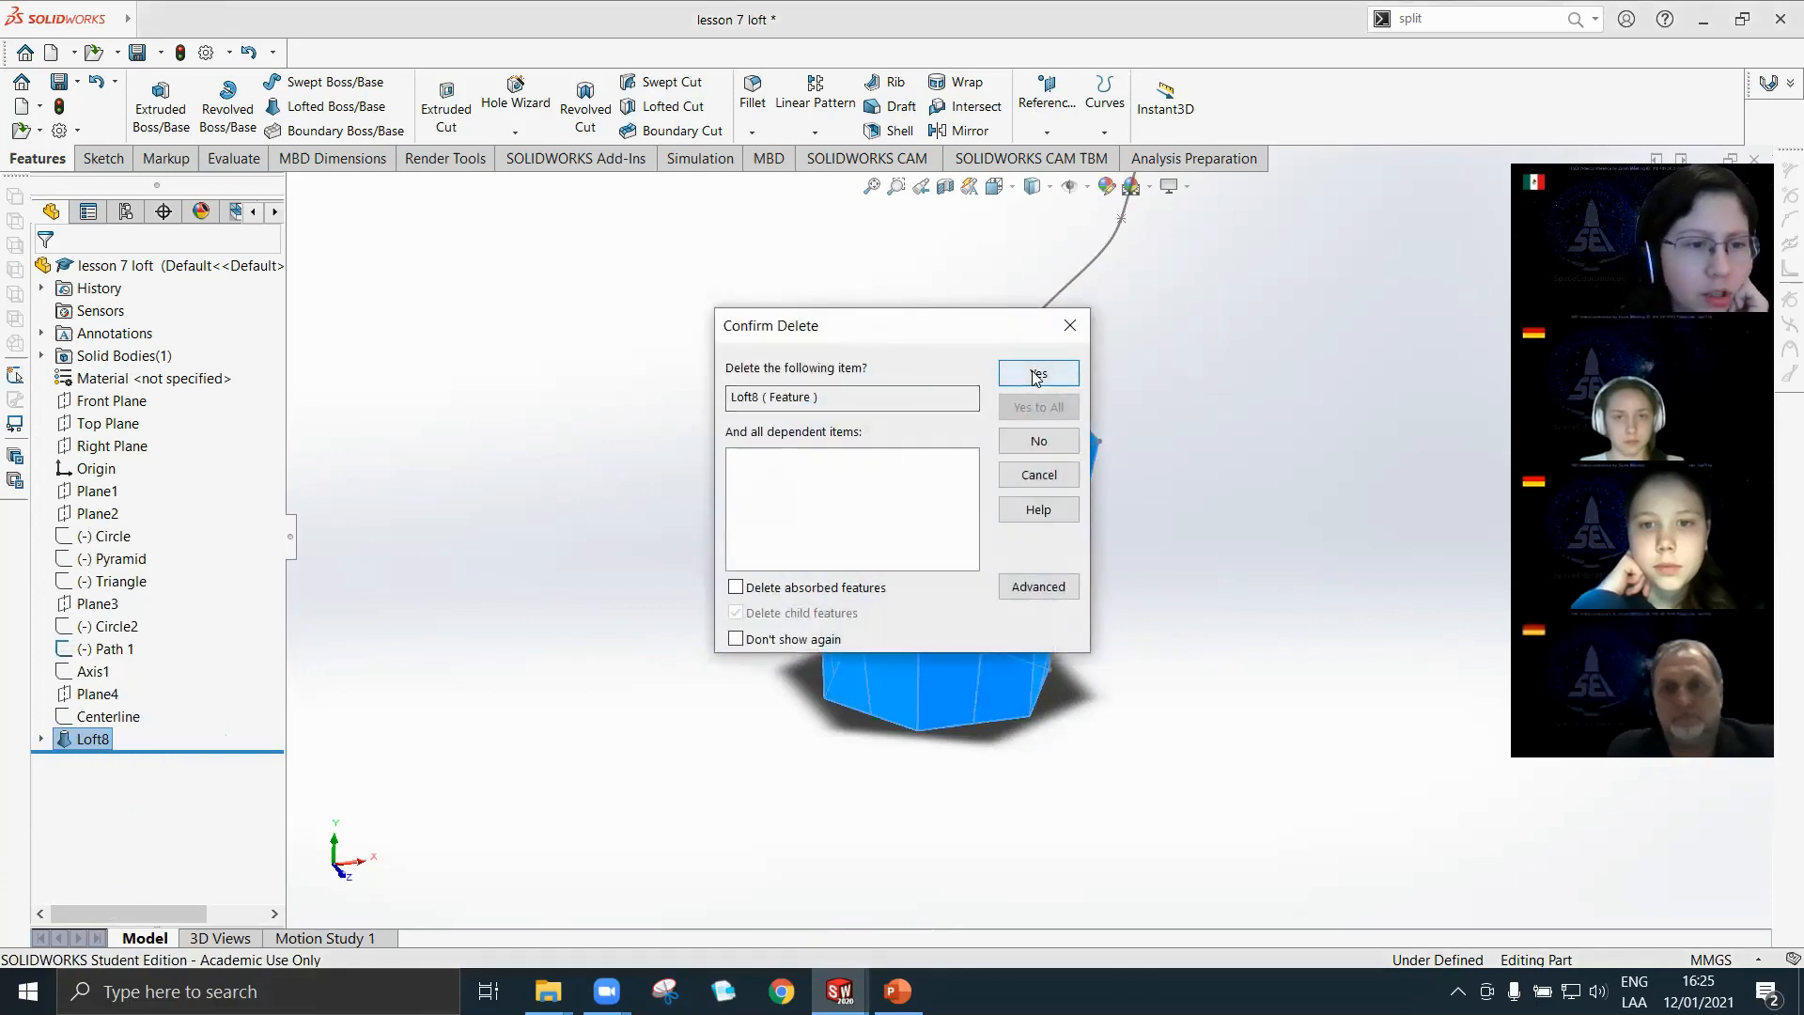
pyautogui.click(1038, 381)
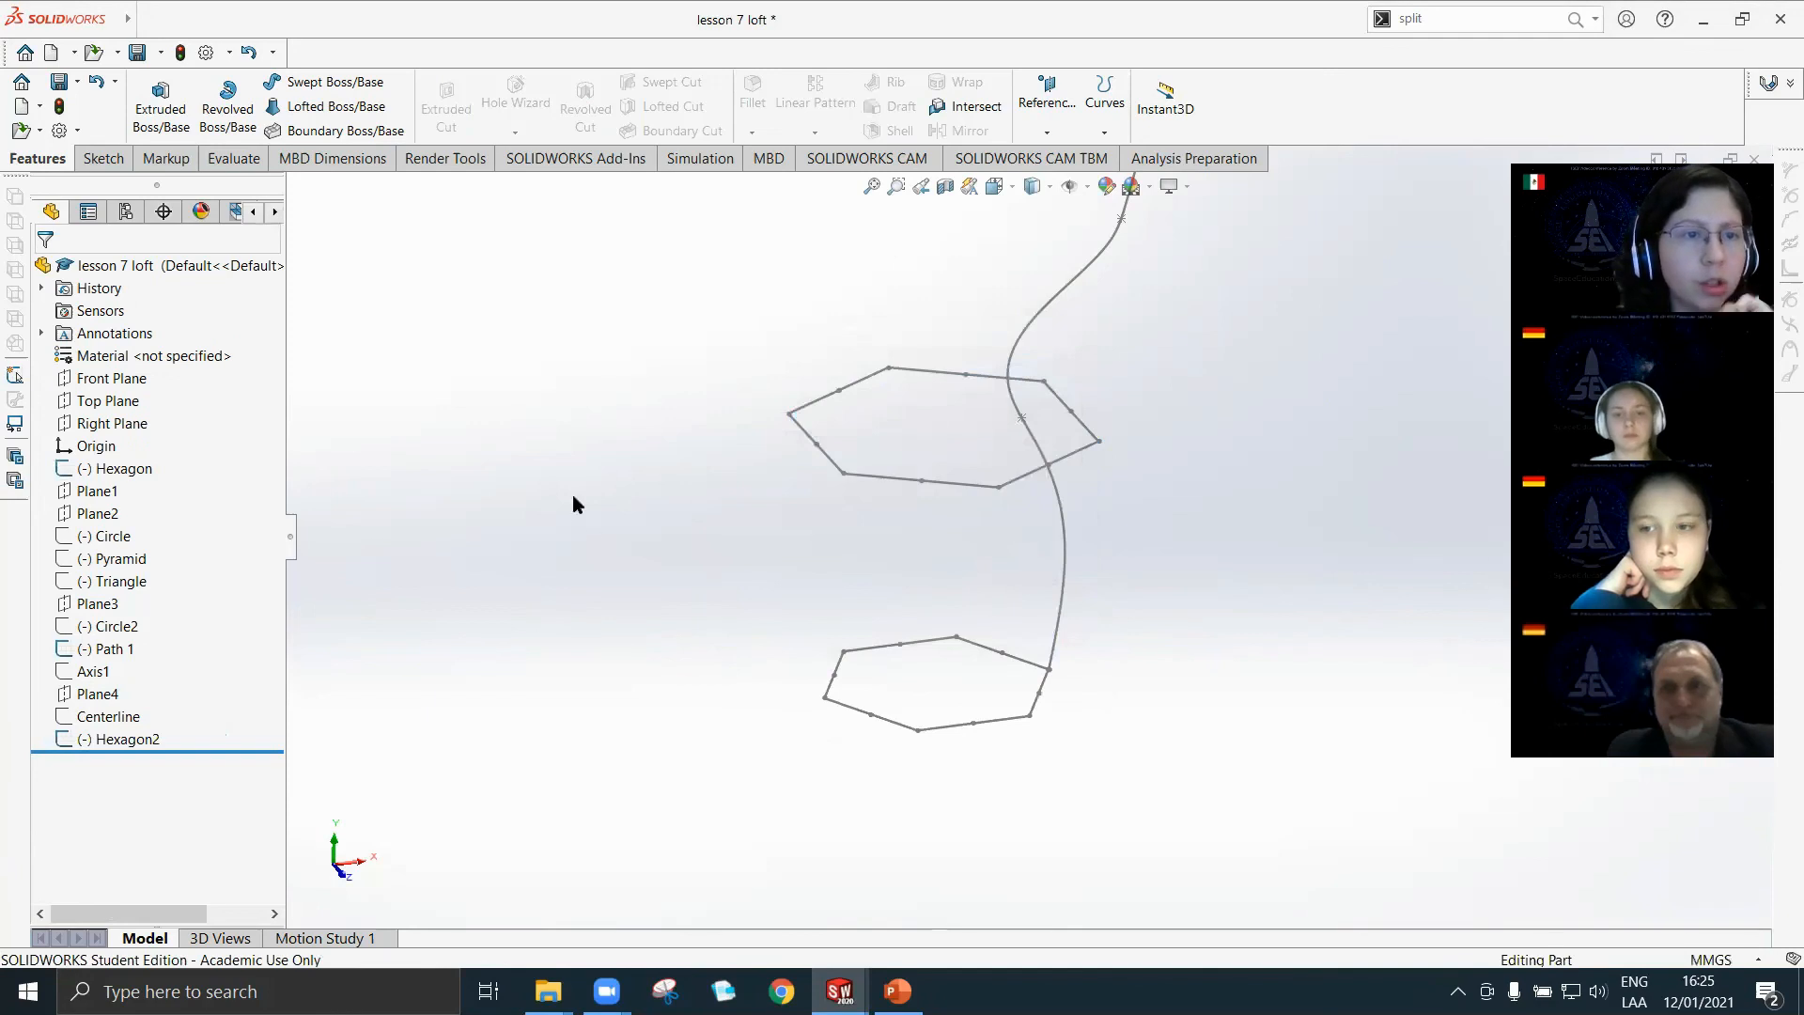
# Create a Boundary Boss/Base with the Hexagon and Hexagon2 sketches as Direction 1 curves.
pyautogui.click(310, 131)
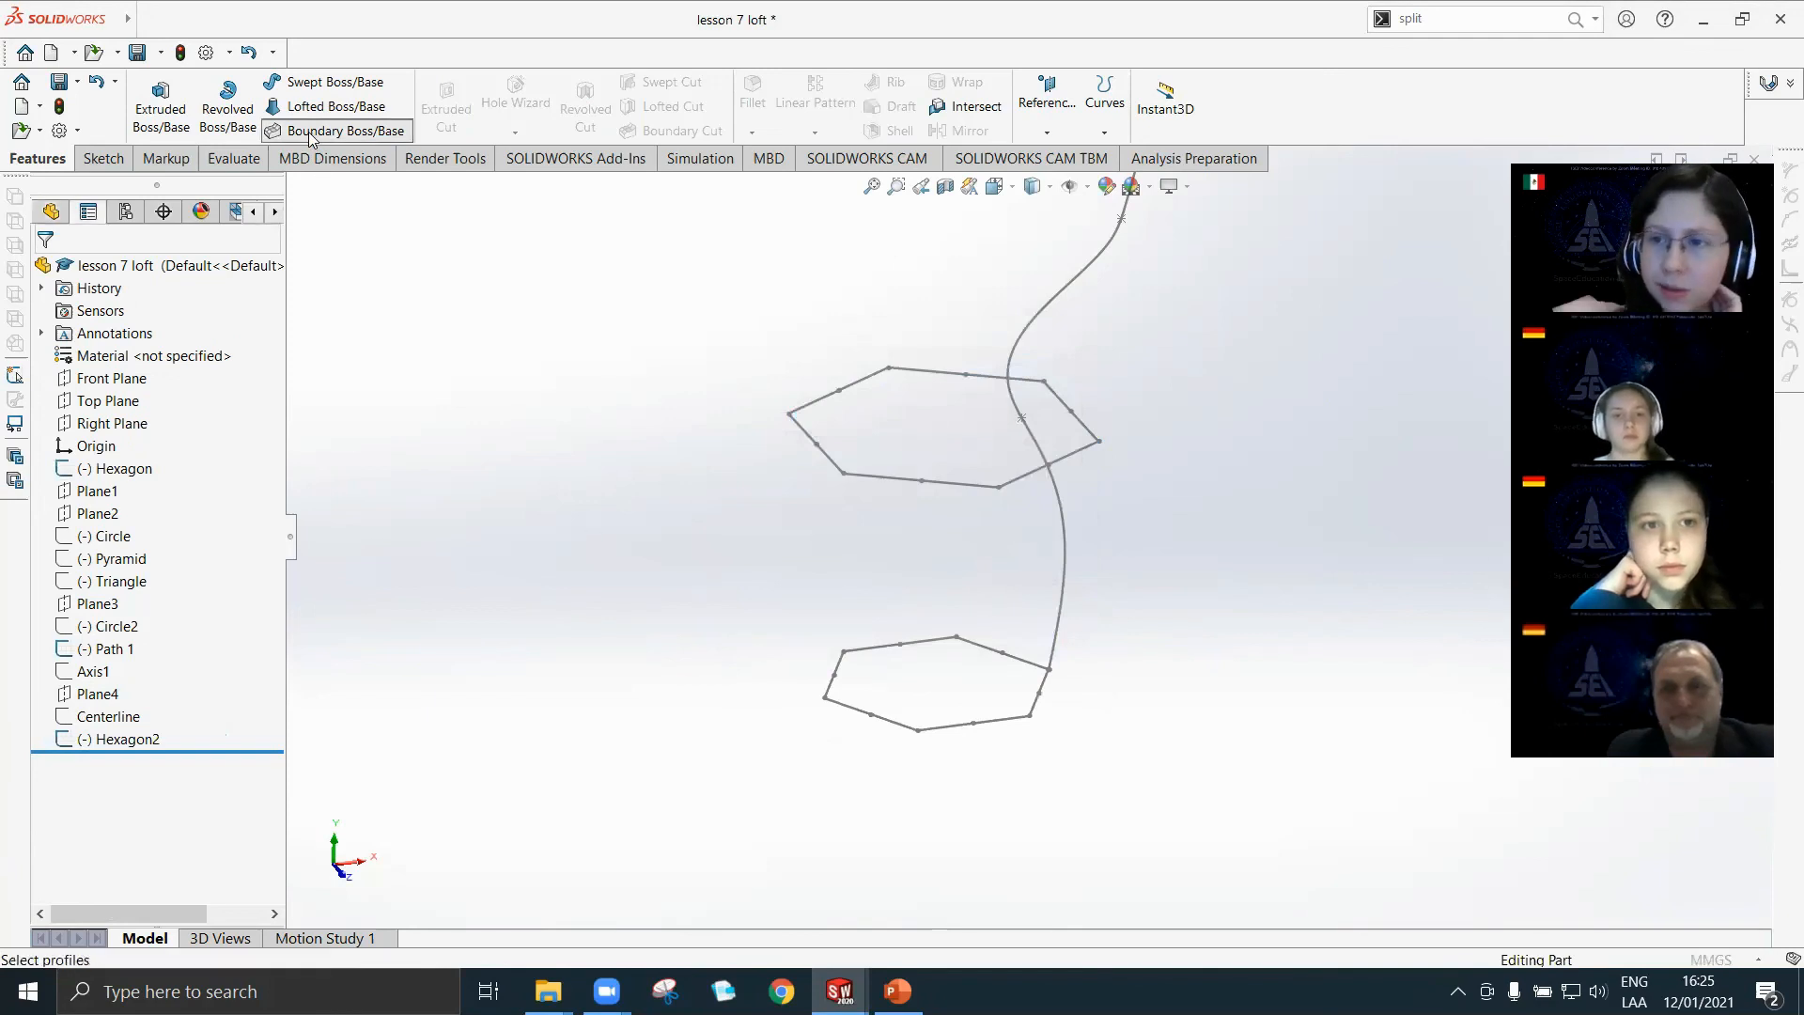
pyautogui.click(227, 353)
pyautogui.click(200, 531)
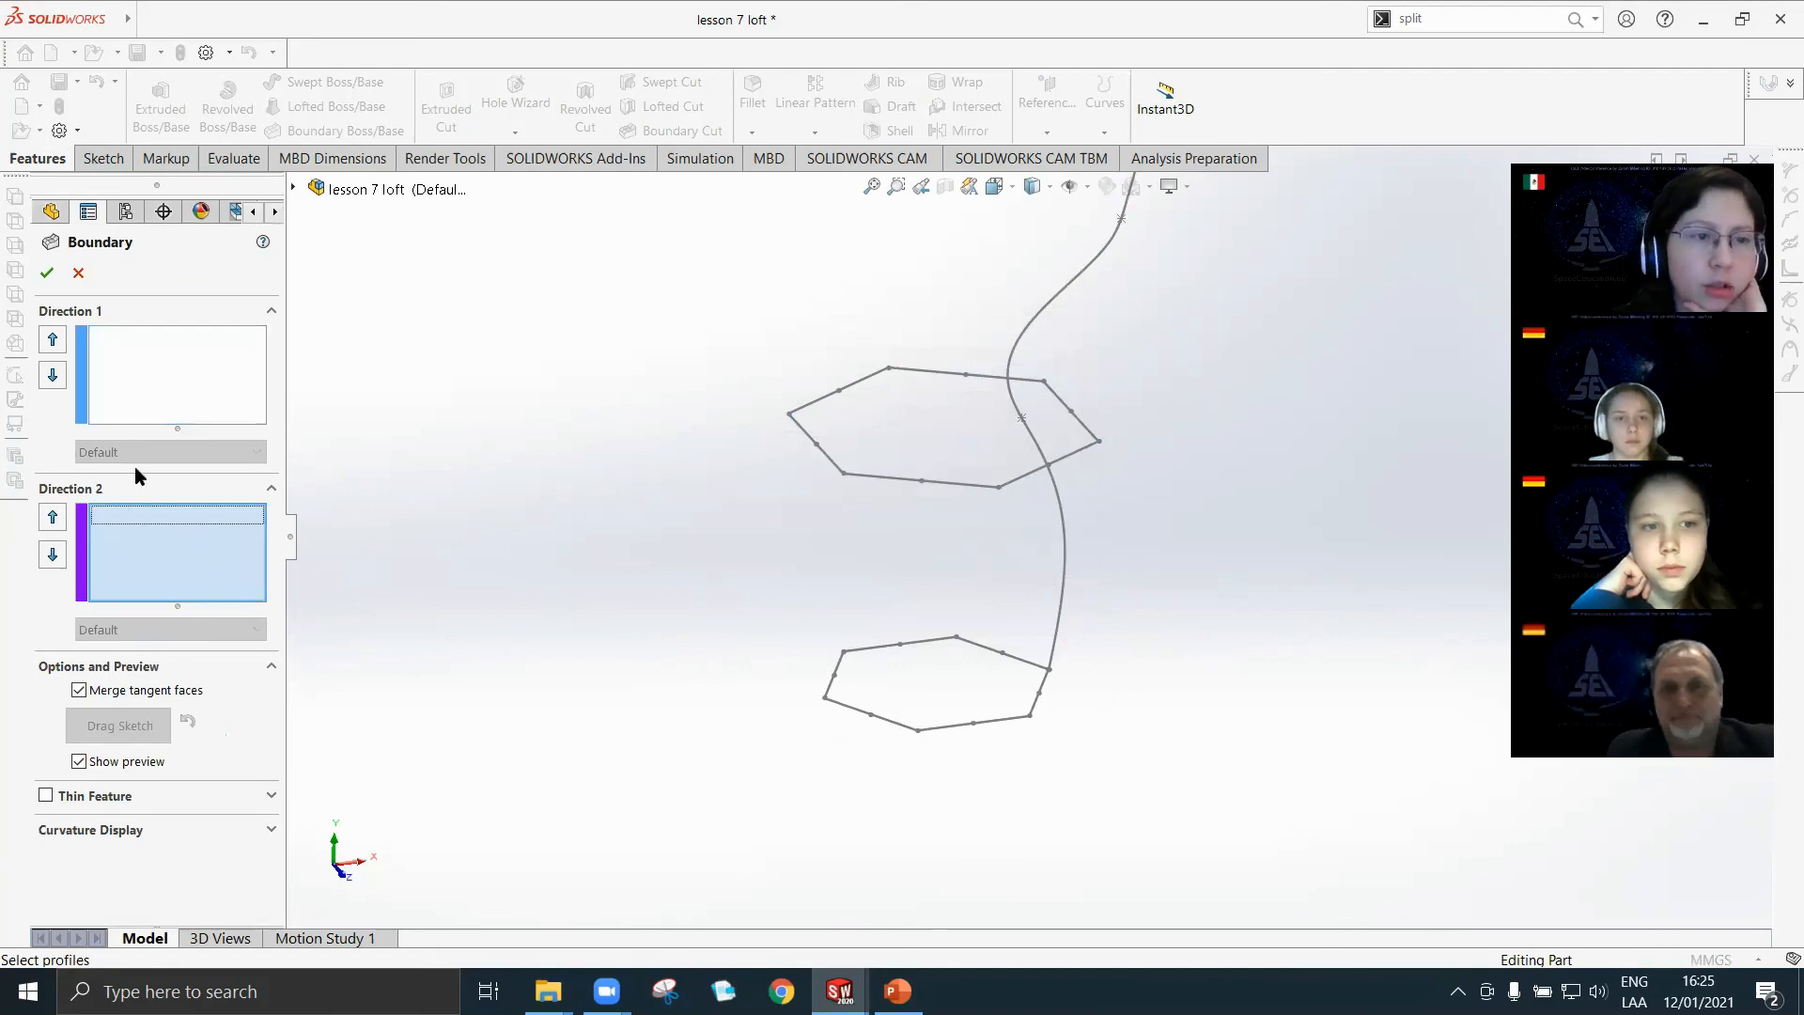
pyautogui.click(134, 399)
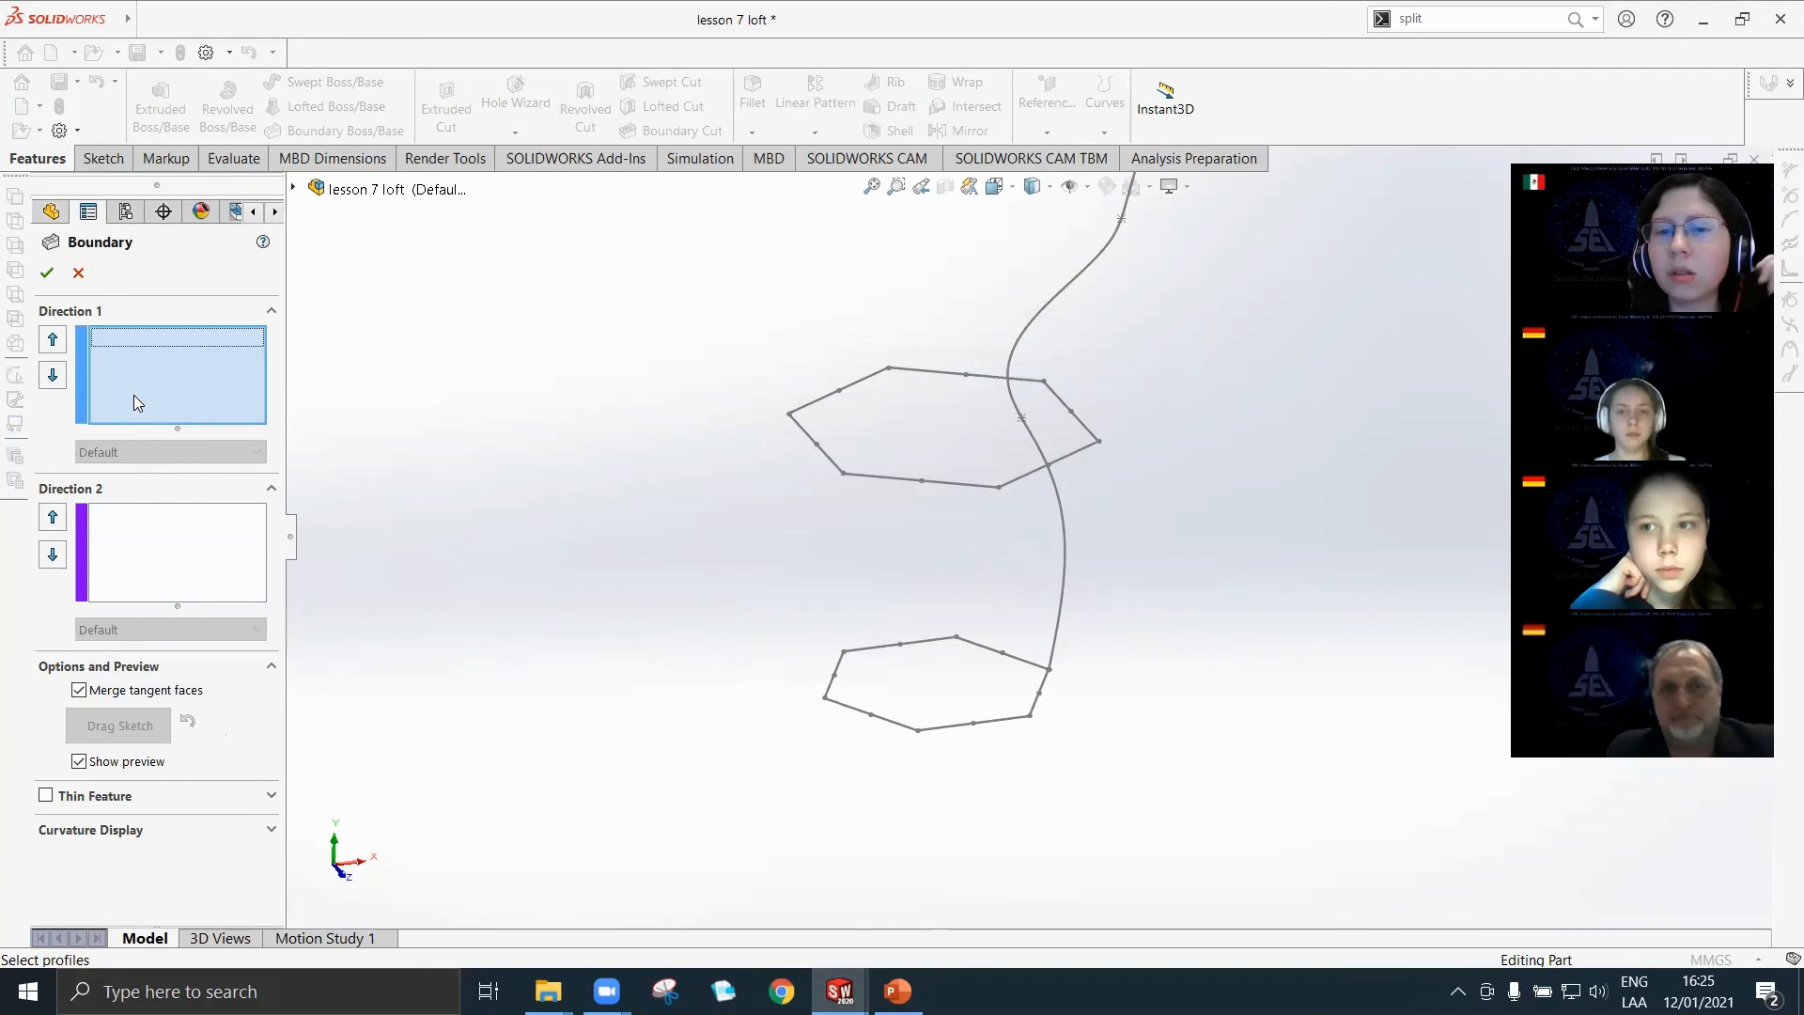
pyautogui.click(919, 732)
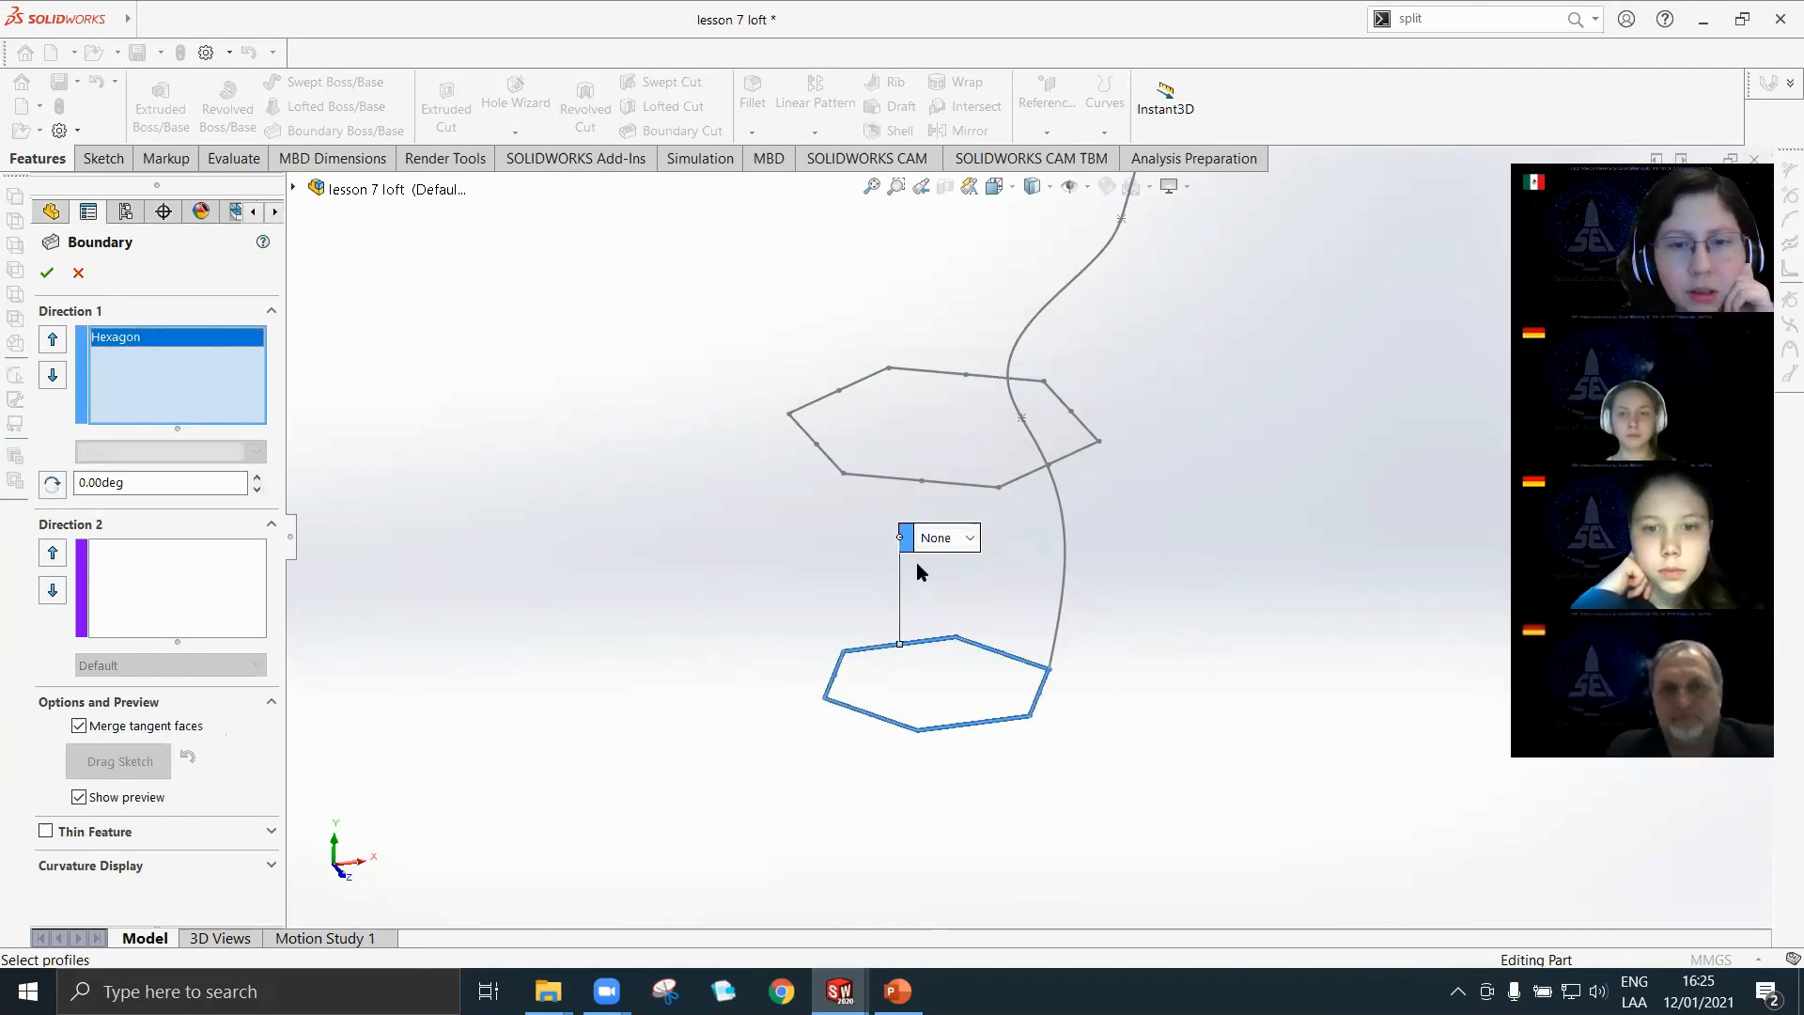
pyautogui.click(921, 481)
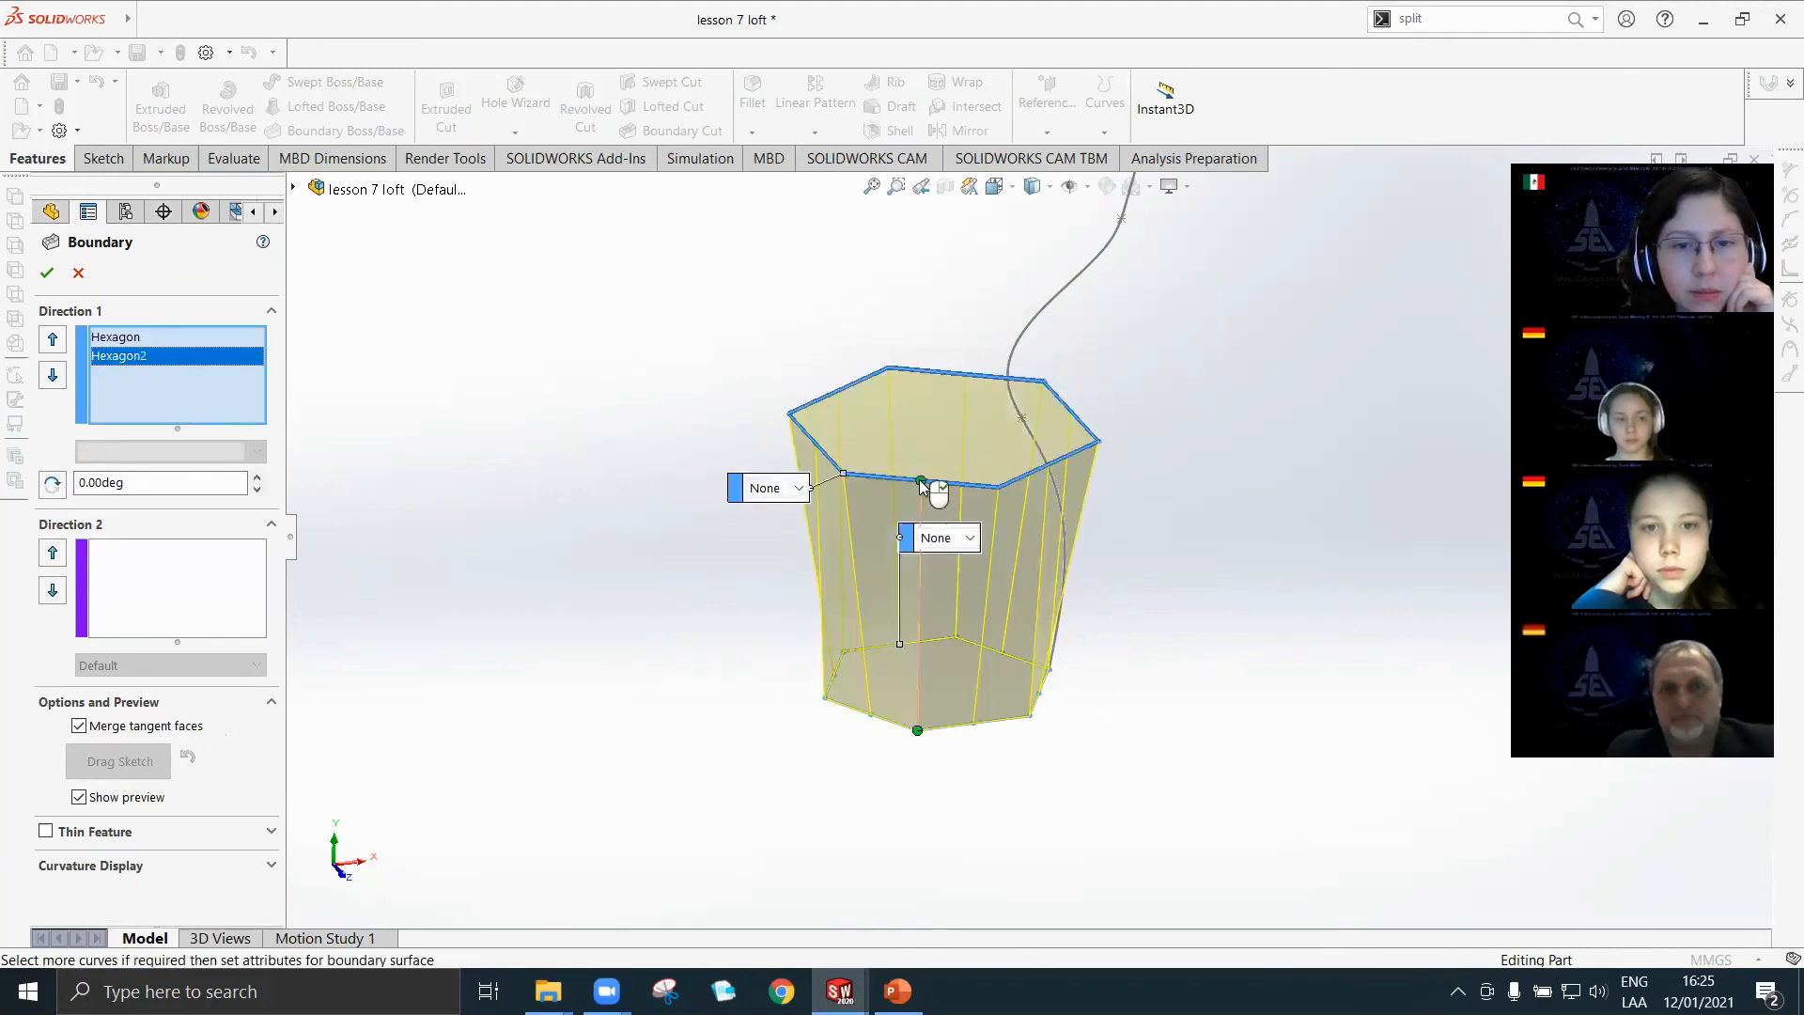
pyautogui.click(49, 274)
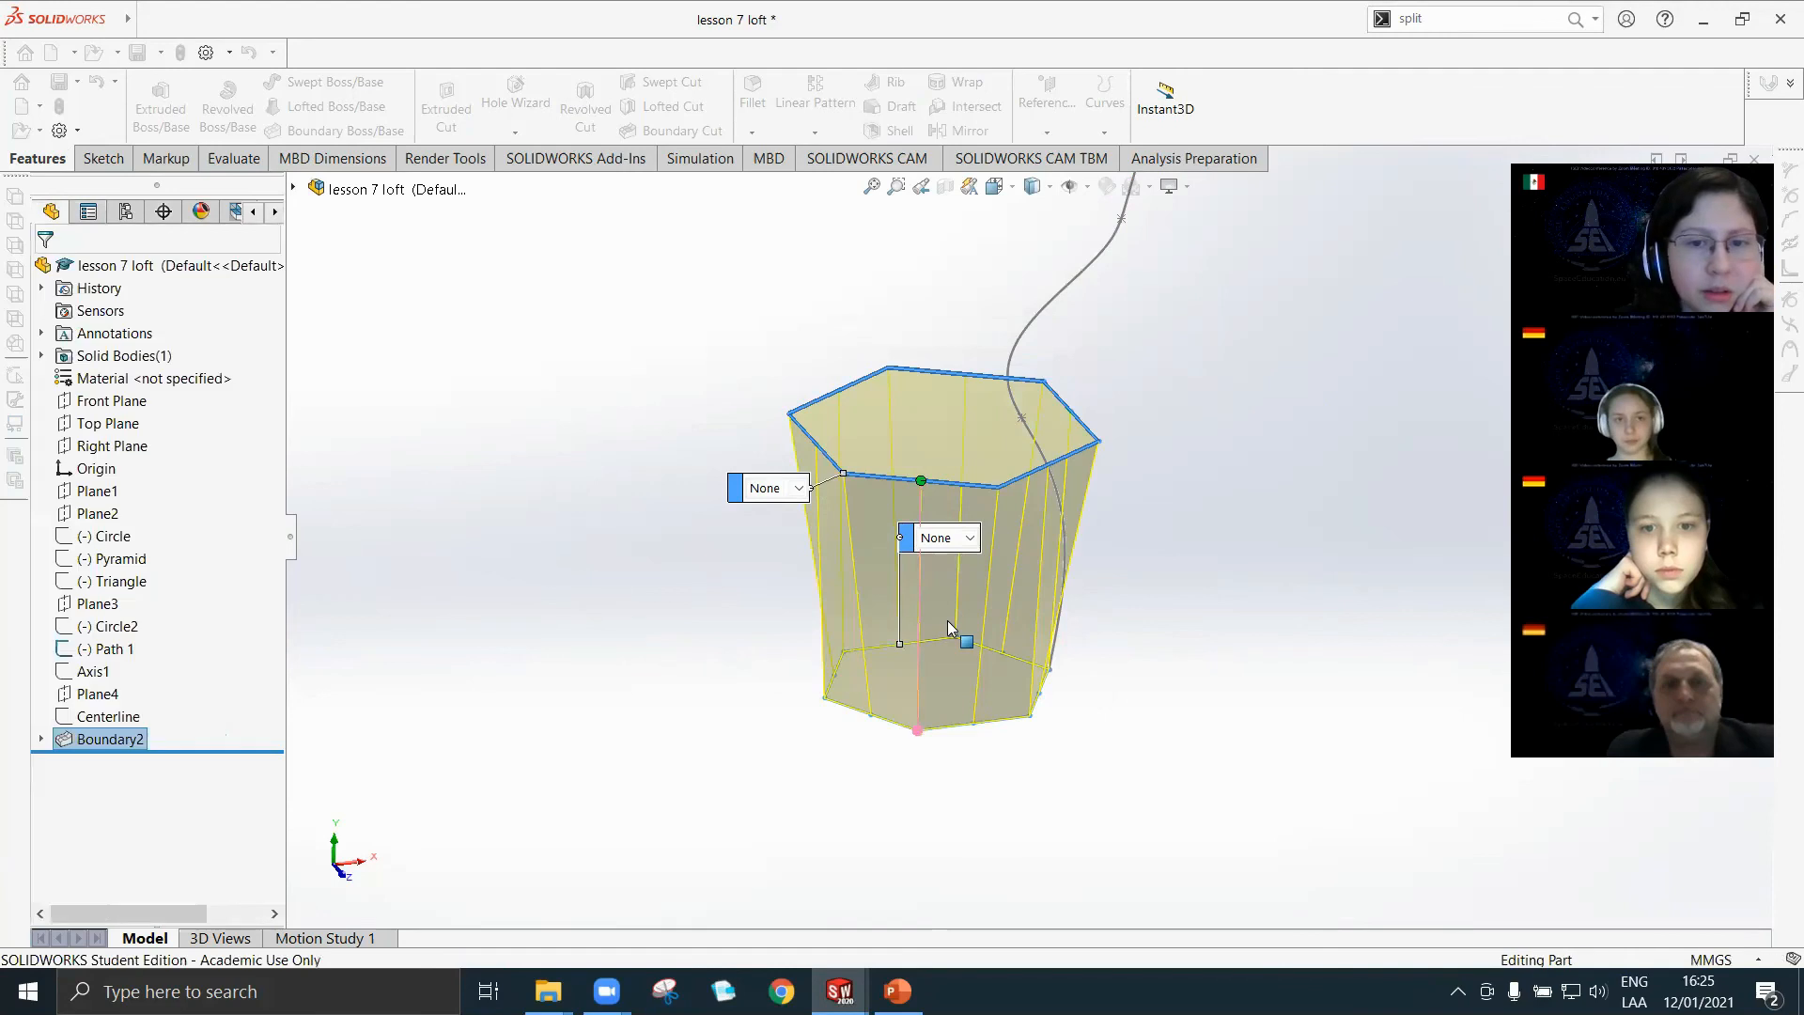
# Delete the boundary feature between the two hexagons while keeping its sketches.
pyautogui.moveTo(973, 543); pyautogui.dragTo(1084, 368, button='middle')
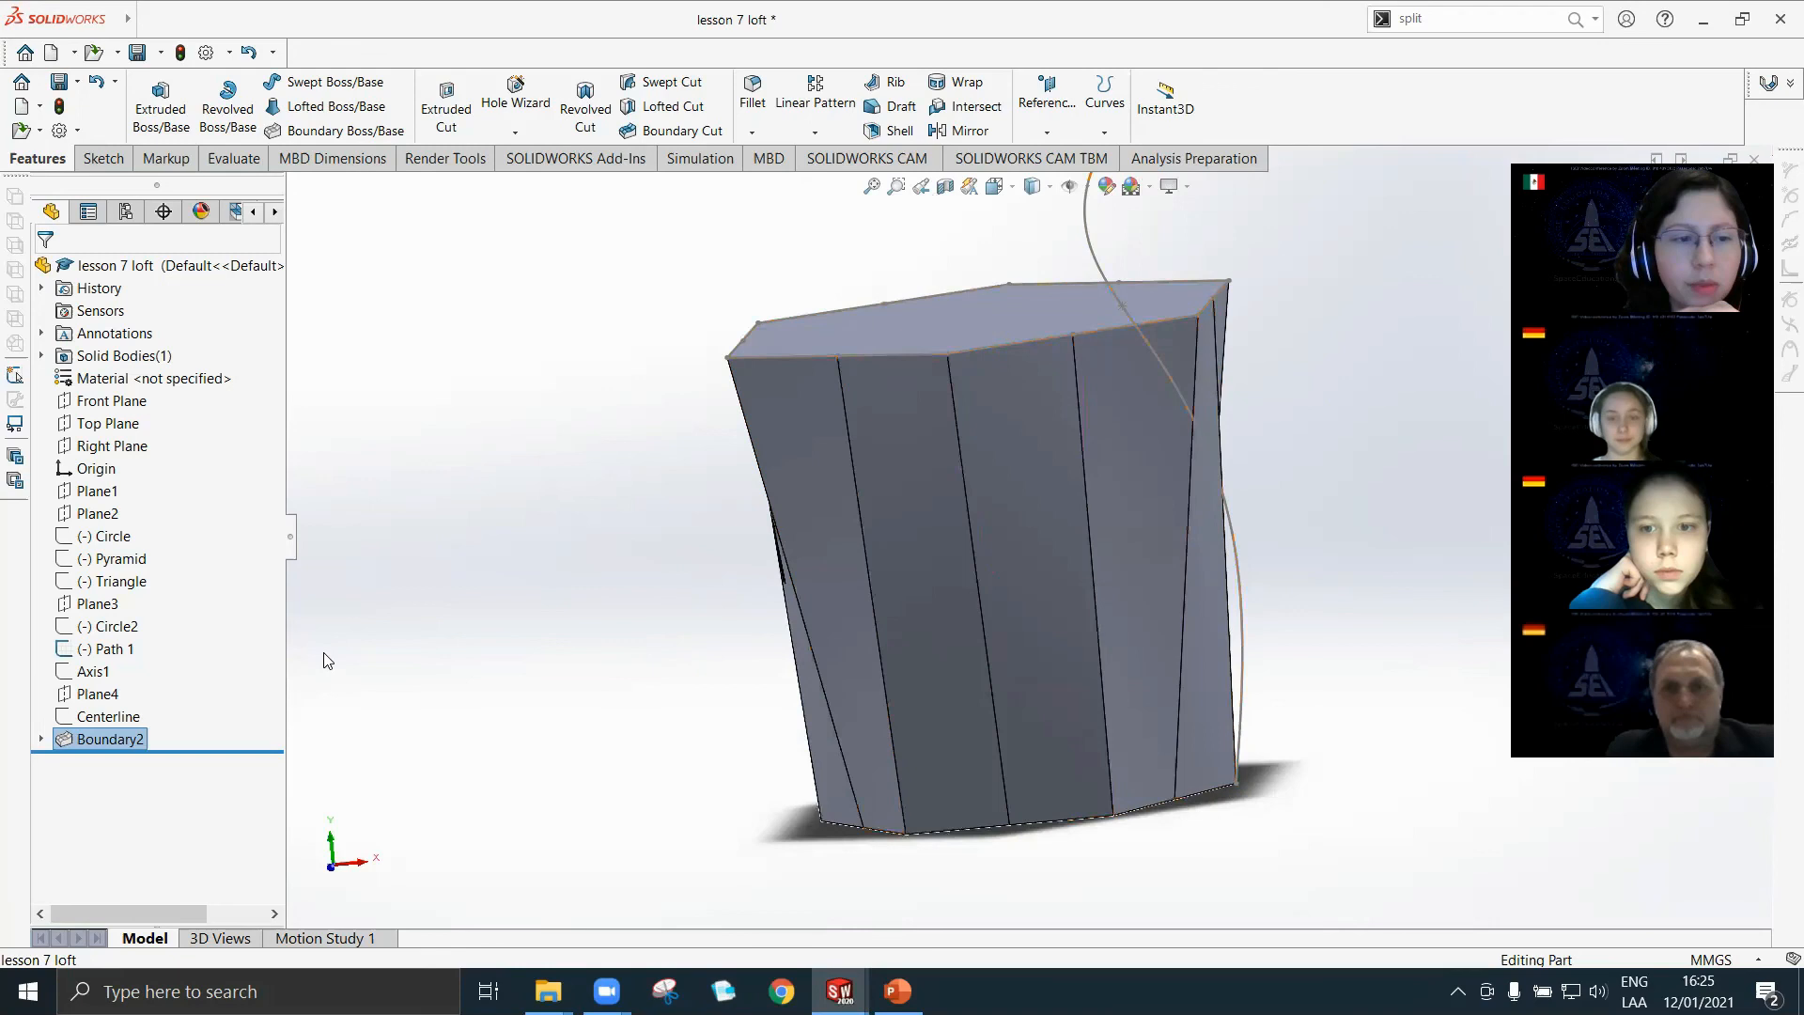
pyautogui.scroll(3, 504, 631)
pyautogui.moveTo(826, 645); pyautogui.dragTo(707, 549, button='middle')
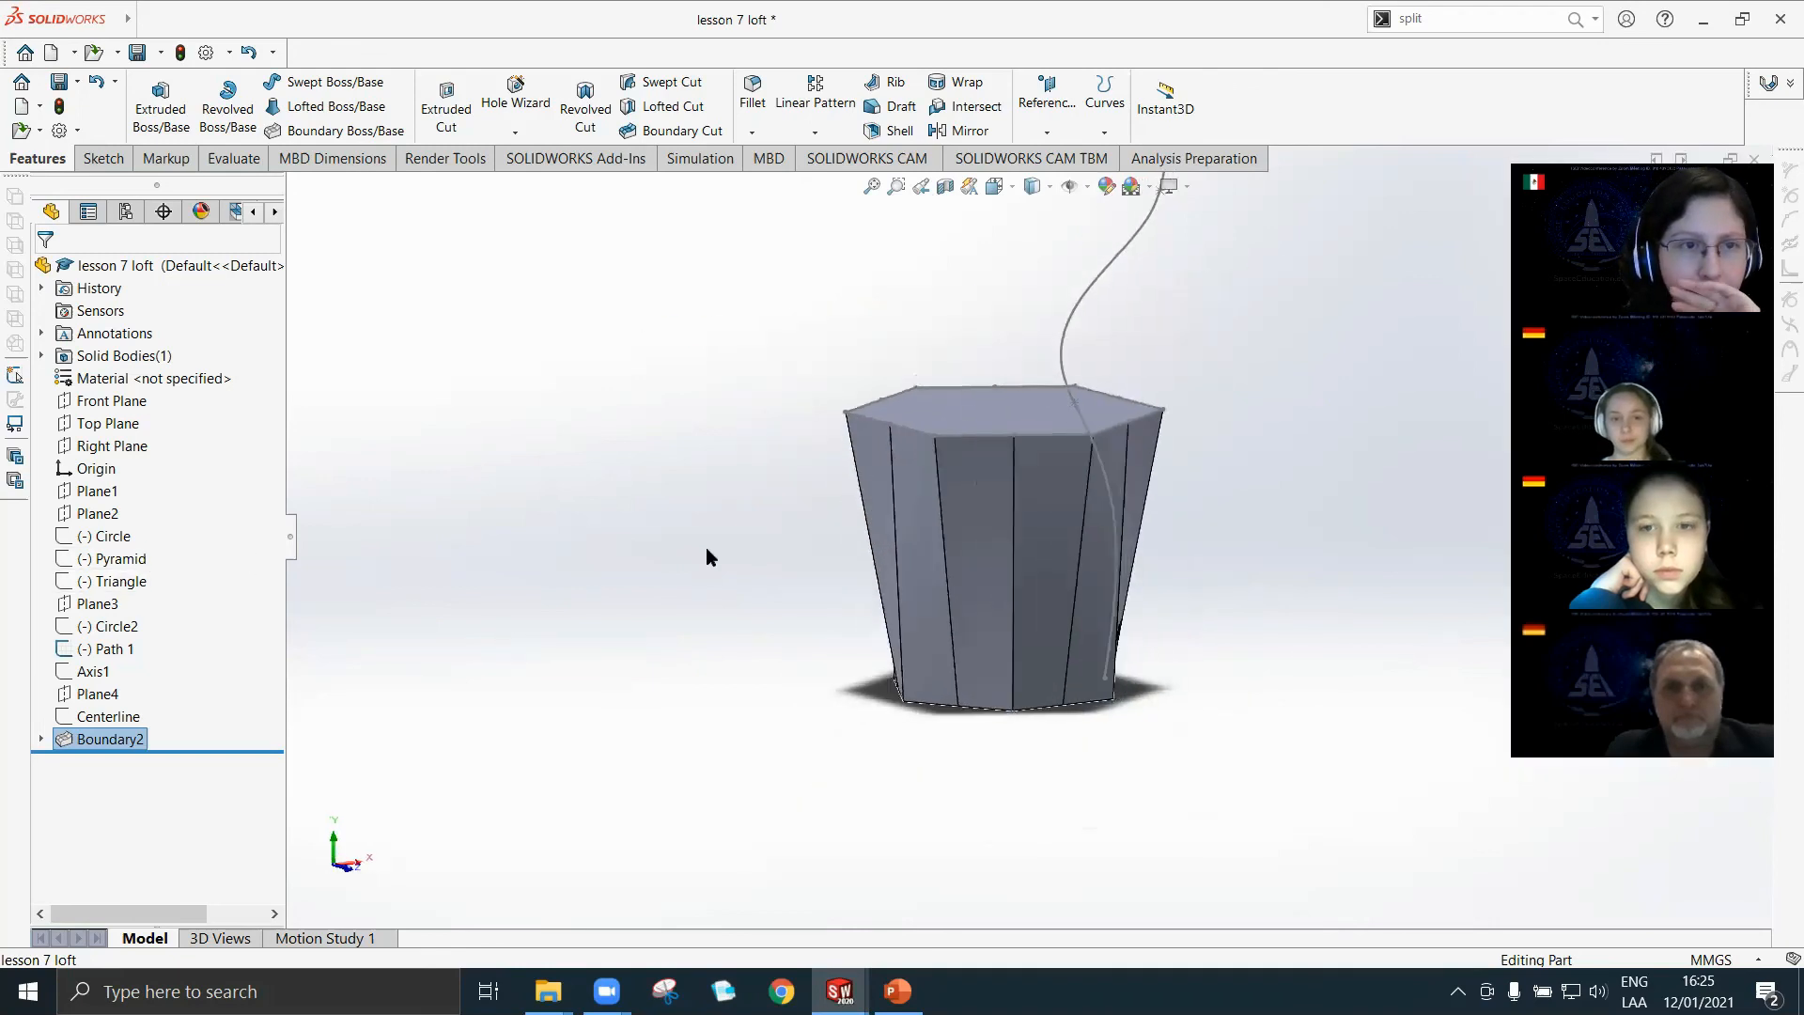
pyautogui.click(338, 130)
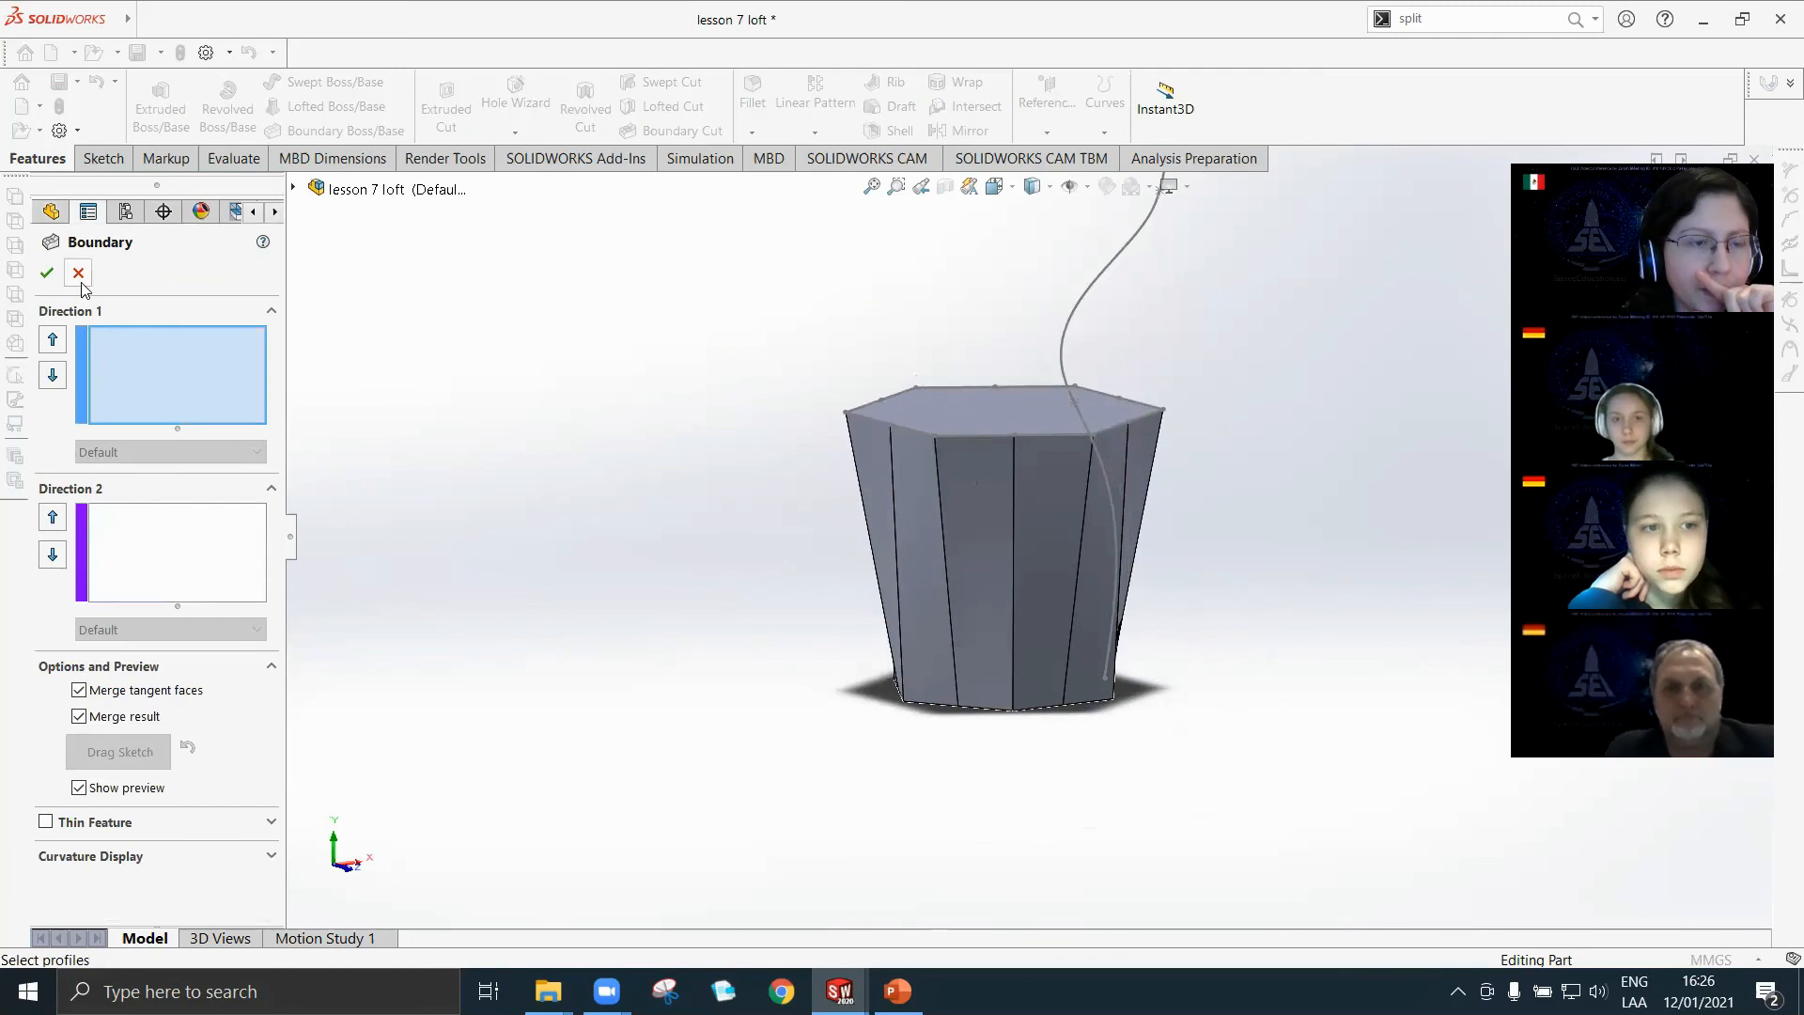
pyautogui.click(78, 273)
pyautogui.rightClick(125, 740)
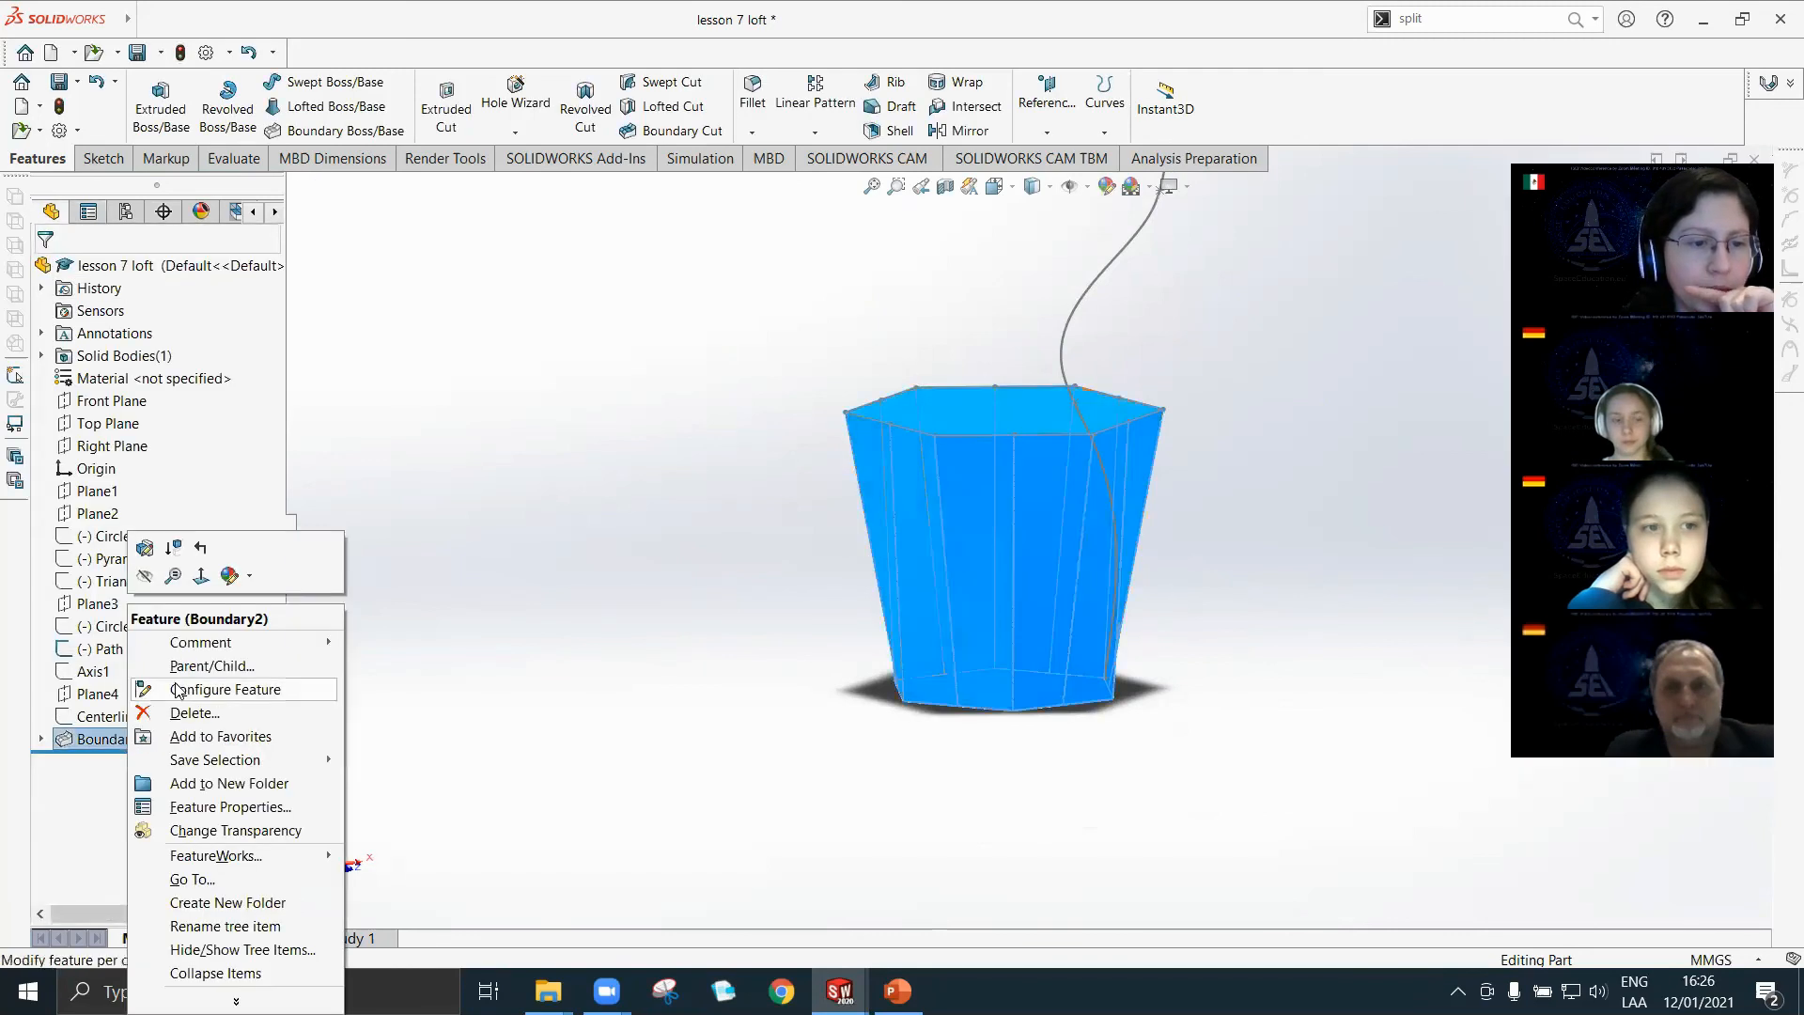
pyautogui.click(194, 713)
pyautogui.click(1040, 370)
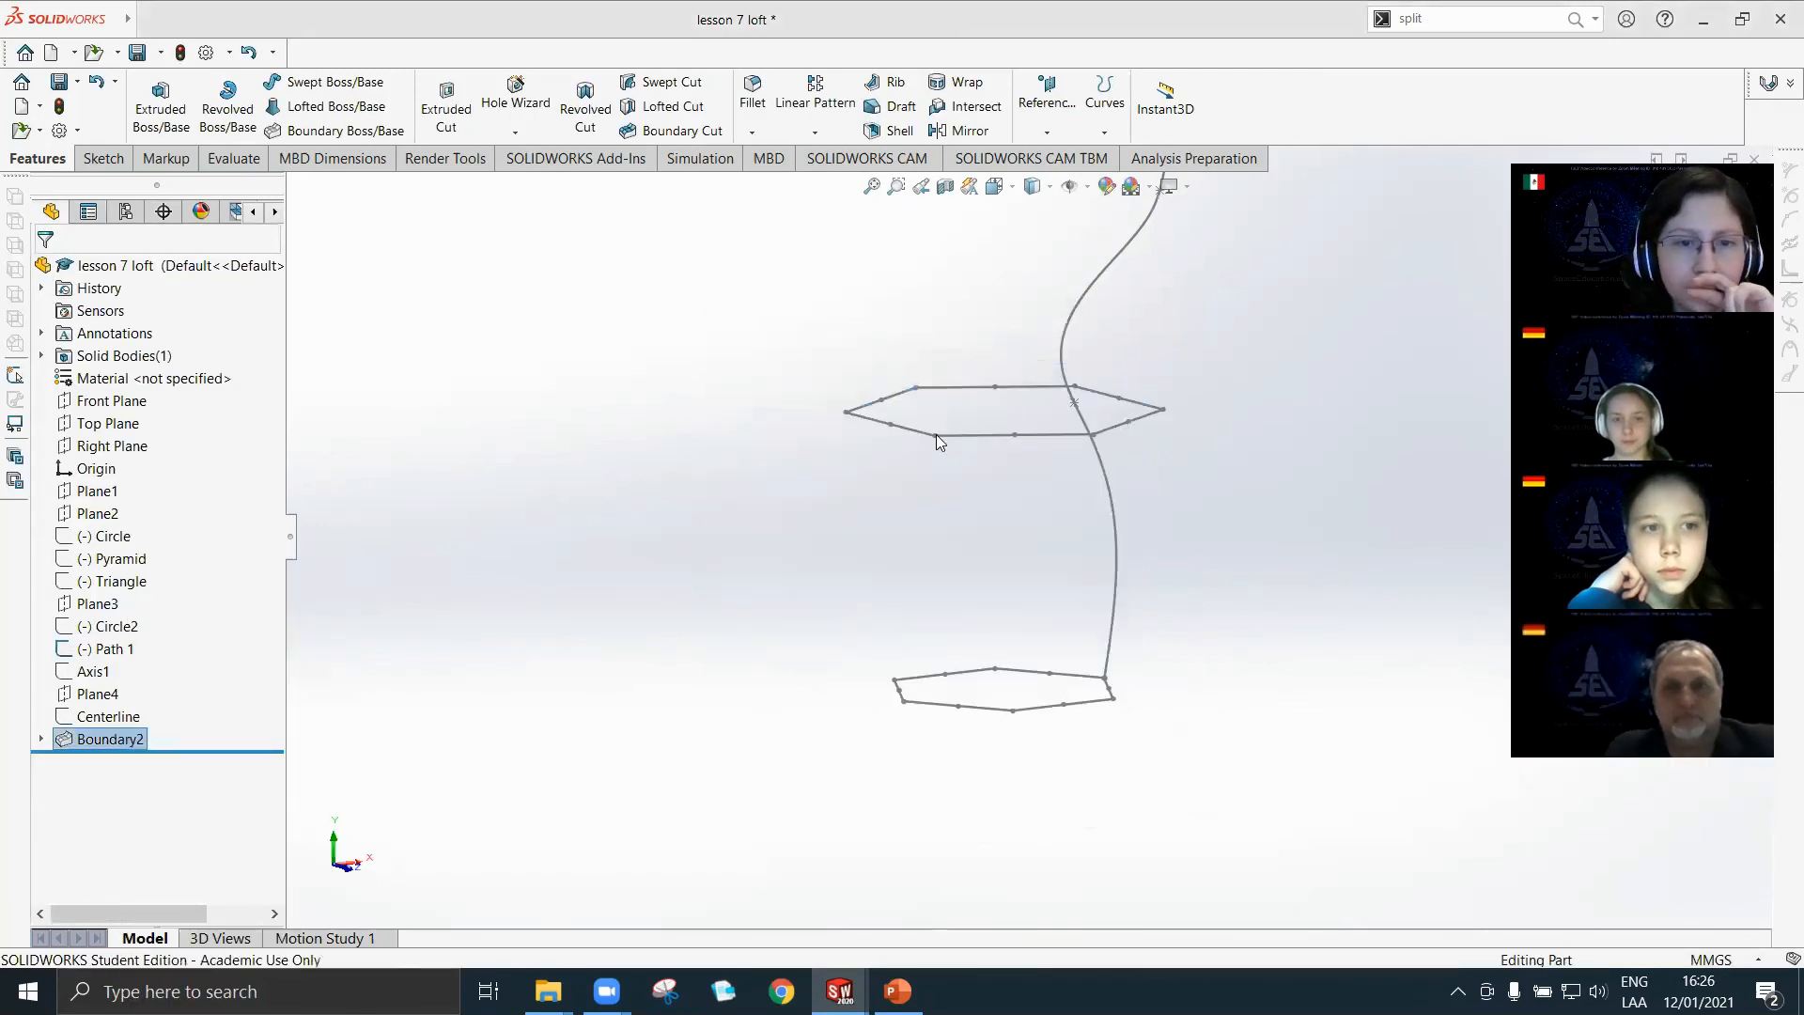
# Show the Pyramid sketch and hide the Hexagon2 sketch in the model.
pyautogui.rightClick(97, 564)
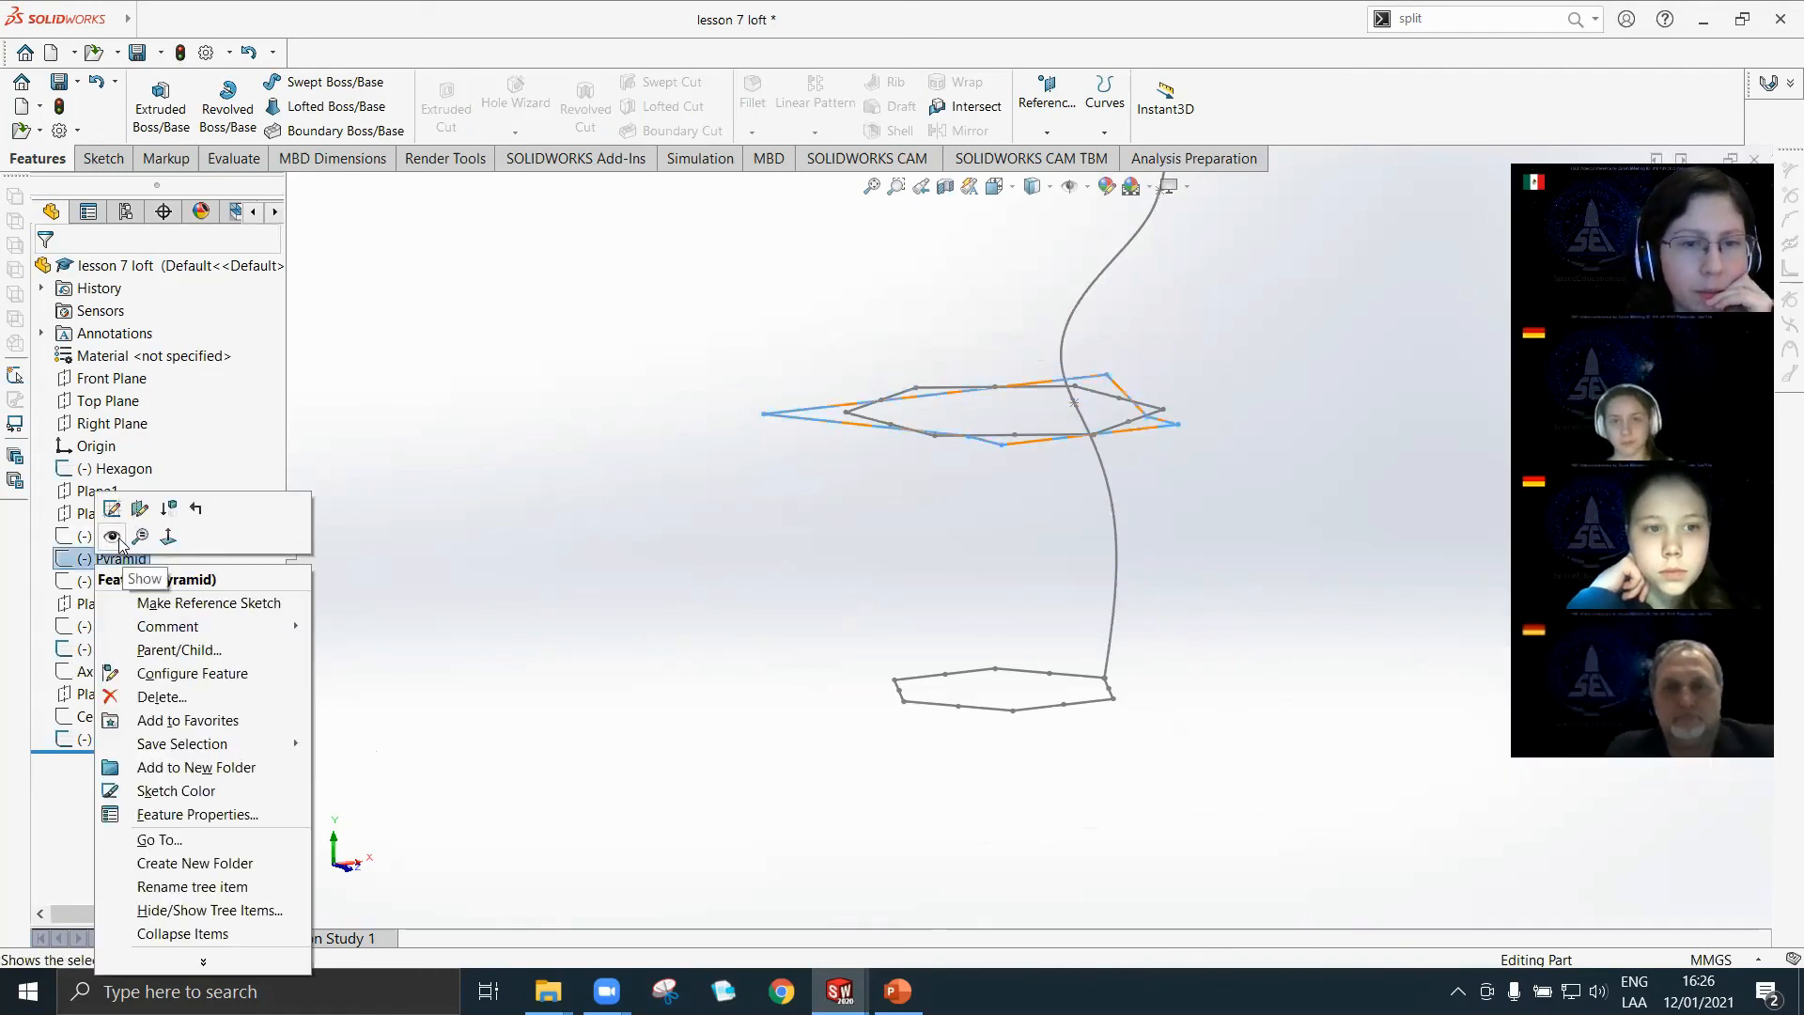
pyautogui.click(733, 540)
pyautogui.rightClick(122, 738)
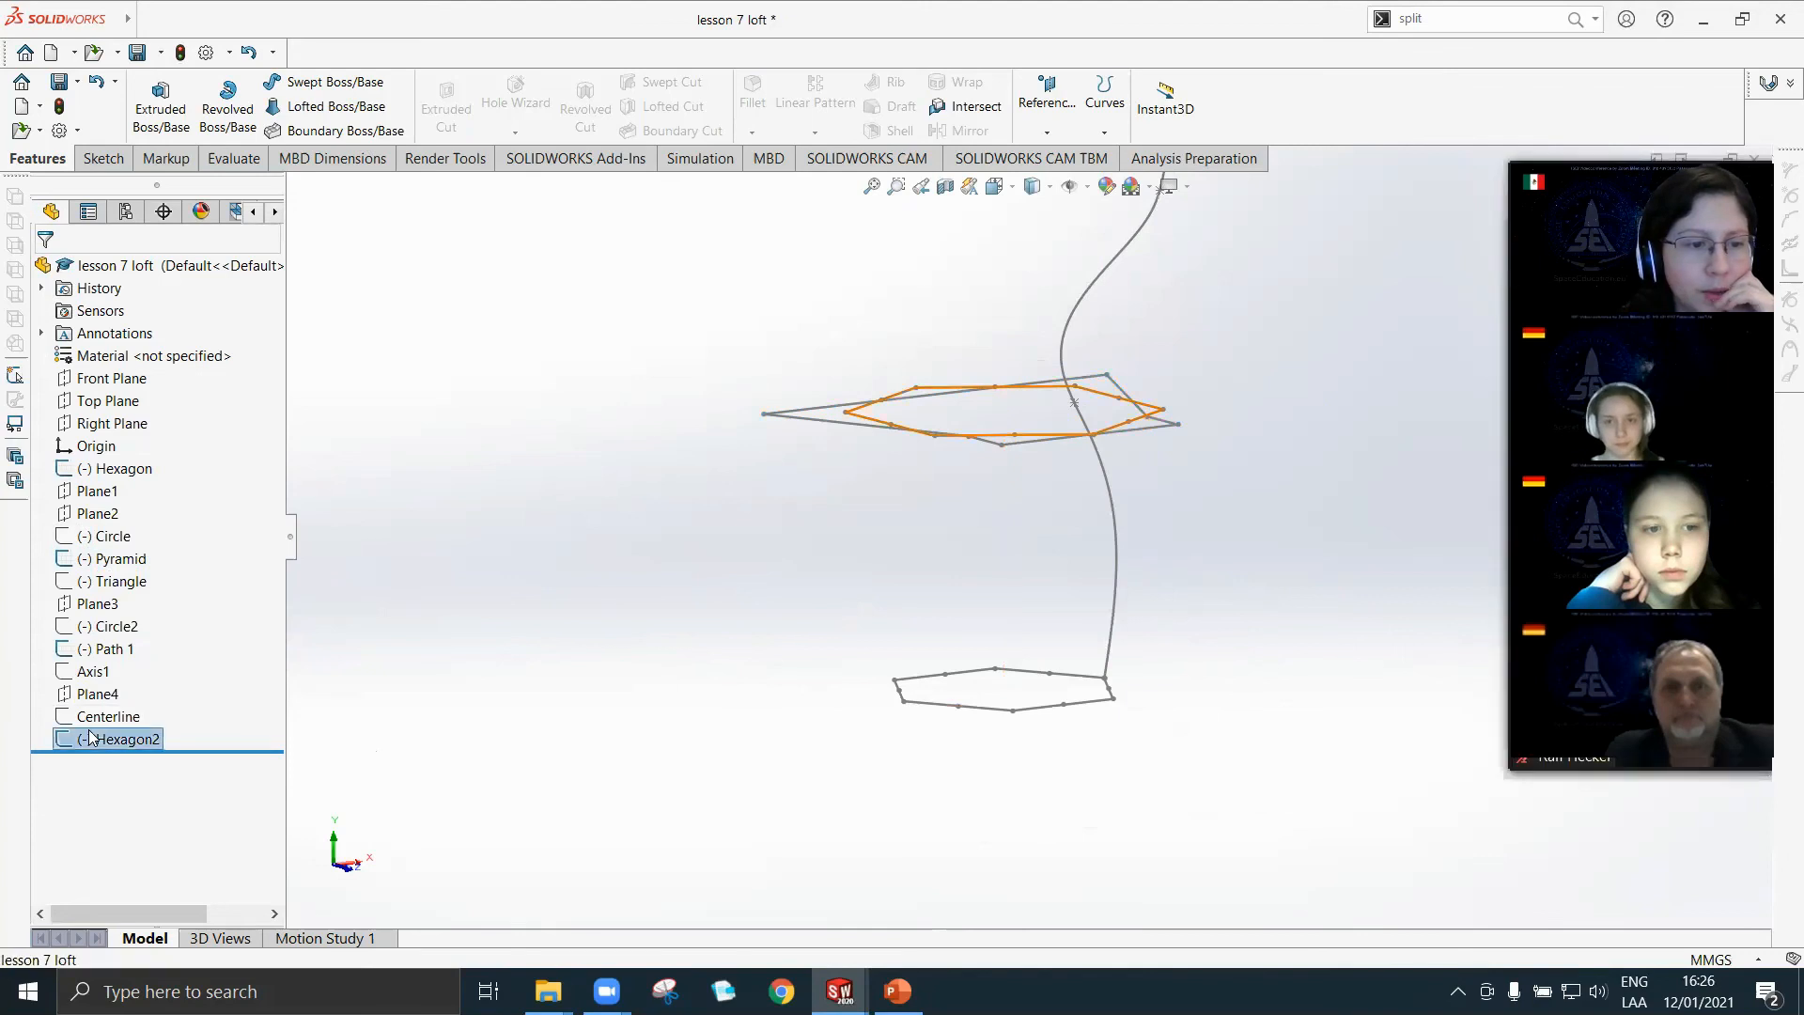
pyautogui.click(107, 575)
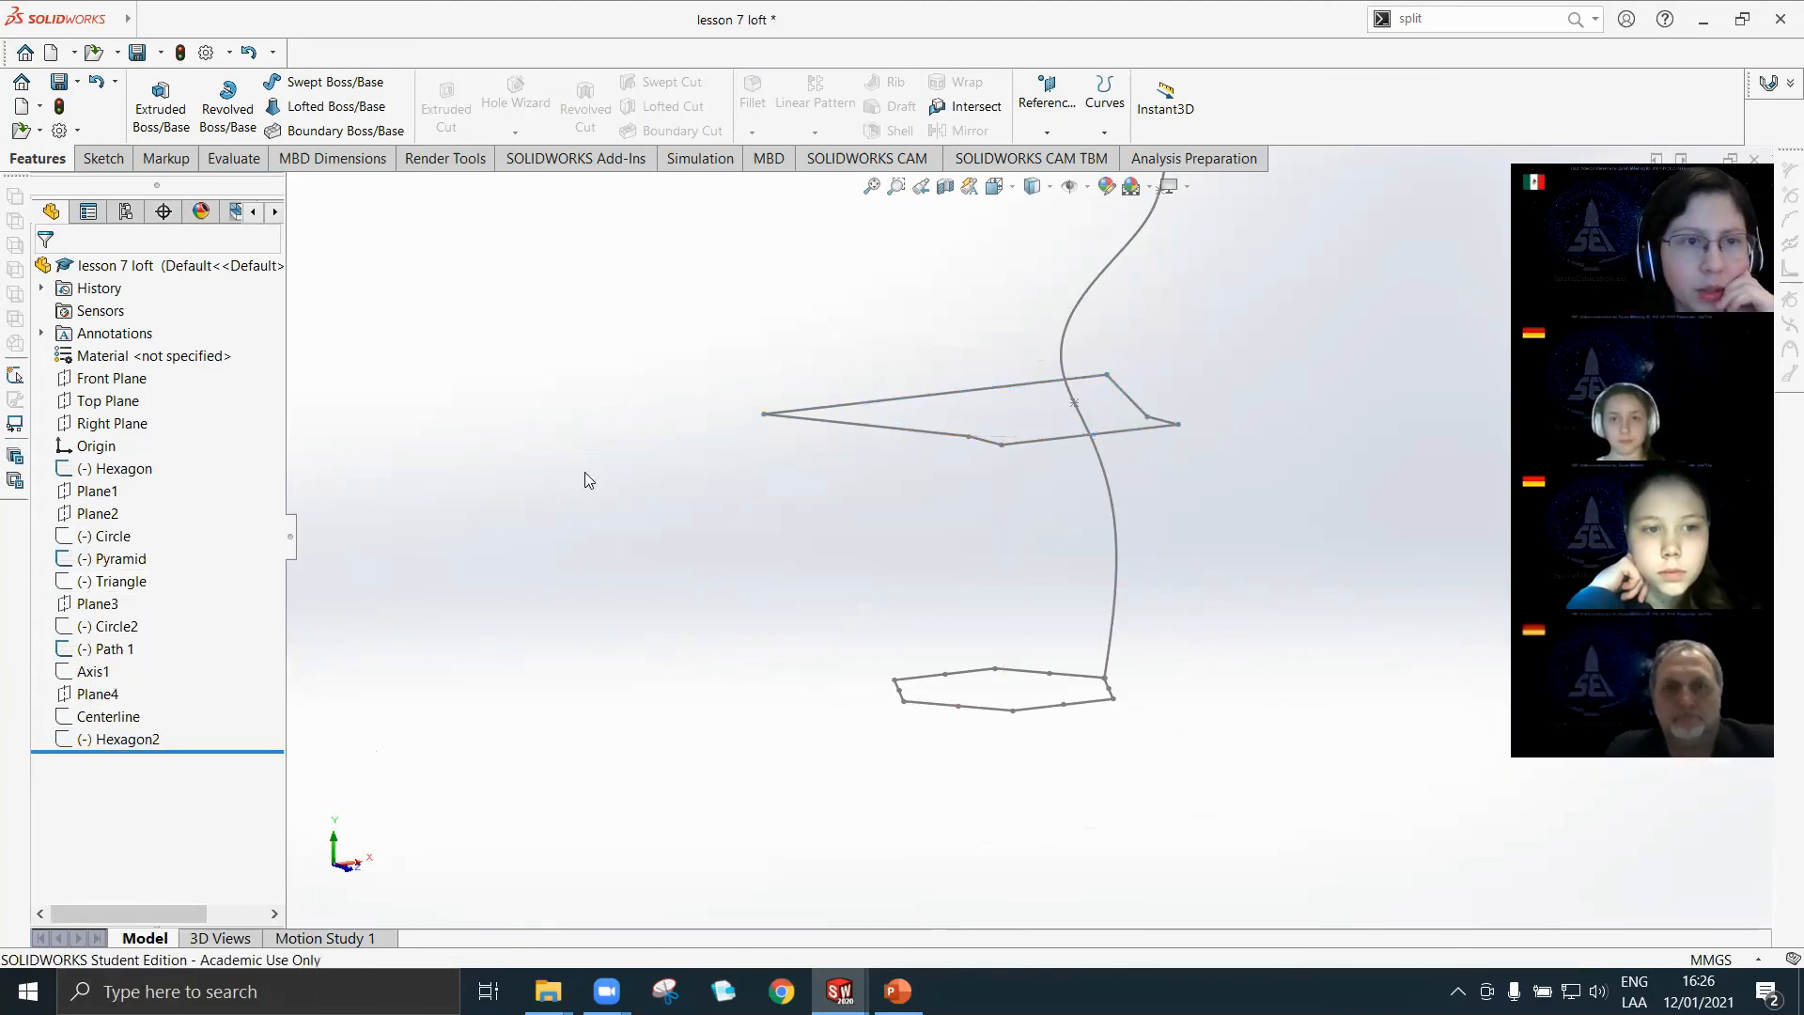
# Create a Boundary Boss/Base with the Pyramid and Hexagon sketches as Direction 1 curves.
pyautogui.click(335, 139)
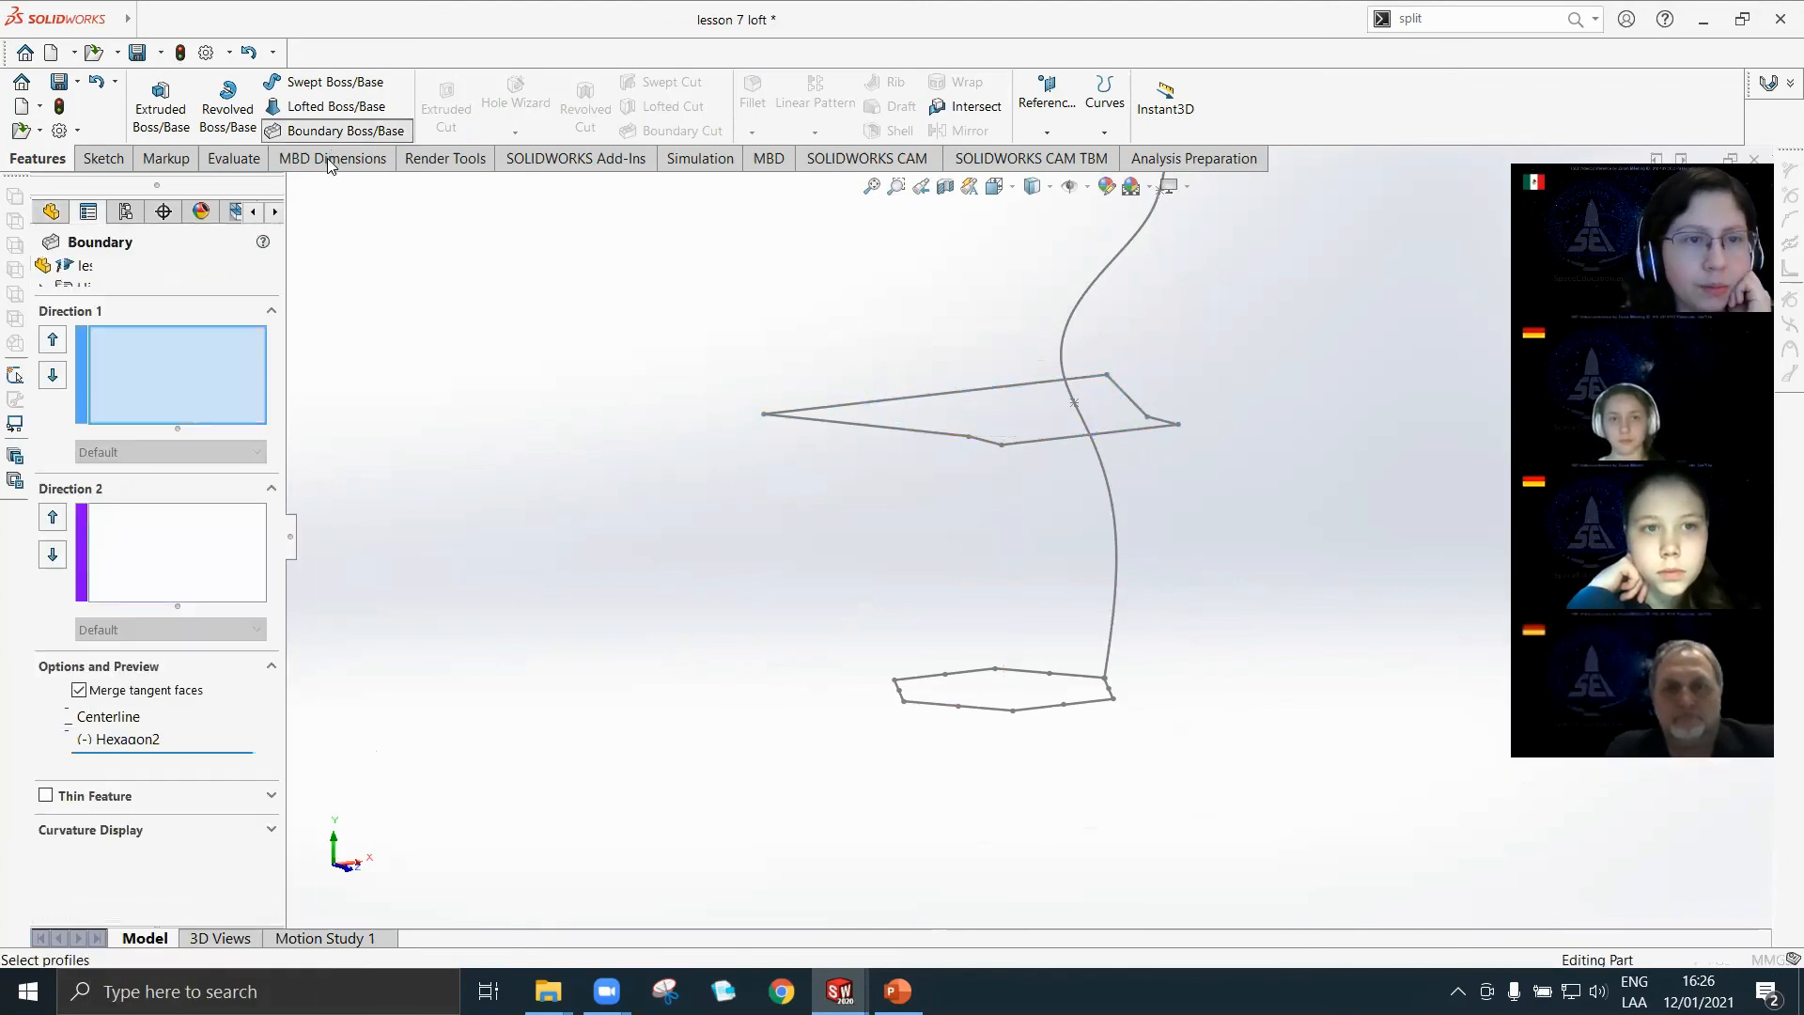
pyautogui.moveTo(867, 602); pyautogui.dragTo(1034, 496, button='middle')
pyautogui.click(1042, 491)
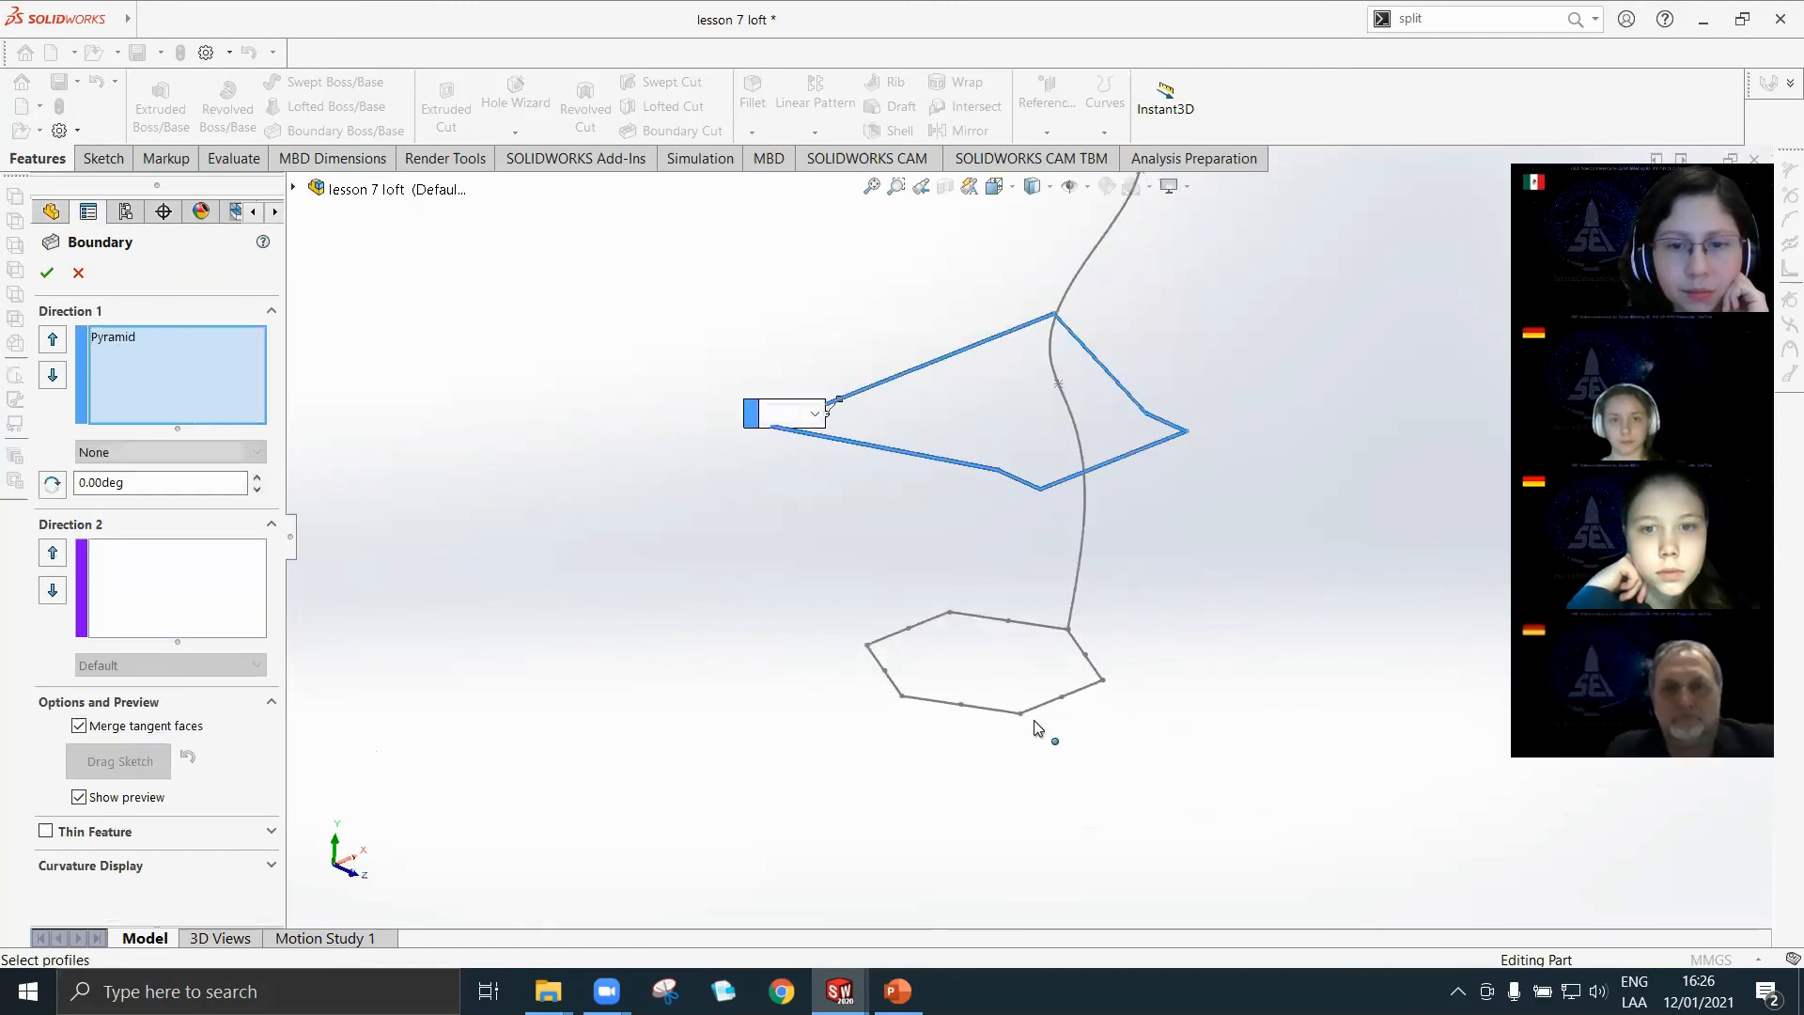
pyautogui.click(1023, 716)
pyautogui.moveTo(1027, 746)
pyautogui.mouseDown(button='middle')
pyautogui.moveTo(987, 717)
pyautogui.moveTo(1111, 449)
pyautogui.moveTo(1062, 338)
pyautogui.mouseUp(button='middle')
pyautogui.moveTo(1160, 500); pyautogui.dragTo(949, 555, button='middle')
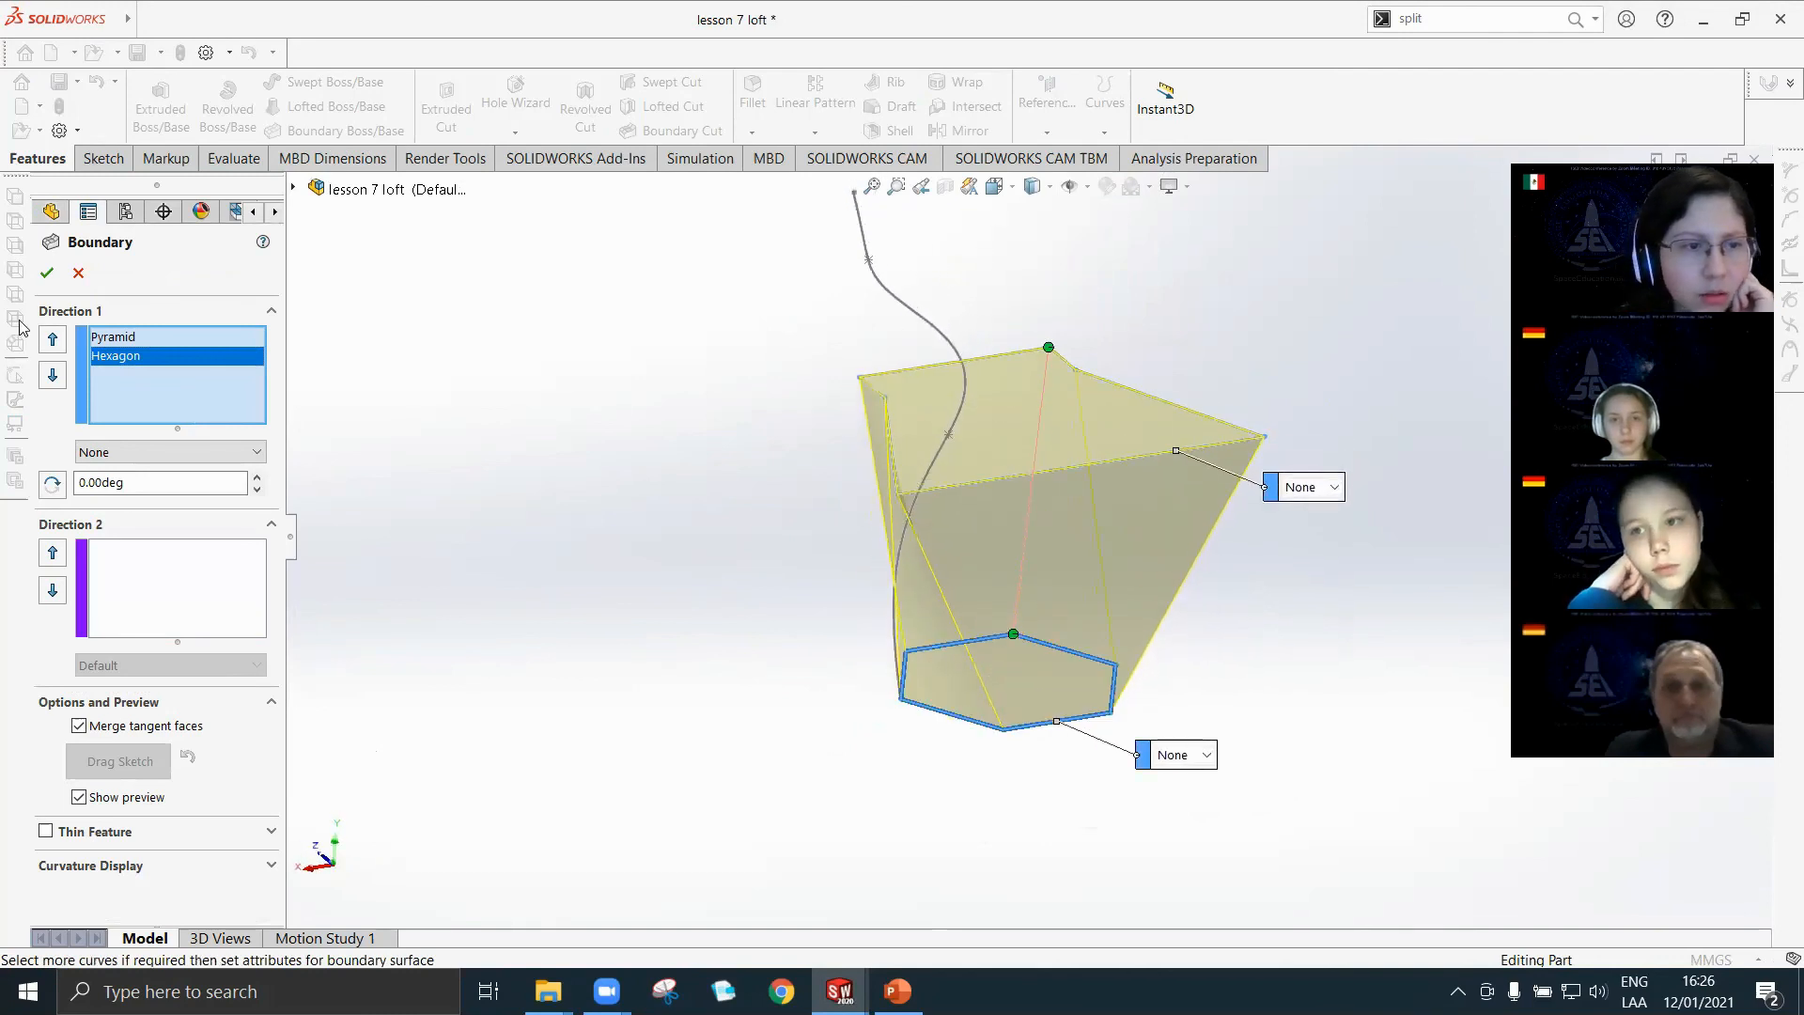
pyautogui.click(47, 272)
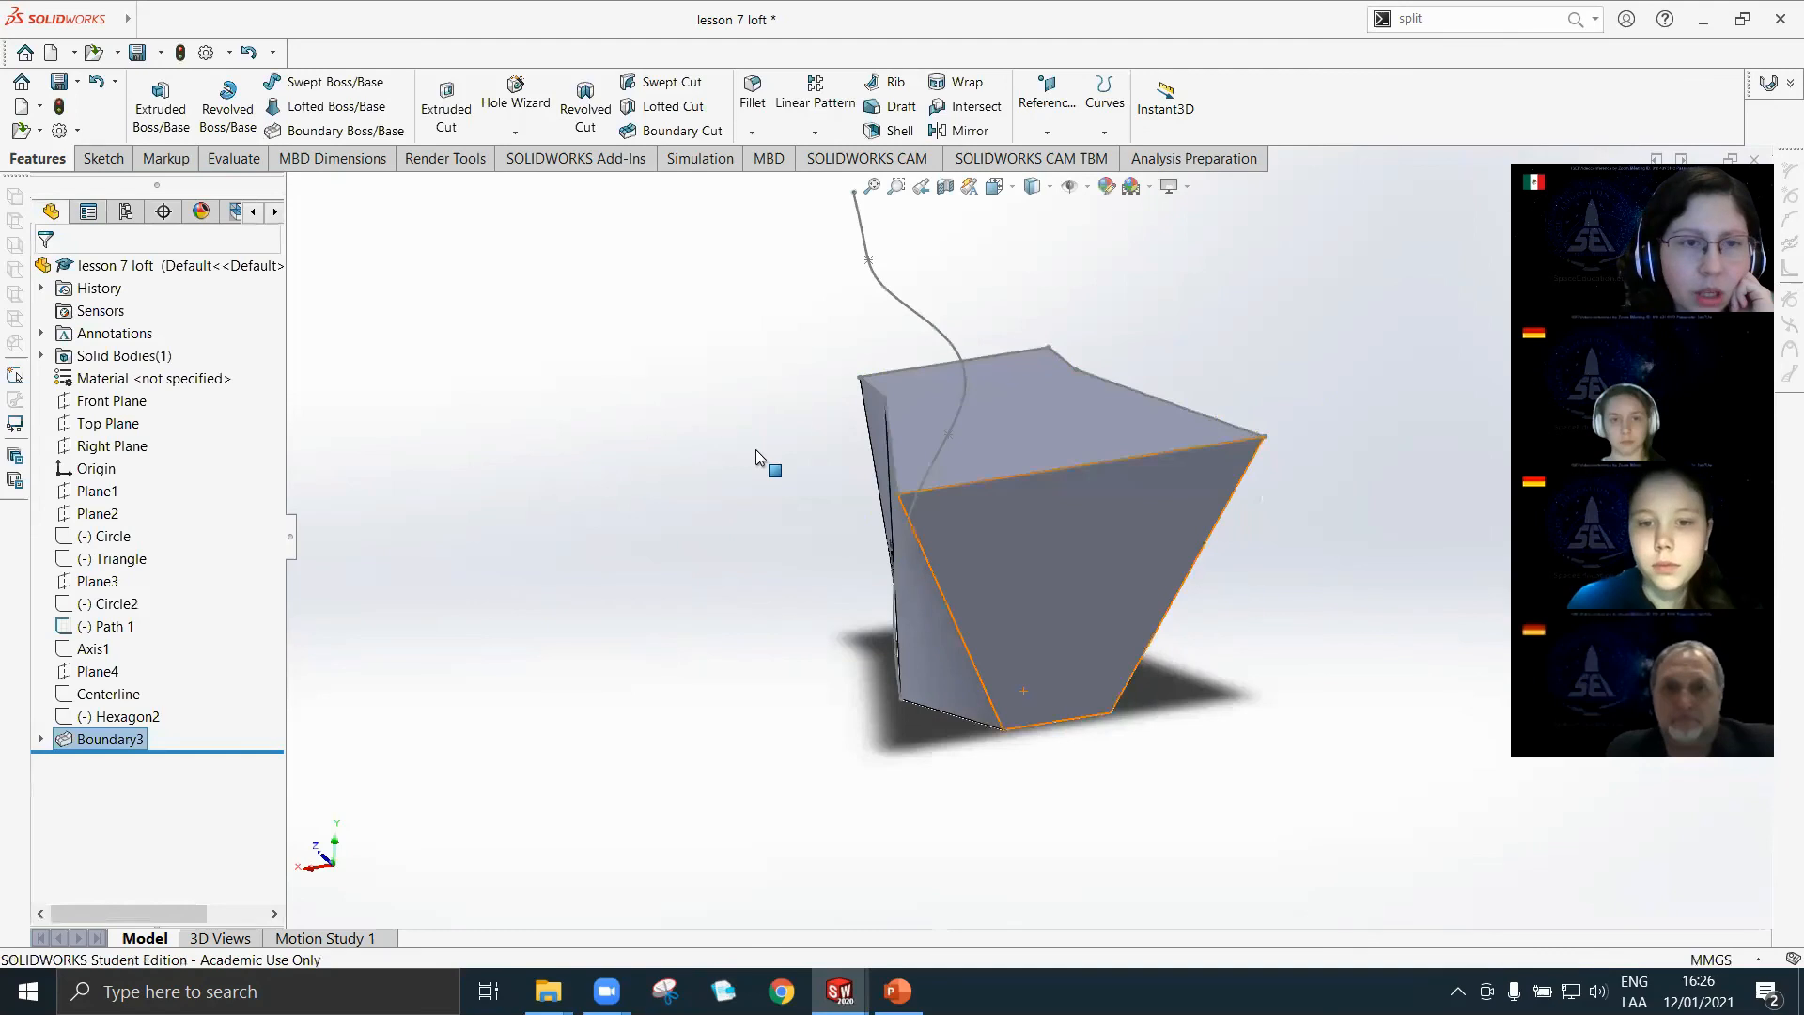
# List the sketches absorbed by the boundary feature in the feature tree.
pyautogui.click(41, 740)
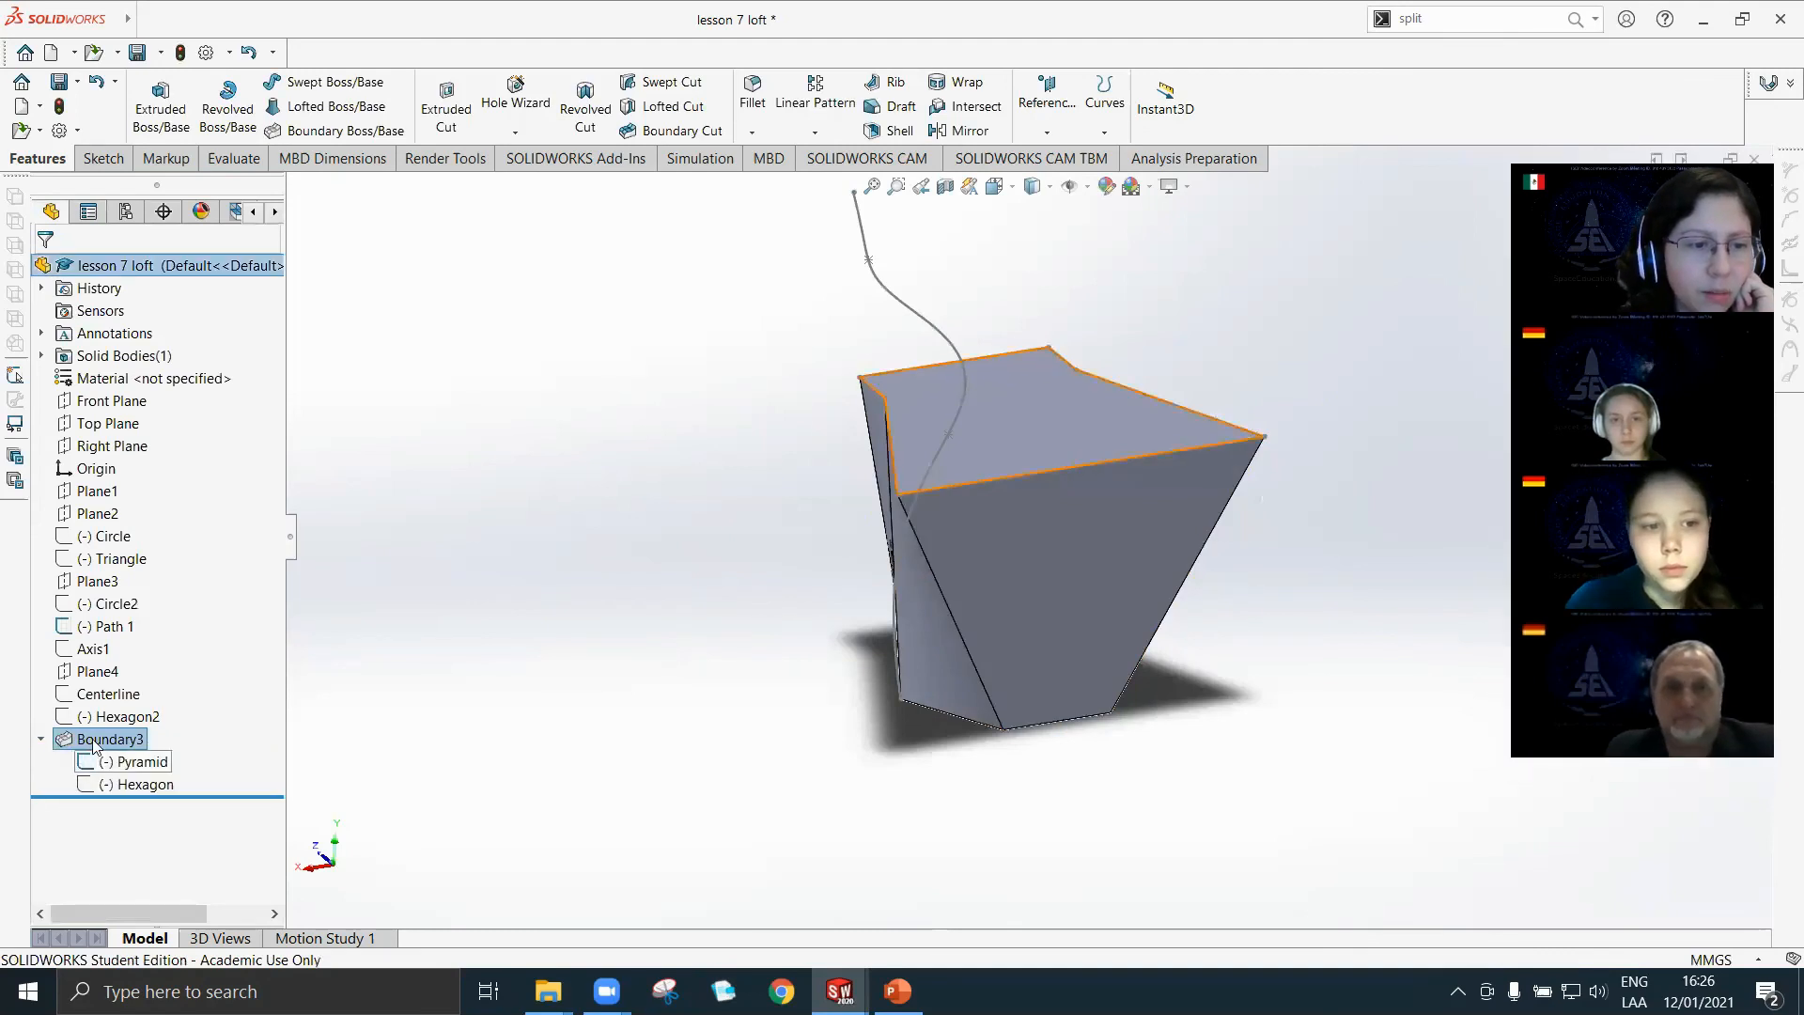
pyautogui.click(89, 738)
pyautogui.click(89, 738)
pyautogui.click(234, 734)
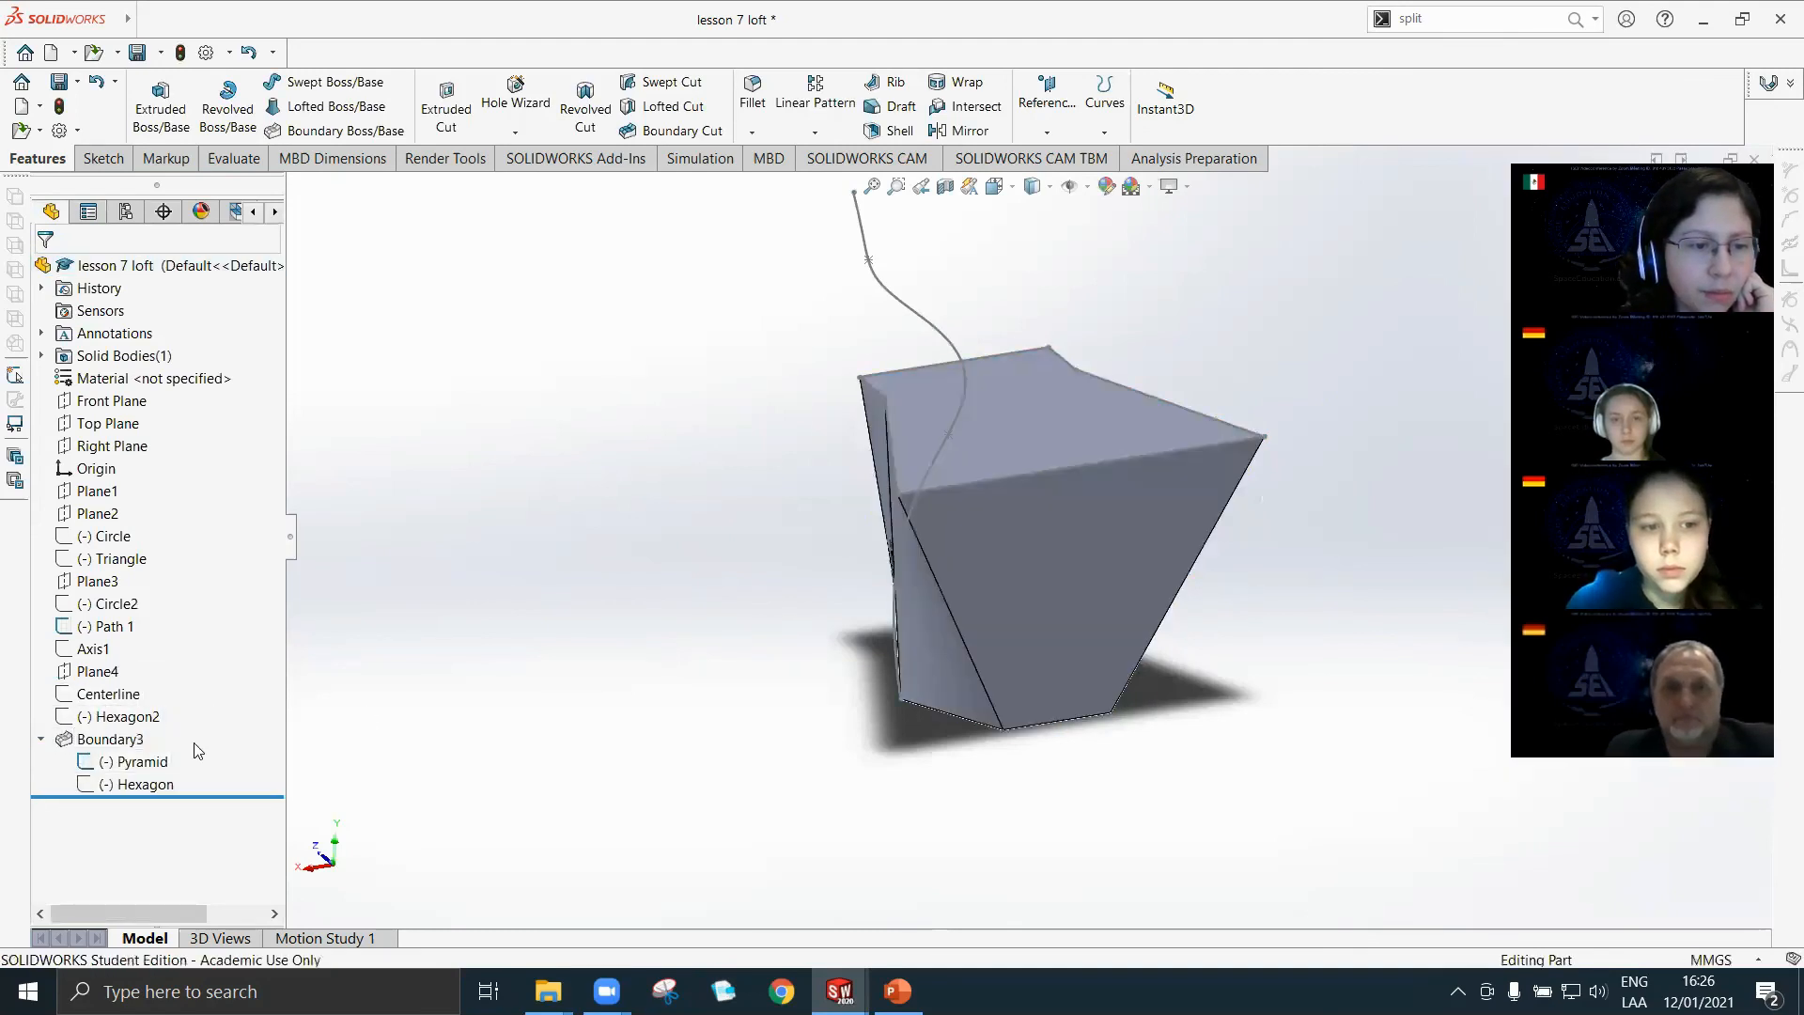
# Review the definition of the boundary feature between Pyramid and Hexagon without changing it, and inspect the solid's side faces.
pyautogui.rightClick(134, 749)
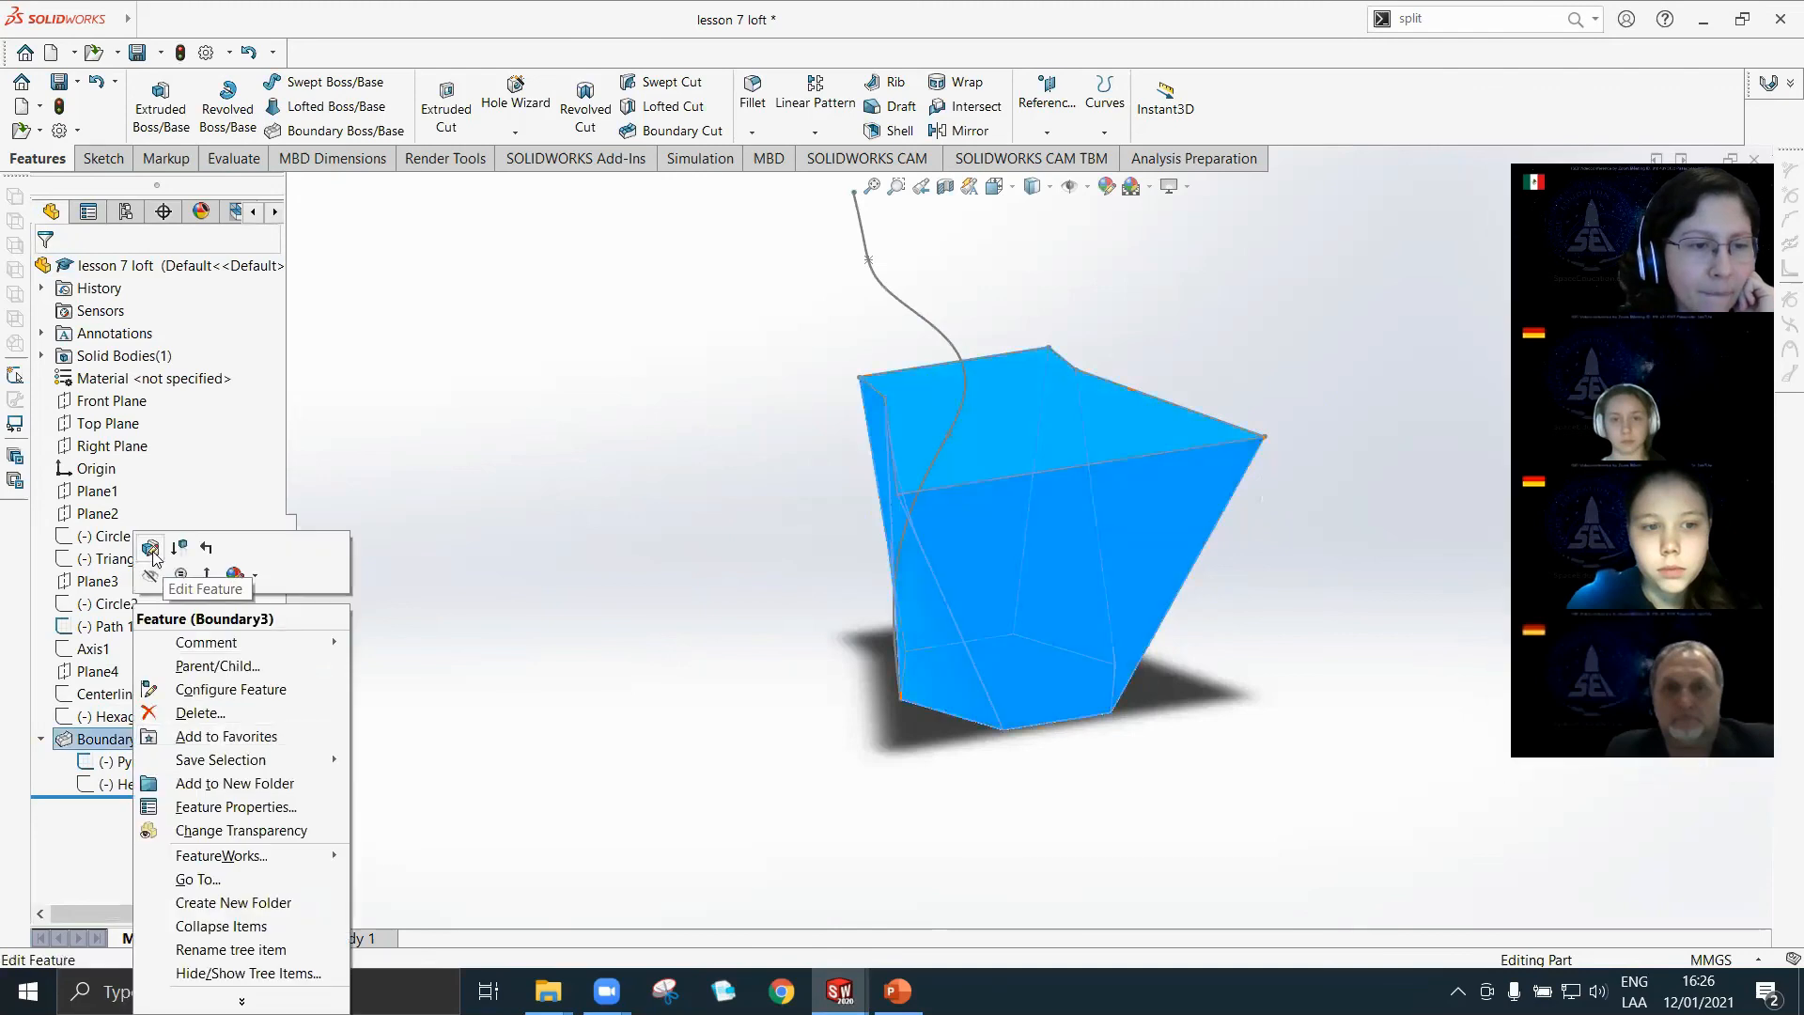
pyautogui.press('Escape')
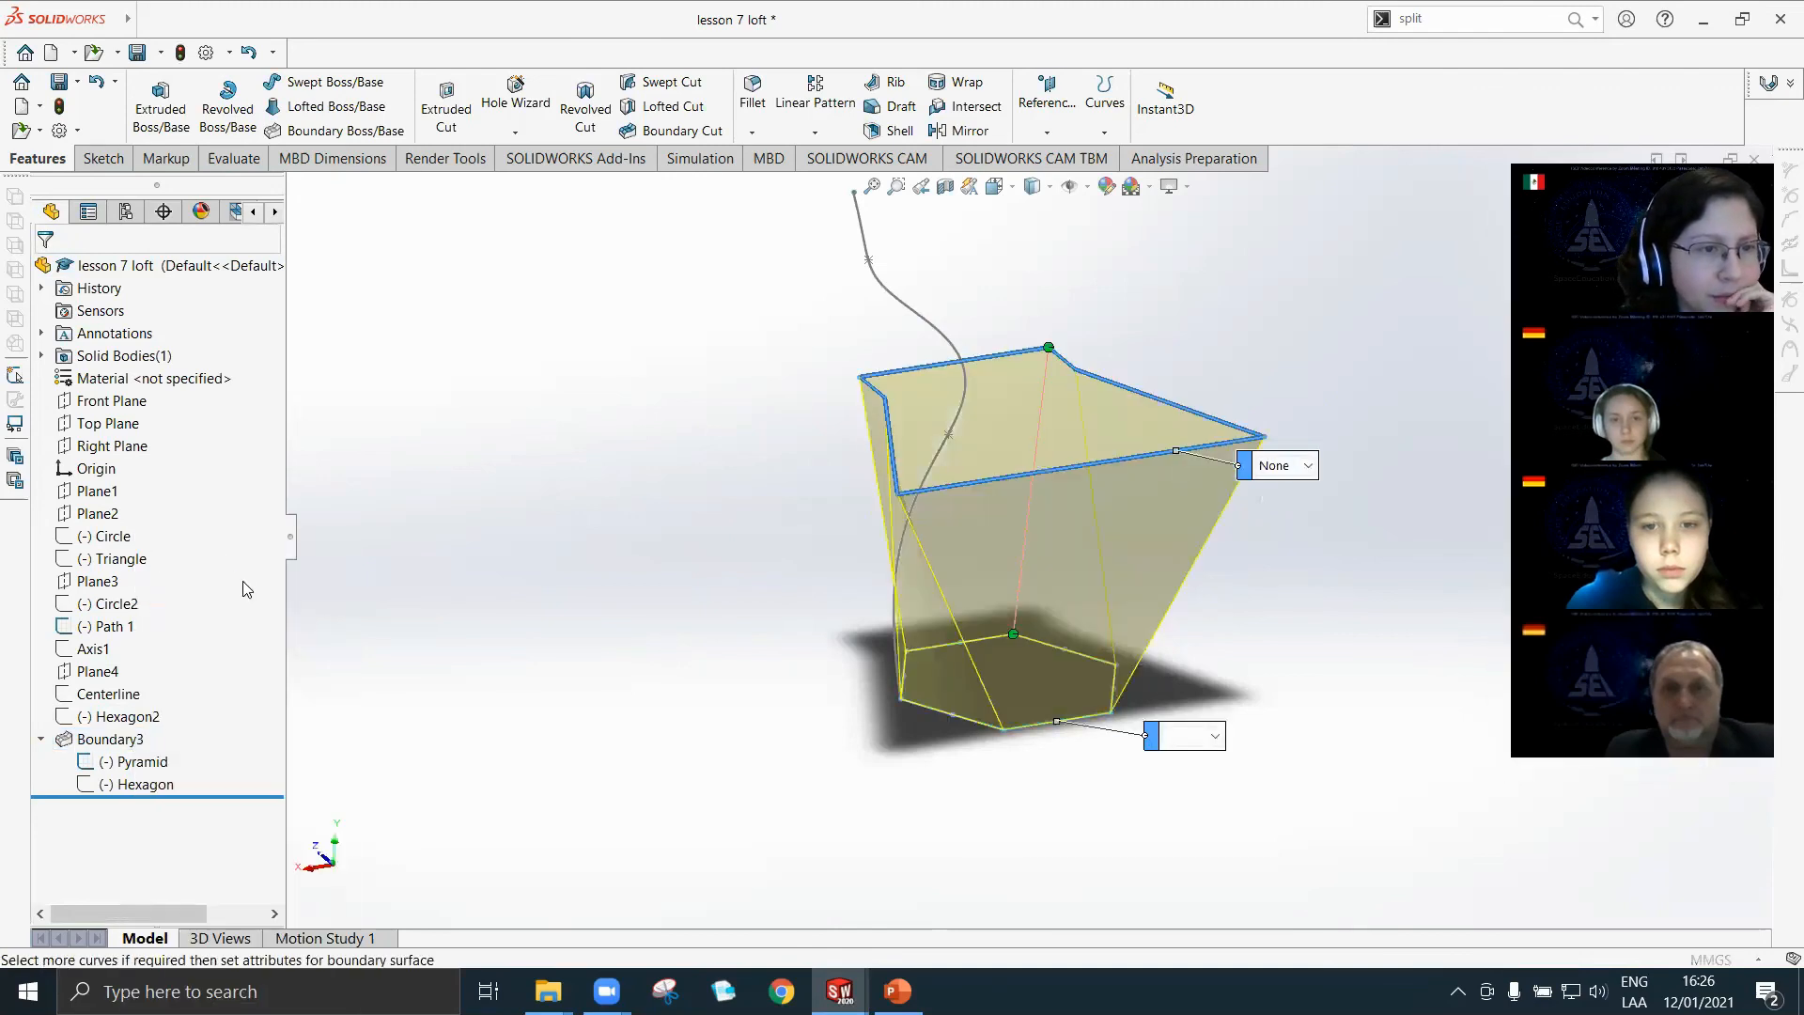
pyautogui.click(256, 475)
pyautogui.click(256, 476)
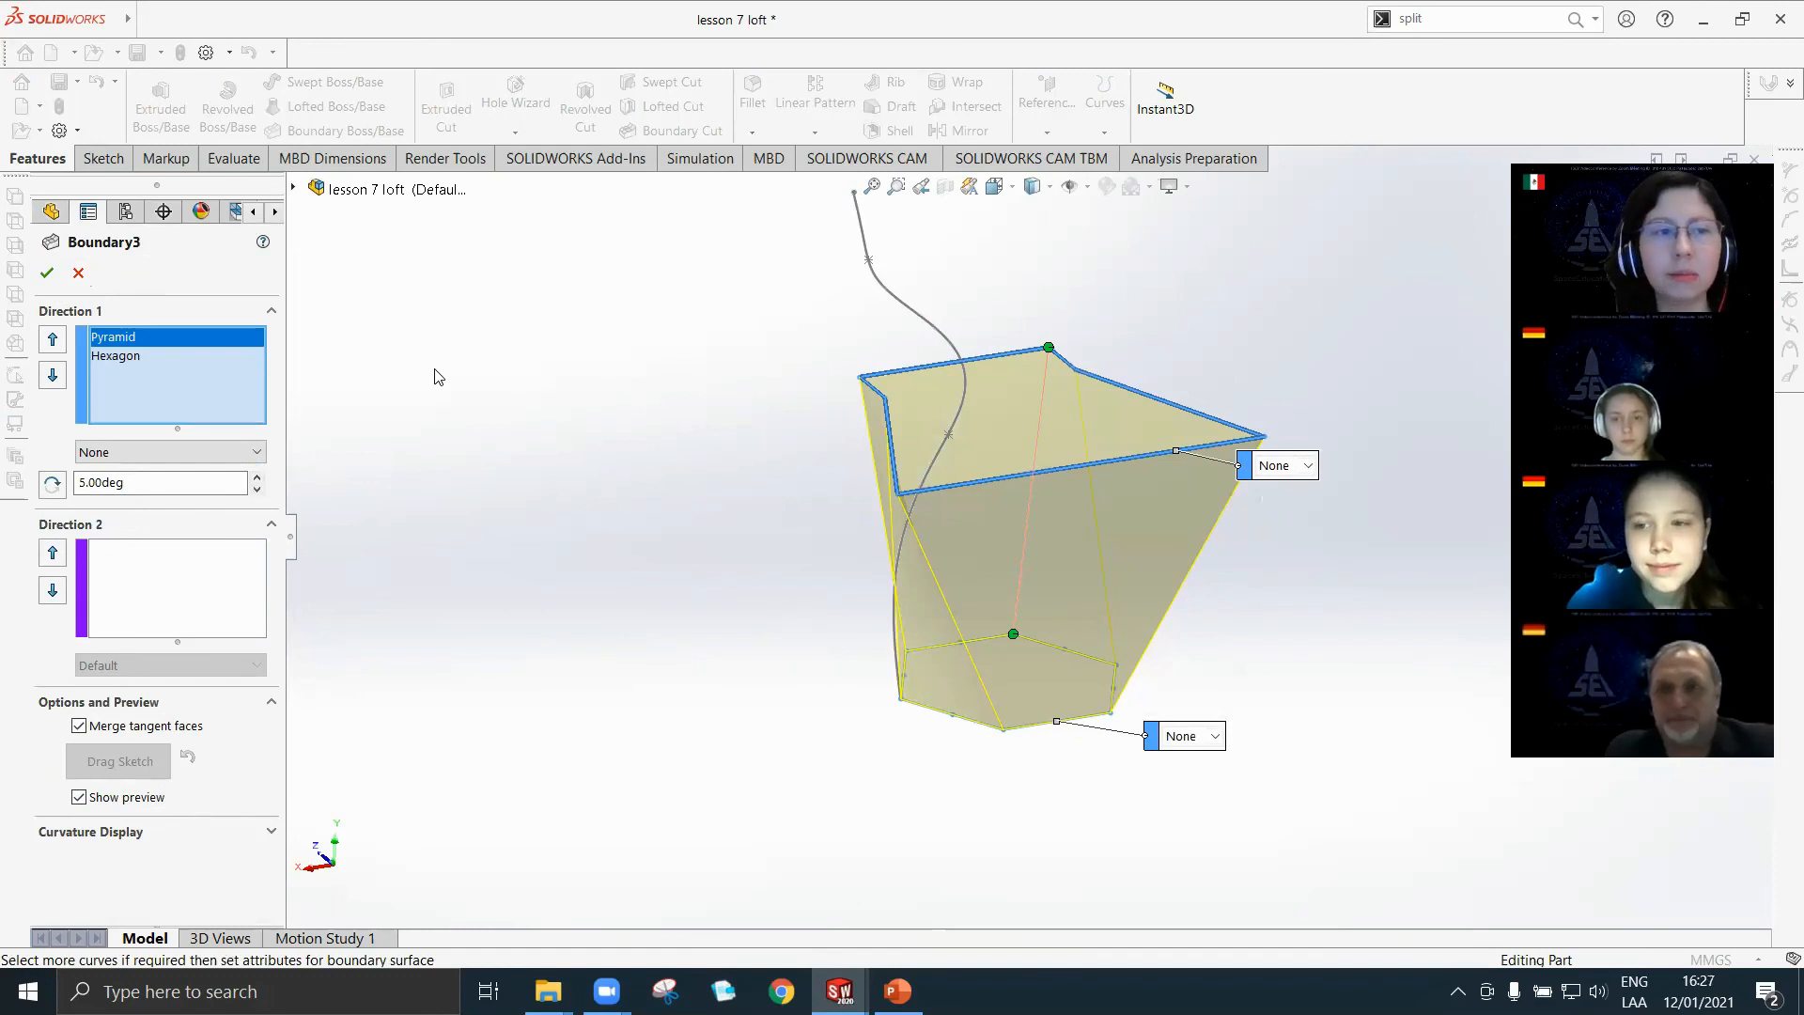
pyautogui.click(79, 274)
pyautogui.moveTo(1034, 541); pyautogui.dragTo(1069, 475, button='middle')
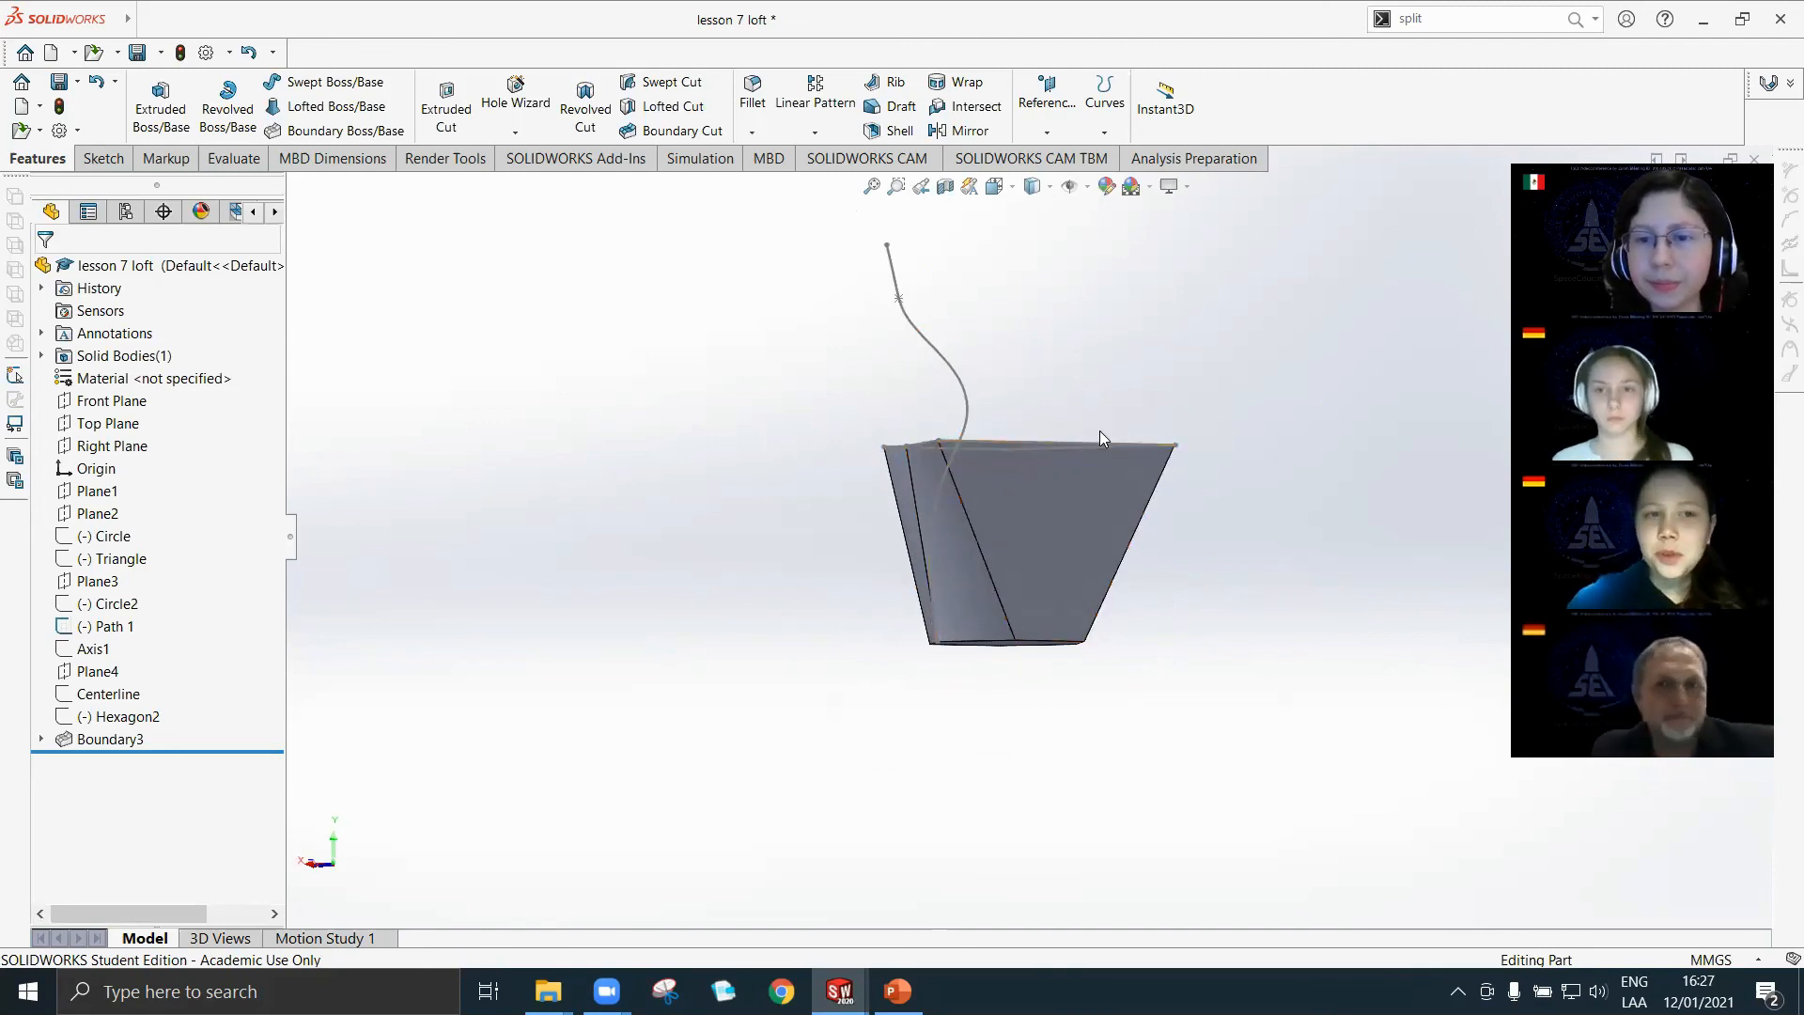
pyautogui.moveTo(1100, 431); pyautogui.dragTo(1183, 450, button='middle')
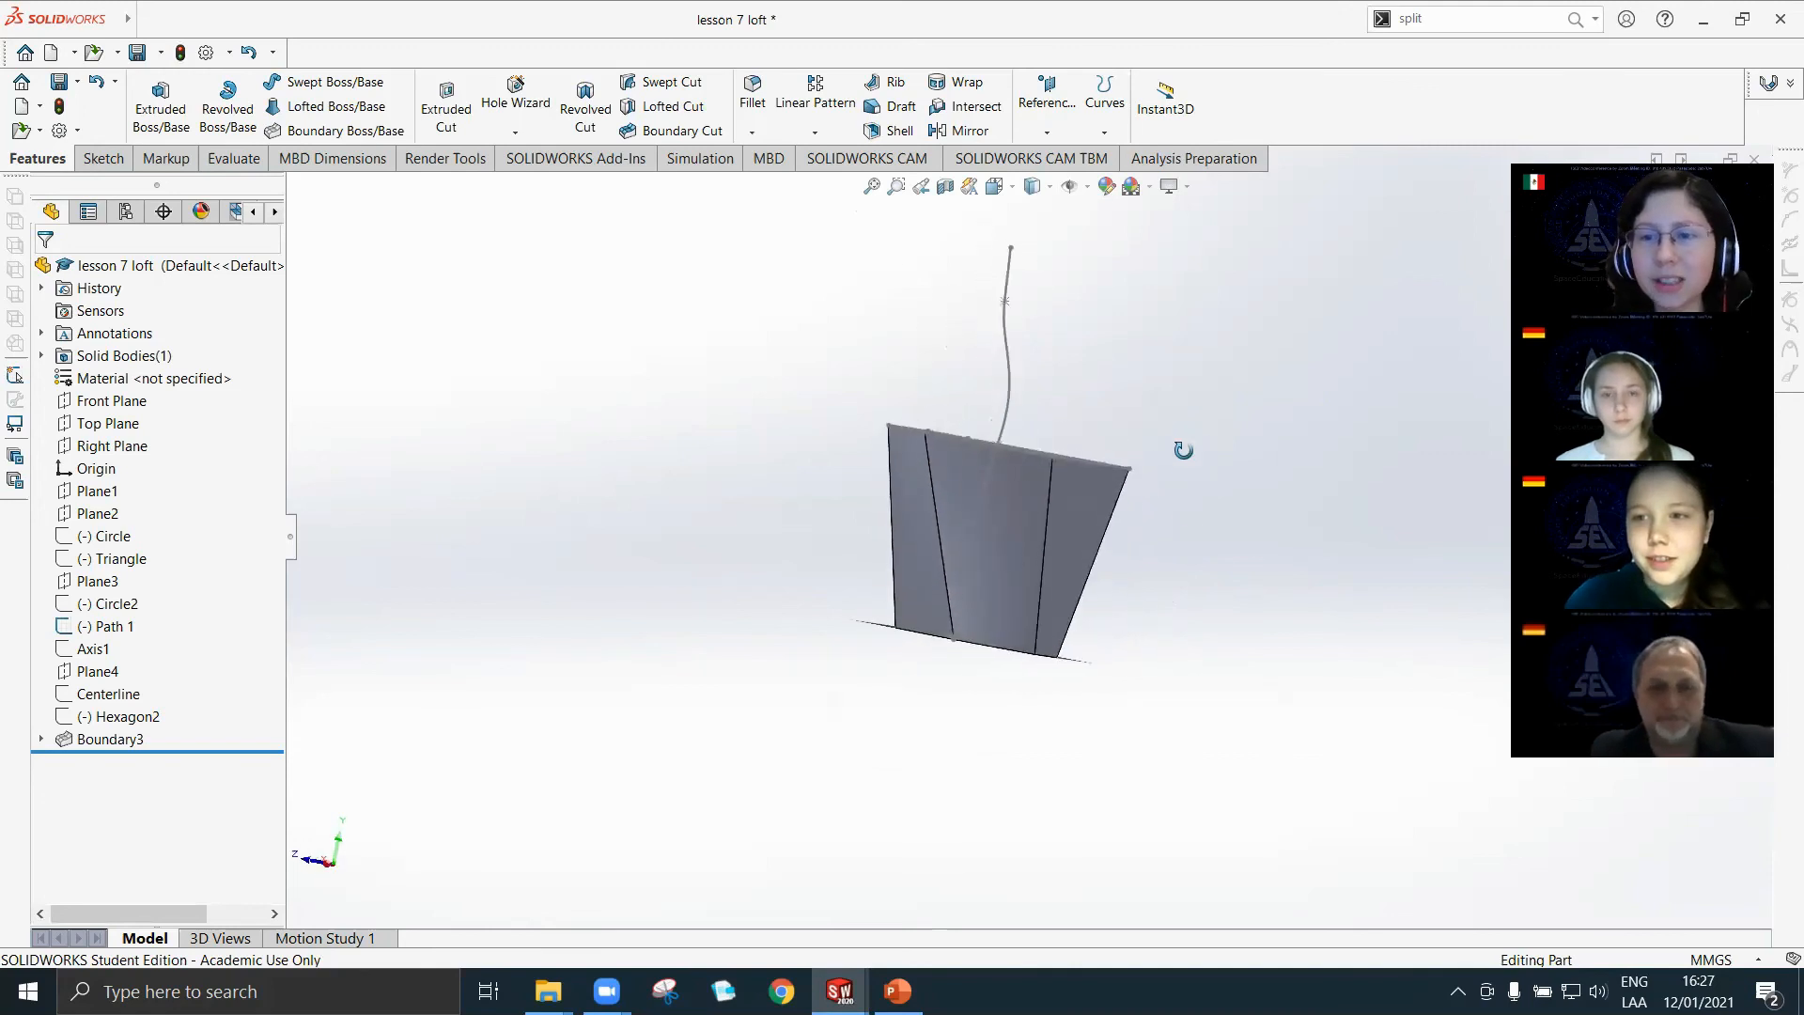
# Switch to the Lesson Plan presentation in PowerPoint and move the Homework slide's dimensioned part image to the upper end of the picture placeholder.
pyautogui.click(897, 990)
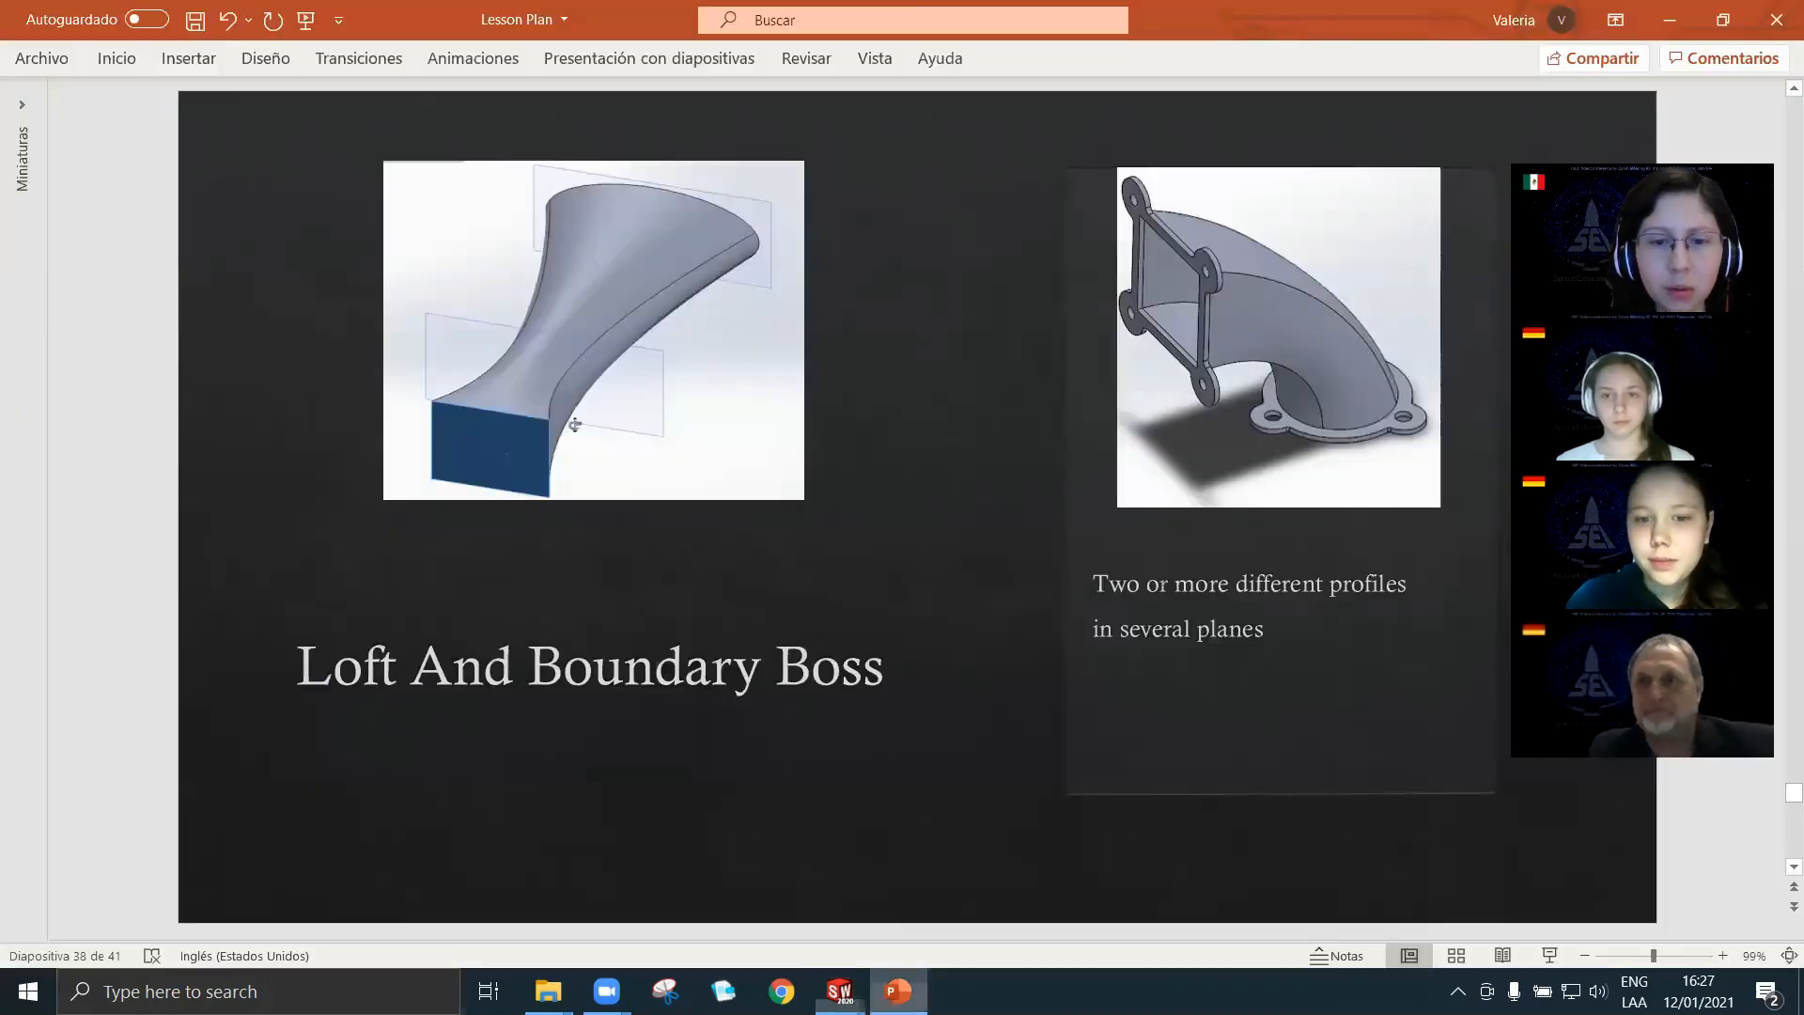
pyautogui.scroll(-1, 978, 626)
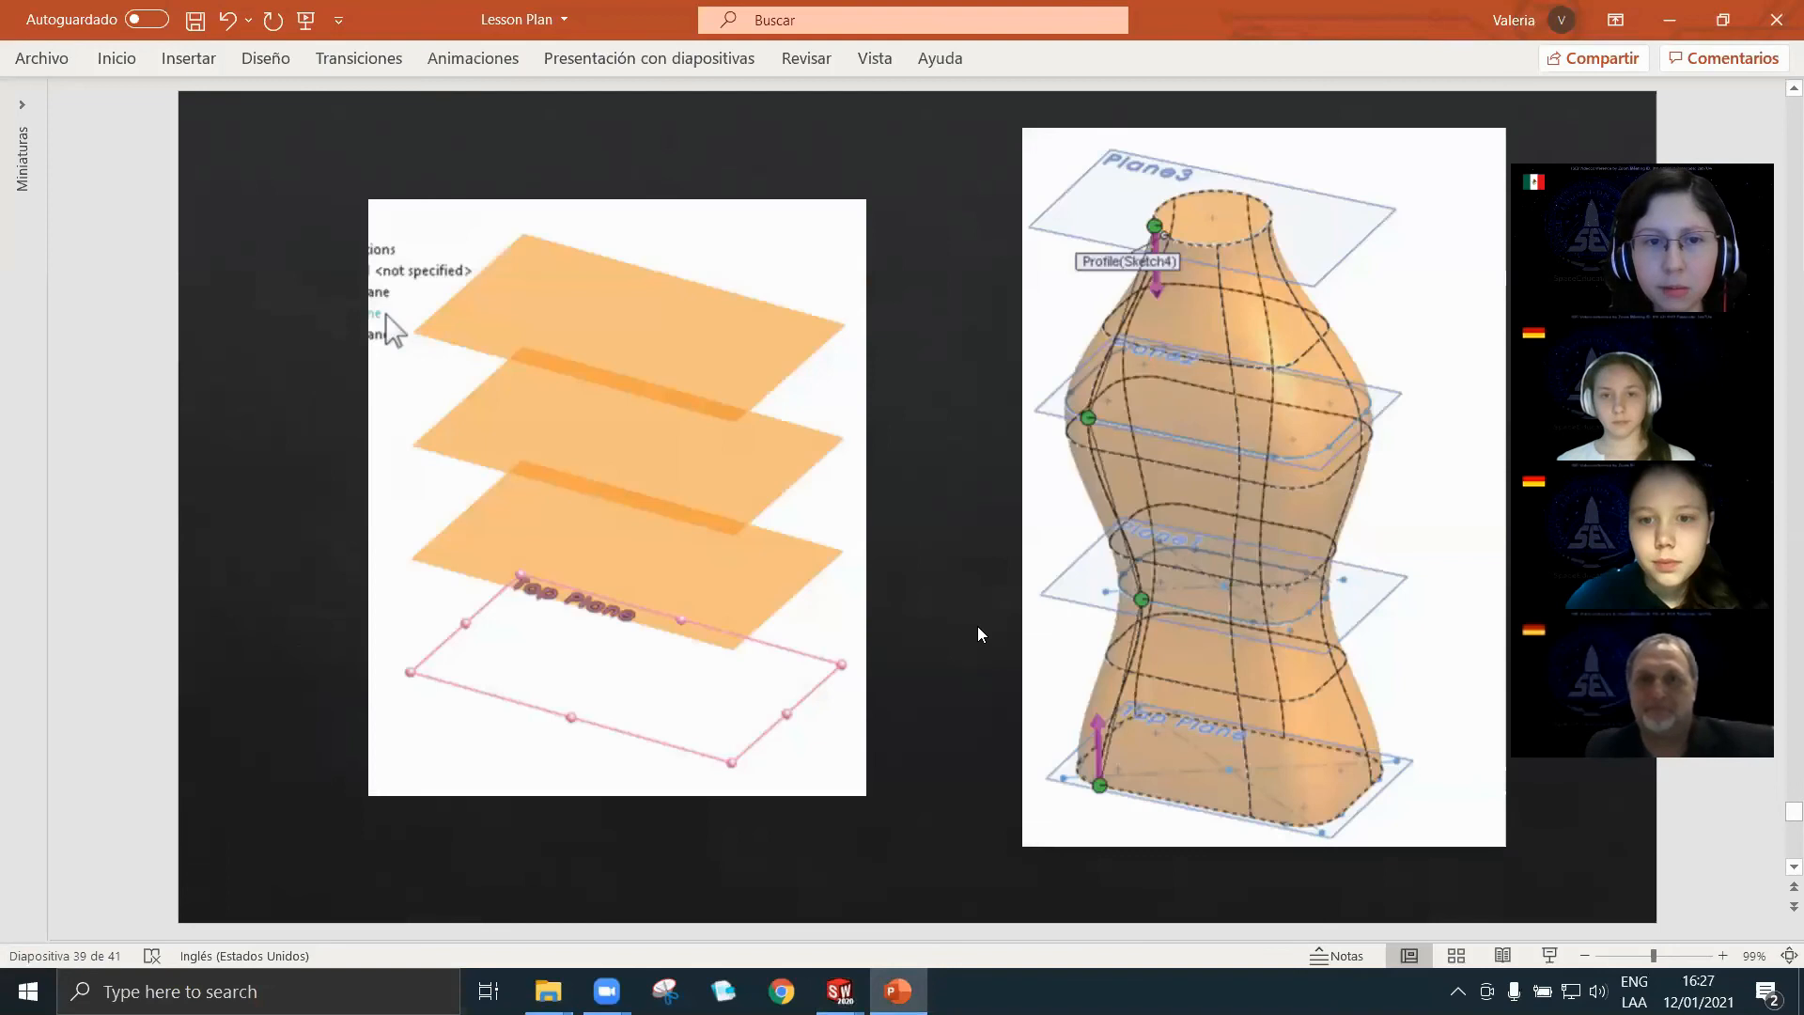
pyautogui.scroll(-1, 978, 630)
pyautogui.scroll(-1, 978, 630)
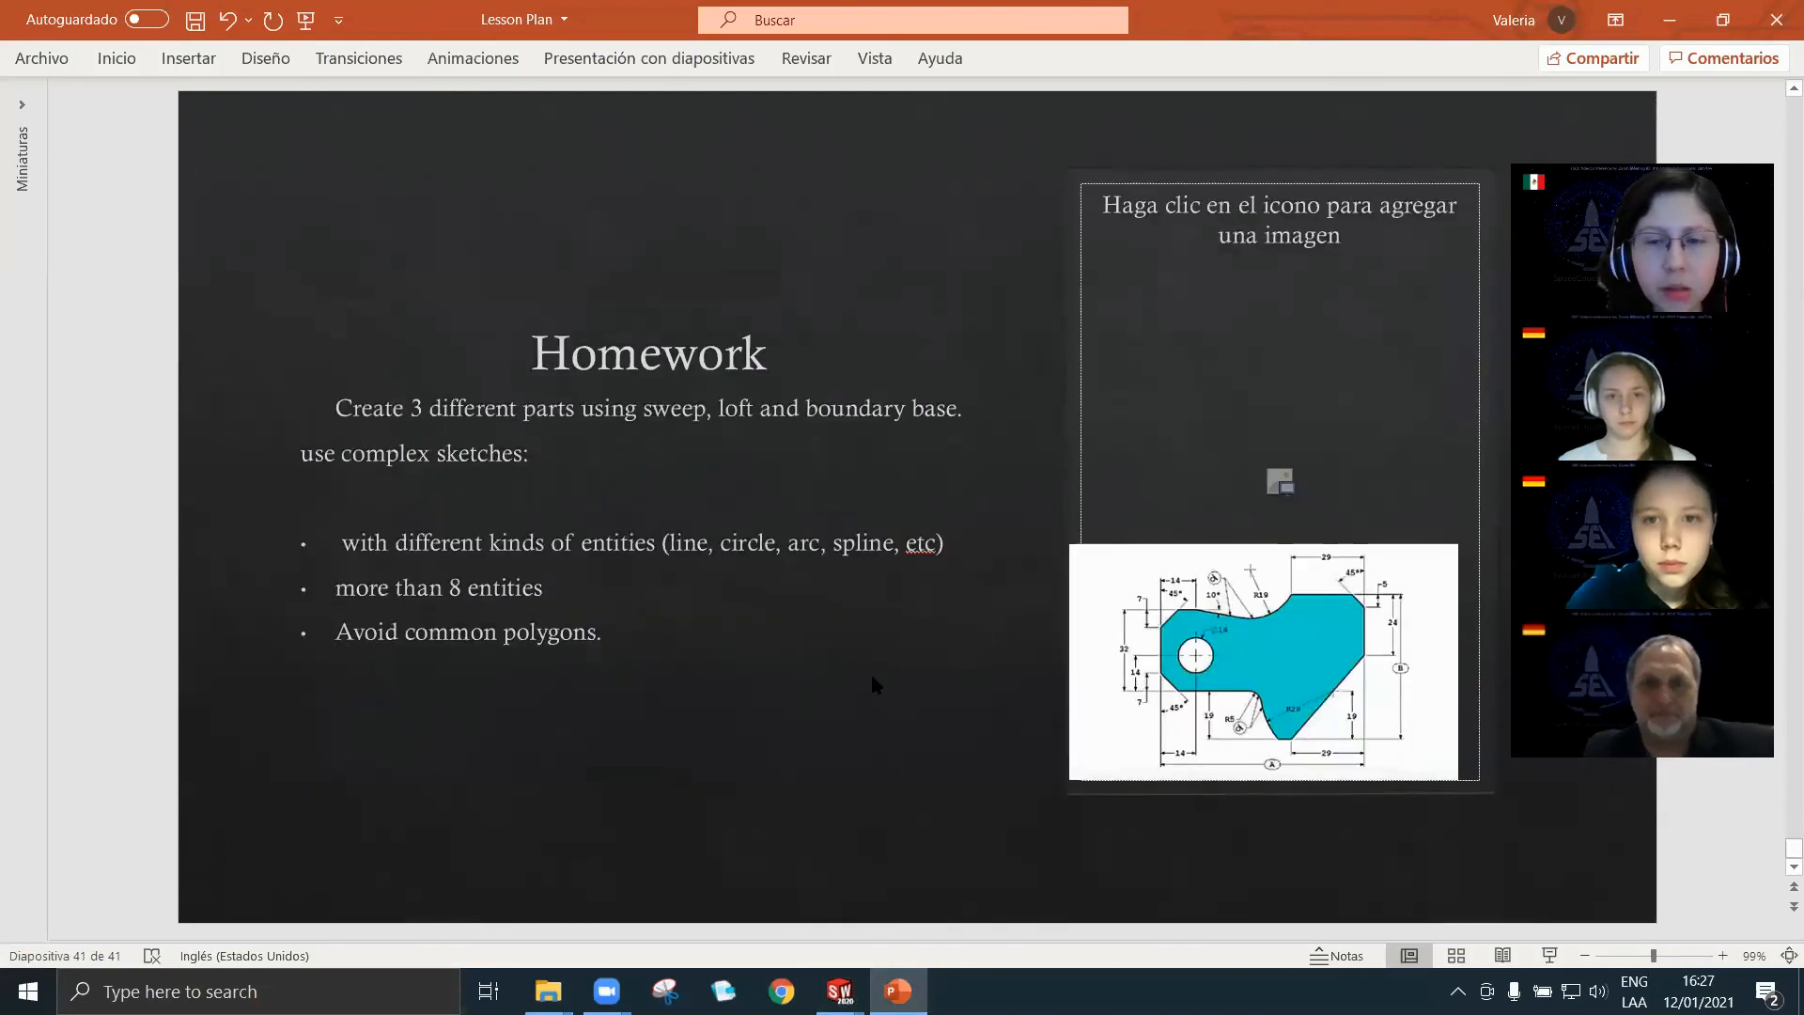
pyautogui.moveTo(1128, 672)
pyautogui.mouseDown()
pyautogui.moveTo(1076, 291)
pyautogui.moveTo(1157, 267)
pyautogui.mouseUp()
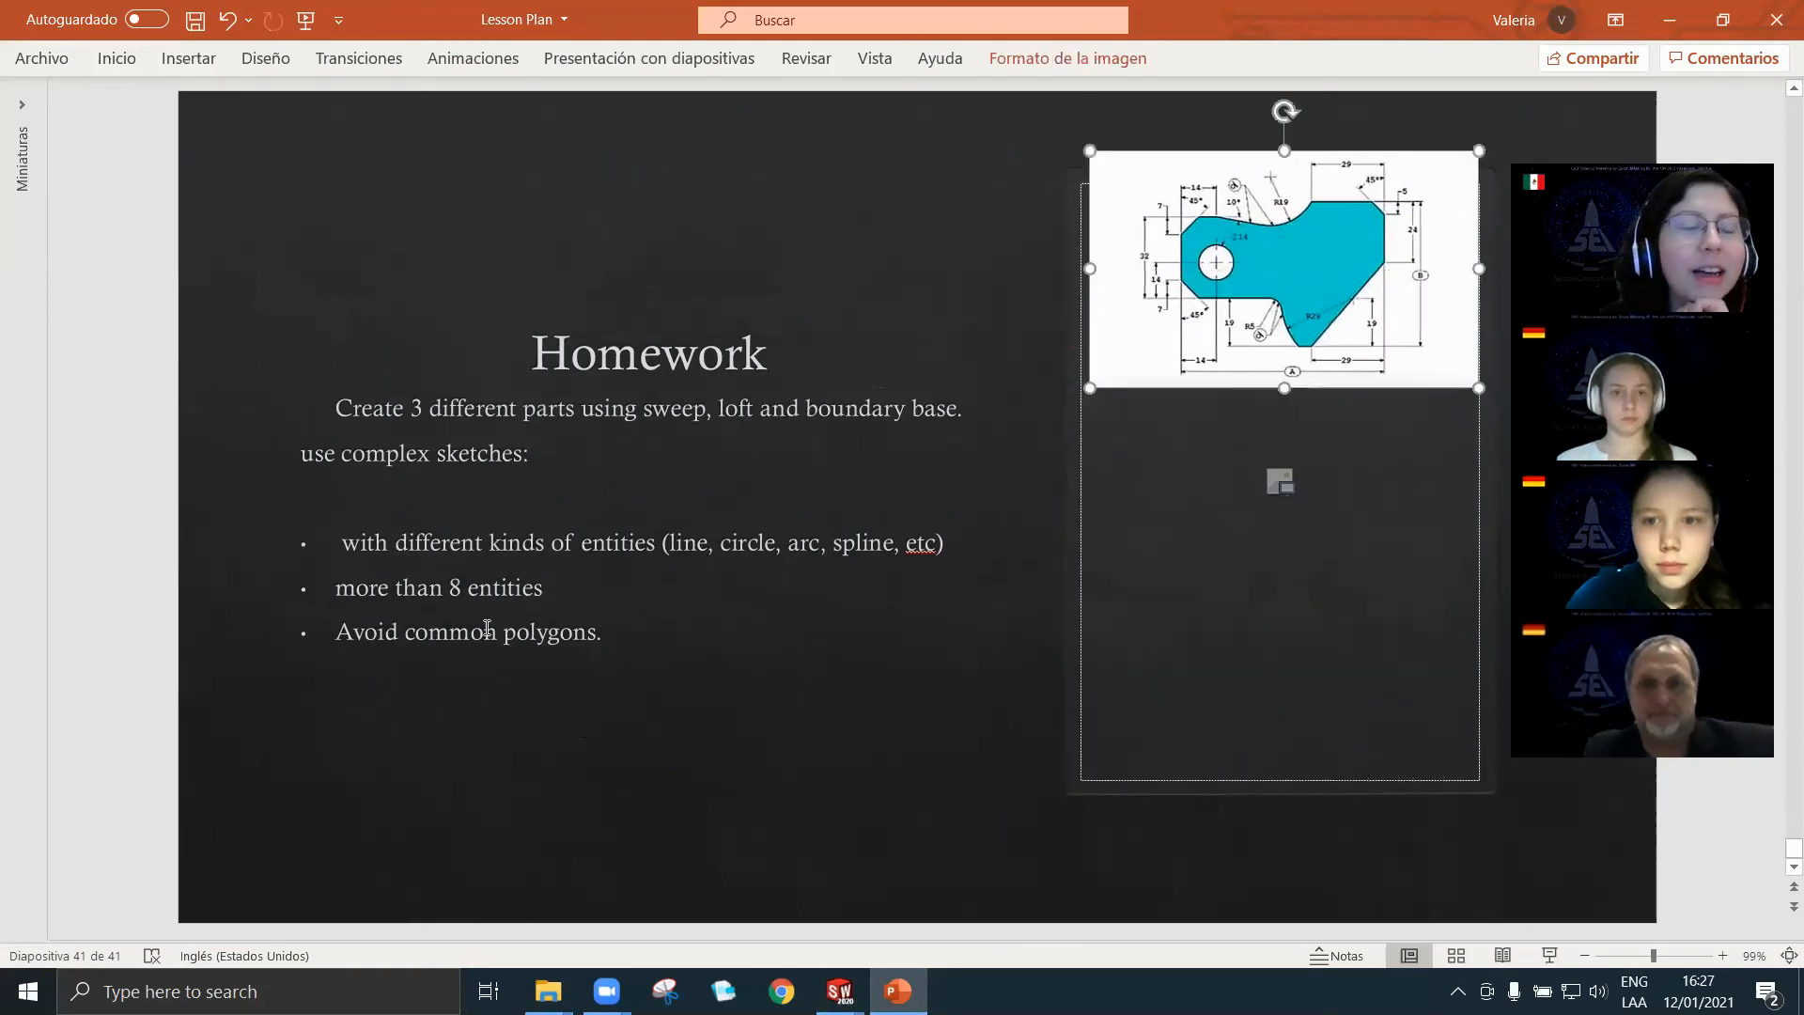